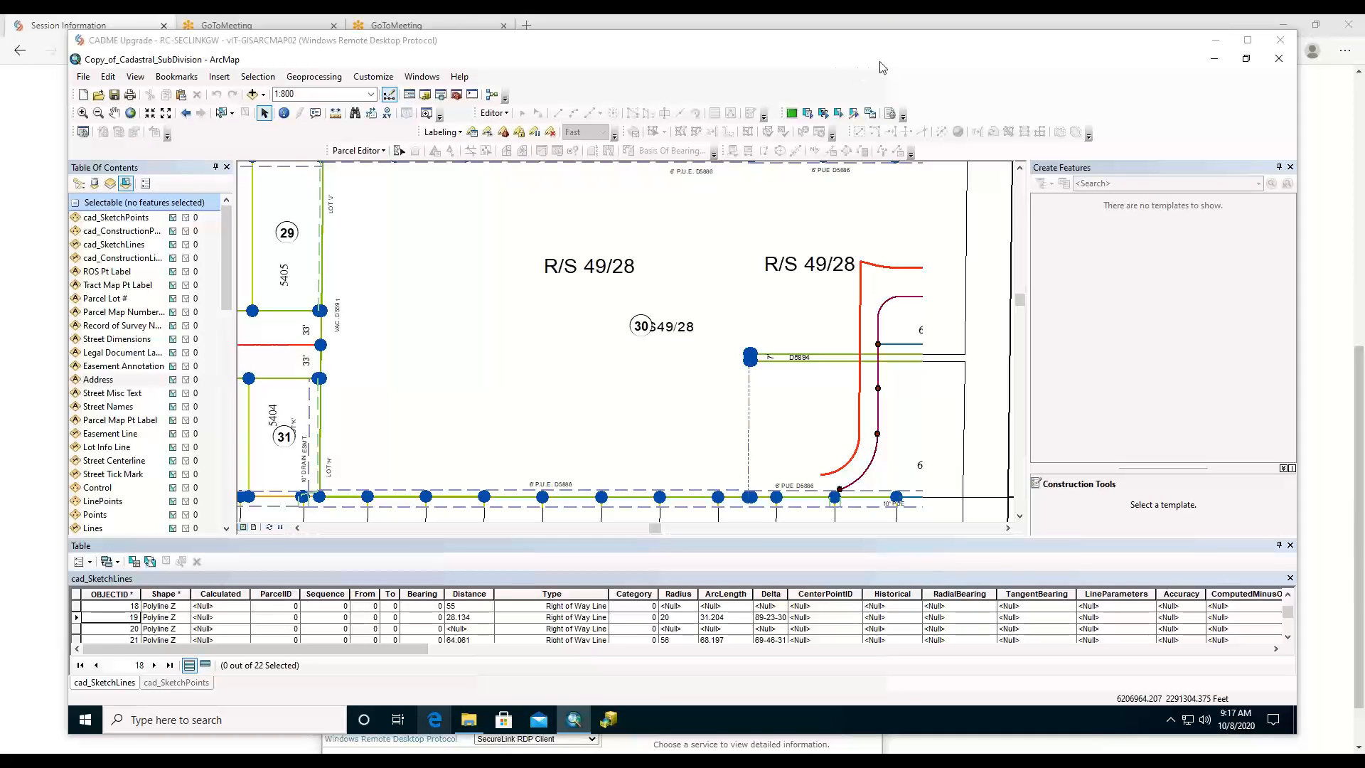
# Expand the remote session to full screen and list the map layers by drawing order to review the sketch and construction layers.
pyautogui.doubleClick(915, 40)
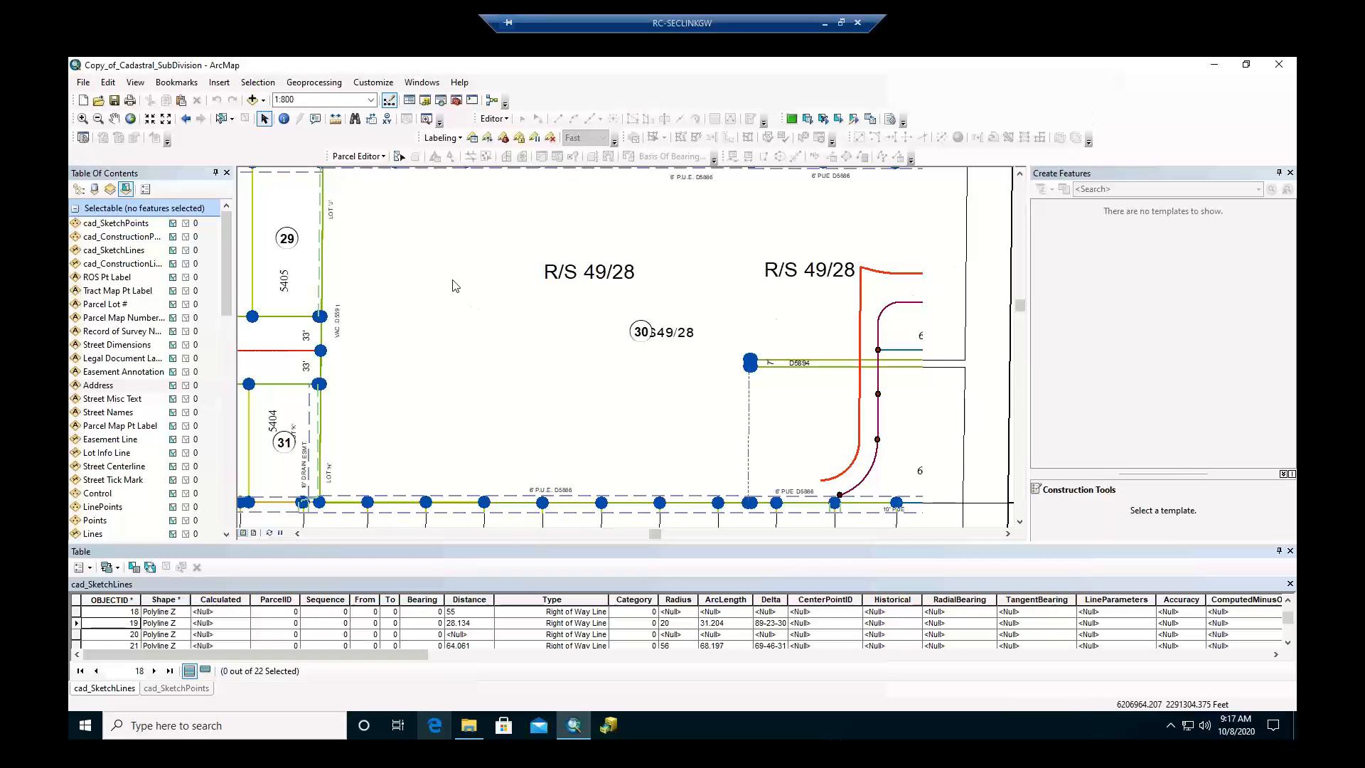
pyautogui.click(79, 189)
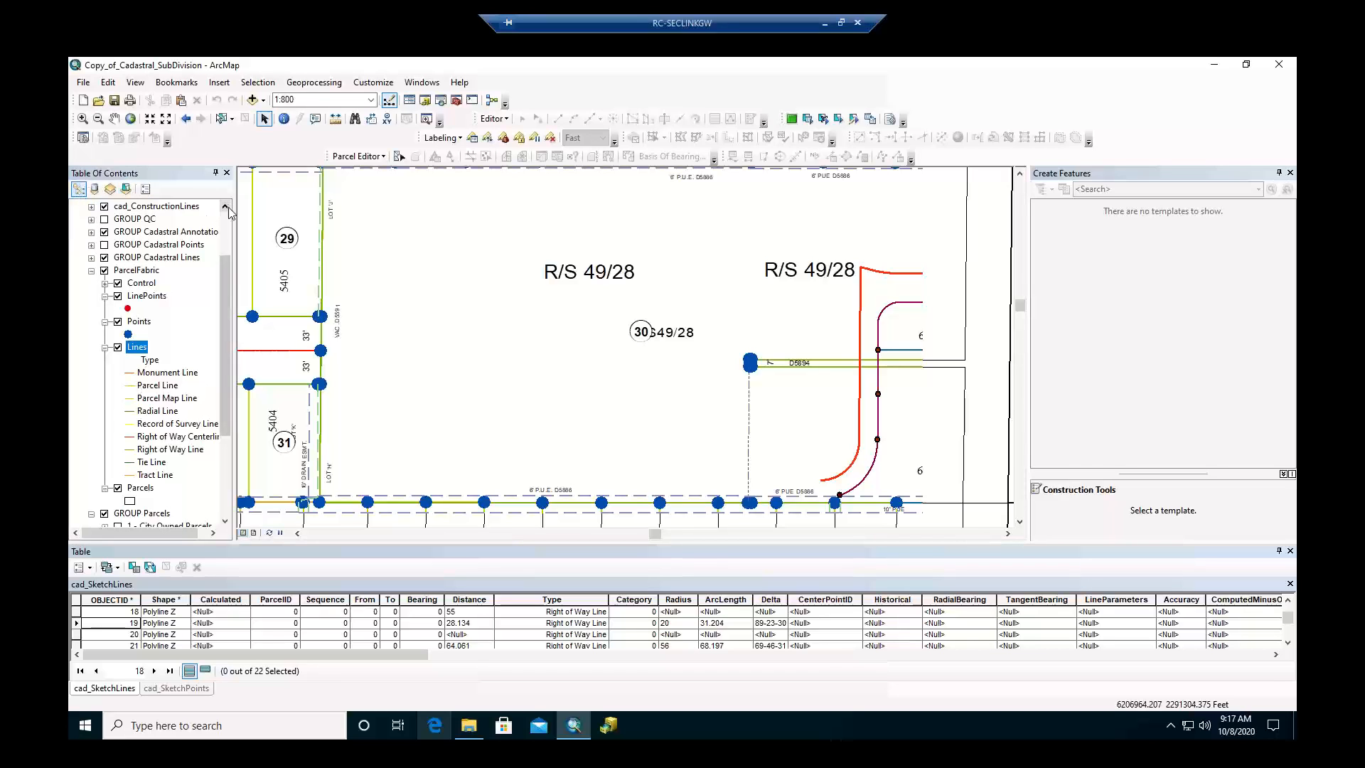
pyautogui.scroll(2, 229, 217)
pyautogui.click(152, 247)
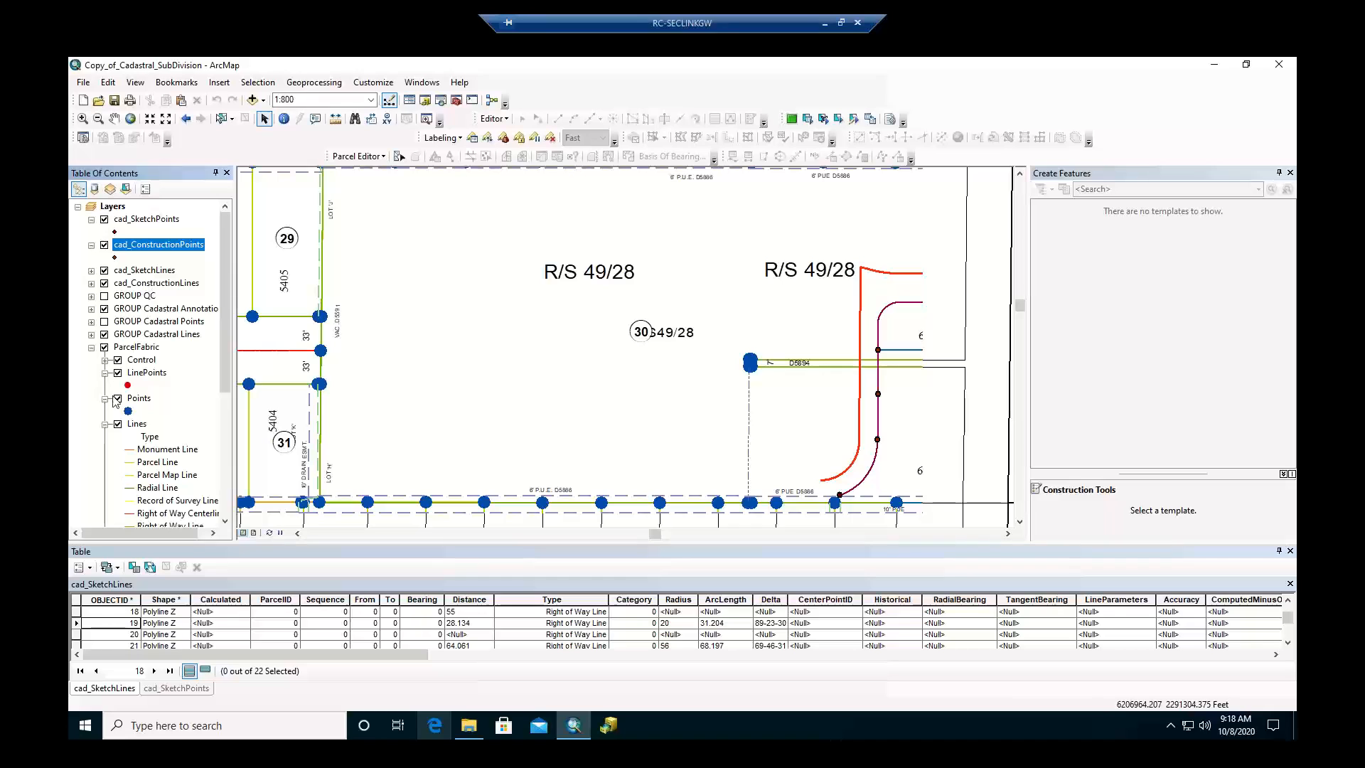
pyautogui.click(131, 272)
pyautogui.click(126, 284)
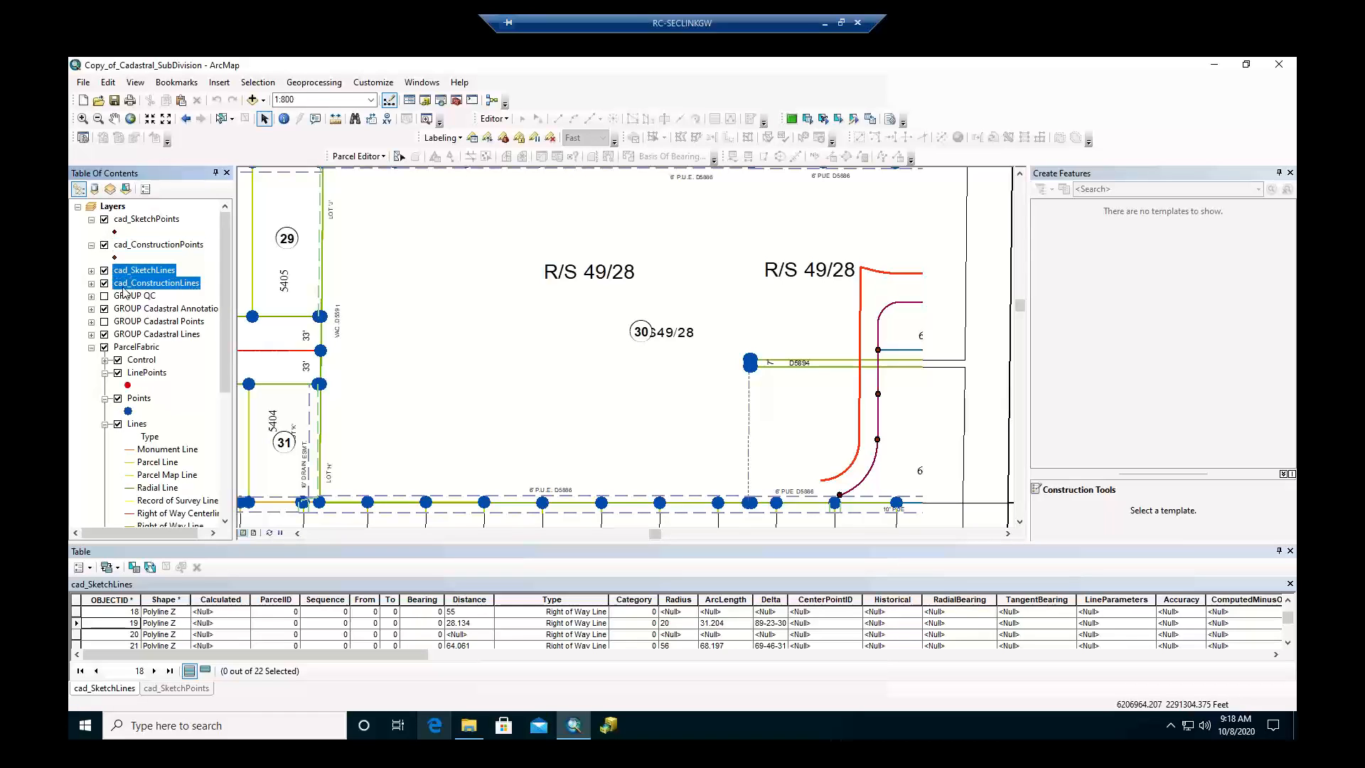
# Examine the line types of cad_ConstructionLines and cad_SketchLines, and the sublayers of the ParcelFabric group.
pyautogui.click(91, 283)
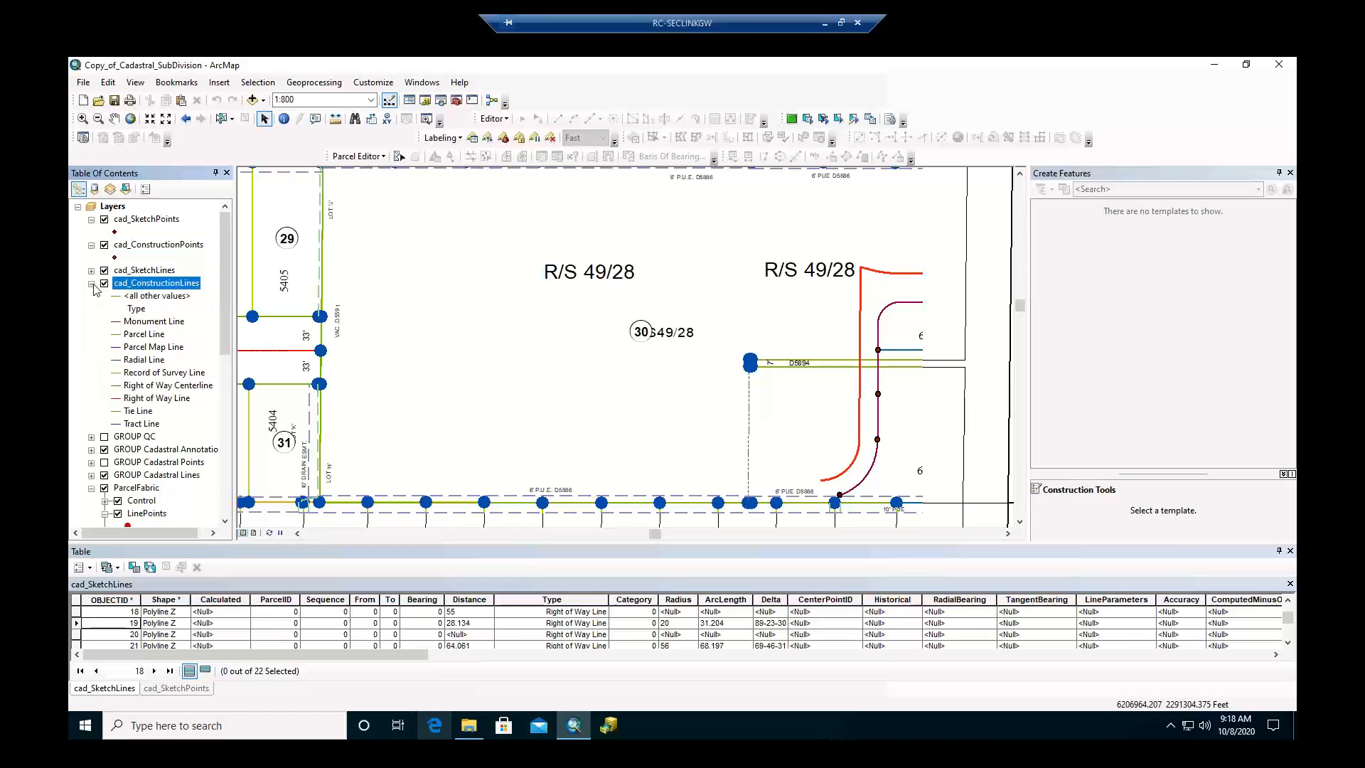
pyautogui.click(100, 275)
pyautogui.click(91, 271)
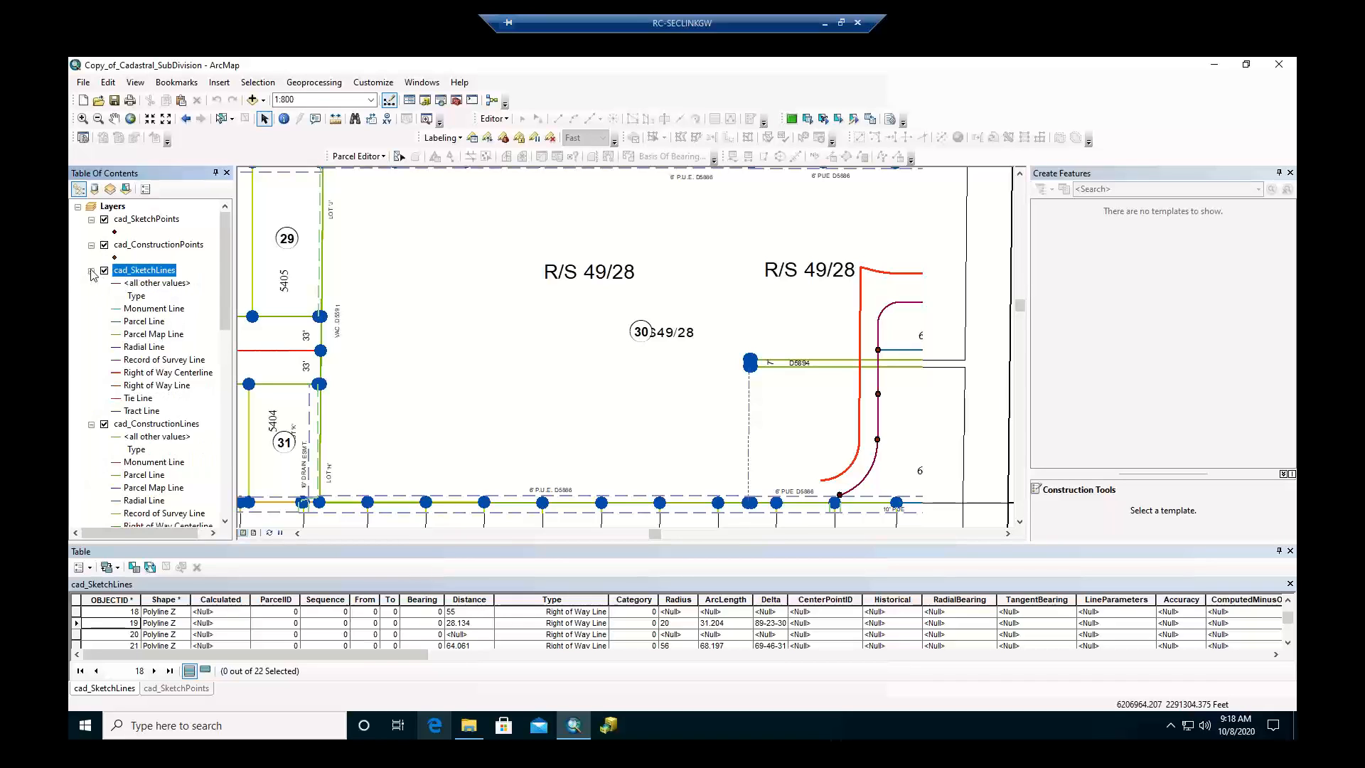
pyautogui.click(91, 271)
pyautogui.click(91, 283)
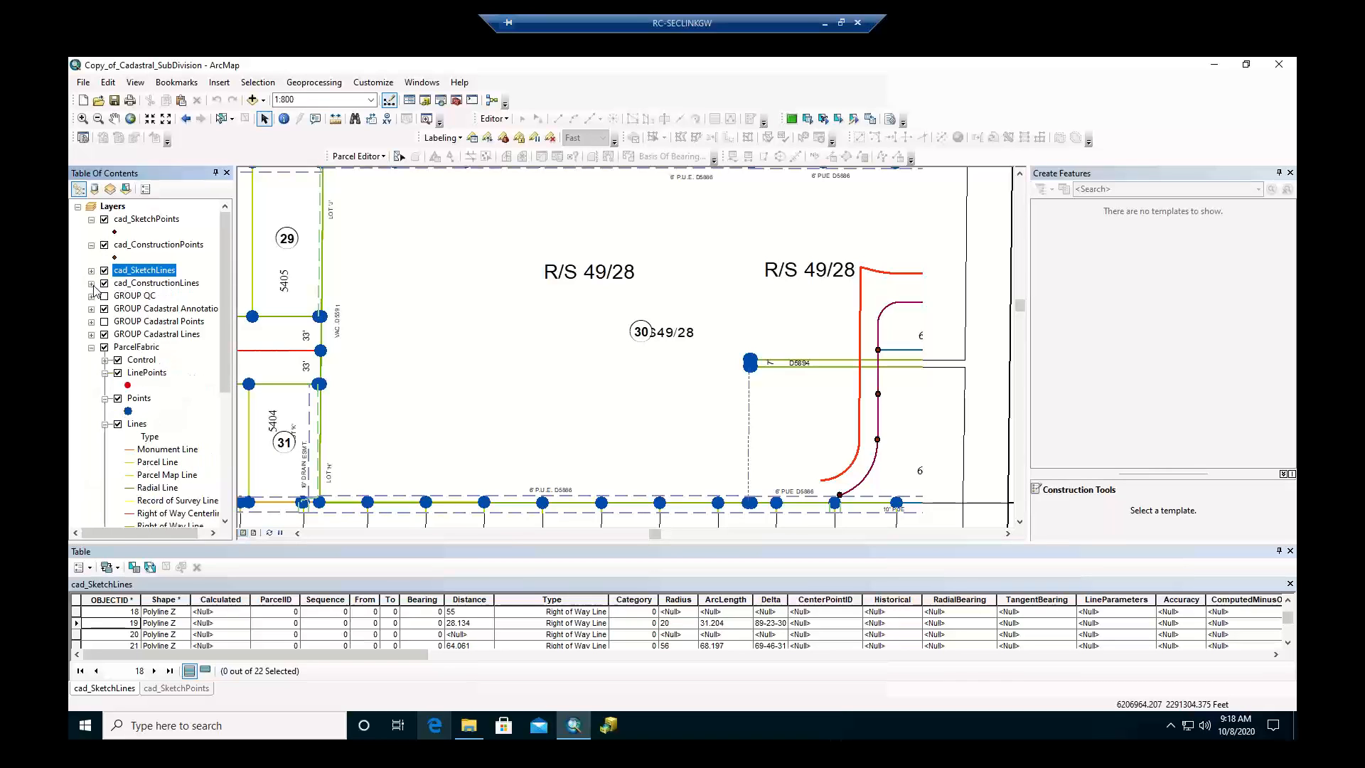
pyautogui.click(146, 347)
pyautogui.scroll(-1, 156, 363)
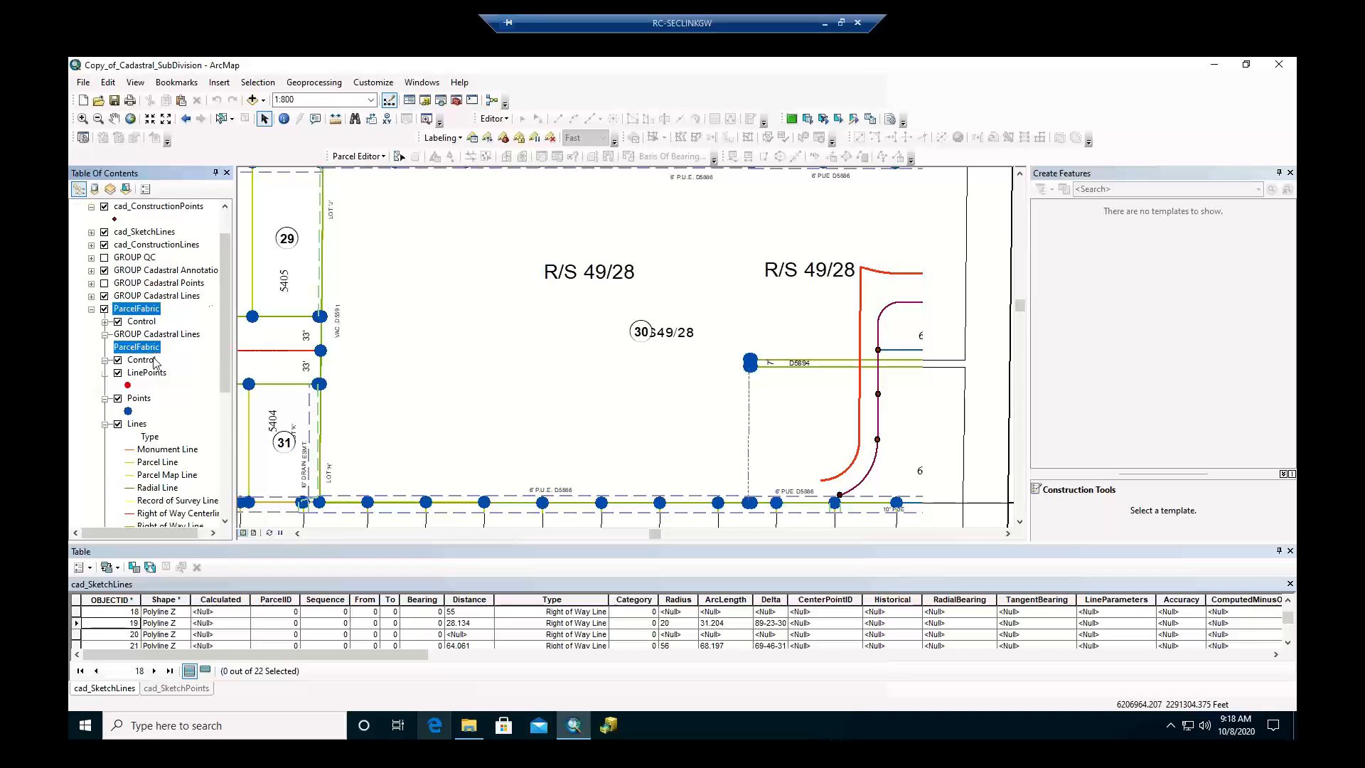
pyautogui.scroll(2, 155, 359)
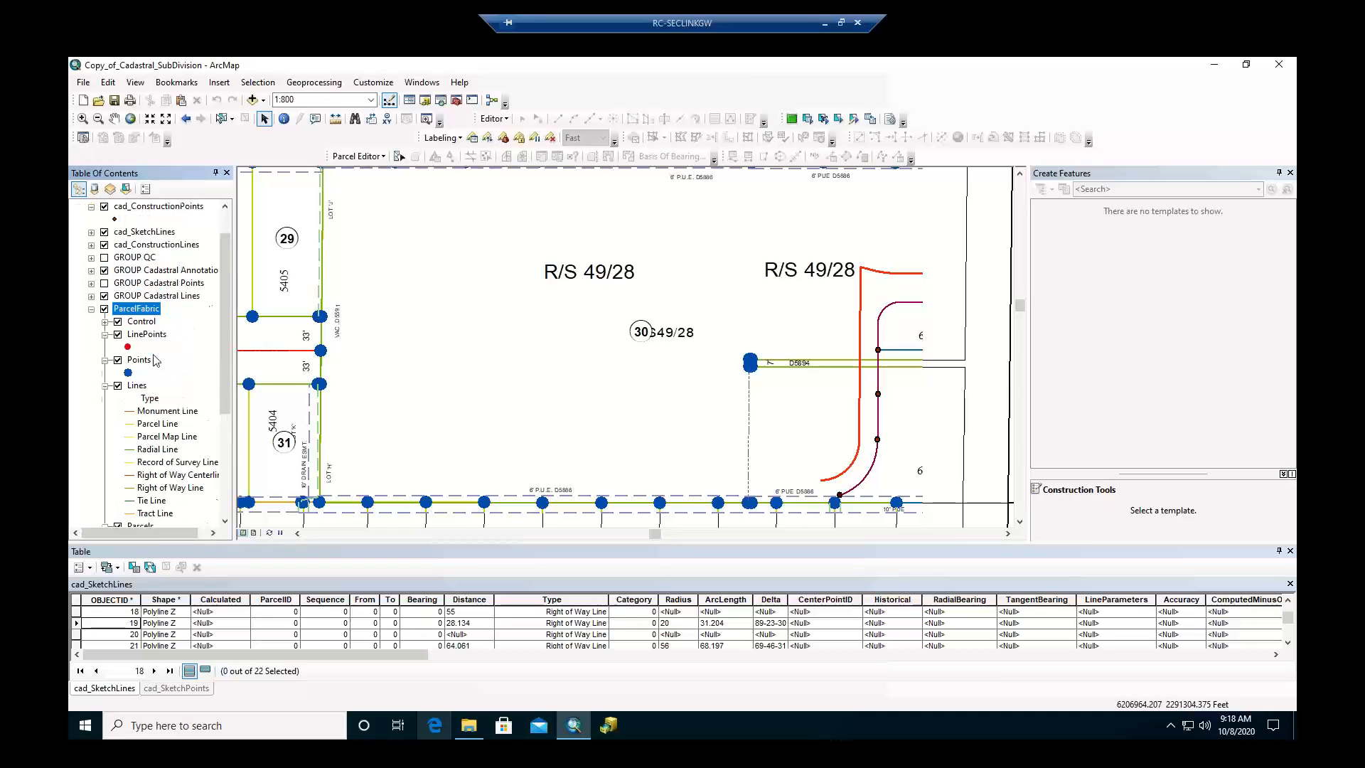
# List the layers by source and close the Create Features pane to give the map more room.
pyautogui.click(94, 190)
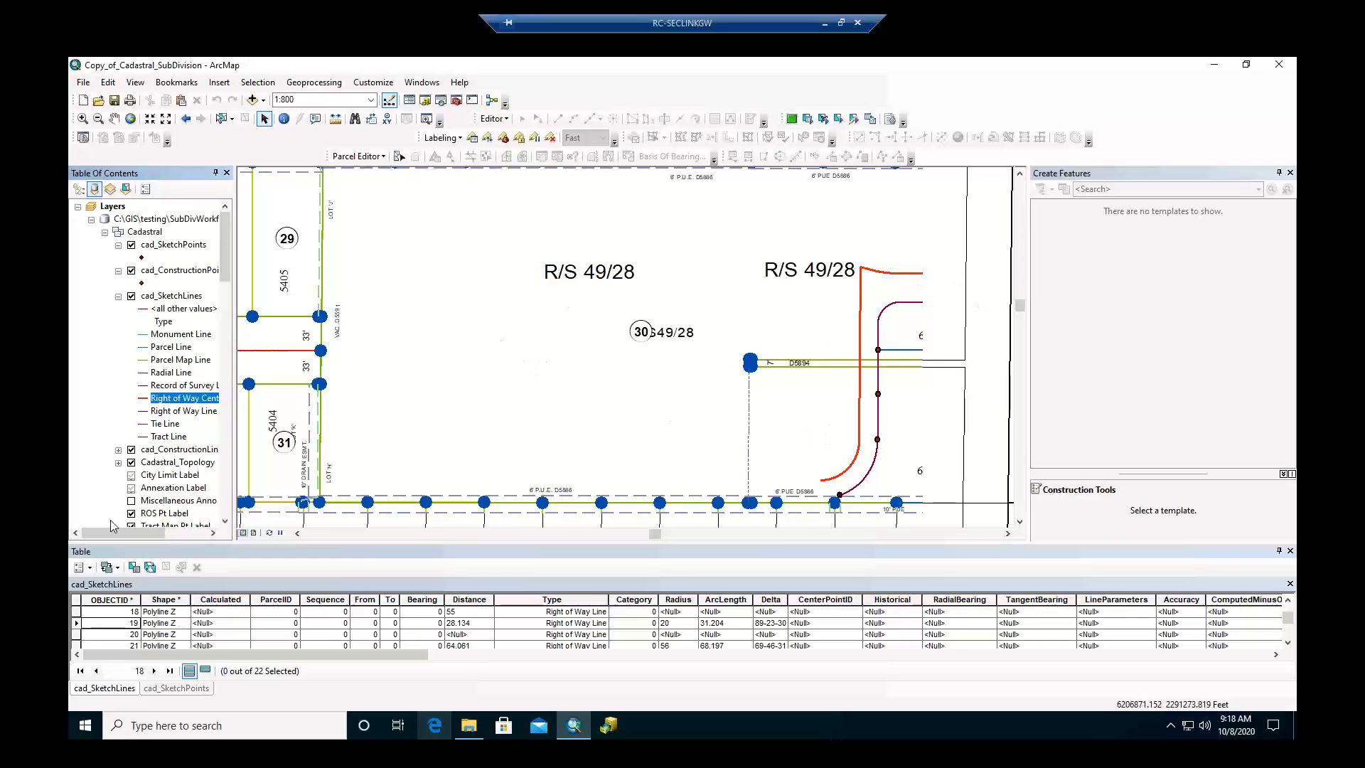
pyautogui.click(269, 534)
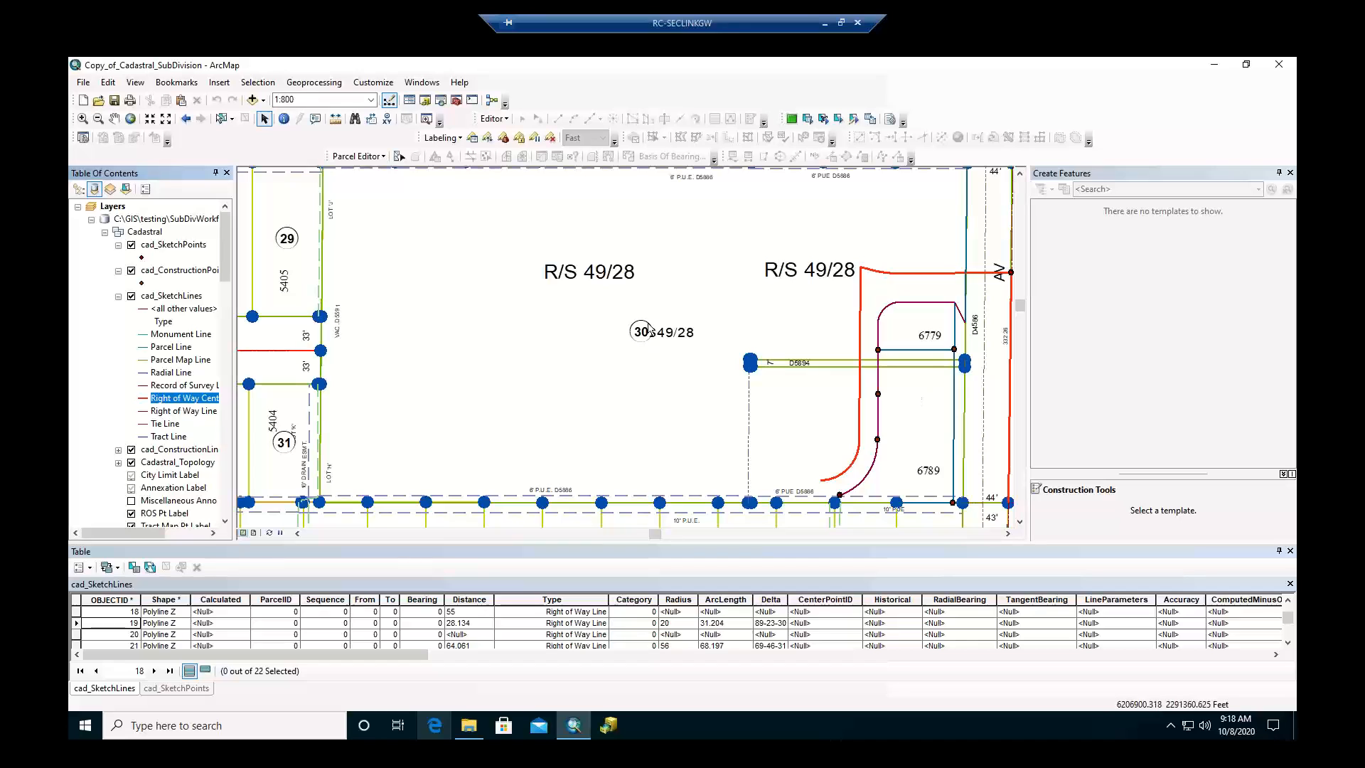
pyautogui.click(1289, 173)
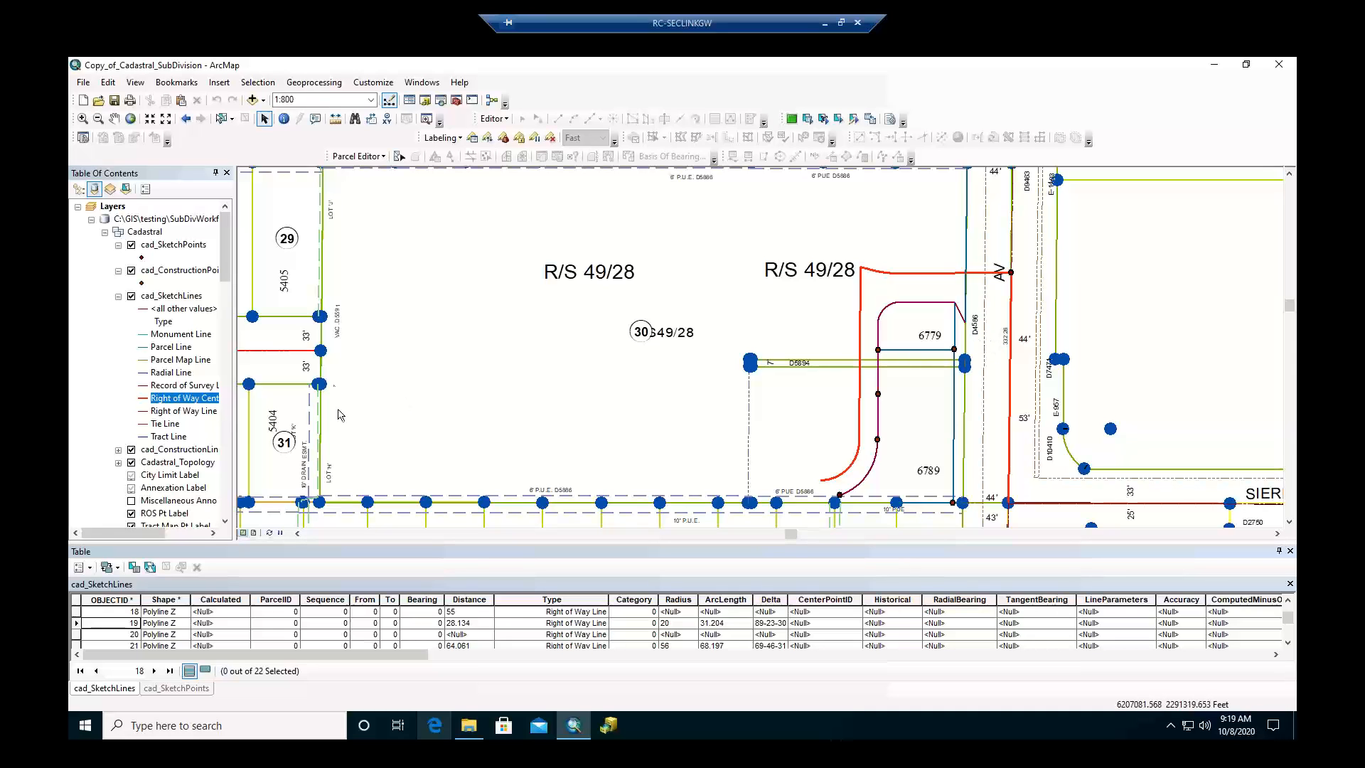
pyautogui.click(197, 402)
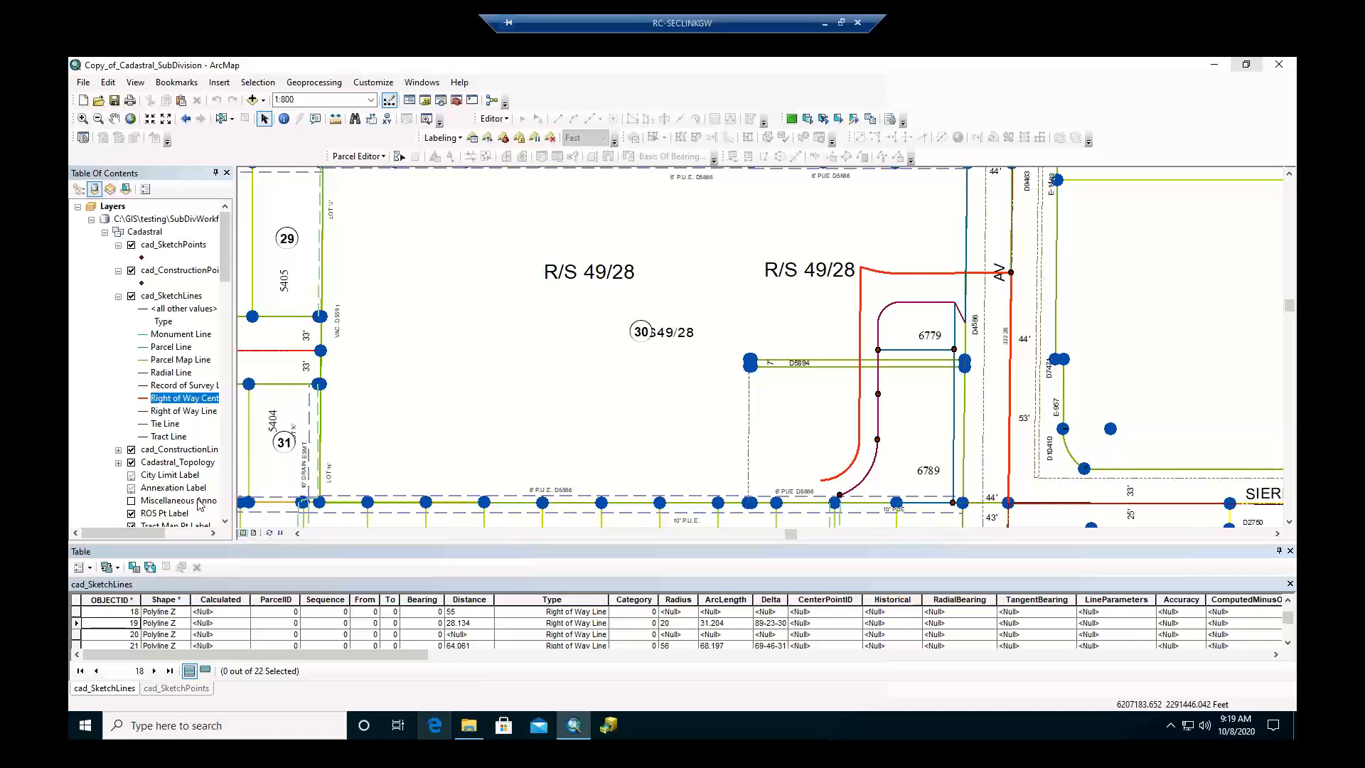
# Change the symbol of the ParcelFabric Parcels layer to the Rose fill.
pyautogui.click(226, 506)
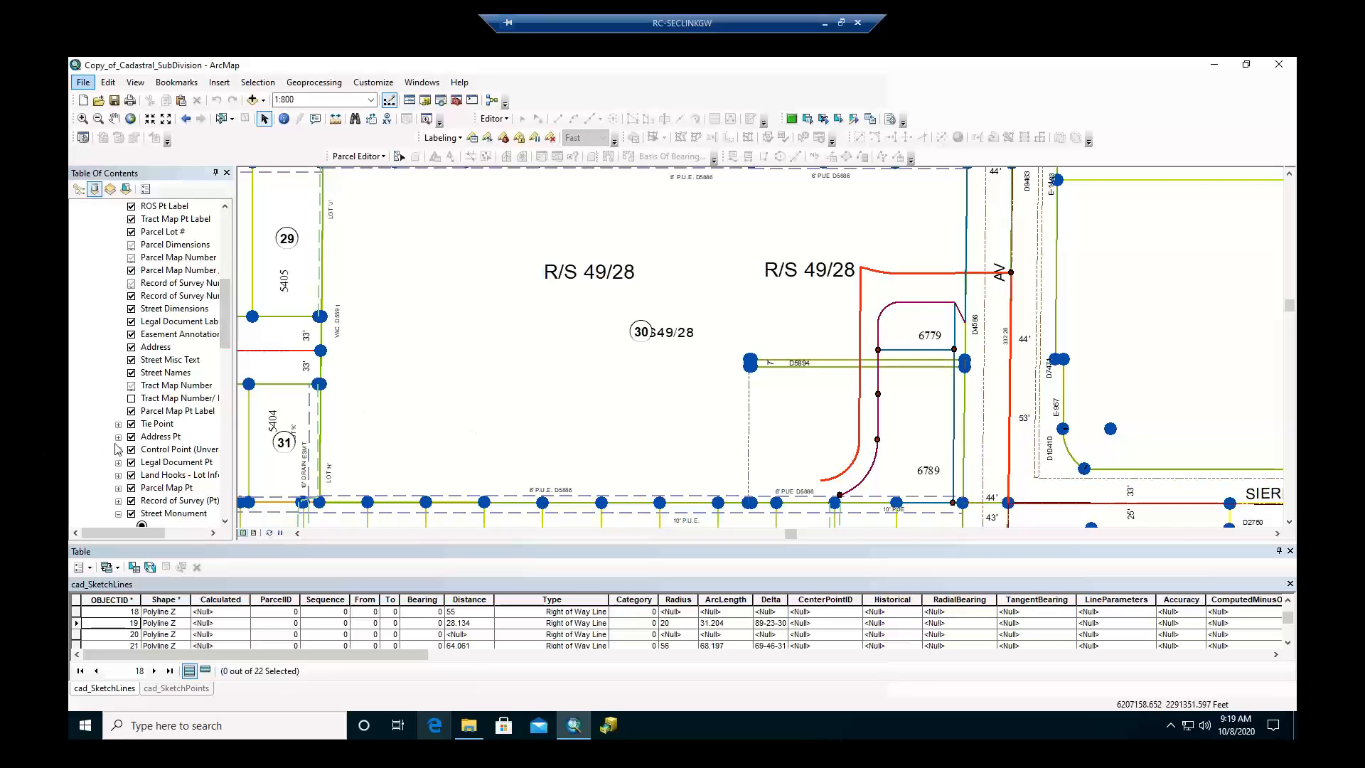
pyautogui.scroll(-4, 177, 462)
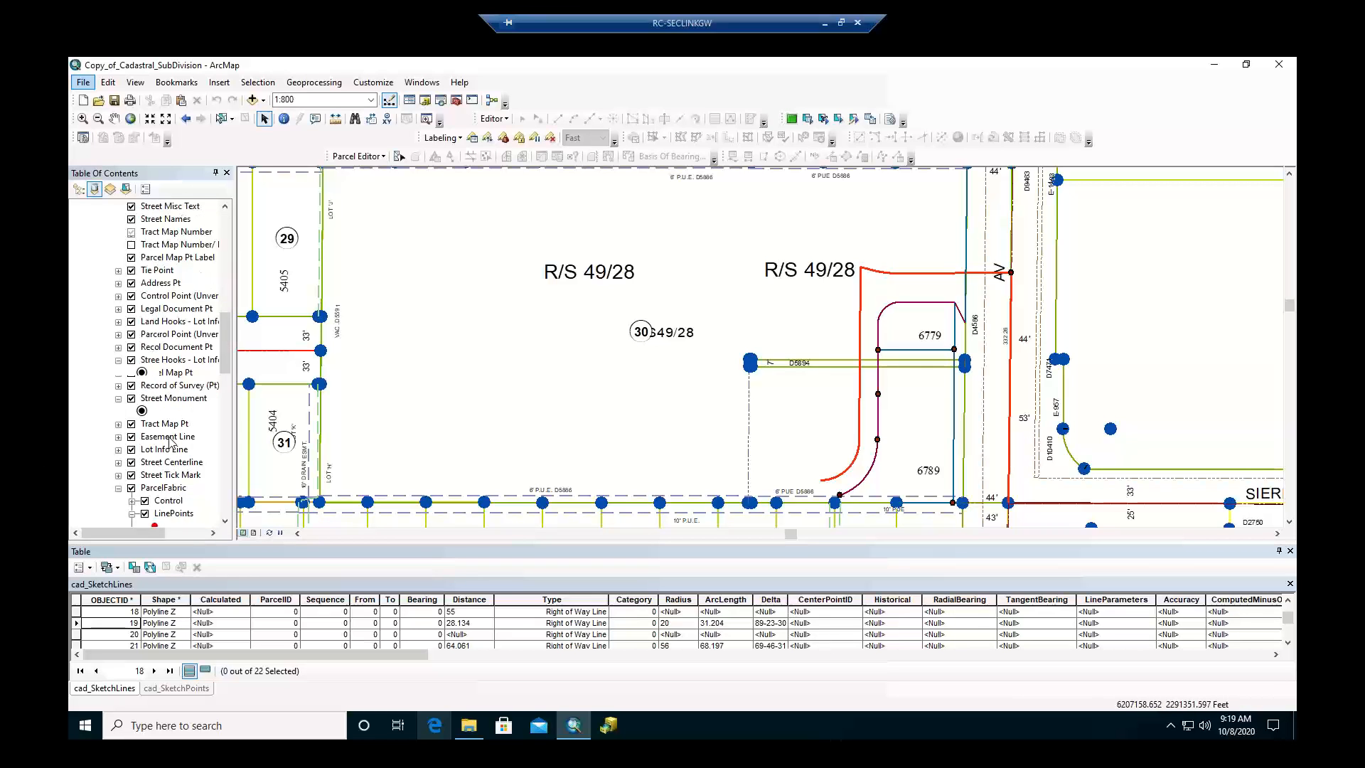
pyautogui.scroll(-6, 170, 442)
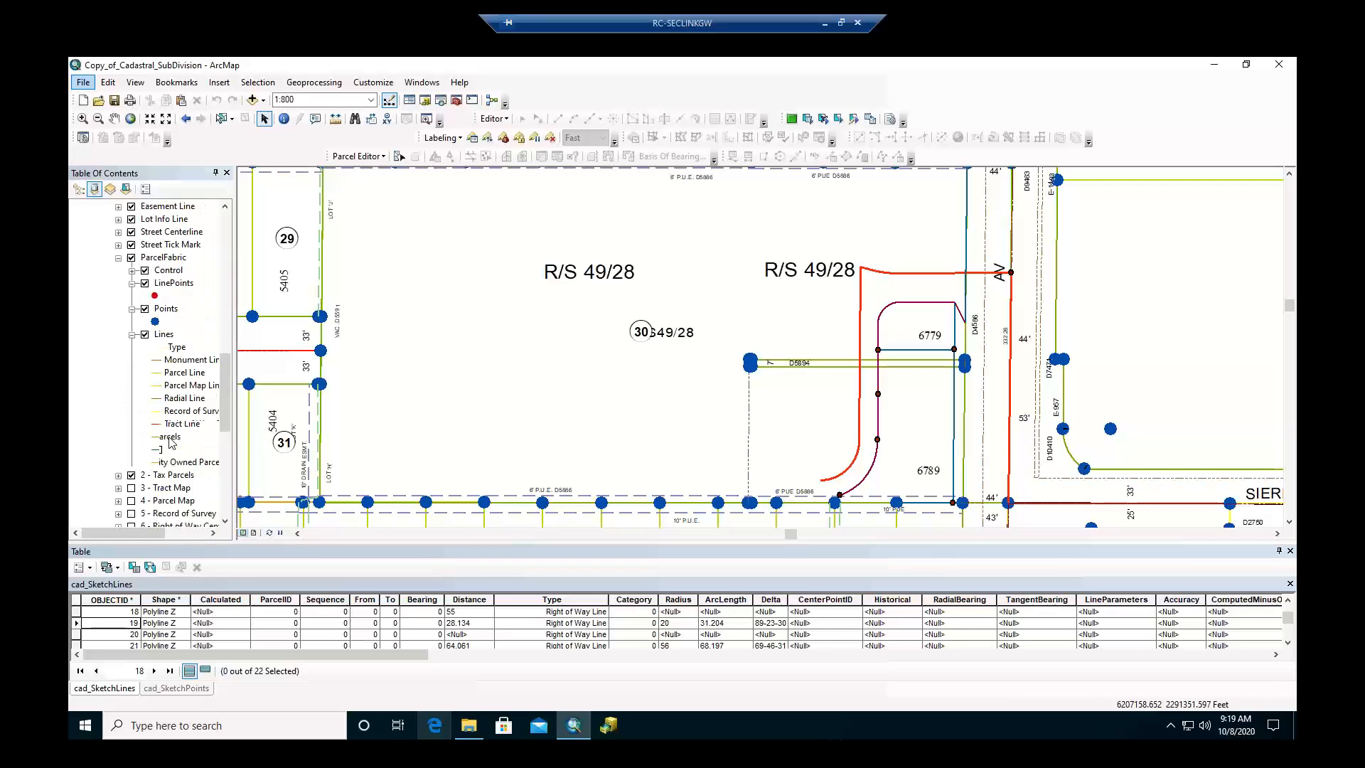
pyautogui.scroll(-2, 171, 442)
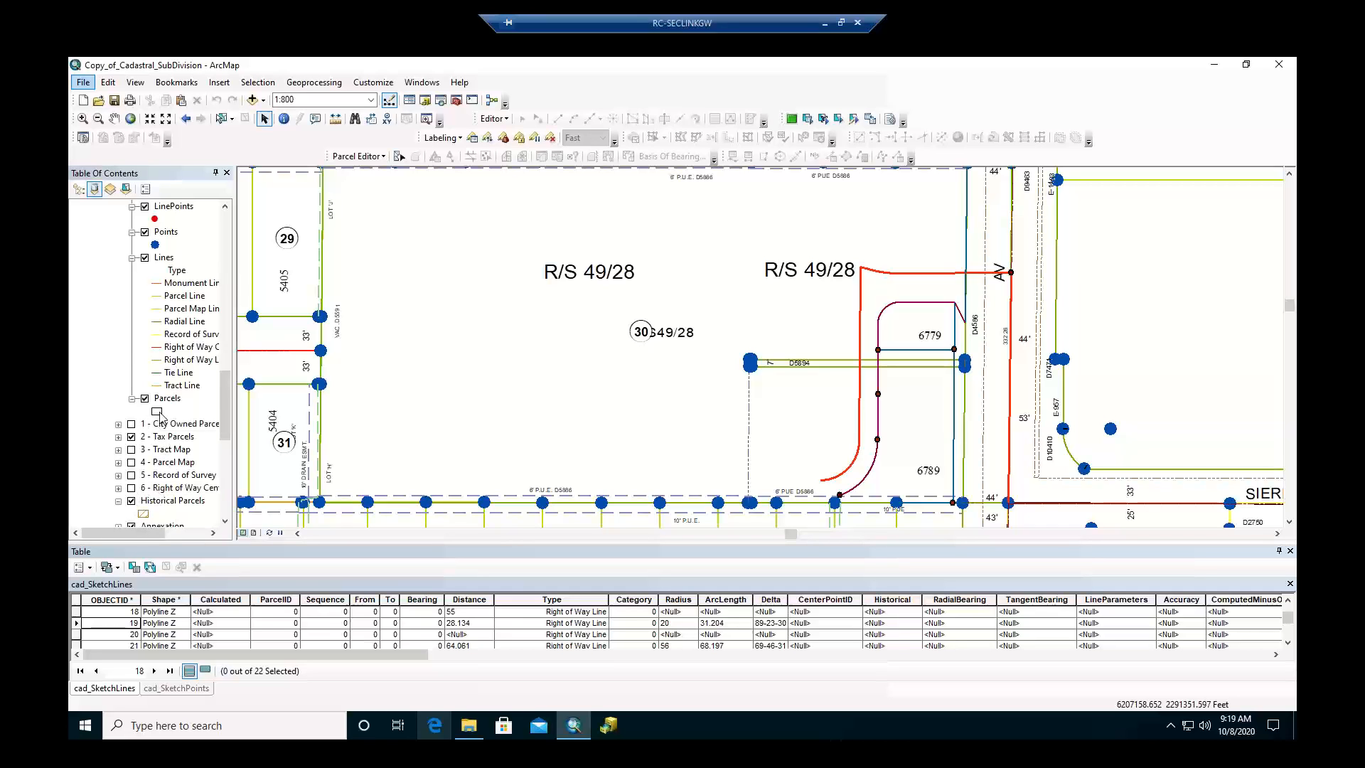
pyautogui.click(157, 413)
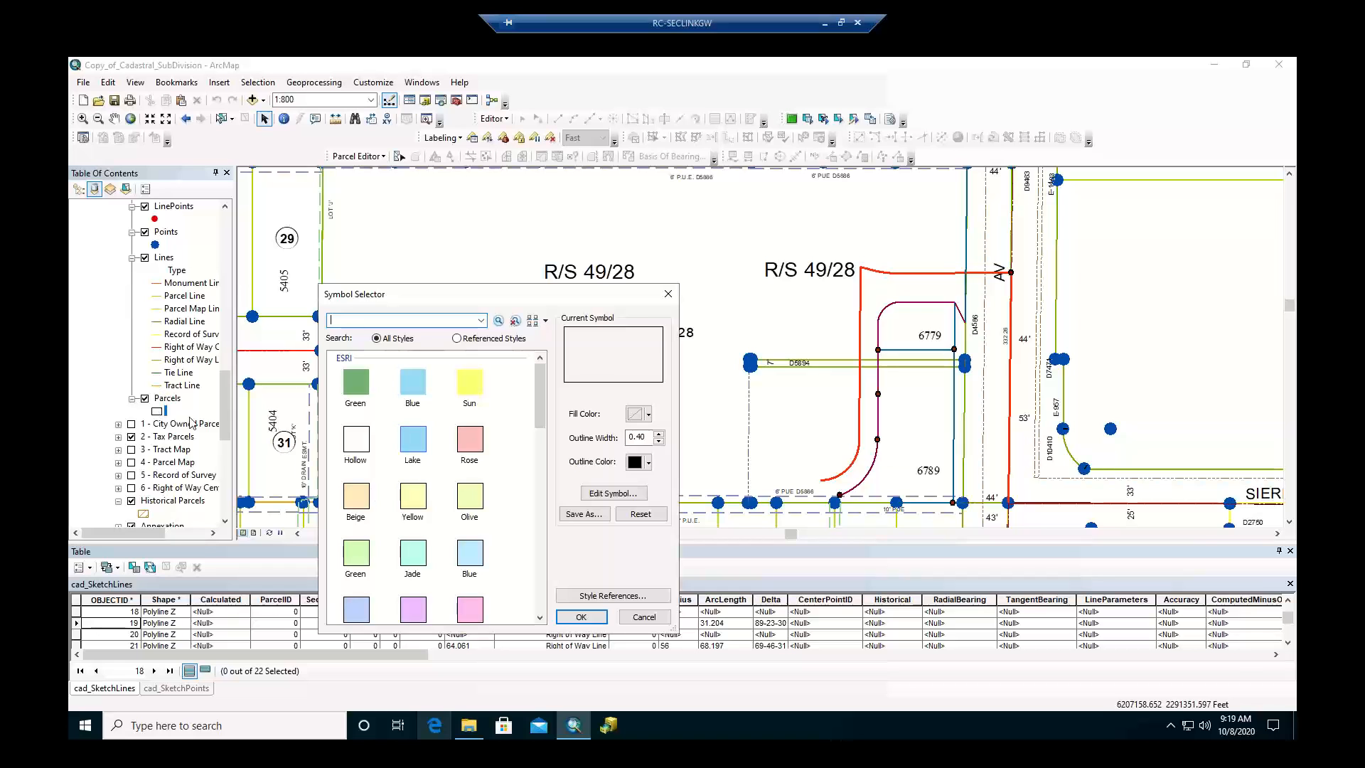
pyautogui.doubleClick(461, 439)
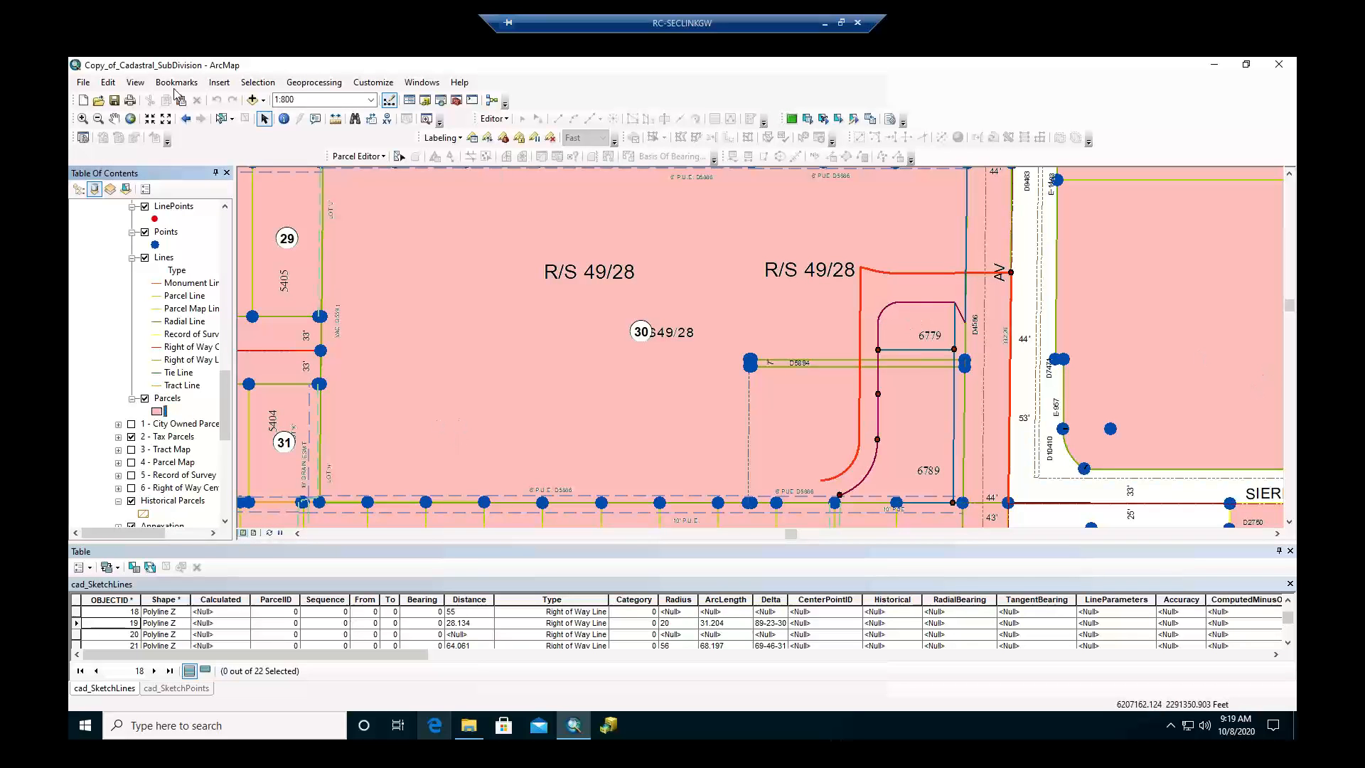
# Identify the overlapping parcels at lot 6779 and inspect the attributes of the new parcel, the tax parcel and RS49/28.
pyautogui.click(284, 118)
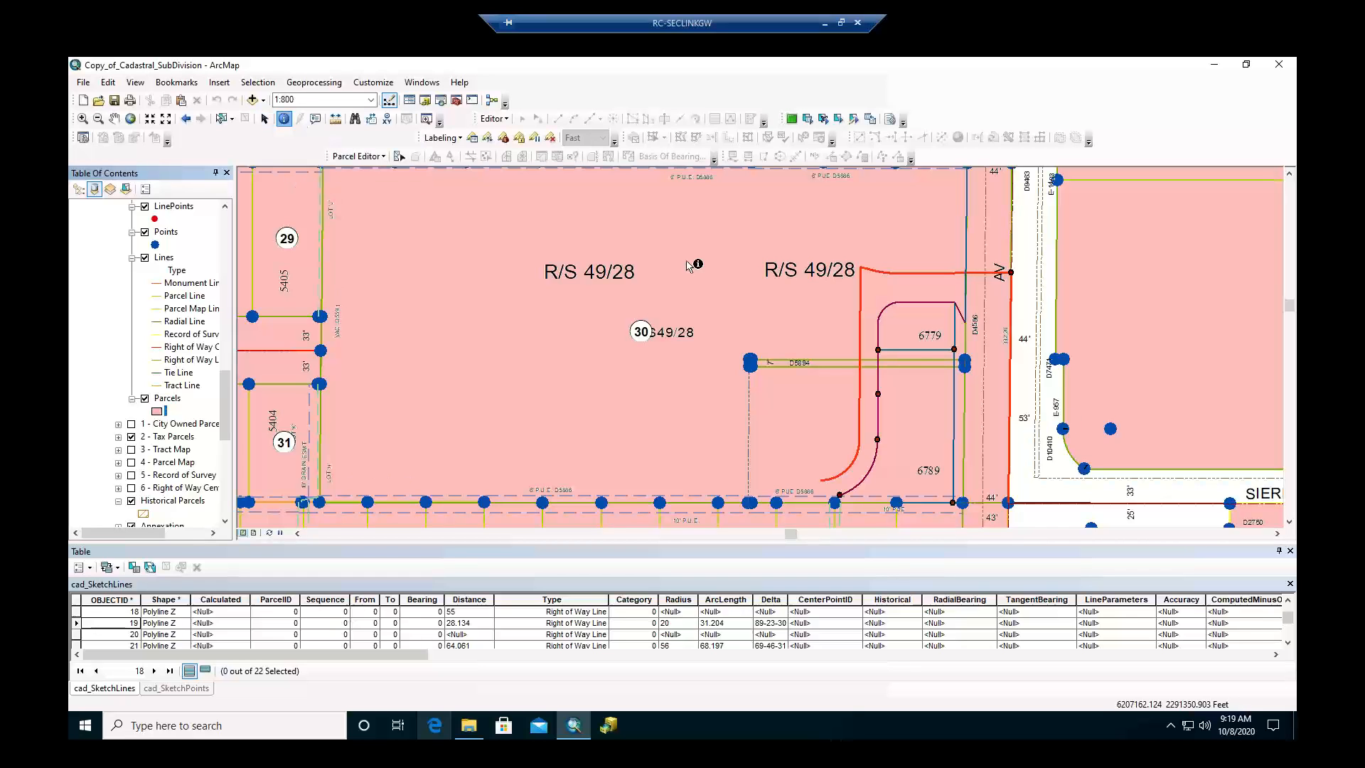
pyautogui.click(915, 325)
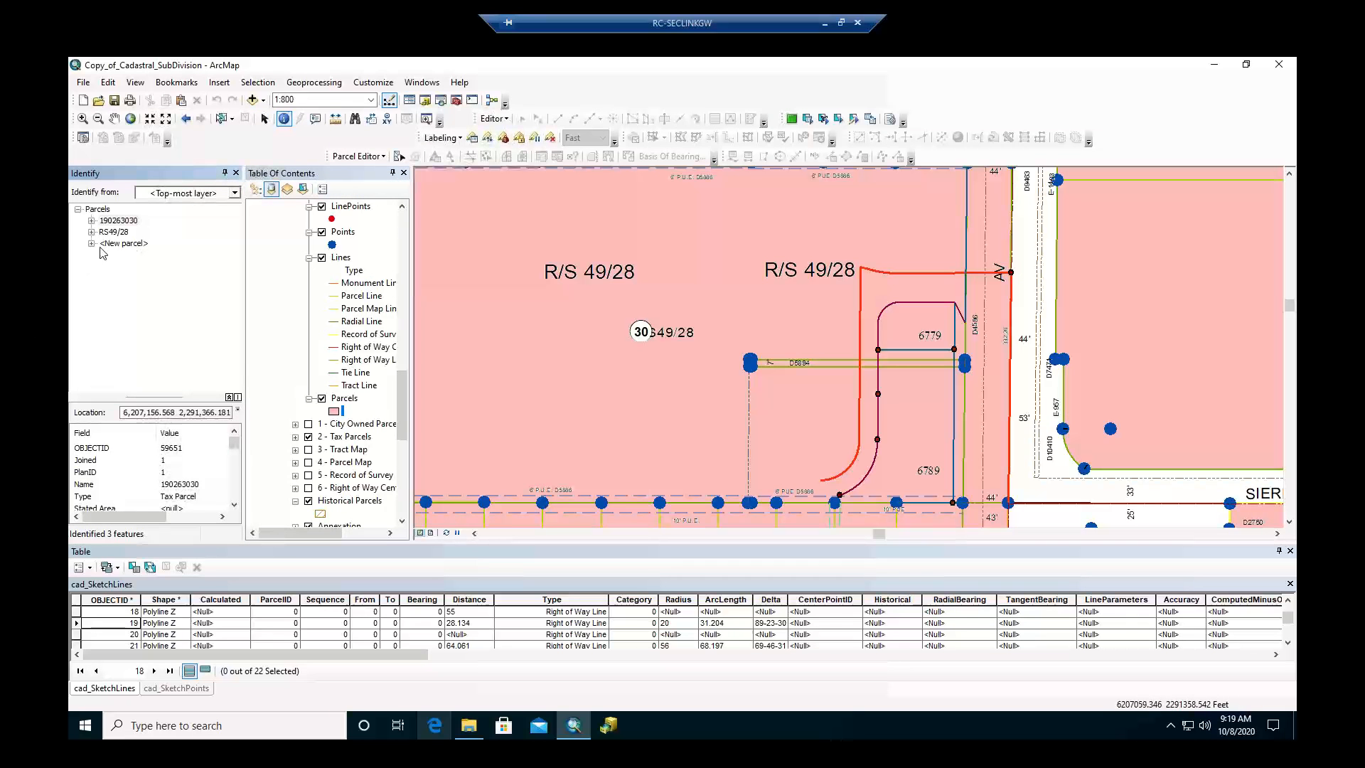
pyautogui.click(122, 243)
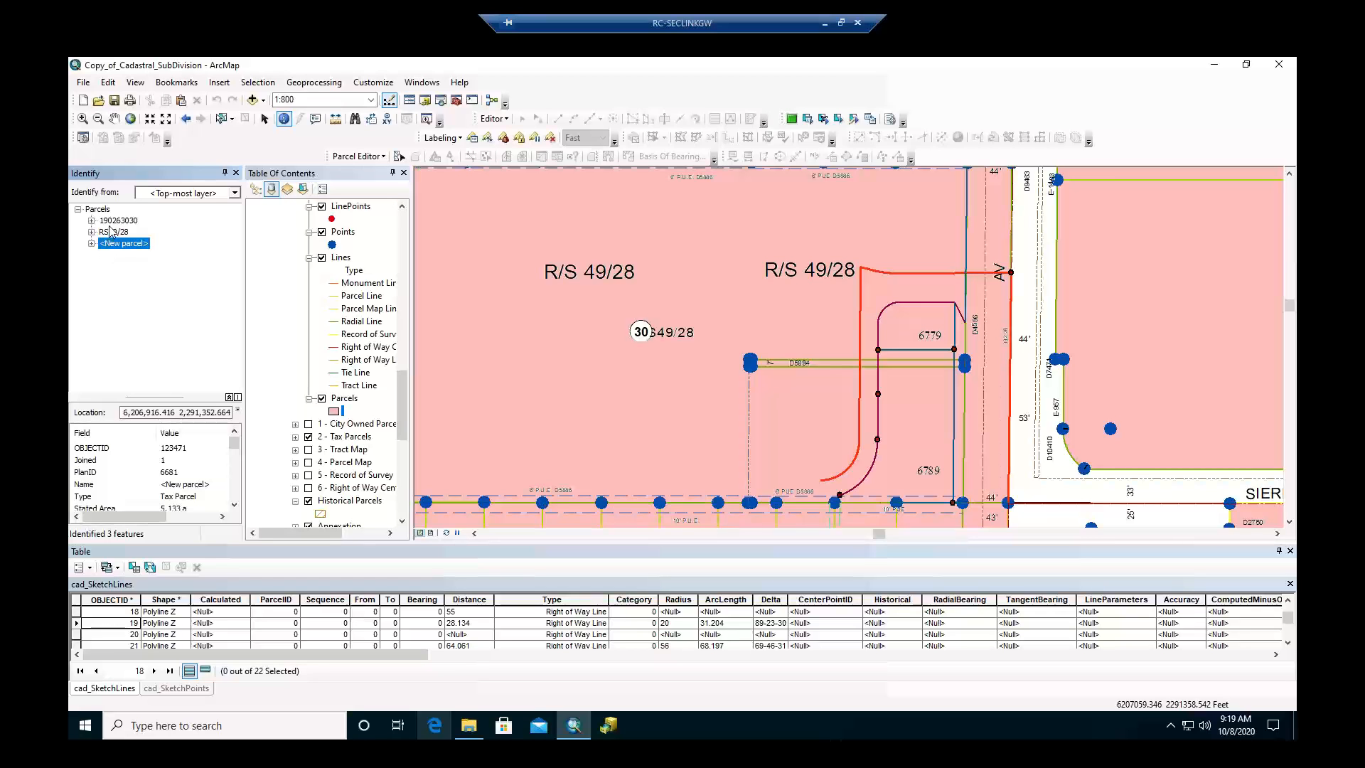
pyautogui.click(115, 221)
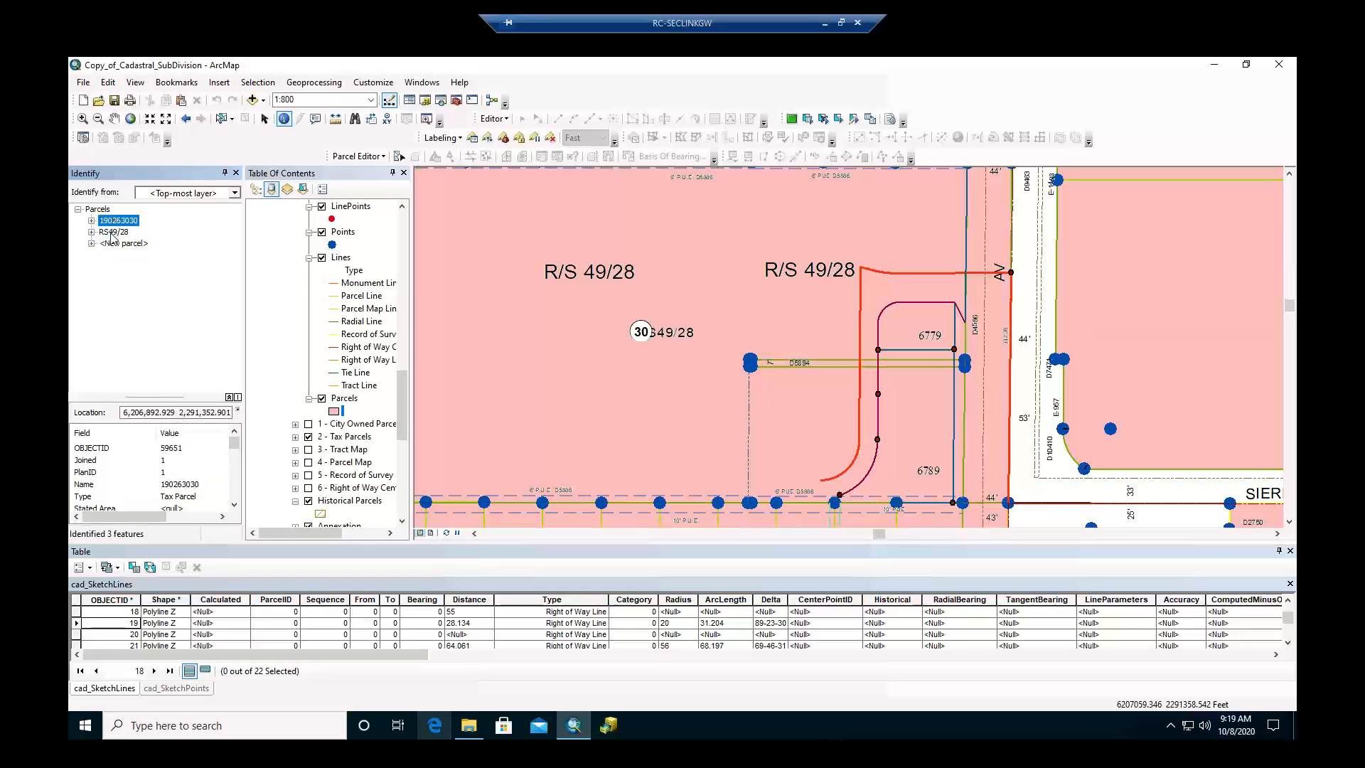
pyautogui.click(113, 233)
pyautogui.click(91, 232)
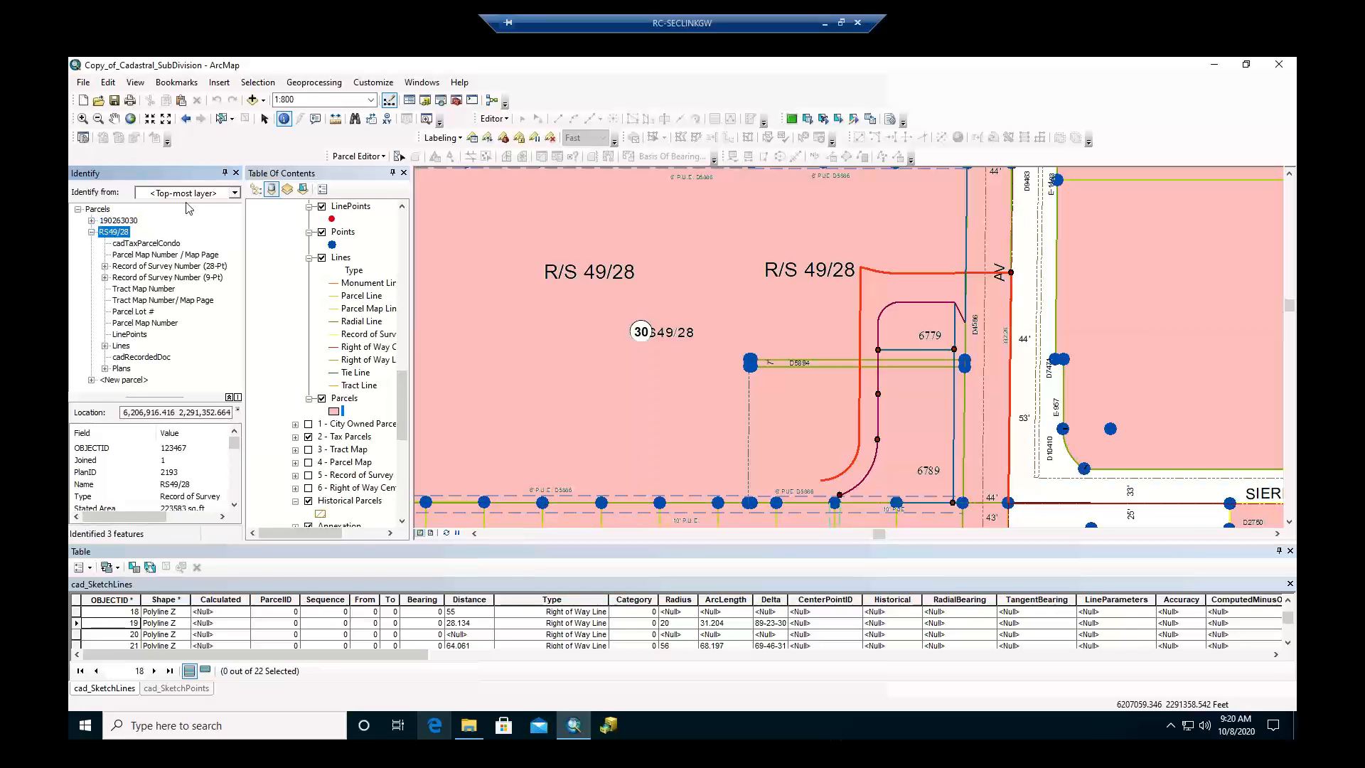
pyautogui.click(235, 173)
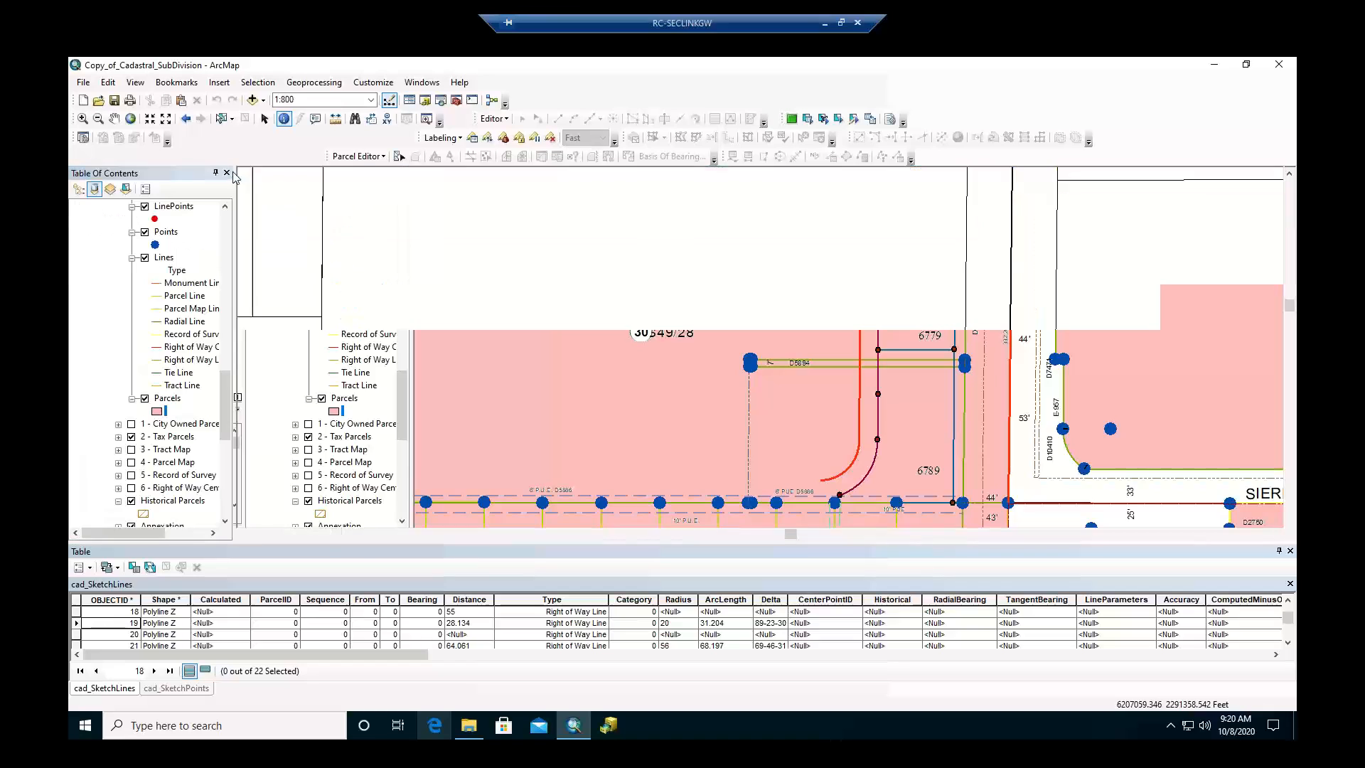
# Set the symbol of the ParcelFabric Parcels layer to Hollow.
pyautogui.click(156, 412)
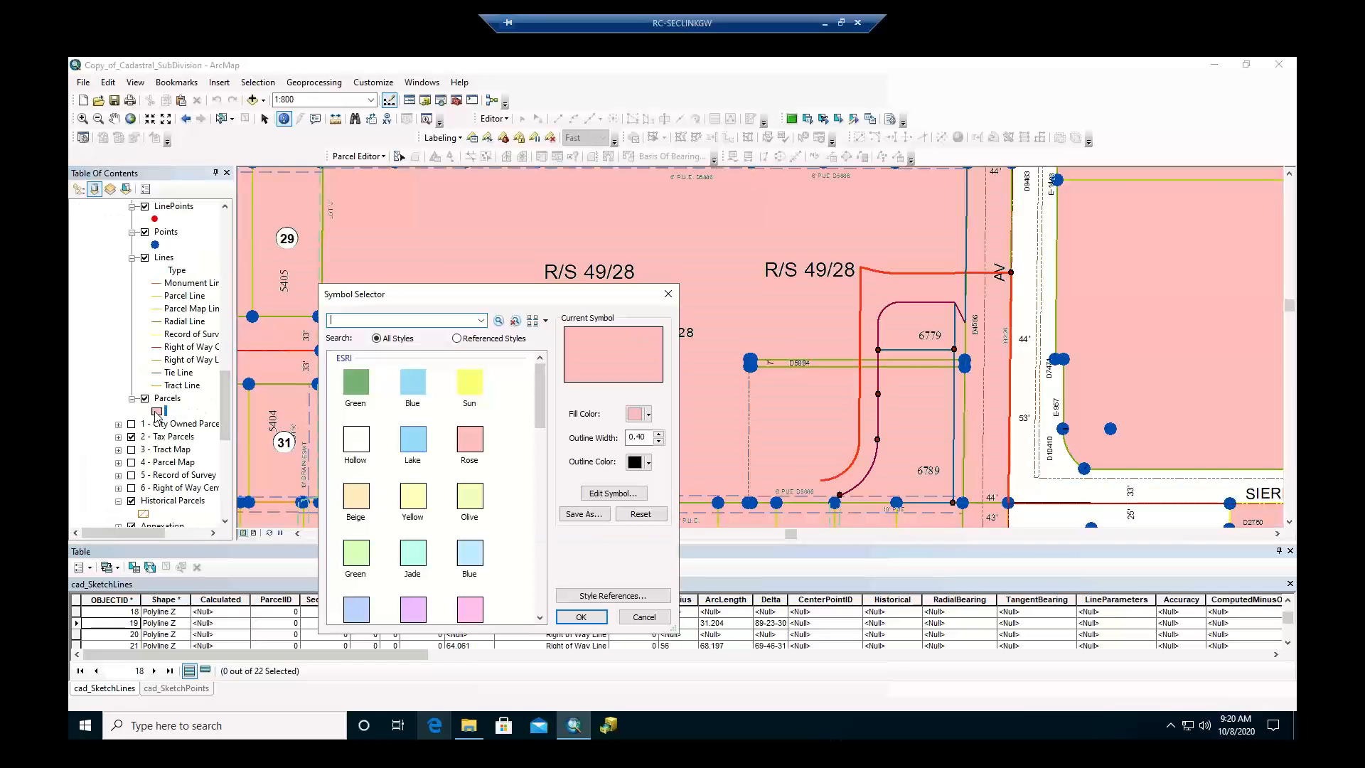
pyautogui.doubleClick(355, 439)
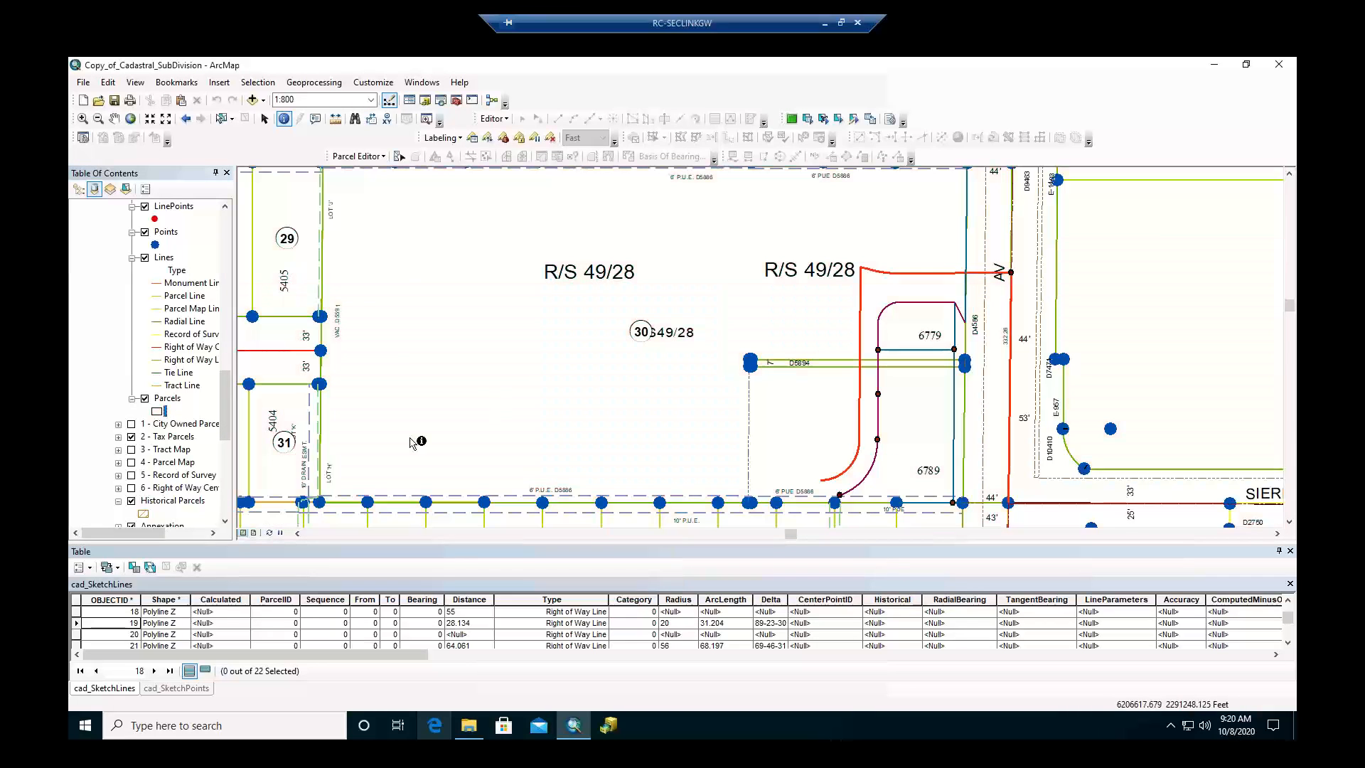
# Start an edit session with the Parcel Editor.
pyautogui.click(379, 157)
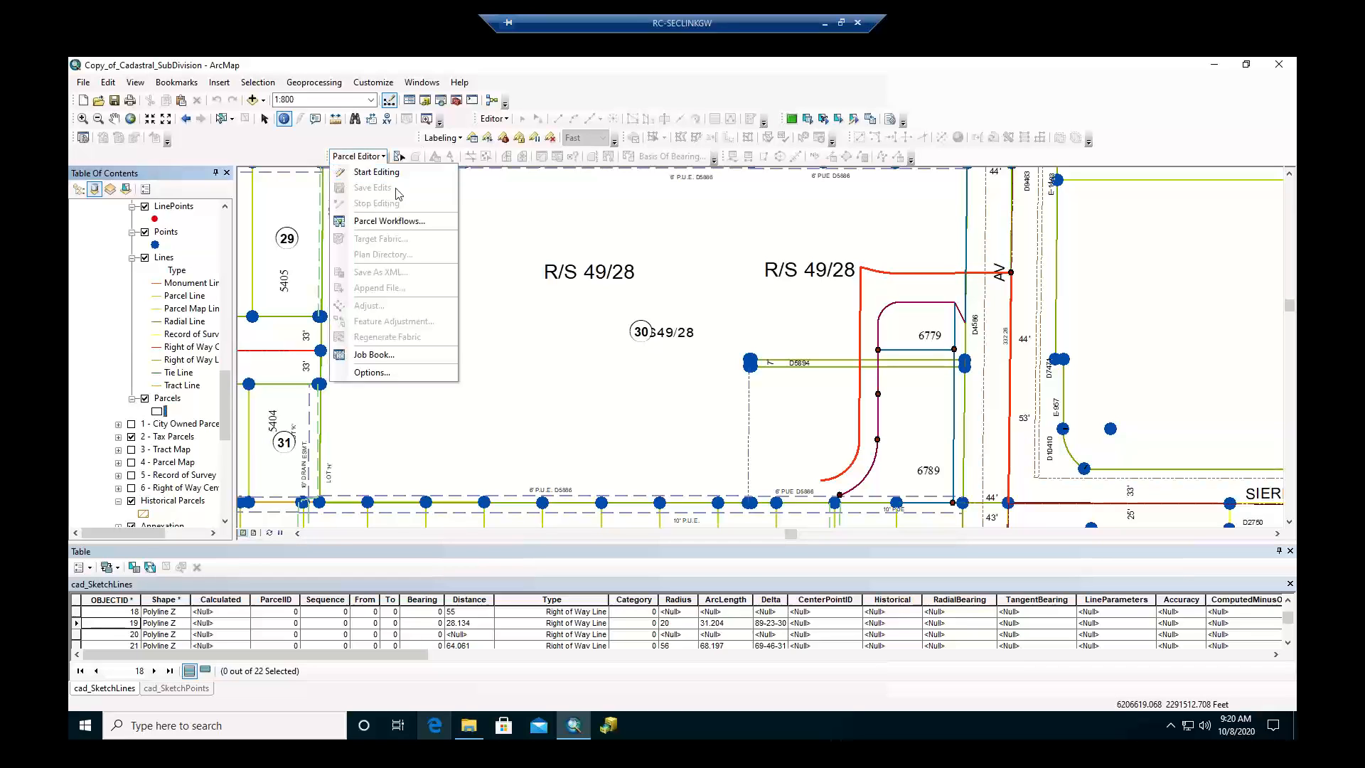
pyautogui.click(416, 147)
pyautogui.click(378, 158)
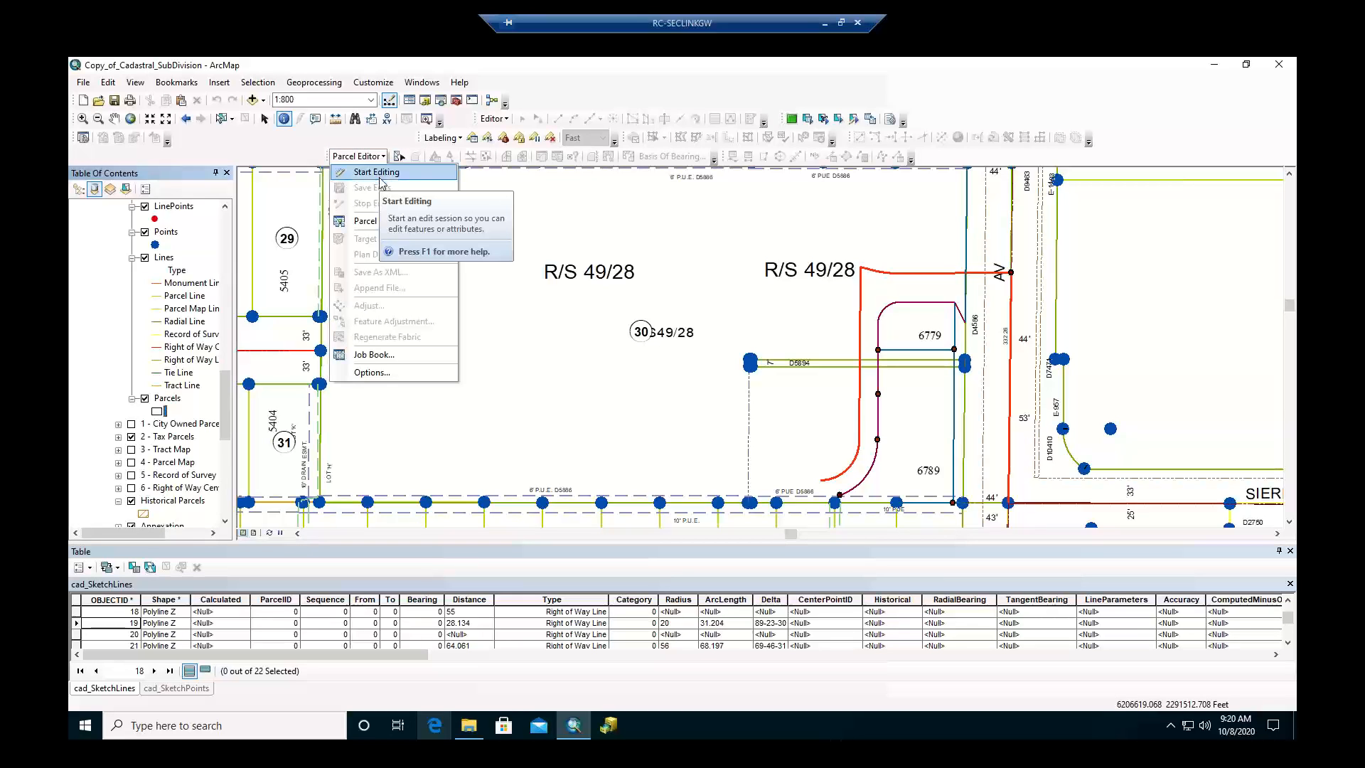
pyautogui.click(380, 176)
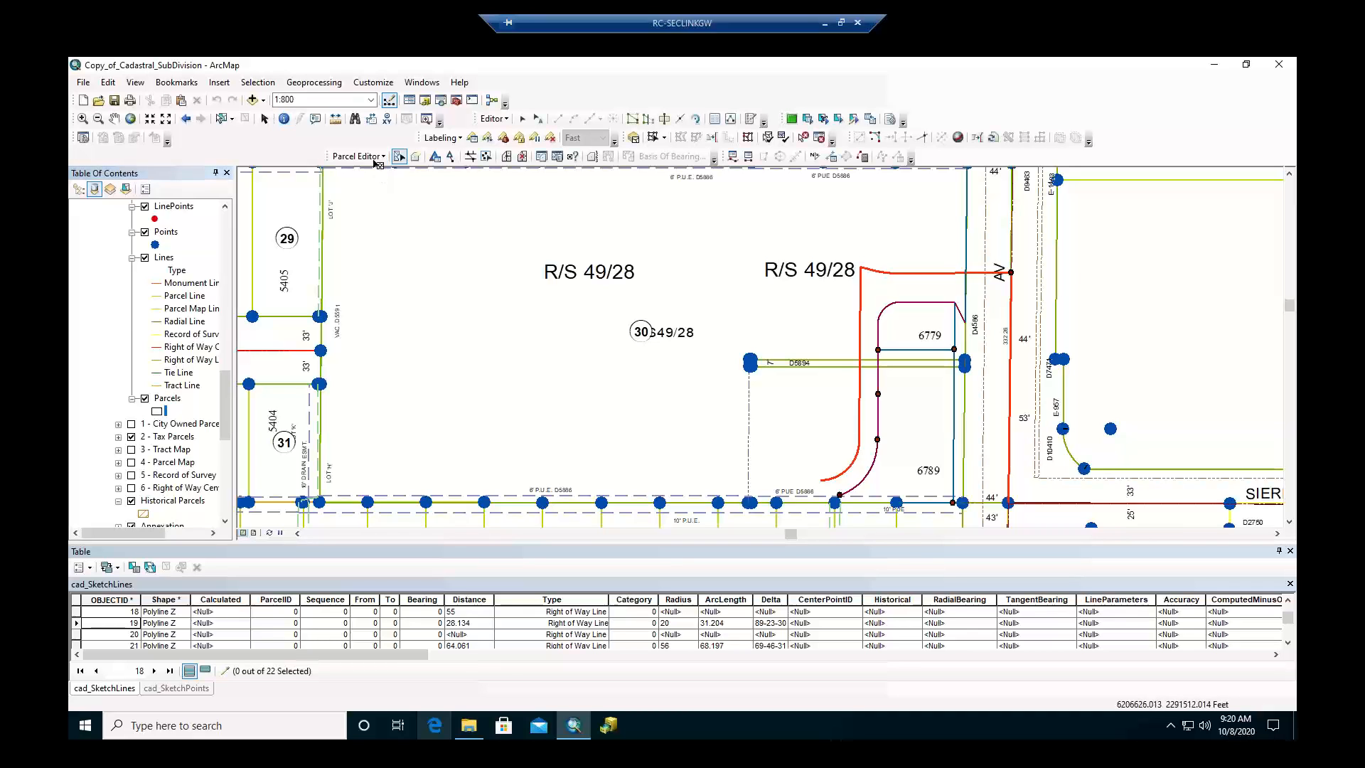
# Open the Plan Directory, list all plans and select plan MB27/11-12.
pyautogui.click(377, 157)
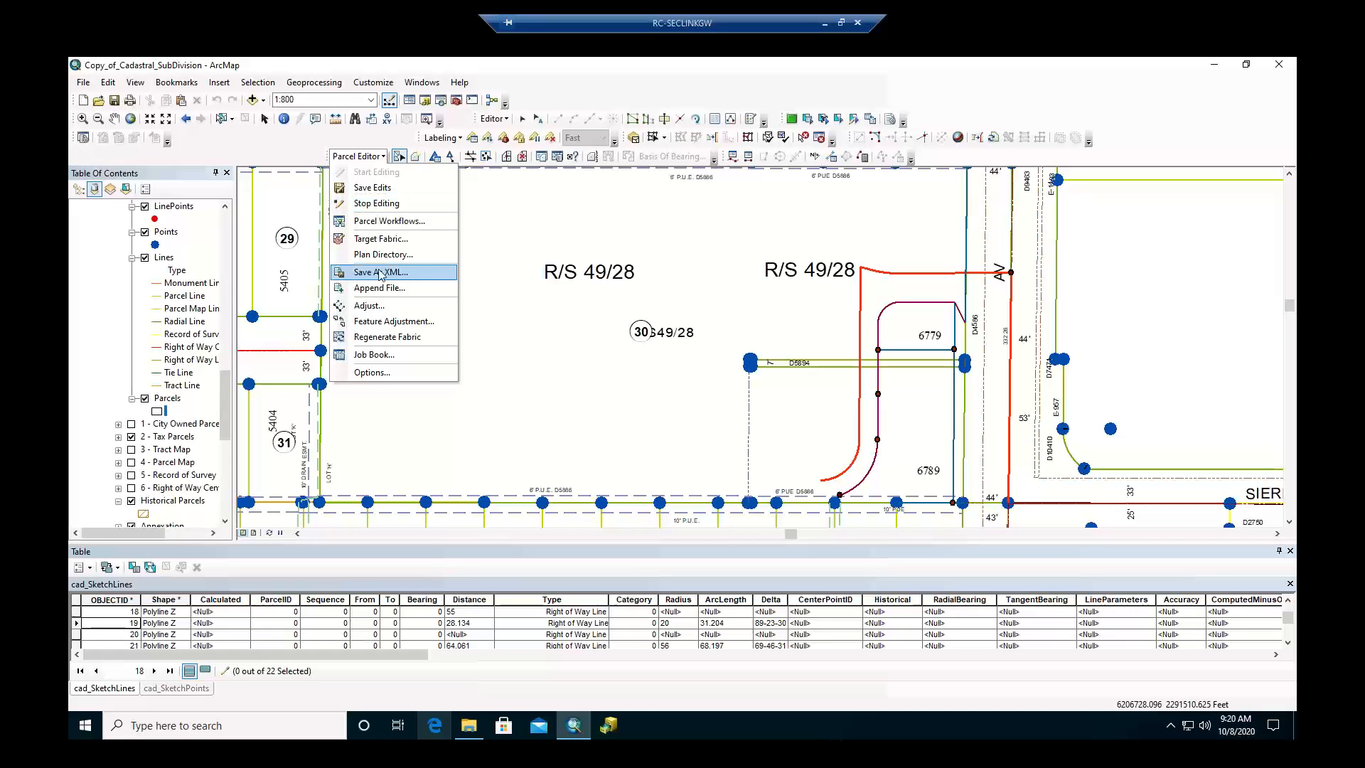
pyautogui.click(382, 256)
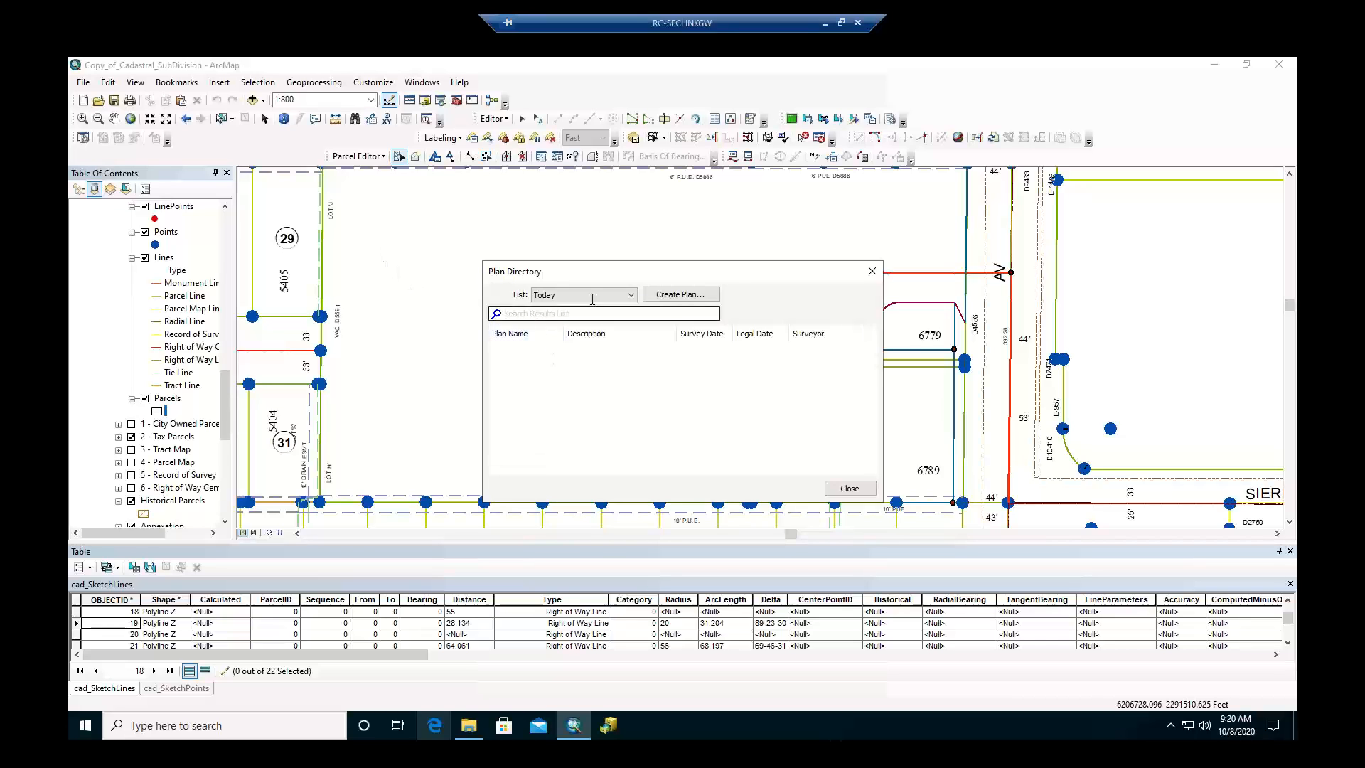
pyautogui.click(630, 294)
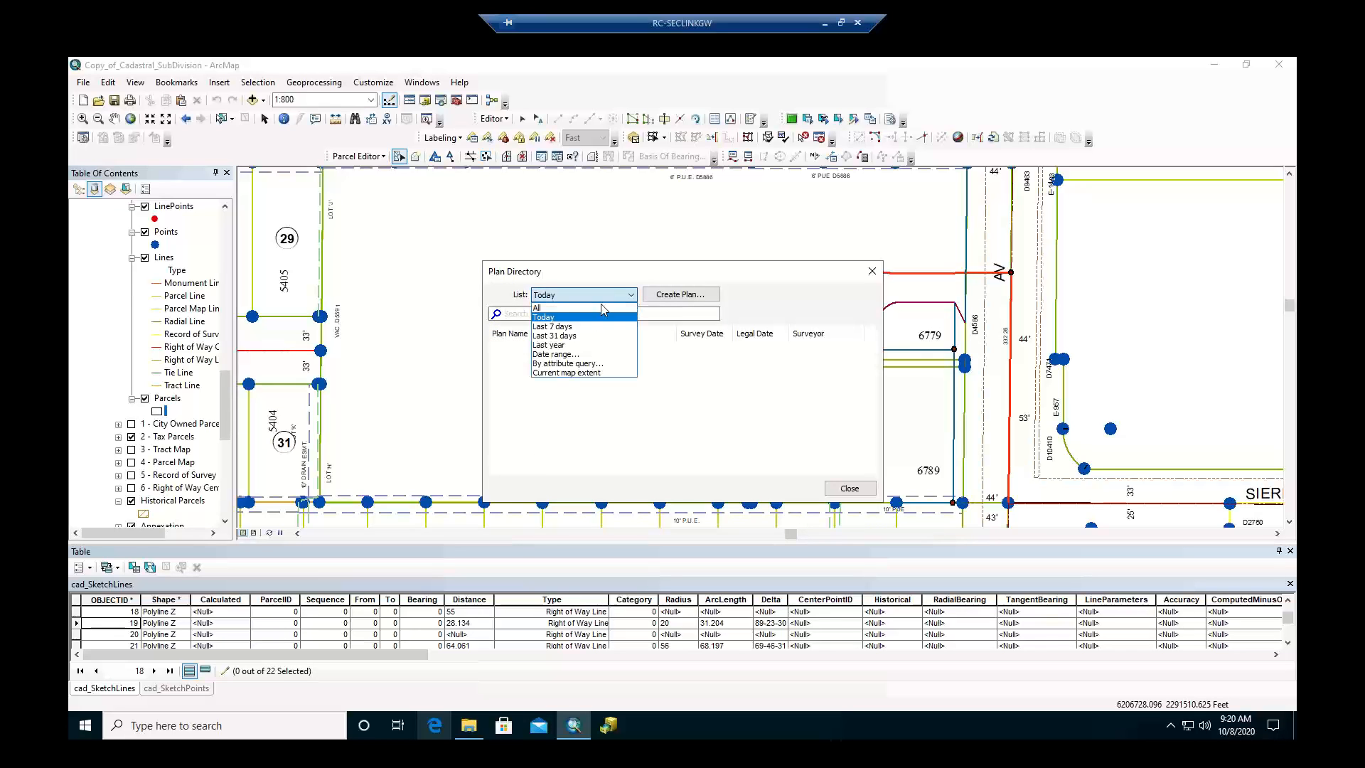
pyautogui.click(601, 307)
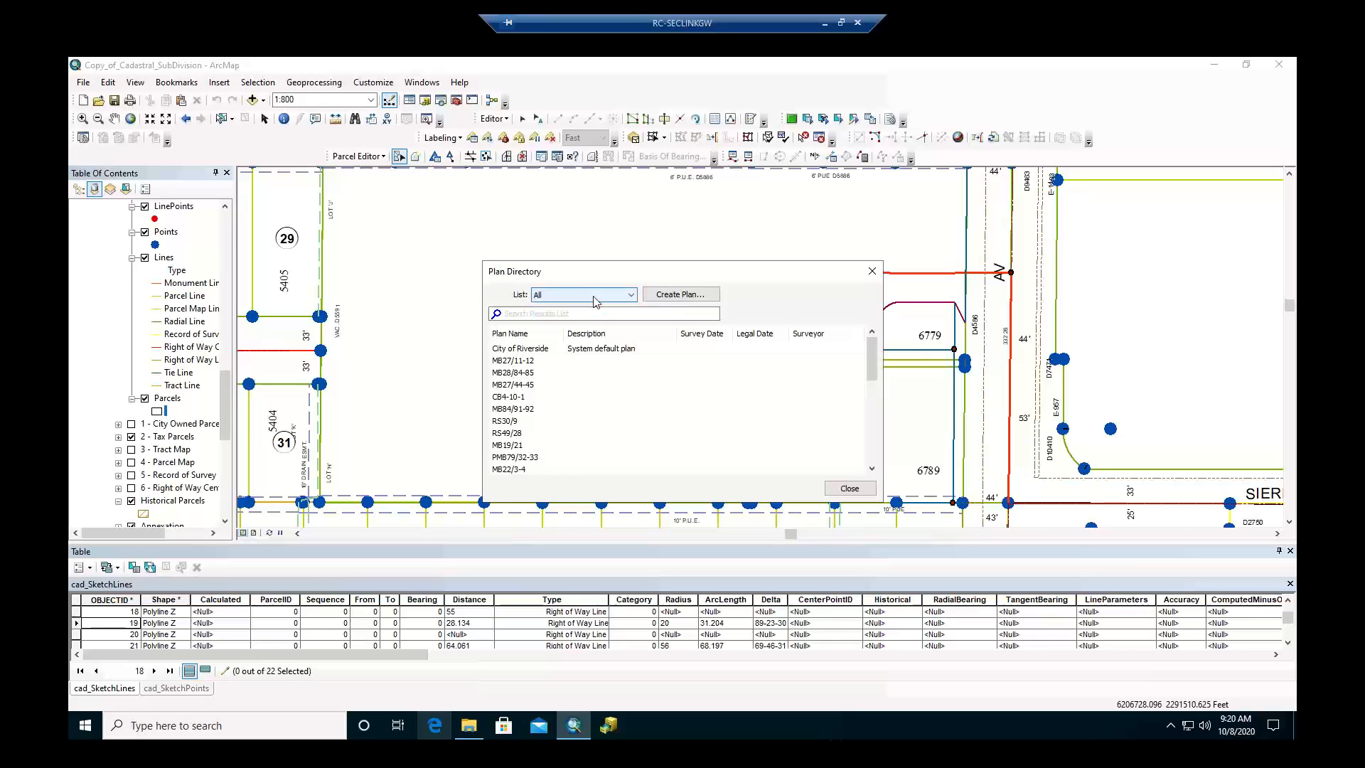
pyautogui.click(535, 361)
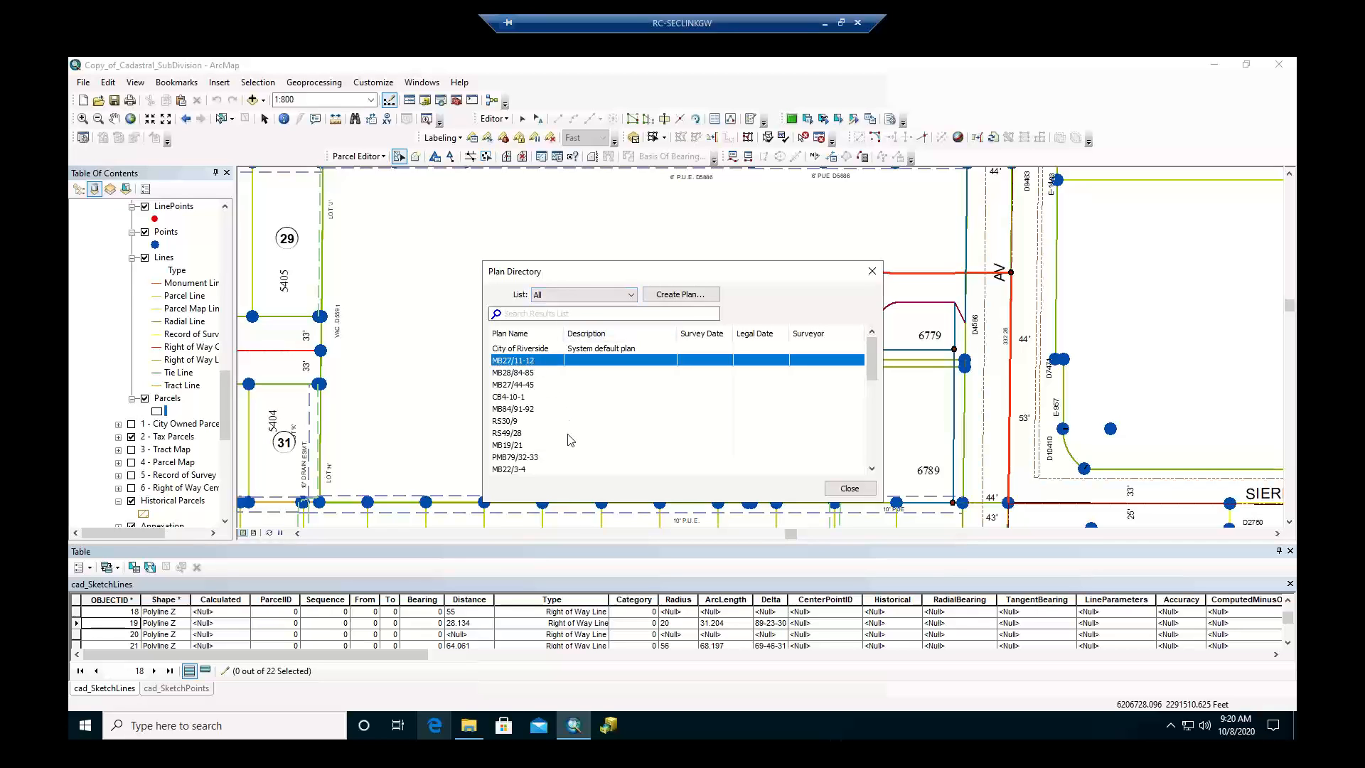
# Inspect the record format properties of plan test1 and close the Plan Directory.
pyautogui.scroll(-7, 572, 435)
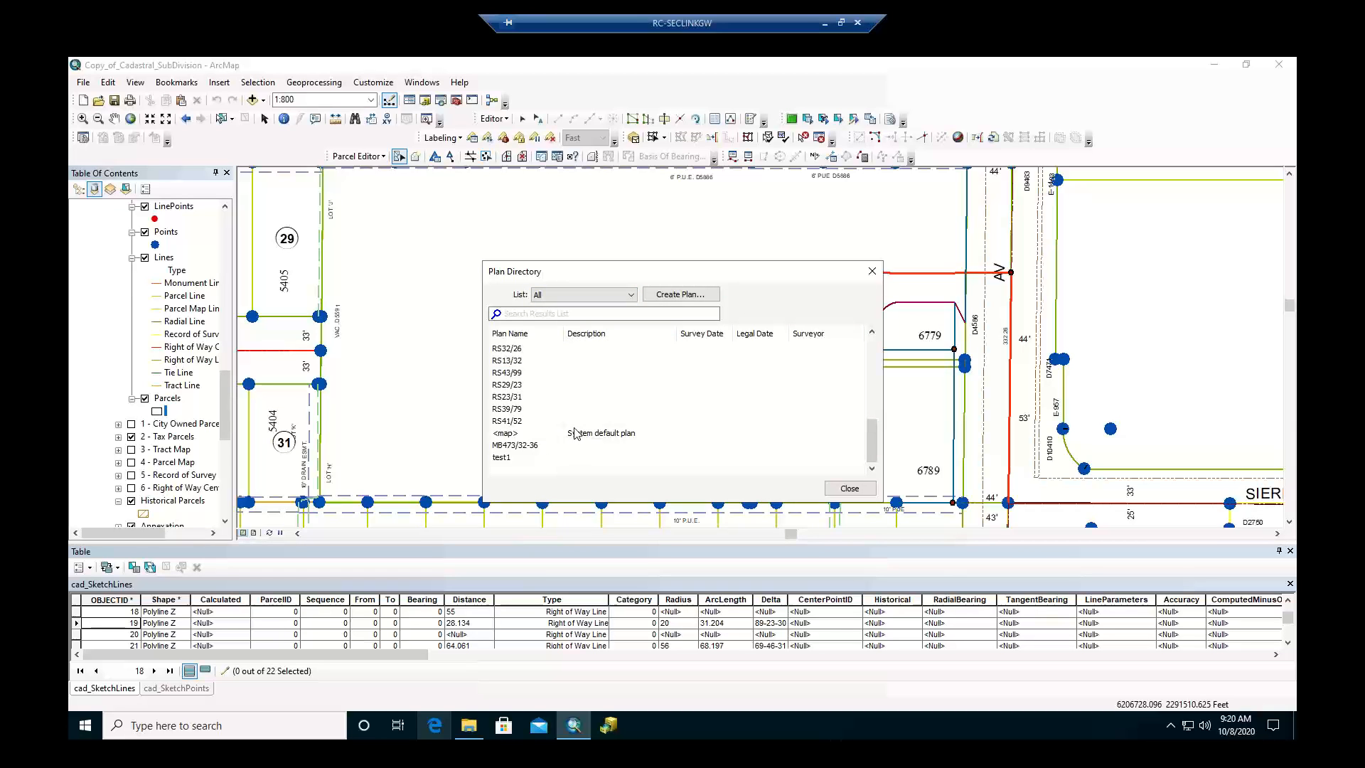
pyautogui.click(536, 459)
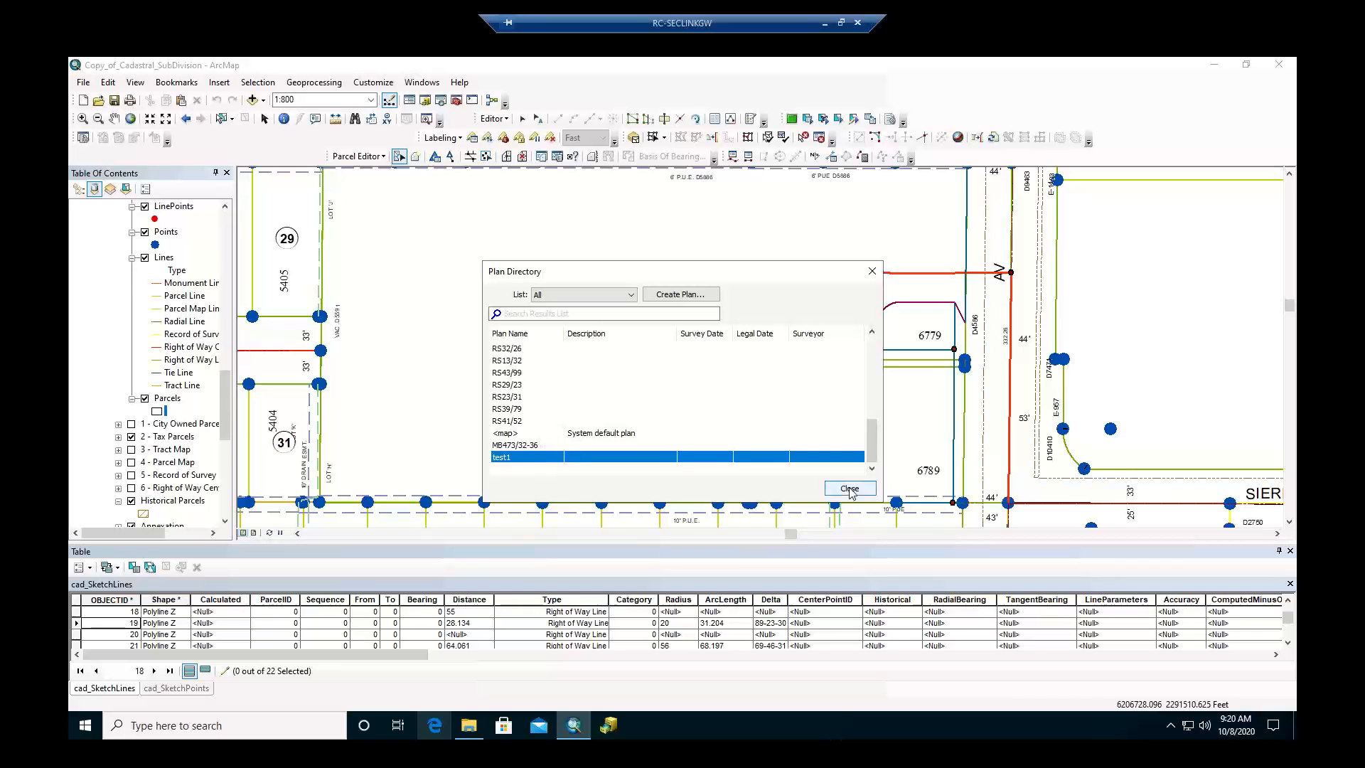
pyautogui.rightClick(522, 463)
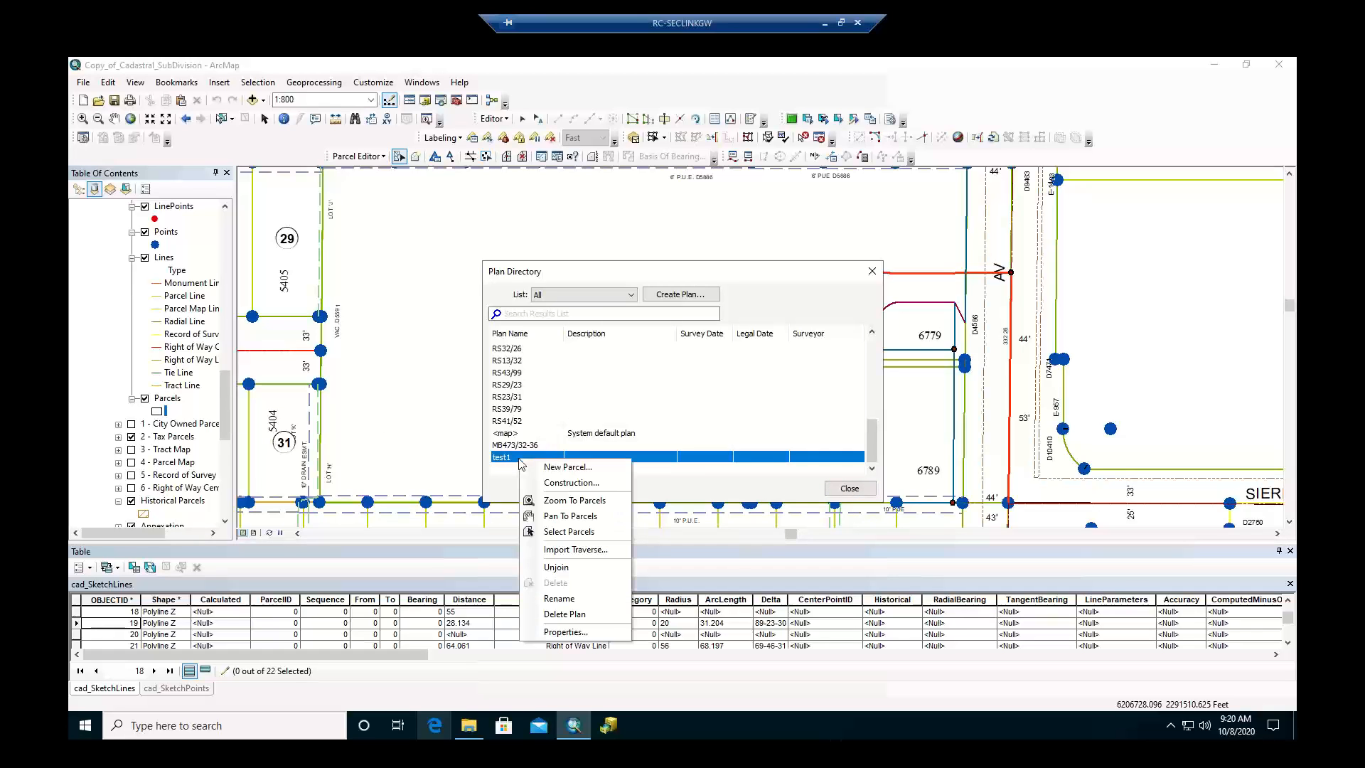
pyautogui.click(577, 630)
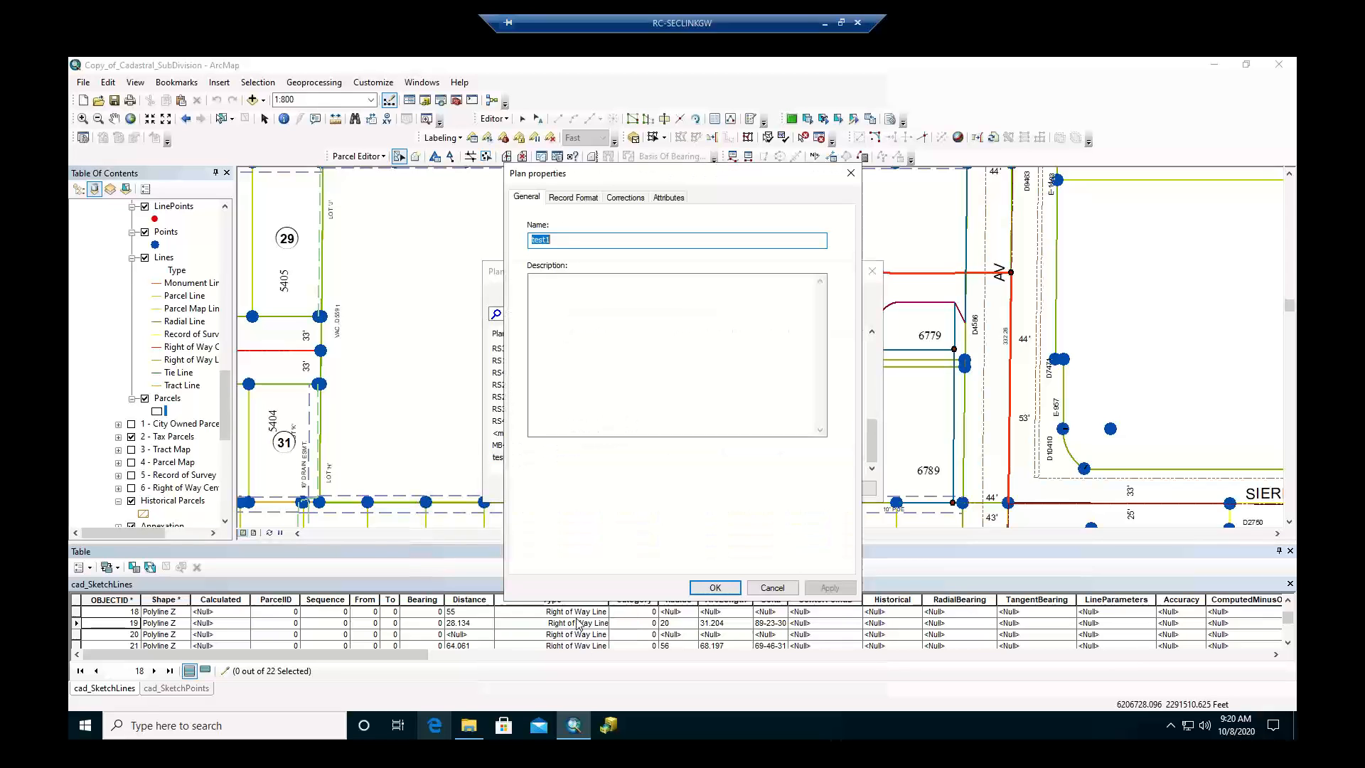
pyautogui.click(575, 198)
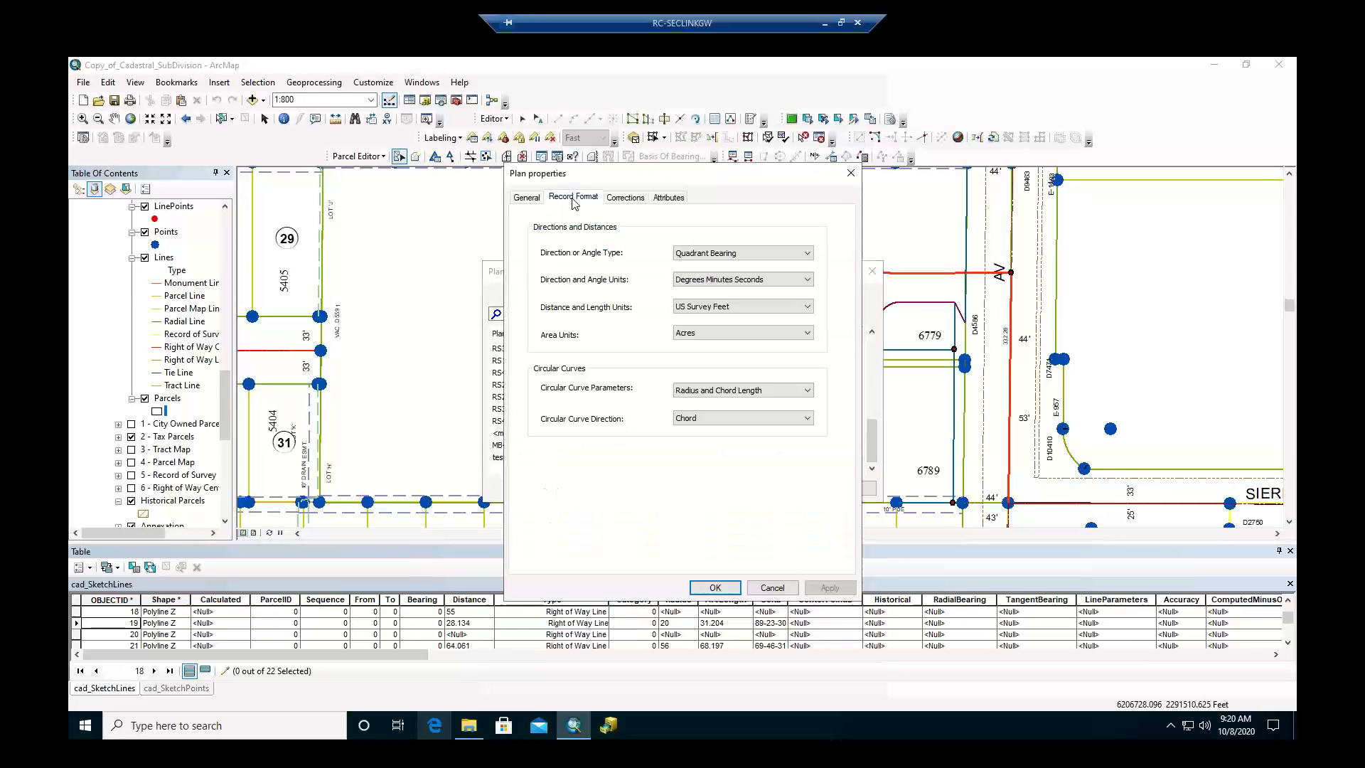
pyautogui.click(849, 175)
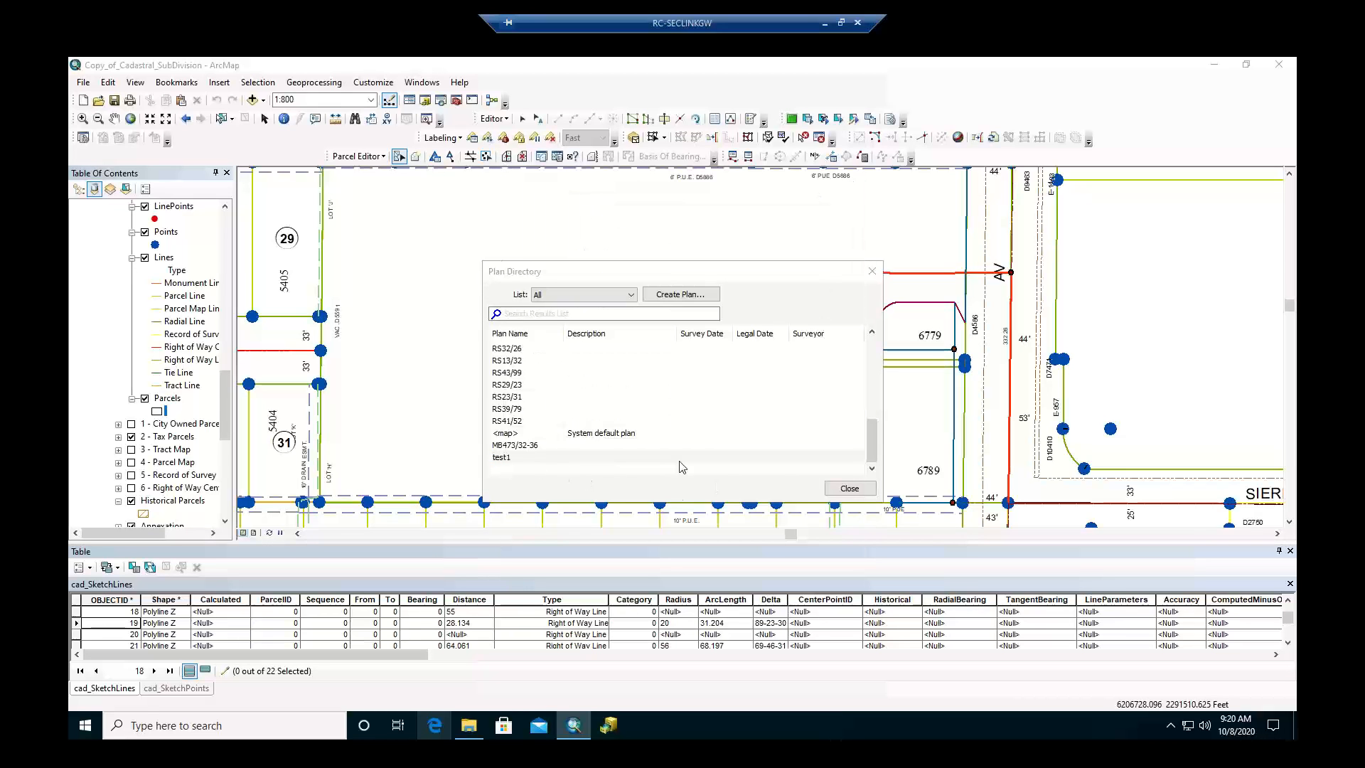
pyautogui.rightClick(509, 459)
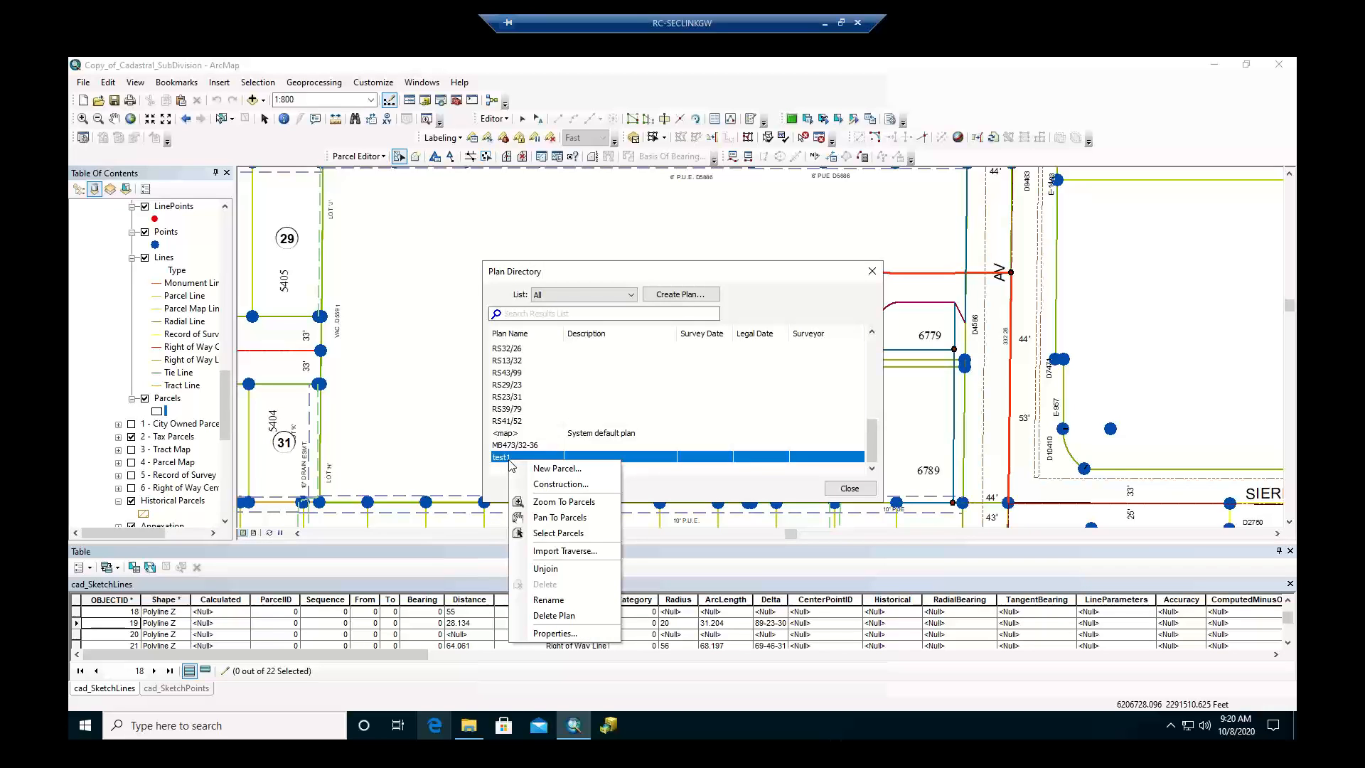
pyautogui.click(796, 490)
pyautogui.click(850, 489)
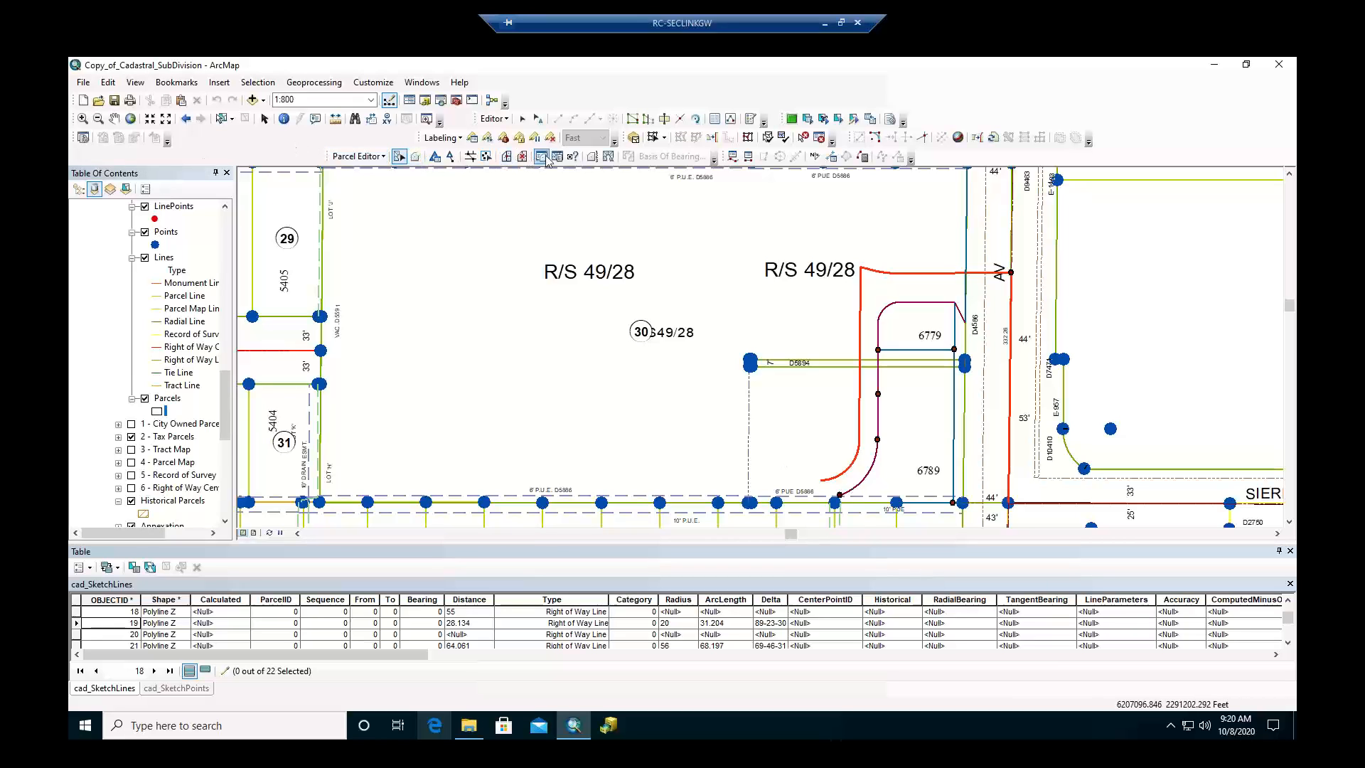
# Reopen the Plan Directory, list the plans from the last 7 days and check the commands available for plan test1.
pyautogui.click(371, 157)
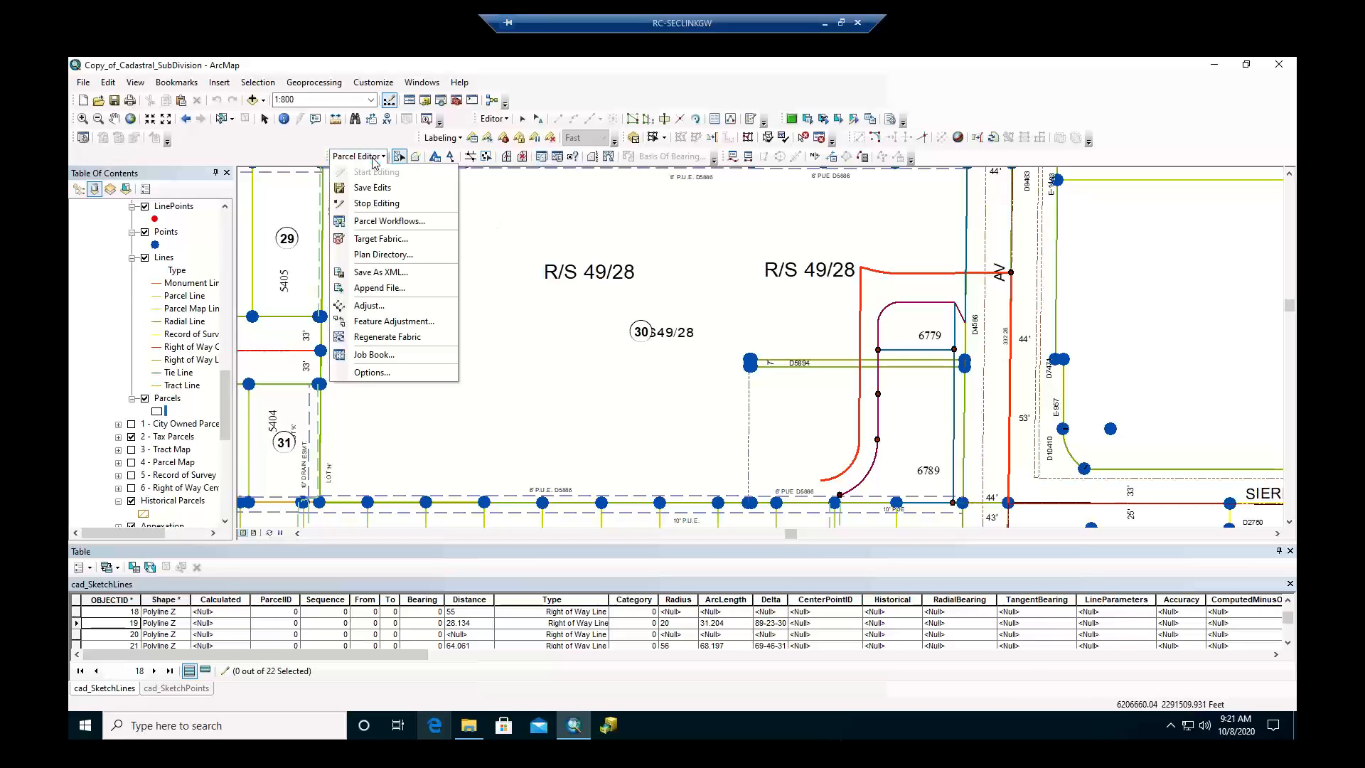
pyautogui.click(384, 253)
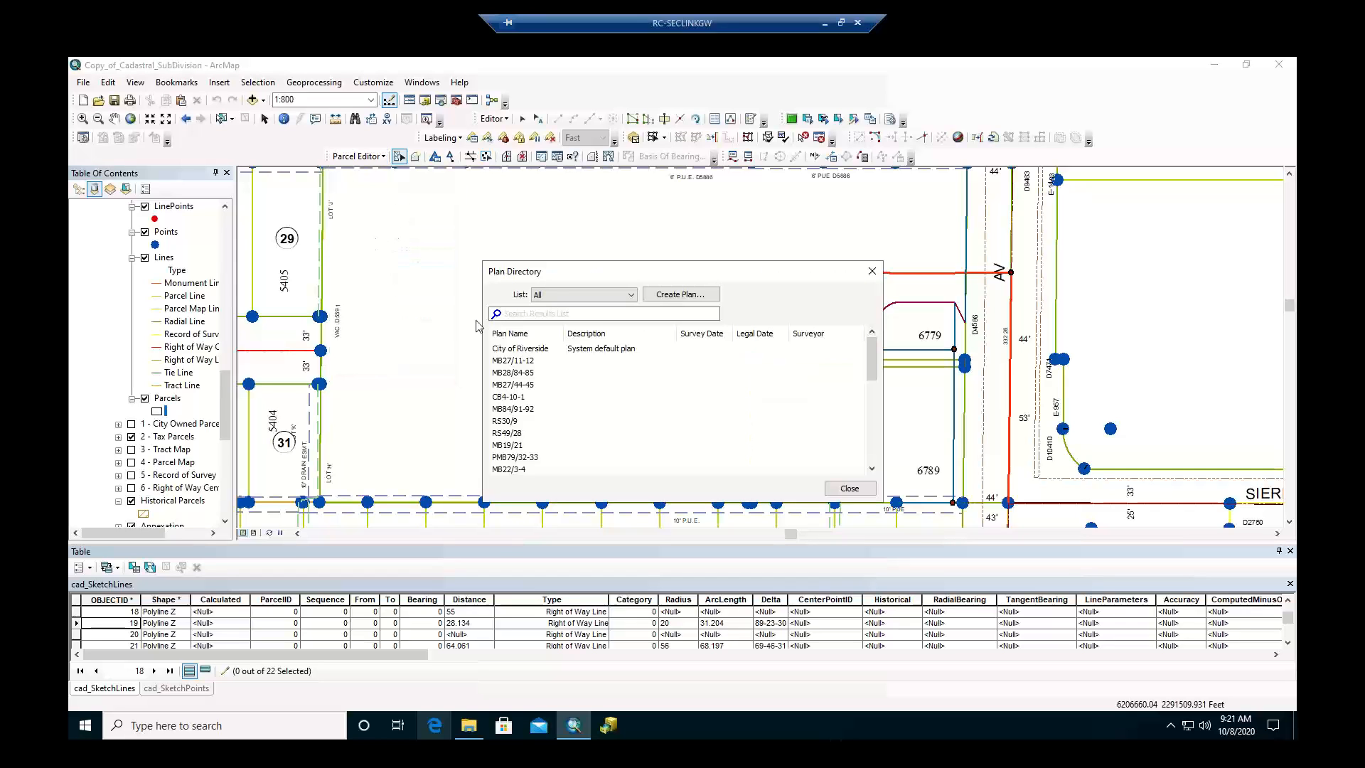
pyautogui.click(583, 295)
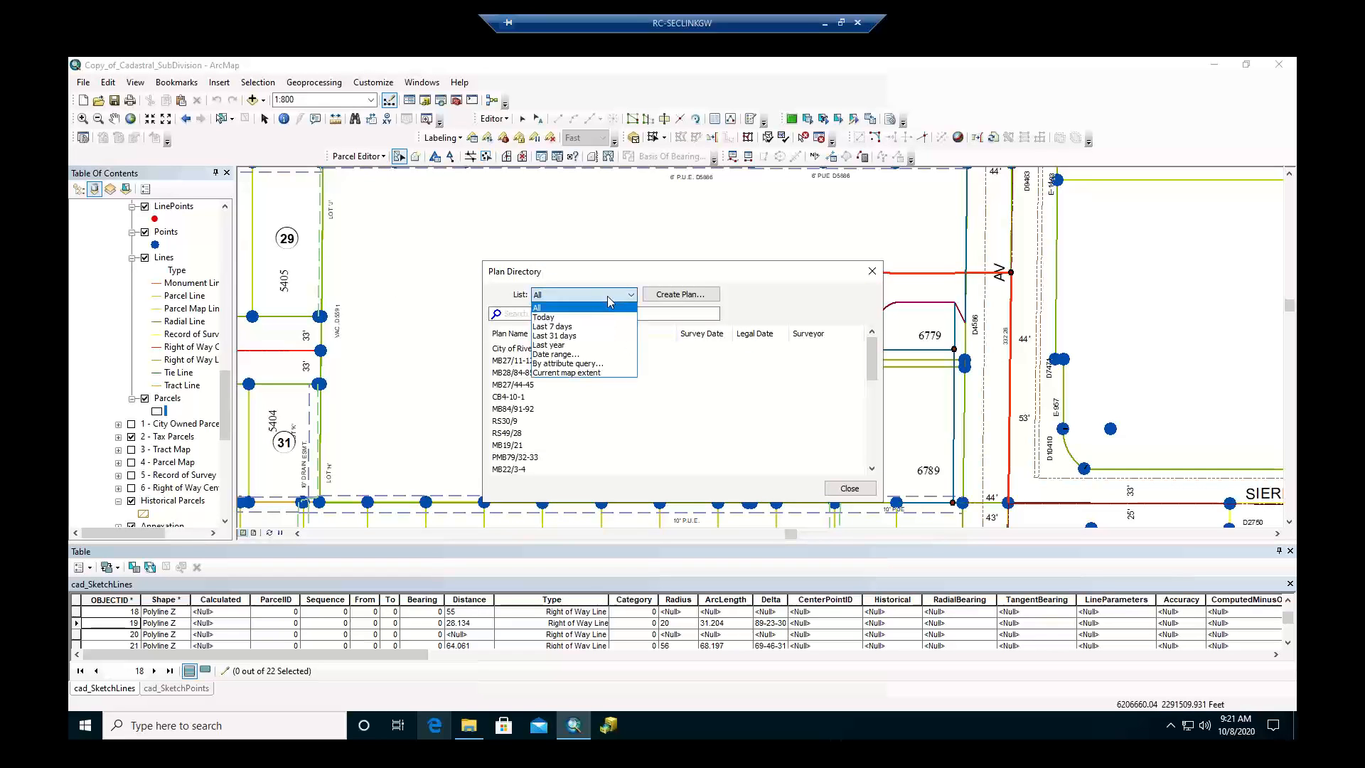
pyautogui.click(567, 326)
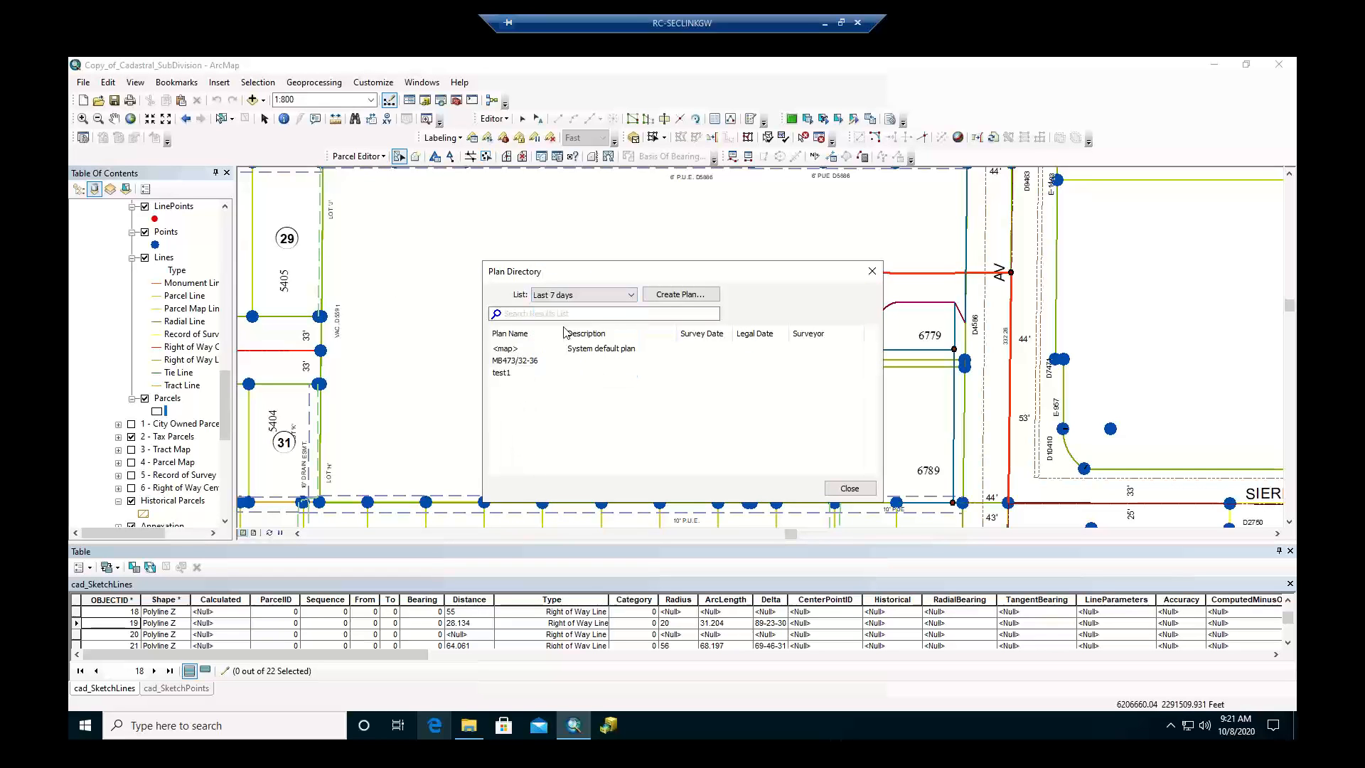
pyautogui.click(518, 375)
pyautogui.rightClick(518, 376)
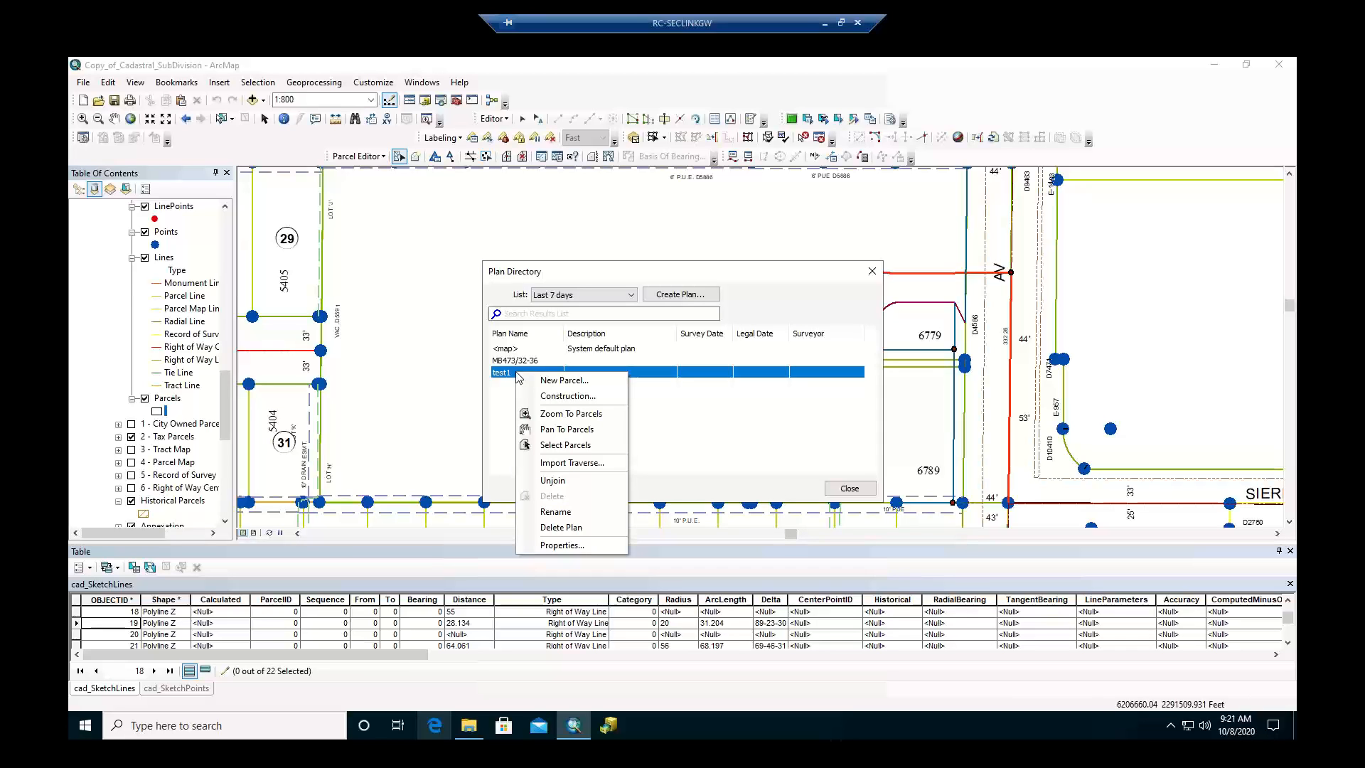
pyautogui.click(513, 377)
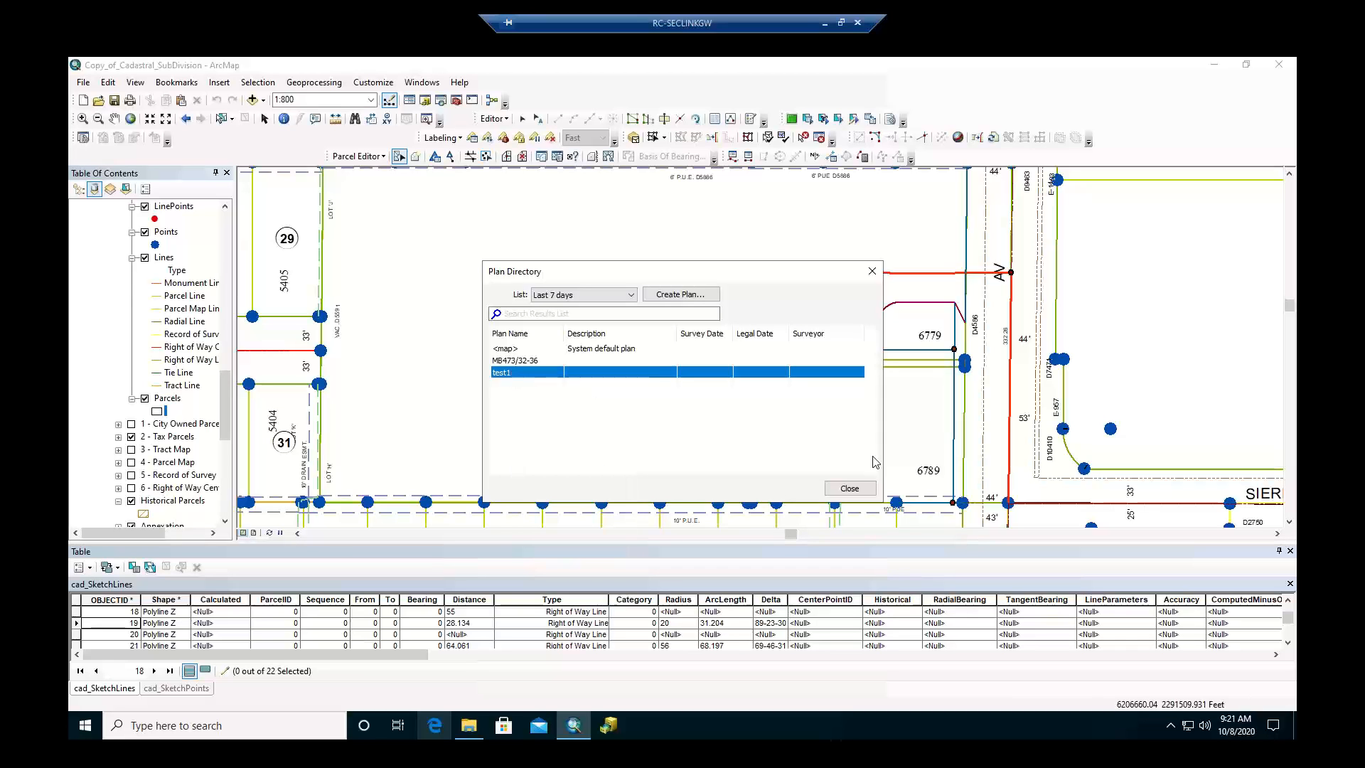
pyautogui.click(849, 488)
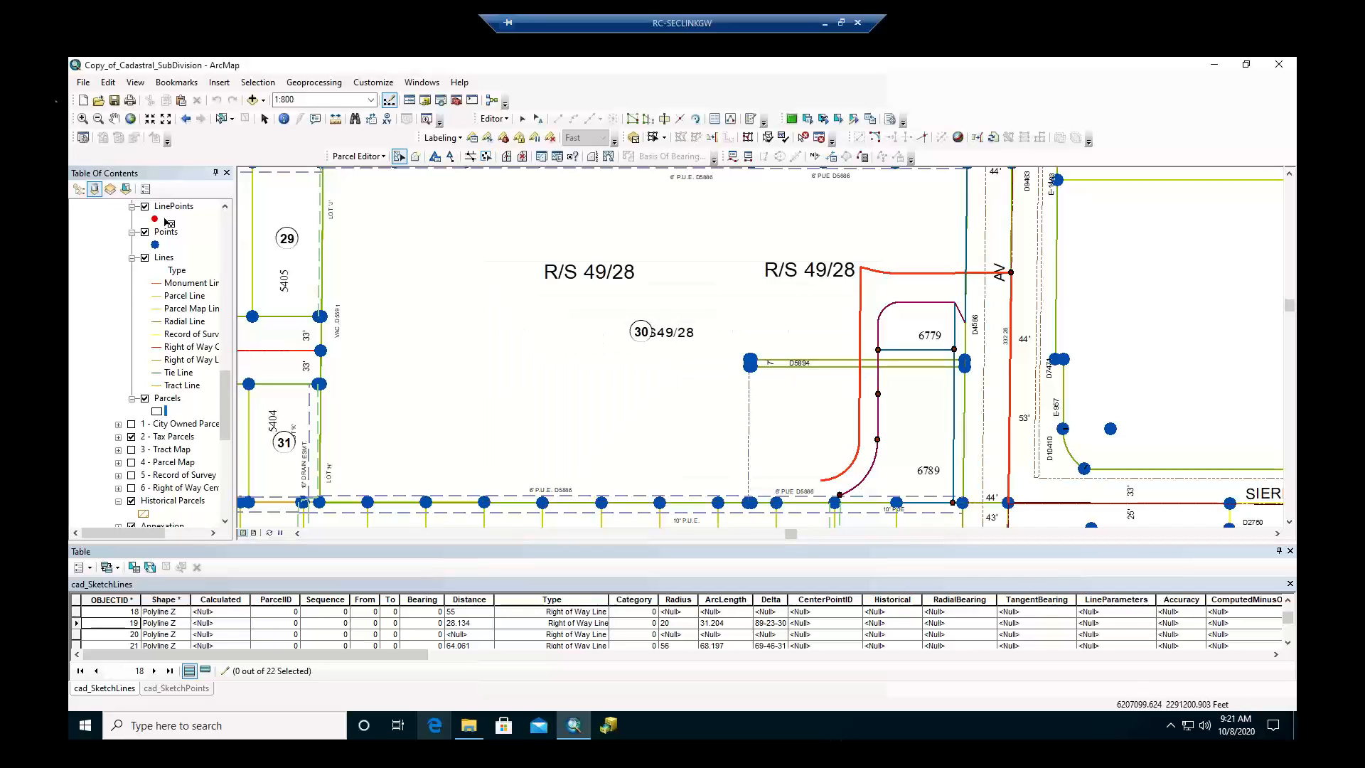
# Select the <New parcel> feature in the Parcels layer from the overlapping features at lot 6779.
pyautogui.click(919, 323)
pyautogui.rightClick(921, 325)
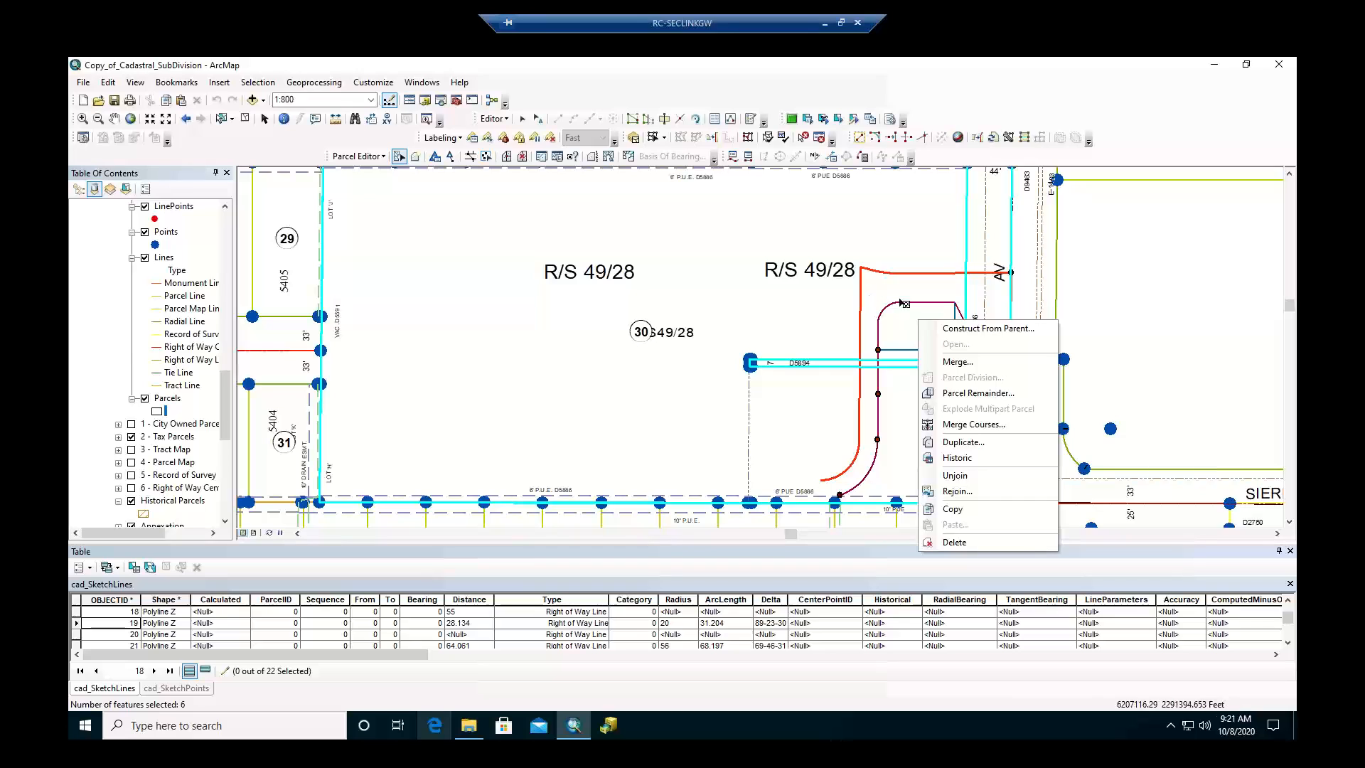
pyautogui.press('Escape')
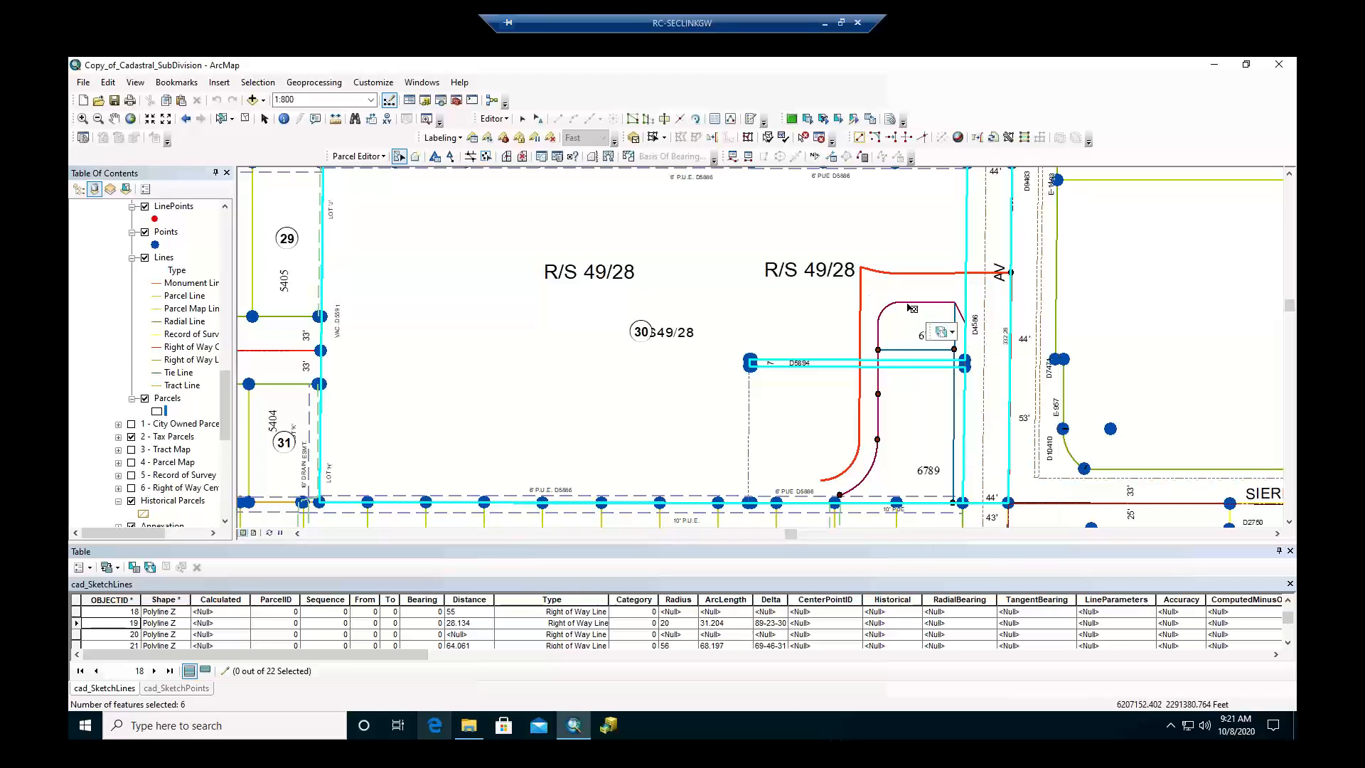
pyautogui.click(953, 333)
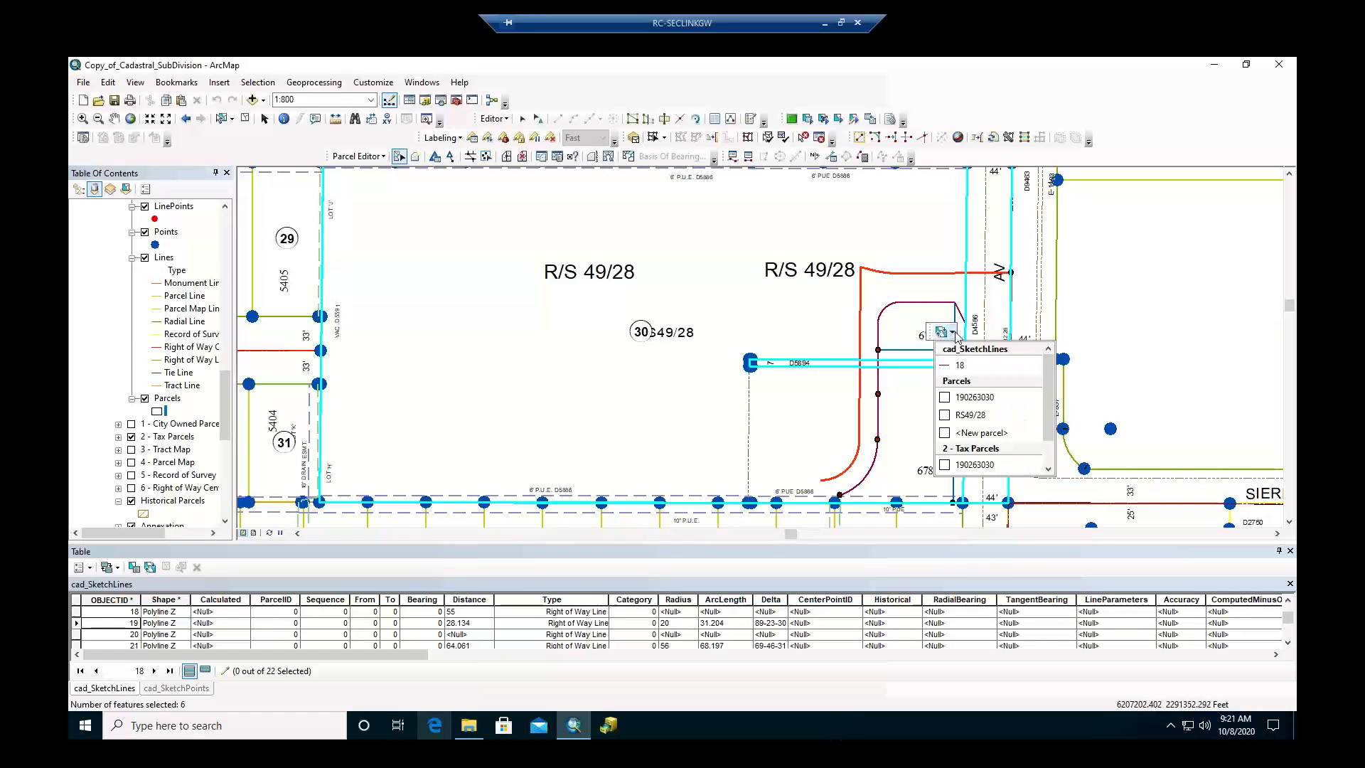
pyautogui.click(983, 432)
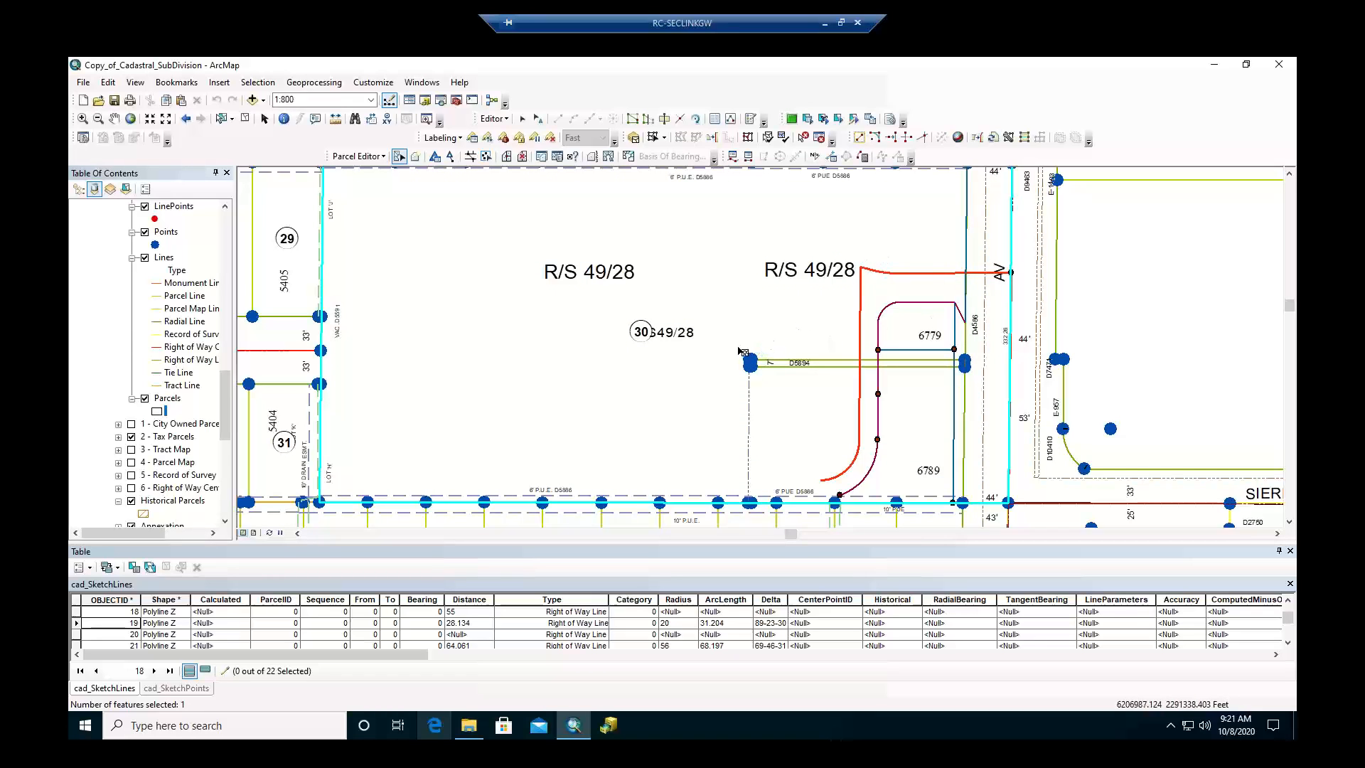
pyautogui.scroll(1, 686, 370)
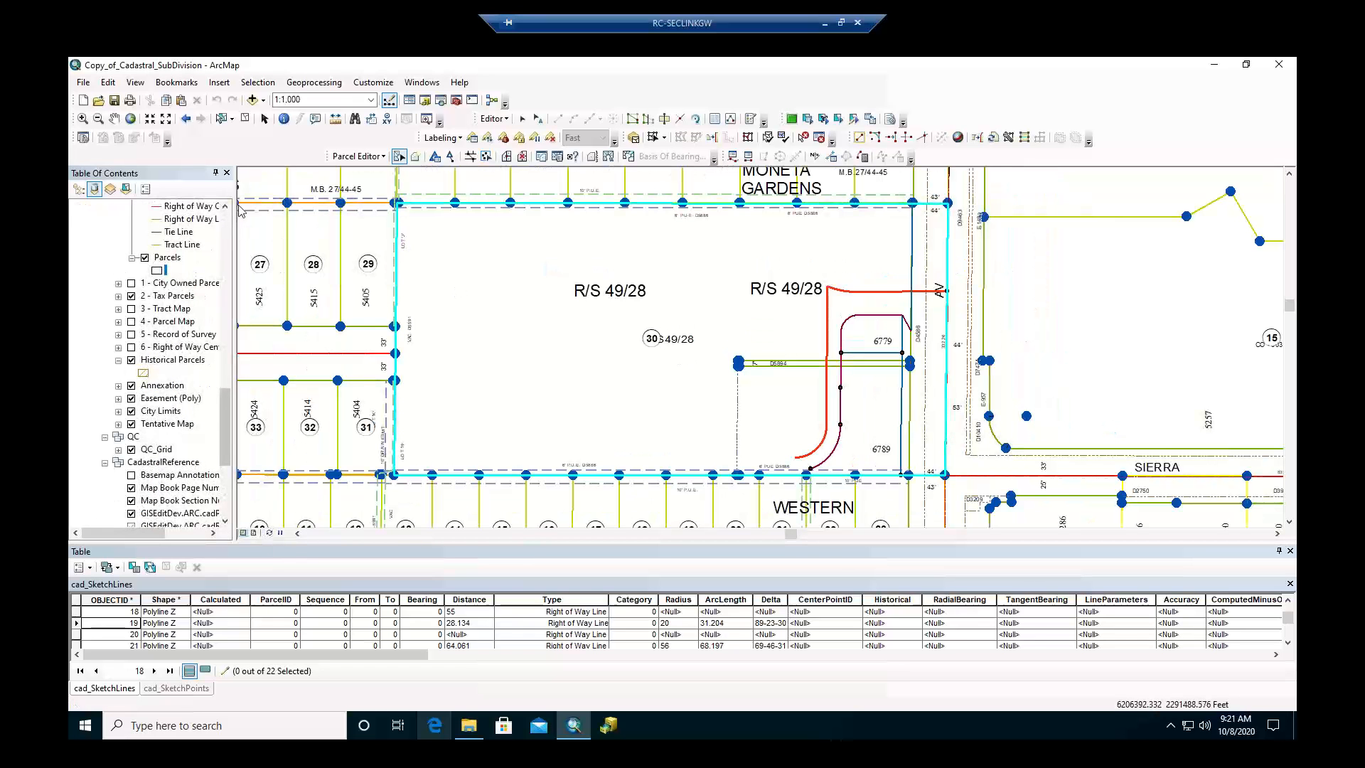
pyautogui.click(358, 156)
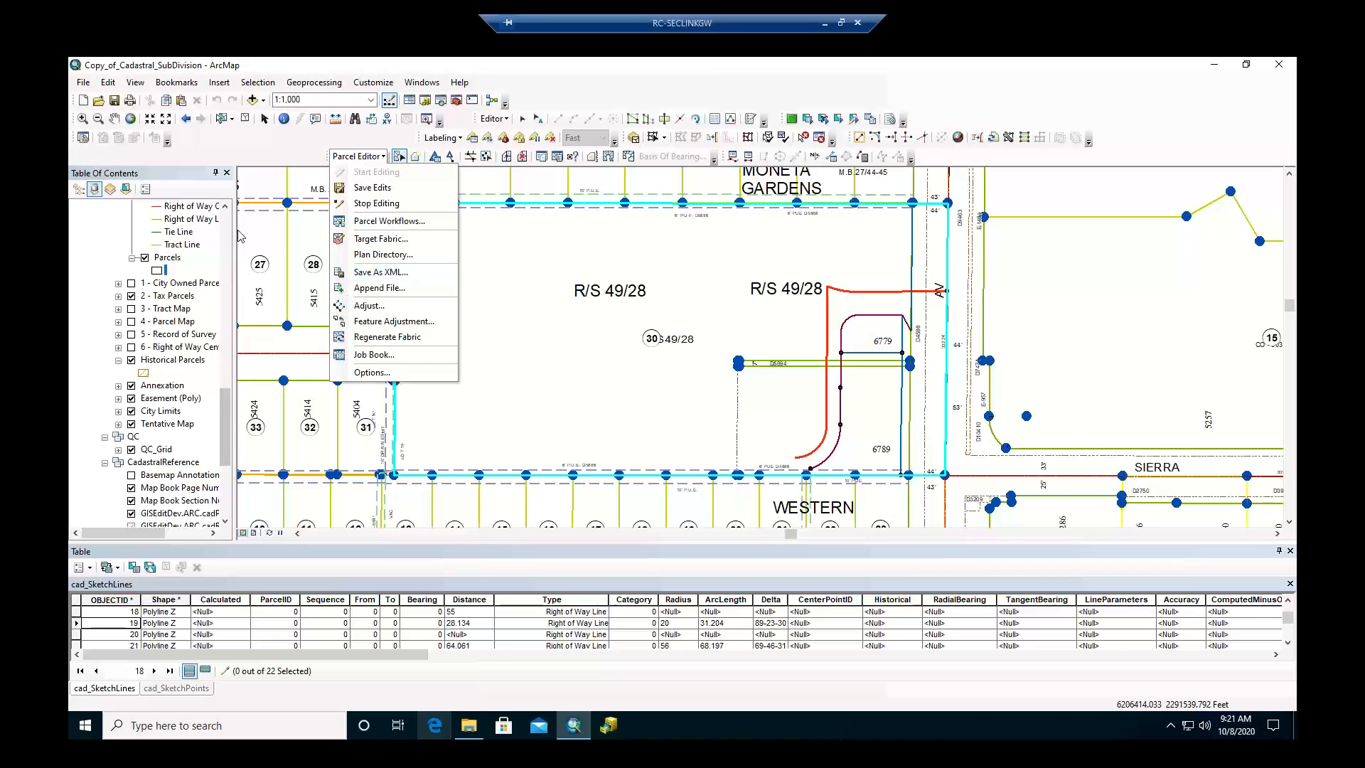
pyautogui.click(836, 290)
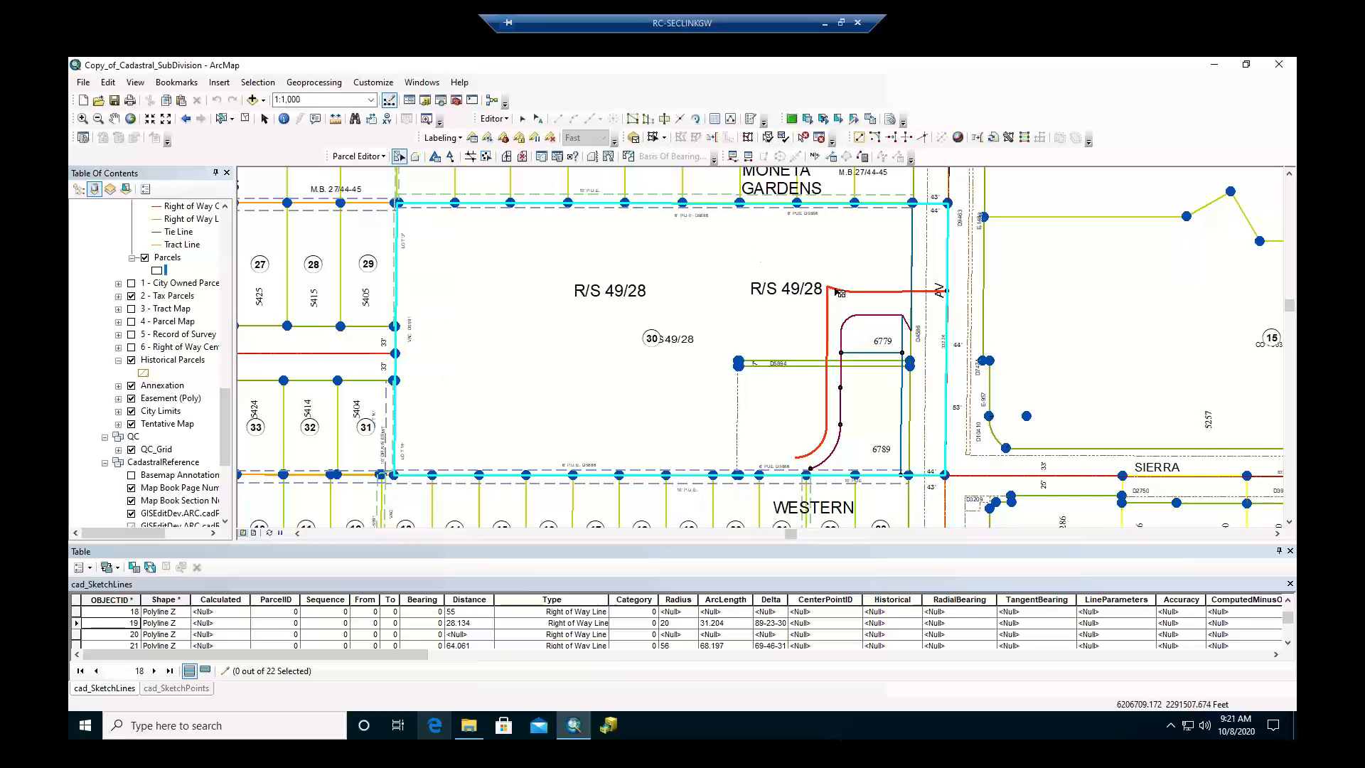
pyautogui.rightClick(791, 262)
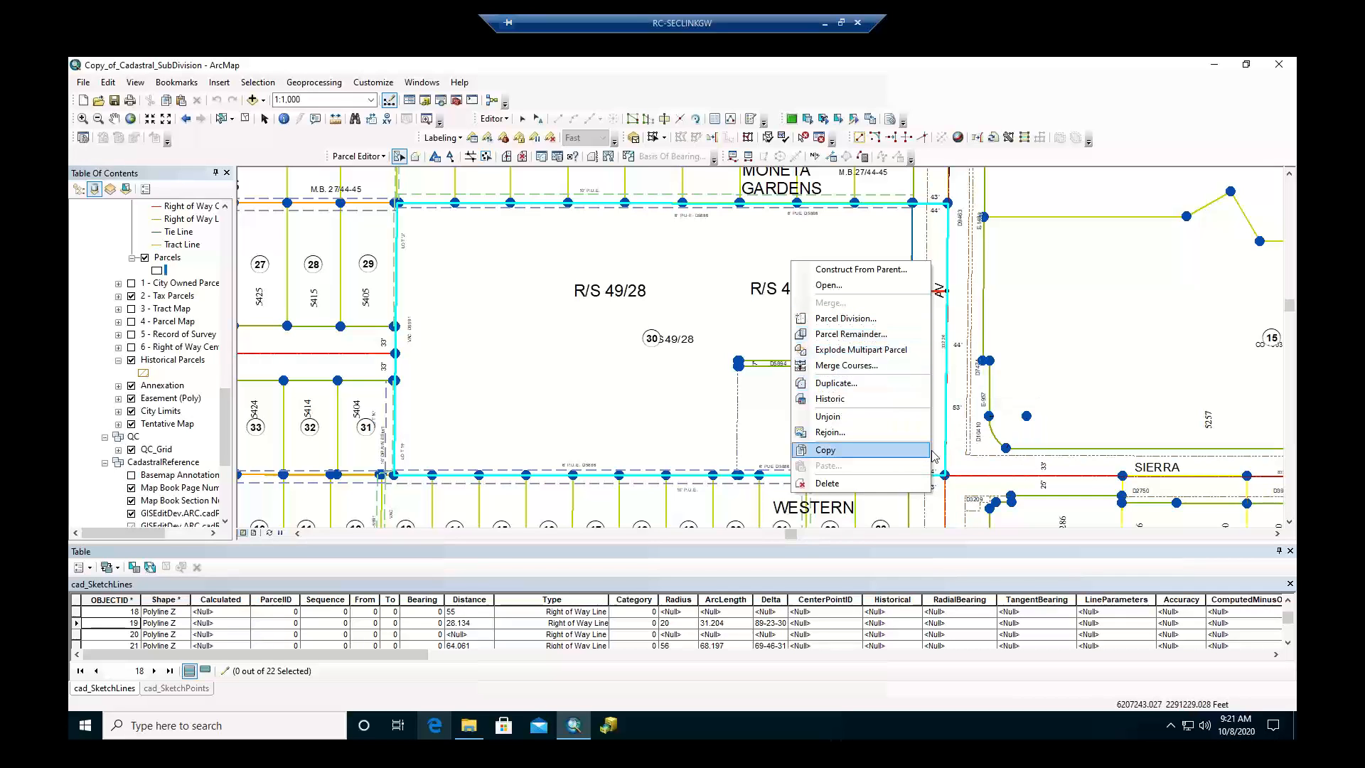
pyautogui.click(889, 75)
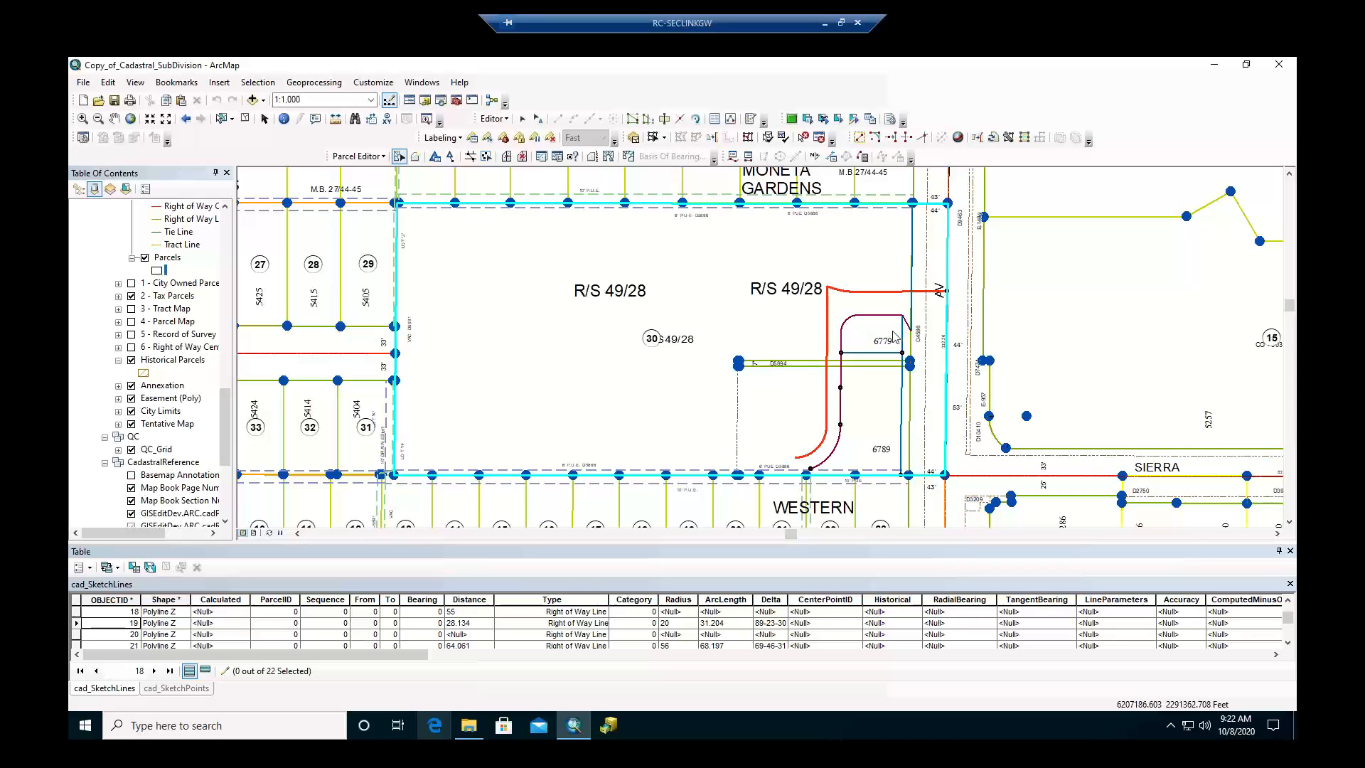
# Select the overlapping parcels around lot 6779 and review the list of candidates in the Parcels and Tax Parcels layers.
pyautogui.click(909, 363)
pyautogui.click(938, 359)
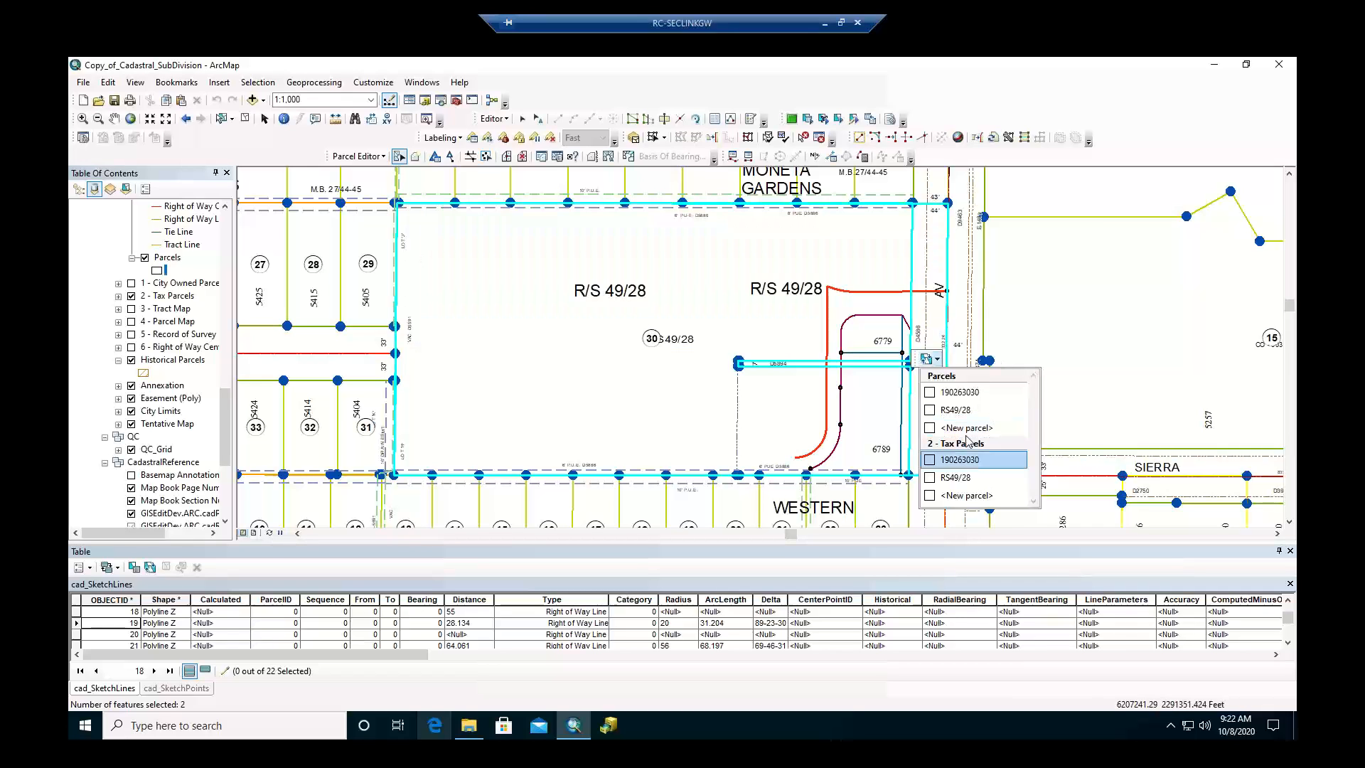
pyautogui.click(881, 330)
pyautogui.click(435, 157)
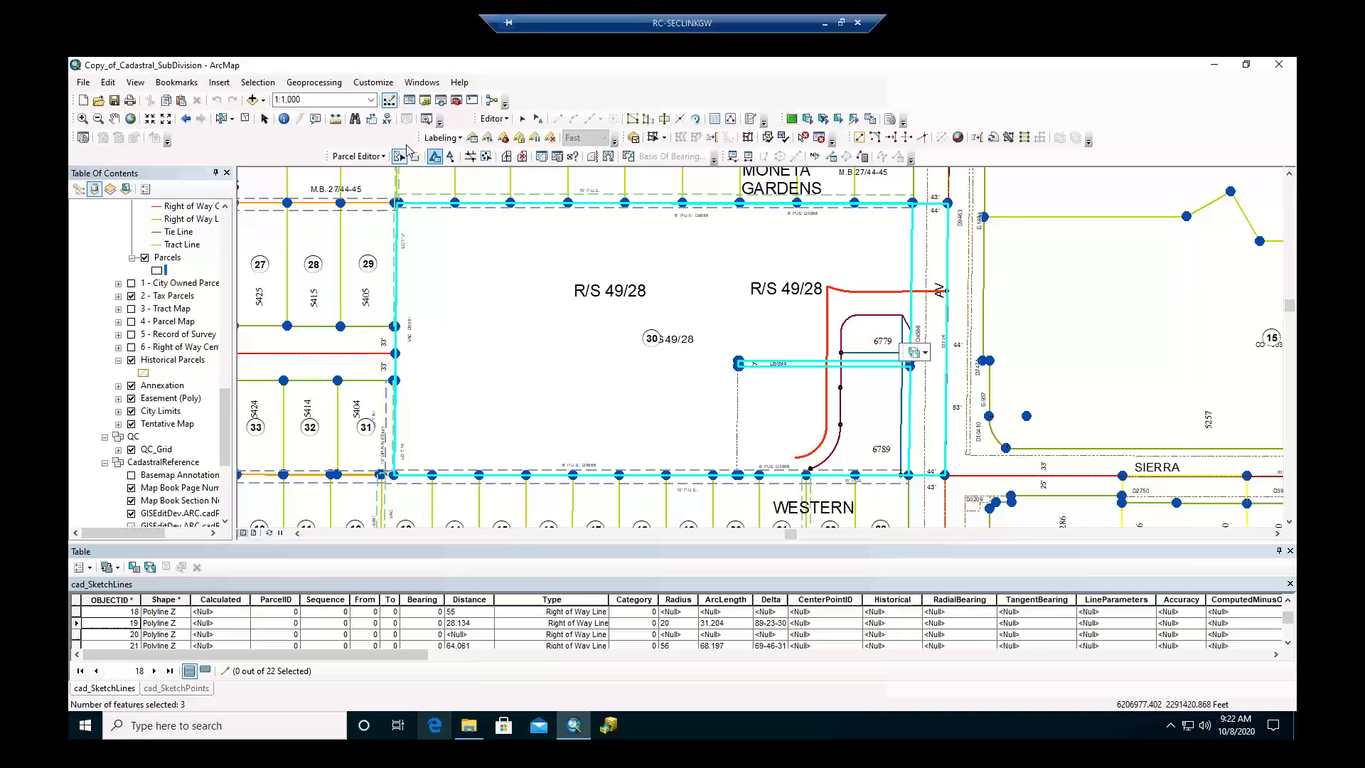
# End the parcel edit session.
pyautogui.click(357, 157)
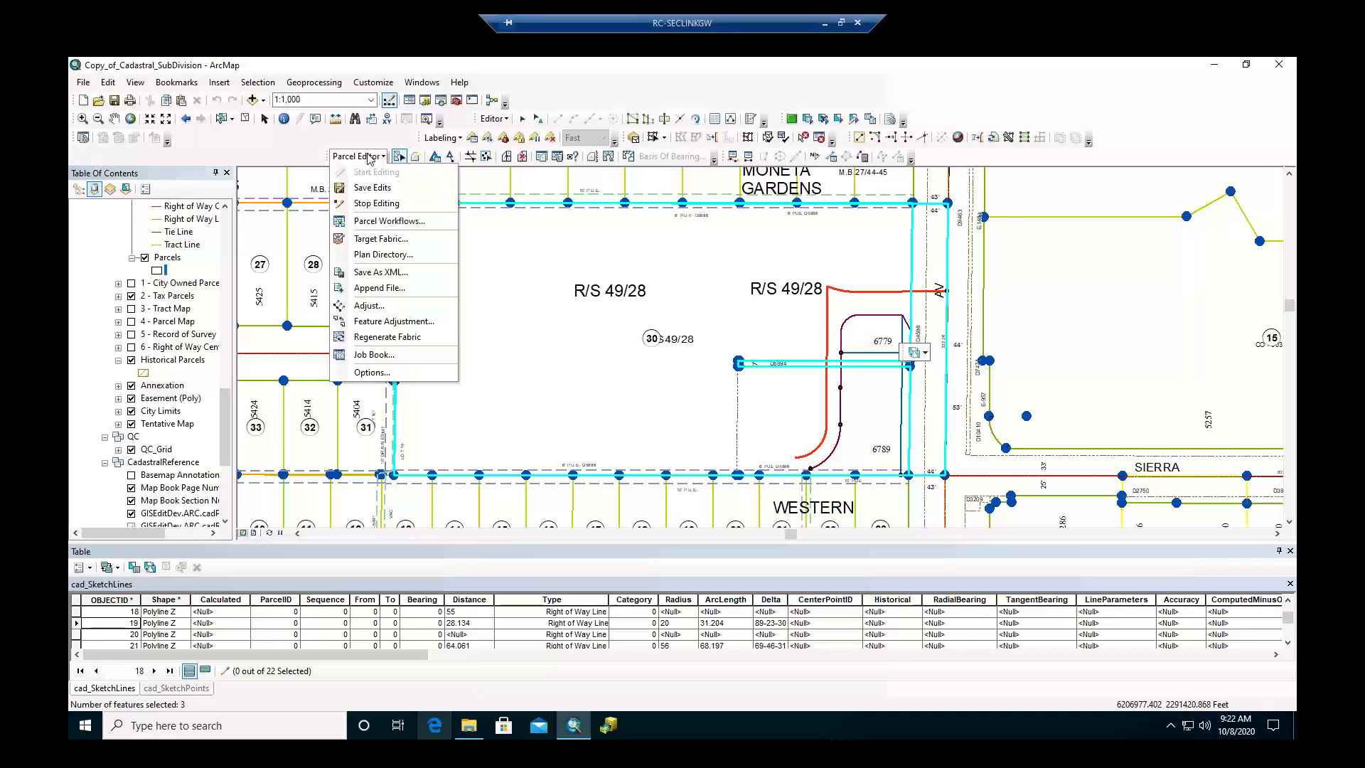
pyautogui.click(383, 191)
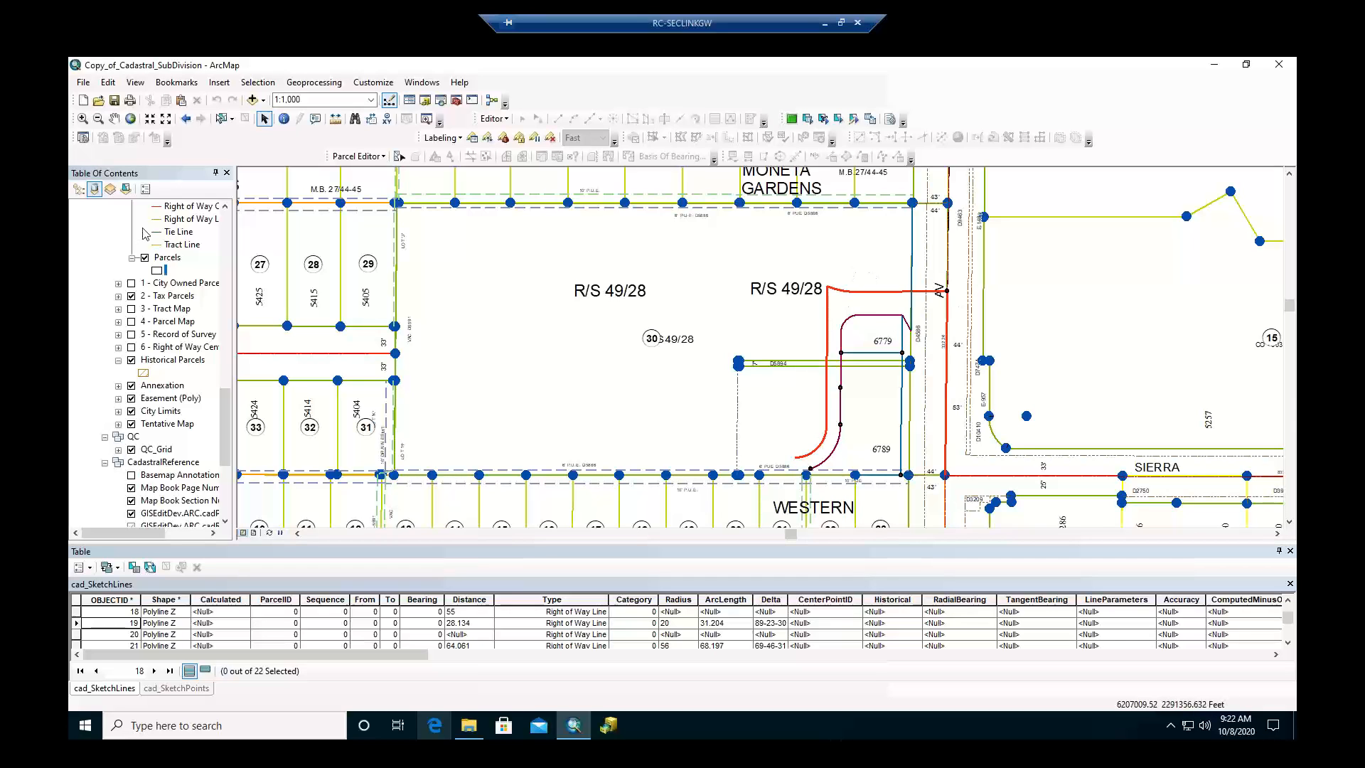
# List the map layers by drawing order and expand the legend of the cad_ConstructionLines layer.
pyautogui.scroll(10, 178, 234)
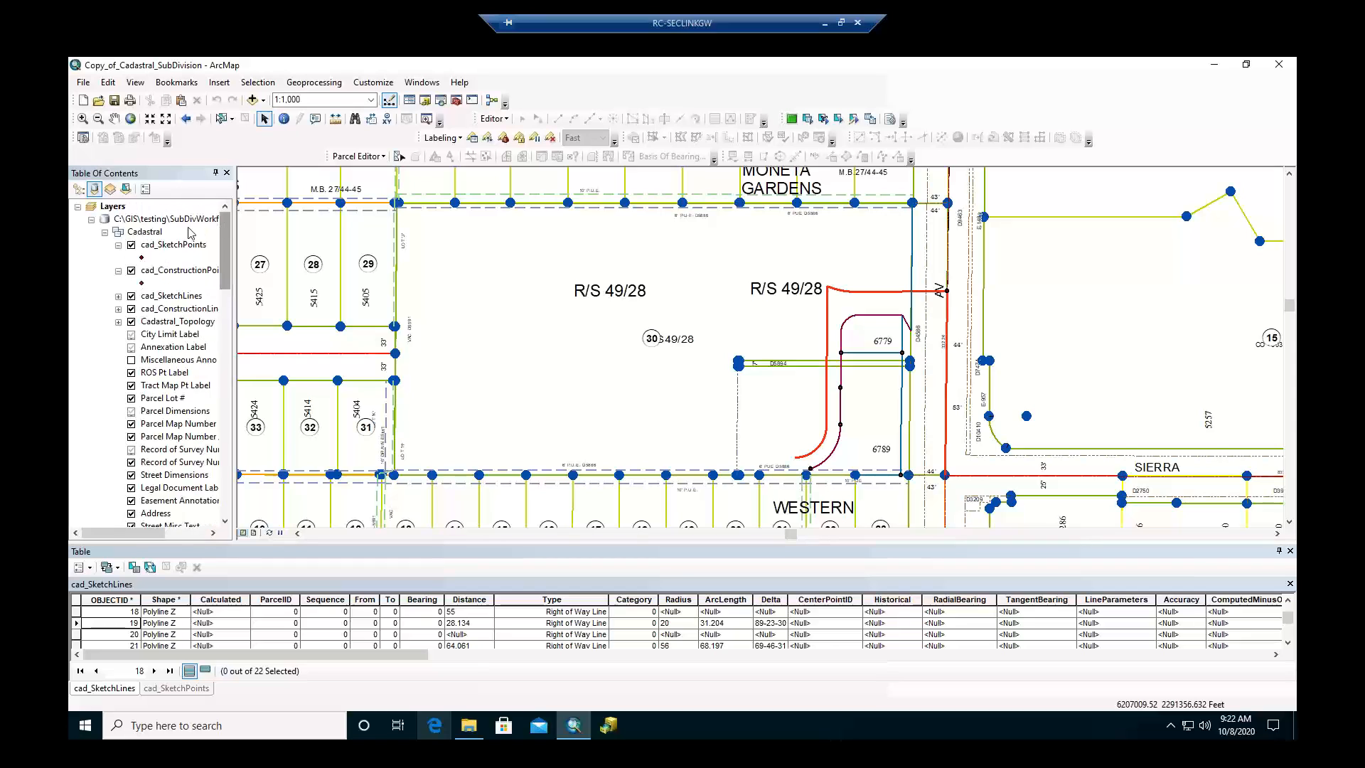
pyautogui.click(79, 189)
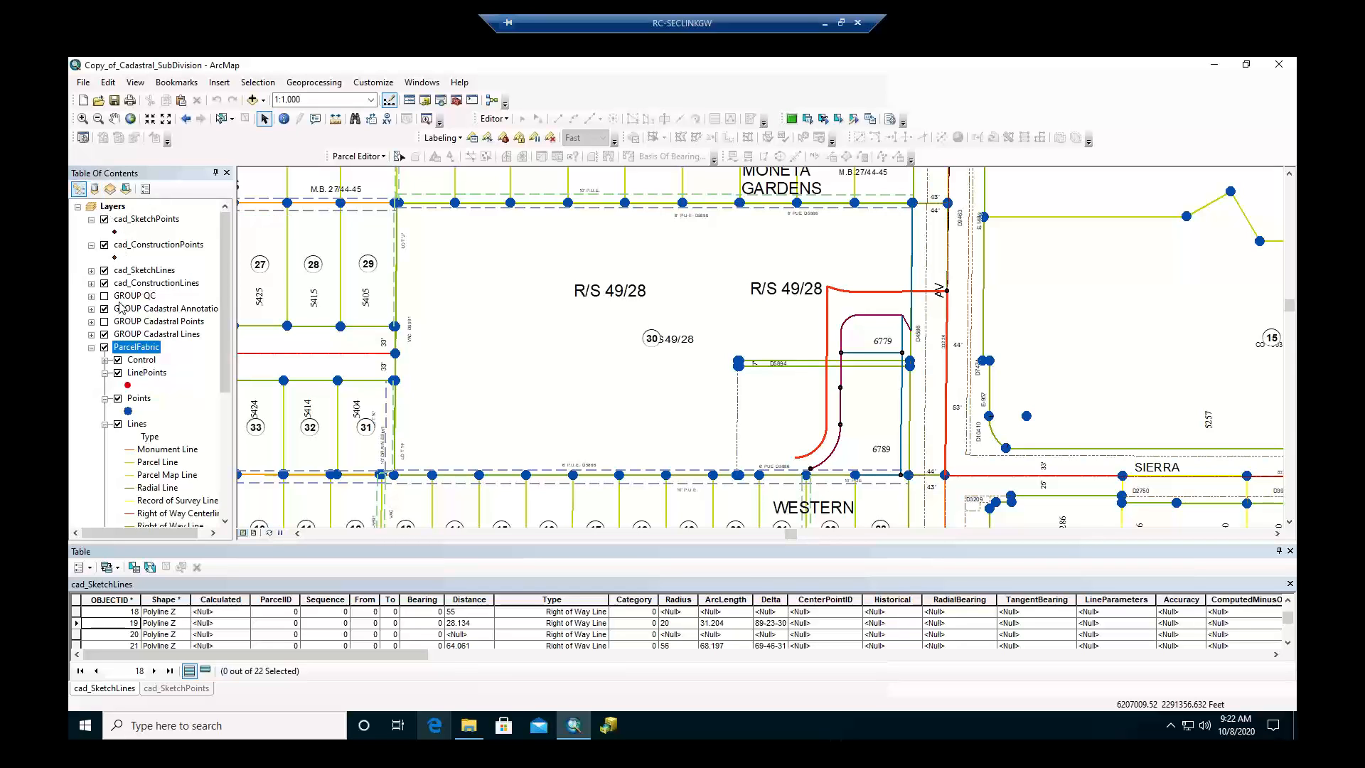
pyautogui.click(91, 283)
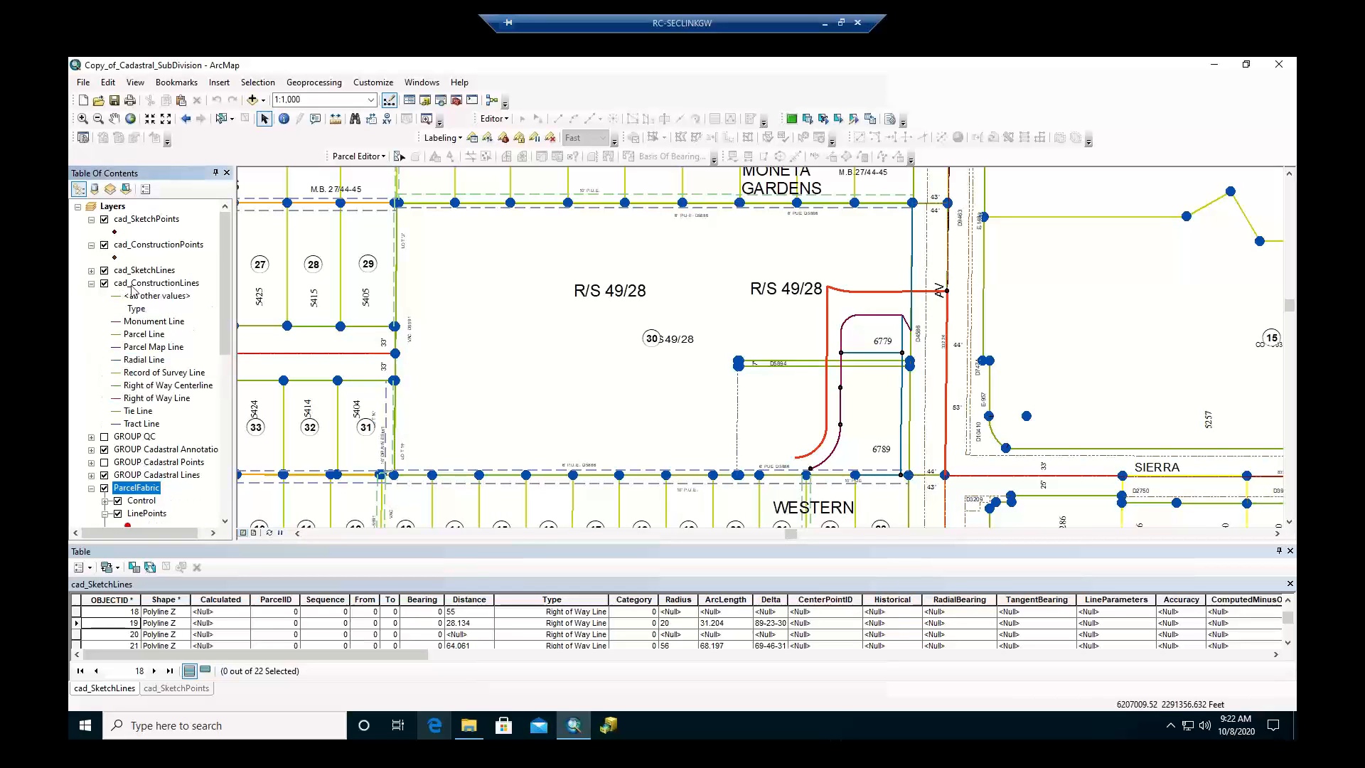
# Draw all cad_ConstructionLines features with the same symbol and open that symbol for editing.
pyautogui.click(143, 282)
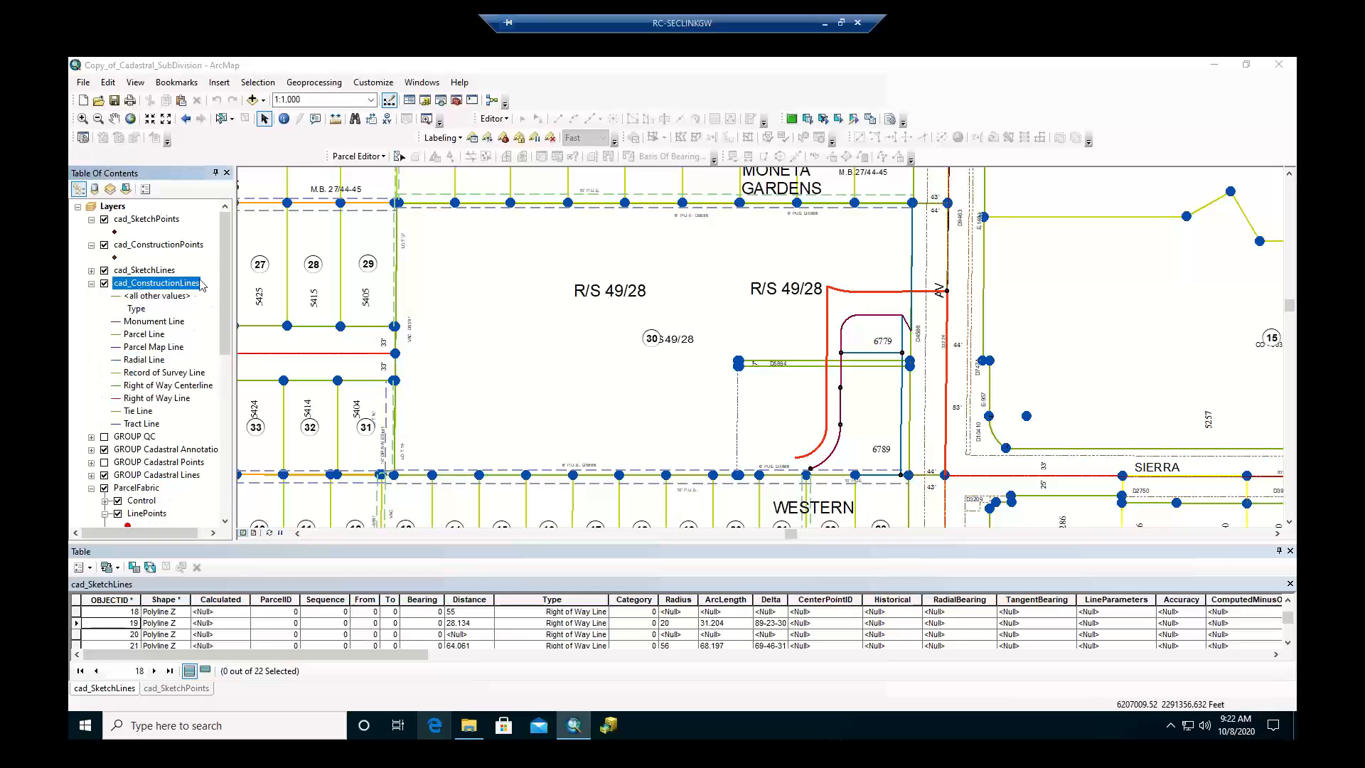
pyautogui.doubleClick(165, 285)
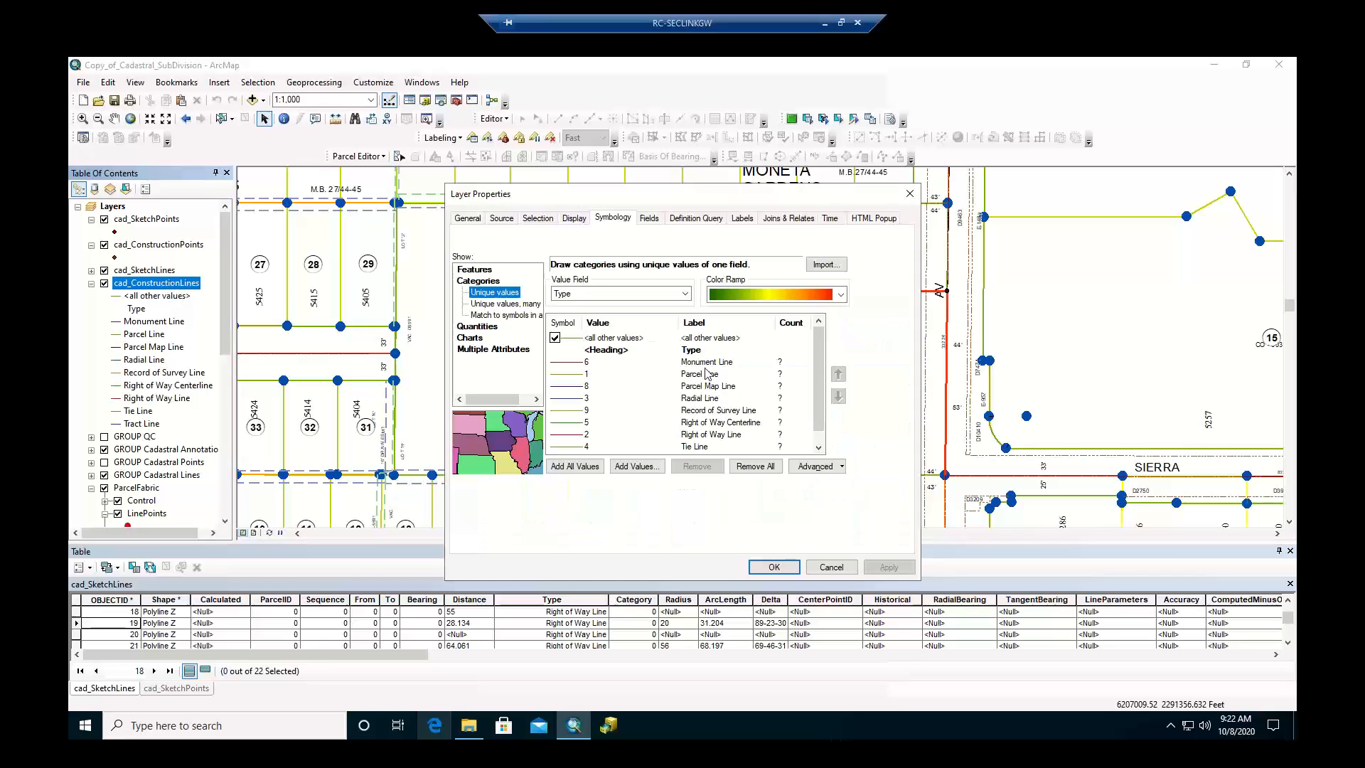
pyautogui.click(474, 269)
pyautogui.click(625, 307)
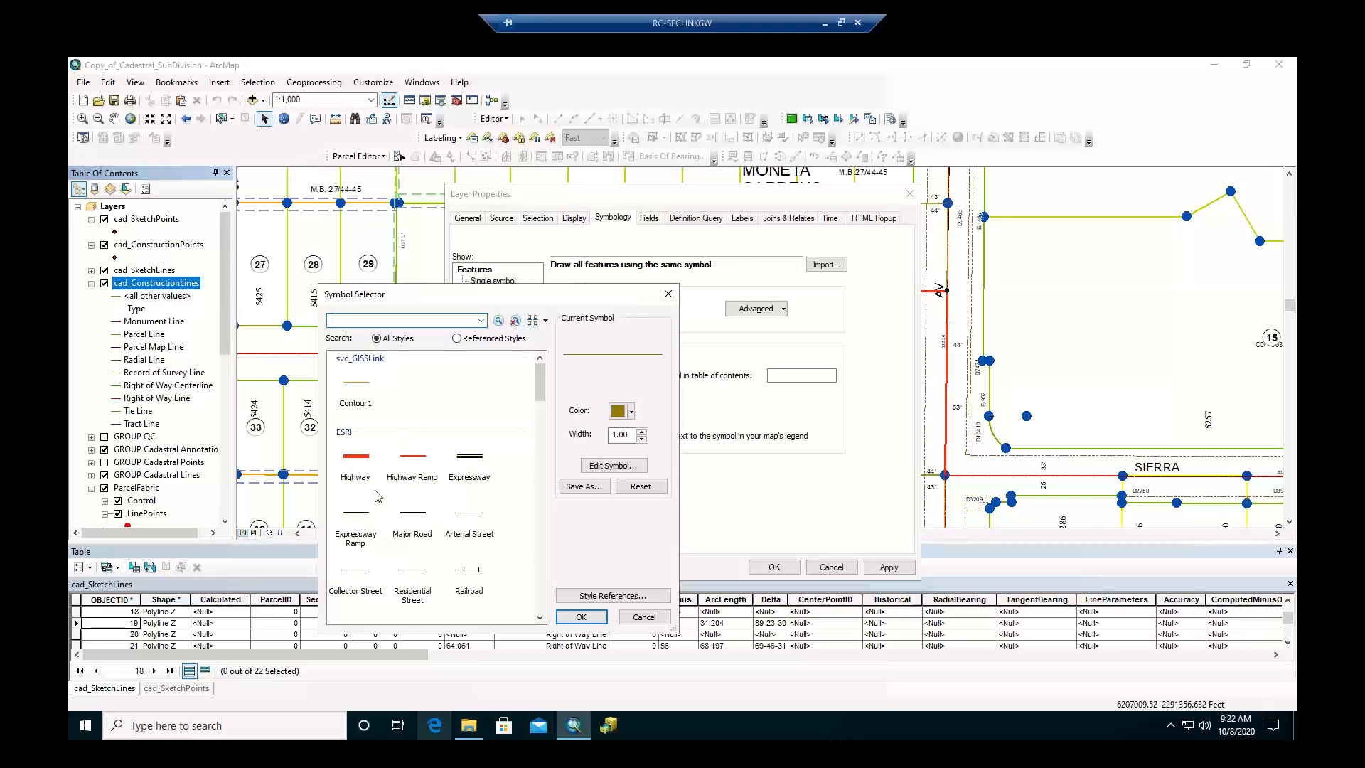
# Try the Highway Ramp line symbol in orange for the cad_ConstructionLines layer.
pyautogui.click(413, 456)
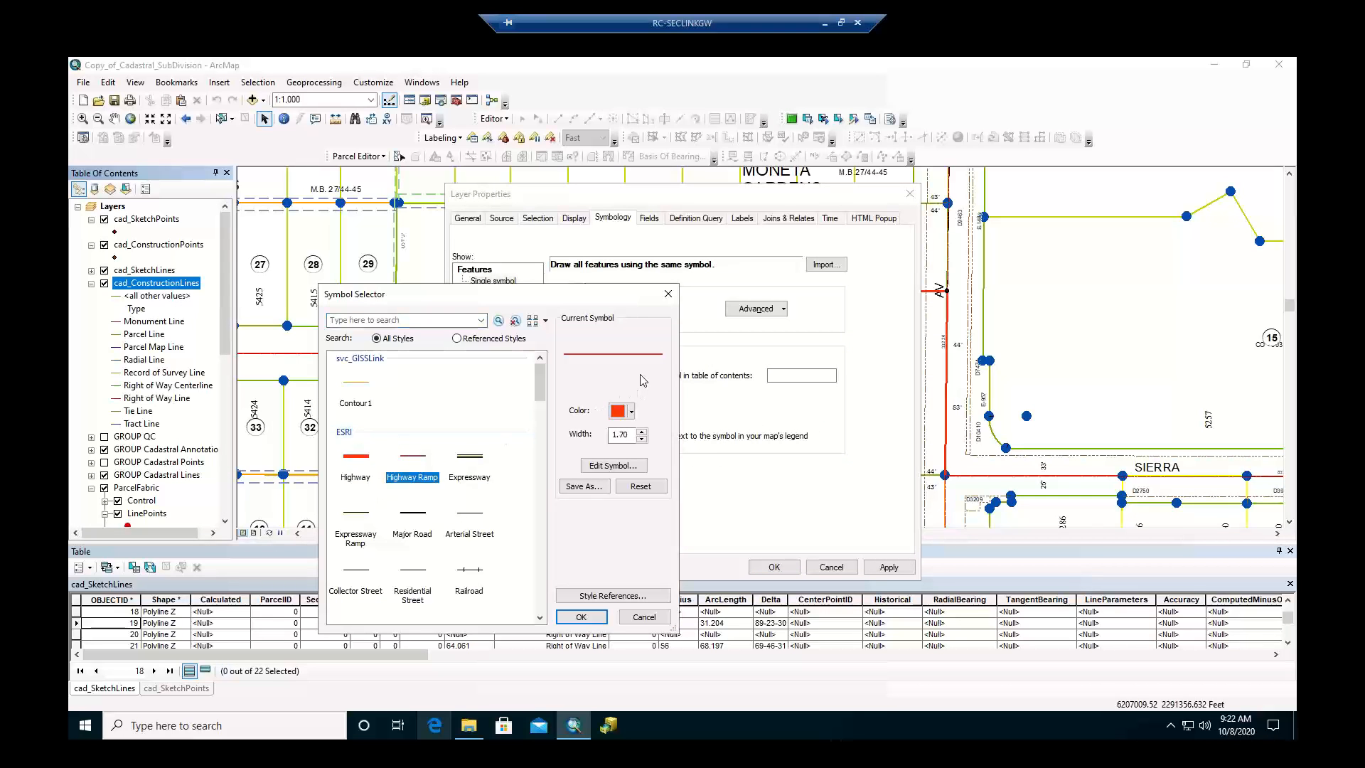
pyautogui.click(629, 412)
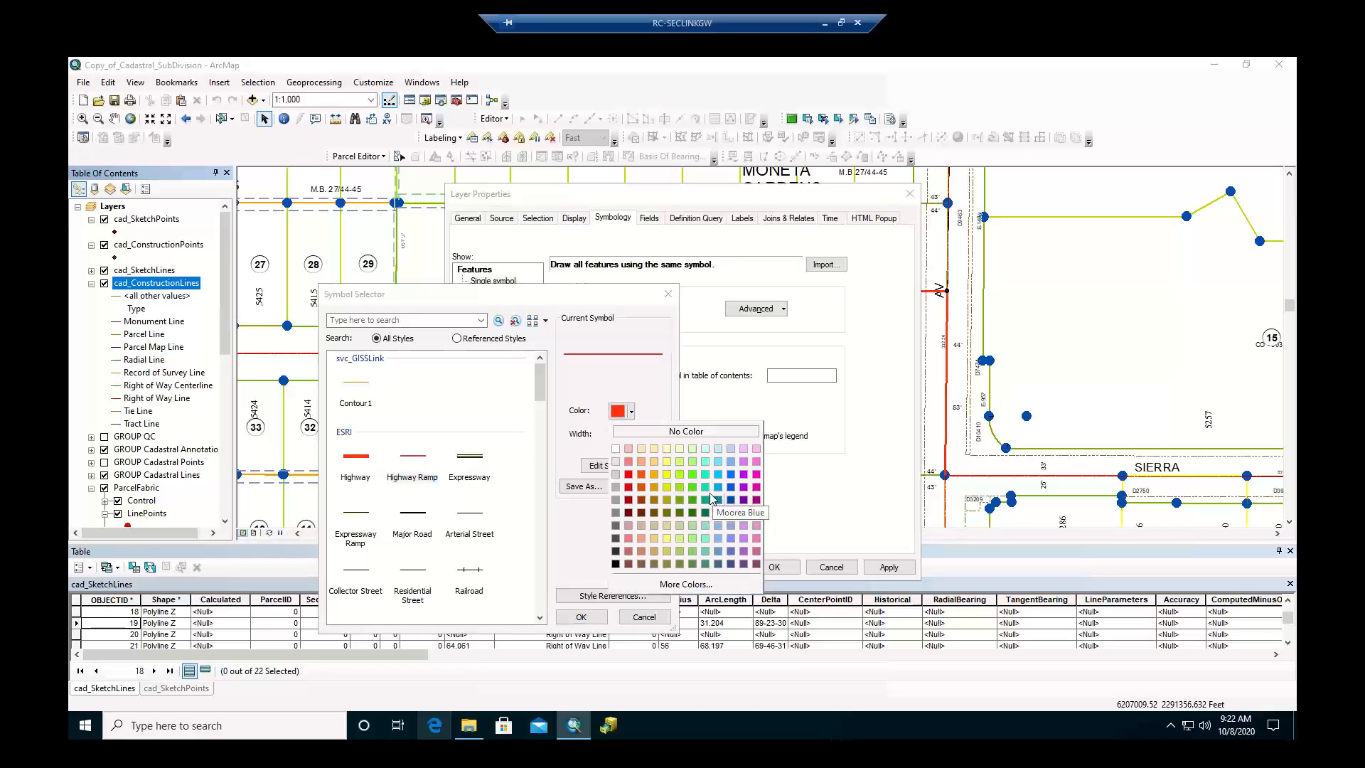
pyautogui.click(656, 475)
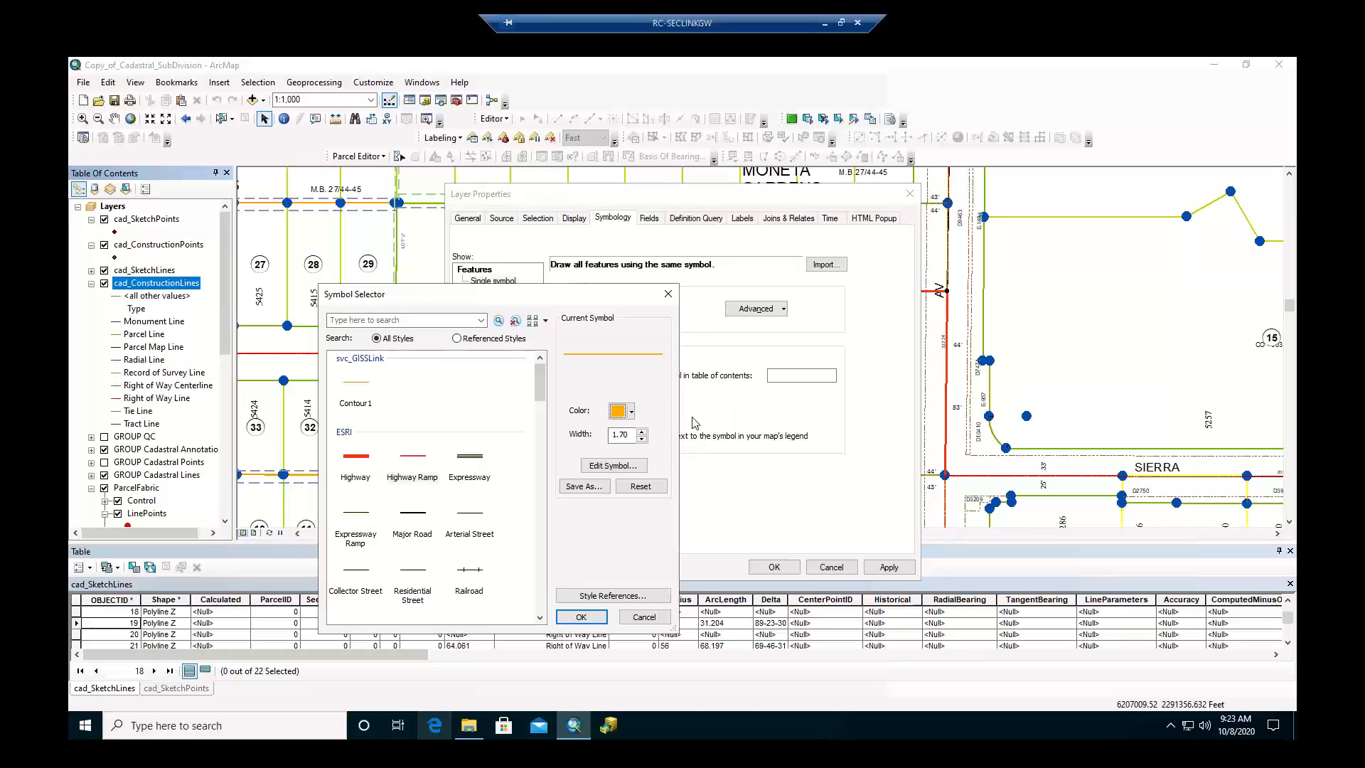
# Give the cad_ConstructionLines layer the Boundary, City line symbol in orange with a width of 2.
pyautogui.click(539, 577)
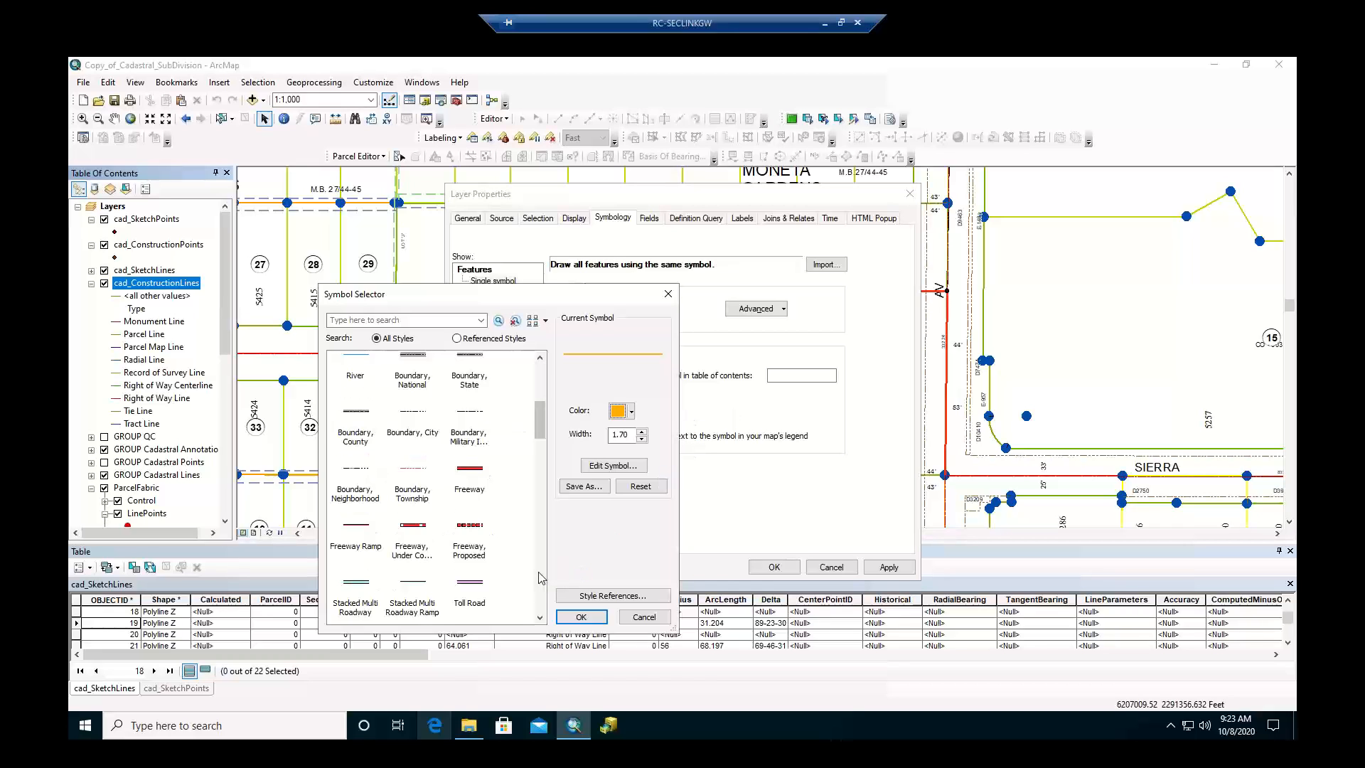
pyautogui.click(428, 418)
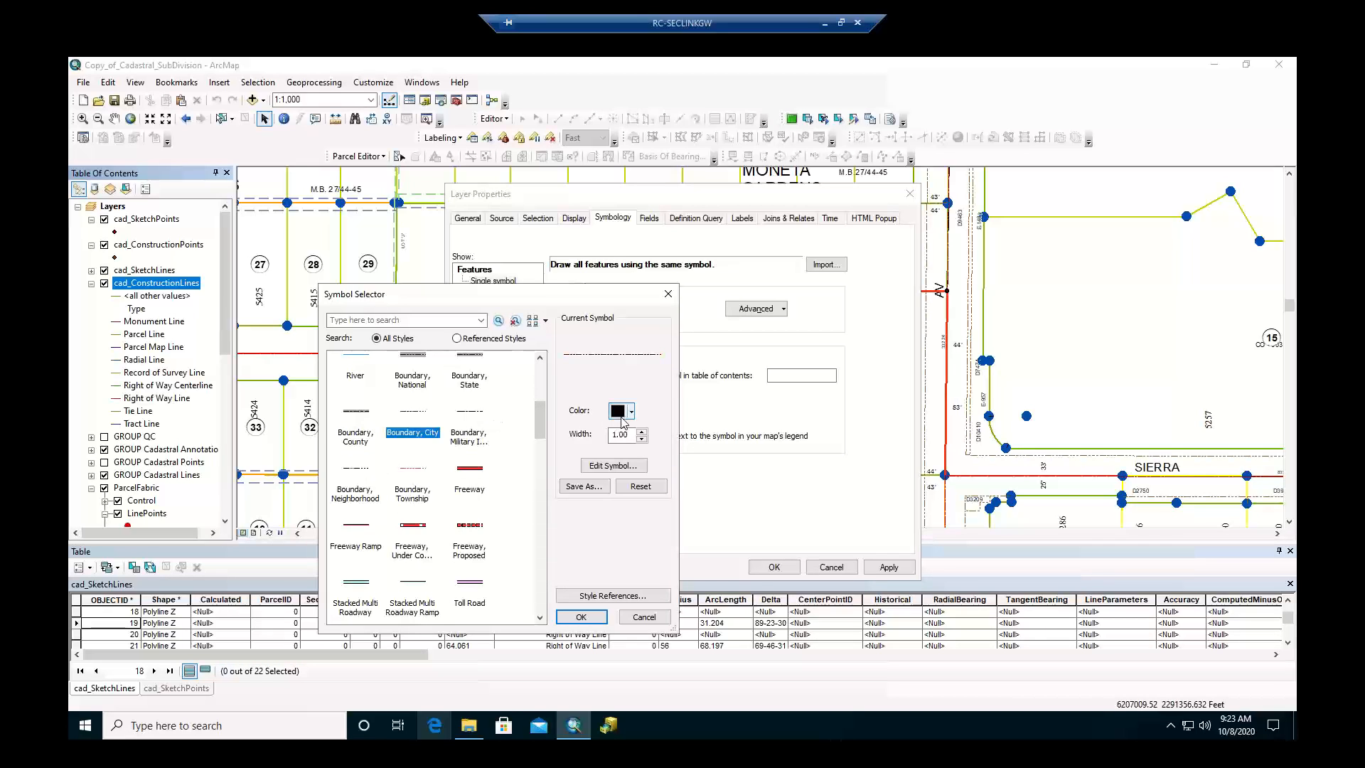
pyautogui.click(626, 414)
pyautogui.click(655, 483)
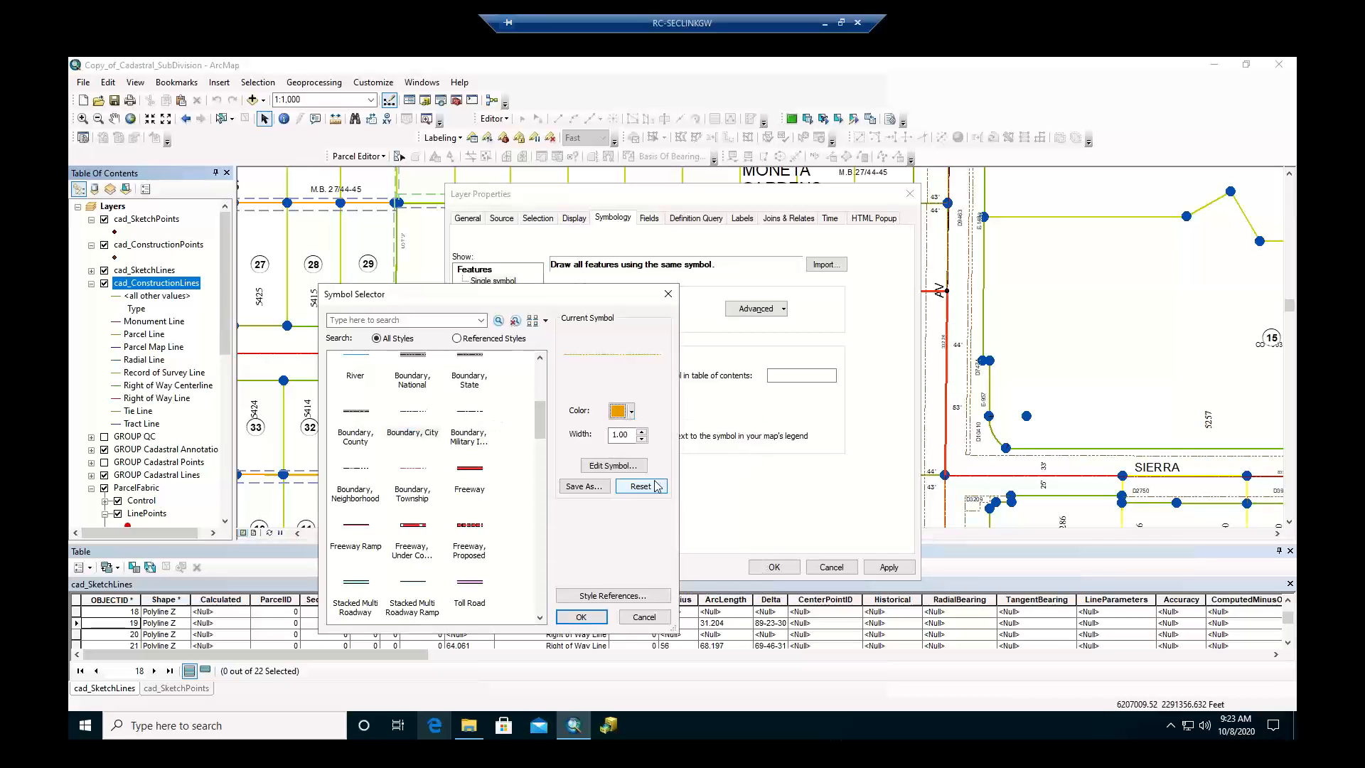
pyautogui.click(641, 430)
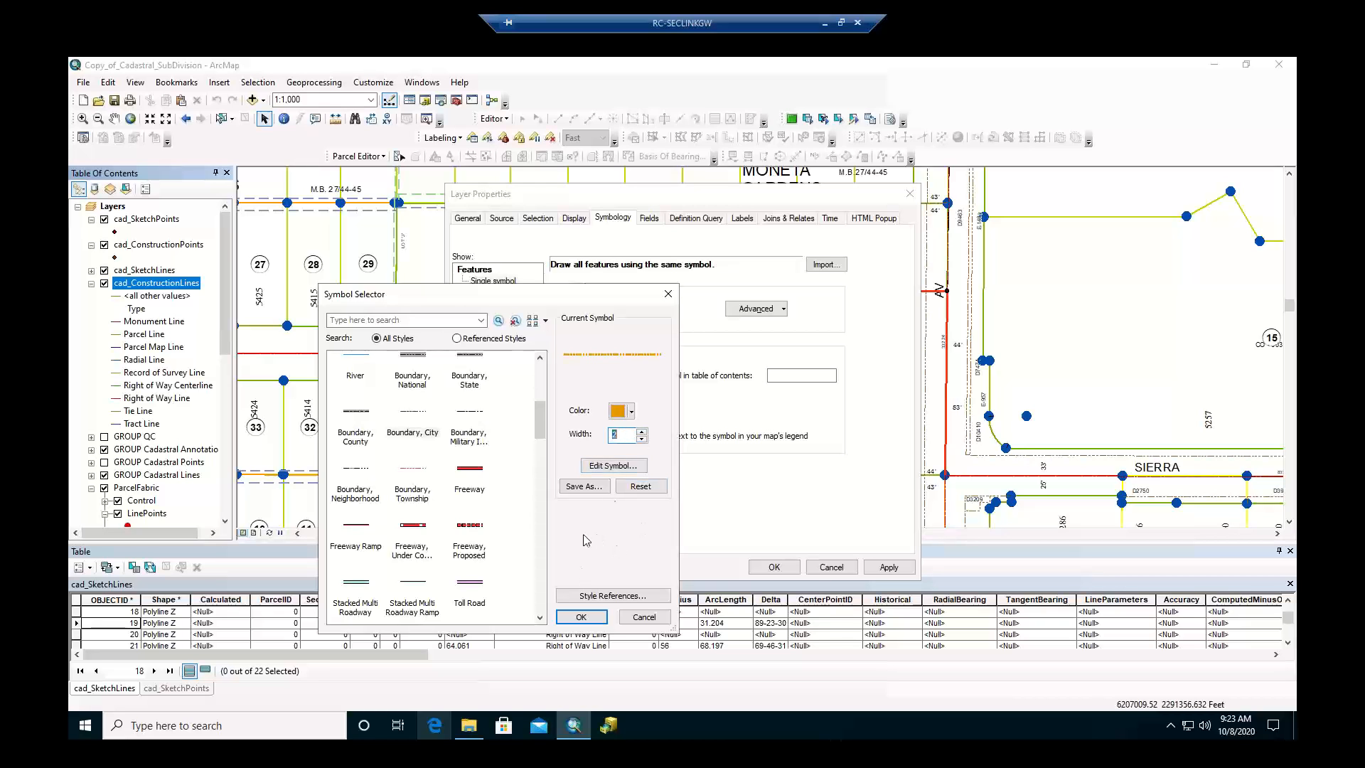
pyautogui.click(562, 616)
pyautogui.click(752, 567)
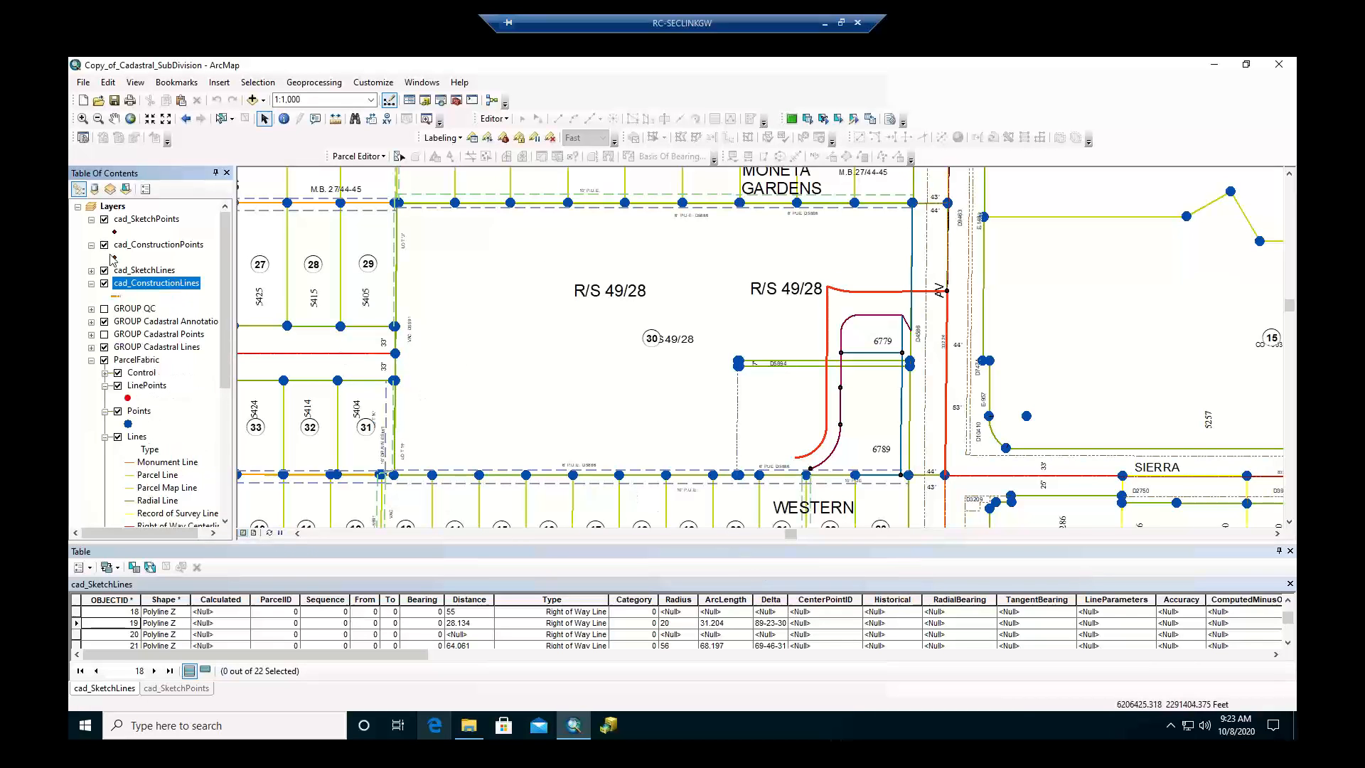
# Draw all cad_SketchLines features with the same symbol and open that symbol for editing.
pyautogui.click(133, 273)
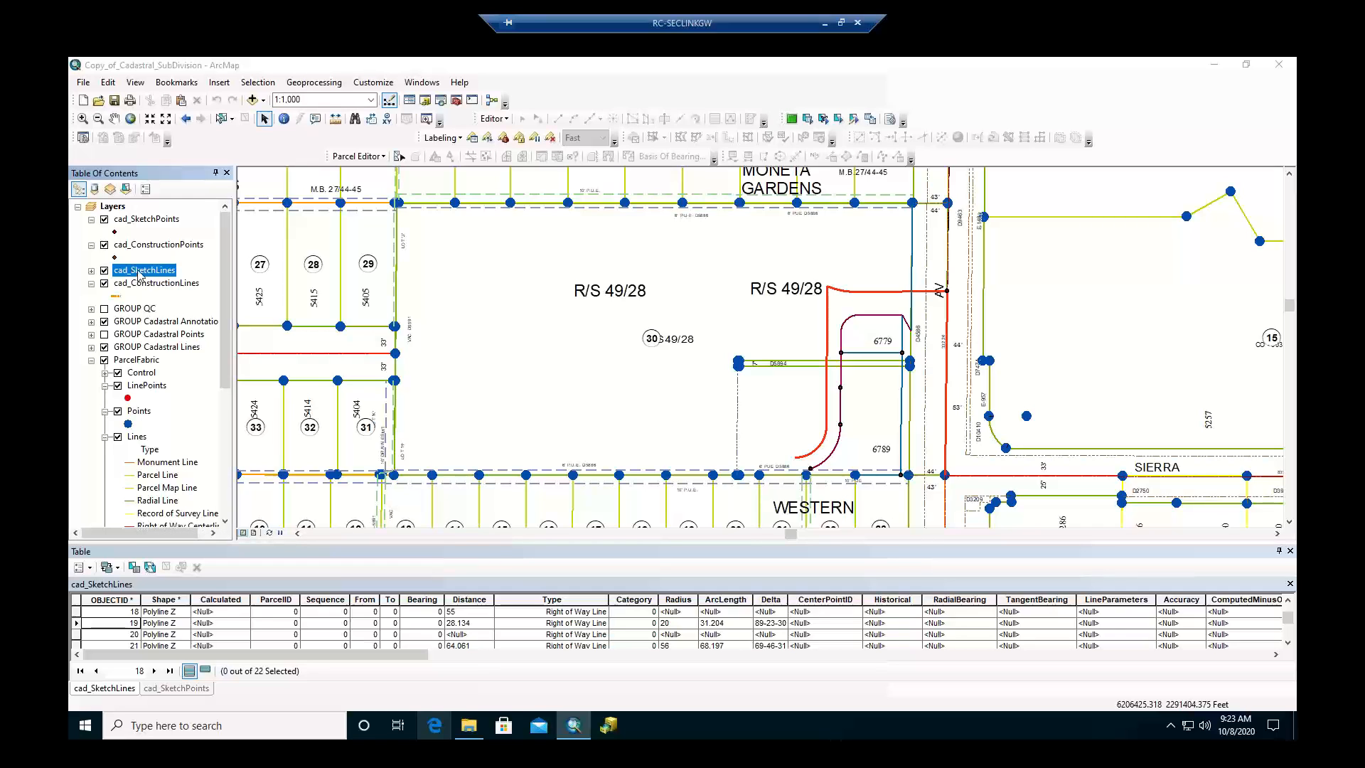
pyautogui.doubleClick(140, 274)
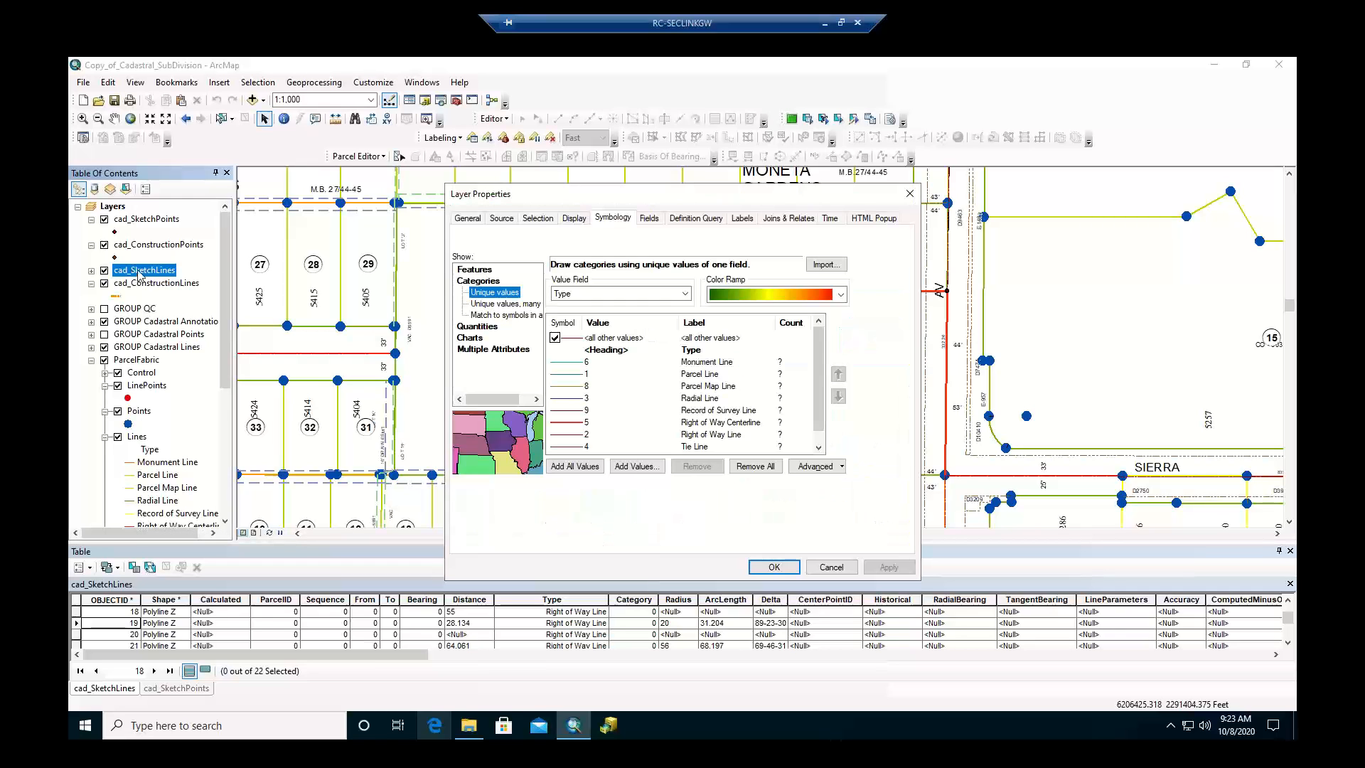
pyautogui.click(488, 271)
pyautogui.click(635, 307)
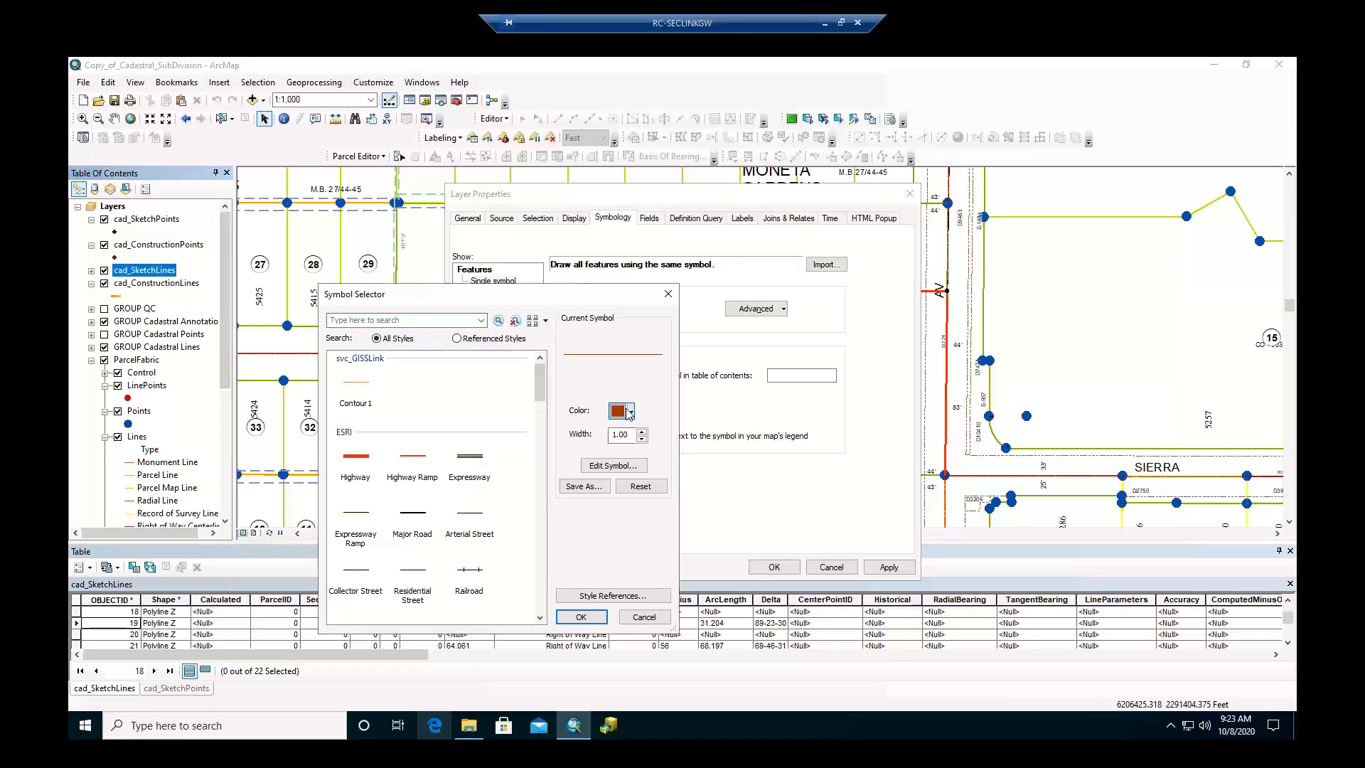
# Give the cad_SketchLines layer the Boundary, Military Installation line symbol in magenta with a width of 2.
pyautogui.click(617, 414)
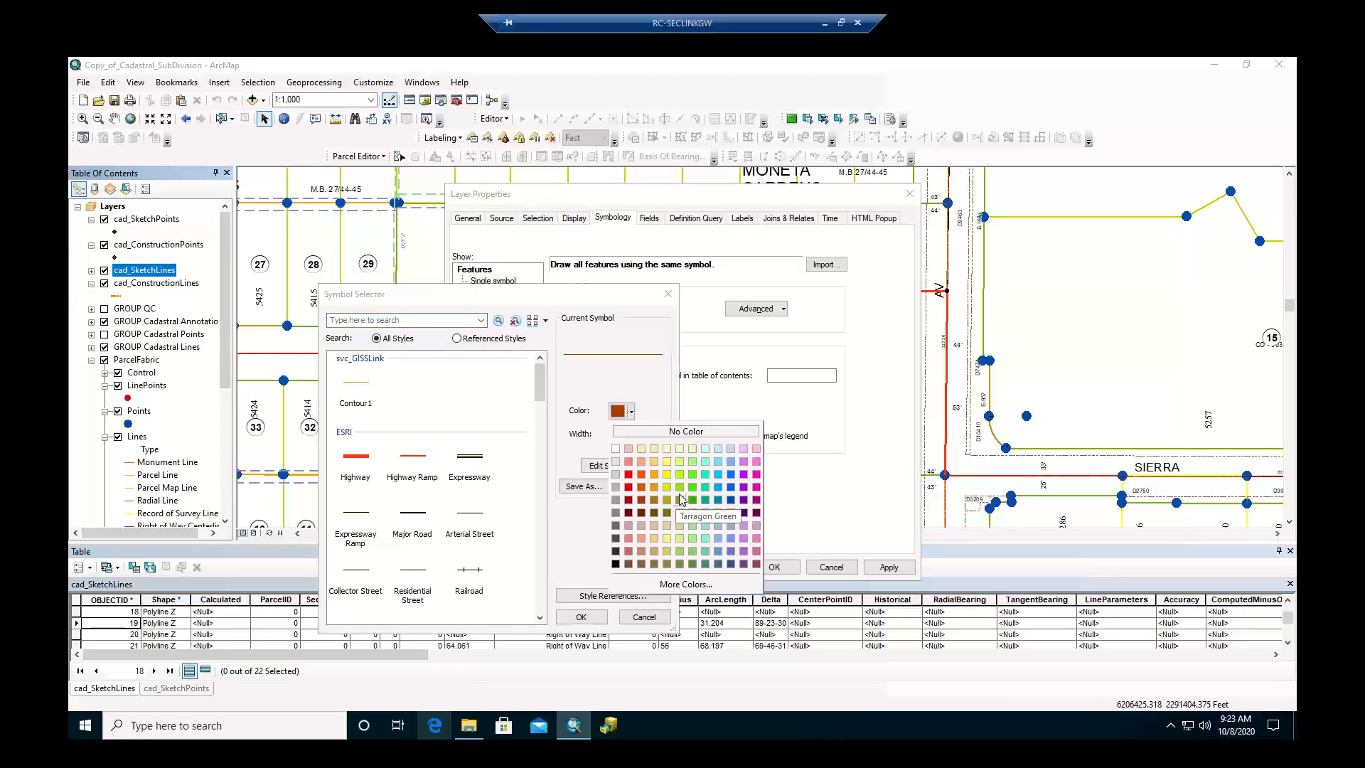
pyautogui.click(756, 481)
pyautogui.scroll(-3, 528, 577)
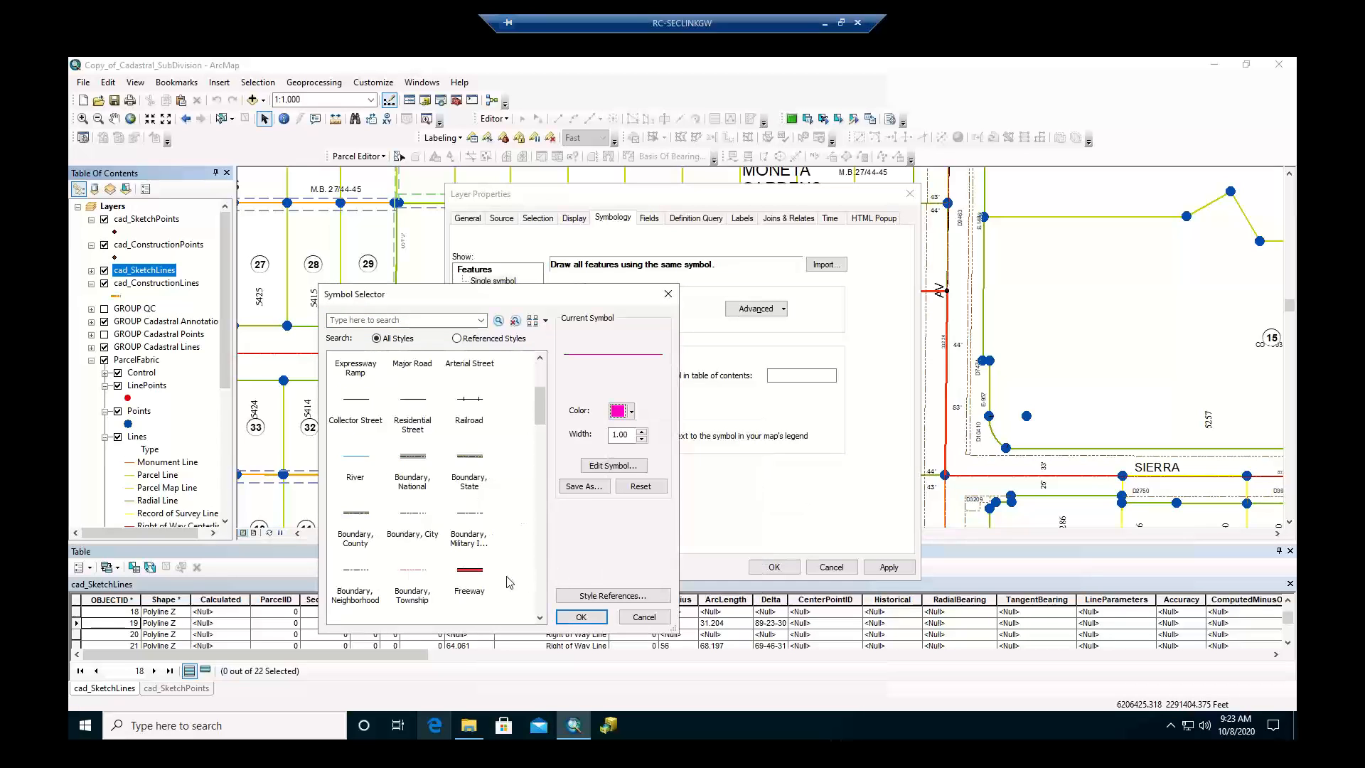
pyautogui.click(481, 519)
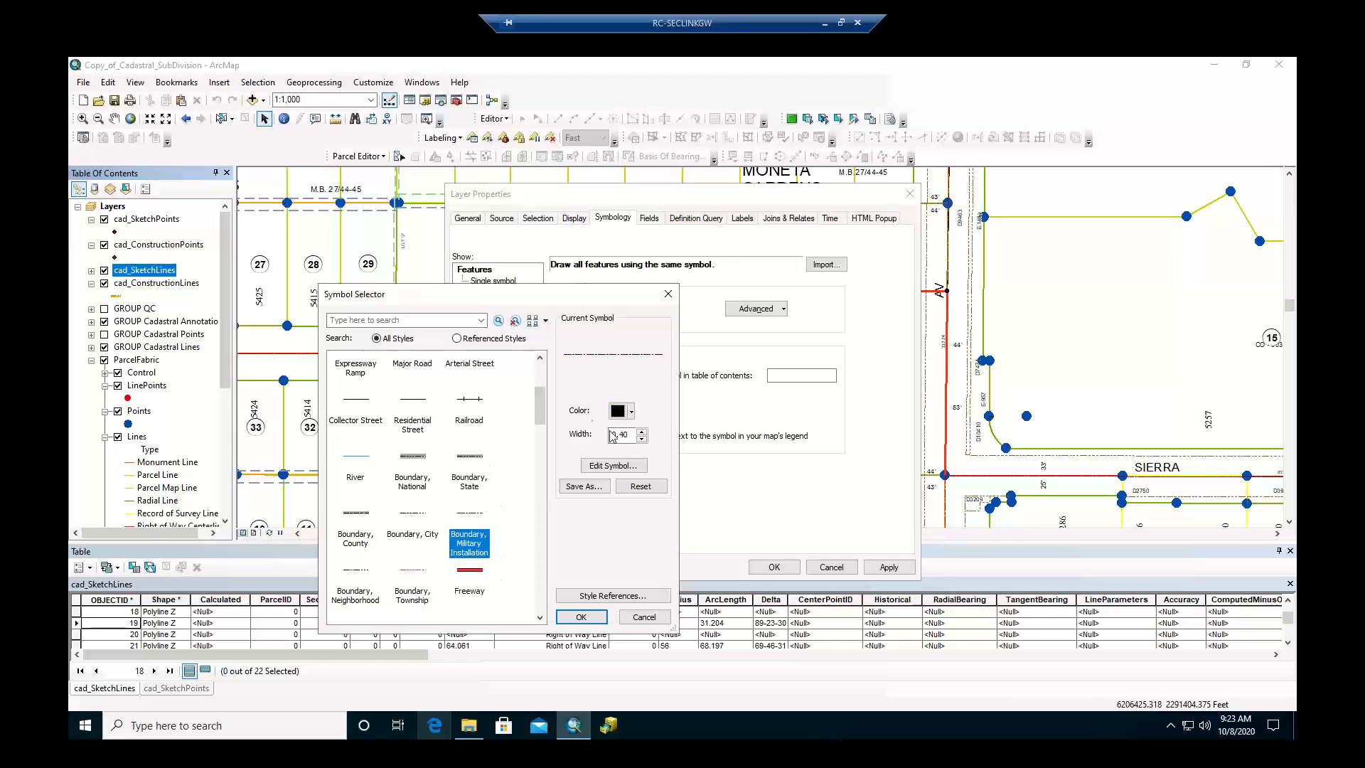
pyautogui.click(632, 411)
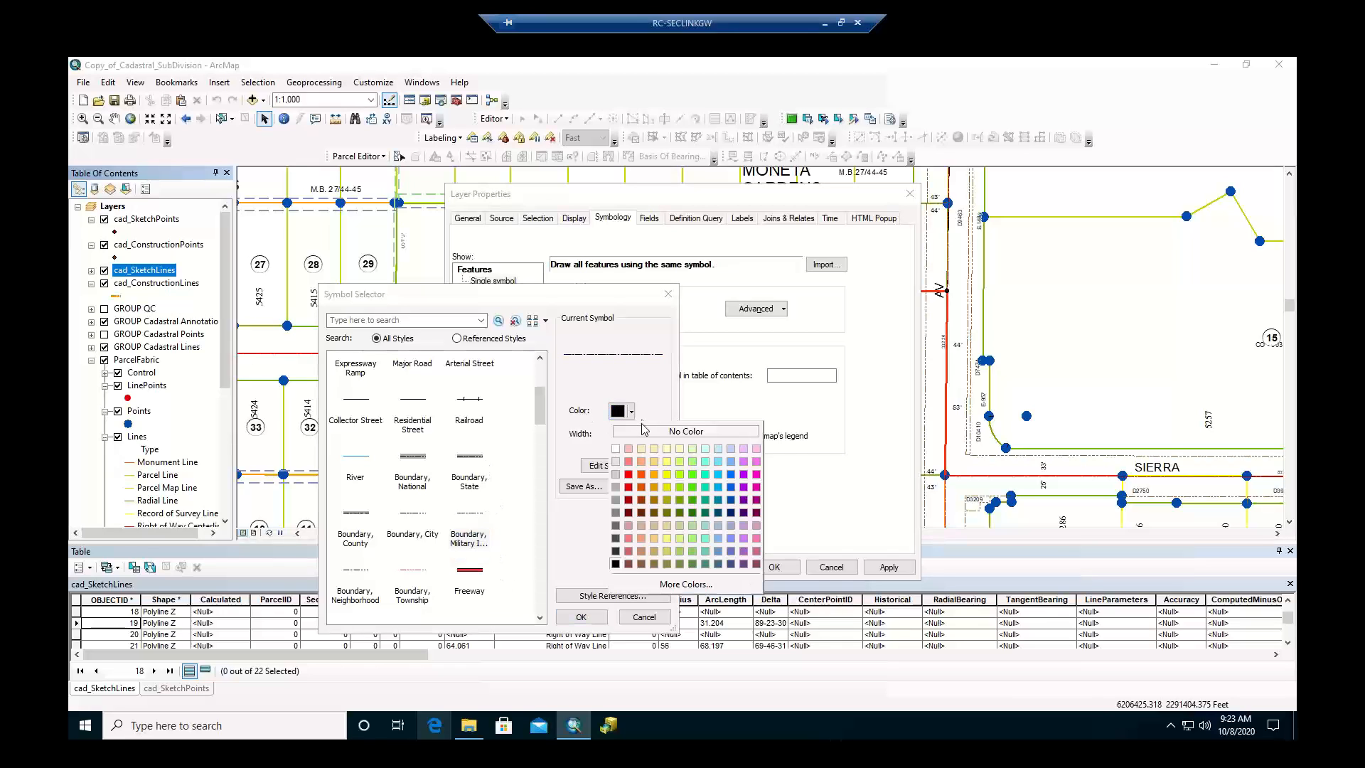
pyautogui.click(756, 488)
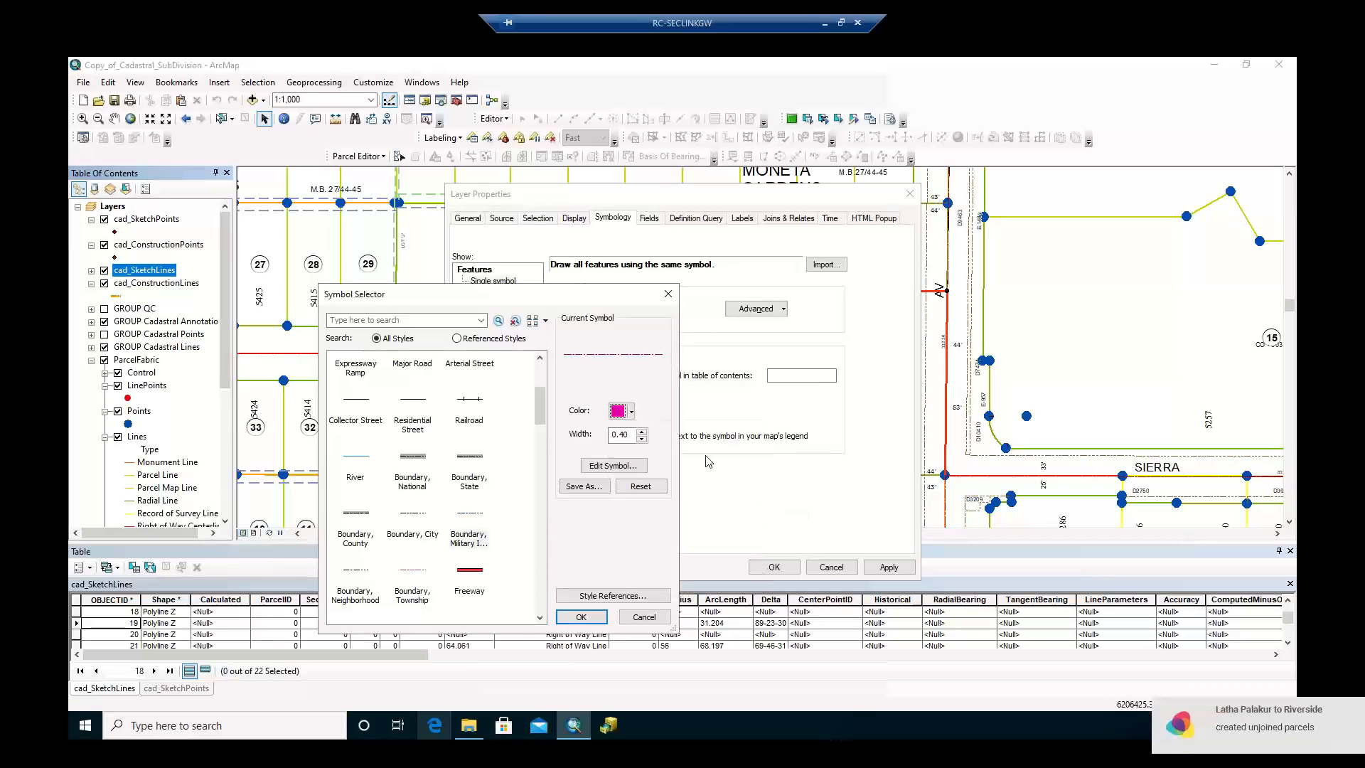
pyautogui.click(640, 432)
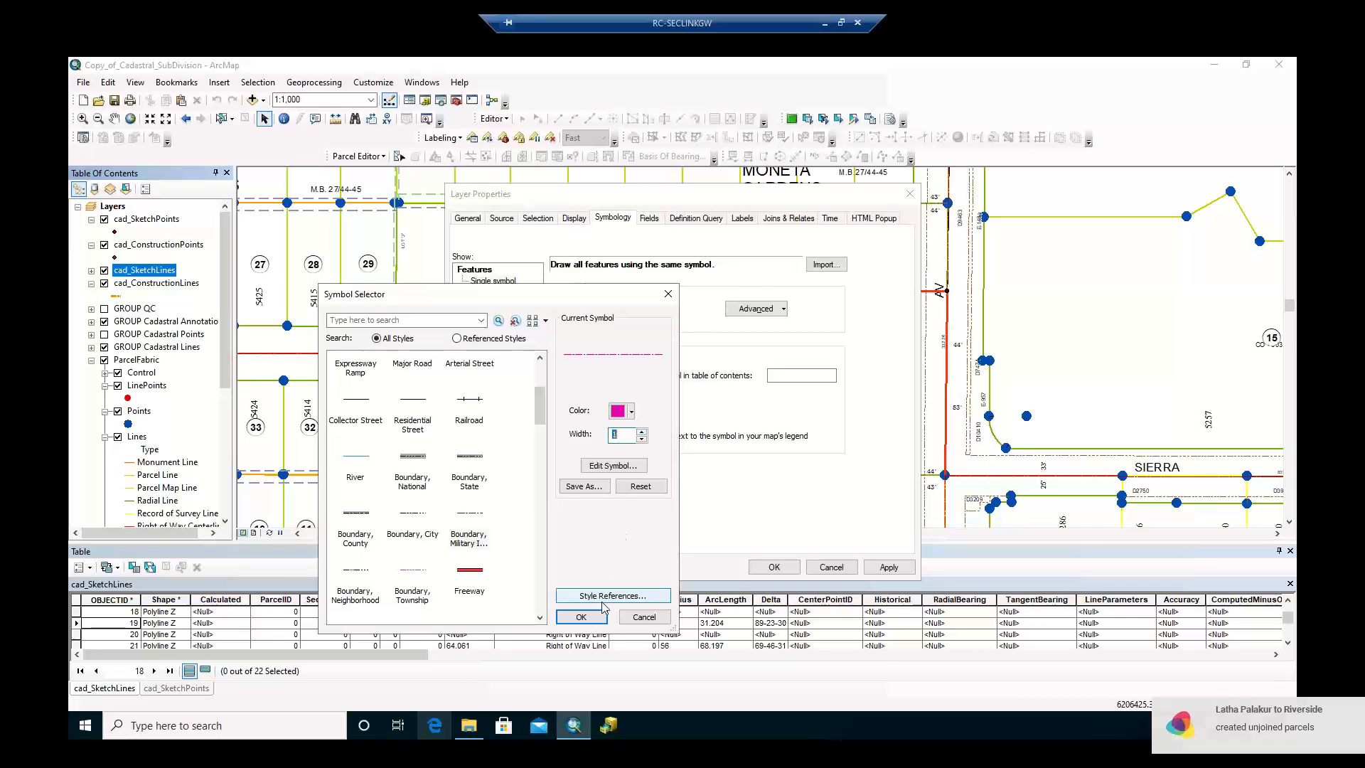
pyautogui.click(642, 431)
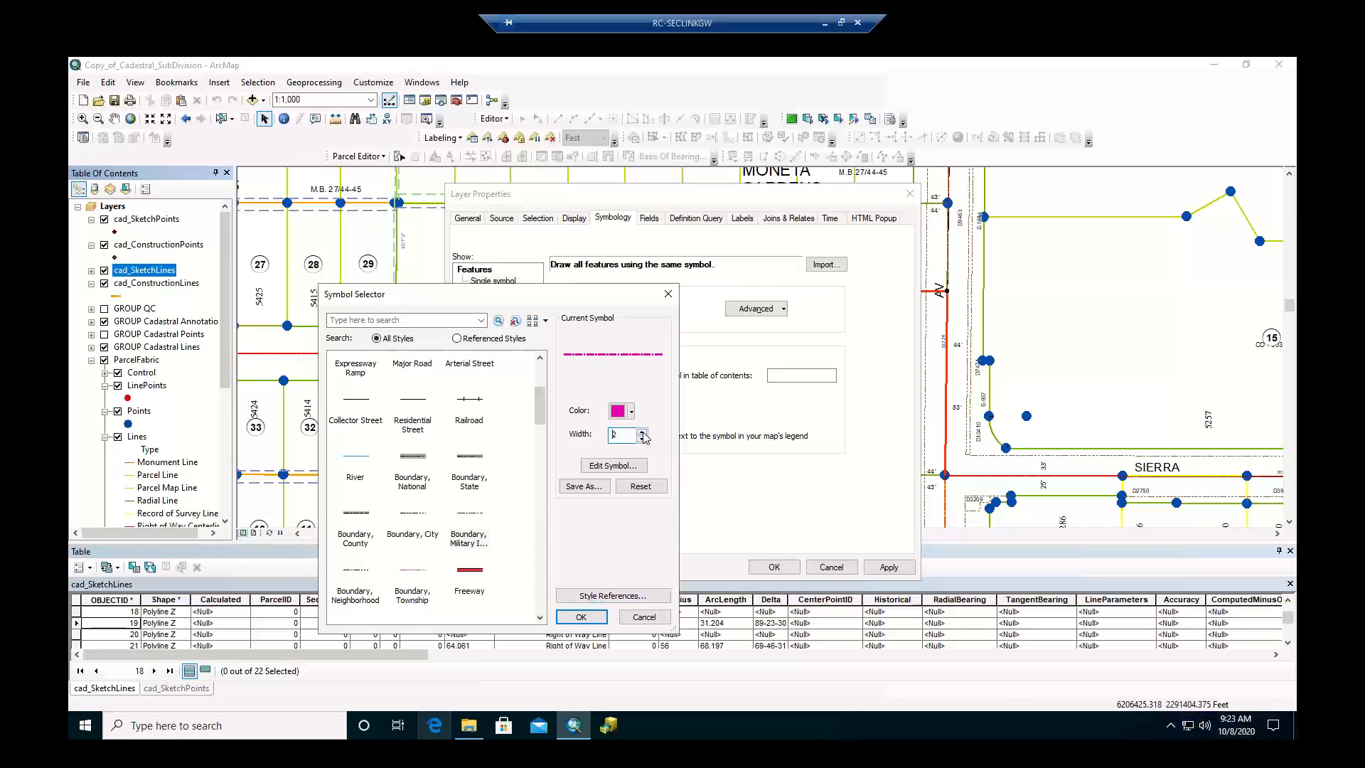
pyautogui.click(581, 616)
pyautogui.click(769, 565)
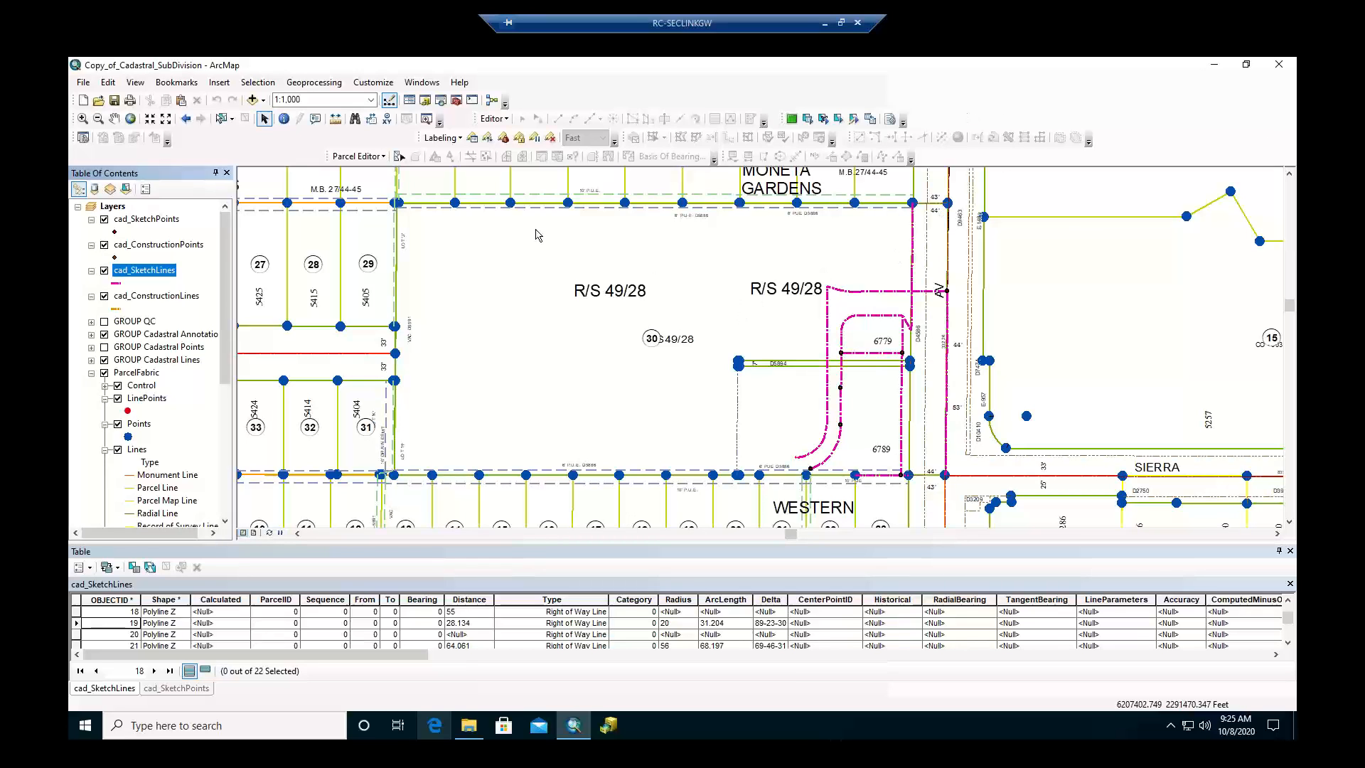
# Start a parcel edit session and open the Plan Directory.
pyautogui.click(371, 162)
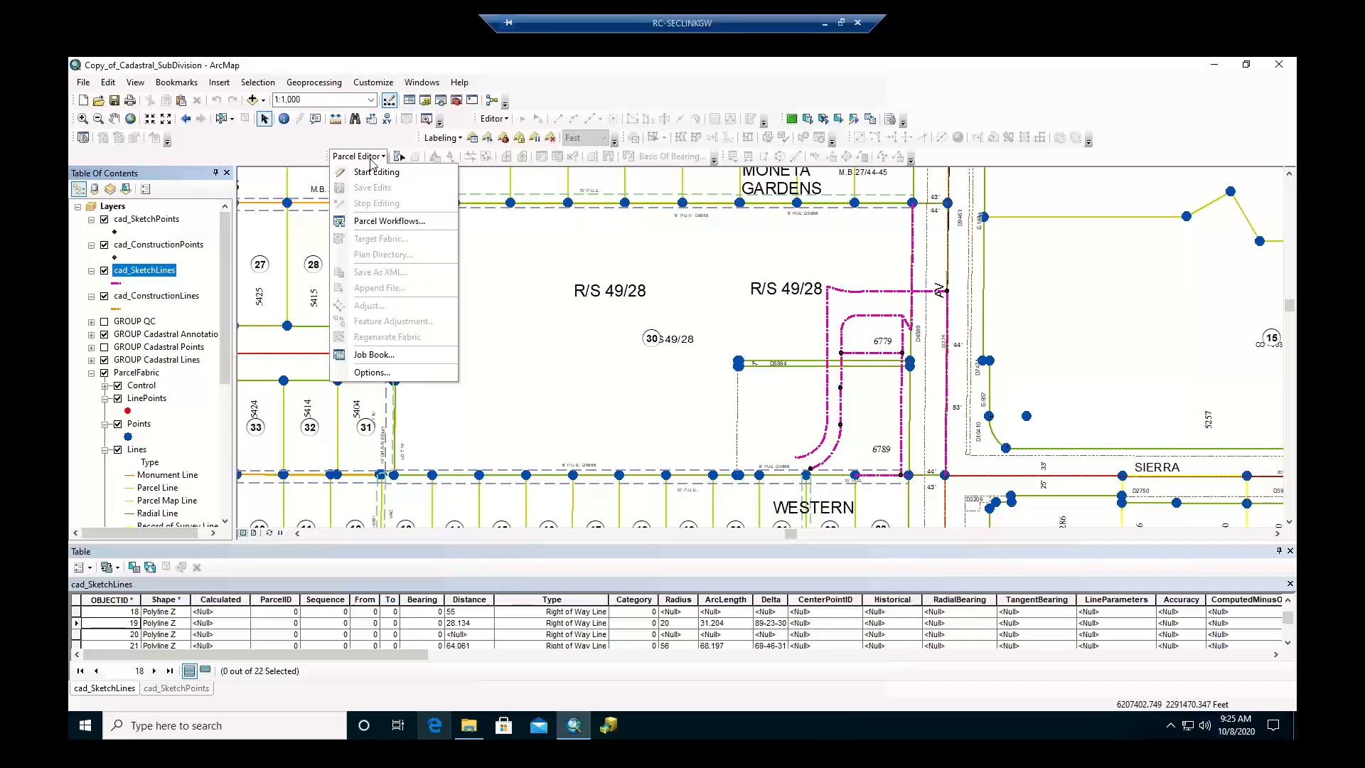
pyautogui.click(375, 172)
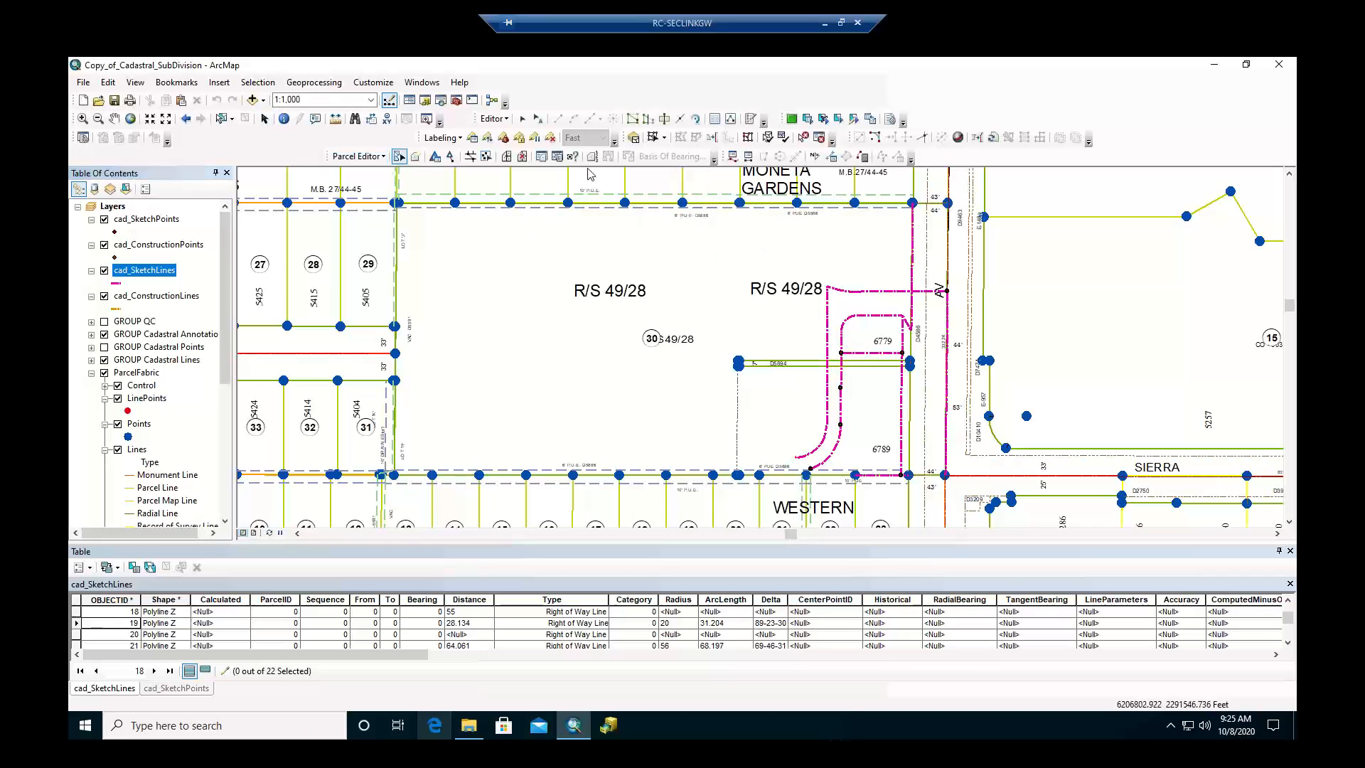
pyautogui.click(380, 157)
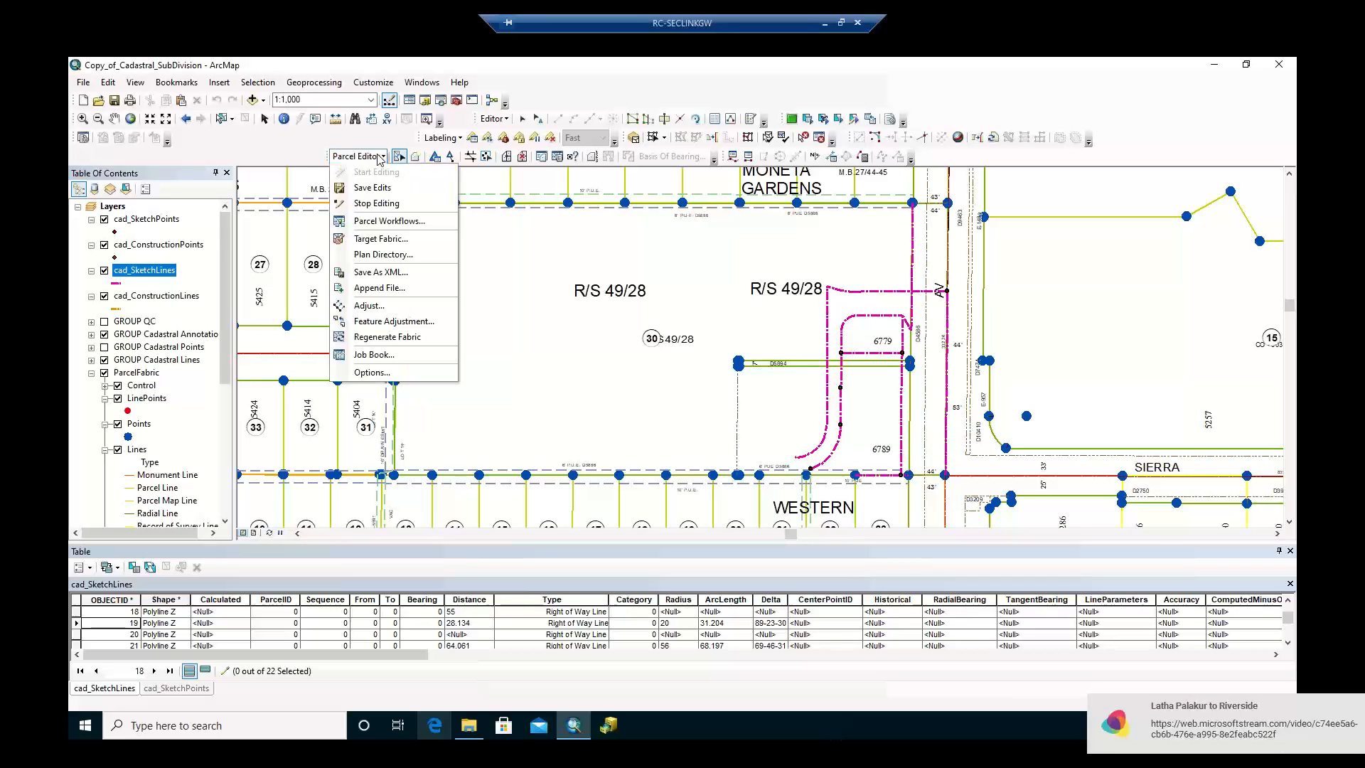
pyautogui.click(398, 255)
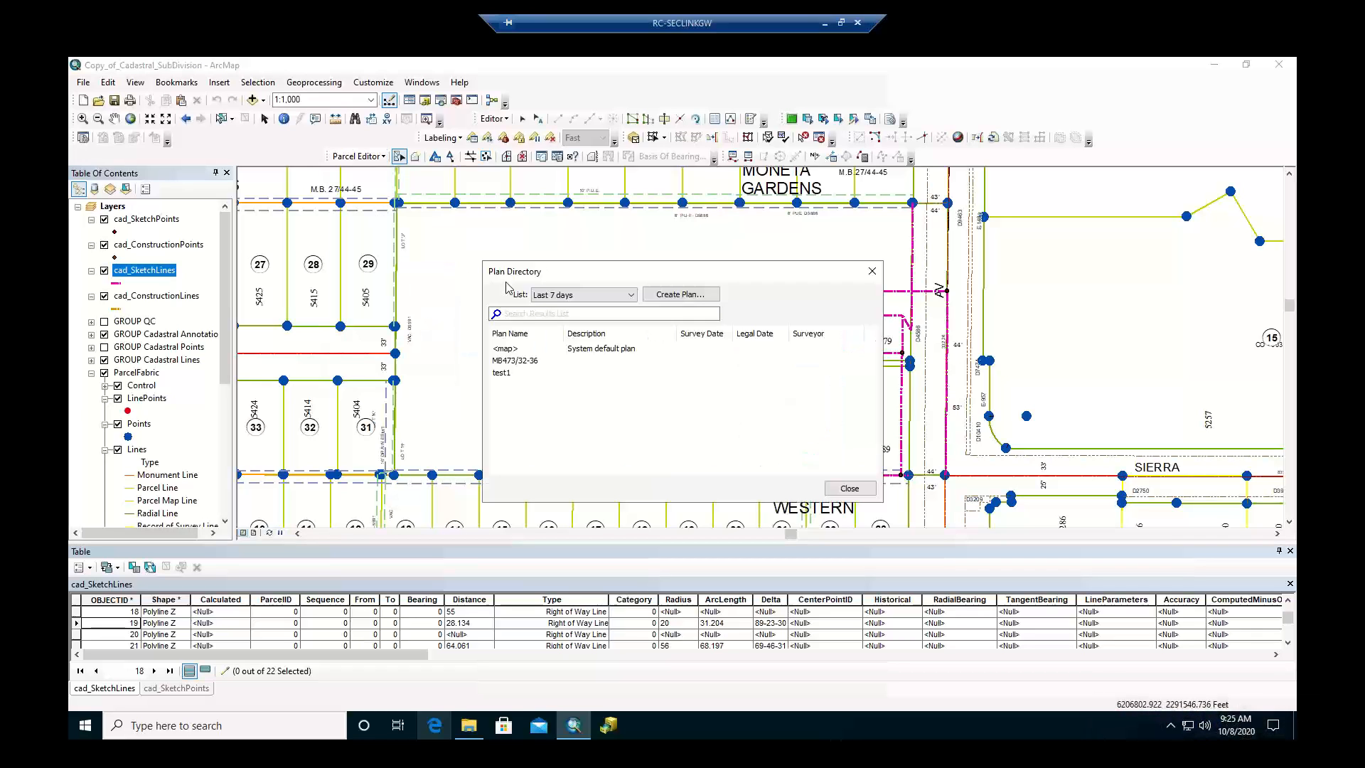
# Start a new construction in the test1 plan.
pyautogui.click(534, 371)
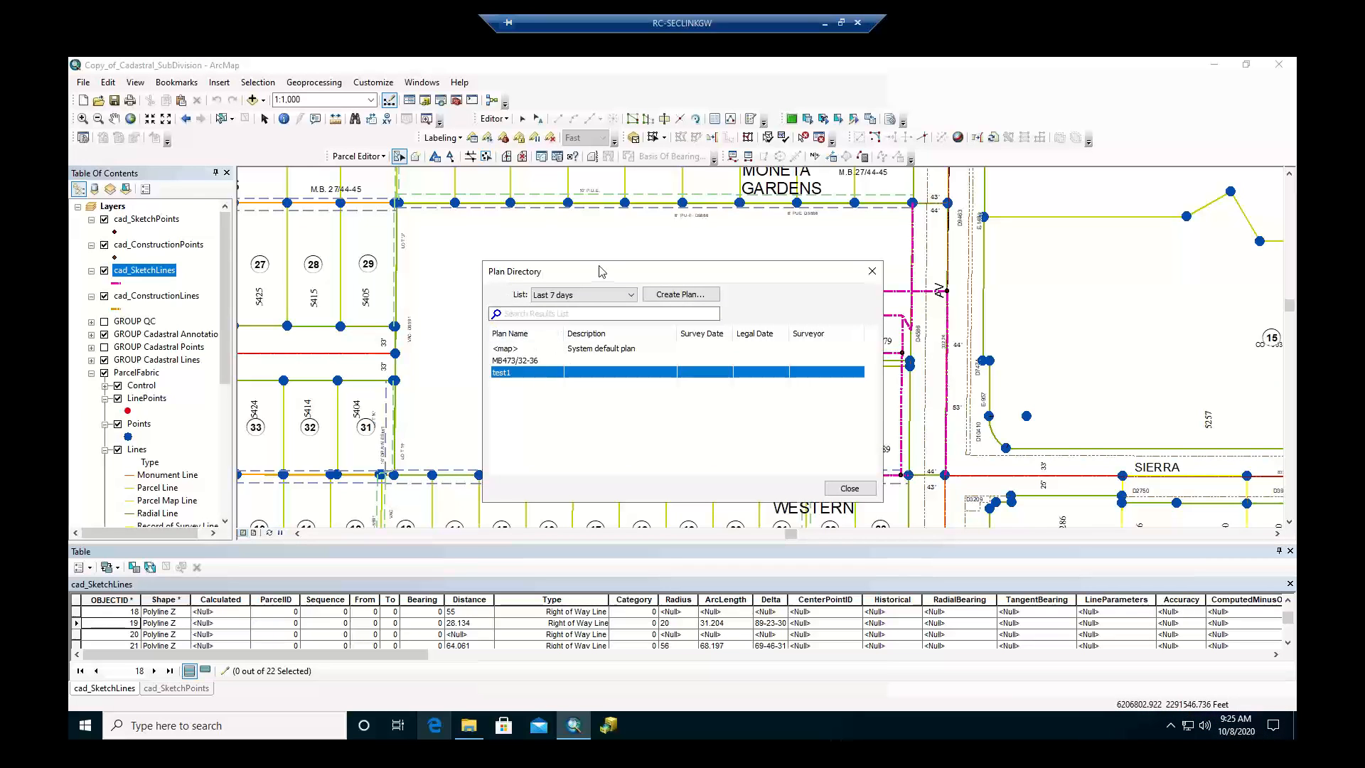
pyautogui.moveTo(599, 270); pyautogui.dragTo(292, 208)
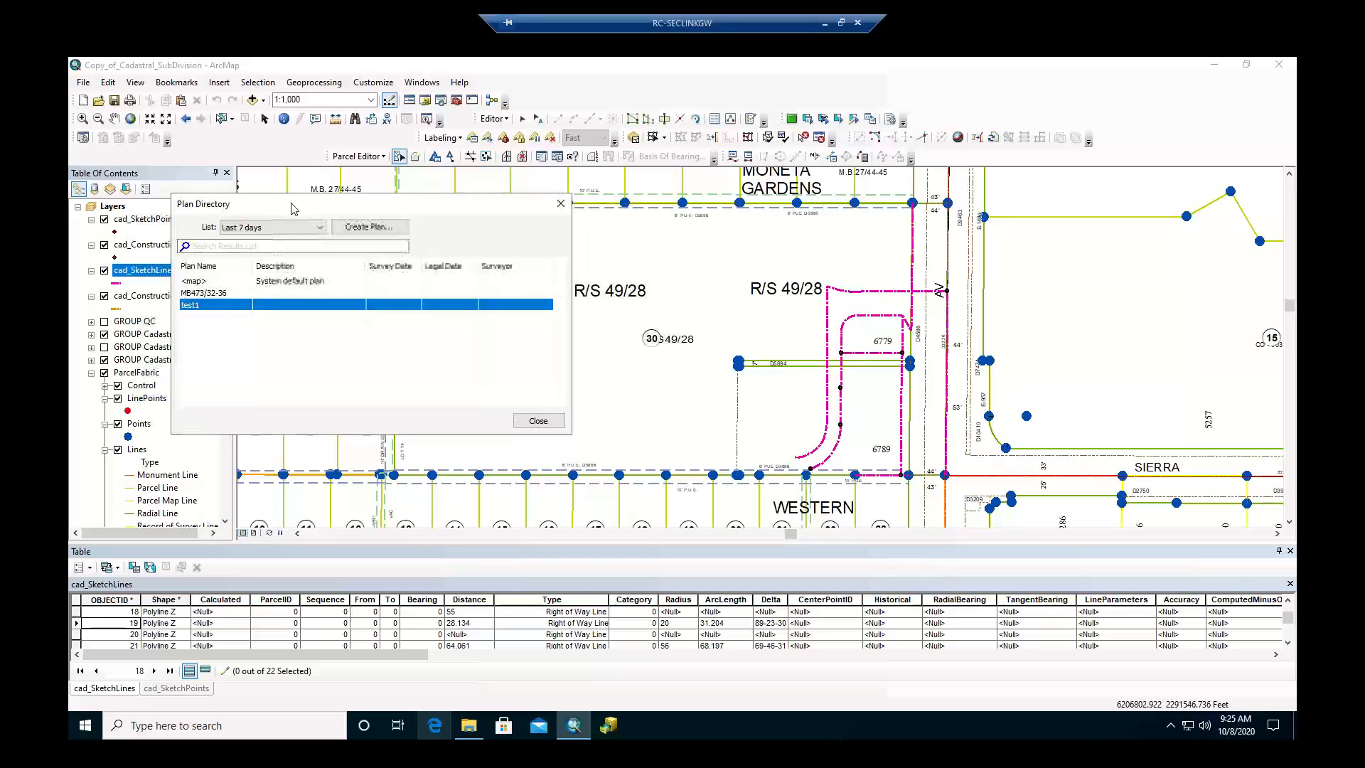
pyautogui.rightClick(197, 308)
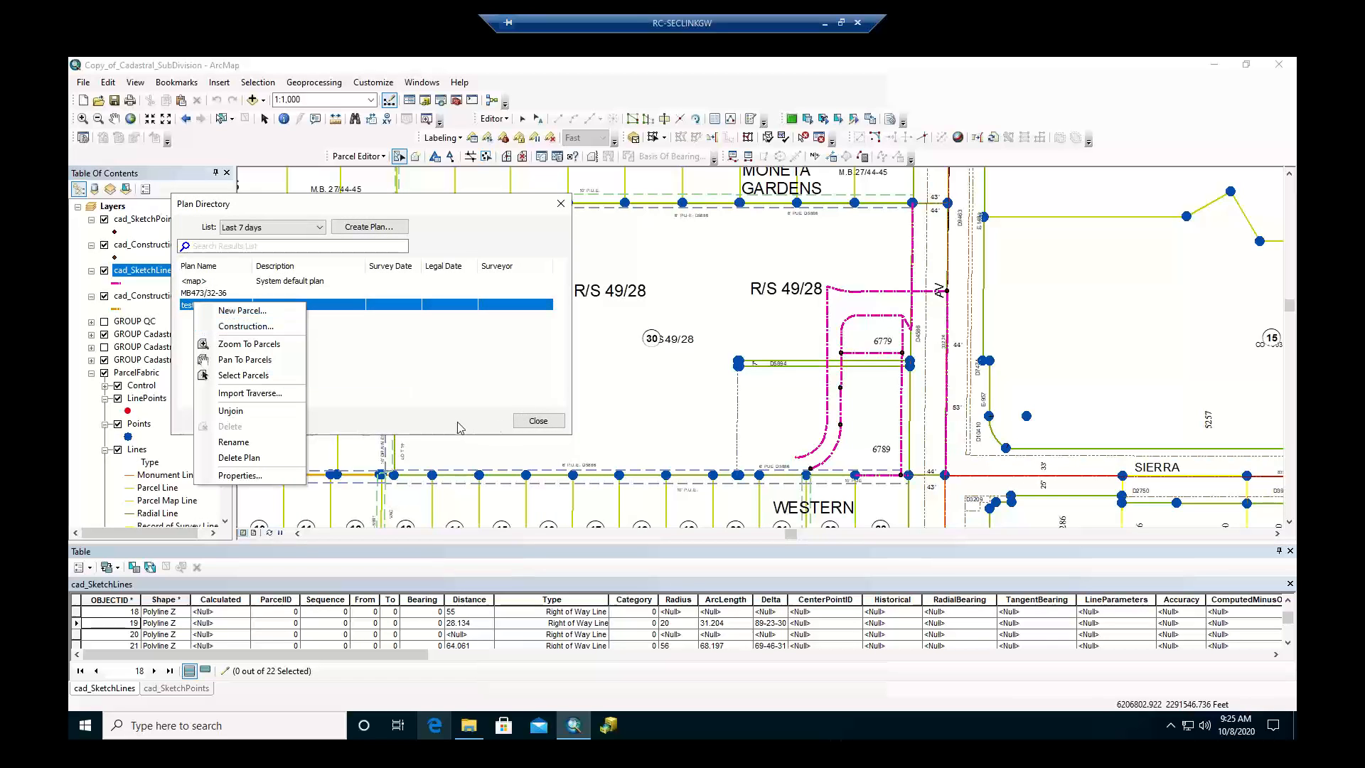
pyautogui.click(274, 327)
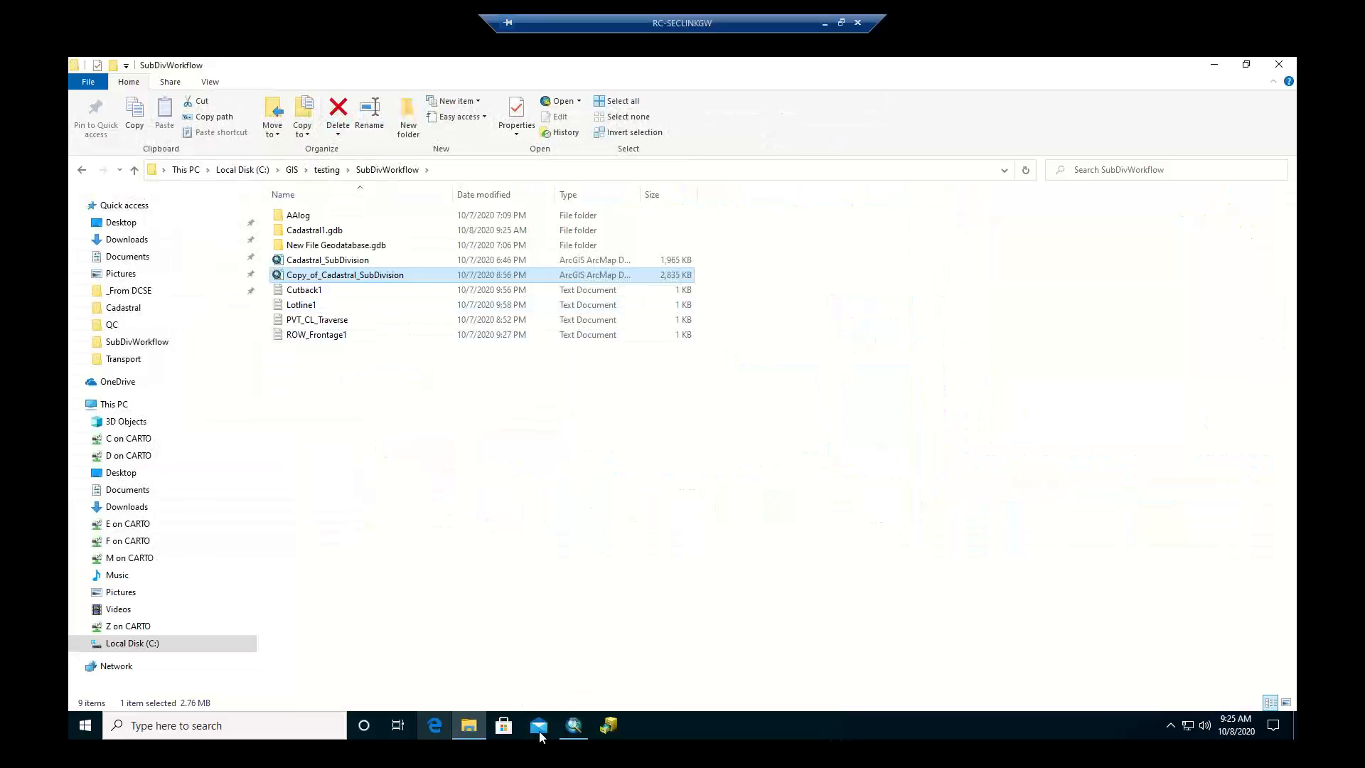
pyautogui.click(575, 724)
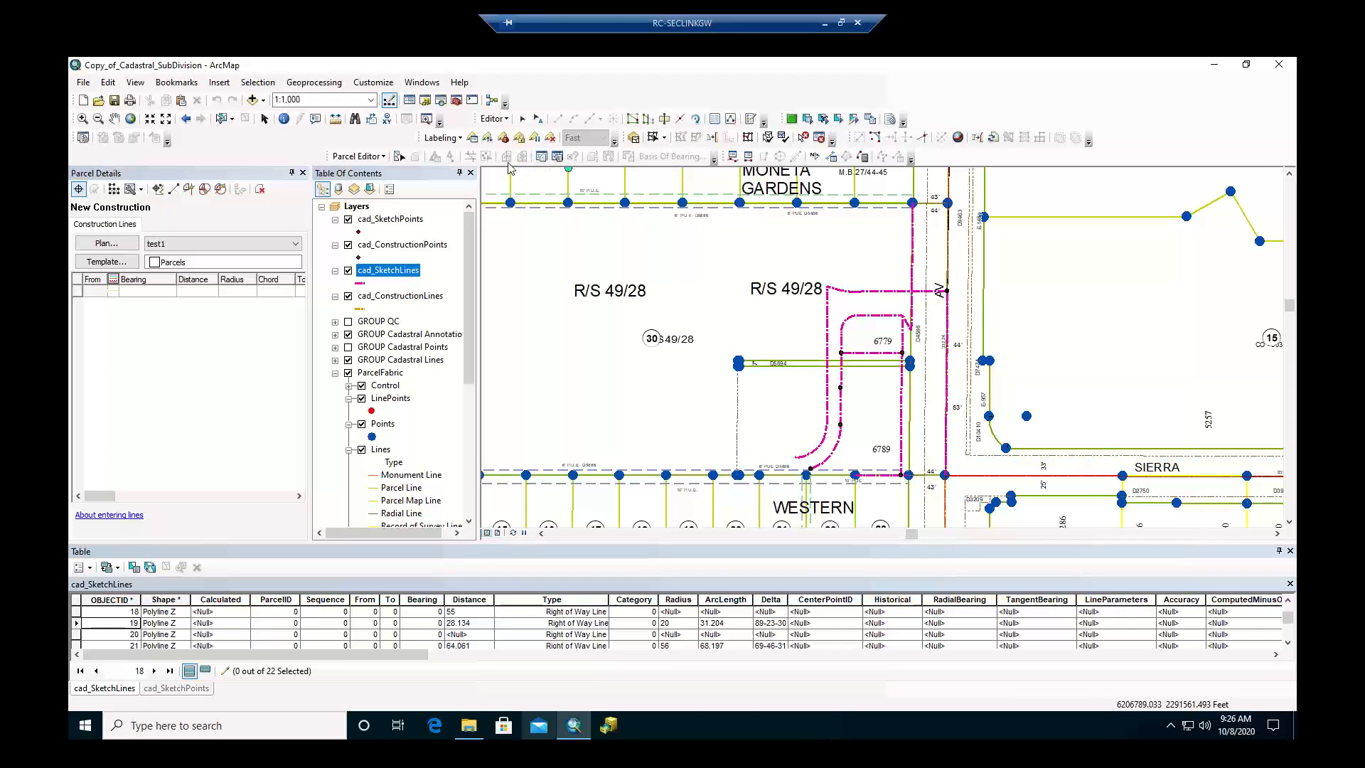
# Close the empty new construction in the test1 plan.
pyautogui.click(383, 158)
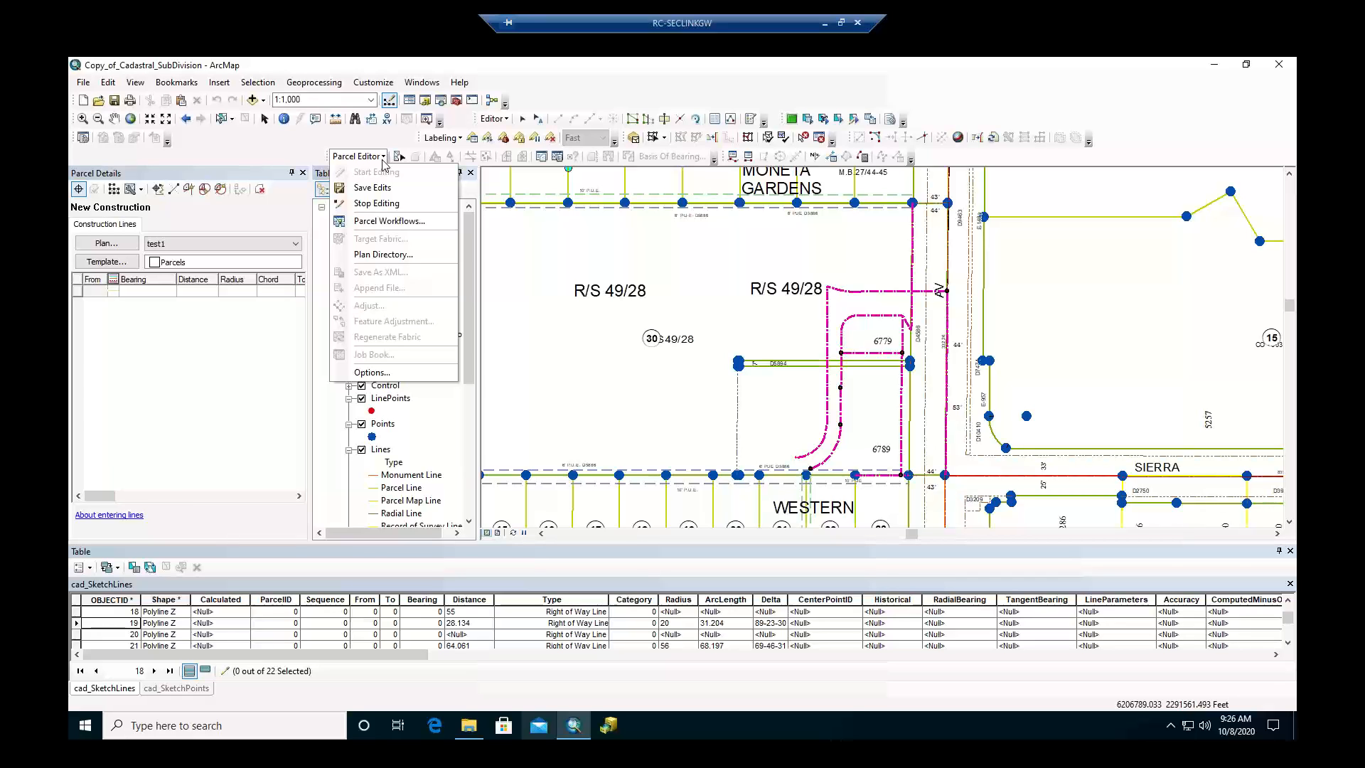
pyautogui.click(215, 157)
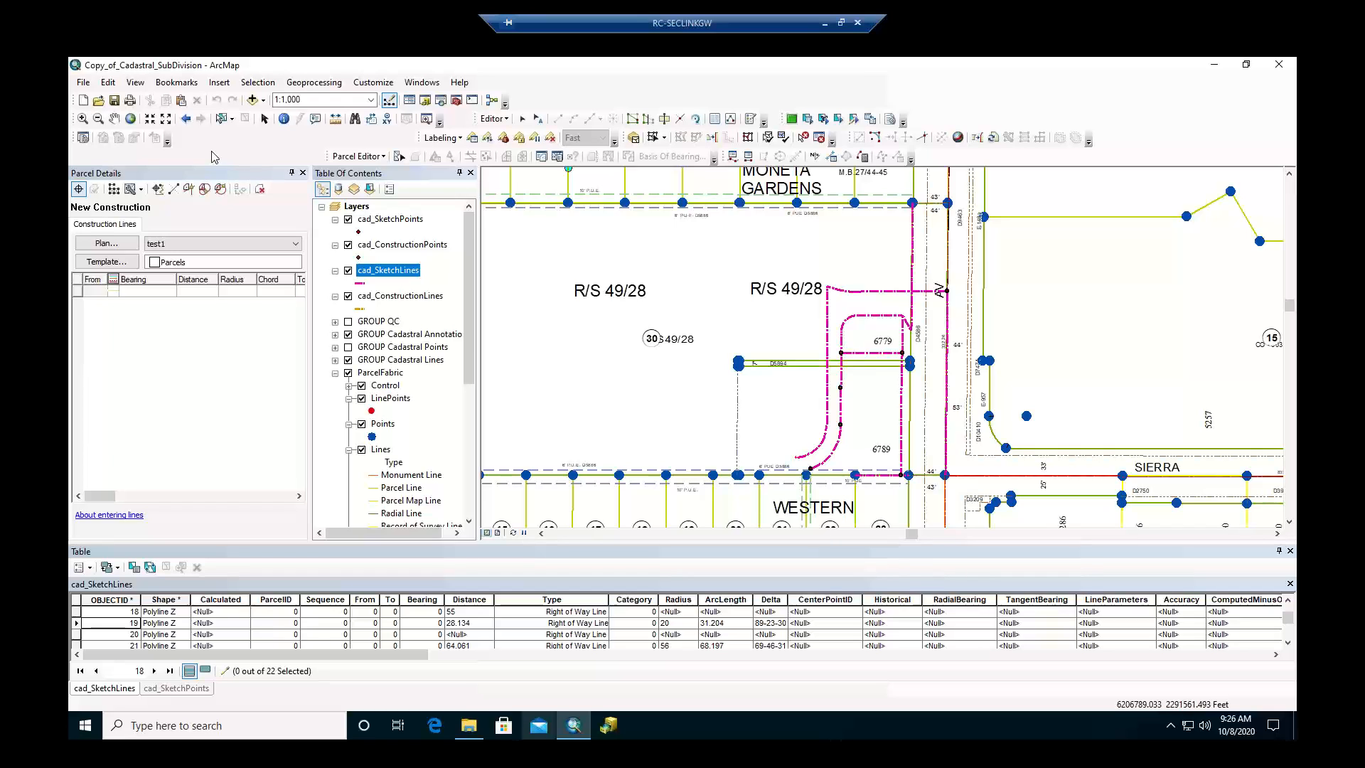
pyautogui.click(358, 156)
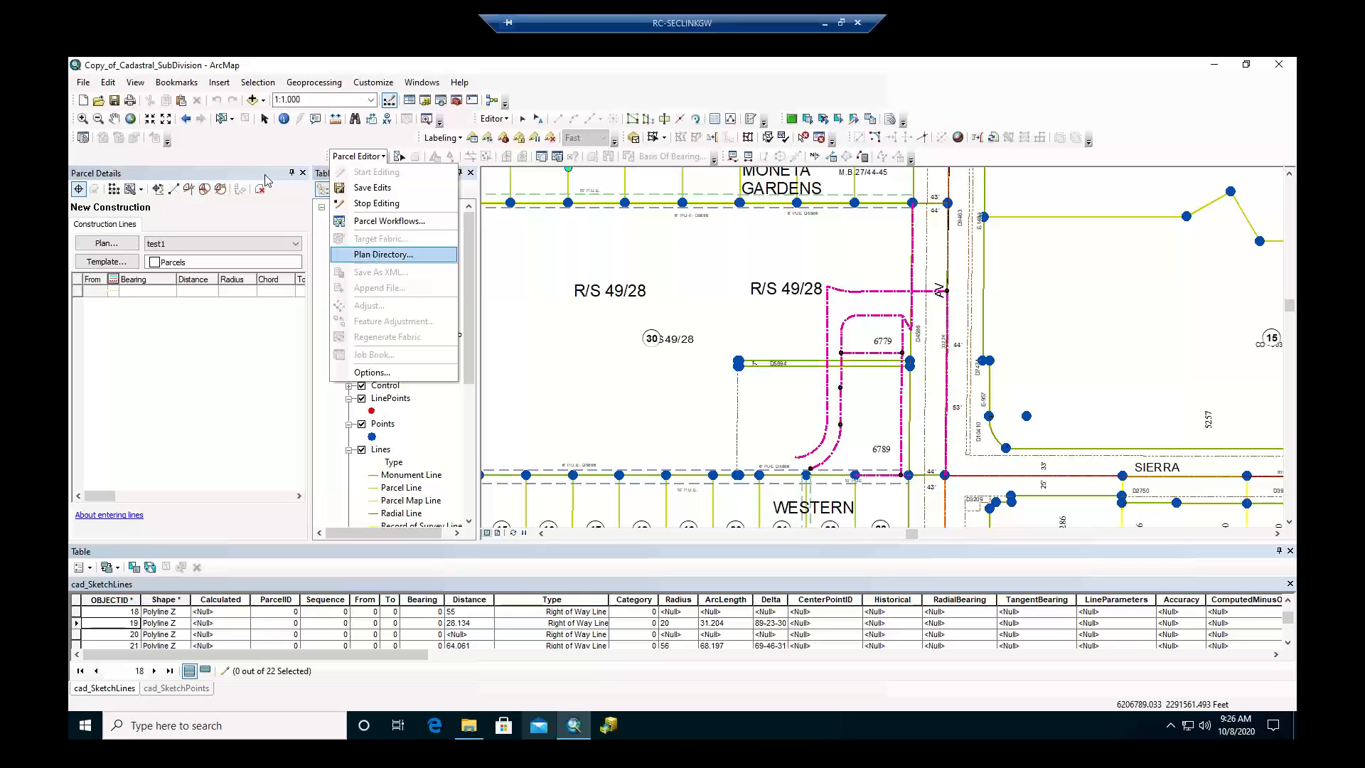
pyautogui.click(301, 176)
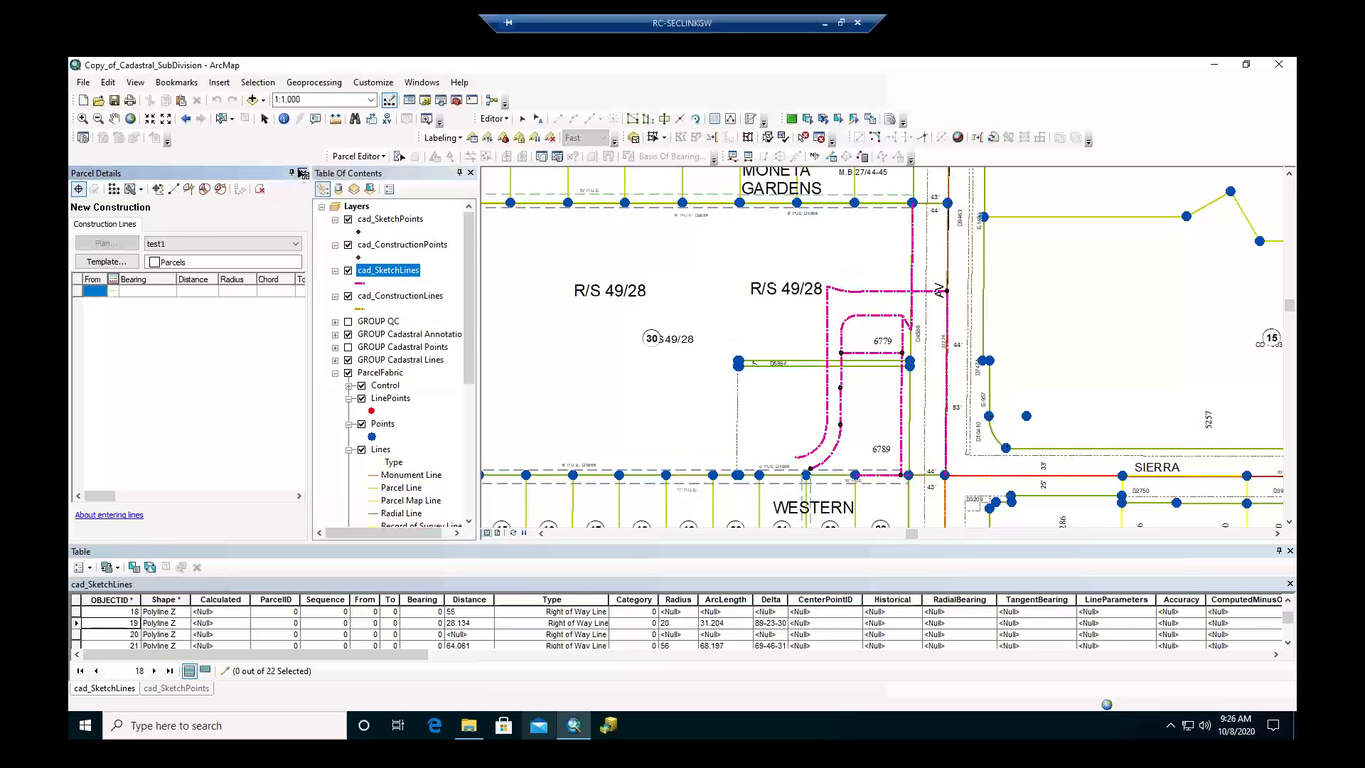
pyautogui.click(379, 158)
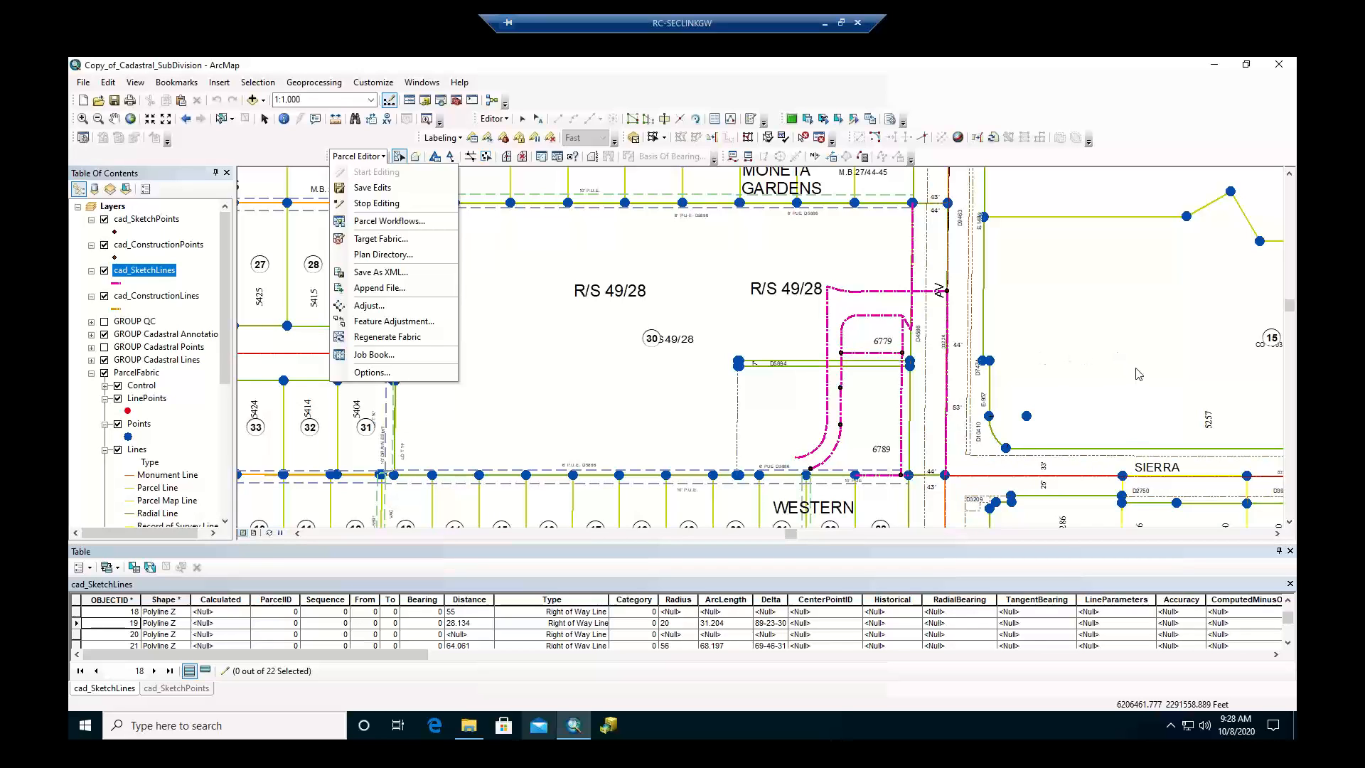
pyautogui.click(290, 136)
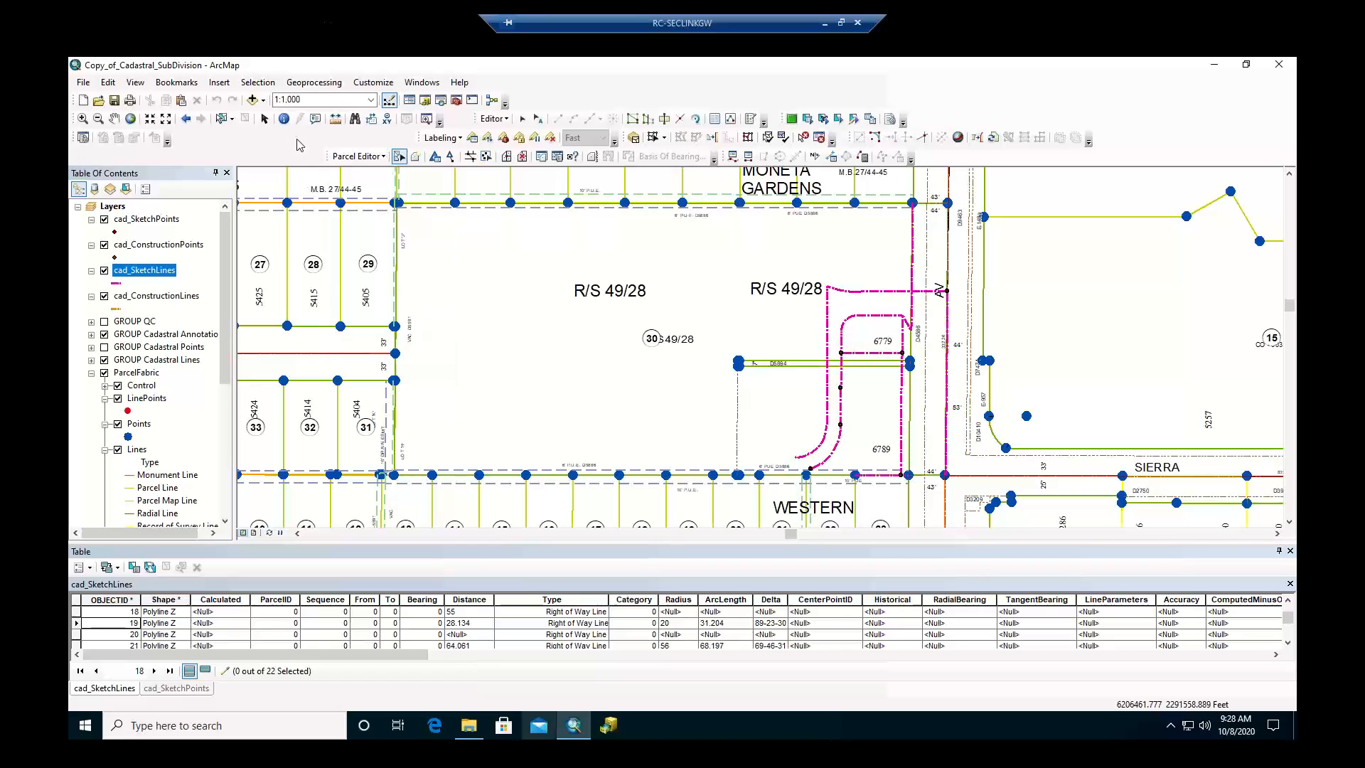
pyautogui.click(379, 159)
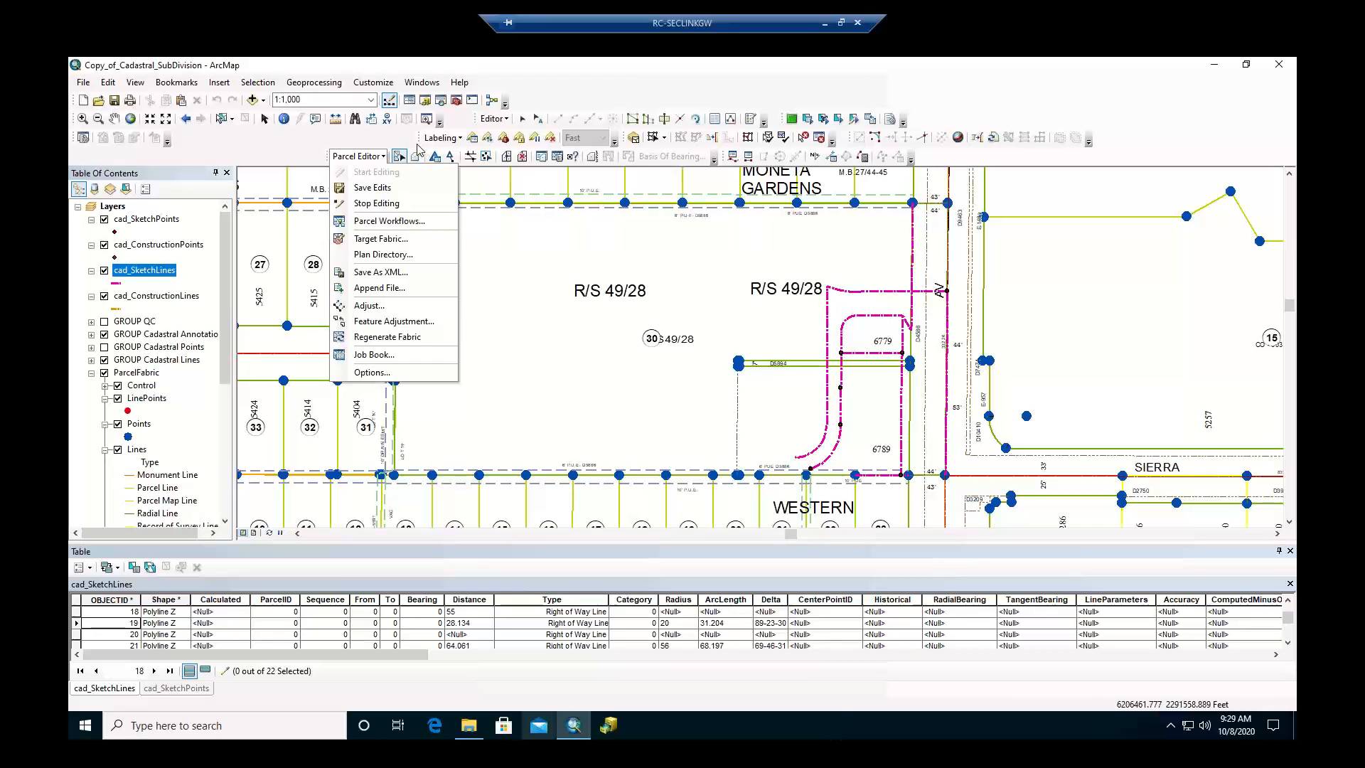
pyautogui.click(348, 69)
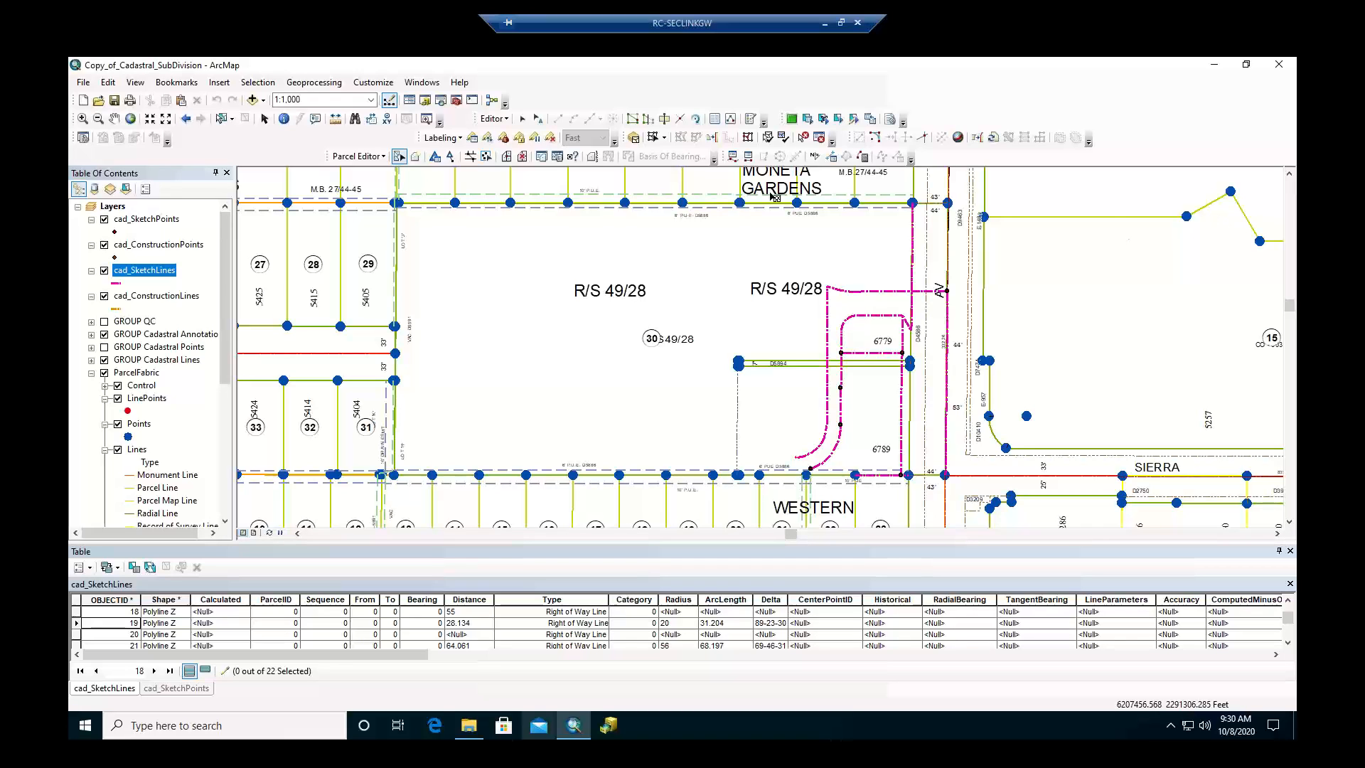
# Stop the current parcel edit session, start a new one, and activate the Select Parcel Features tool.
pyautogui.click(375, 157)
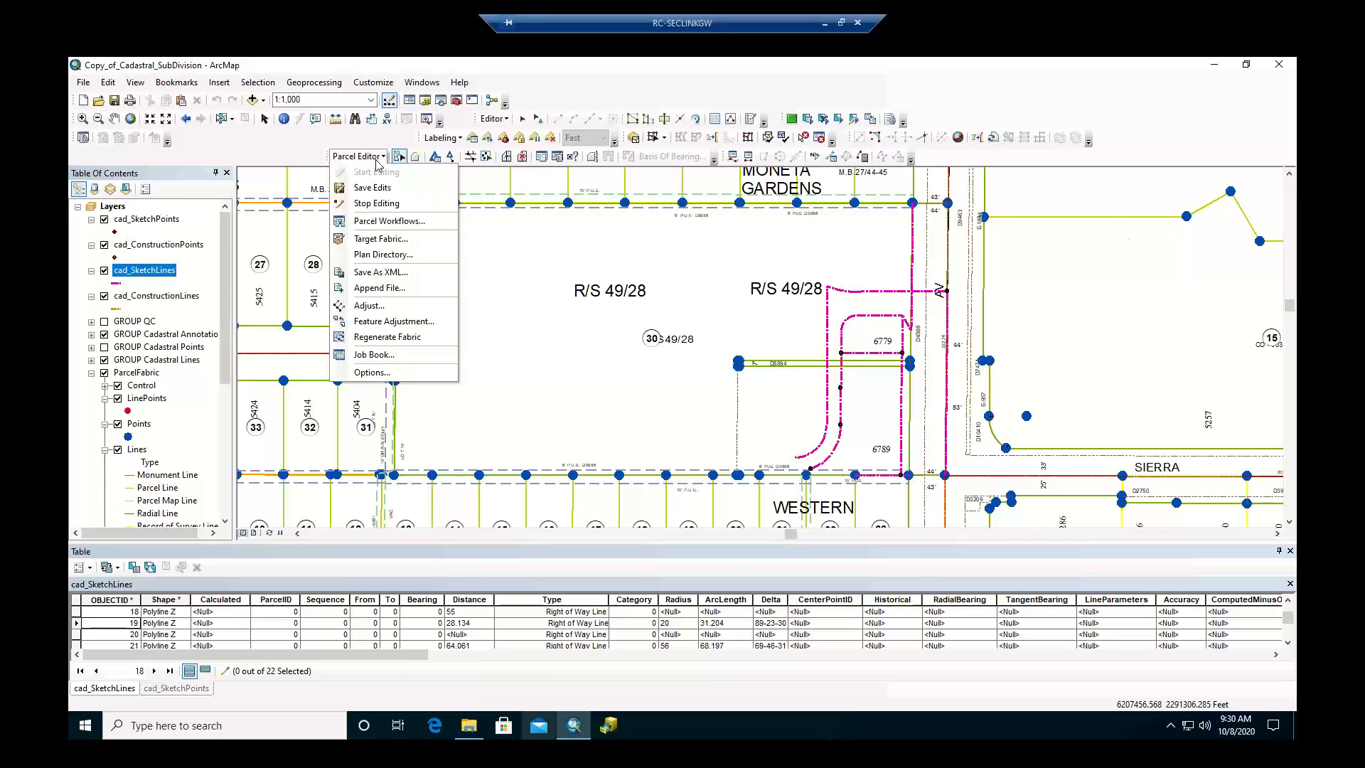
pyautogui.click(376, 205)
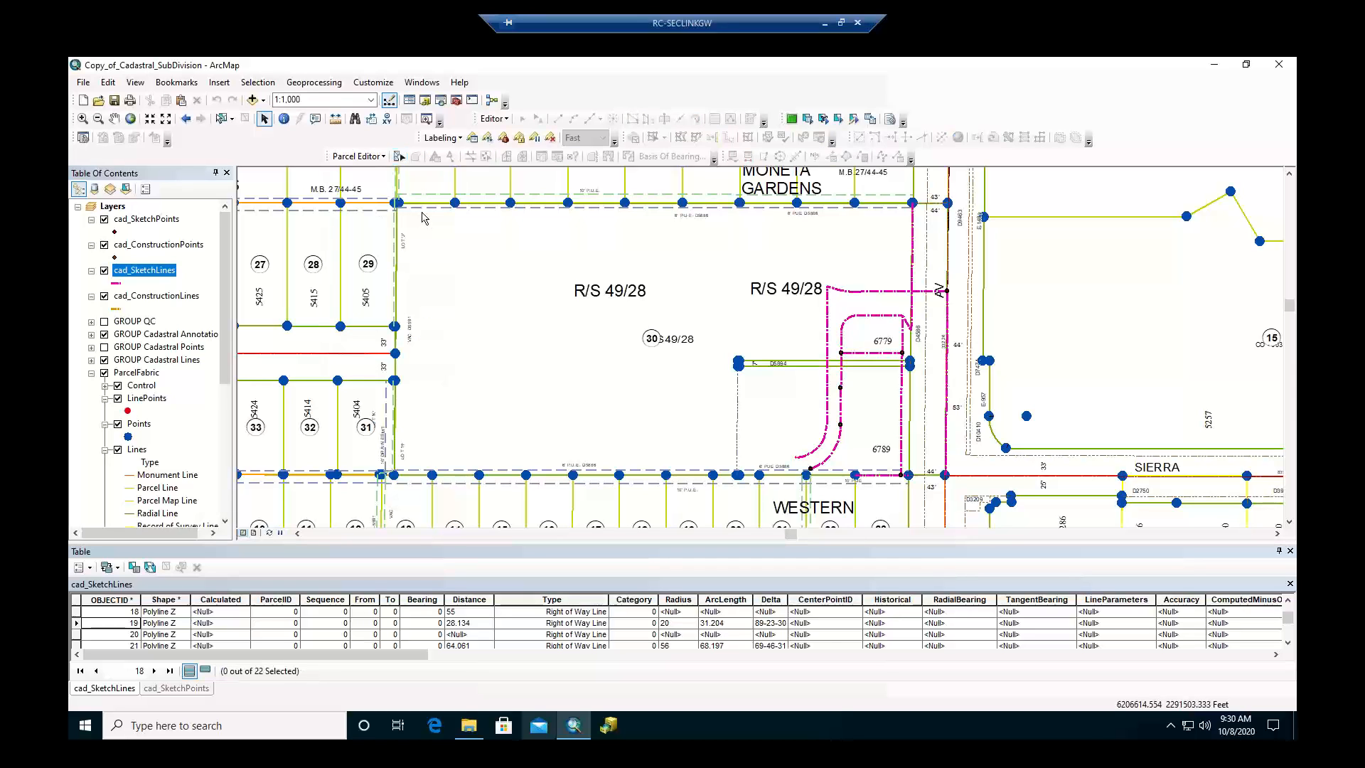
pyautogui.click(371, 161)
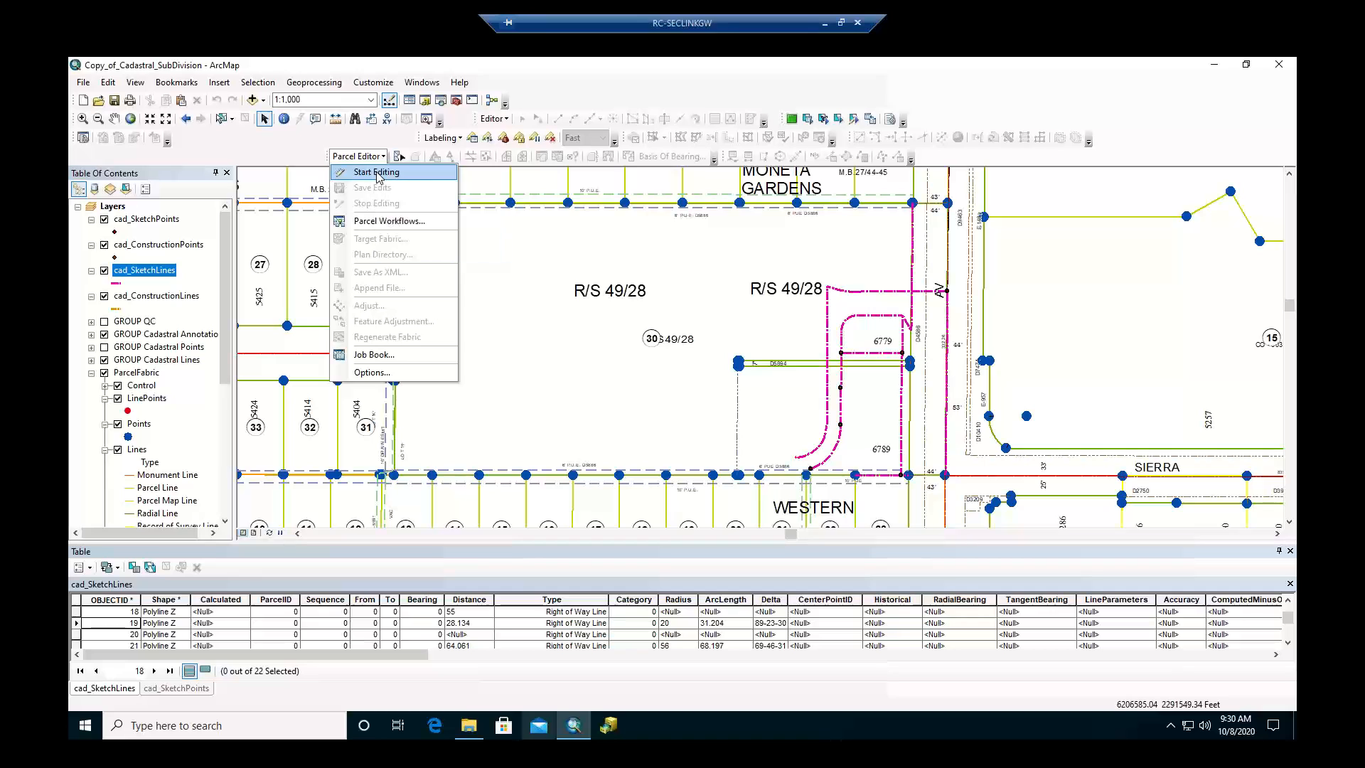
pyautogui.click(380, 173)
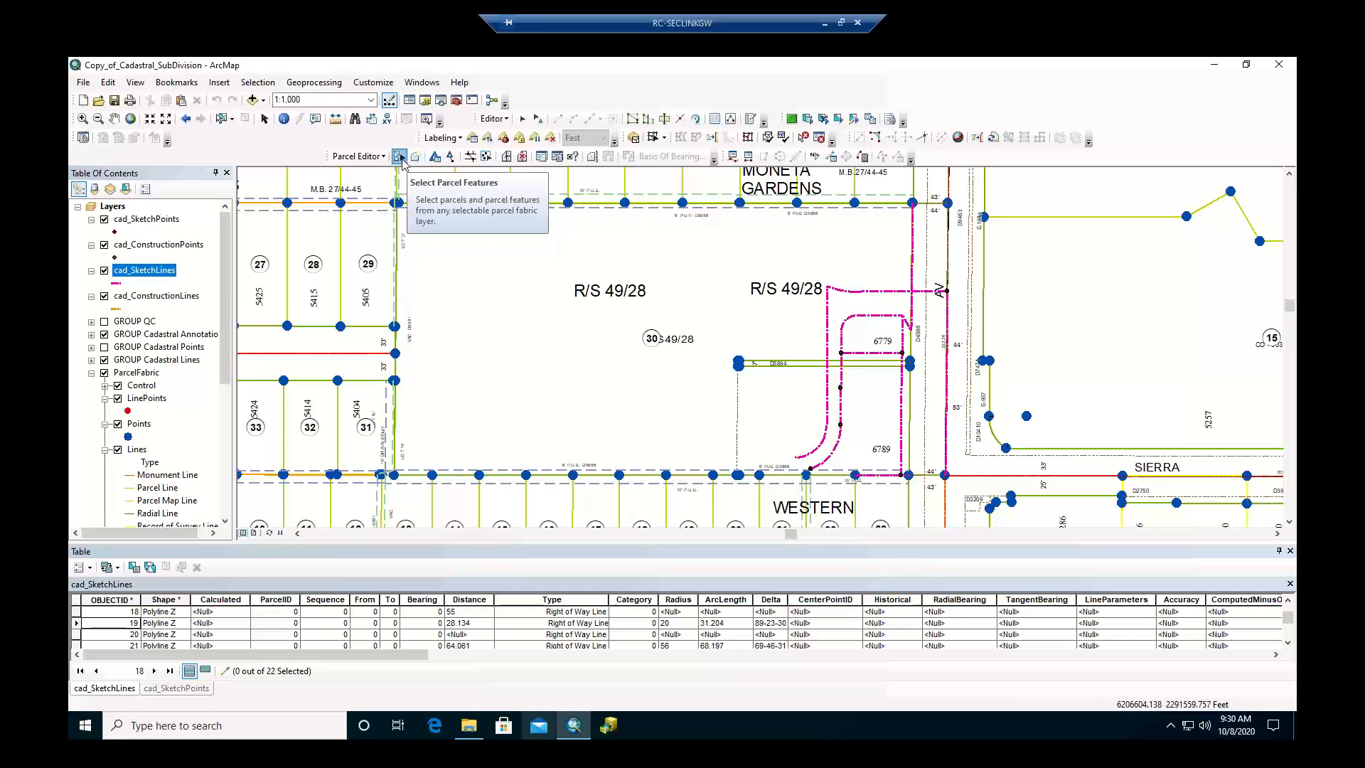
pyautogui.click(401, 160)
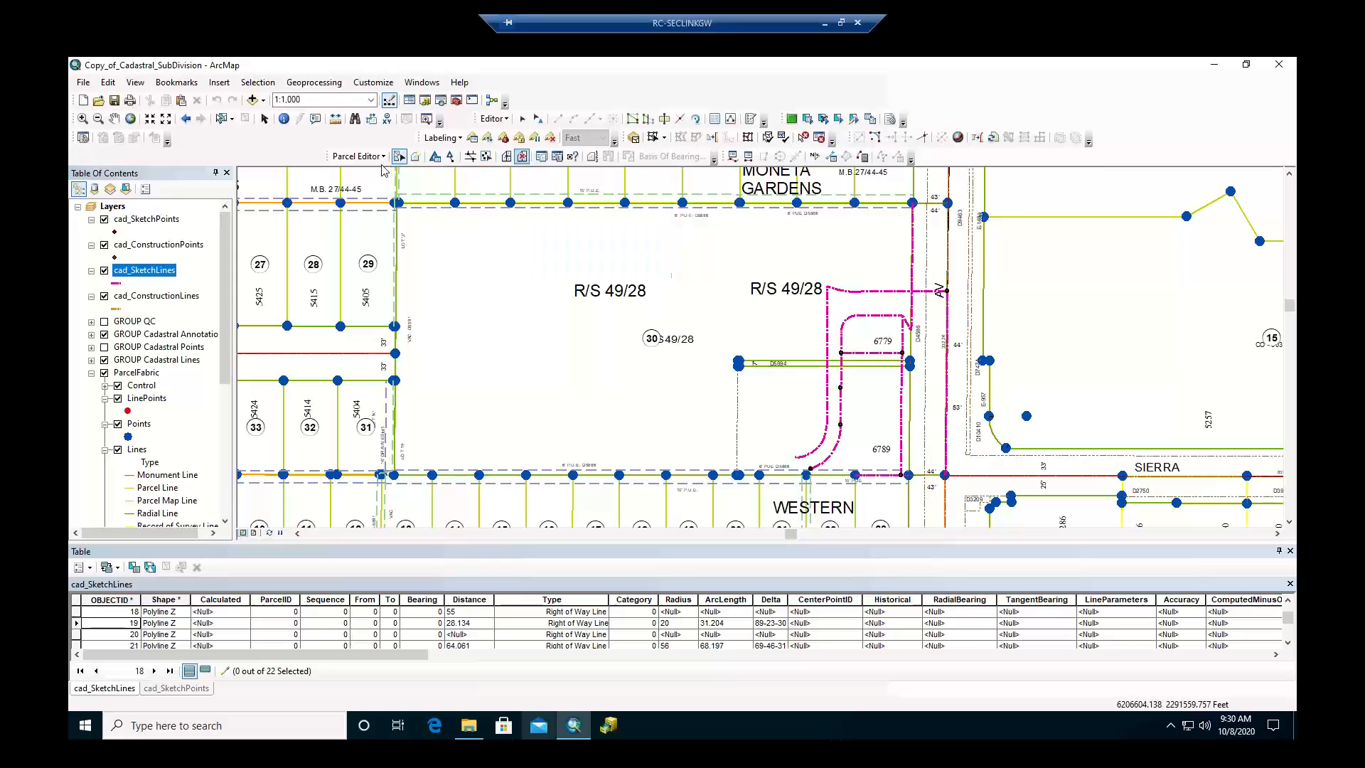
# Open the Plan Directory and review the test1 plan's general, record format, attribute and corrections properties without changing them.
pyautogui.click(358, 157)
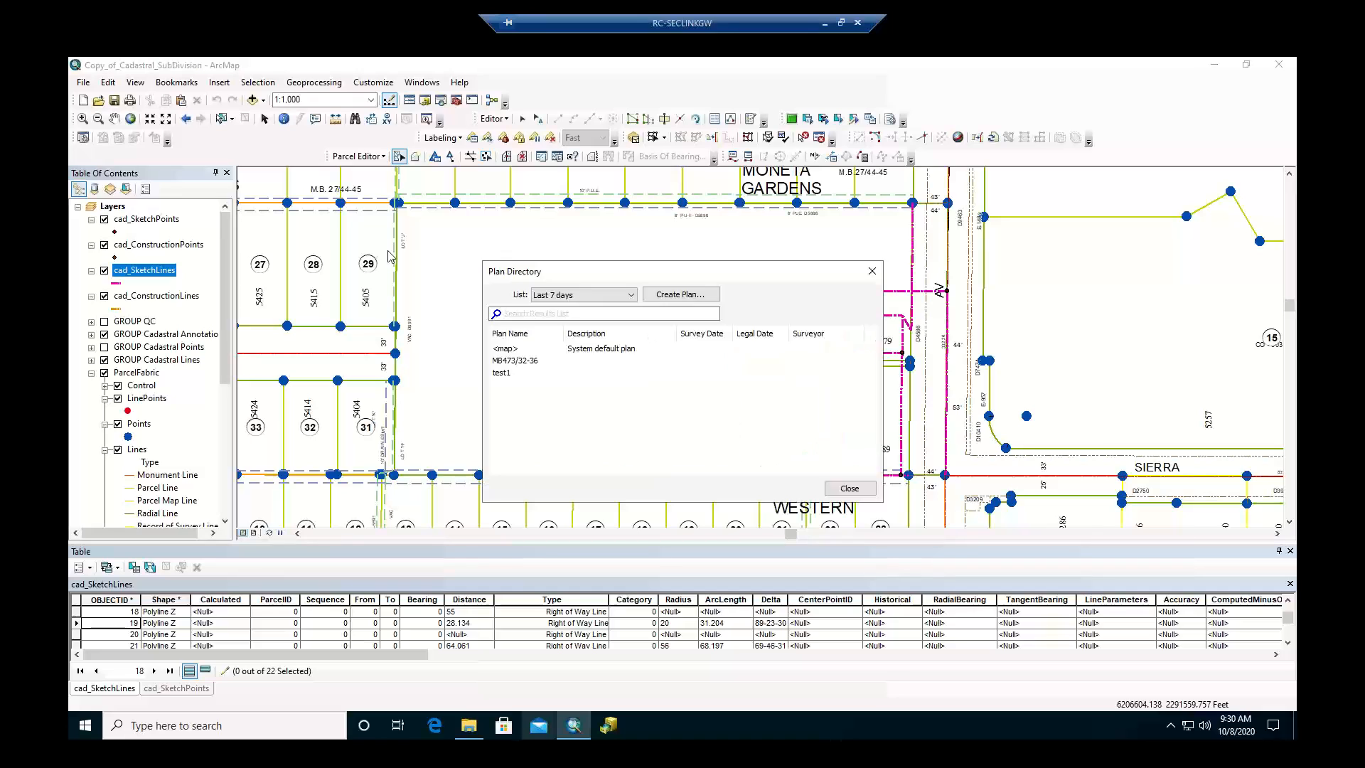
pyautogui.click(509, 374)
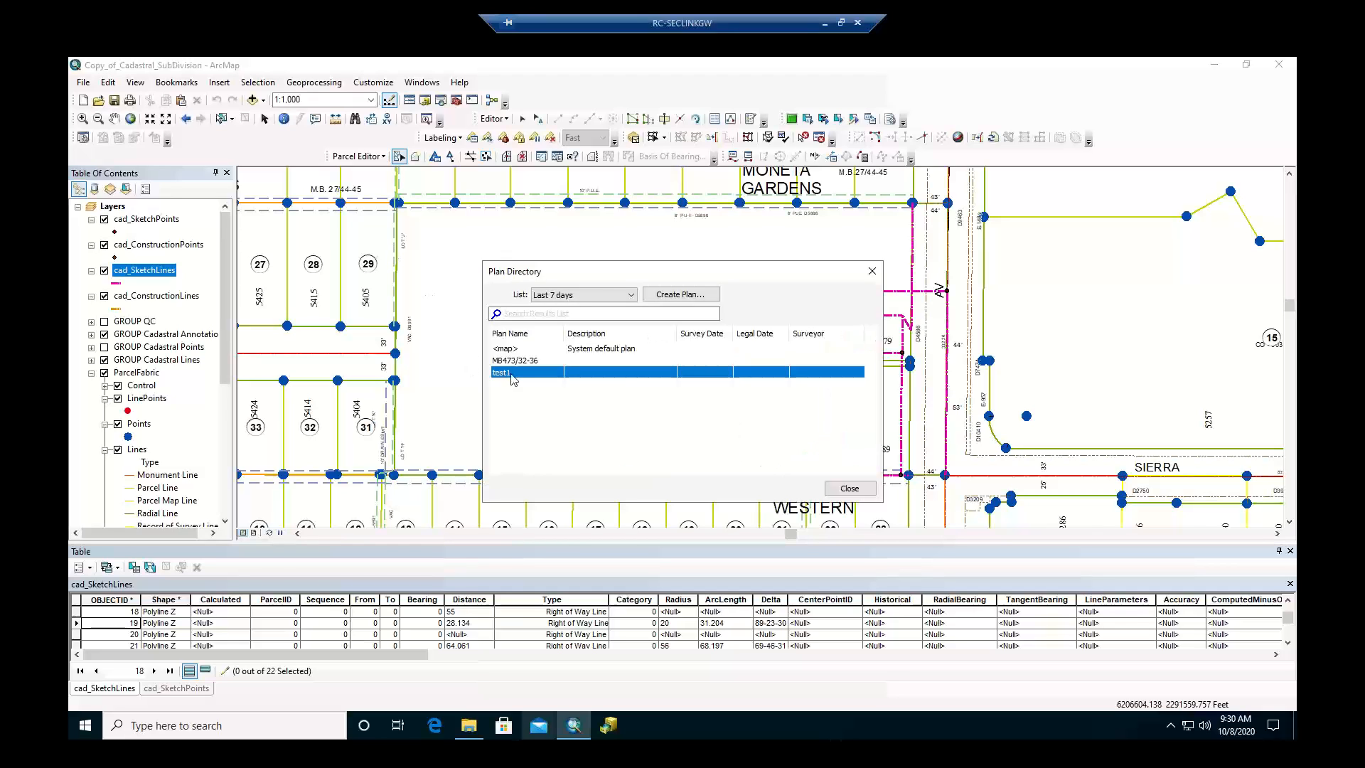
pyautogui.rightClick(514, 375)
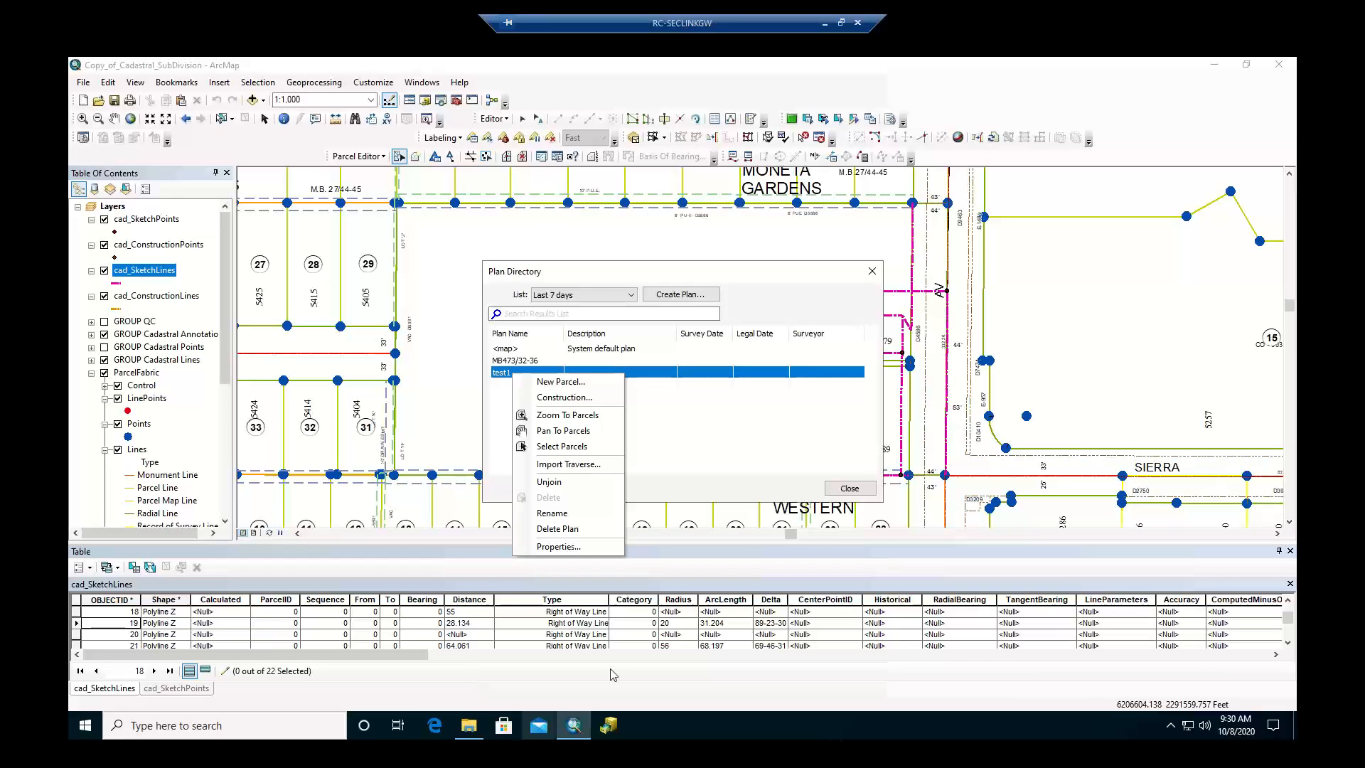
pyautogui.click(566, 548)
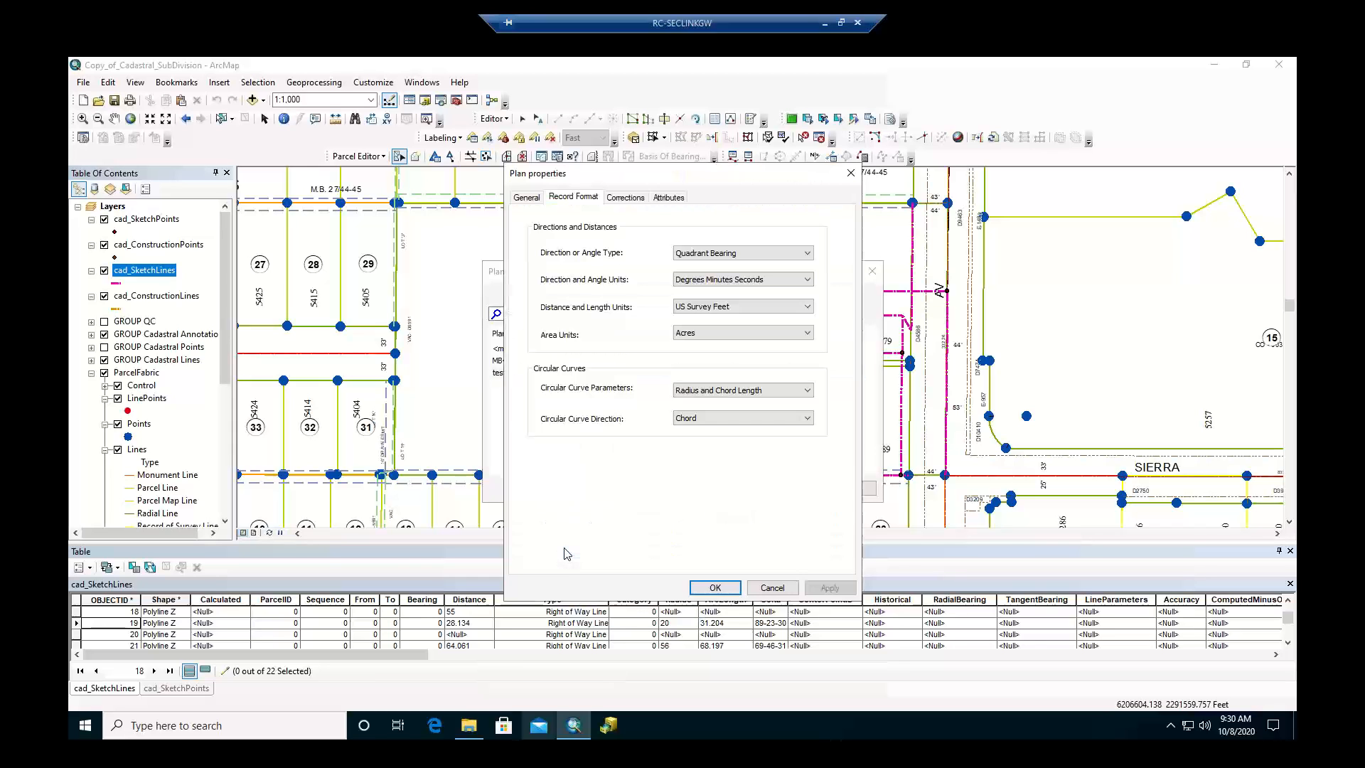
pyautogui.click(527, 197)
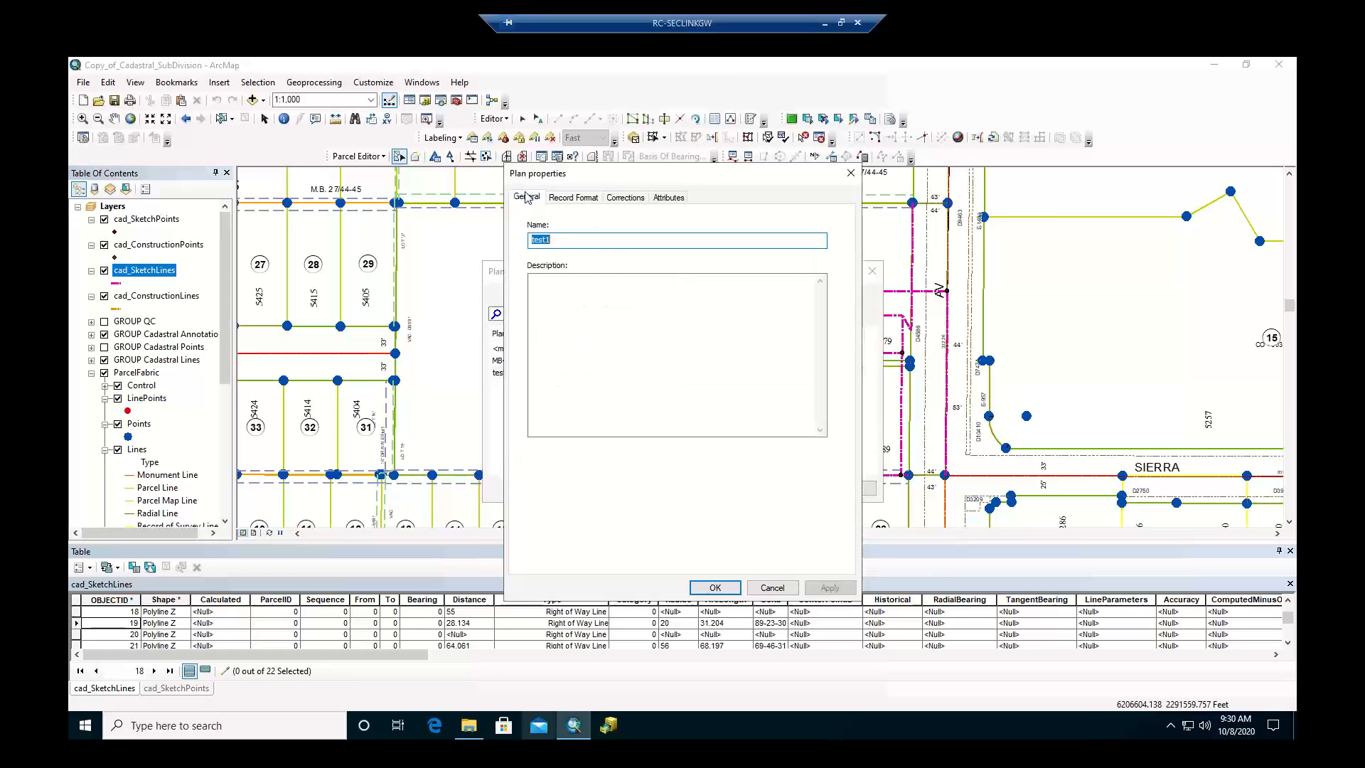
pyautogui.click(571, 197)
pyautogui.click(668, 198)
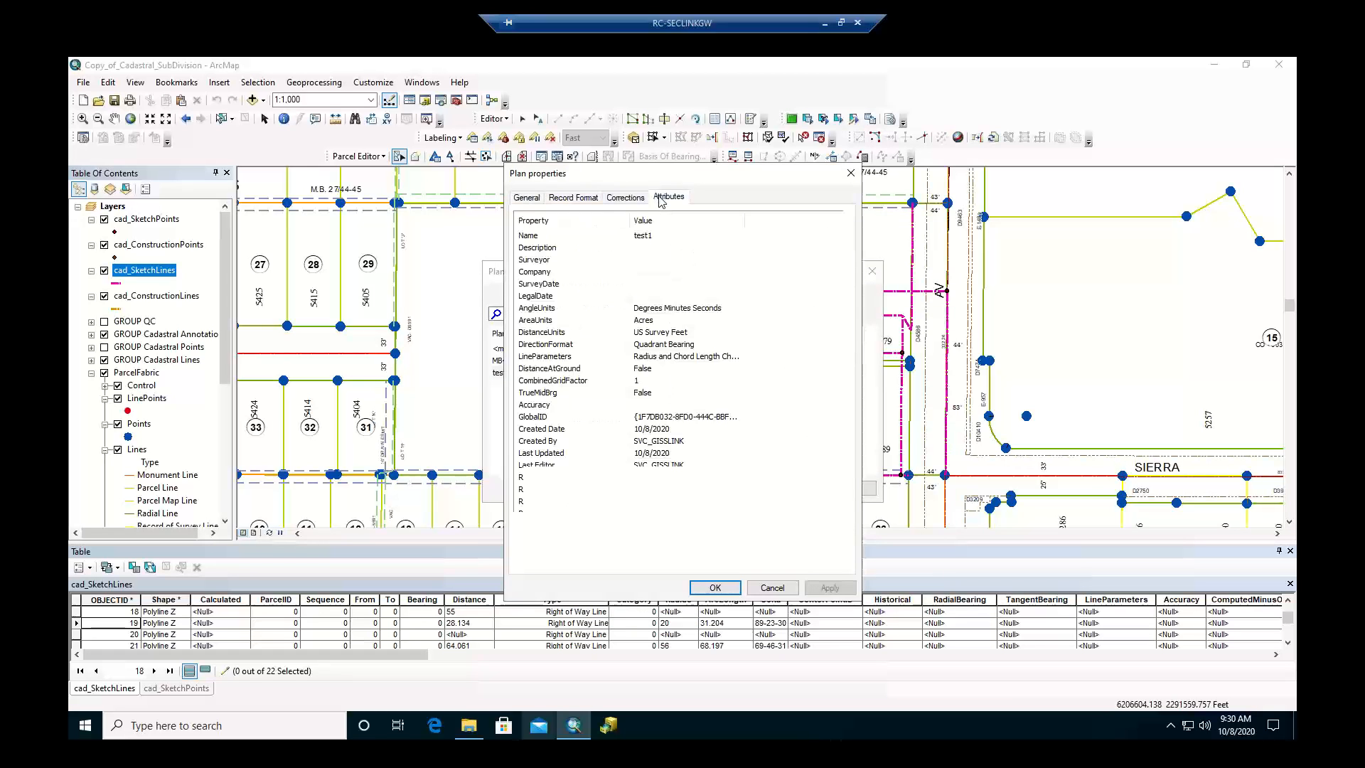
pyautogui.click(630, 198)
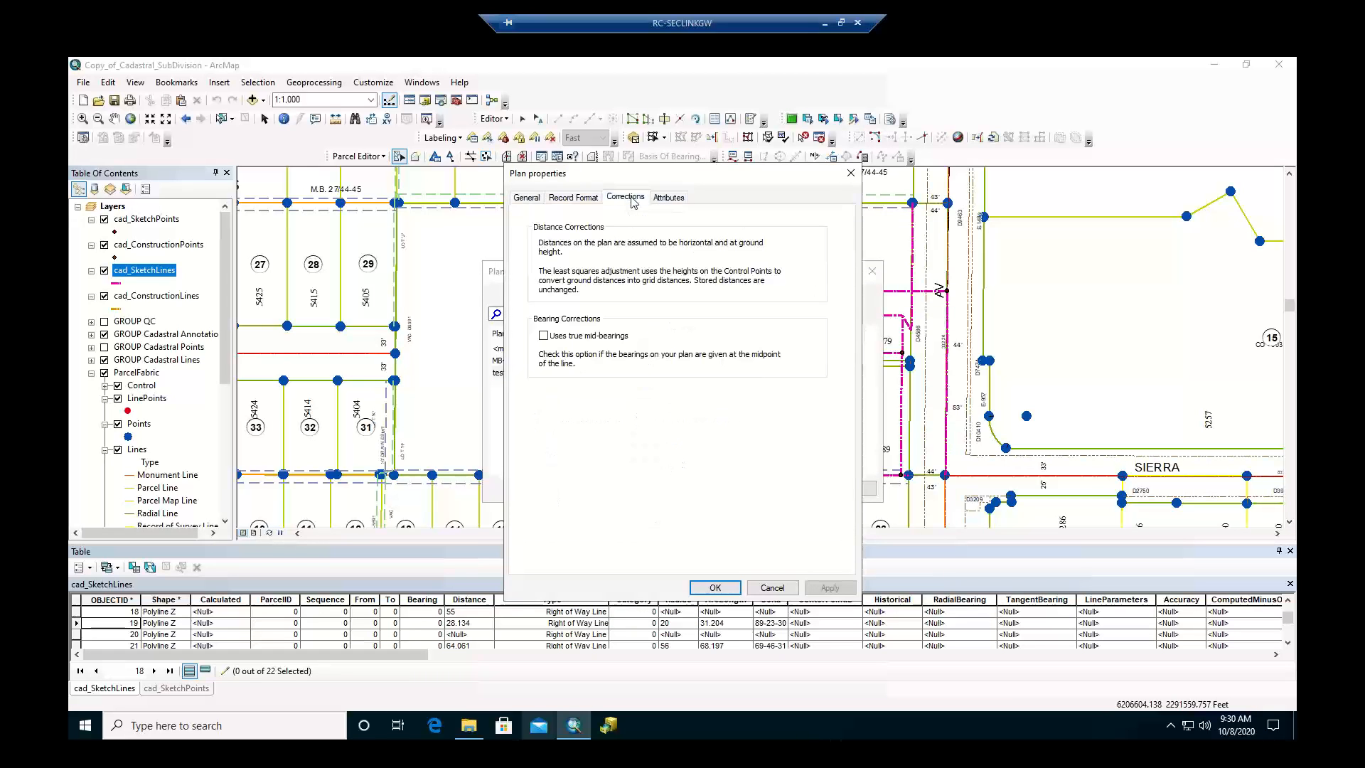
pyautogui.click(773, 590)
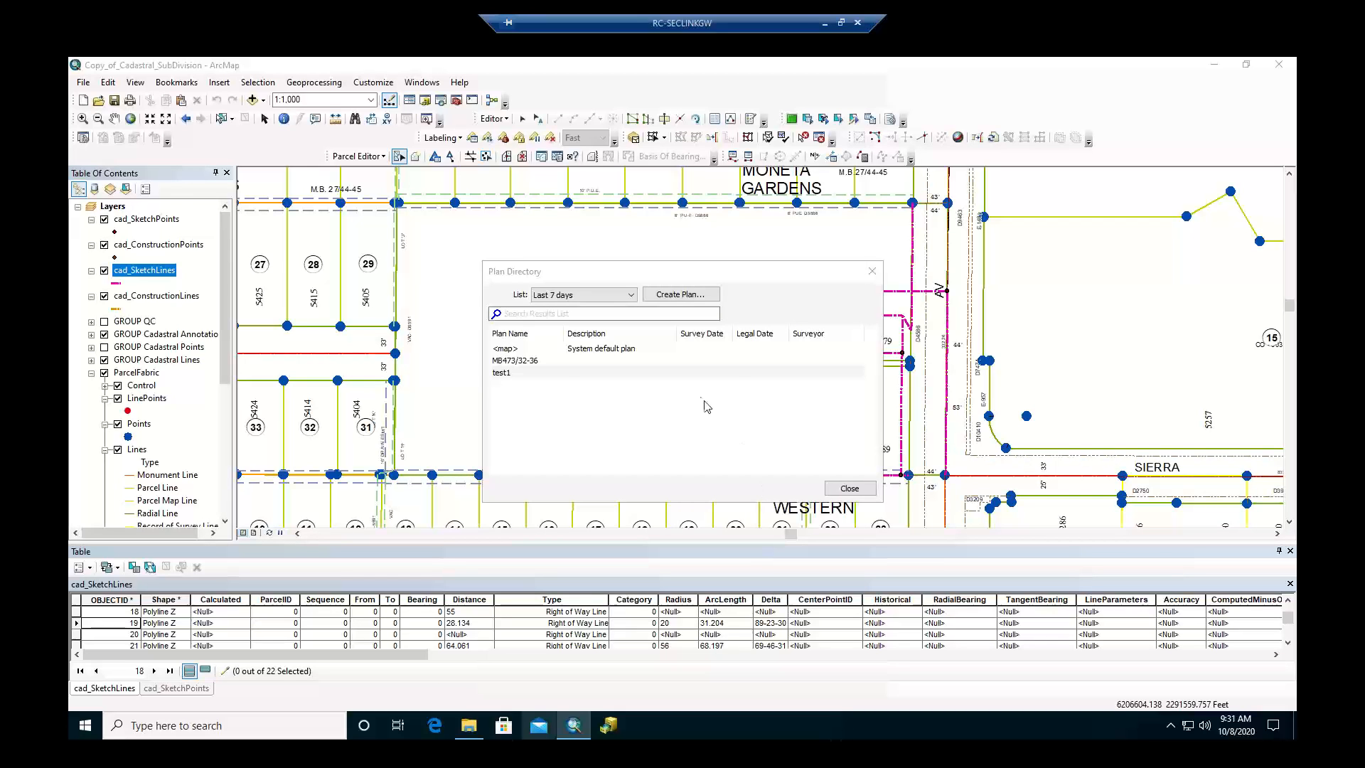
# View the commands available for the test1 plan, then close the Plan Directory.
pyautogui.click(522, 374)
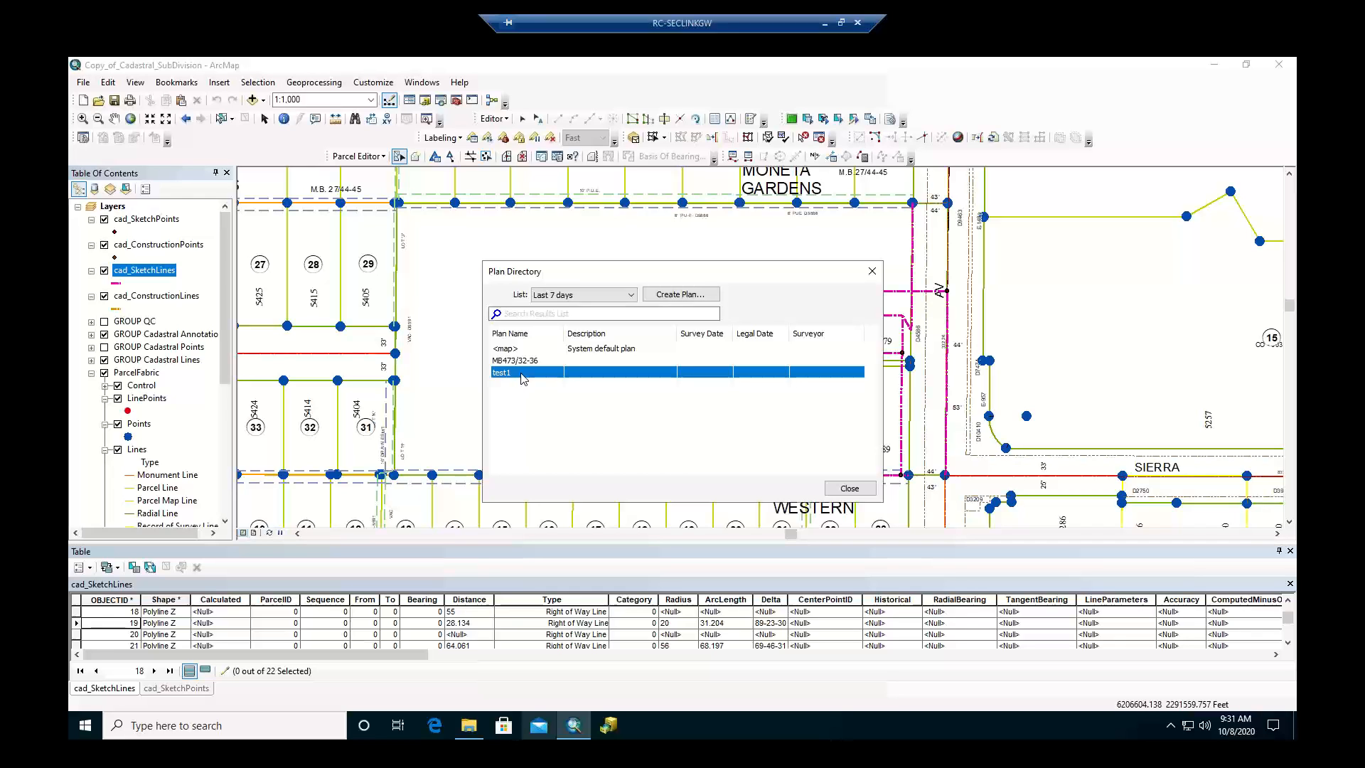
pyautogui.rightClick(522, 378)
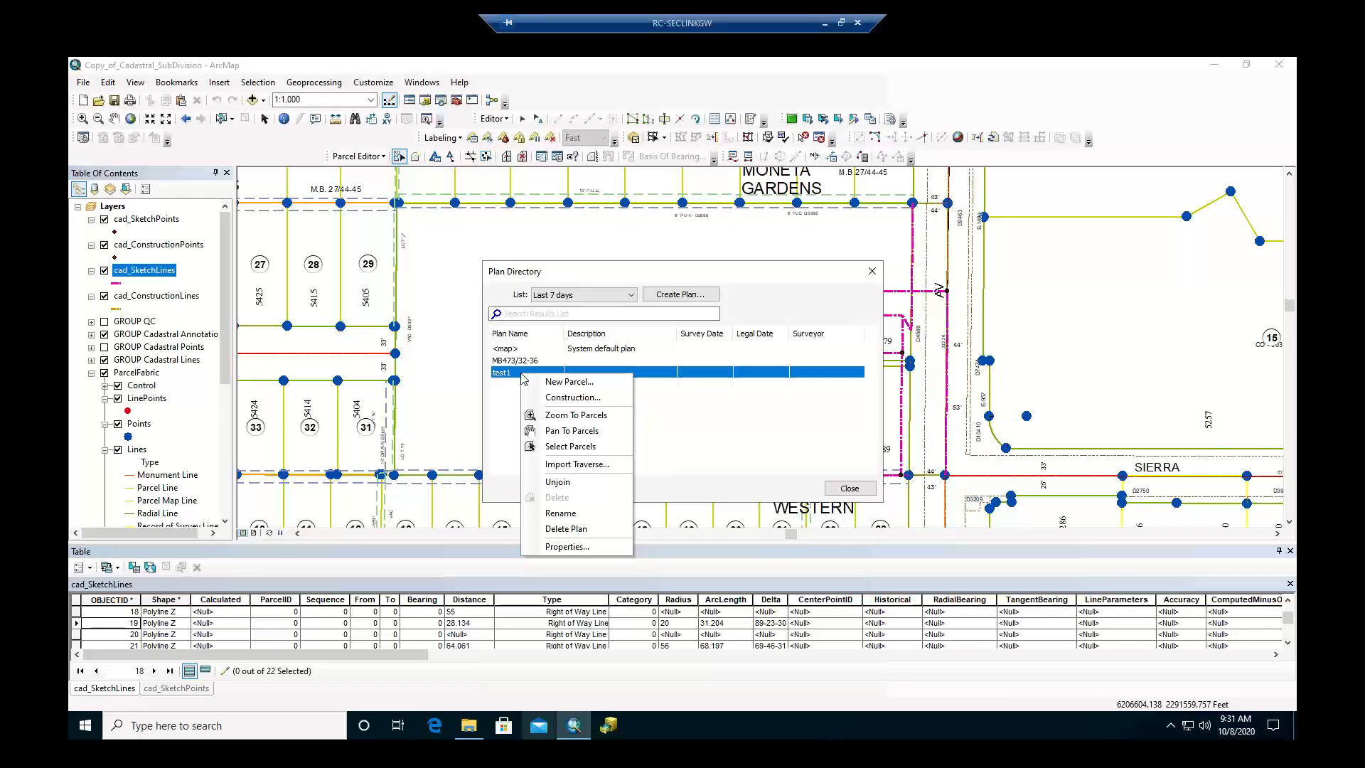
pyautogui.click(790, 492)
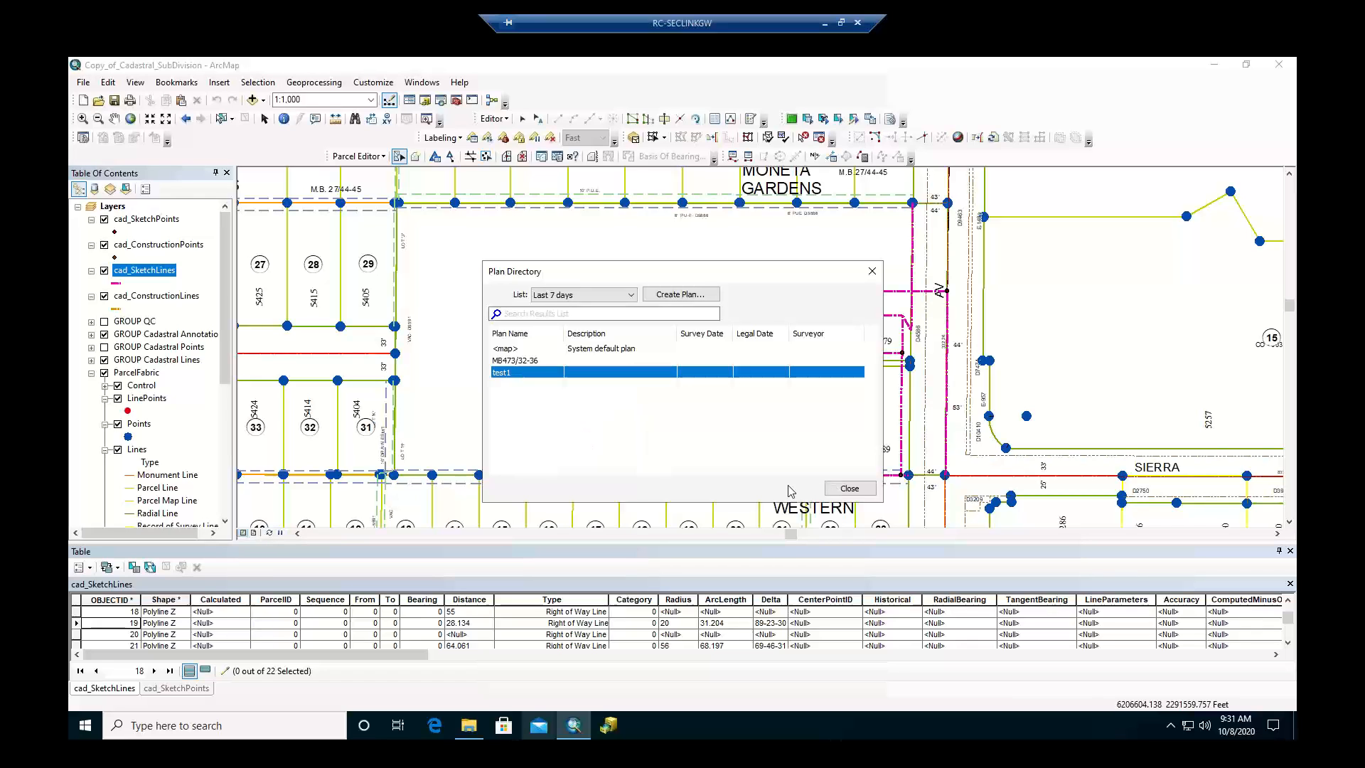
pyautogui.click(849, 489)
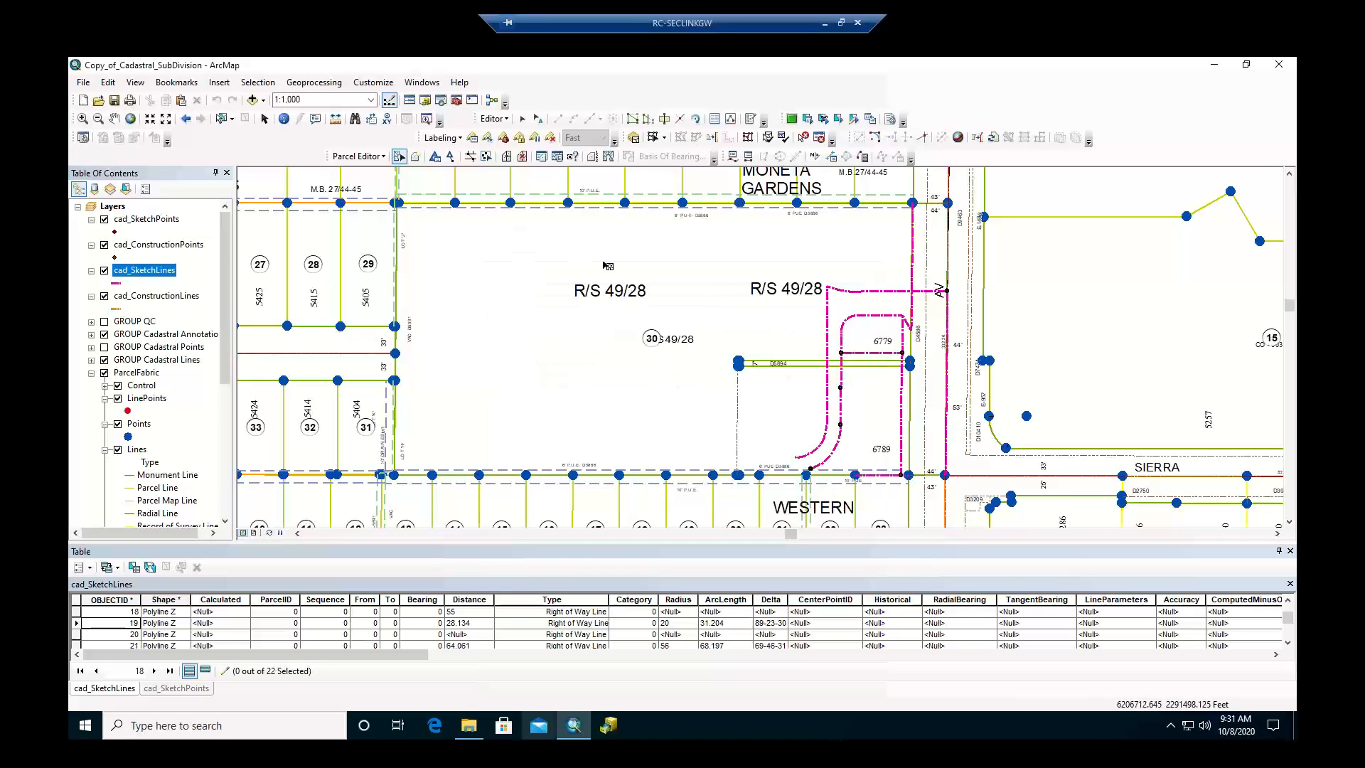
# Select the overlapping R/S 49/28 parcel that extends east to the street centerline and open it for editing.
pyautogui.click(637, 272)
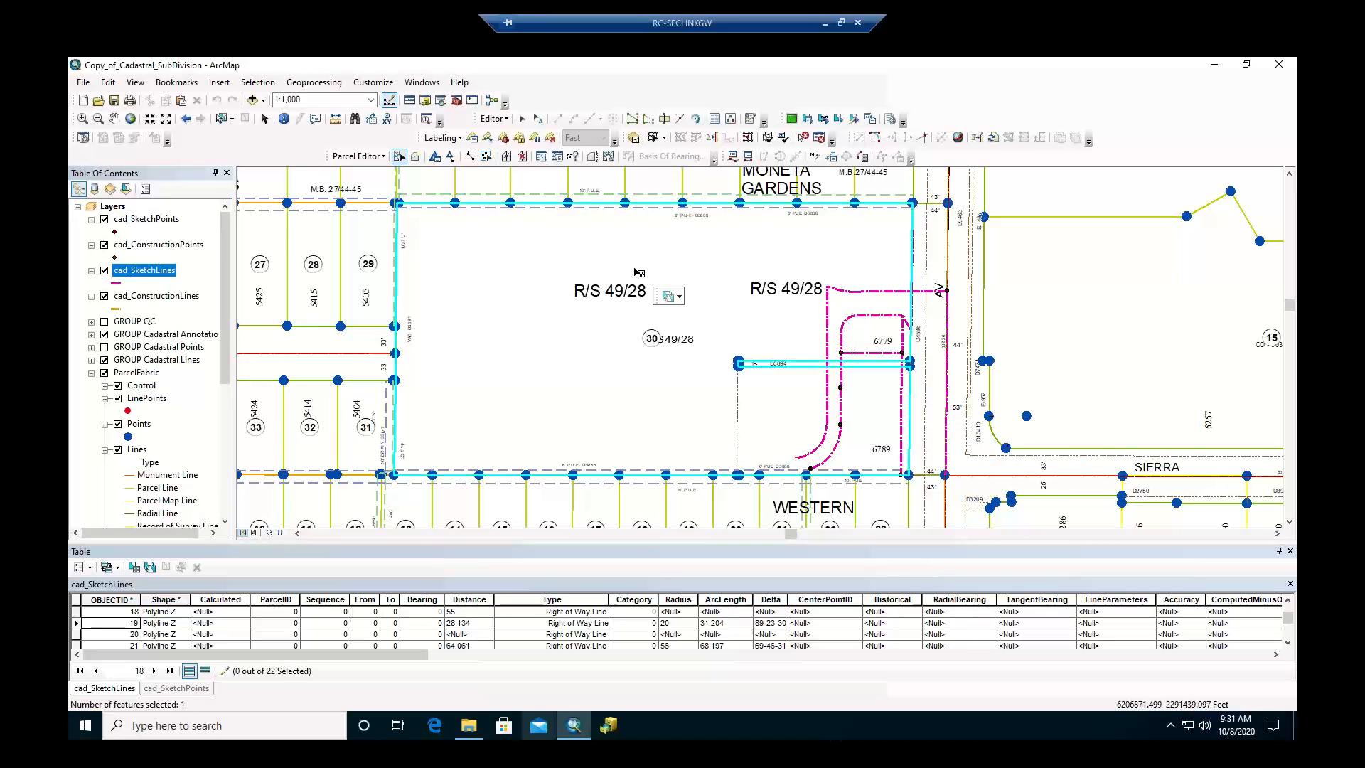
pyautogui.keyDown('shift'); pyautogui.click(862, 339); pyautogui.keyUp('shift')
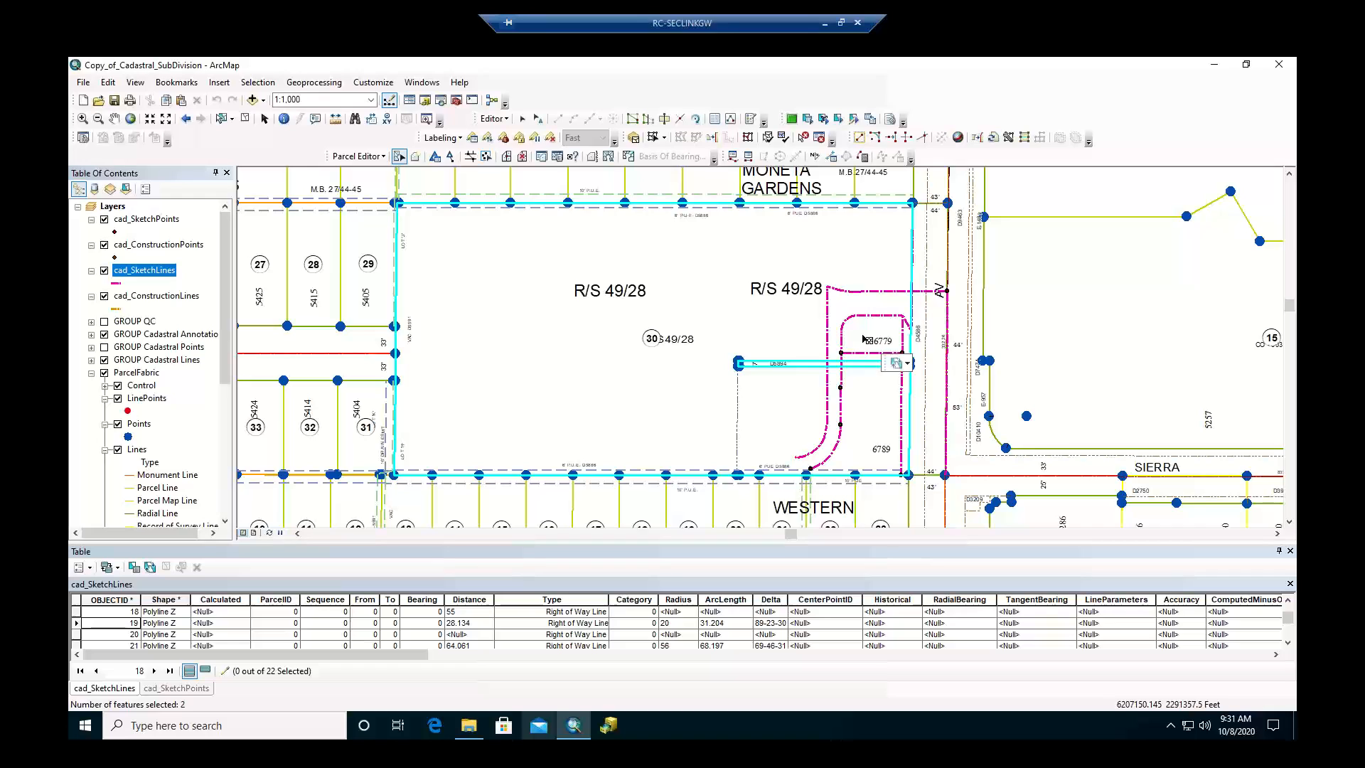
pyautogui.click(903, 363)
pyautogui.click(944, 433)
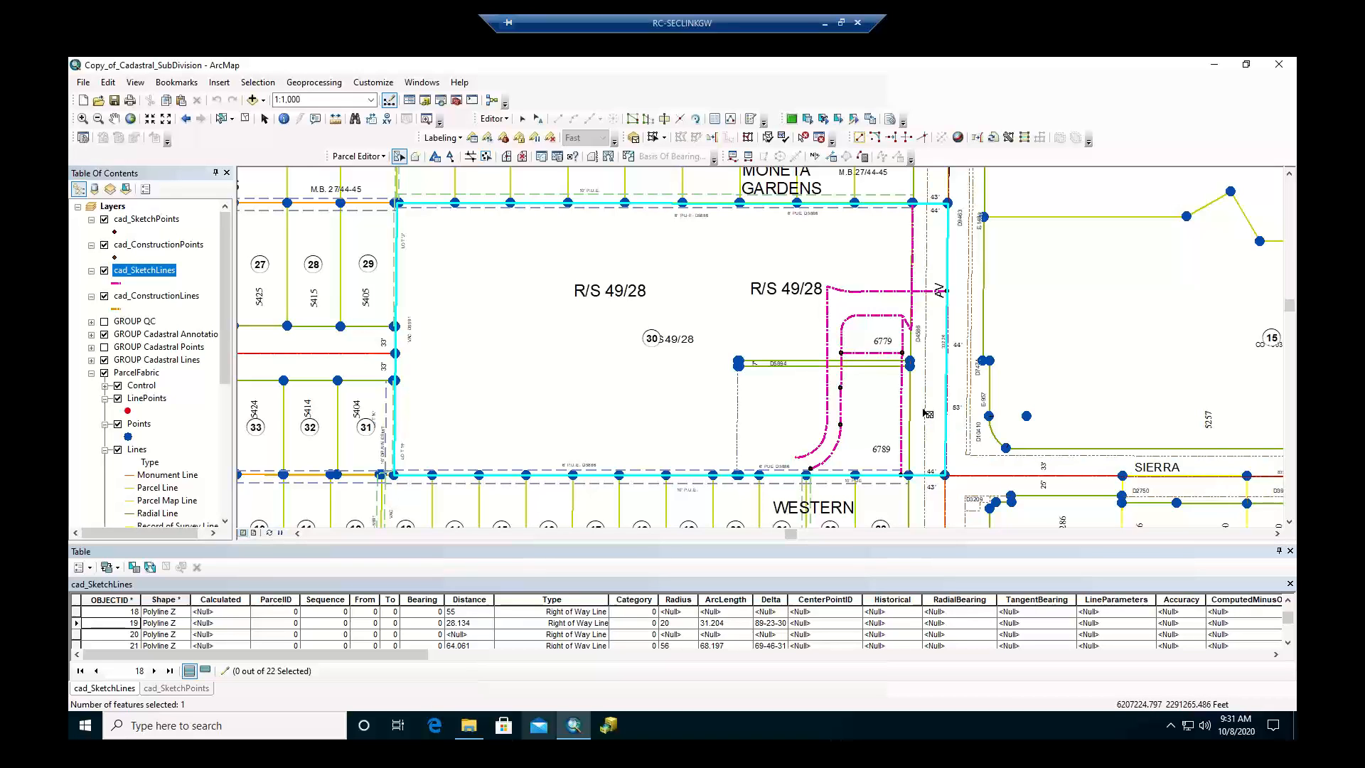
pyautogui.rightClick(924, 412)
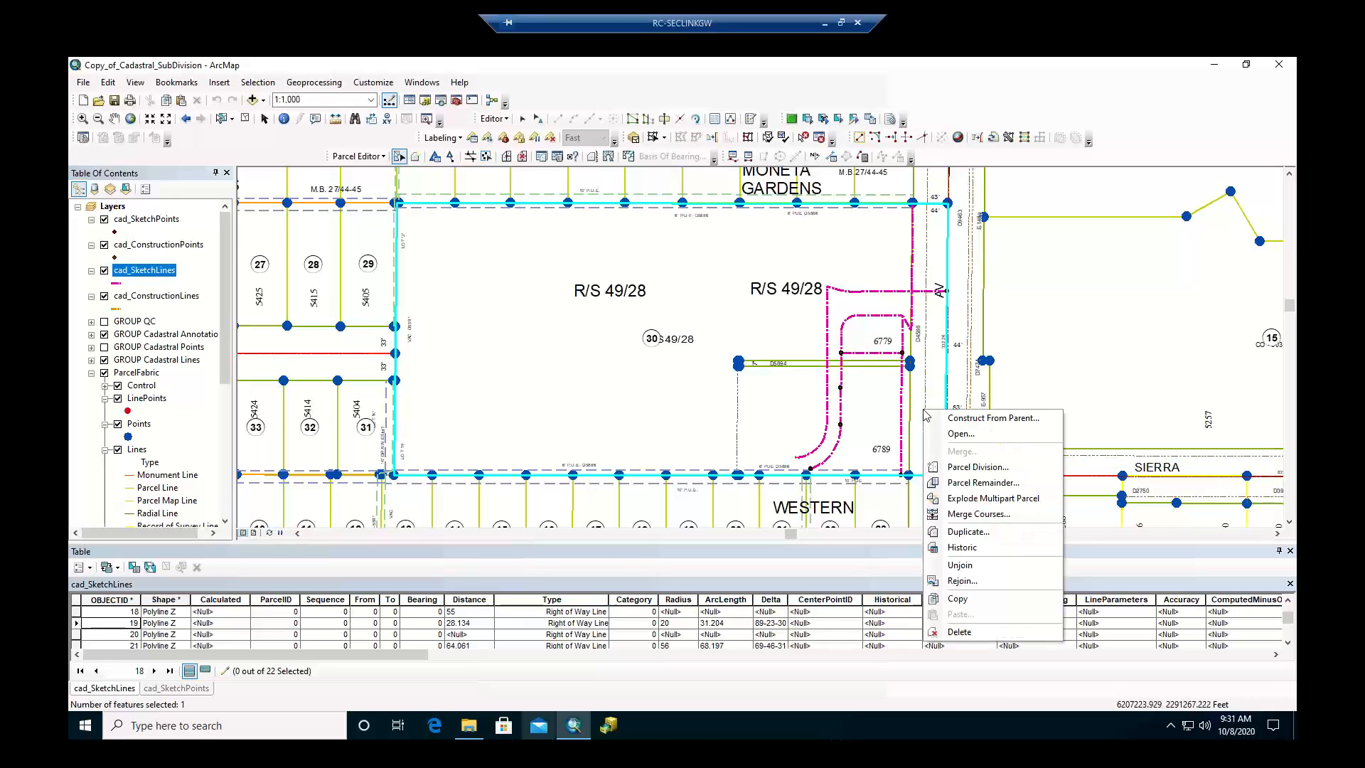
pyautogui.click(950, 433)
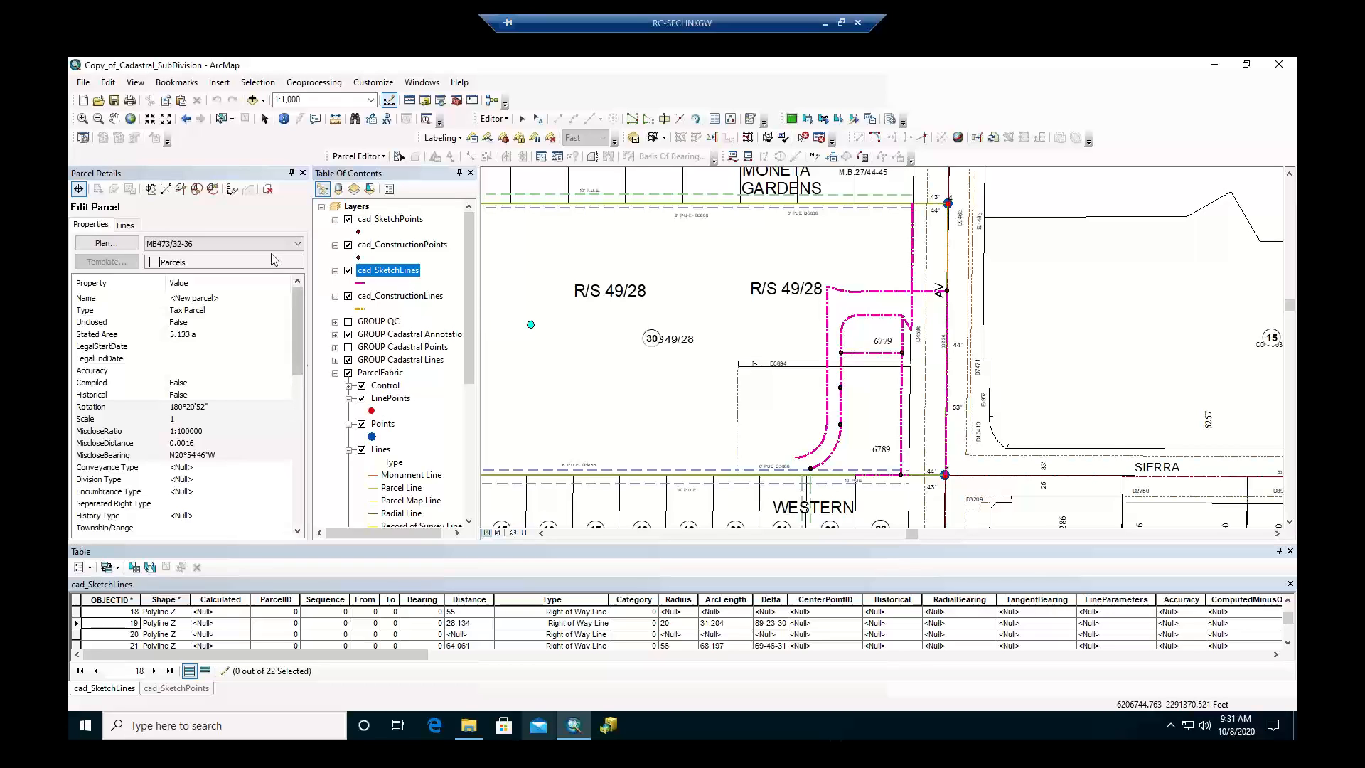
# Review the four boundary courses of the MB473/32-36 parcel one by one on the map and close its details.
pyautogui.click(113, 121)
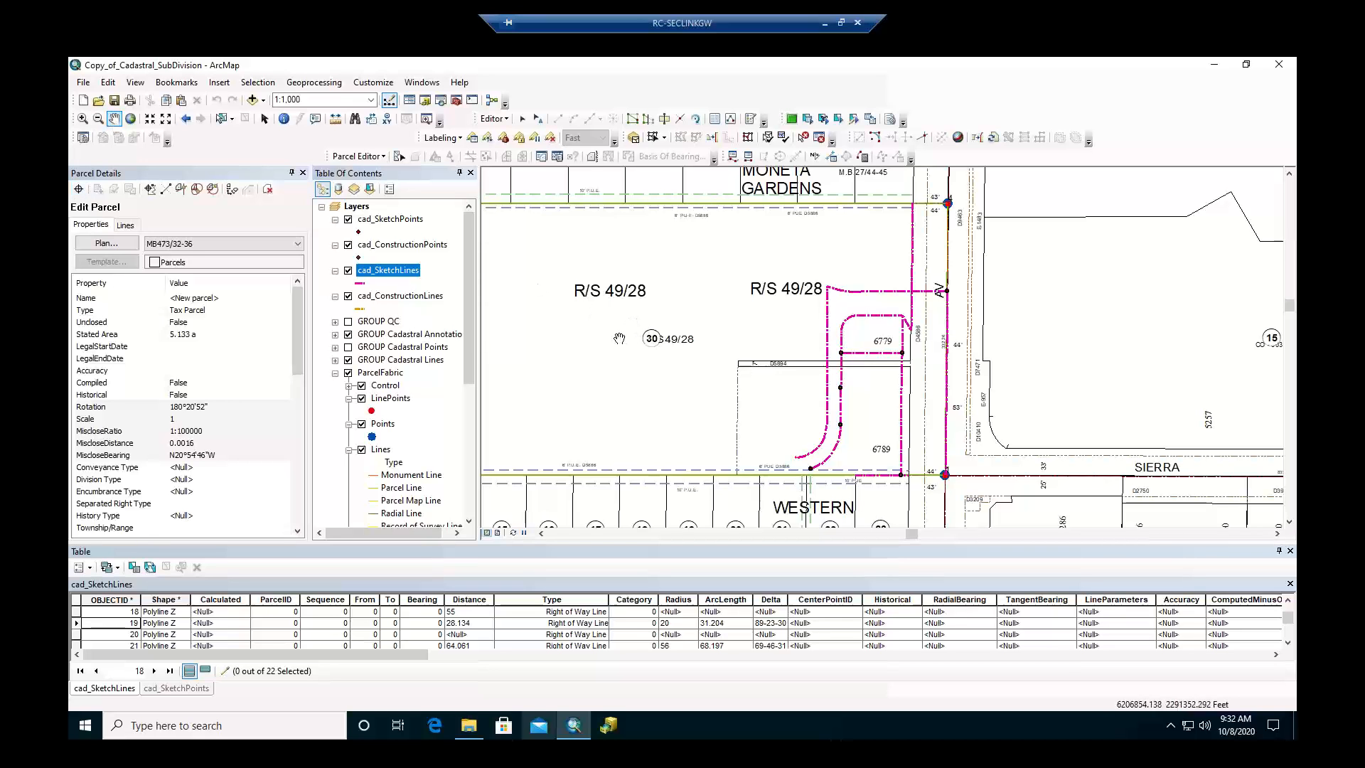
pyautogui.moveTo(651, 347); pyautogui.dragTo(725, 362)
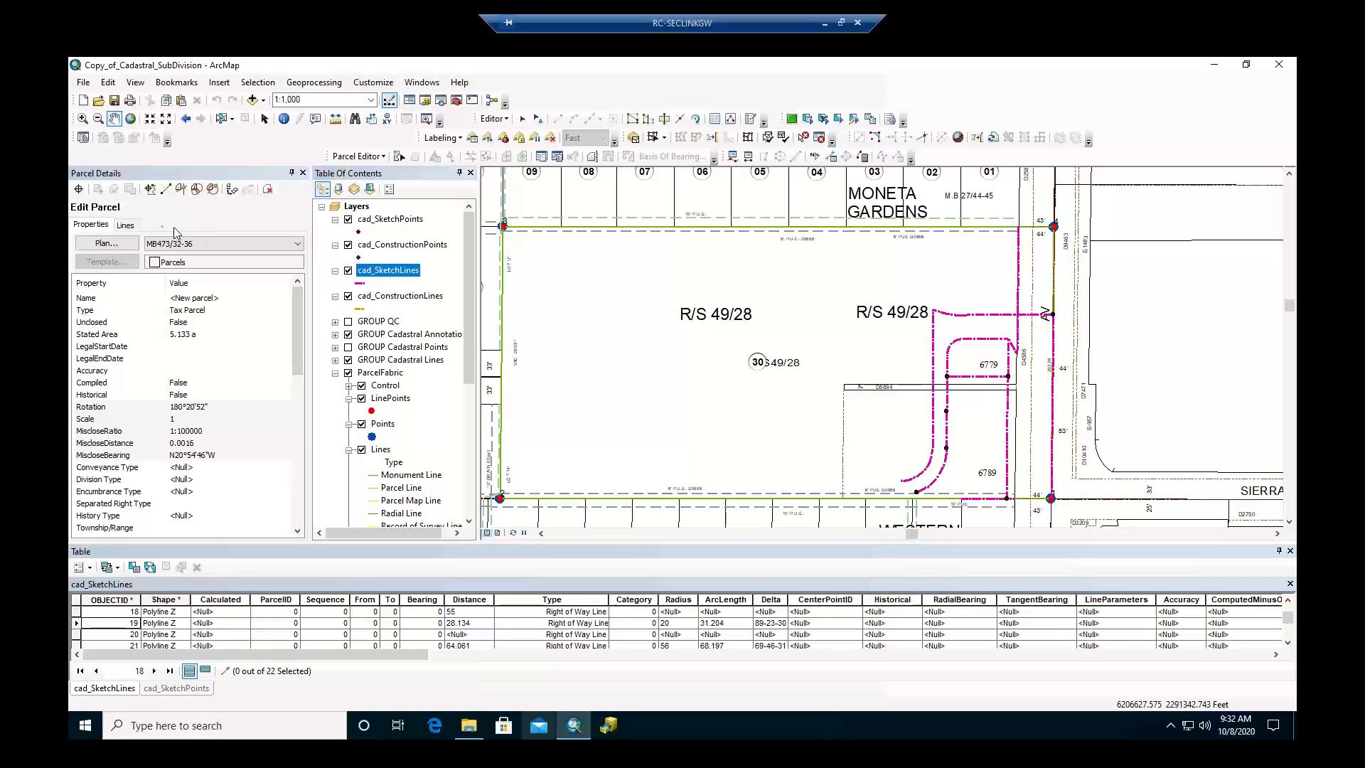
pyautogui.click(128, 225)
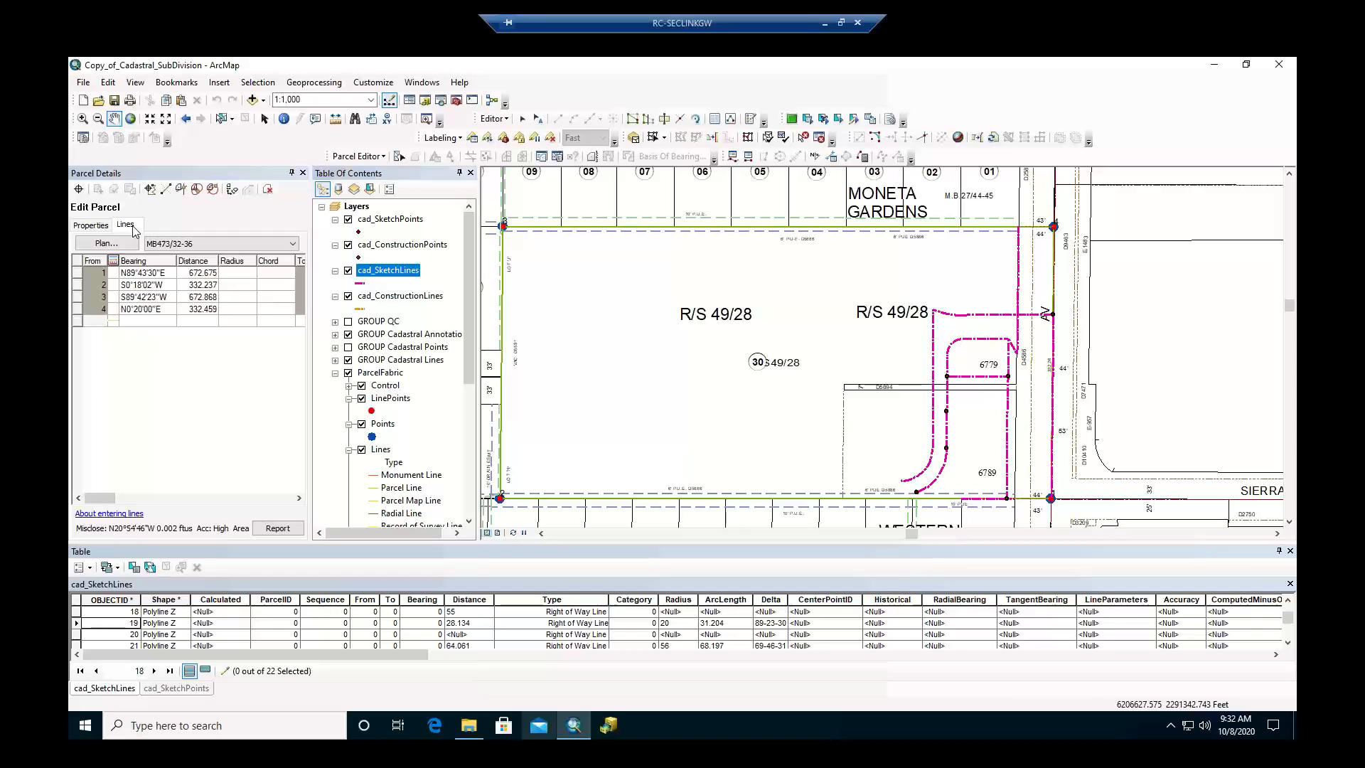
pyautogui.click(78, 277)
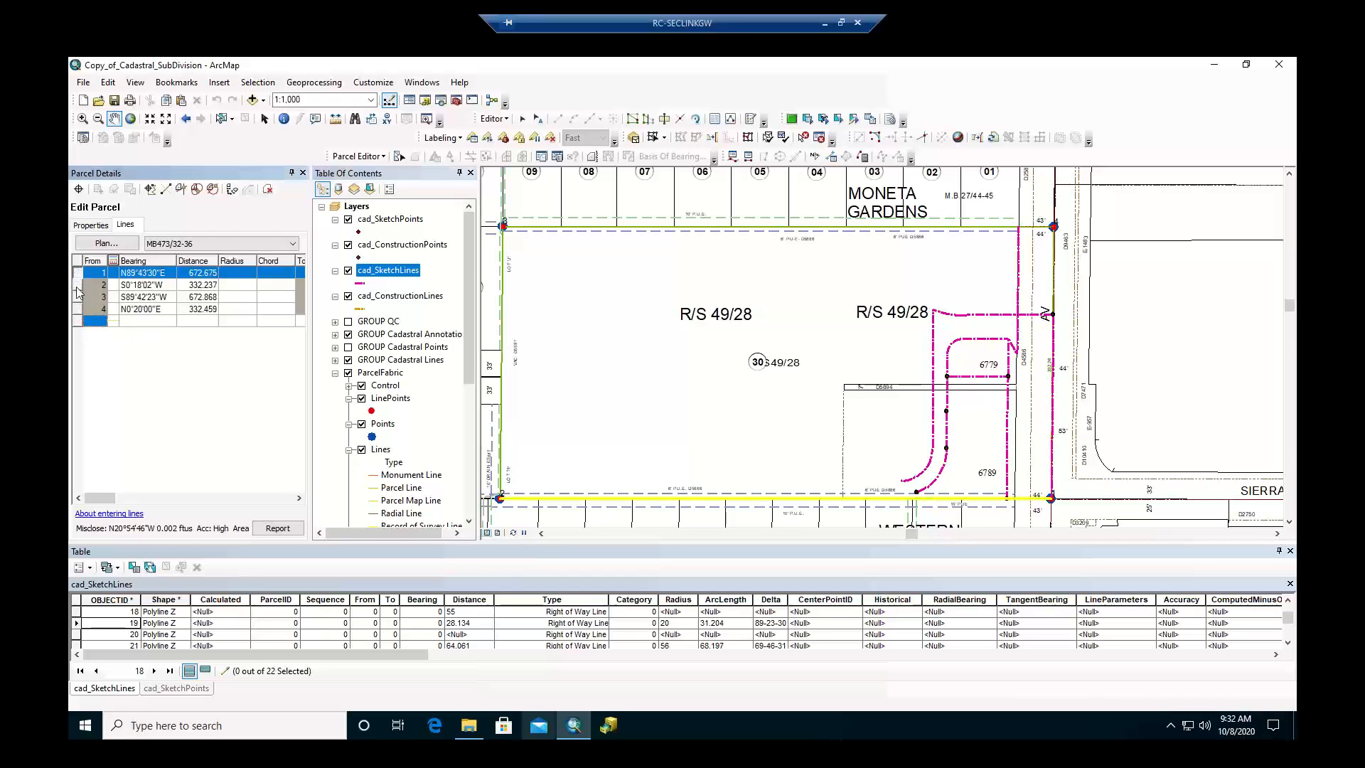
pyautogui.click(79, 287)
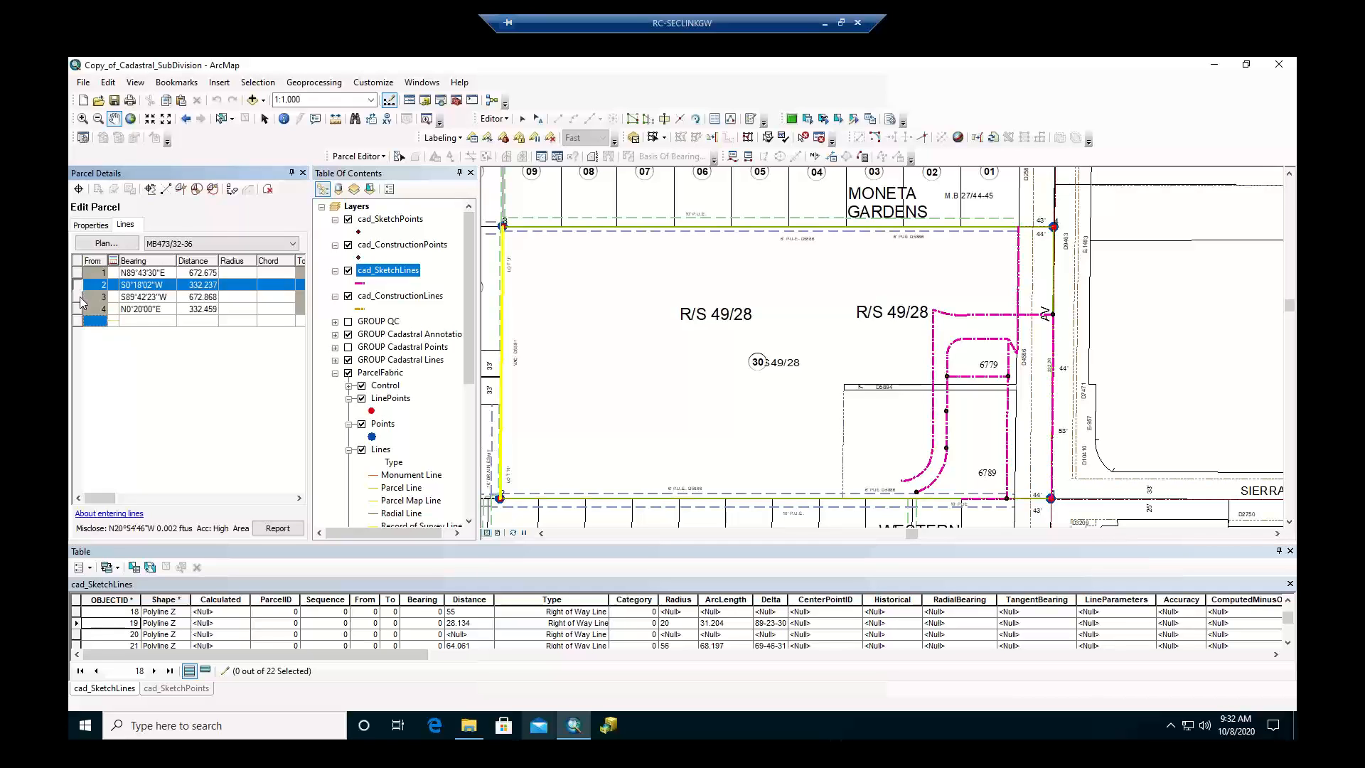
pyautogui.click(81, 299)
pyautogui.click(78, 311)
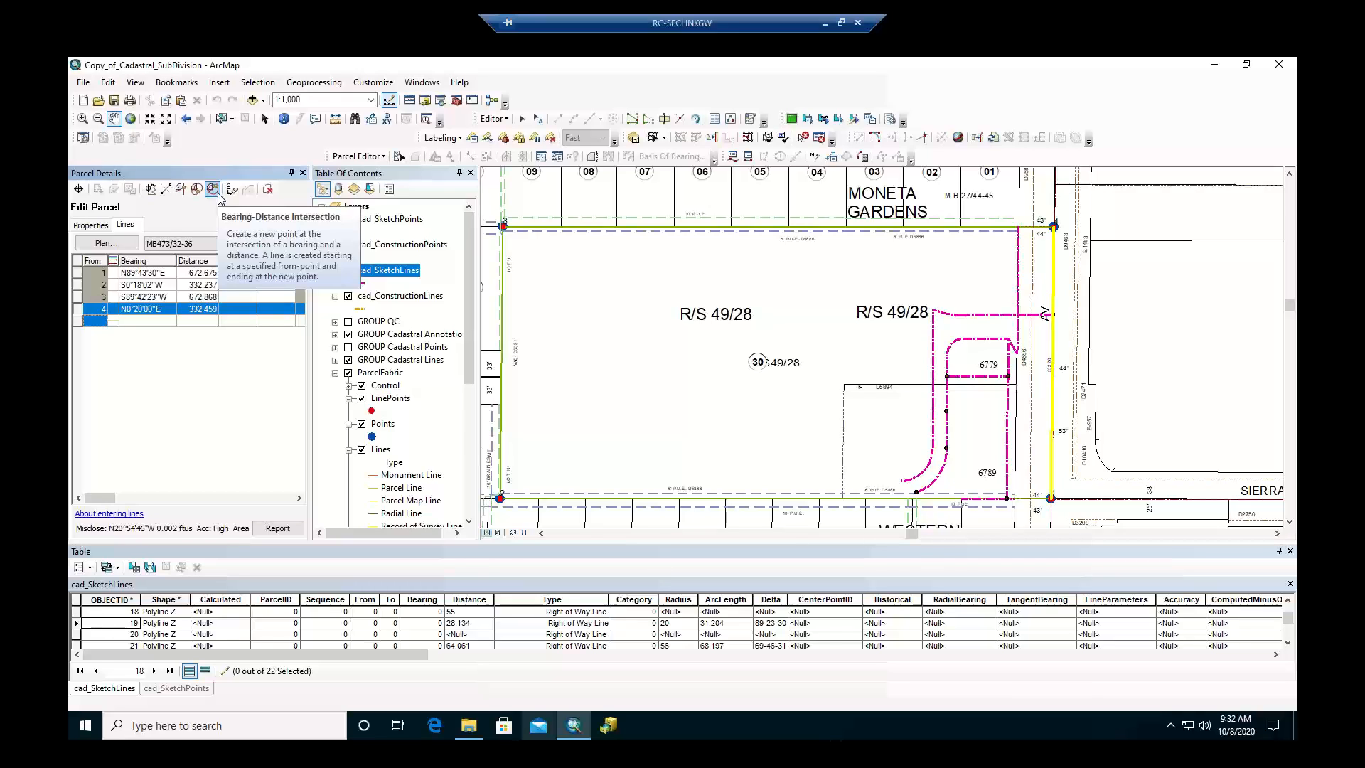
pyautogui.click(302, 173)
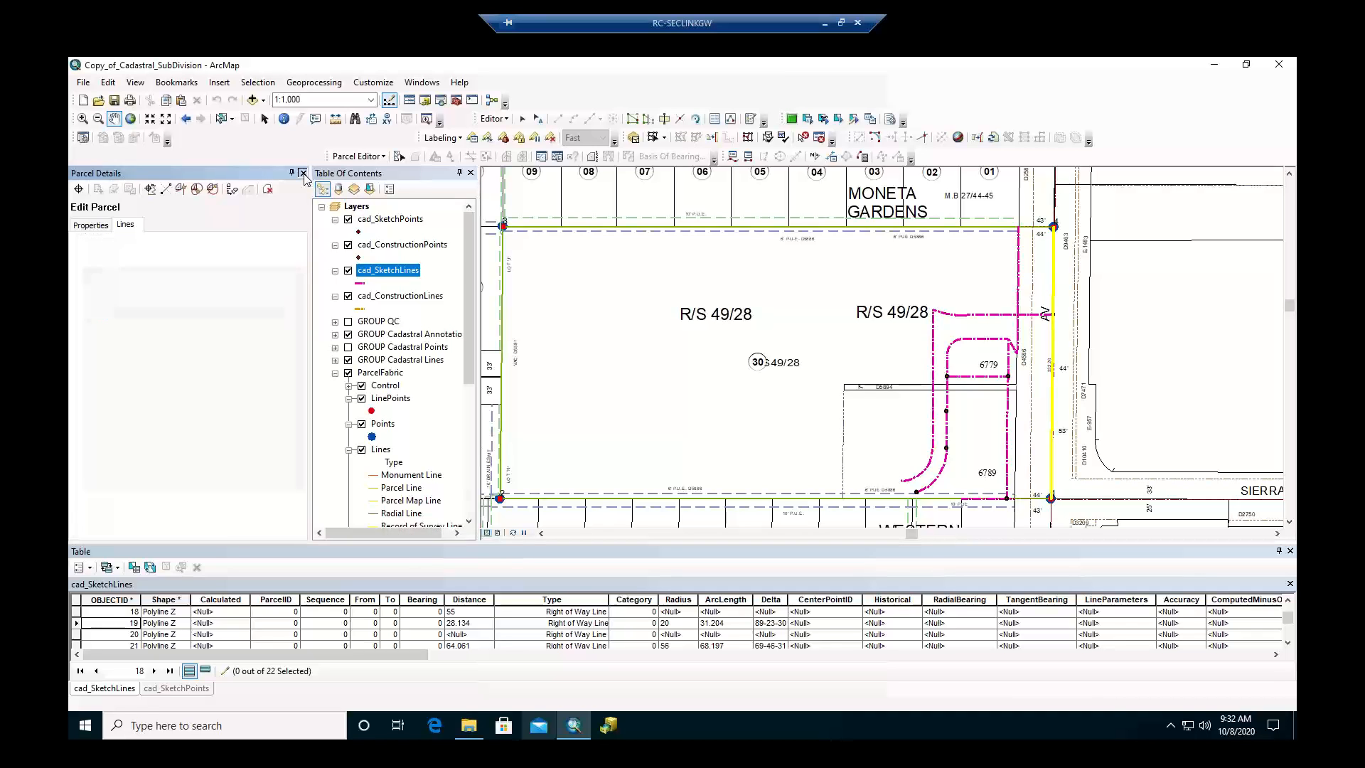
# Clear the parcel selection and stop the parcel edit session.
pyautogui.click(384, 156)
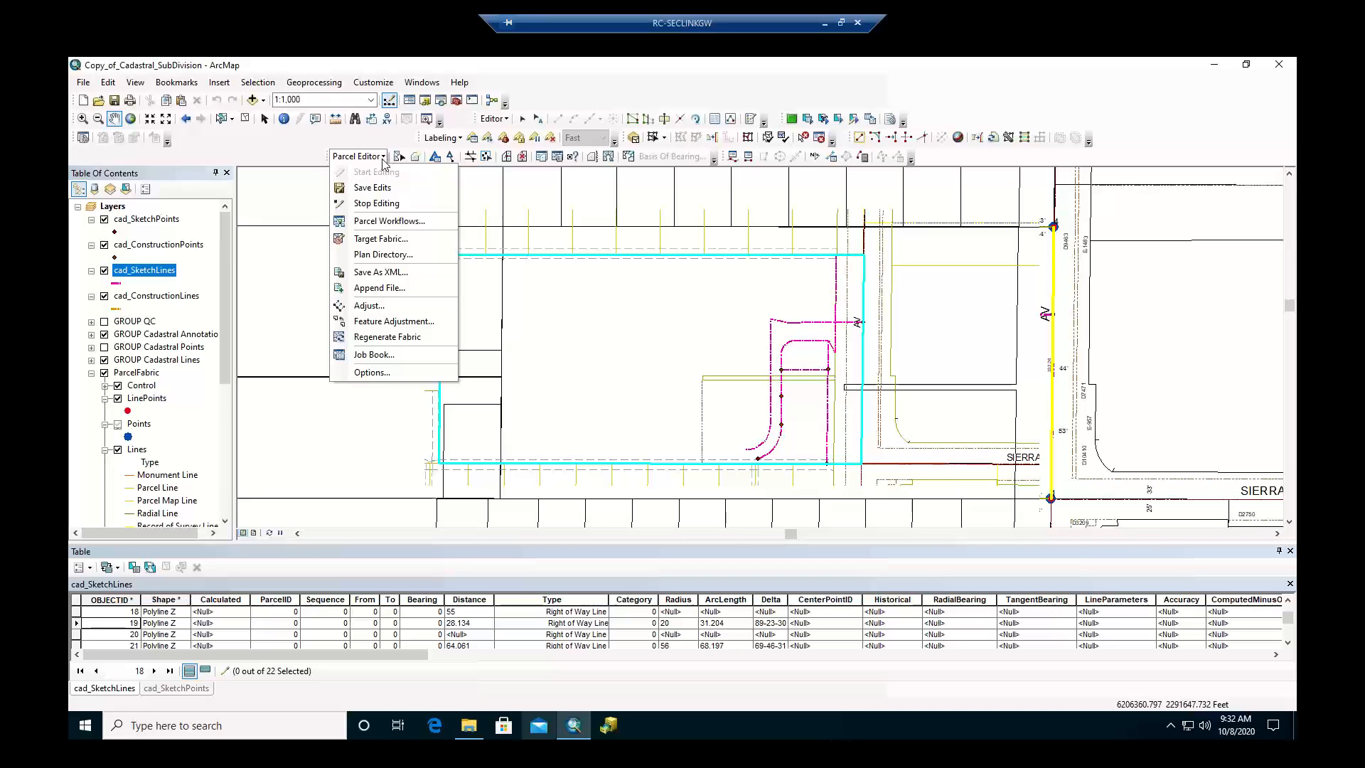
pyautogui.click(274, 72)
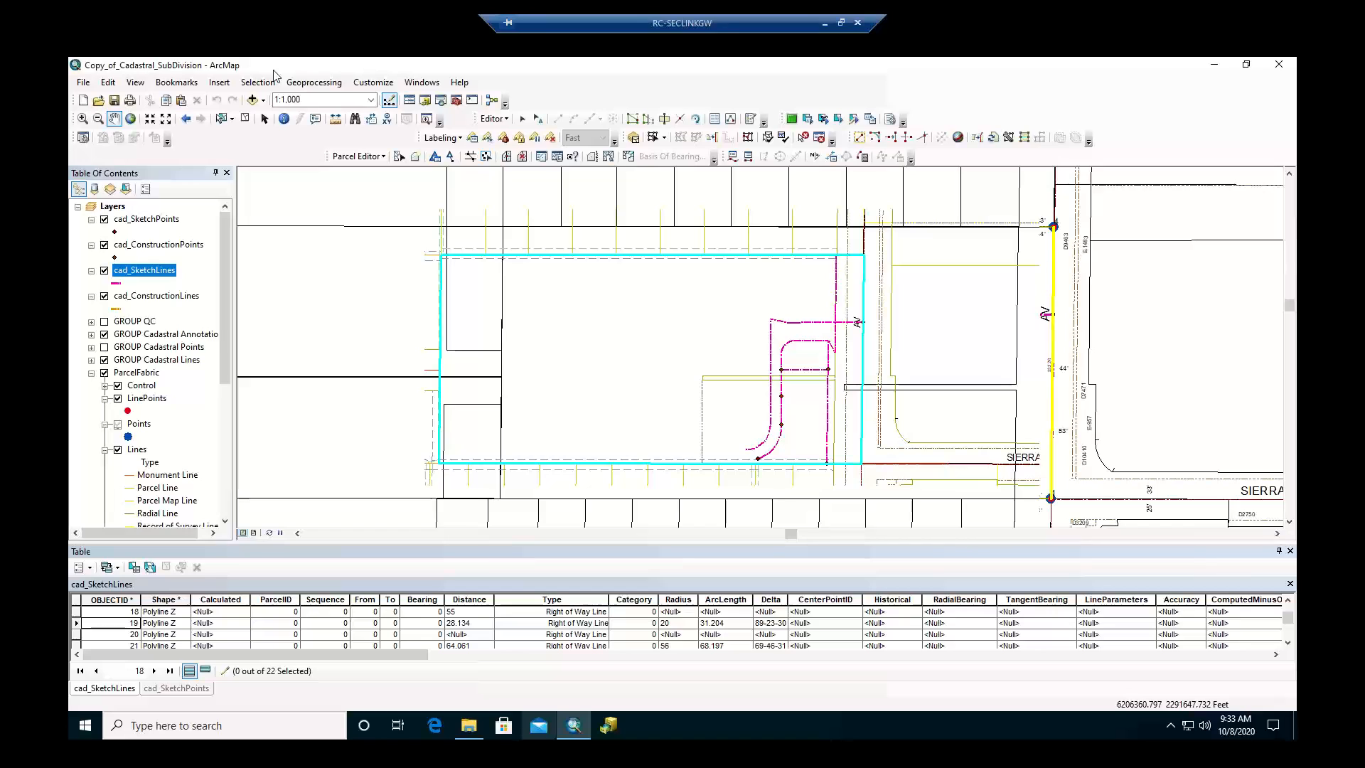
pyautogui.click(246, 121)
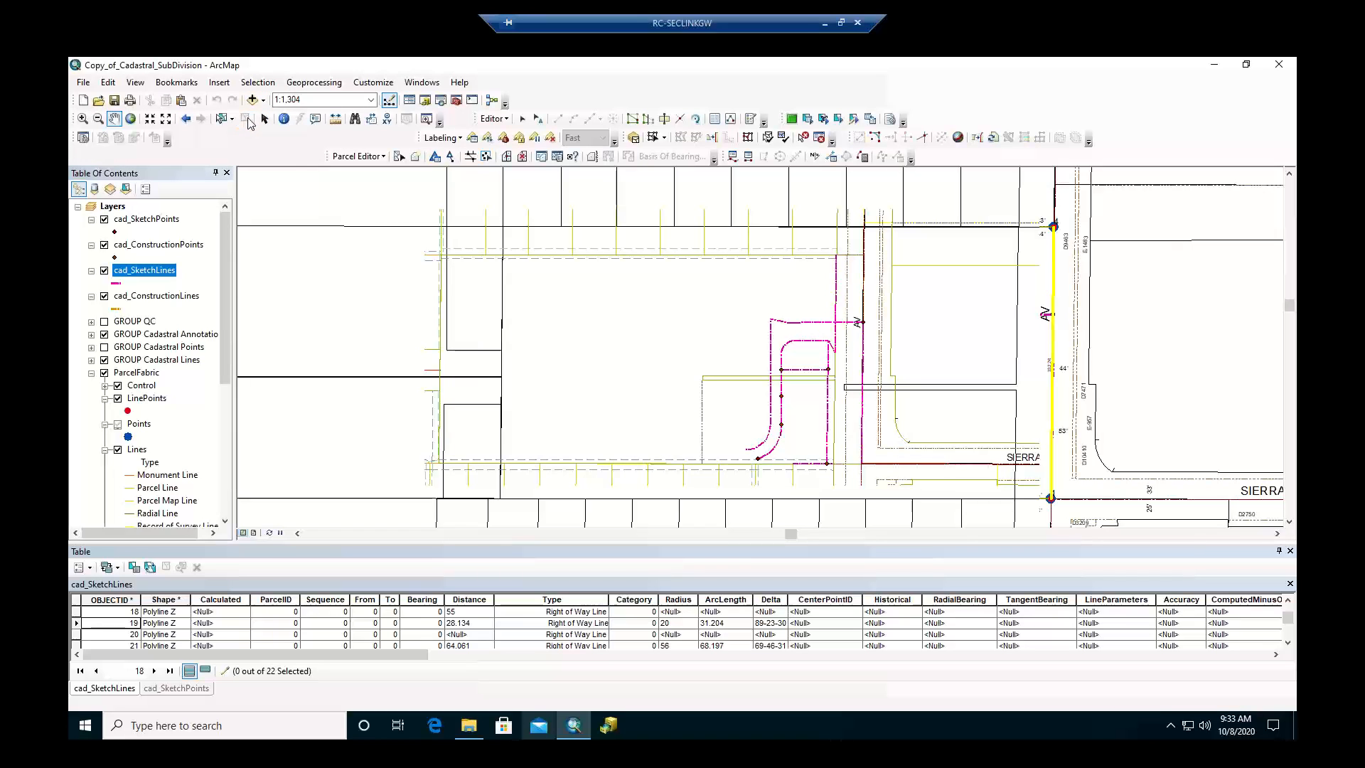
pyautogui.click(377, 157)
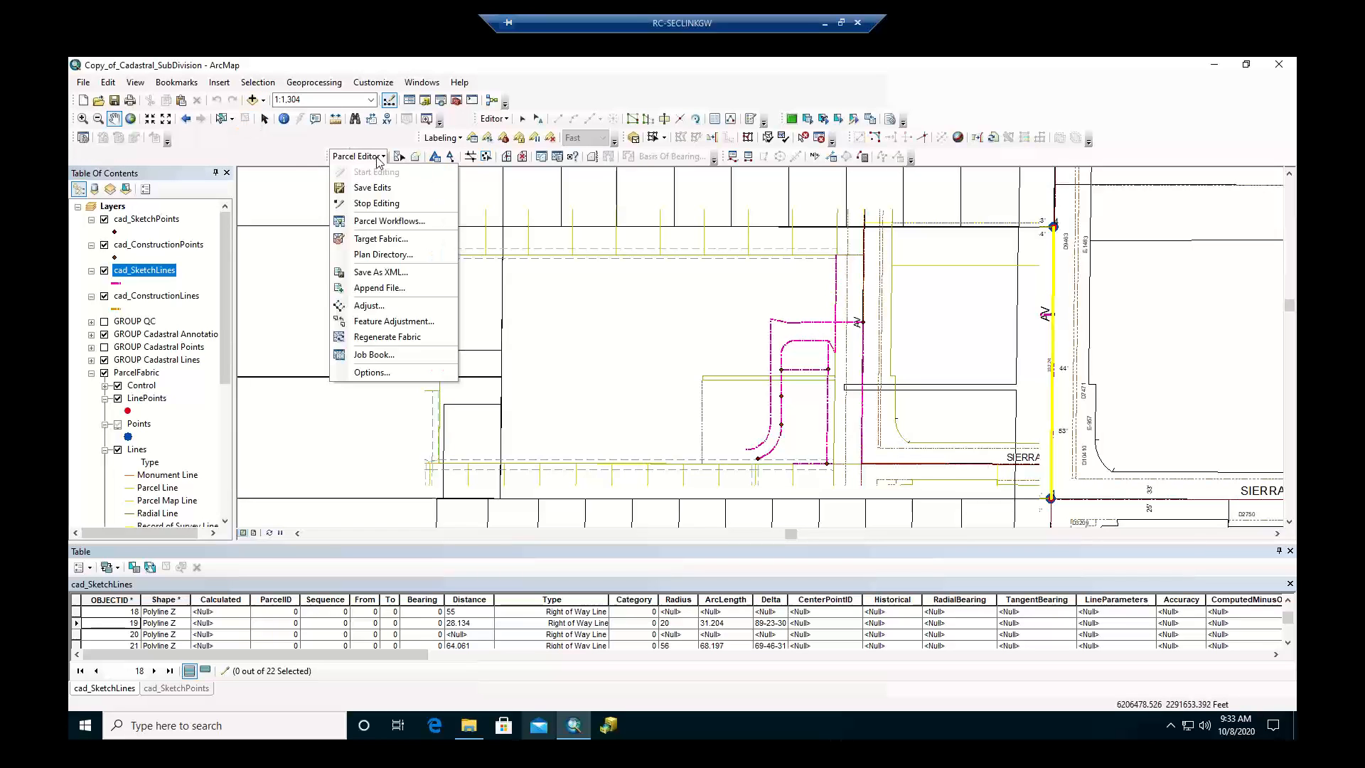
pyautogui.click(377, 204)
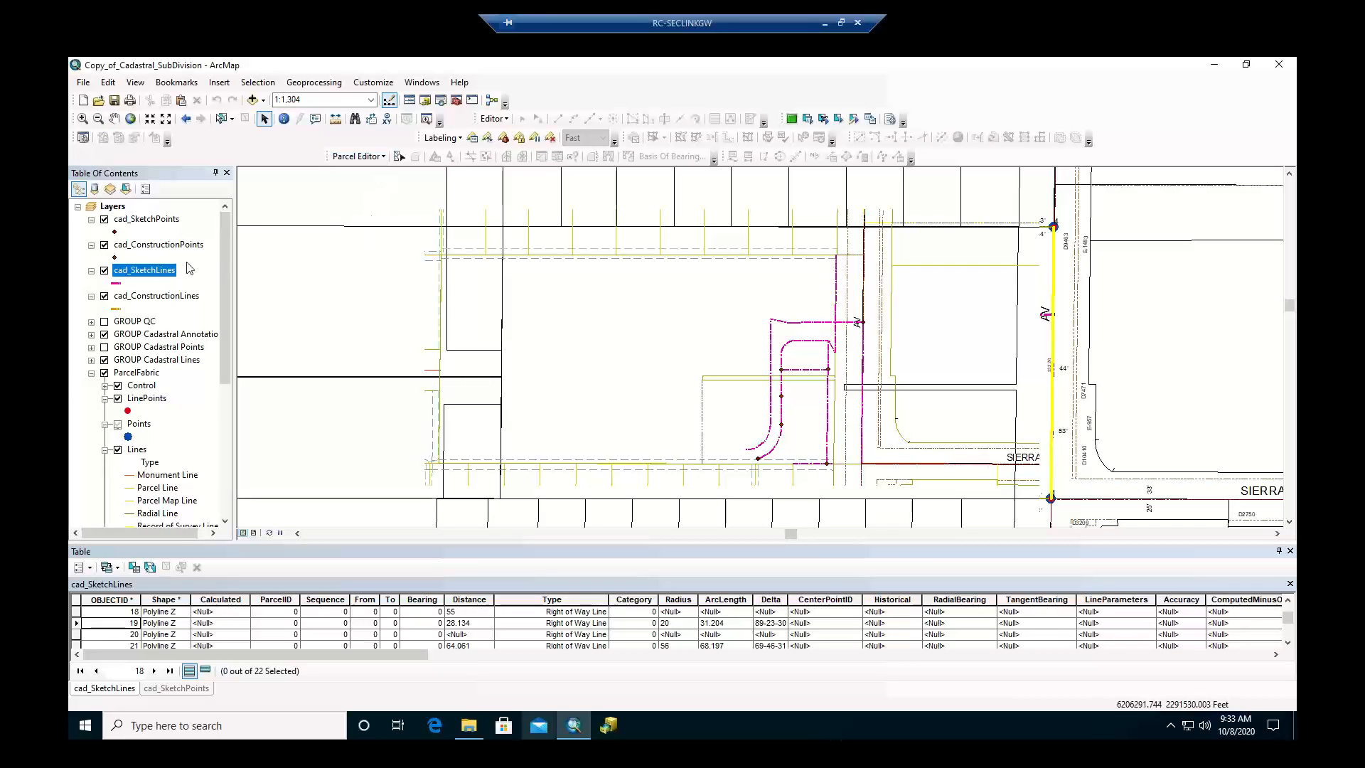
# Open the attribute table of the ParcelFabric Lines layer and select its last record.
pyautogui.scroll(-2, 744, 336)
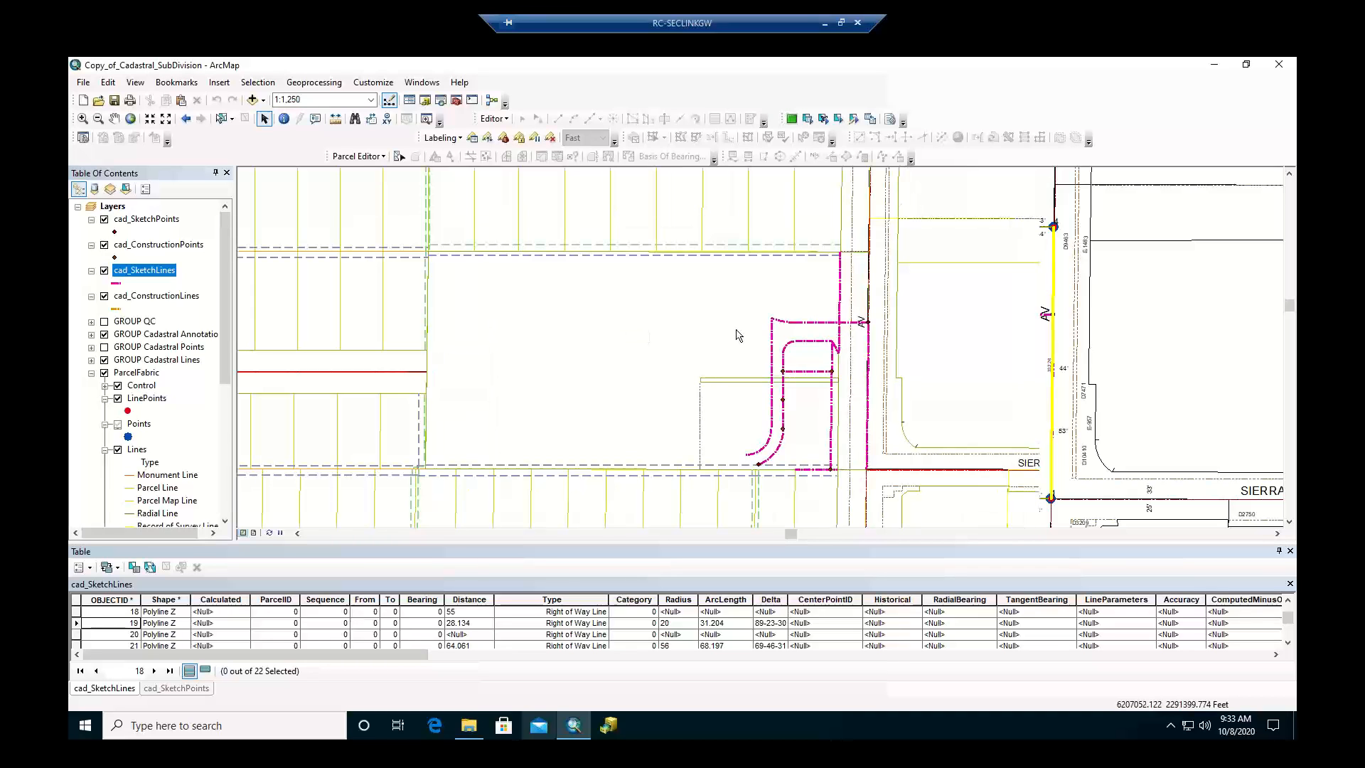
pyautogui.scroll(2, 718, 317)
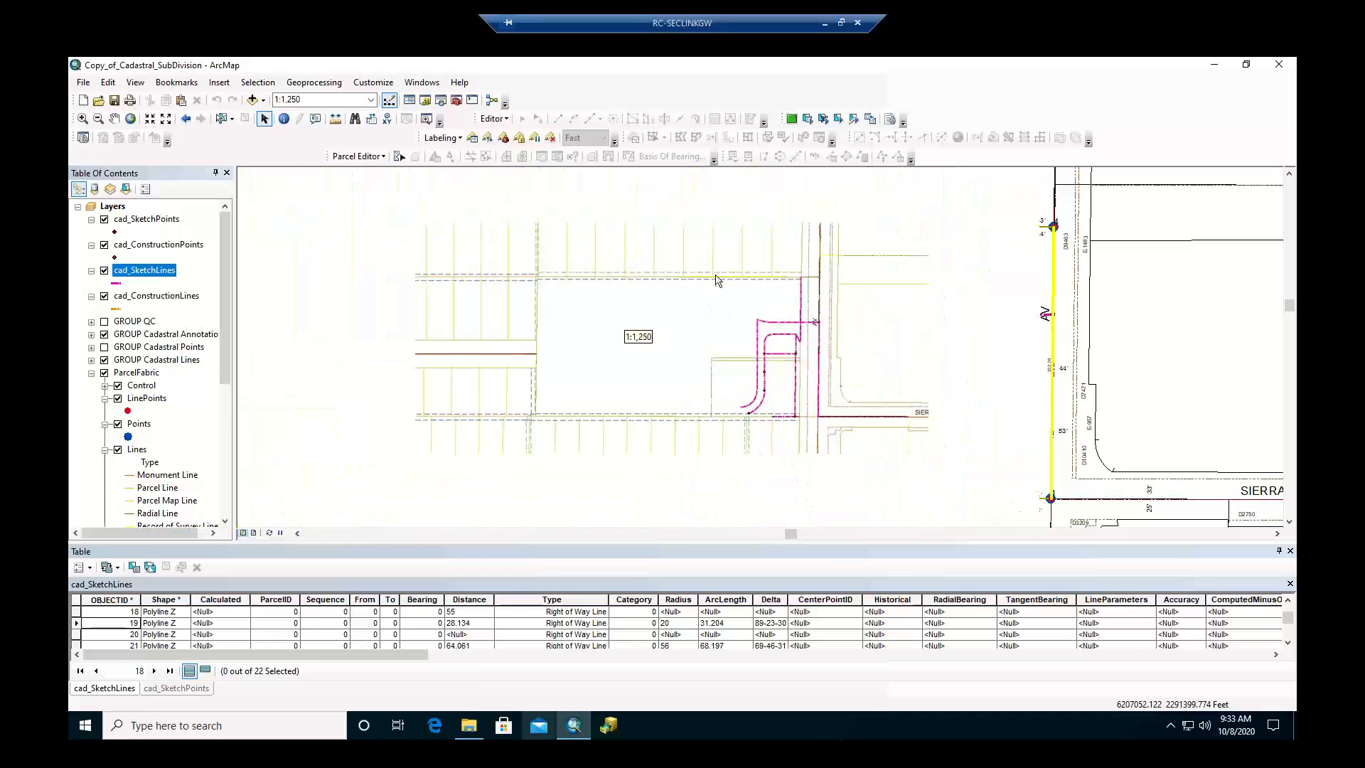
pyautogui.click(137, 449)
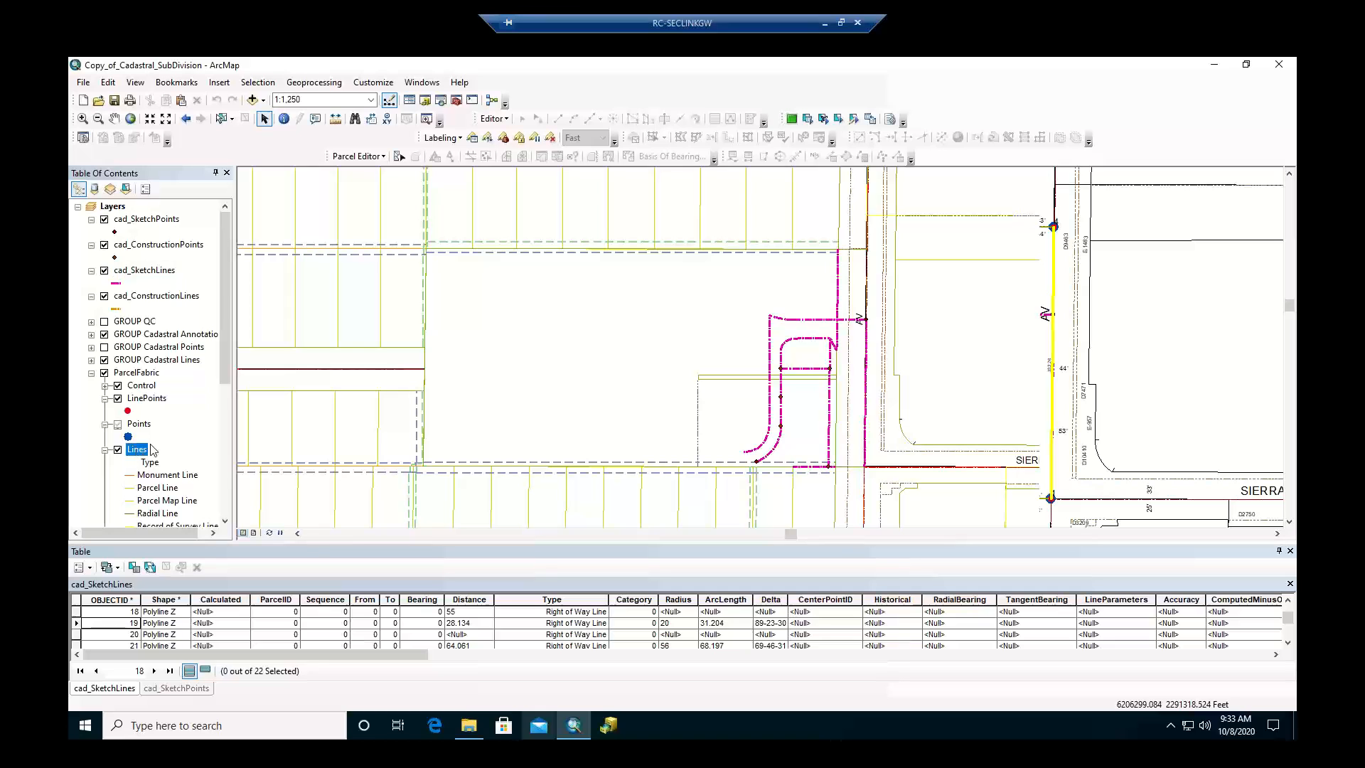
pyautogui.scroll(-3, 155, 448)
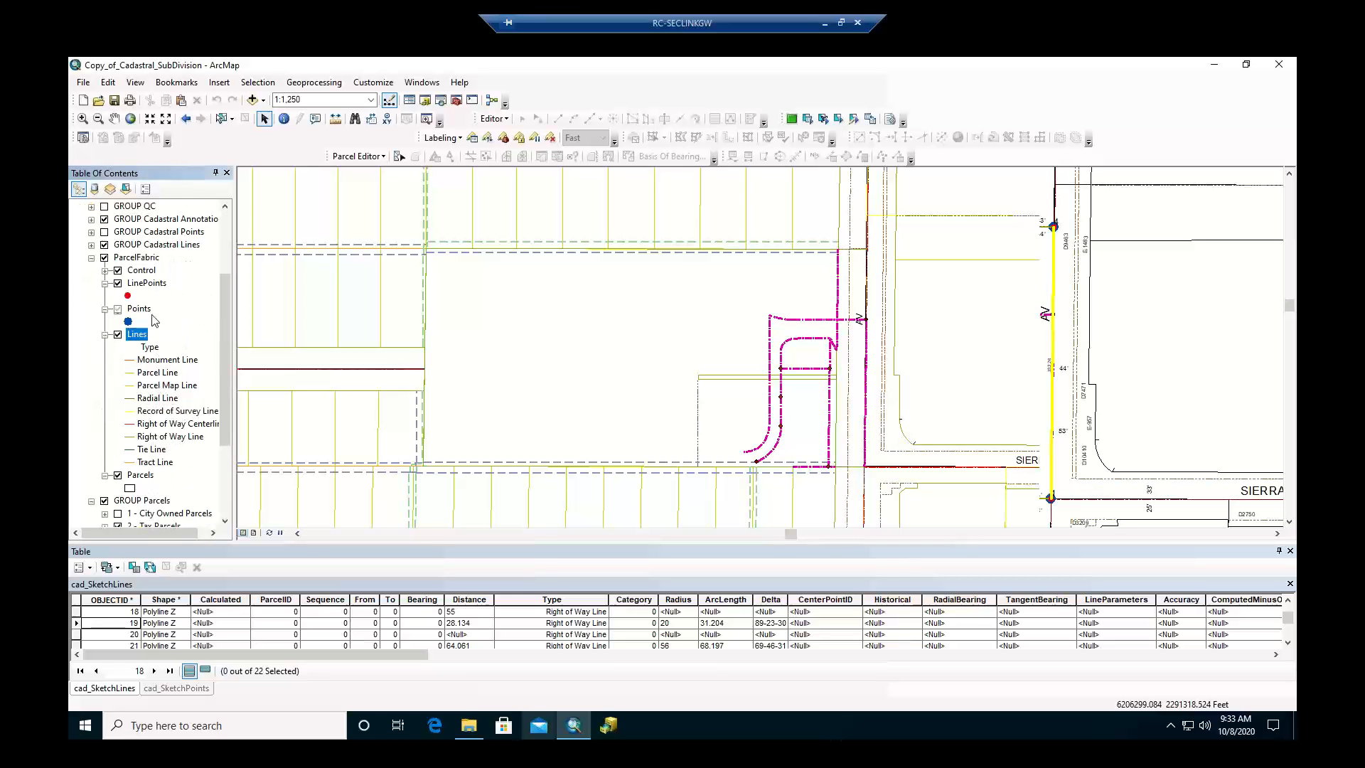
pyautogui.rightClick(137, 337)
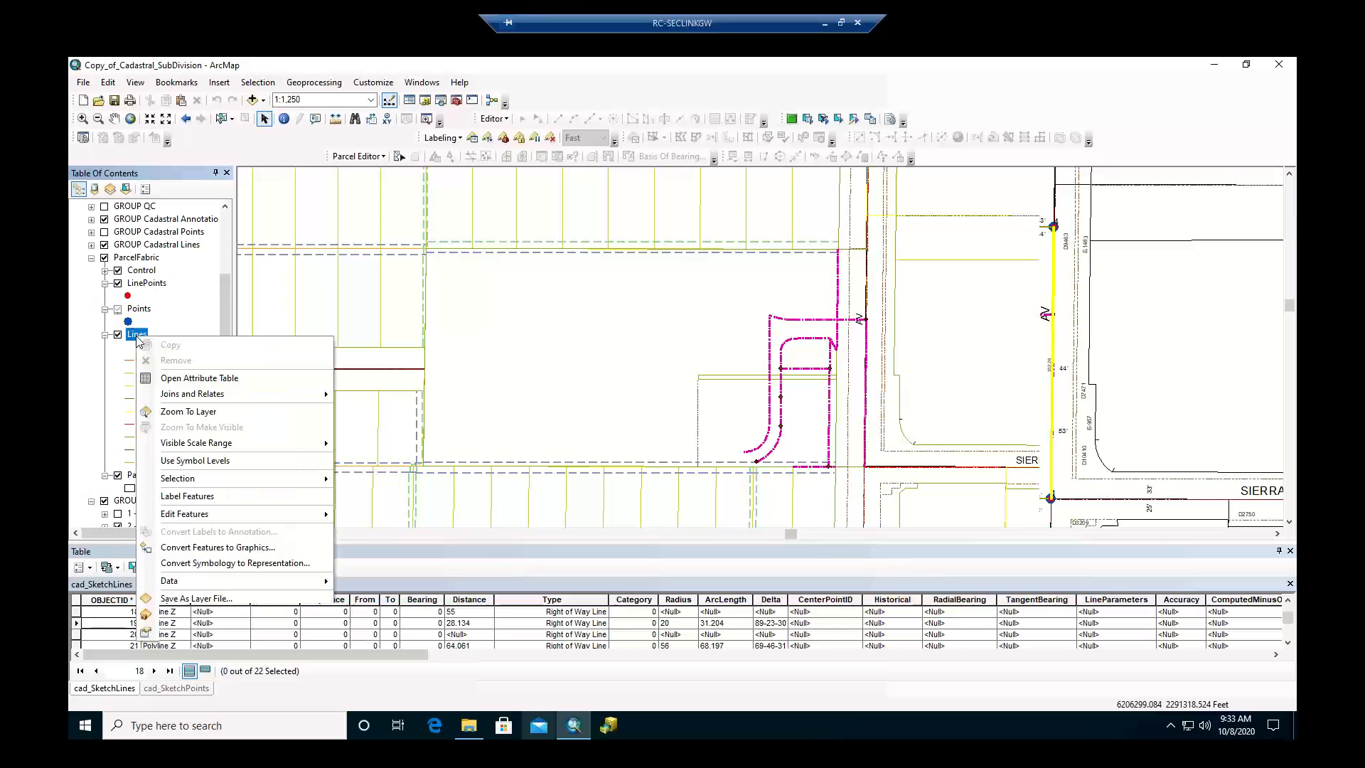
pyautogui.click(182, 378)
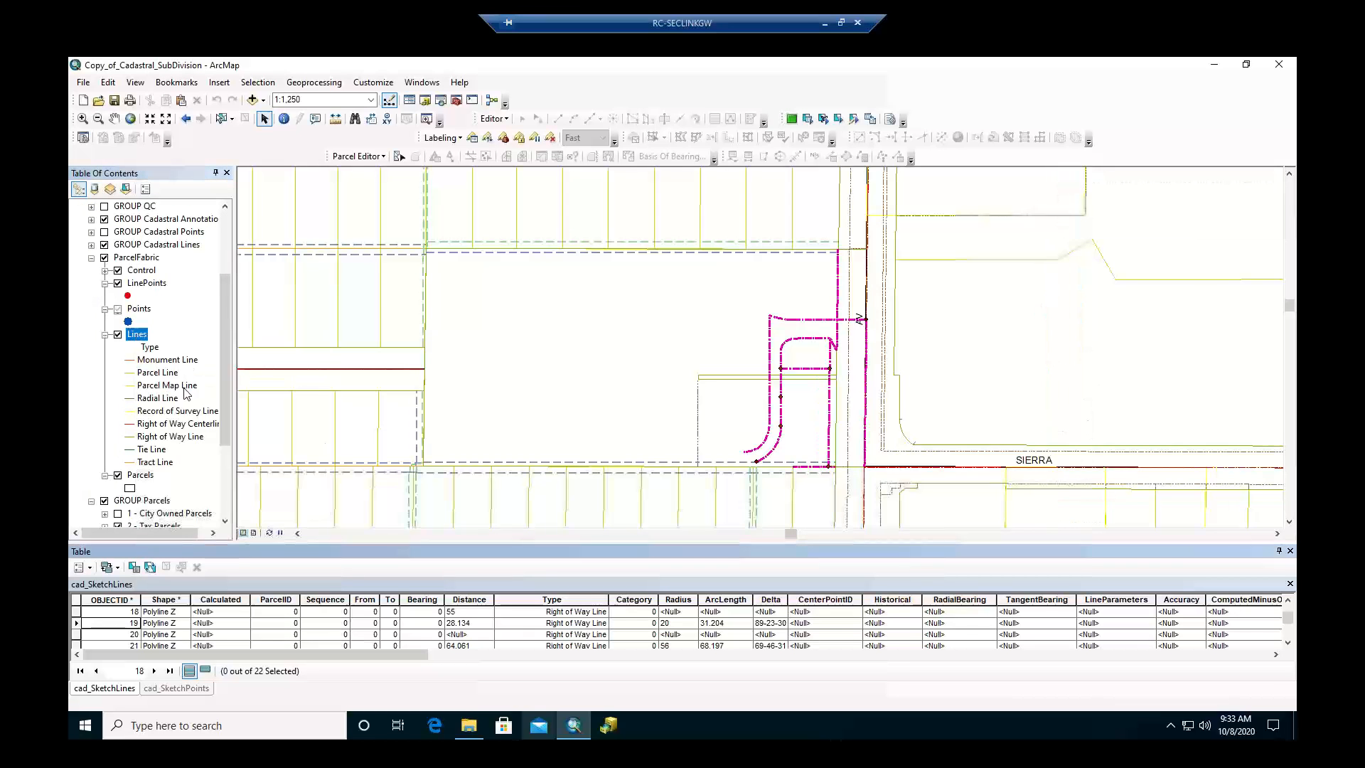
pyautogui.click(169, 671)
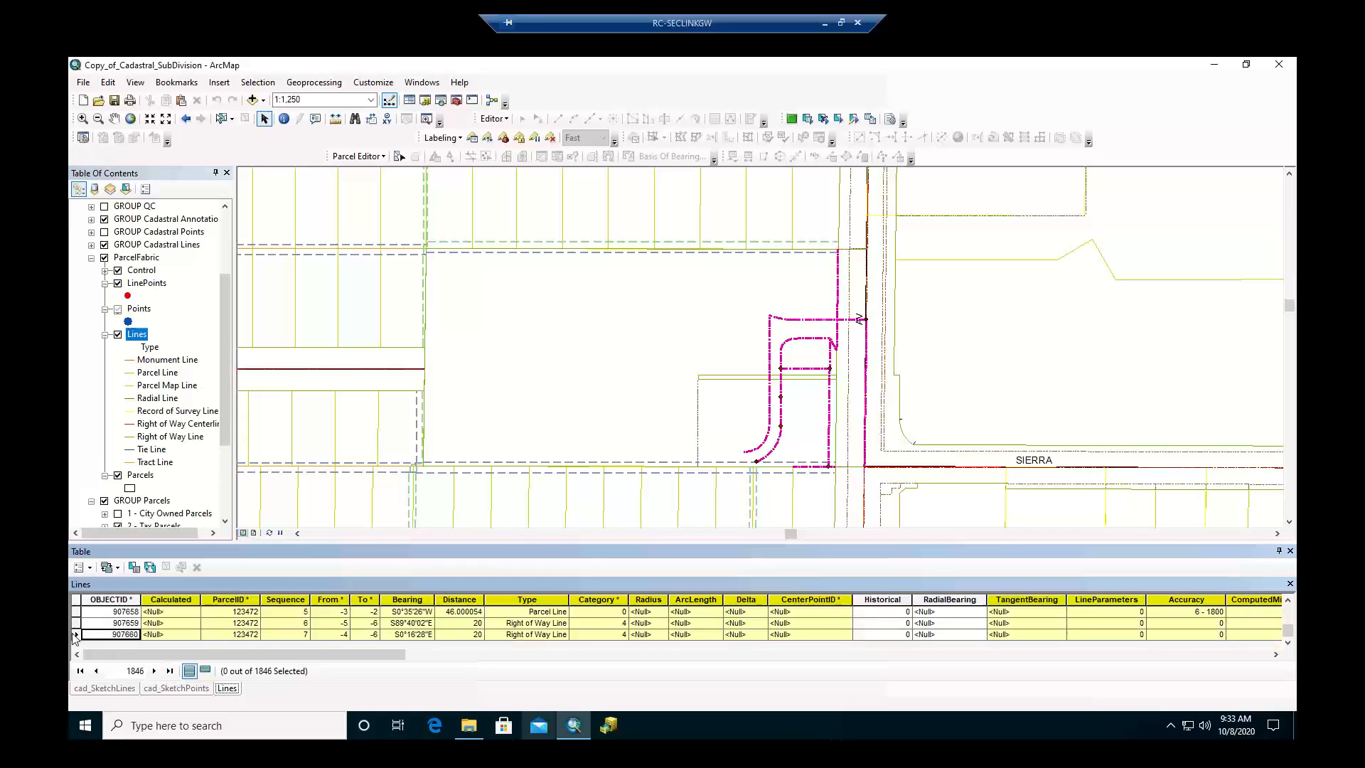
pyautogui.click(76, 634)
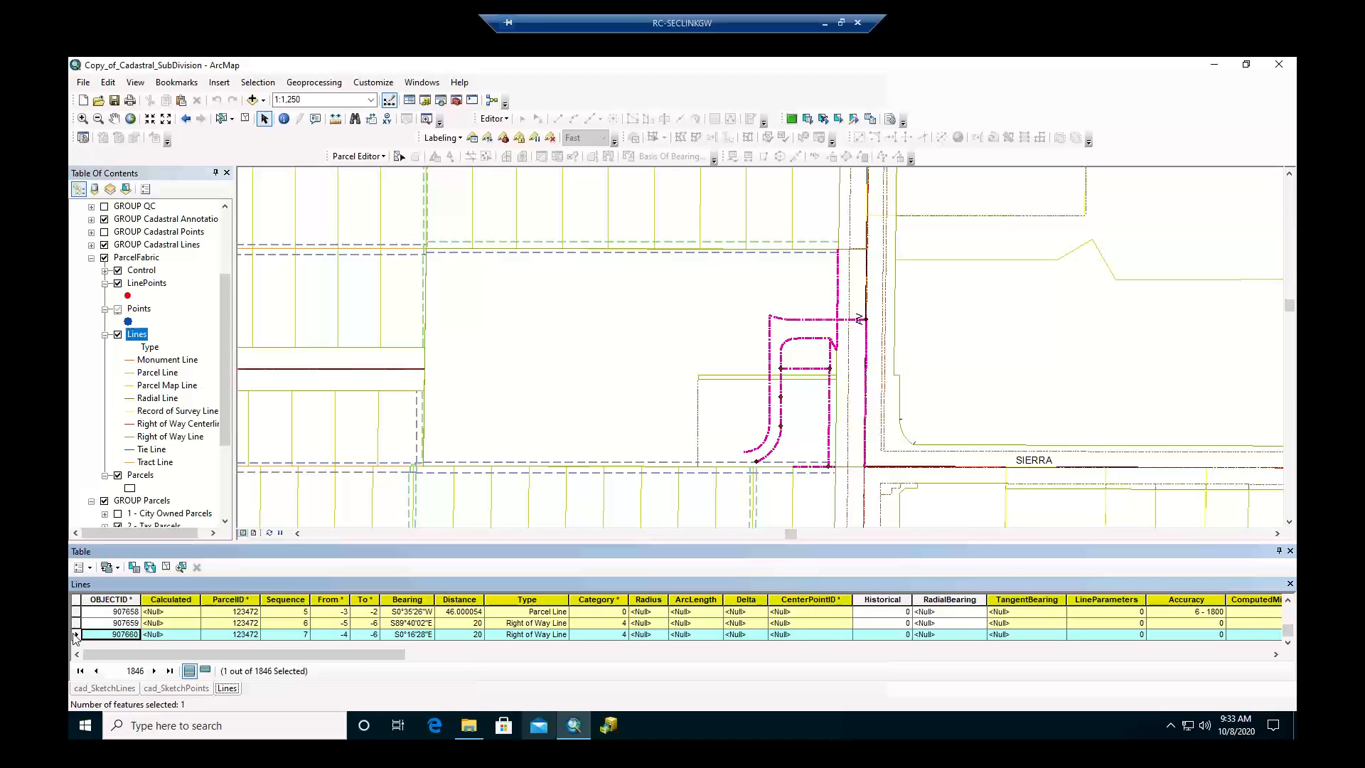
# Sort the Lines table by OBJECTID in ascending order.
pyautogui.click(122, 600)
pyautogui.rightClick(122, 601)
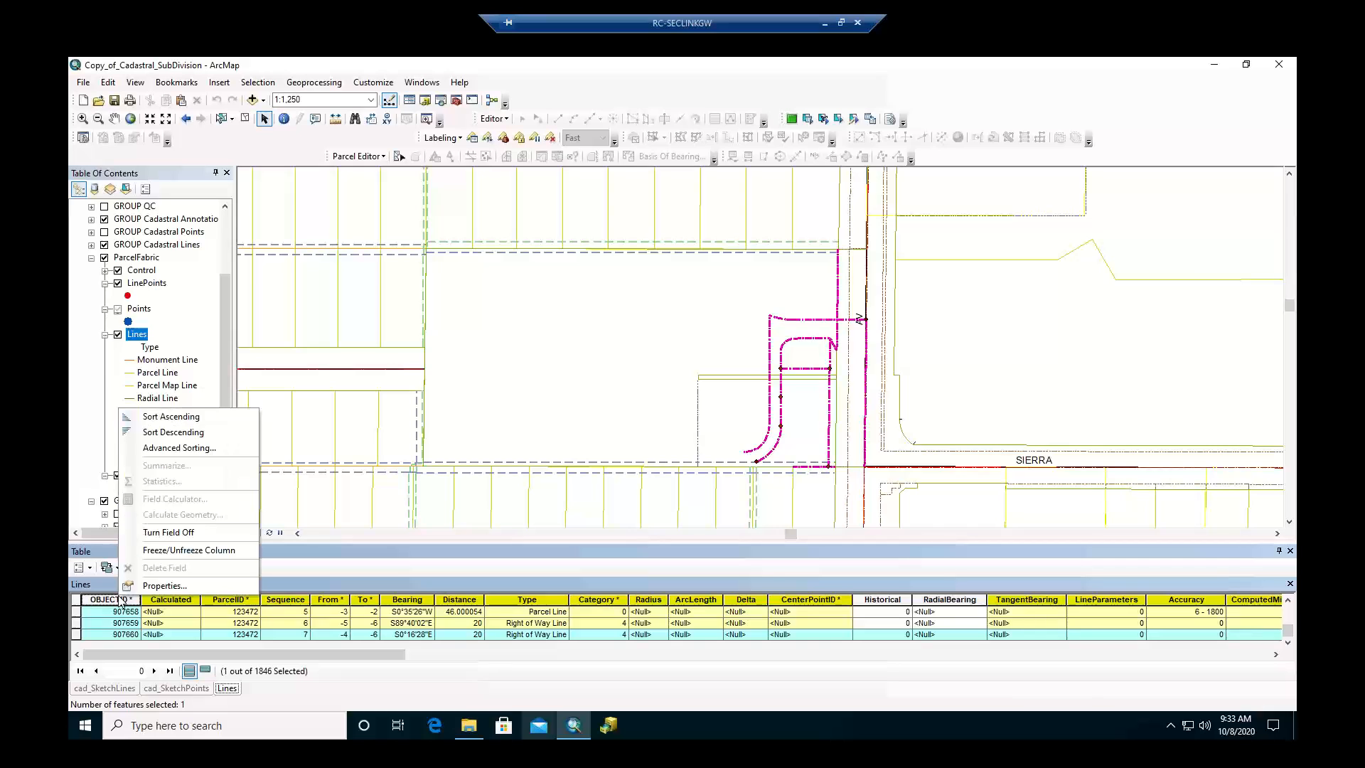
pyautogui.click(159, 418)
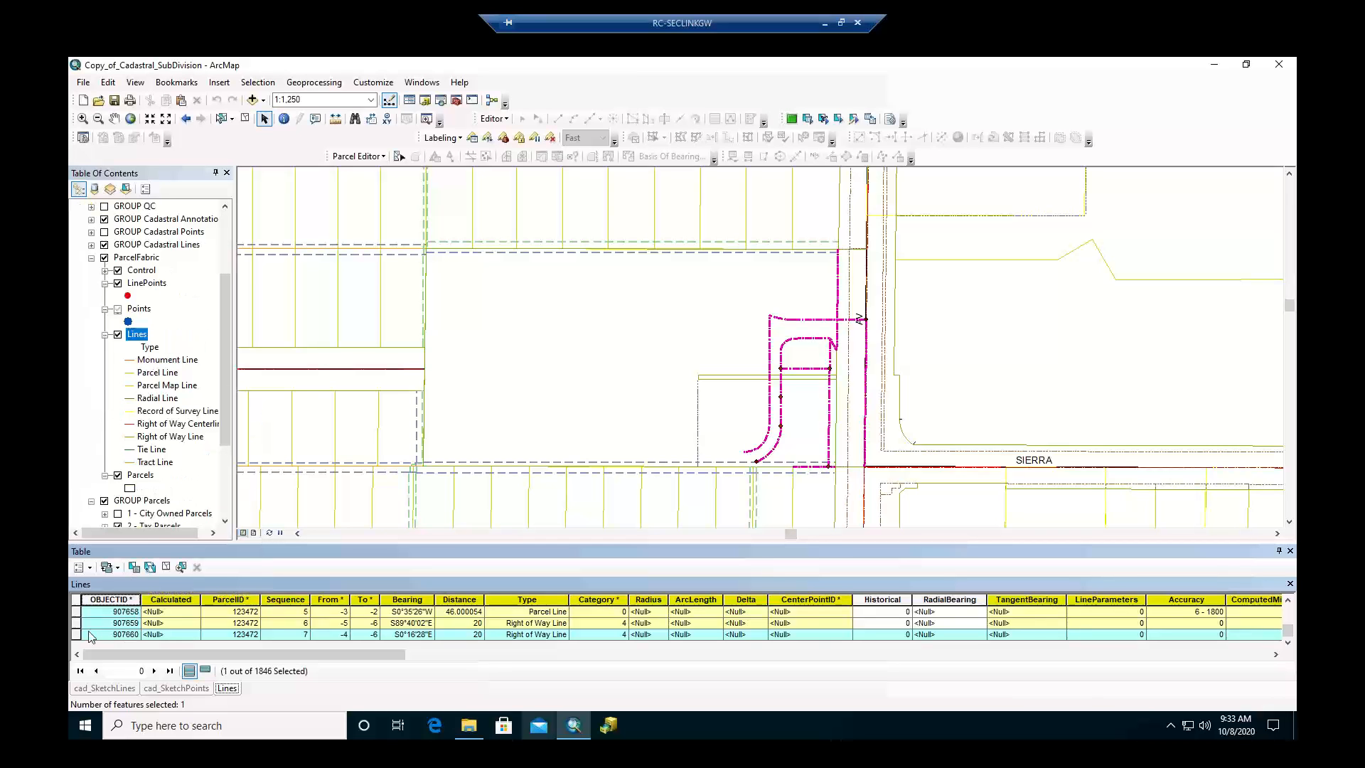
# Select Lines record 907659, zoom to it for inspection, and return to the previous map extent.
pyautogui.click(75, 623)
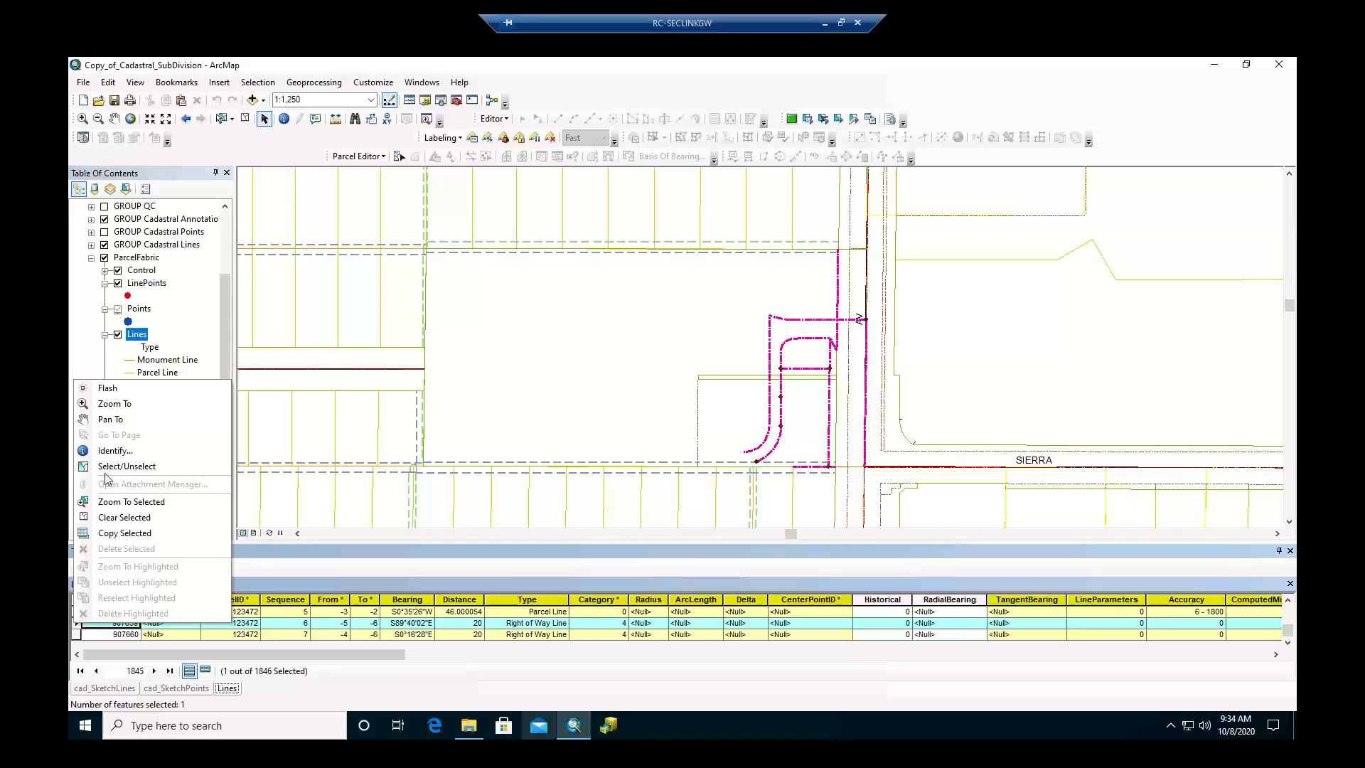
pyautogui.click(125, 404)
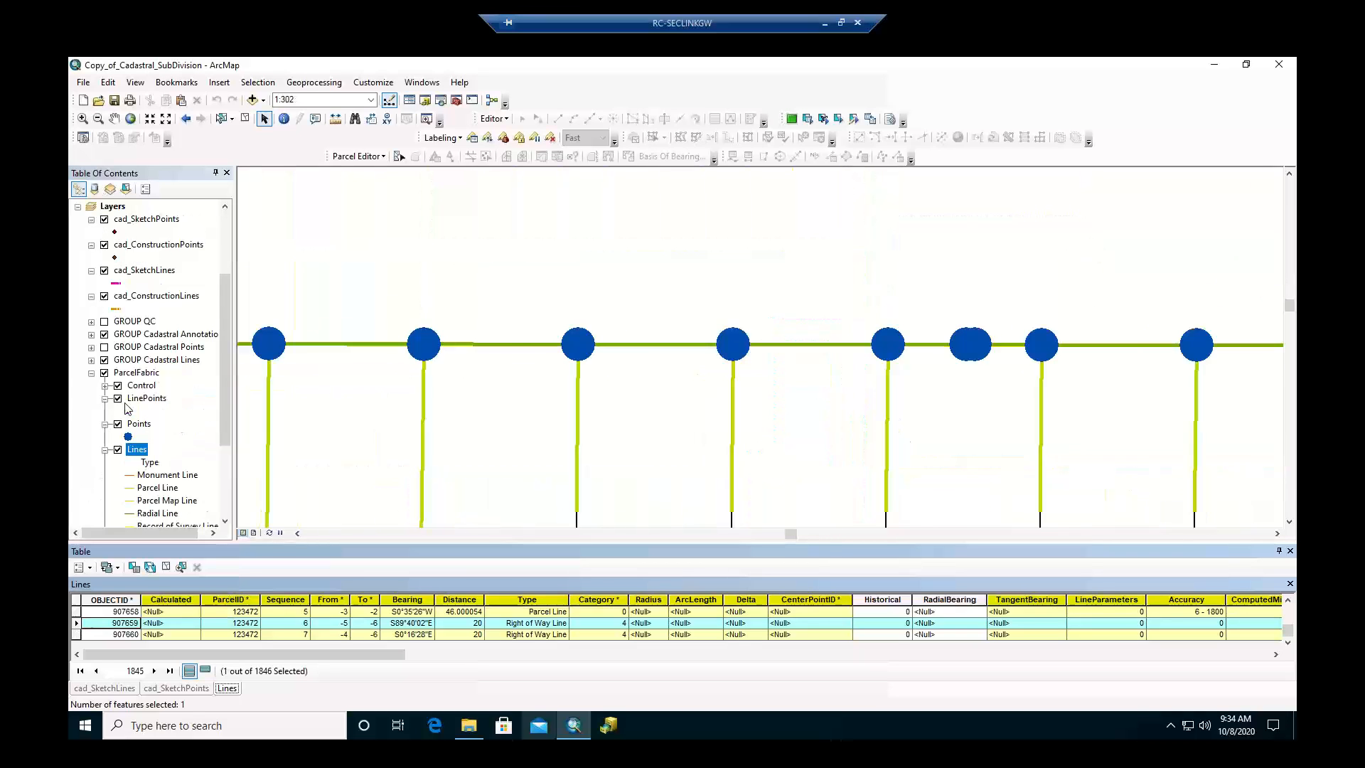
pyautogui.scroll(-3, 127, 408)
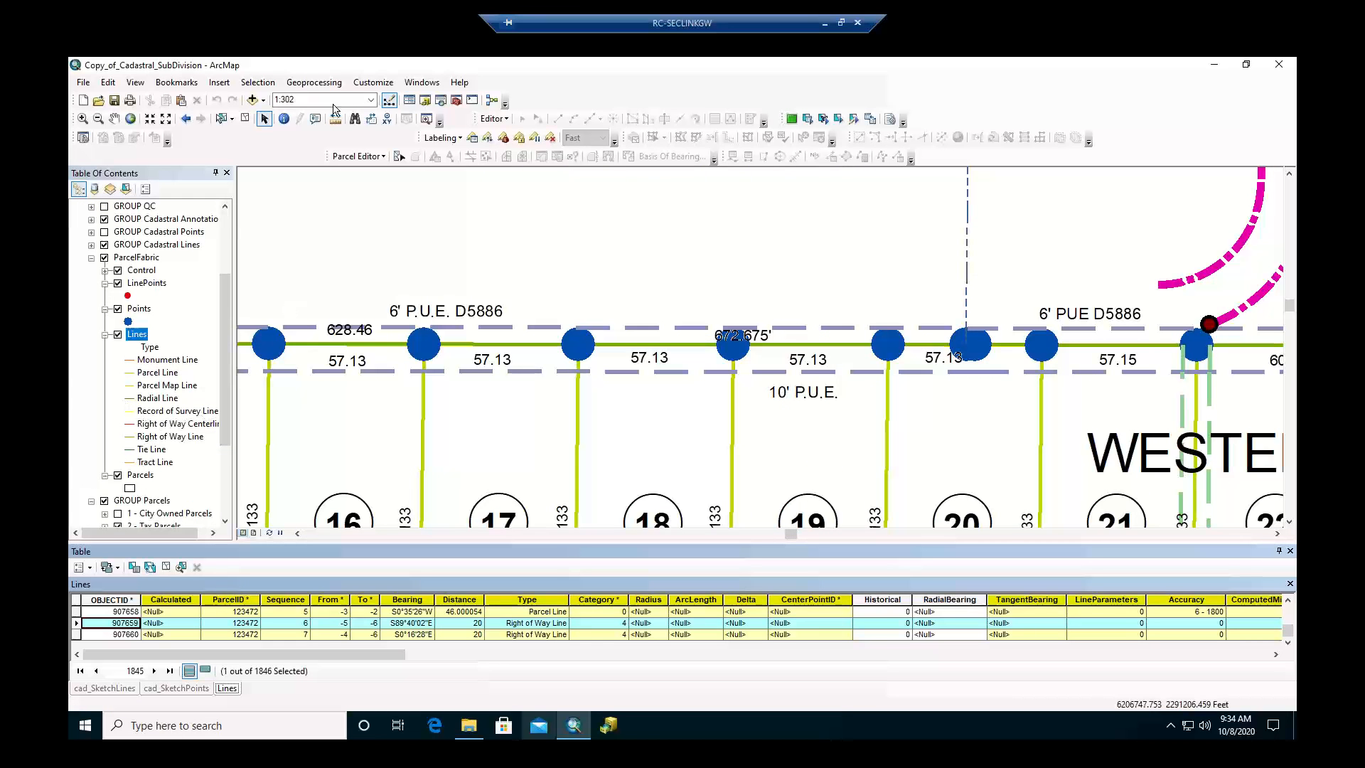
pyautogui.click(186, 119)
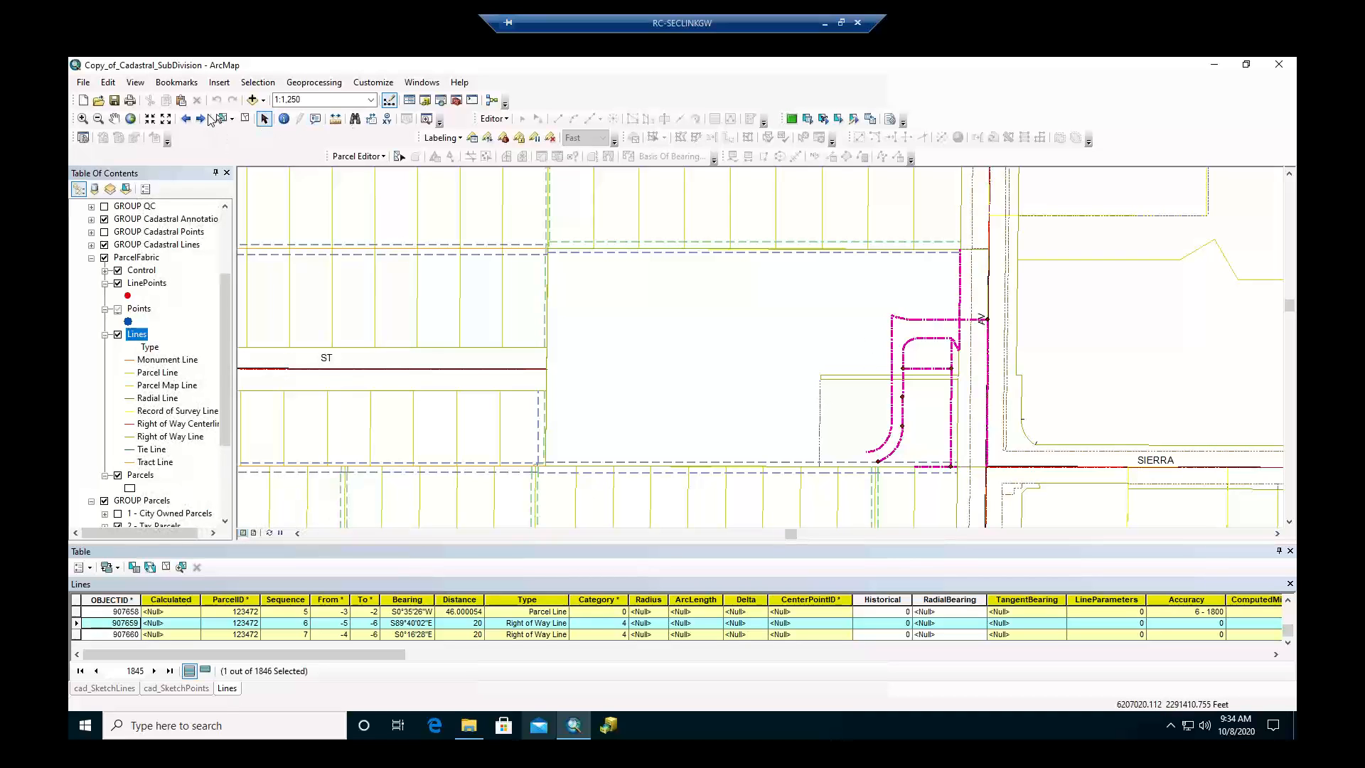
# Select the features across the sketched lines around 6779 with a selection box and clear the selection.
pyautogui.click(219, 119)
pyautogui.moveTo(897, 328); pyautogui.dragTo(963, 376)
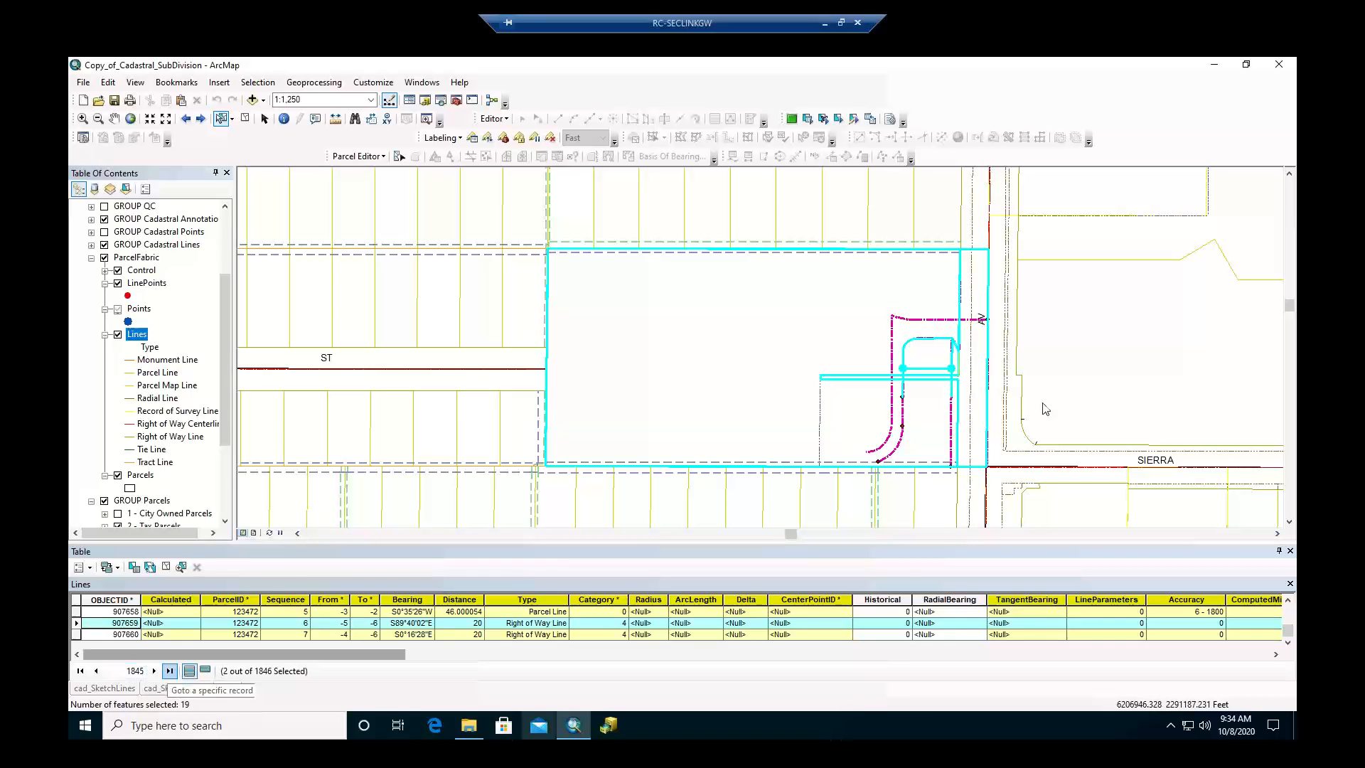
pyautogui.scroll(-3, 1023, 362)
pyautogui.scroll(-1, 974, 360)
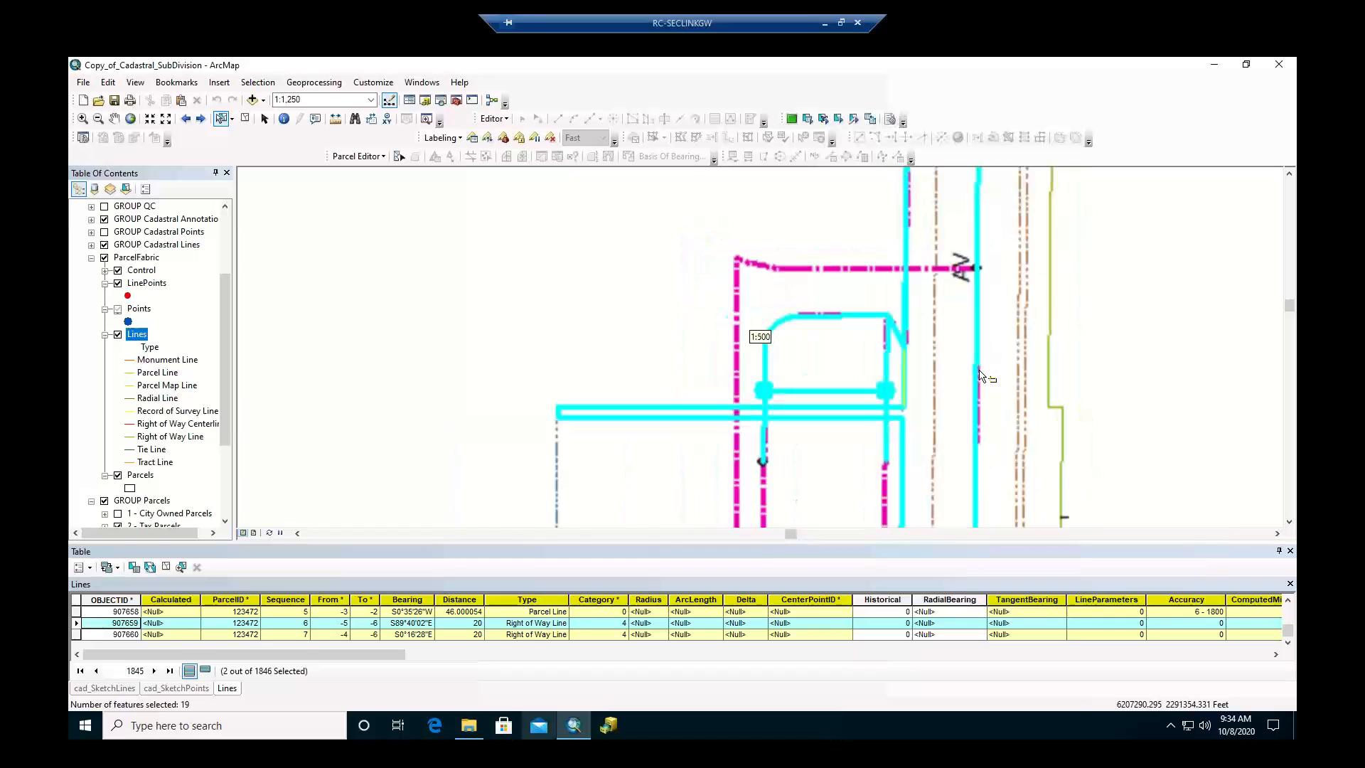
pyautogui.moveTo(751, 301); pyautogui.dragTo(811, 345)
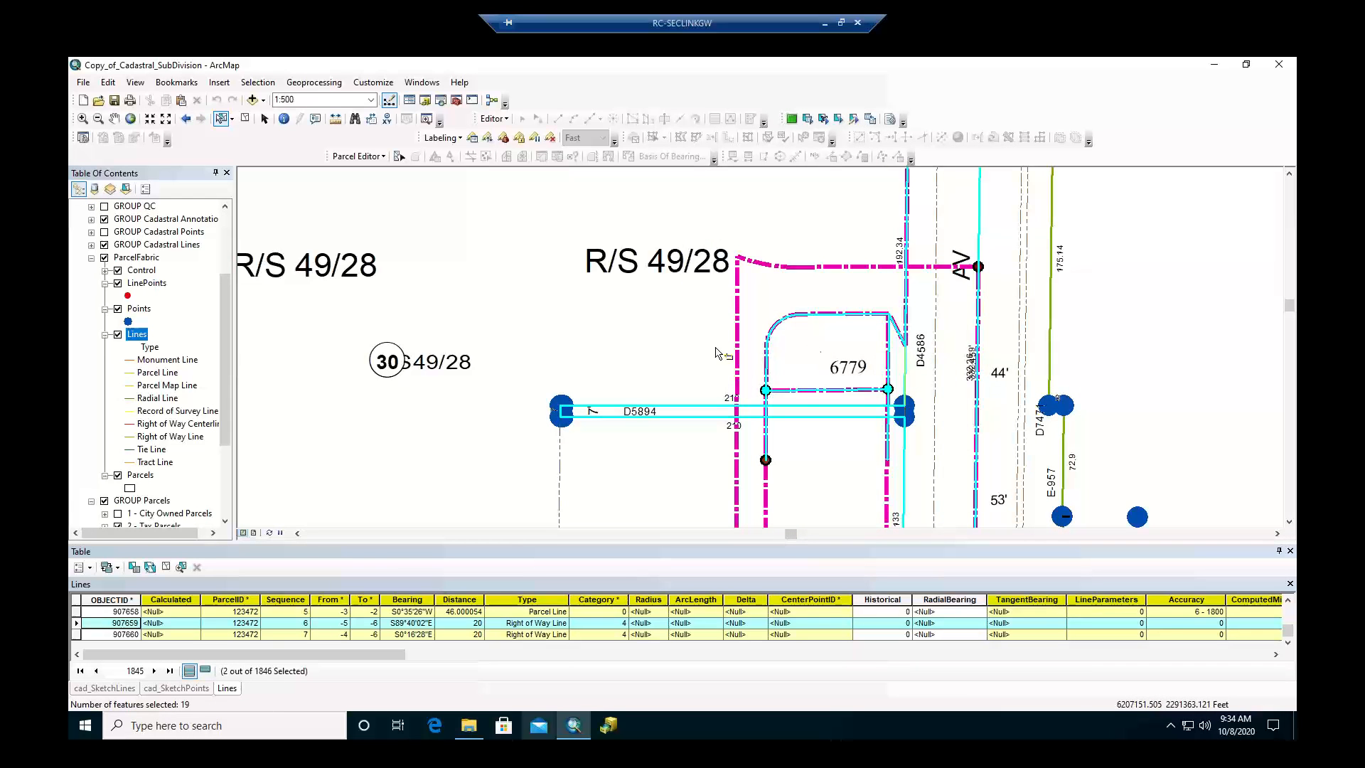
pyautogui.click(244, 119)
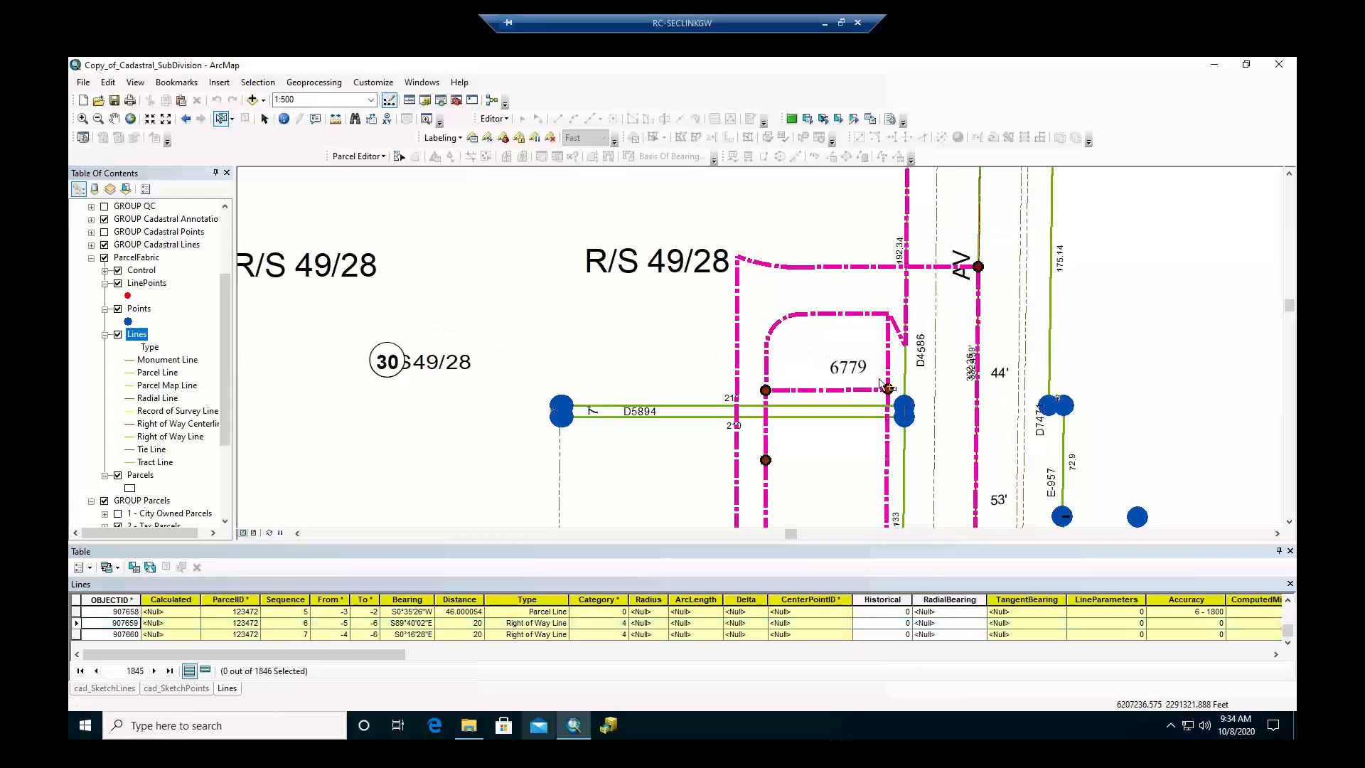
# Select the features around the sketched corner curve northwest of 6779 and clear the selection.
pyautogui.moveTo(770, 317); pyautogui.dragTo(785, 331)
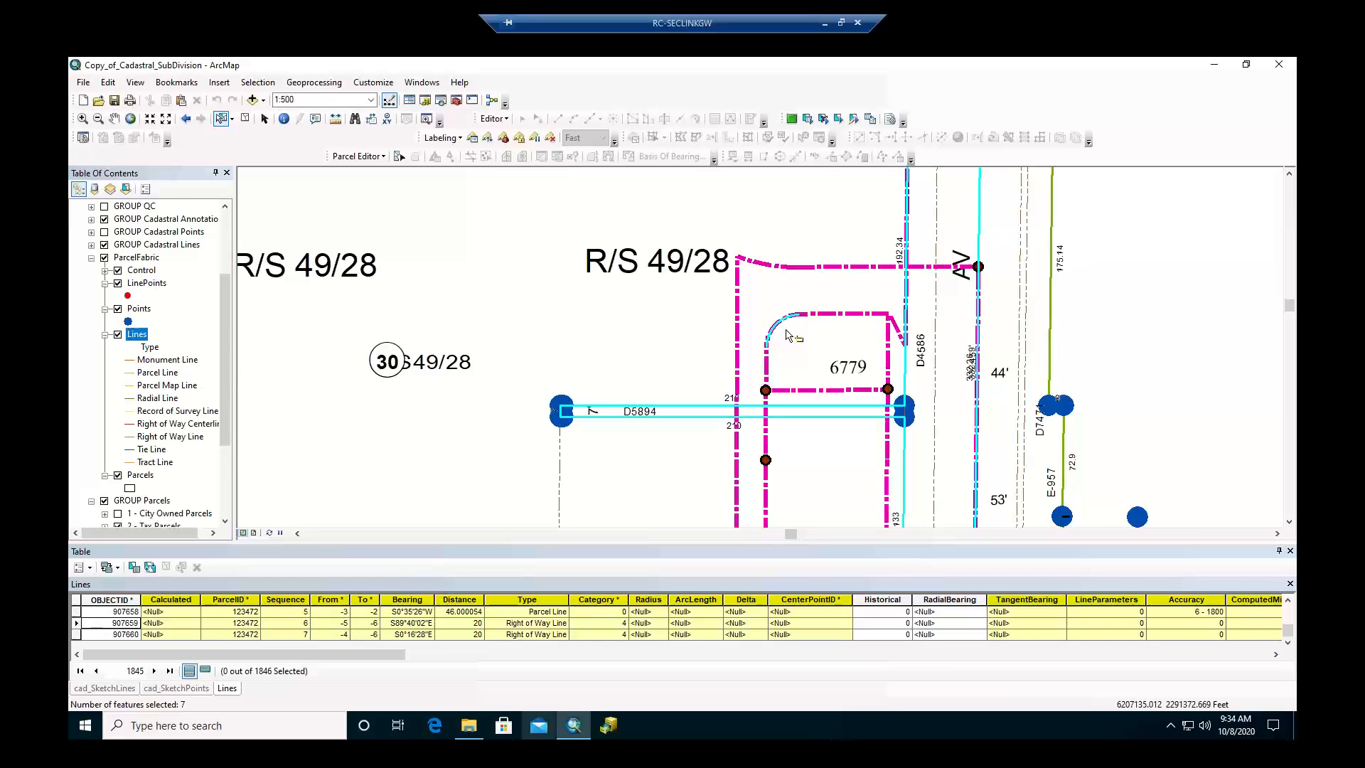
pyautogui.moveTo(764, 300); pyautogui.dragTo(823, 357)
pyautogui.click(245, 120)
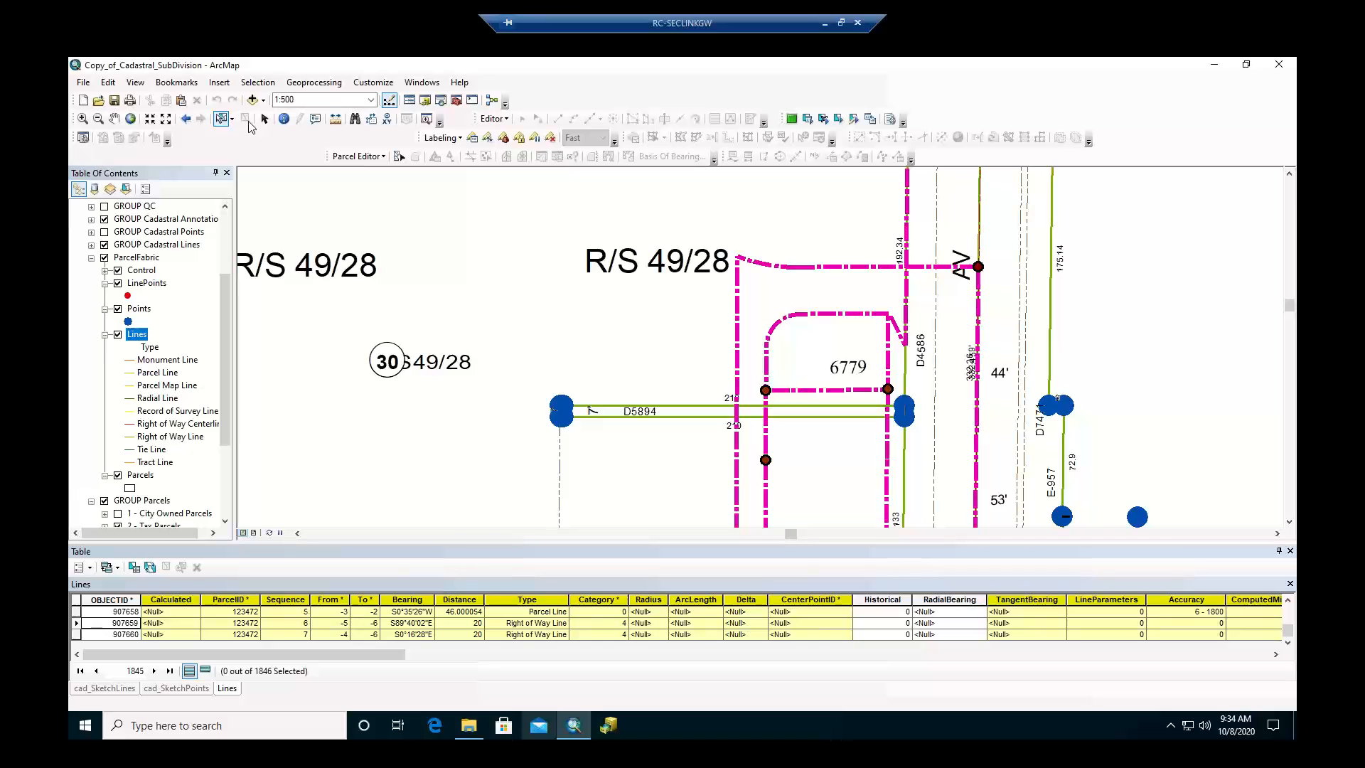
# Start a parcel editing session and open the Plan Directory.
pyautogui.scroll(-1, 889, 338)
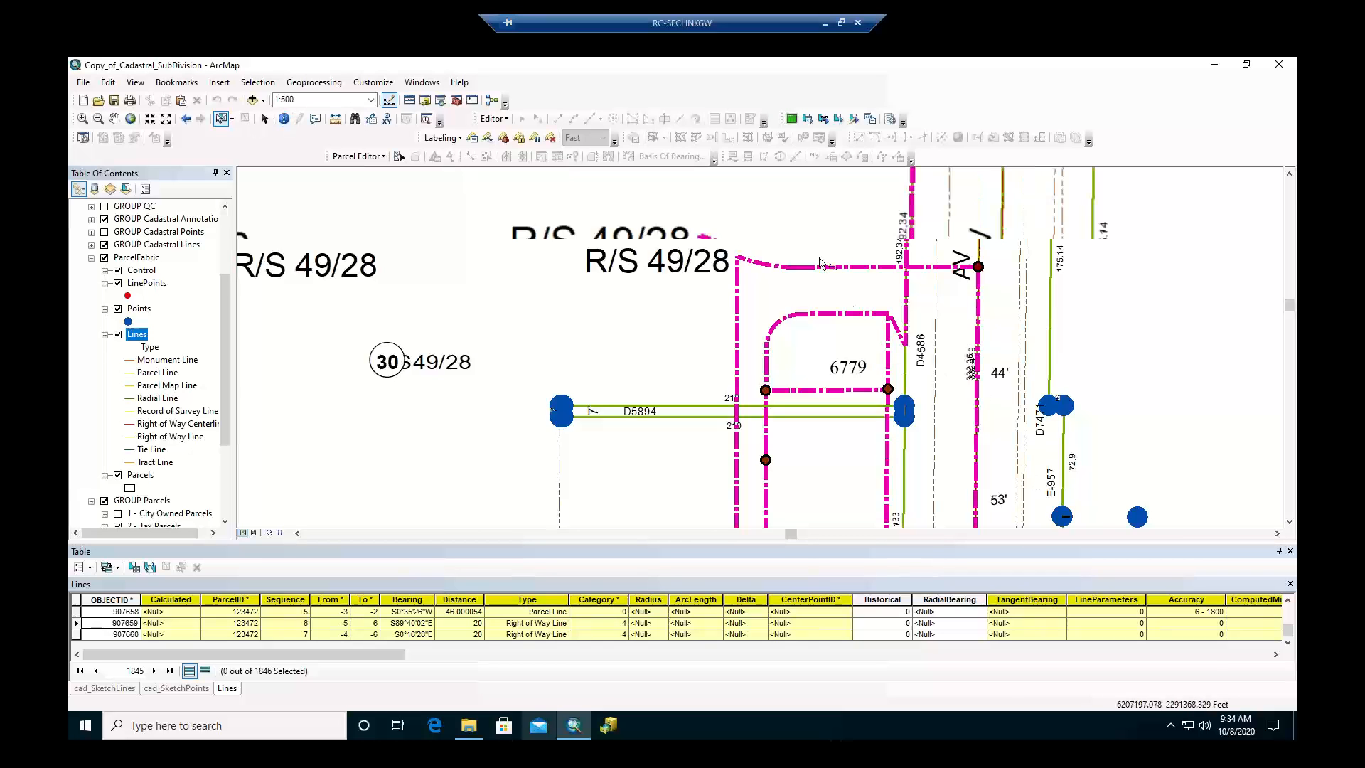
pyautogui.scroll(1, 810, 292)
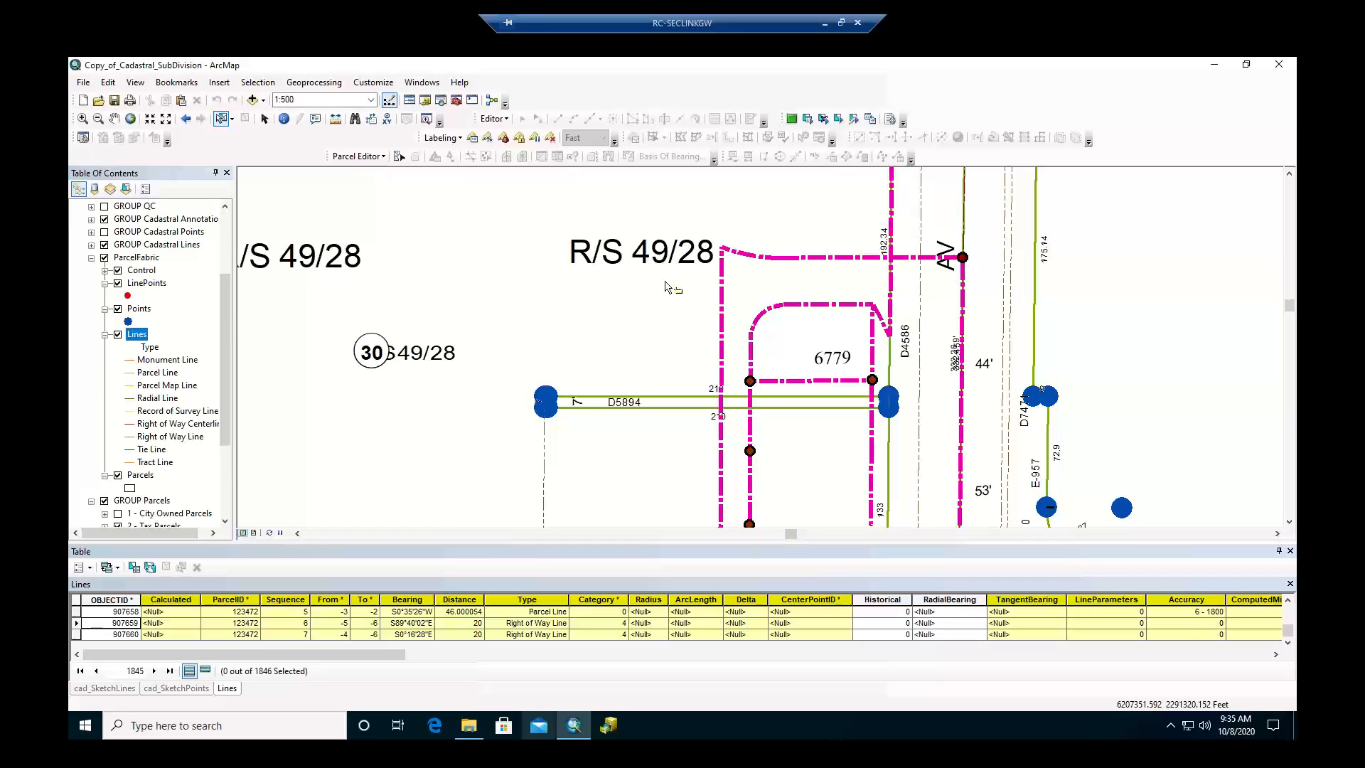
pyautogui.click(375, 156)
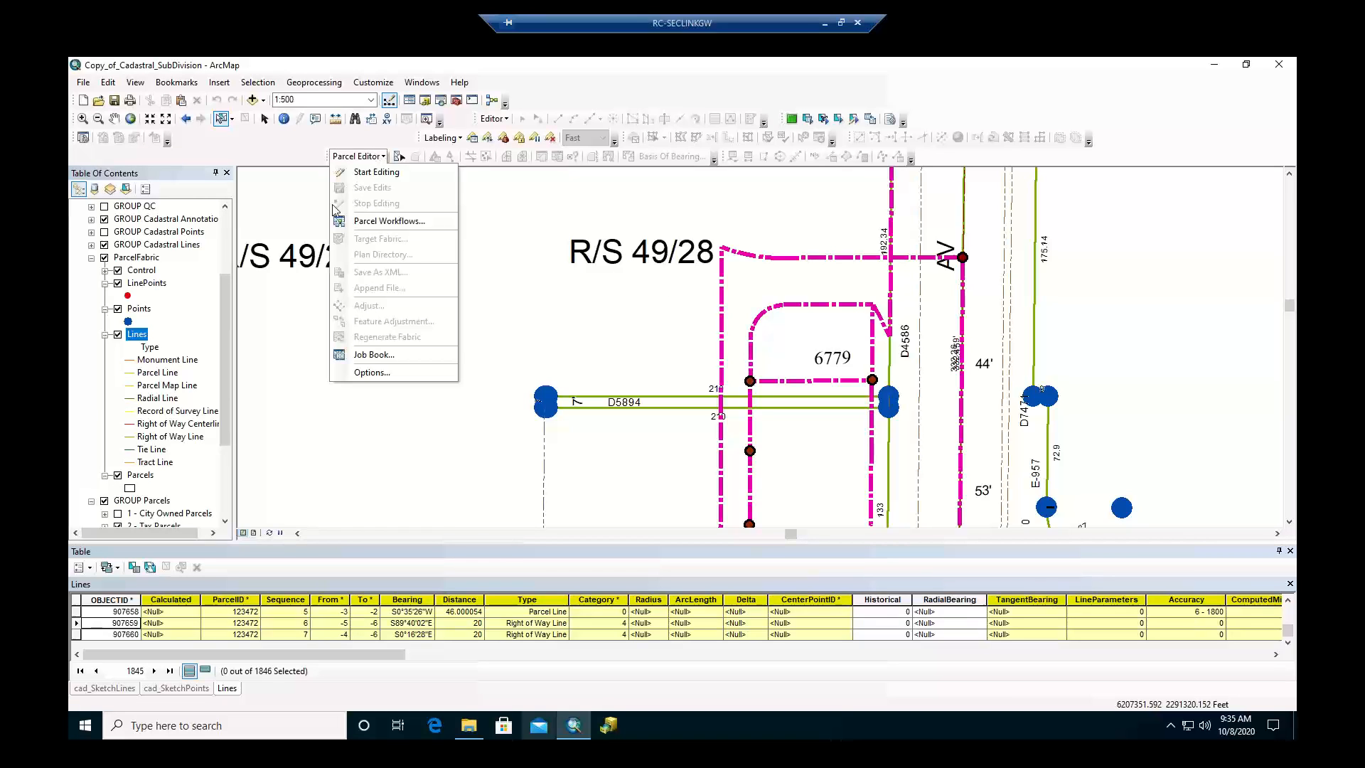
pyautogui.click(395, 172)
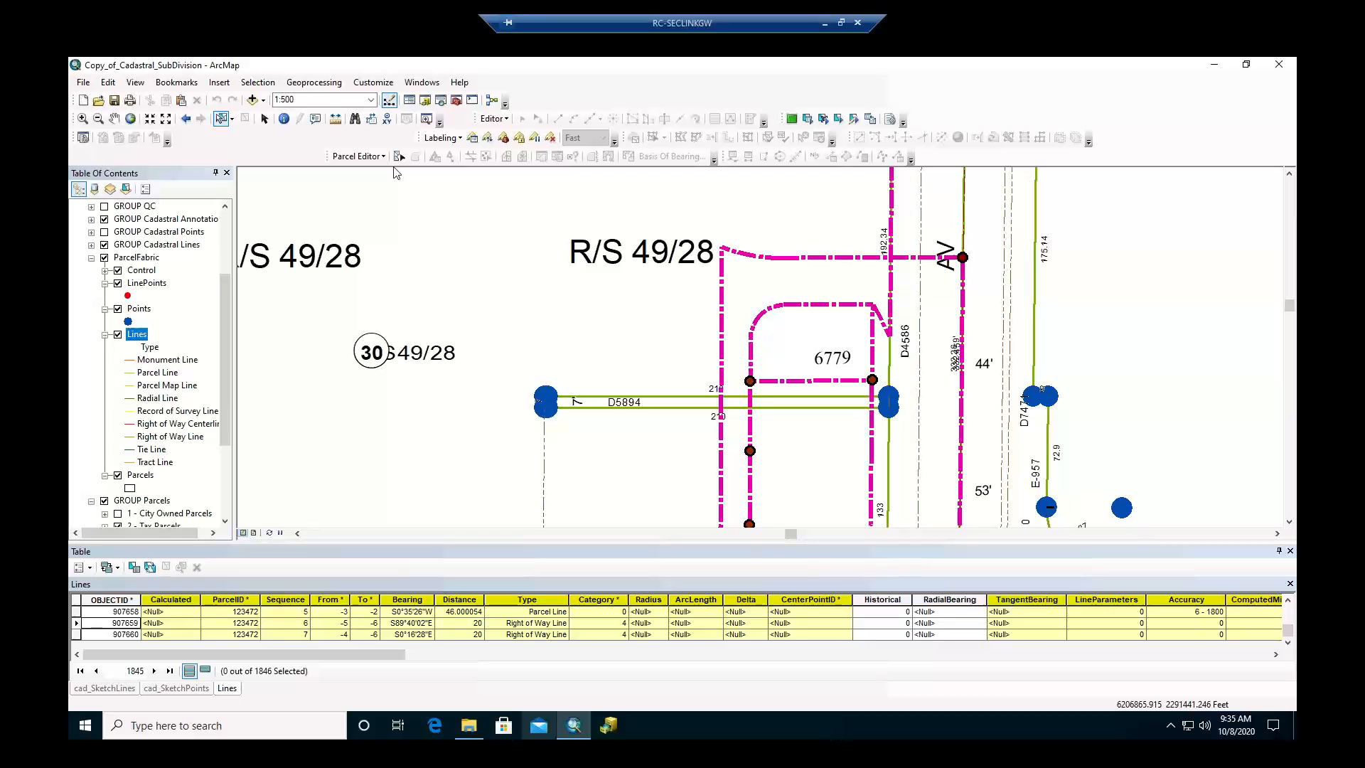
pyautogui.click(370, 158)
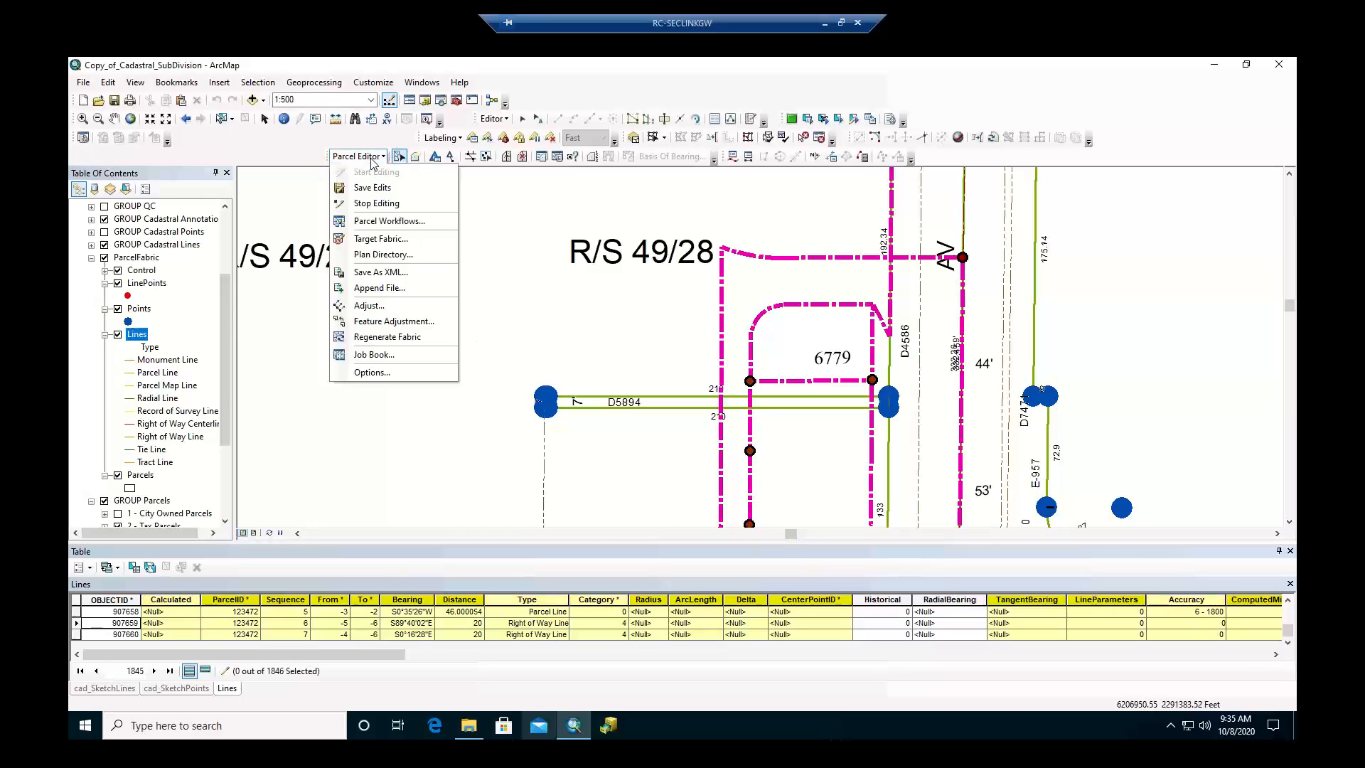
pyautogui.click(381, 258)
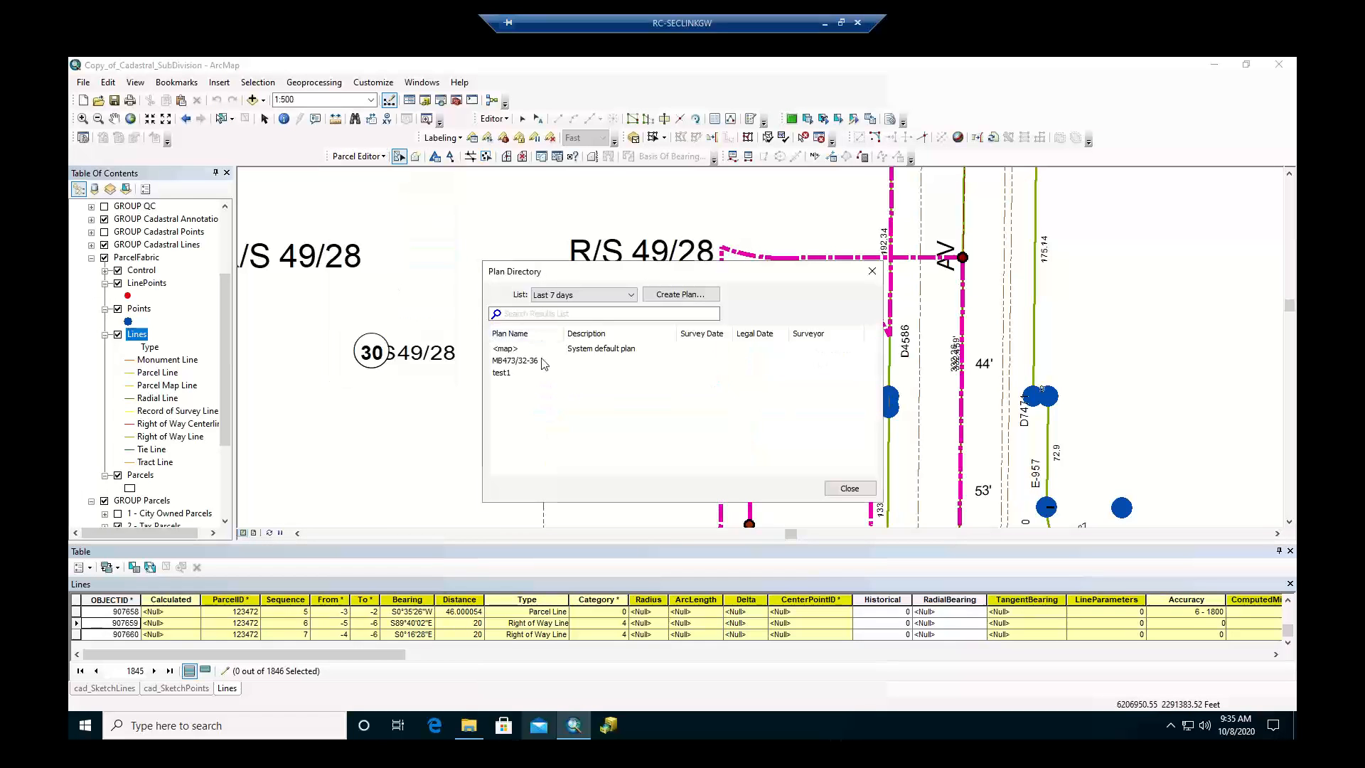
# List the plans within the current map extent, and return the plan list to the last 7 days.
pyautogui.click(624, 301)
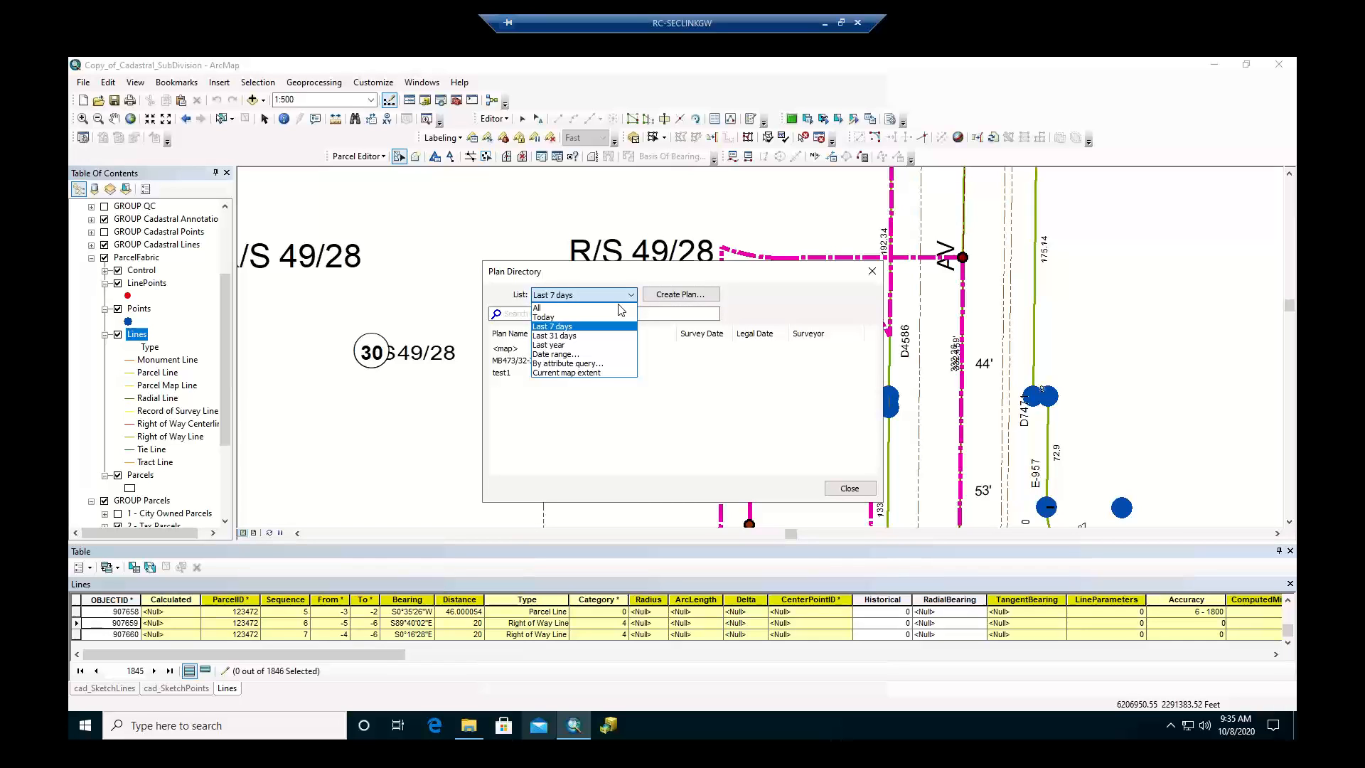
pyautogui.click(586, 373)
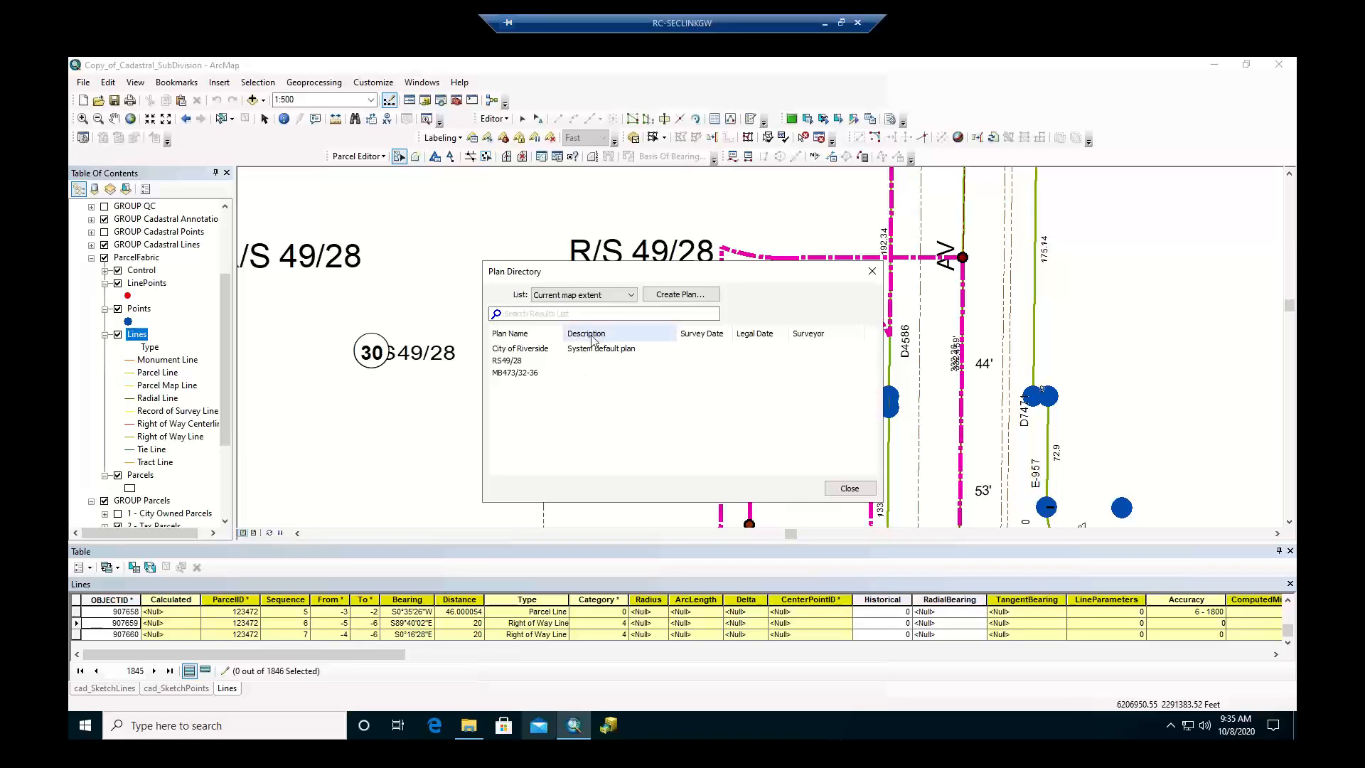
pyautogui.click(602, 302)
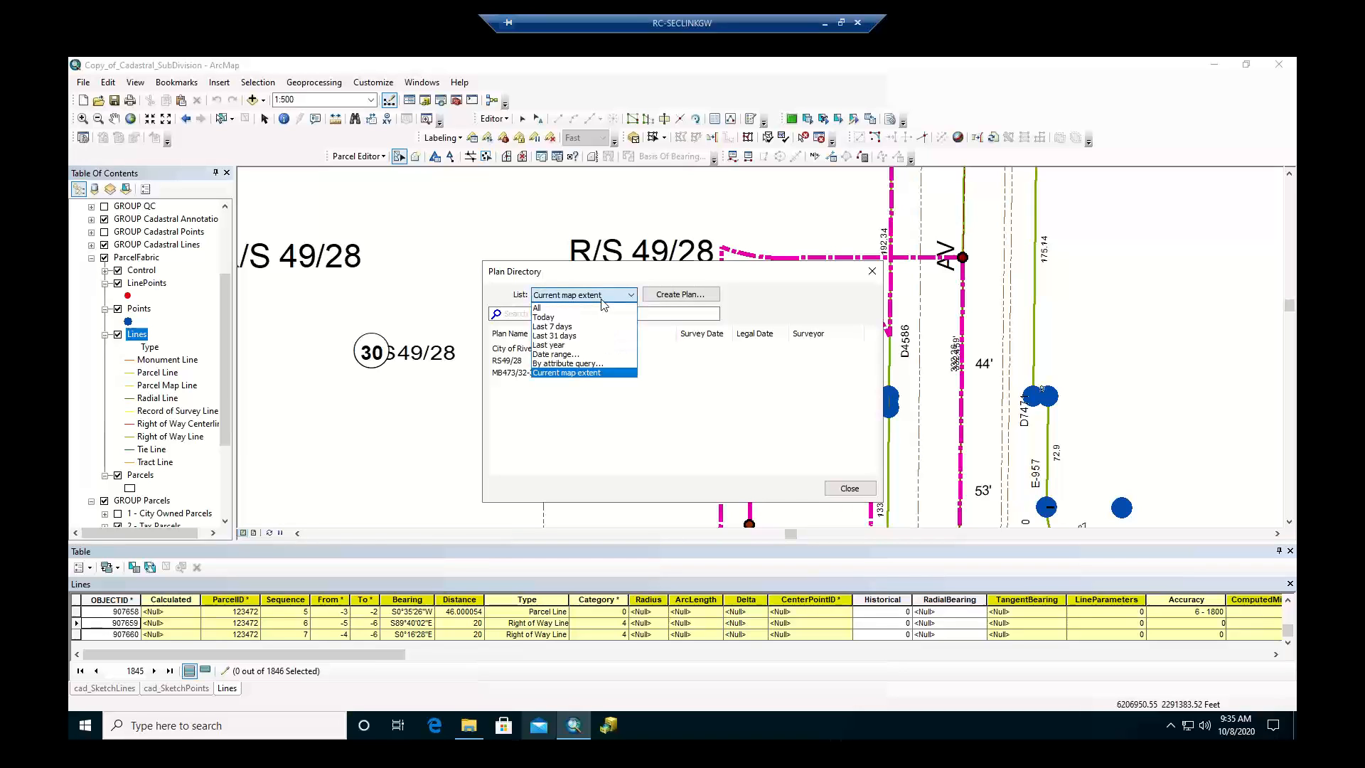
pyautogui.click(582, 329)
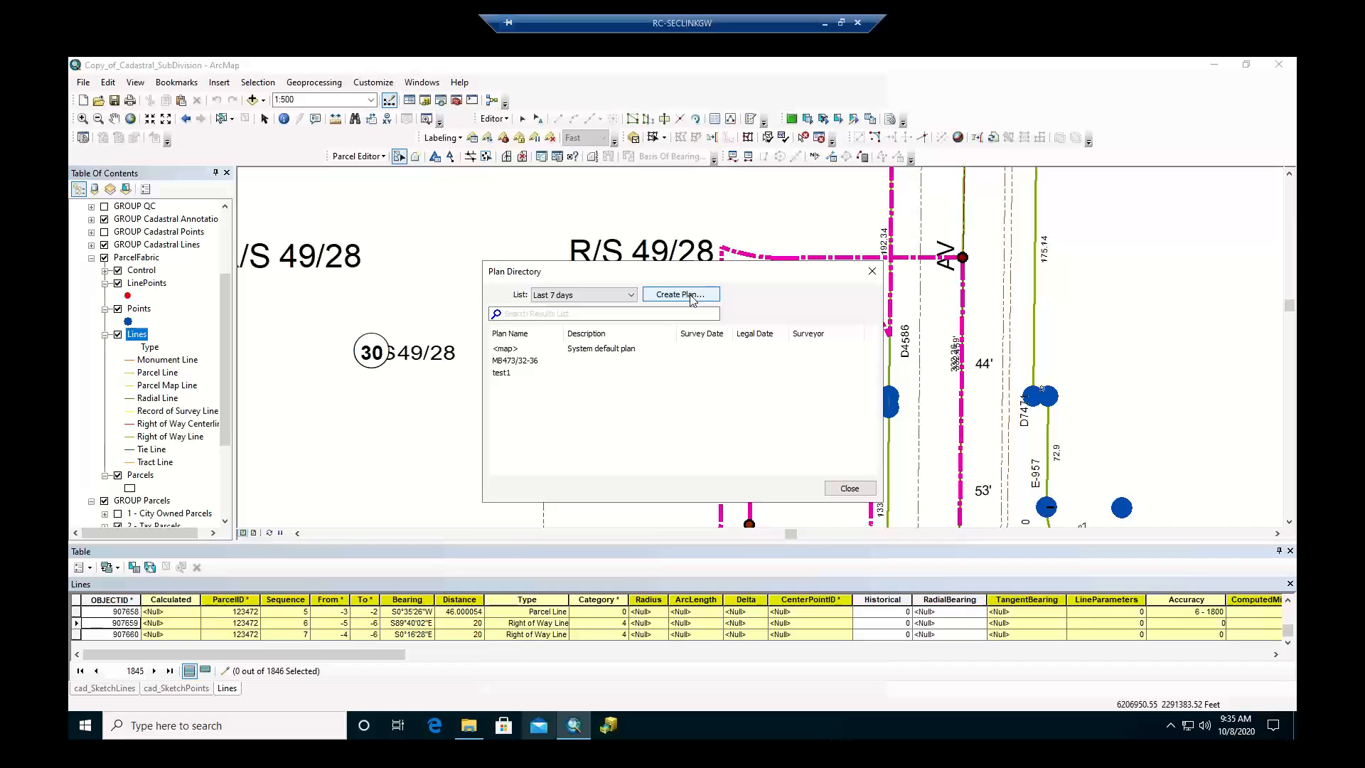
# Create a new plan named pasteLines.
pyautogui.click(679, 294)
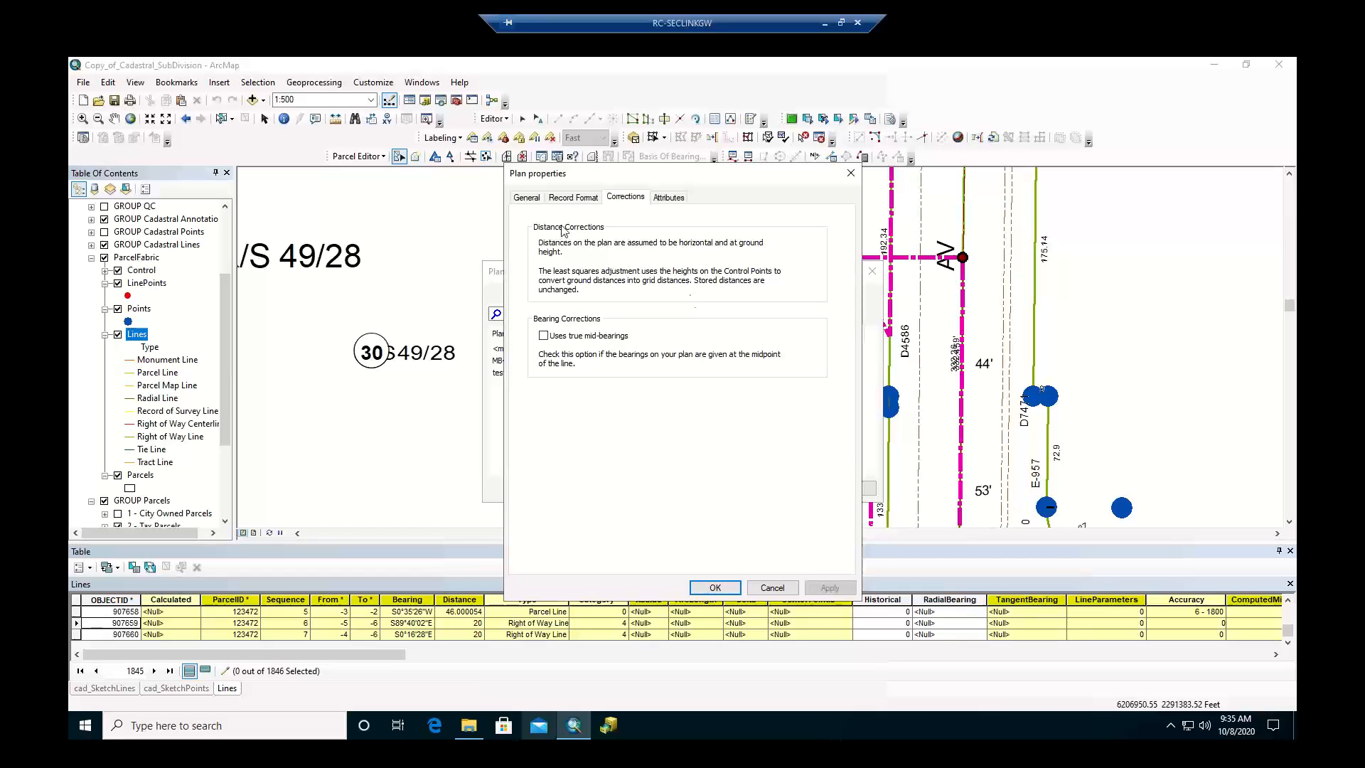
pyautogui.click(527, 197)
pyautogui.write('pl')
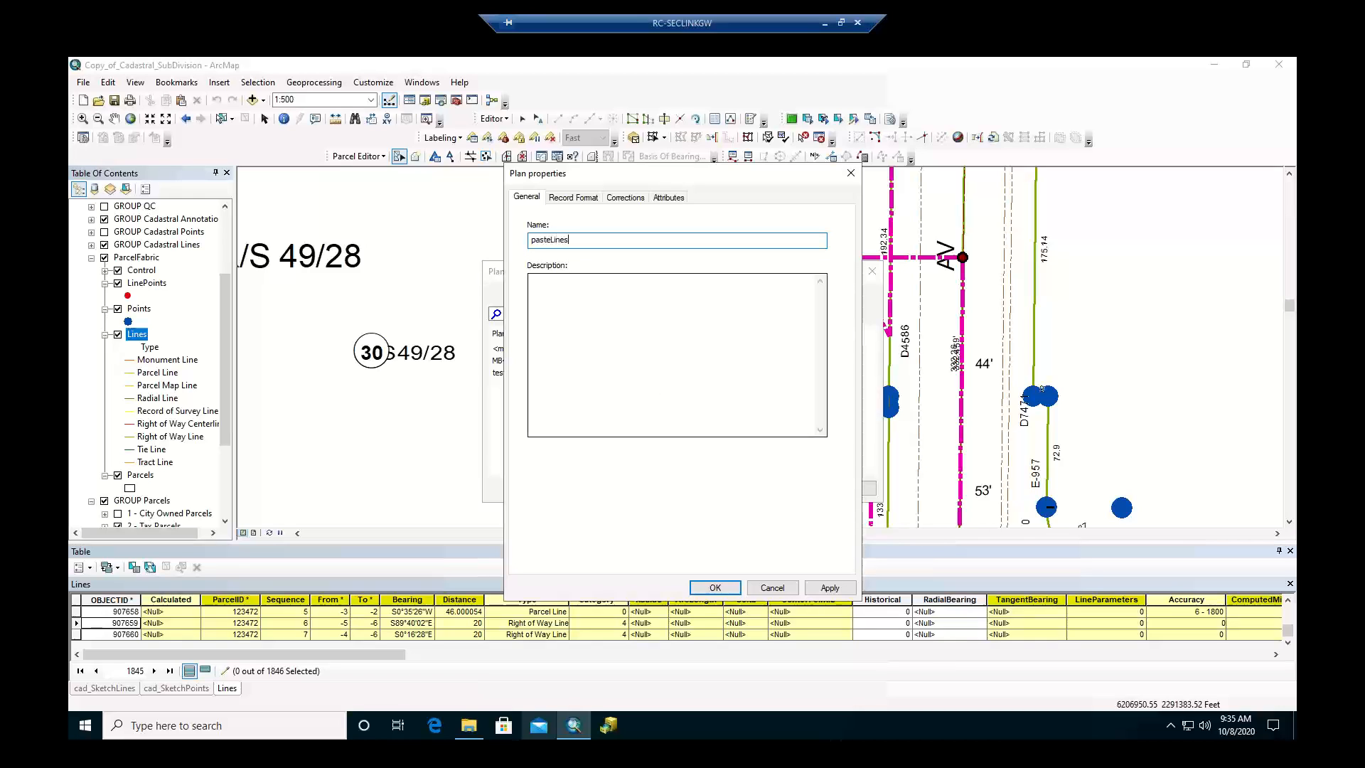
pyautogui.click(714, 588)
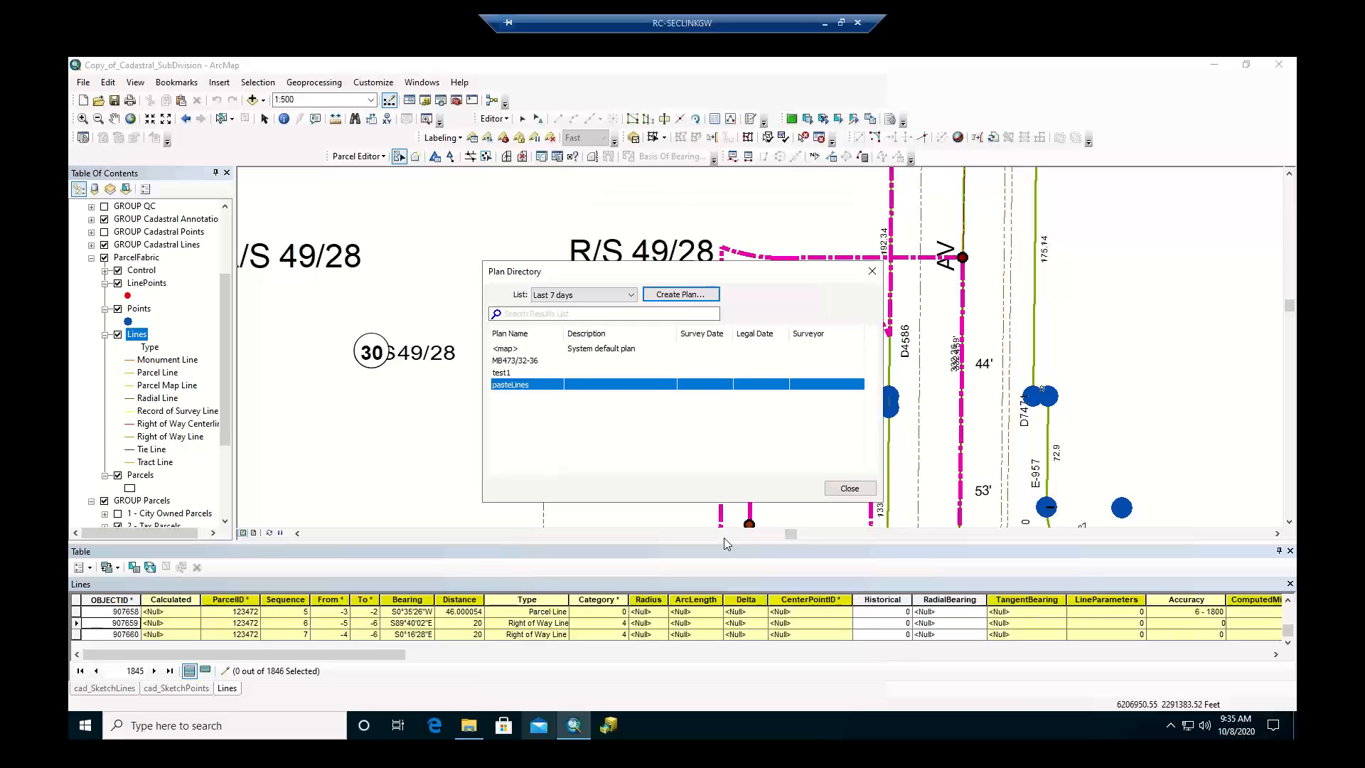
# Start a new construction in the pasteLines plan and bring the map window back to the front.
pyautogui.rightClick(518, 384)
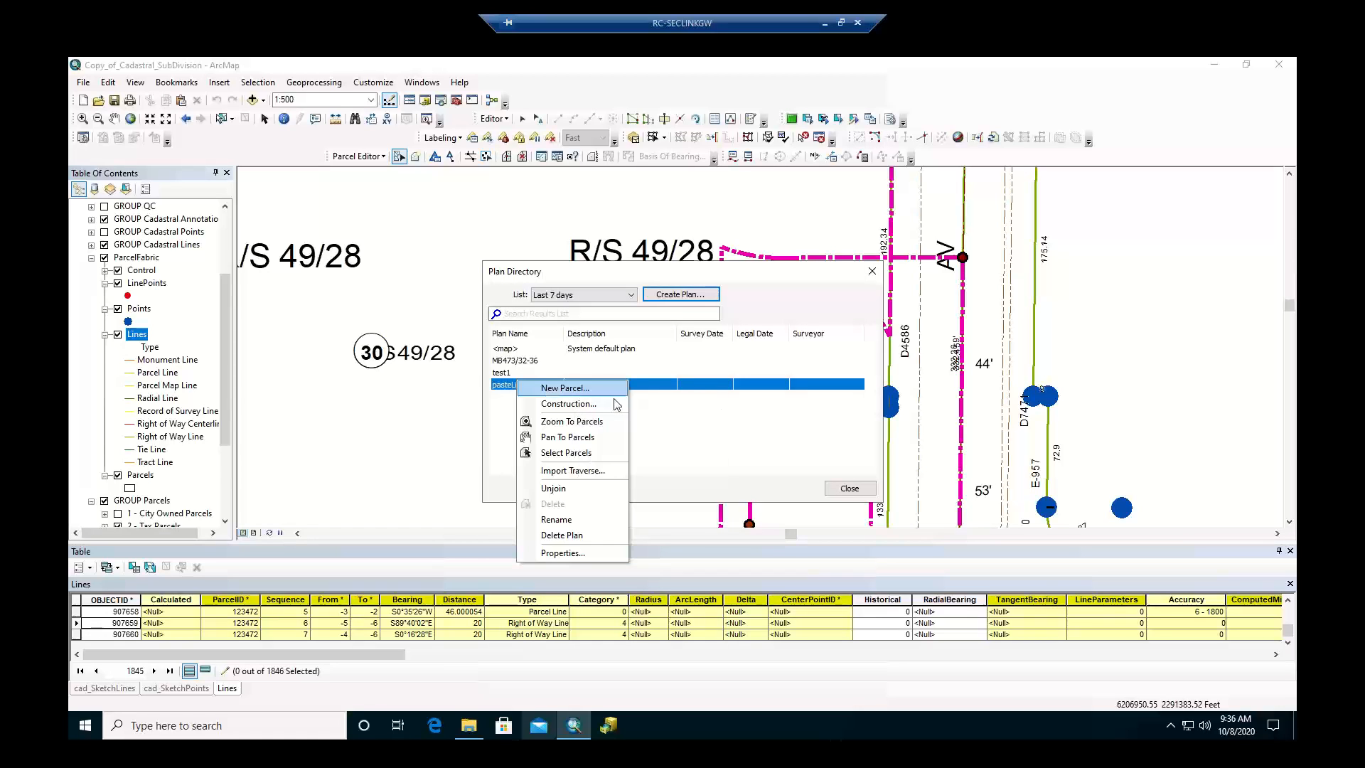
pyautogui.click(568, 404)
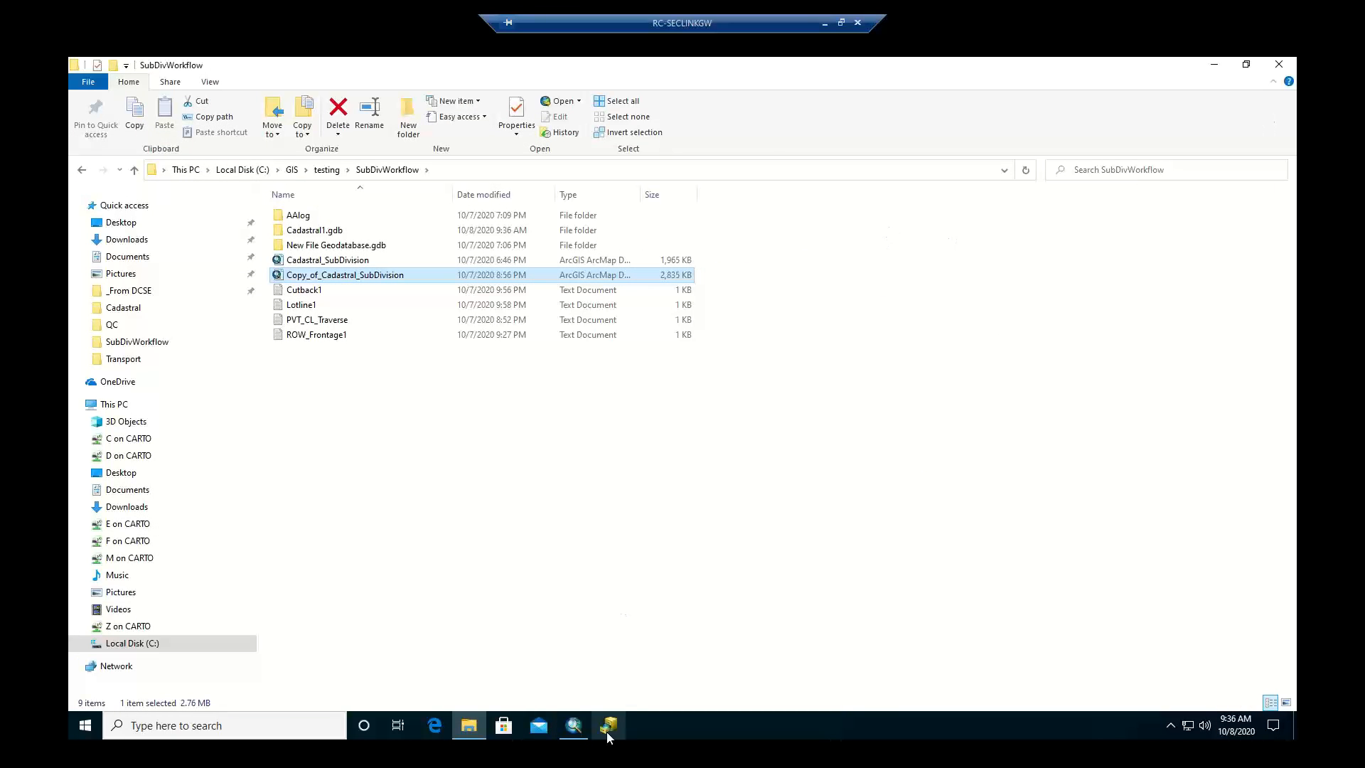
pyautogui.click(577, 727)
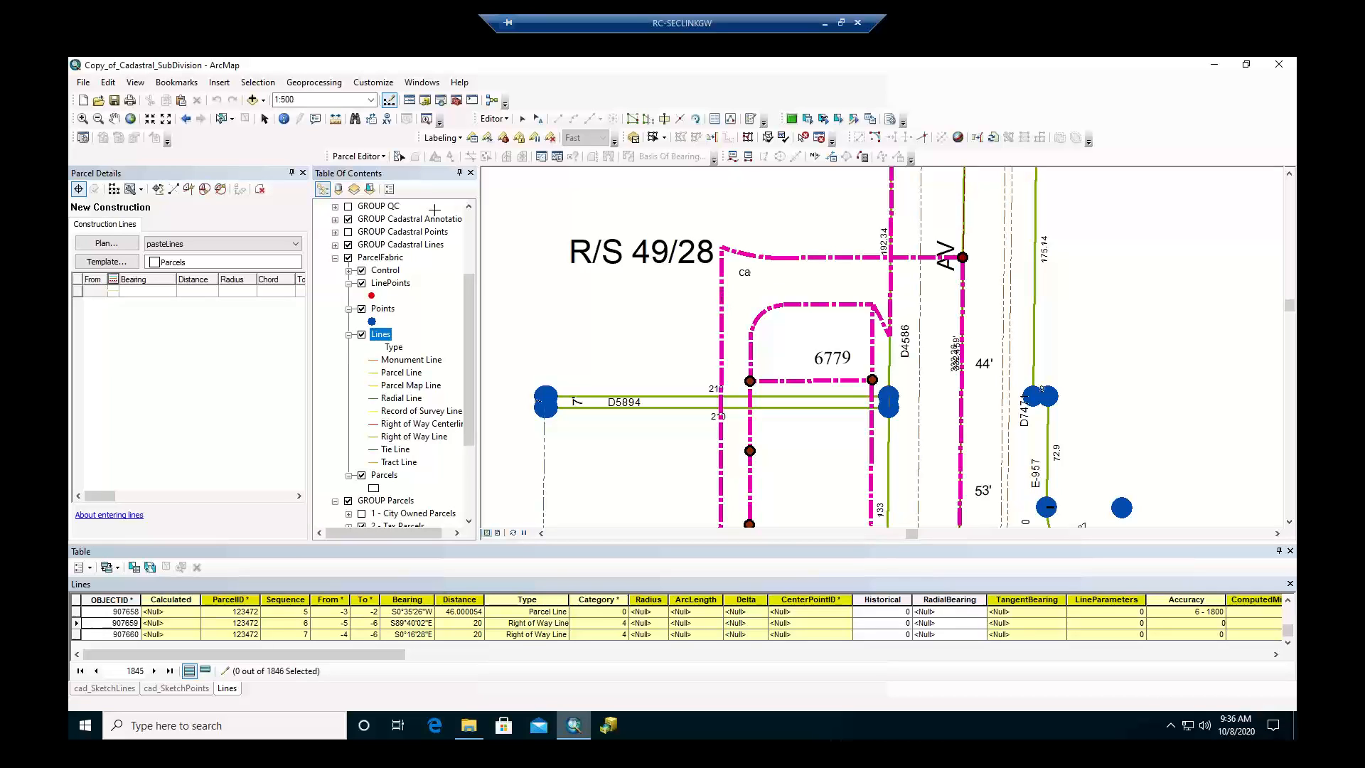
# Box-select the features around lot 6779 and clear the Parcels, 2 - Tax Parcels, construction point and Address selections, keeping only cad_SketchLines.
pyautogui.click(229, 120)
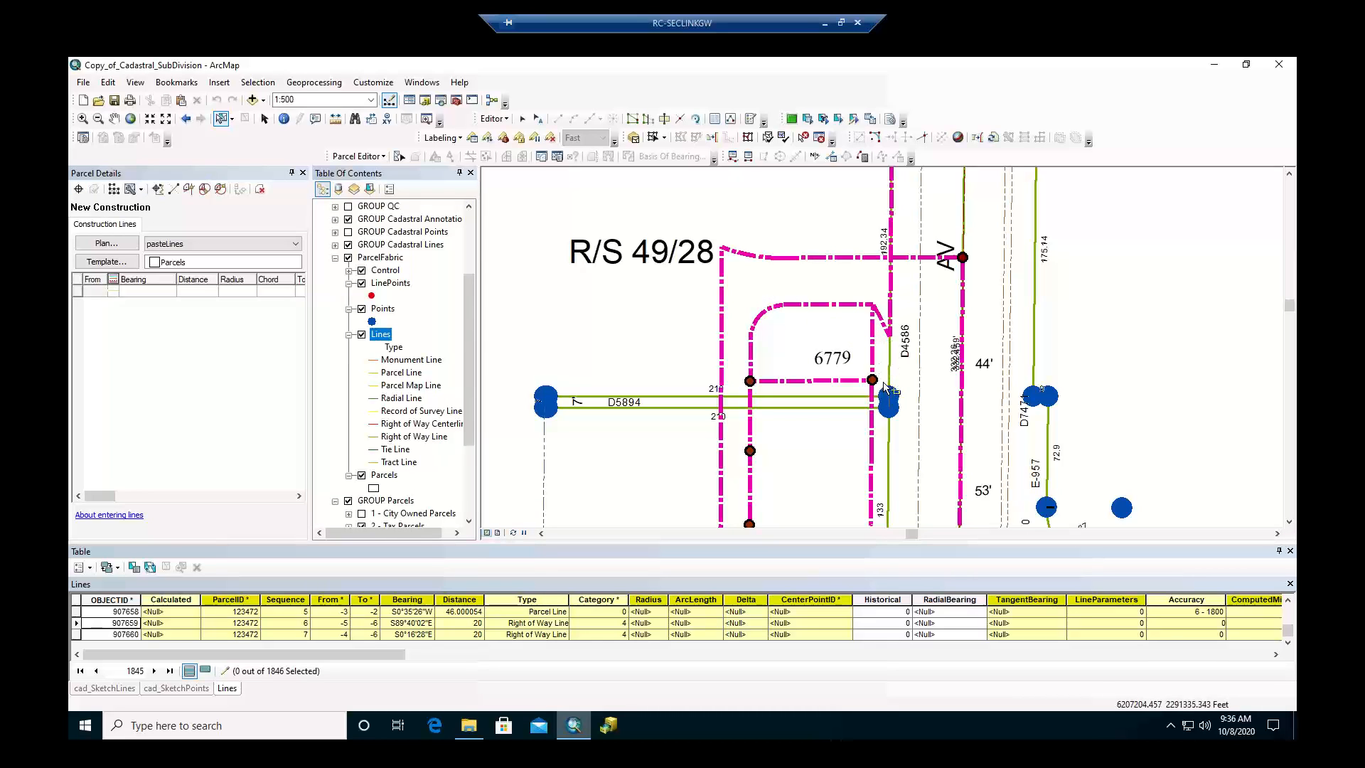
pyautogui.moveTo(884, 382); pyautogui.dragTo(733, 290)
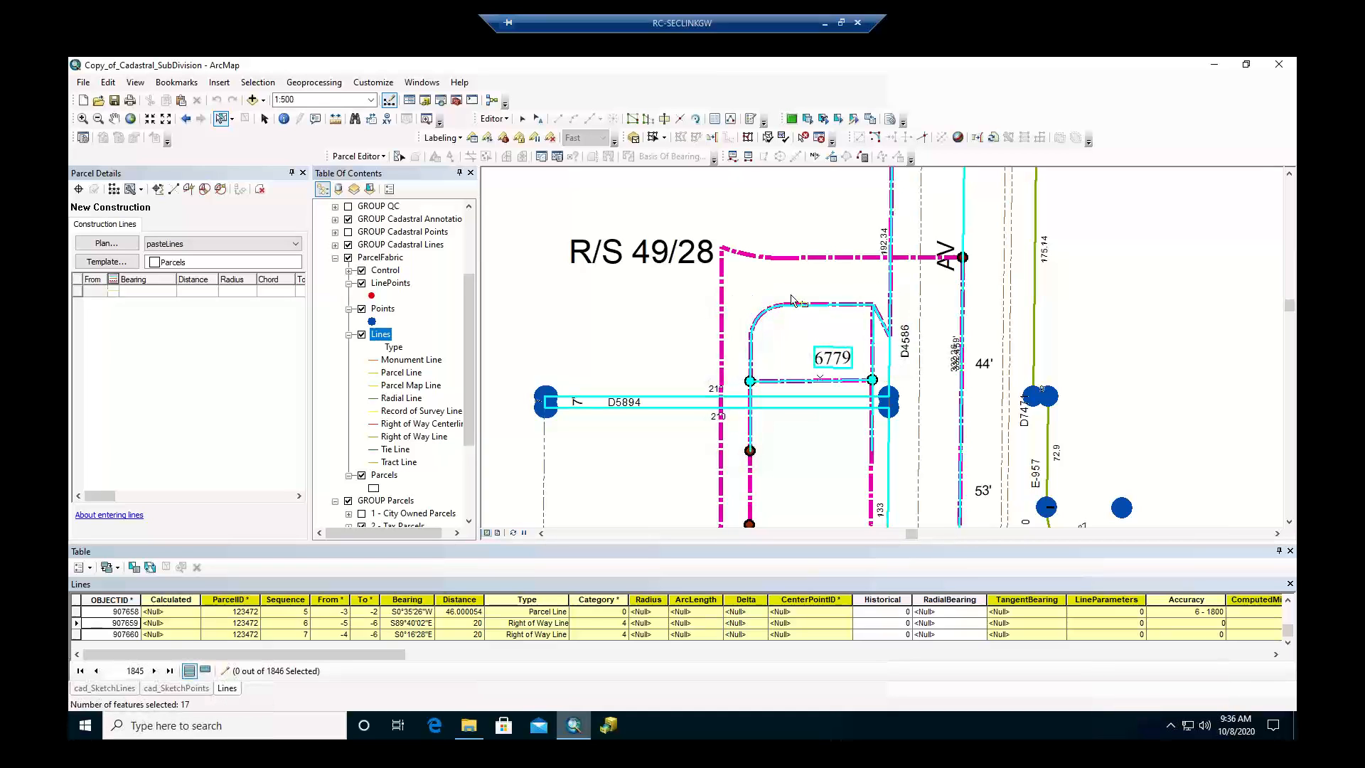
pyautogui.click(369, 188)
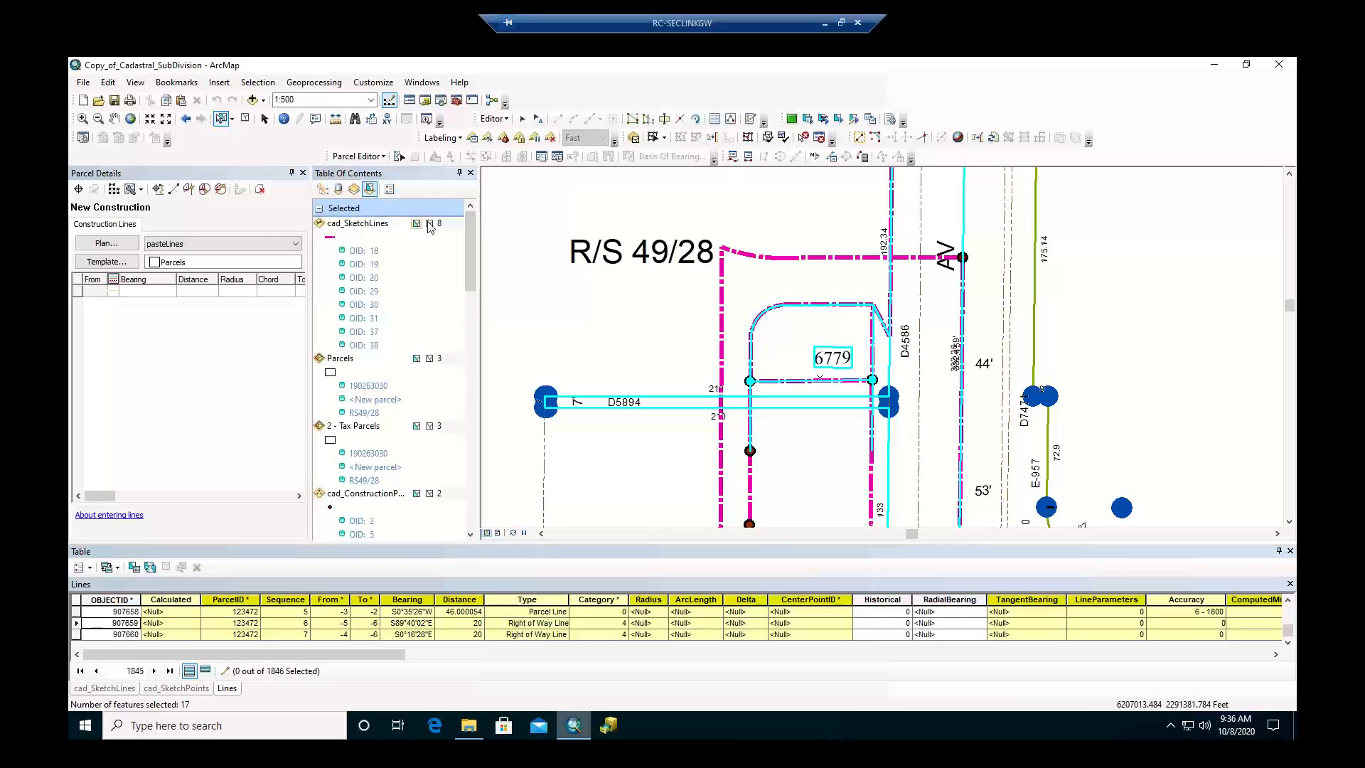
pyautogui.click(432, 360)
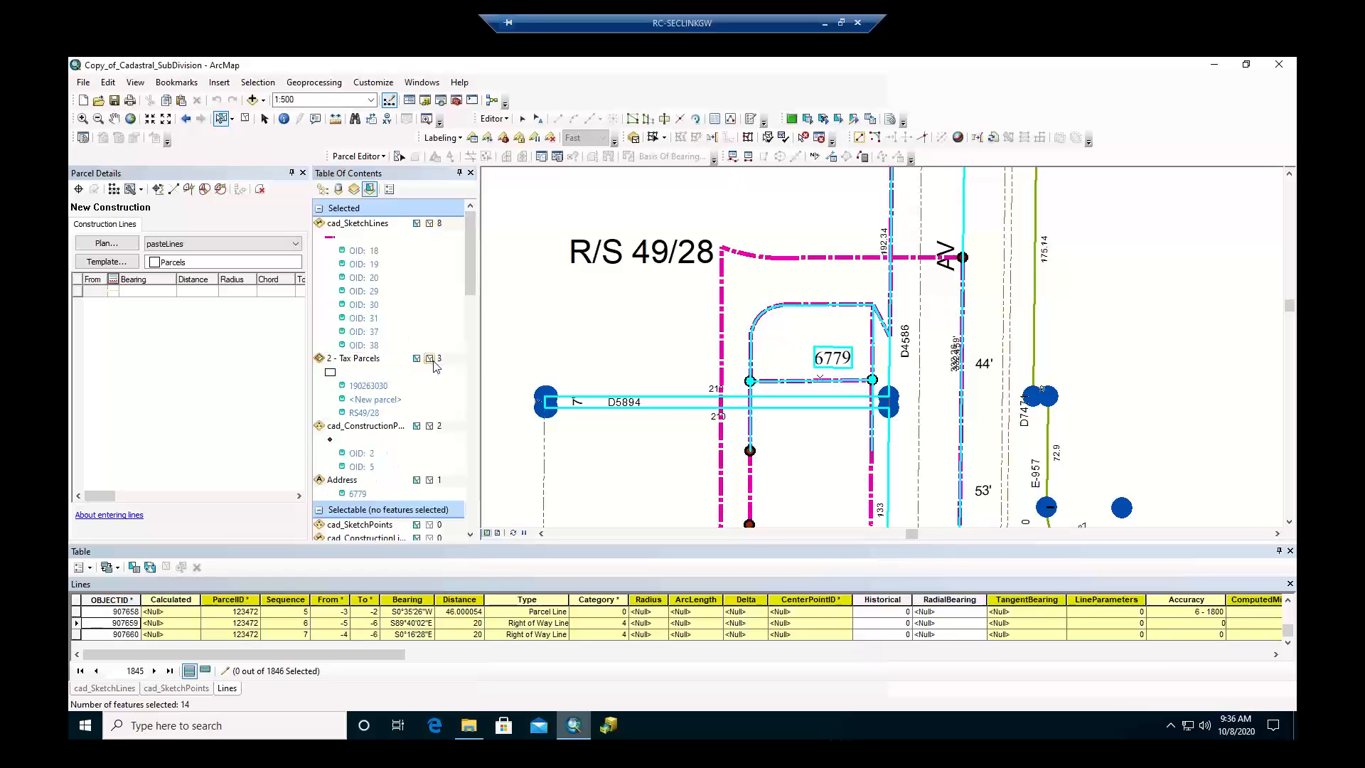
pyautogui.click(430, 359)
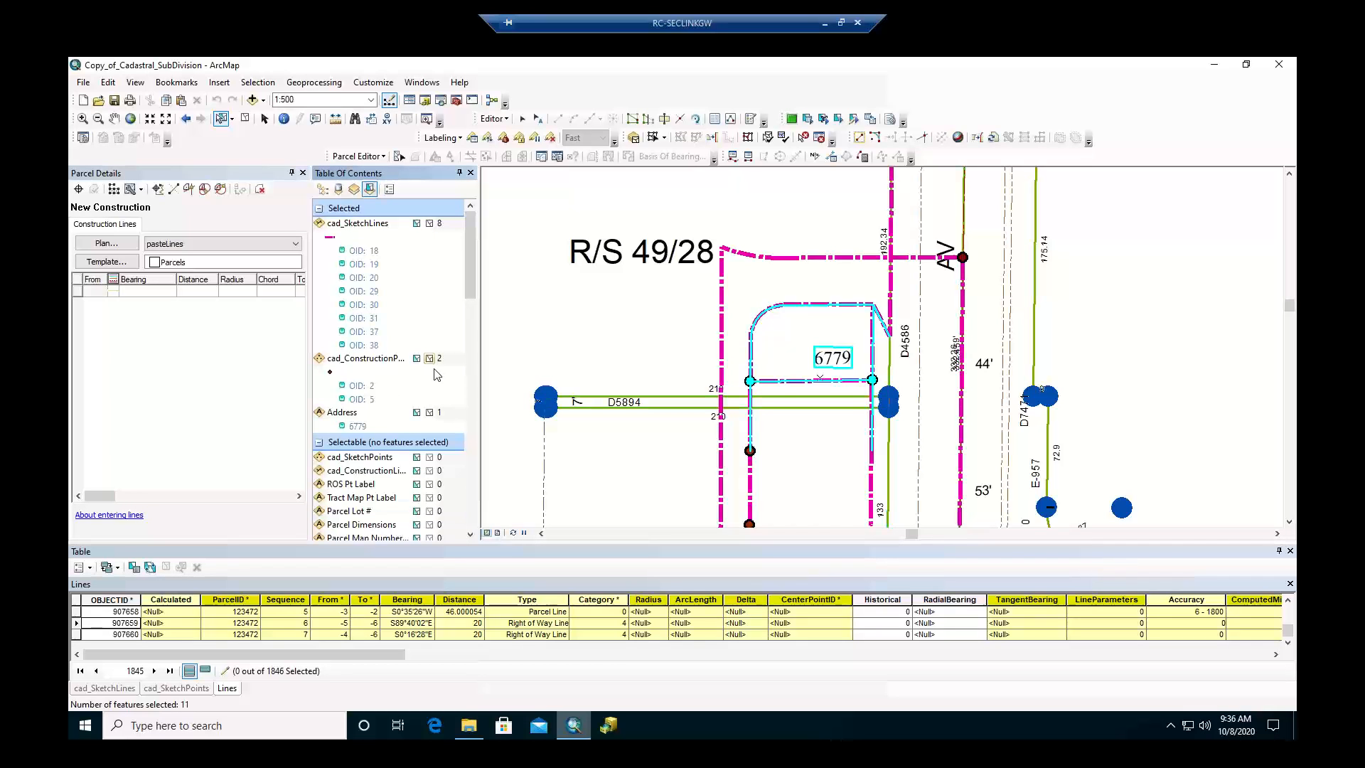
pyautogui.click(430, 359)
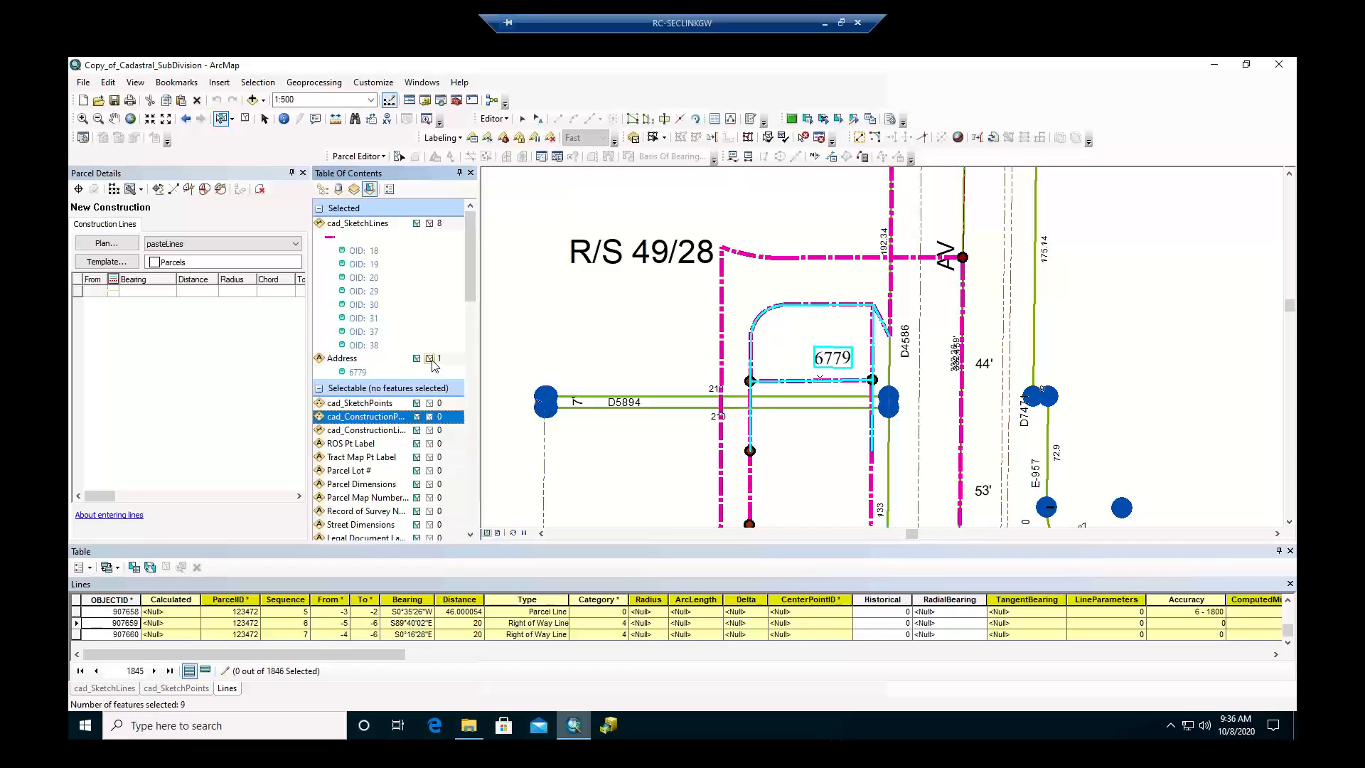
pyautogui.click(431, 360)
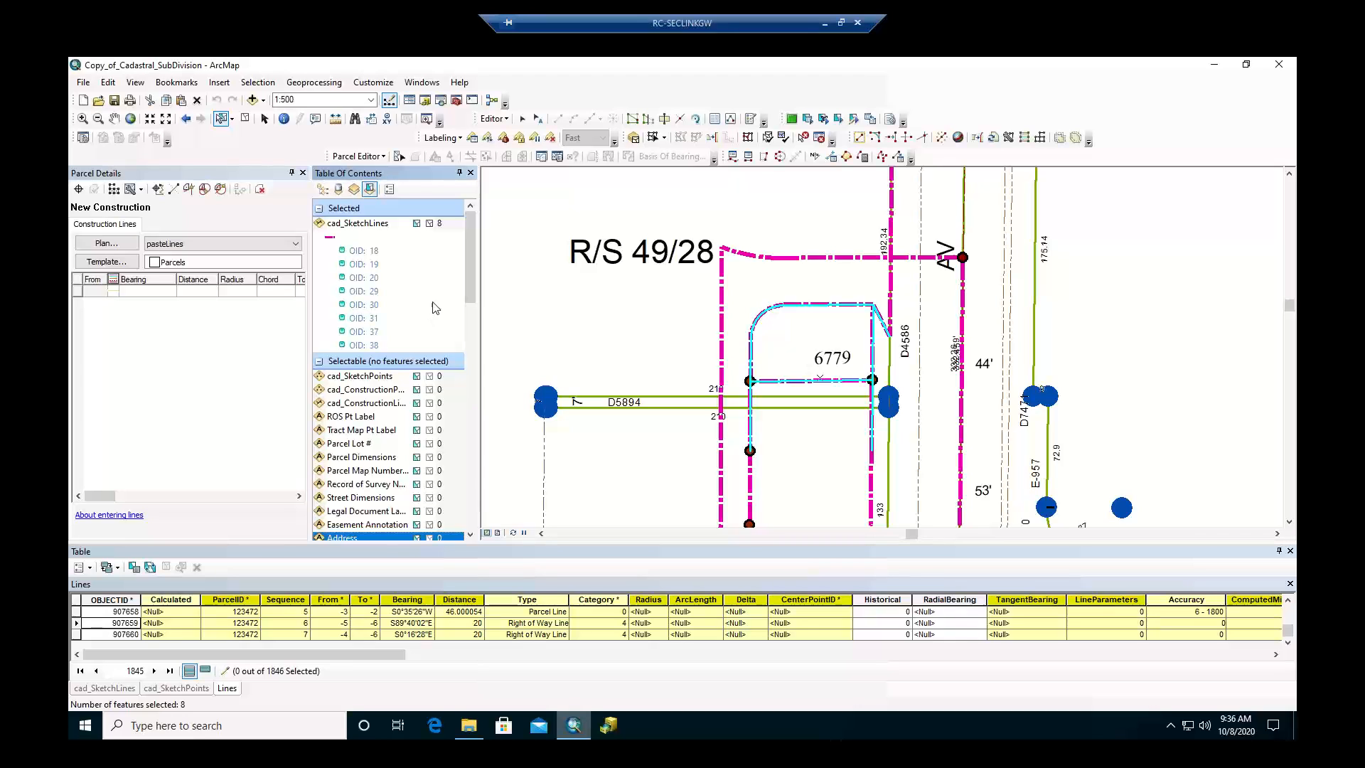
# Check the selected sketch lines individually and deselect OID 20, 31 and 37, keeping only the lines that enclose lot 6779.
pyautogui.click(361, 253)
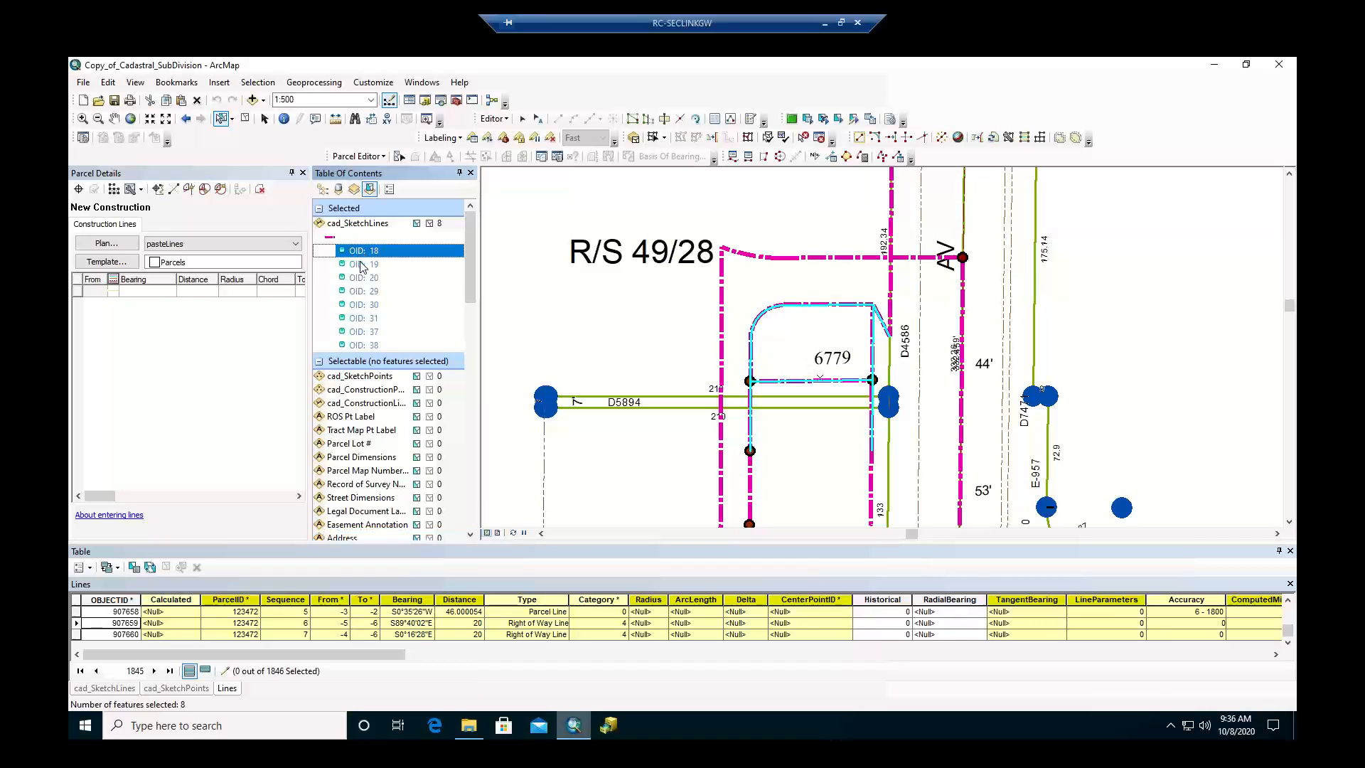
pyautogui.click(361, 265)
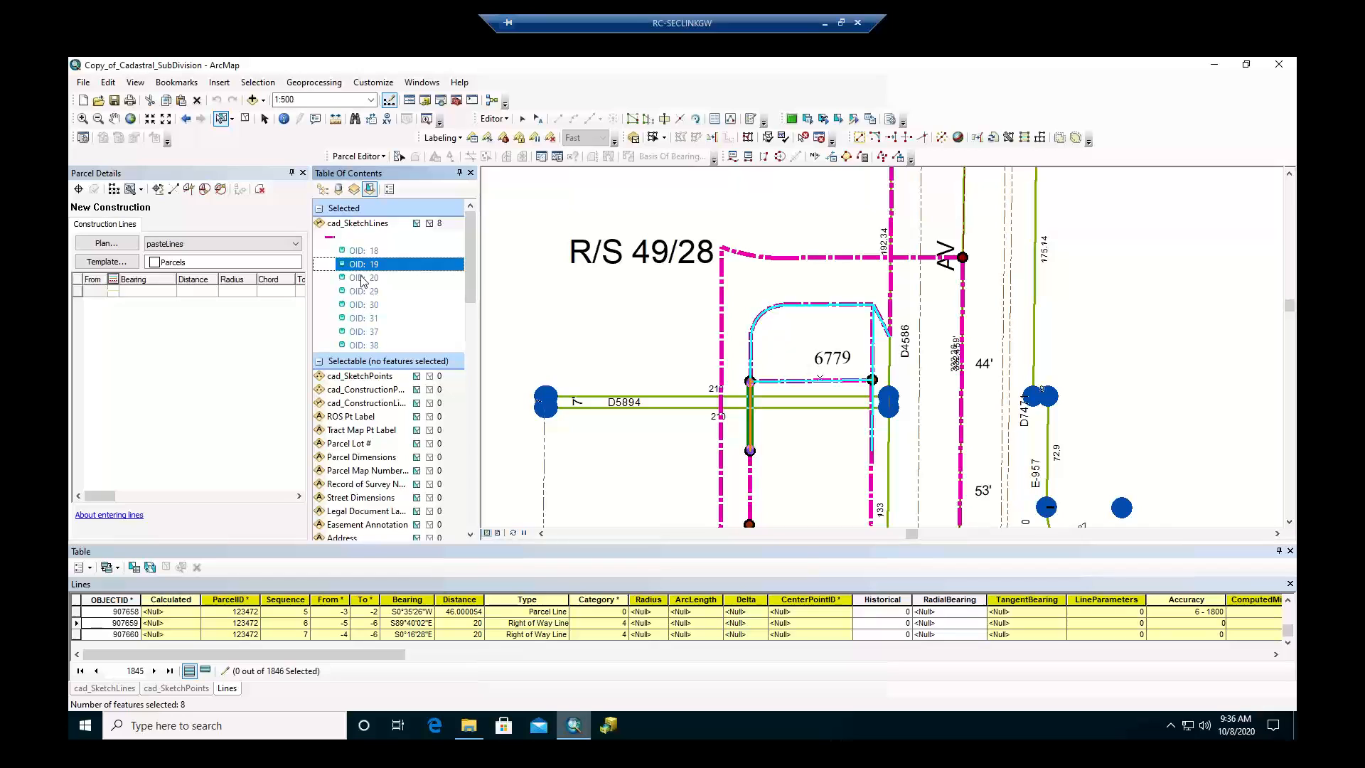
pyautogui.click(363, 278)
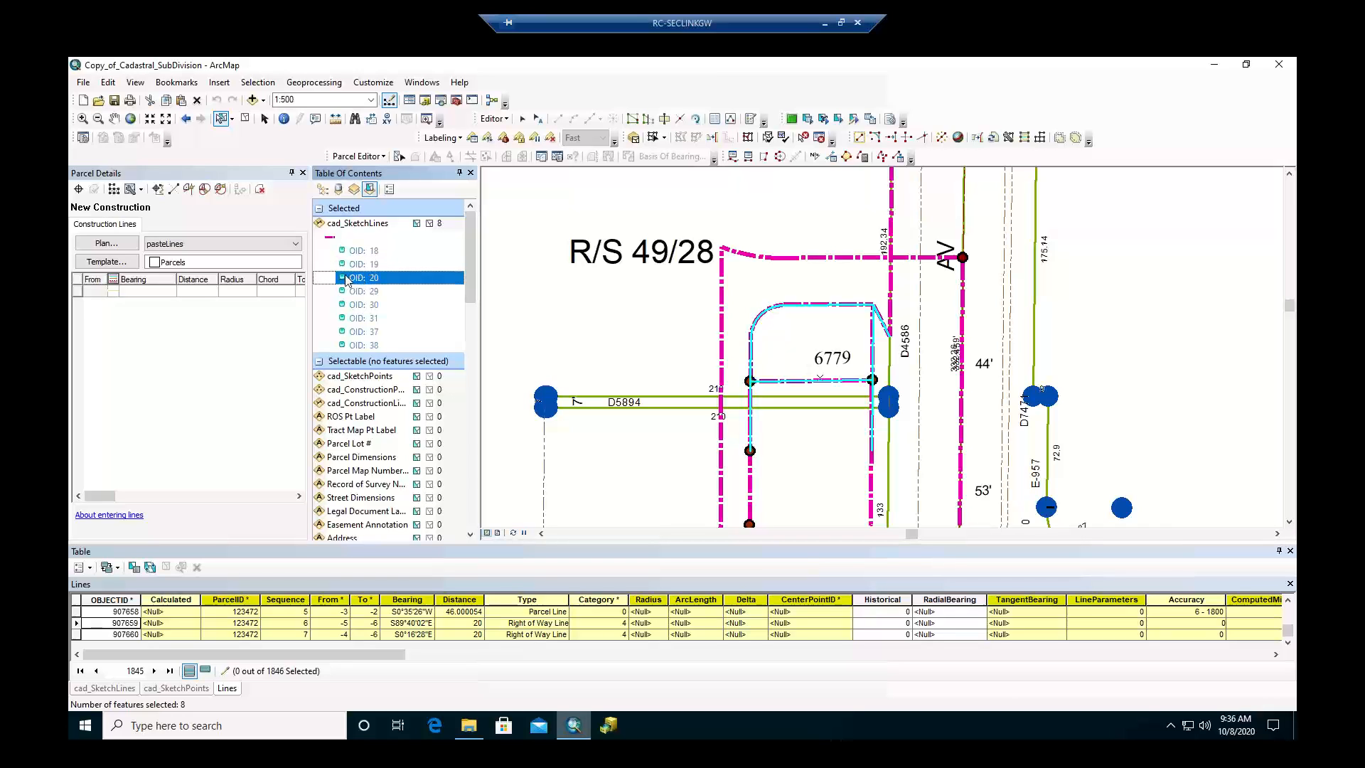
pyautogui.click(343, 278)
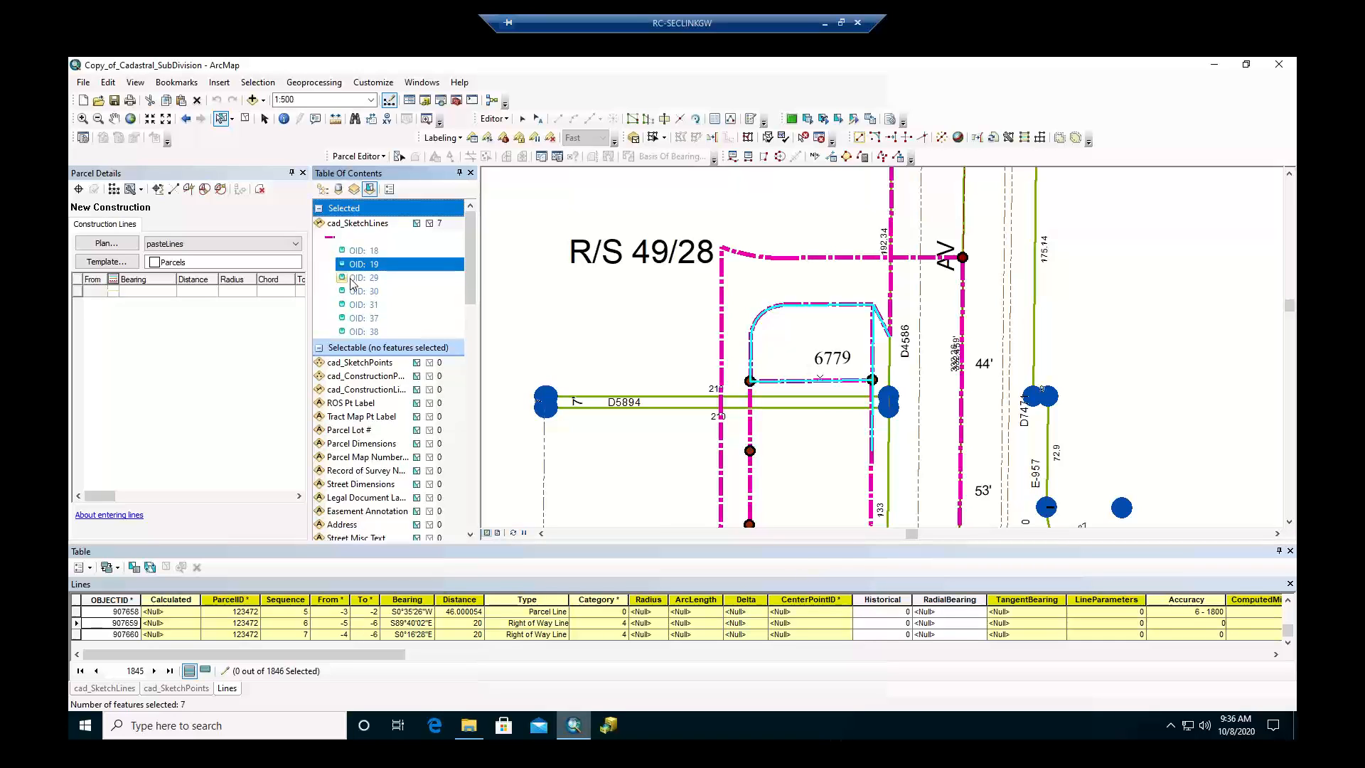
pyautogui.click(370, 279)
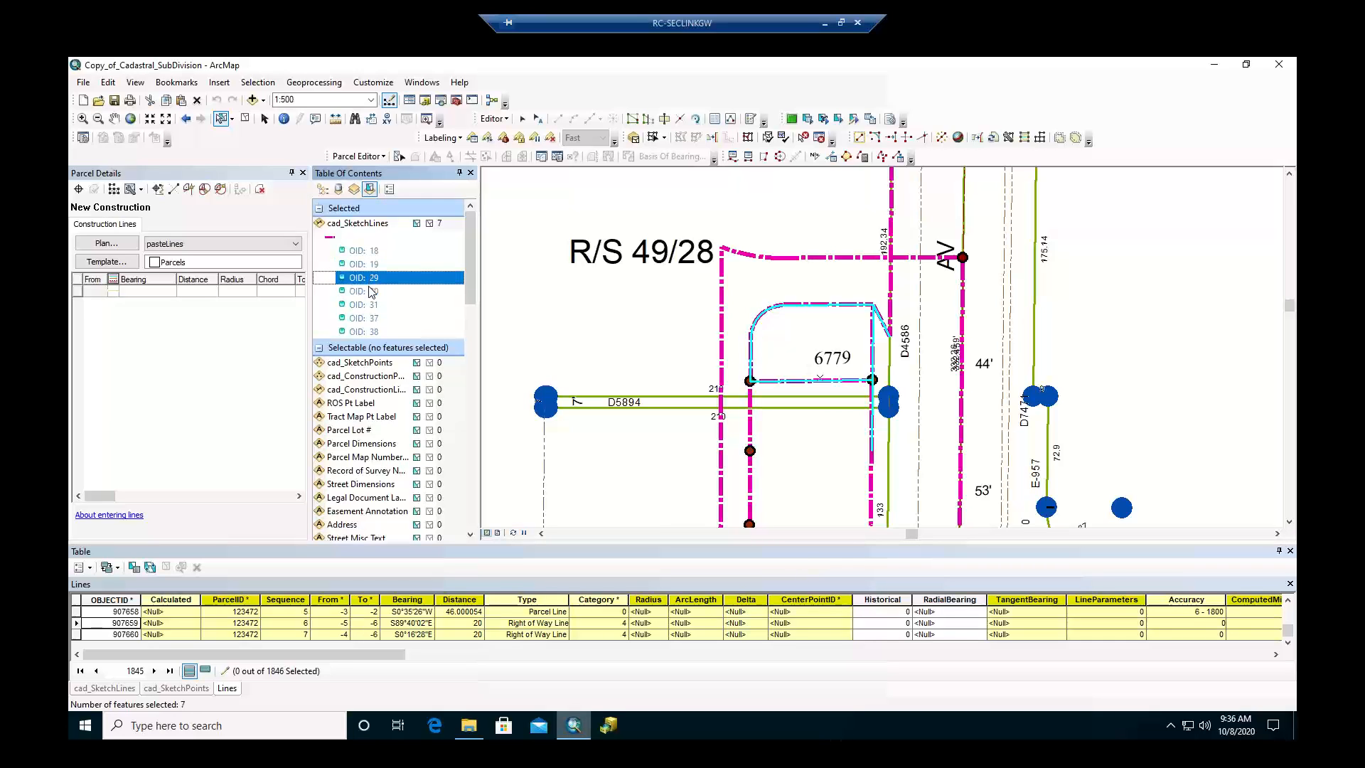
pyautogui.click(371, 292)
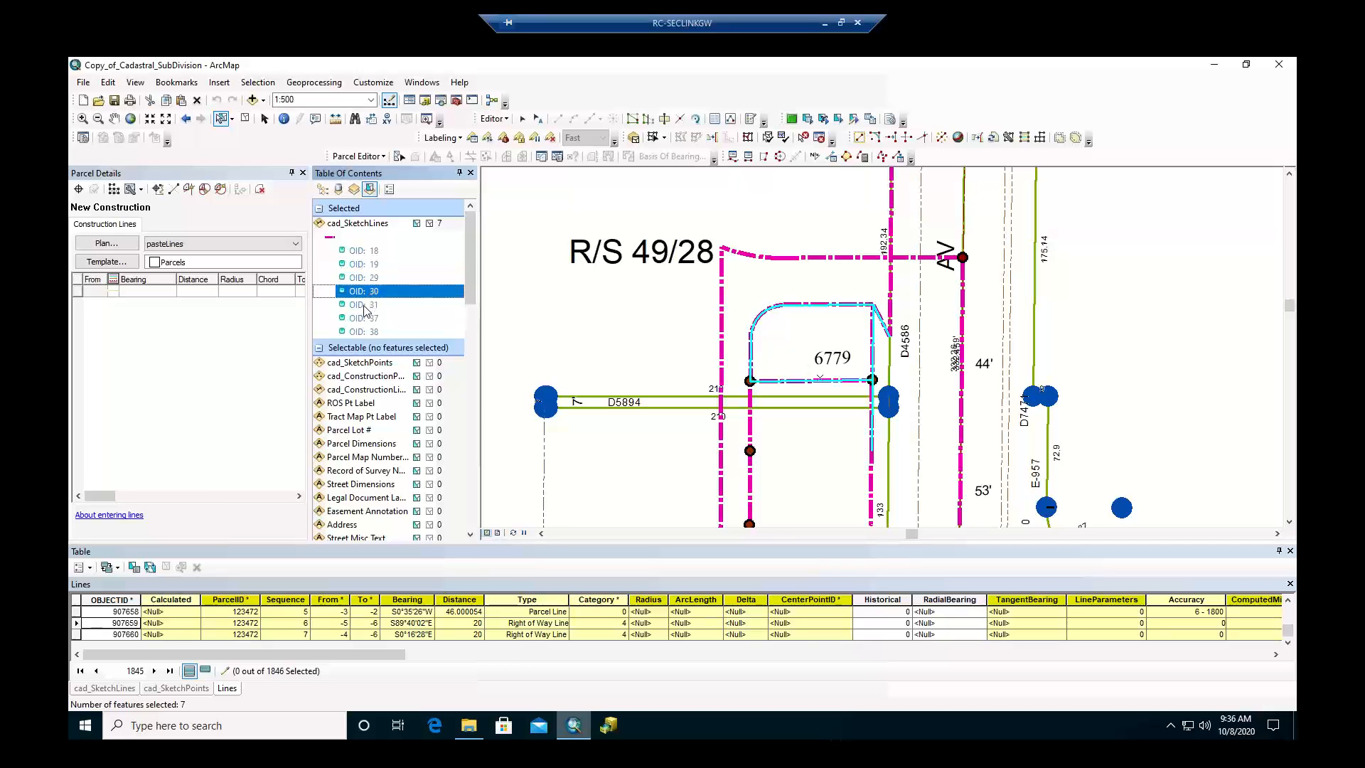
pyautogui.click(363, 305)
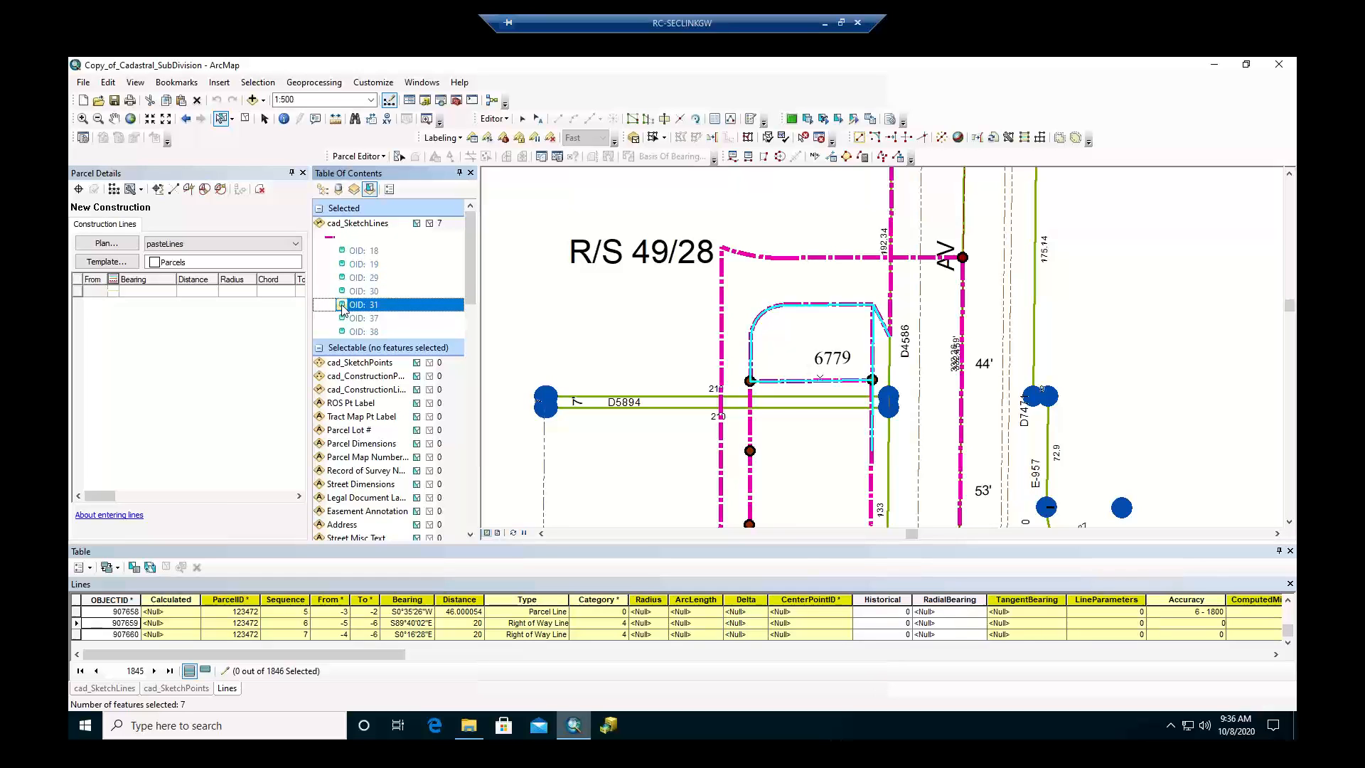
pyautogui.click(343, 306)
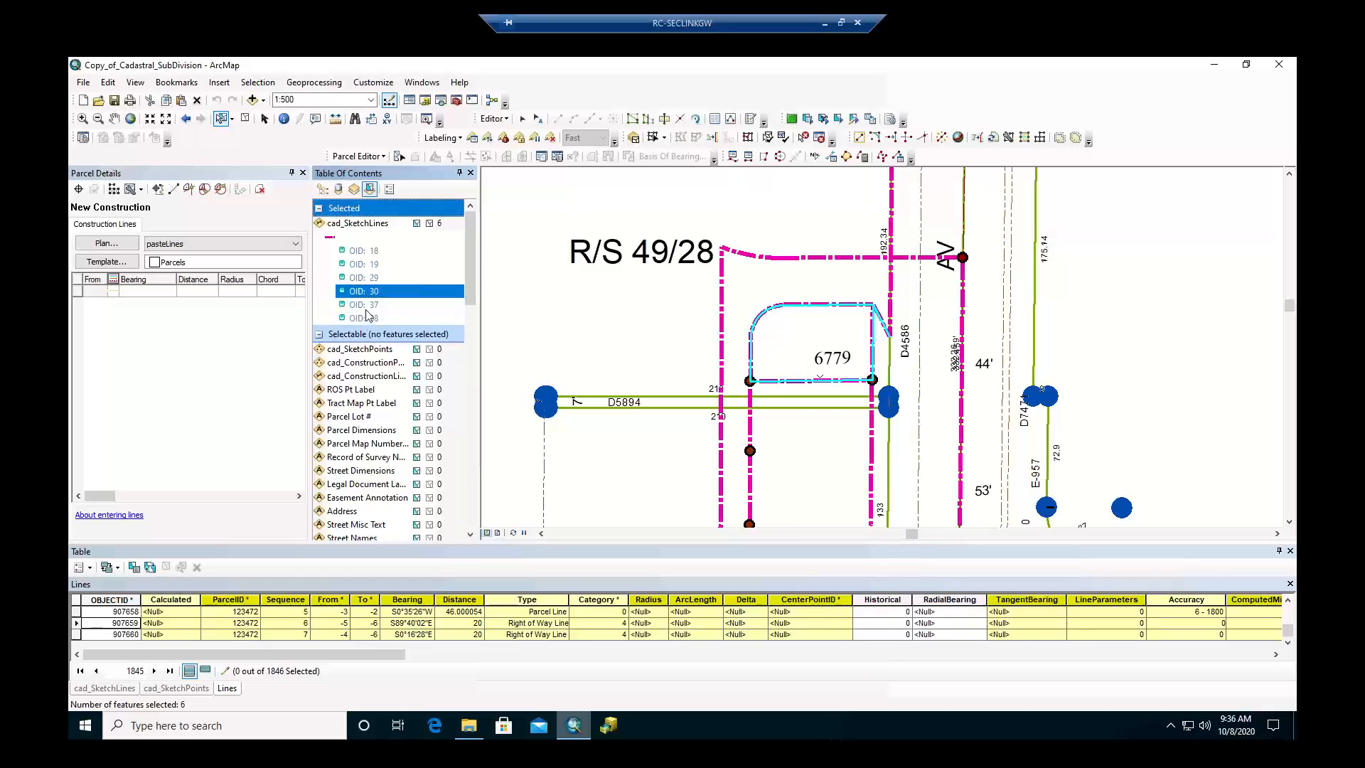
pyautogui.click(378, 306)
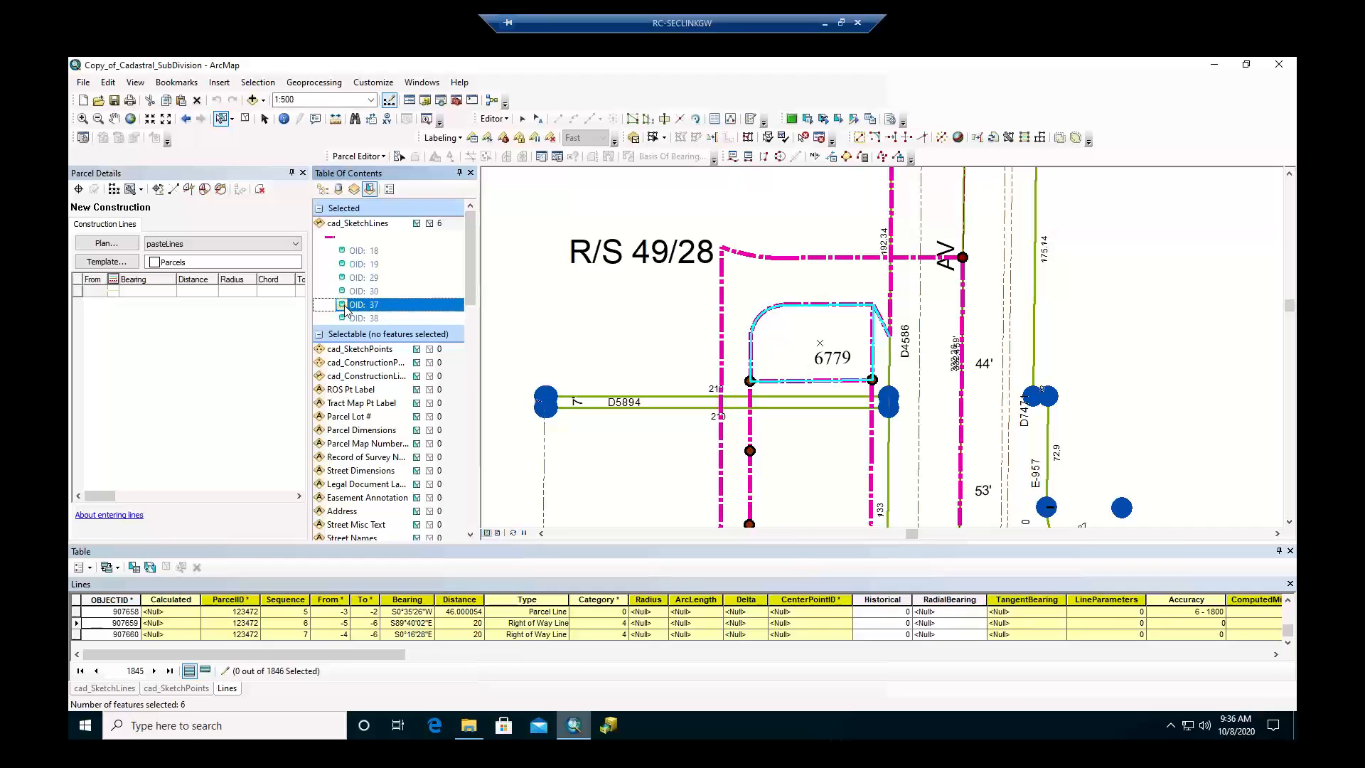
pyautogui.click(342, 305)
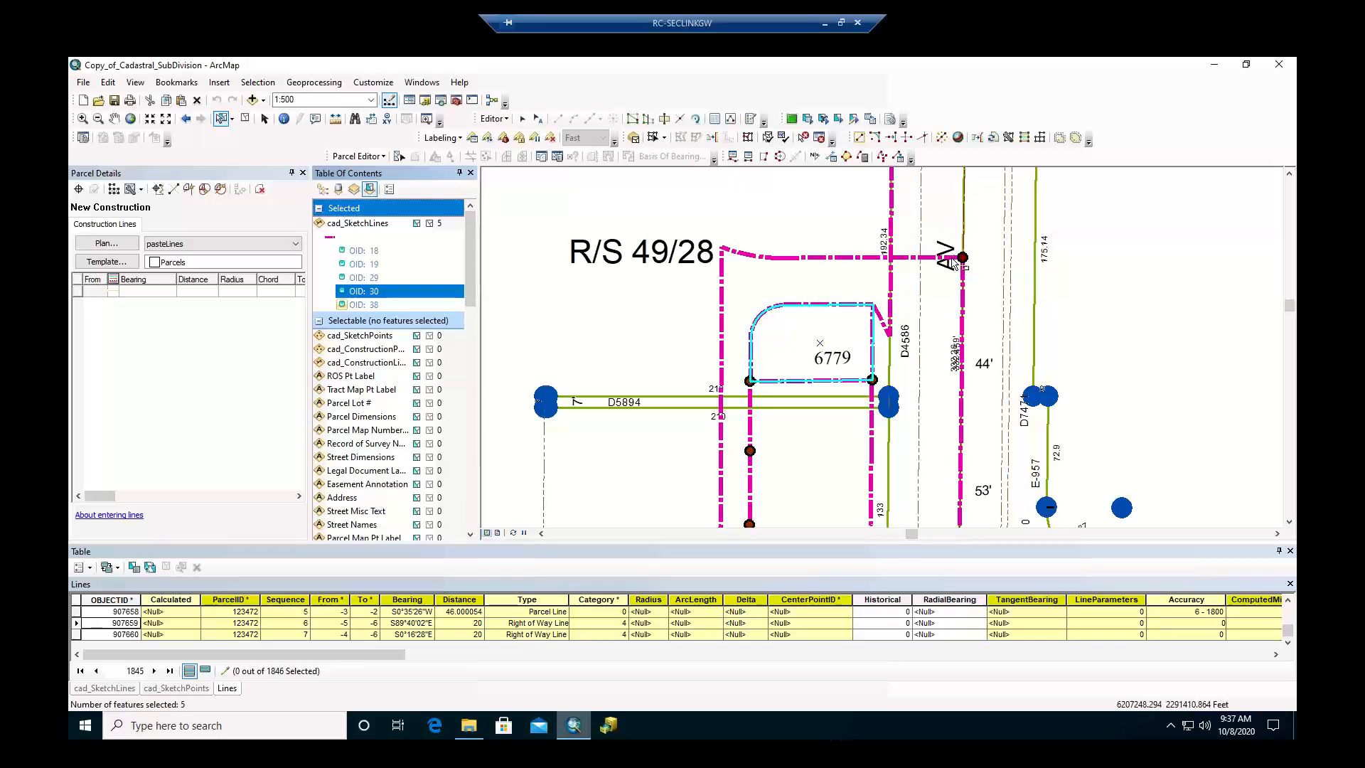
pyautogui.scroll(-2, 865, 291)
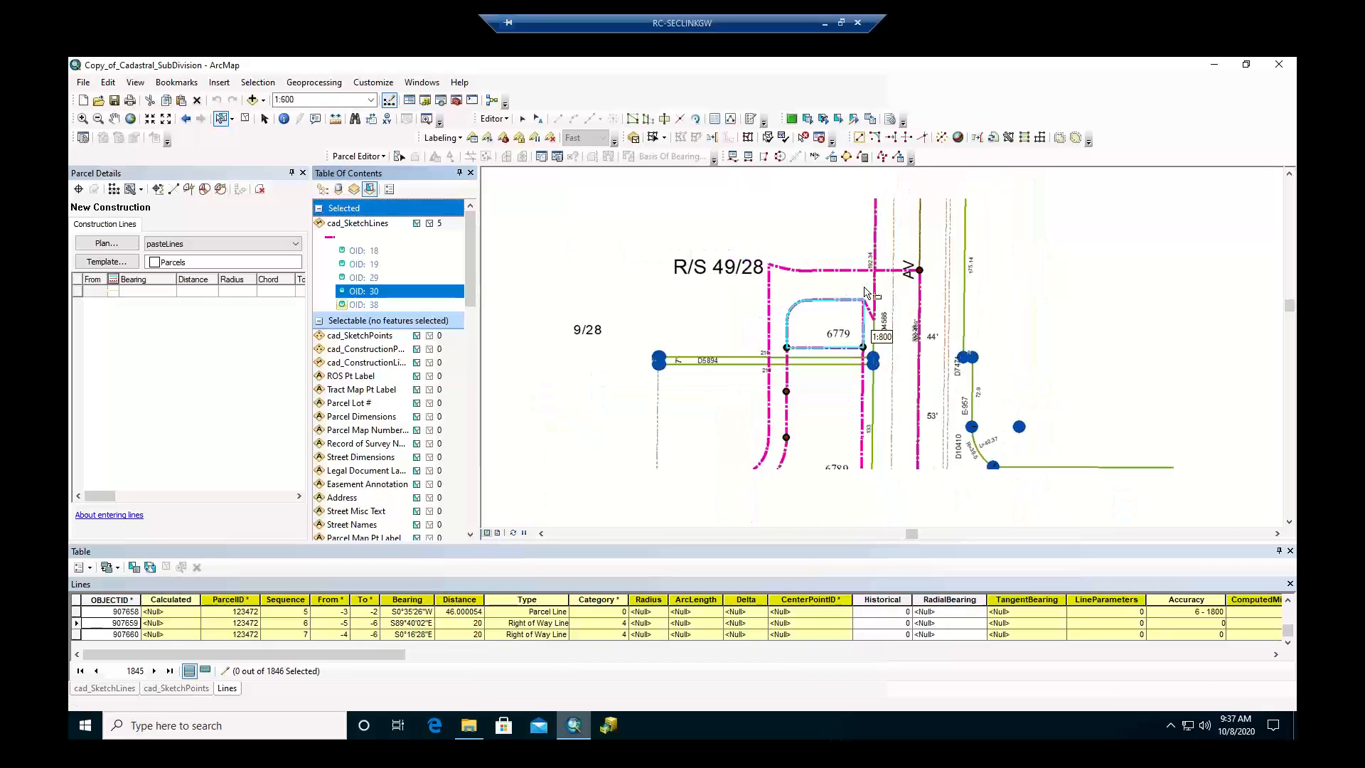
pyautogui.scroll(-4, 866, 291)
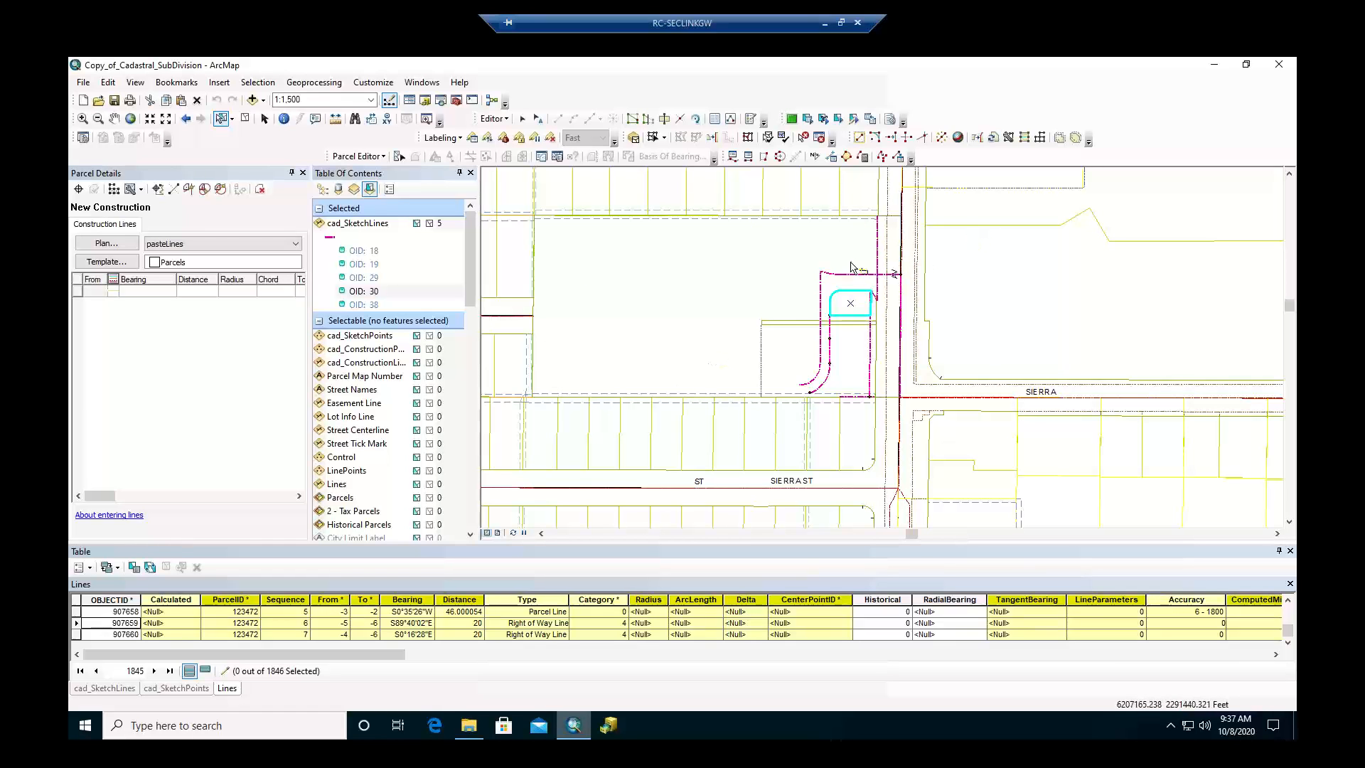
# Copy the selected cad_SketchLines that enclose lot 6779, using the Edit tool.
pyautogui.scroll(-1, 852, 268)
pyautogui.scroll(2, 852, 270)
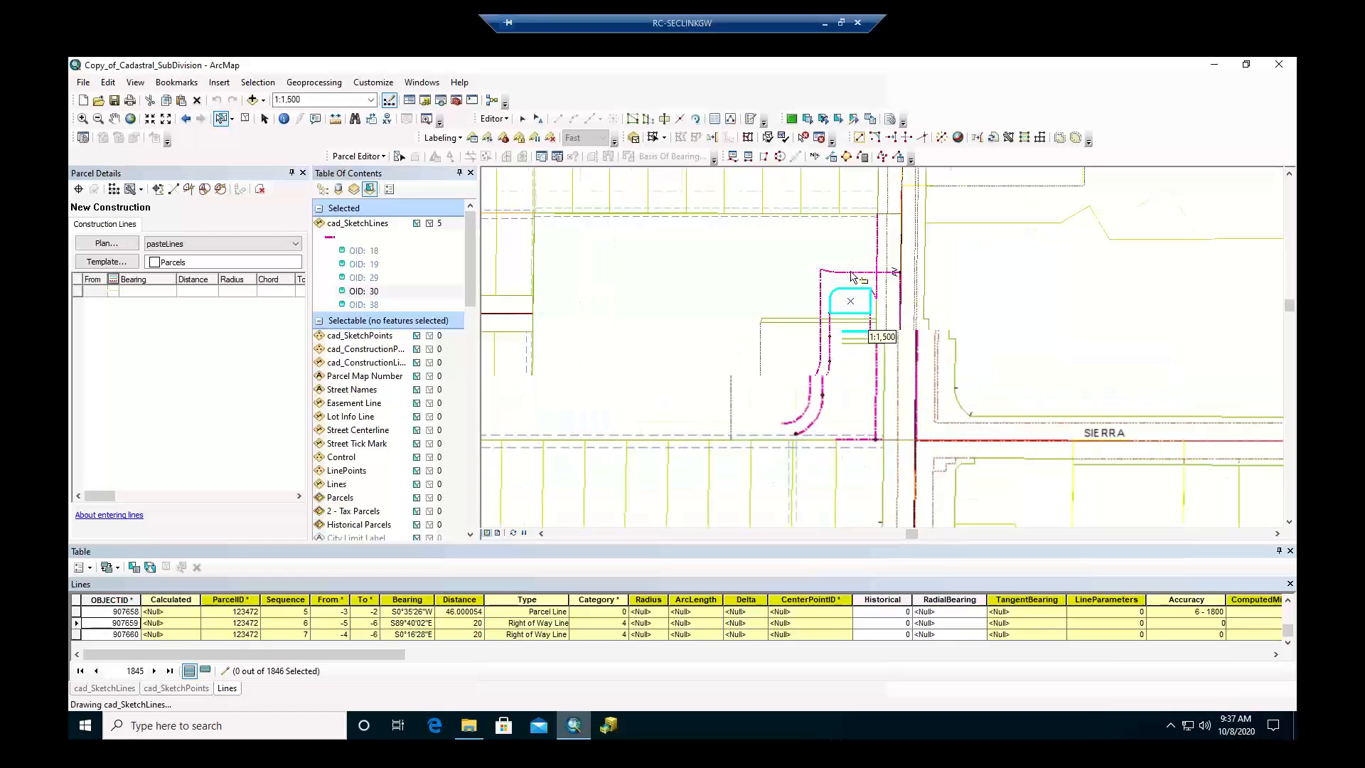
pyautogui.scroll(1, 854, 276)
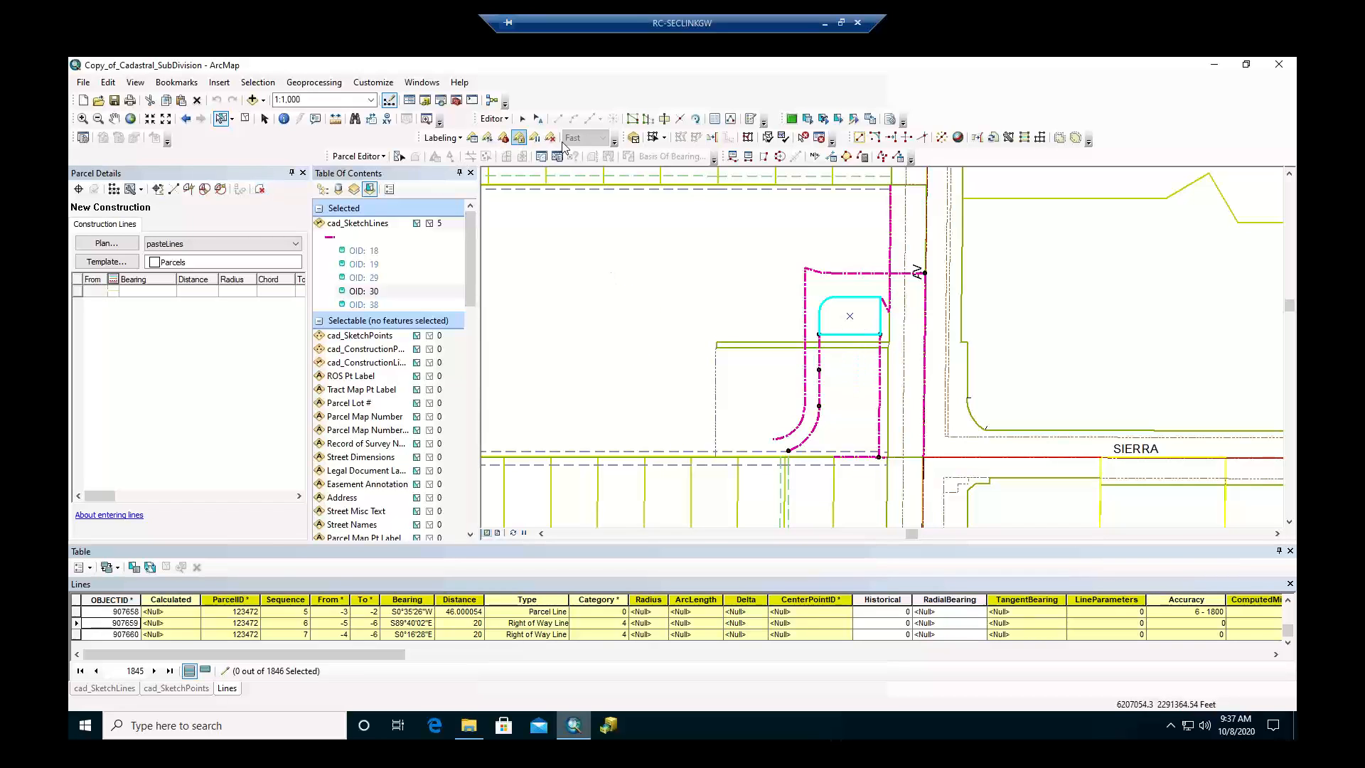
pyautogui.rightClick(845, 301)
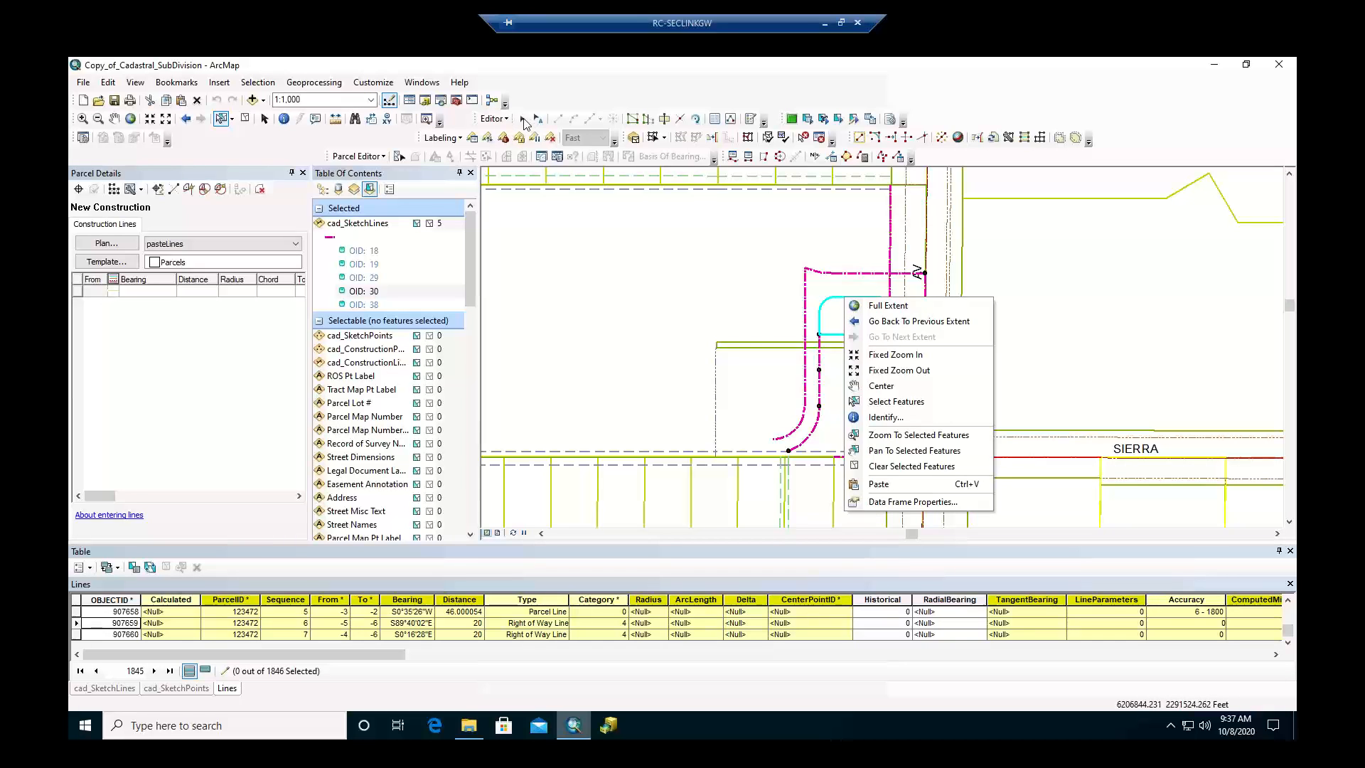
pyautogui.click(523, 118)
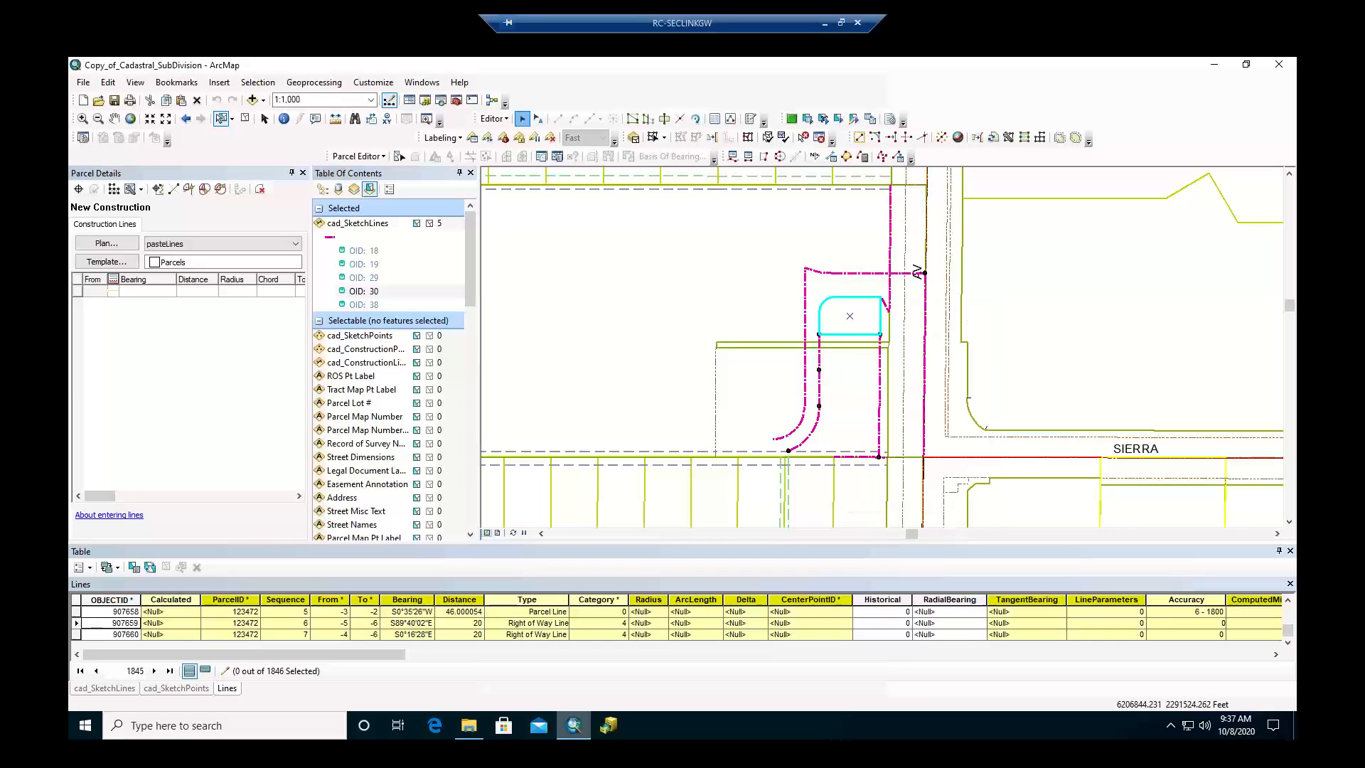
pyautogui.rightClick(841, 300)
pyautogui.click(868, 306)
# Paste the copied lines into the pasteLines construction using the Boundary Line template, then review and dismiss the paste warnings.
pyautogui.rightClick(147, 310)
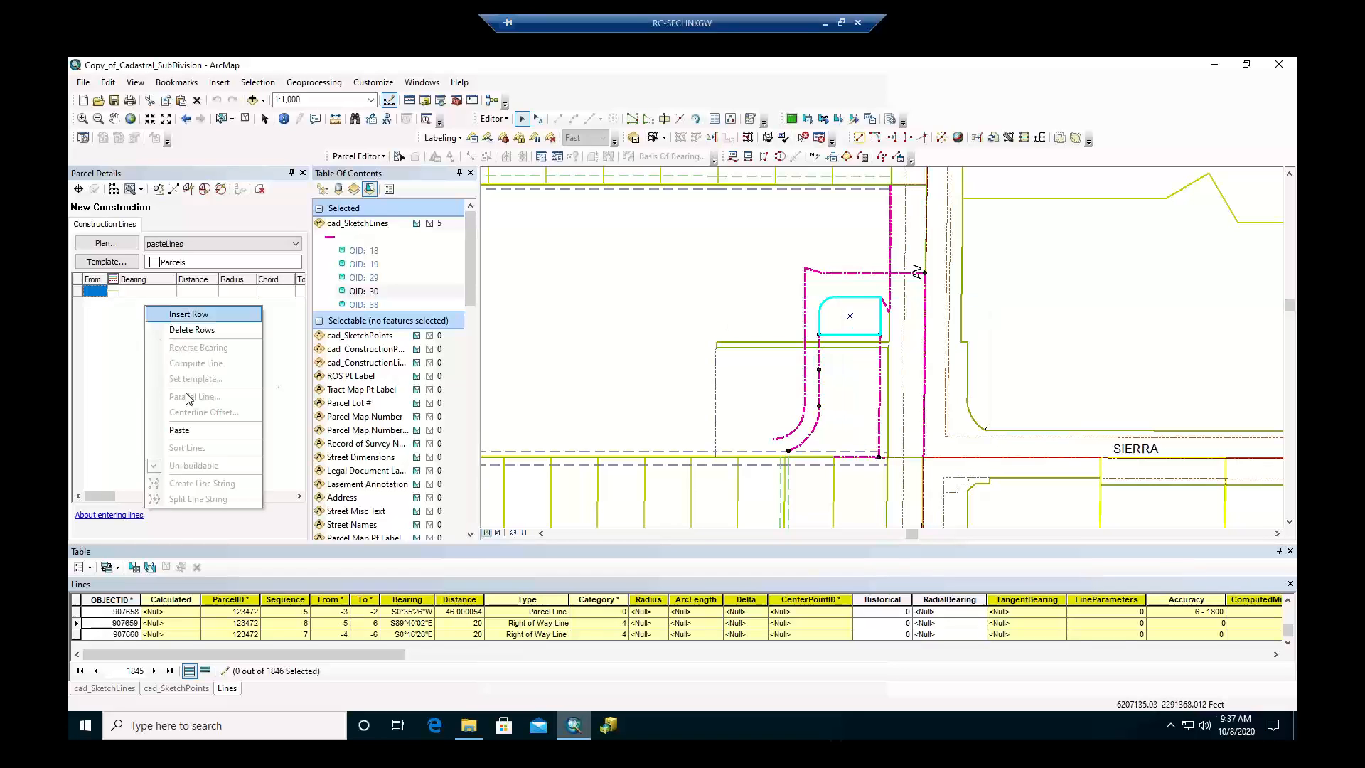
pyautogui.click(188, 430)
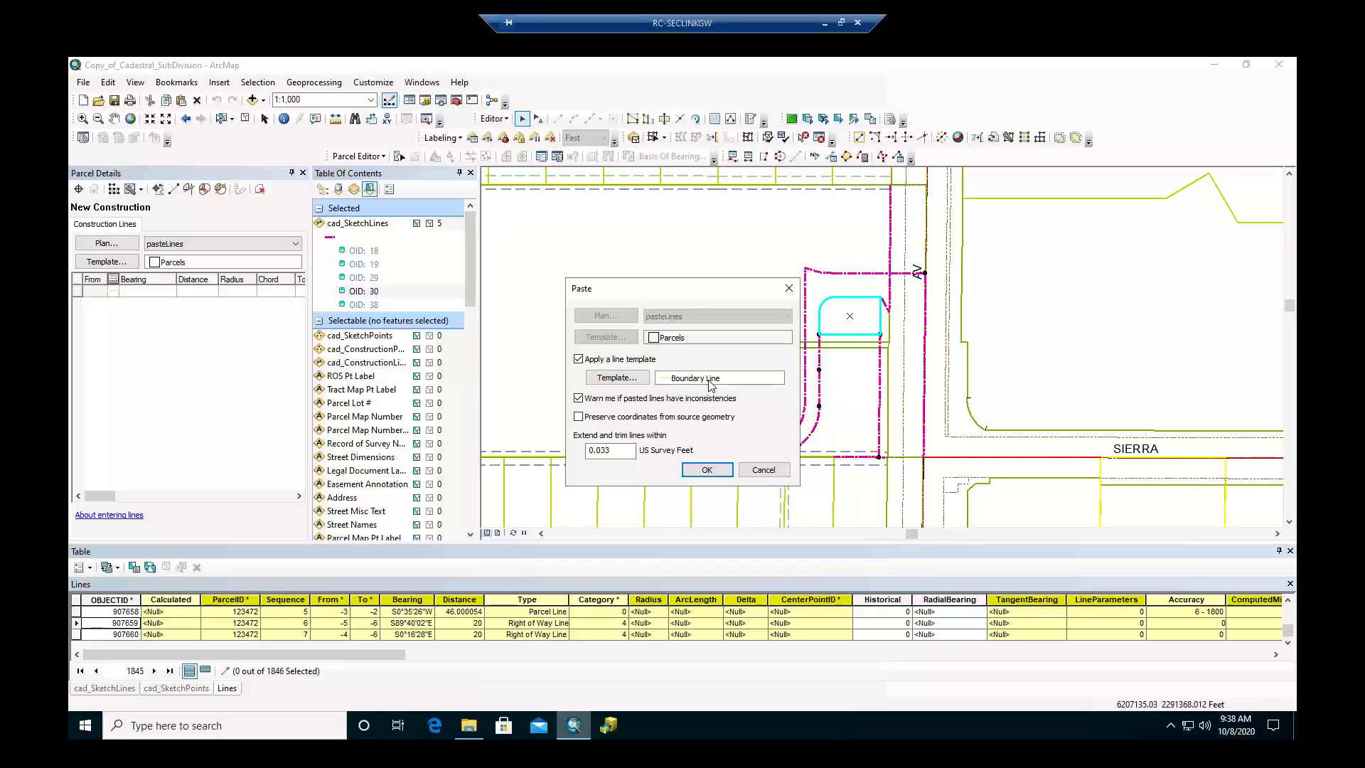
pyautogui.click(709, 469)
pyautogui.click(707, 470)
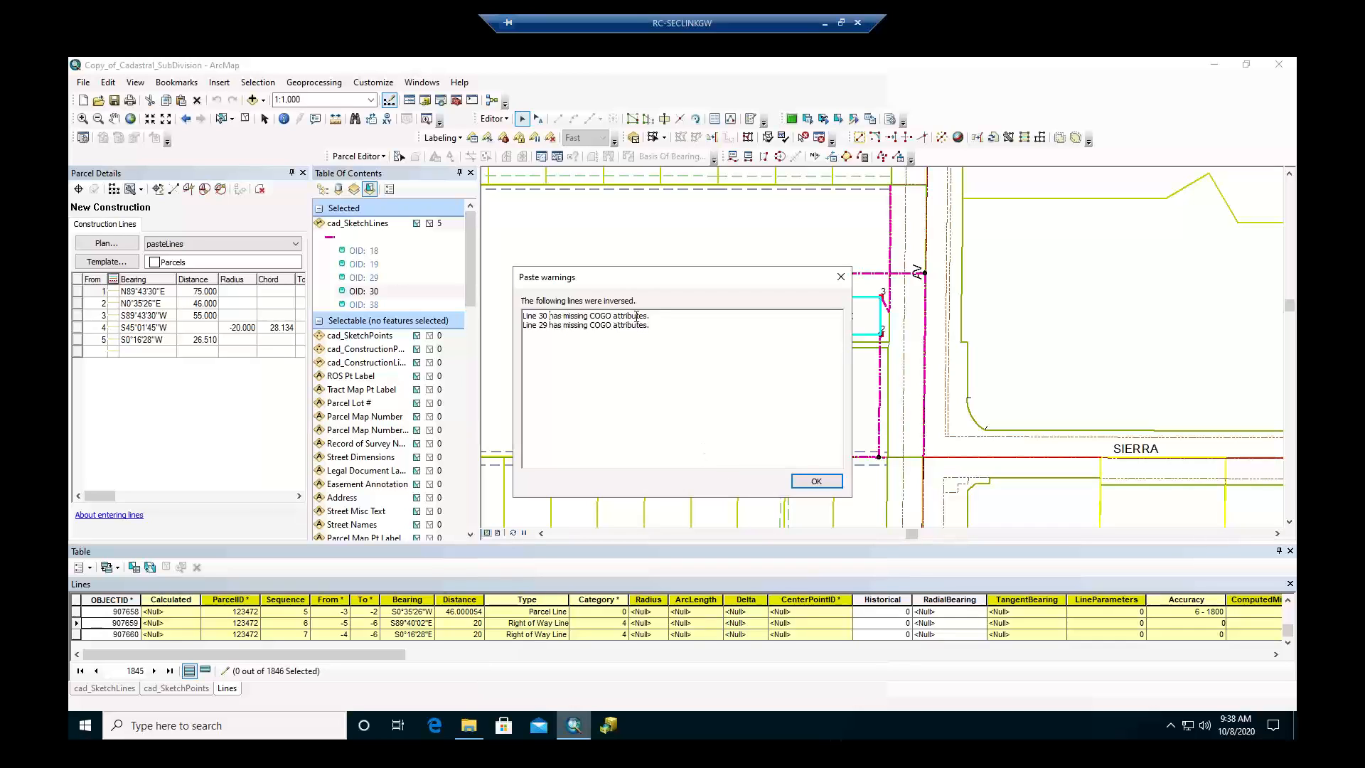
pyautogui.moveTo(662, 324); pyautogui.dragTo(474, 317)
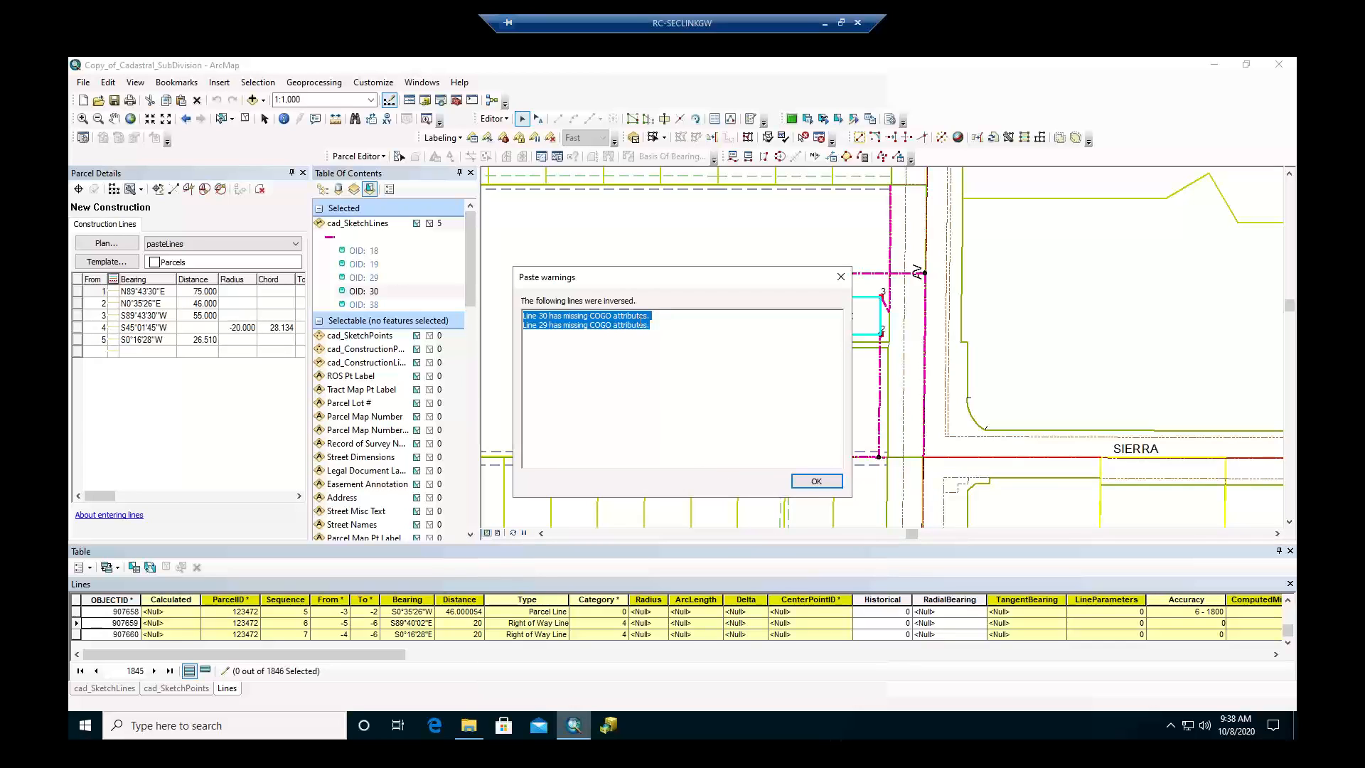
pyautogui.moveTo(651, 325); pyautogui.dragTo(512, 312)
pyautogui.click(817, 484)
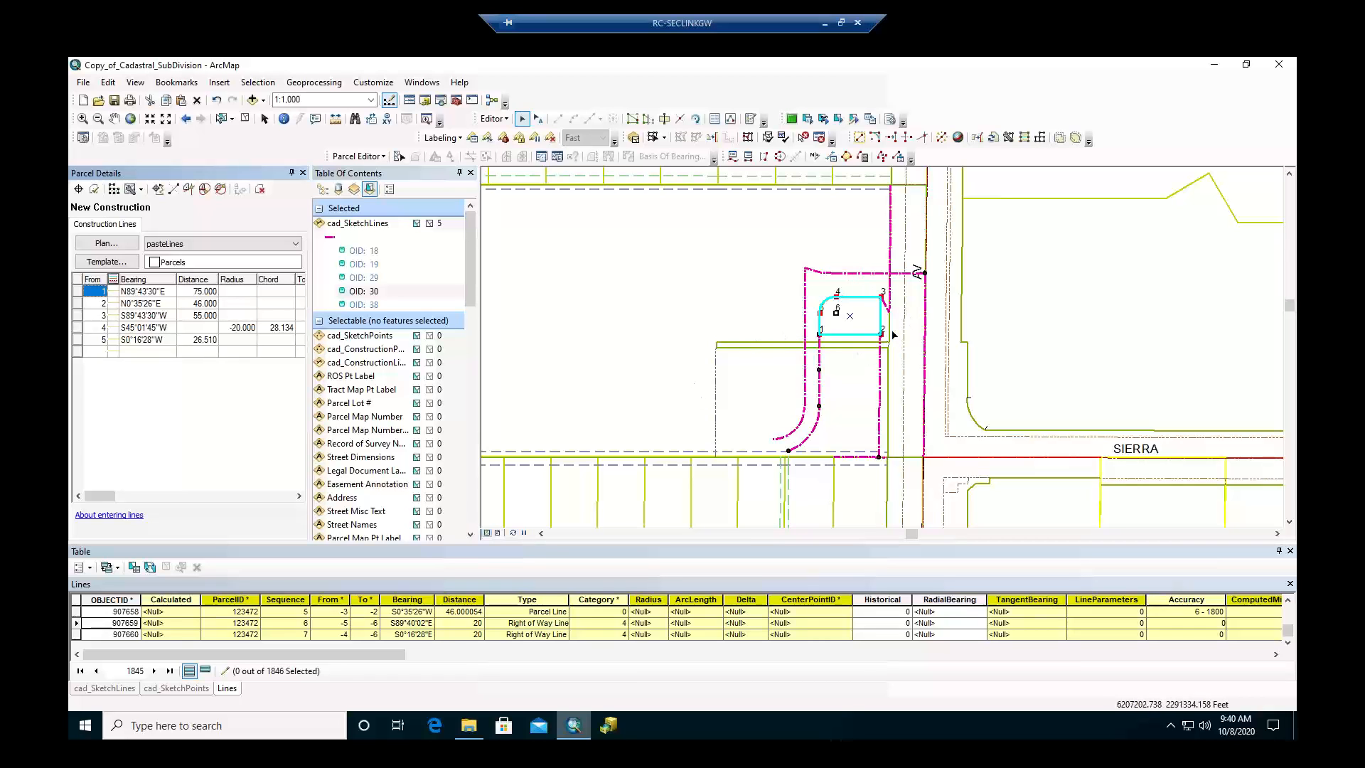
# Inspect the pasted lines around lot 6779, select the sketch line above the lot, and turn off the cad_SketchLines layer.
pyautogui.scroll(1, 895, 334)
pyautogui.scroll(2, 896, 334)
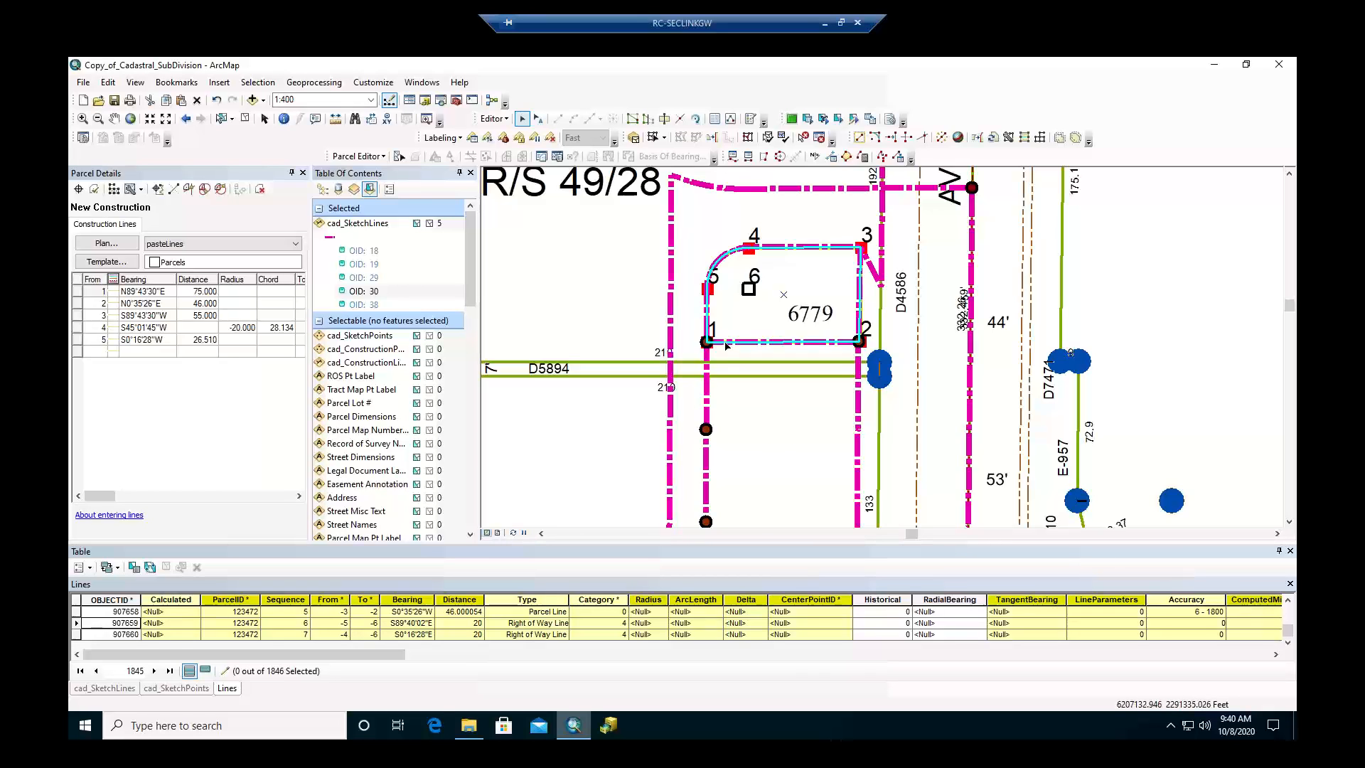
pyautogui.scroll(-1, 720, 350)
pyautogui.scroll(-1, 721, 364)
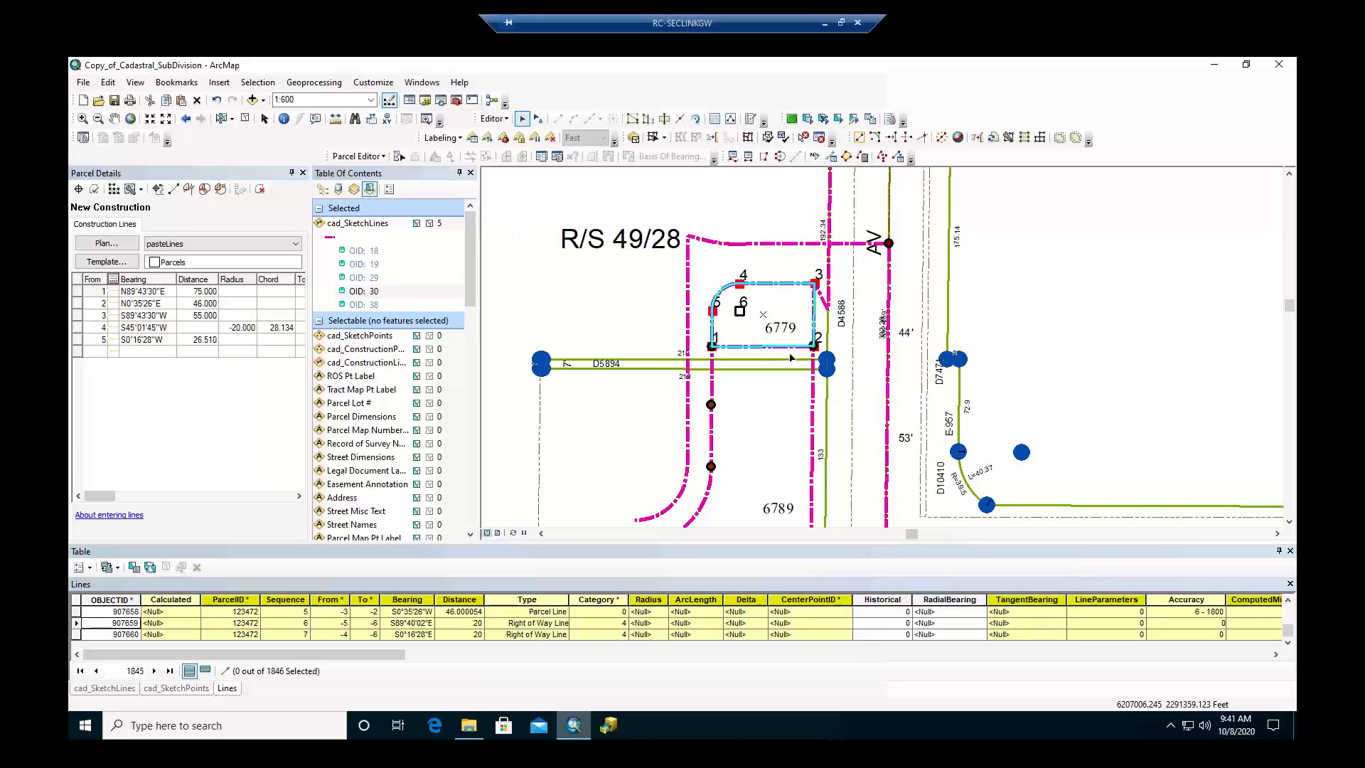
pyautogui.scroll(2, 693, 362)
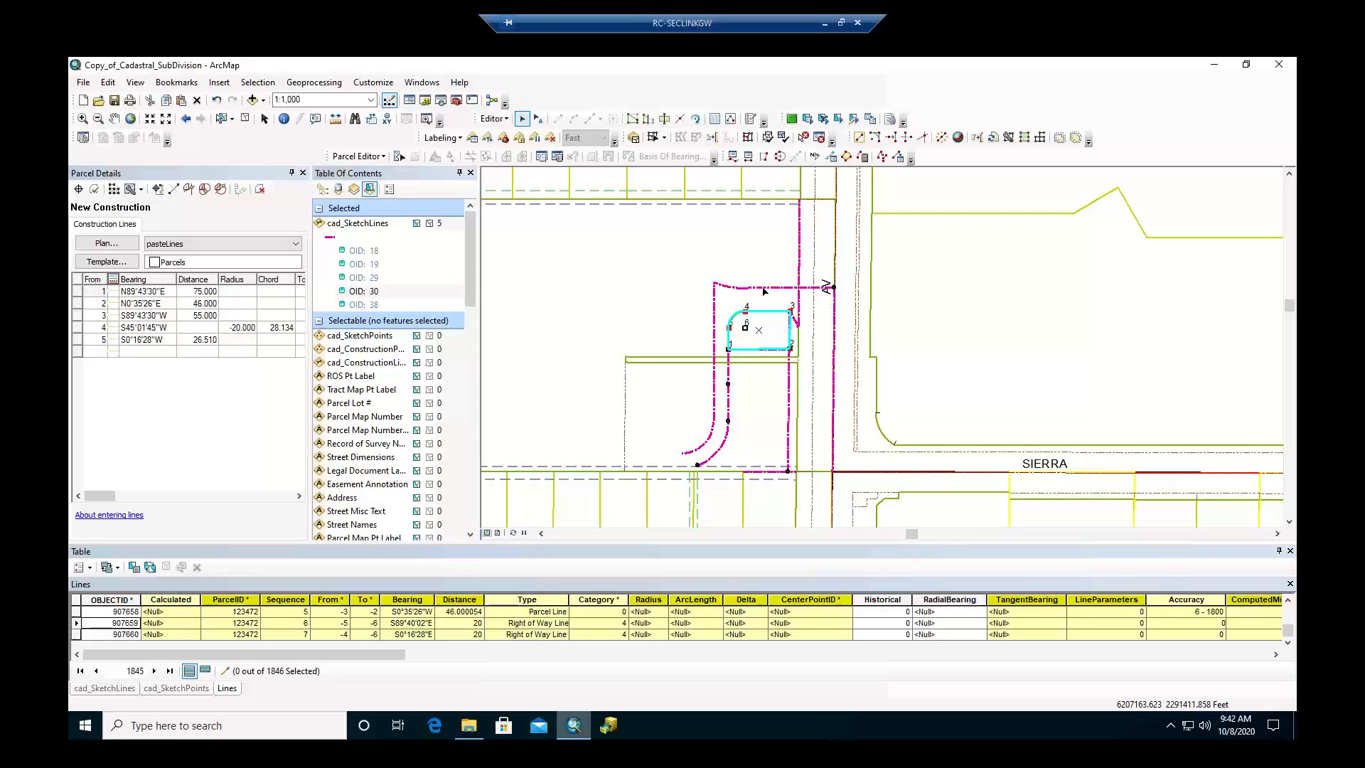
pyautogui.click(786, 288)
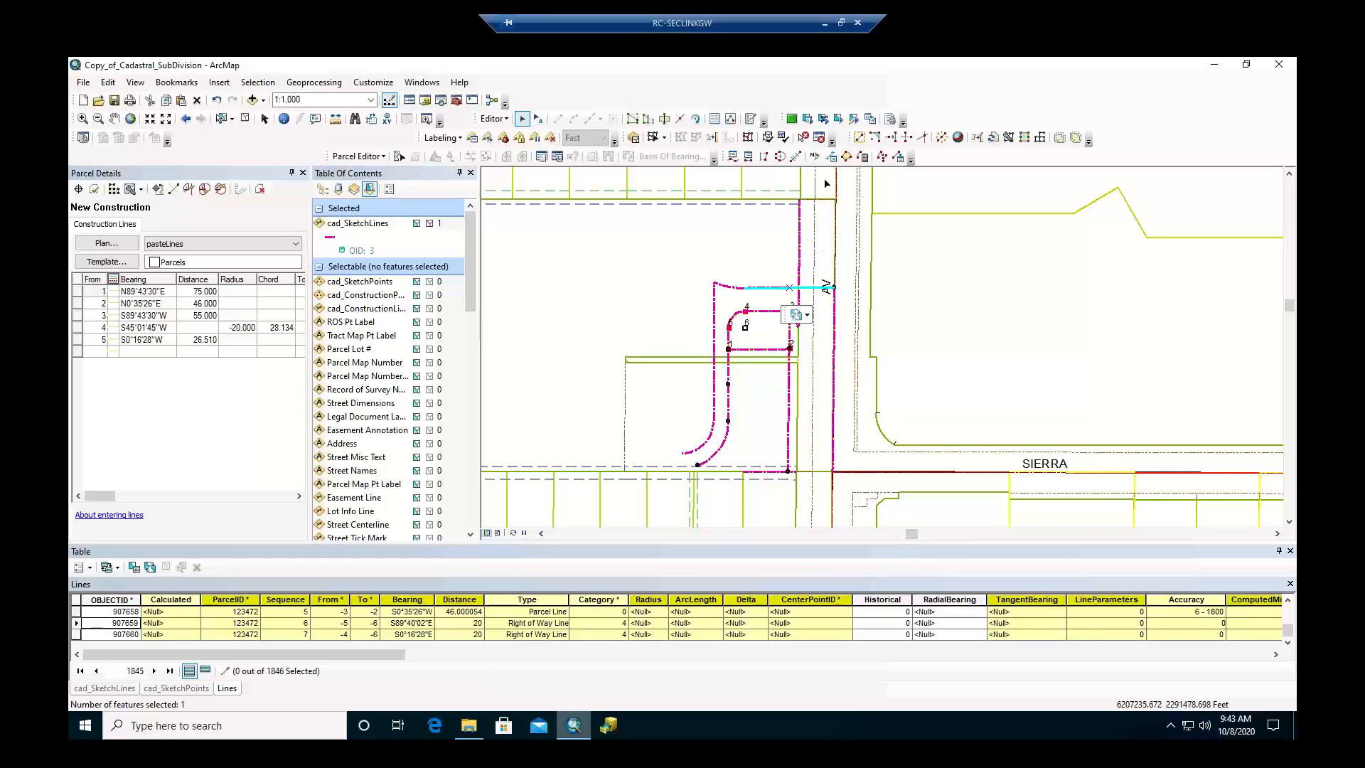
pyautogui.click(322, 190)
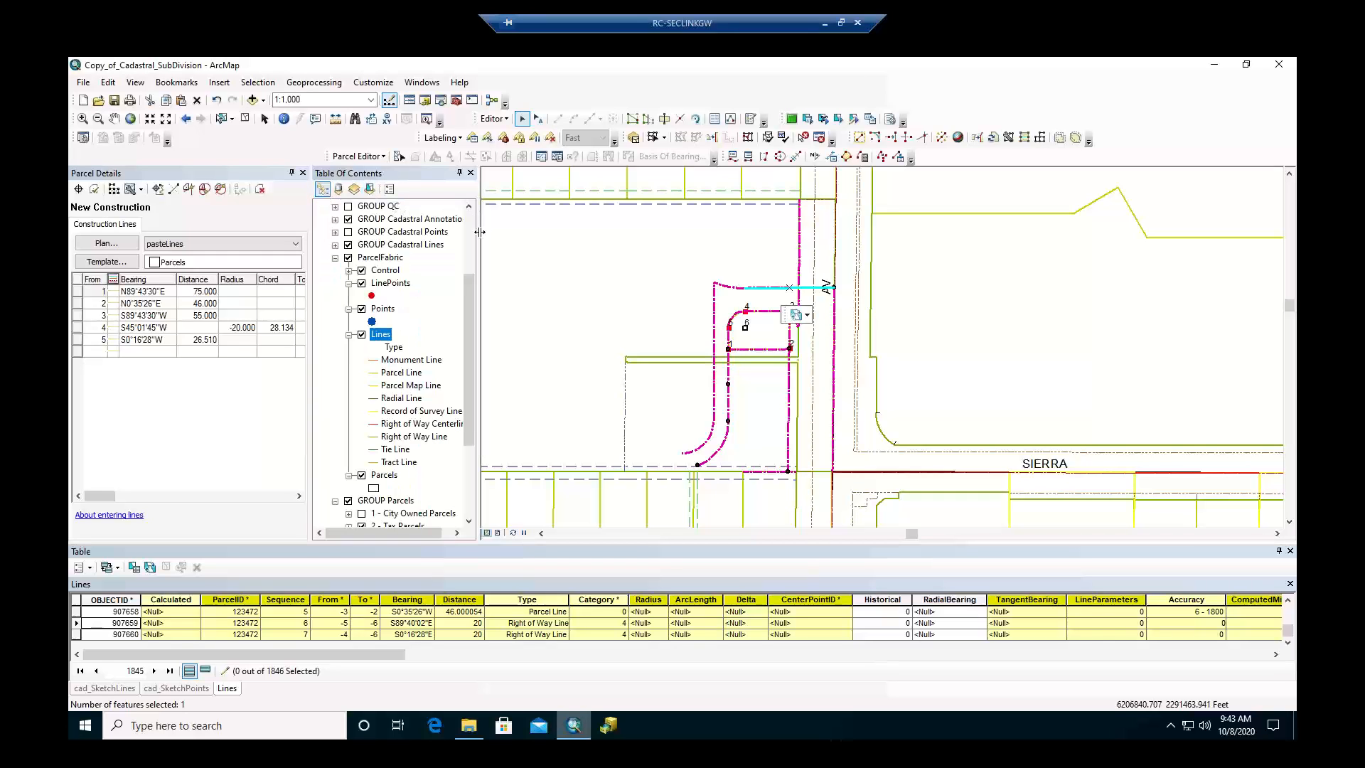
pyautogui.scroll(3, 469, 228)
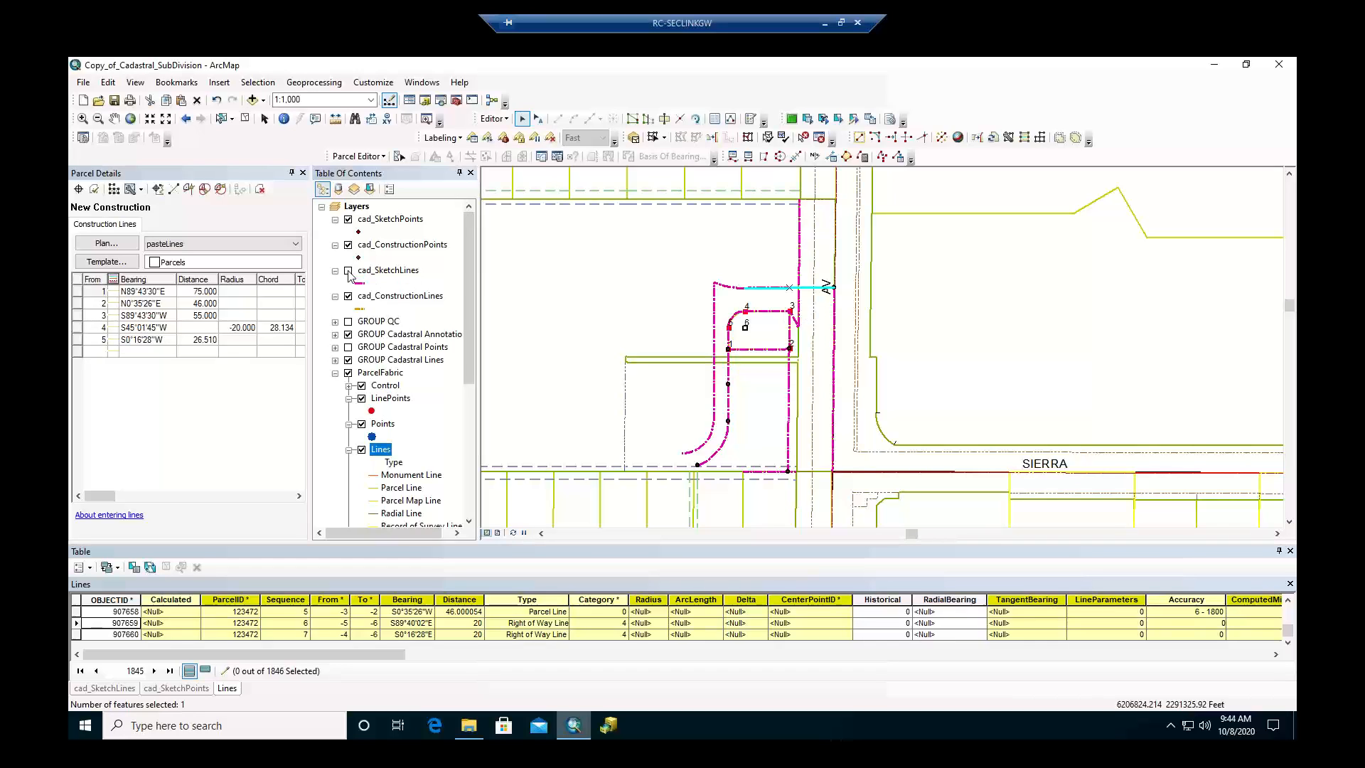
pyautogui.click(348, 272)
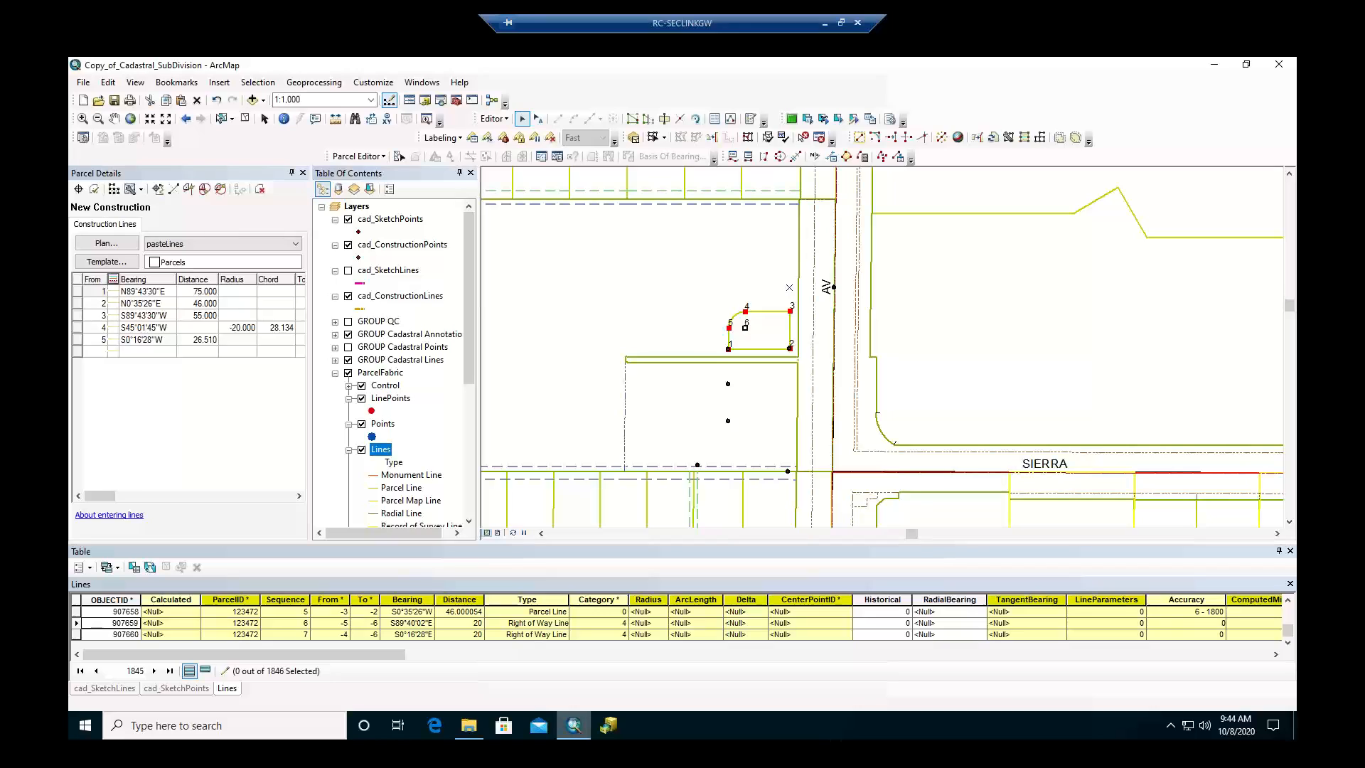
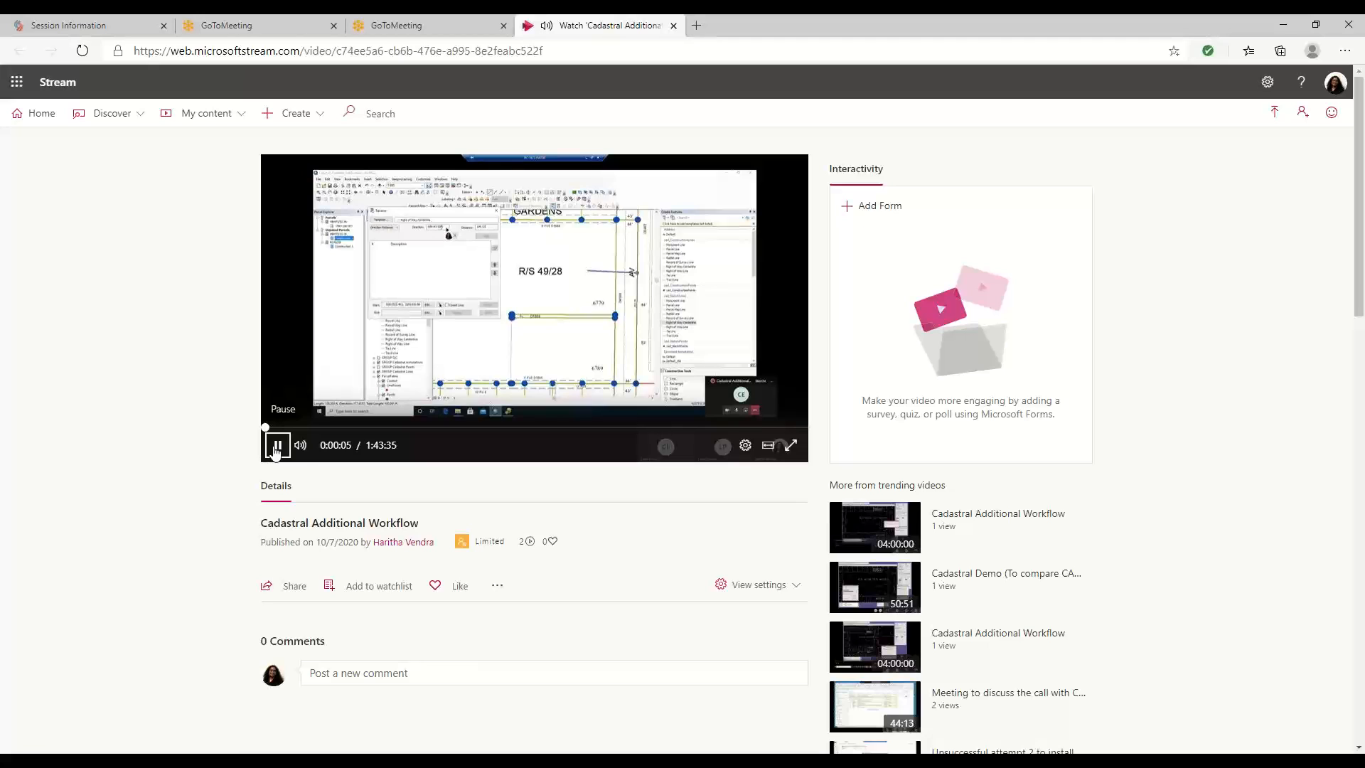
# Switch to Microsoft Stream, pause and mute the Cadastral Additional Workflow video, view it full screen and skip ahead past 1:14.
pyautogui.click(277, 447)
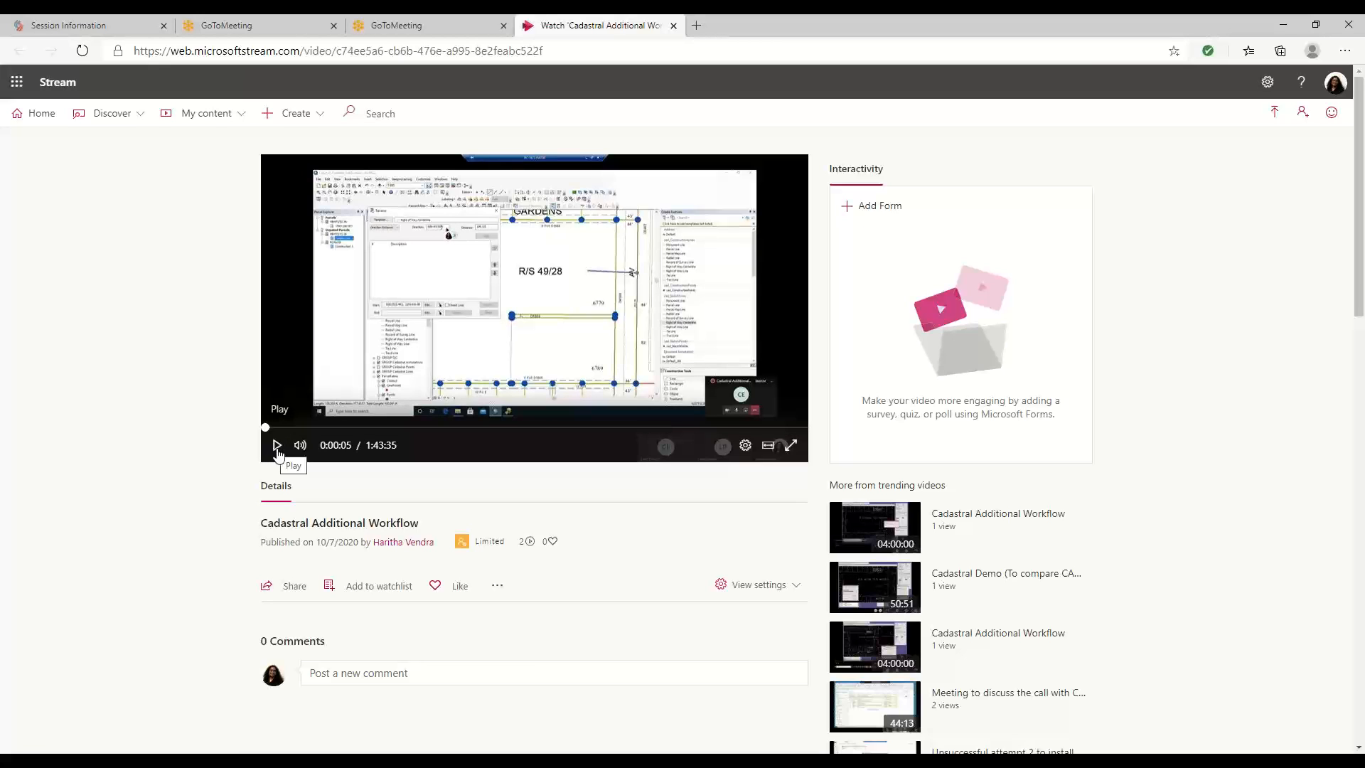
pyautogui.click(317, 446)
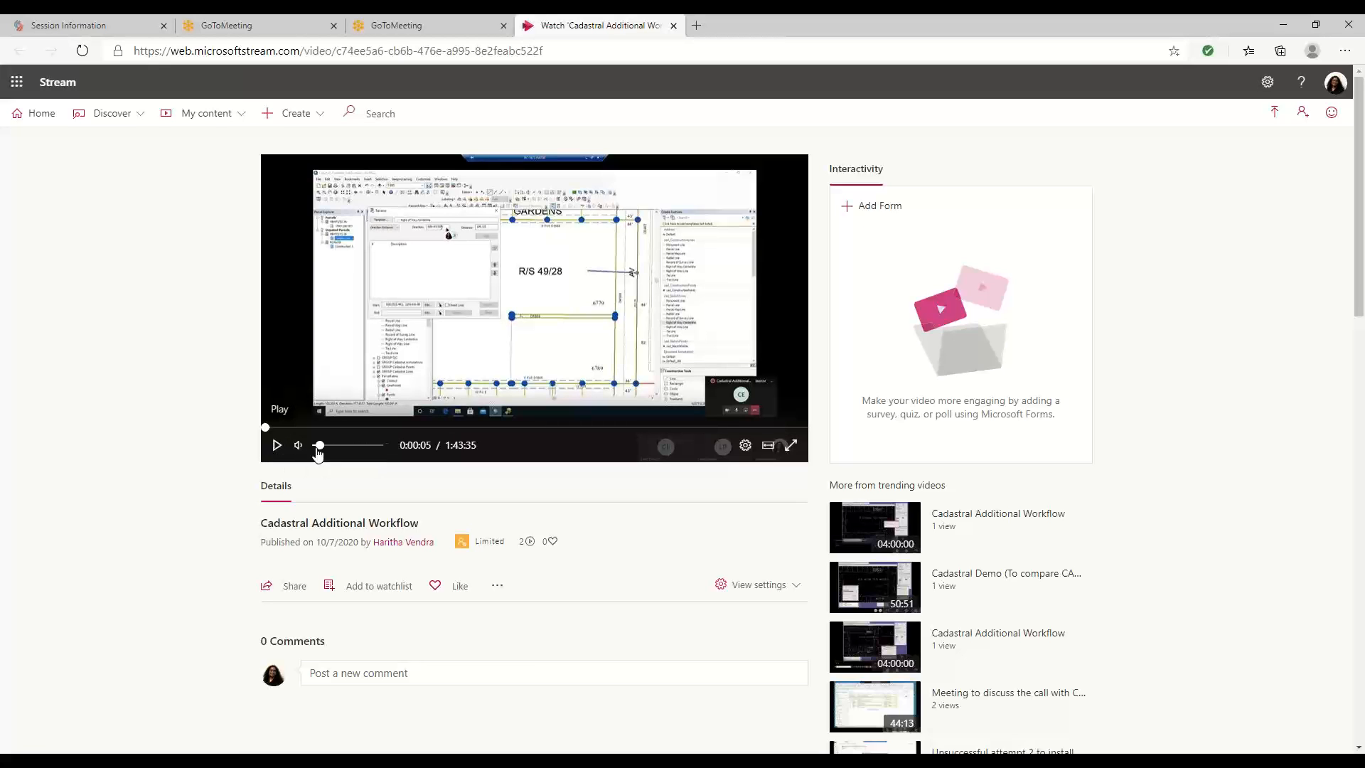
pyautogui.click(314, 448)
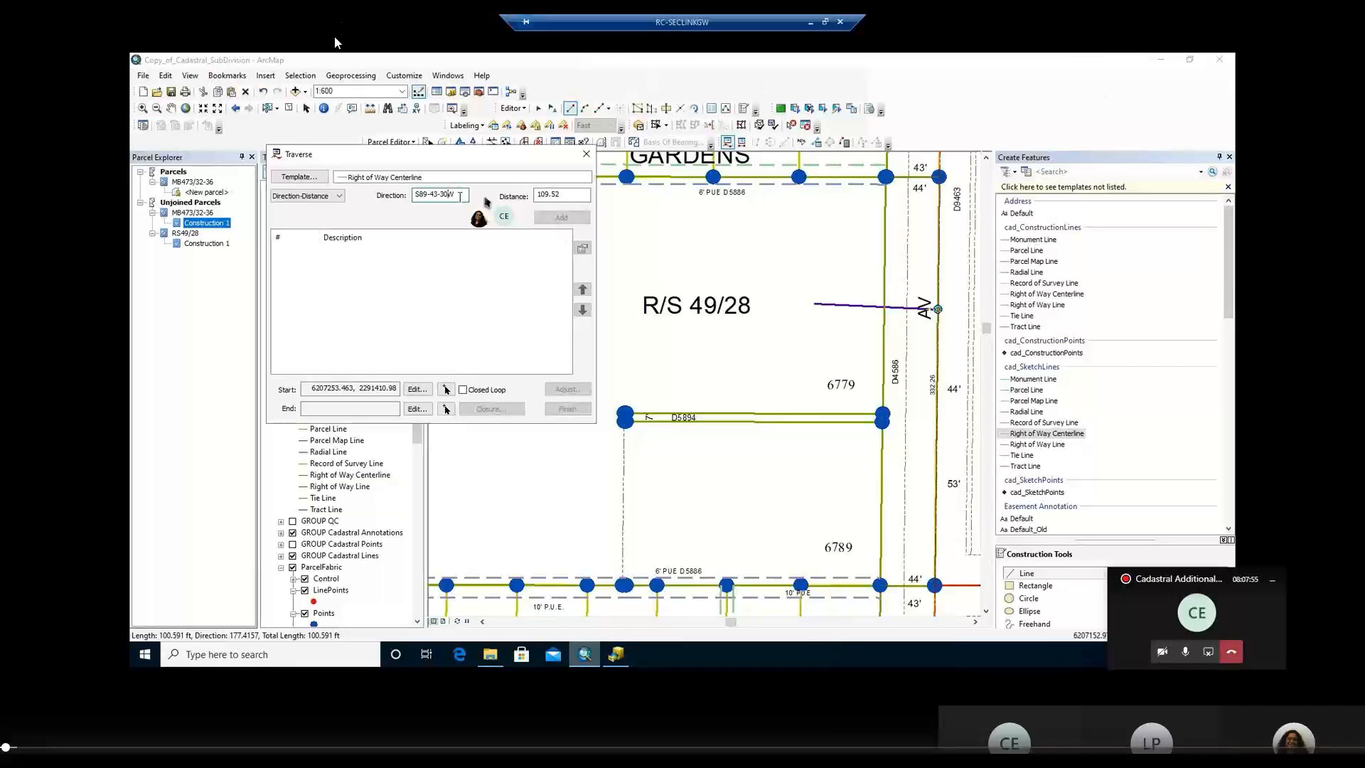
pyautogui.press('Escape')
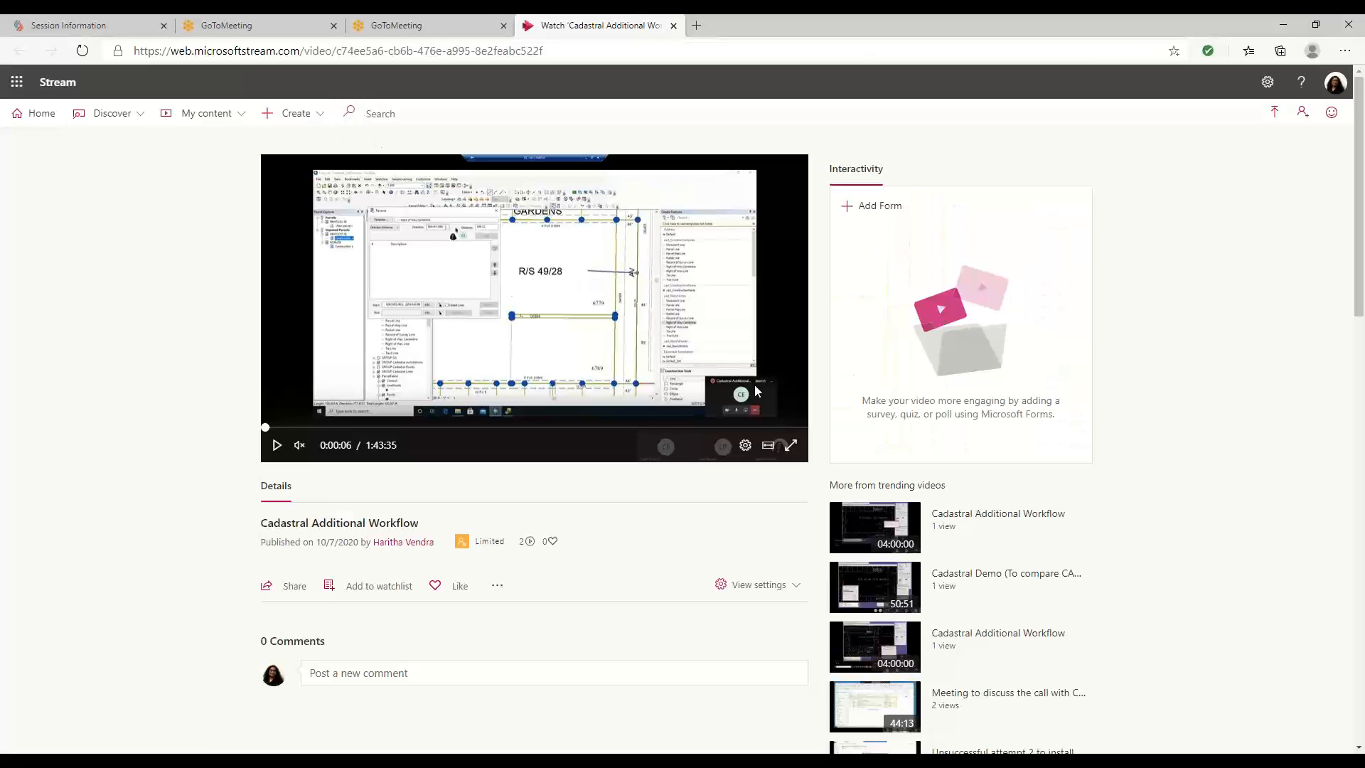
pyautogui.click(790, 445)
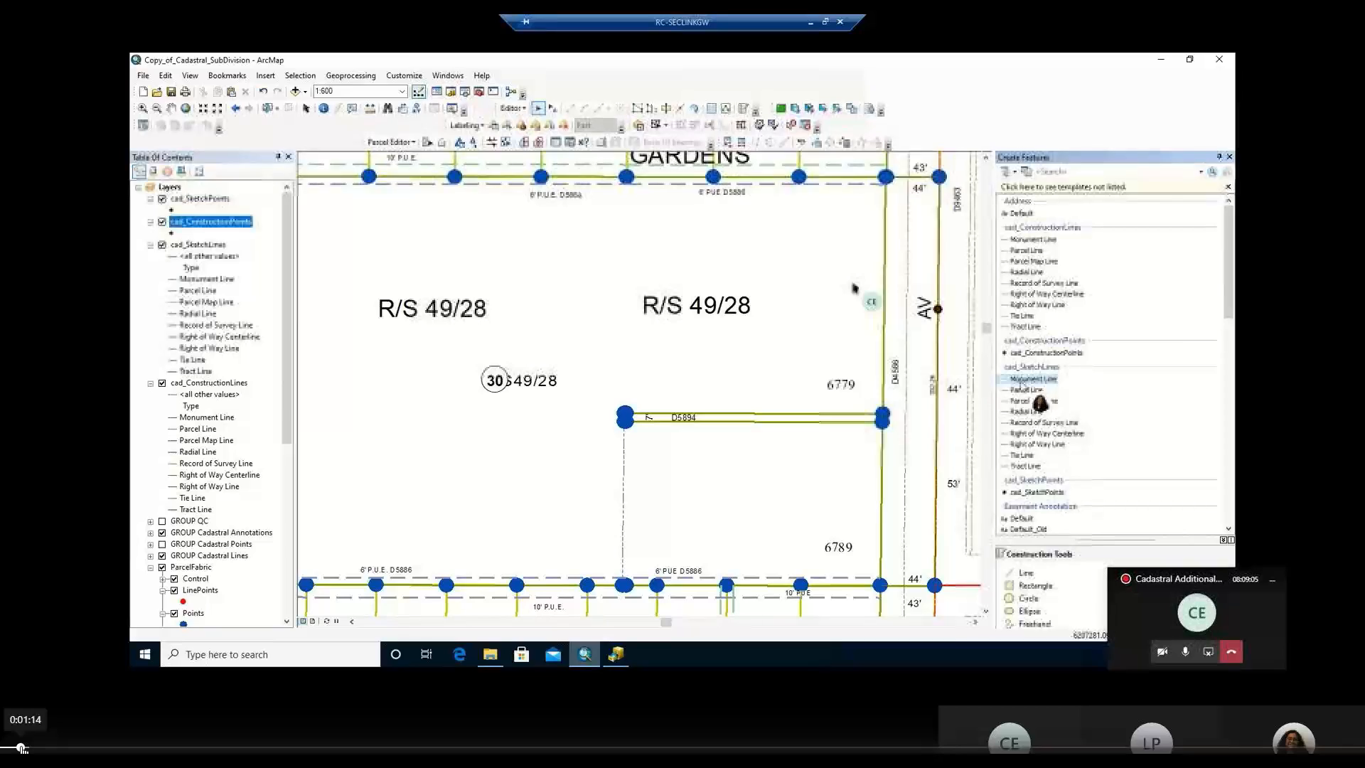
pyautogui.moveTo(22, 747); pyautogui.dragTo(34, 748)
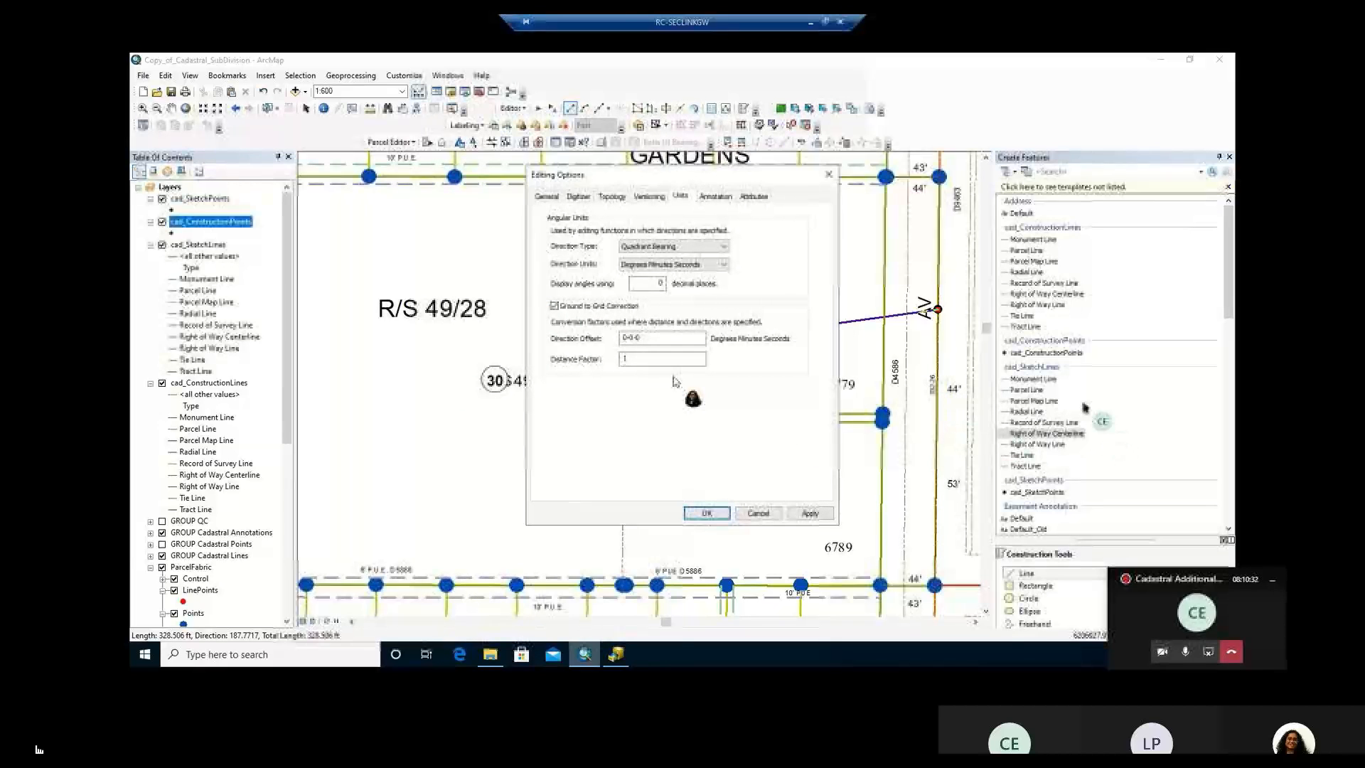
# Apply the Quadrant Bearing direction type and Degrees Minutes Seconds units in the editing options, and close the reopened Traverse window.
pyautogui.click(810, 512)
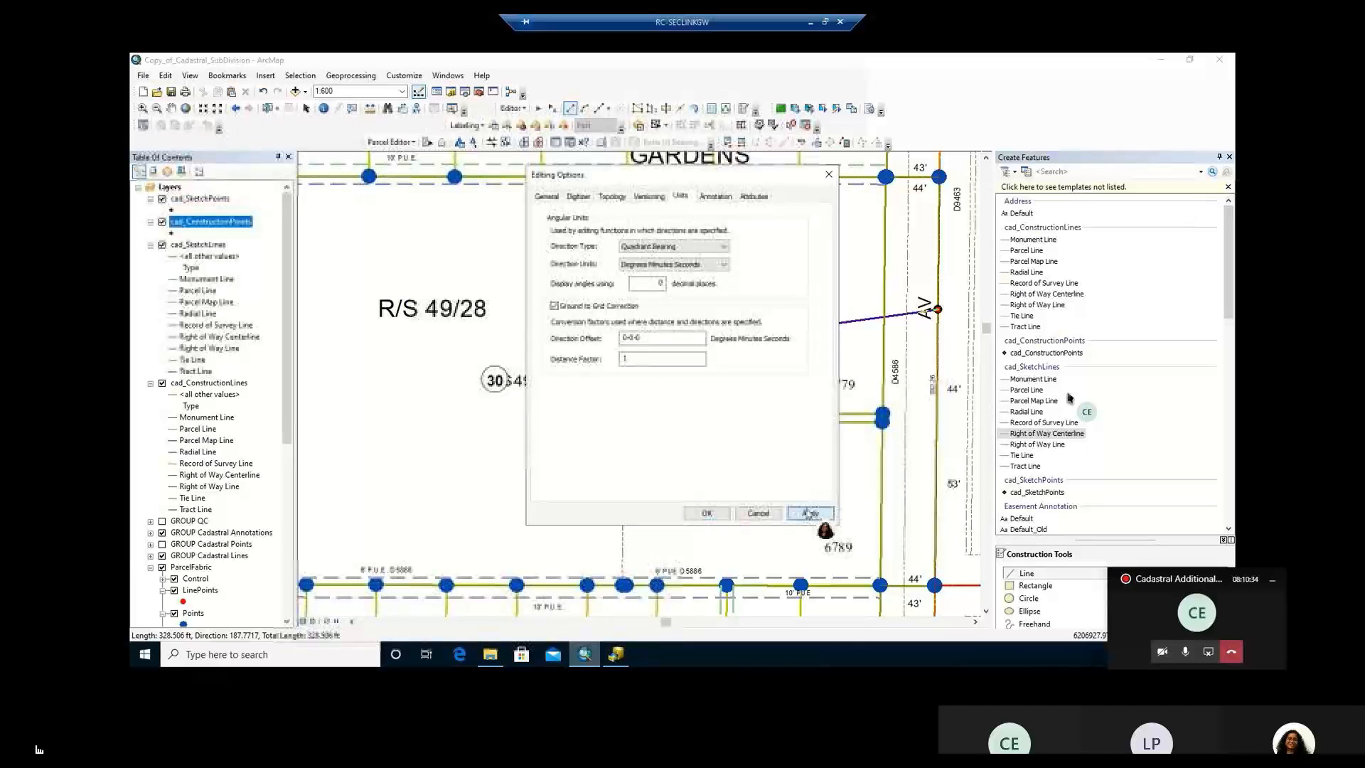
pyautogui.click(707, 513)
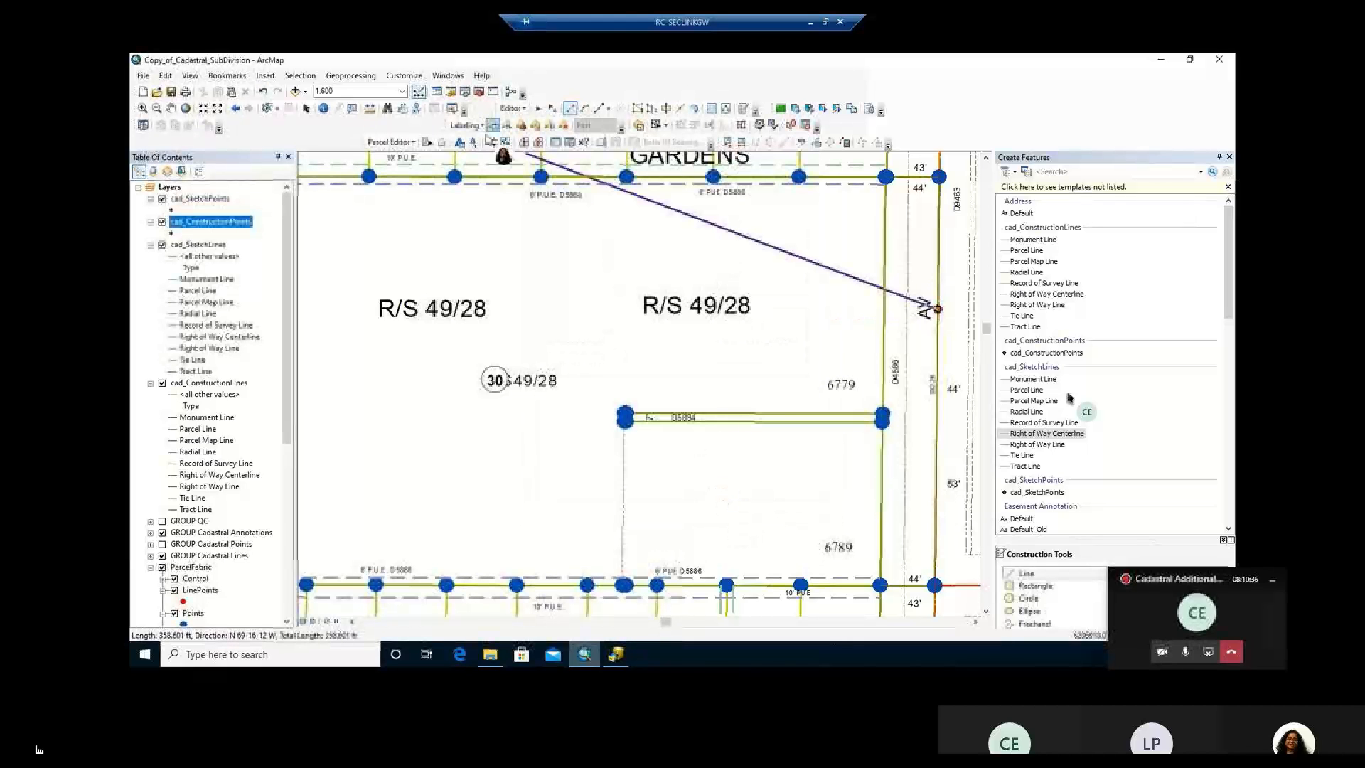
pyautogui.click(737, 144)
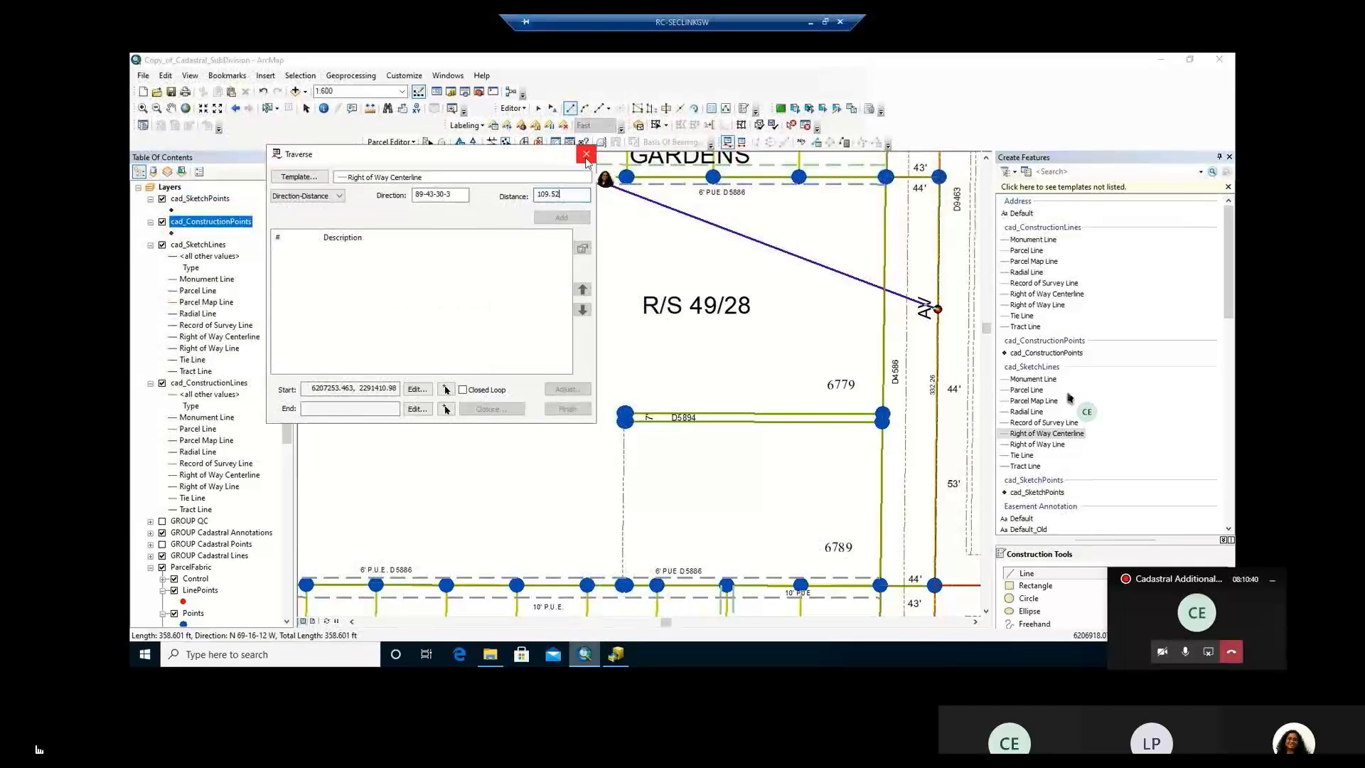
pyautogui.click(585, 154)
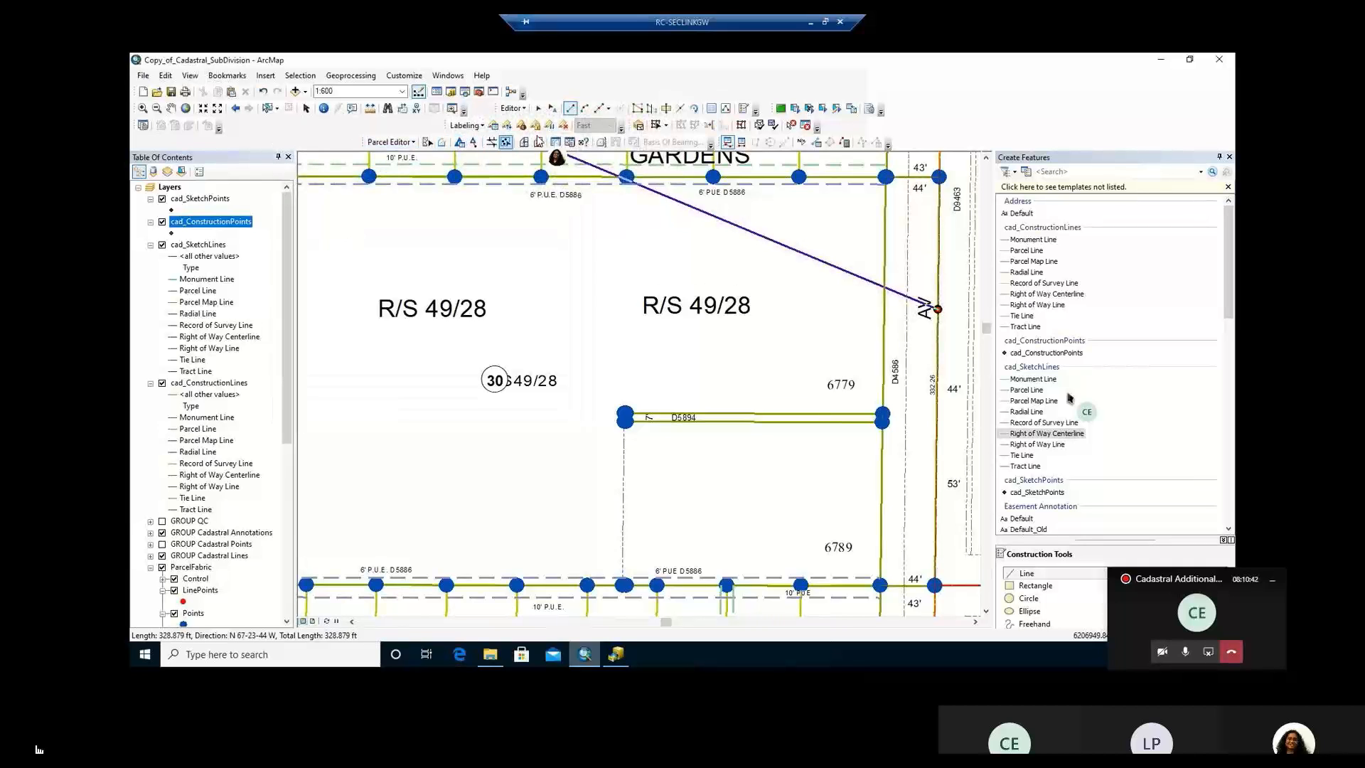
# Stop the current edit session and start editing again.
pyautogui.click(513, 108)
pyautogui.click(527, 136)
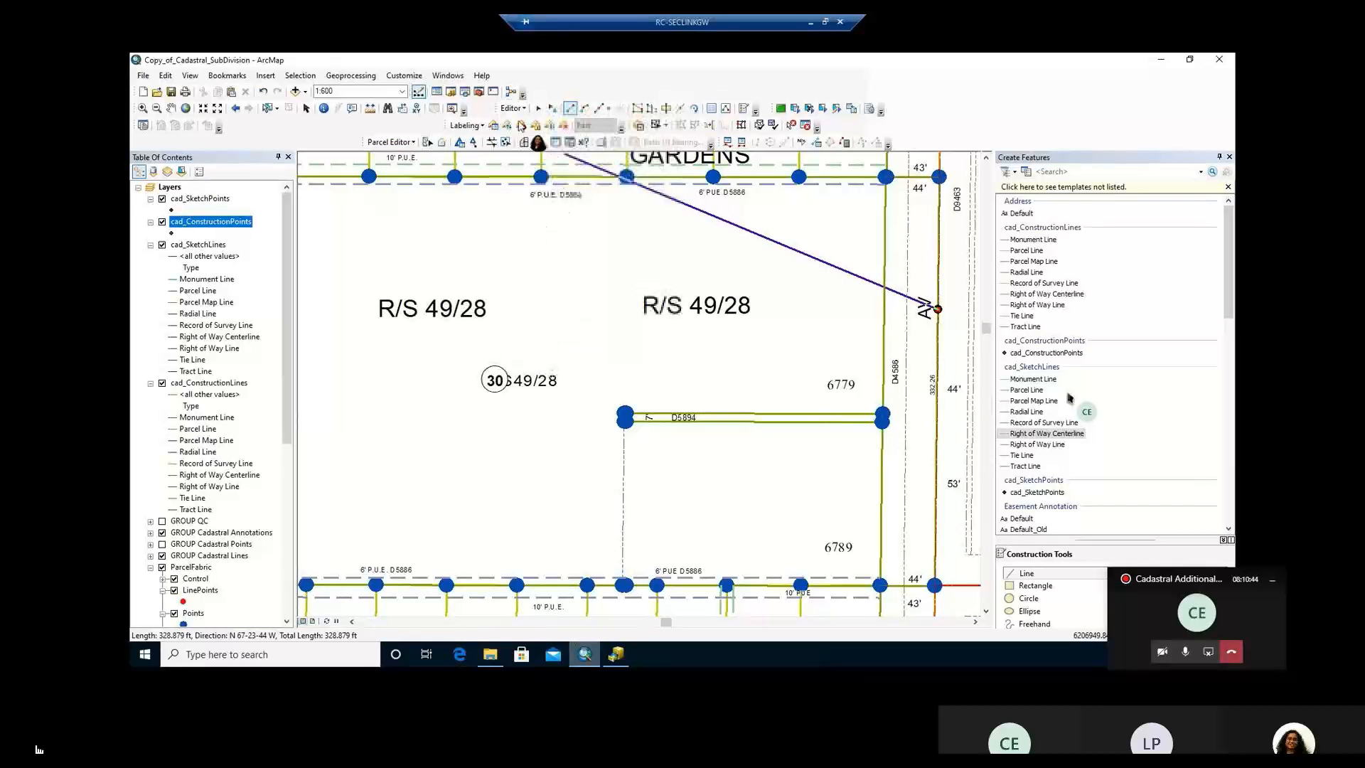
pyautogui.click(512, 108)
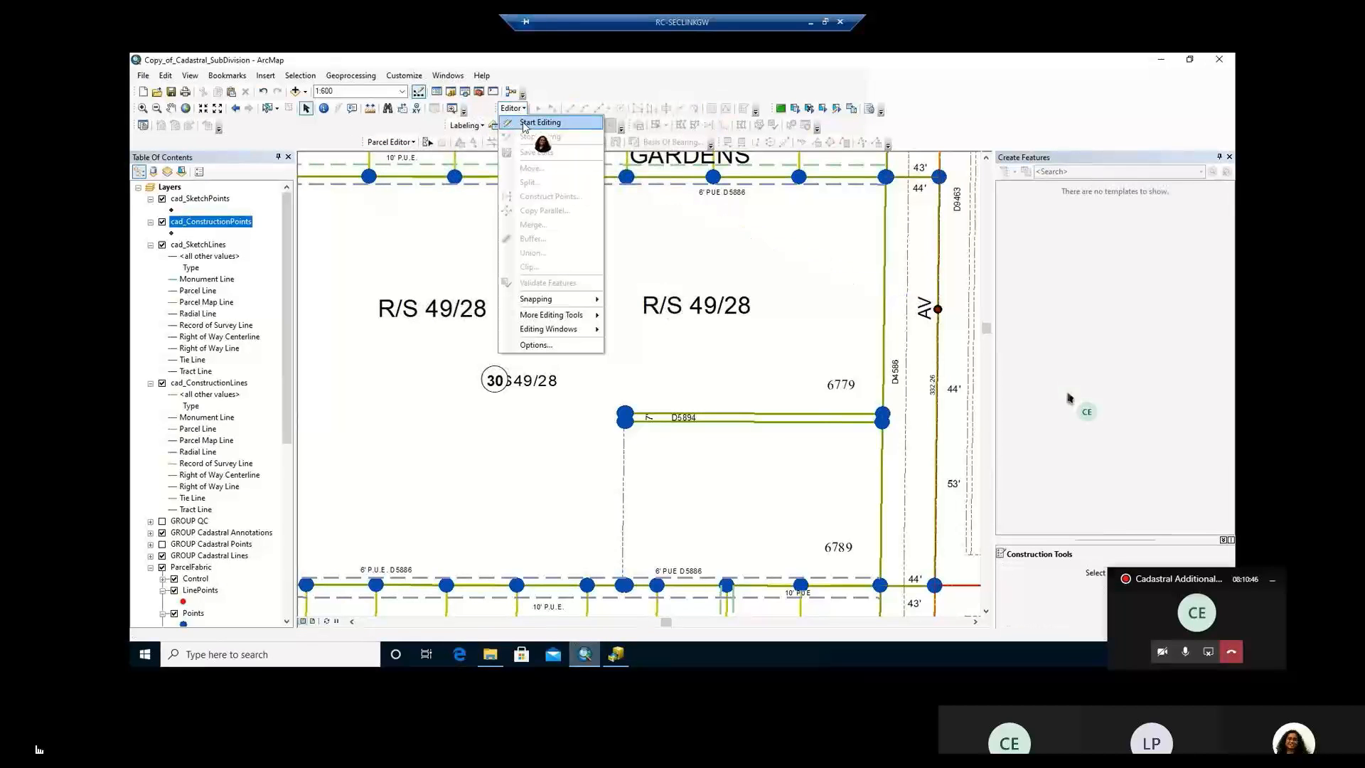
pyautogui.click(540, 123)
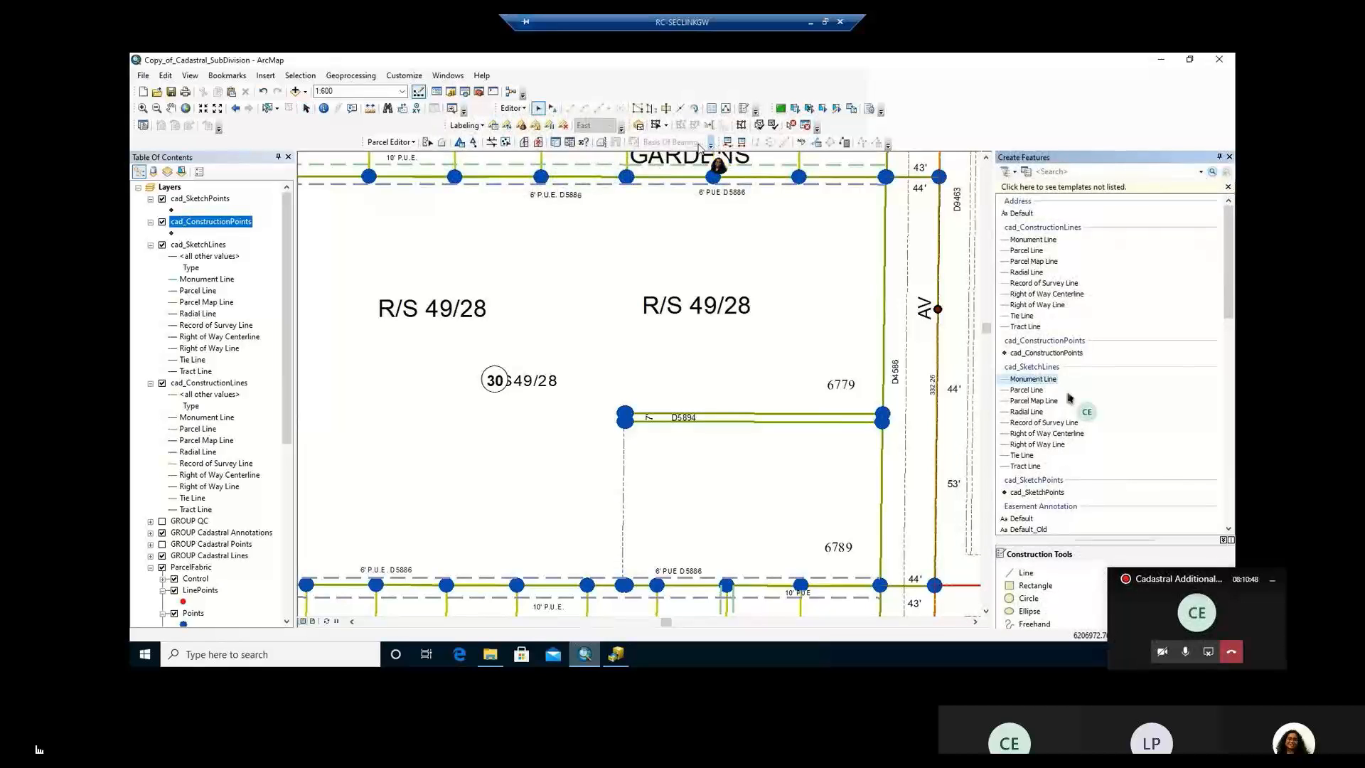
# Start a Traverse with the cad_SketchLines Right of Way Centerline template and set its start at the cad_SketchPoints point on the avenue centerline.
pyautogui.click(727, 143)
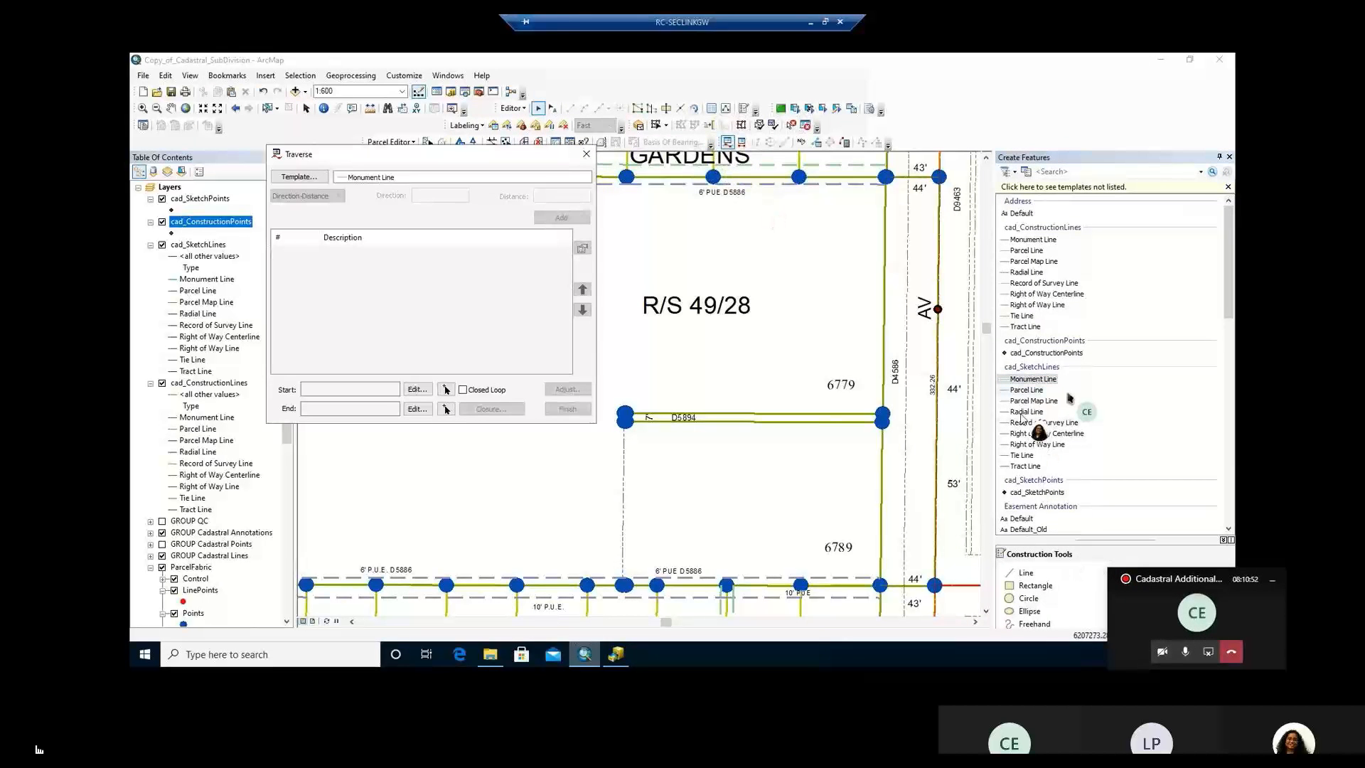
pyautogui.click(1041, 433)
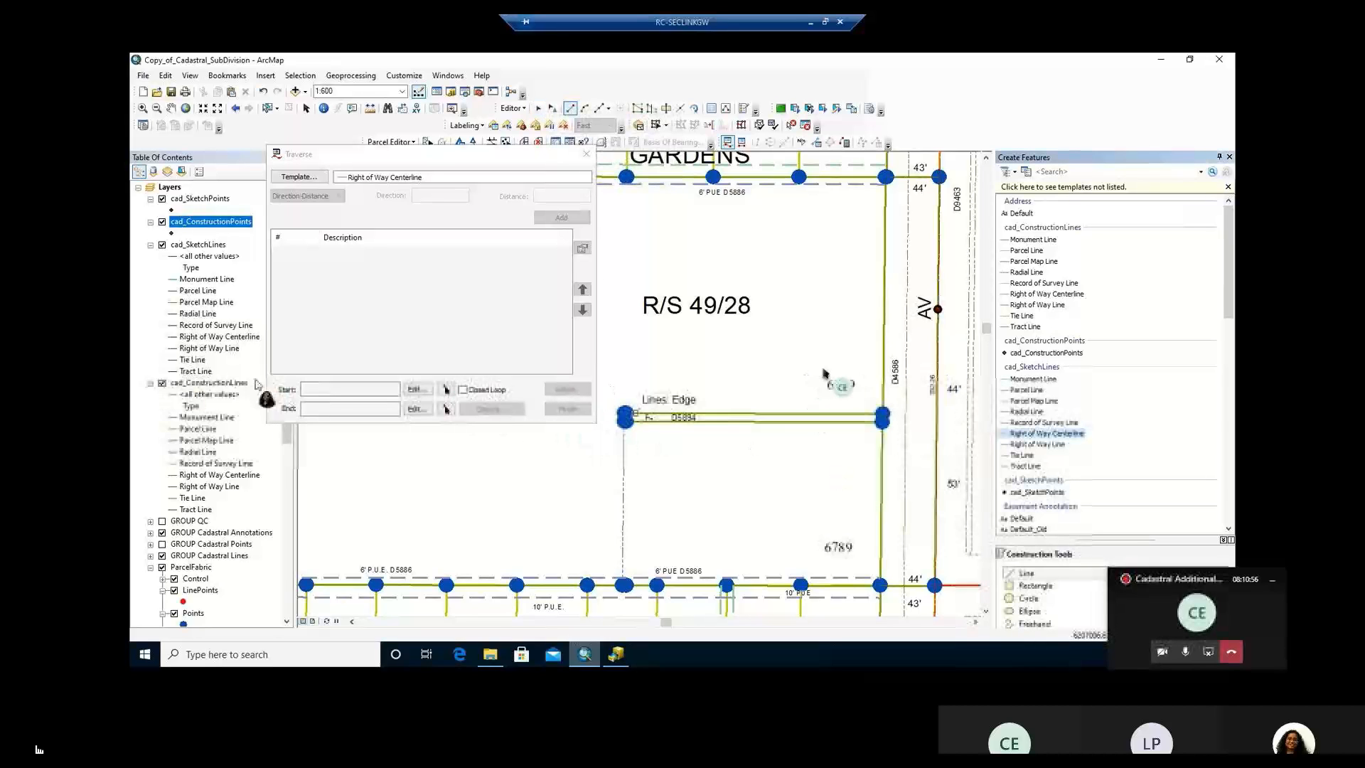
pyautogui.click(446, 391)
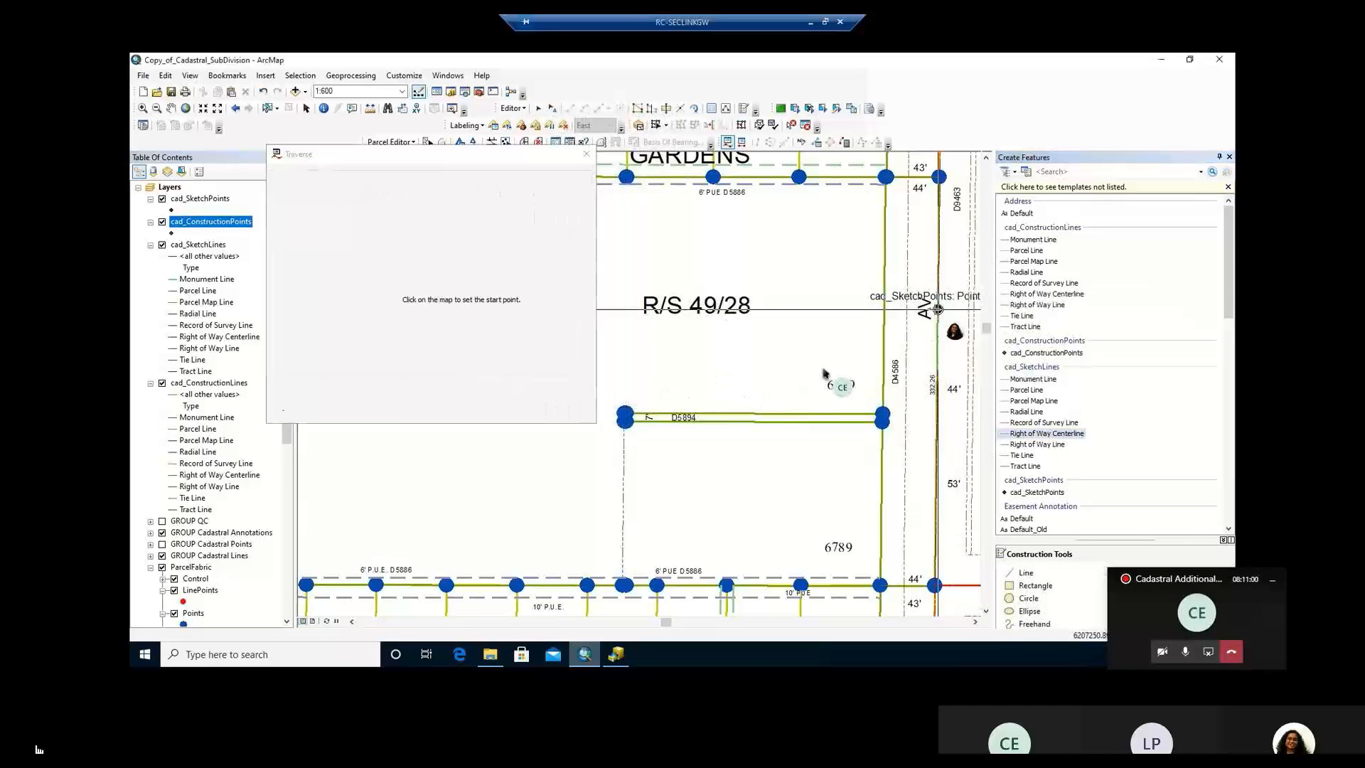
pyautogui.click(937, 309)
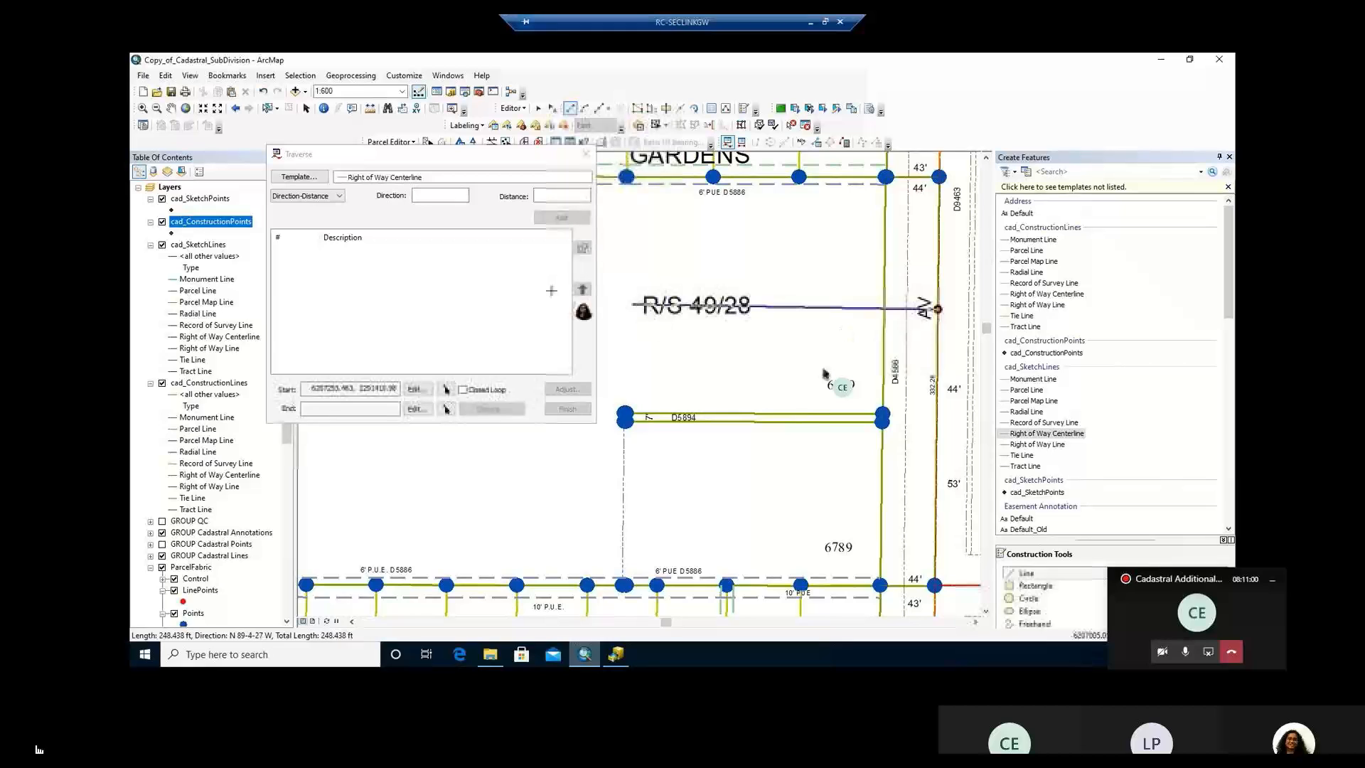
# Add a Direction-Distance course with direction 89-43-30-3 and distance 109.52, and change the course type to Curve.
pyautogui.click(422, 196)
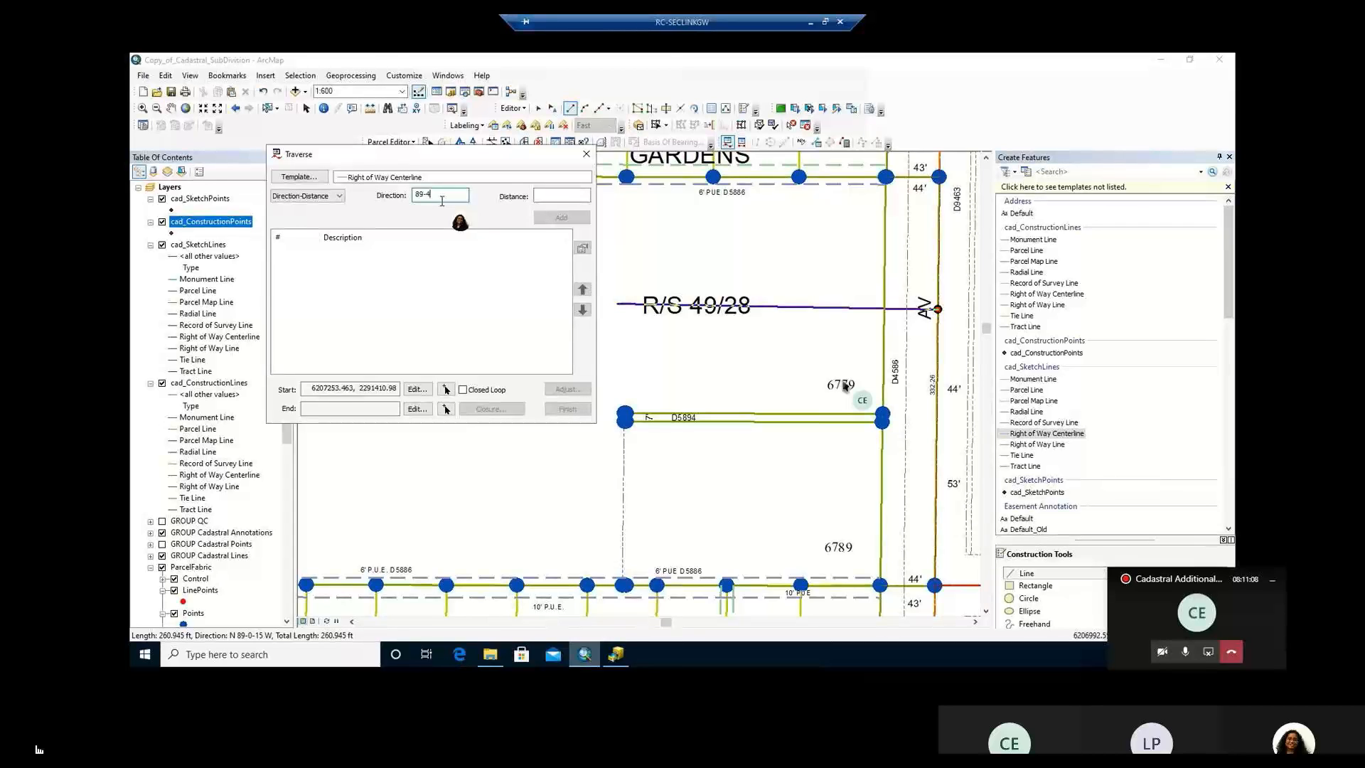
pyautogui.write('89-43-30-3')
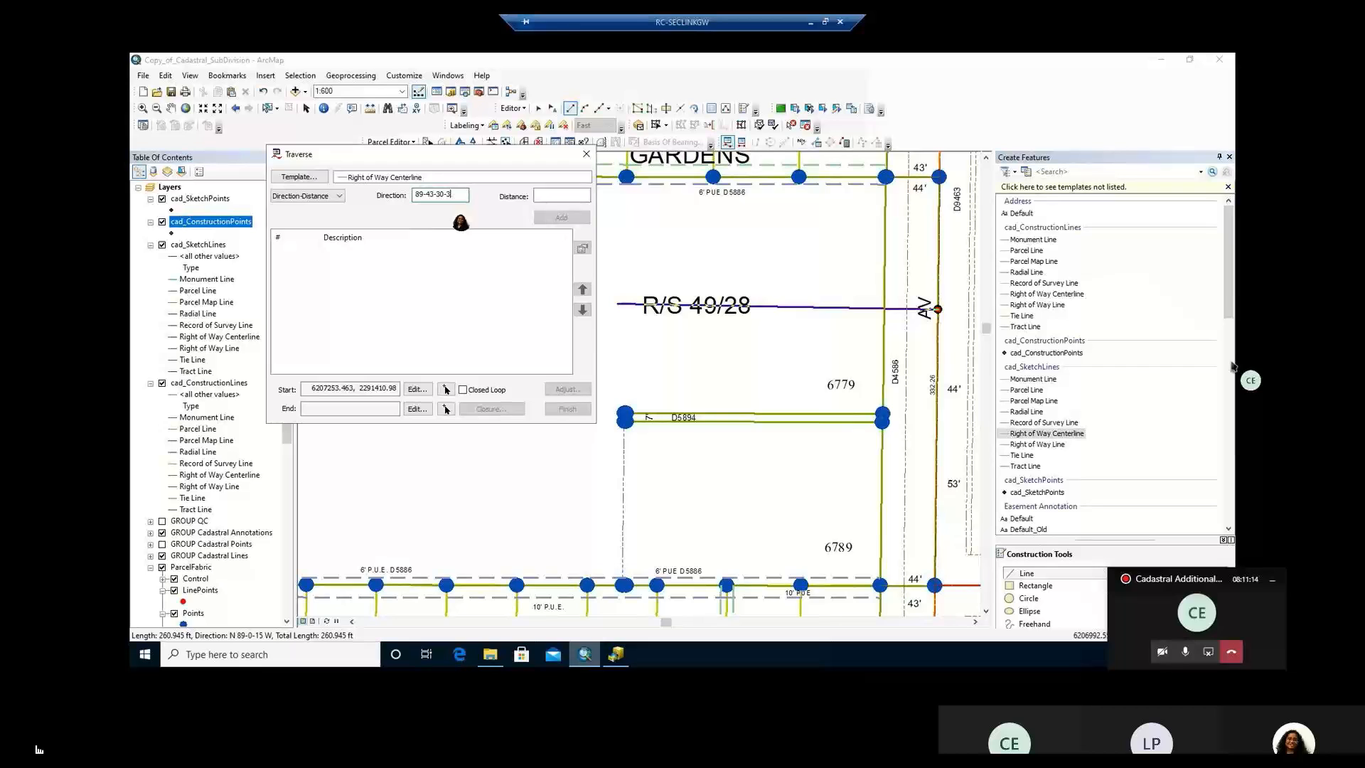
pyautogui.click(572, 194)
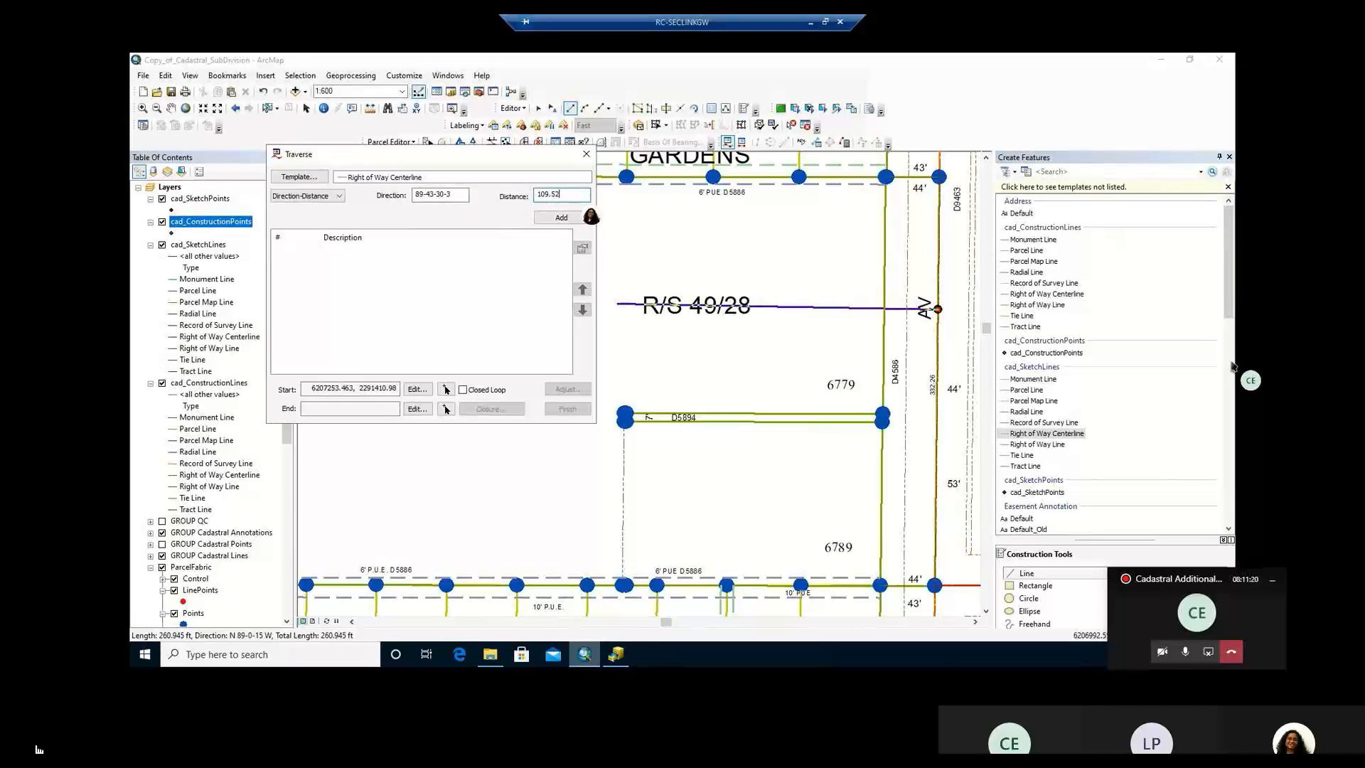
pyautogui.press('Return')
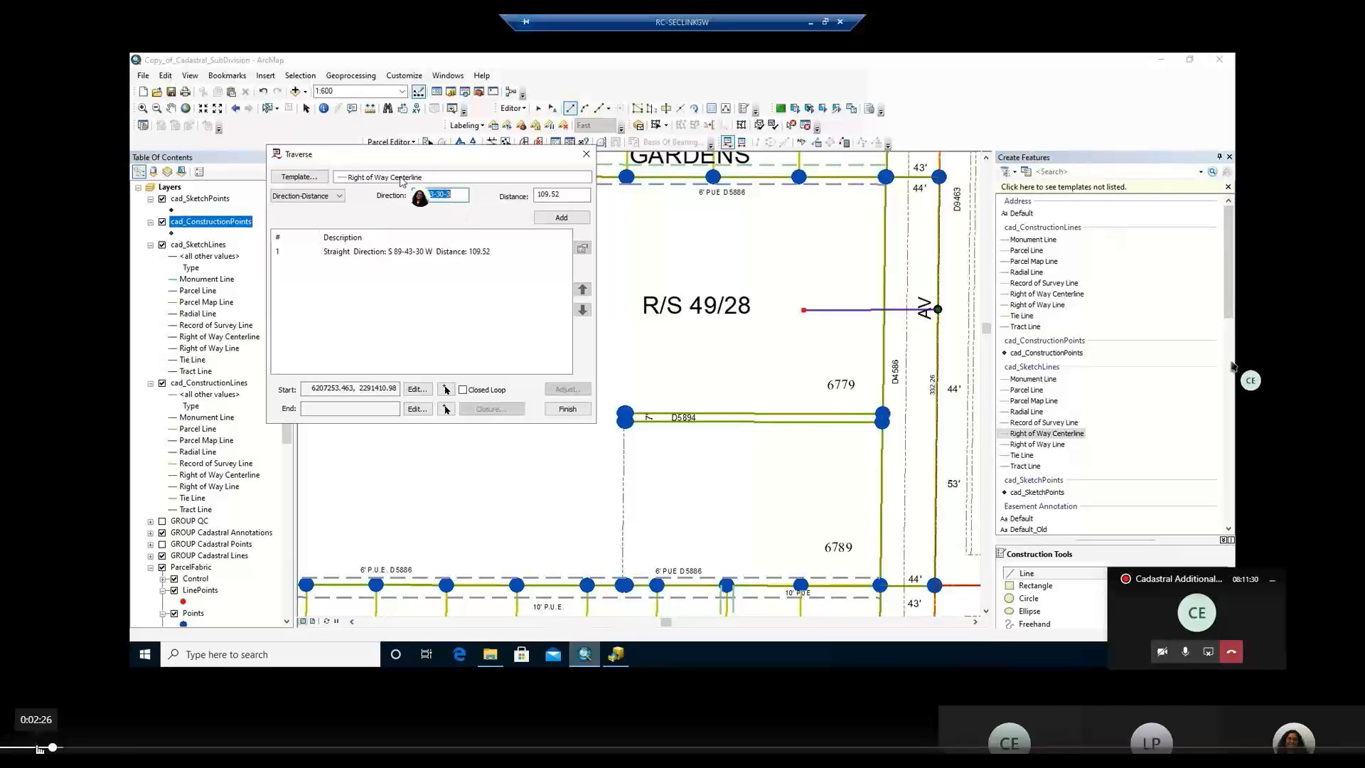
pyautogui.click(339, 196)
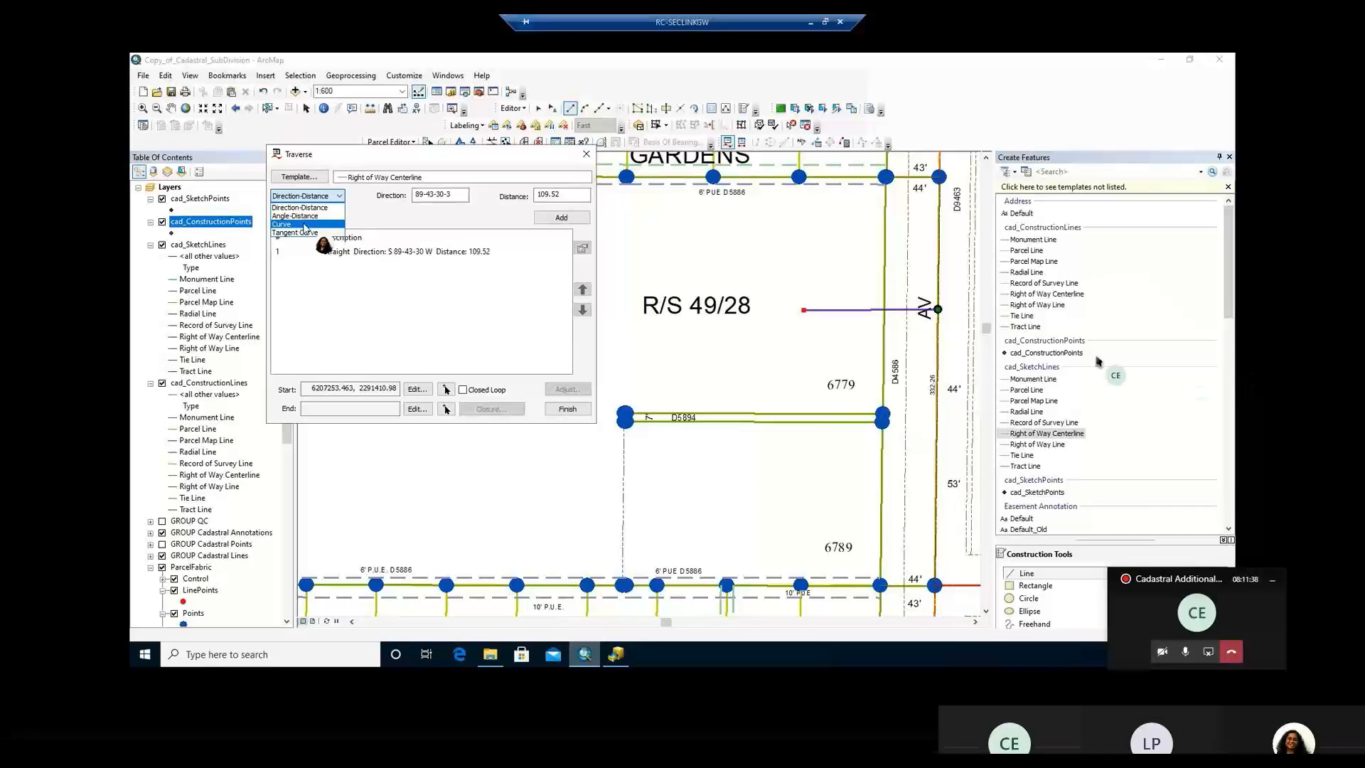
pyautogui.click(305, 224)
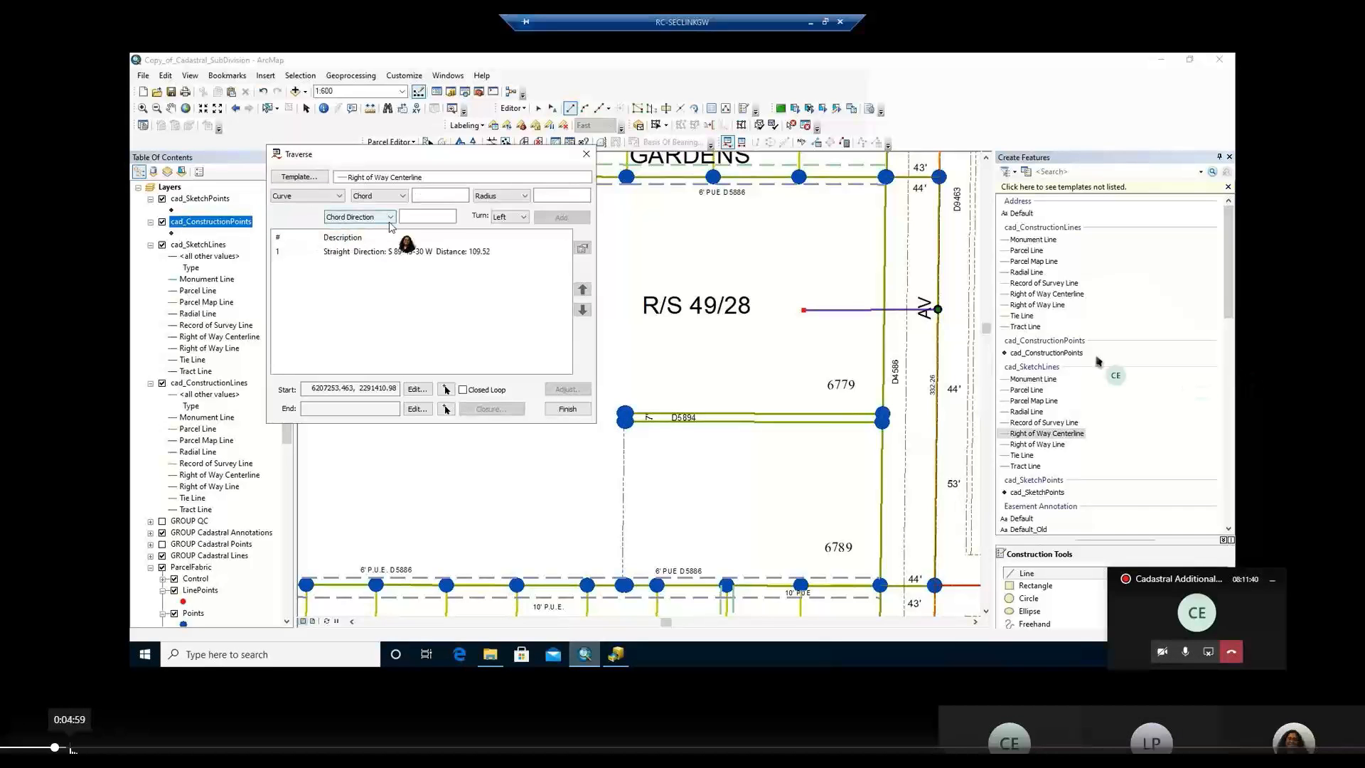
# Skip the video ahead past 0:13:05, through the entry of the tangent curves and the straight course, to the finished centerline.
pyautogui.moveTo(70, 747); pyautogui.dragTo(87, 747)
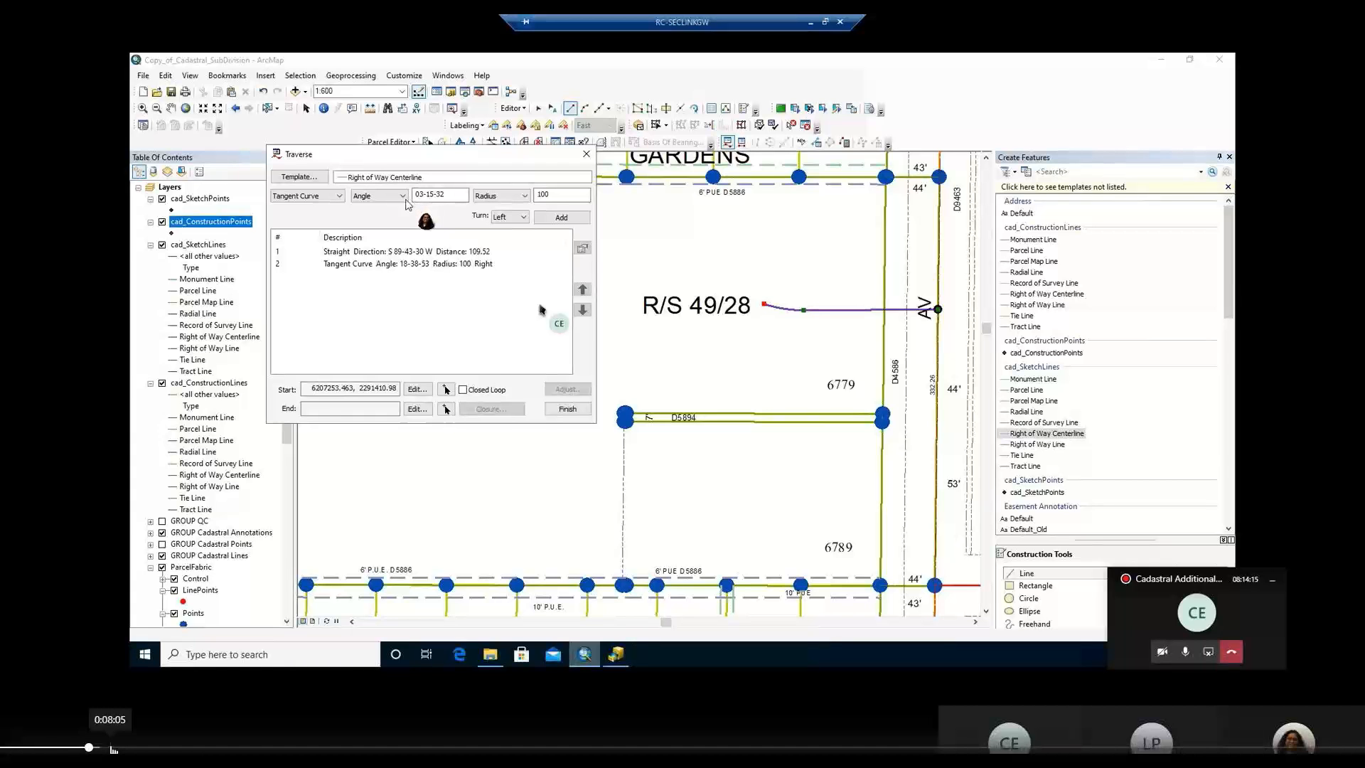
pyautogui.click(110, 747)
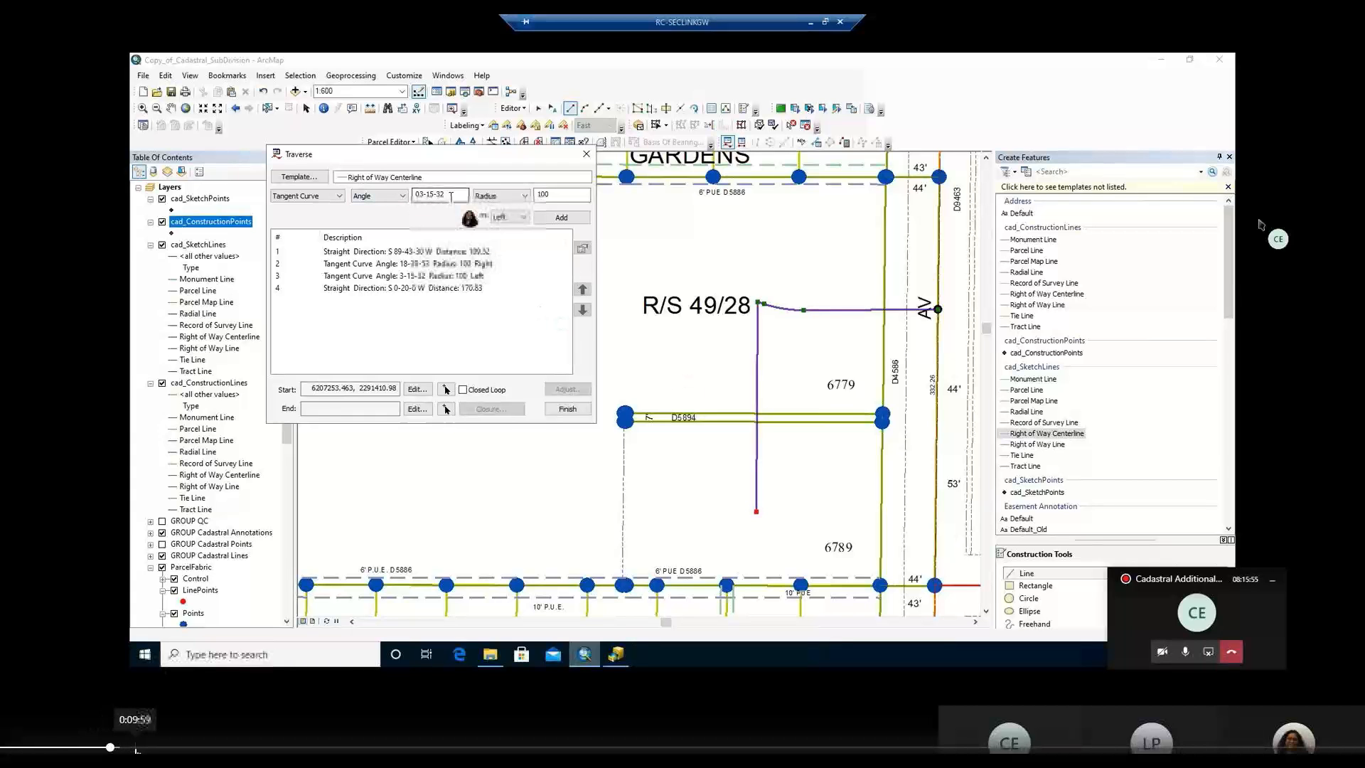
pyautogui.click(135, 747)
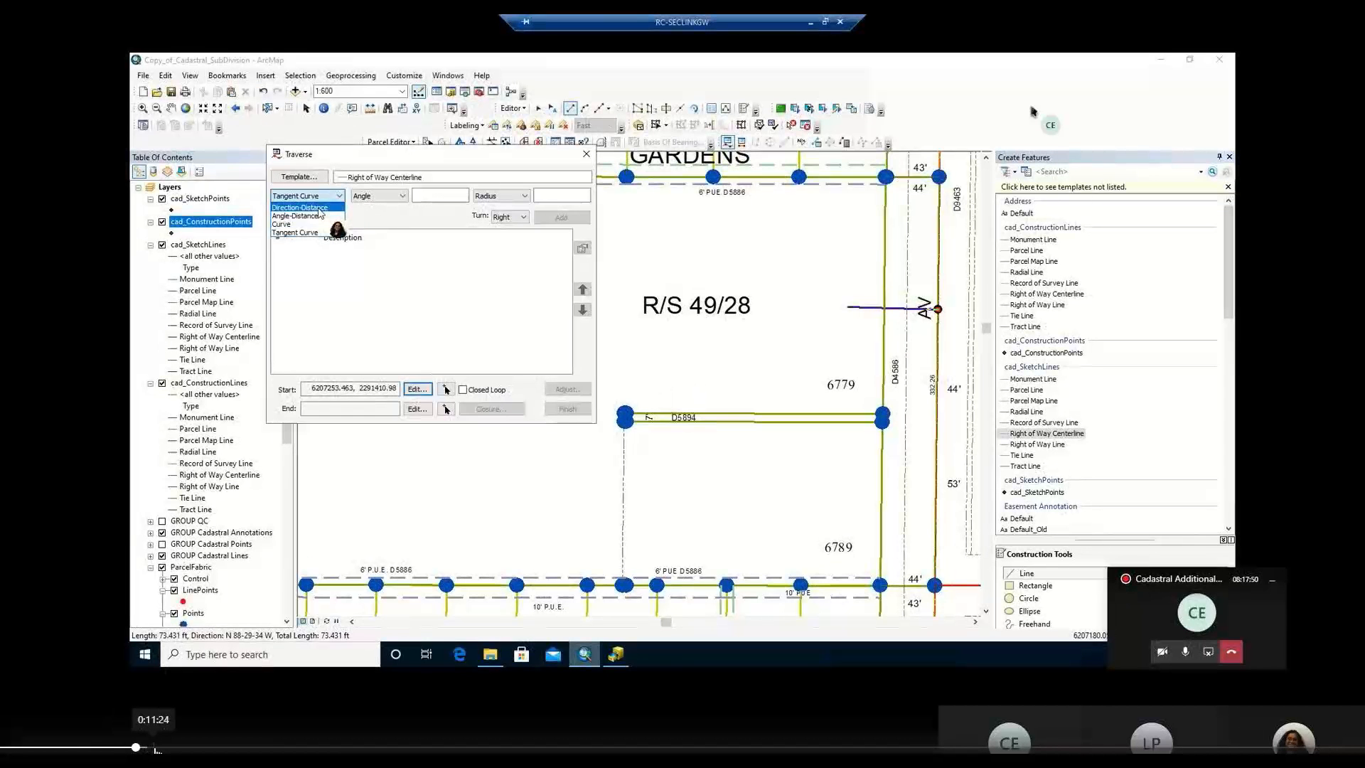
pyautogui.click(156, 749)
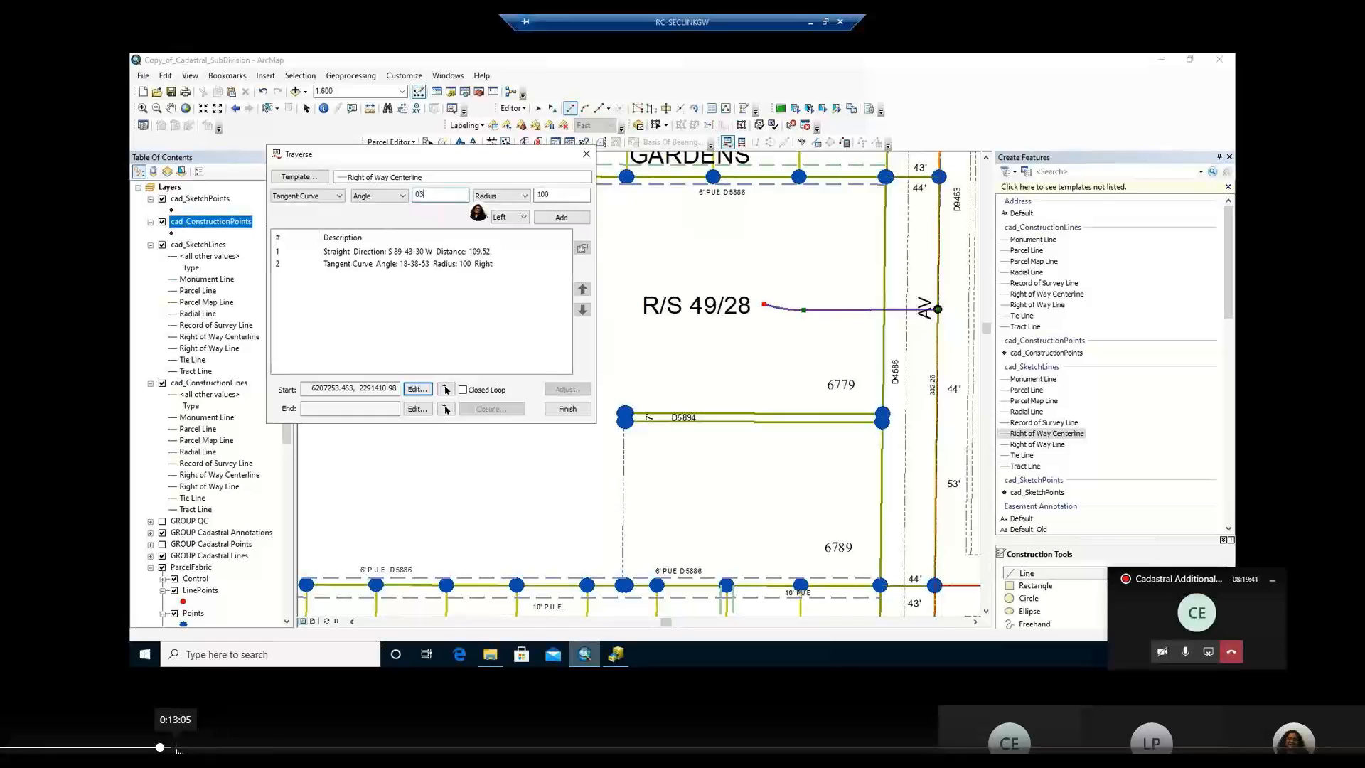
pyautogui.click(176, 747)
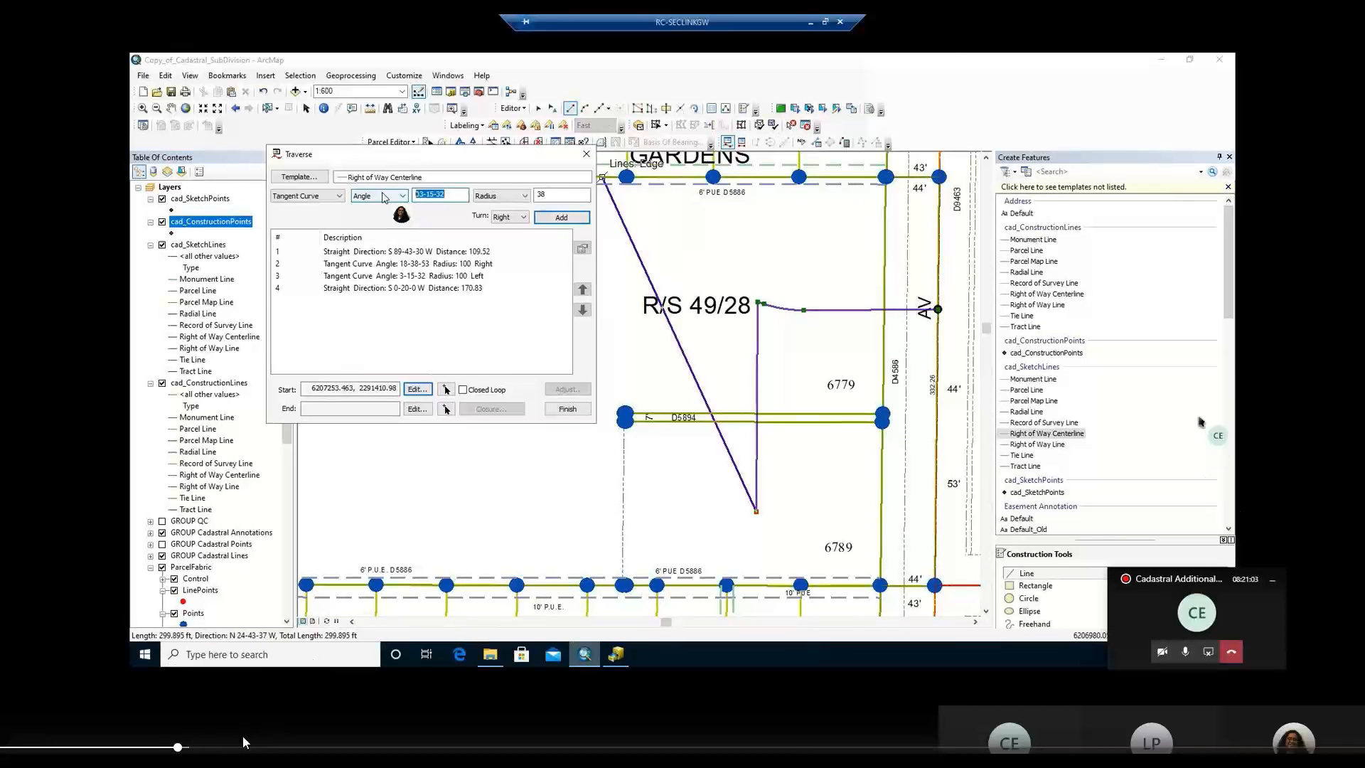
pyautogui.click(194, 747)
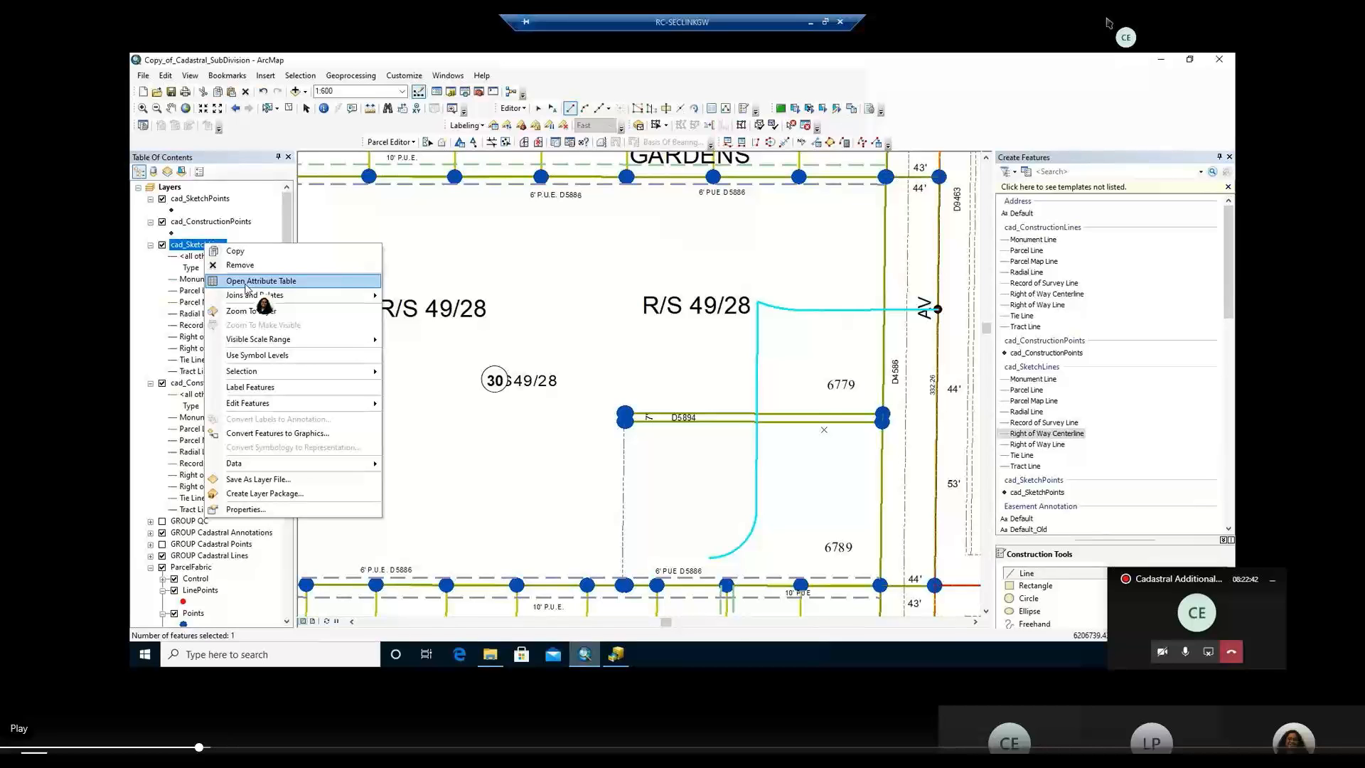
# Open the cad_SketchLines attribute table and look through its fields for the centerline record.
pyautogui.click(248, 281)
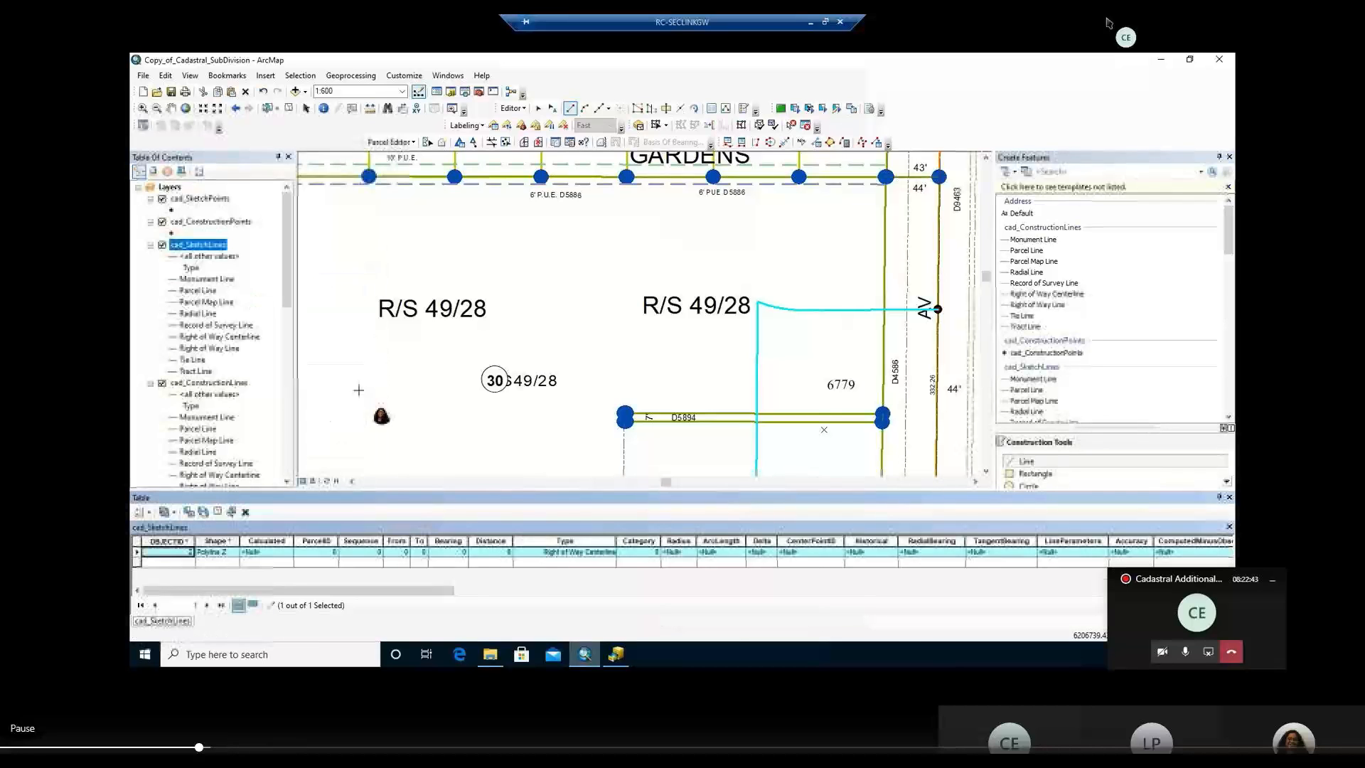
pyautogui.moveTo(428, 594); pyautogui.dragTo(965, 606)
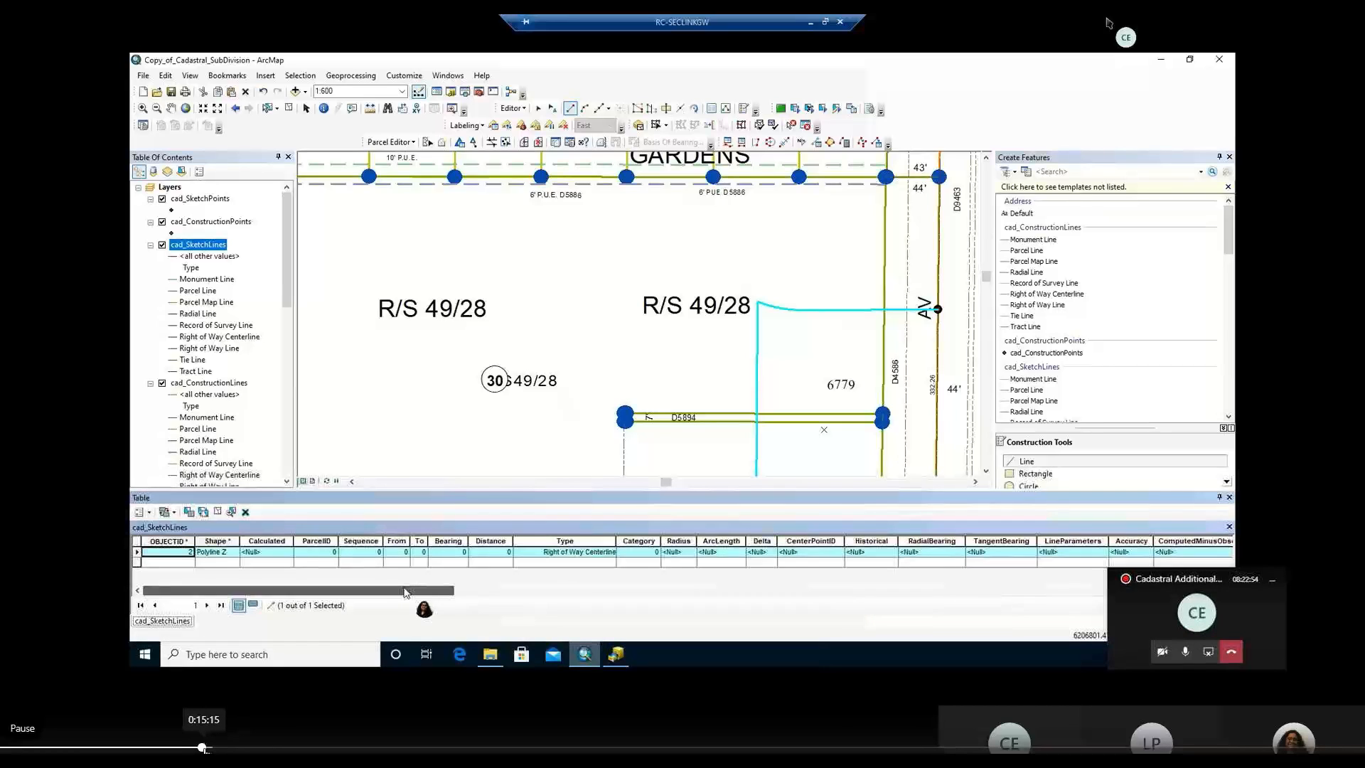
# Skip the video ahead past the Delete Field section at 0:24:58 to the Copy Parallel demonstration near 0:29:31.
pyautogui.moveTo(204, 747); pyautogui.dragTo(306, 747)
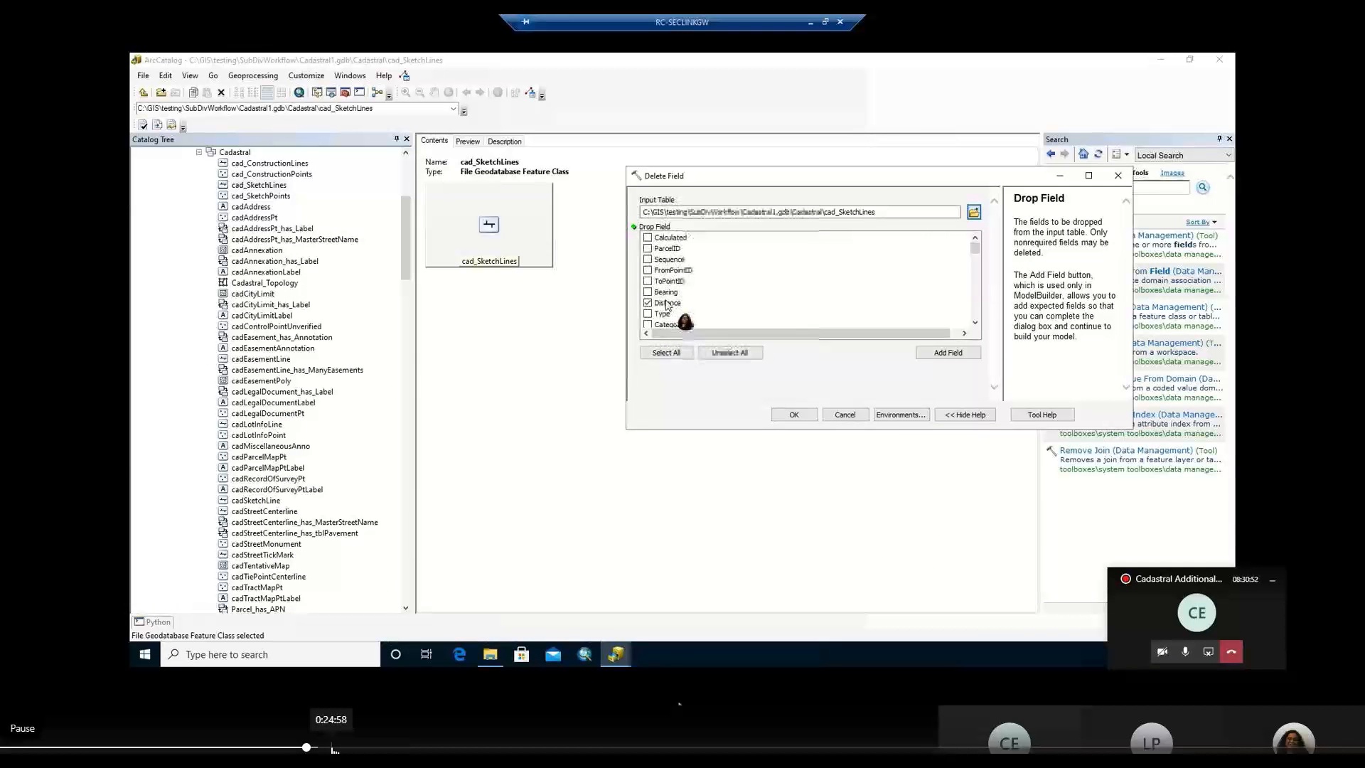
pyautogui.moveTo(334, 748); pyautogui.dragTo(358, 748)
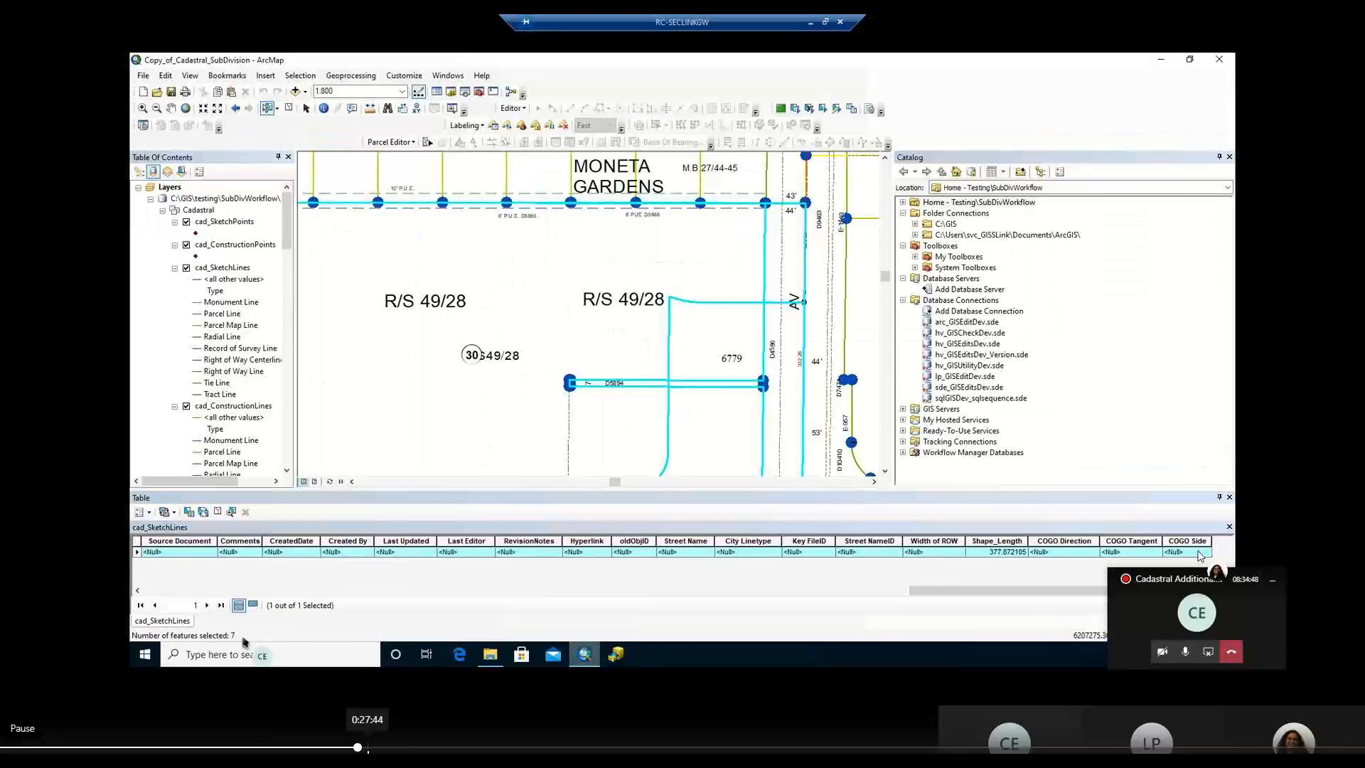
pyautogui.click(381, 749)
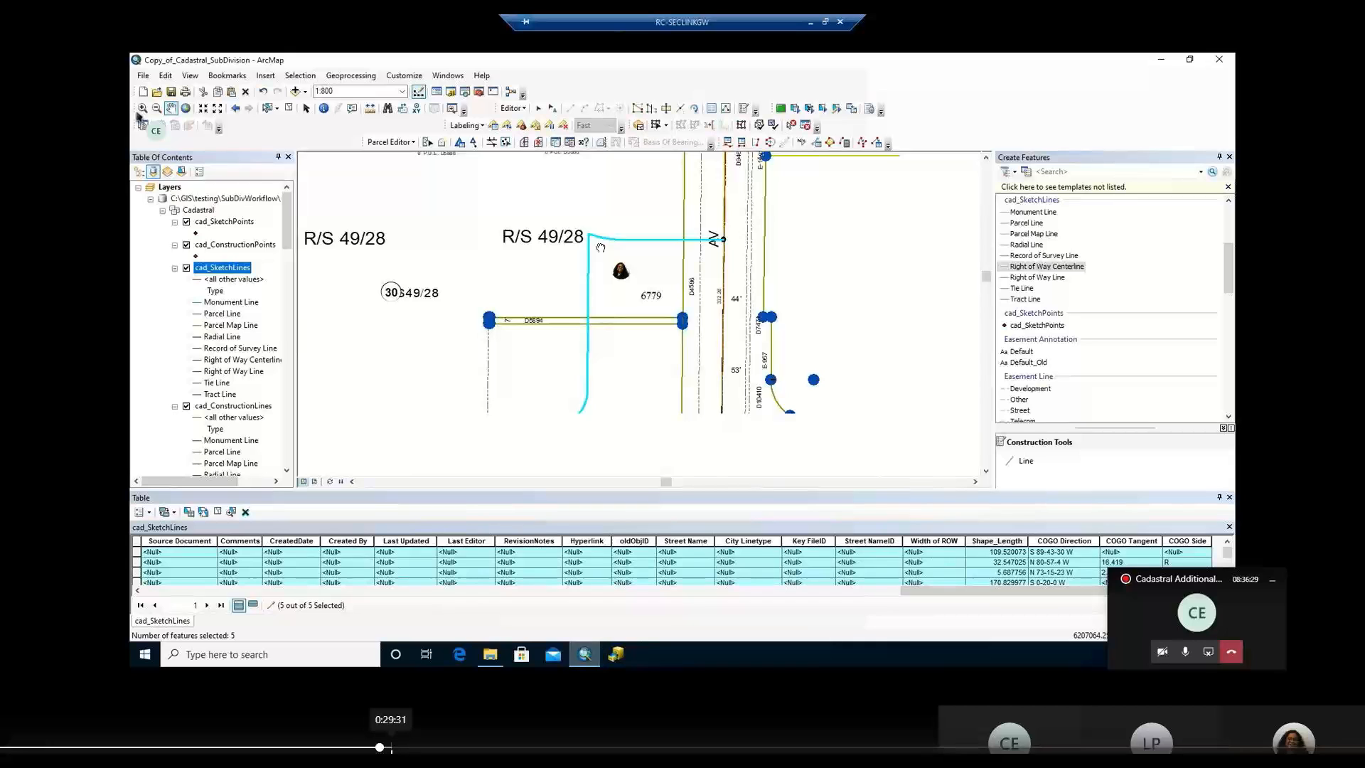
pyautogui.click(393, 748)
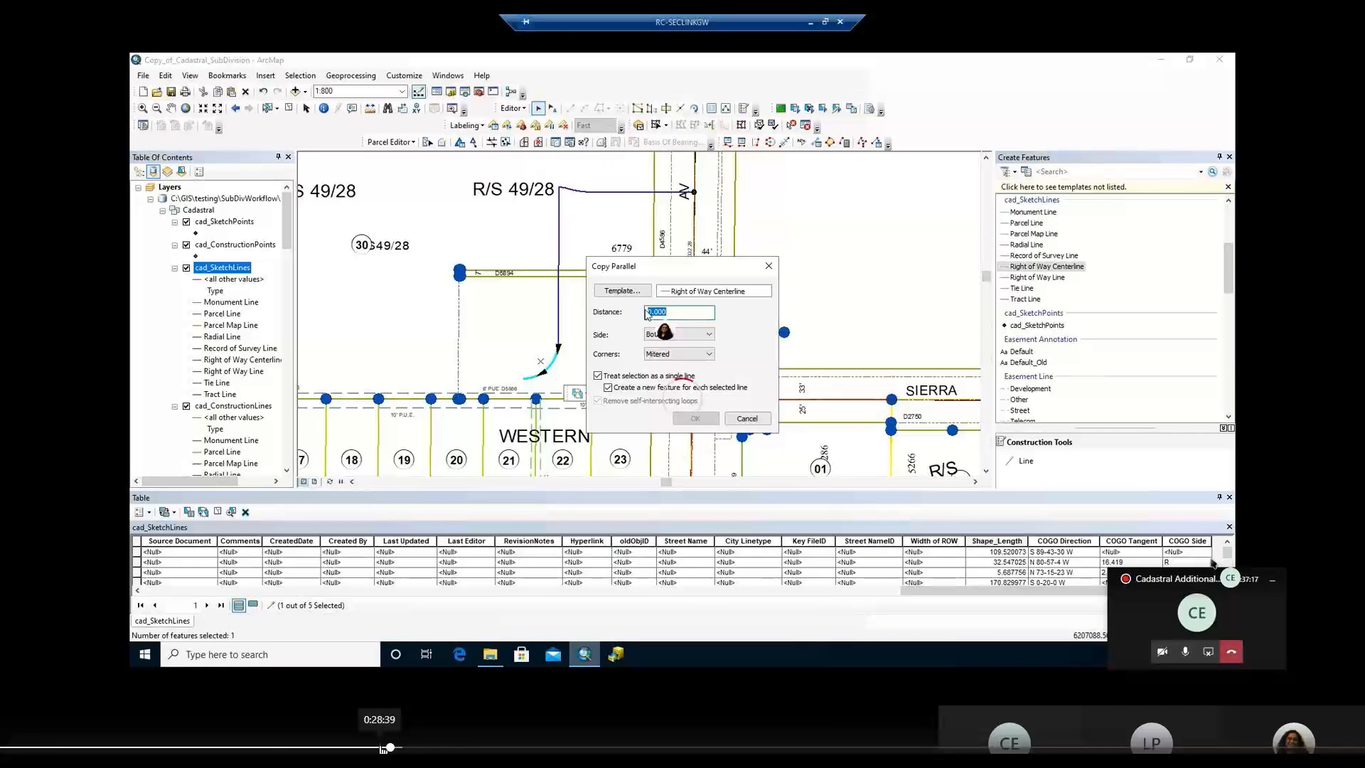
# Move the video back and forth between 0:28:39 and 0:29:58 to review the parallel copy of the centerline's end curve.
pyautogui.click(382, 748)
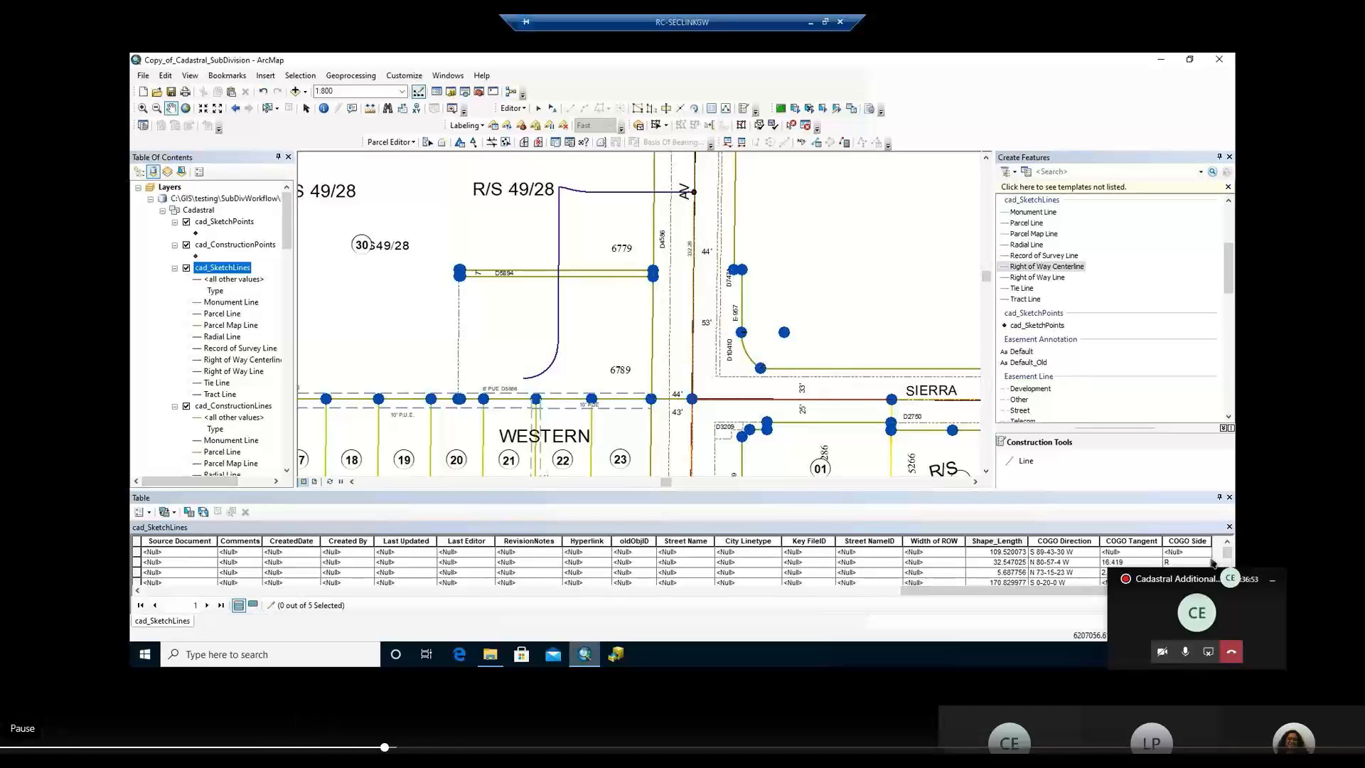
pyautogui.click(393, 747)
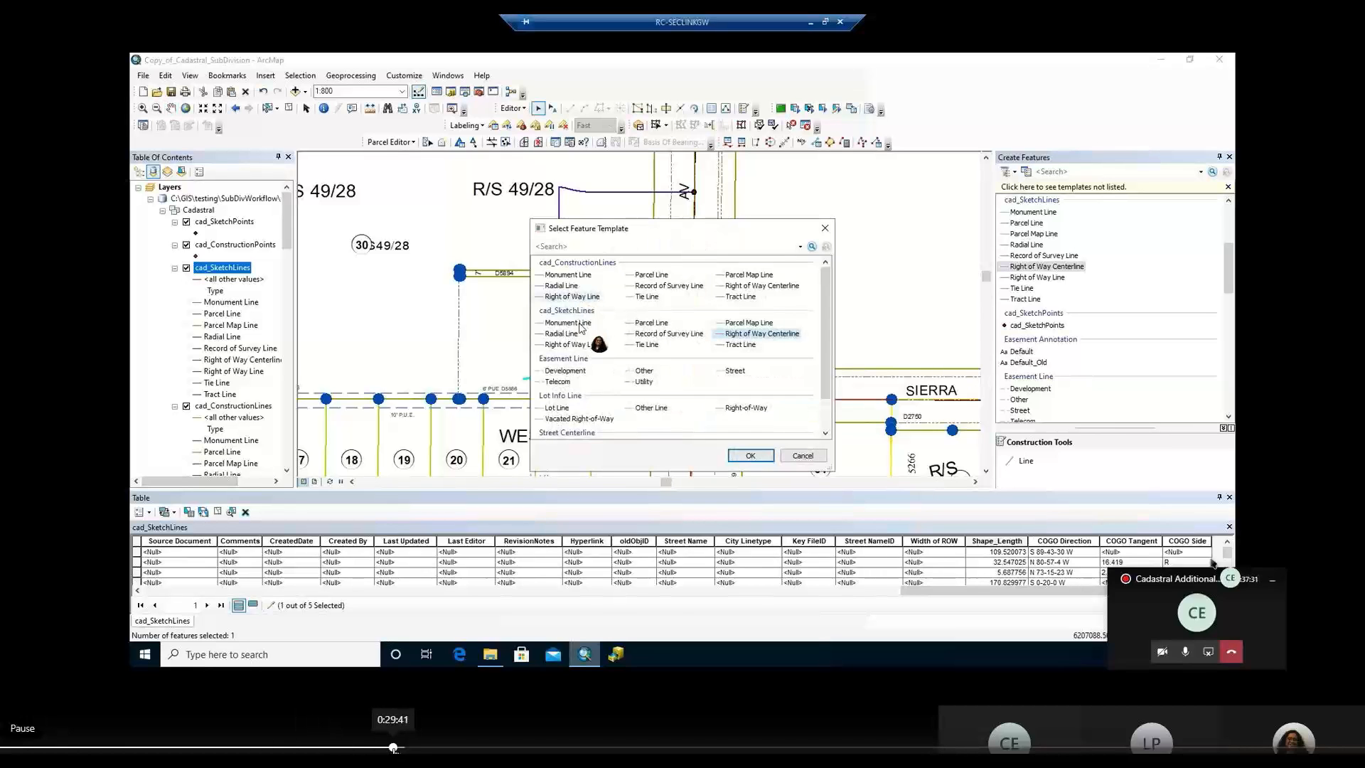
pyautogui.click(393, 748)
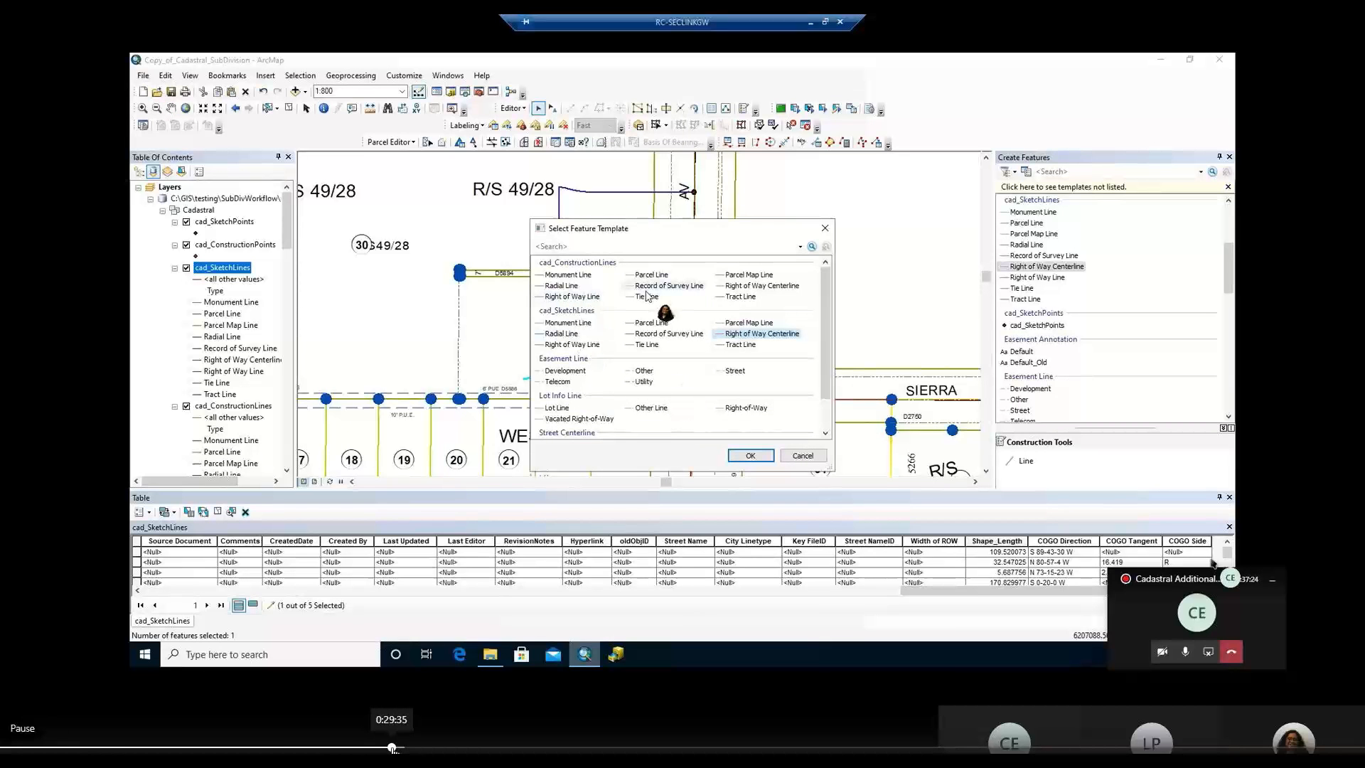
pyautogui.click(396, 747)
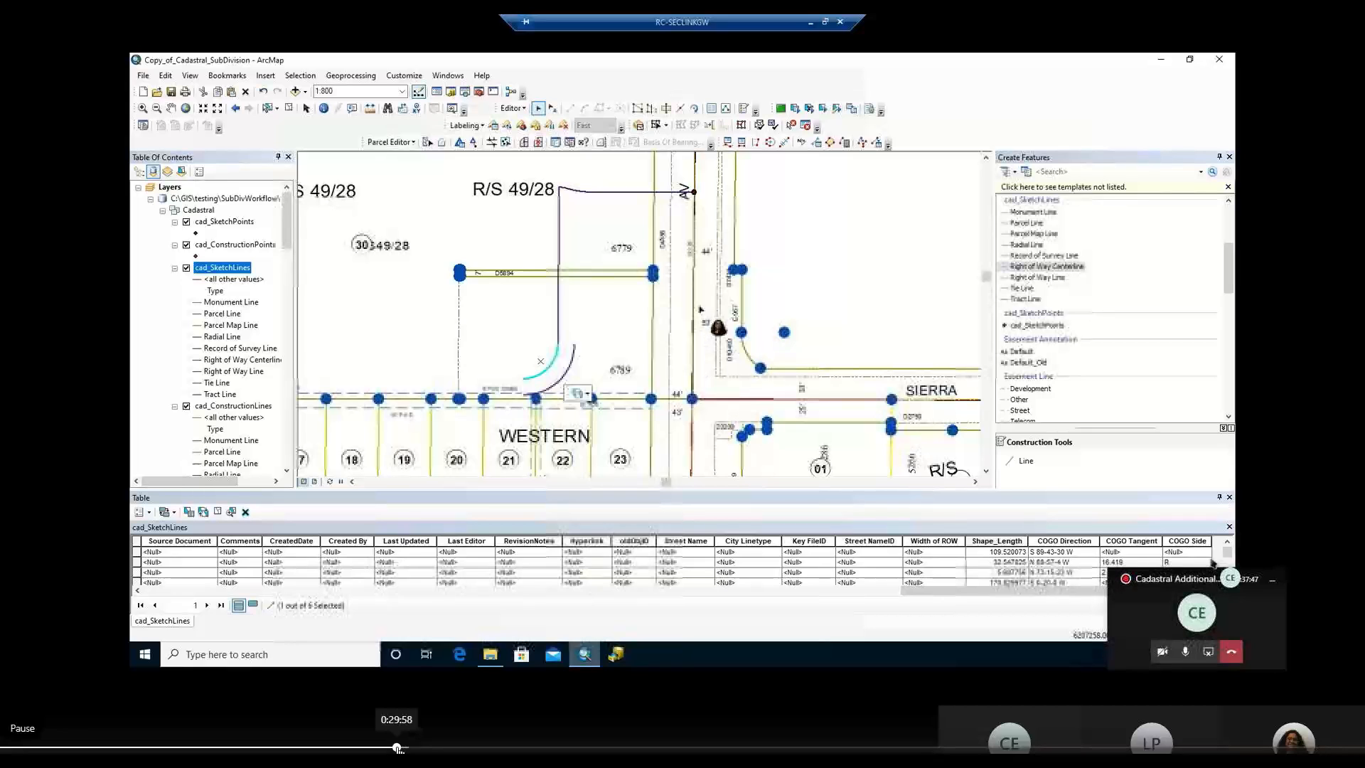
pyautogui.click(391, 748)
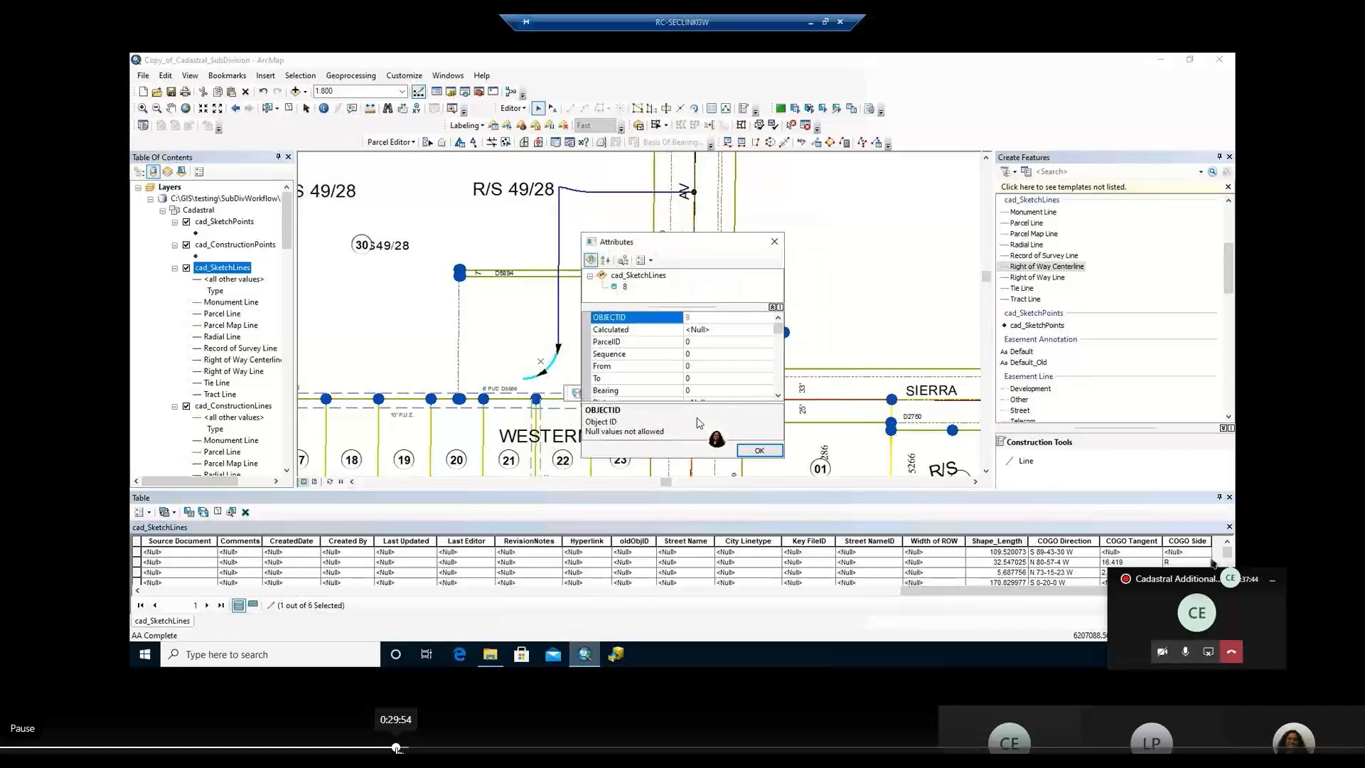
pyautogui.click(392, 747)
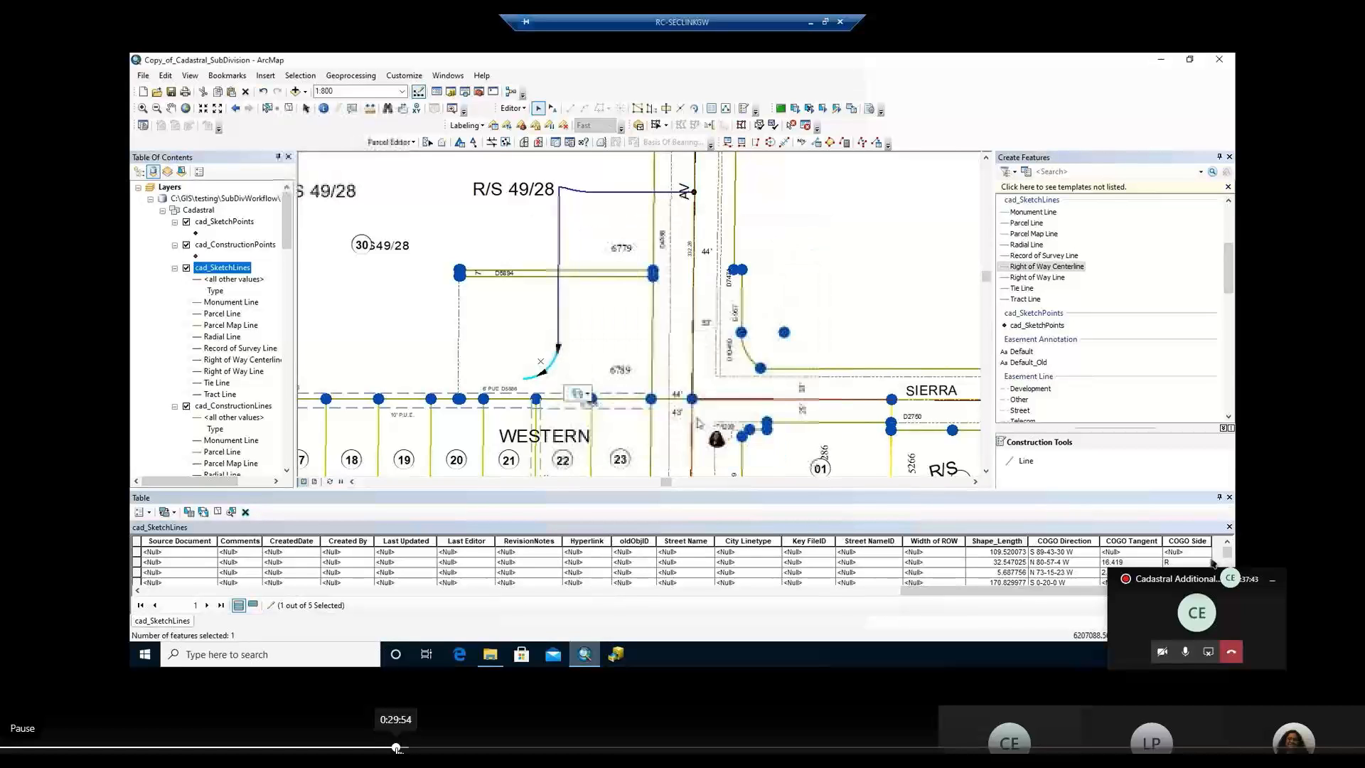
# Replay the video from 0:29:25 to examine the template, distance and side settings used for Copy Parallel.
pyautogui.click(390, 748)
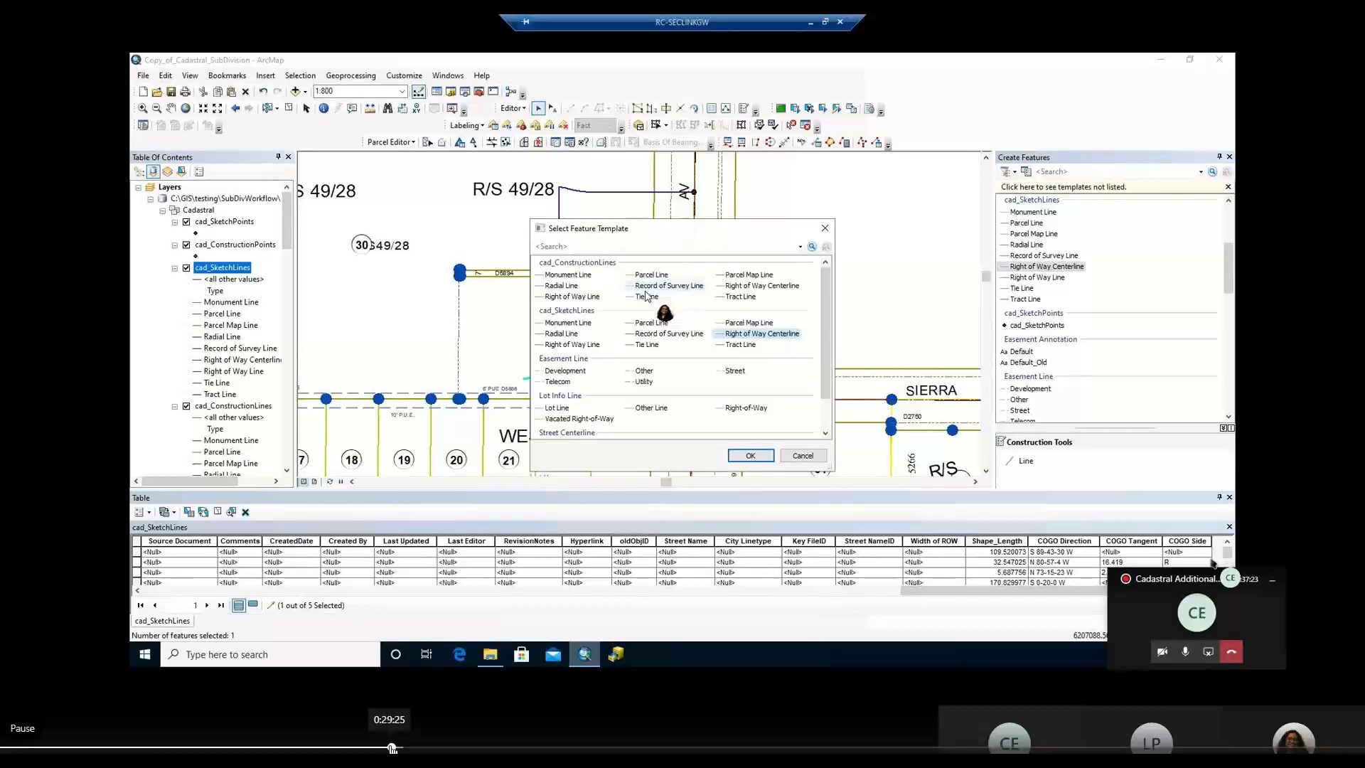
pyautogui.click(391, 747)
pyautogui.moveTo(392, 748); pyautogui.dragTo(391, 747)
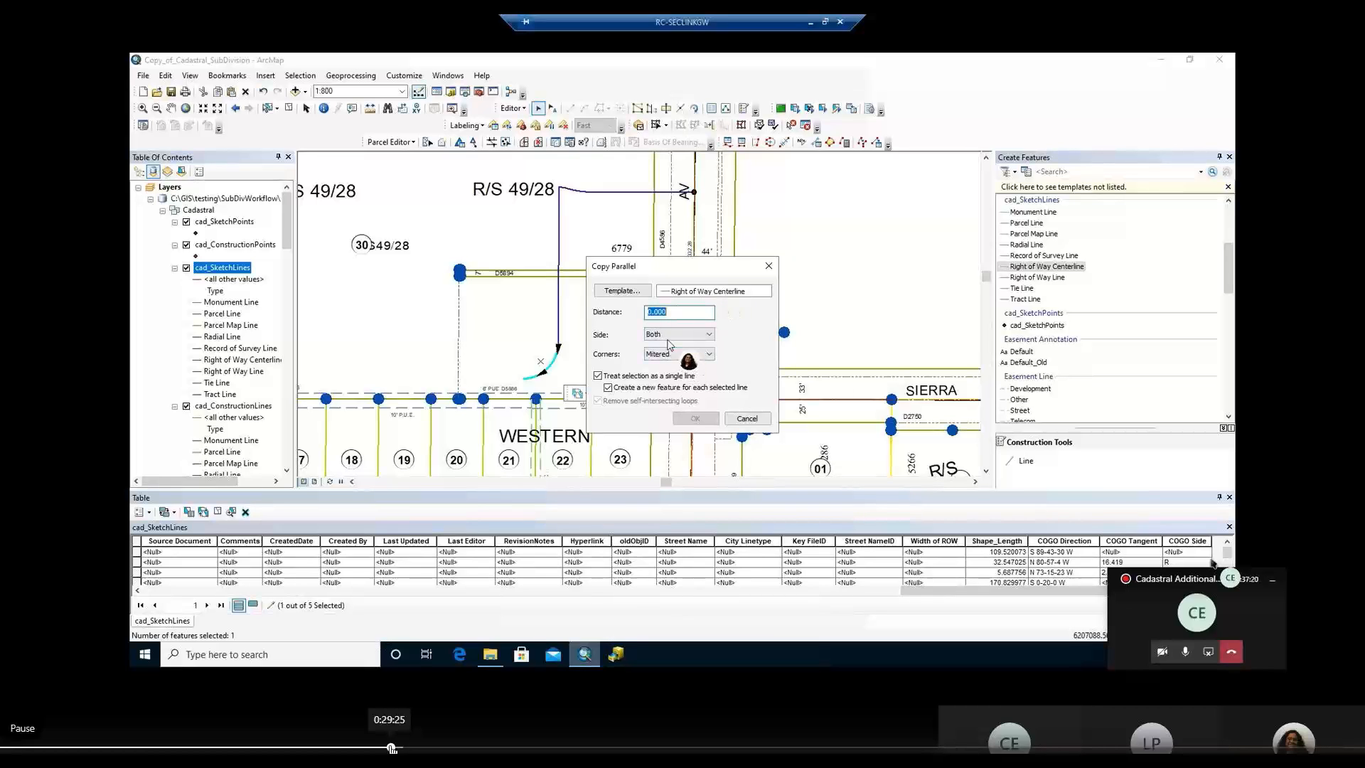
pyautogui.moveTo(392, 747); pyautogui.dragTo(391, 747)
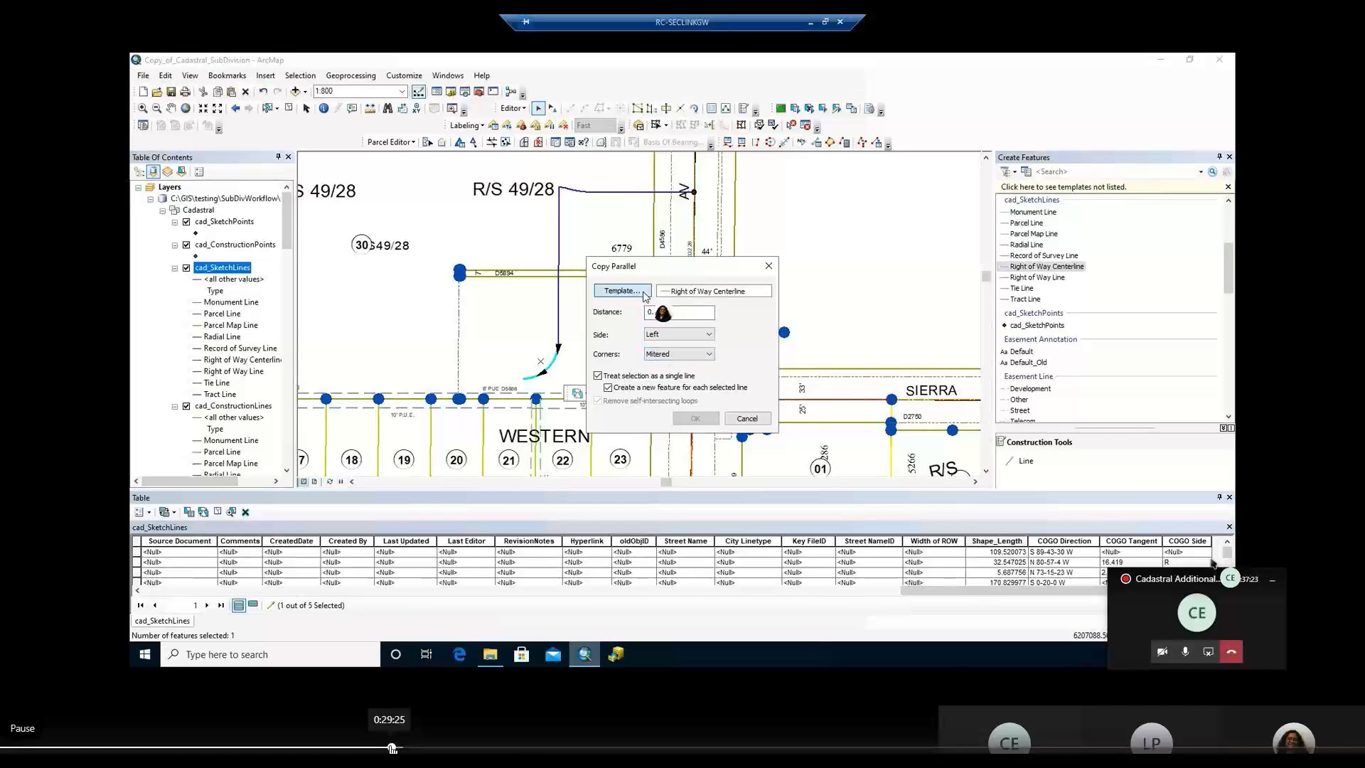
pyautogui.click(391, 748)
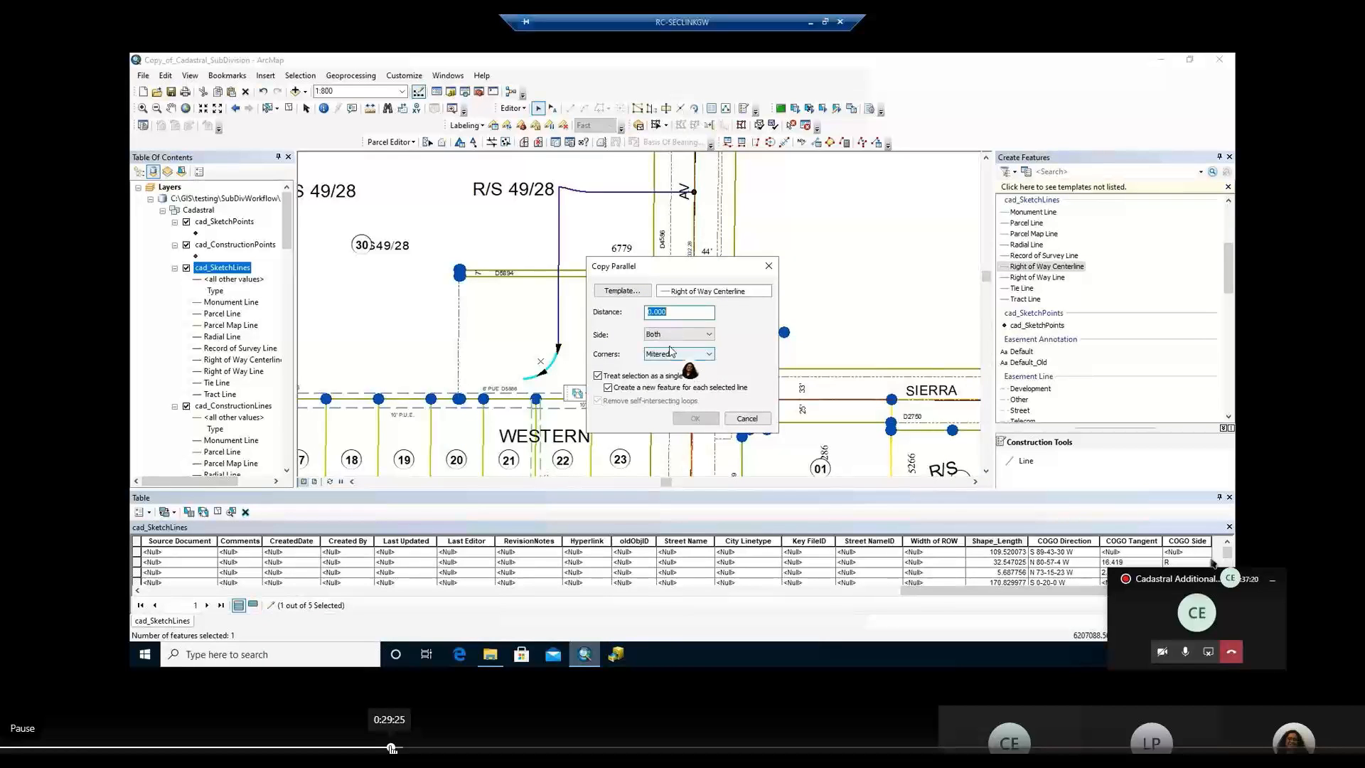
pyautogui.click(391, 748)
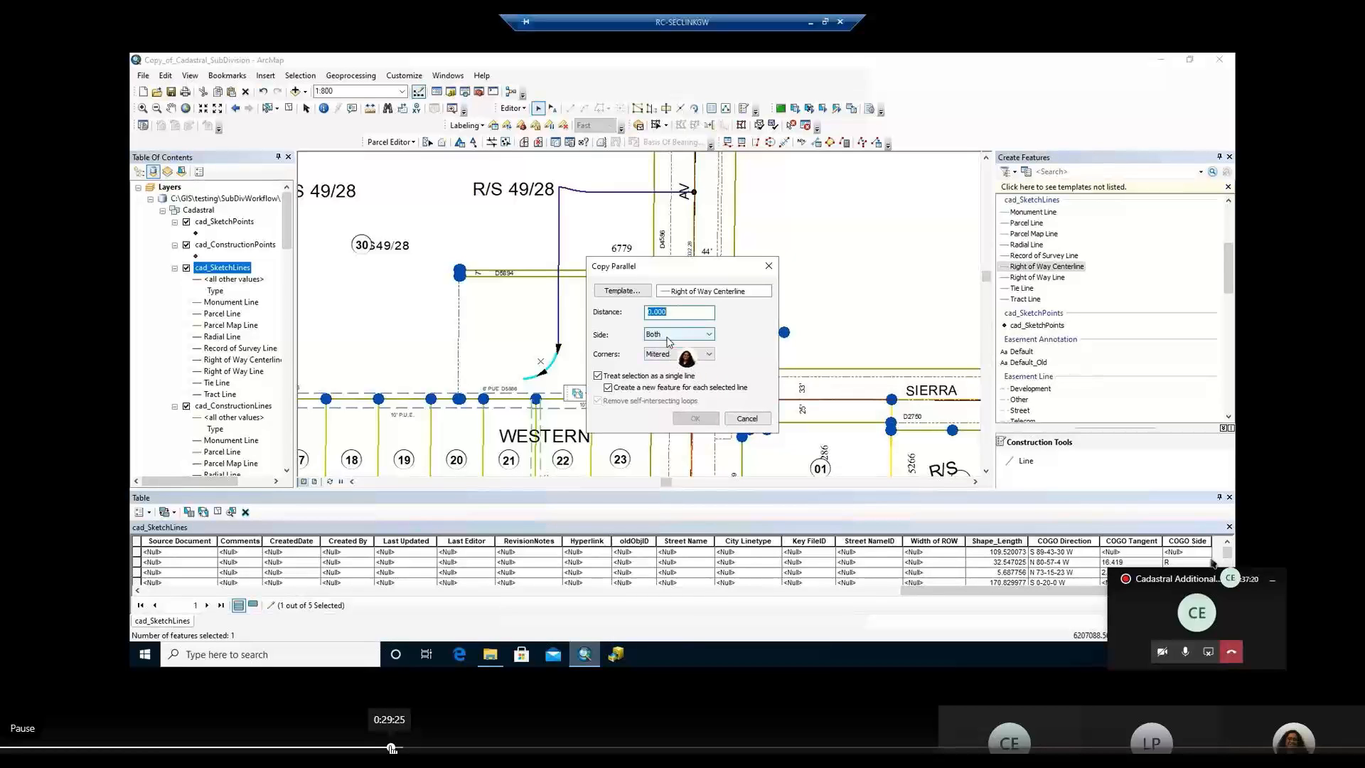
pyautogui.click(391, 748)
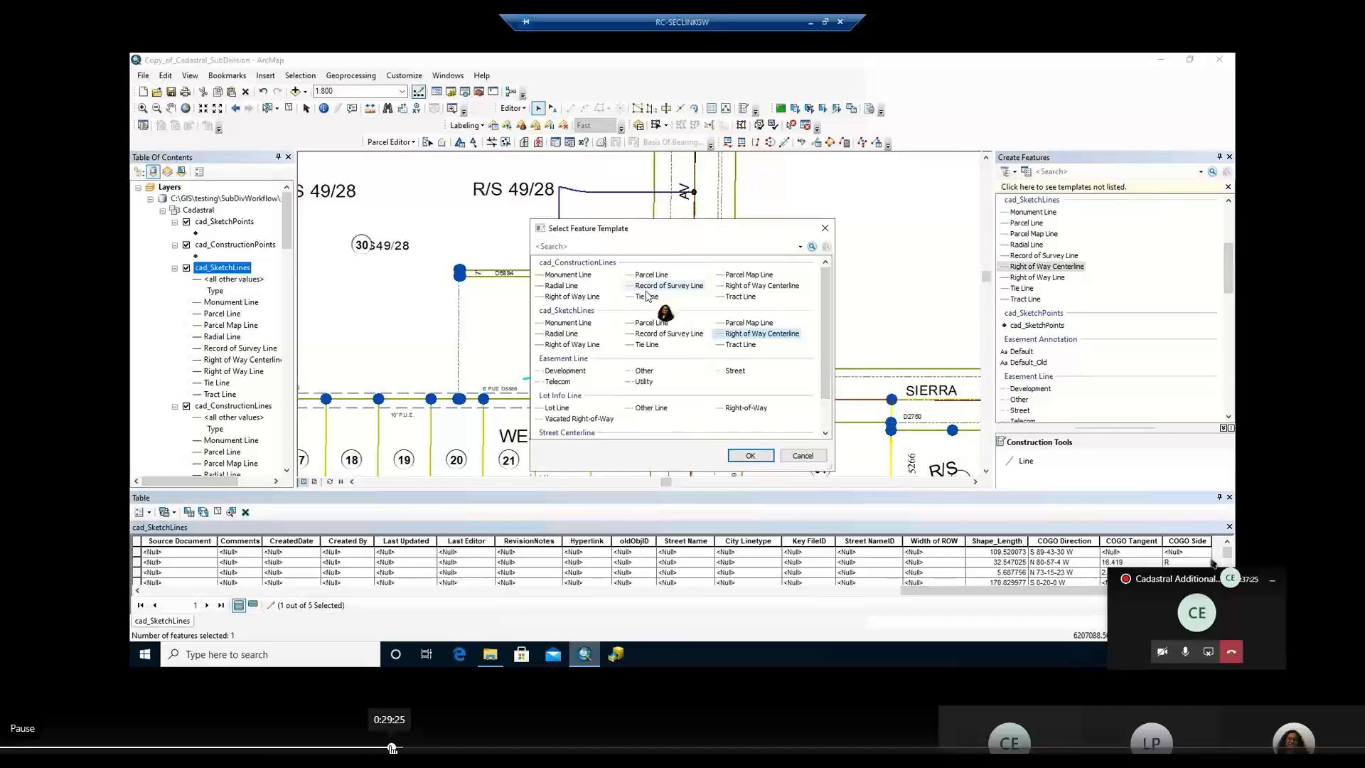
pyautogui.click(390, 747)
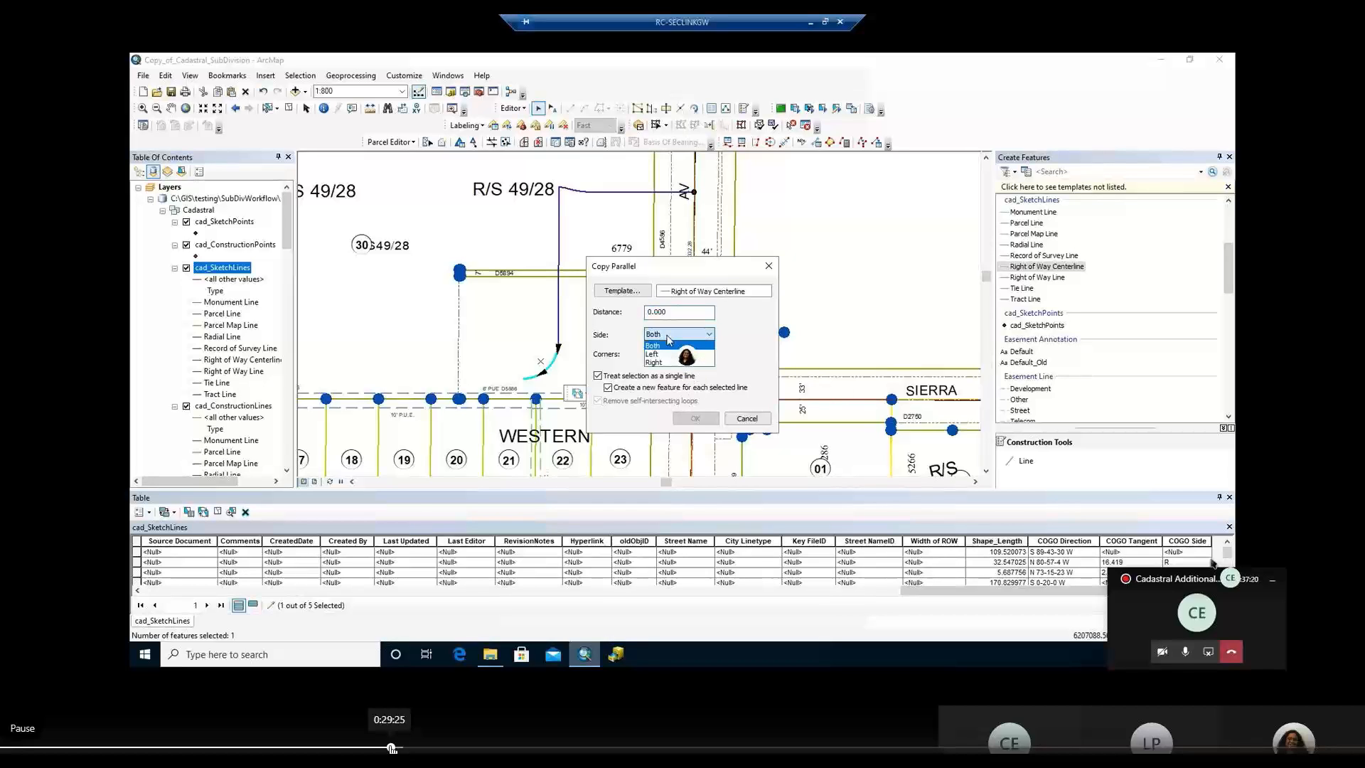
# Start a Copy Parallel of the centerline's end curve and select the cad_SketchLines Right of Way Line template.
pyautogui.click(391, 747)
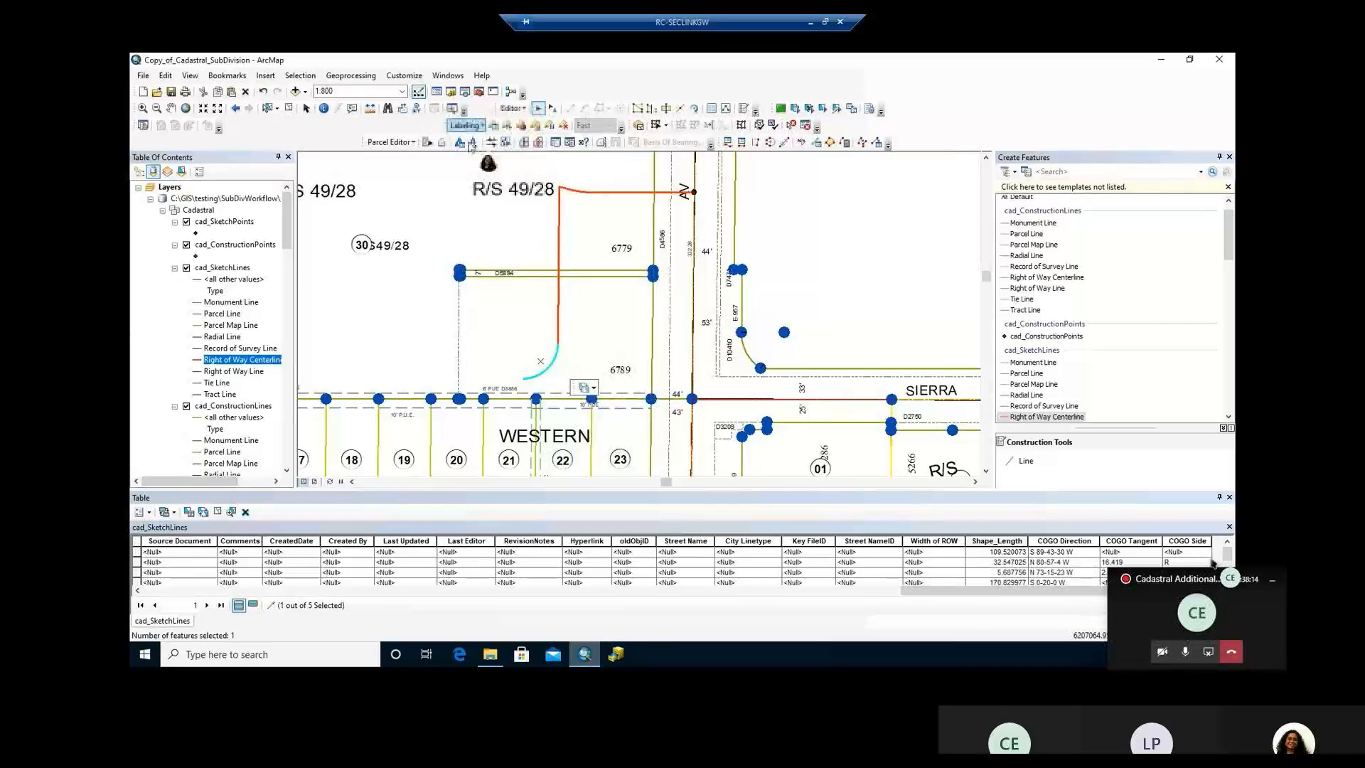
pyautogui.click(511, 109)
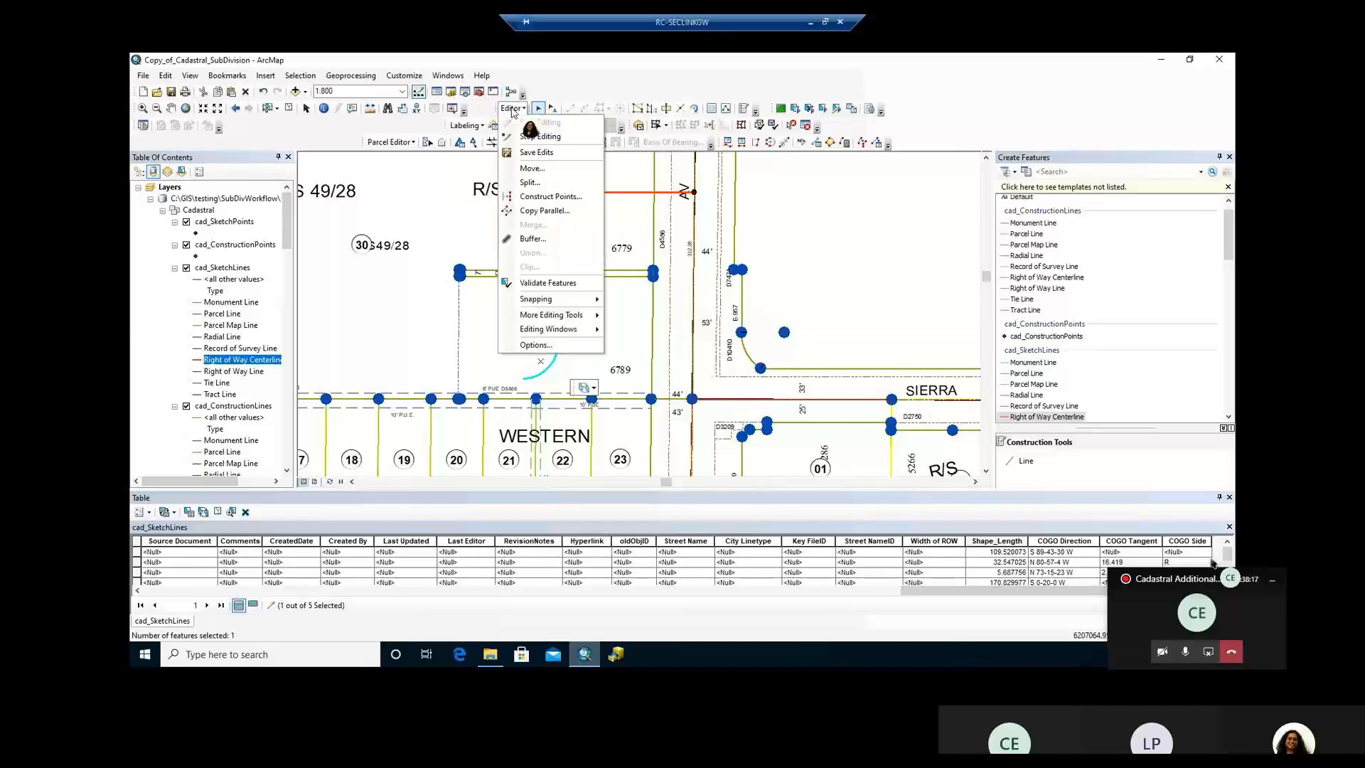
pyautogui.click(542, 210)
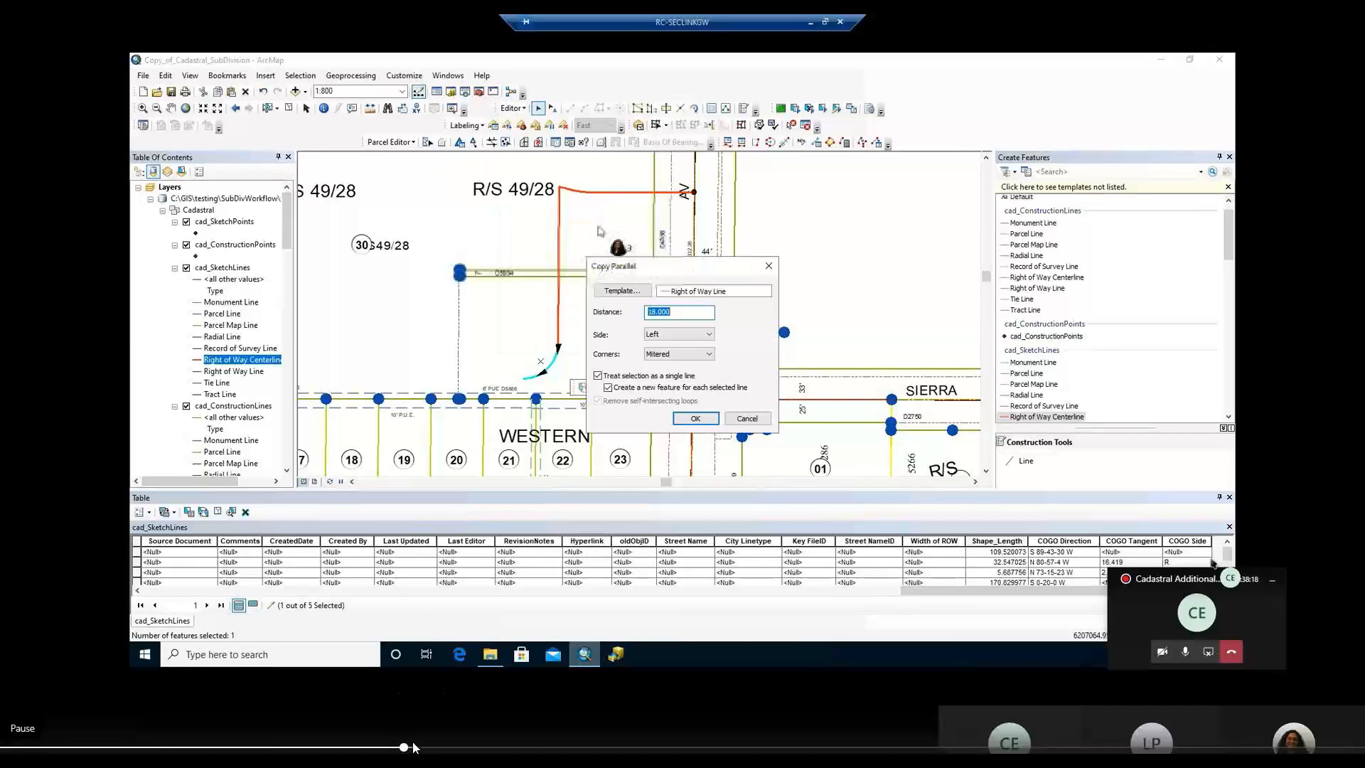
pyautogui.click(648, 290)
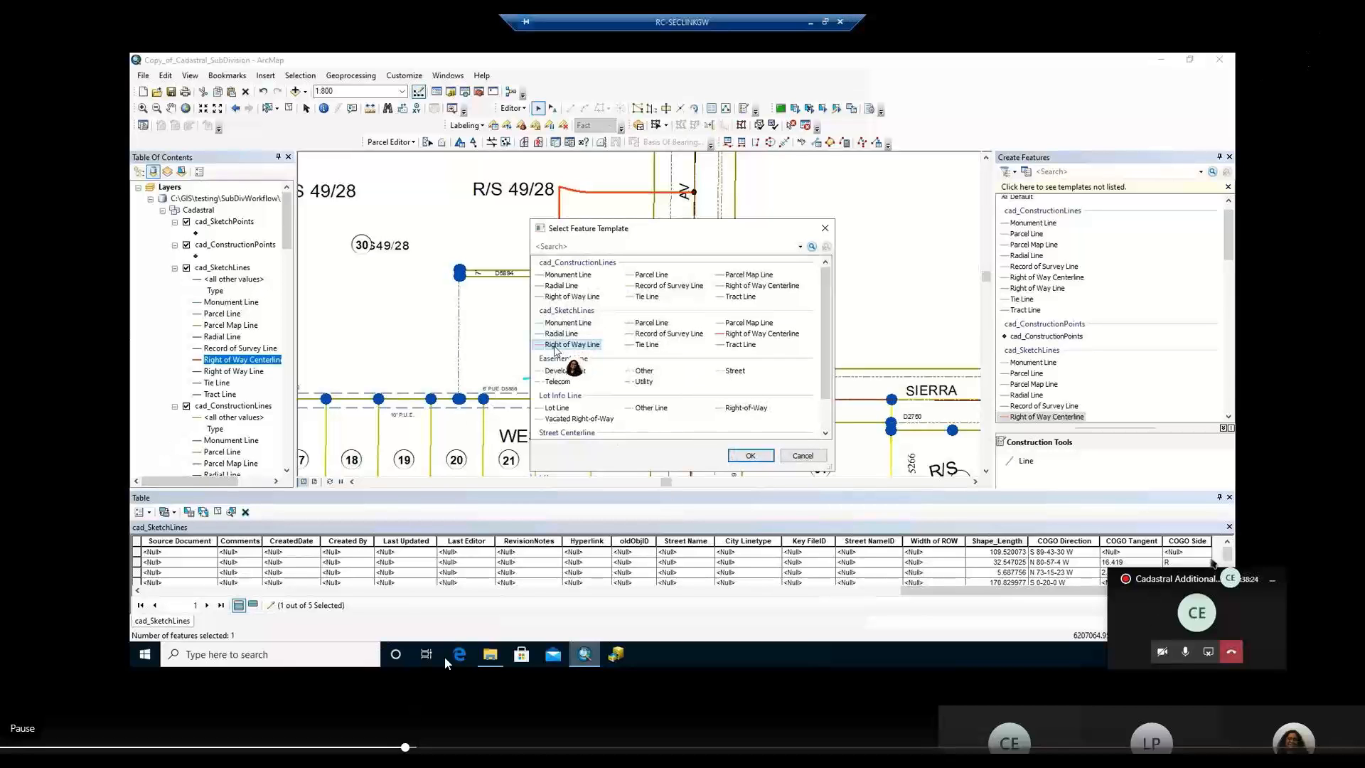
# Move the video between 0:32:14 and 0:32:37 to review the Construct Points settings for the offset right of way curve.
pyautogui.click(418, 747)
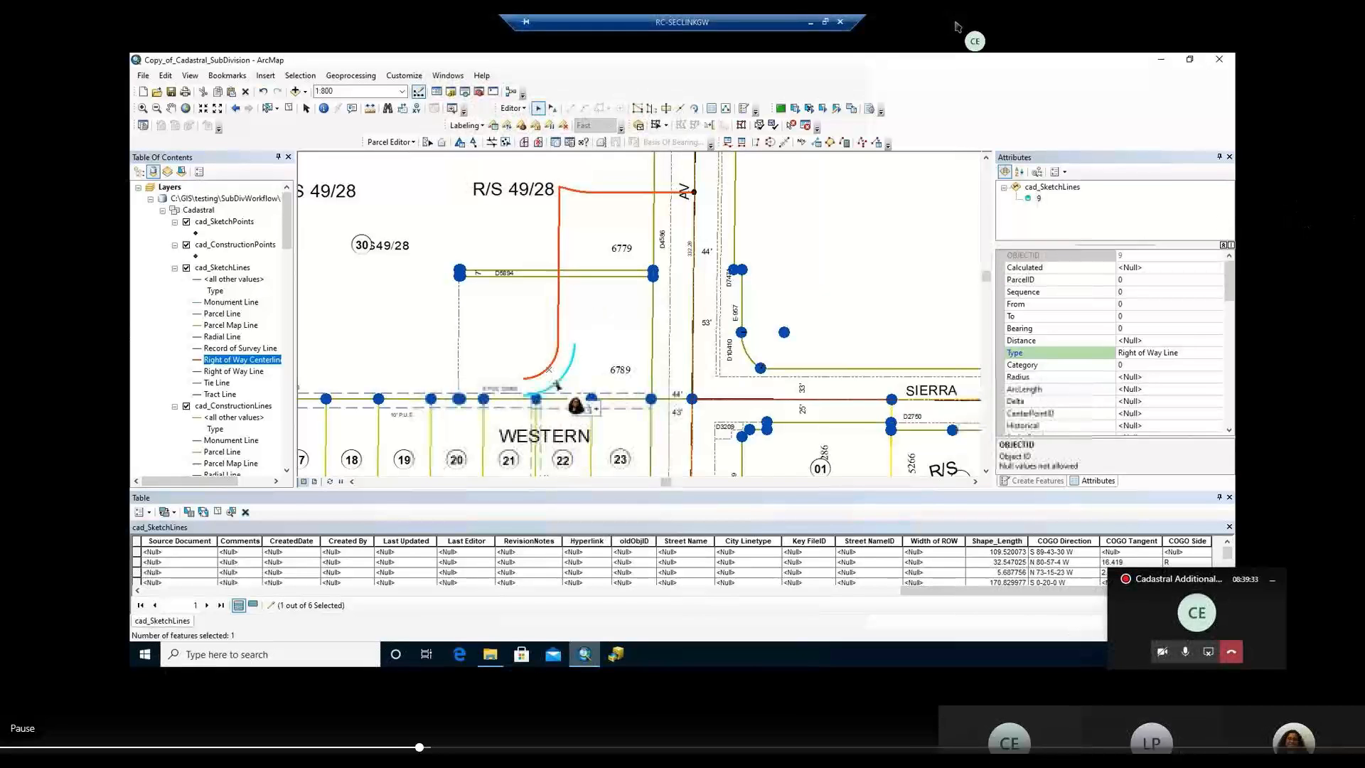
pyautogui.click(435, 748)
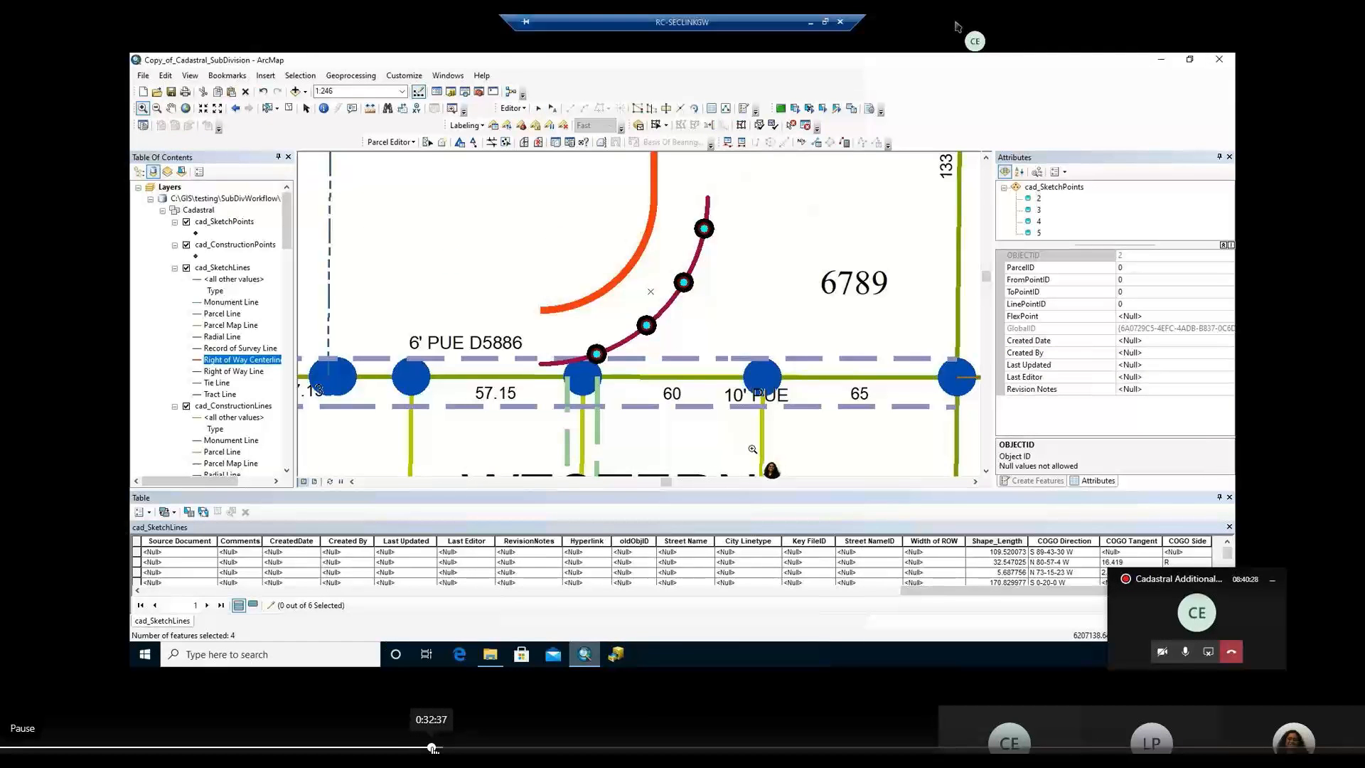
pyautogui.click(427, 749)
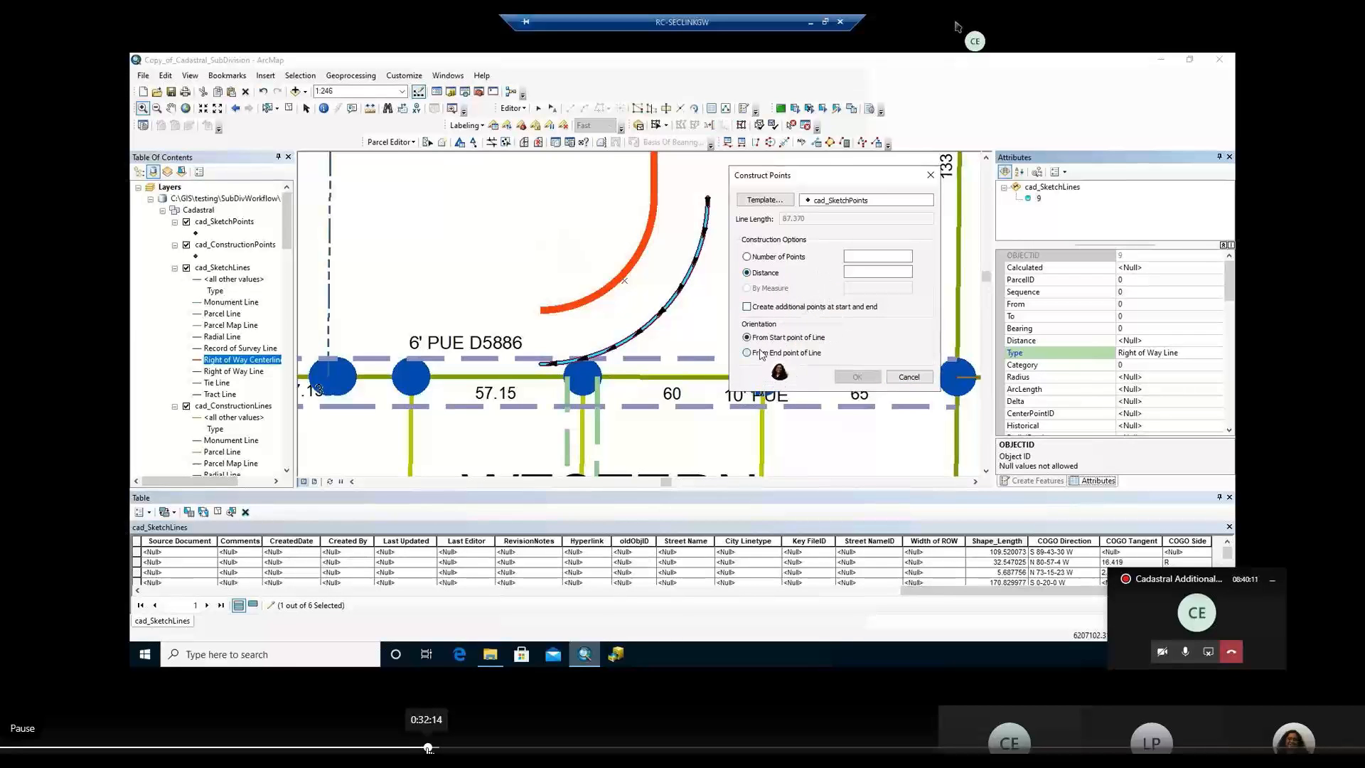
pyautogui.click(427, 748)
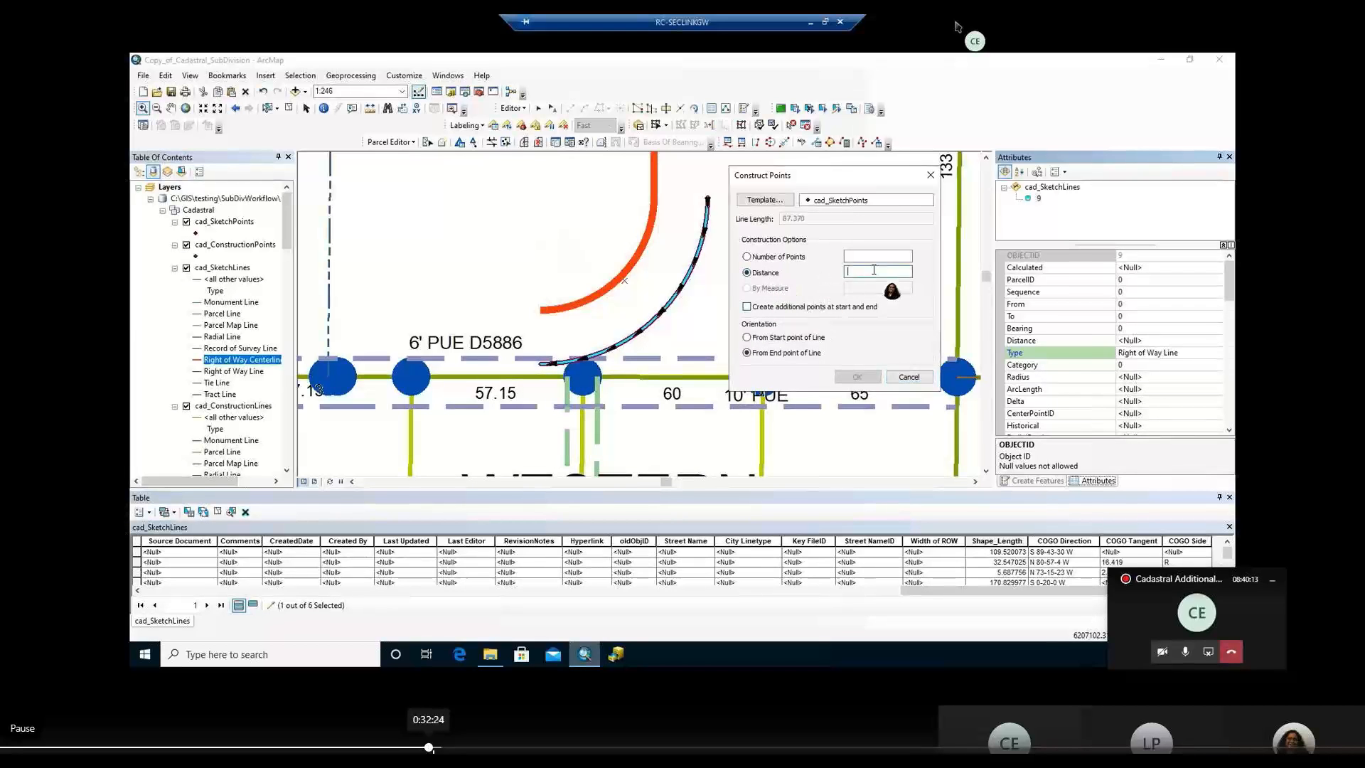
pyautogui.click(434, 747)
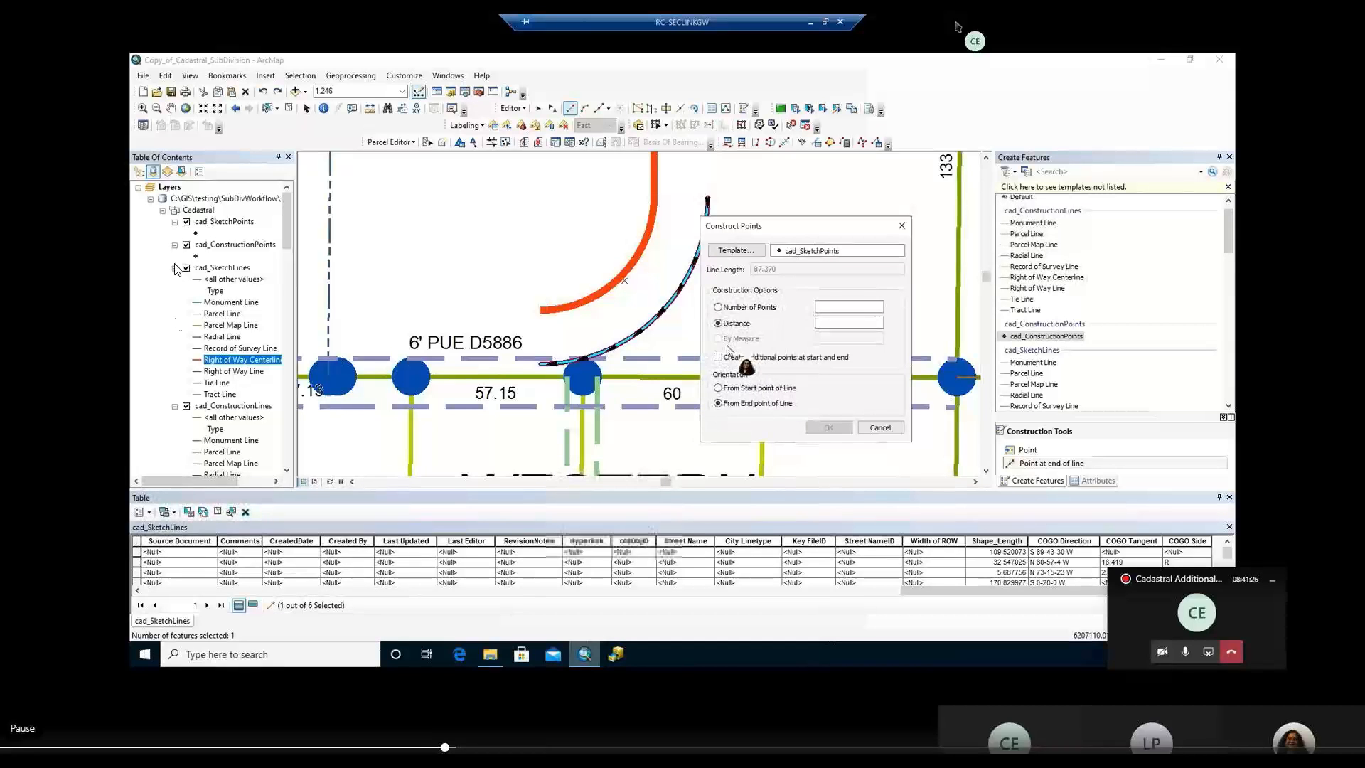
# Skip the video ahead through 0:35:14 and 0:37:24 to the parallel copies of the centerline segments.
pyautogui.click(453, 747)
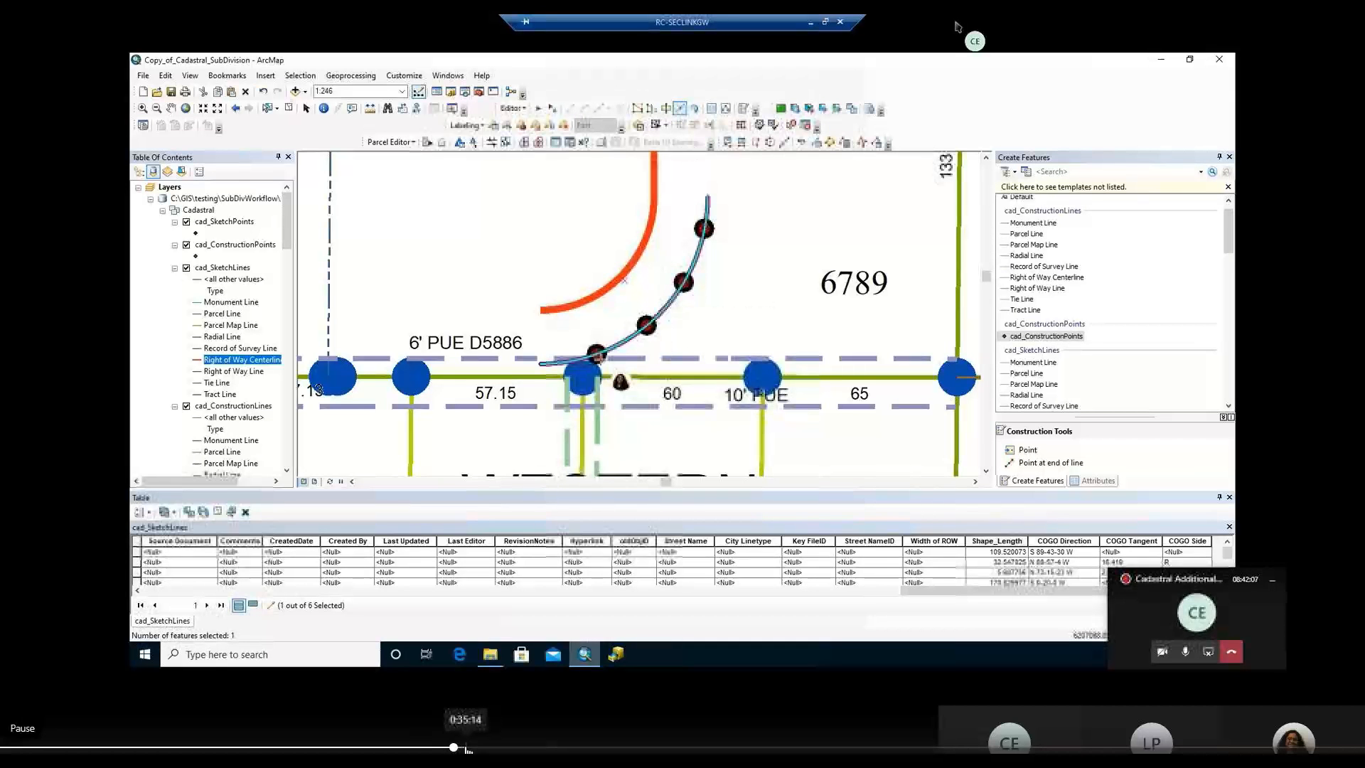
pyautogui.click(463, 747)
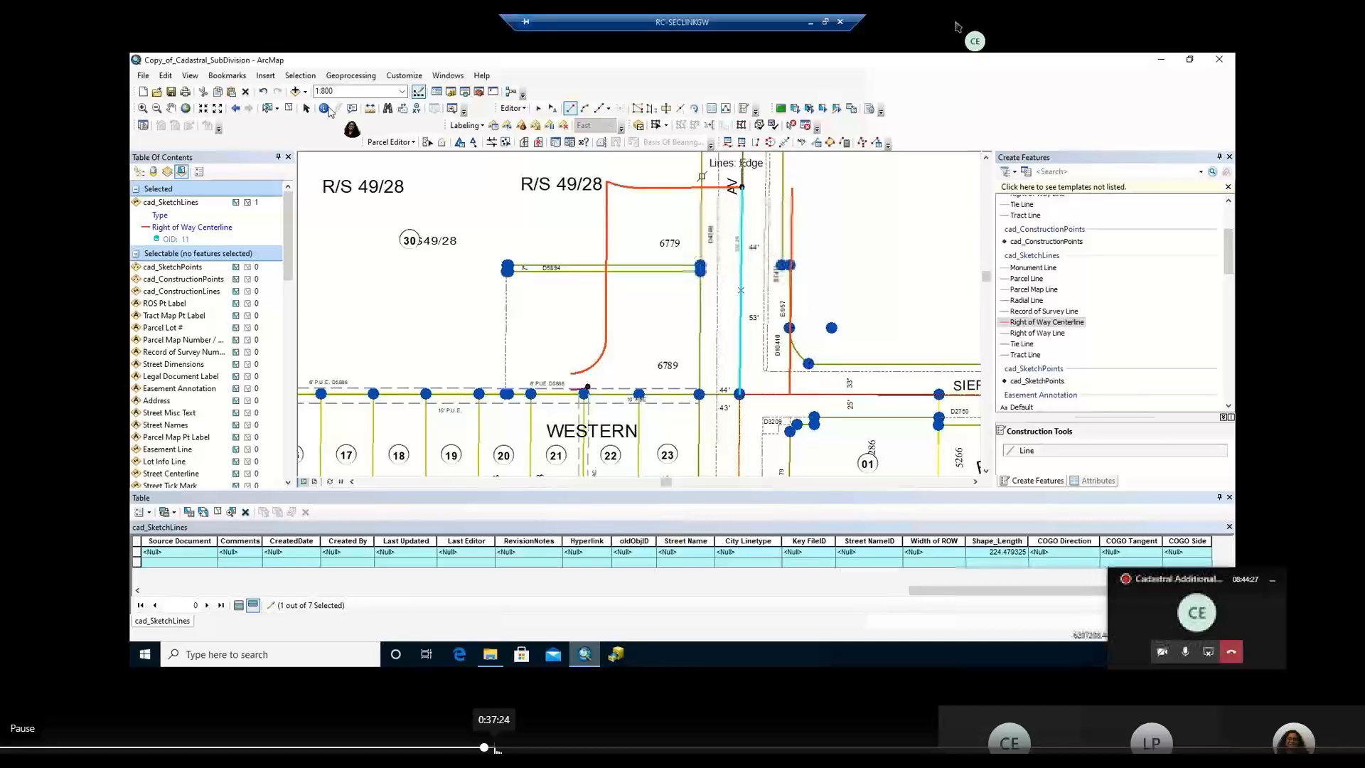
pyautogui.click(495, 749)
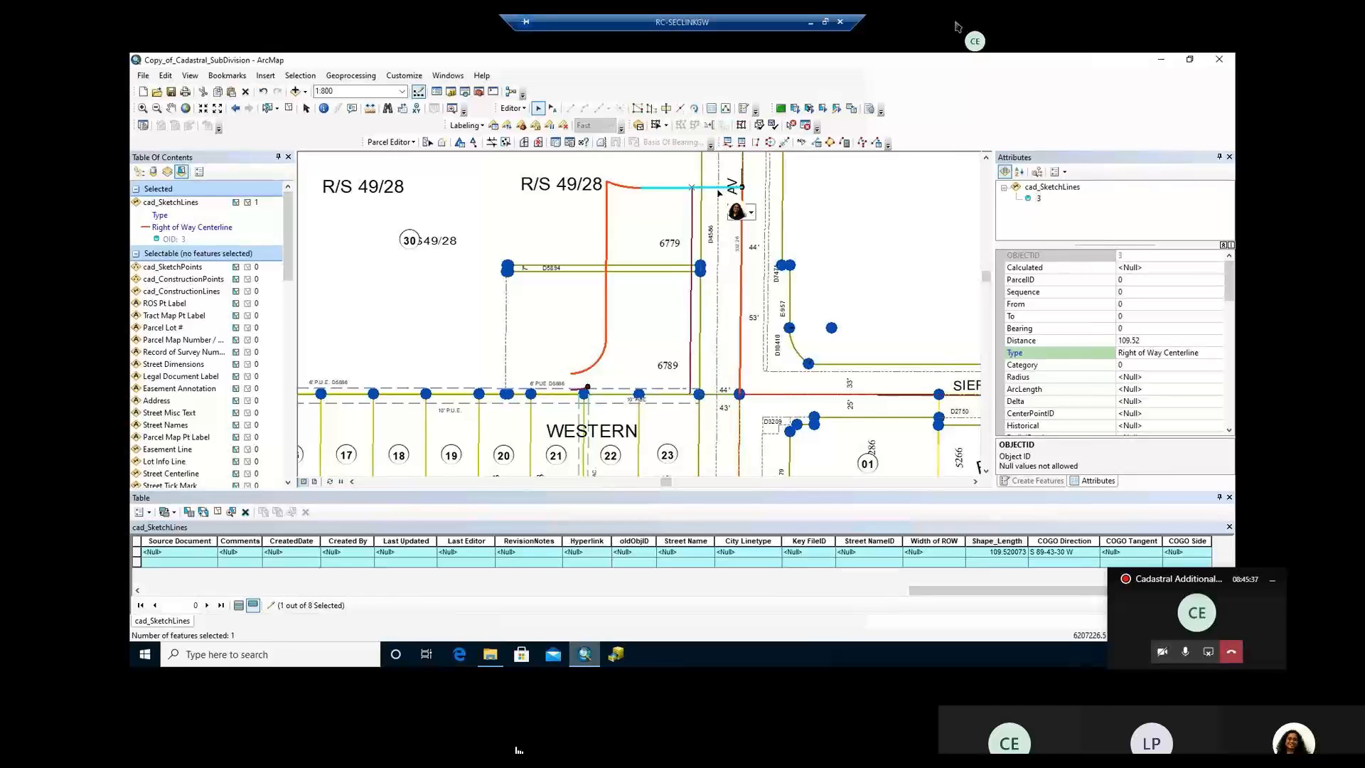
# Change the Type attribute of the offset line above parcel 6779 to Right of Way Line.
pyautogui.moveTo(521, 748)
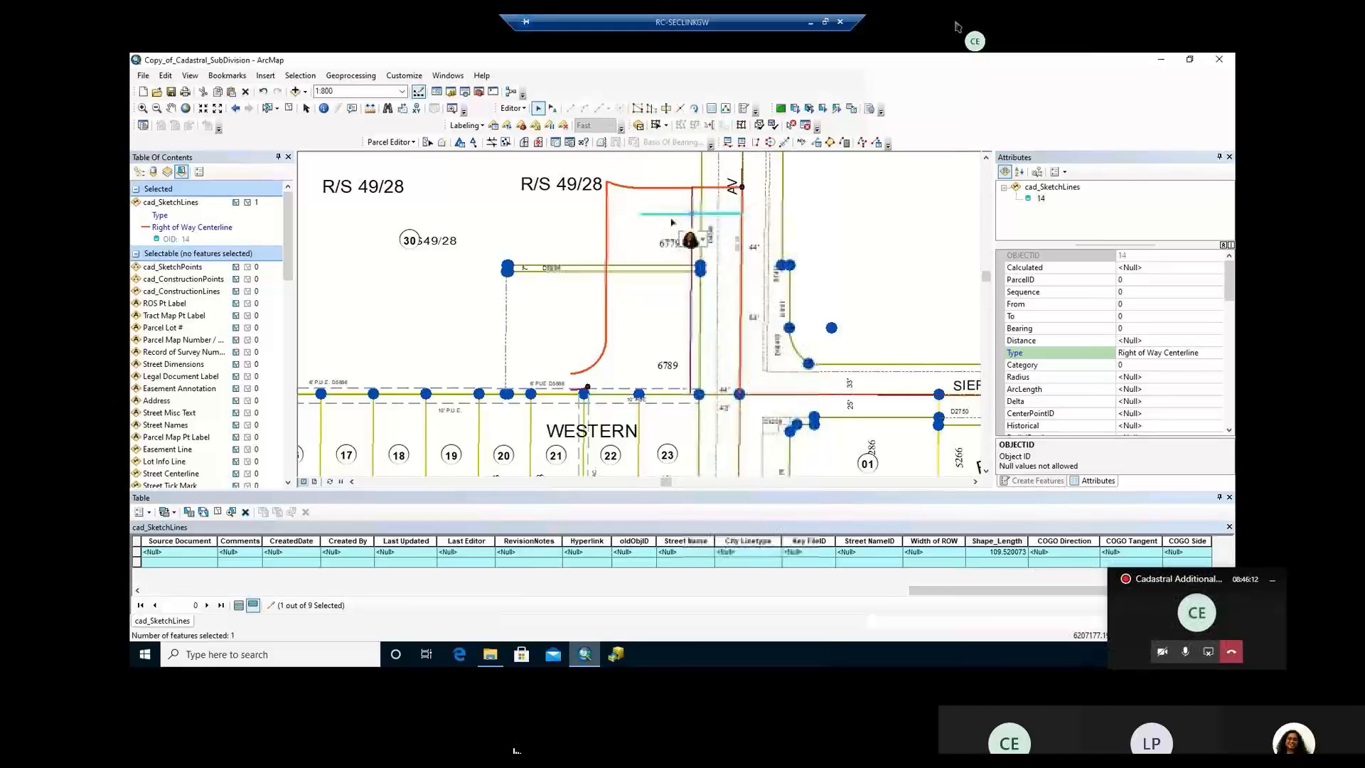
pyautogui.click(1201, 355)
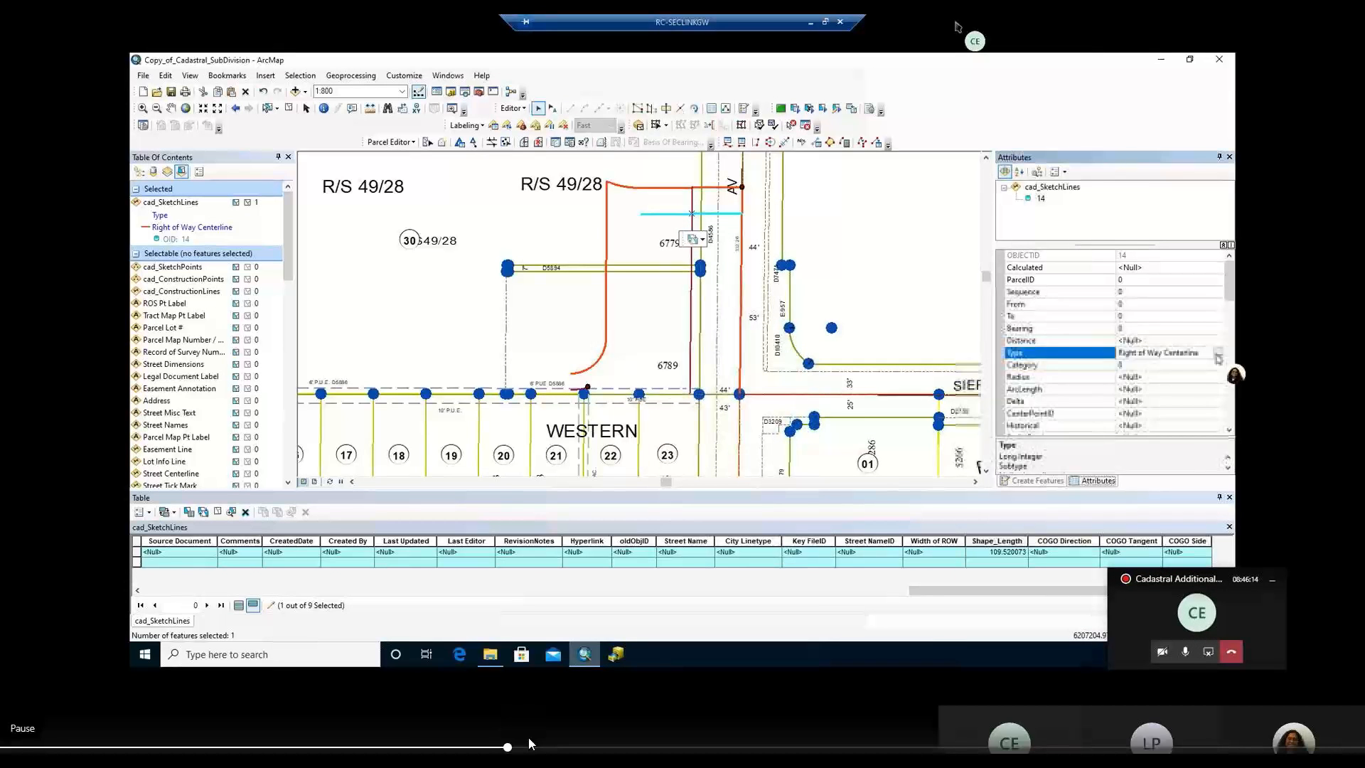
pyautogui.click(1217, 353)
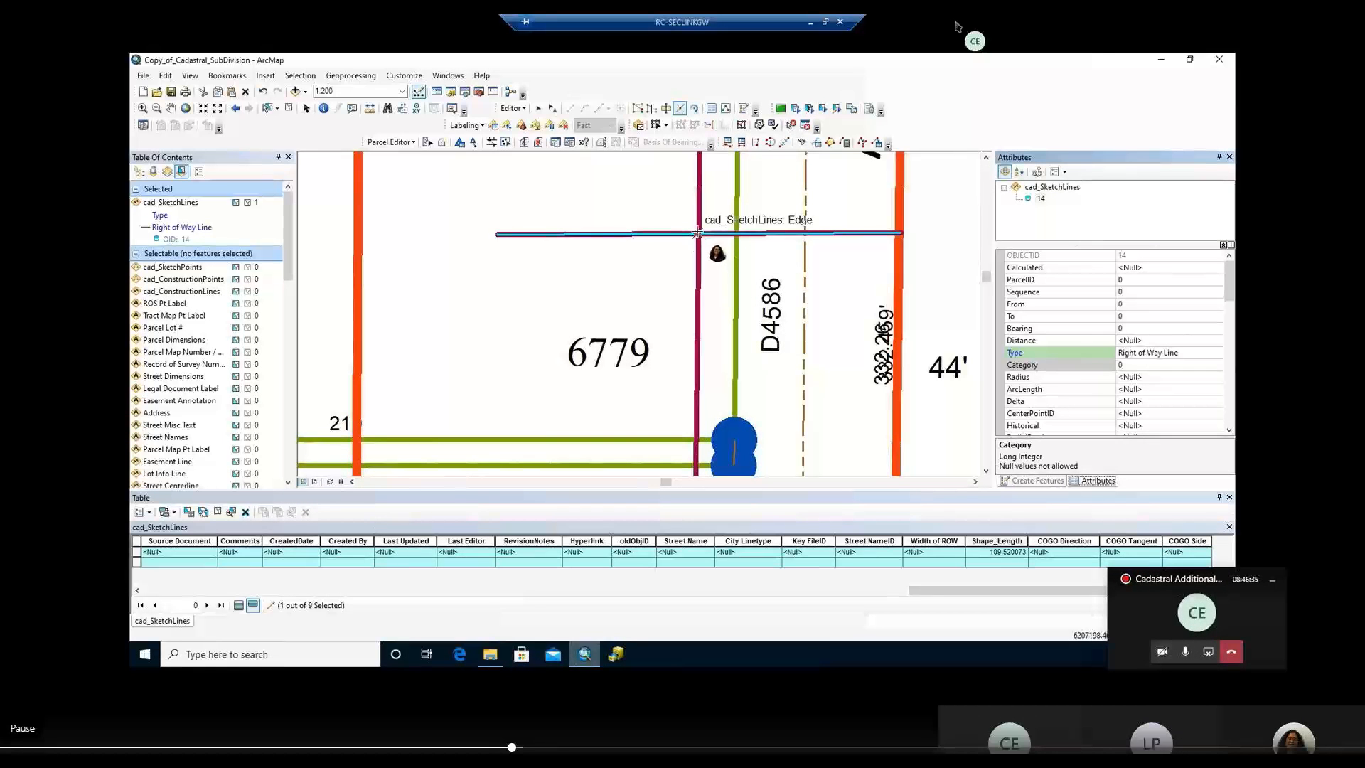
# Move the video between 0:42:33 and 0:43:03 to review the splitting of the crossing right of way lines above parcel 6779.
pyautogui.click(538, 747)
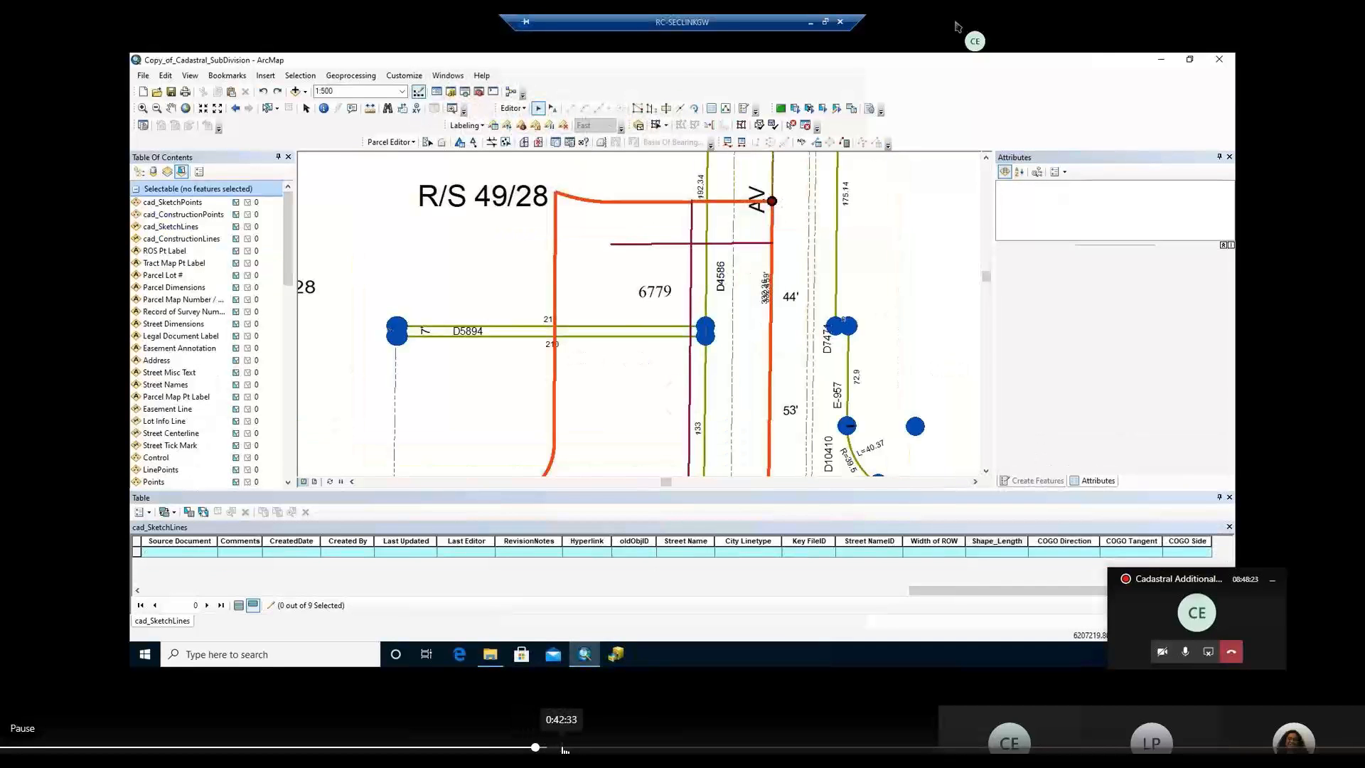
pyautogui.moveTo(565, 749); pyautogui.dragTo(572, 749)
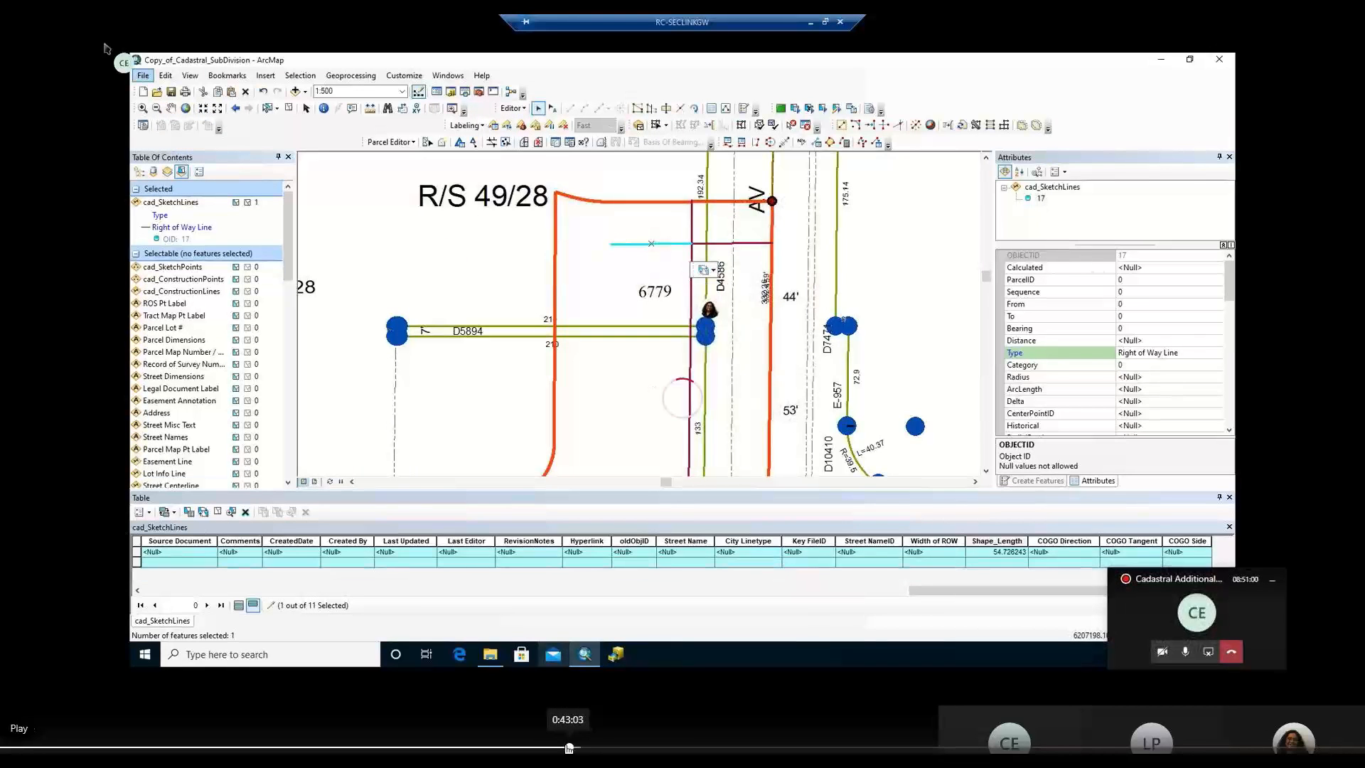
pyautogui.moveTo(572, 748); pyautogui.dragTo(565, 748)
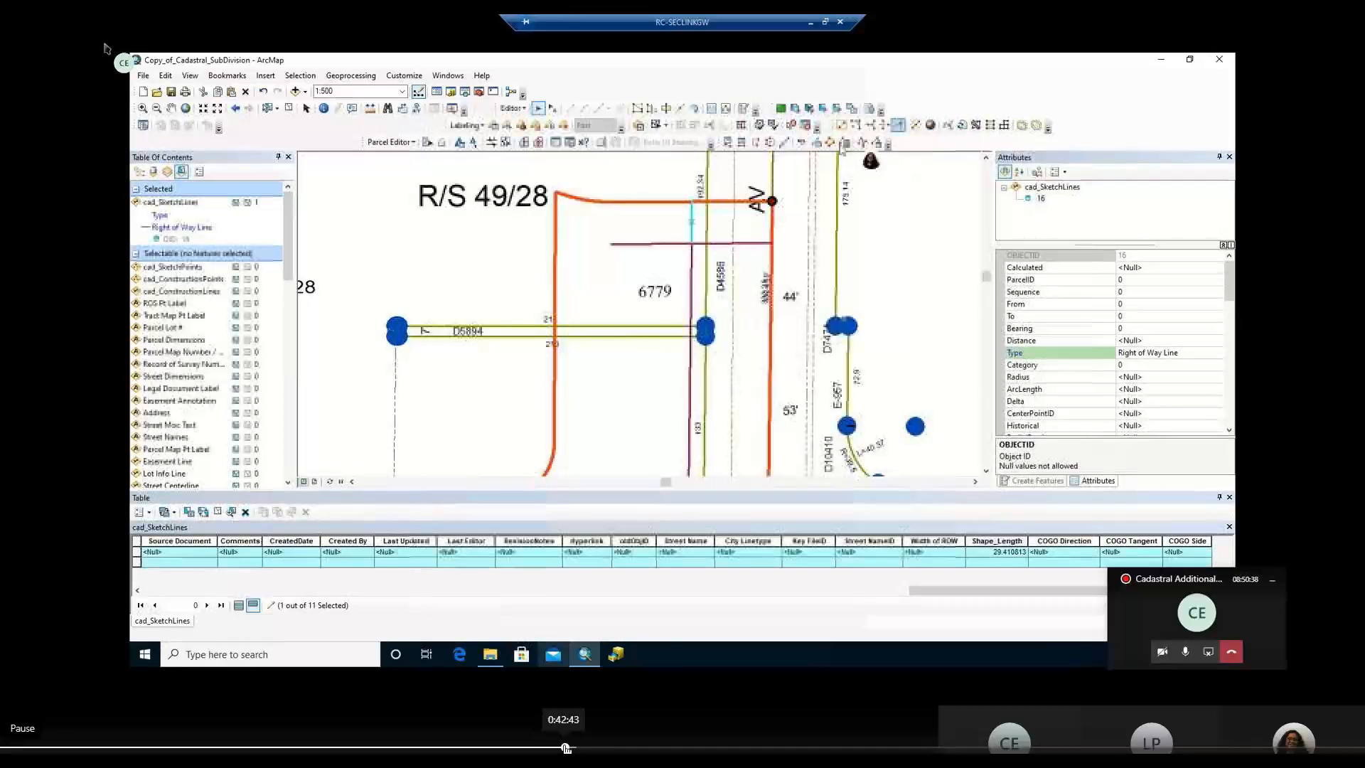
pyautogui.click(565, 747)
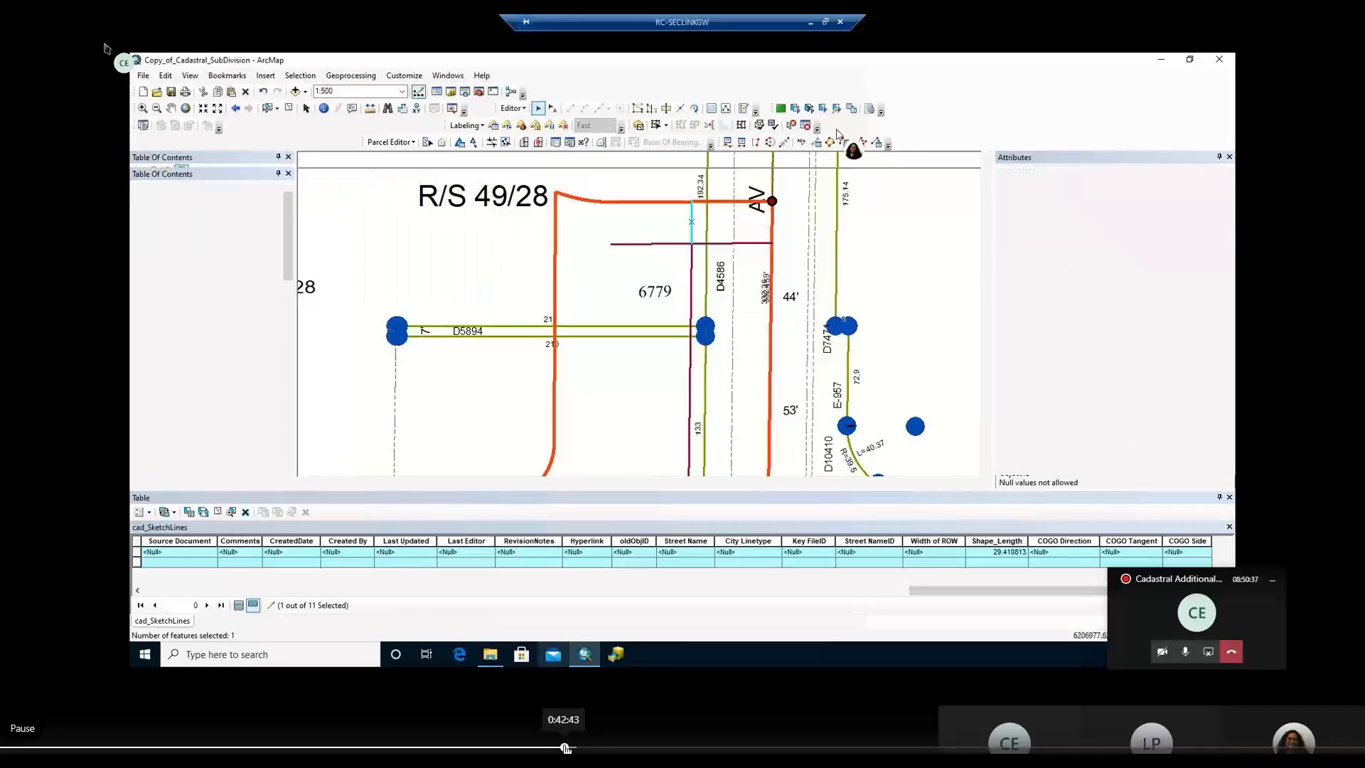
pyautogui.click(565, 748)
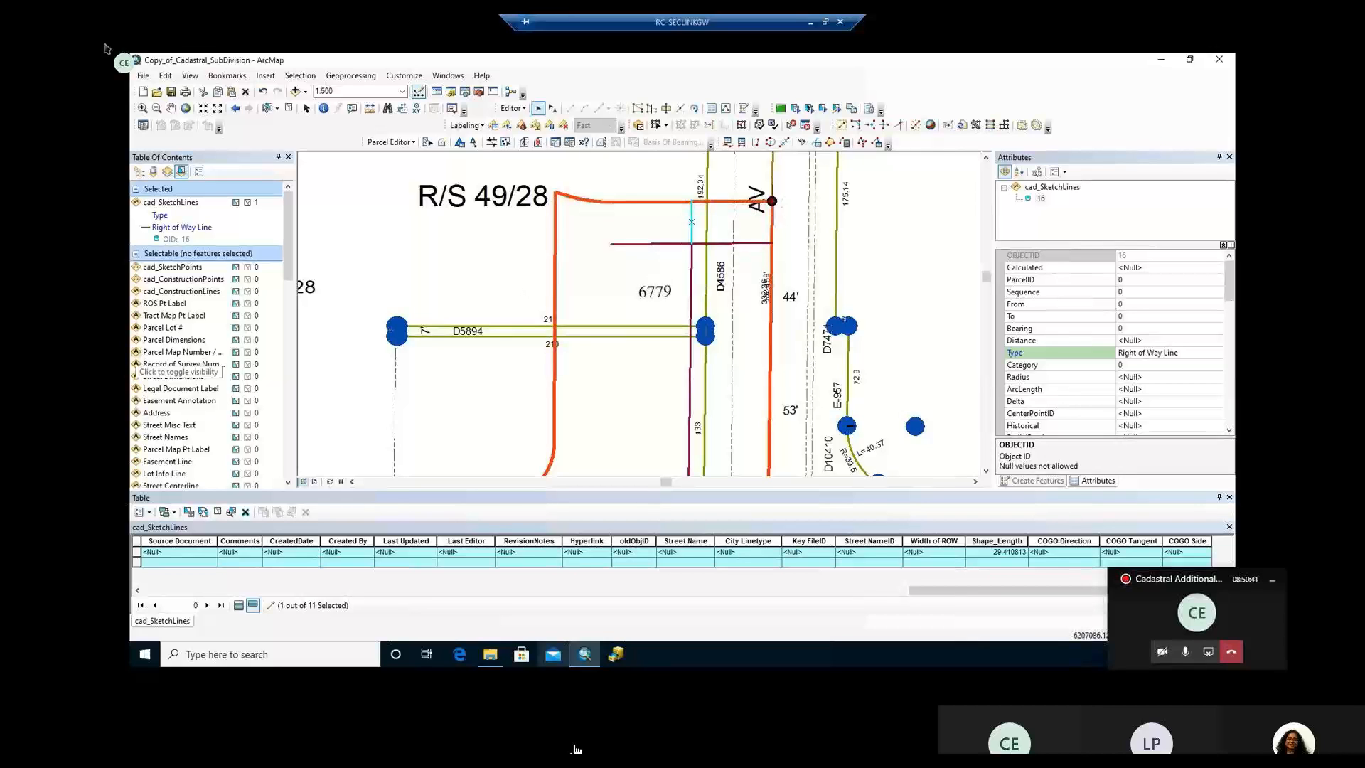
# Advance the video from 0:44:14 past 0:46:05 to review the right of way frontage traverse and its closure report.
pyautogui.moveTo(651, 702)
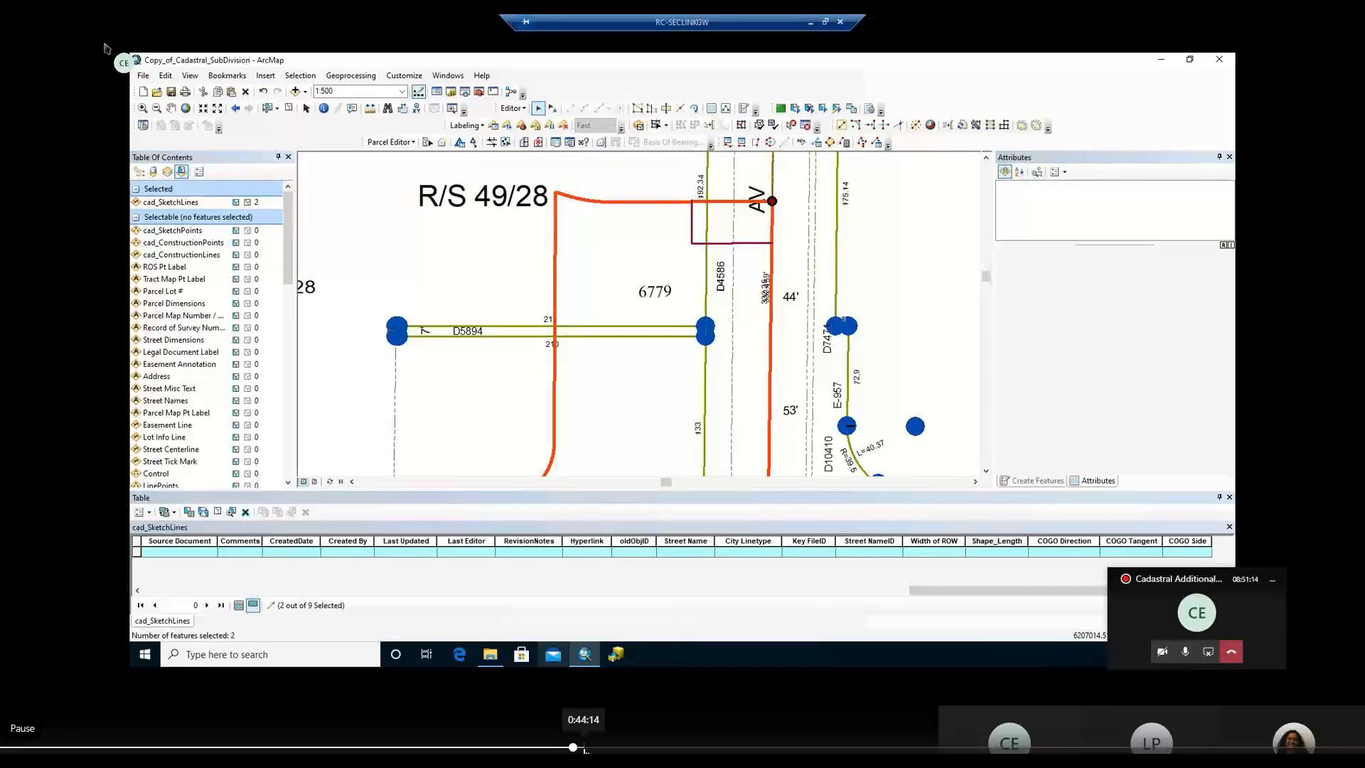
pyautogui.click(584, 747)
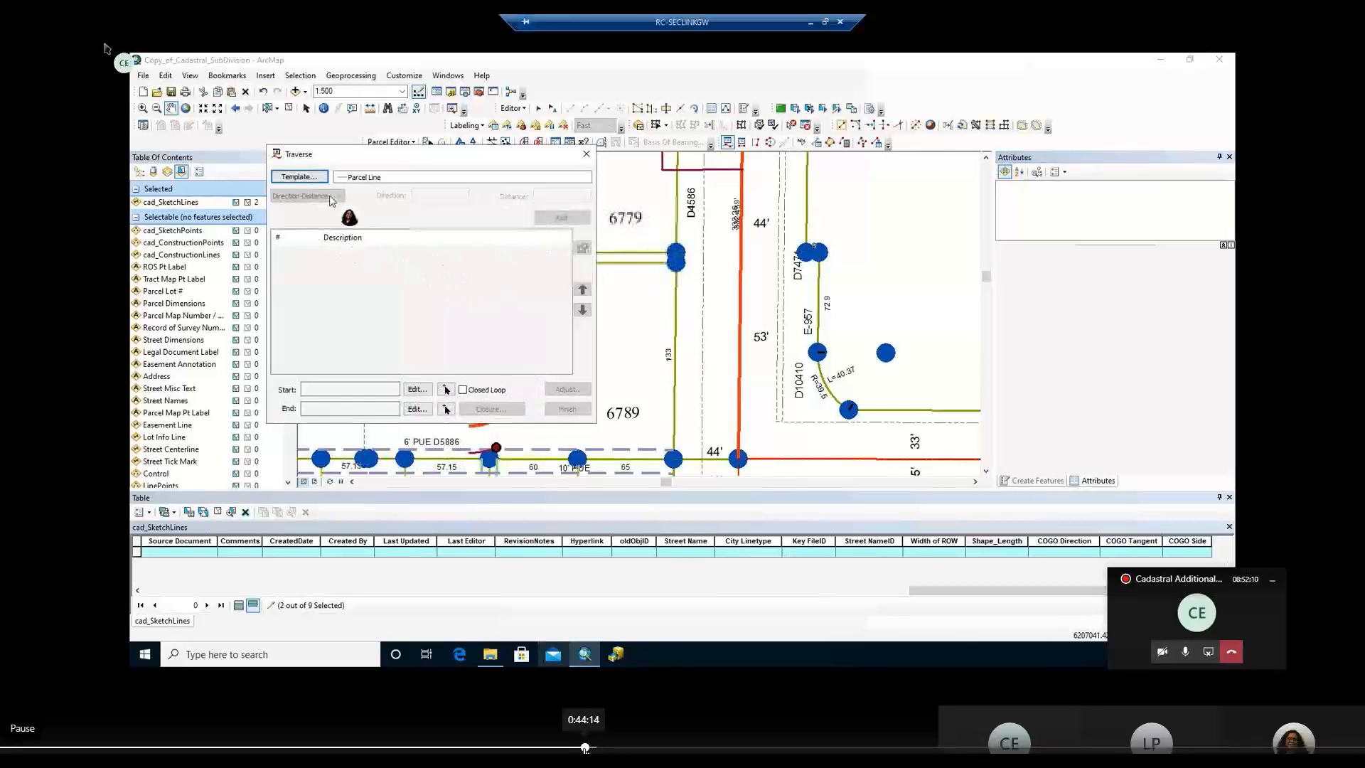
pyautogui.click(583, 747)
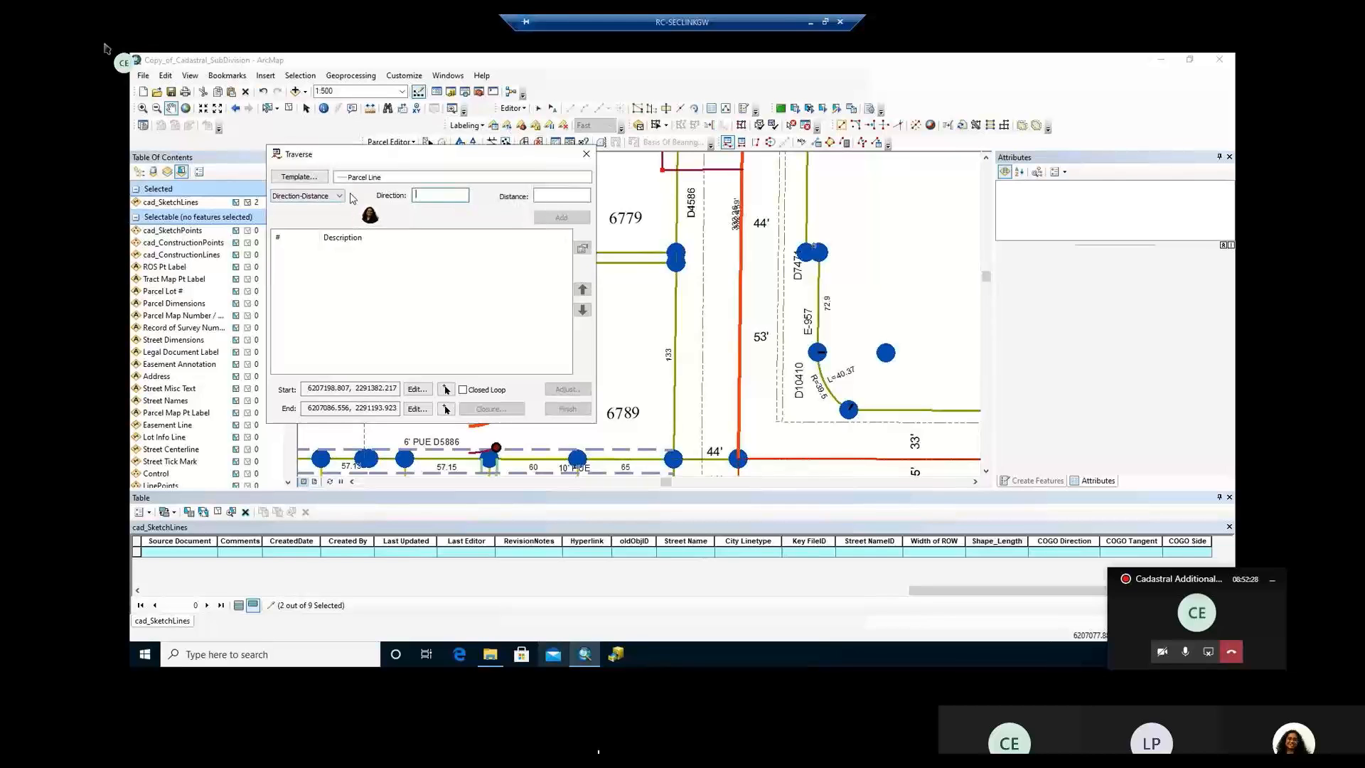
pyautogui.moveTo(609, 749)
pyautogui.click(599, 748)
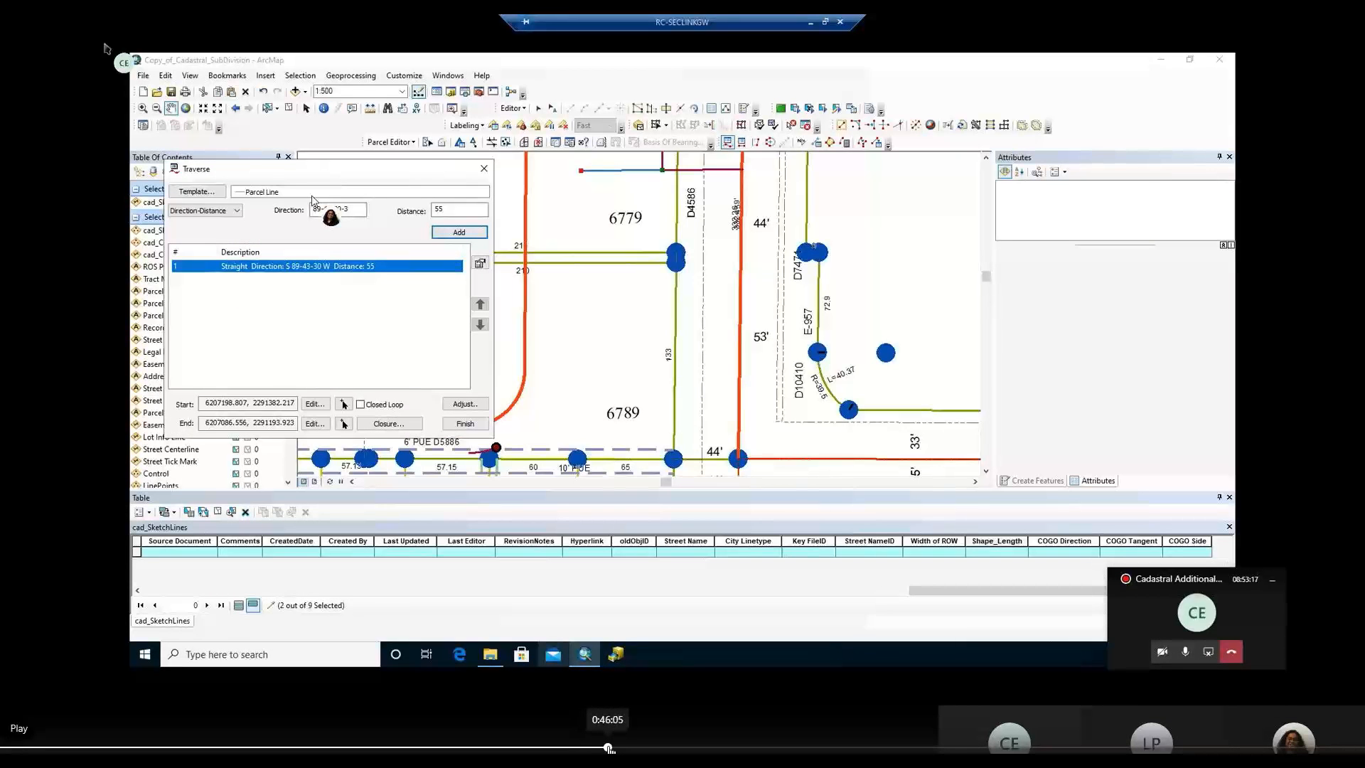
pyautogui.click(620, 748)
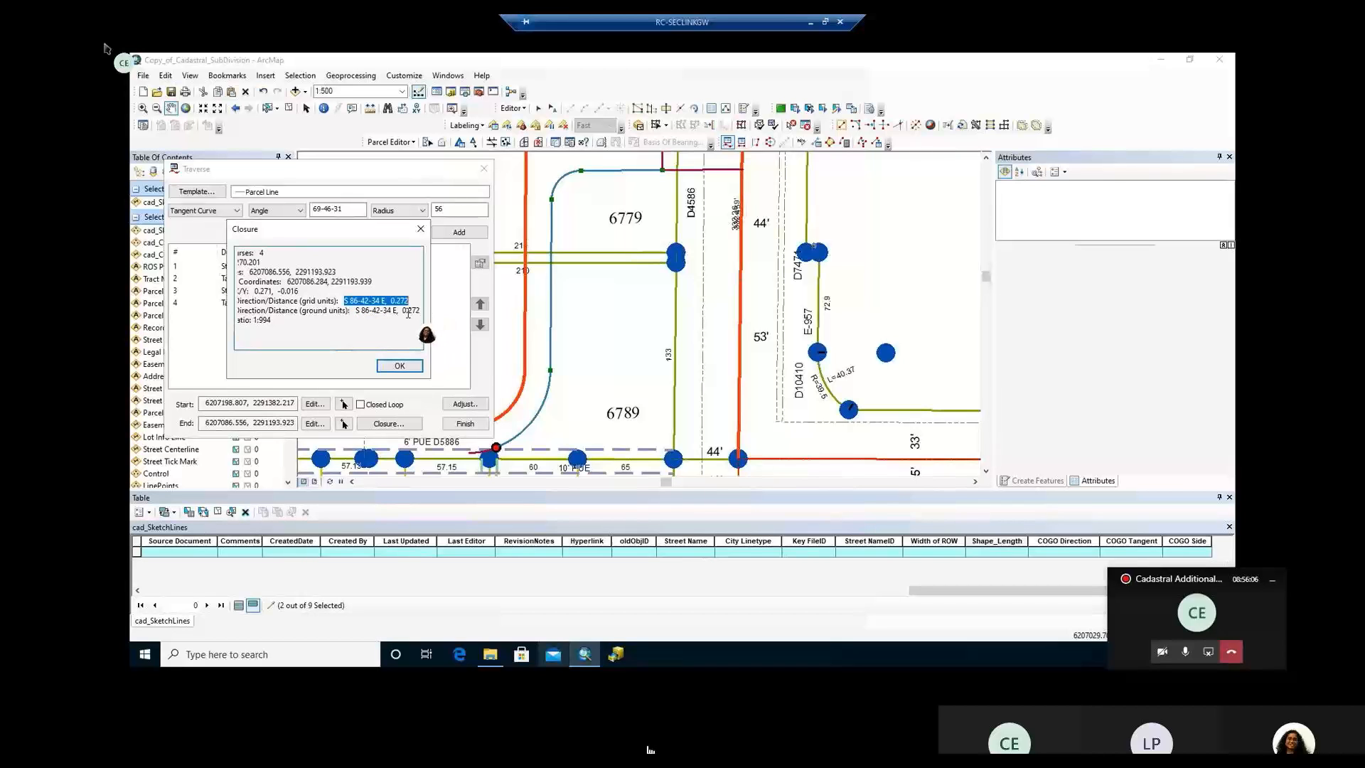
pyautogui.moveTo(653, 748)
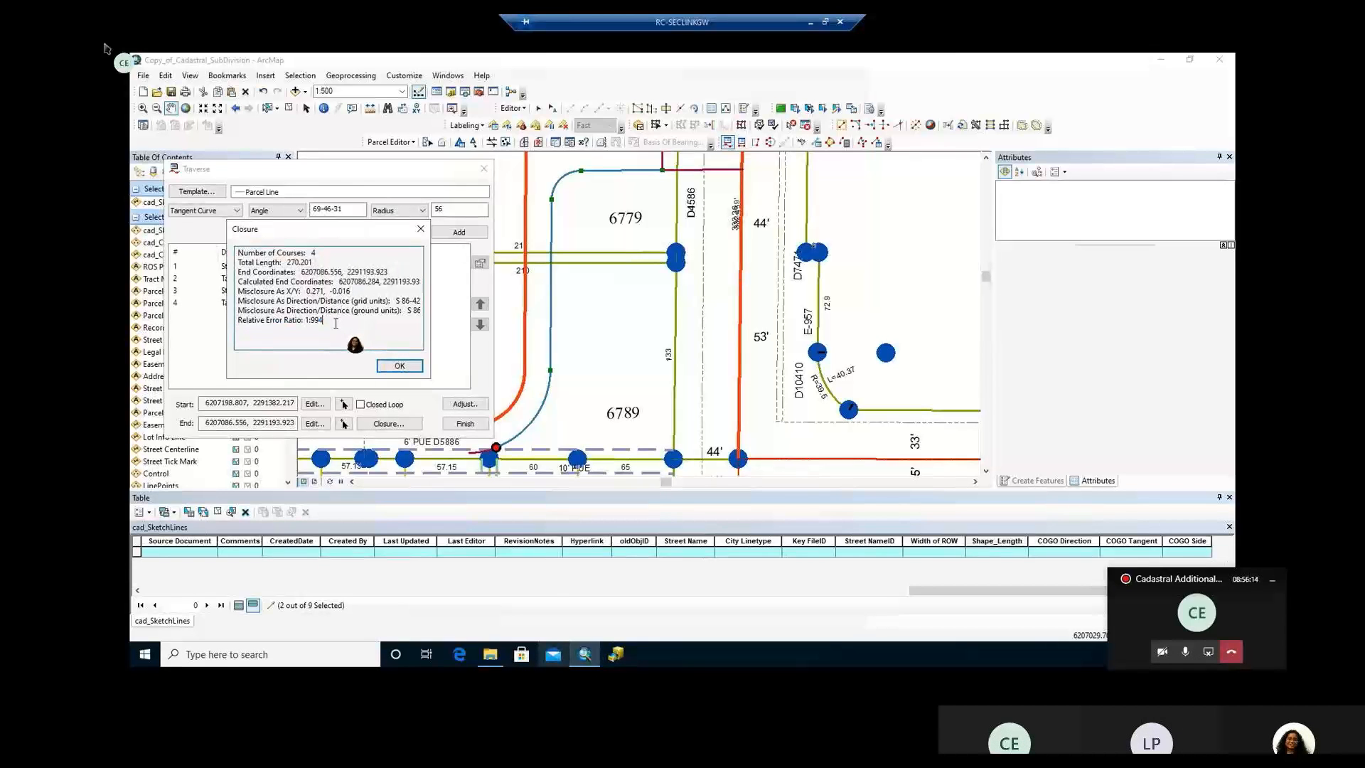
# Save the traverse courses as the text file ROW_Frontage in the SubDivWorkflow folder.
pyautogui.moveTo(737, 708)
pyautogui.moveTo(694, 723)
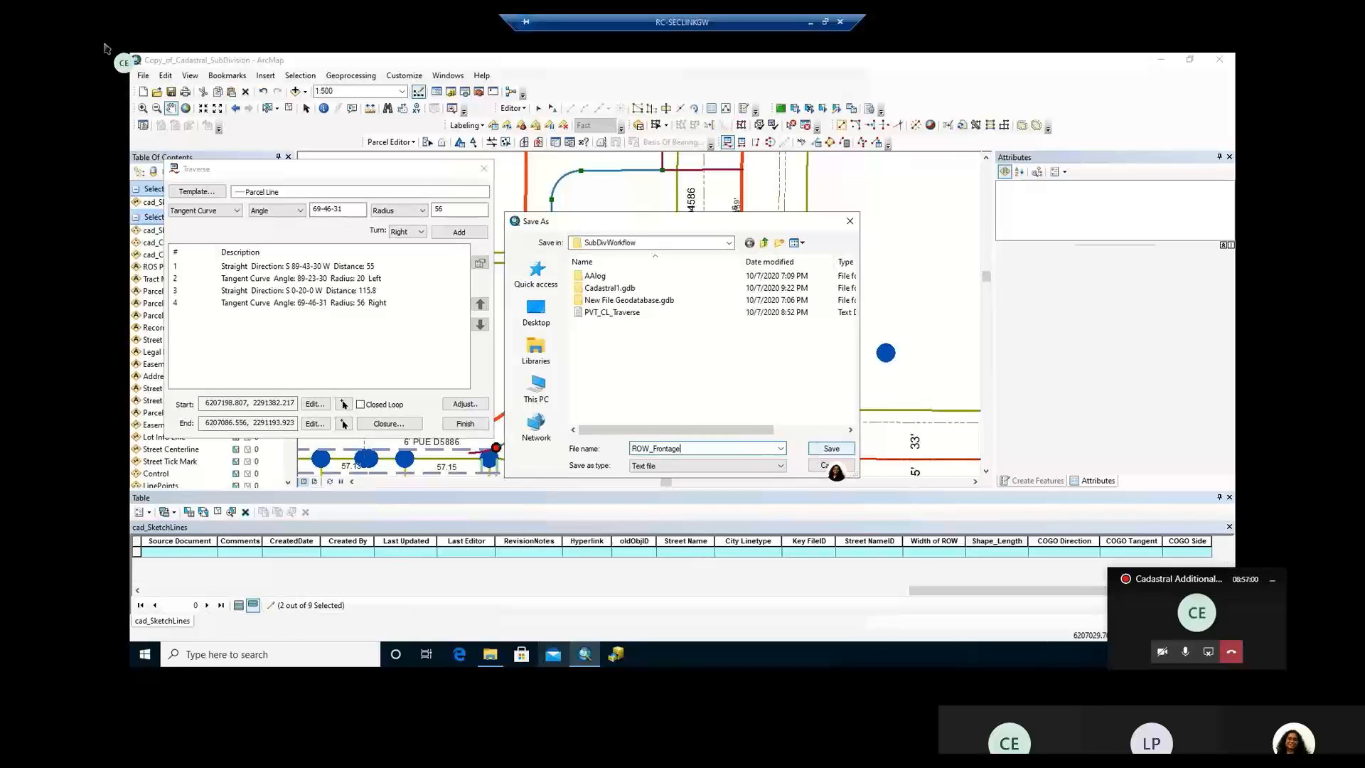
pyautogui.click(825, 449)
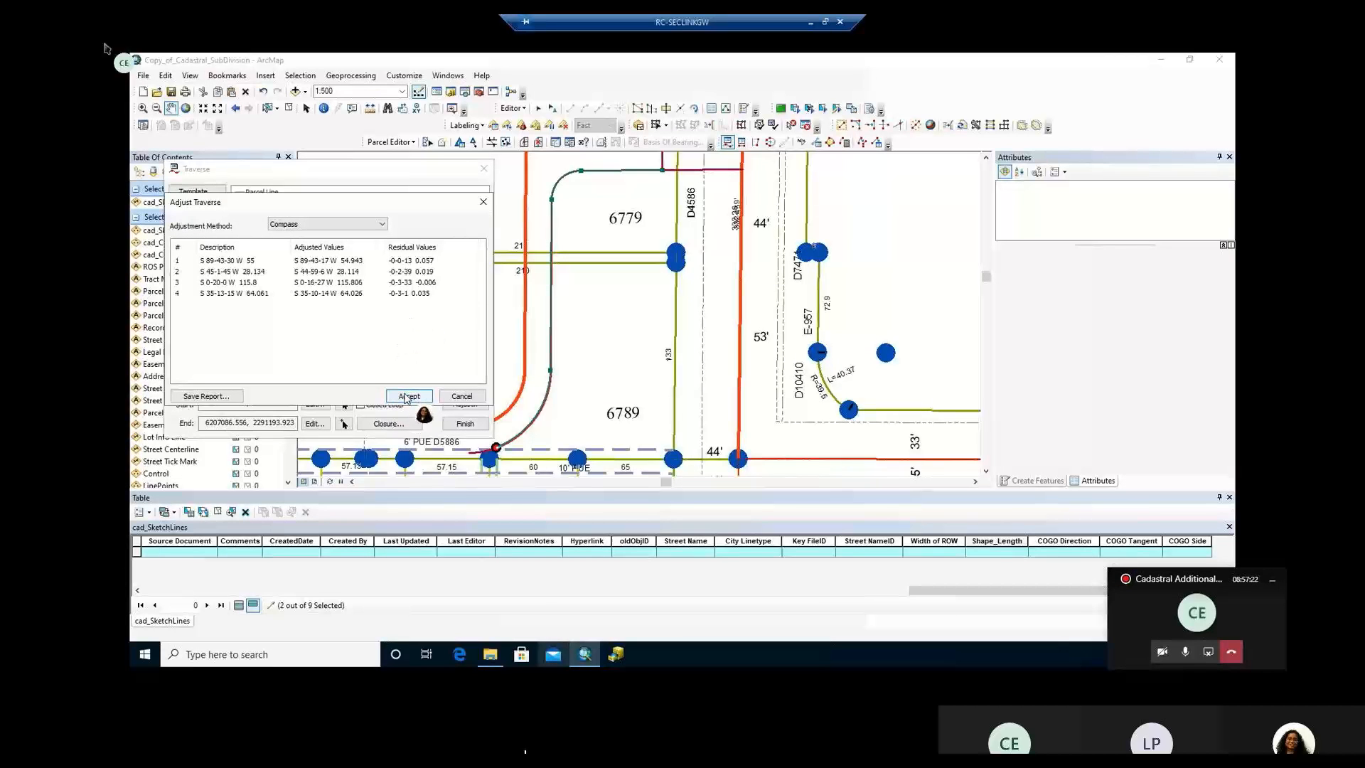
pyautogui.moveTo(566, 737)
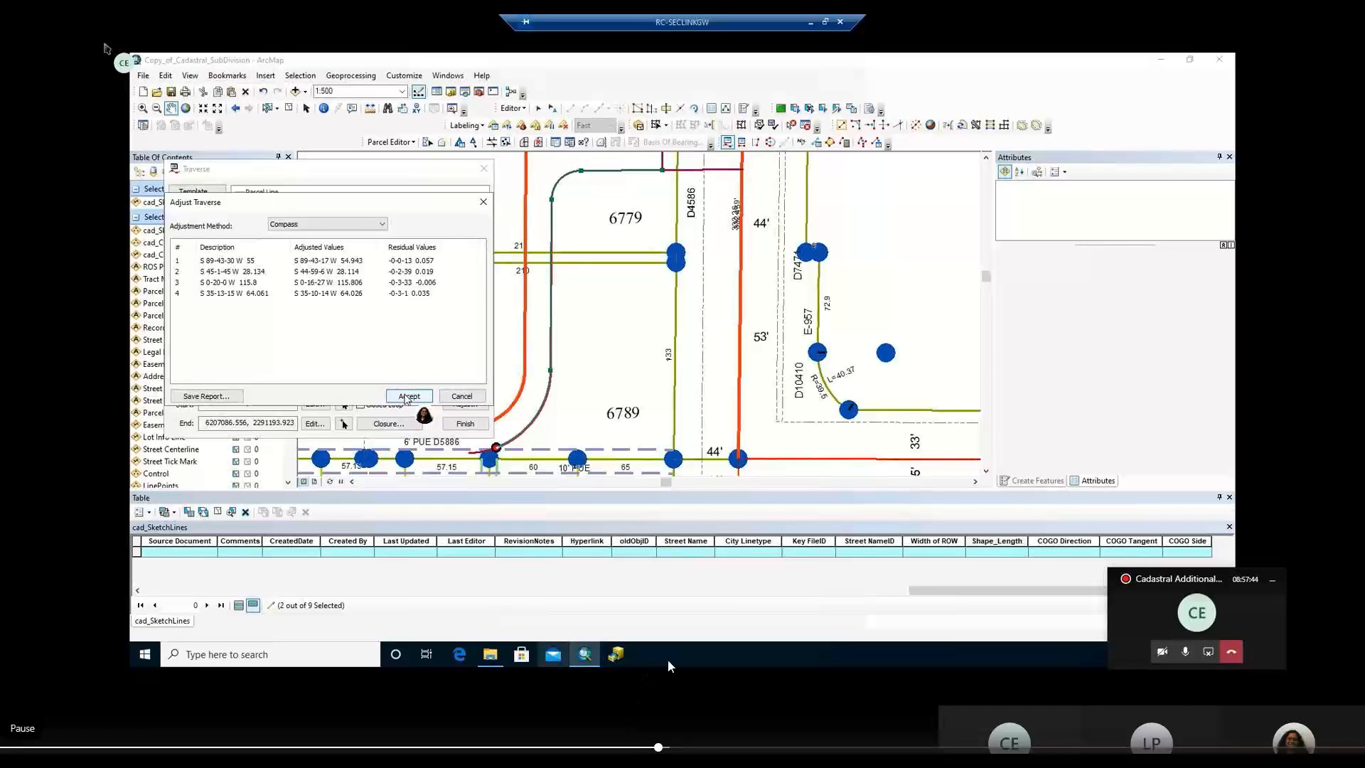
# Copy the selected vertical centerline parallel at 54 on the Right side using the Right of Way Line template, and accept its attributes.
pyautogui.click(673, 750)
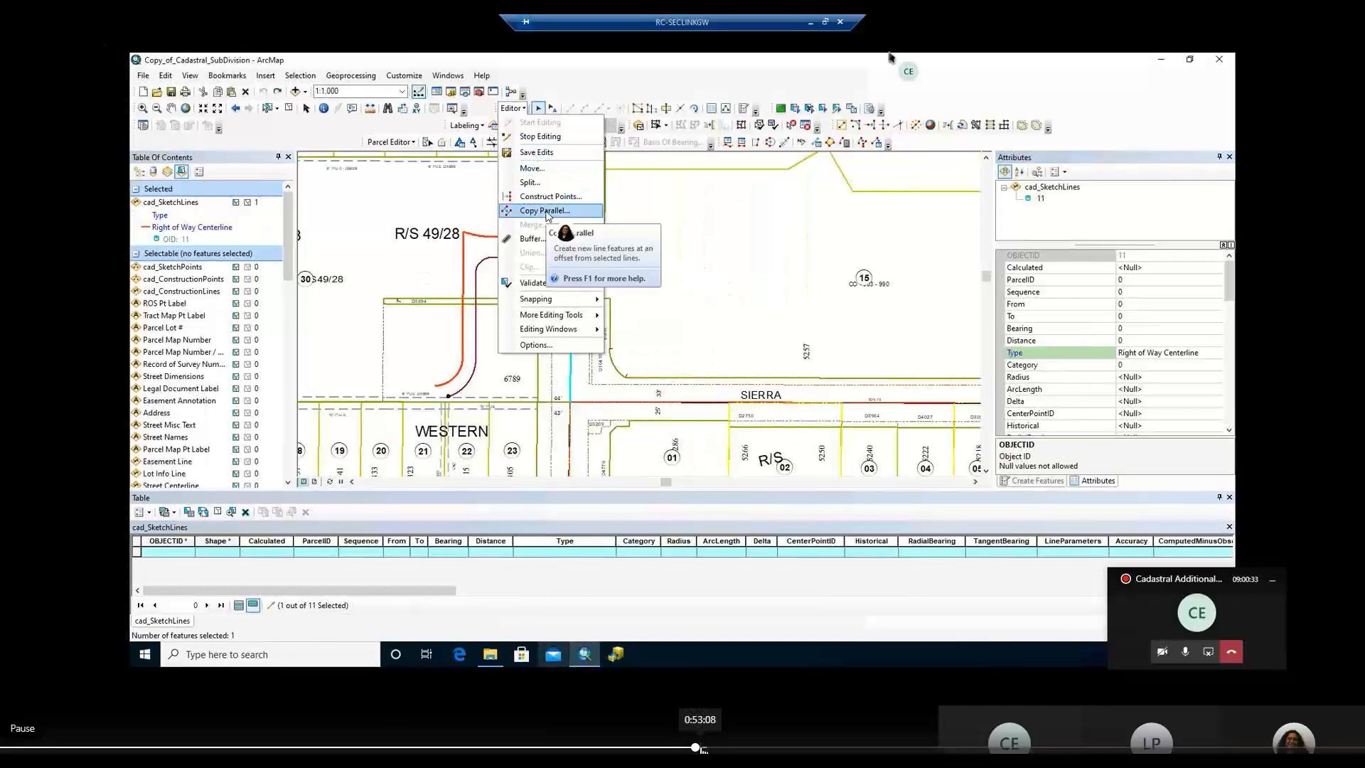
pyautogui.click(545, 212)
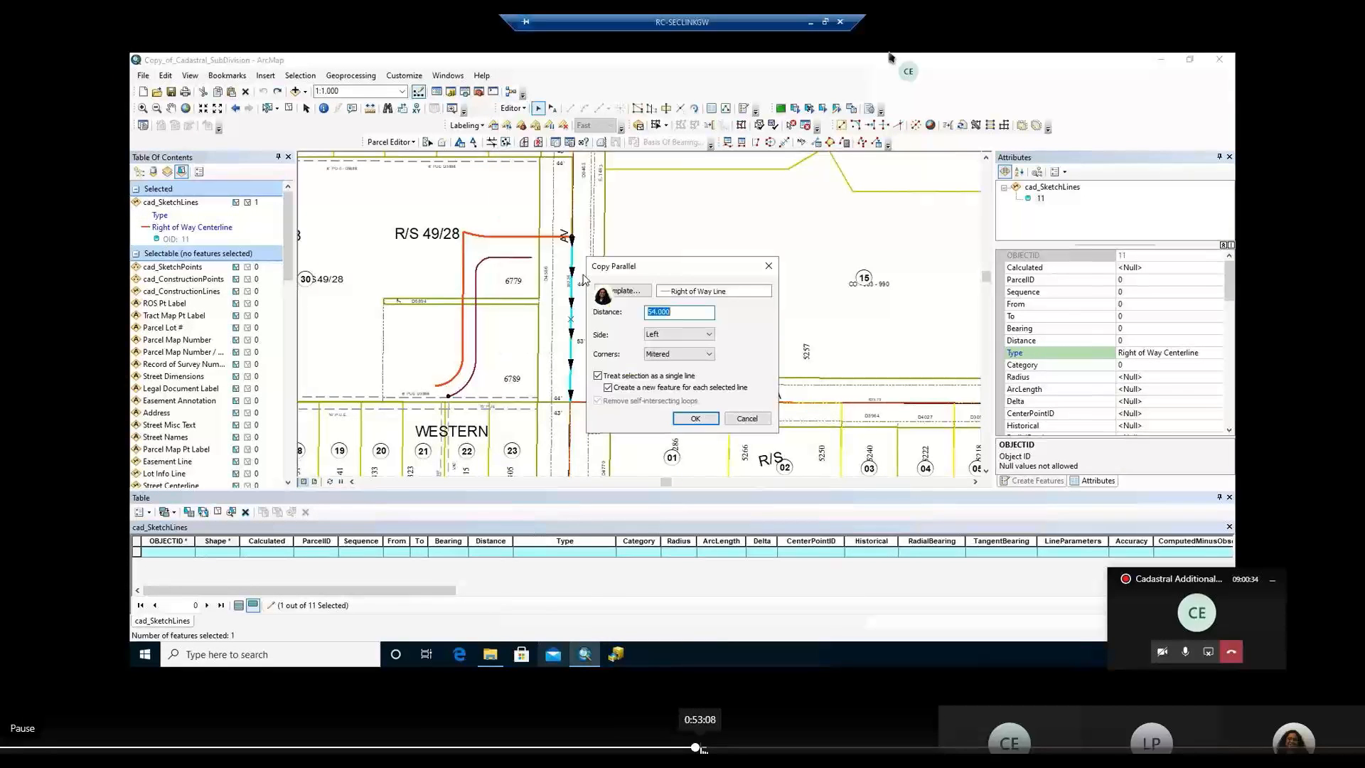
pyautogui.click(678, 334)
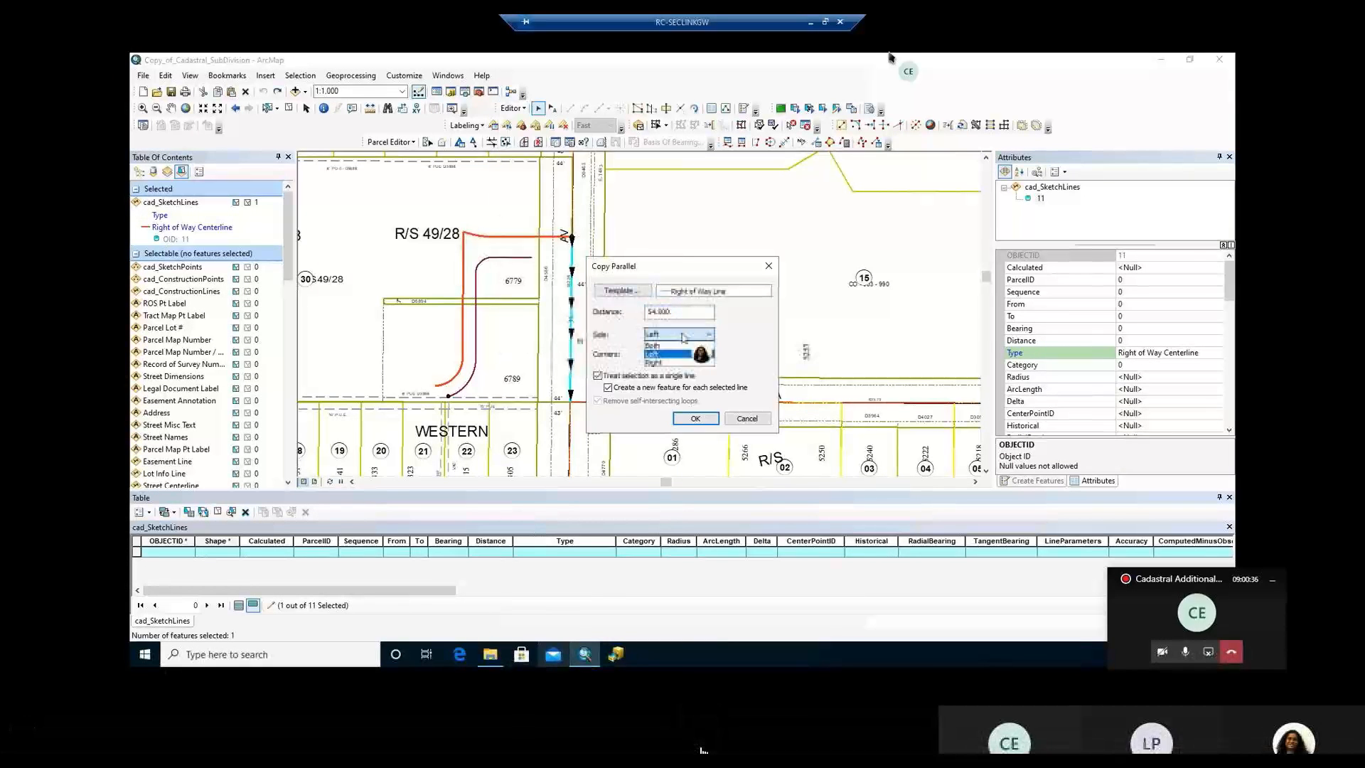
pyautogui.click(654, 363)
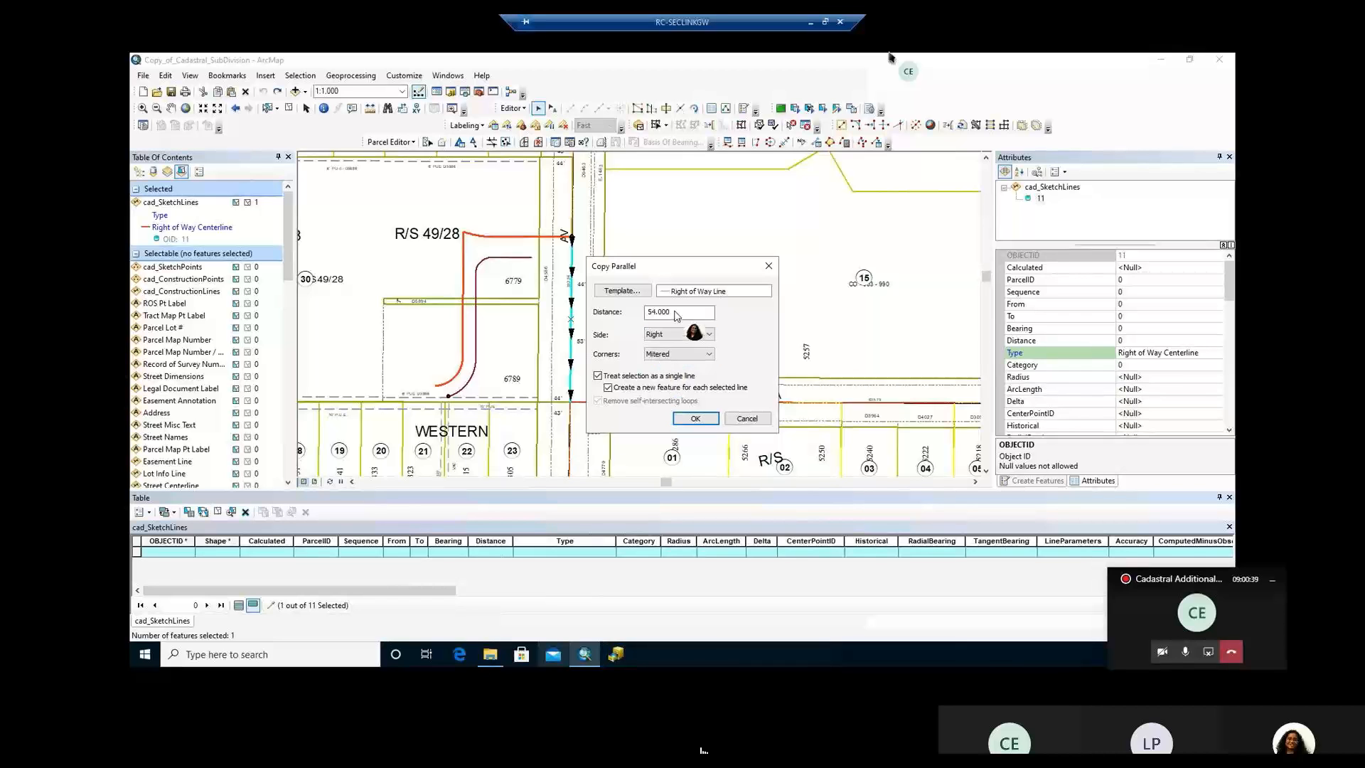
pyautogui.click(696, 420)
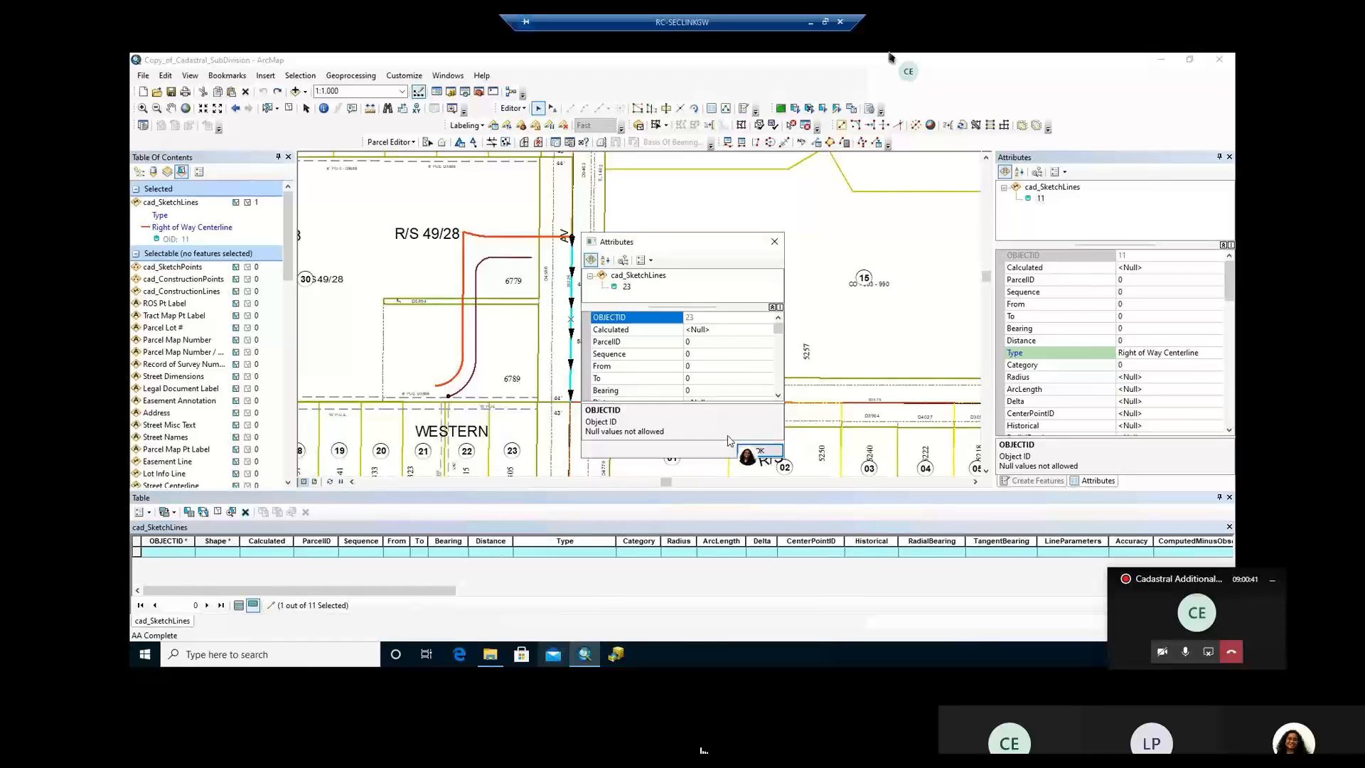
pyautogui.click(757, 451)
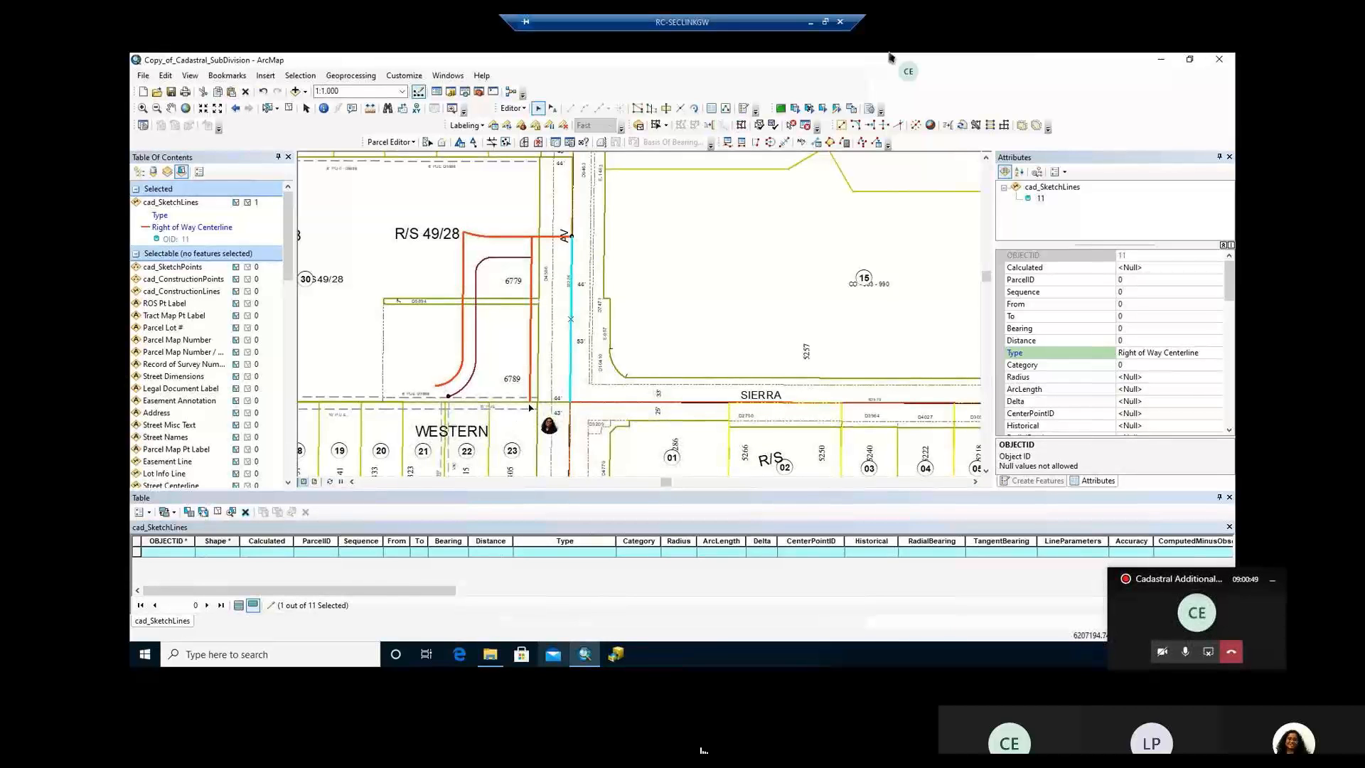
# Select the vertical Right of Way Centerline that ends just above the lot line at the lower edge of parcel 6789.
pyautogui.scroll(5, 530, 408)
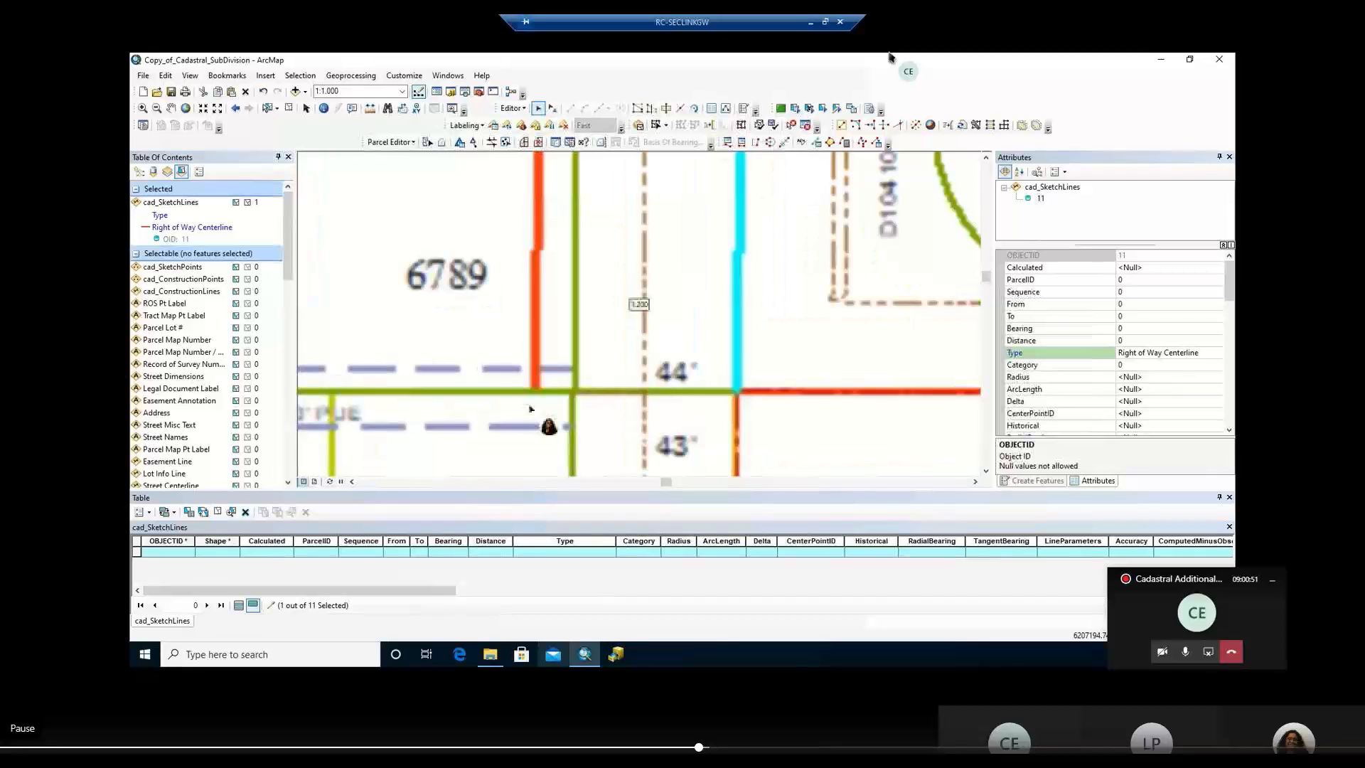
pyautogui.scroll(2, 530, 405)
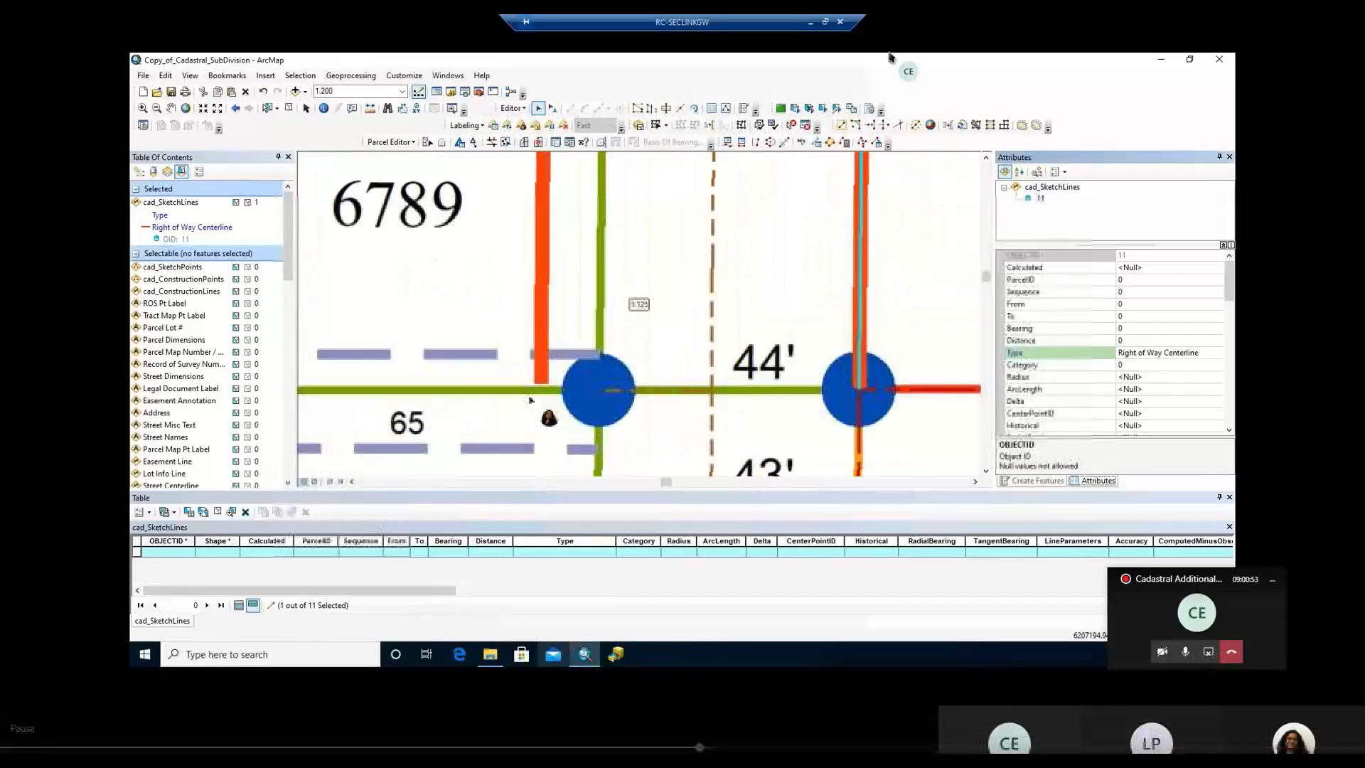
pyautogui.scroll(1, 535, 400)
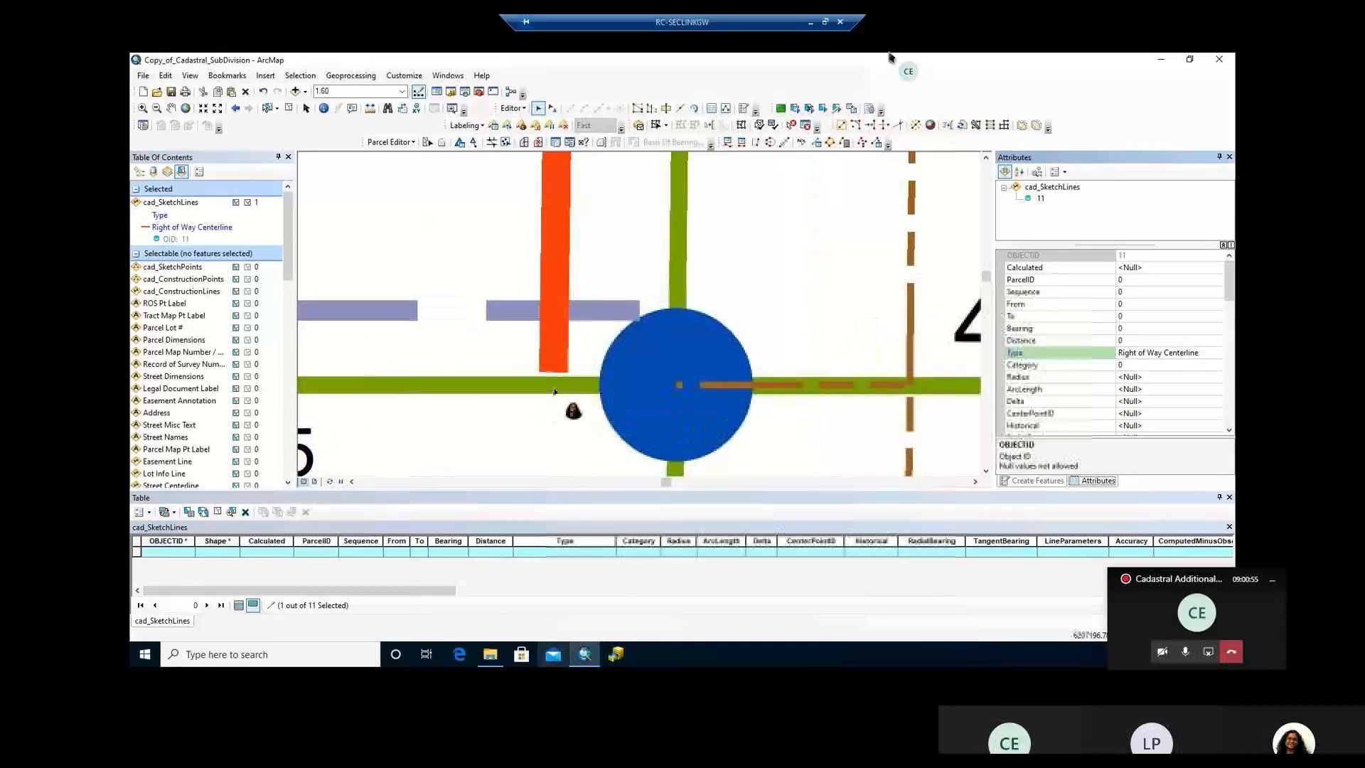
pyautogui.click(549, 336)
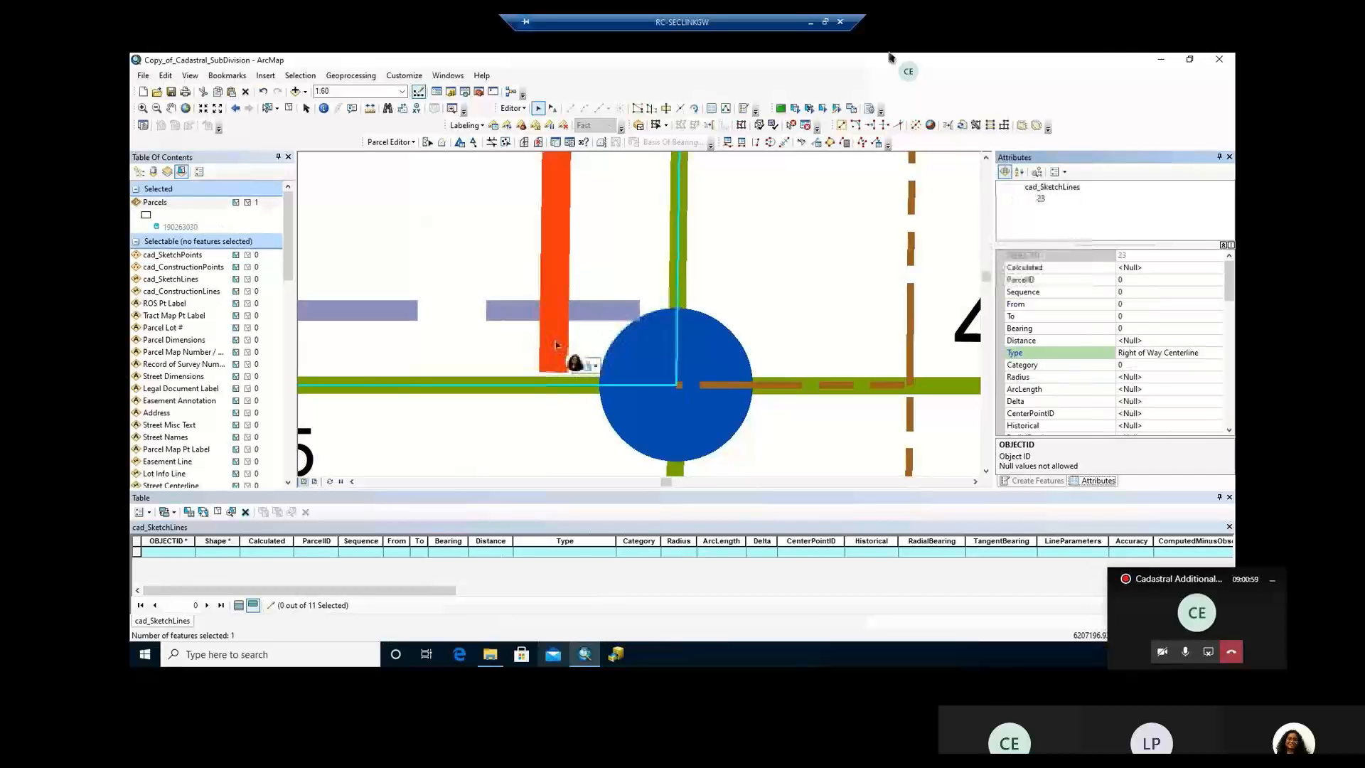
pyautogui.click(513, 108)
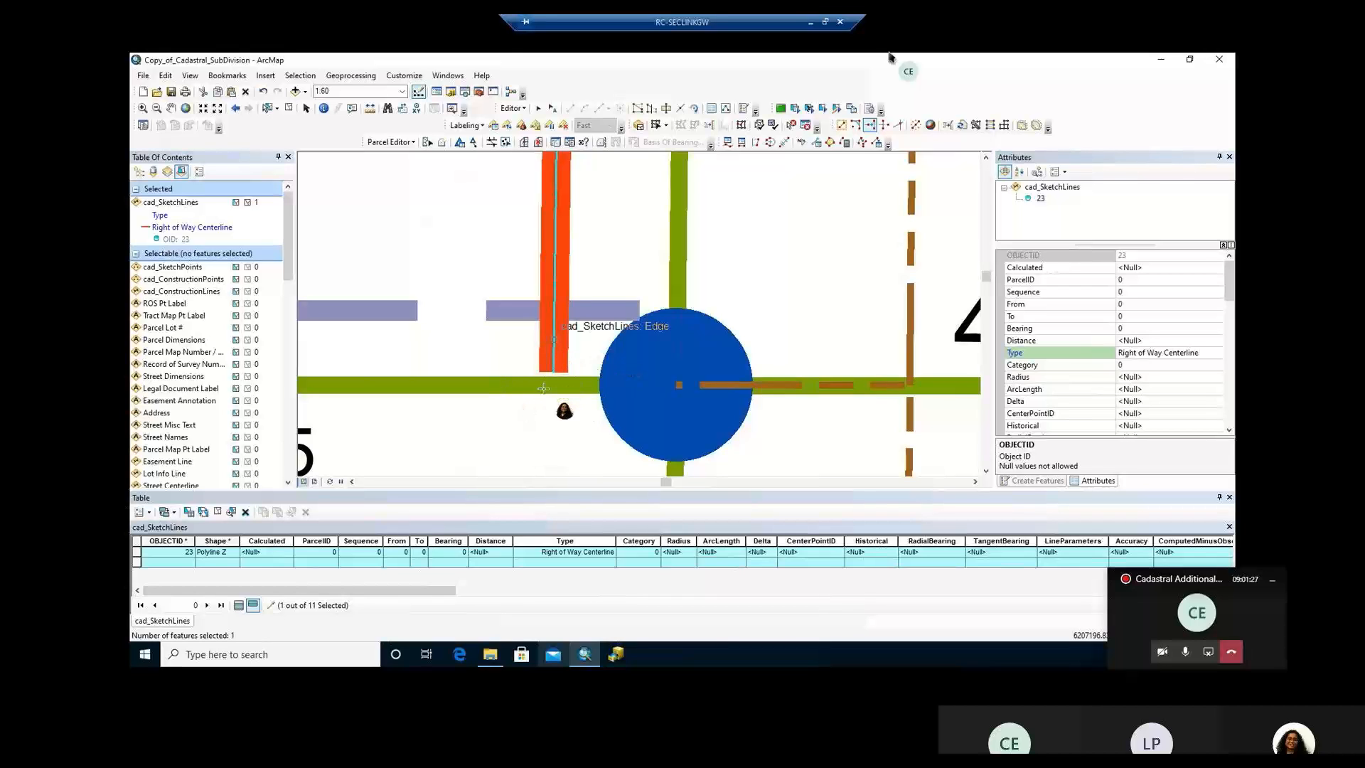
# Advance the video past 0:56:43 and 0:58:57 to review the centerline extension, the split lot line and the start of the Parcel Line traverse.
pyautogui.moveTo(742, 736)
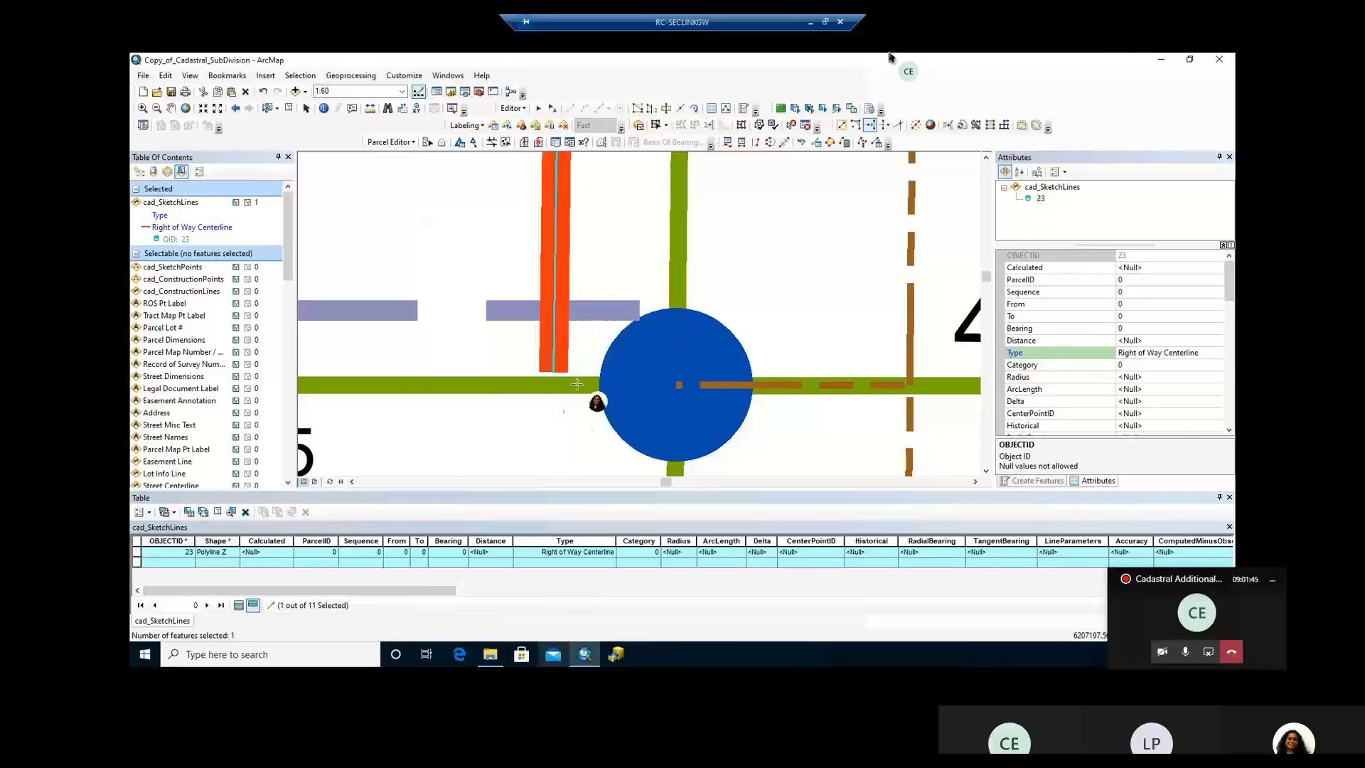
pyautogui.moveTo(589, 723)
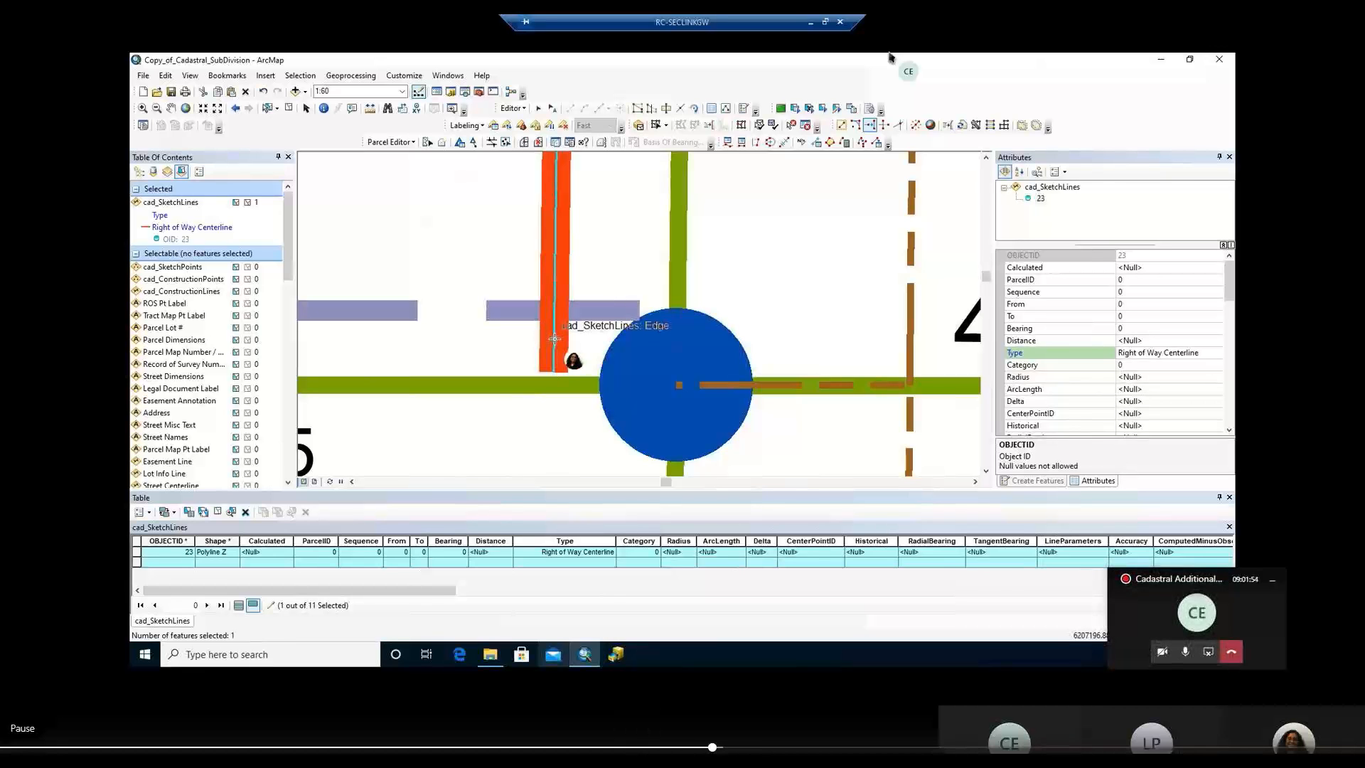
pyautogui.click(722, 748)
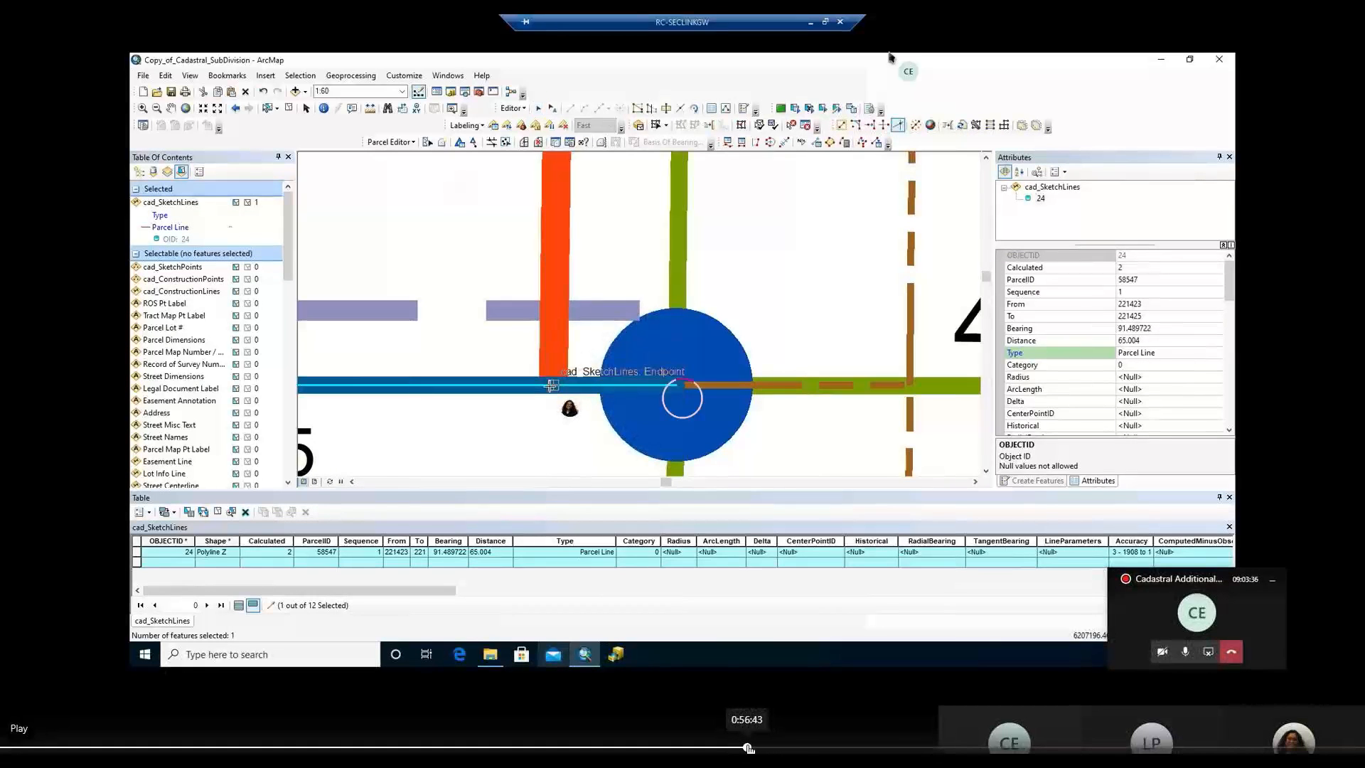
pyautogui.click(748, 747)
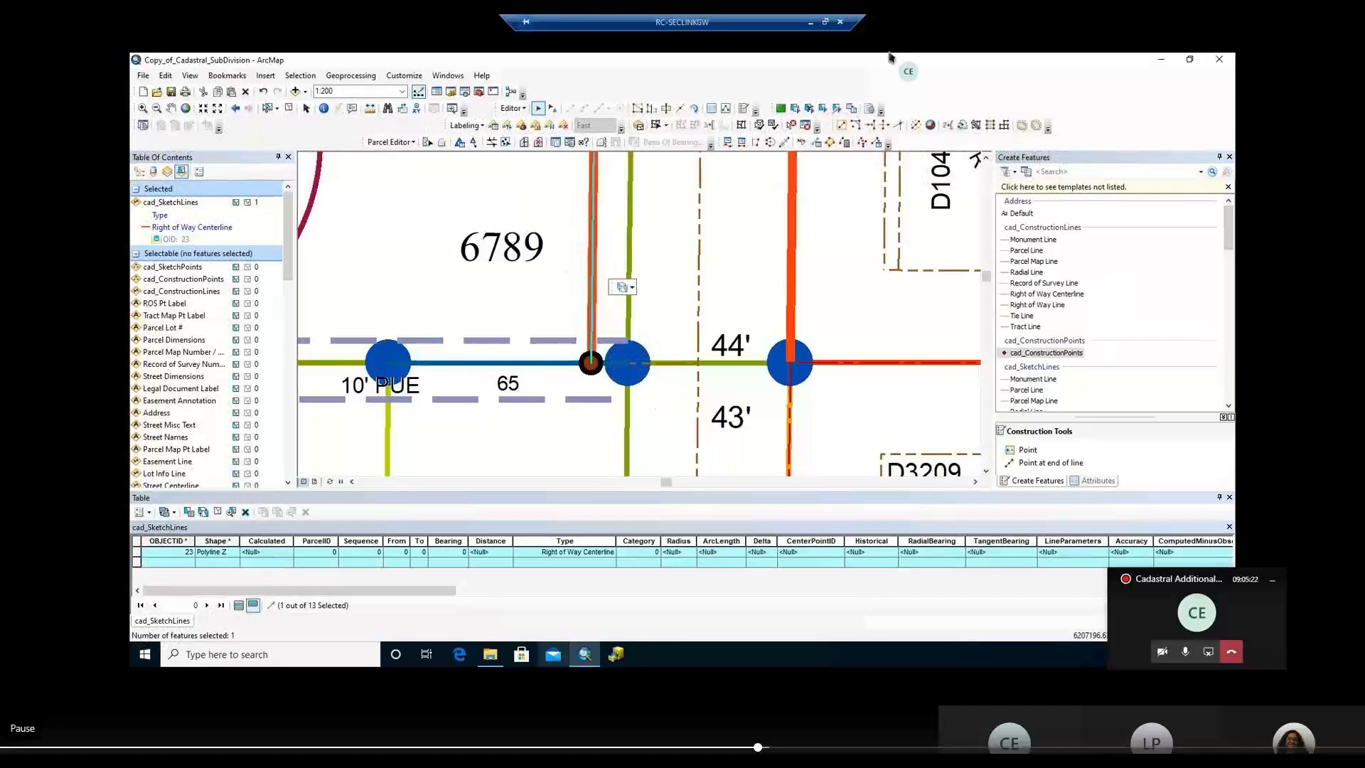
pyautogui.click(775, 747)
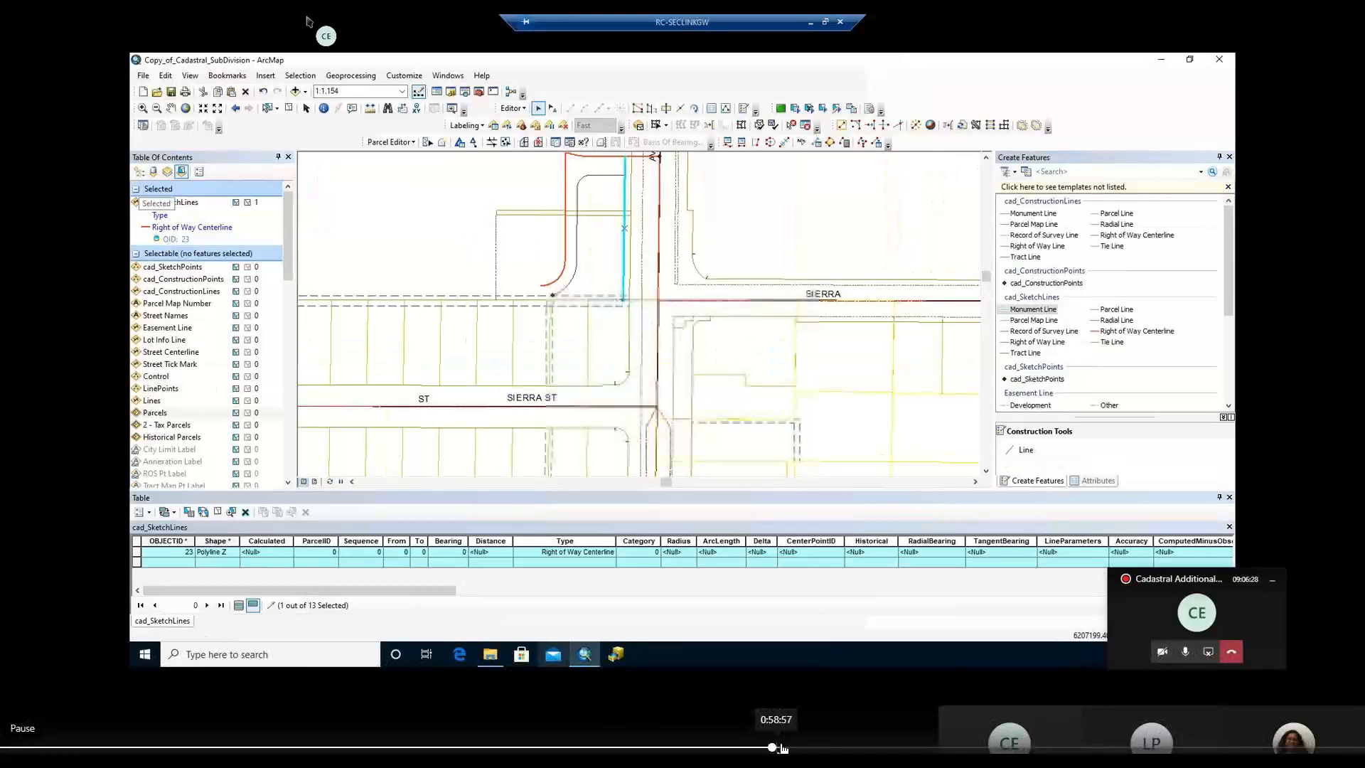
pyautogui.click(784, 747)
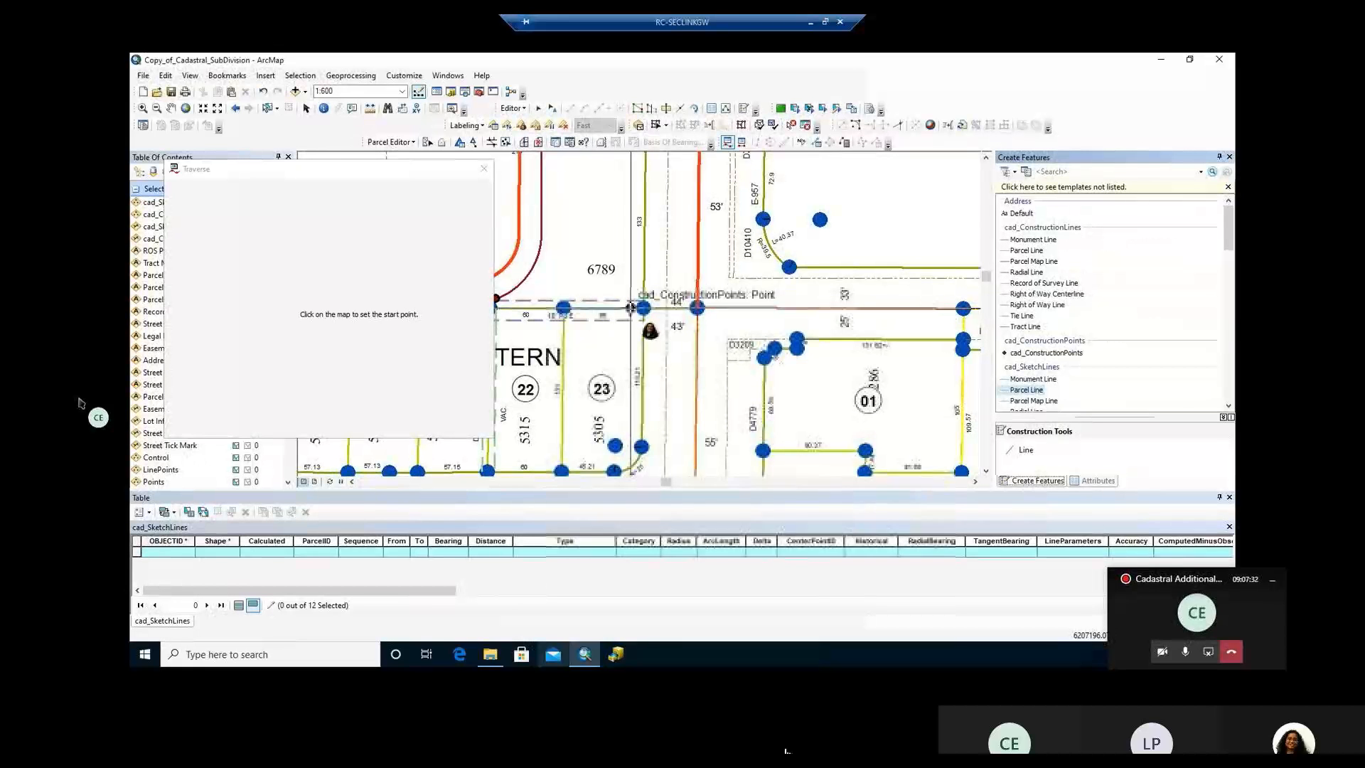
# Set the Parcel Line traverse's start at the construction point below parcel 6789 and its end at the cad_SketchLines endpoint above parcel 6779.
pyautogui.click(630, 308)
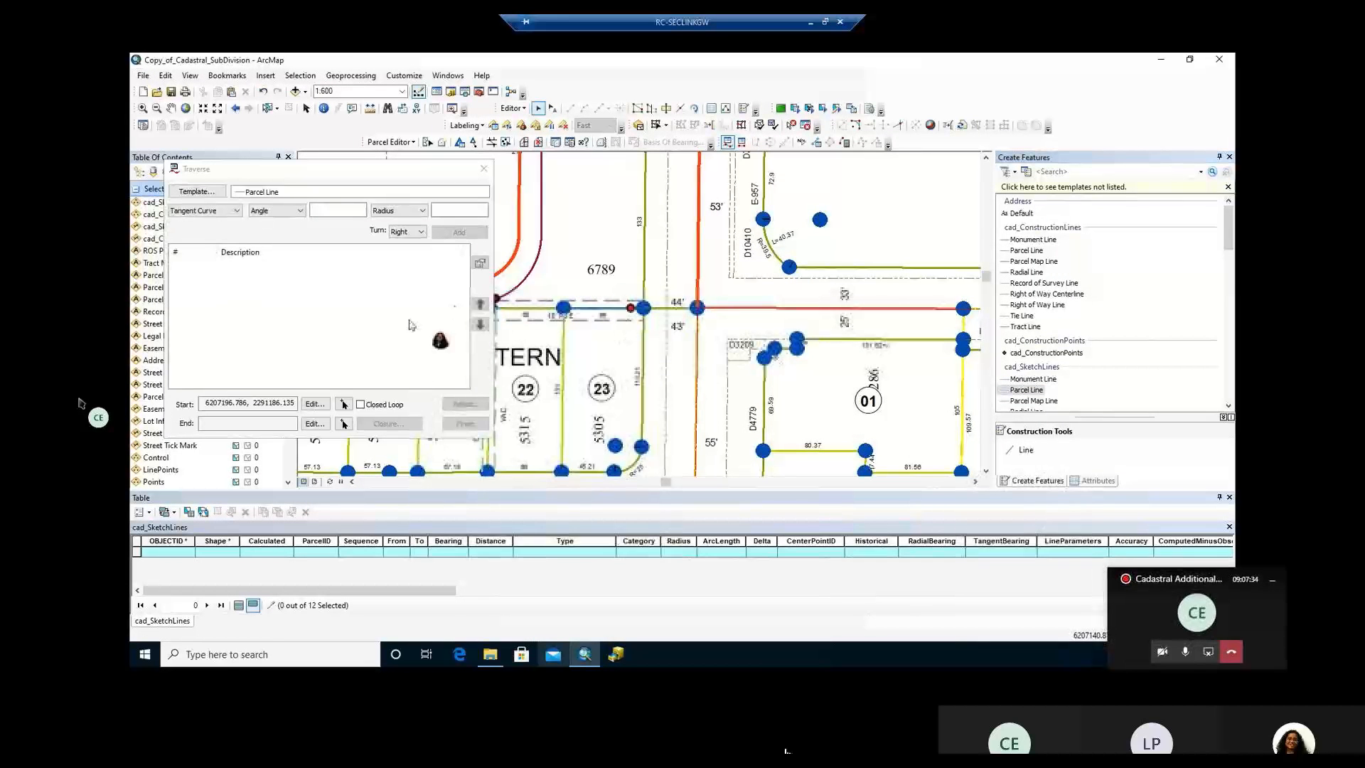
pyautogui.click(321, 424)
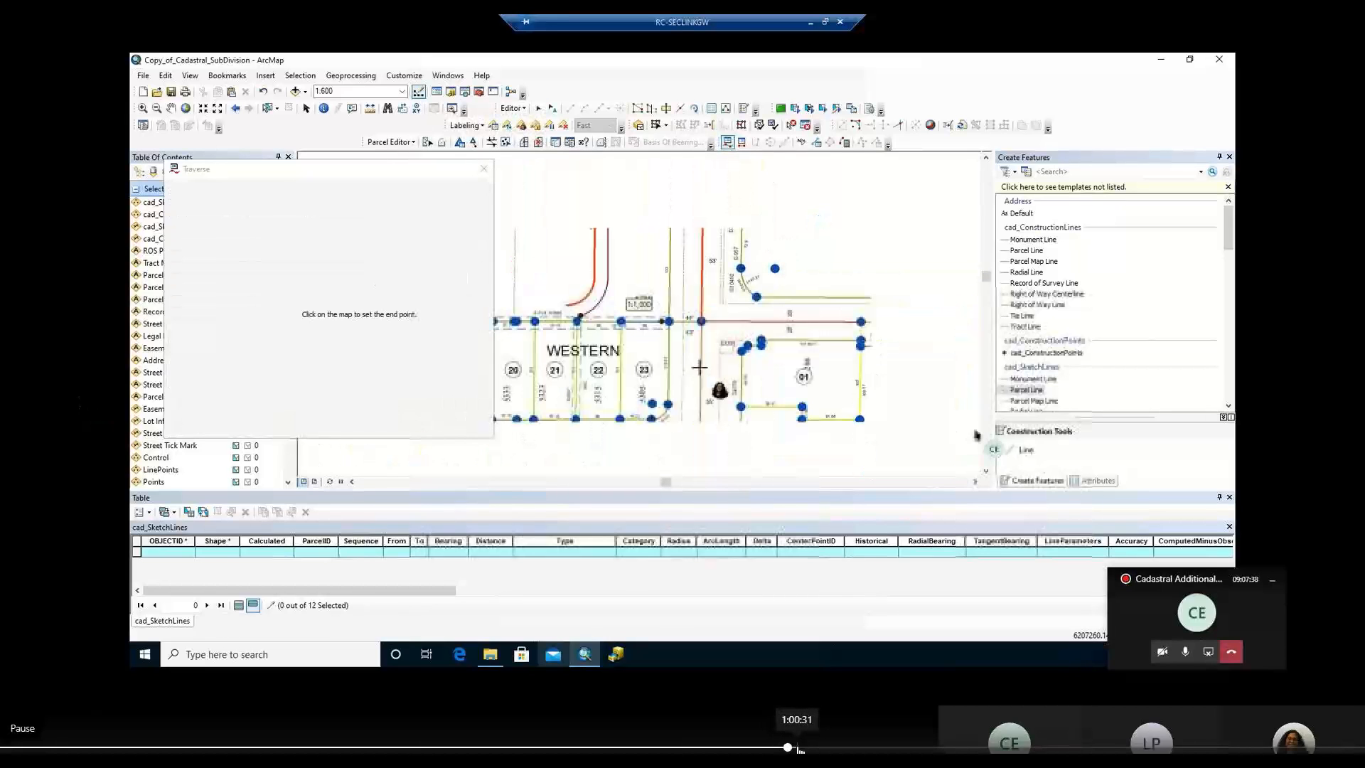
pyautogui.scroll(-2, 705, 213)
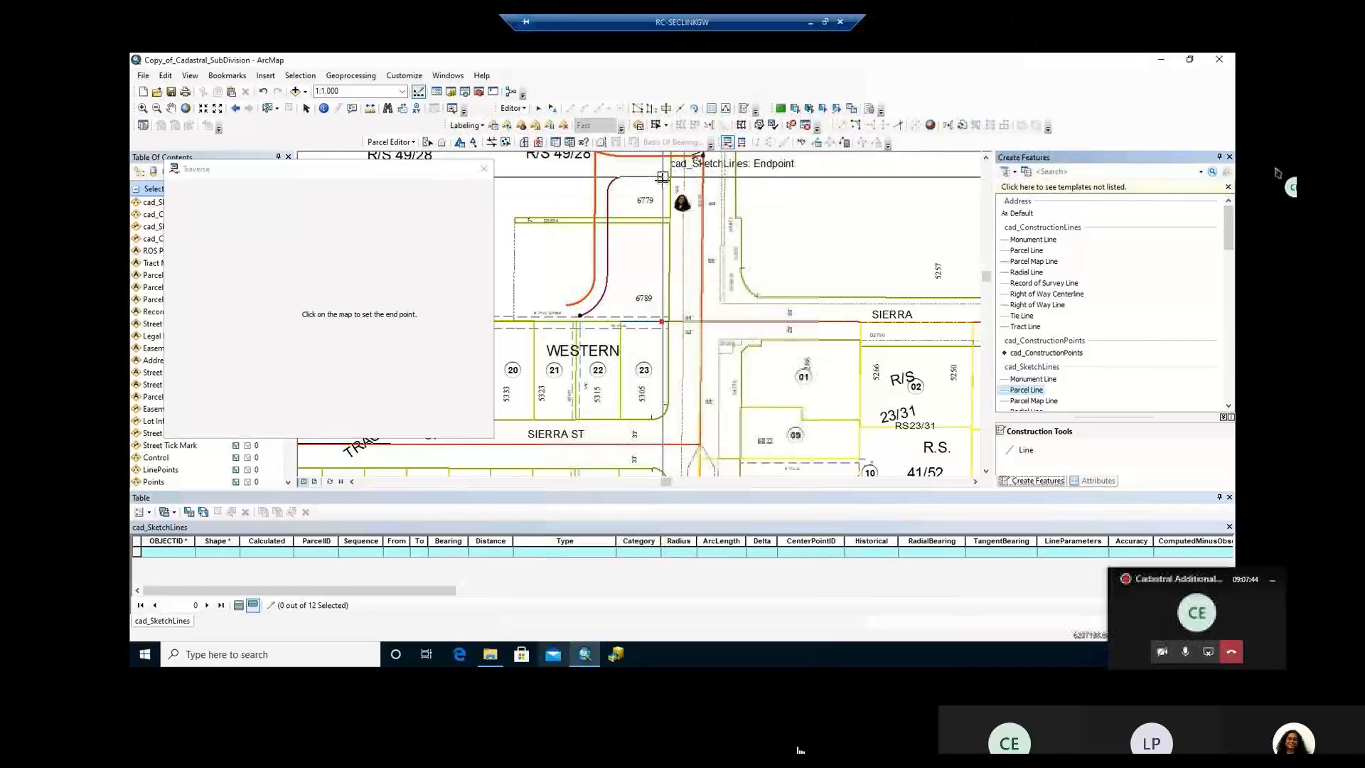
pyautogui.click(662, 176)
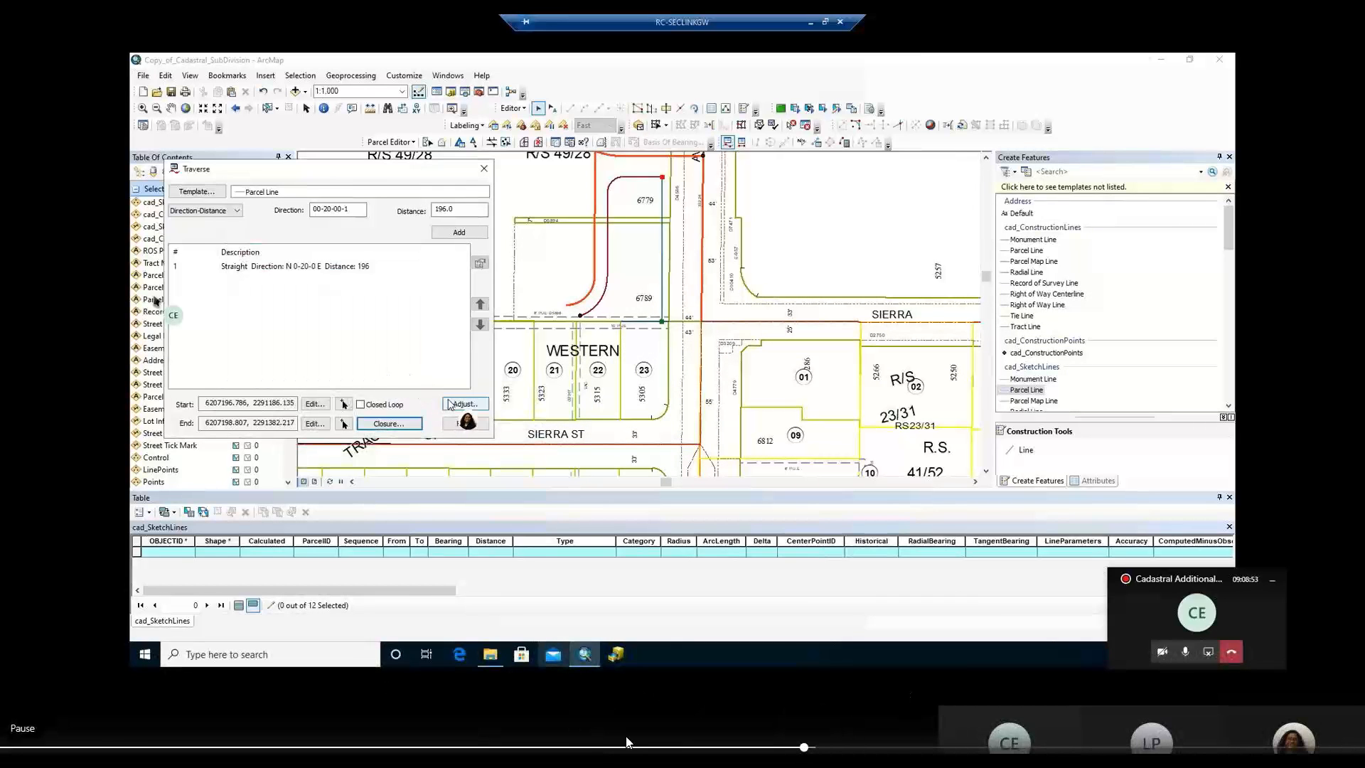
# Replay and pause on the traverse's closure report, and move the video to 1:01:59 to examine the right of way line beside parcel 6779.
pyautogui.click(802, 747)
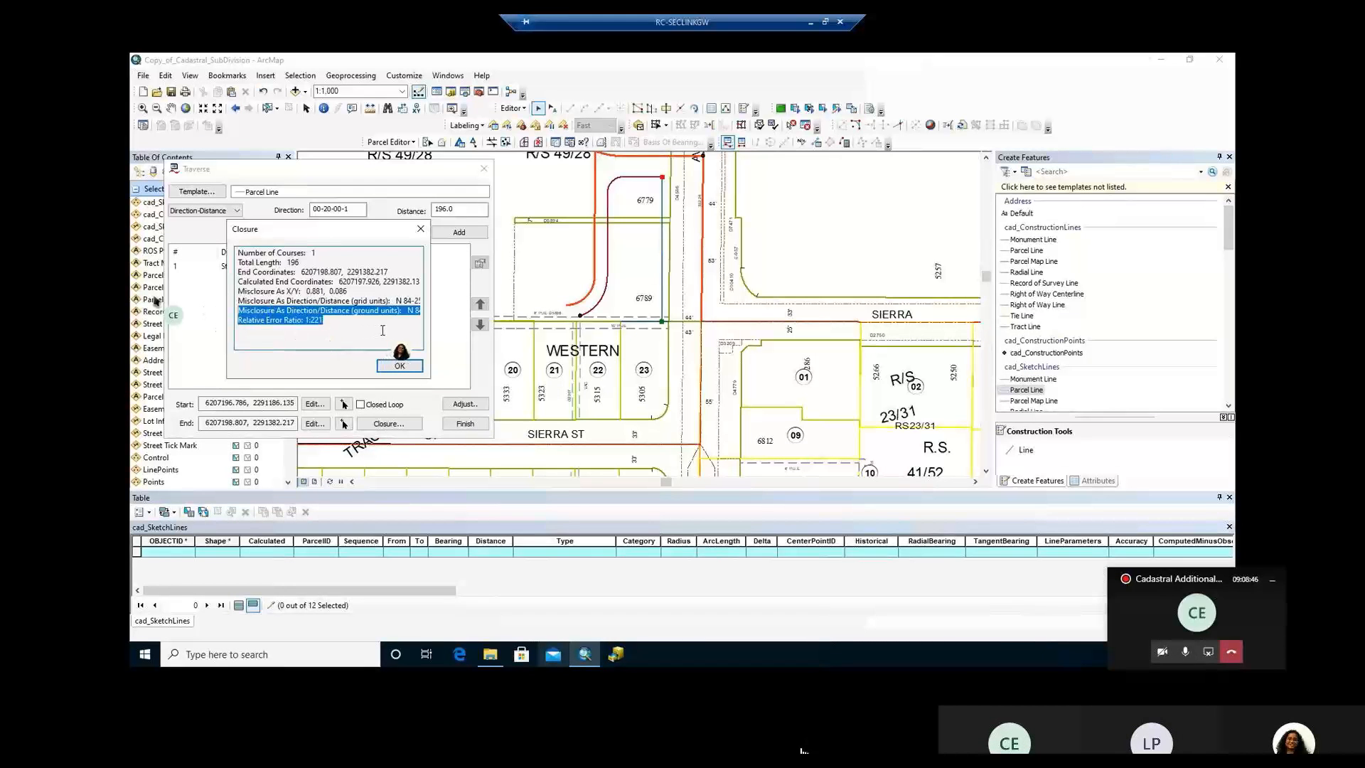
pyautogui.moveTo(804, 748)
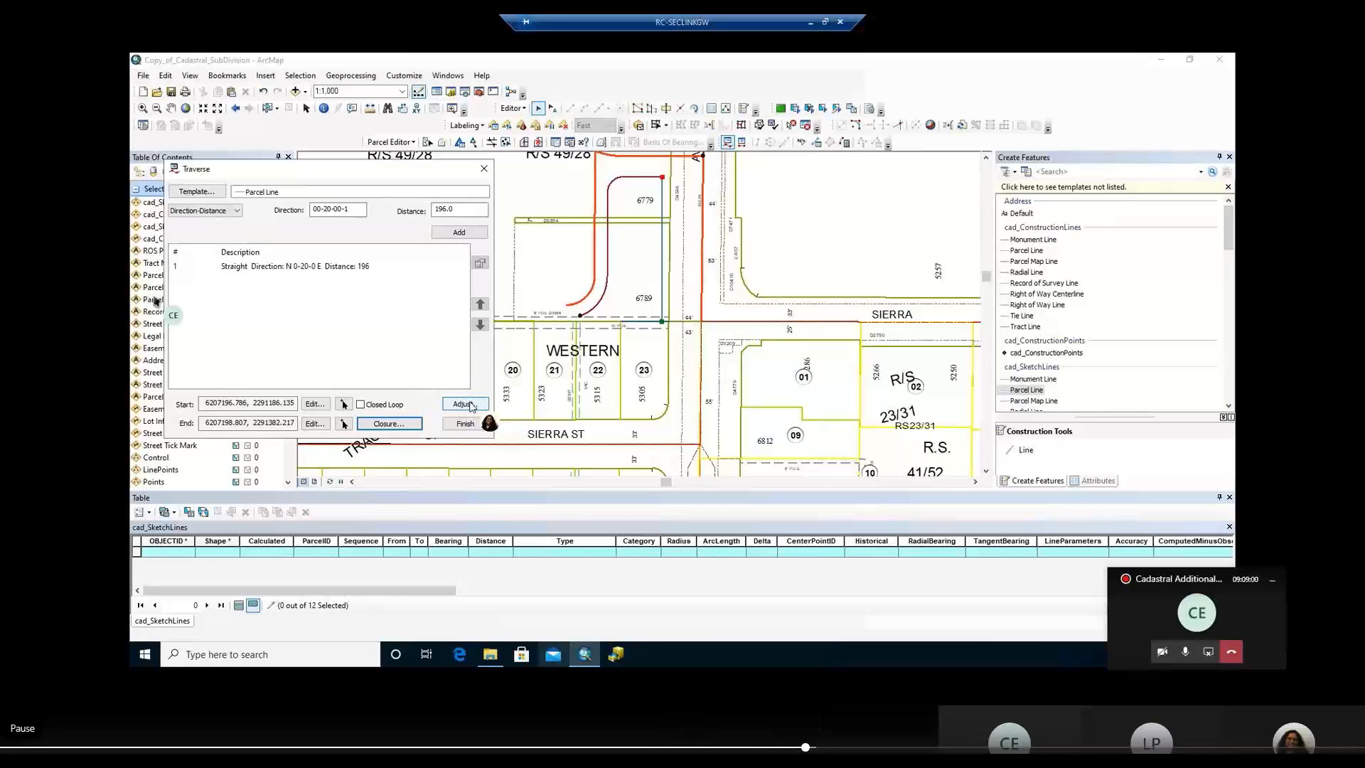
pyautogui.press('space')
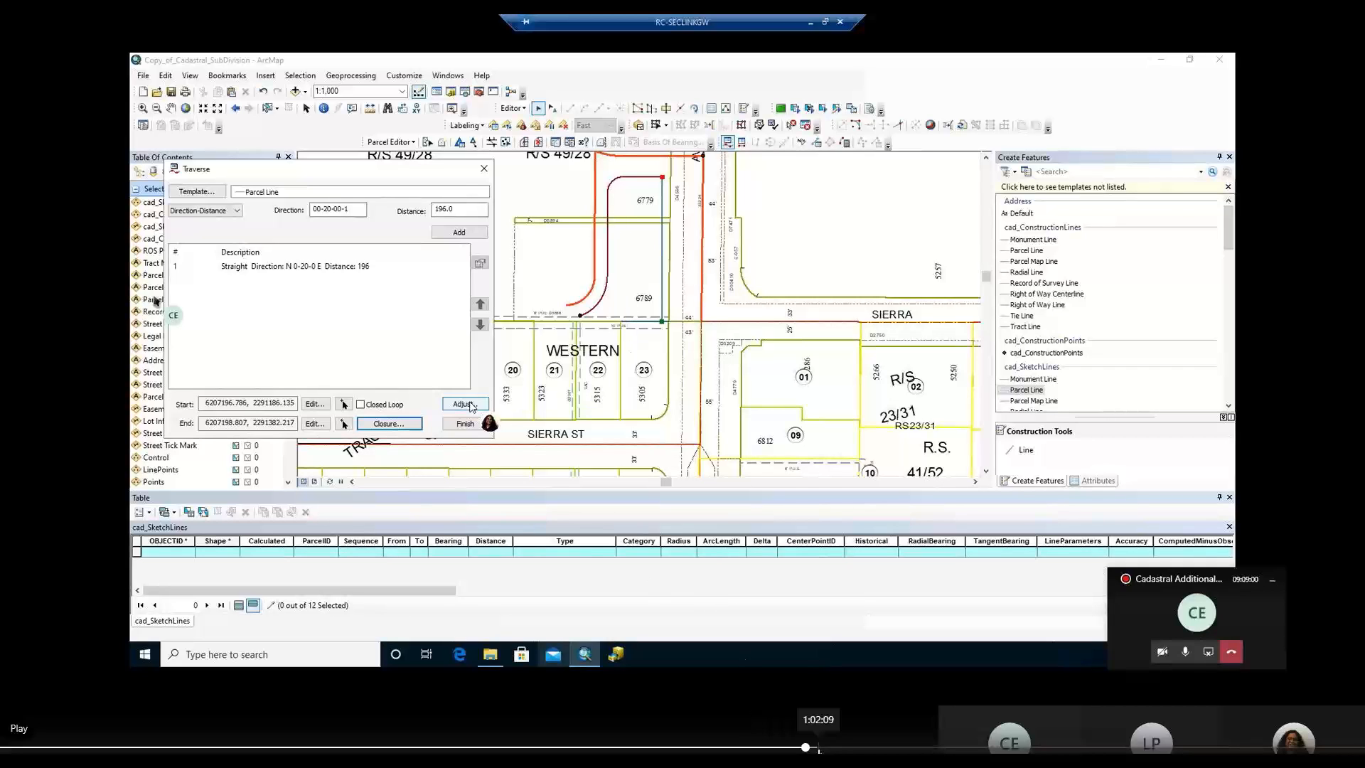
pyautogui.click(816, 747)
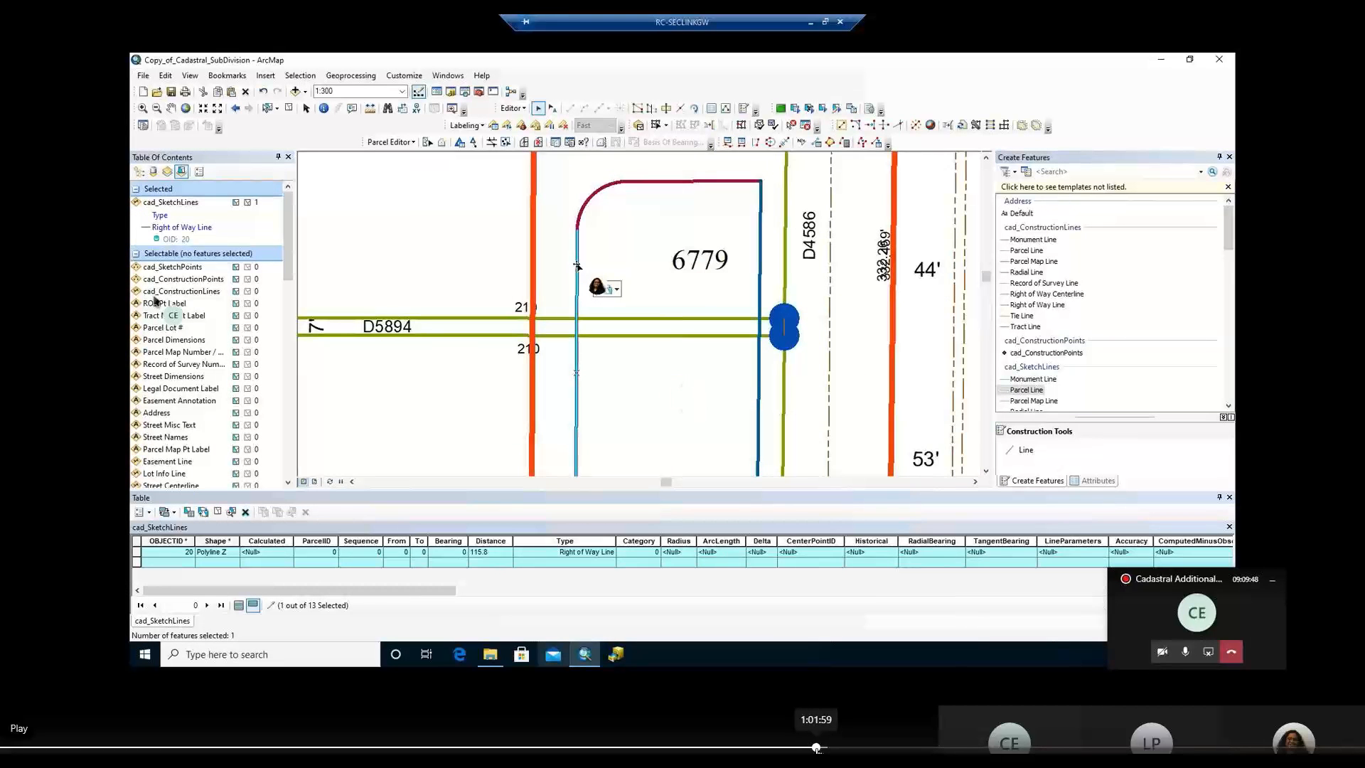
pyautogui.moveTo(816, 747); pyautogui.dragTo(817, 748)
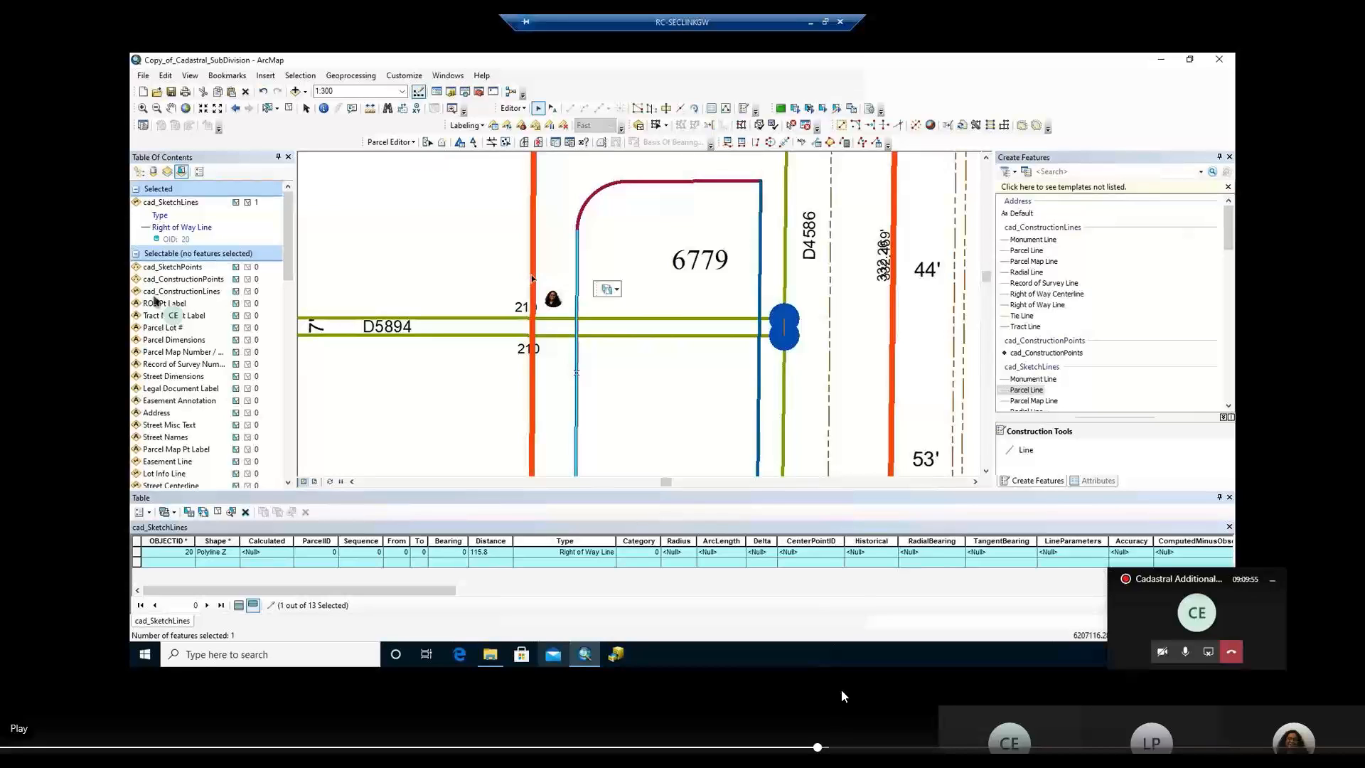
# Advance the video through 1:03:37 to 1:05:15 to review placing a construction point on the right of way line beside parcel 6779.
pyautogui.click(826, 748)
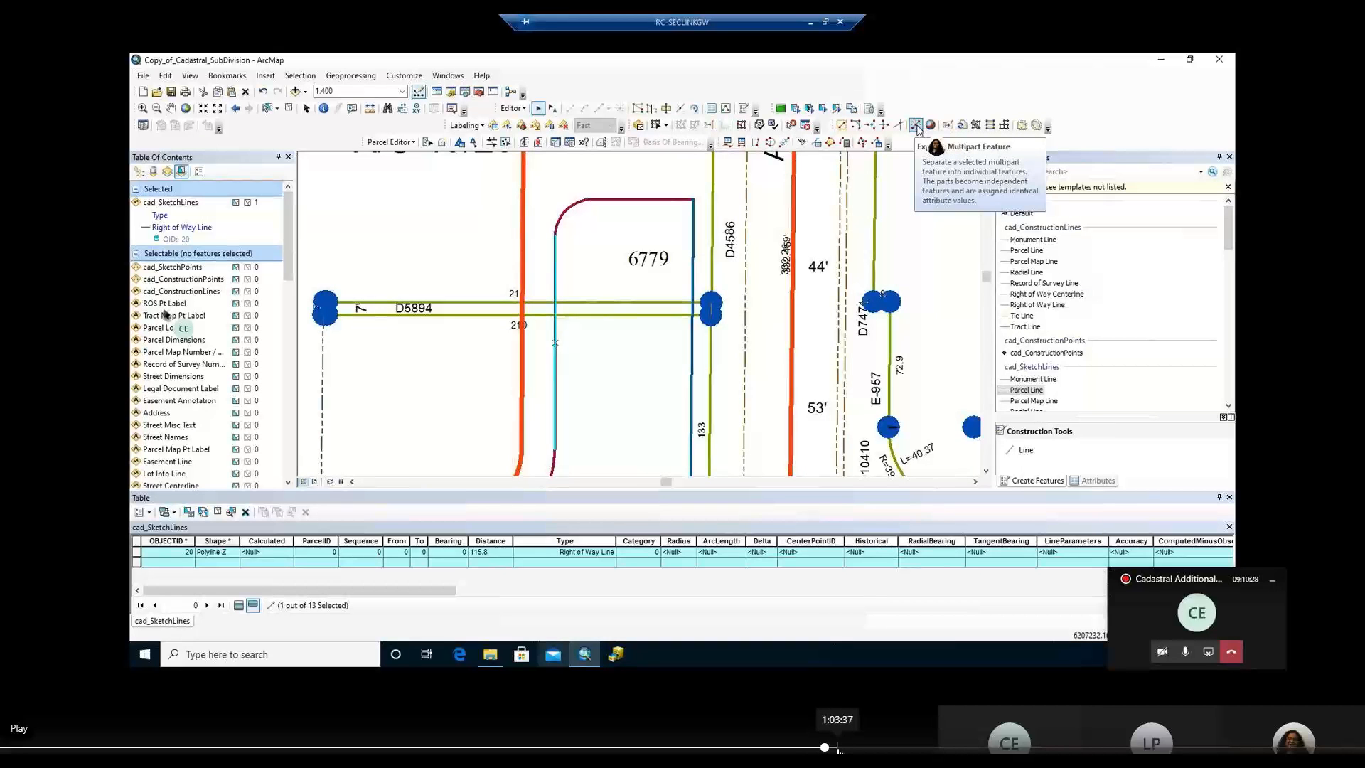
pyautogui.click(839, 747)
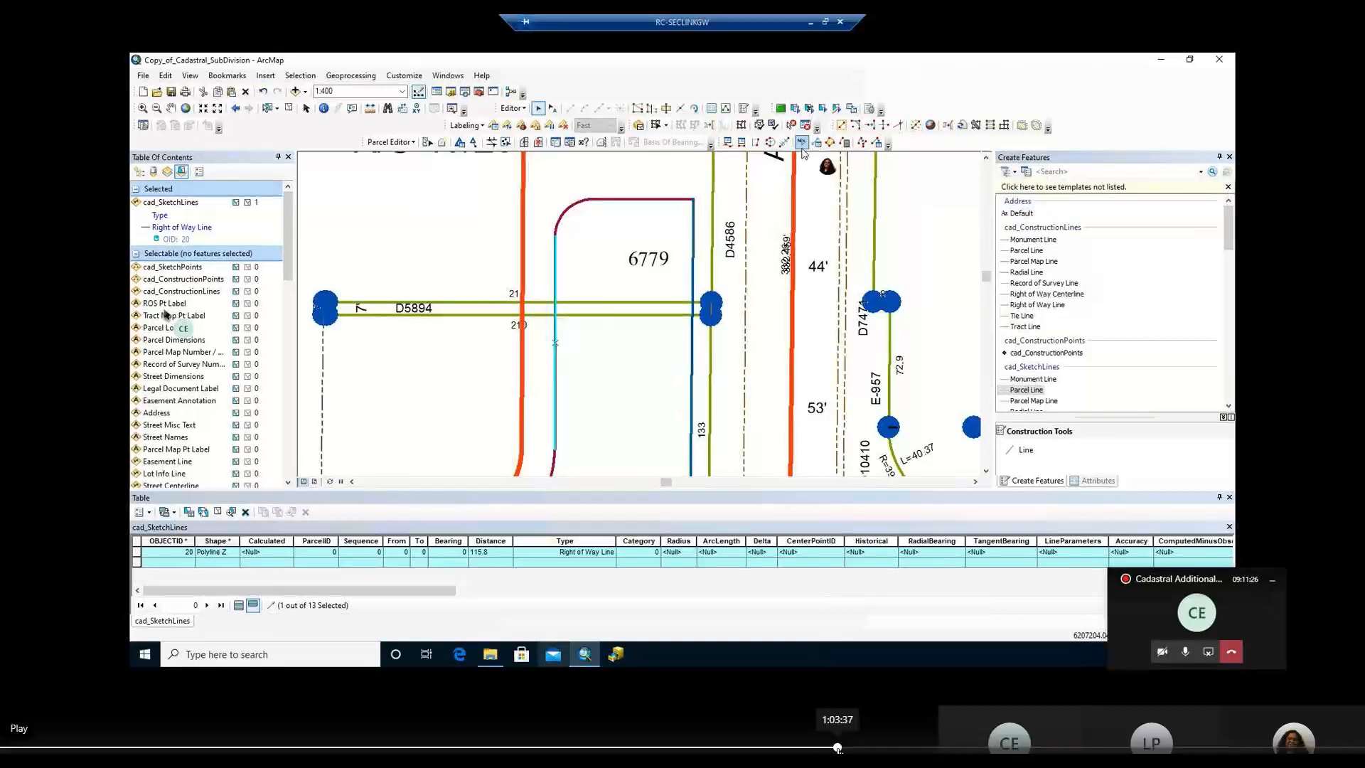
pyautogui.click(850, 747)
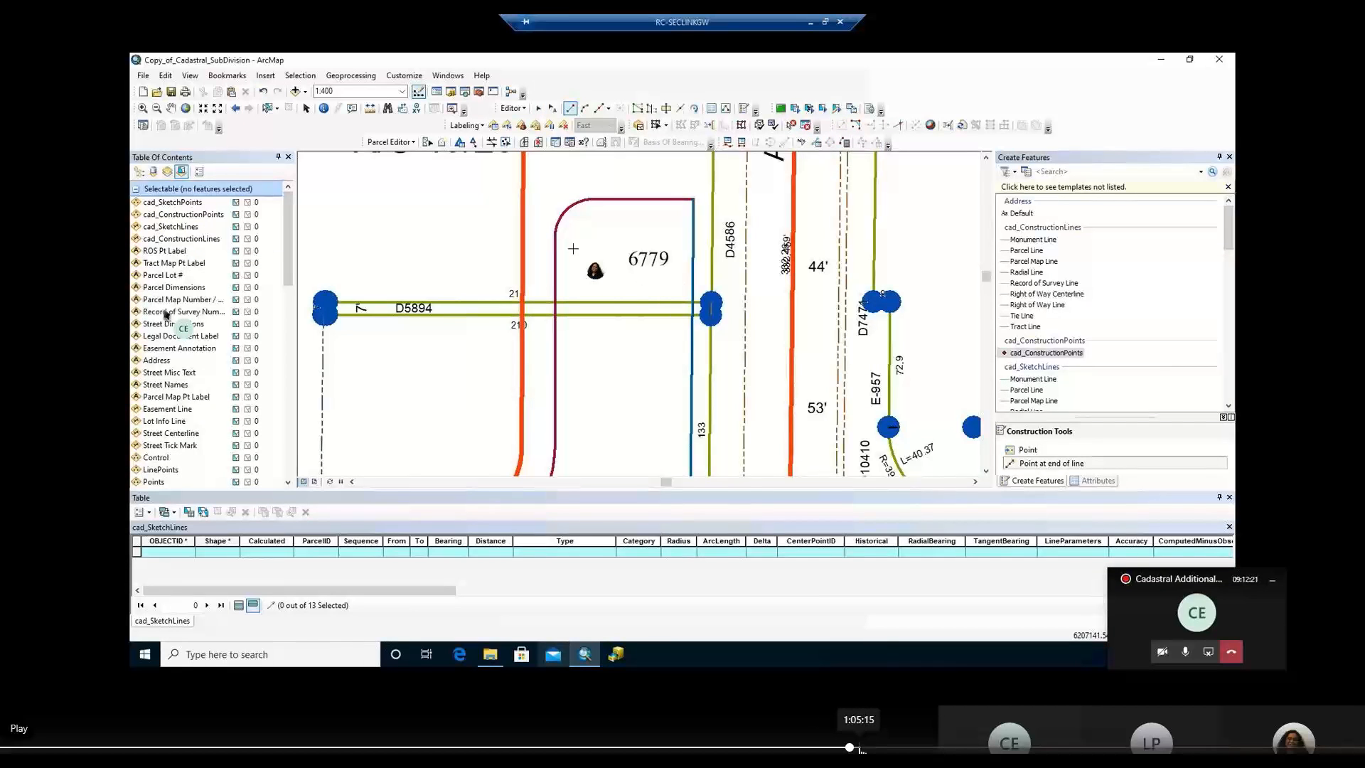
pyautogui.click(859, 747)
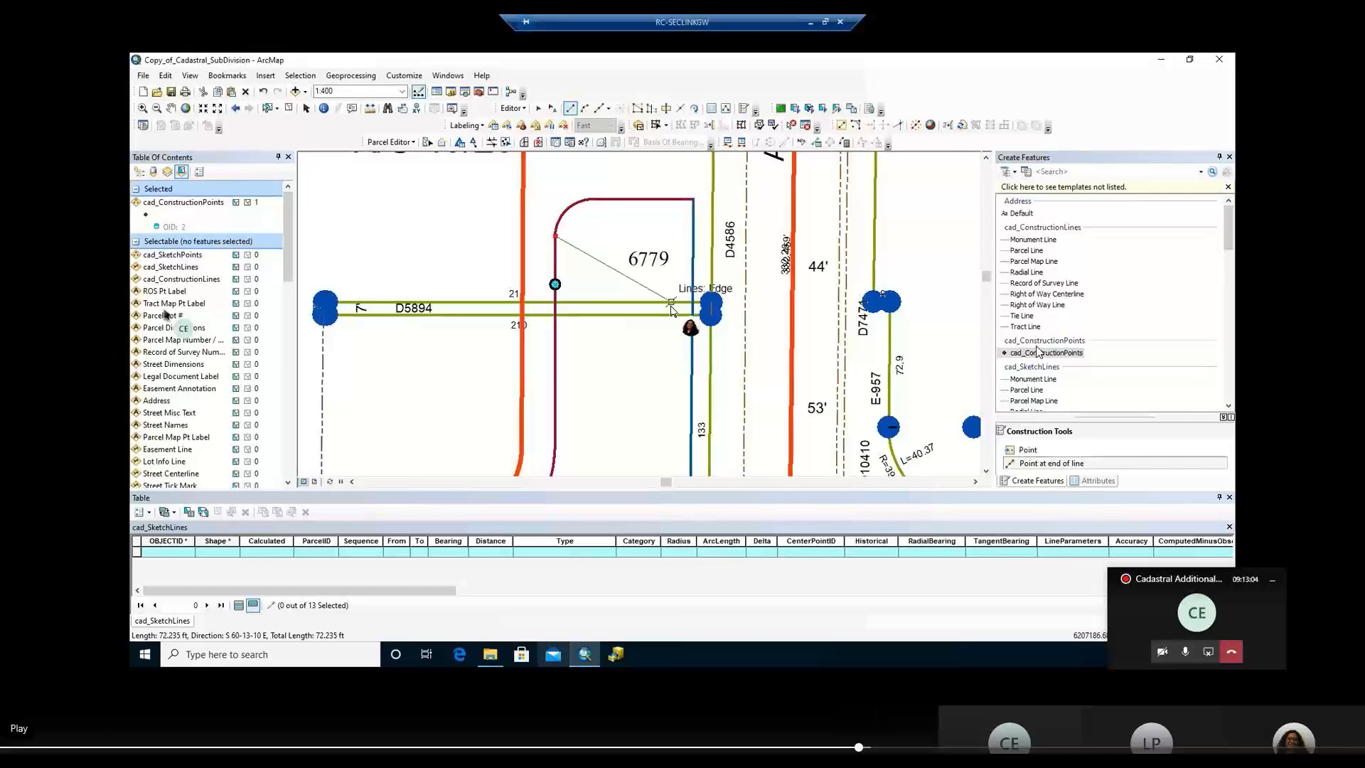
# Move the video back and forward again to 1:07:15 to review the Parallel and Length settings used for the construction points beside parcel 6779.
pyautogui.click(833, 748)
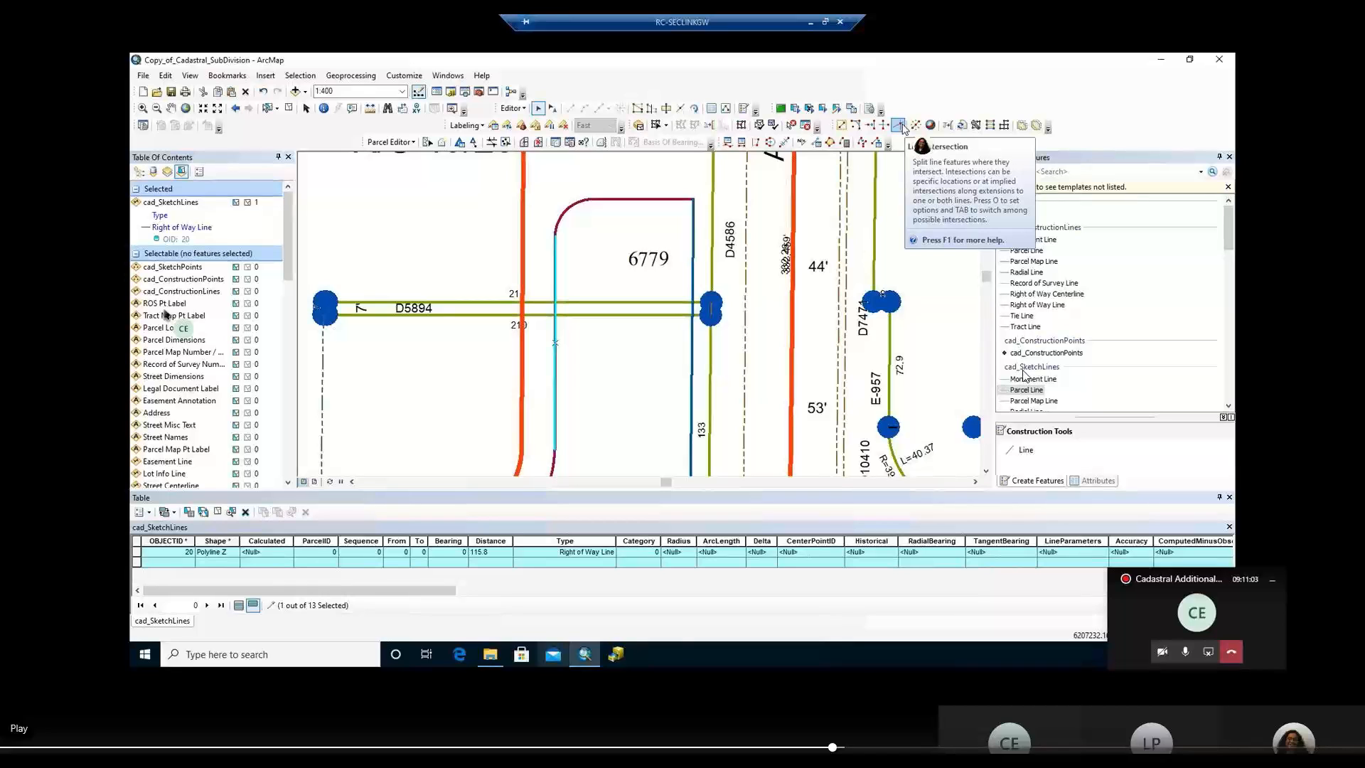
pyautogui.click(842, 747)
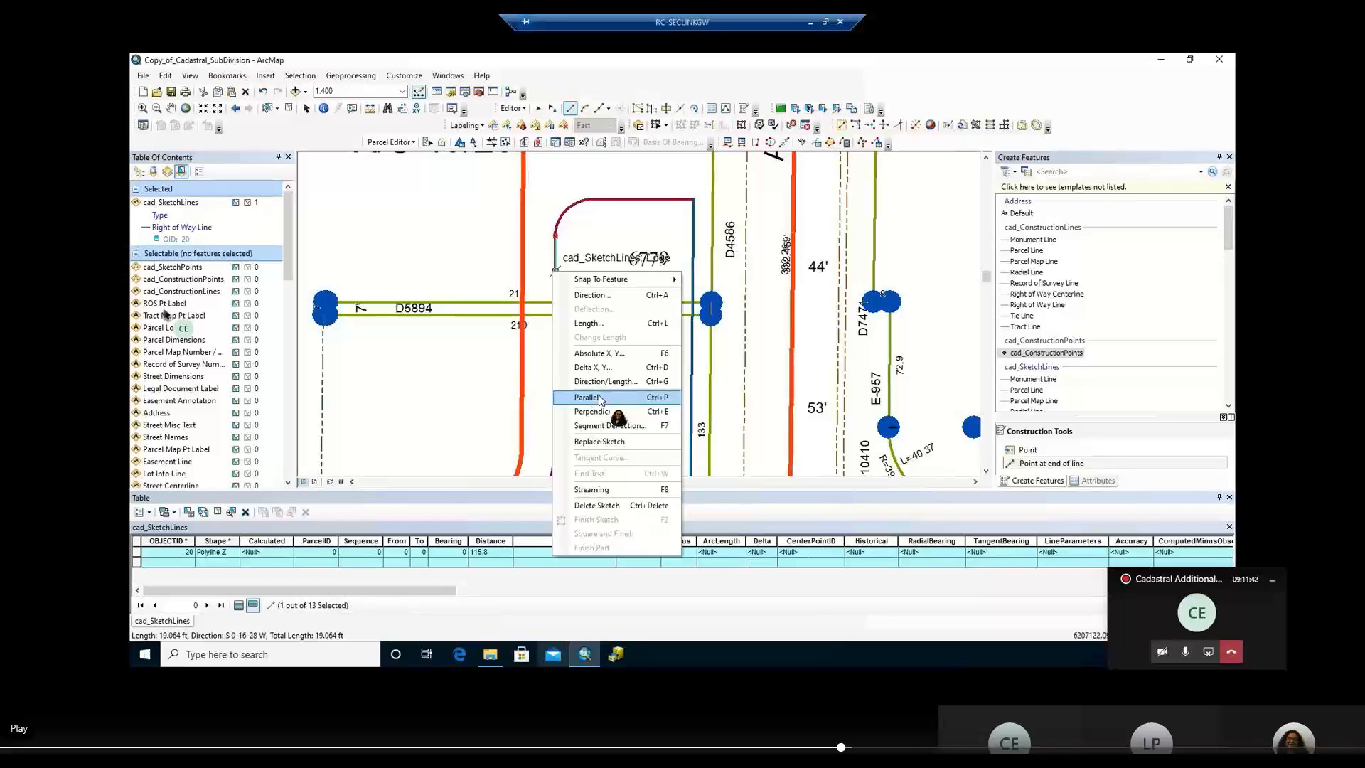
pyautogui.click(852, 747)
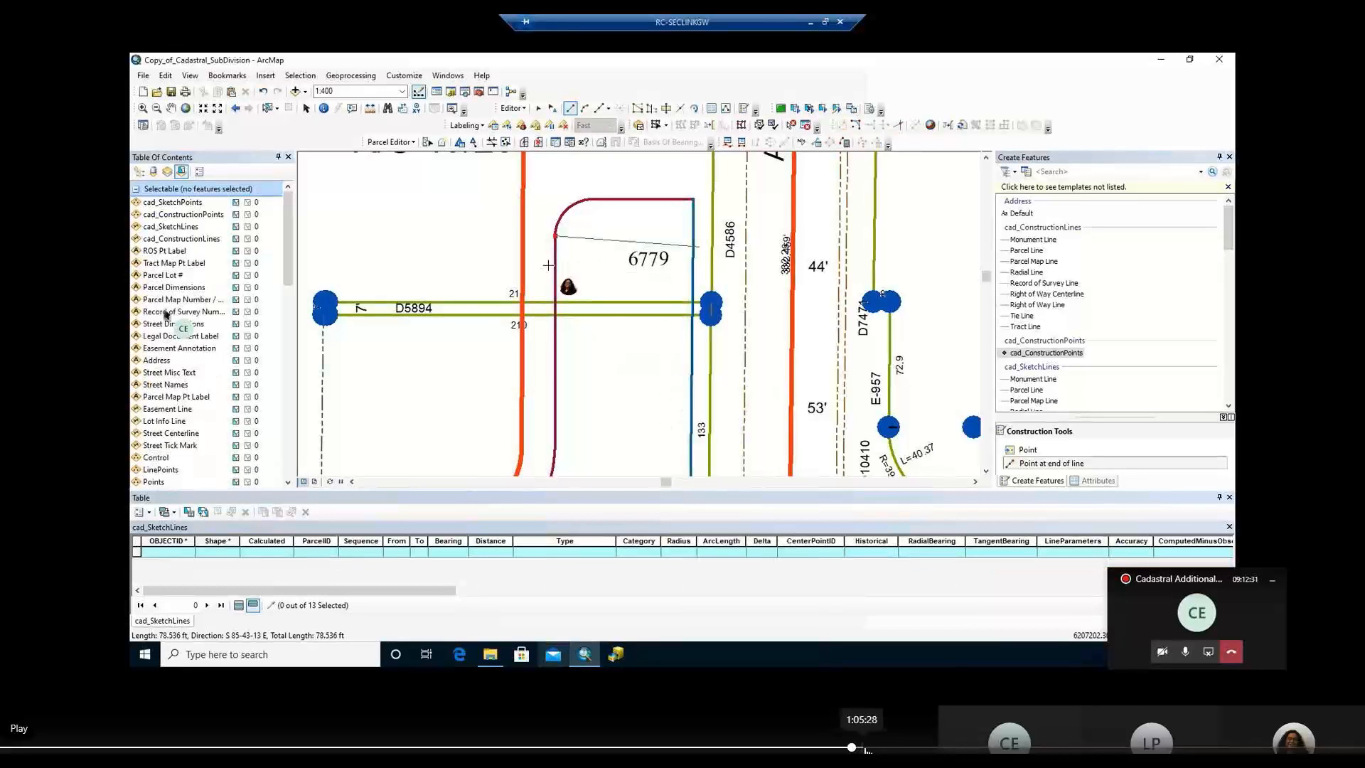
pyautogui.click(865, 747)
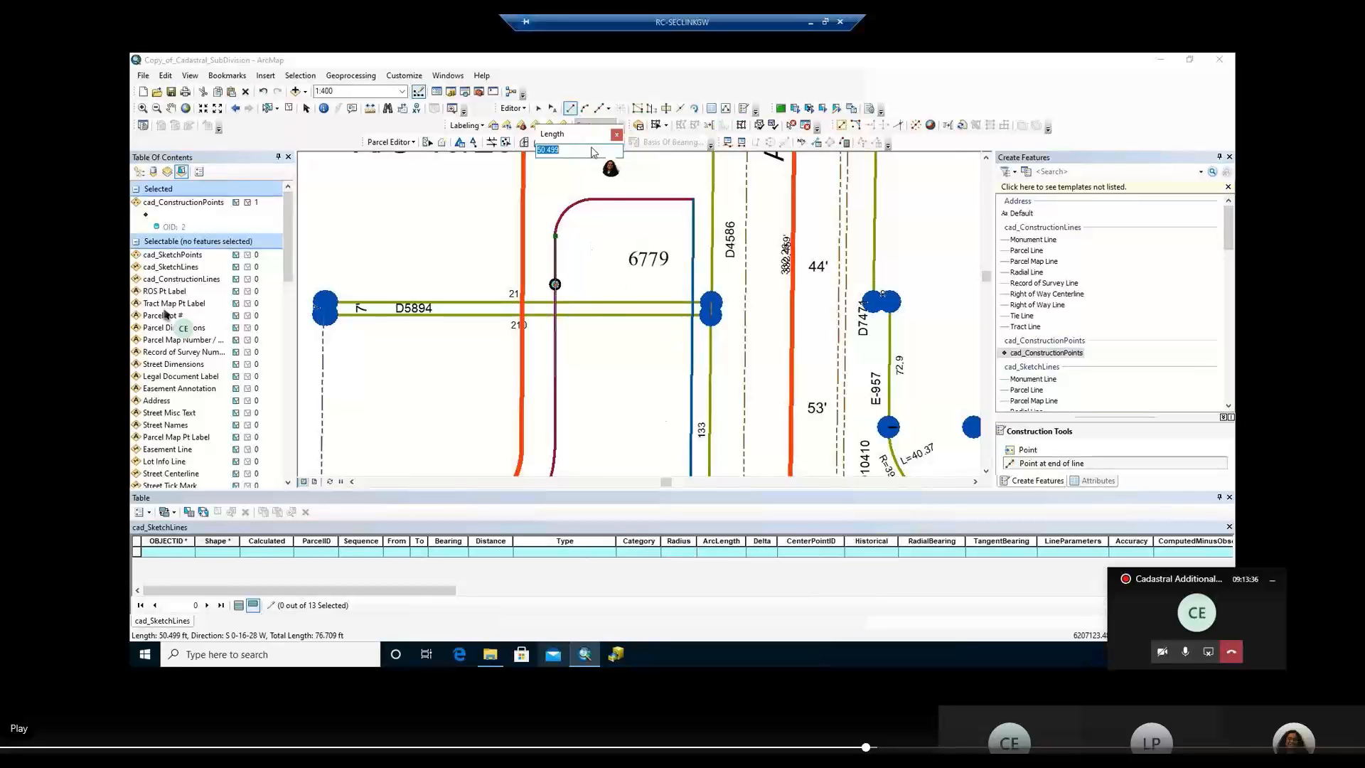
pyautogui.click(878, 747)
pyautogui.click(885, 747)
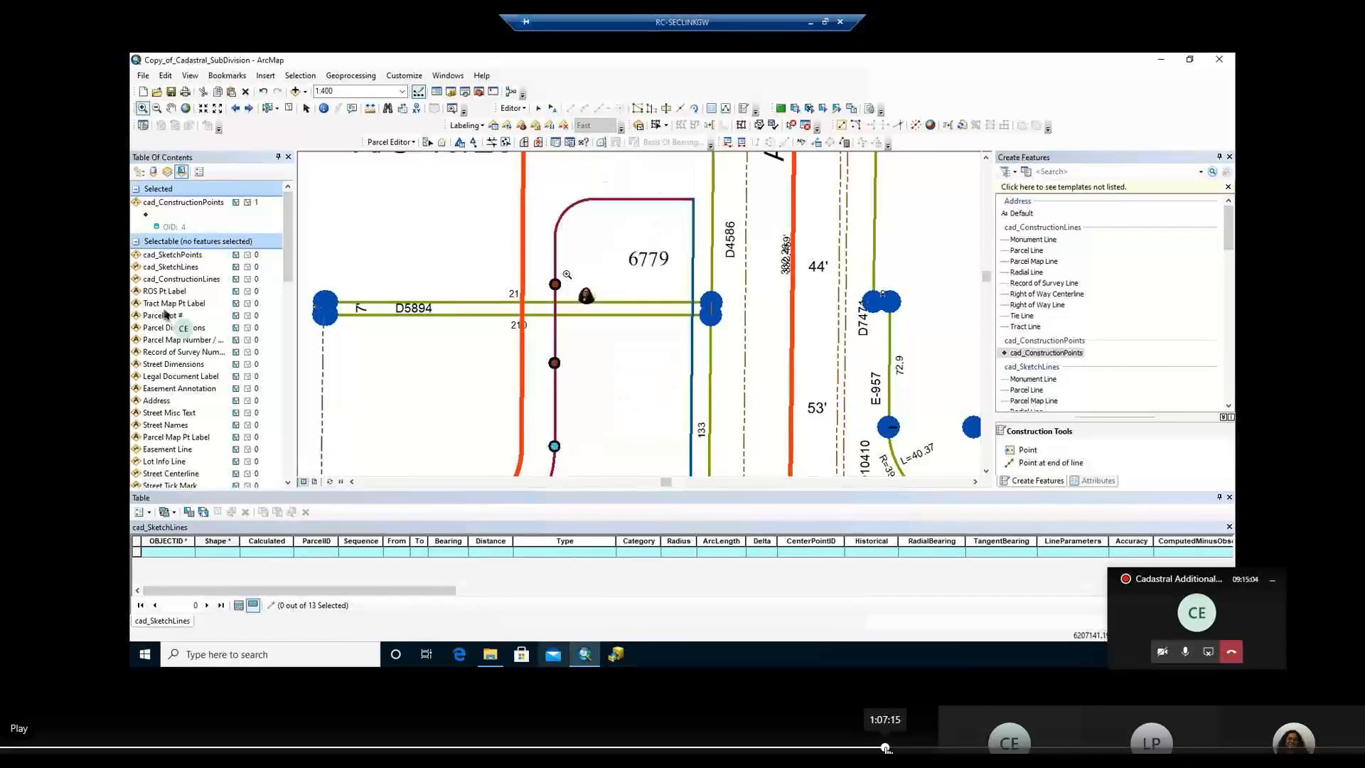
# Move the video between 1:08:14 and 1:09:45 to review splitting the right of way line, its short segment's attributes and the parcel line's Split options.
pyautogui.click(898, 747)
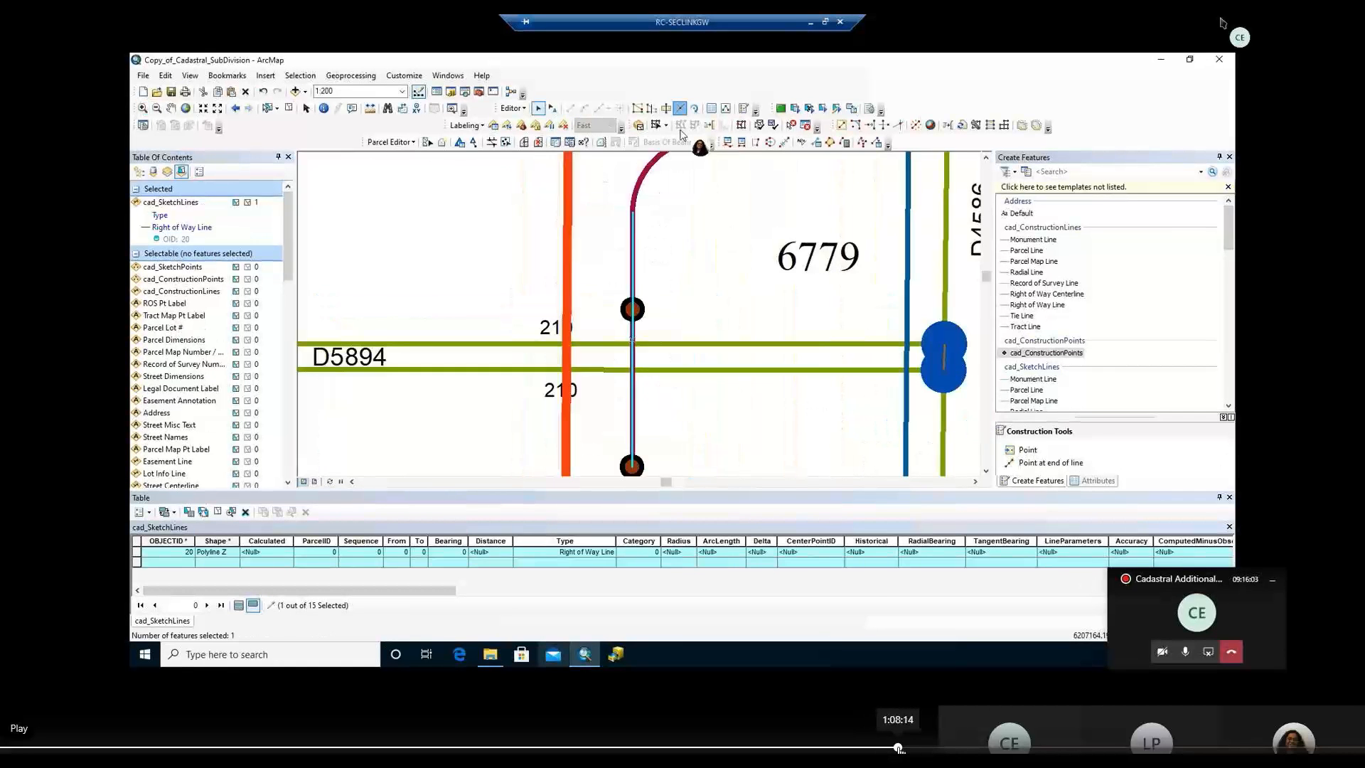
pyautogui.click(906, 747)
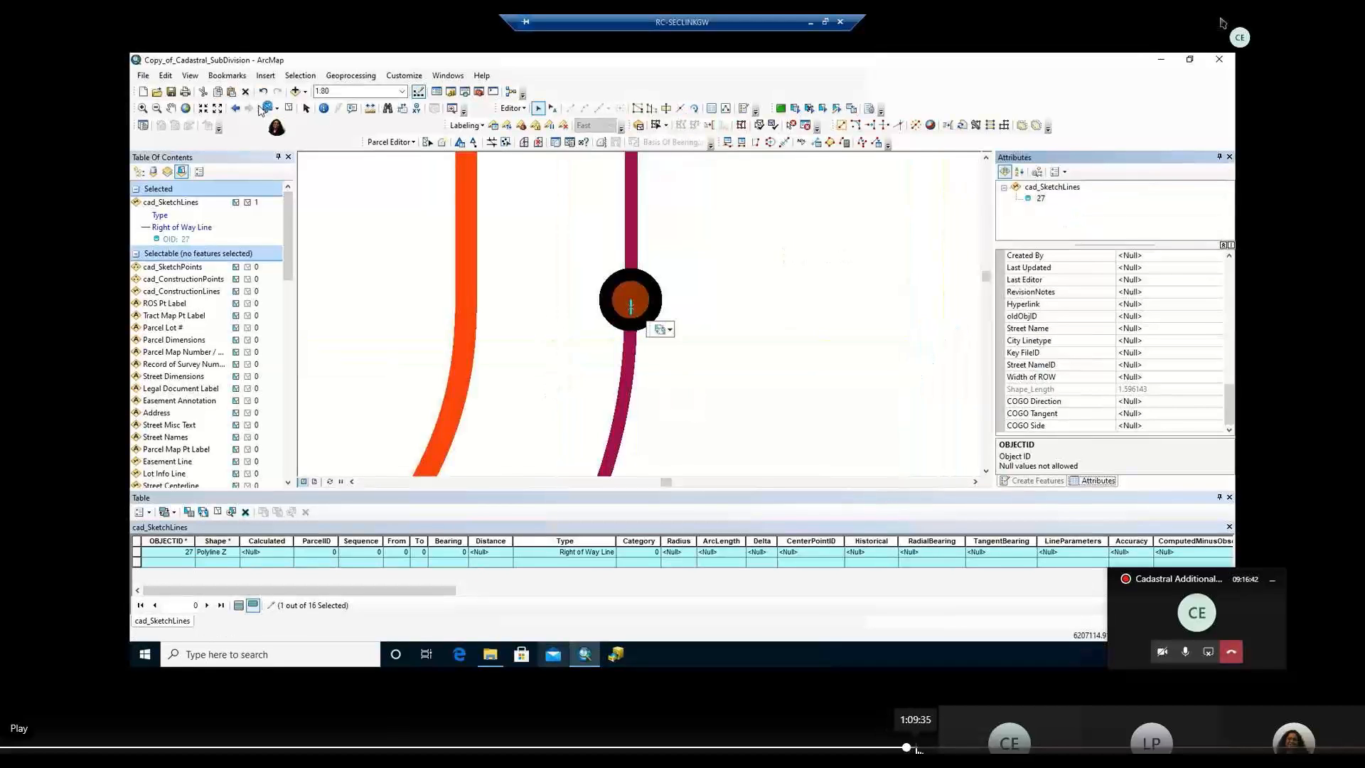
pyautogui.click(917, 747)
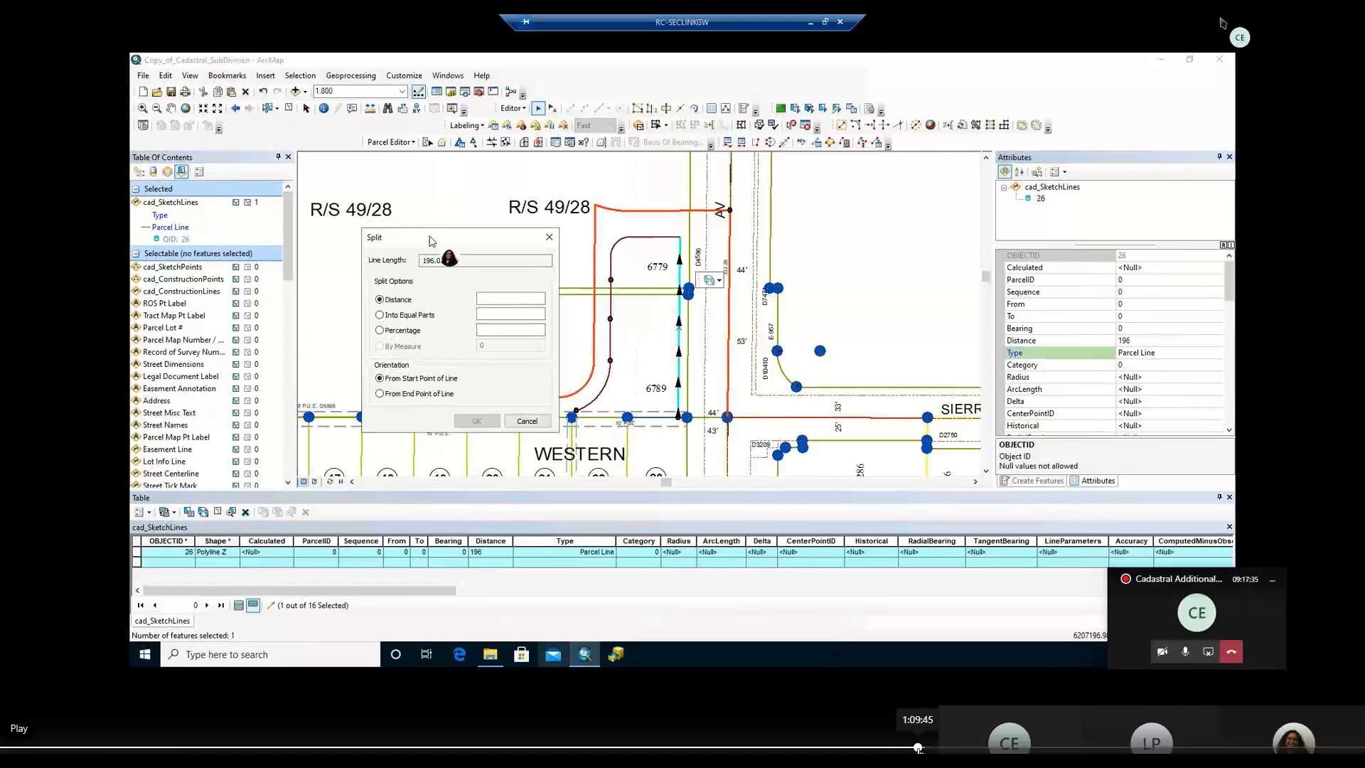
pyautogui.click(914, 747)
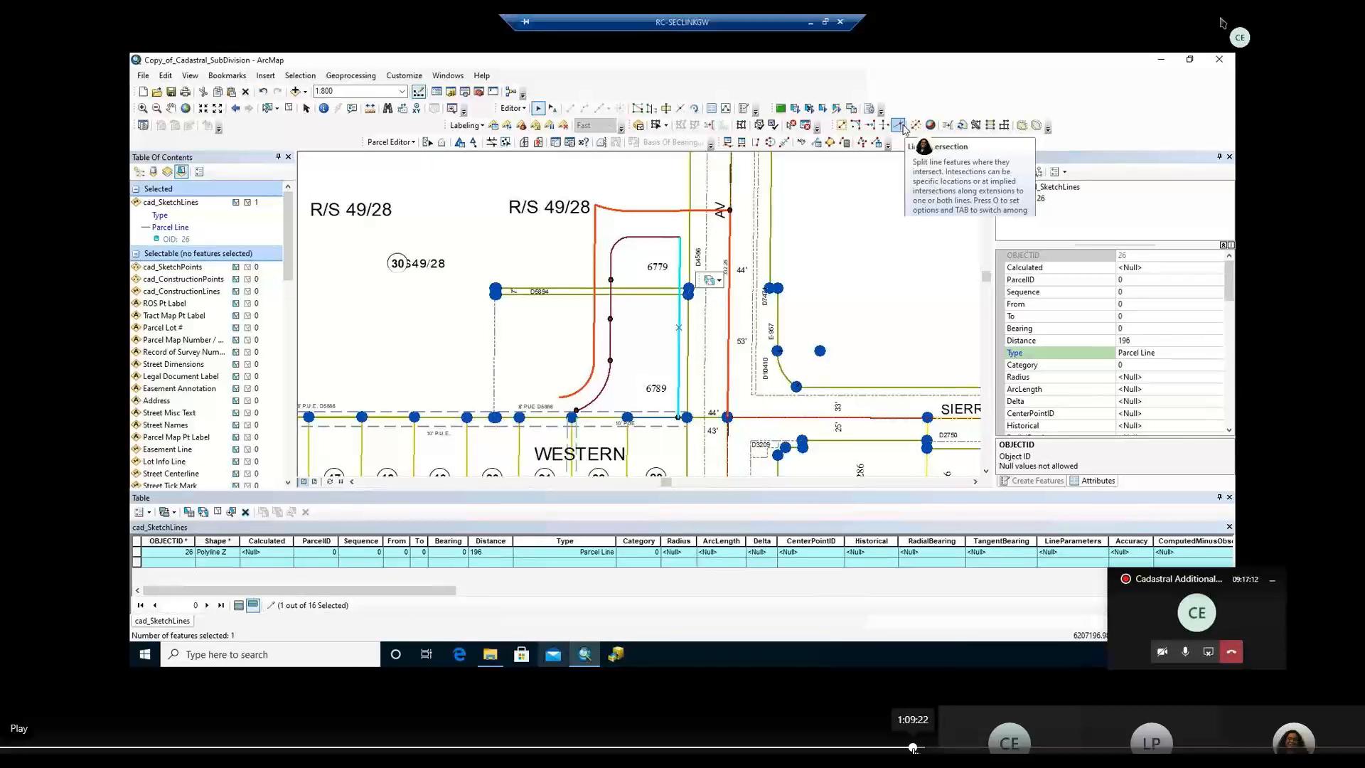
pyautogui.click(905, 747)
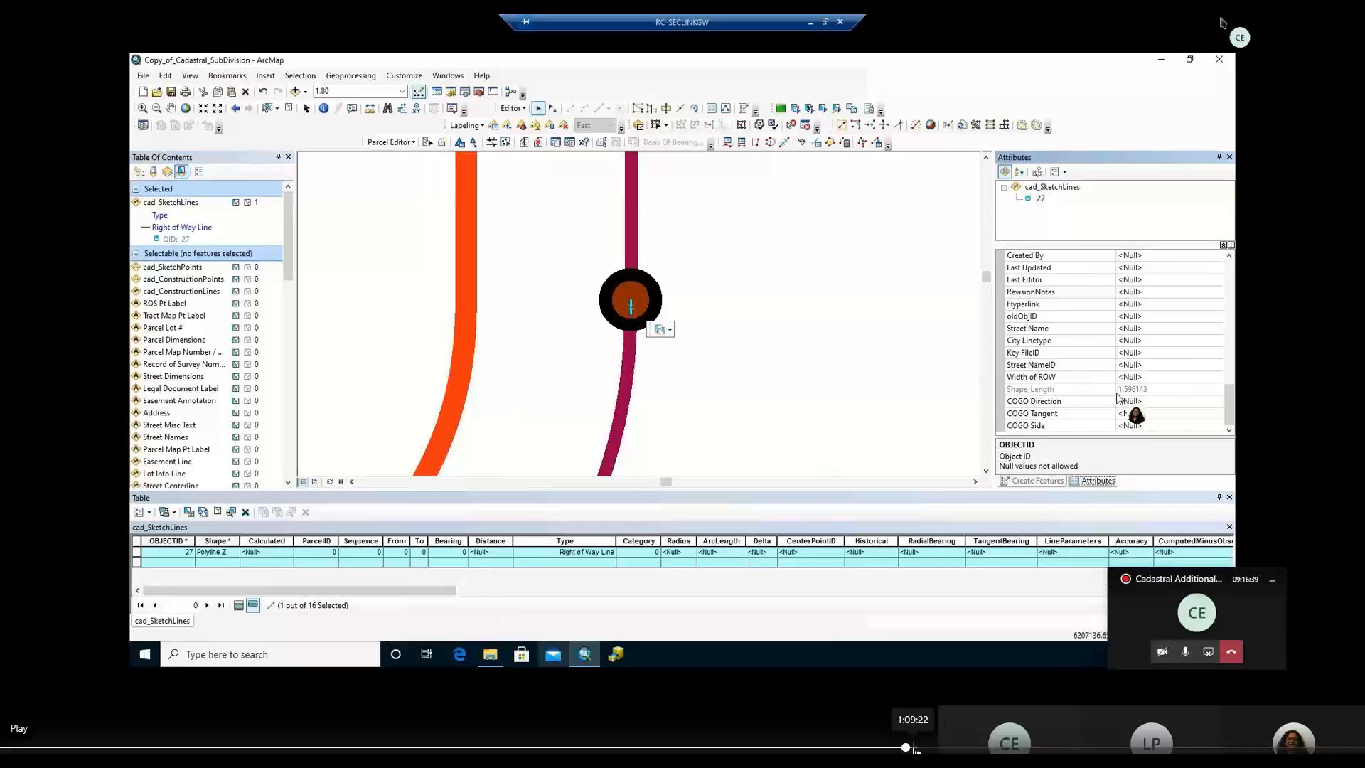
pyautogui.click(914, 747)
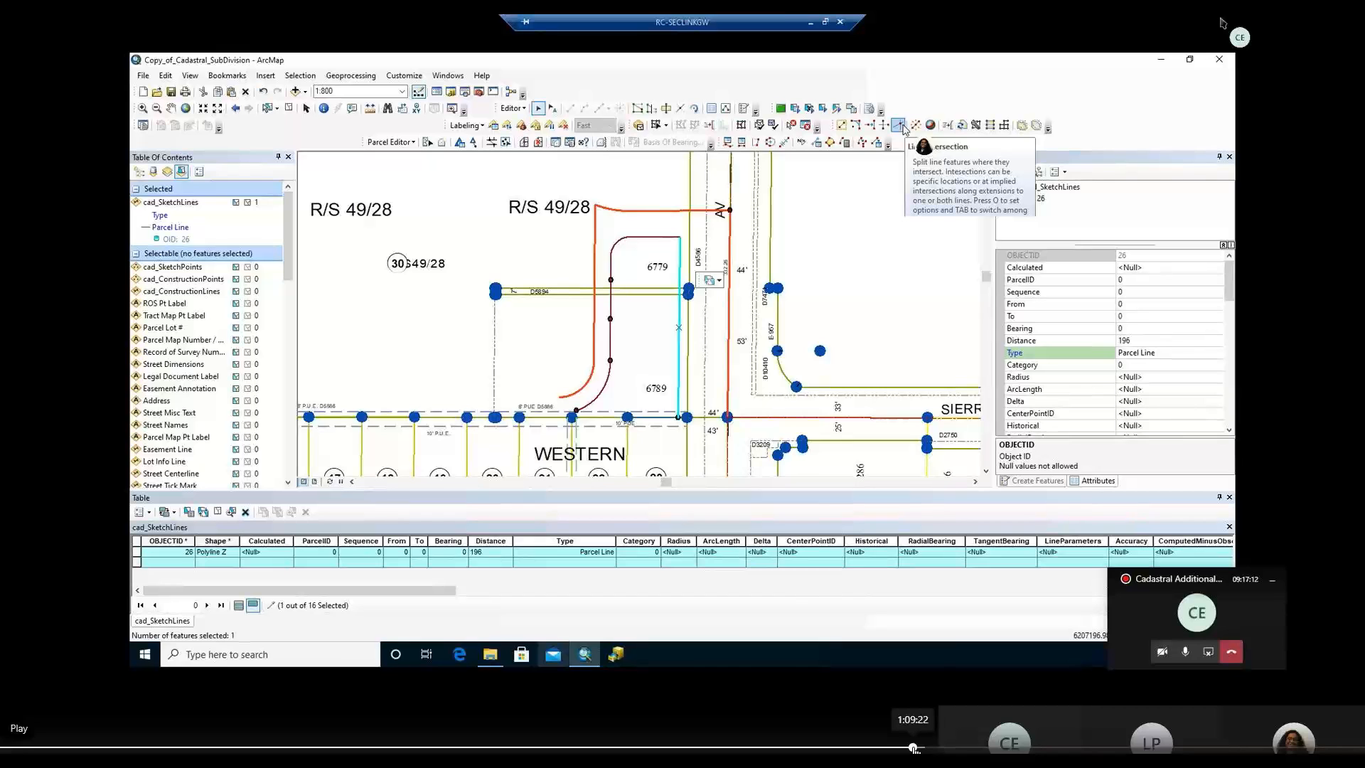
# Advance the video through 1:10:34 to 1:13:10 to review splitting the parcel line beside parcels 6779 and 6789 and its segments' attributes.
pyautogui.click(923, 748)
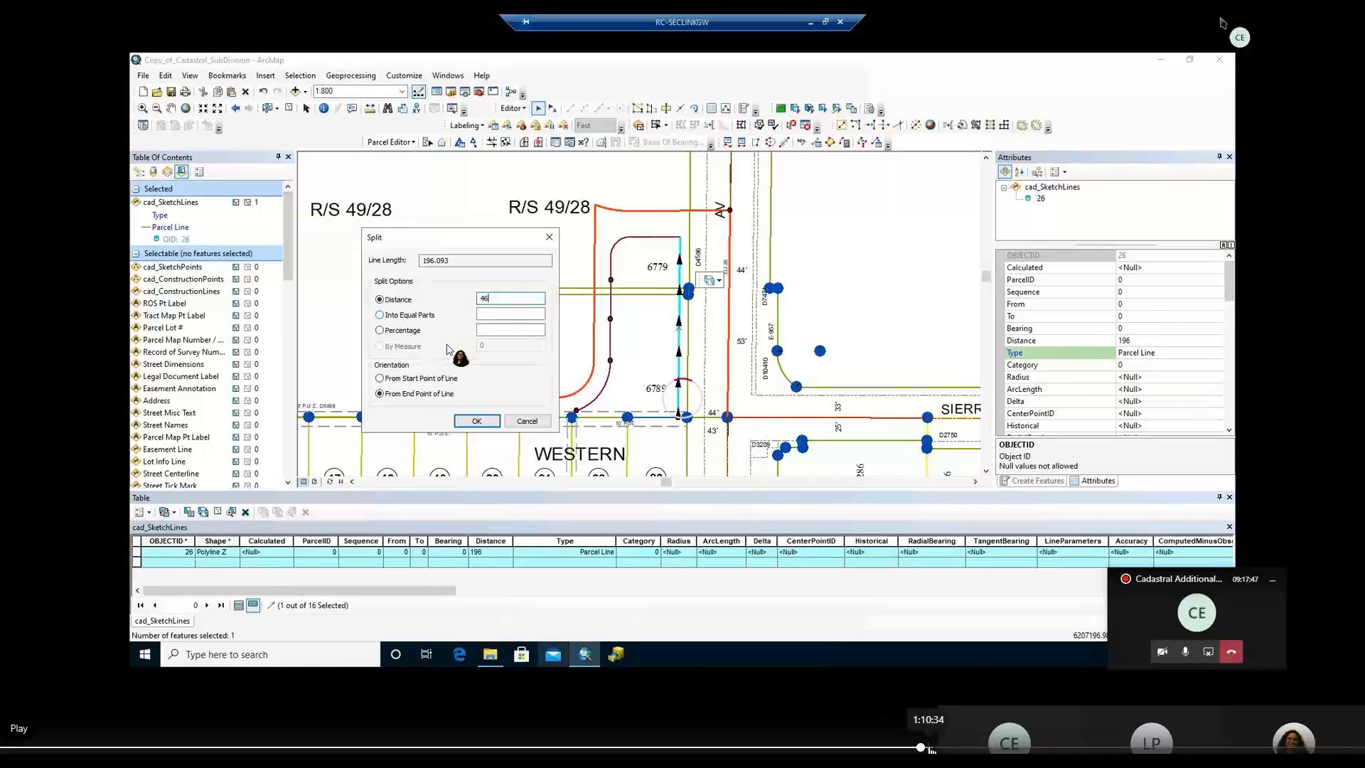
pyautogui.click(928, 747)
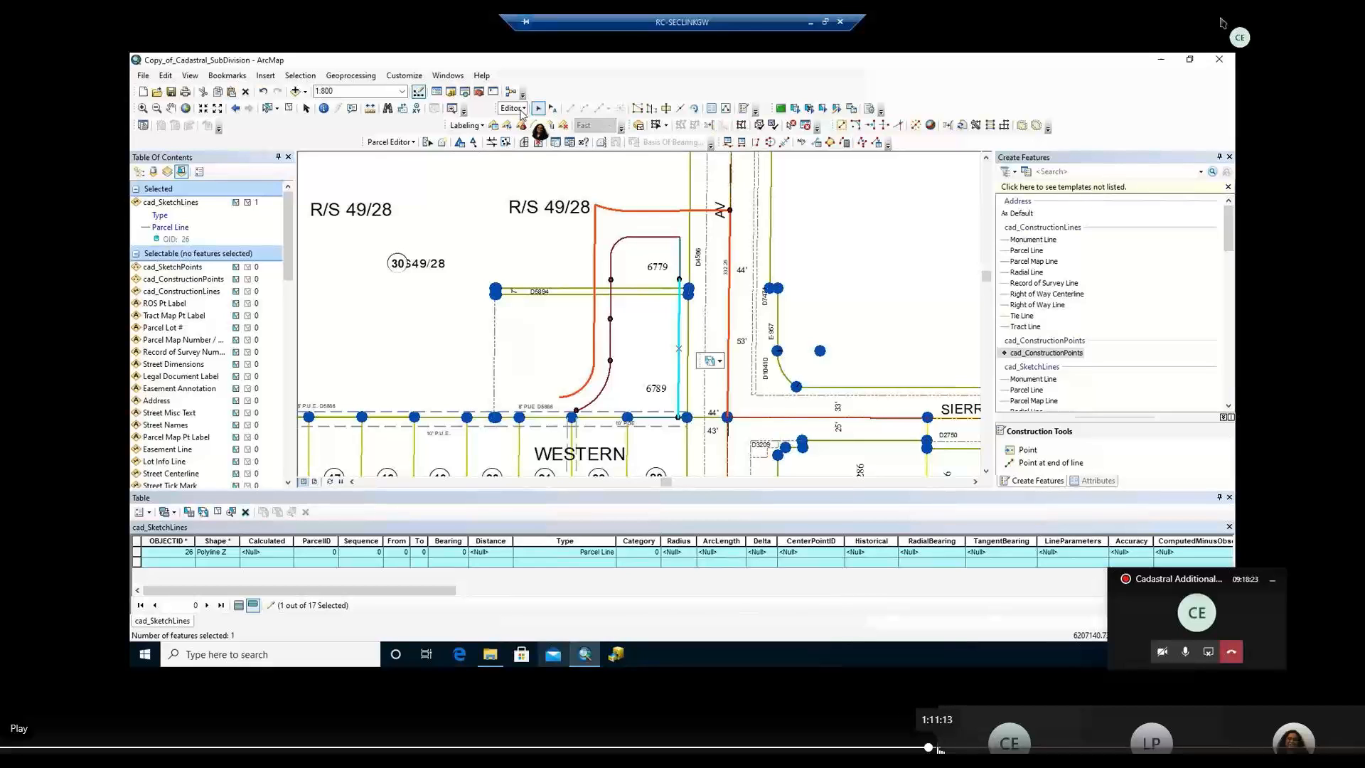
pyautogui.click(937, 748)
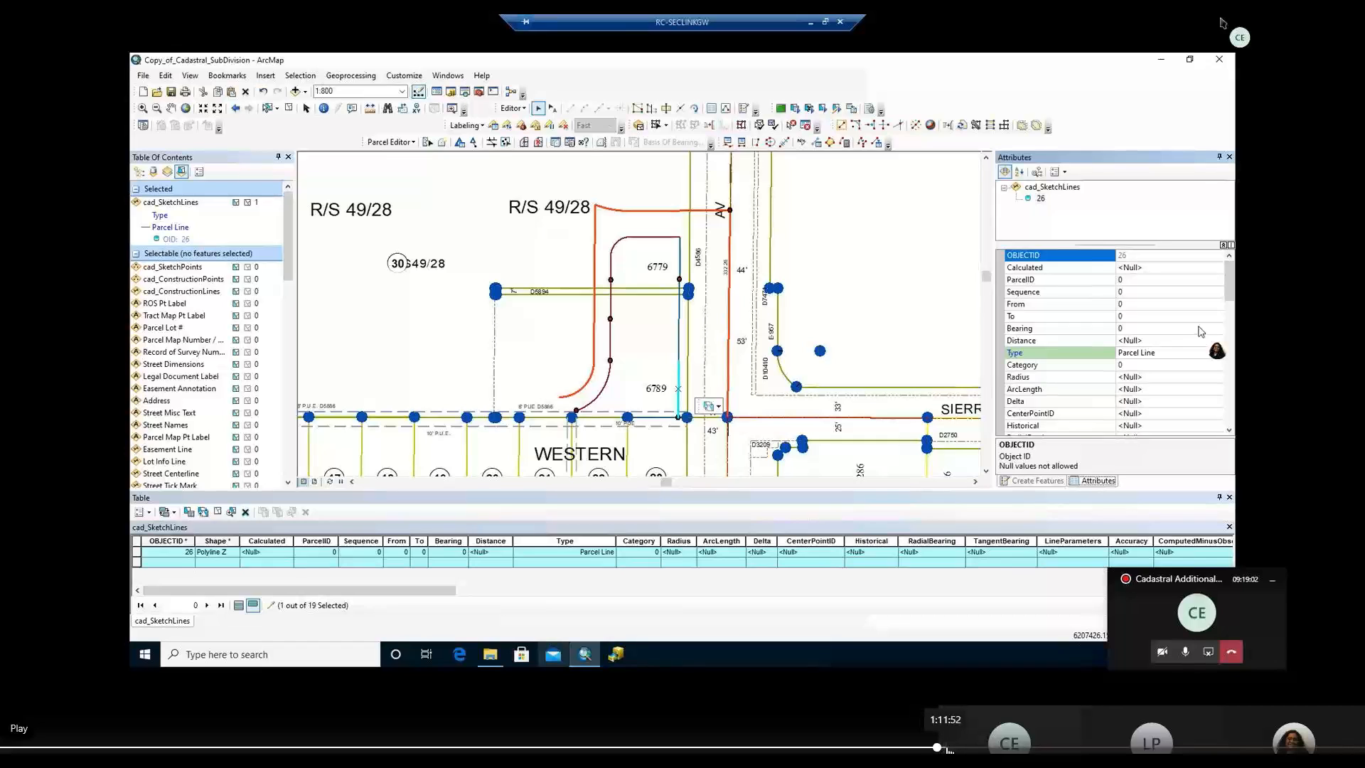
pyautogui.click(946, 748)
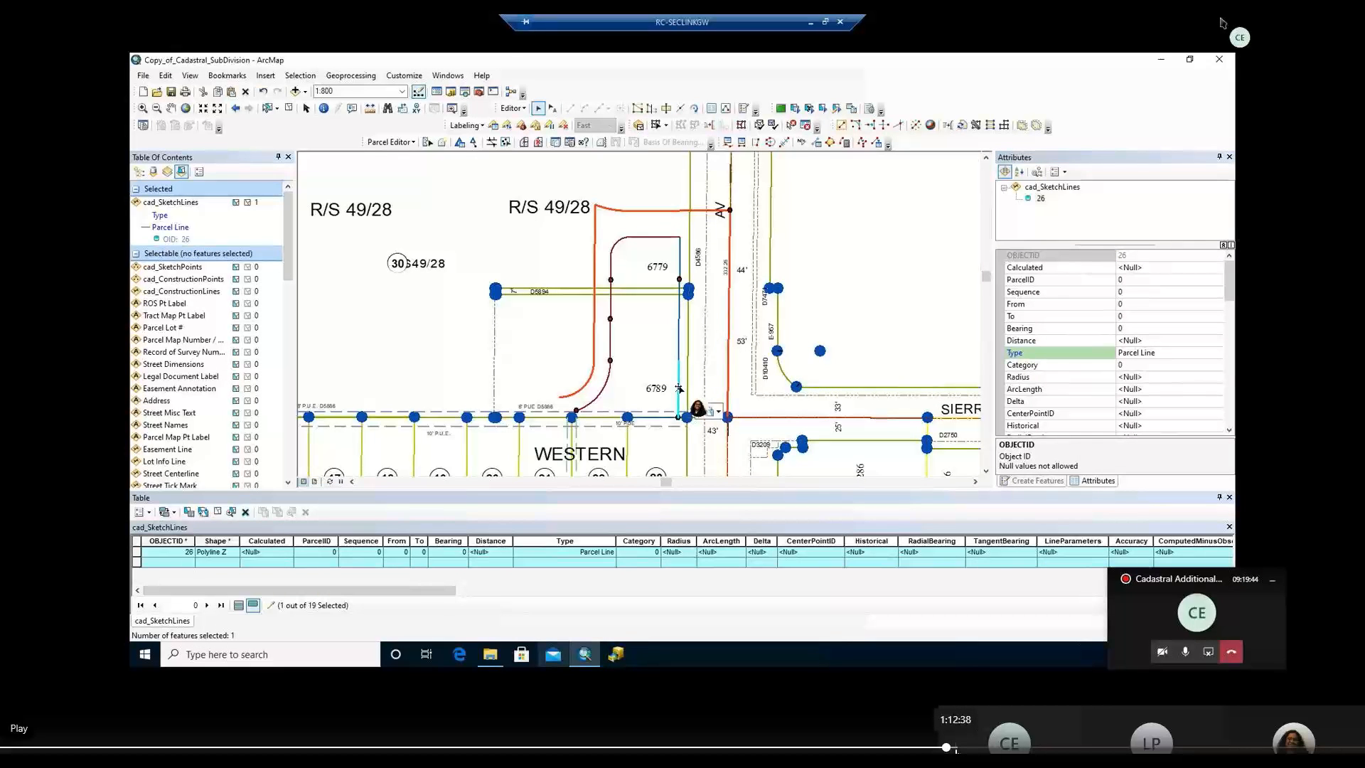
pyautogui.click(955, 748)
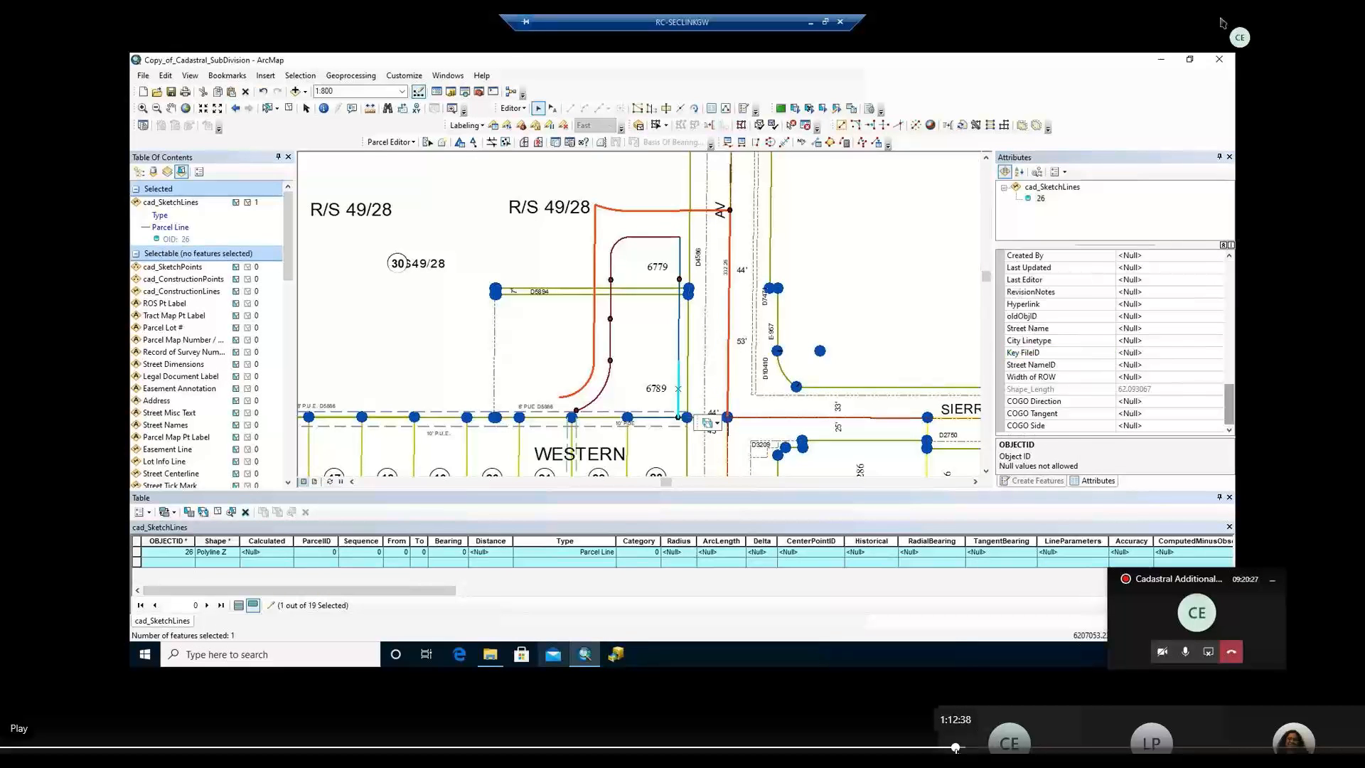
pyautogui.click(962, 748)
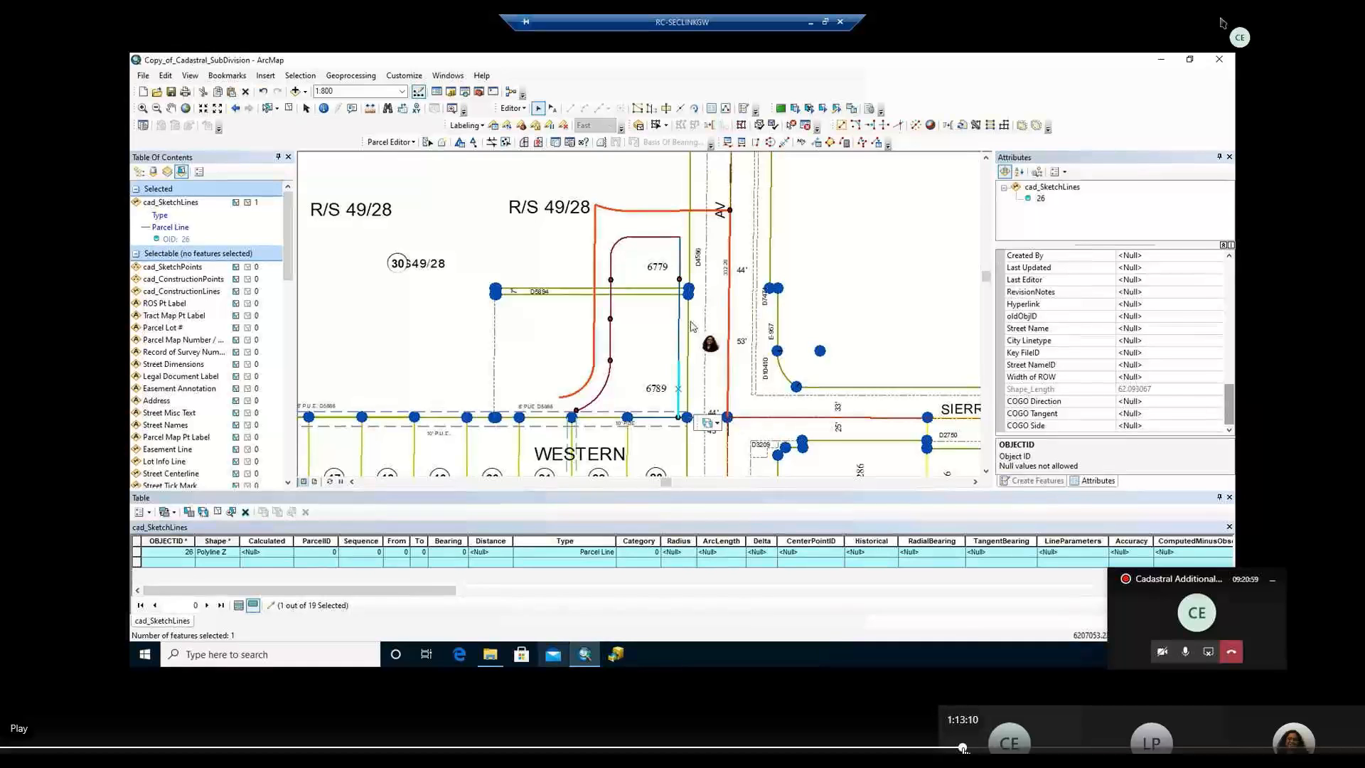
# Move the video forward to 1:15:34 and back near 1:14:48 to review the right of way centerline beside parcel 6779.
pyautogui.click(974, 748)
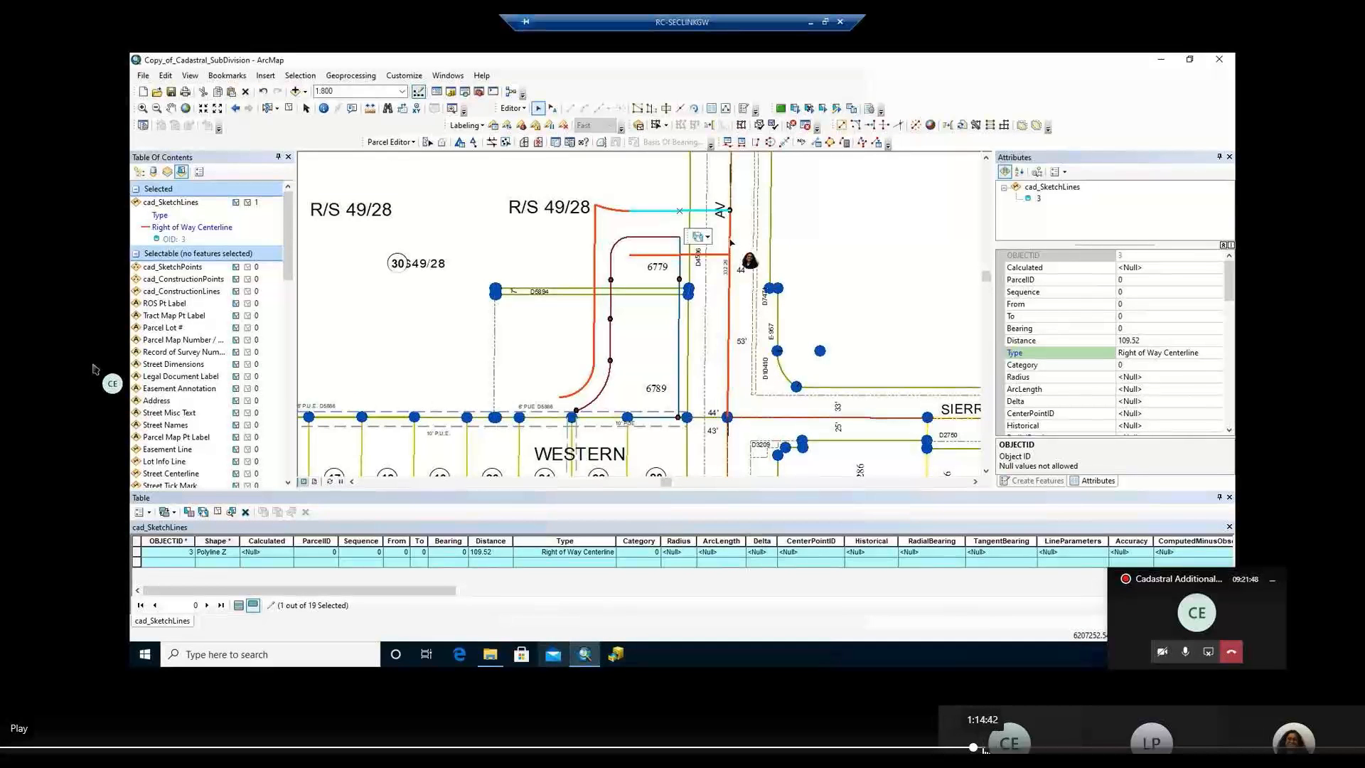
pyautogui.click(981, 749)
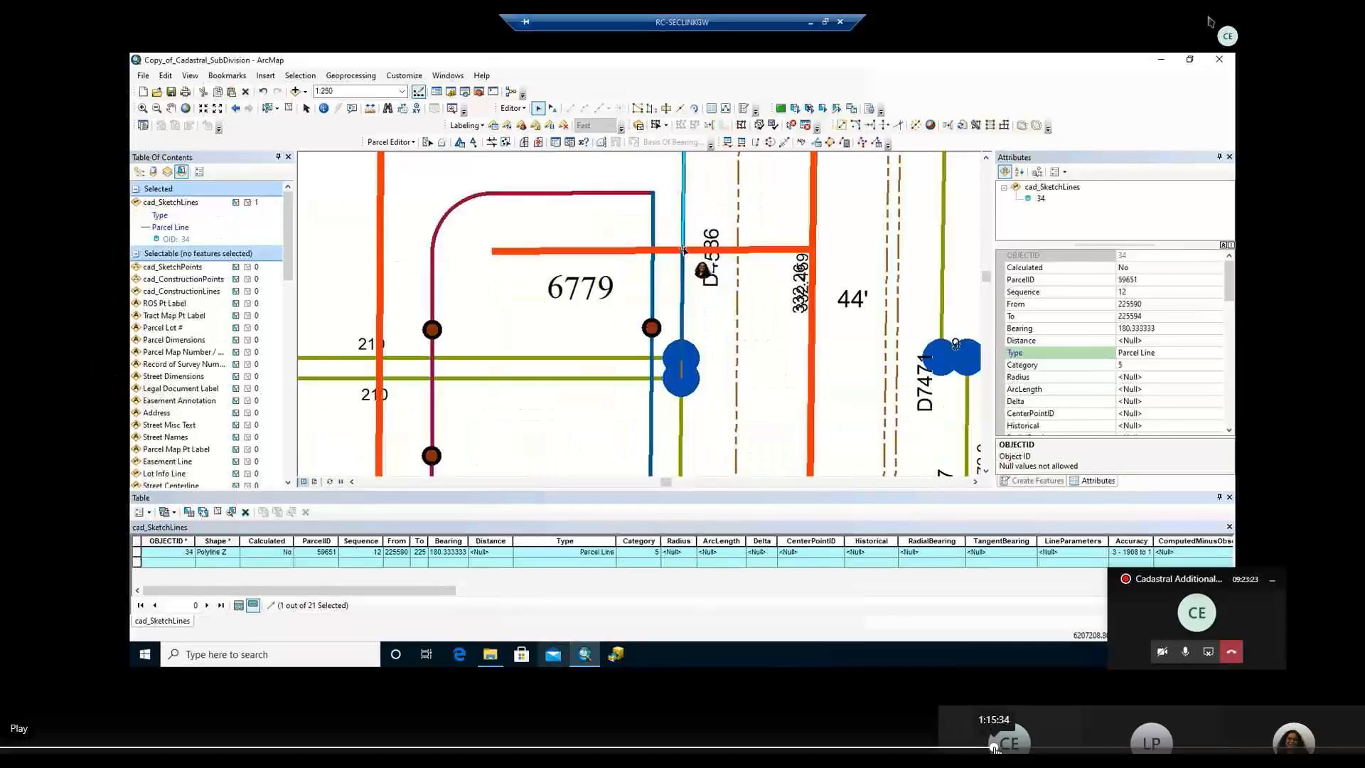
pyautogui.click(994, 748)
pyautogui.click(984, 748)
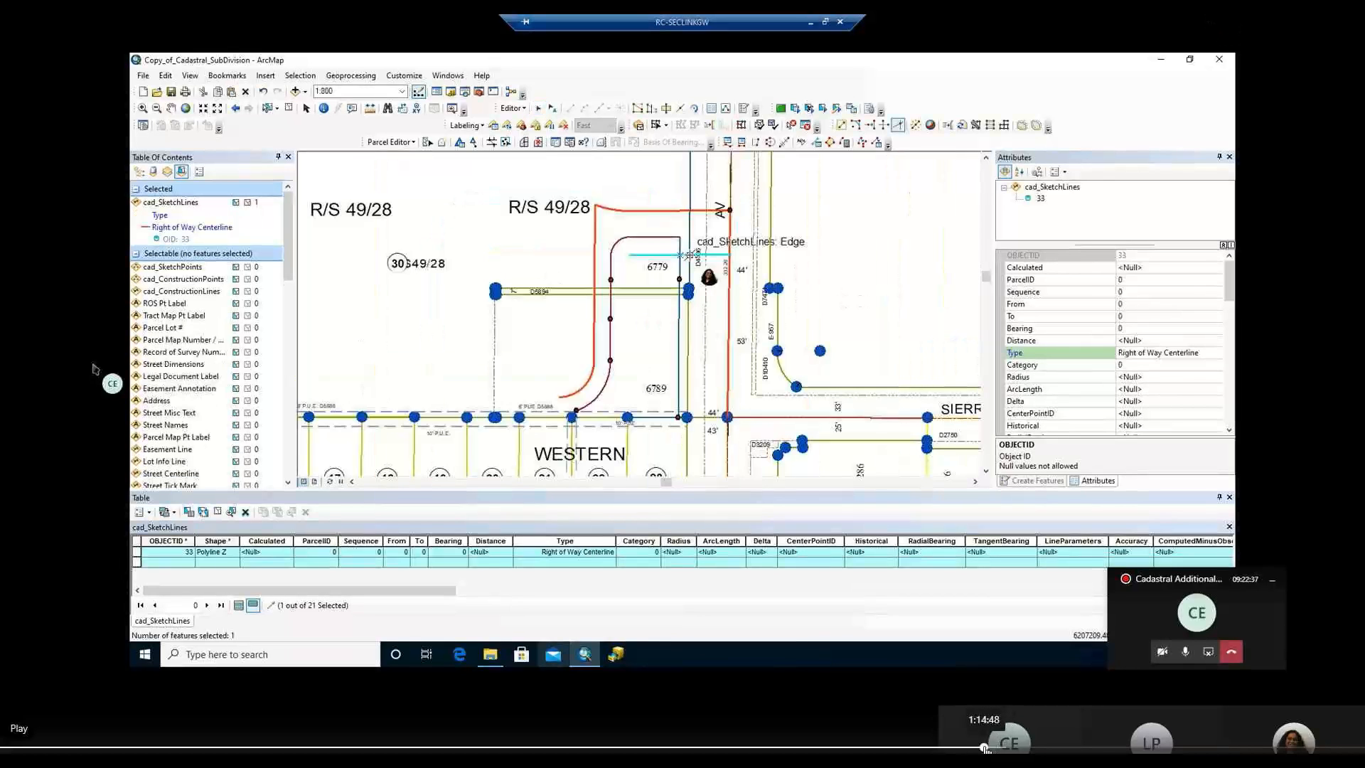
pyautogui.click(982, 749)
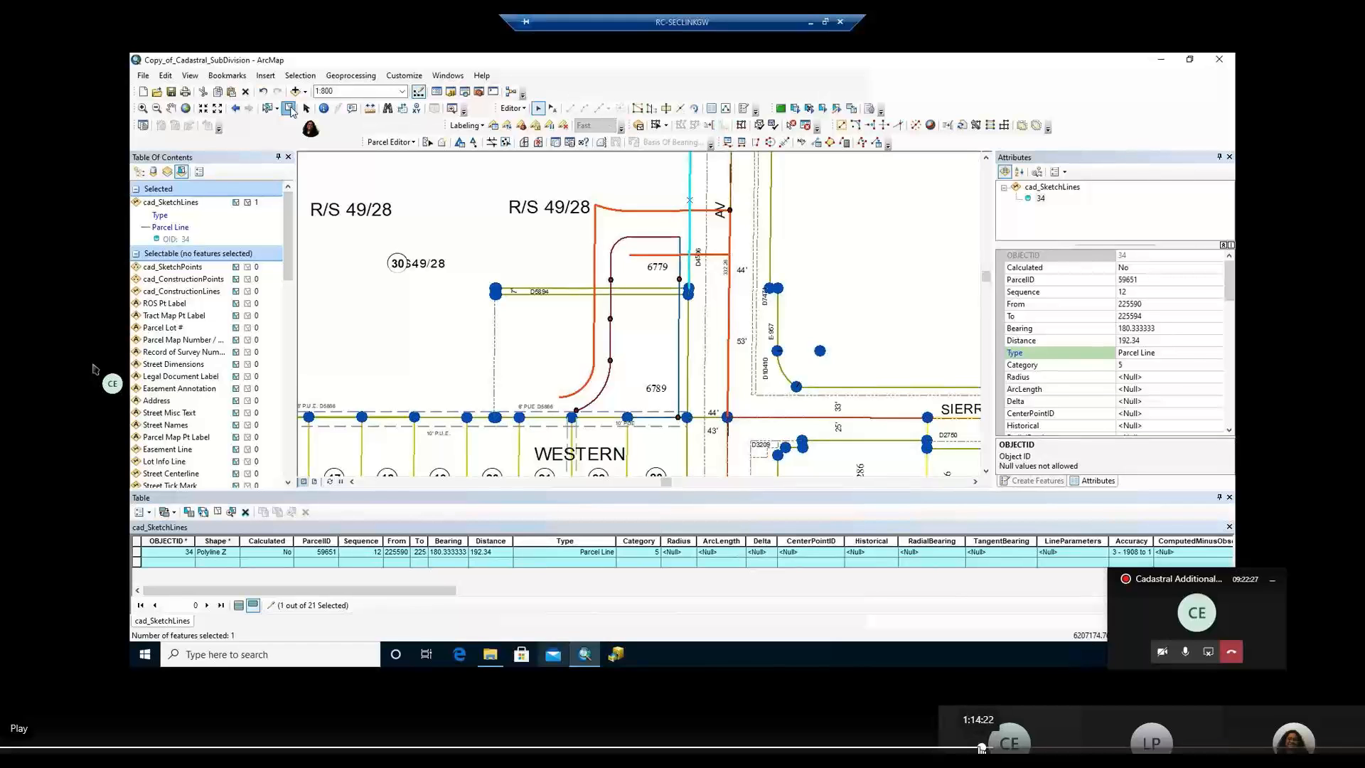
# Move the video back past the Copy Parallel settings to 1:11:26 and resume playback at the split parcel line.
pyautogui.click(978, 748)
pyautogui.click(975, 748)
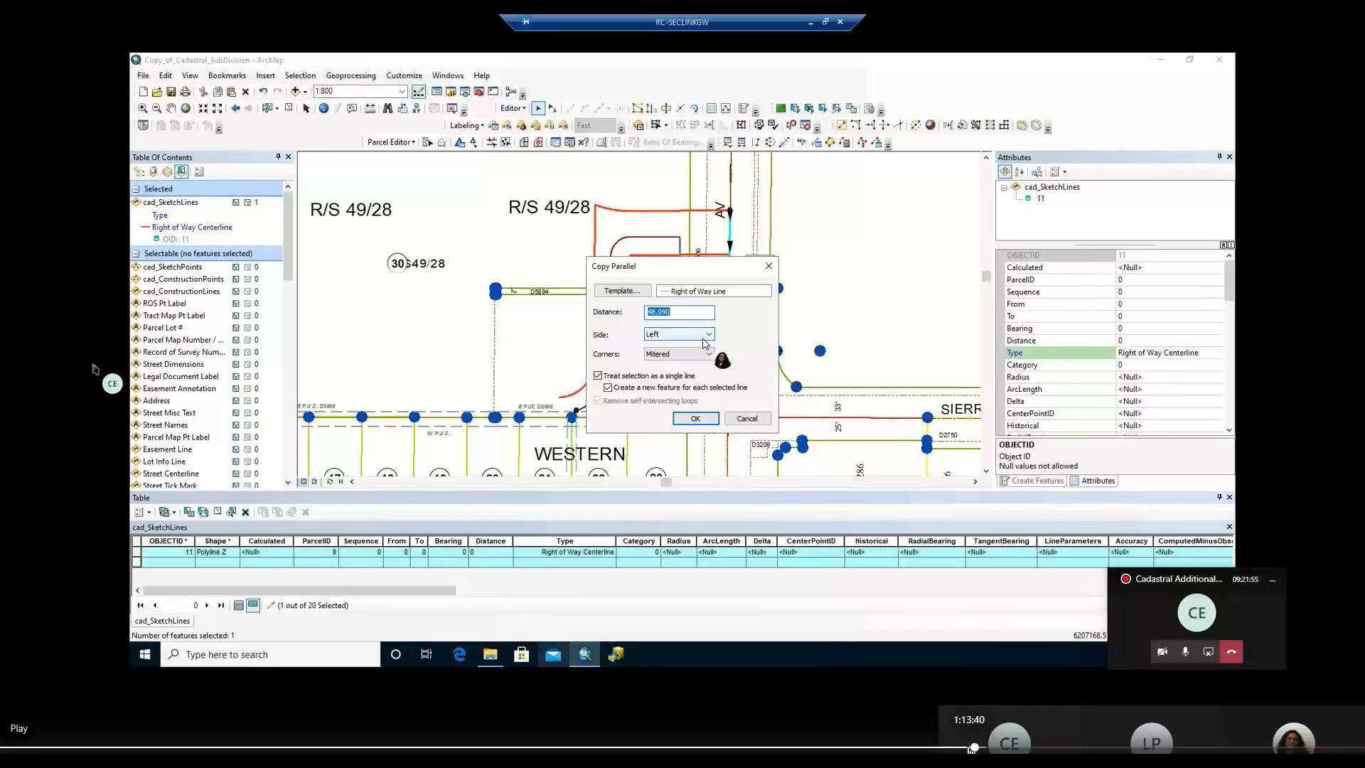
pyautogui.click(963, 748)
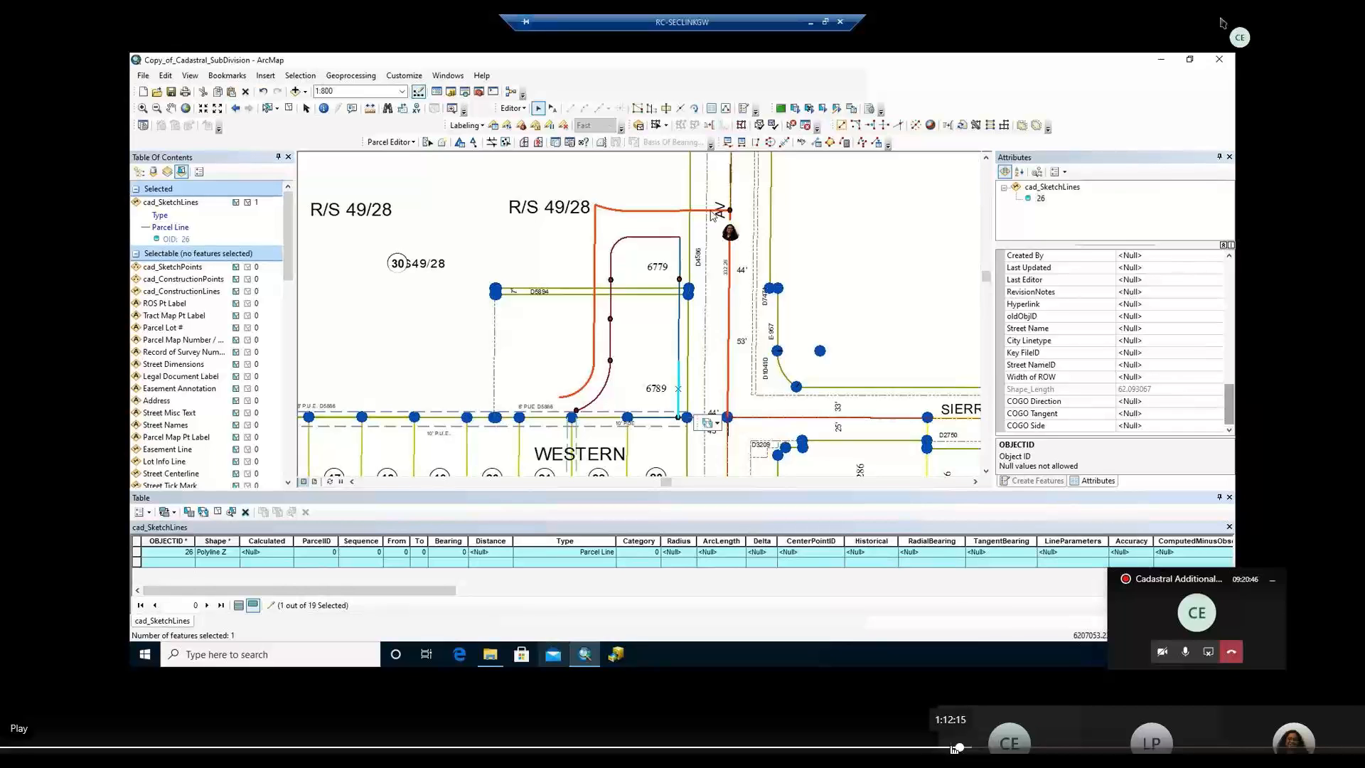
pyautogui.click(952, 748)
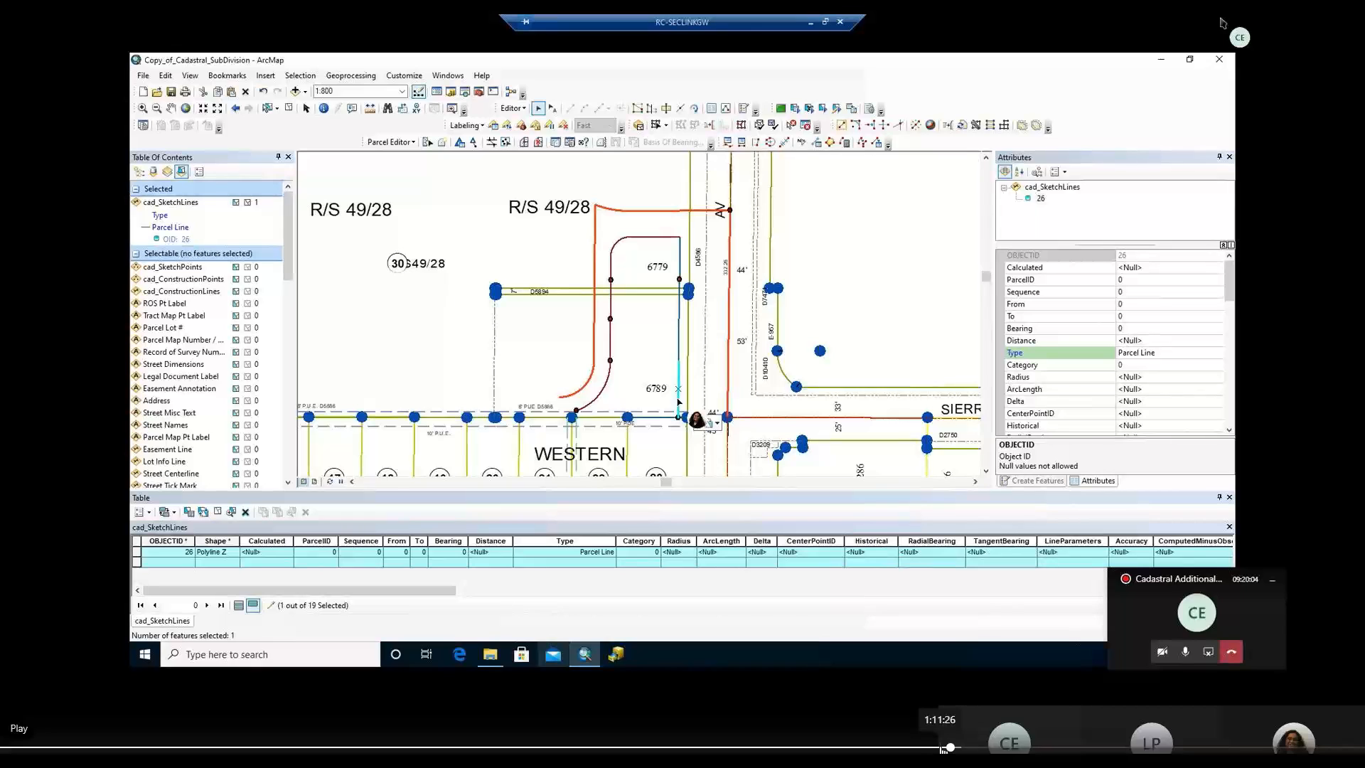
pyautogui.click(942, 748)
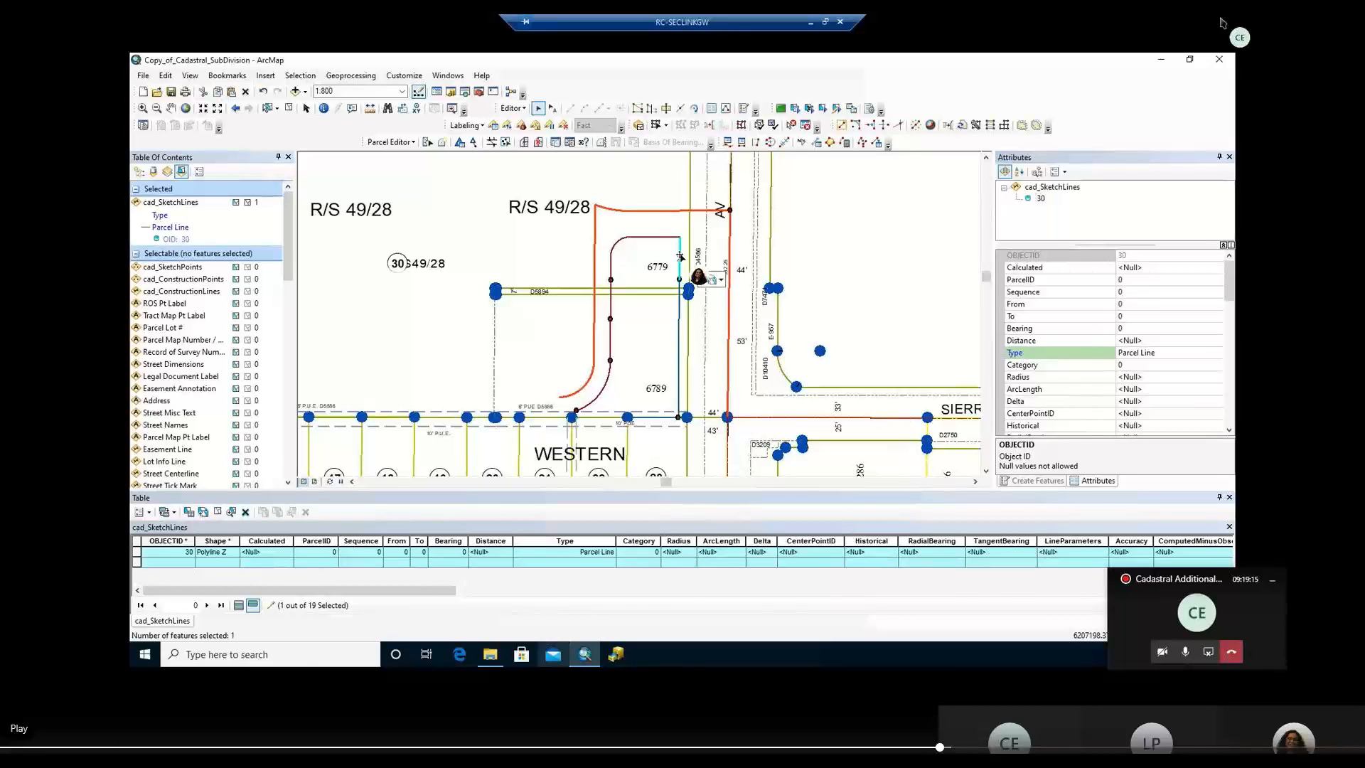
pyautogui.press('space')
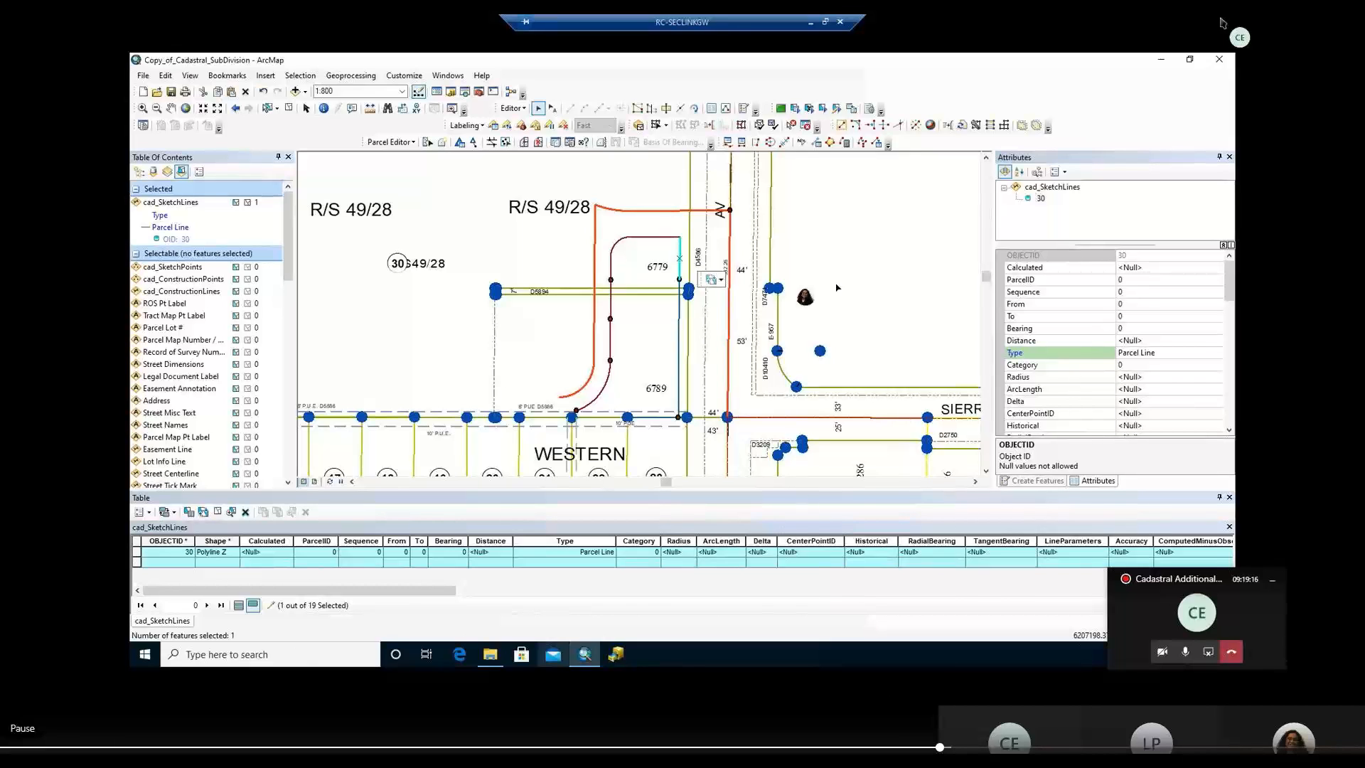
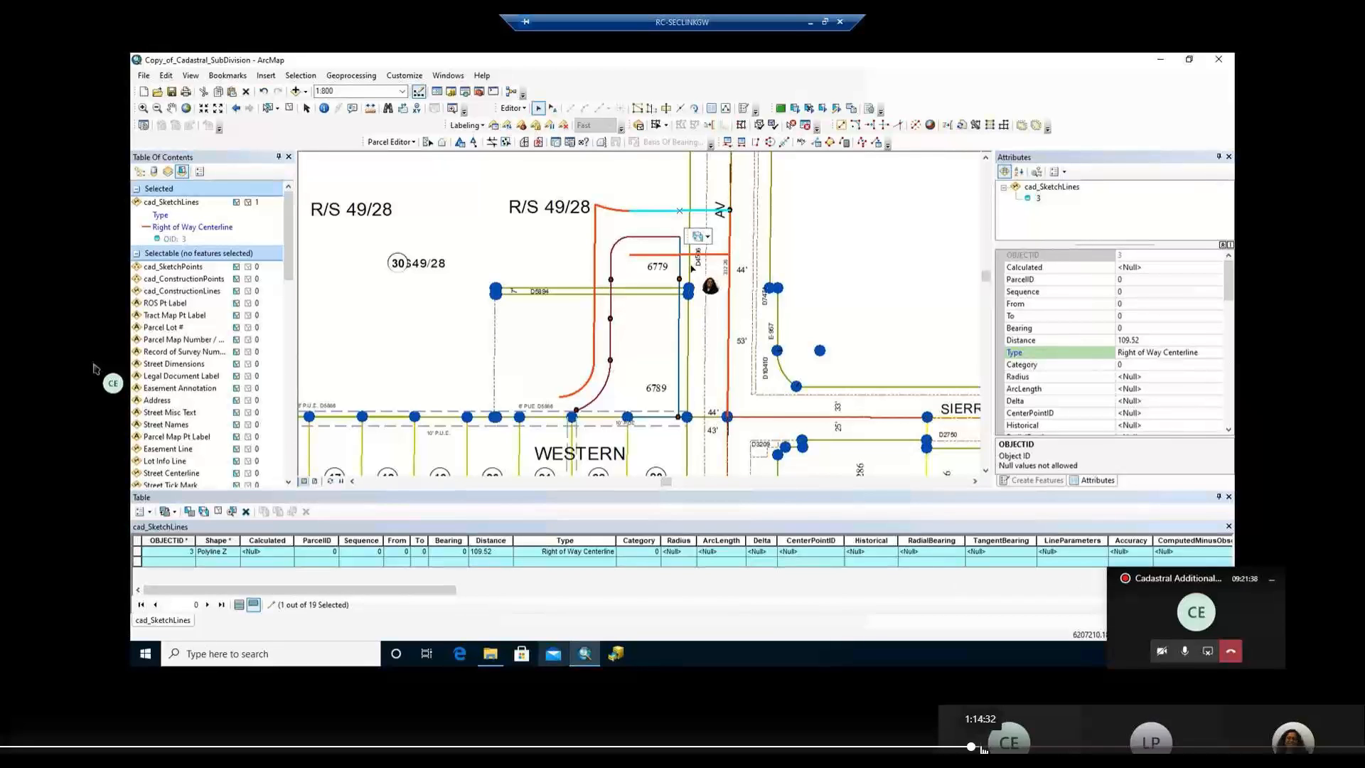
# Advance the video through 1:15:11 and 1:15:34 to review trimming the right of way centerline against the parcel line beside parcel 6779.
pyautogui.click(982, 748)
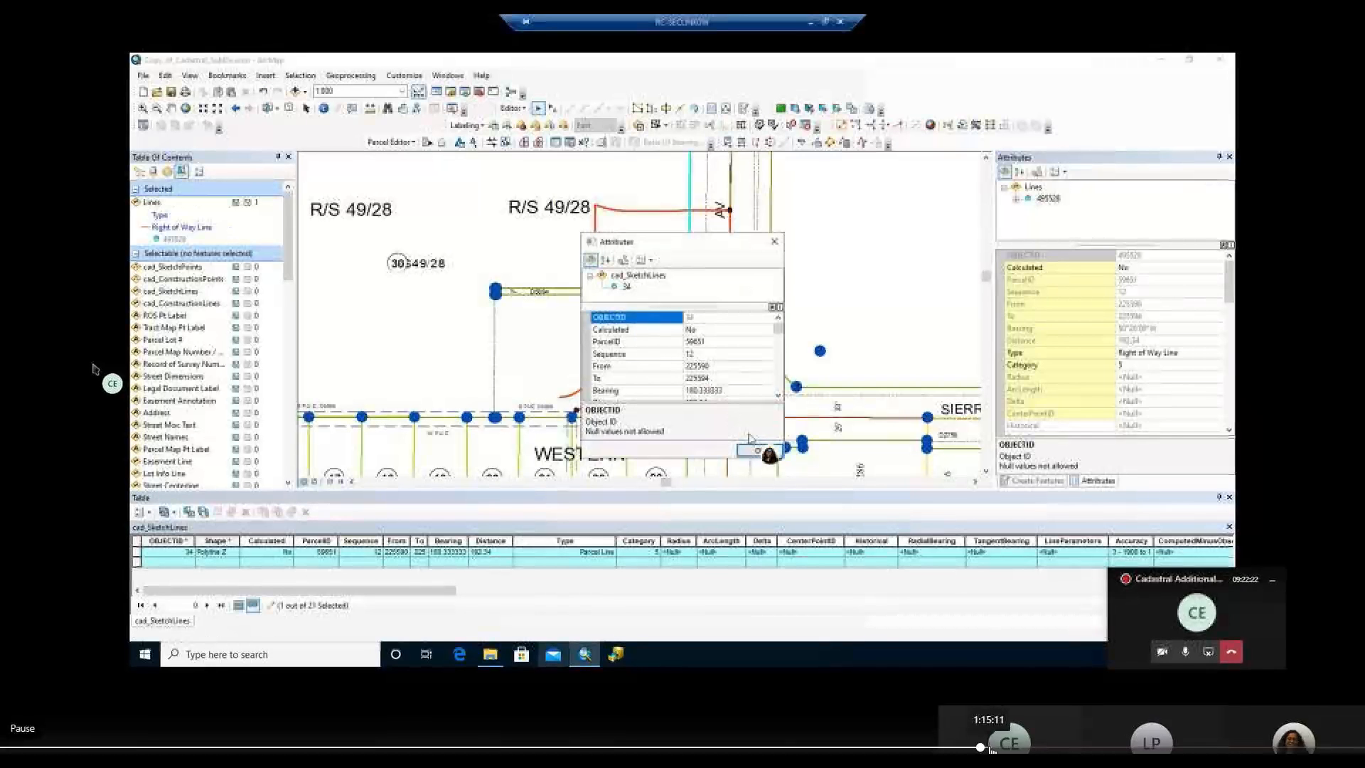
pyautogui.click(992, 748)
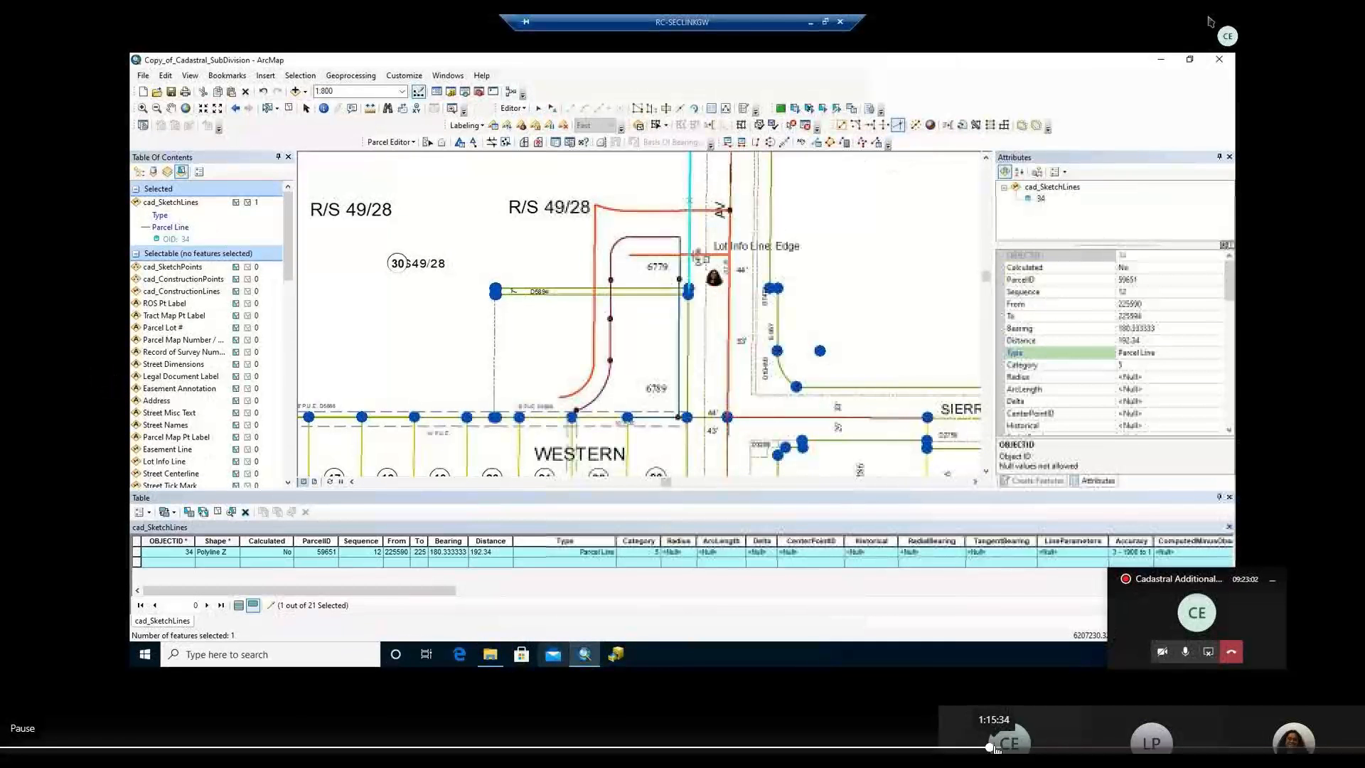
pyautogui.click(999, 748)
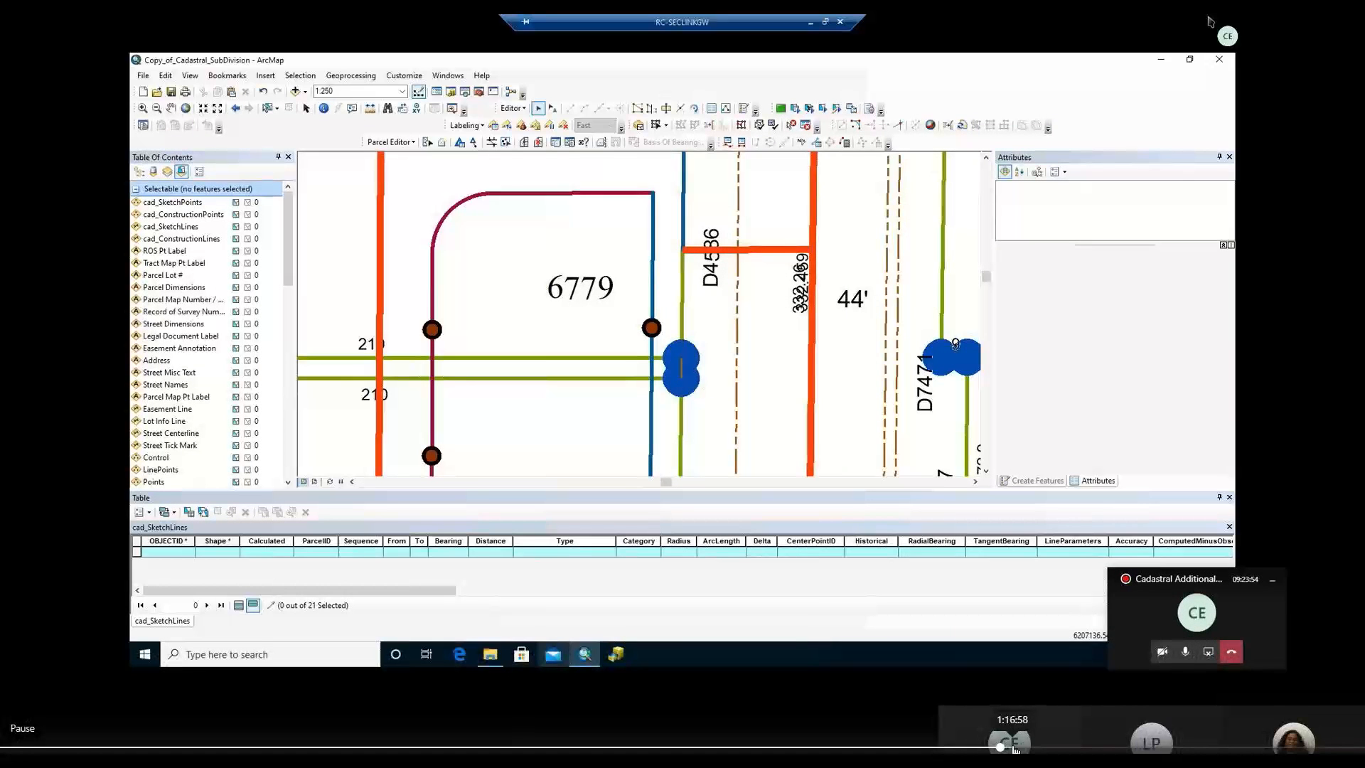
# Advance the video past 1:16:58 and 1:18:07 to review the cutback's right of way line traverse and saving it to a text file.
pyautogui.click(1015, 748)
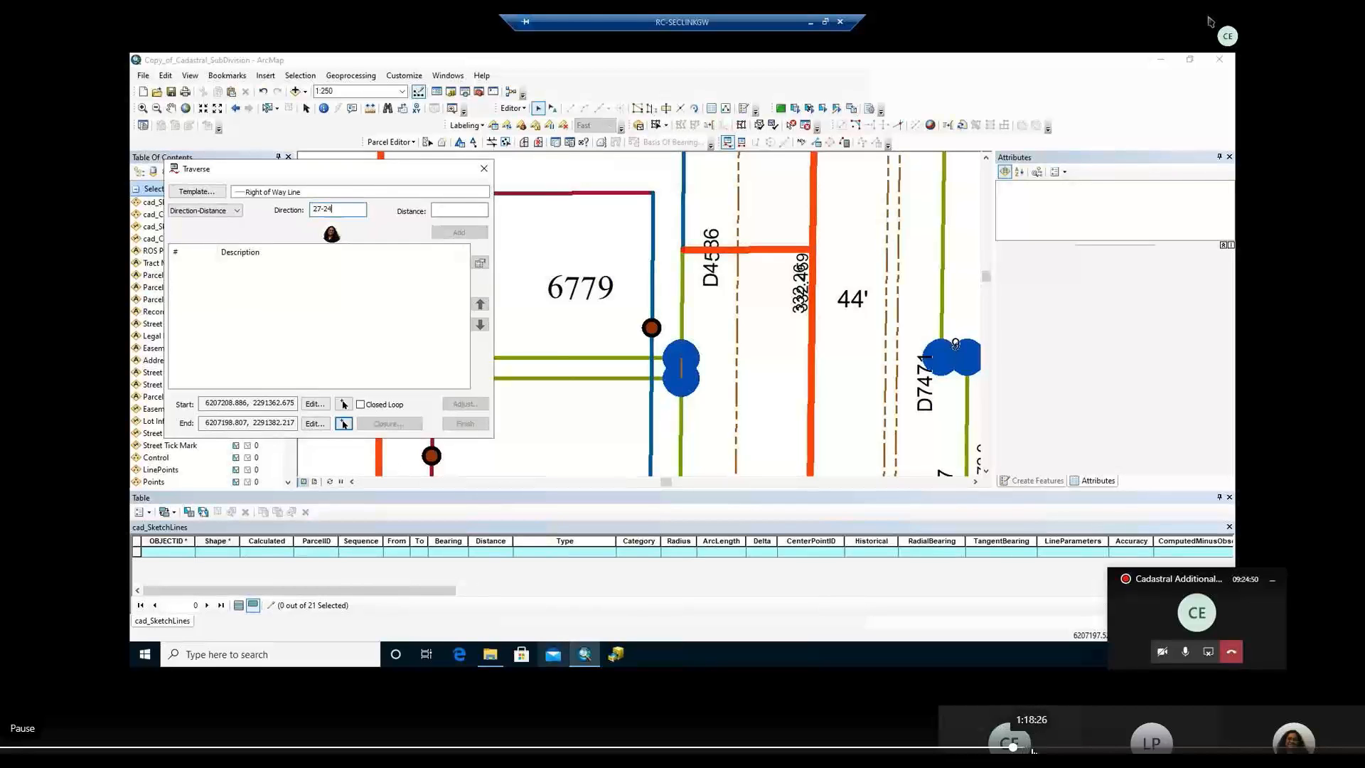
pyautogui.click(1028, 748)
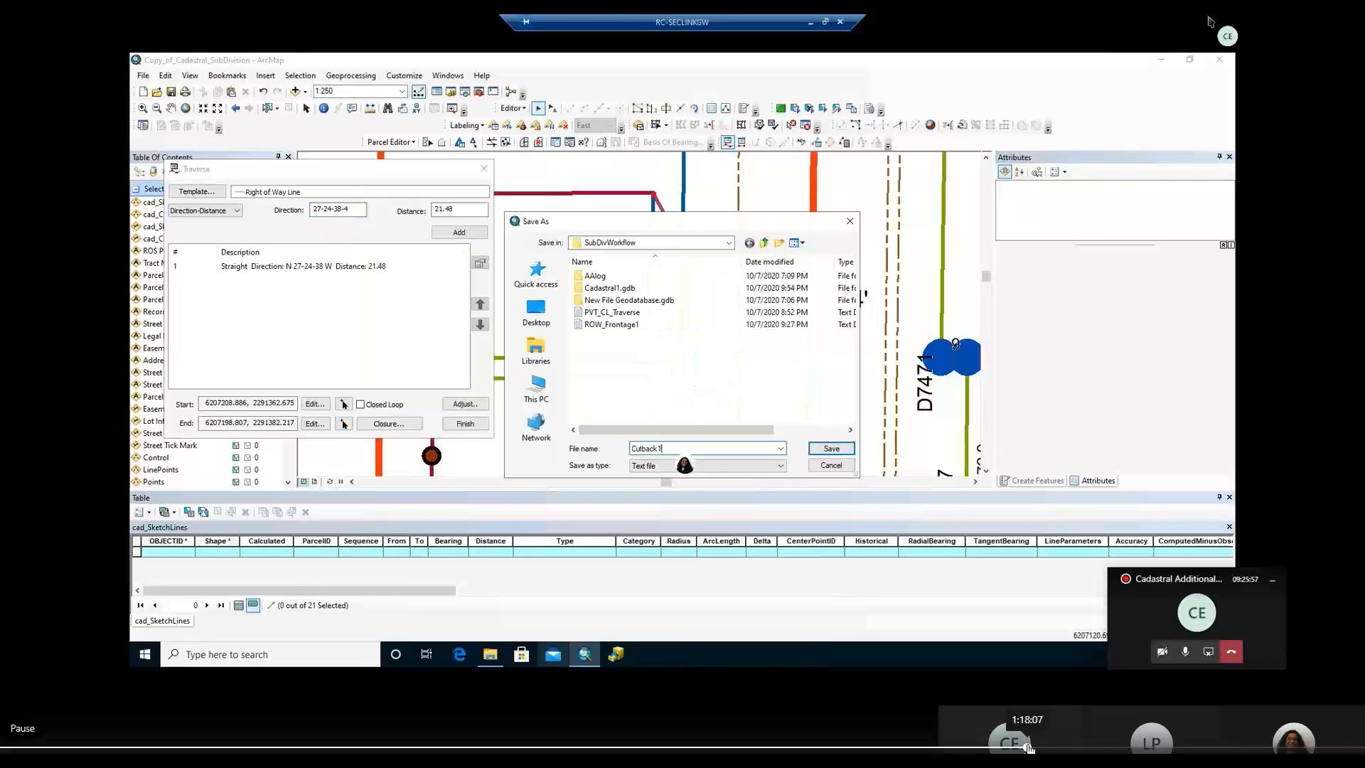
pyautogui.click(1036, 748)
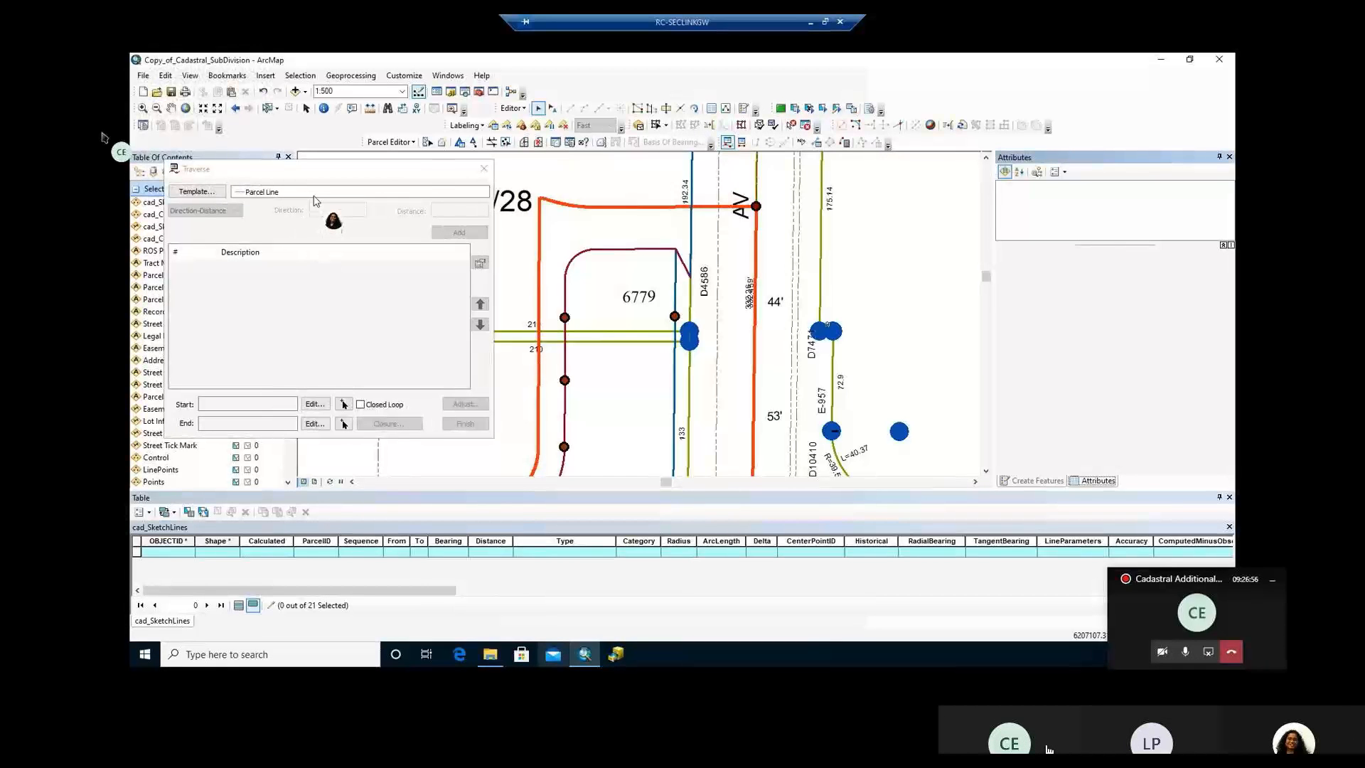
# Advance the video through 1:21:58, 1:24:18 and 1:25:33 to review the closing parcel line, the Plan Directory and naming a new plan.
pyautogui.moveTo(1052, 749)
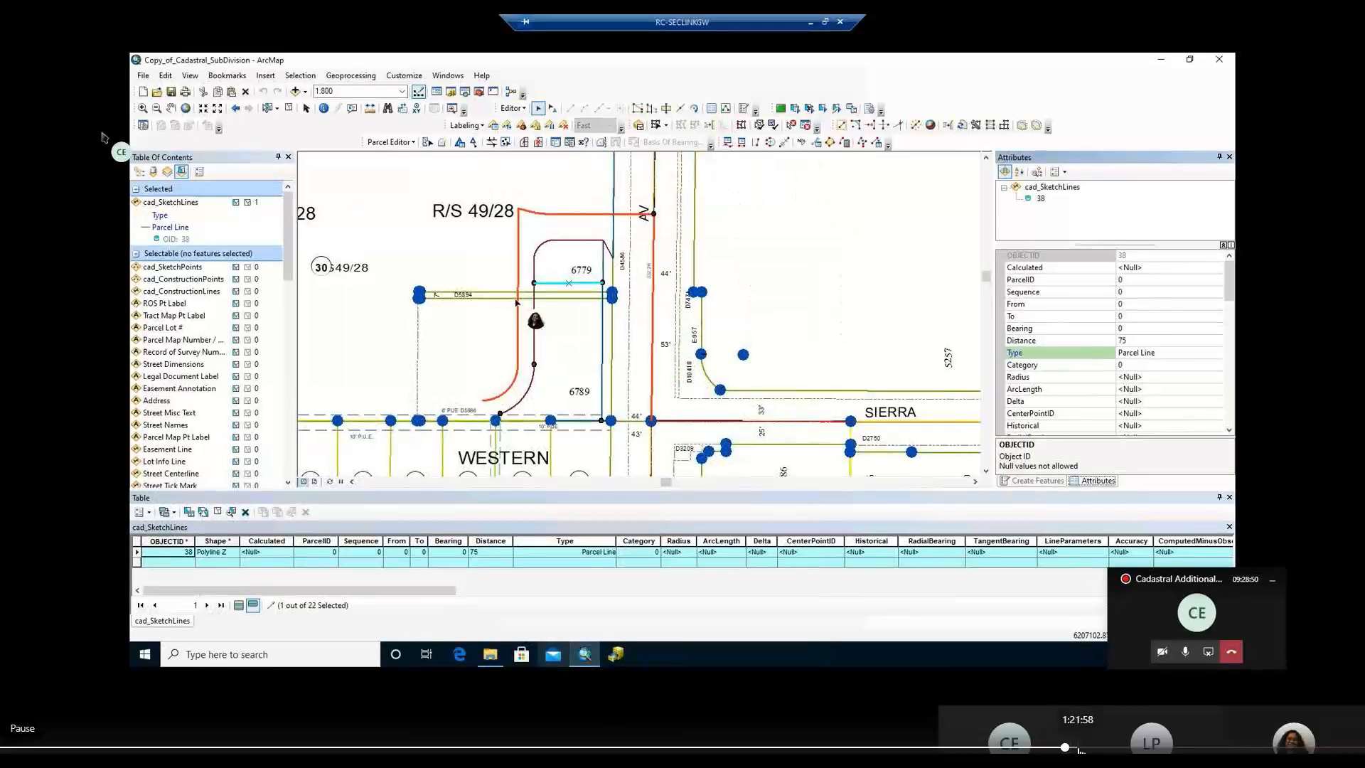
pyautogui.click(1079, 748)
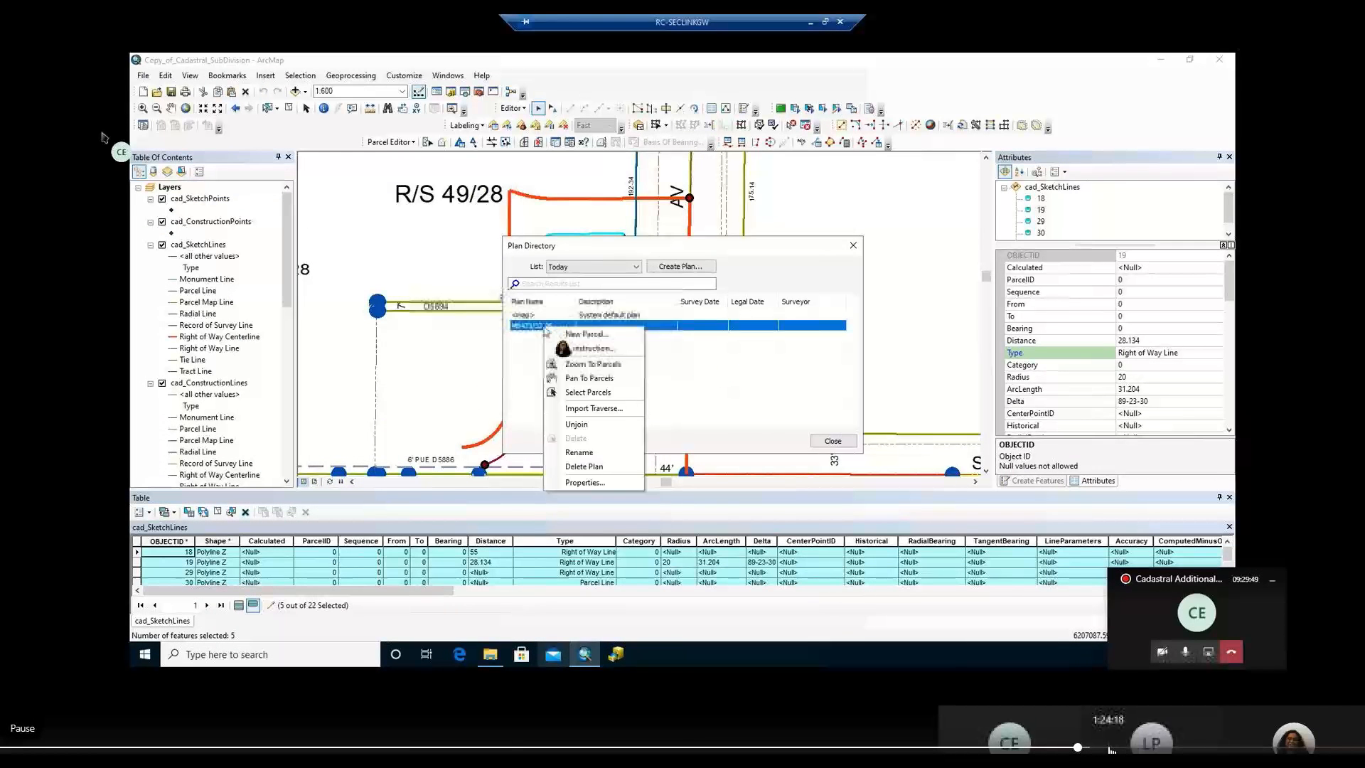
pyautogui.click(1109, 748)
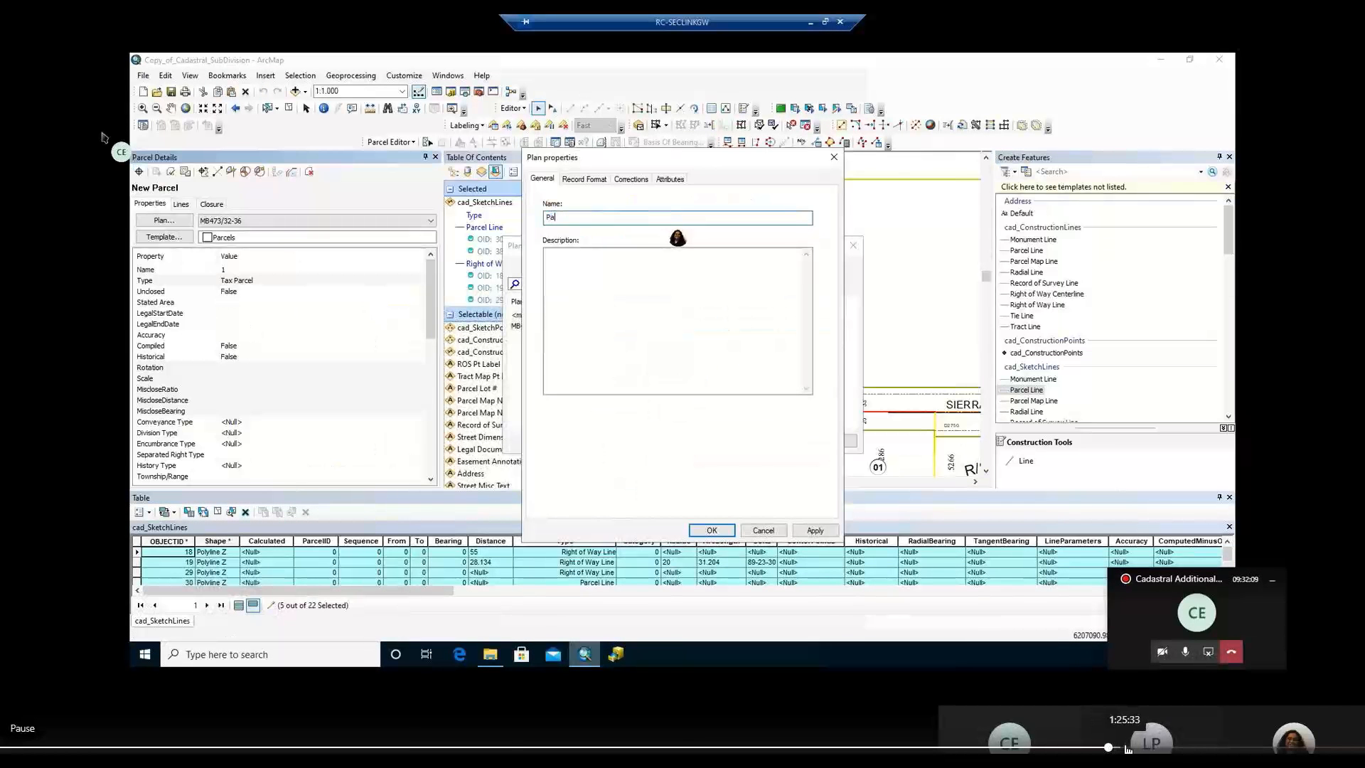
pyautogui.click(1126, 748)
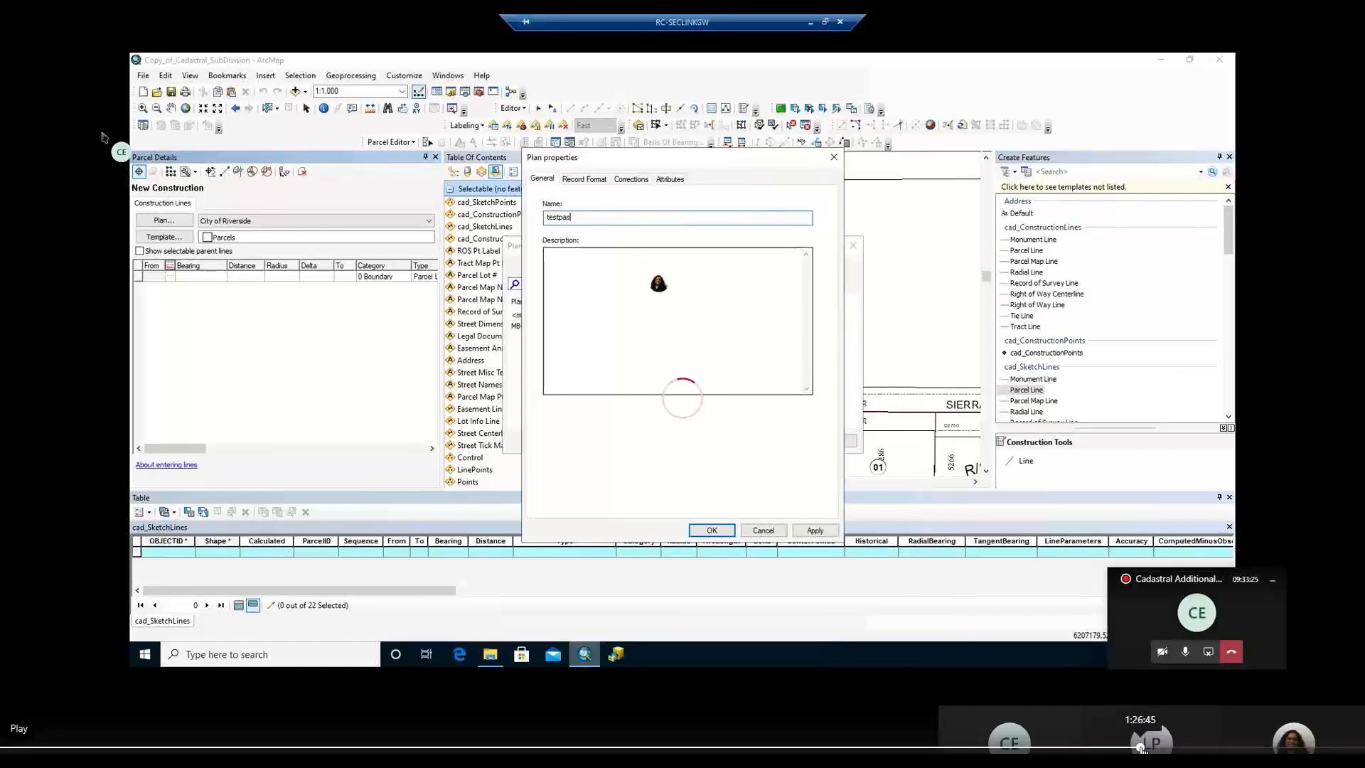
# Advance the video from 1:27:34 past 1:30:26 to review the construction lines entered under the testpaste plan and selecting parcel 6779's sketch lines.
pyautogui.click(1151, 747)
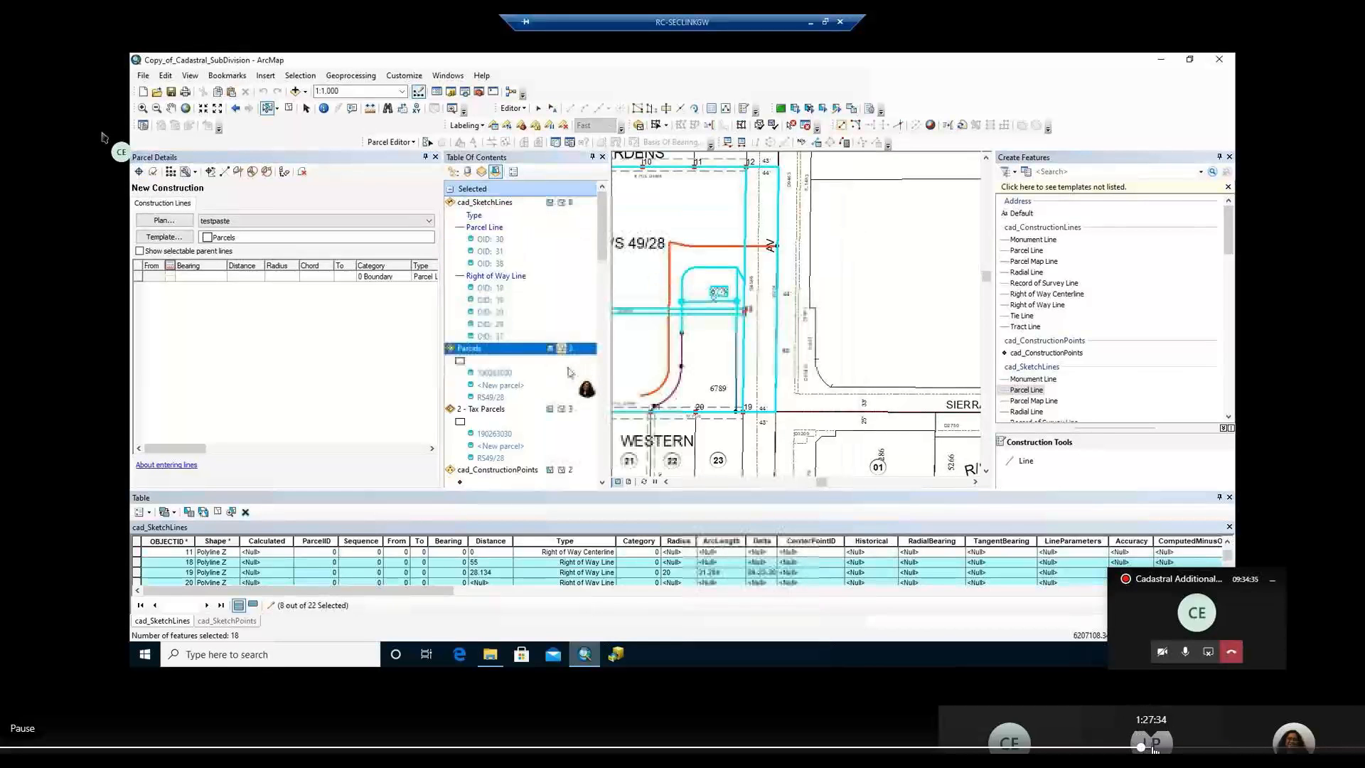
pyautogui.click(1152, 748)
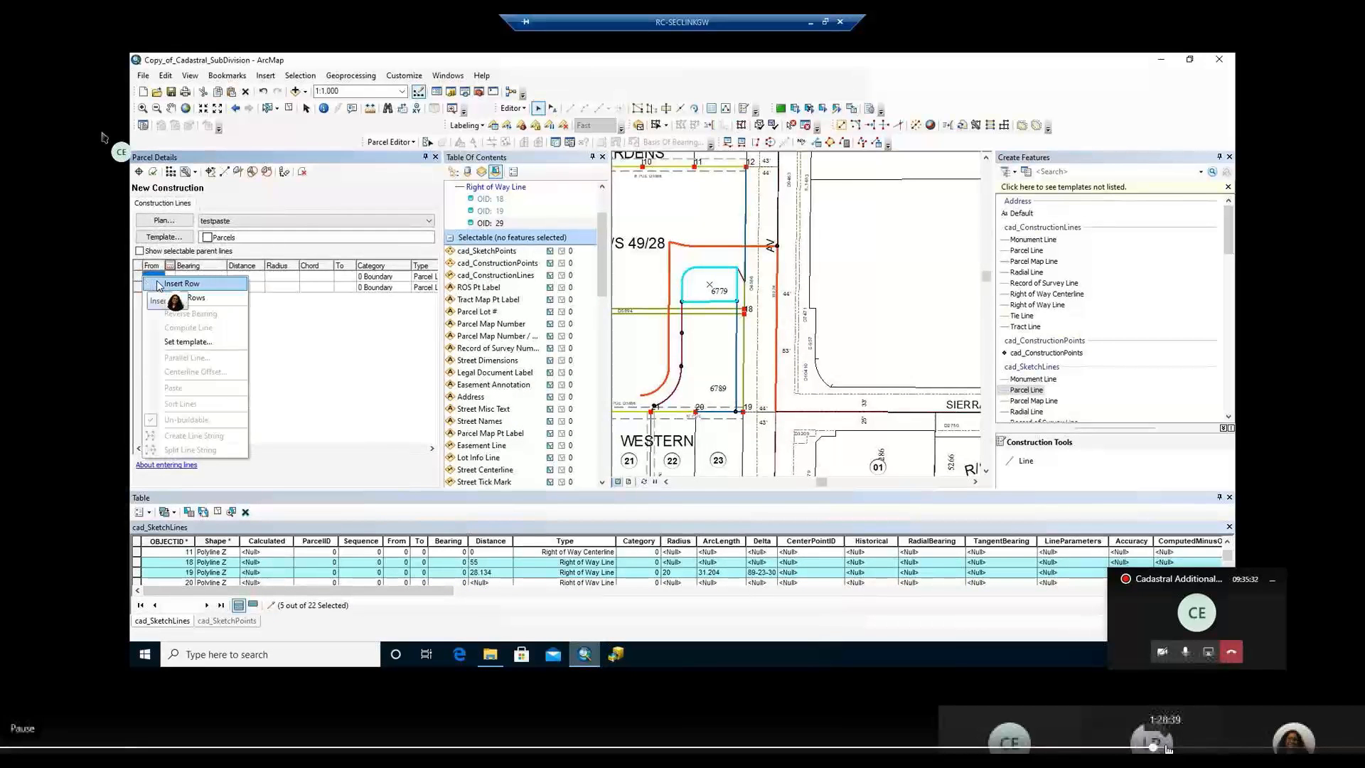
pyautogui.click(1168, 748)
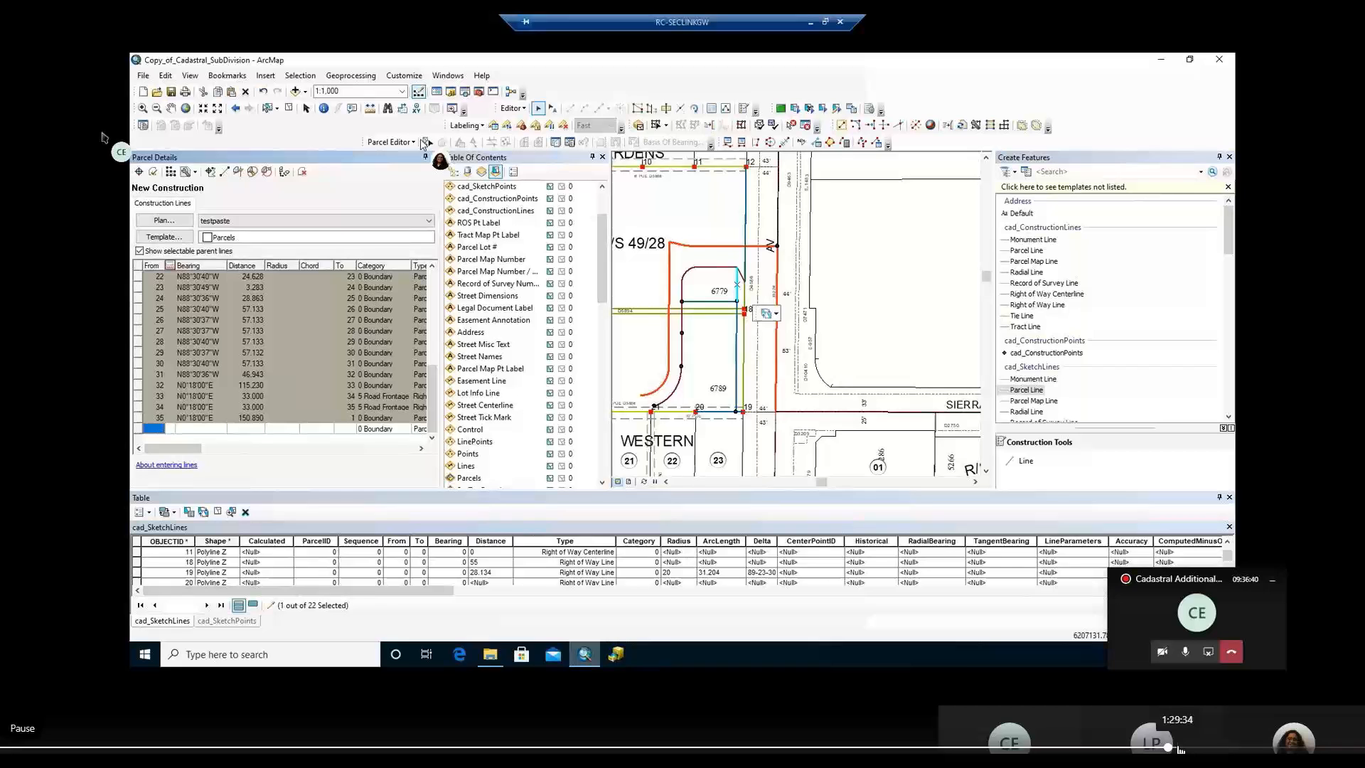
pyautogui.click(1178, 747)
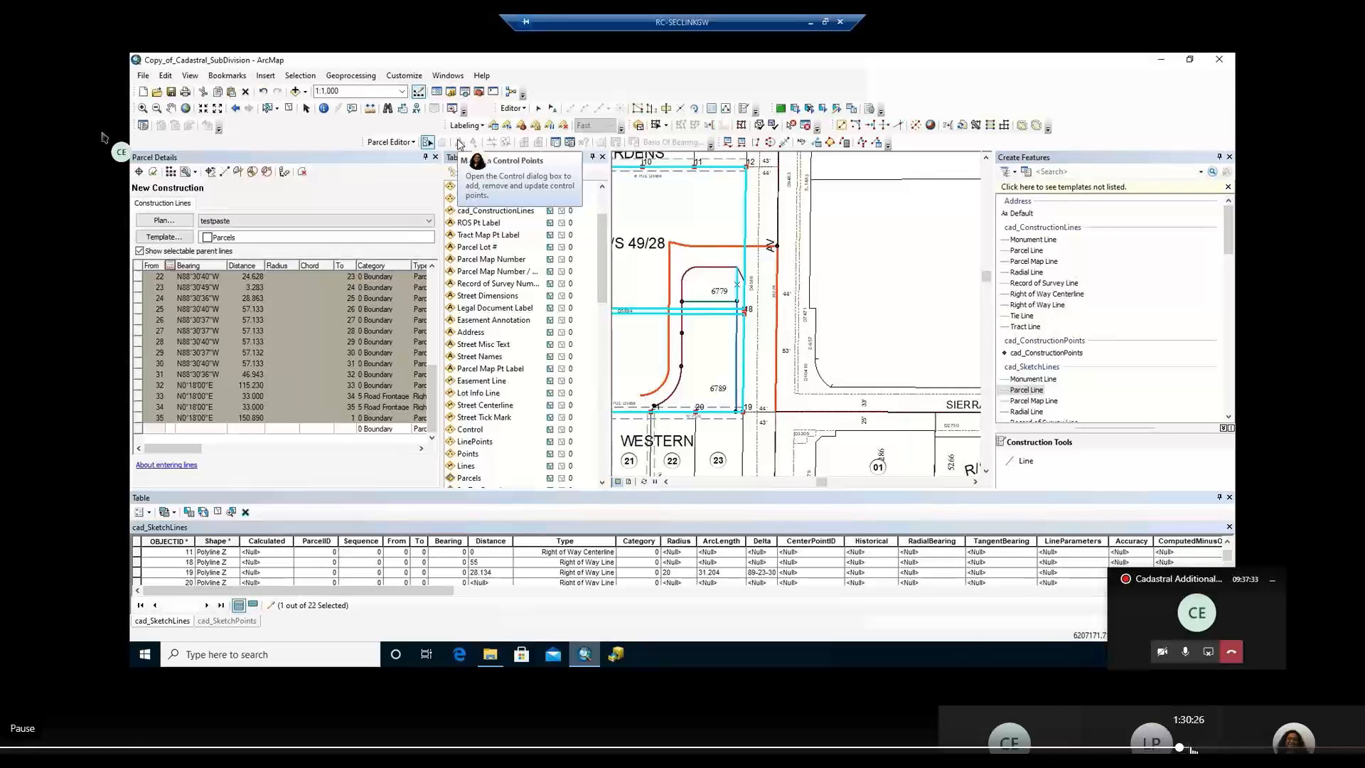
pyautogui.click(1194, 747)
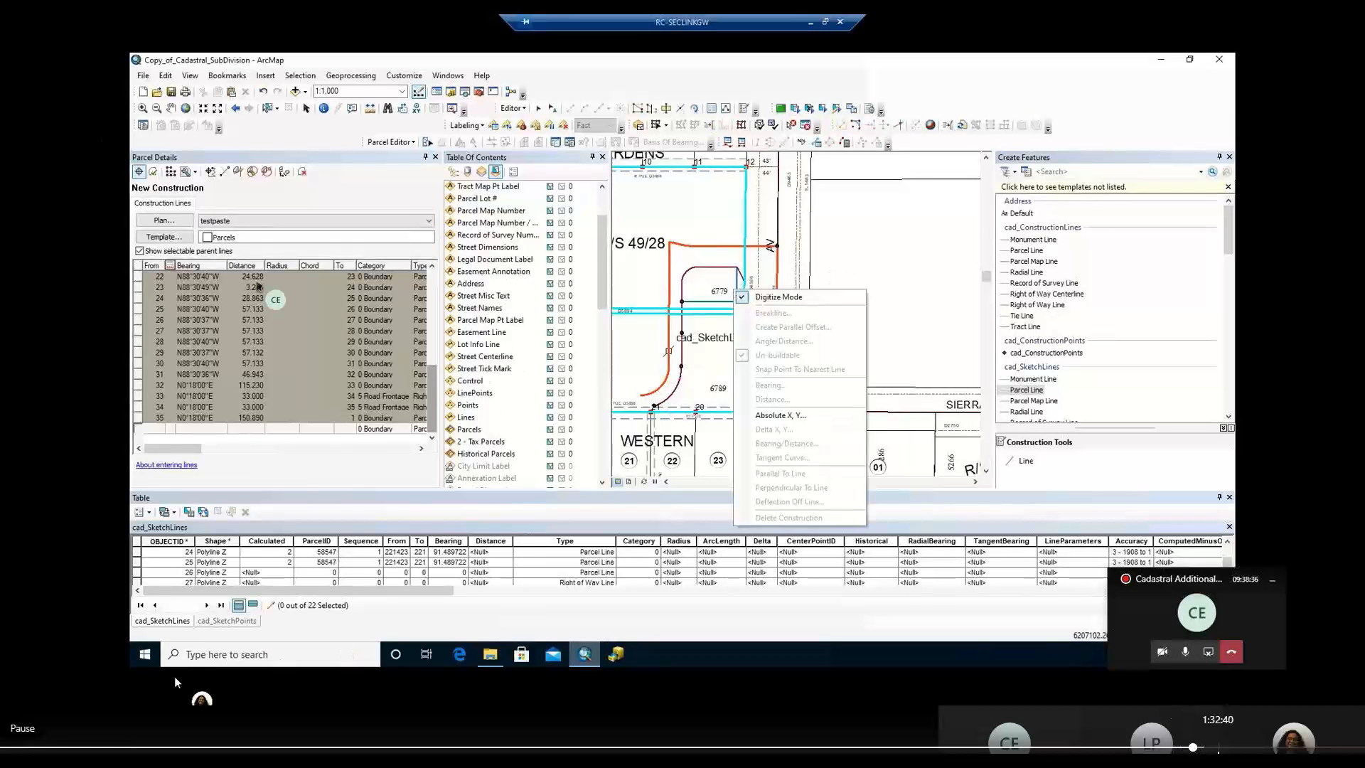
pyautogui.click(1212, 748)
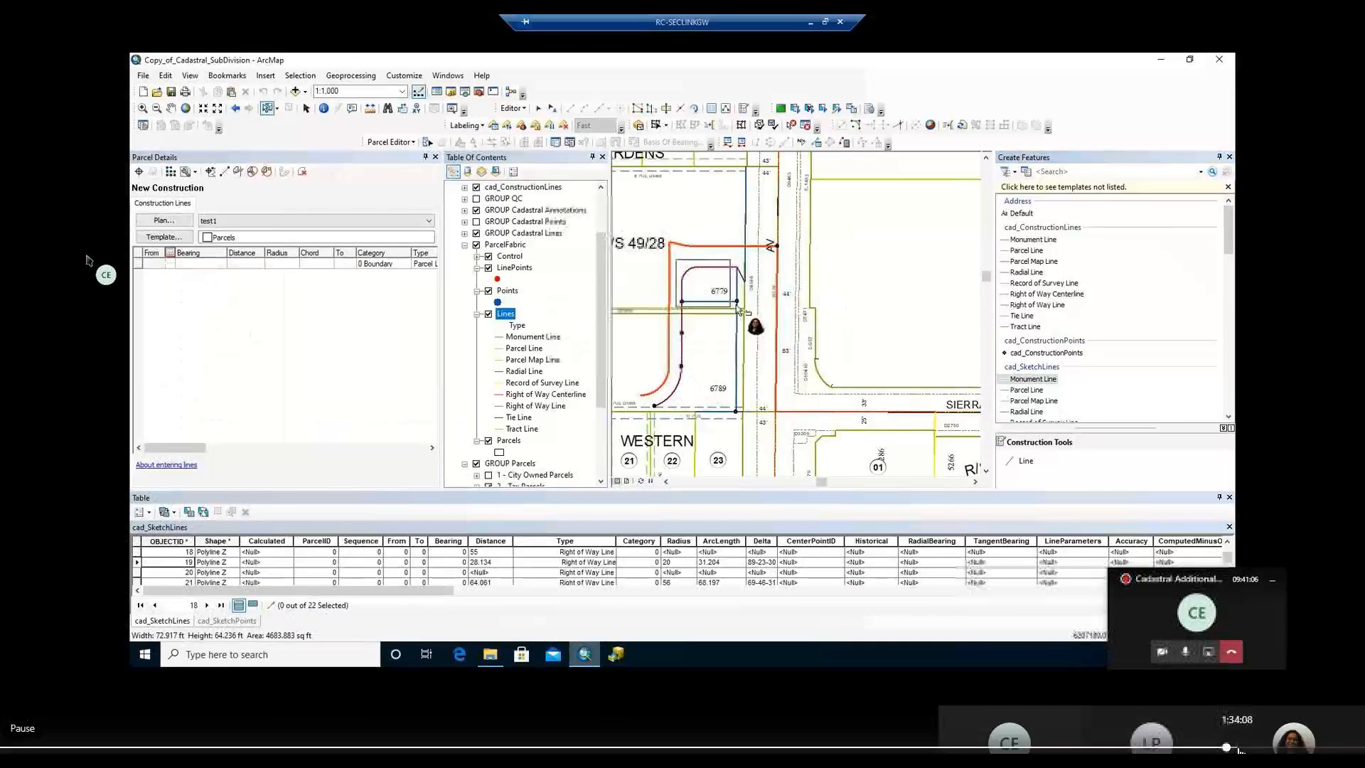
# Move the video to 1:34:08 and review the Paste options for plan test1 with the Boundary Line template applied.
pyautogui.click(1237, 747)
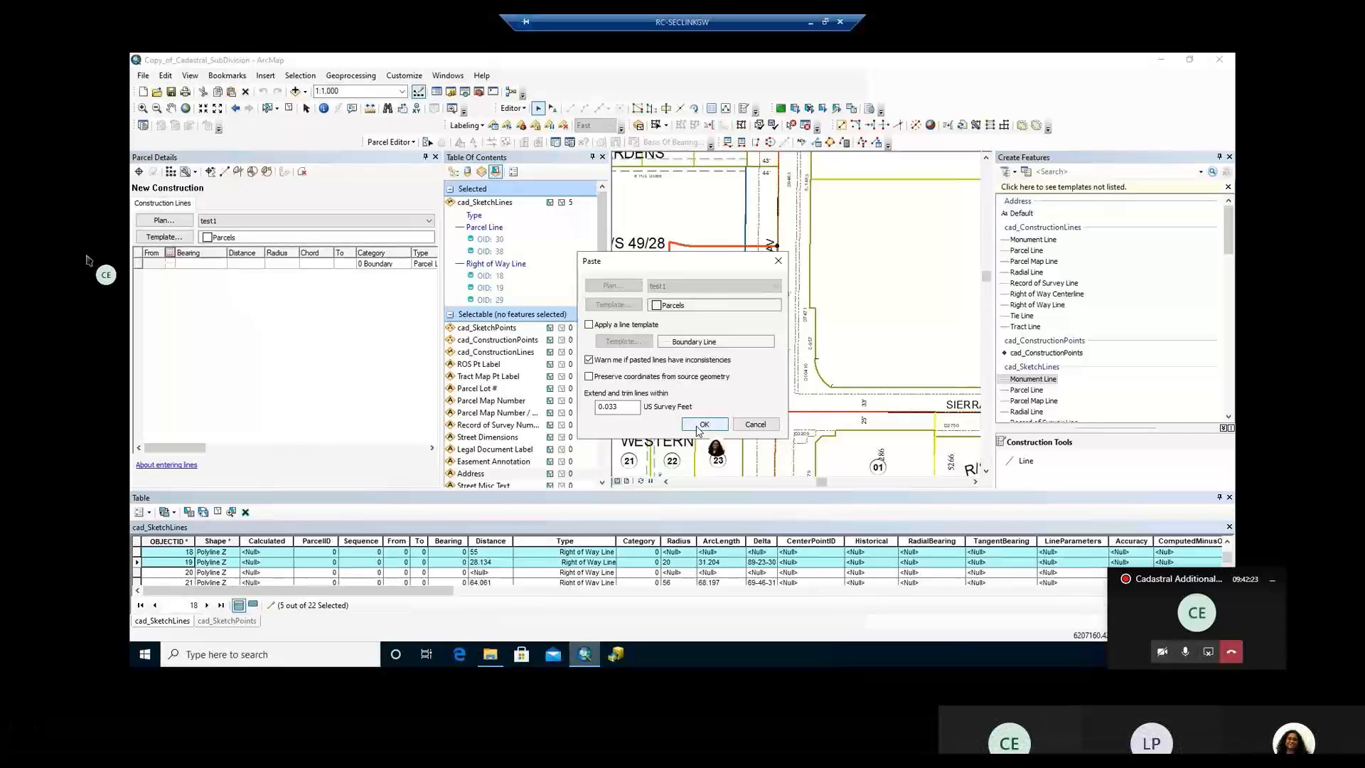
pyautogui.click(612, 325)
pyautogui.click(619, 341)
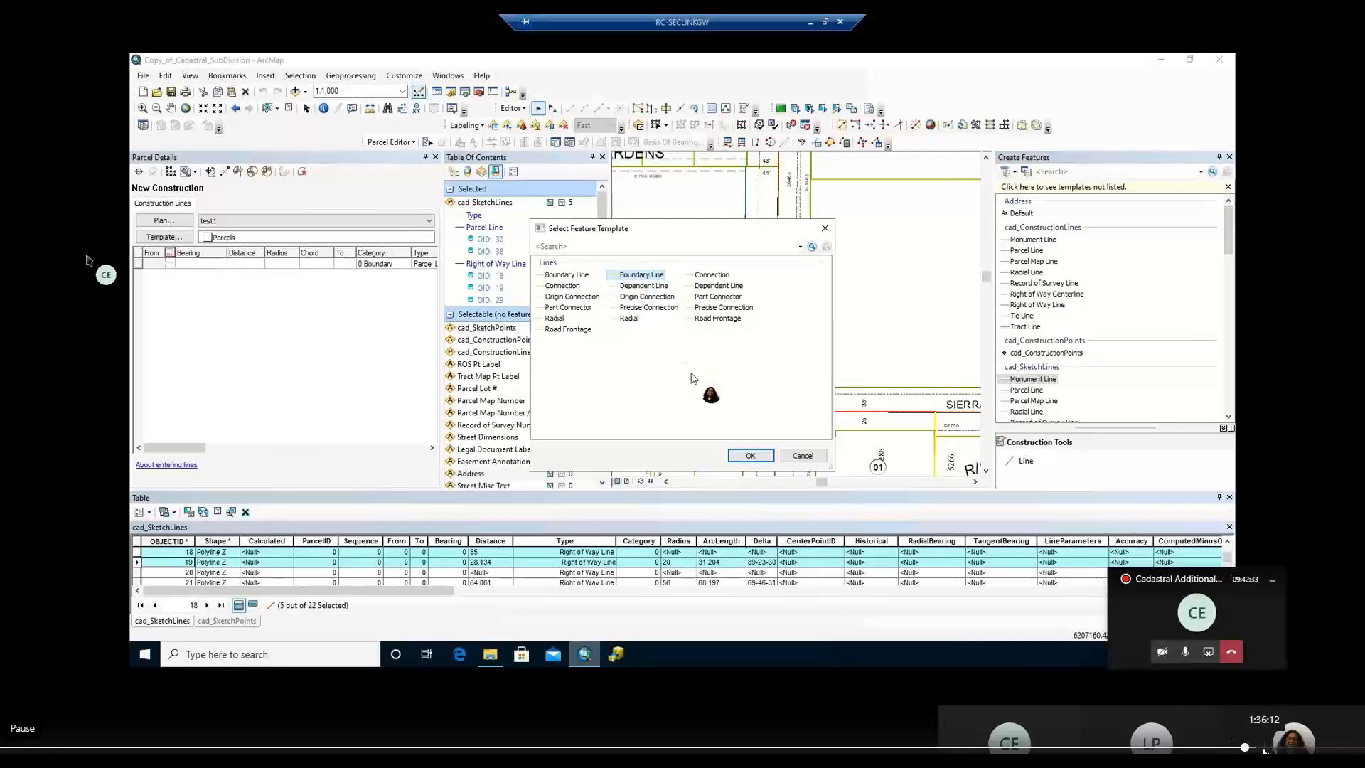
pyautogui.click(748, 455)
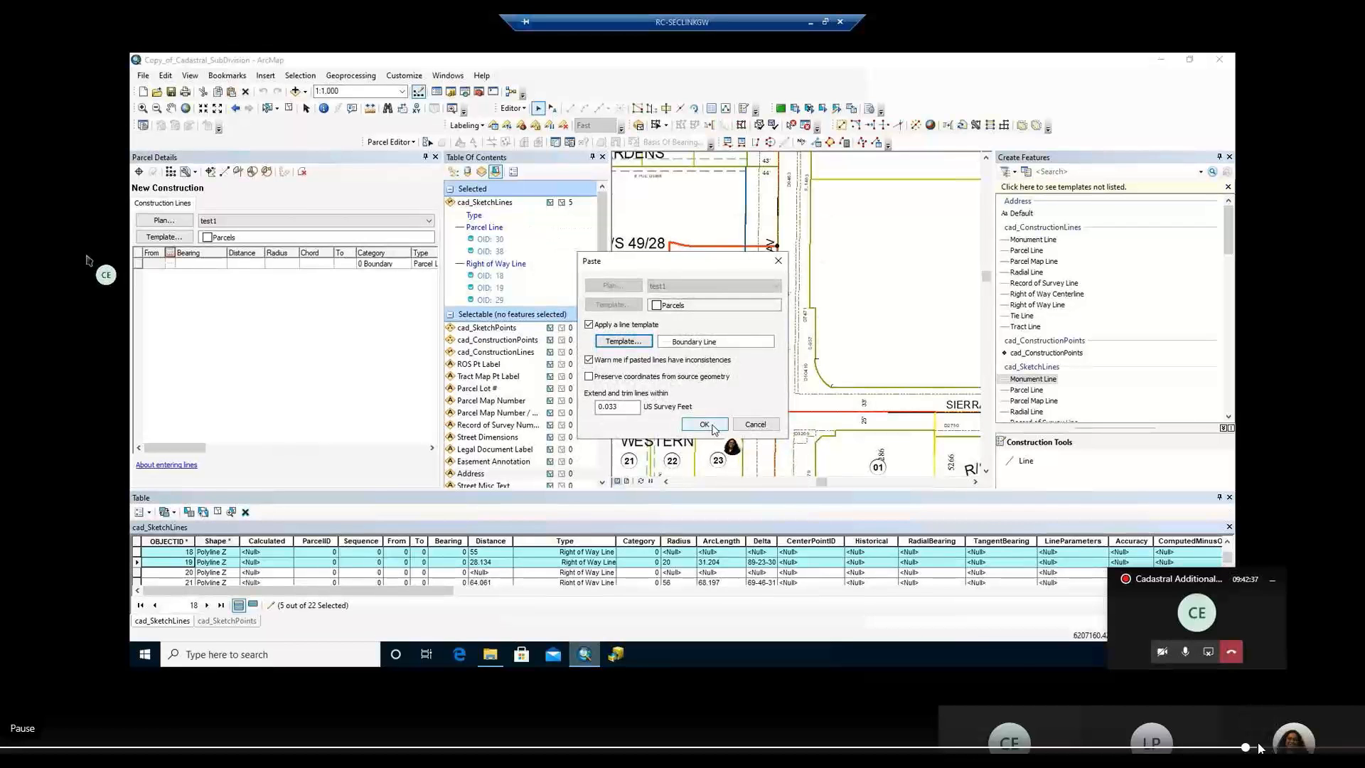
# Advance the video to 1:36:54 to review parcel 6779's pasted construction lines and the new parcel built under plan test1.
pyautogui.click(1257, 748)
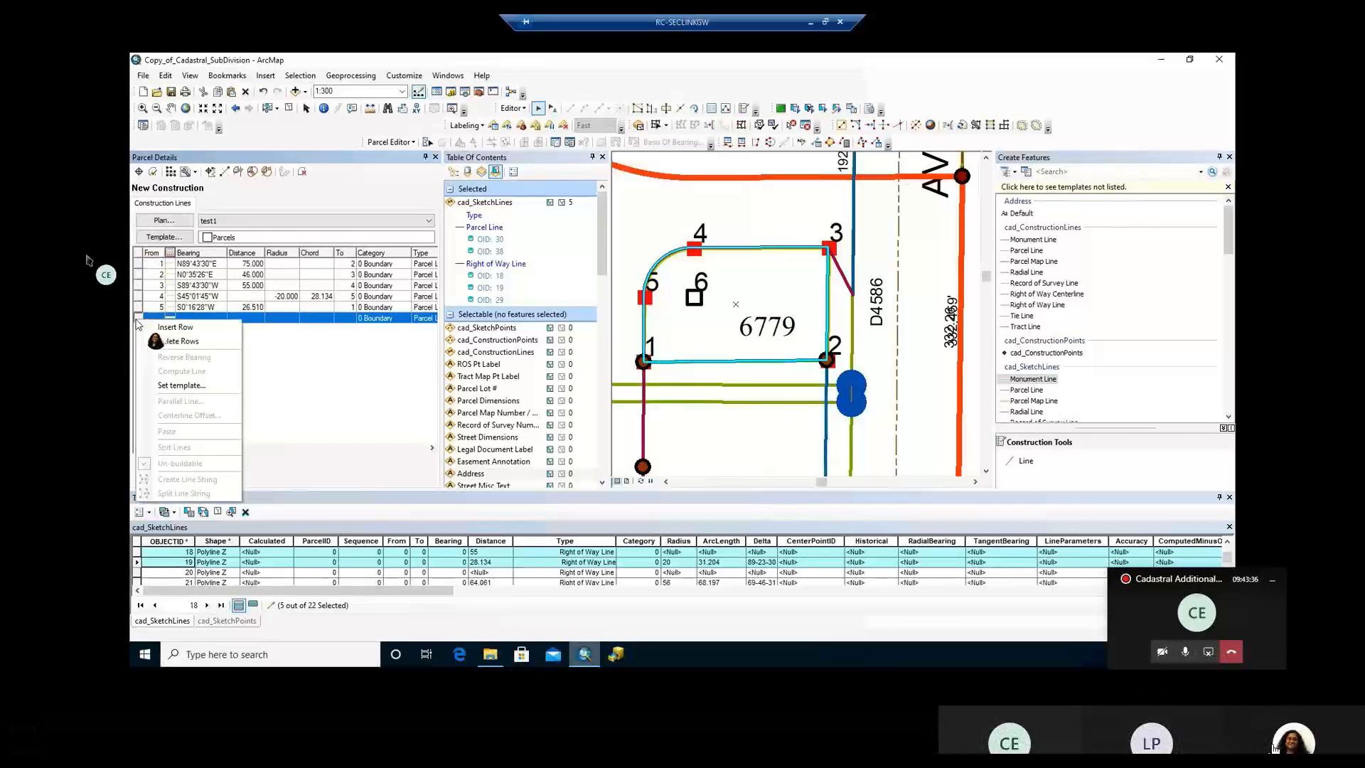
pyautogui.moveTo(1282, 750)
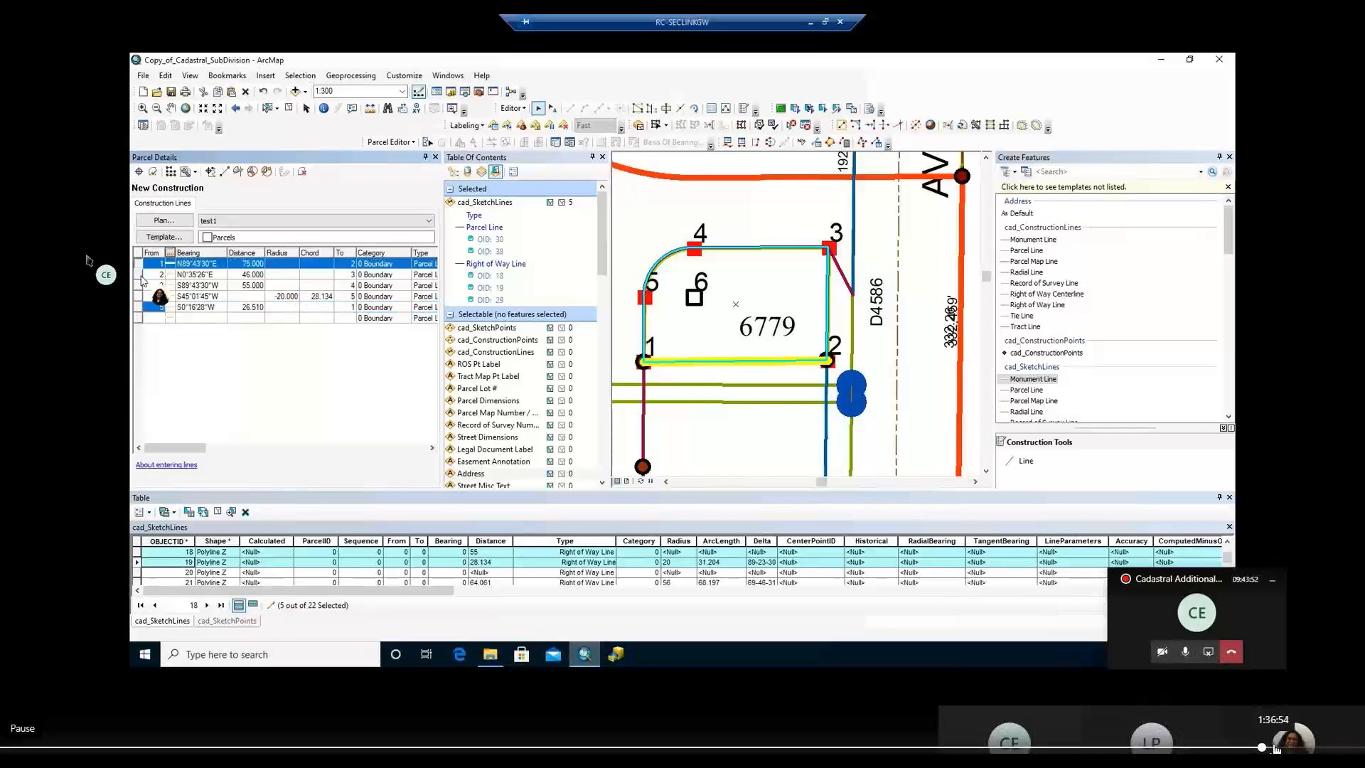
pyautogui.click(1276, 747)
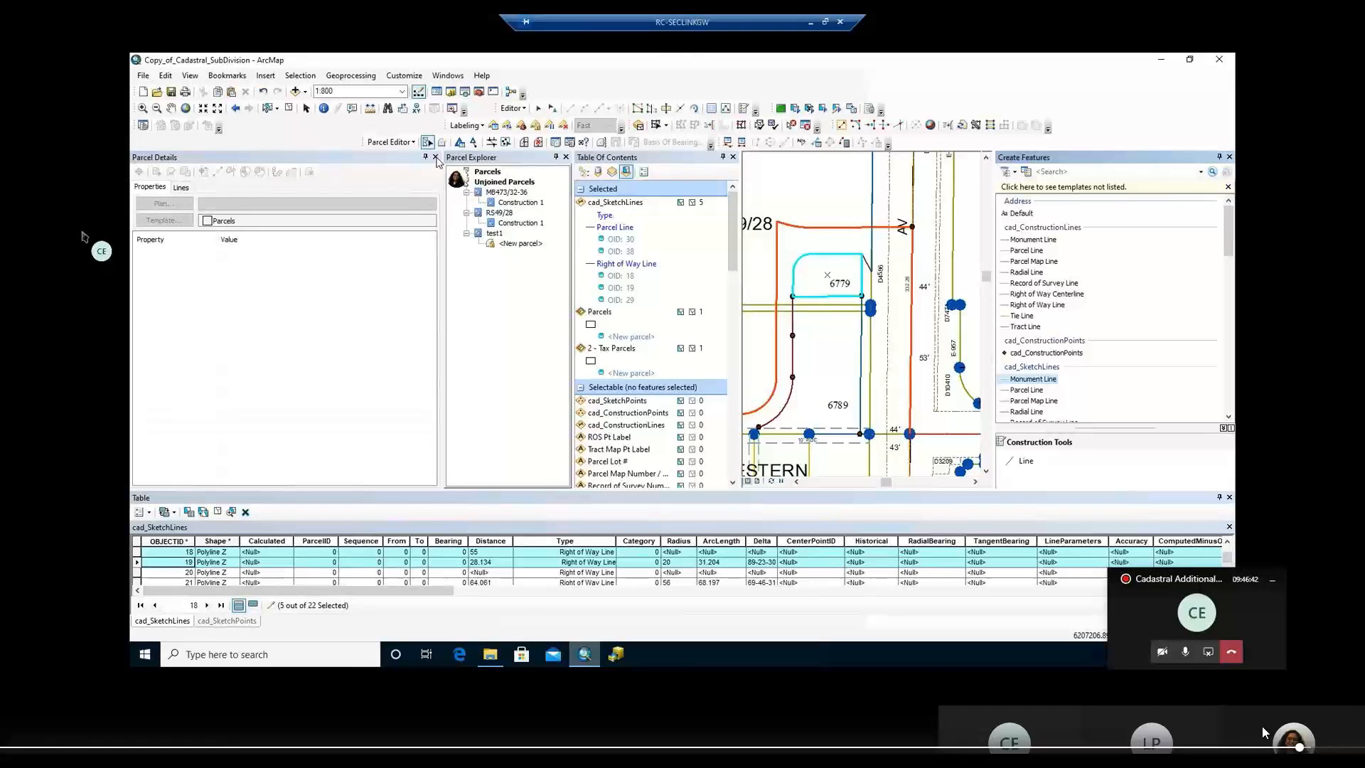
# Leave the full-screen Stream video and switch to the RC-SECLINKGW remote desktop session.
pyautogui.press('Escape')
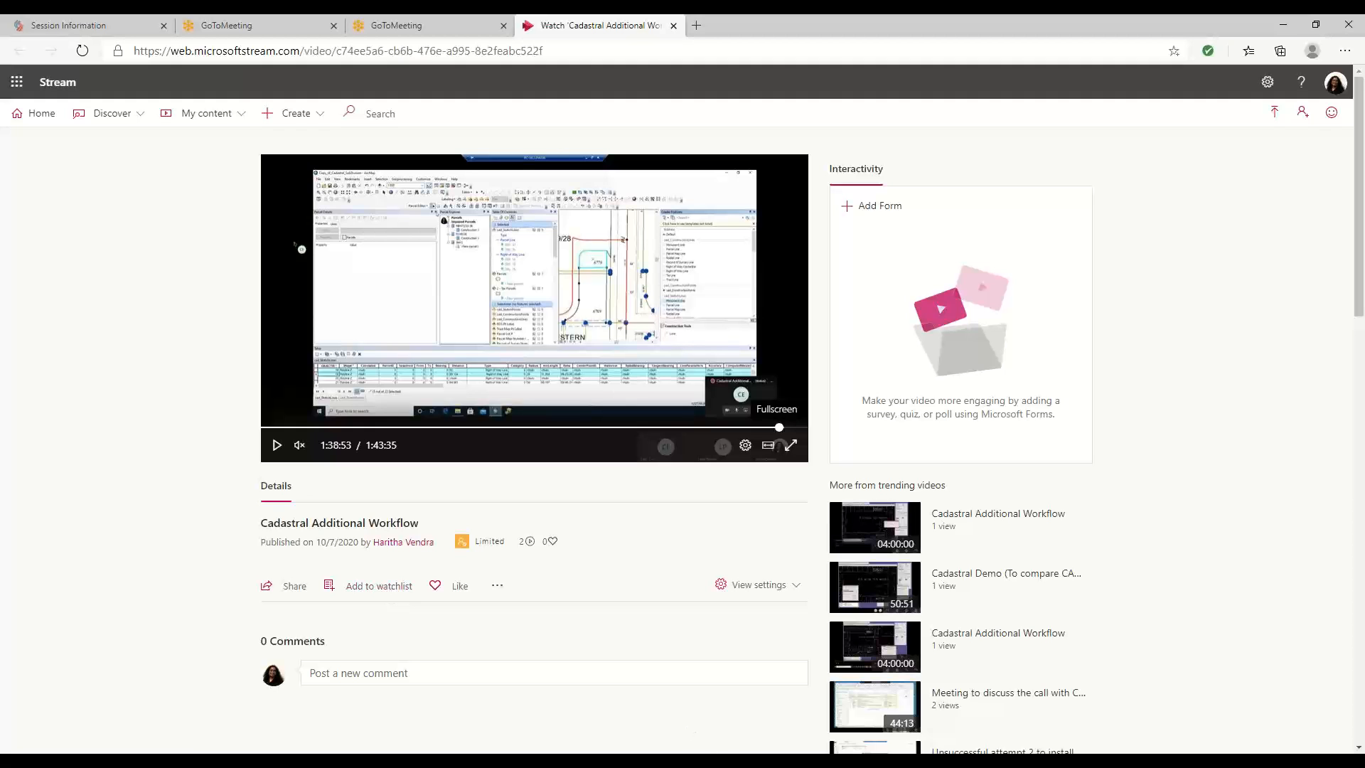
pyautogui.moveTo(715, 759)
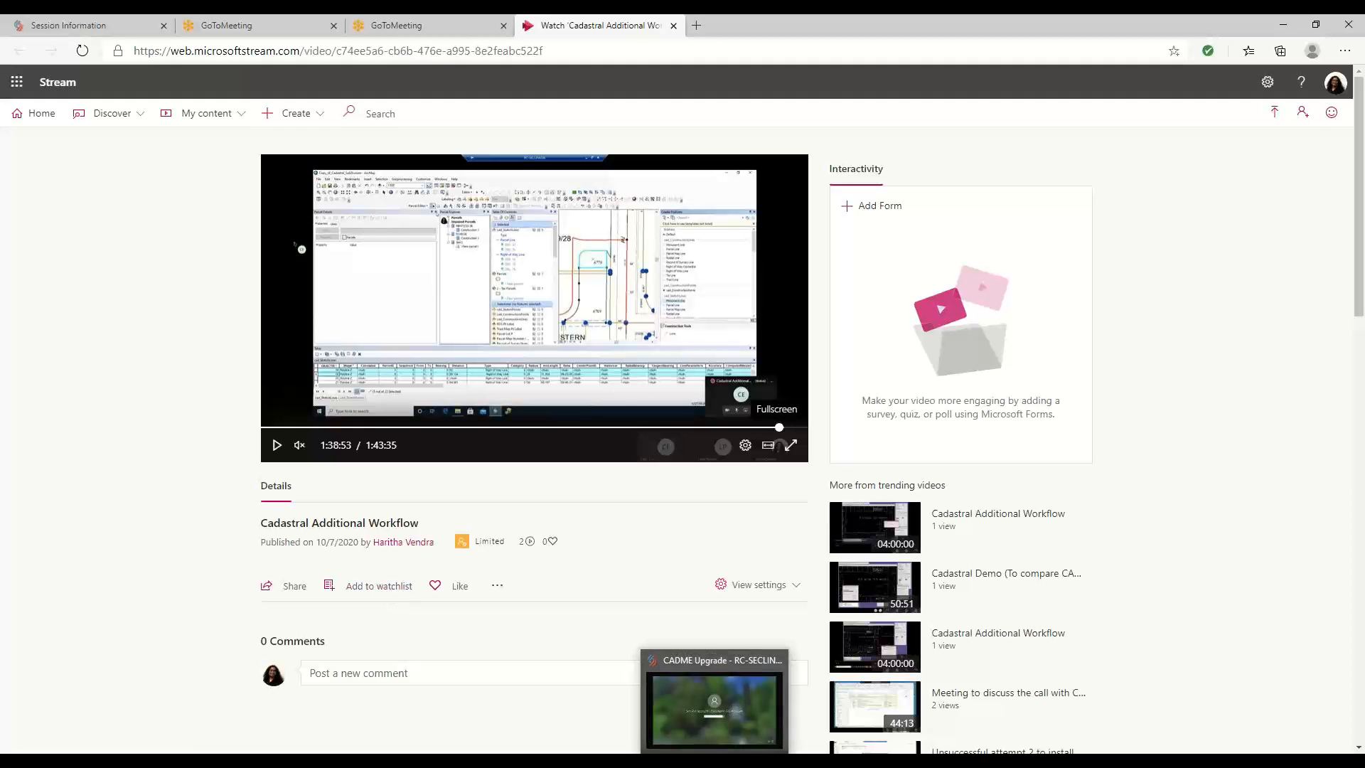
pyautogui.click(715, 705)
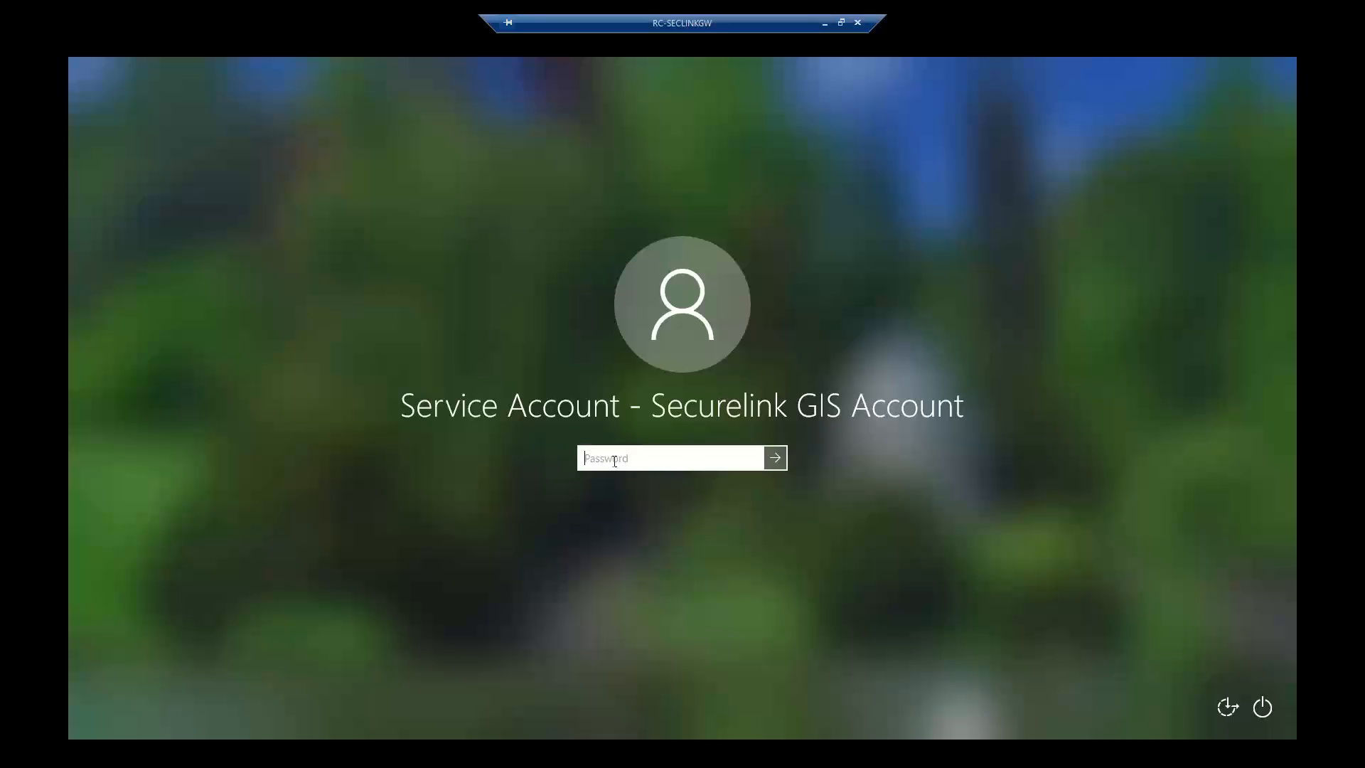
# Try to sign in to the Securelink GIS service account with the account password, retrying and dismissing the error after each attempt.
pyautogui.write('*')
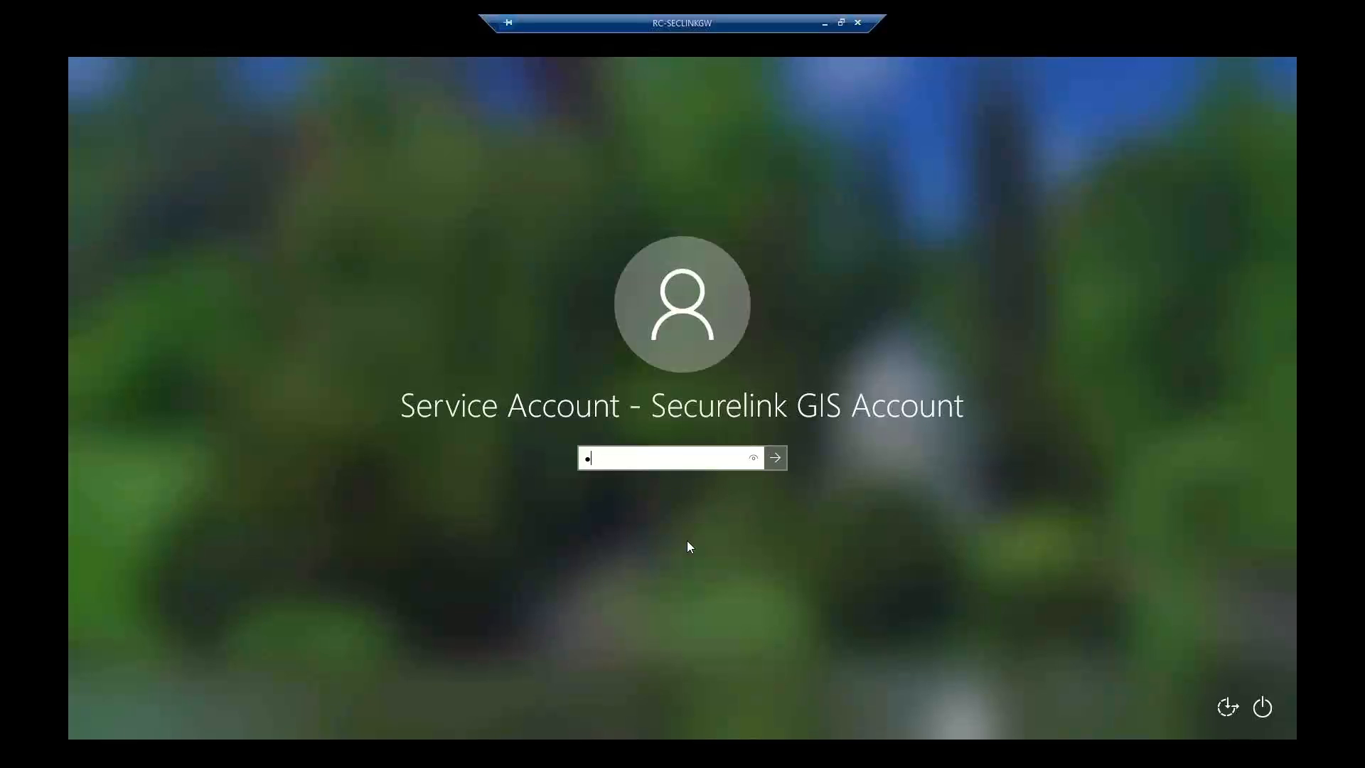
pyautogui.moveTo(585, 461); pyautogui.dragTo(632, 460)
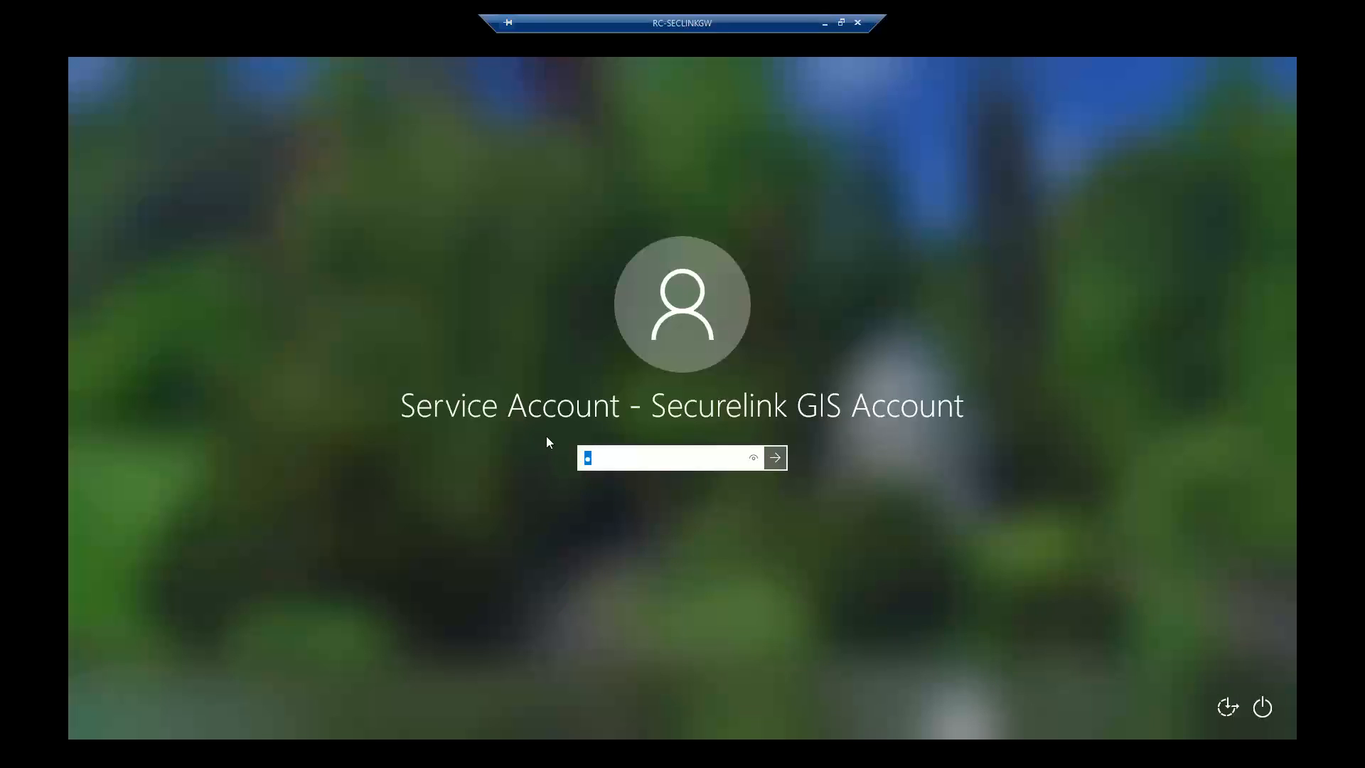
pyautogui.write('••••••••')
pyautogui.click(777, 459)
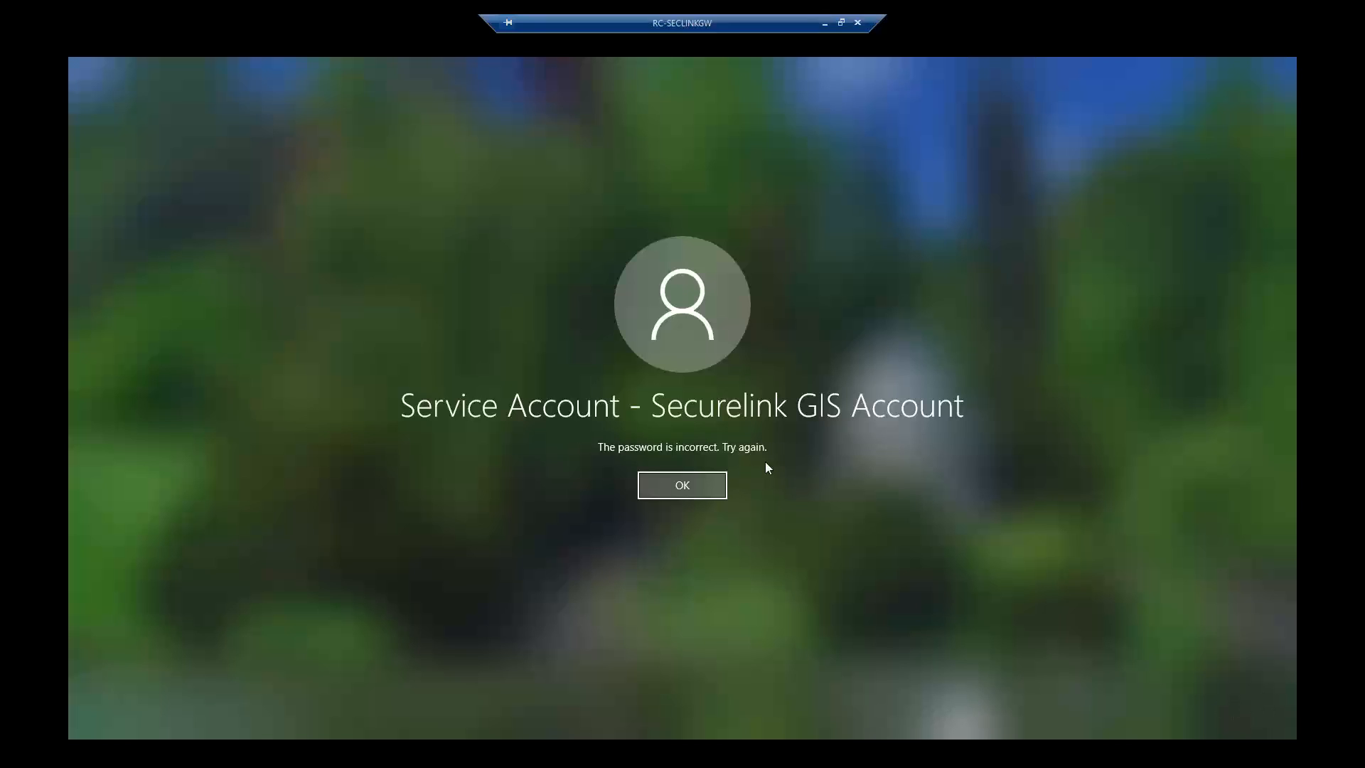
pyautogui.click(716, 482)
pyautogui.write('•••')
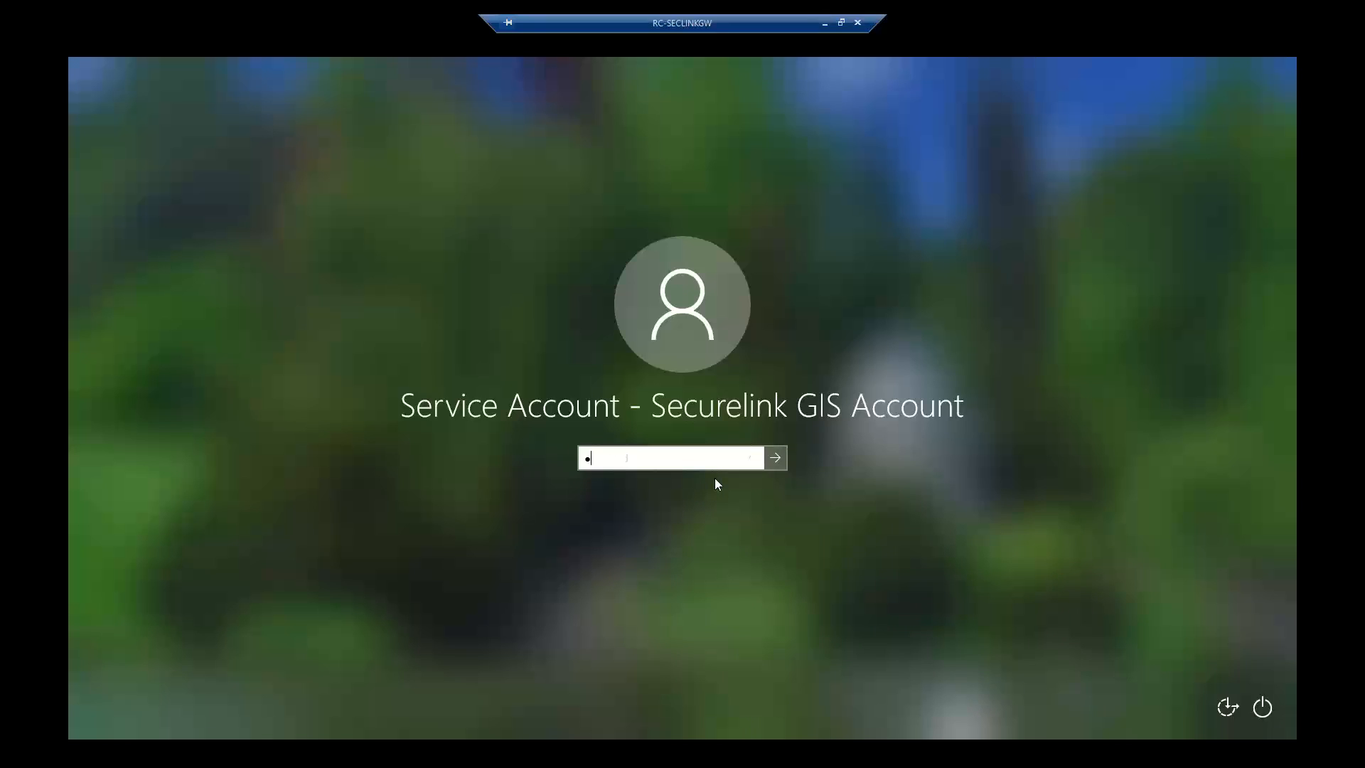
pyautogui.write('•••••')
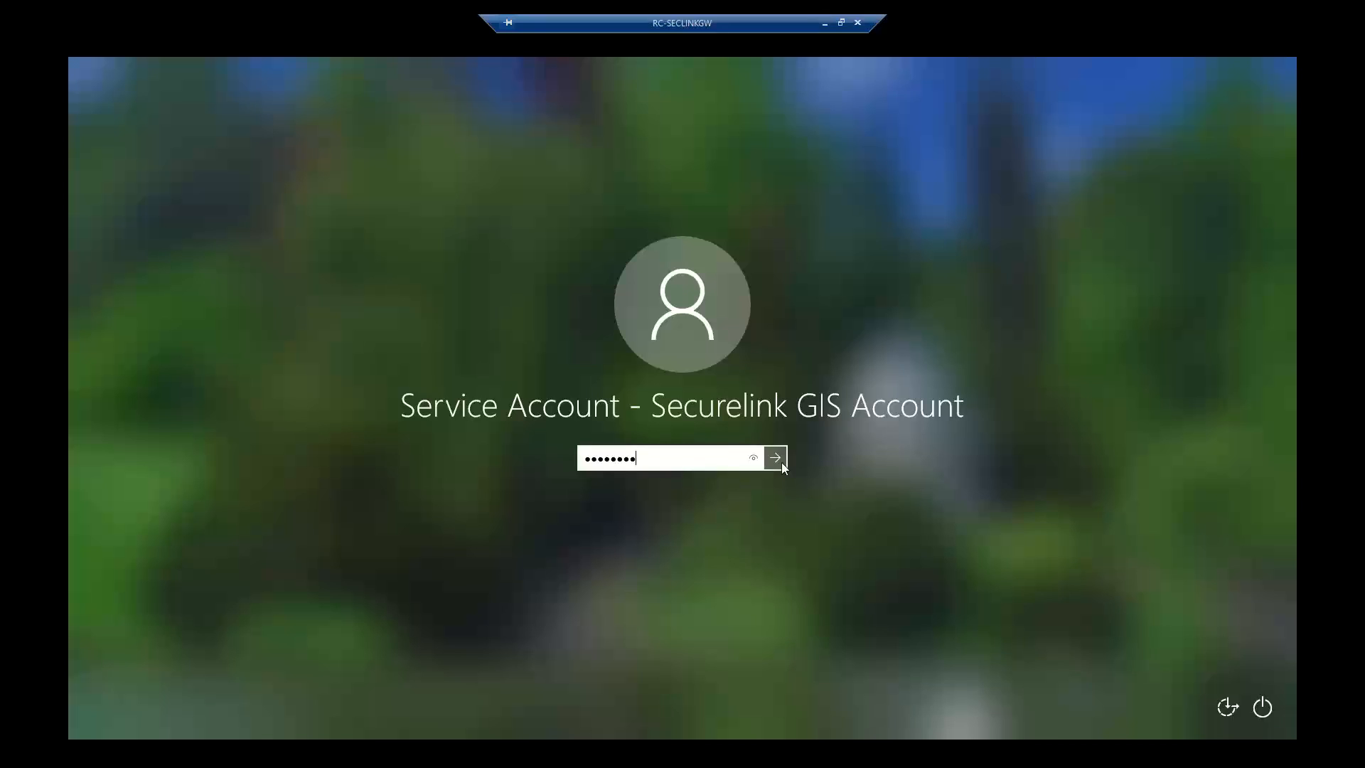
pyautogui.click(775, 459)
pyautogui.click(717, 479)
pyautogui.write('••••••••')
pyautogui.click(774, 457)
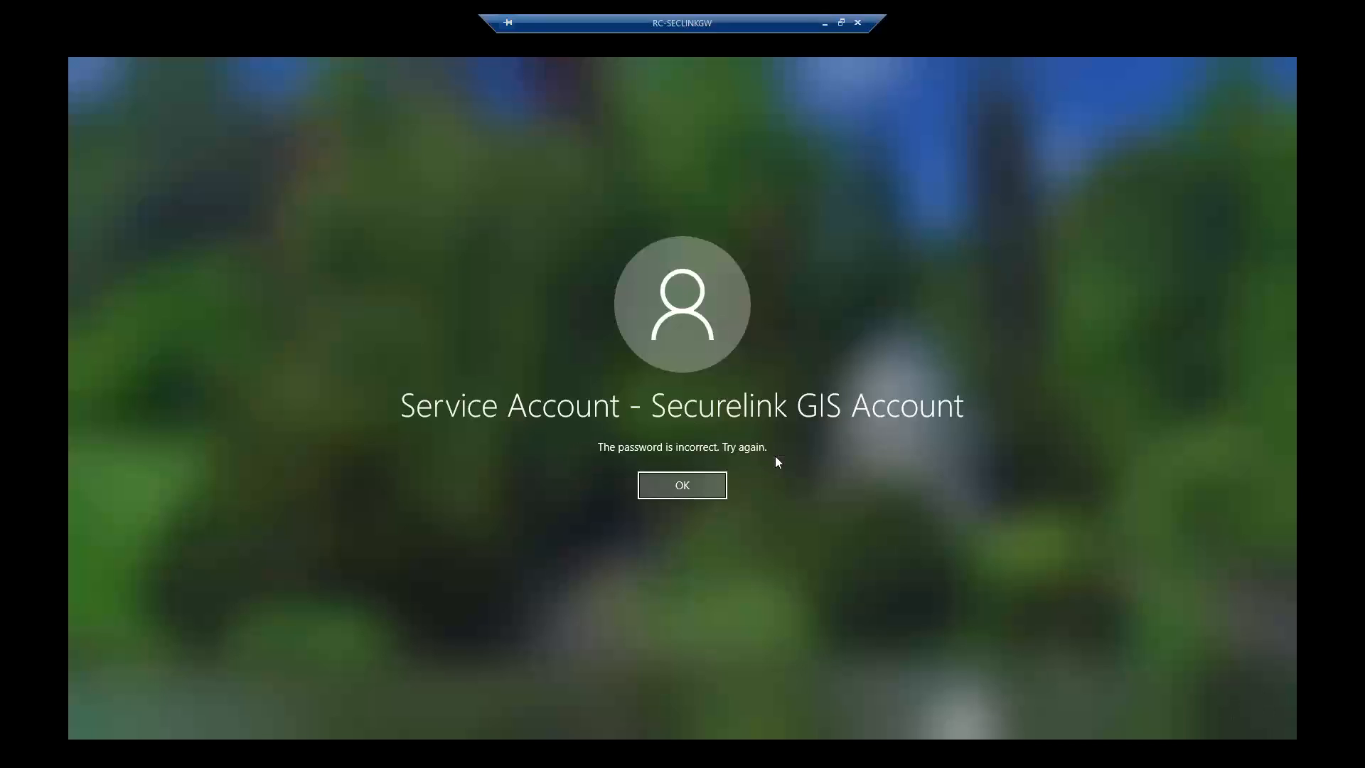
pyautogui.click(709, 484)
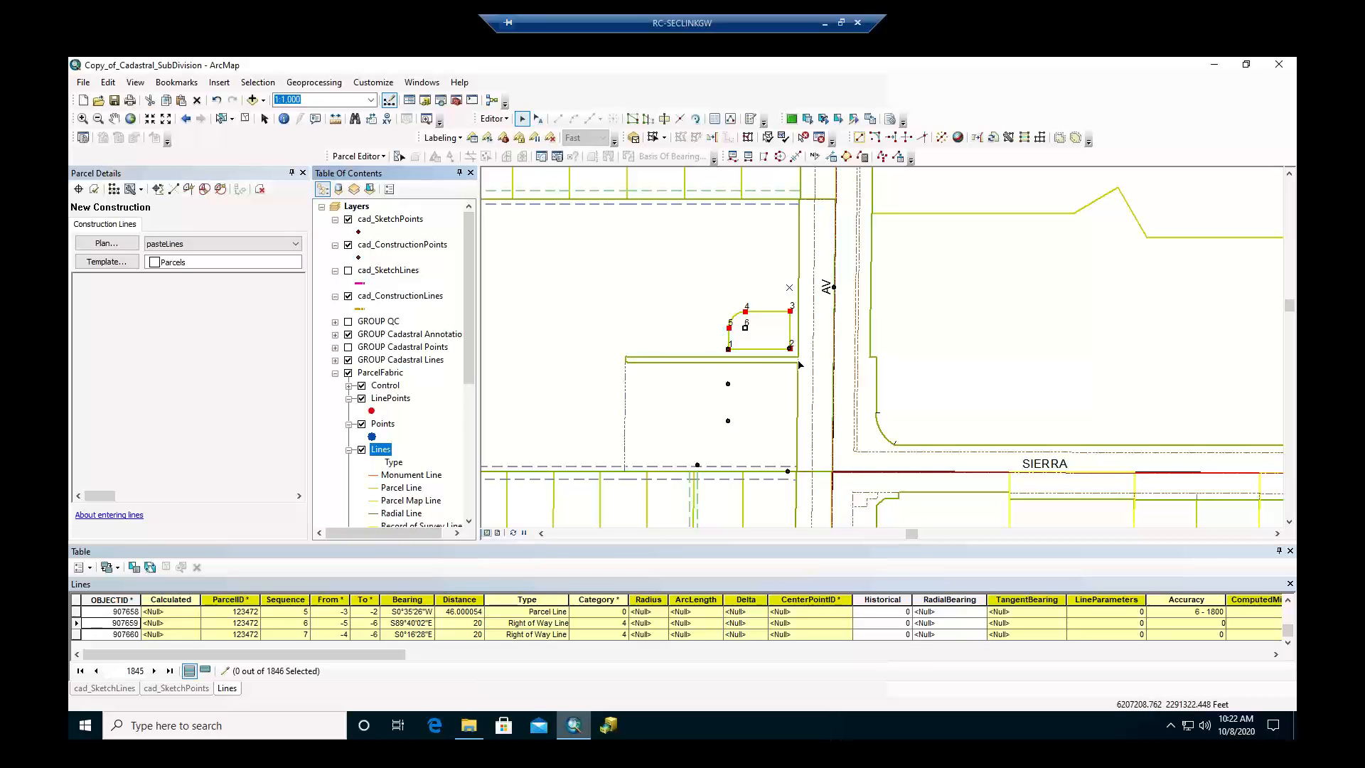
# Load the pasteLines construction courses: N89°43'30"E 75.000, N0°35'26"E 46.000, S89°43'30"W 55.000, S45°01'45"W -20.000/28.134, S0°16'28"W 26.510.
pyautogui.click(399, 155)
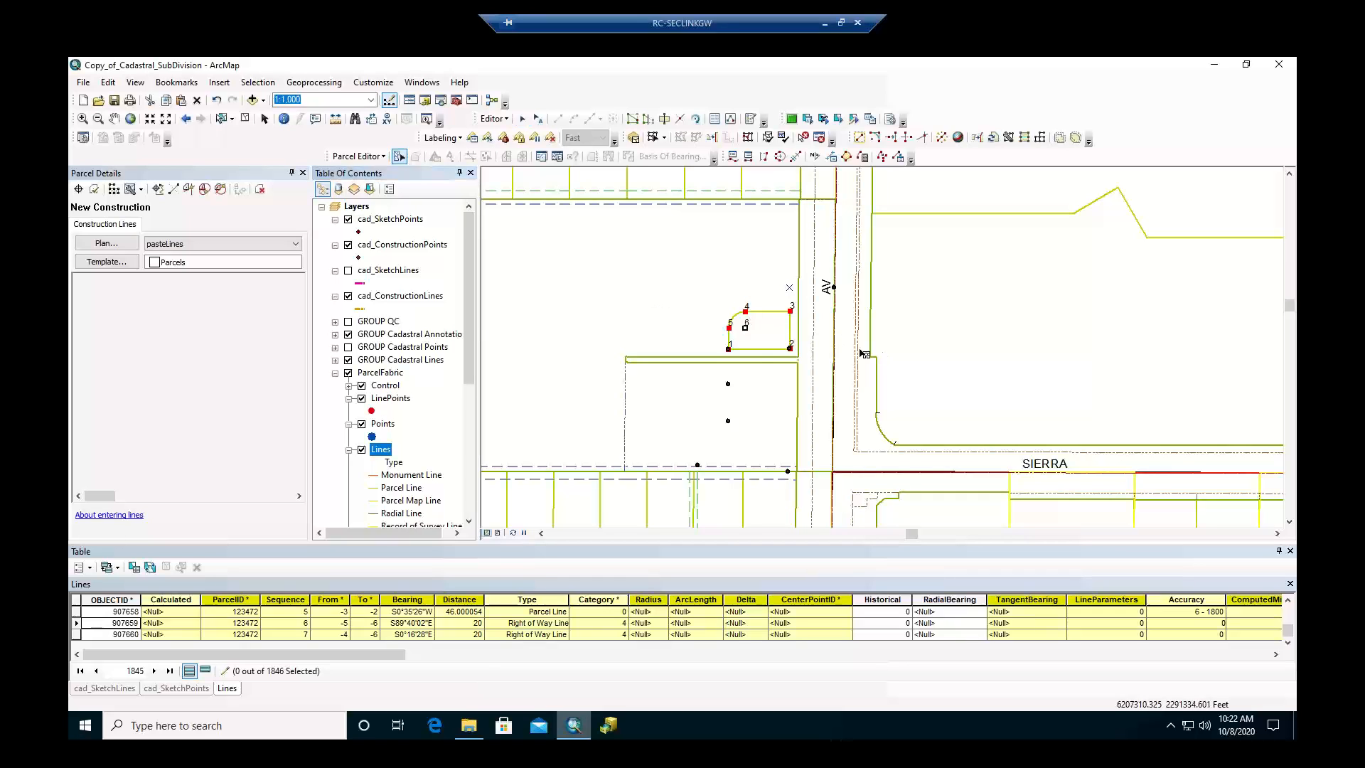
pyautogui.write('N89°43\'30"E\t75.000 N0°35\'26"E\t46.000 S89°43\'30"W\t55.000 S45°01\'45"W\t\t-20.000\t28.134 S0°16\'28"W\t26.510')
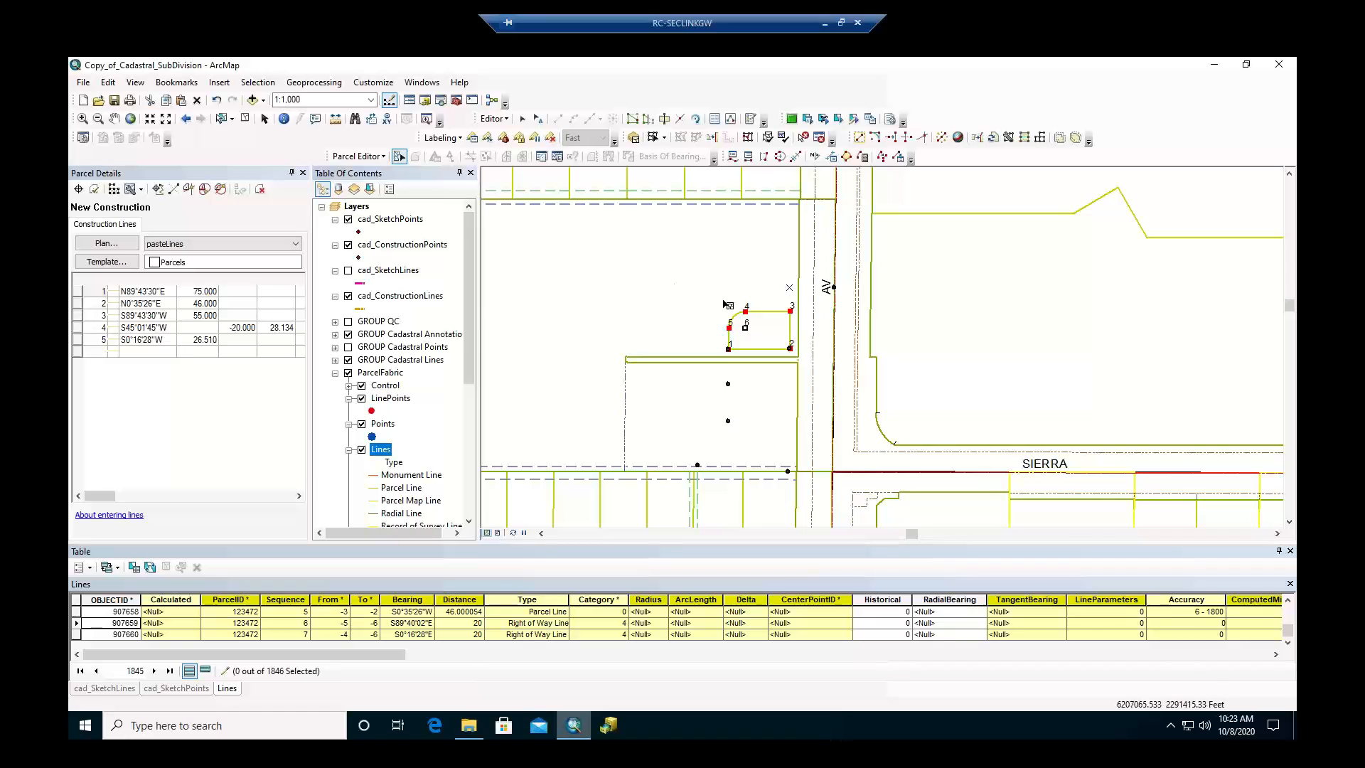
# Save the parcel edits and stop the parcel editing session, keeping the changes.
pyautogui.click(120, 120)
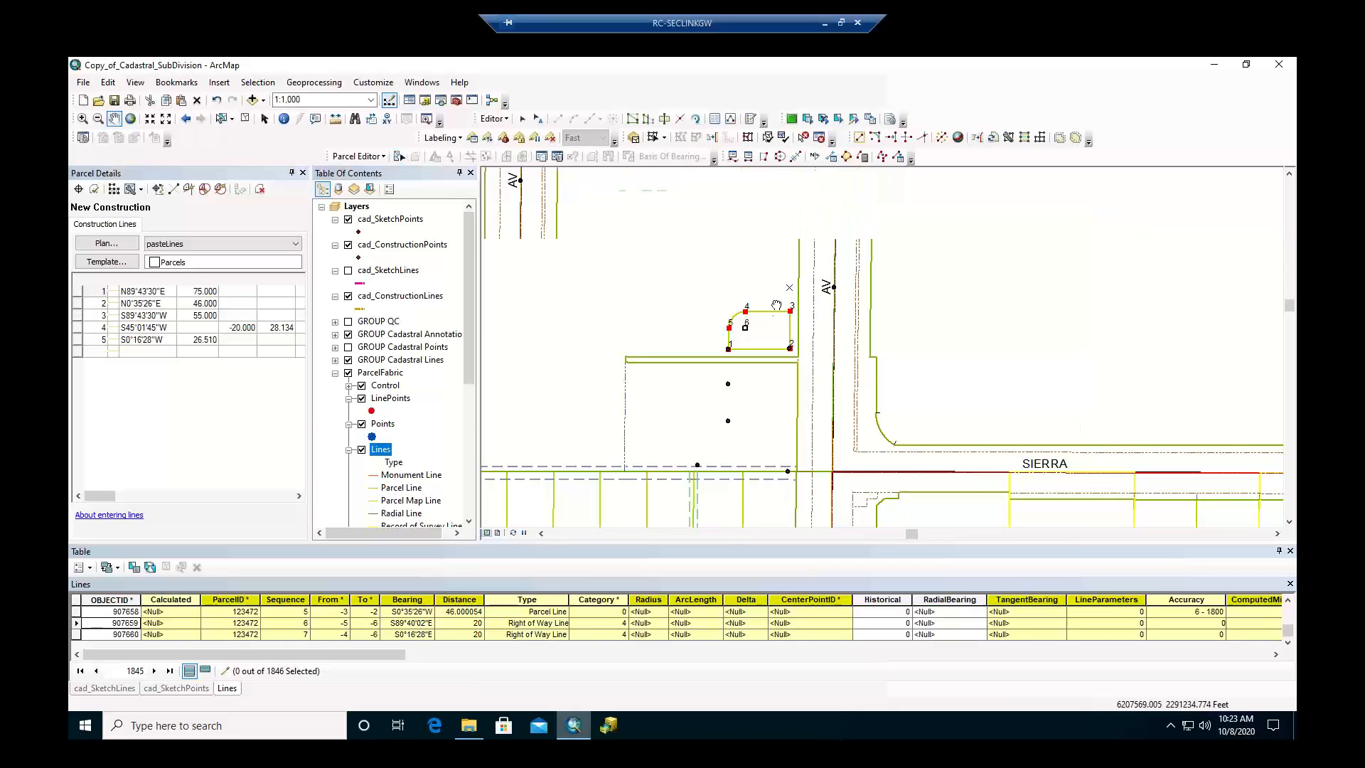
pyautogui.moveTo(1092, 432); pyautogui.dragTo(775, 303)
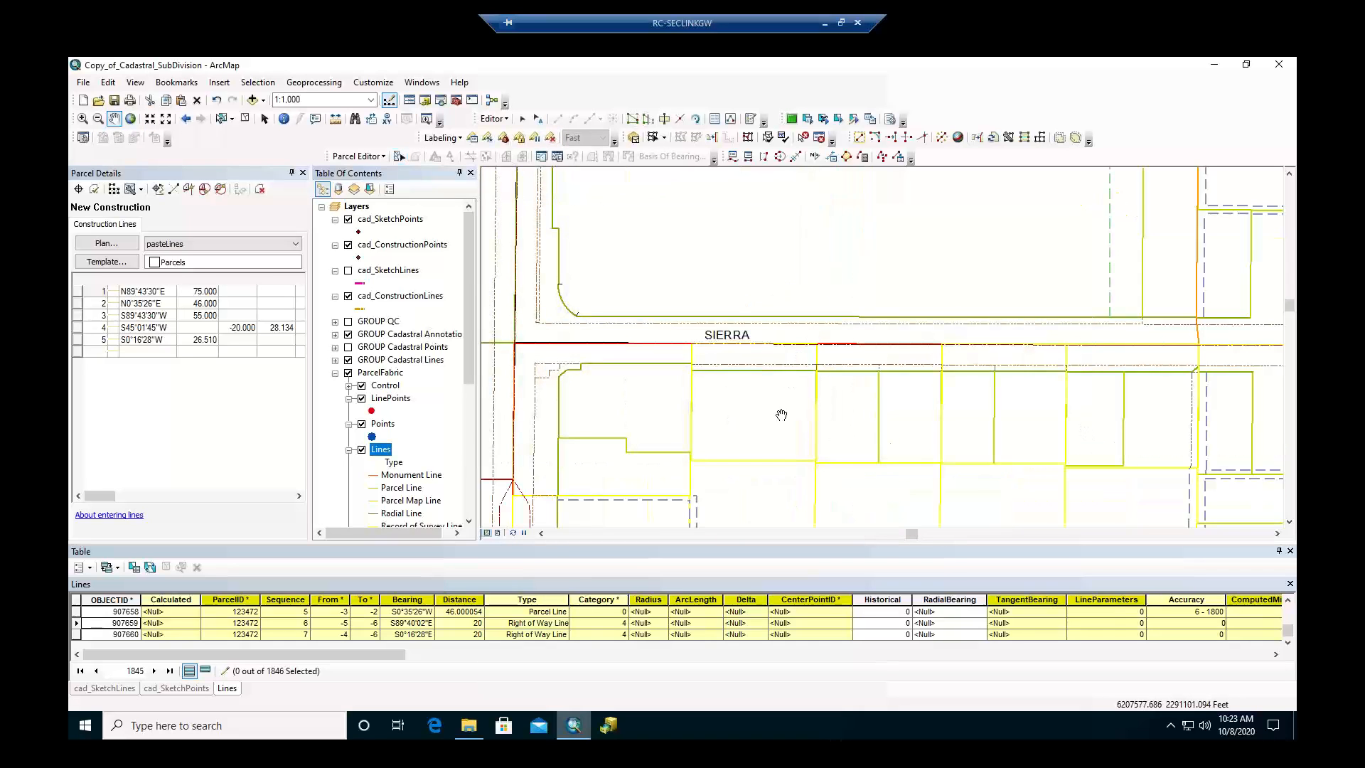
pyautogui.moveTo(781, 415); pyautogui.dragTo(830, 354)
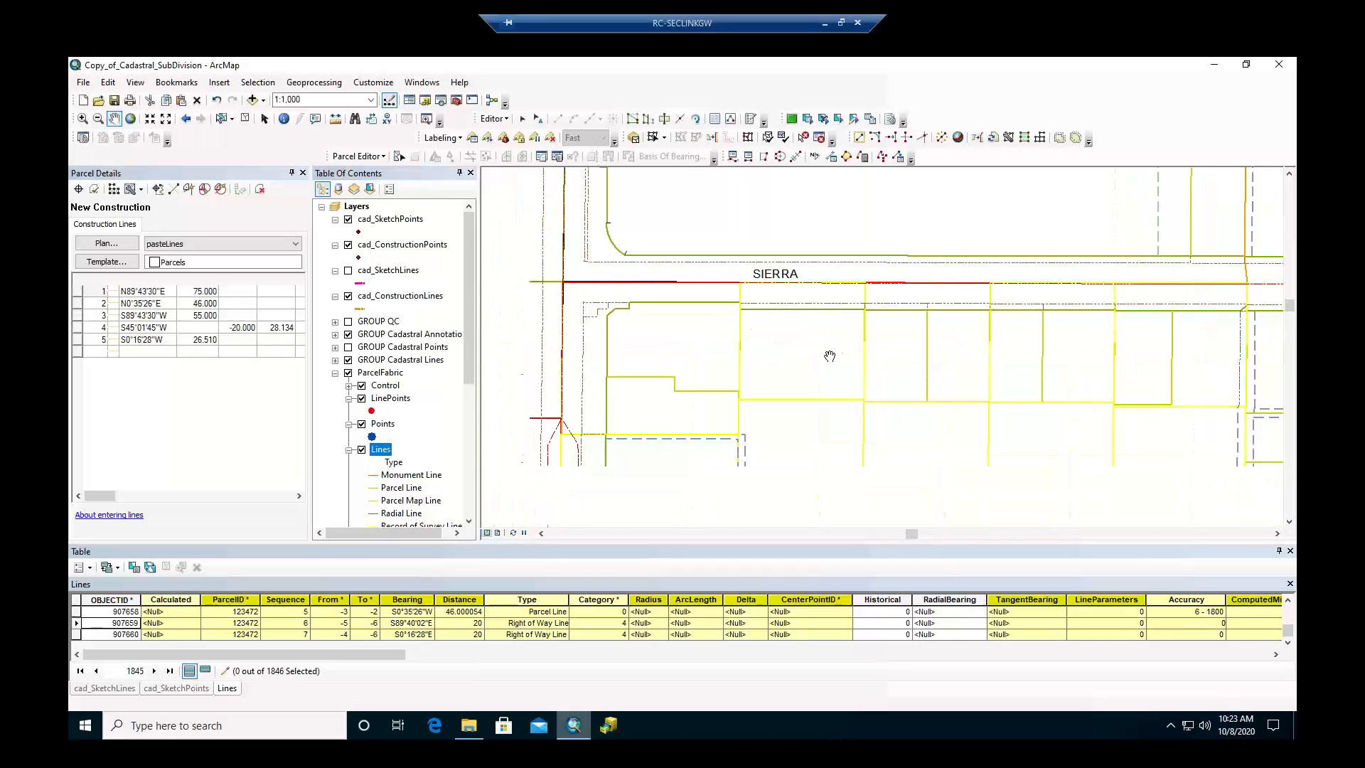
pyautogui.click(368, 156)
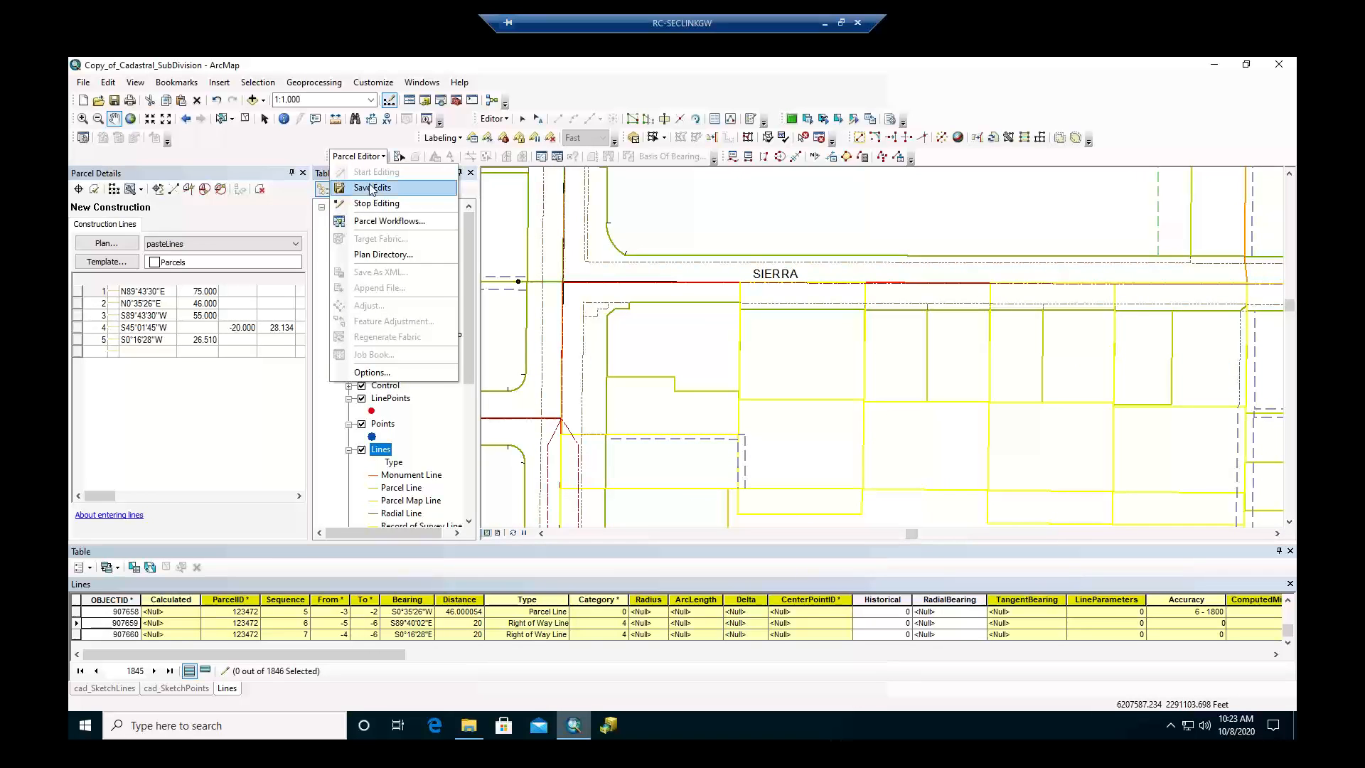
pyautogui.click(370, 188)
pyautogui.click(367, 156)
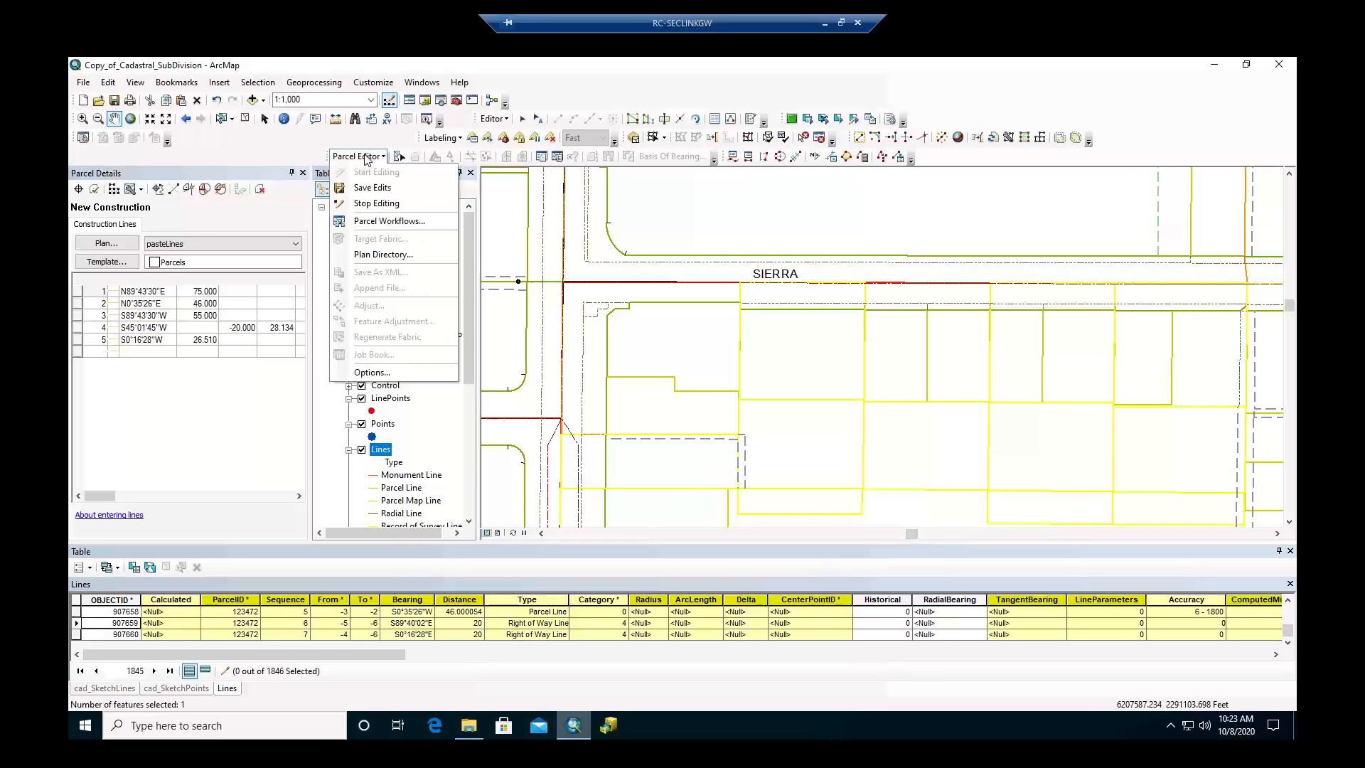
pyautogui.click(367, 205)
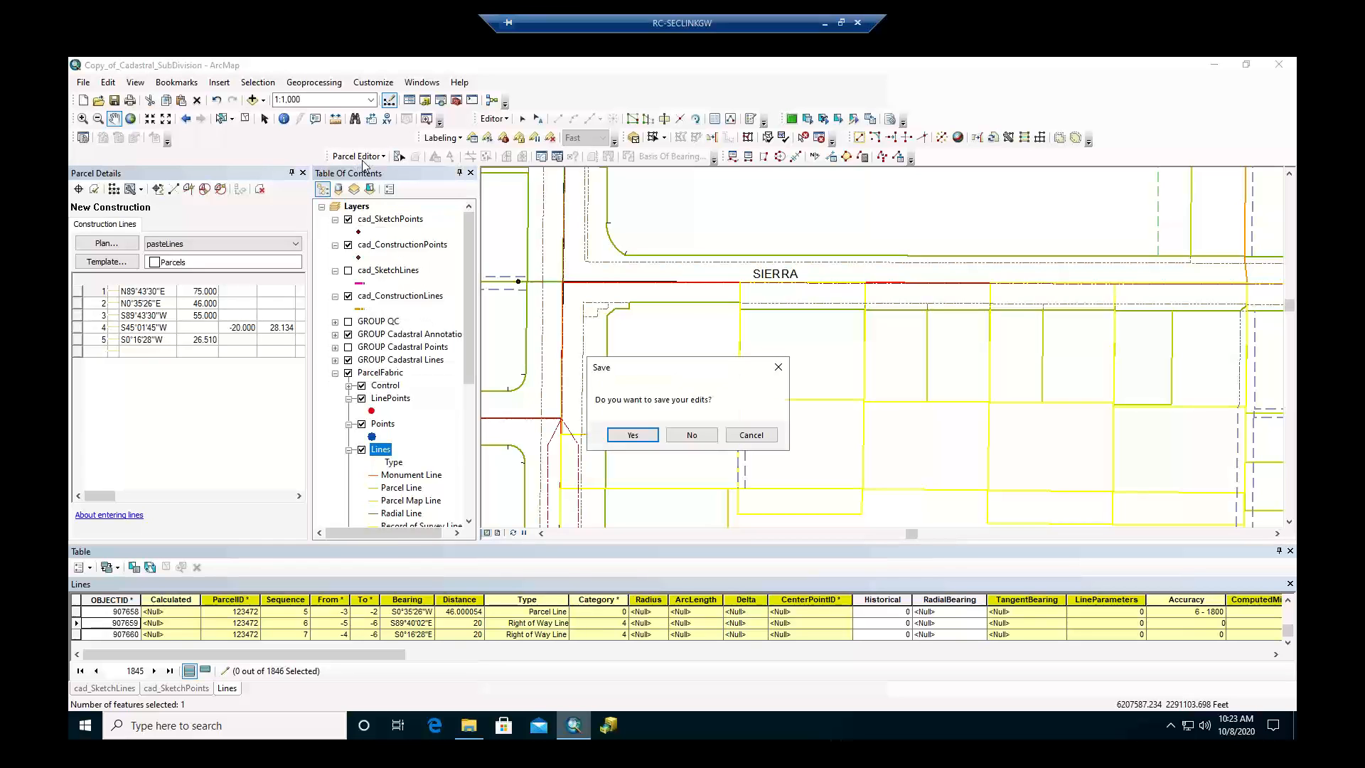
pyautogui.click(650, 441)
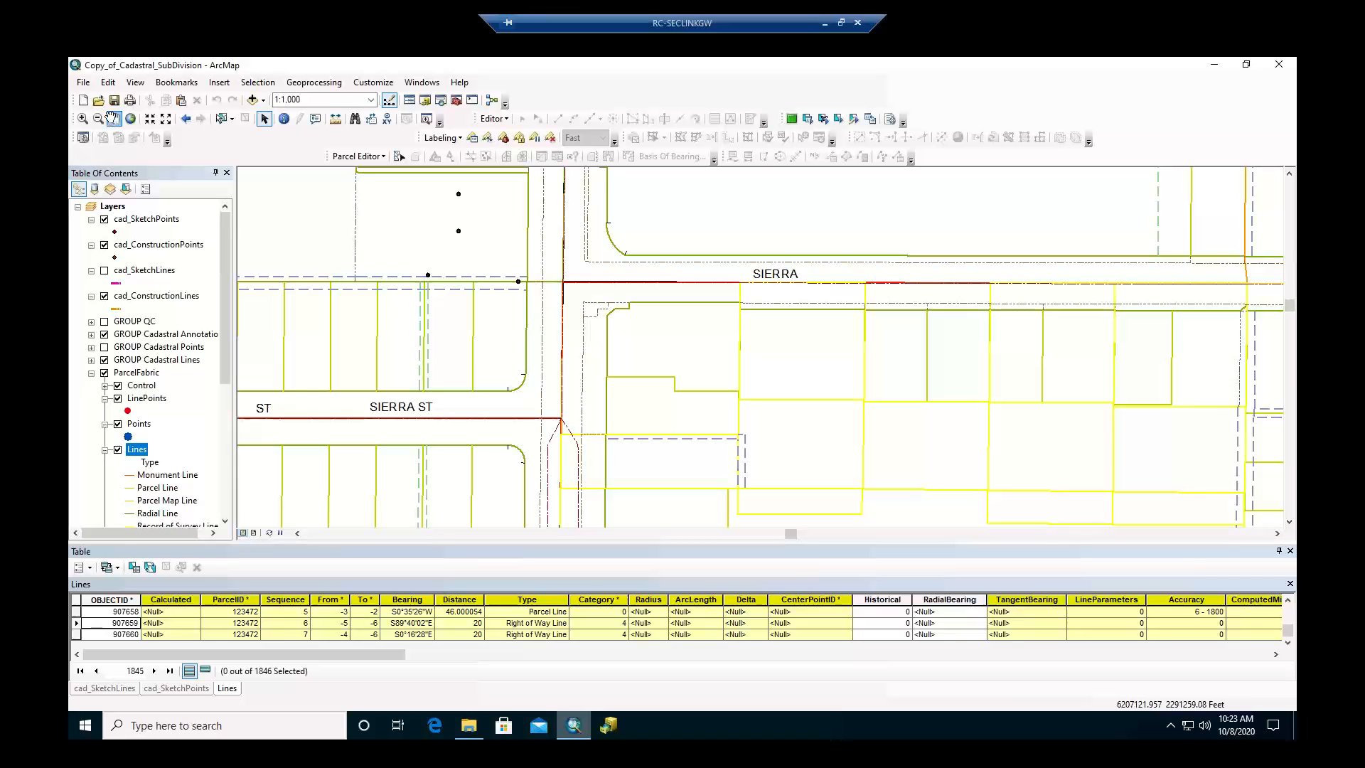
# Start a new edit session from the parcel fabric's Lines layer, with the block south of Sierra St in view.
pyautogui.click(113, 118)
pyautogui.moveTo(439, 280); pyautogui.dragTo(501, 315)
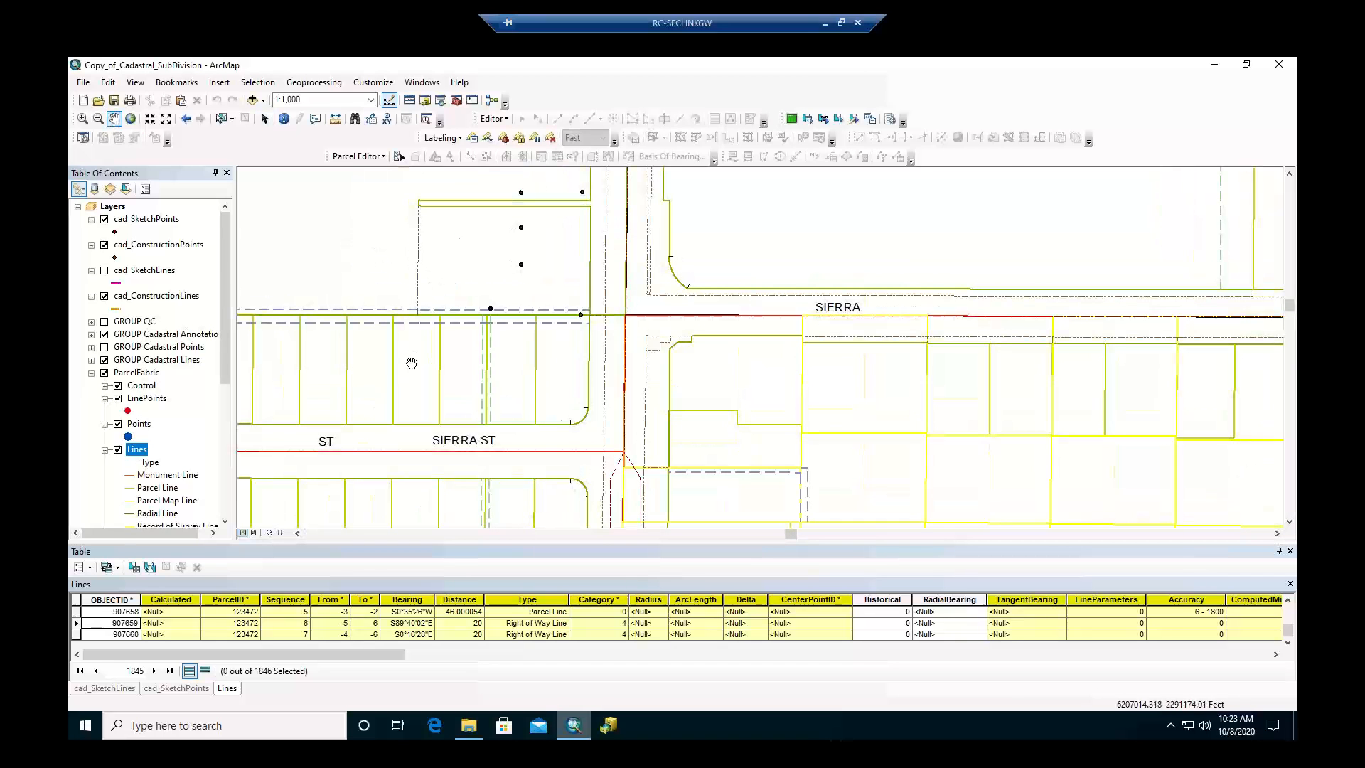
pyautogui.moveTo(362, 353); pyautogui.dragTo(647, 270)
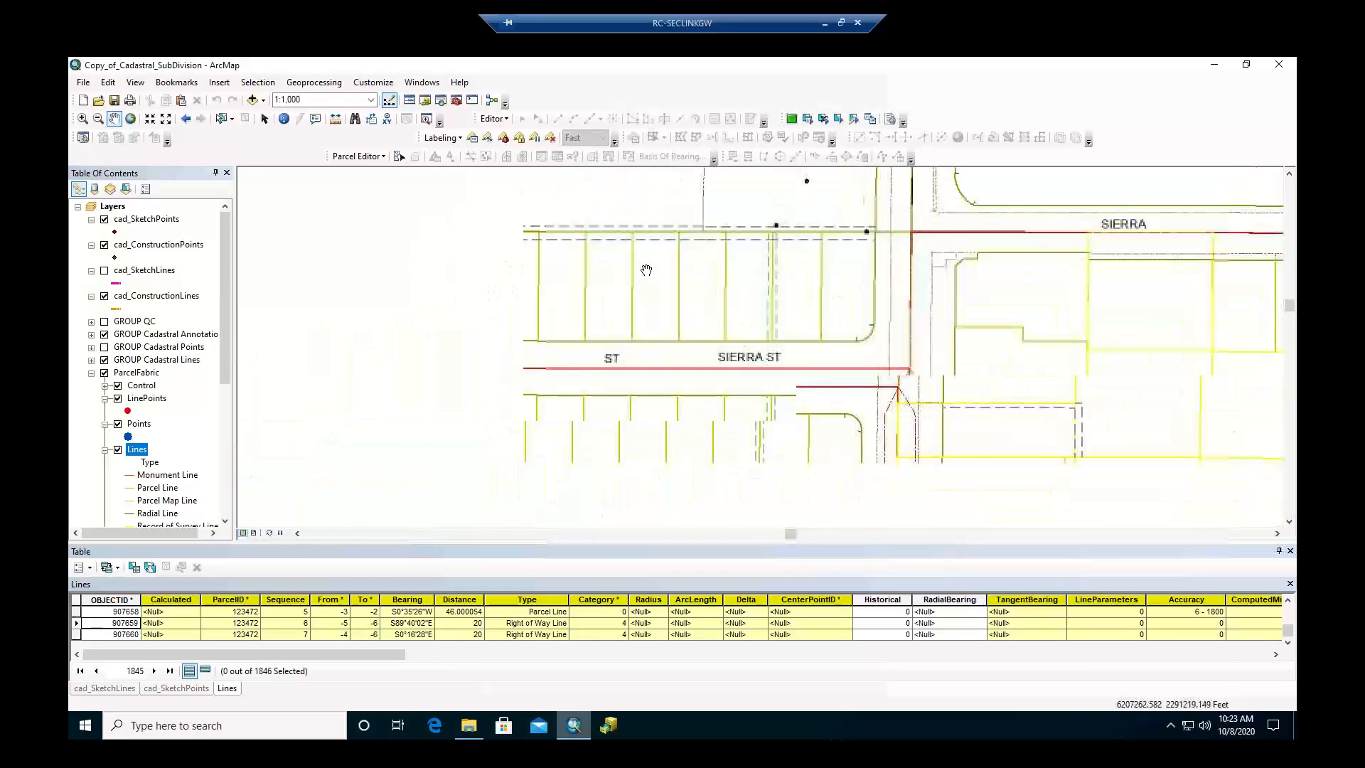
pyautogui.moveTo(566, 333); pyautogui.dragTo(581, 233)
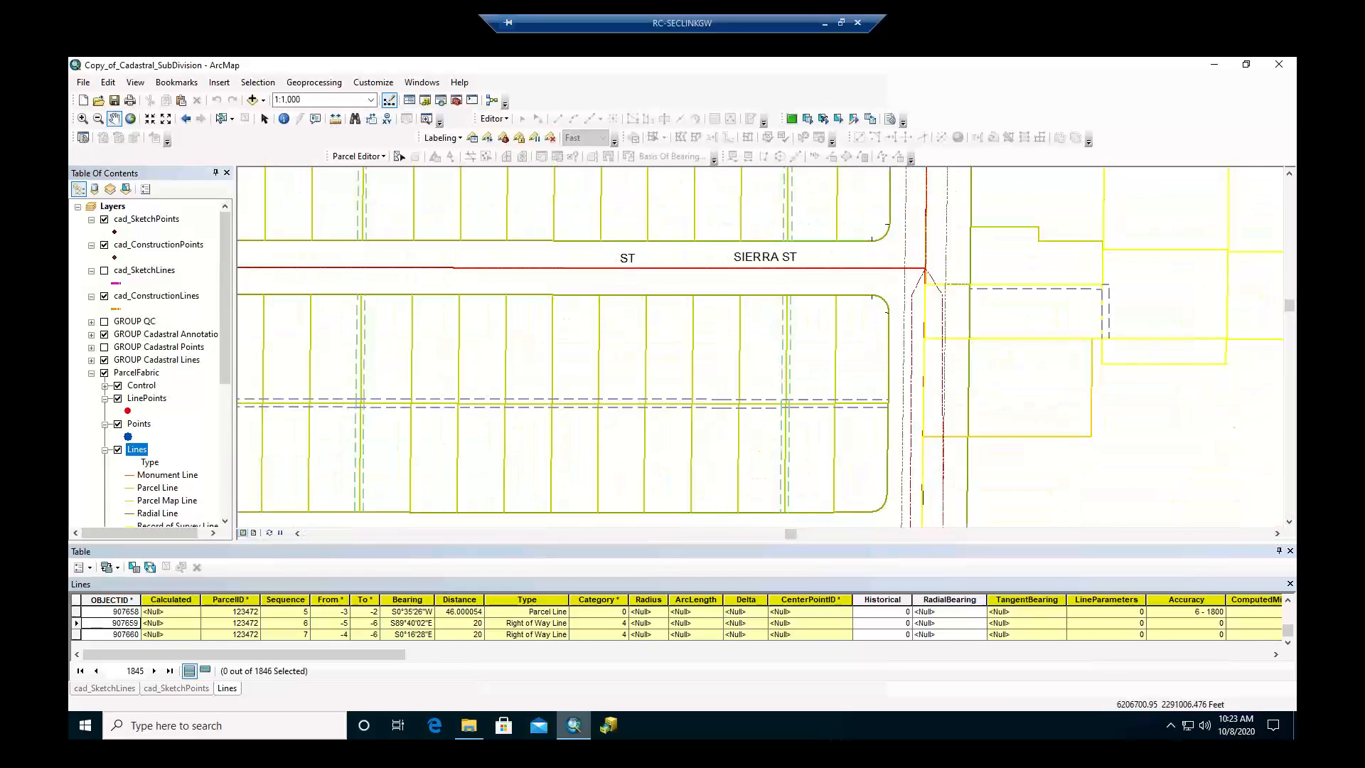
pyautogui.rightClick(150, 453)
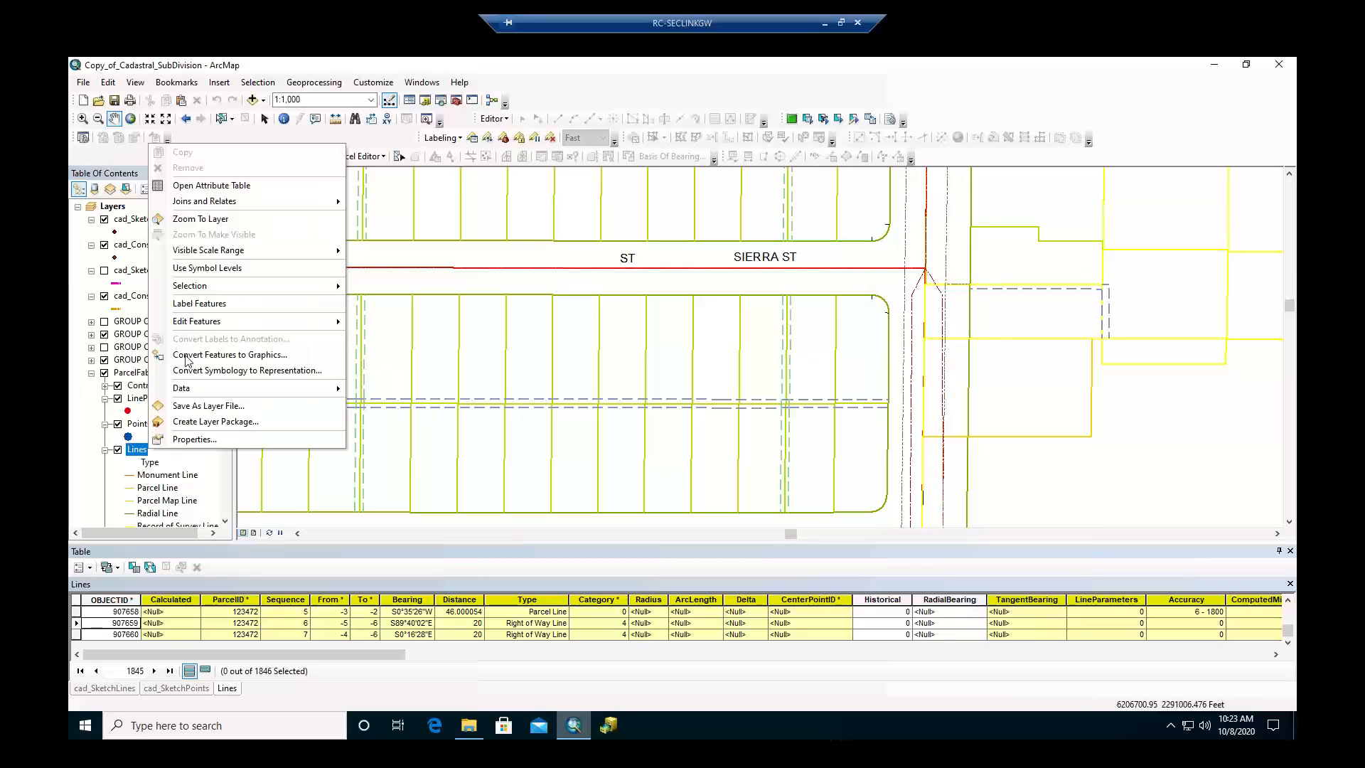
pyautogui.moveTo(214, 326)
pyautogui.click(387, 324)
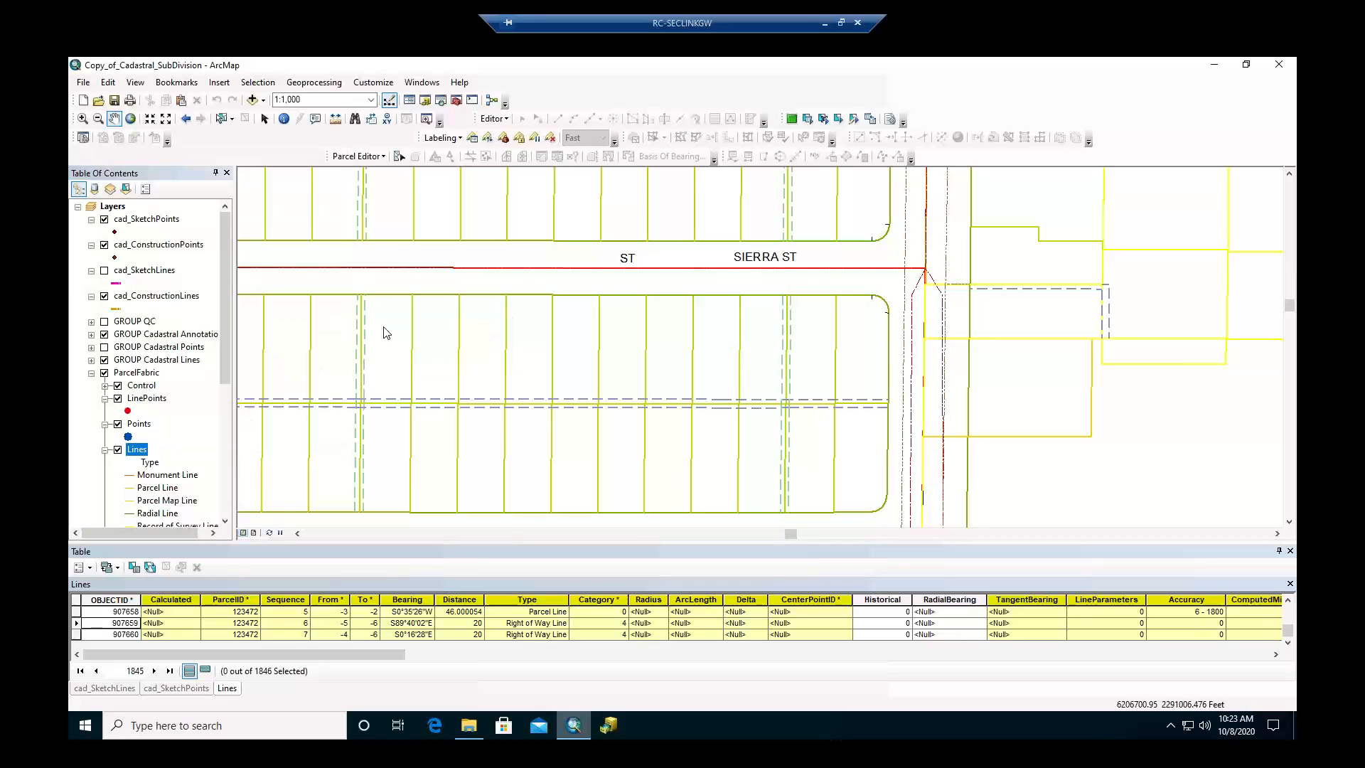
# Select a narrow parcel in the middle of the block's north row along Sierra St and make it historic.
pyautogui.click(399, 156)
pyautogui.click(474, 348)
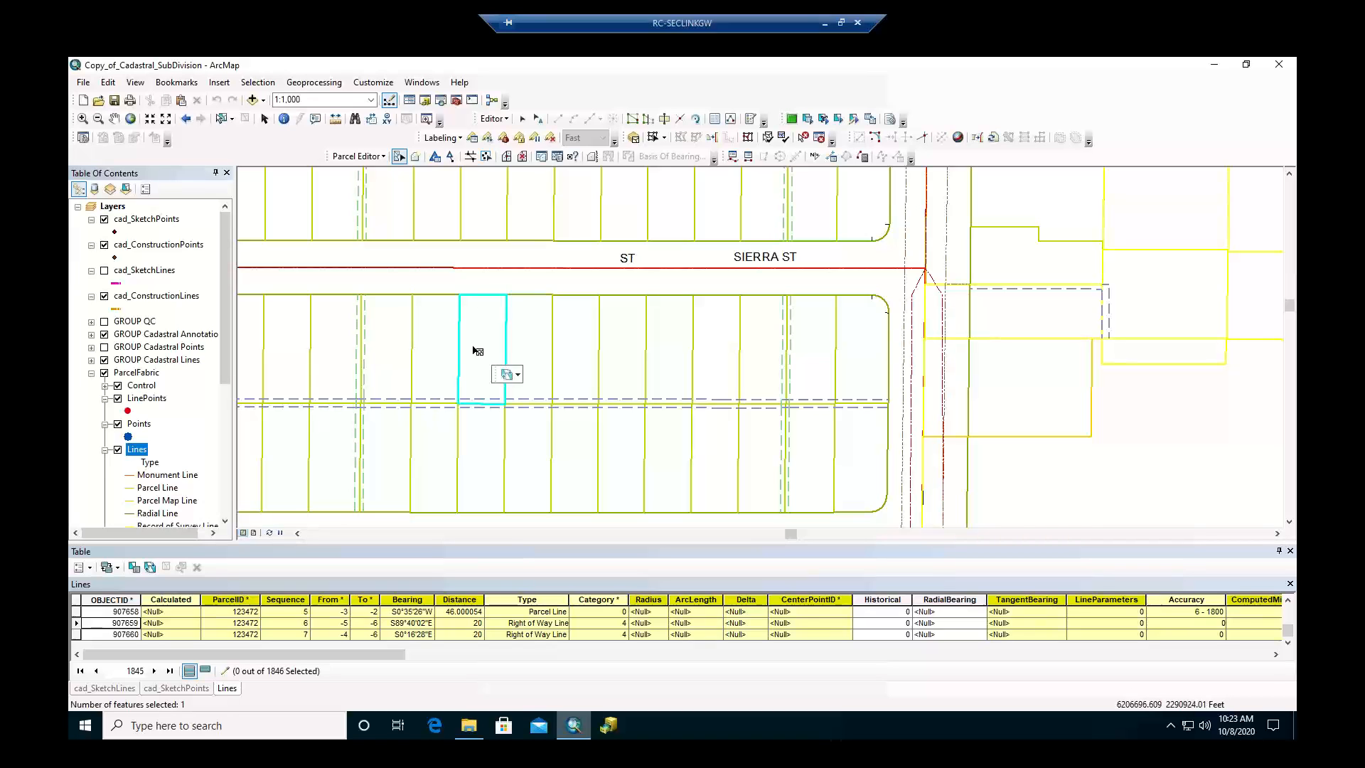
pyautogui.rightClick(475, 350)
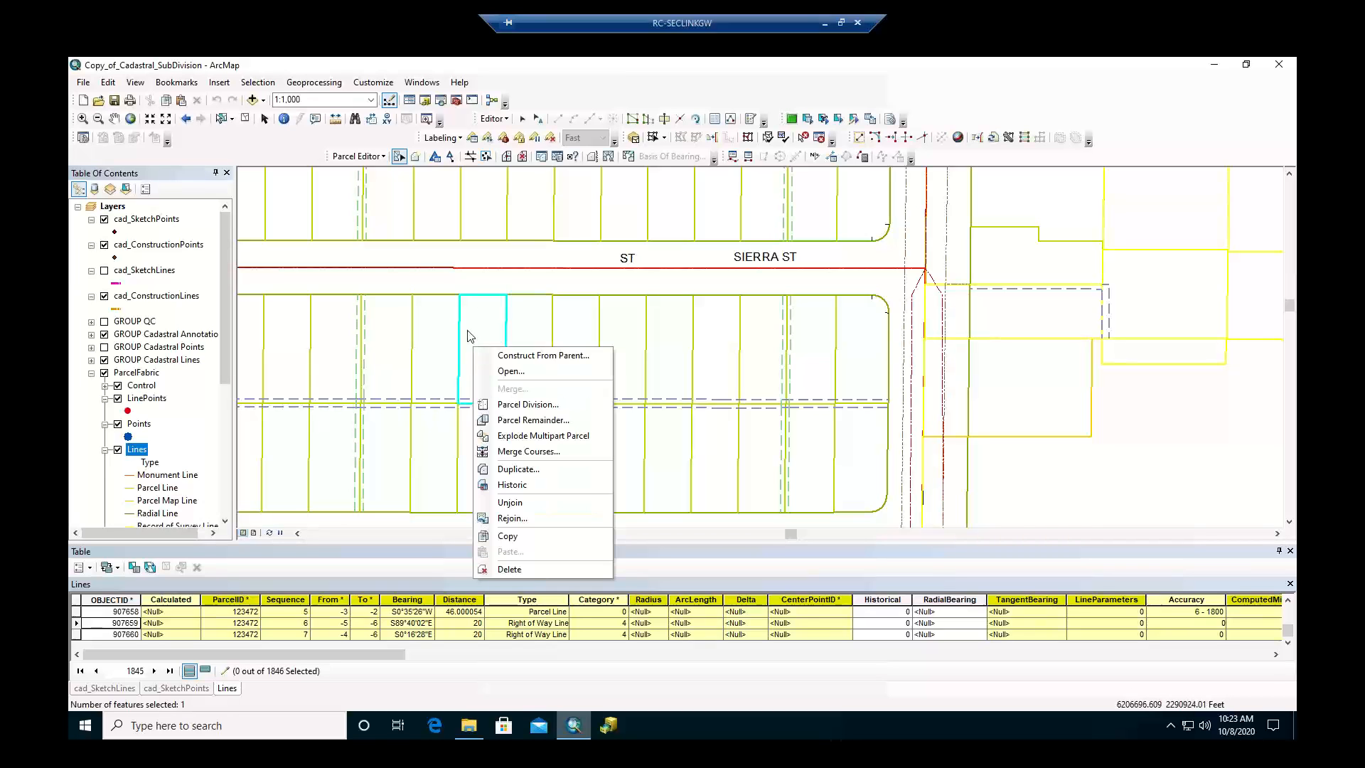
pyautogui.click(510, 491)
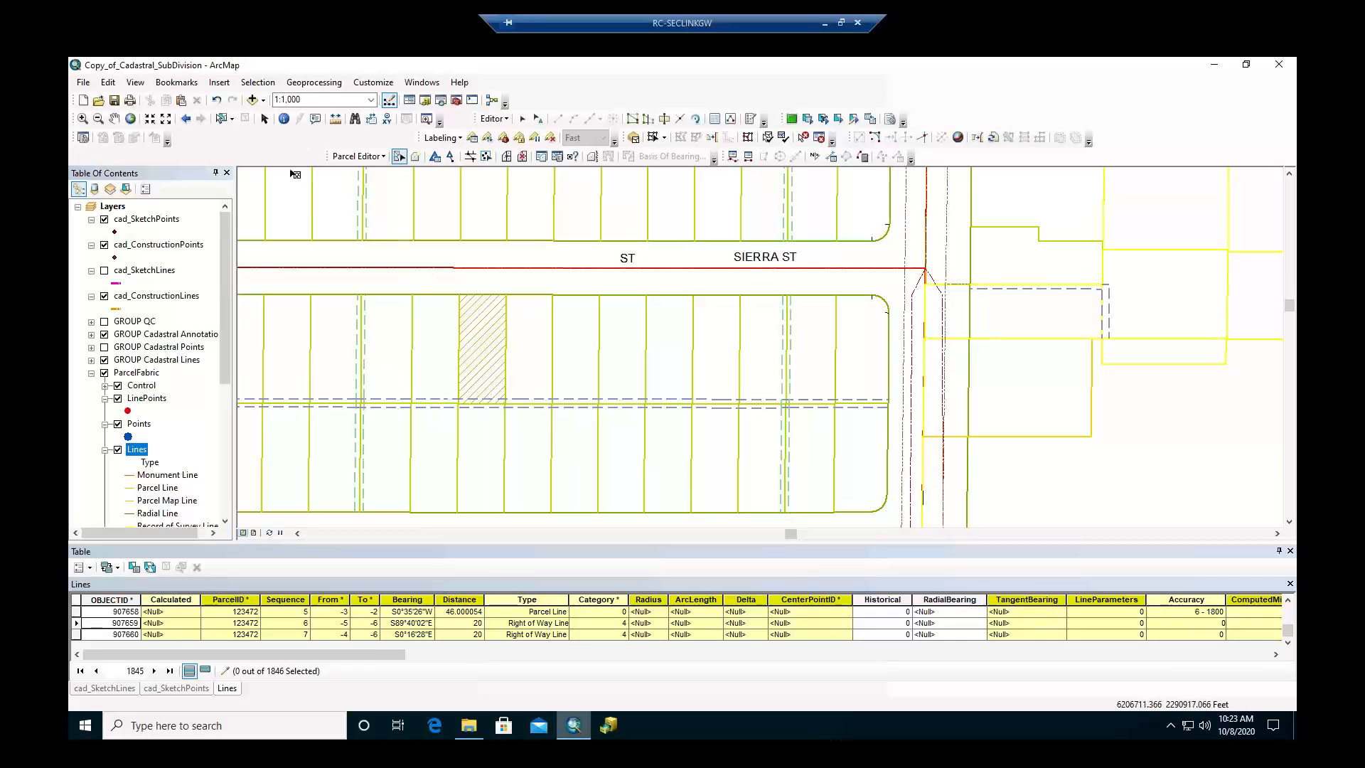
# Identify the features of all layers at the hatched historic parcel south of Sierra St.
pyautogui.click(284, 118)
pyautogui.click(486, 337)
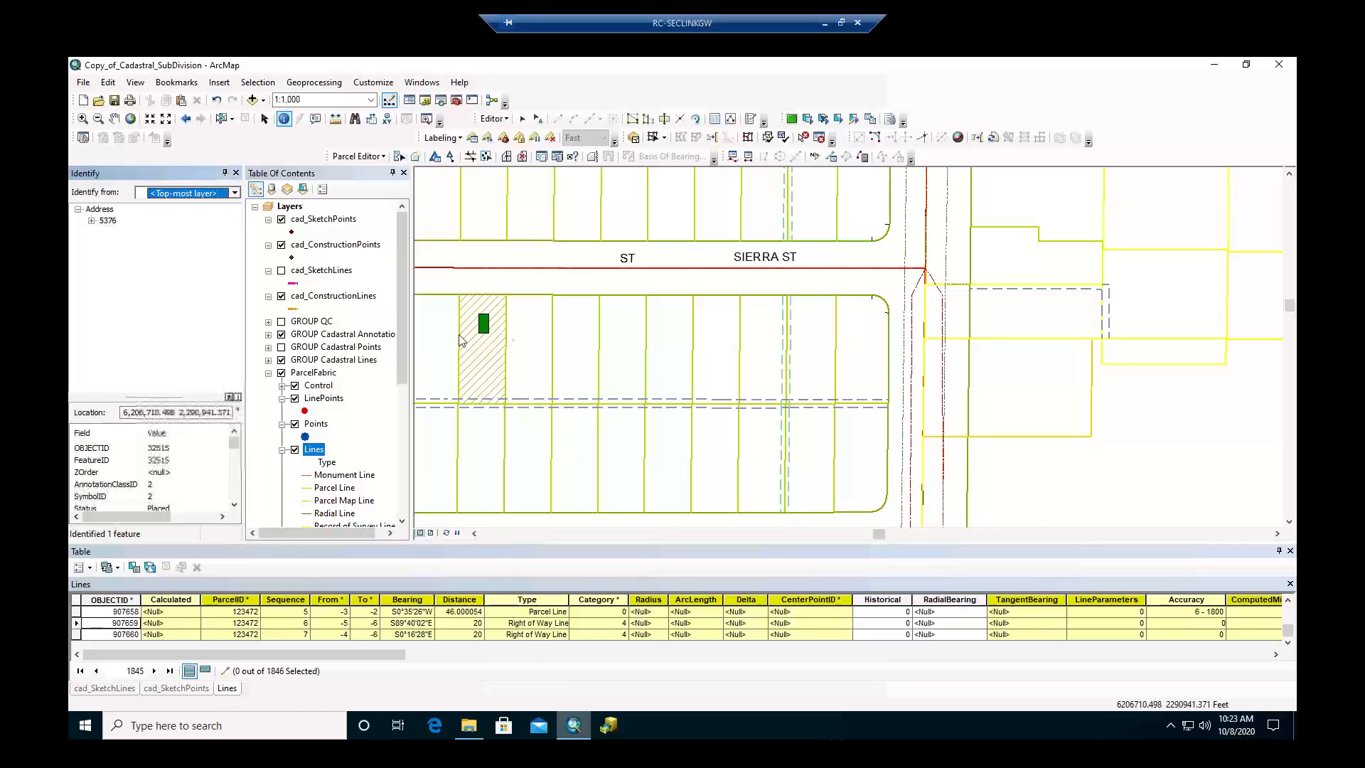
pyautogui.click(183, 194)
pyautogui.click(186, 240)
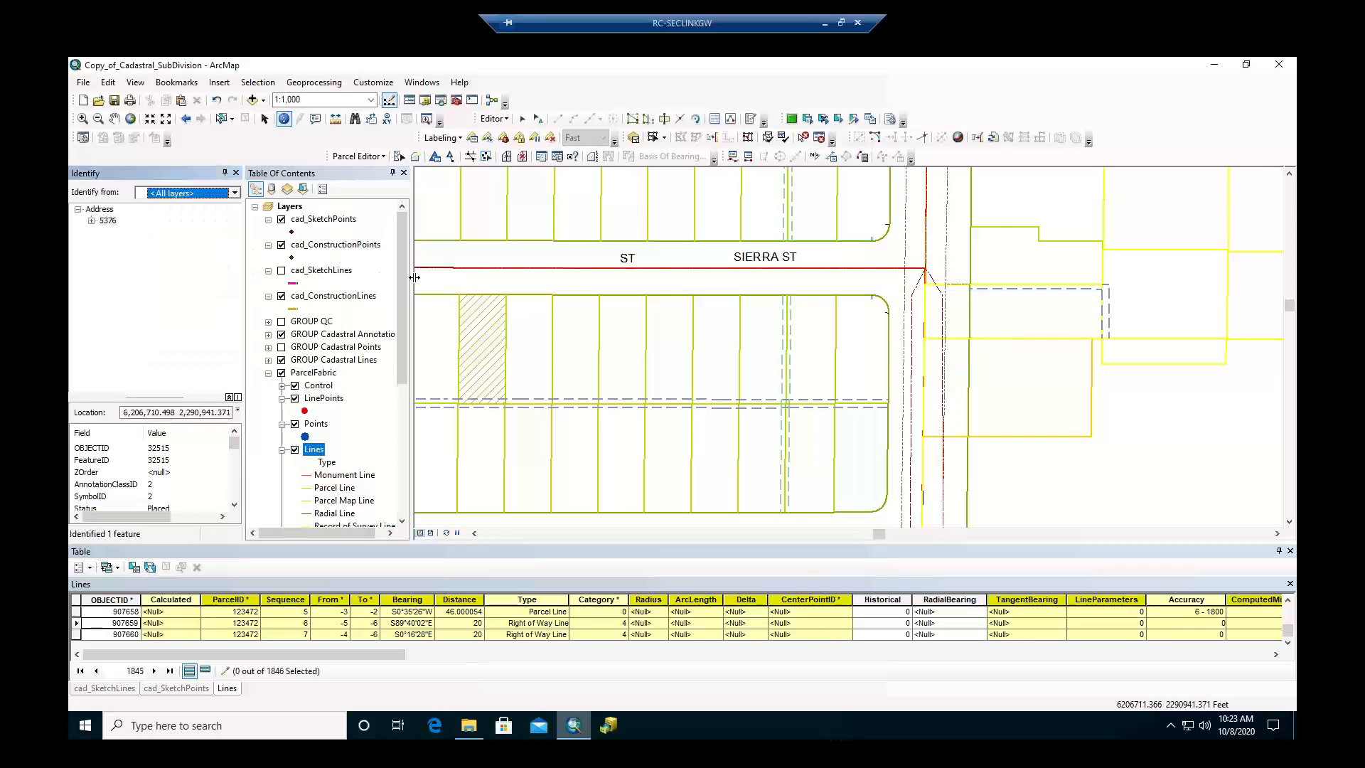
pyautogui.click(478, 344)
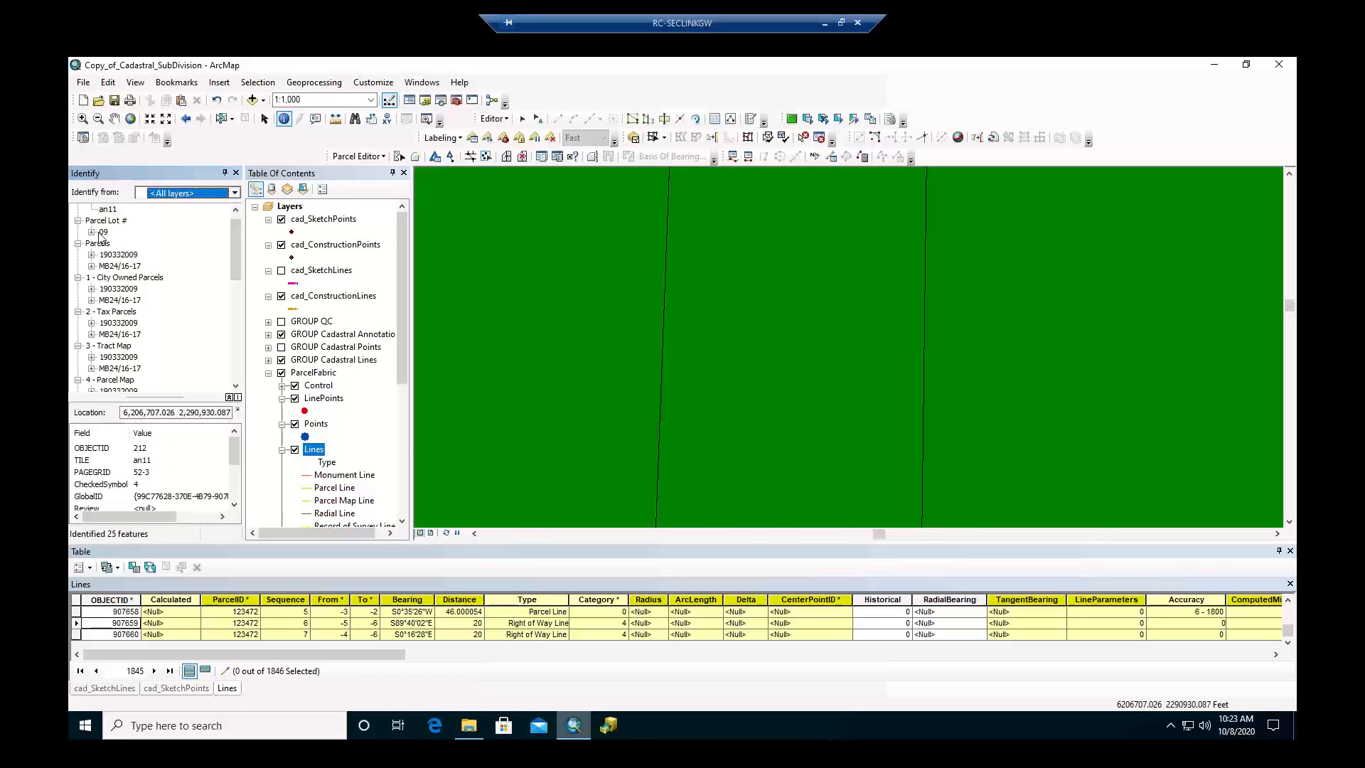
# Examine the identified tax parcel's related lines and inspect the attributes of line 483441.
pyautogui.click(117, 255)
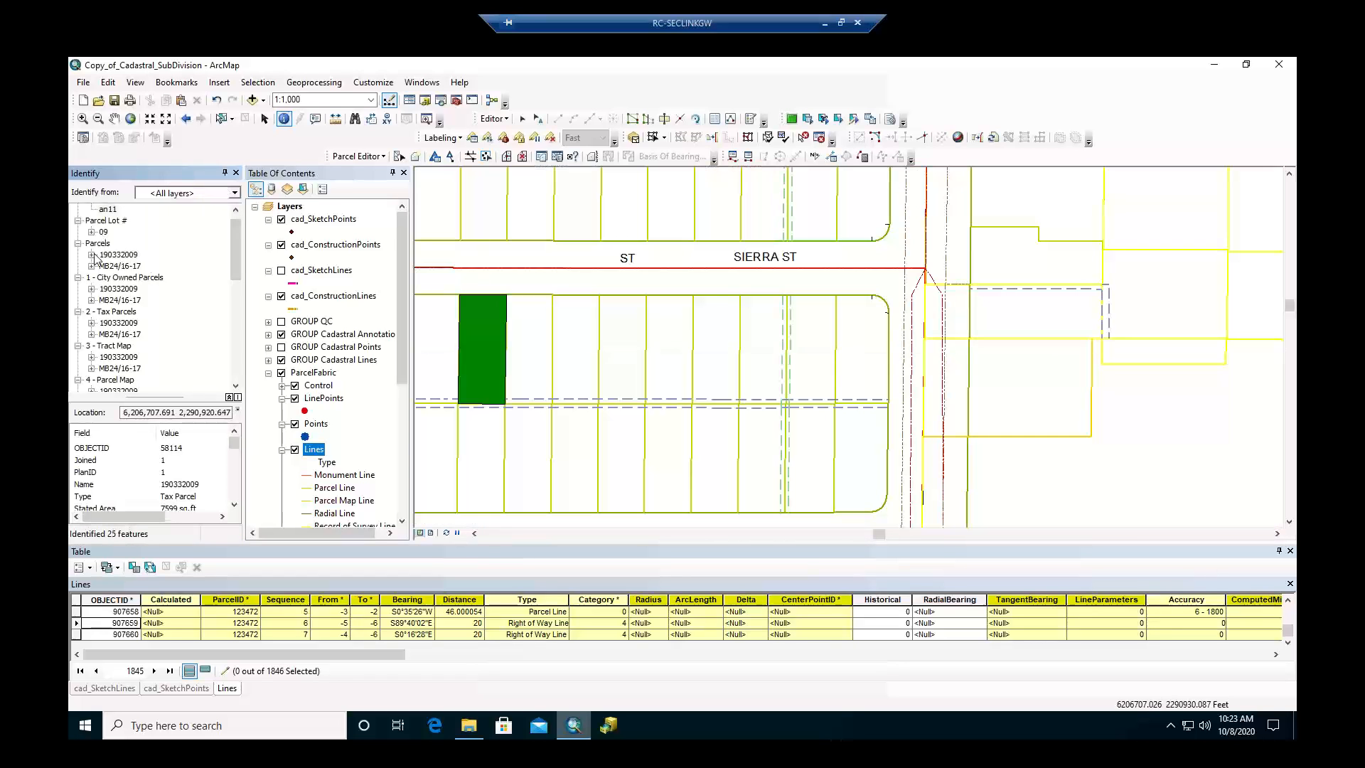
pyautogui.click(92, 254)
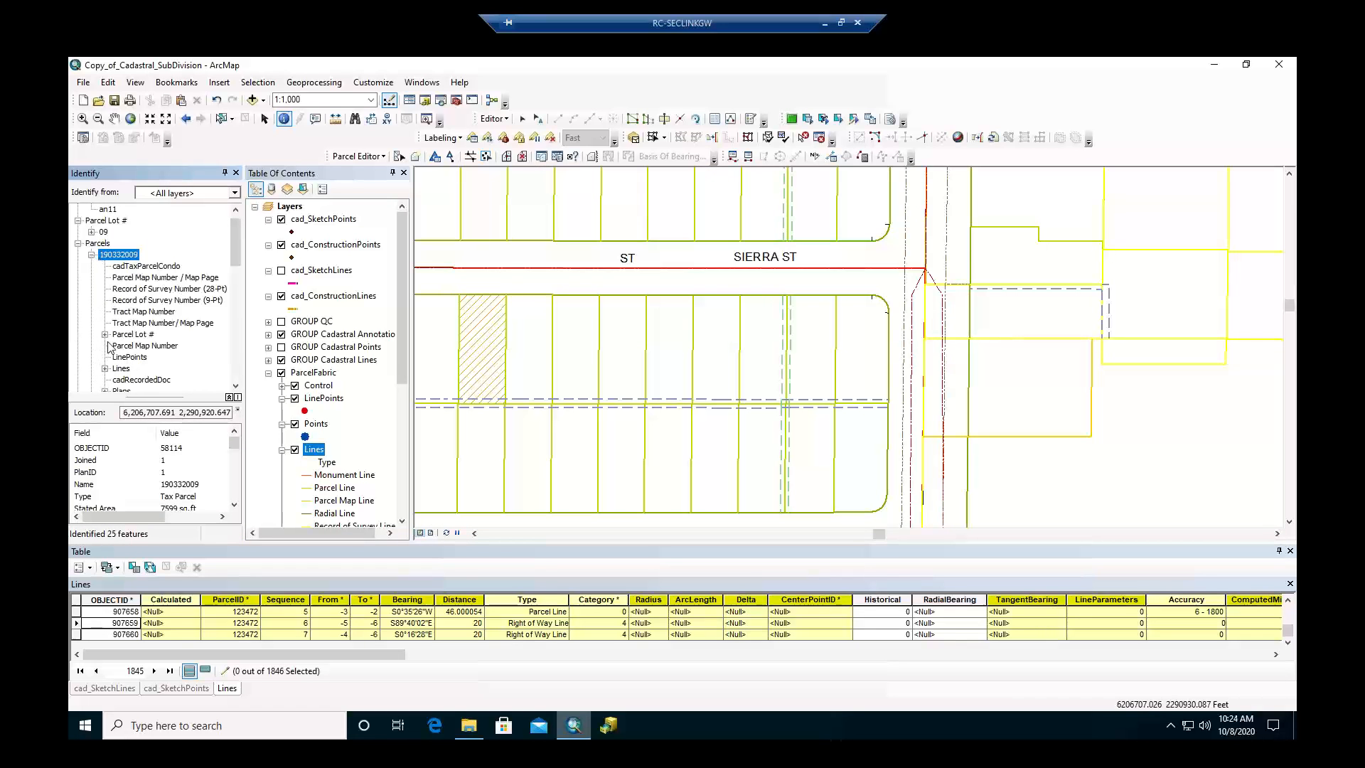
pyautogui.click(115, 369)
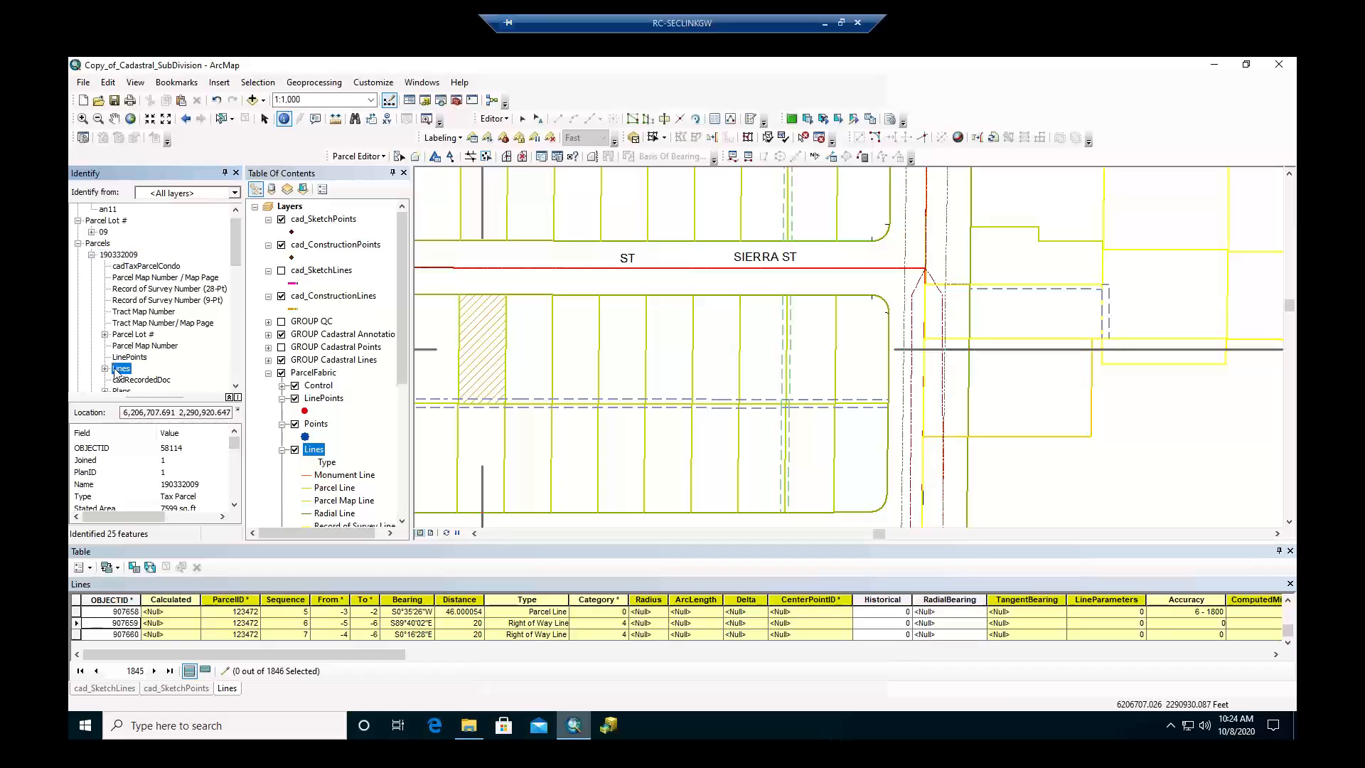
pyautogui.click(105, 368)
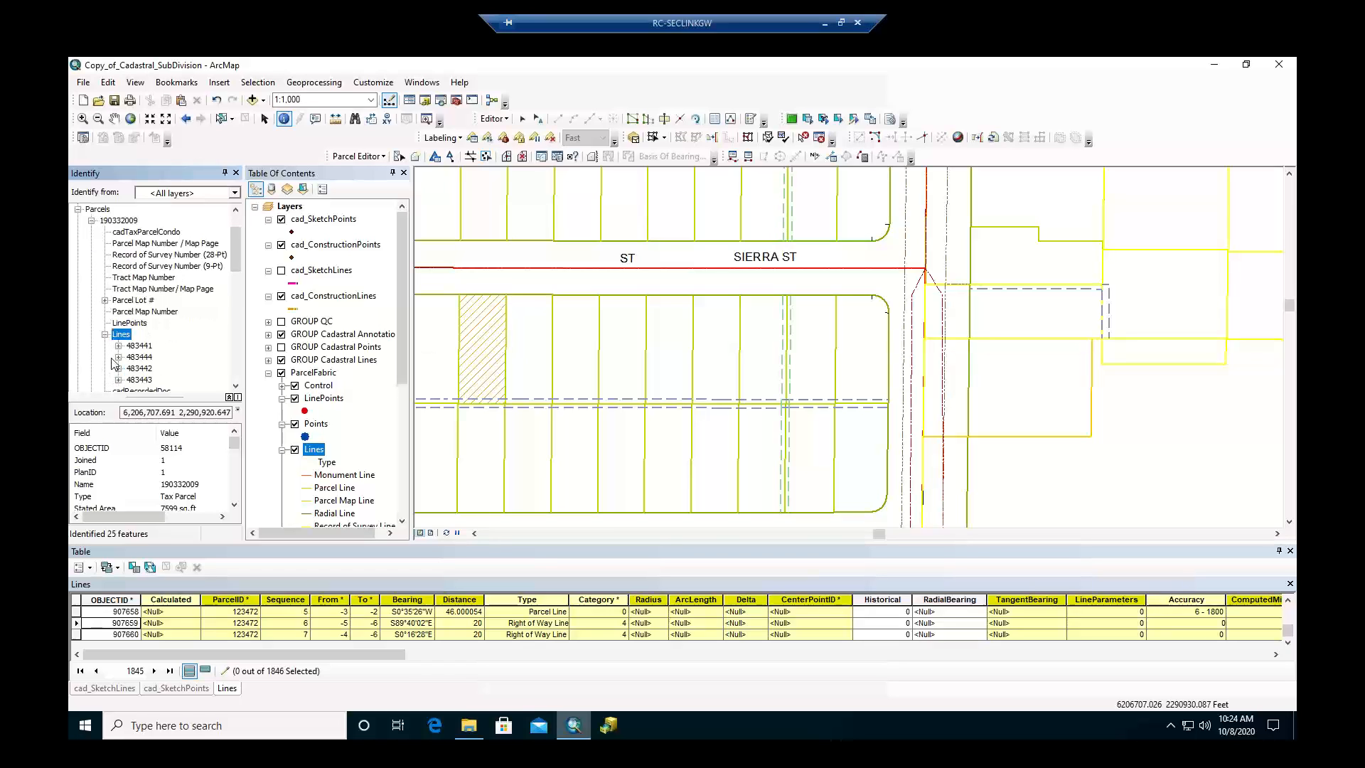
pyautogui.click(140, 278)
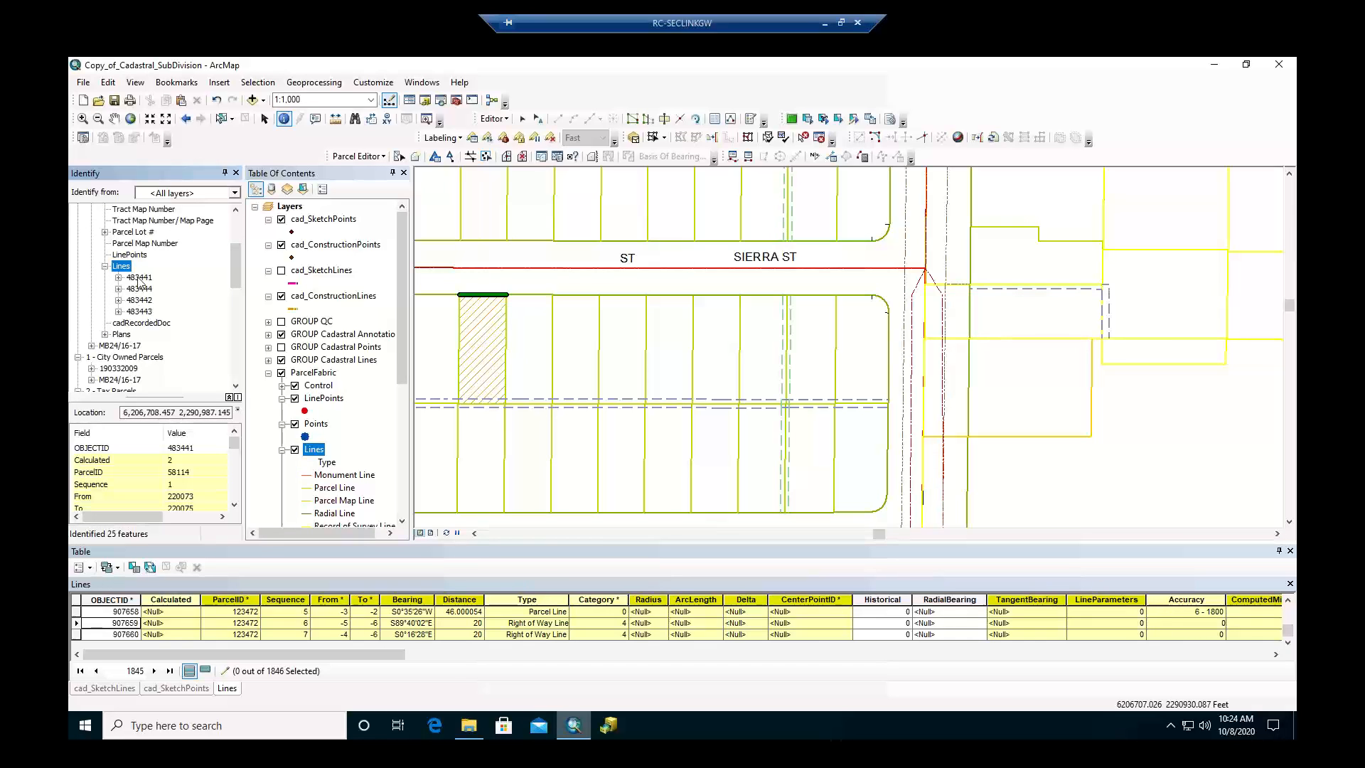
# Read further down the attributes of line 483441, including its bearing, distance, type and category.
pyautogui.click(234, 504)
pyautogui.click(234, 505)
pyautogui.click(237, 505)
pyautogui.click(237, 505)
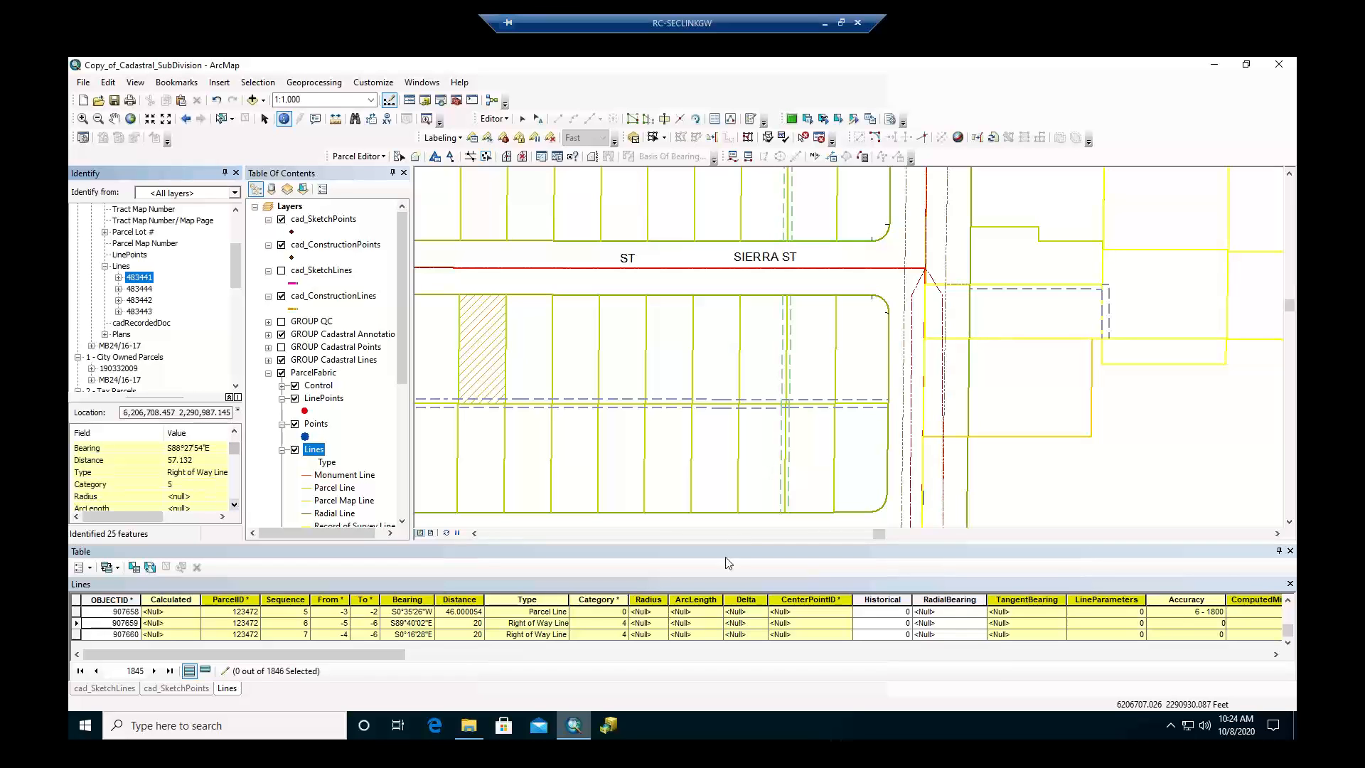
# Identify the hatched historic parcel again and bring up the attributes of its related line 483441.
pyautogui.click(675, 365)
pyautogui.click(484, 330)
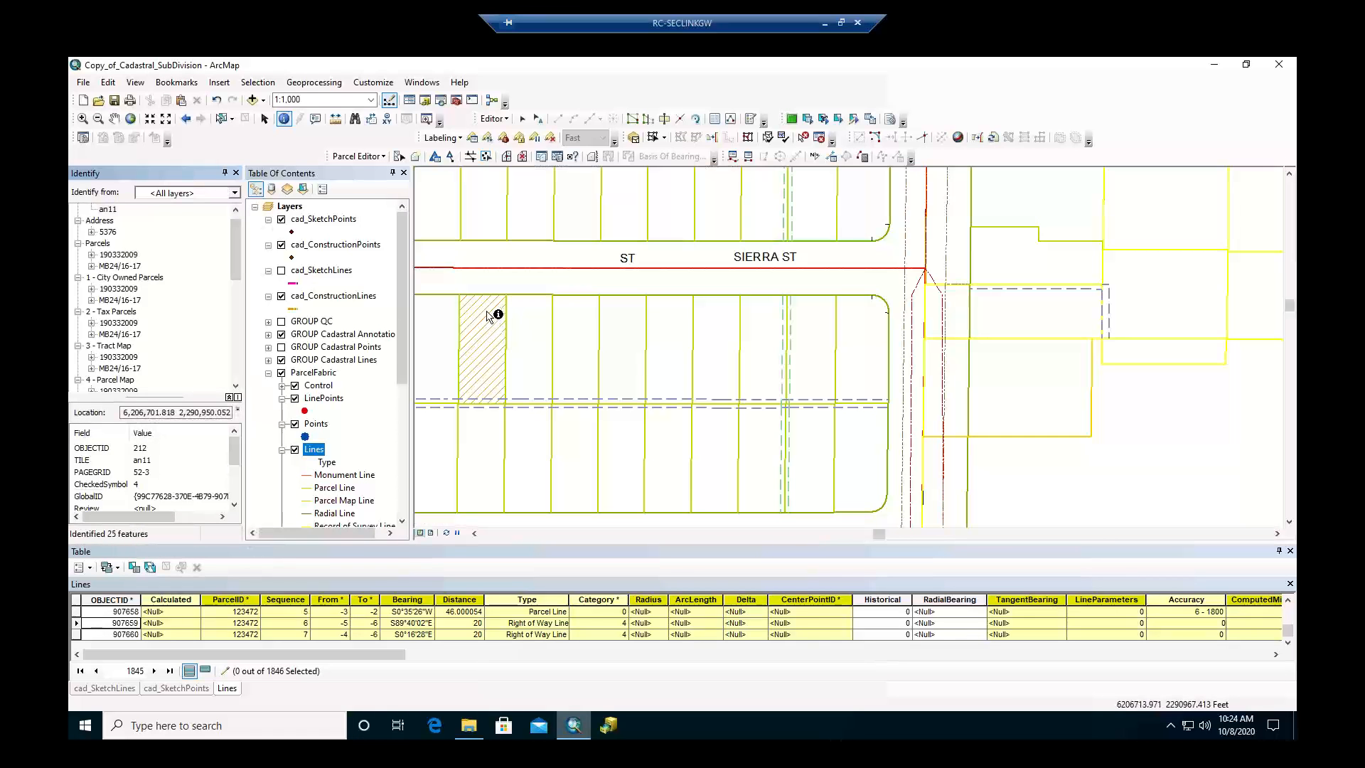
pyautogui.click(91, 255)
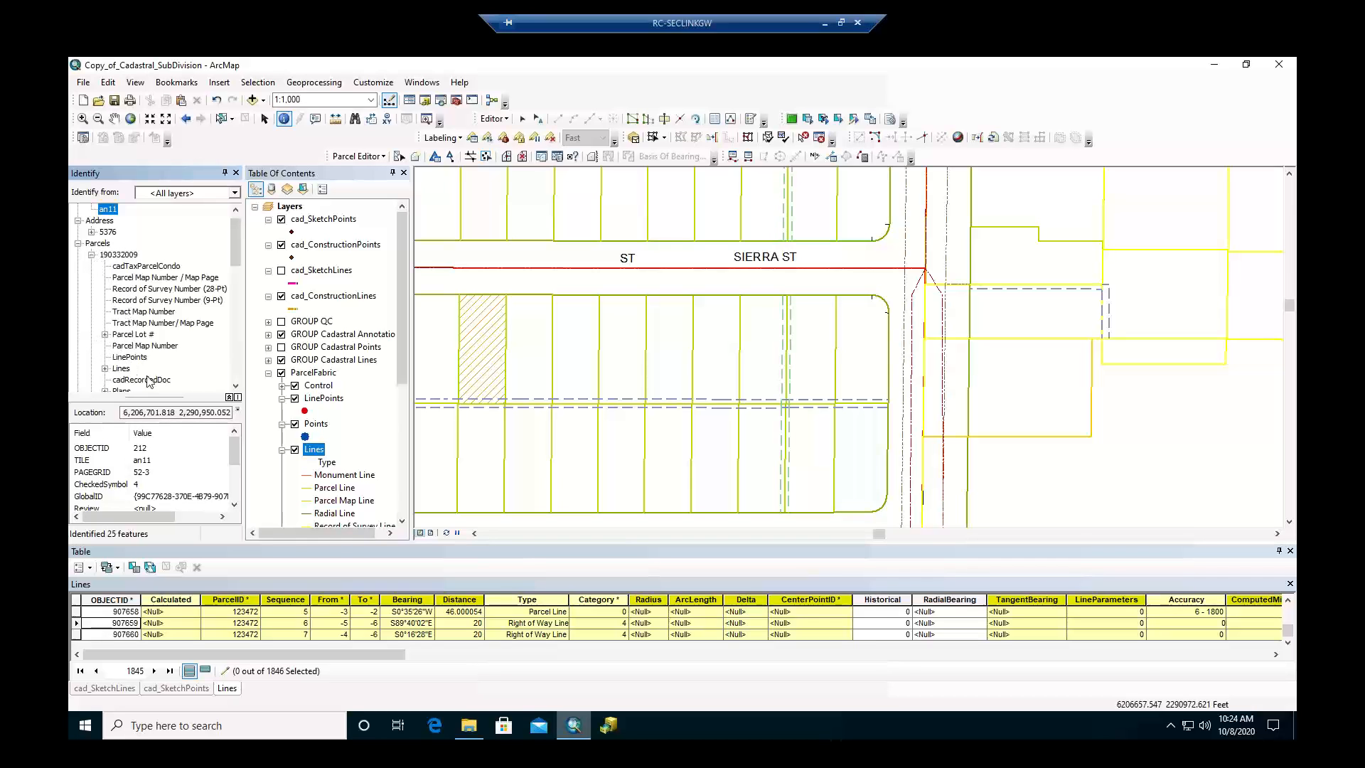
pyautogui.click(113, 368)
pyautogui.click(105, 369)
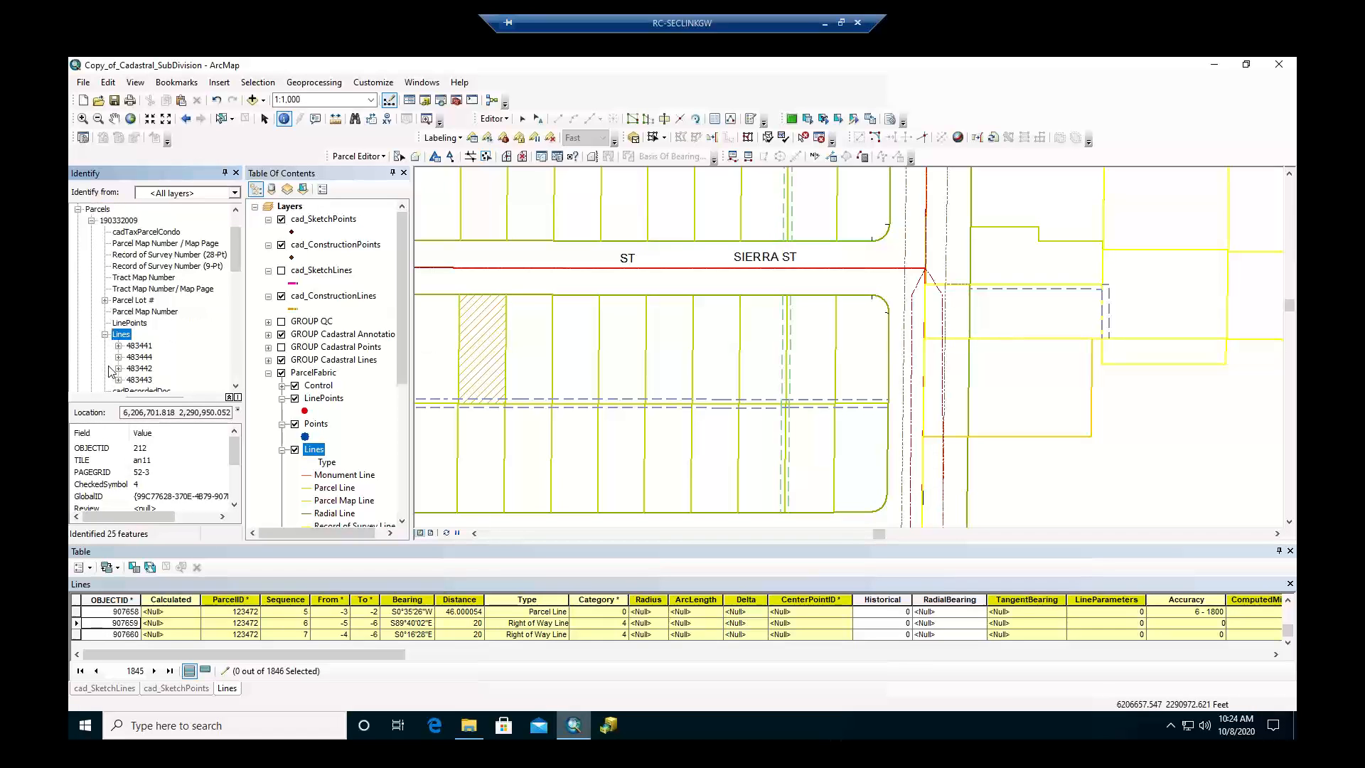
pyautogui.click(138, 347)
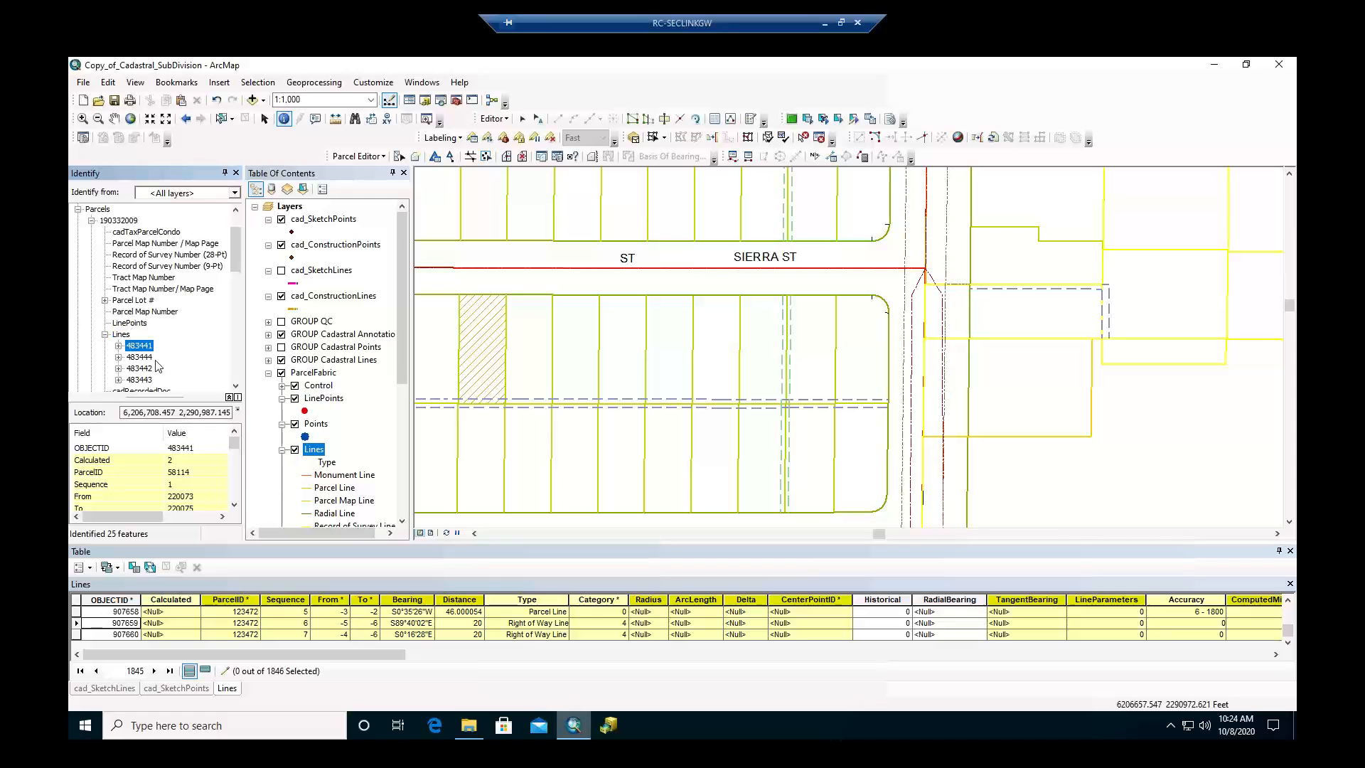
# Check the Historical field in the attributes of line 483441.
pyautogui.click(233, 506)
pyautogui.click(234, 506)
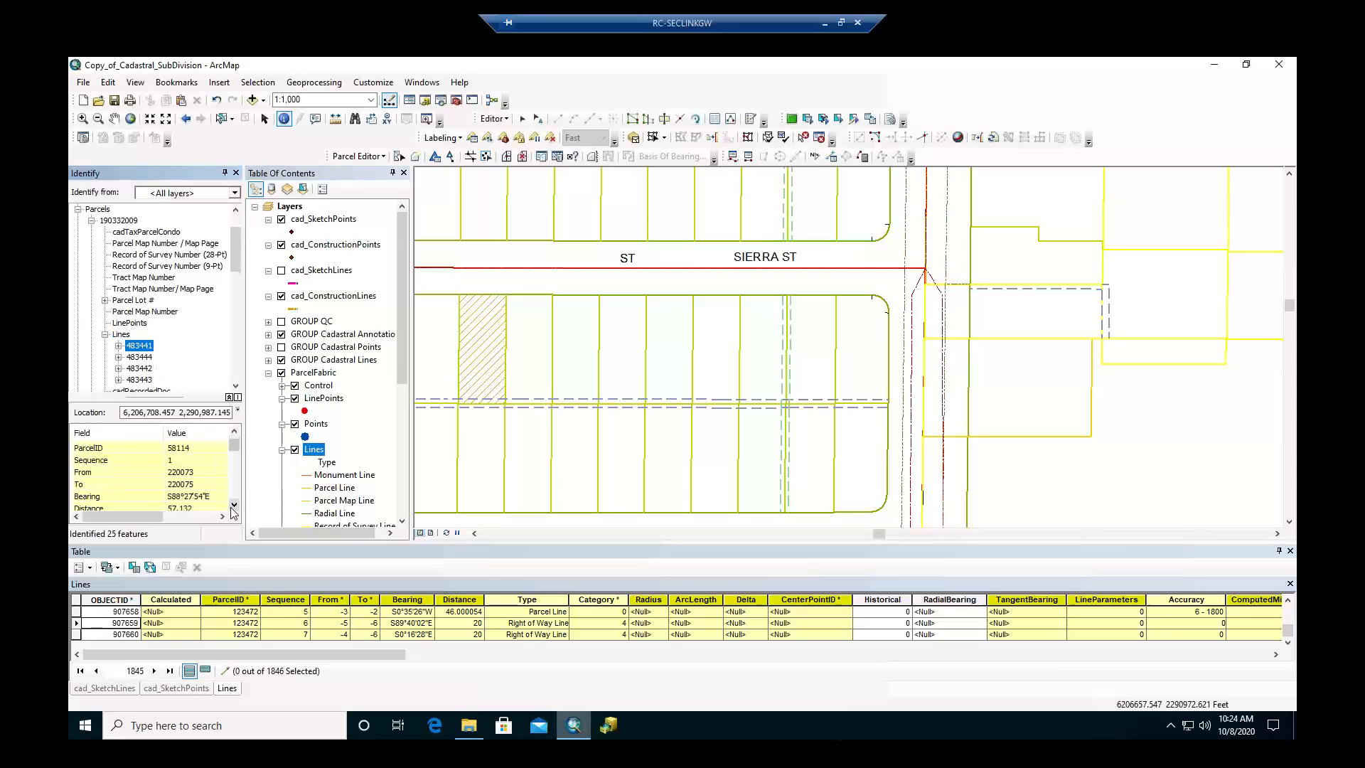
pyautogui.click(234, 505)
pyautogui.click(234, 505)
pyautogui.click(234, 505)
pyautogui.click(234, 506)
pyautogui.click(234, 506)
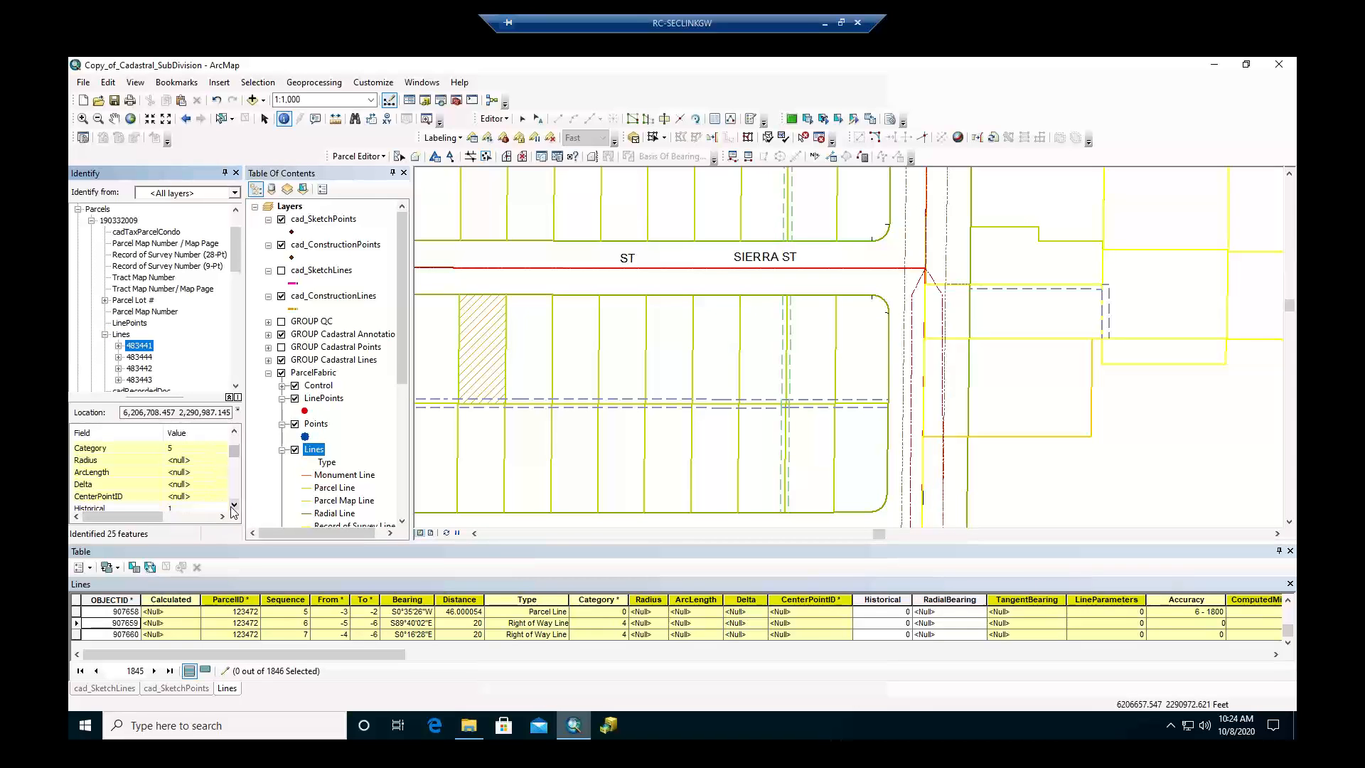
pyautogui.click(234, 506)
pyautogui.click(234, 506)
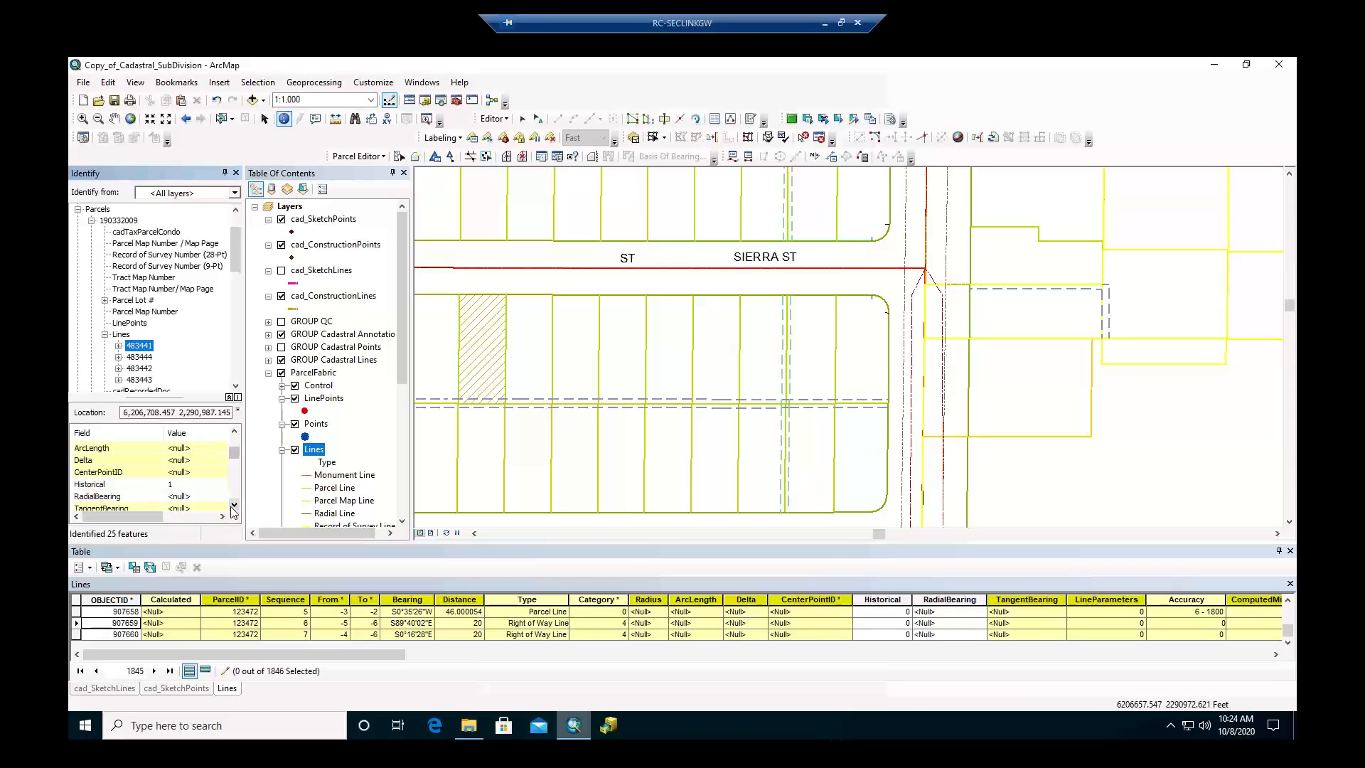
pyautogui.click(111, 485)
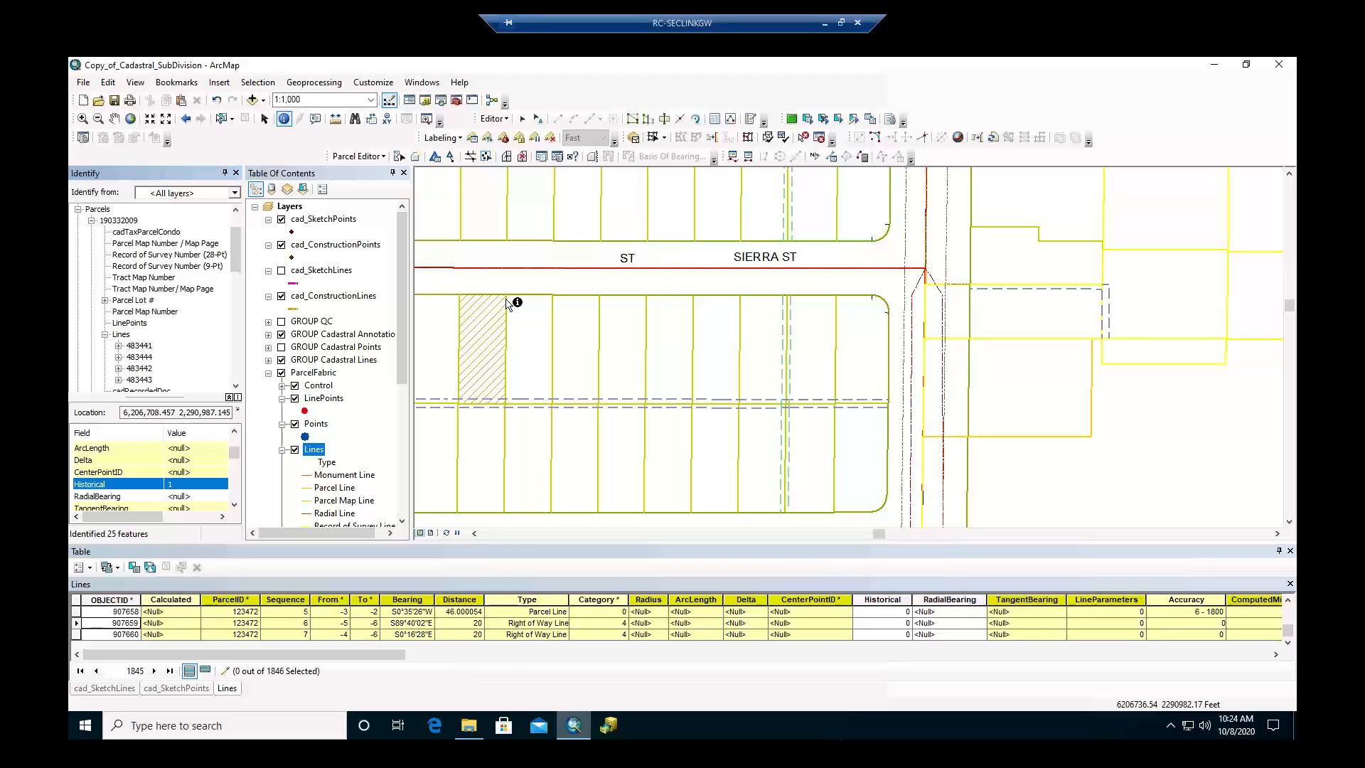
# Start adding data to the Layers data frame and look through the contents of the Cadastral dataset.
pyautogui.rightClick(321, 452)
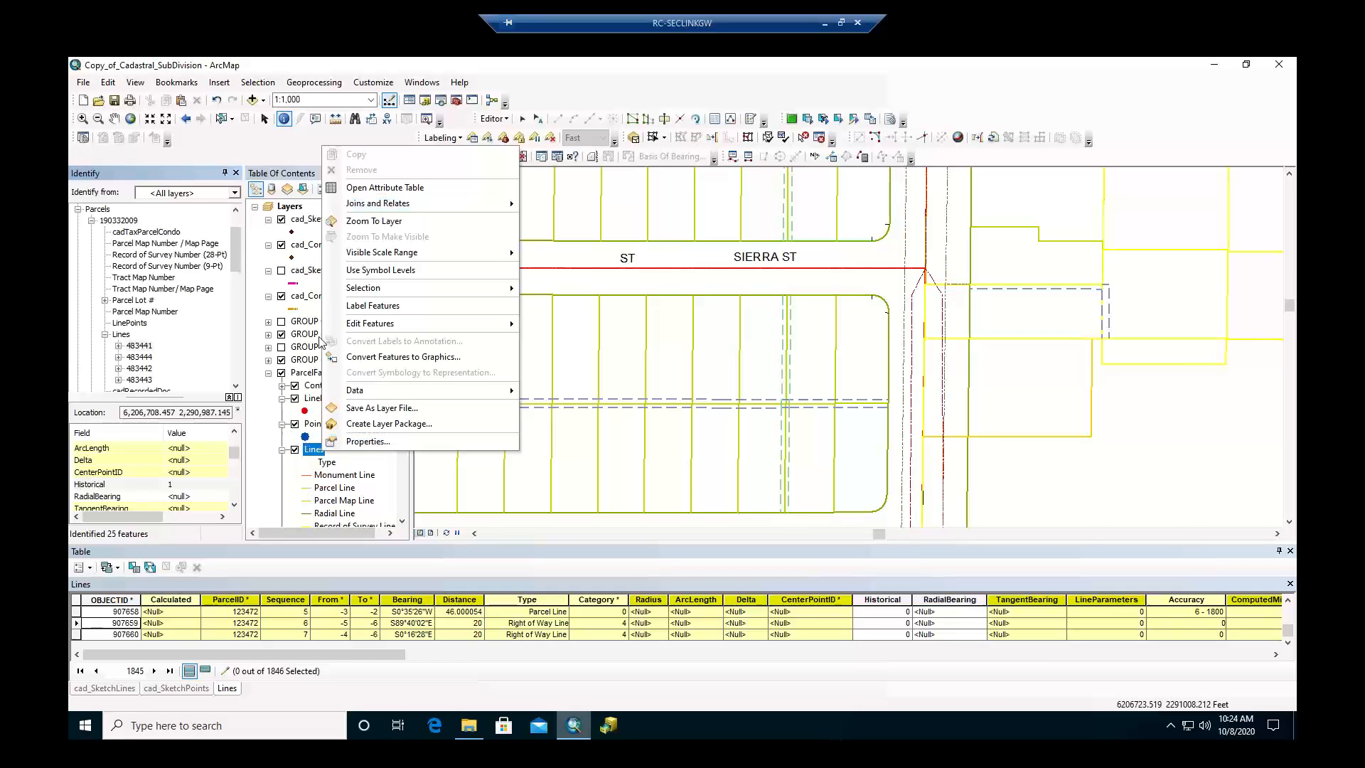
pyautogui.click(287, 208)
pyautogui.rightClick(288, 207)
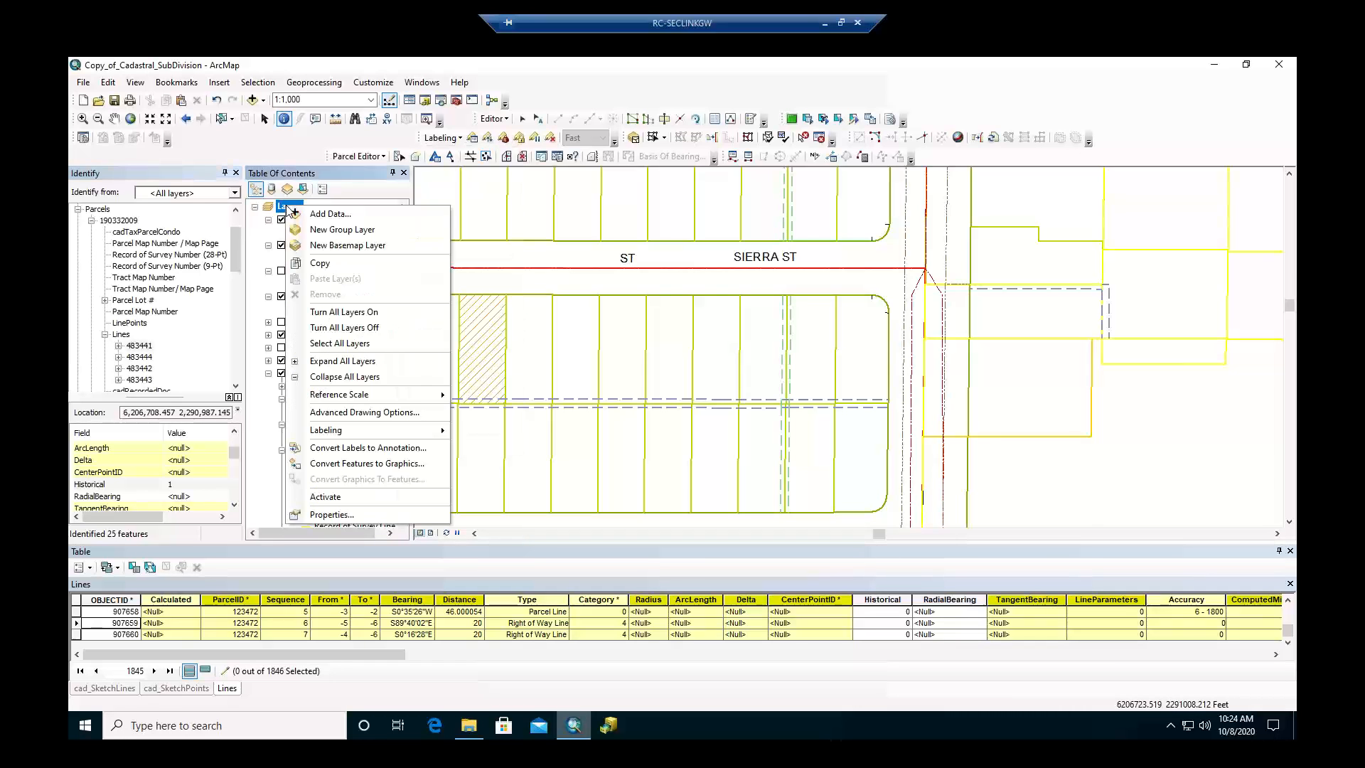
pyautogui.click(321, 219)
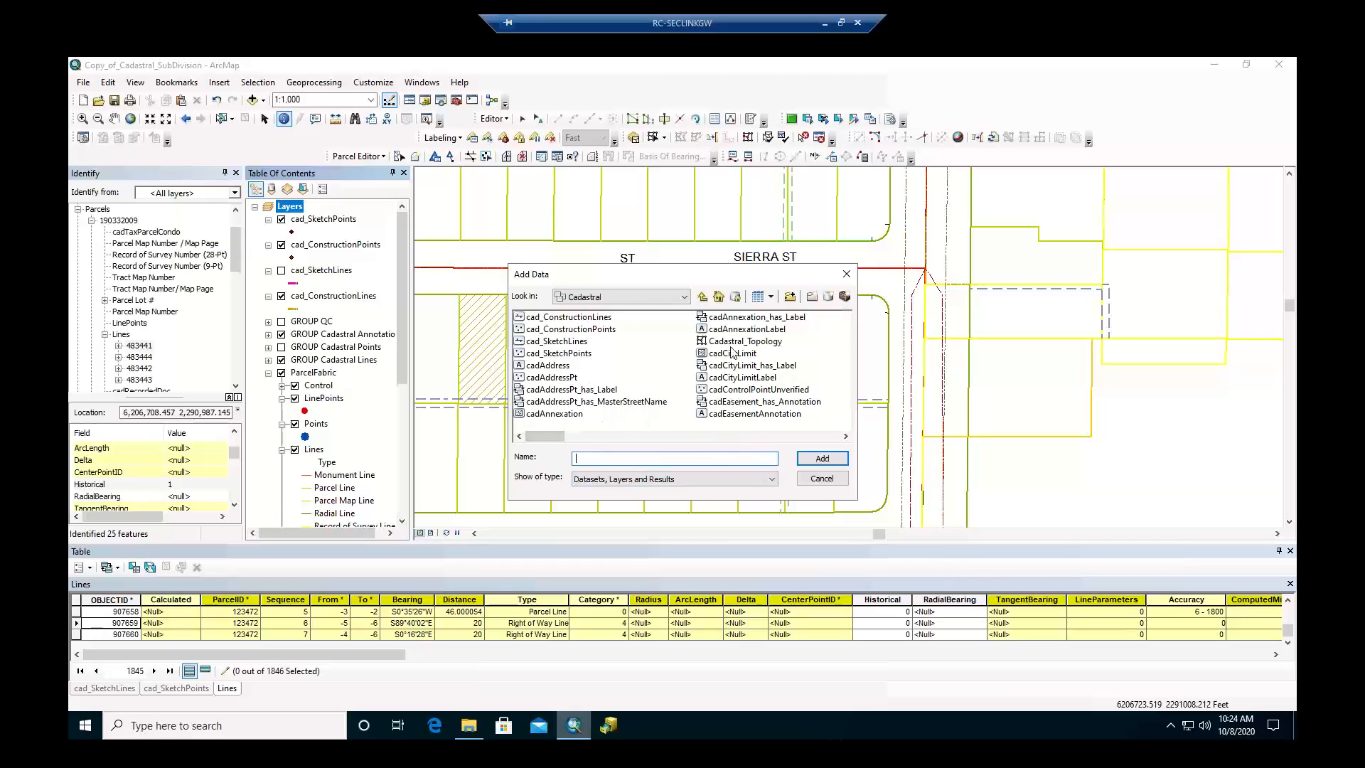
pyautogui.click(726, 342)
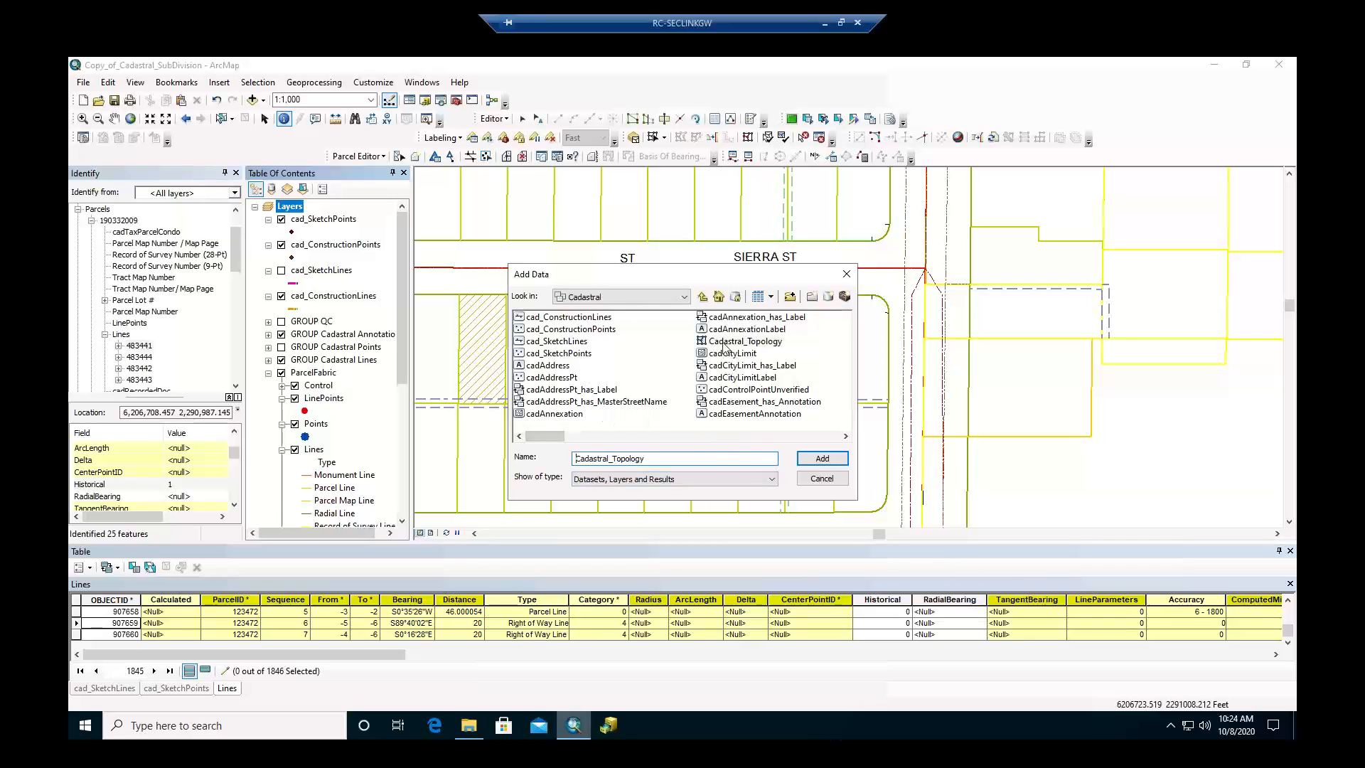
pyautogui.click(548, 404)
pyautogui.click(646, 438)
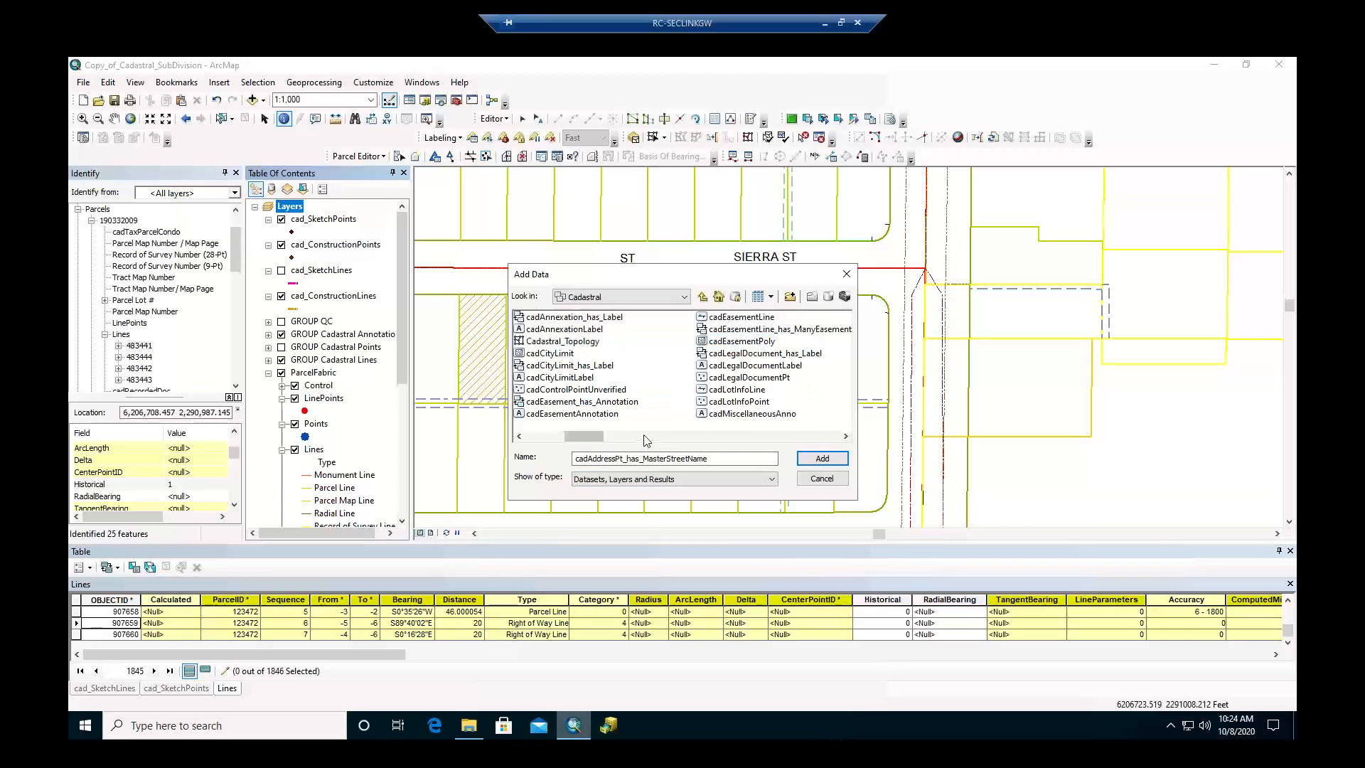
pyautogui.click(716, 437)
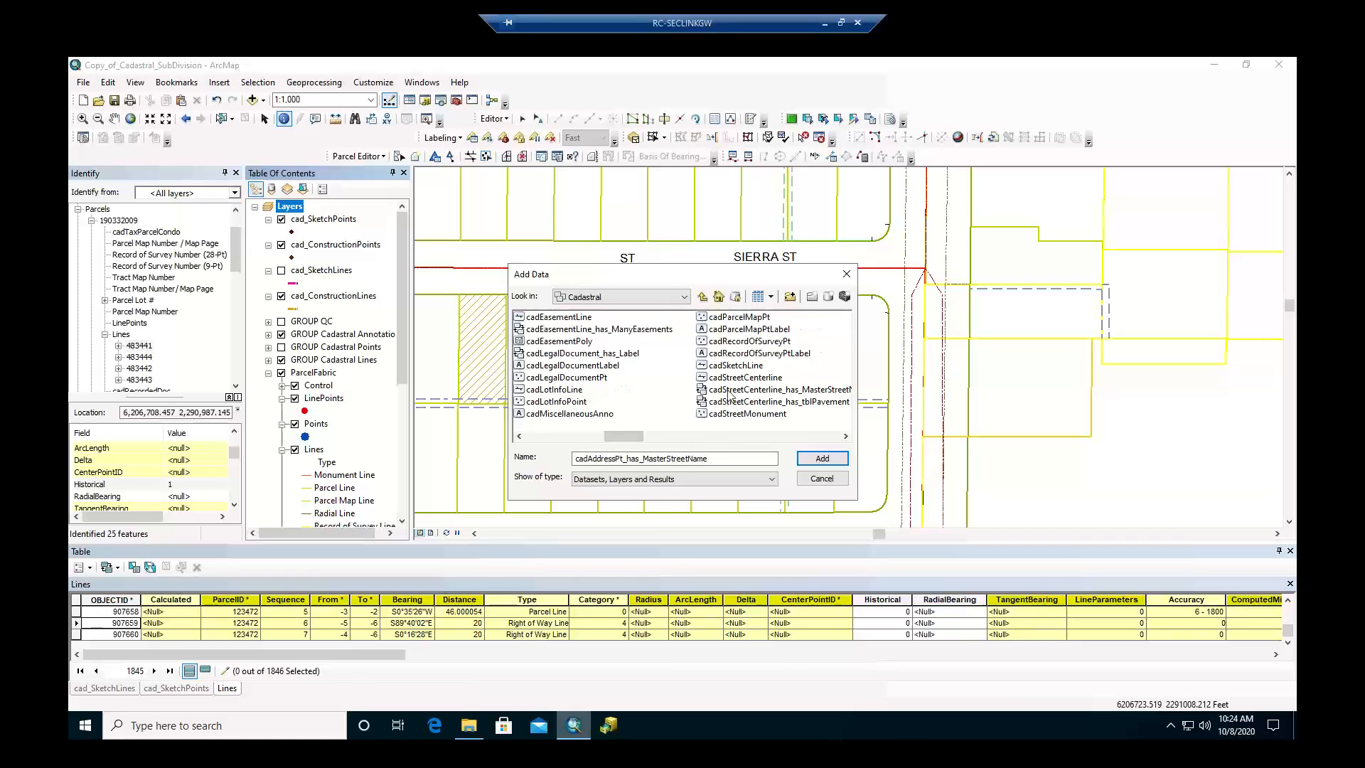
pyautogui.click(735, 437)
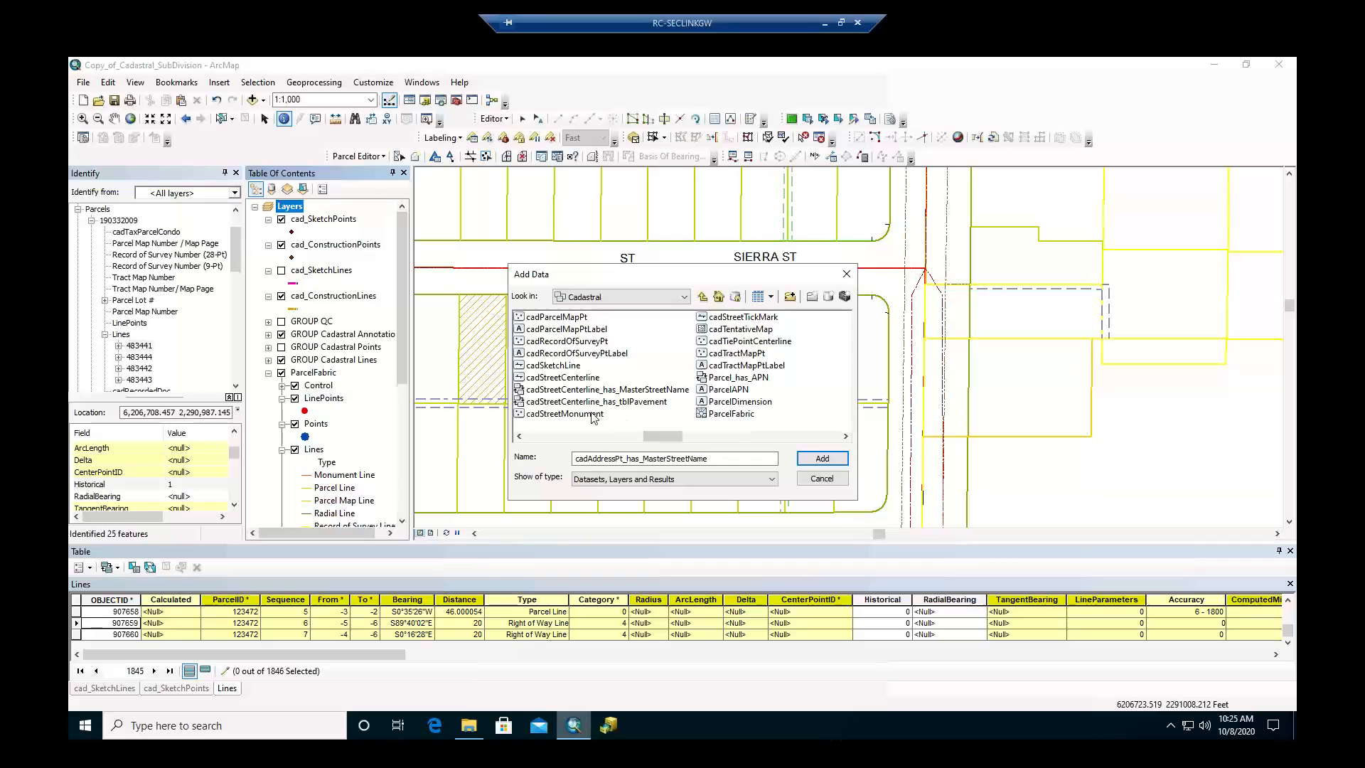
pyautogui.click(519, 436)
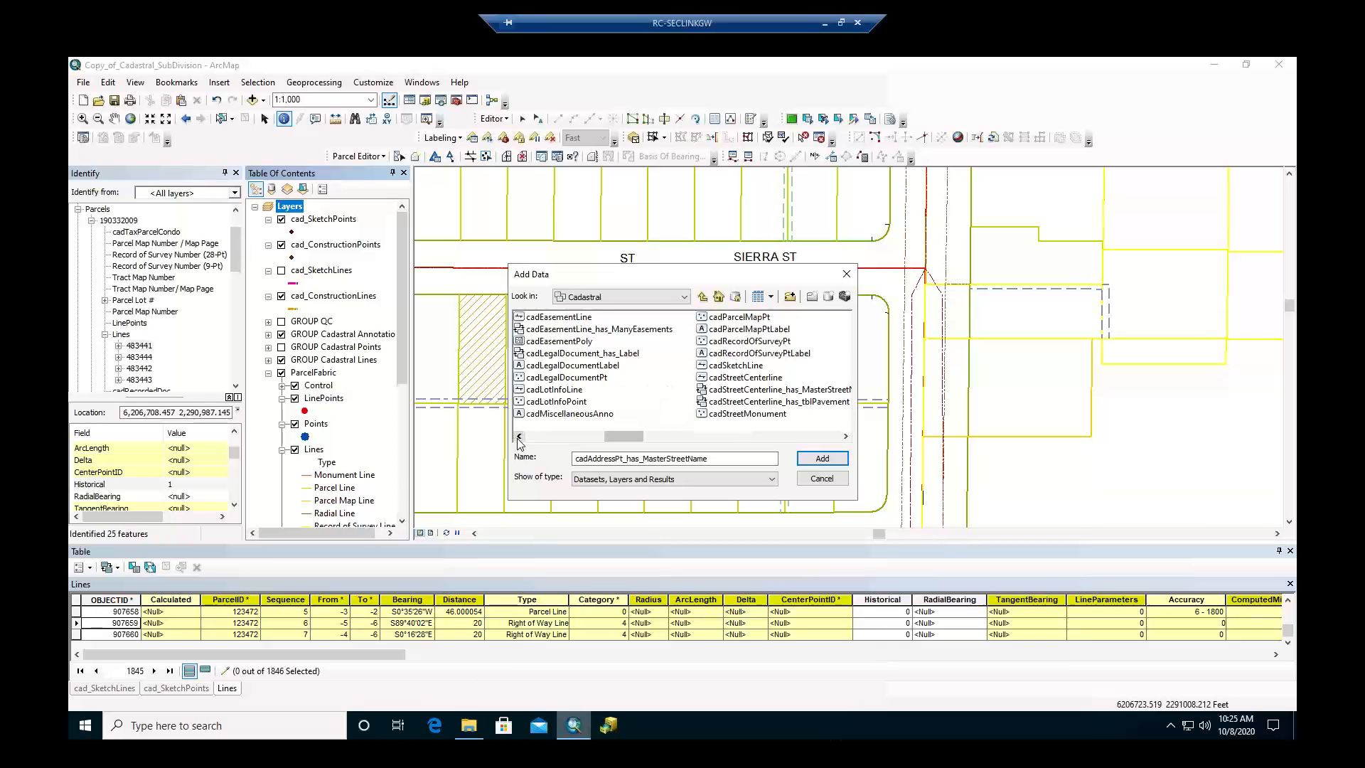
pyautogui.click(519, 437)
pyautogui.click(519, 437)
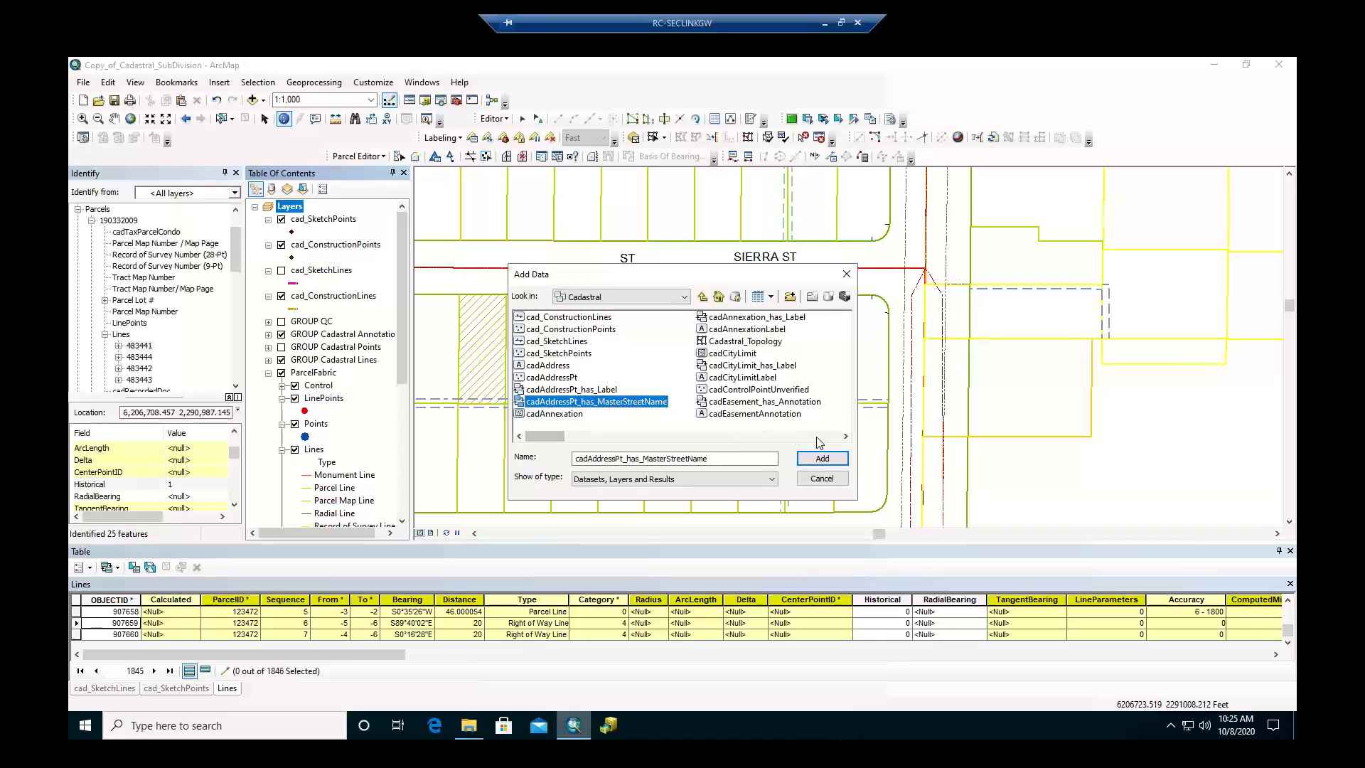
# Add the ParcelFabric_Lines feature class from the ParcelFabric dataset to the map.
pyautogui.click(845, 436)
pyautogui.click(845, 437)
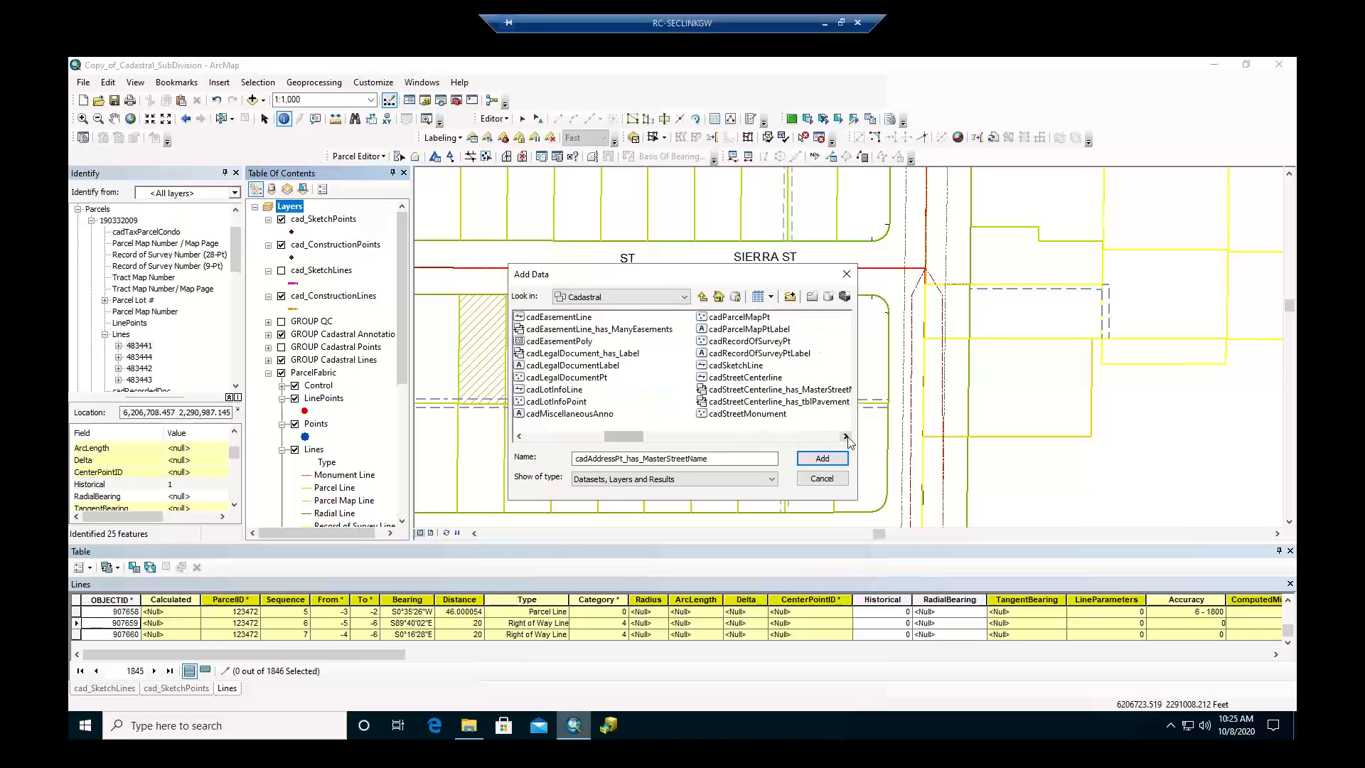
pyautogui.click(846, 436)
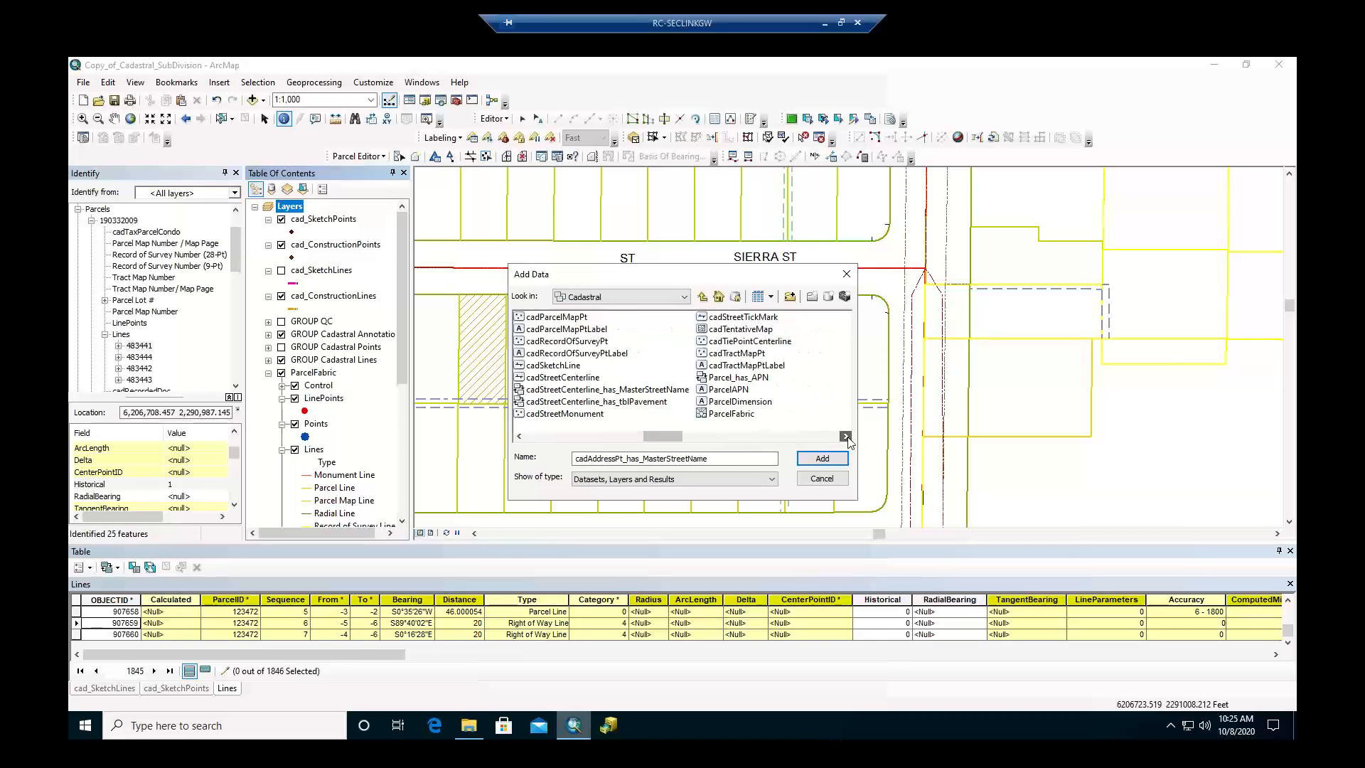
pyautogui.doubleClick(735, 414)
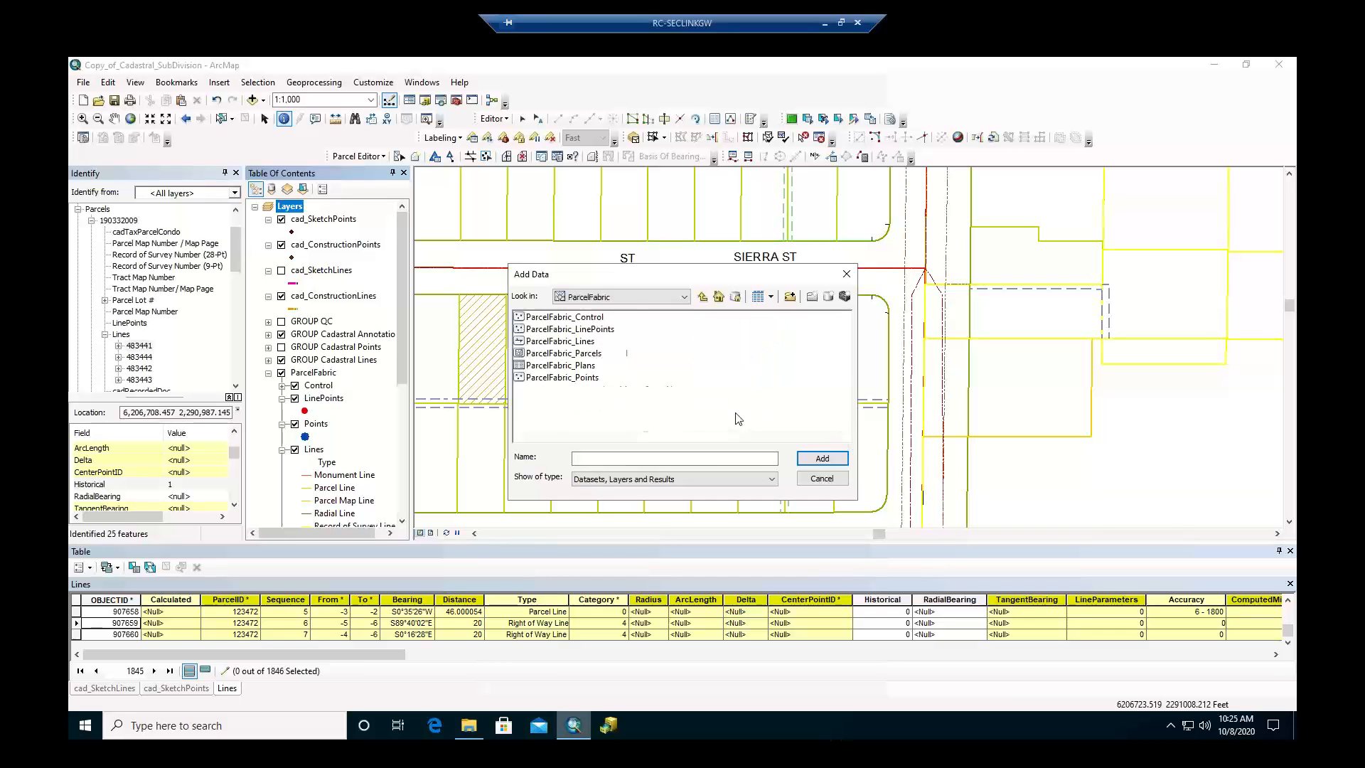
pyautogui.click(581, 343)
pyautogui.click(822, 458)
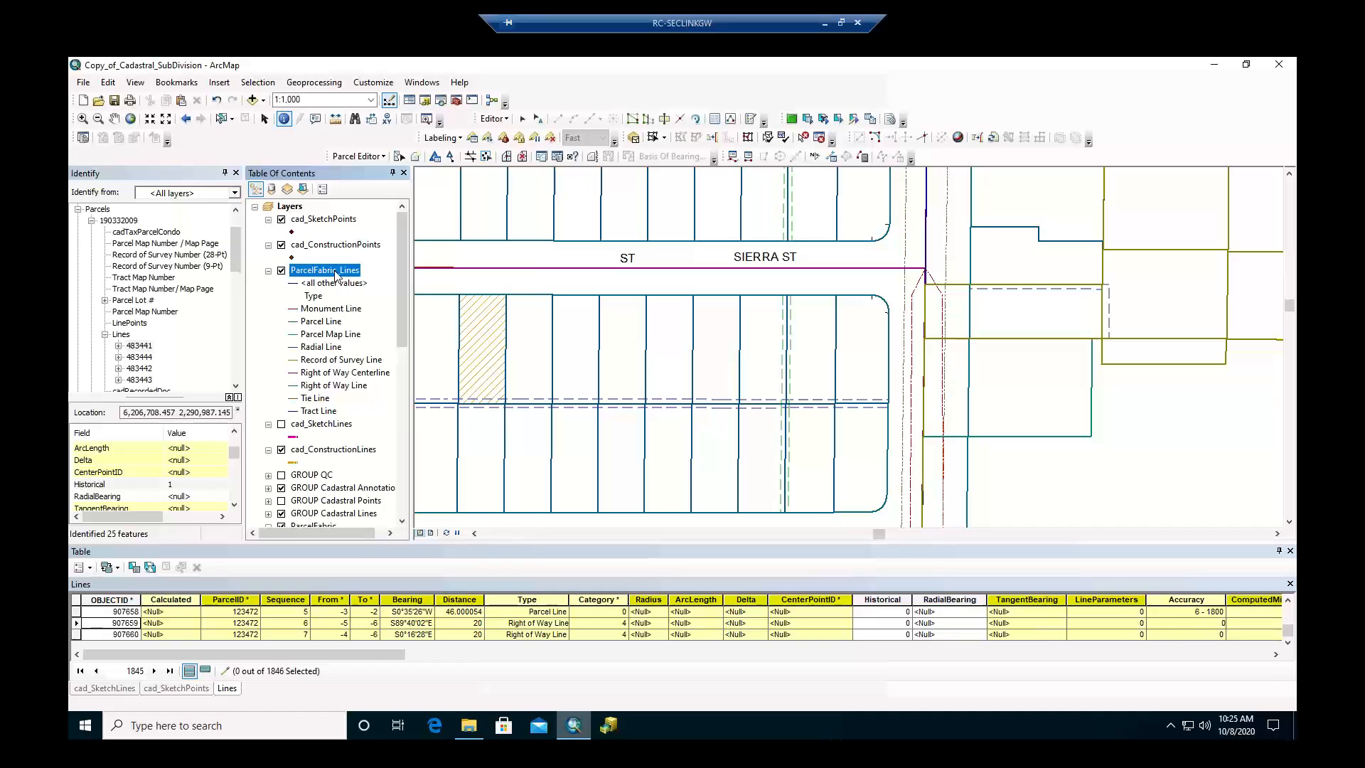
# Limit the ParcelFabric_Lines layer with the definition query Historical = 1 and apply it.
pyautogui.rightClick(336, 274)
pyautogui.click(375, 569)
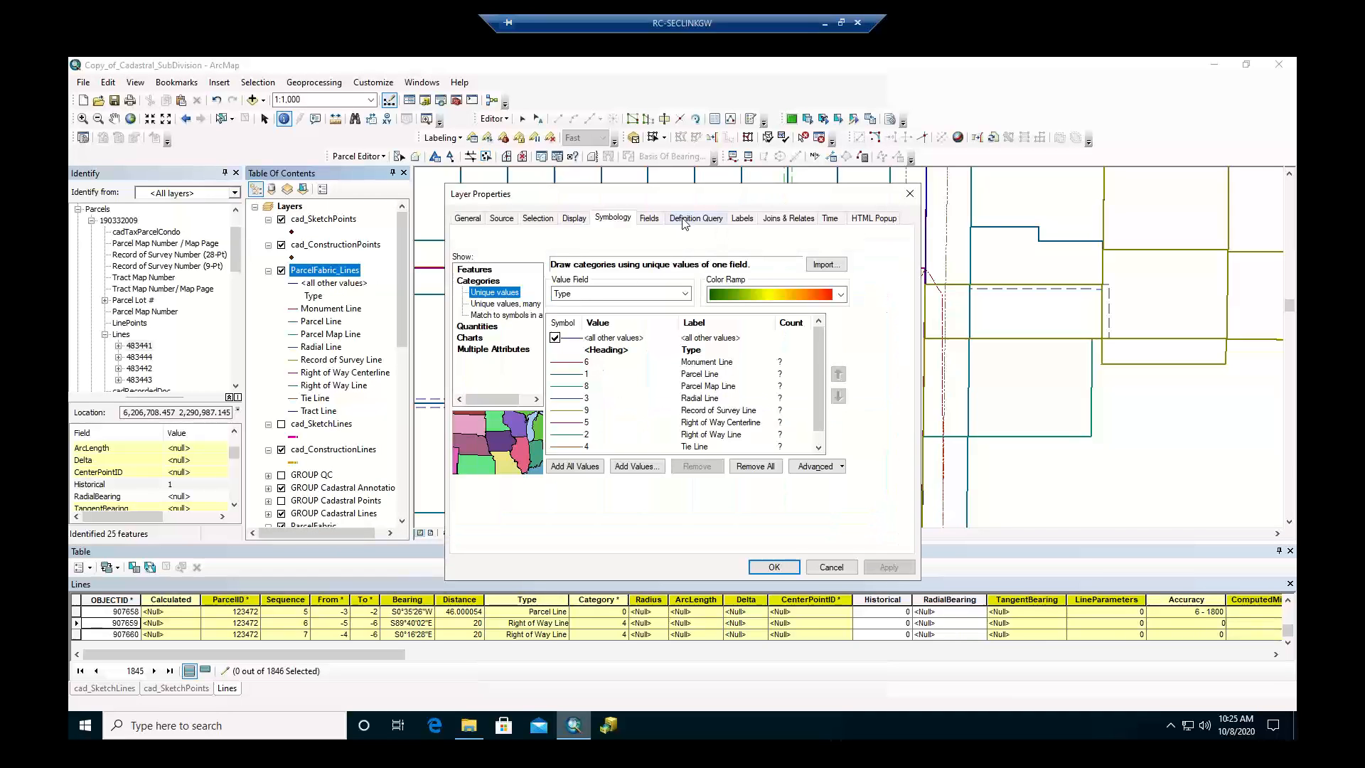
pyautogui.click(693, 219)
pyautogui.click(513, 387)
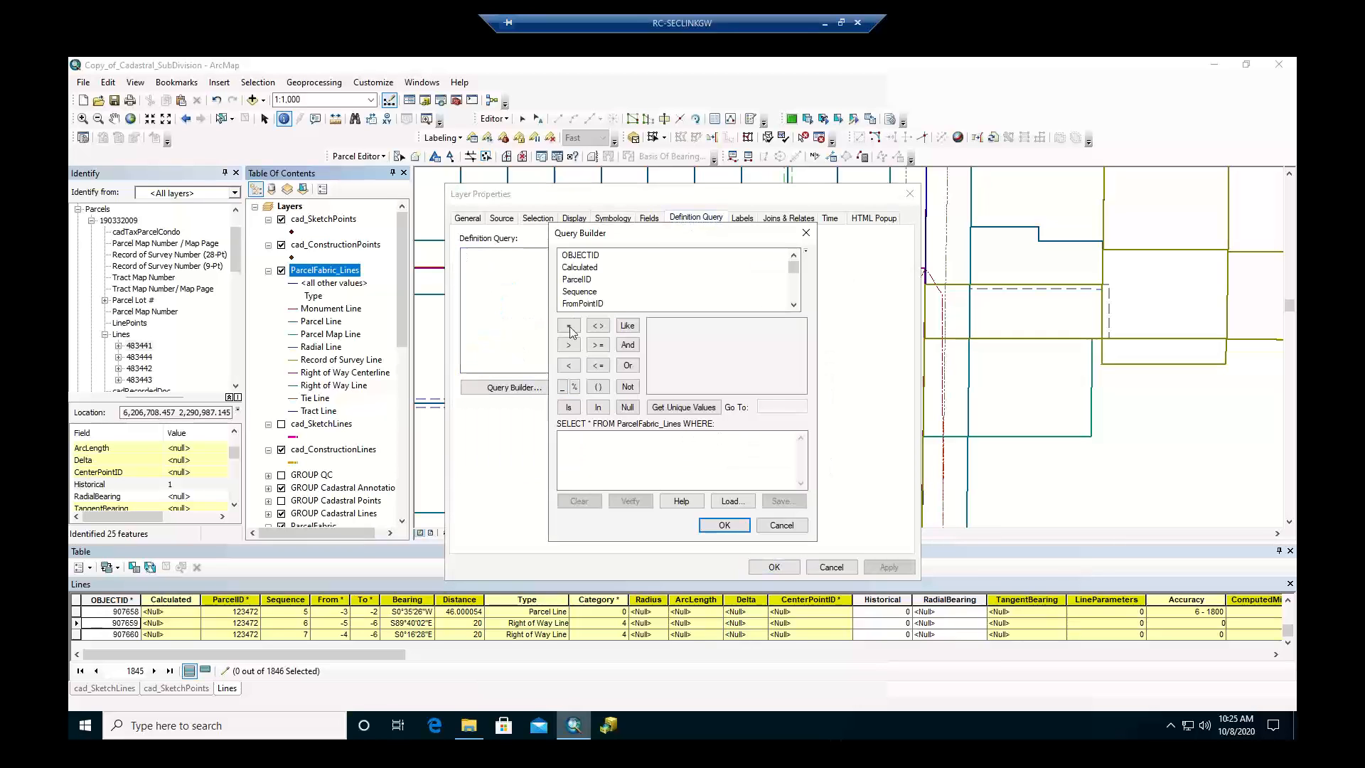
pyautogui.scroll(-5, 587, 307)
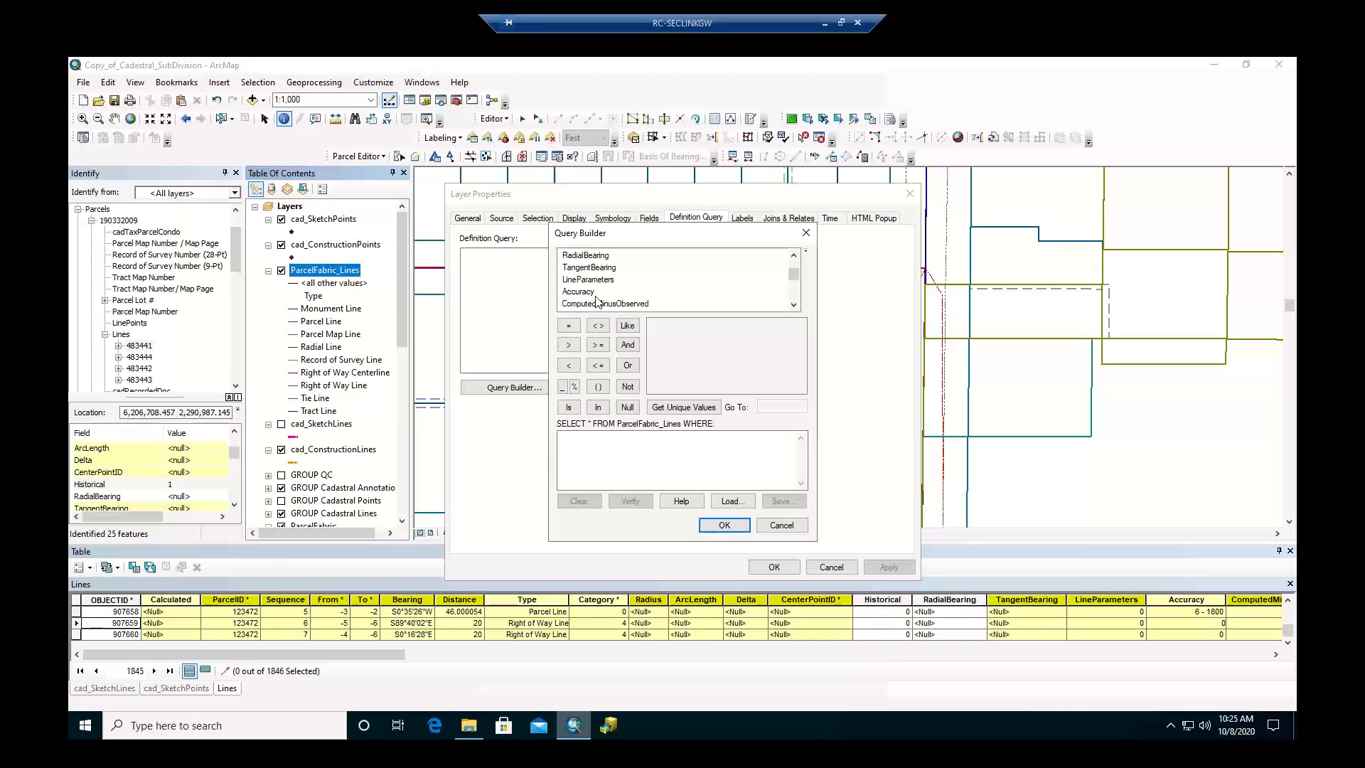
pyautogui.scroll(1, 598, 302)
pyautogui.doubleClick(577, 280)
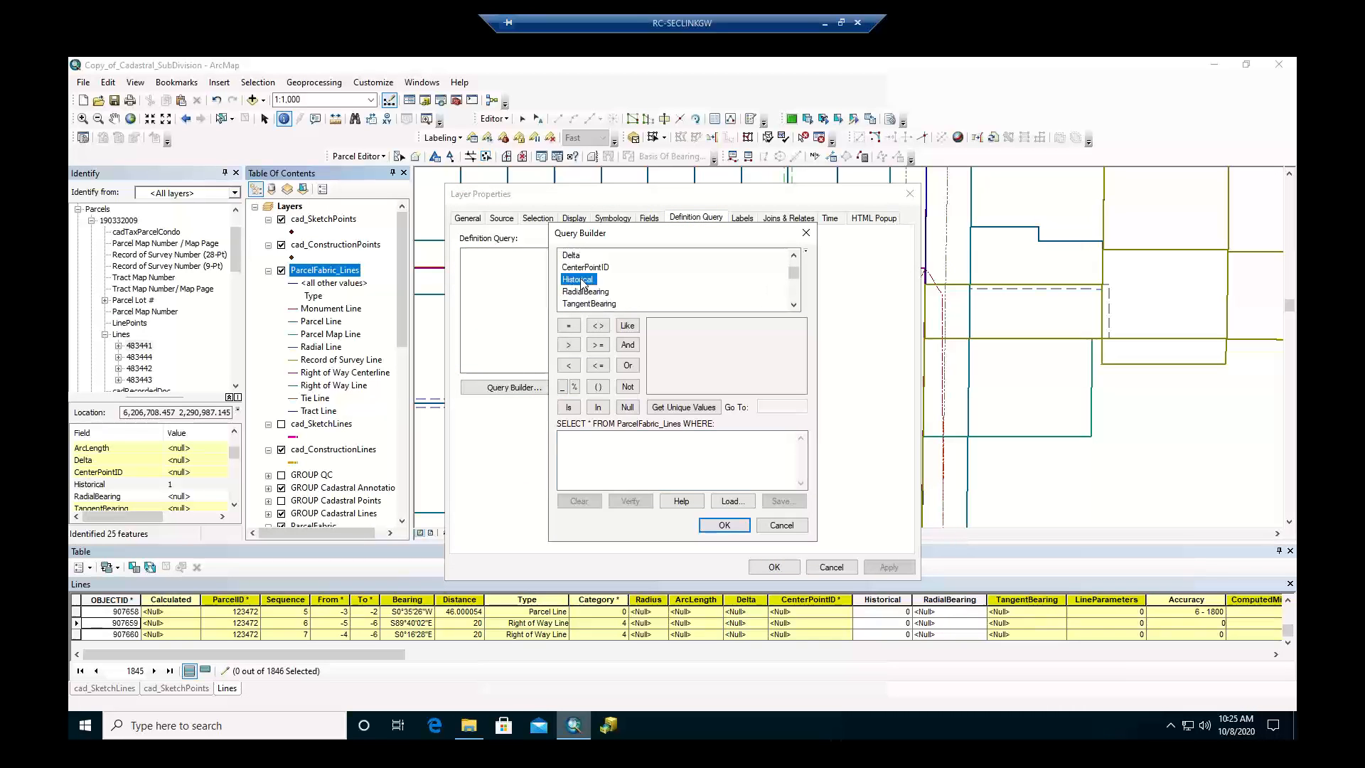
pyautogui.click(568, 327)
pyautogui.click(683, 407)
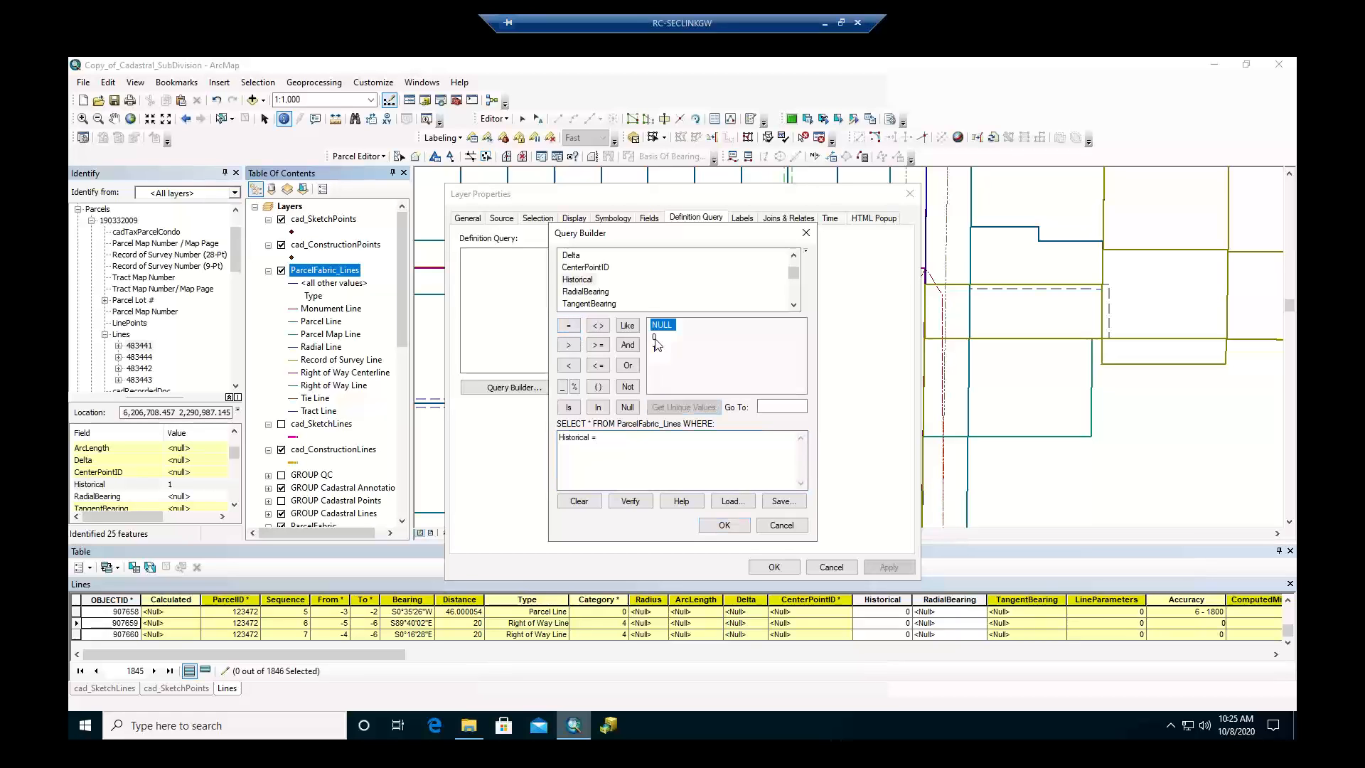
pyautogui.doubleClick(653, 350)
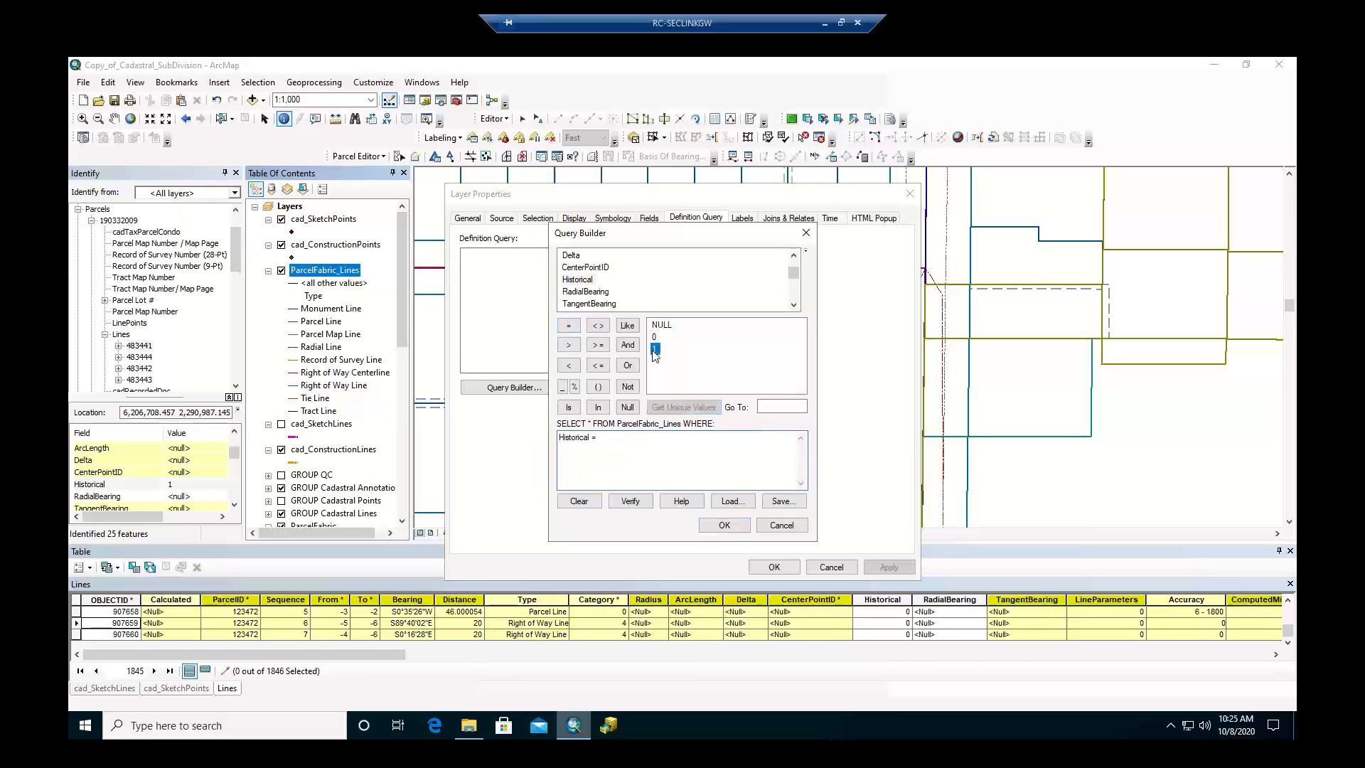
pyautogui.click(724, 524)
pyautogui.click(909, 567)
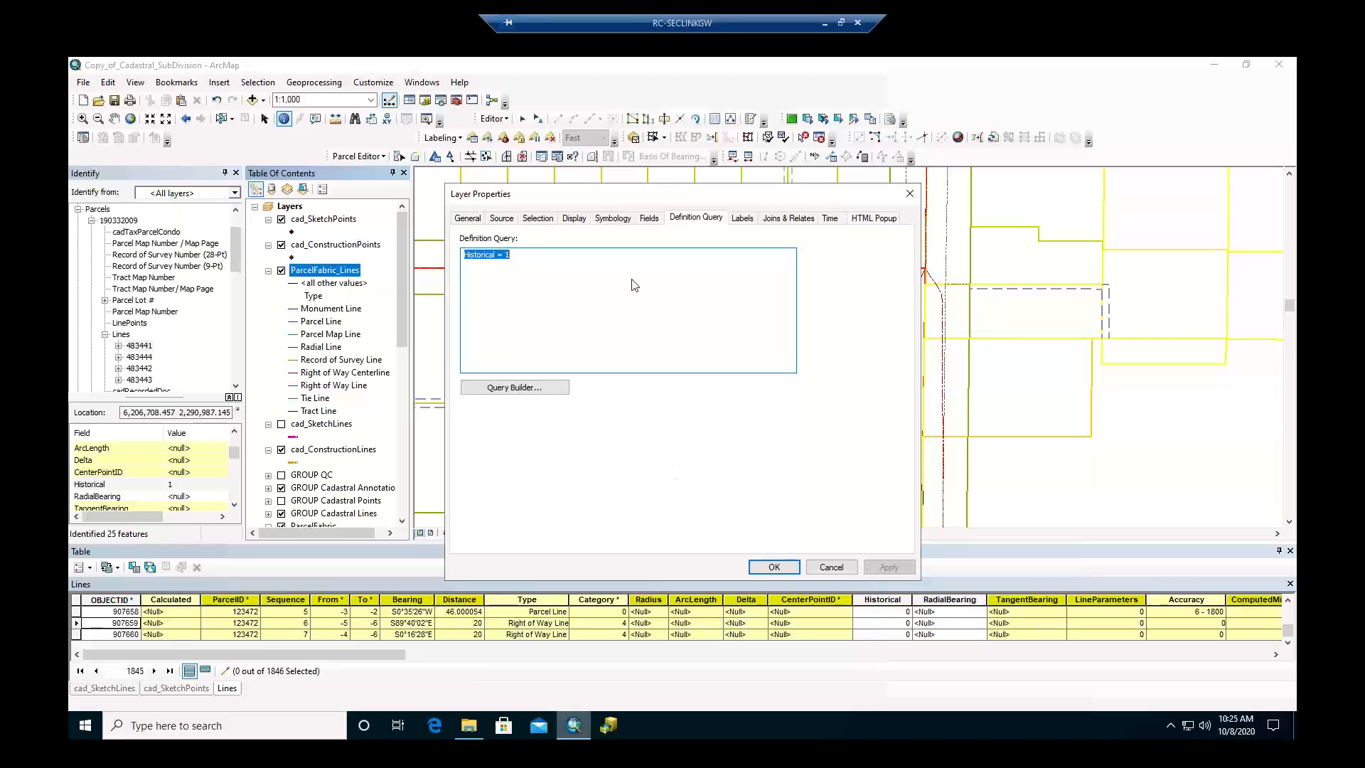
# Switch the ParcelFabric_Lines symbology to a single symbol and choose the ESRI Highway line style.
pyautogui.click(608, 218)
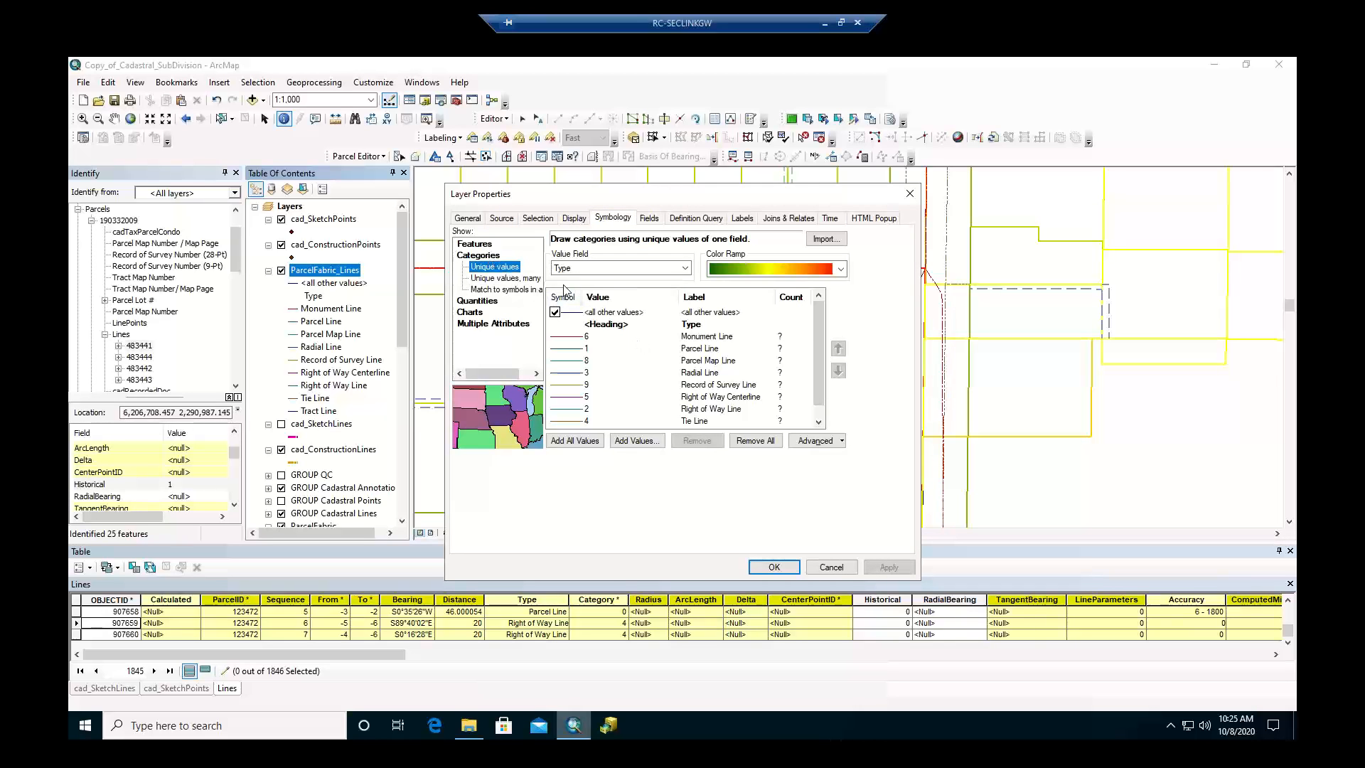
pyautogui.click(475, 243)
pyautogui.click(644, 292)
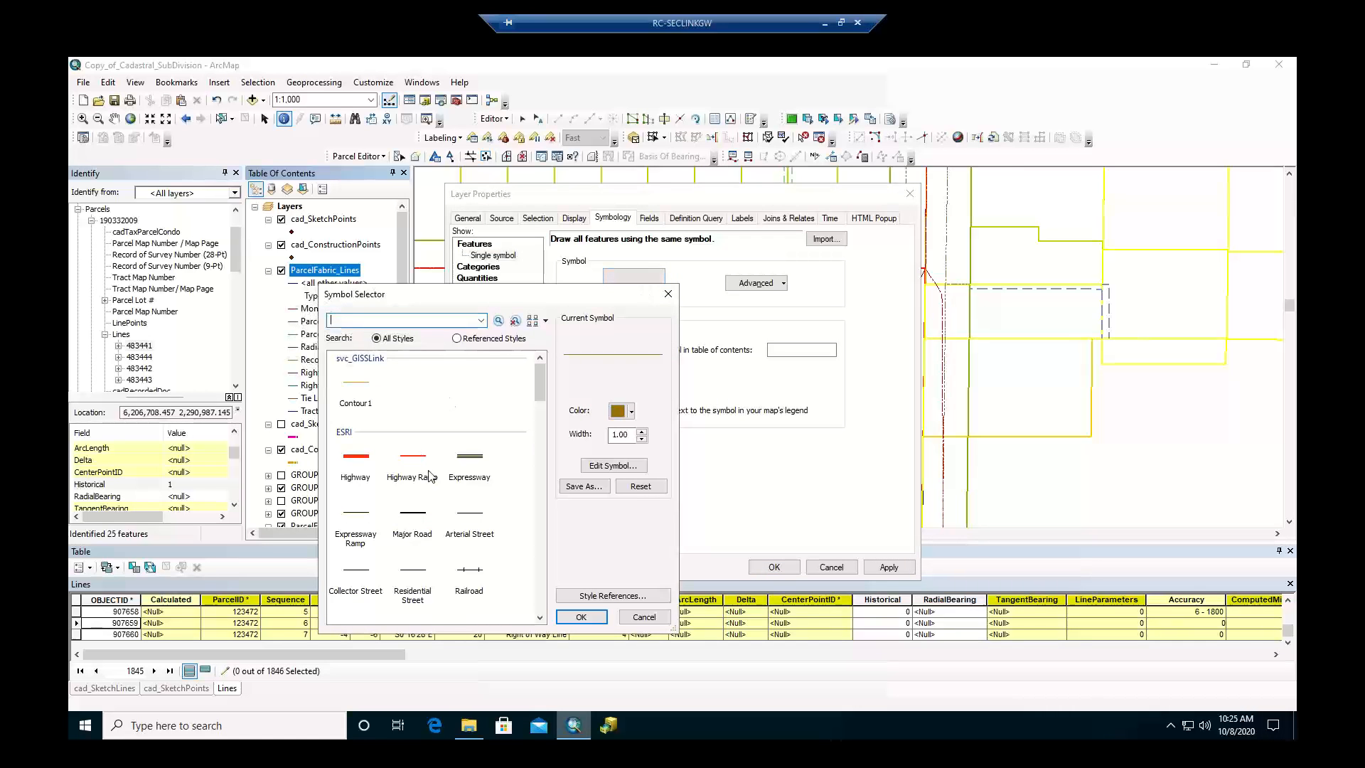
pyautogui.click(371, 463)
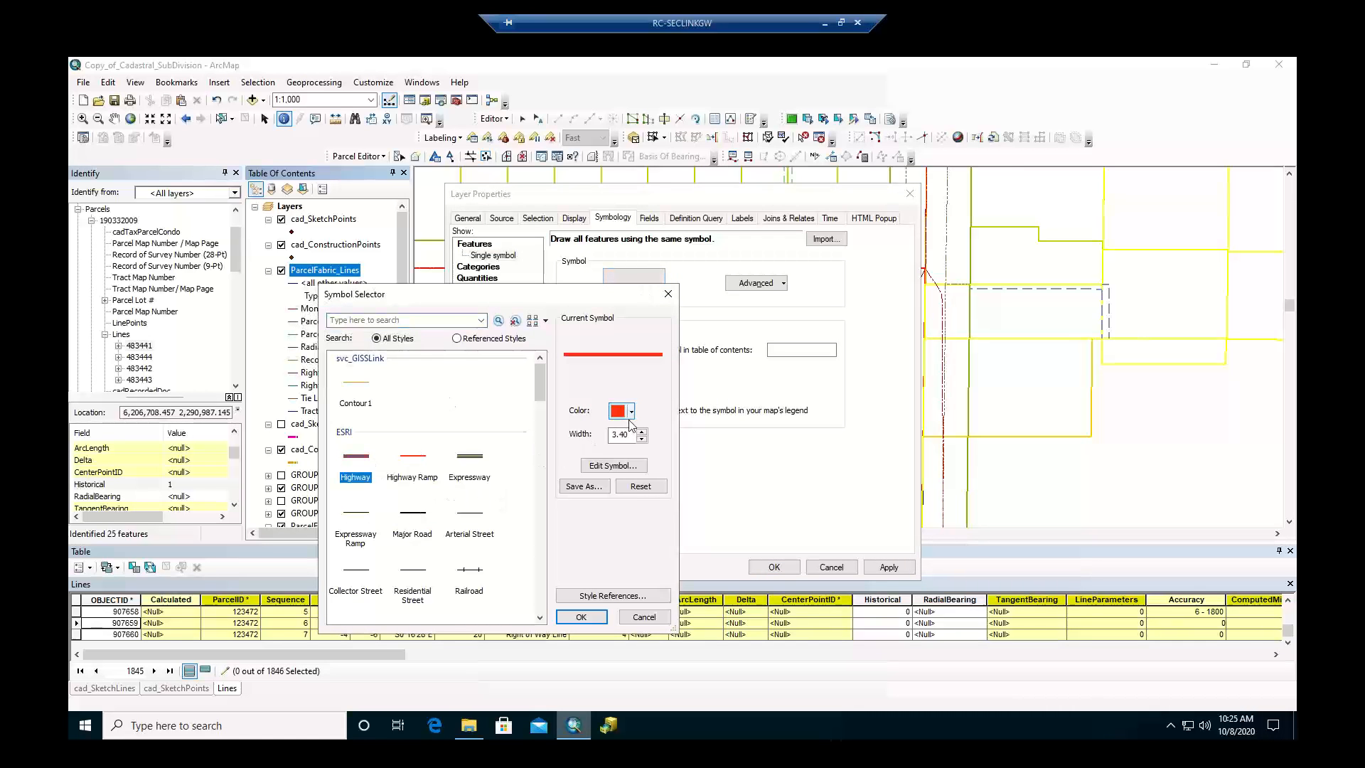
# Edit the red highway line symbol's template so it repeats a short mark and gap as a dashed pattern.
pyautogui.click(612, 467)
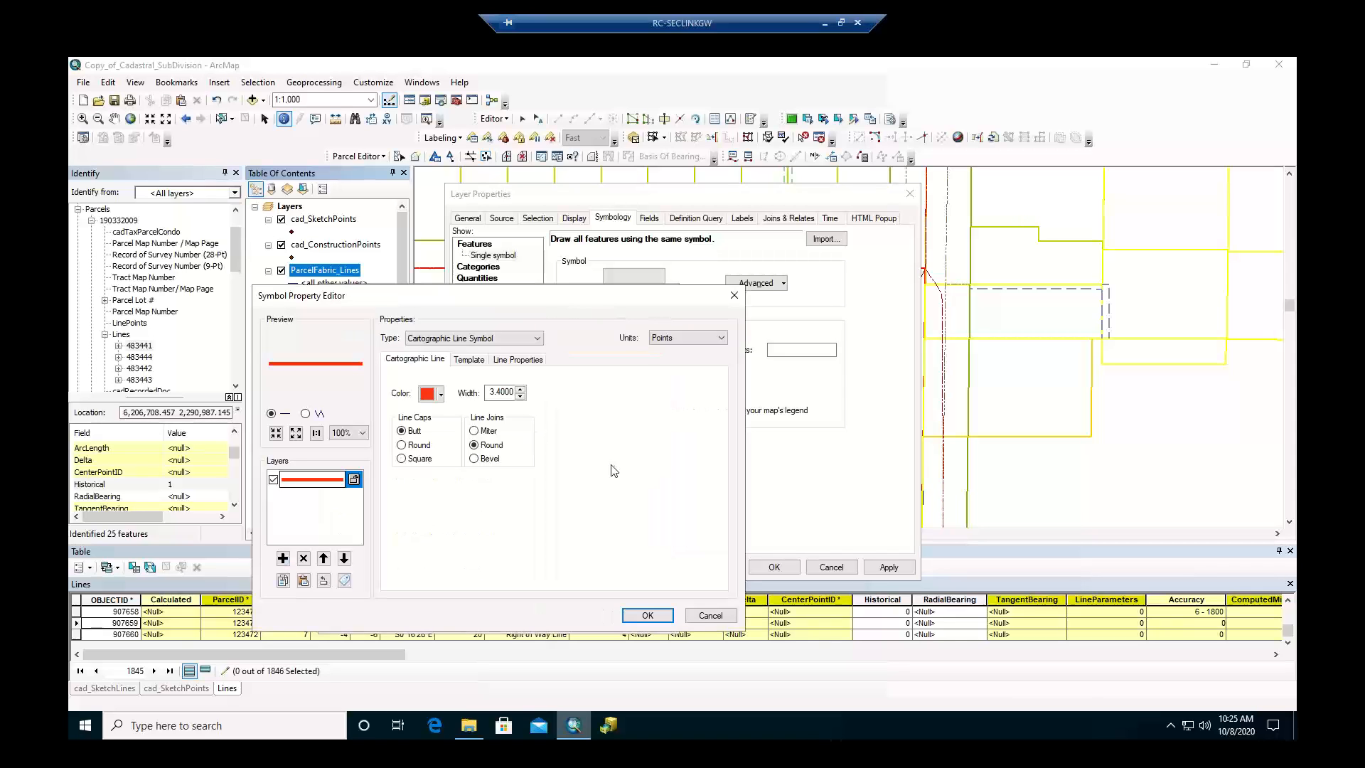
pyautogui.click(509, 360)
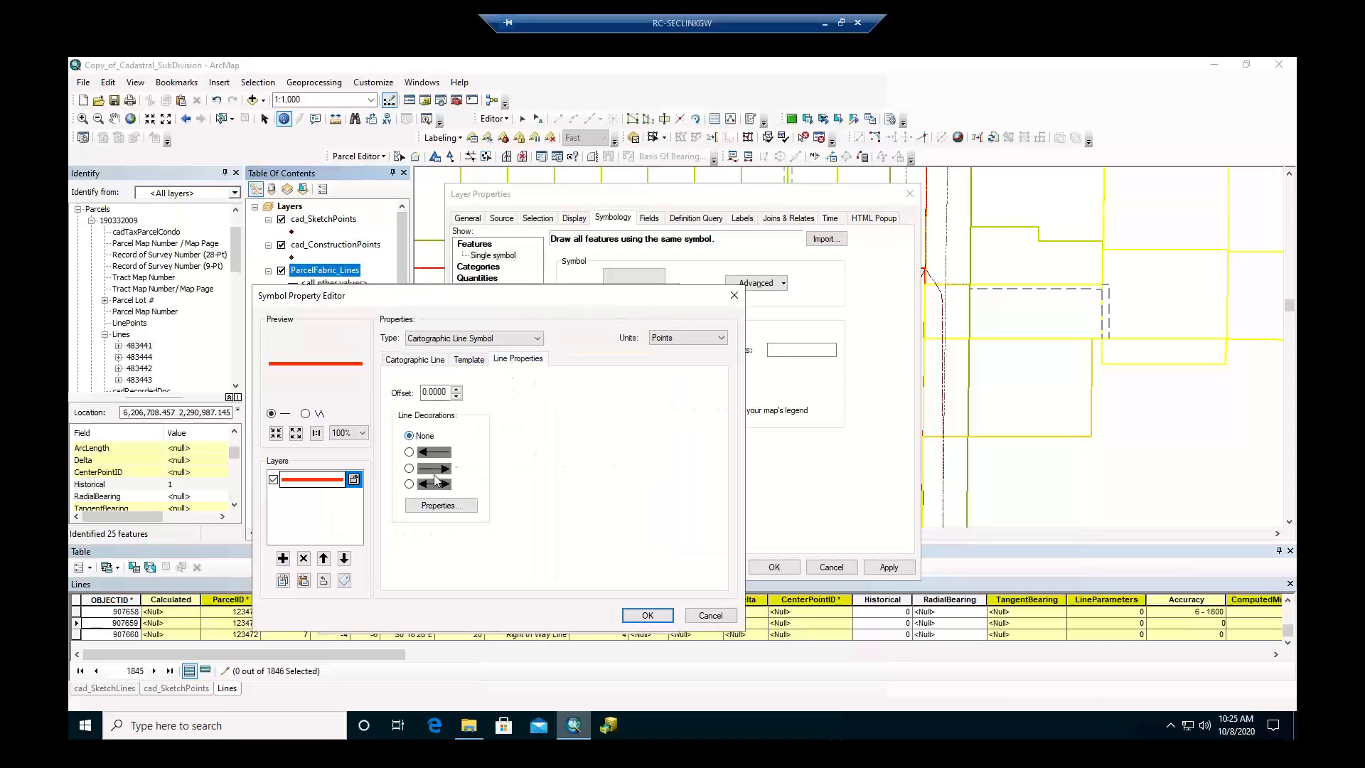
pyautogui.click(468, 359)
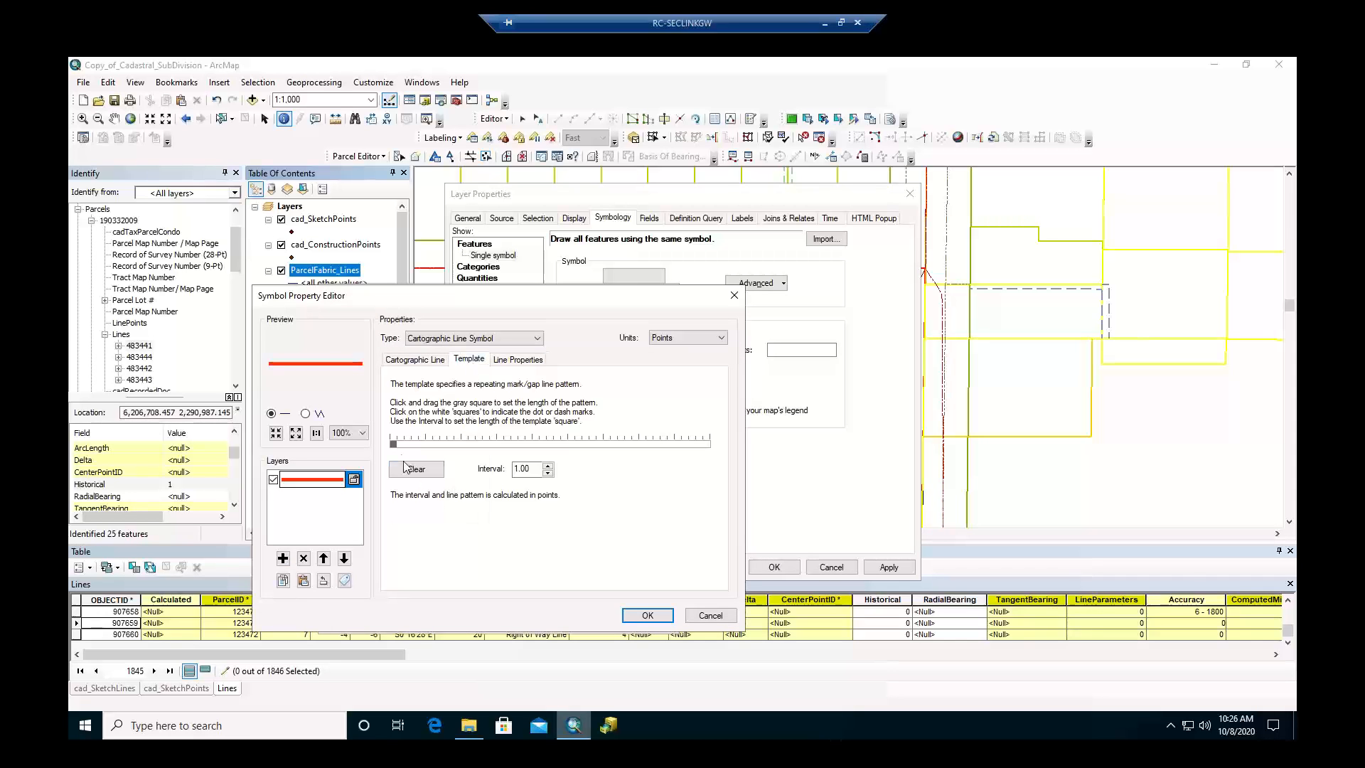
pyautogui.moveTo(395, 445); pyautogui.dragTo(425, 449)
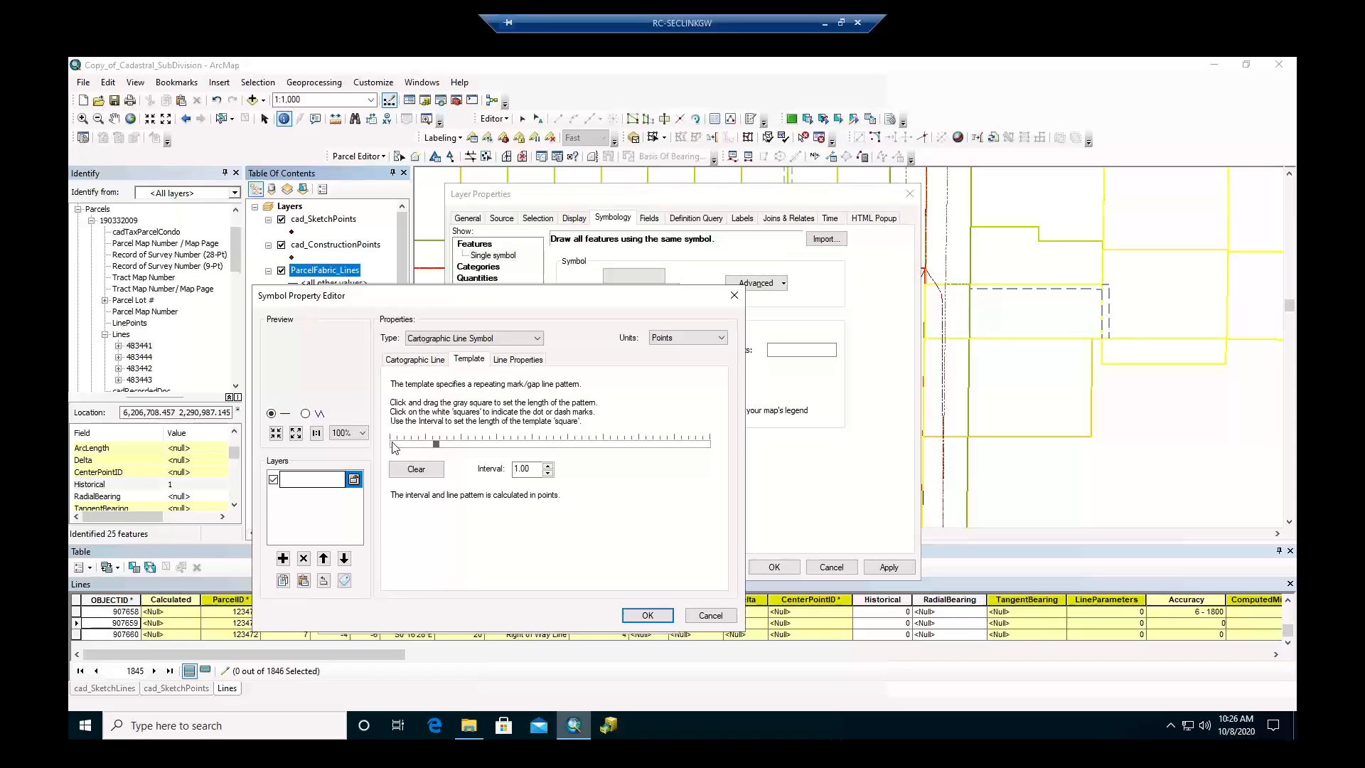
pyautogui.click(394, 444)
pyautogui.click(400, 444)
pyautogui.click(646, 616)
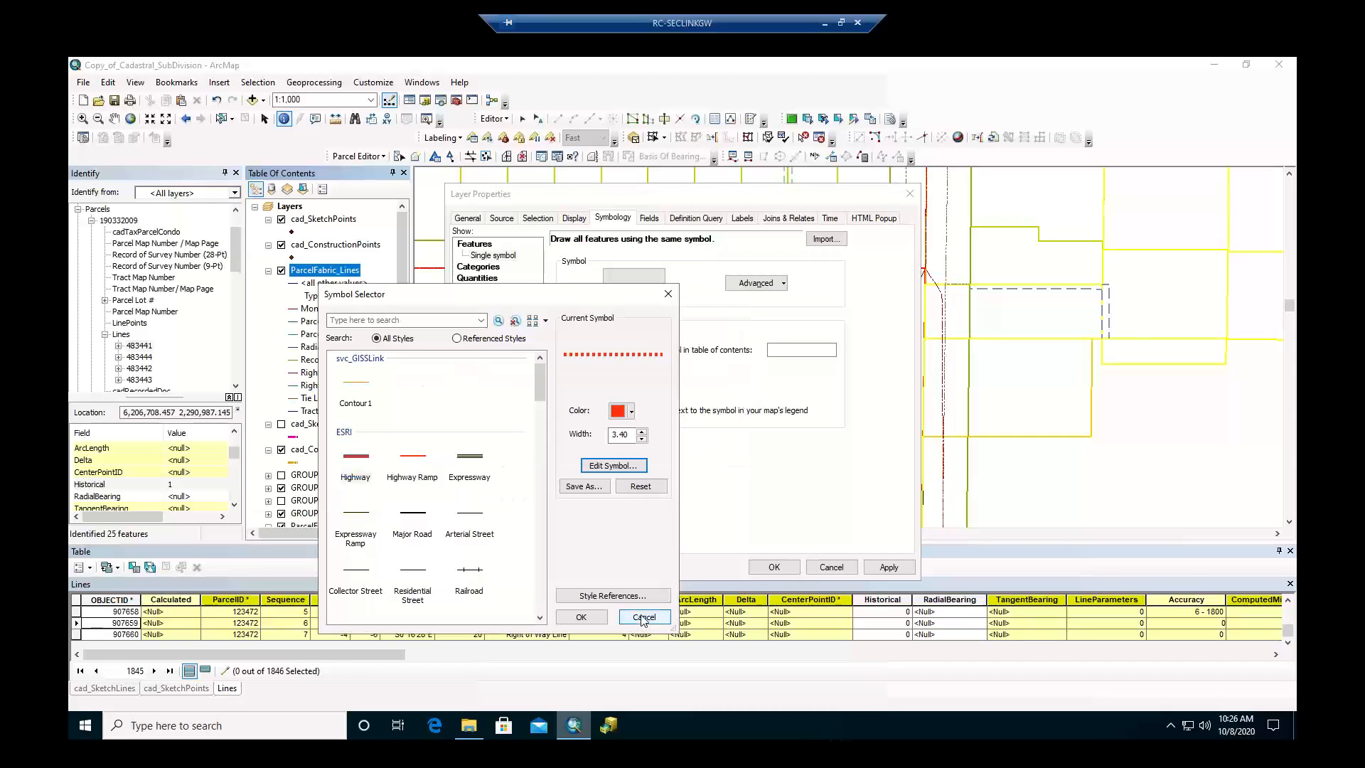
# Set the dashed line symbol's width to 2 and apply the symbology to the ParcelFabric_Lines layer.
pyautogui.click(643, 440)
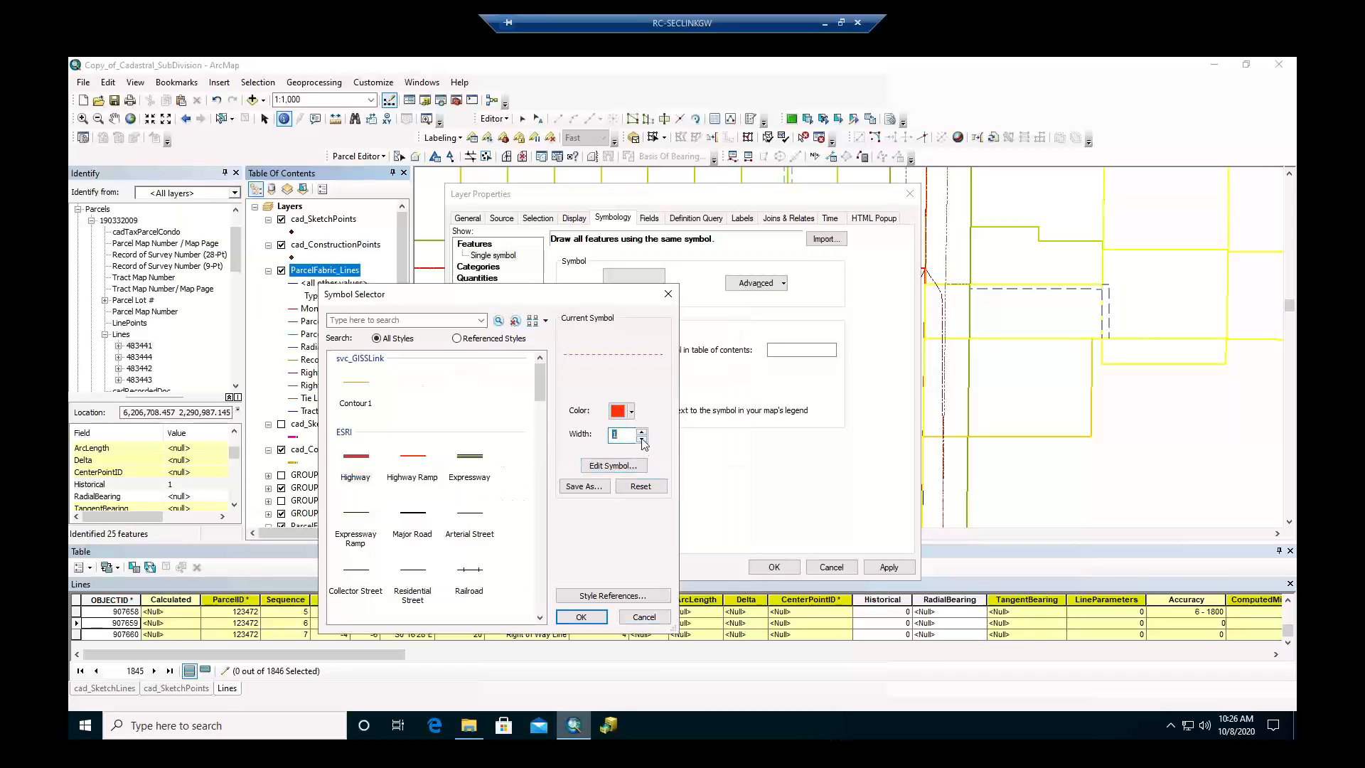
pyautogui.click(642, 430)
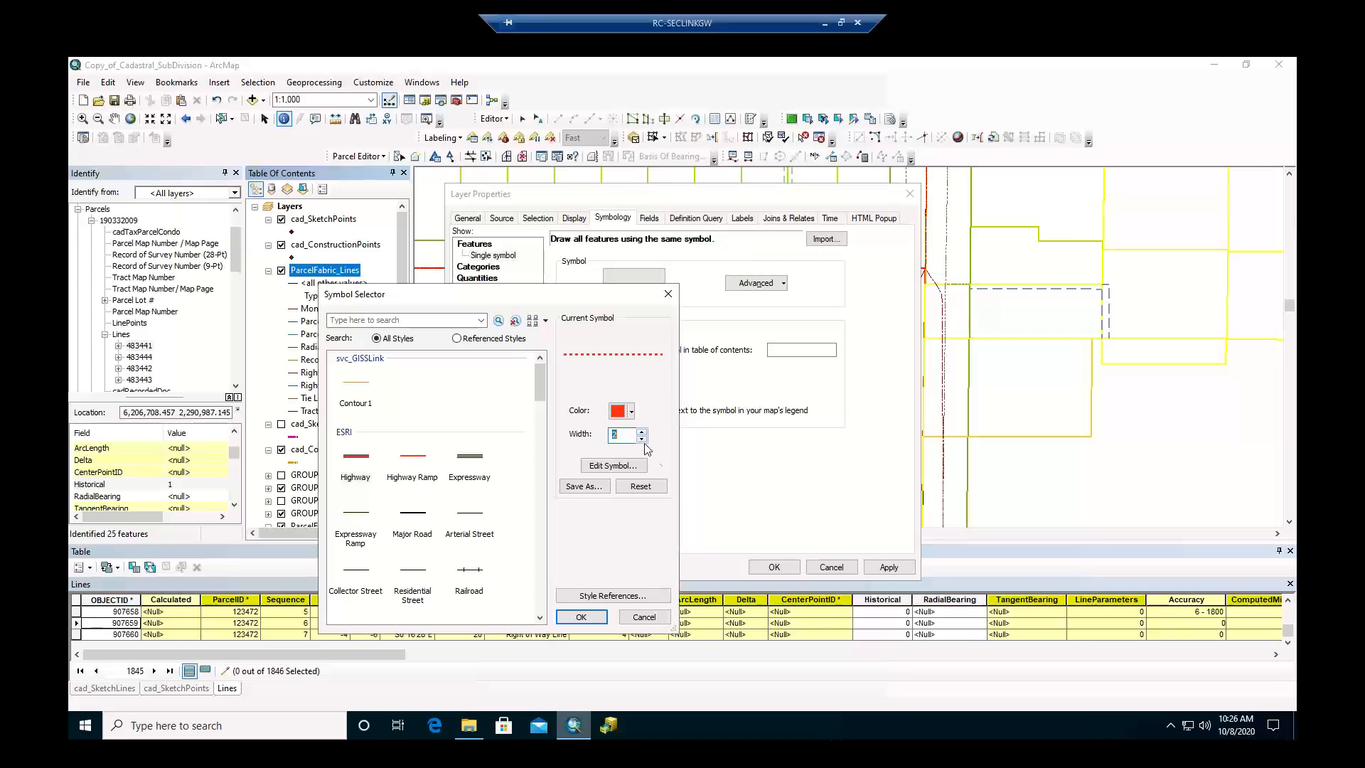
pyautogui.click(580, 617)
pyautogui.click(795, 572)
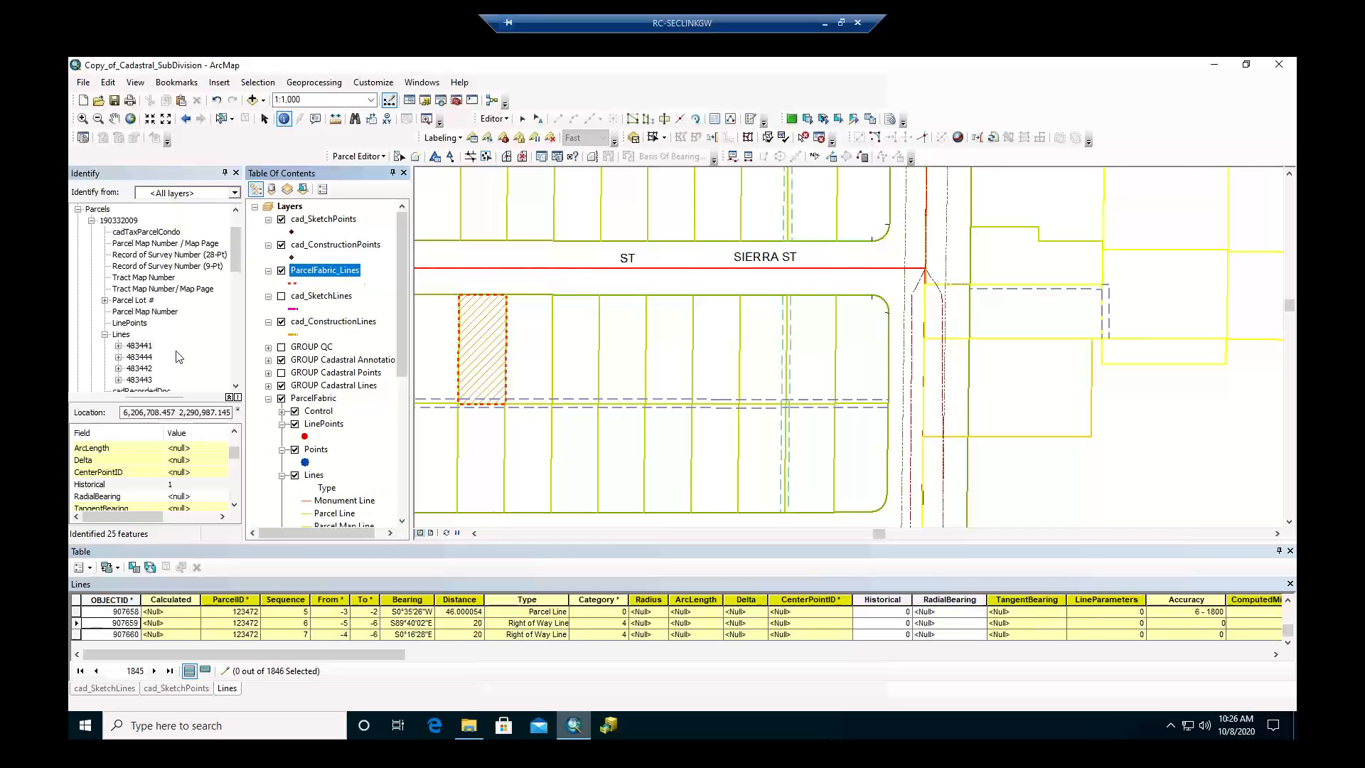
# Move the ParcelFabric_Lines layer directly below GROUP Parcels and rename it HistoricLines.
pyautogui.click(269, 399)
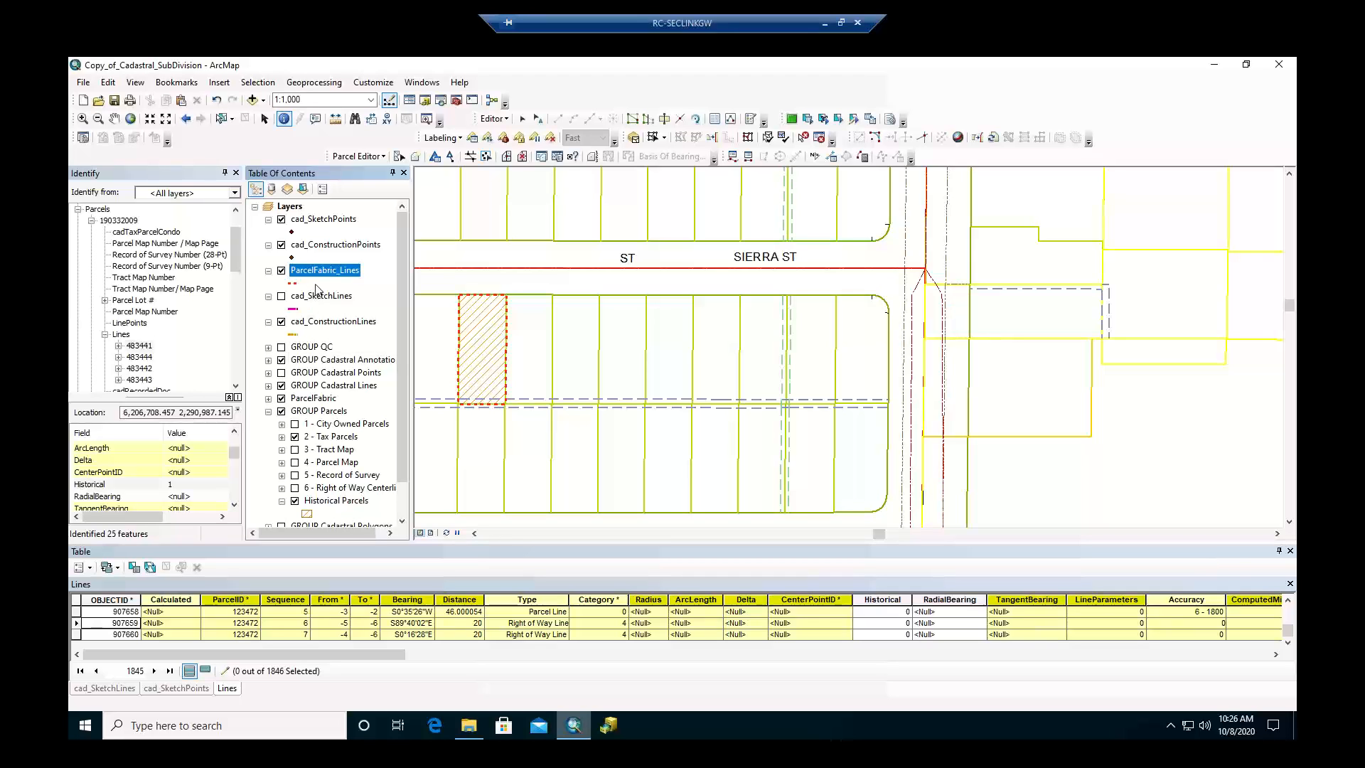
pyautogui.moveTo(319, 277); pyautogui.dragTo(283, 515)
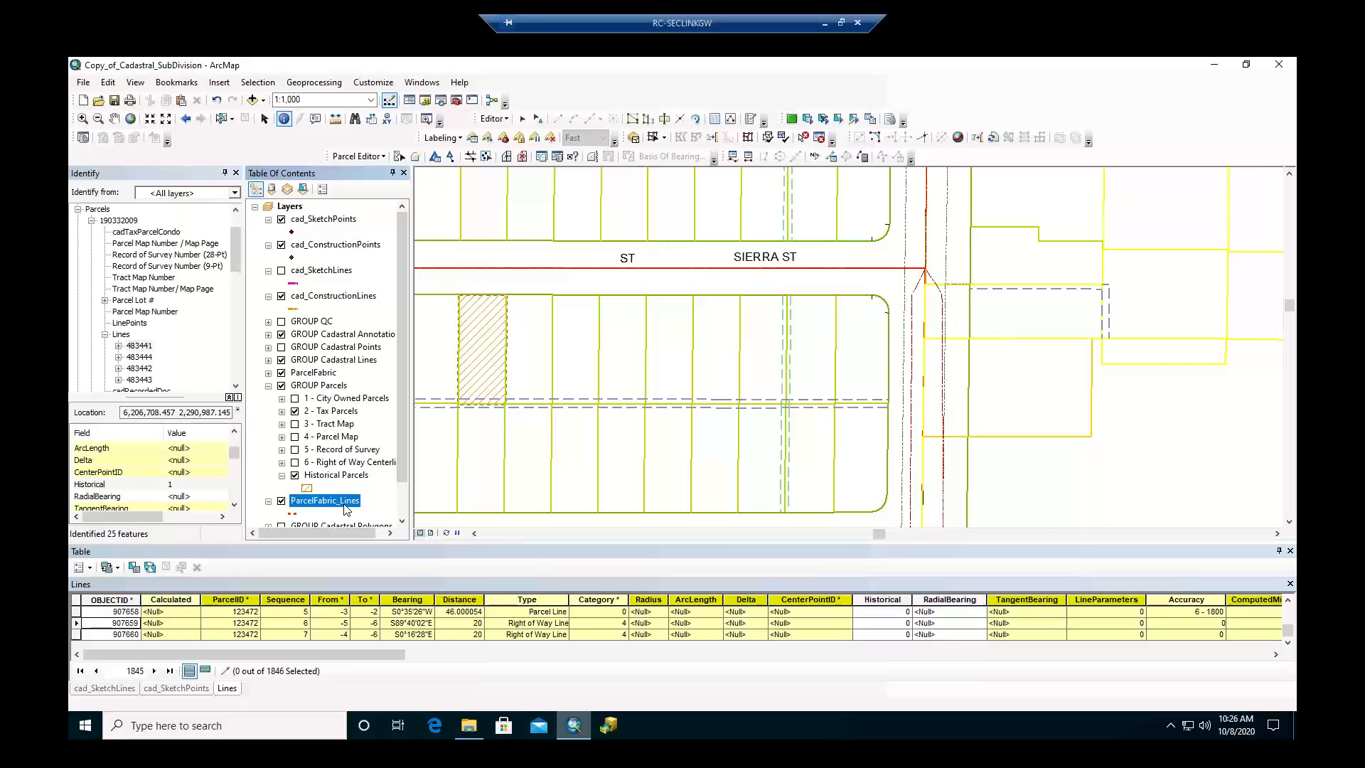
pyautogui.rightClick(343, 506)
pyautogui.click(380, 490)
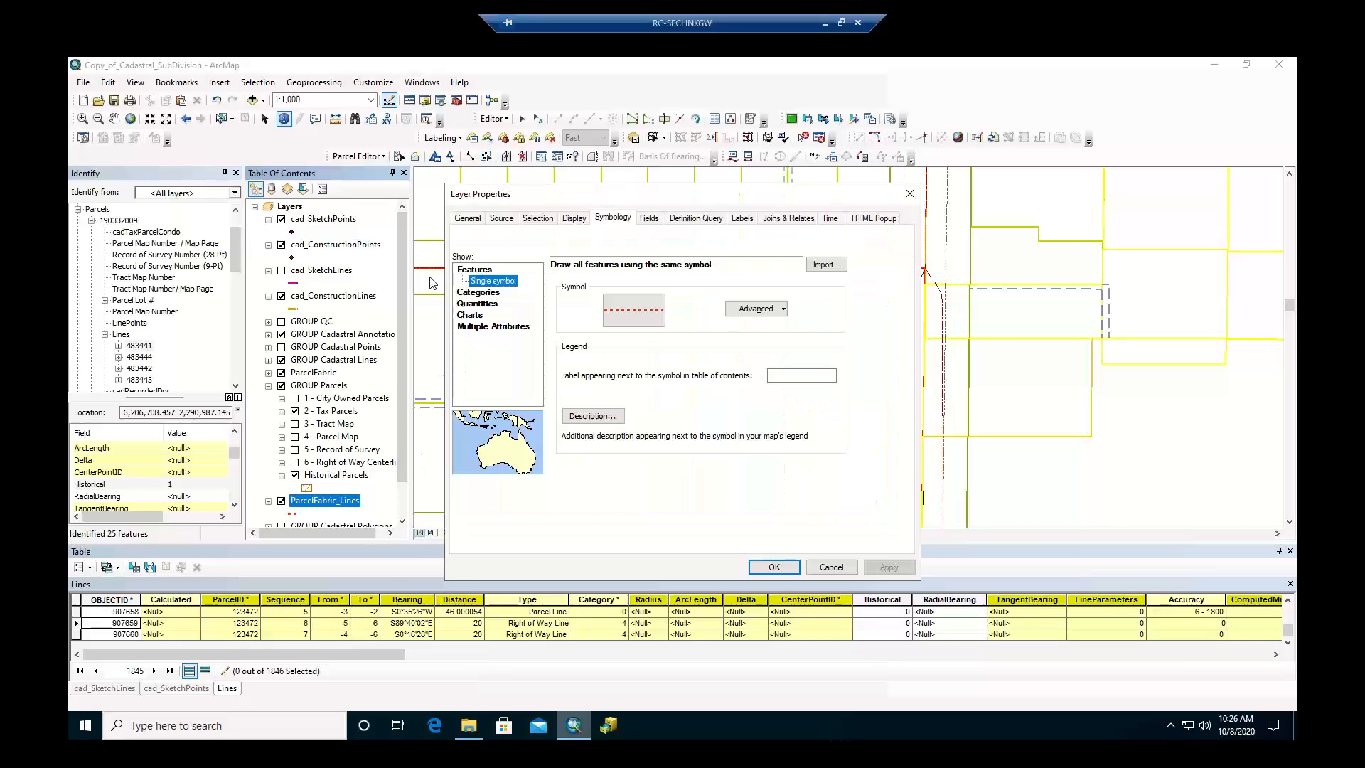
pyautogui.click(459, 220)
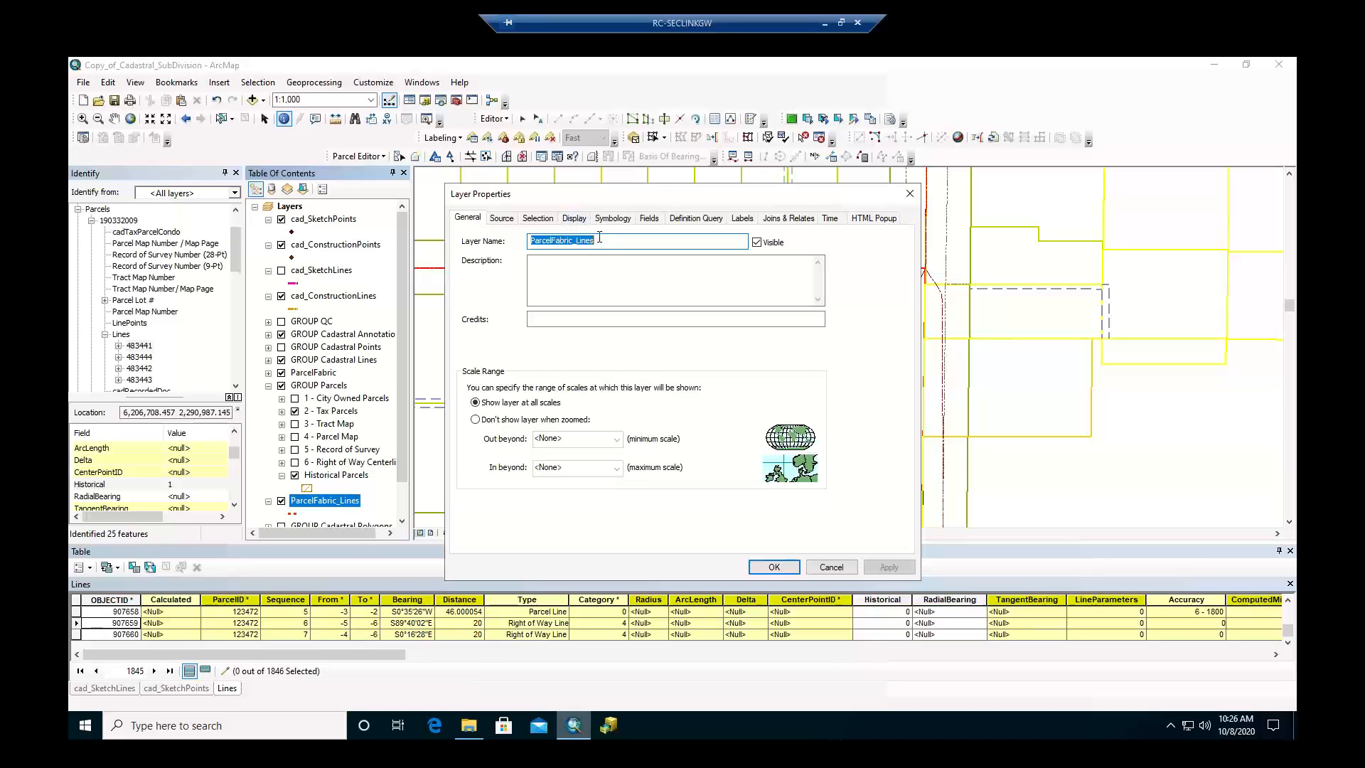
pyautogui.write('HistoricLines')
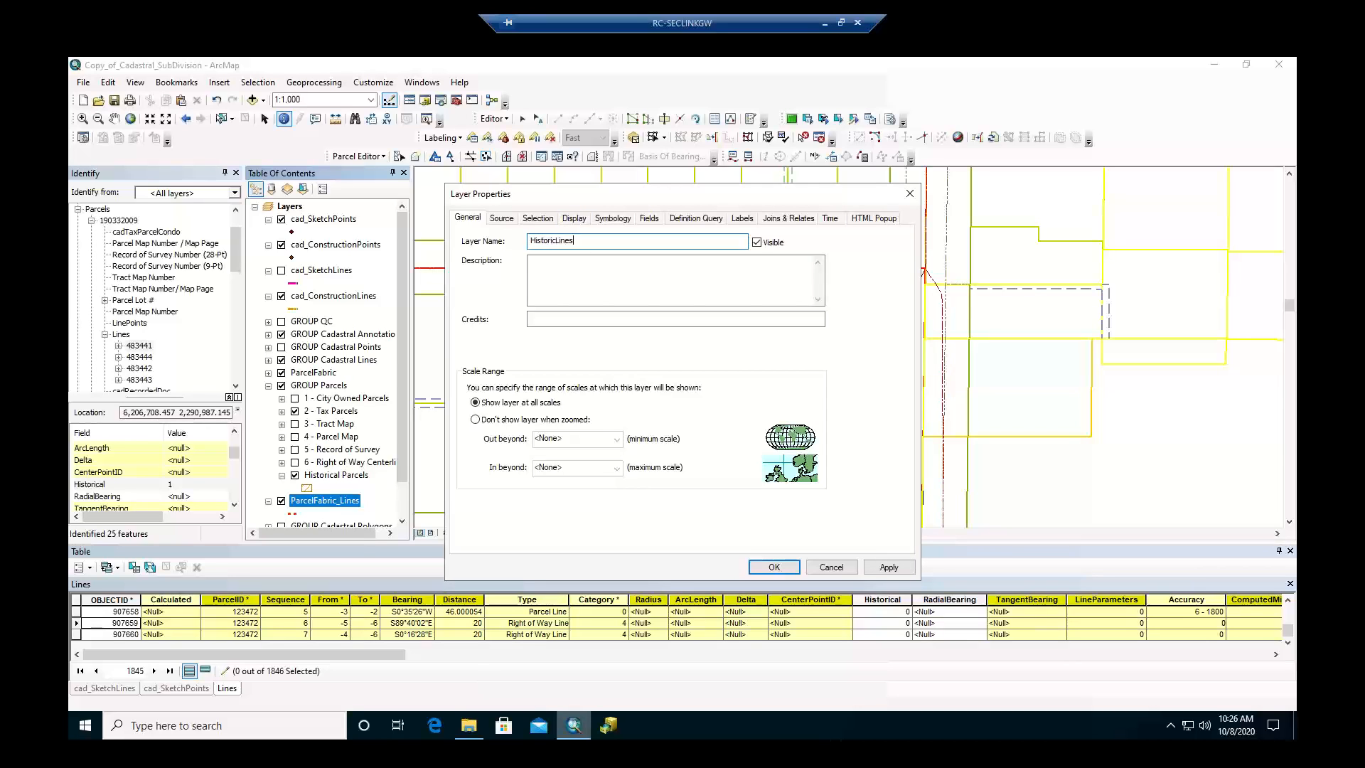
pyautogui.press('Return')
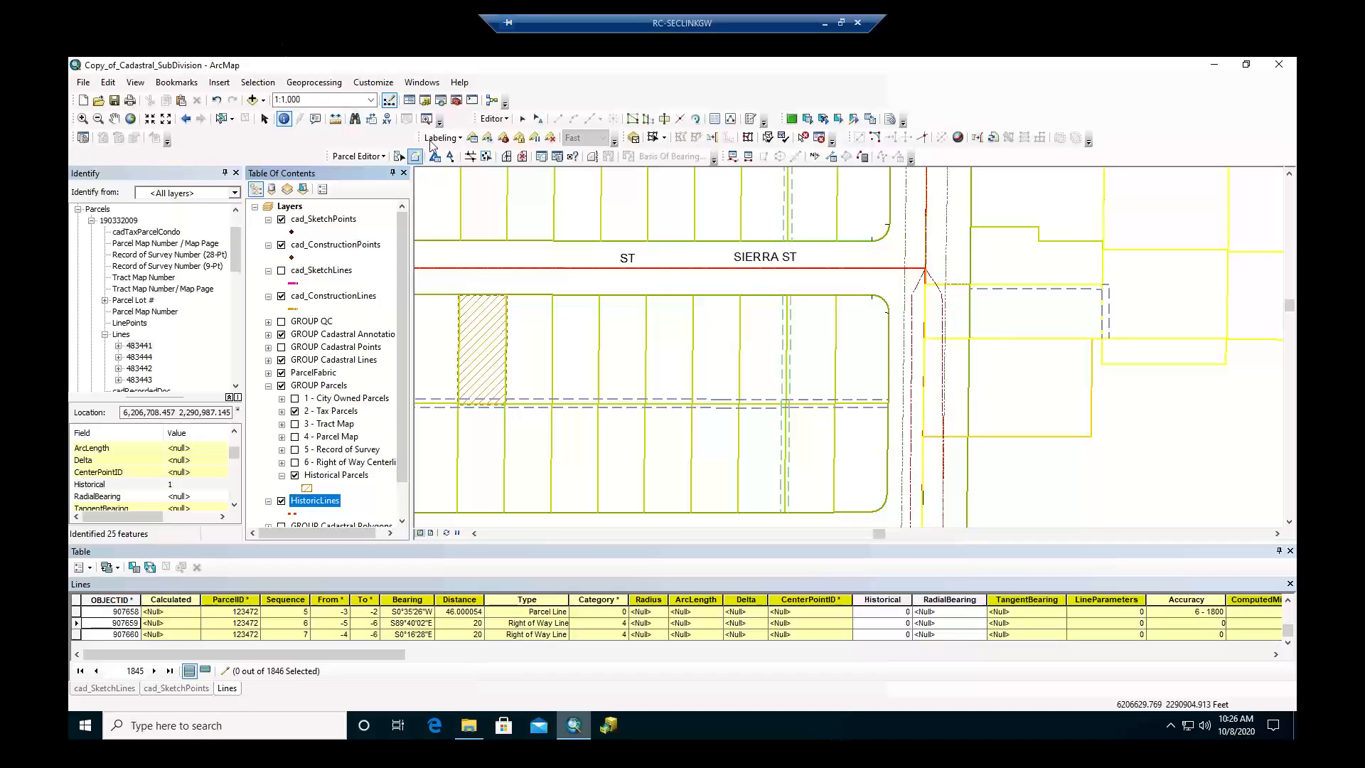
# Make the parcel in the lower row of the block south of Sierra St, two lots west of the vertical easement, historic.
pyautogui.click(399, 155)
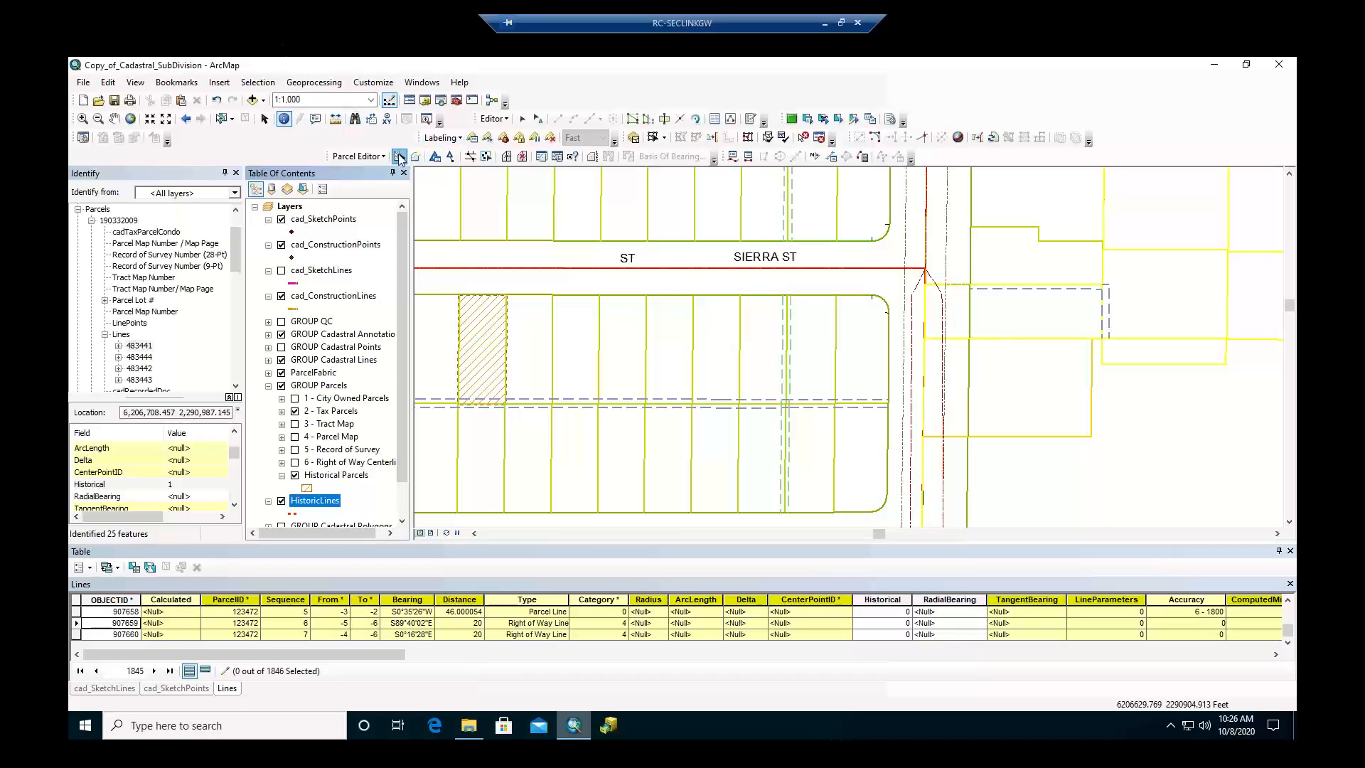
pyautogui.click(723, 449)
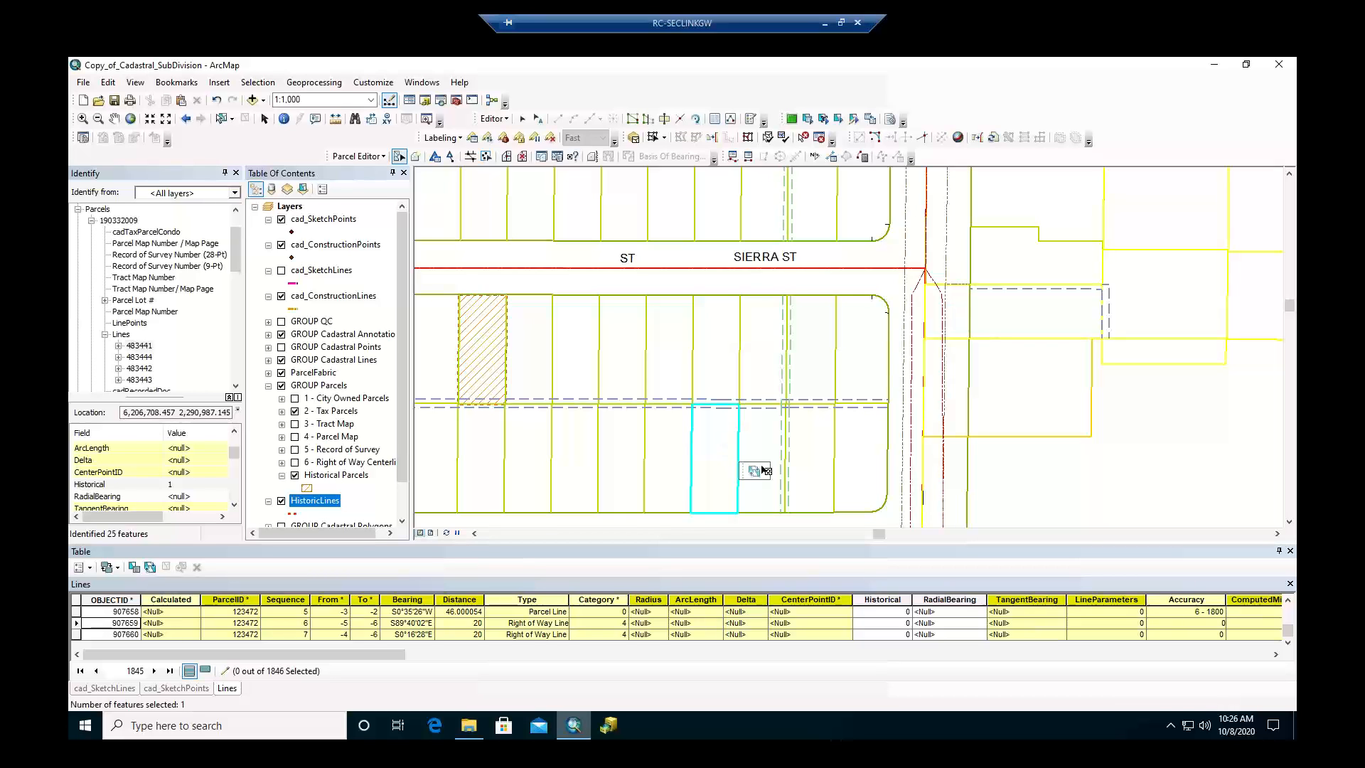
pyautogui.rightClick(729, 466)
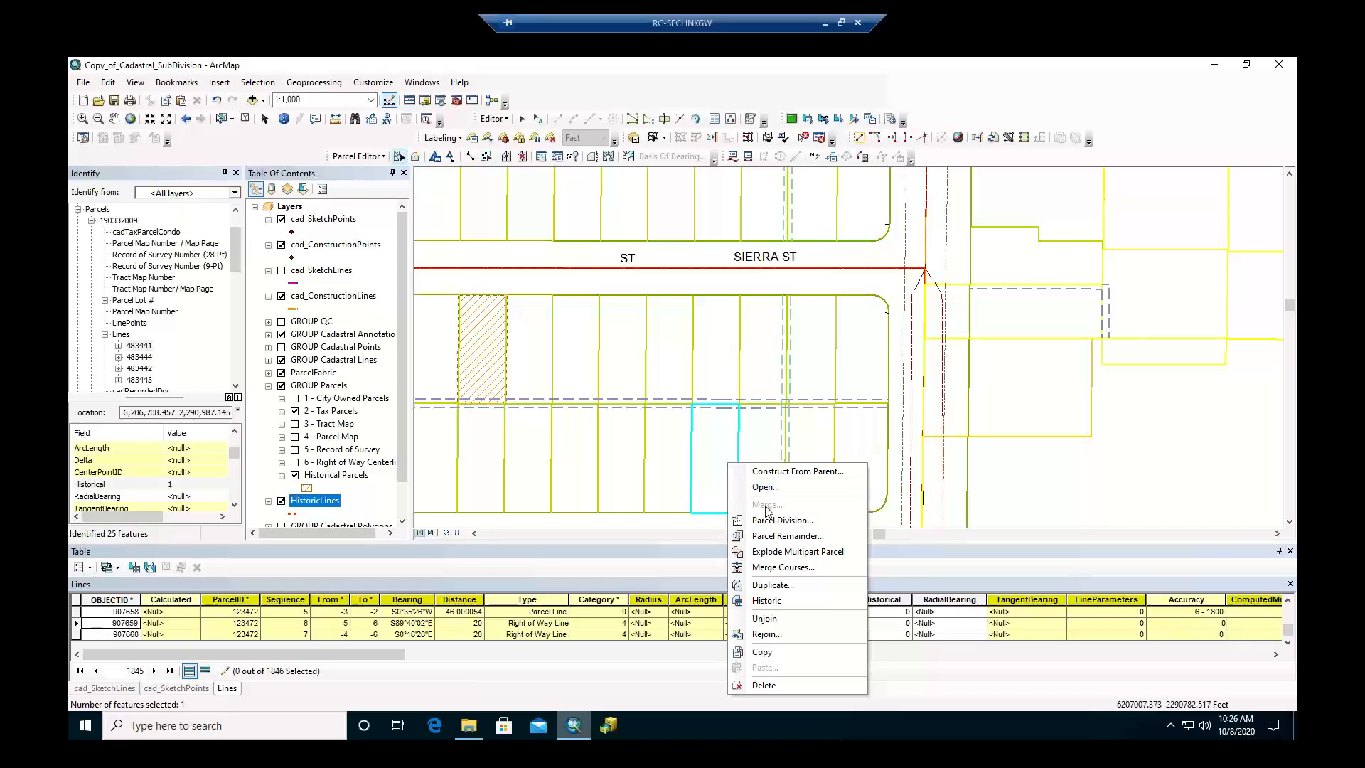
pyautogui.click(766, 601)
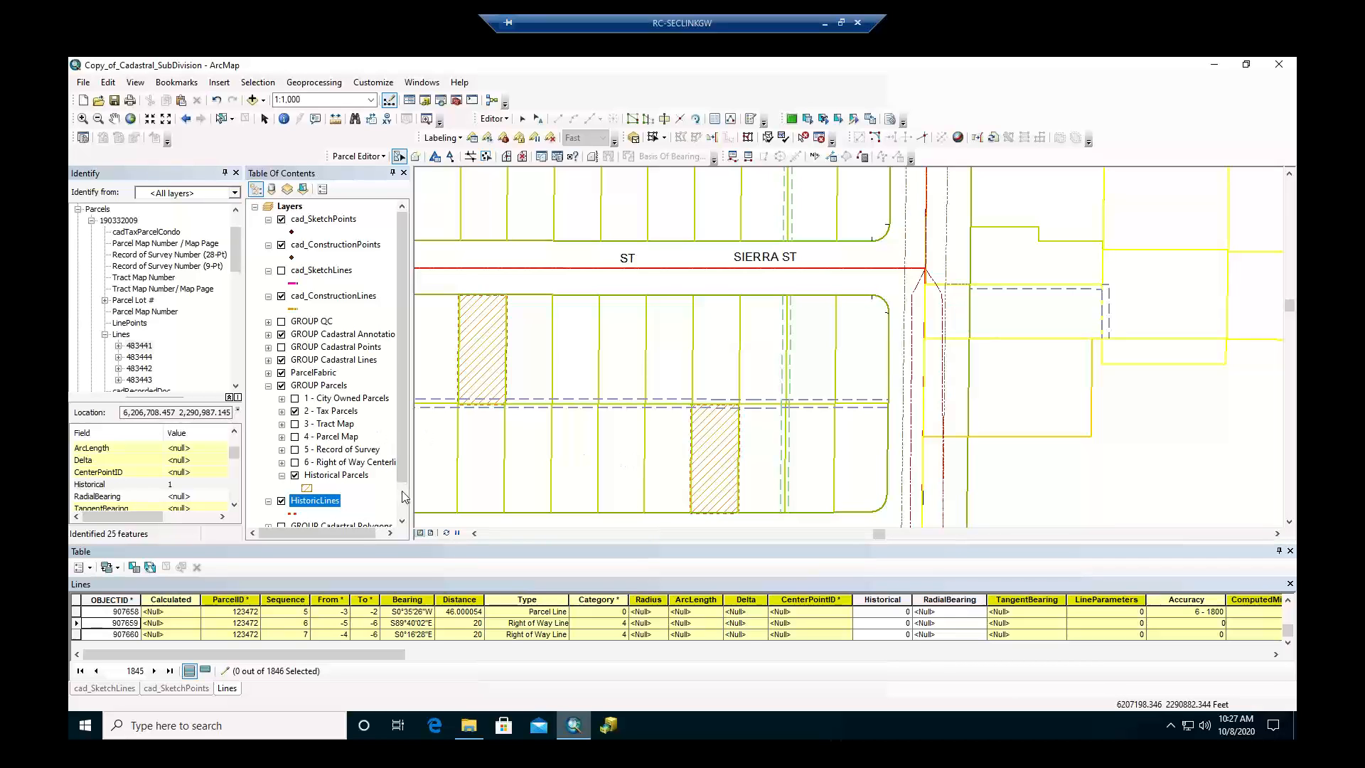
# Examine the line symbol of the Street Centerline layer within GROUP Cadastral Lines.
pyautogui.scroll(-1, 402, 499)
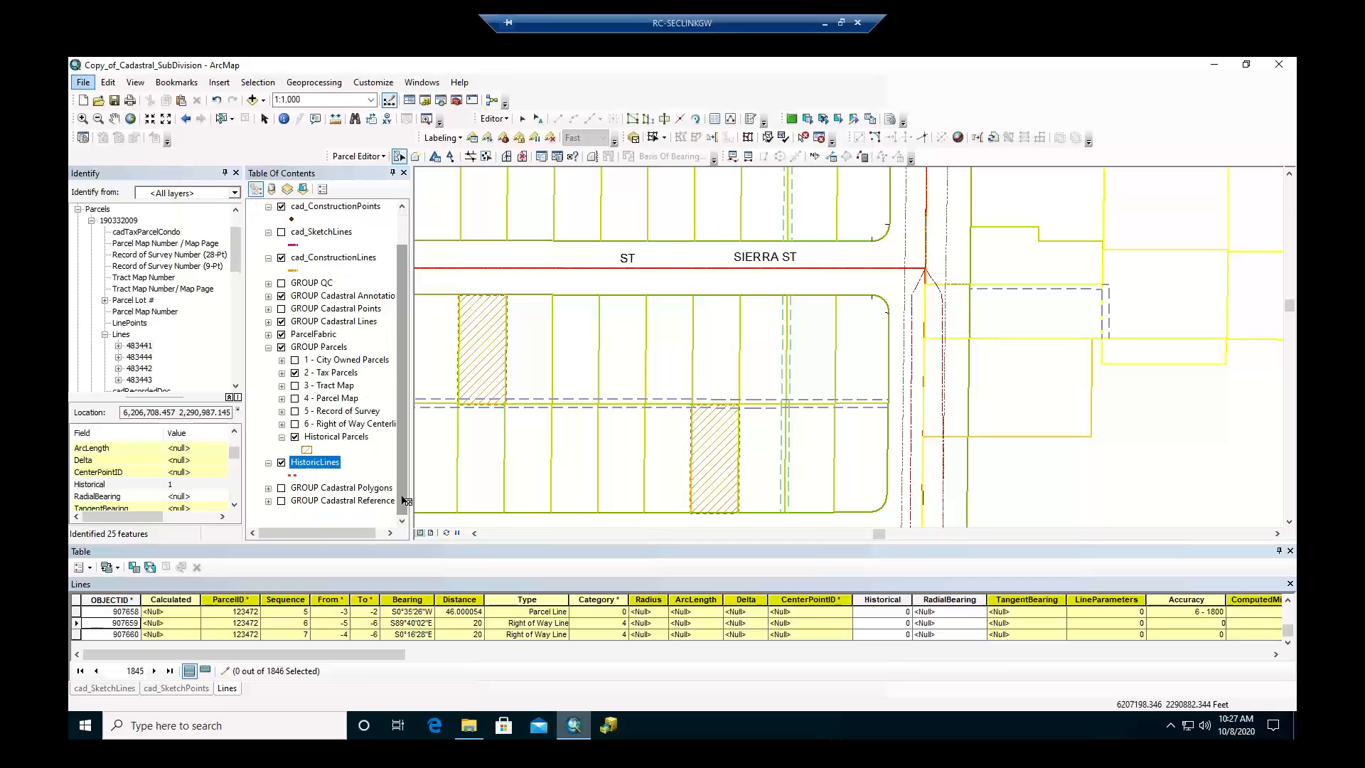
pyautogui.scroll(1, 403, 225)
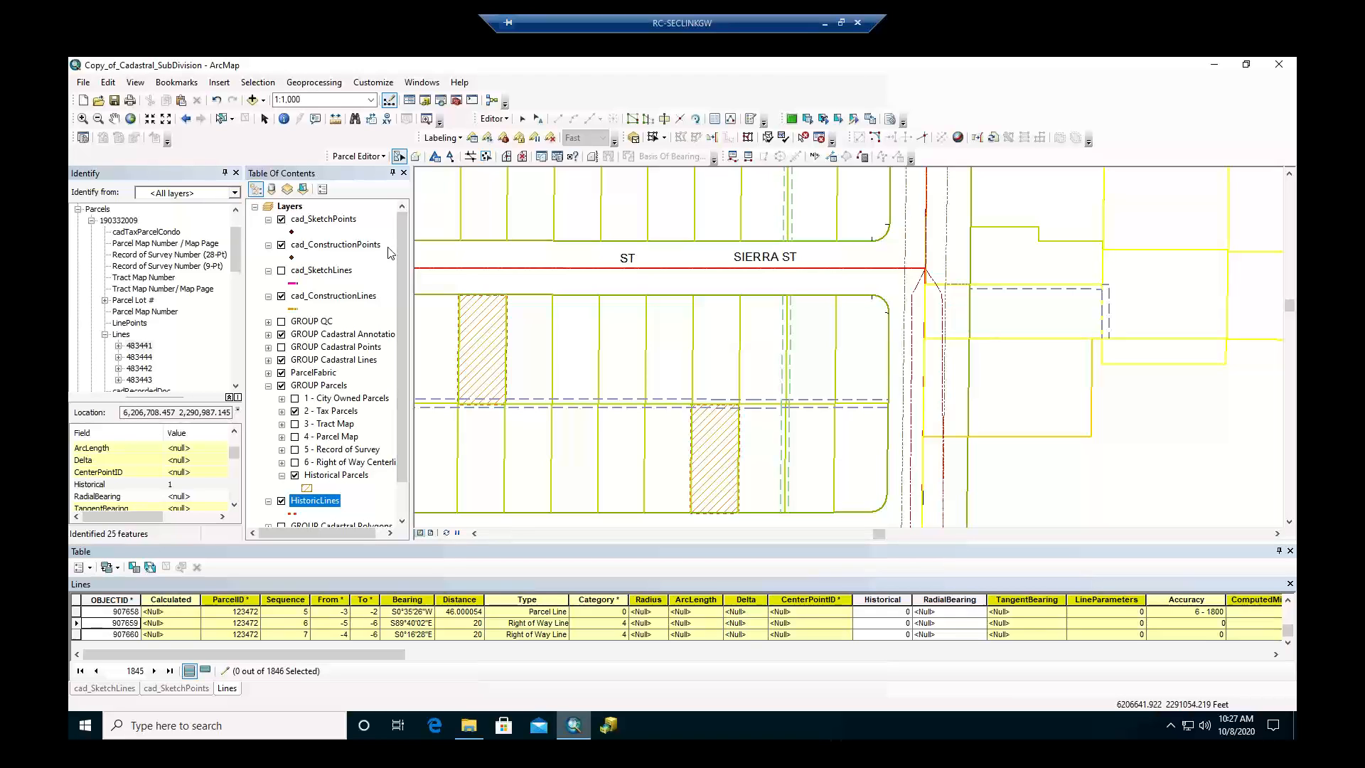
pyautogui.click(316, 360)
pyautogui.click(269, 361)
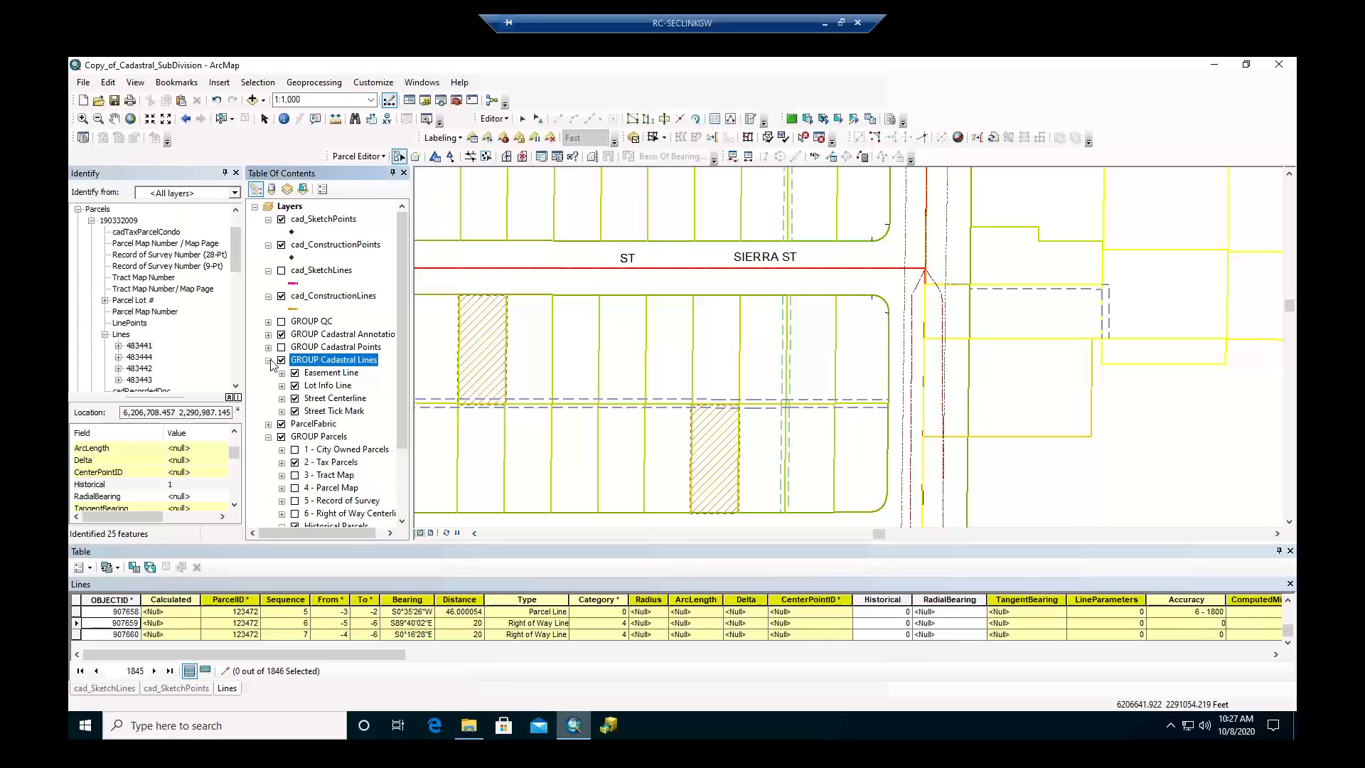
pyautogui.click(281, 398)
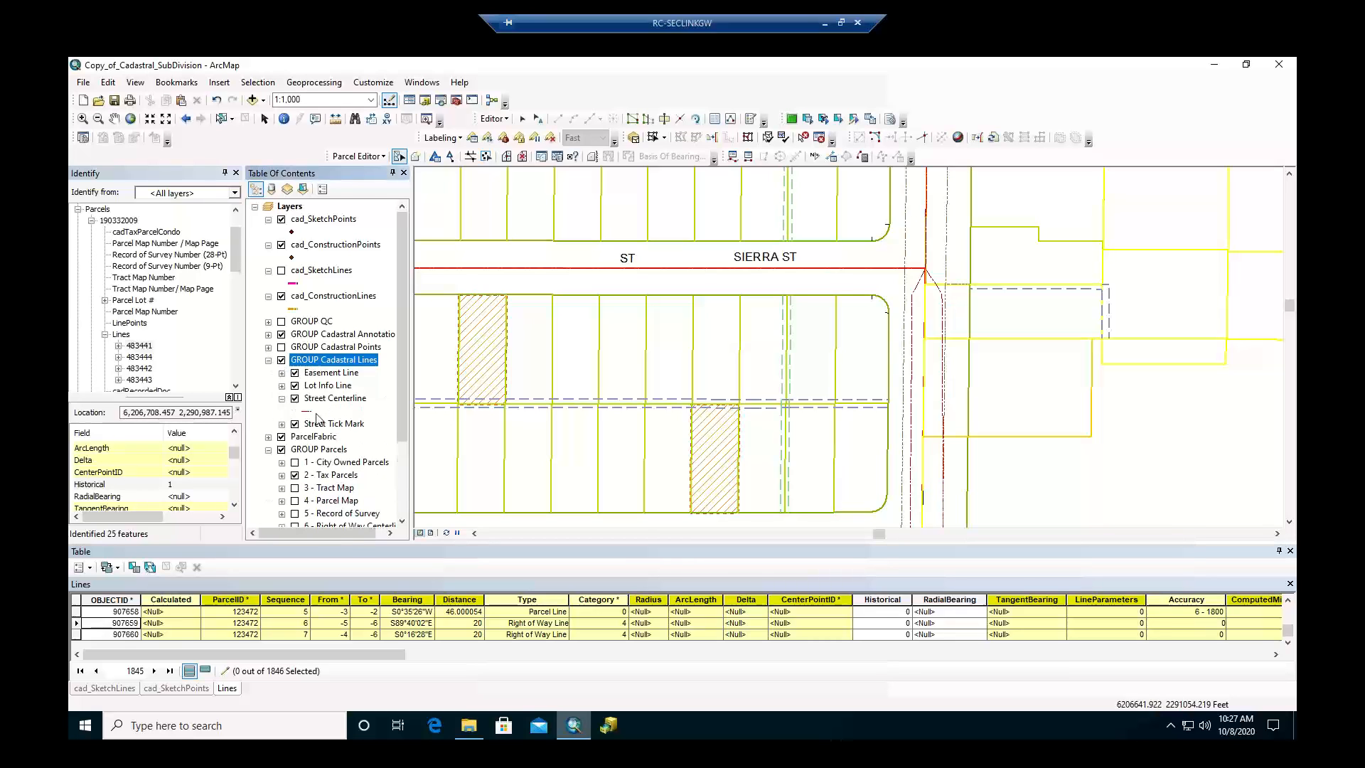
pyautogui.click(307, 413)
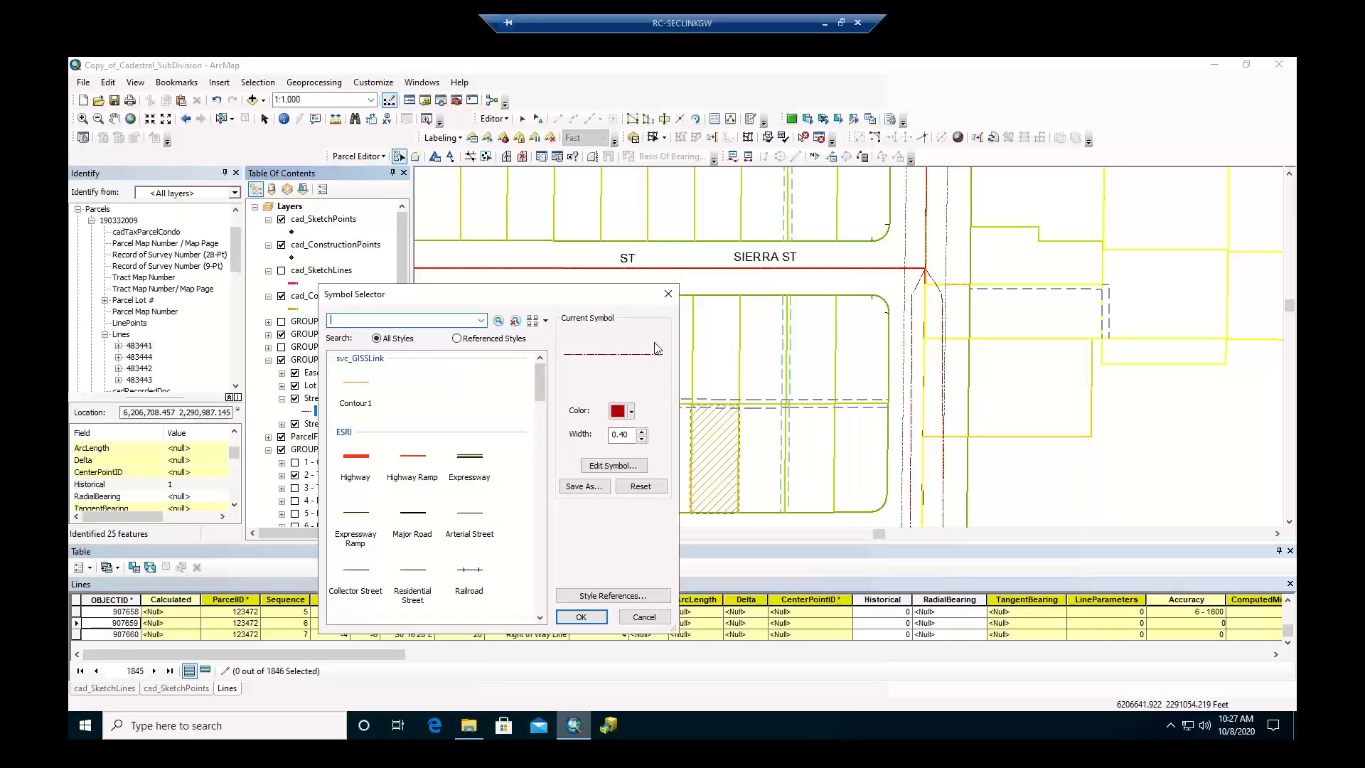
pyautogui.click(667, 294)
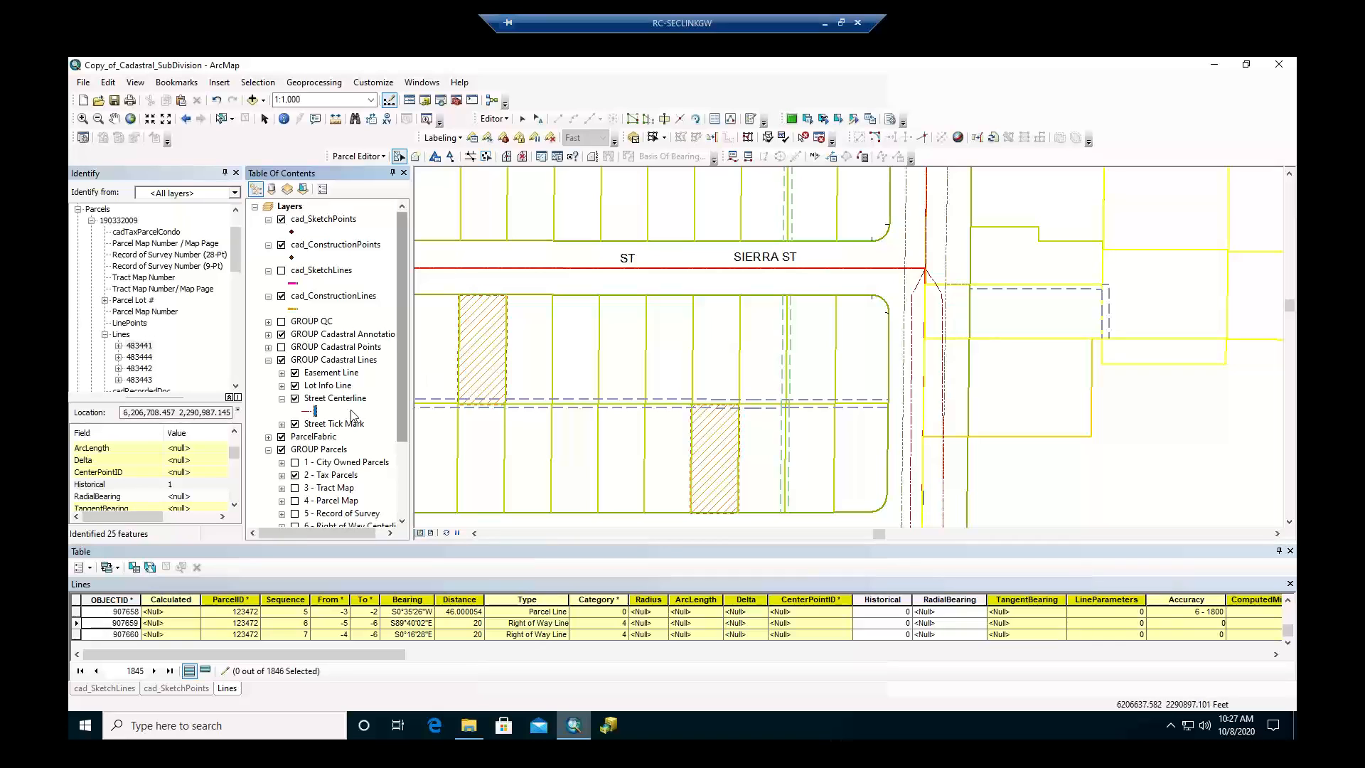
# Display the cad_SketchLines layer over the area north of Sierra St.
pyautogui.click(113, 118)
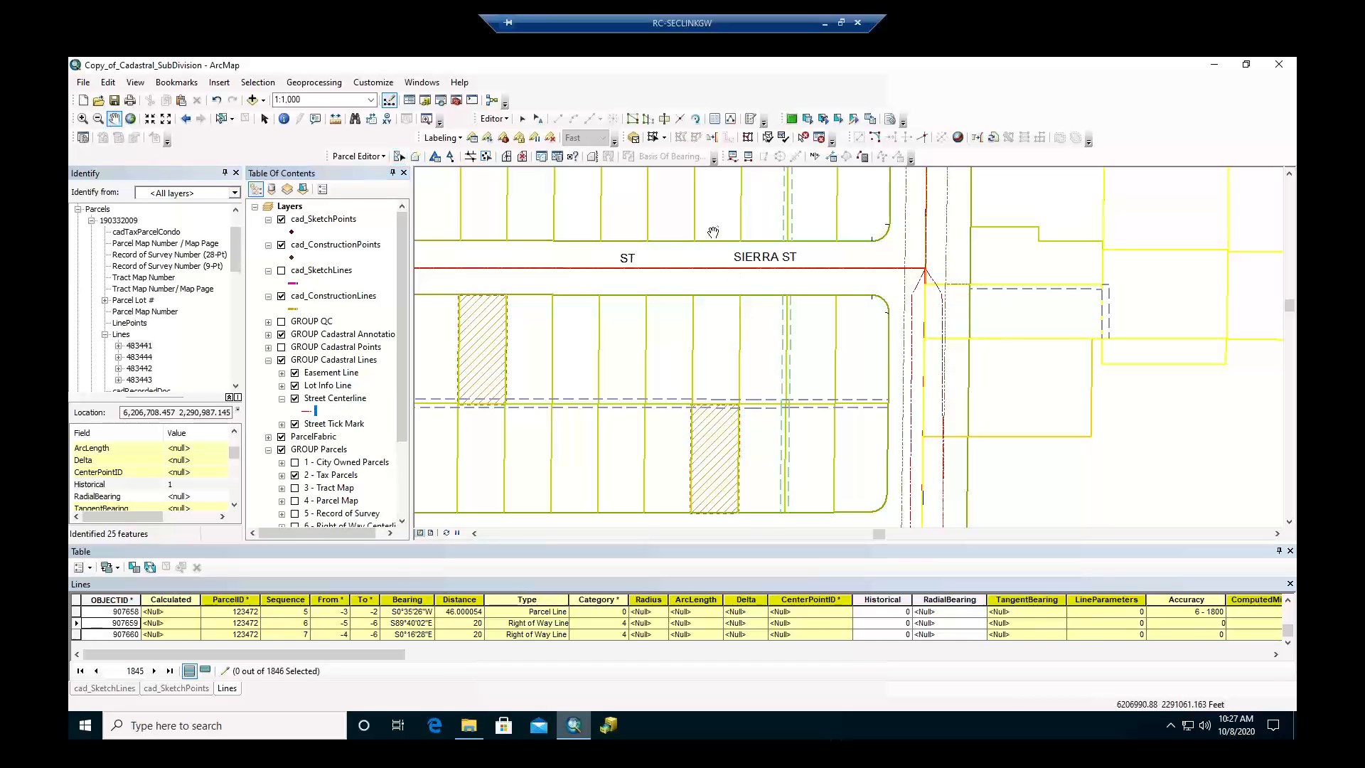
pyautogui.moveTo(713, 232); pyautogui.dragTo(744, 468)
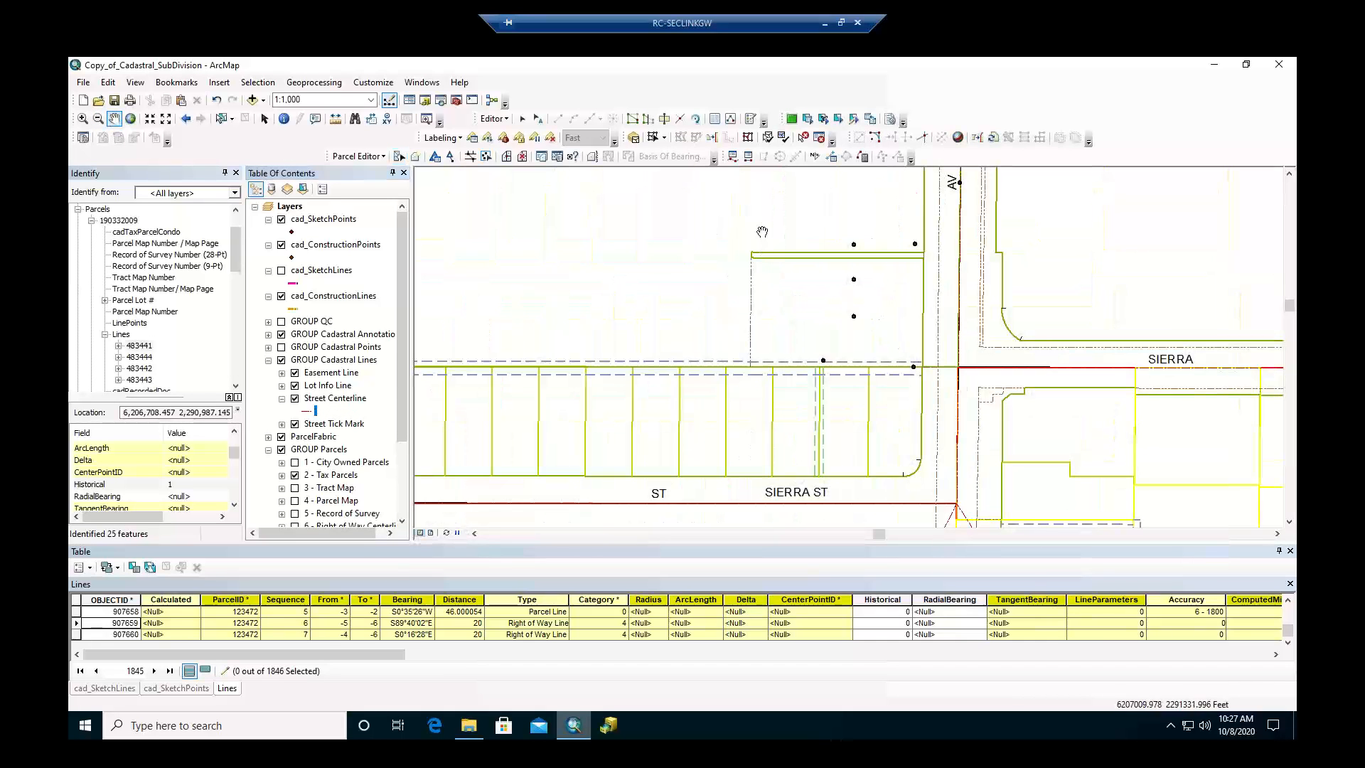
pyautogui.moveTo(762, 232); pyautogui.dragTo(794, 412)
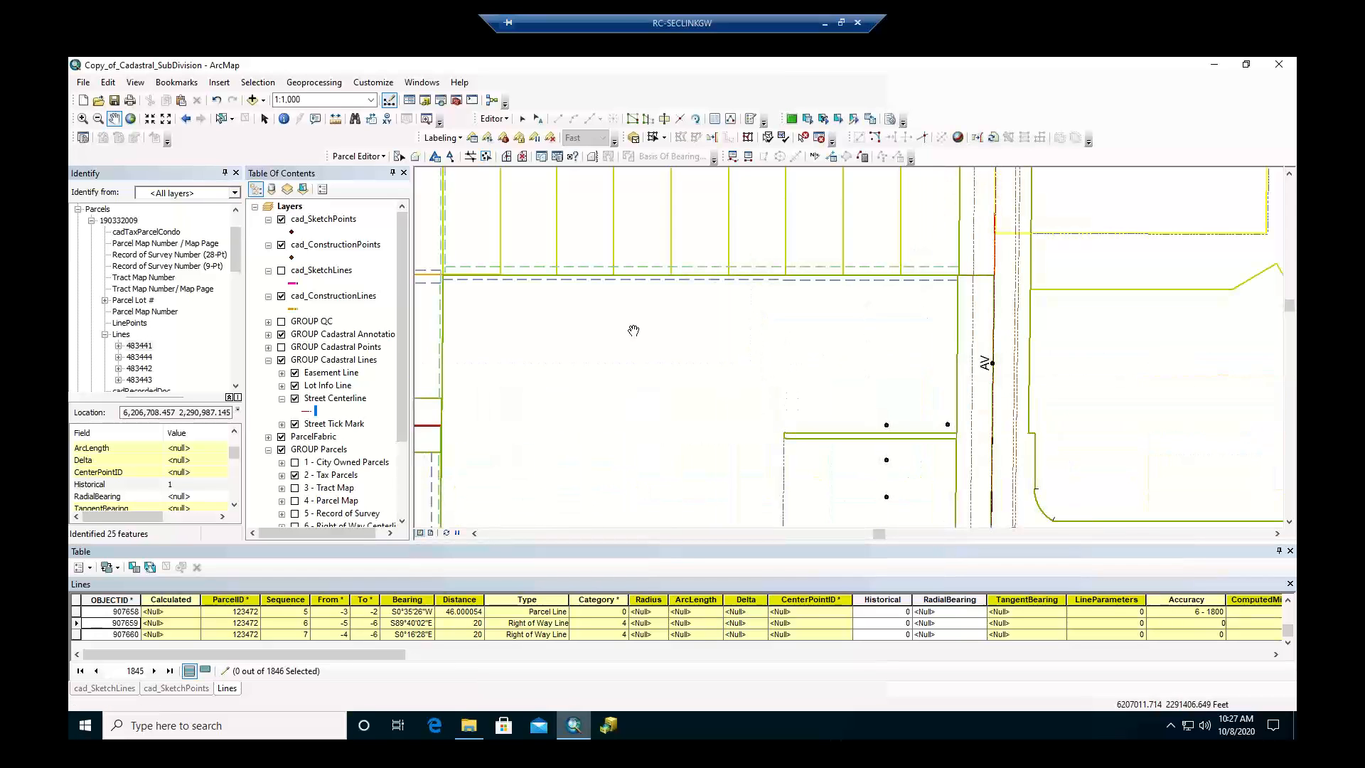
pyautogui.click(281, 270)
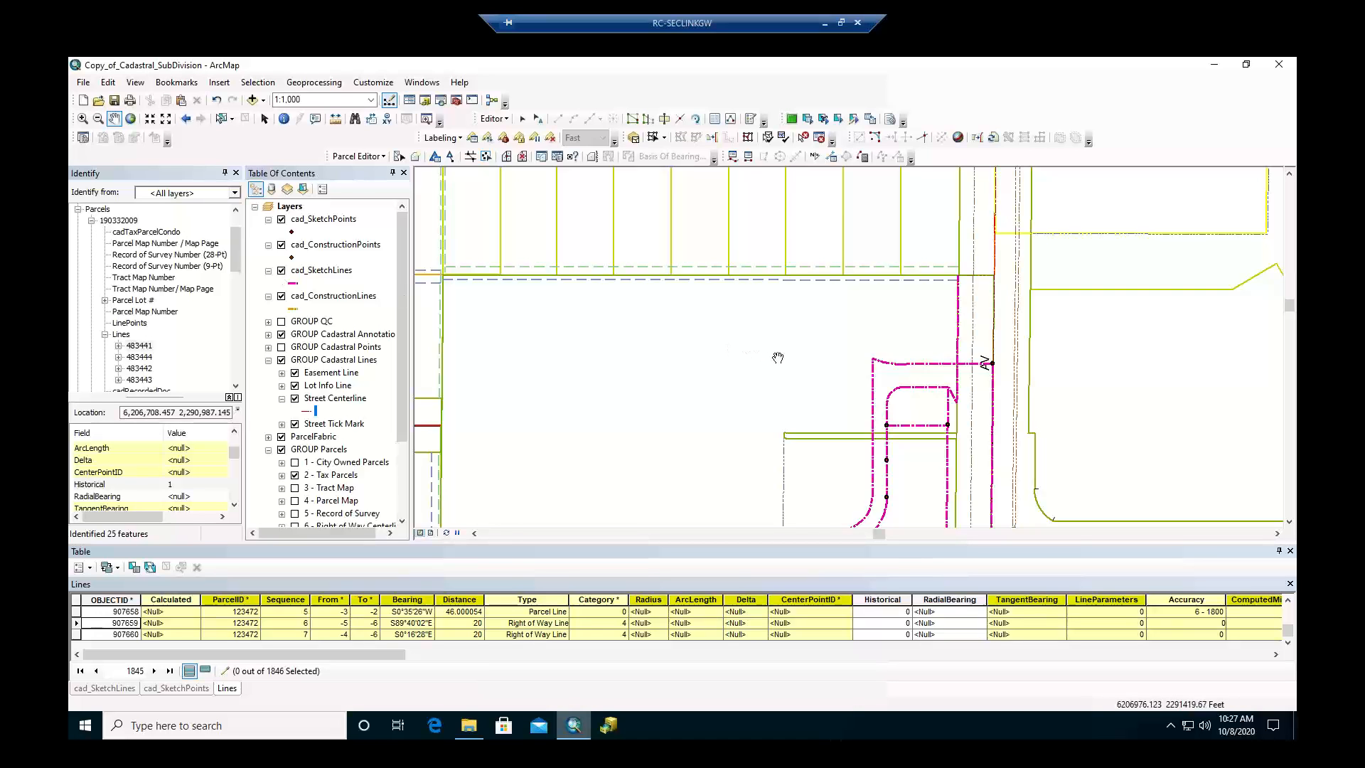
pyautogui.moveTo(777, 356); pyautogui.dragTo(726, 283)
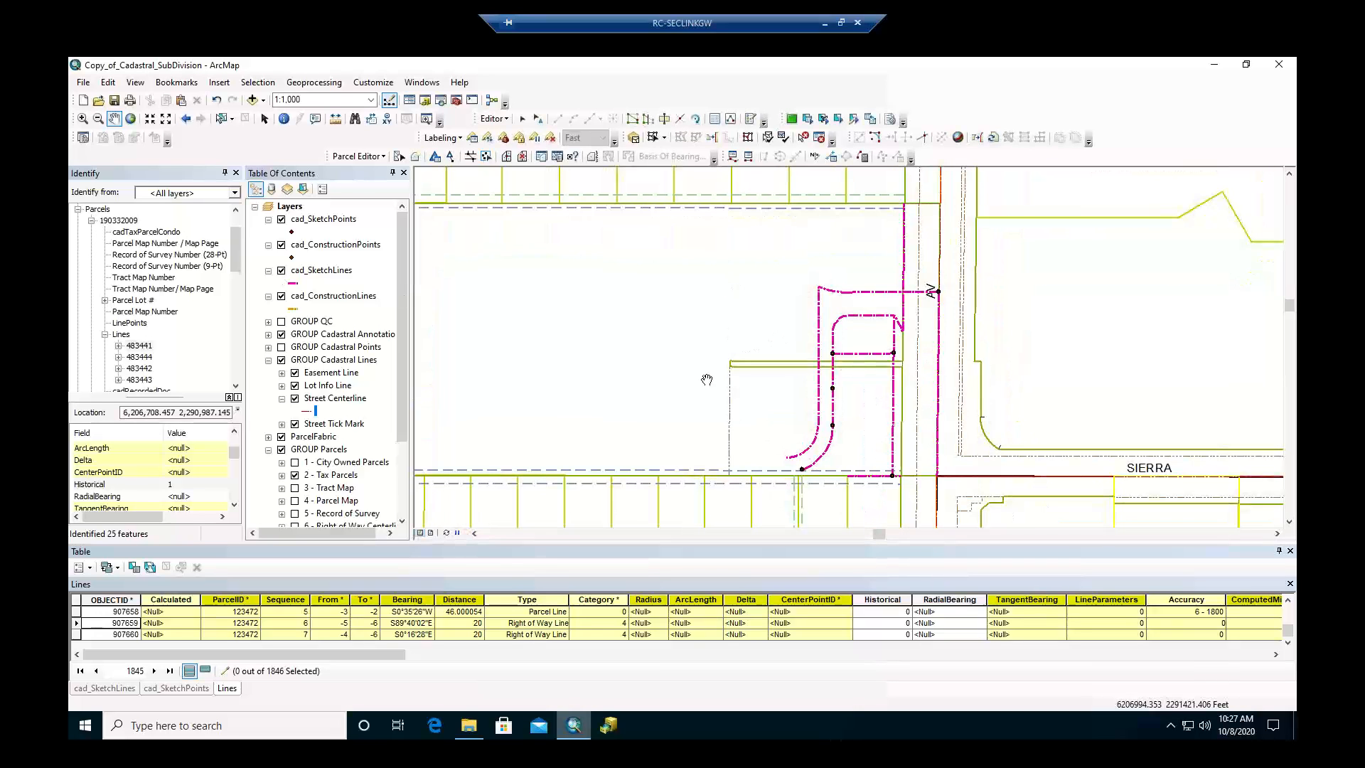
# Select the three connected sketch line segments forming the new street's centerline, from the AV centerline west to the curved end.
pyautogui.click(330, 399)
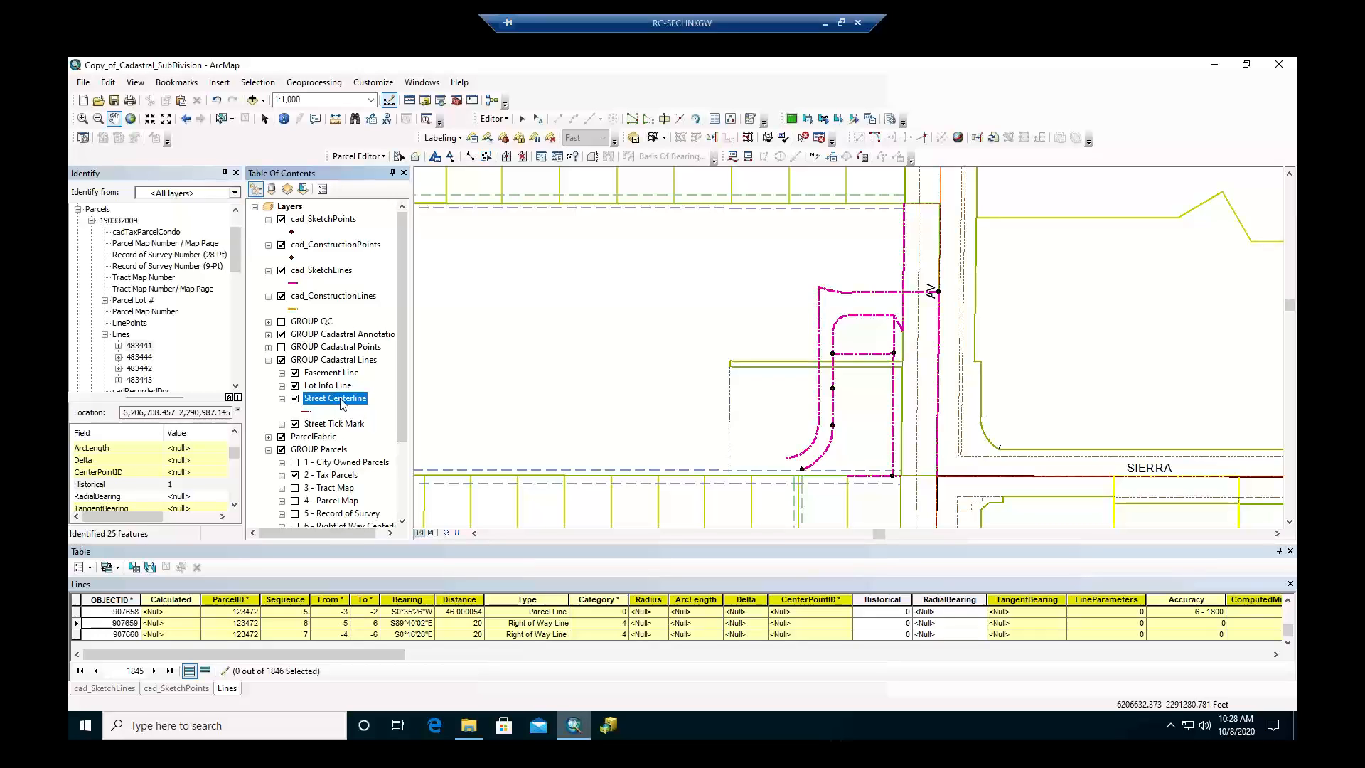
pyautogui.click(524, 121)
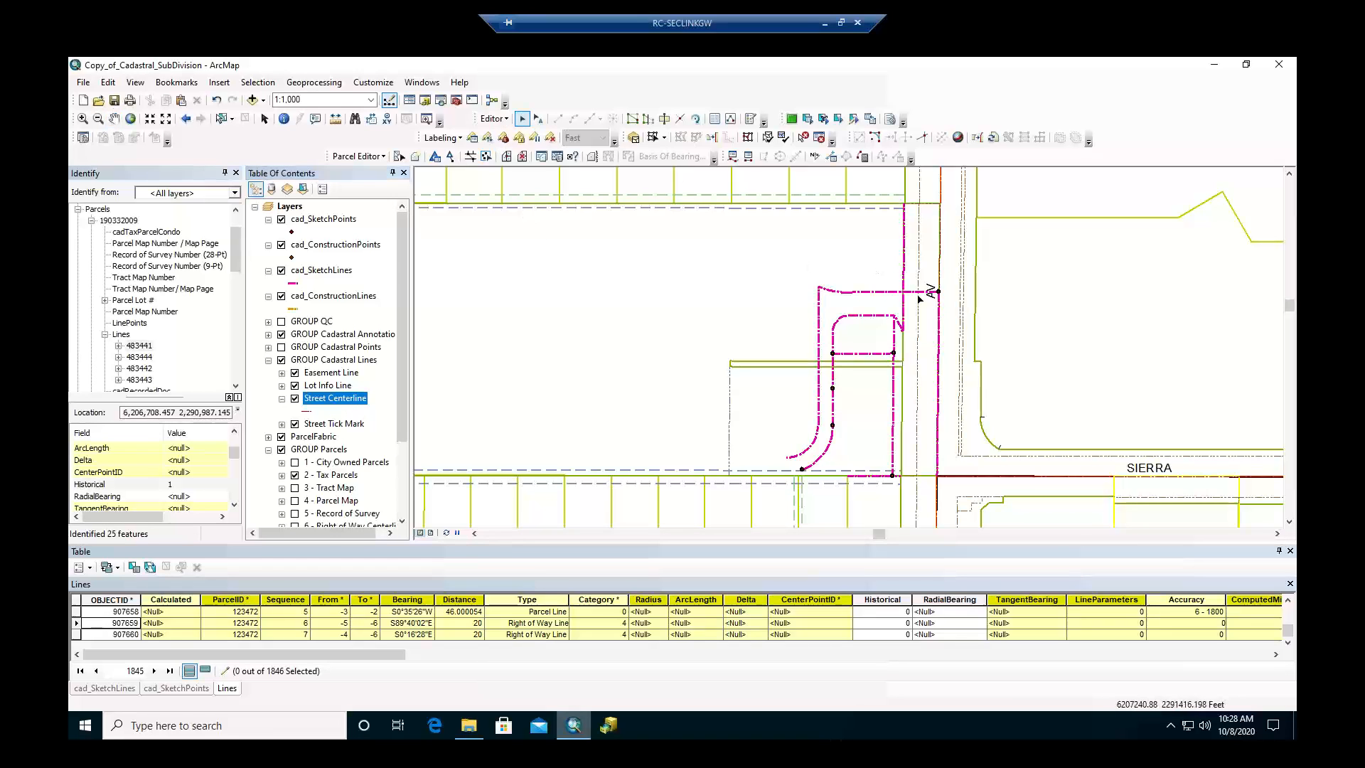
pyautogui.click(916, 292)
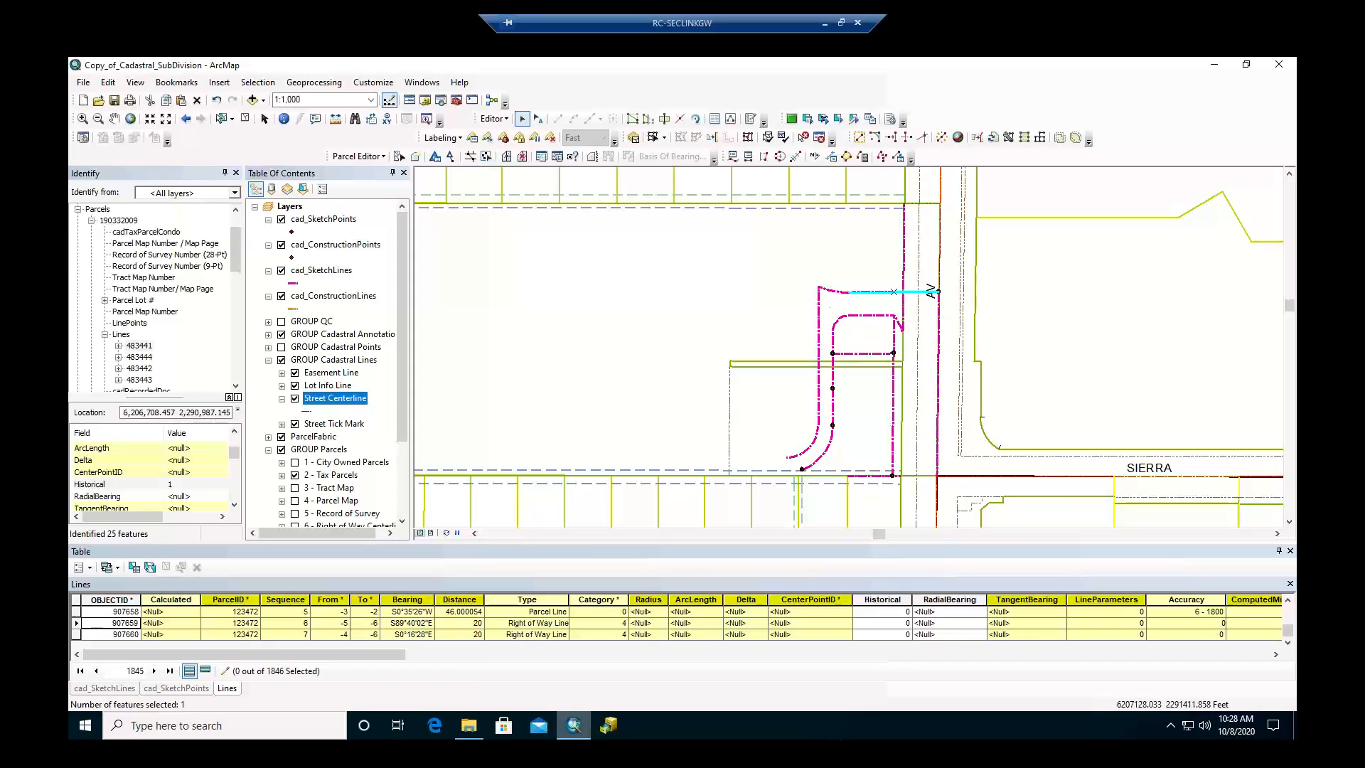
pyautogui.keyDown('shift'); pyautogui.click(825, 293); pyautogui.keyUp('shift')
pyautogui.keyDown('shift'); pyautogui.click(821, 288); pyautogui.keyUp('shift')
pyautogui.keyDown('shift'); pyautogui.click(822, 290); pyautogui.keyUp('shift')
pyautogui.scroll(1, 819, 288)
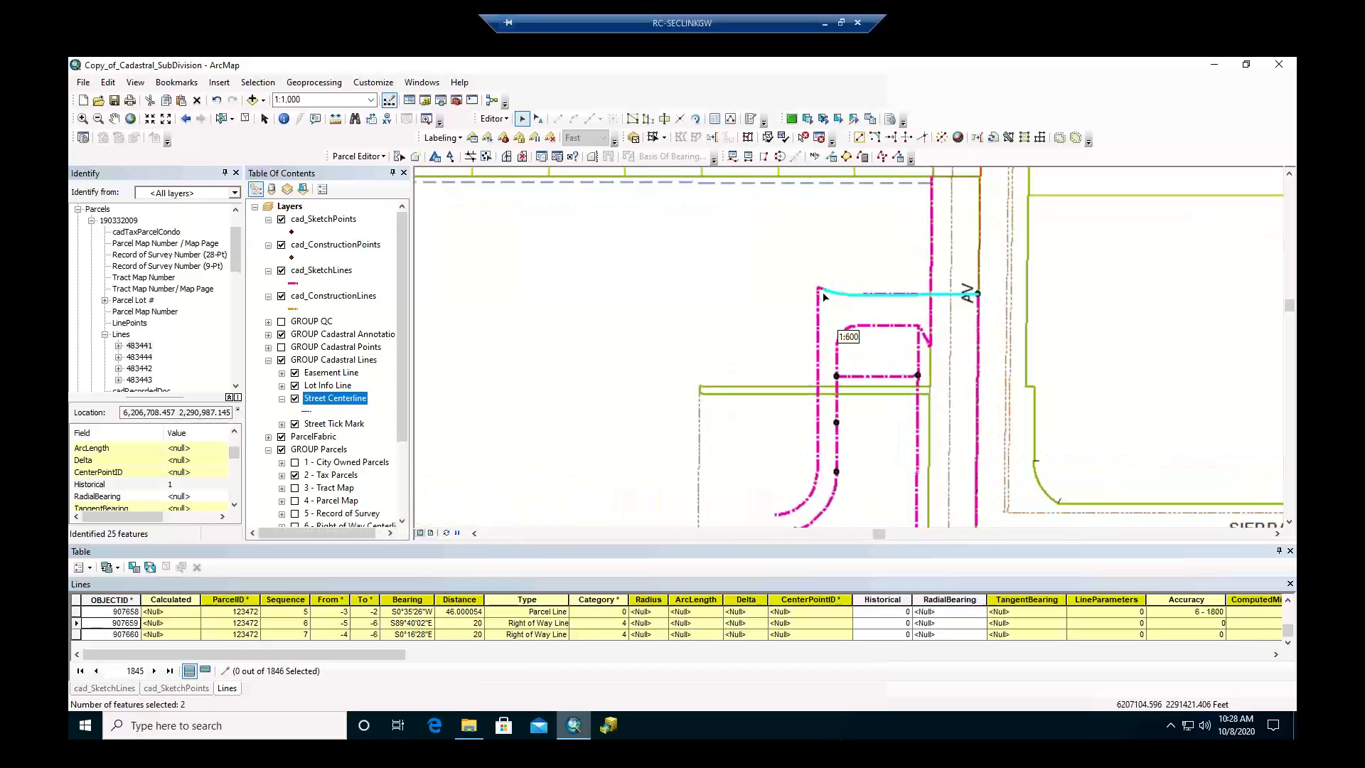
pyautogui.scroll(1, 821, 292)
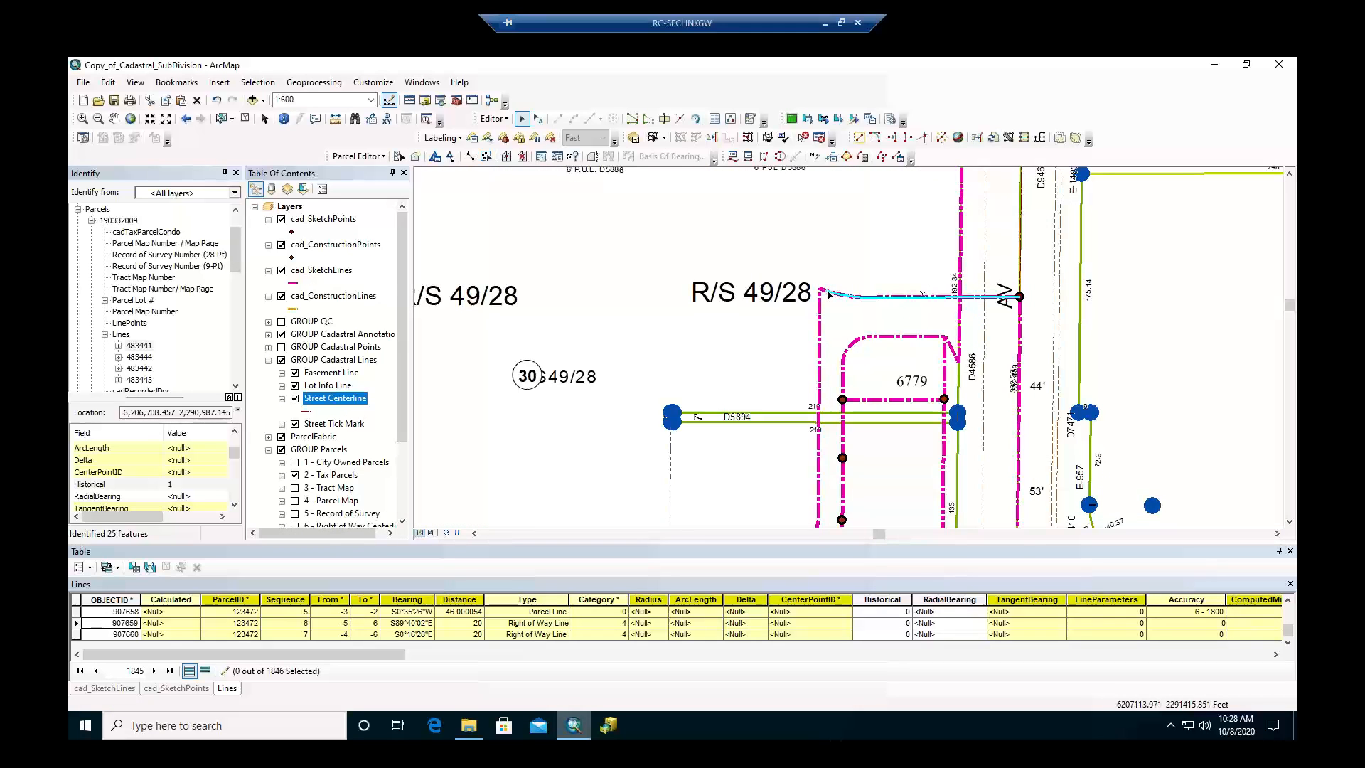
pyautogui.click(821, 291)
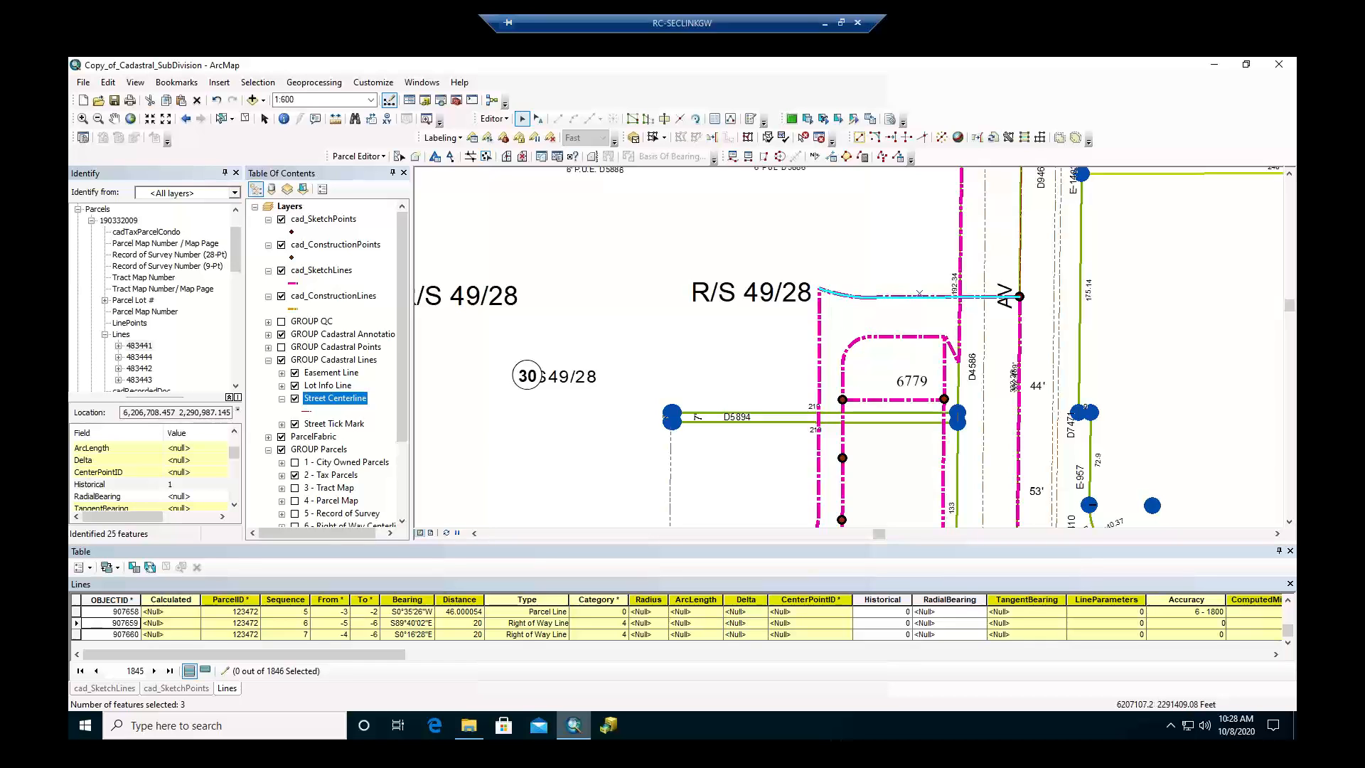
# Add the long north-south sketch line and the curve at its southern end to the selected centerline segments.
pyautogui.keyDown('shift'); pyautogui.click(819, 313); pyautogui.keyUp('shift')
pyautogui.scroll(-1, 671, 277)
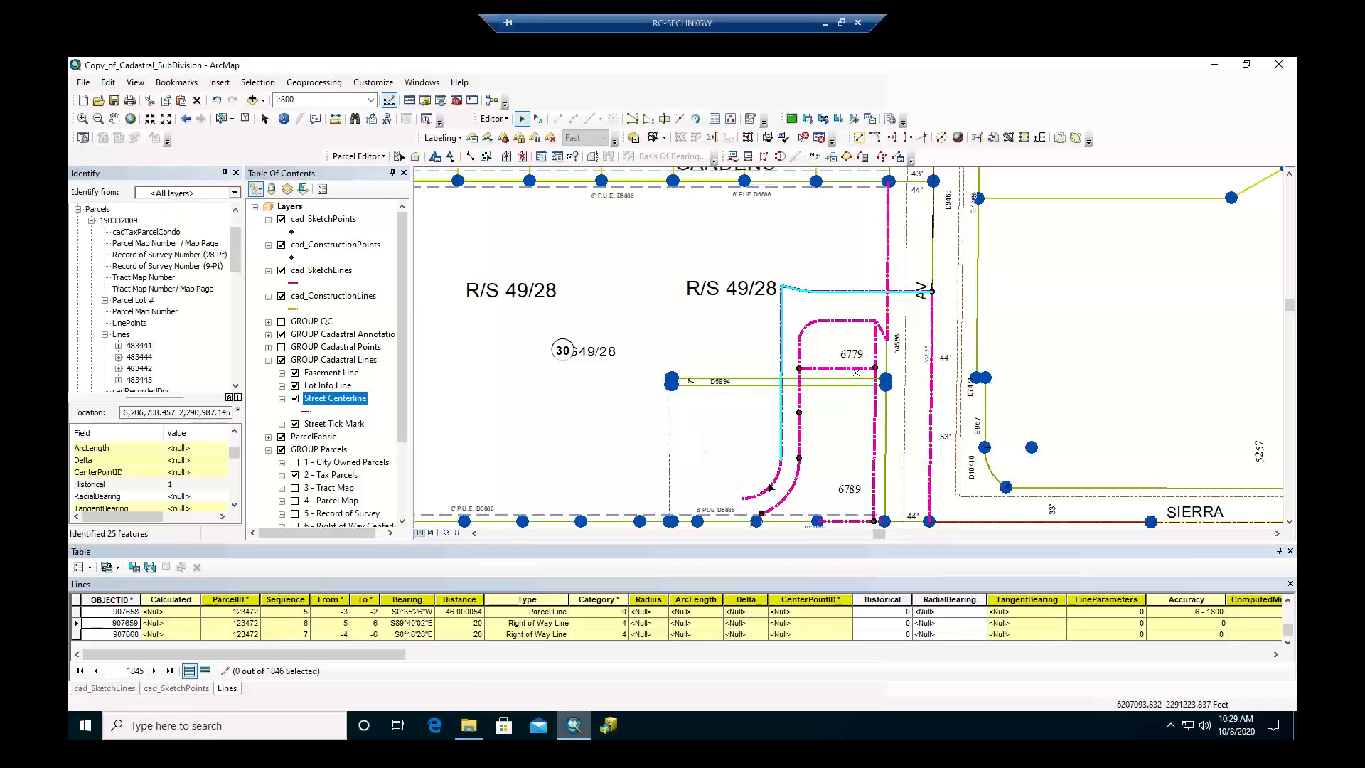
pyautogui.keyDown('shift'); pyautogui.click(773, 482); pyautogui.keyUp('shift')
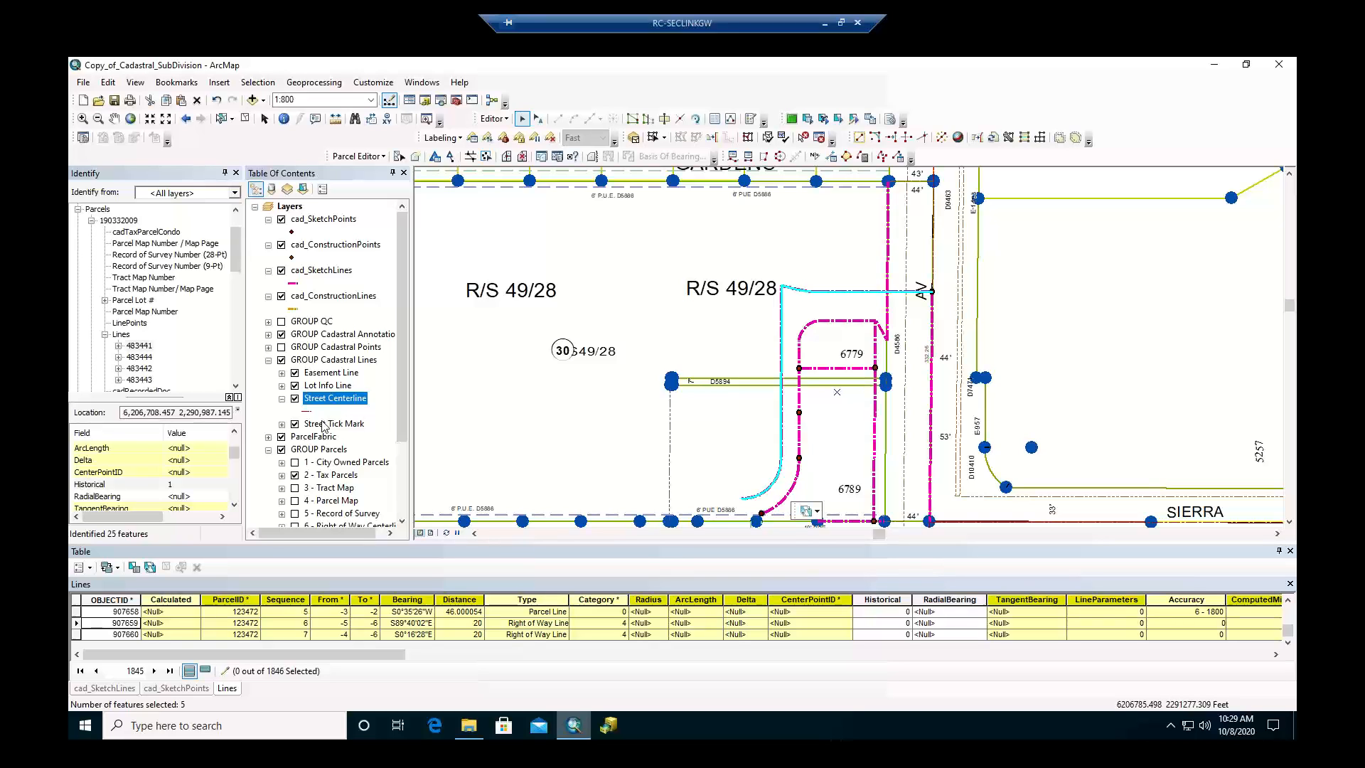
# Hide cad_SketchLines, identify the existing centerline along AV north of Sierra, and examine its Street Centerline and Lines attributes.
pyautogui.click(282, 271)
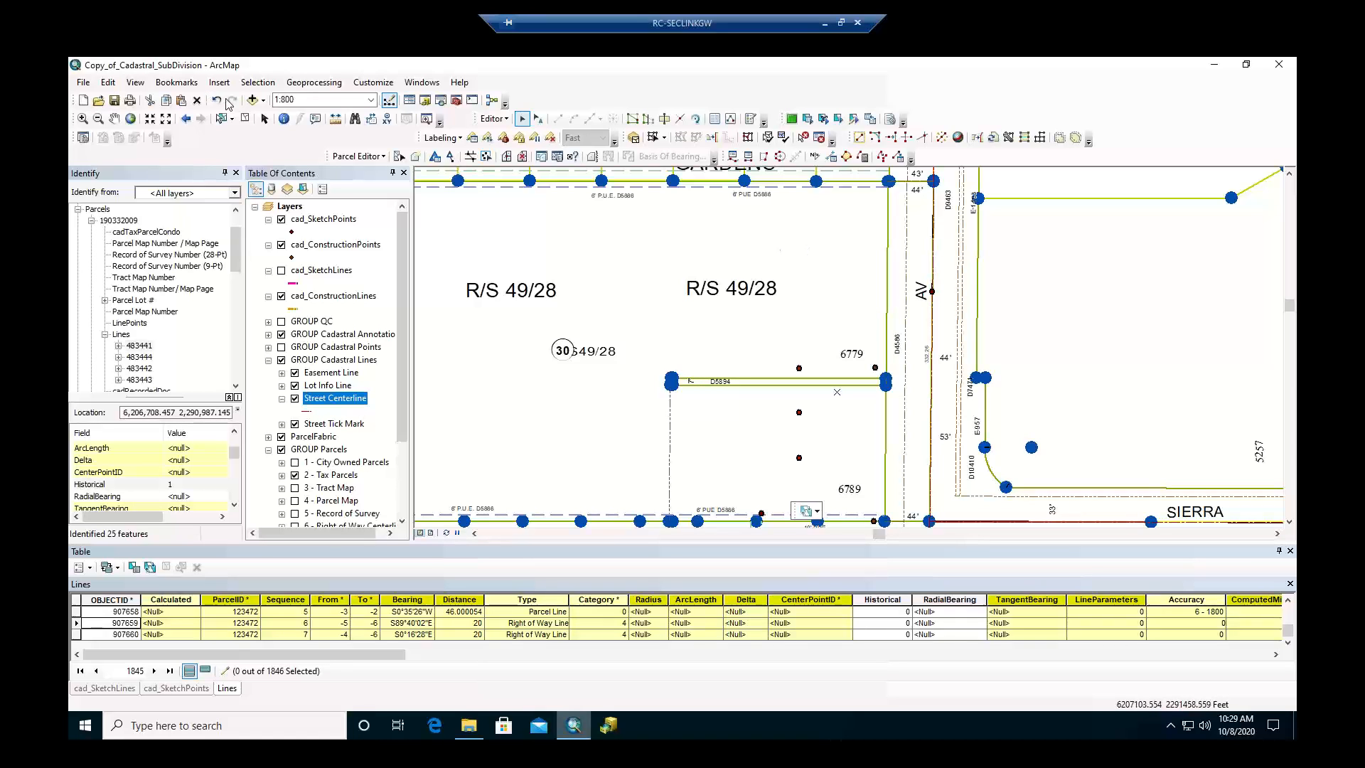
pyautogui.click(284, 118)
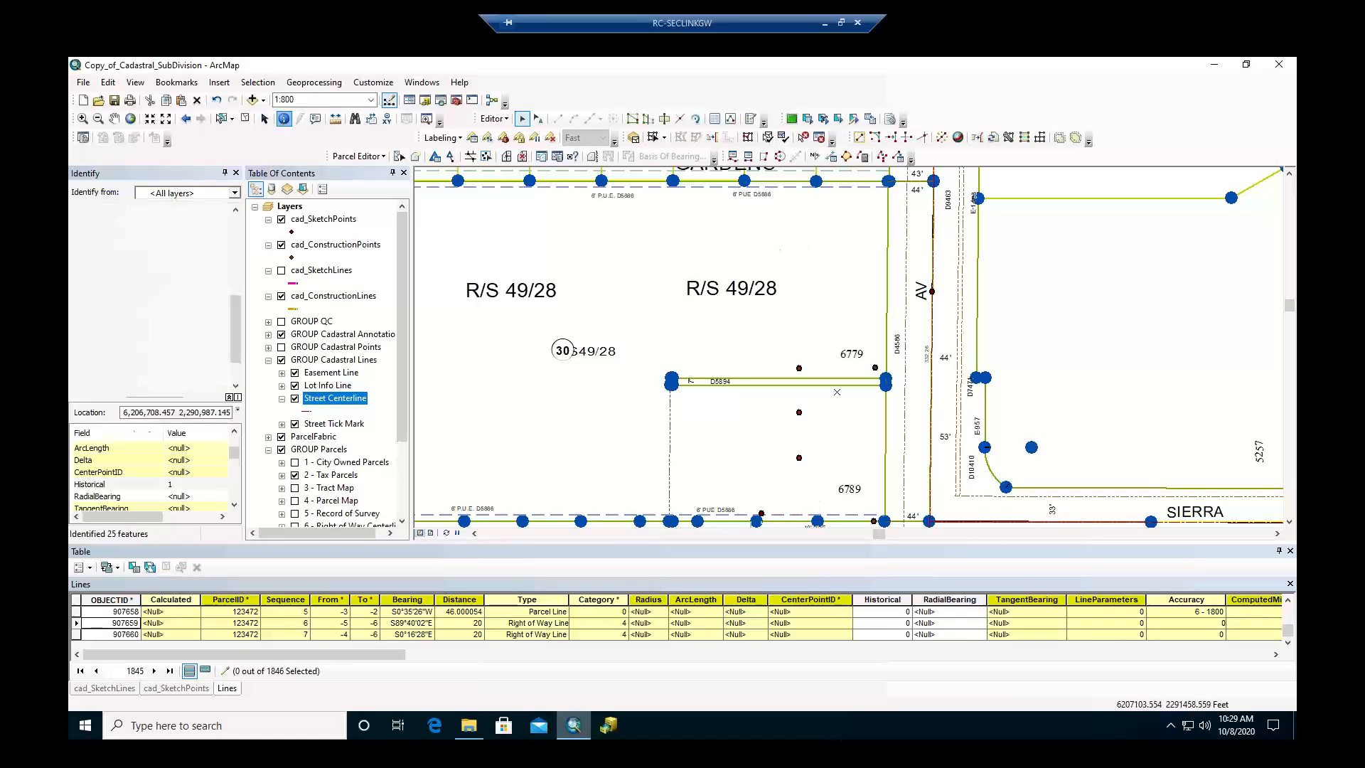
pyautogui.click(938, 243)
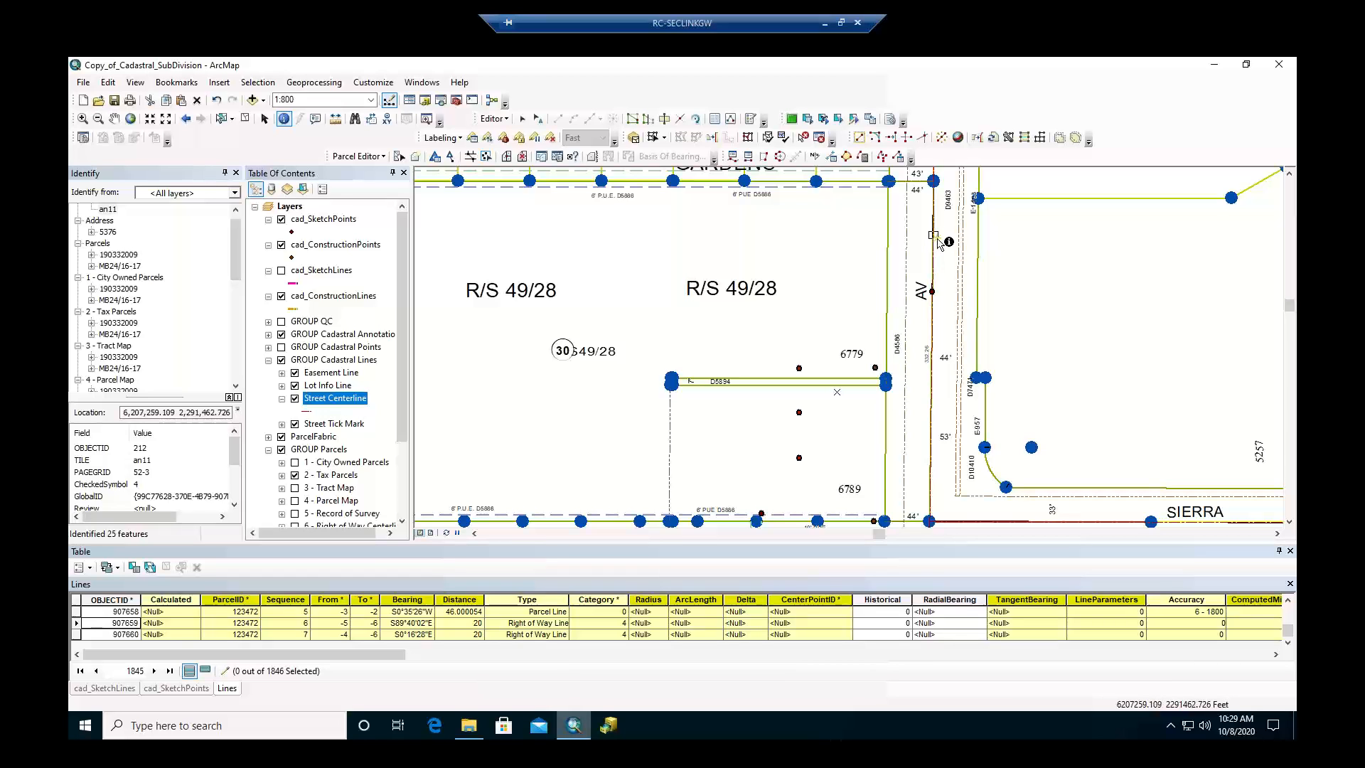
pyautogui.click(945, 248)
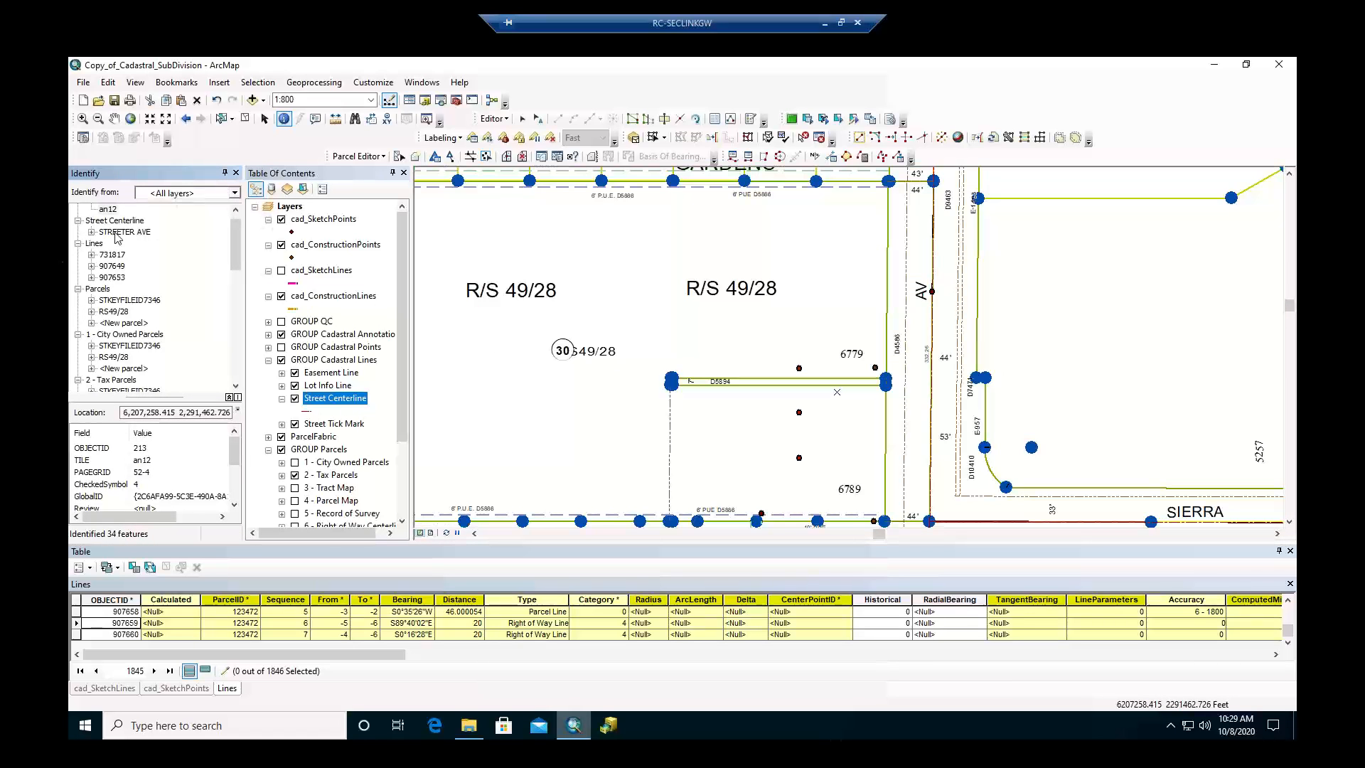
pyautogui.click(128, 232)
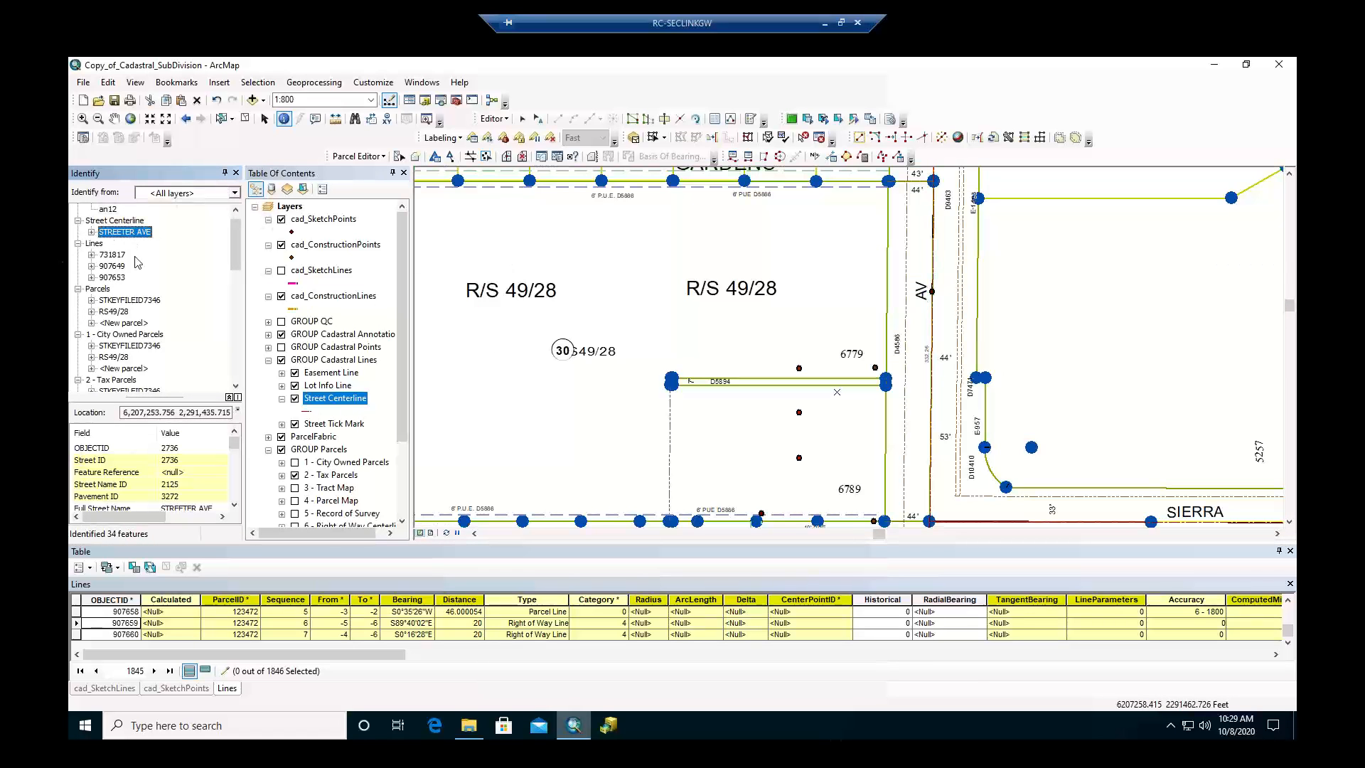
pyautogui.scroll(1, 139, 273)
pyautogui.click(113, 267)
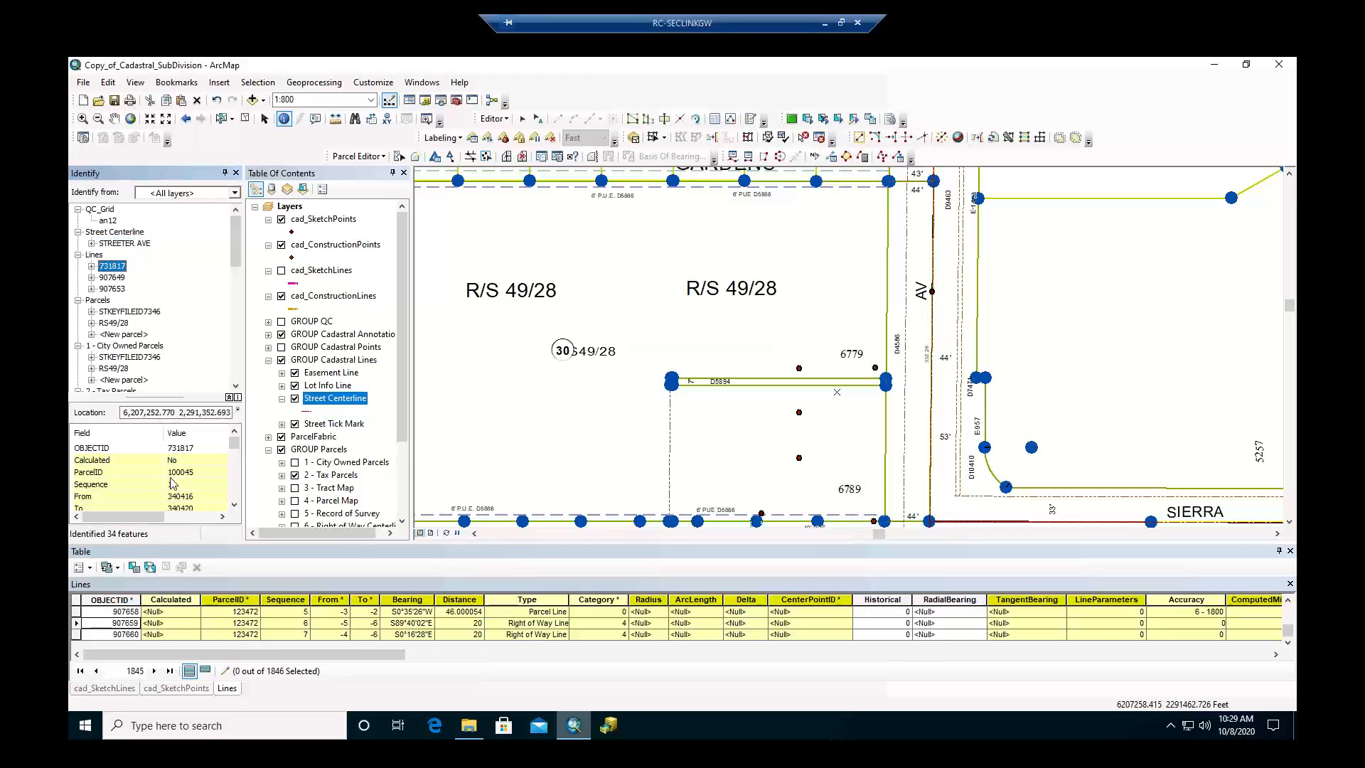
pyautogui.scroll(-2, 174, 483)
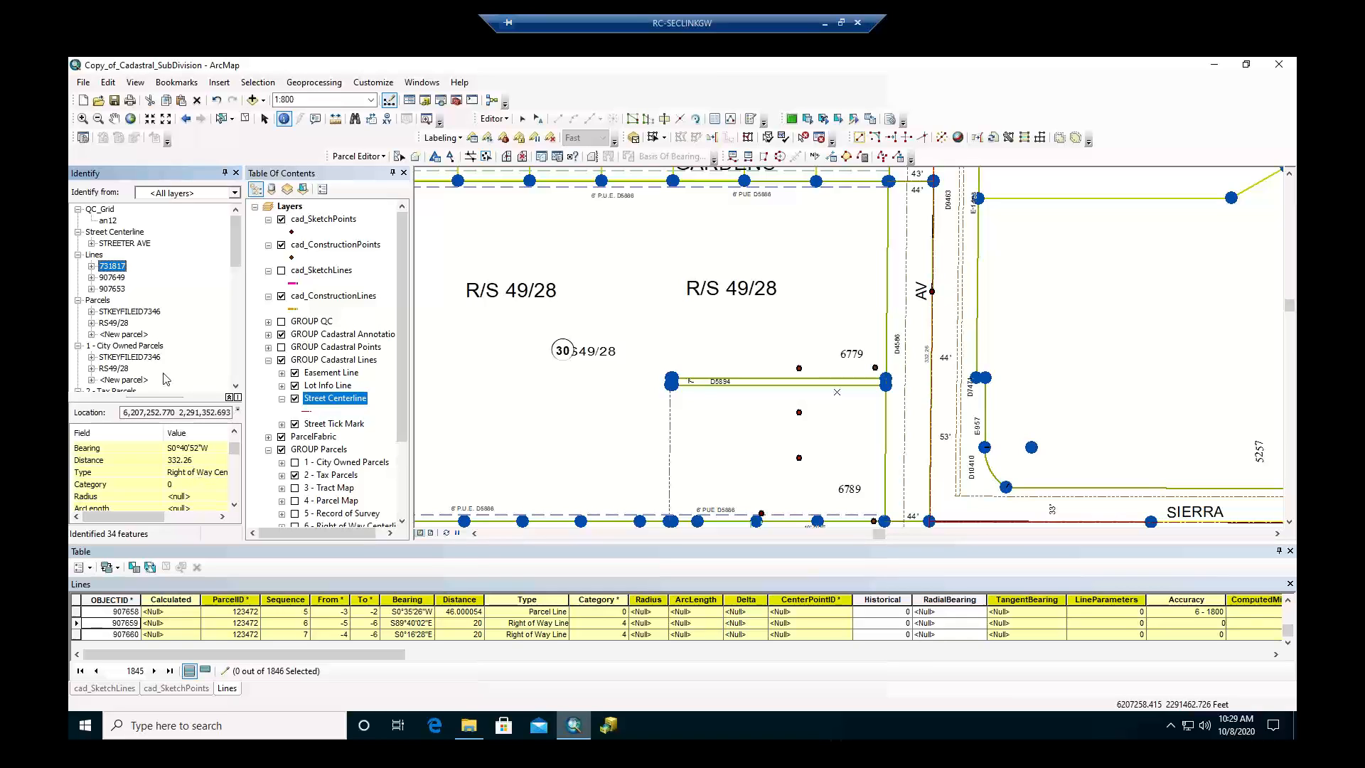
pyautogui.click(122, 243)
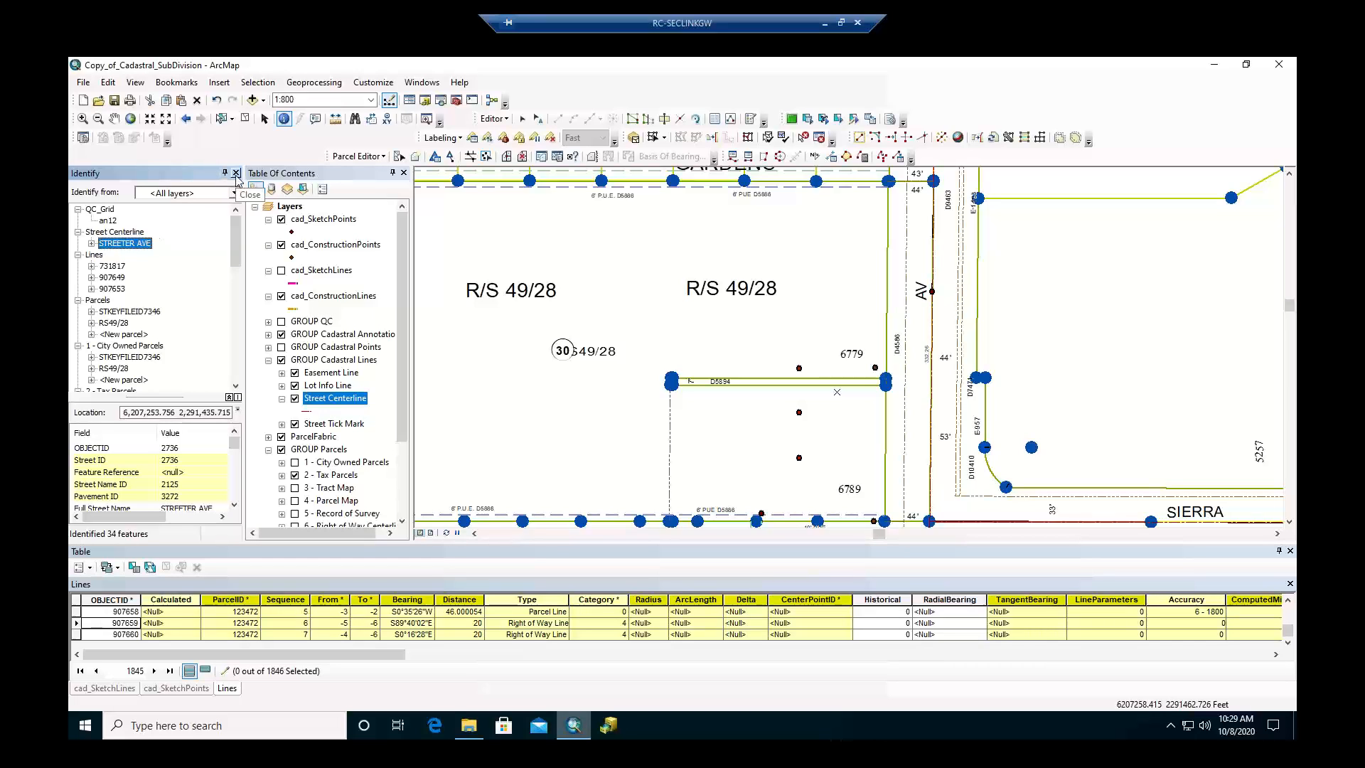
# Display cad_SketchLines again and copy and paste the selected centerline sketch lines into the Street Centerline layer.
pyautogui.click(281, 272)
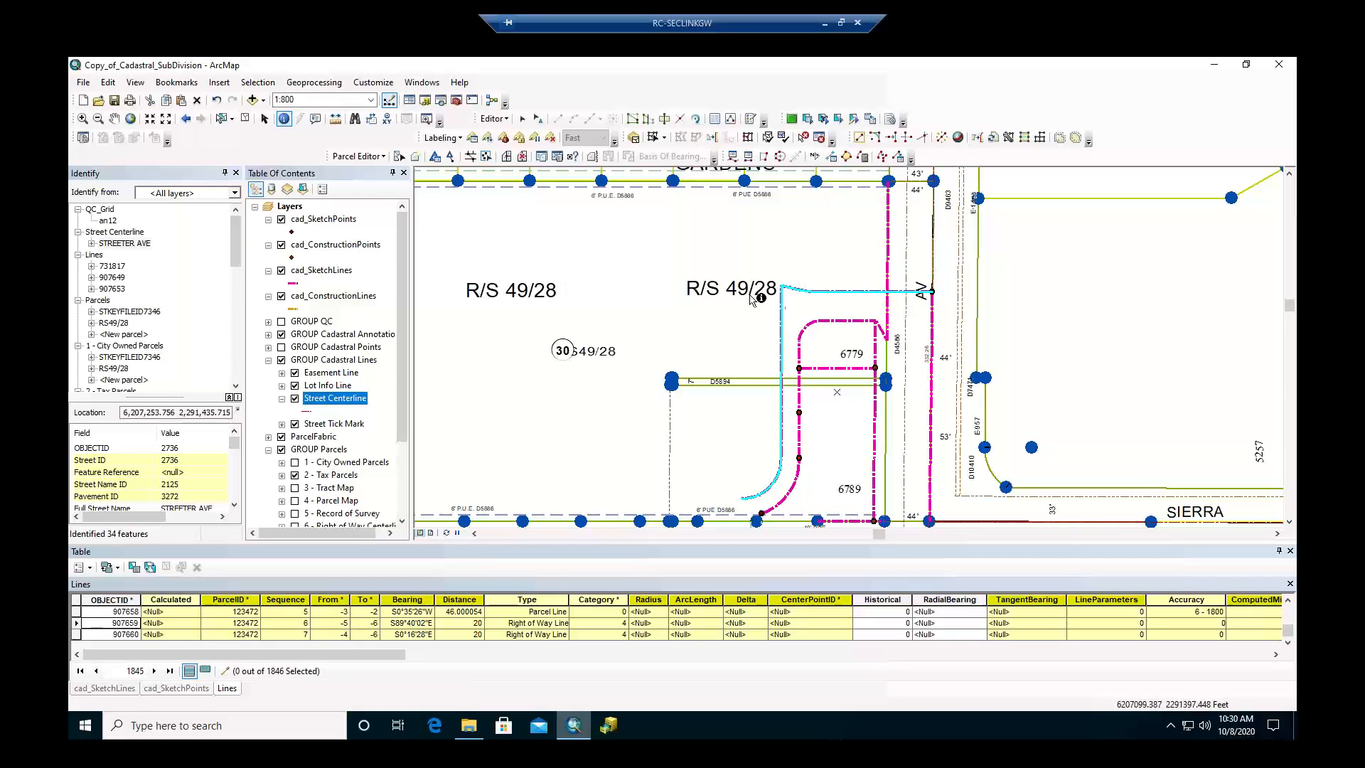
pyautogui.click(107, 82)
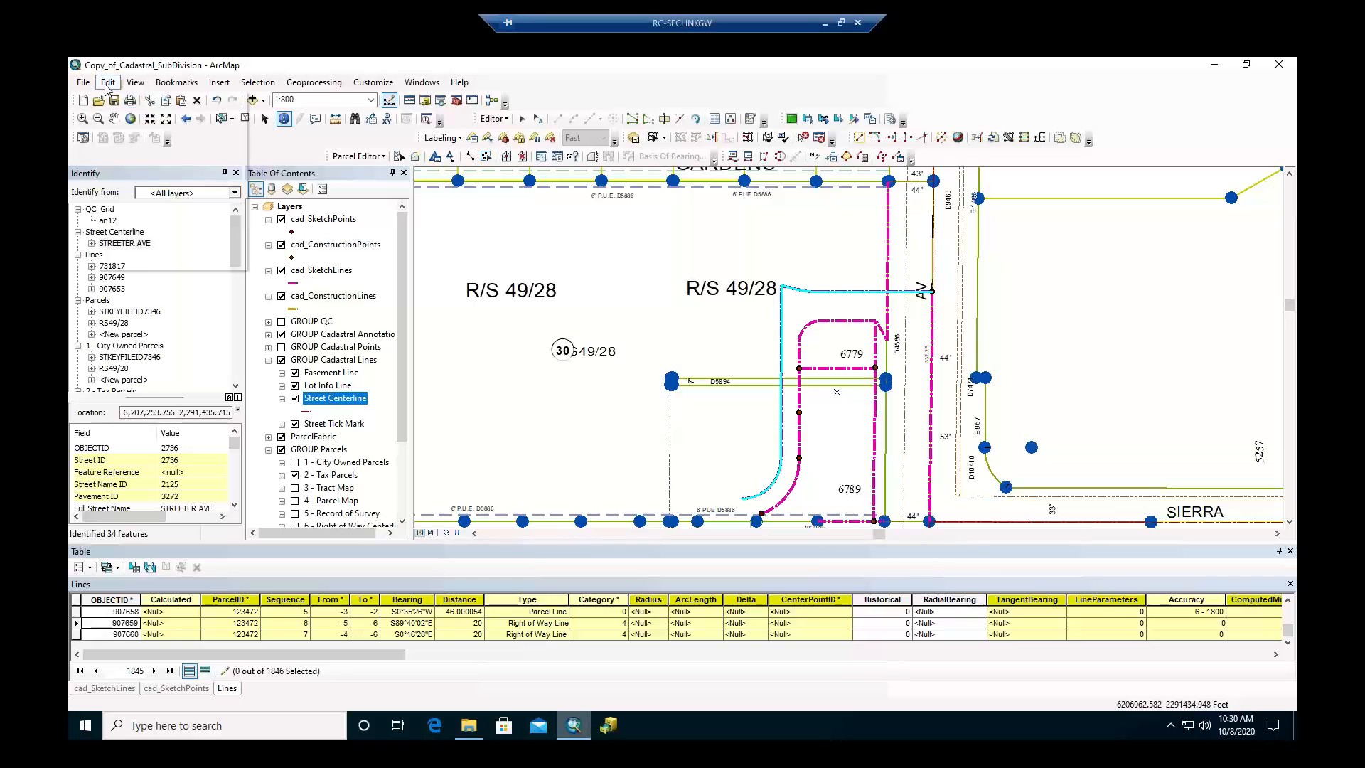
pyautogui.click(109, 85)
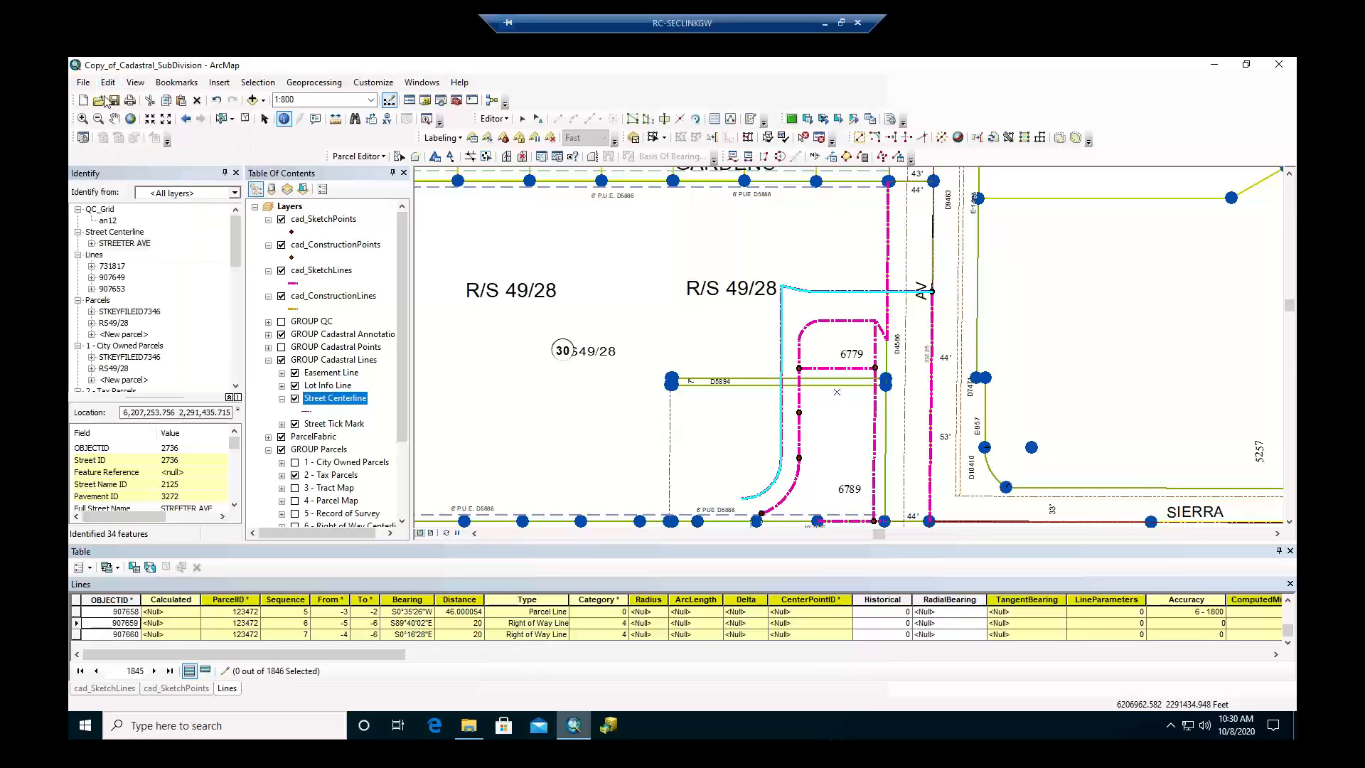
pyautogui.click(113, 89)
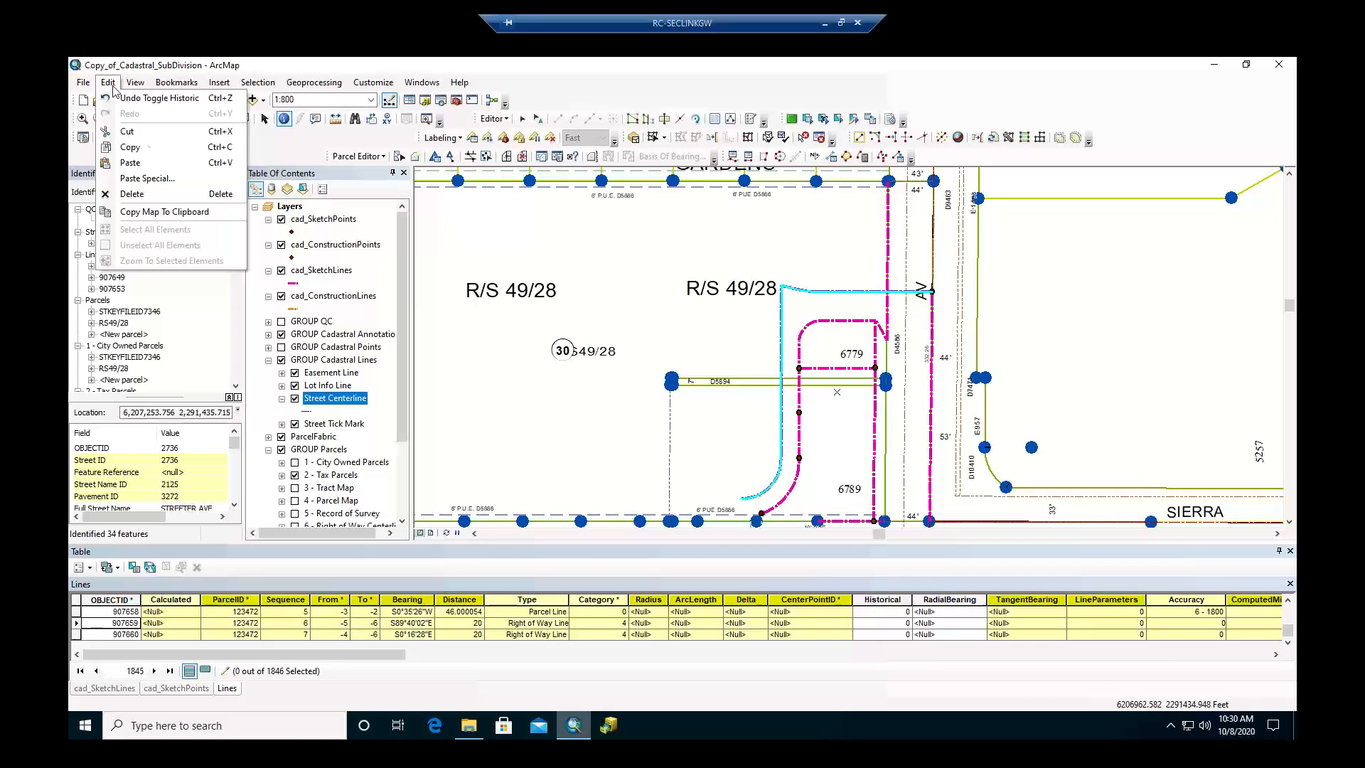
pyautogui.click(146, 163)
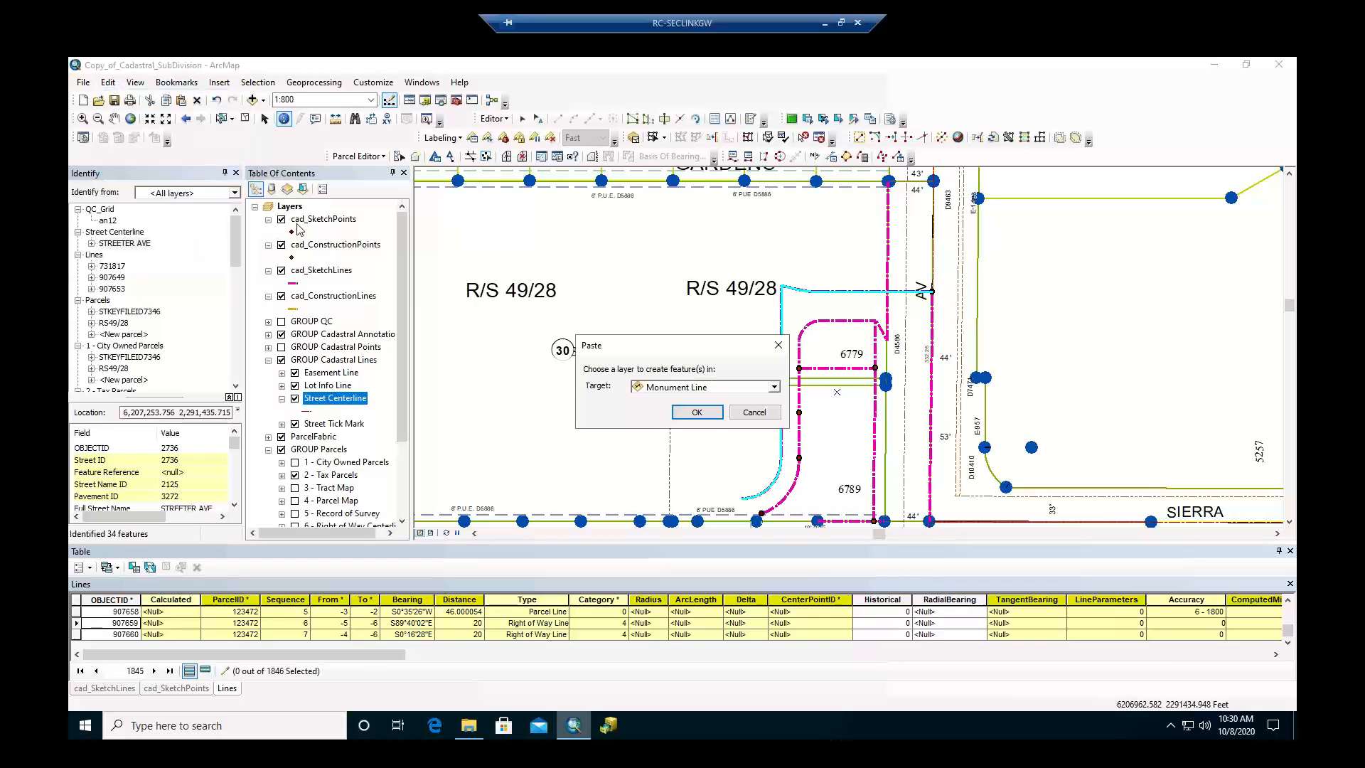
pyautogui.click(758, 392)
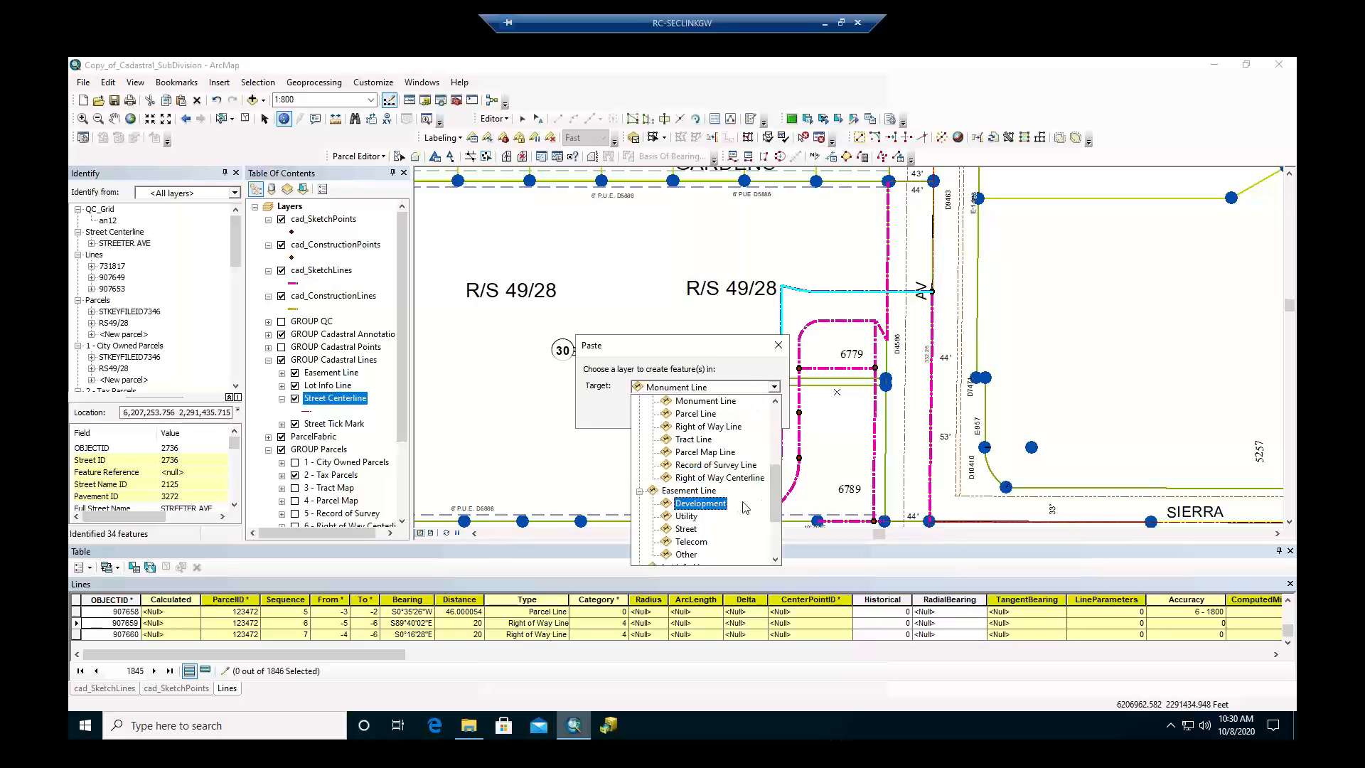
pyautogui.scroll(-2, 778, 549)
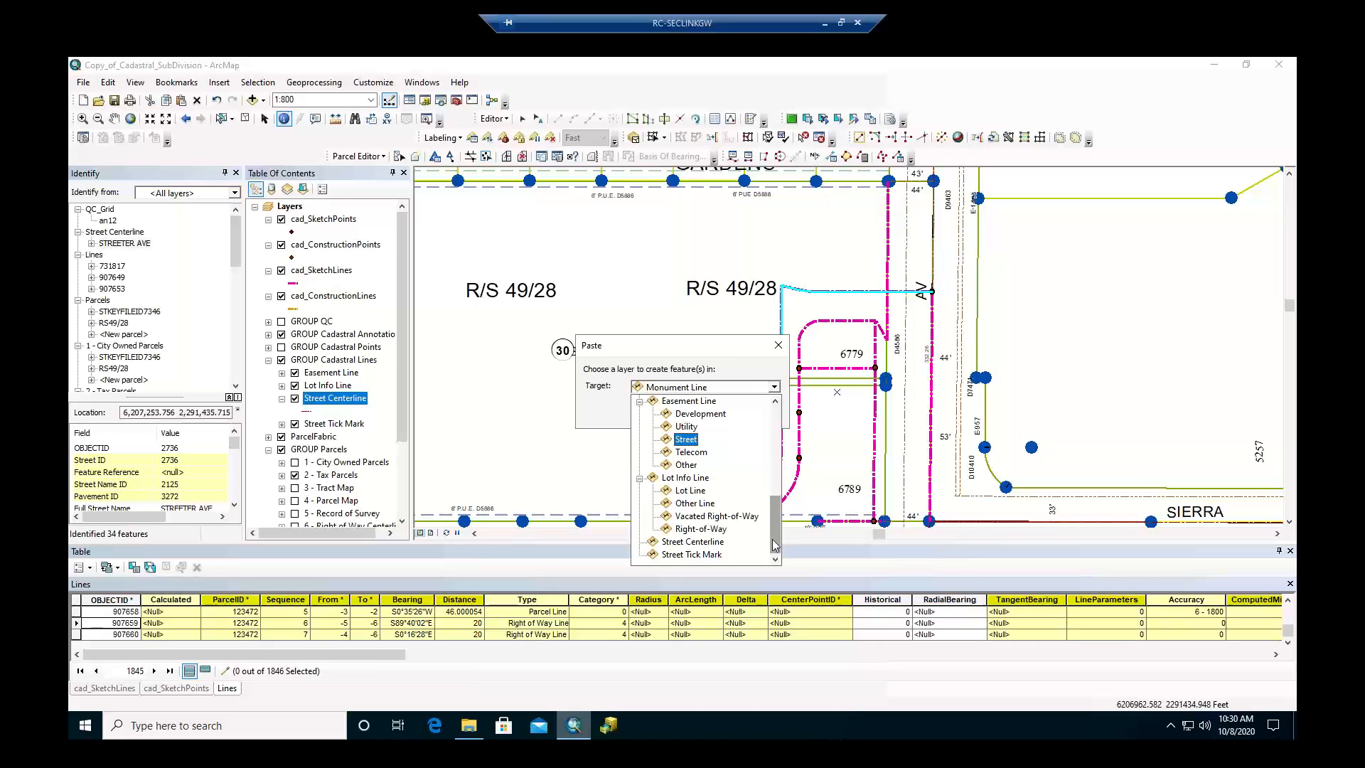
pyautogui.click(710, 543)
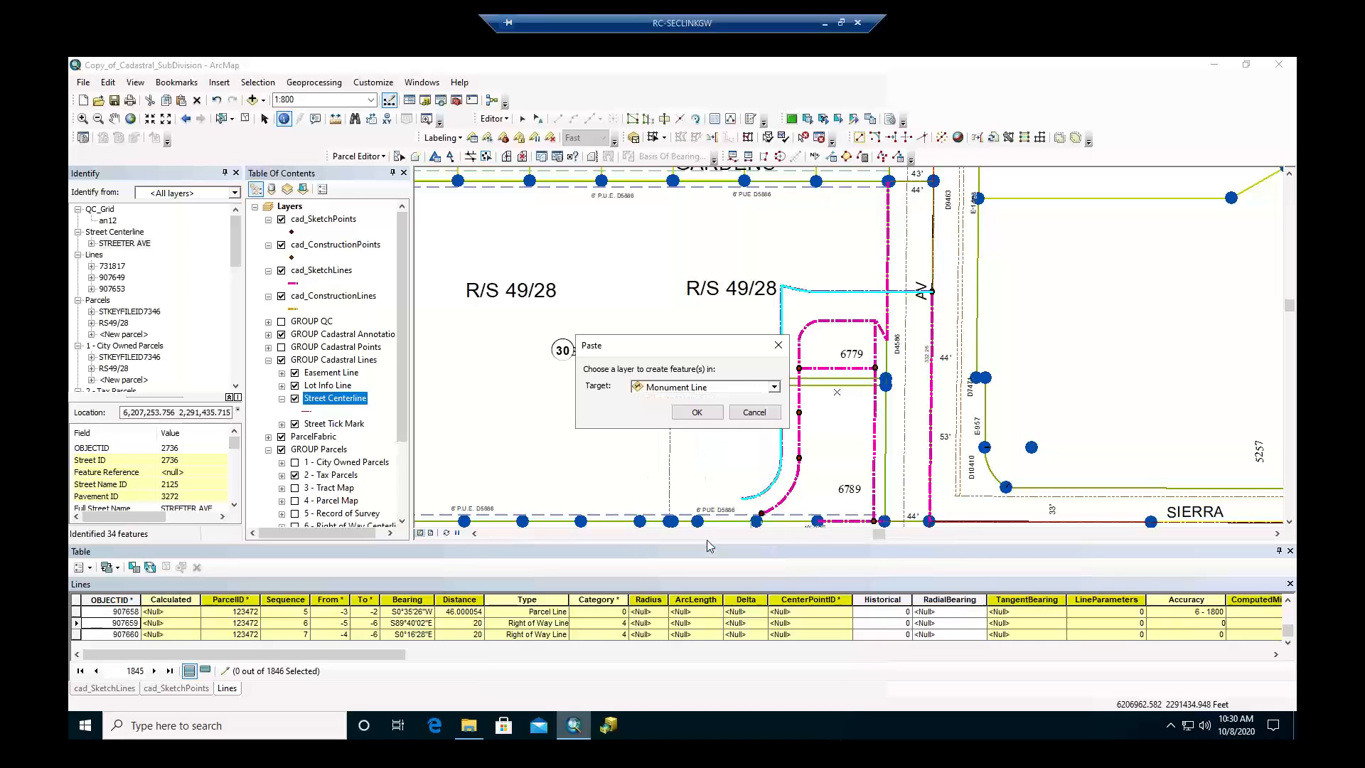
pyautogui.click(697, 413)
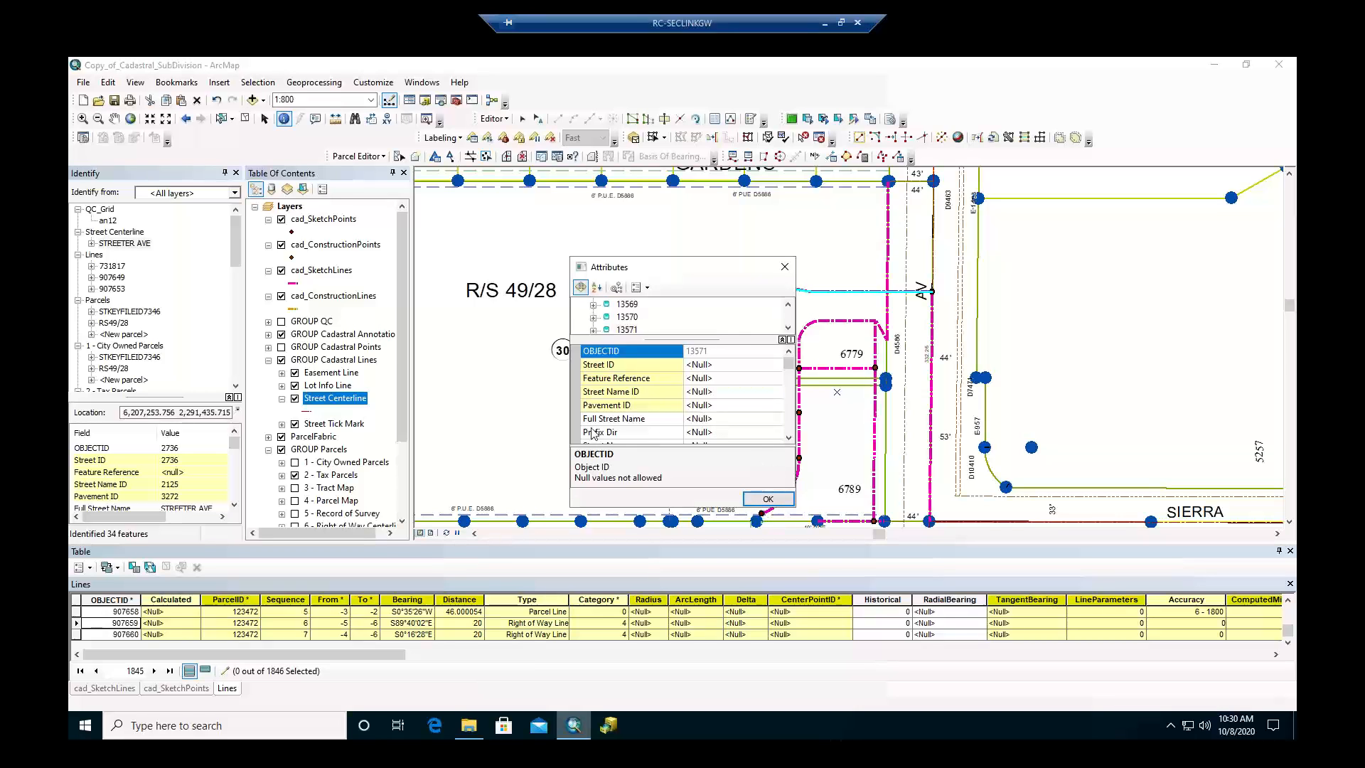
# Review the attribute fields for all the pasted Street Centerline features and accept them without entering values.
pyautogui.click(791, 309)
pyautogui.click(647, 308)
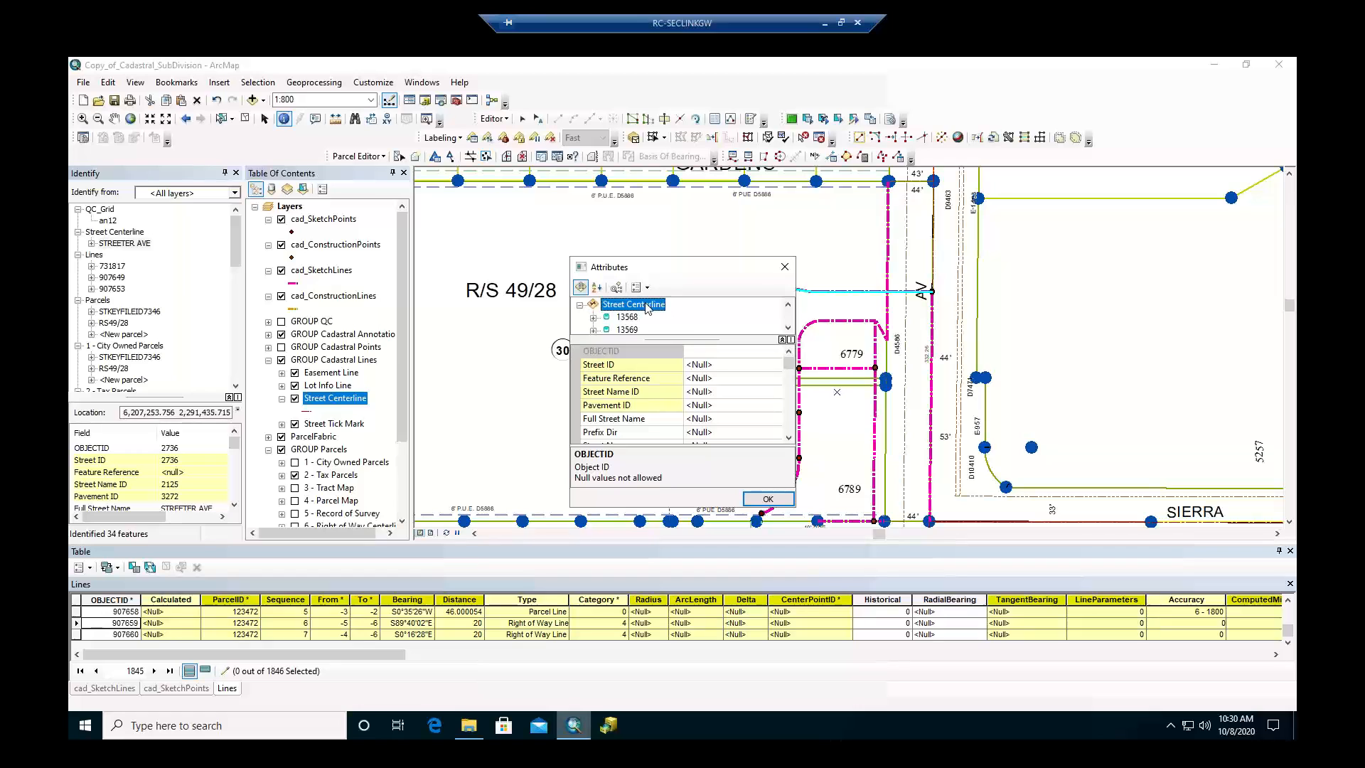
pyautogui.click(711, 393)
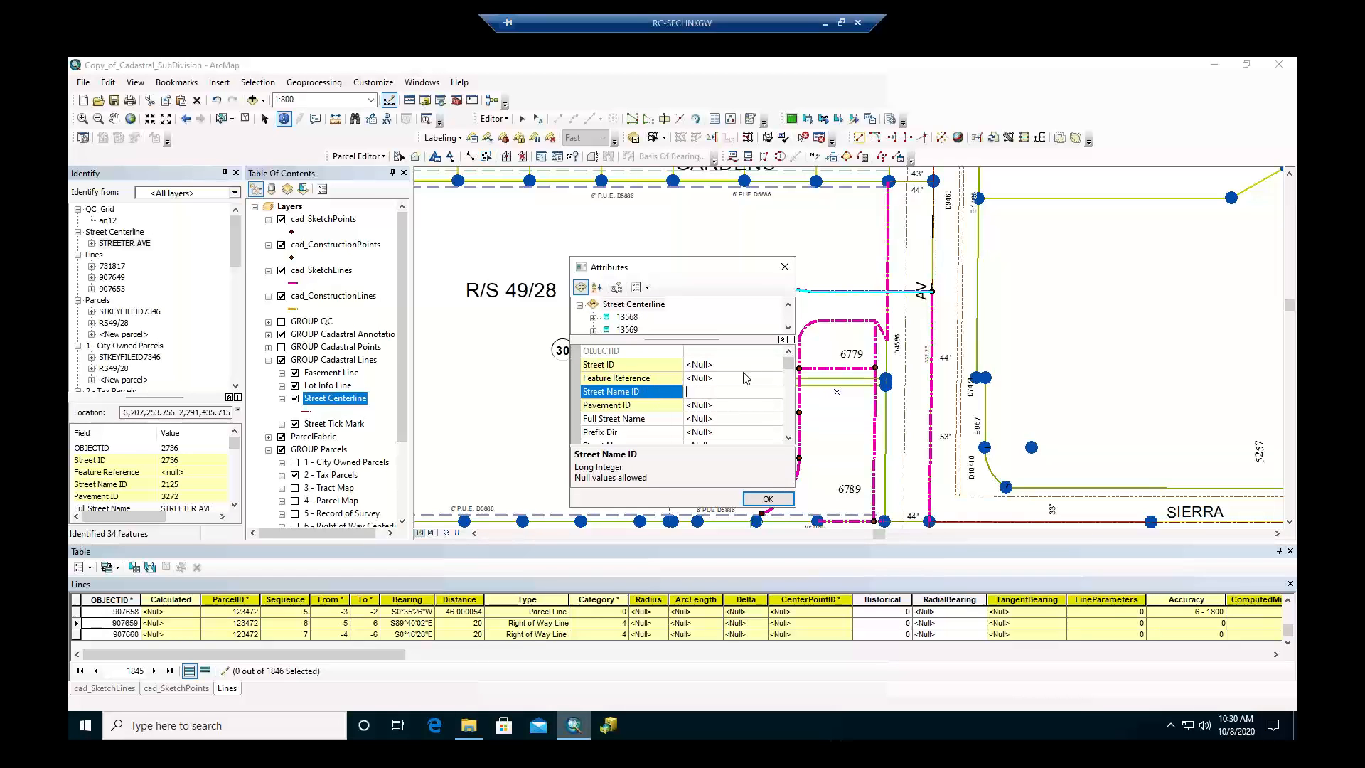
pyautogui.moveTo(787, 373); pyautogui.dragTo(795, 451)
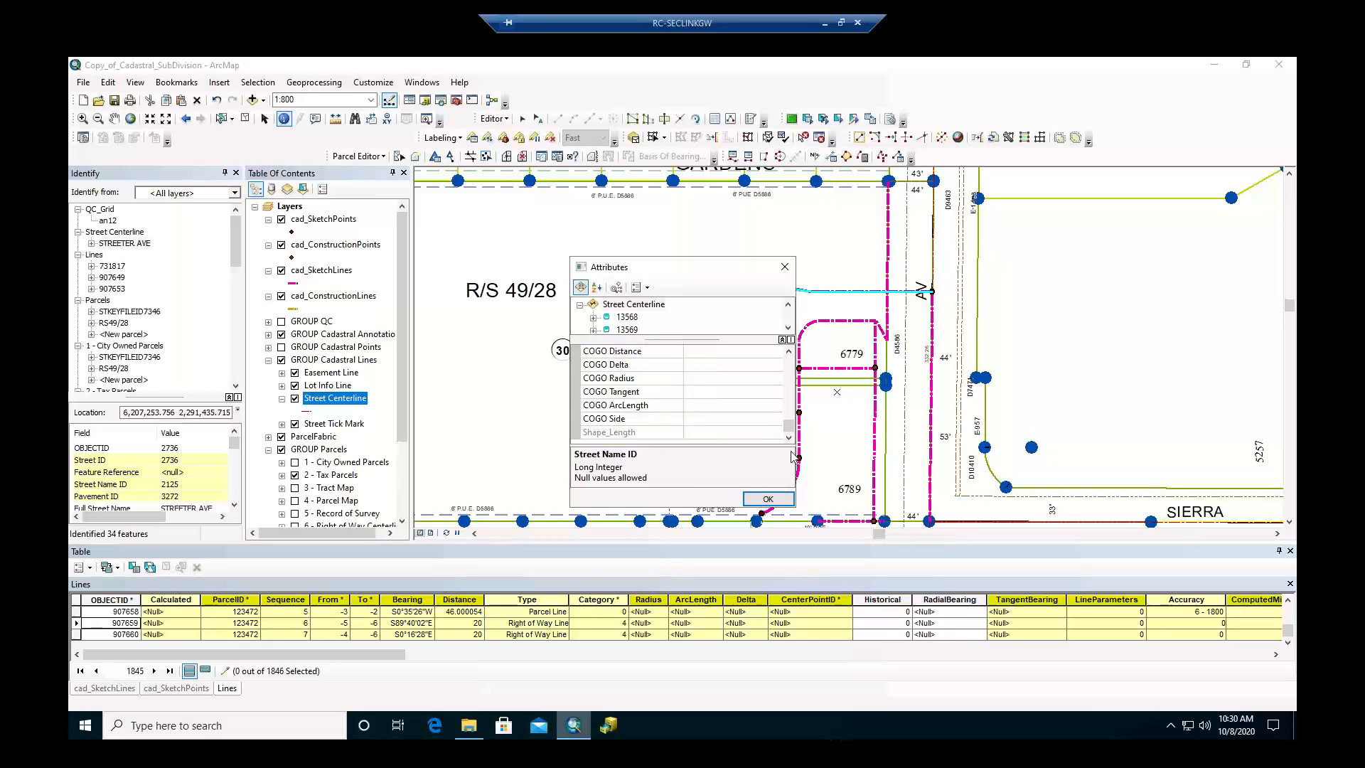
pyautogui.click(779, 506)
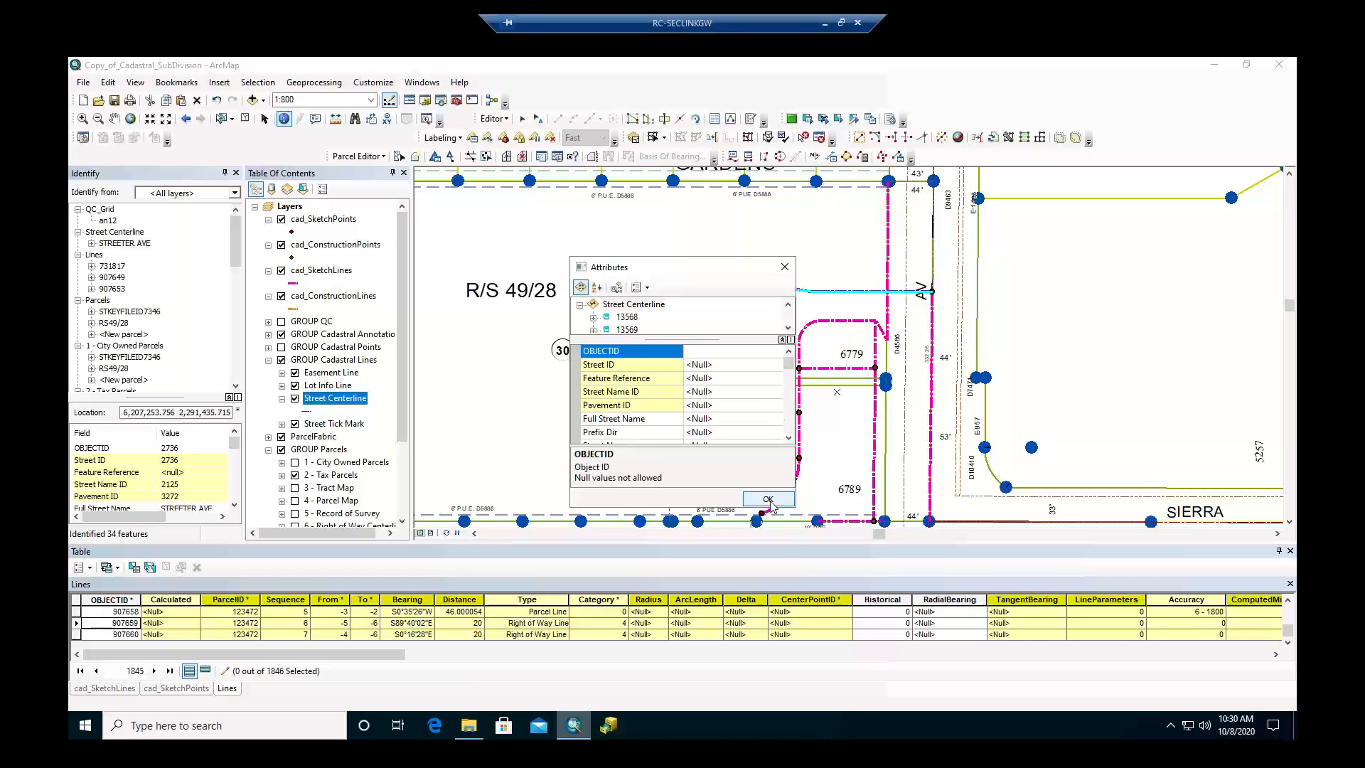
pyautogui.click(767, 500)
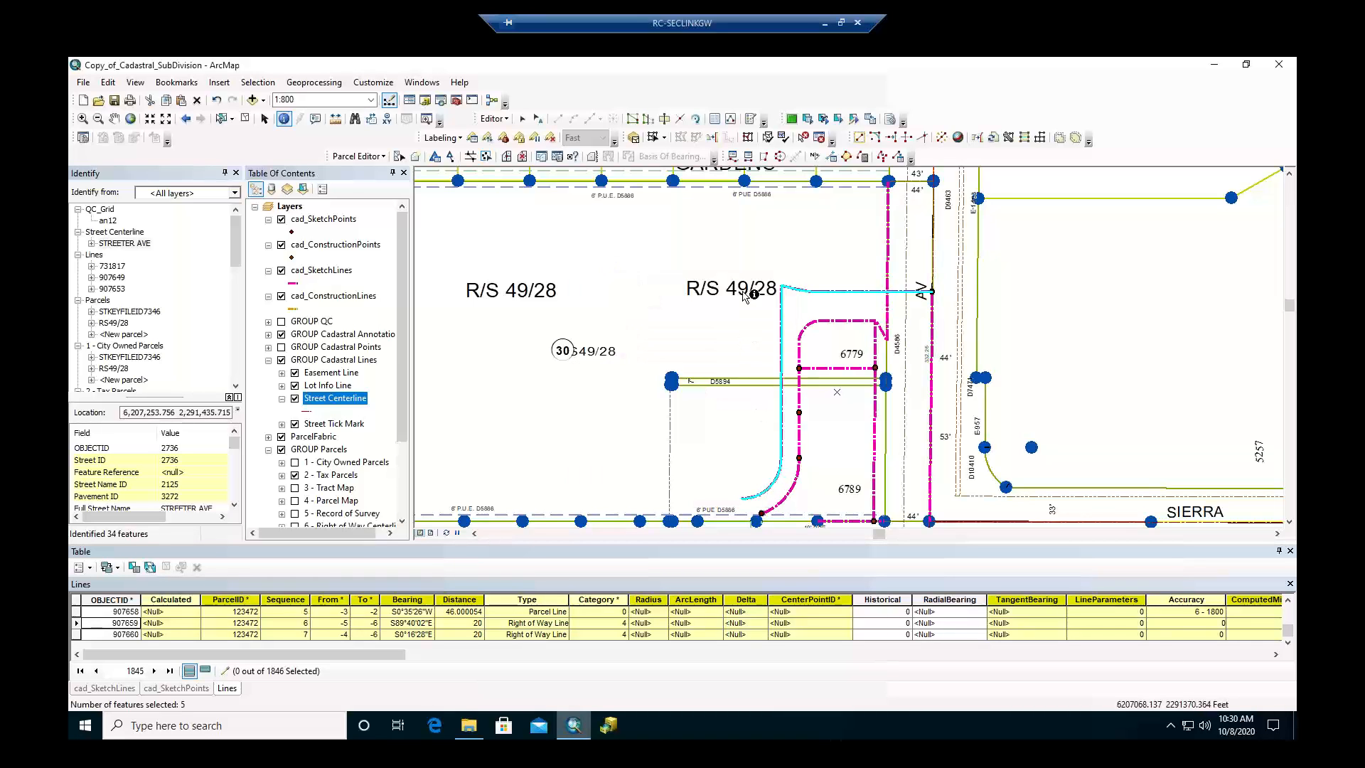
# Hide the cad_SketchLines layer and clear the selection of the pasted street centerlines.
pyautogui.click(281, 271)
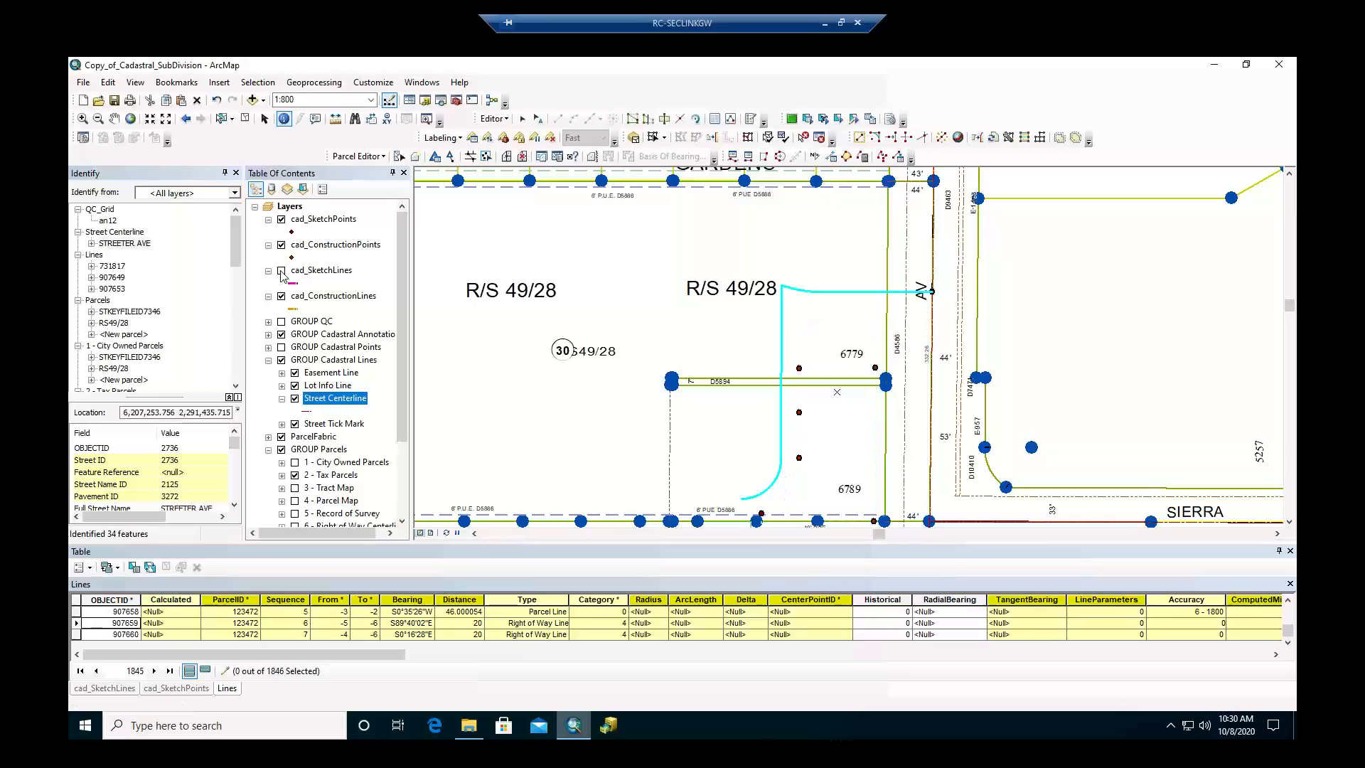
pyautogui.click(246, 119)
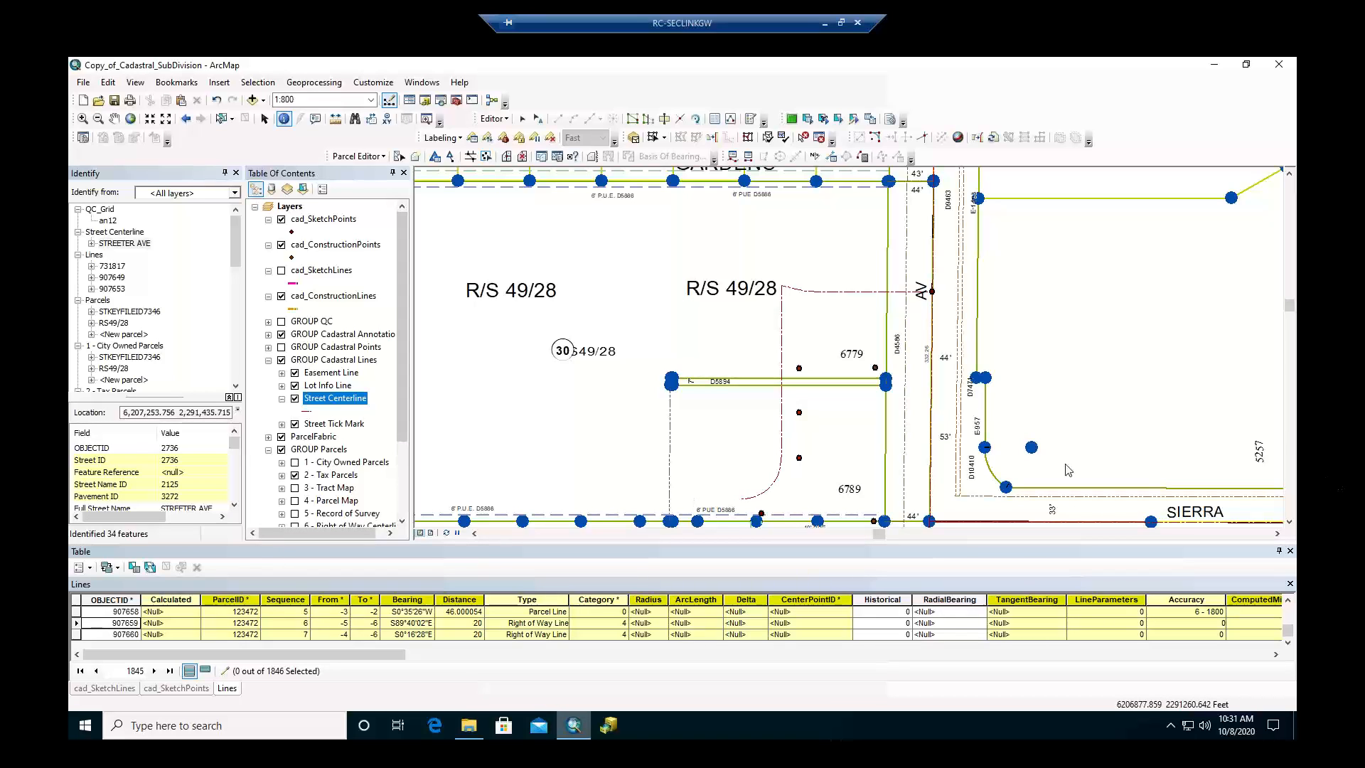
pyautogui.click(114, 118)
pyautogui.moveTo(956, 363); pyautogui.dragTo(613, 243)
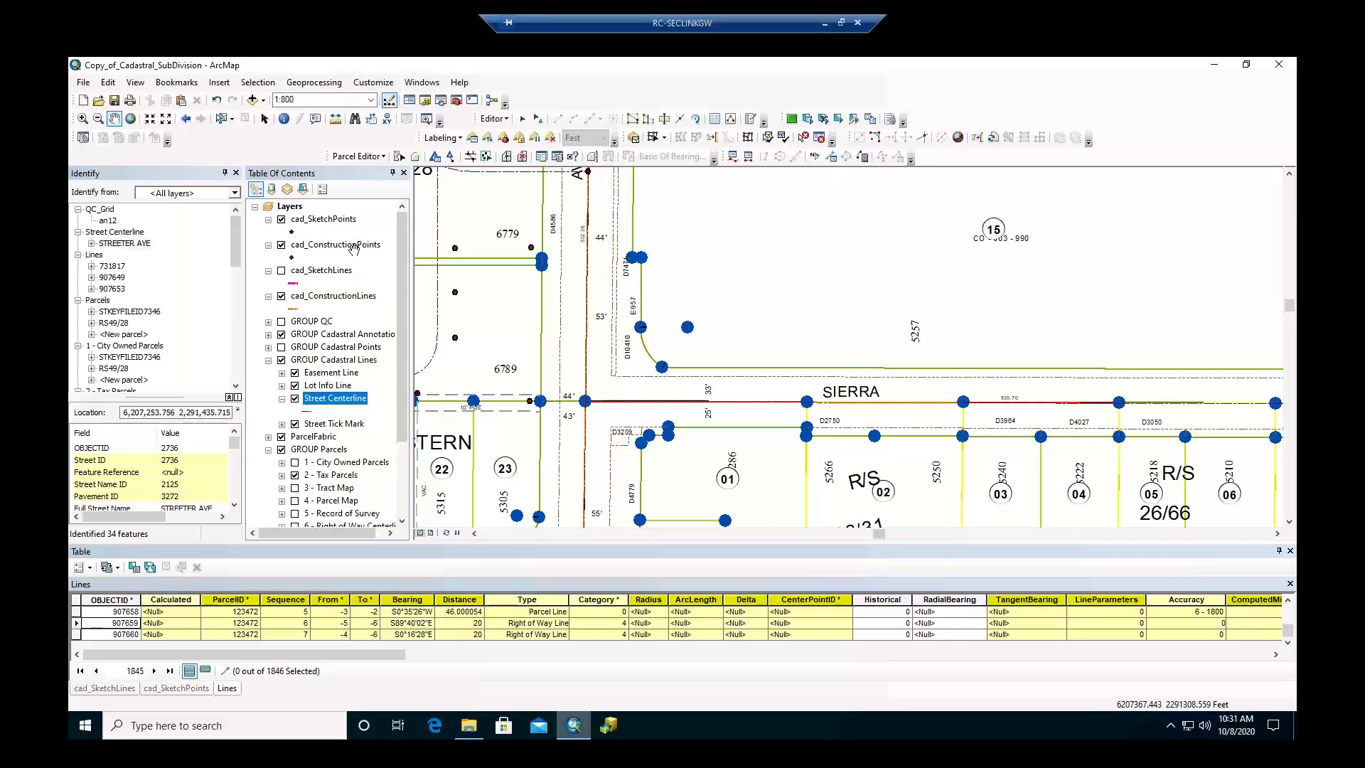
pyautogui.moveTo(457, 245); pyautogui.dragTo(515, 266)
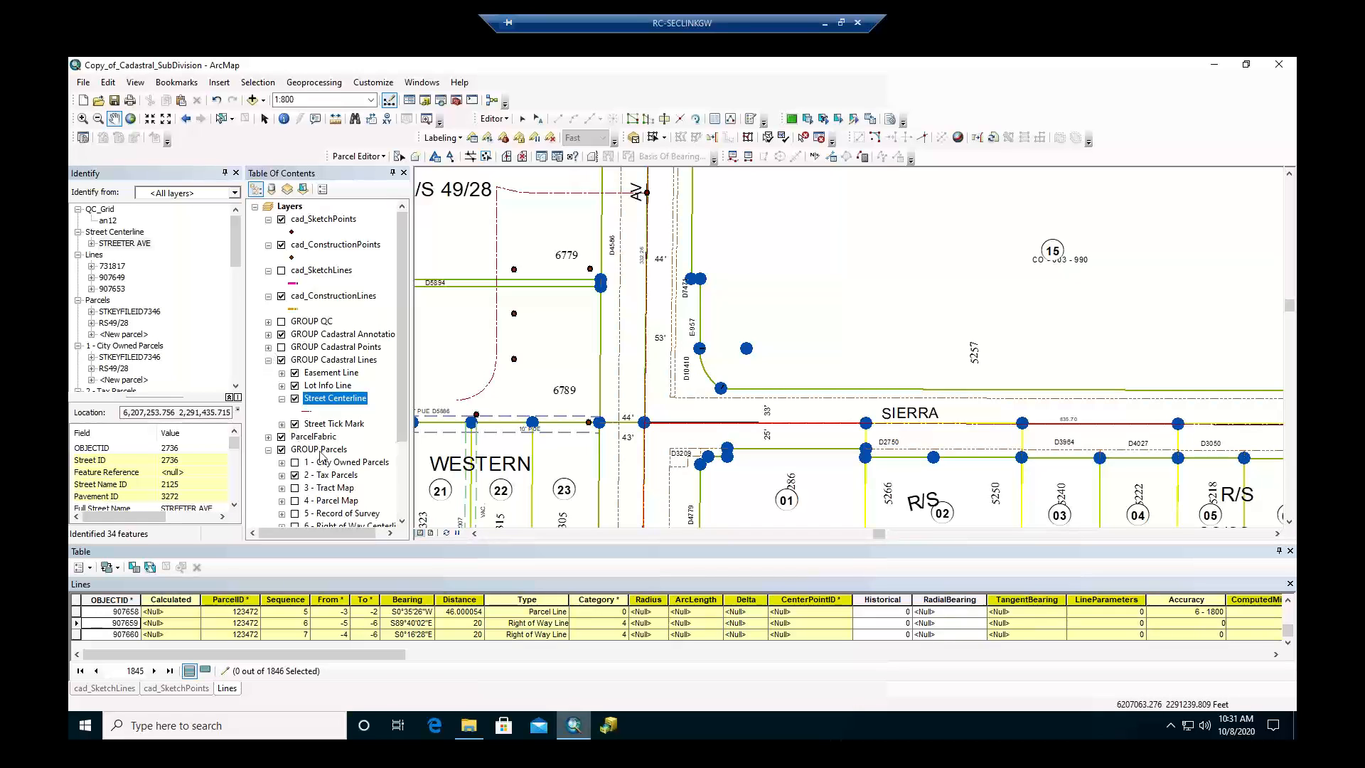
# Examine the symbol of the 2 - Tax Parcels layer within GROUP Parcels.
pyautogui.click(341, 451)
pyautogui.scroll(-2, 340, 450)
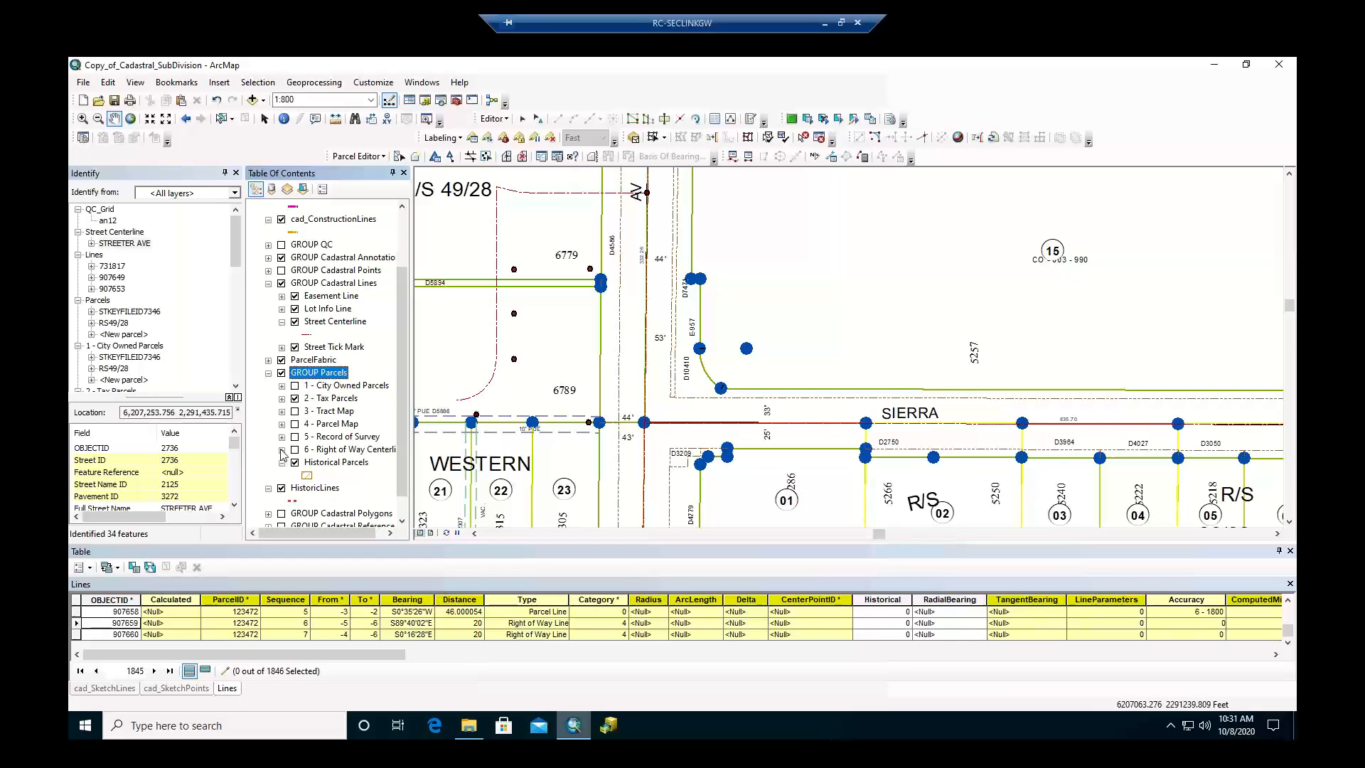
pyautogui.click(282, 398)
pyautogui.click(282, 400)
pyautogui.click(297, 402)
pyautogui.click(282, 398)
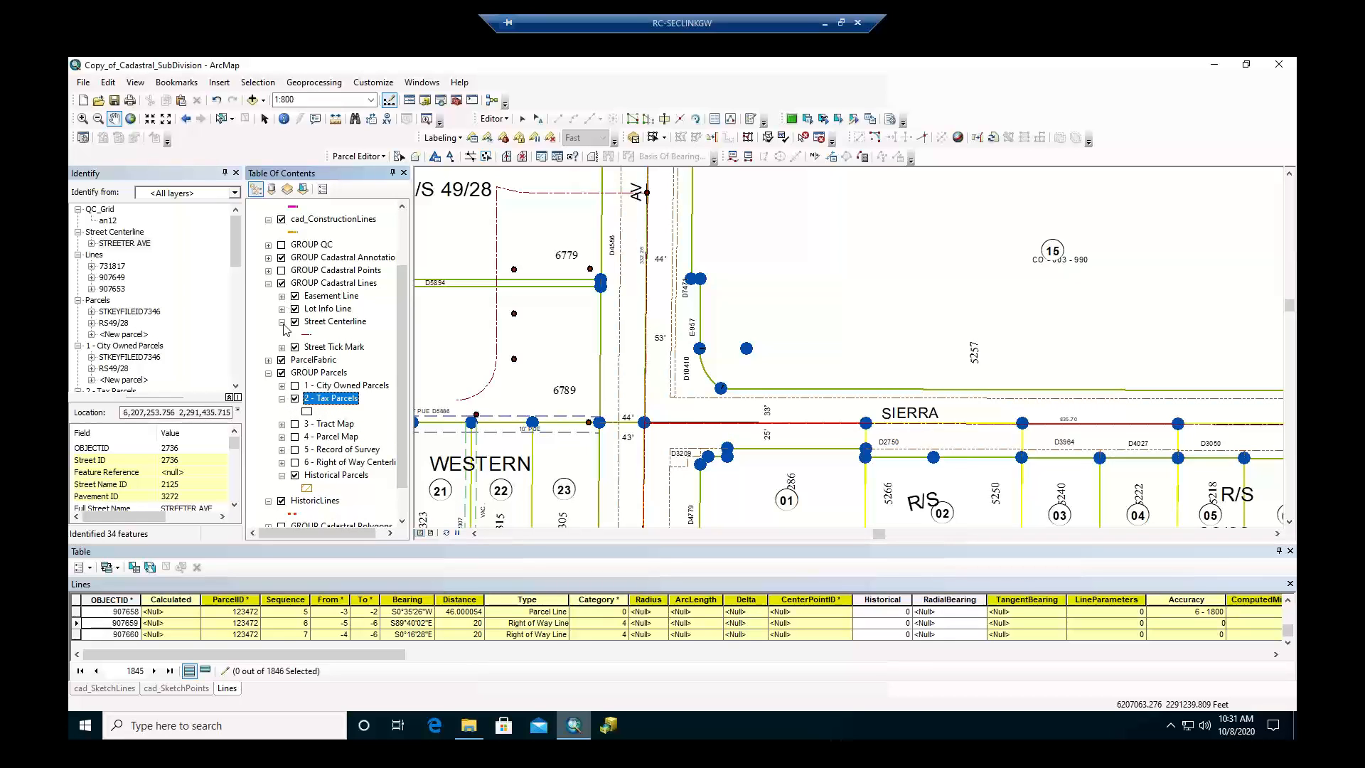
# Change the symbol color of the Points layer within ParcelFabric to light blue.
pyautogui.click(268, 361)
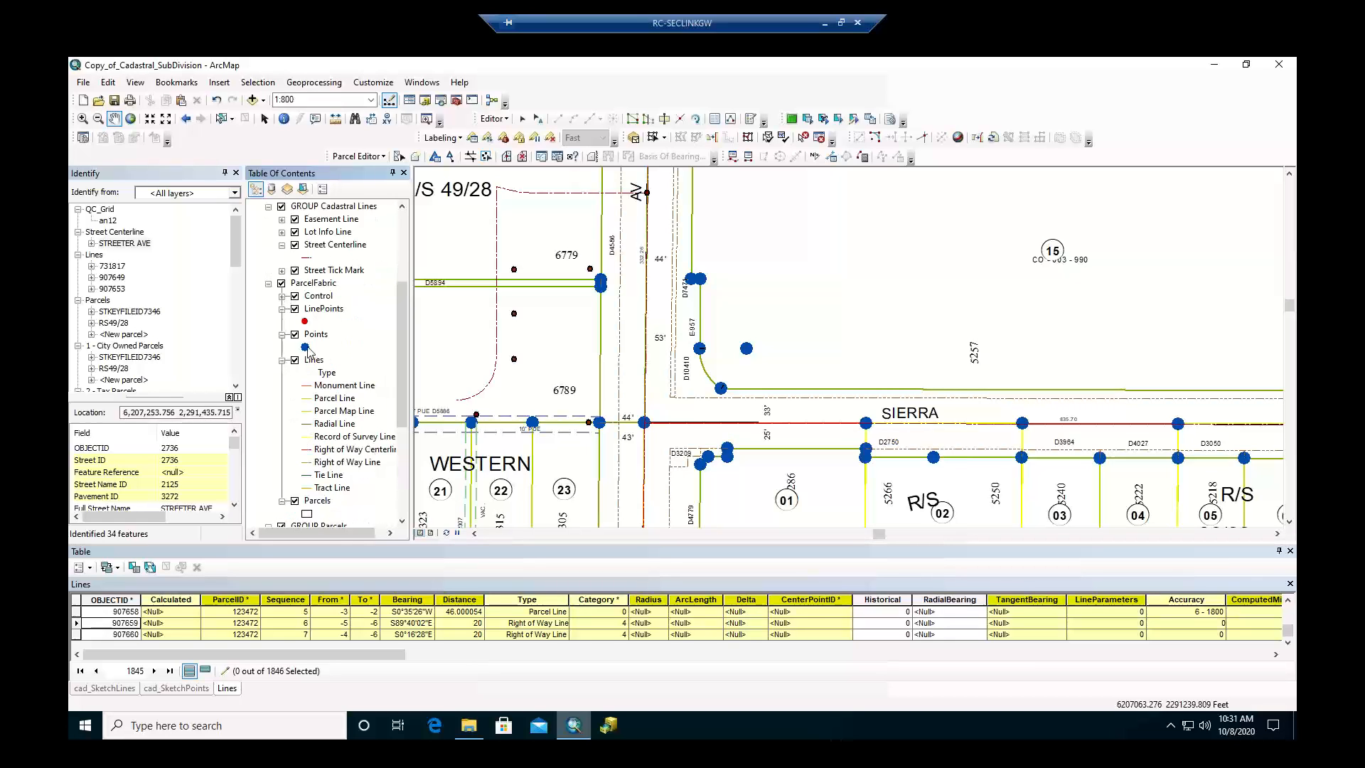
pyautogui.click(305, 348)
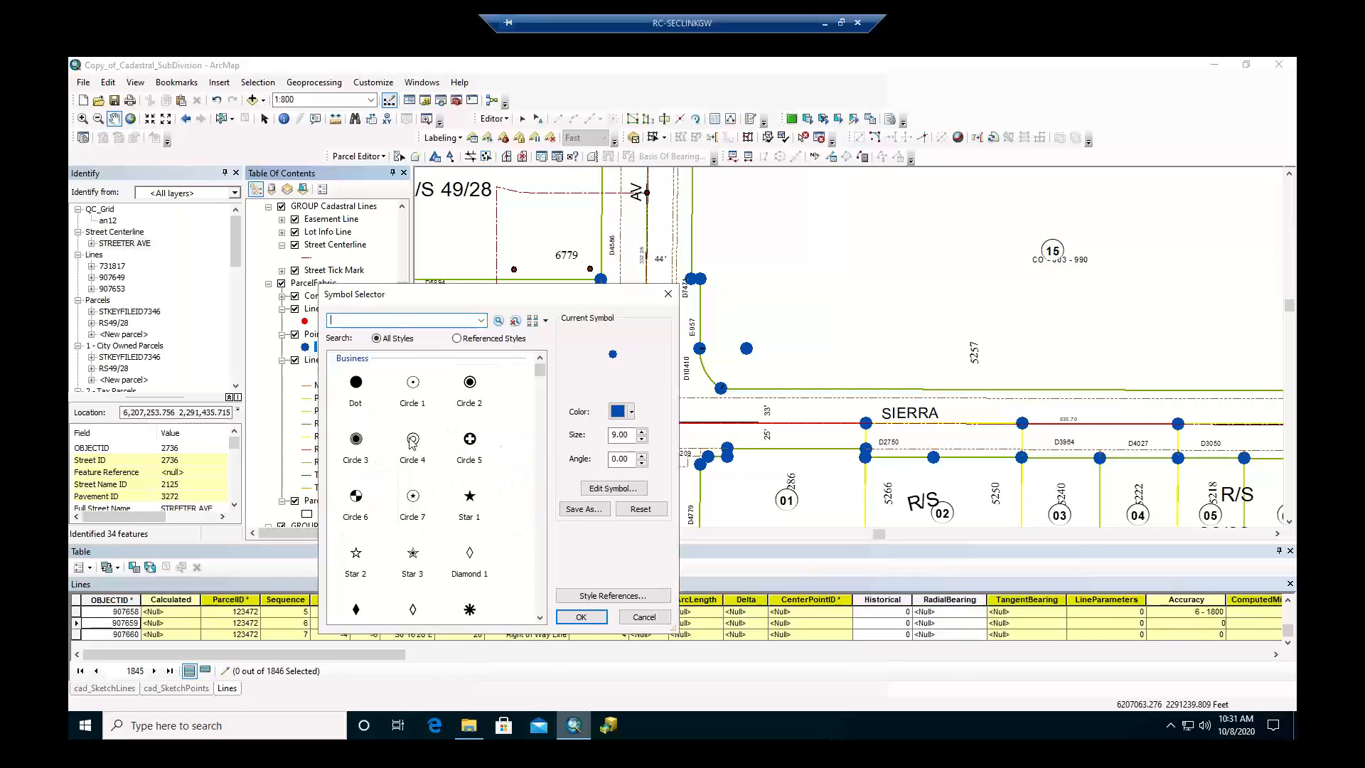
pyautogui.click(629, 412)
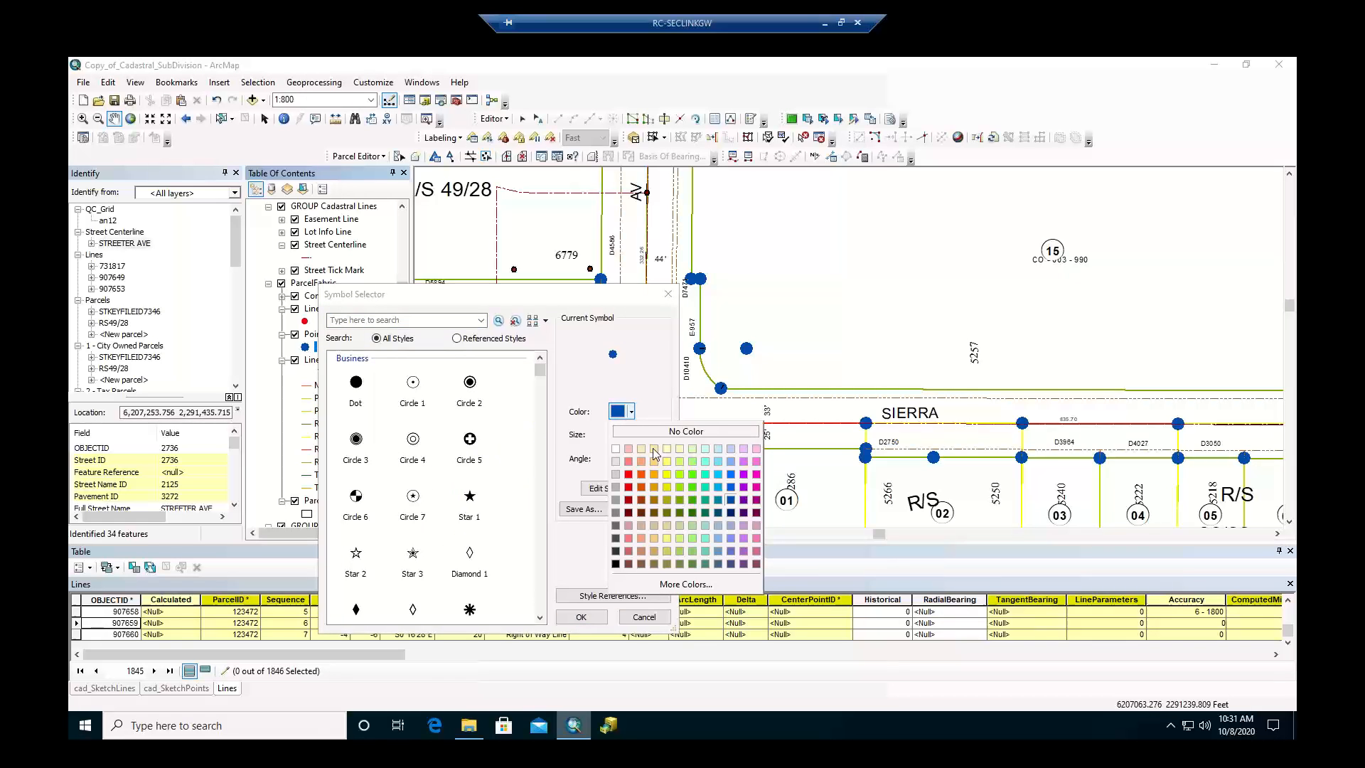
pyautogui.click(717, 462)
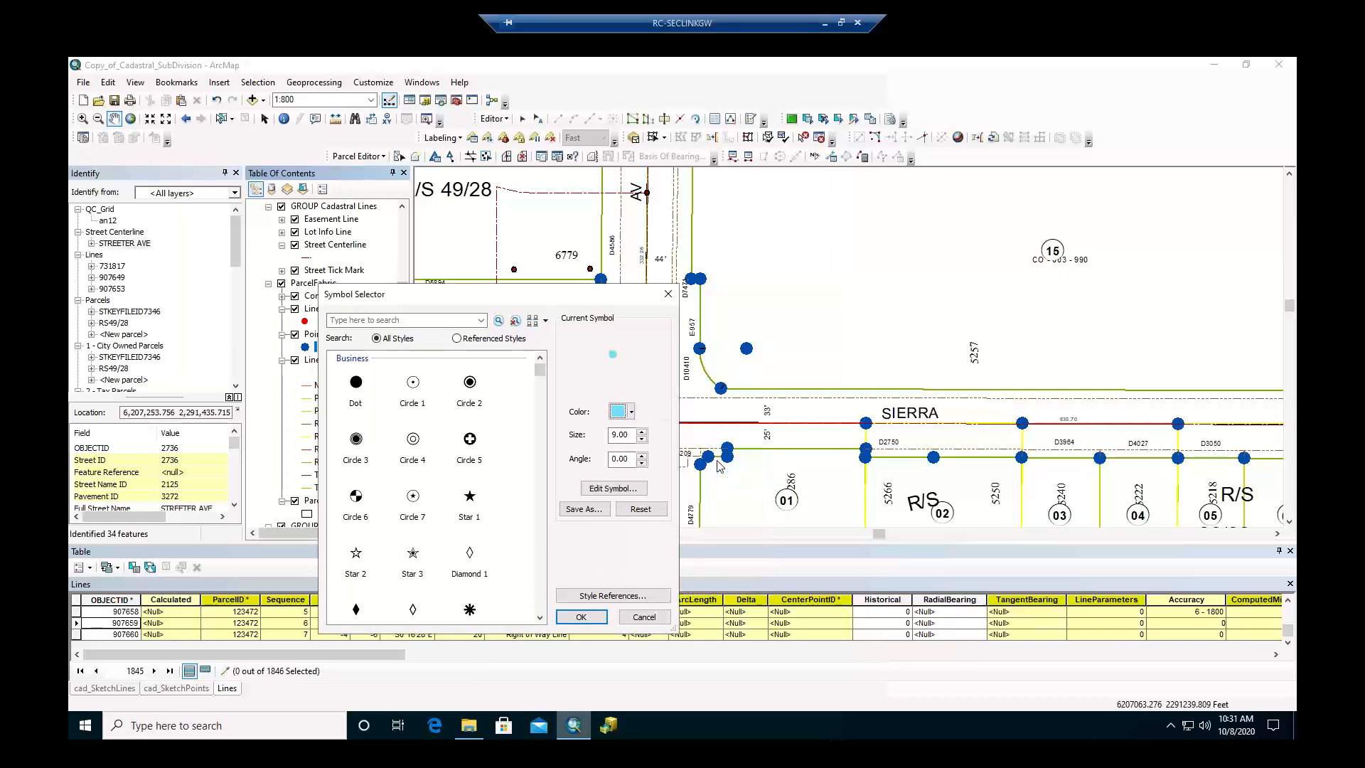
pyautogui.click(588, 615)
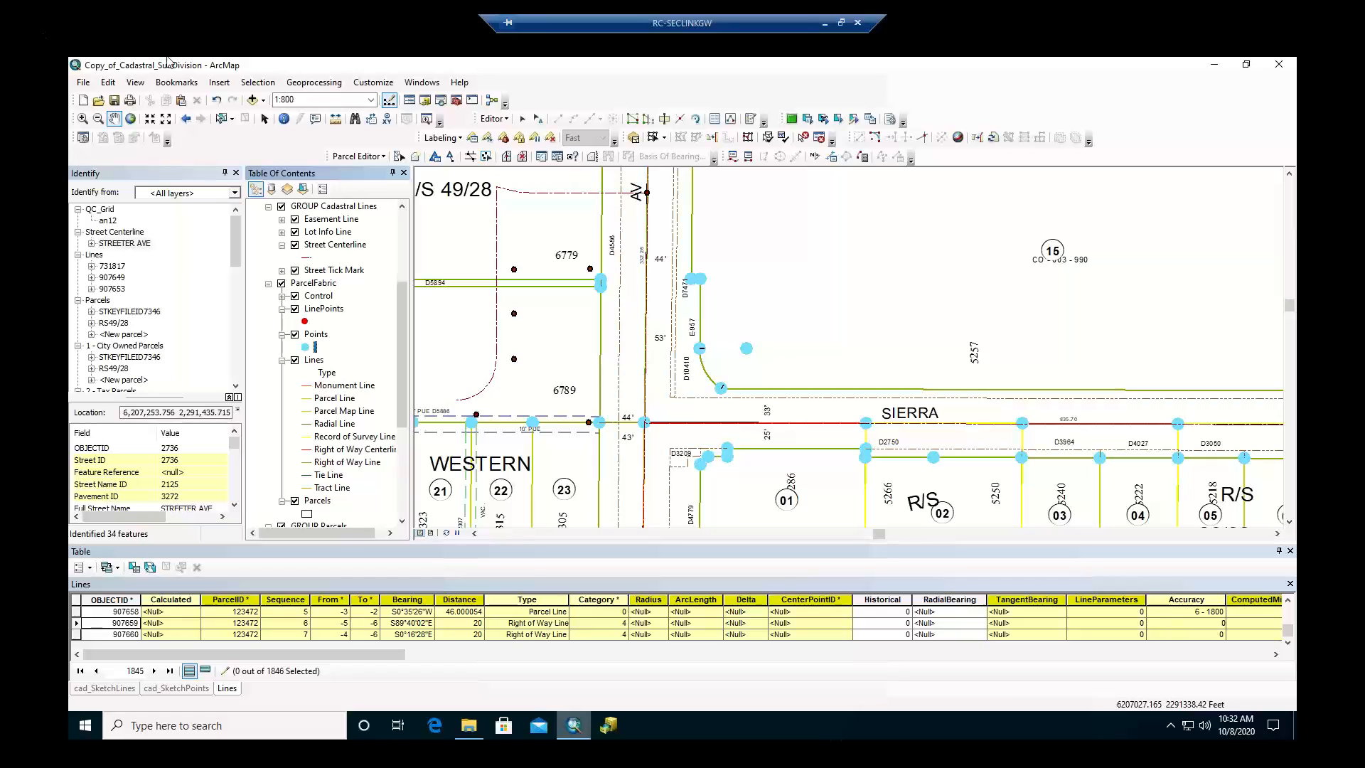
# Identify the Street Tick Mark feature at the rounded parcel corner north of SIERRA and examine its attribute values.
pyautogui.click(283, 119)
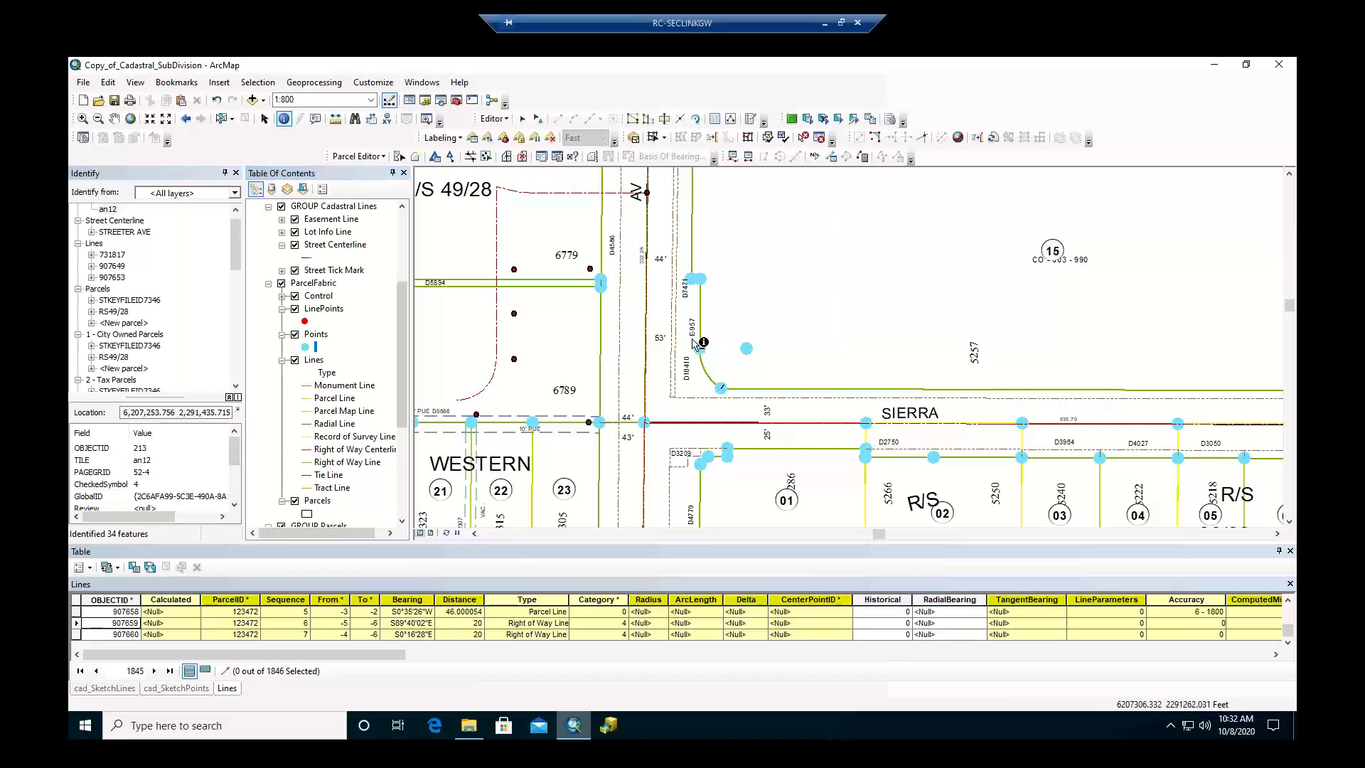
pyautogui.click(713, 365)
pyautogui.click(717, 363)
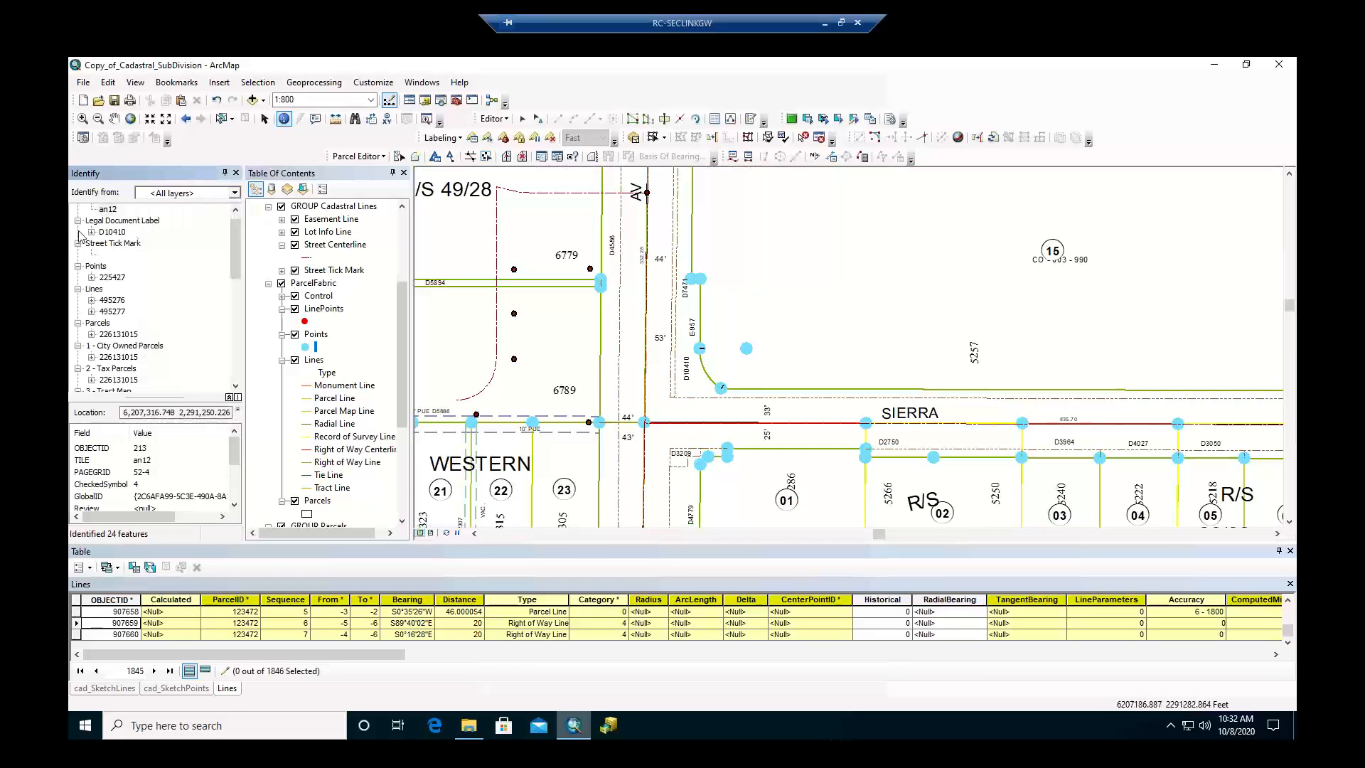
pyautogui.click(104, 255)
pyautogui.click(100, 255)
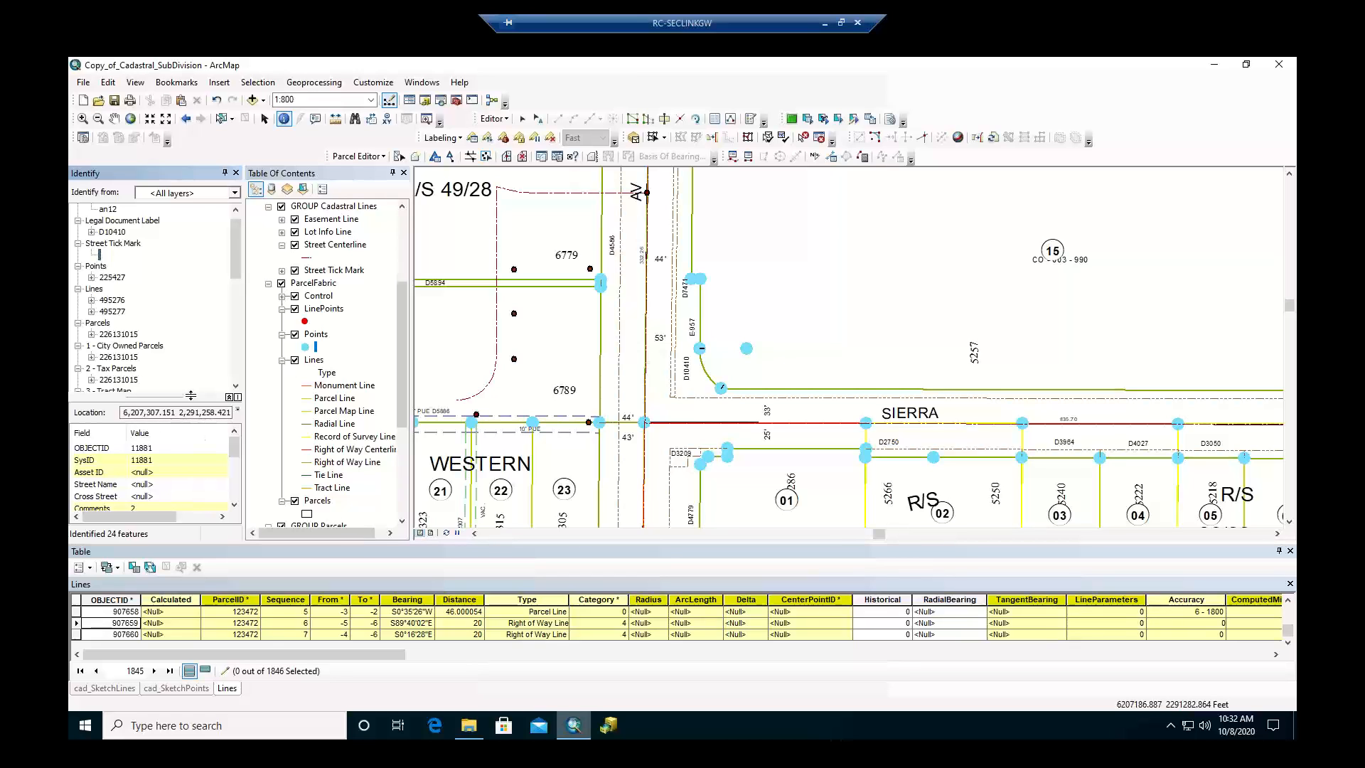
pyautogui.moveTo(192, 383); pyautogui.dragTo(191, 313)
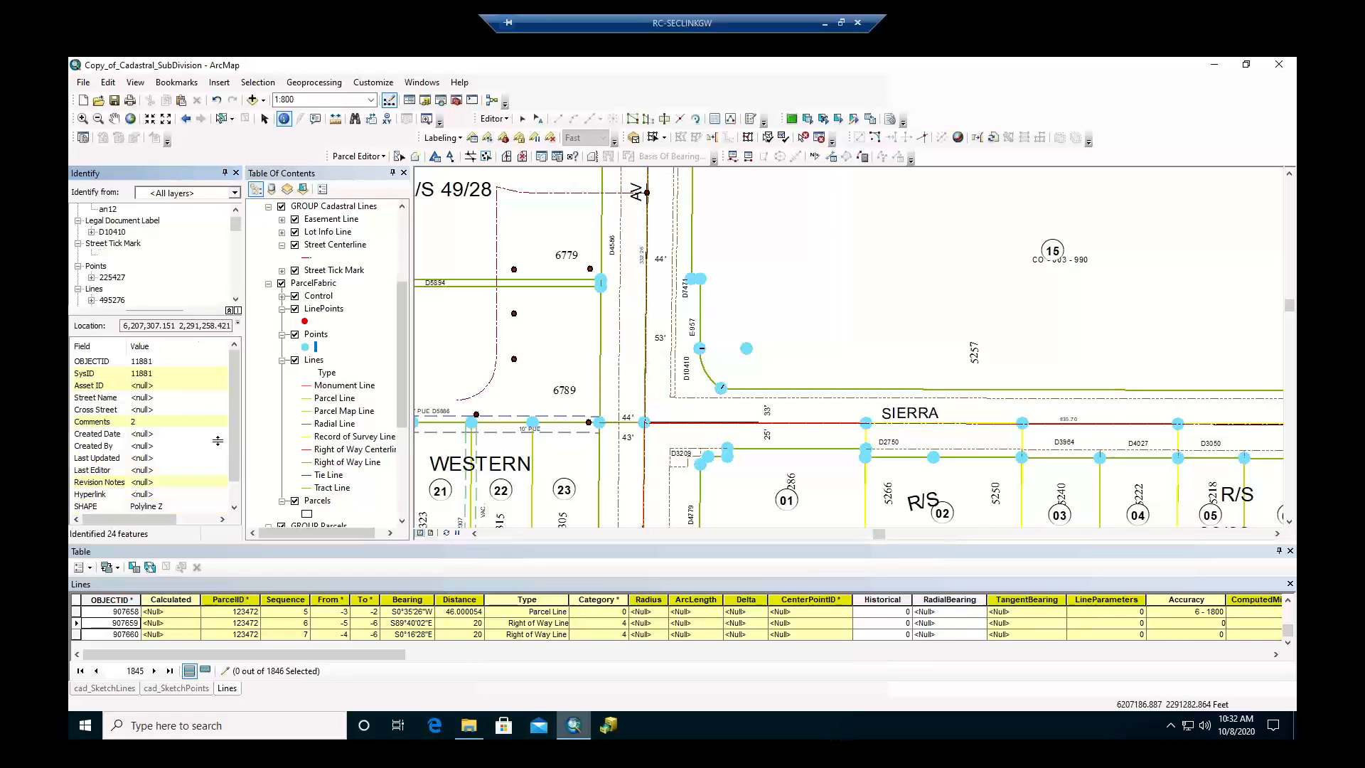
pyautogui.click(237, 492)
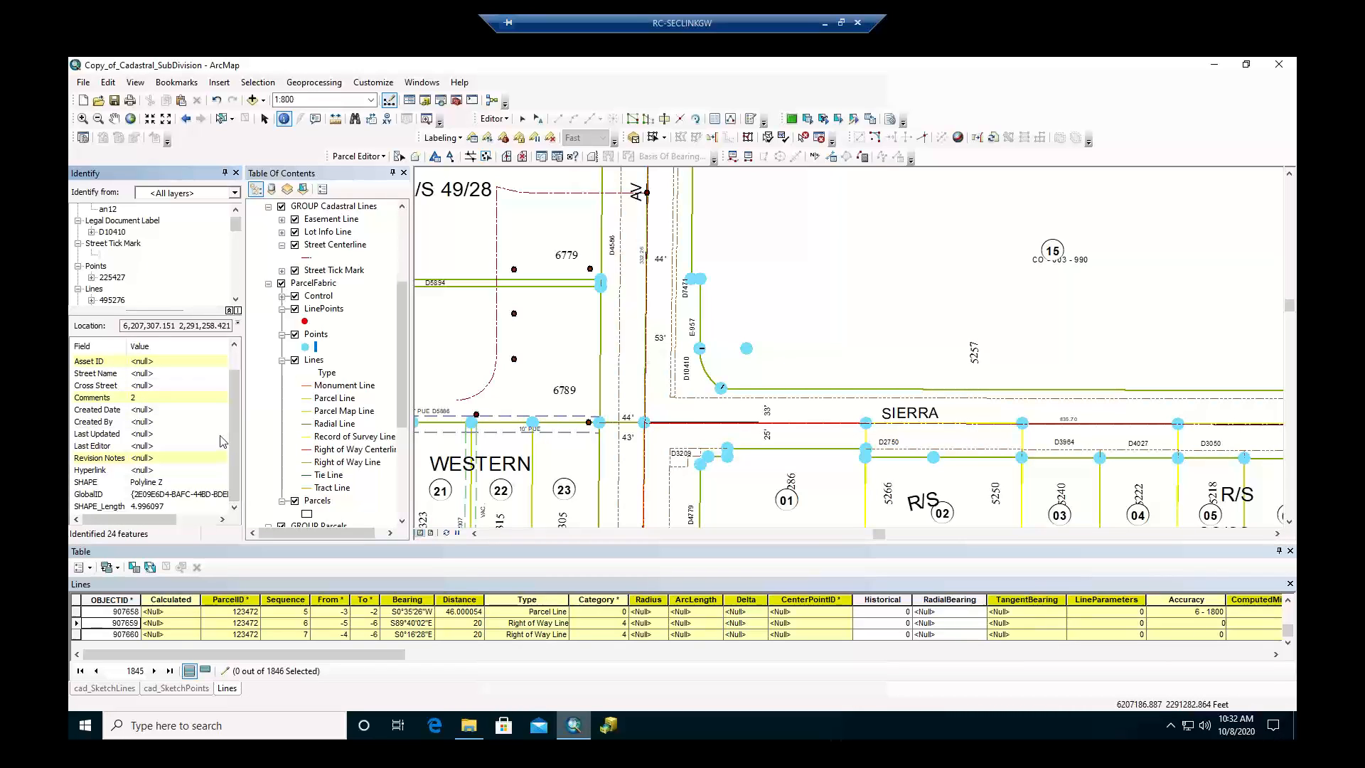
pyautogui.click(240, 365)
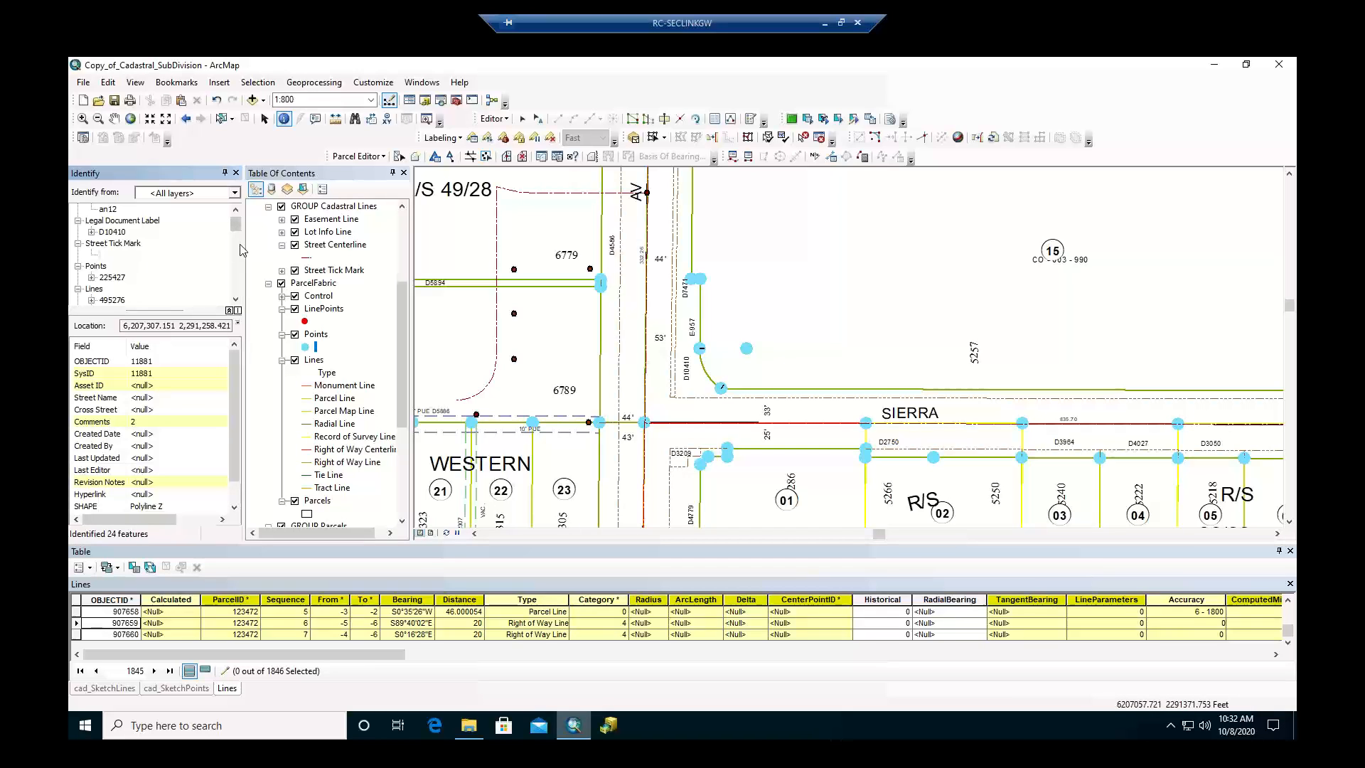
pyautogui.click(239, 210)
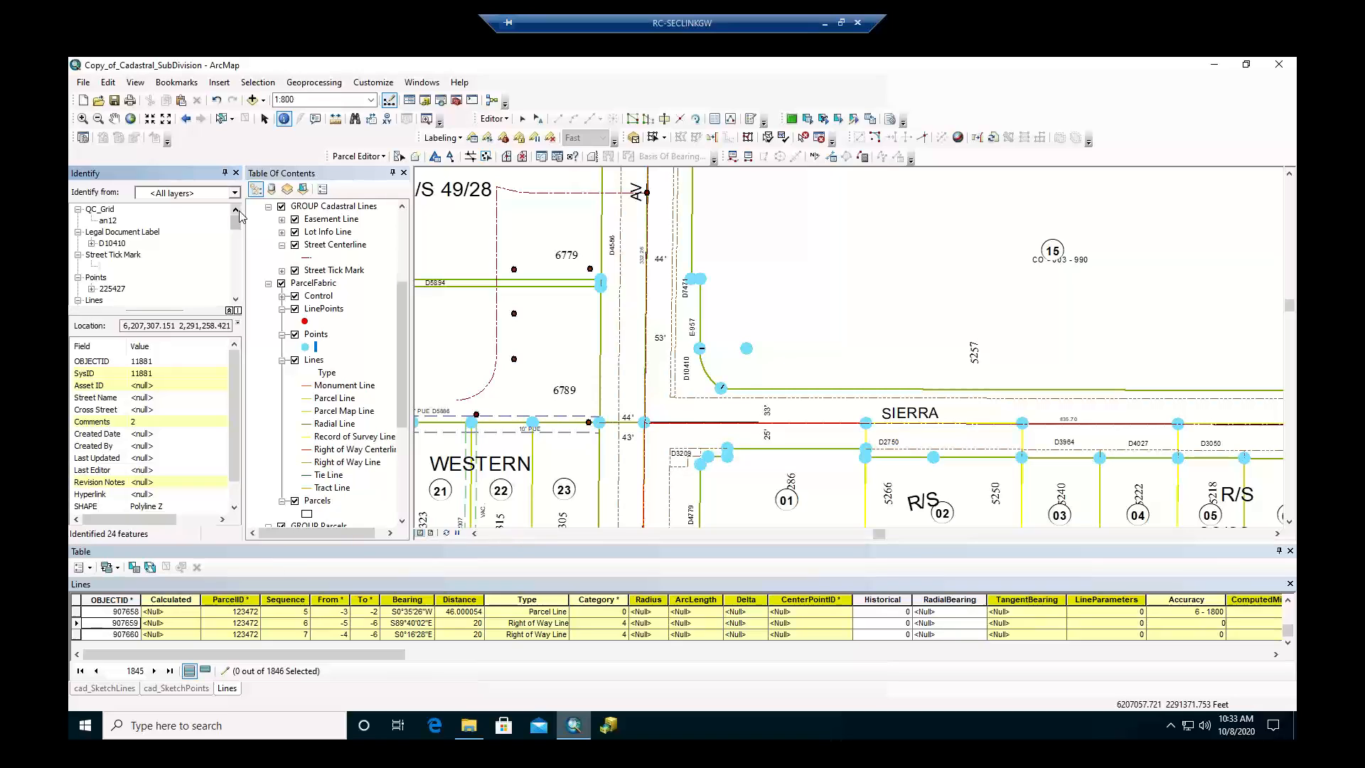
# Identify the tick mark at the upper end of the corner curve and review its Street Tick Mark attributes.
pyautogui.click(702, 349)
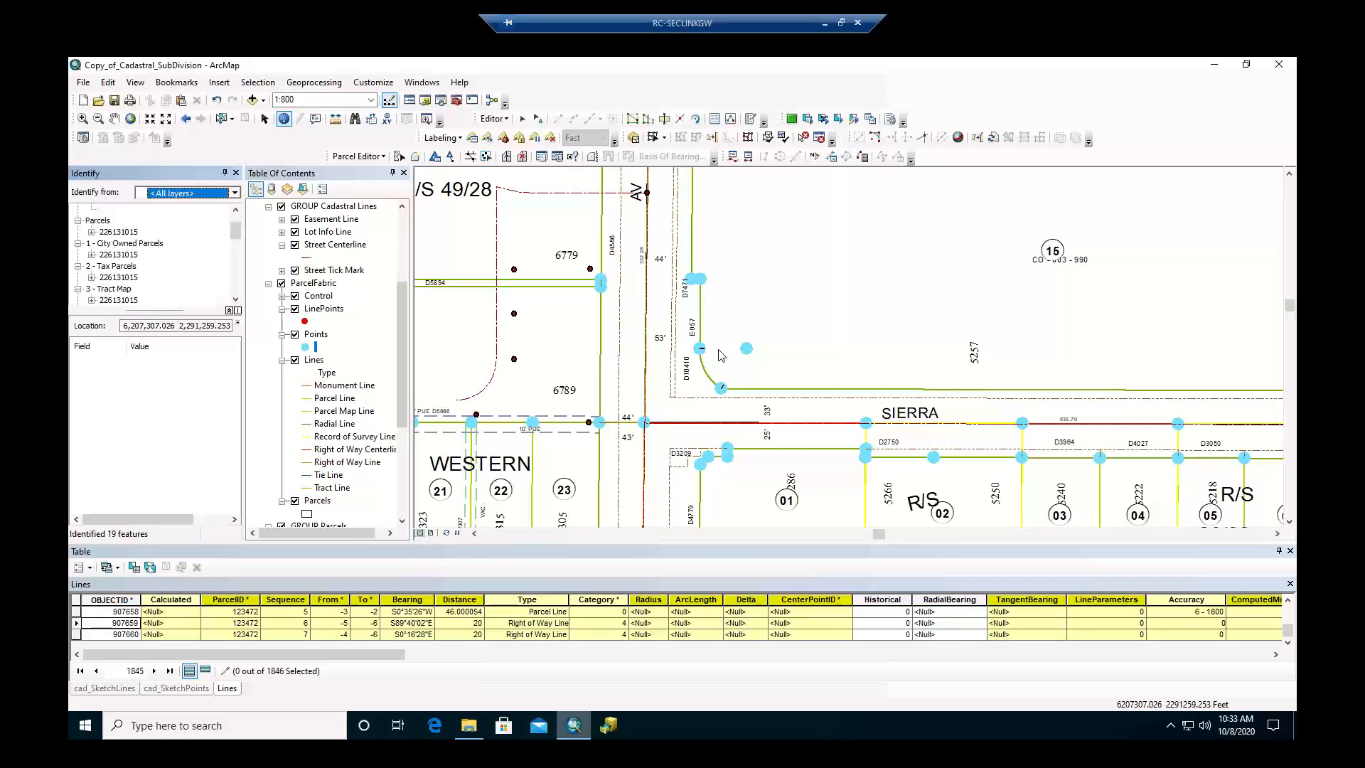
pyautogui.scroll(1, 126, 243)
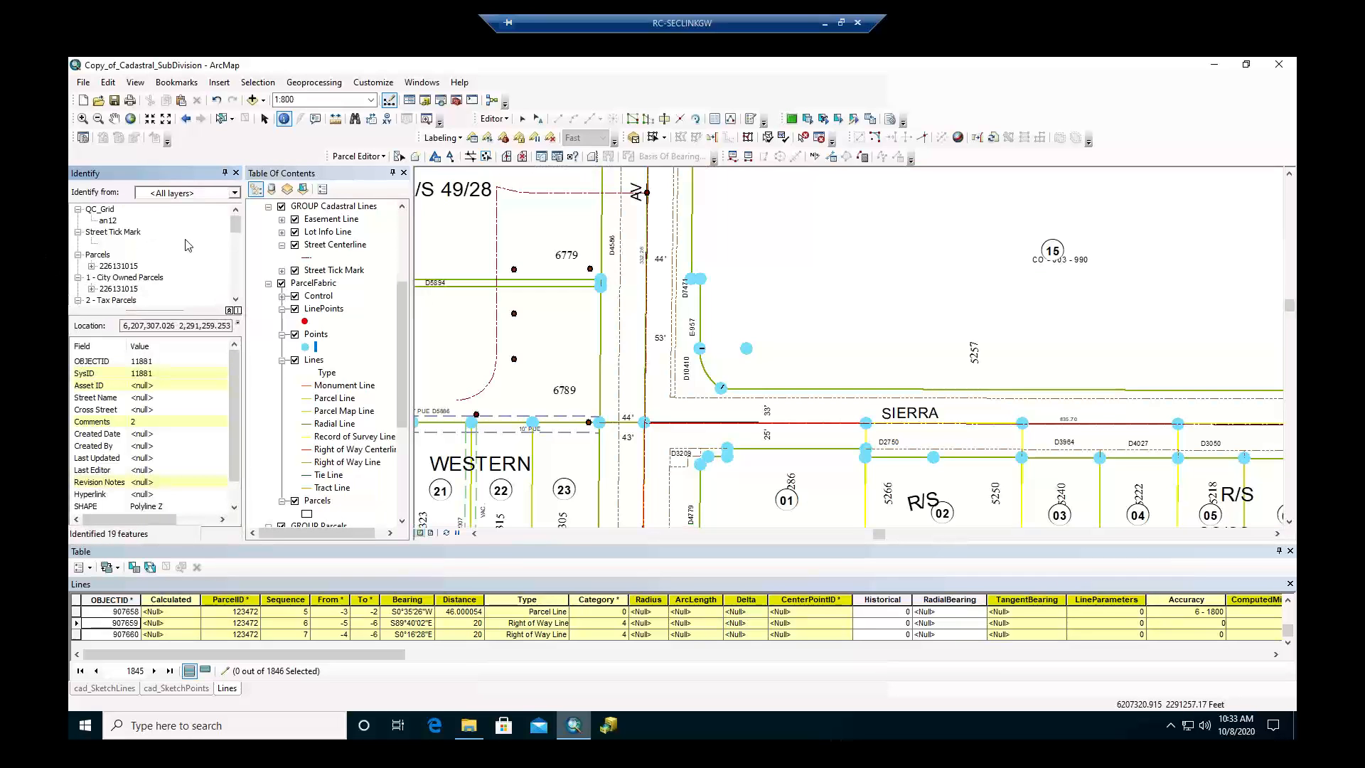
pyautogui.click(125, 236)
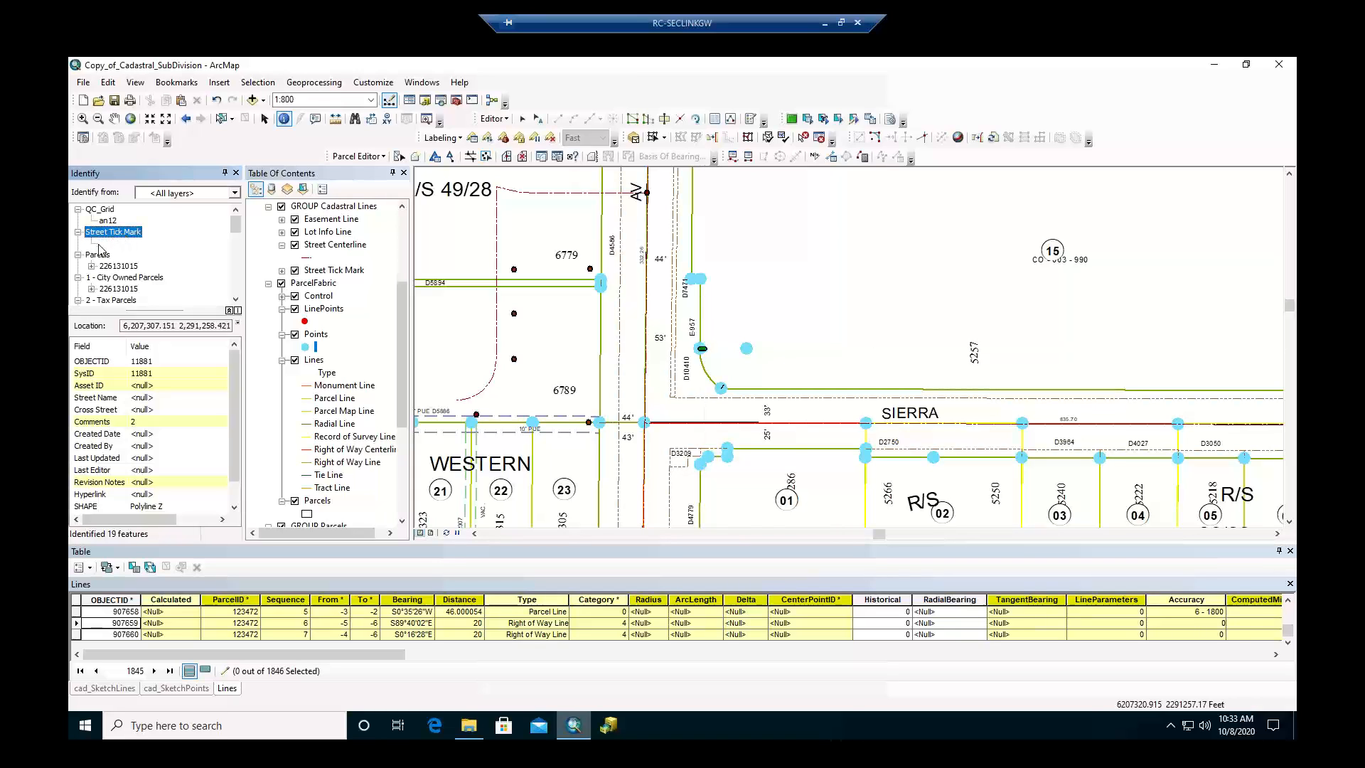
pyautogui.click(100, 244)
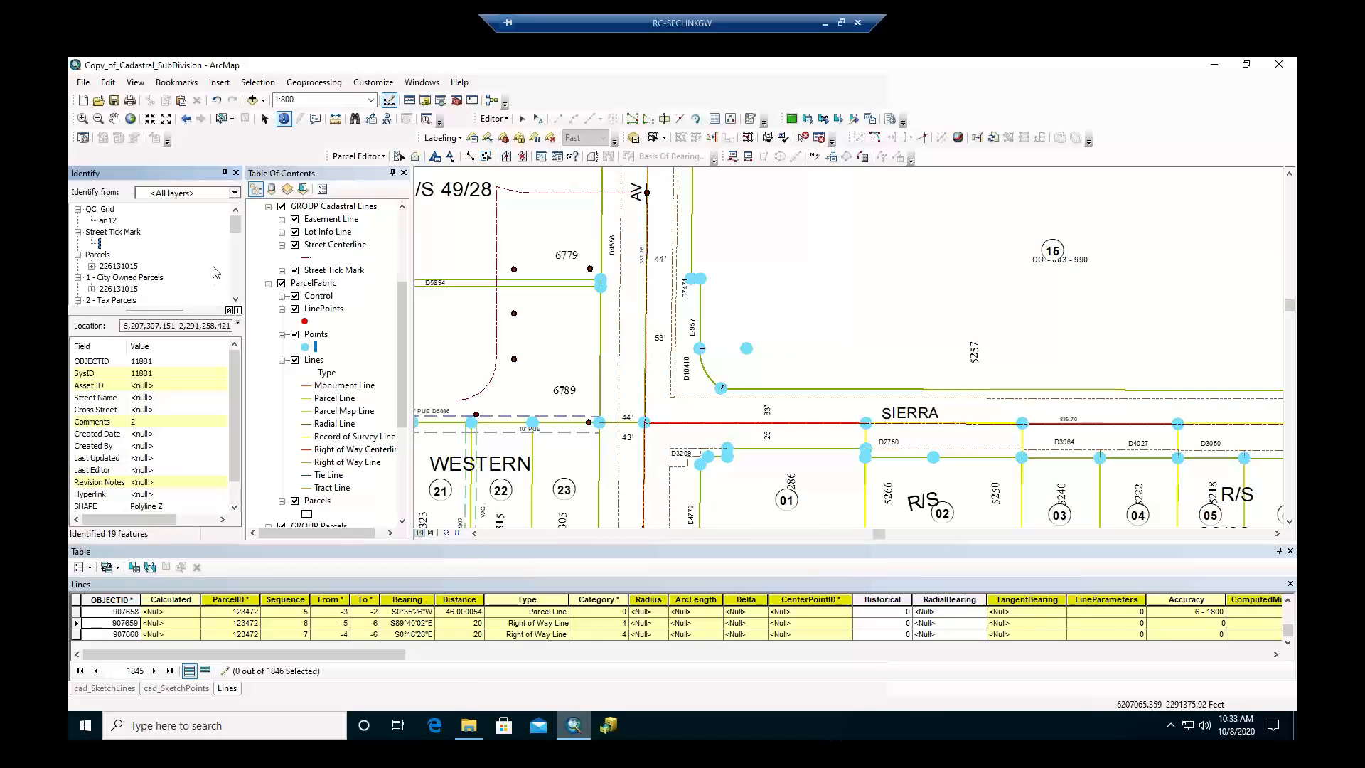
# Enlarge the attribute table pane to show more records of the Lines table.
pyautogui.click(114, 119)
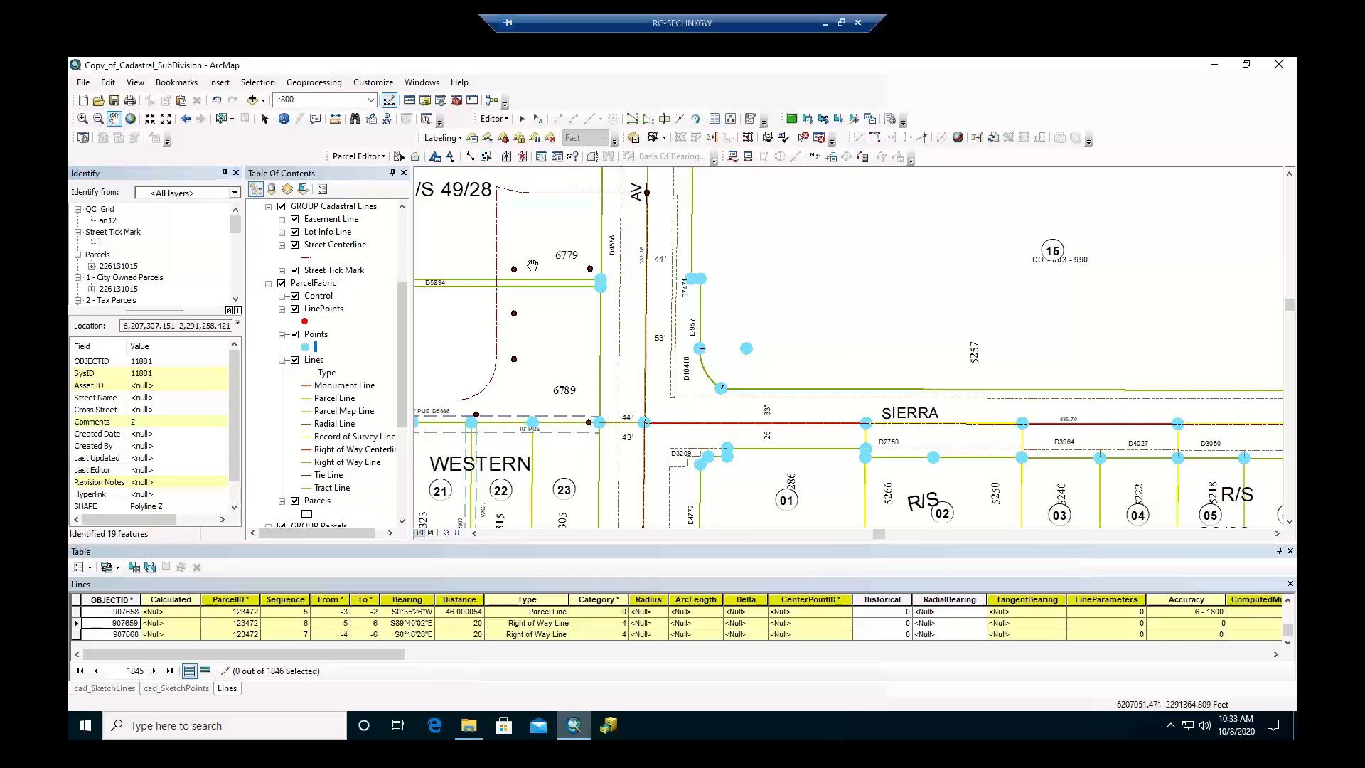
pyautogui.moveTo(558, 280); pyautogui.dragTo(613, 409)
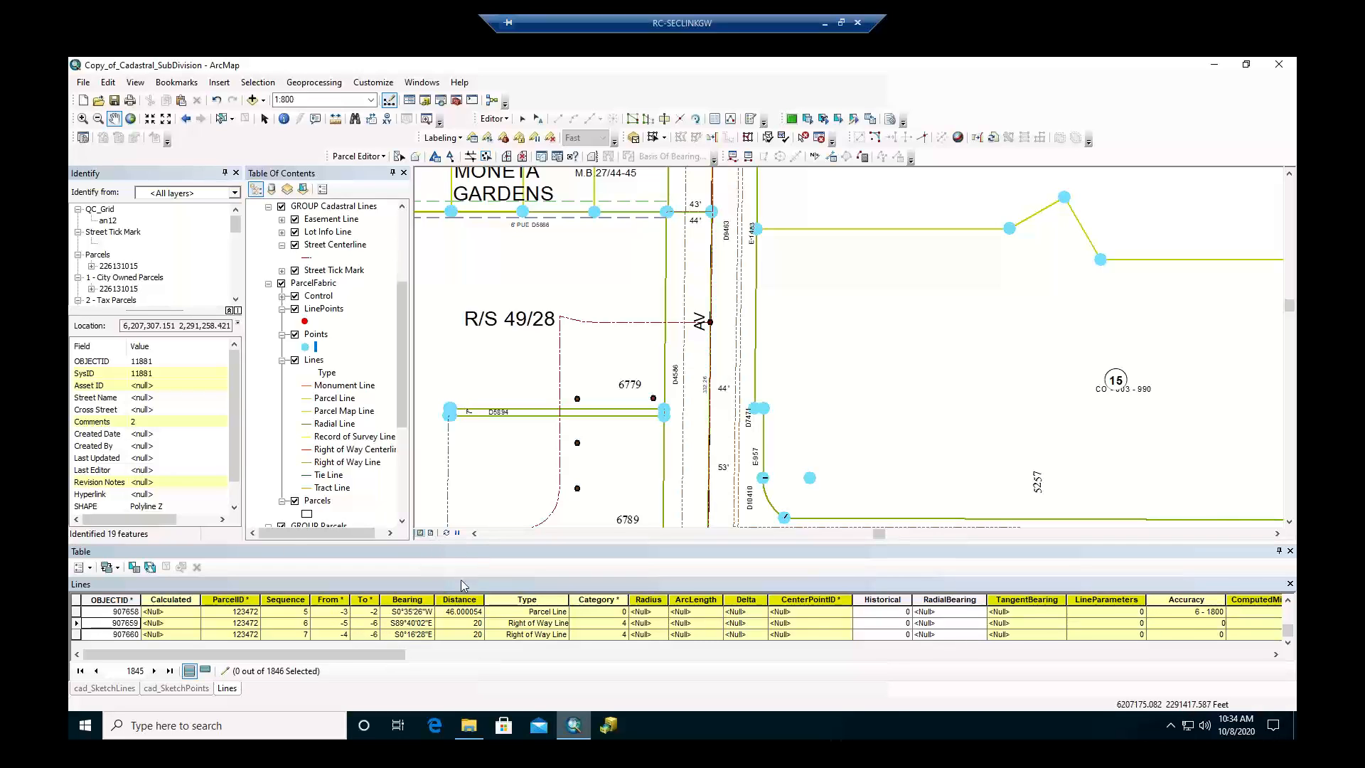
pyautogui.moveTo(457, 542); pyautogui.dragTo(457, 503)
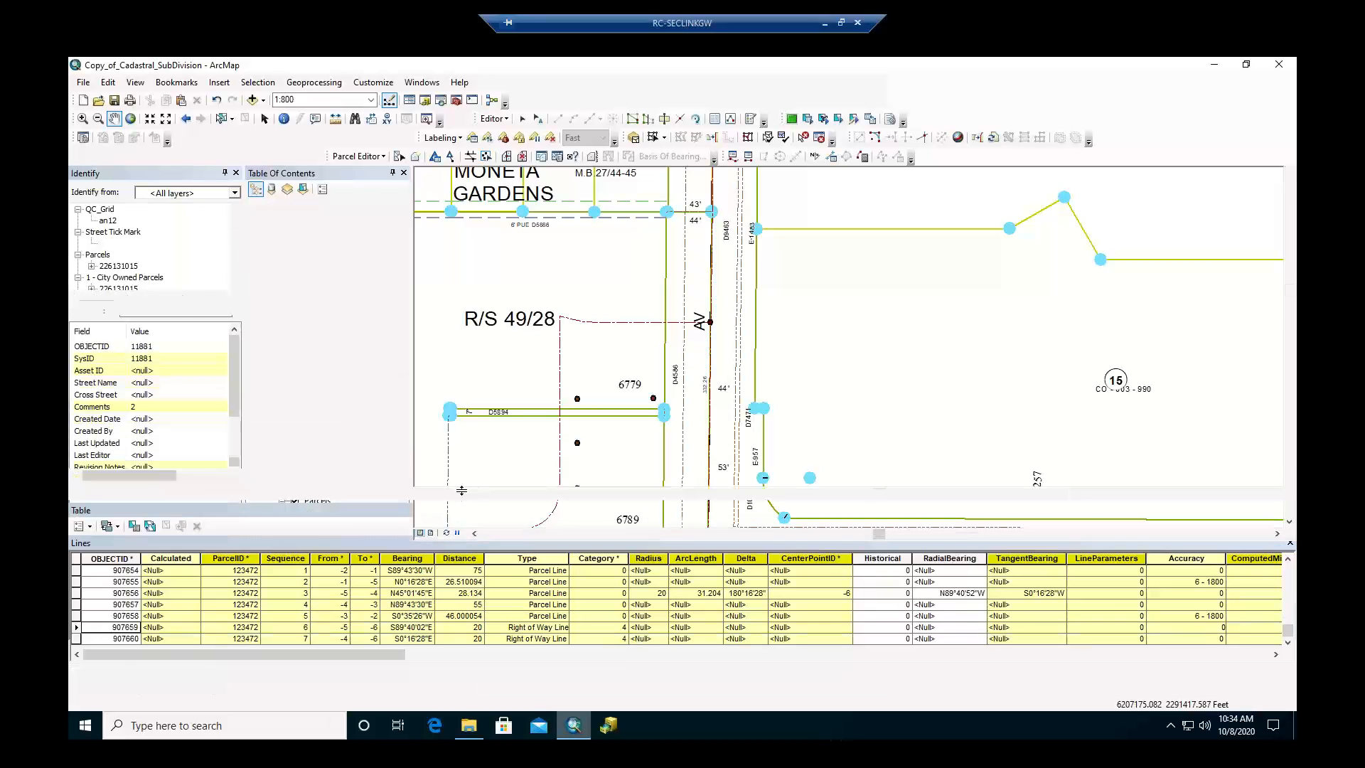
pyautogui.click(392, 651)
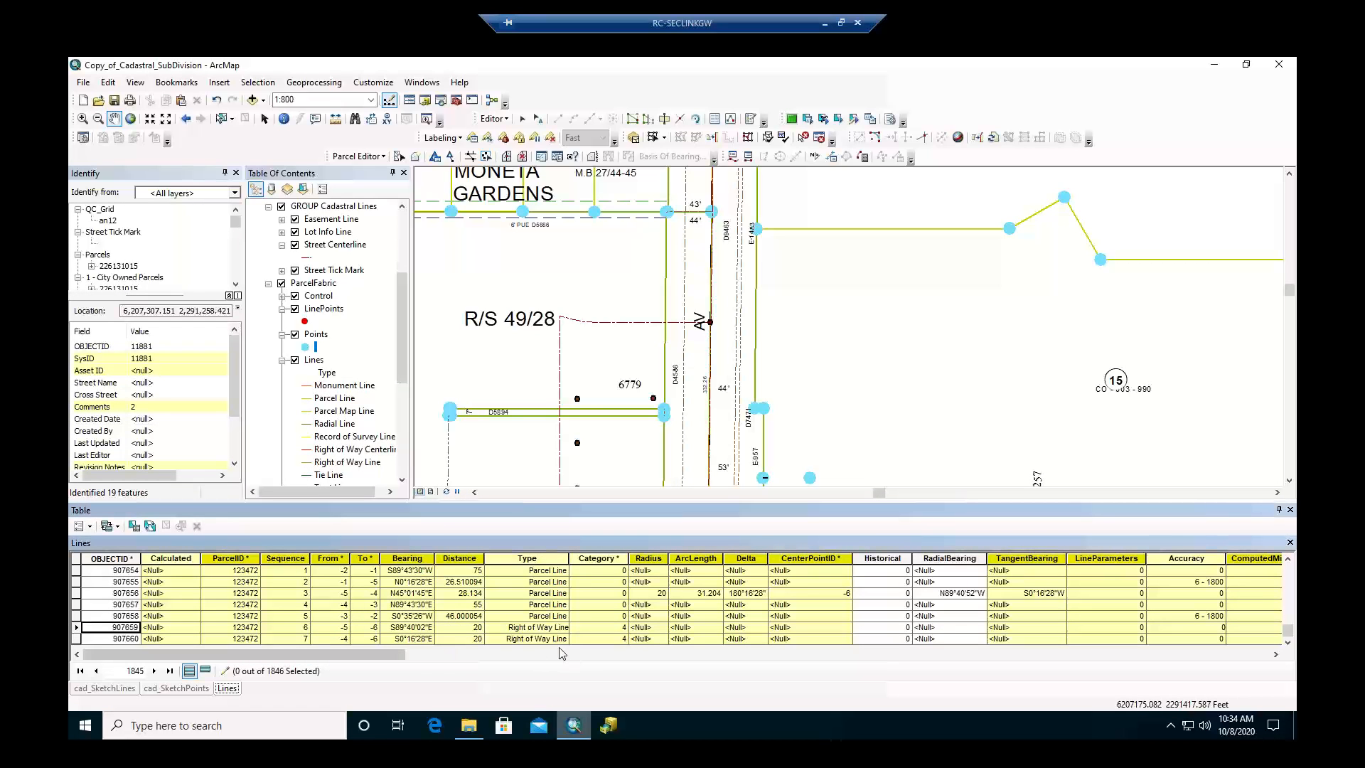
# Select the Lines record with radius 20, followed by the short curved street line beside the R/S 49/28 label.
pyautogui.click(77, 594)
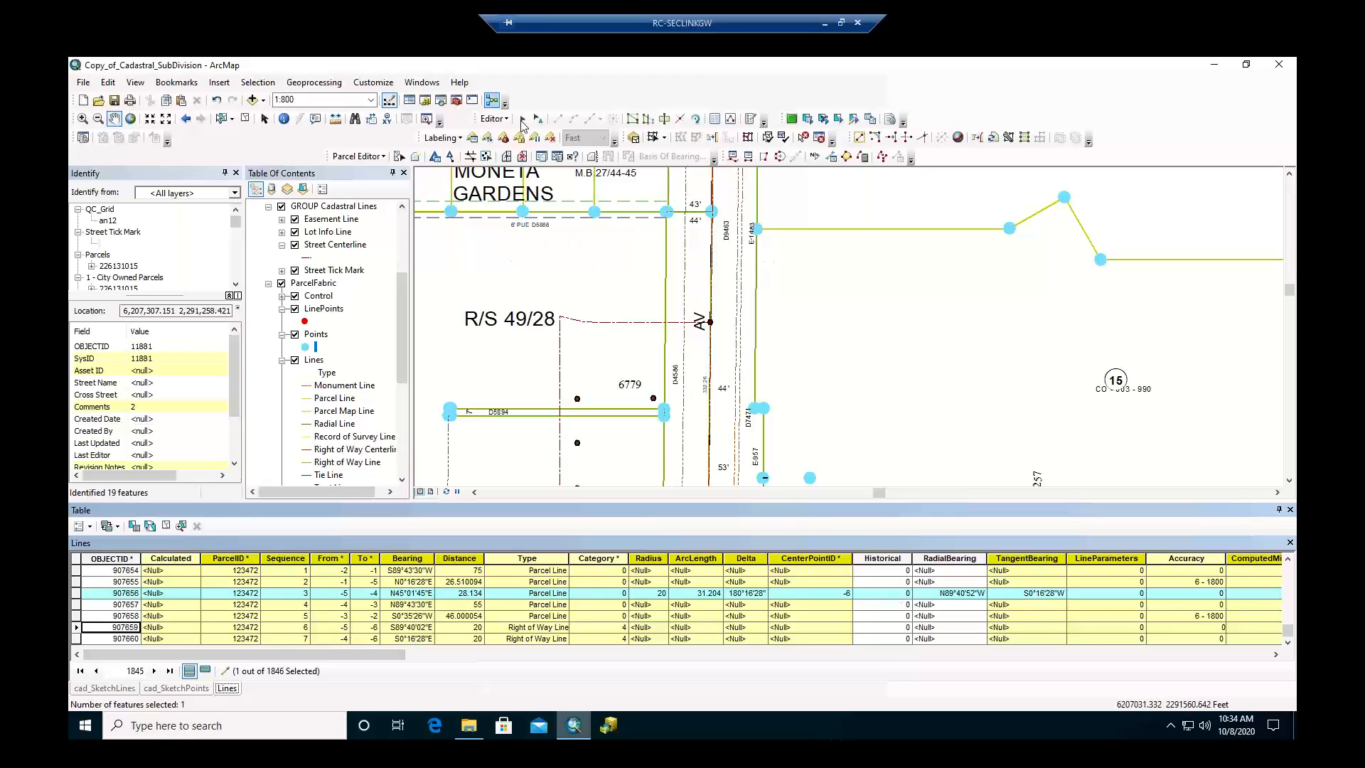
pyautogui.click(522, 119)
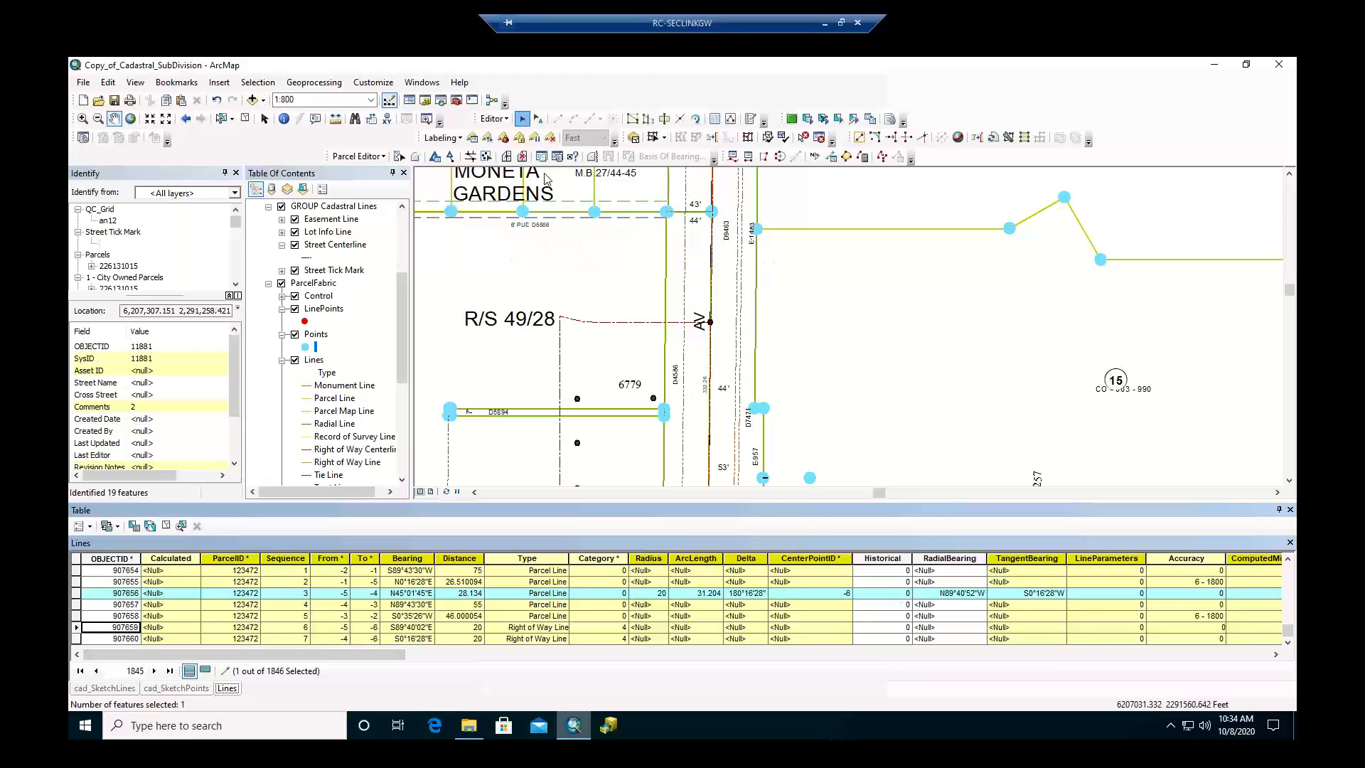
pyautogui.click(581, 321)
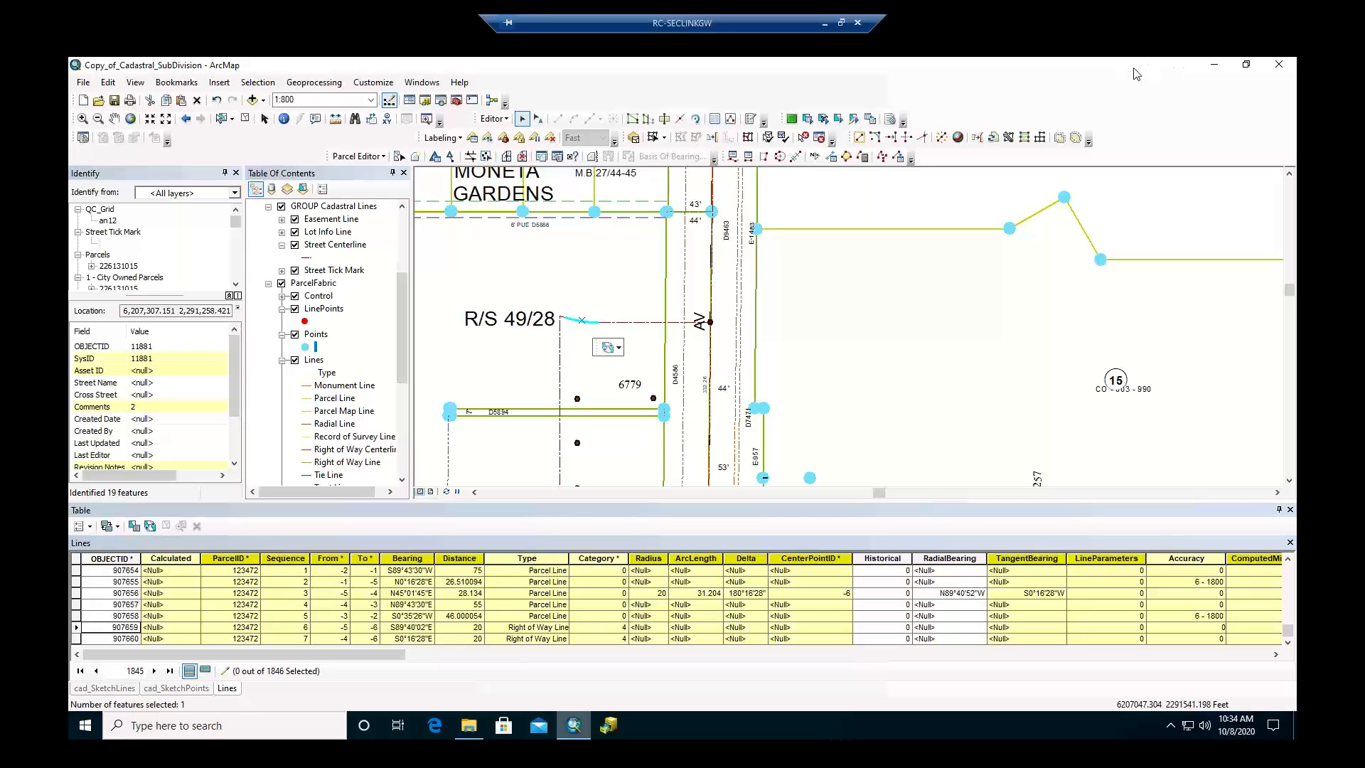
# Expand the Street Tick Mark layer's legend and examine its line symbol without changing it.
pyautogui.click(282, 271)
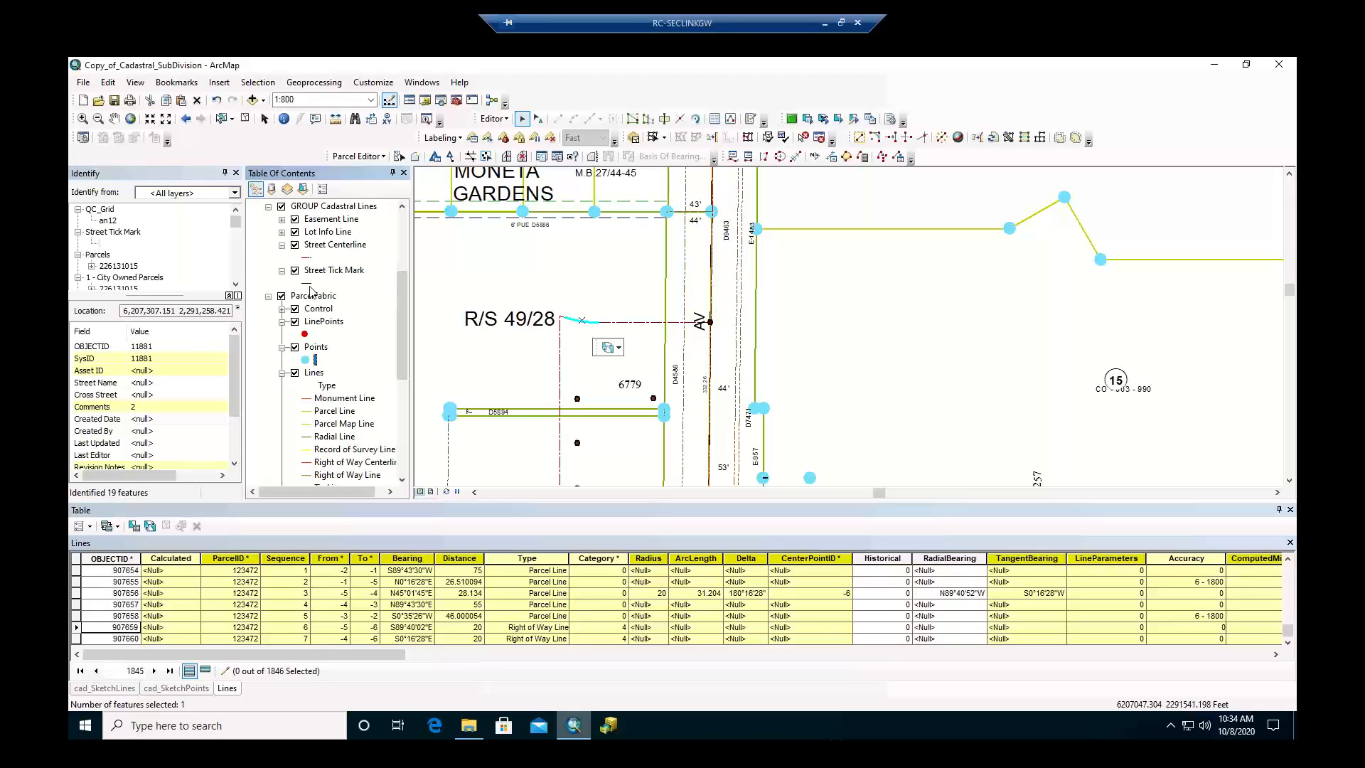
pyautogui.click(307, 284)
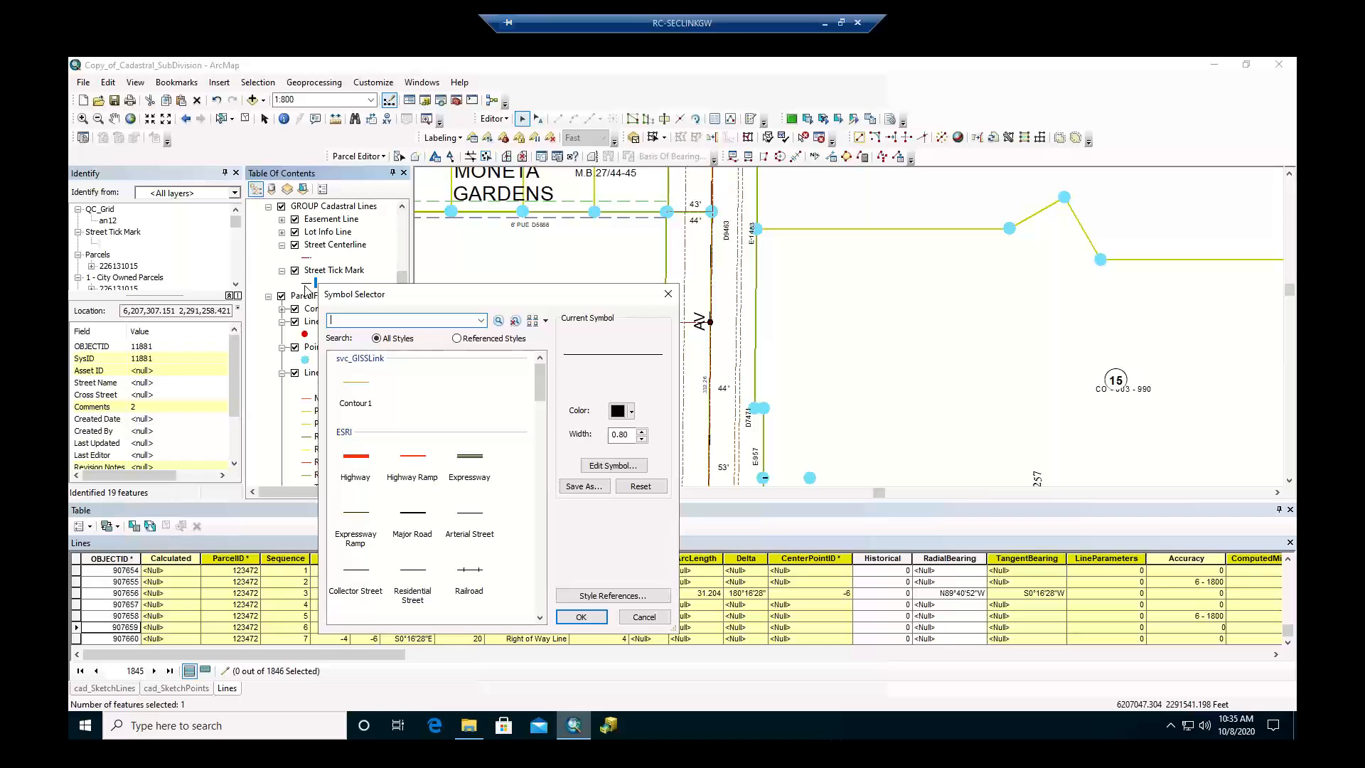
pyautogui.click(668, 294)
# Open the Street Tick Mark attribute table and review the SHAPE_Length values of its records.
pyautogui.rightClick(353, 273)
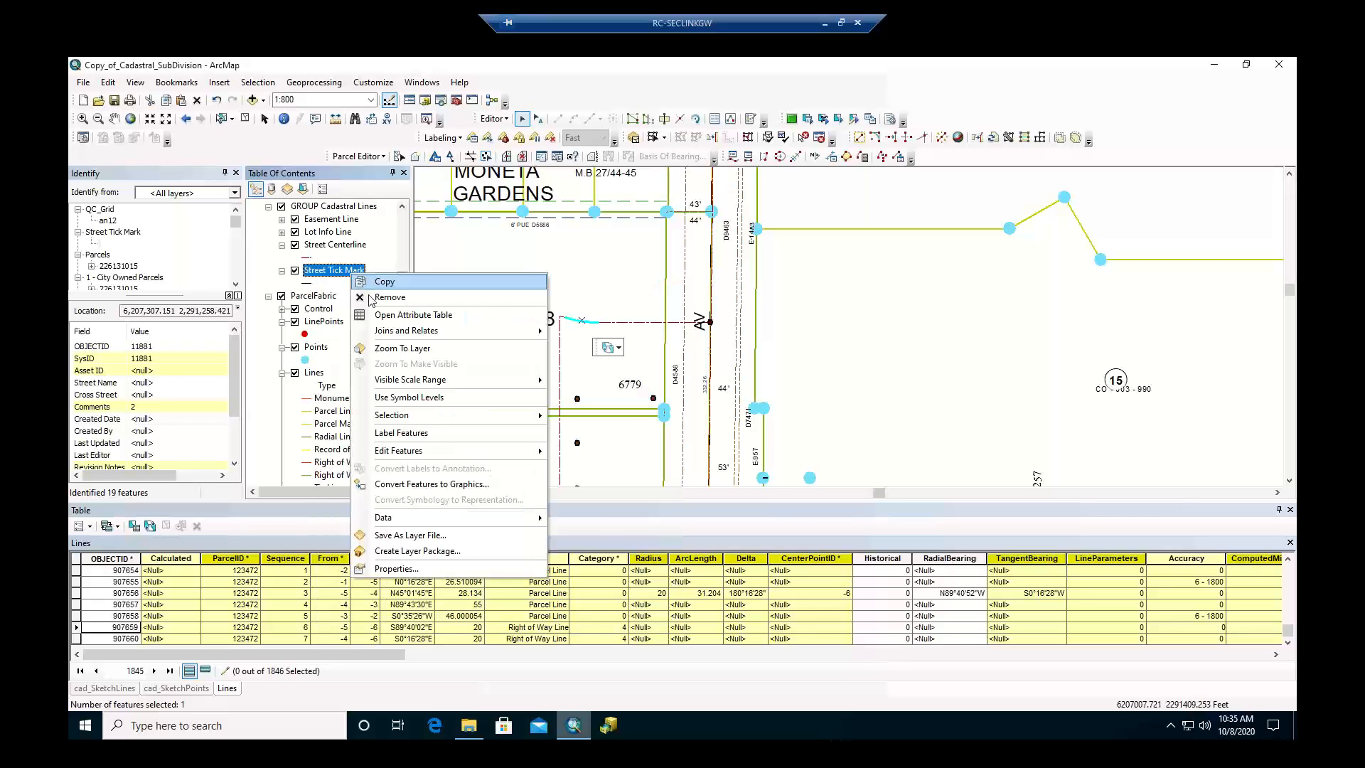
pyautogui.click(384, 317)
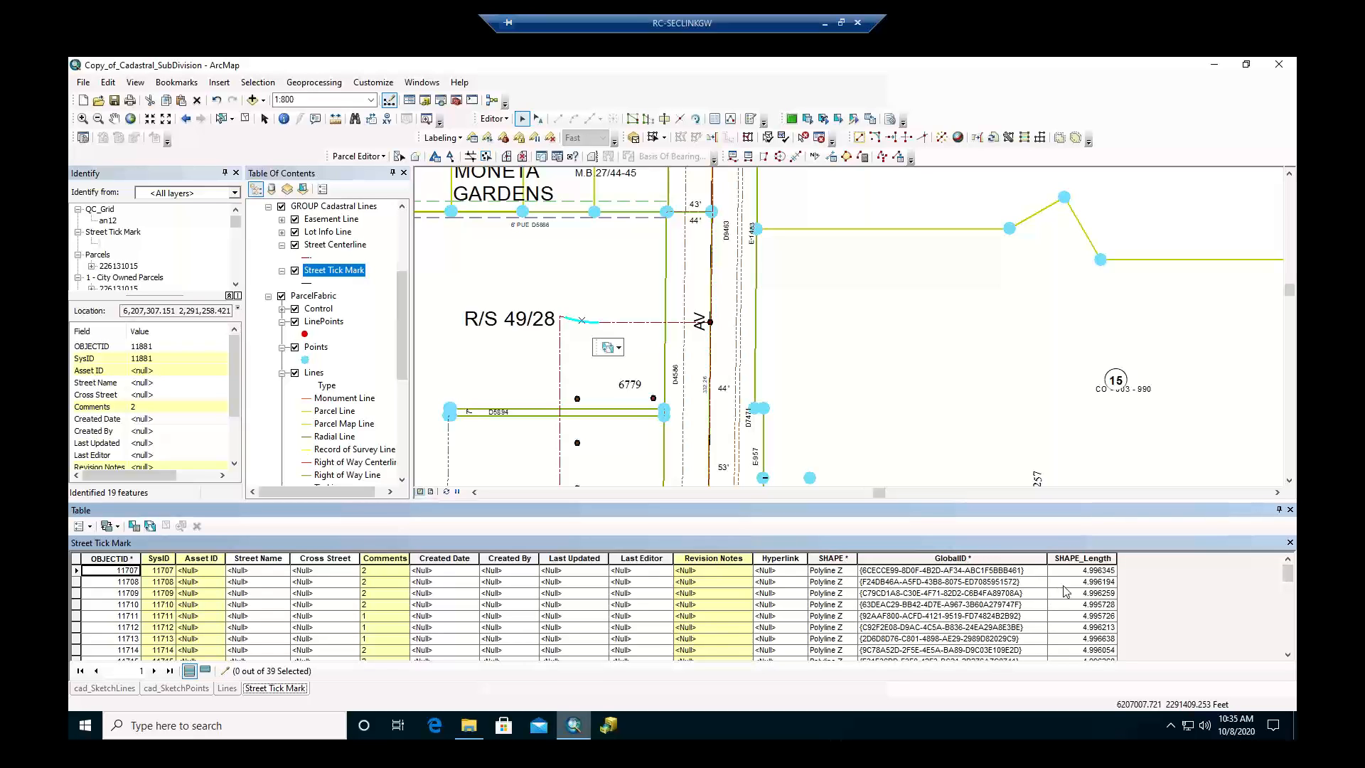
pyautogui.scroll(-7, 1075, 618)
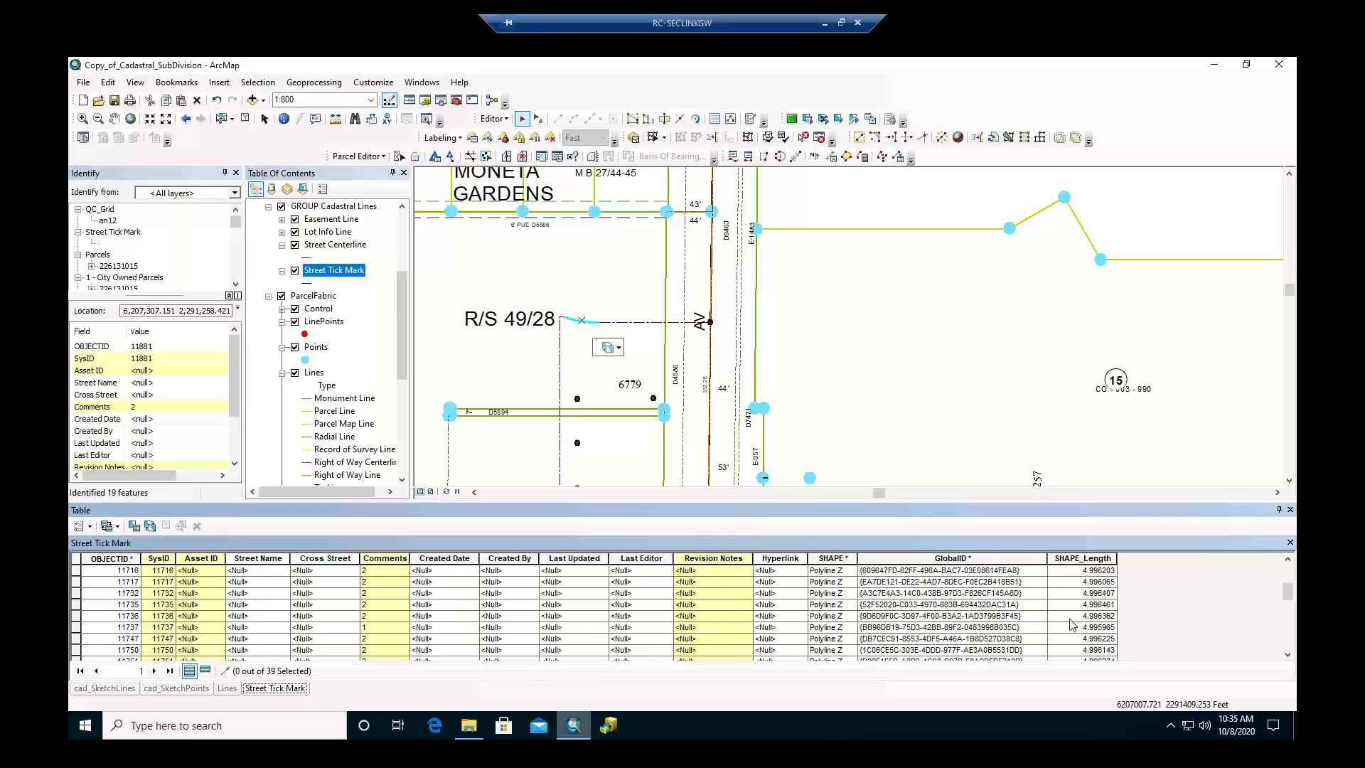
pyautogui.scroll(-2, 1076, 638)
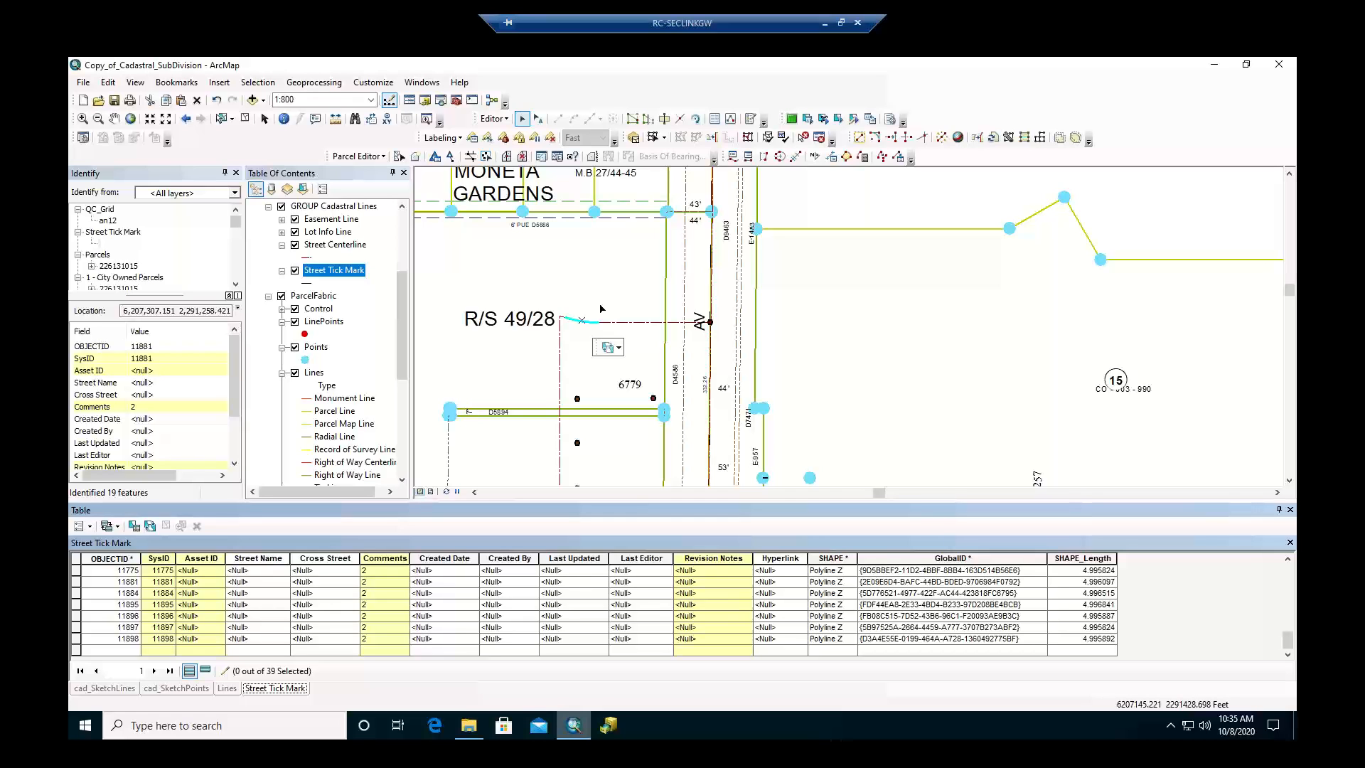
# Examine the street tick marks at both ends of the rounded parcel corner at SIERRA.
pyautogui.scroll(1, 767, 427)
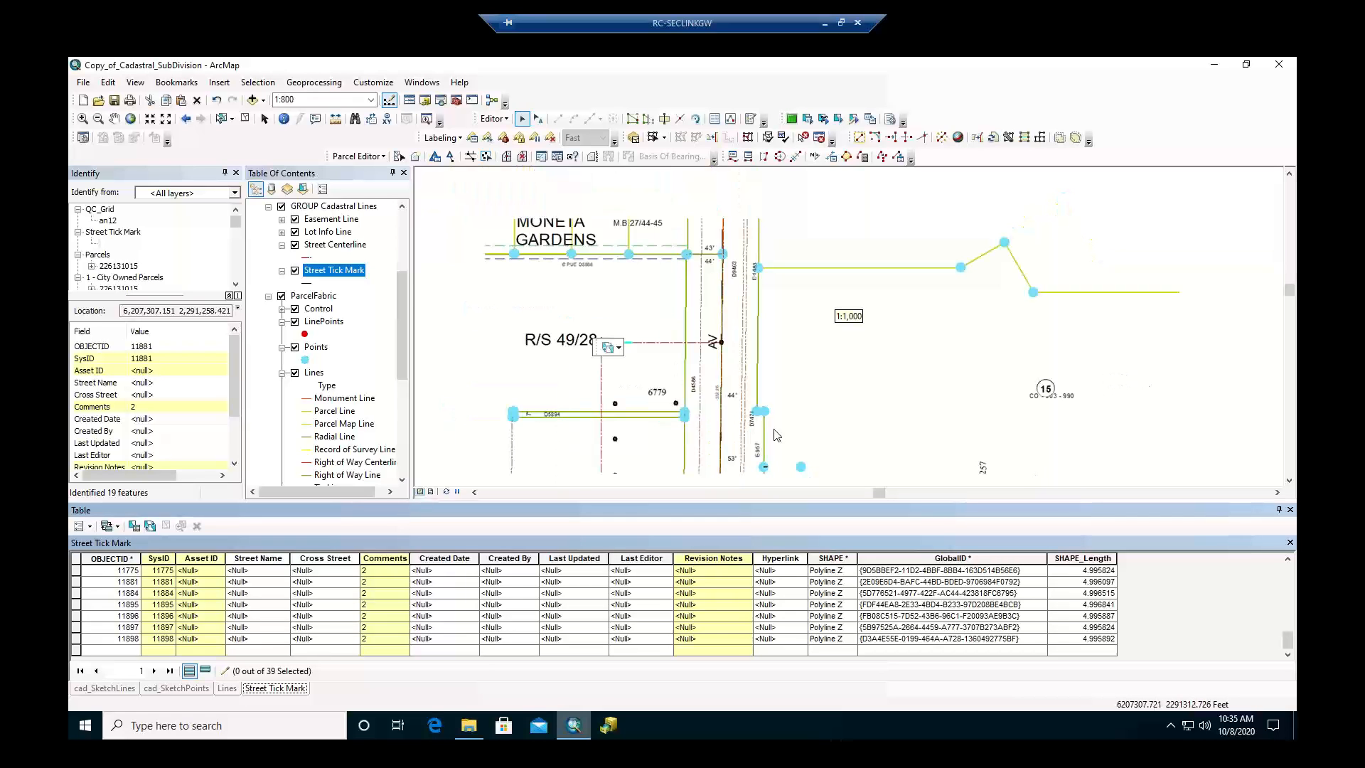
pyautogui.scroll(-2, 776, 435)
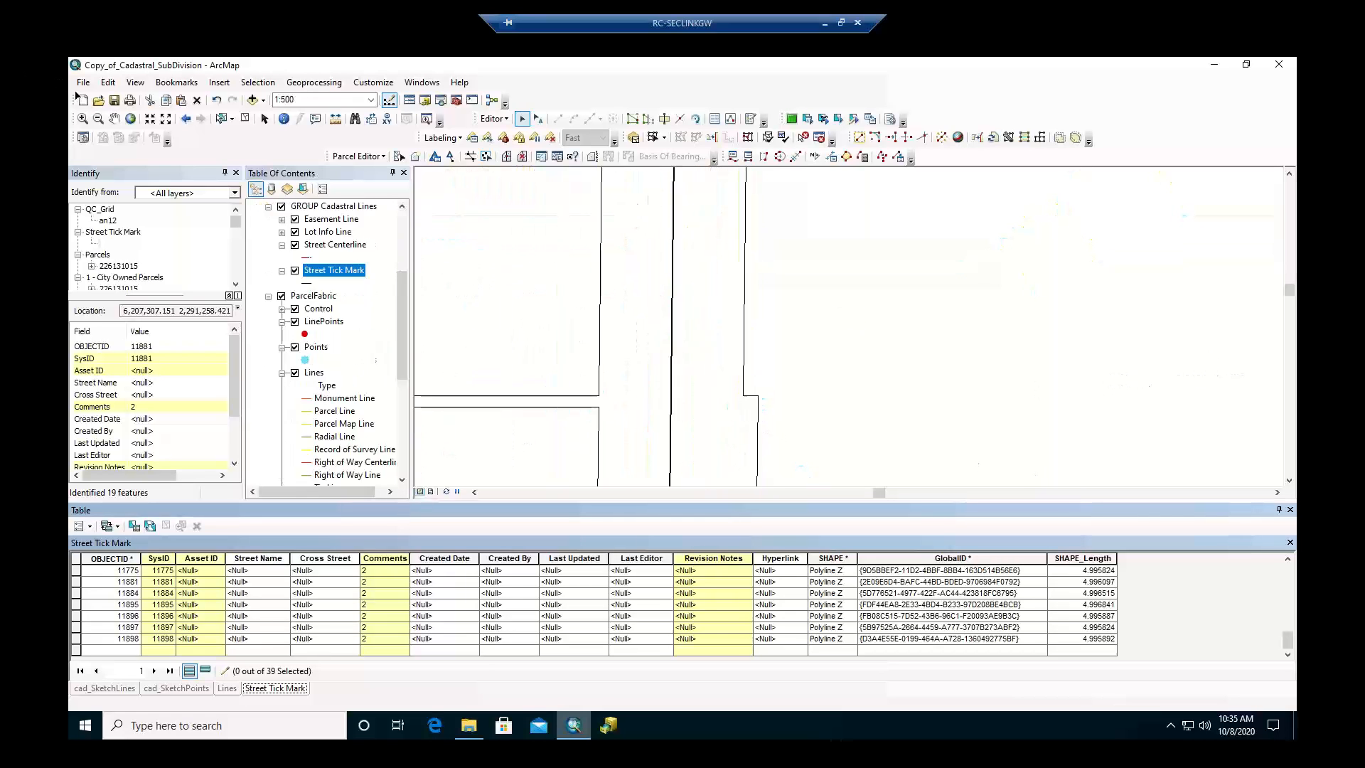
pyautogui.click(112, 121)
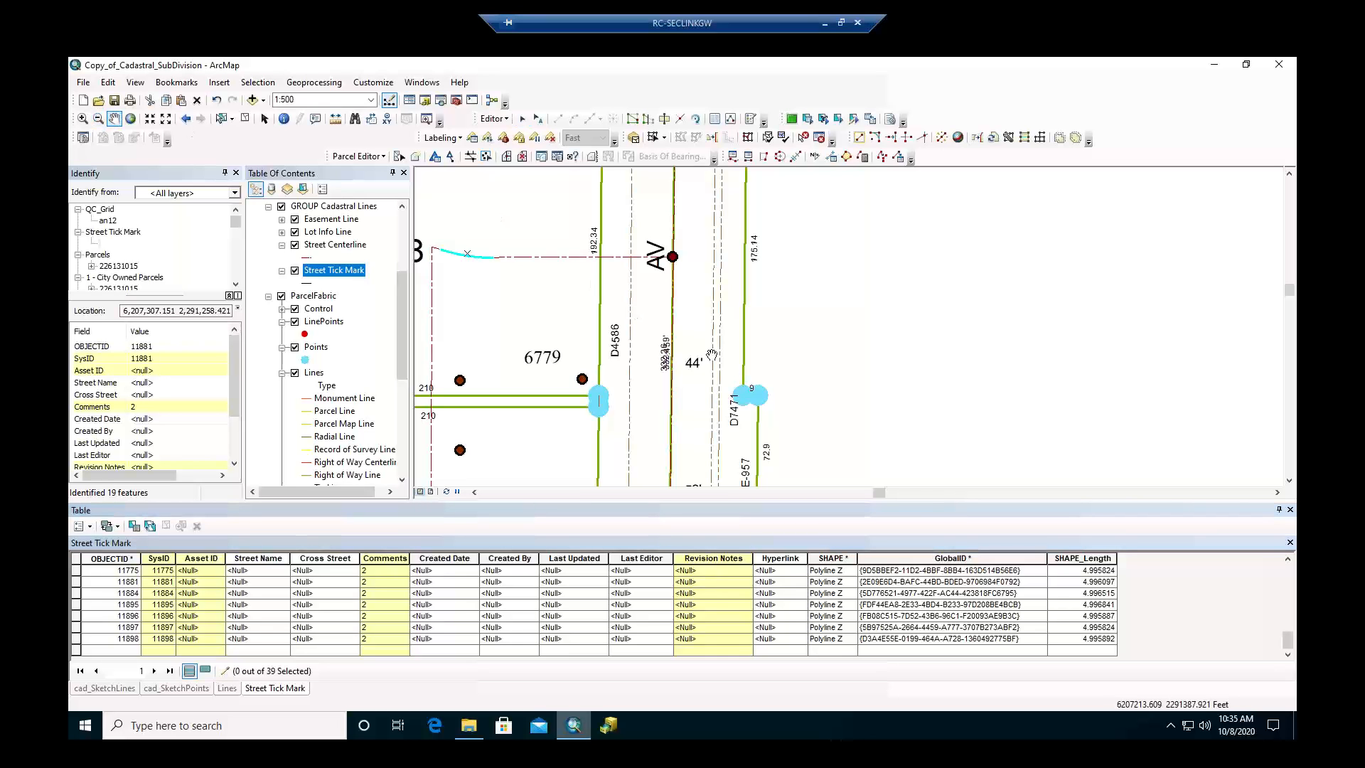
pyautogui.moveTo(769, 375); pyautogui.dragTo(719, 230)
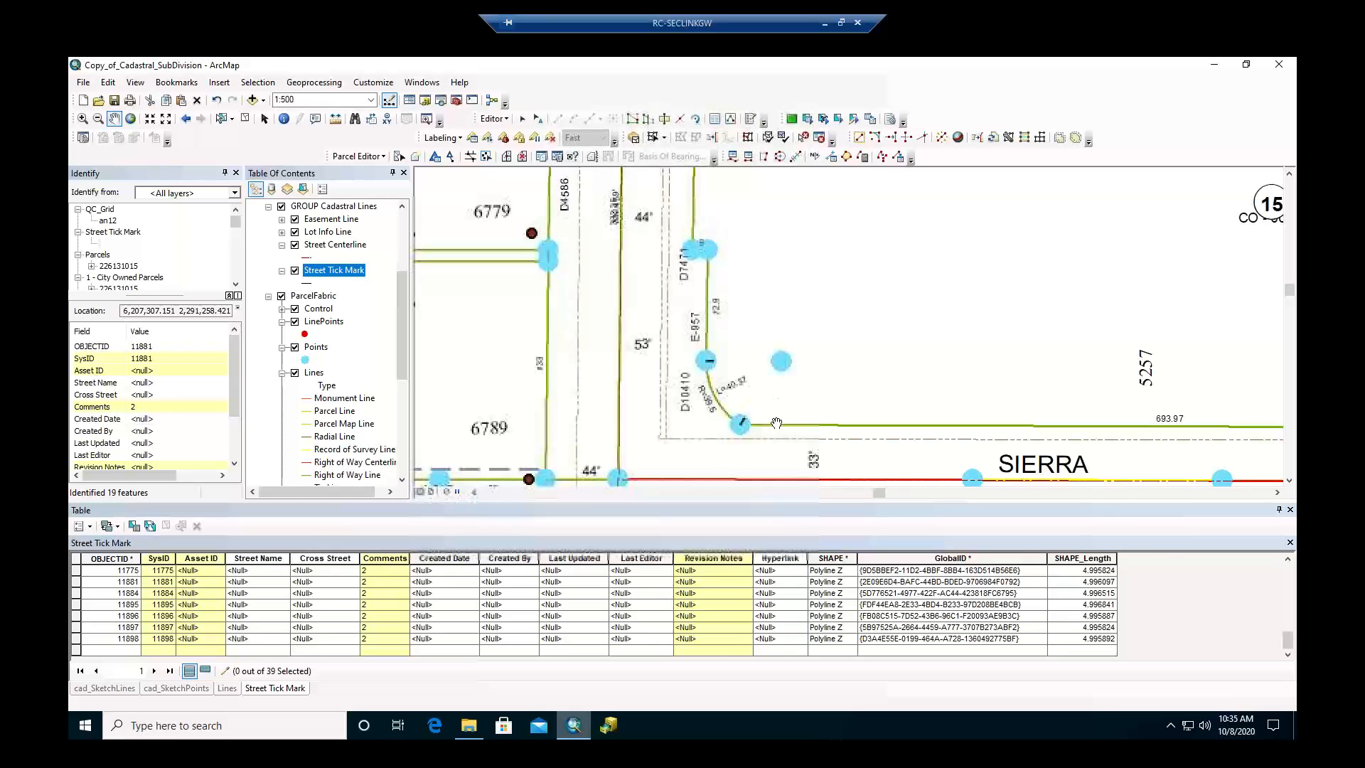
pyautogui.moveTo(777, 425); pyautogui.dragTo(695, 319)
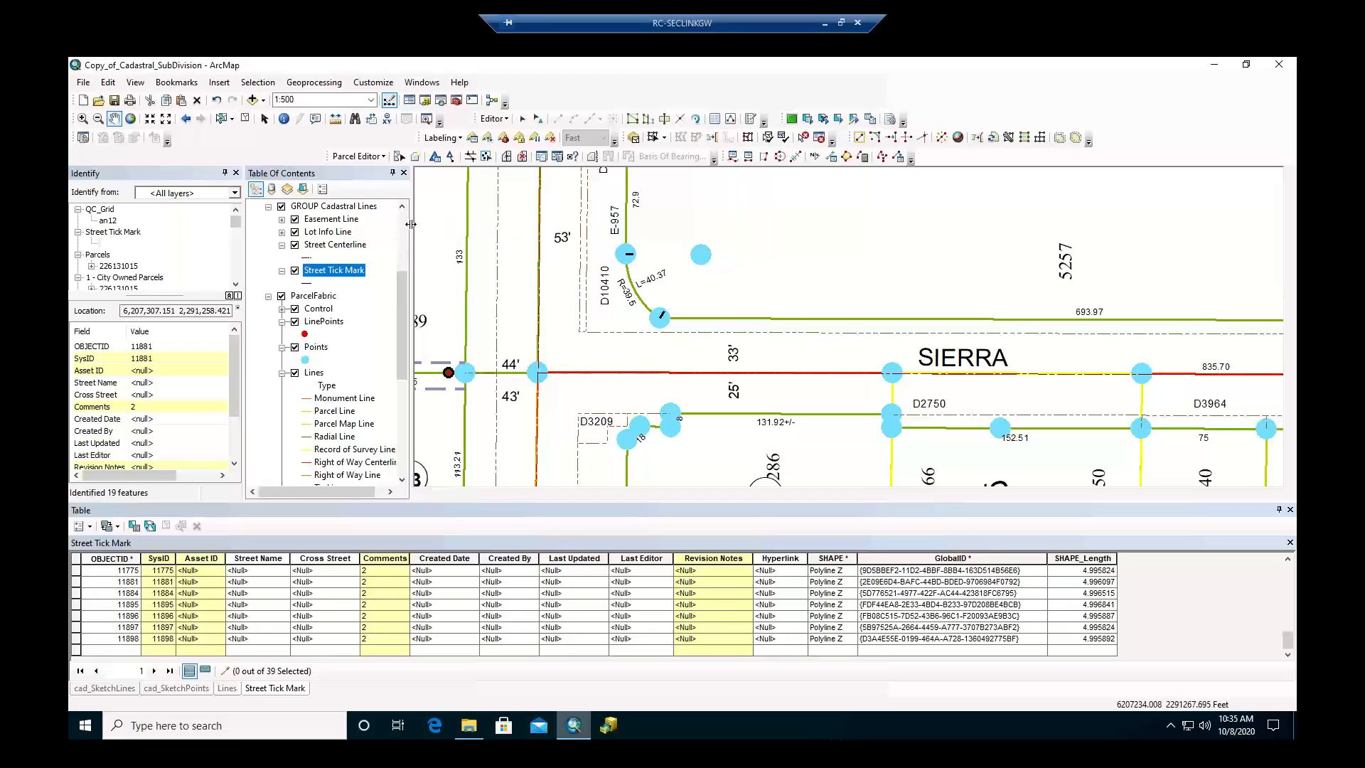
pyautogui.moveTo(401, 284); pyautogui.dragTo(399, 220)
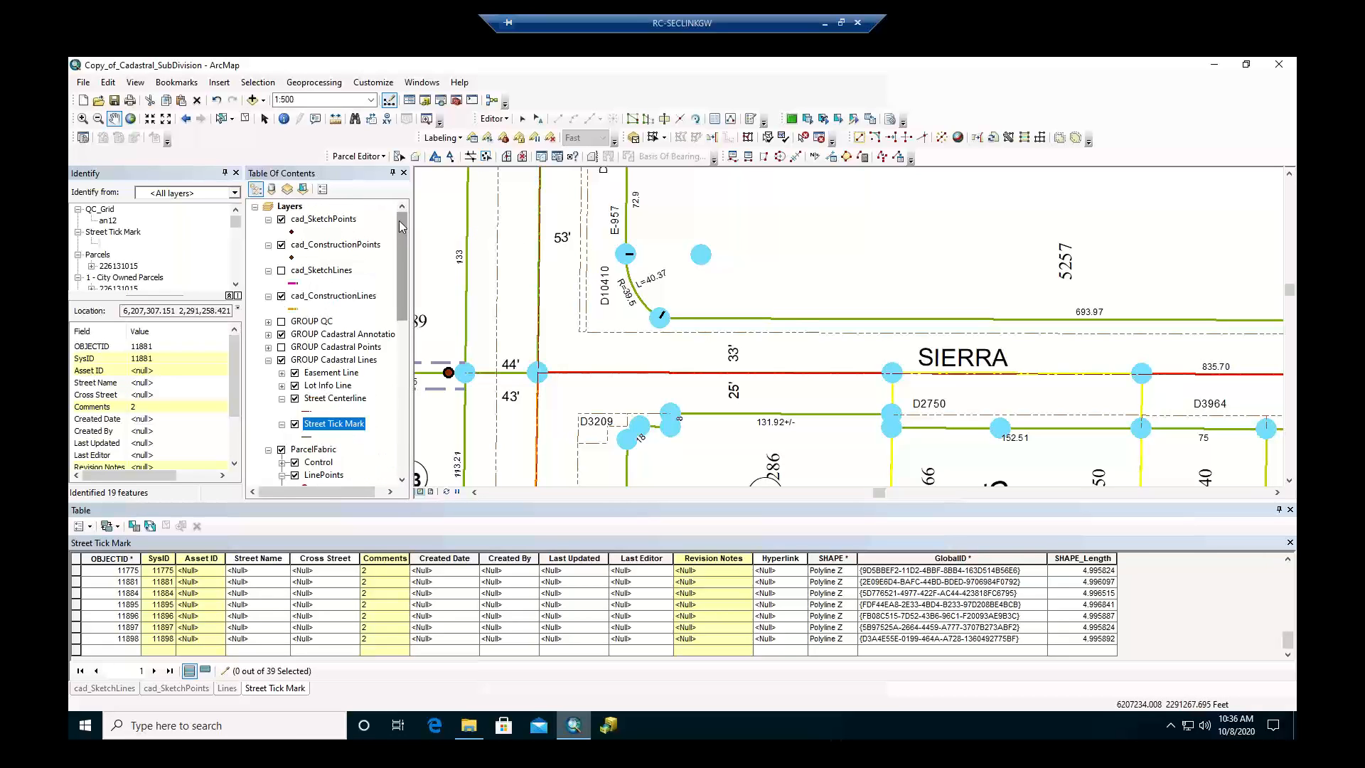
pyautogui.rightClick(302, 206)
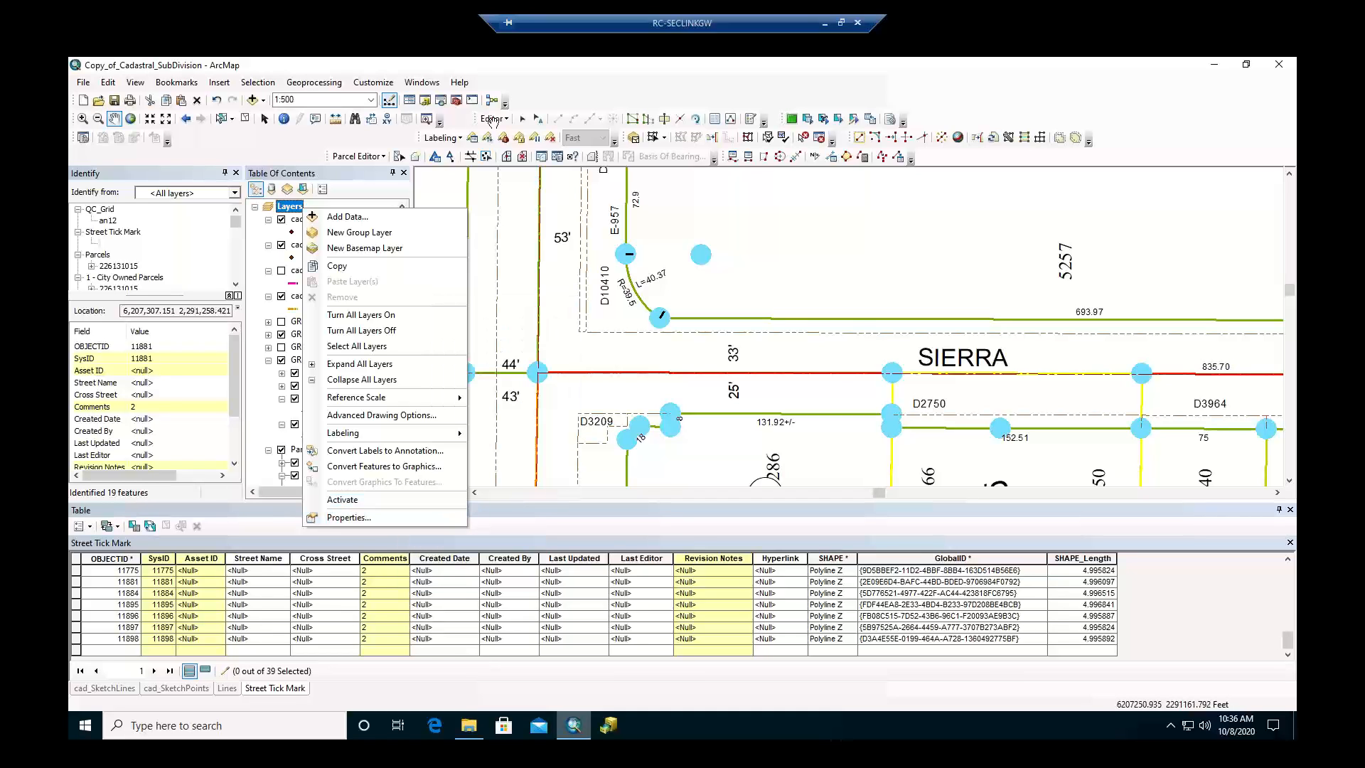
pyautogui.click(491, 71)
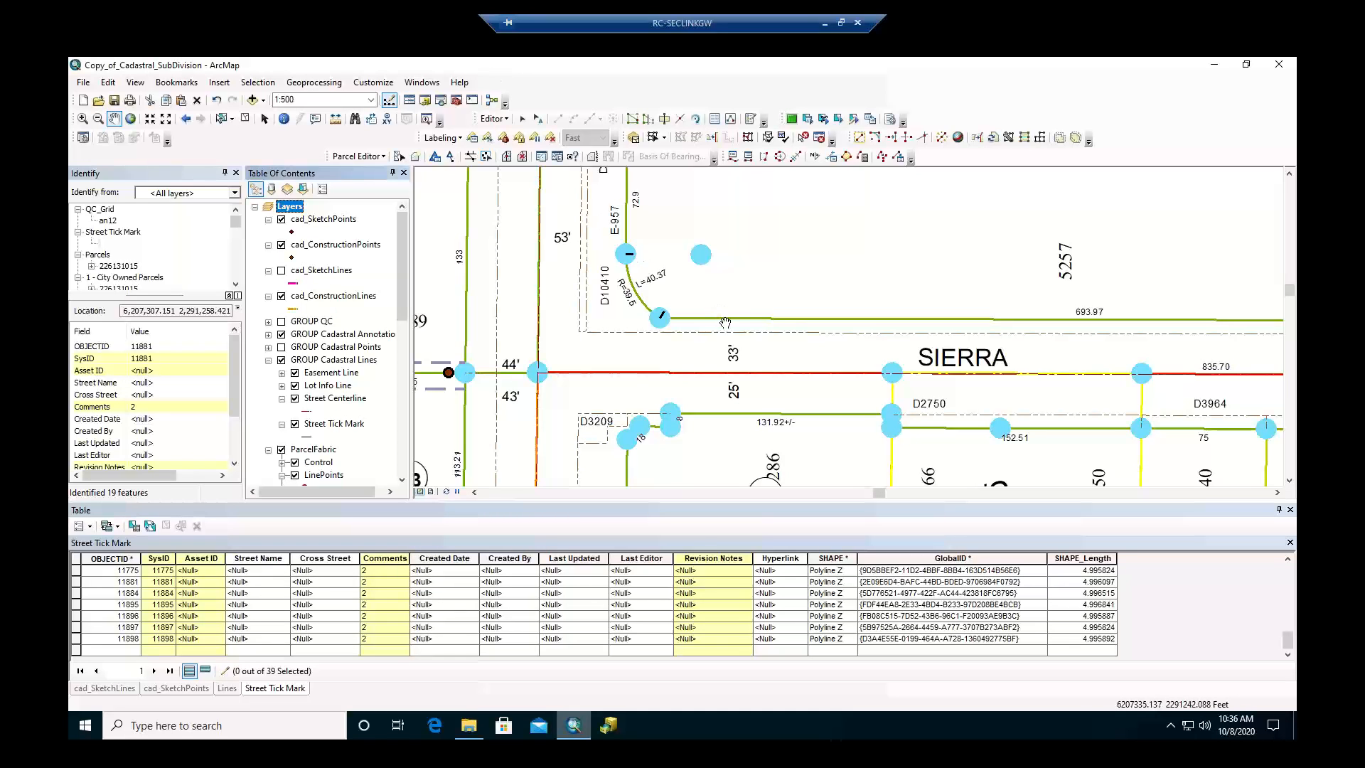
# Inspect the corner's tick marks up close and return to the street area beside lots 6779 and 6789.
pyautogui.scroll(2, 724, 325)
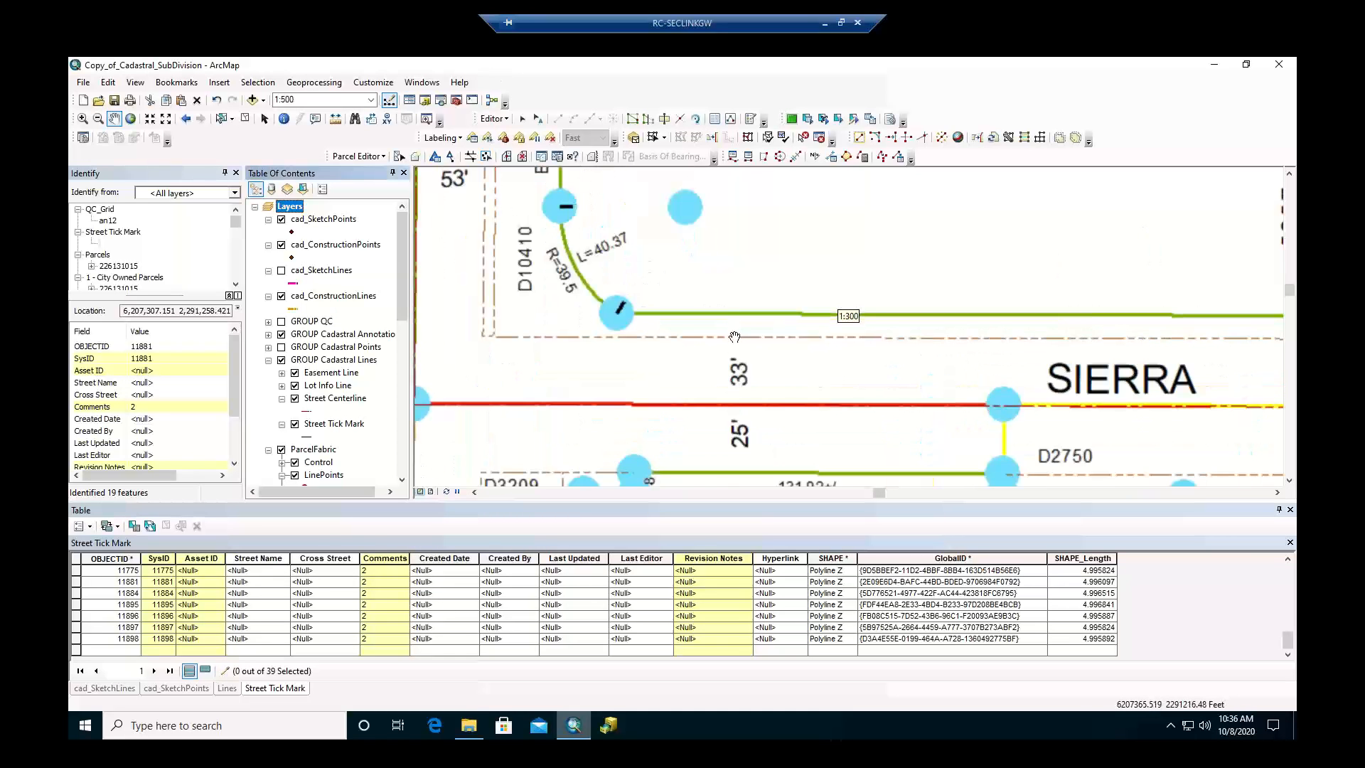
pyautogui.scroll(-3, 734, 337)
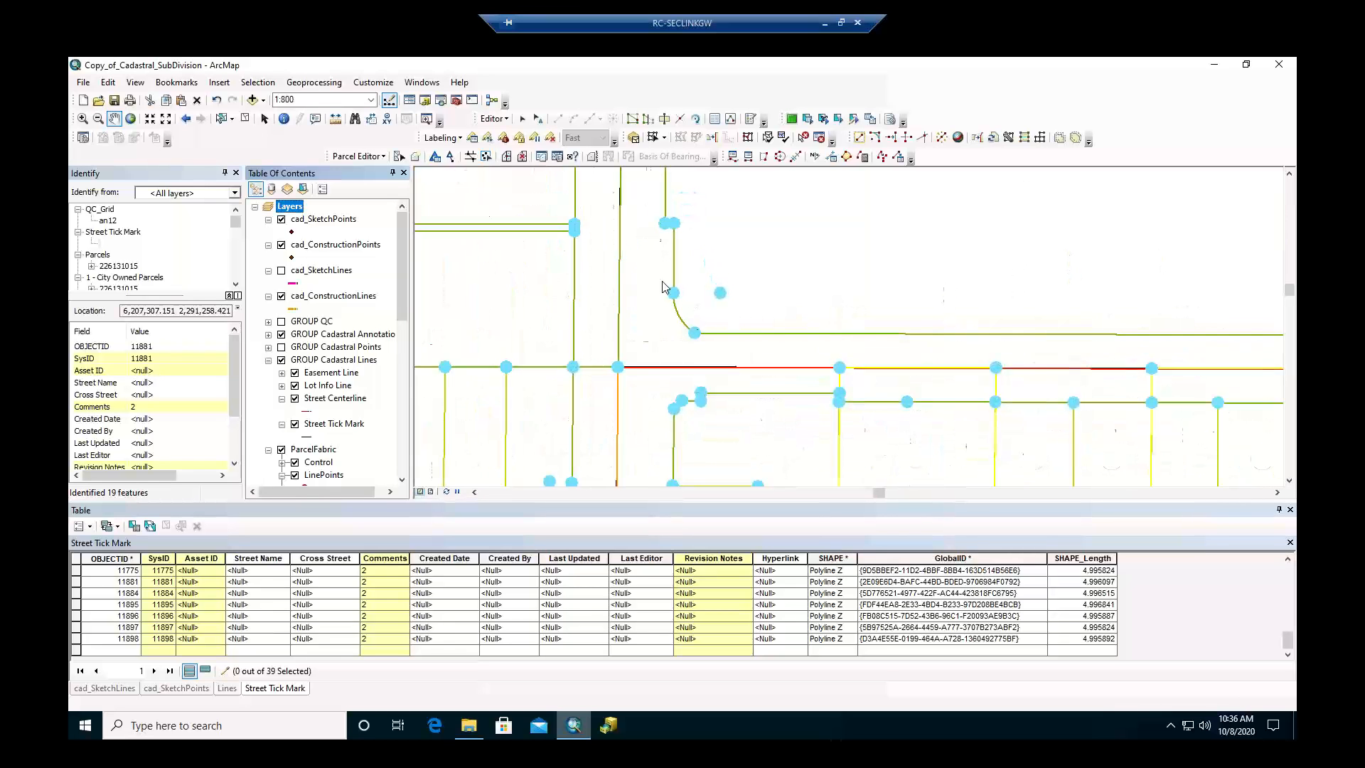
pyautogui.moveTo(616, 226); pyautogui.dragTo(738, 321)
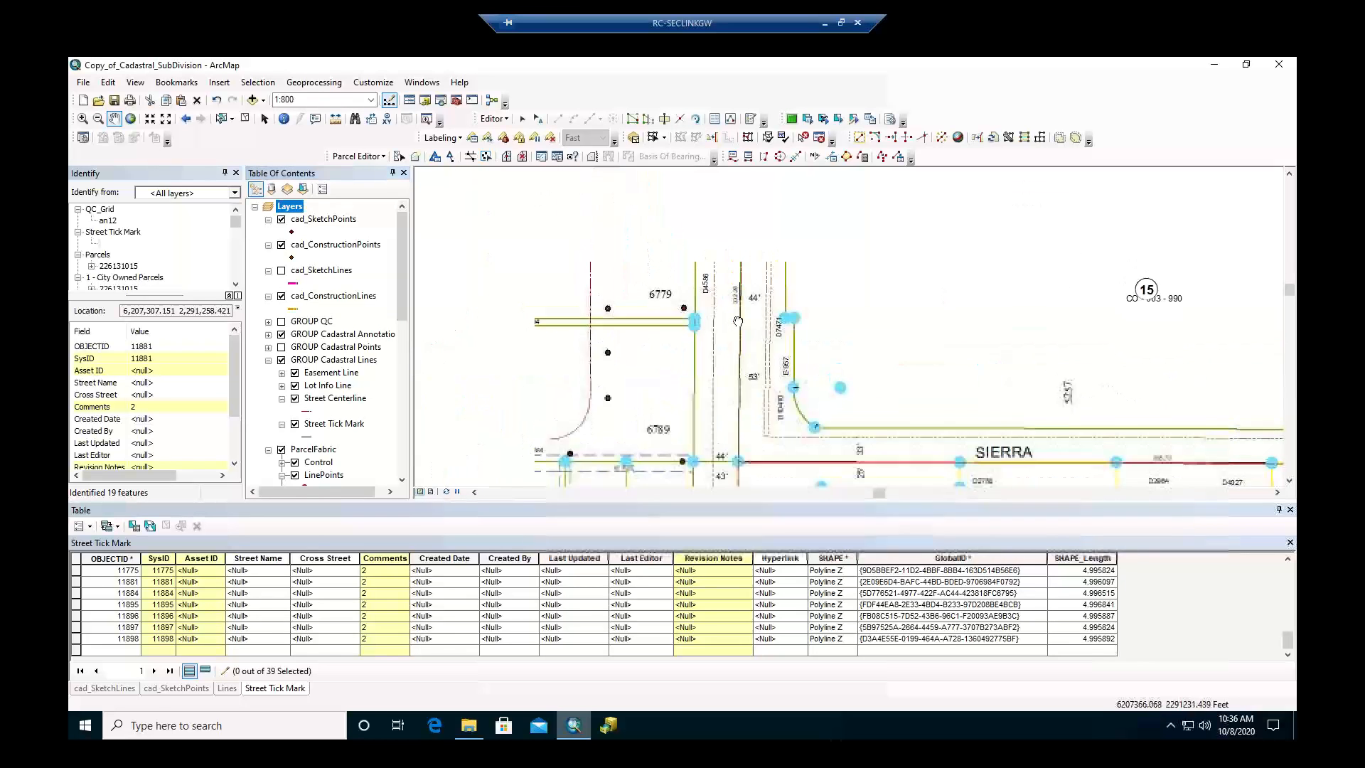
# Choose the Street Tick Mark feature template for the curved street centerline beside R/S 49/28.
pyautogui.moveTo(586, 209); pyautogui.dragTo(661, 361)
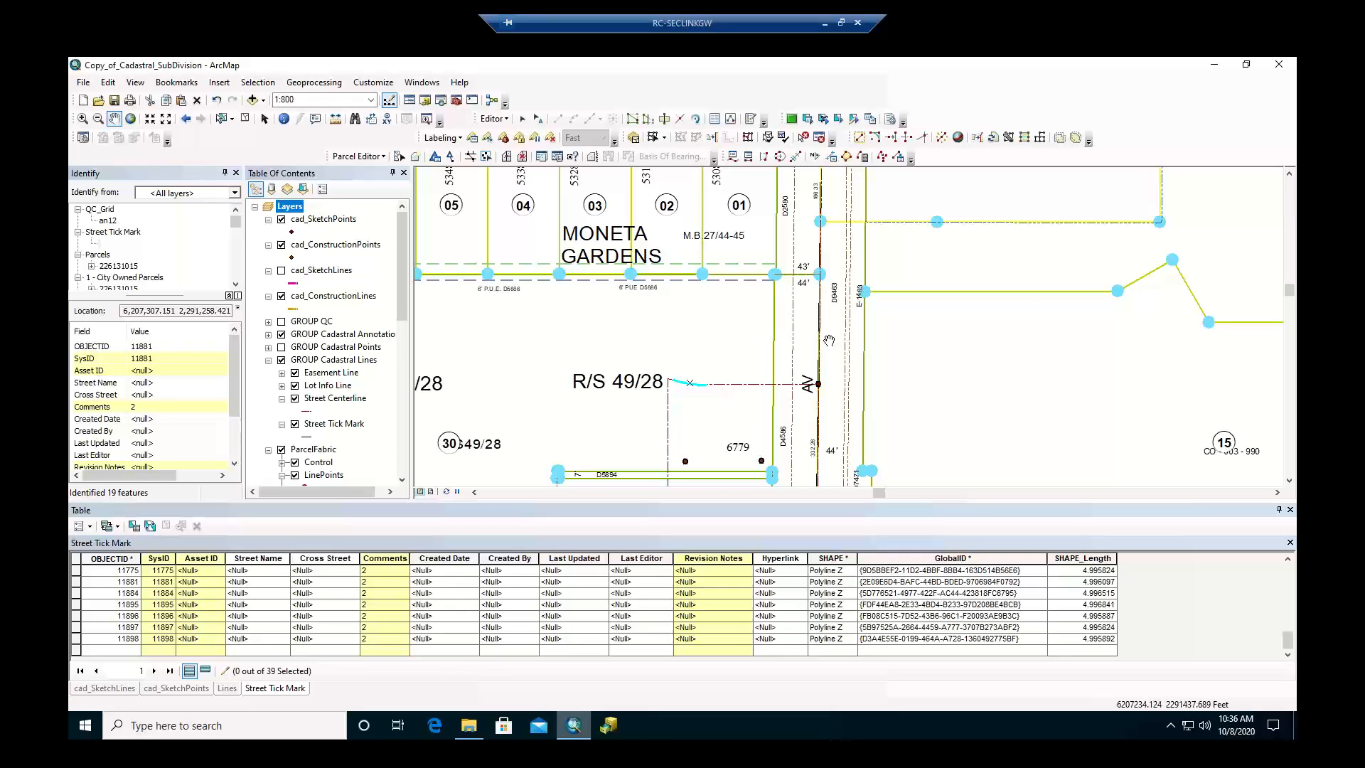
pyautogui.moveTo(829, 341); pyautogui.dragTo(678, 344)
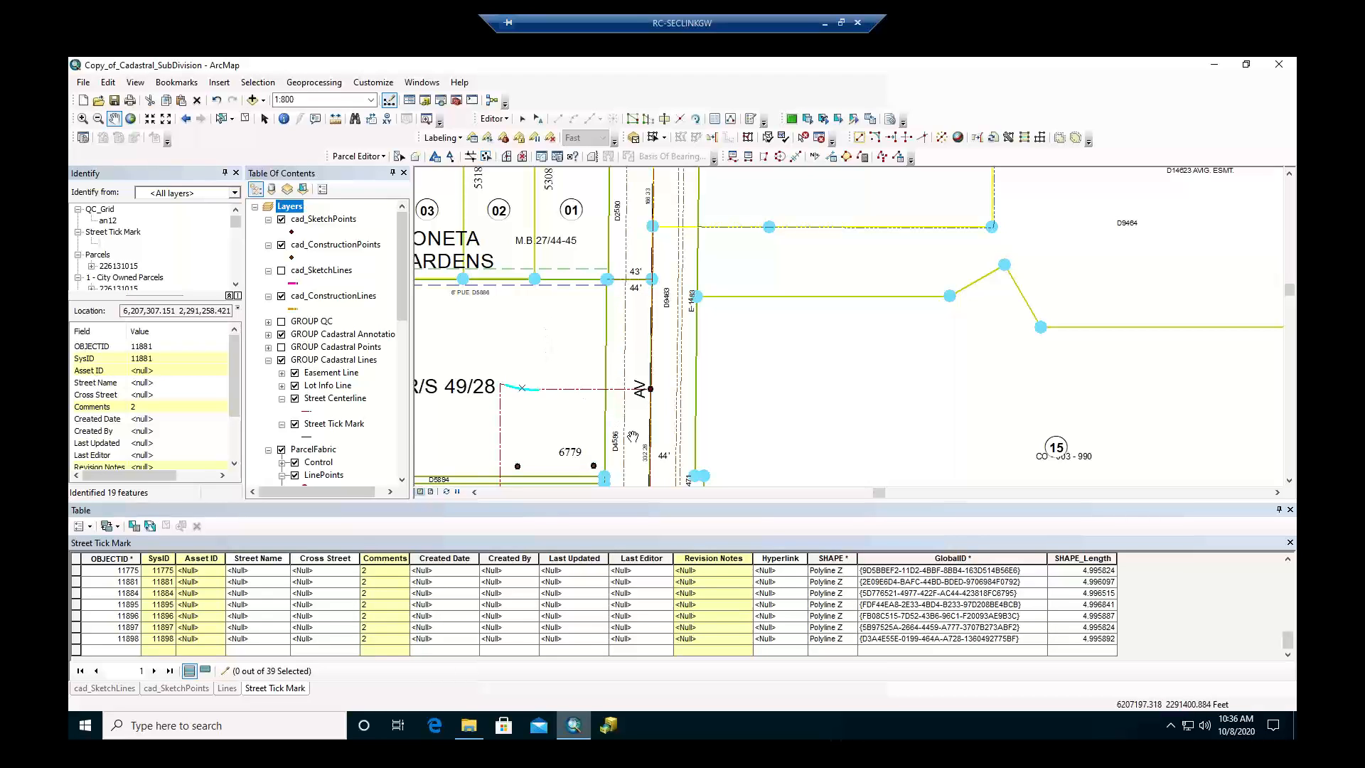
pyautogui.moveTo(633, 438); pyautogui.dragTo(610, 309)
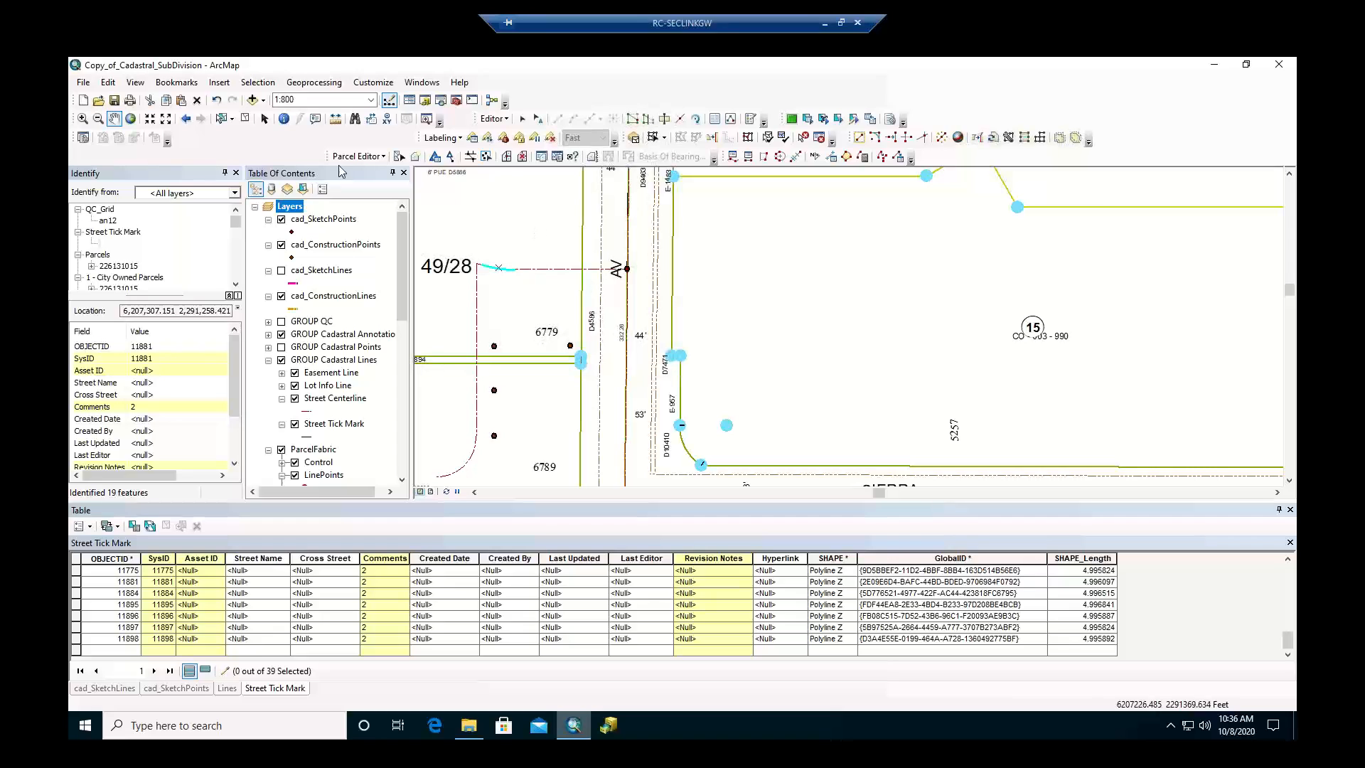
pyautogui.click(83, 118)
pyautogui.moveTo(523, 282); pyautogui.dragTo(539, 288)
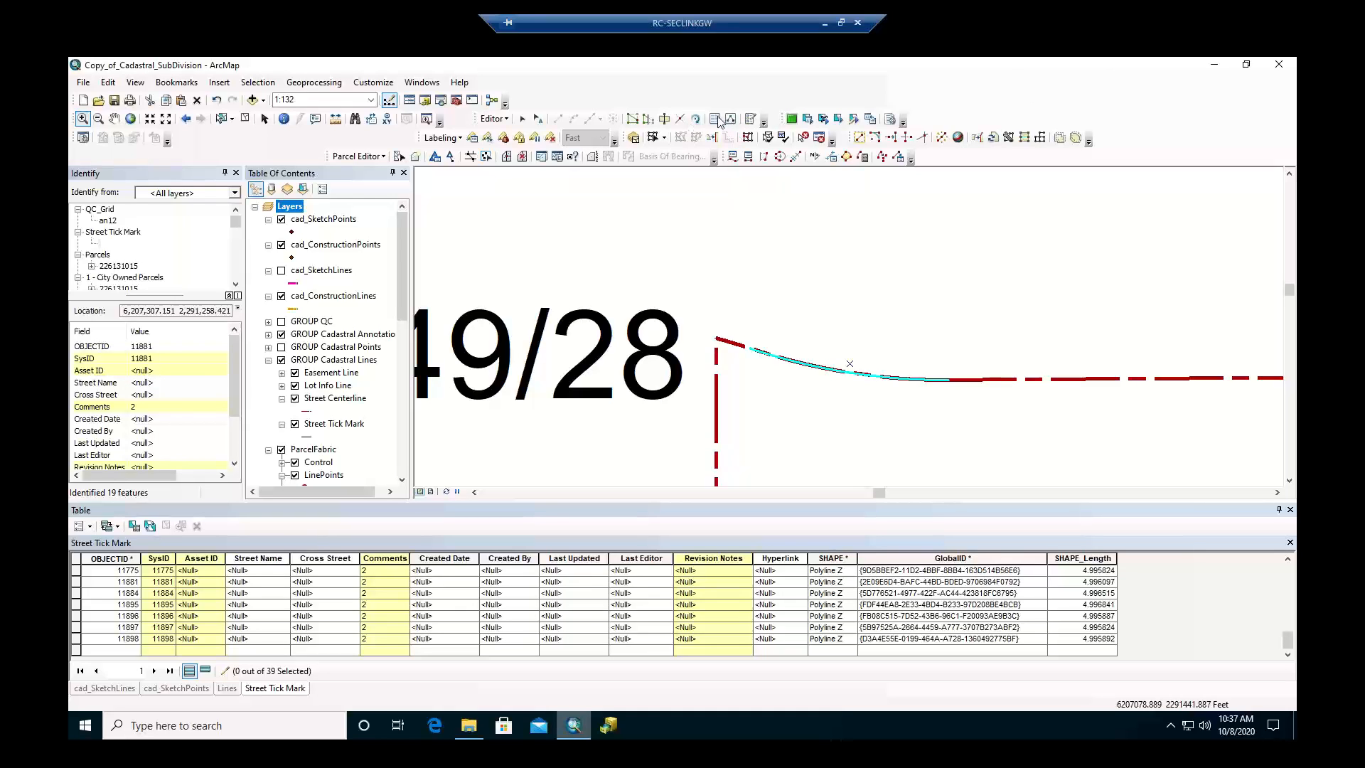
pyautogui.click(751, 119)
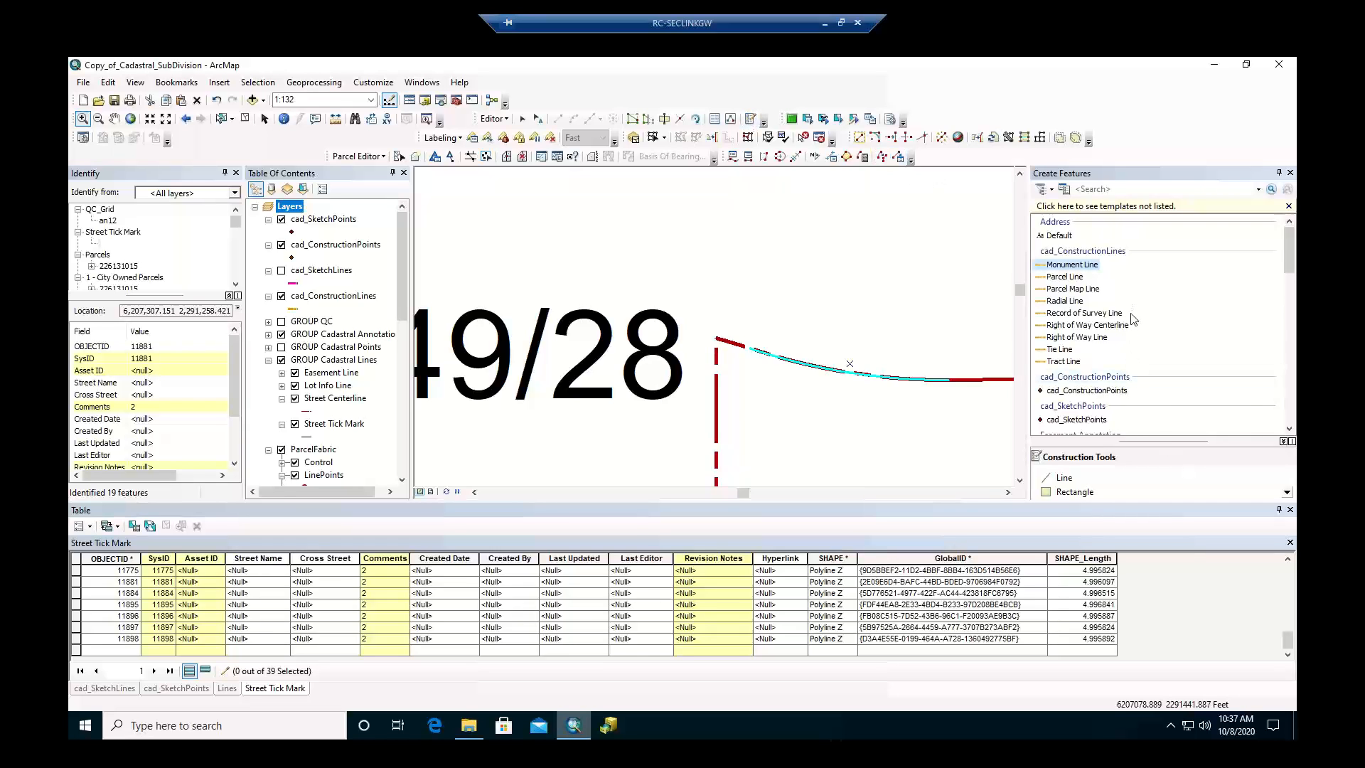
pyautogui.scroll(-8, 1133, 319)
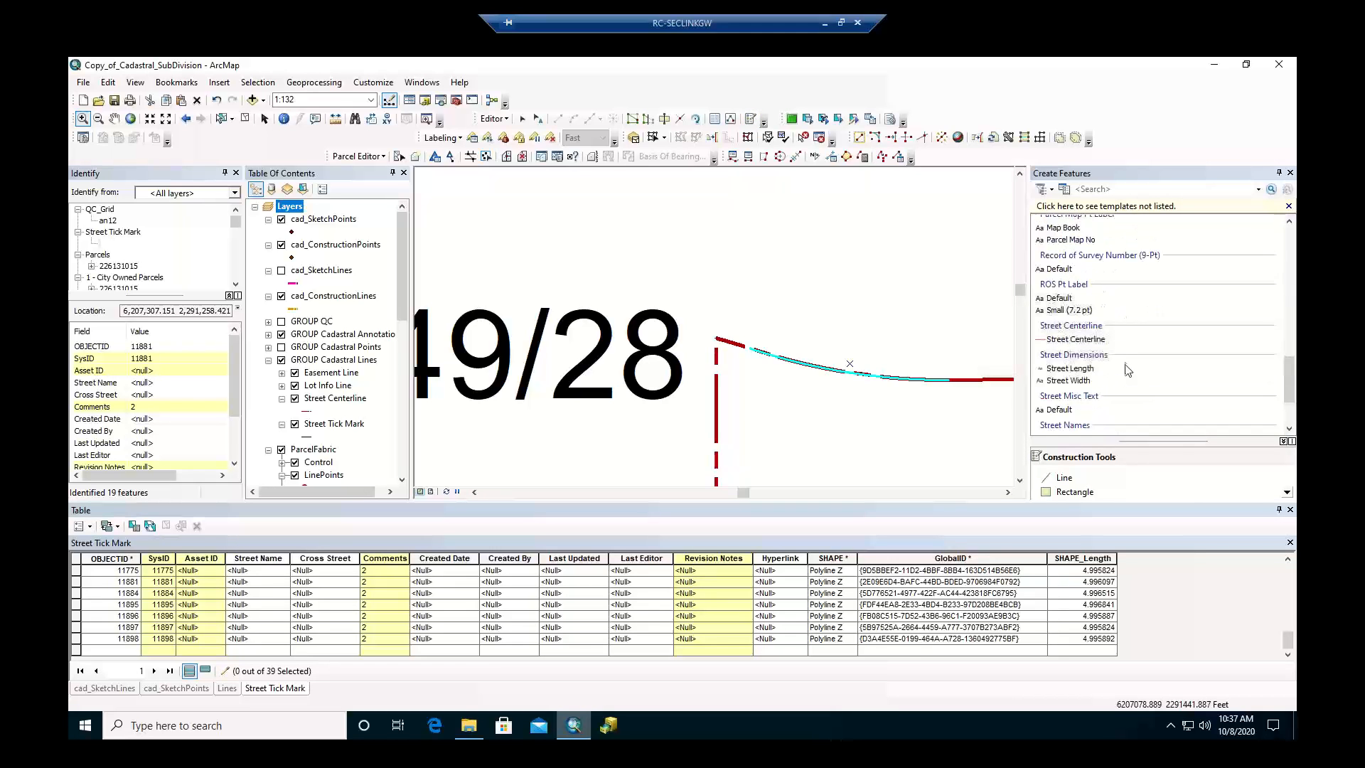
pyautogui.scroll(-3, 1128, 370)
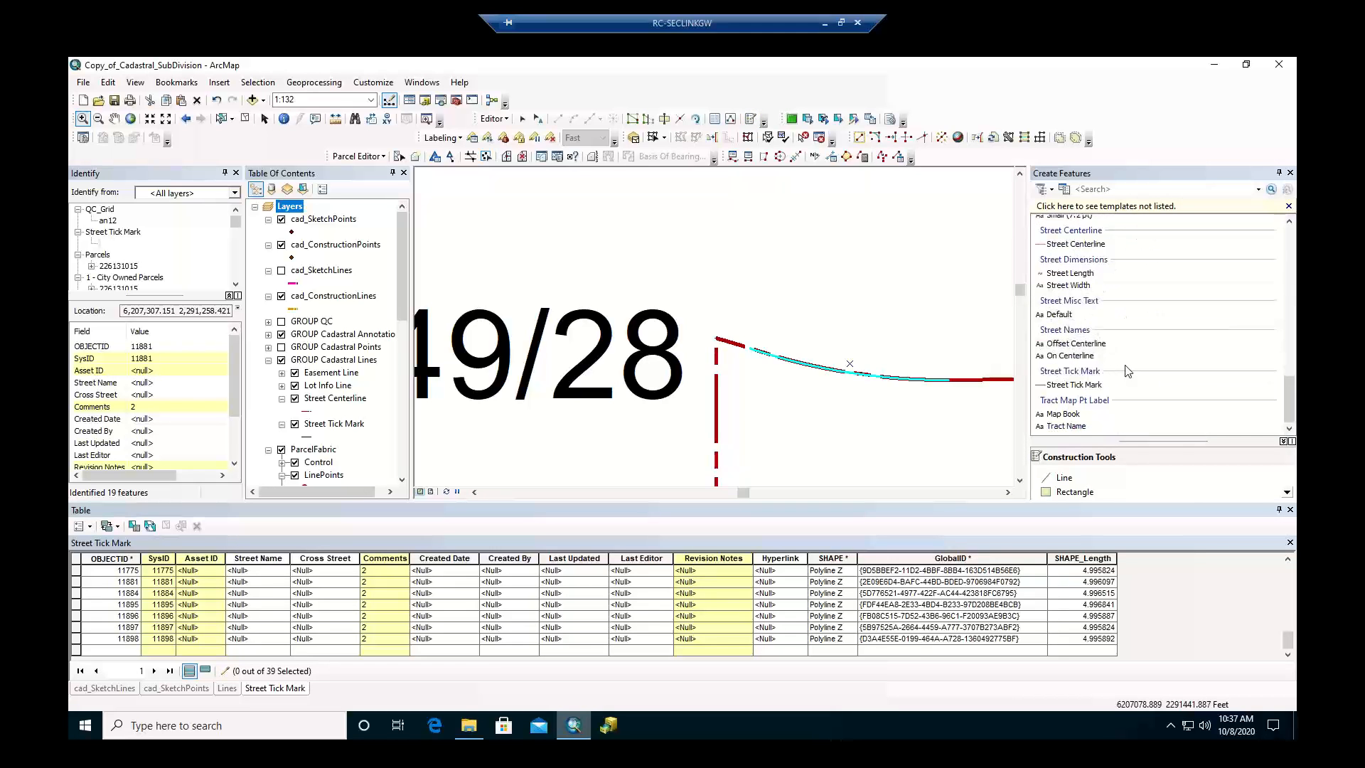
pyautogui.click(1044, 386)
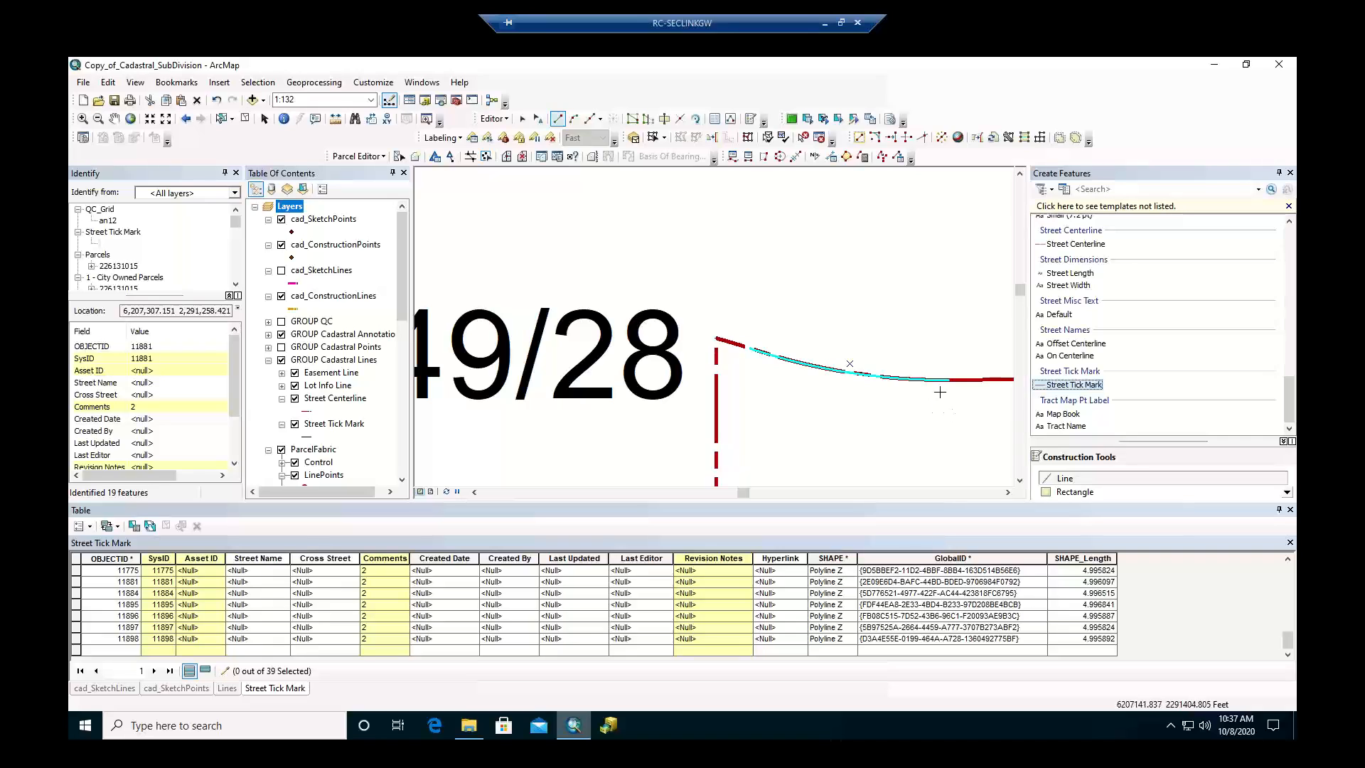
# Select the street tick mark at the upper end of the R=39.5 rounded corner and display its vertices.
pyautogui.click(98, 120)
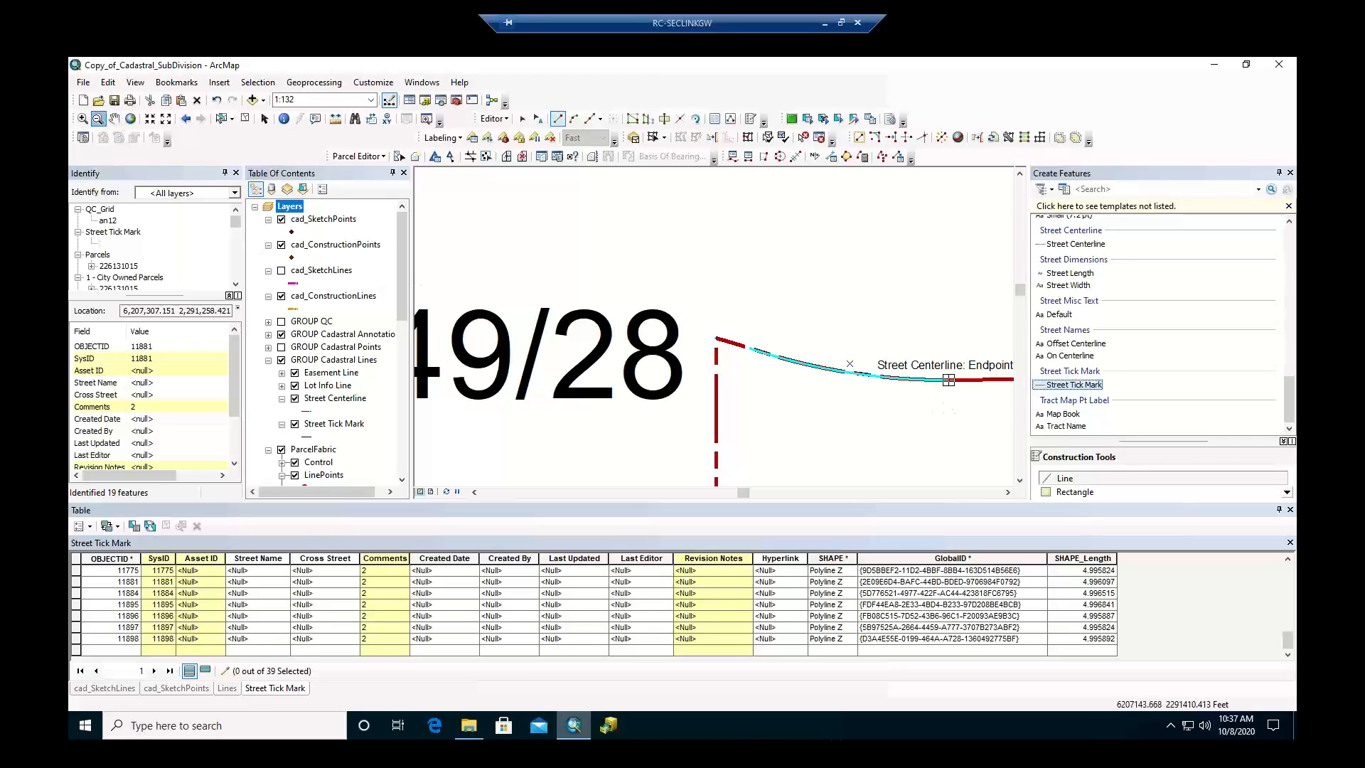
pyautogui.click(961, 439)
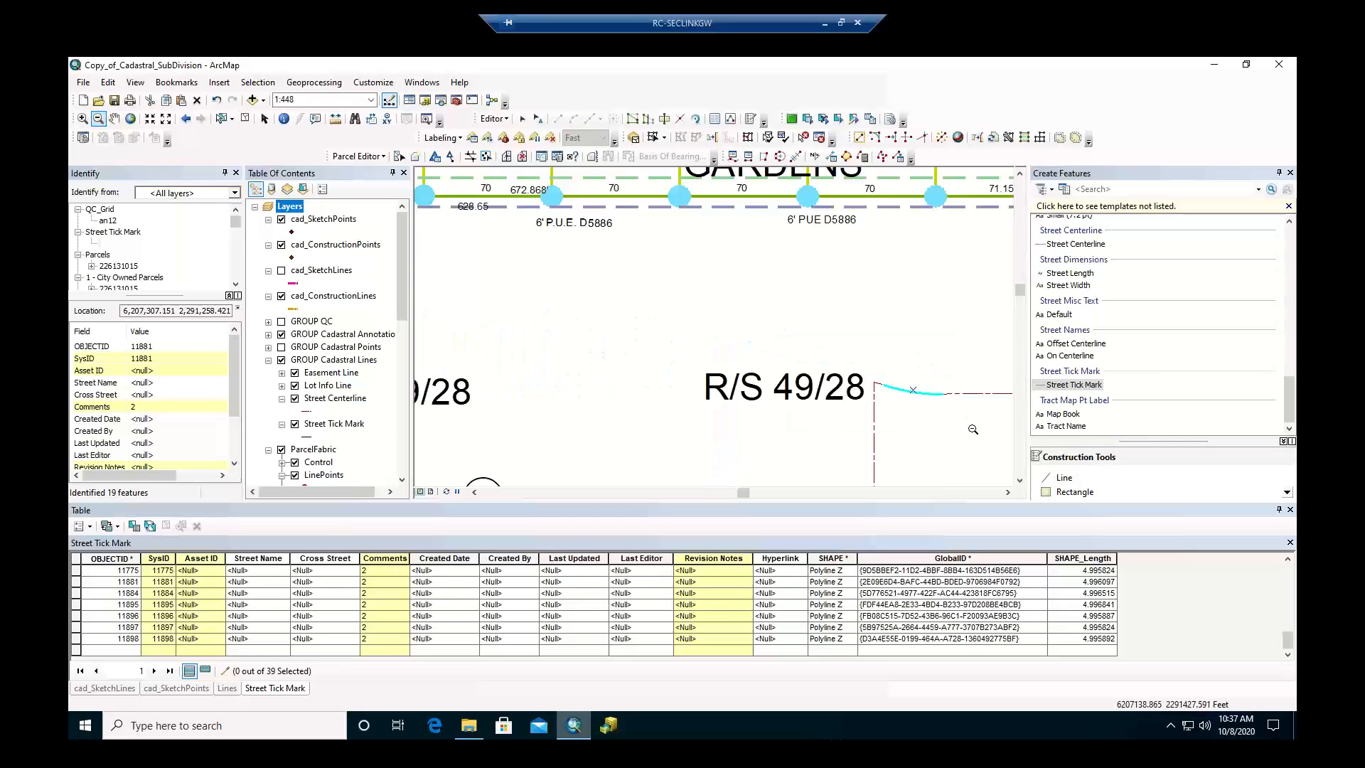
pyautogui.click(973, 430)
pyautogui.click(946, 458)
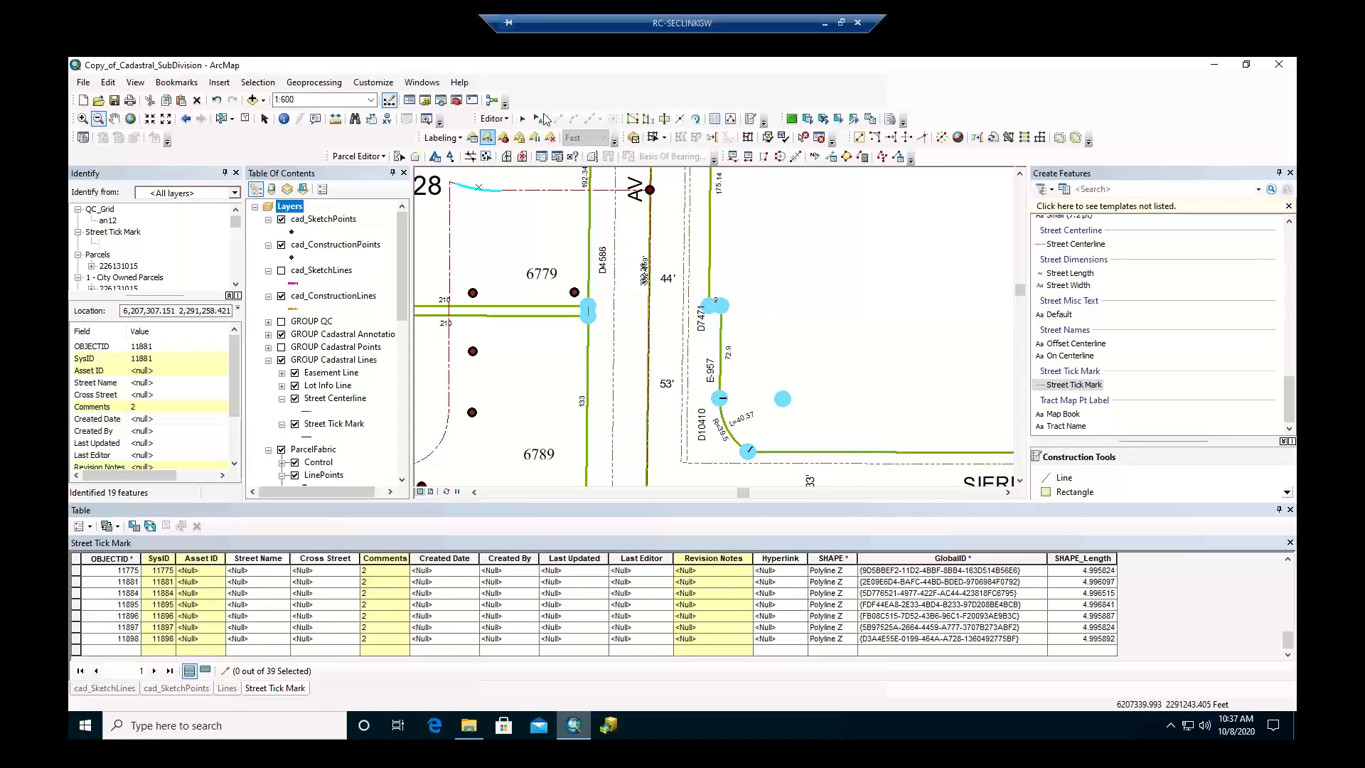
pyautogui.click(522, 119)
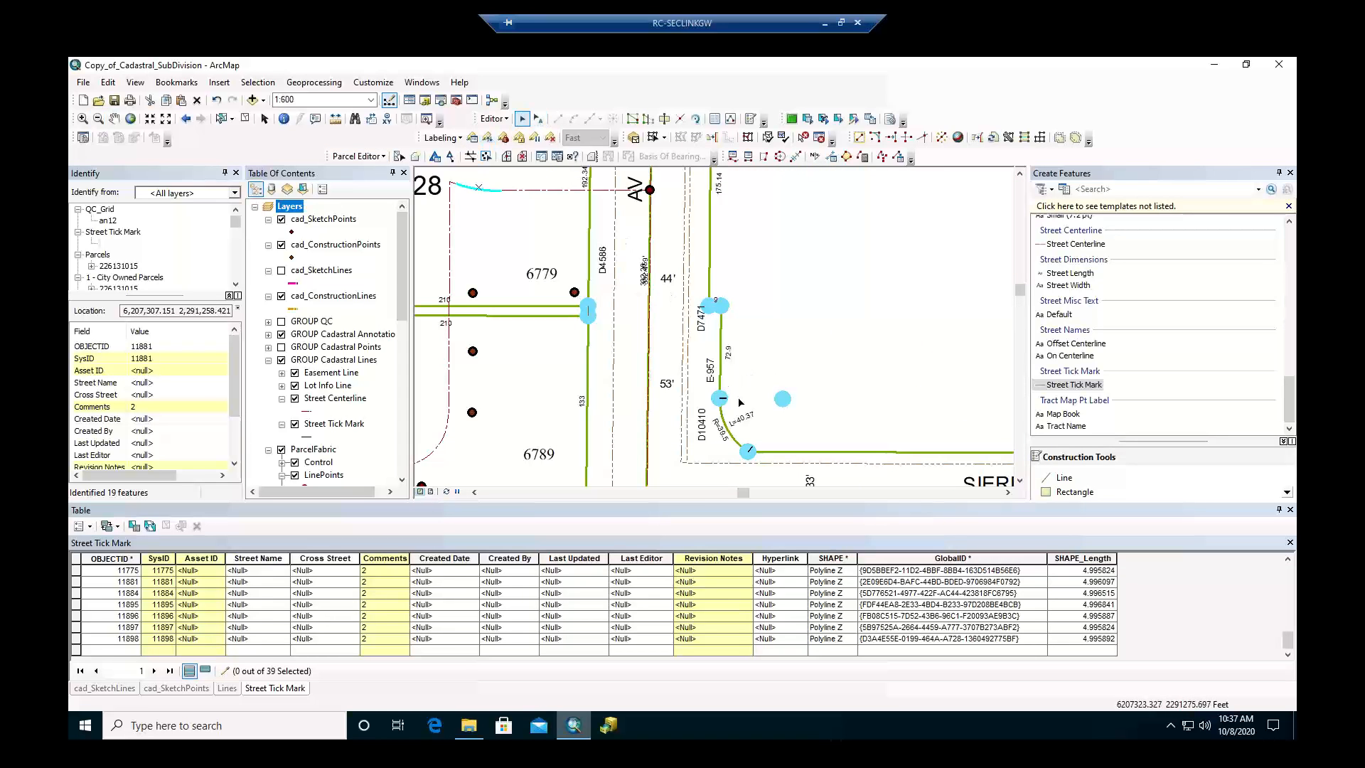
pyautogui.scroll(3, 739, 403)
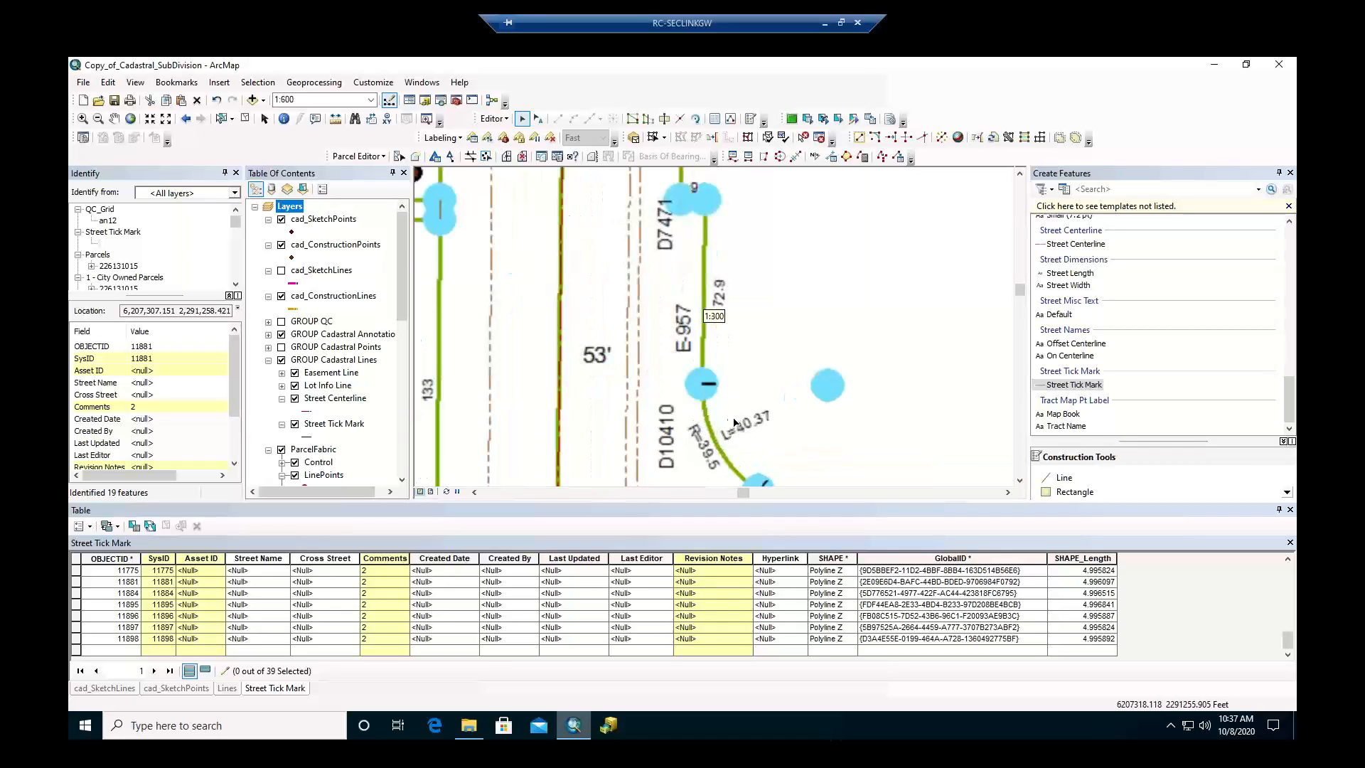
pyautogui.click(709, 384)
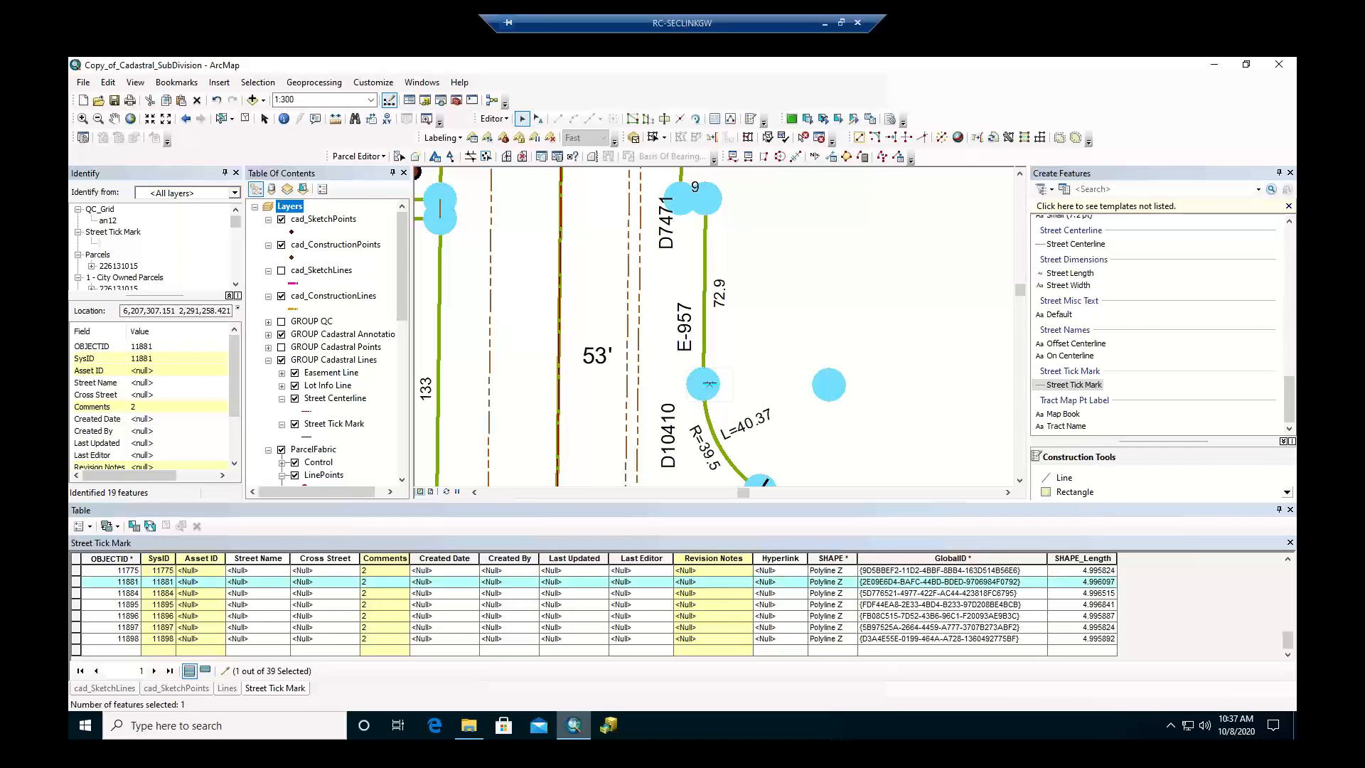
pyautogui.doubleClick(708, 384)
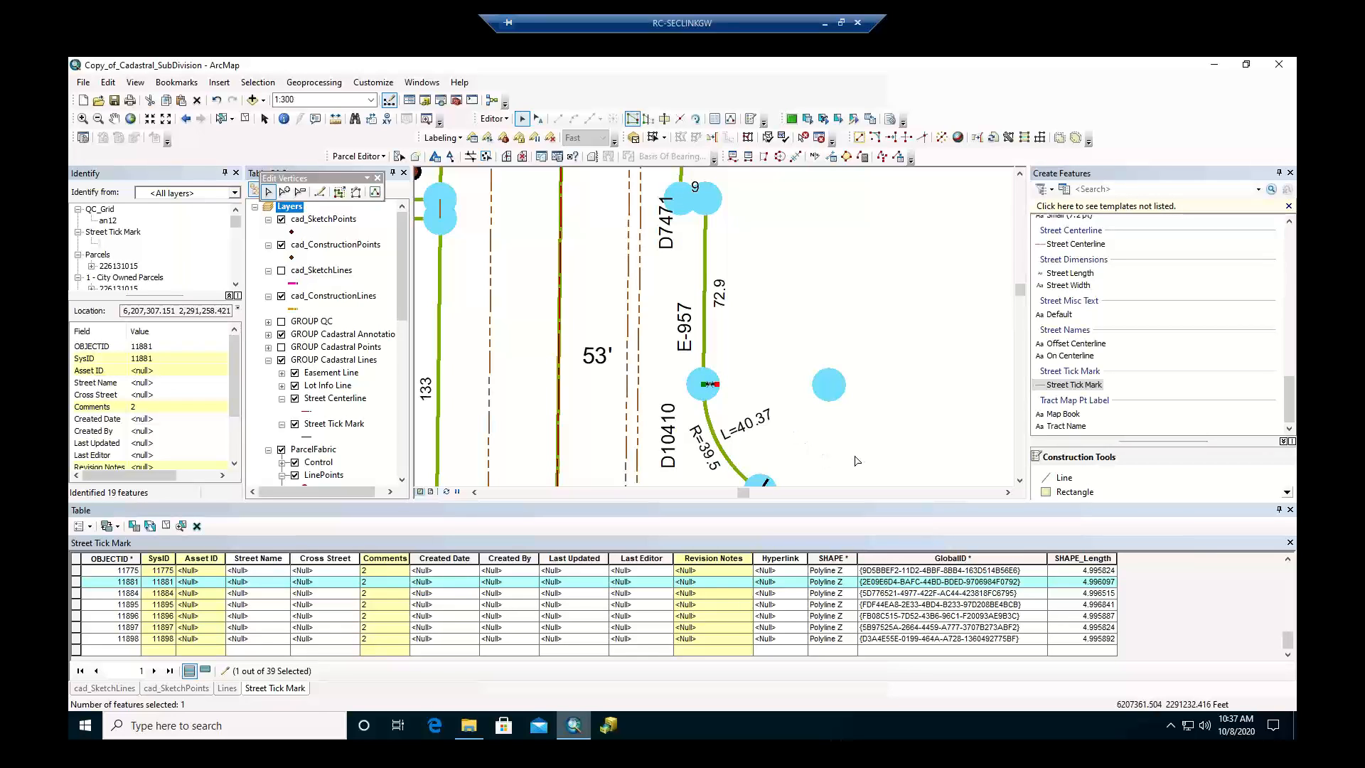
# Display the vertices of the tick mark at the lower end of the rounded corner.
pyautogui.click(1019, 482)
pyautogui.click(1020, 482)
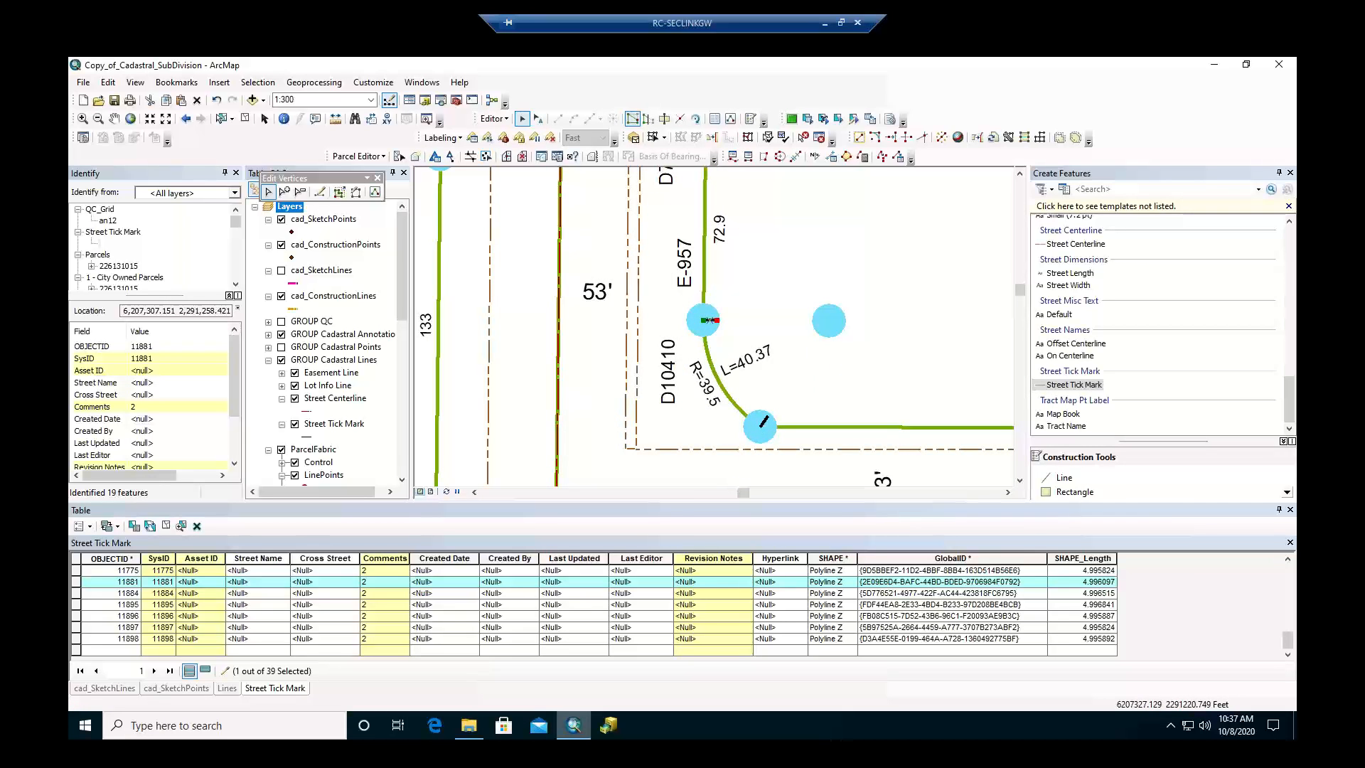
pyautogui.click(764, 423)
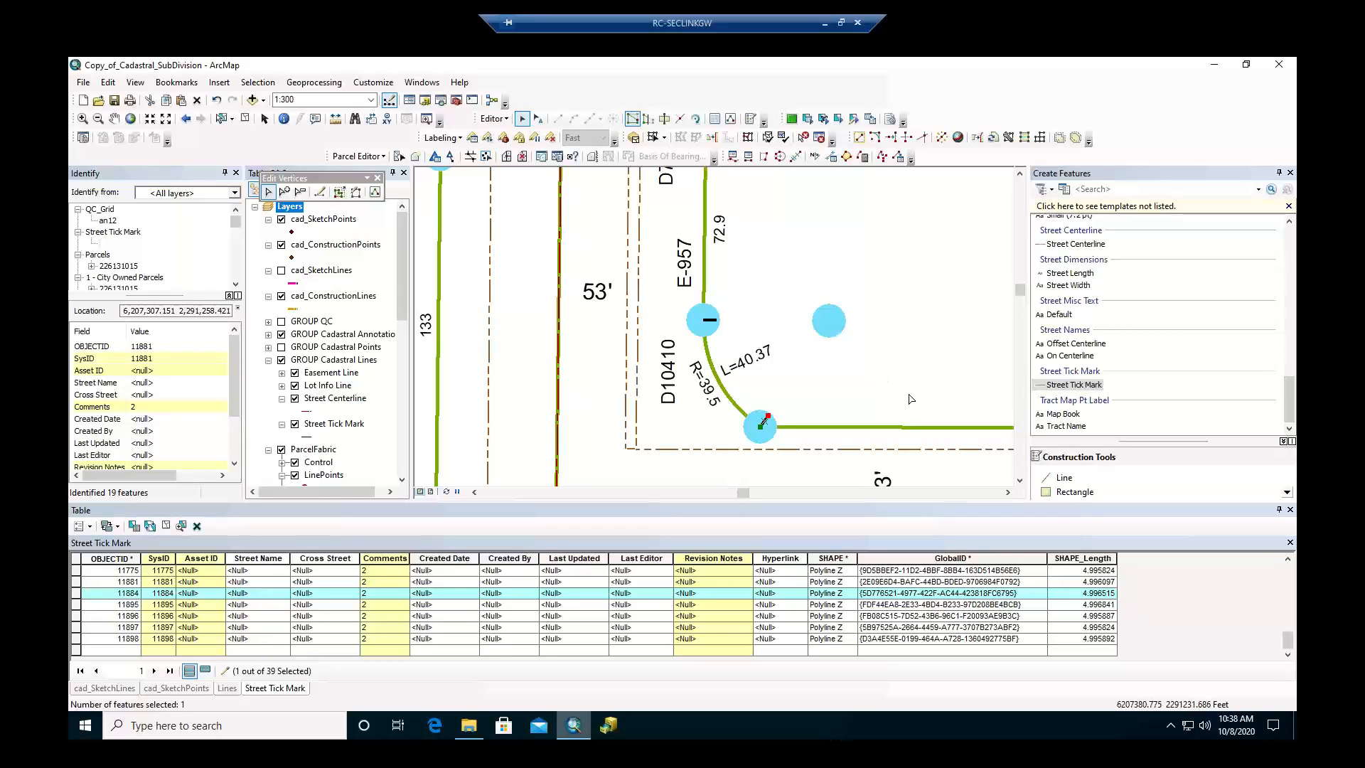
# Compare the curved centerline beside R/S 49/28 with the rounded corner across the street, and clear the feature selection.
pyautogui.scroll(1, 909, 402)
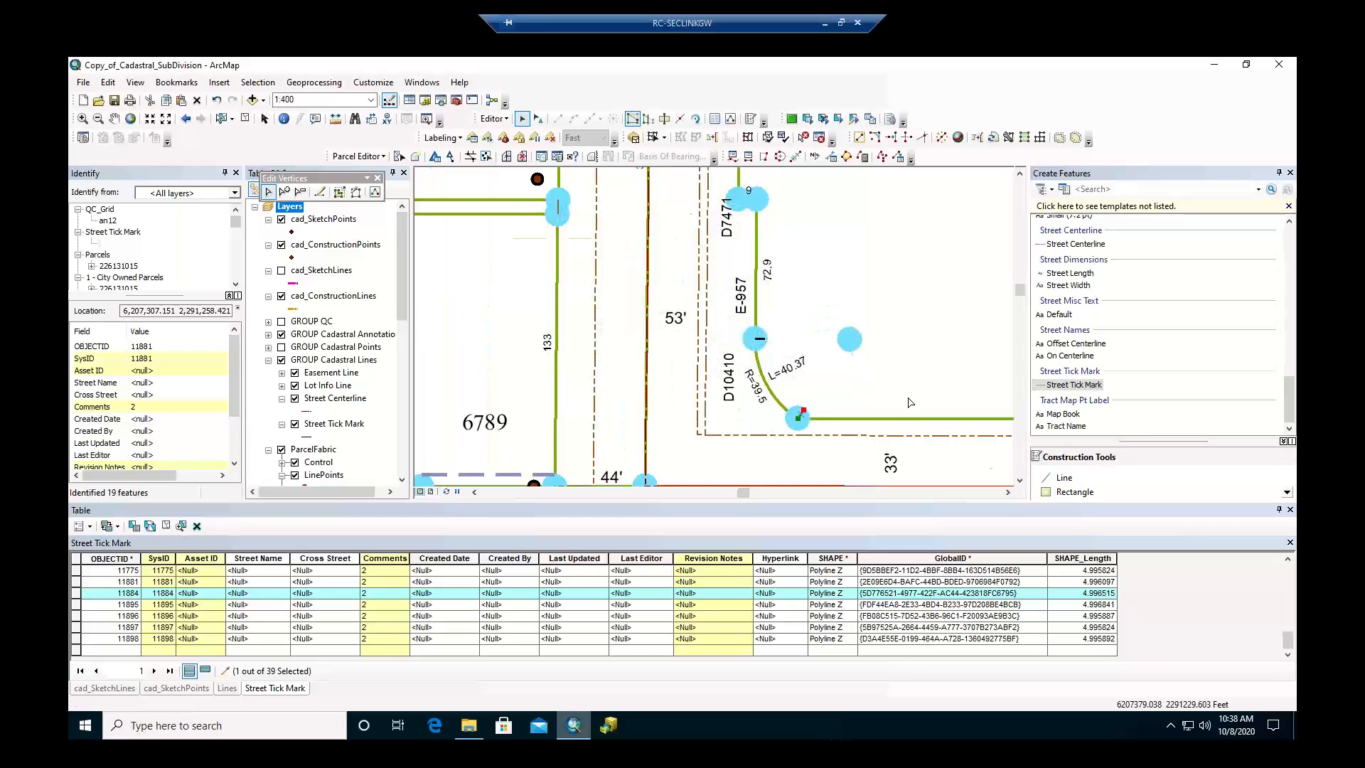
pyautogui.scroll(1, 910, 402)
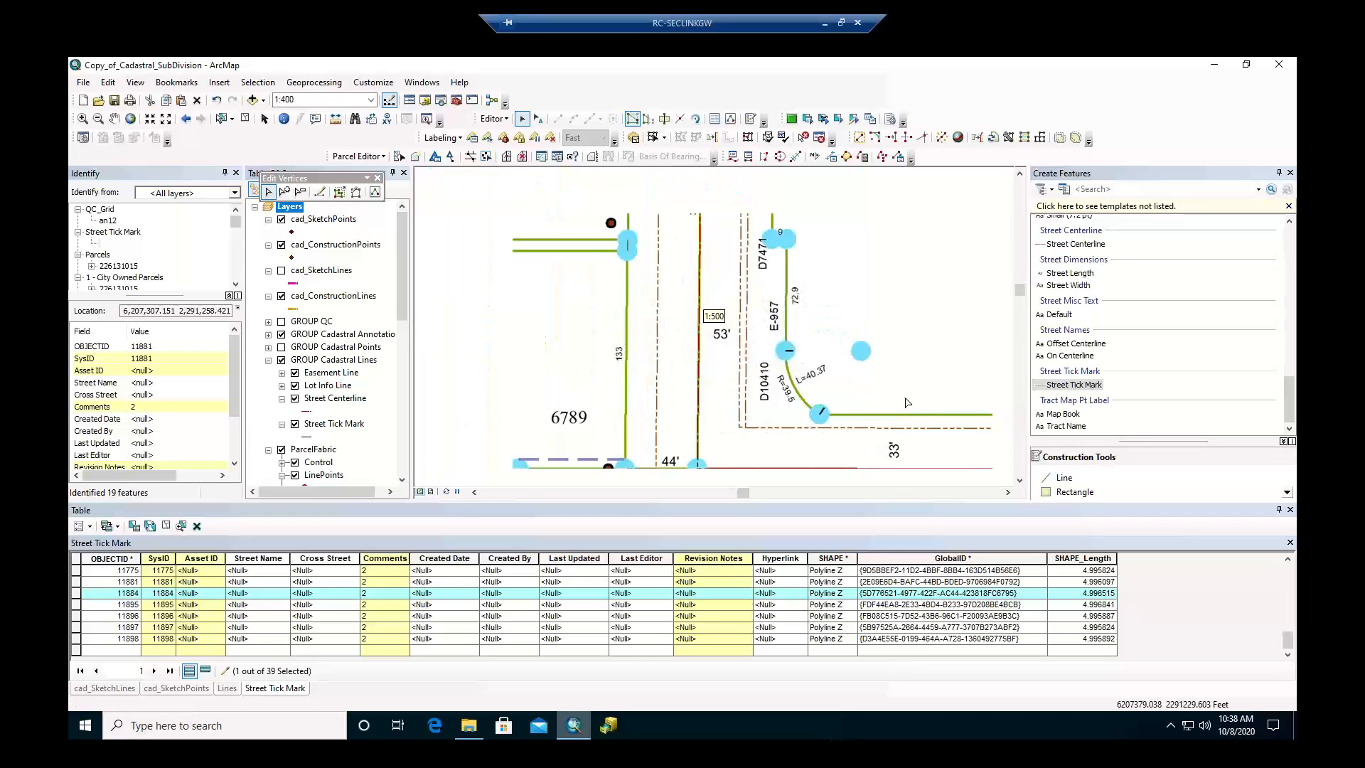
pyautogui.click(1020, 182)
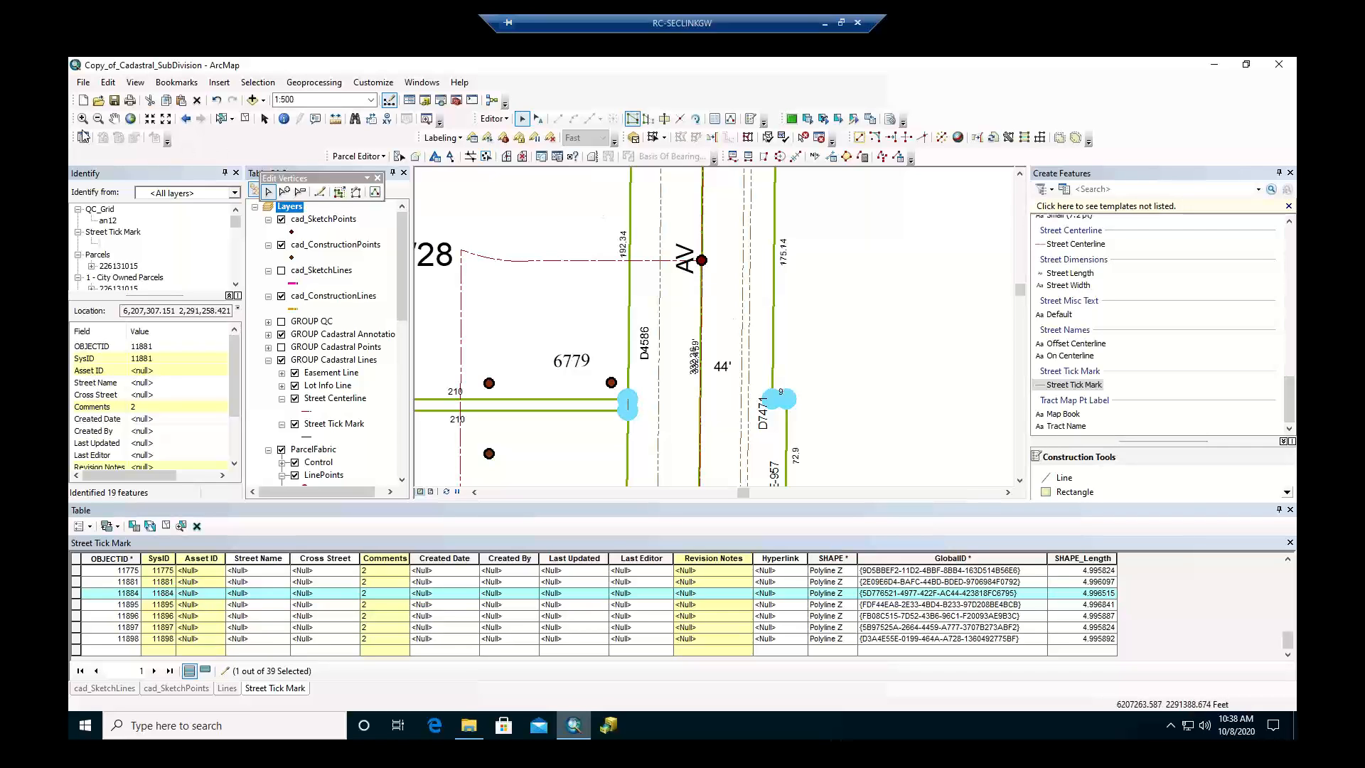
pyautogui.click(116, 119)
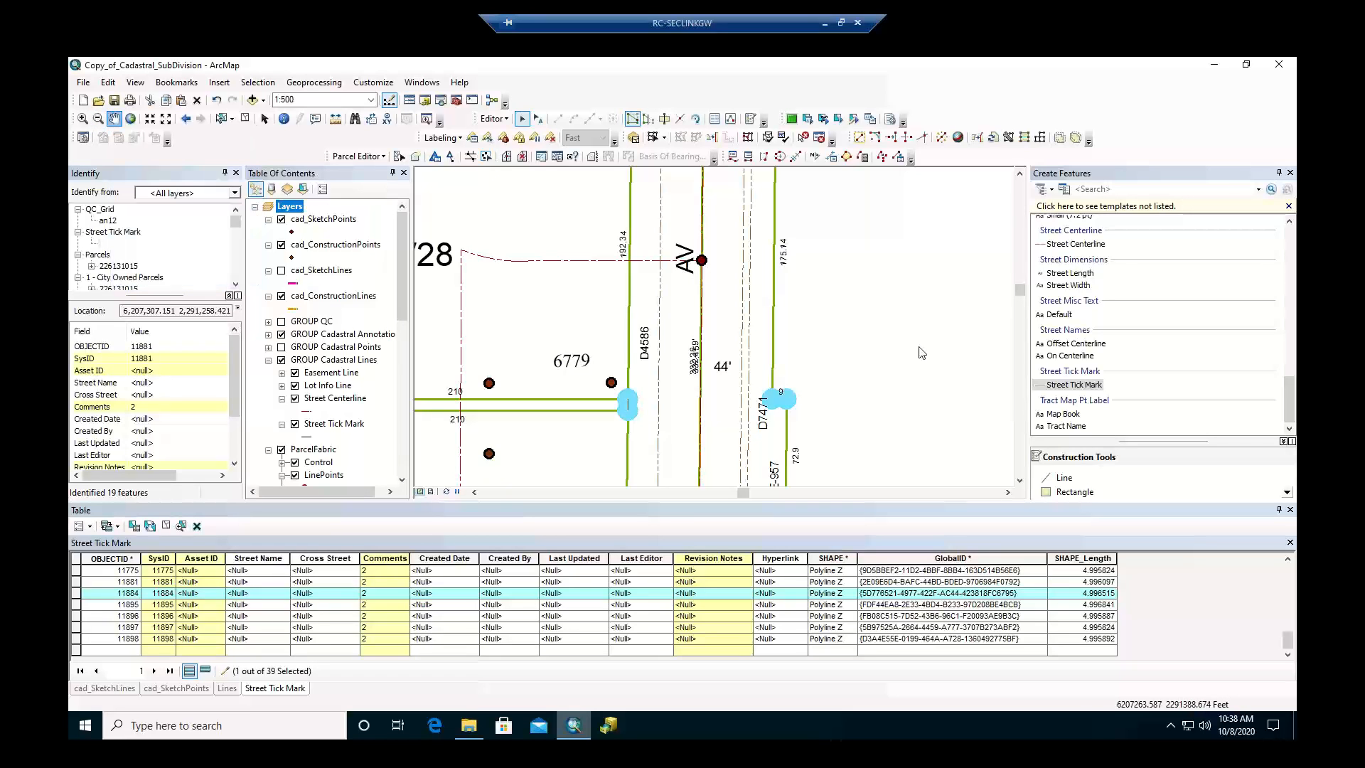
pyautogui.moveTo(824, 341); pyautogui.dragTo(804, 219)
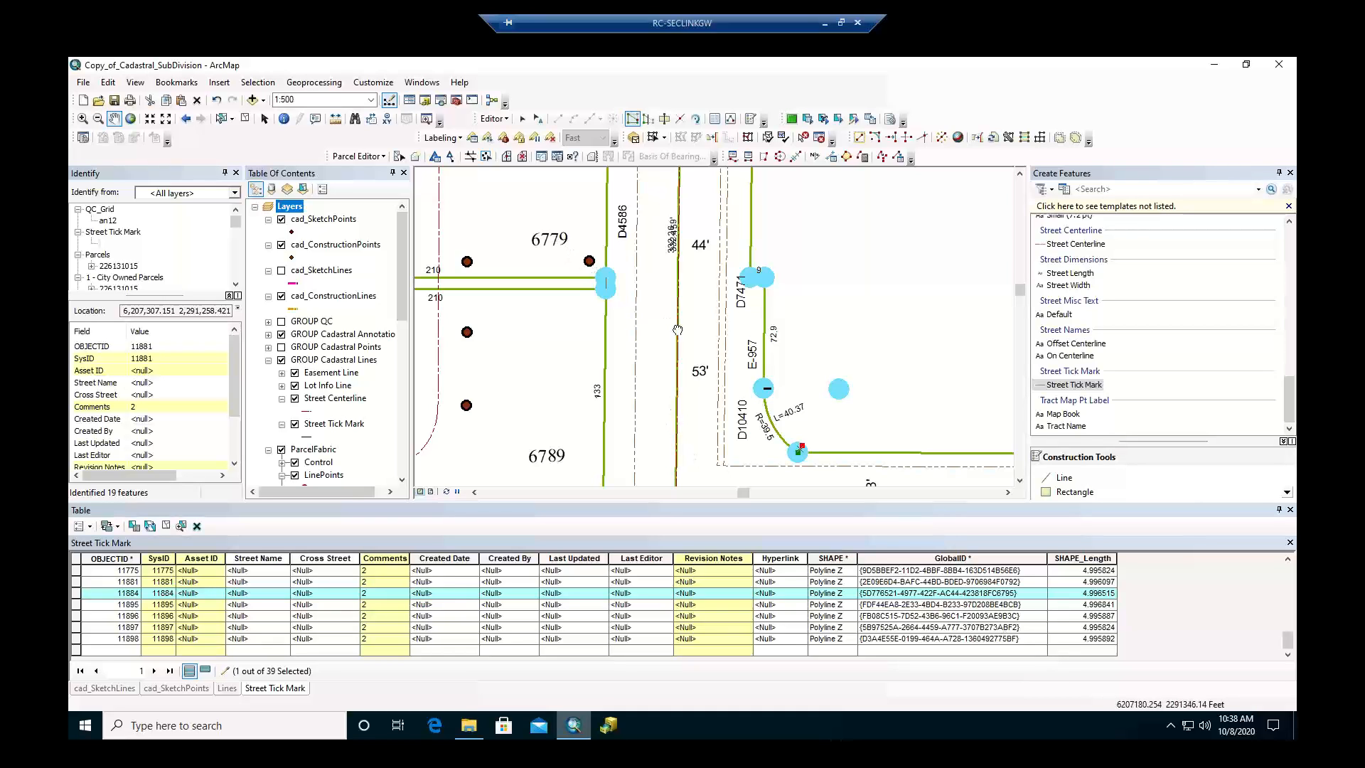
pyautogui.moveTo(559, 243); pyautogui.dragTo(710, 369)
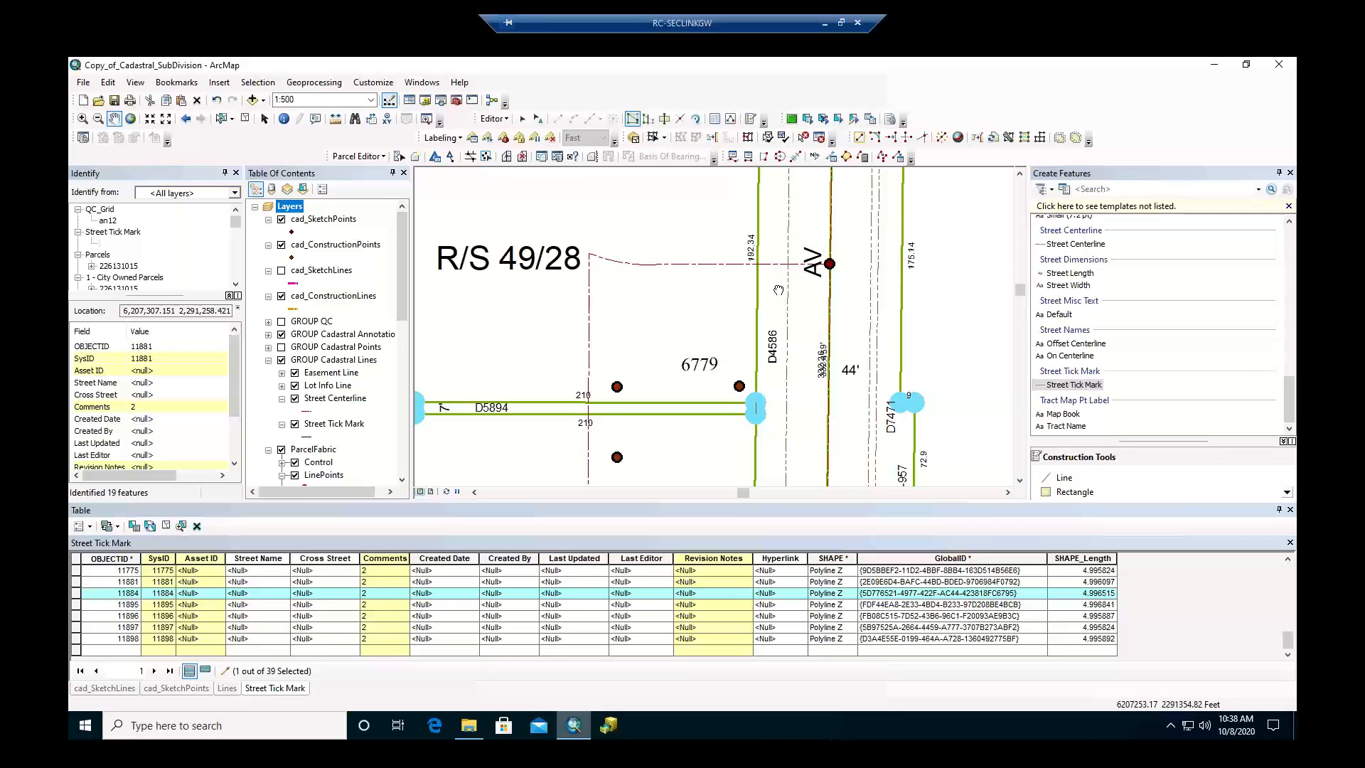
pyautogui.moveTo(779, 290); pyautogui.dragTo(650, 172)
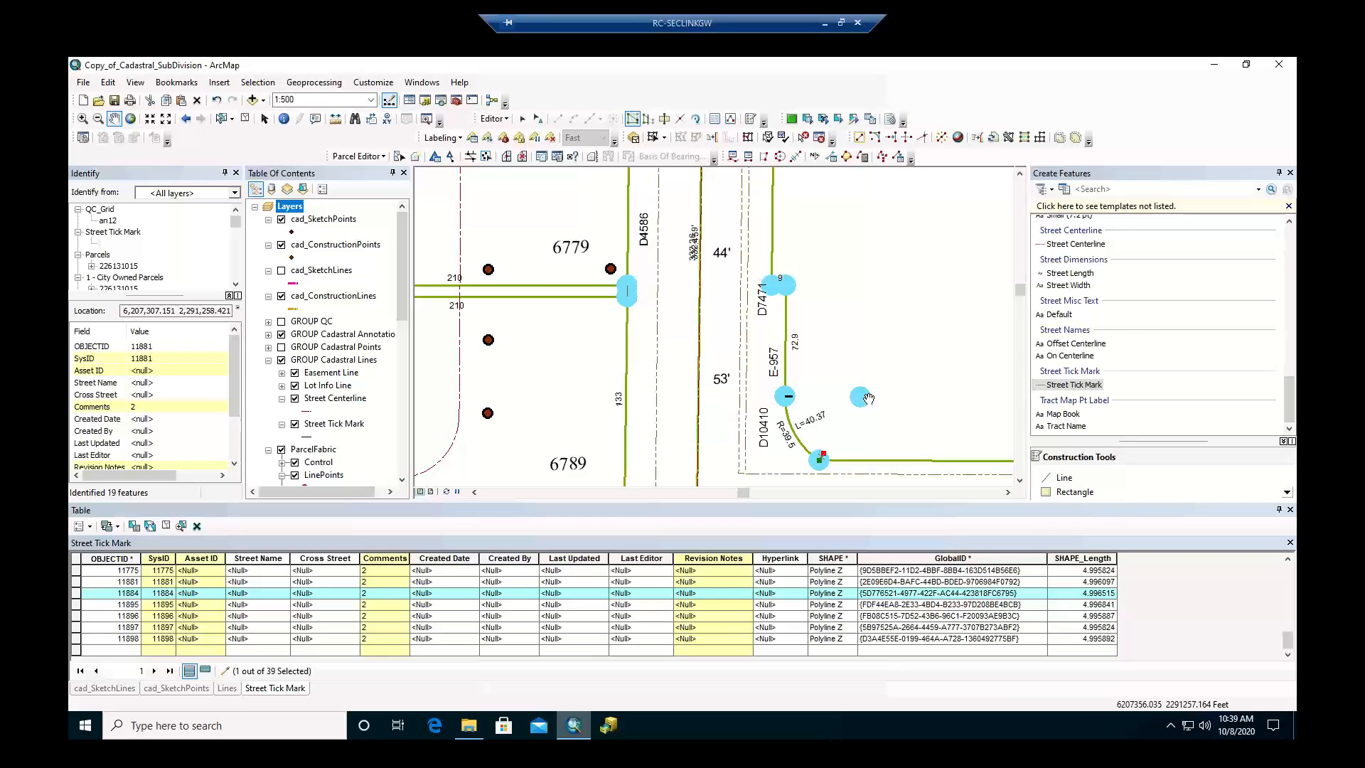
pyautogui.moveTo(867, 398); pyautogui.dragTo(840, 374)
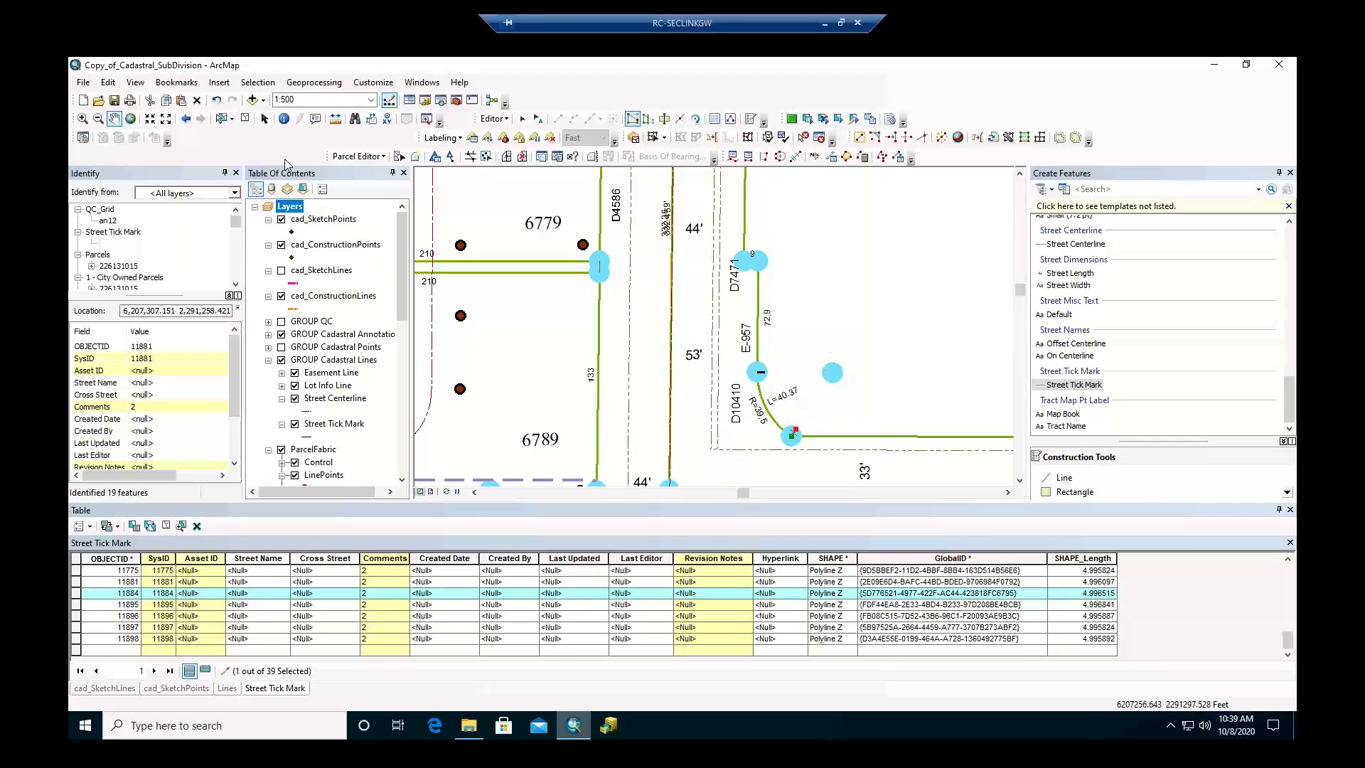
pyautogui.click(245, 120)
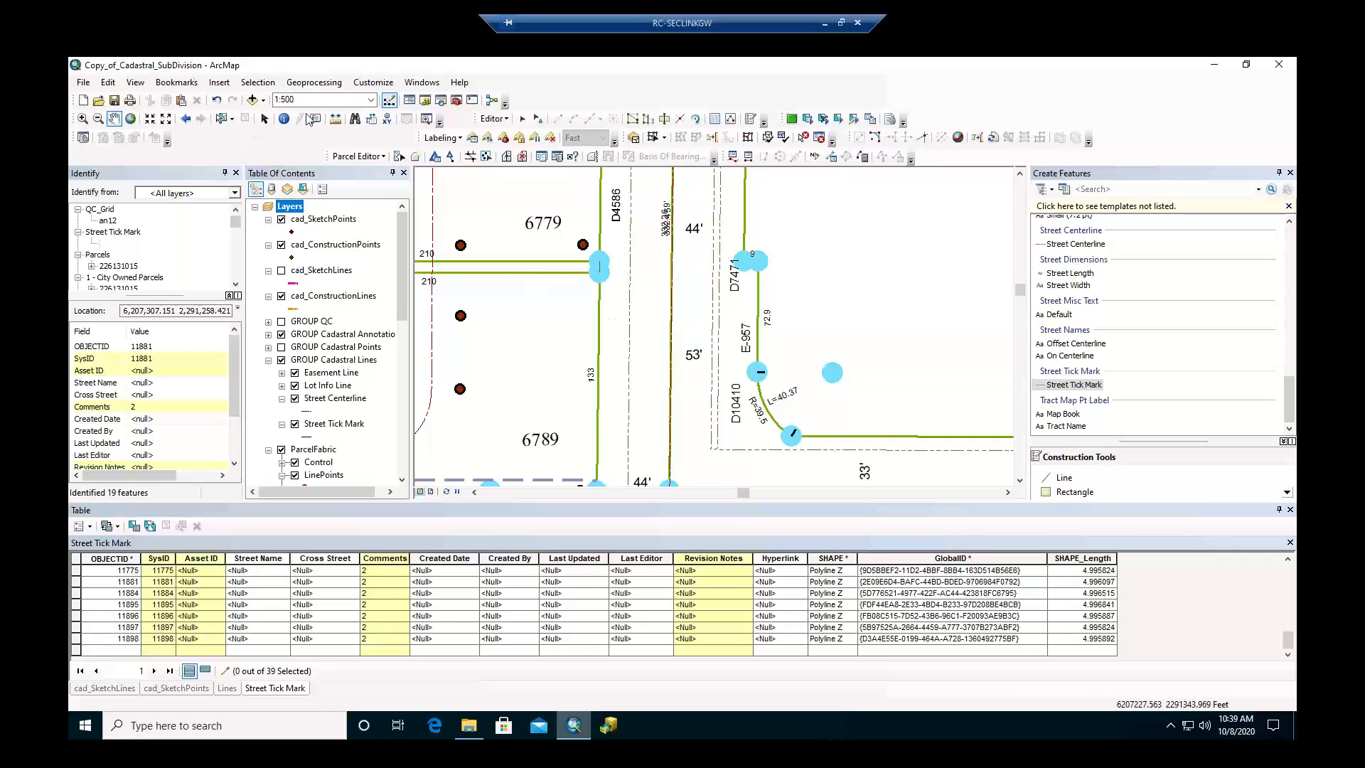
# Identify the features at the corner's upper tick mark and review the attributes of the Points feature there.
pyautogui.click(283, 119)
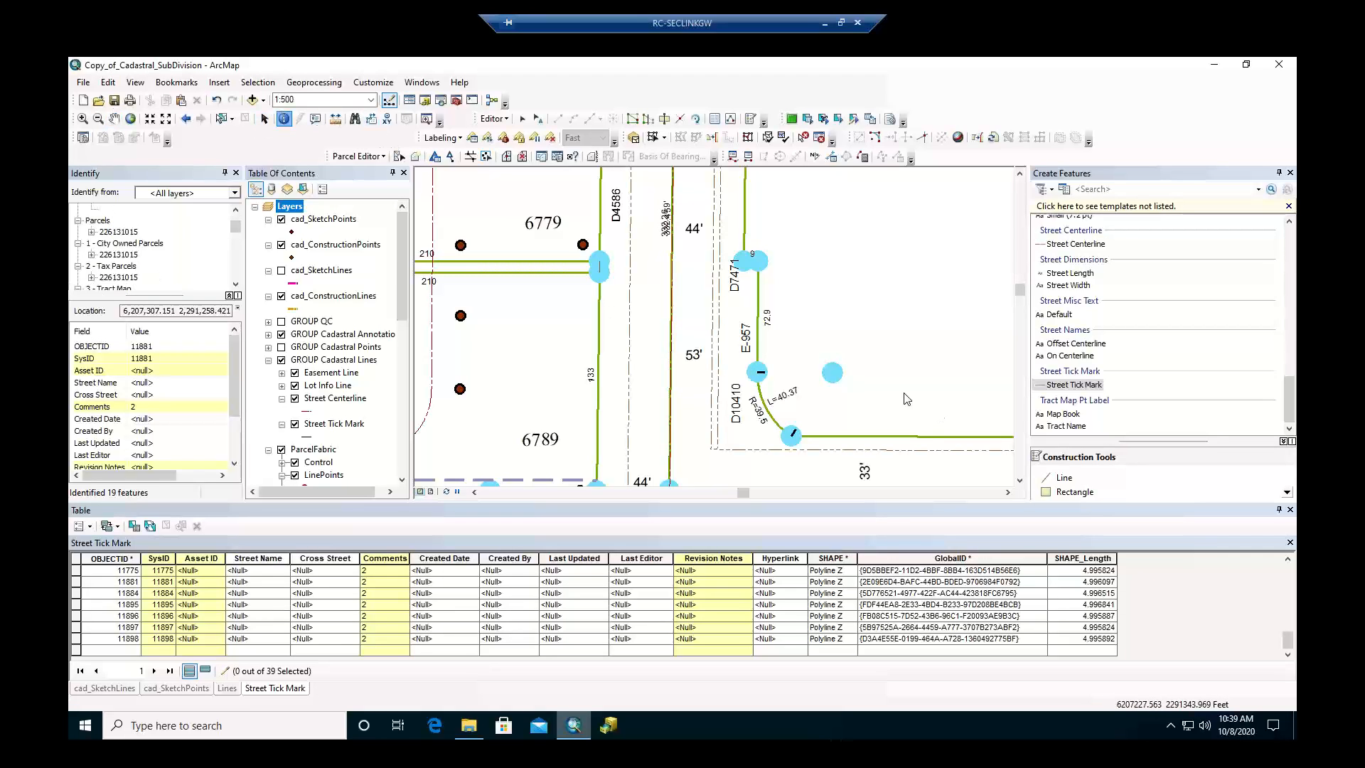
pyautogui.moveTo(747, 360); pyautogui.dragTo(771, 384)
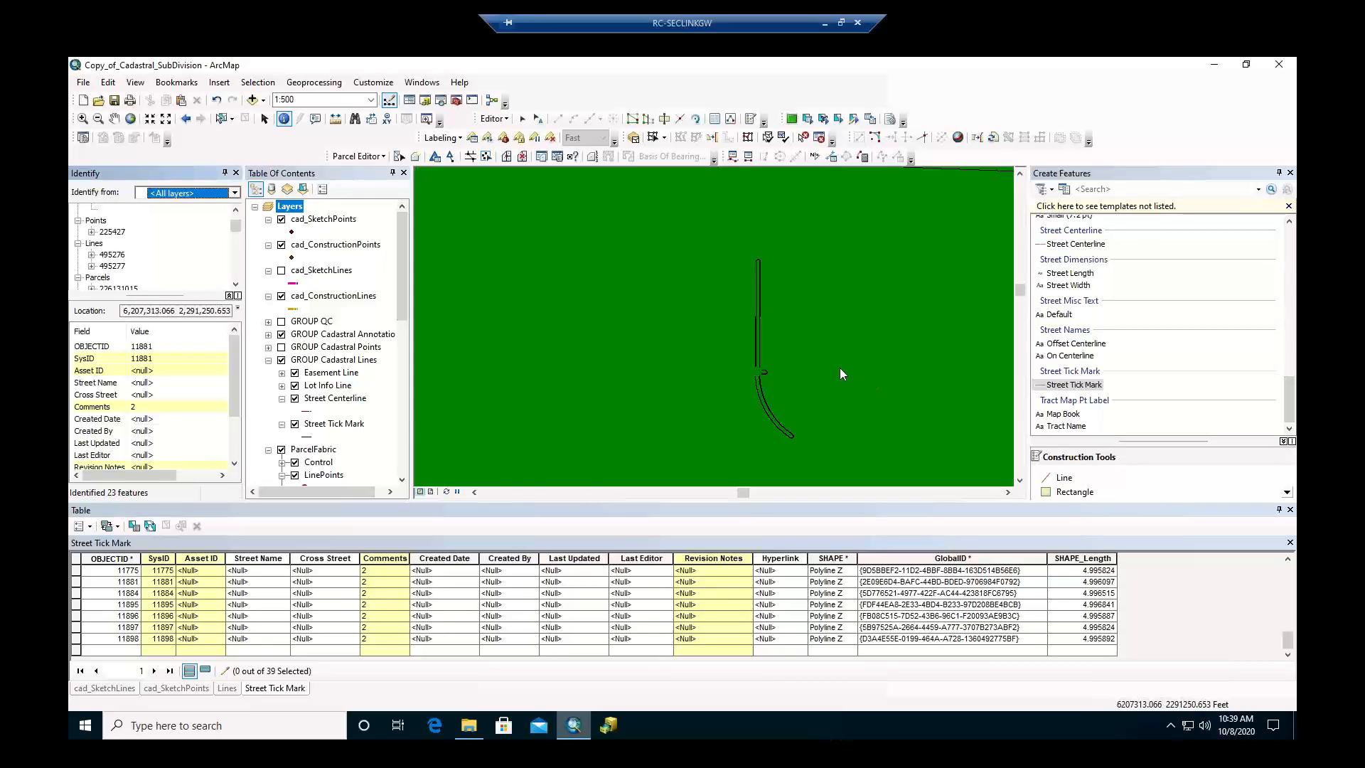
pyautogui.click(112, 232)
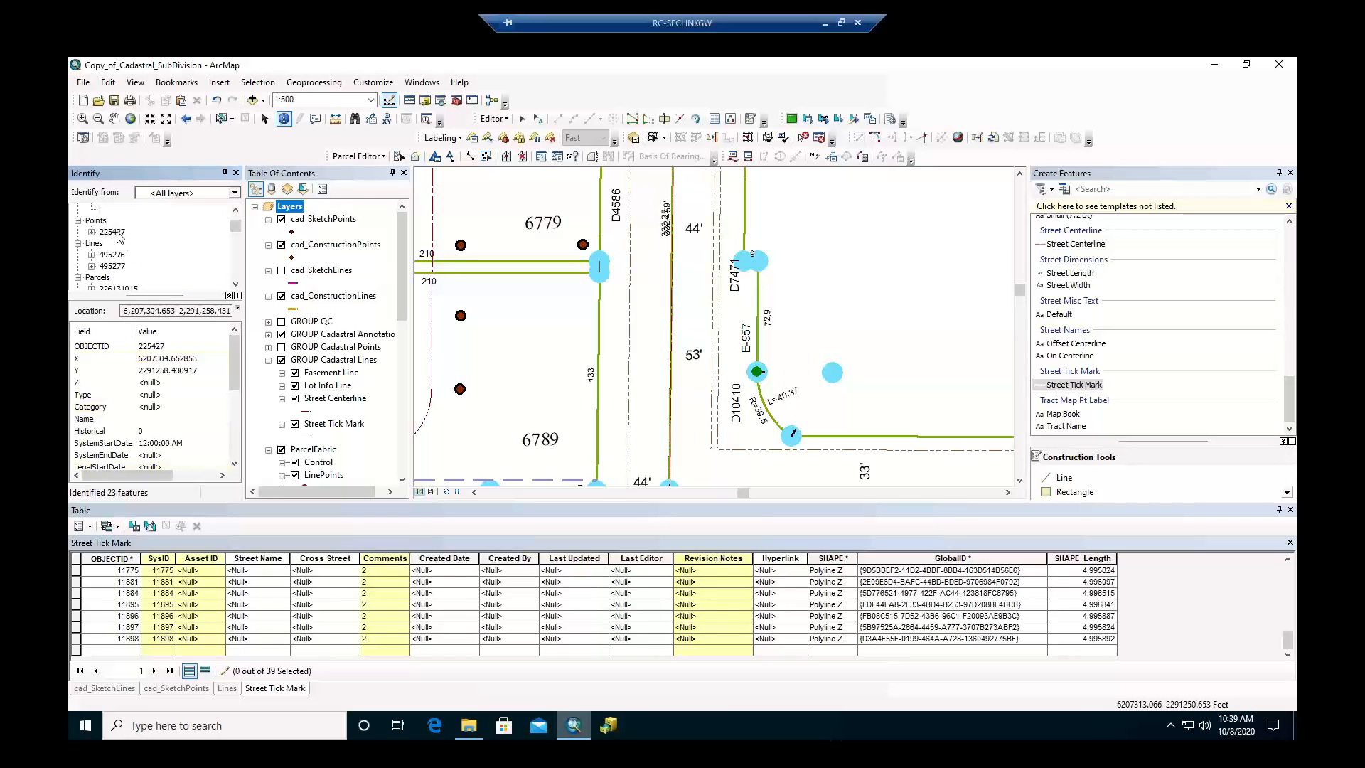
pyautogui.scroll(-5, 145, 423)
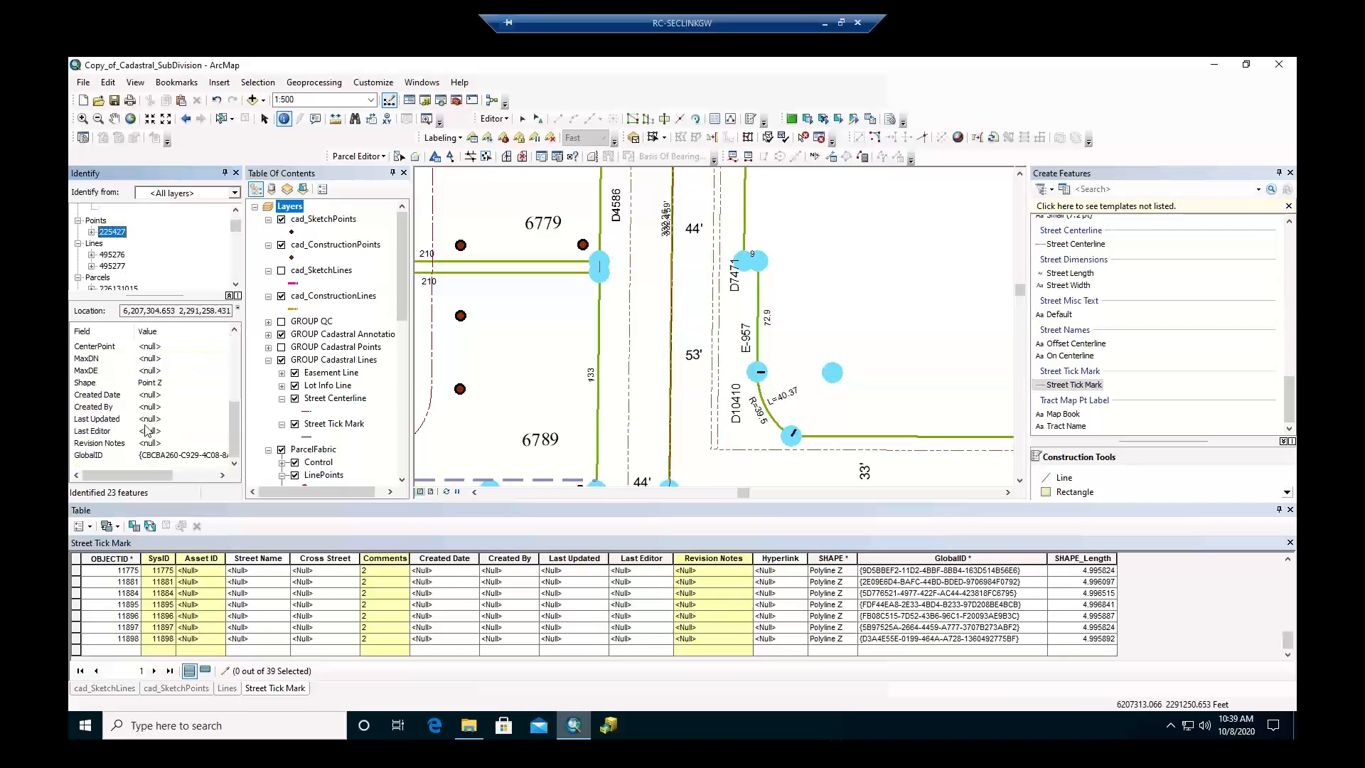
pyautogui.scroll(5, 146, 429)
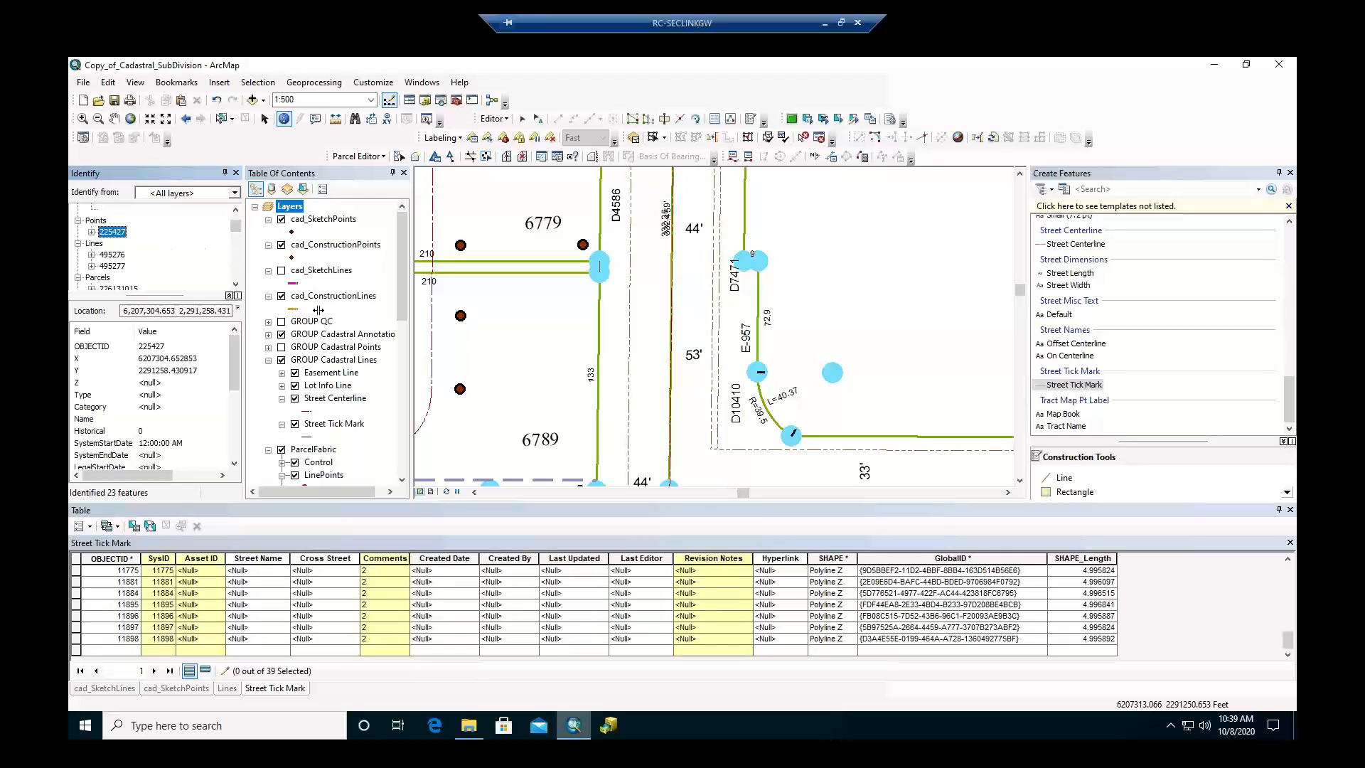
# Look through the cadastral layer groups and open the layer properties of the ParcelFabric Points layer.
pyautogui.click(325, 359)
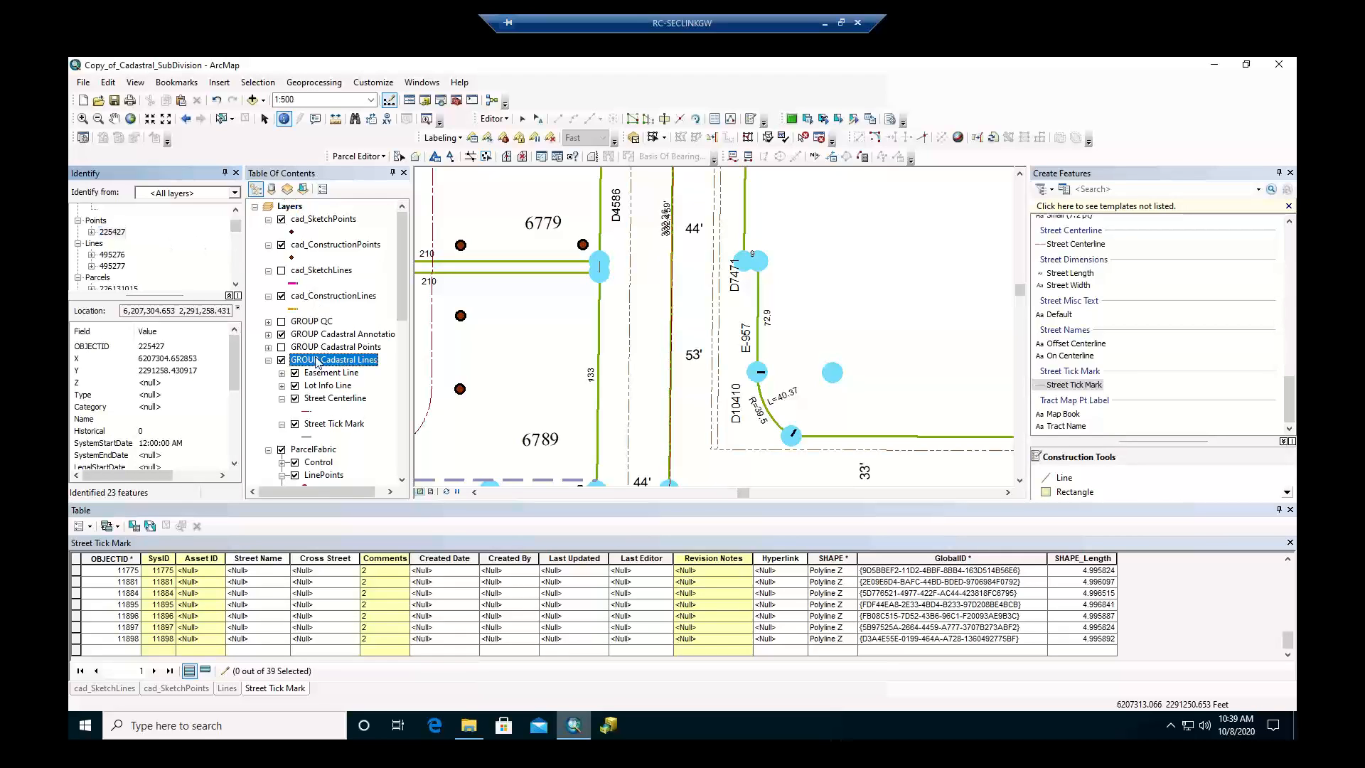
pyautogui.click(268, 334)
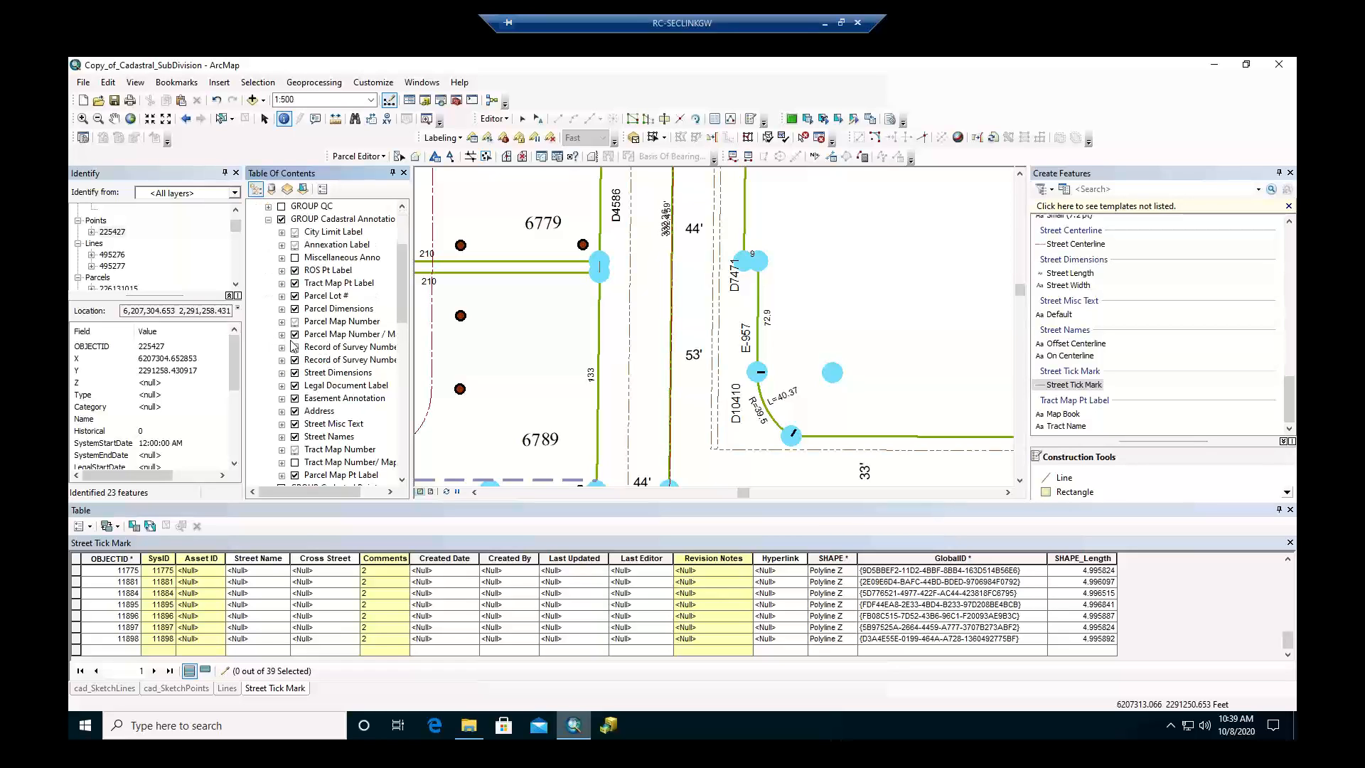
pyautogui.click(268, 219)
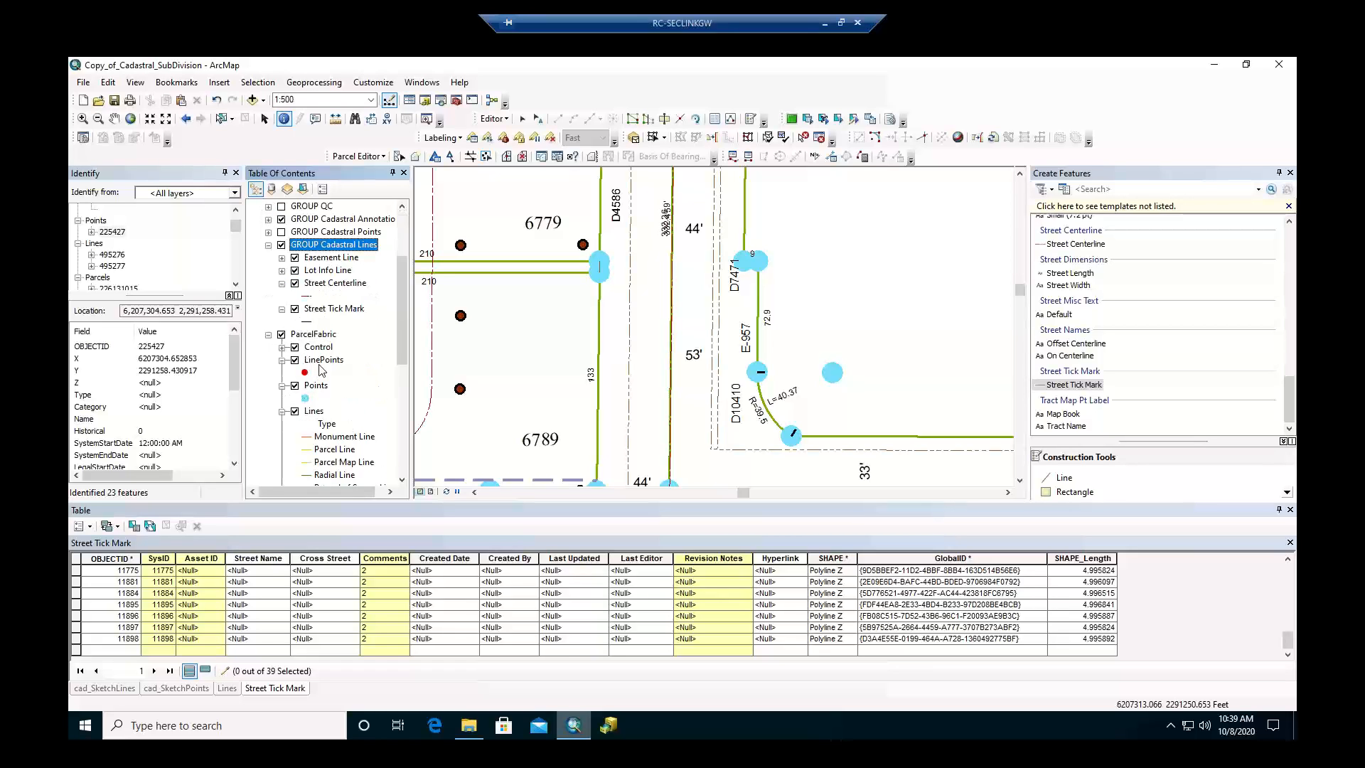
pyautogui.click(323, 364)
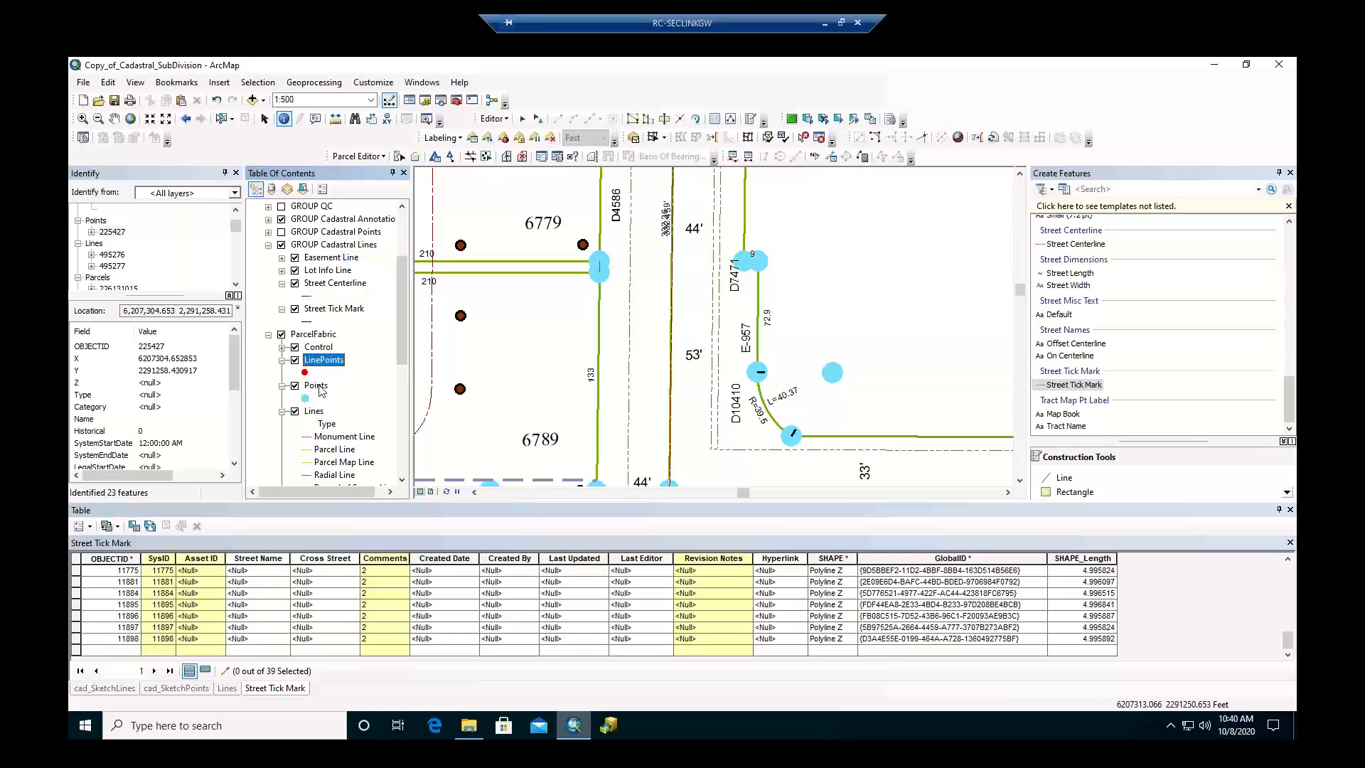
pyautogui.click(316, 388)
pyautogui.rightClick(318, 391)
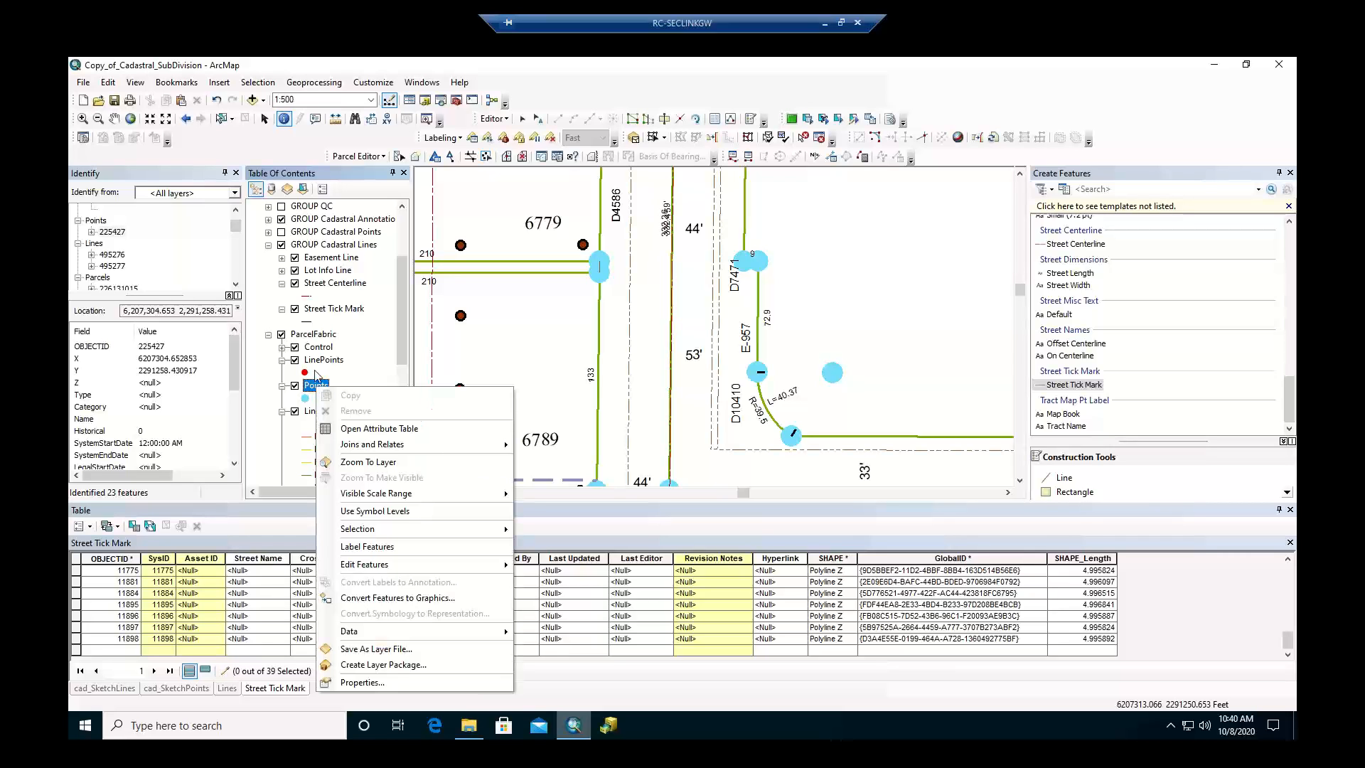
pyautogui.click(386, 680)
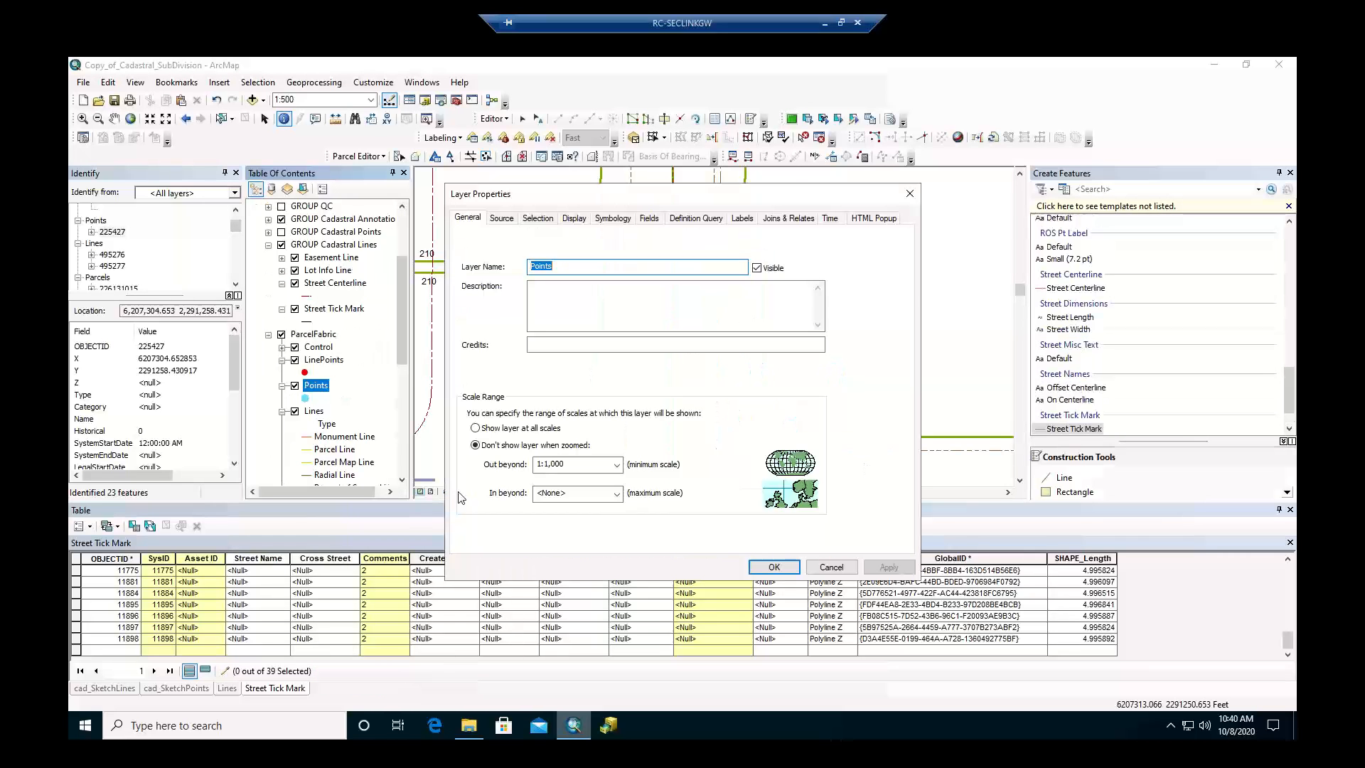
# Preview the Points symbology by unique values of Type, count the features per value, and discard the symbology changes.
pyautogui.click(626, 217)
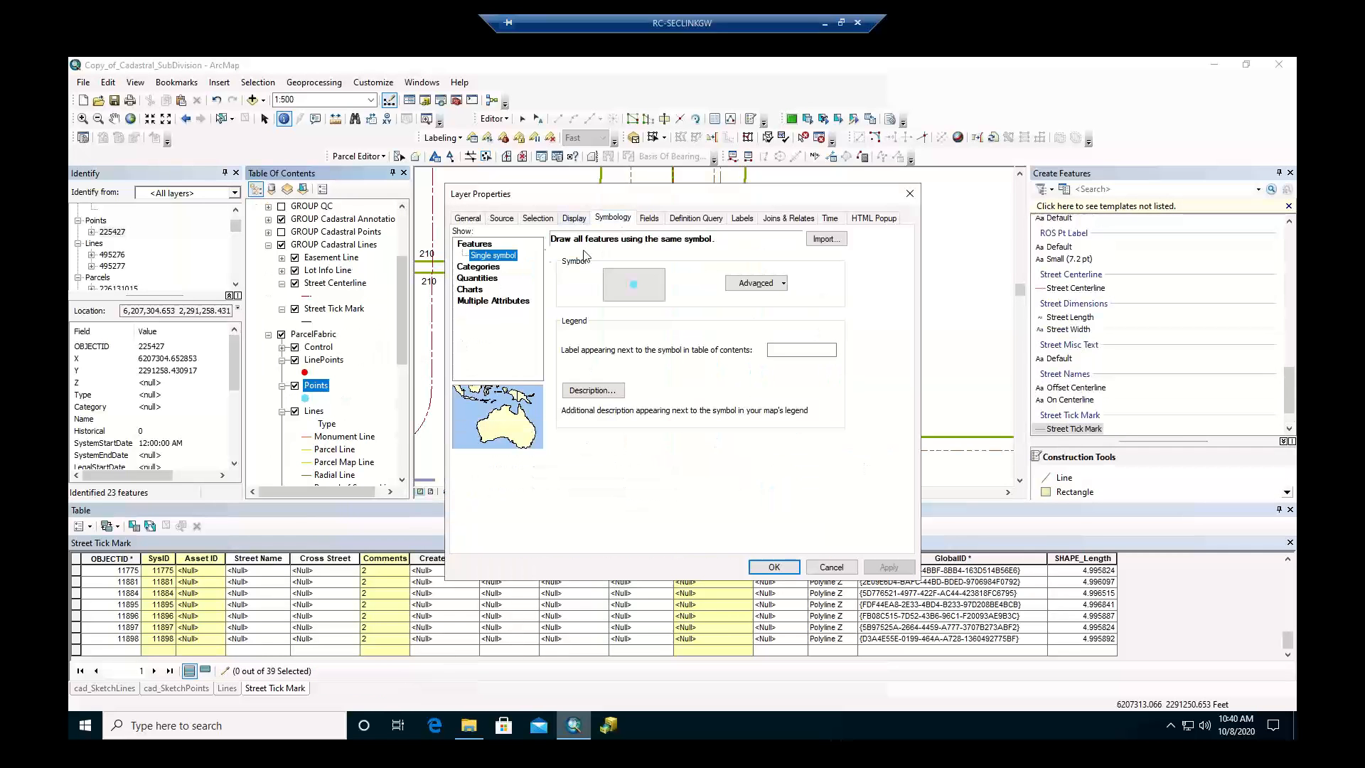
pyautogui.click(478, 267)
pyautogui.click(599, 269)
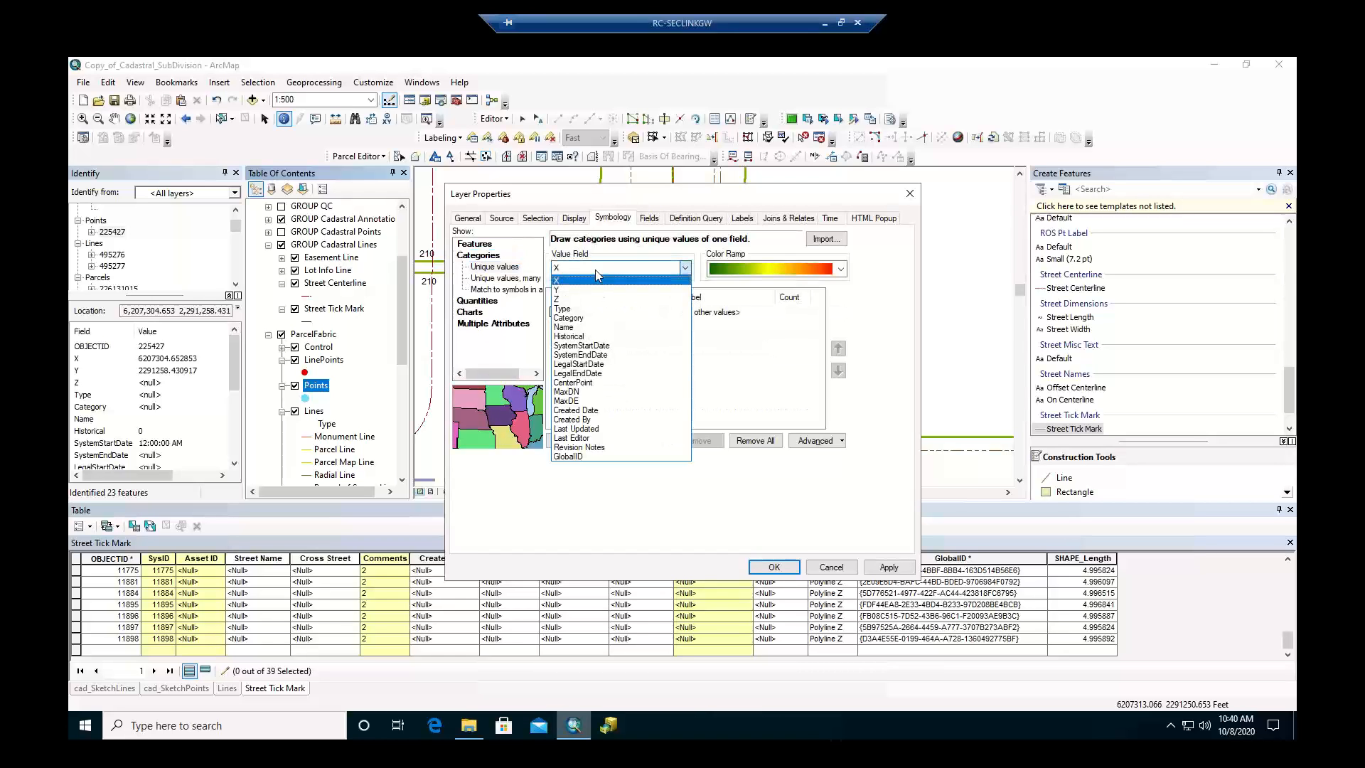
pyautogui.click(565, 309)
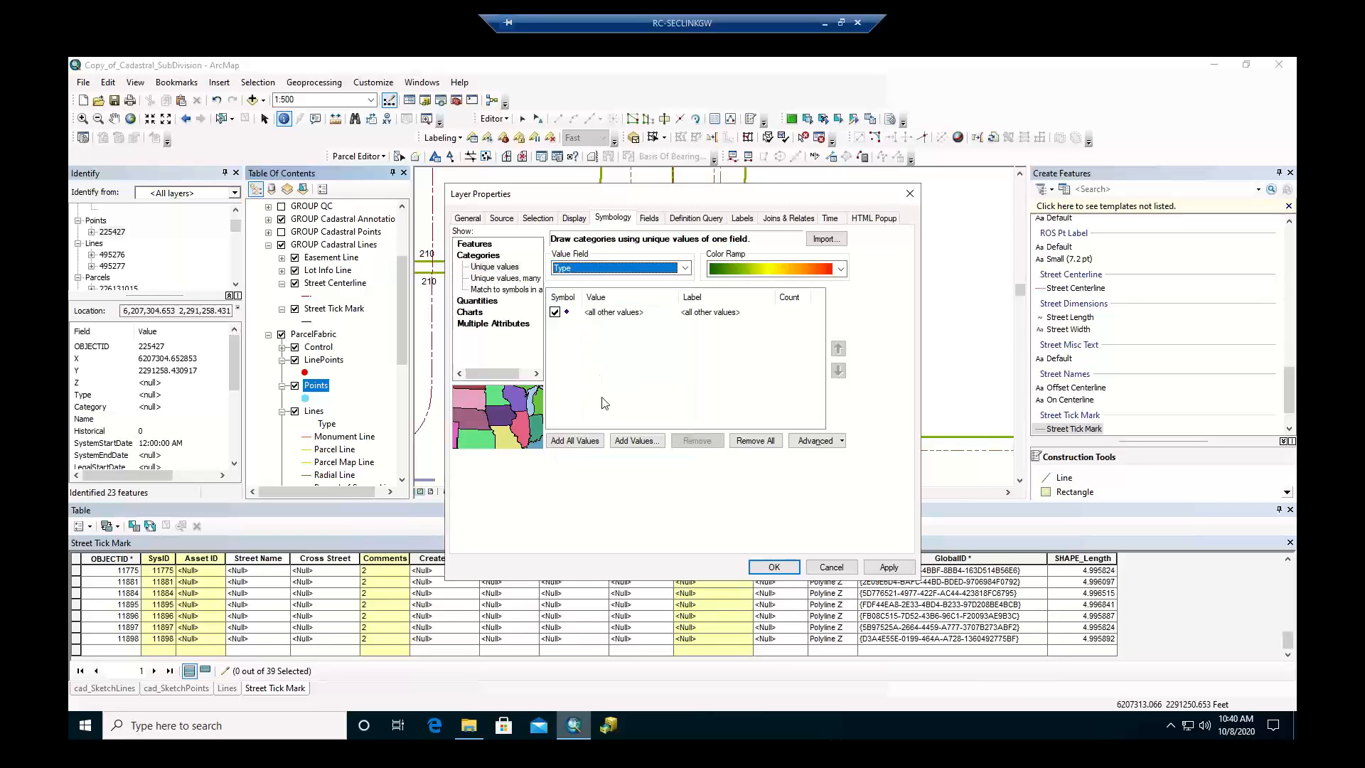
pyautogui.click(576, 442)
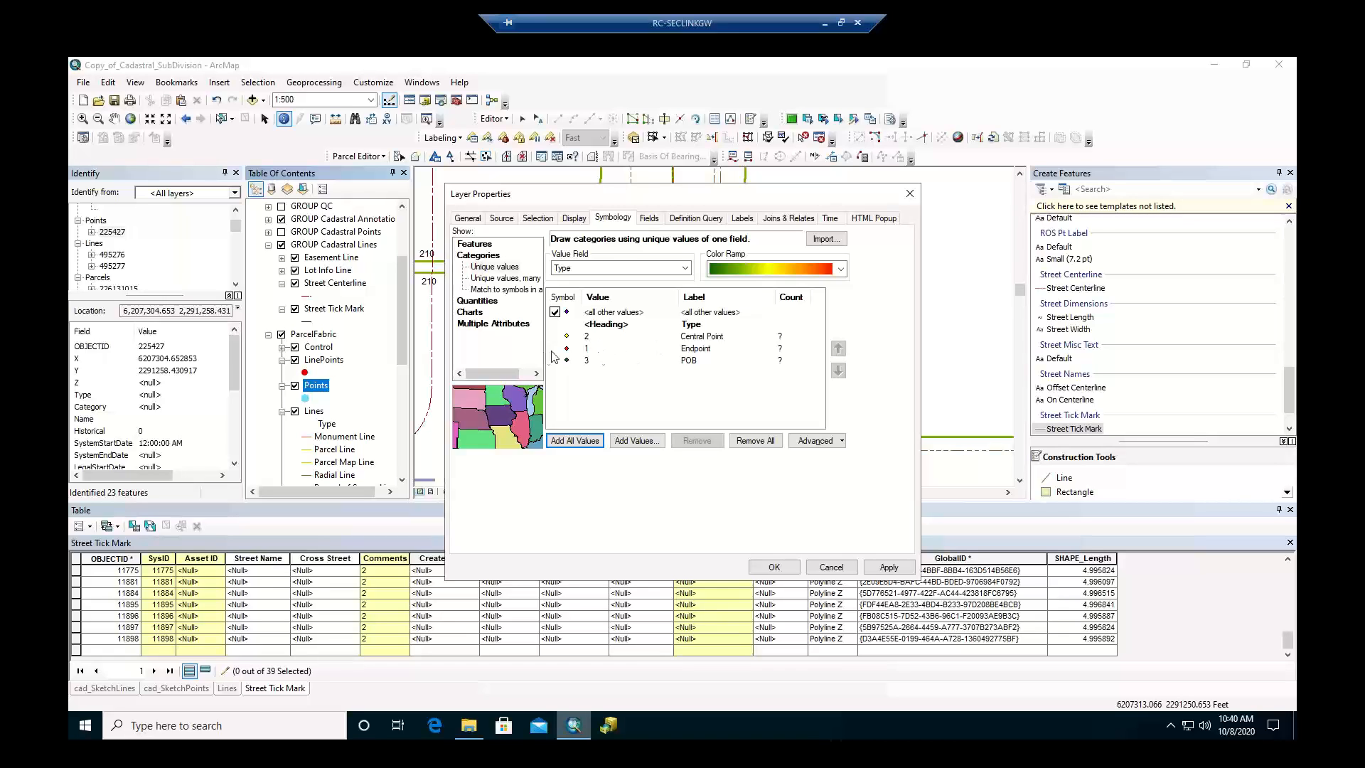
pyautogui.click(789, 300)
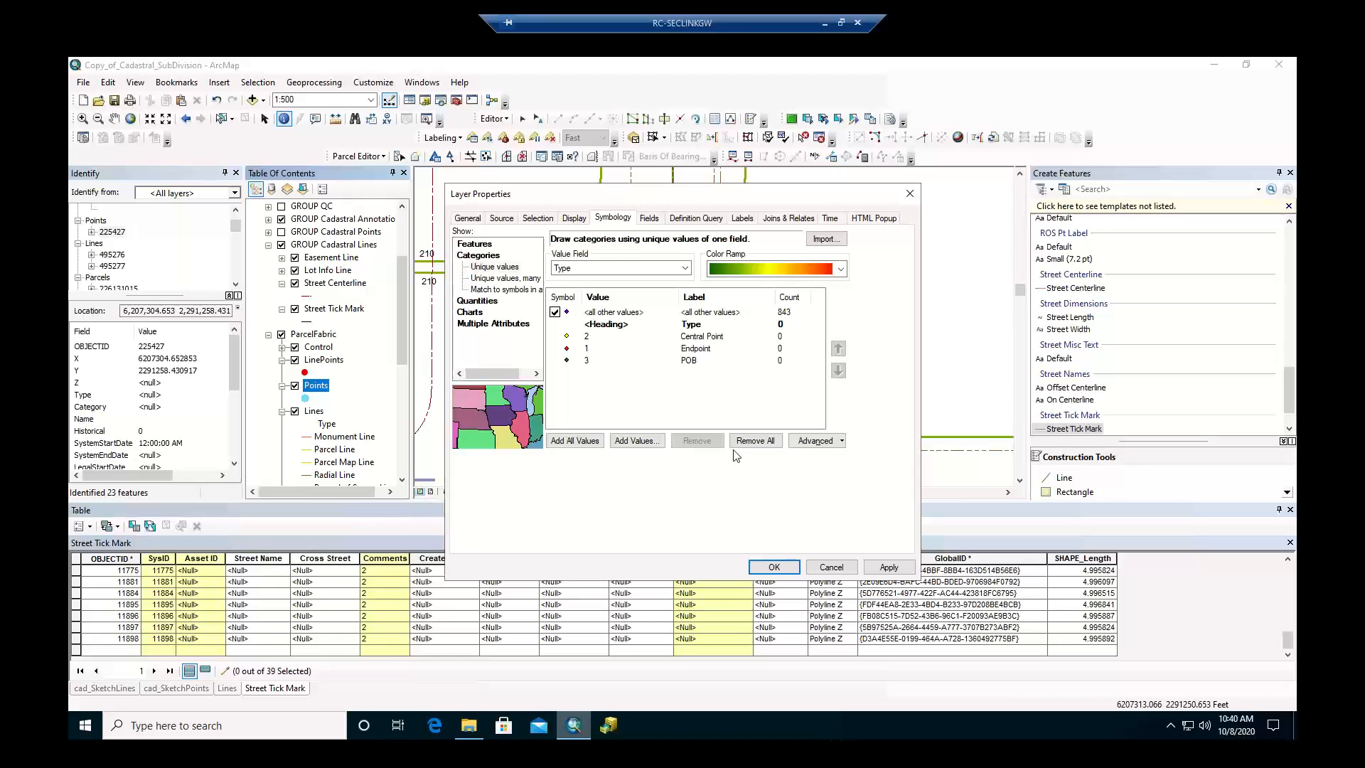
pyautogui.click(831, 567)
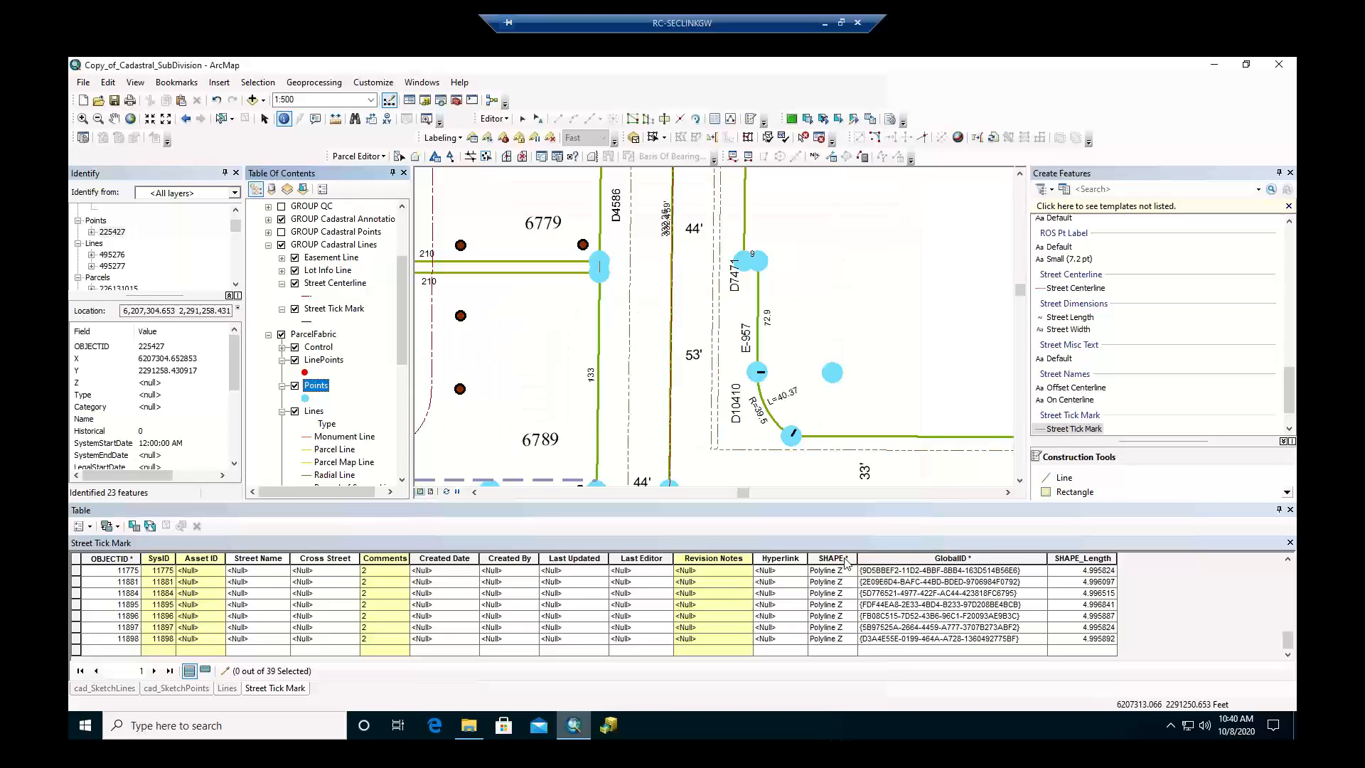
# Switch to File Explorer and look through the testing, GIS and GISEditingQCTemplates folders for a cadastral map document.
pyautogui.click(473, 729)
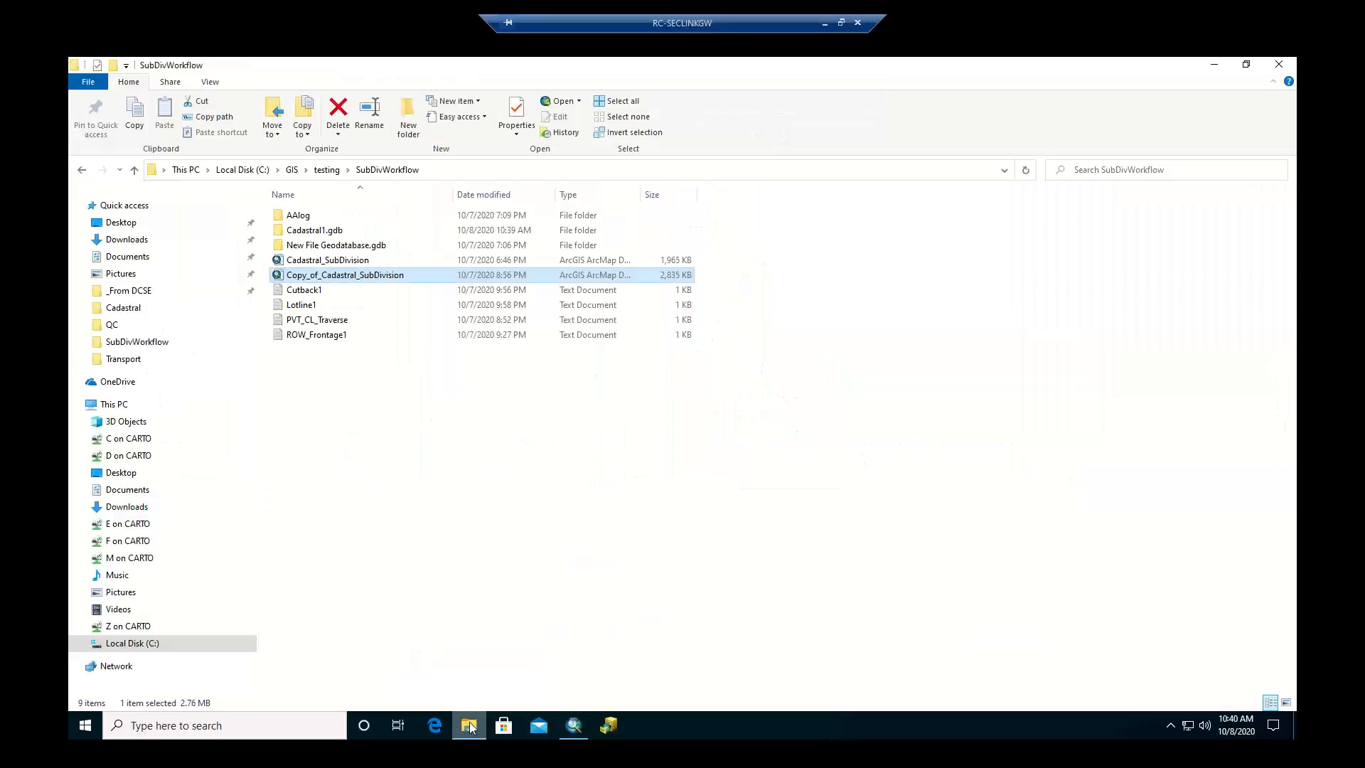
pyautogui.click(327, 169)
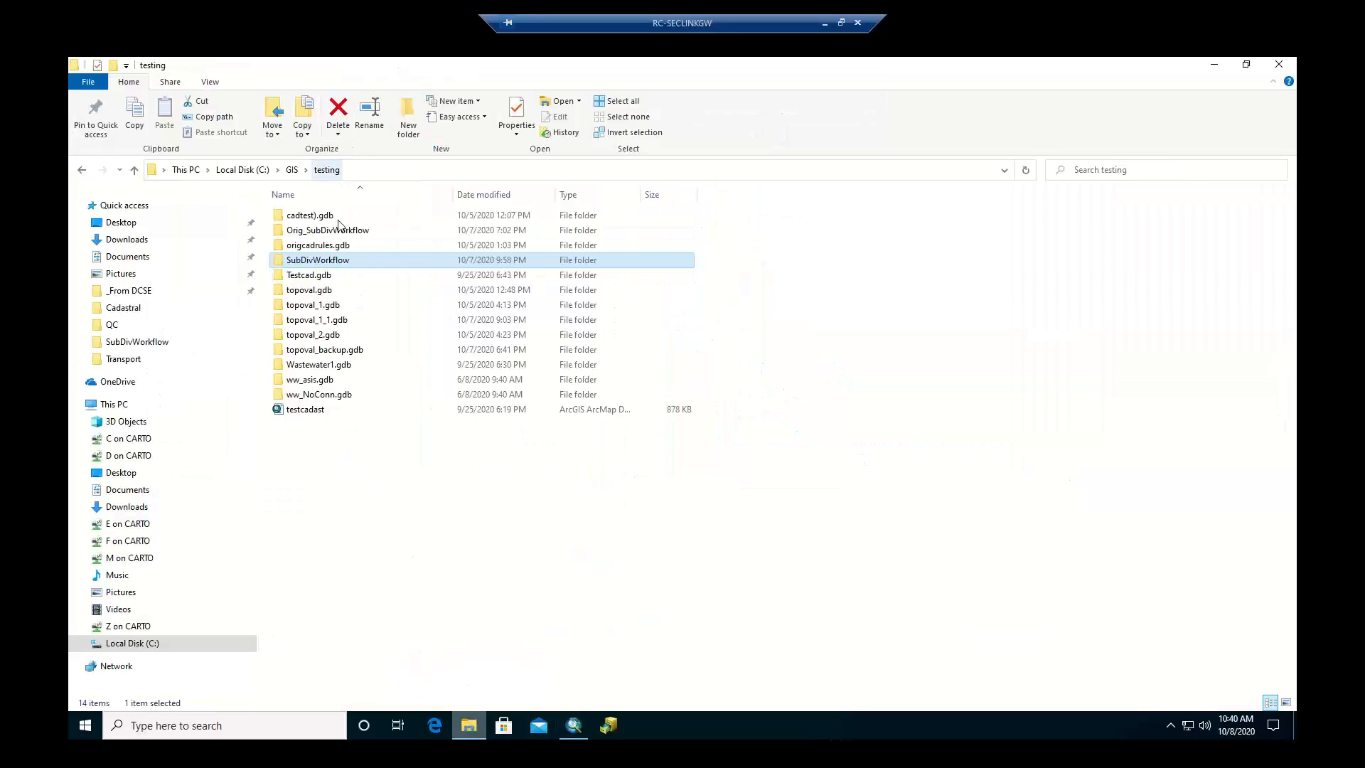
pyautogui.click(298, 172)
pyautogui.click(311, 250)
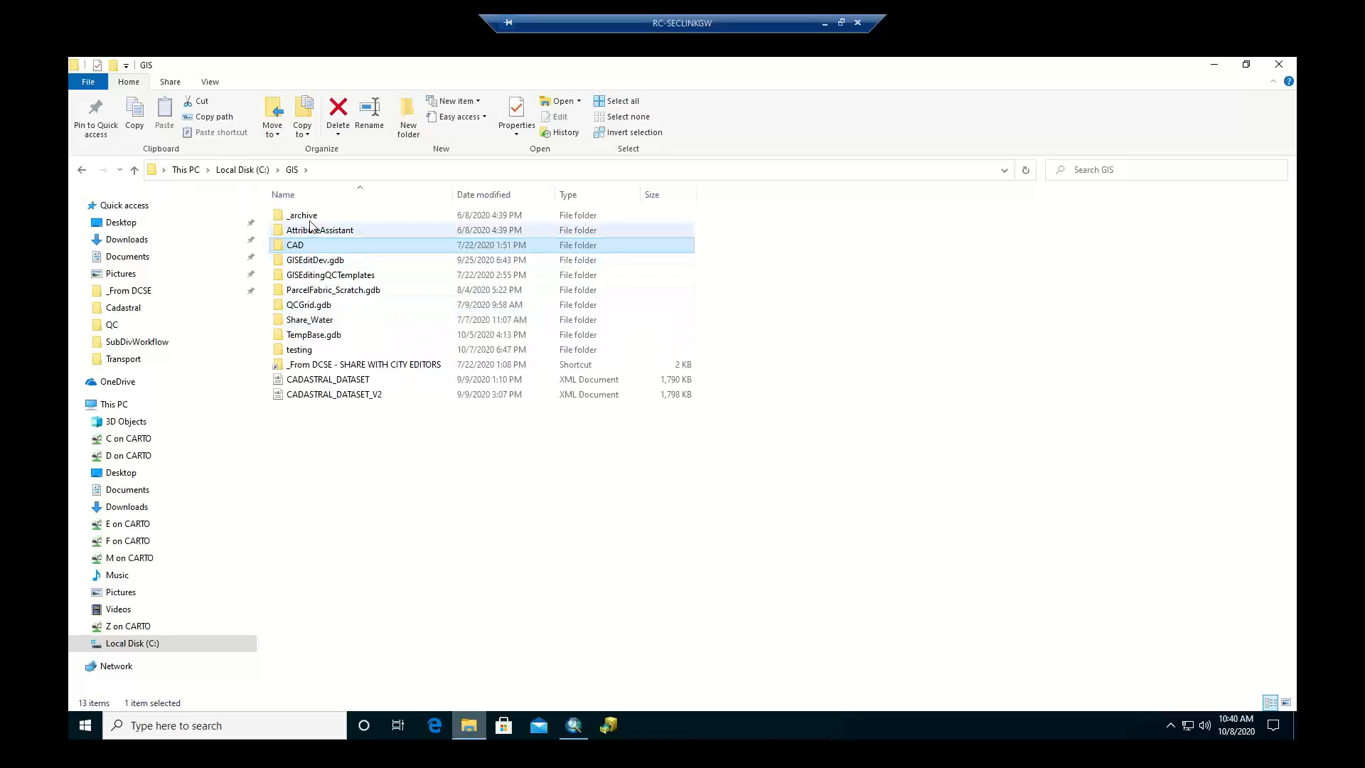
pyautogui.moveTo(309, 249)
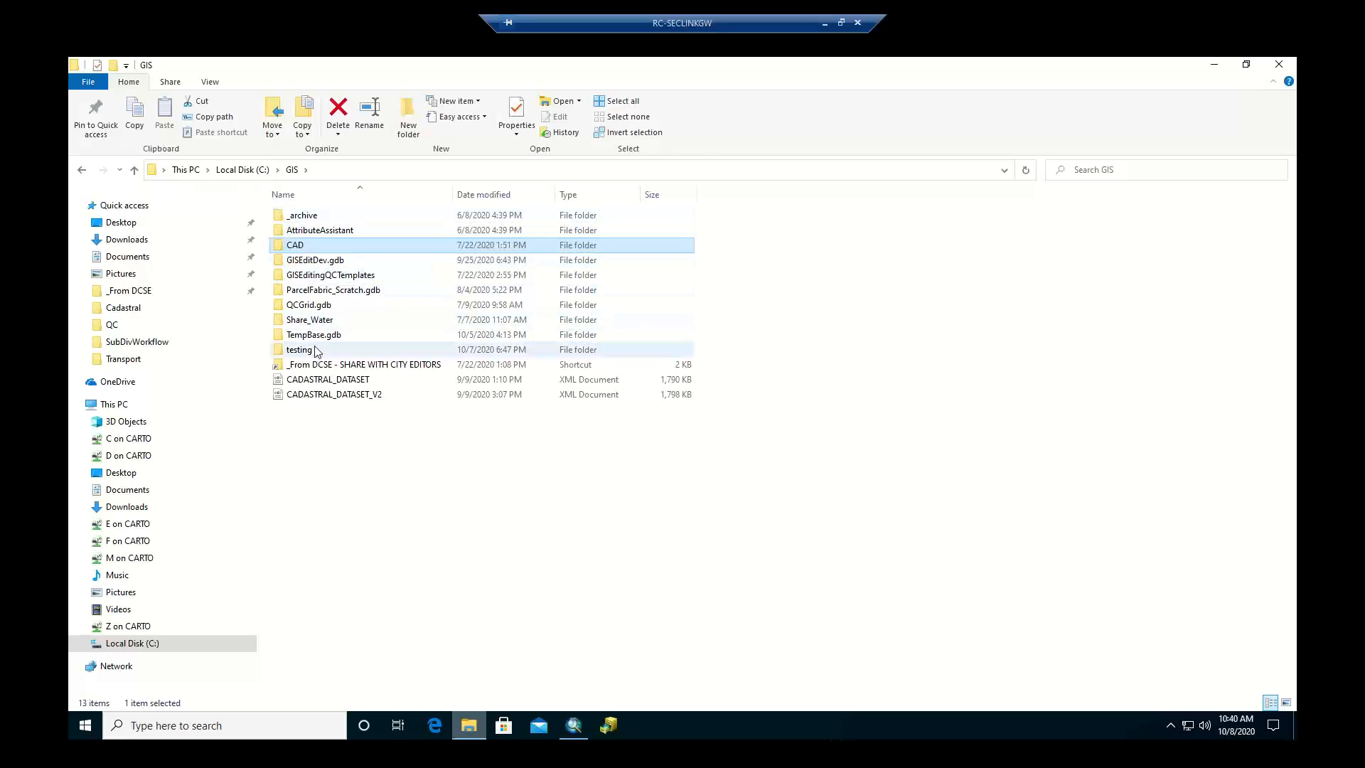
pyautogui.click(304, 276)
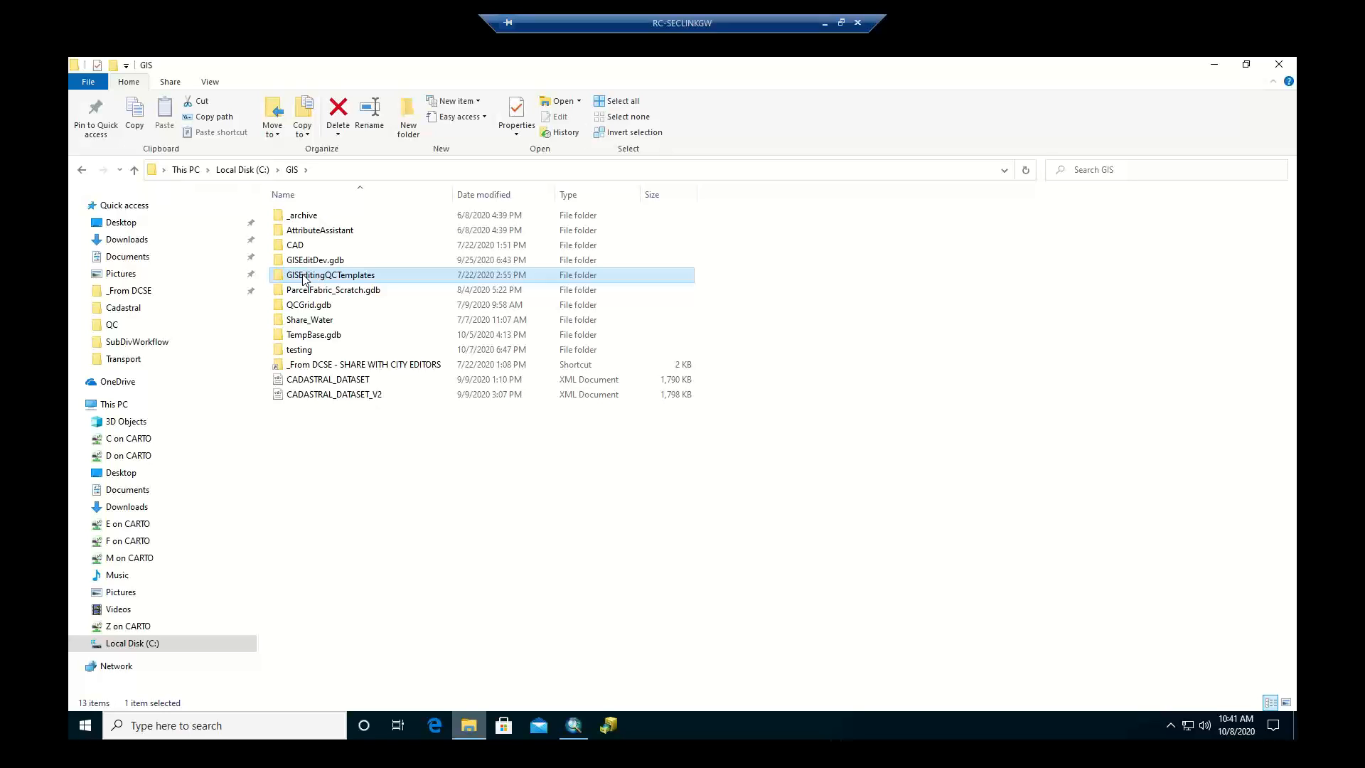
pyautogui.doubleClick(304, 277)
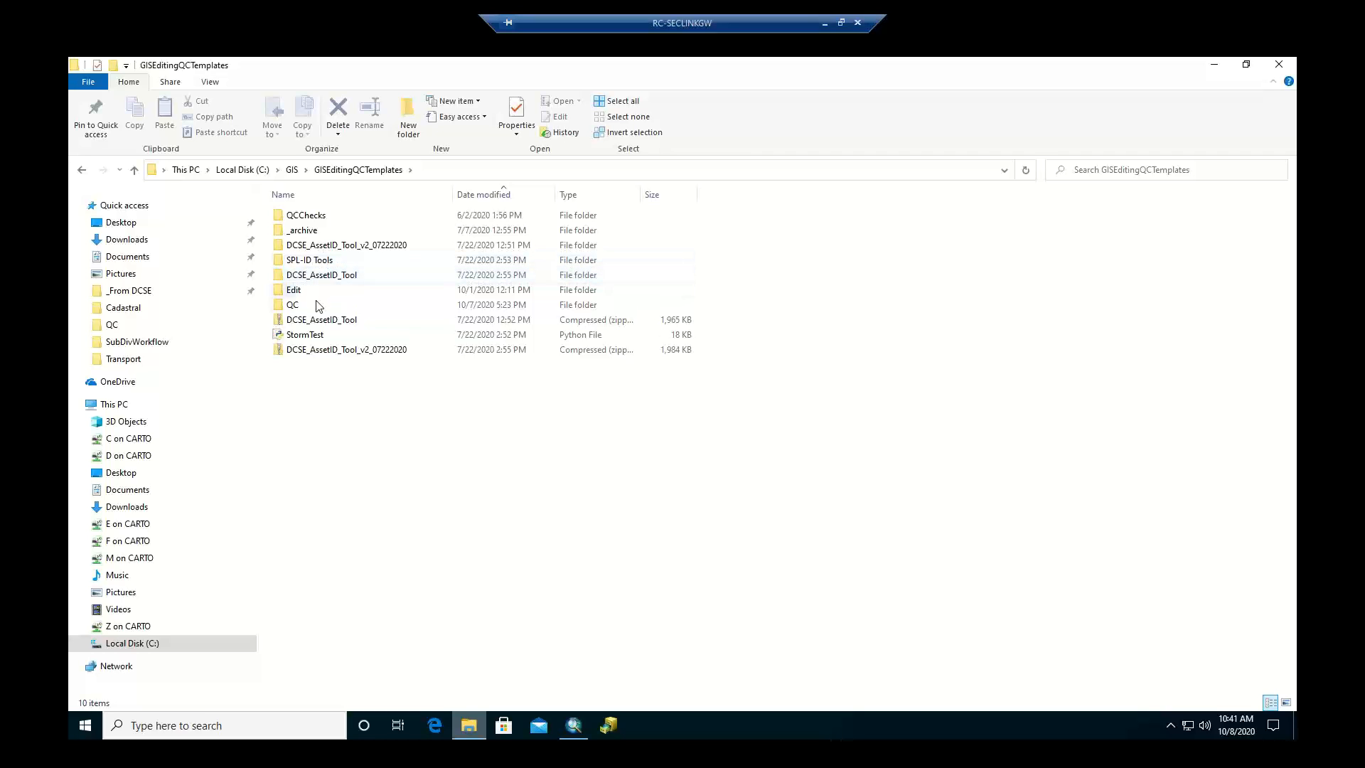
pyautogui.click(307, 307)
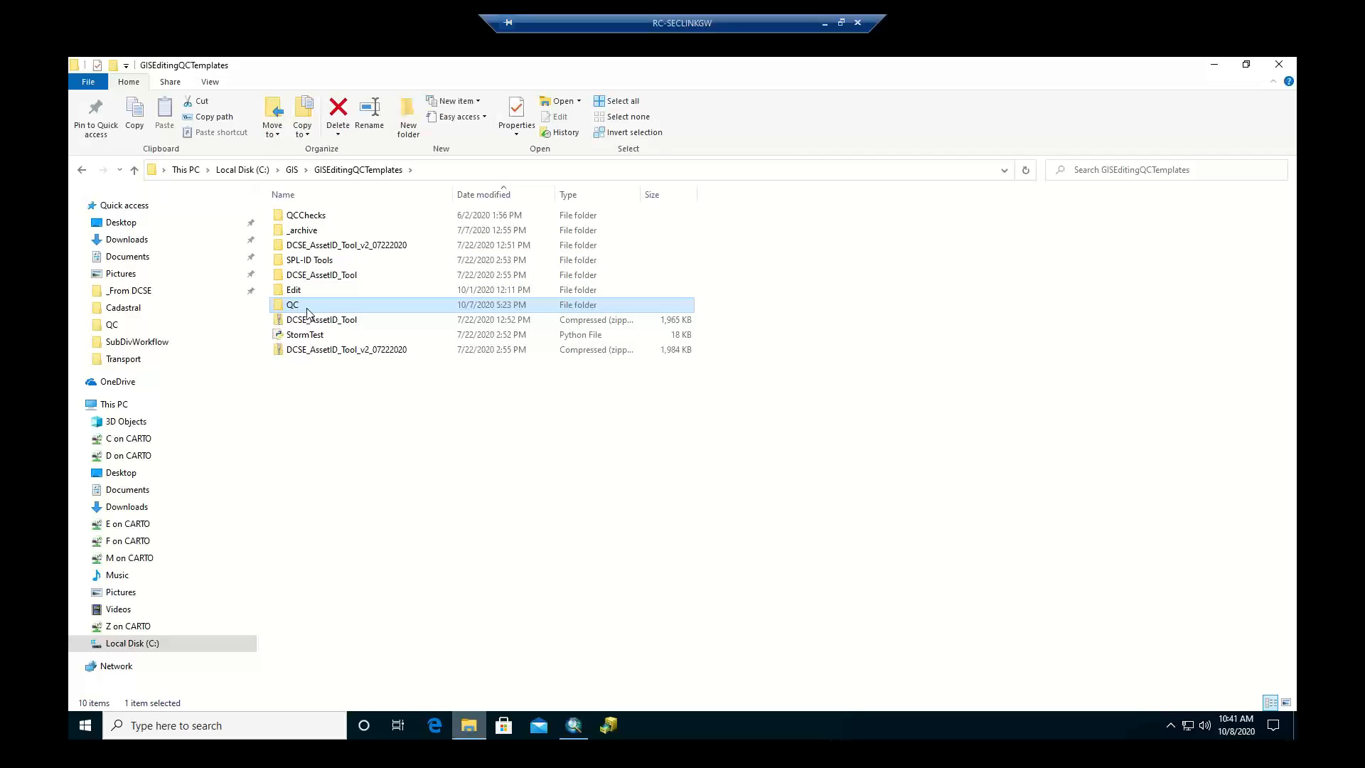
pyautogui.click(291, 170)
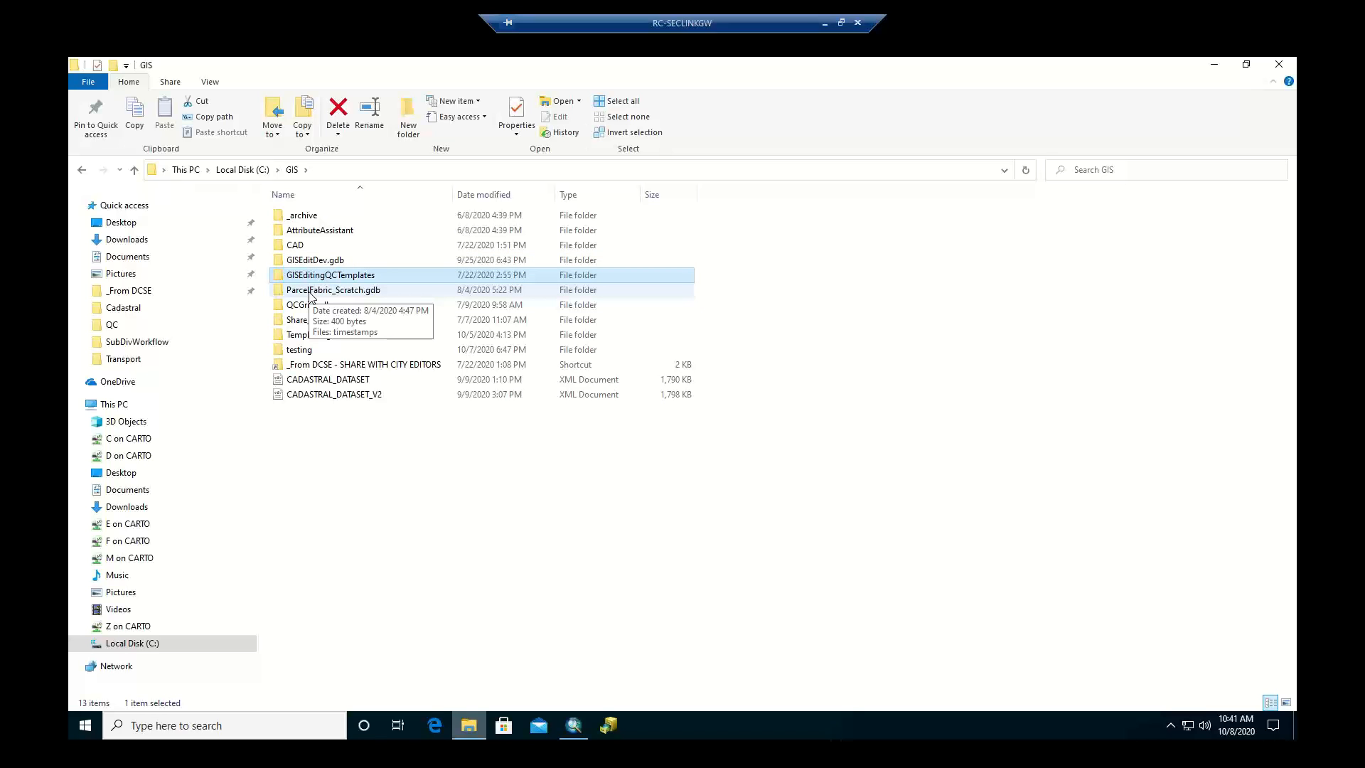
pyautogui.click(242, 169)
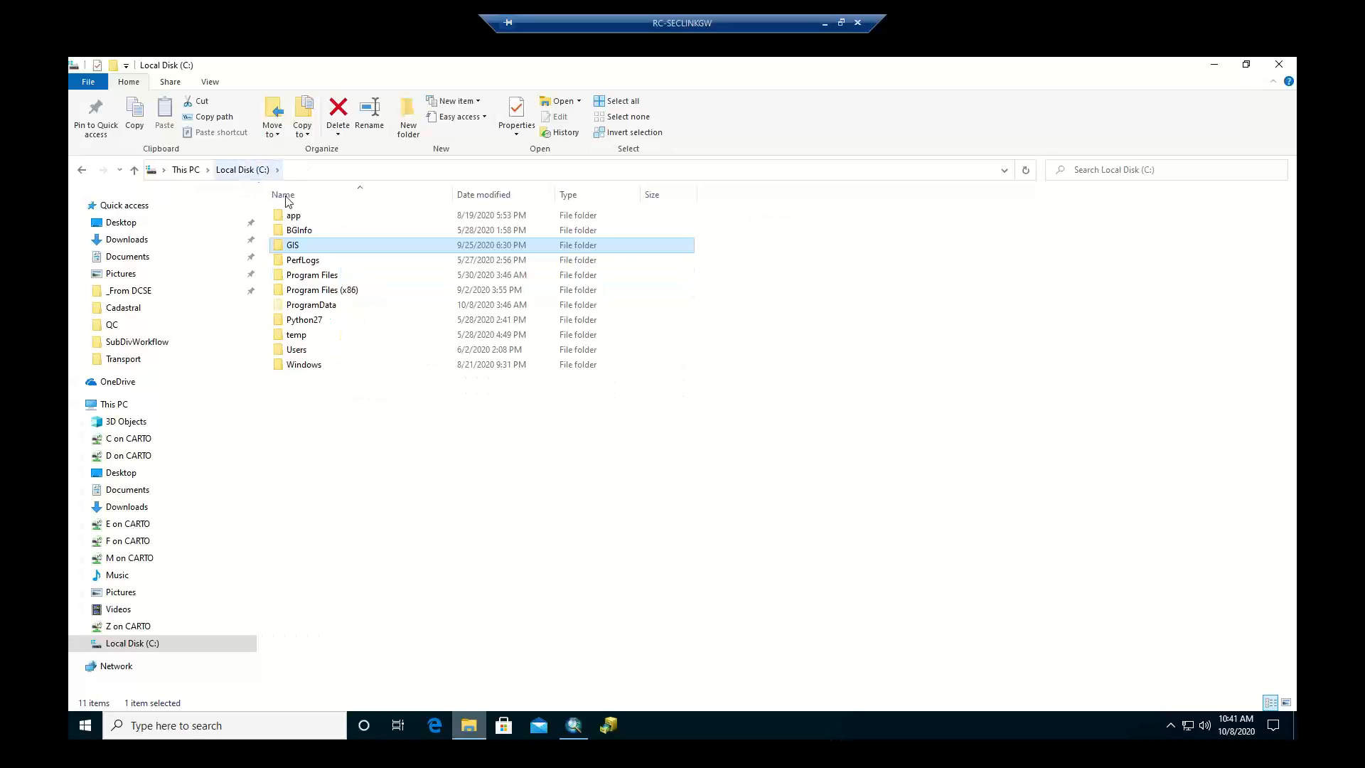
pyautogui.doubleClick(296, 246)
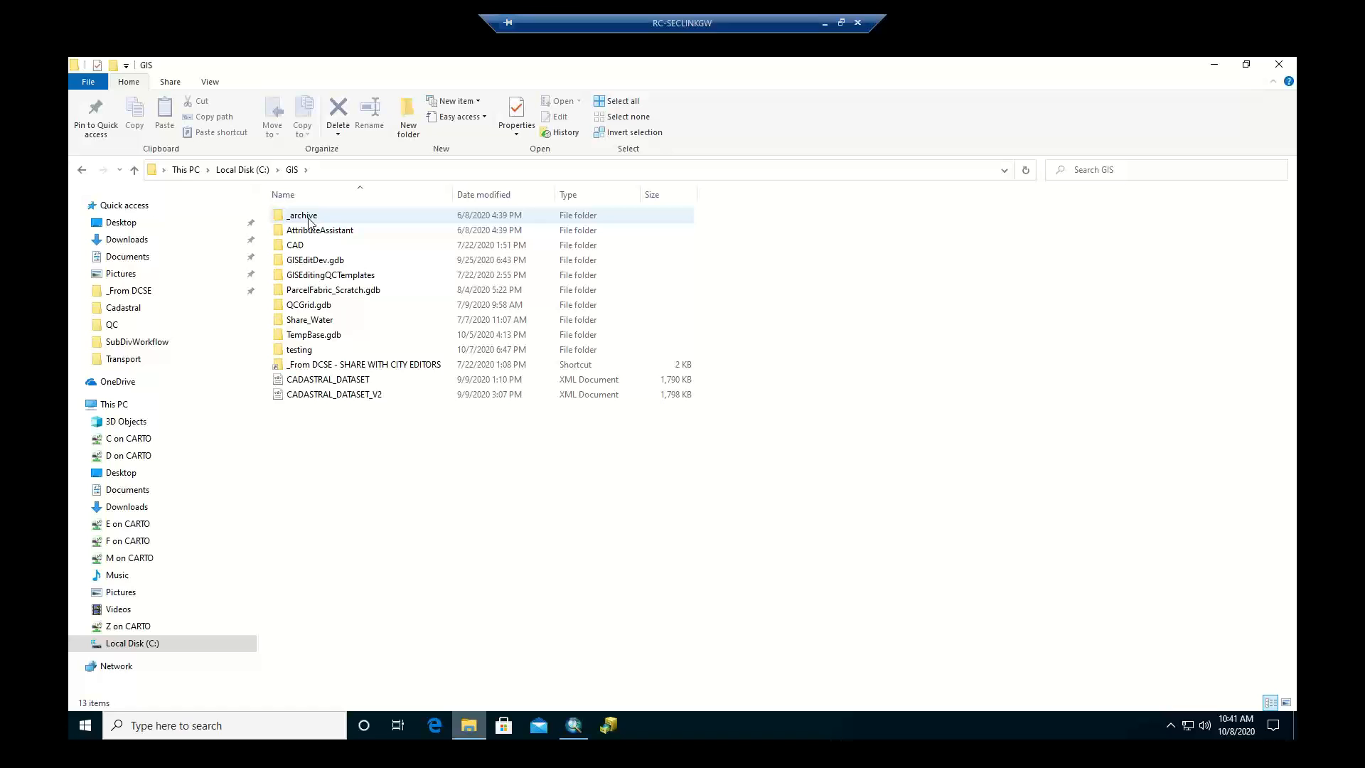
pyautogui.doubleClick(310, 352)
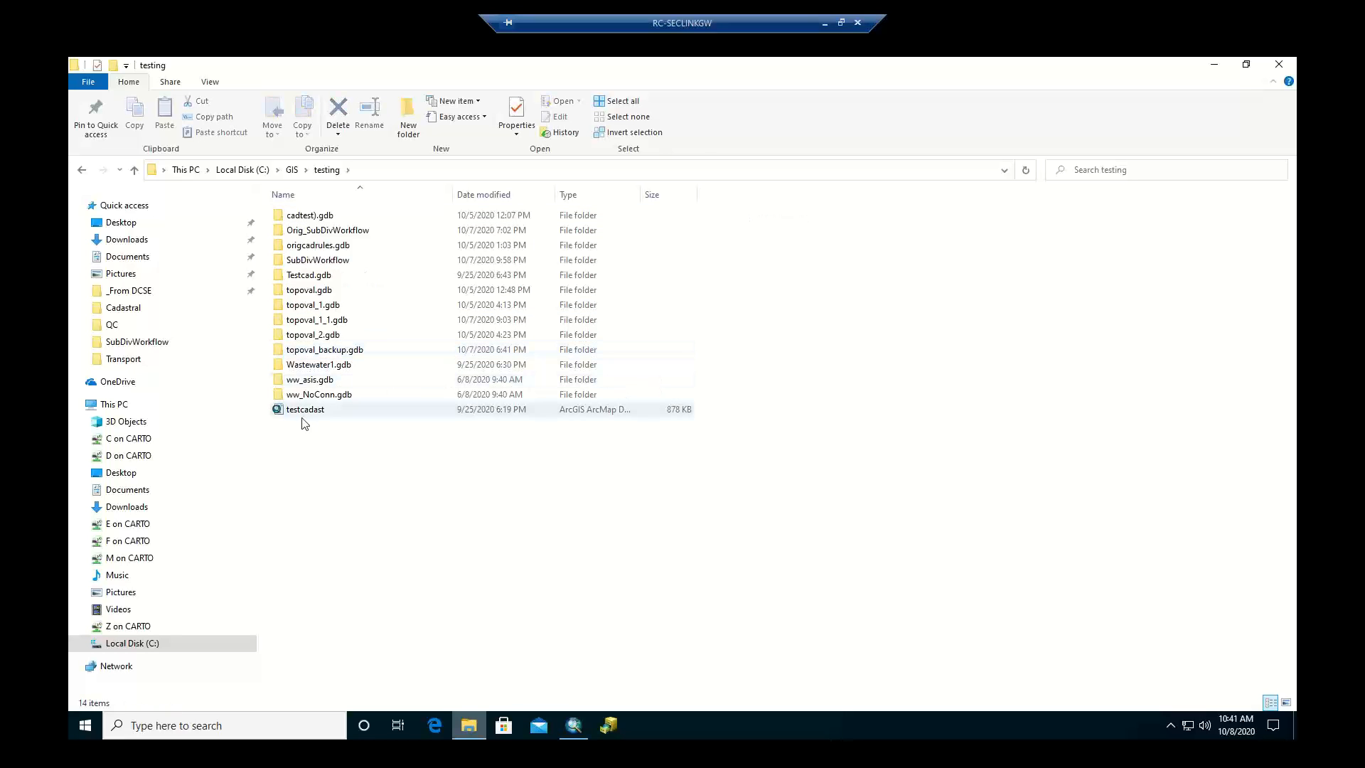
# Open the CadastralEditor_107v4 map document from the GIS\GISEditingQCTemplates\Edit\Cadastral folder.
pyautogui.click(292, 171)
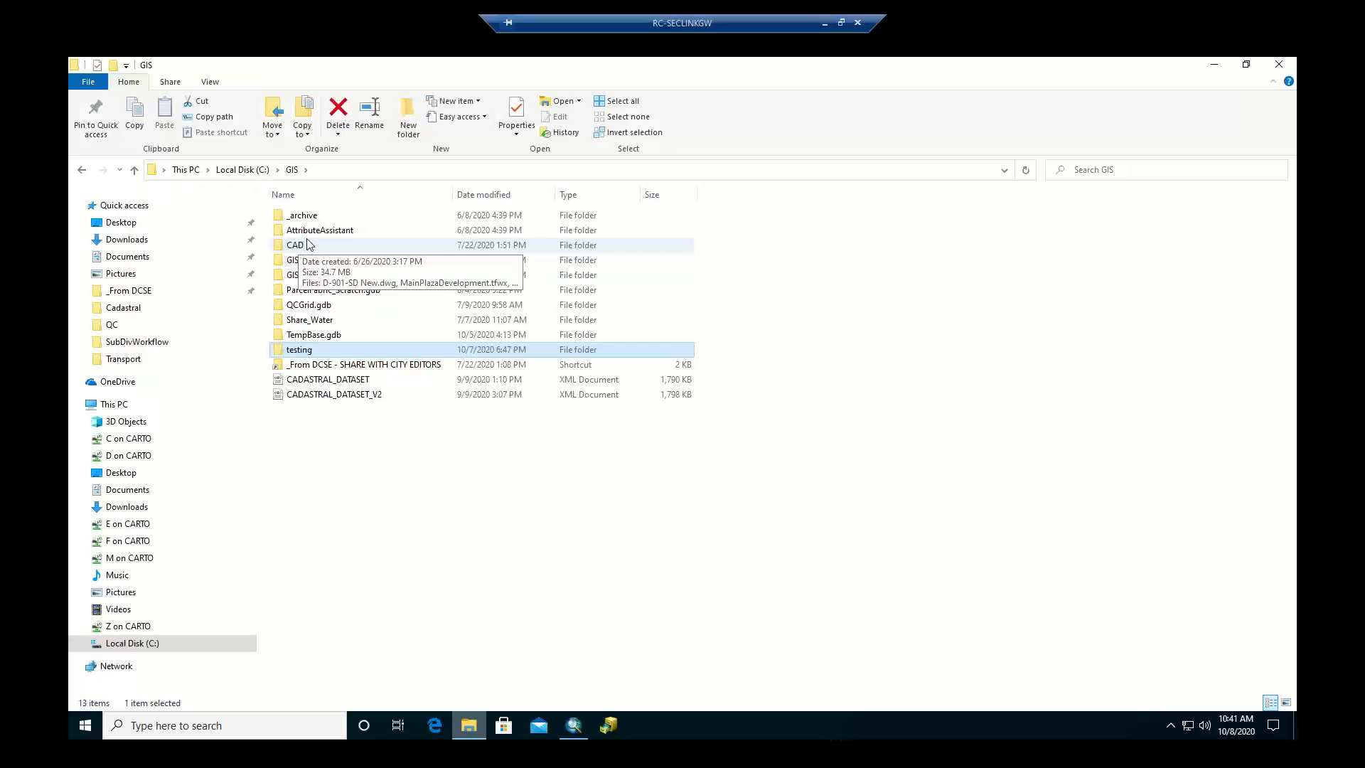
pyautogui.click(298, 246)
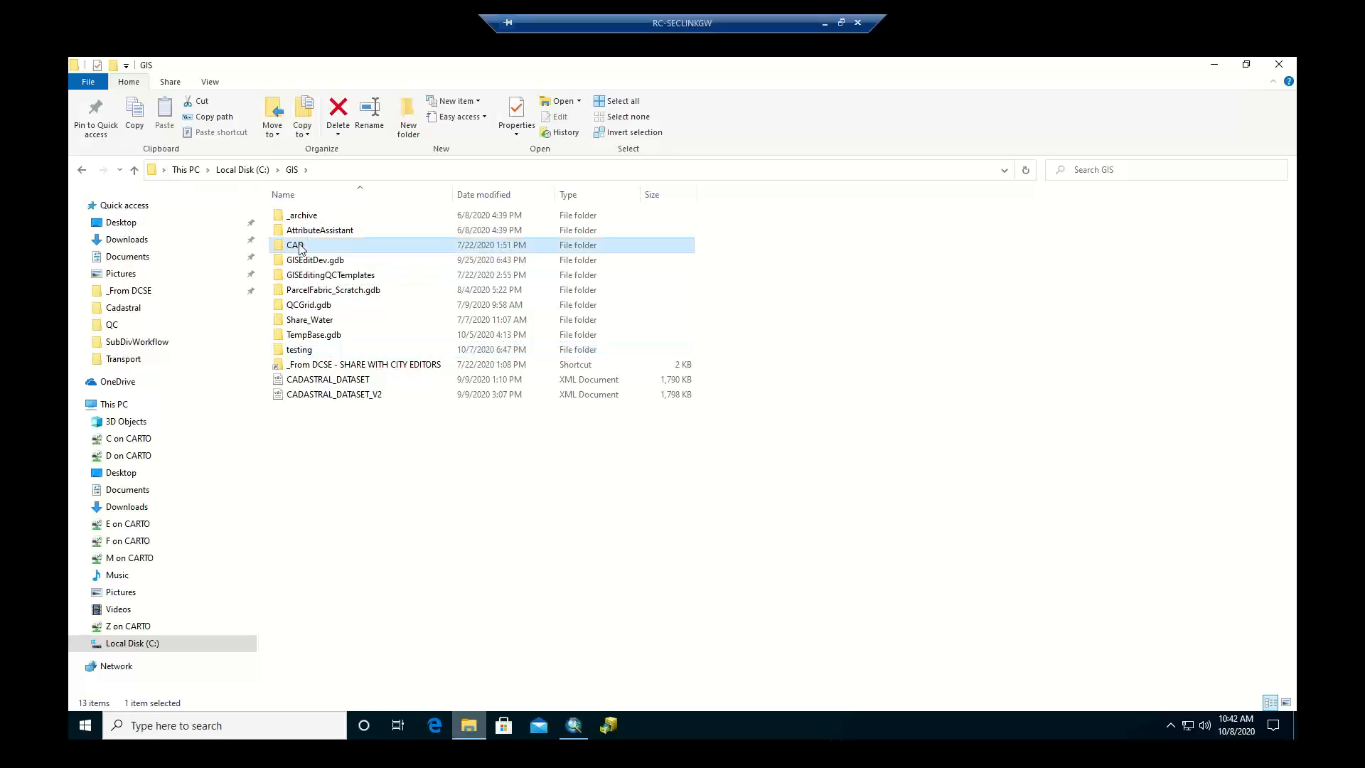
pyautogui.doubleClick(309, 275)
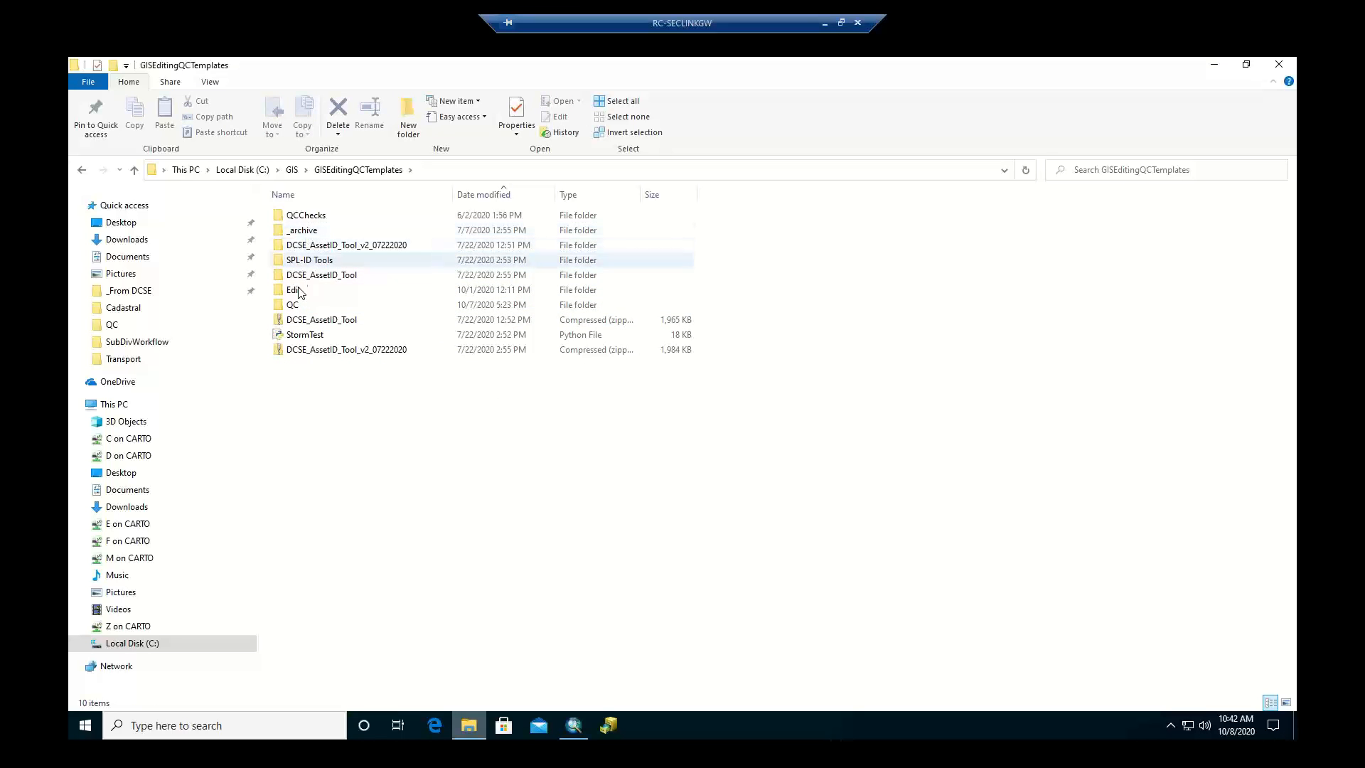
pyautogui.doubleClick(299, 293)
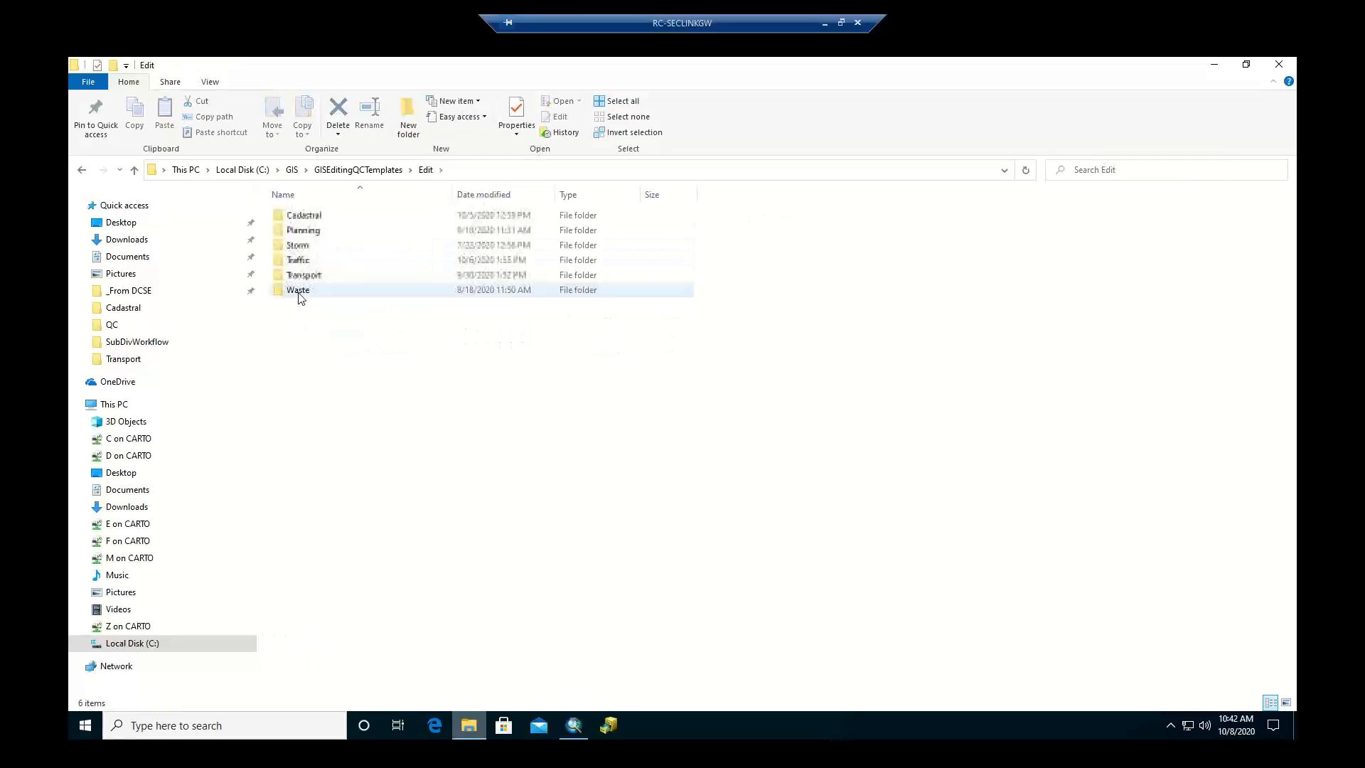
pyautogui.doubleClick(303, 215)
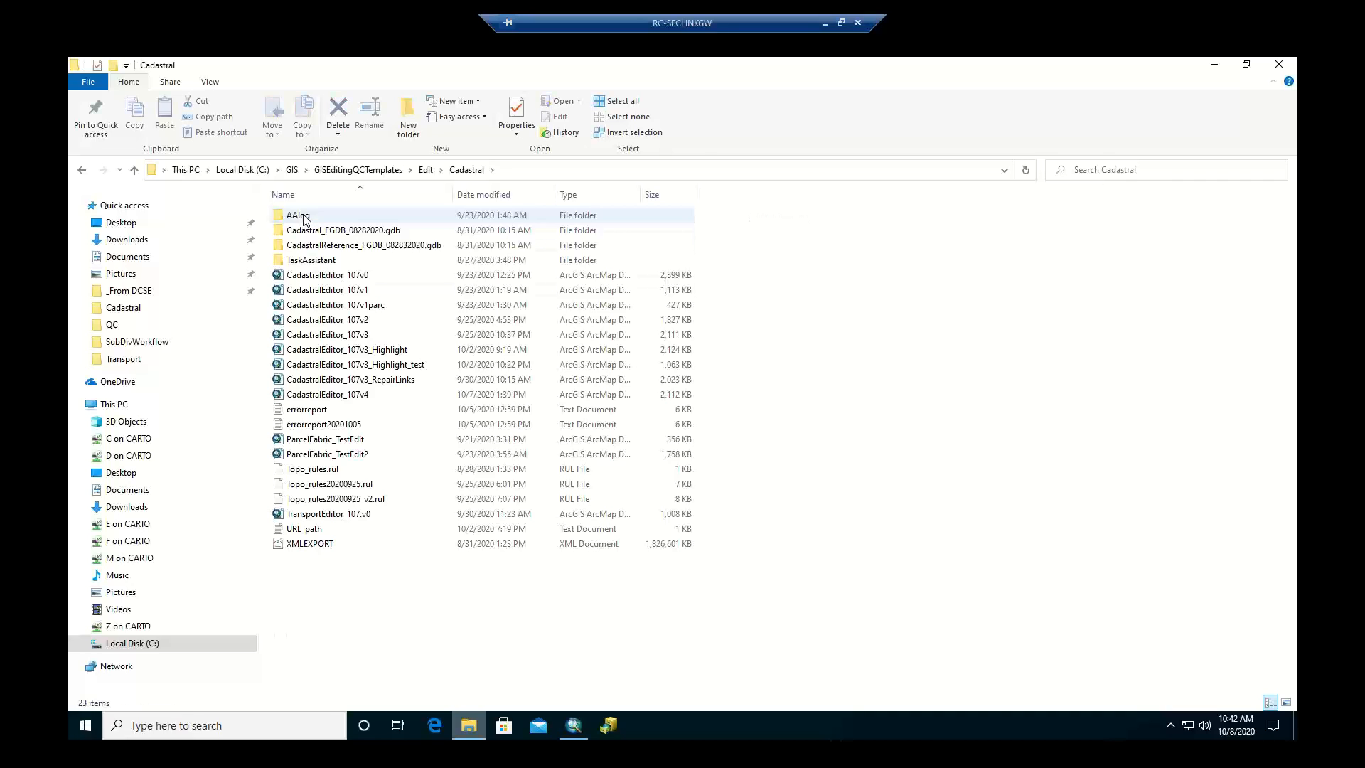
pyautogui.click(357, 395)
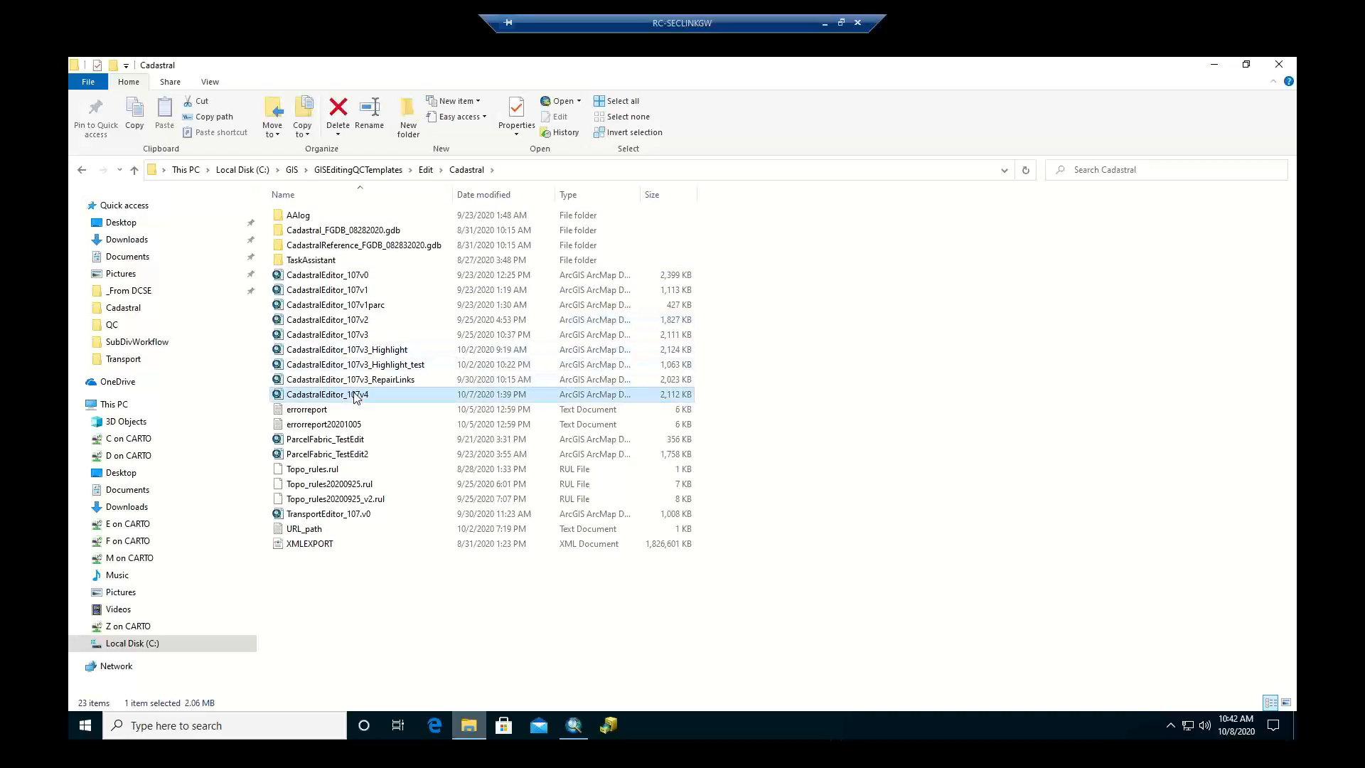
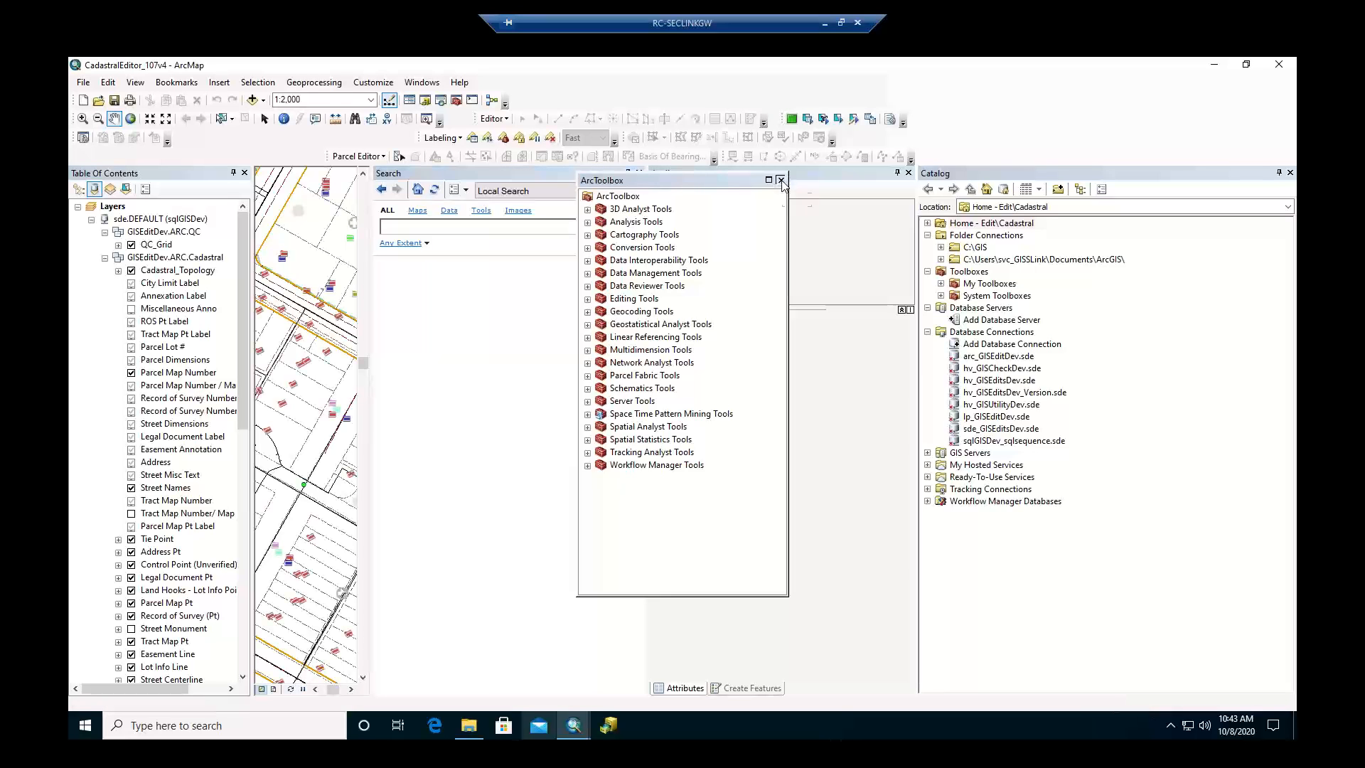
# Close the ArcToolbox, Search, Attributes and Create Features windows and select the Parcel Map Number layer.
pyautogui.click(780, 180)
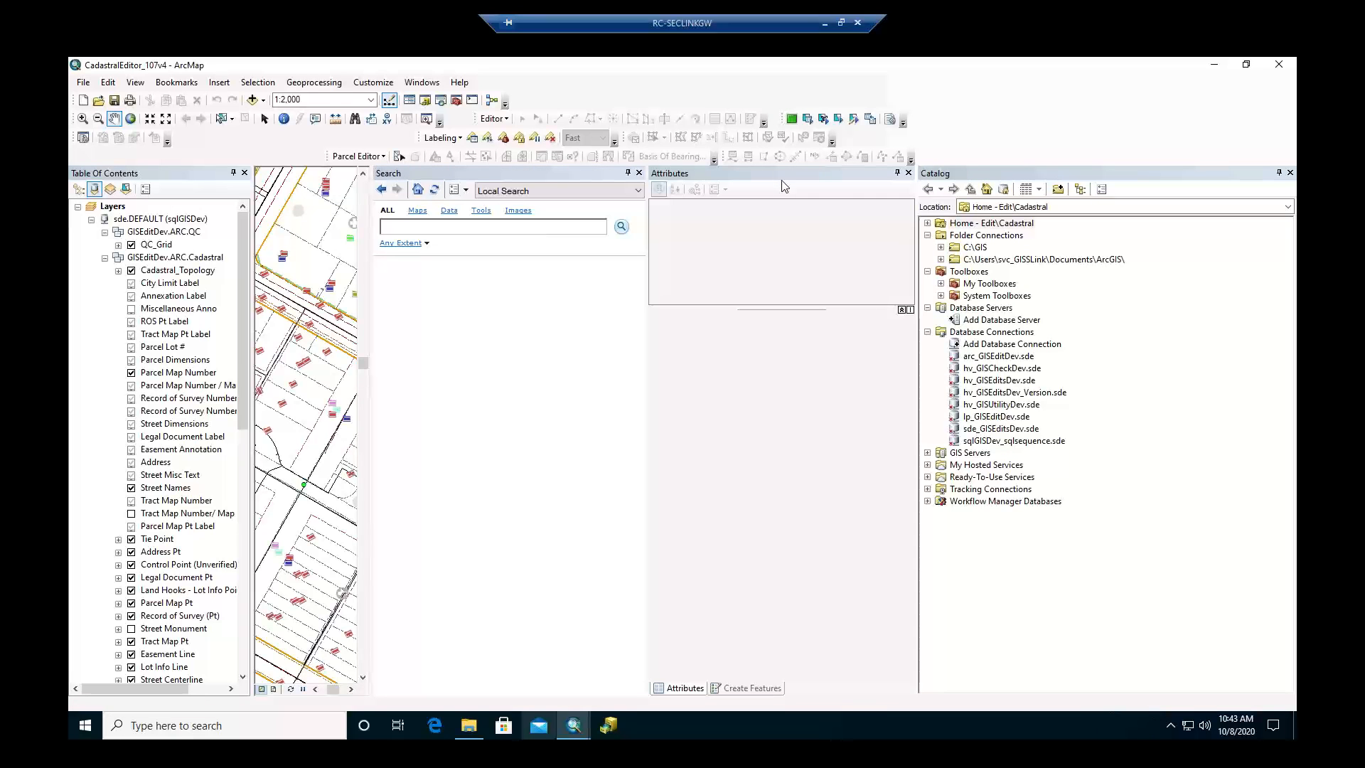
pyautogui.click(639, 173)
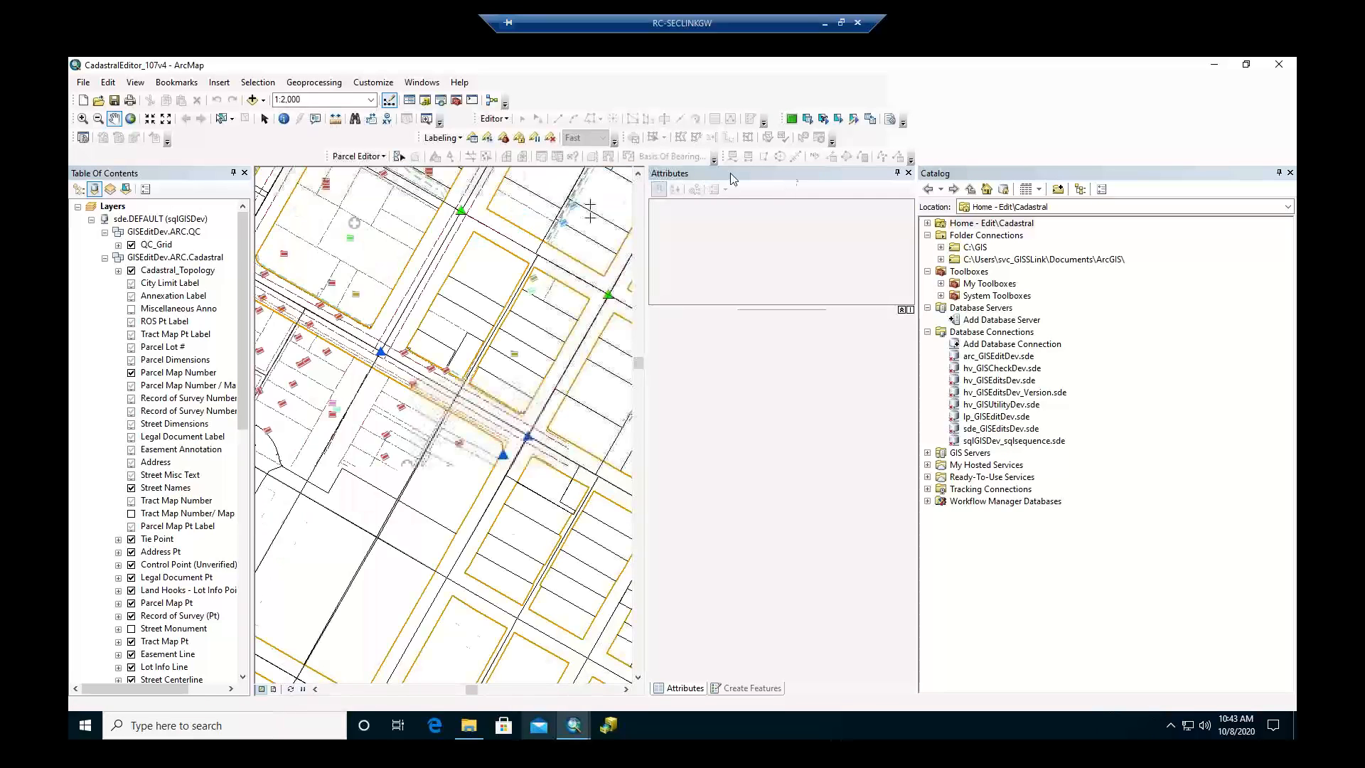
pyautogui.click(908, 172)
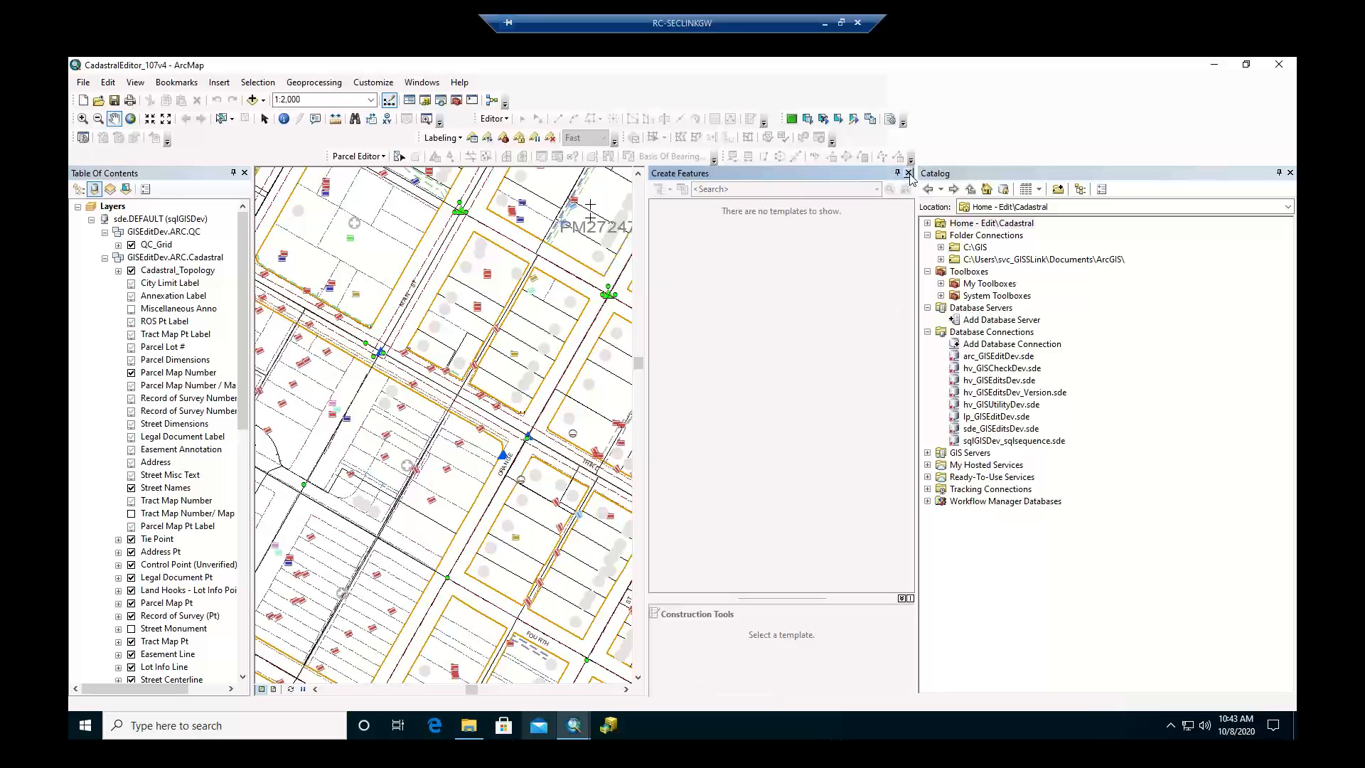
pyautogui.click(908, 173)
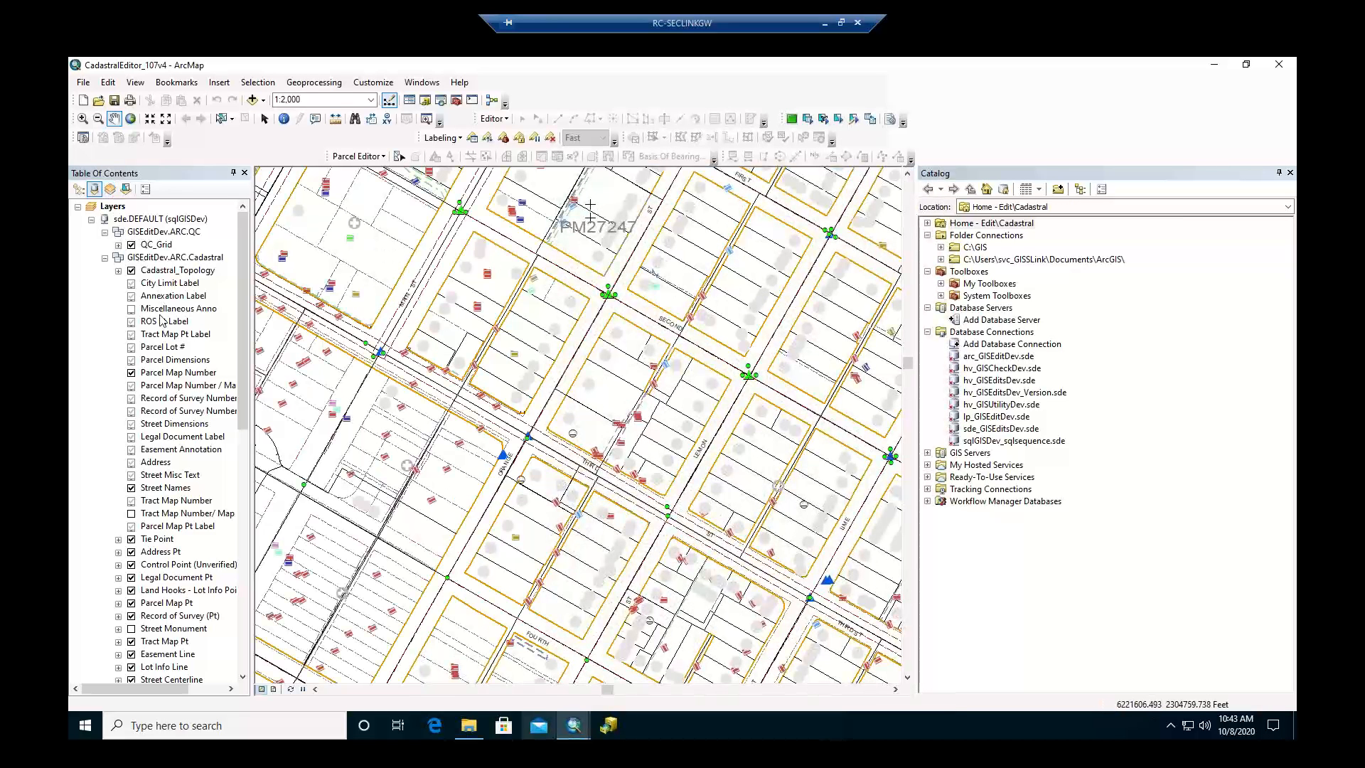
pyautogui.click(186, 374)
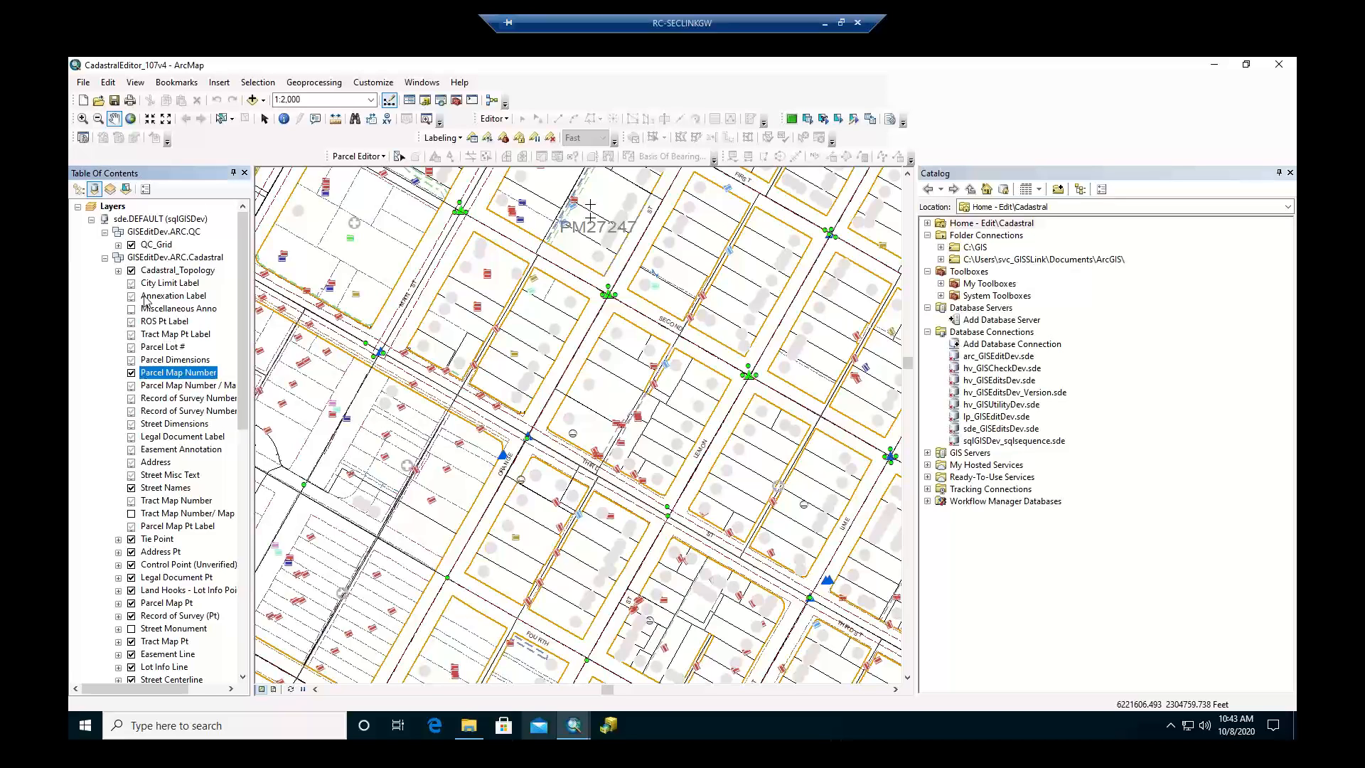
# Examine the parcels along Mission Inn Av near Lime St up close and list the map layers by drawing order.
pyautogui.click(83, 118)
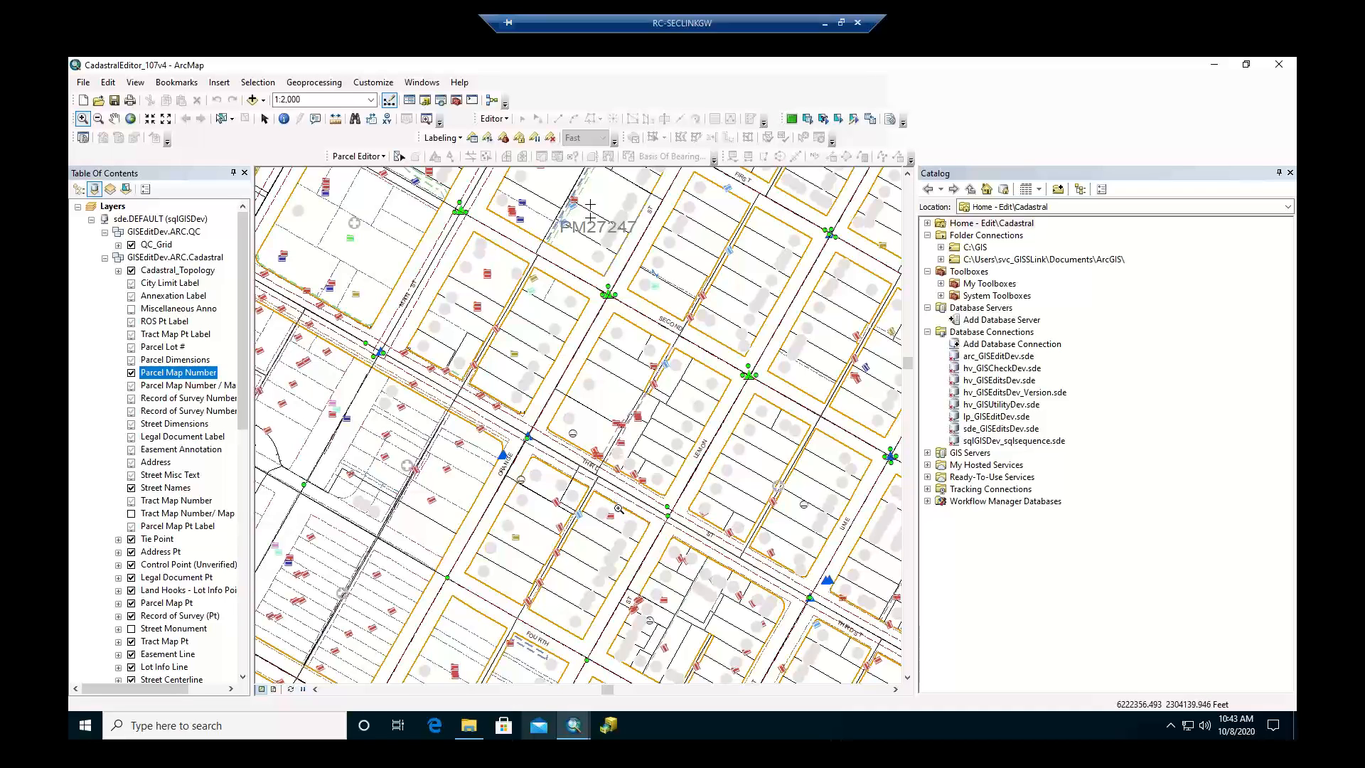
pyautogui.click(114, 118)
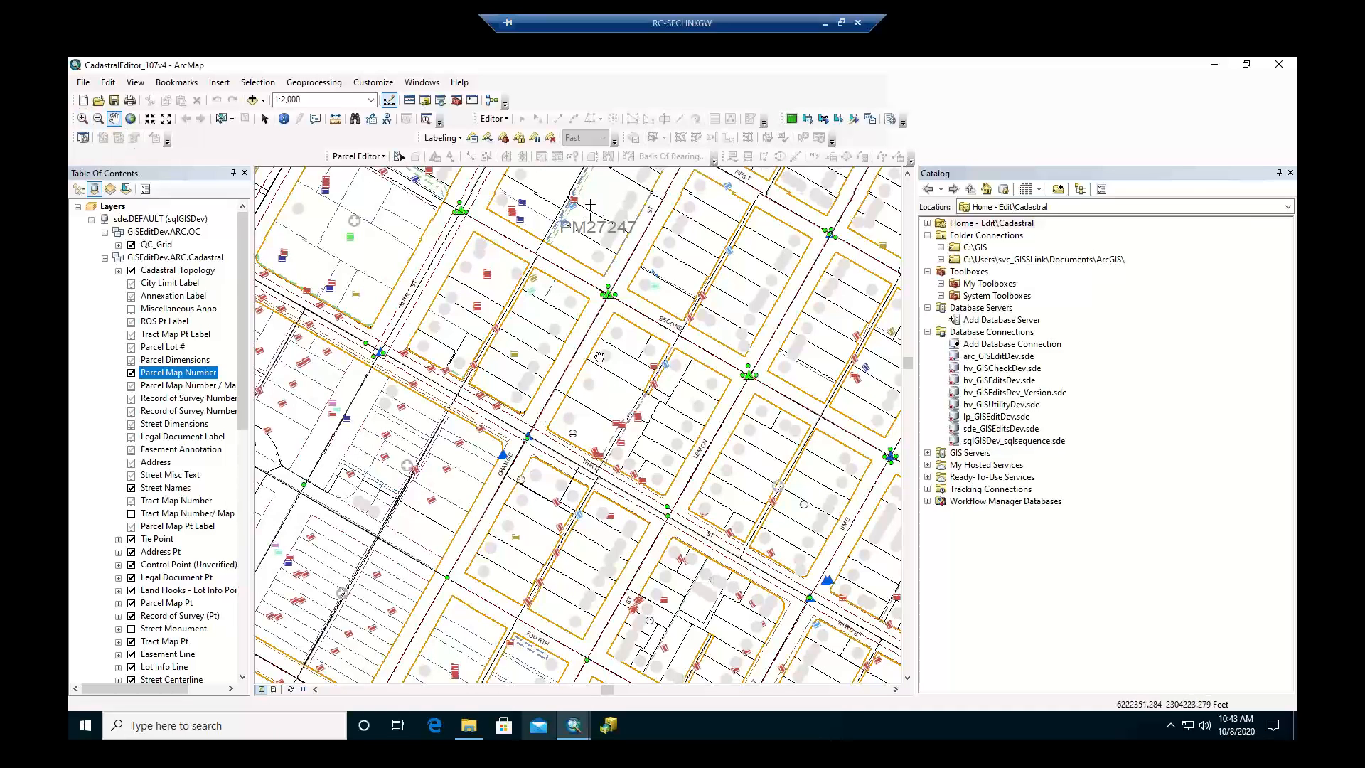
pyautogui.moveTo(616, 473); pyautogui.dragTo(626, 201)
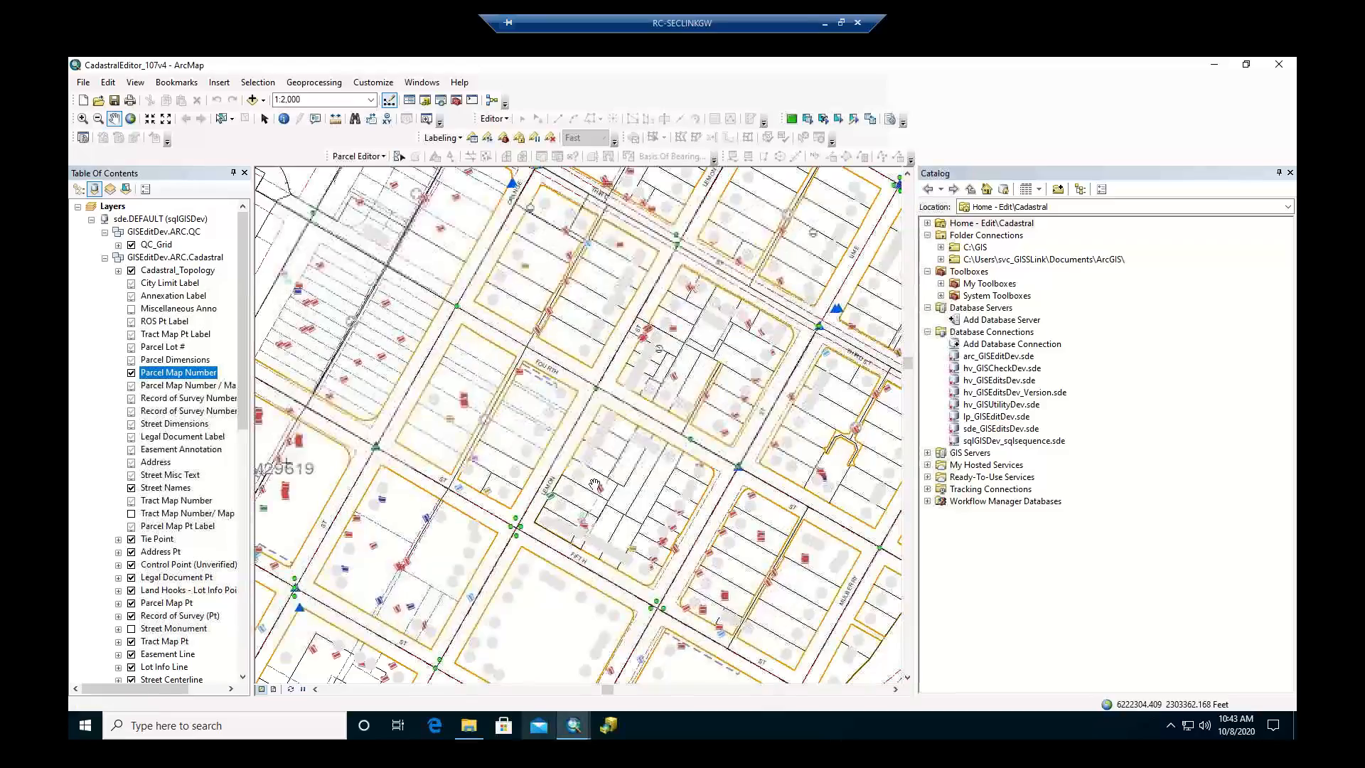
pyautogui.moveTo(596, 483); pyautogui.dragTo(563, 175)
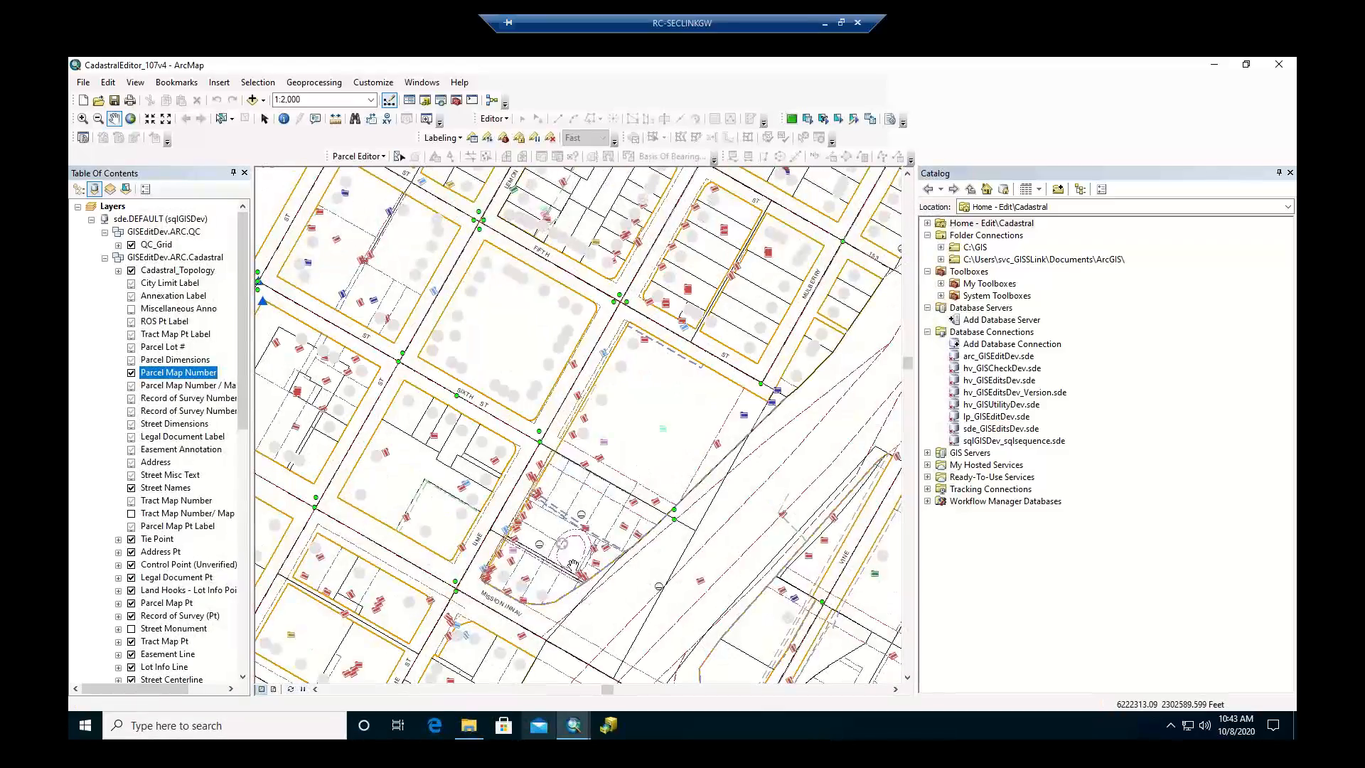
pyautogui.moveTo(573, 472); pyautogui.dragTo(587, 324)
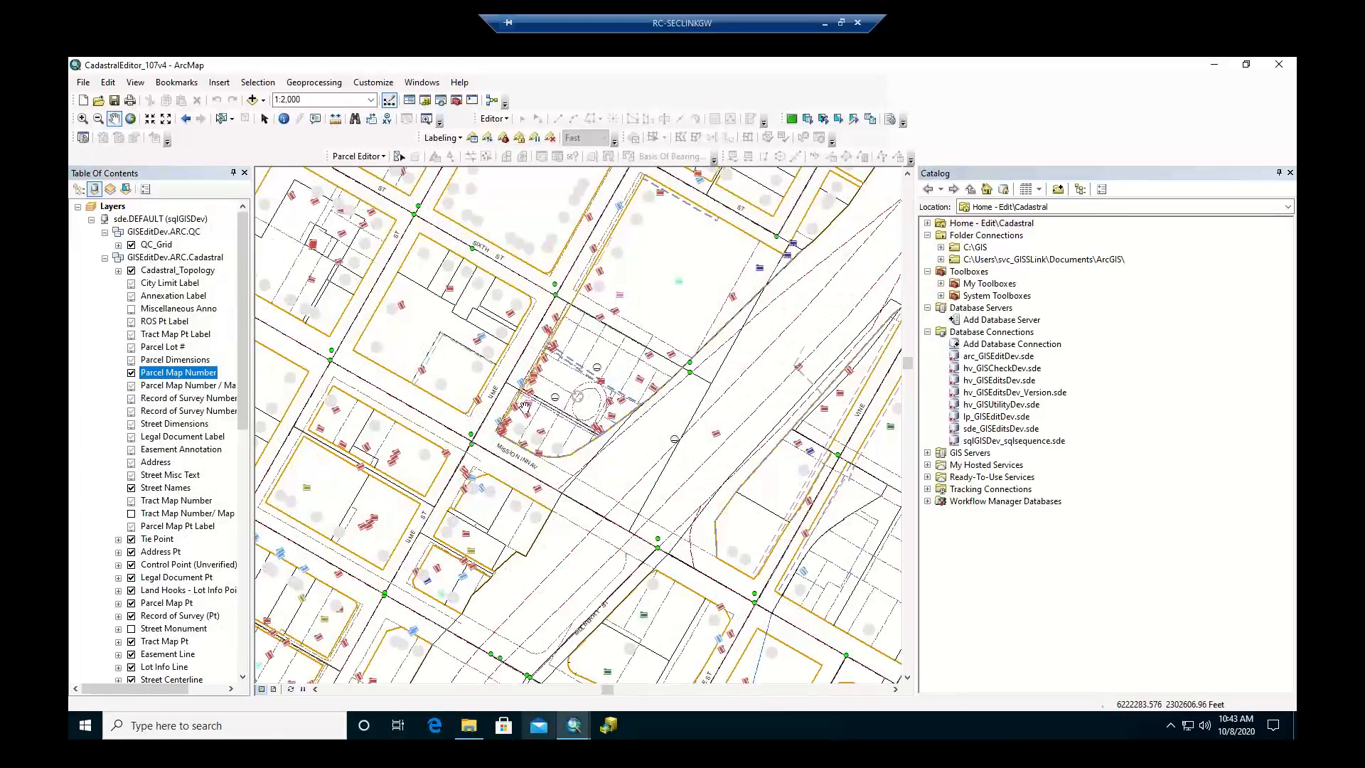
pyautogui.click(83, 118)
pyautogui.moveTo(497, 382); pyautogui.dragTo(627, 475)
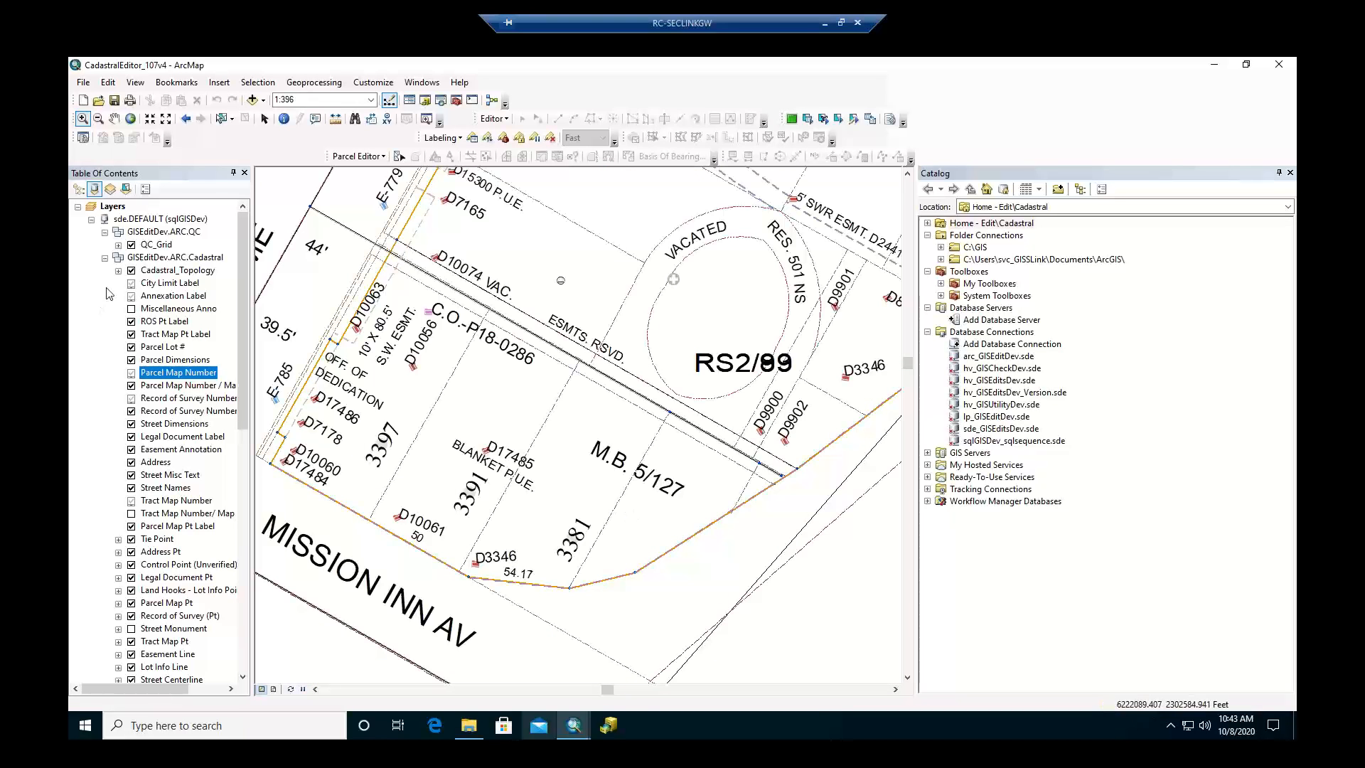
pyautogui.click(80, 189)
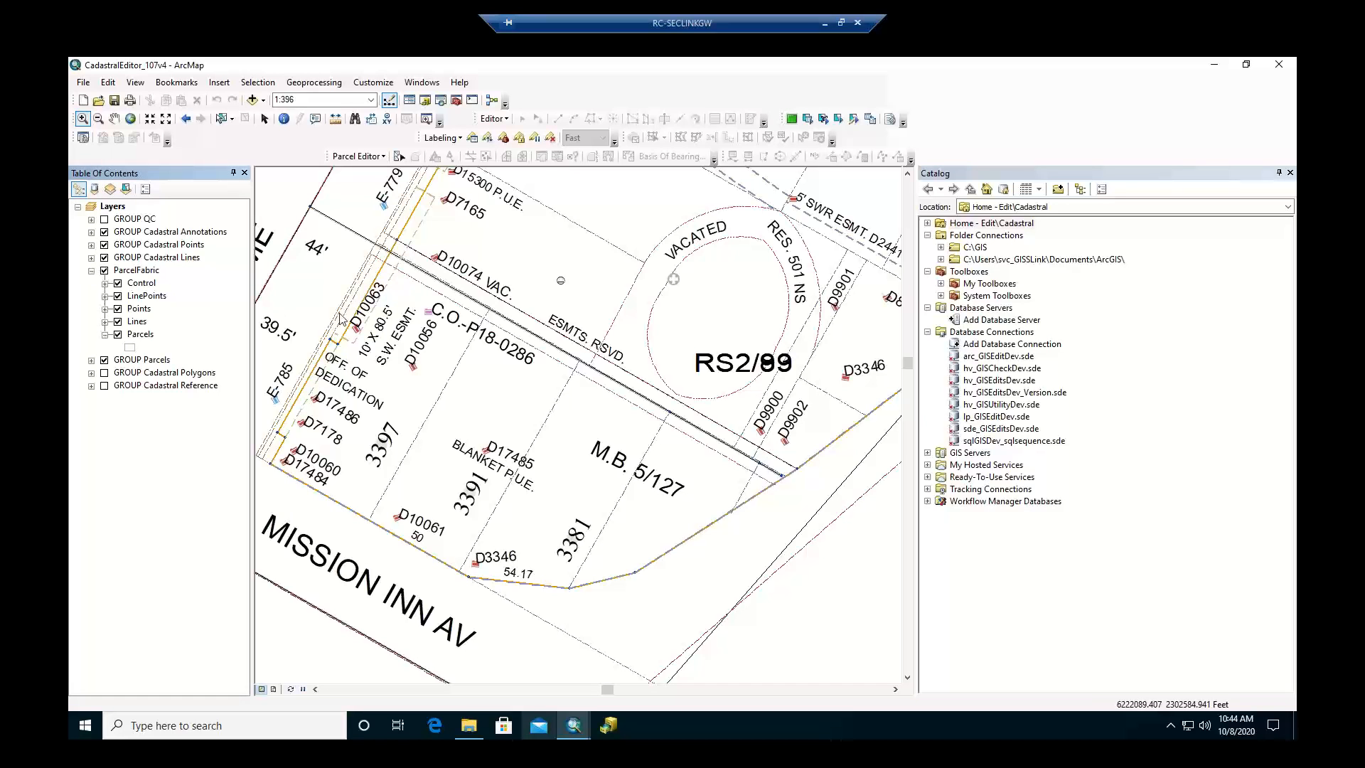
# Look across the street blocks east of Lime St for curved street lines and examine the Durahart cul-de-sac beside PM15252.
pyautogui.scroll(5, 507, 403)
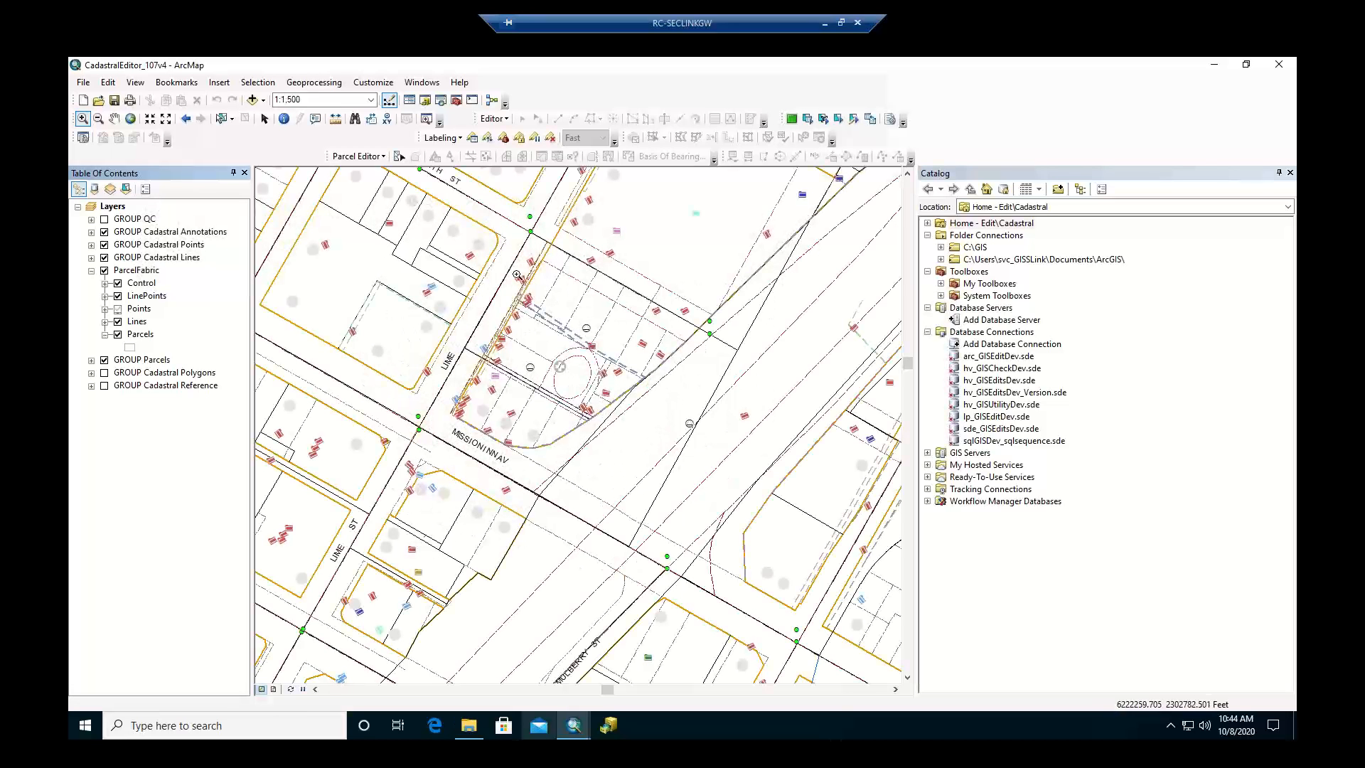
pyautogui.click(114, 118)
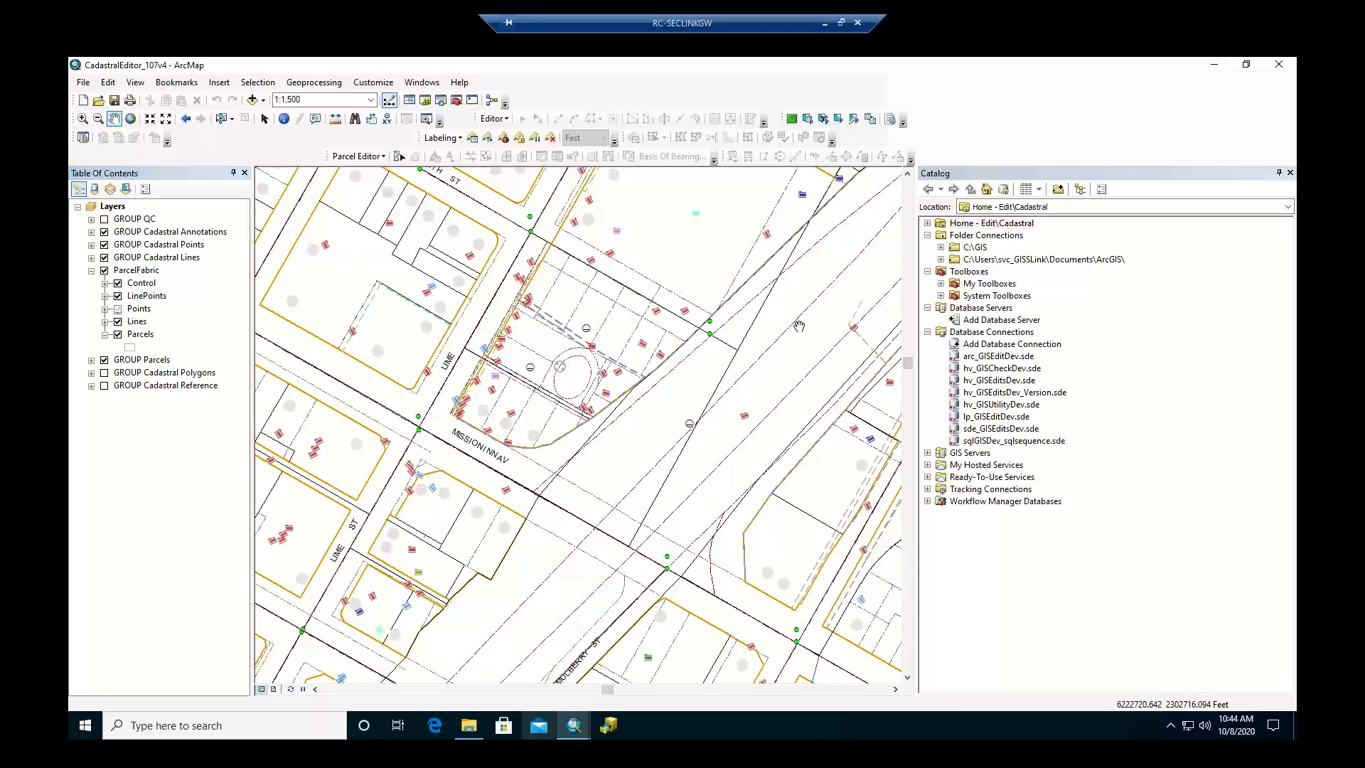
pyautogui.moveTo(757, 325); pyautogui.dragTo(516, 279)
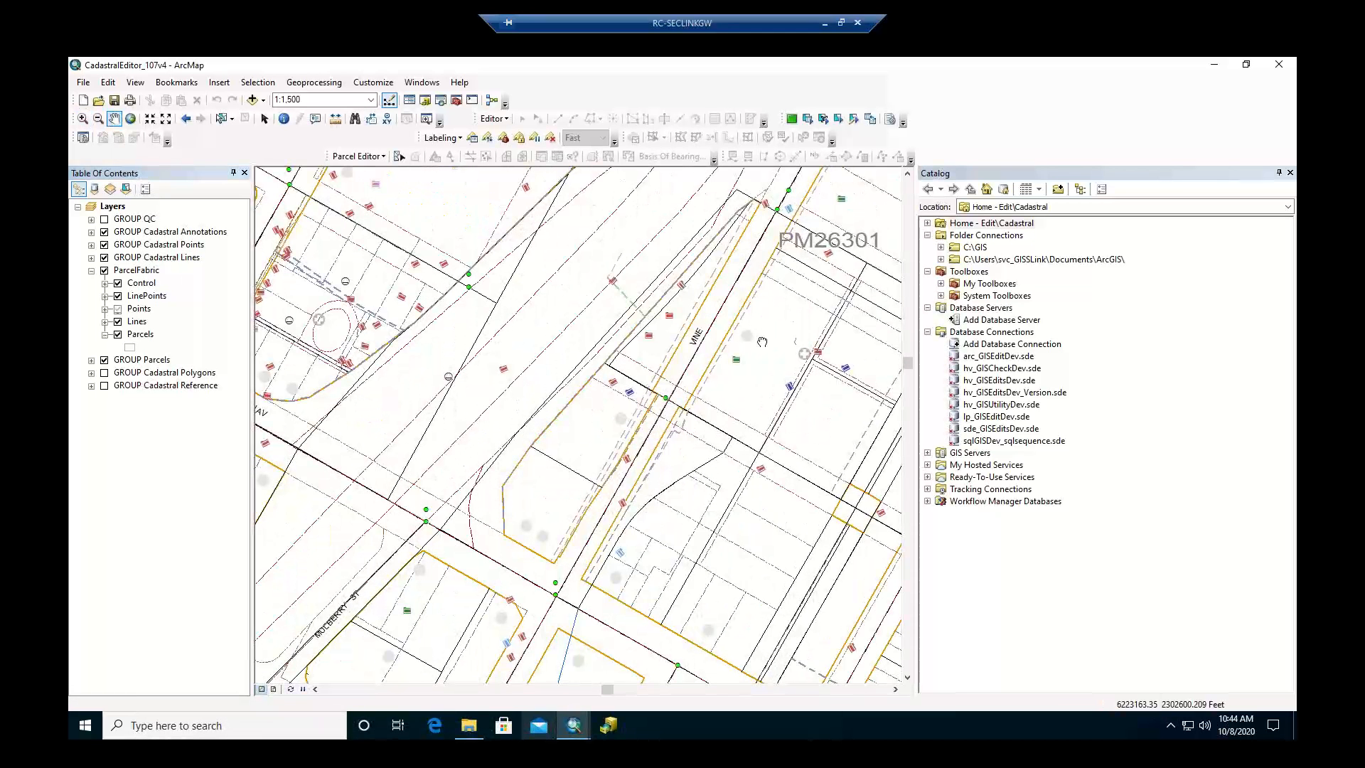
pyautogui.moveTo(785, 335); pyautogui.dragTo(523, 308)
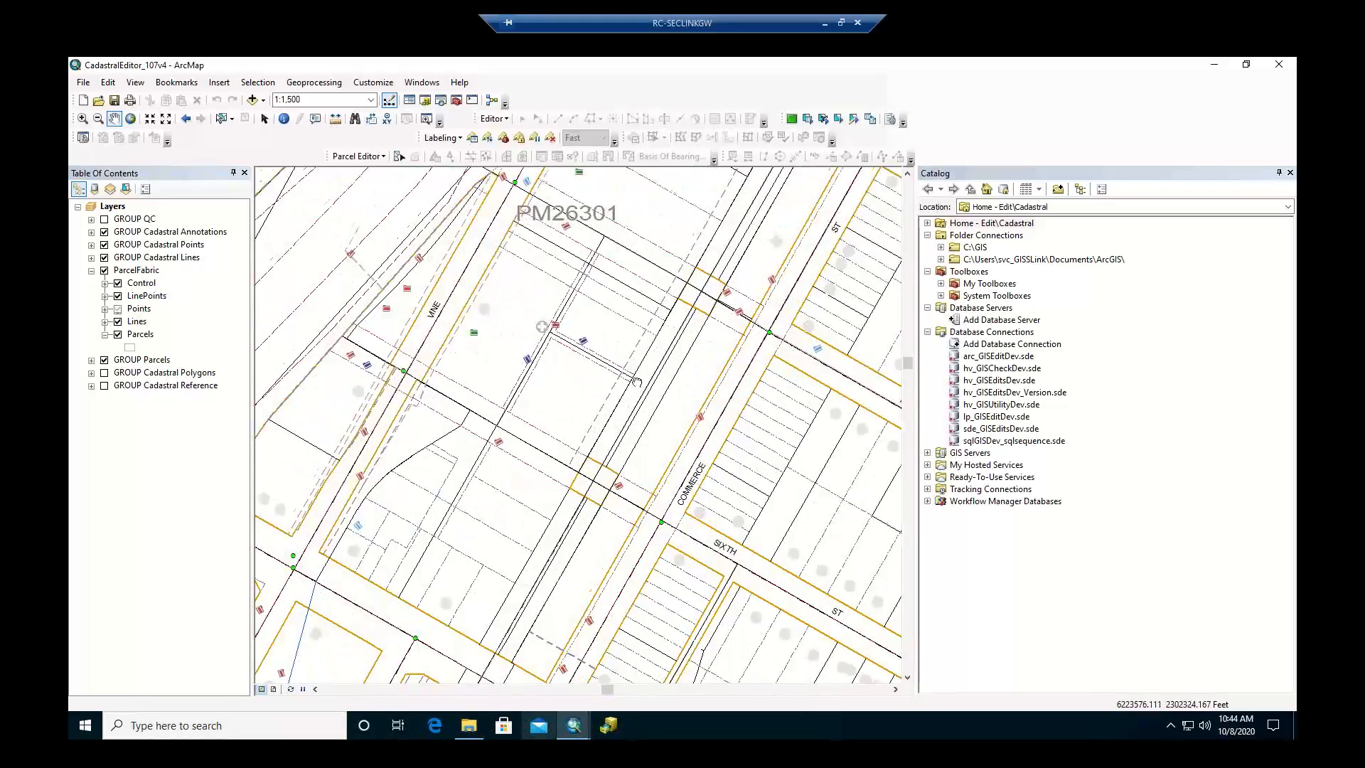
pyautogui.moveTo(637, 381); pyautogui.dragTo(441, 228)
pyautogui.moveTo(732, 508); pyautogui.dragTo(606, 426)
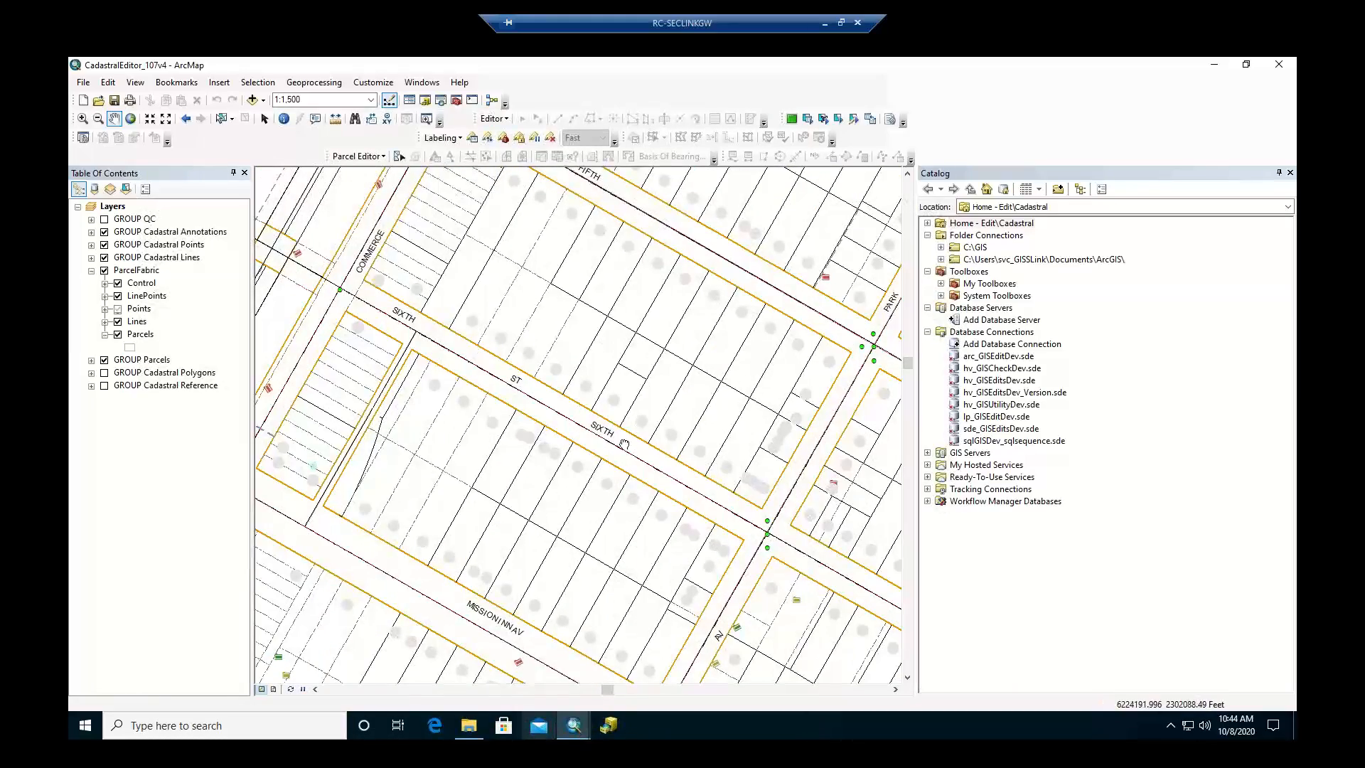
pyautogui.moveTo(771, 358); pyautogui.dragTo(452, 544)
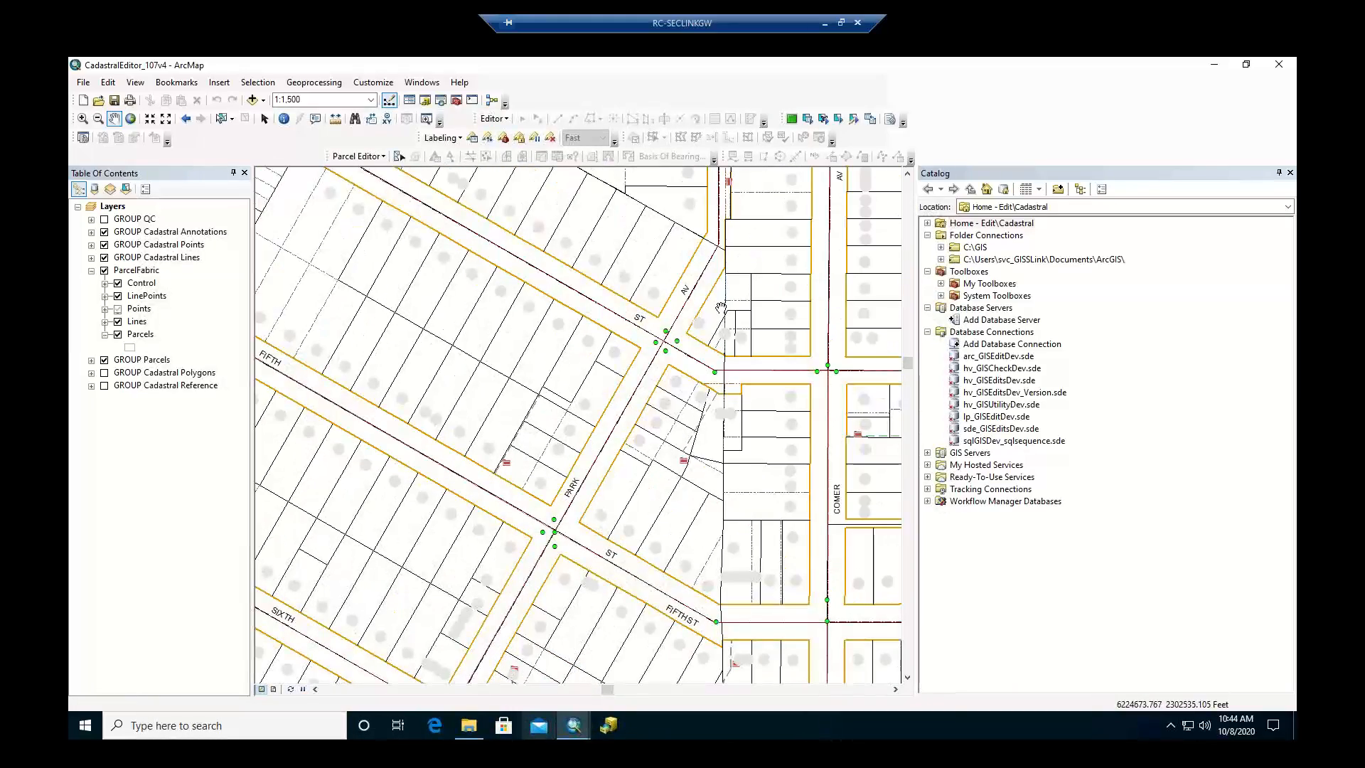
pyautogui.moveTo(724, 345); pyautogui.dragTo(436, 357)
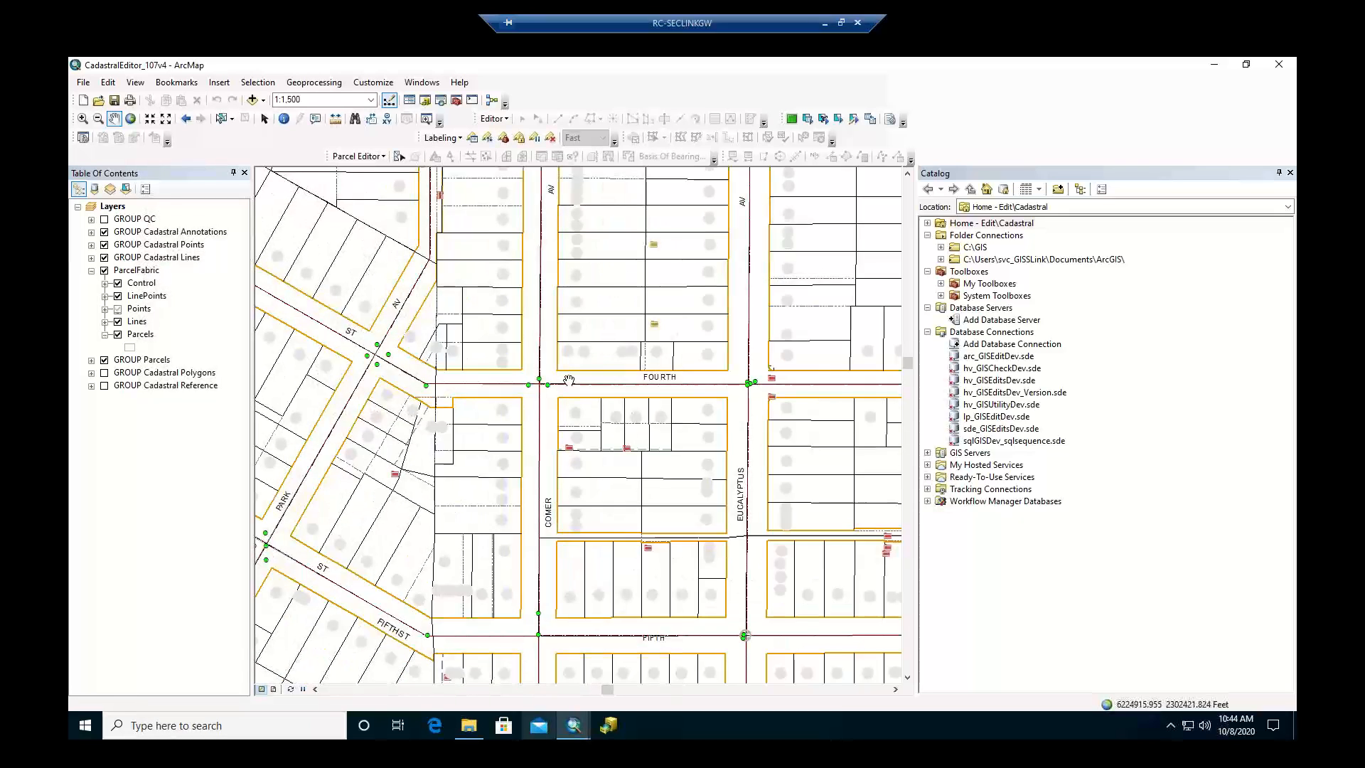
pyautogui.scroll(3, 569, 380)
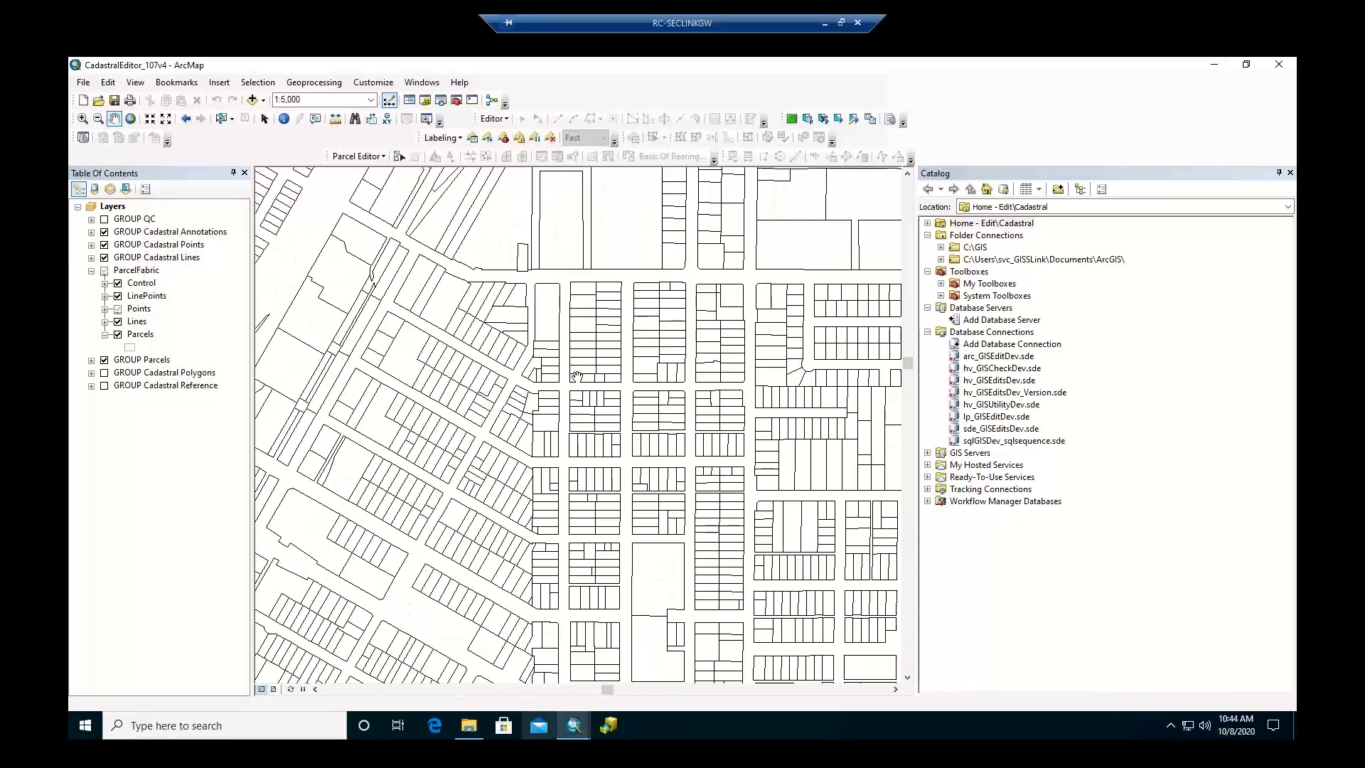
pyautogui.moveTo(759, 343); pyautogui.dragTo(502, 343)
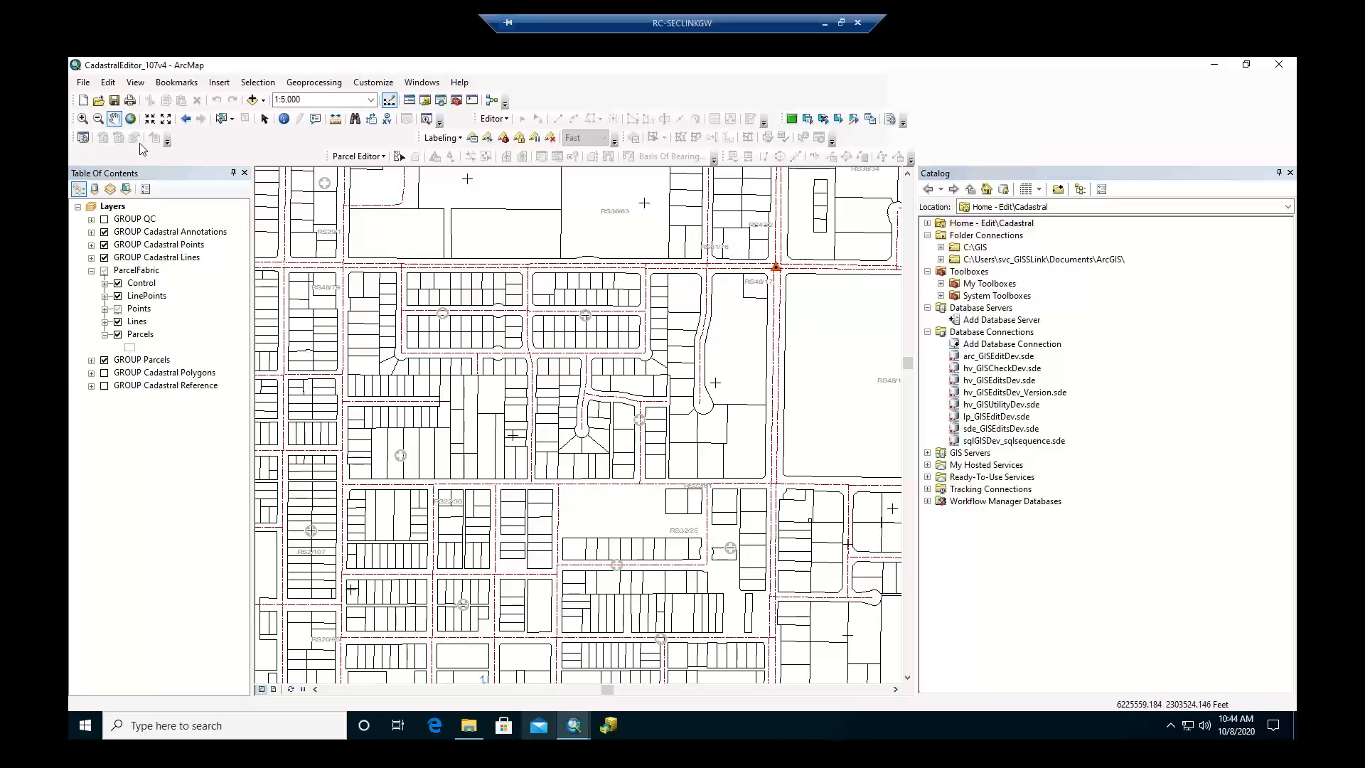
pyautogui.click(83, 119)
pyautogui.moveTo(558, 400); pyautogui.dragTo(670, 204)
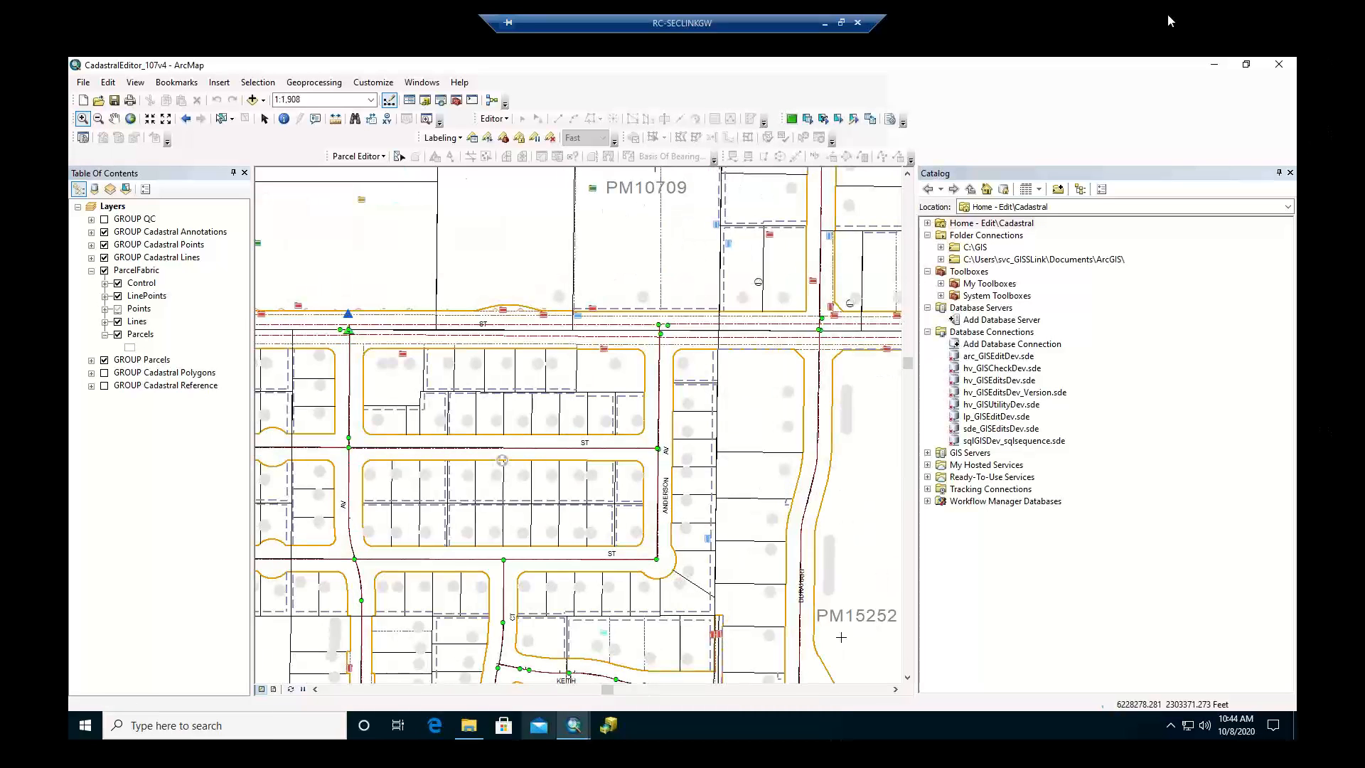
pyautogui.click(186, 119)
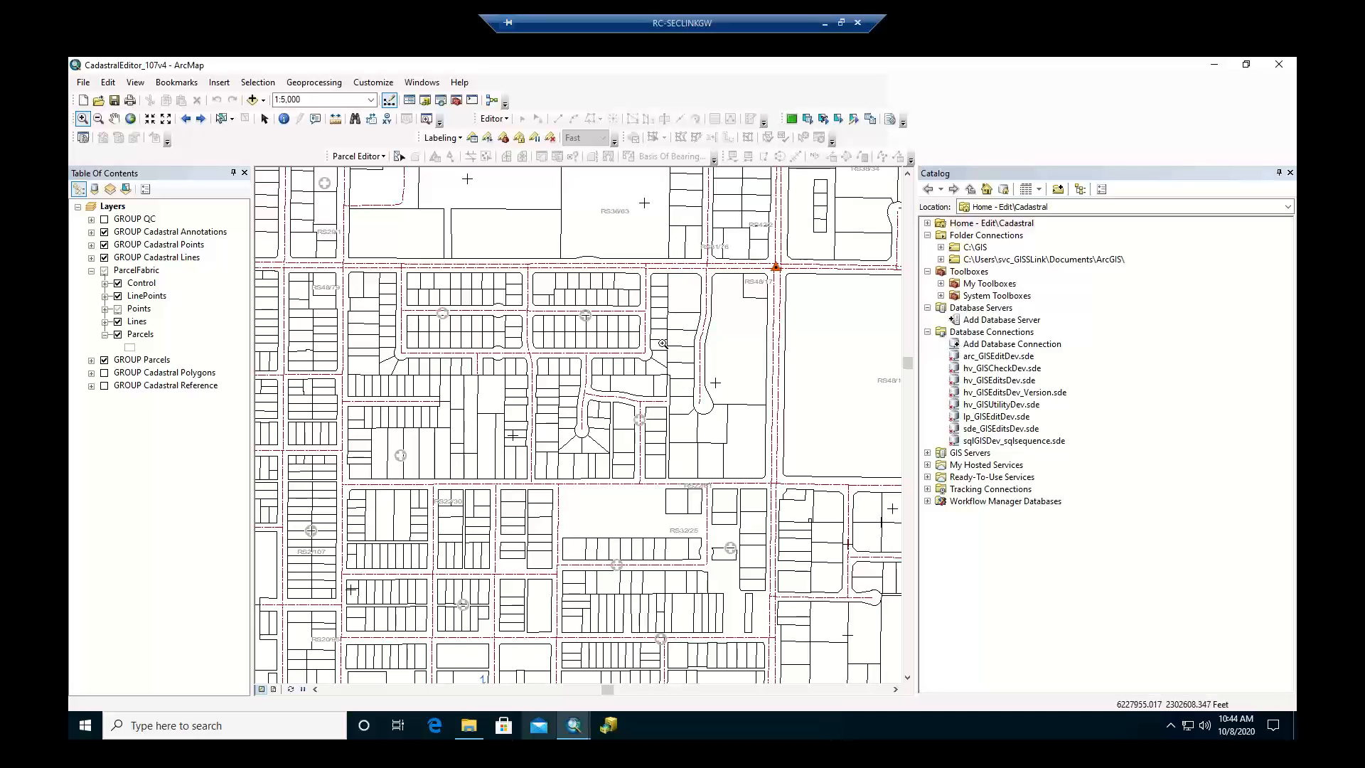
pyautogui.moveTo(662, 342); pyautogui.dragTo(773, 431)
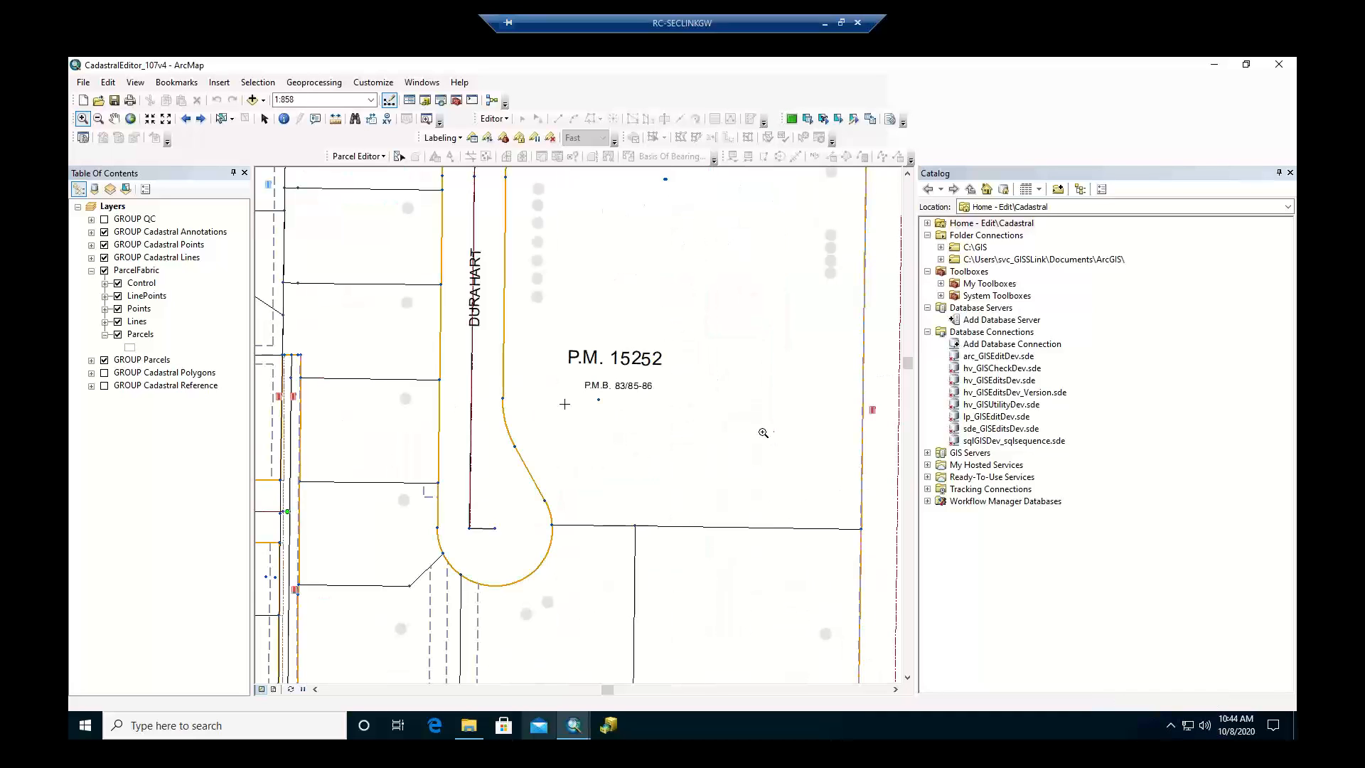
pyautogui.moveTo(335, 313); pyautogui.dragTo(645, 651)
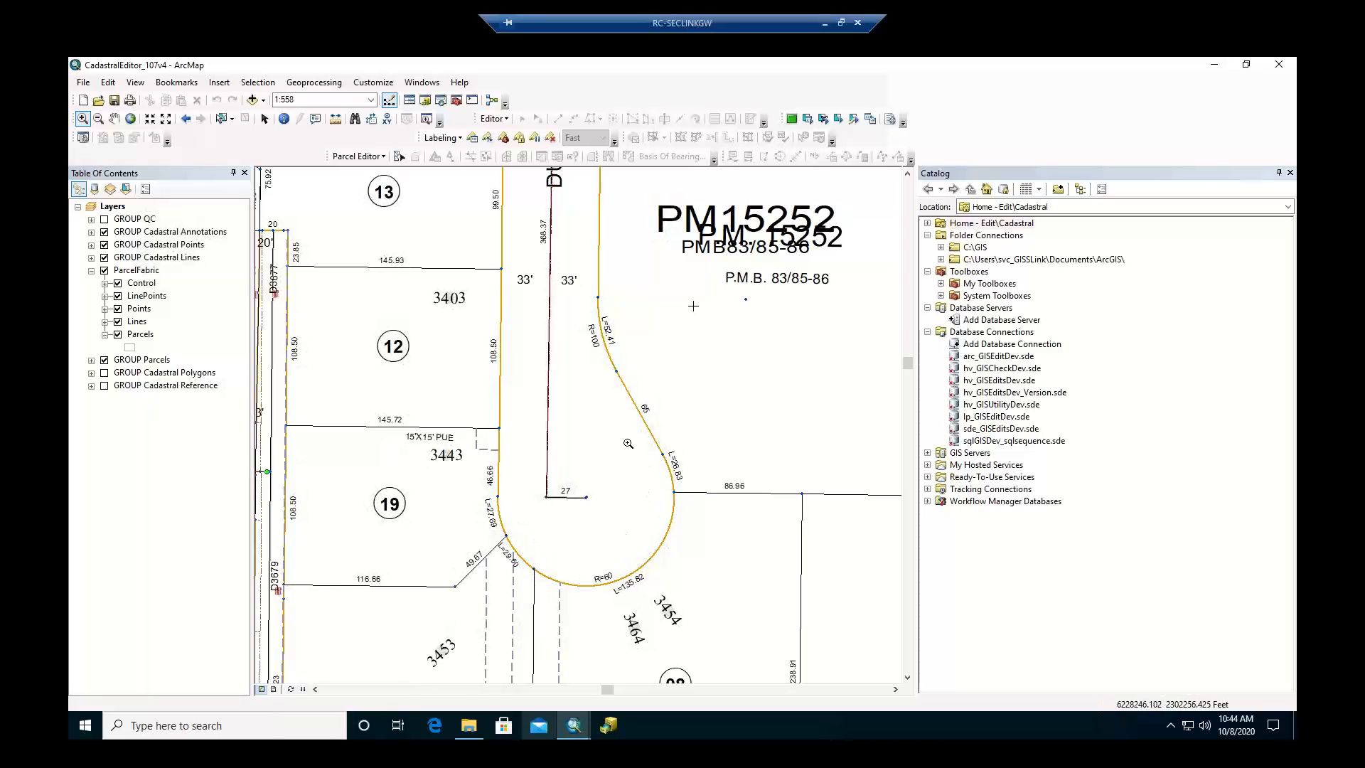
# Set the reference scale of the Layers data frame to 1:1200.
pyautogui.rightClick(110, 205)
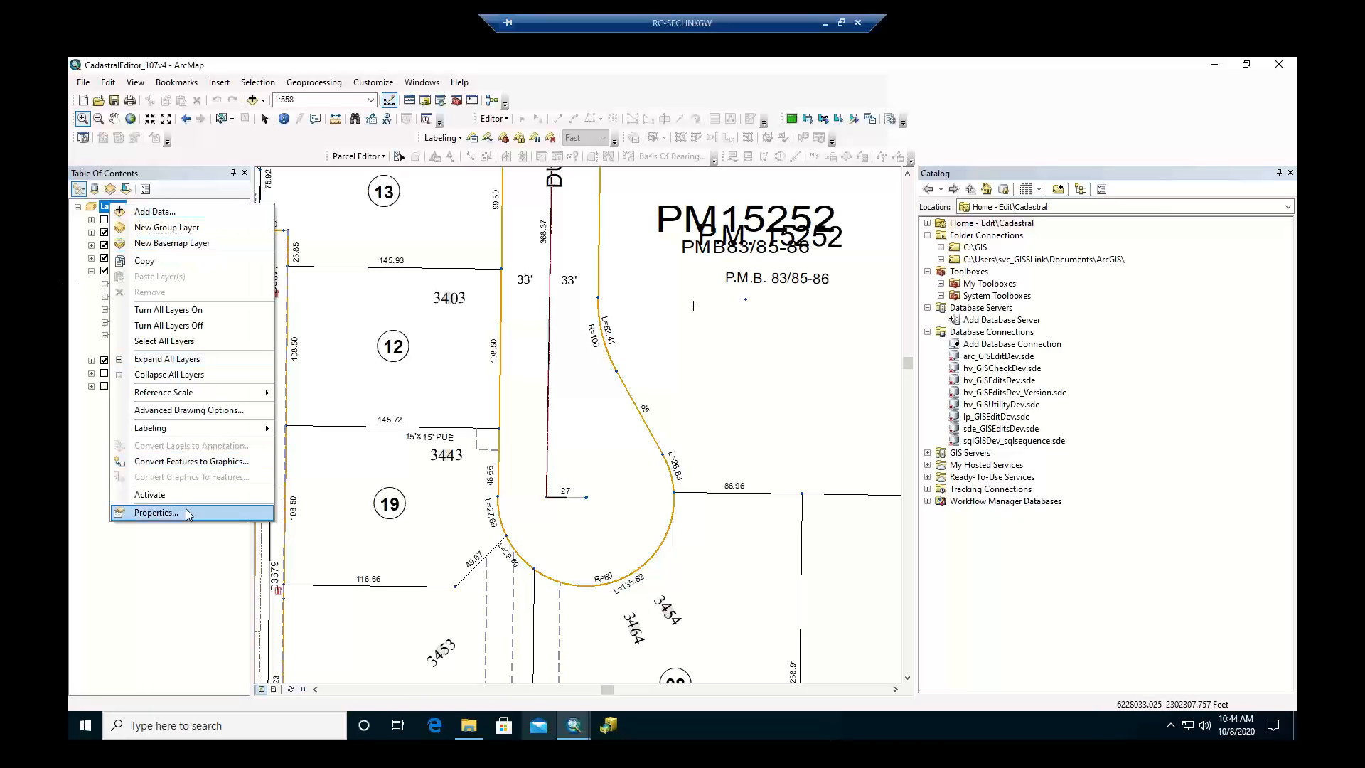
pyautogui.click(156, 512)
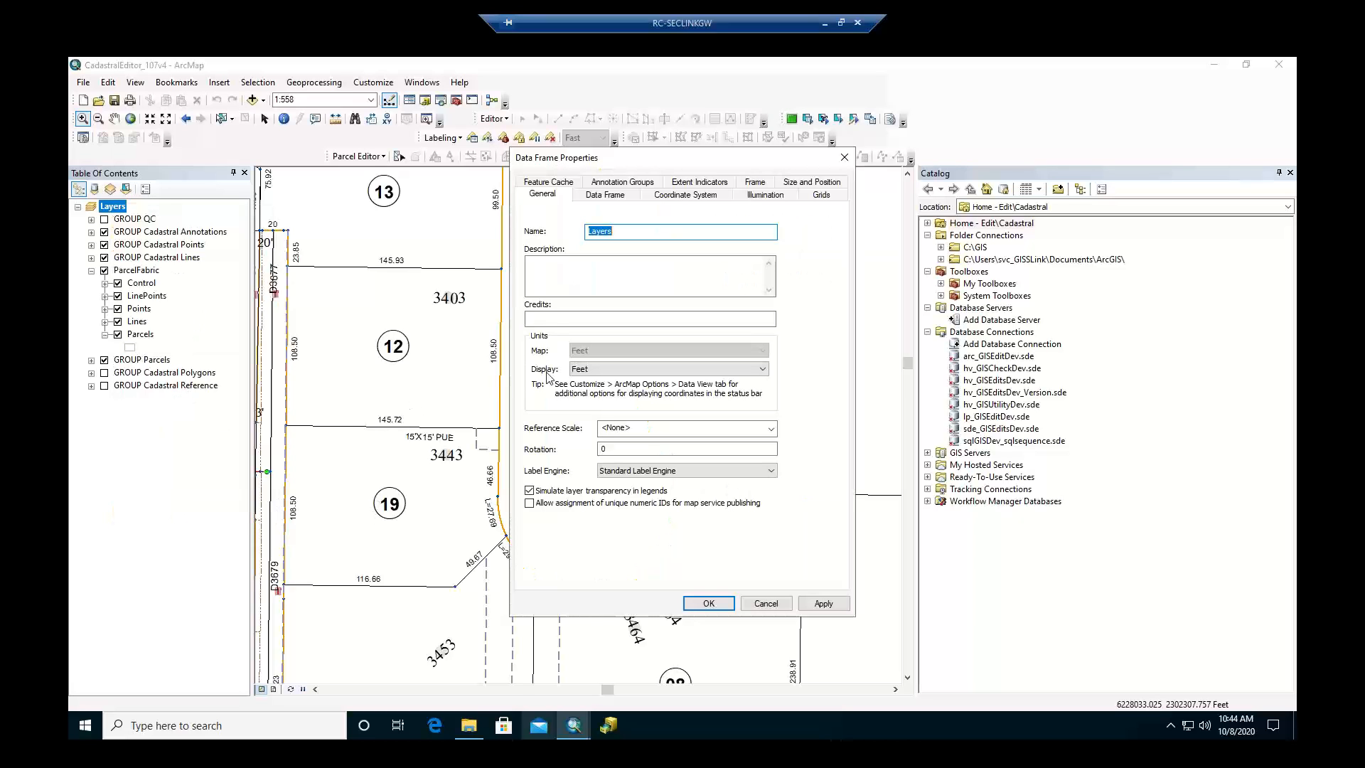
pyautogui.click(613, 428)
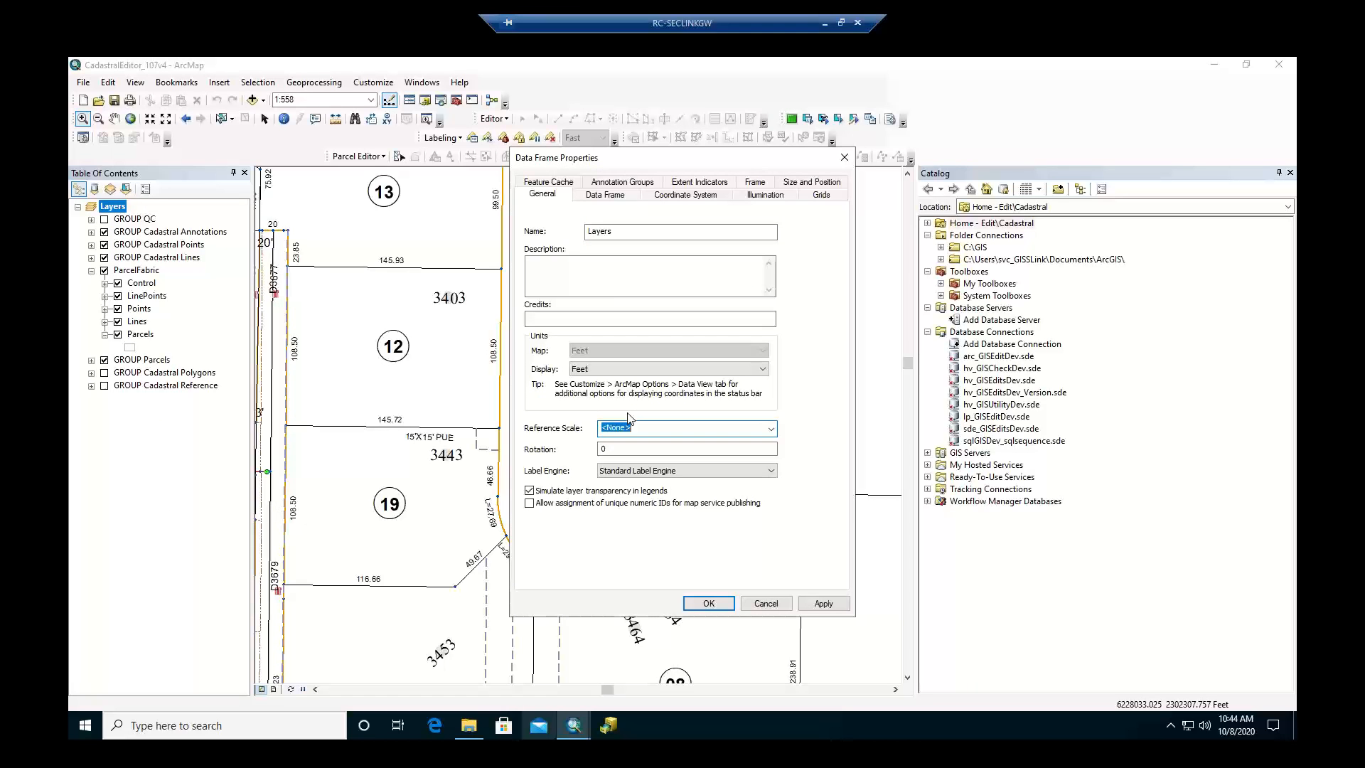
pyautogui.write('1200')
pyautogui.press('Return')
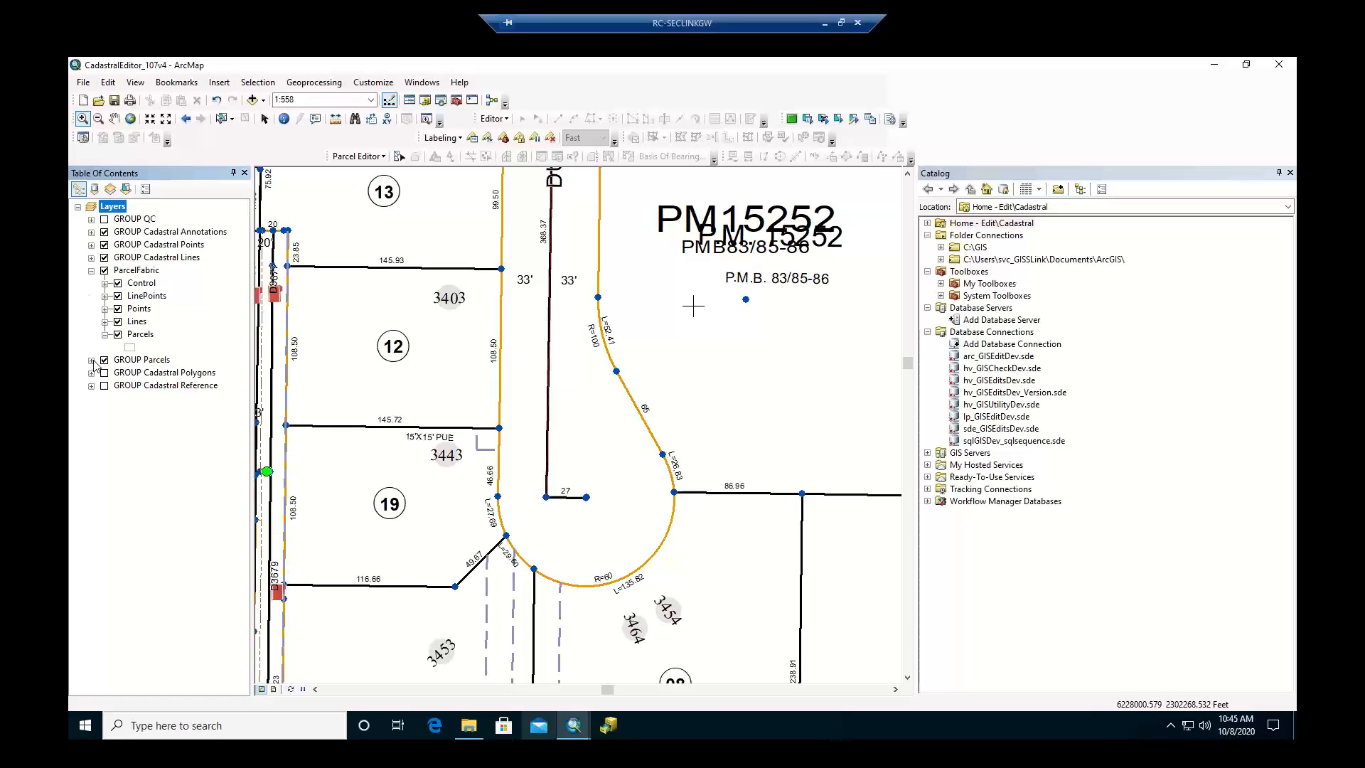
# Show the attribute table of the Street Tick Mark layer in GROUP Cadastral Lines and go to its last record.
pyautogui.click(92, 258)
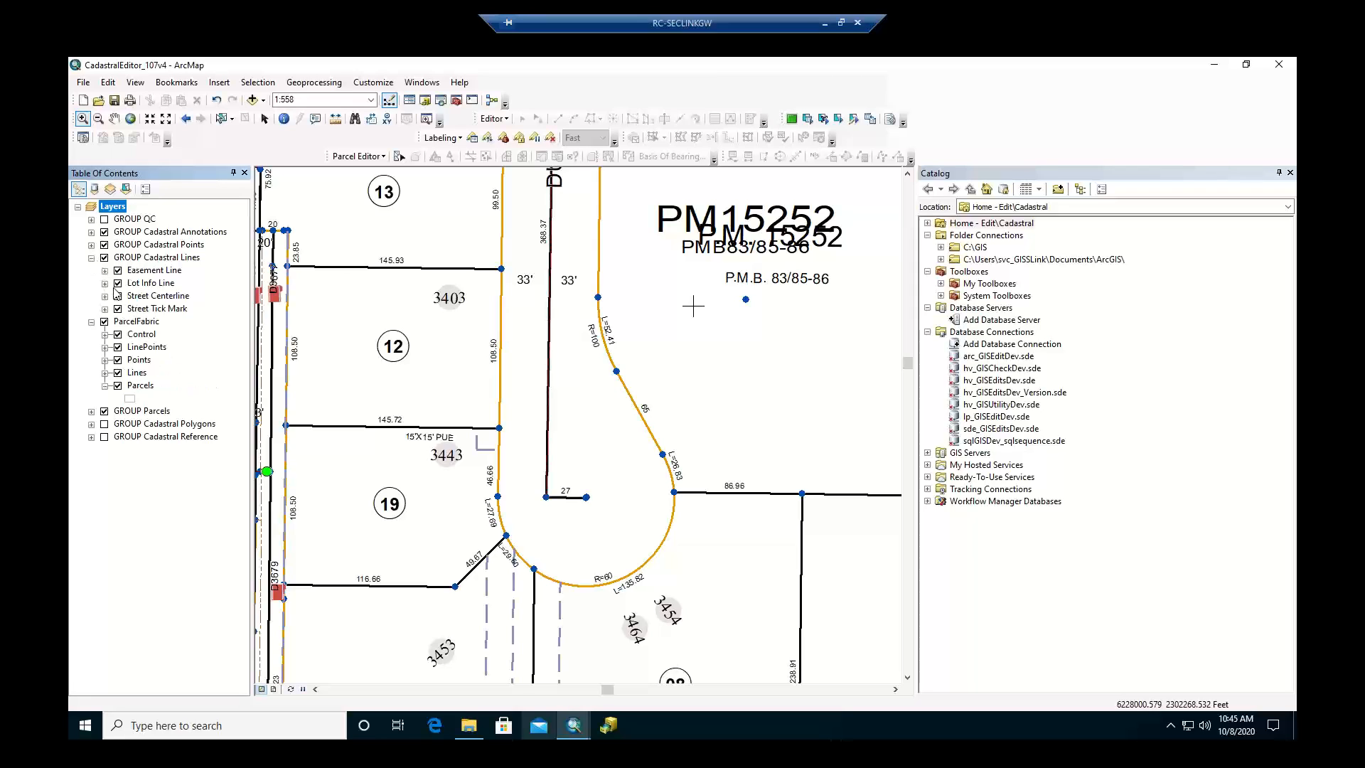
pyautogui.click(105, 309)
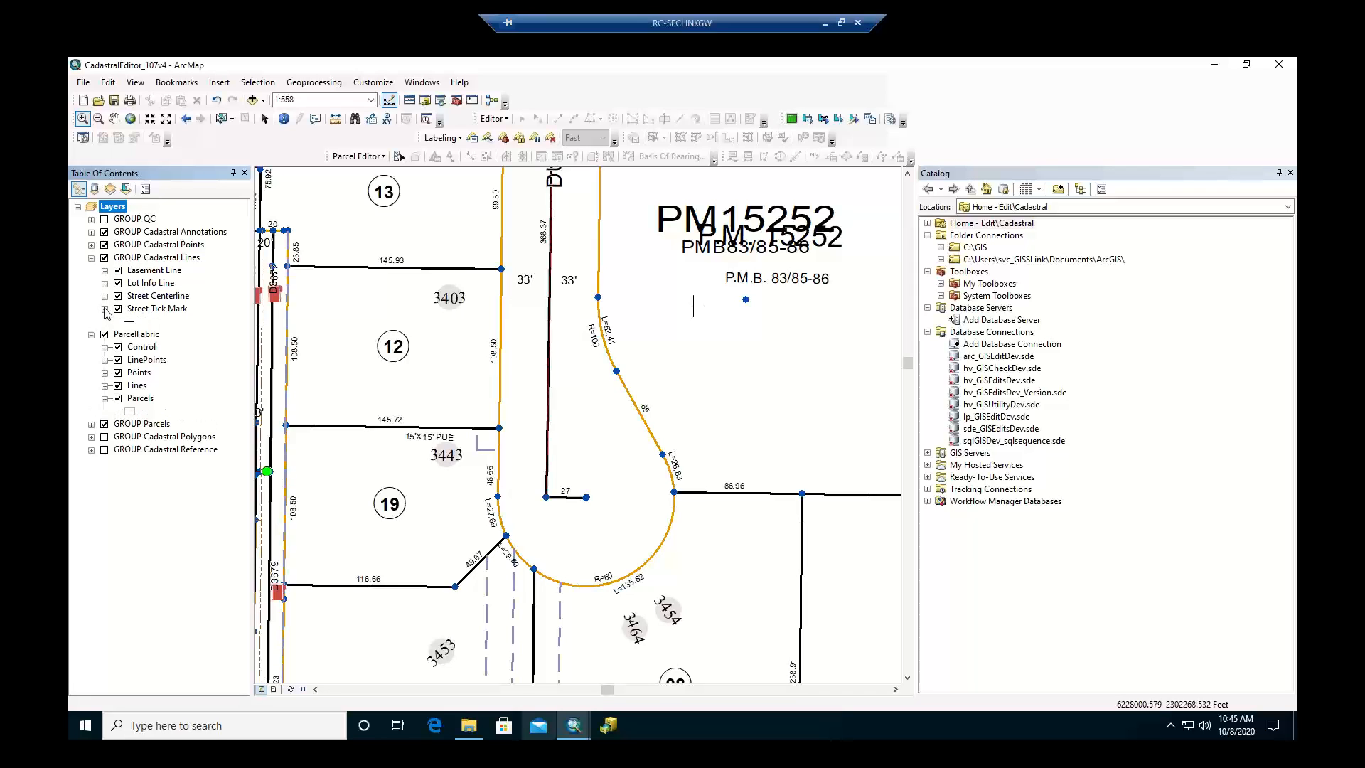
pyautogui.click(145, 313)
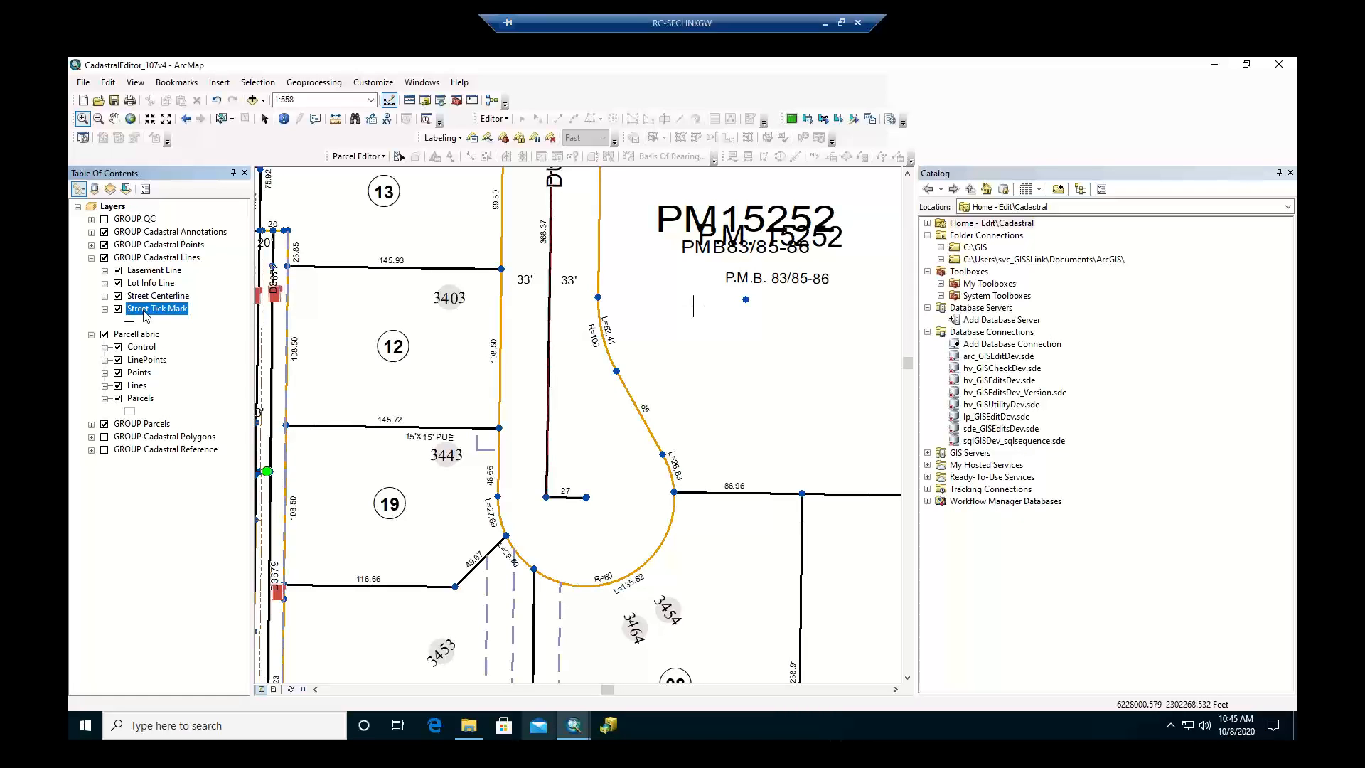
pyautogui.rightClick(144, 313)
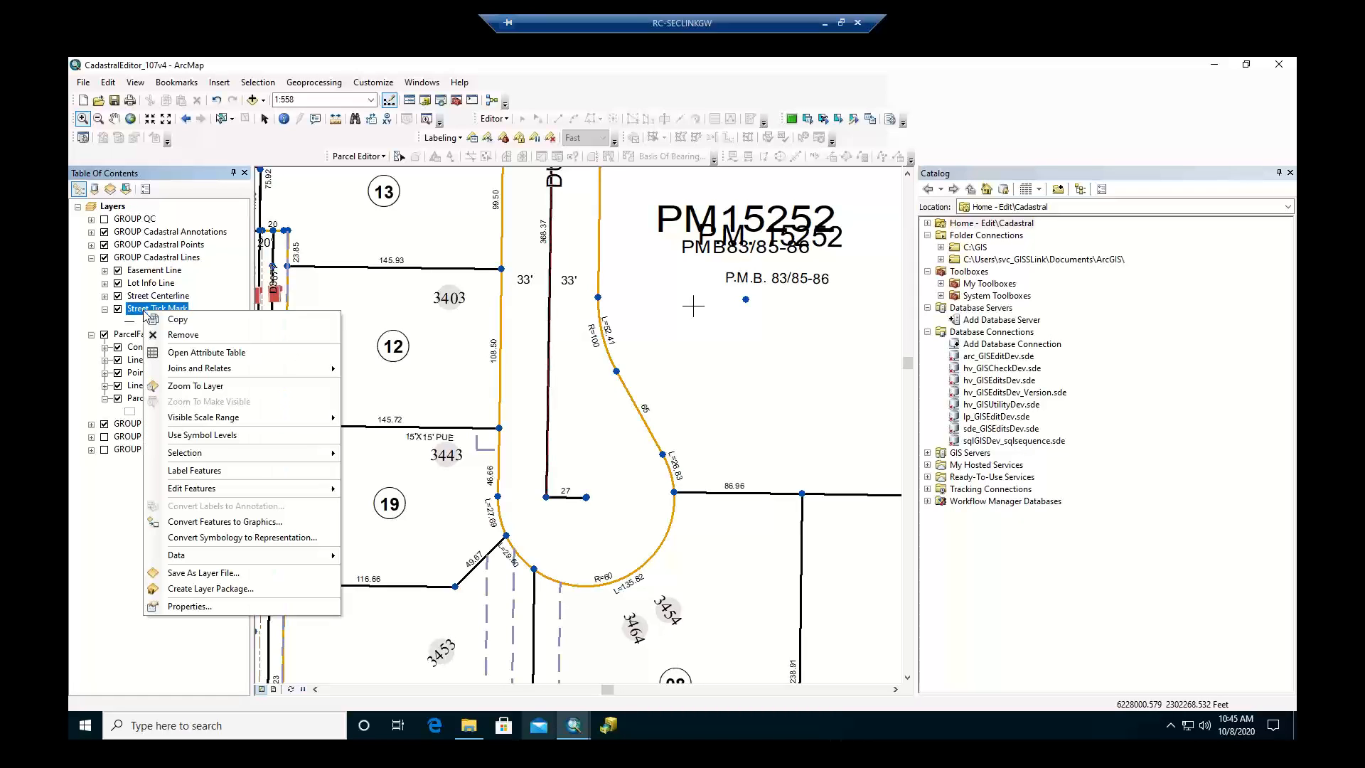
pyautogui.click(191, 353)
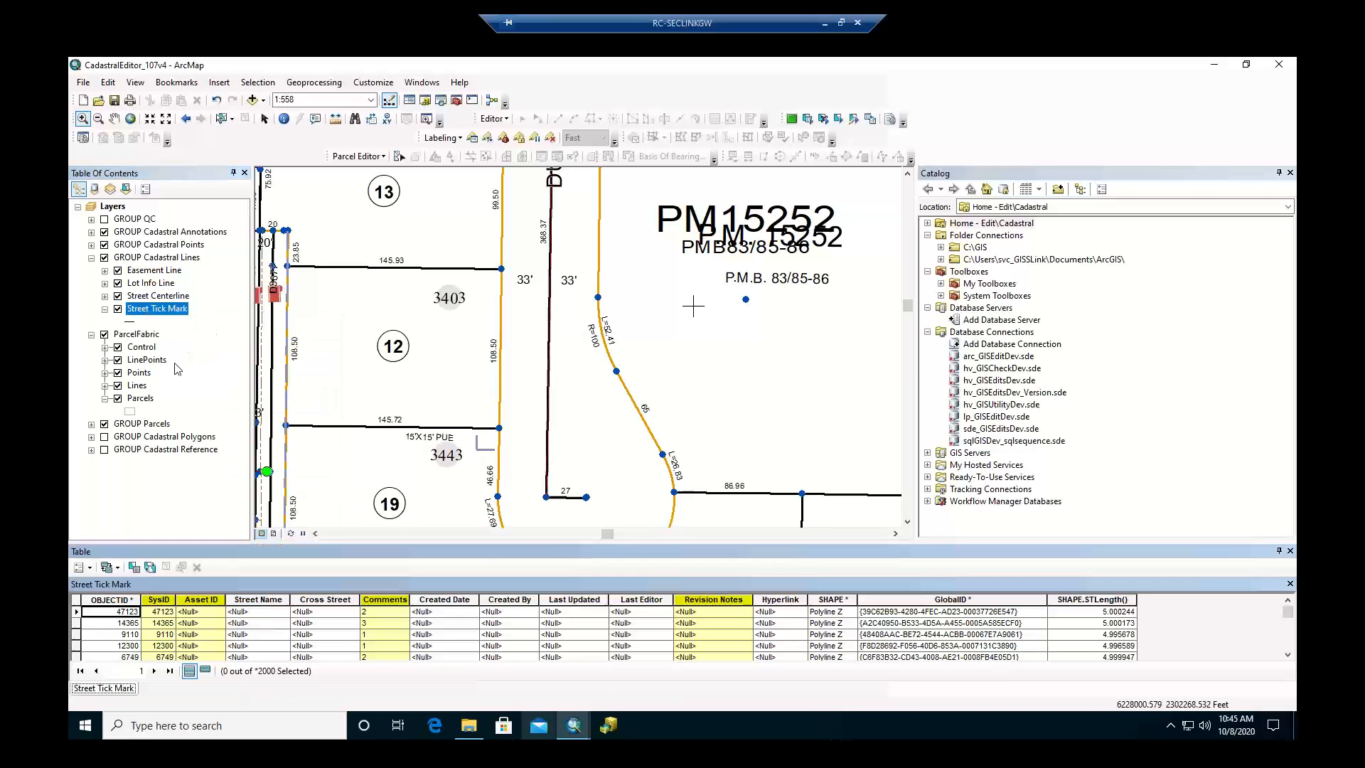
pyautogui.click(168, 671)
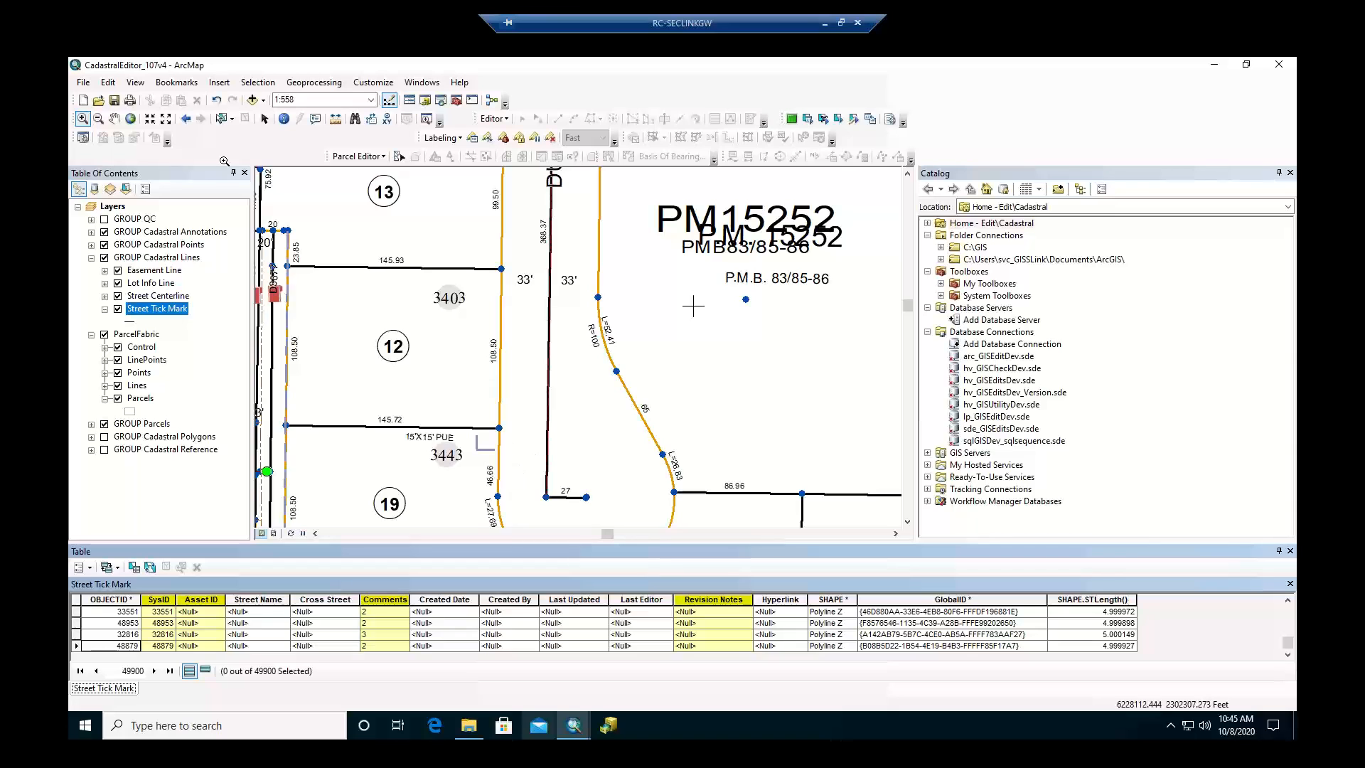
# Select the features around the Durahart cul-de-sac and review them in the layer list grouped by selection.
pyautogui.click(115, 119)
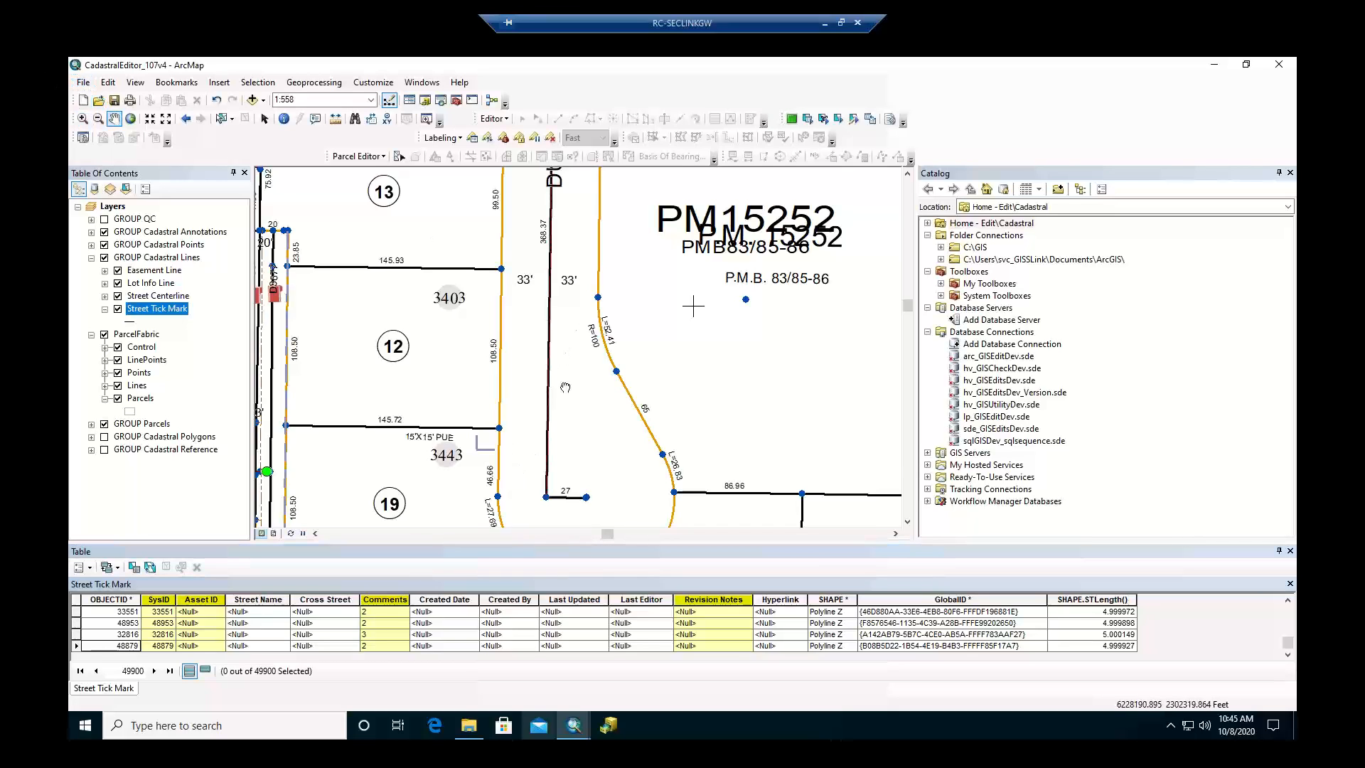
pyautogui.moveTo(564, 421); pyautogui.dragTo(543, 297)
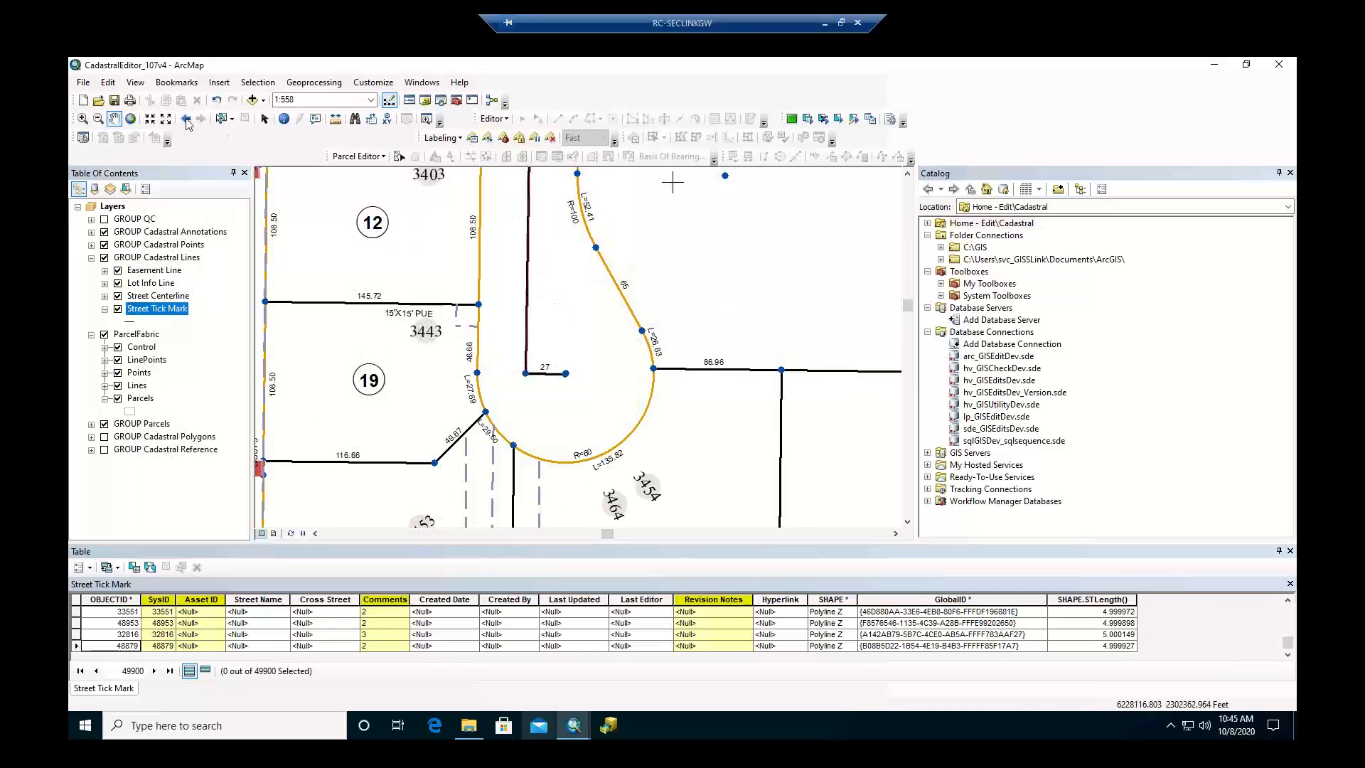
pyautogui.click(221, 119)
pyautogui.moveTo(412, 238); pyautogui.dragTo(722, 477)
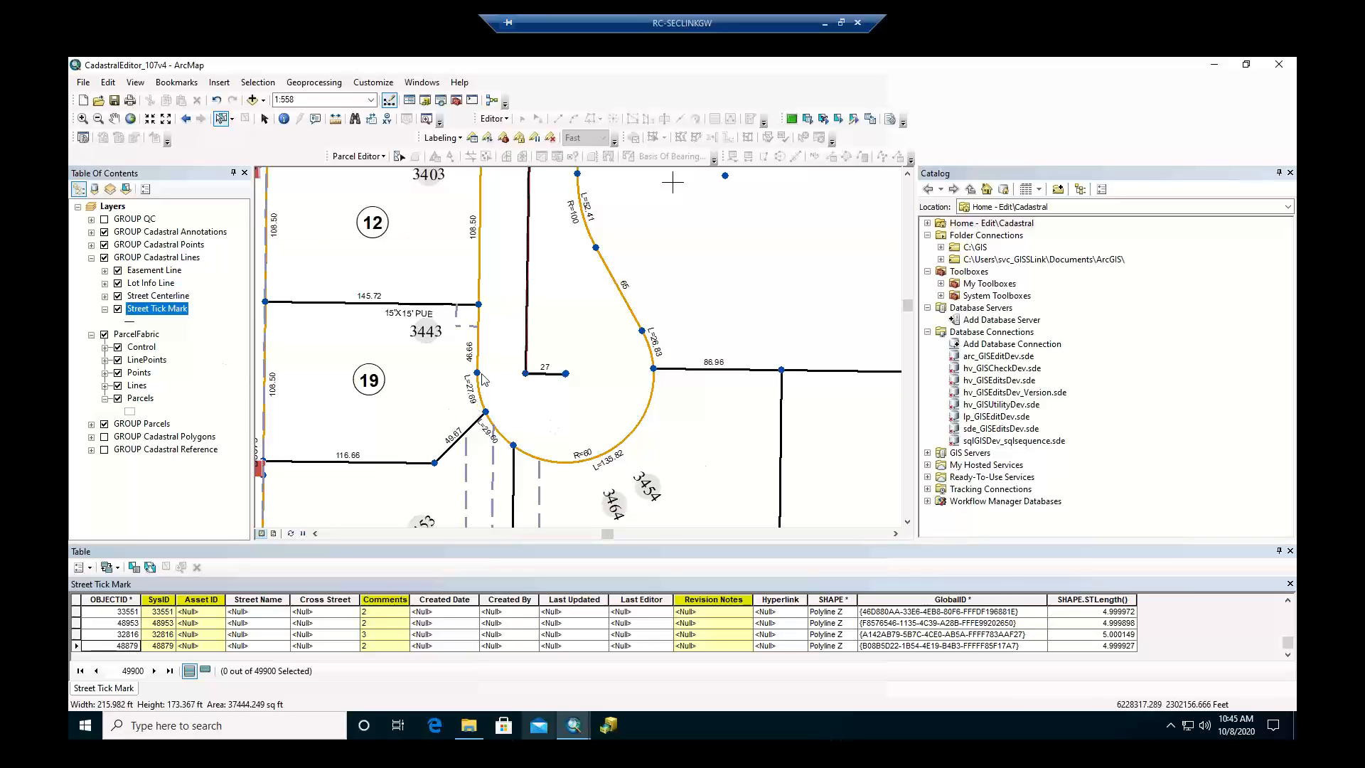
pyautogui.click(126, 189)
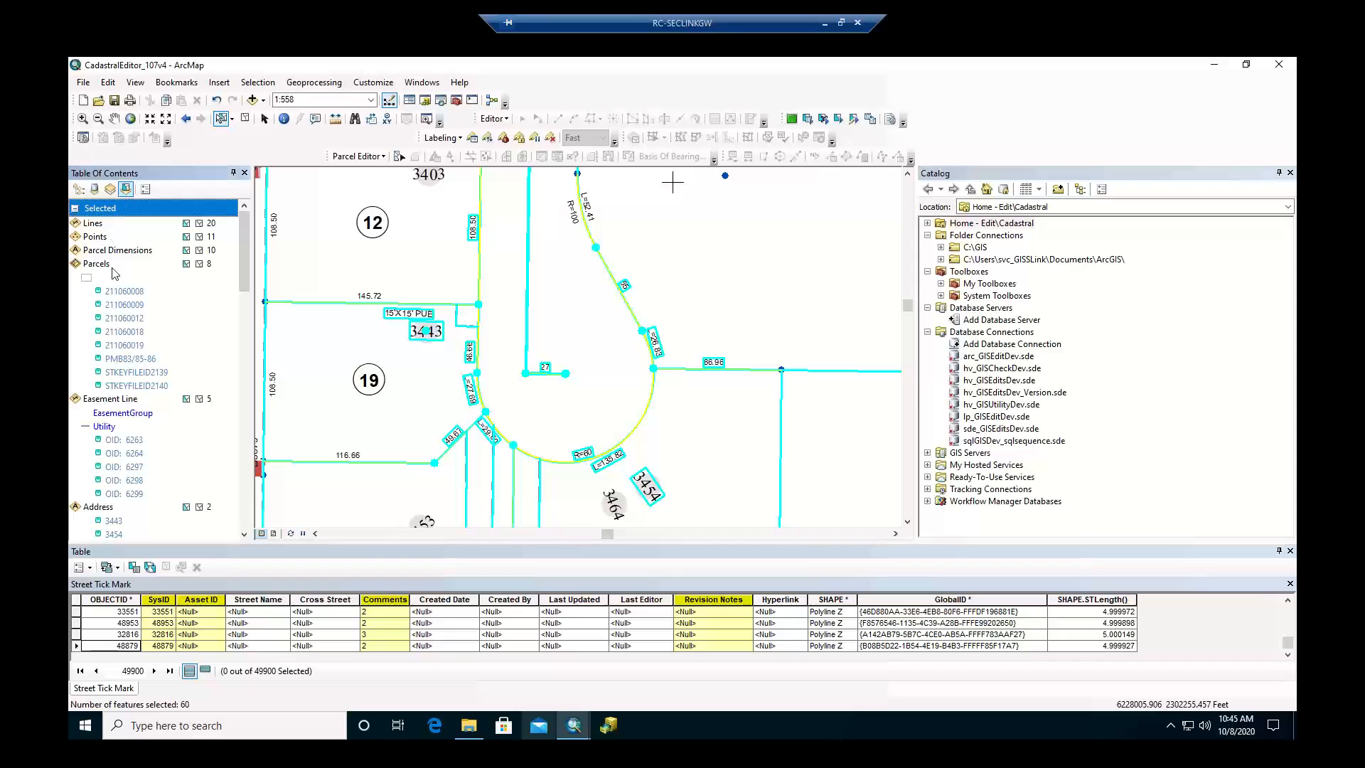
pyautogui.scroll(-4, 163, 413)
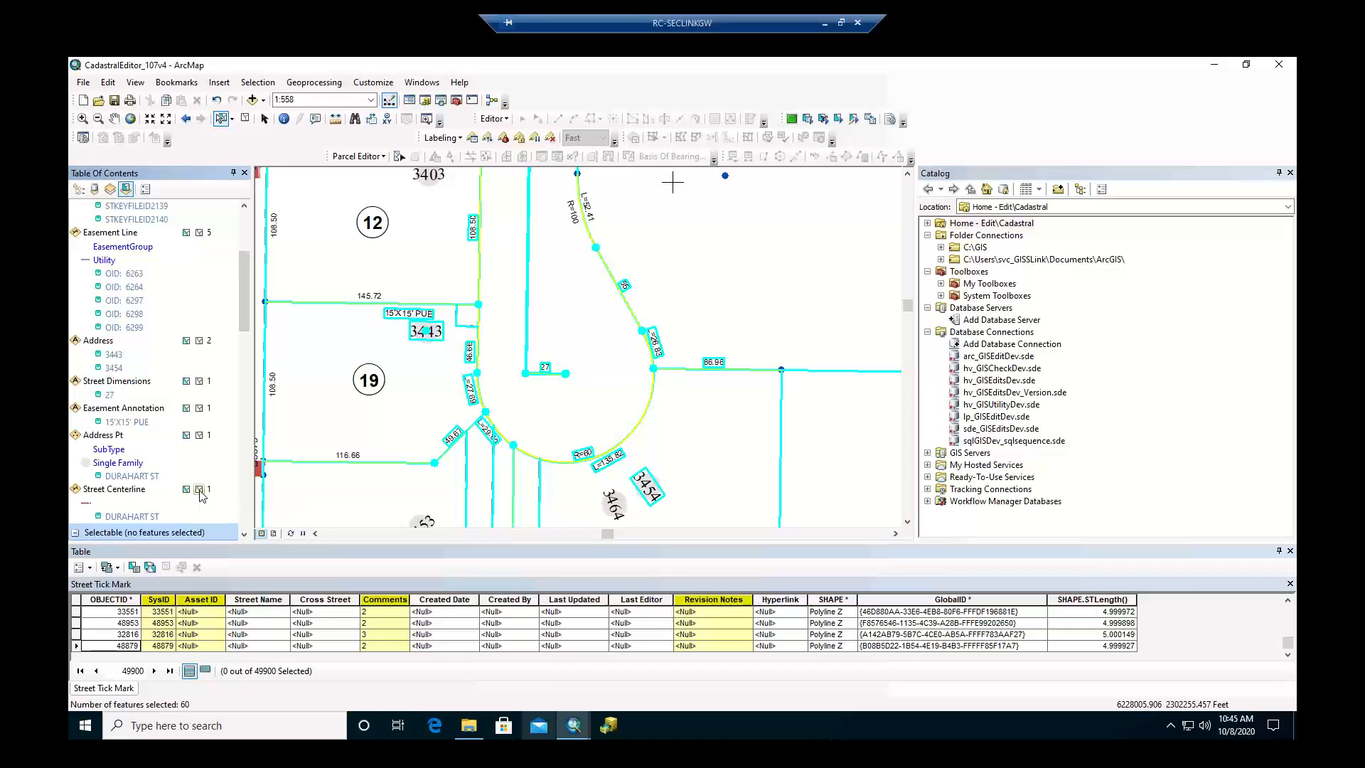
# Clear the selection layer by layer, from Lines and Points through Address Pt, keeping only the Street Centerline feature selected.
pyautogui.scroll(4, 202, 478)
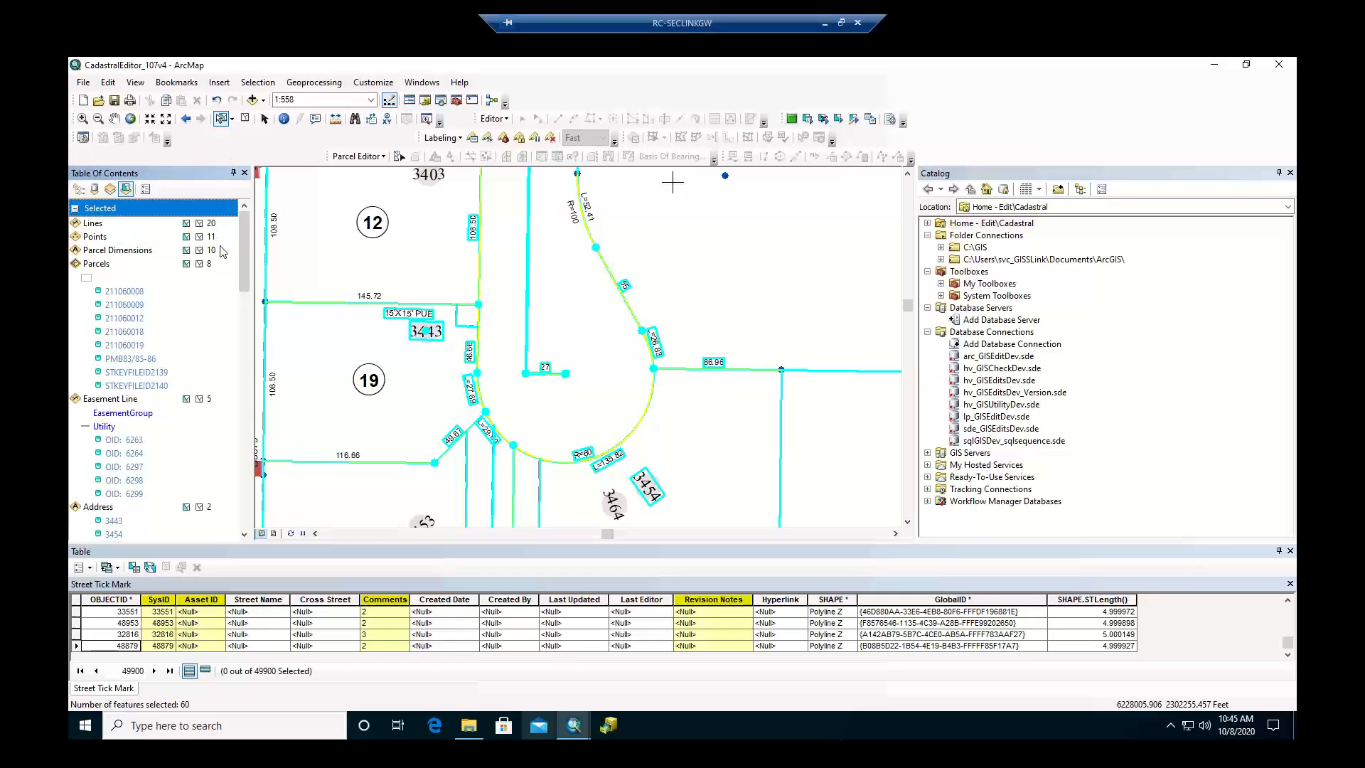
pyautogui.click(199, 224)
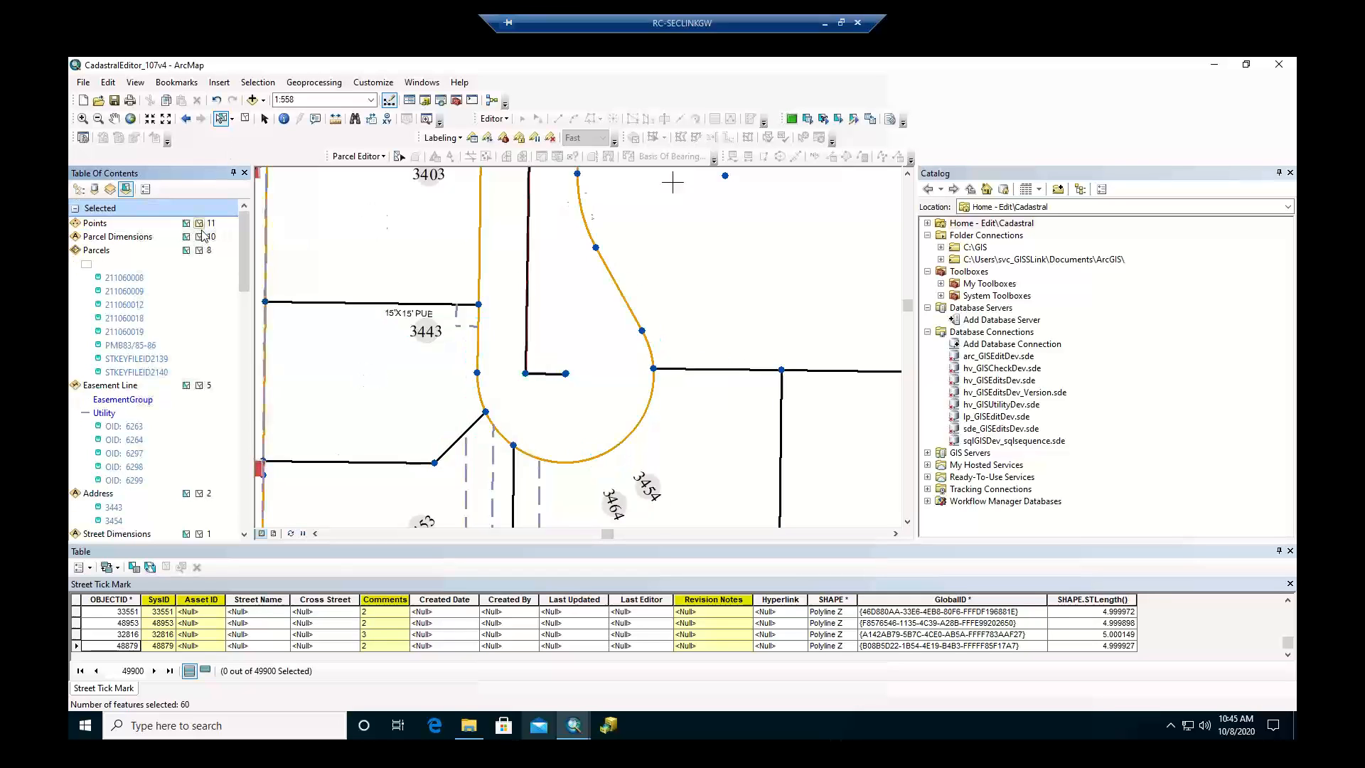
pyautogui.click(200, 224)
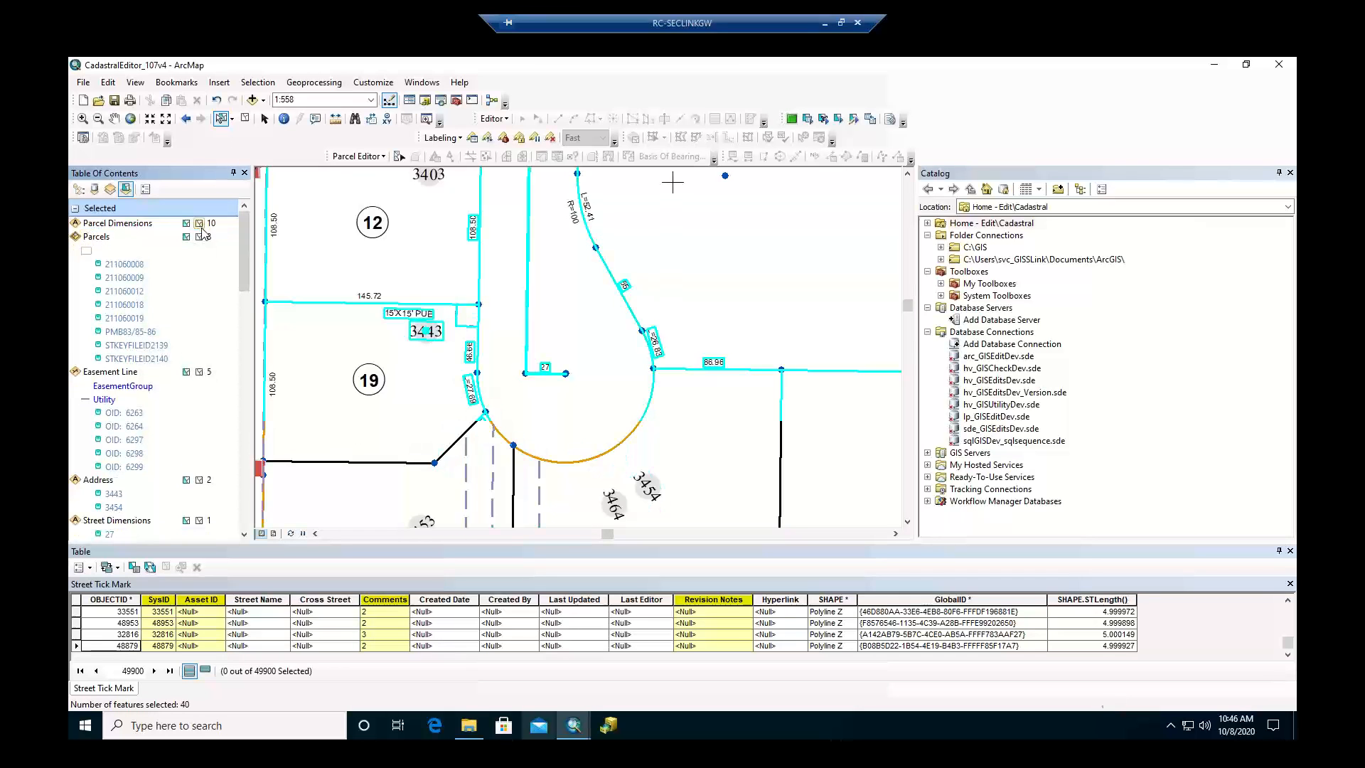
pyautogui.click(200, 225)
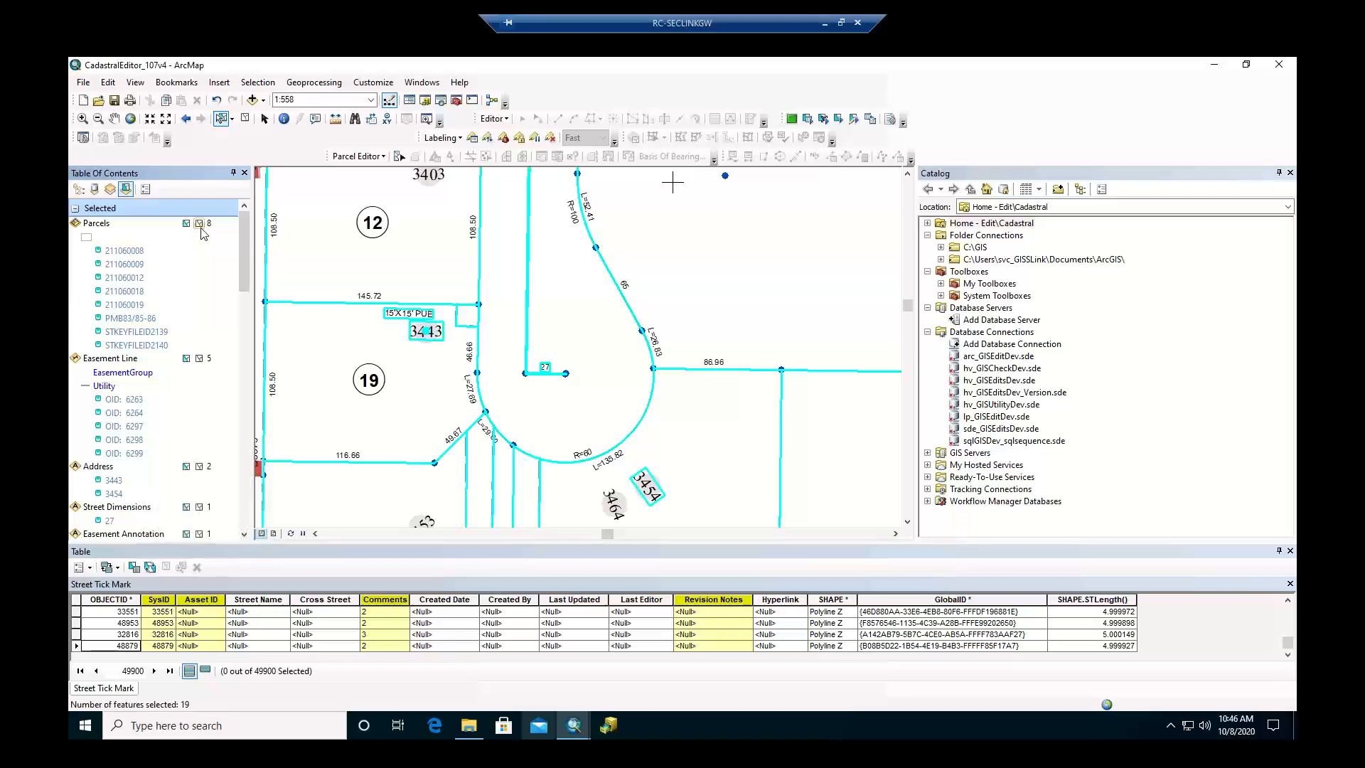
pyautogui.click(199, 225)
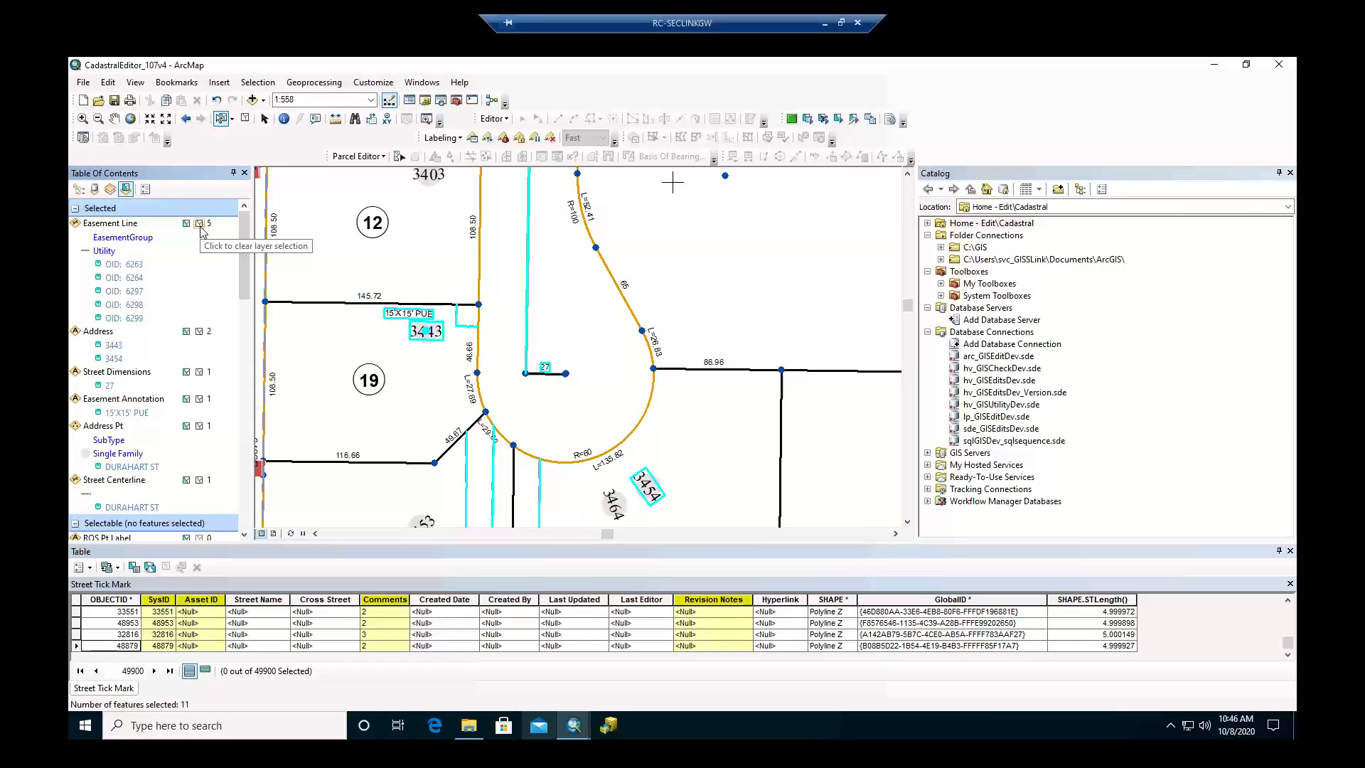
pyautogui.click(200, 225)
pyautogui.click(200, 224)
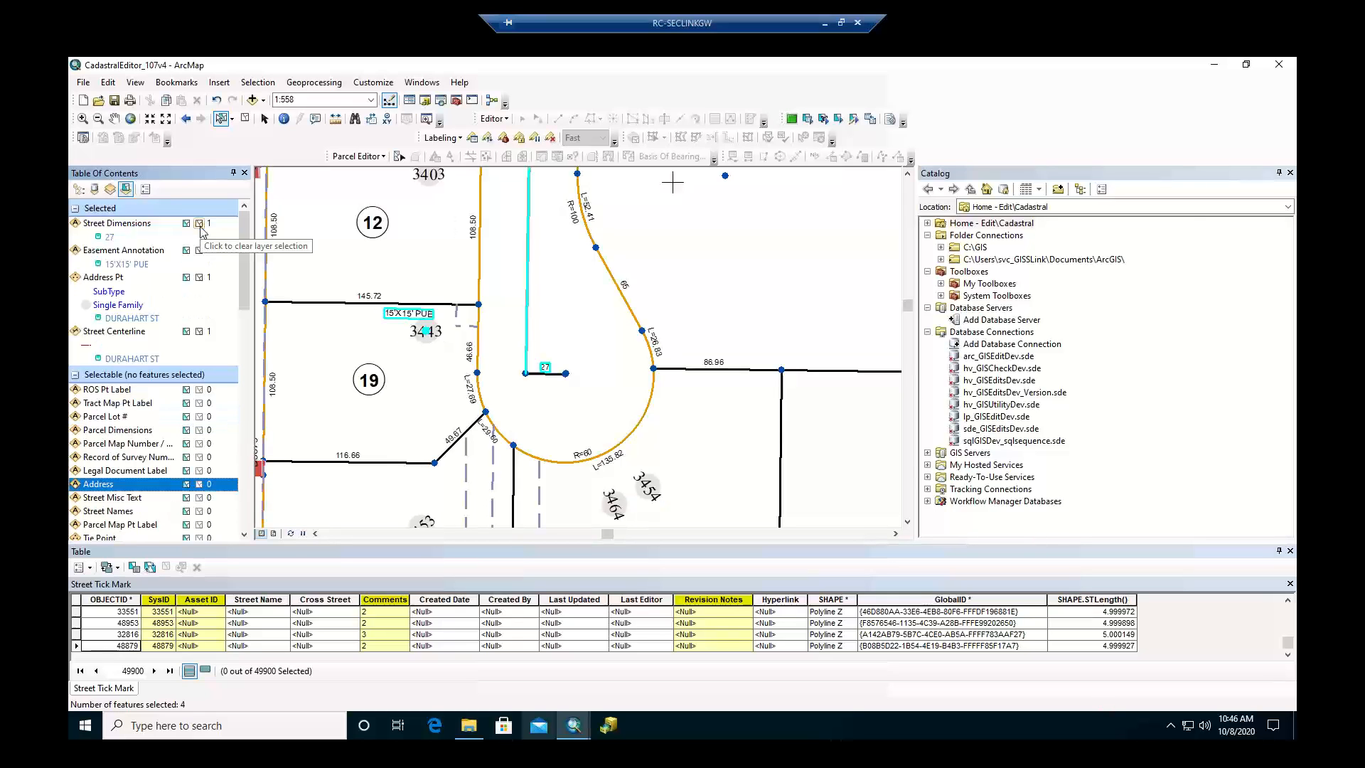
pyautogui.click(200, 225)
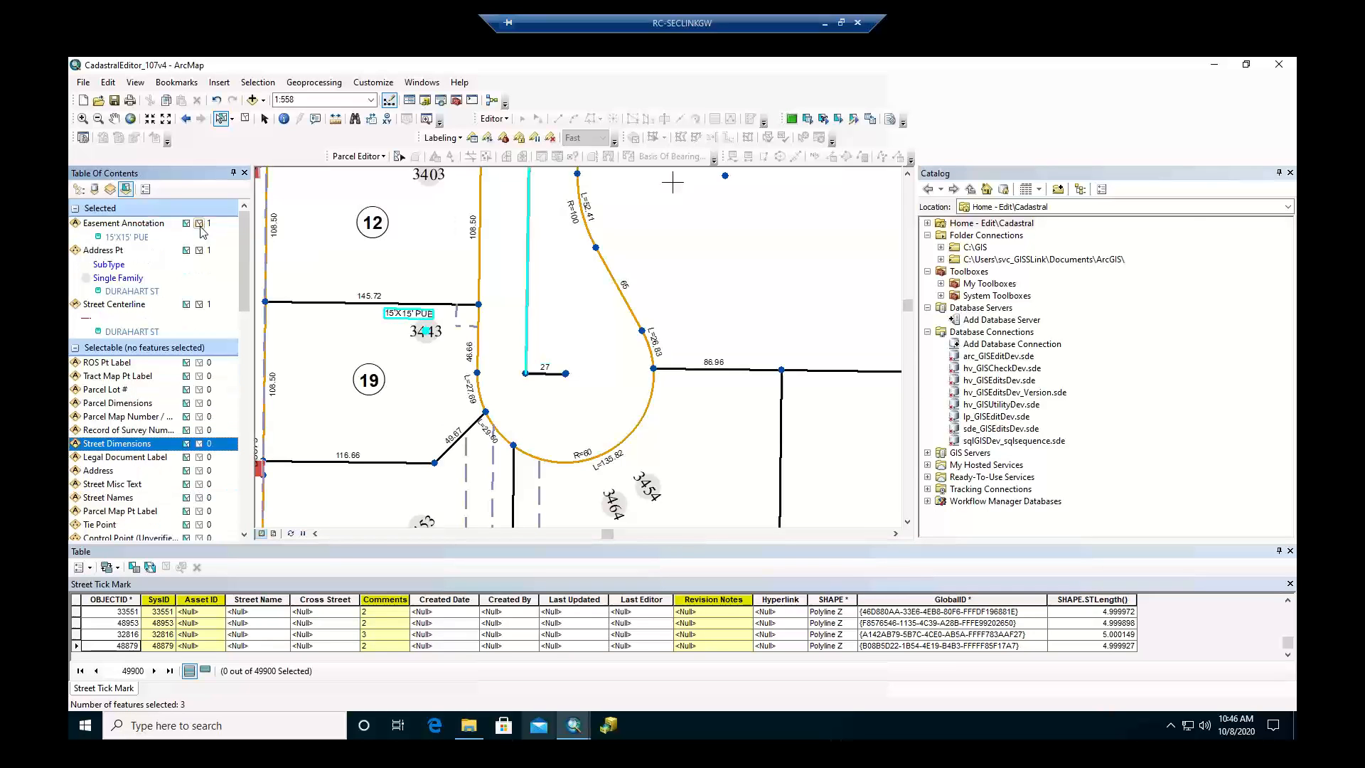
pyautogui.click(199, 225)
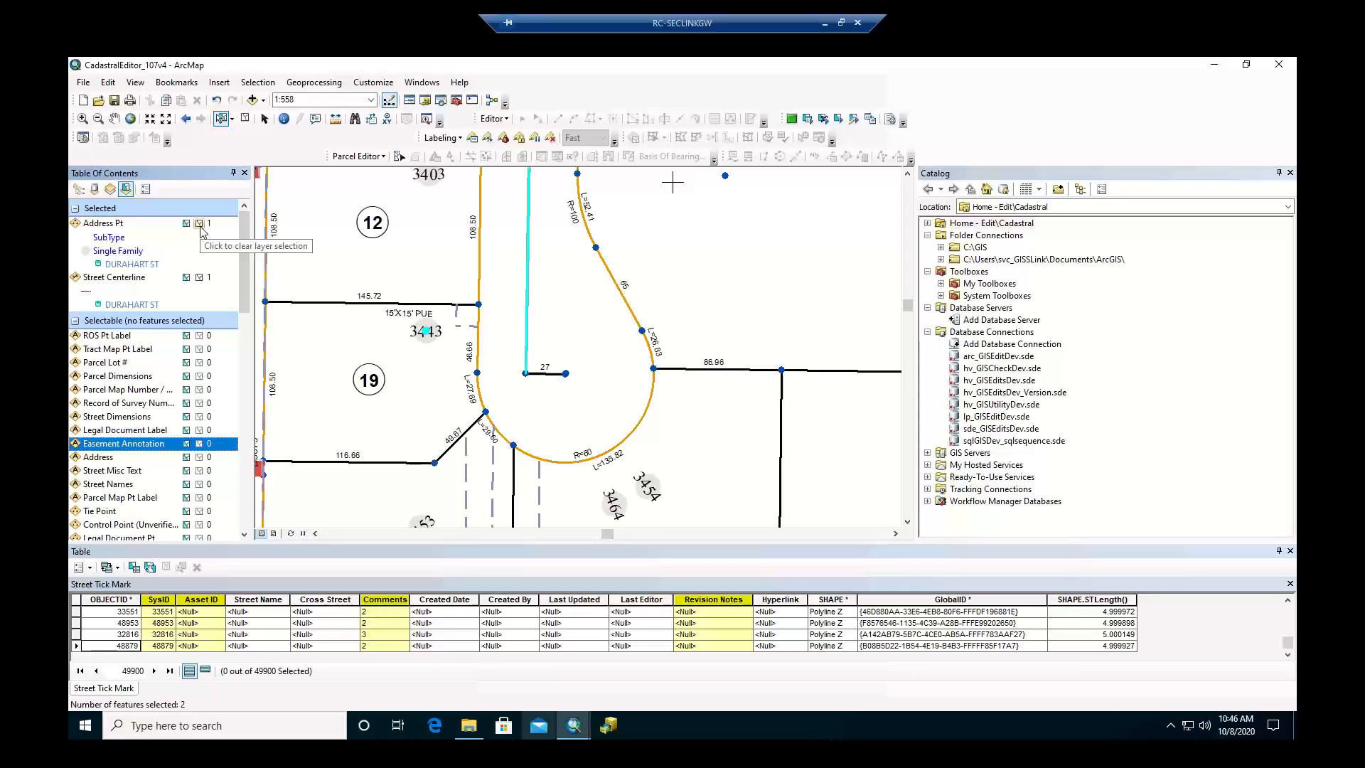
pyautogui.click(200, 225)
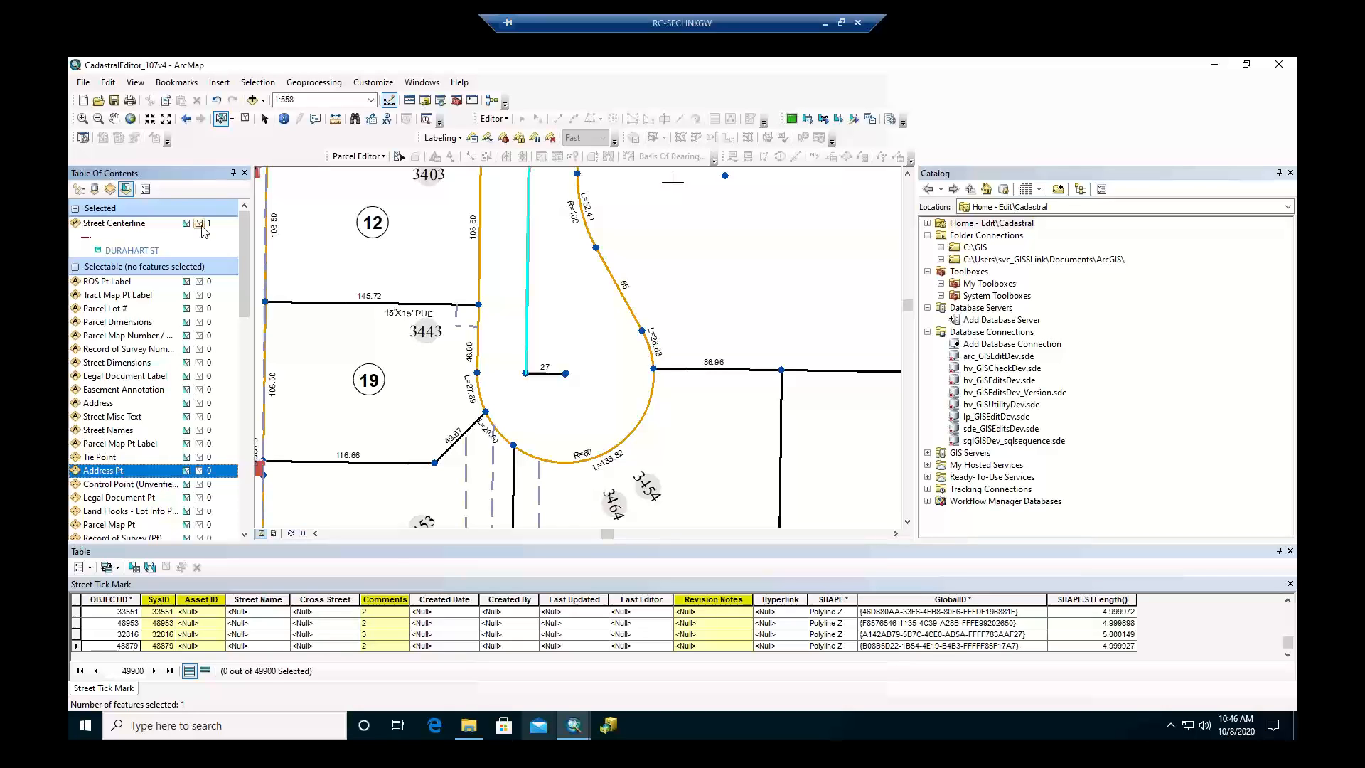
# Identify the parcel fabric point at the northern end of the L=26.83 curve and review its attributes and related lines.
pyautogui.click(284, 118)
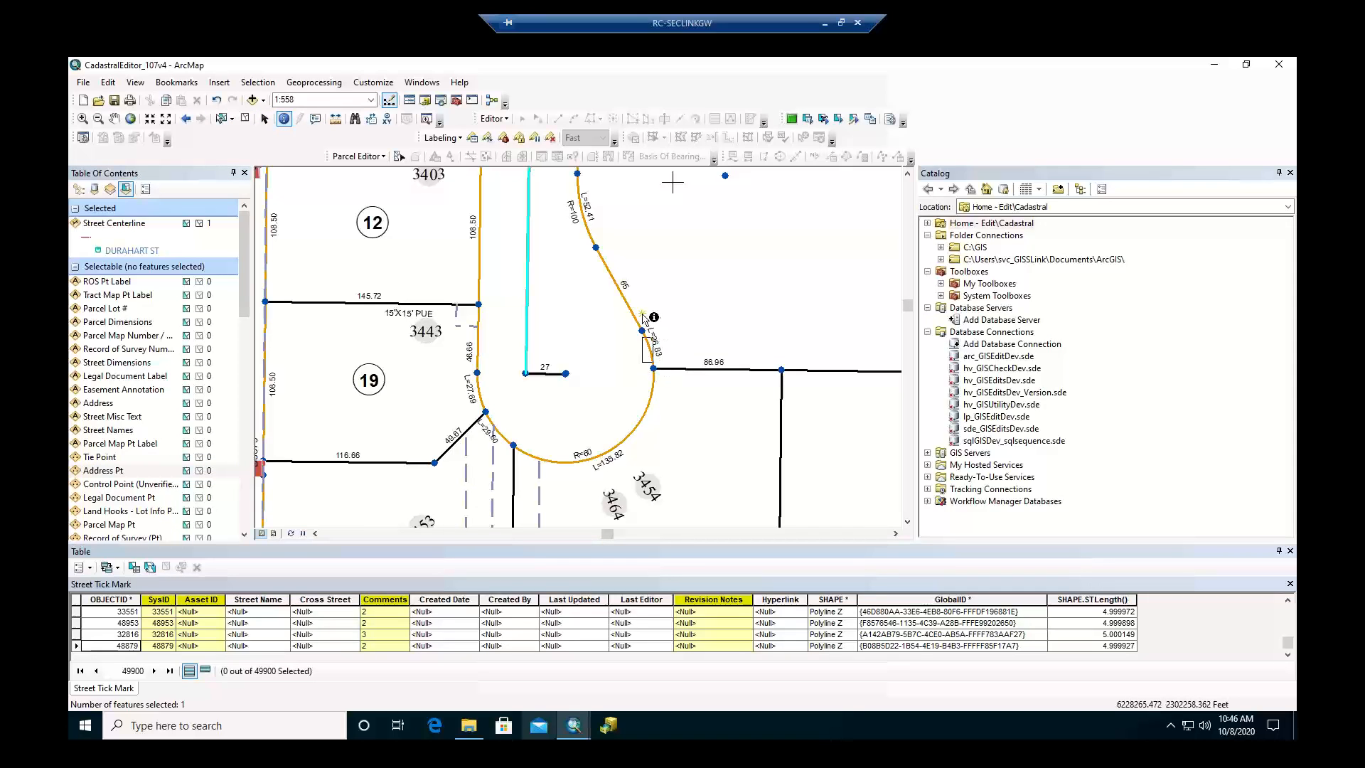
pyautogui.click(618, 328)
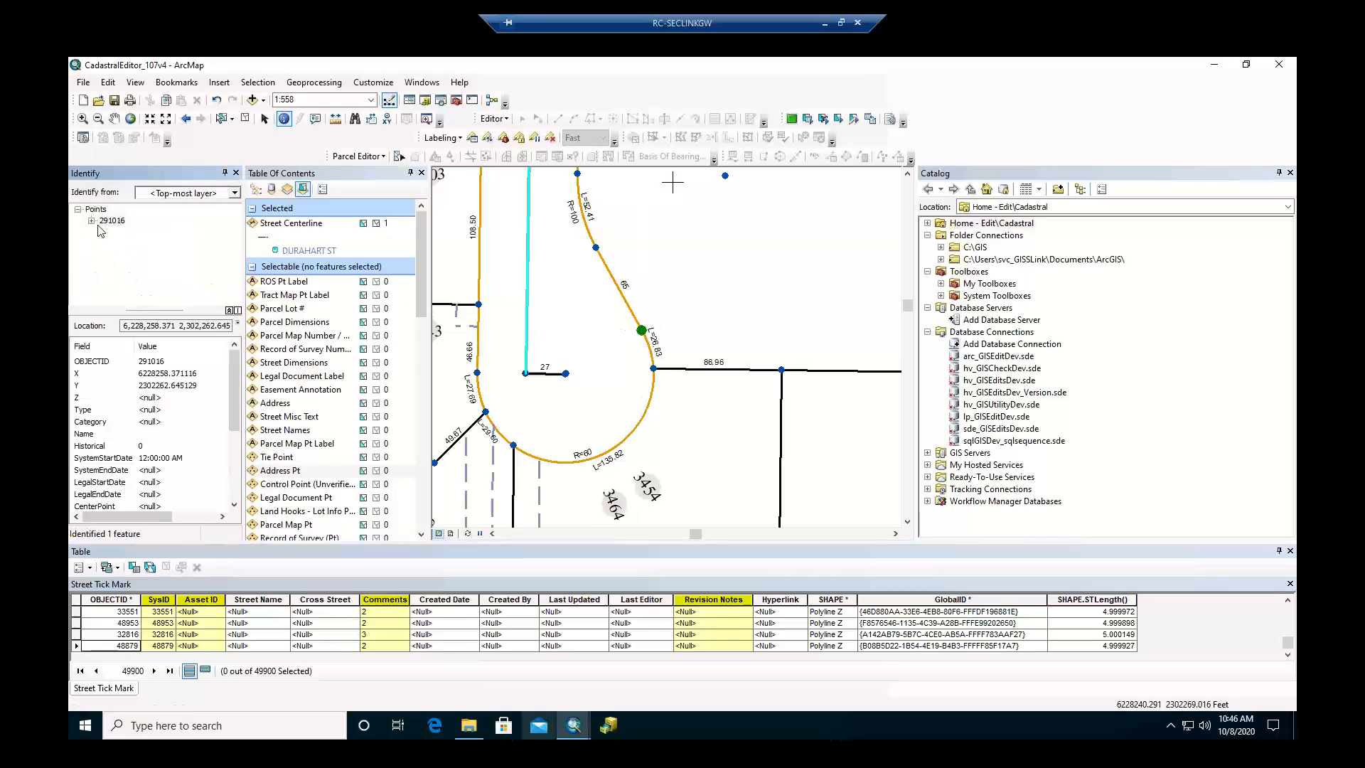
pyautogui.click(95, 224)
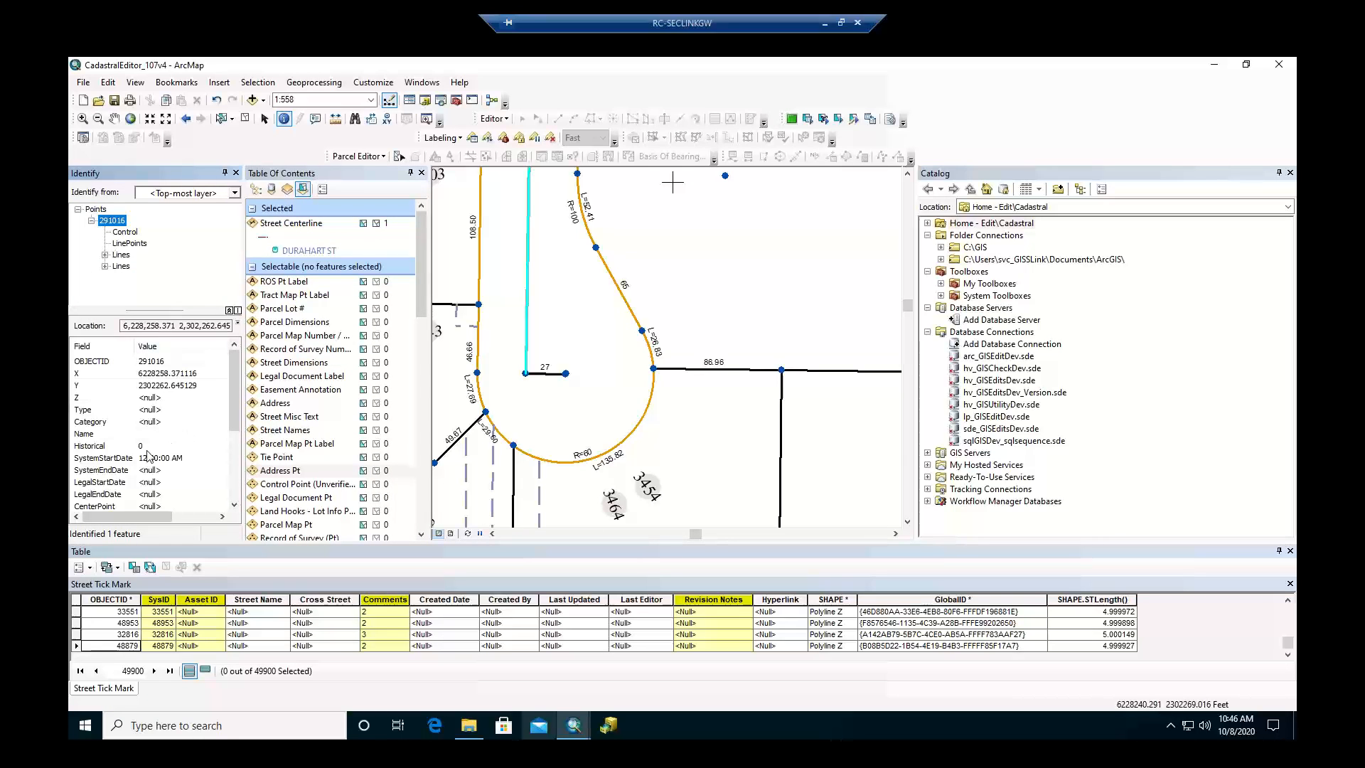
pyautogui.scroll(-3, 147, 456)
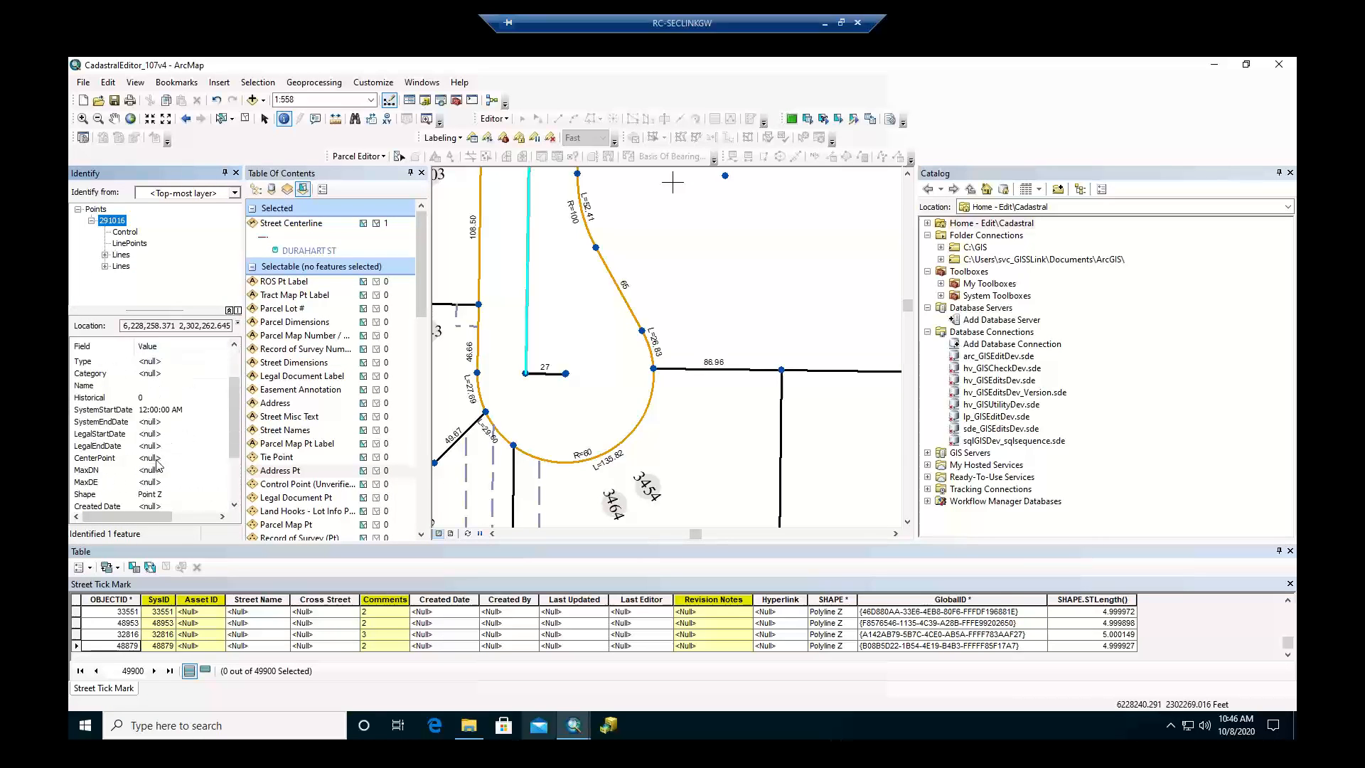
pyautogui.scroll(2, 157, 460)
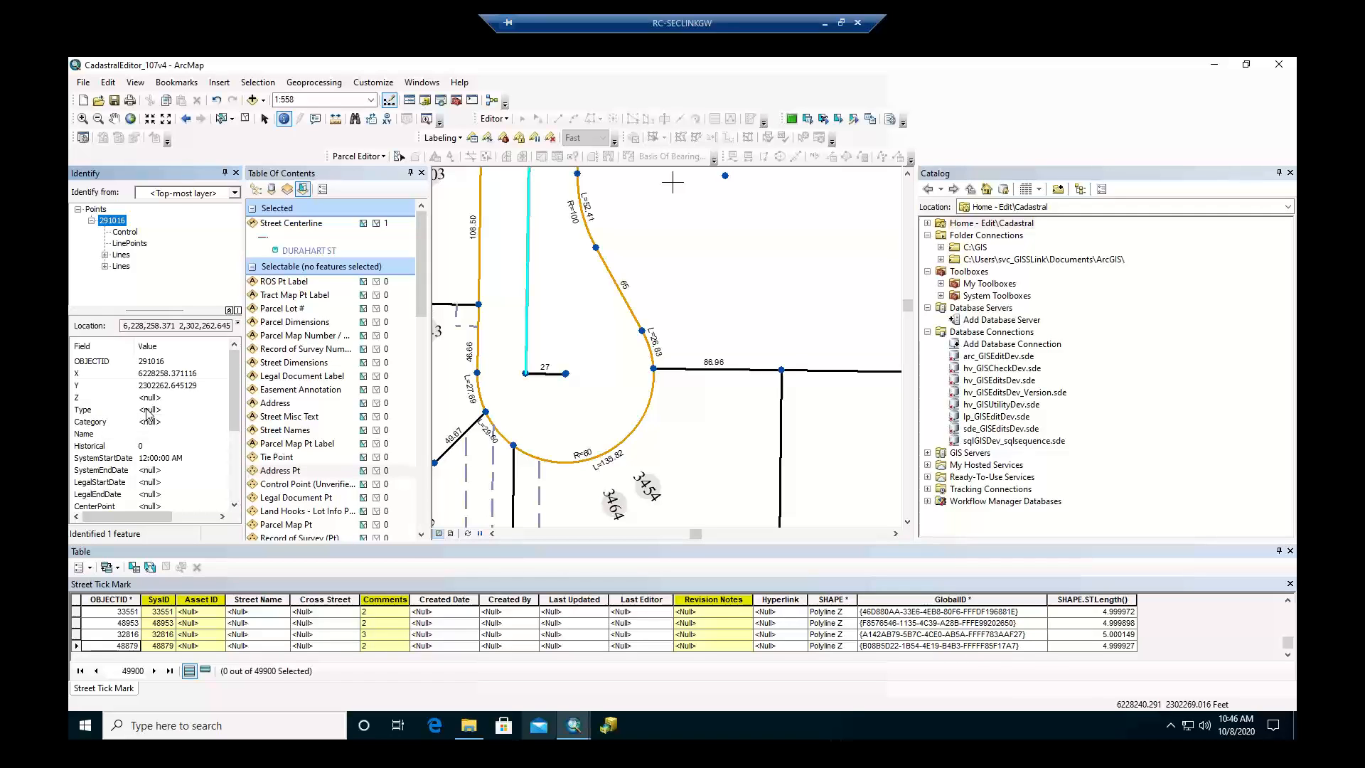
pyautogui.click(236, 173)
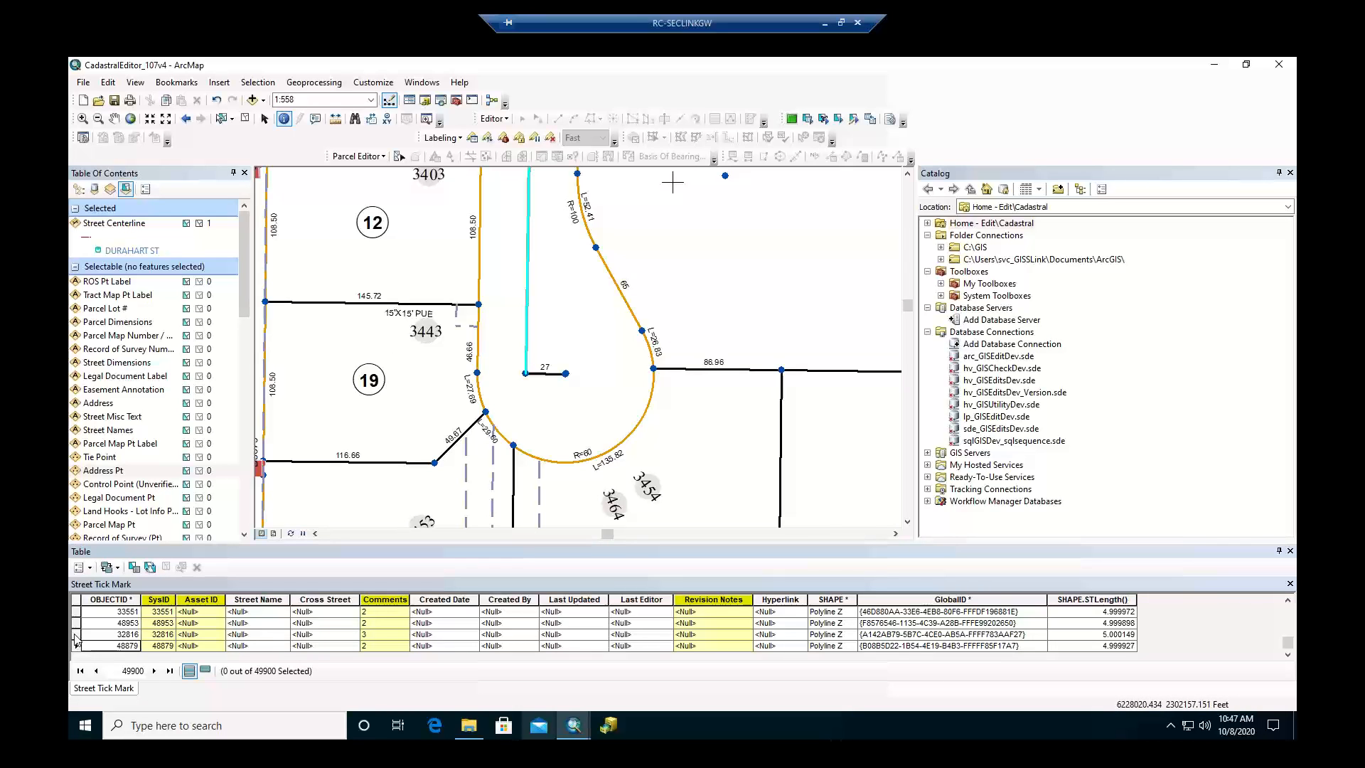
# Select record 22580 in the Street Tick Mark table and pan the map to that tick mark.
pyautogui.click(75, 646)
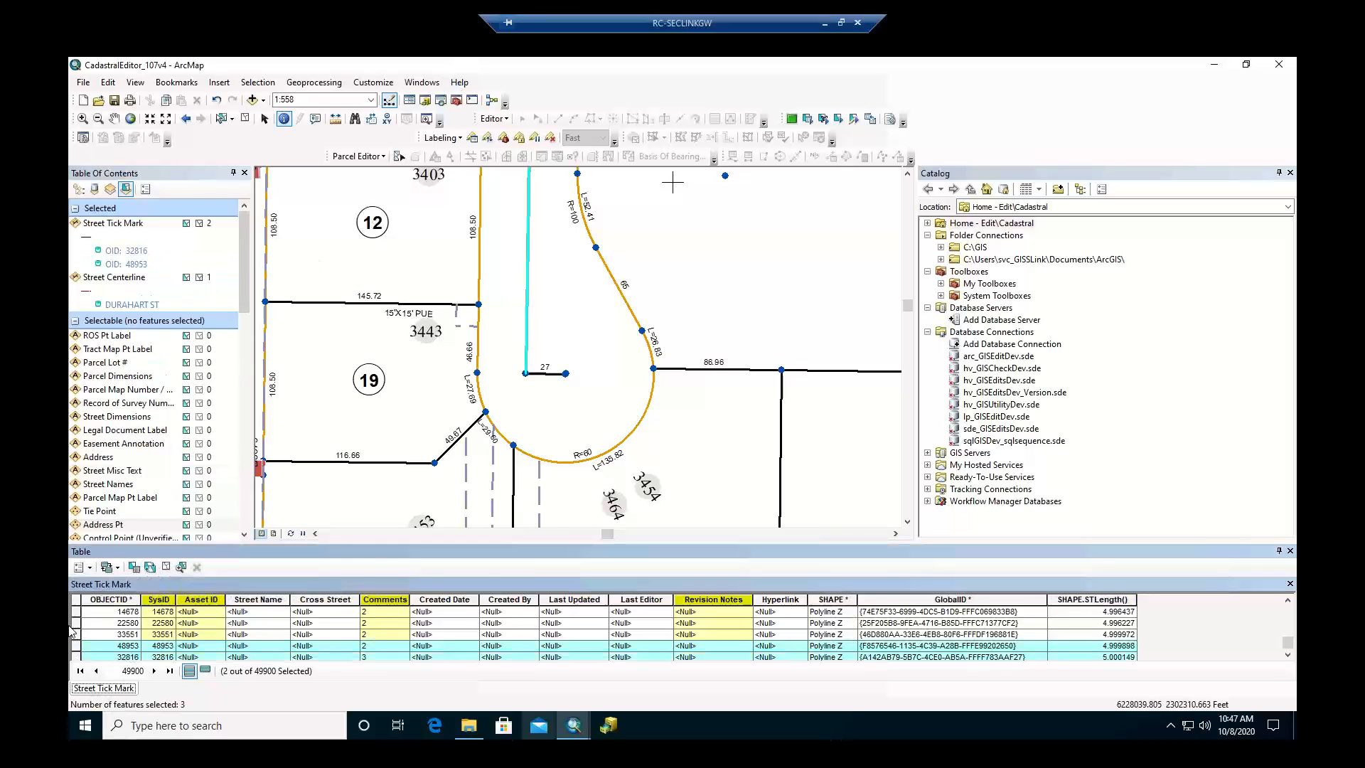
pyautogui.click(76, 623)
pyautogui.rightClick(77, 626)
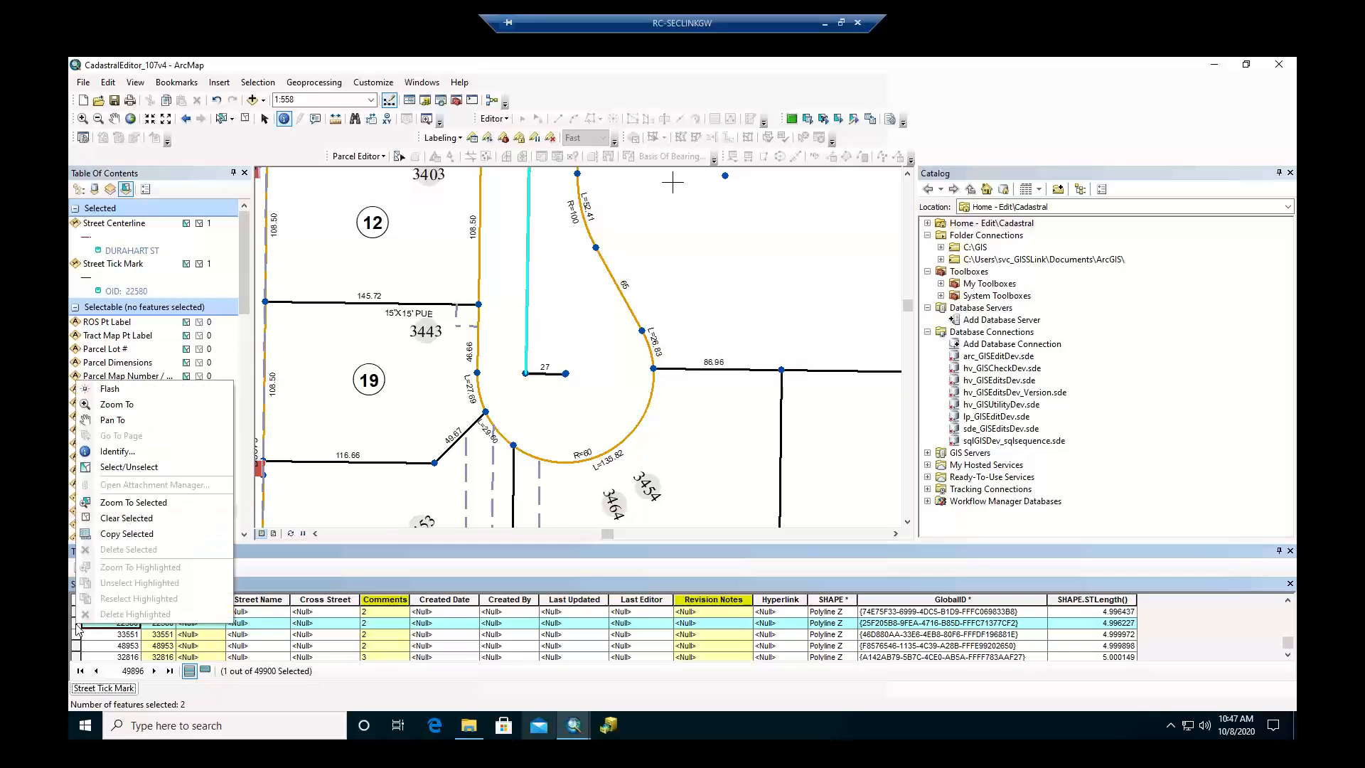
pyautogui.click(114, 421)
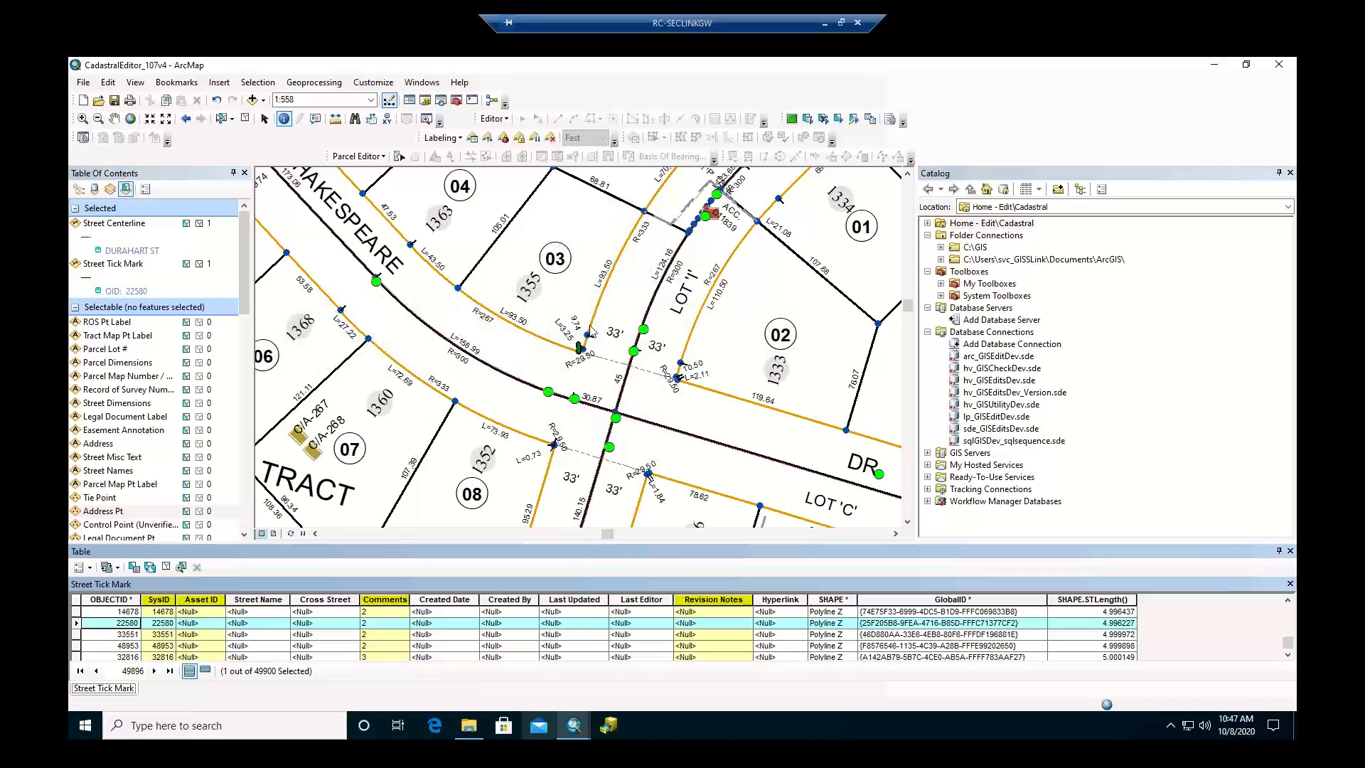
# List the layers by drawing order and identify the street tick mark where the L=43.50 curve begins along Shakespeare.
pyautogui.click(81, 120)
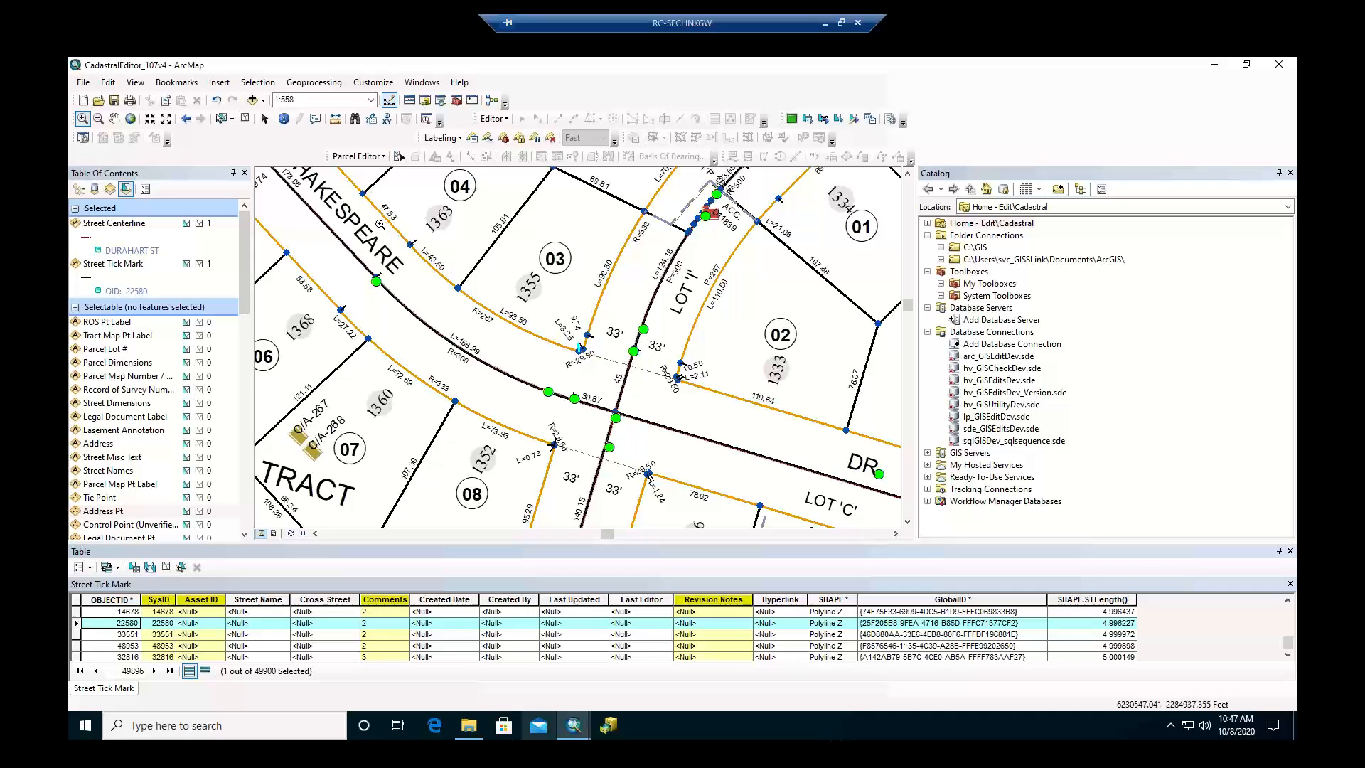
pyautogui.moveTo(346, 180); pyautogui.dragTo(546, 381)
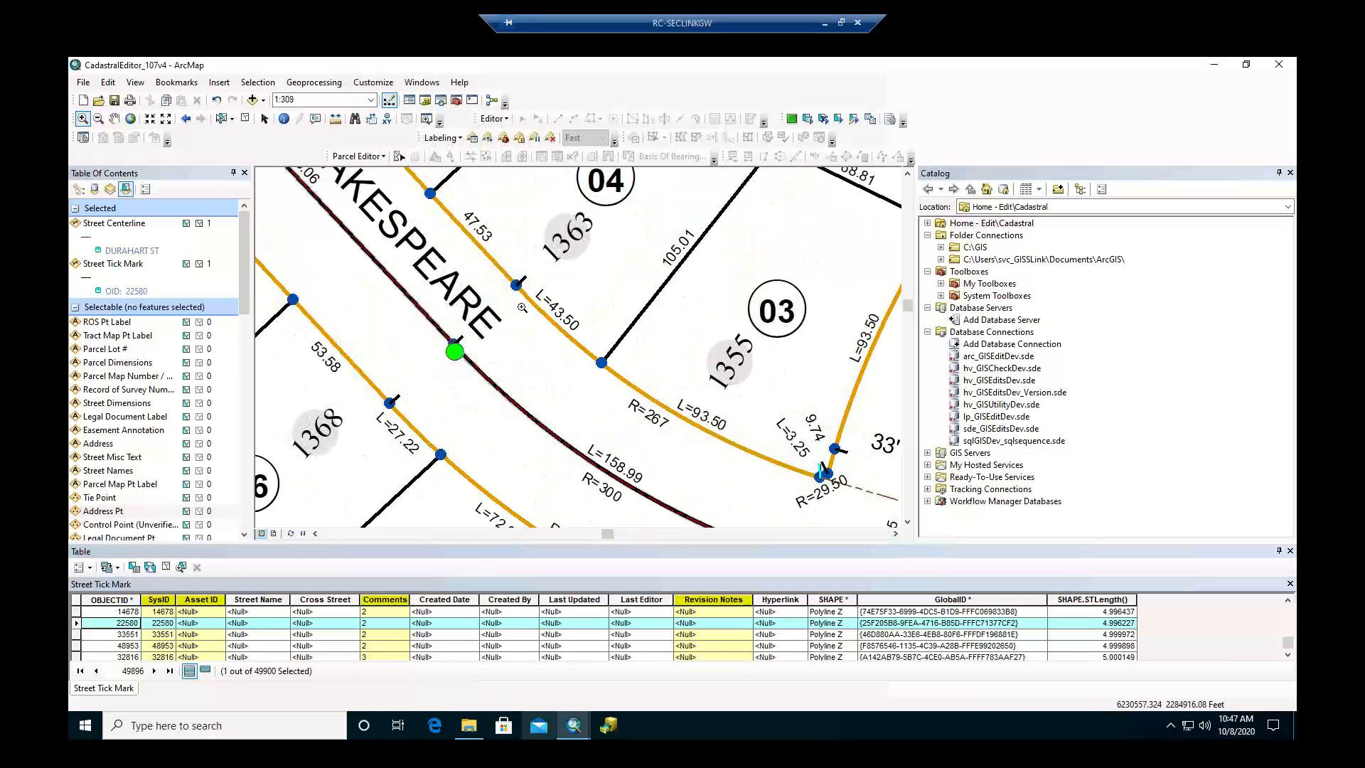
pyautogui.click(79, 188)
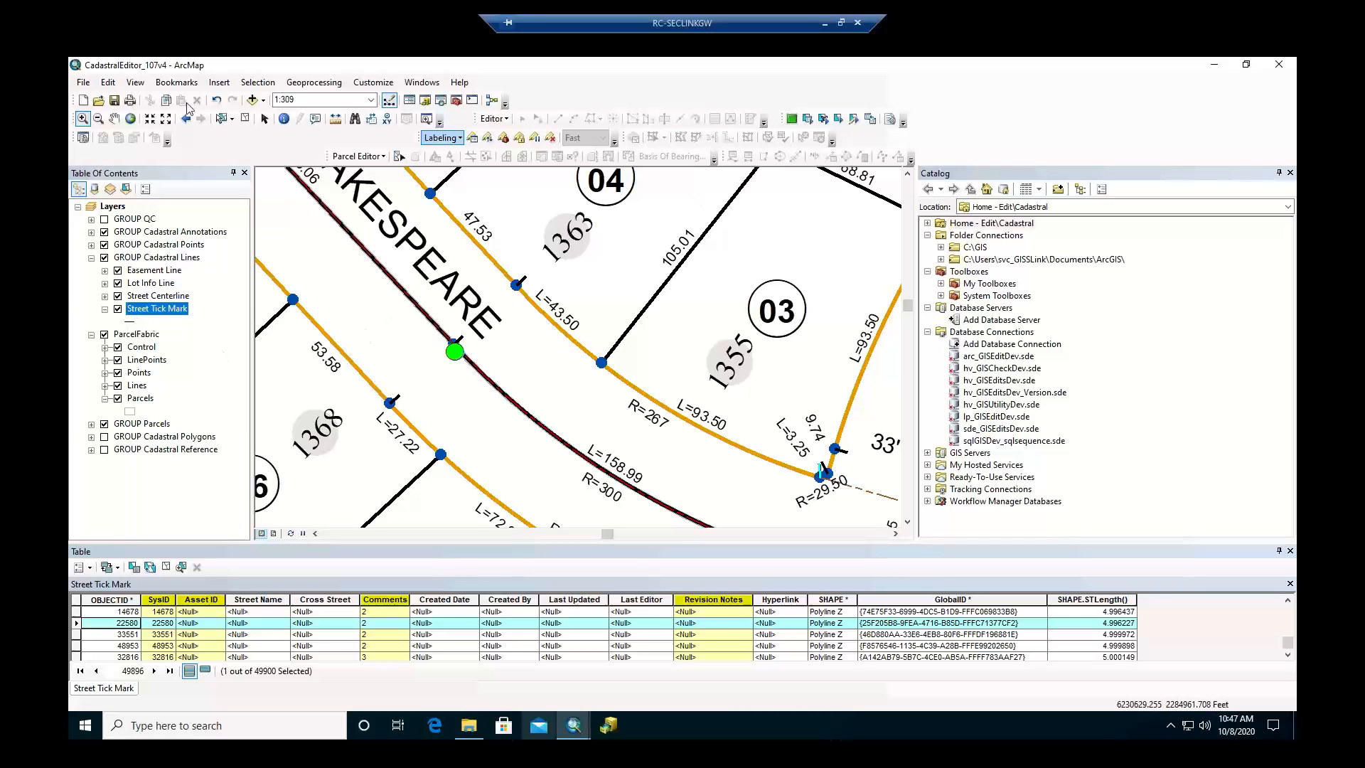
pyautogui.click(283, 119)
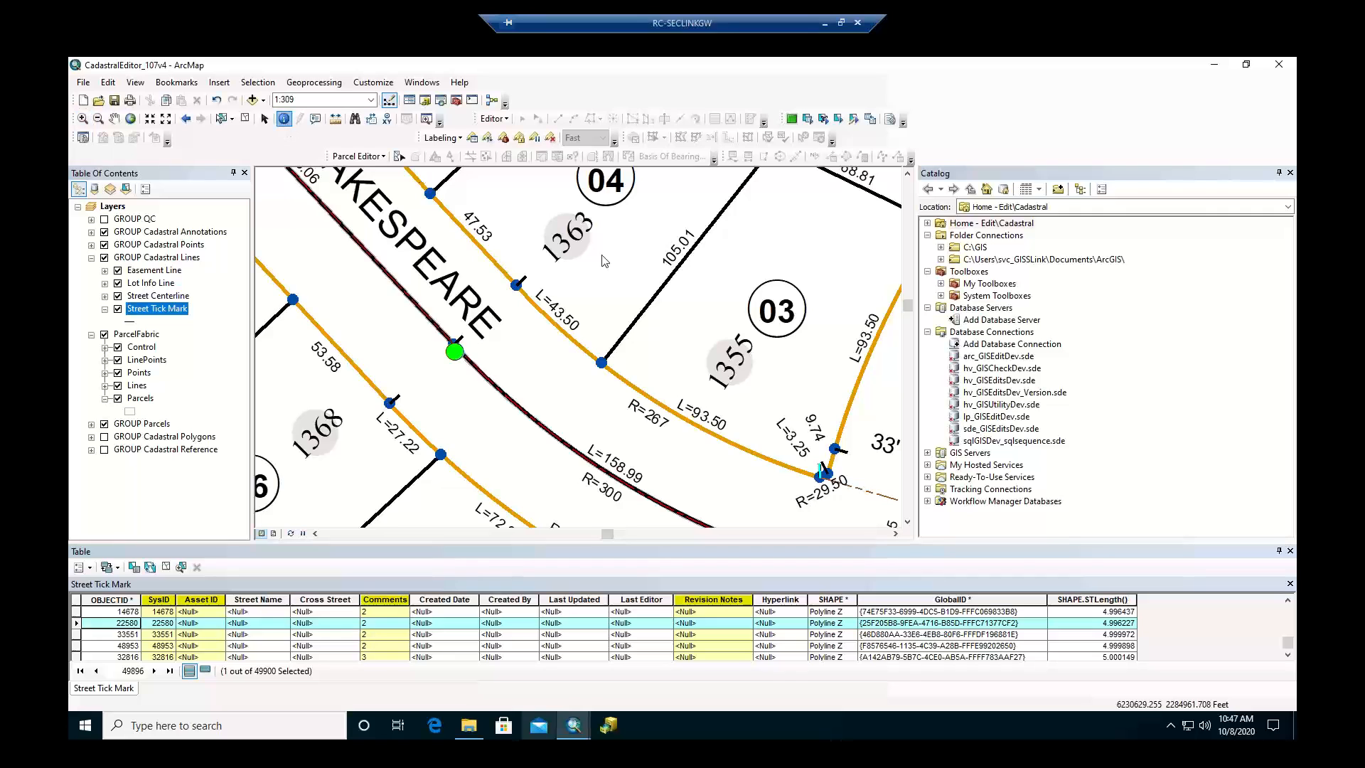
pyautogui.click(521, 293)
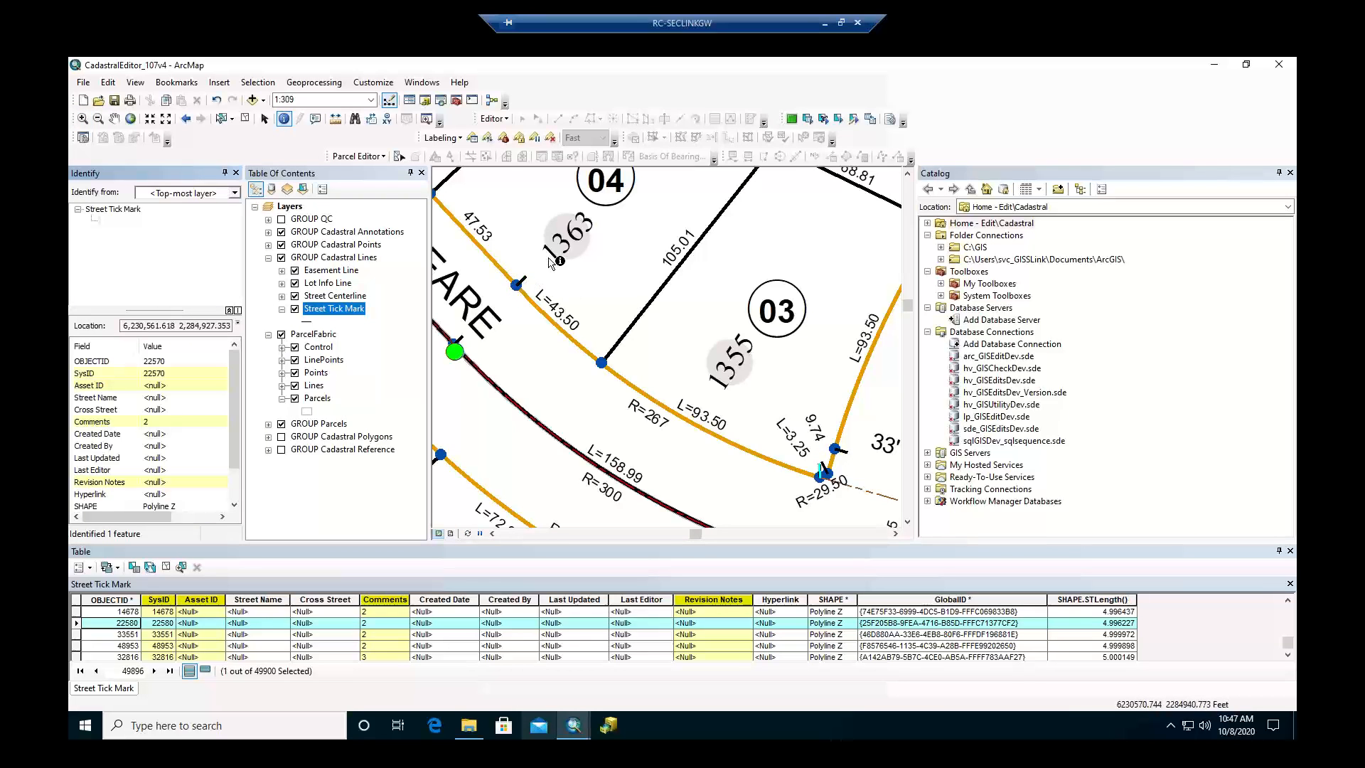
pyautogui.click(212, 194)
pyautogui.click(210, 207)
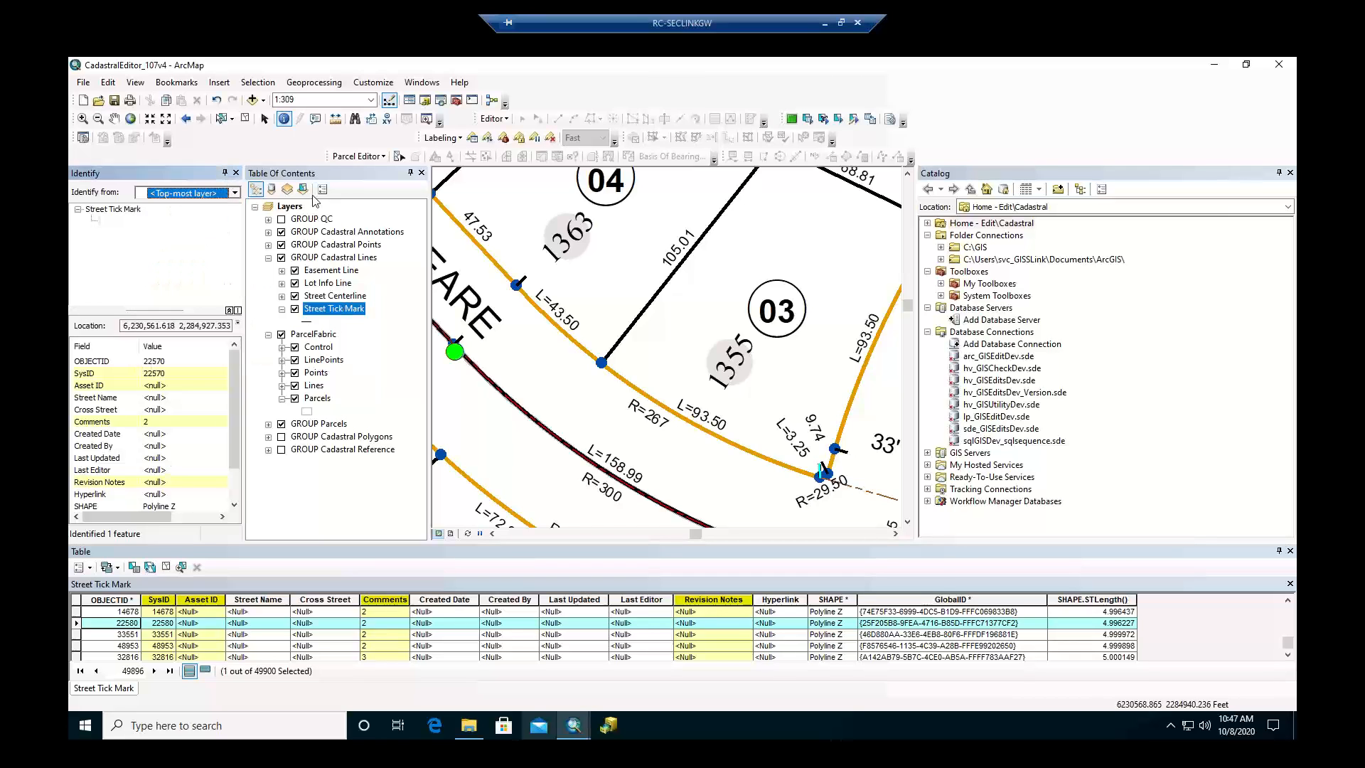
# Start adding data to the Layers data frame and open the hv_GISEditsDev.sde database connection.
pyautogui.click(282, 373)
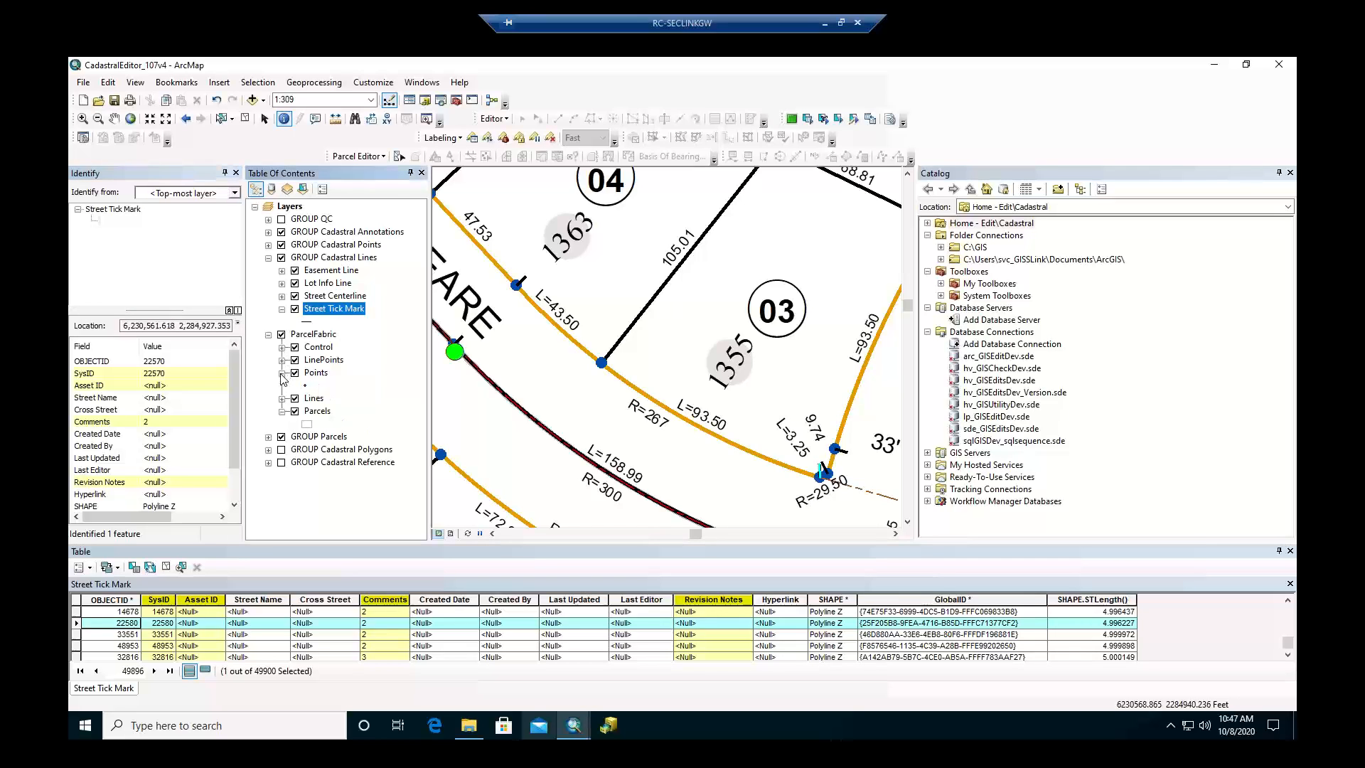
pyautogui.rightClick(320, 372)
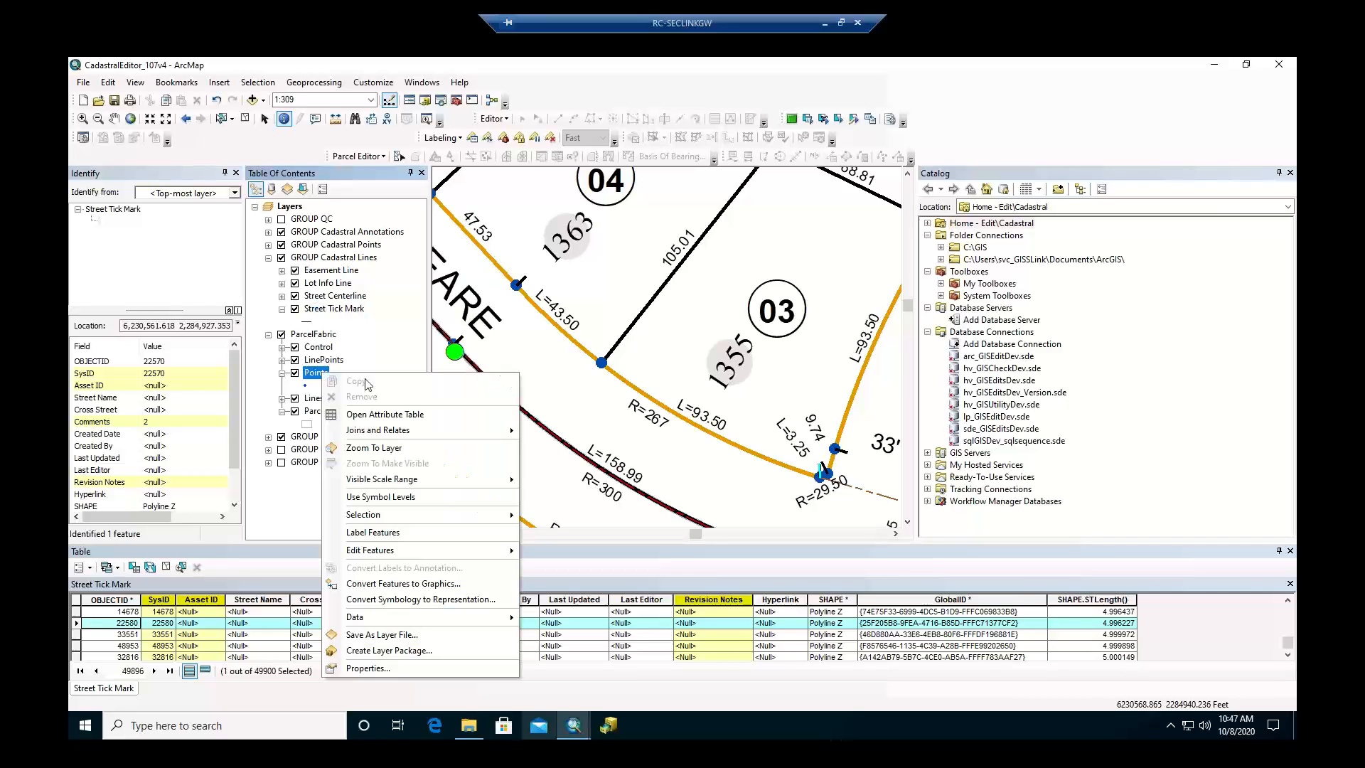
pyautogui.rightClick(294, 207)
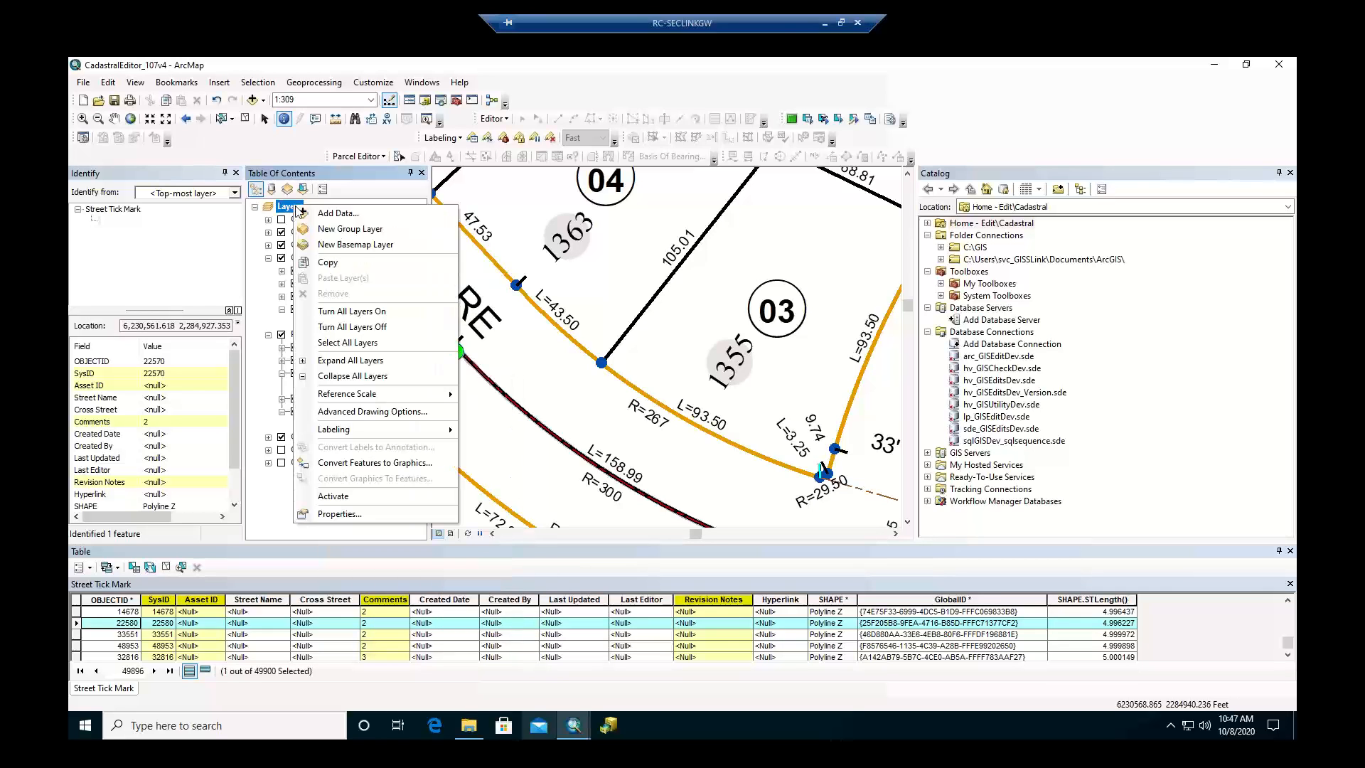
pyautogui.click(346, 216)
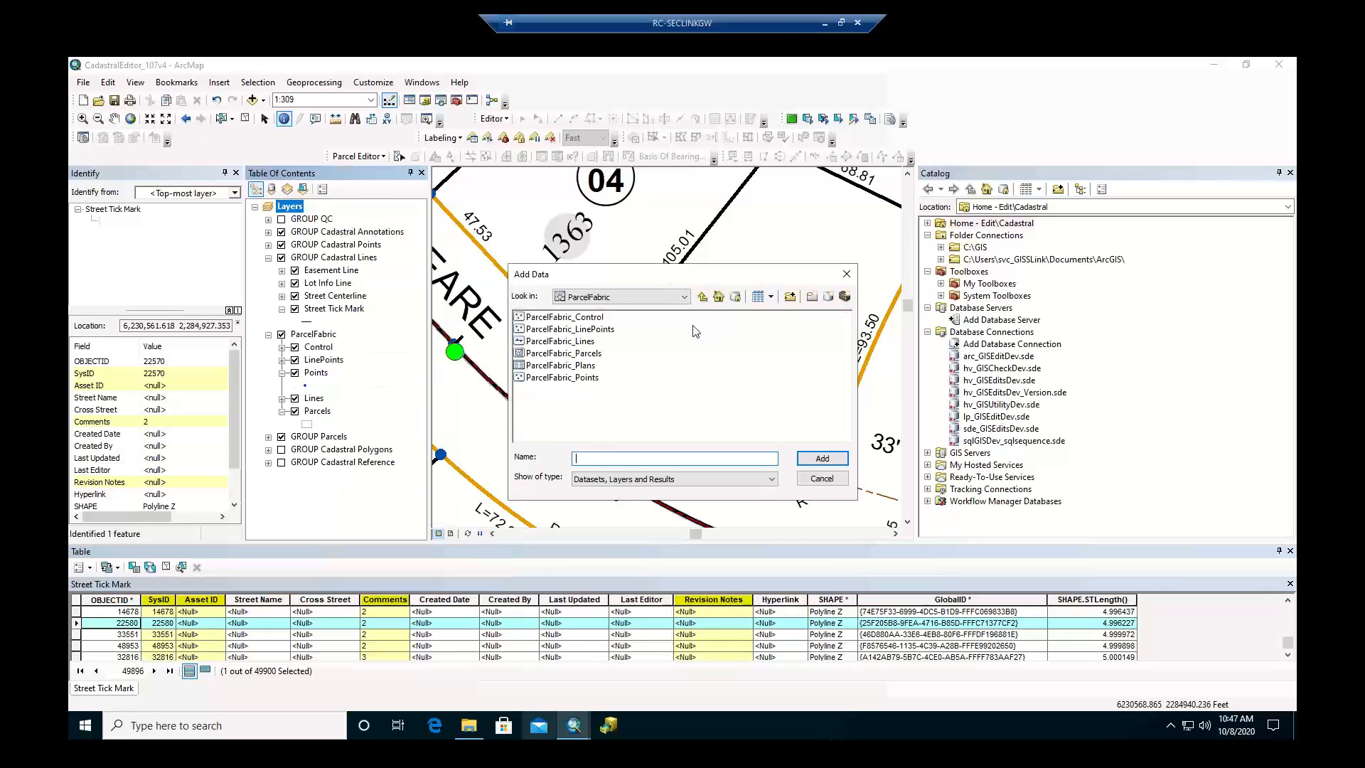
pyautogui.click(636, 297)
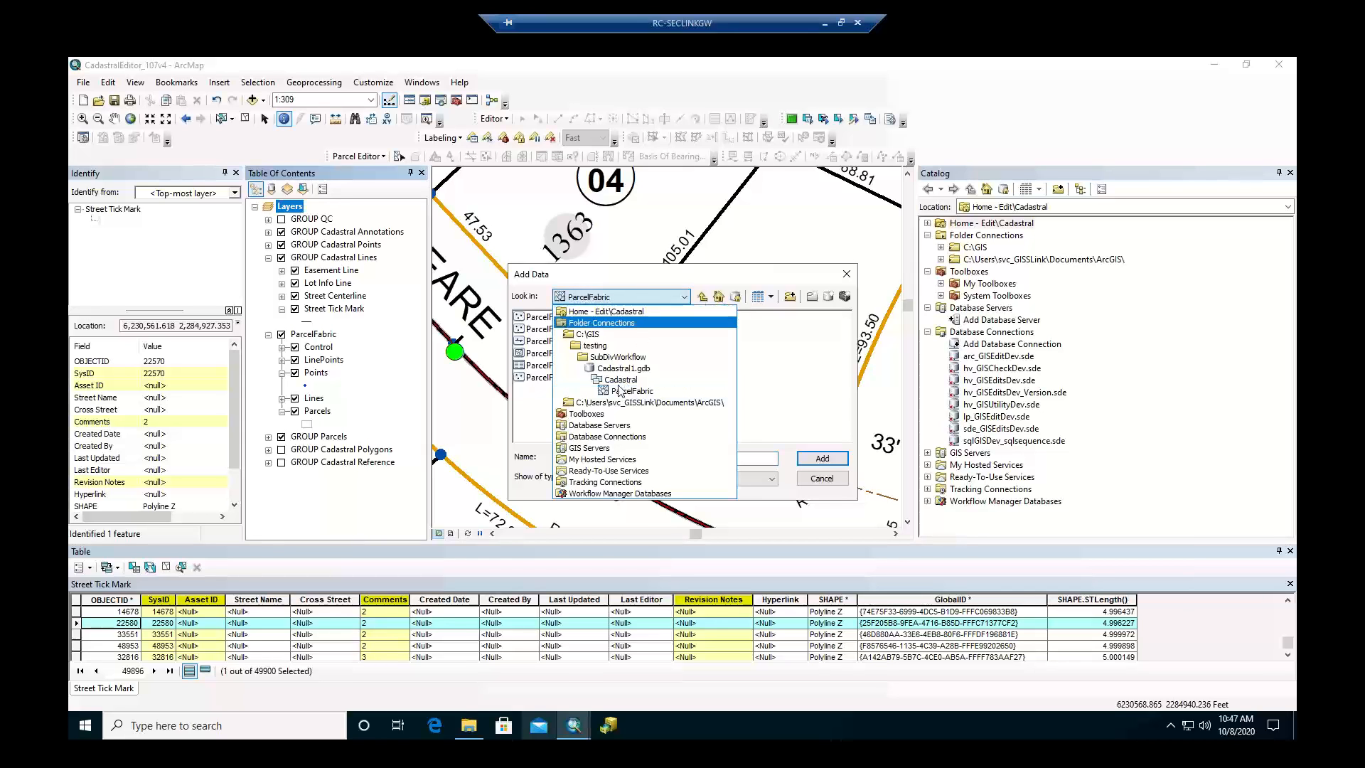
pyautogui.click(606, 436)
pyautogui.click(551, 366)
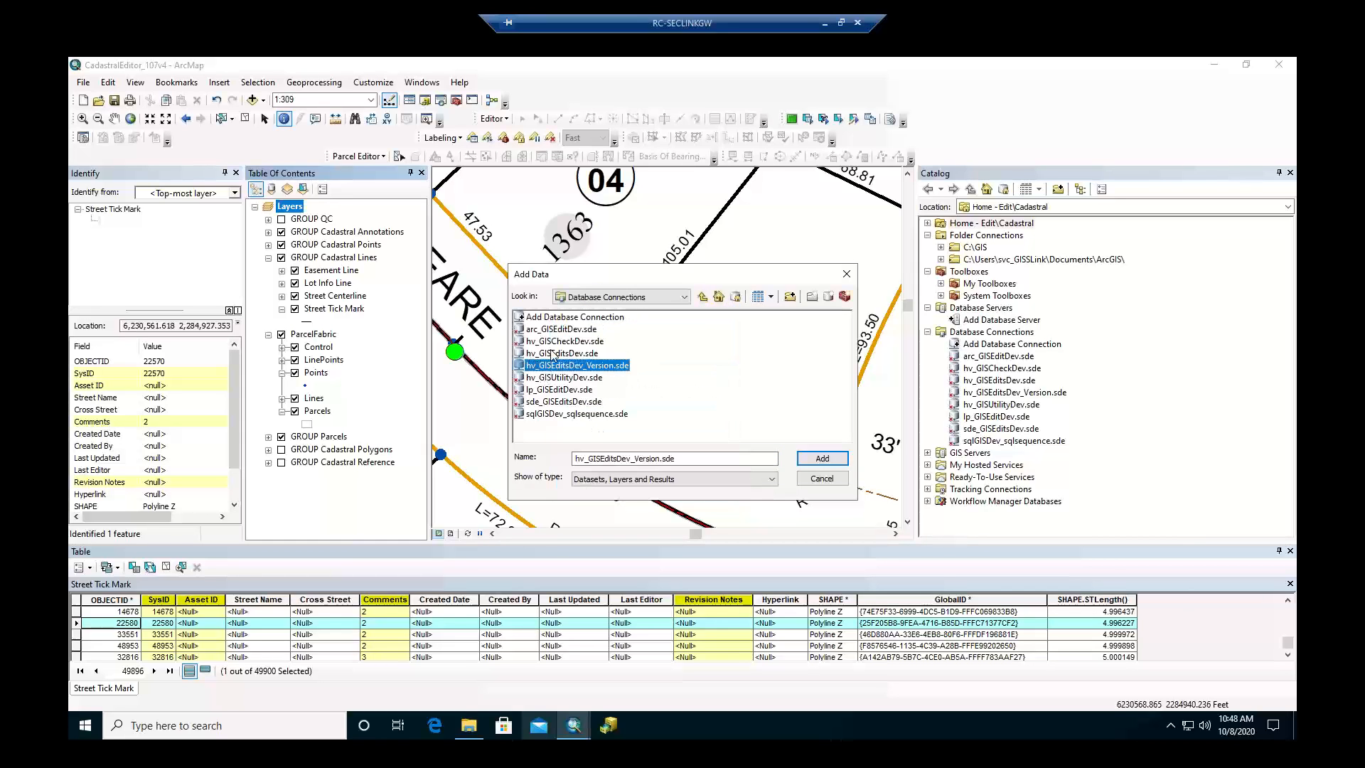
pyautogui.click(551, 353)
pyautogui.click(560, 390)
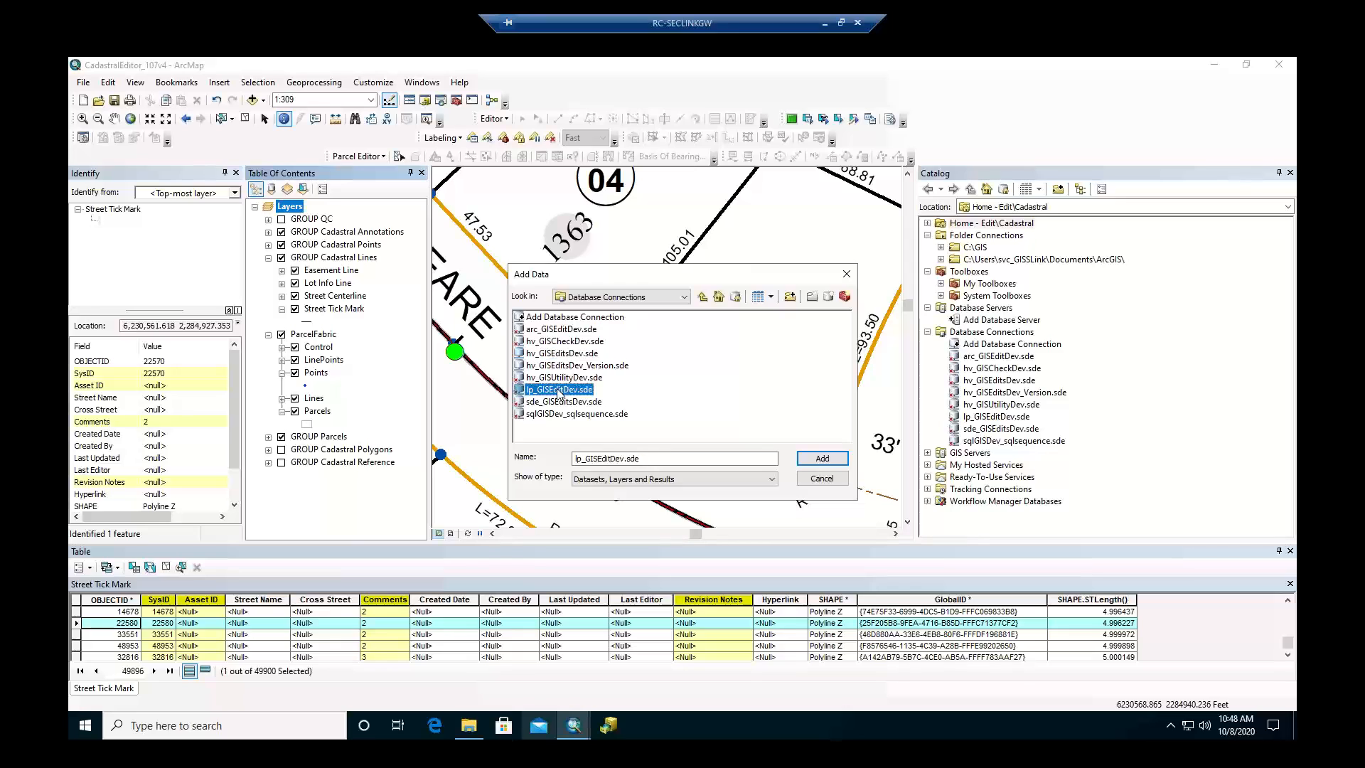
pyautogui.doubleClick(553, 355)
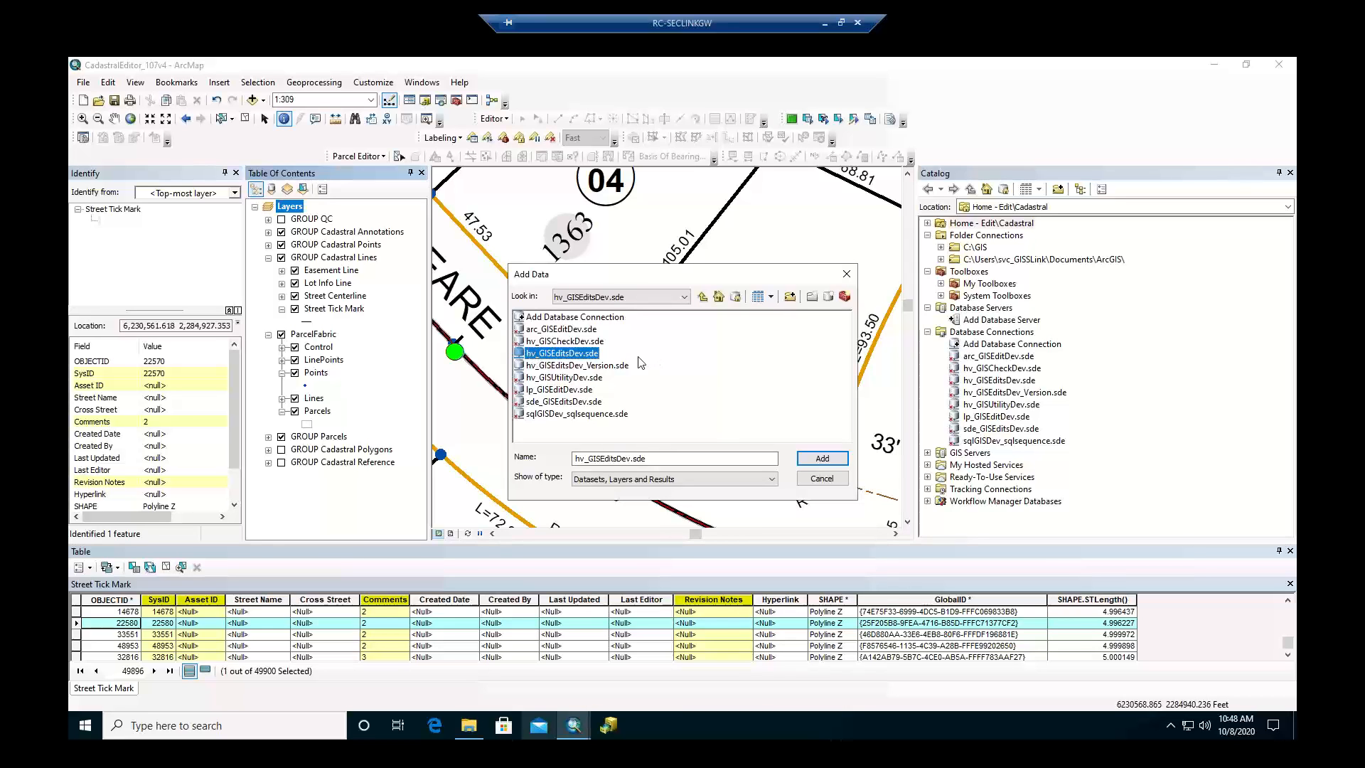
# Look through the feature classes of the CadastralReference dataset in hv_GISEditsDev.sde and return to the database's dataset list.
pyautogui.click(576, 354)
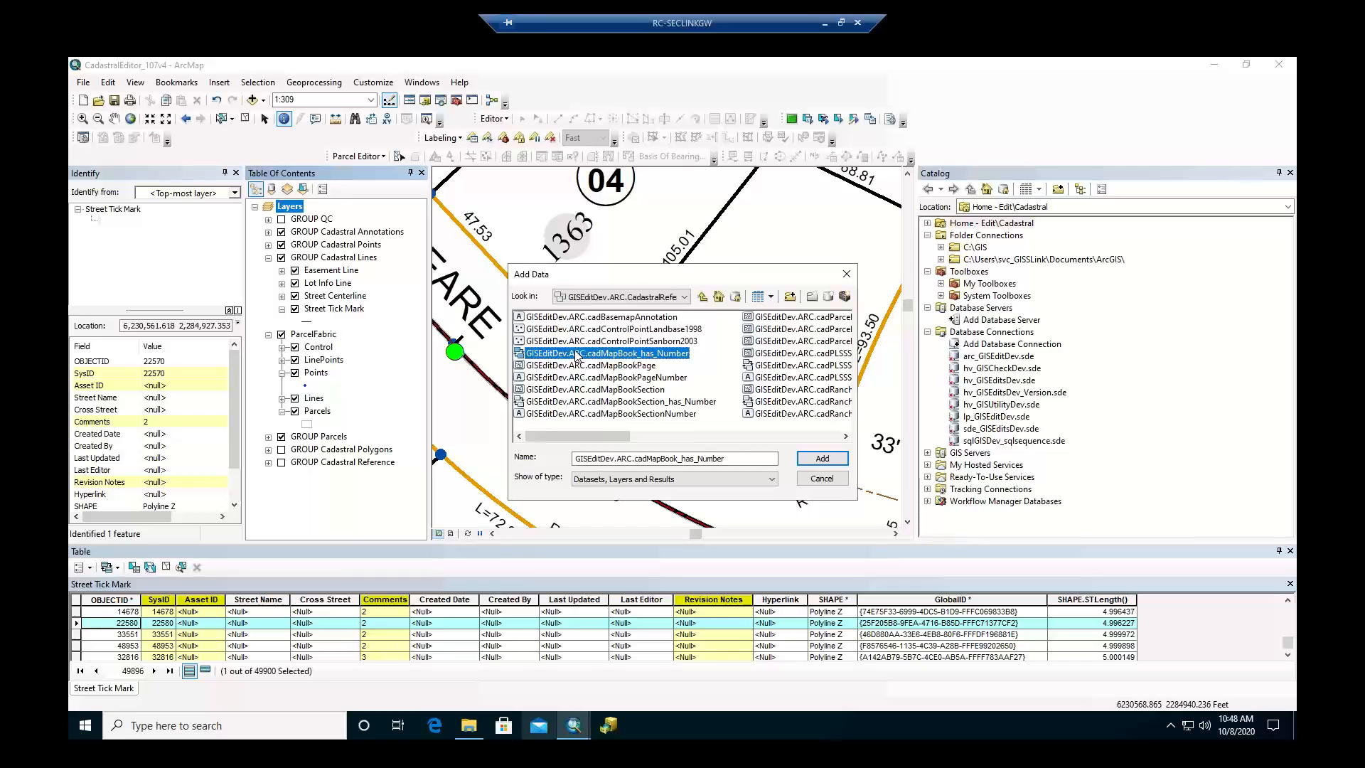
pyautogui.click(808, 437)
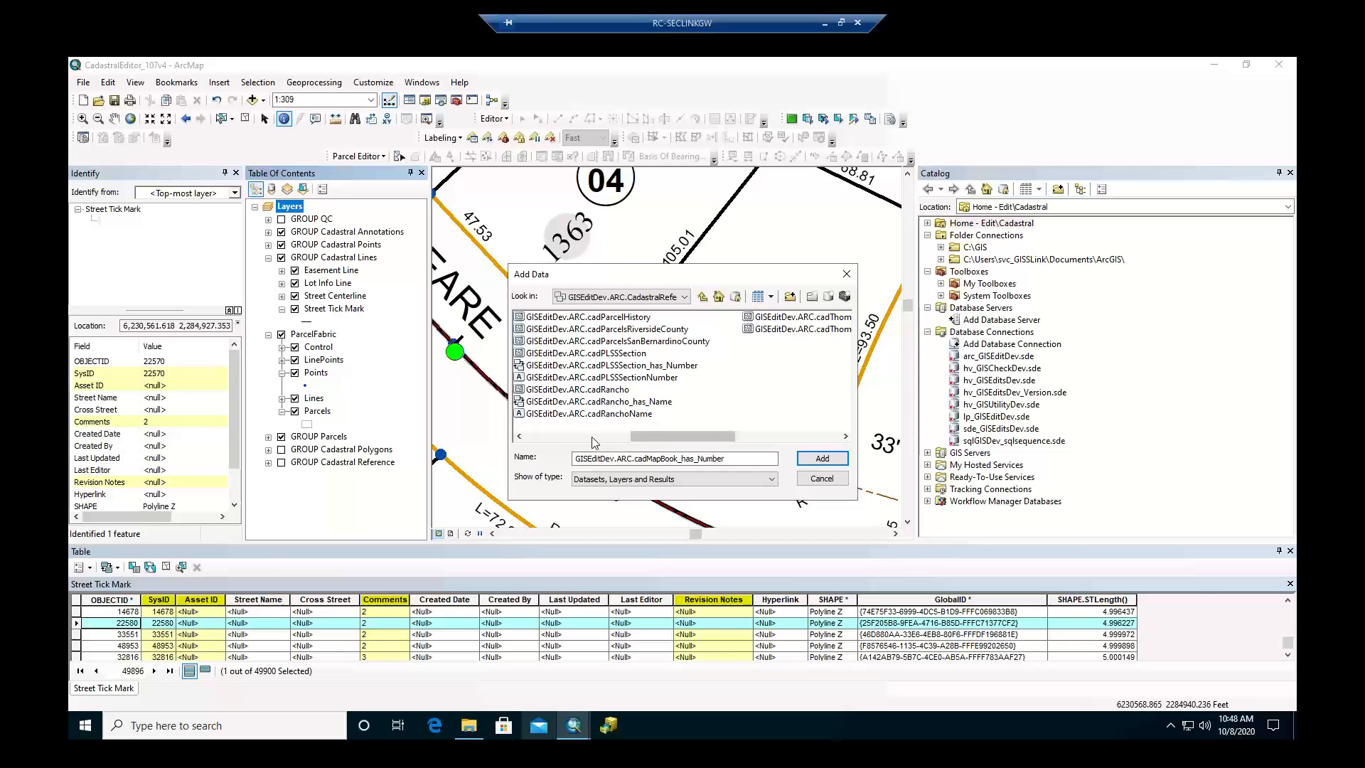
pyautogui.click(520, 436)
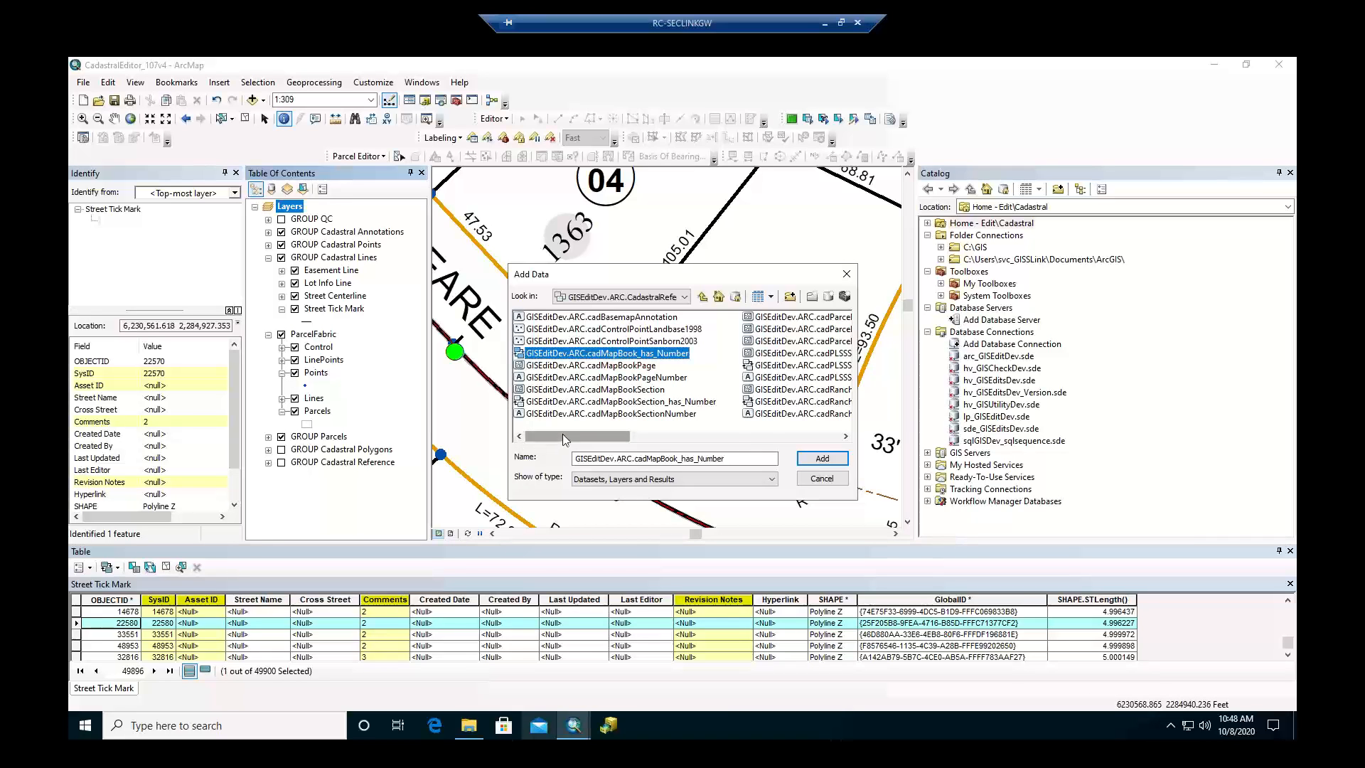
pyautogui.click(845, 436)
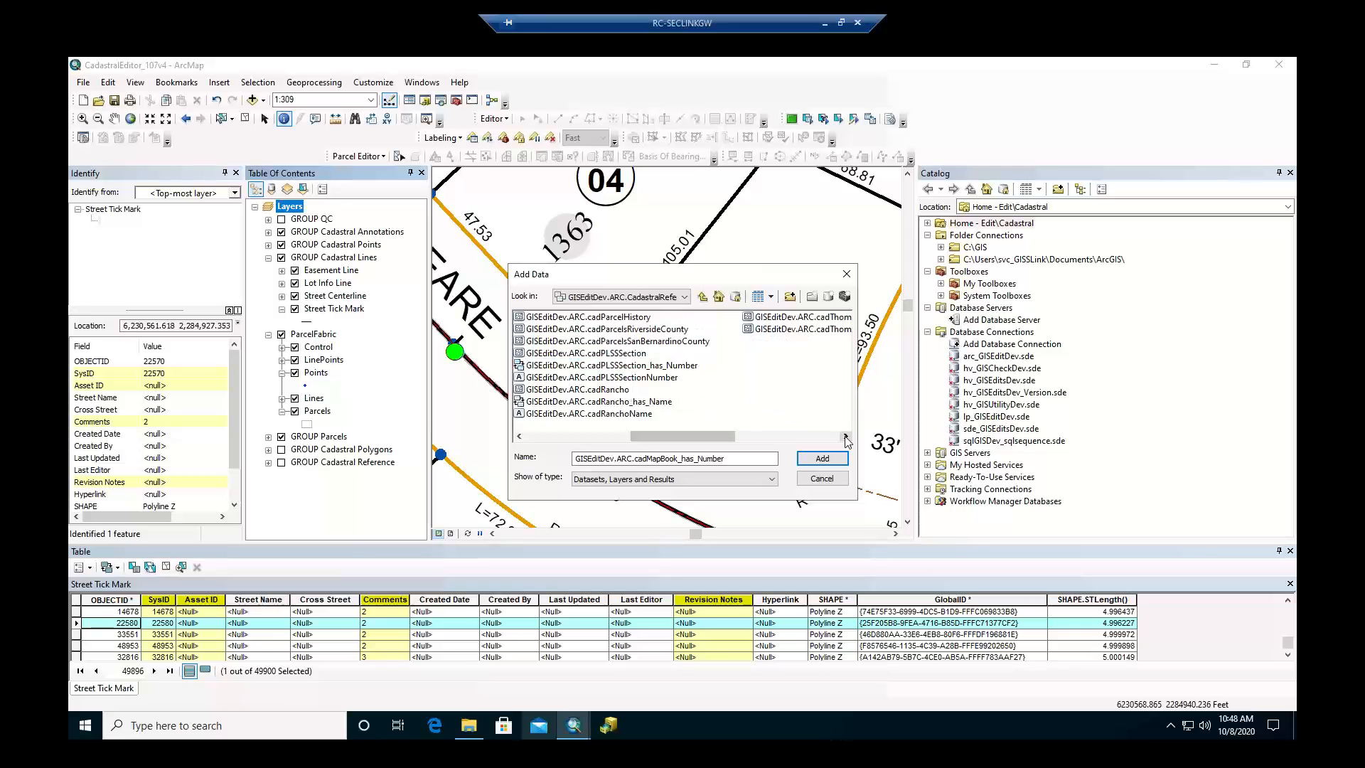
pyautogui.click(845, 436)
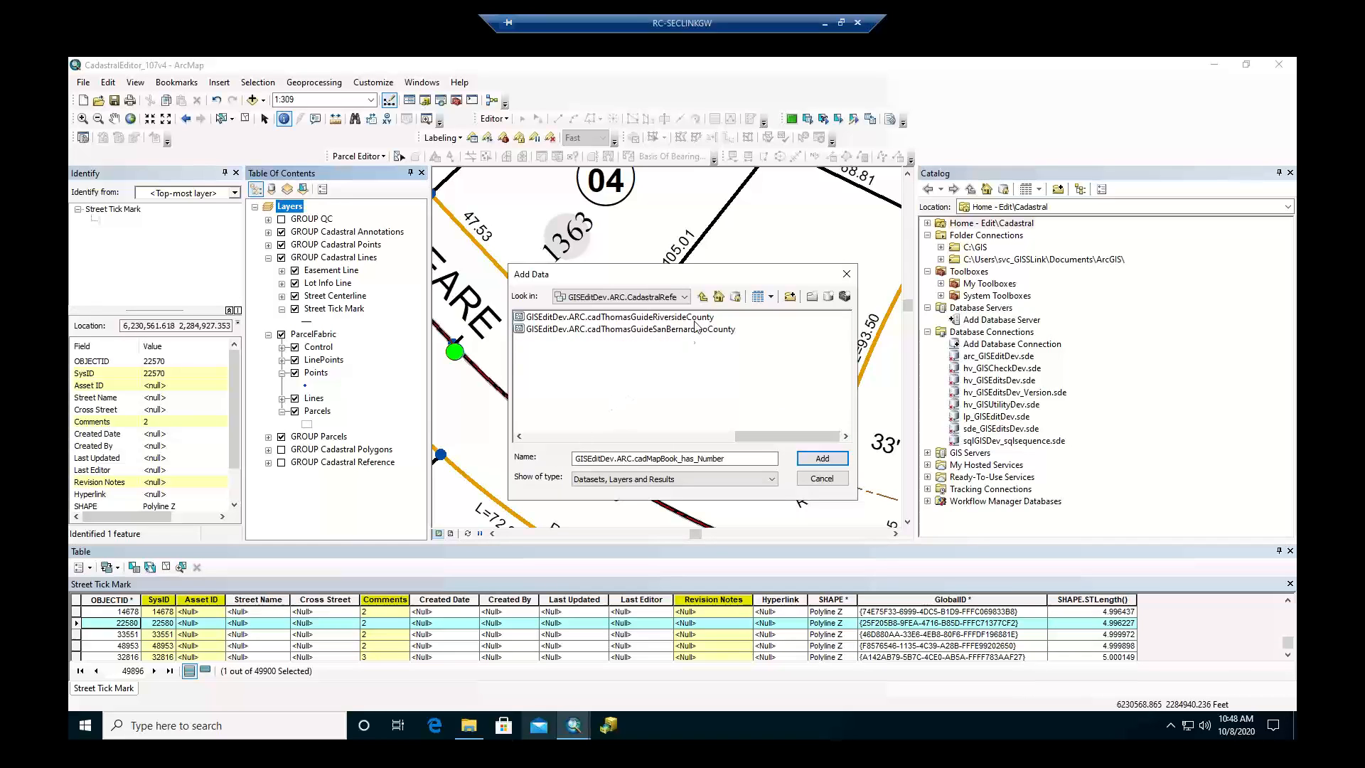
pyautogui.click(702, 296)
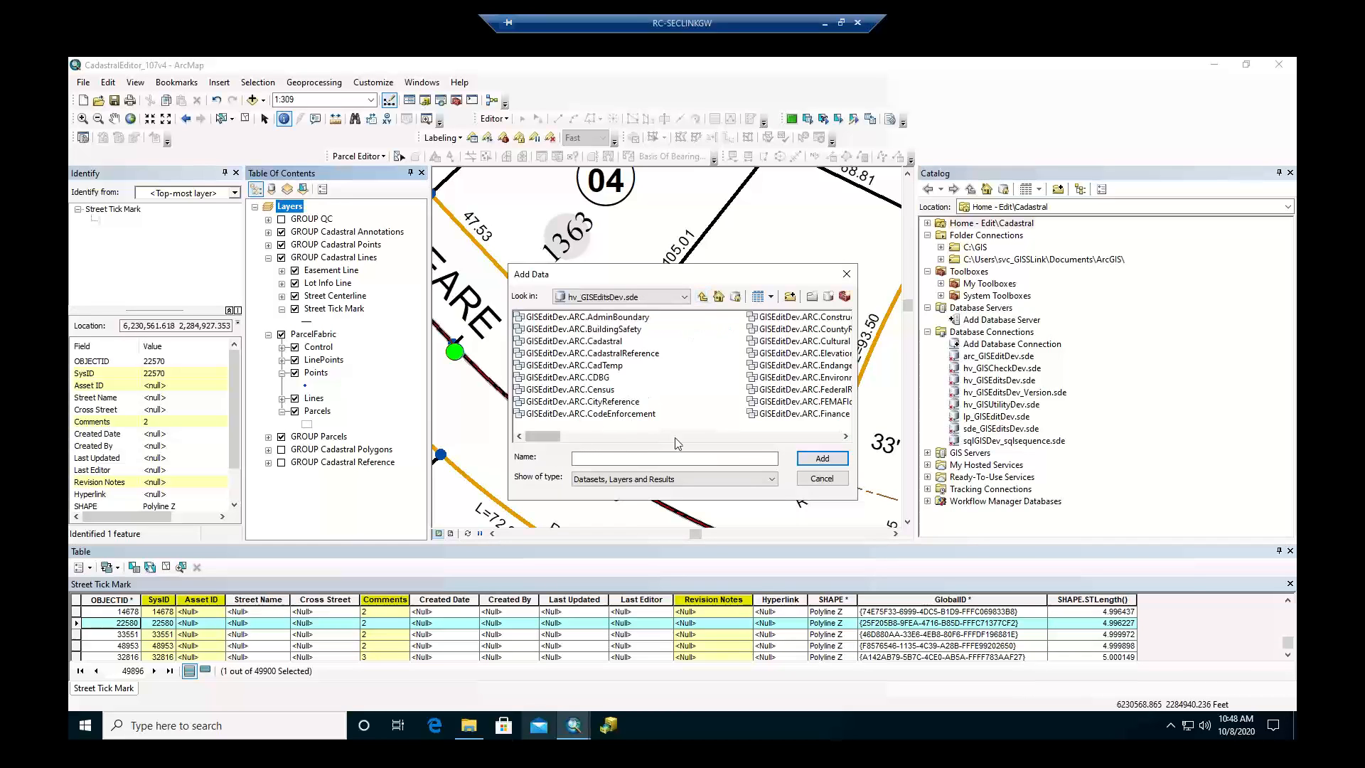
# Add the ParcelFabric_LinePoints and ParcelFabric_Points feature classes from the ParcelFabric inside the GISEditDev.ARC.Cadastral dataset to the map.
pyautogui.doubleClick(613, 343)
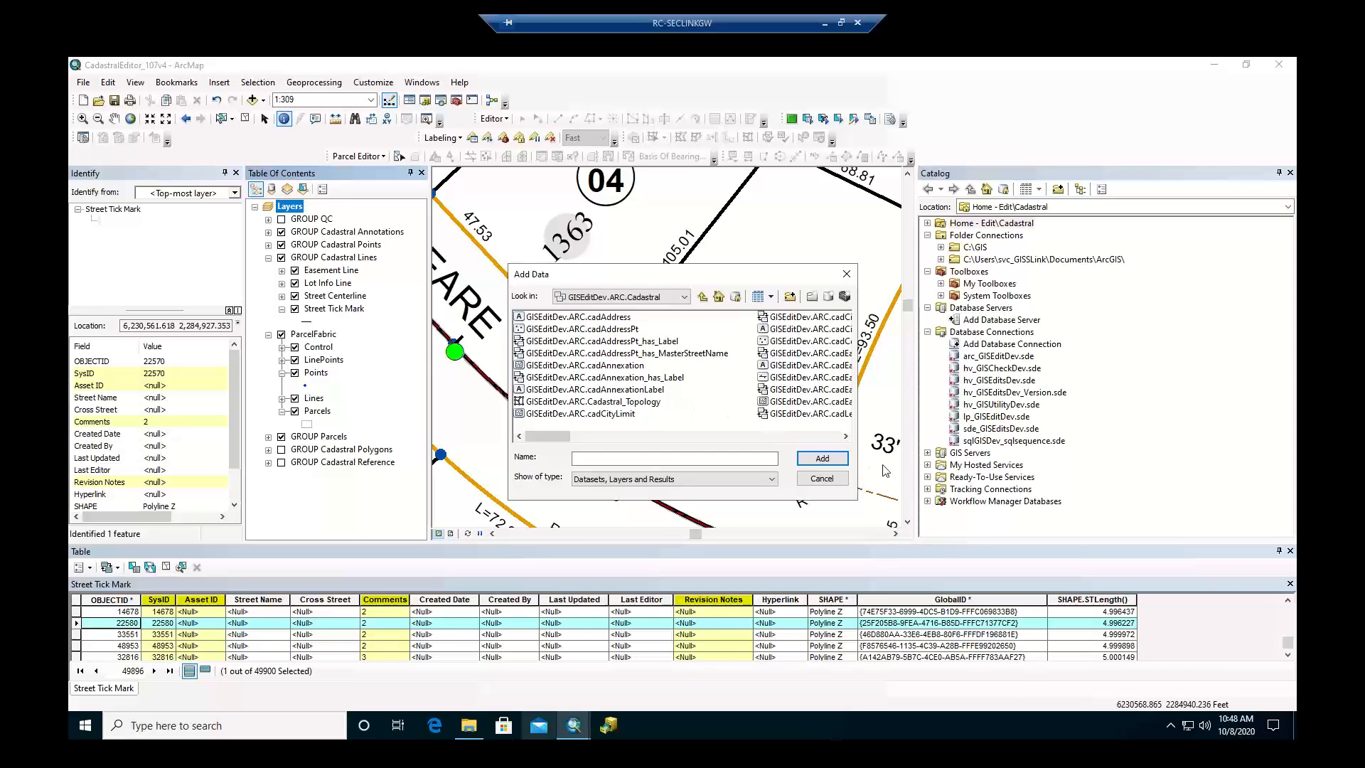
pyautogui.click(845, 436)
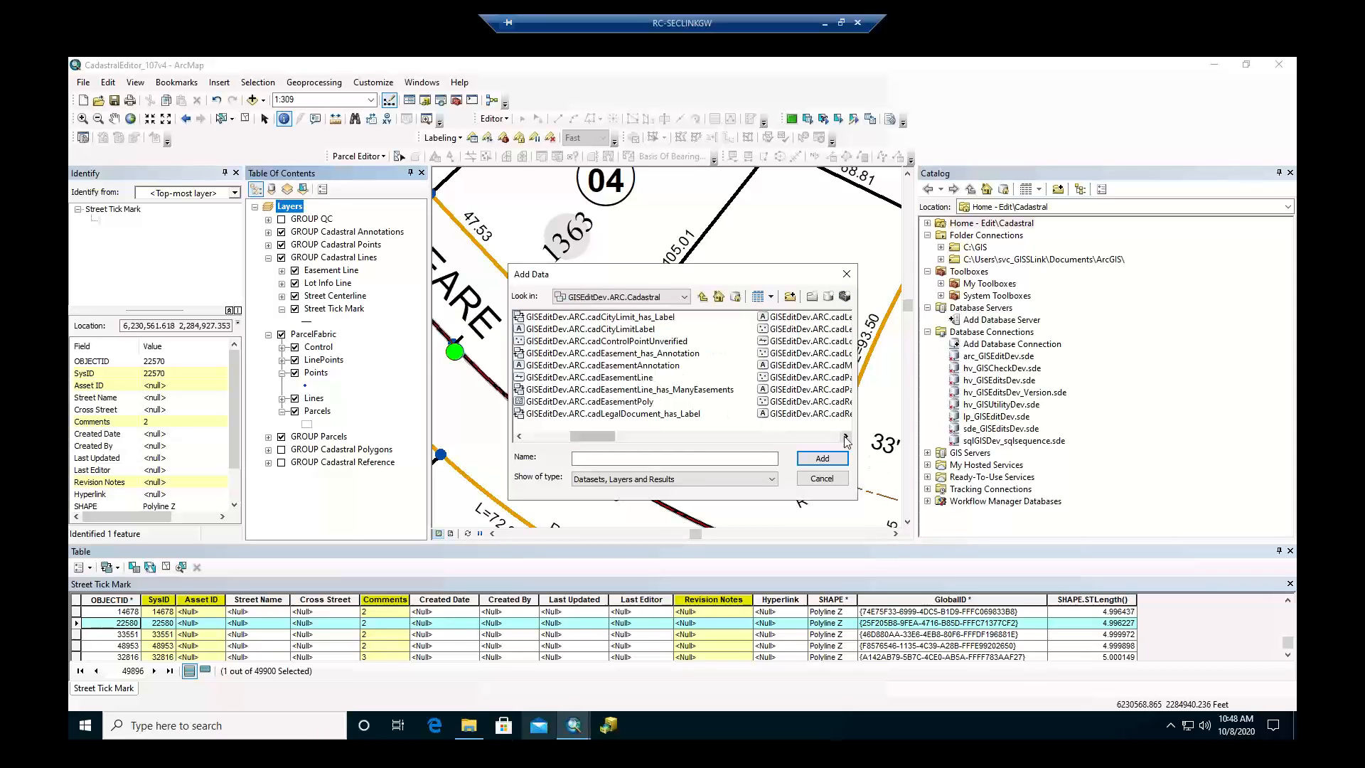
pyautogui.click(846, 437)
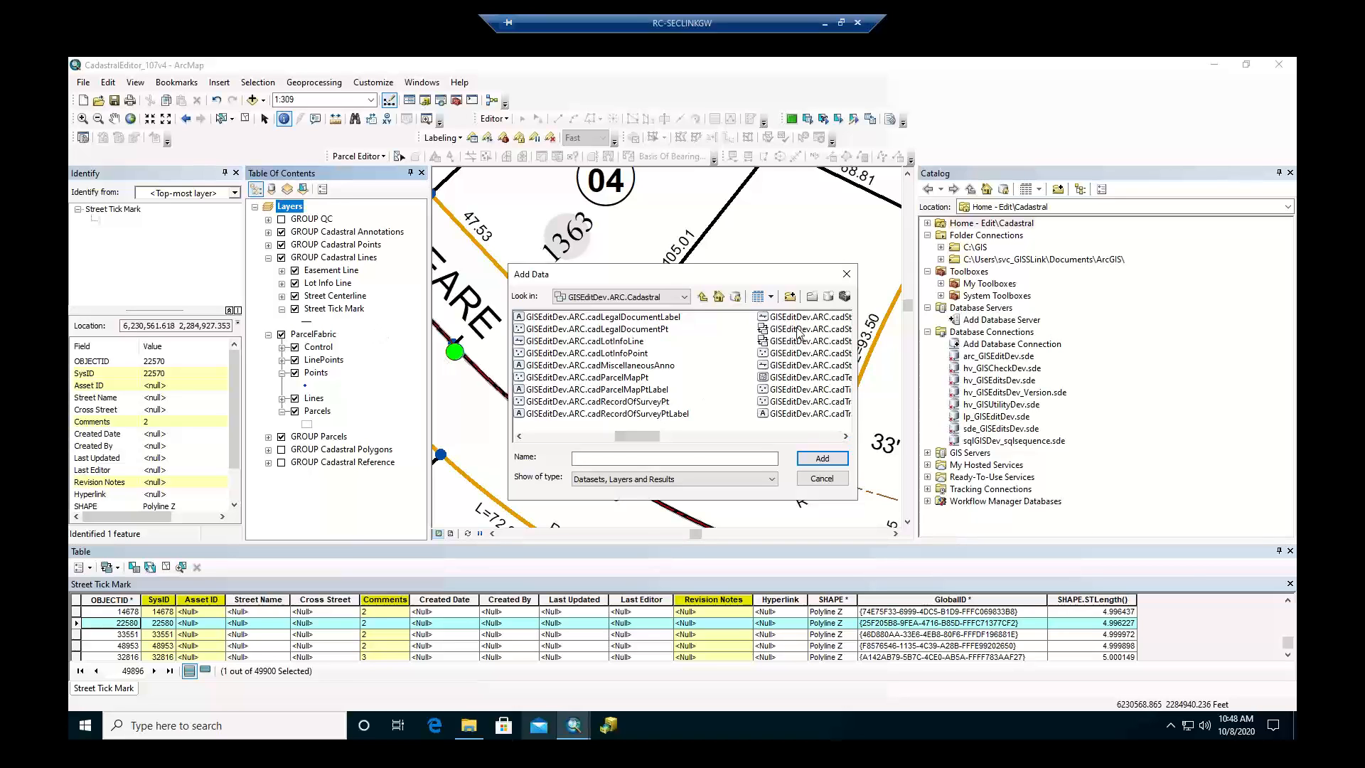
pyautogui.click(796, 380)
pyautogui.click(845, 436)
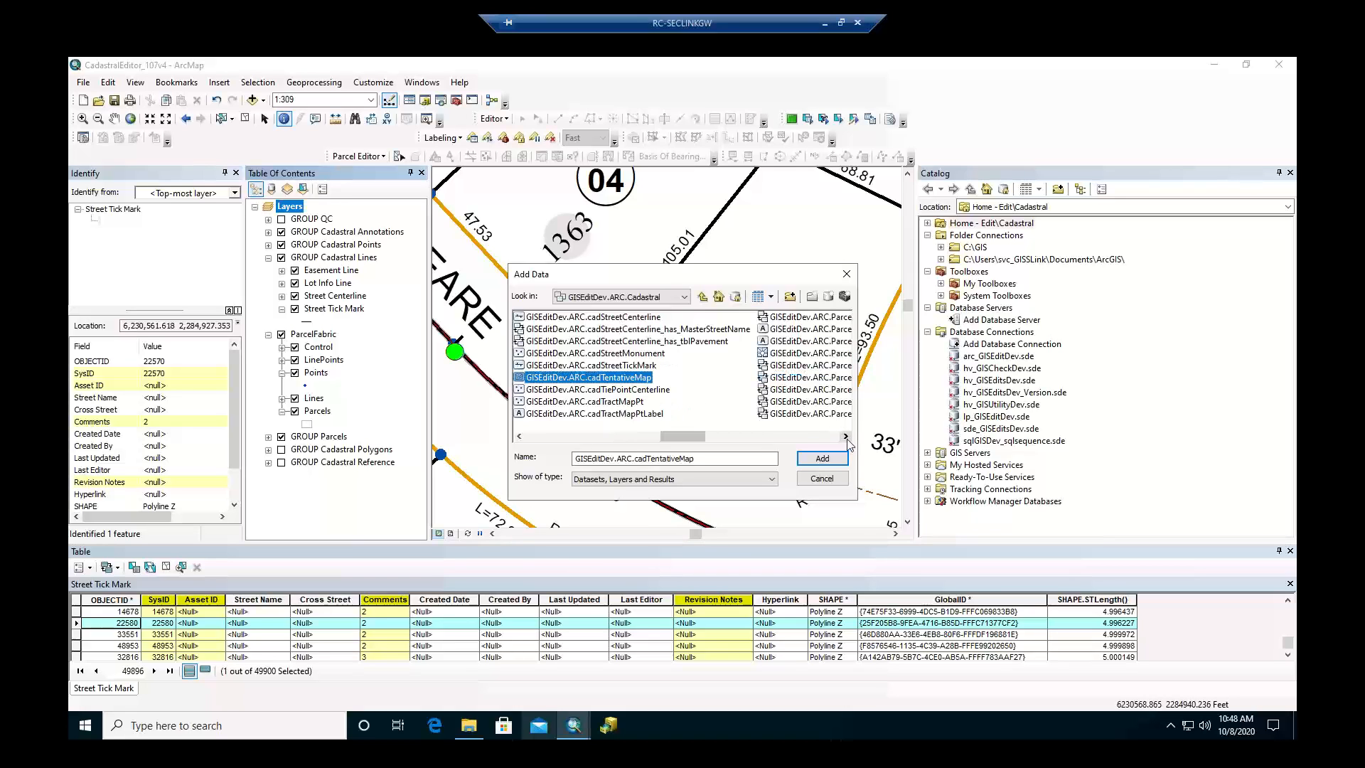
pyautogui.doubleClick(784, 354)
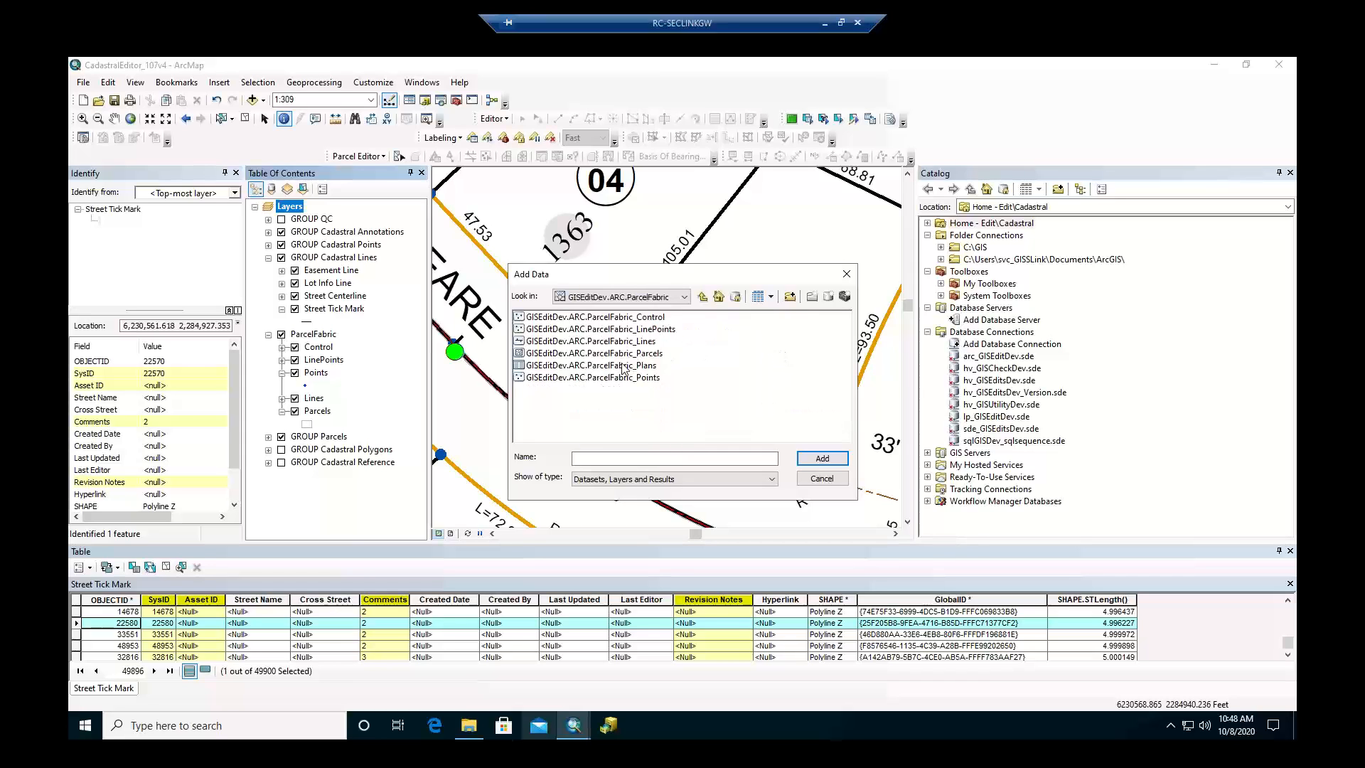
pyautogui.click(625, 330)
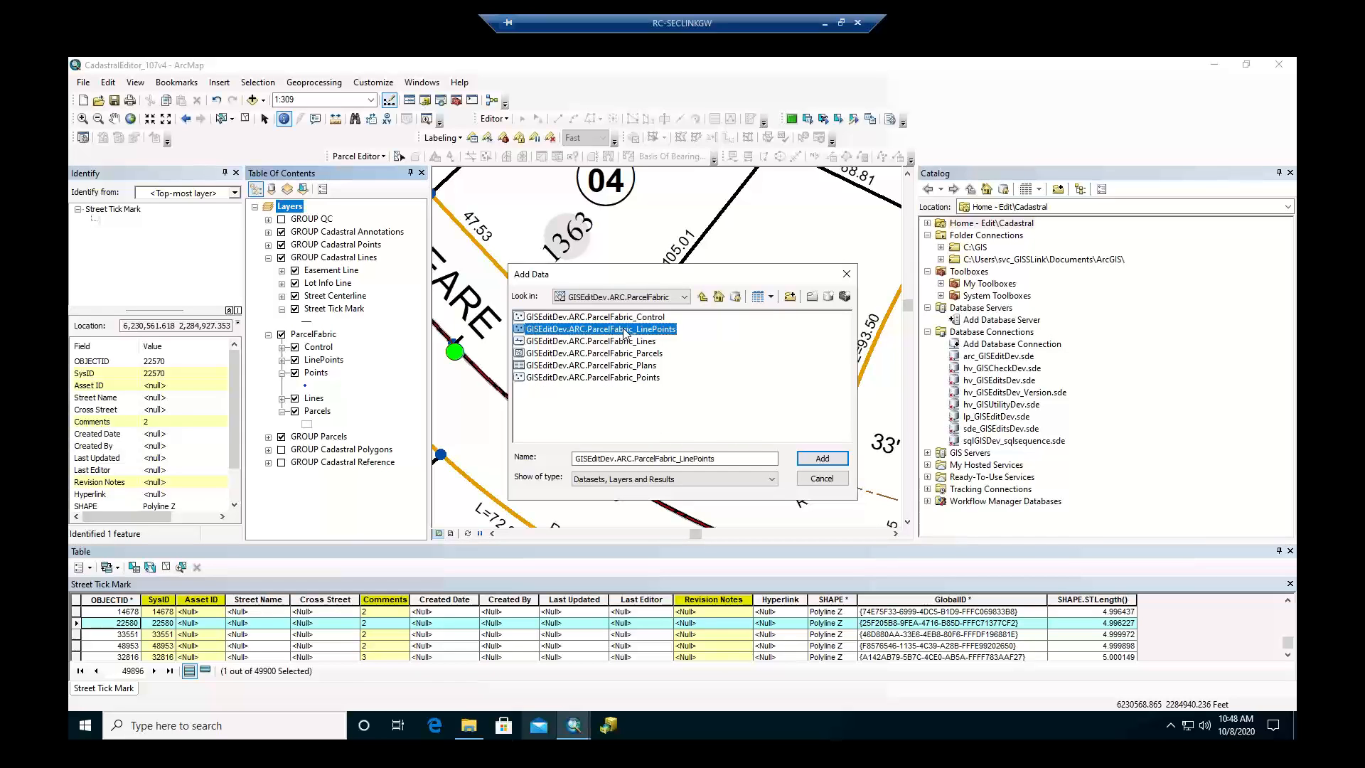
pyautogui.keyDown('ctrl'); pyautogui.click(613, 377); pyautogui.keyUp('ctrl')
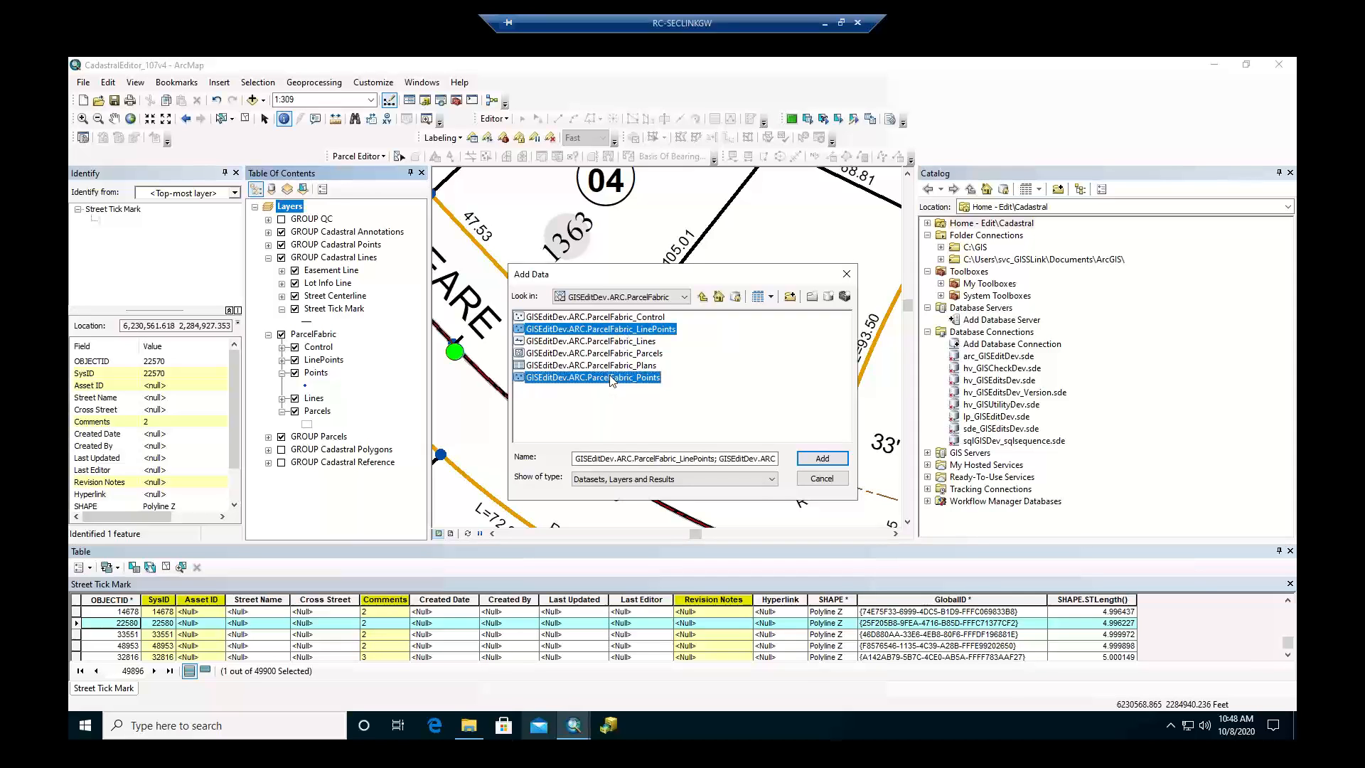
pyautogui.click(821, 458)
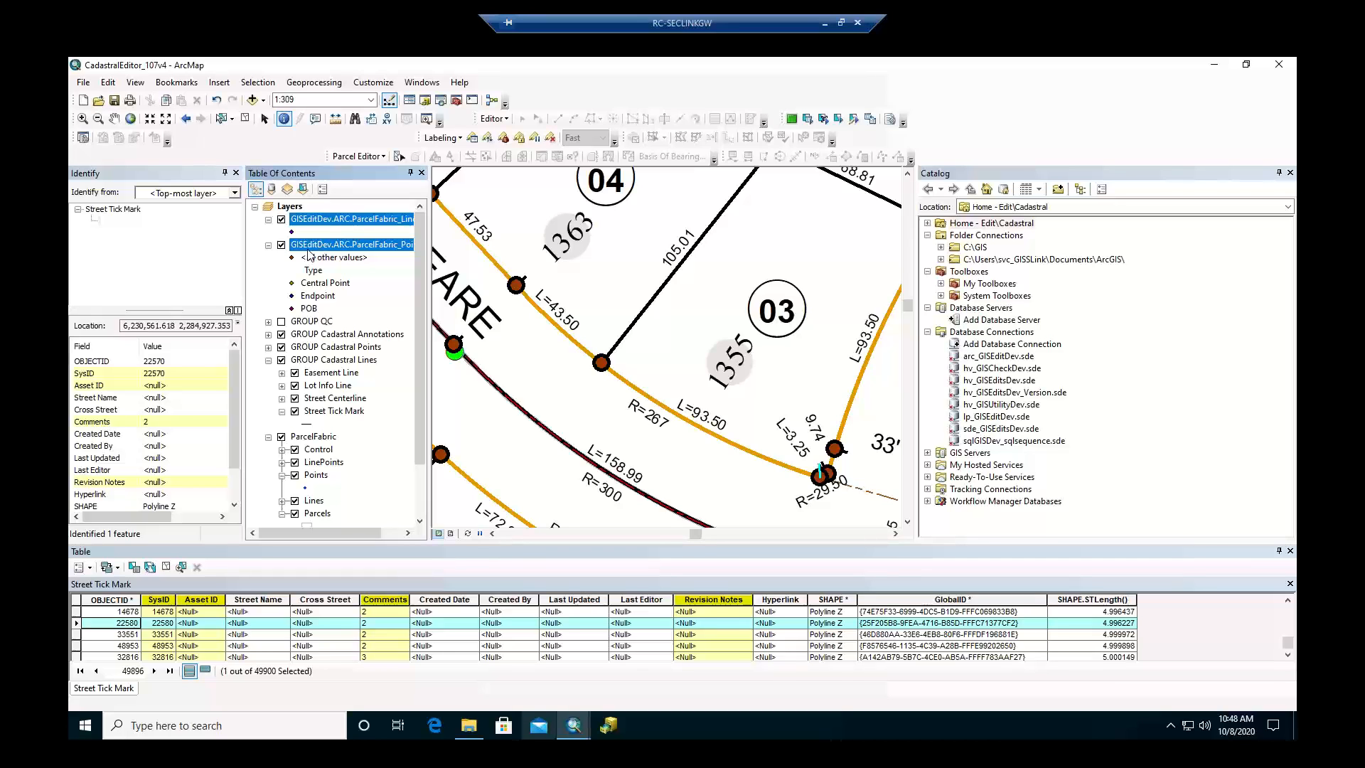
# Hide the added ParcelFabric_LinePoints layer and open the attribute table of the added ParcelFabric_Points layer.
pyautogui.click(282, 221)
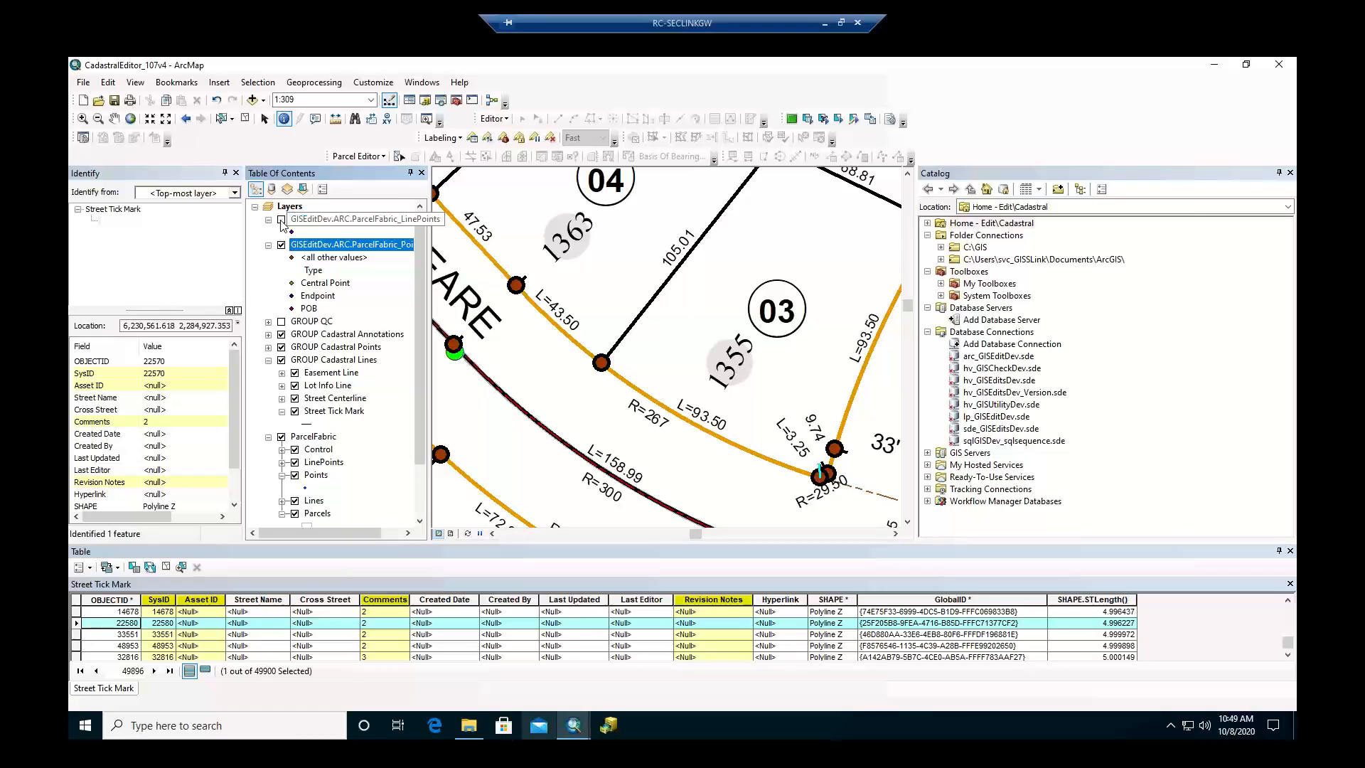
pyautogui.keyDown('ctrl'); pyautogui.click(293, 220); pyautogui.keyUp('ctrl')
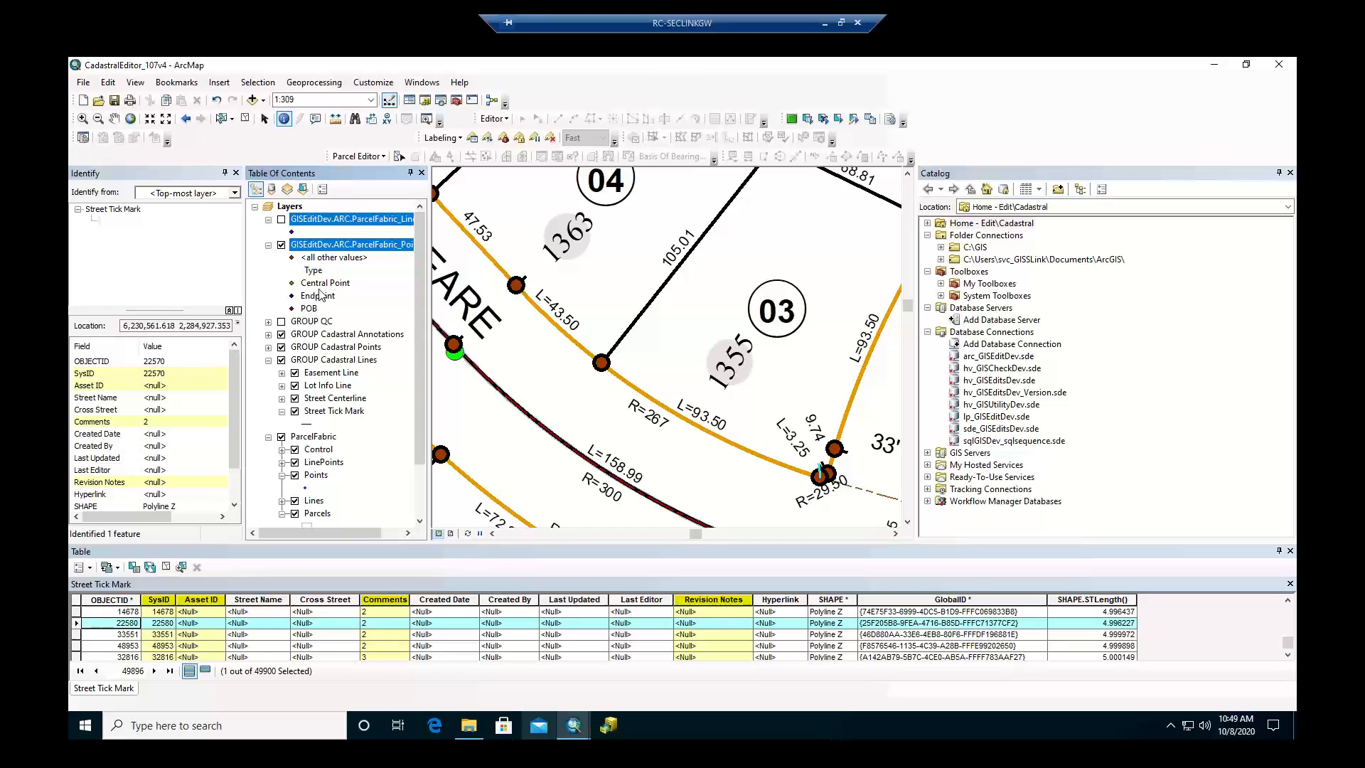
pyautogui.click(354, 250)
pyautogui.rightClick(354, 249)
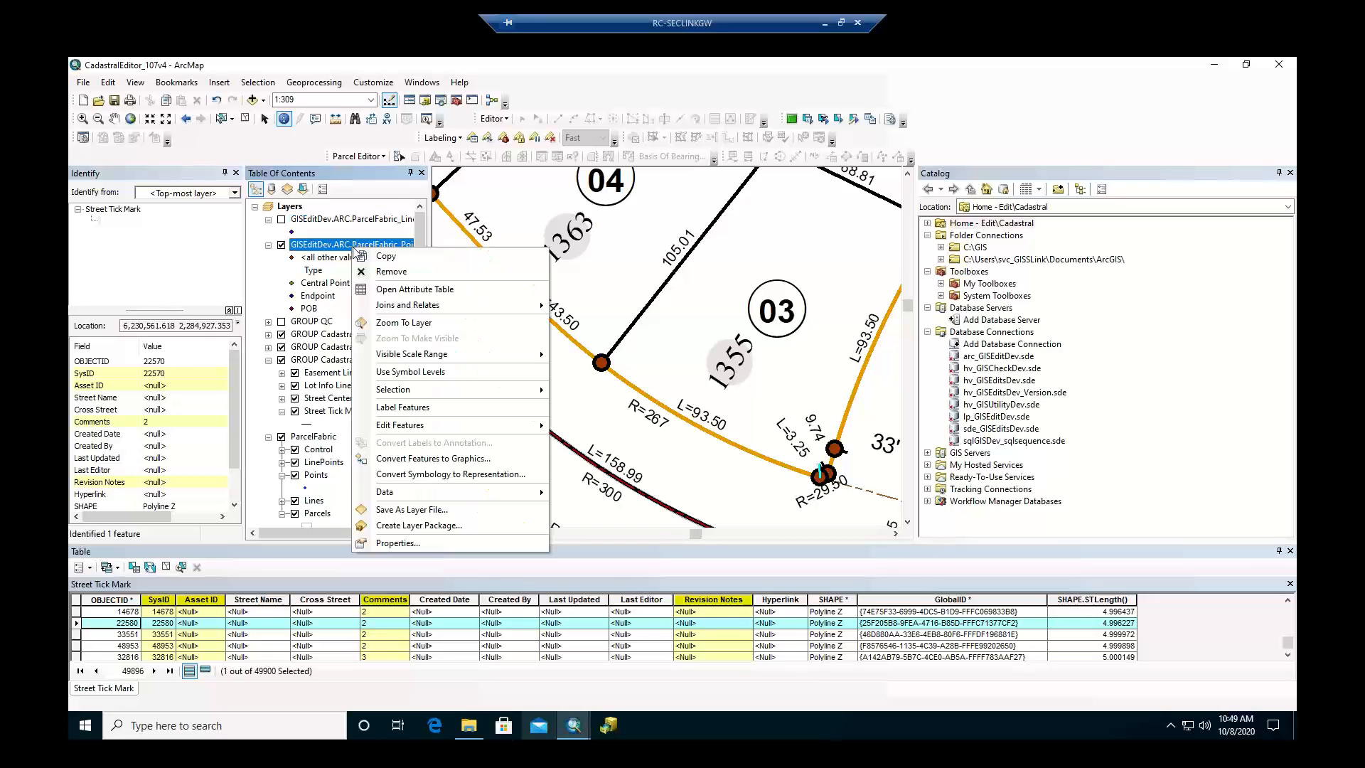
pyautogui.click(409, 290)
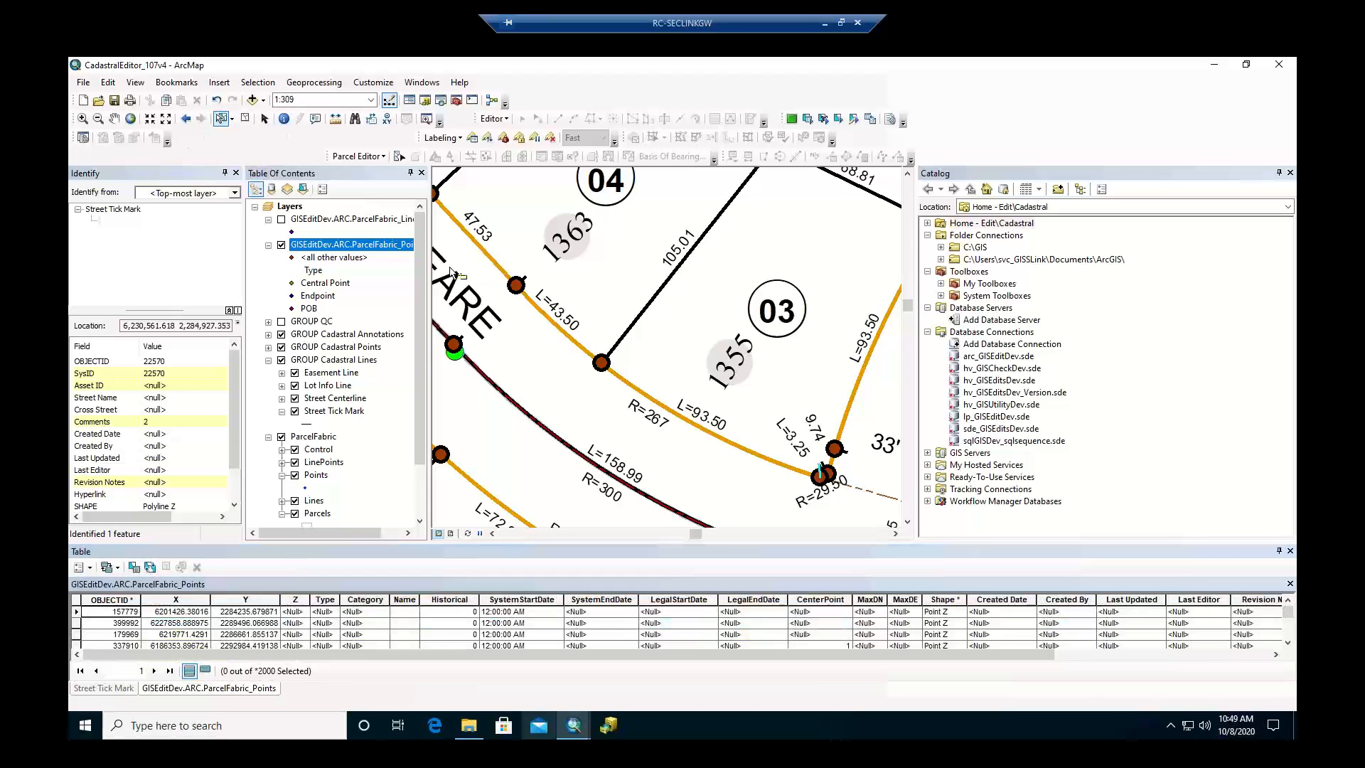
# Select the features where the 47.53 line meets the L=43.50 curve and review only the selected ParcelFabric_Points record's attributes.
pyautogui.moveTo(499, 282); pyautogui.dragTo(523, 298)
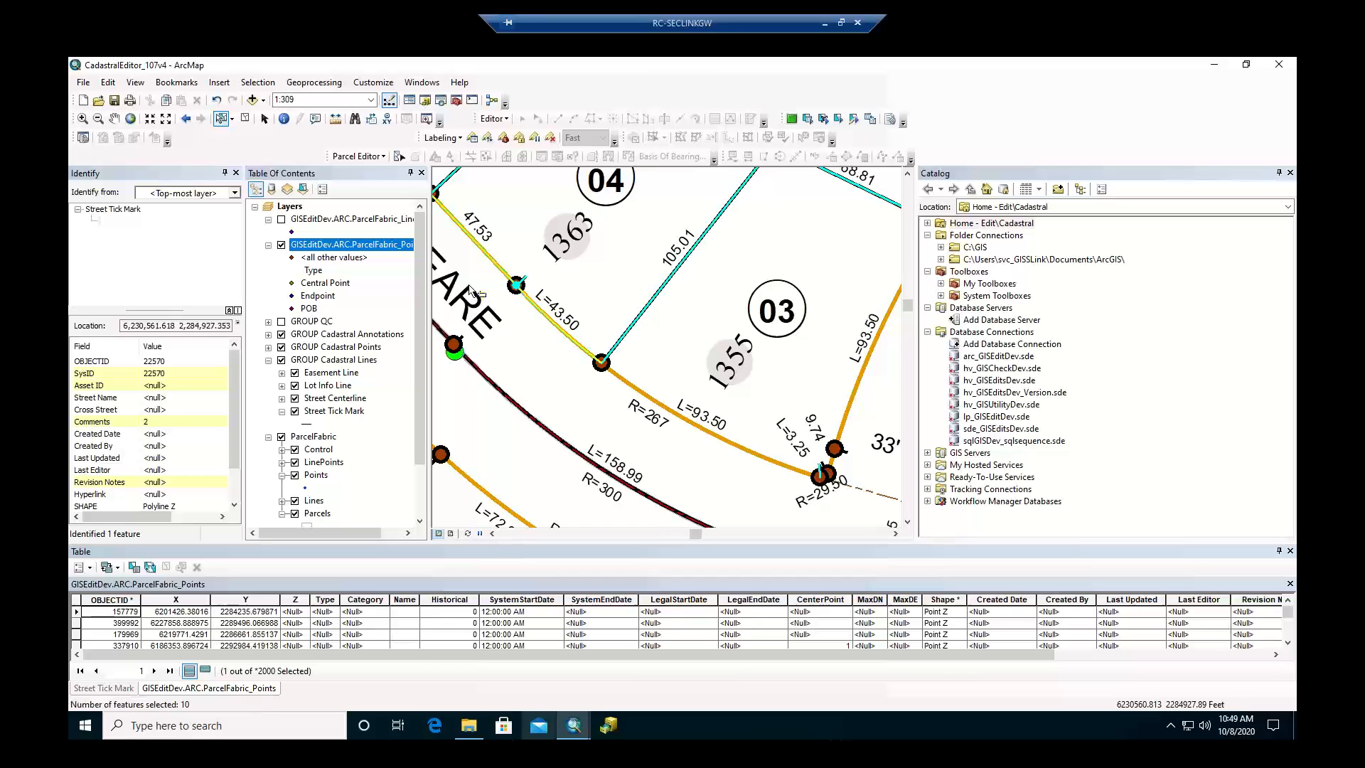
pyautogui.click(204, 670)
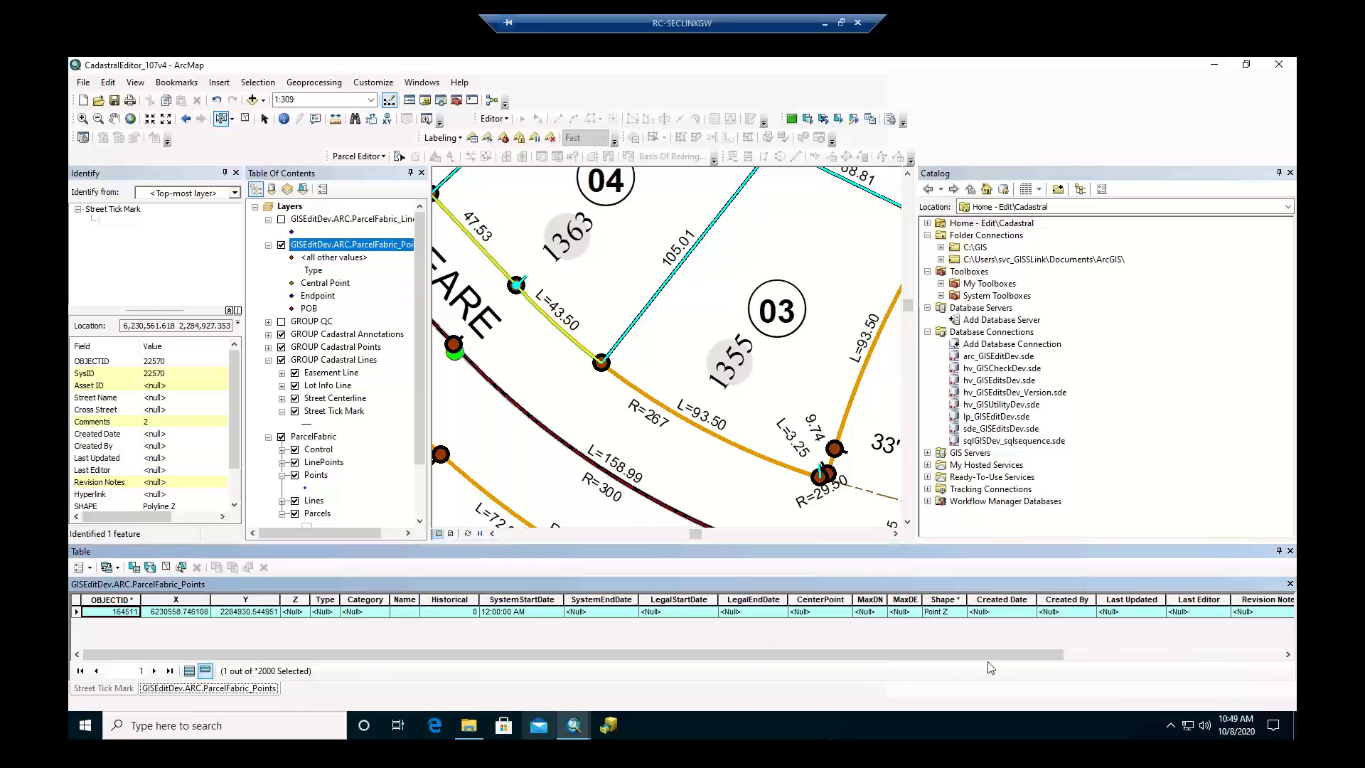
pyautogui.click(1190, 659)
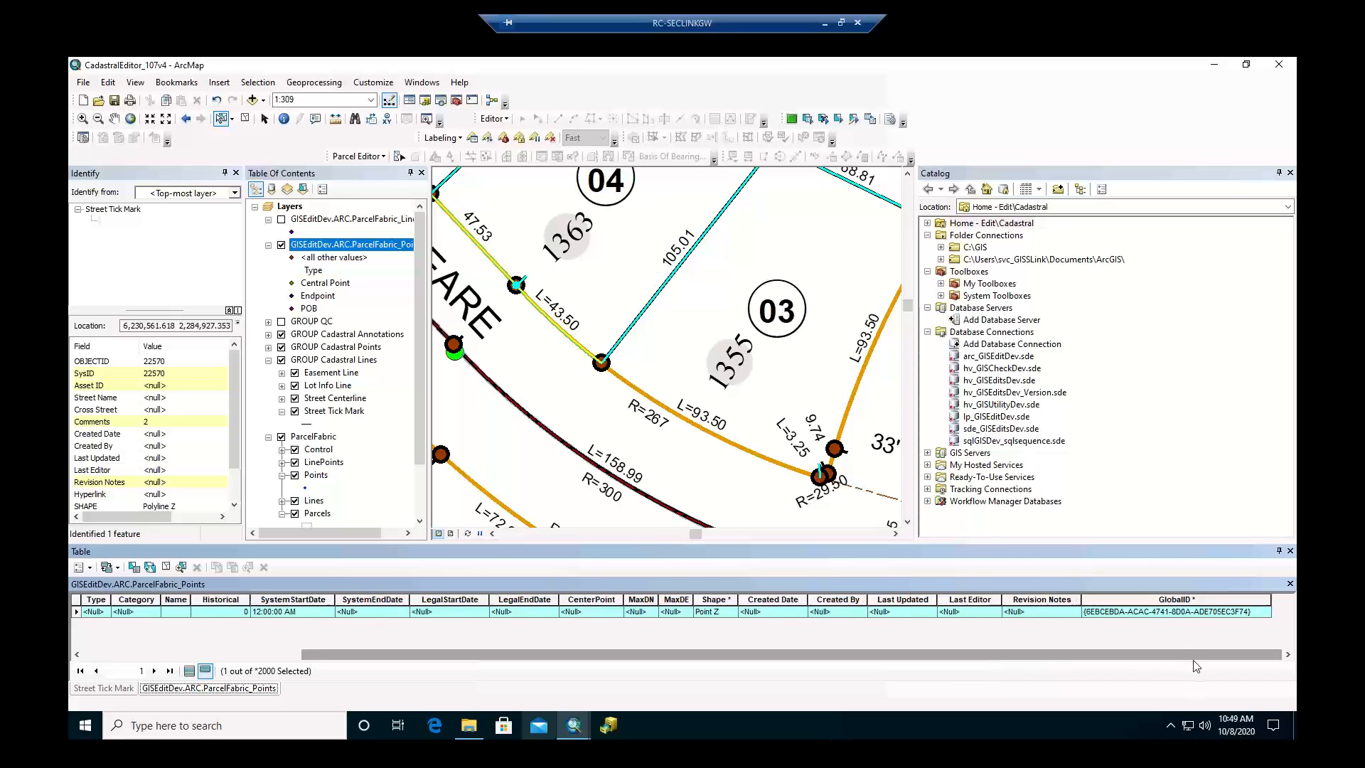
pyautogui.moveTo(746, 655); pyautogui.dragTo(446, 679)
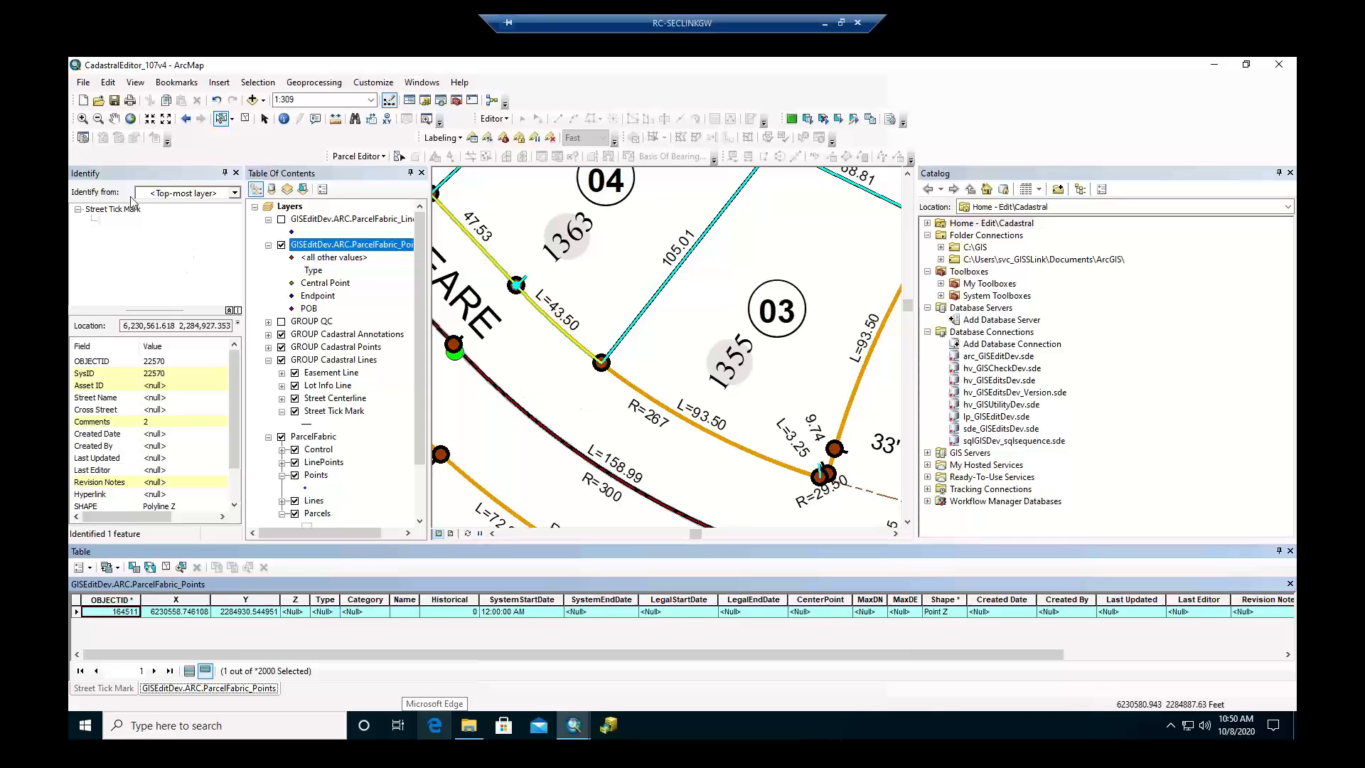
pyautogui.click(98, 118)
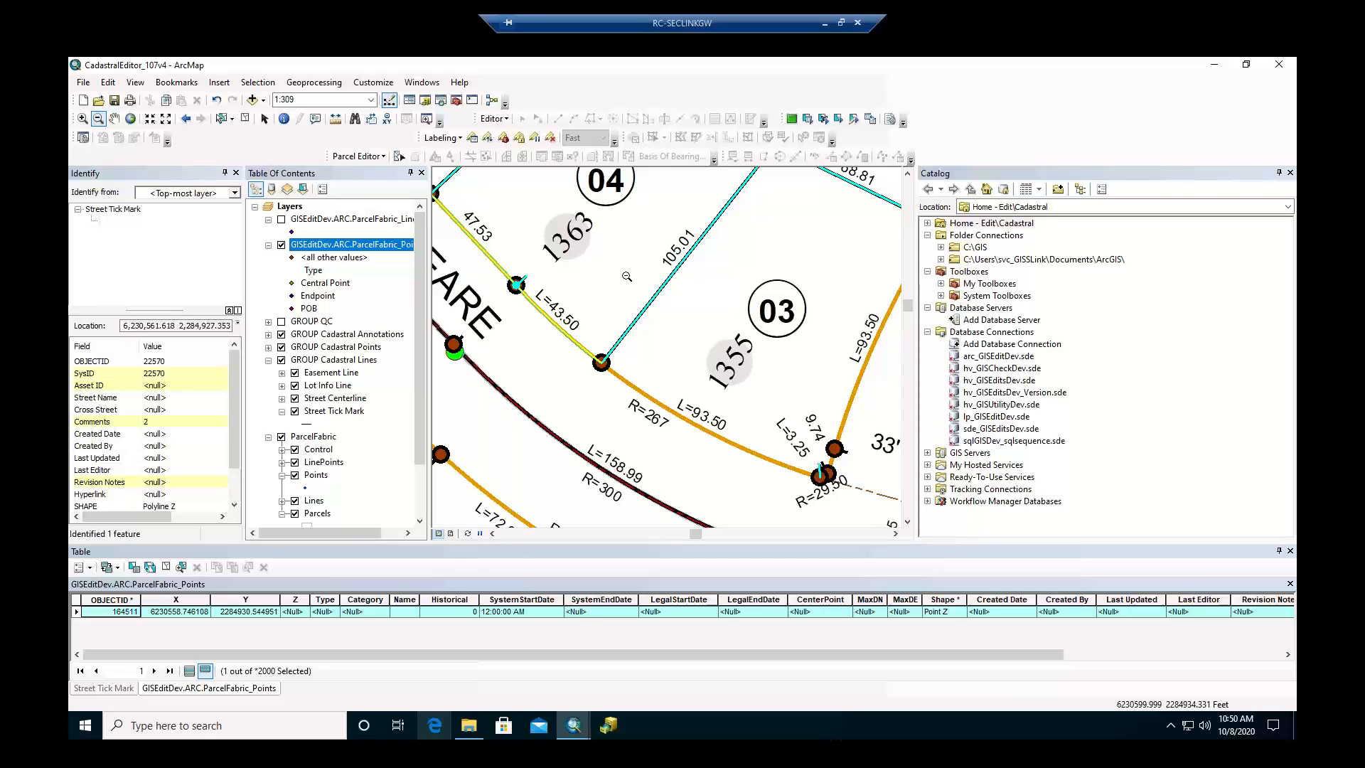
pyautogui.click(626, 276)
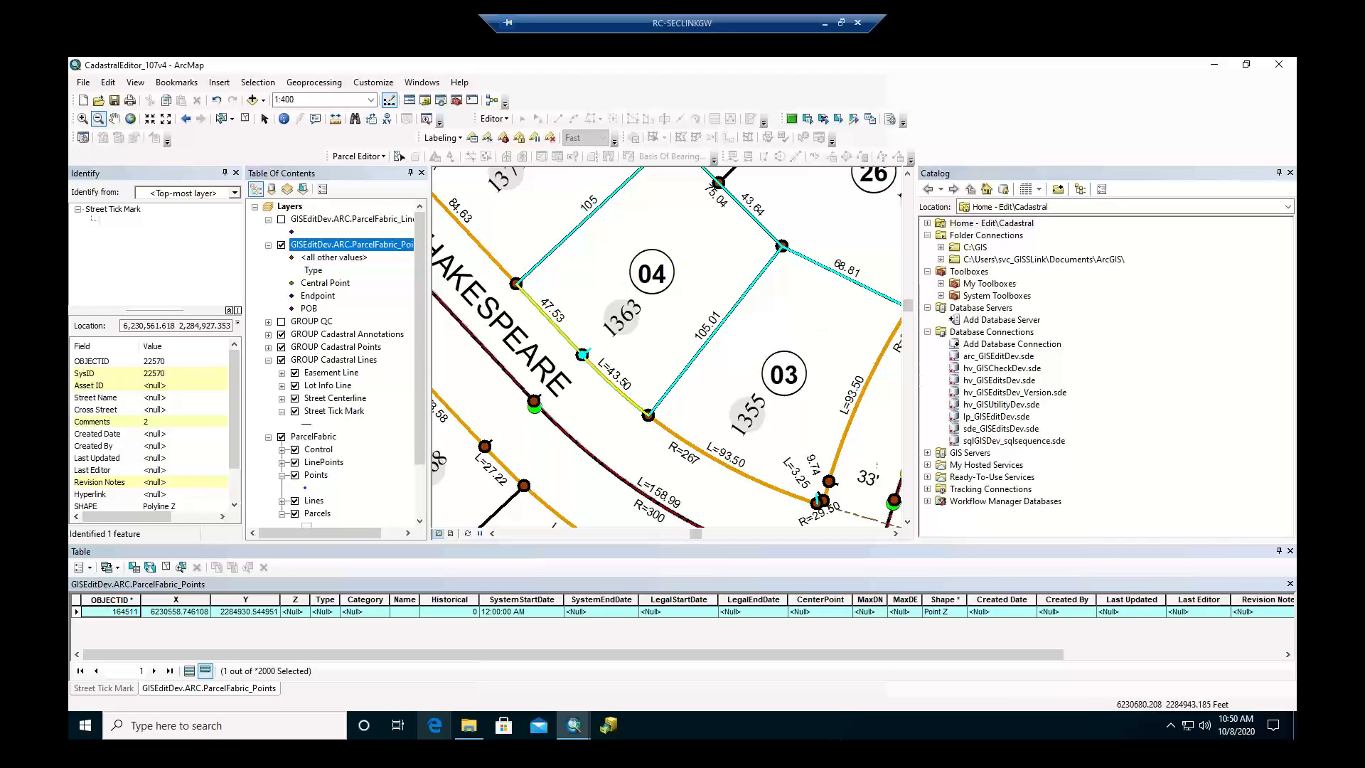
pyautogui.click(609, 727)
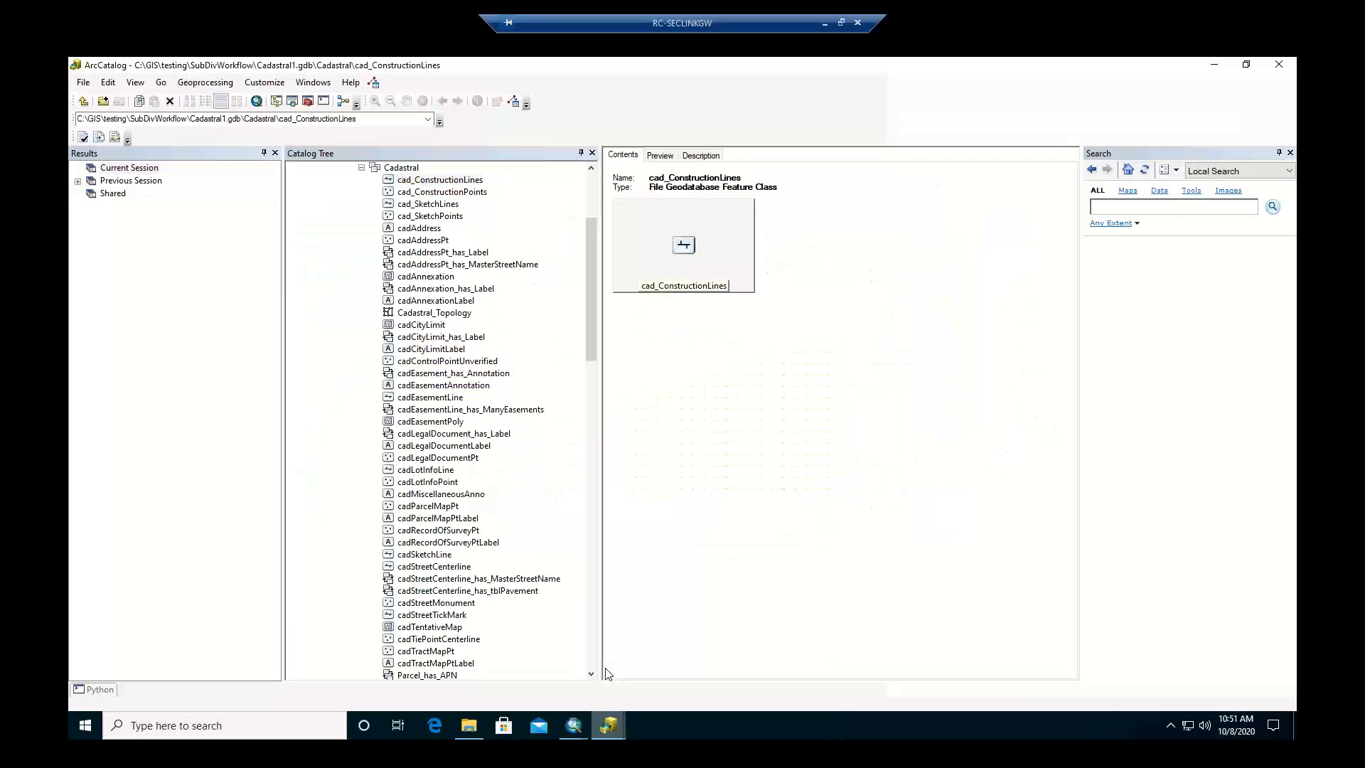
pyautogui.click(1222, 70)
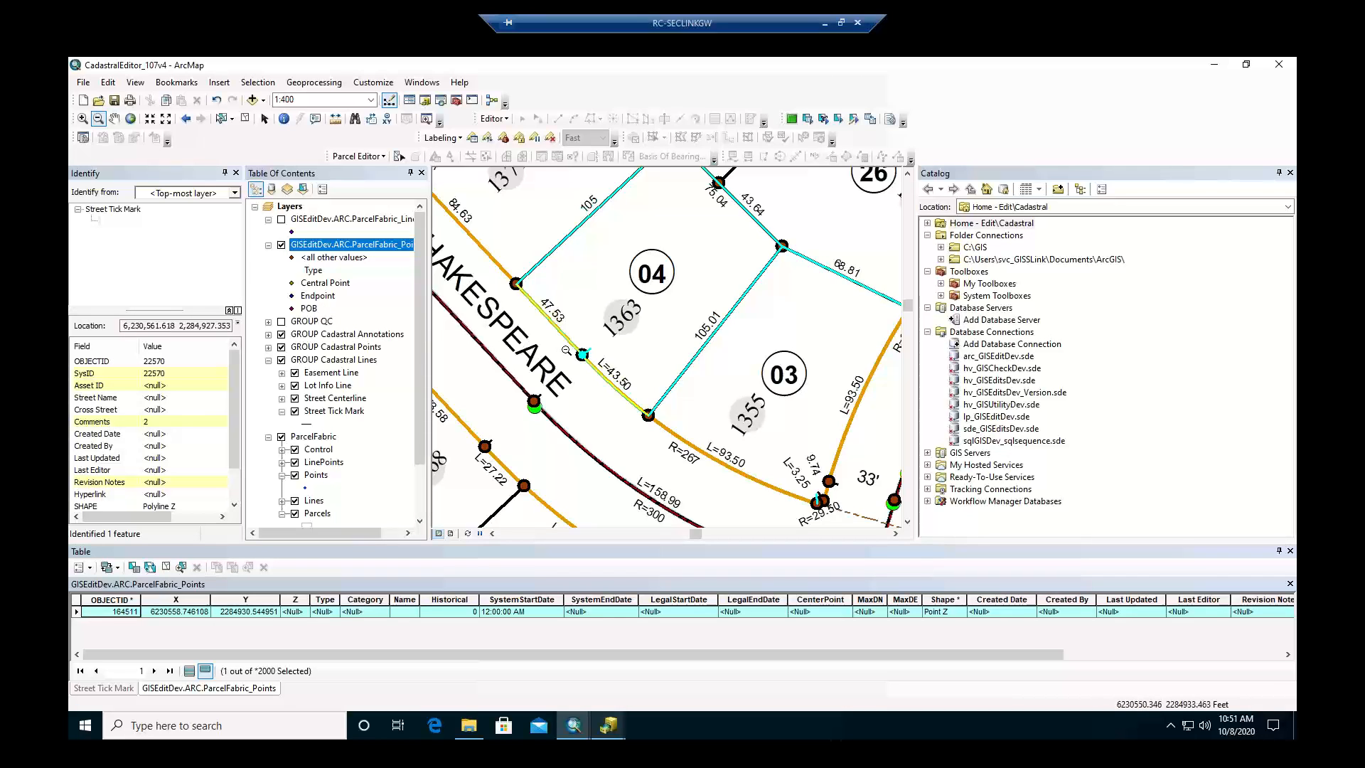
# Symbolize the all other values class of the ParcelFabric_Points layer with the Cross 1 marker and apply it to the map.
pyautogui.rightClick(338, 247)
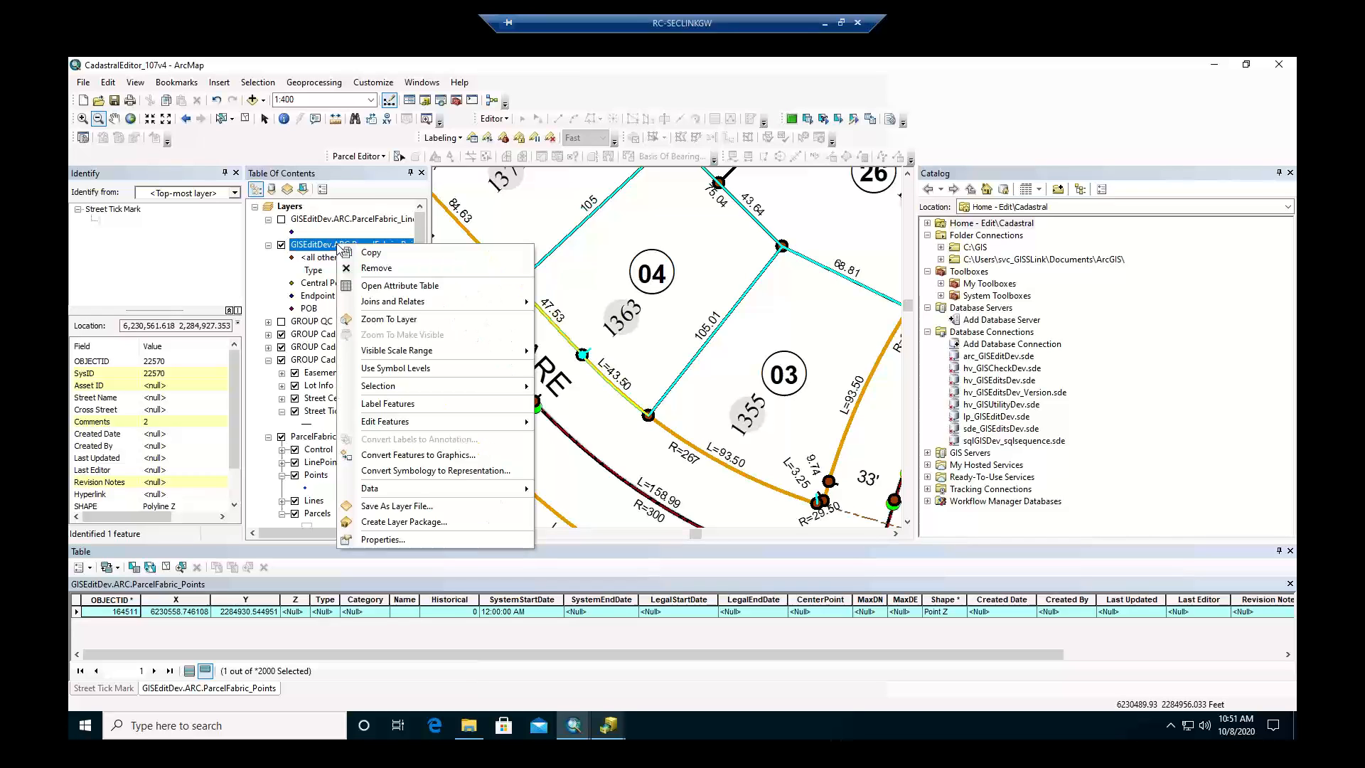
pyautogui.click(385, 534)
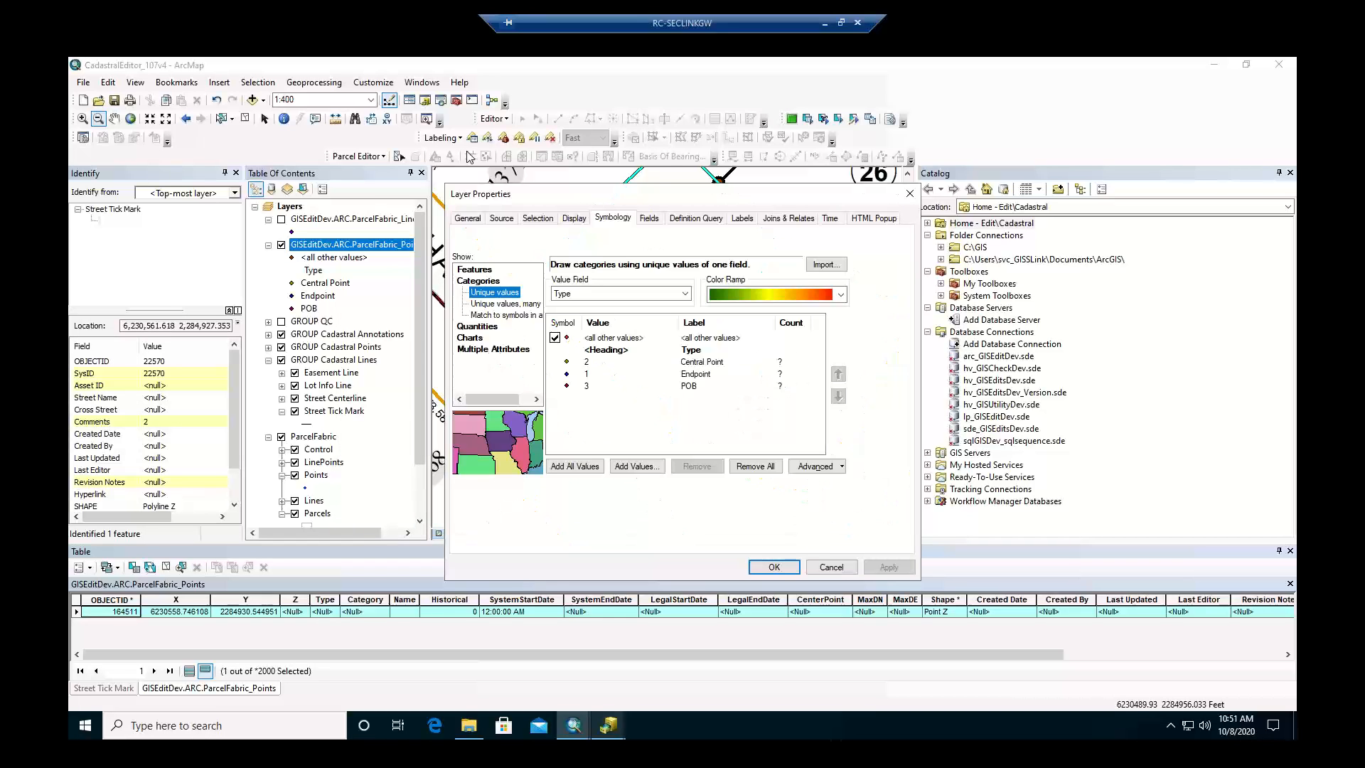
pyautogui.click(569, 339)
pyautogui.doubleClick(569, 338)
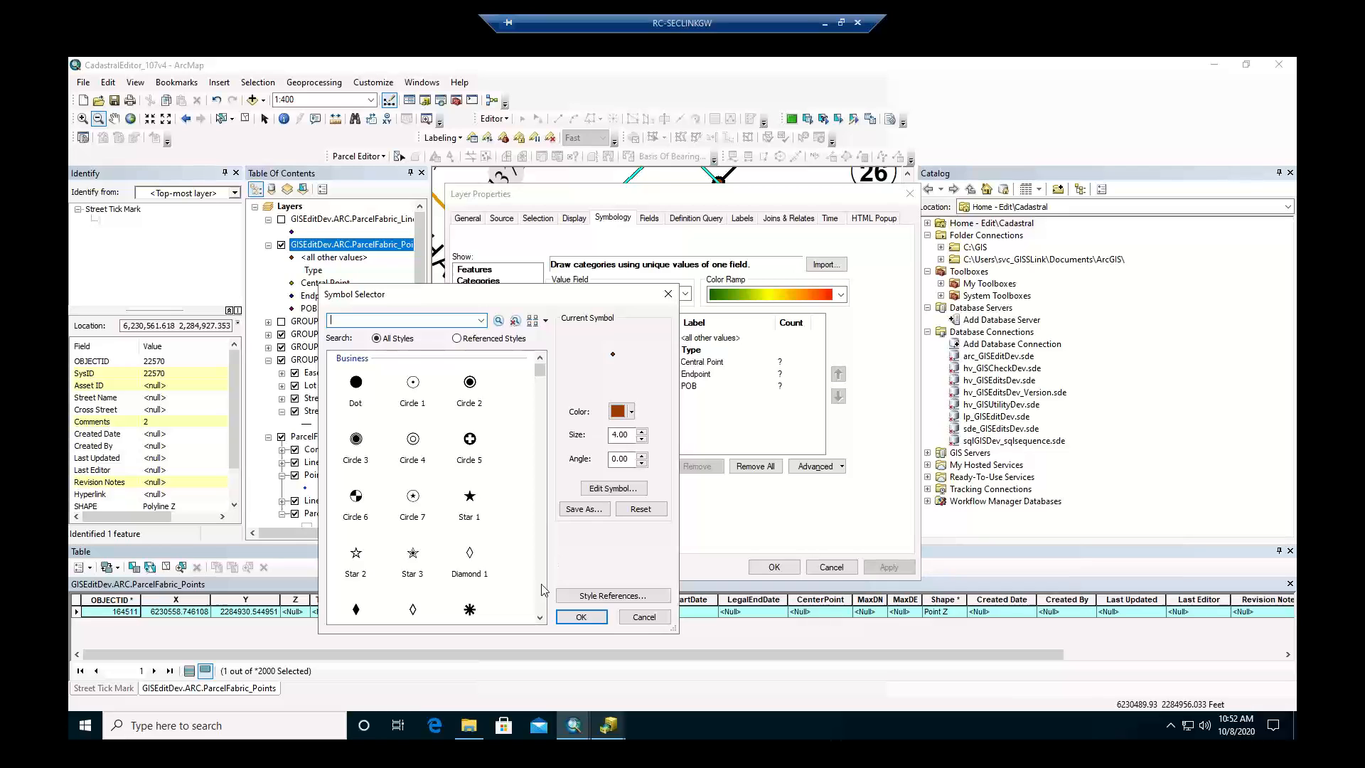
pyautogui.scroll(-3, 545, 593)
pyautogui.scroll(-3, 545, 594)
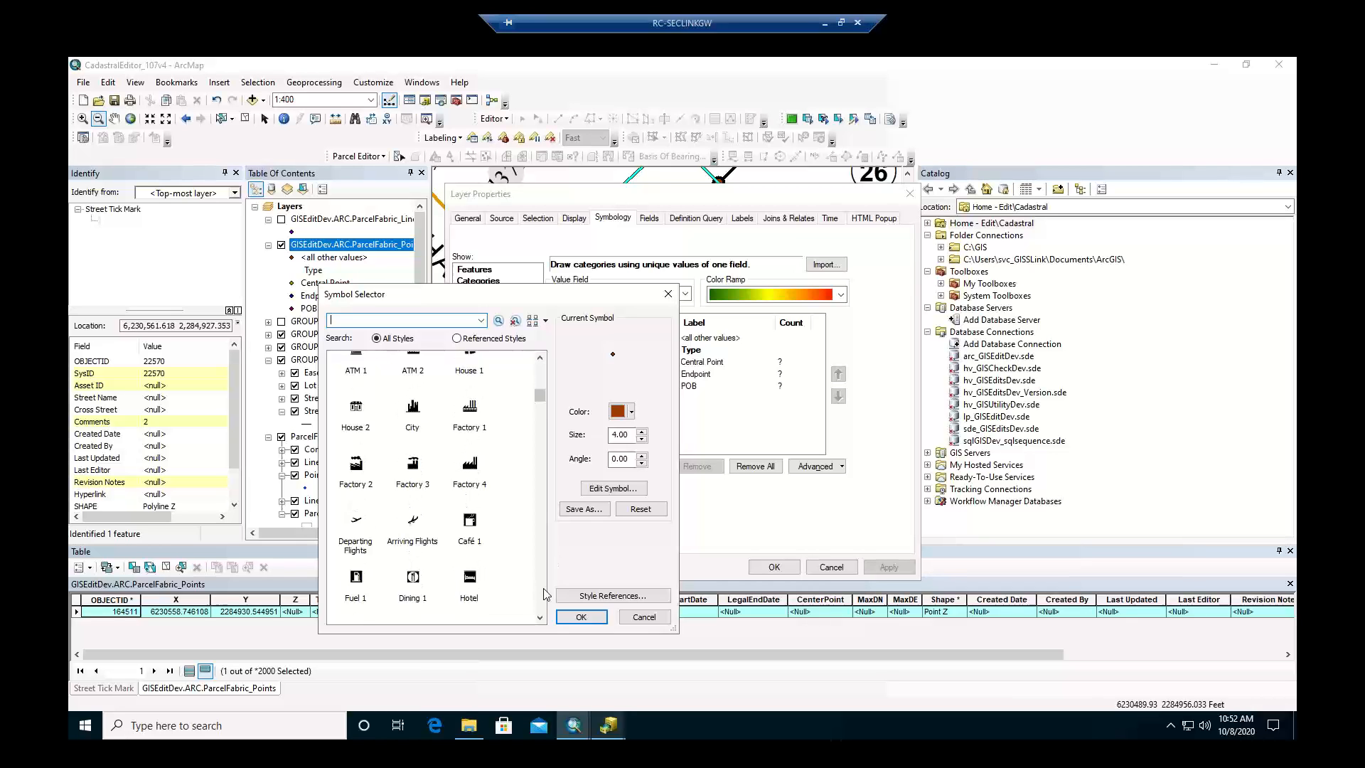
pyautogui.scroll(-10, 545, 593)
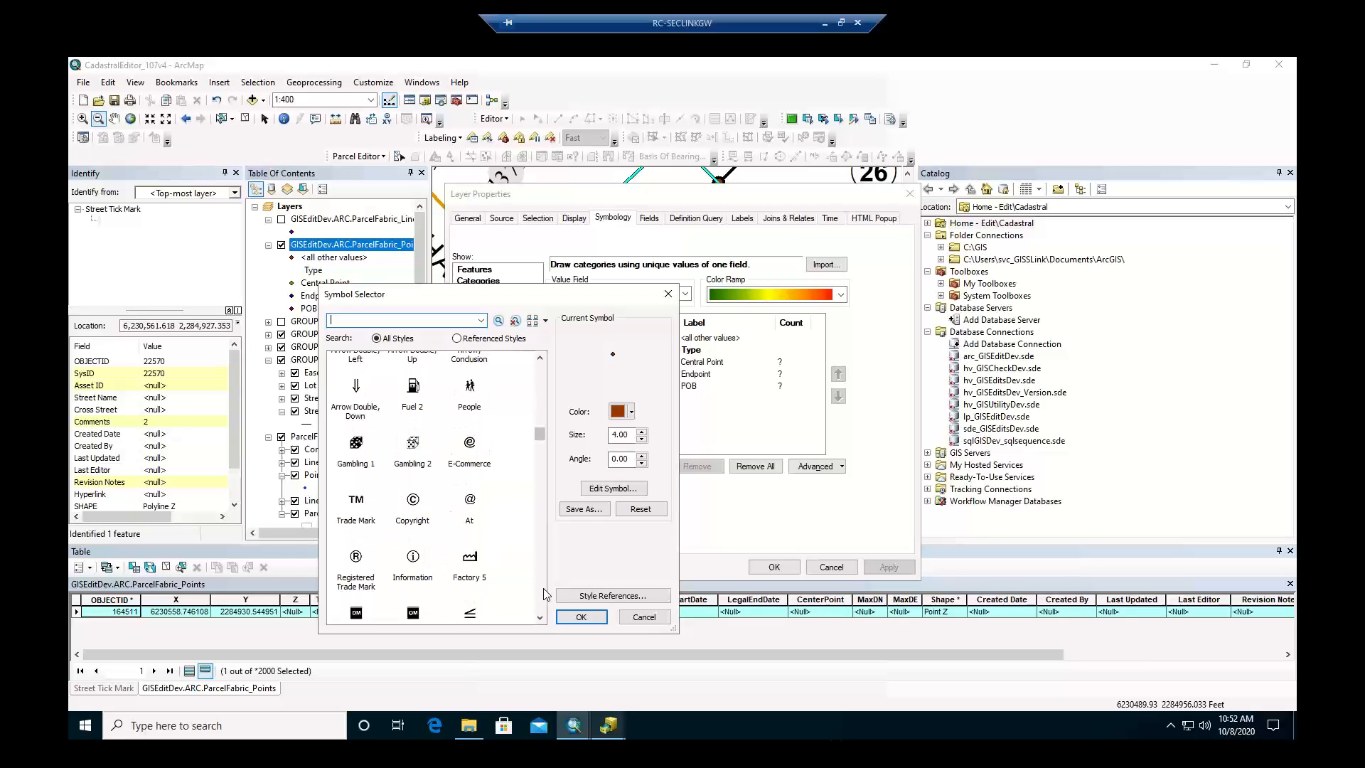
pyautogui.scroll(-6, 544, 593)
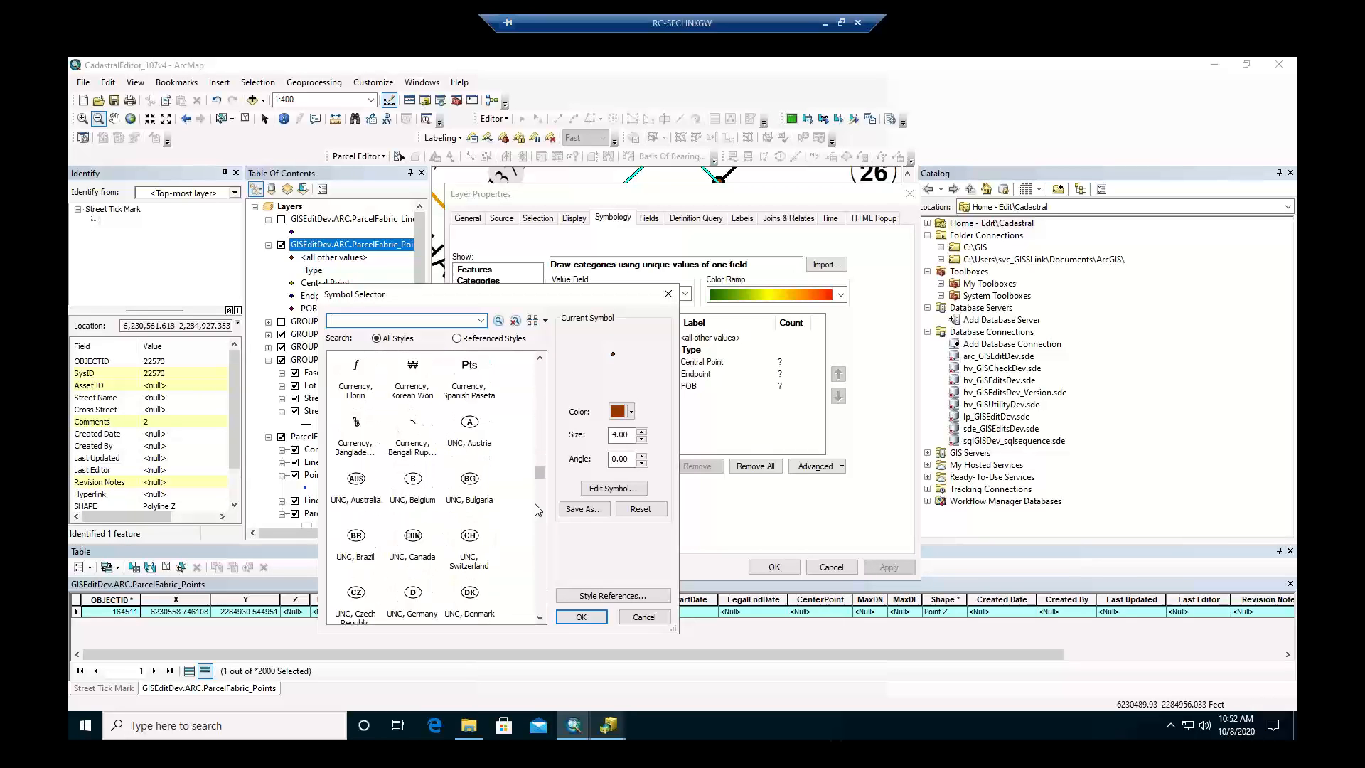
pyautogui.moveTo(536, 474); pyautogui.dragTo(537, 540)
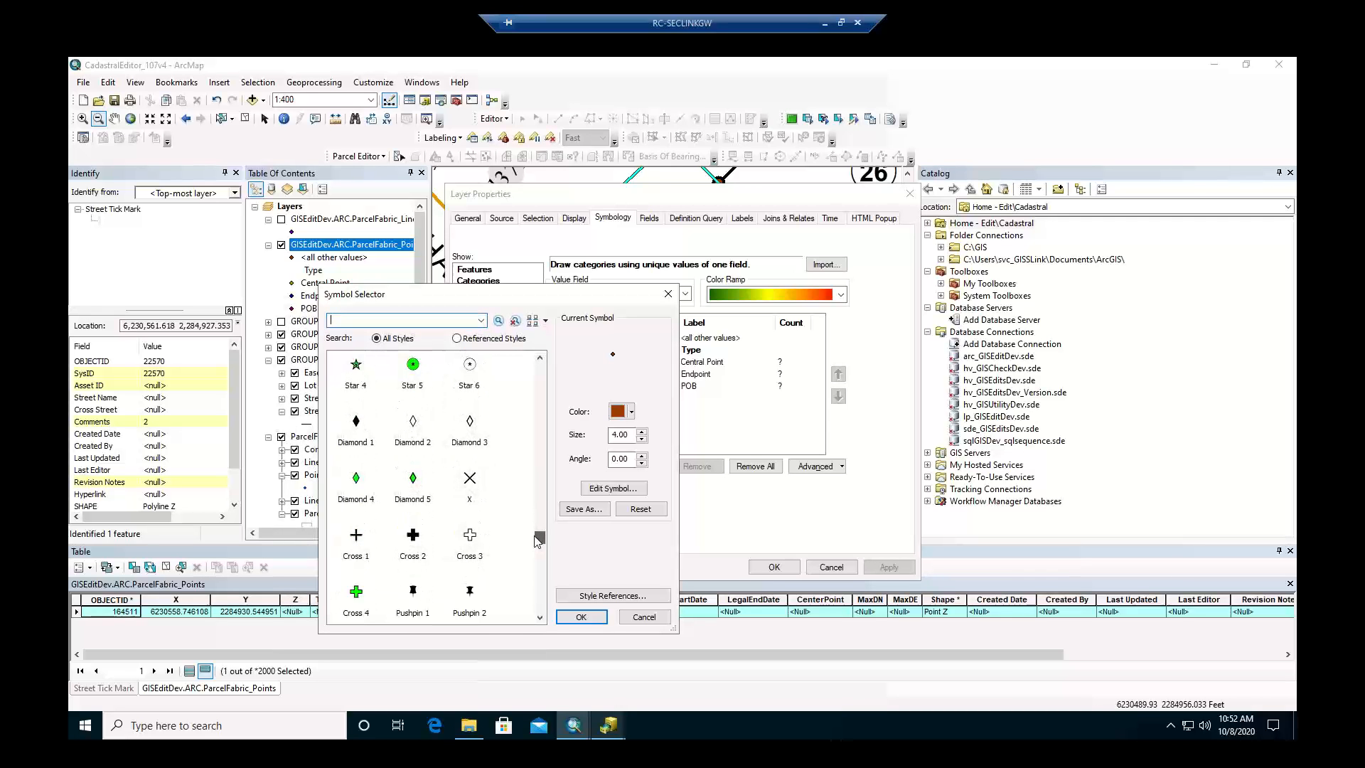
pyautogui.click(359, 540)
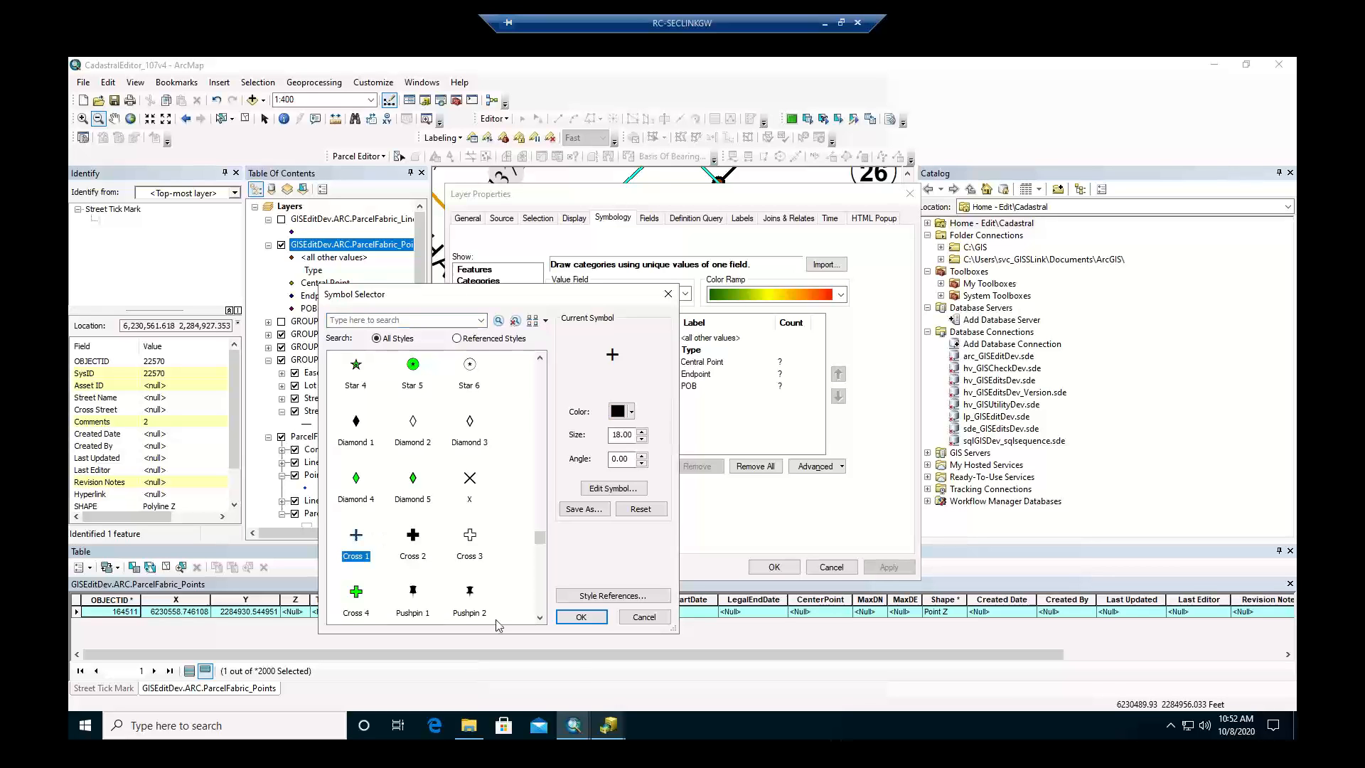
pyautogui.click(581, 617)
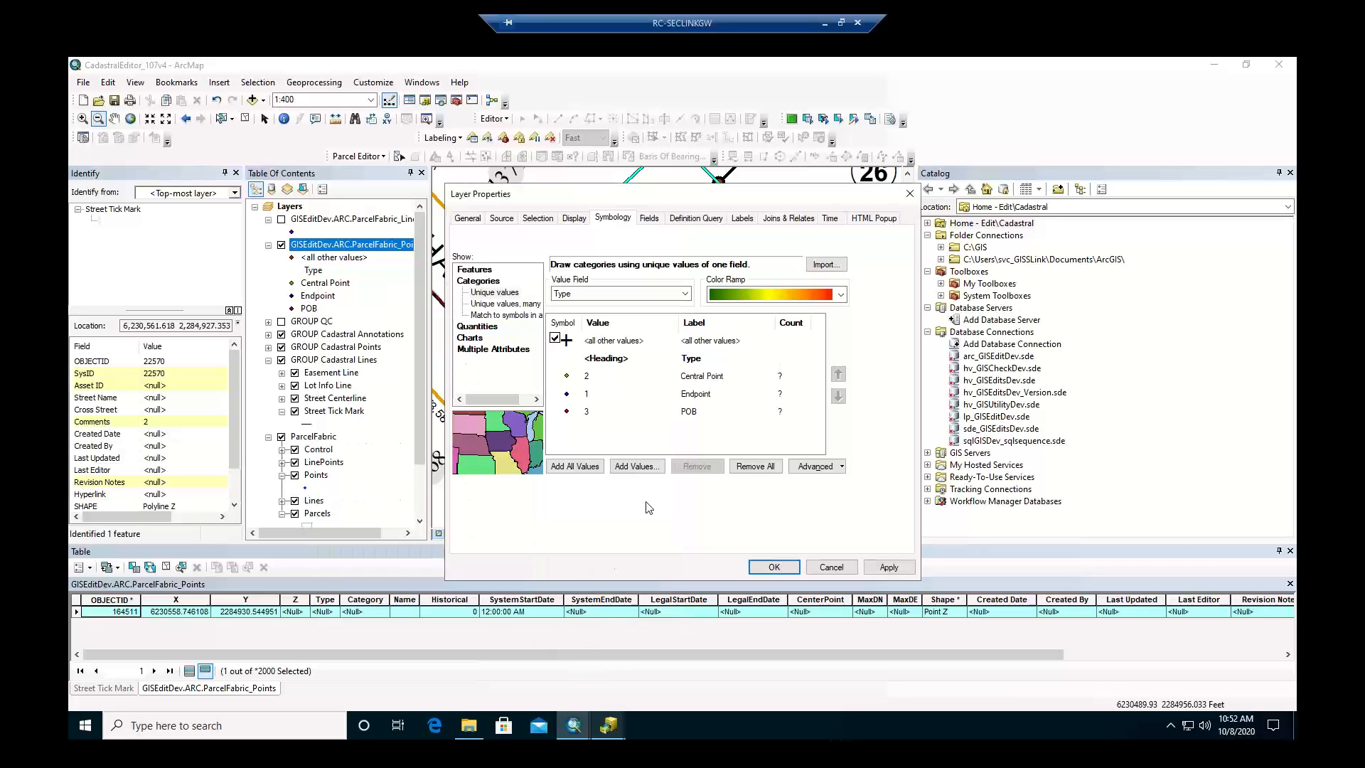
pyautogui.moveTo(645, 199); pyautogui.dragTo(930, 166)
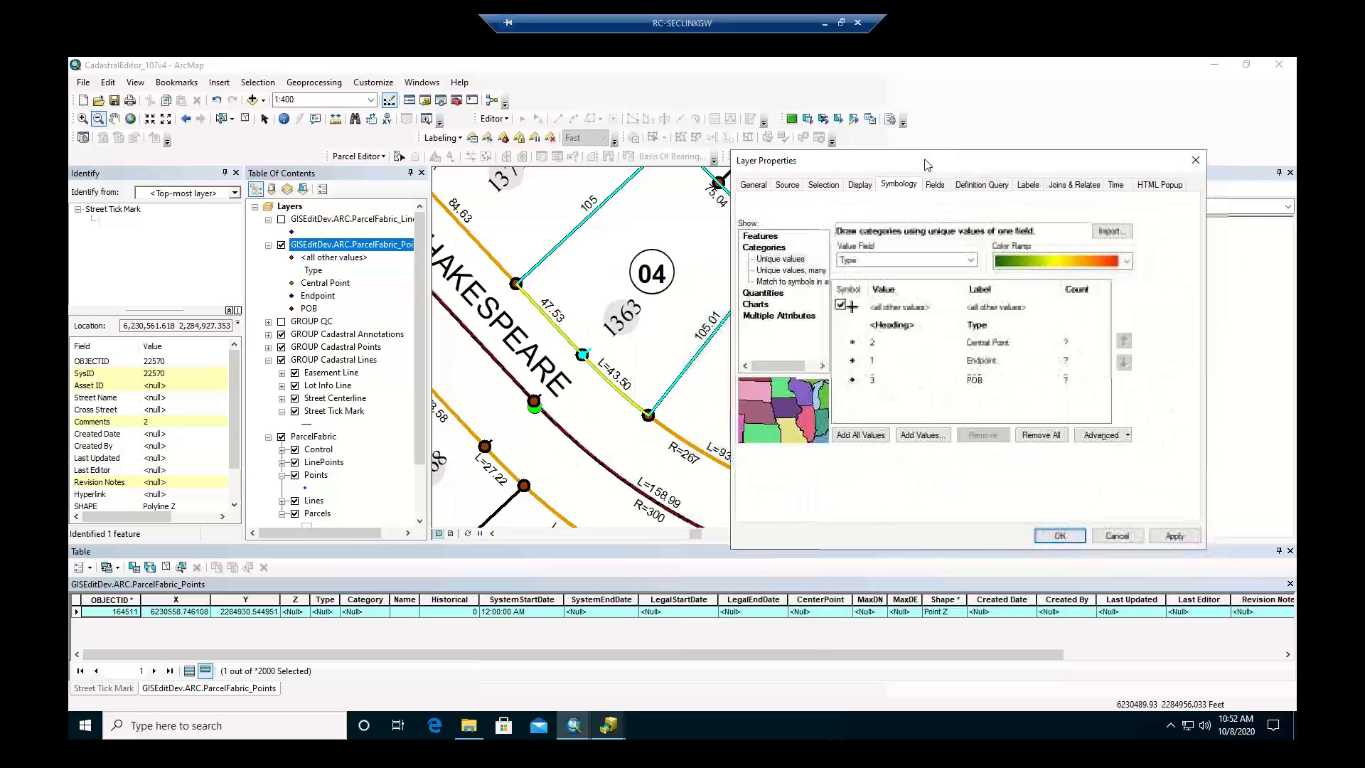
pyautogui.click(1163, 536)
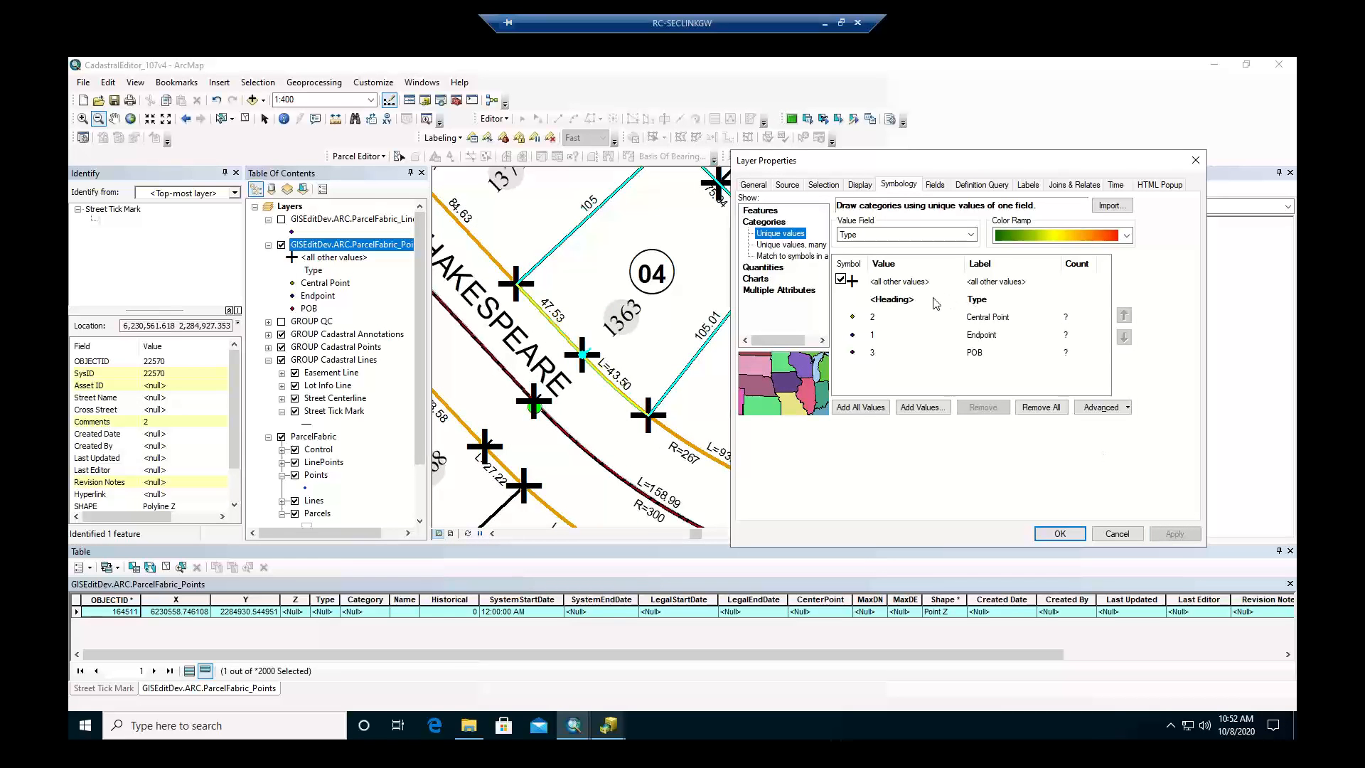
# Examine which fields are available for rotating the ParcelFabric_Points symbols by angle, leaving the rotation field at none.
pyautogui.click(1106, 410)
pyautogui.click(1111, 425)
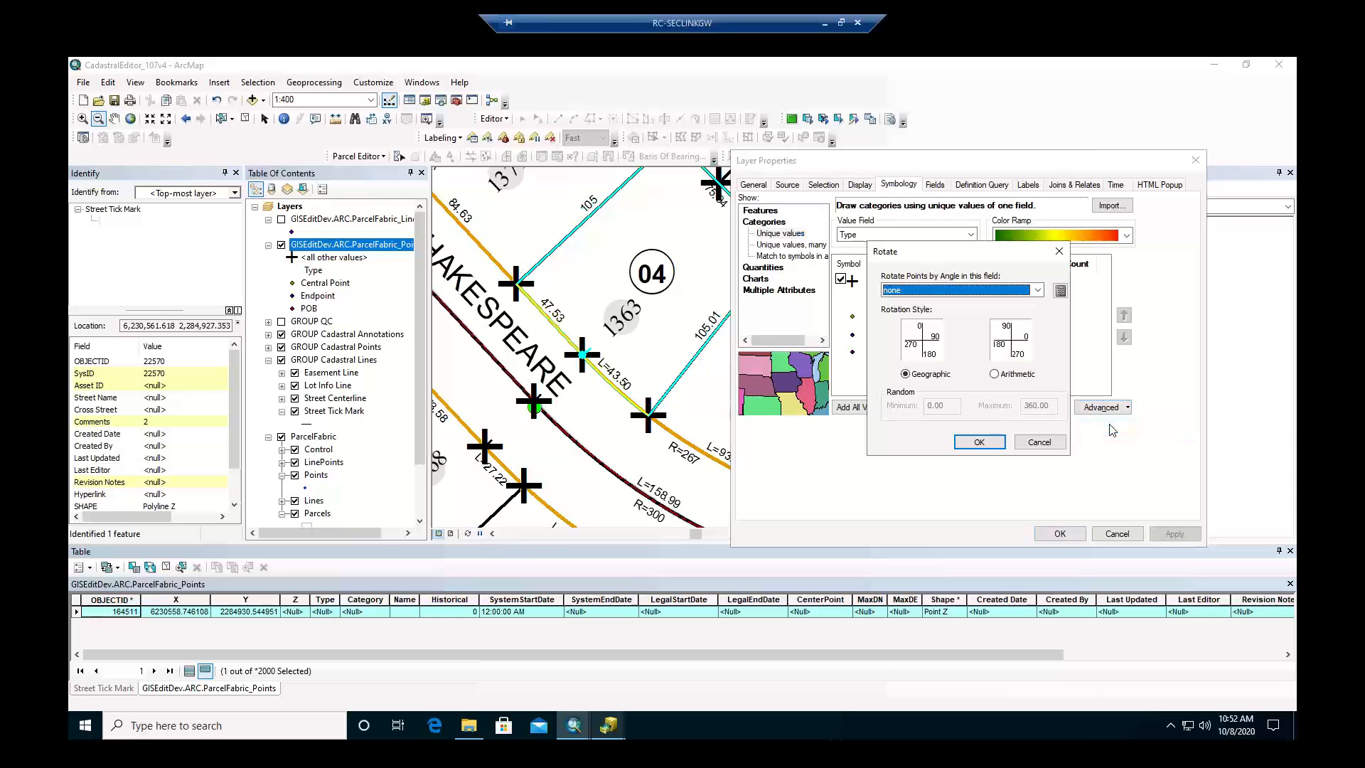
pyautogui.click(921, 292)
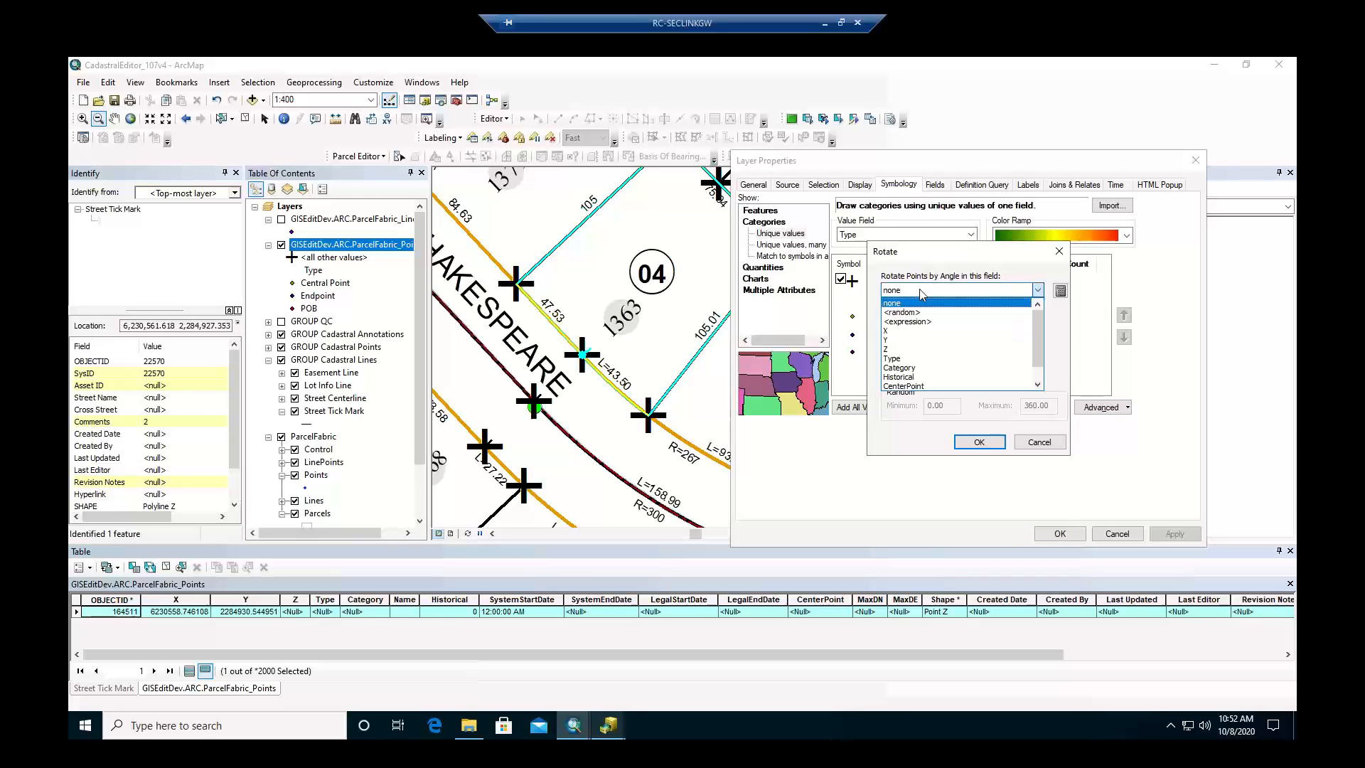
pyautogui.scroll(-1, 924, 353)
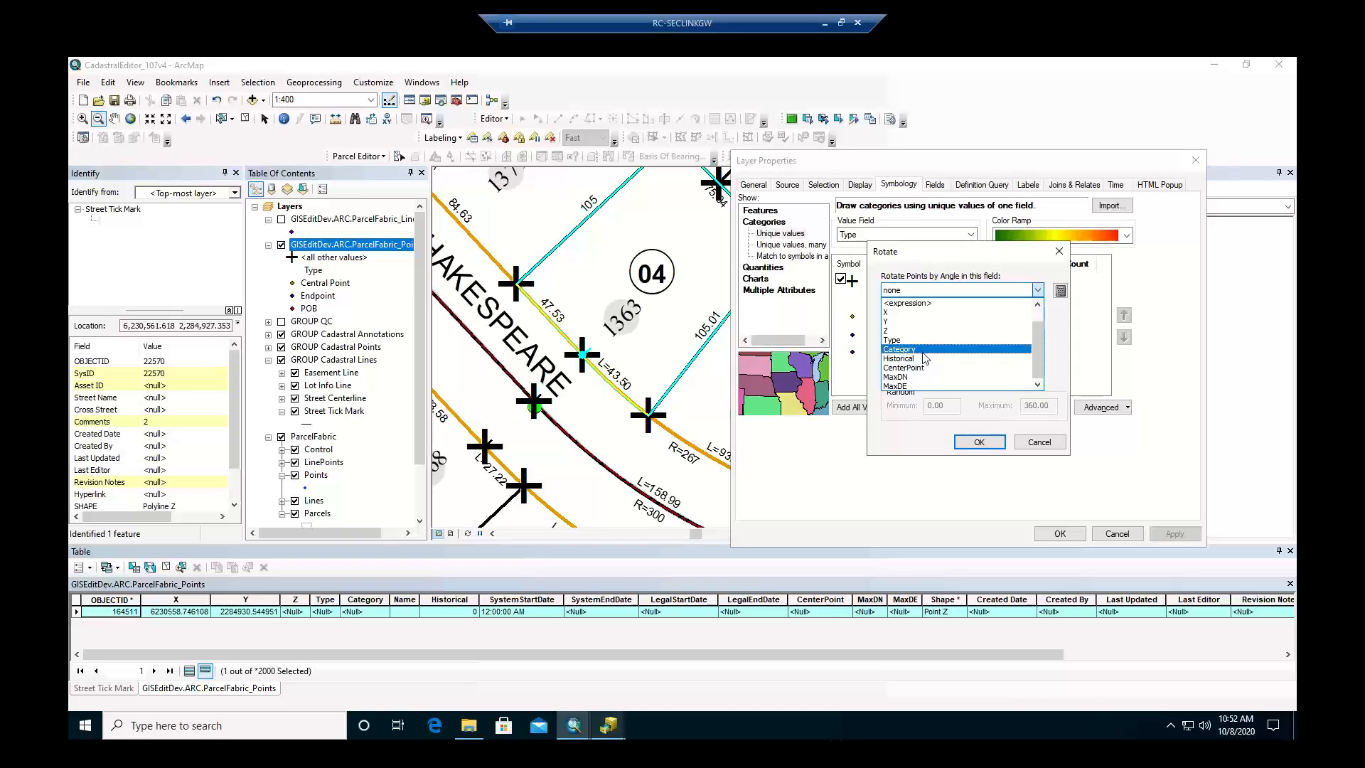
pyautogui.scroll(1, 924, 361)
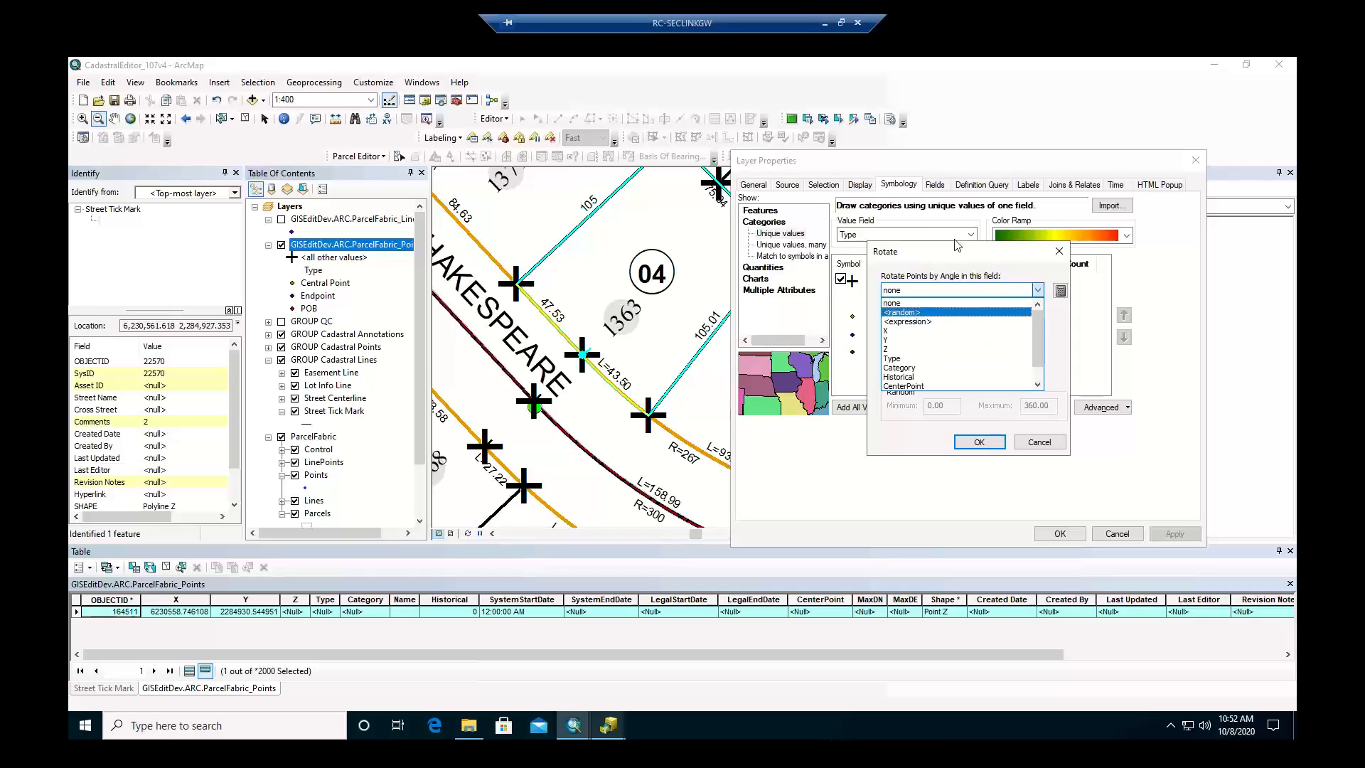
pyautogui.click(965, 260)
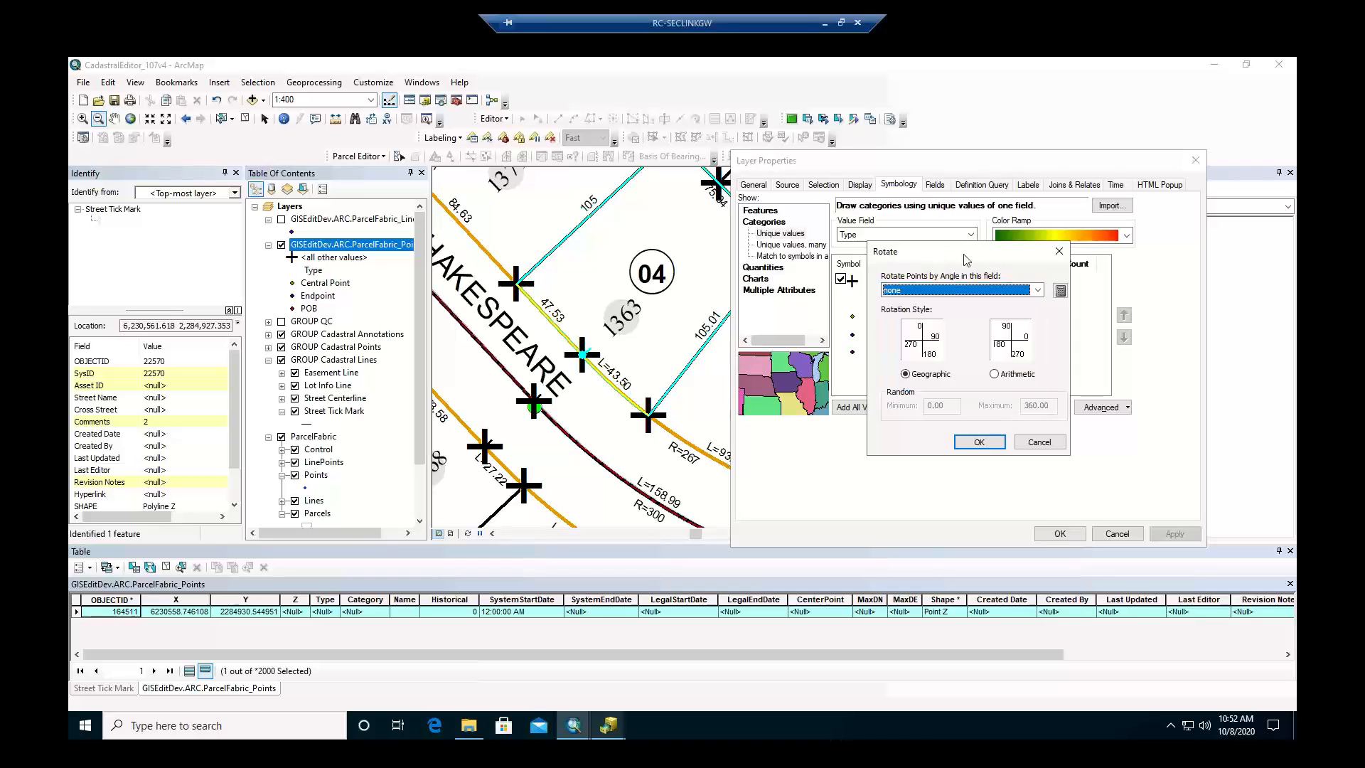
pyautogui.click(1059, 251)
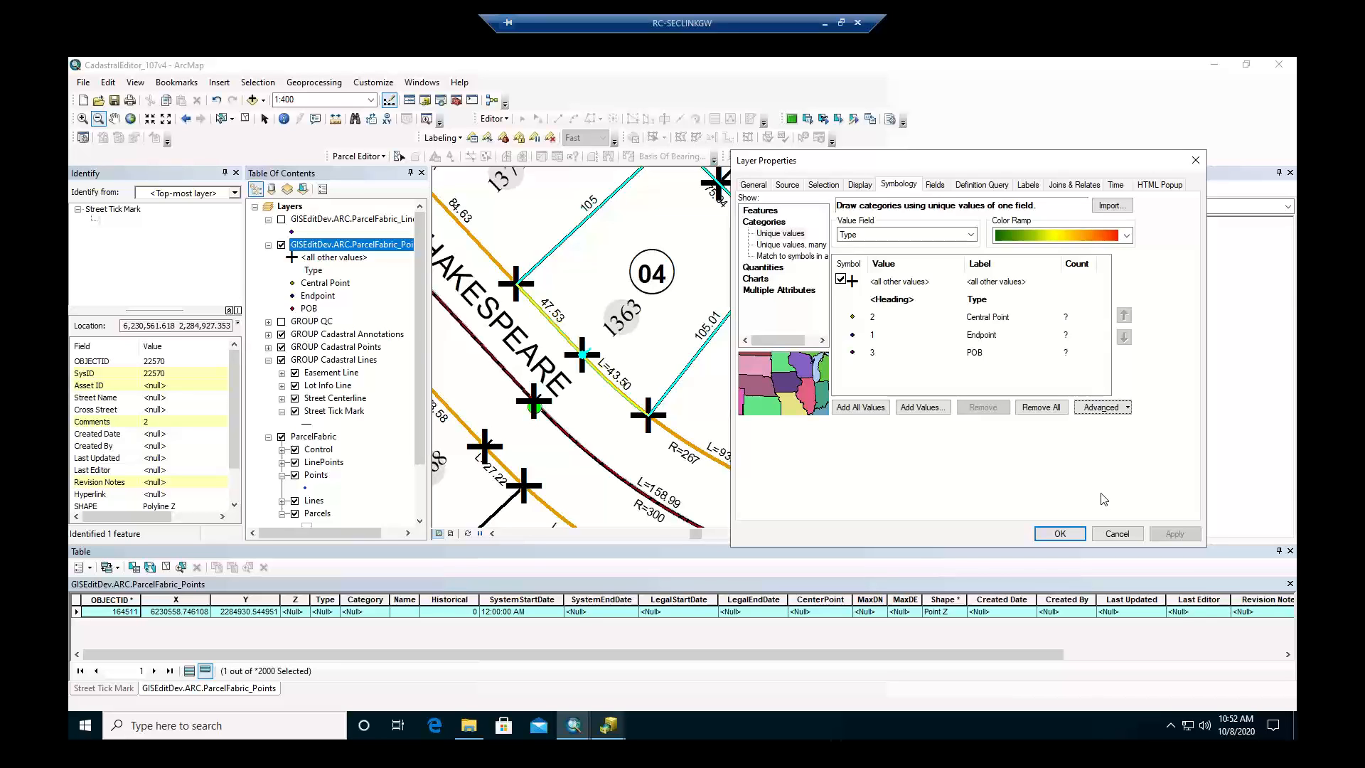
# Open the all other values marker symbol of the ParcelFabric_Points layer for detailed property editing.
pyautogui.doubleClick(853, 288)
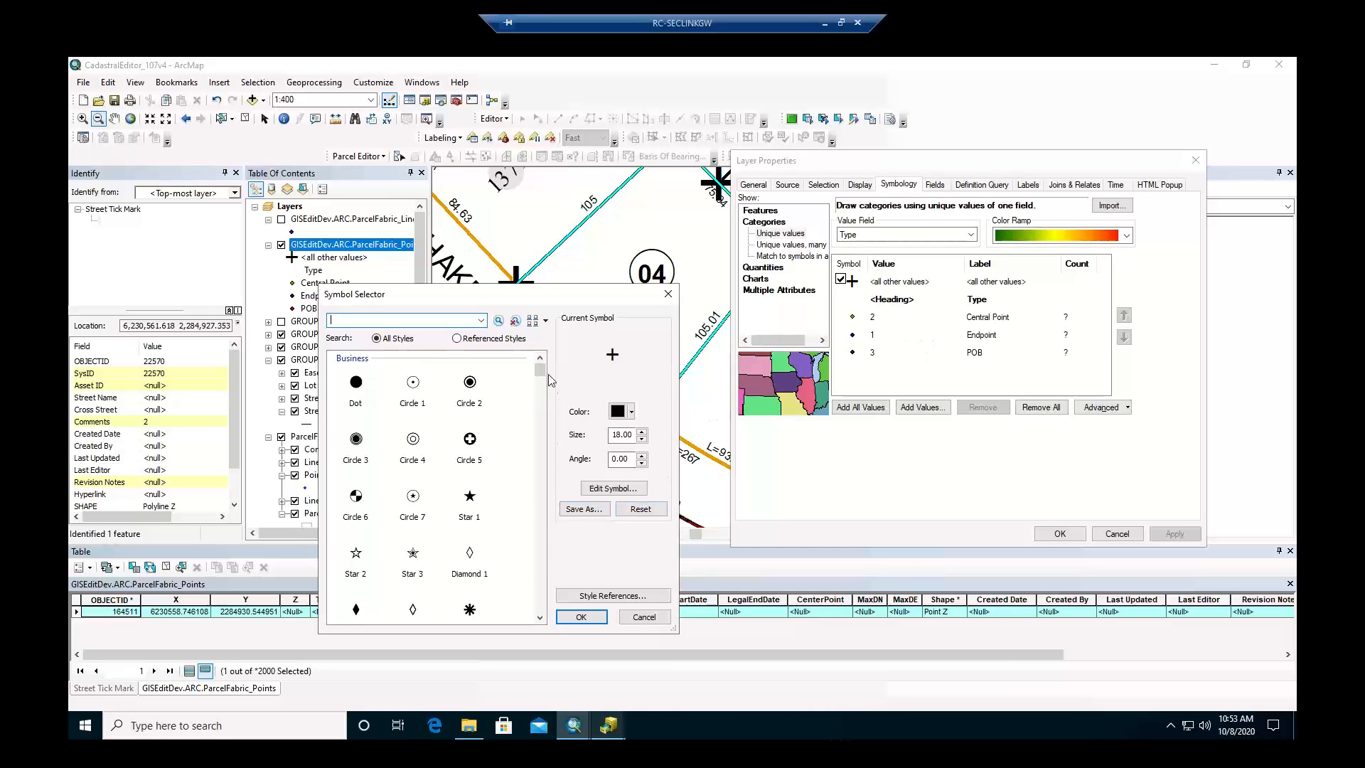
pyautogui.moveTo(541, 369); pyautogui.dragTo(537, 612)
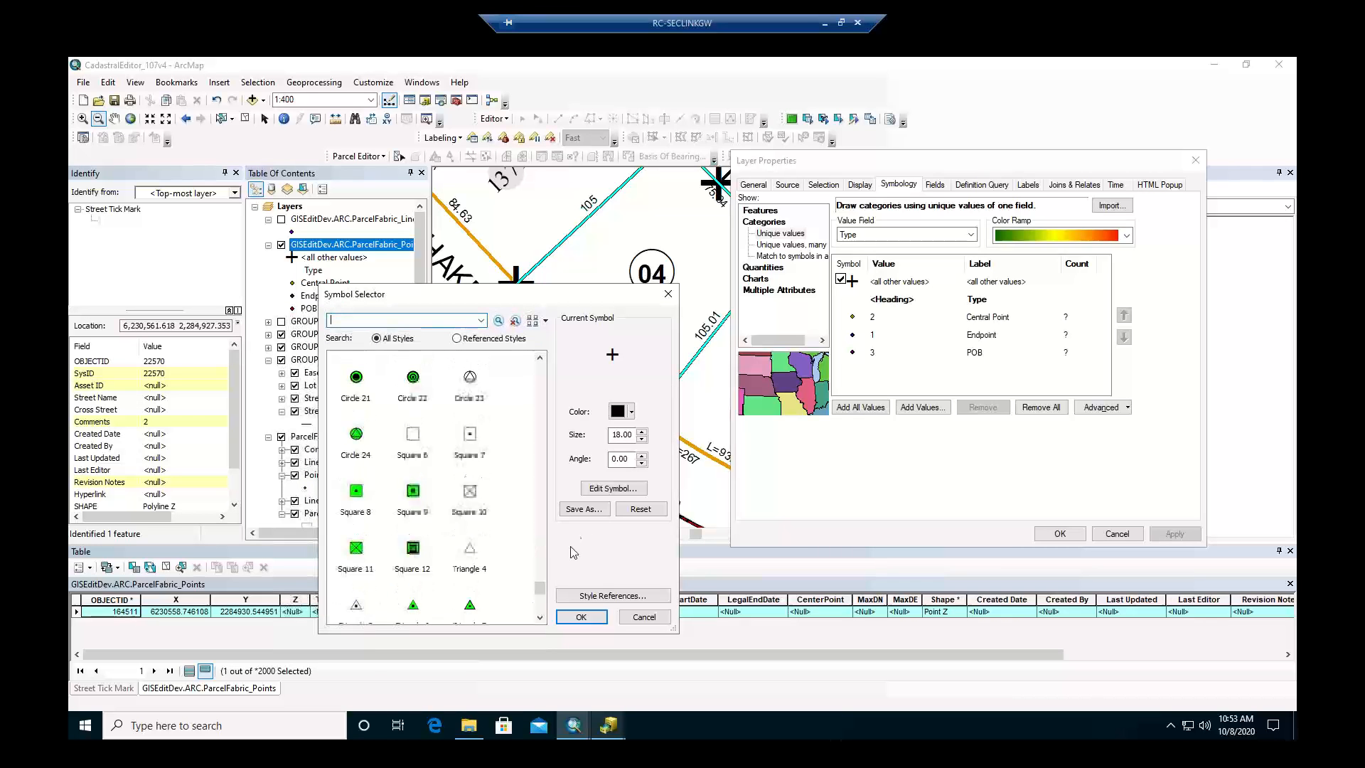
pyautogui.click(595, 489)
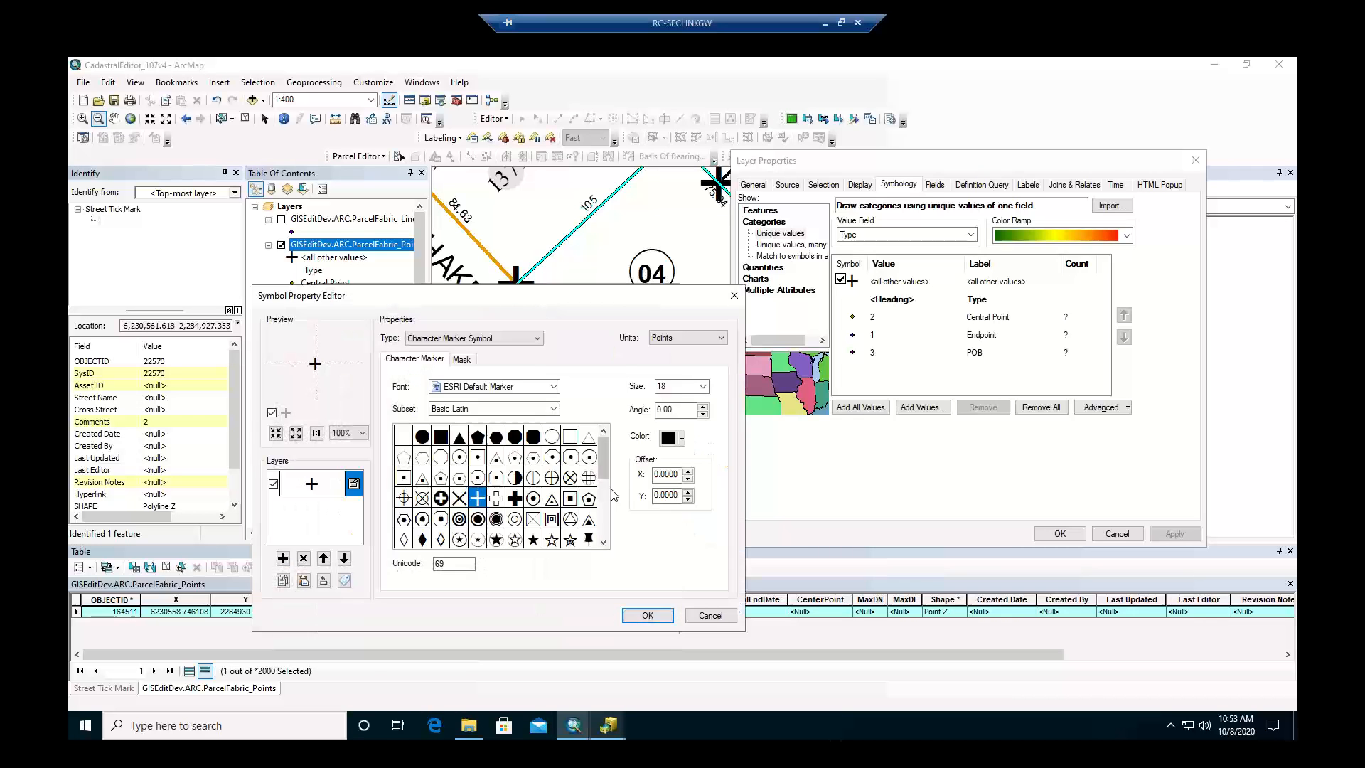
# Try the ESRI IGL Font16 and Georgia fonts for the character marker with its symbol layer switched off.
pyautogui.click(272, 484)
pyautogui.click(488, 389)
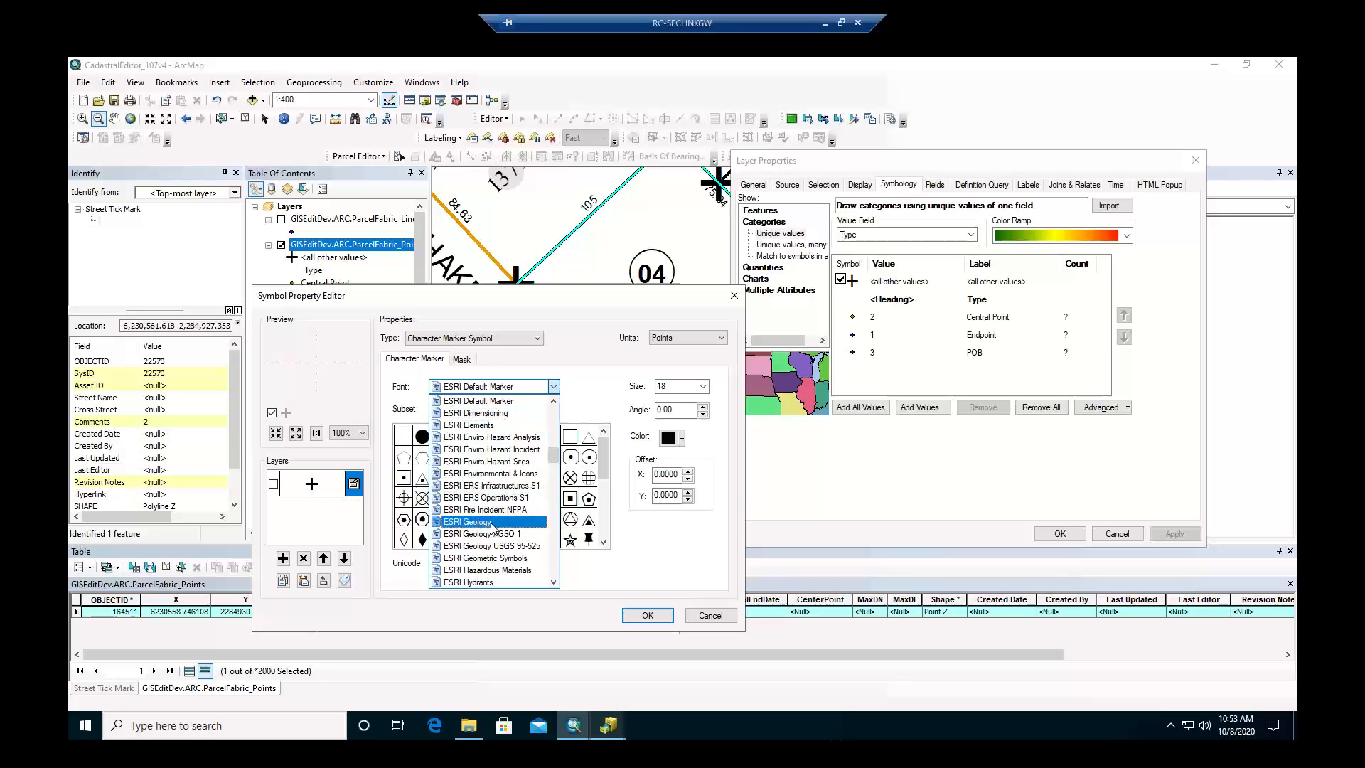
pyautogui.scroll(-1, 492, 527)
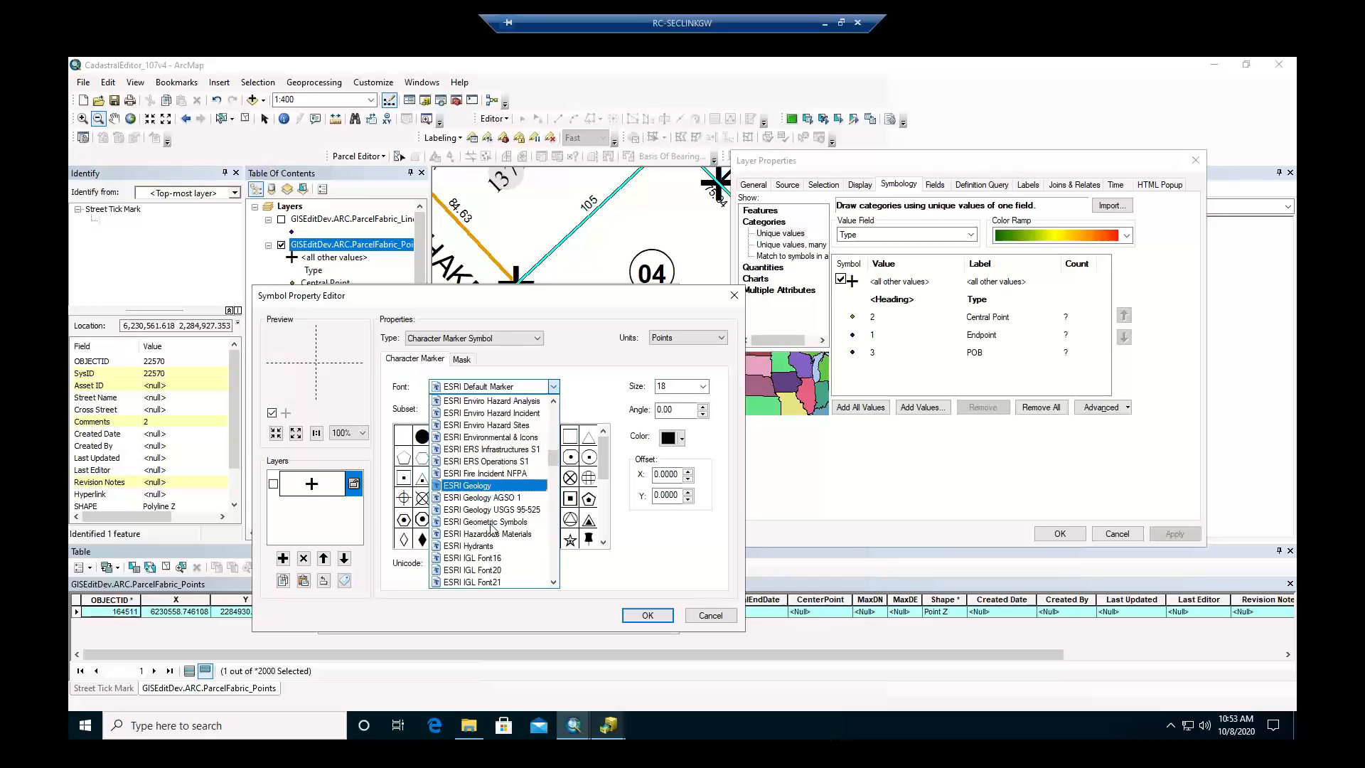
pyautogui.scroll(-2, 492, 526)
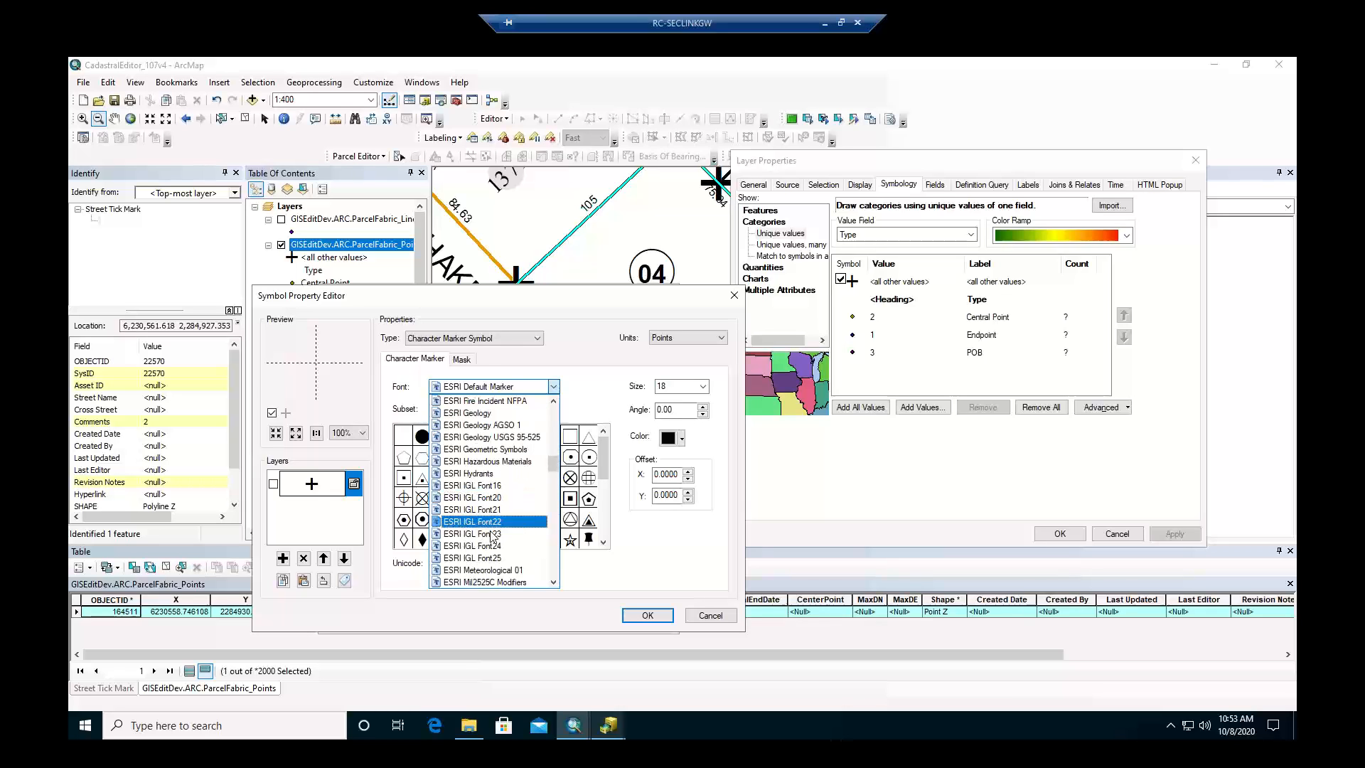
pyautogui.click(486, 486)
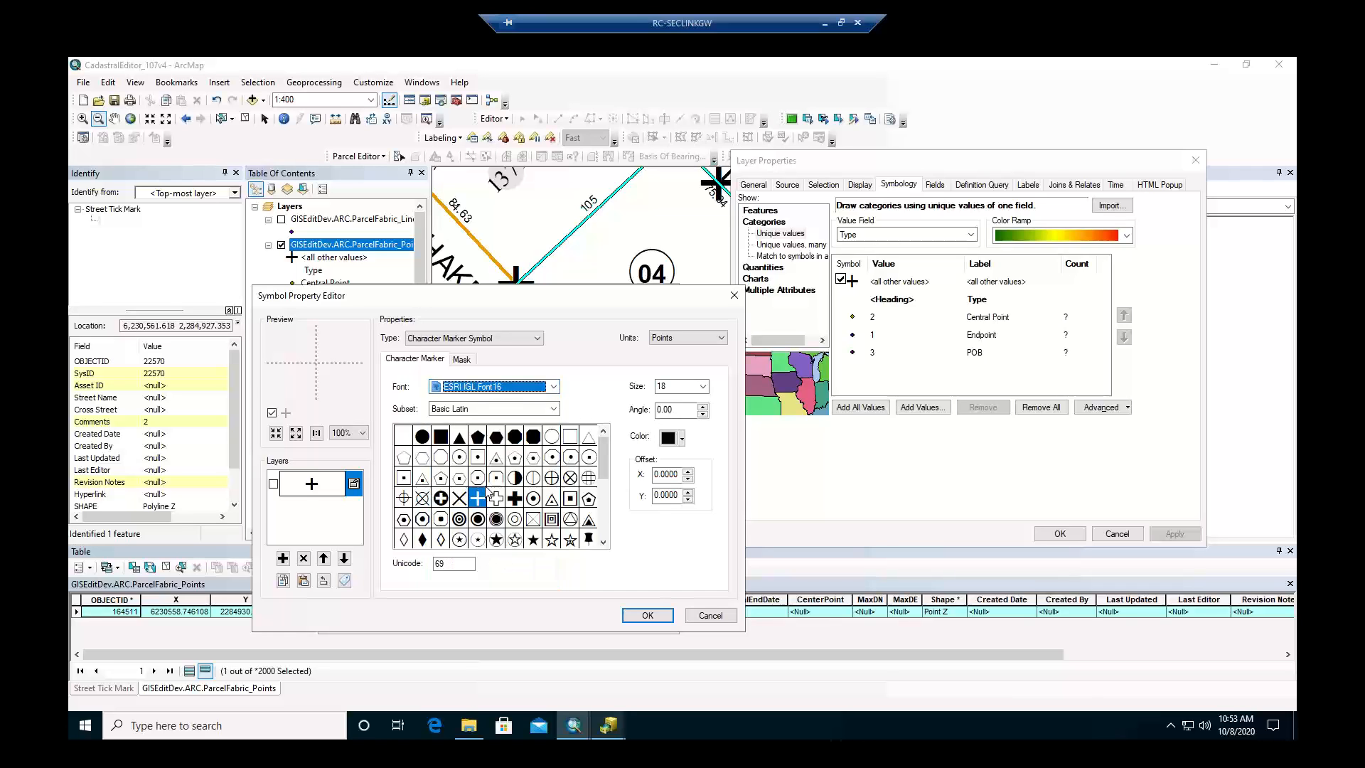
pyautogui.click(507, 393)
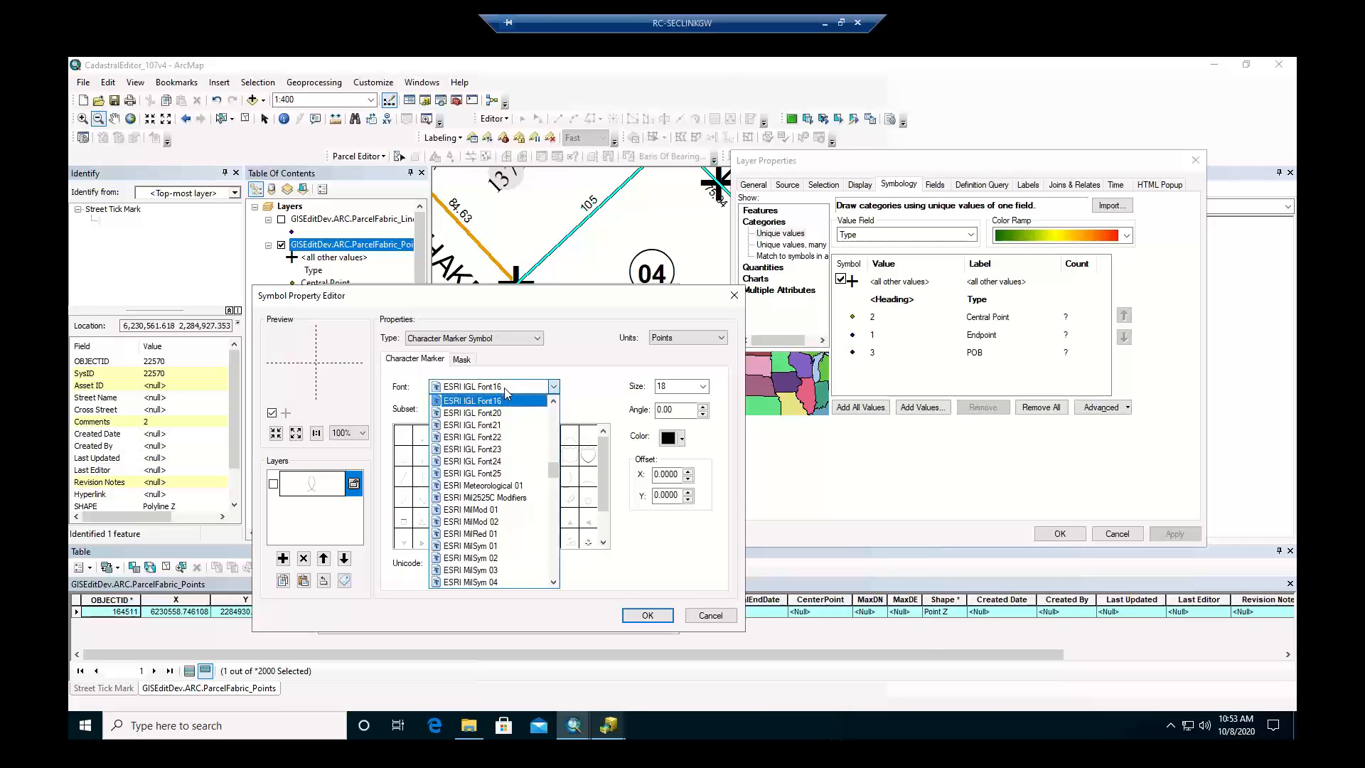
pyautogui.click(556, 571)
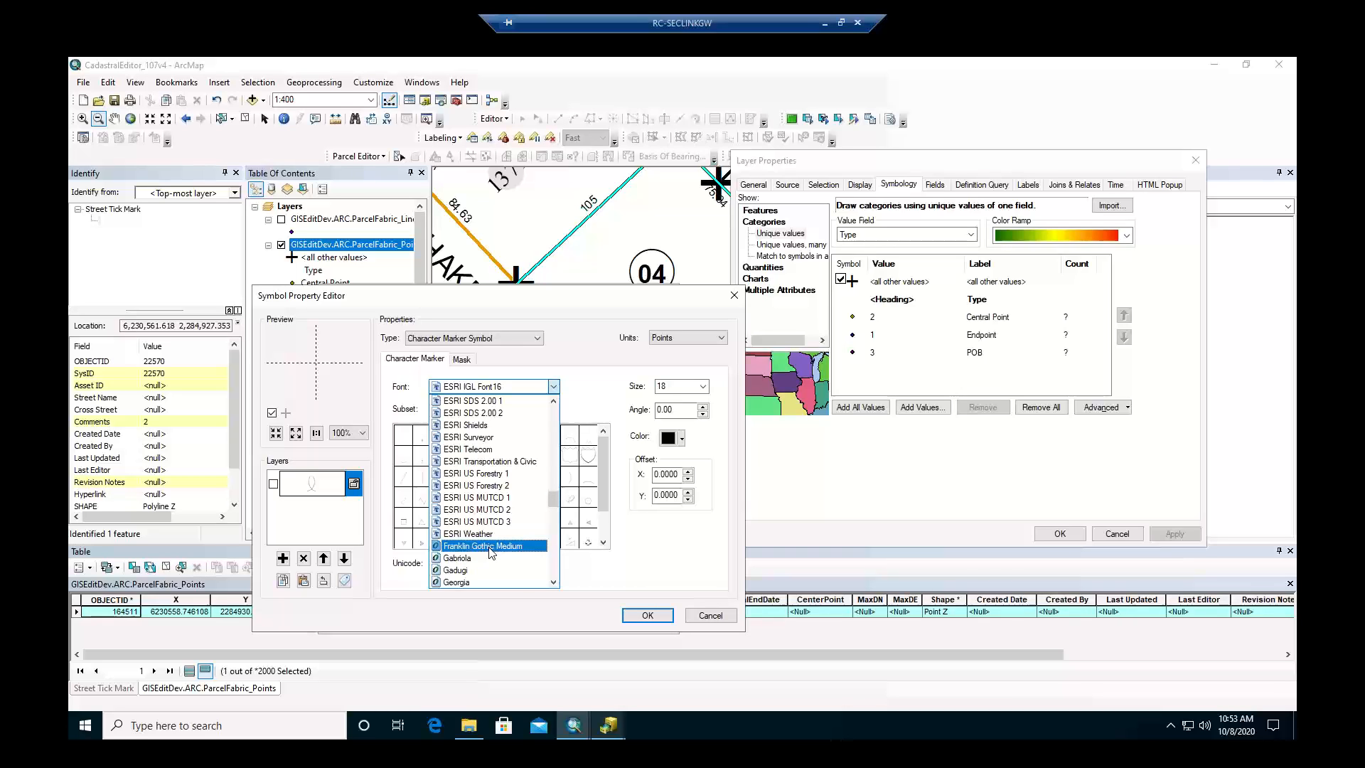
pyautogui.scroll(-2, 490, 563)
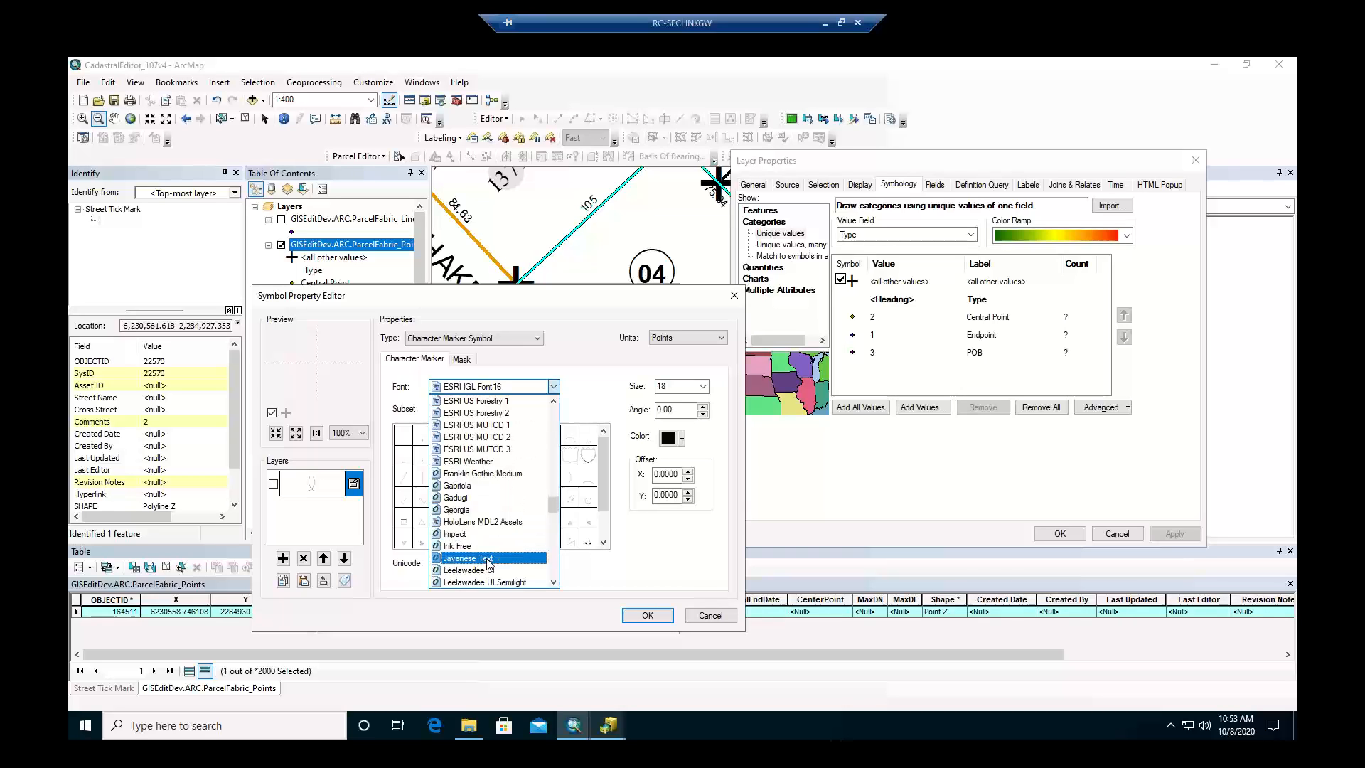
pyautogui.click(468, 510)
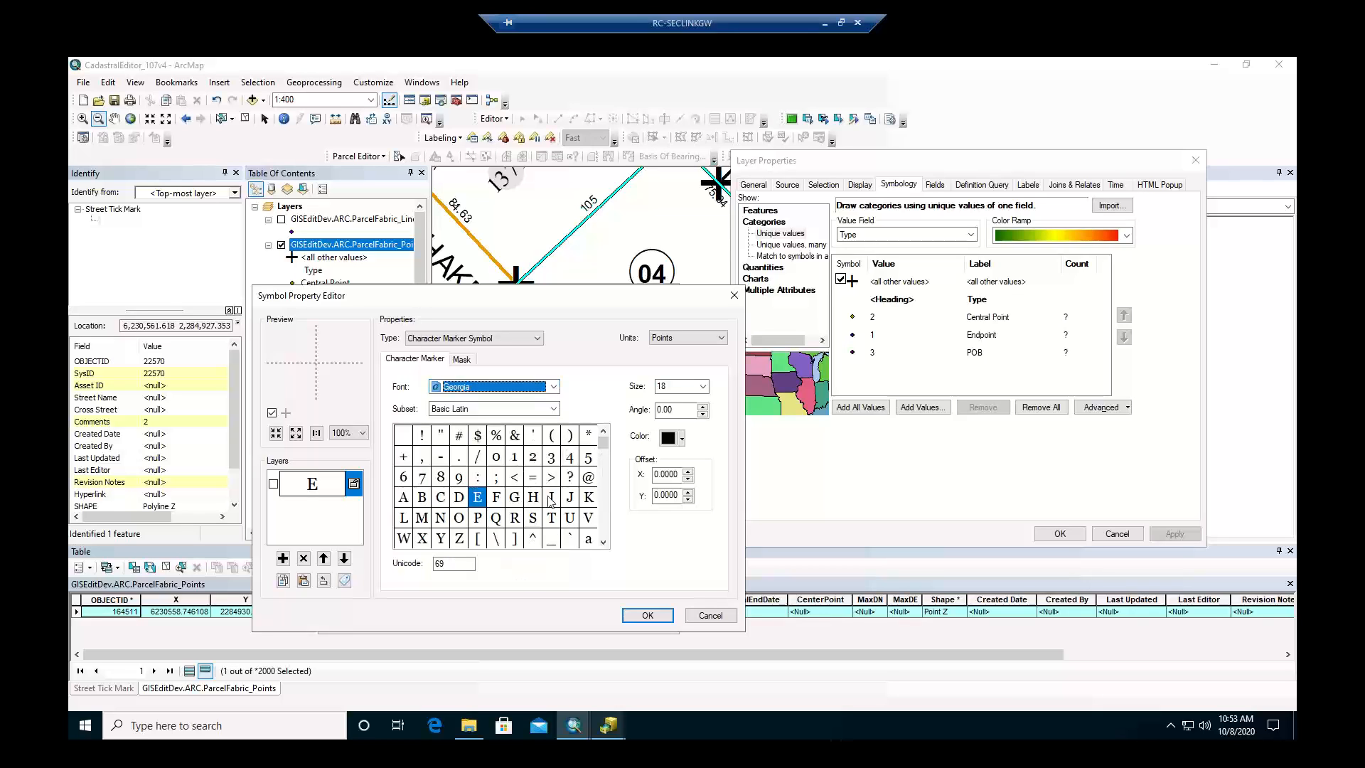
# Set the marker's font to Arial and its character to capital I (Unicode 73), with its symbol layer switched on.
pyautogui.click(553, 386)
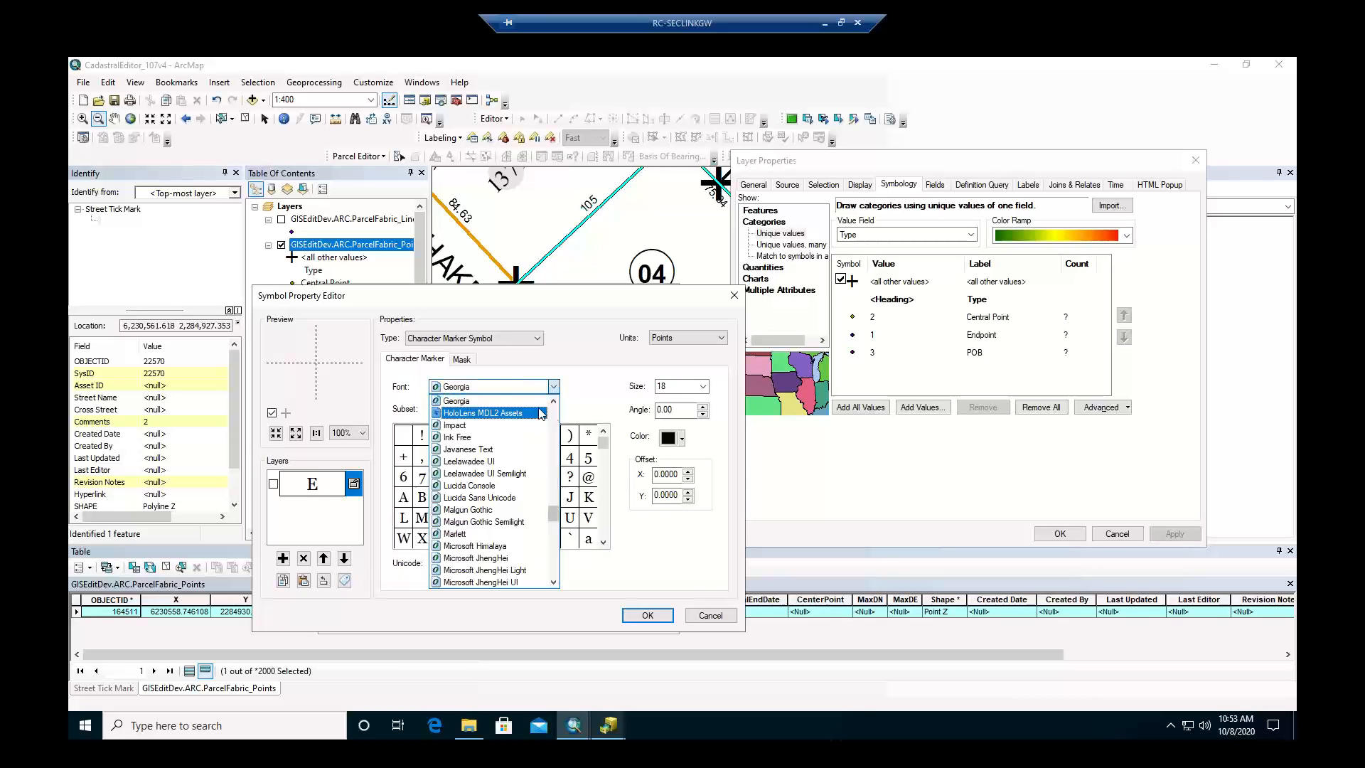
pyautogui.press('a')
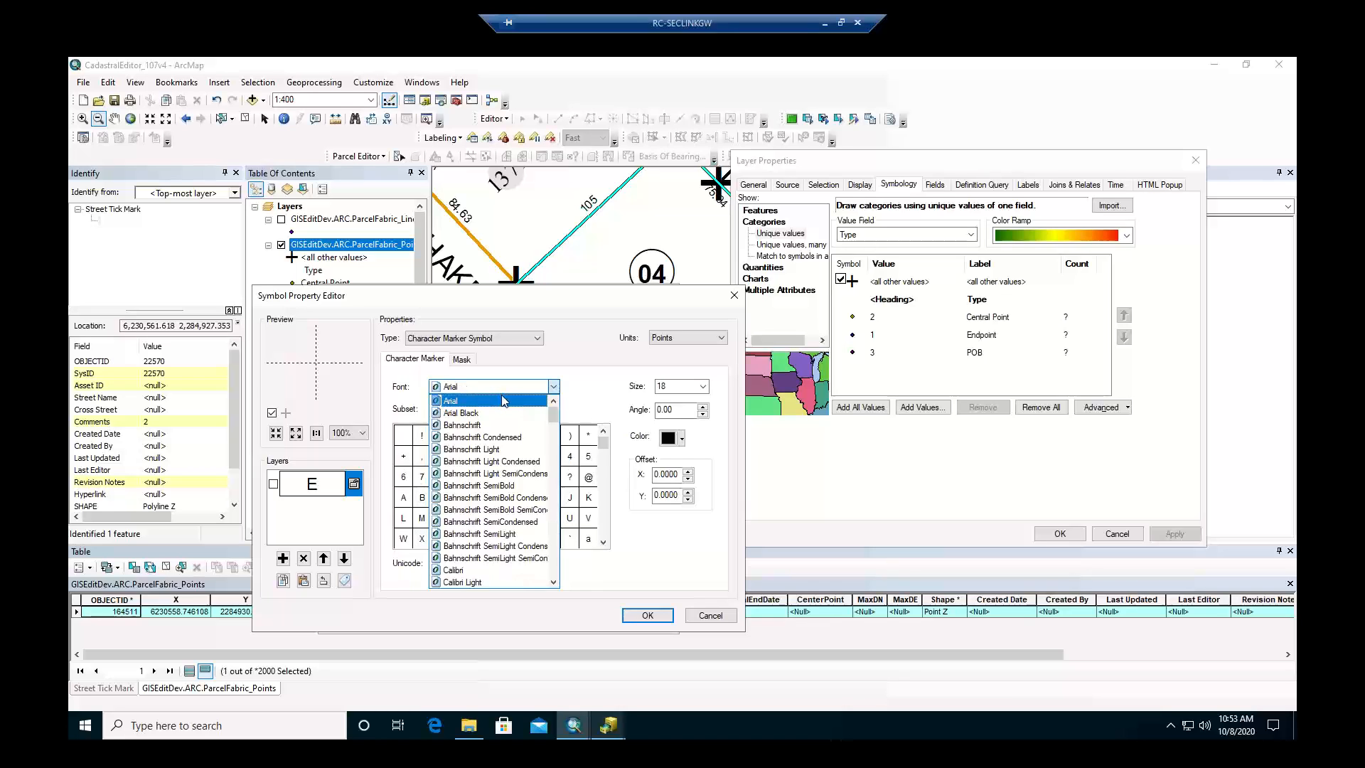
pyautogui.click(492, 401)
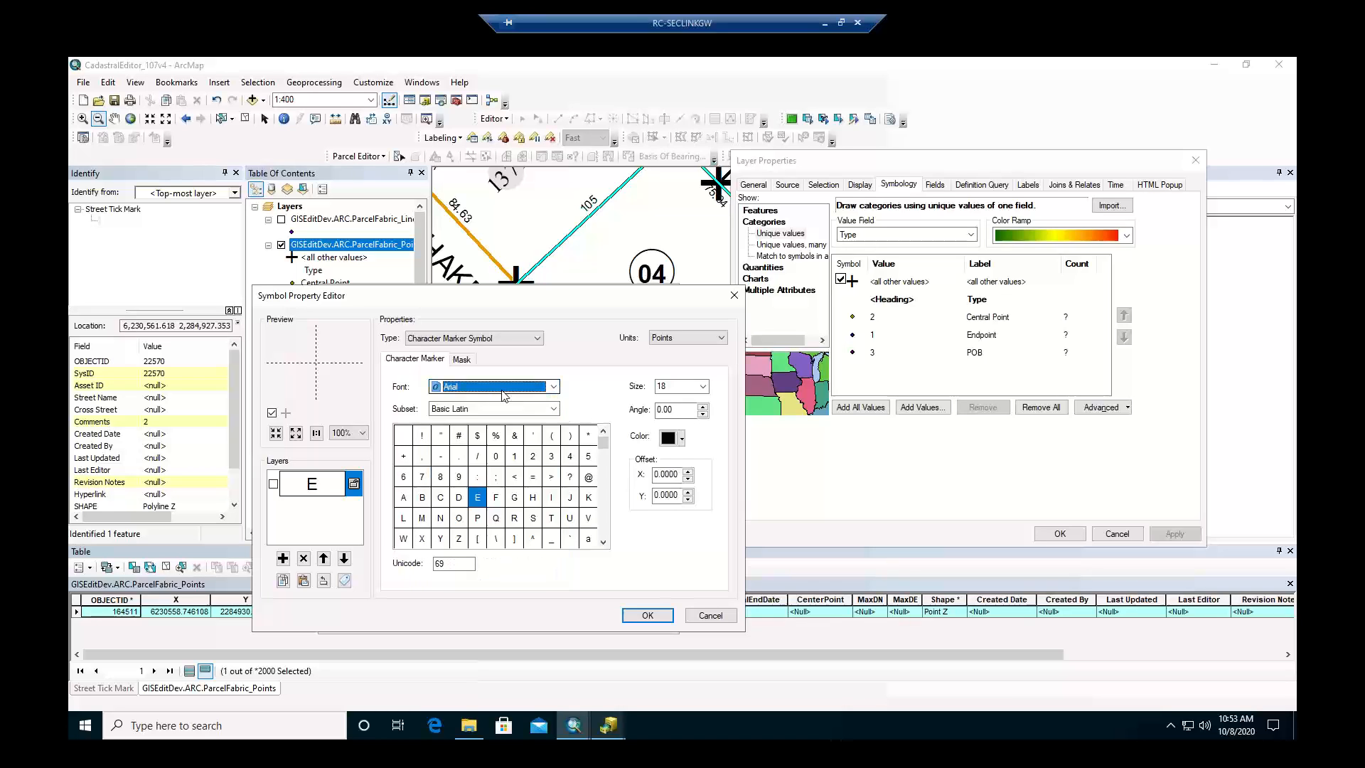
pyautogui.click(551, 497)
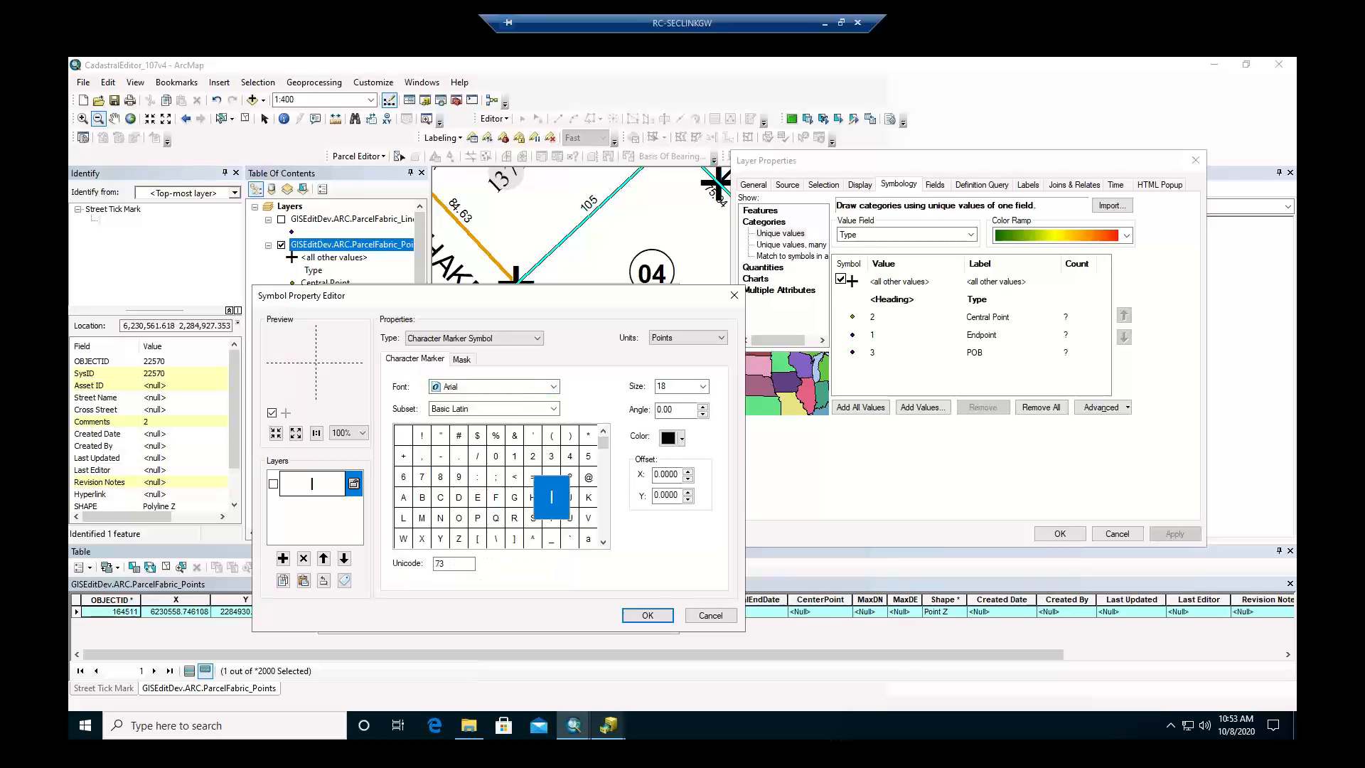
pyautogui.click(273, 483)
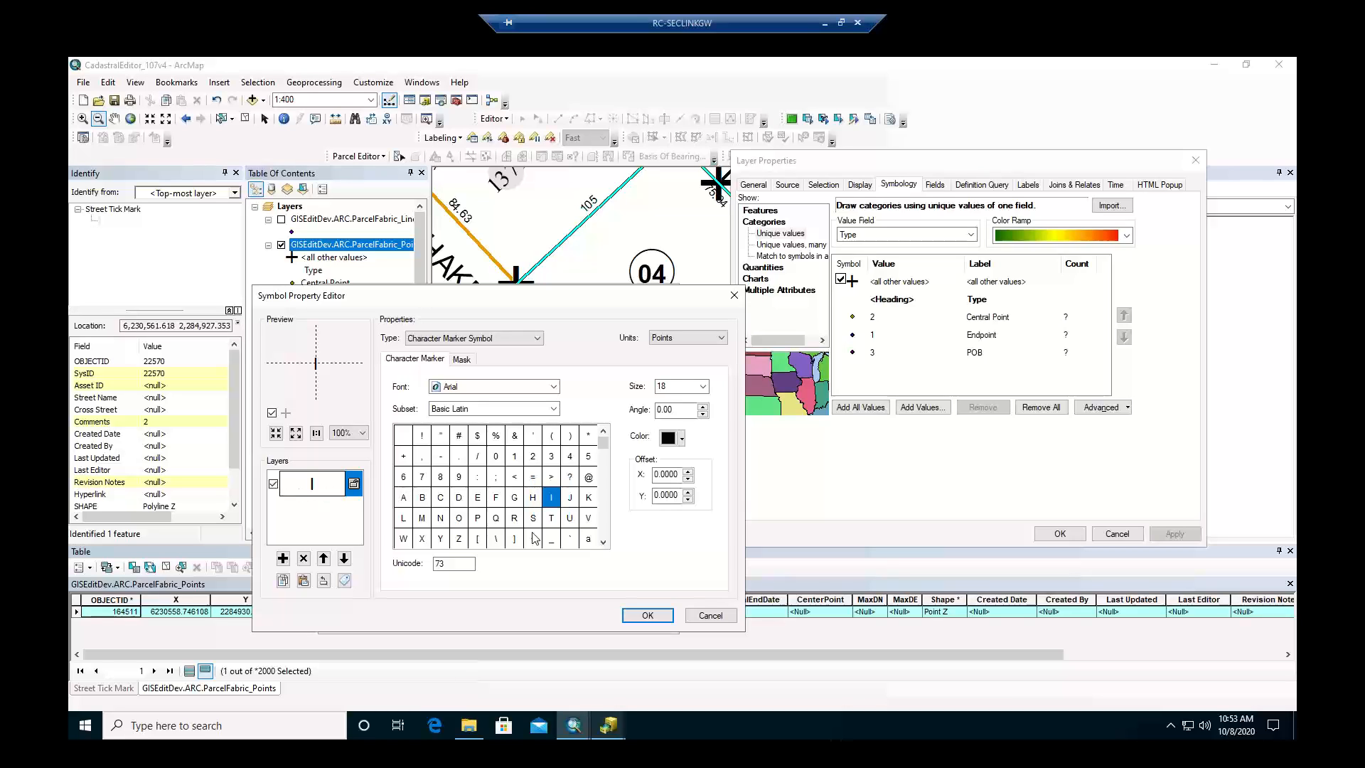
# Offset the marker by X 0 and Y 6 points, checking it in a 400% preview, and accept the symbol properties.
pyautogui.click(356, 434)
pyautogui.click(349, 446)
pyautogui.click(689, 492)
pyautogui.click(688, 471)
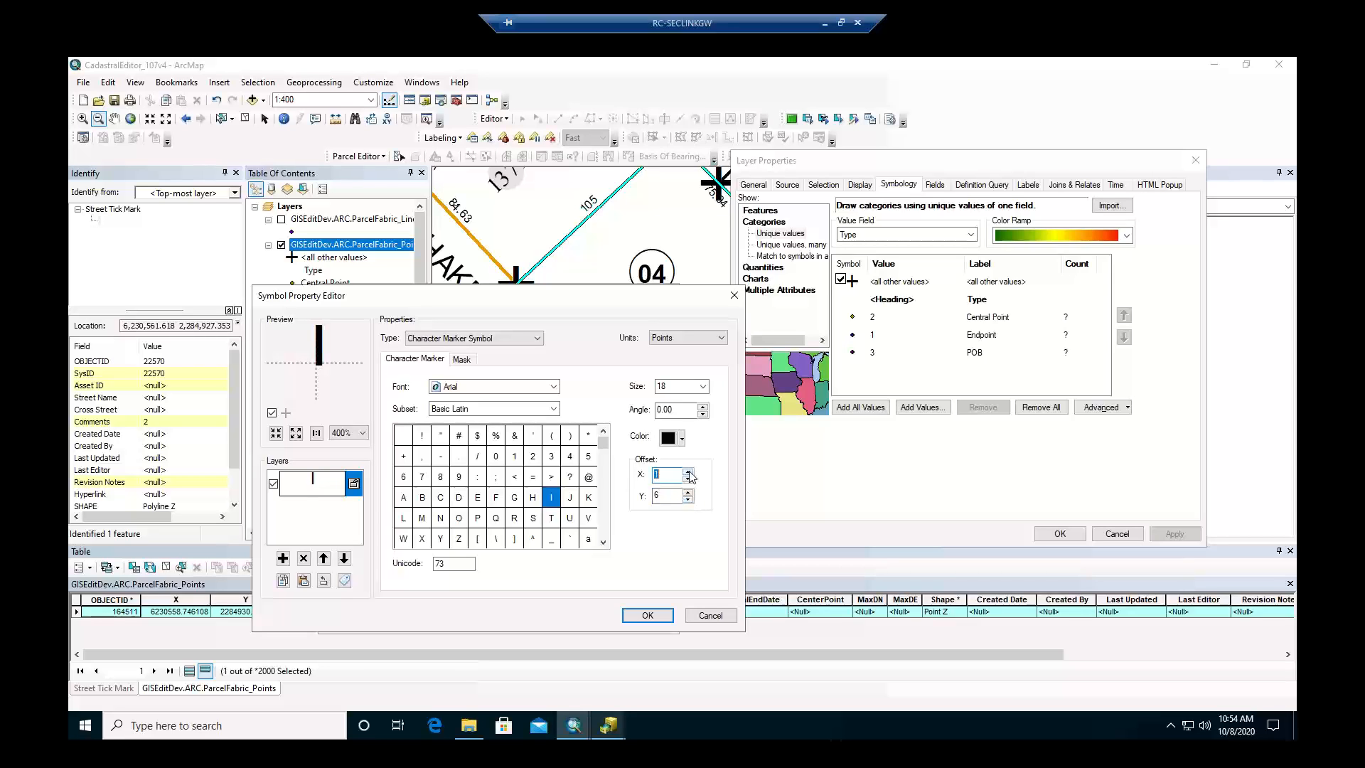
pyautogui.click(687, 479)
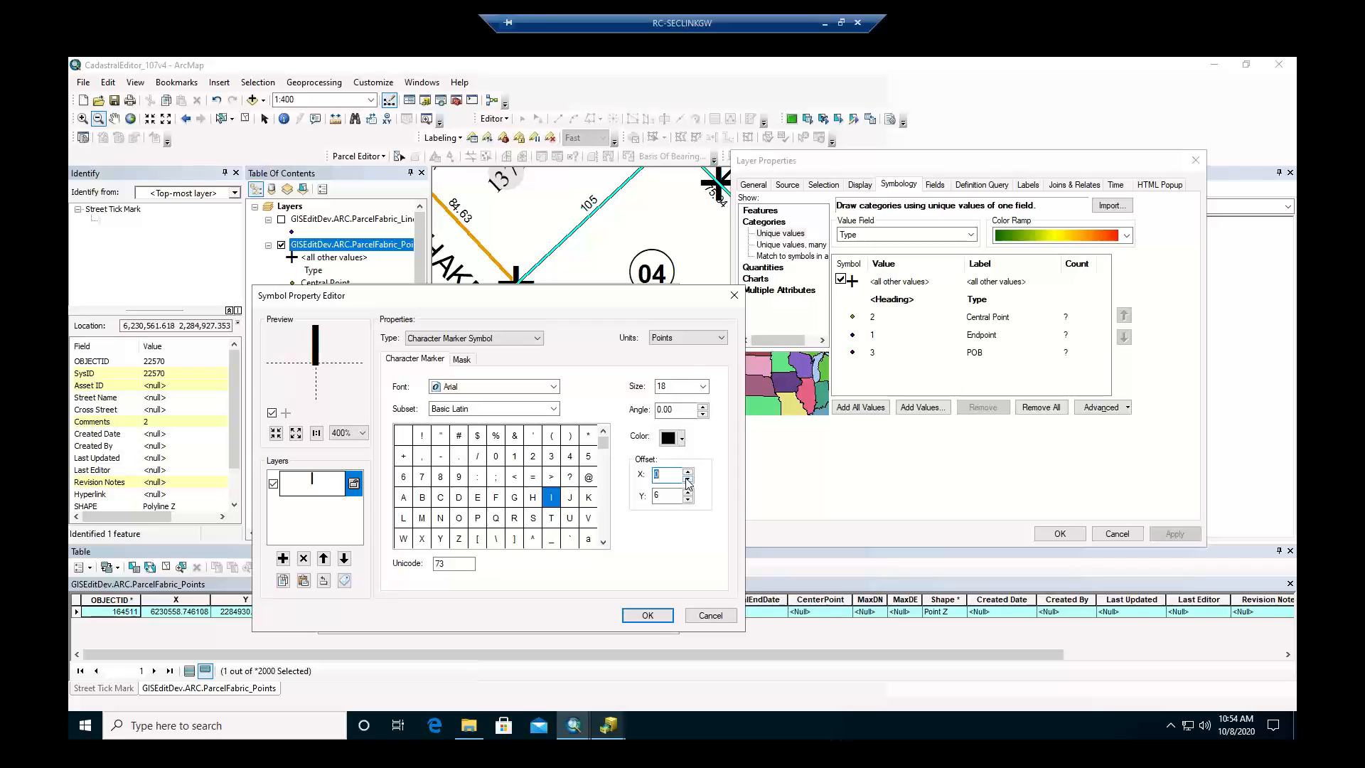
pyautogui.click(647, 616)
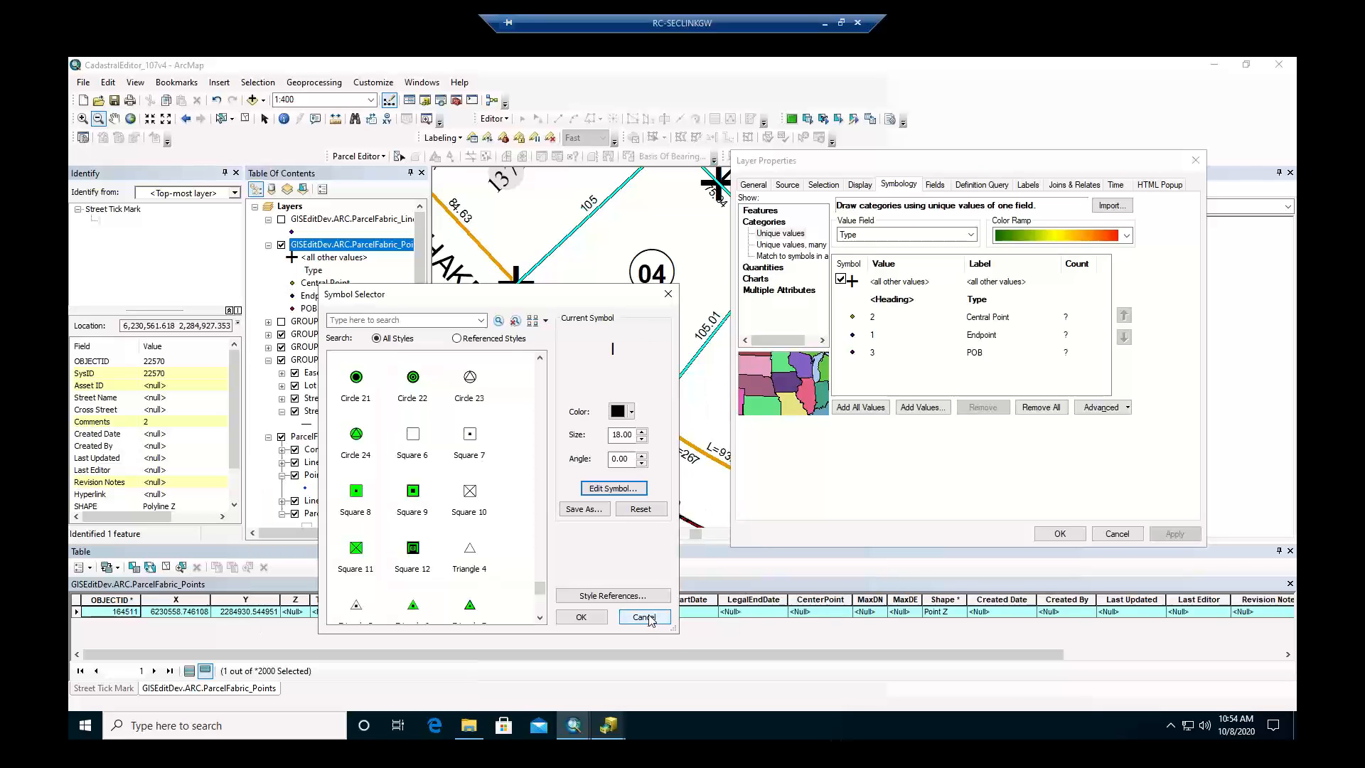
# Apply the vertical-line marker at size 18 as the all-other-values symbol of the ParcelFabric_Points layer.
pyautogui.click(594, 618)
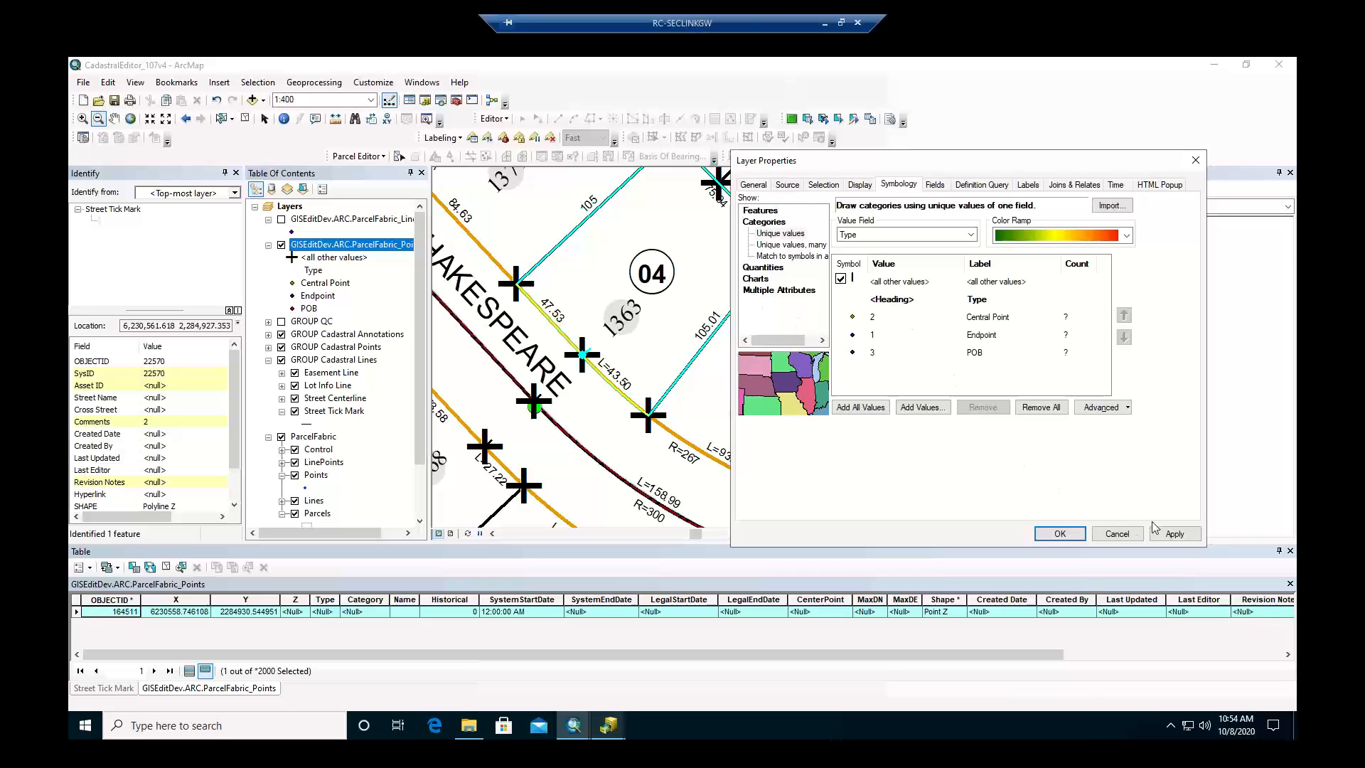
pyautogui.click(1174, 533)
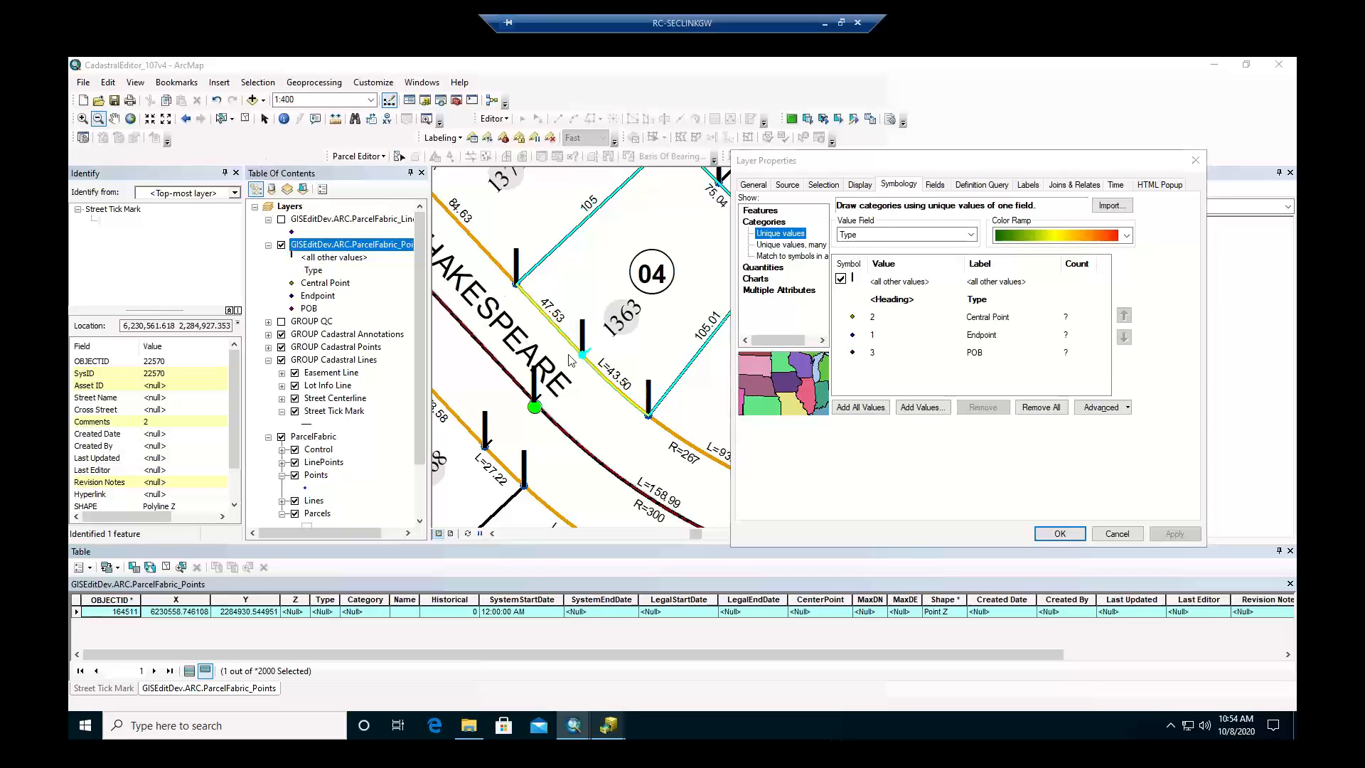
pyautogui.click(1059, 533)
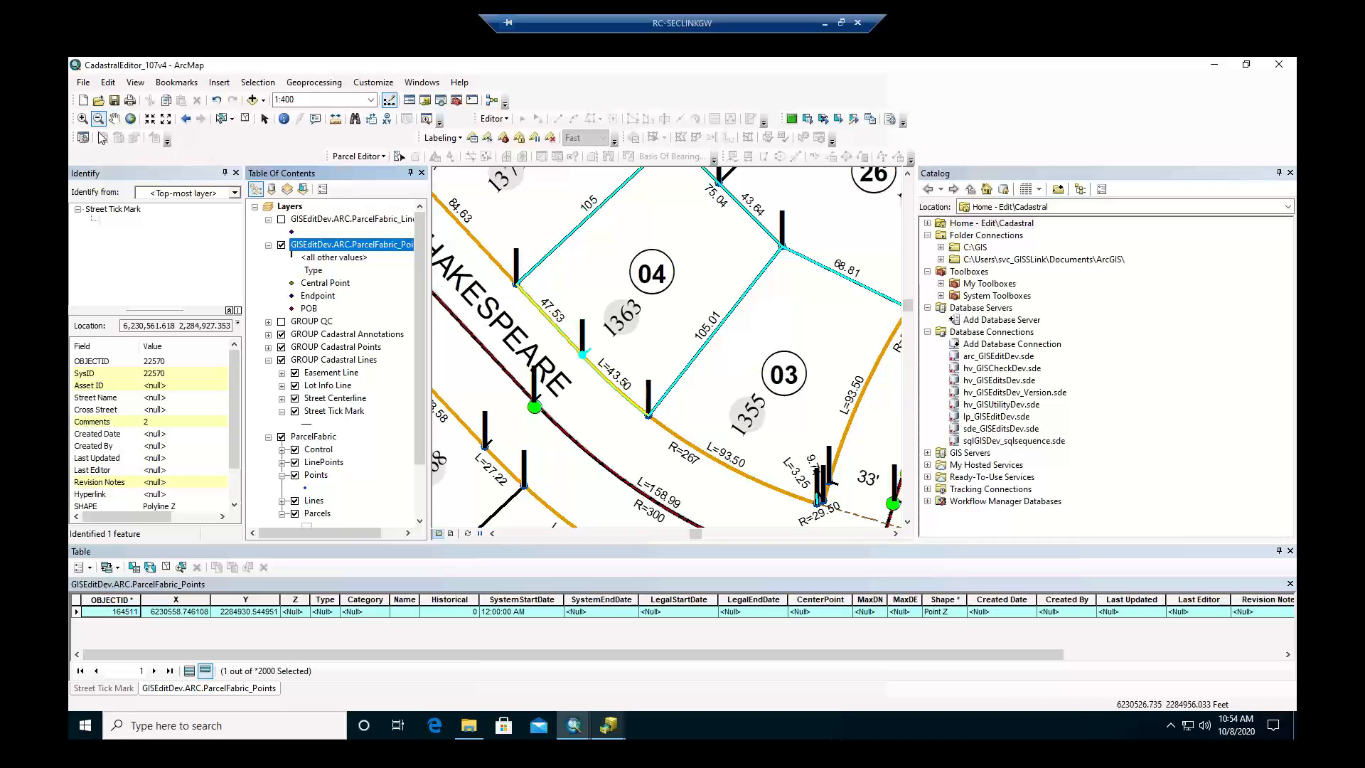
# Identify the street tick mark where the 47.53 line meets the L=43.50 curve below lot 04.
pyautogui.click(82, 119)
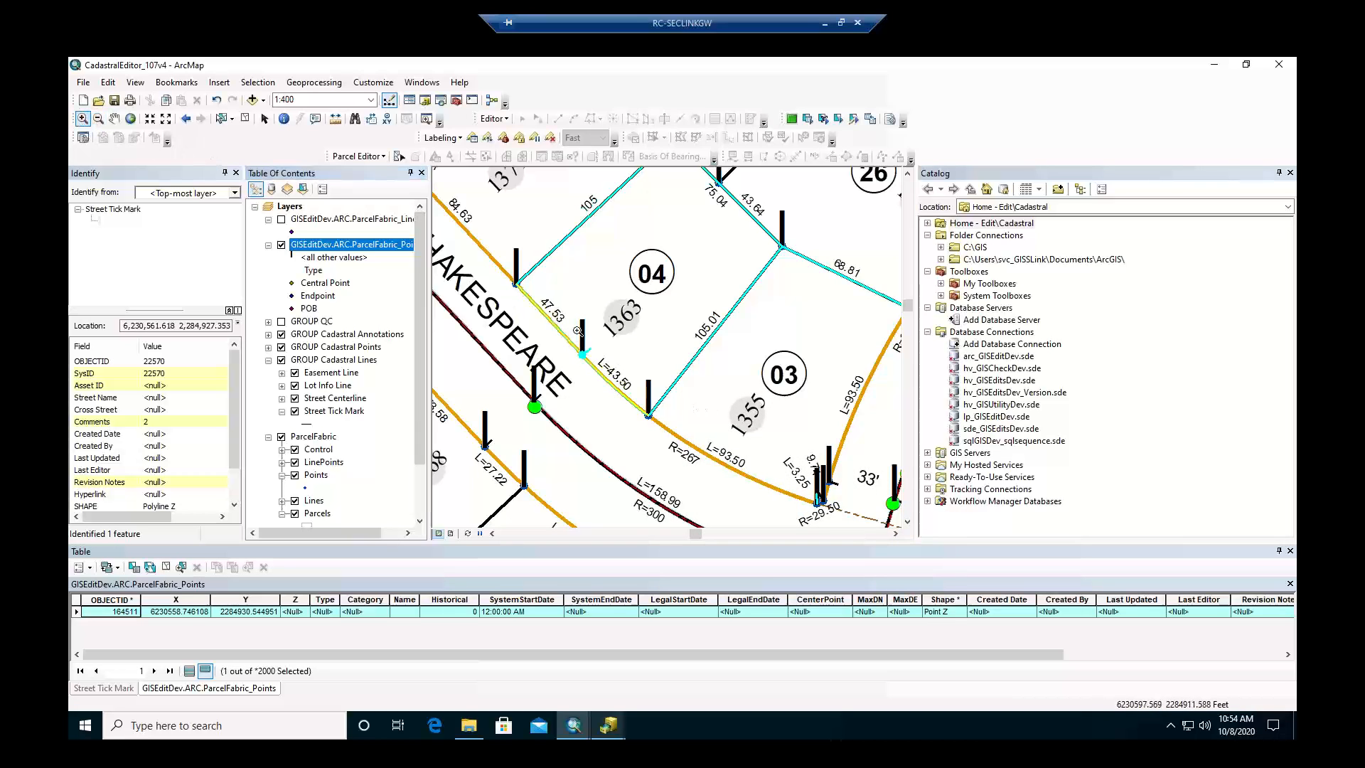
pyautogui.moveTo(558, 322); pyautogui.dragTo(646, 390)
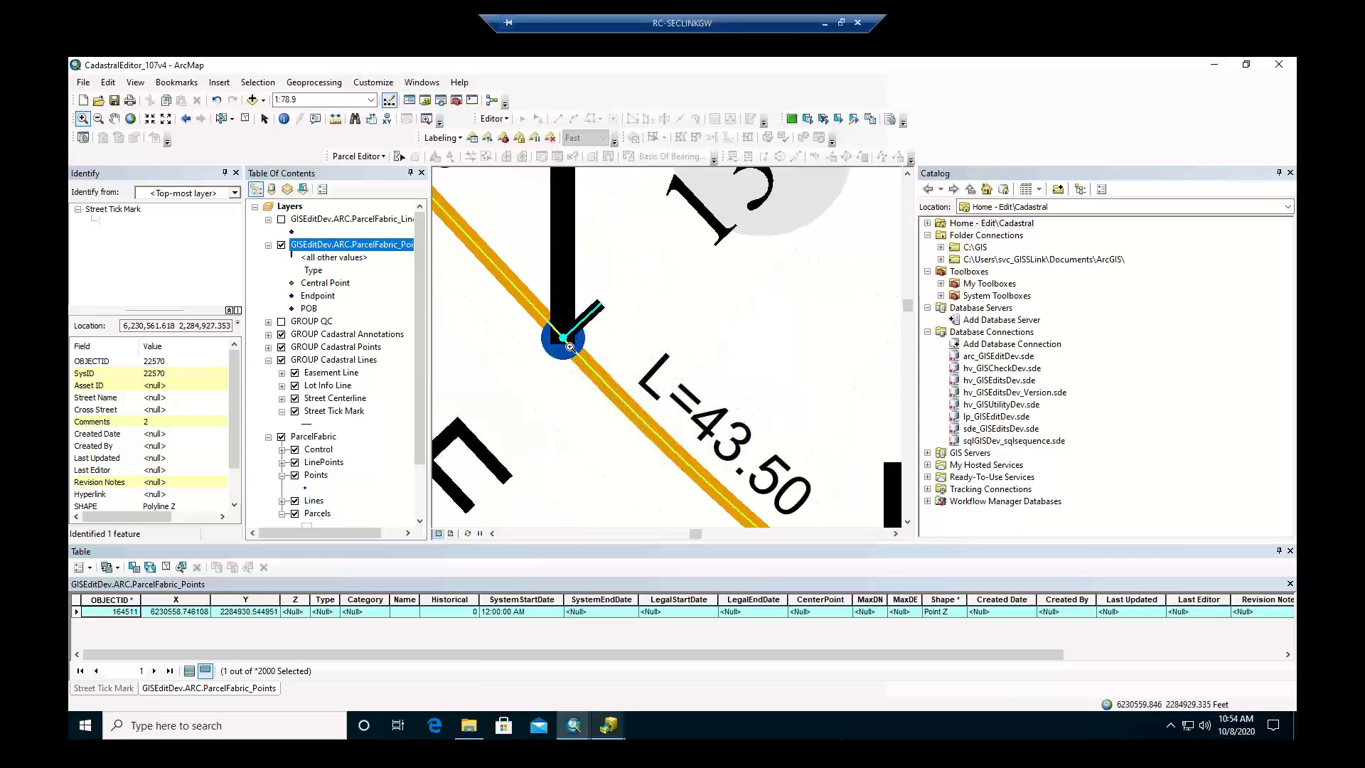
pyautogui.click(284, 118)
pyautogui.click(615, 329)
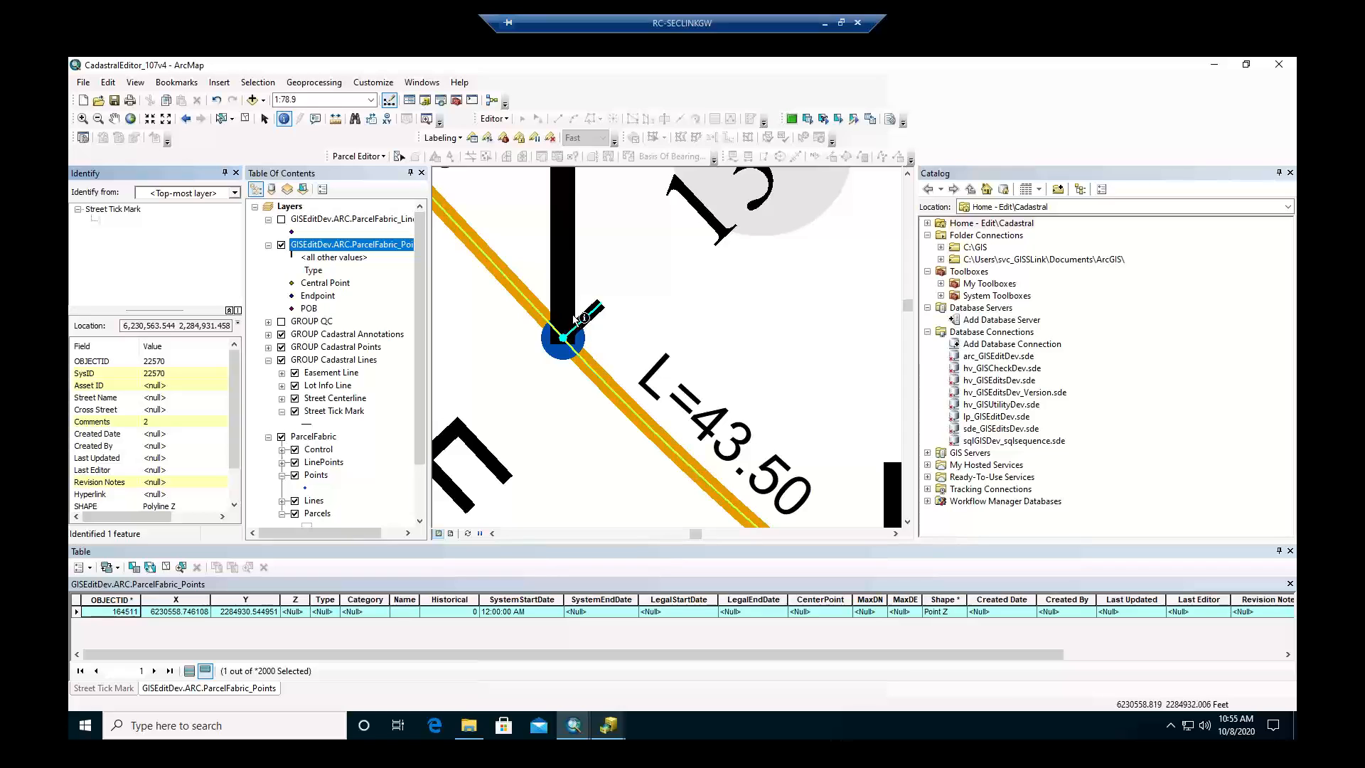
pyautogui.scroll(3, 594, 419)
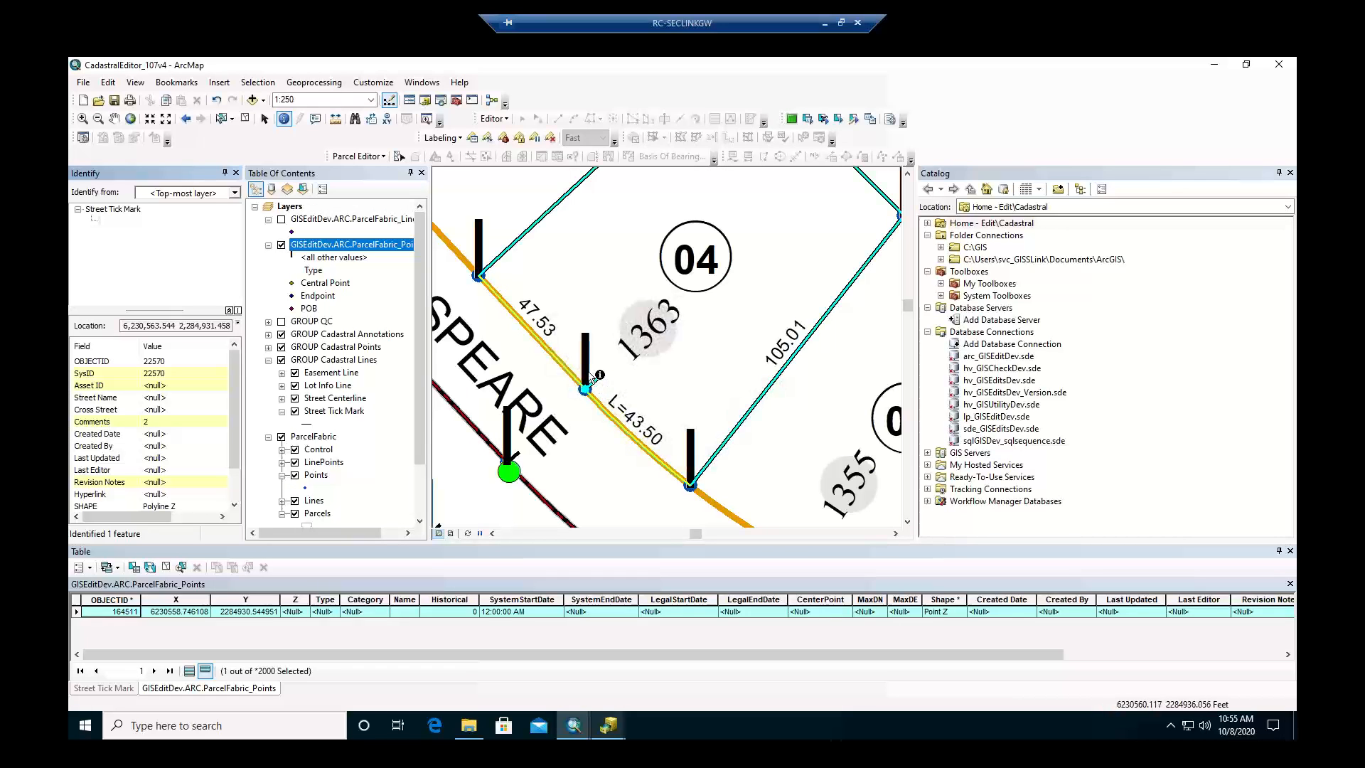
# Identify the parcel fabric point at that line-curve junction and examine its attribute fields.
pyautogui.click(584, 395)
pyautogui.click(584, 389)
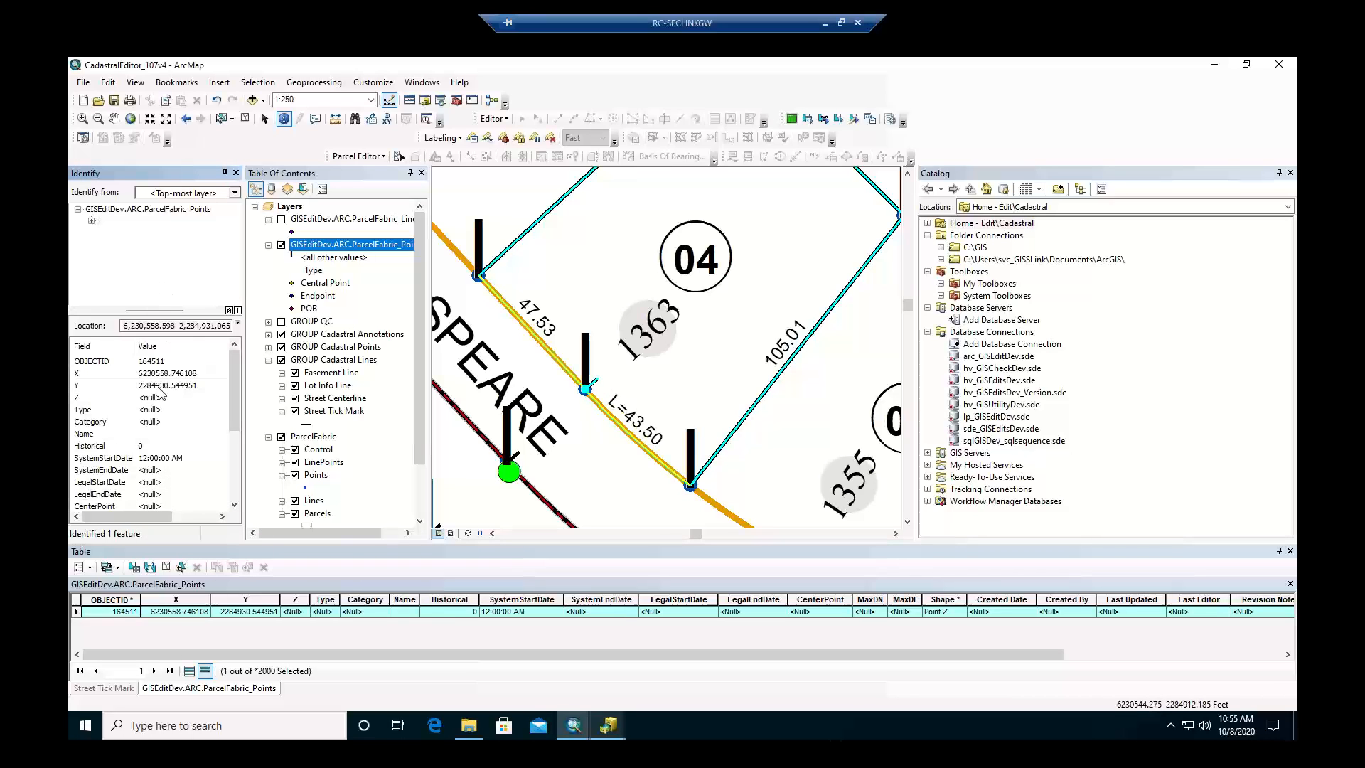
pyautogui.click(105, 436)
pyautogui.scroll(-3, 120, 469)
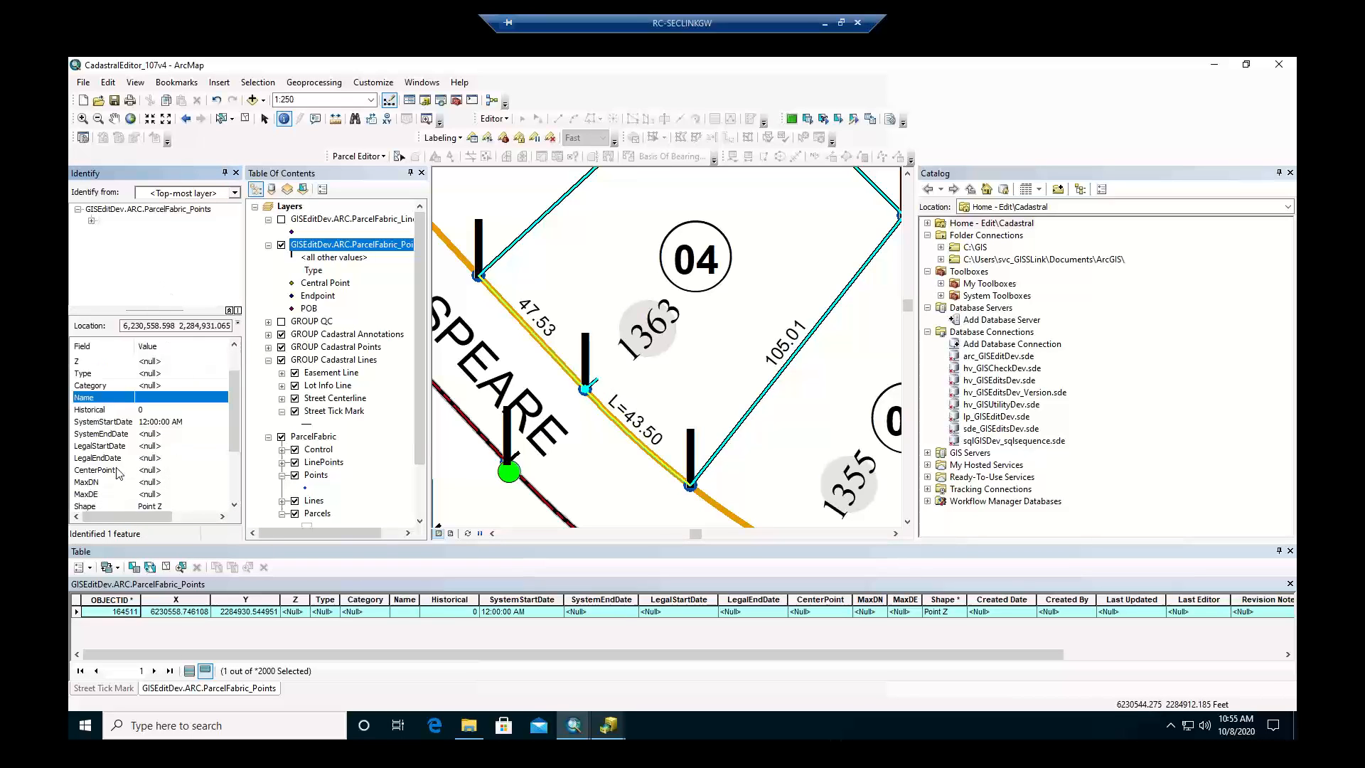
pyautogui.scroll(-1, 120, 484)
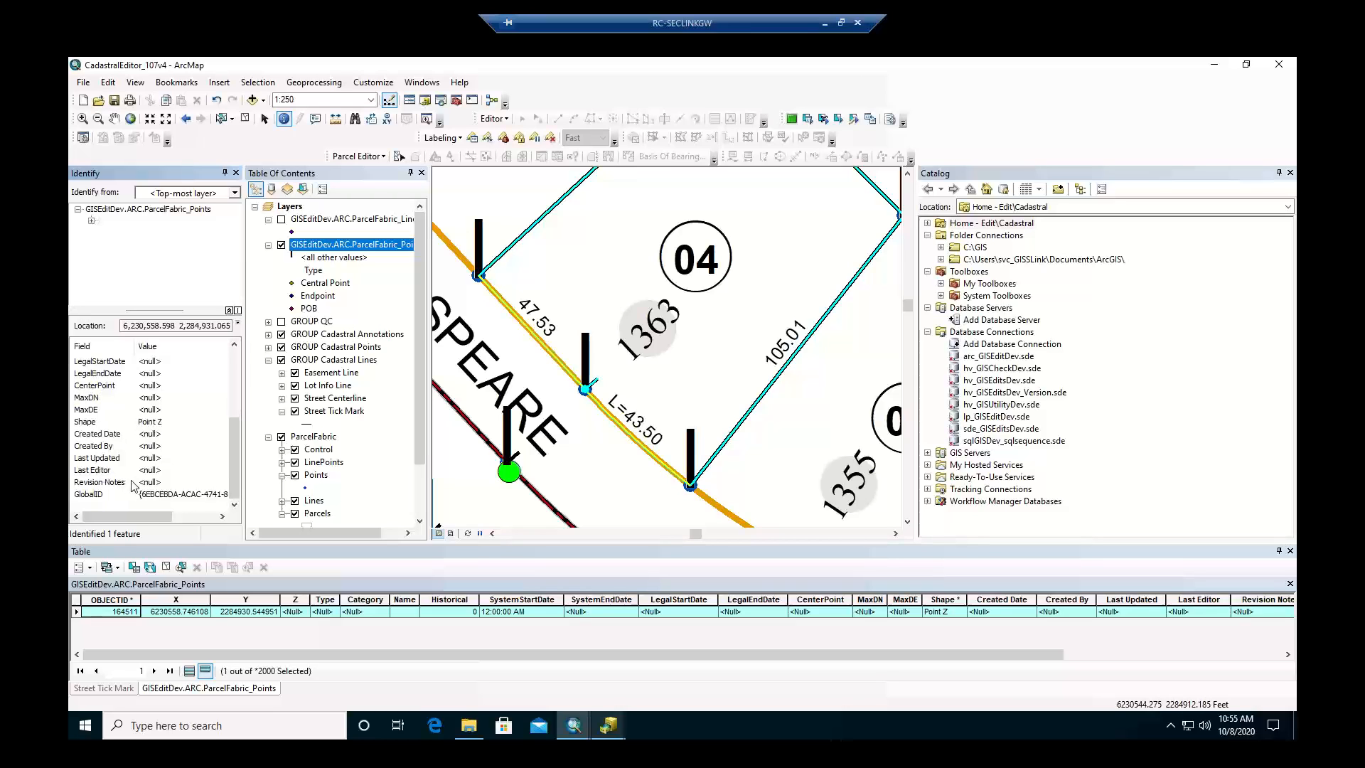
pyautogui.scroll(2, 135, 484)
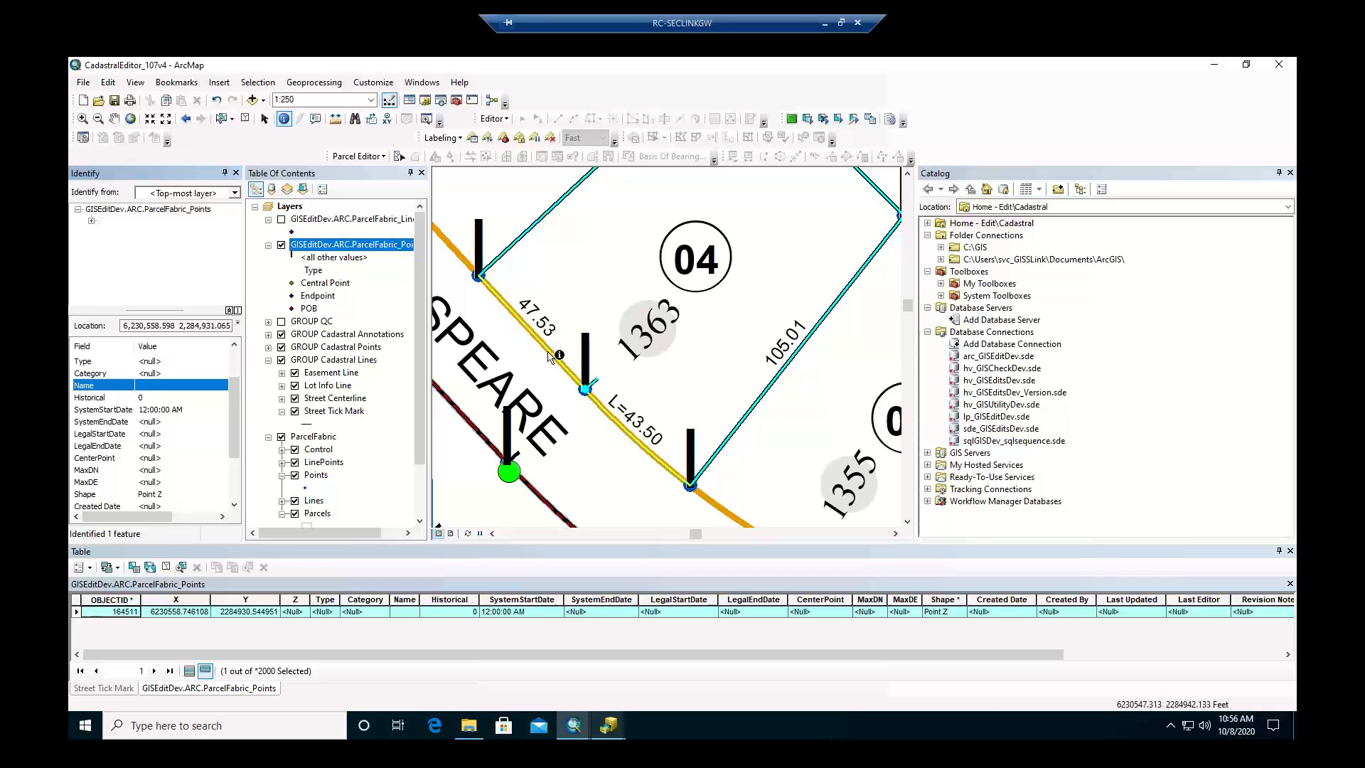
# Identify the 47.53 parcel line and examine its bearing, accuracy and remaining attribute fields.
pyautogui.click(556, 358)
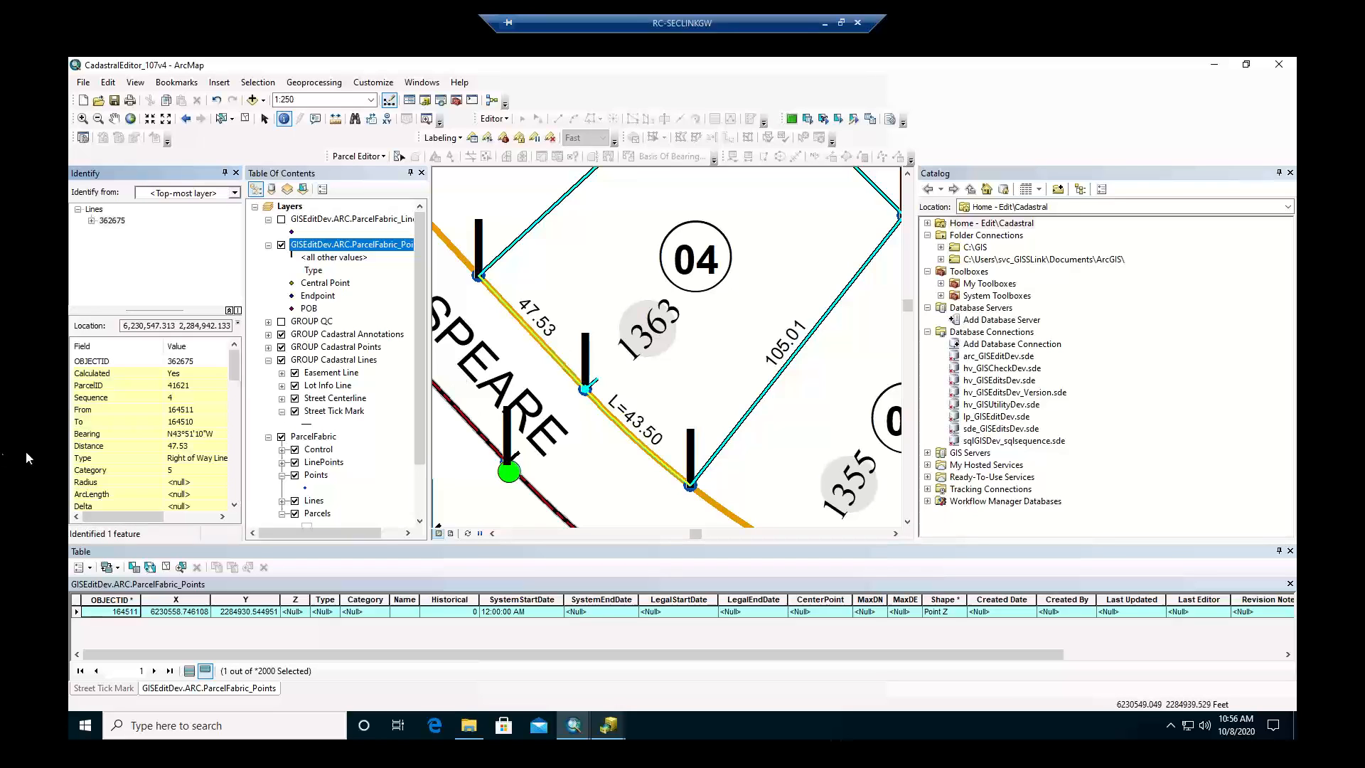
pyautogui.scroll(-1, 112, 433)
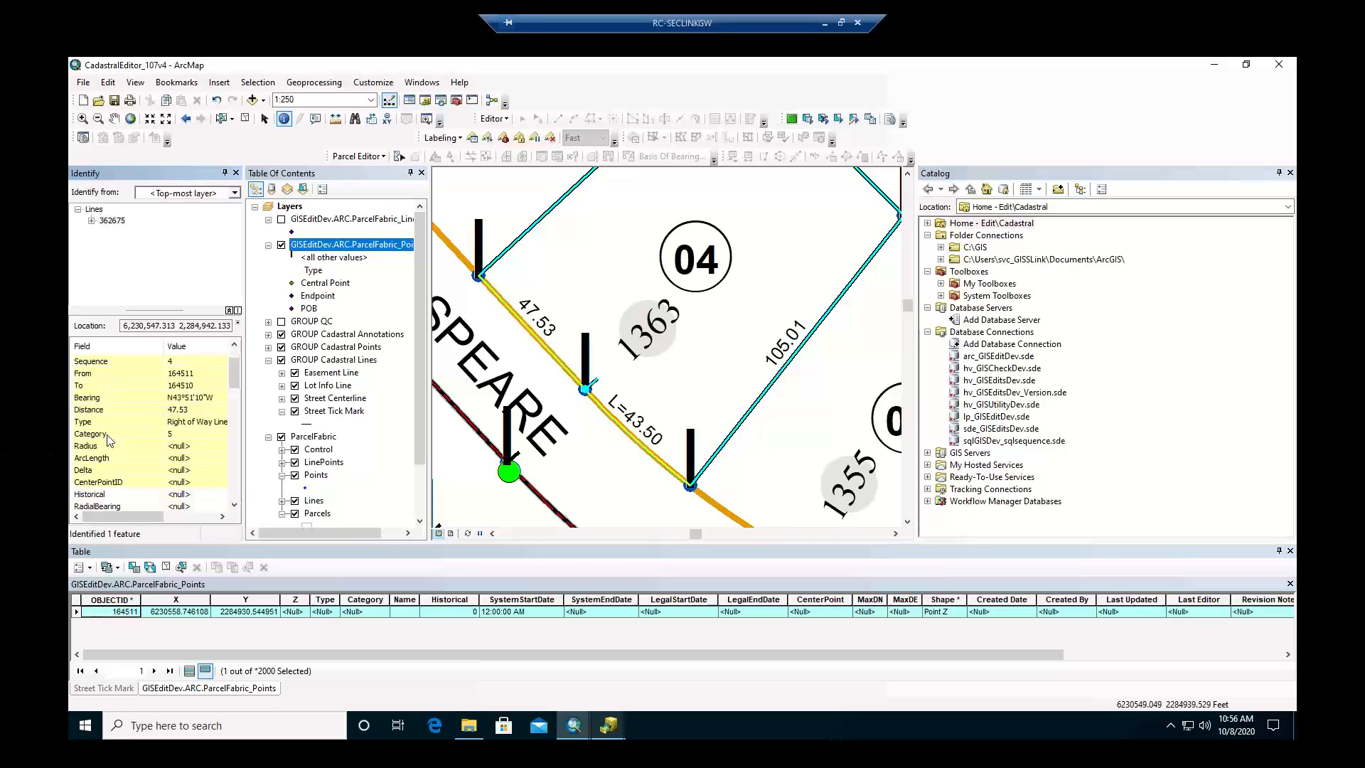
pyautogui.click(110, 400)
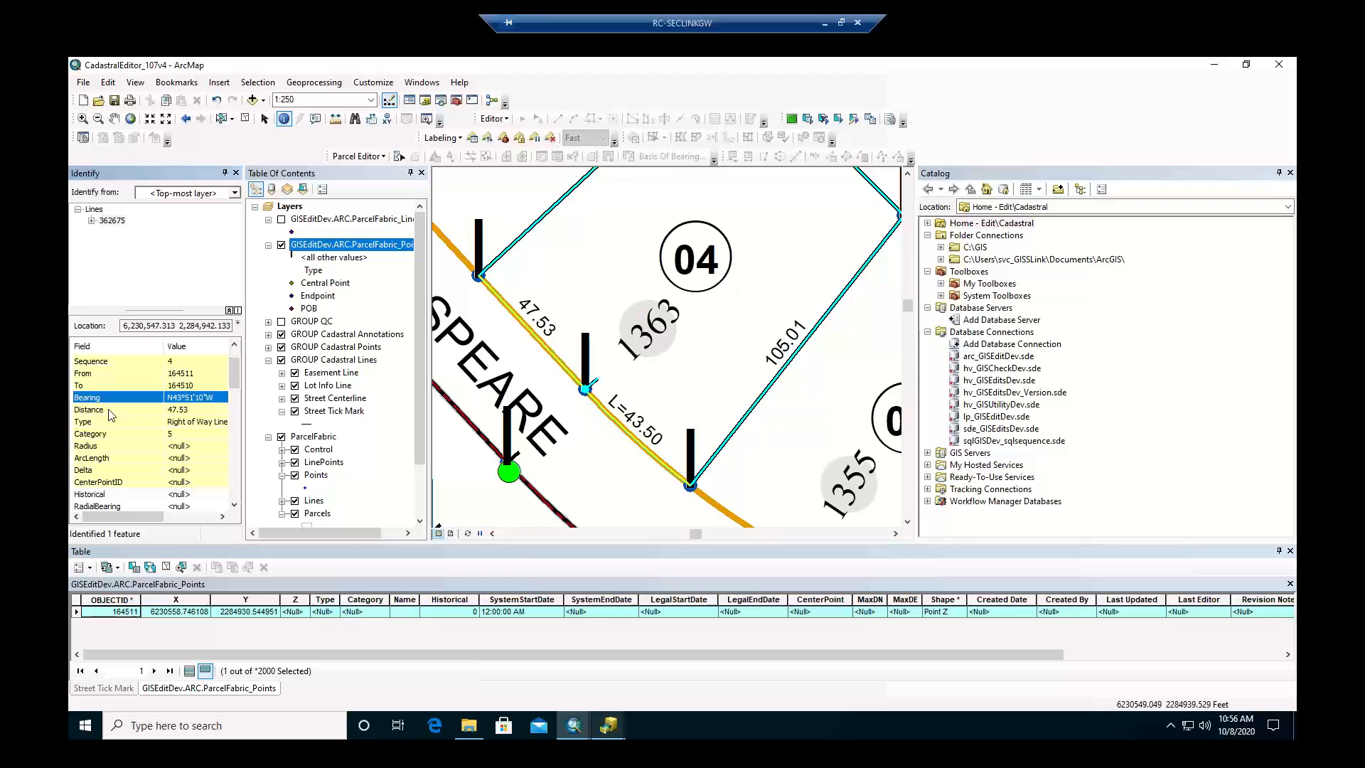
pyautogui.scroll(-3, 110, 426)
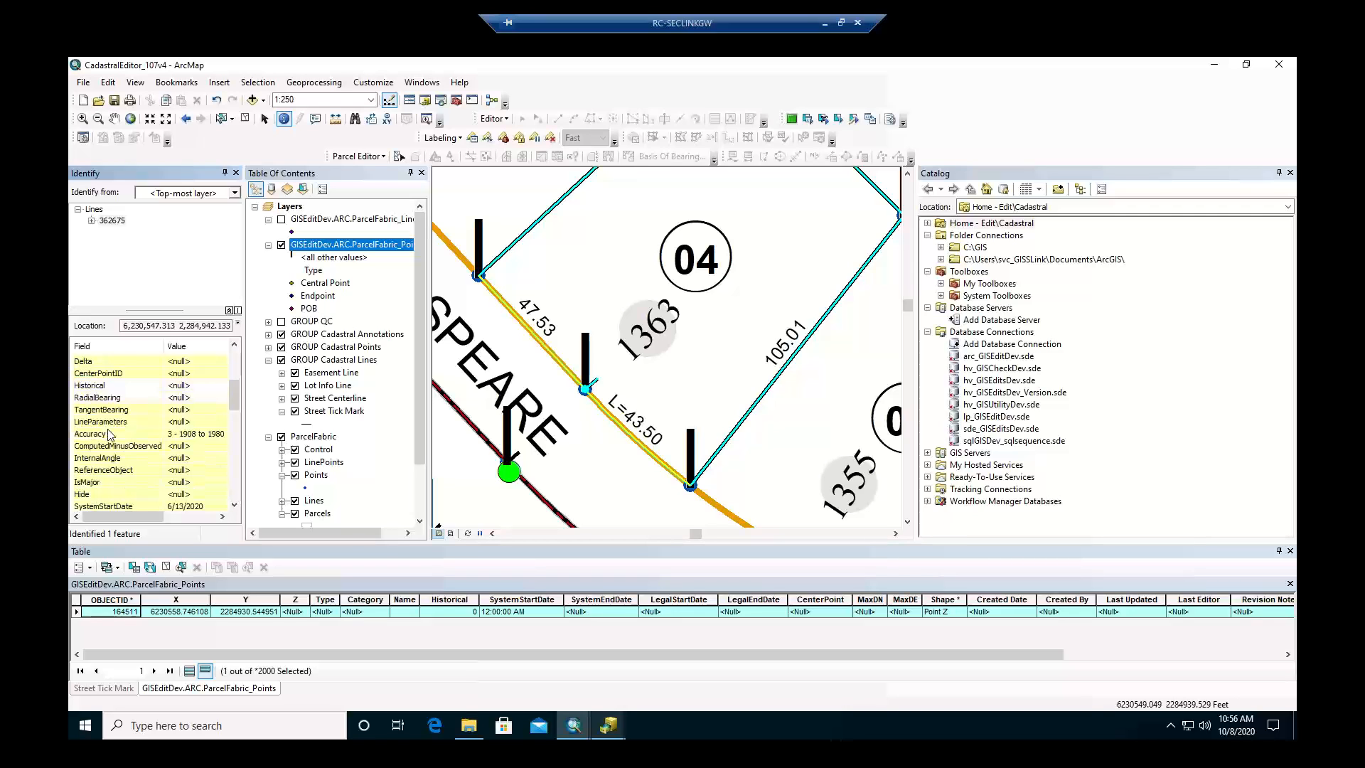
pyautogui.scroll(-2, 110, 433)
pyautogui.scroll(-5, 110, 436)
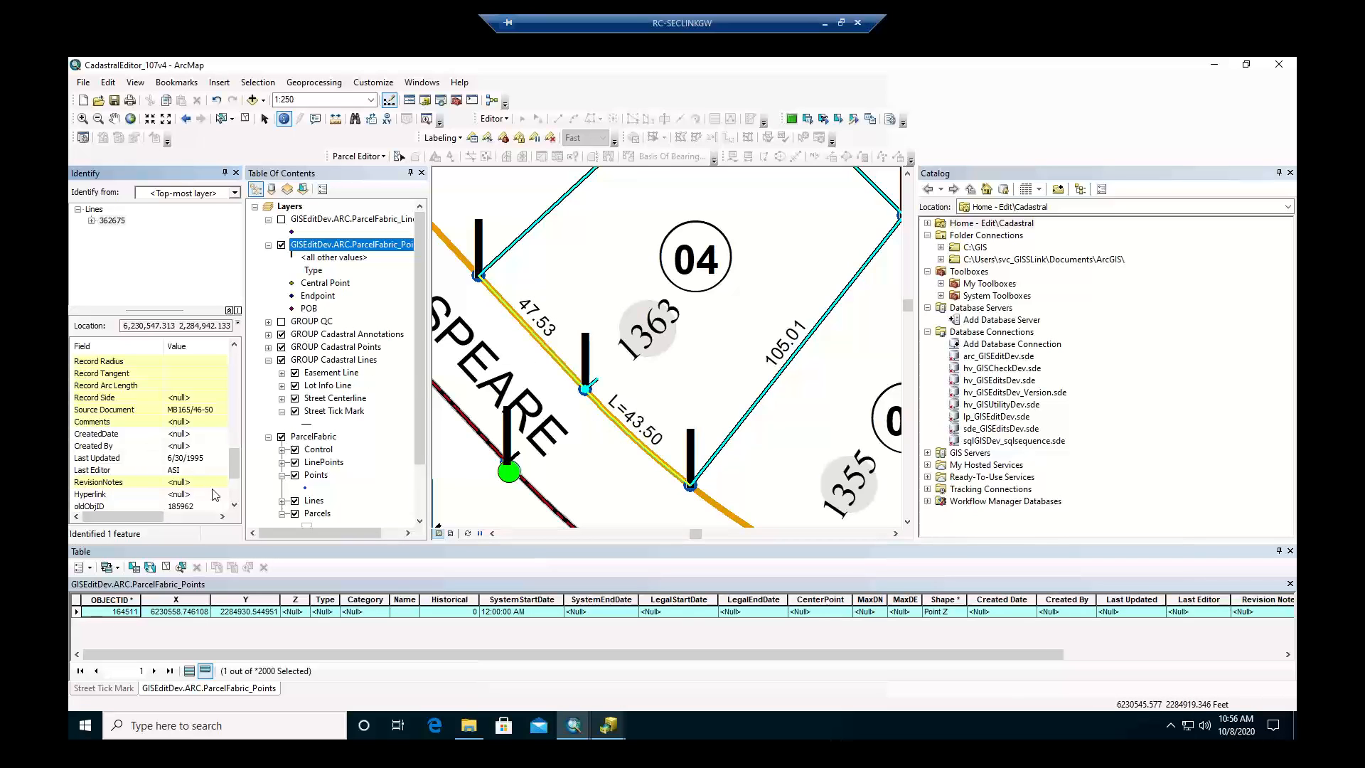
pyautogui.scroll(-3, 234, 503)
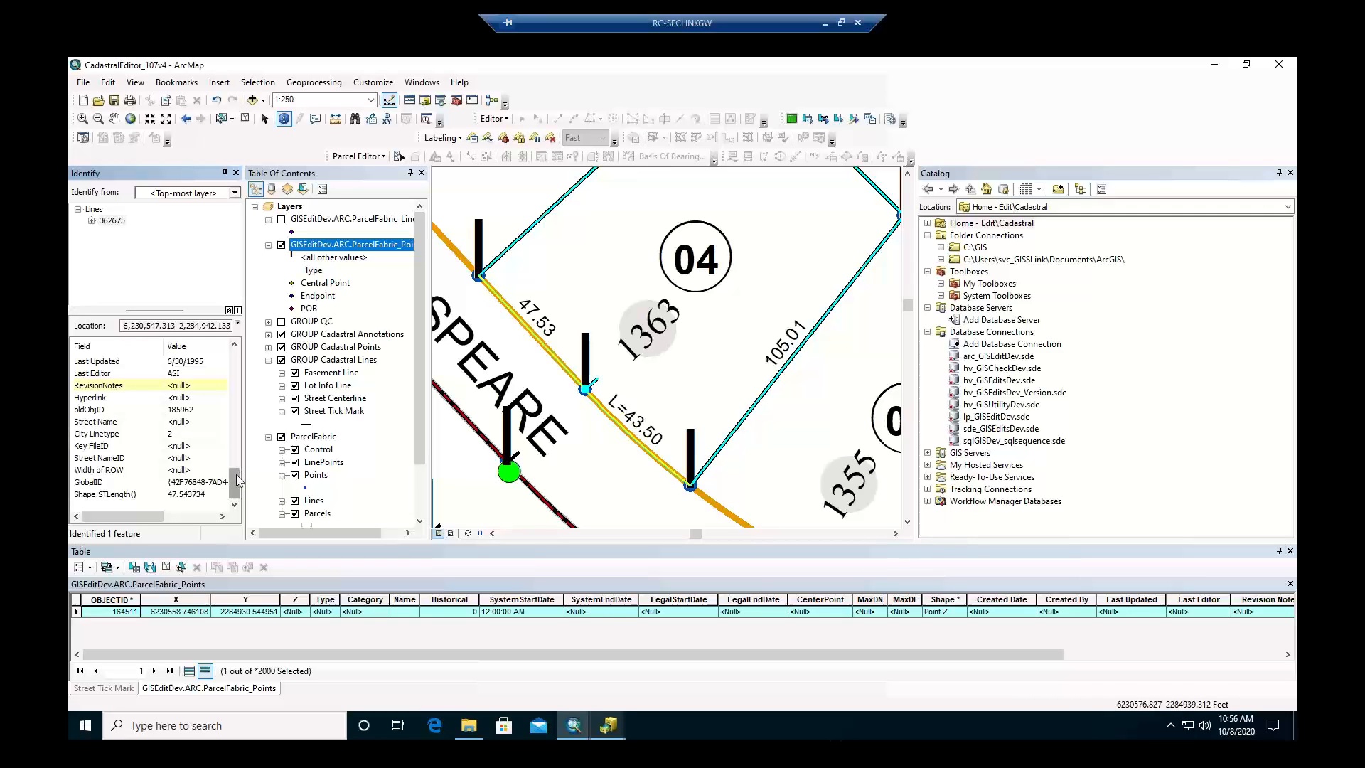
# Examine the identified line's Record Direction, Record Distance and Recorded Doc ID fields.
pyautogui.moveTo(238, 481); pyautogui.dragTo(240, 447)
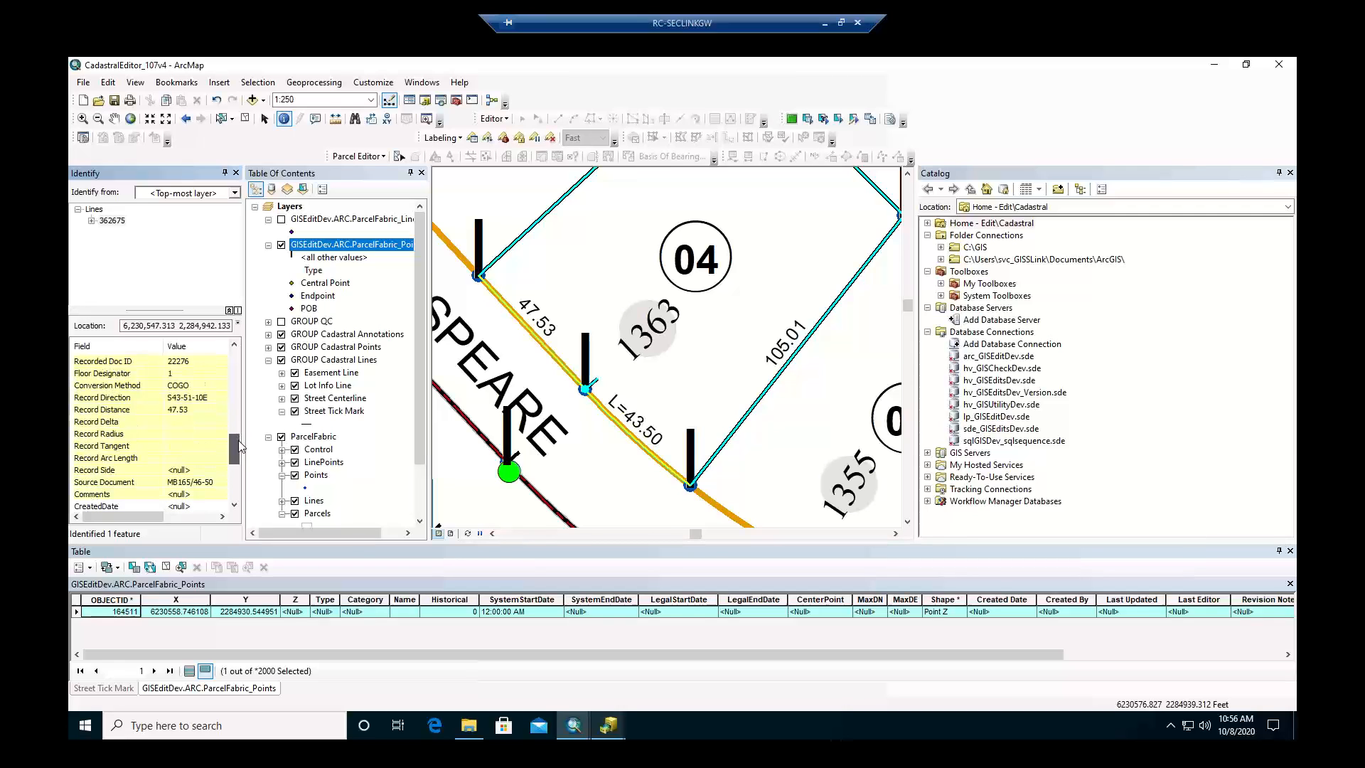
pyautogui.click(111, 400)
pyautogui.click(114, 409)
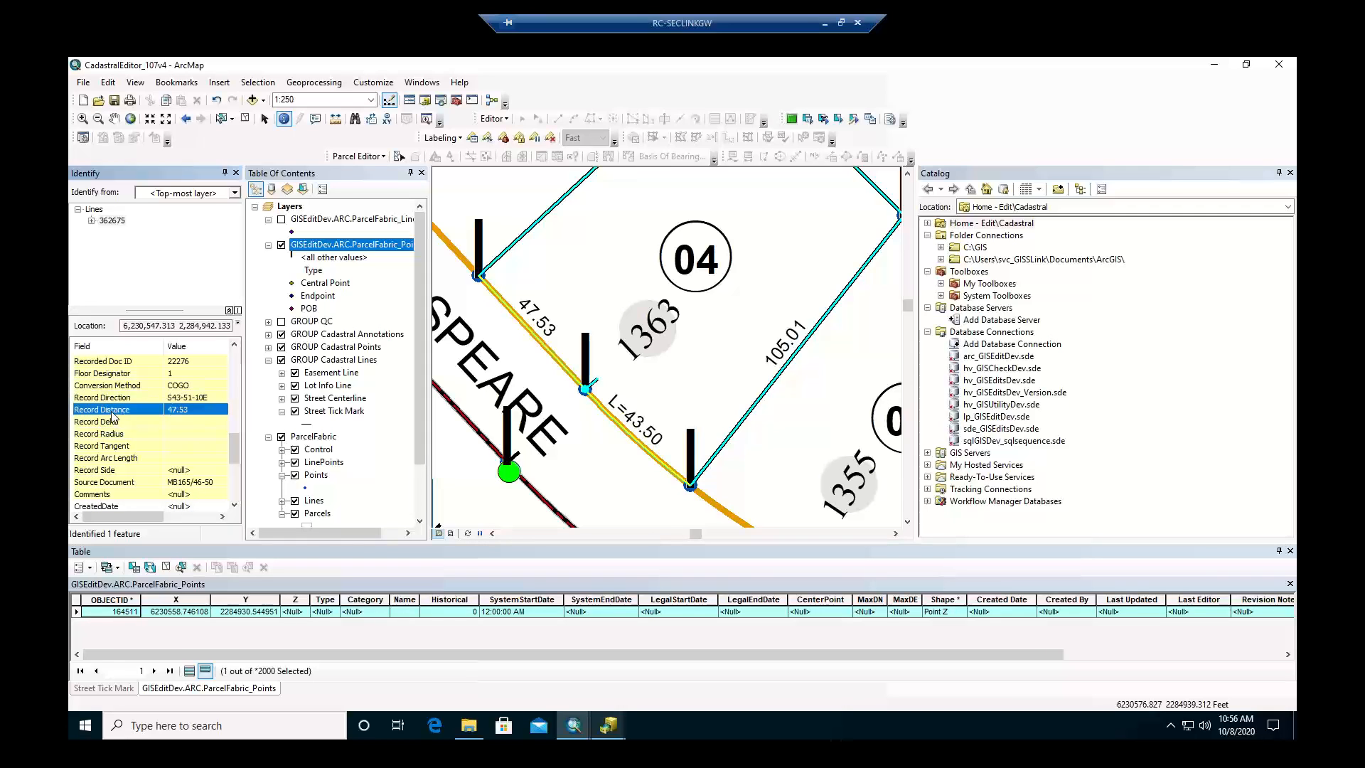
pyautogui.scroll(2, 120, 433)
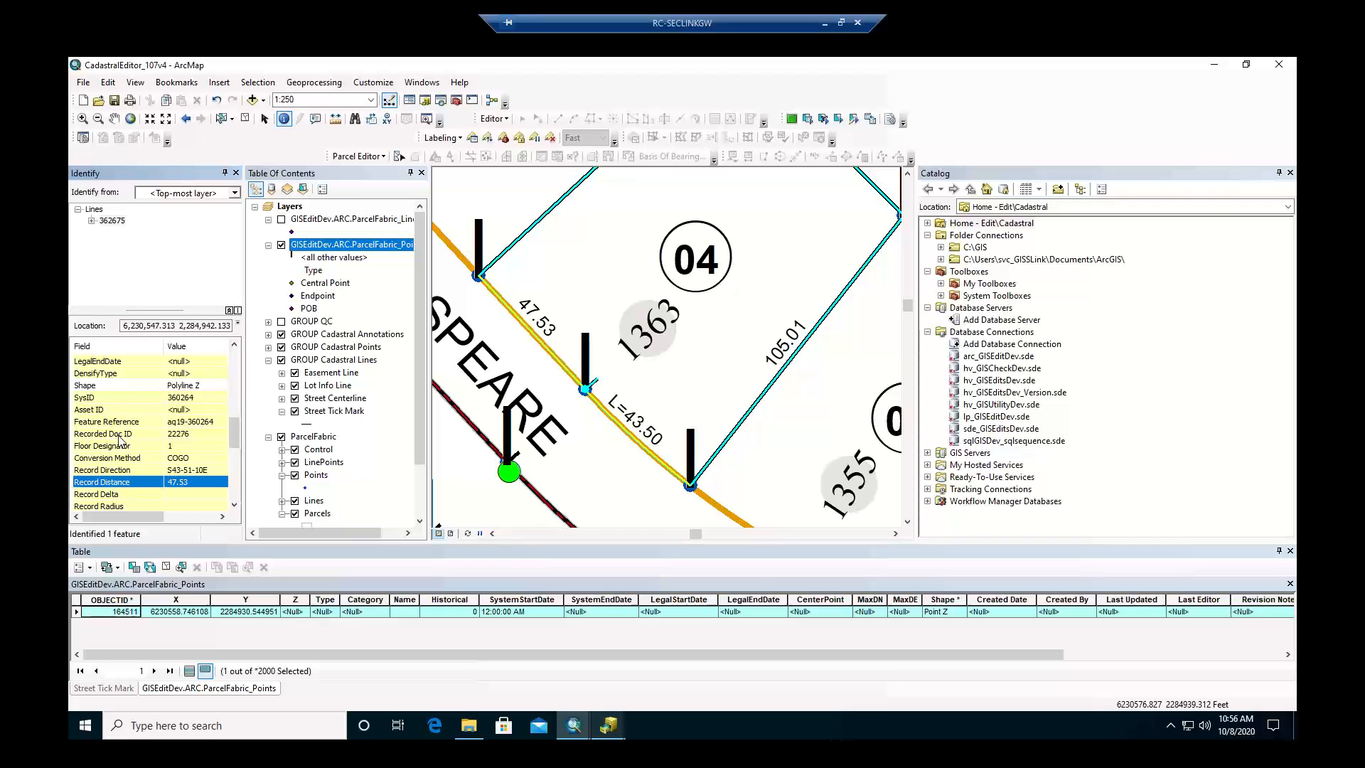
pyautogui.click(122, 434)
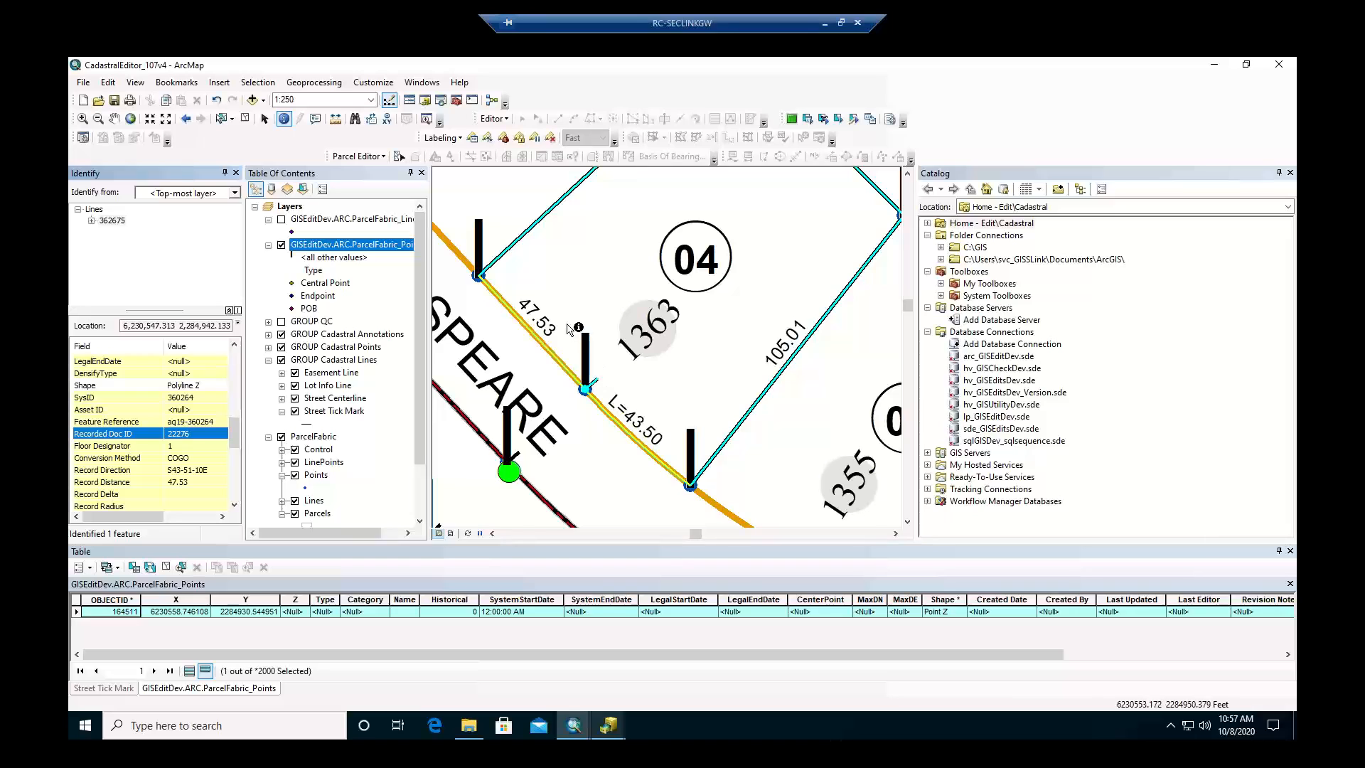
# Re-identify the junction's tick mark, then select record 32816 in the Street Tick Mark table and pan the map to it.
pyautogui.click(594, 387)
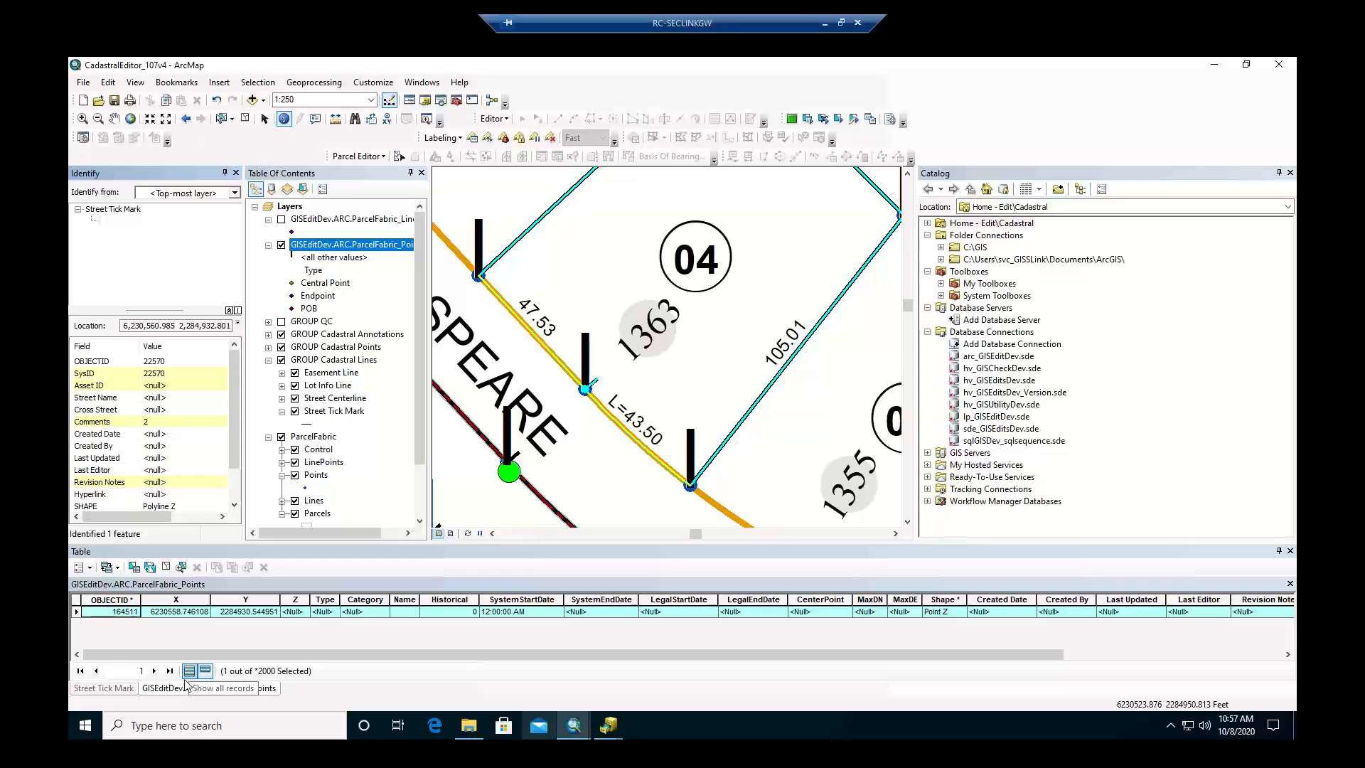
pyautogui.click(107, 688)
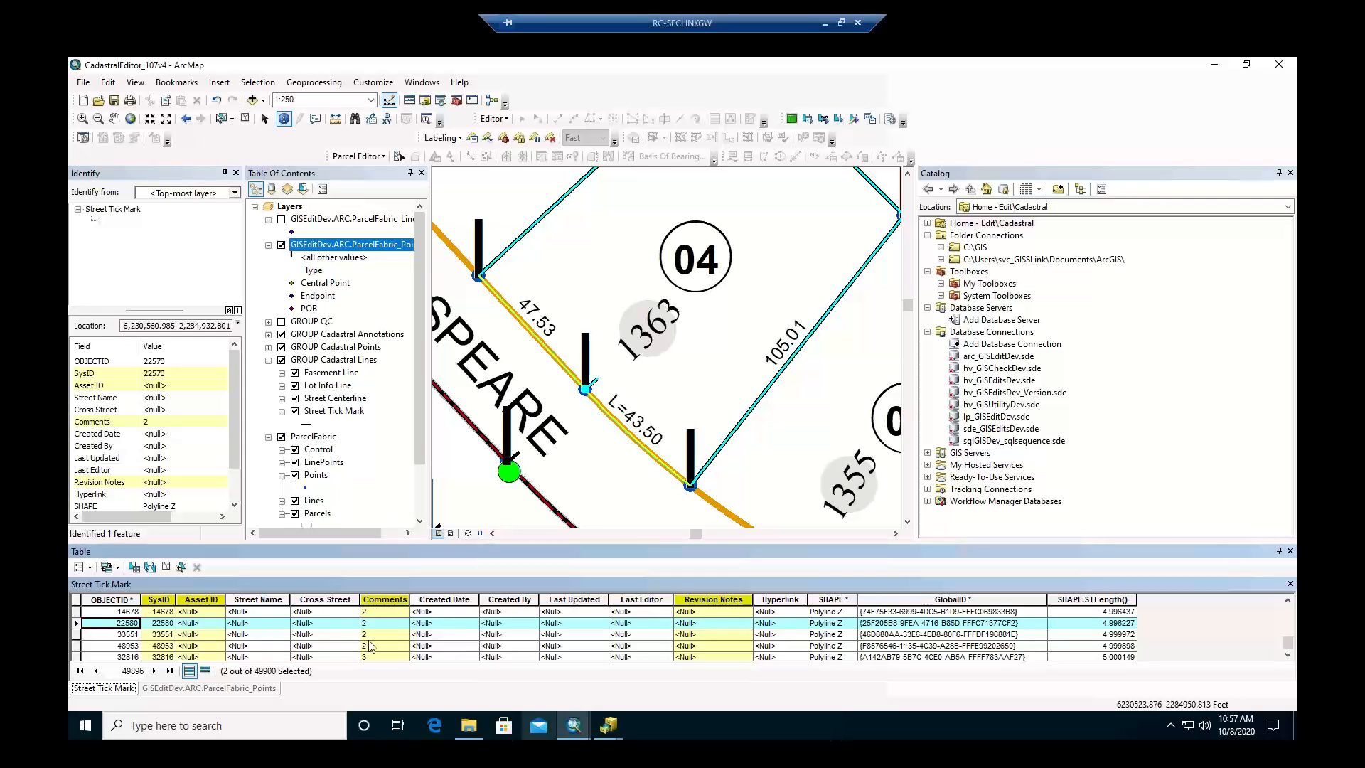
pyautogui.scroll(-1, 370, 647)
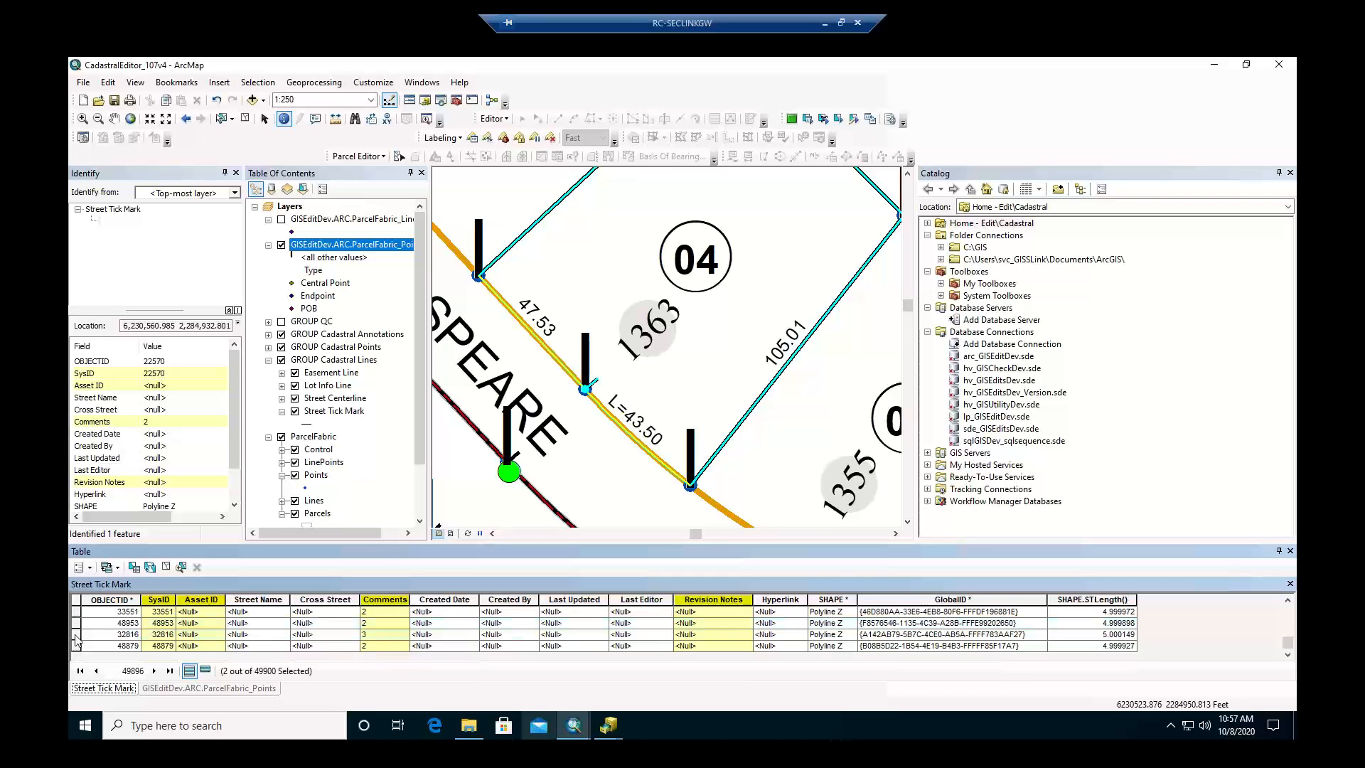
pyautogui.click(76, 634)
pyautogui.rightClick(76, 634)
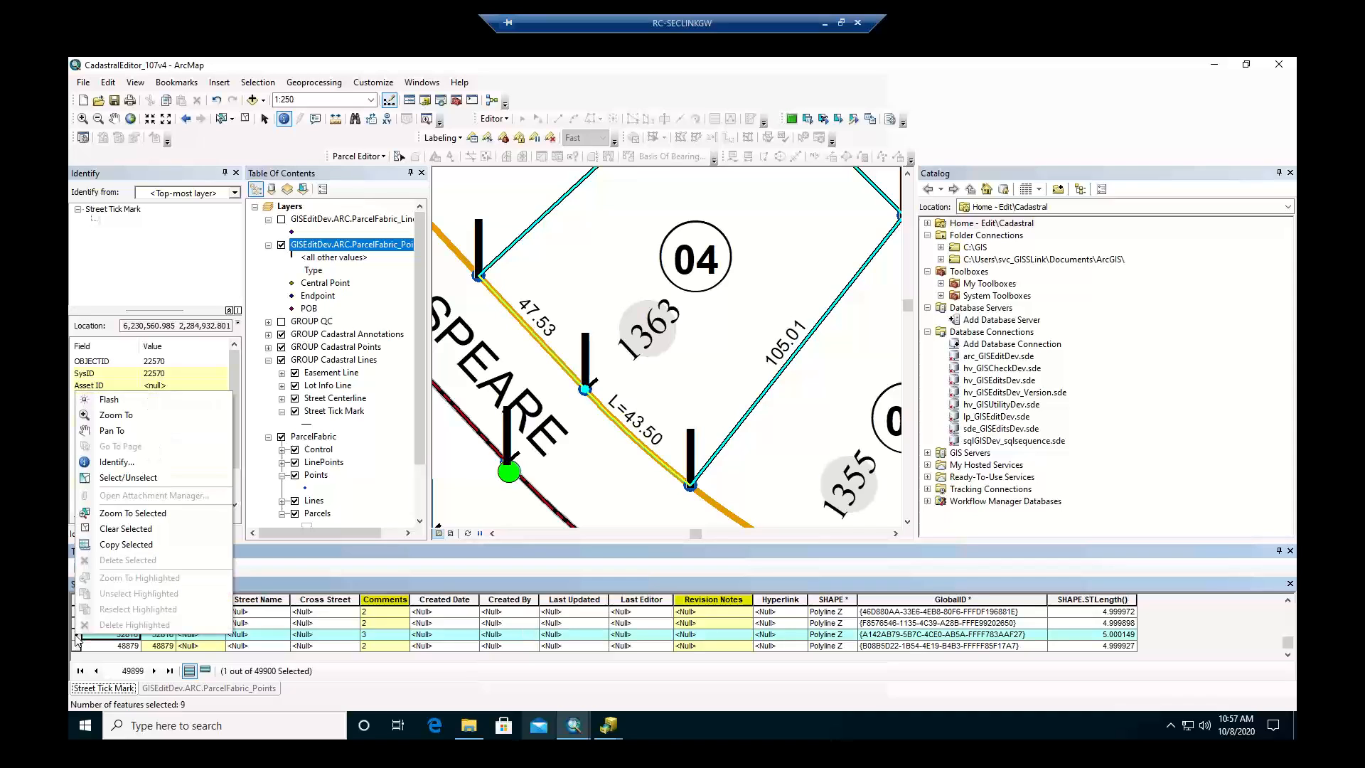
pyautogui.click(114, 431)
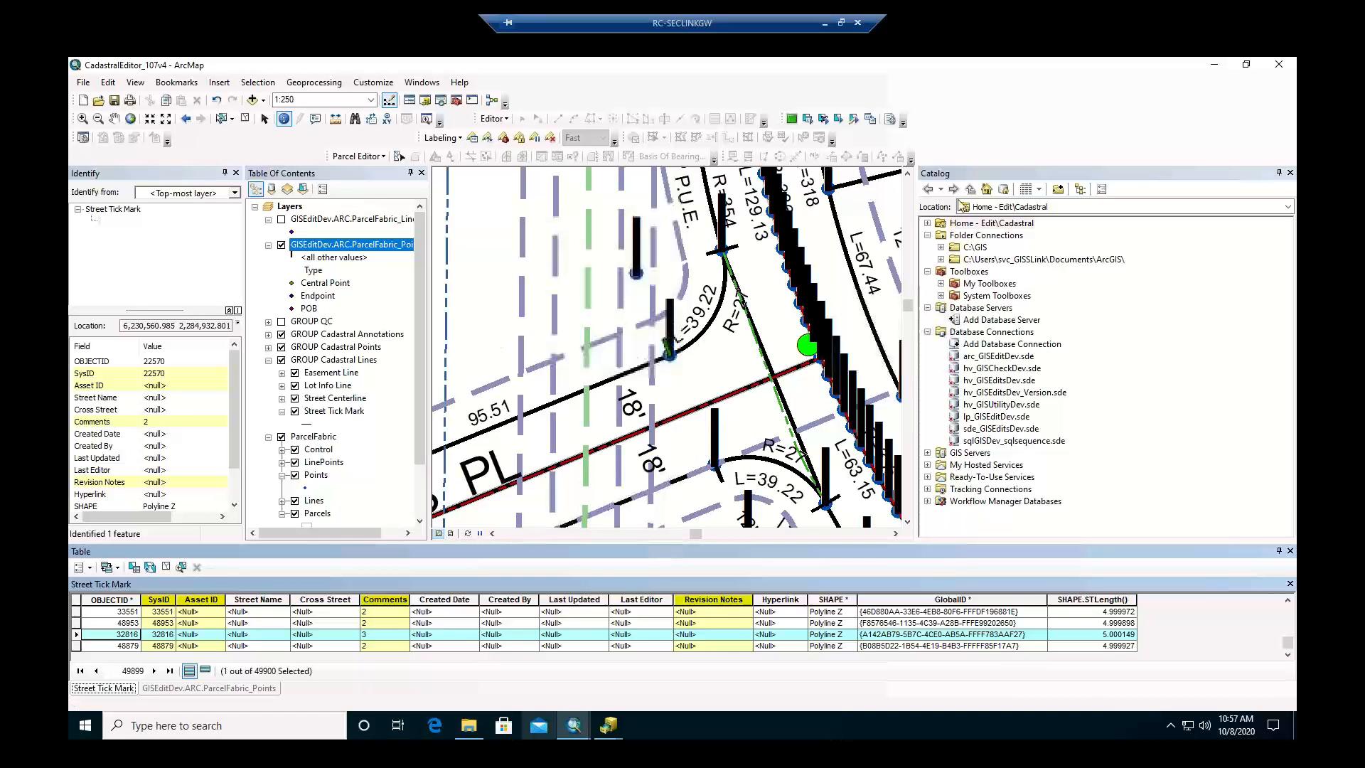
# Hide the ParcelFabric_Points layer, then identify the selected tick mark on the map and check its Comments field.
pyautogui.click(282, 245)
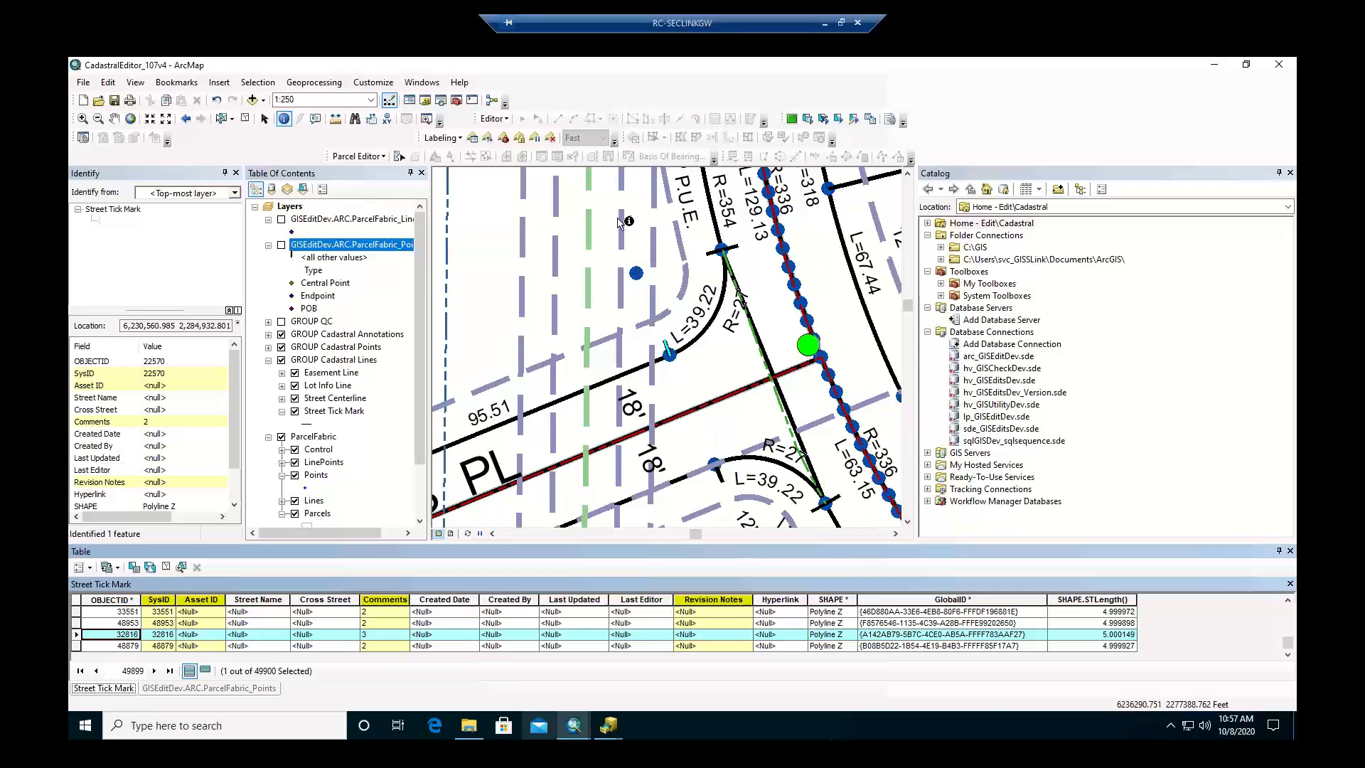
pyautogui.click(668, 350)
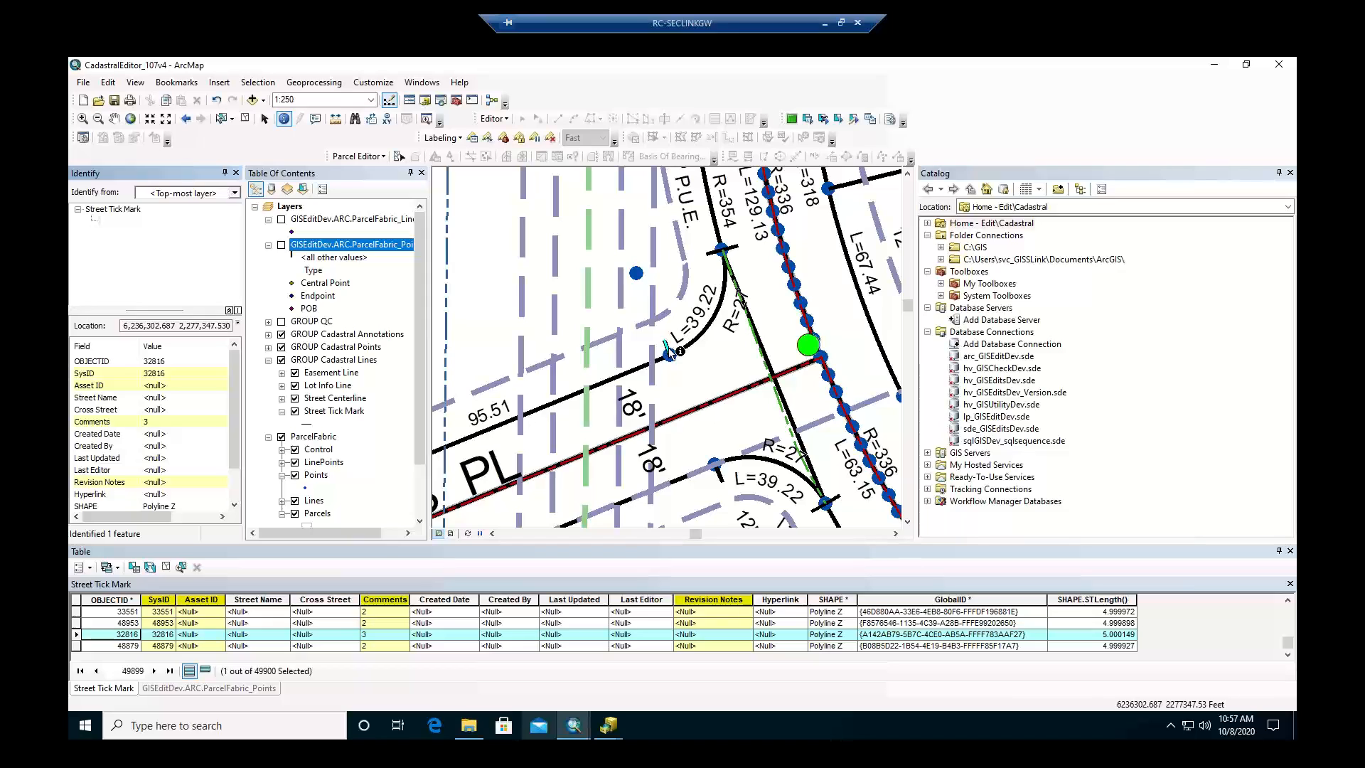
pyautogui.click(124, 425)
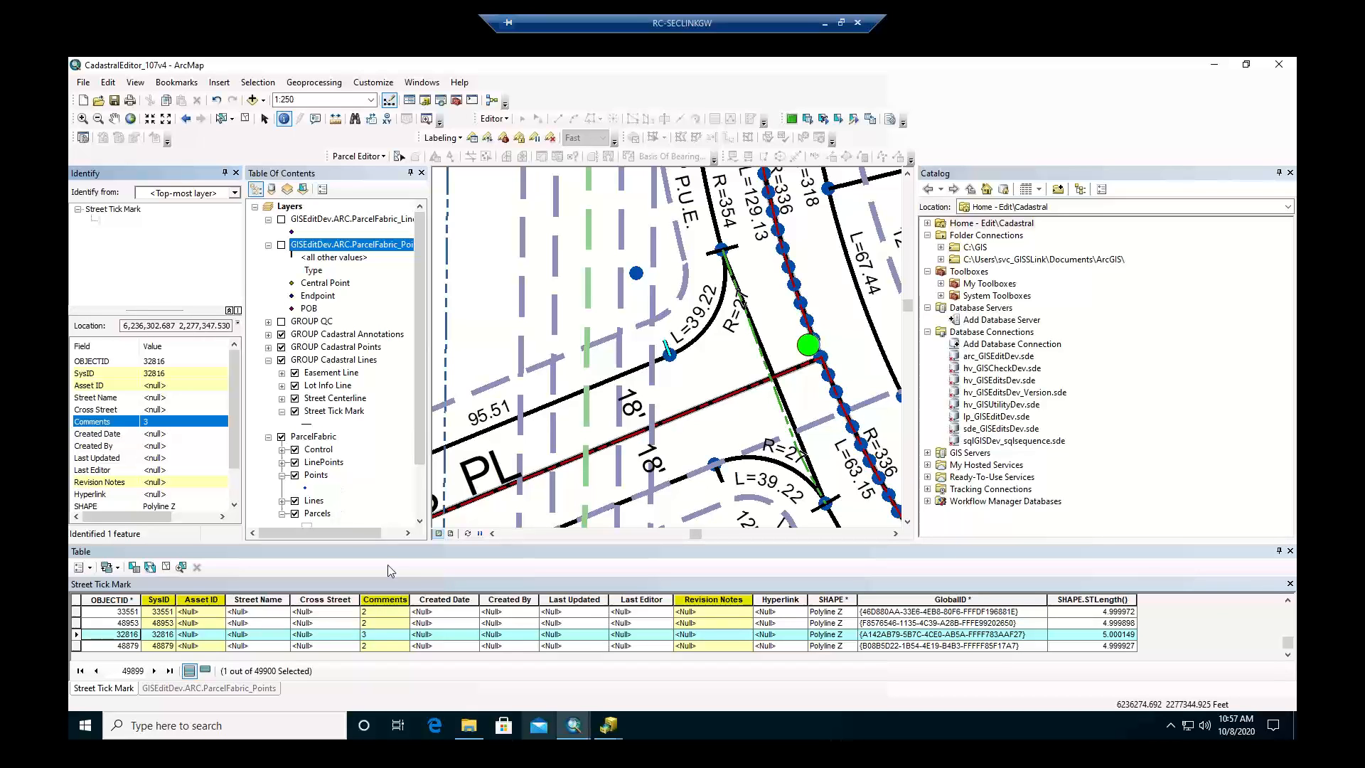
# Select record 12696, which has Comments value 1, in the Street Tick Mark table and pan the map to it.
pyautogui.scroll(-3, 387, 638)
pyautogui.scroll(-5, 387, 638)
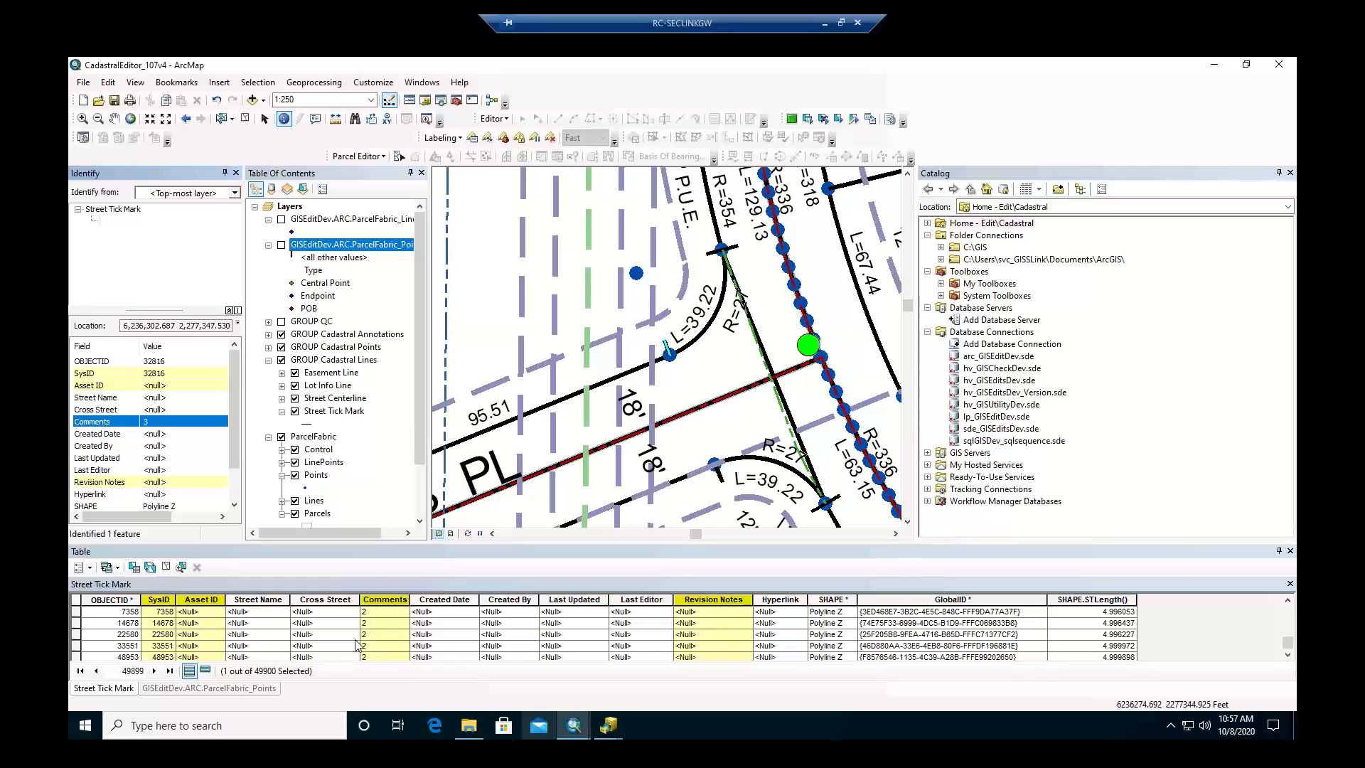
pyautogui.scroll(-4, 355, 647)
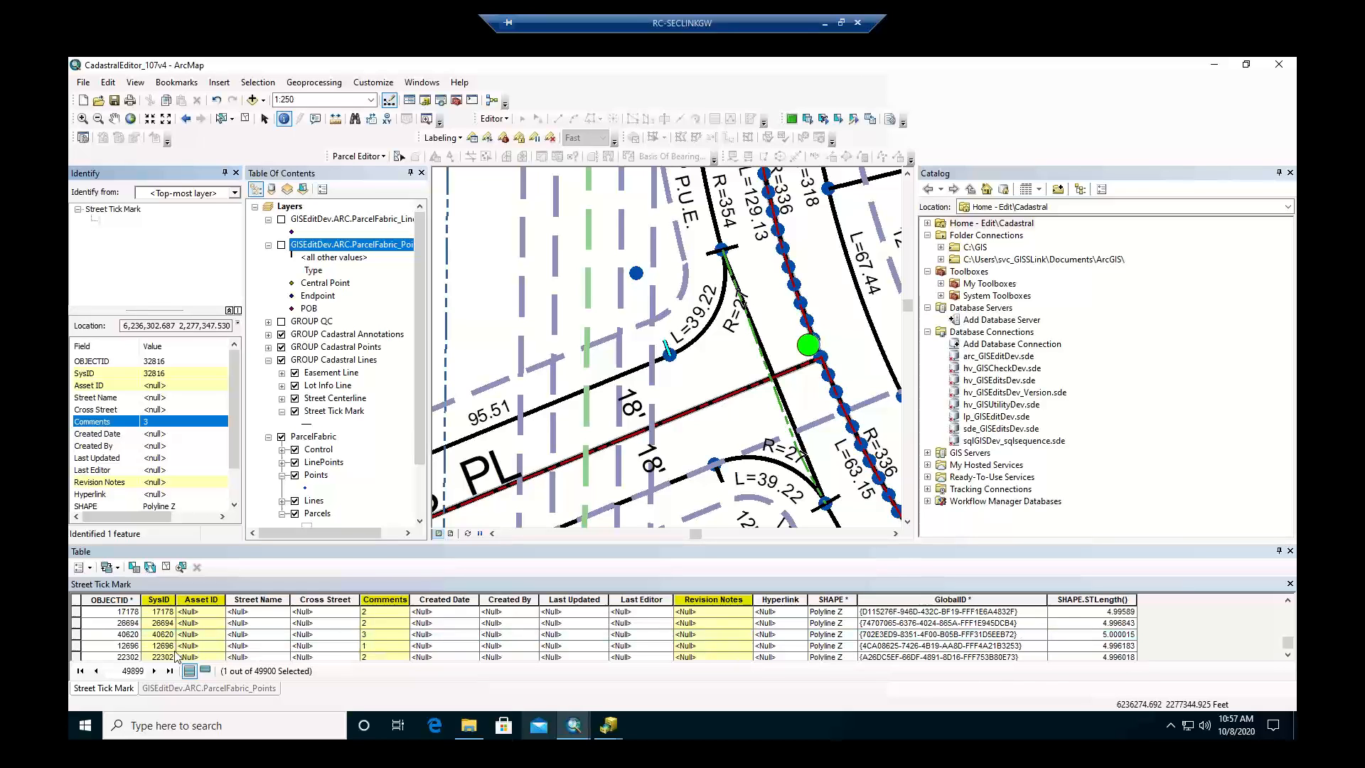
pyautogui.rightClick(77, 647)
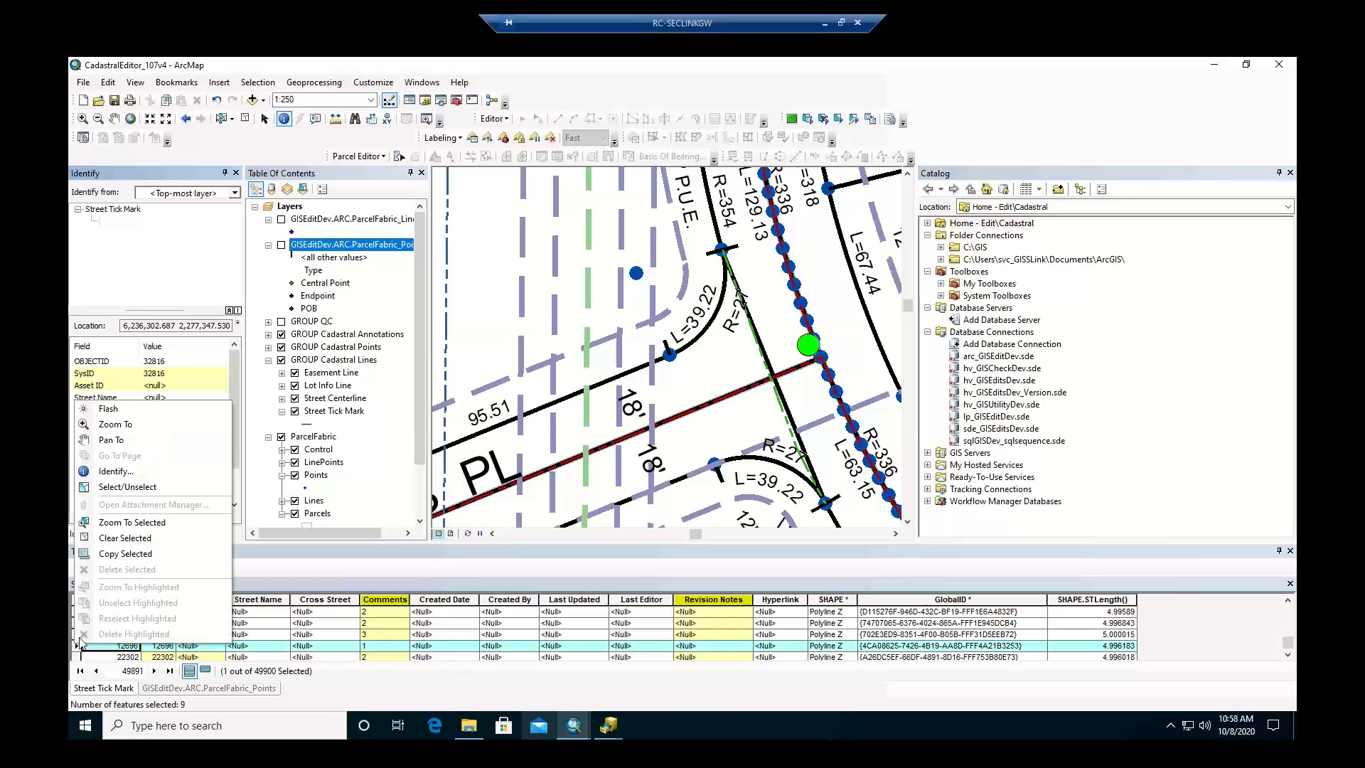
pyautogui.click(127, 469)
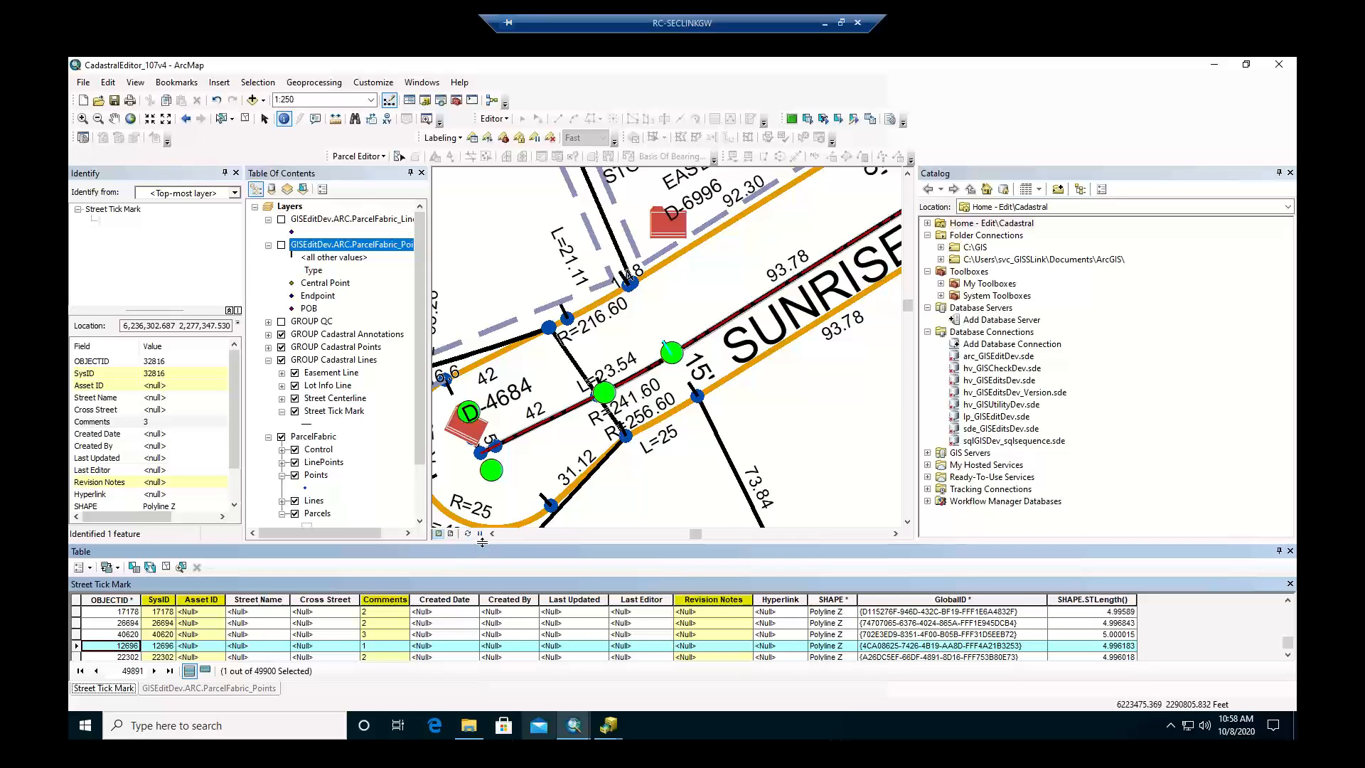
# Enlarge the attribute table area and sort the Street Tick Mark records by Comments in descending order.
pyautogui.moveTo(482, 542); pyautogui.dragTo(487, 498)
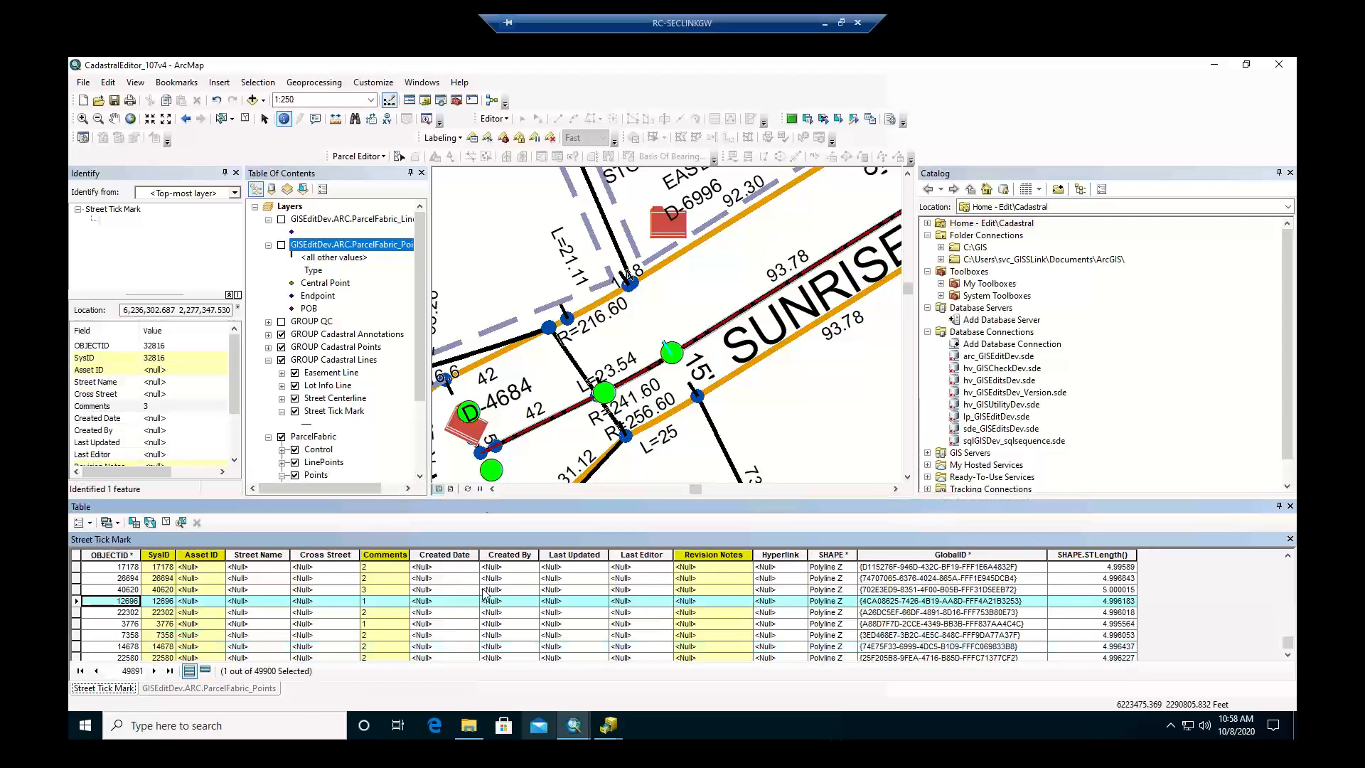
pyautogui.click(393, 556)
pyautogui.rightClick(393, 557)
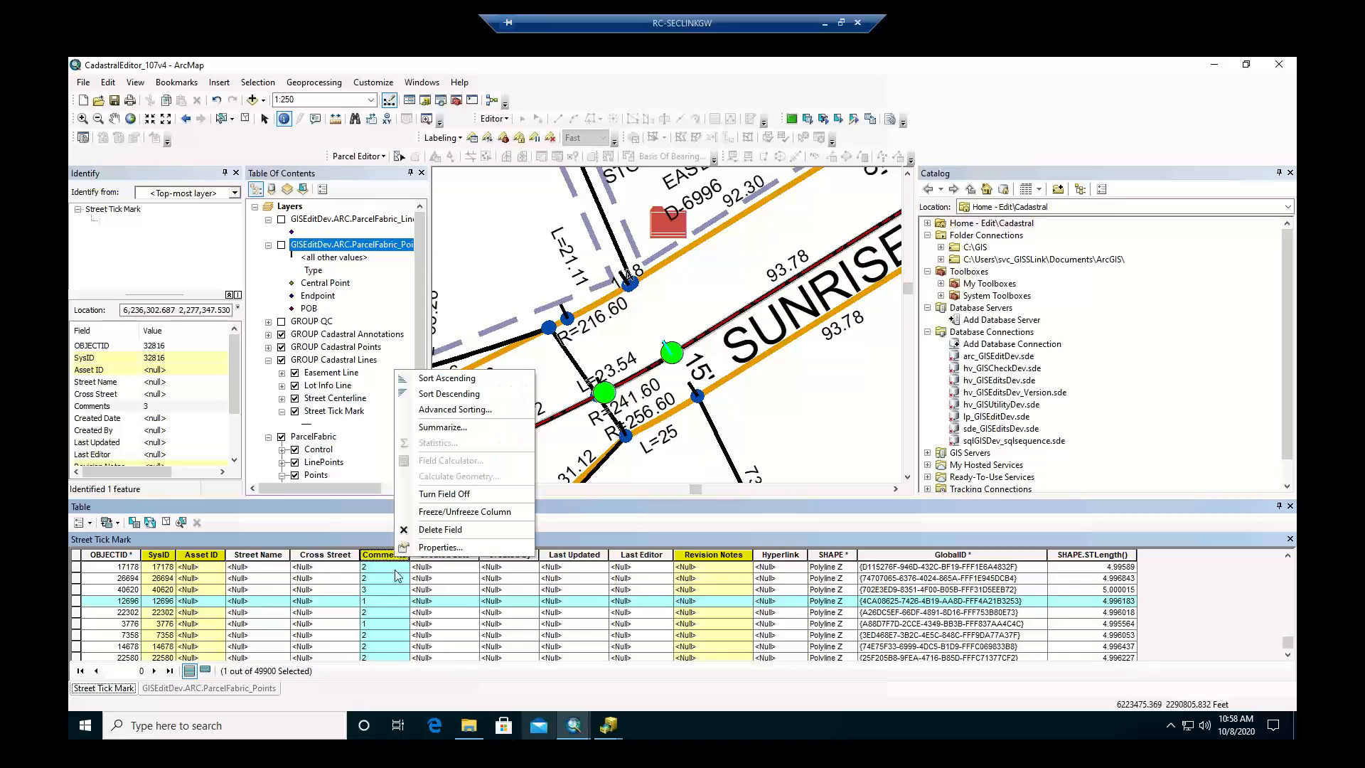
pyautogui.click(435, 398)
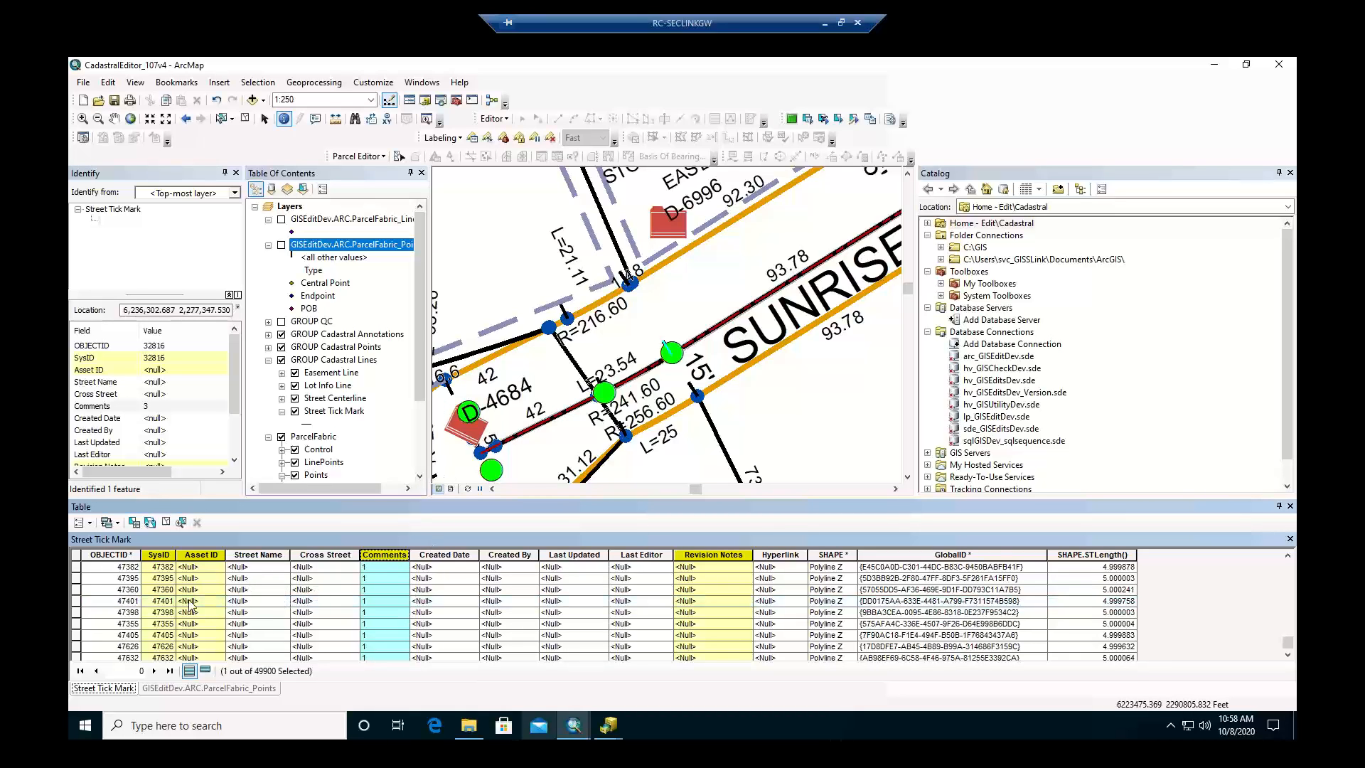
# Select record 47398, which has Comments value 1, in the Street Tick Mark table and pan the map to it.
pyautogui.click(78, 614)
pyautogui.rightClick(78, 614)
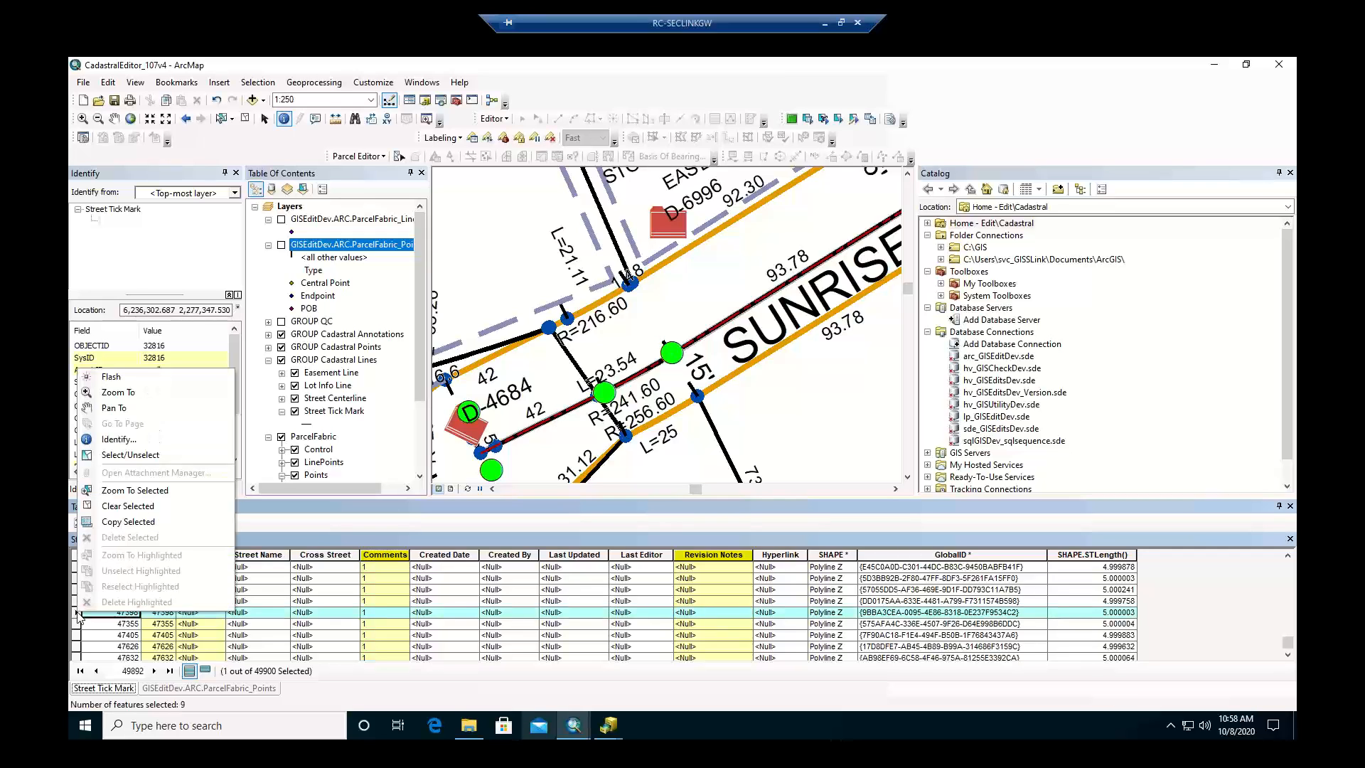
pyautogui.click(173, 408)
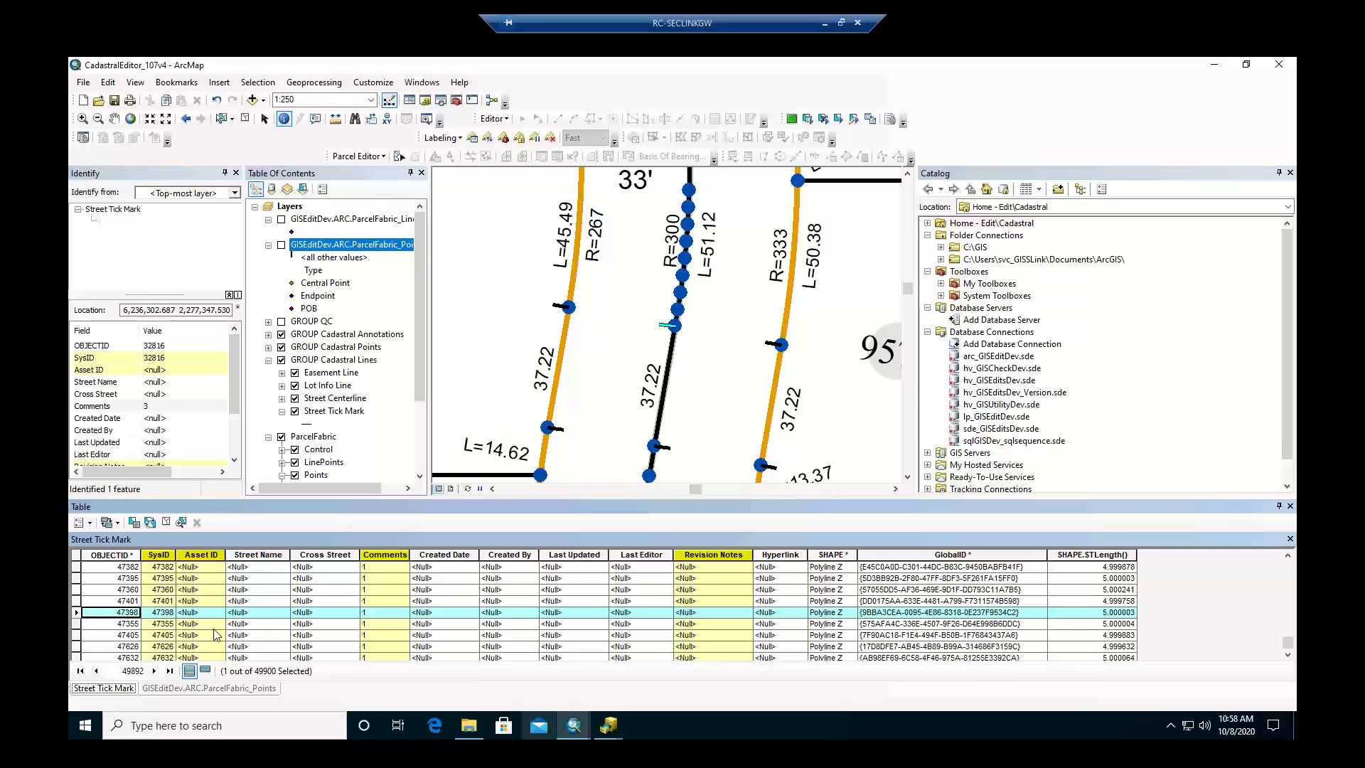
# Find record 47266 among the Comments value 1 tick marks, select it and pan the map to it.
pyautogui.scroll(-1, 216, 633)
pyautogui.scroll(-1, 217, 633)
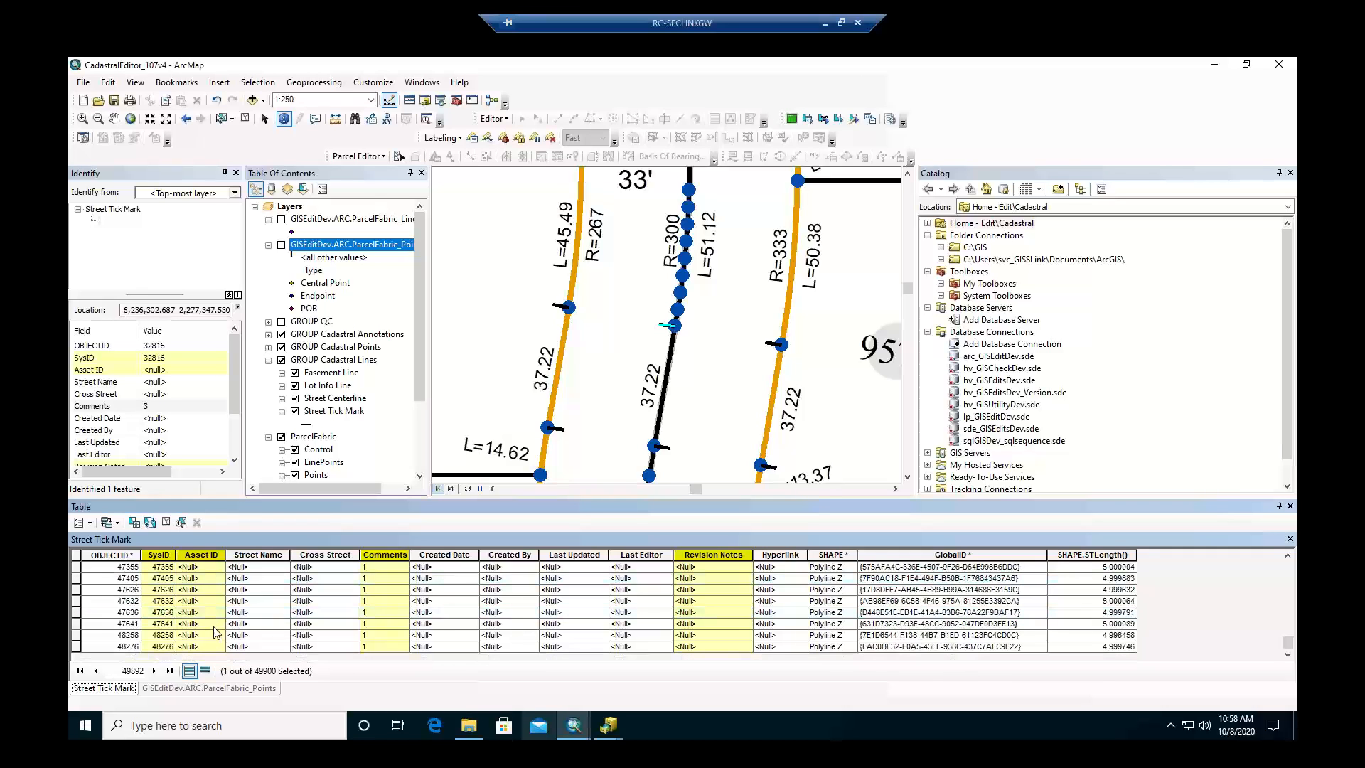
pyautogui.scroll(-5, 216, 632)
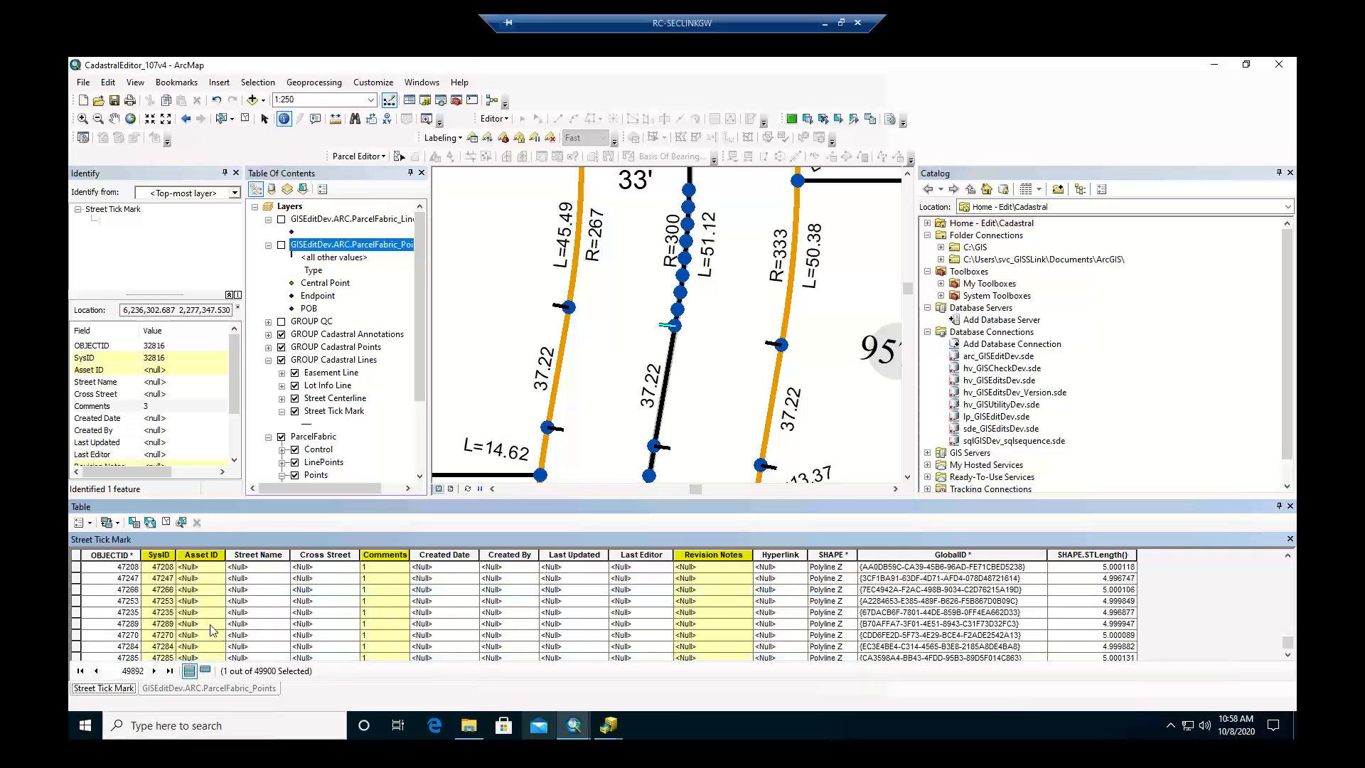
pyautogui.rightClick(76, 593)
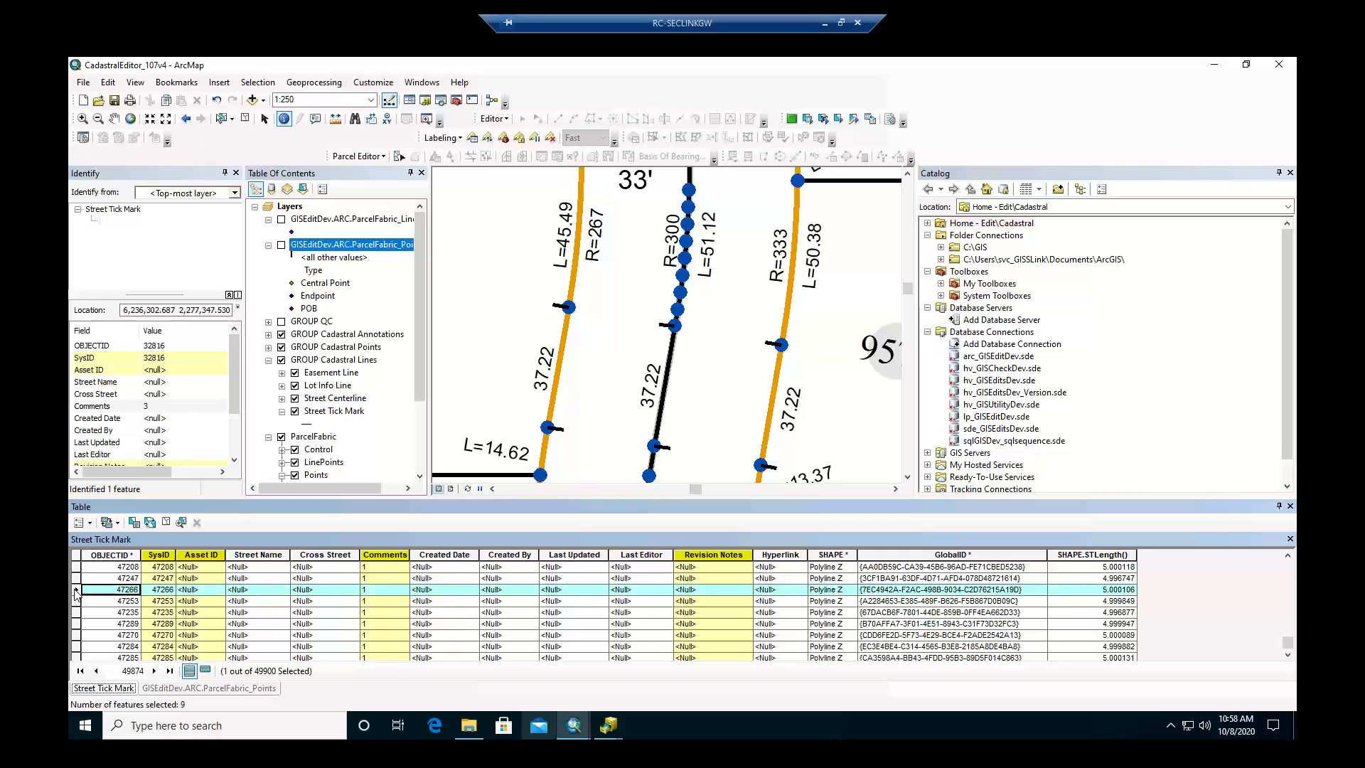
pyautogui.click(106, 384)
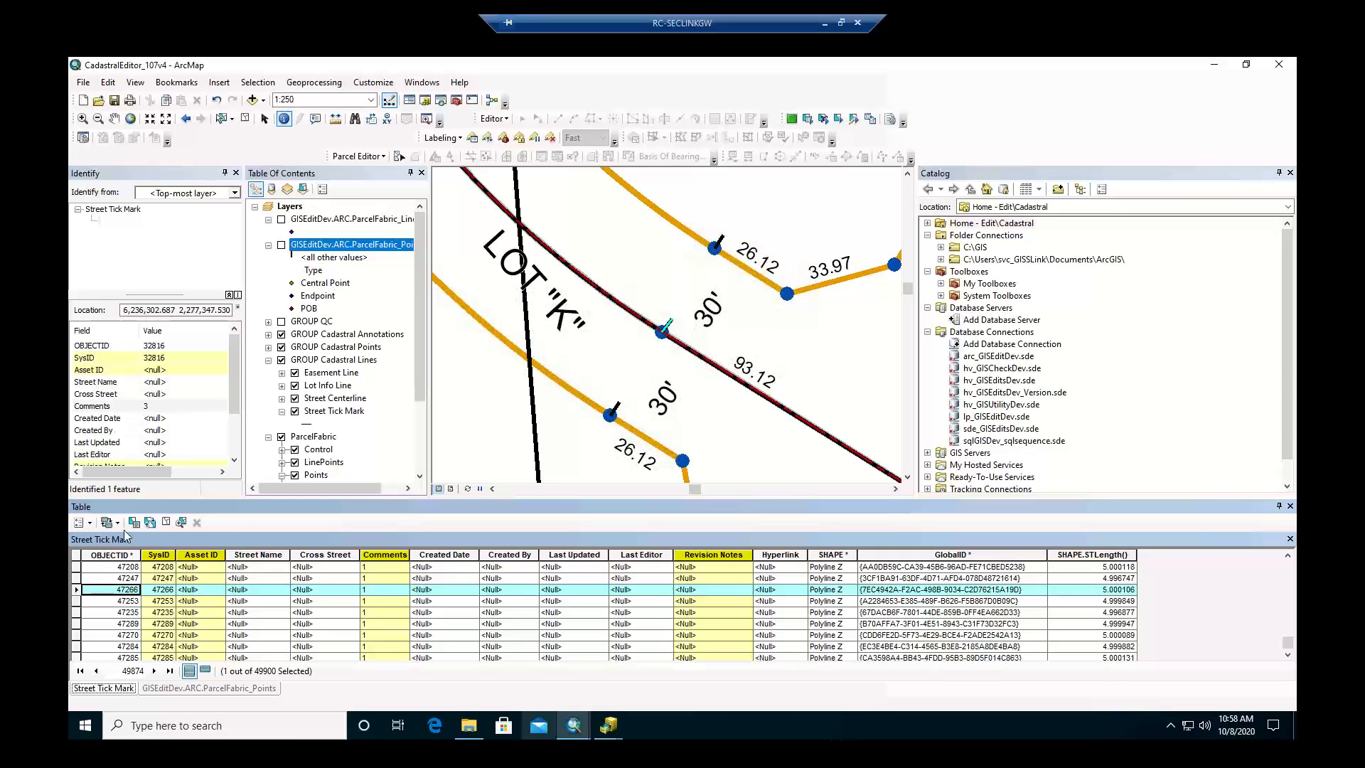
# Select record 47192 in the Street Tick Mark table, pan the map to it and view its surroundings at 1:800.
pyautogui.scroll(2, 220, 623)
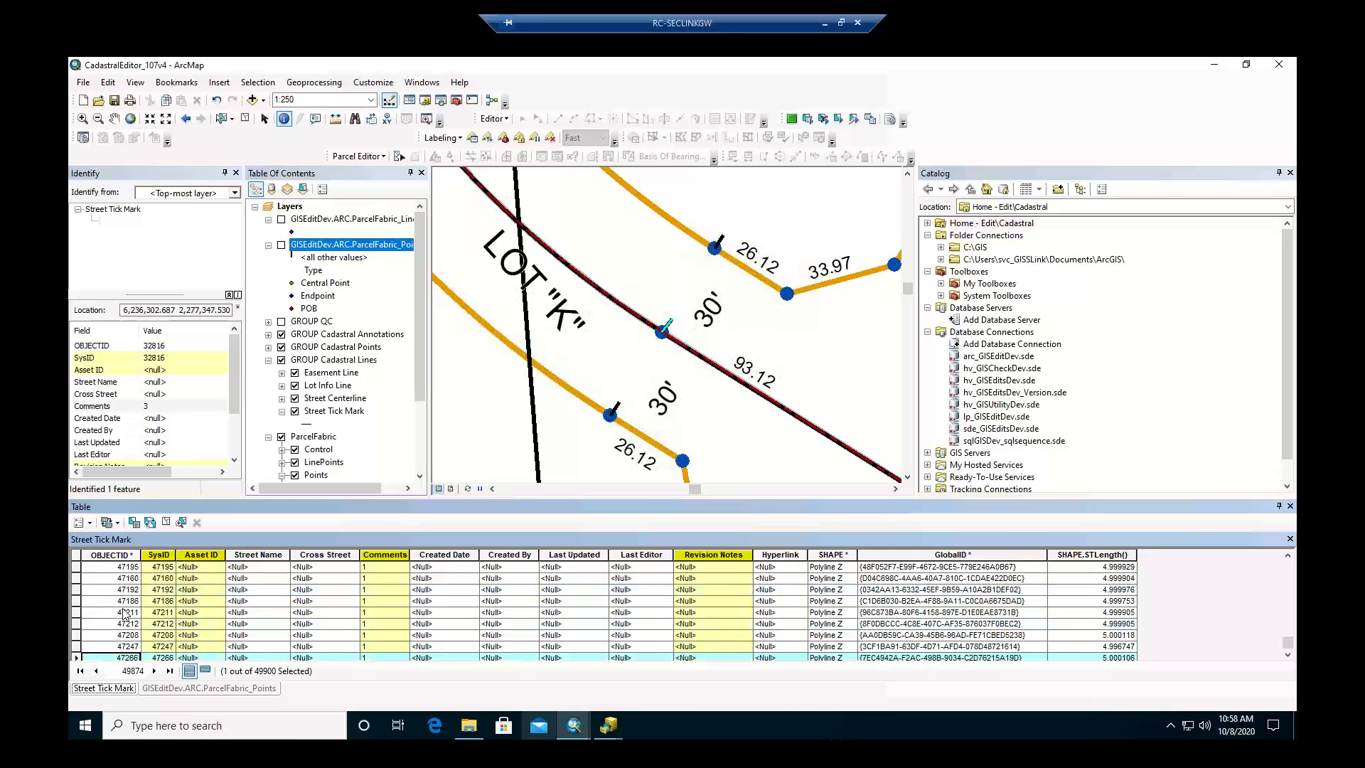
pyautogui.click(78, 589)
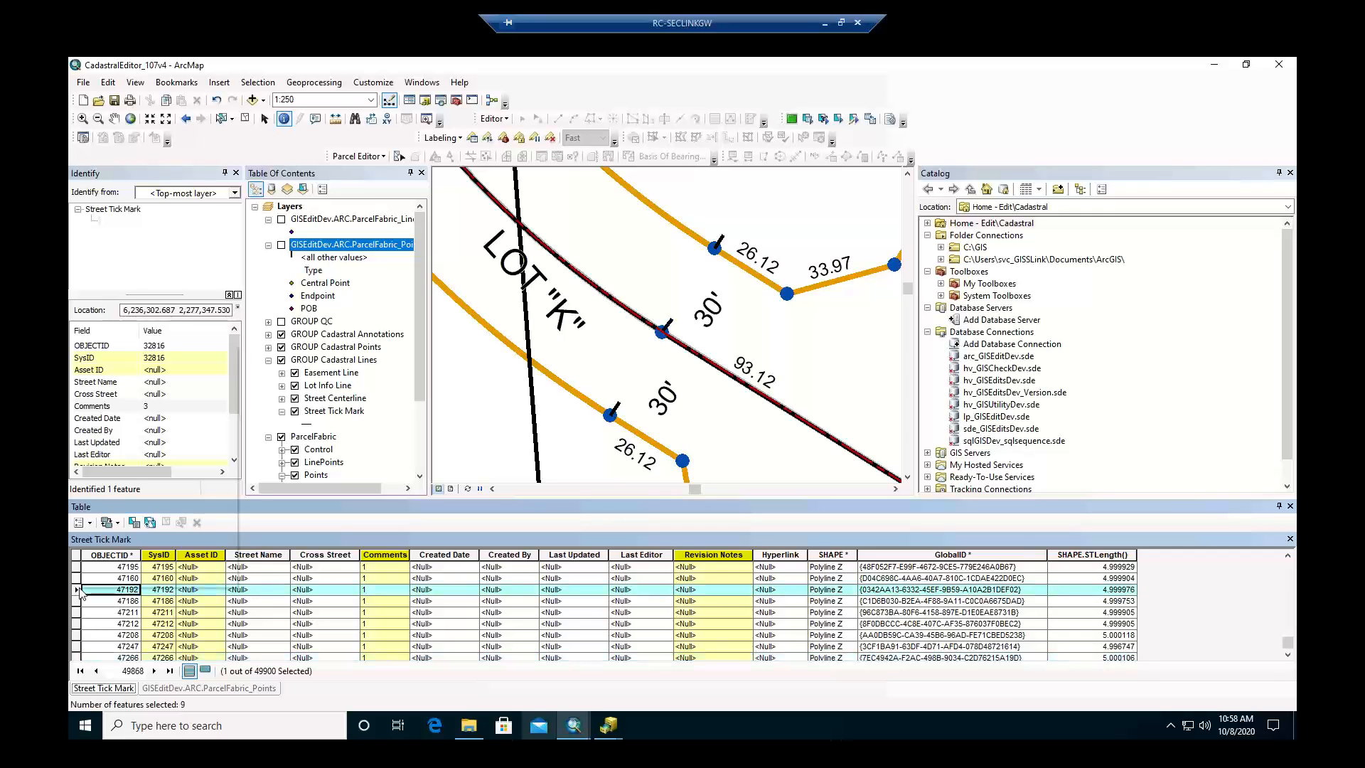
pyautogui.rightClick(78, 589)
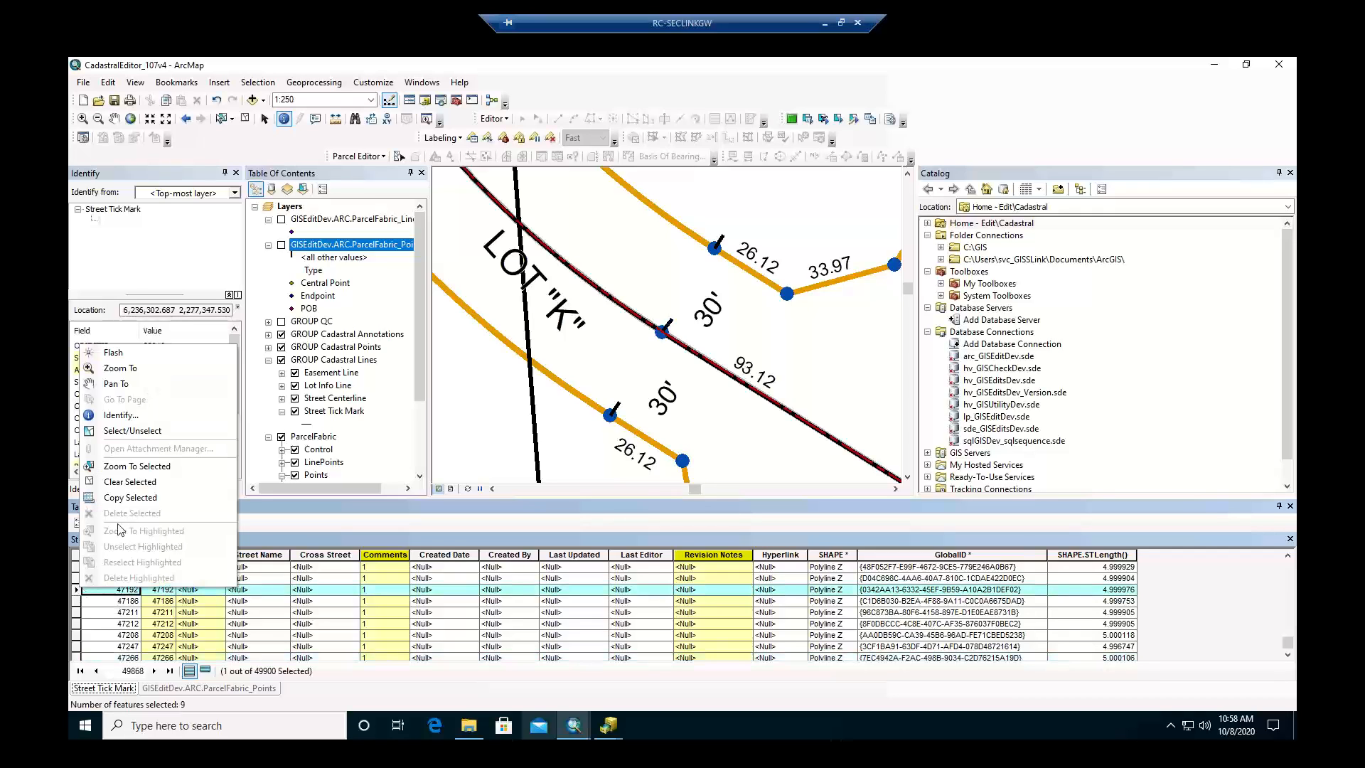
pyautogui.click(133, 388)
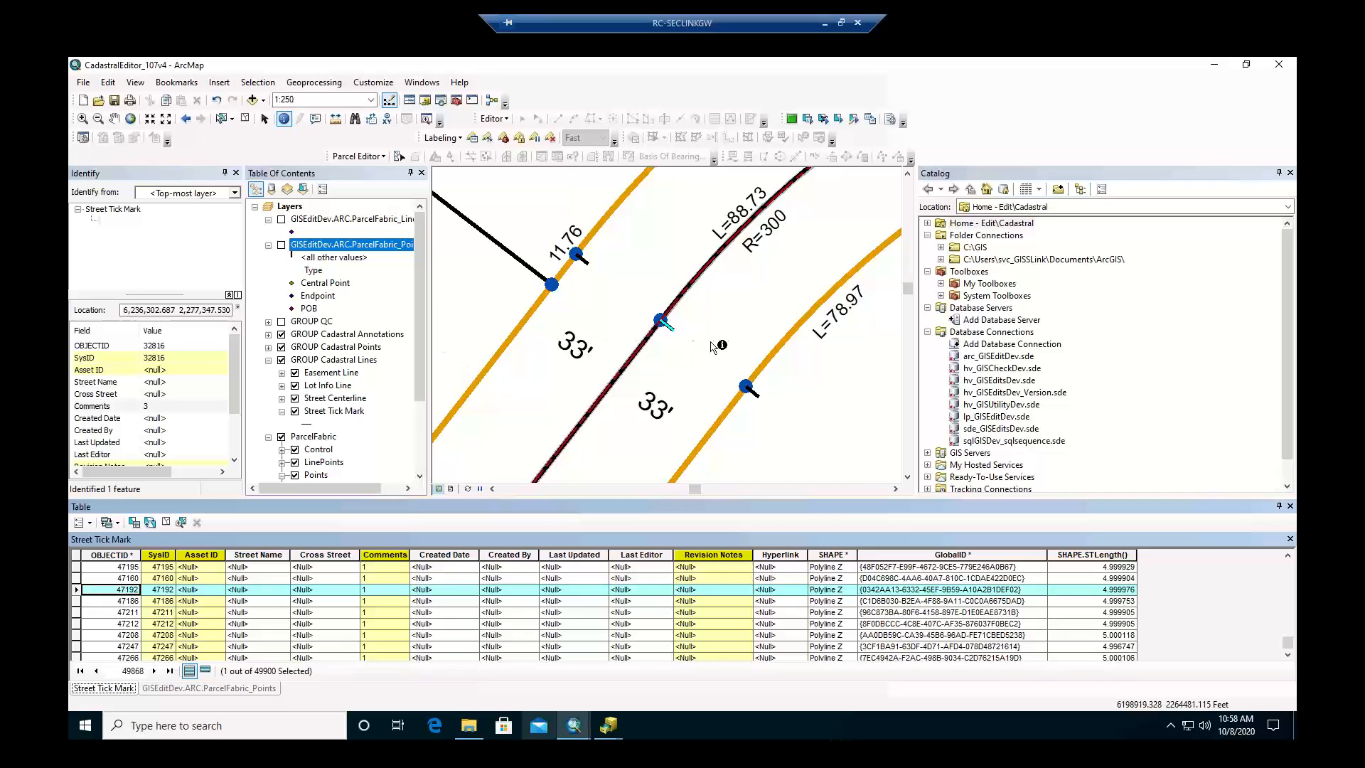
pyautogui.scroll(-2, 717, 346)
pyautogui.scroll(-2, 701, 328)
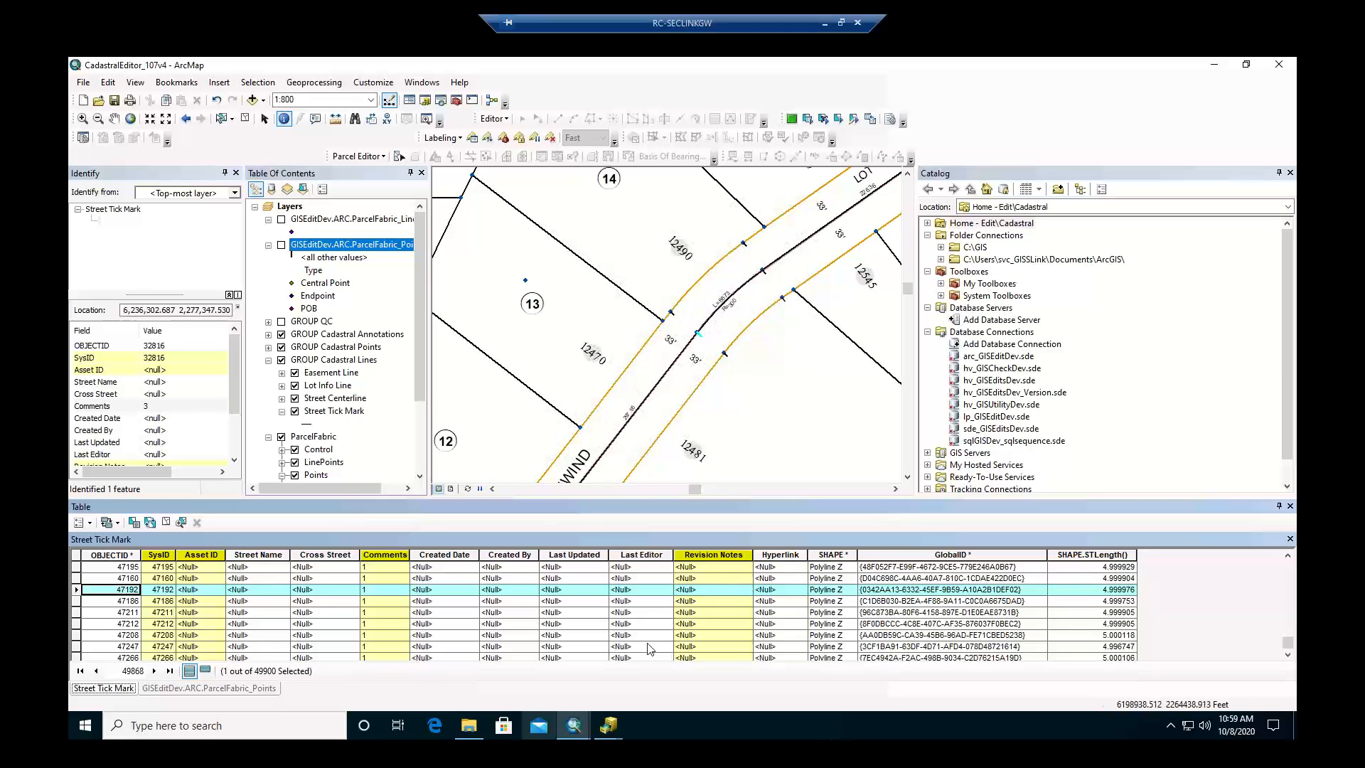
# Browse the sorted Street Tick Mark table between its first and last records to examine the Comments values.
pyautogui.scroll(2, 647, 612)
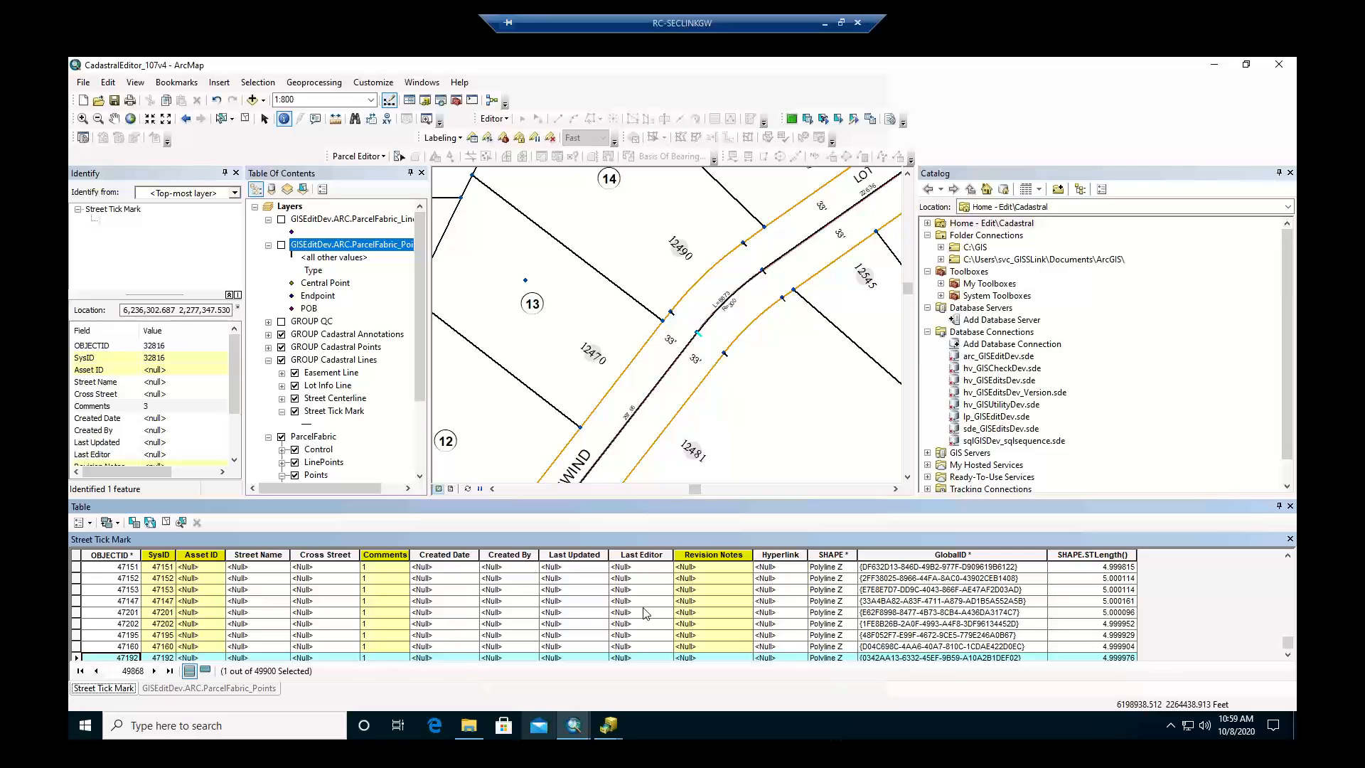
pyautogui.scroll(3, 643, 616)
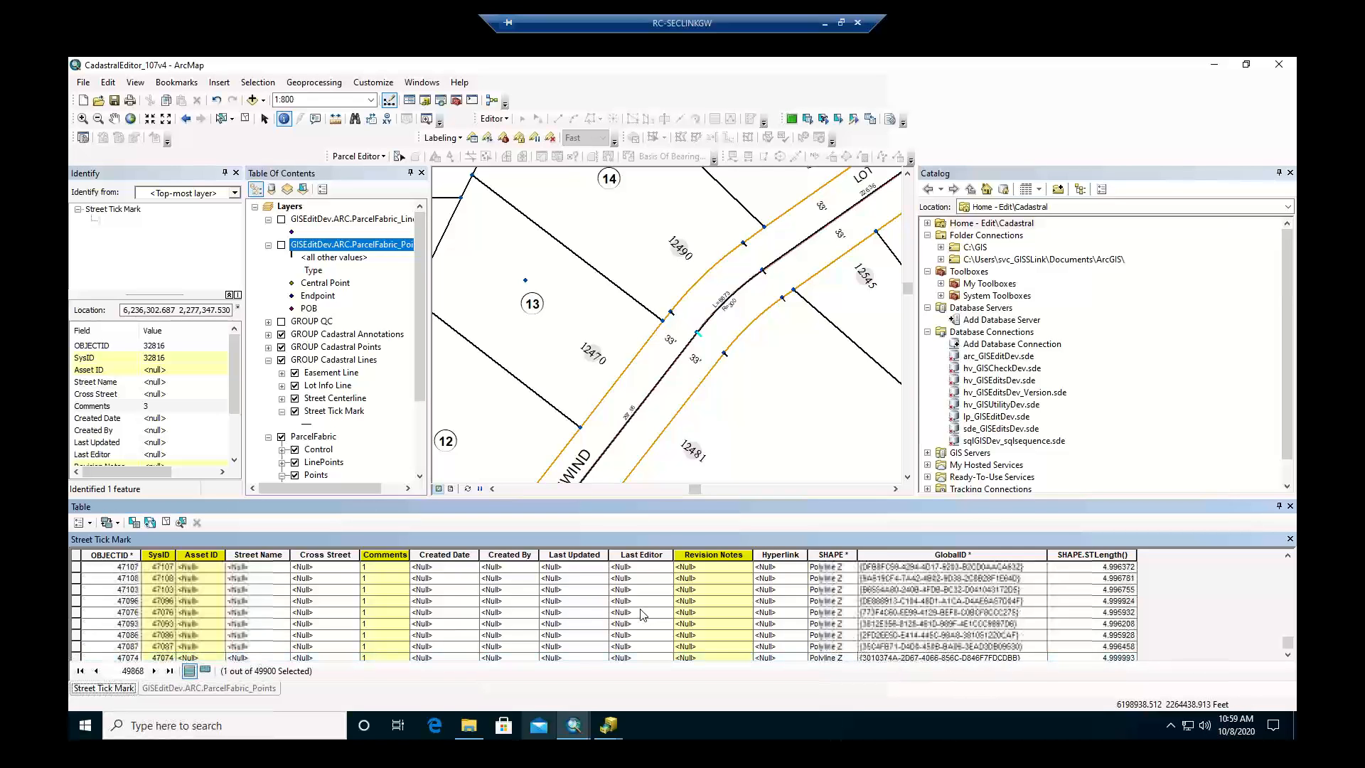
pyautogui.scroll(6, 642, 619)
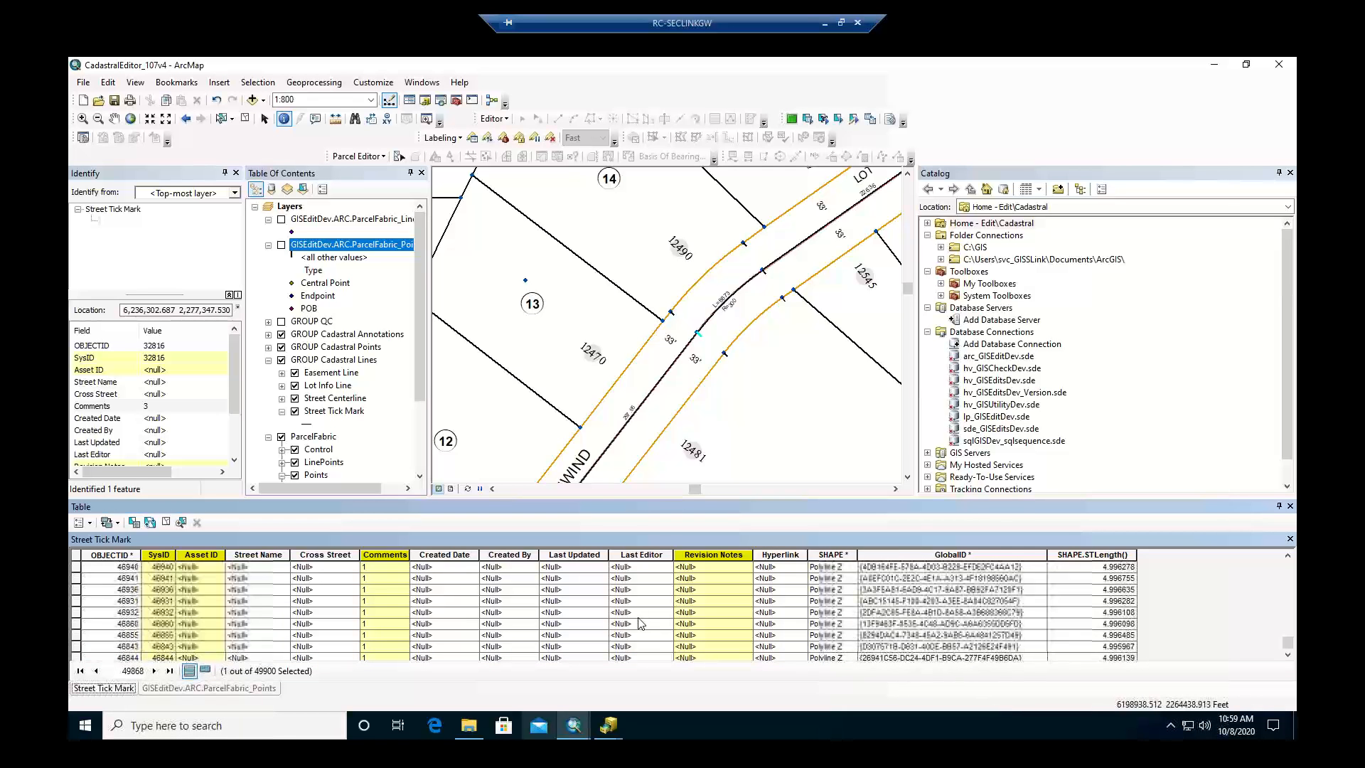
pyautogui.scroll(6, 642, 623)
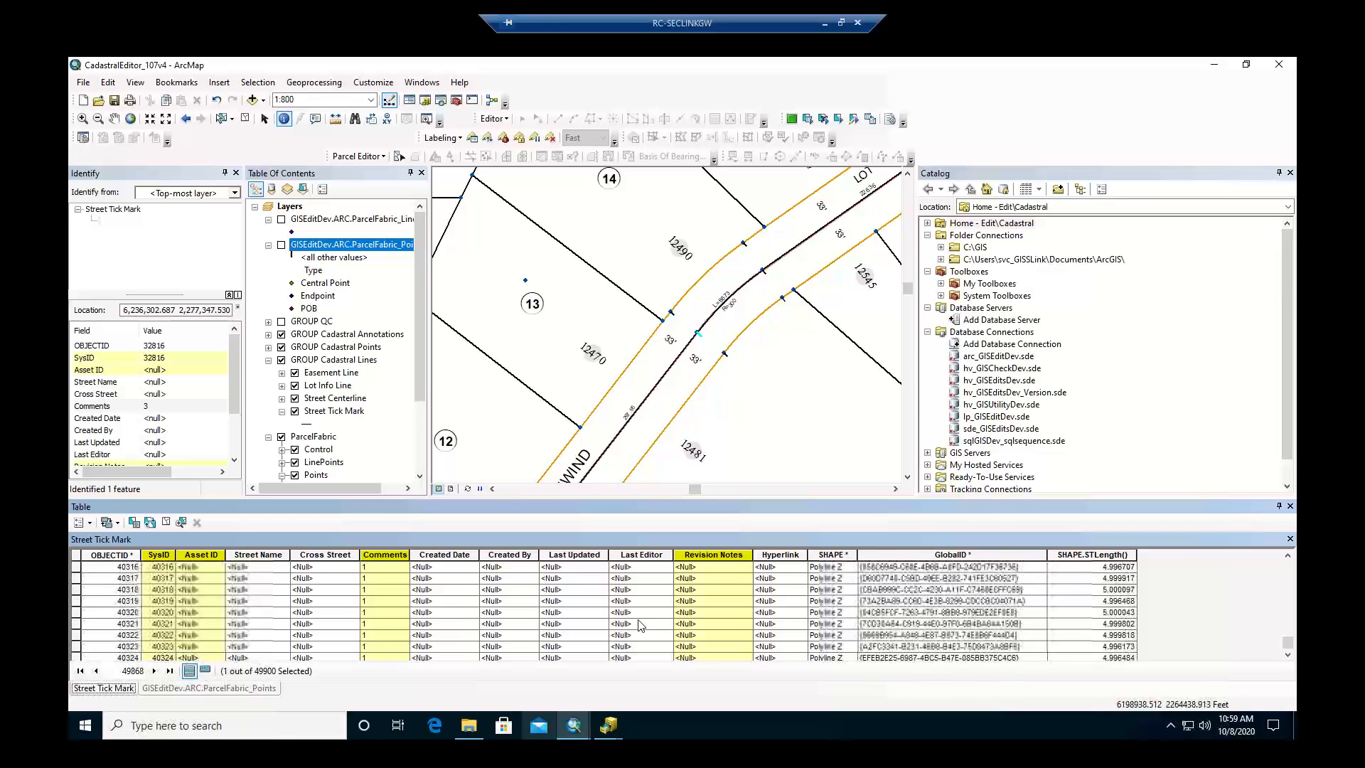
pyautogui.scroll(6, 639, 625)
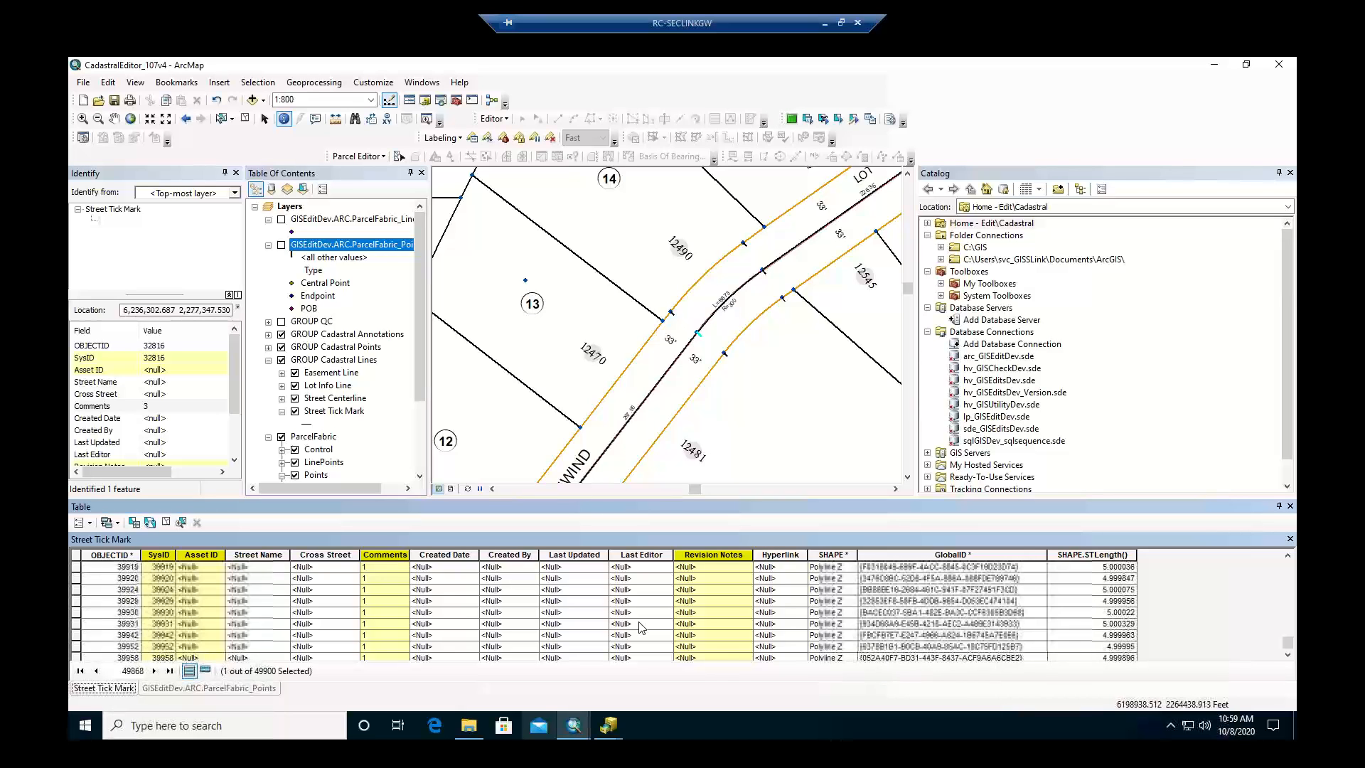
pyautogui.scroll(4, 642, 628)
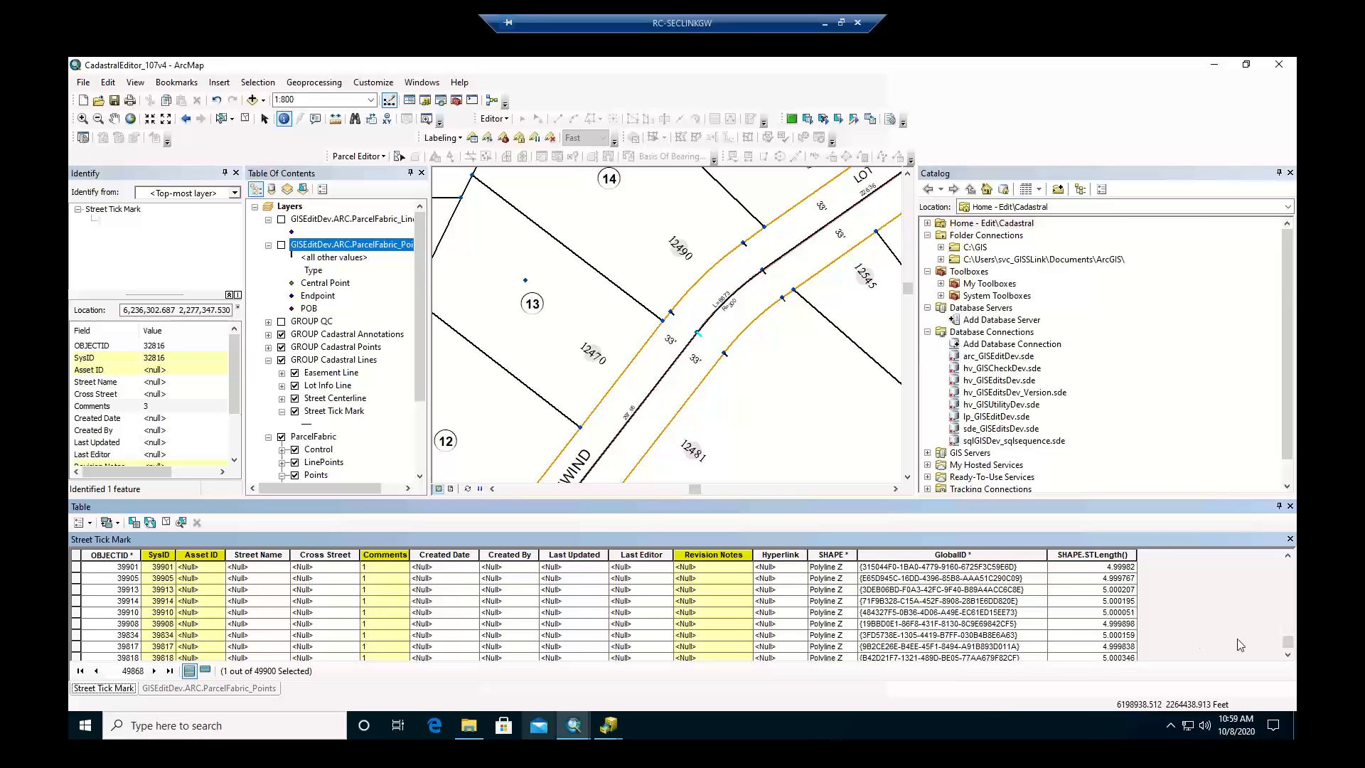
pyautogui.moveTo(1292, 641); pyautogui.dragTo(1304, 544)
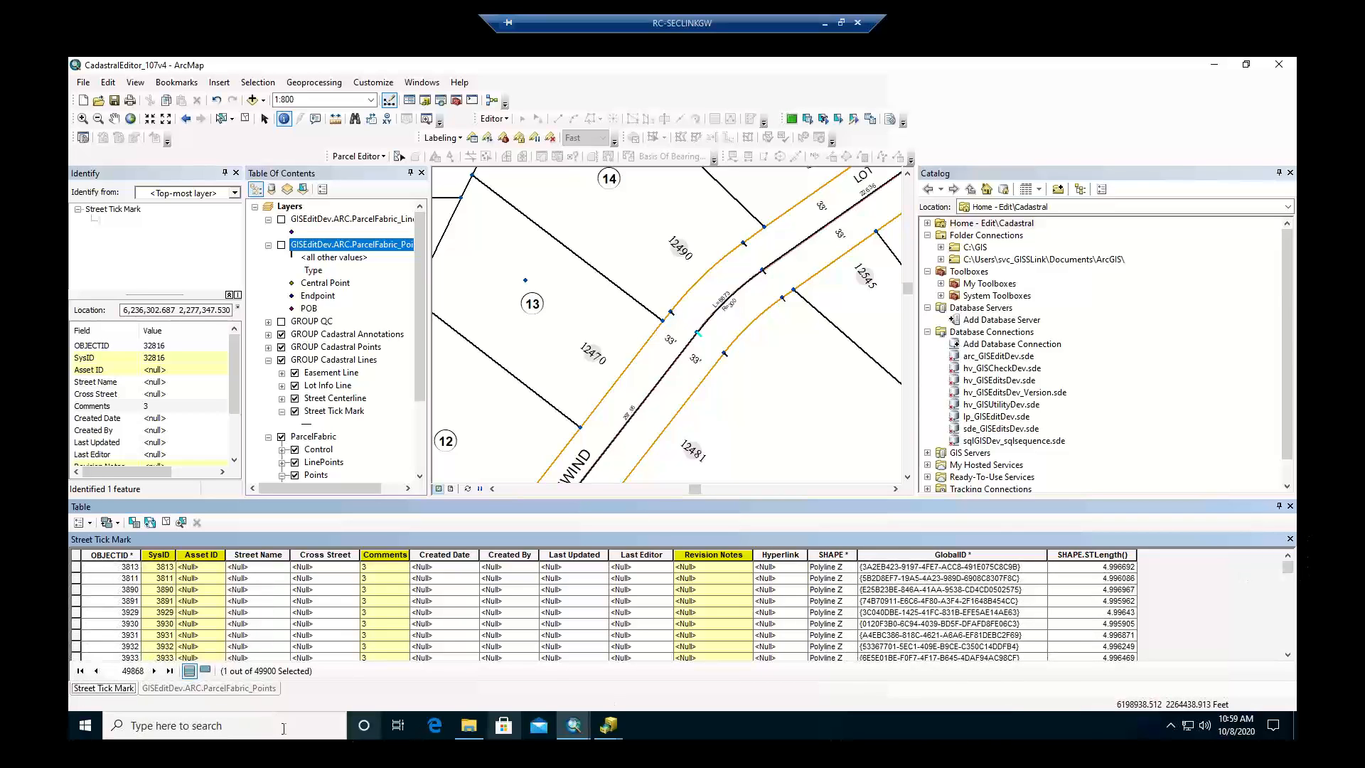
pyautogui.click(170, 671)
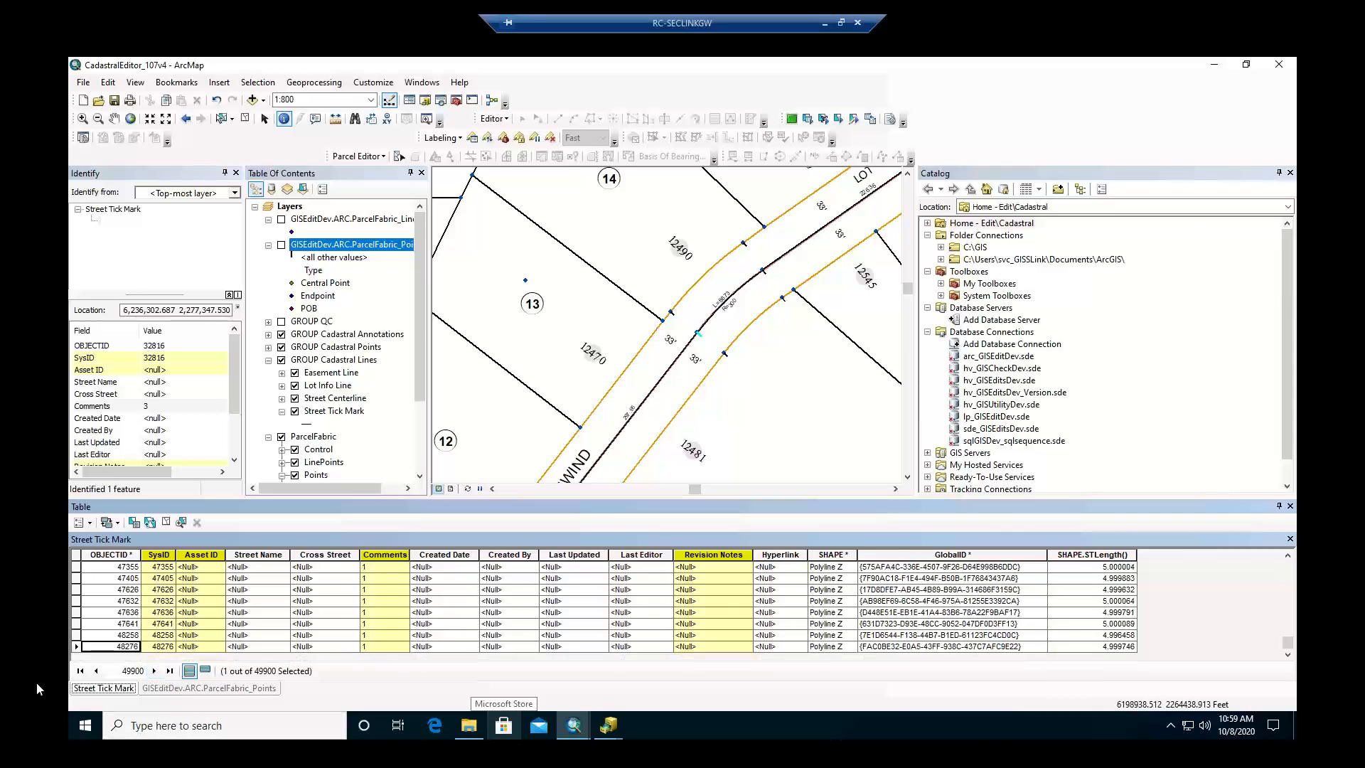
pyautogui.click(79, 672)
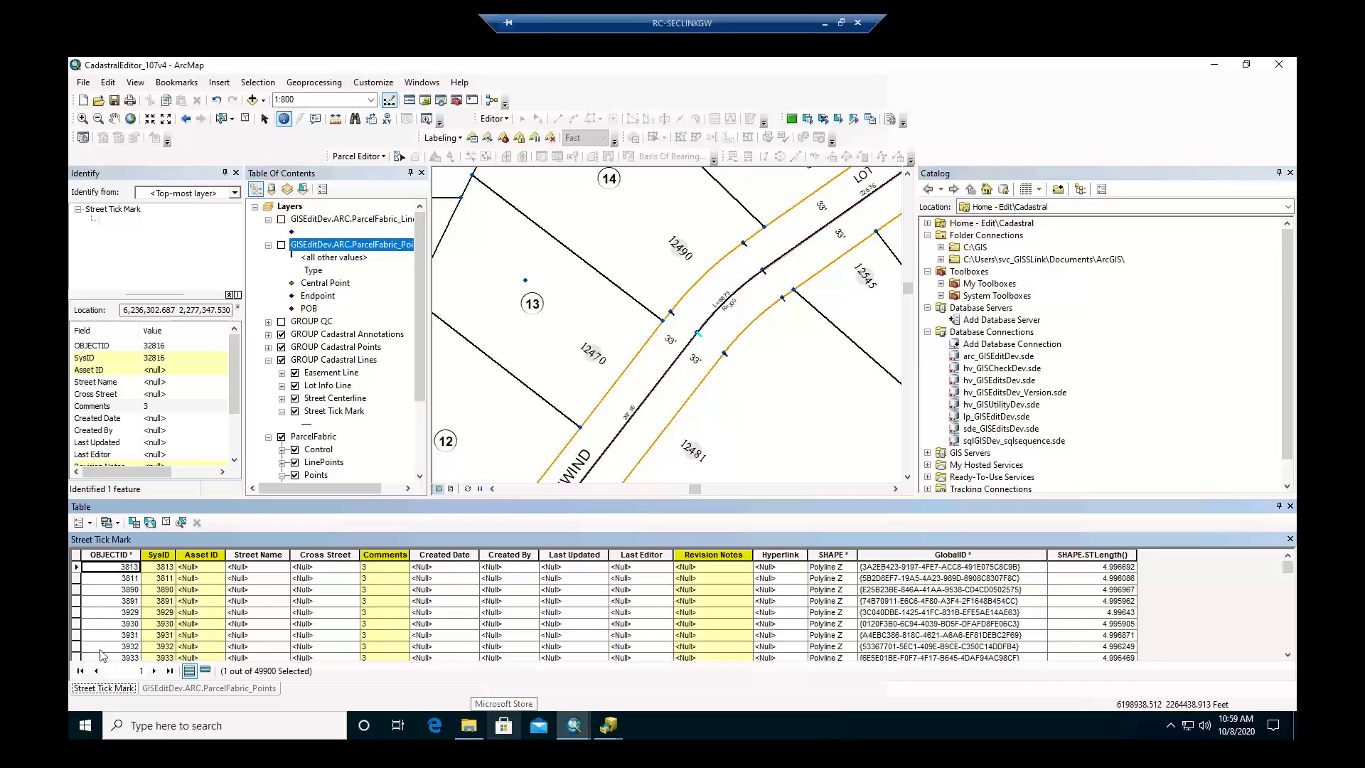
# Symbolize the Street Tick Mark layer by unique values of the Comments field, adding all values with a multicolor ramp.
pyautogui.rightClick(340, 413)
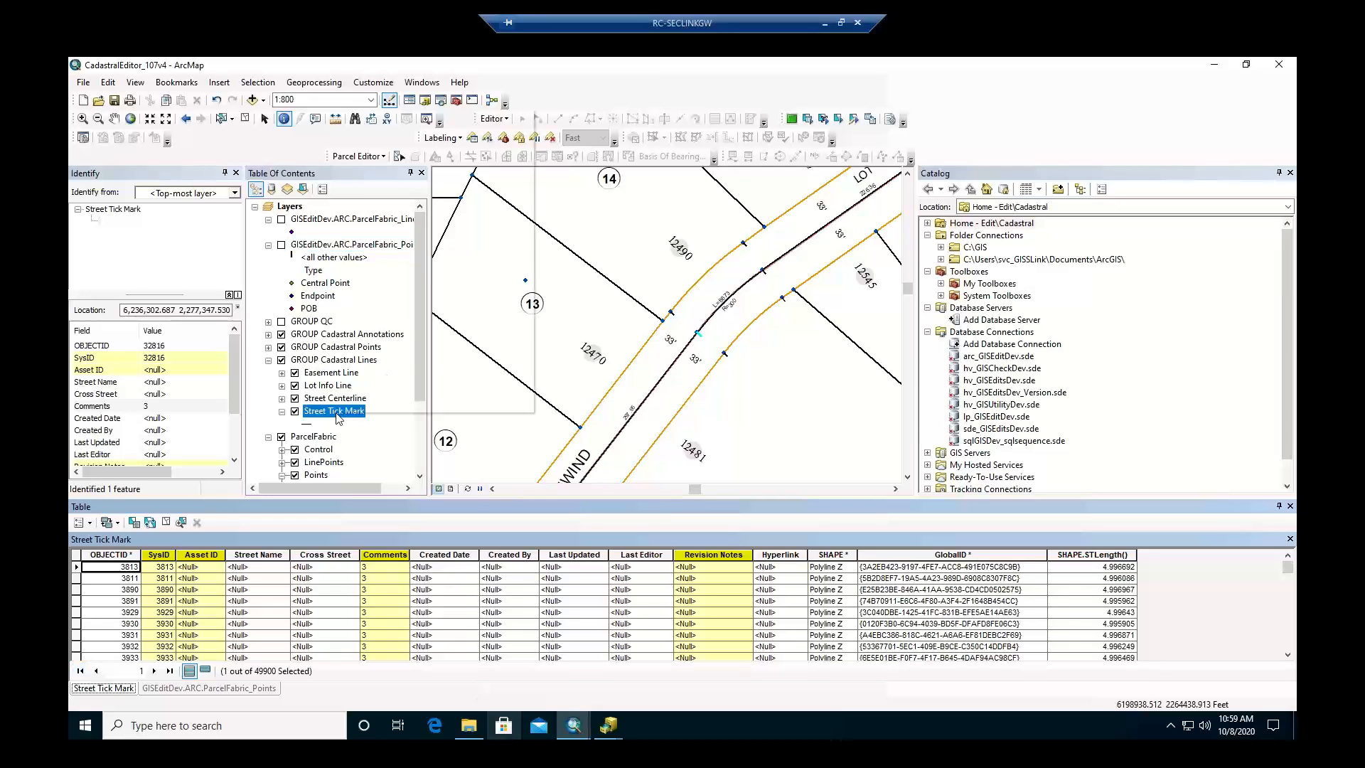
pyautogui.click(367, 409)
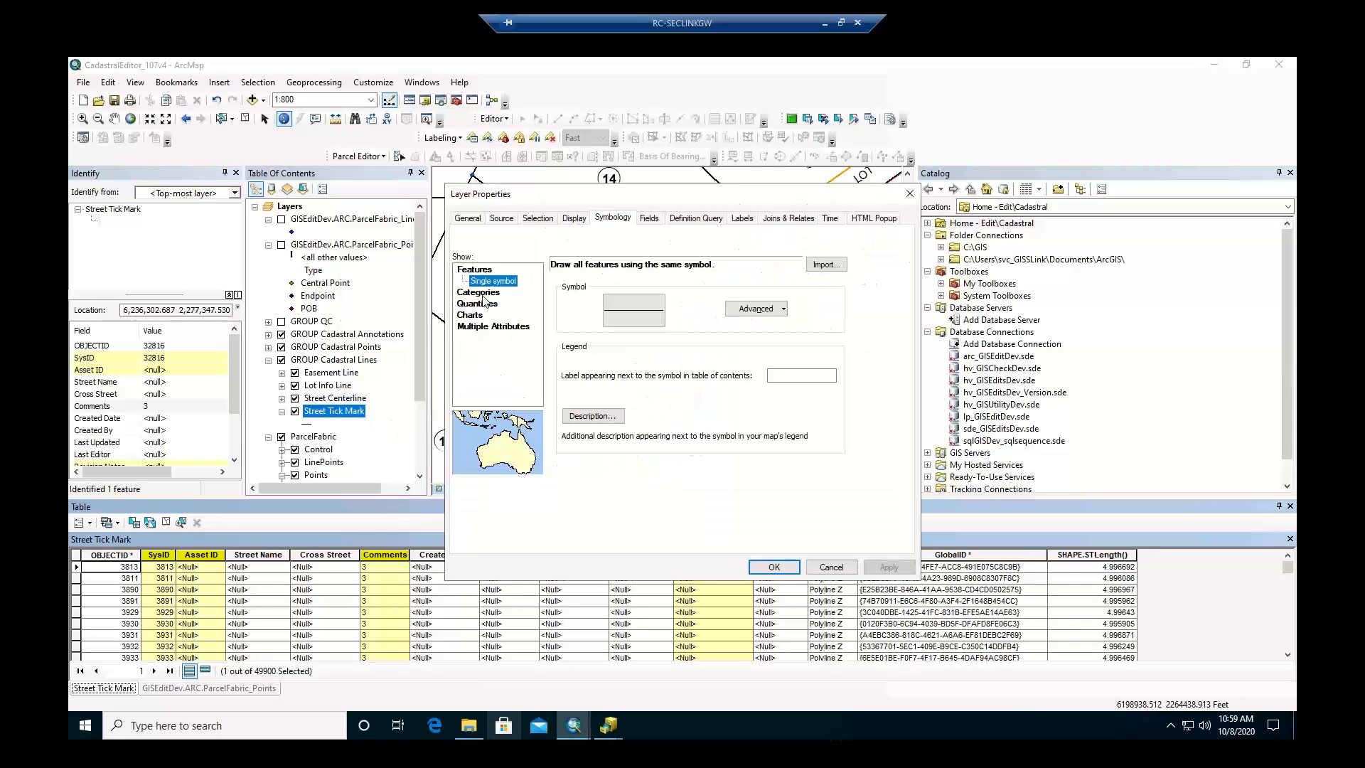
pyautogui.click(483, 296)
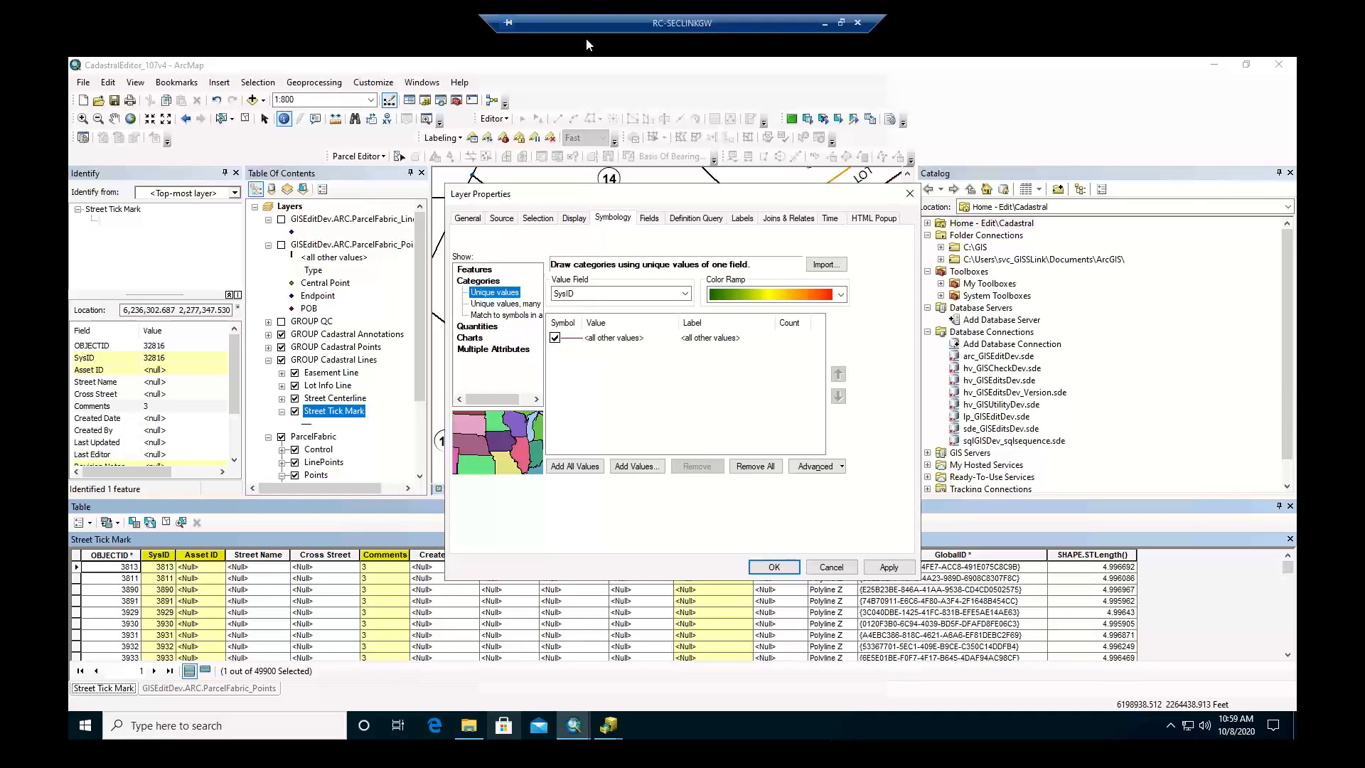
pyautogui.click(615, 294)
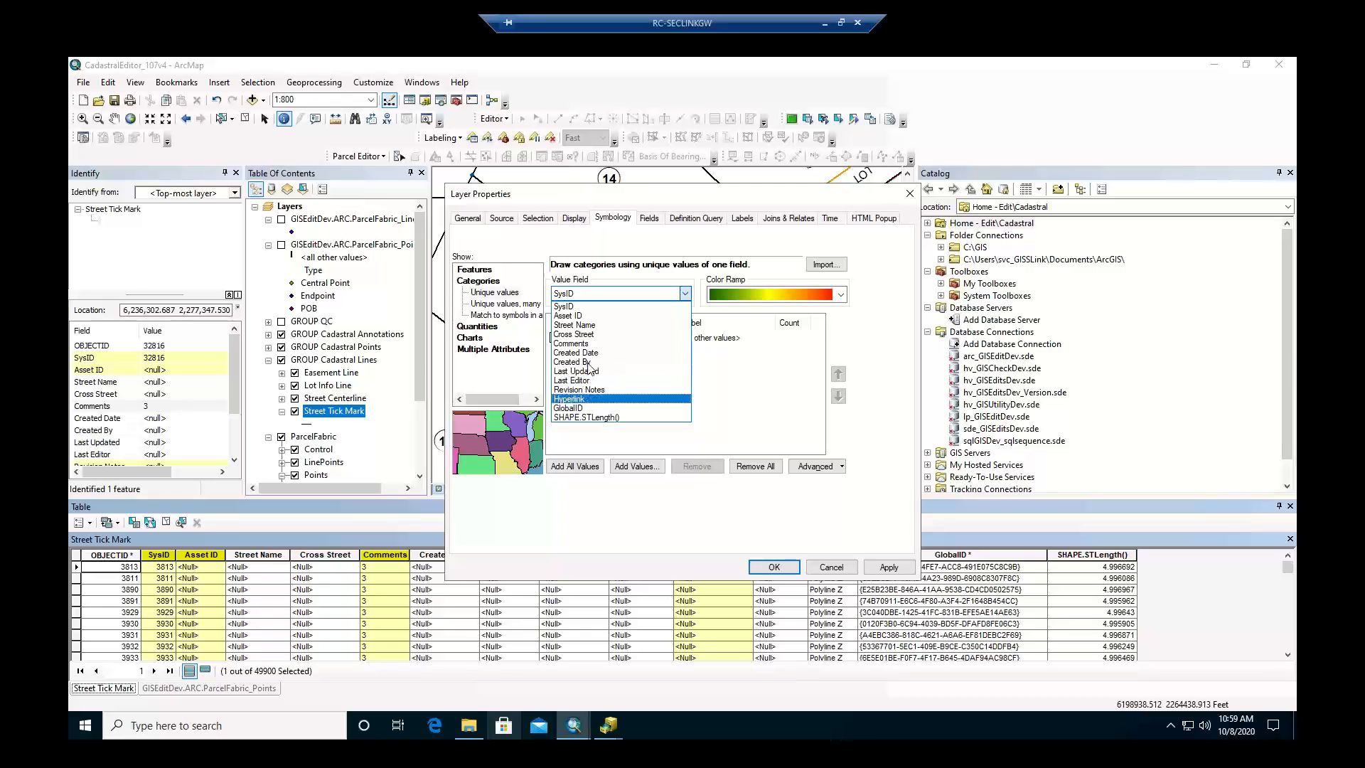
pyautogui.click(571, 343)
pyautogui.click(573, 469)
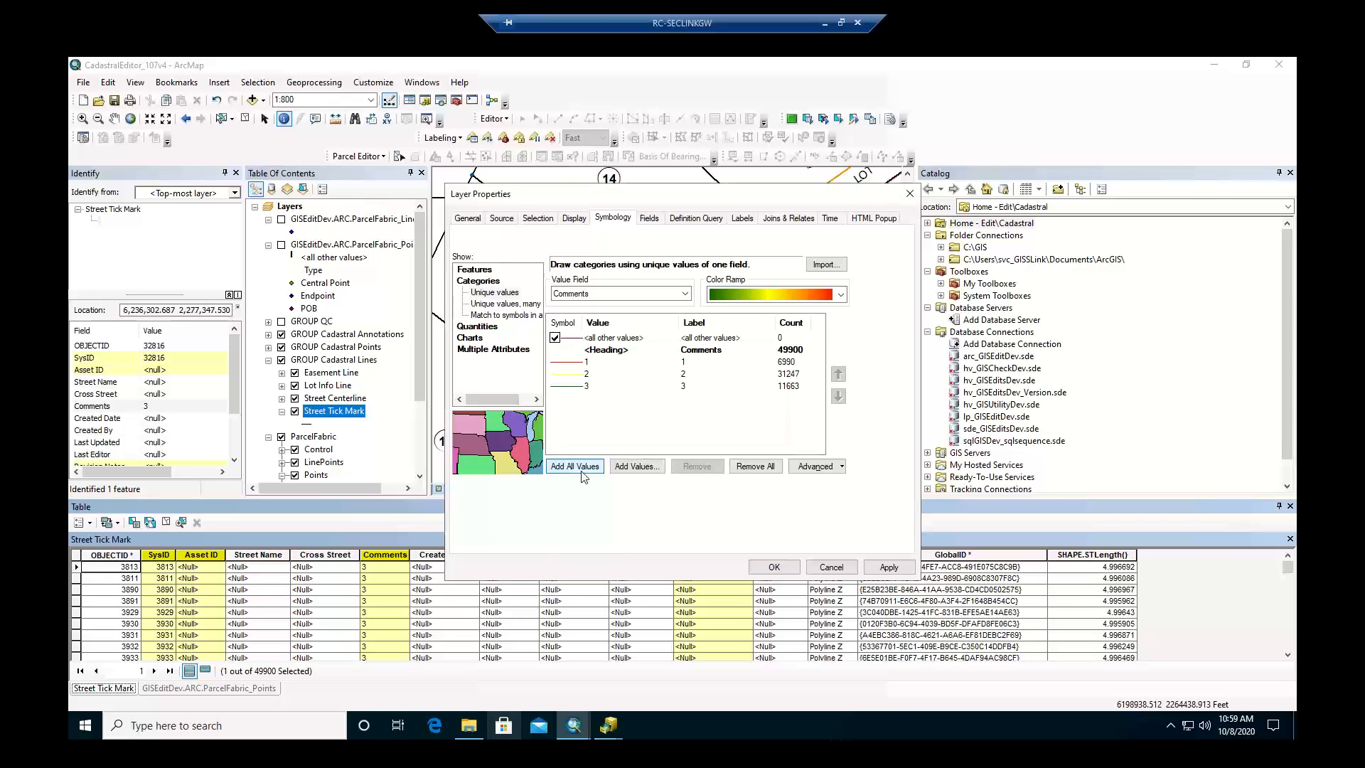
pyautogui.click(758, 297)
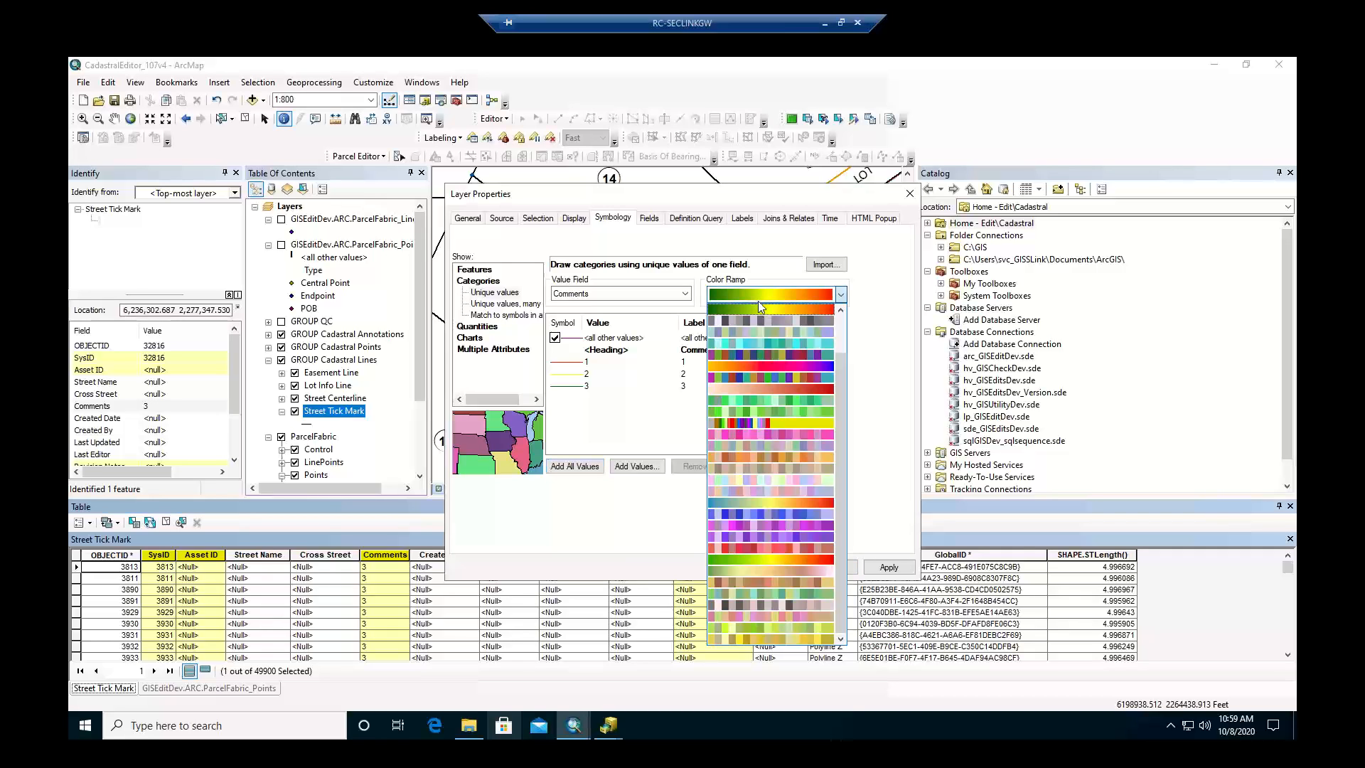
pyautogui.click(758, 355)
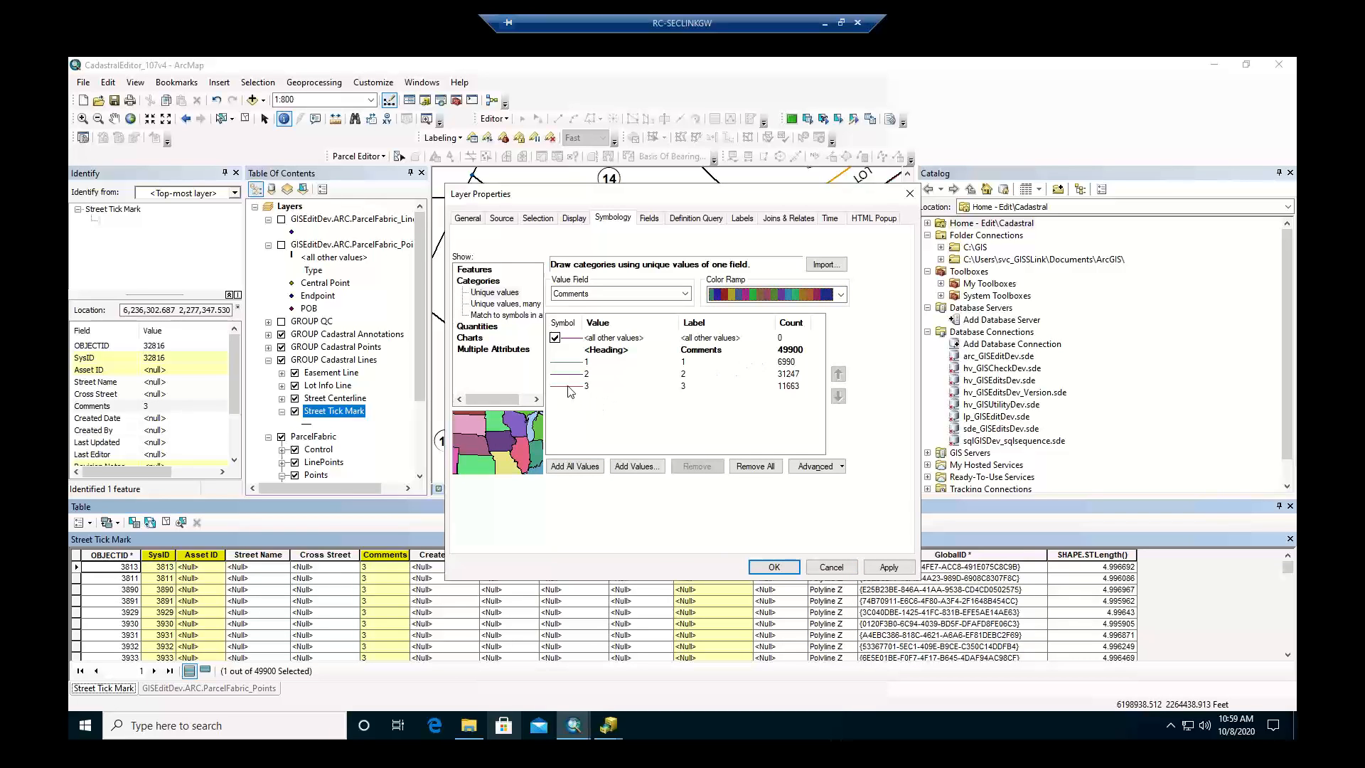
# Assign the red Highway Ramp line symbol to Comments value 1.
pyautogui.click(584, 364)
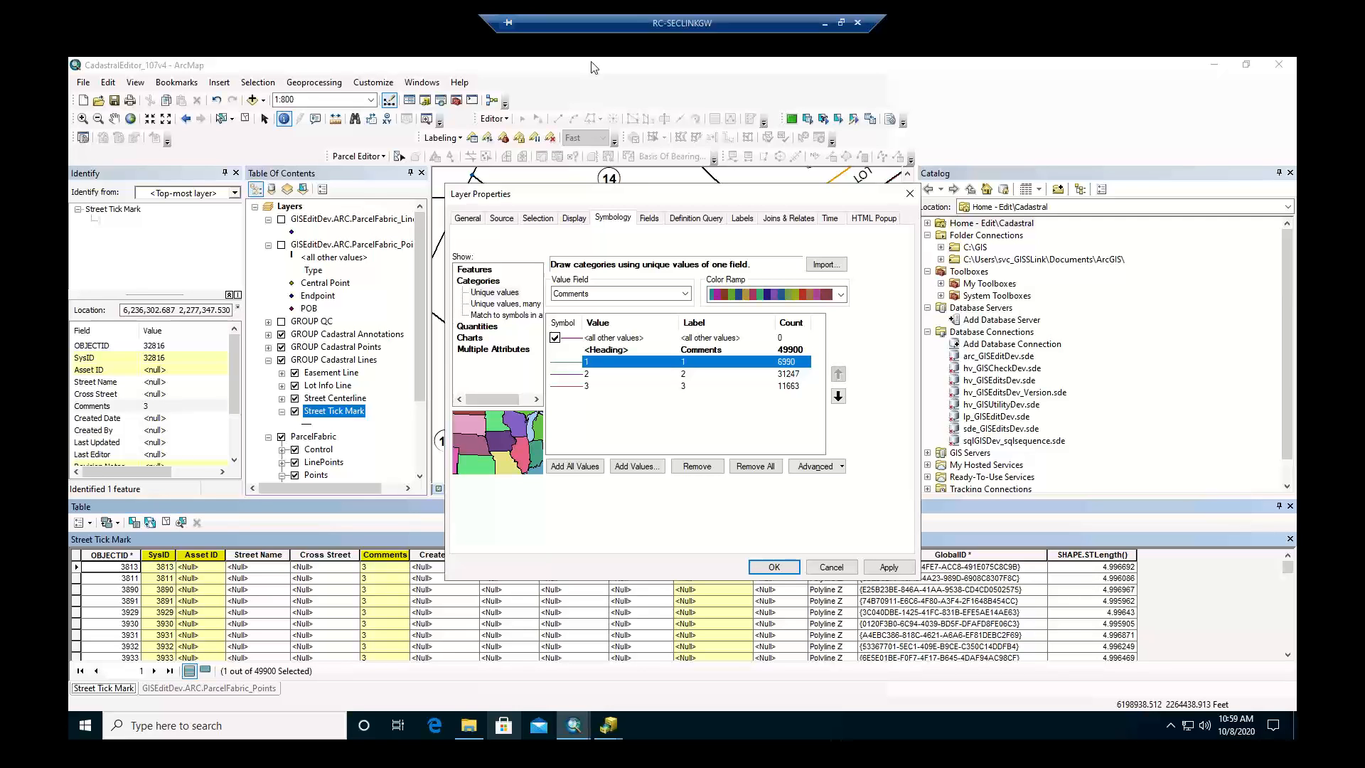
pyautogui.doubleClick(560, 367)
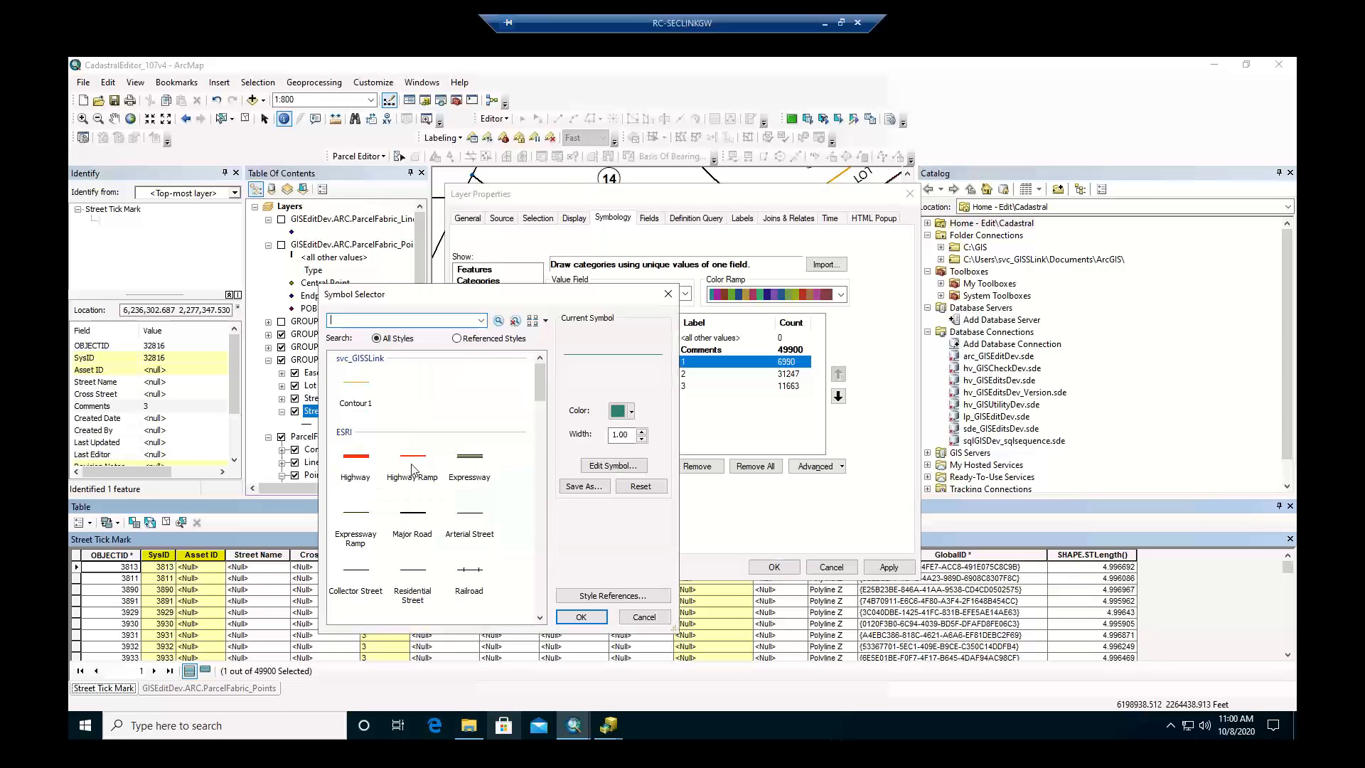
pyautogui.doubleClick(413, 466)
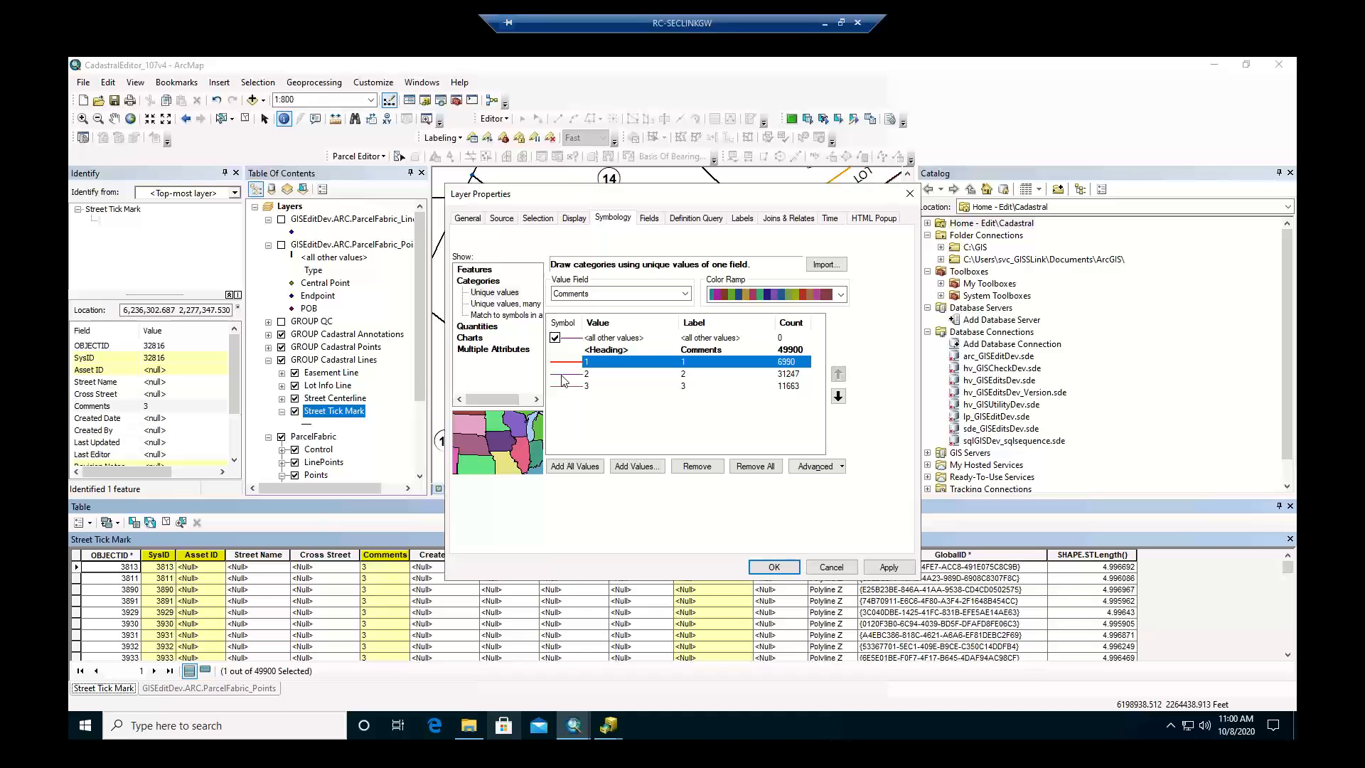
# Assign the Highway Ramp line symbol to Comments value 2 and recolor it purple.
pyautogui.doubleClick(562, 375)
pyautogui.click(407, 467)
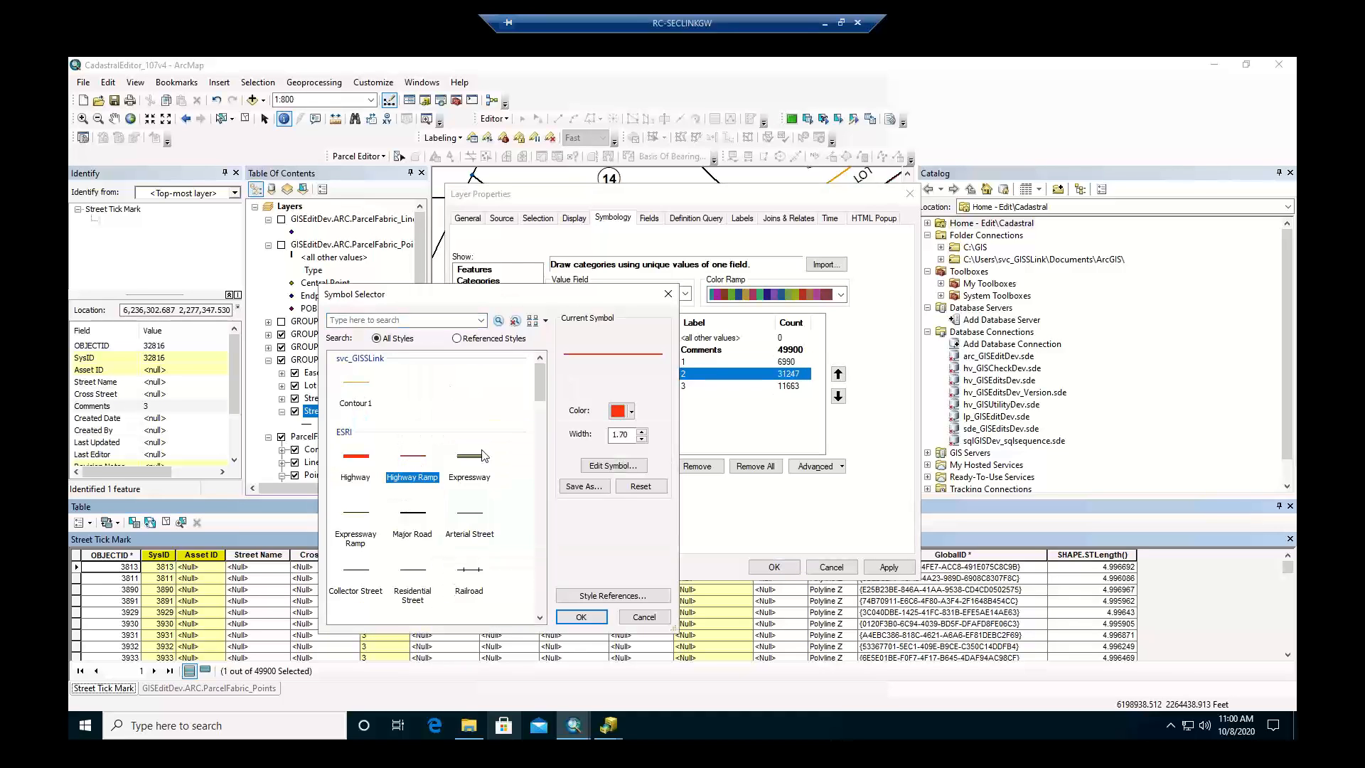
pyautogui.click(631, 411)
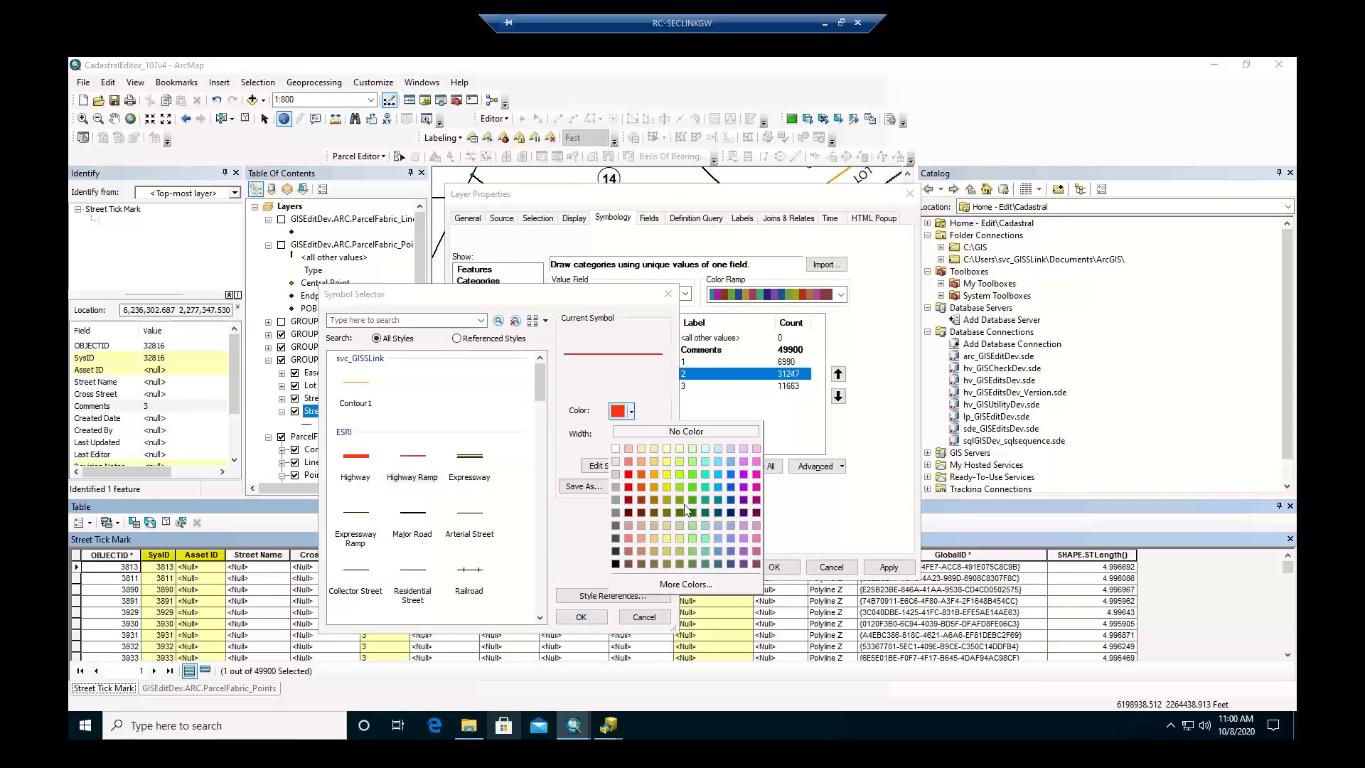
pyautogui.click(741, 475)
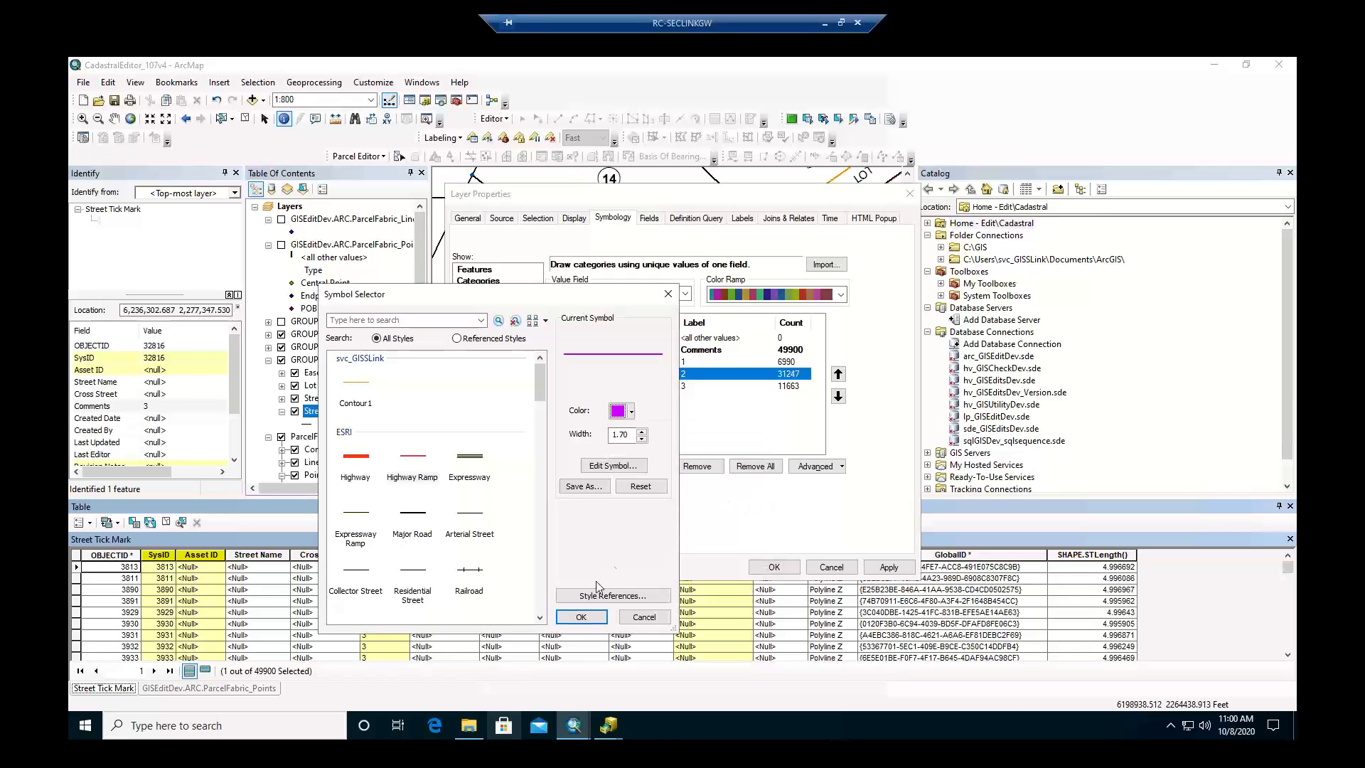
pyautogui.click(580, 616)
# Assign a blue Highway Ramp line symbol to Comments value 3 and apply the symbology to the Street Tick Mark layer.
pyautogui.doubleClick(571, 387)
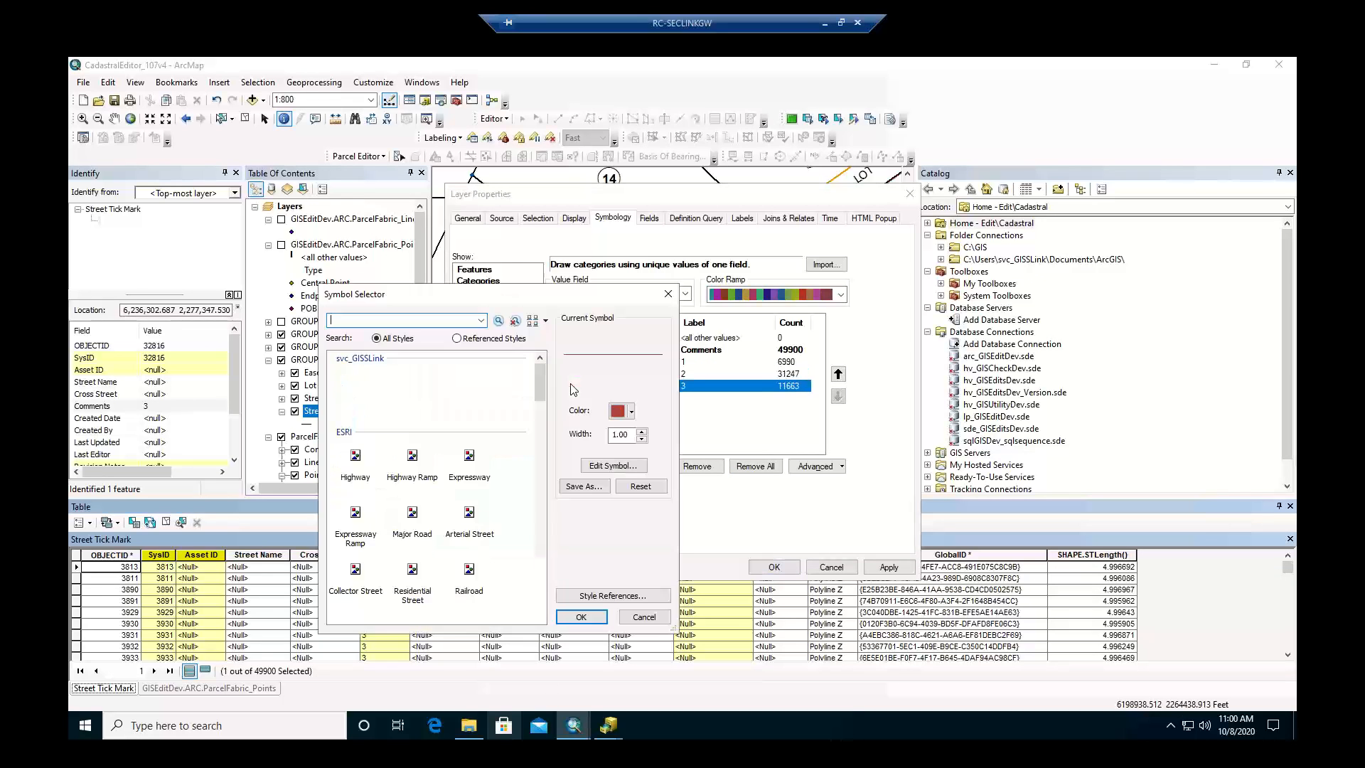
pyautogui.click(425, 458)
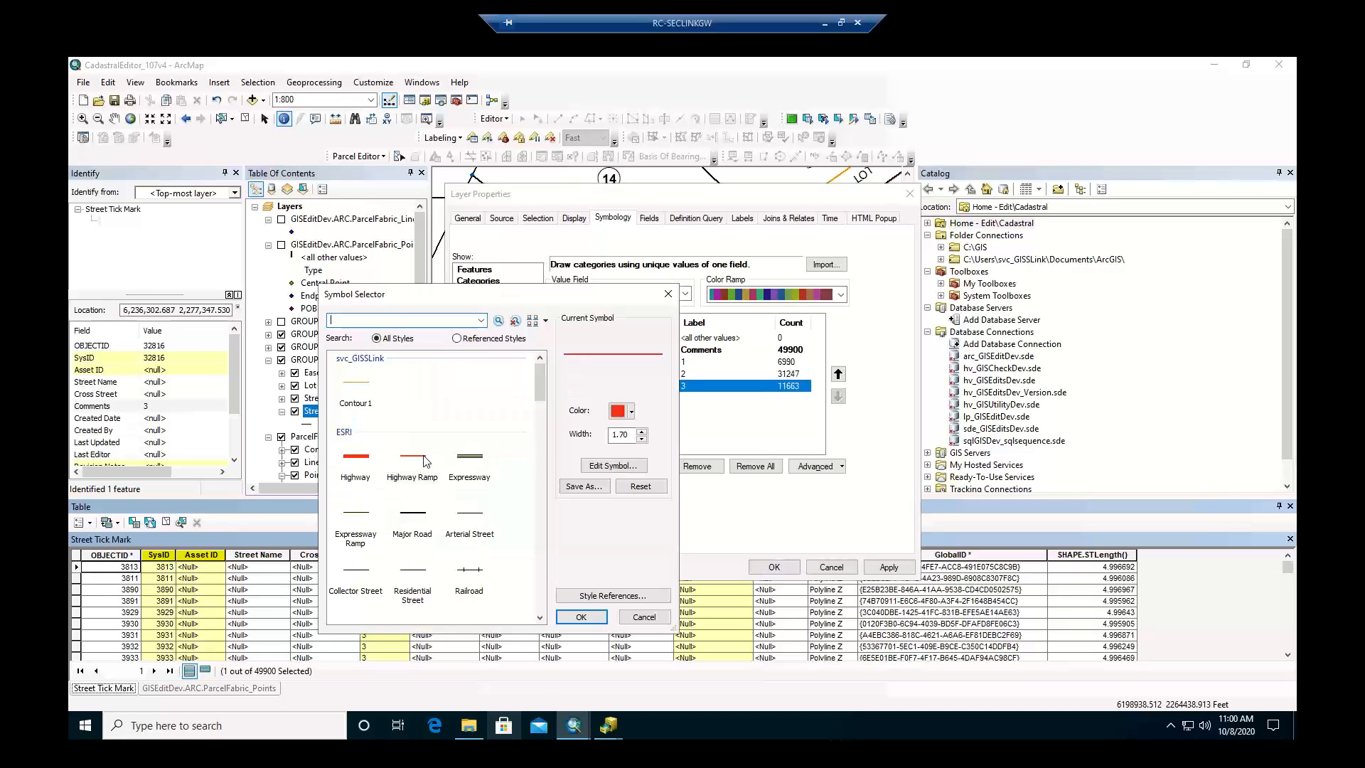
pyautogui.click(630, 411)
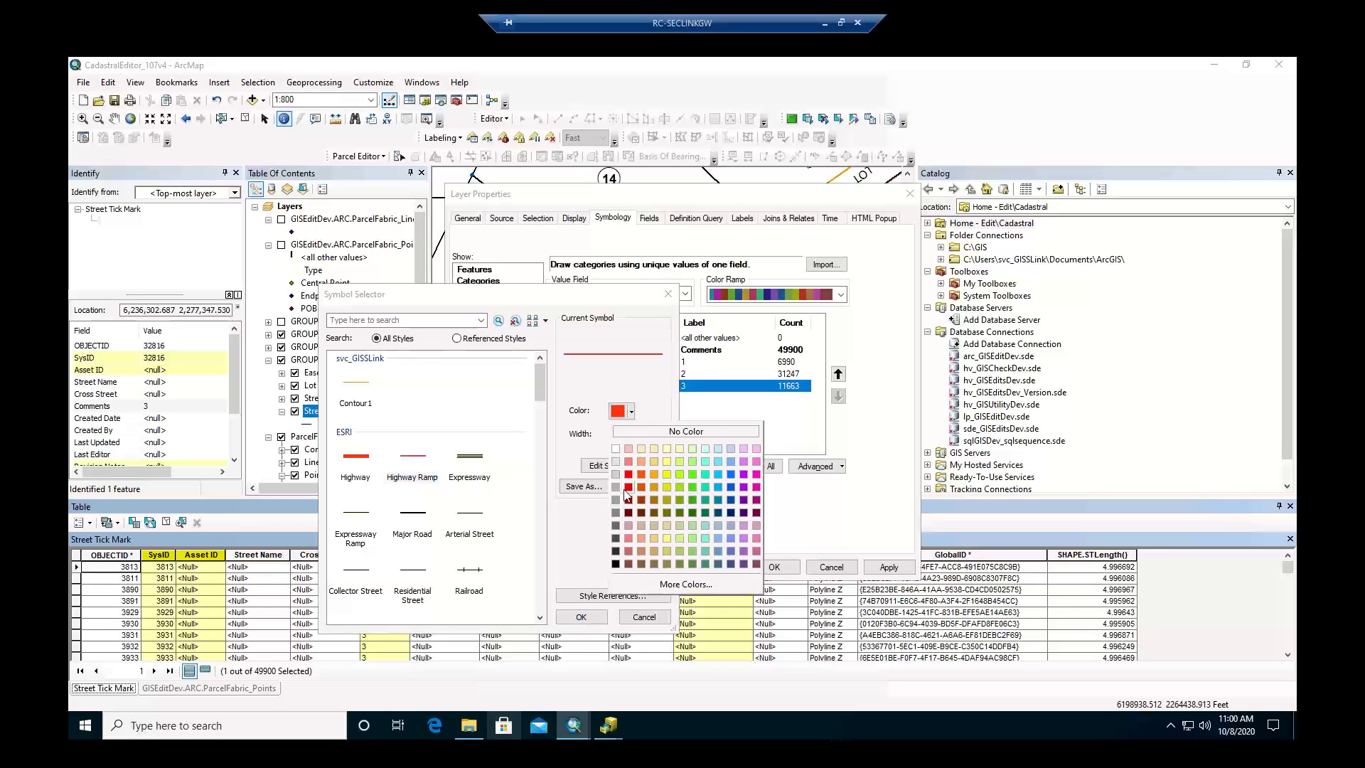
pyautogui.click(729, 501)
pyautogui.click(581, 617)
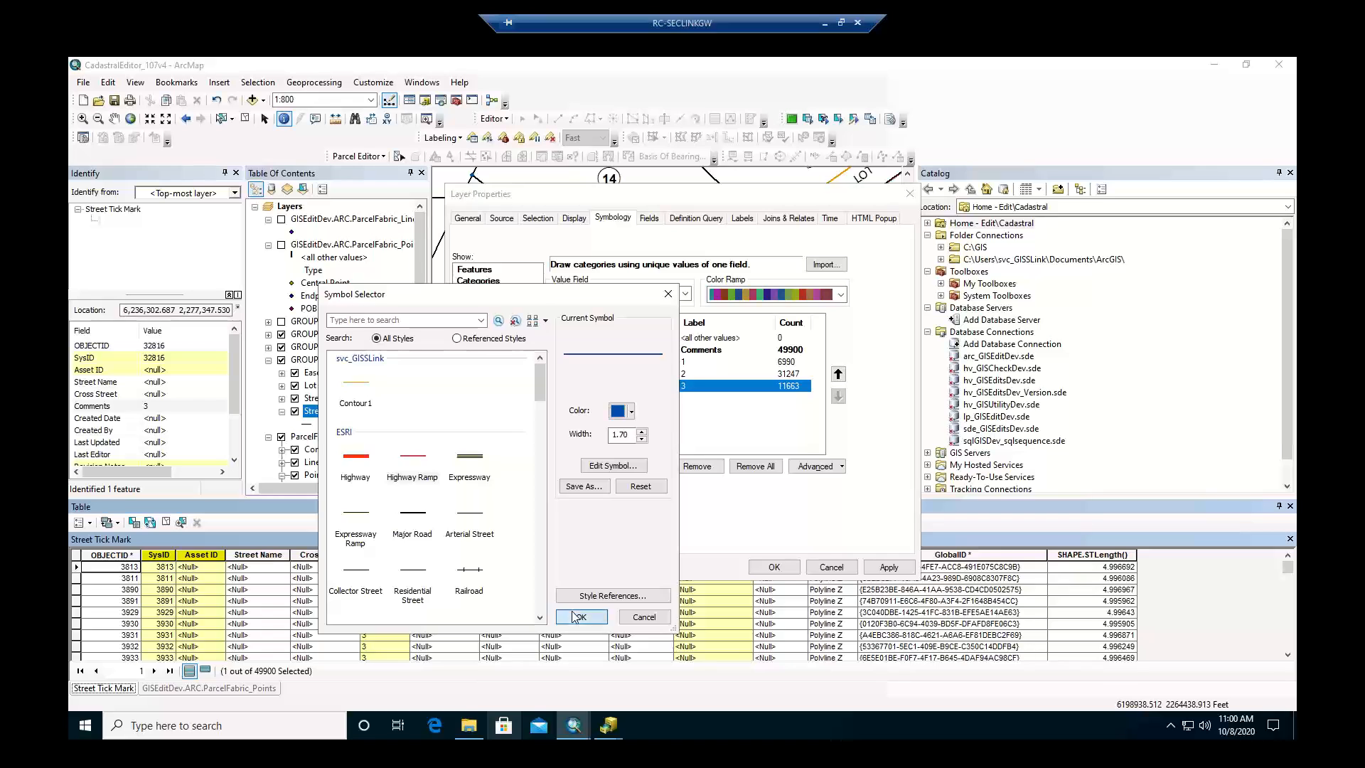
pyautogui.click(888, 566)
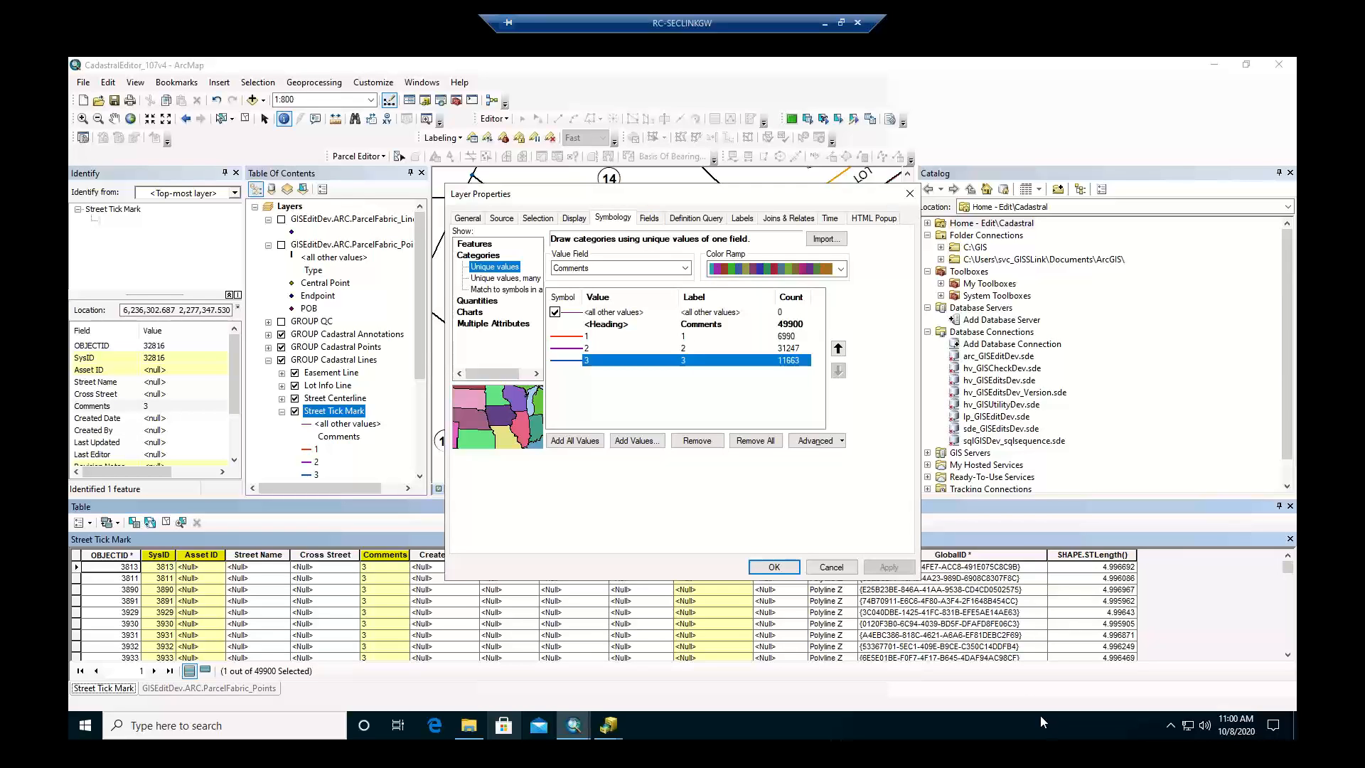
pyautogui.click(773, 567)
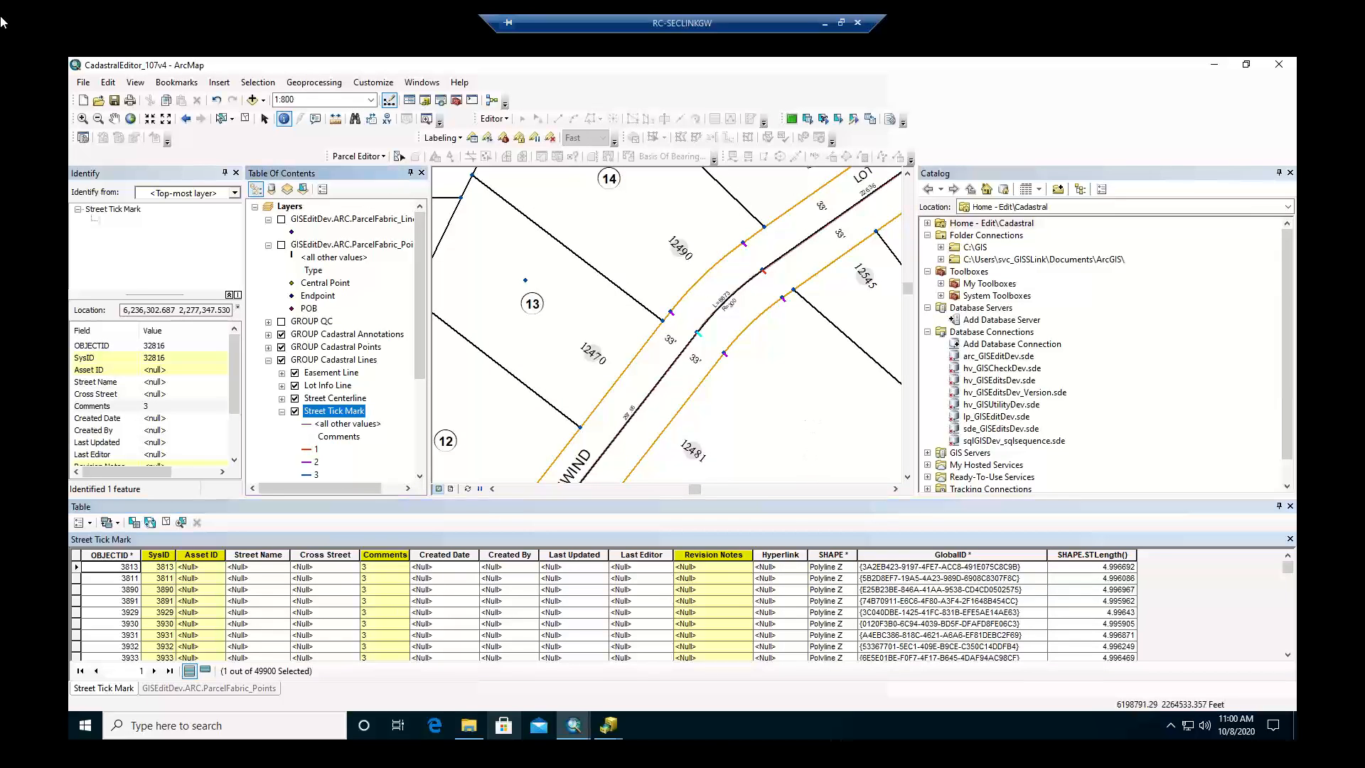
# Clear the selection and identify the two tick marks along the curved street edge between 12481 and 12545 to check their Comments values.
pyautogui.click(244, 120)
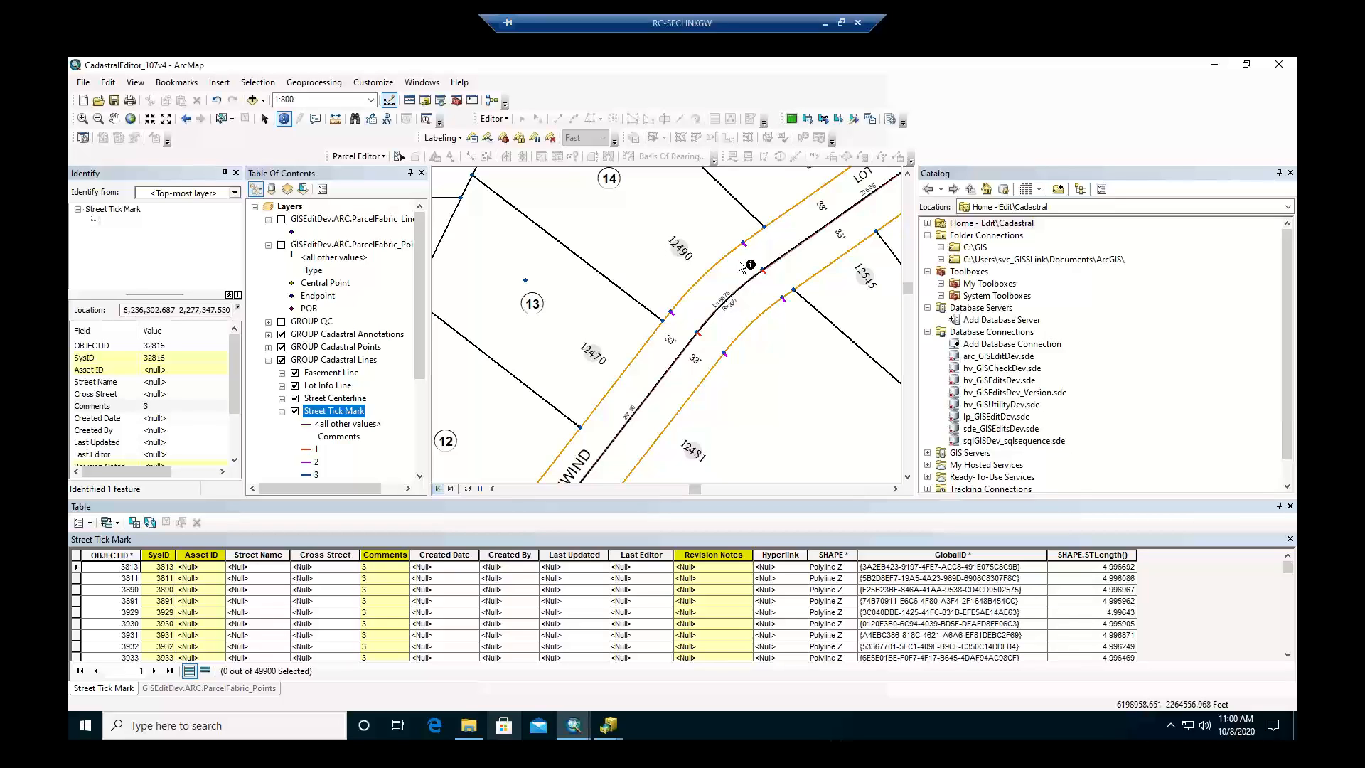
pyautogui.click(787, 305)
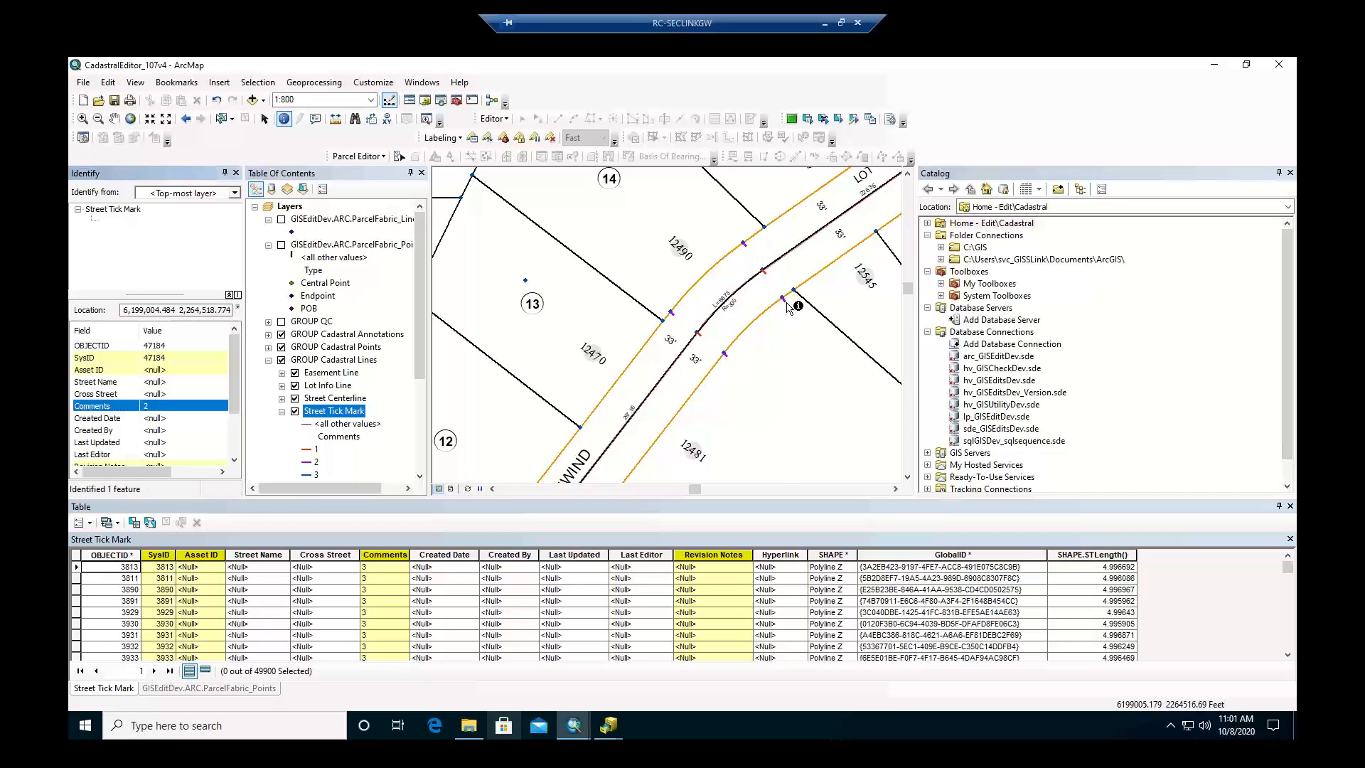
pyautogui.click(729, 359)
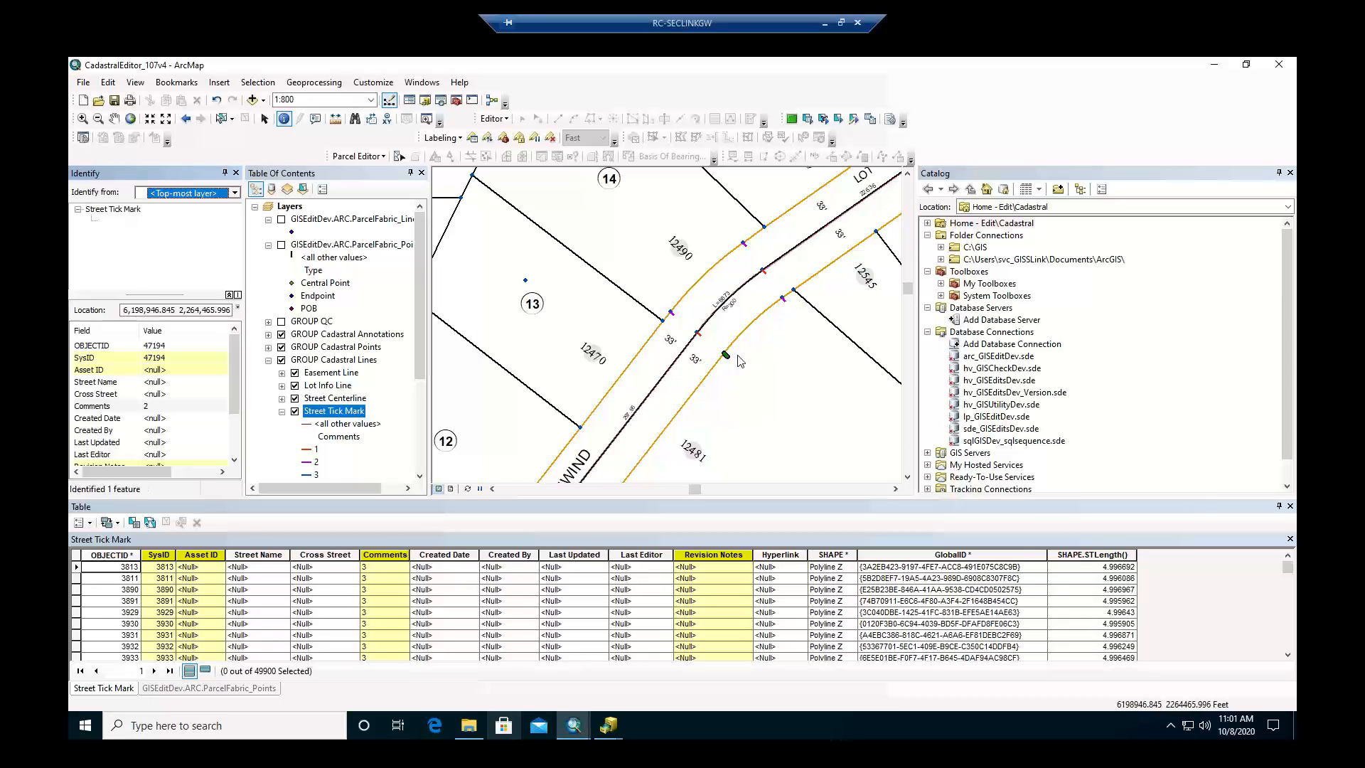
pyautogui.scroll(-2, 722, 311)
pyautogui.scroll(-2, 722, 311)
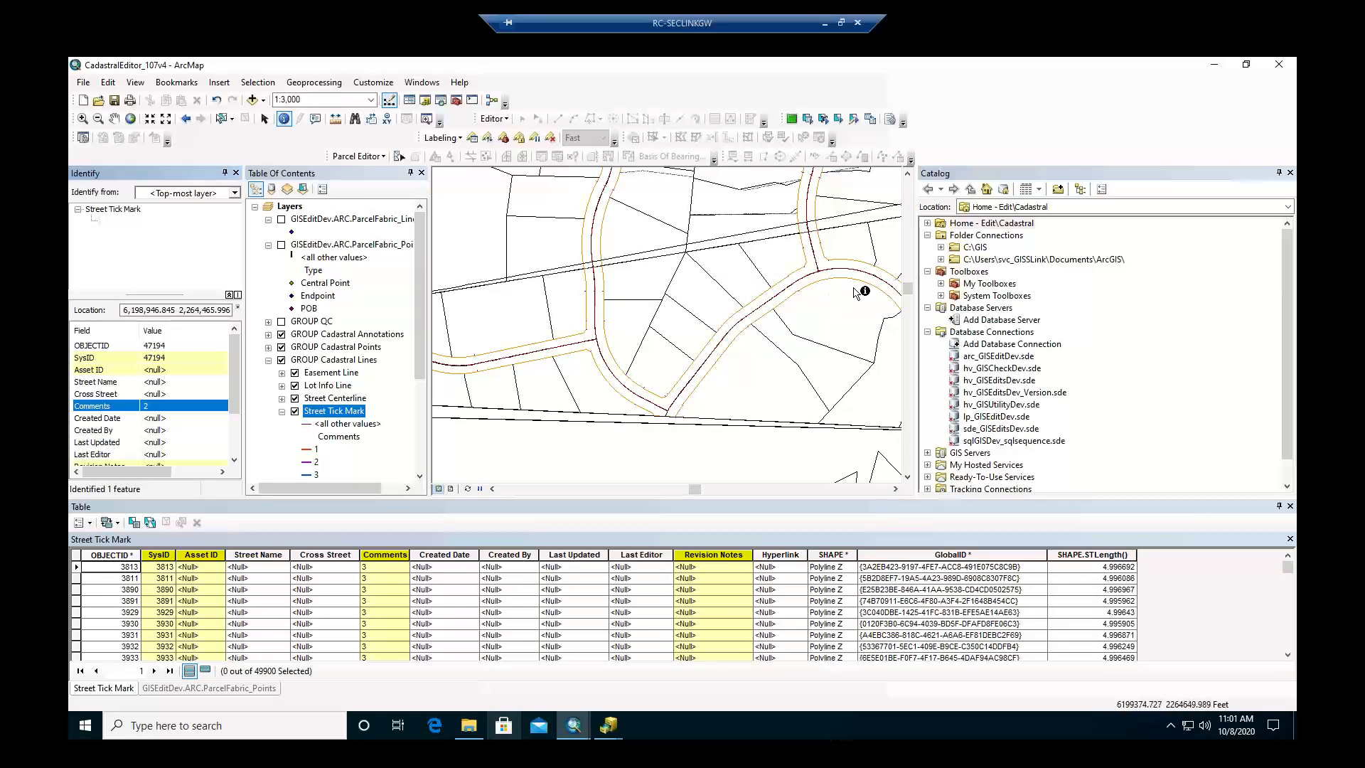
pyautogui.scroll(3, 860, 291)
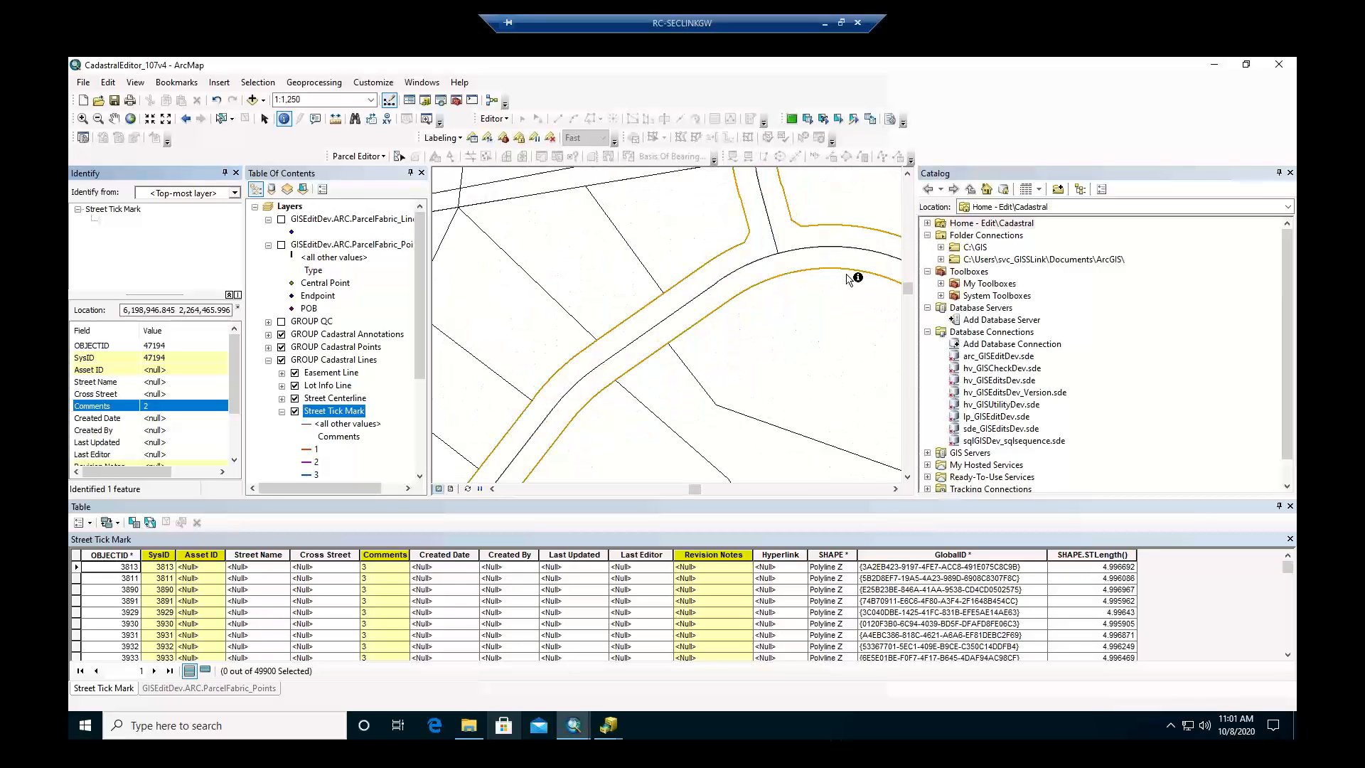
pyautogui.scroll(1, 853, 277)
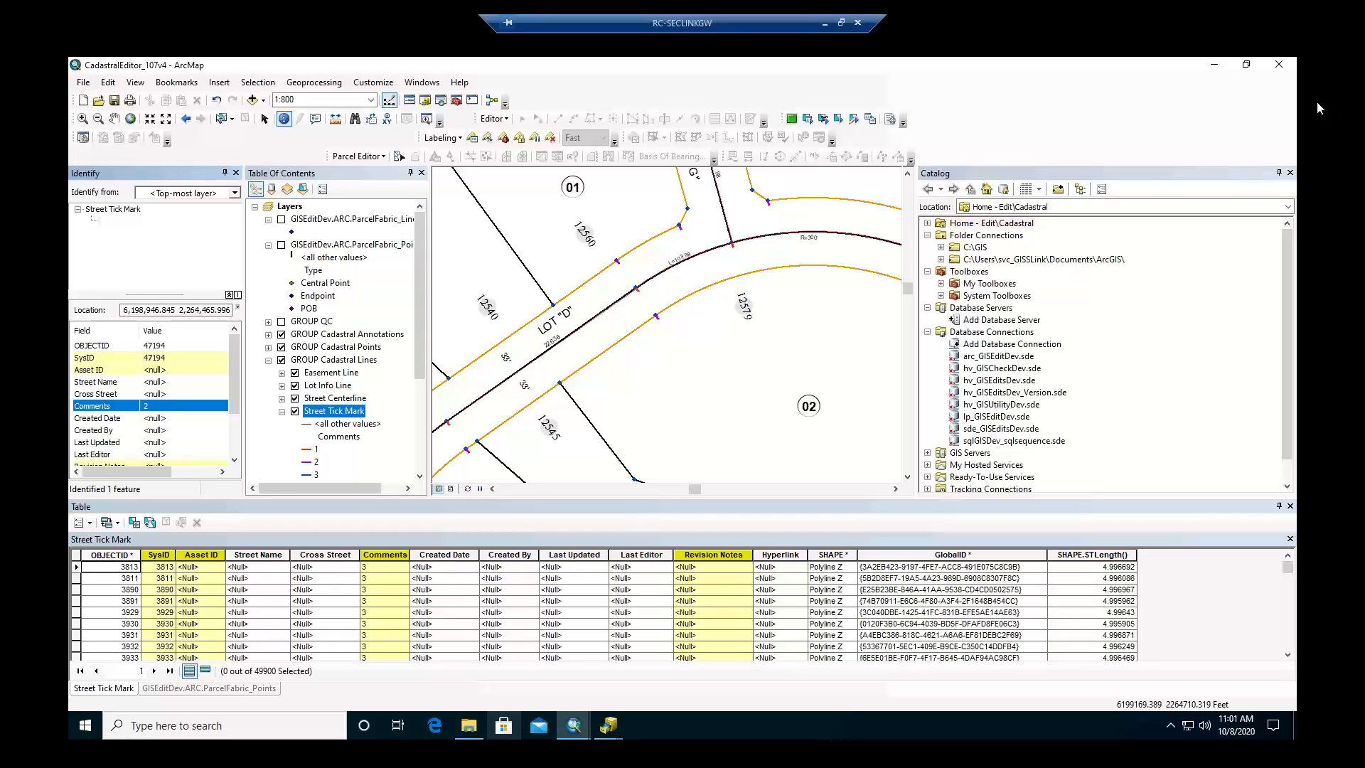
# Select record 3930 in the Street Tick Mark table, pan the map to it and examine its surroundings.
pyautogui.click(77, 624)
pyautogui.rightClick(77, 624)
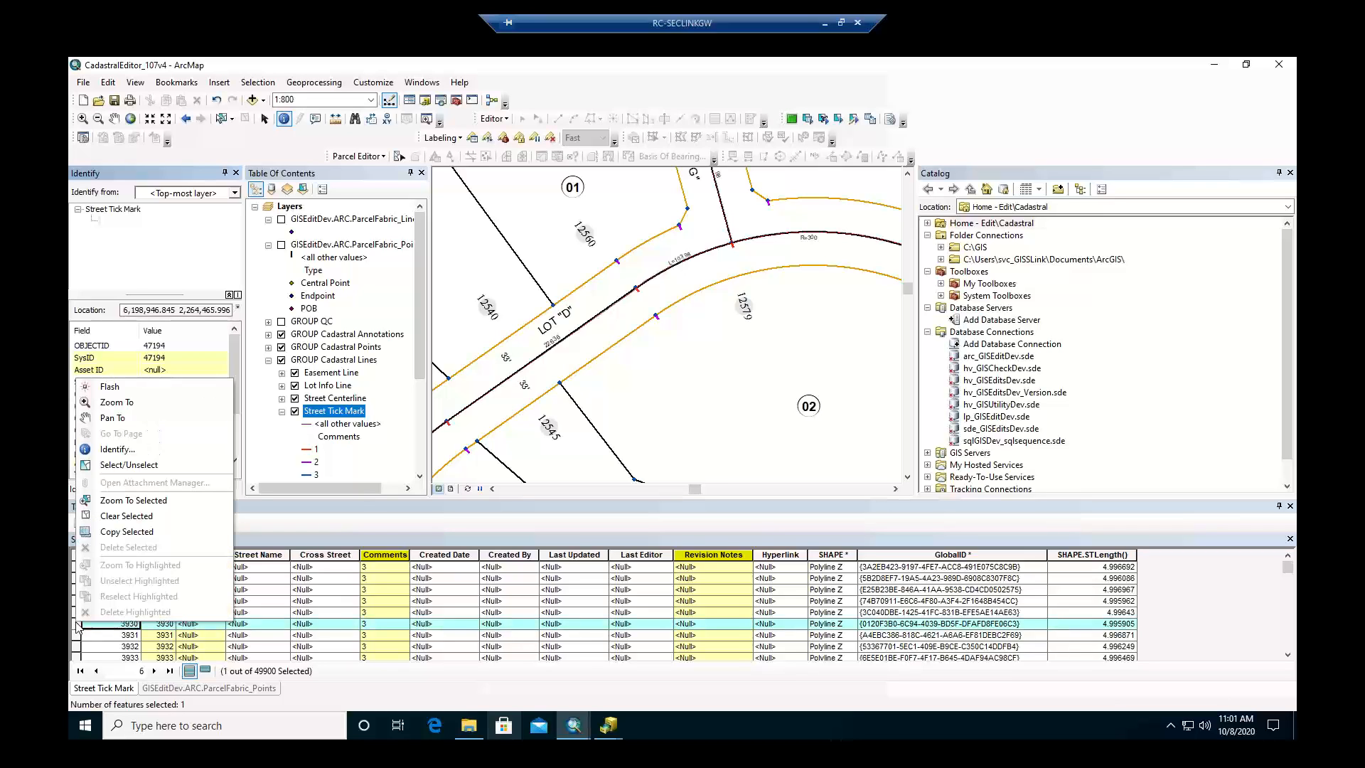
pyautogui.click(114, 418)
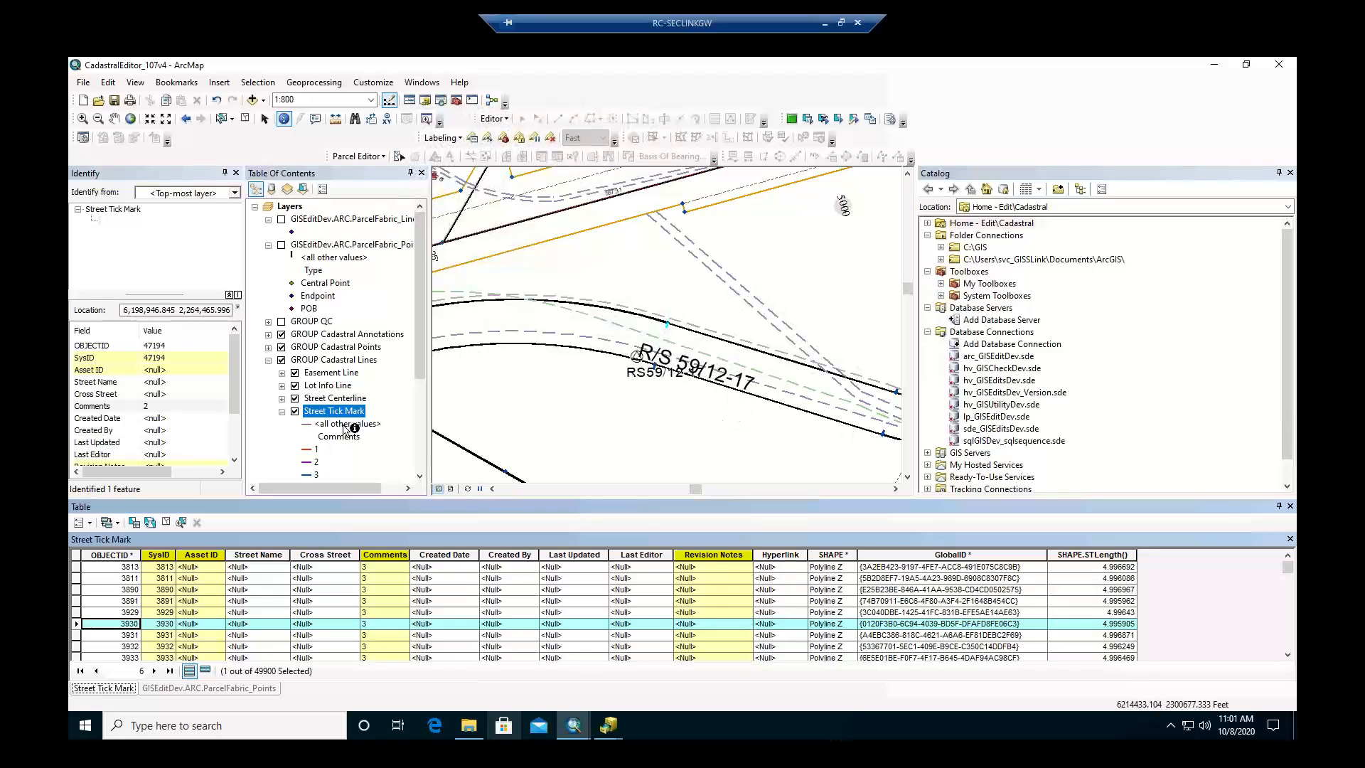
pyautogui.scroll(3, 597, 340)
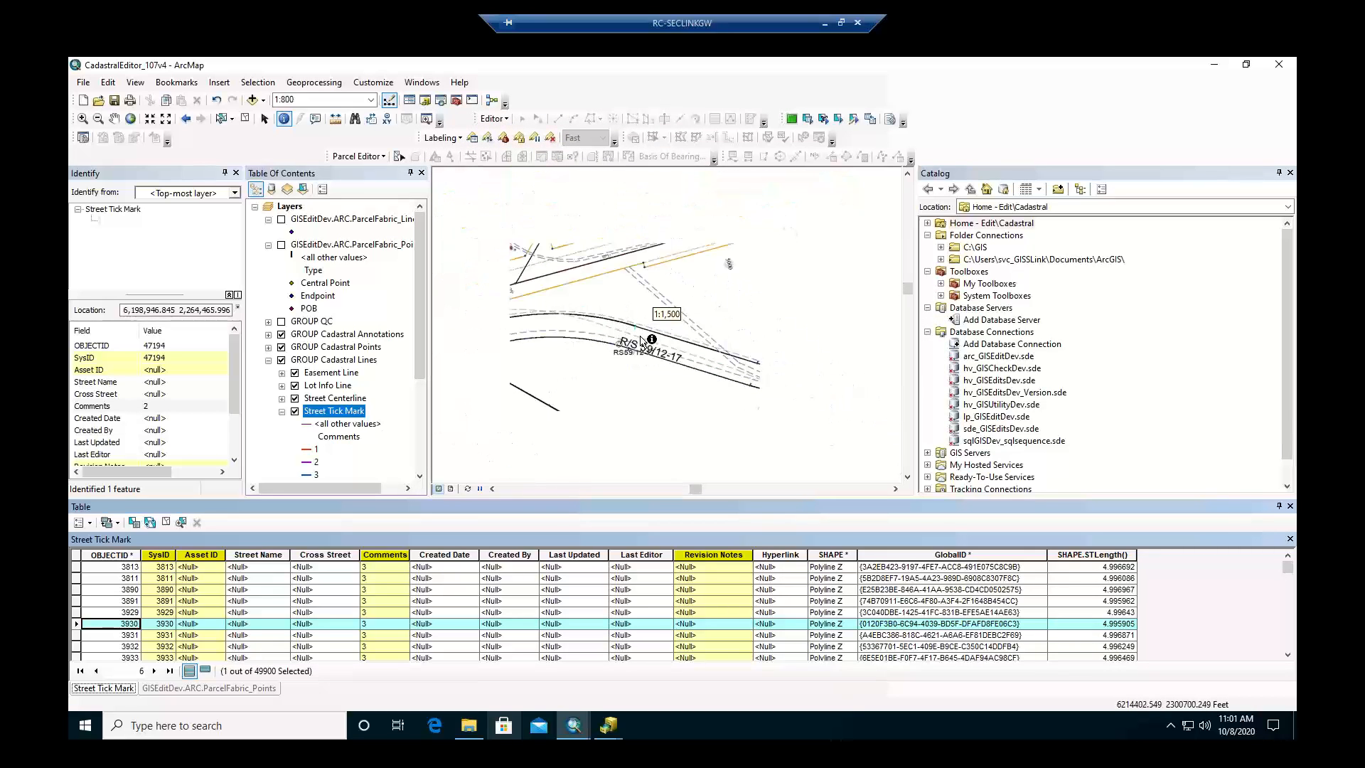
pyautogui.scroll(-2, 641, 336)
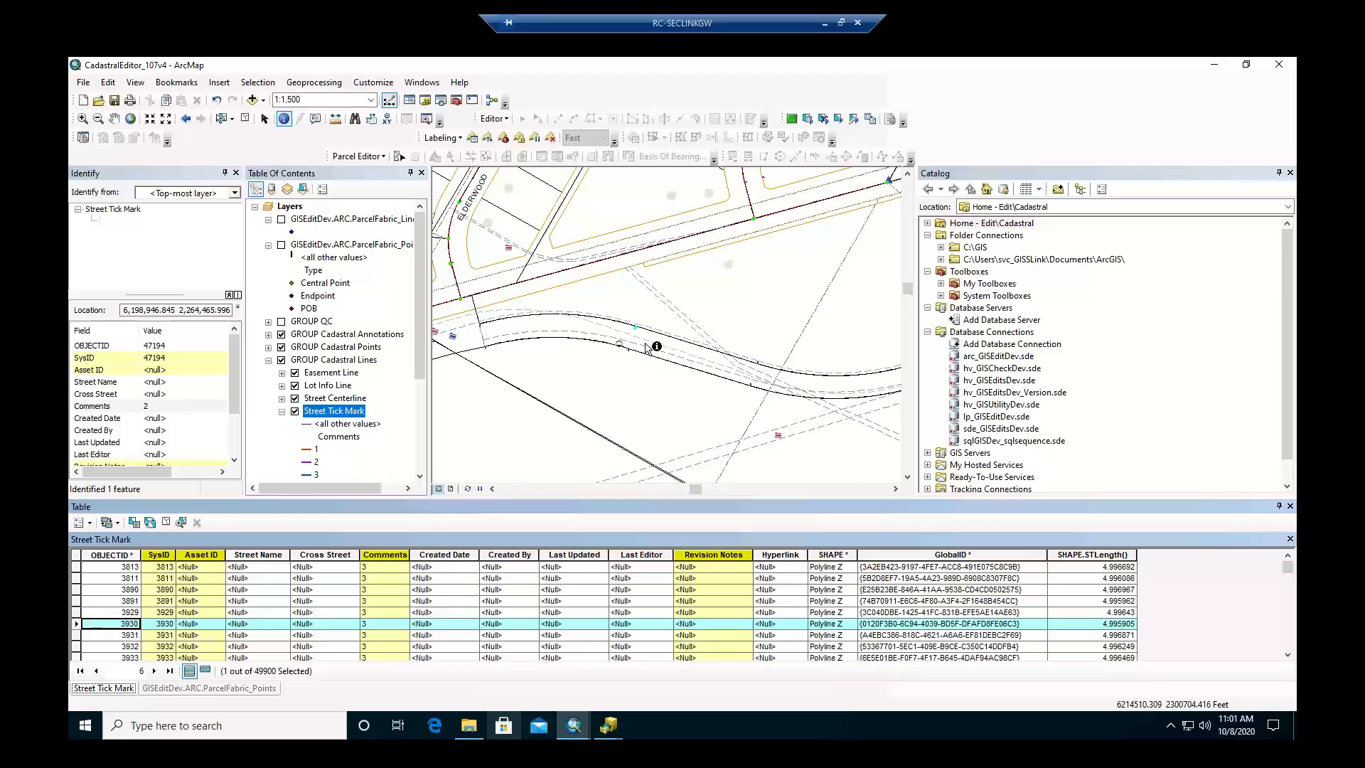
pyautogui.scroll(-2, 639, 355)
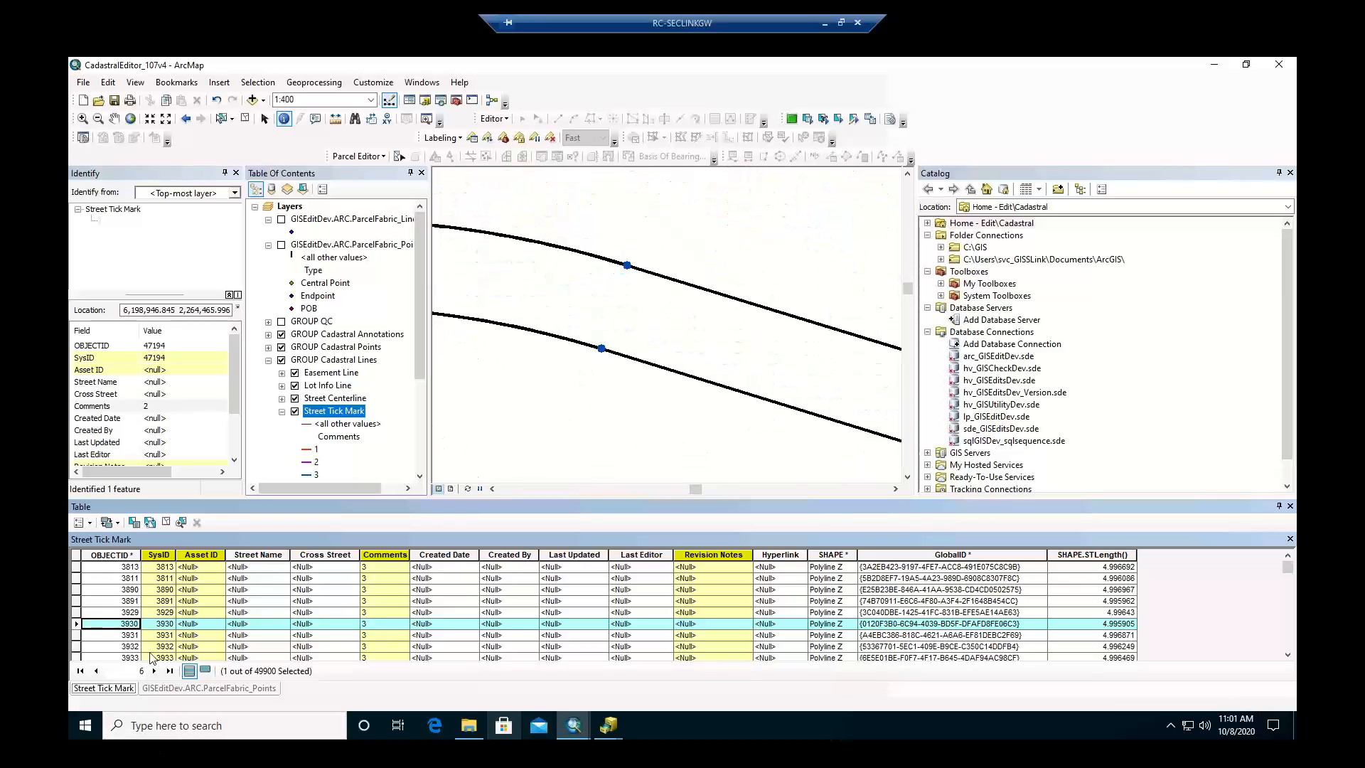
# Select record 3931 in the Street Tick Mark table and pan the map to it.
pyautogui.click(77, 639)
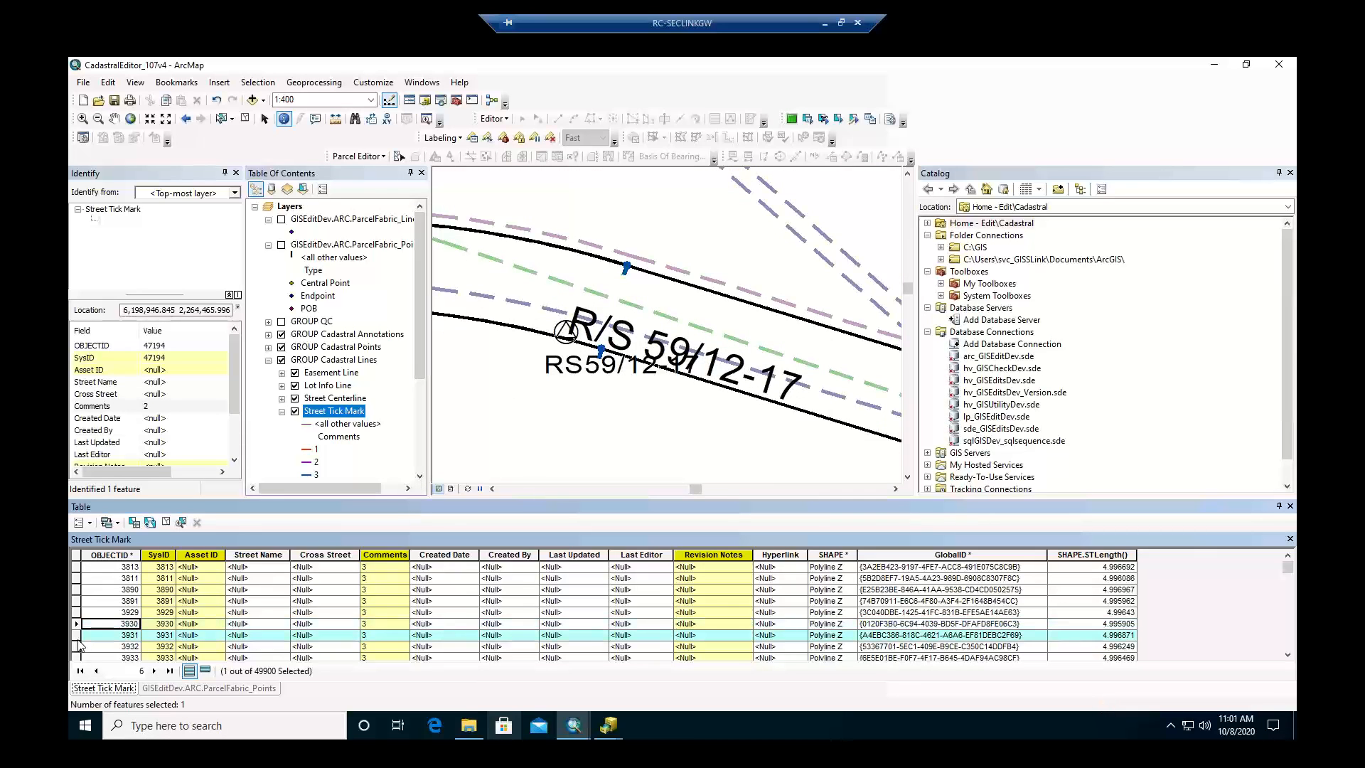
pyautogui.rightClick(77, 639)
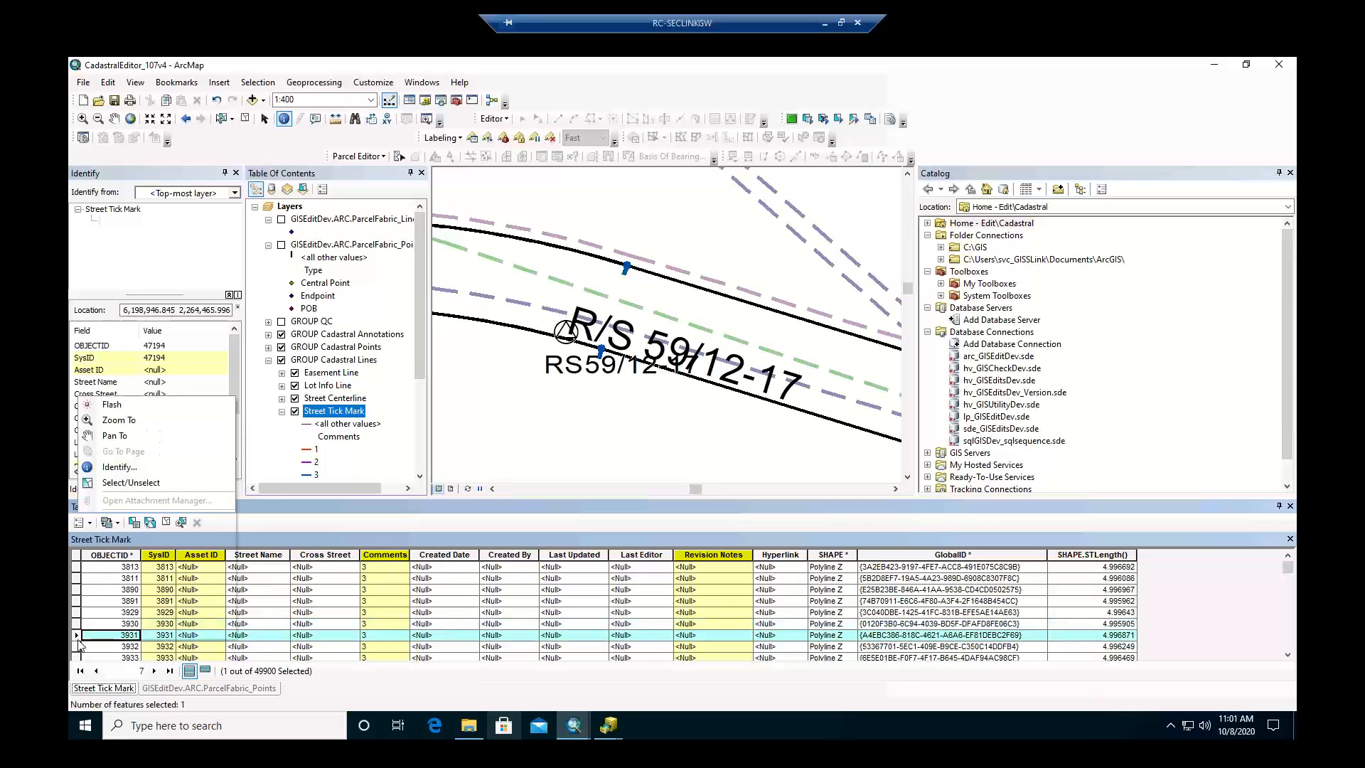
pyautogui.click(132, 445)
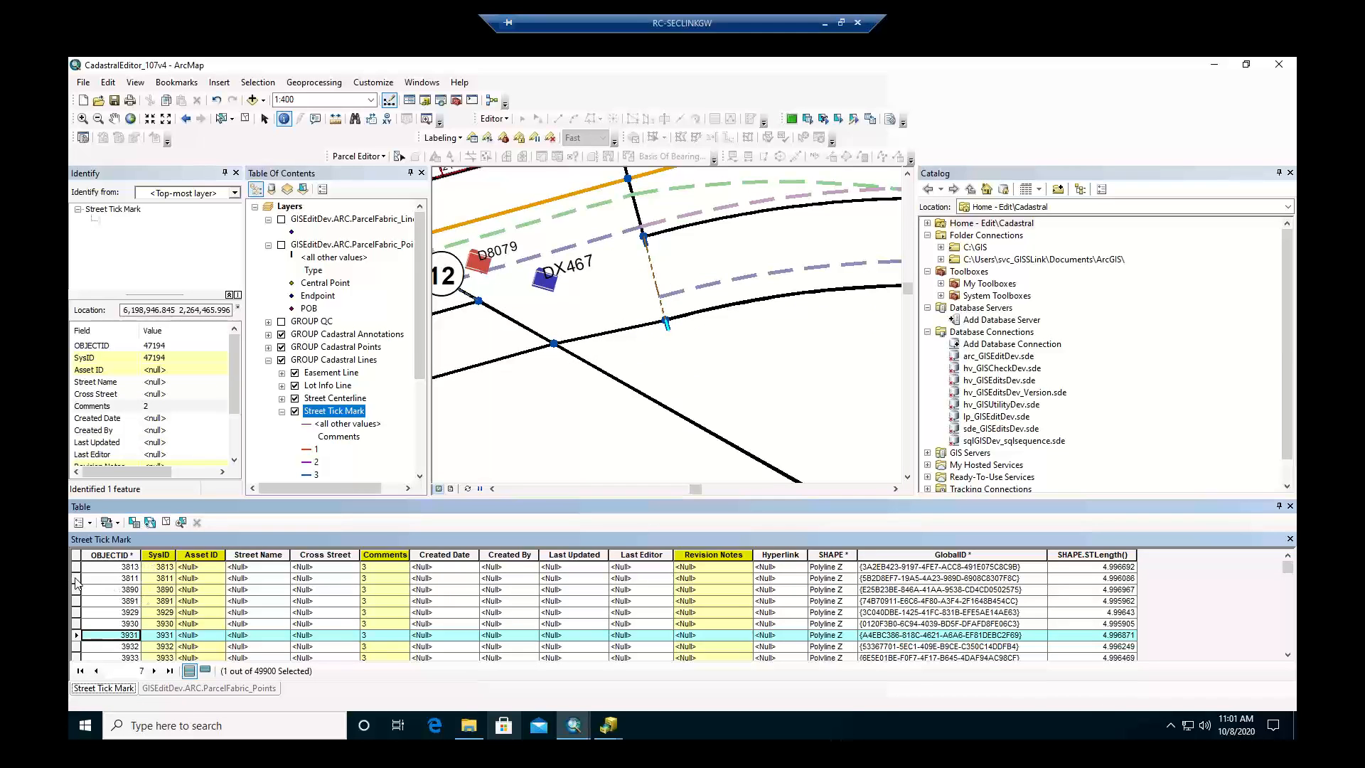
# Select record 3811 in the Street Tick Mark table, pan the map to it and inspect the street frontage nearby.
pyautogui.click(76, 578)
pyautogui.rightClick(76, 577)
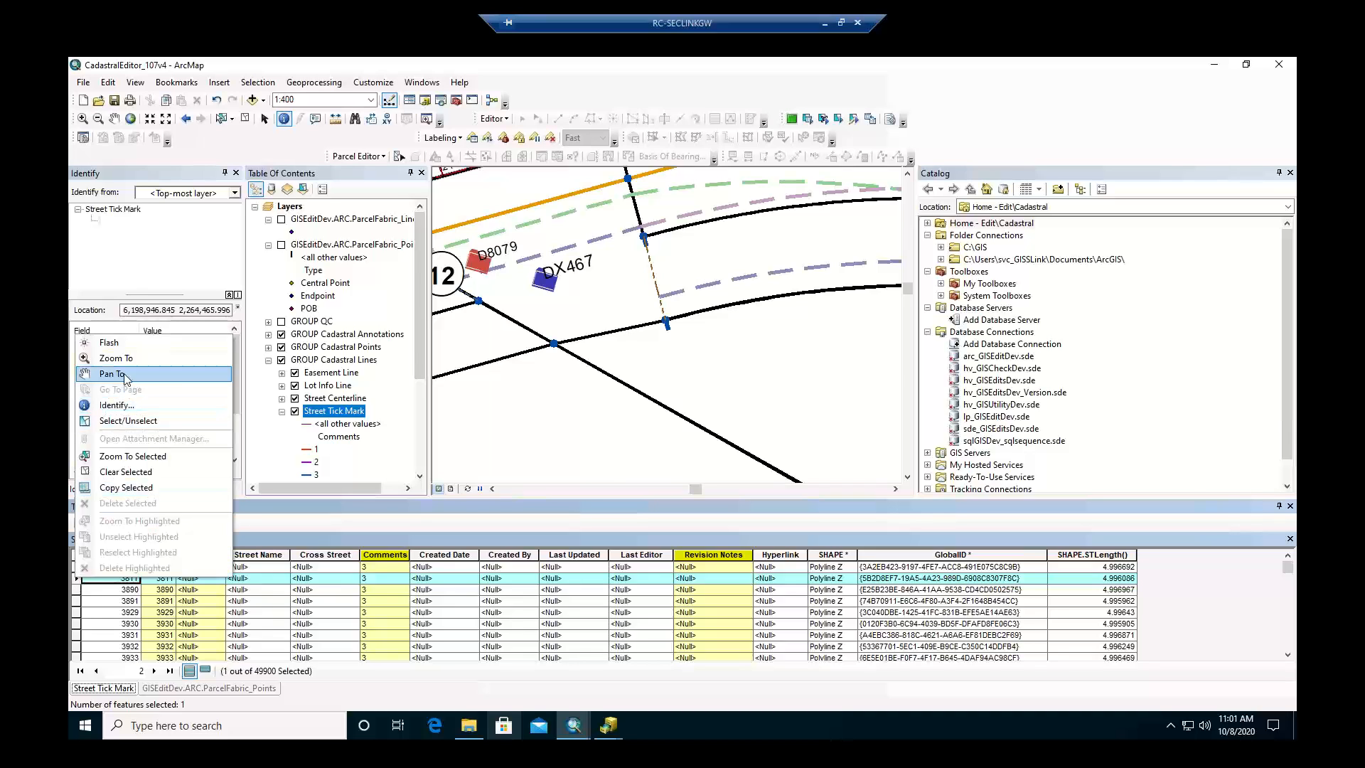
pyautogui.click(124, 376)
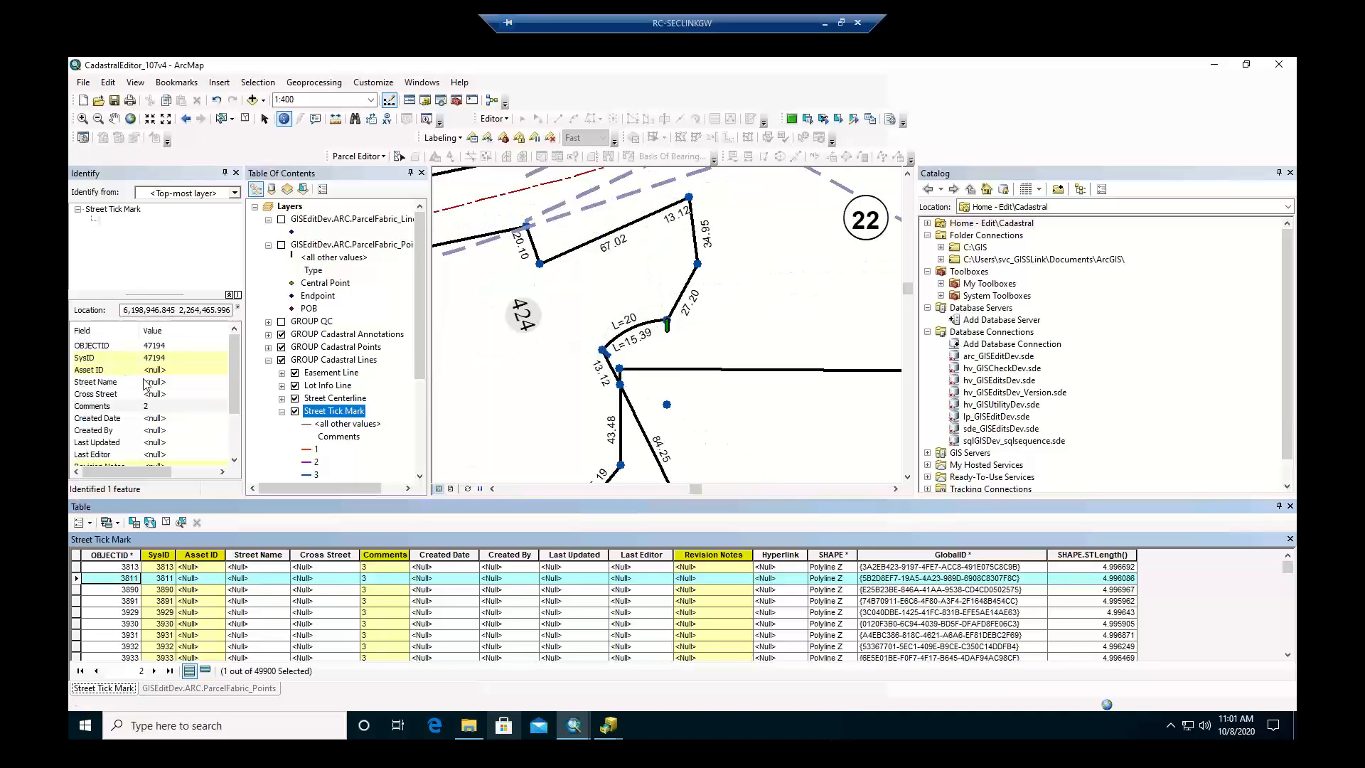
pyautogui.scroll(1, 742, 307)
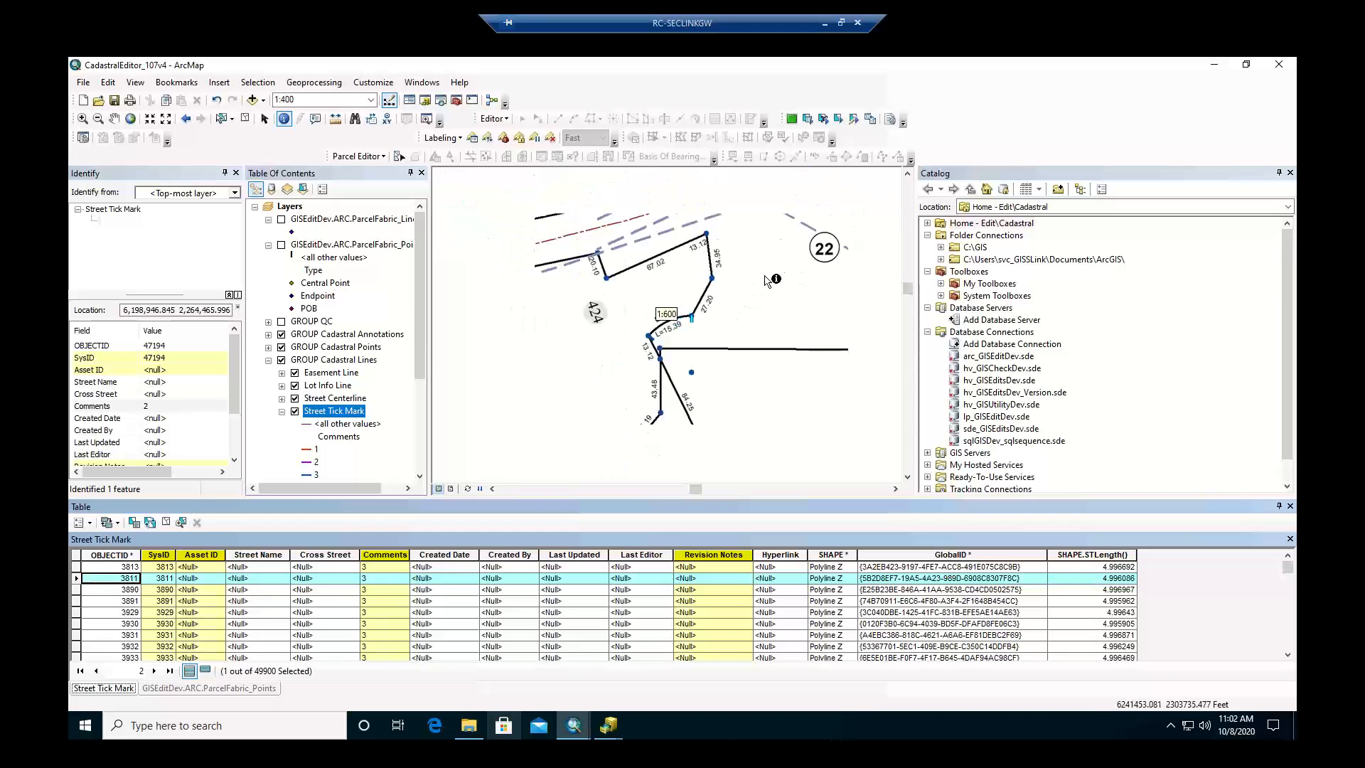
pyautogui.scroll(2, 766, 280)
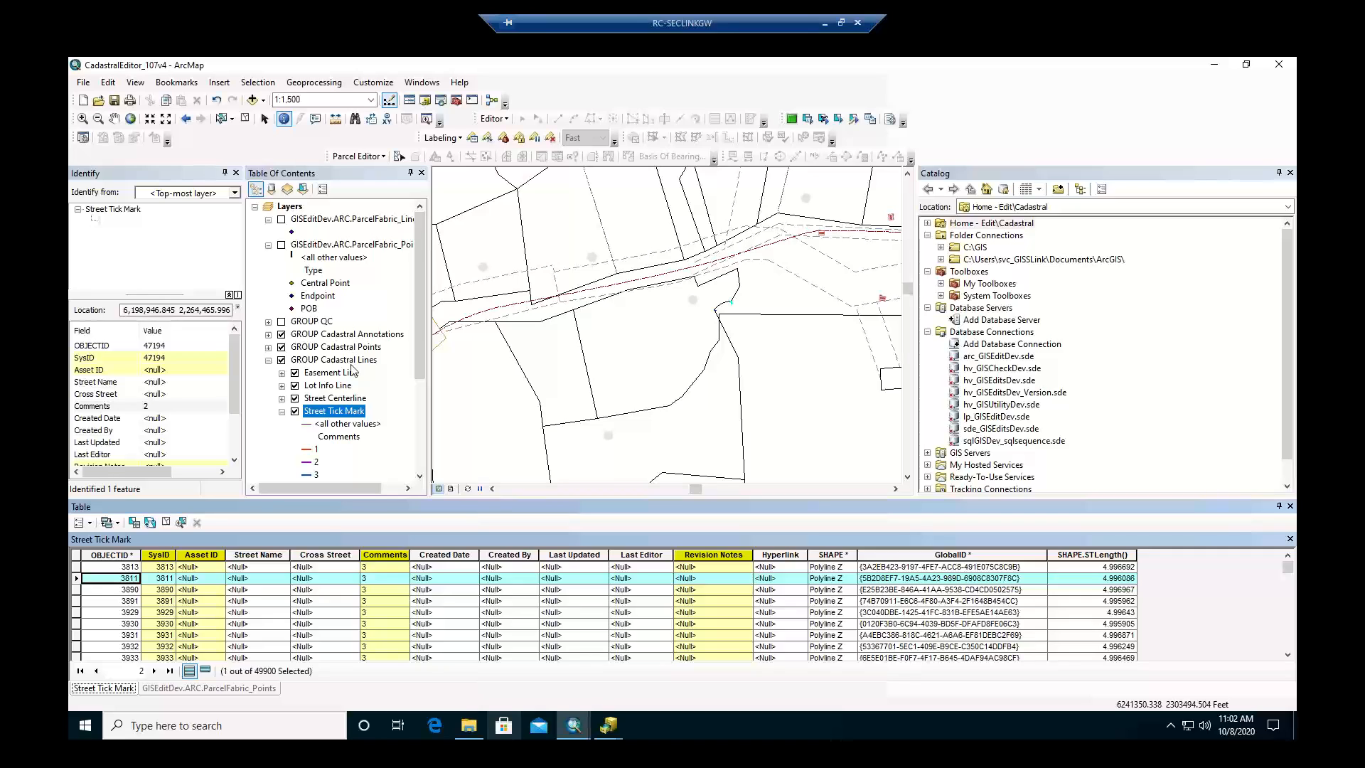
pyautogui.click(82, 118)
pyautogui.moveTo(686, 202); pyautogui.dragTo(772, 280)
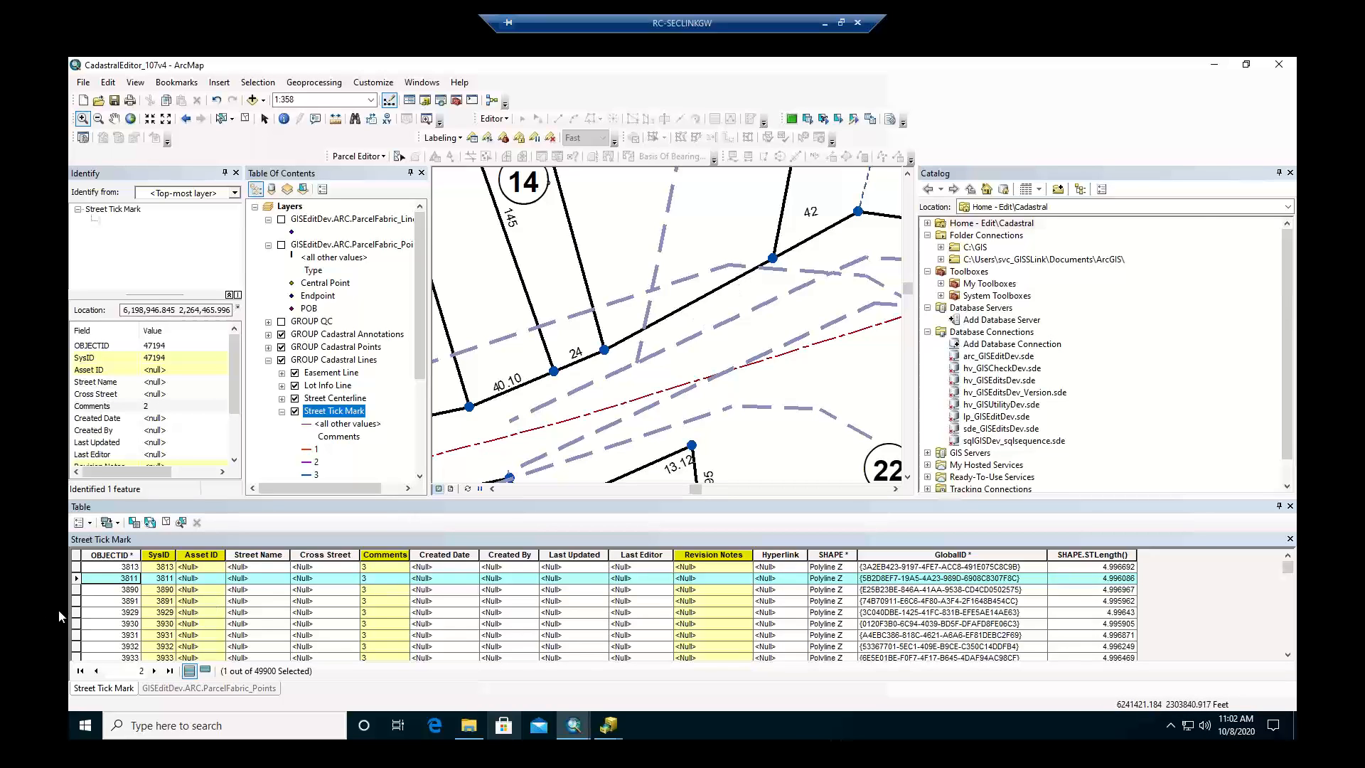
# Select record 3891 in the Street Tick Mark table, pan the map to it and view its surroundings out to 1:20,000.
pyautogui.click(76, 601)
pyautogui.rightClick(76, 601)
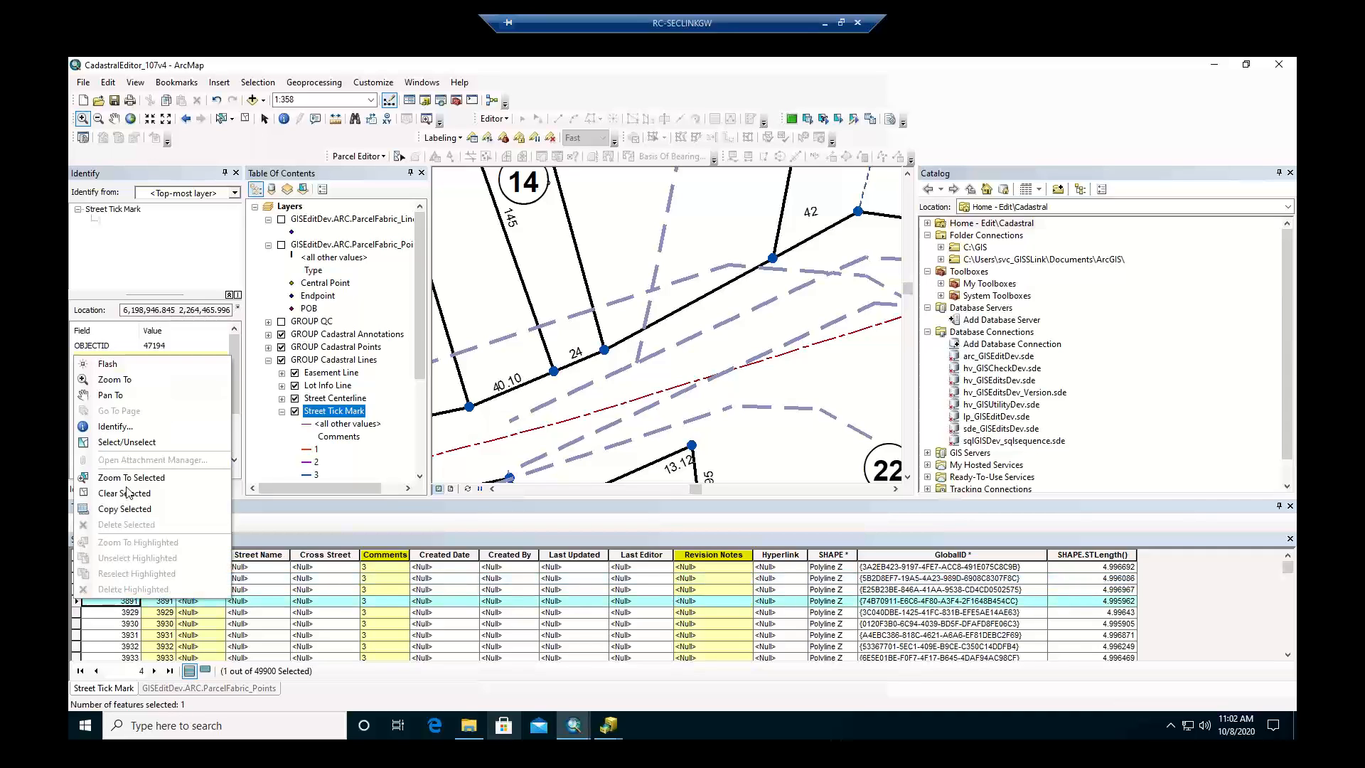
pyautogui.click(110, 395)
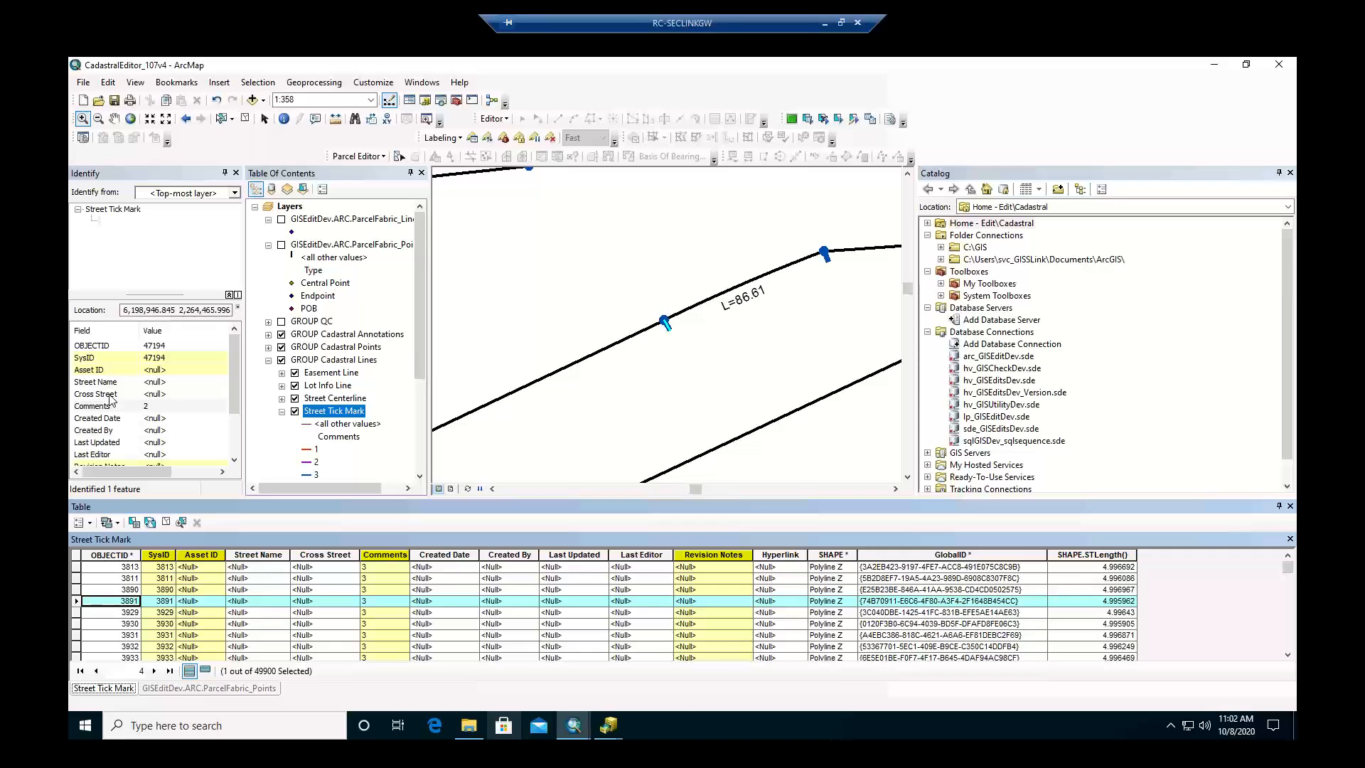
pyautogui.scroll(-5, 726, 355)
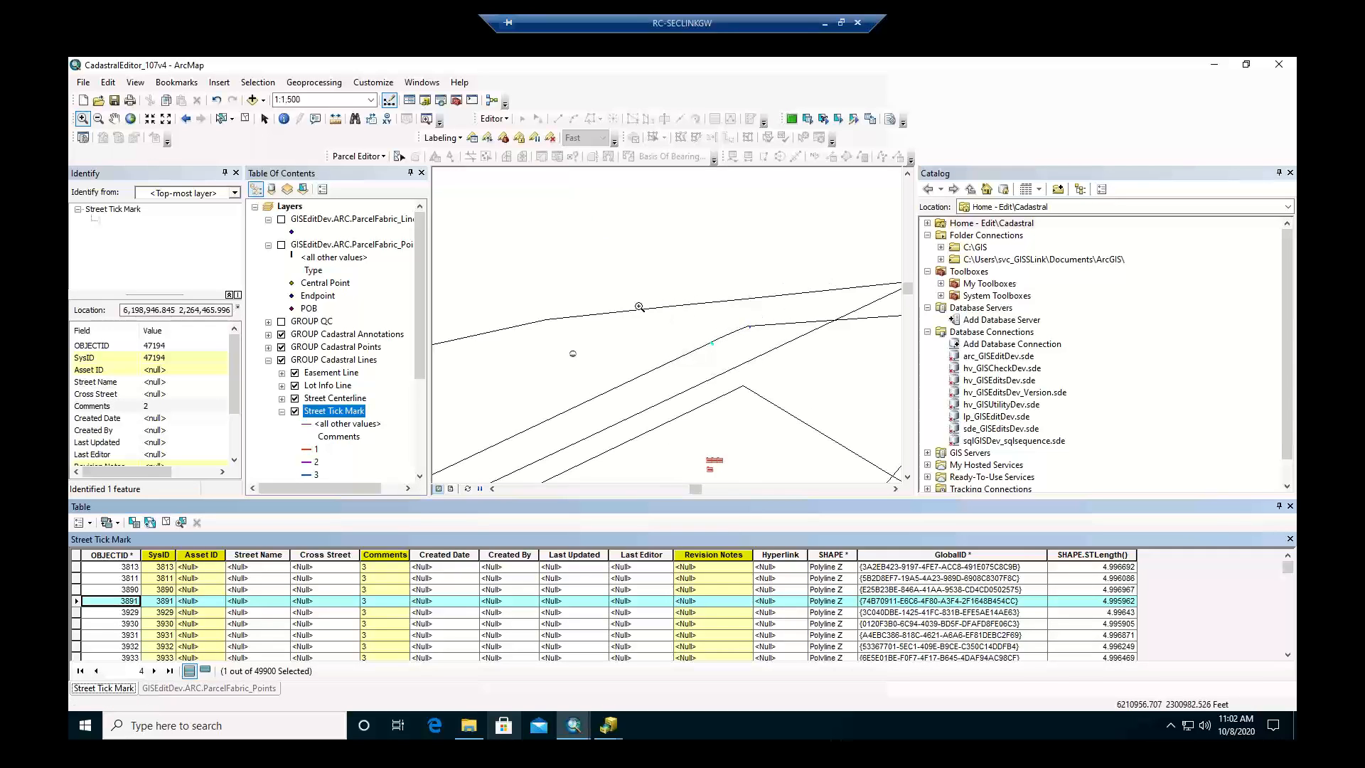
pyautogui.scroll(-2, 728, 309)
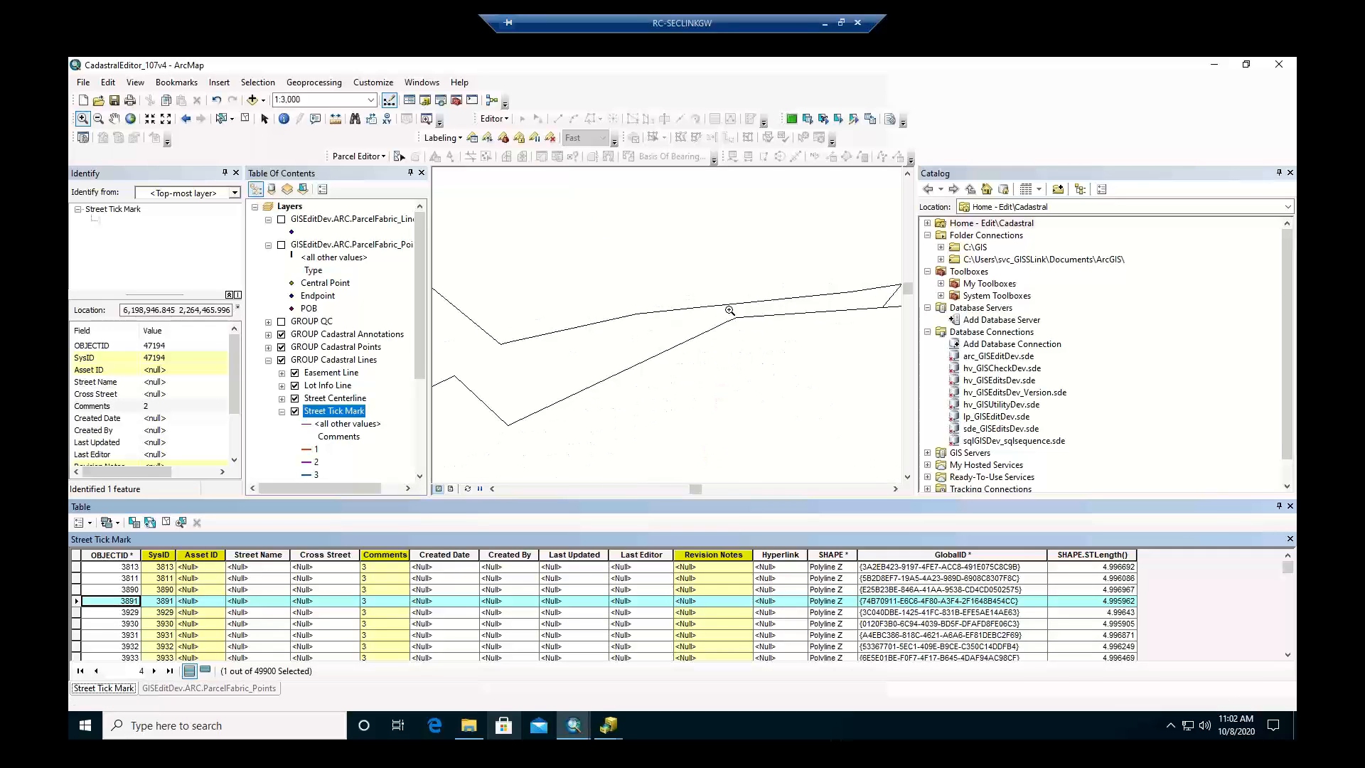
pyautogui.scroll(-1, 730, 310)
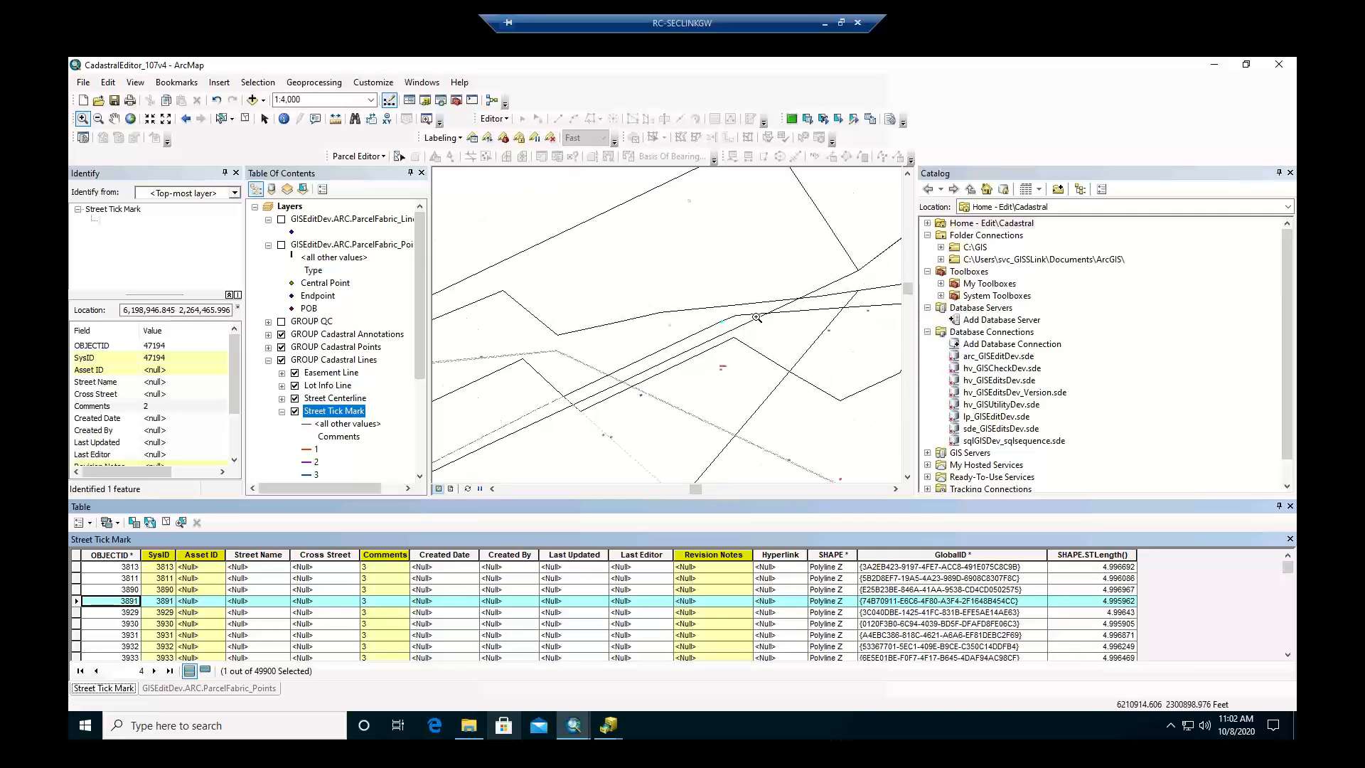
pyautogui.scroll(-1, 767, 320)
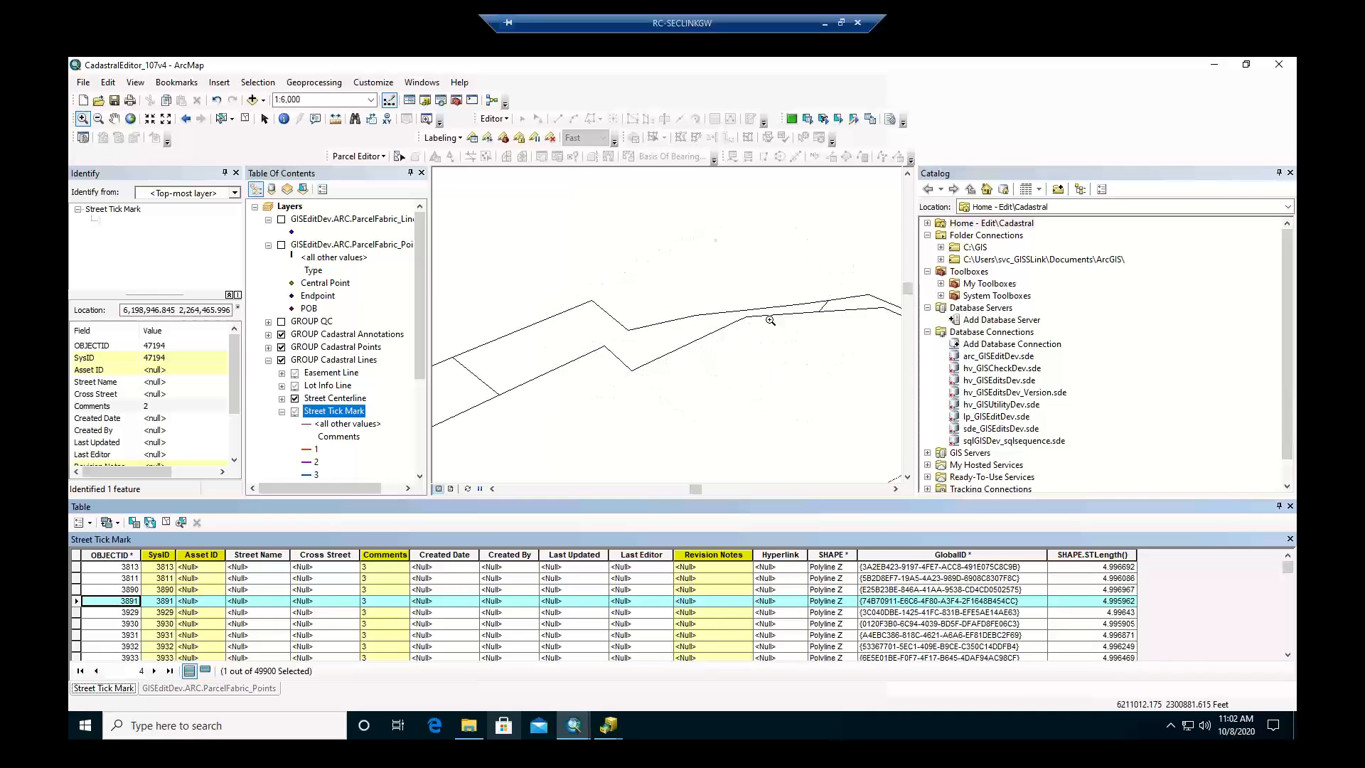
pyautogui.scroll(-3, 770, 321)
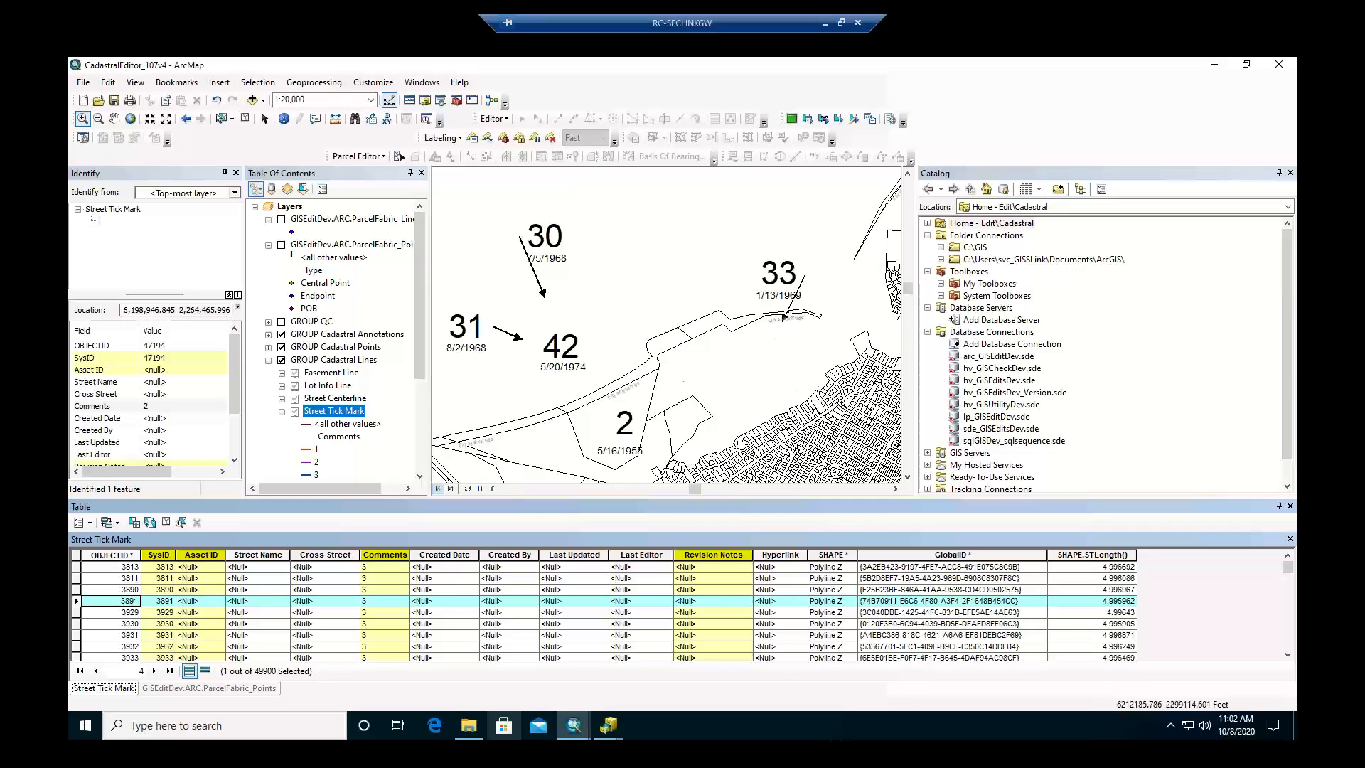
# Examine the street tick marks along the curved street frontages and corners near the PSL-34 label.
pyautogui.moveTo(820, 390); pyautogui.dragTo(871, 425)
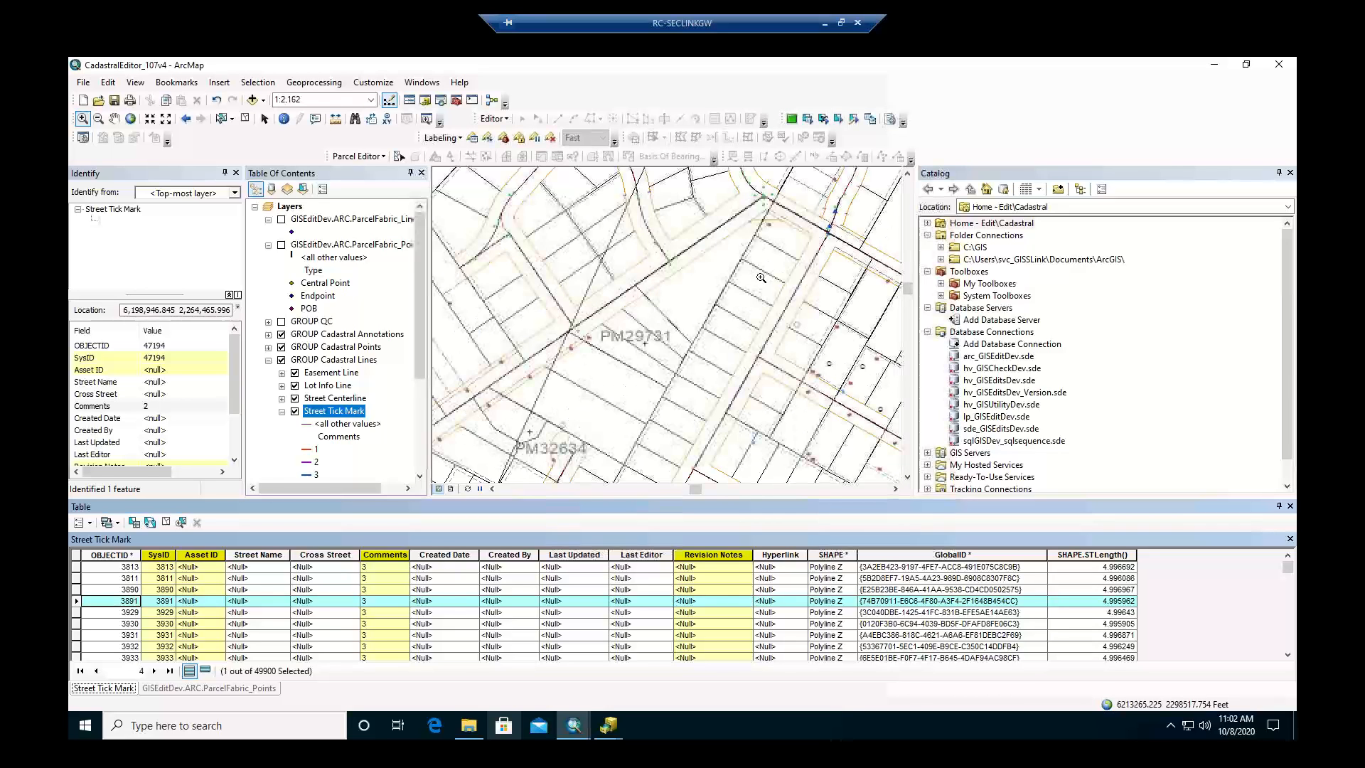
pyautogui.moveTo(604, 219); pyautogui.dragTo(710, 287)
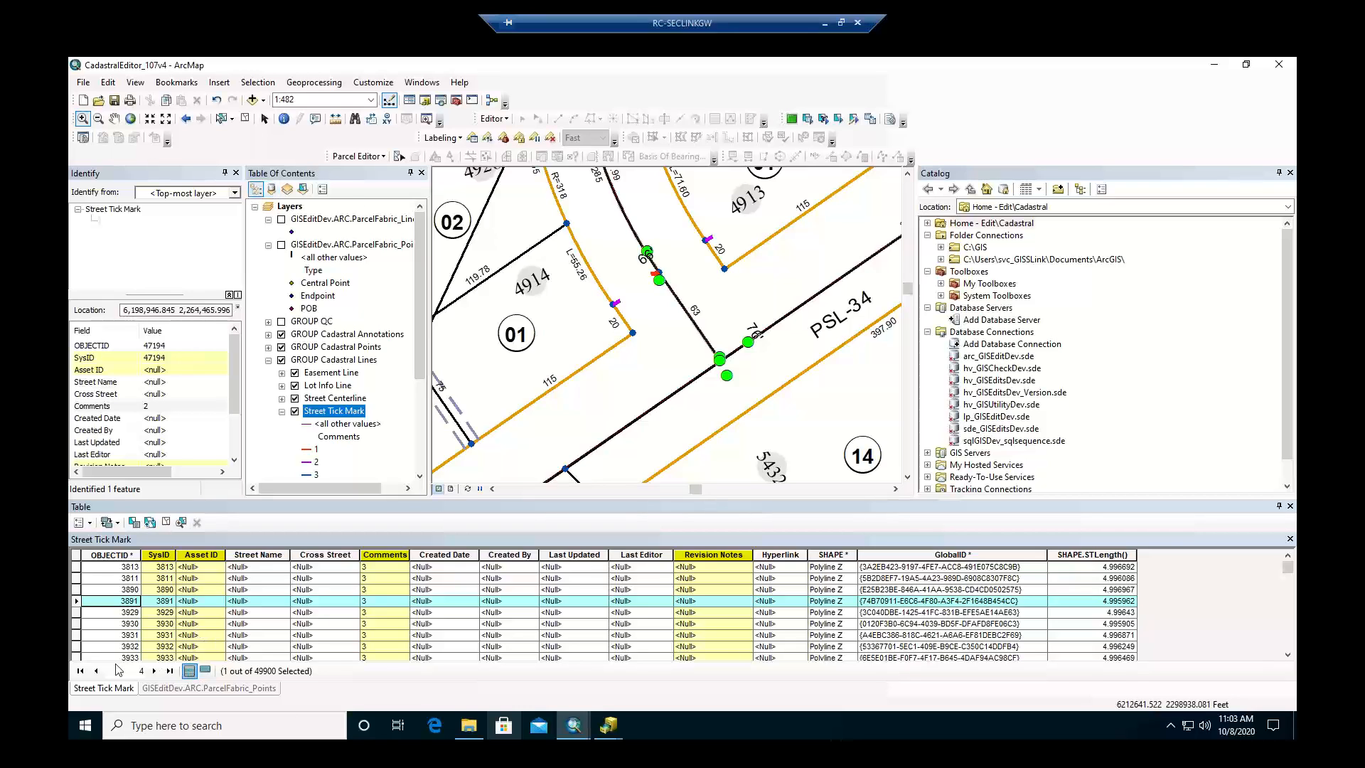
# Select record 3931 in the Street Tick Mark table, pan the map to it and view its surroundings out to 1:1,250.
pyautogui.click(78, 635)
pyautogui.rightClick(78, 634)
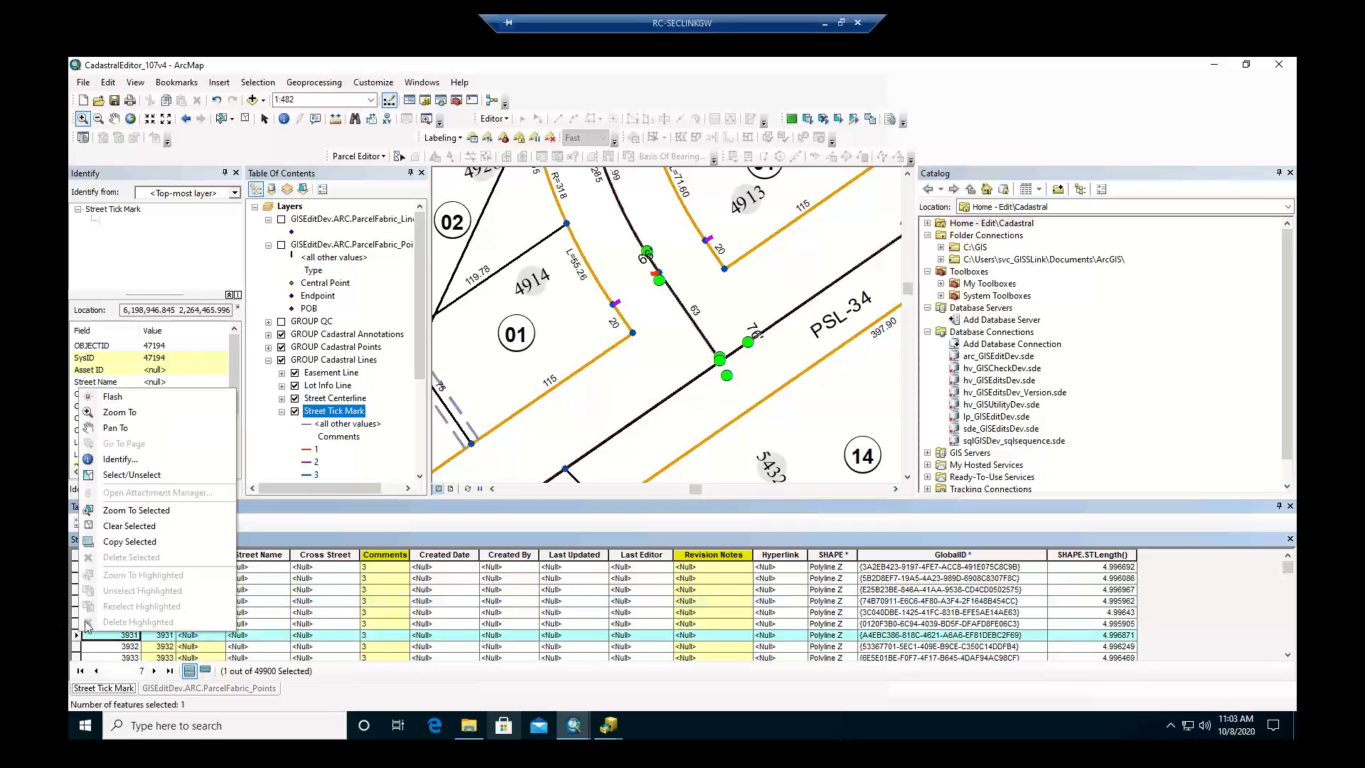
pyautogui.click(114, 429)
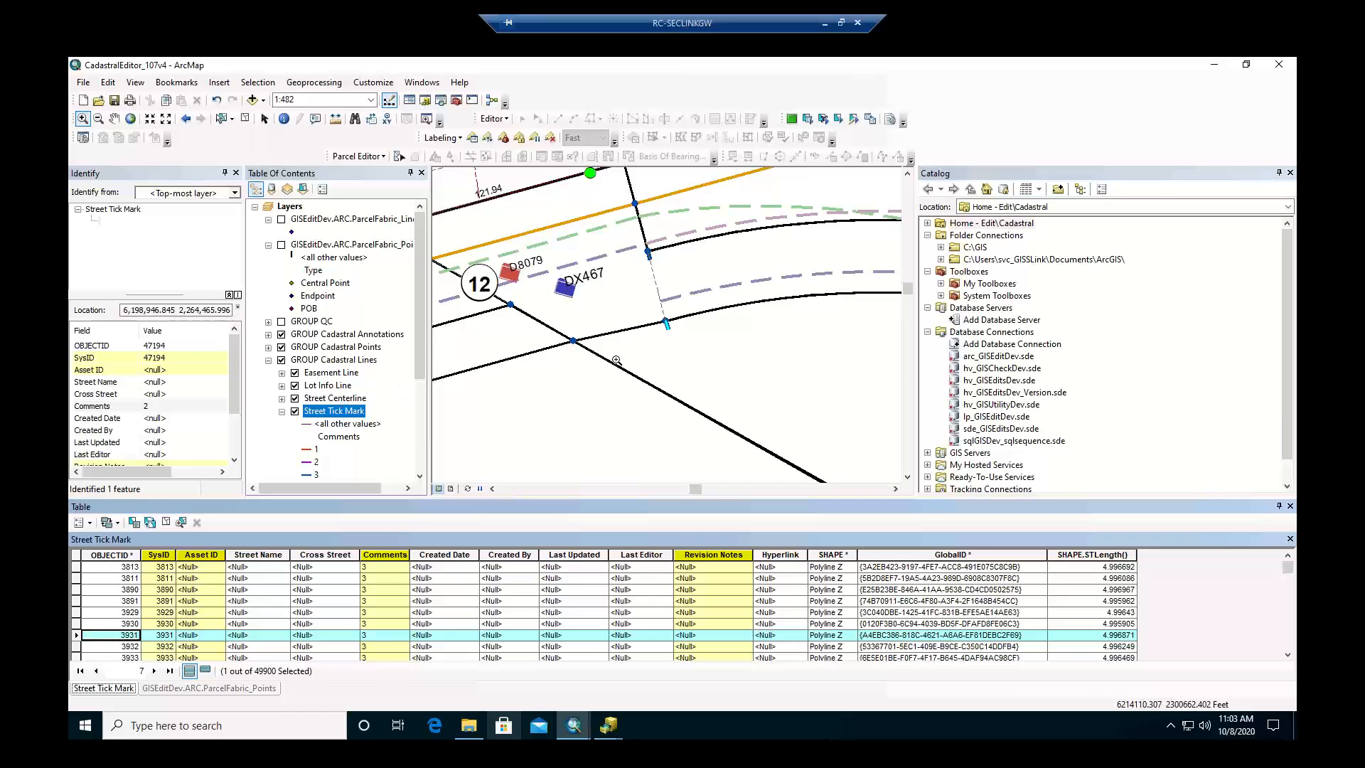
pyautogui.scroll(1, 692, 345)
pyautogui.scroll(3, 692, 345)
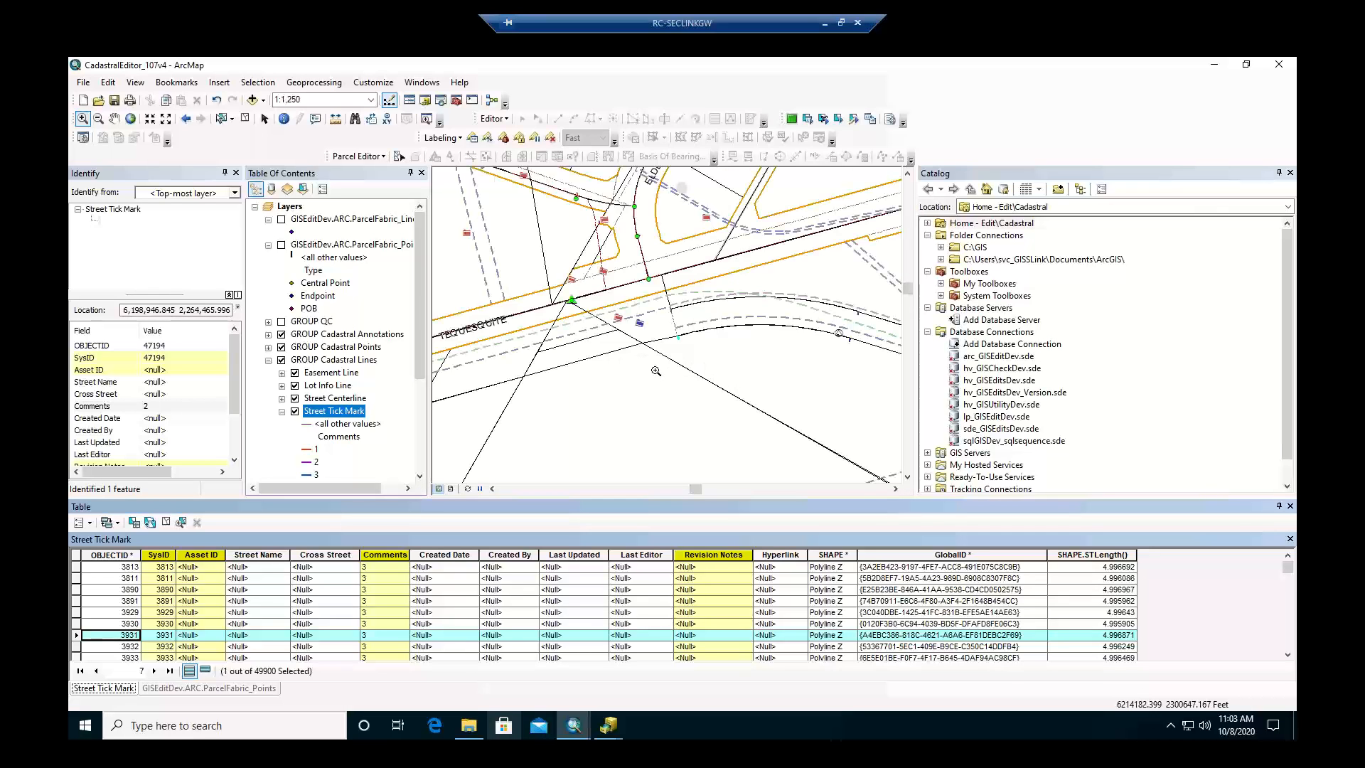
# Select record 3890 in the Street Tick Mark table, pan the map to it and inspect the tick marks at both ends of the curve.
pyautogui.click(77, 595)
pyautogui.rightClick(78, 595)
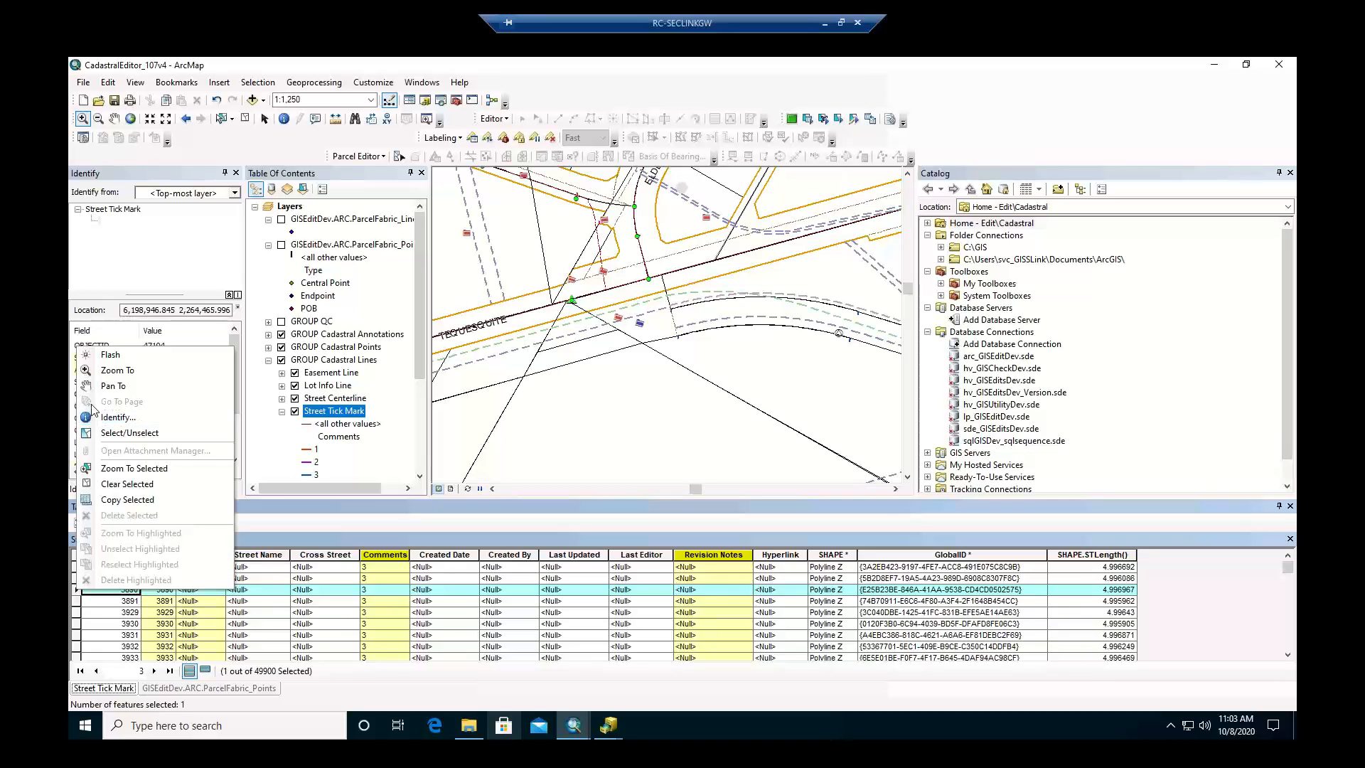
pyautogui.click(110, 386)
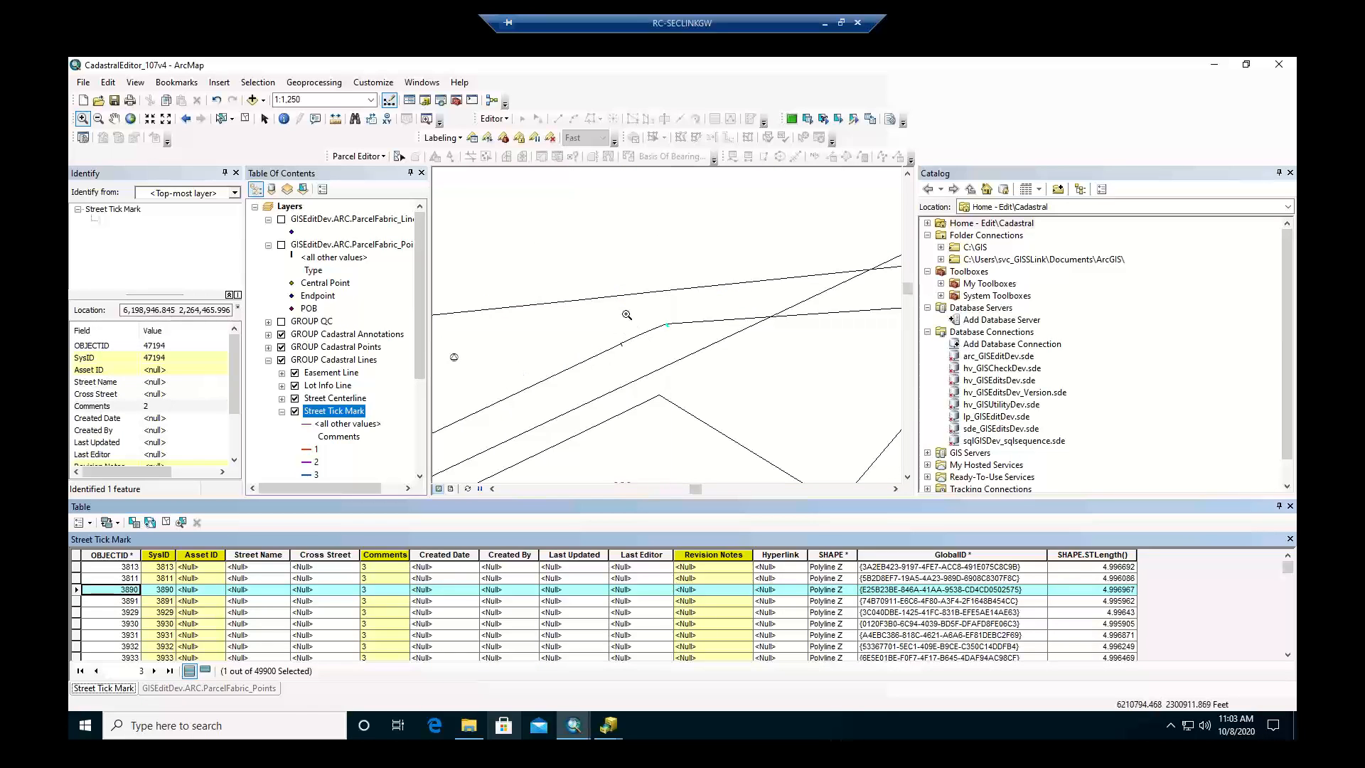
pyautogui.moveTo(592, 302); pyautogui.dragTo(714, 366)
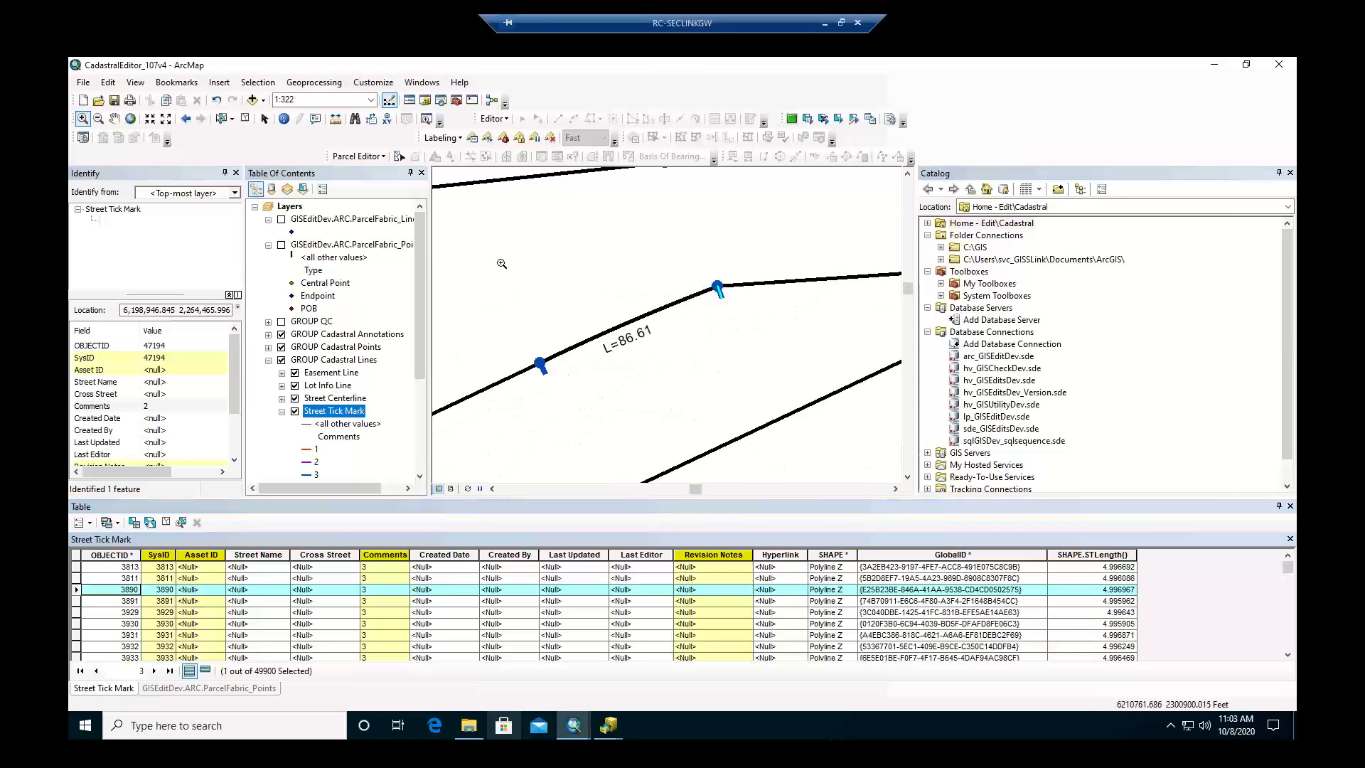
pyautogui.click(113, 119)
pyautogui.moveTo(594, 397); pyautogui.dragTo(719, 298)
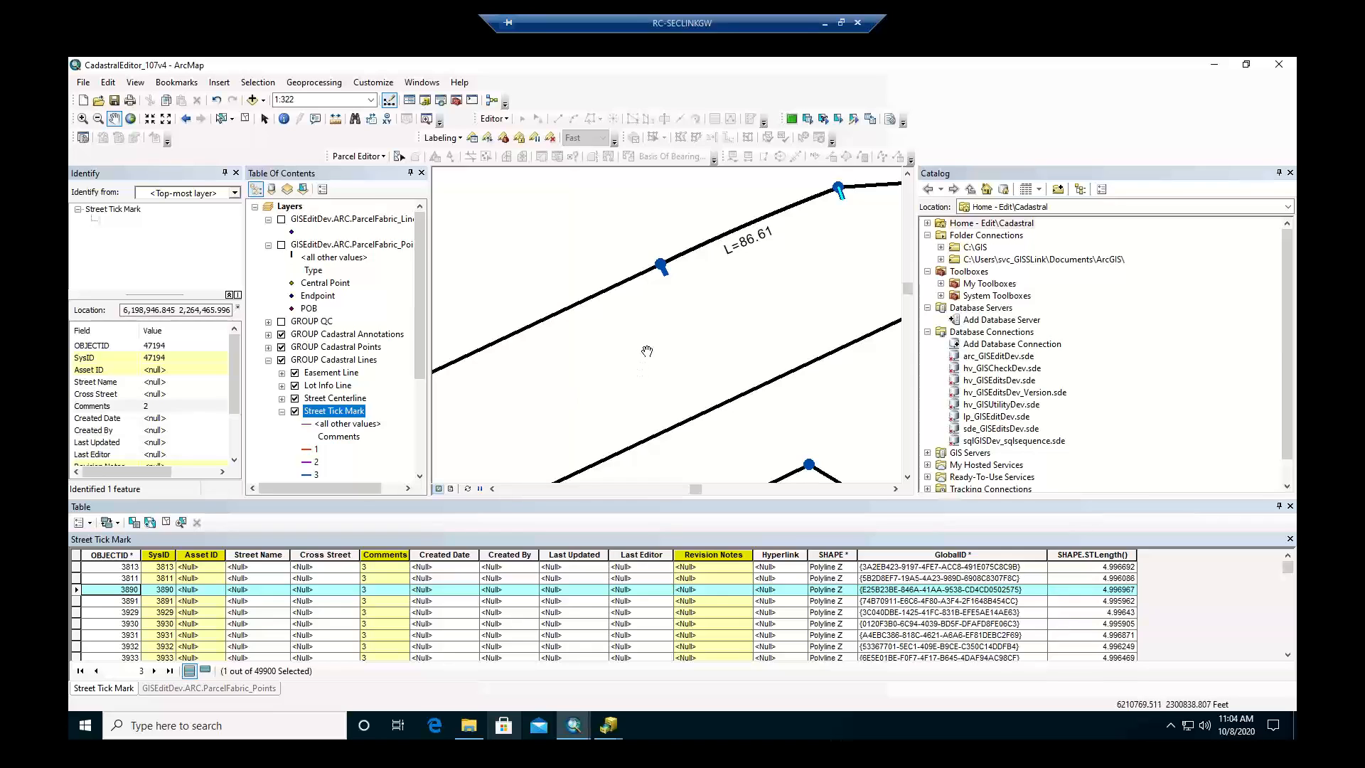
pyautogui.scroll(3, 640, 345)
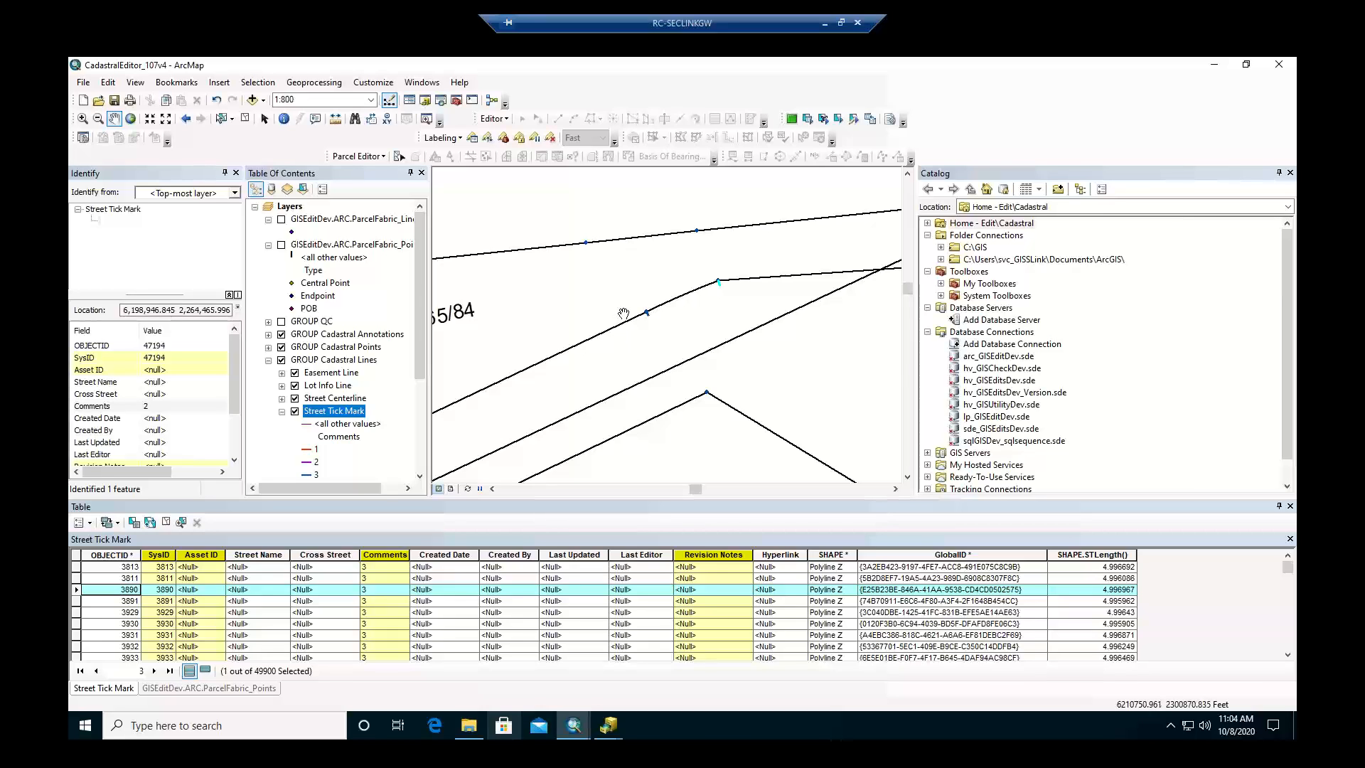
pyautogui.scroll(3, 618, 309)
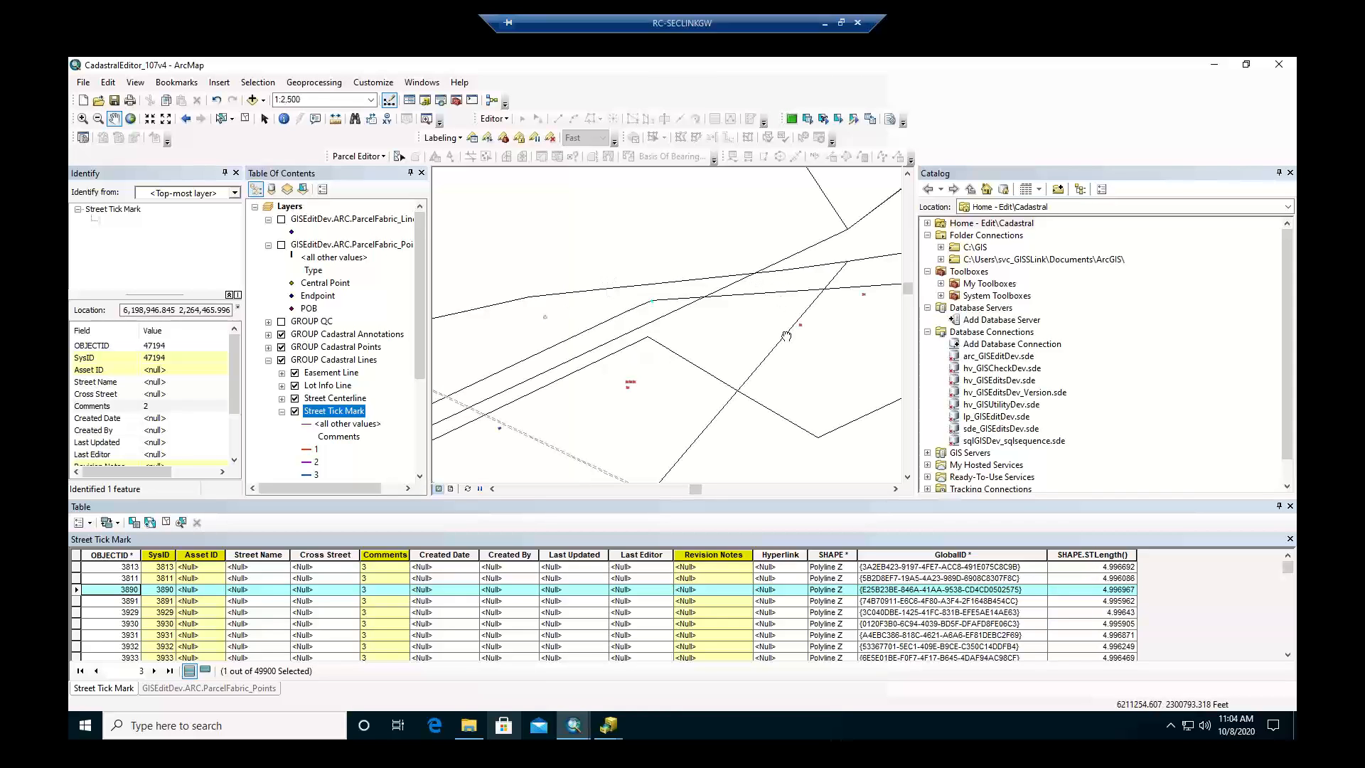
# Close the Catalog window and move the map southeast to the residential streets around the cul-de-sac.
pyautogui.moveTo(783, 335); pyautogui.dragTo(634, 253)
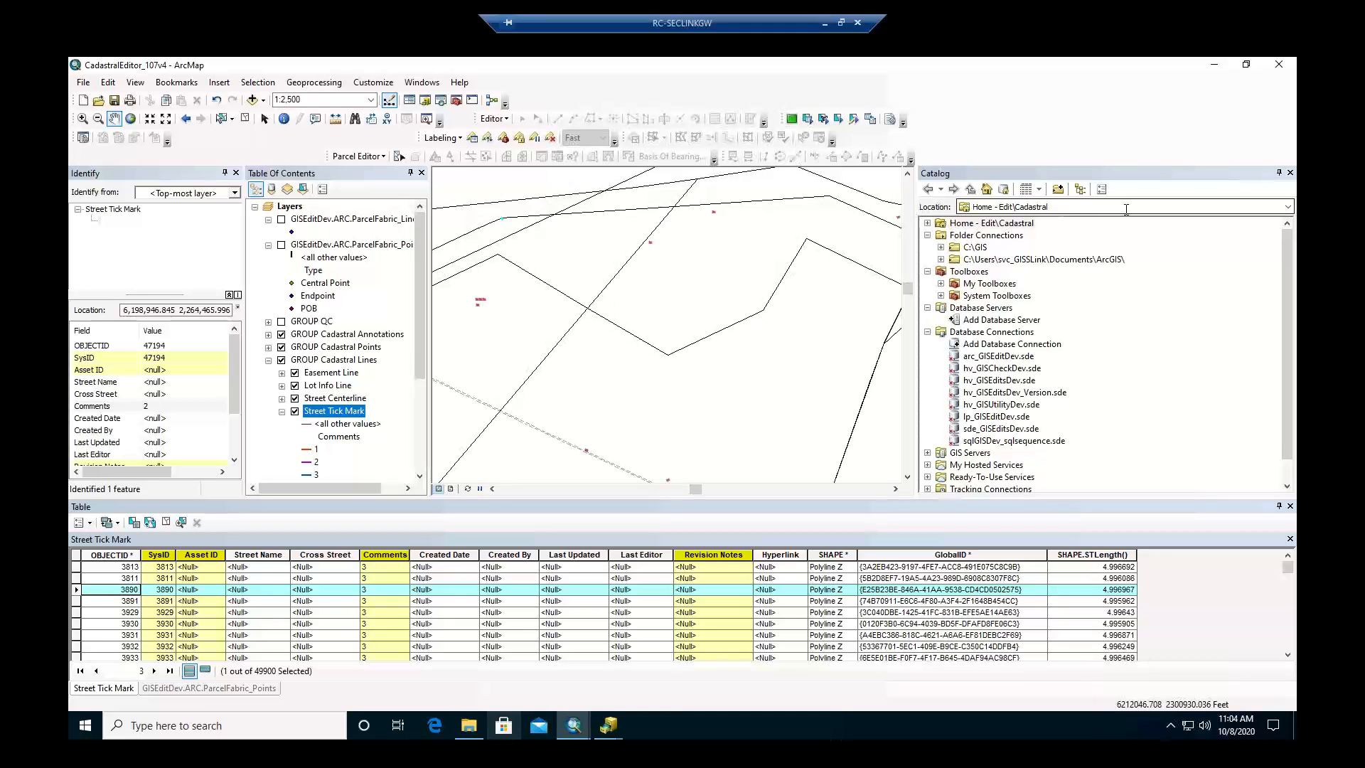
pyautogui.click(1290, 172)
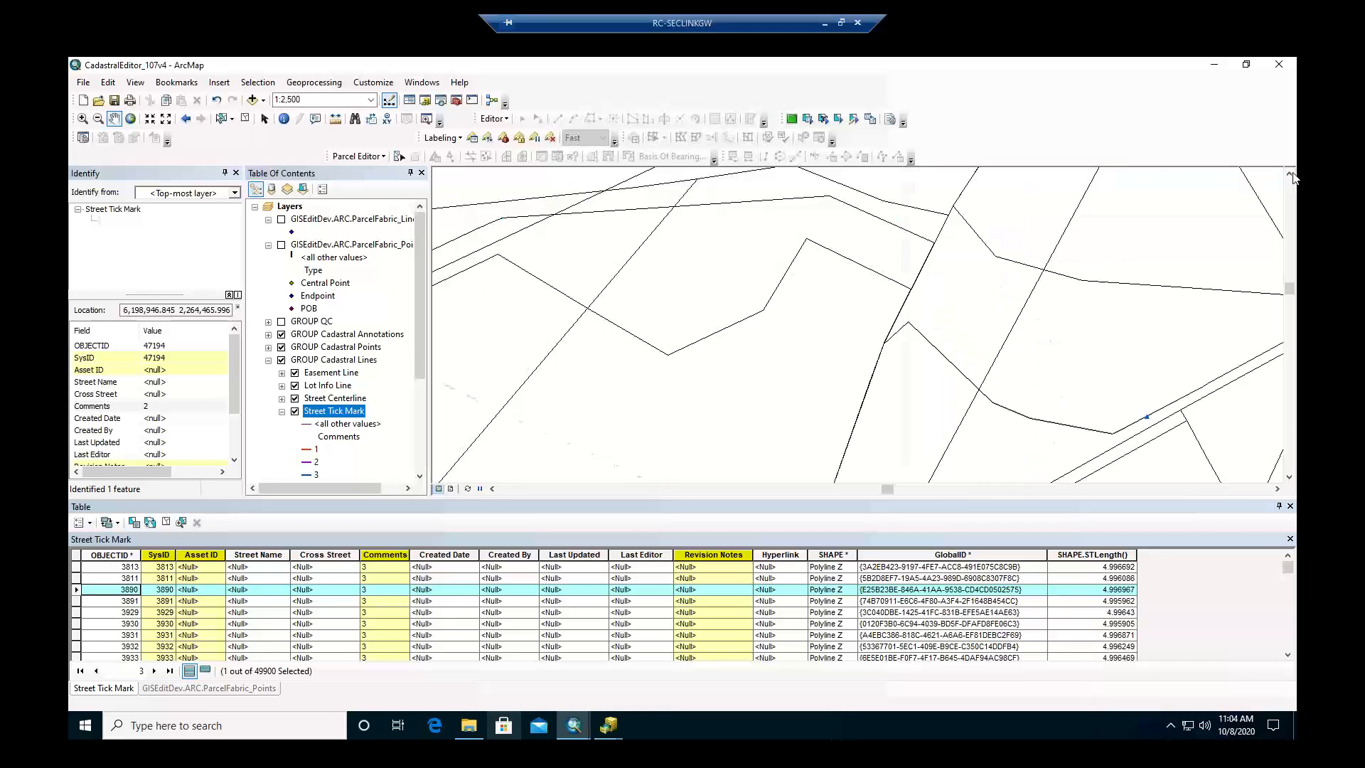
pyautogui.moveTo(1125, 366); pyautogui.dragTo(536, 219)
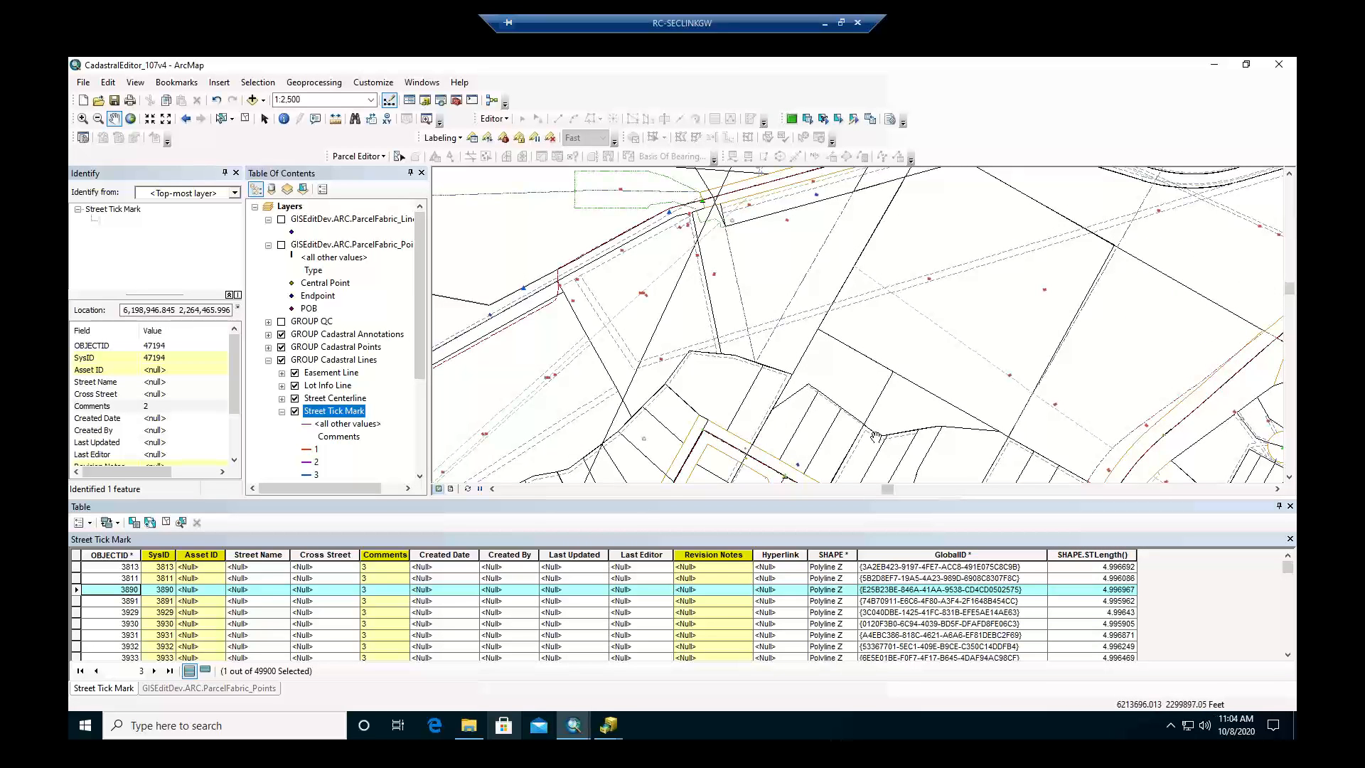
pyautogui.moveTo(863, 323); pyautogui.dragTo(585, 275)
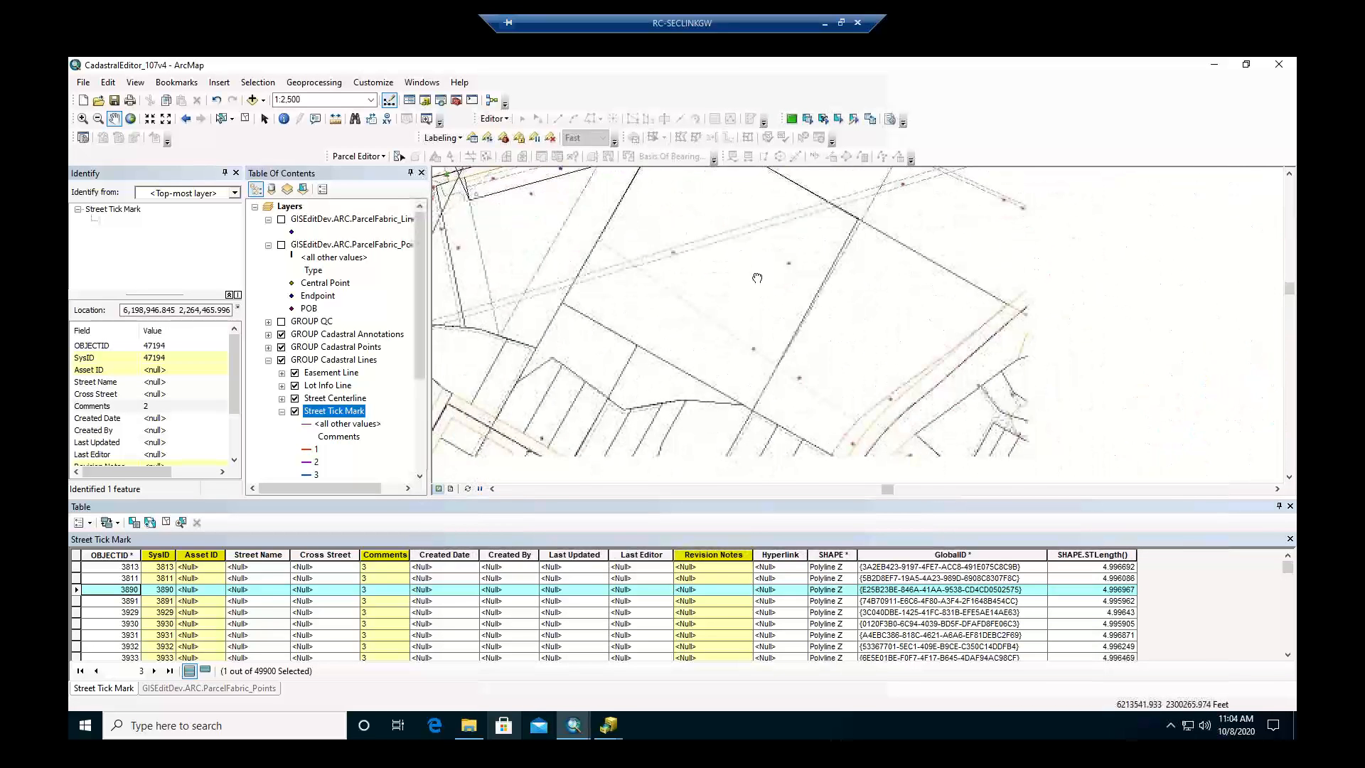
pyautogui.moveTo(887, 340); pyautogui.dragTo(625, 249)
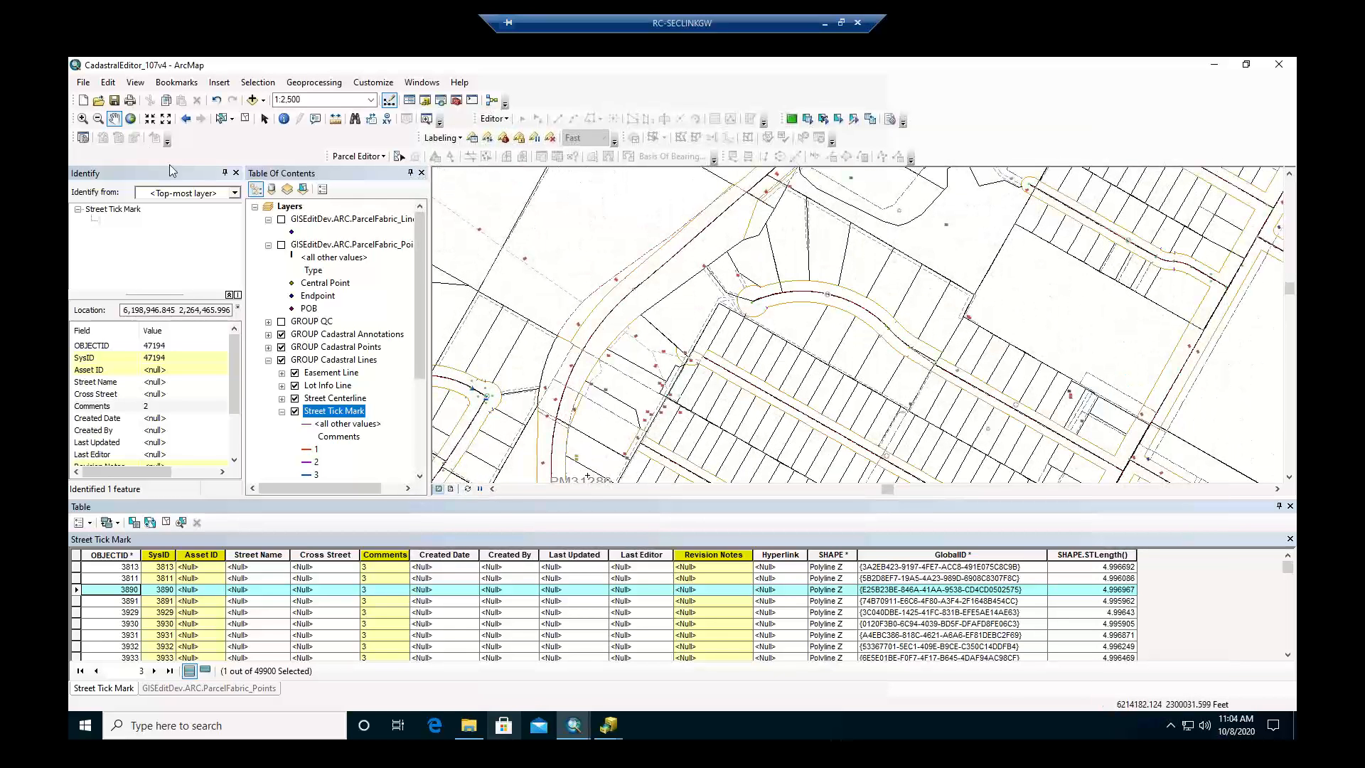
# Inspect the tick marks around Ramona Drive's cul-de-sac and along its curved frontages.
pyautogui.click(82, 120)
pyautogui.click(861, 349)
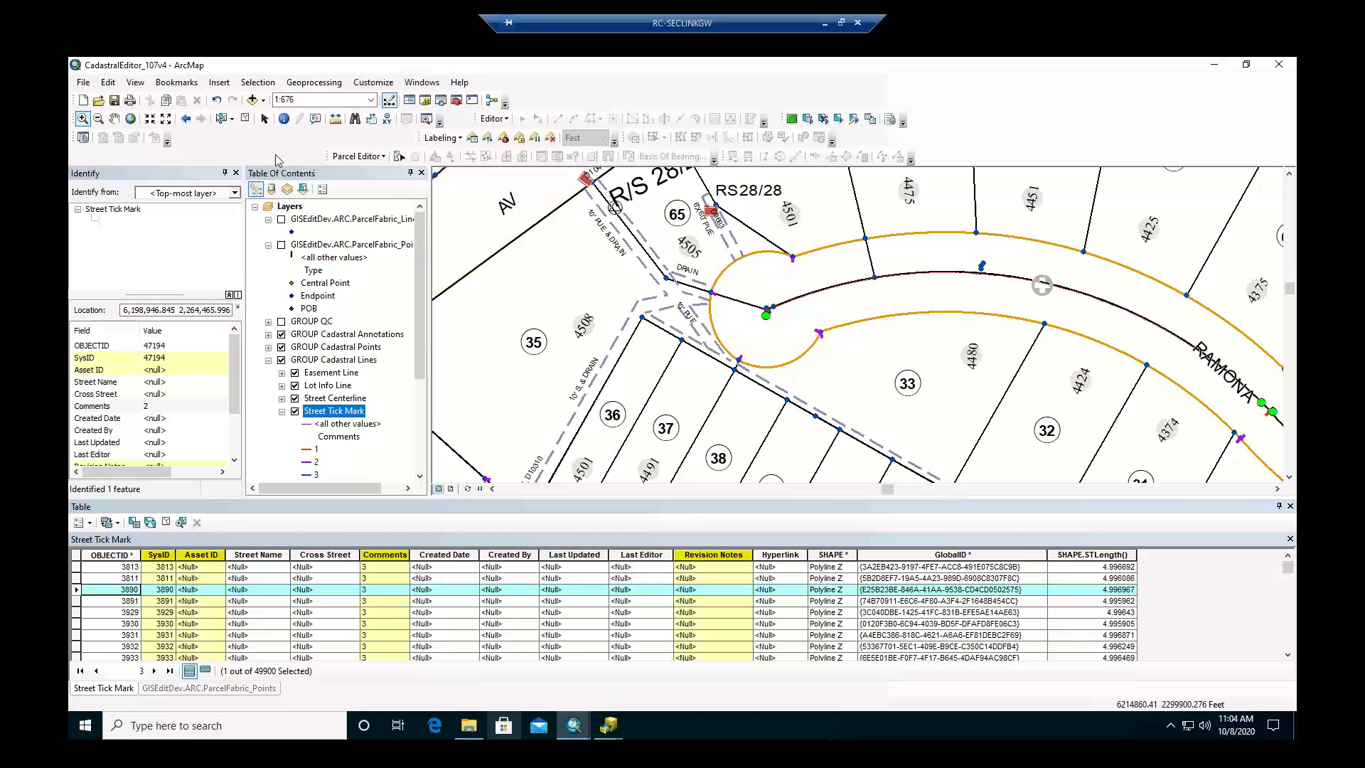
pyautogui.click(114, 119)
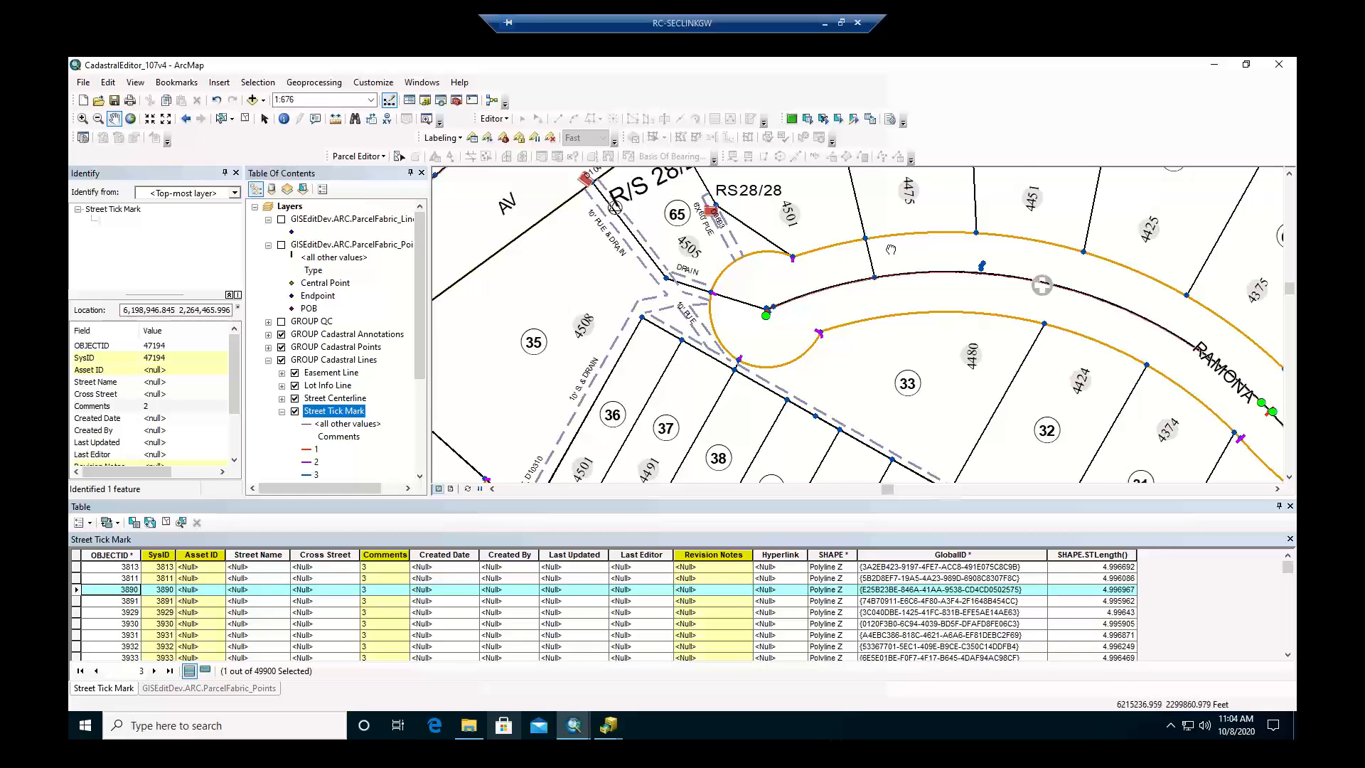
pyautogui.scroll(-3, 769, 350)
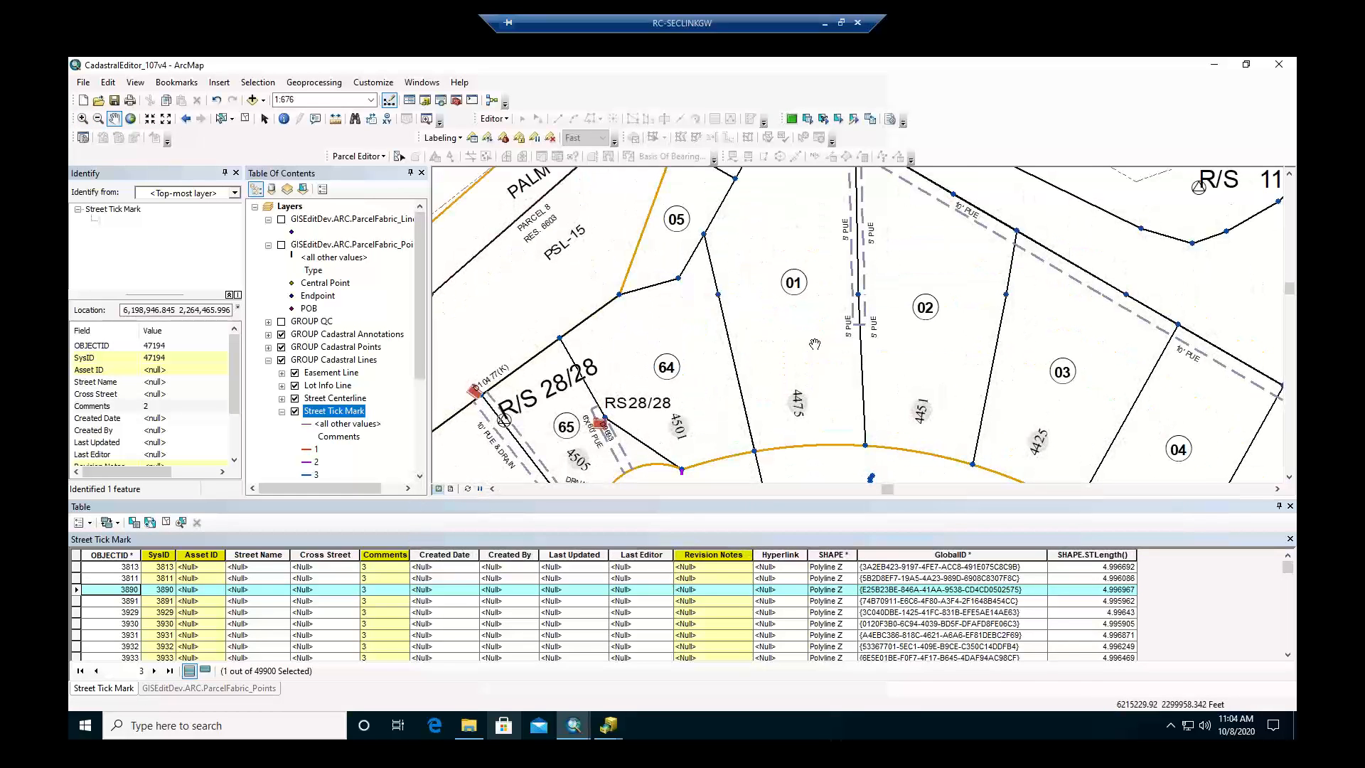
pyautogui.moveTo(885, 400); pyautogui.dragTo(699, 208)
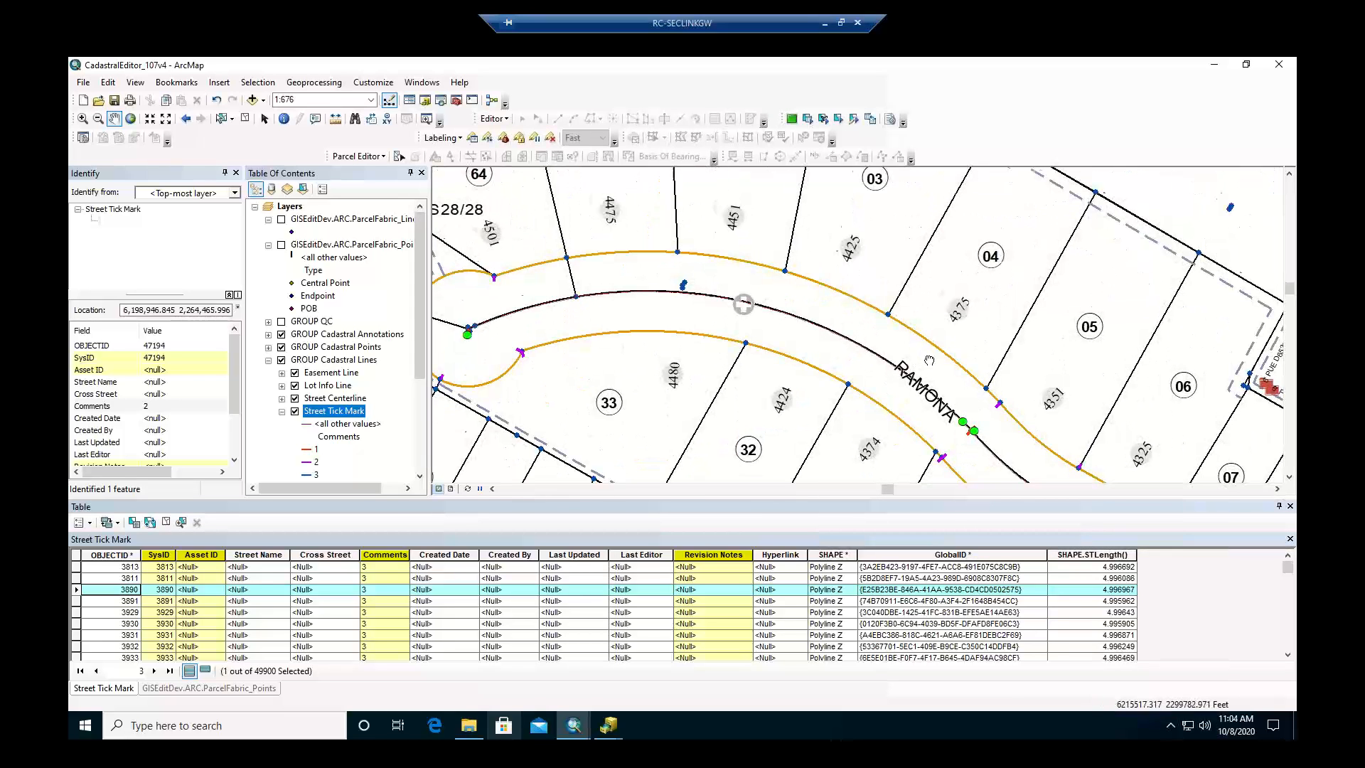
pyautogui.moveTo(1006, 474); pyautogui.dragTo(830, 357)
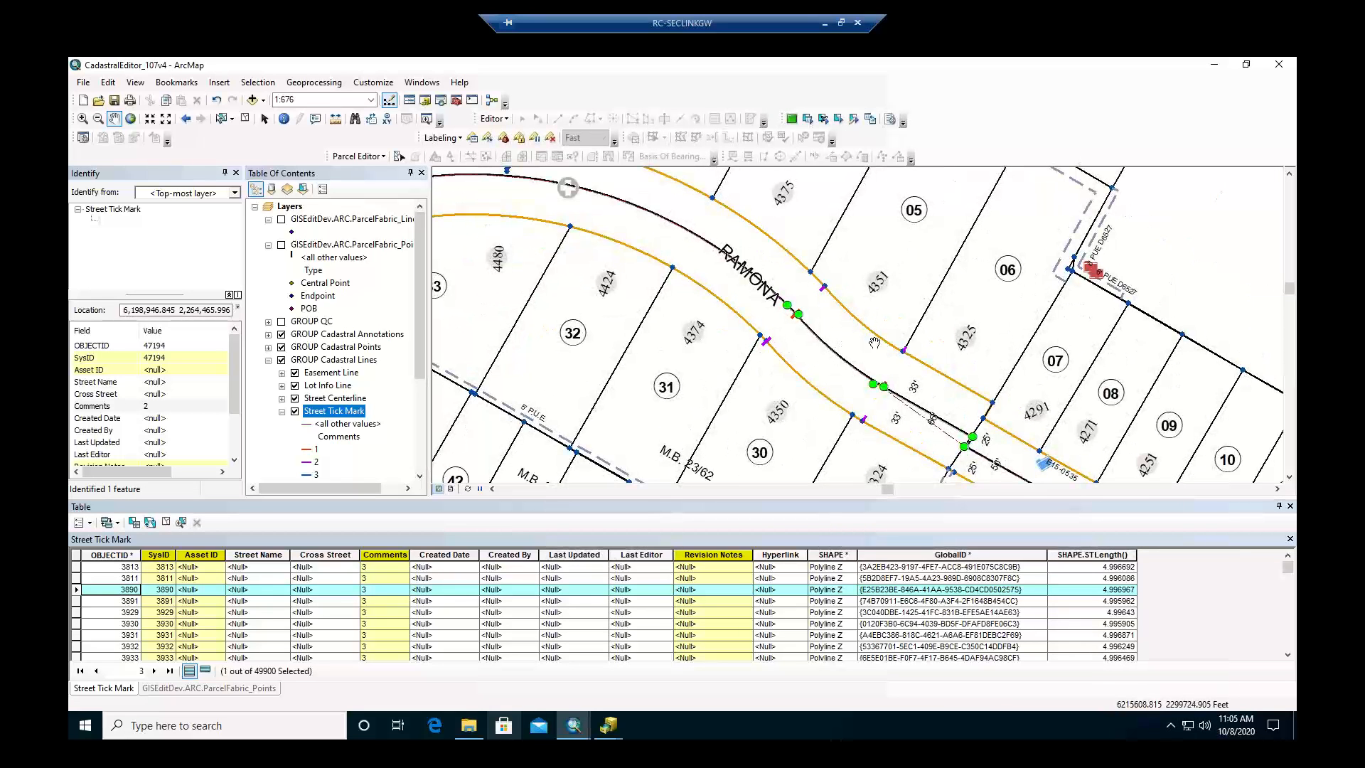
pyautogui.moveTo(916, 418); pyautogui.dragTo(775, 255)
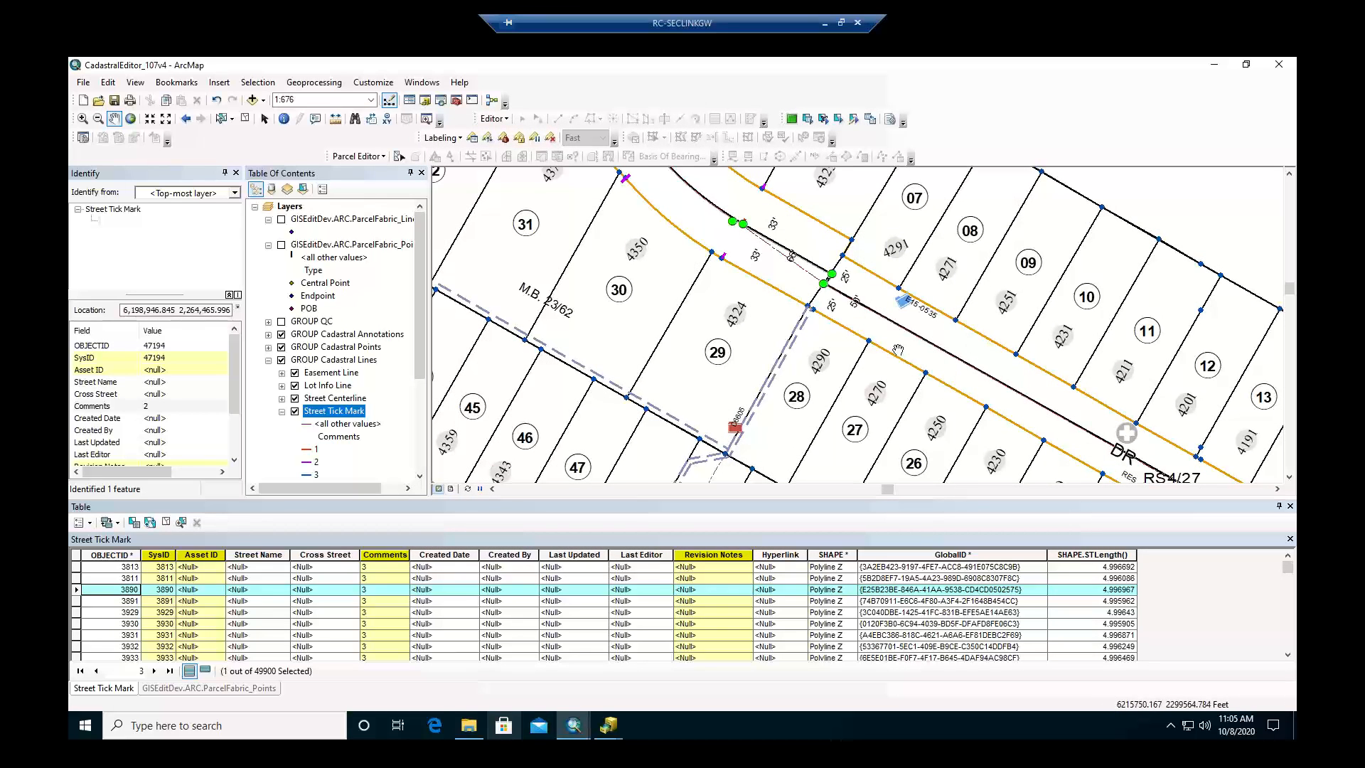
# Follow Ramona Drive southeast past Brockton to the Riverside intersection, examining the street frontages for tick marks.
pyautogui.scroll(-1, 897, 349)
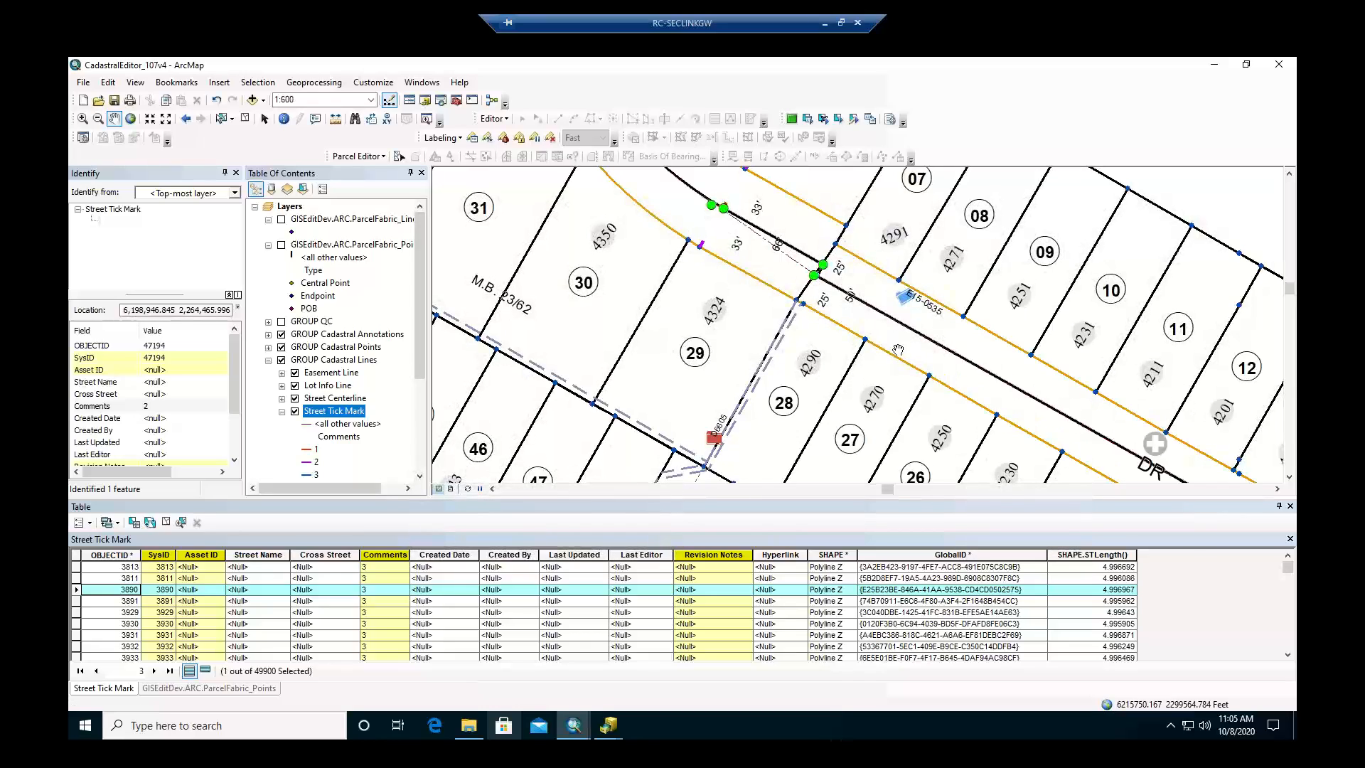
pyautogui.scroll(4, 898, 349)
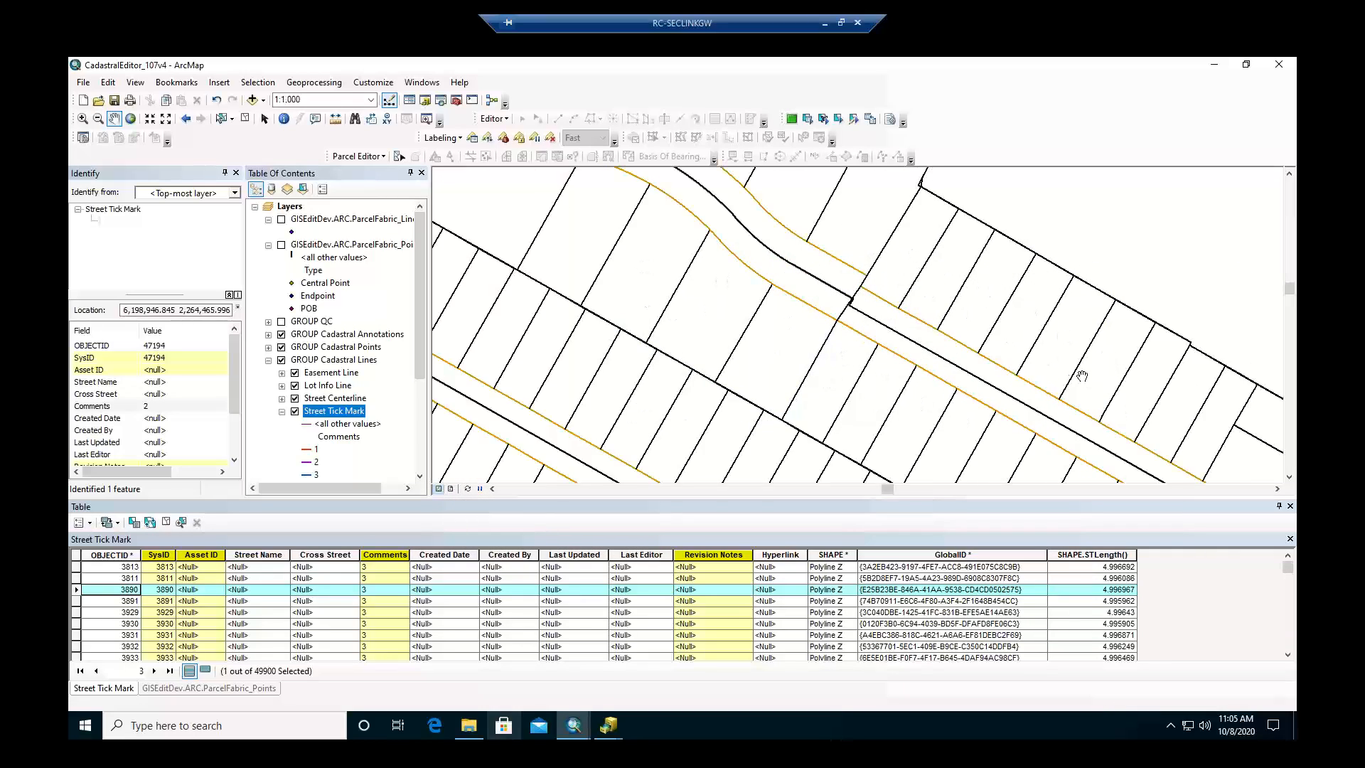
pyautogui.moveTo(1112, 403); pyautogui.dragTo(763, 252)
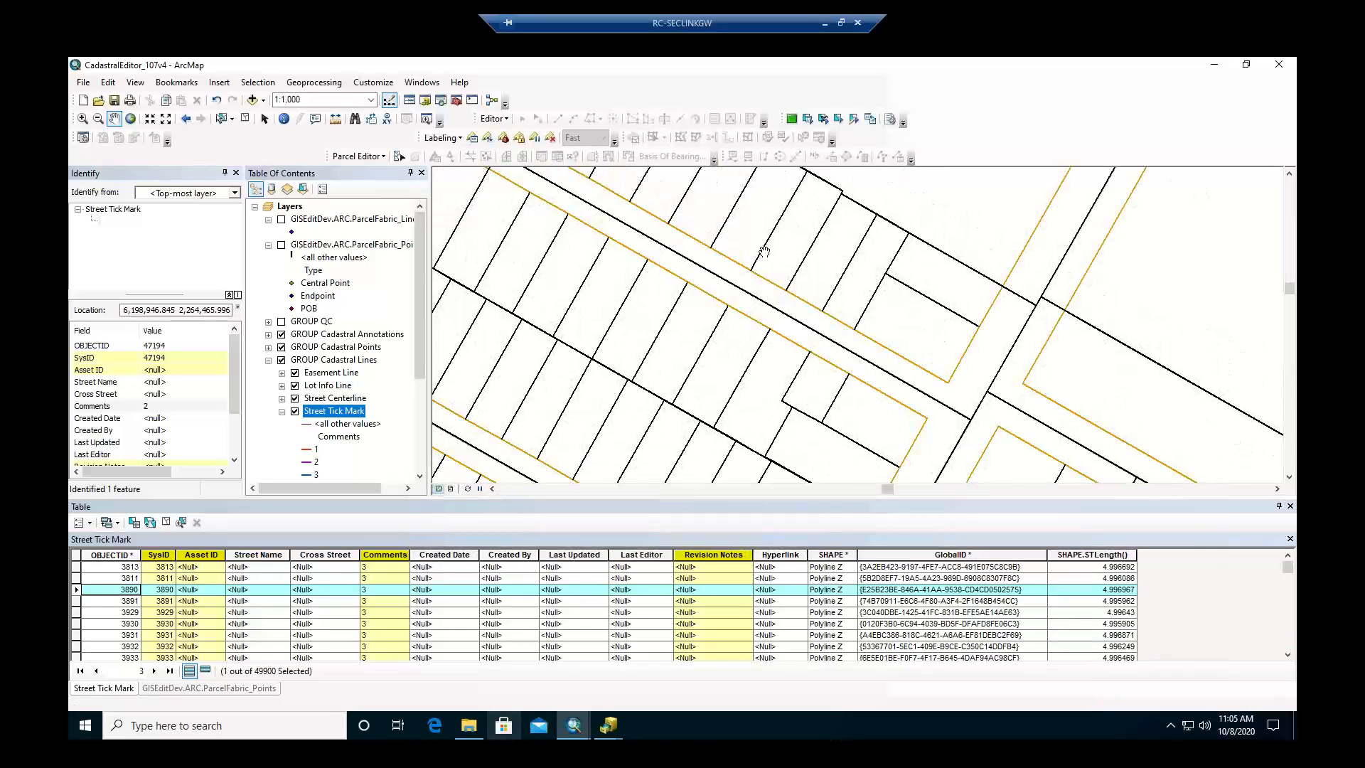
pyautogui.moveTo(960, 359); pyautogui.dragTo(786, 301)
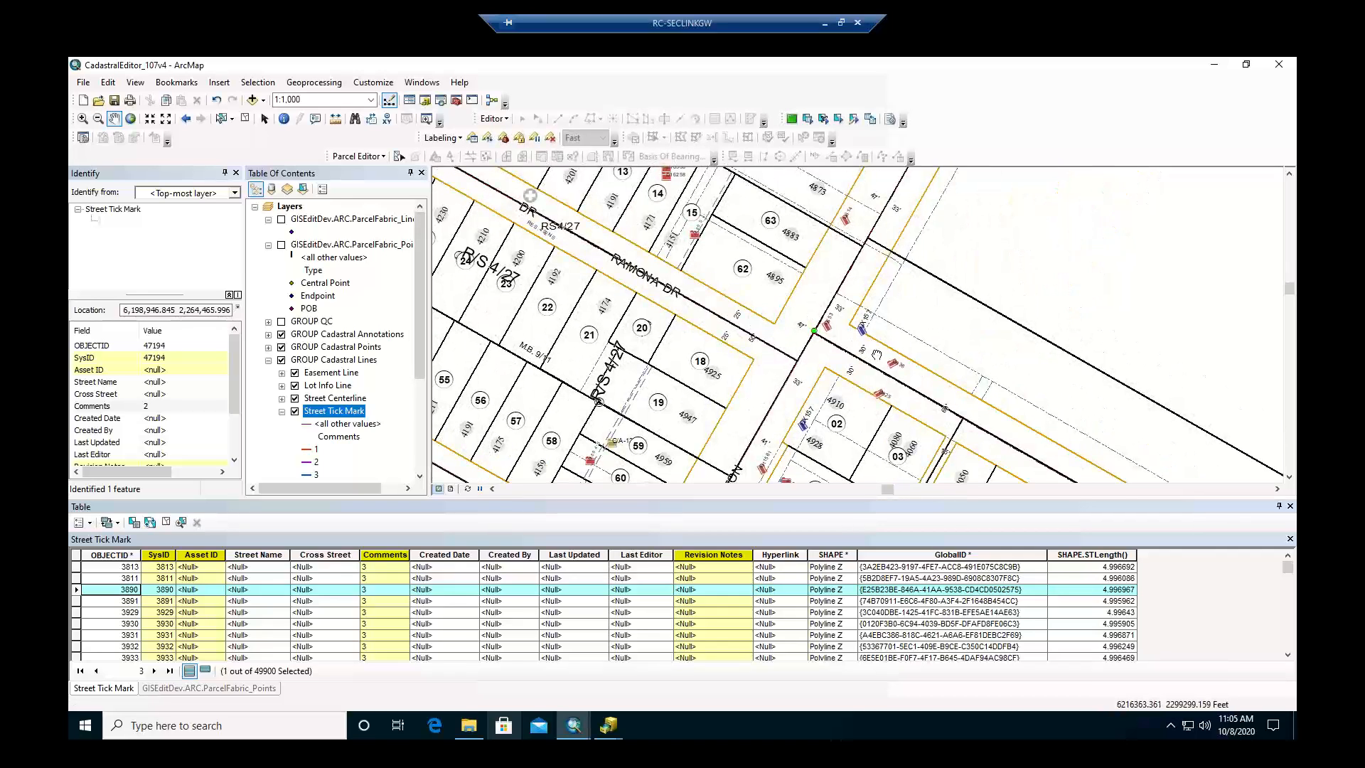
pyautogui.moveTo(876, 354); pyautogui.dragTo(770, 288)
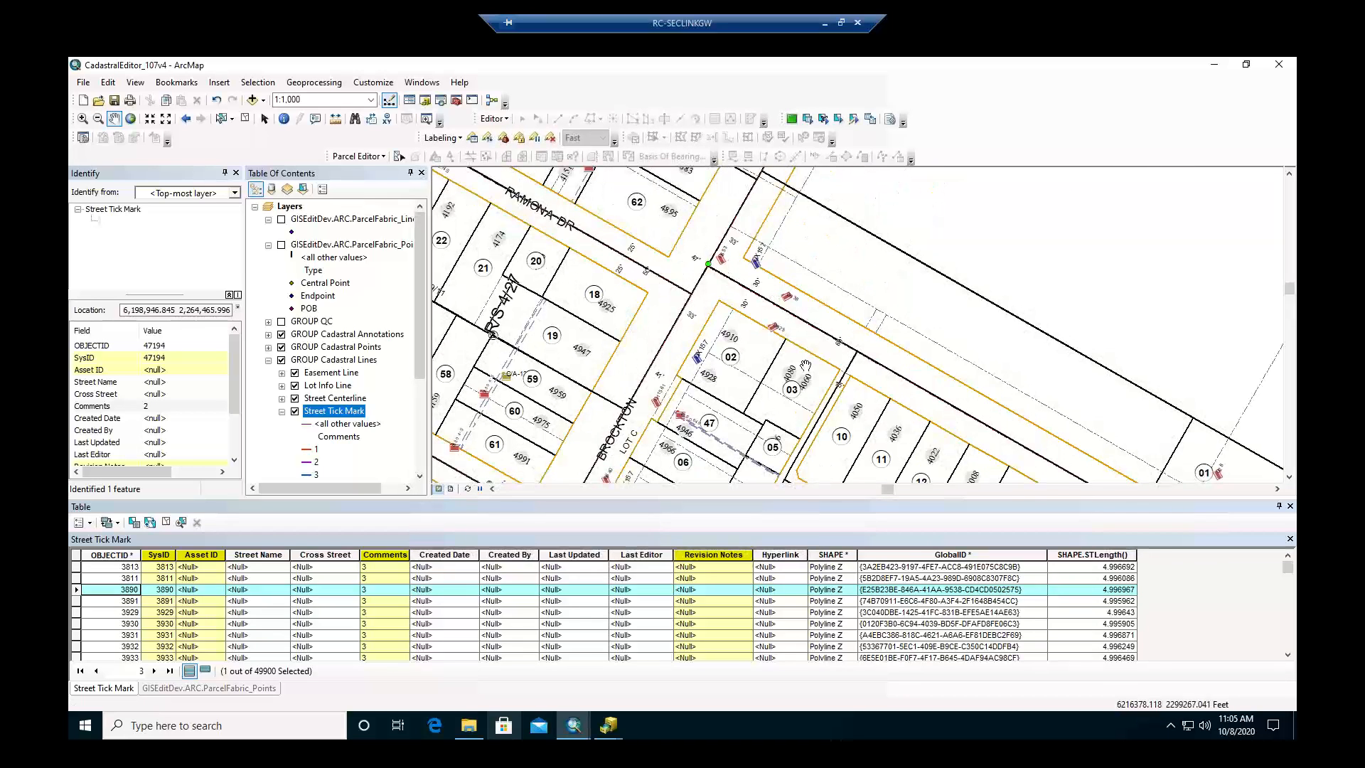
pyautogui.moveTo(796, 365); pyautogui.dragTo(709, 256)
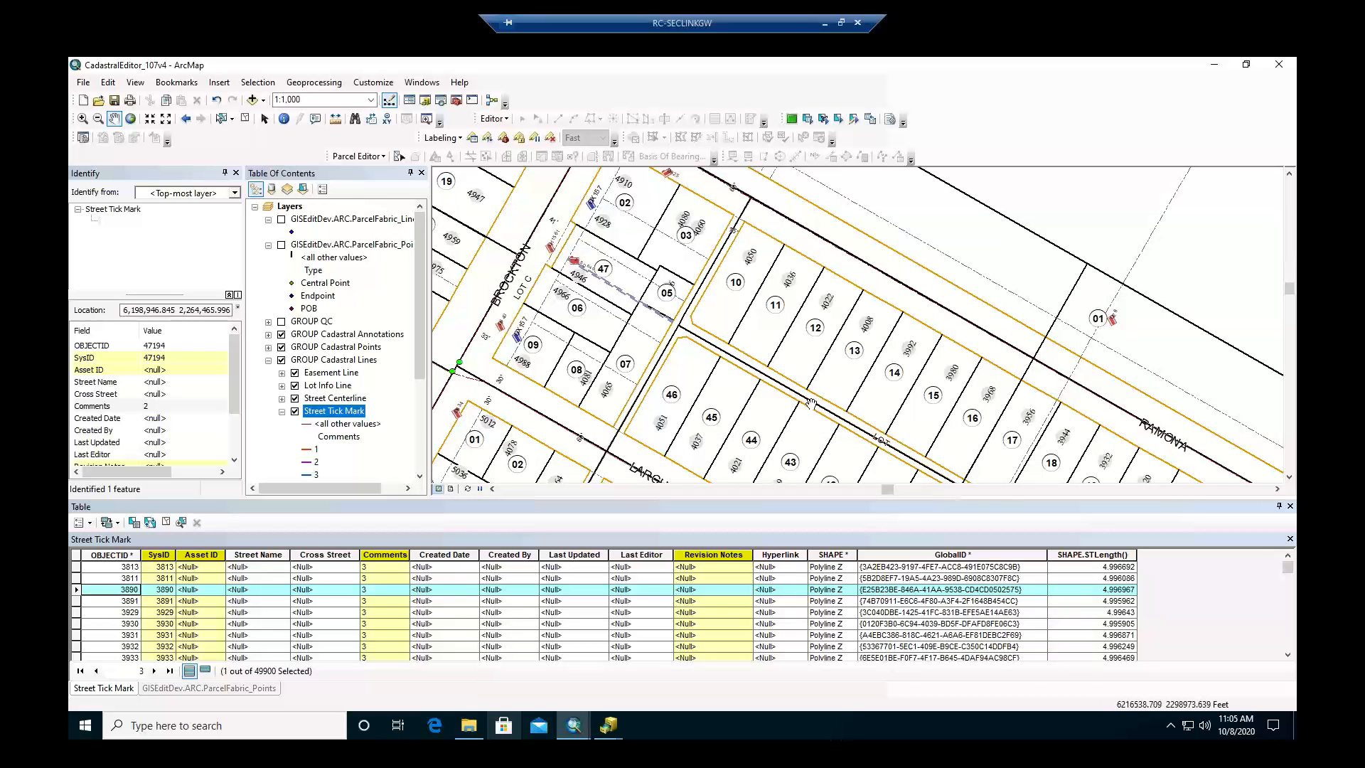
pyautogui.moveTo(810, 403); pyautogui.dragTo(629, 241)
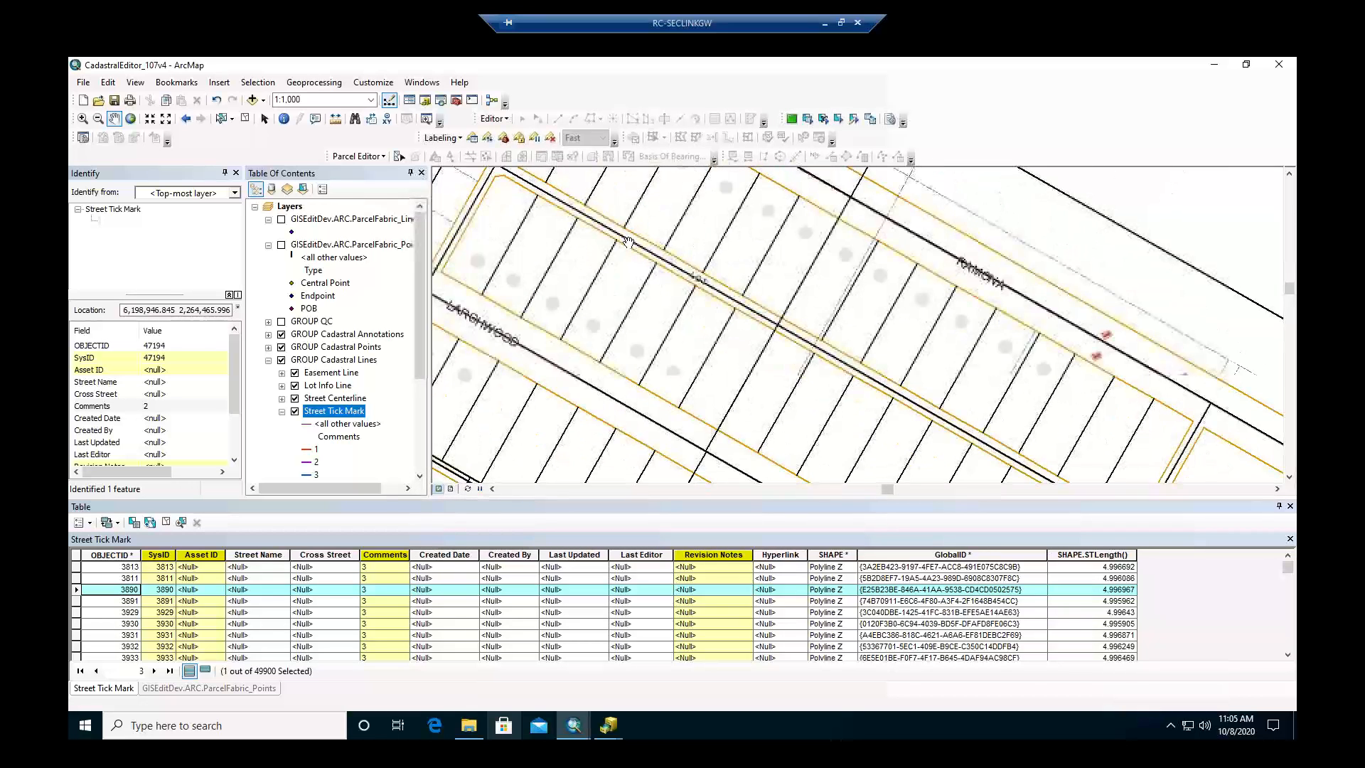
pyautogui.moveTo(908, 390); pyautogui.dragTo(695, 251)
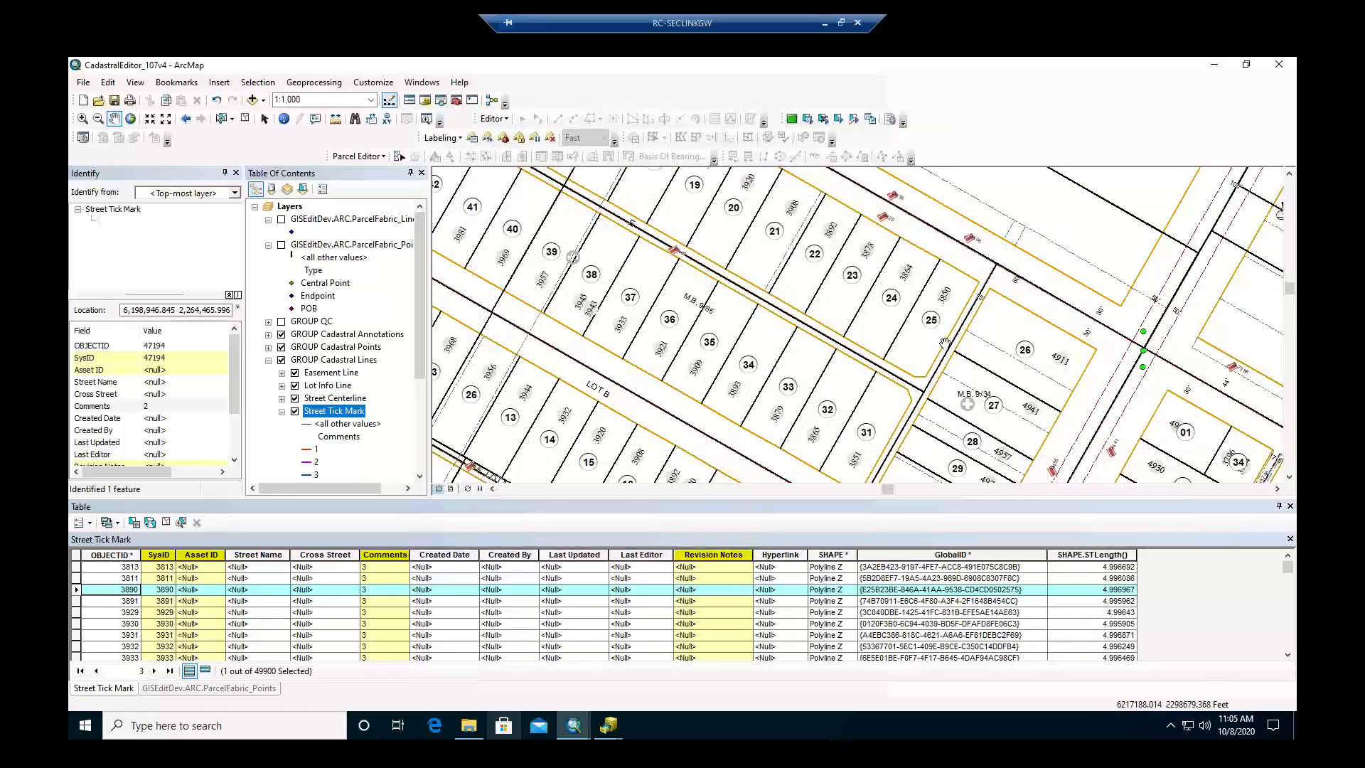
pyautogui.moveTo(929, 327); pyautogui.dragTo(839, 265)
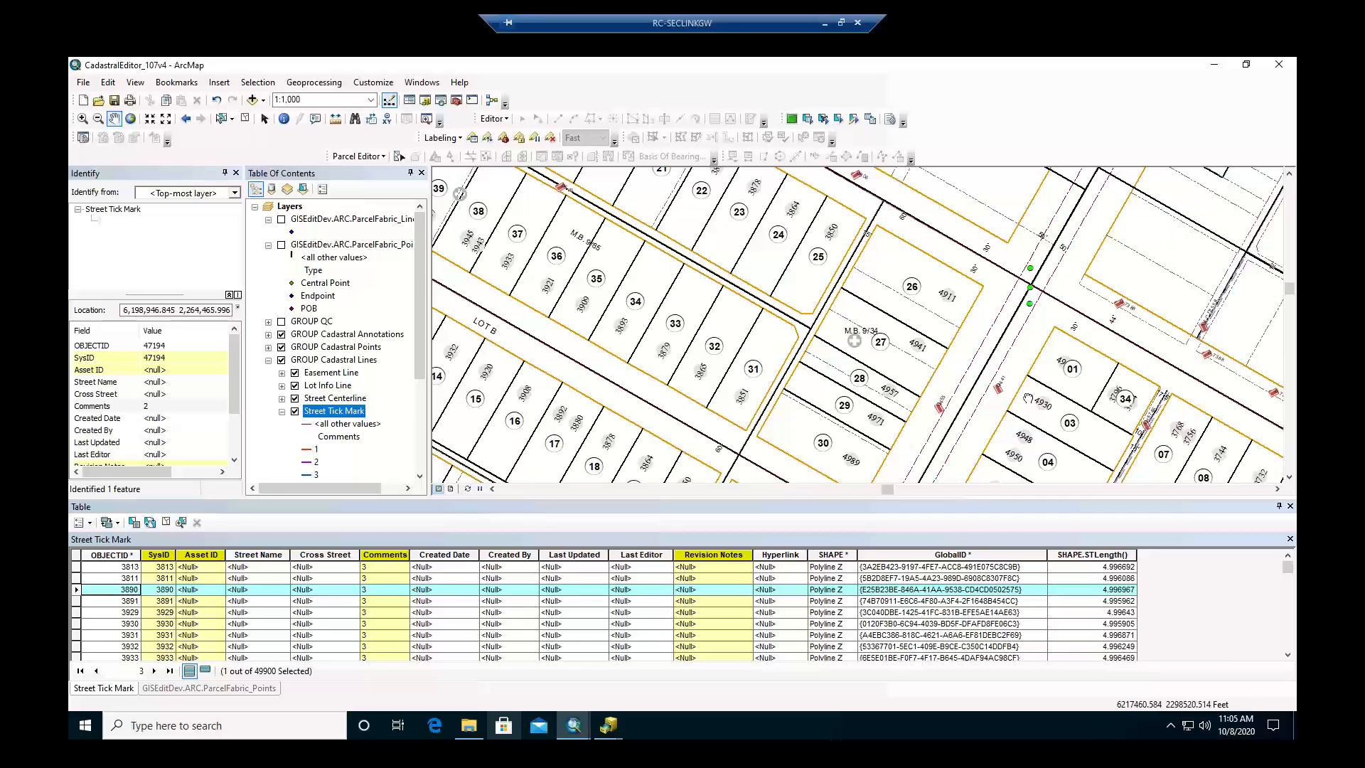
pyautogui.moveTo(1028, 398); pyautogui.dragTo(752, 264)
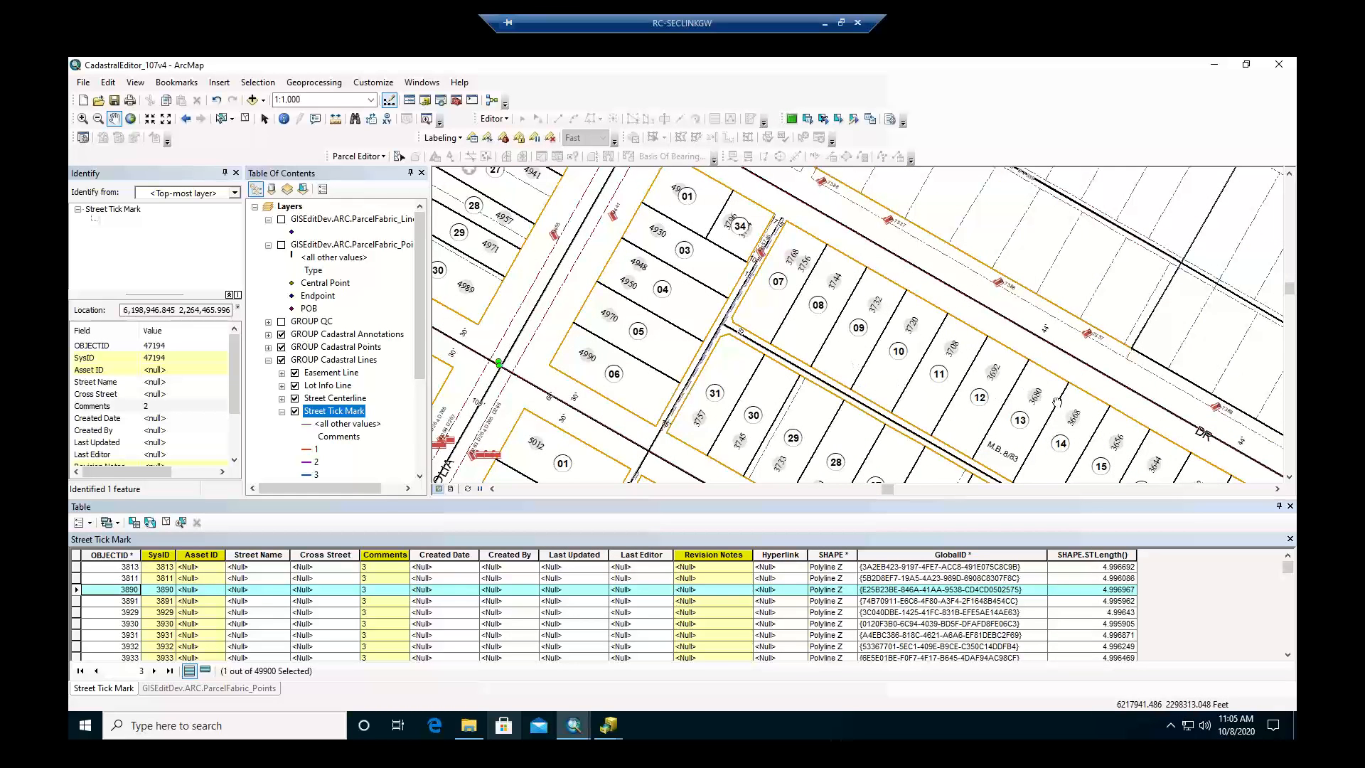
pyautogui.moveTo(1056, 402); pyautogui.dragTo(862, 337)
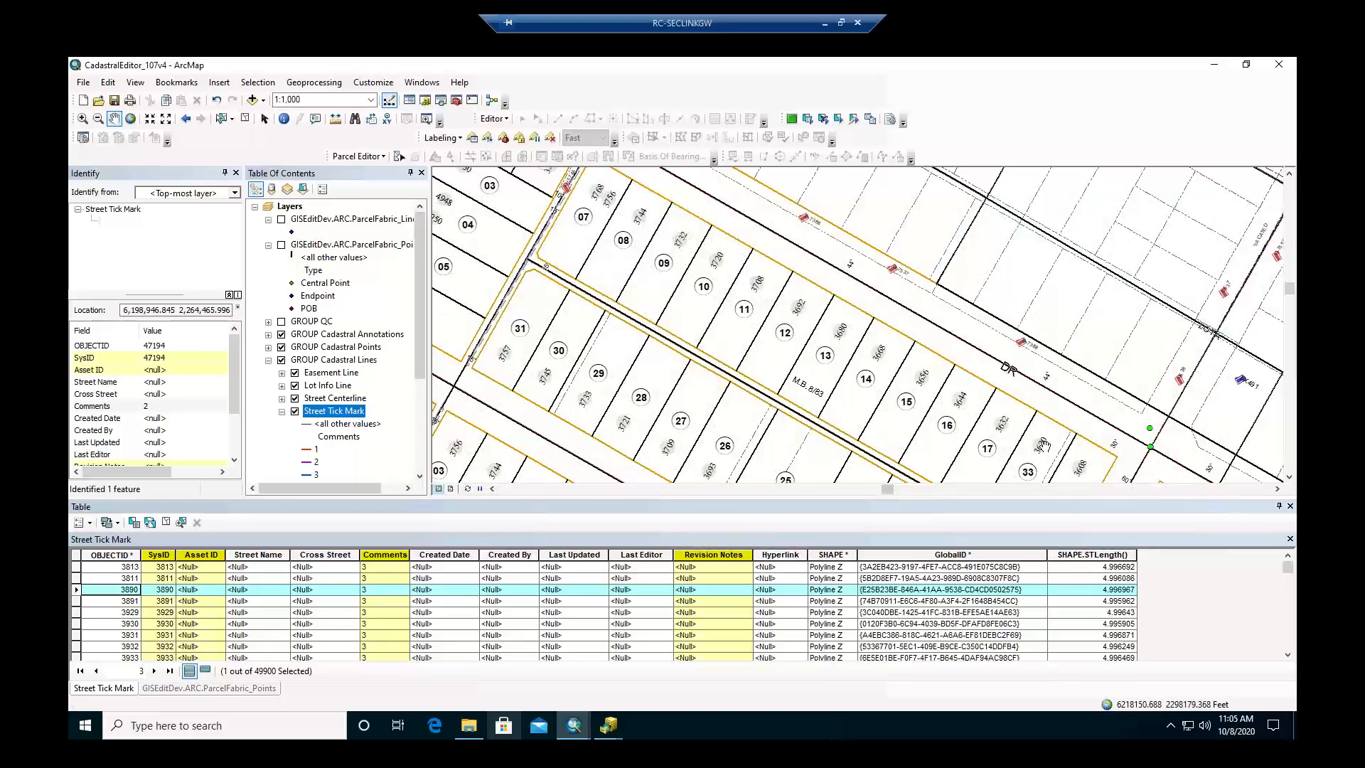
pyautogui.moveTo(1044, 446); pyautogui.dragTo(885, 343)
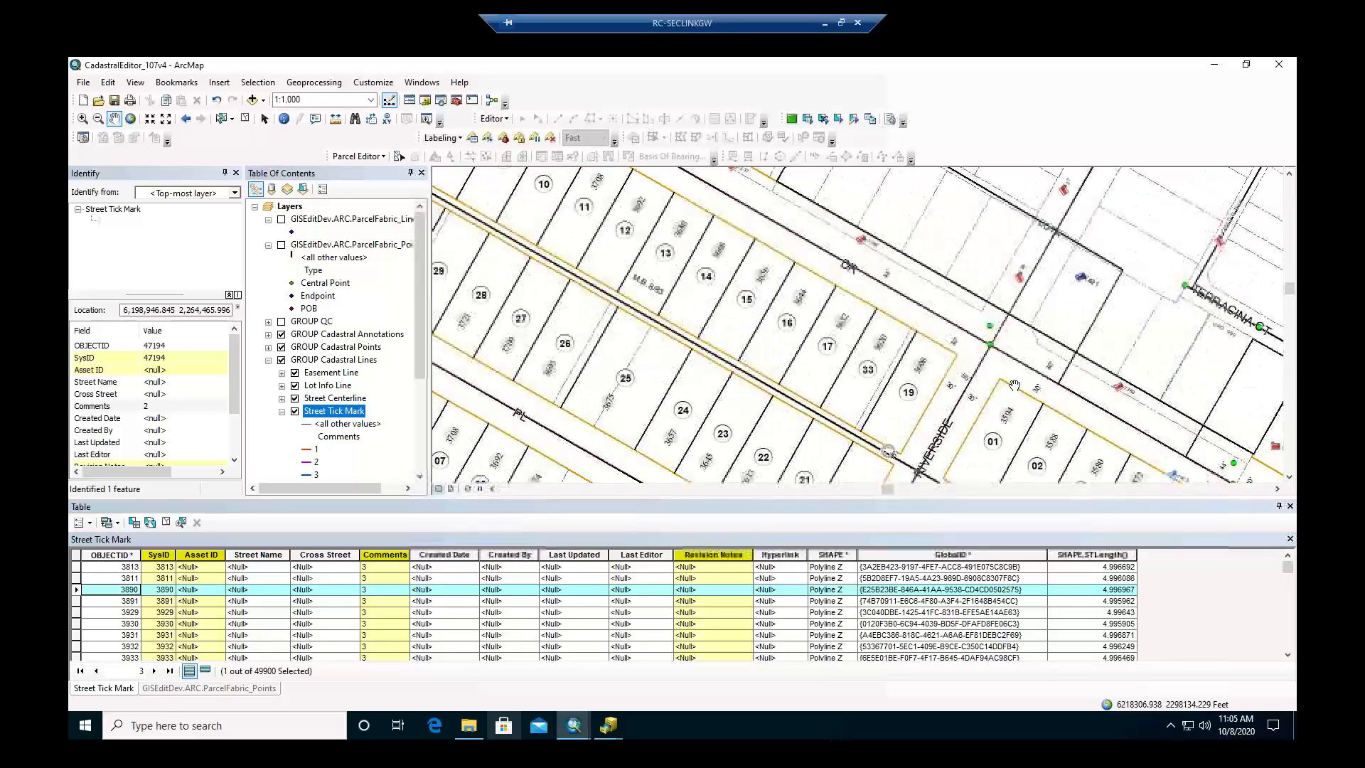
pyautogui.moveTo(1014, 385); pyautogui.dragTo(819, 358)
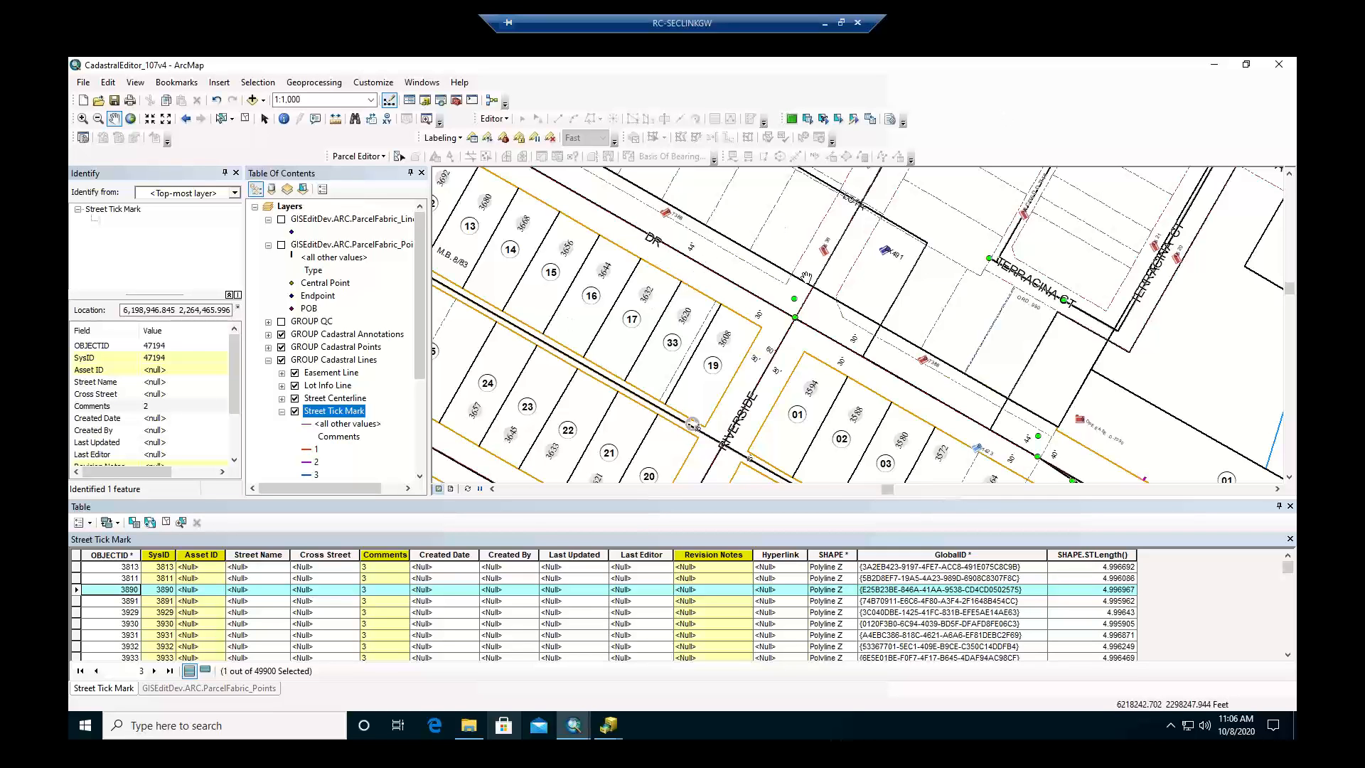
# Follow the street southeast from Riverside to City College Dr and examine the tick marks around the small cul-de-sac opposite lots 03 and 04.
pyautogui.moveTo(862, 298); pyautogui.dragTo(669, 235)
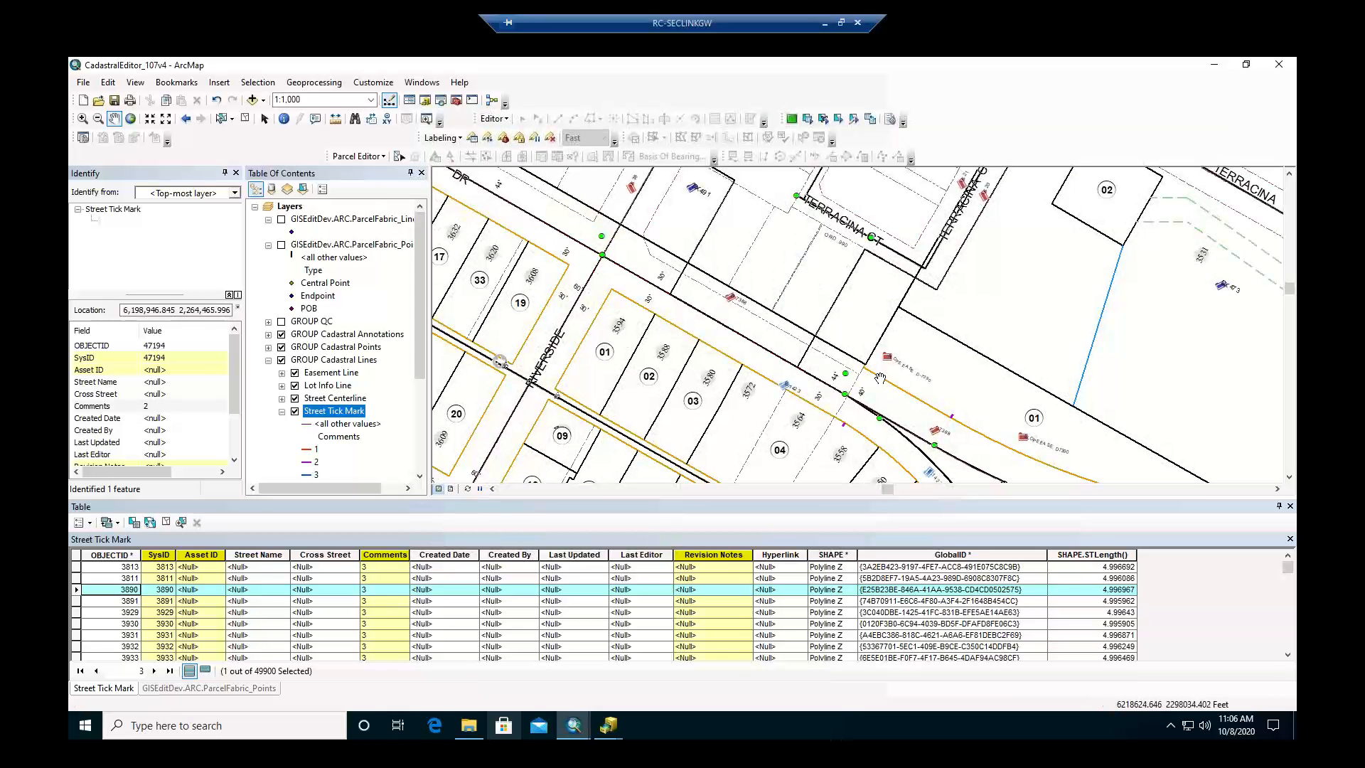
pyautogui.scroll(5, 880, 377)
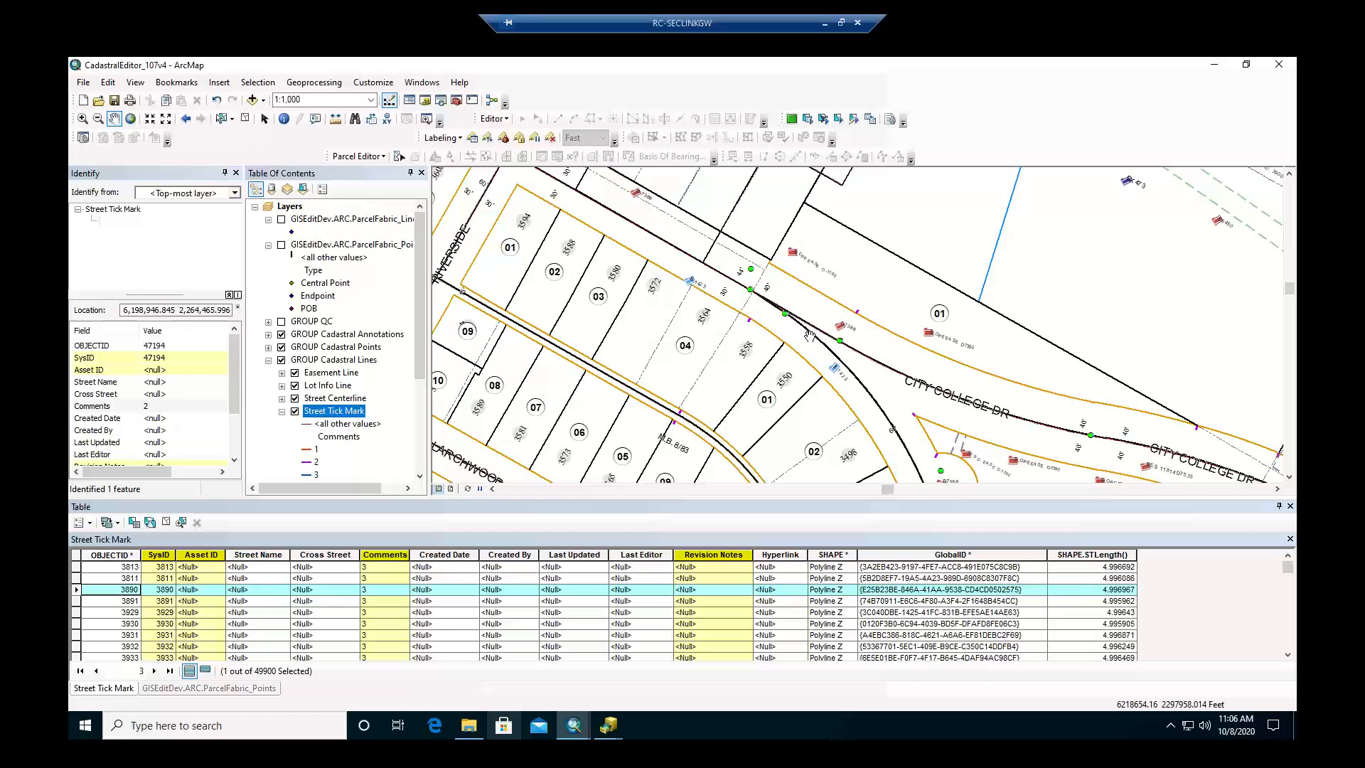
pyautogui.moveTo(810, 334); pyautogui.dragTo(638, 215)
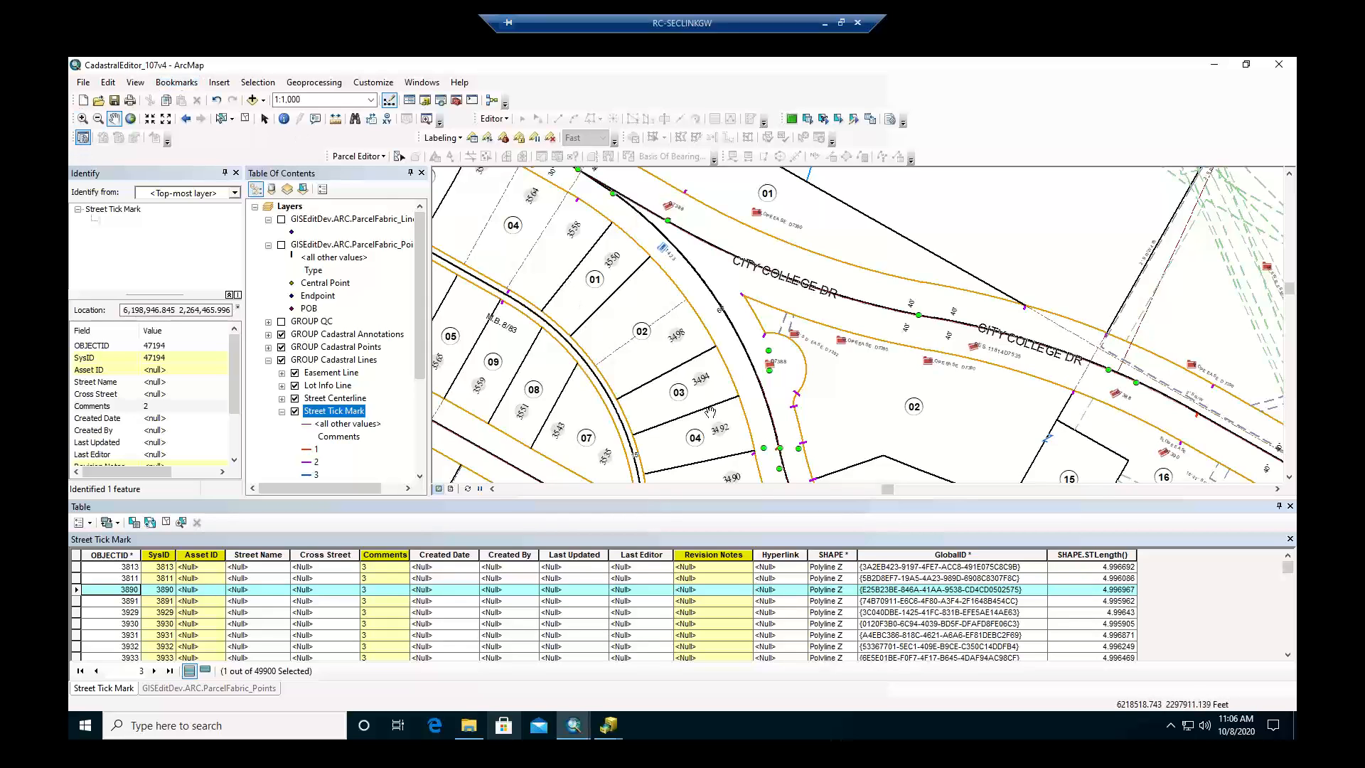
pyautogui.click(83, 119)
pyautogui.moveTo(725, 323); pyautogui.dragTo(850, 463)
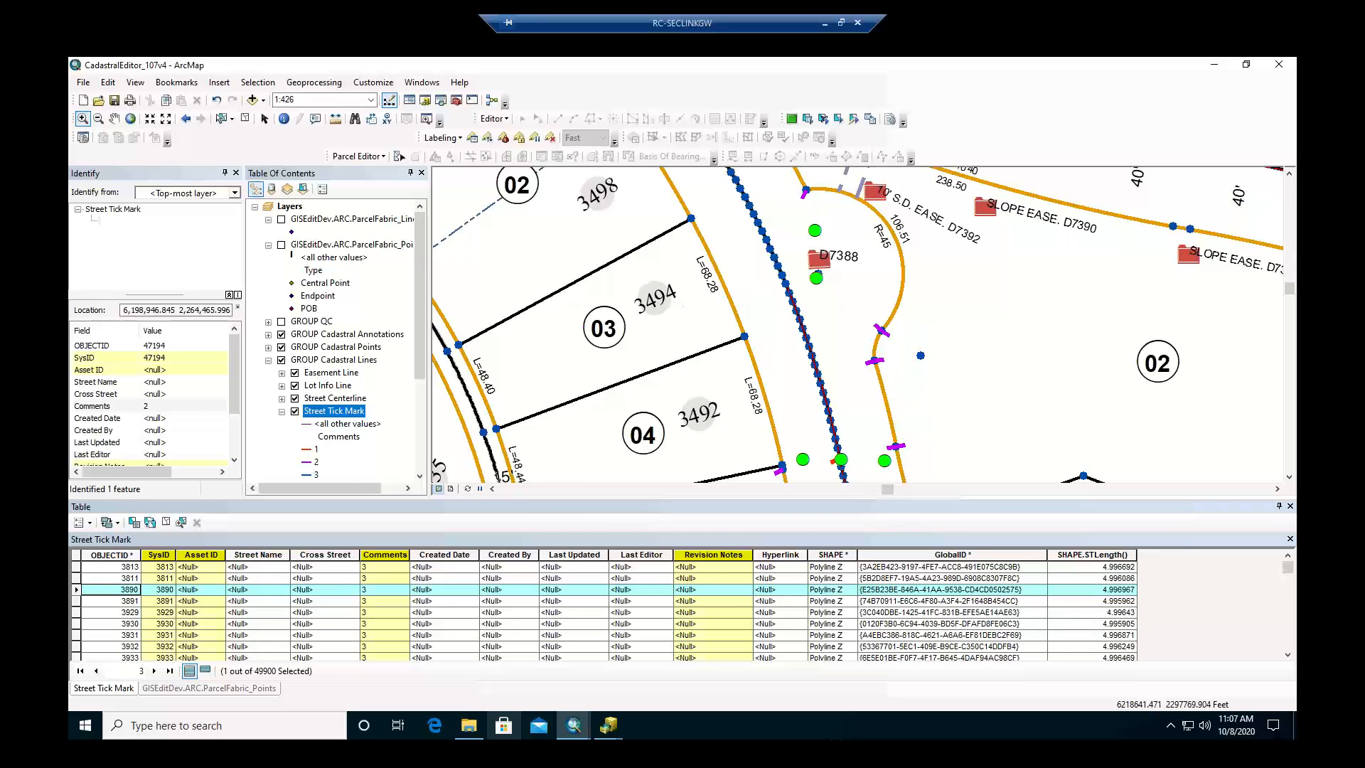
pyautogui.click(98, 118)
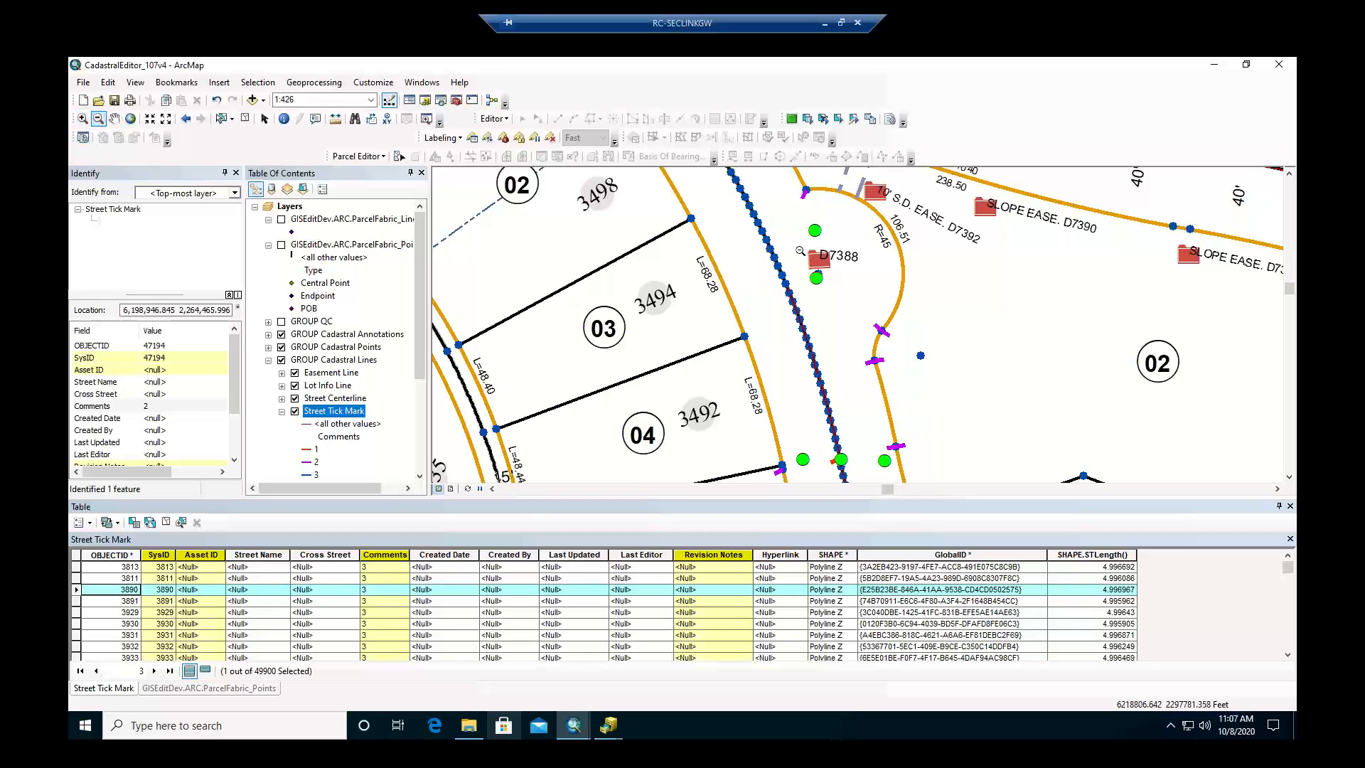
pyautogui.click(839, 319)
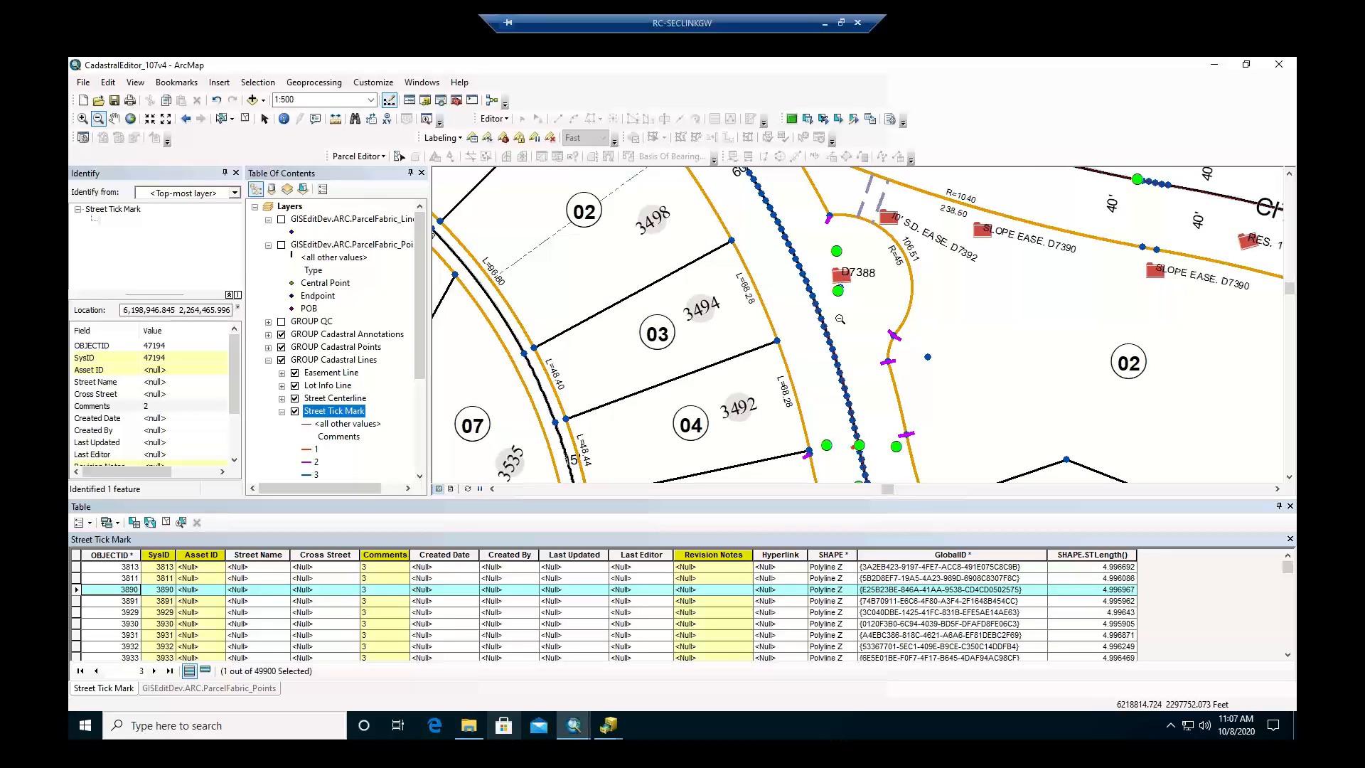
pyautogui.click(840, 319)
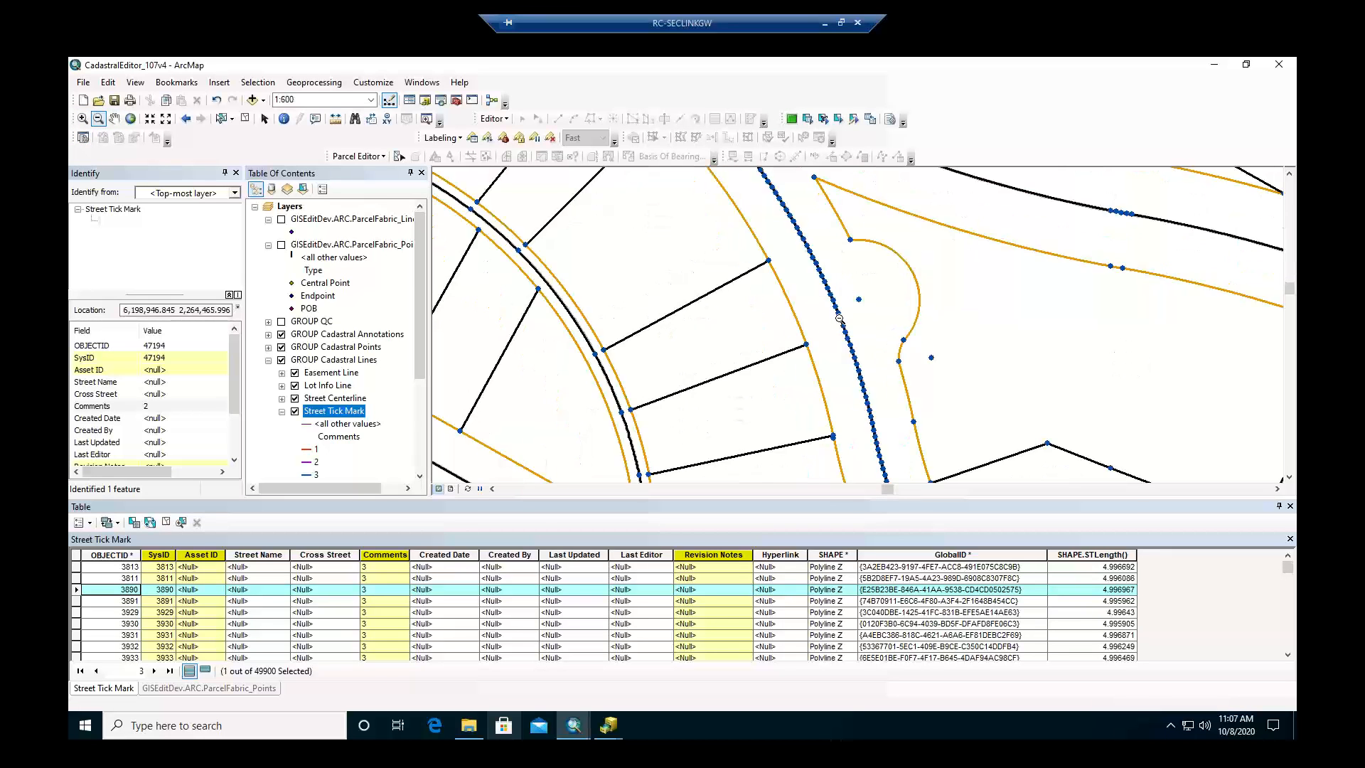
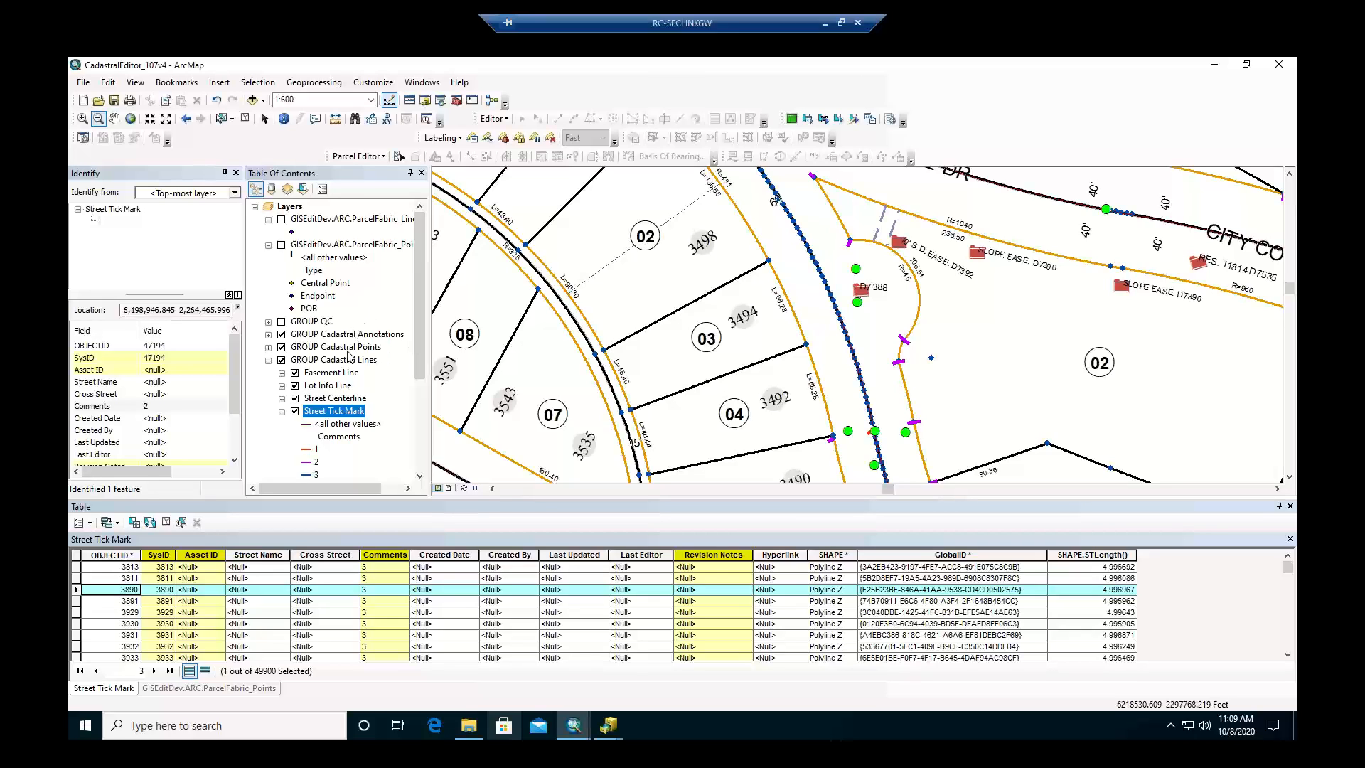
# Turn on the display of the GISEditDev.ARC.ParcelFabric_Points layer.
pyautogui.scroll(-1, 348, 355)
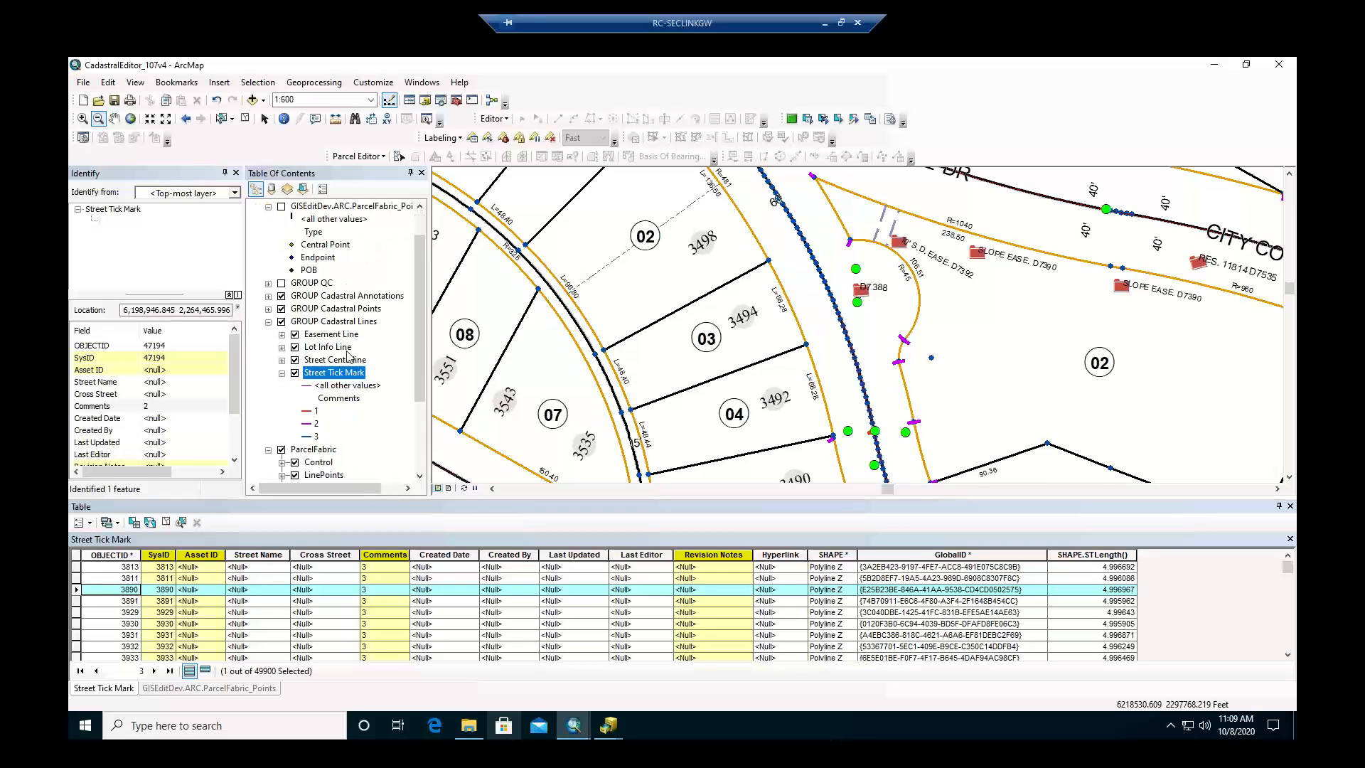
pyautogui.scroll(1, 330, 346)
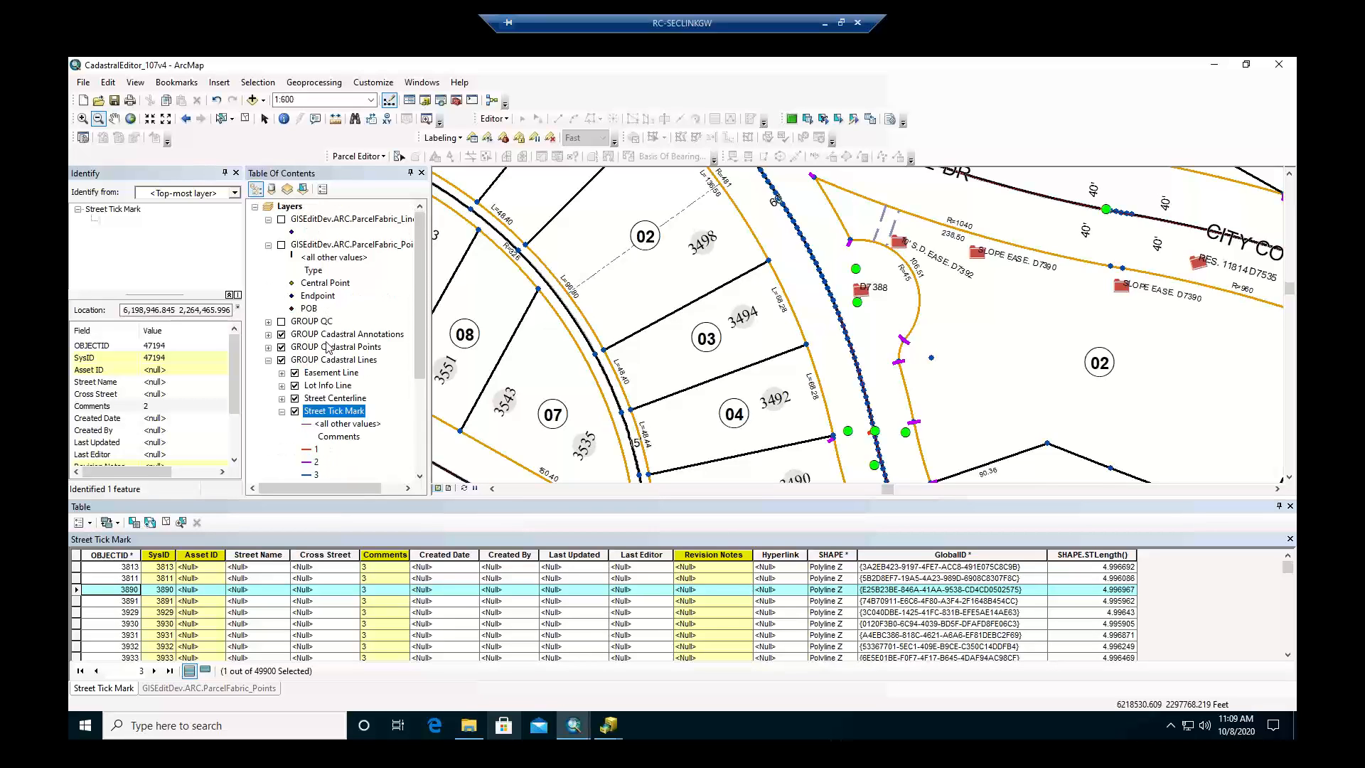
pyautogui.click(292, 206)
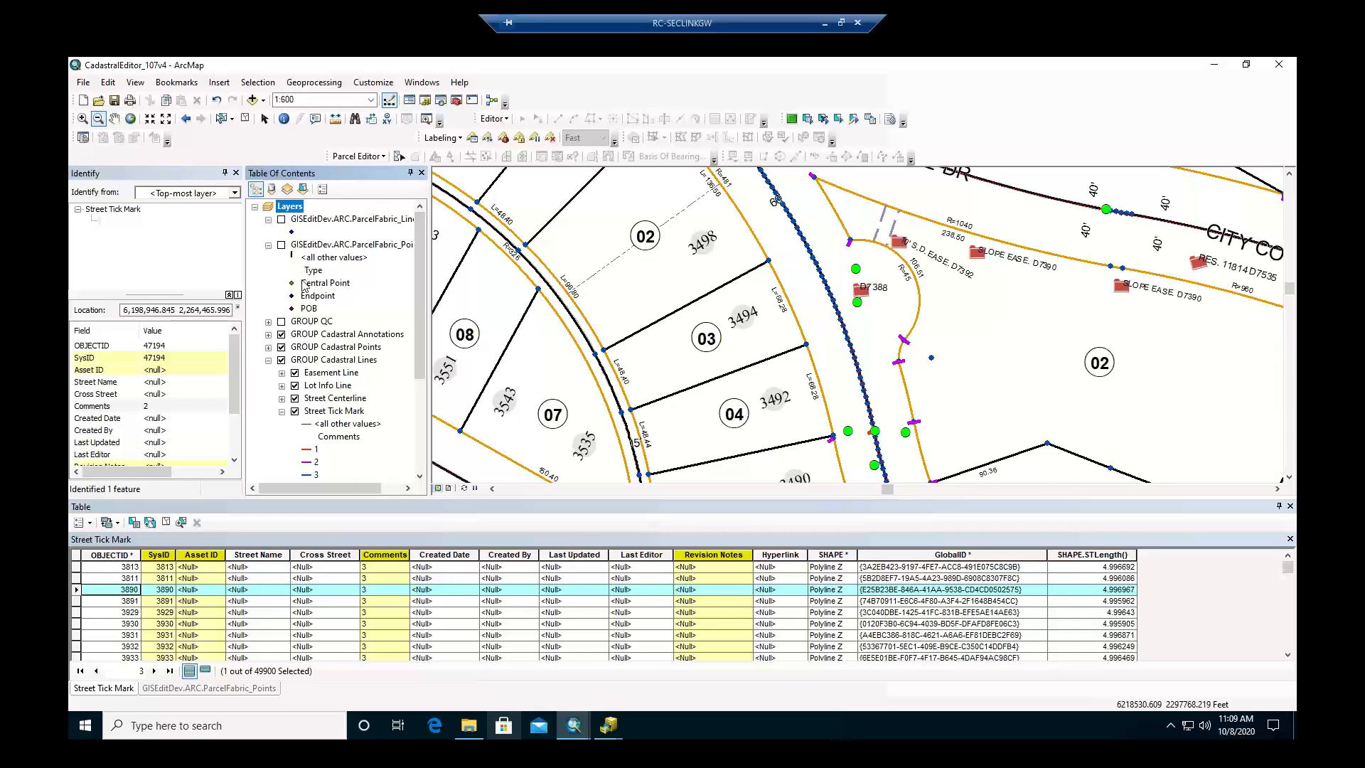
pyautogui.click(282, 246)
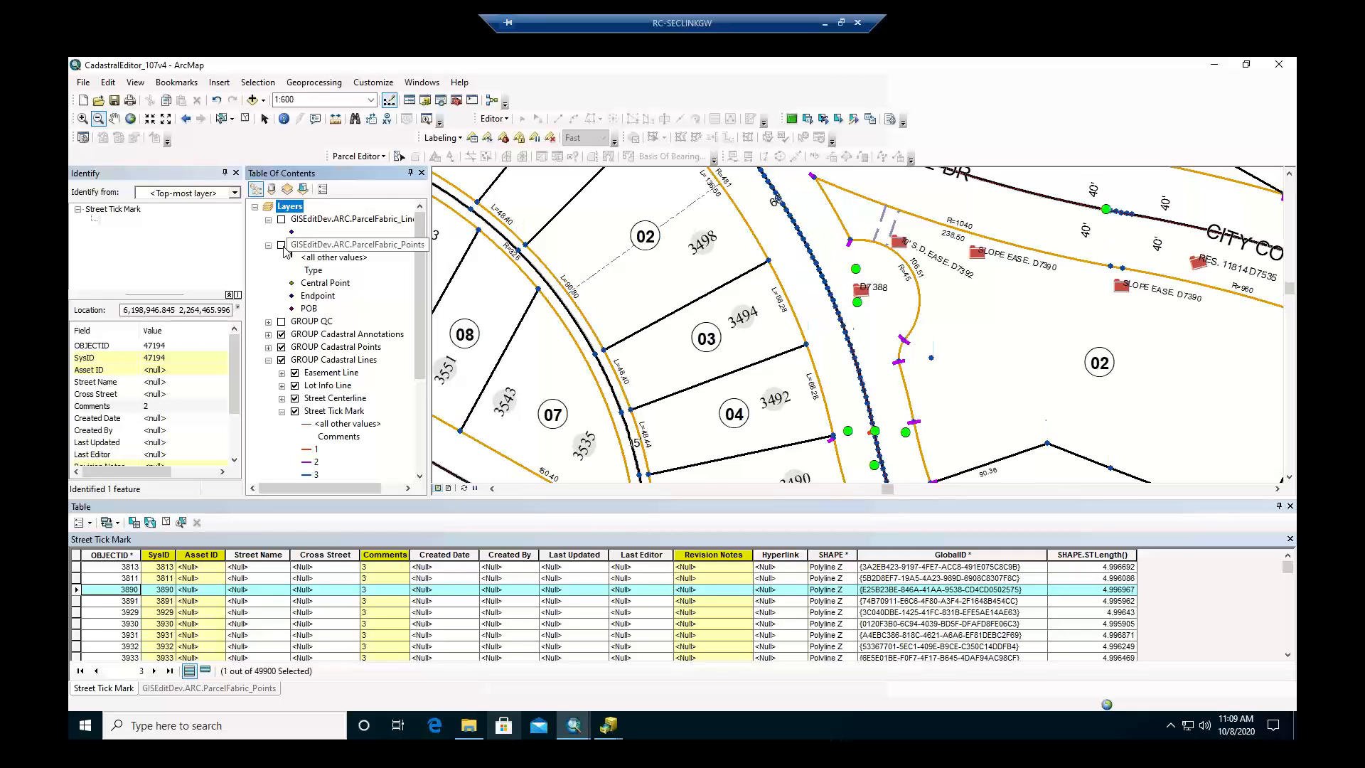
pyautogui.click(281, 246)
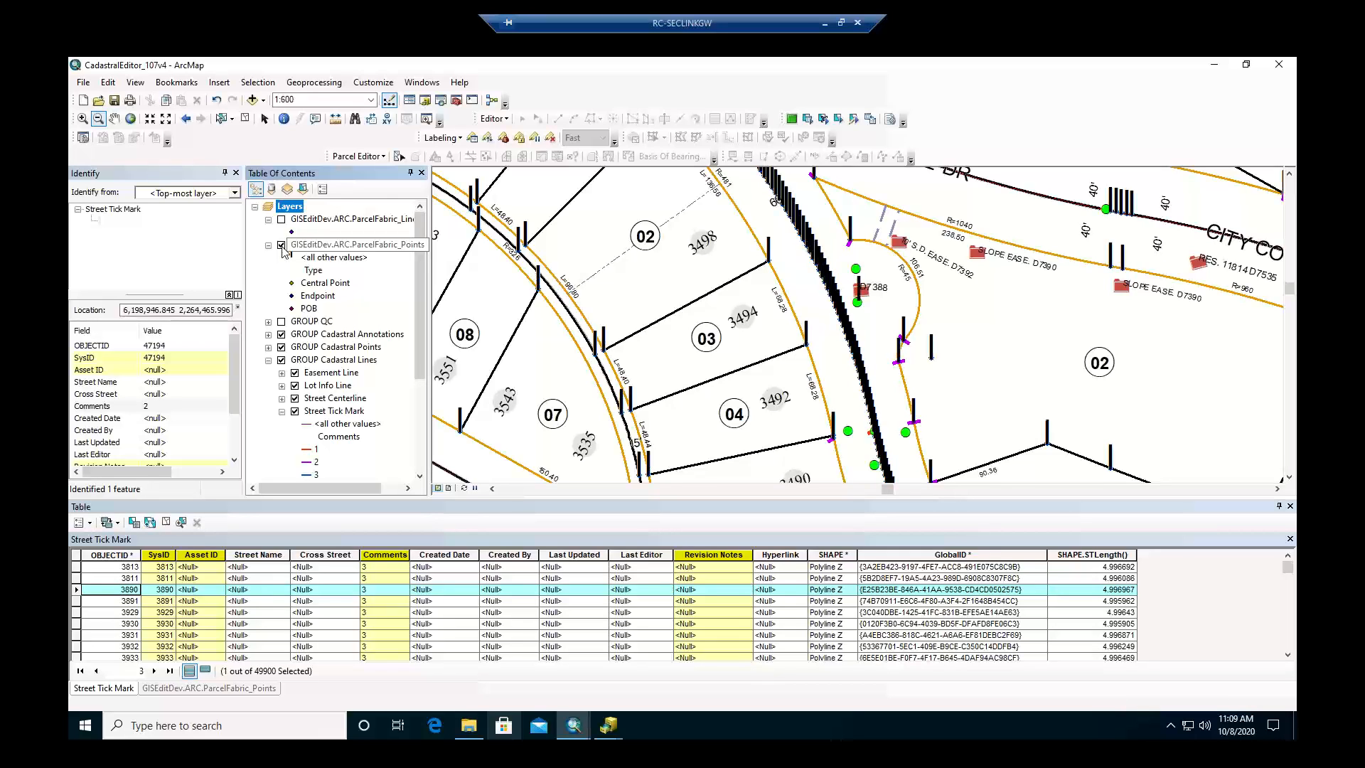
# Reduce the marker size of the <all other values> symbol in the ParcelFabric_Points layer.
pyautogui.rightClick(358, 248)
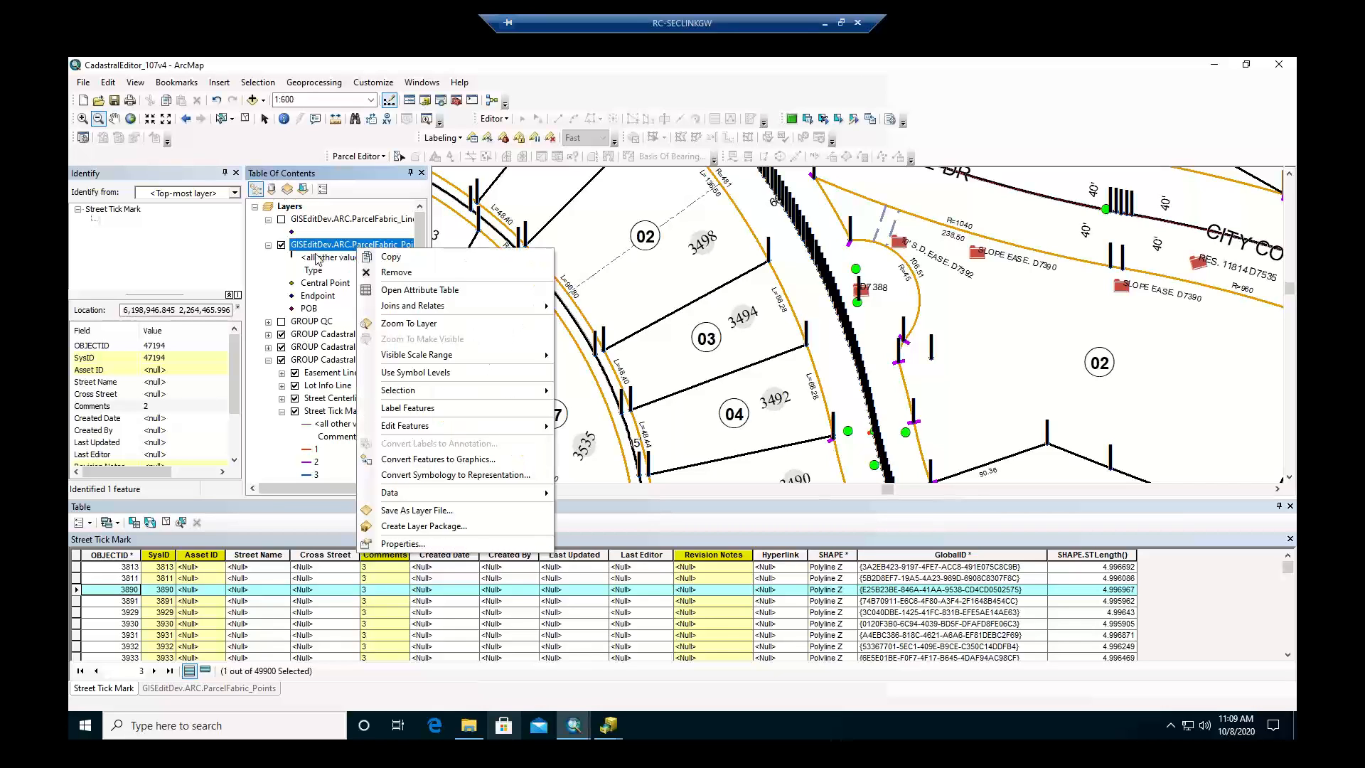
pyautogui.click(292, 263)
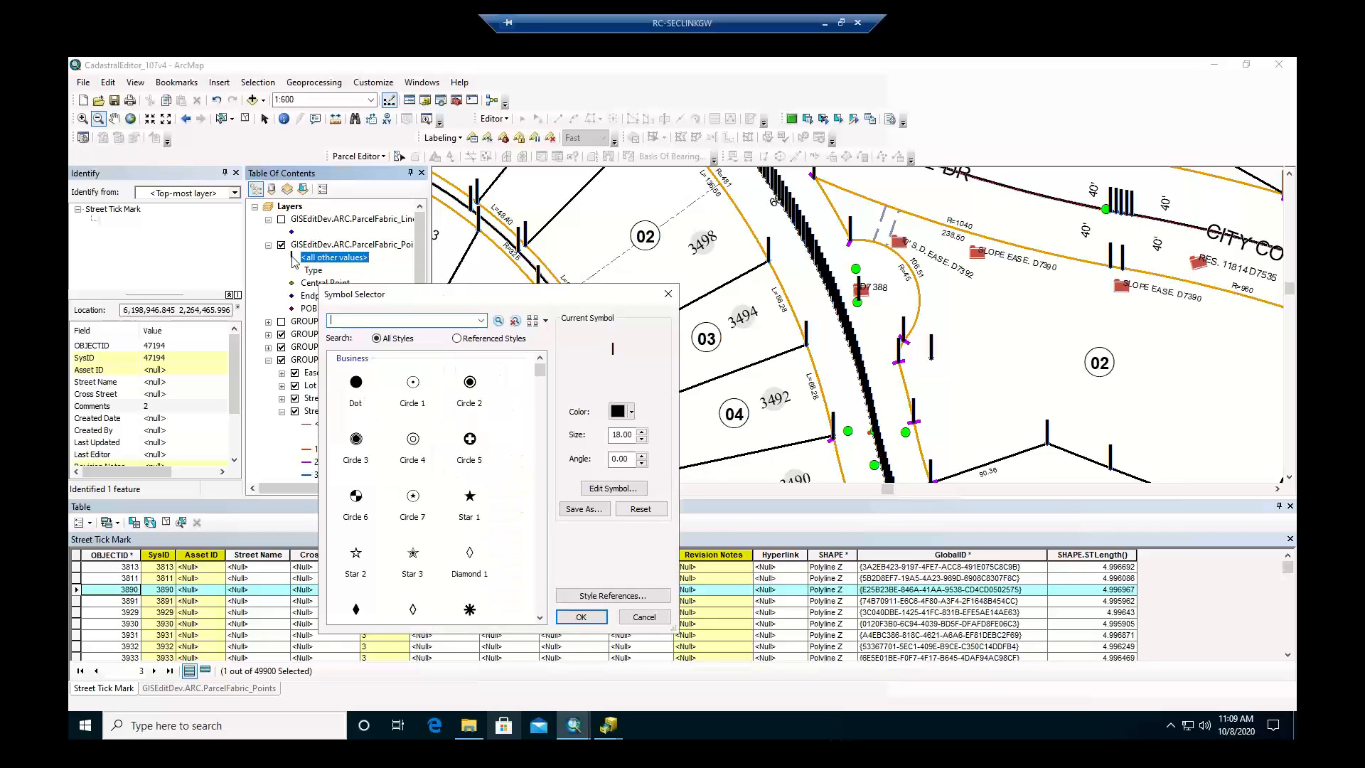
pyautogui.click(641, 439)
pyautogui.click(641, 439)
pyautogui.click(641, 439)
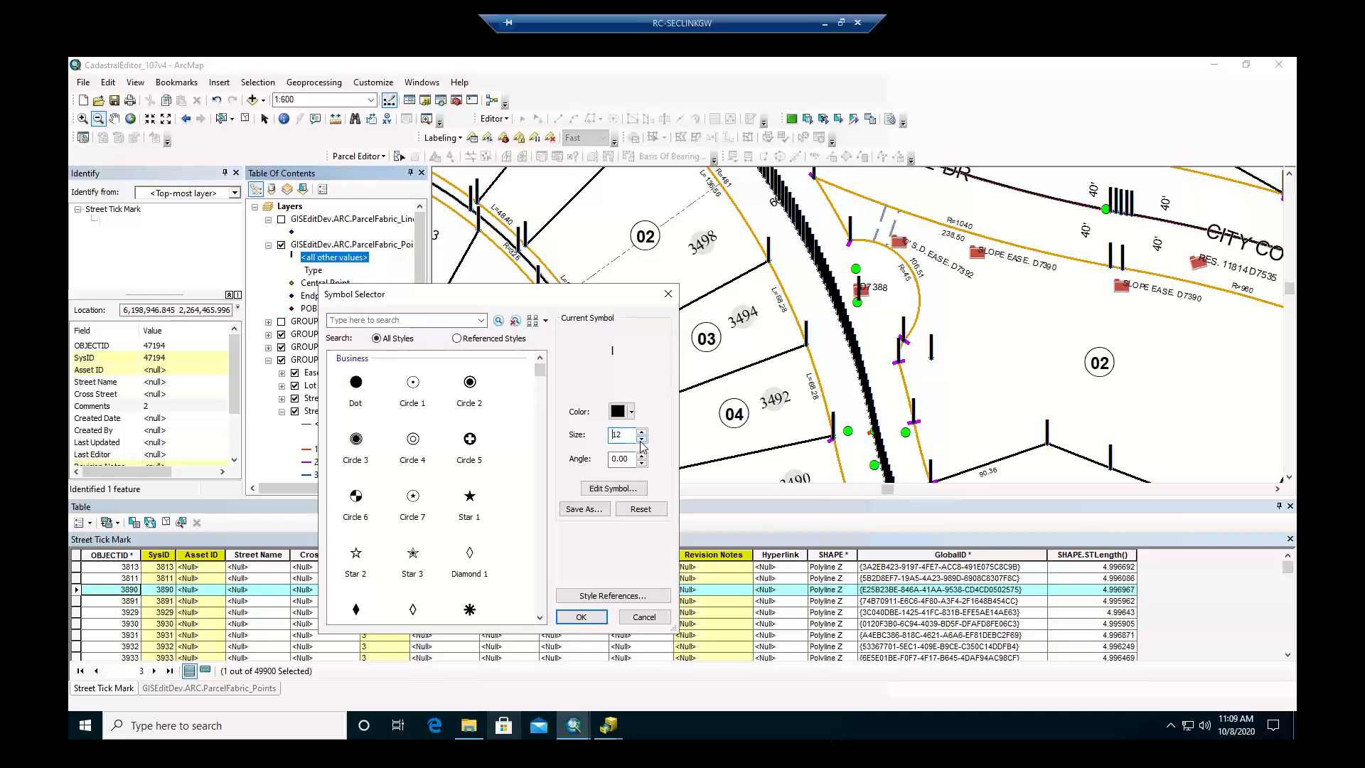
pyautogui.click(641, 438)
pyautogui.click(578, 617)
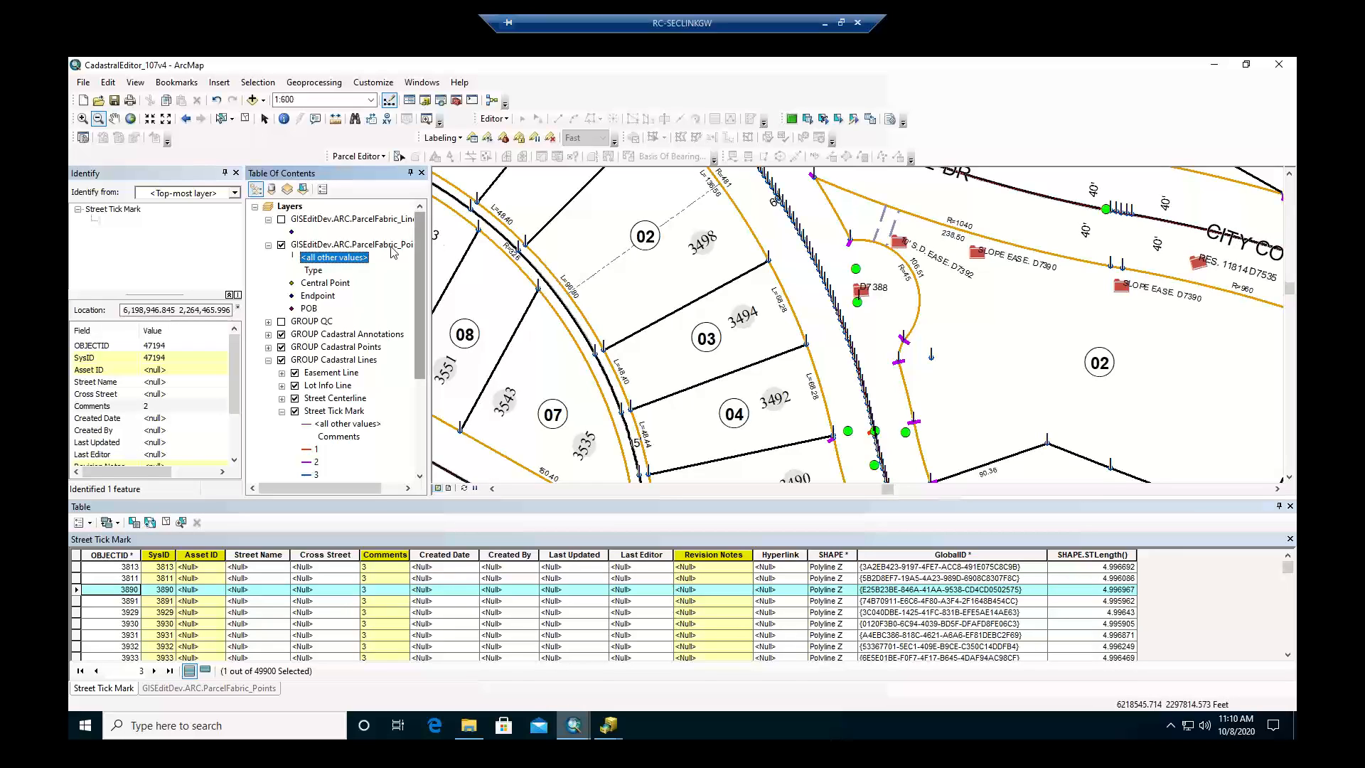
# Open the ParcelFabric_Points attribute table, select record 314903 with CenterPoint 1 and pan the map to it.
pyautogui.rightClick(335, 248)
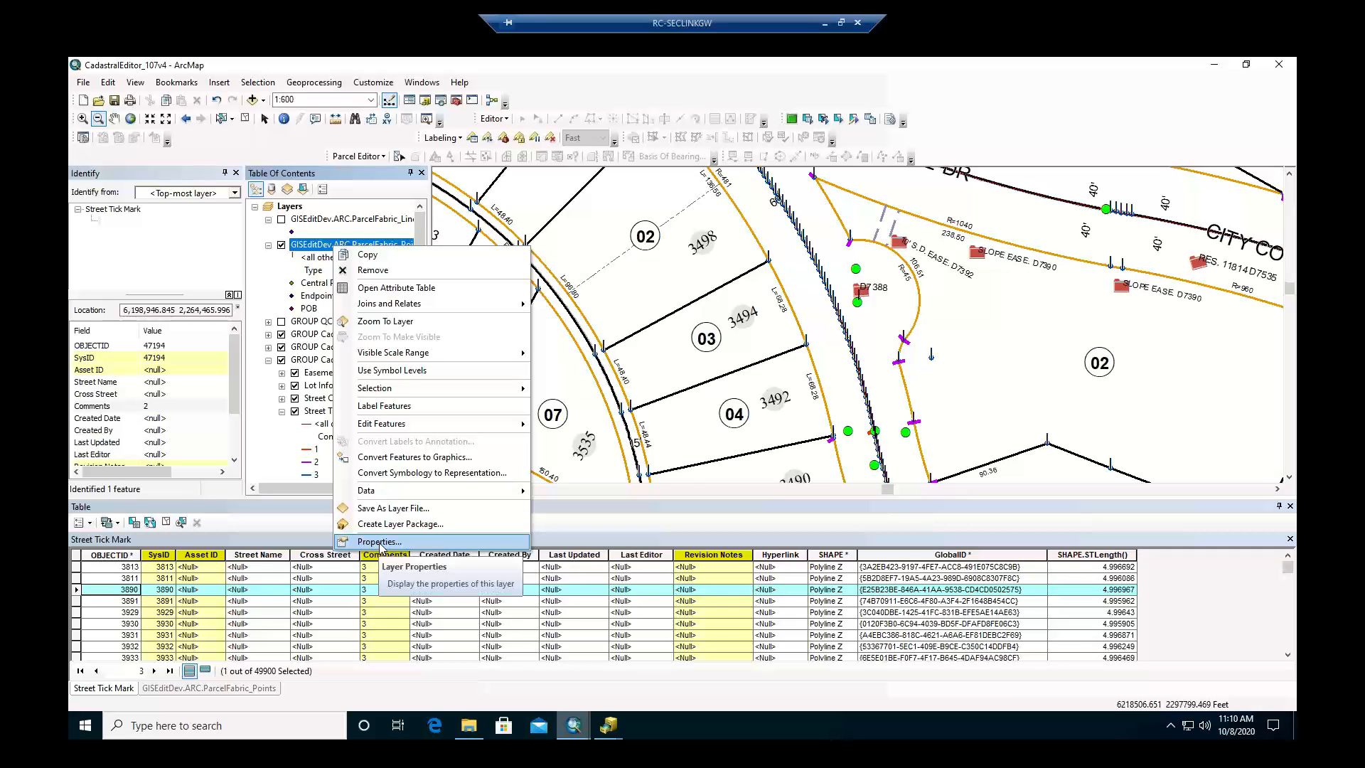
pyautogui.click(372, 289)
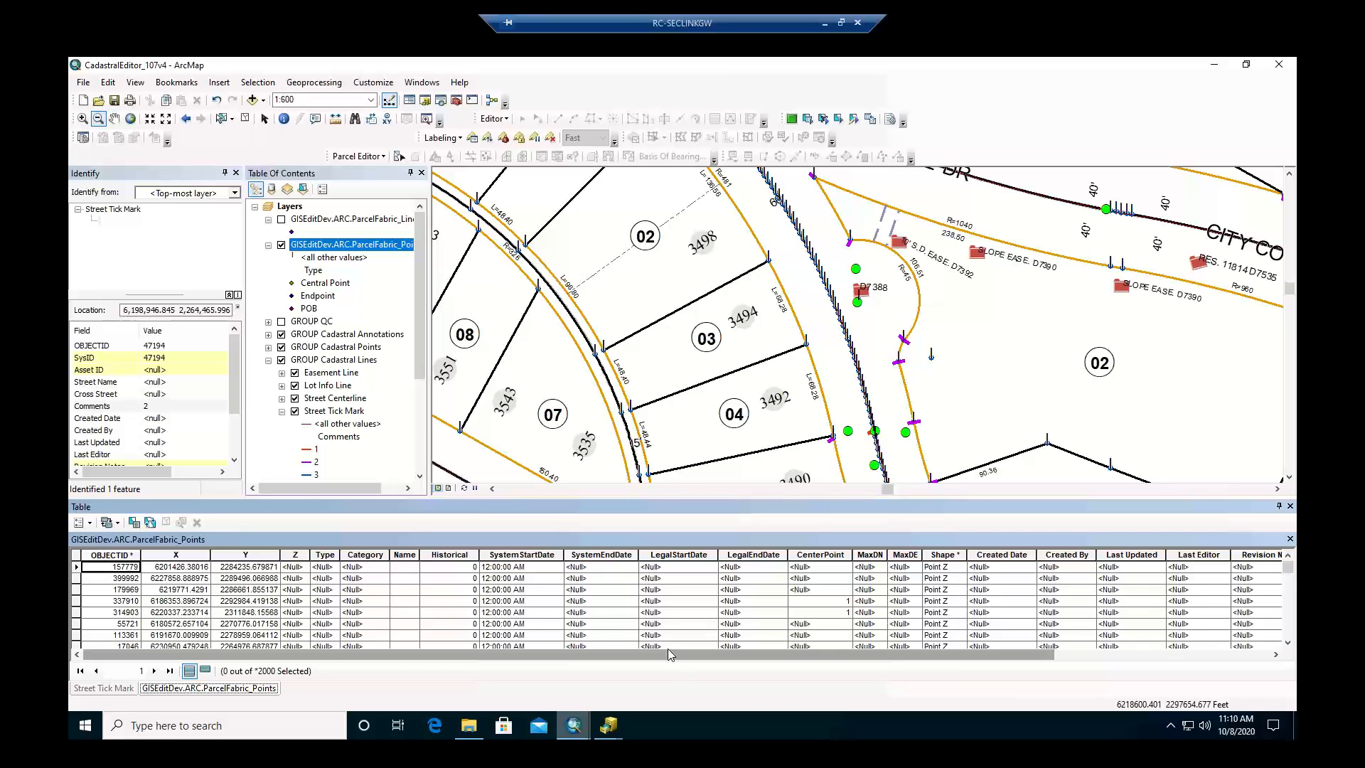
pyautogui.moveTo(667, 651); pyautogui.dragTo(745, 651)
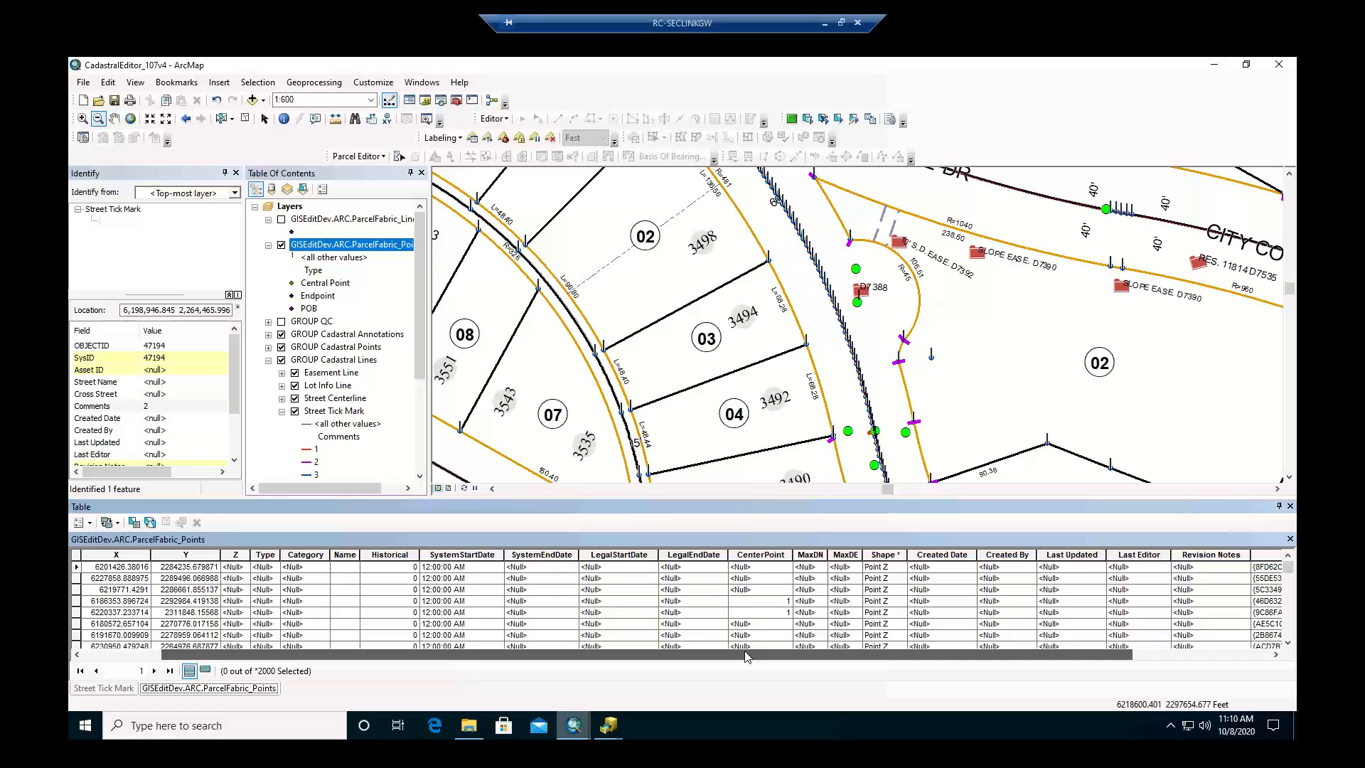
pyautogui.click(77, 613)
pyautogui.rightClick(77, 613)
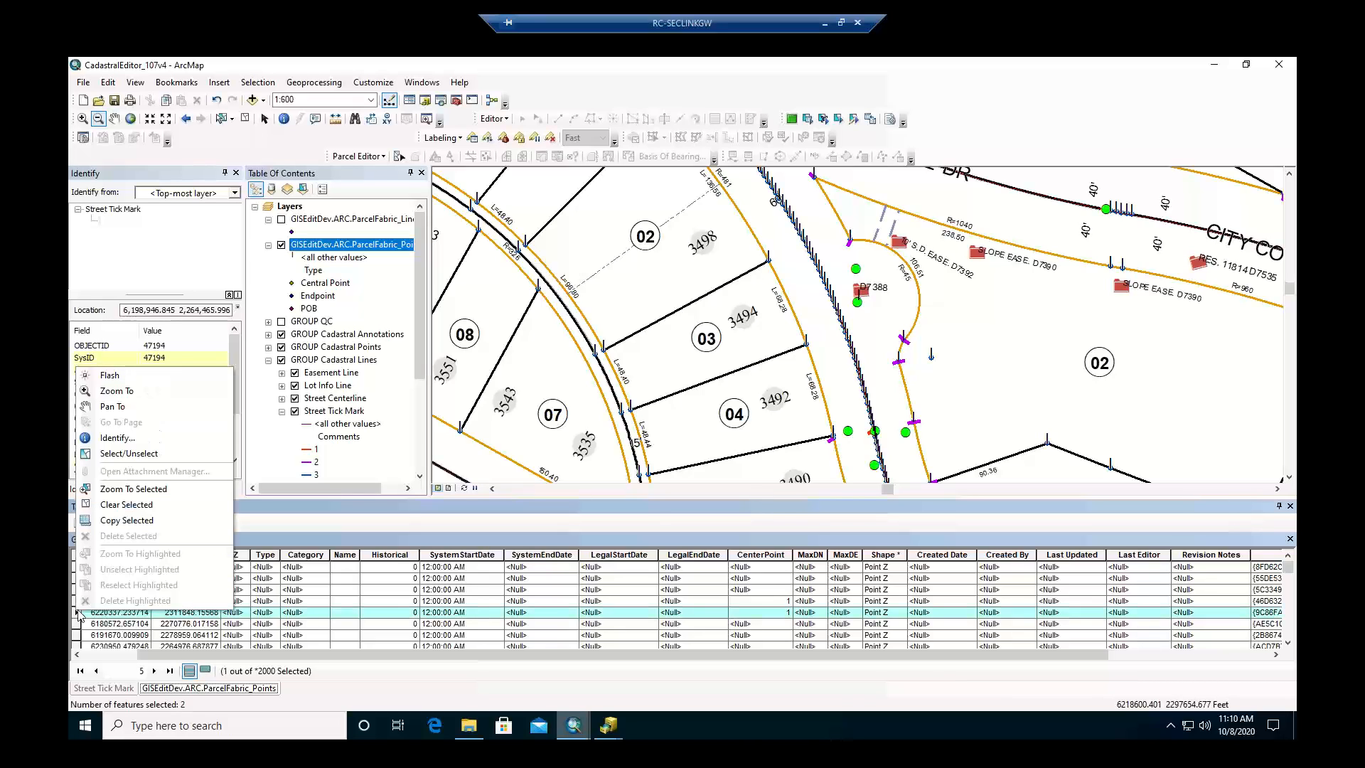
pyautogui.click(133, 409)
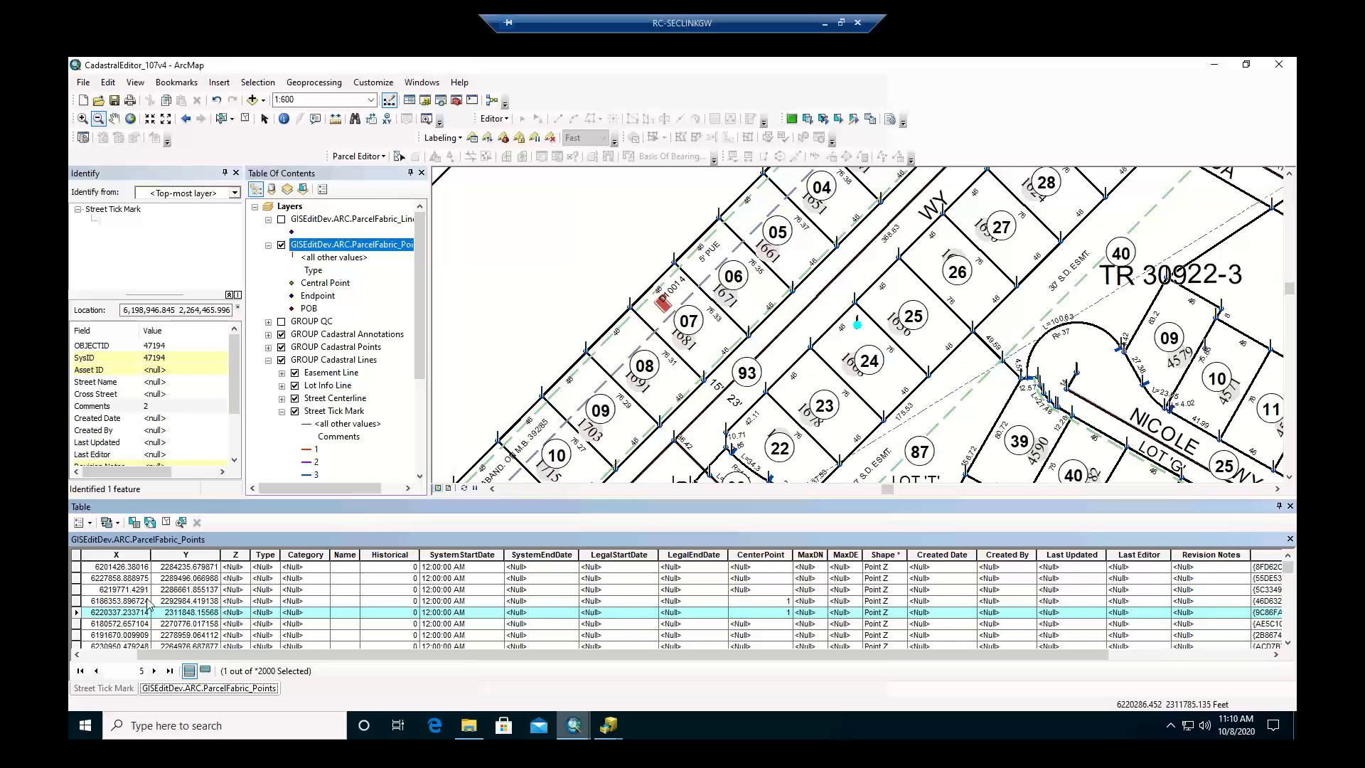
# Select ParcelFabric_Points record 337910, pan the map to it and review the table's attribute fields and records.
pyautogui.click(82, 600)
pyautogui.rightClick(82, 597)
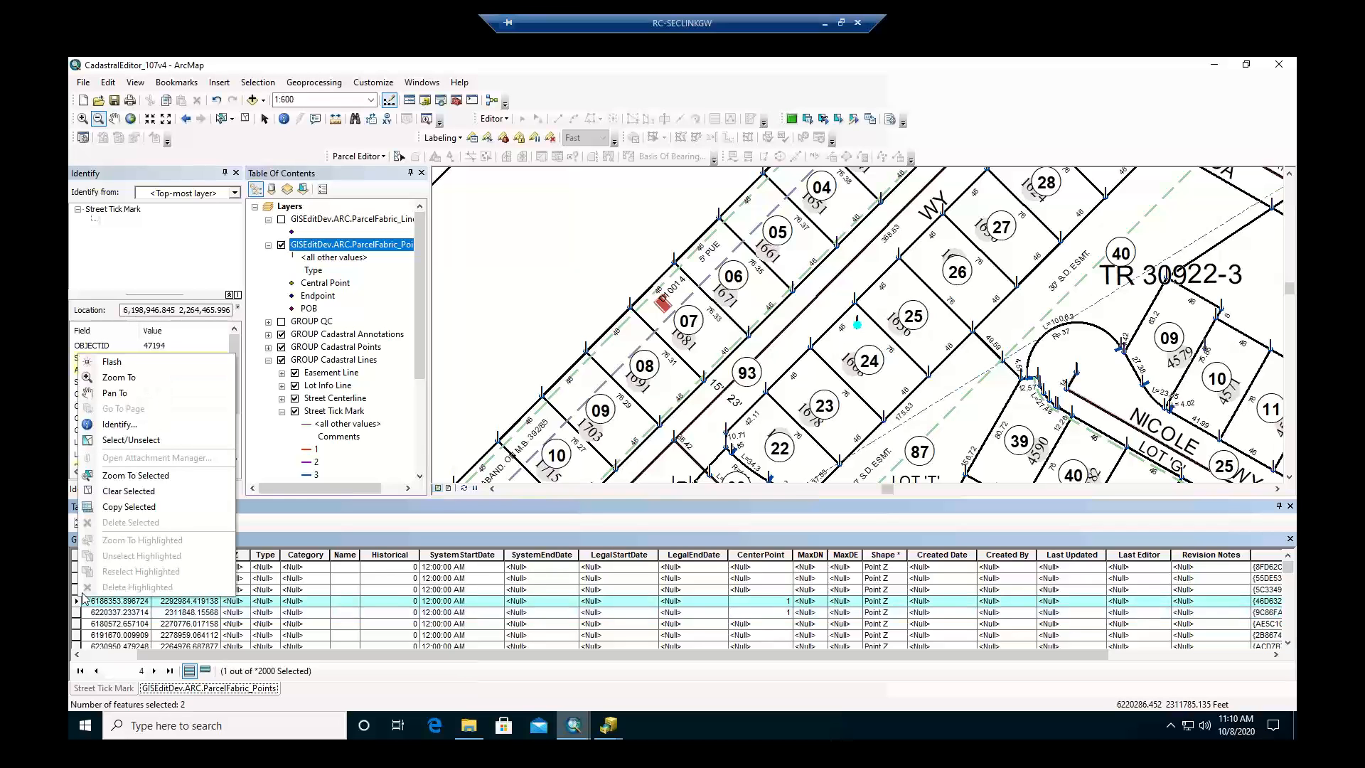
pyautogui.click(122, 395)
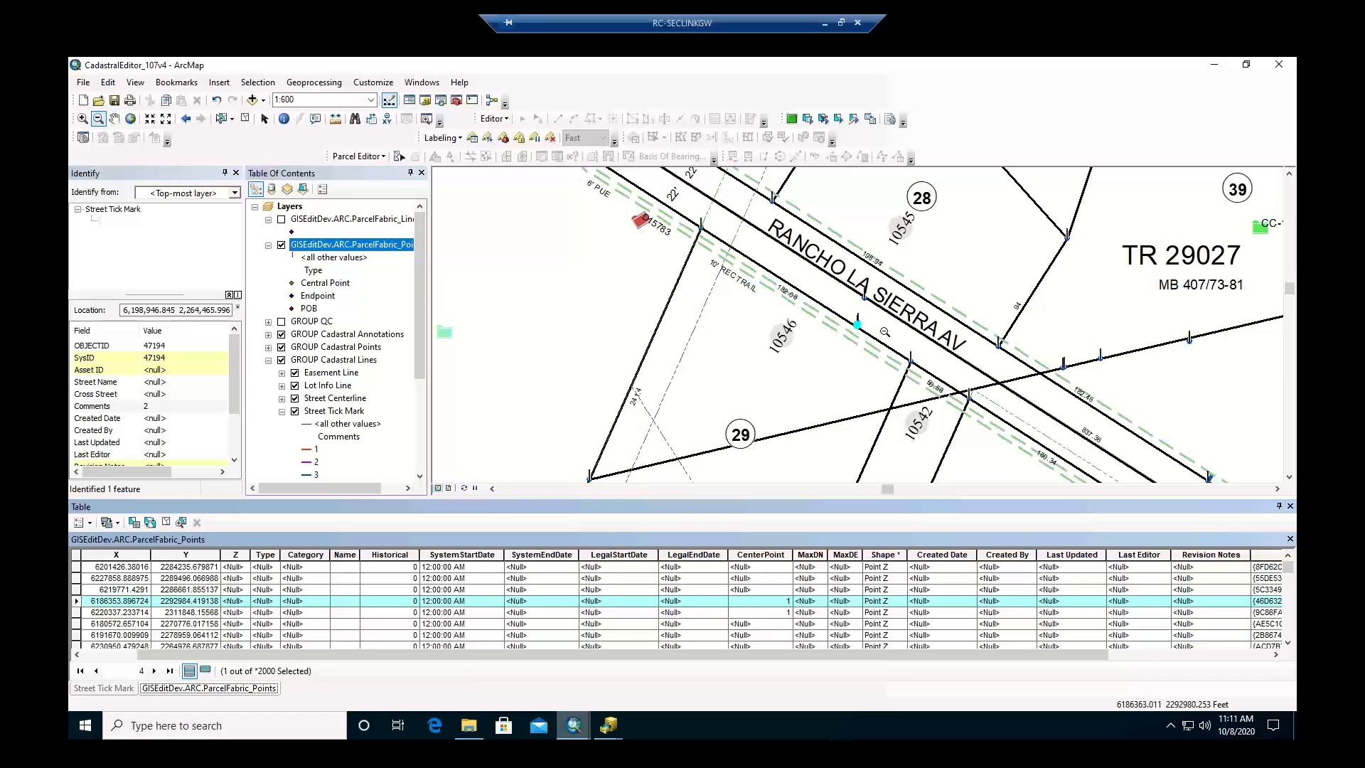
pyautogui.click(1143, 653)
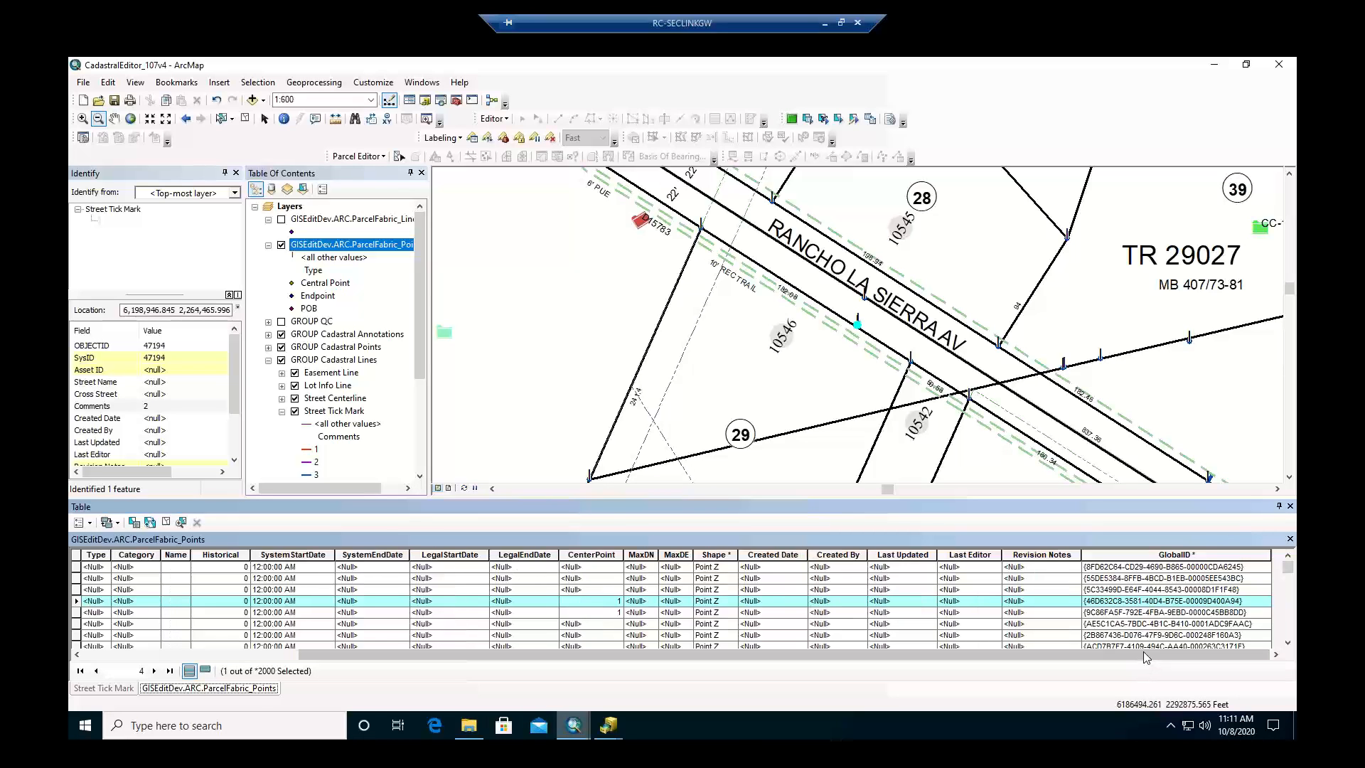
pyautogui.moveTo(1085, 657); pyautogui.dragTo(932, 651)
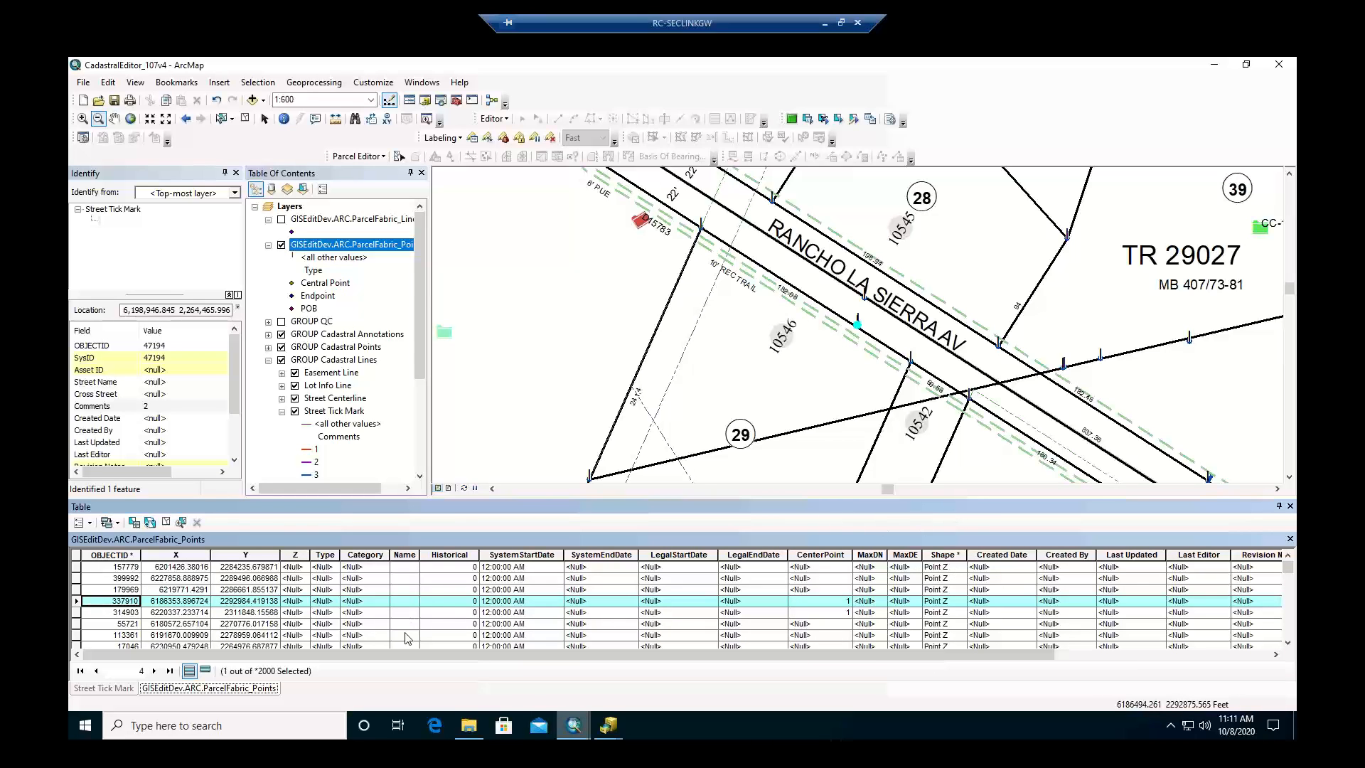
pyautogui.scroll(-3, 549, 625)
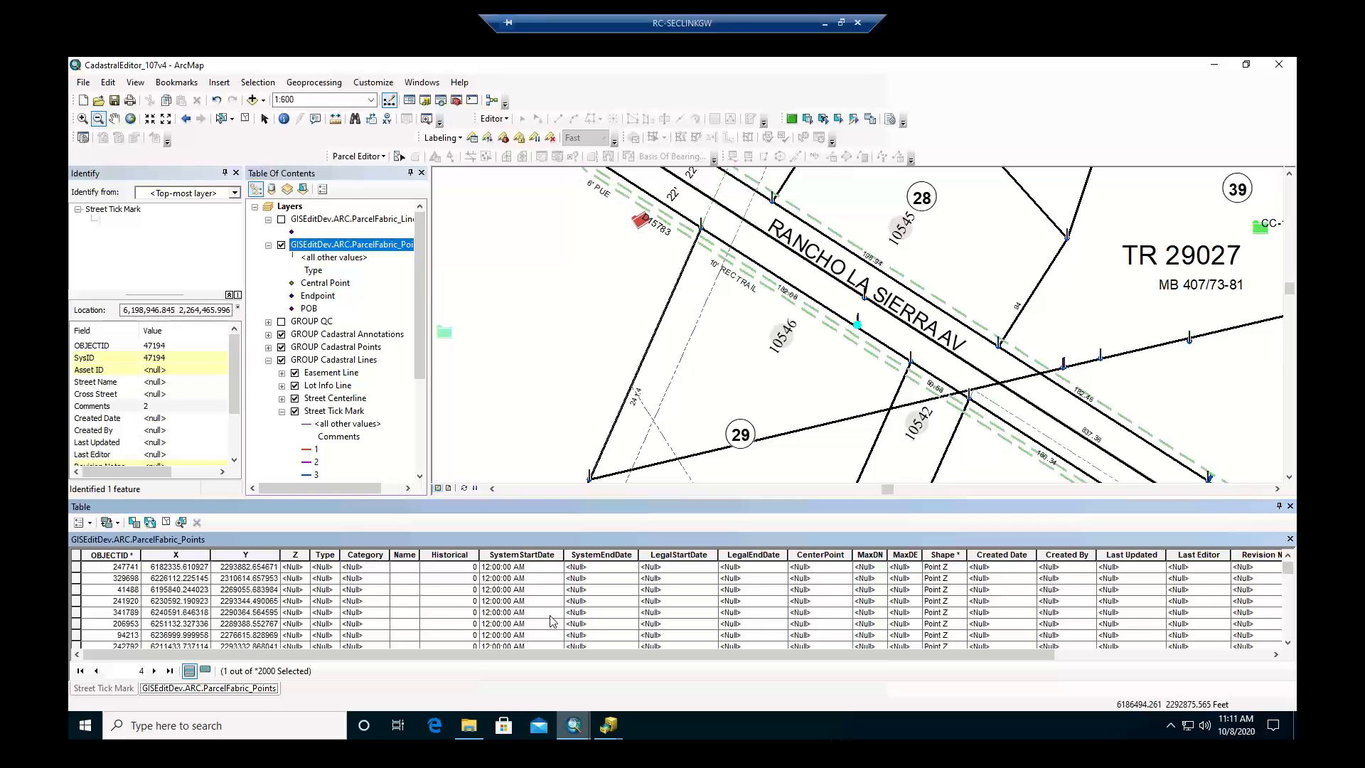
pyautogui.scroll(3, 551, 621)
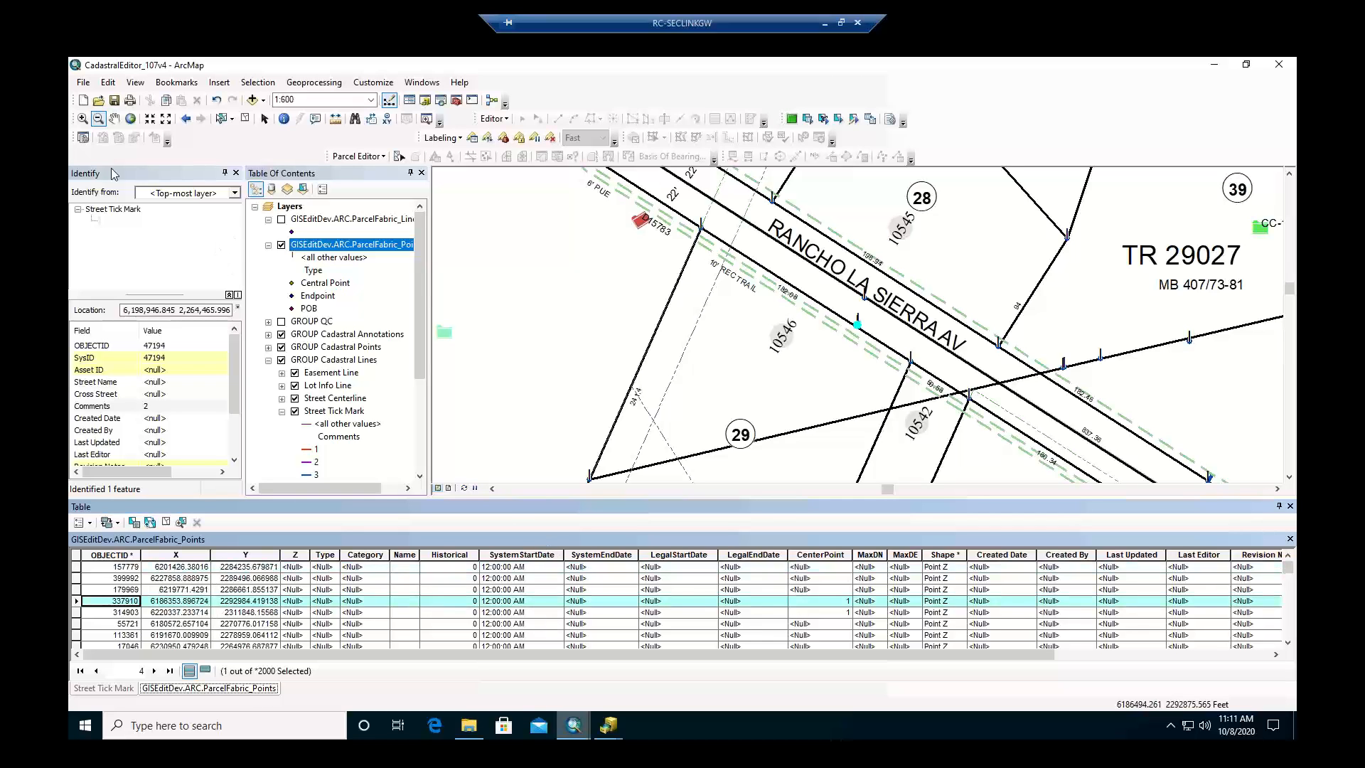
# Select the features at the east end of the R=37 curve on Nicole Wy's cul-de-sac and show only the selected point records.
pyautogui.click(186, 119)
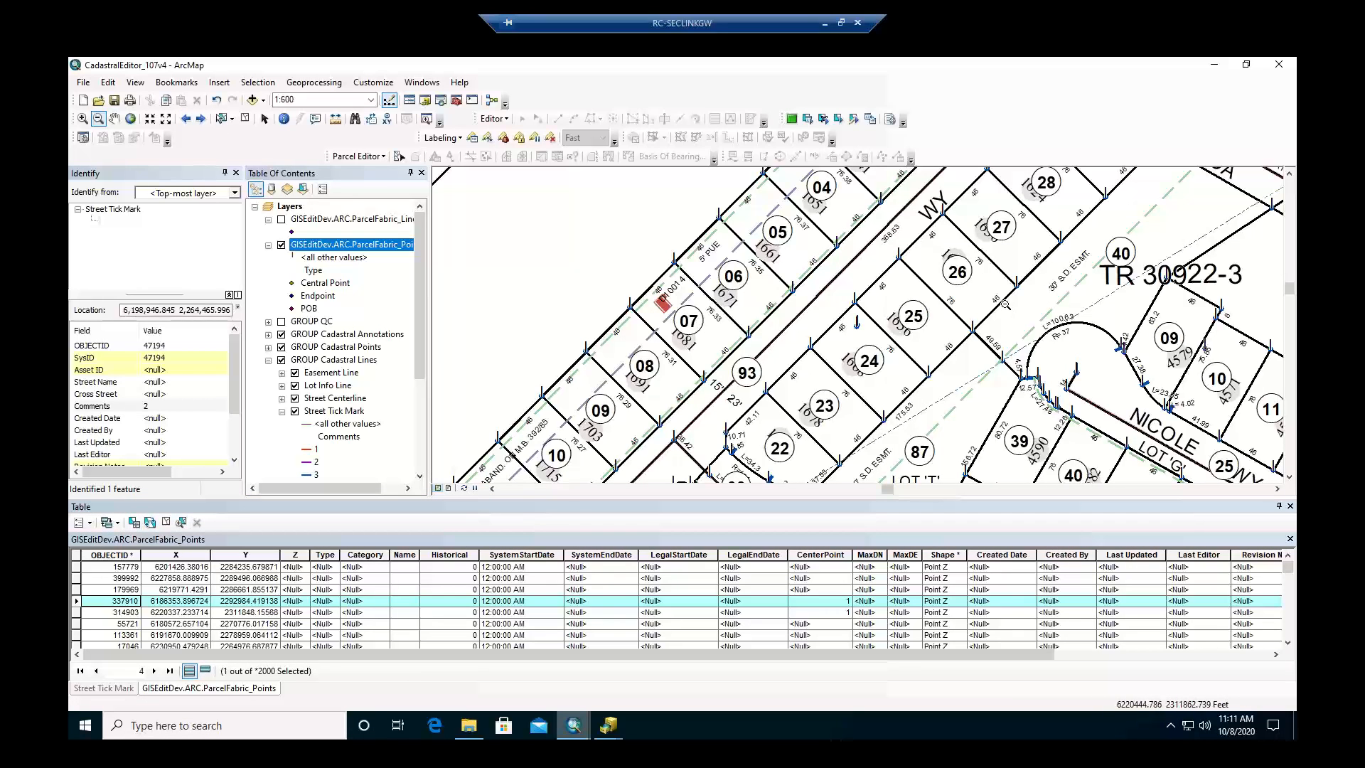
pyautogui.moveTo(965, 295); pyautogui.dragTo(1186, 440)
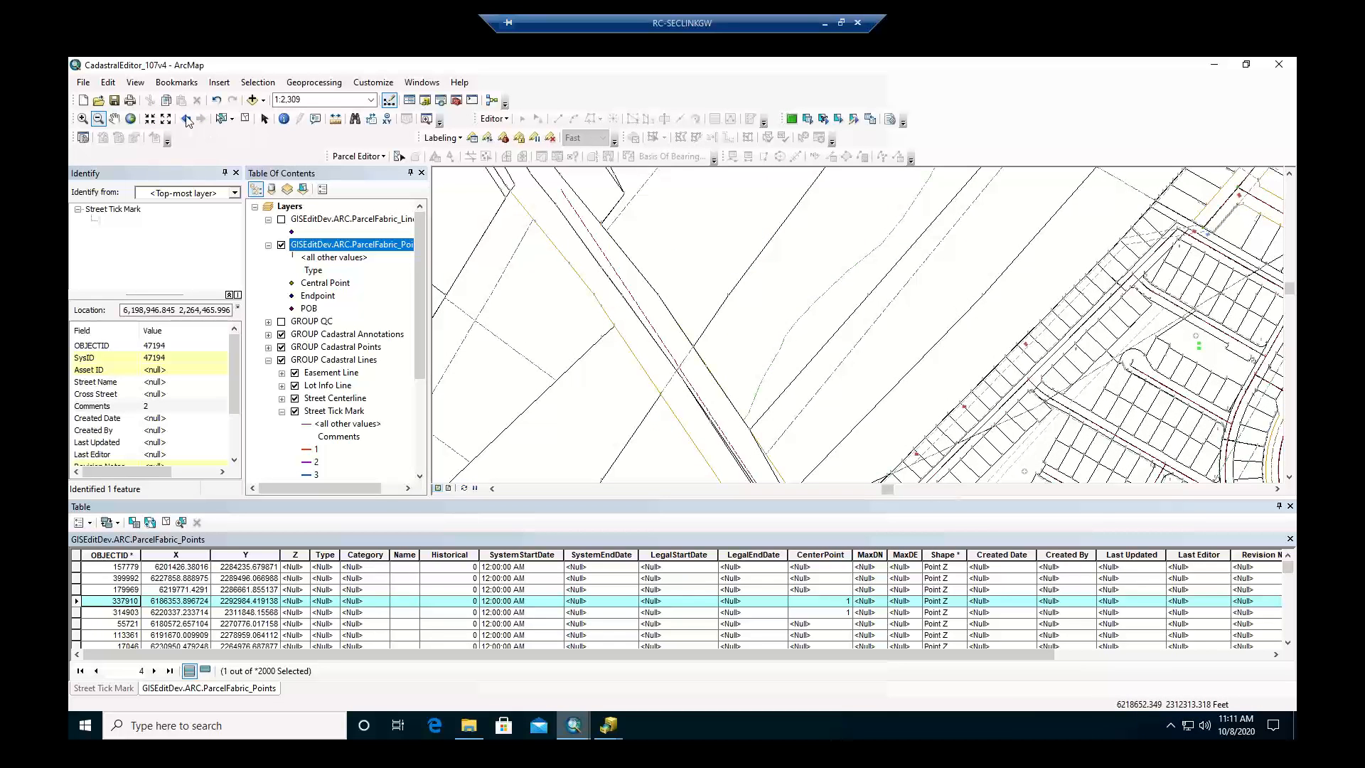
pyautogui.click(186, 119)
pyautogui.click(83, 119)
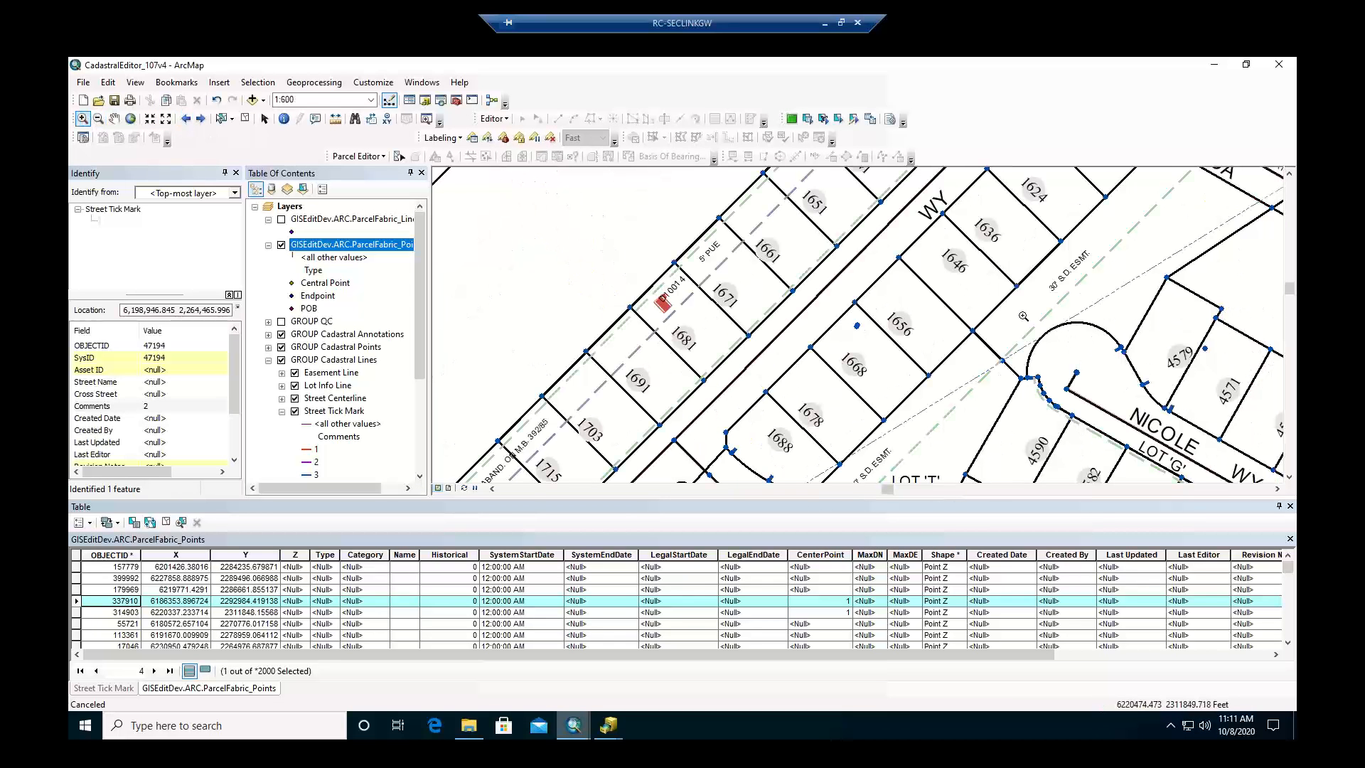
pyautogui.moveTo(1095, 432); pyautogui.dragTo(1186, 439)
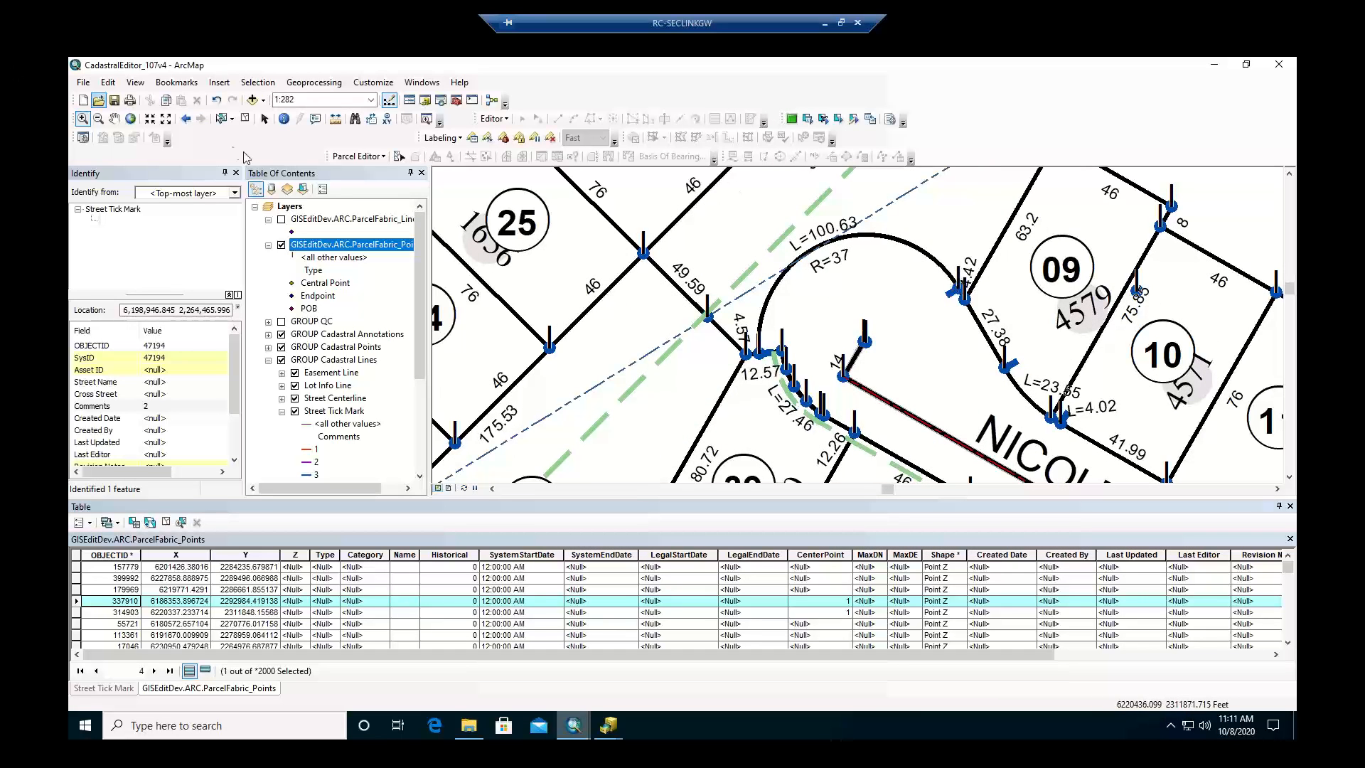
pyautogui.click(222, 120)
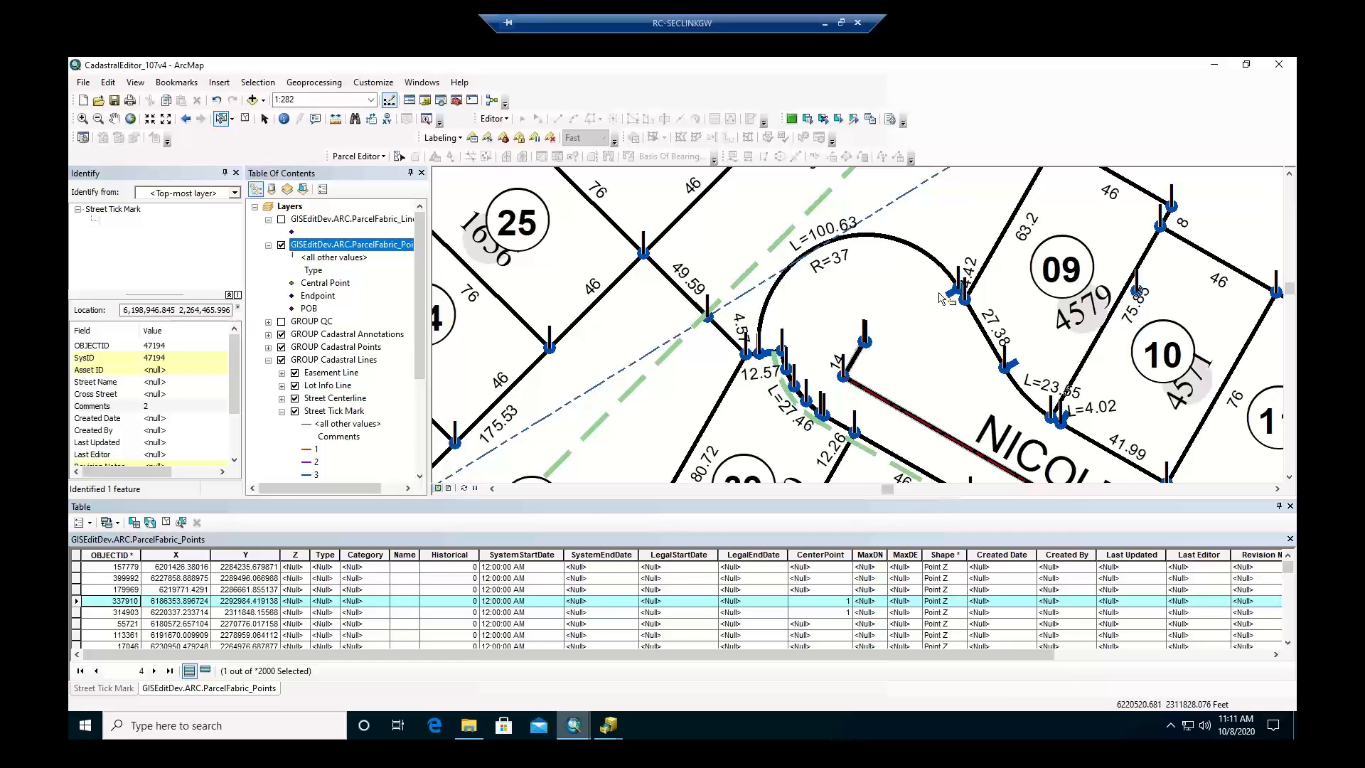
pyautogui.moveTo(939, 283); pyautogui.dragTo(962, 297)
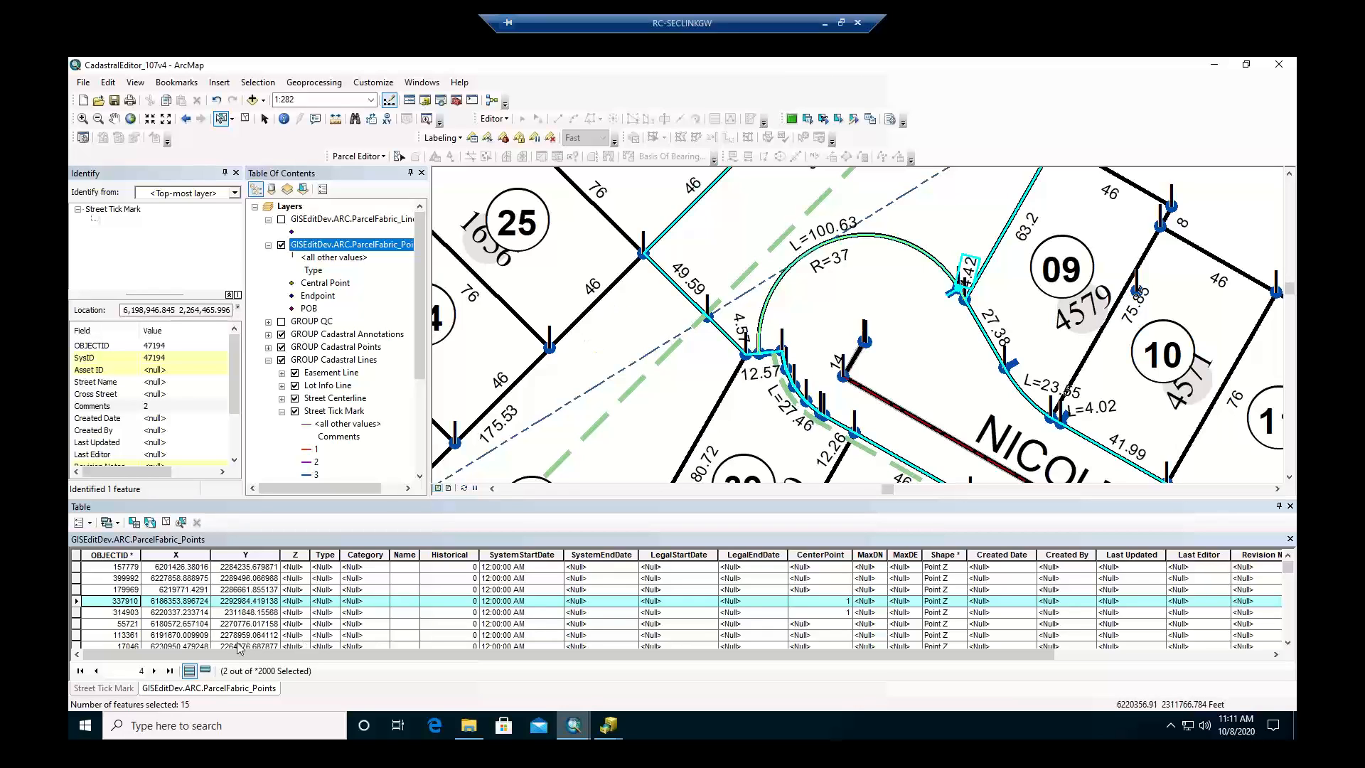
pyautogui.click(206, 671)
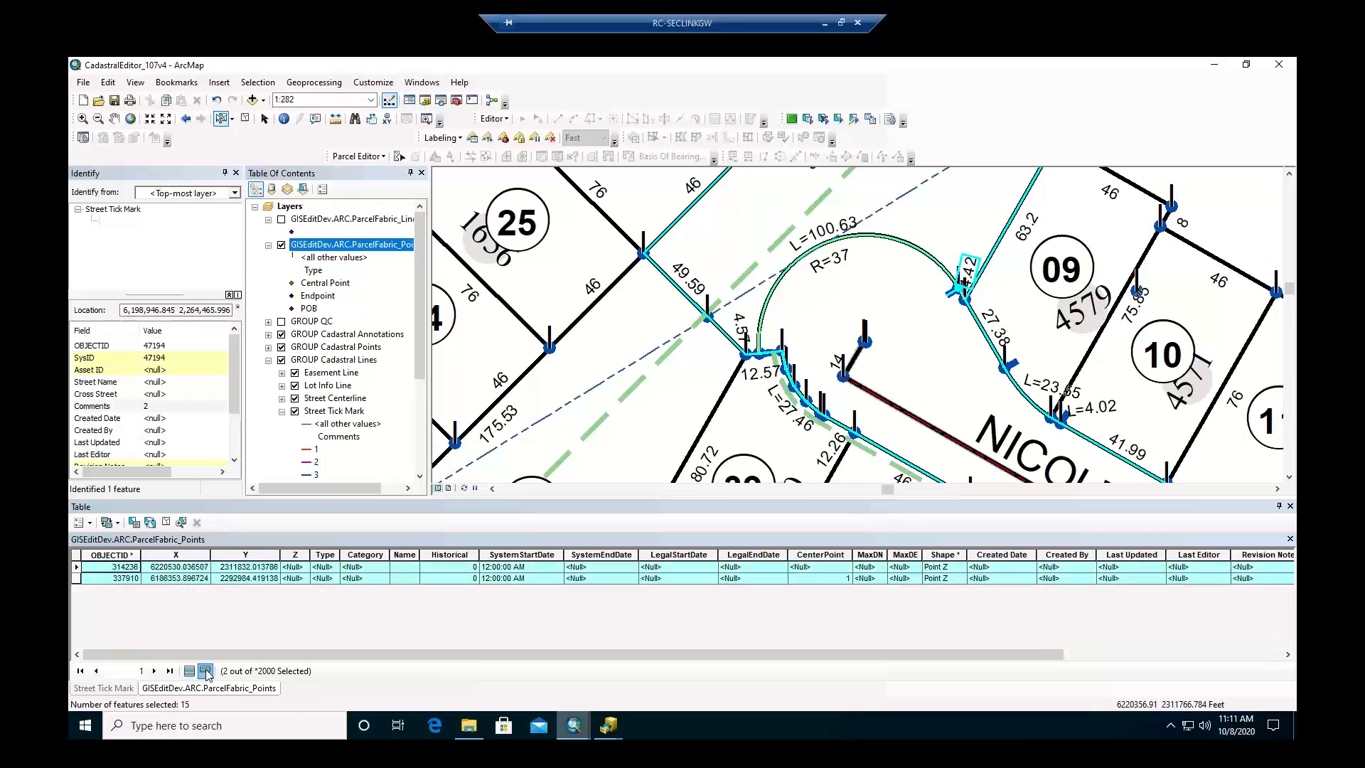
# Highlight the two selected ParcelFabric_Points records in turn and unselect record 337910.
pyautogui.click(76, 566)
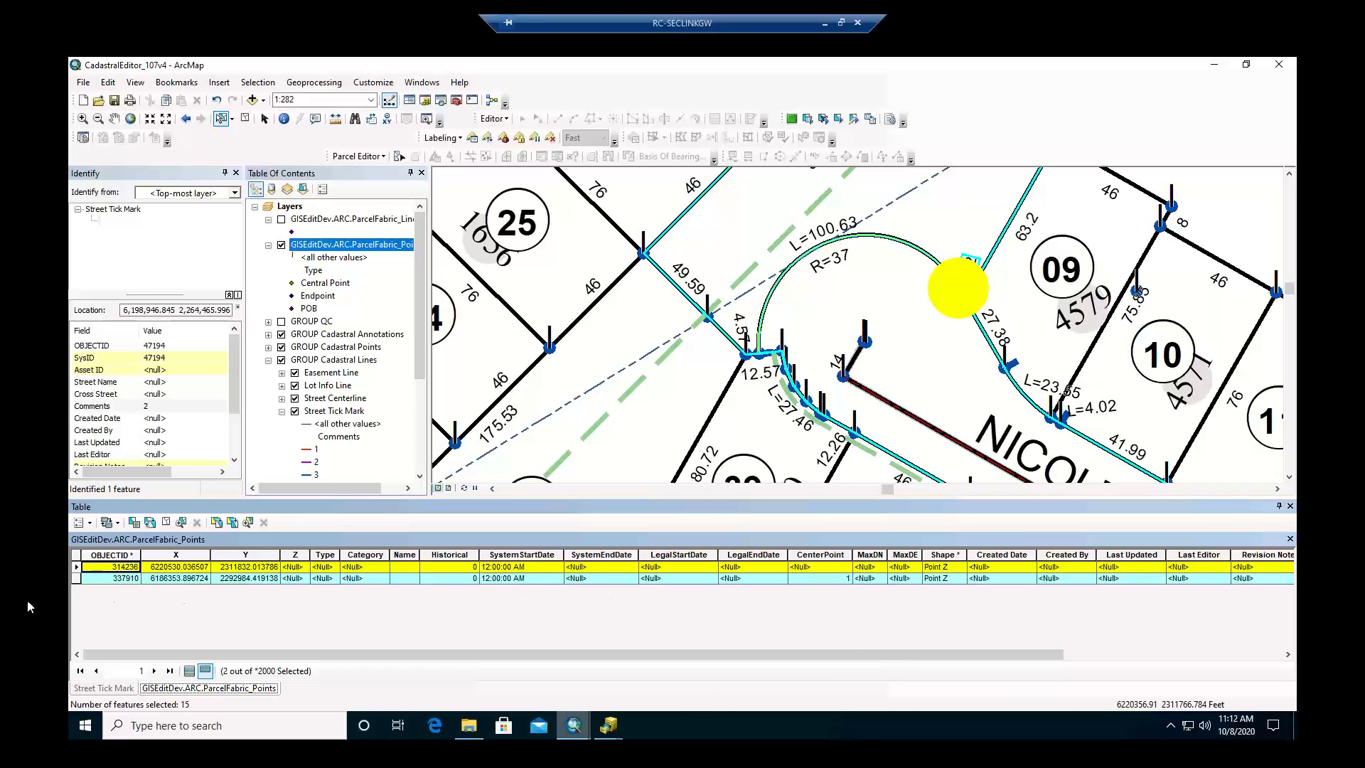
pyautogui.click(76, 578)
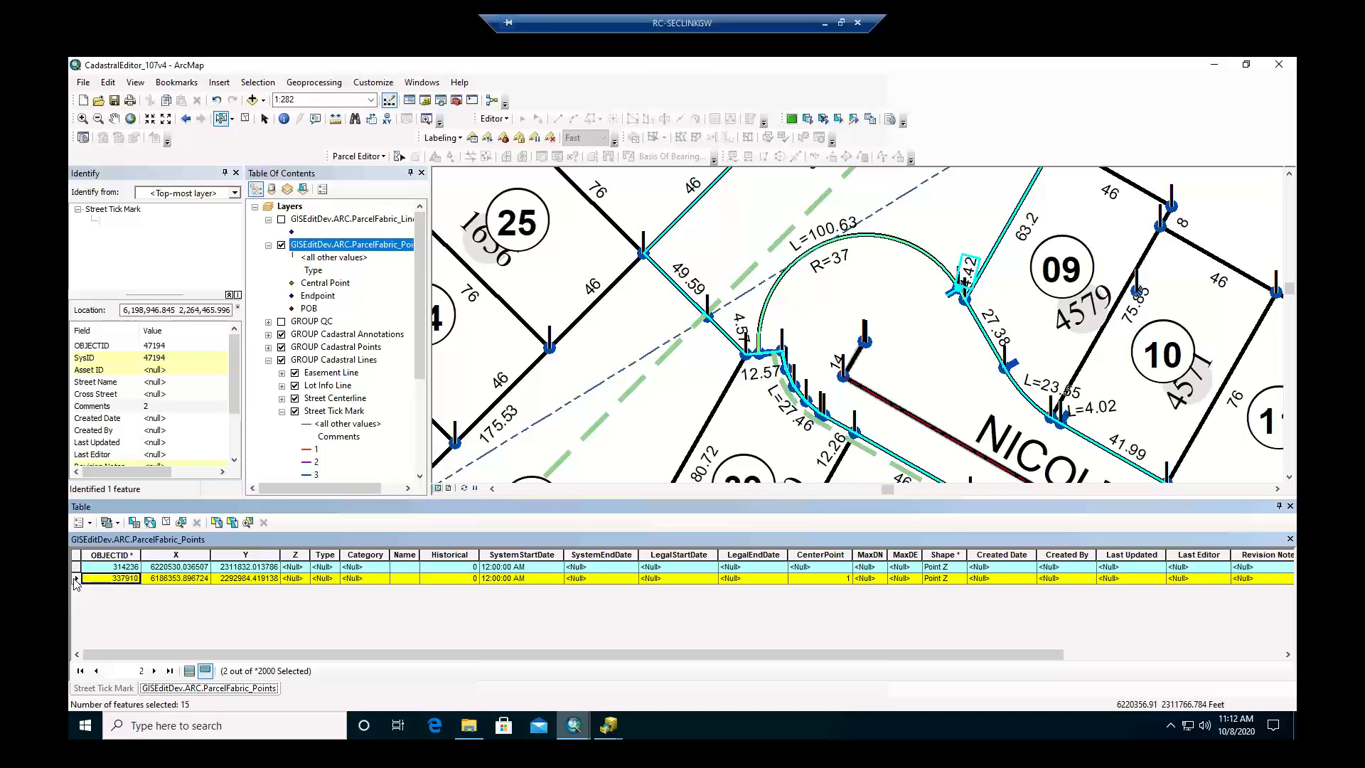
pyautogui.rightClick(77, 582)
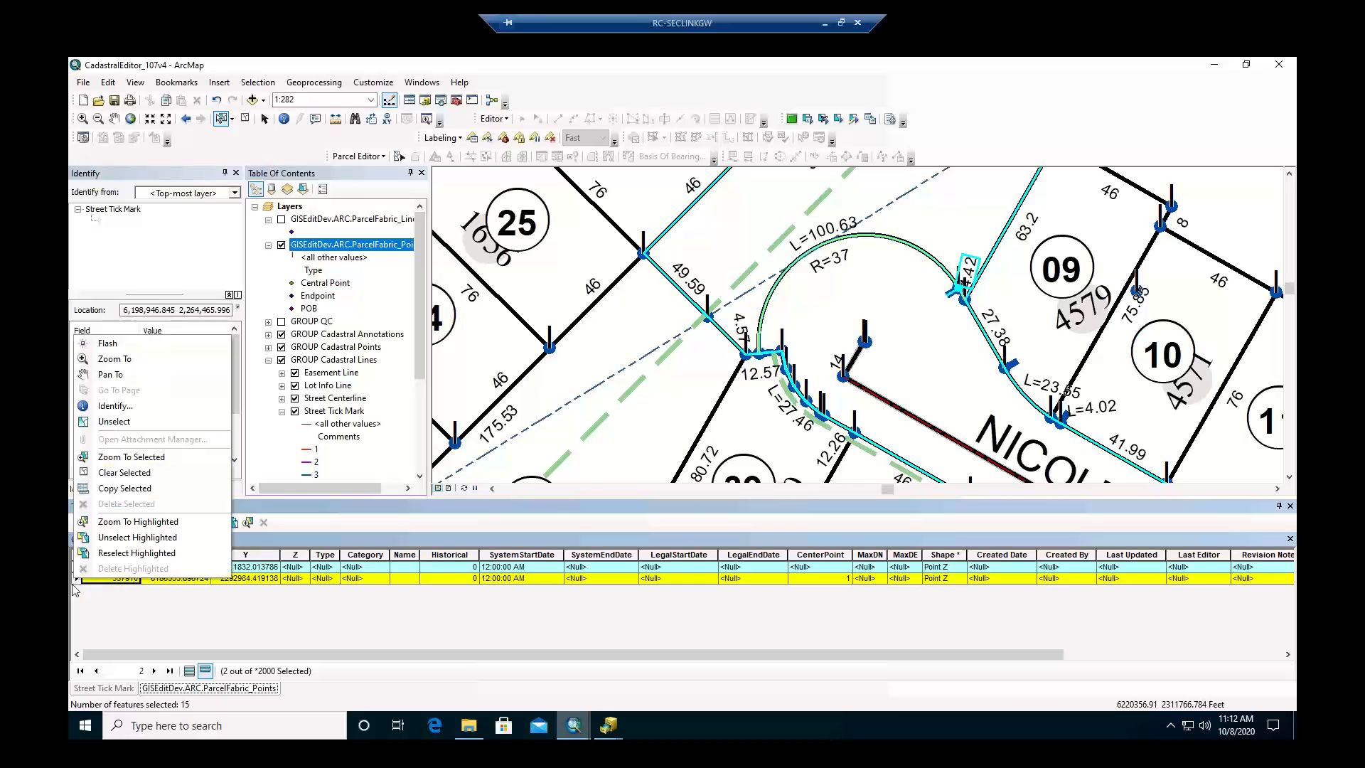
pyautogui.click(118, 538)
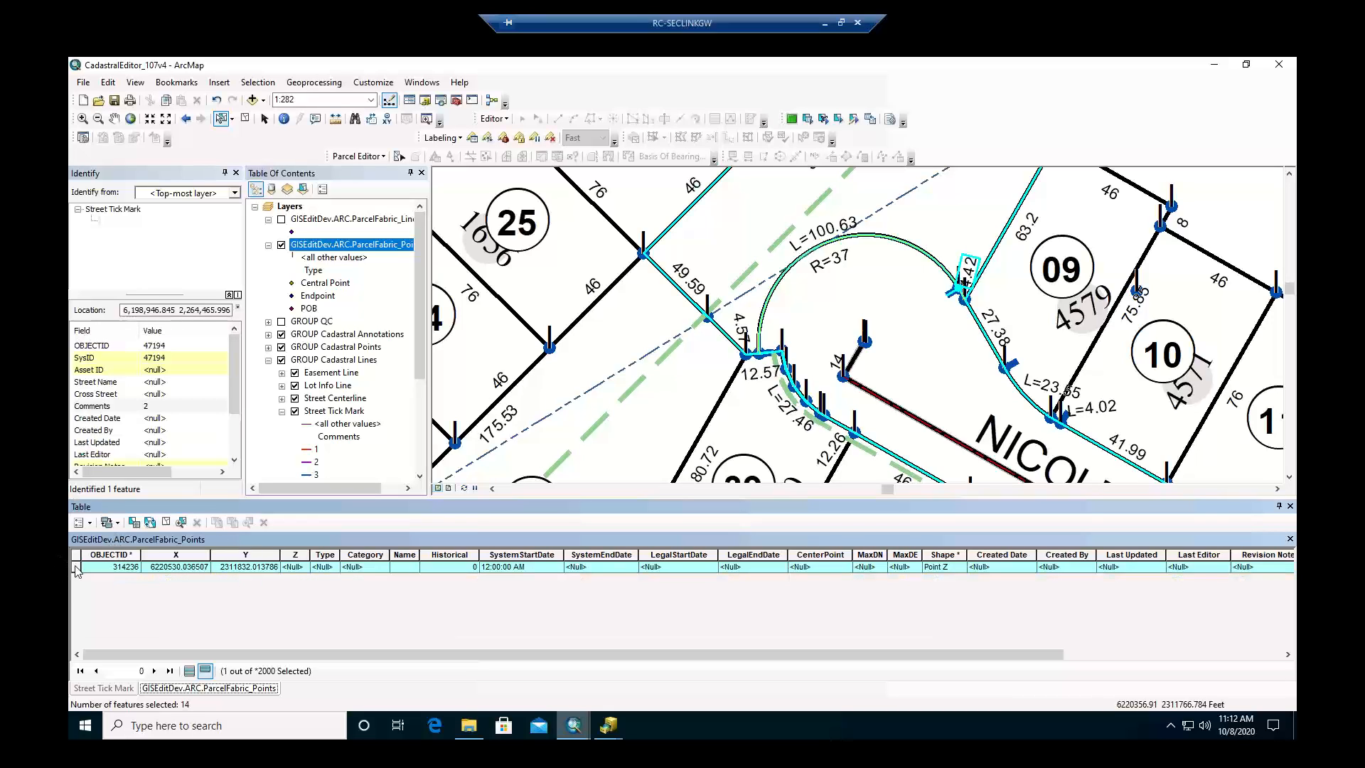
# Highlight ParcelFabric_Points record 314236 on the map and review all of its attribute fields.
pyautogui.click(77, 568)
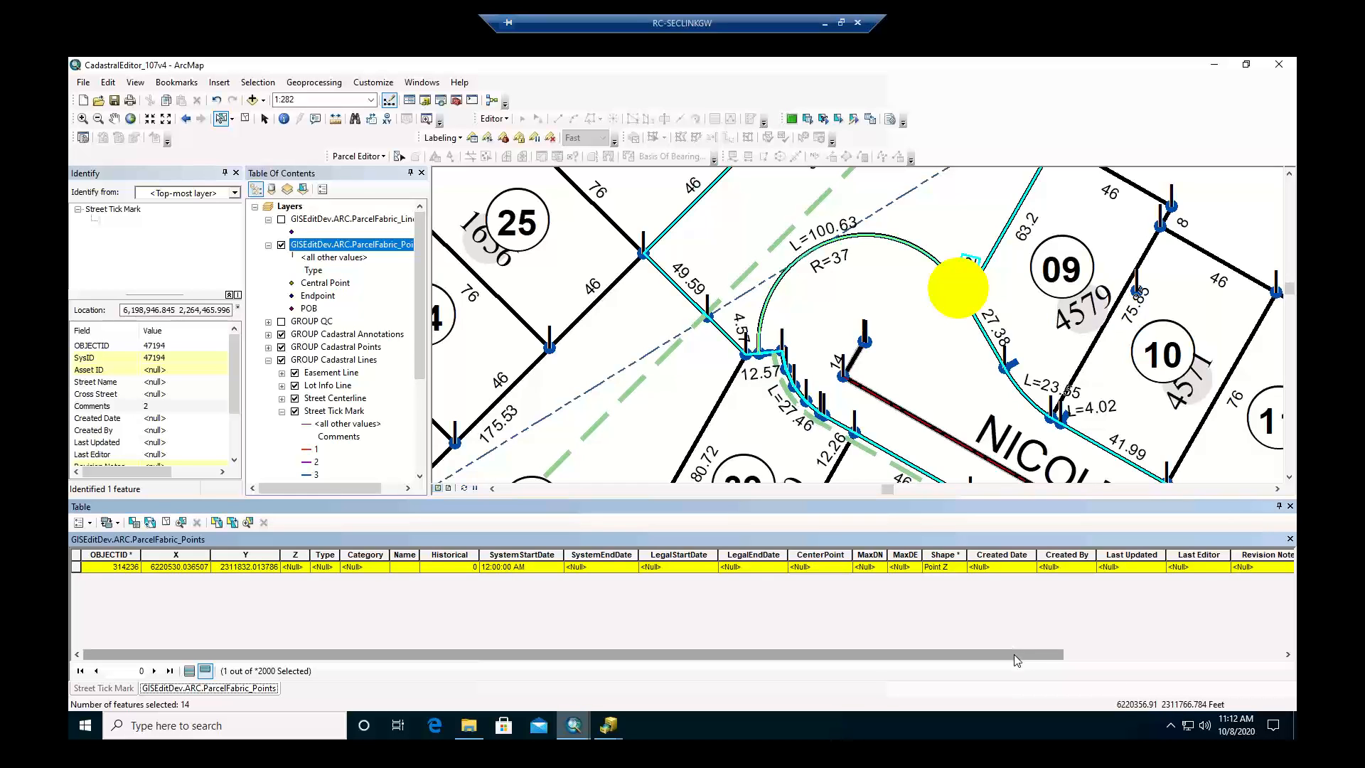
pyautogui.moveTo(1014, 653); pyautogui.dragTo(1244, 661)
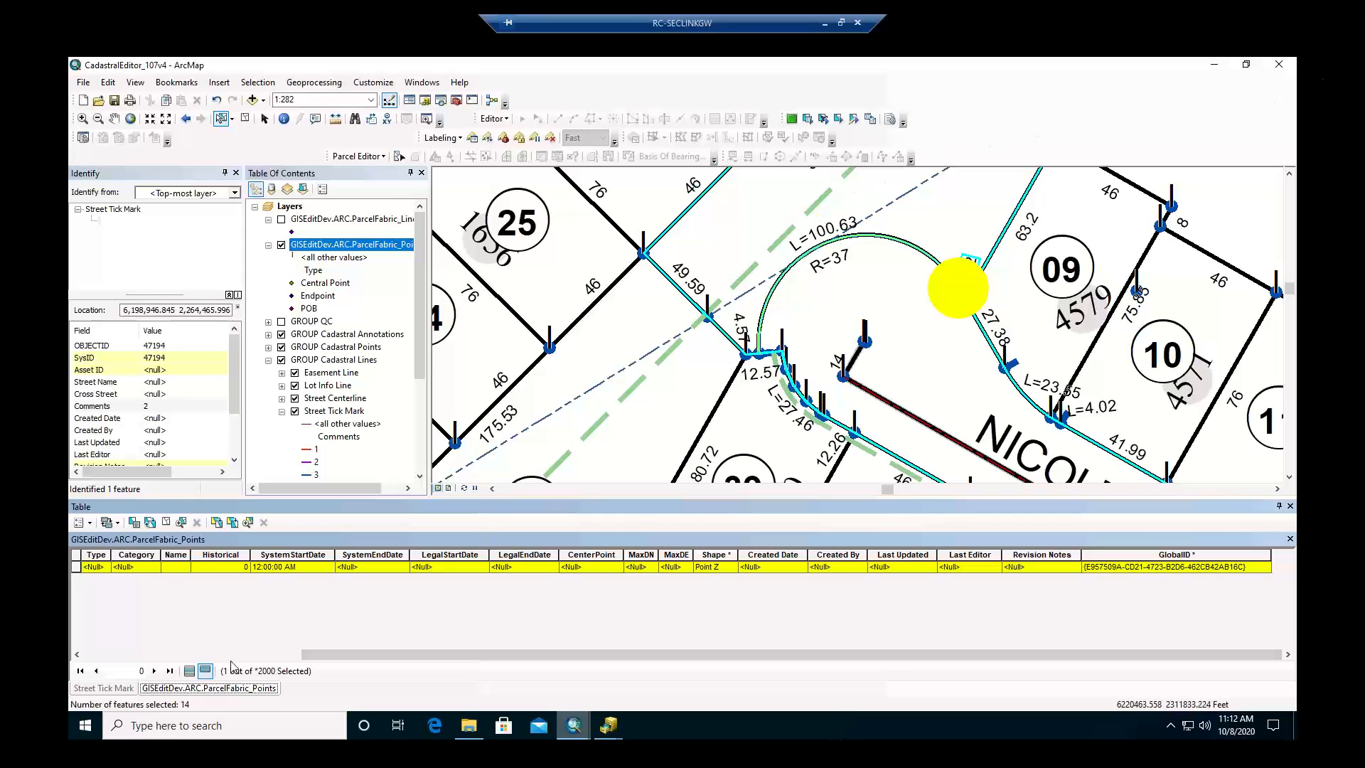
pyautogui.click(168, 653)
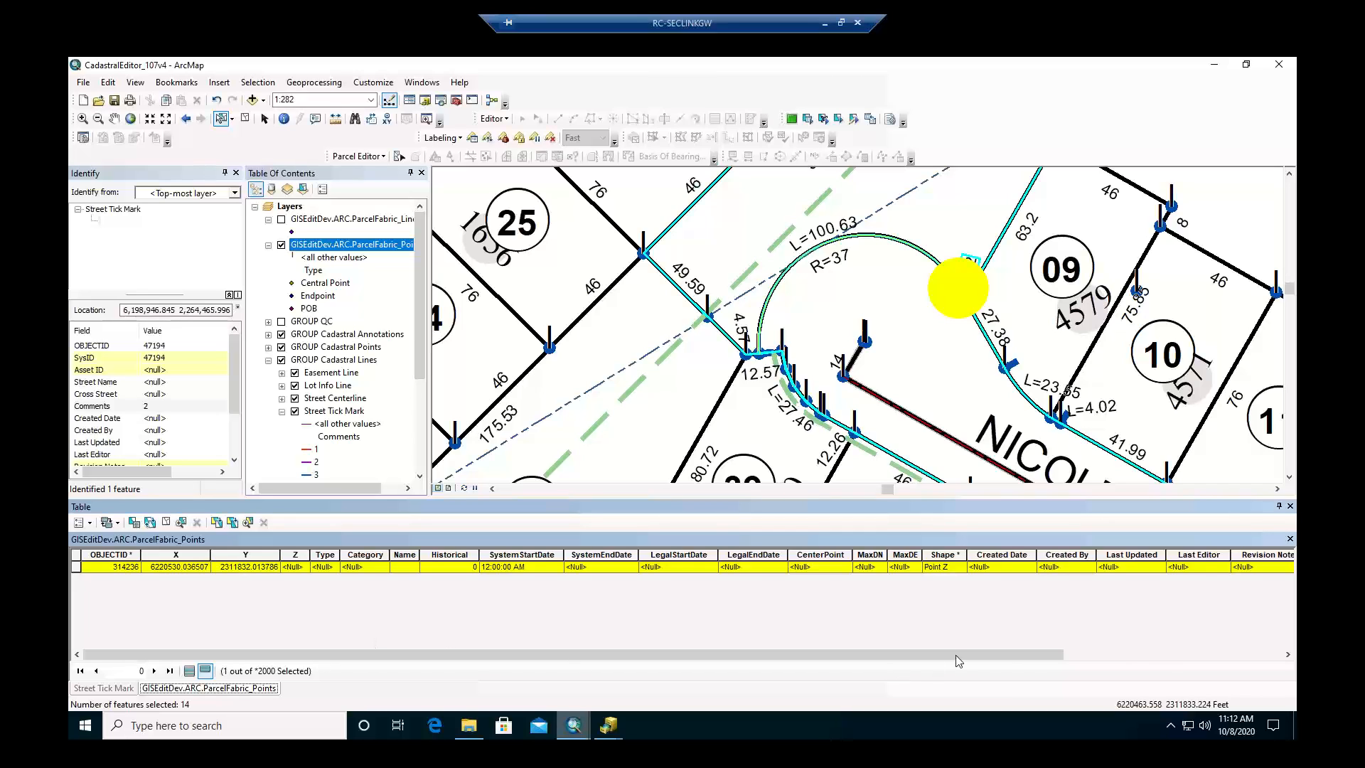
pyautogui.click(1155, 655)
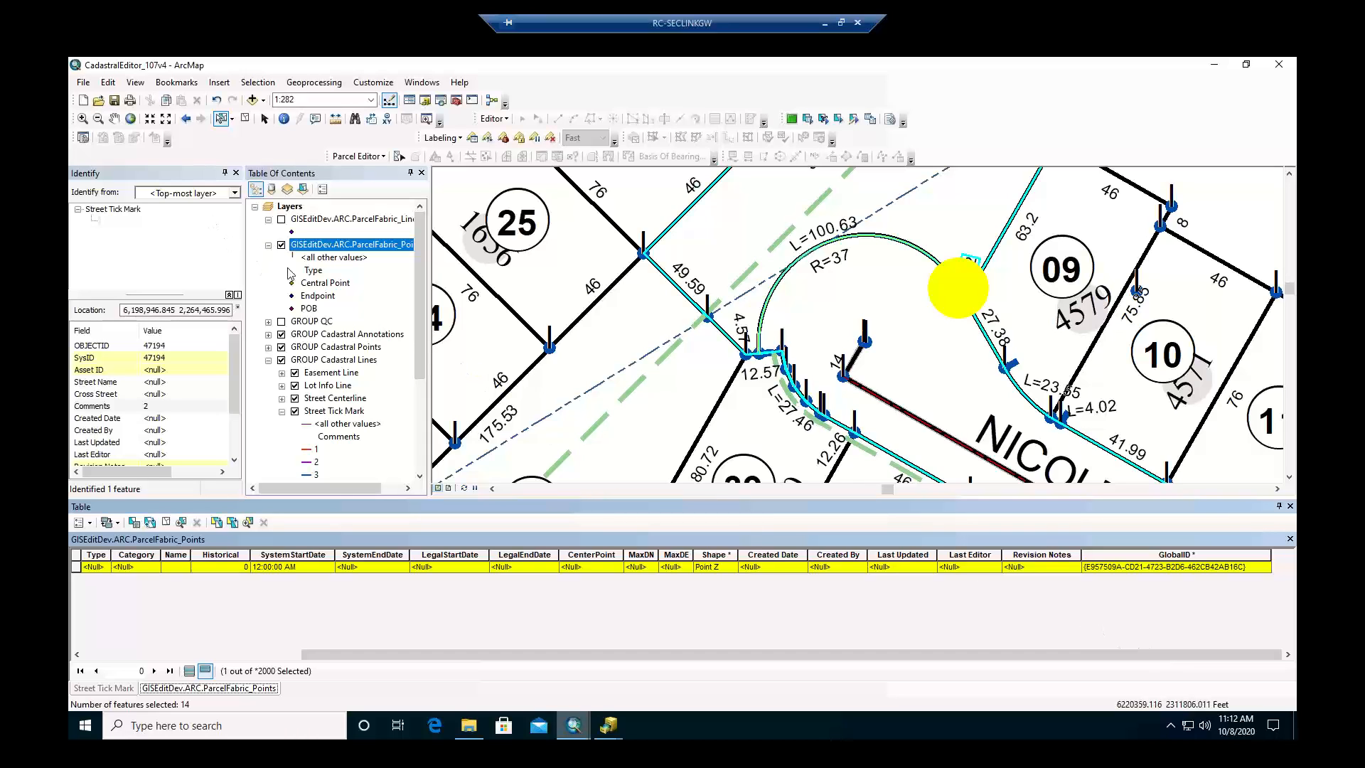
# Hide the ParcelFabric_Points layer, identify the R=37 cul-de-sac curve and review its record attributes, including Record Radius.
pyautogui.click(282, 246)
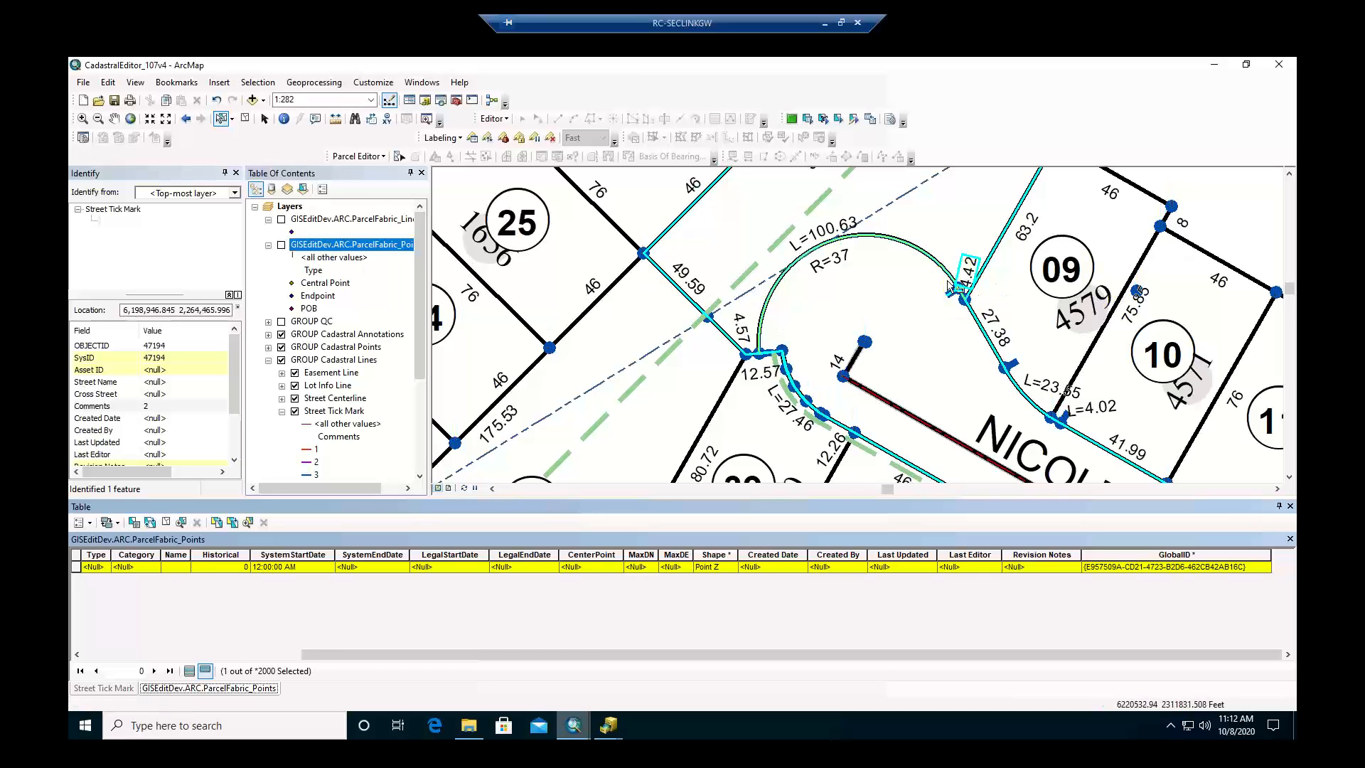
pyautogui.click(285, 126)
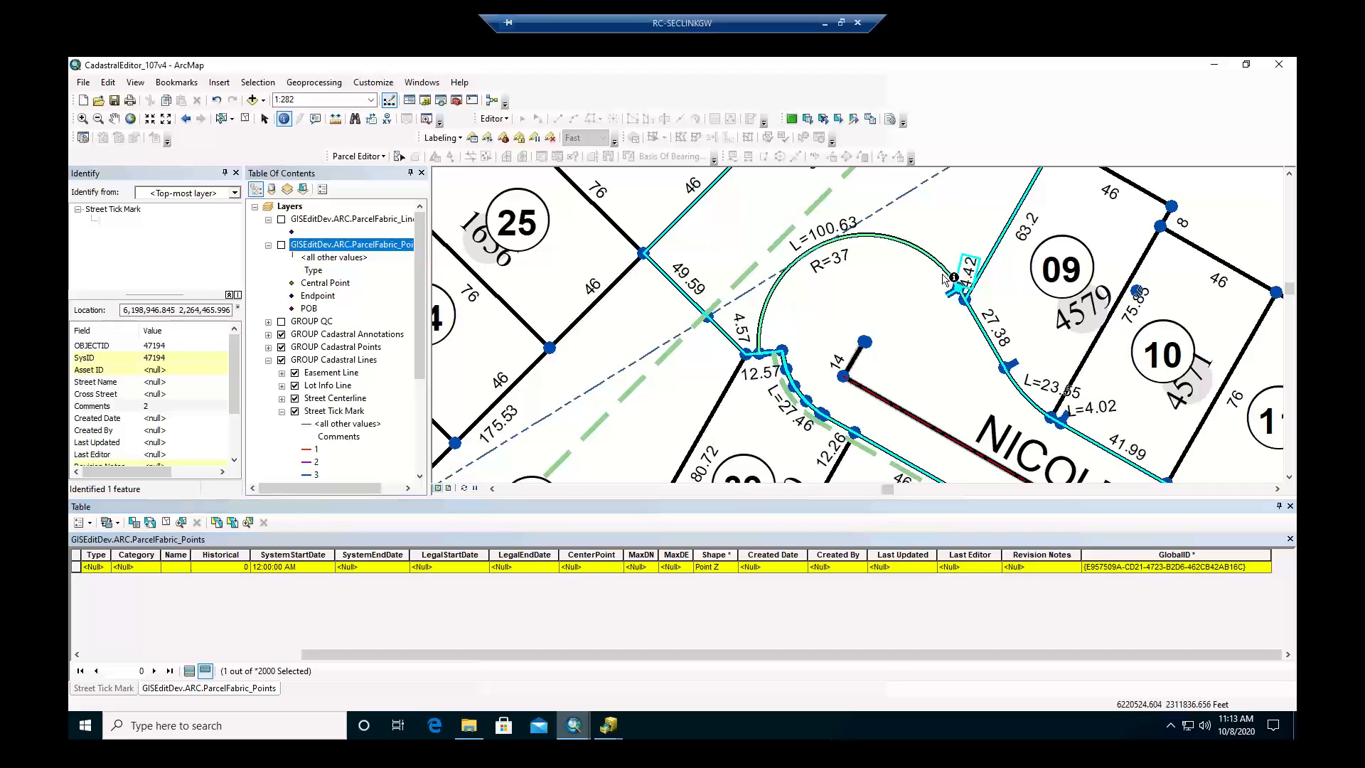
pyautogui.click(941, 269)
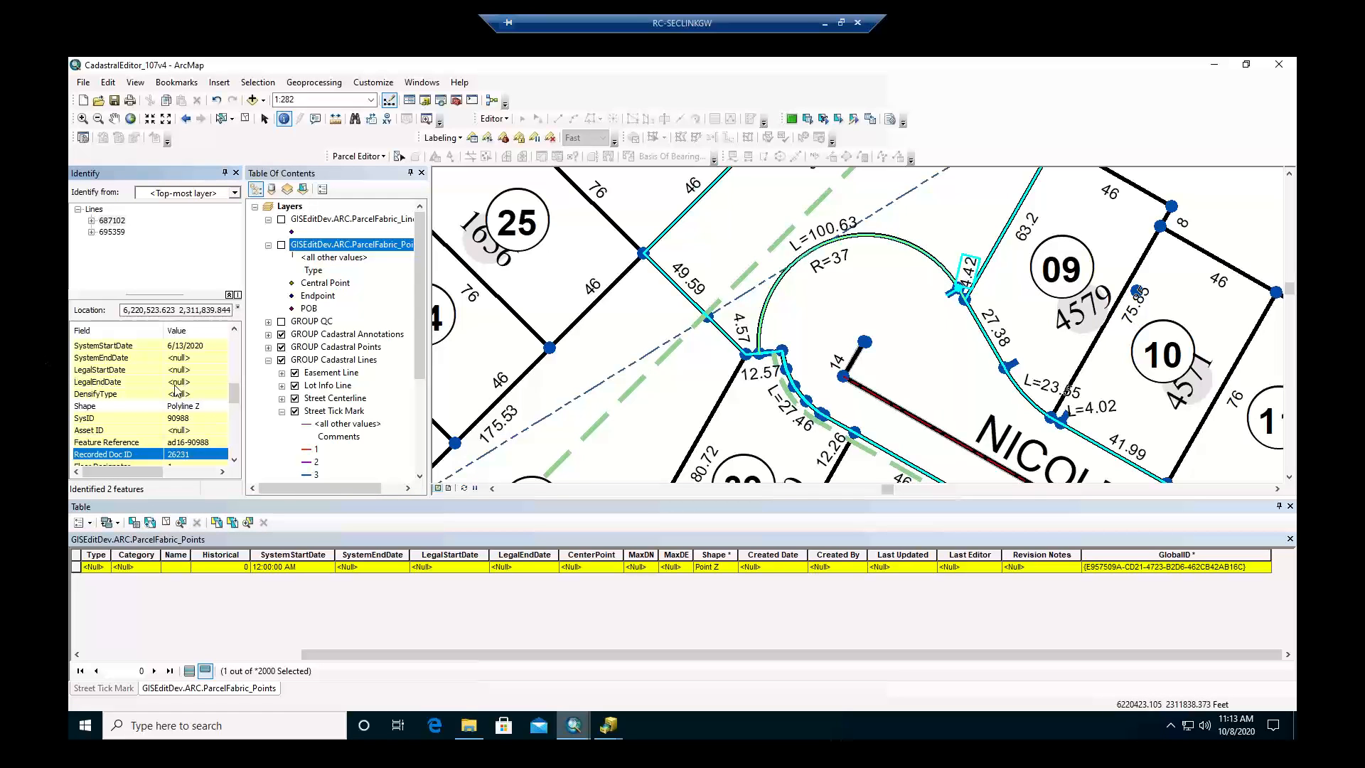
pyautogui.scroll(-3, 176, 387)
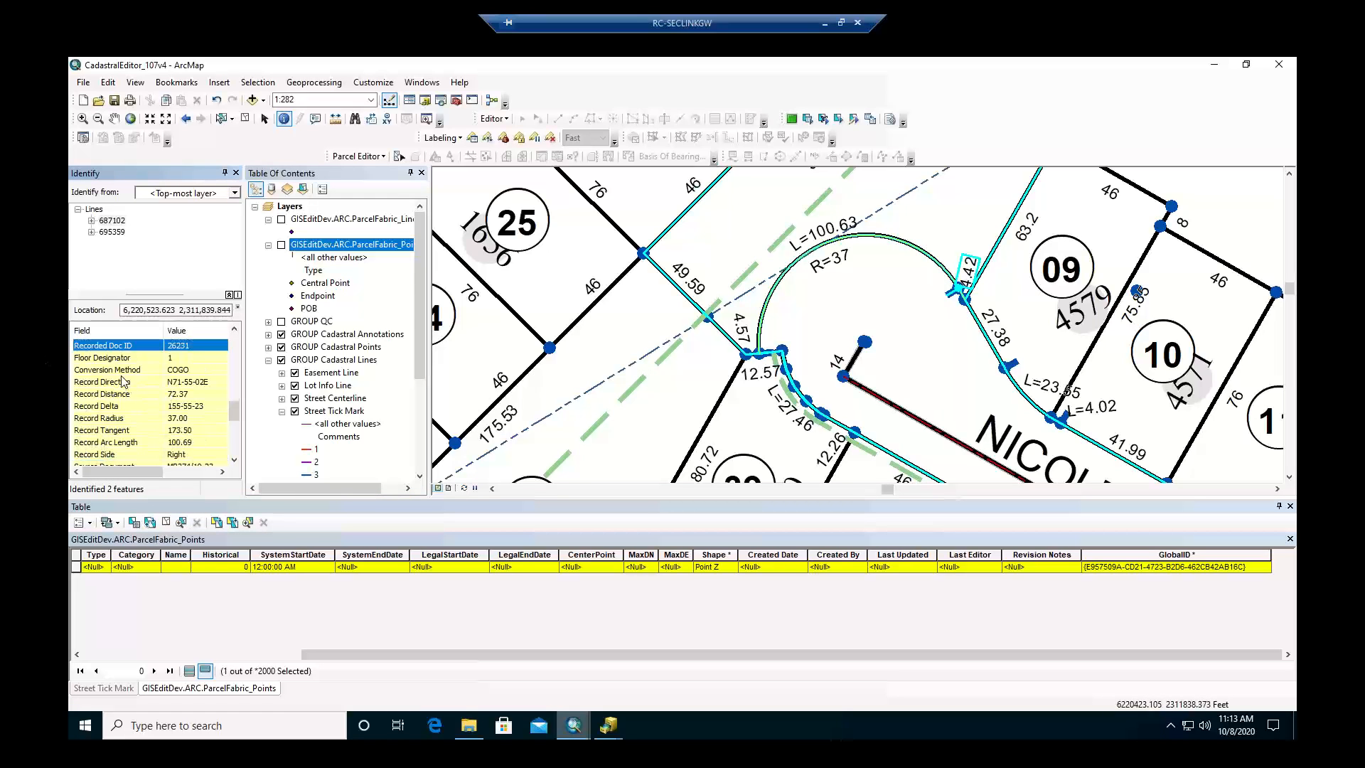
pyautogui.click(120, 370)
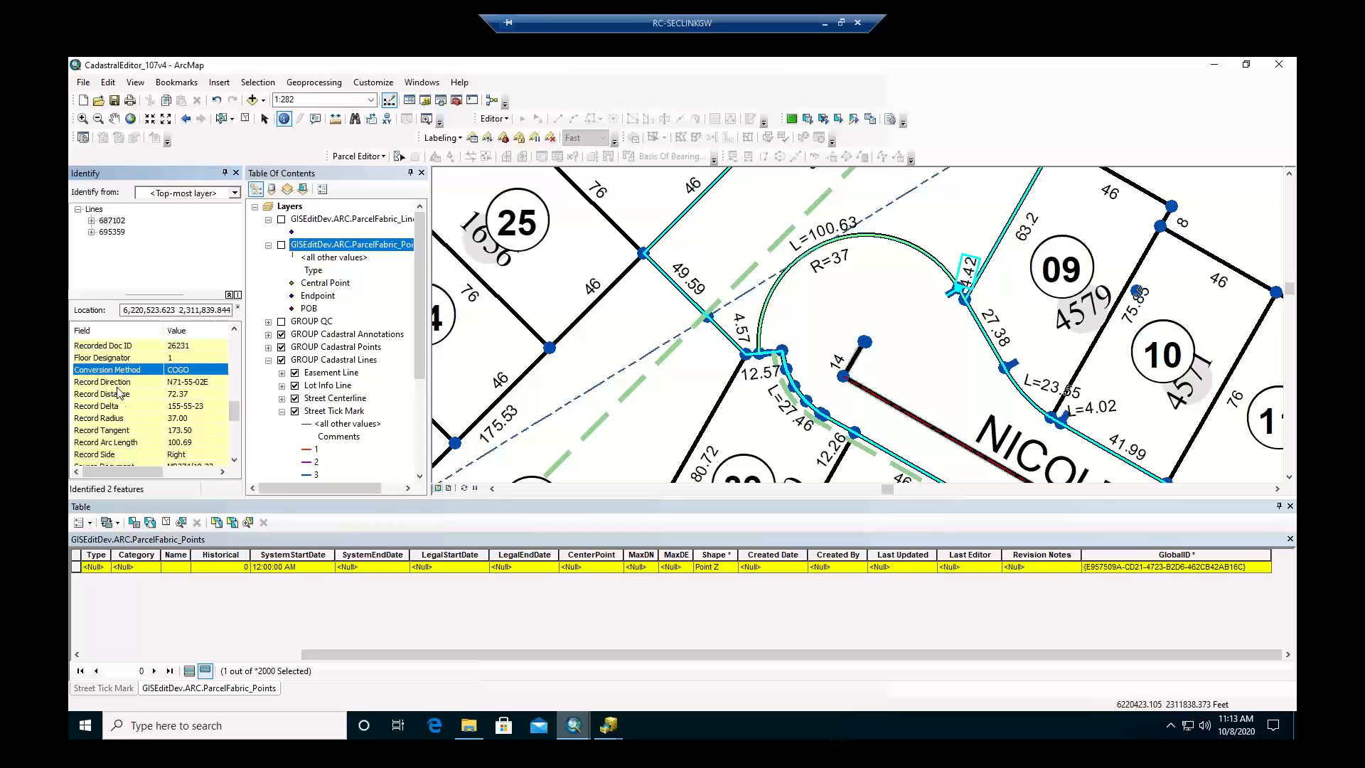
pyautogui.click(118, 419)
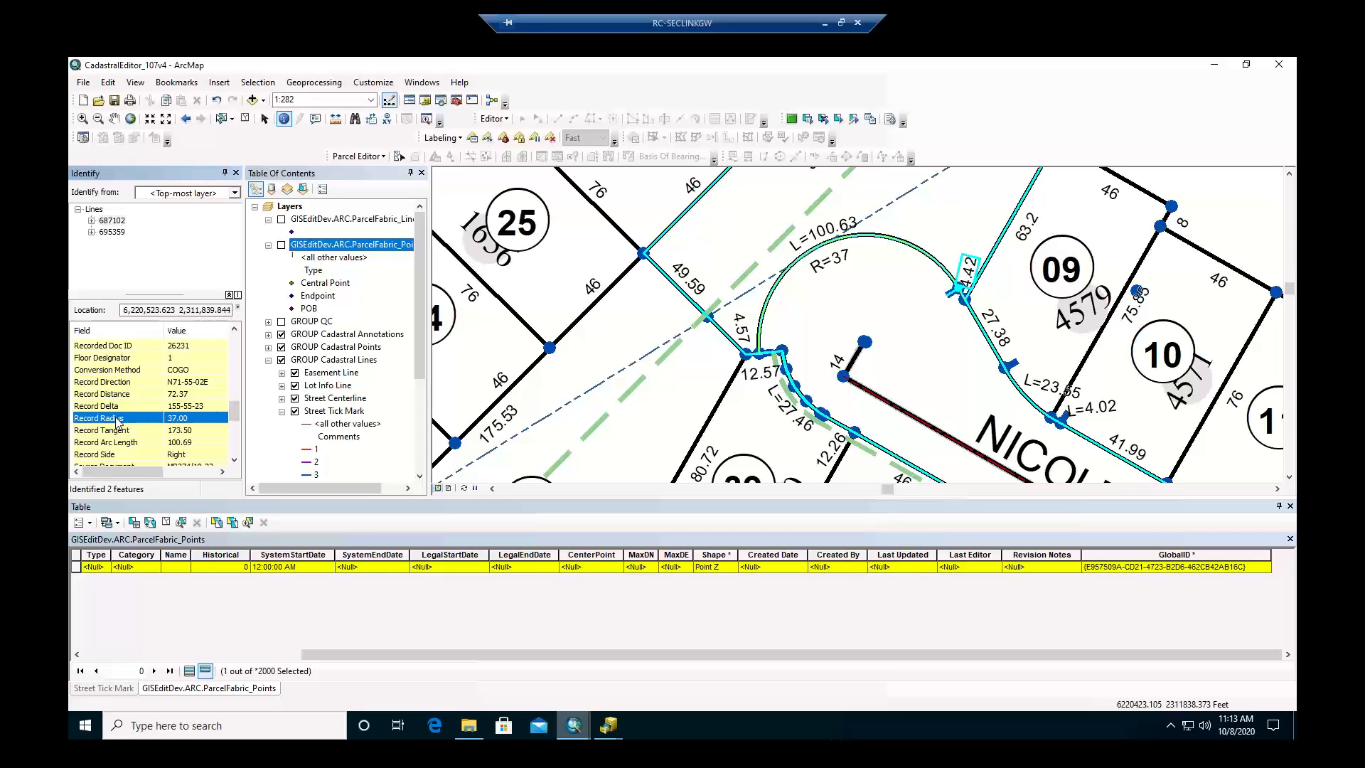
pyautogui.scroll(-1, 118, 420)
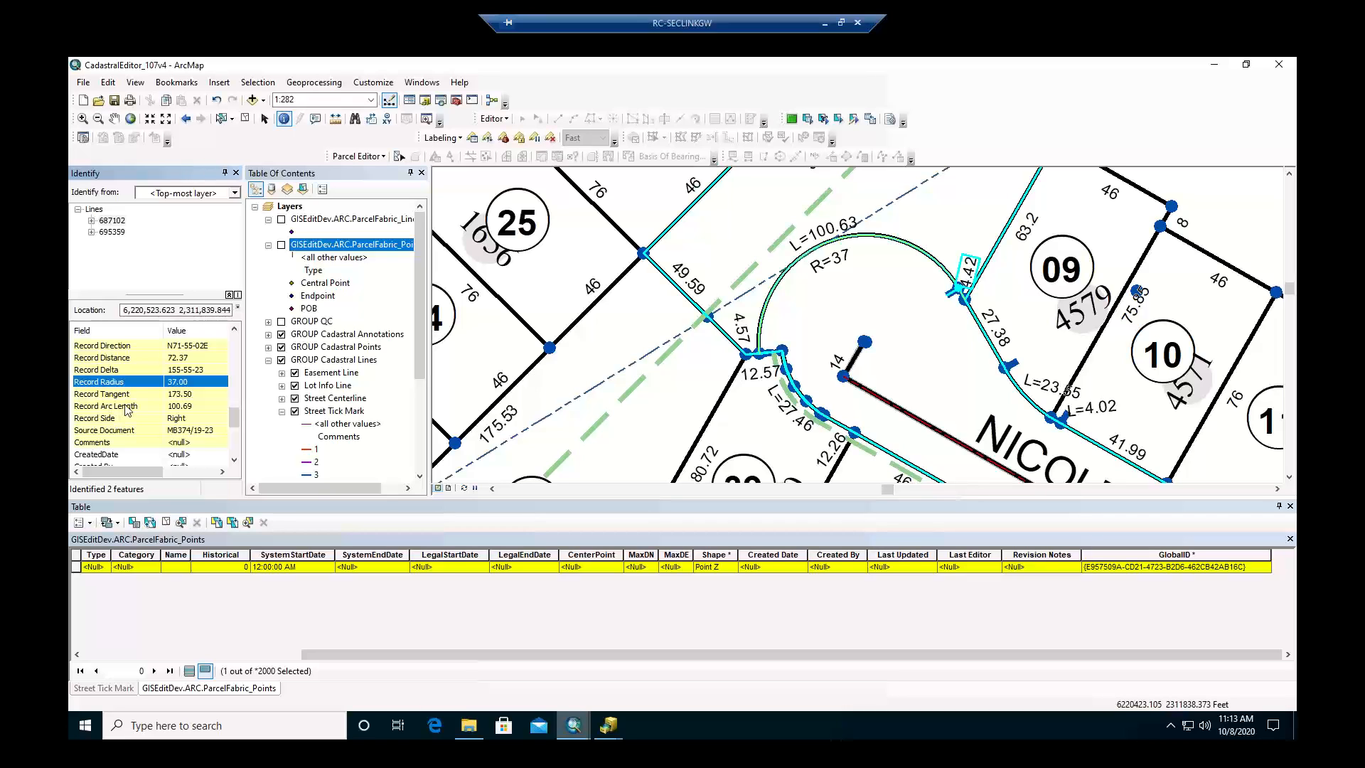
# Add the GISEditDev.ARC.ParcelFabric_Lines dataset to the map.
pyautogui.click(252, 100)
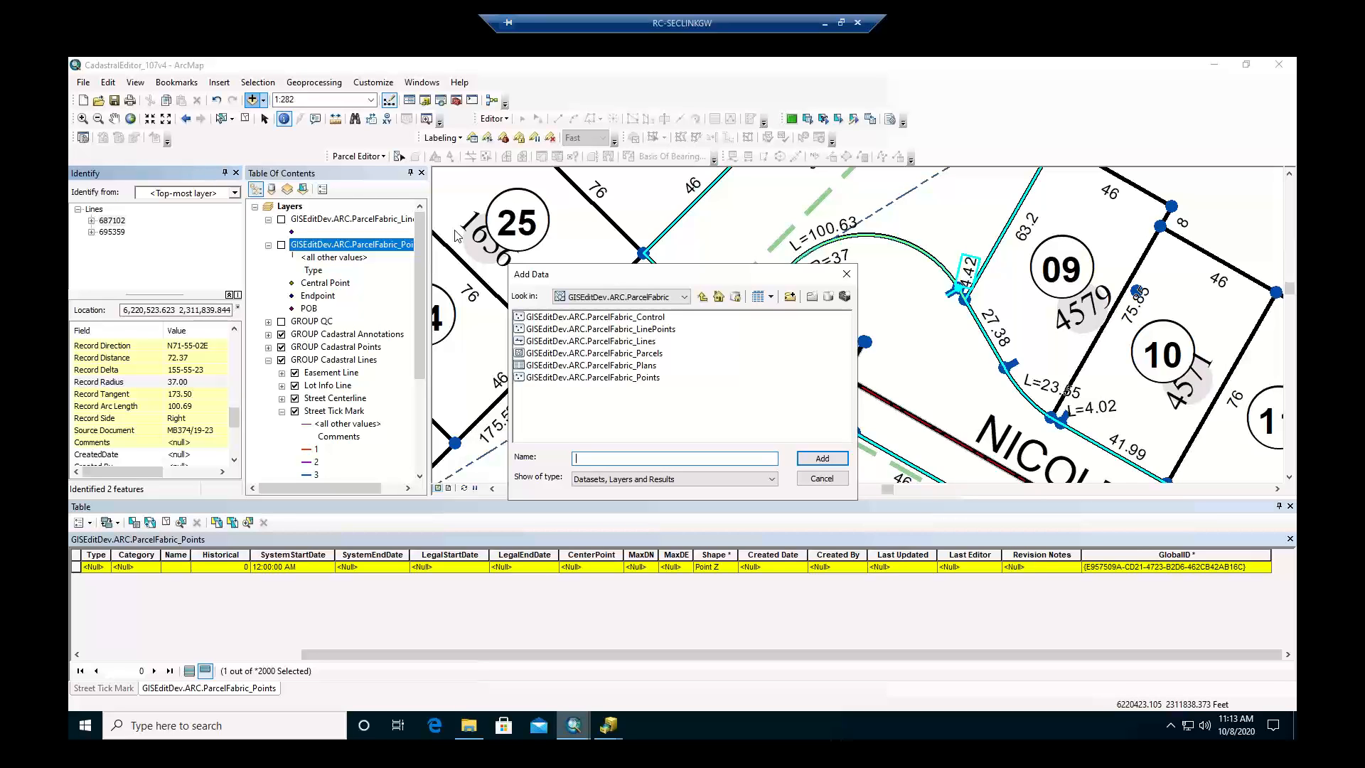
pyautogui.click(623, 345)
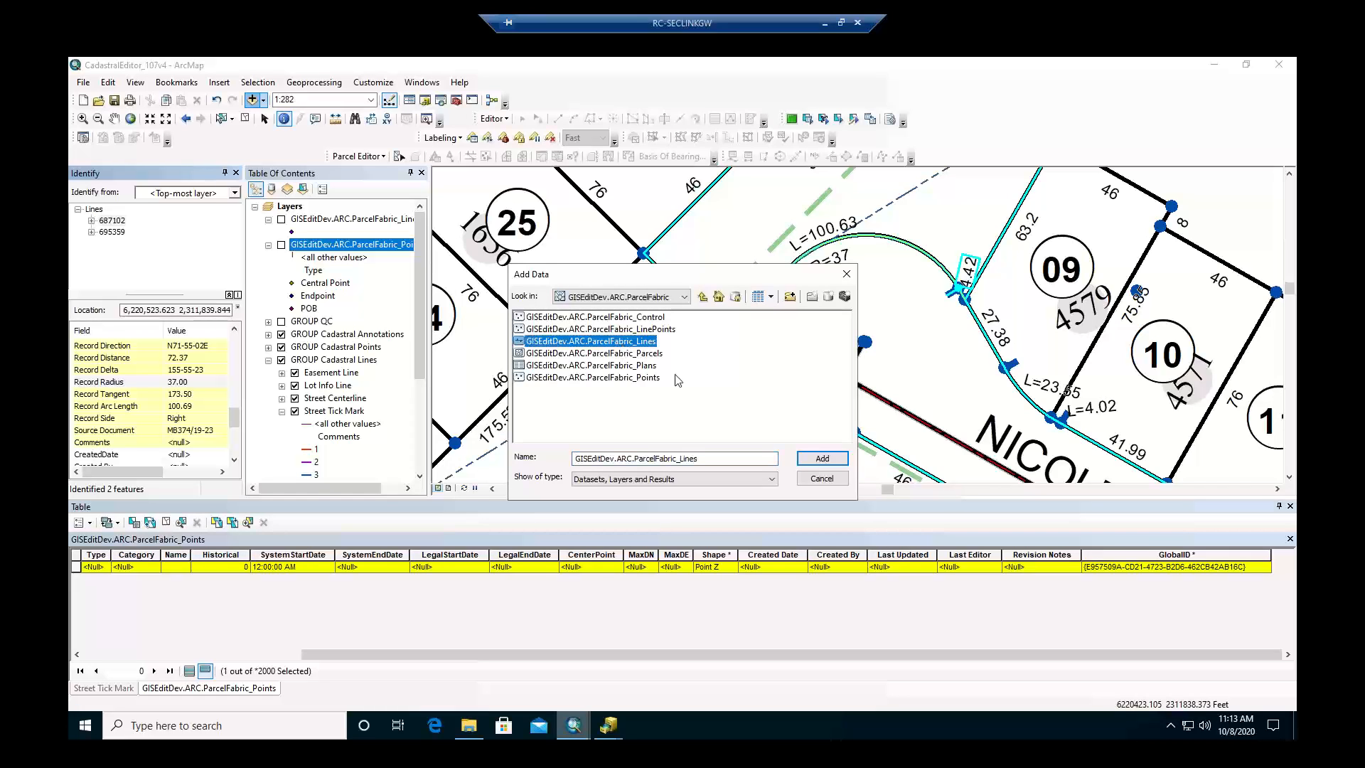
pyautogui.click(825, 463)
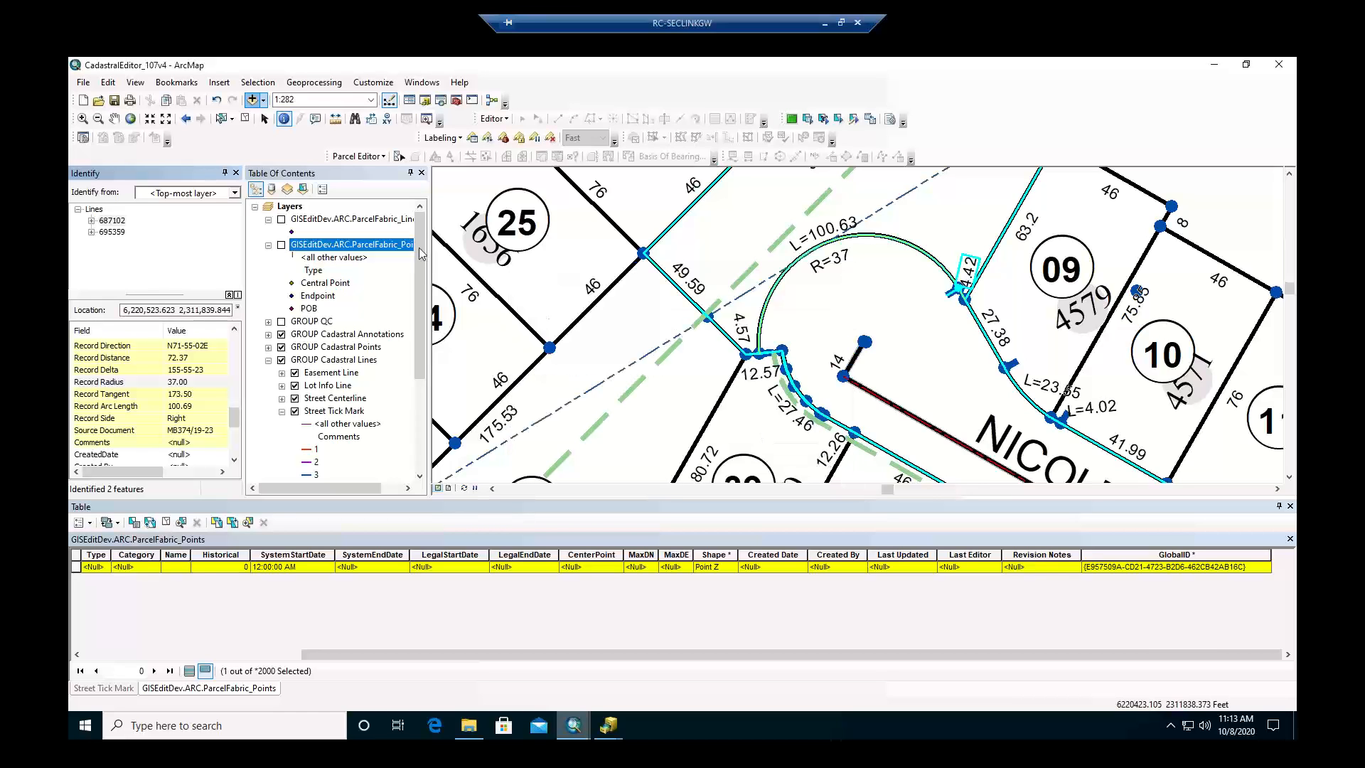
# Open the definition query builder for the ParcelFabric_Lines layer and list the unique values of the Radius field.
pyautogui.rightClick(355, 321)
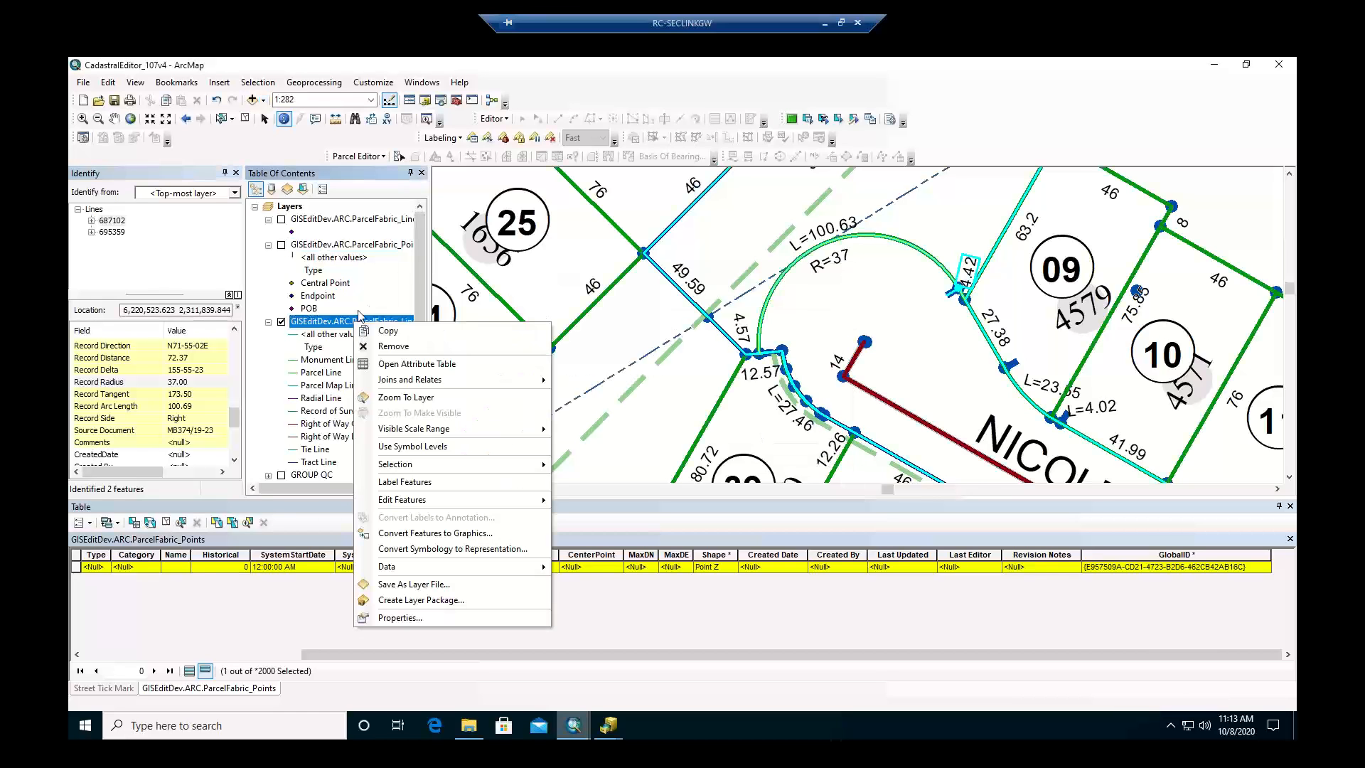
pyautogui.click(396, 617)
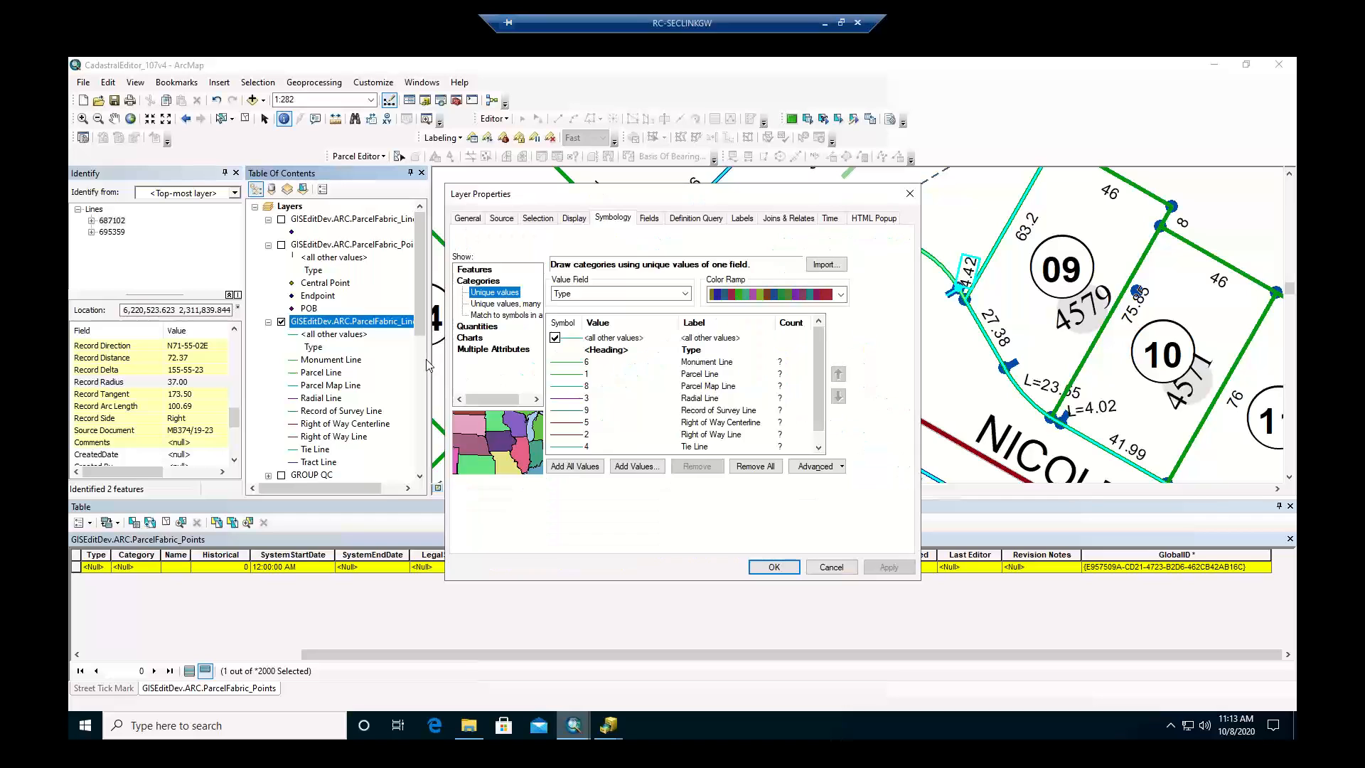
pyautogui.click(685, 221)
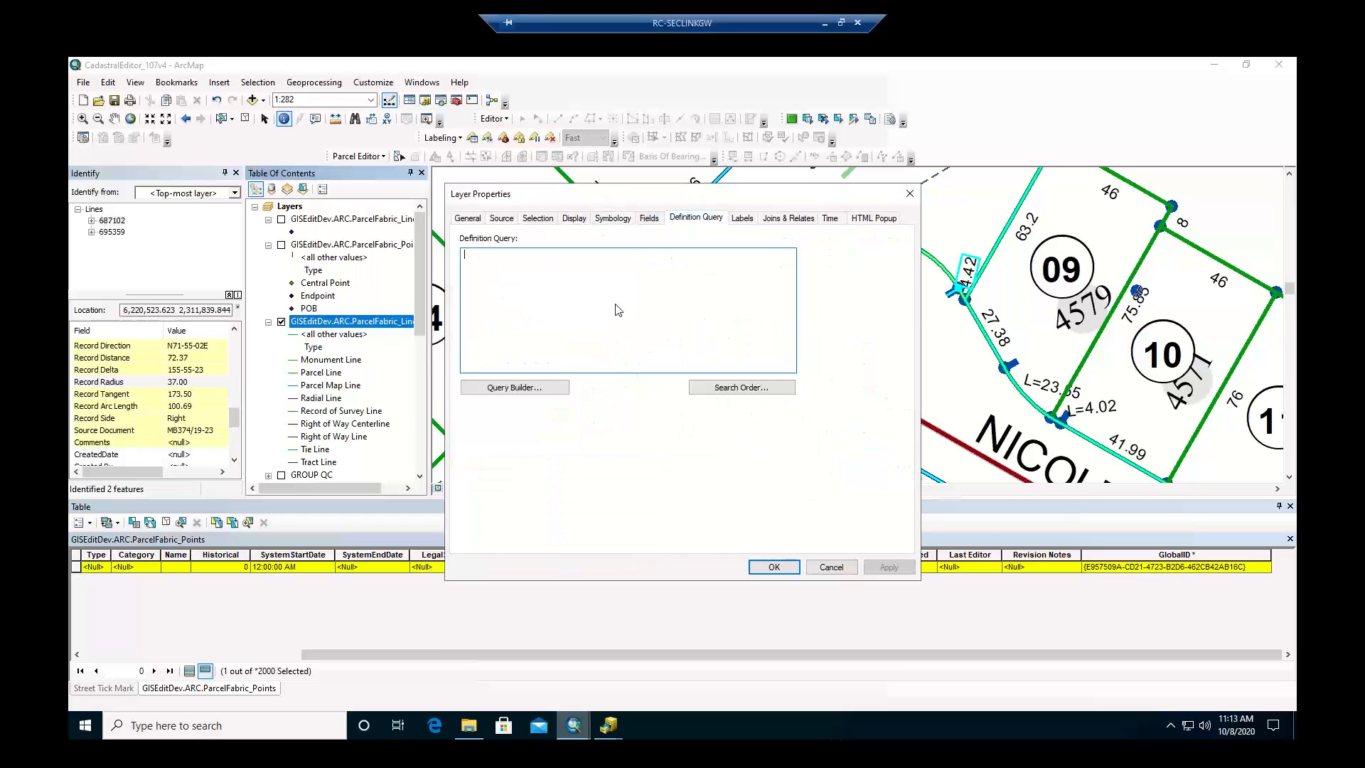
pyautogui.click(533, 388)
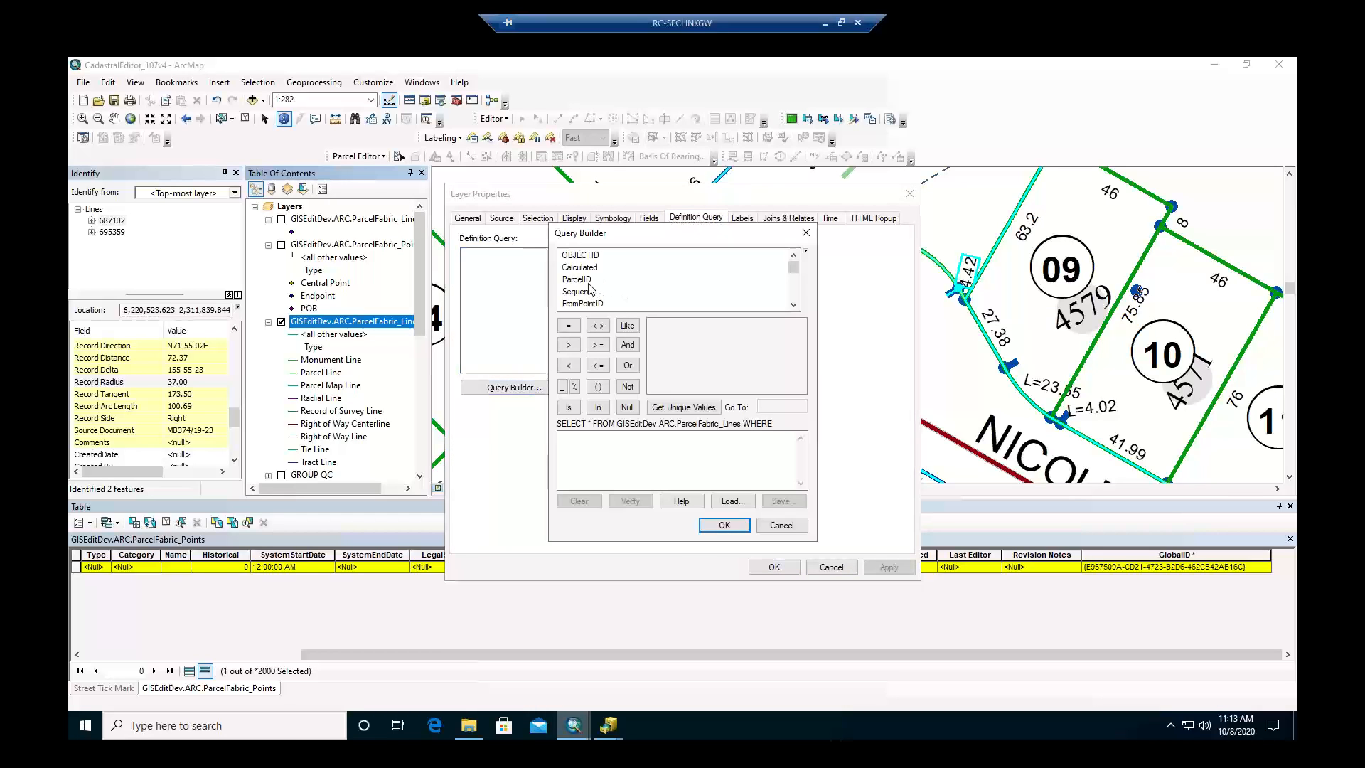
pyautogui.click(586, 281)
pyautogui.scroll(-1, 588, 287)
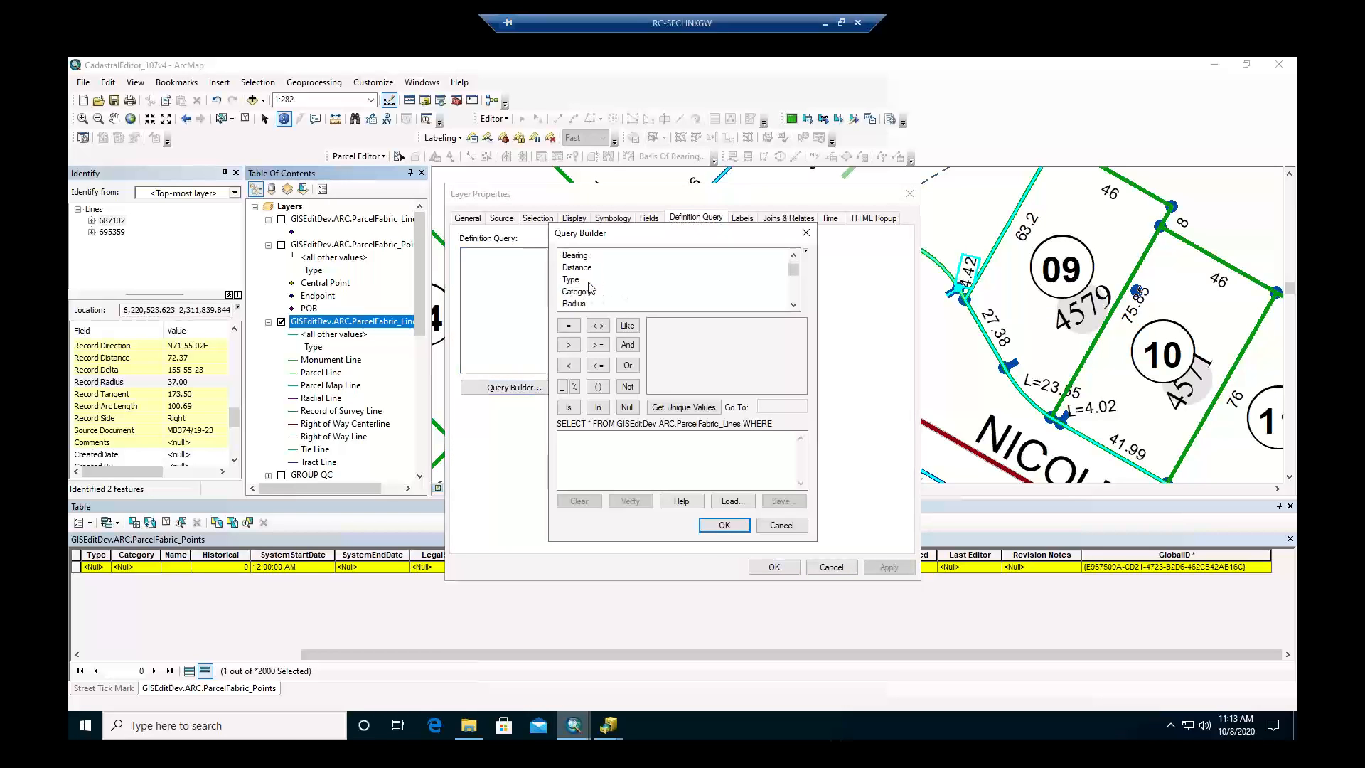
pyautogui.scroll(-1, 594, 290)
pyautogui.click(581, 305)
pyautogui.click(686, 408)
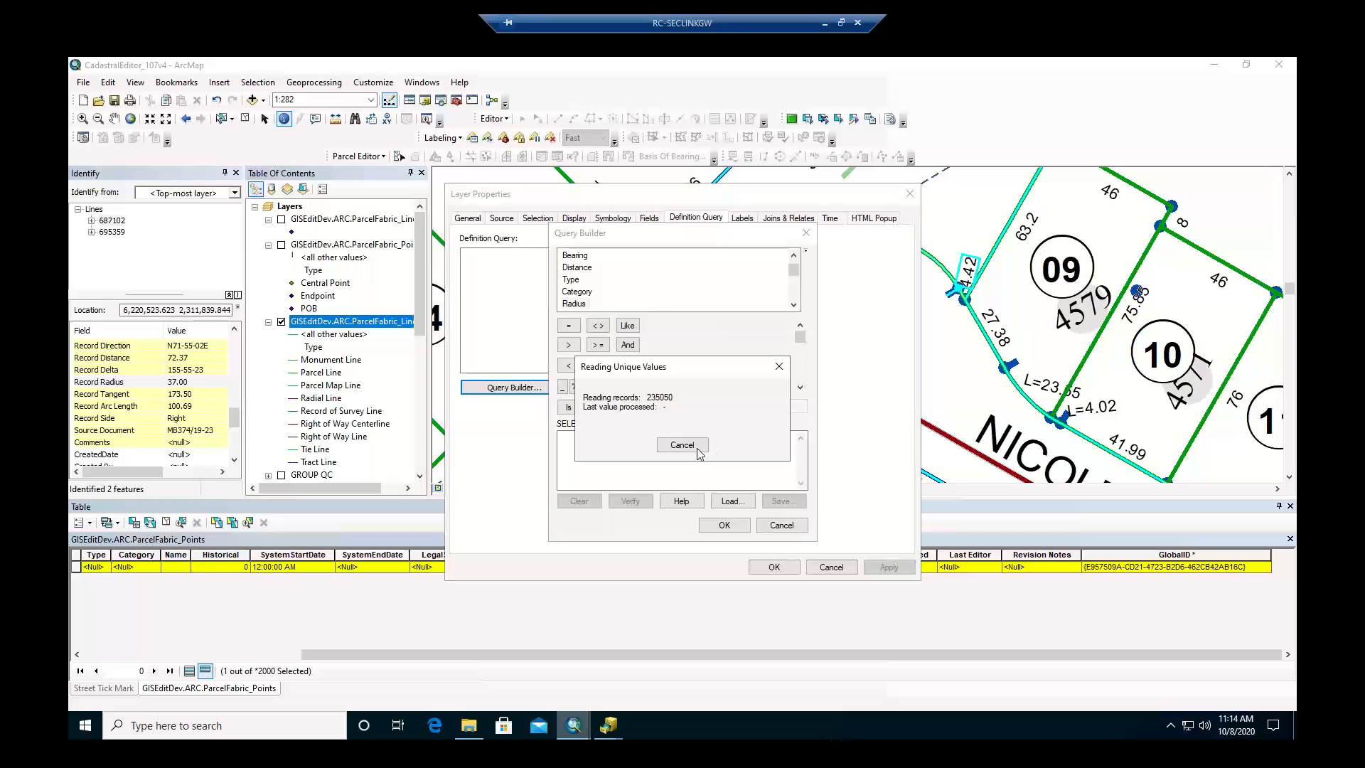
# Apply the definition query "Radius IS NOT NULL" to the ParcelFabric_Lines layer and clear all selected features.
pyautogui.doubleClick(574, 304)
pyautogui.click(568, 407)
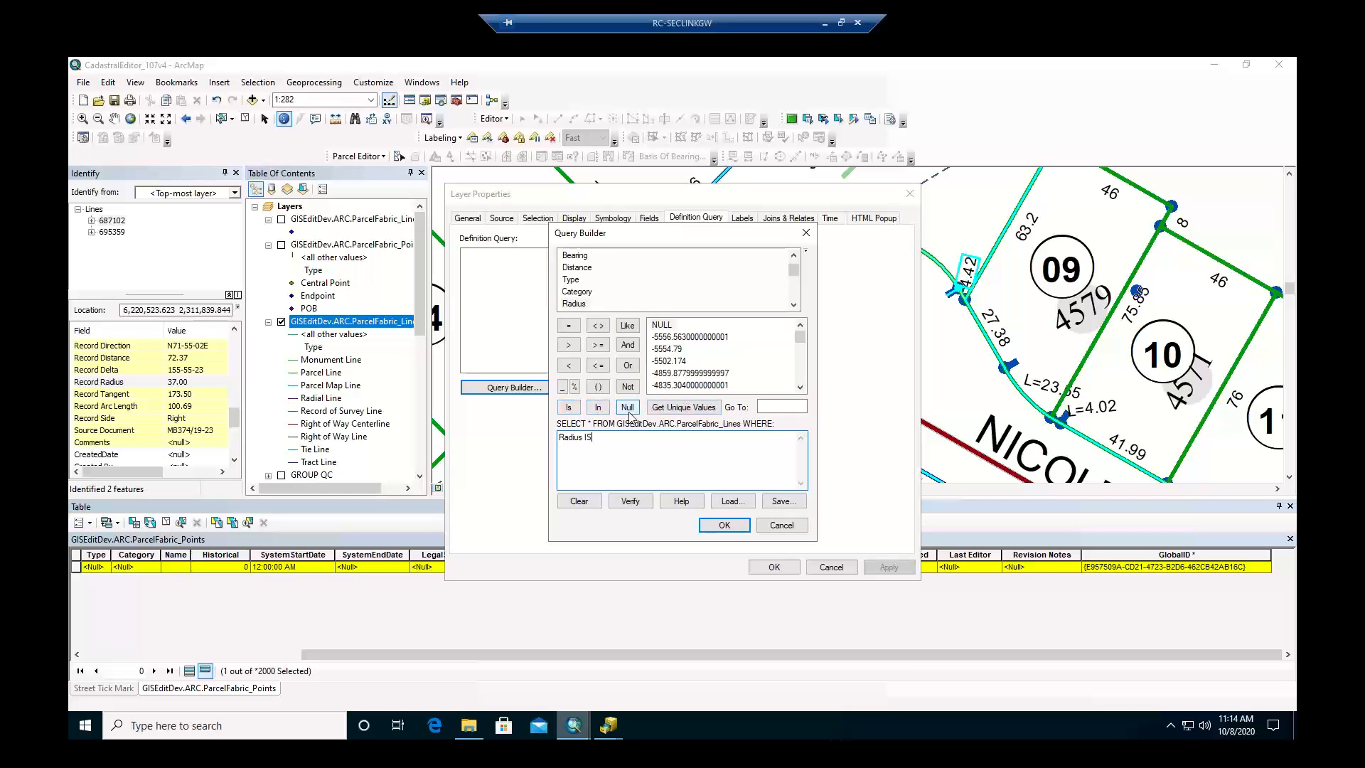
pyautogui.click(628, 386)
pyautogui.click(627, 407)
pyautogui.click(724, 524)
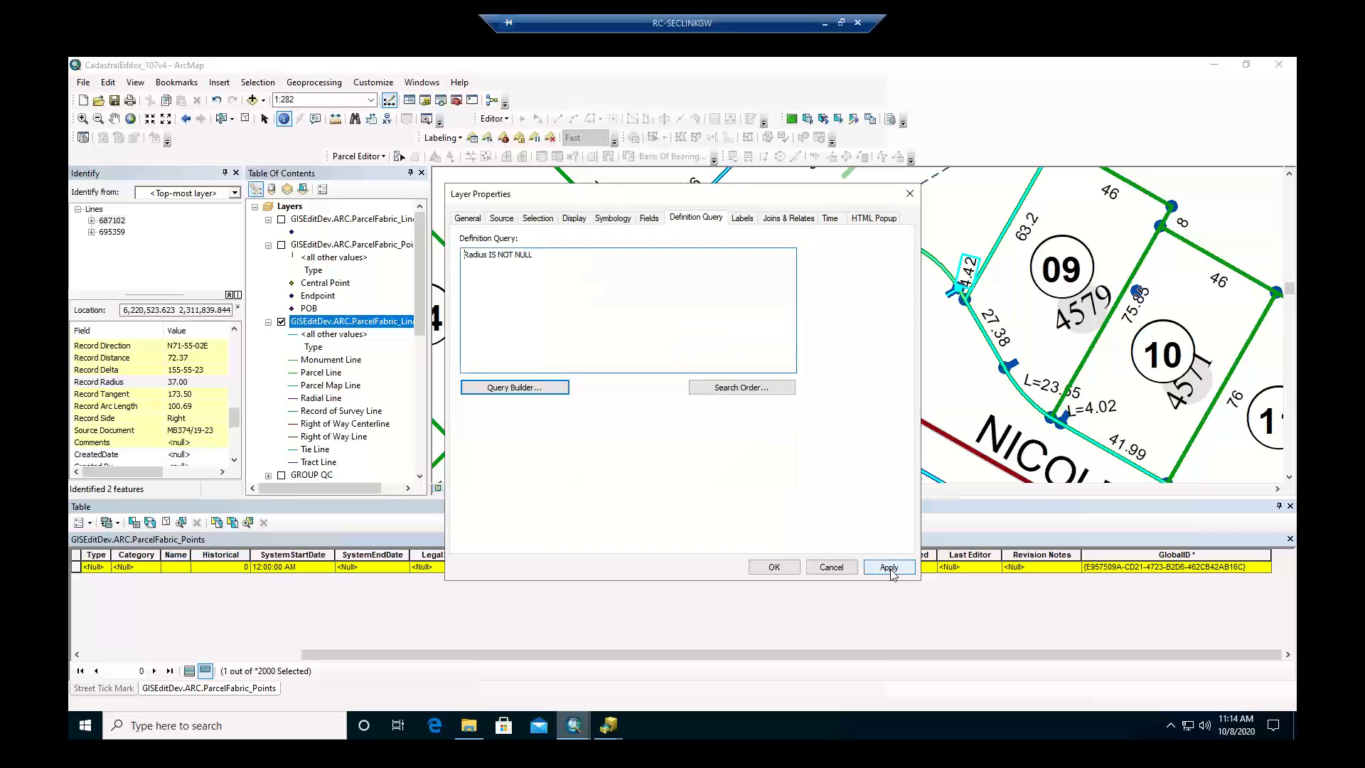
pyautogui.click(890, 568)
pyautogui.click(773, 567)
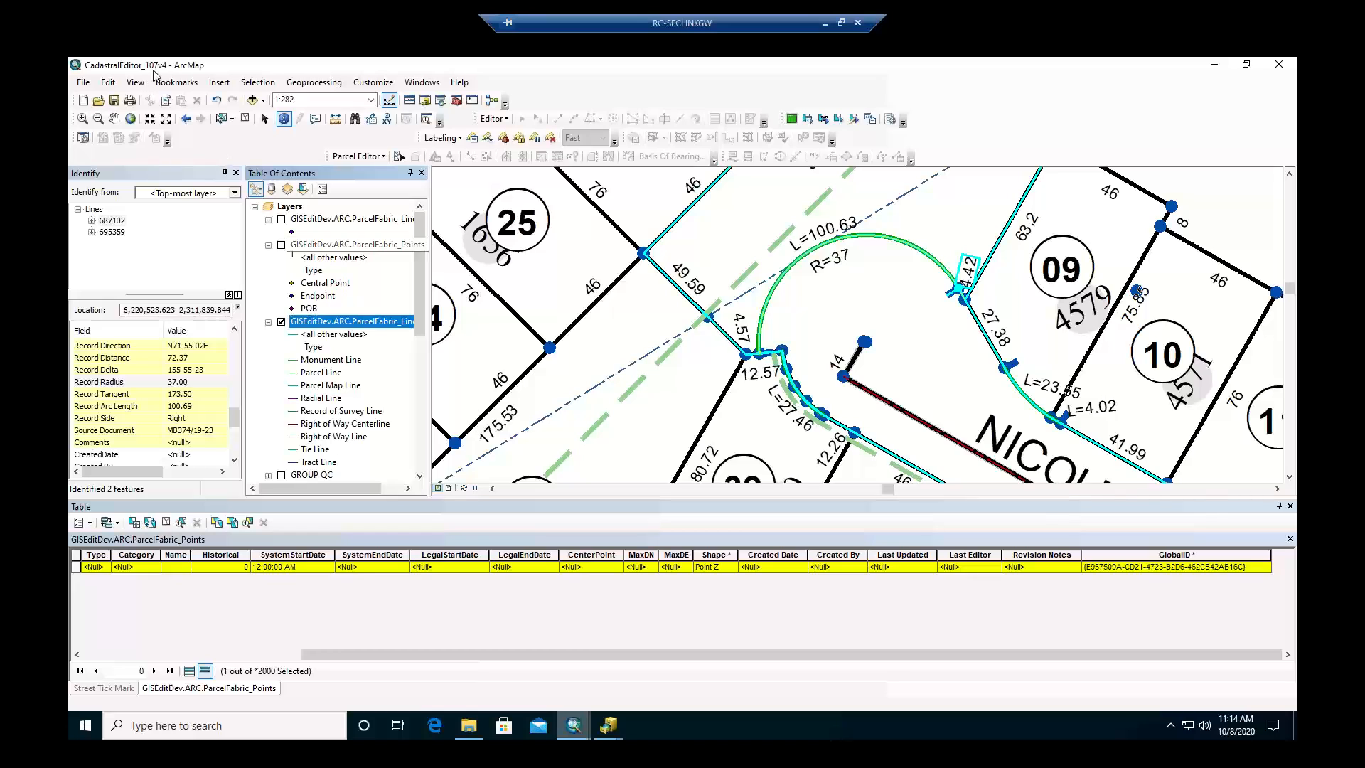
pyautogui.click(245, 118)
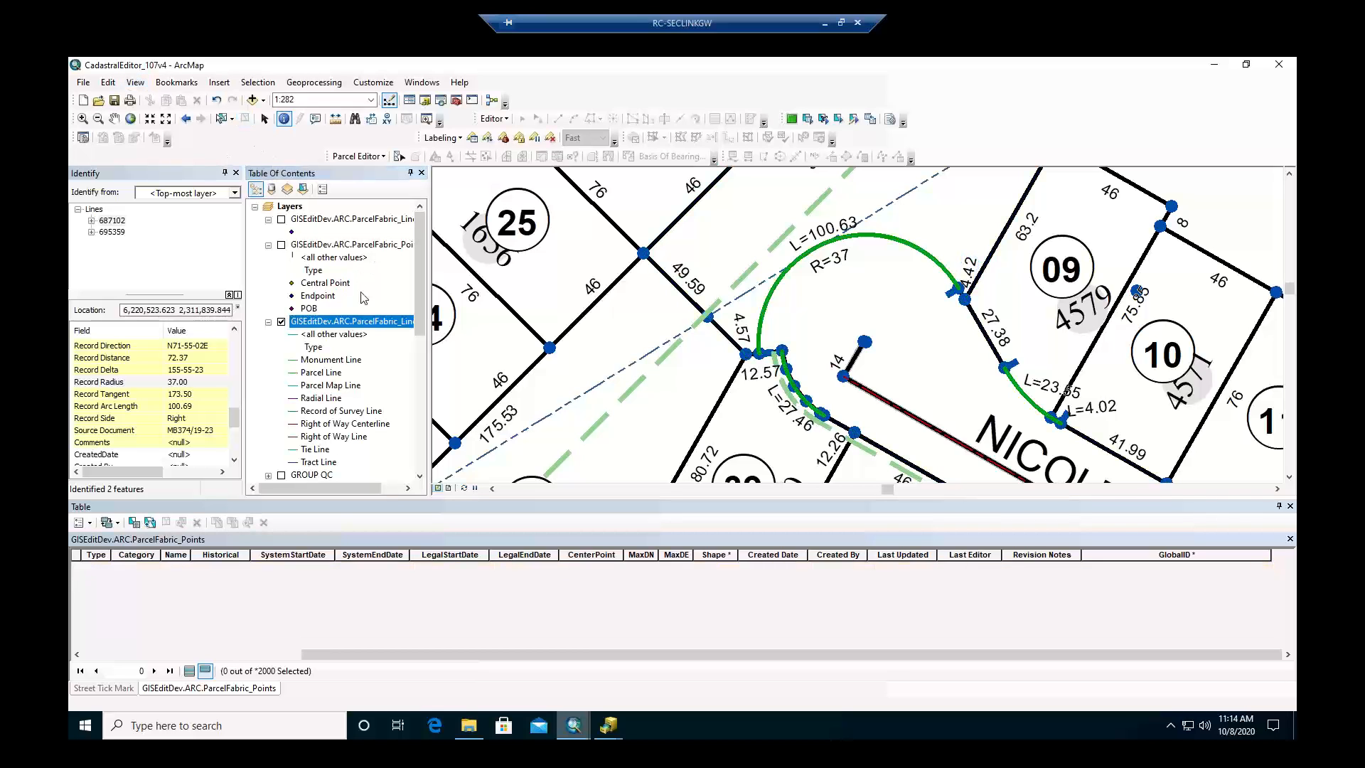
# Switch the ParcelFabric_Lines layer's symbology to a single symbol for all features and open that symbol for editing.
pyautogui.rightClick(368, 323)
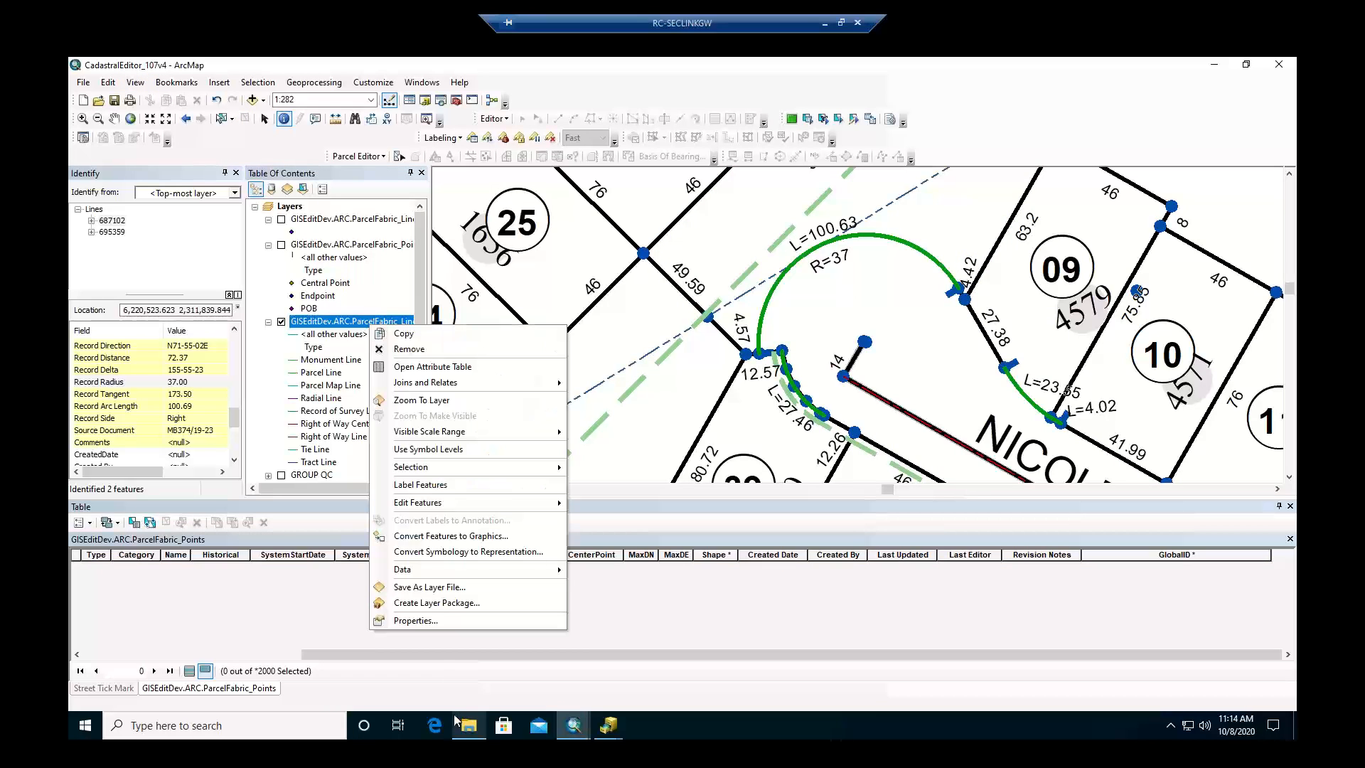
pyautogui.click(449, 622)
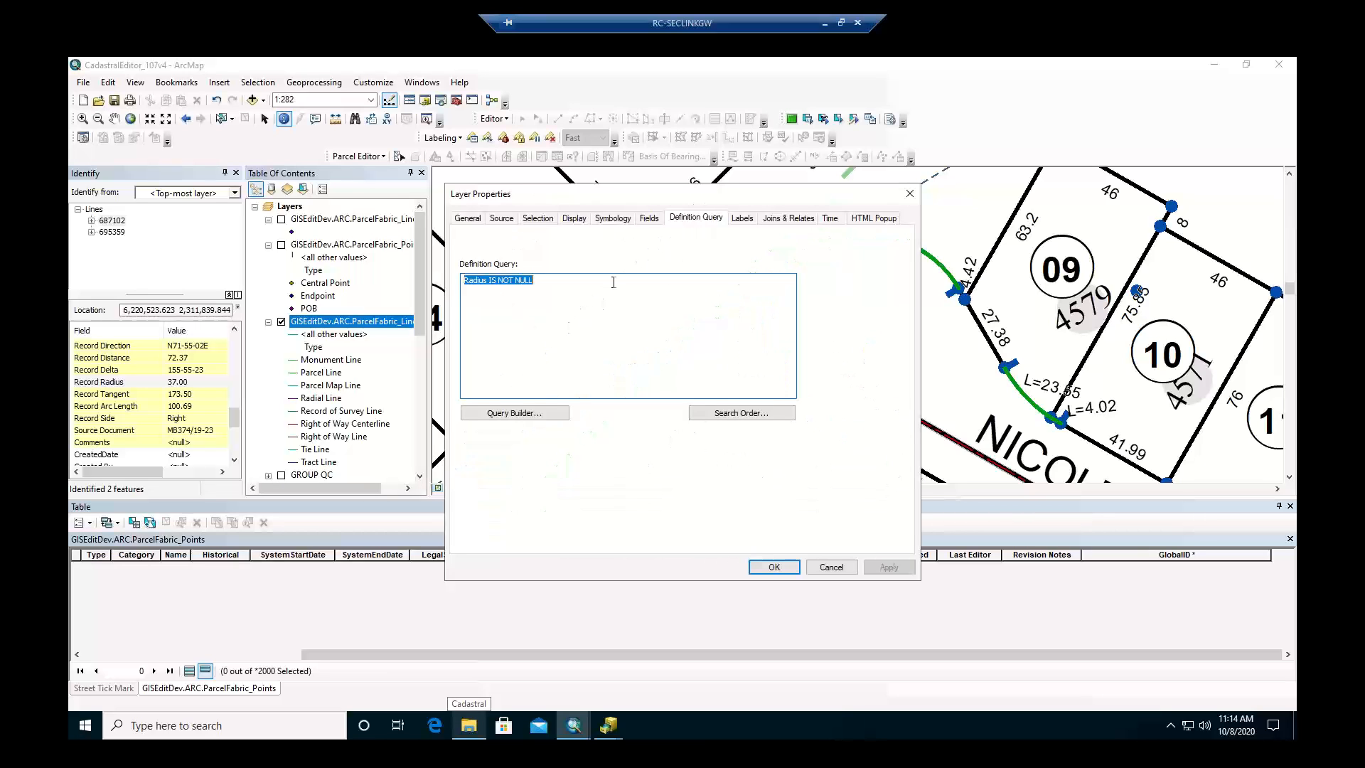
pyautogui.click(613, 217)
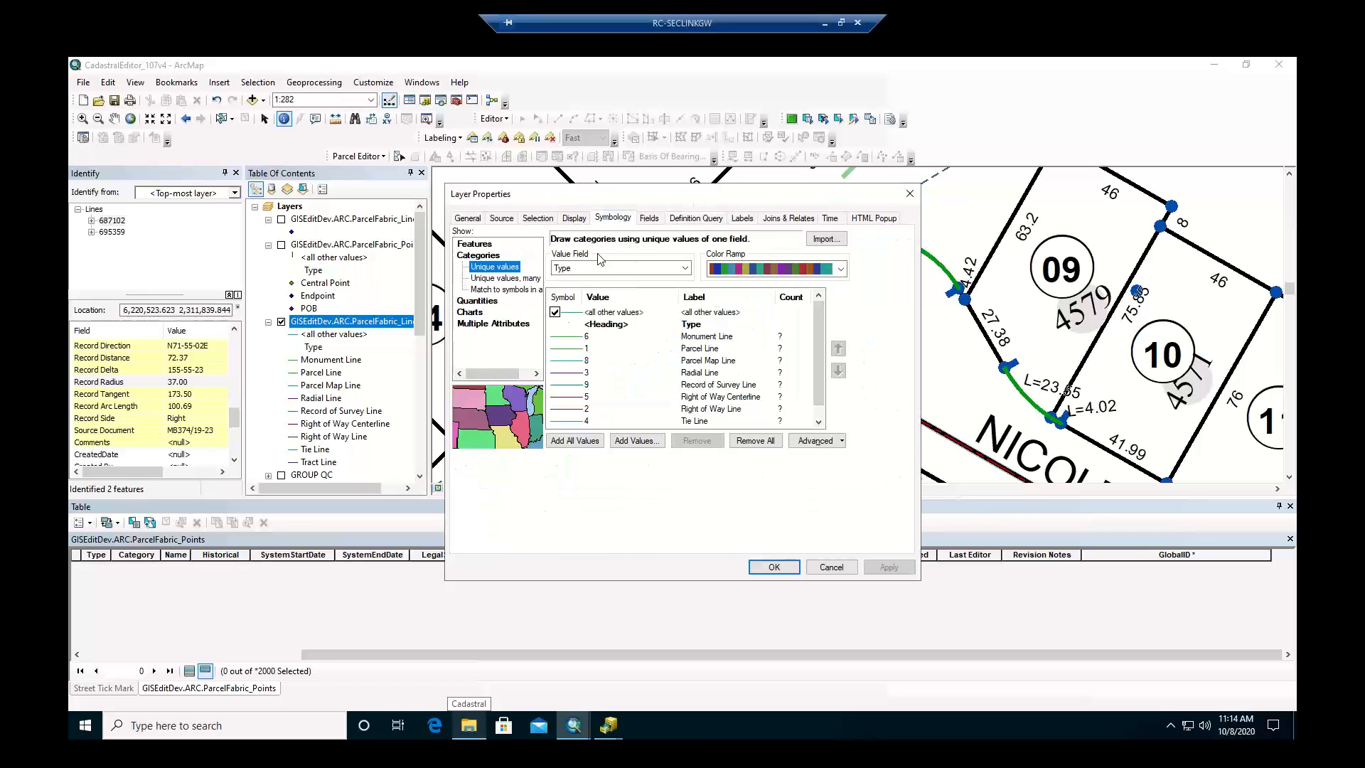
pyautogui.click(475, 243)
pyautogui.click(634, 277)
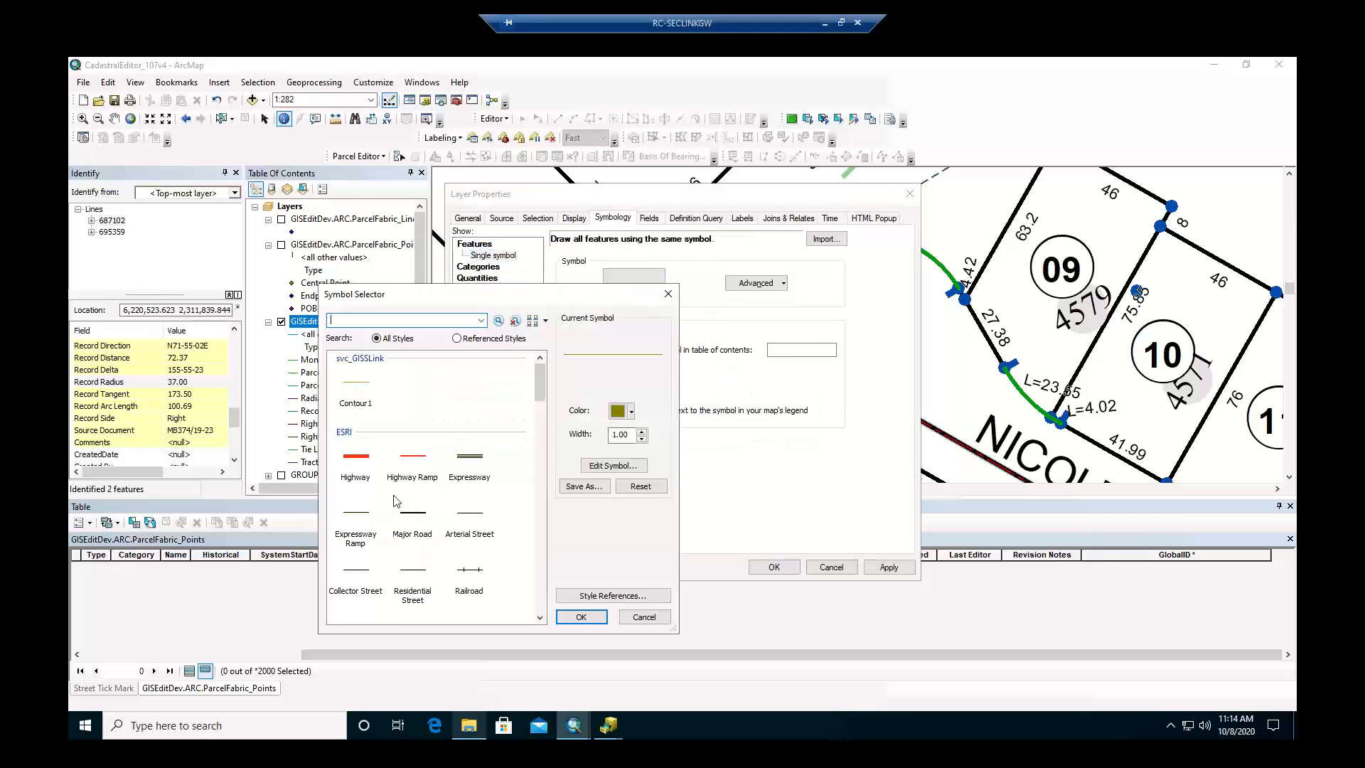
# Base the line symbol on Highway Ramp, recolor it orange with a width of 3, and apply it to the layer.
pyautogui.click(412, 459)
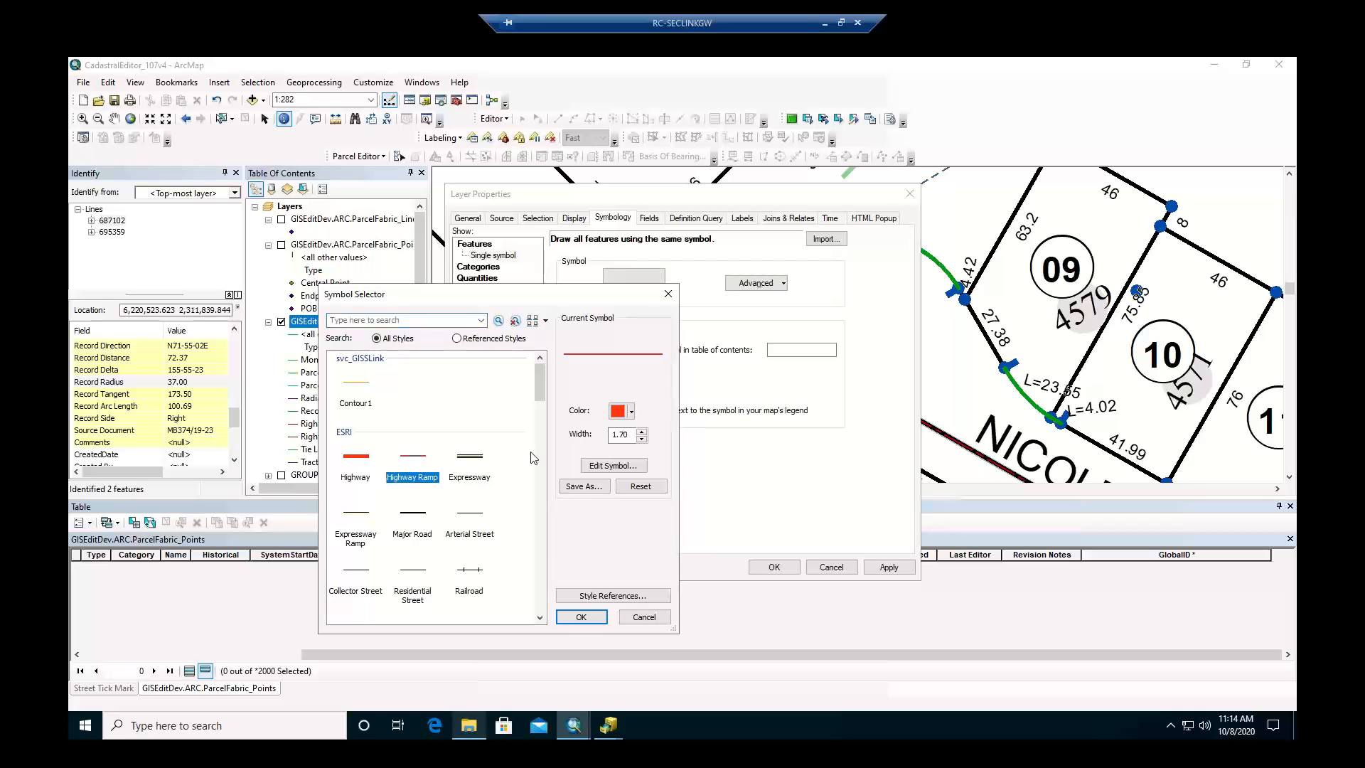
pyautogui.click(618, 412)
pyautogui.click(650, 482)
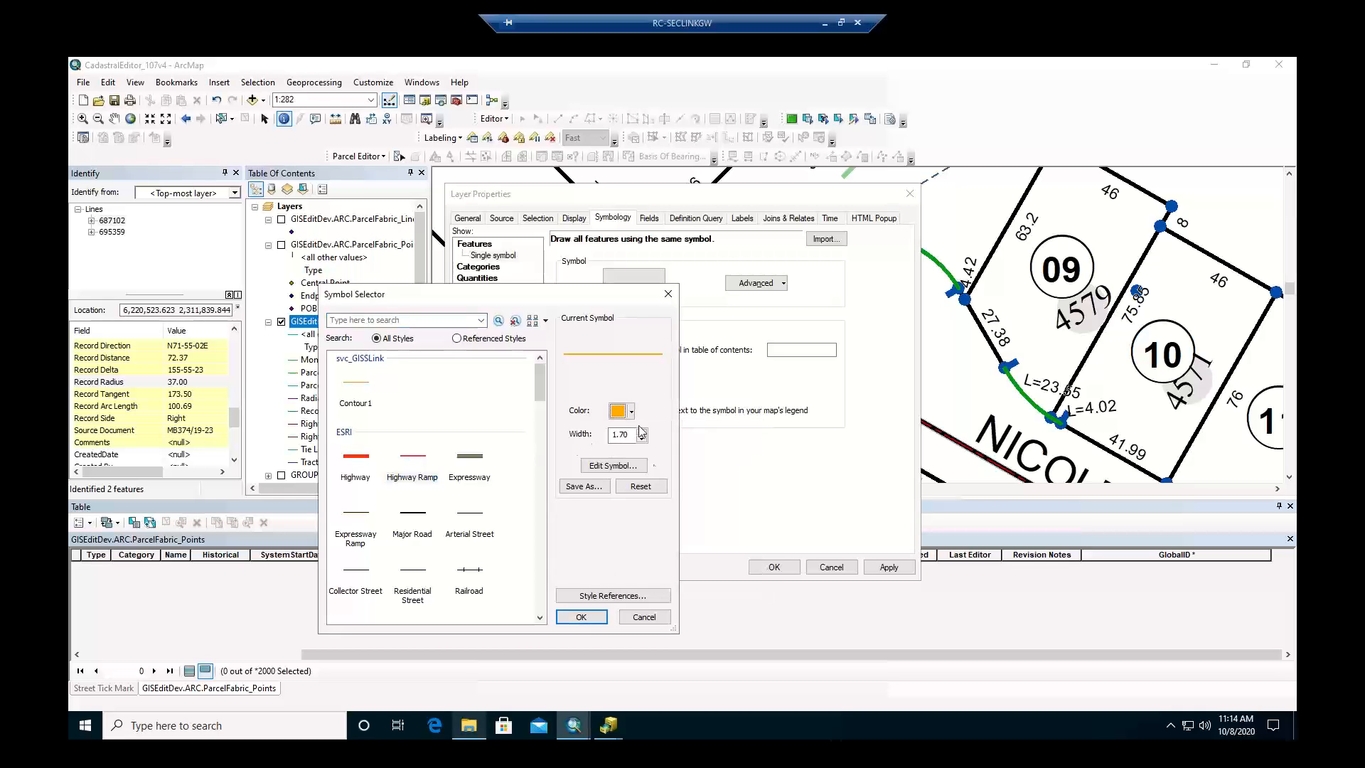
pyautogui.click(641, 431)
pyautogui.click(641, 430)
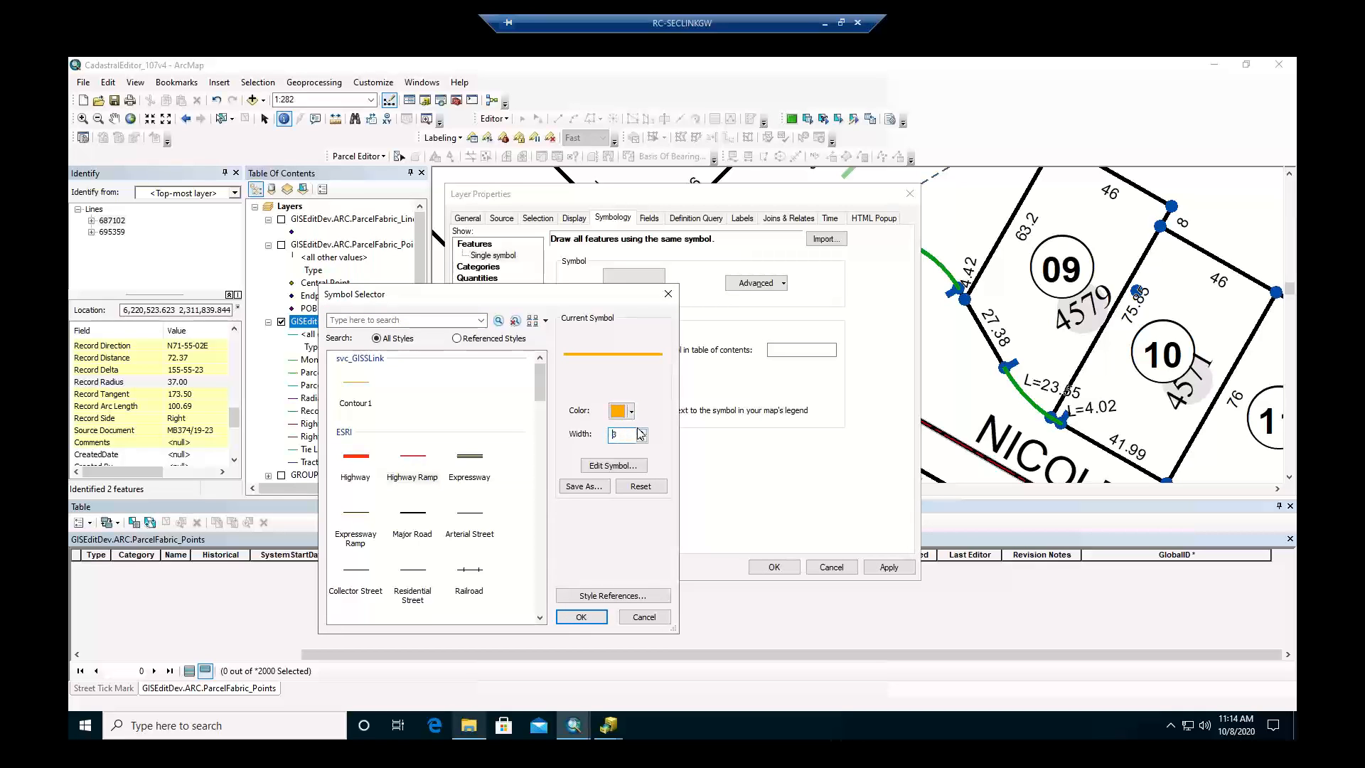
pyautogui.click(586, 618)
pyautogui.click(755, 566)
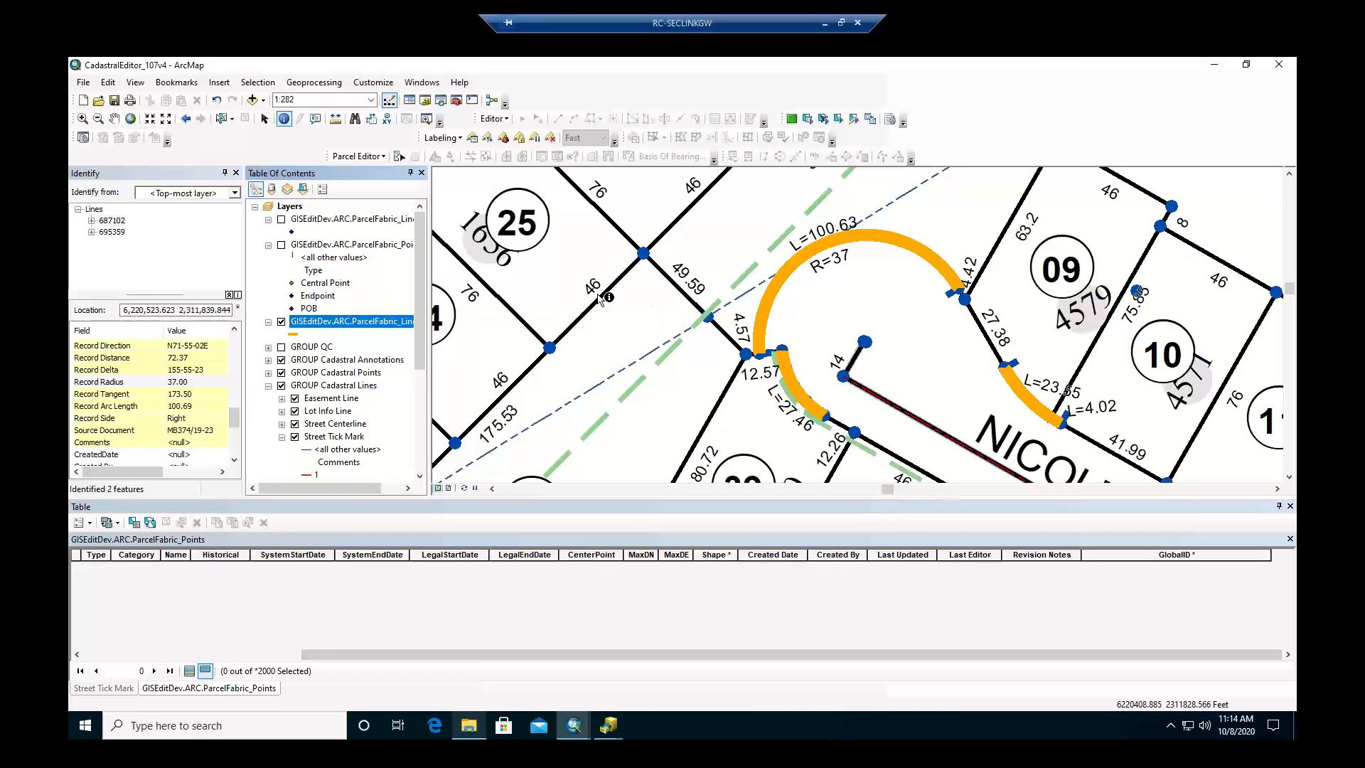
# Examine the orange radius curves from the Nicole Wy cul-de-sac to the curved streets near Bella Ct.
pyautogui.scroll(-2, 562, 302)
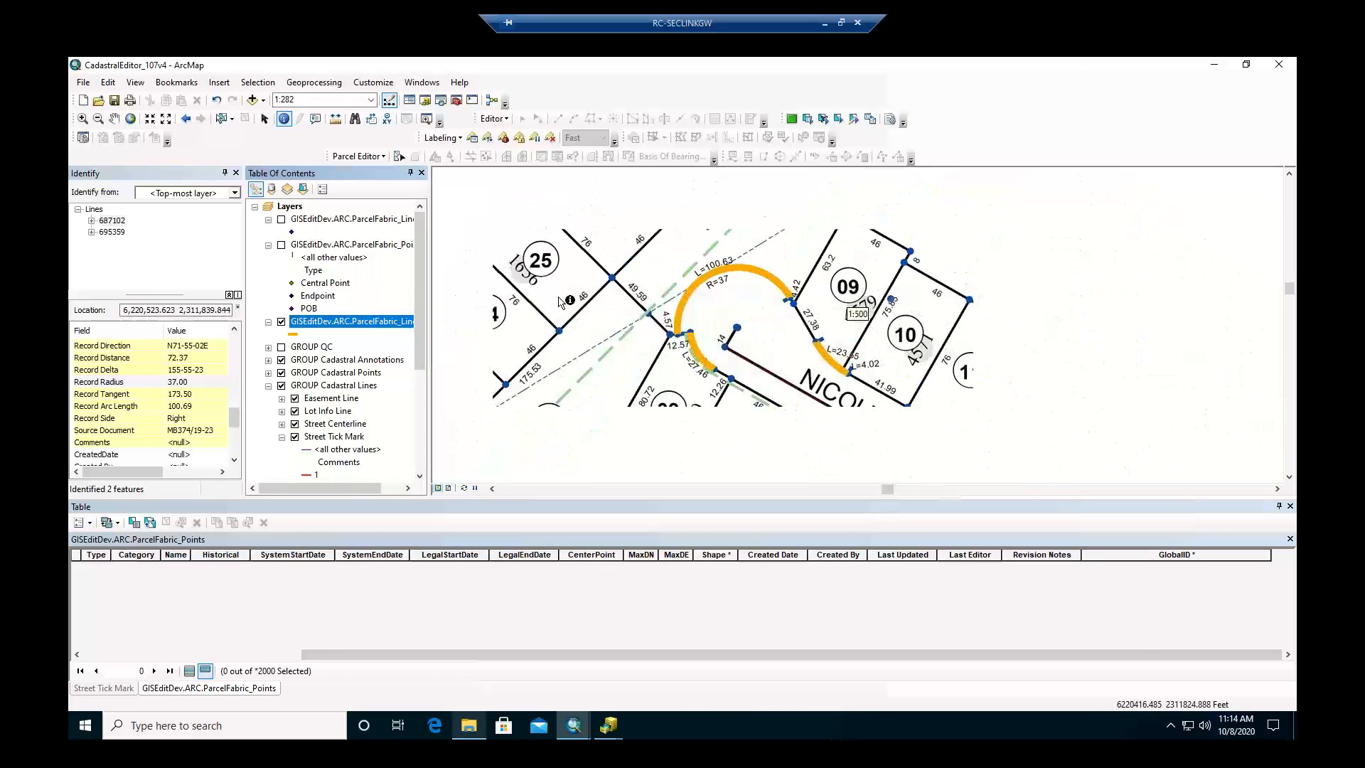
pyautogui.scroll(-1, 562, 302)
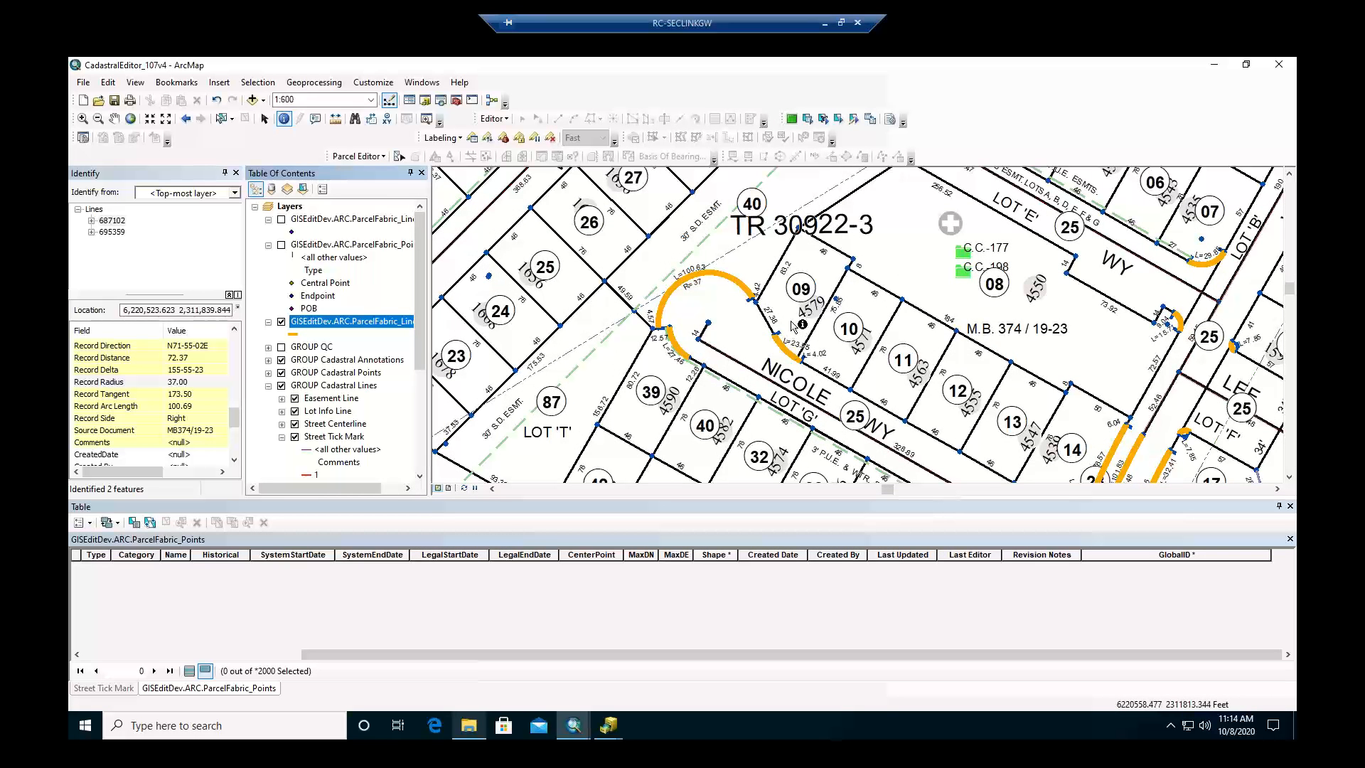
pyautogui.click(264, 118)
pyautogui.click(113, 119)
pyautogui.moveTo(804, 308); pyautogui.dragTo(696, 230)
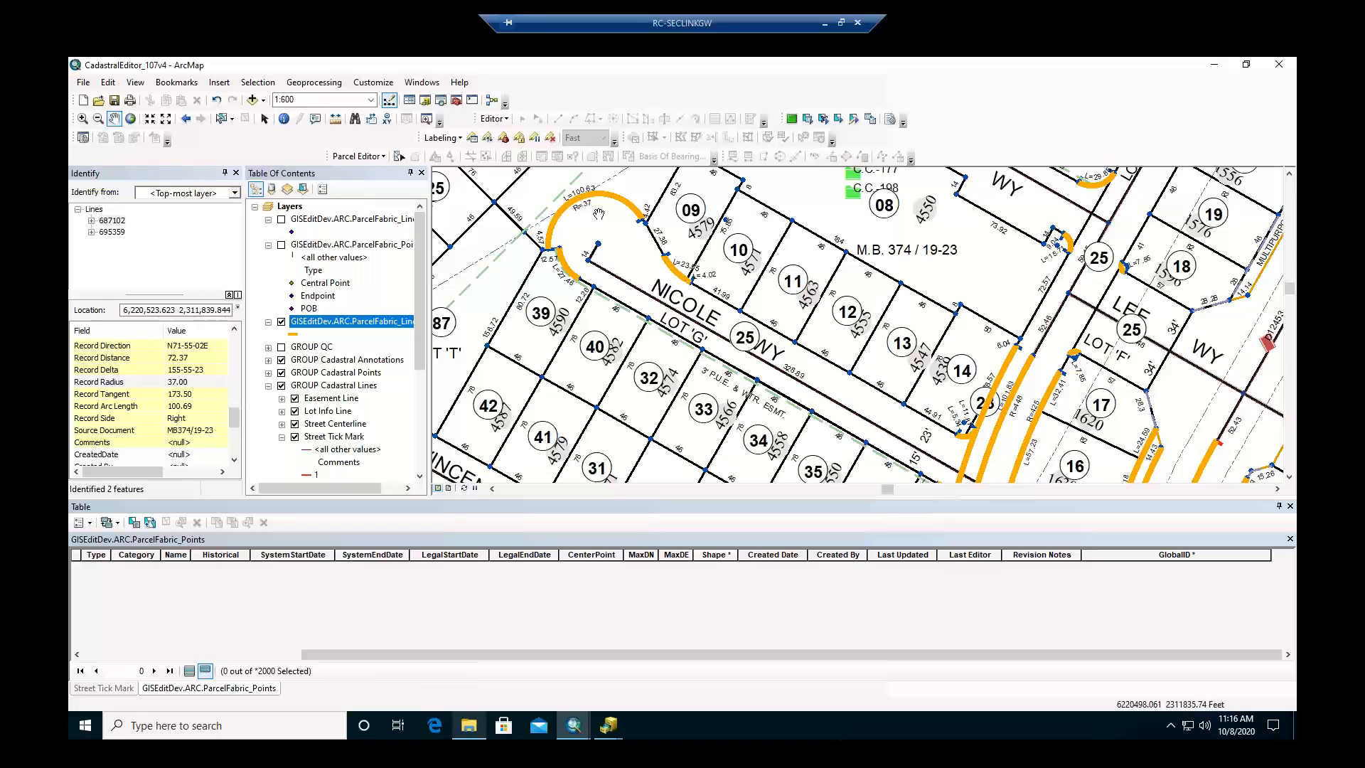
pyautogui.click(385, 325)
pyautogui.moveTo(1141, 386); pyautogui.dragTo(995, 233)
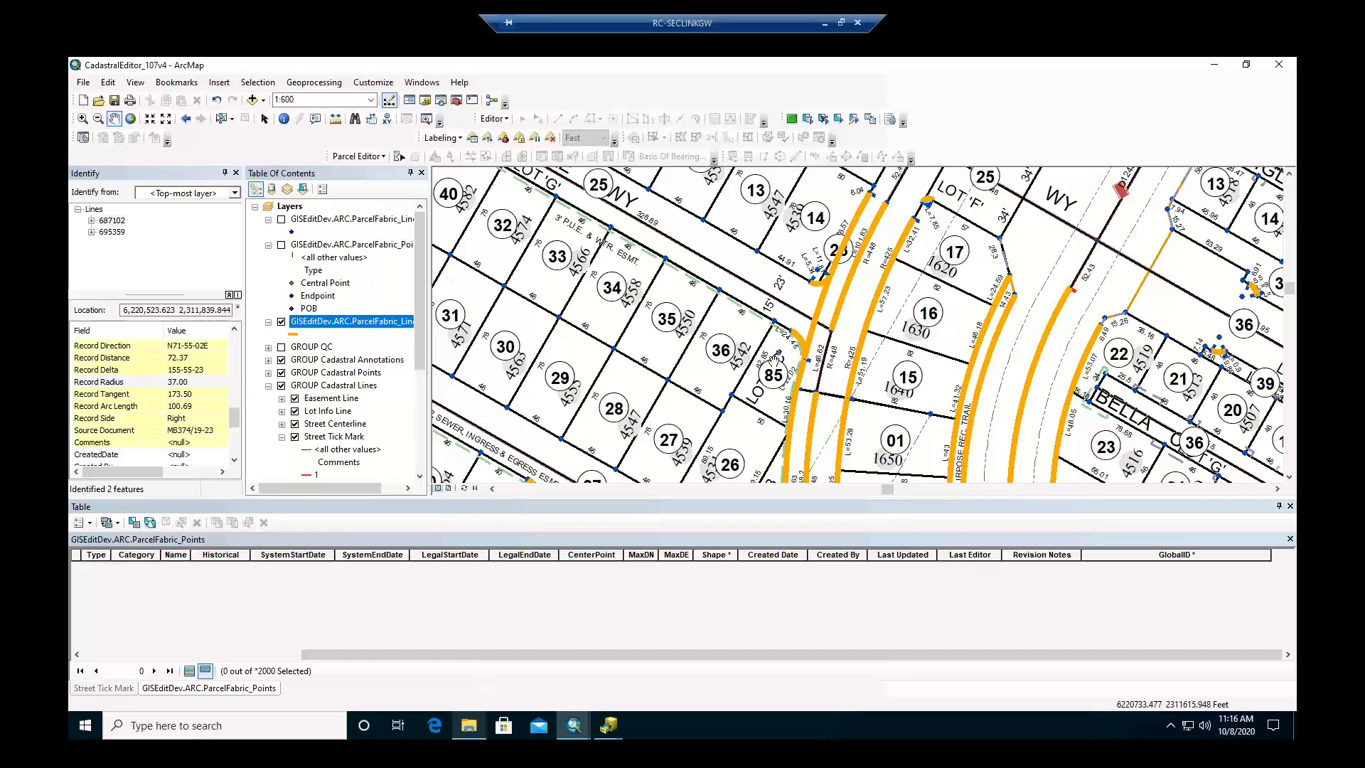
# Open the layer properties of the orange ParcelFabric_Lines layer.
pyautogui.click(367, 324)
pyautogui.rightClick(316, 326)
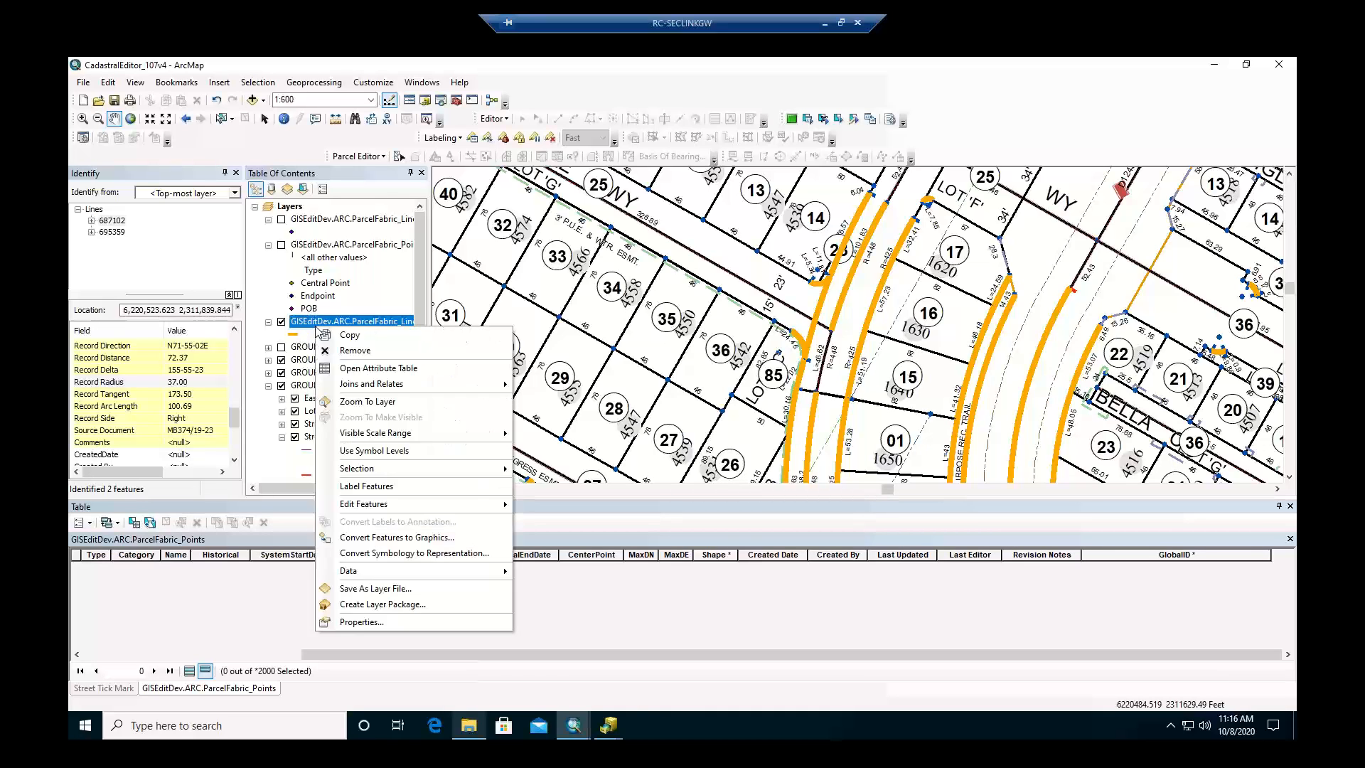
pyautogui.click(368, 623)
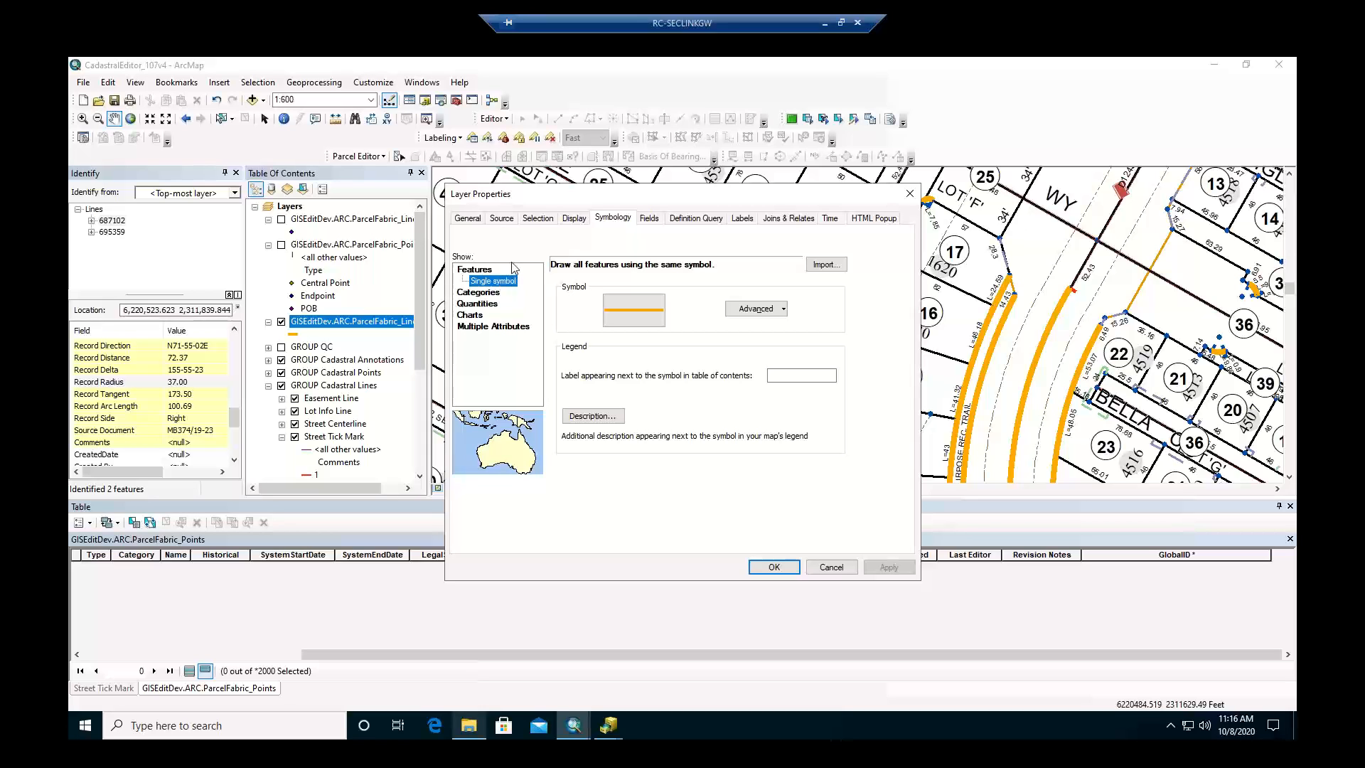
pyautogui.click(572, 221)
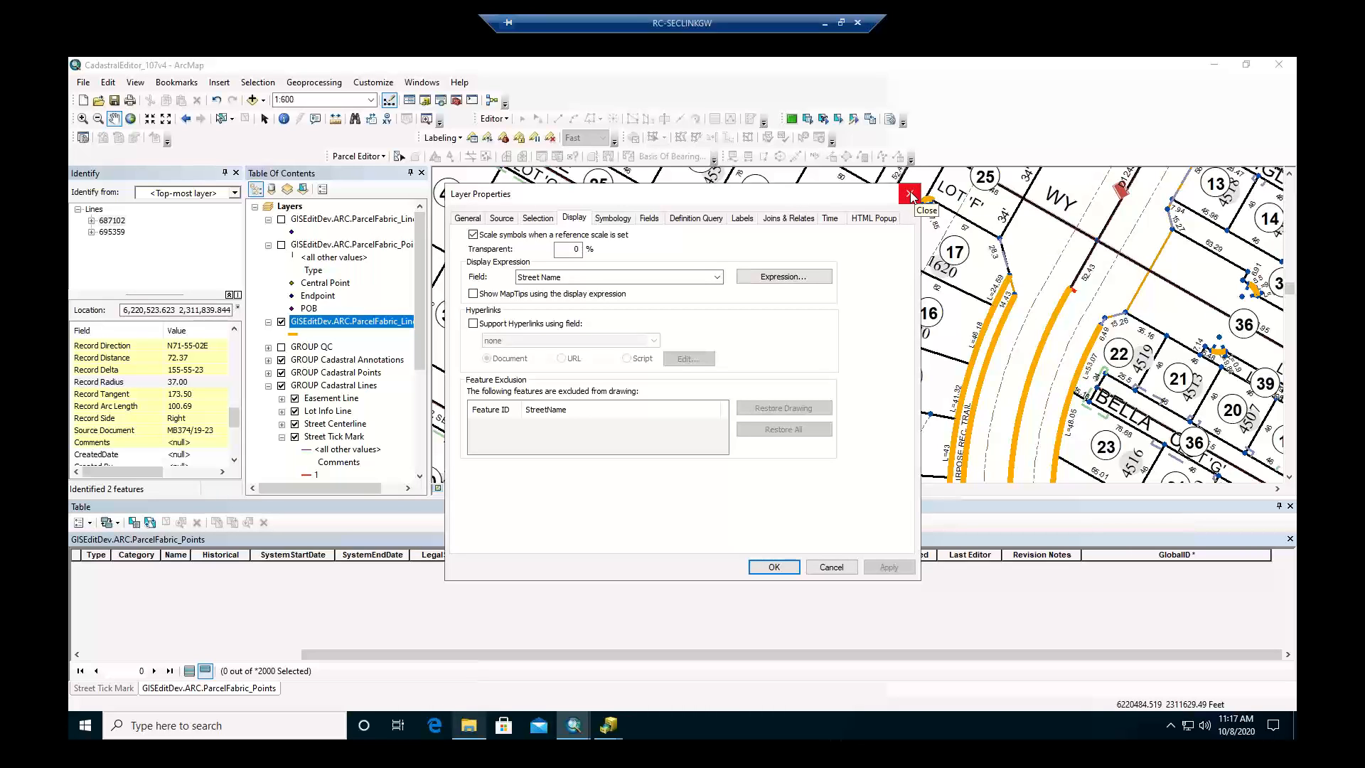
pyautogui.click(611, 218)
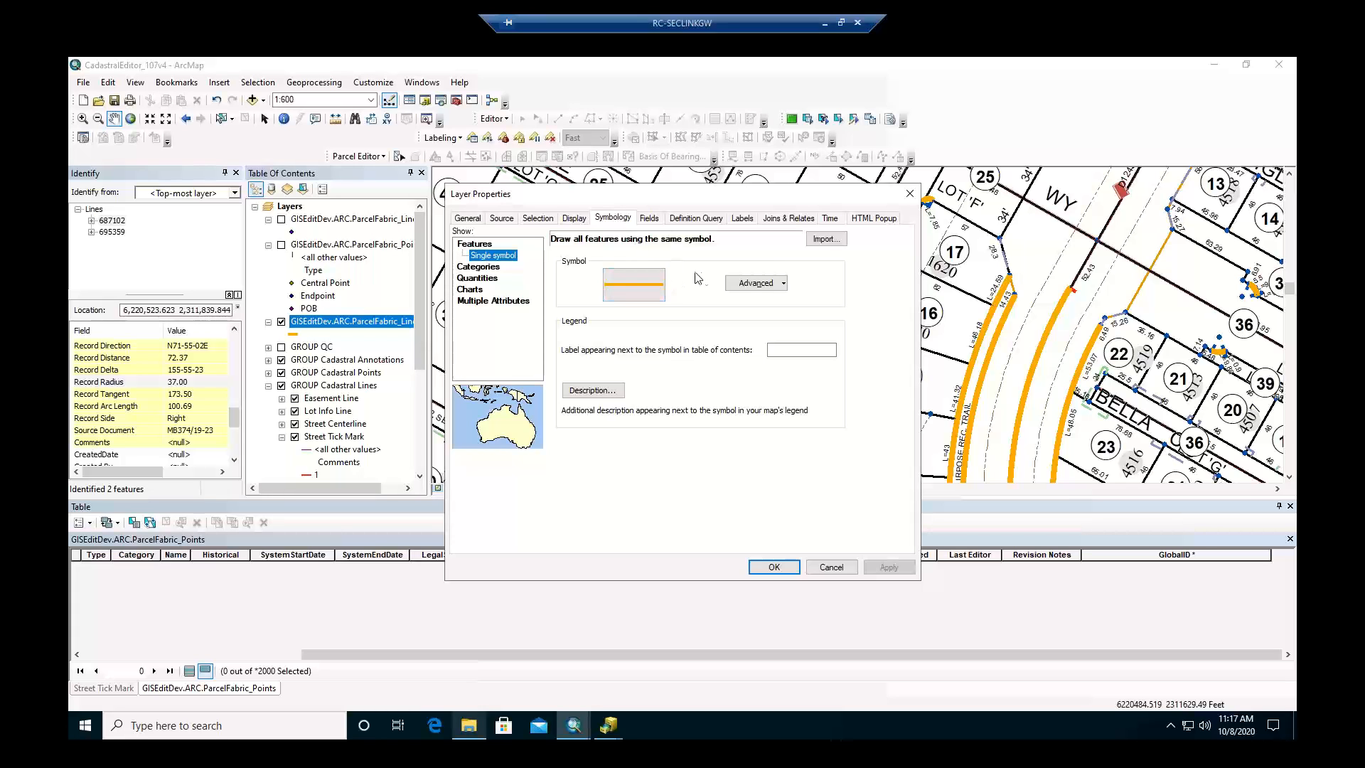
pyautogui.click(763, 287)
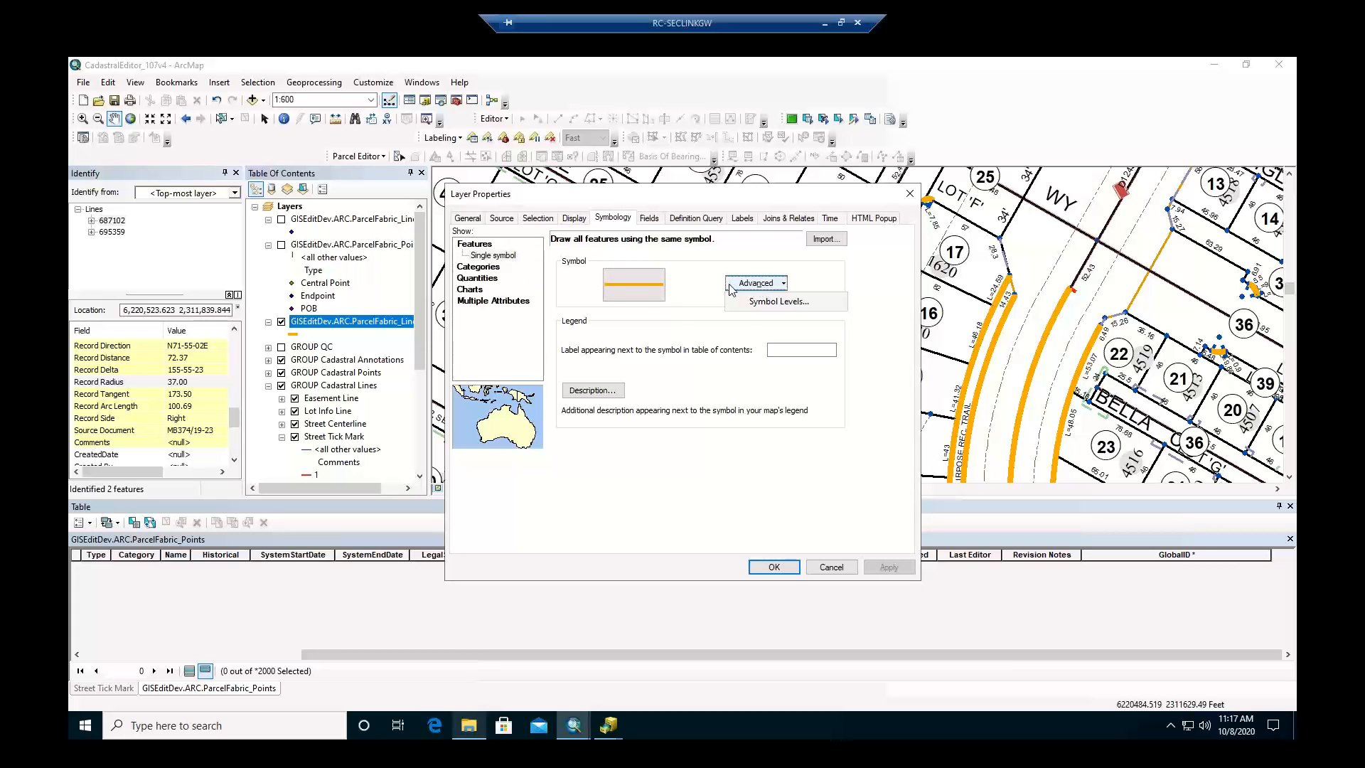
pyautogui.click(645, 293)
pyautogui.click(646, 292)
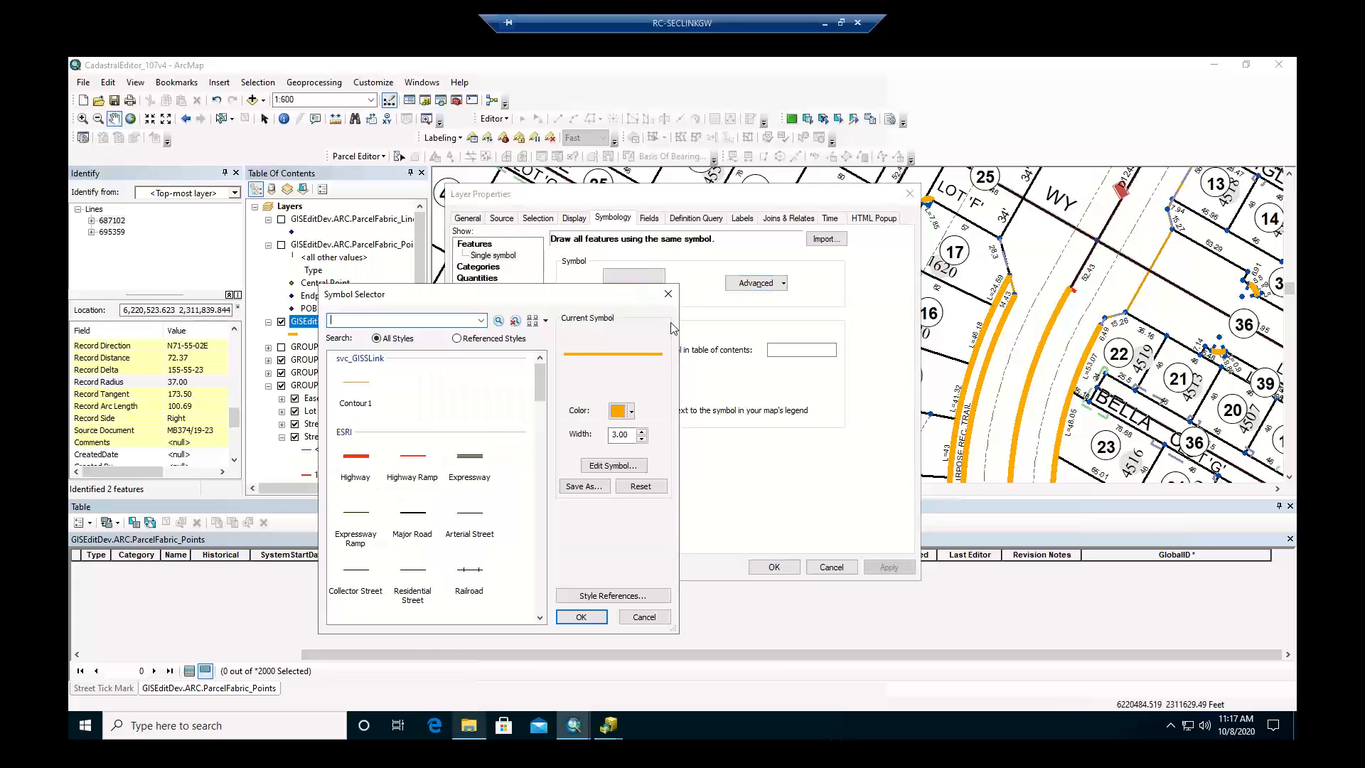
pyautogui.click(668, 293)
# Make the ParcelFabric_Lines layer semi-transparent and inspect the curves along the multipurpose trail.
pyautogui.click(574, 219)
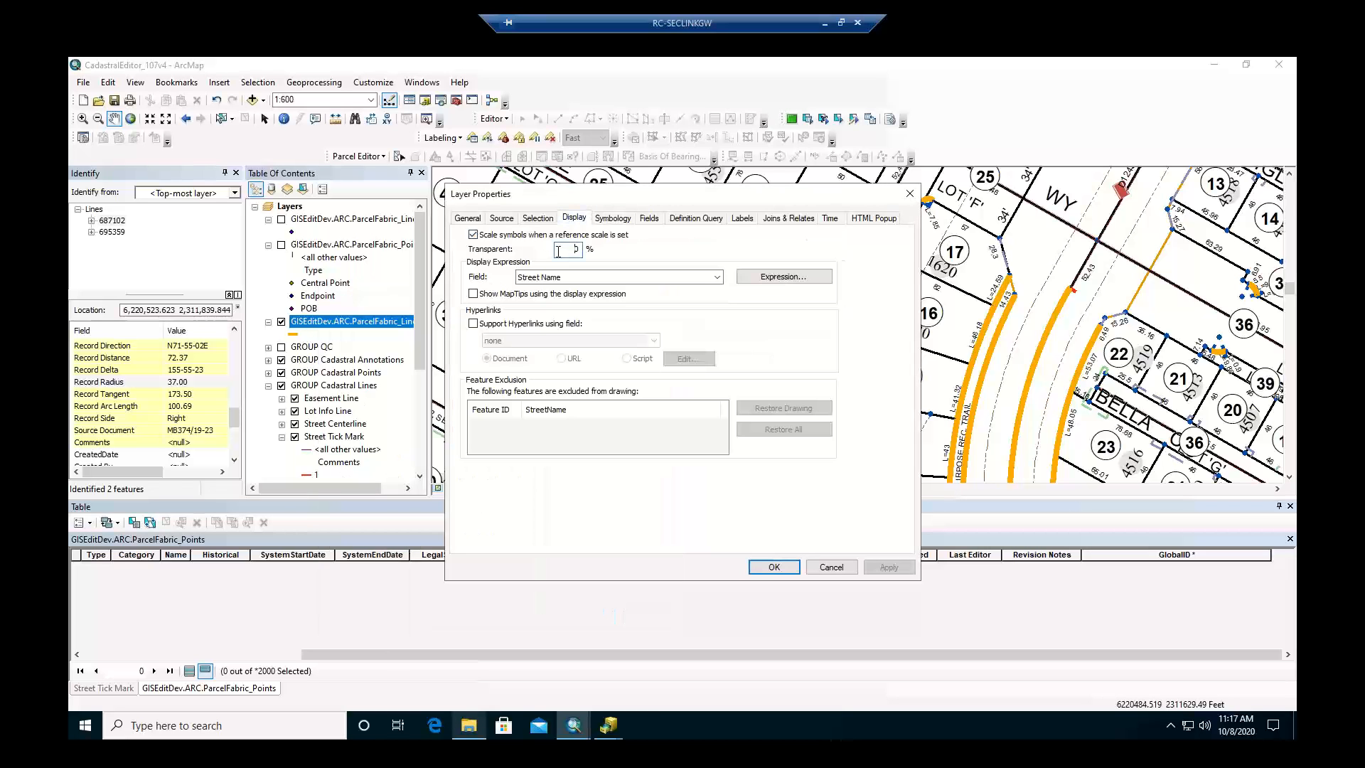
pyautogui.write('5')
pyautogui.click(773, 567)
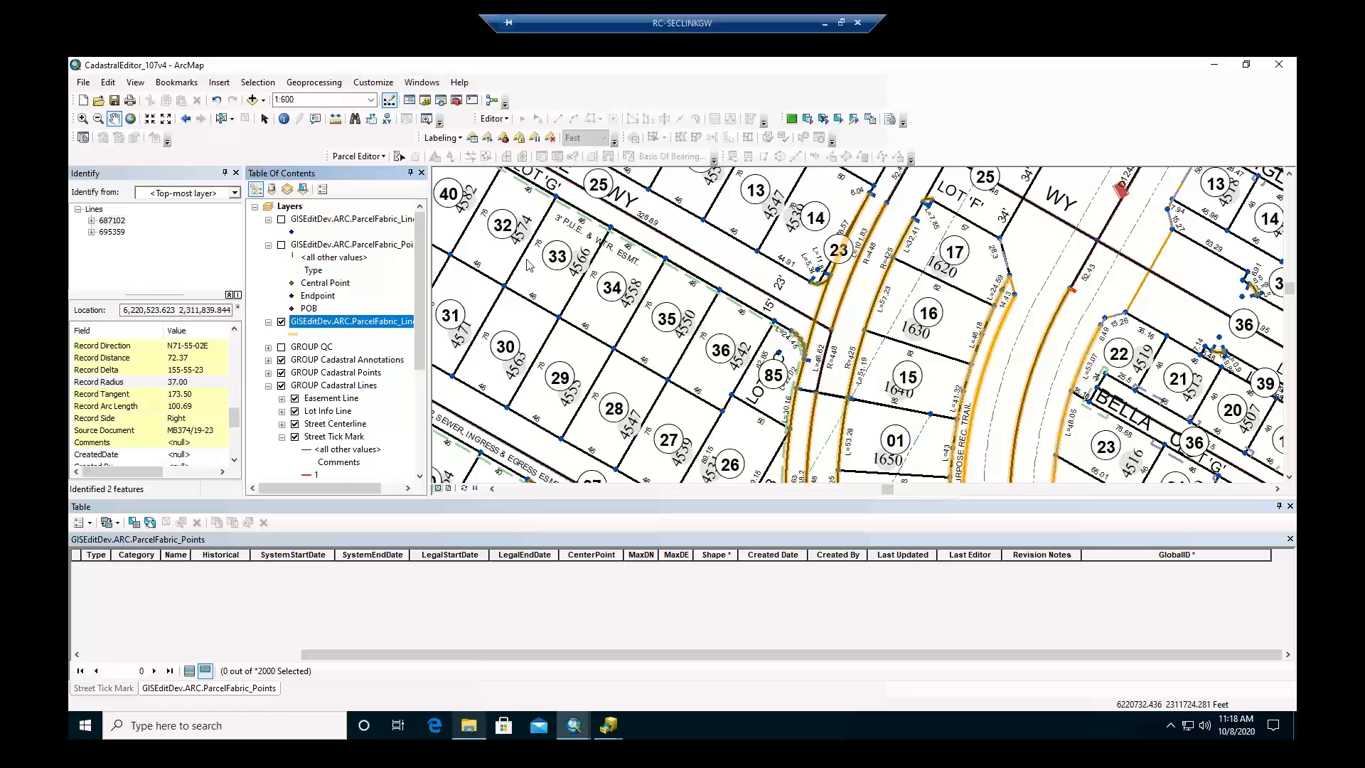
pyautogui.press('alt')
pyautogui.moveTo(983, 368); pyautogui.dragTo(704, 296)
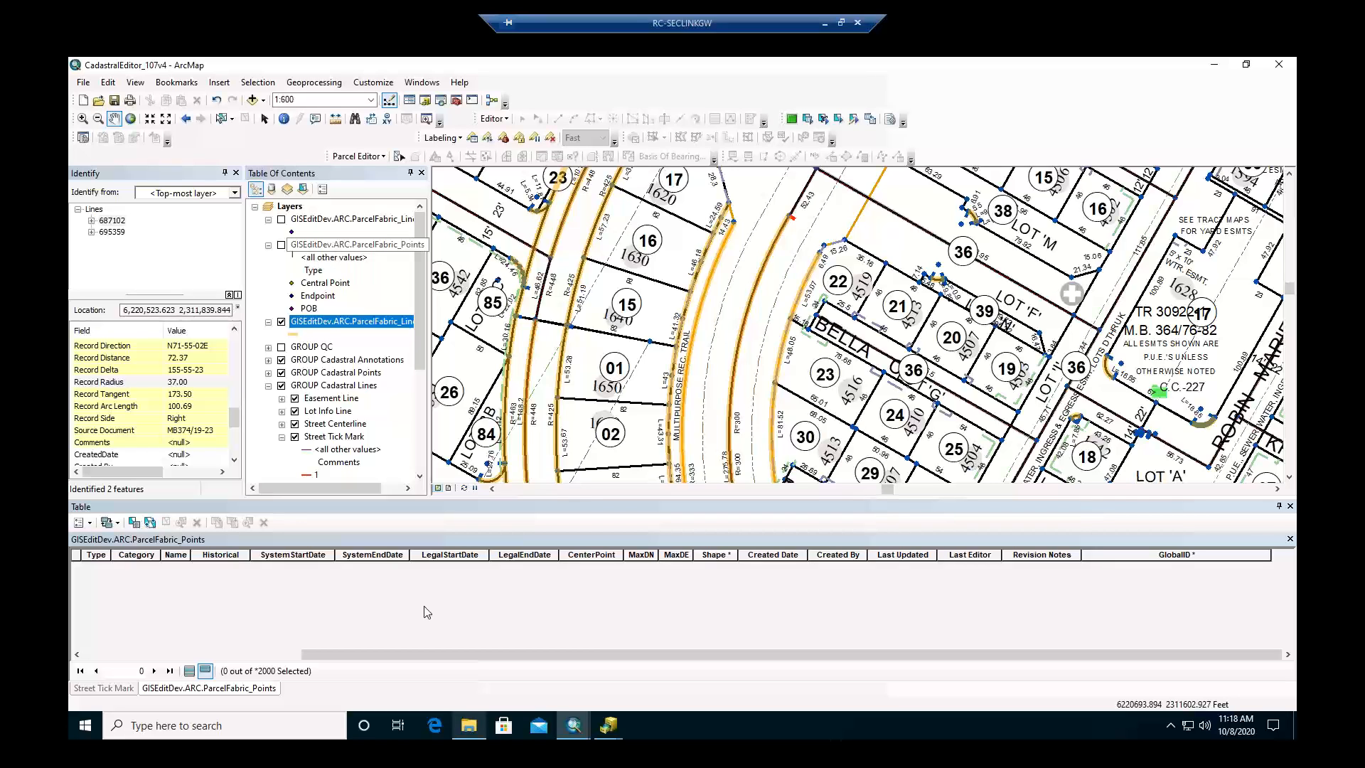
# Switch to File Explorer and go up to the C:\GIS\GISEditingQCTemplates folder to look through its contents.
pyautogui.click(469, 726)
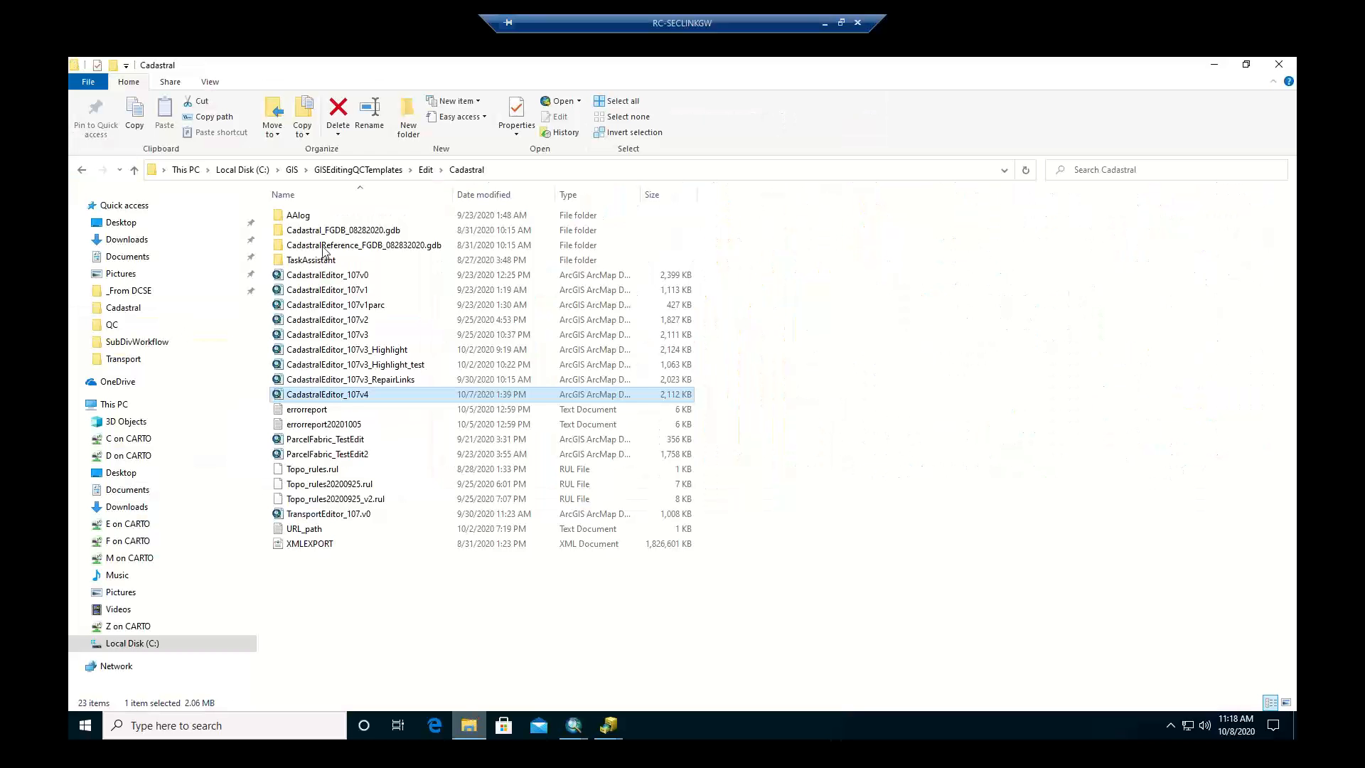
pyautogui.click(425, 171)
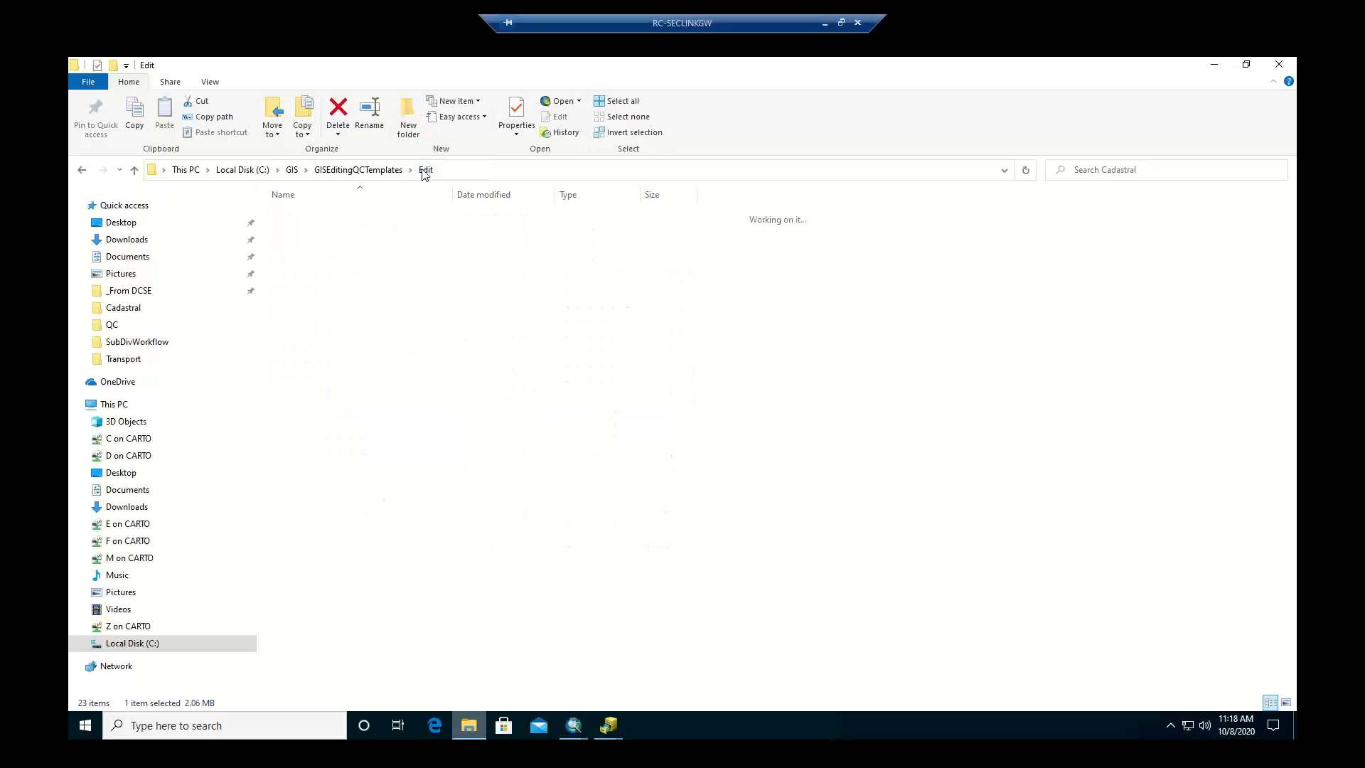
pyautogui.click(335, 170)
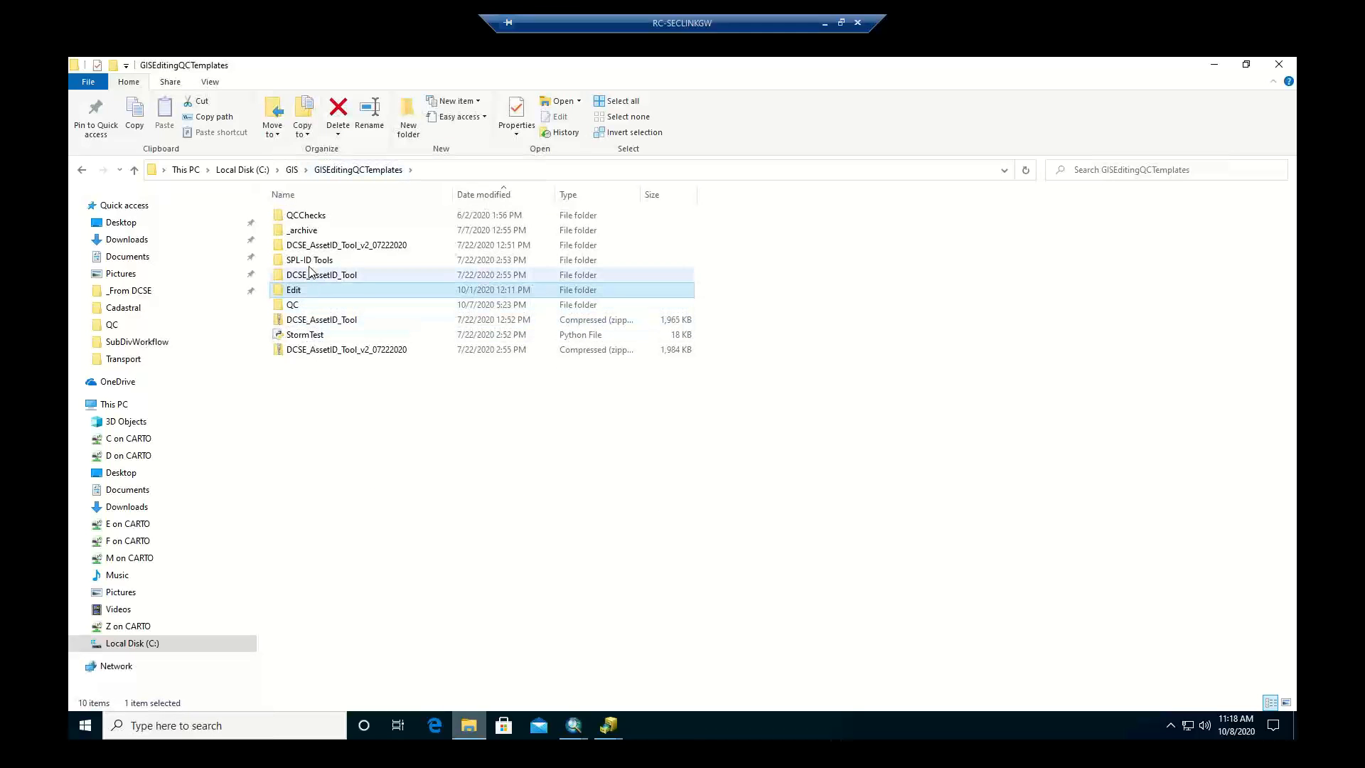
pyautogui.click(304, 214)
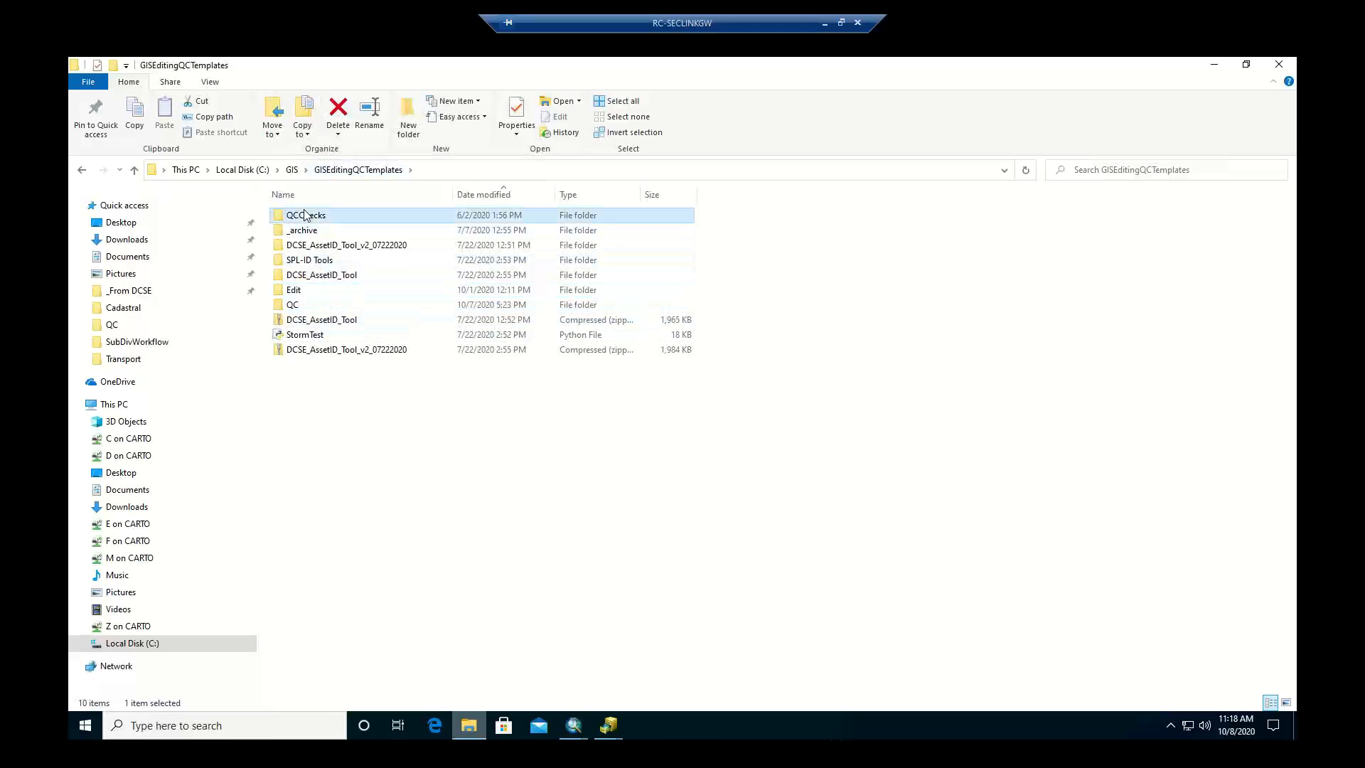
pyautogui.click(305, 233)
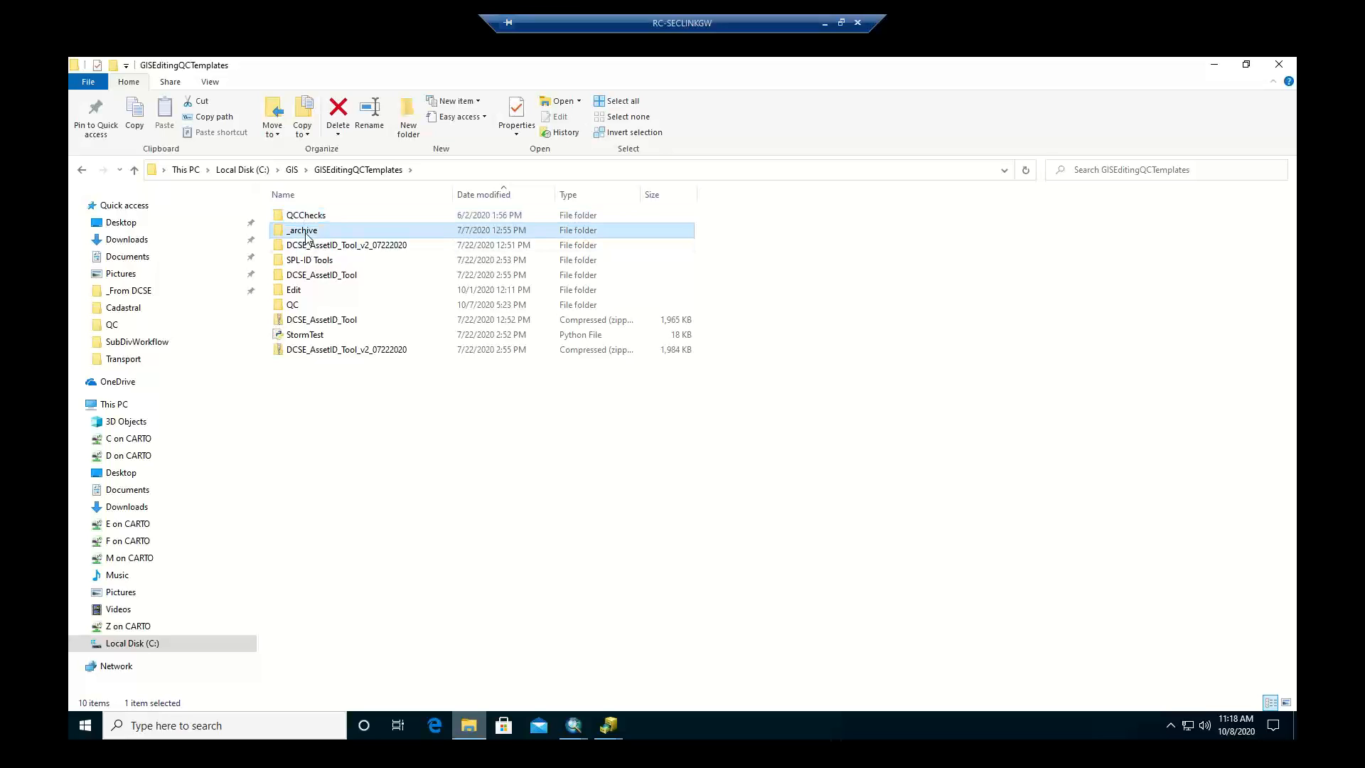
# Open the QC folder and its Cadastral subfolder to check the quality control files.
pyautogui.click(296, 306)
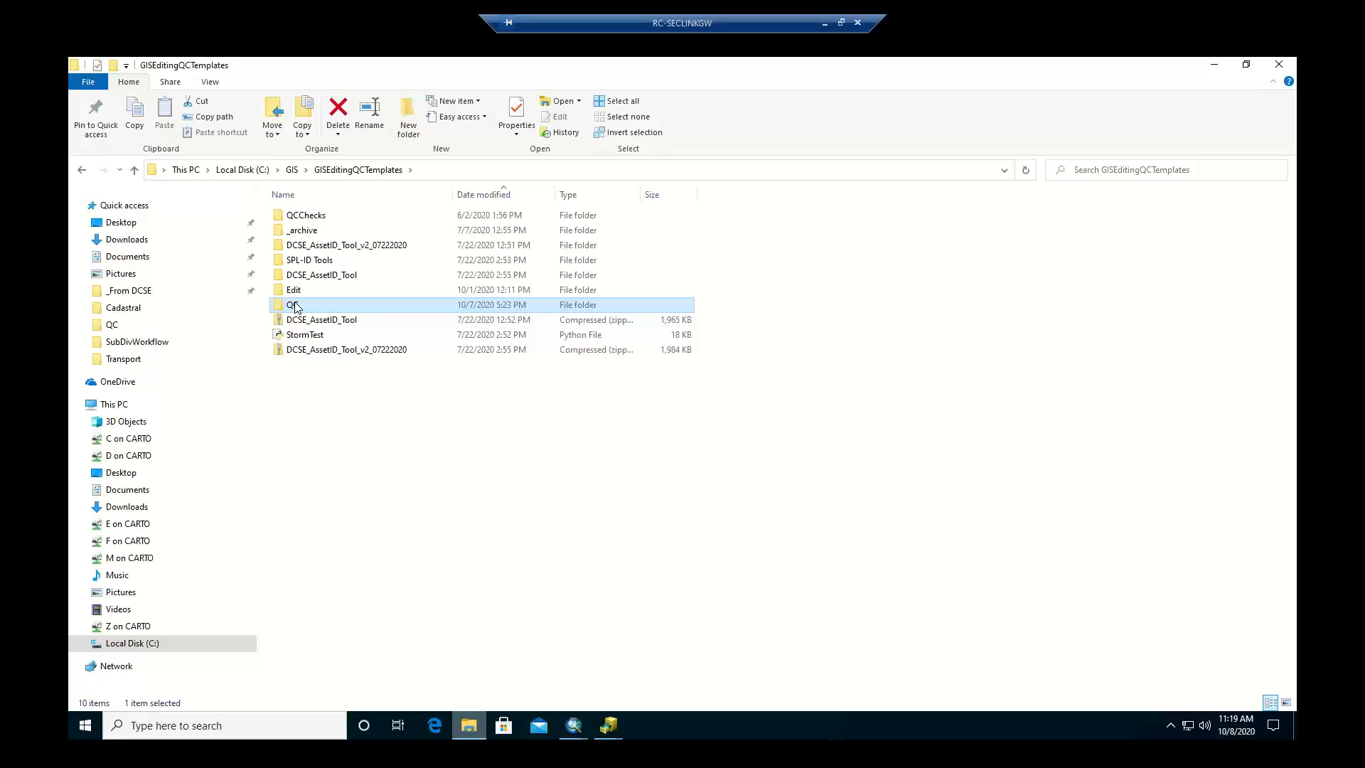
pyautogui.doubleClick(294, 306)
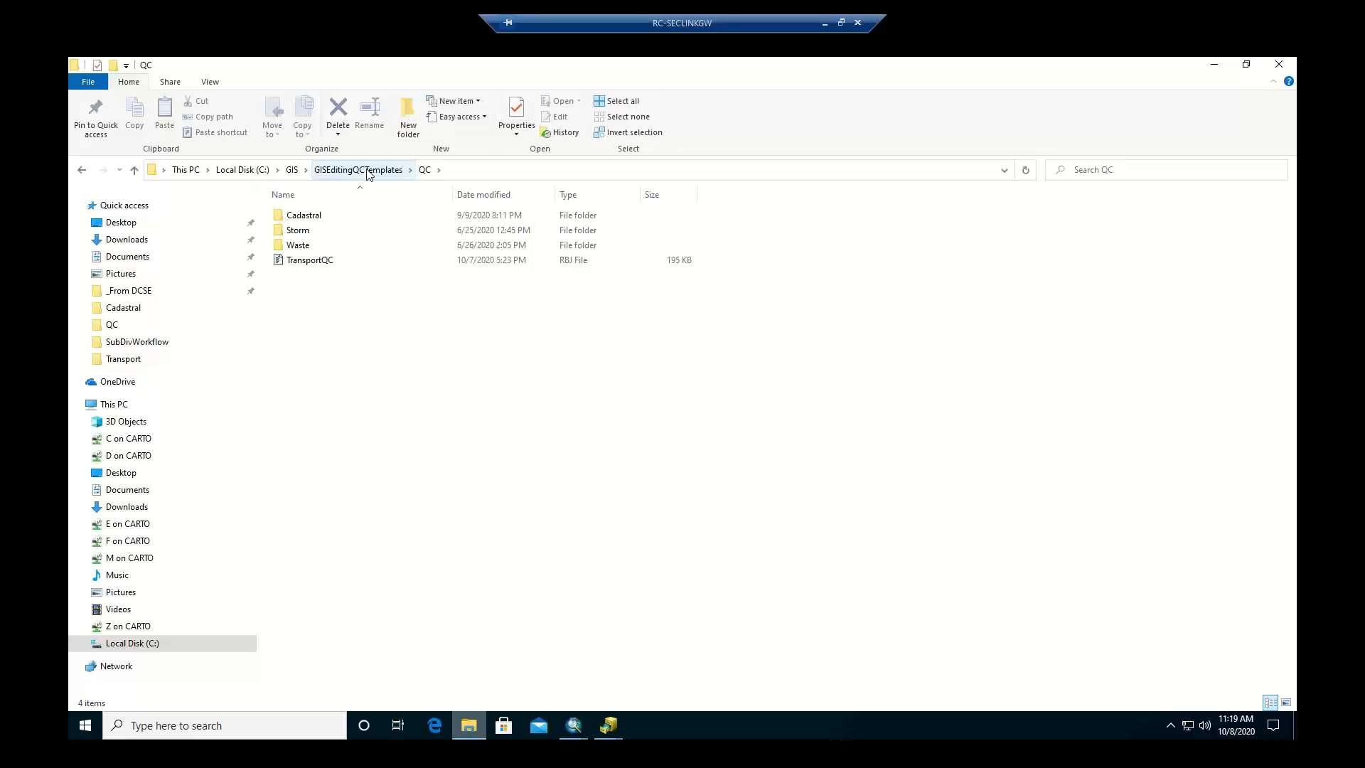
pyautogui.click(318, 217)
pyautogui.doubleClick(318, 216)
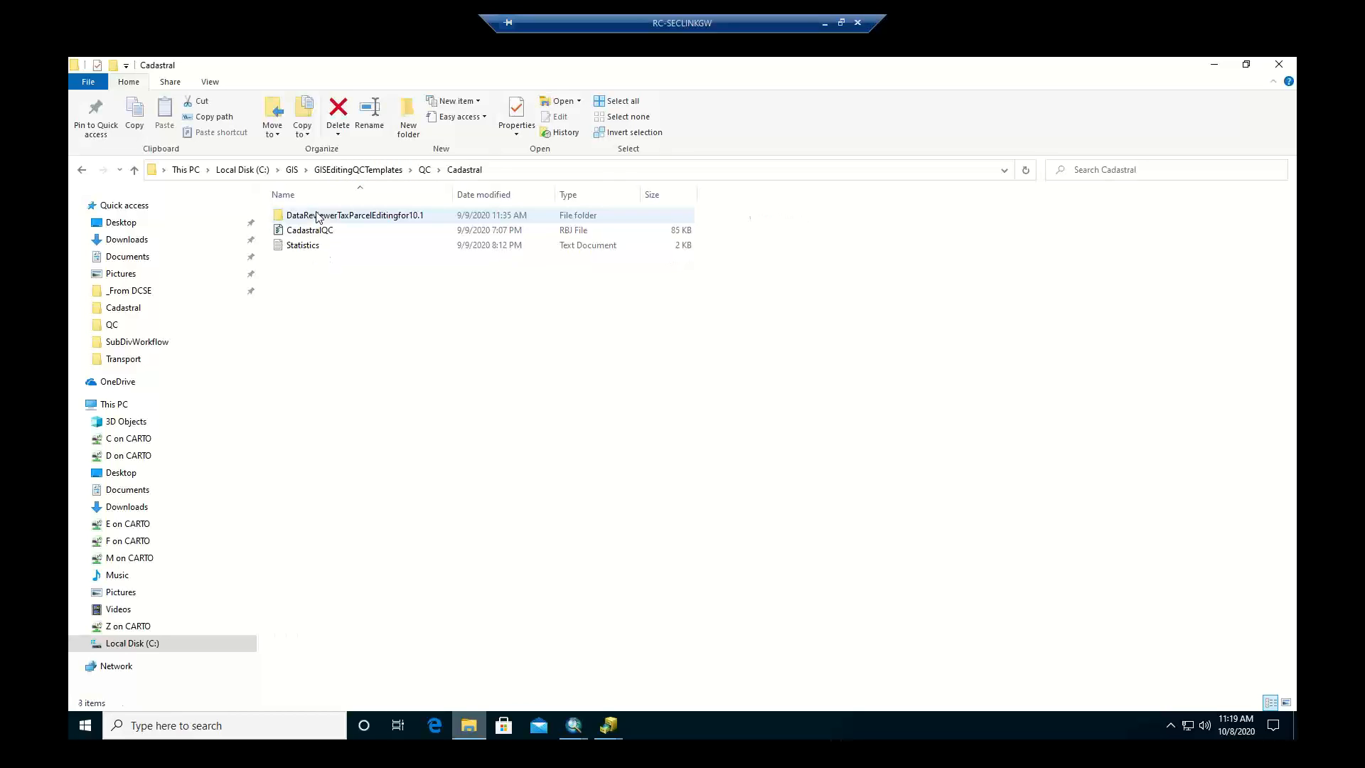
# Go back up to the C:\GIS folder and open its testing subfolder.
pyautogui.click(377, 170)
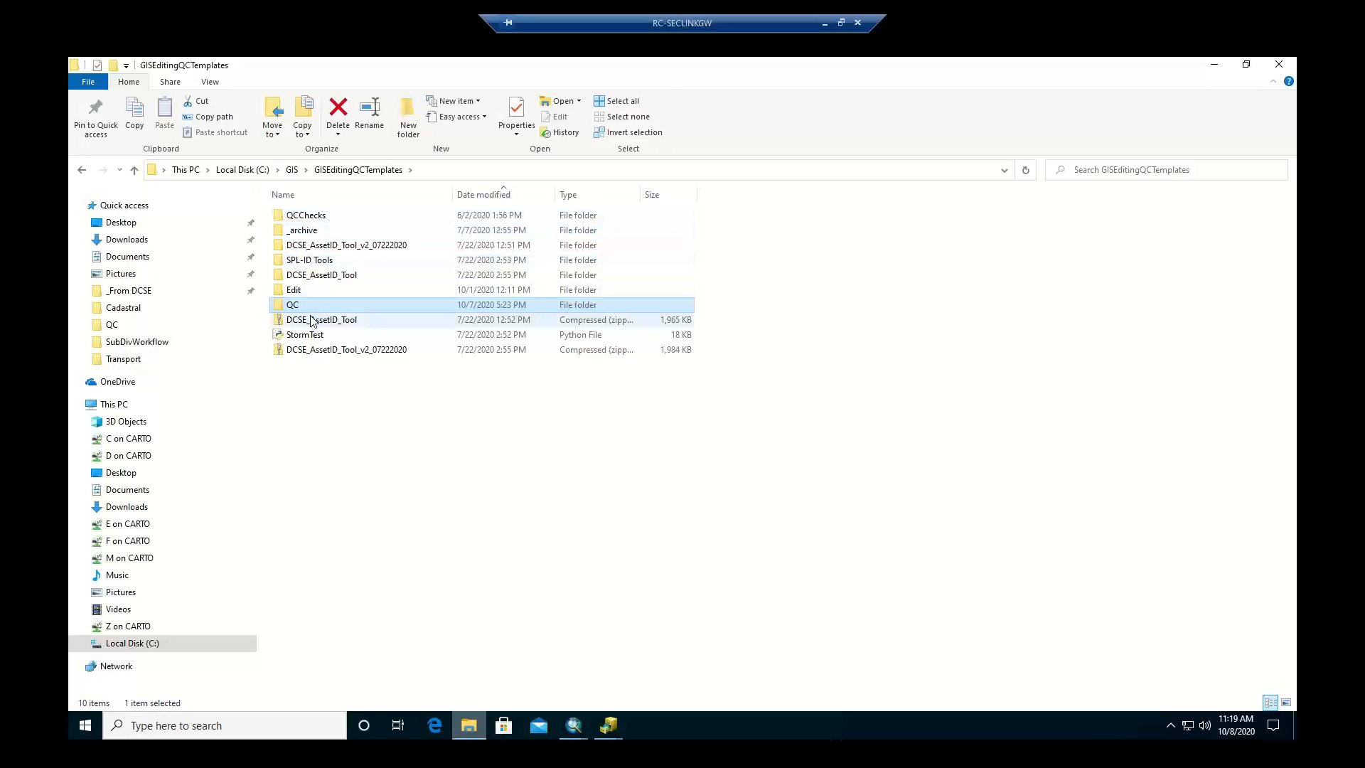
pyautogui.click(293, 171)
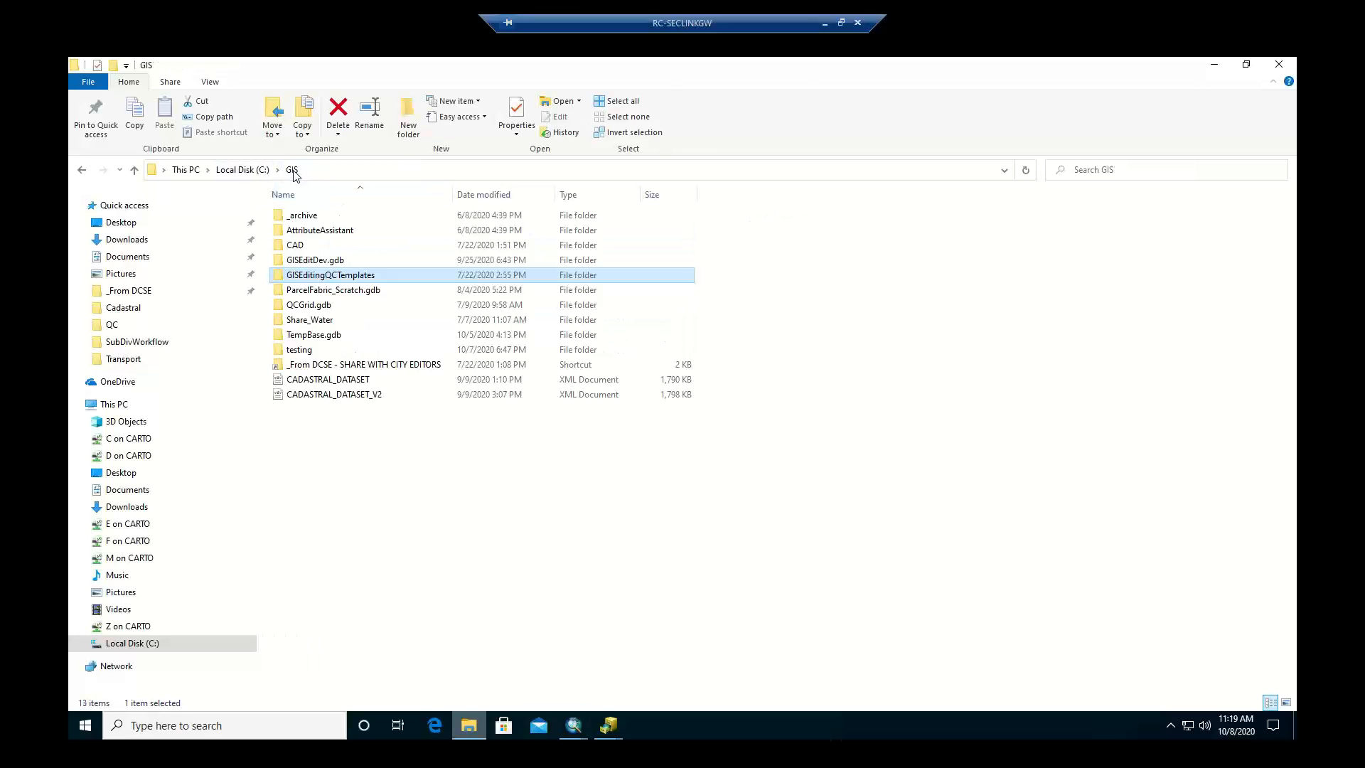
pyautogui.doubleClick(311, 350)
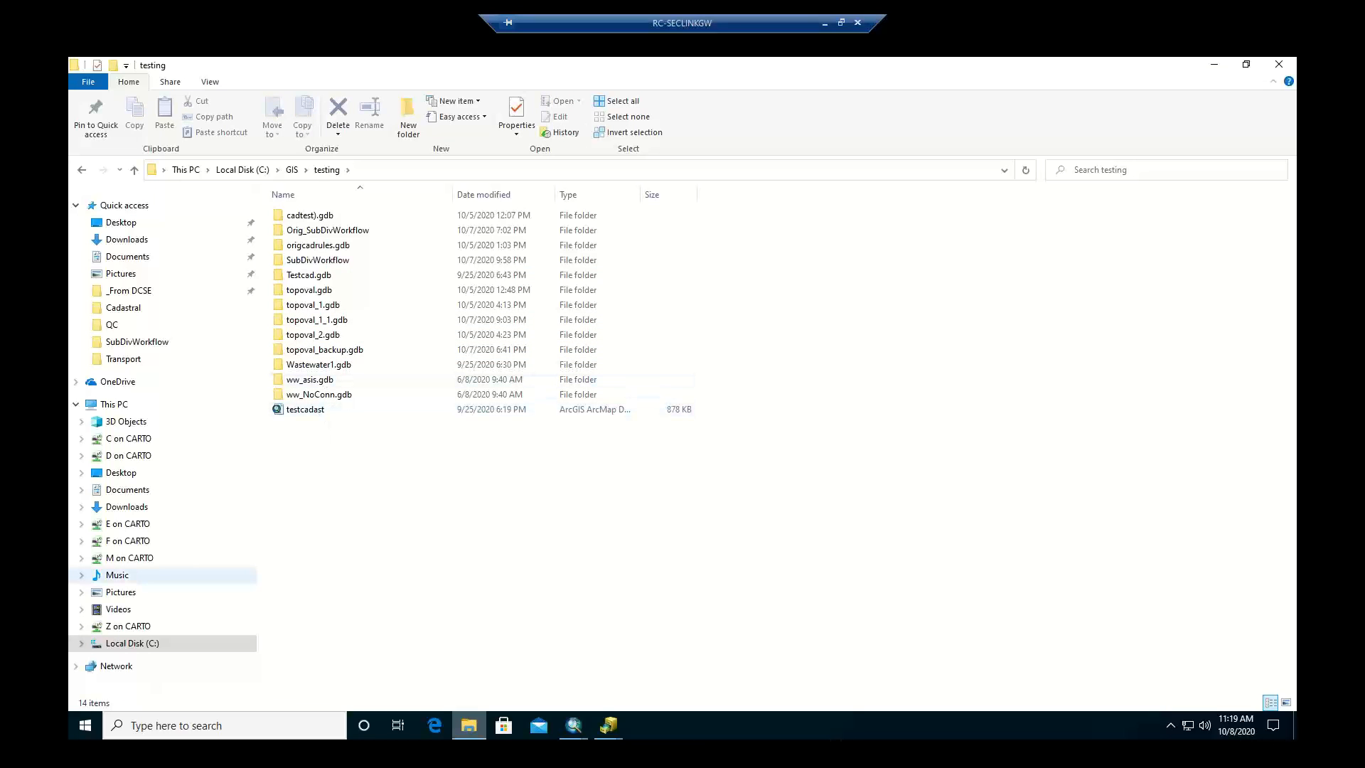
# Launch a new ArcMap 10.7.1 session from the ArcGIS program group.
pyautogui.click(85, 726)
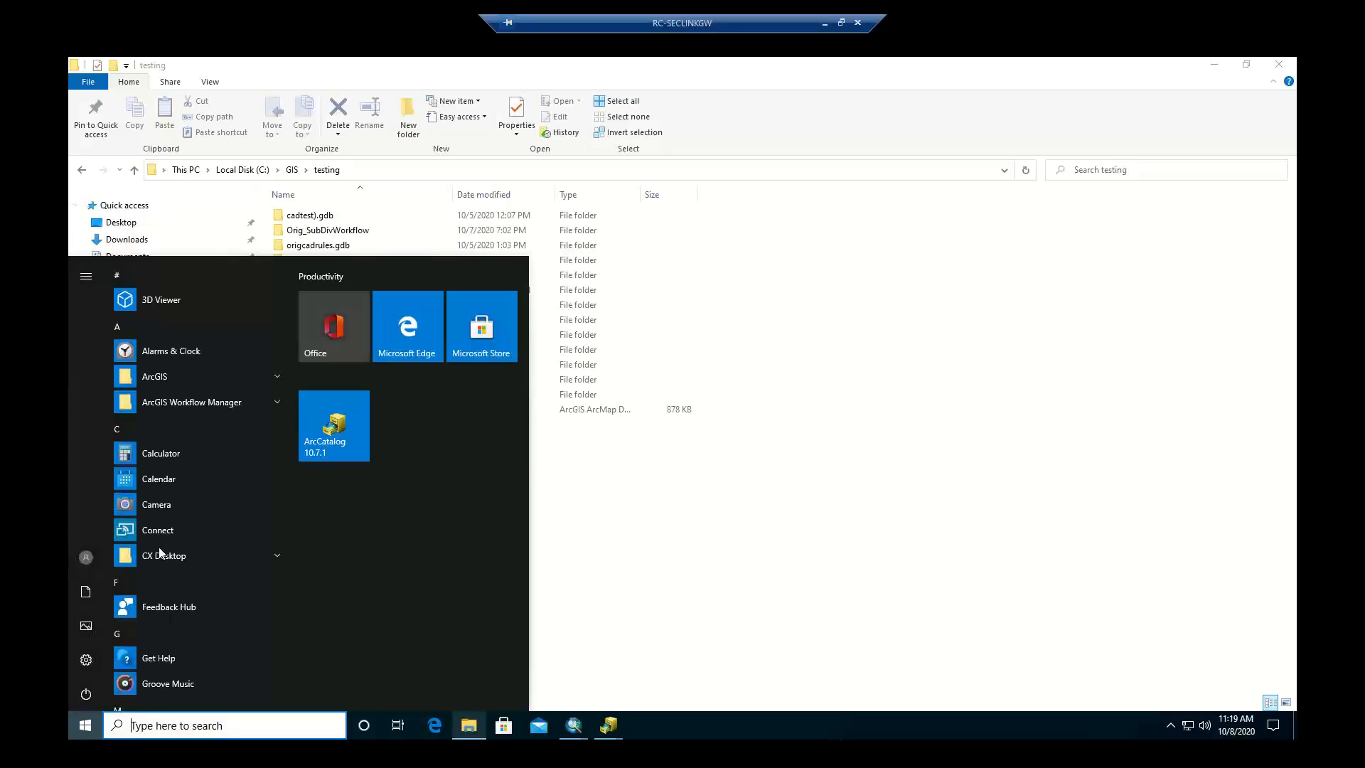
pyautogui.click(168, 376)
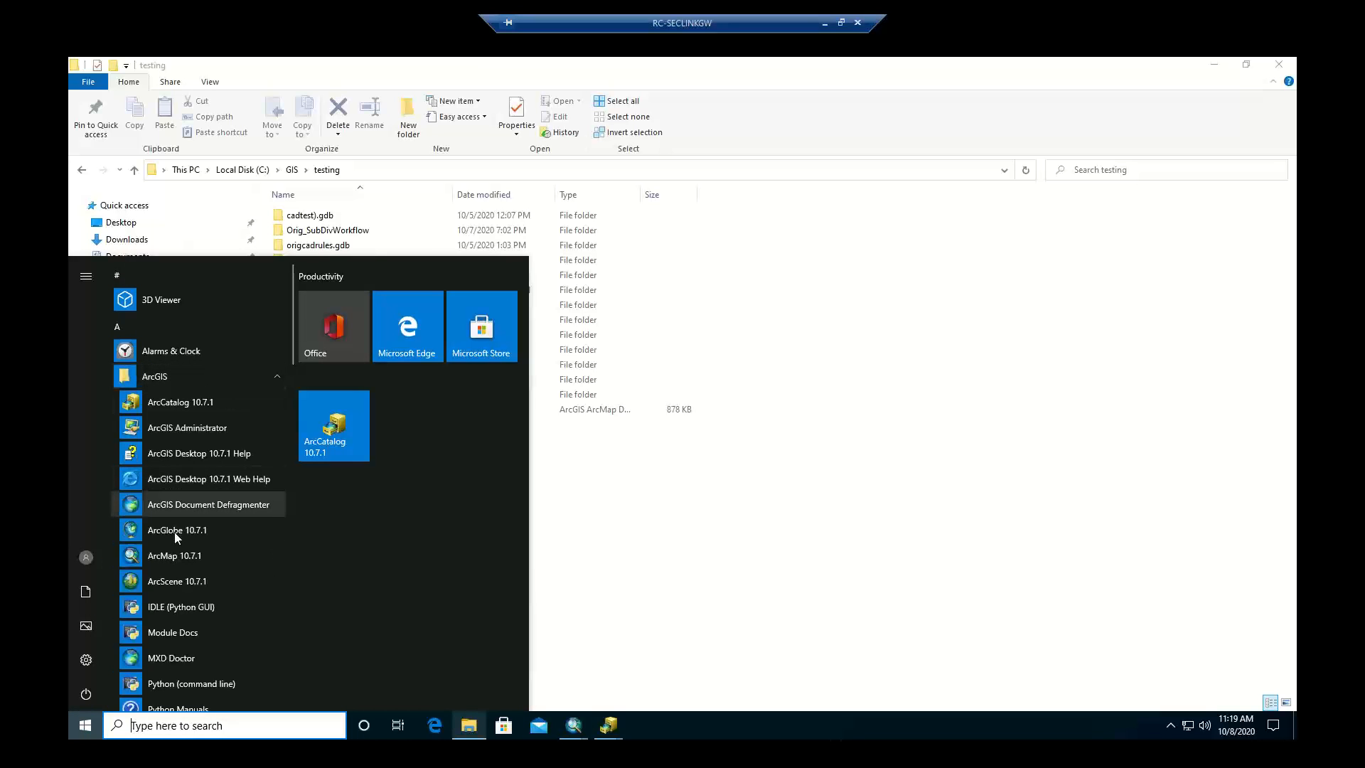
pyautogui.click(174, 555)
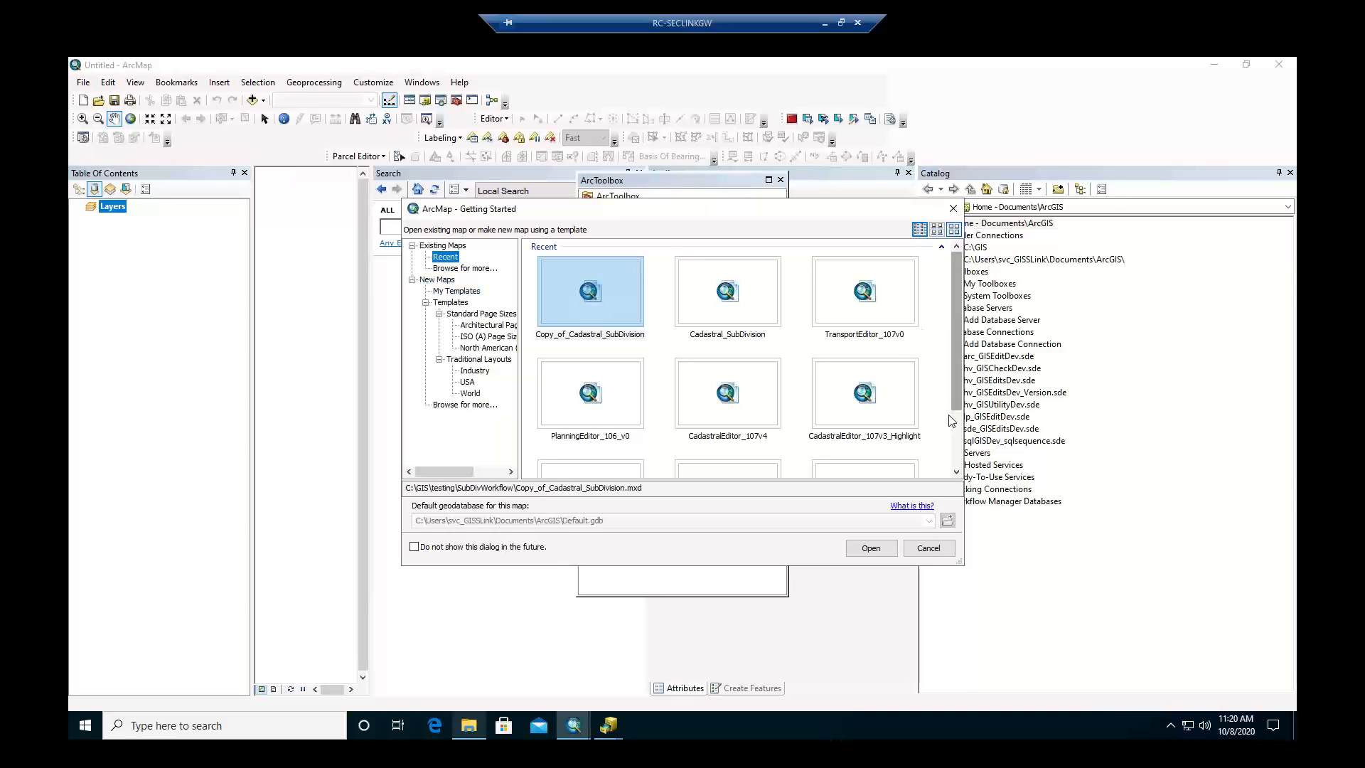
# Dismiss the Getting Started dialog without opening a map and close the ArcToolbox, Search and Attributes windows.
pyautogui.scroll(-2, 959, 455)
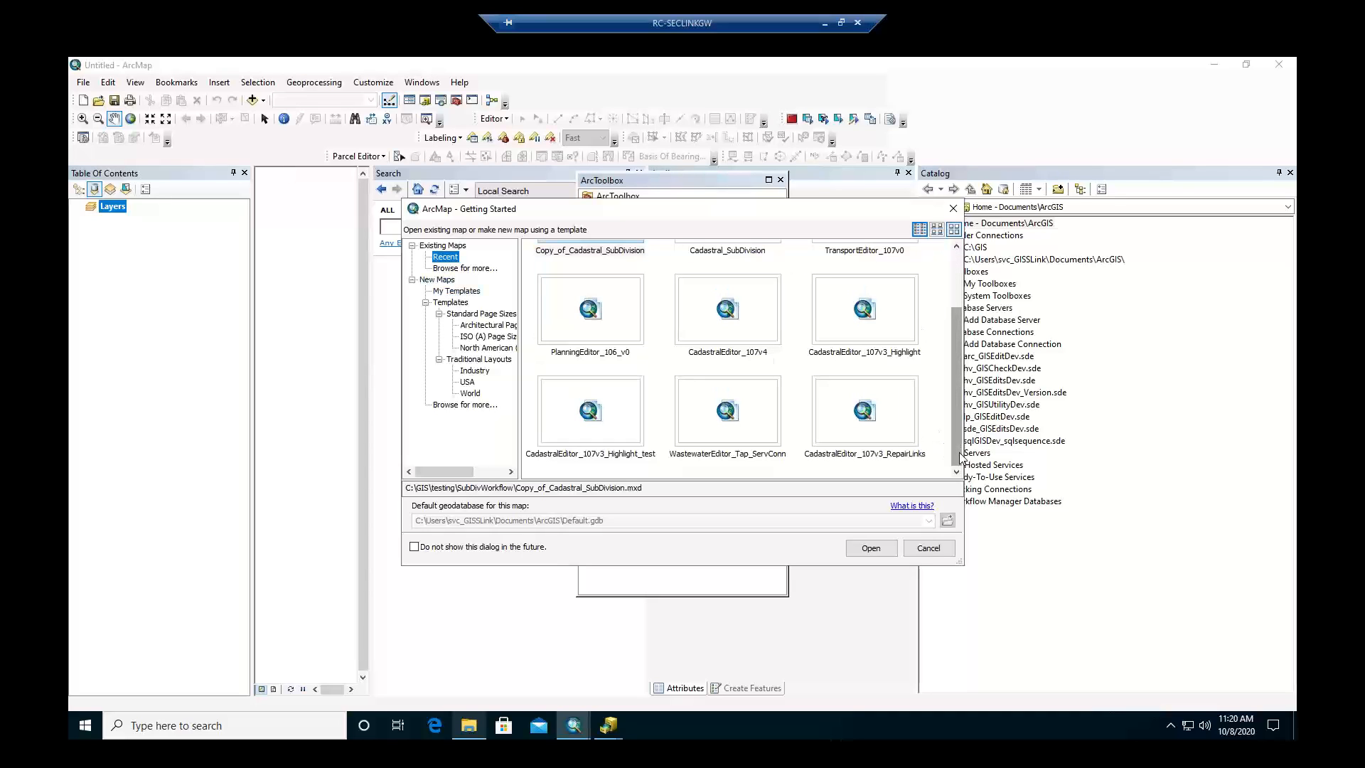
pyautogui.click(953, 208)
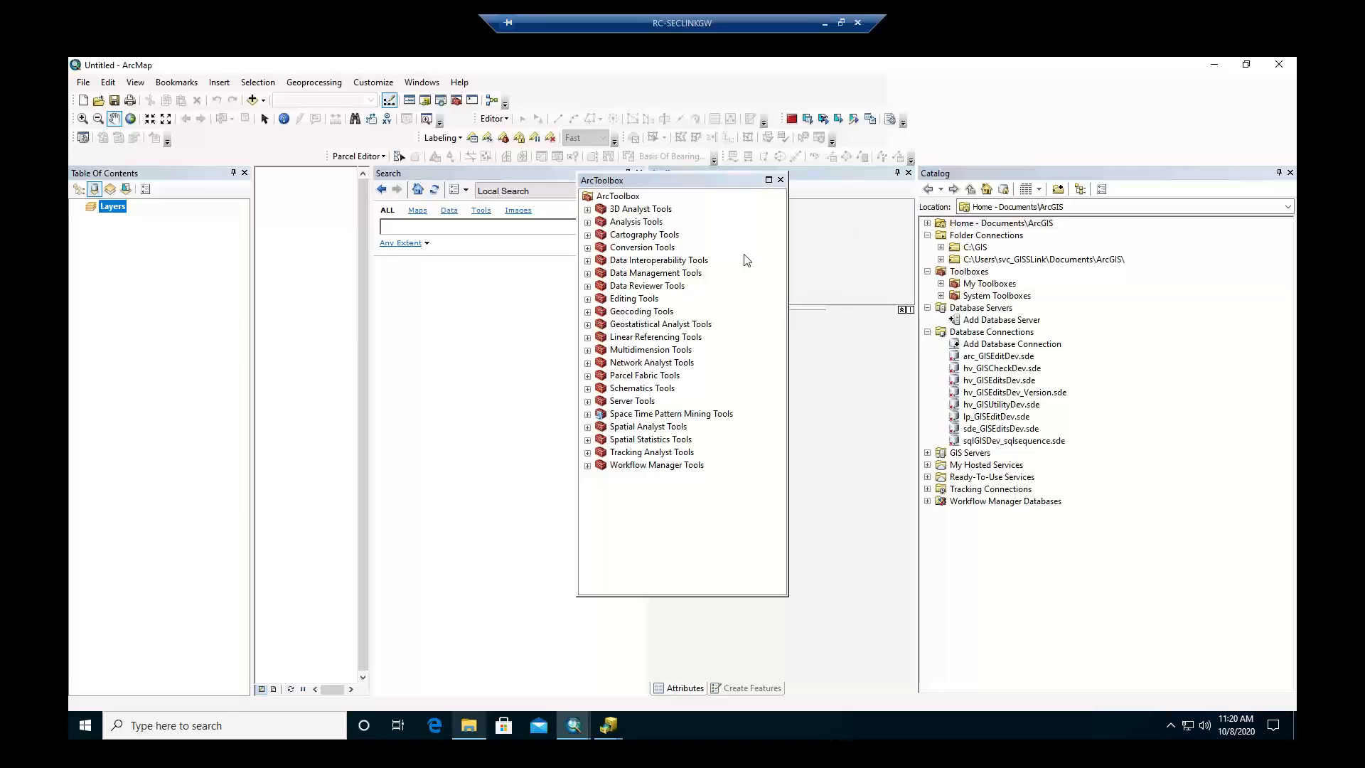
pyautogui.click(780, 180)
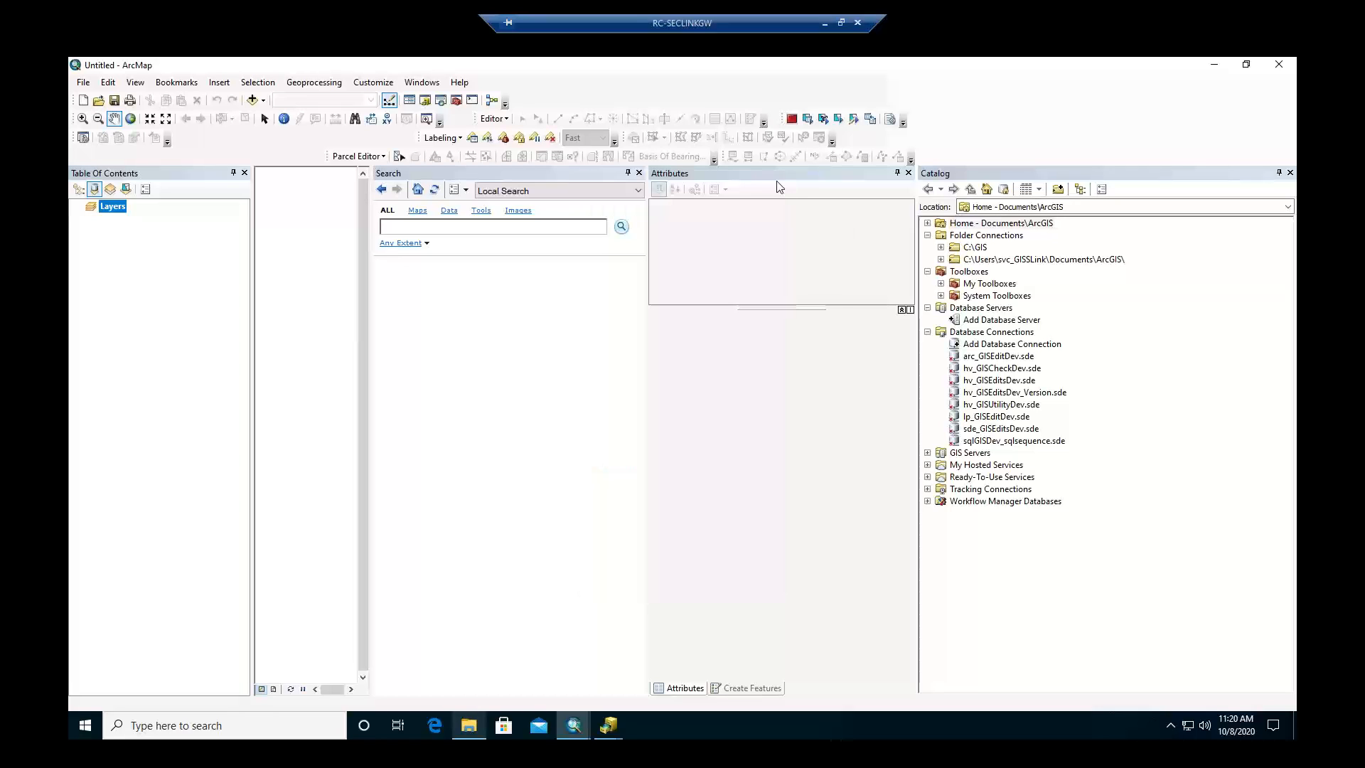
pyautogui.click(638, 173)
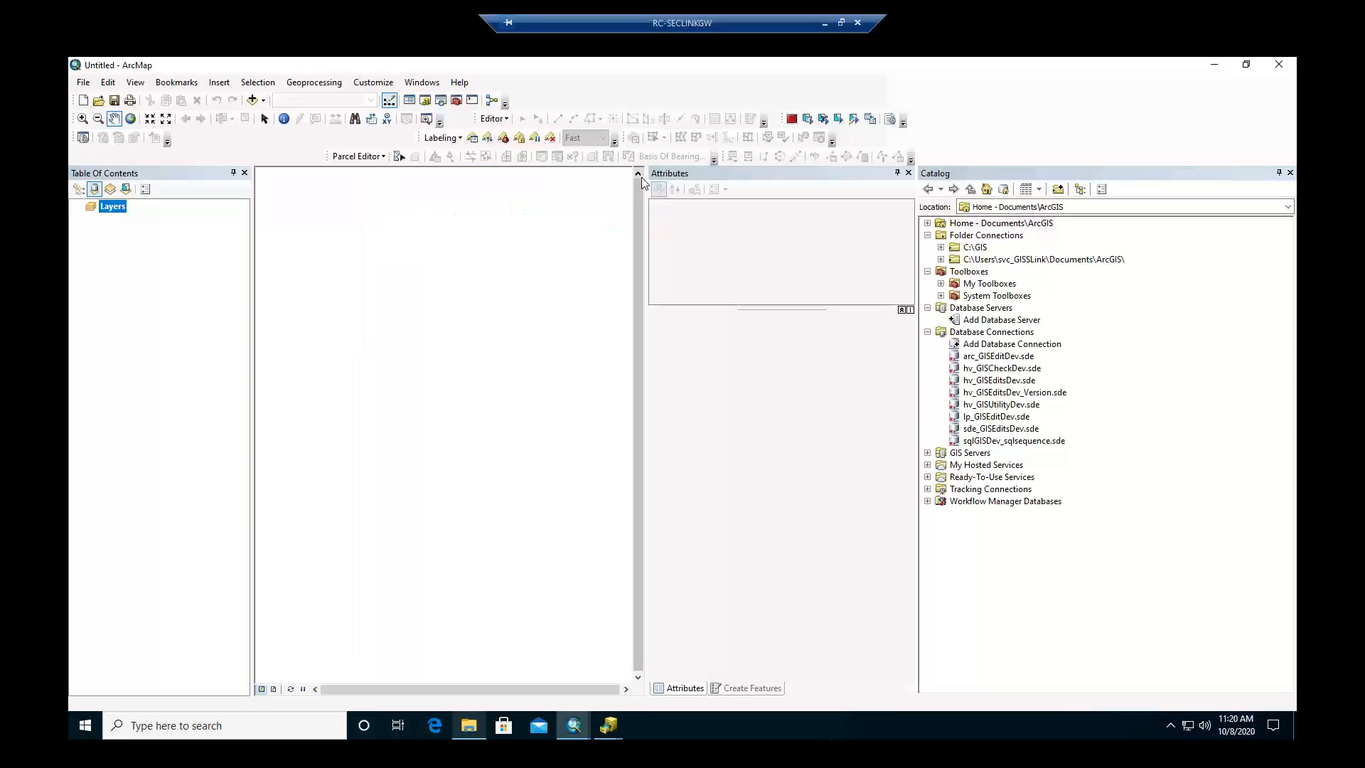
pyautogui.click(908, 172)
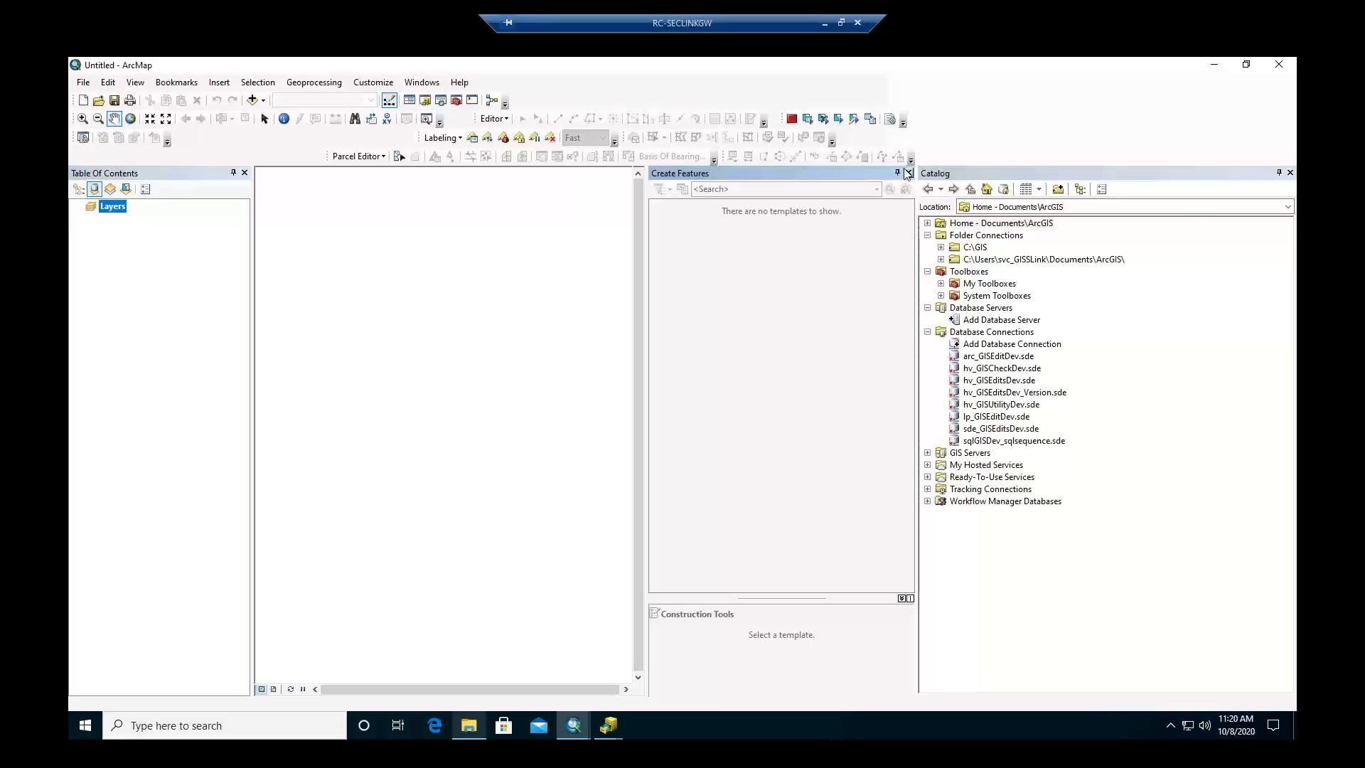
# Expand the C:\GIS testing folder down to the Cadastral feature dataset in topoval_1_1.gdb.
pyautogui.click(954, 248)
pyautogui.click(941, 247)
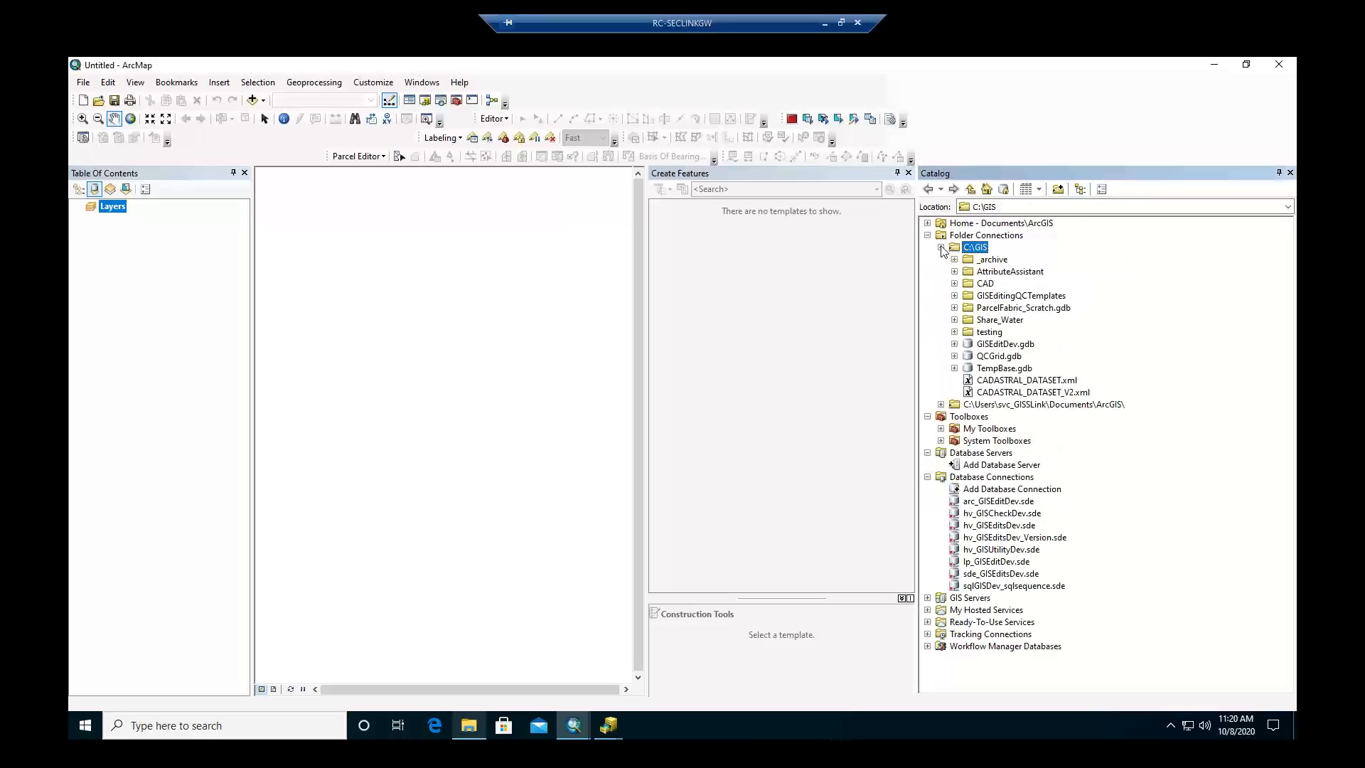
pyautogui.click(957, 332)
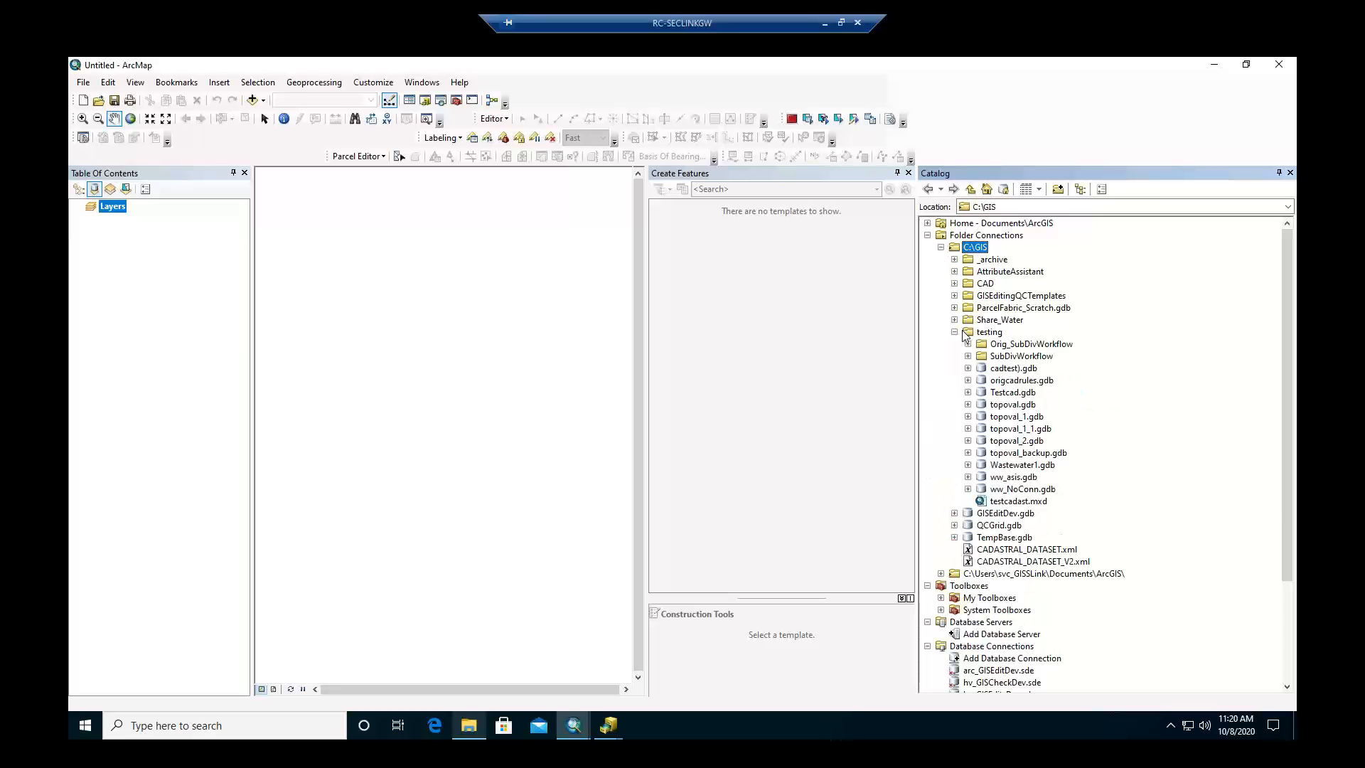
pyautogui.click(985, 454)
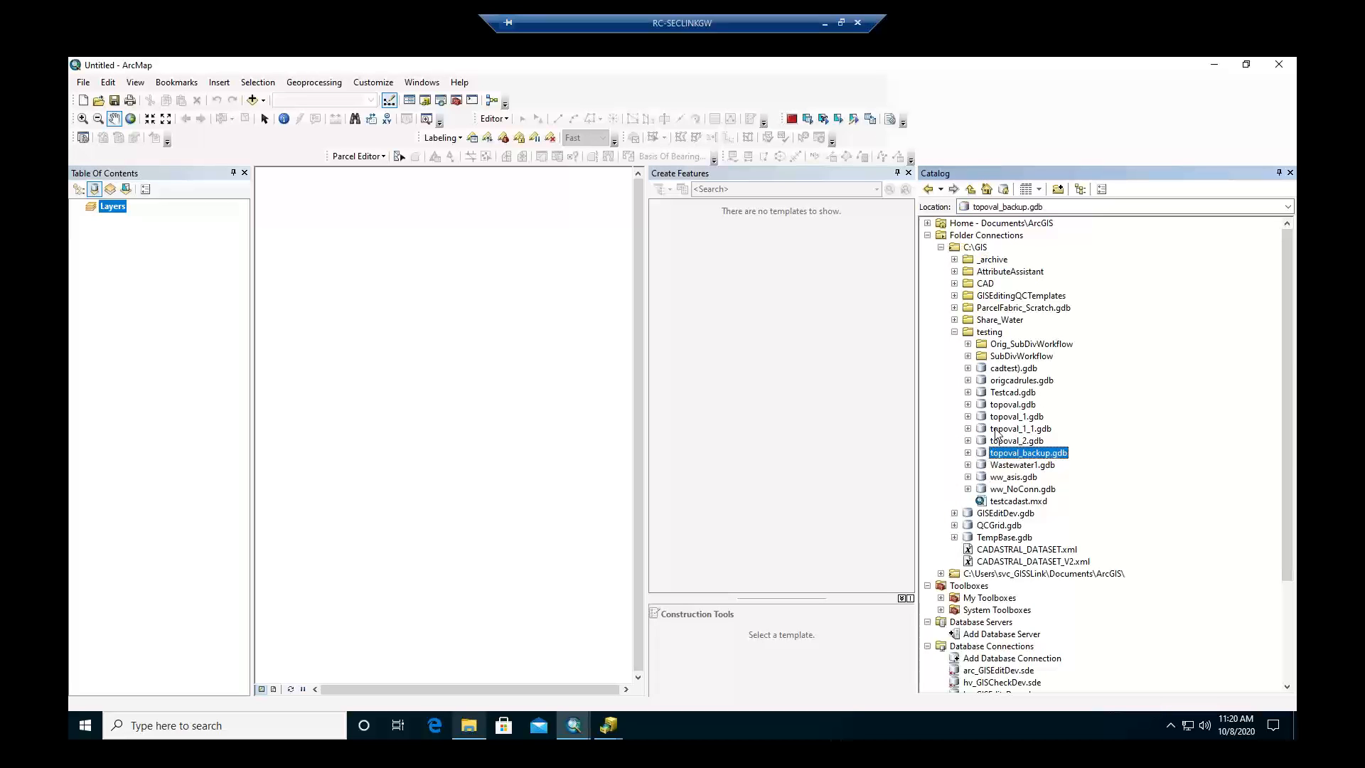
pyautogui.click(982, 430)
pyautogui.click(967, 429)
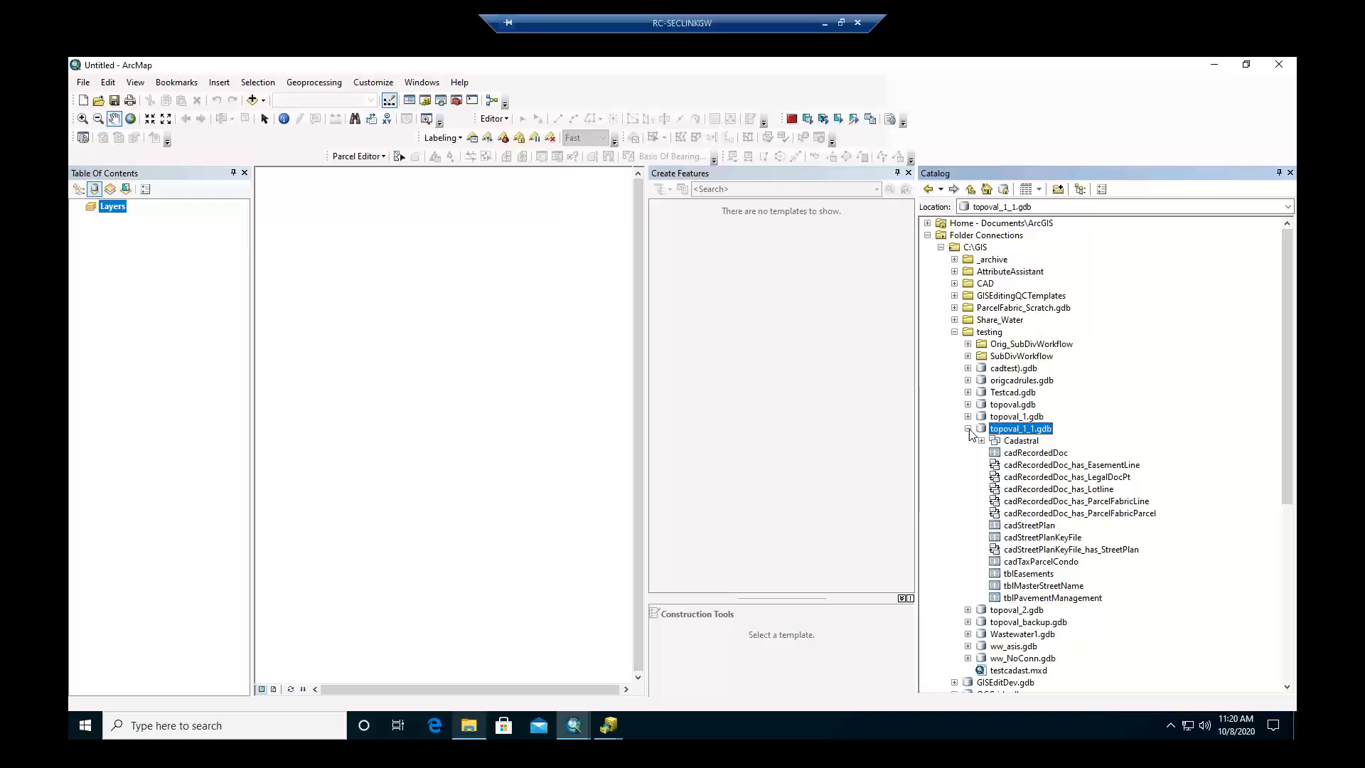
pyautogui.click(1006, 442)
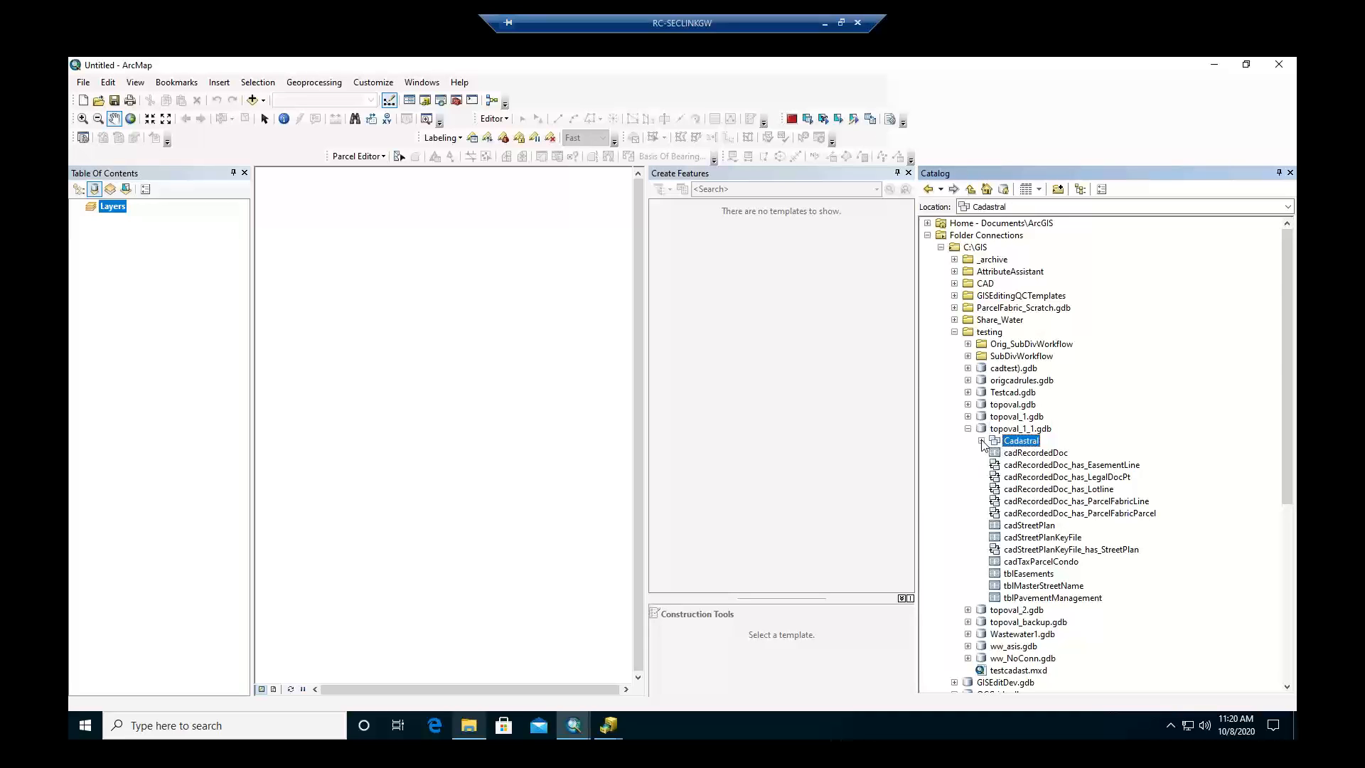
pyautogui.click(982, 440)
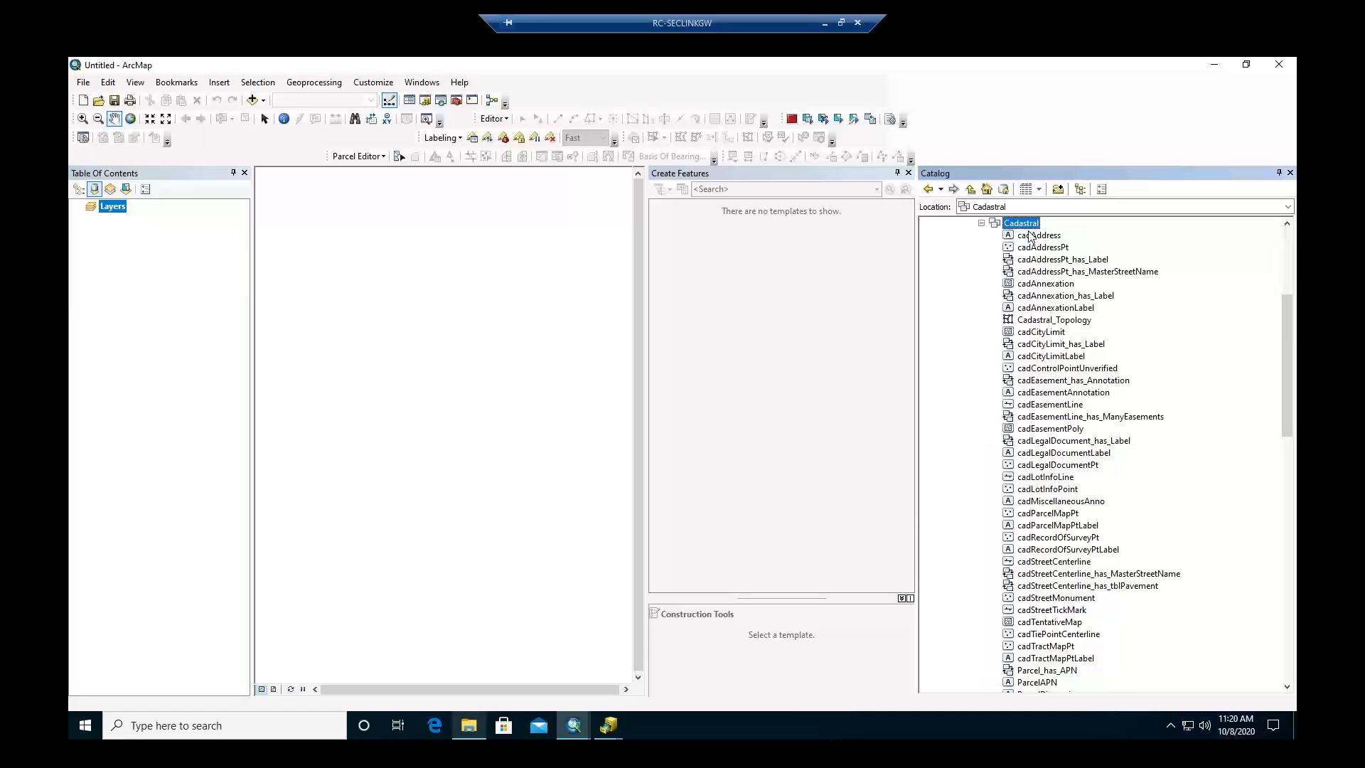
# Add Cadastral_Topology to the map together with all feature classes that participate in it.
pyautogui.click(1029, 324)
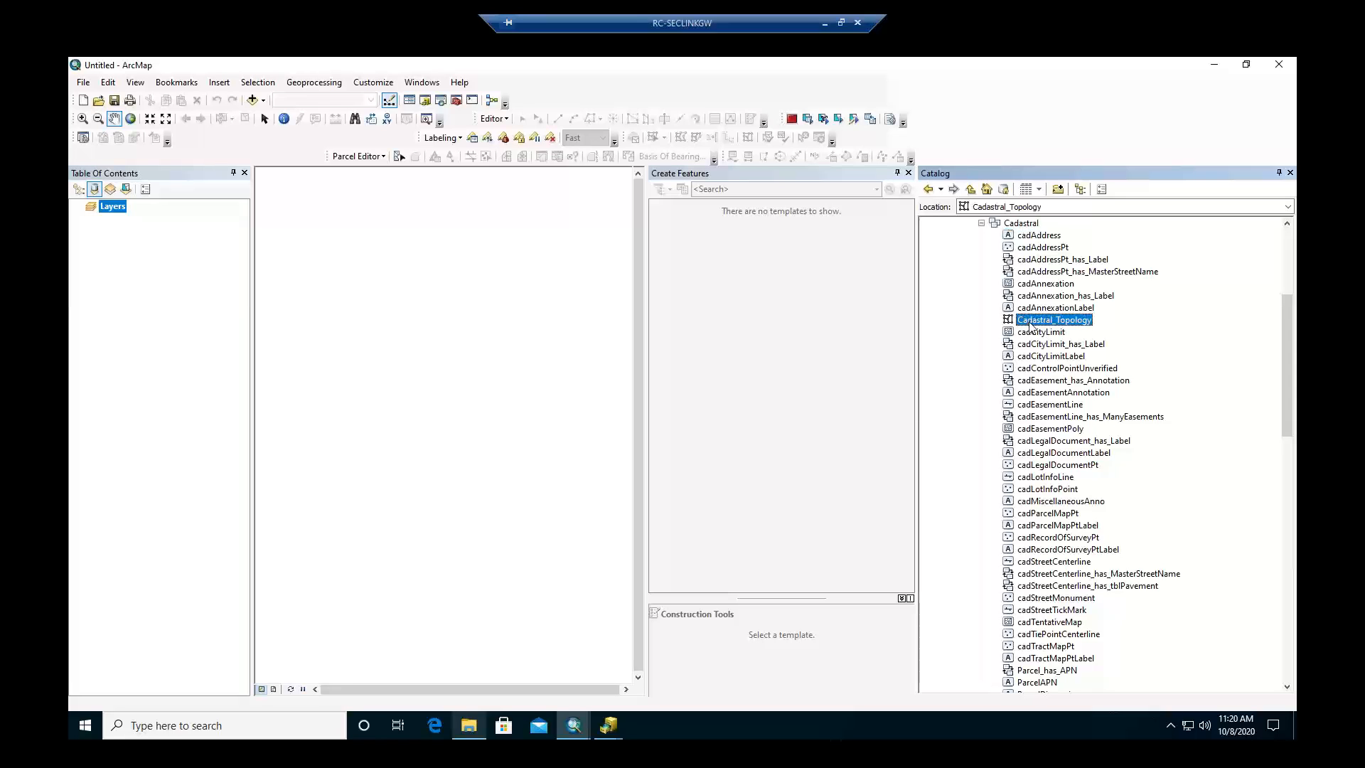
pyautogui.moveTo(1030, 325); pyautogui.dragTo(245, 296)
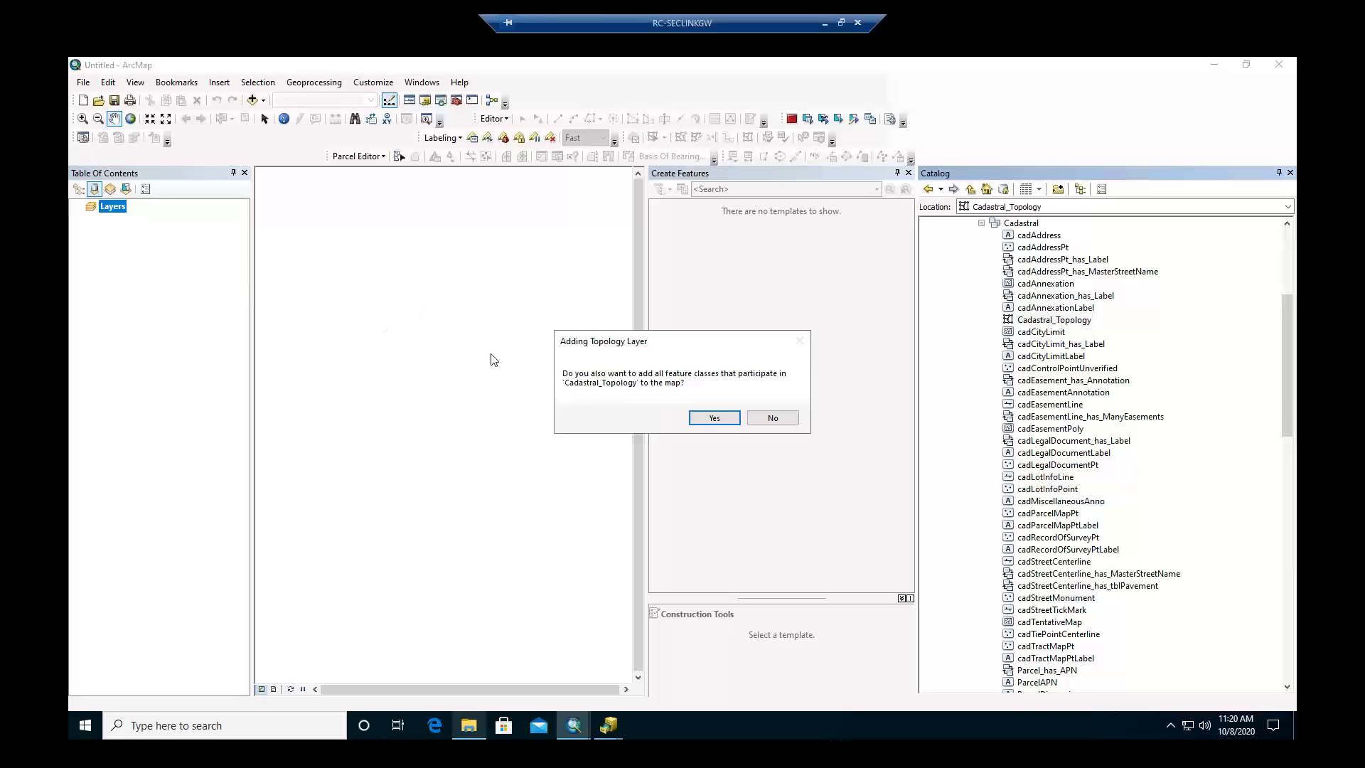
pyautogui.click(713, 418)
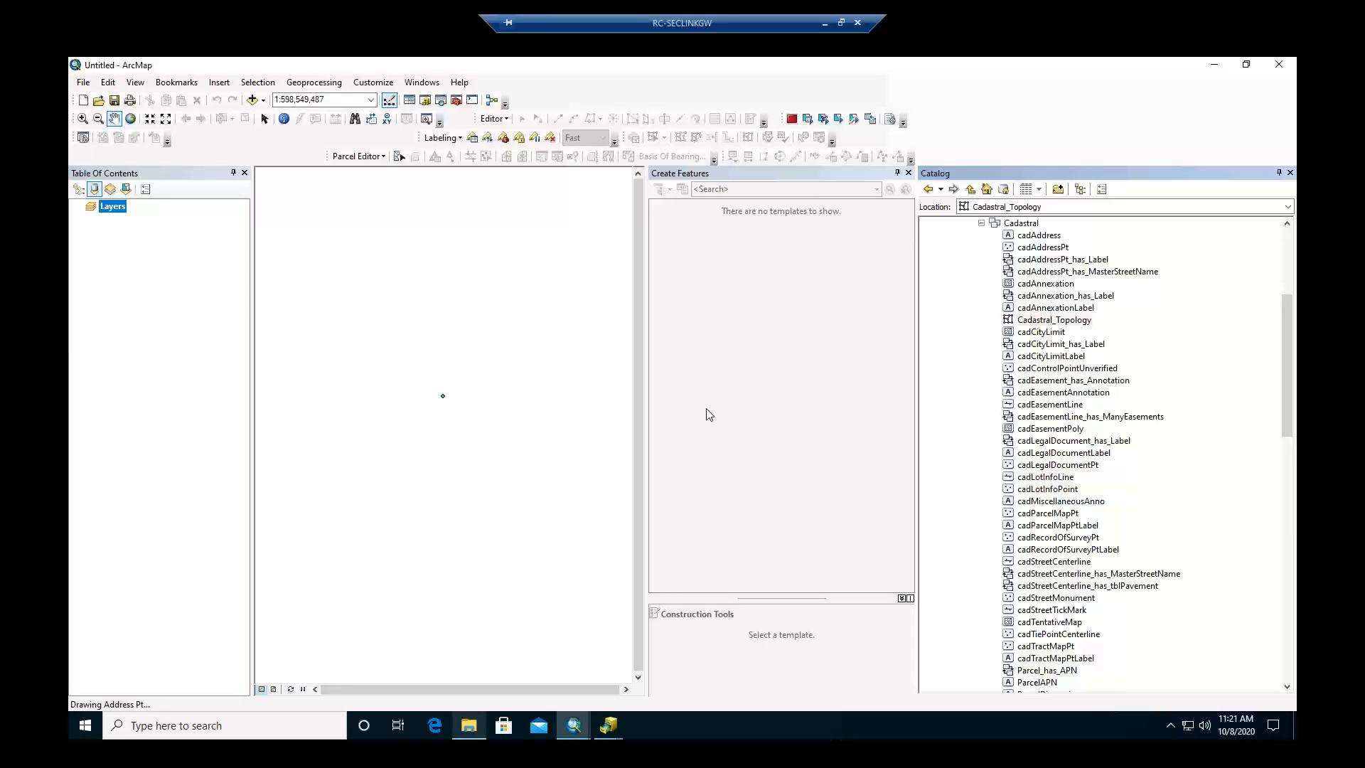
# Close the Create Features window and zoom to the Cadastral_Topology layer with drawing paused, then resume drawing.
pyautogui.click(909, 172)
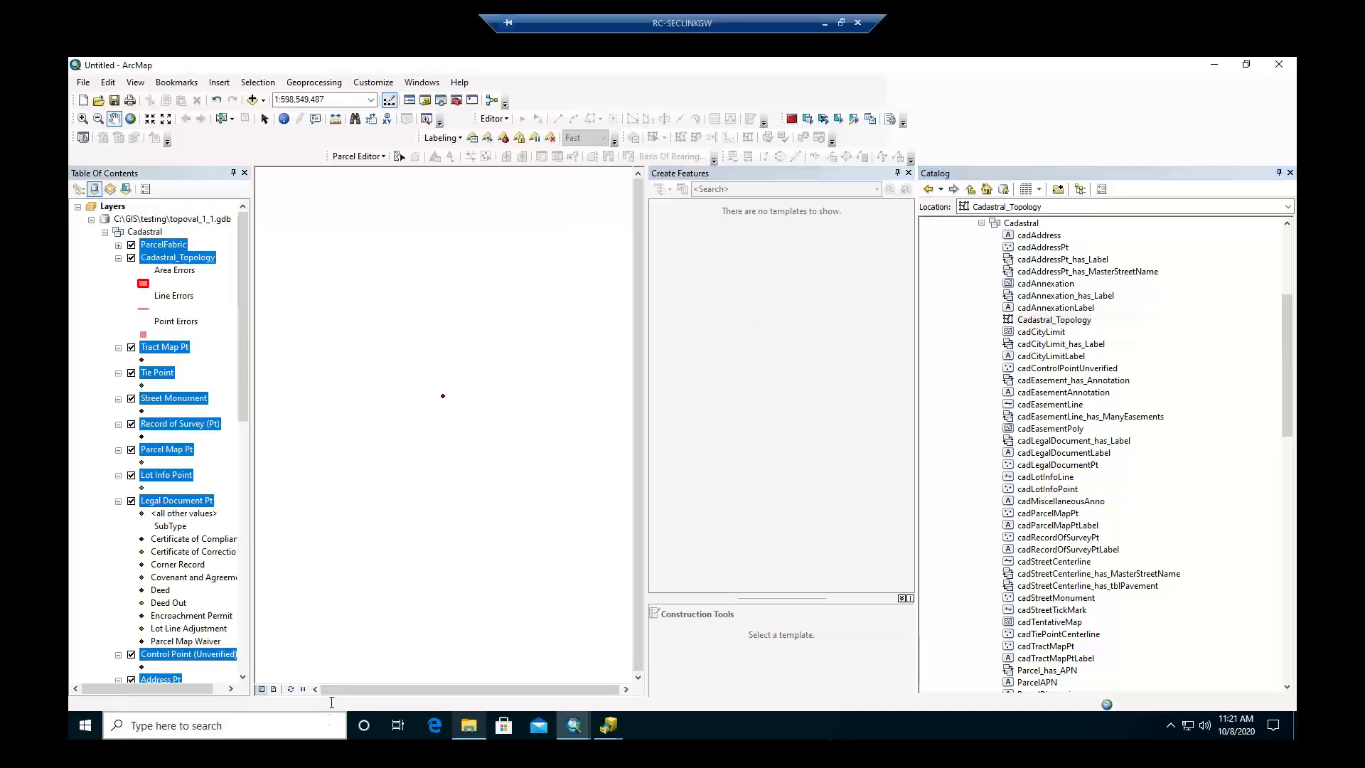
pyautogui.click(304, 690)
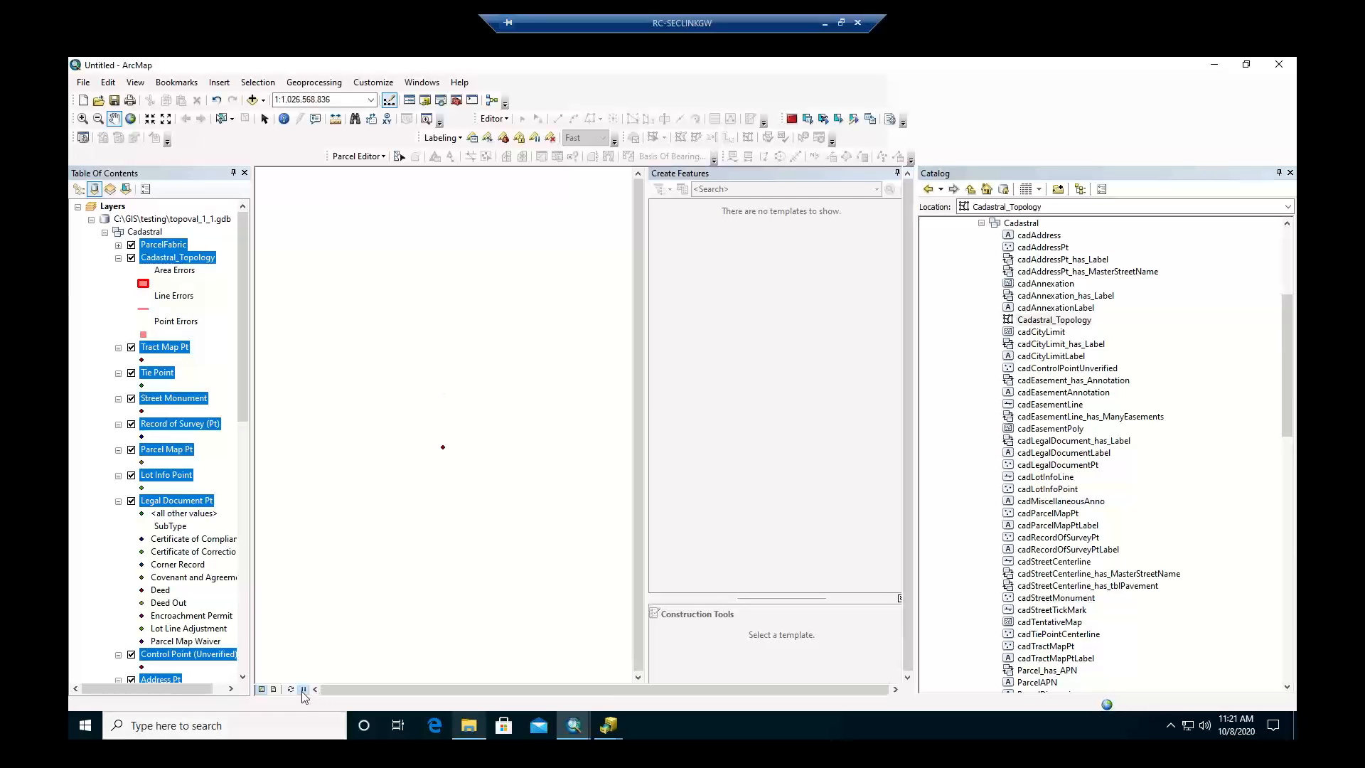
pyautogui.click(221, 360)
pyautogui.rightClick(177, 261)
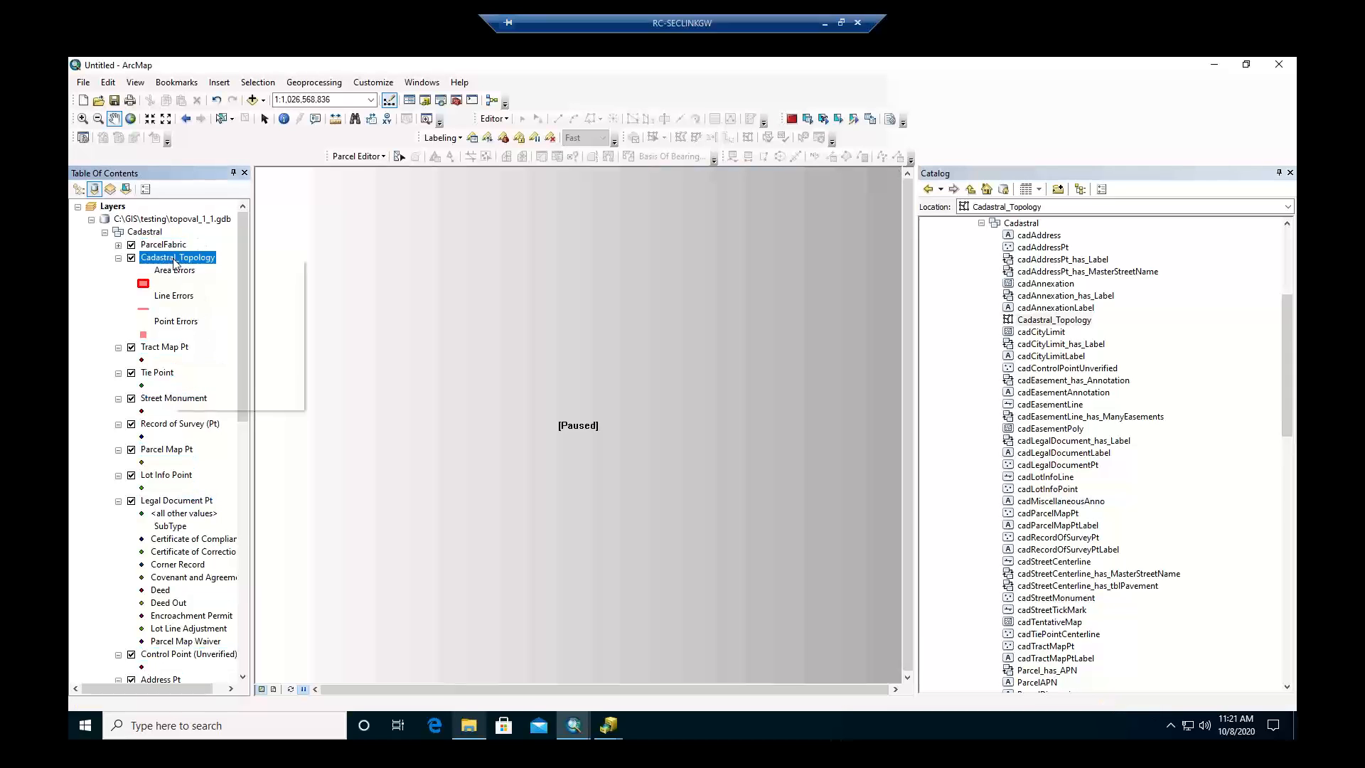
pyautogui.click(220, 317)
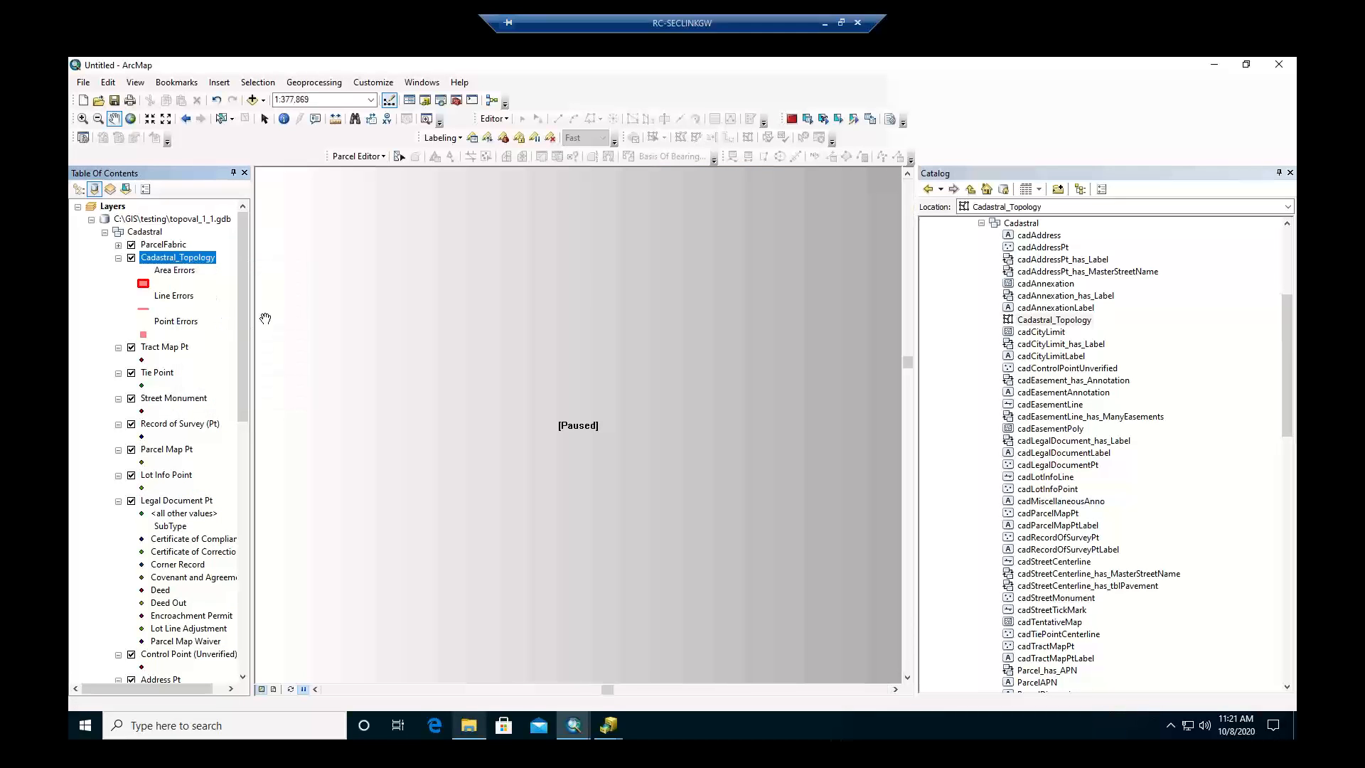
pyautogui.click(304, 690)
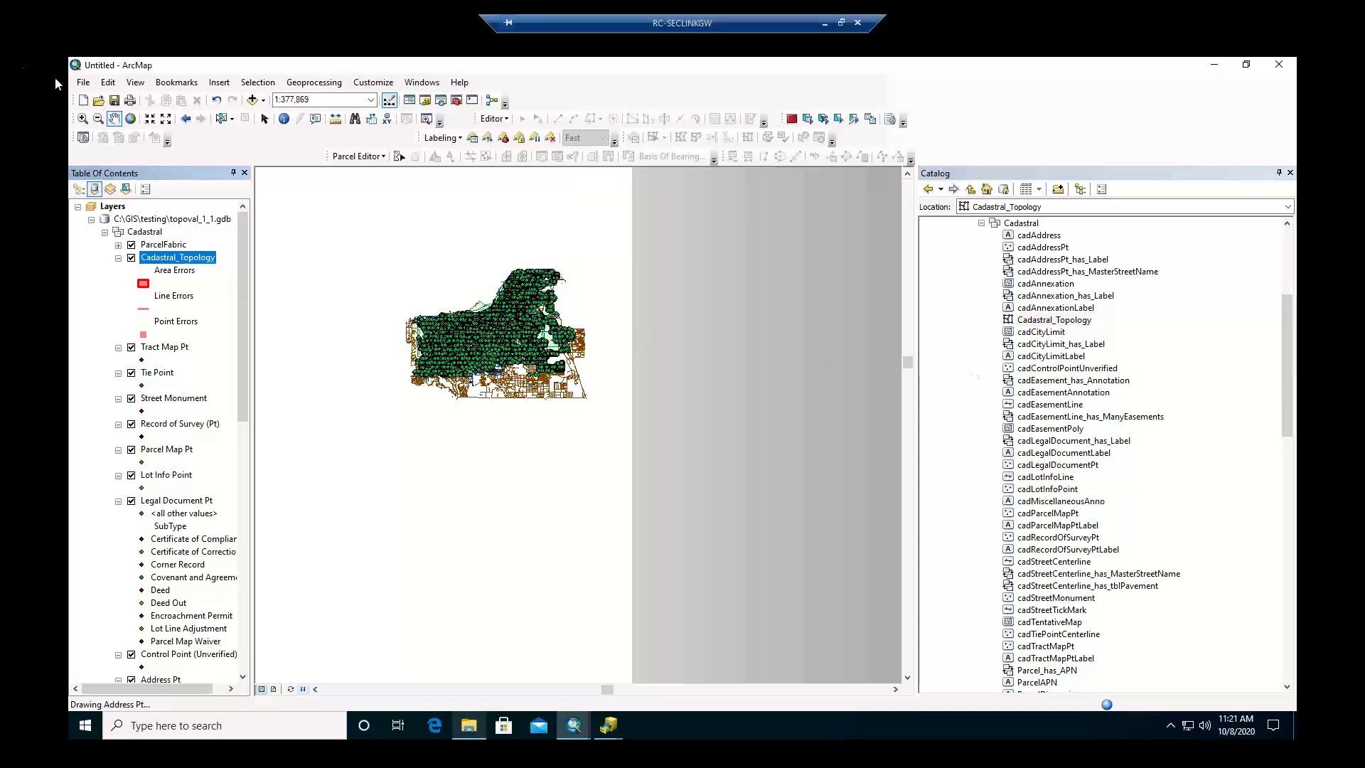
# Zoom in to a few residential parcel blocks at about 1:1,430 and refresh the map.
pyautogui.click(82, 118)
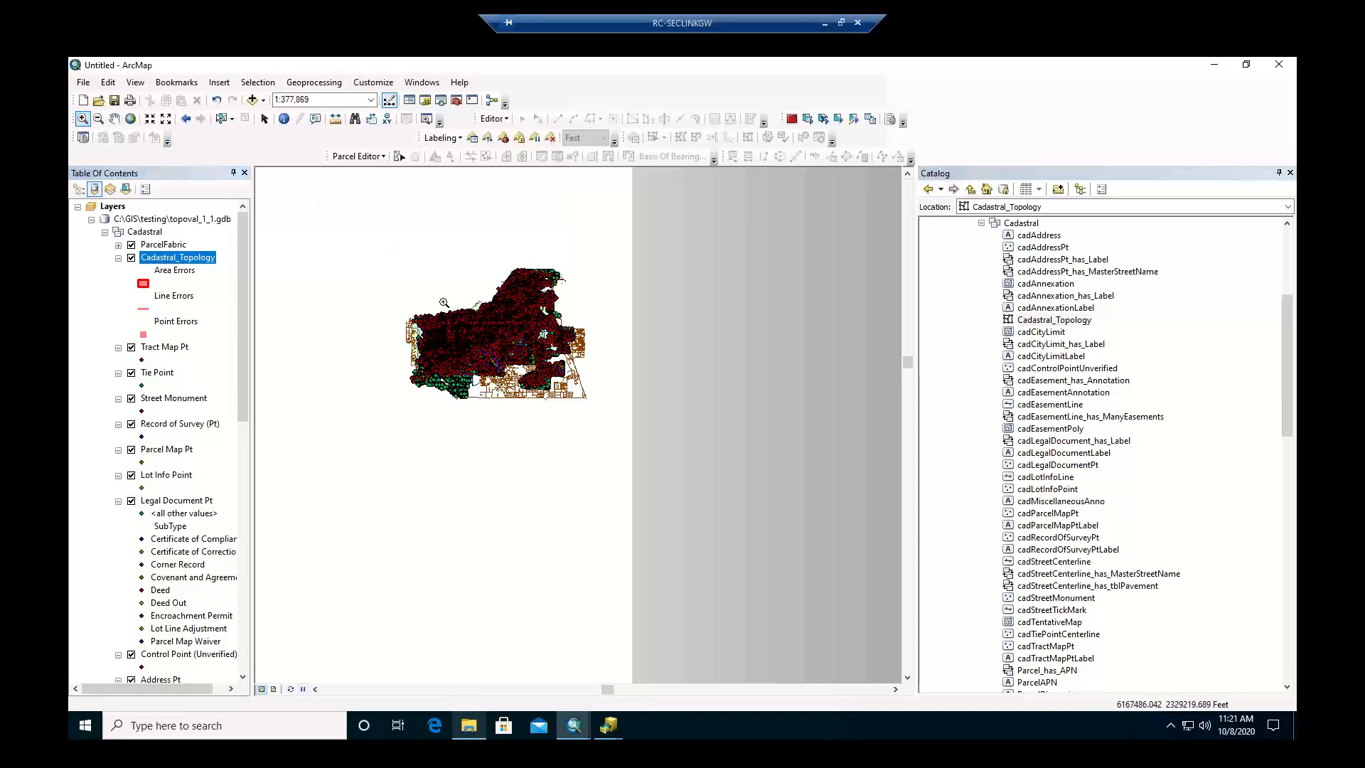
pyautogui.moveTo(456, 309); pyautogui.dragTo(520, 356)
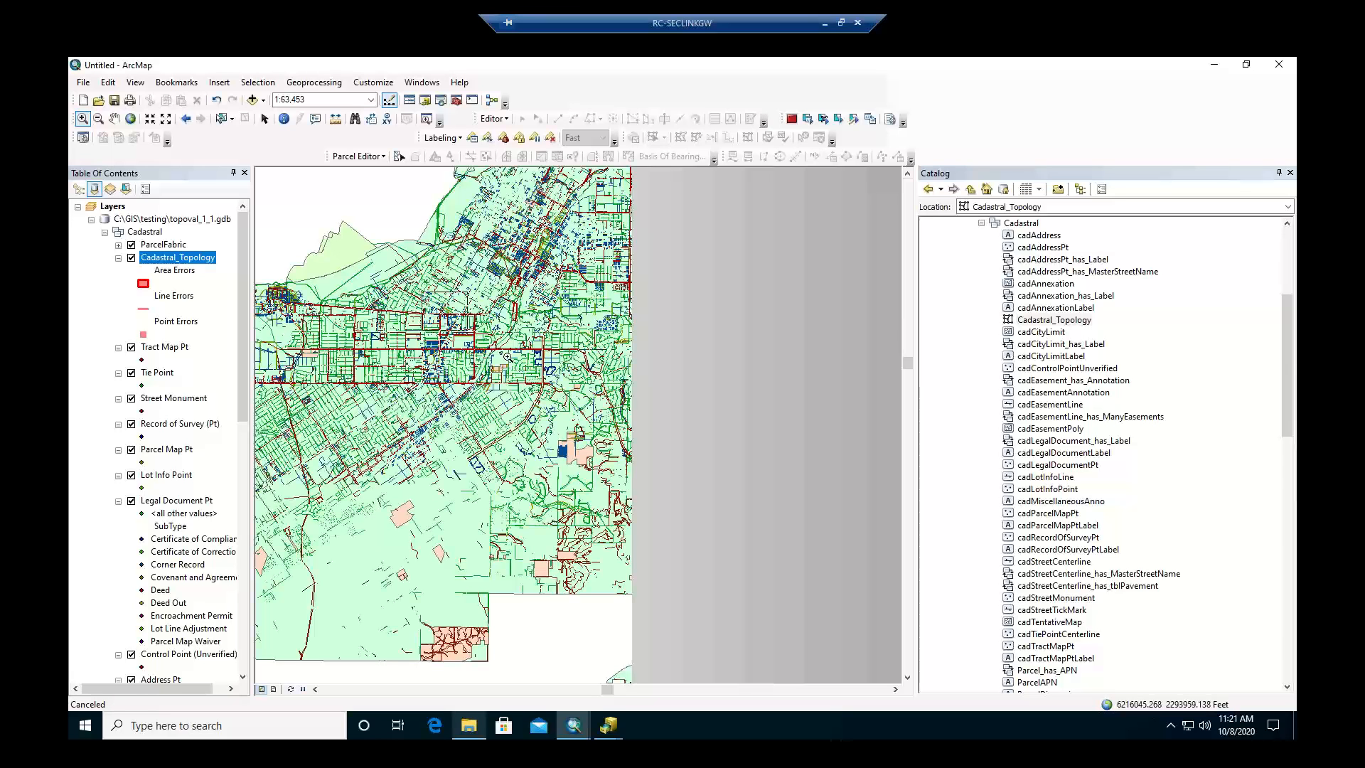
pyautogui.moveTo(508, 356); pyautogui.dragTo(441, 299)
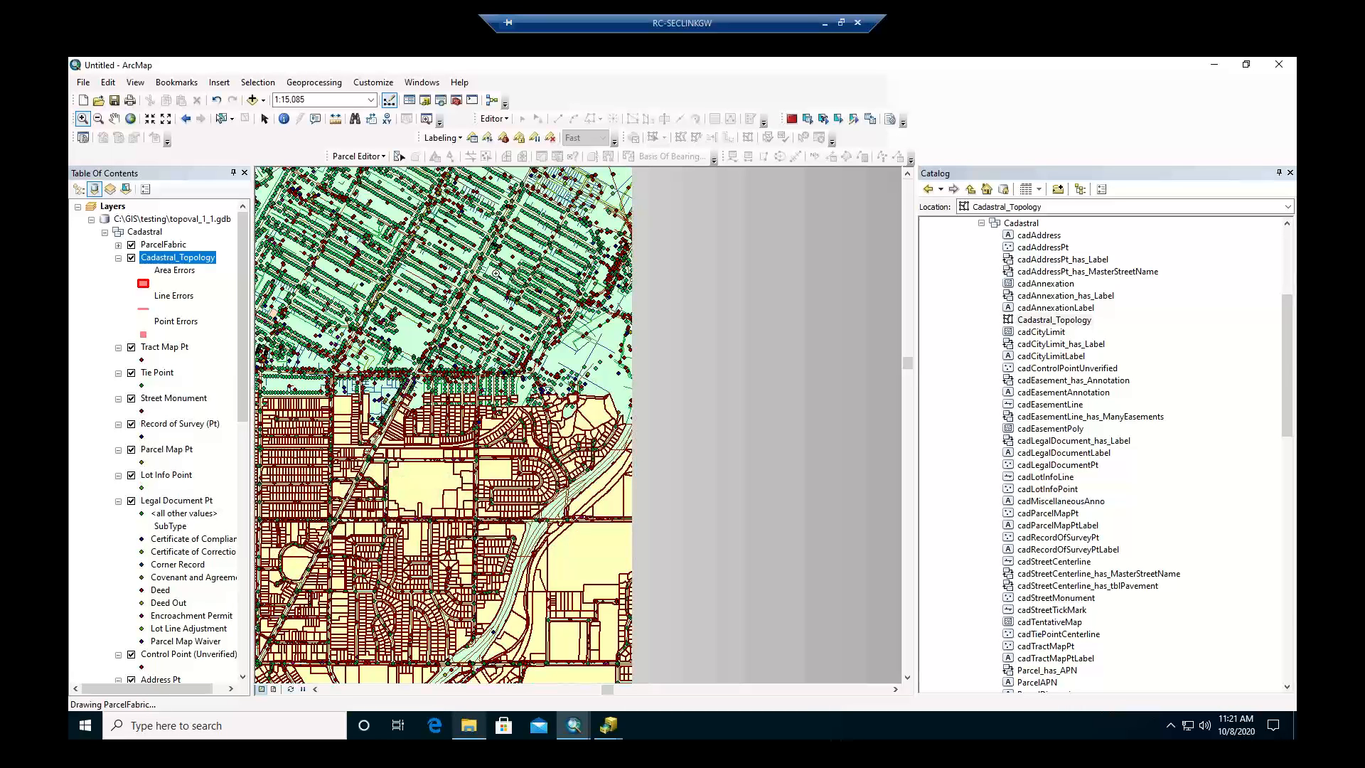
pyautogui.moveTo(402, 262); pyautogui.dragTo(554, 532)
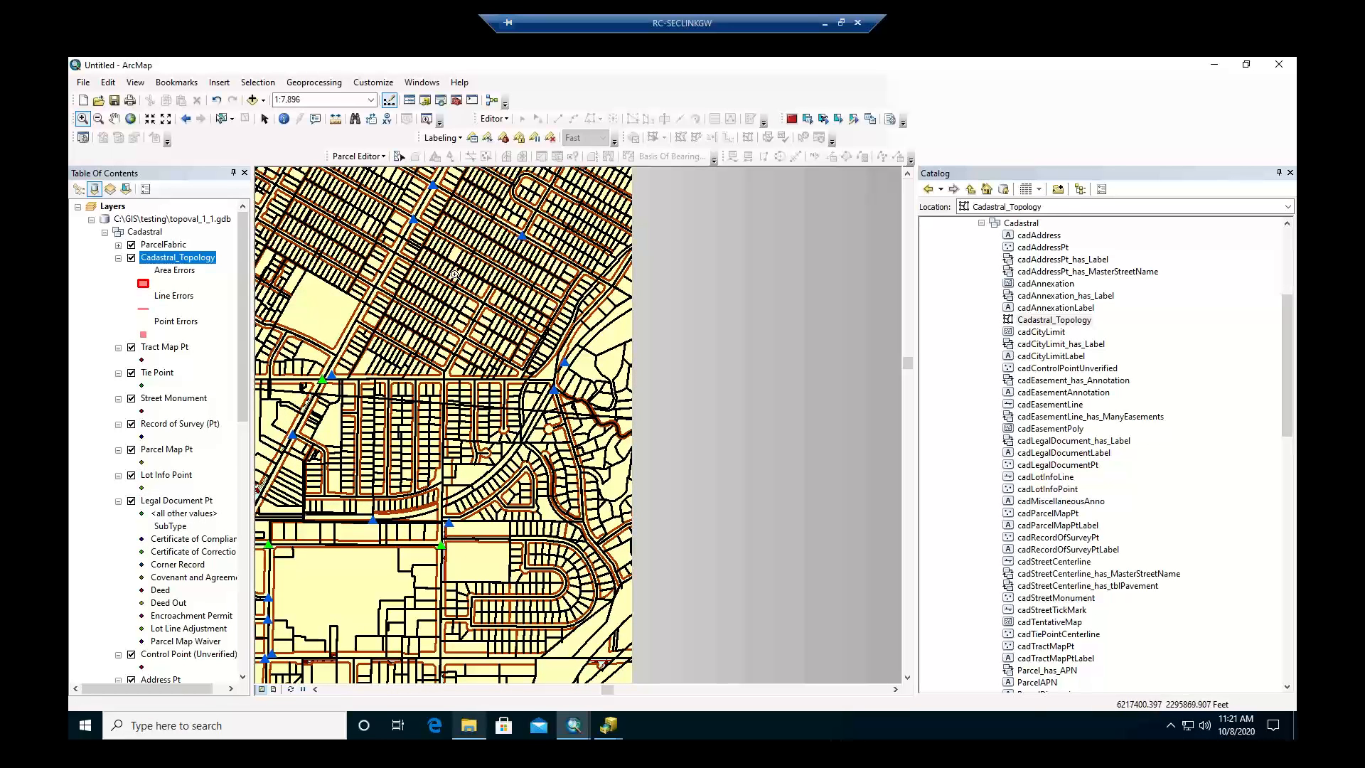
pyautogui.moveTo(411, 246); pyautogui.dragTo(528, 316)
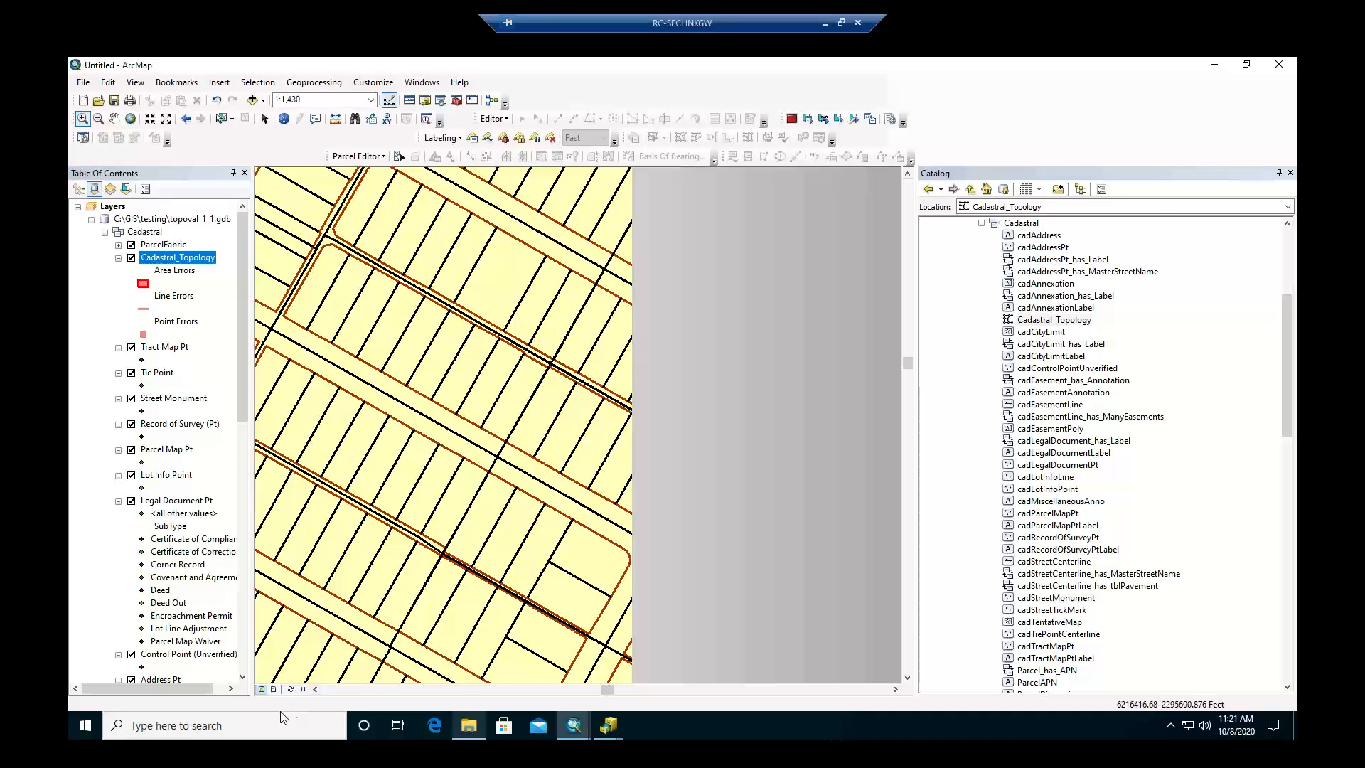
pyautogui.click(290, 688)
pyautogui.click(292, 690)
# List the layers by drawing order and bring up the available commands for the Cadastral_Topology layer.
pyautogui.rightClick(167, 257)
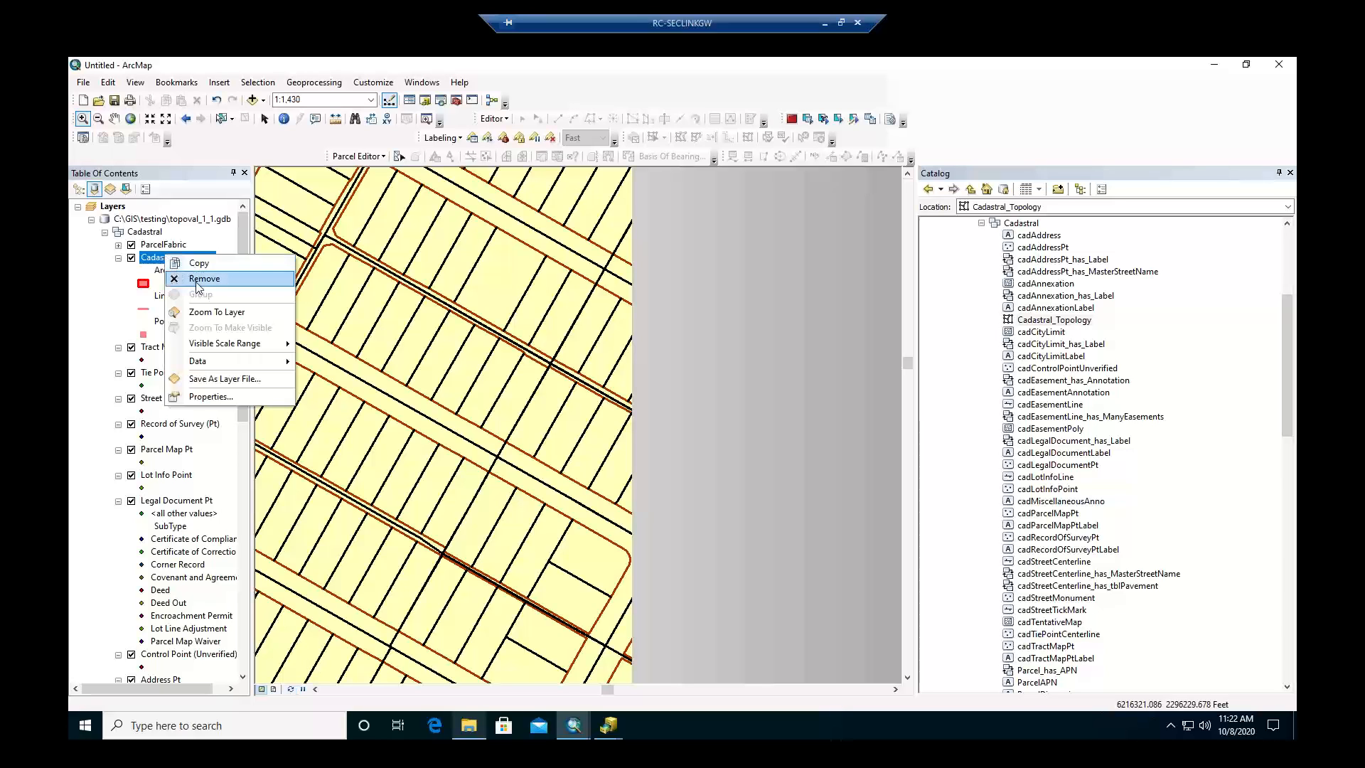
pyautogui.click(78, 189)
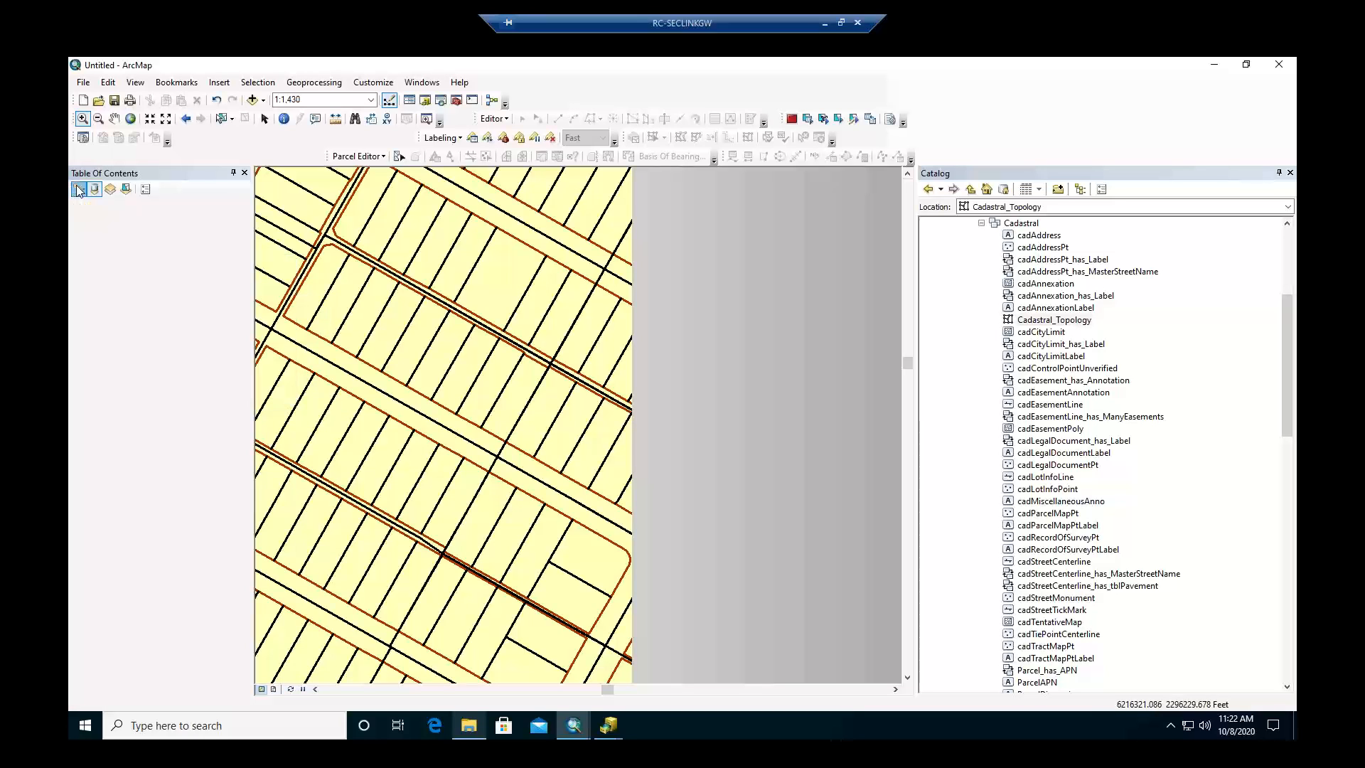
pyautogui.rightClick(153, 233)
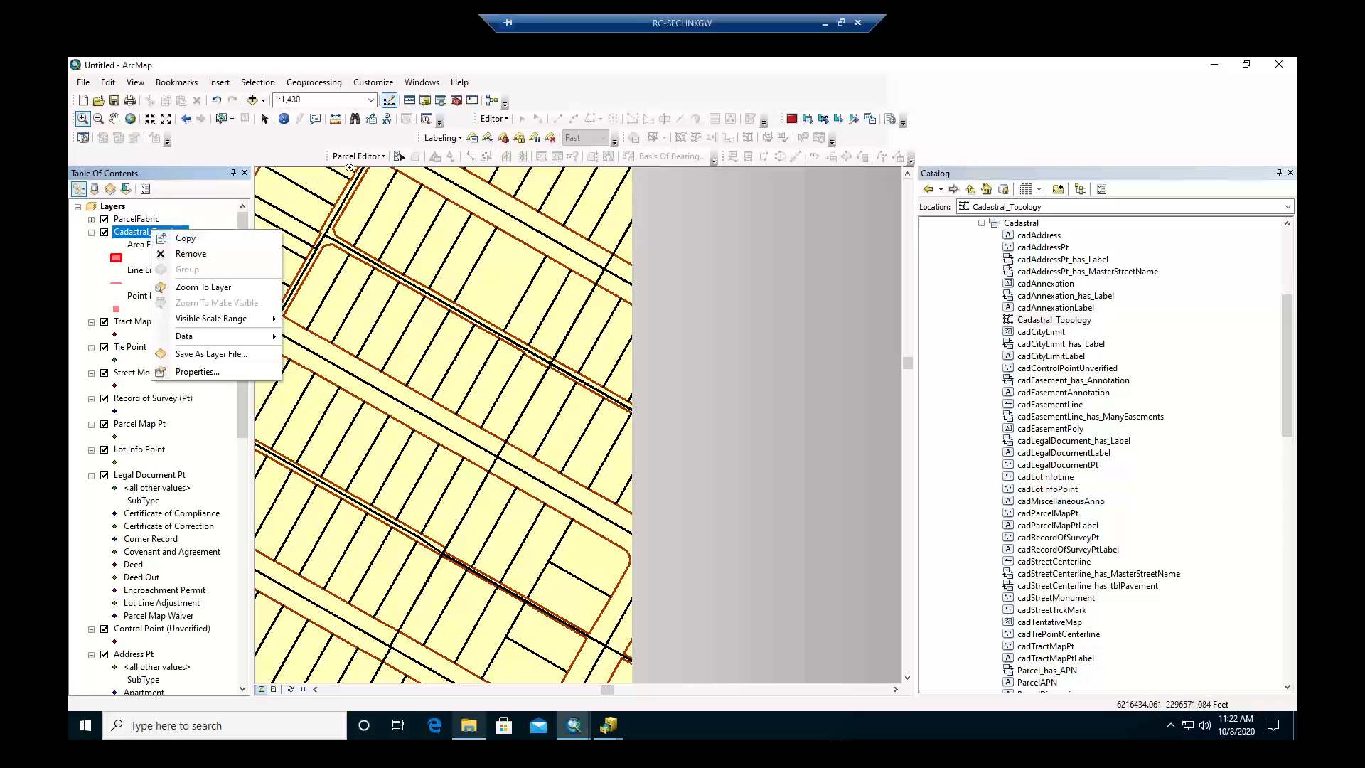
# Check in the list of available toolbars whether the Topology toolbar is turned on.
pyautogui.click(265, 139)
pyautogui.rightClick(265, 139)
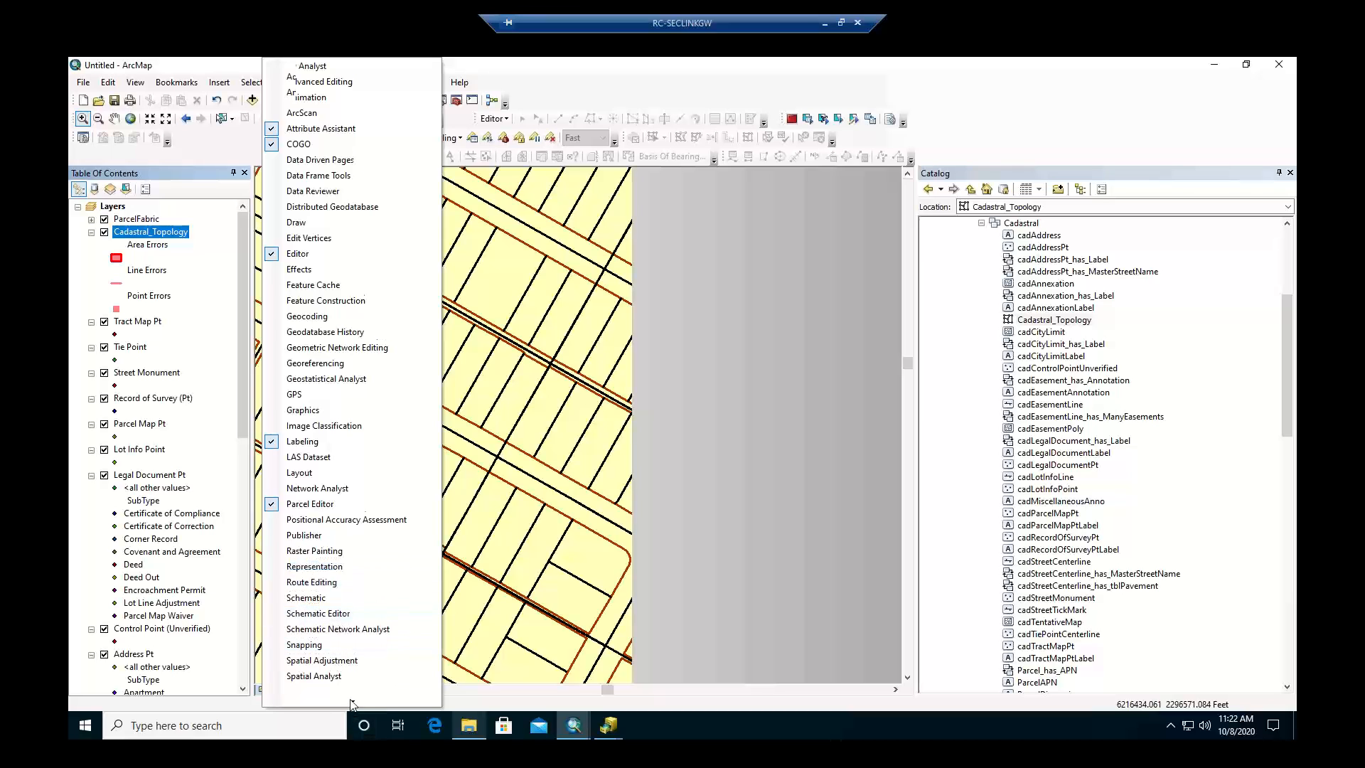
pyautogui.moveTo(352, 701)
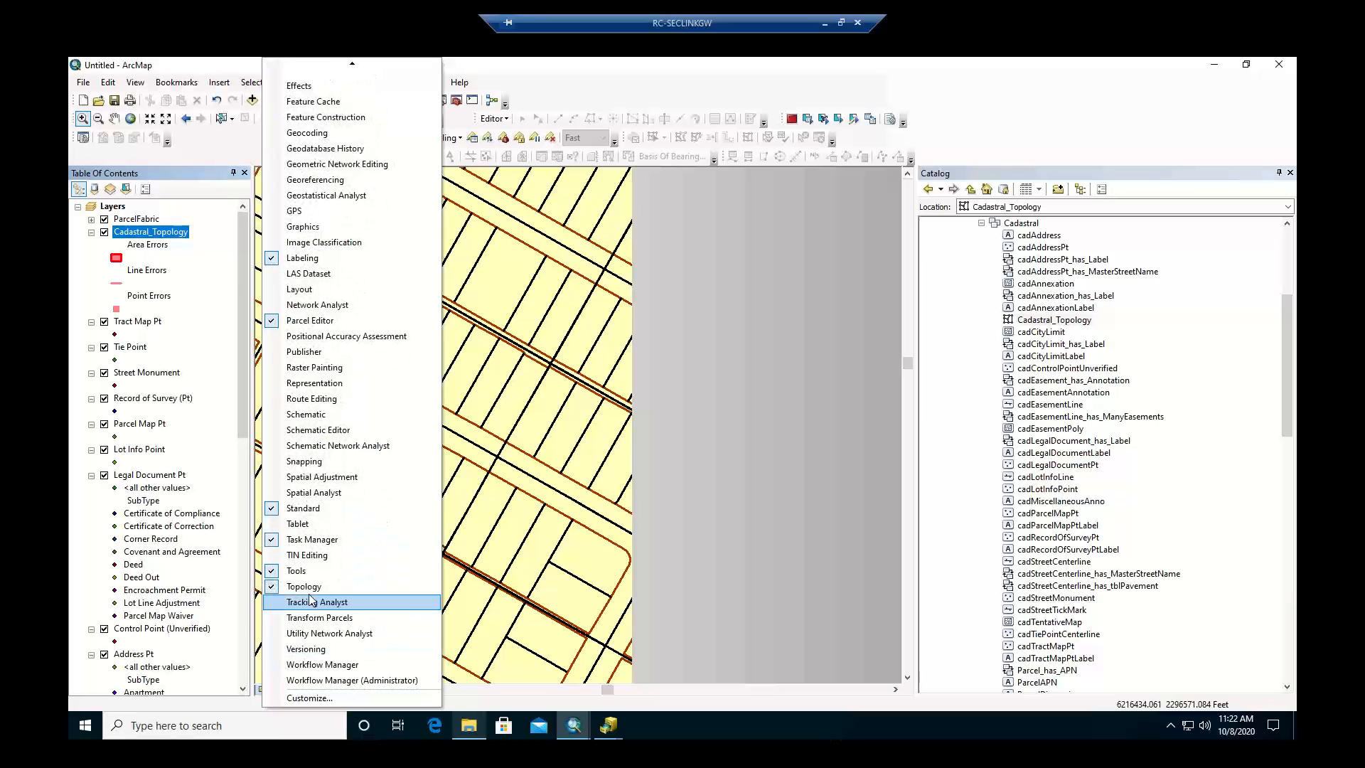
pyautogui.click(957, 130)
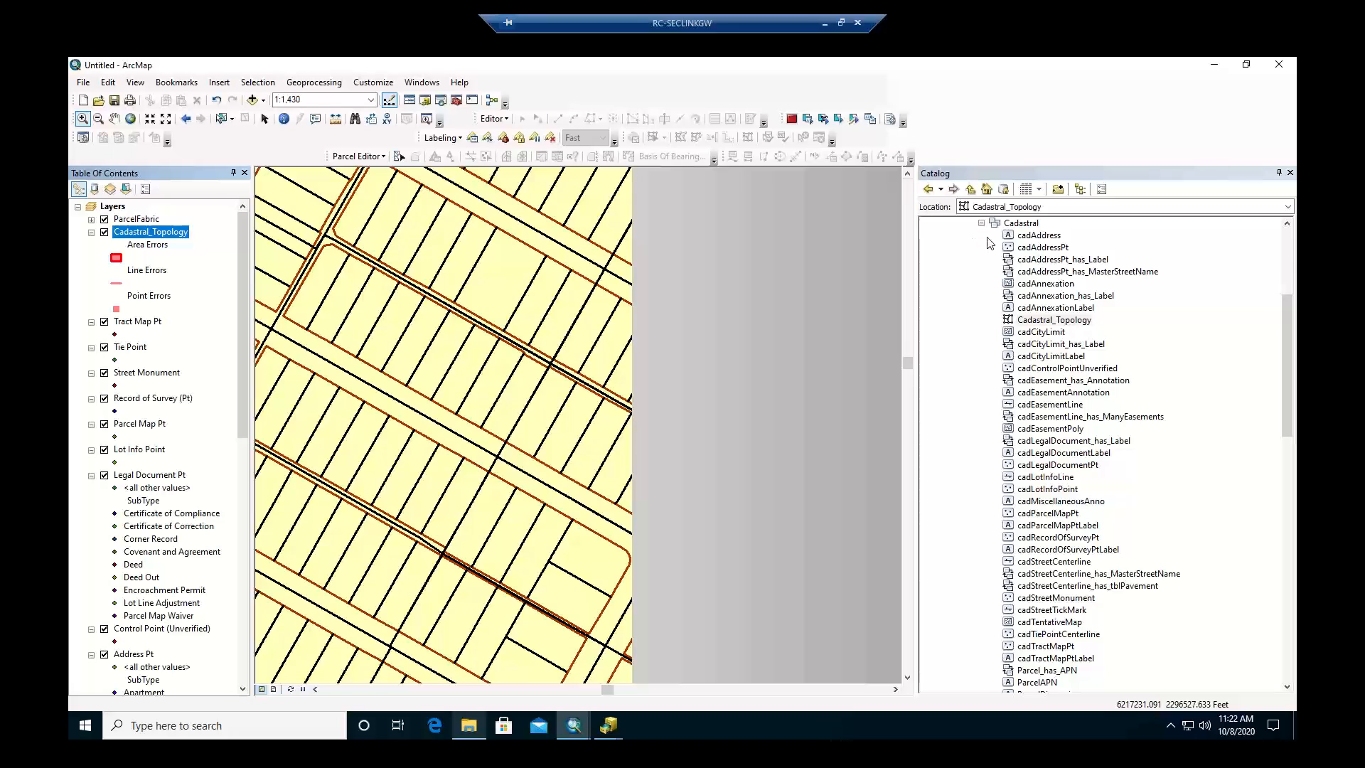
# Open the properties of Cadastral_Topology in the geodatabase and review its general settings and participating feature classes with their ranks.
pyautogui.rightClick(1042, 321)
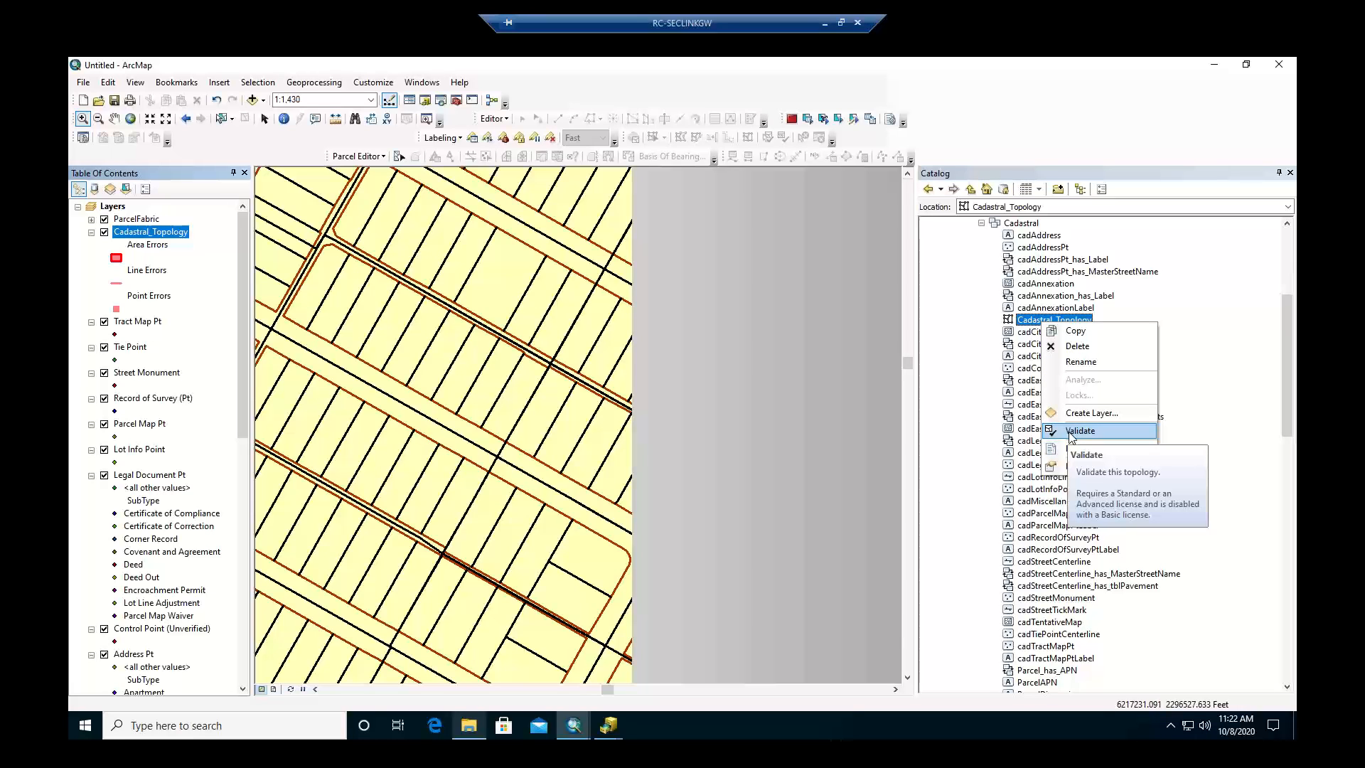
pyautogui.click(1076, 469)
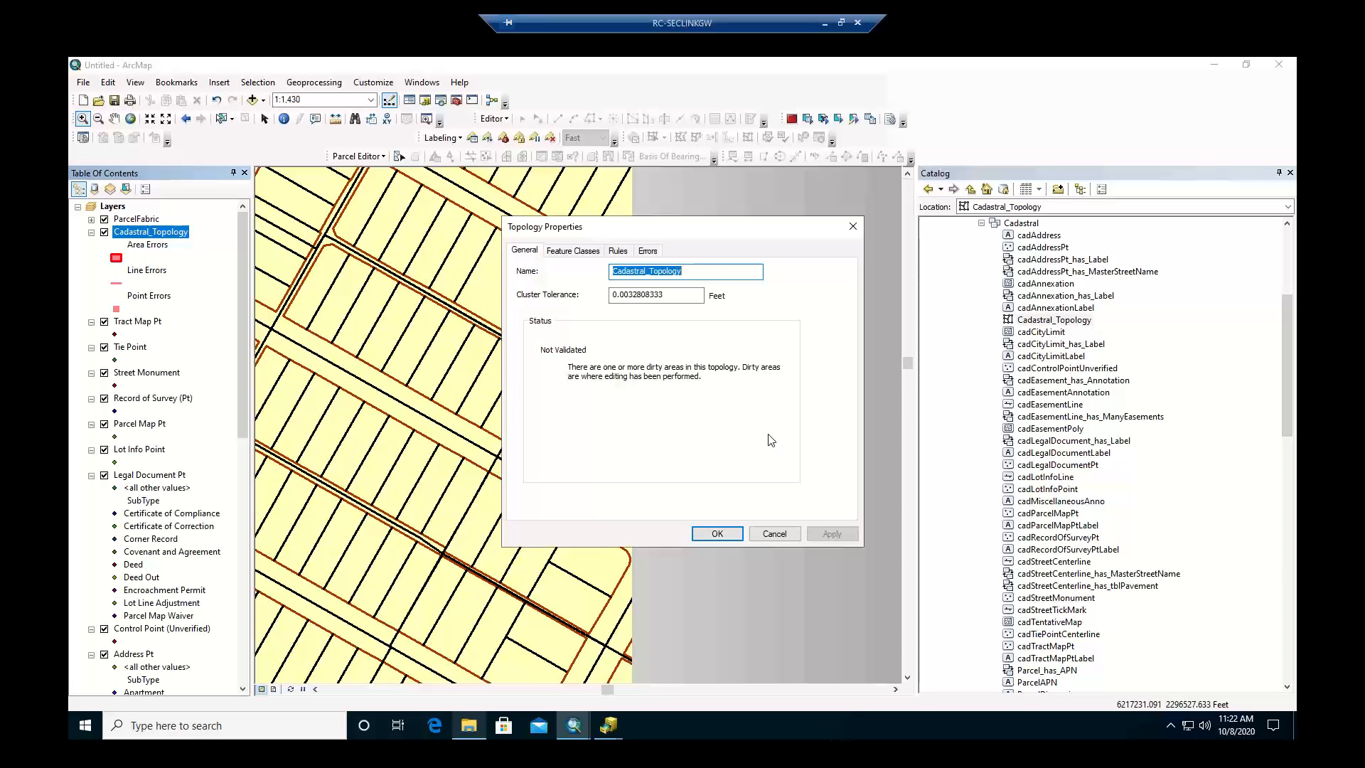
pyautogui.click(582, 254)
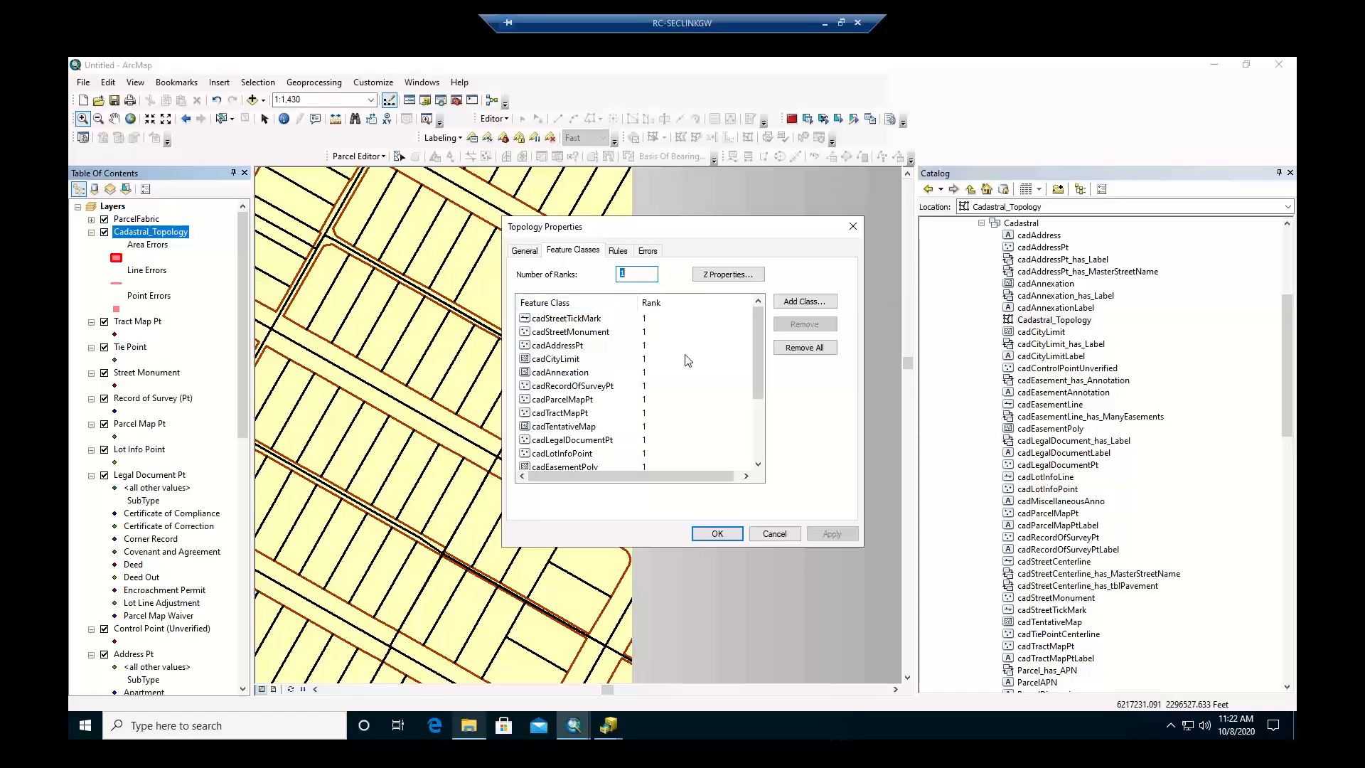
pyautogui.click(530, 253)
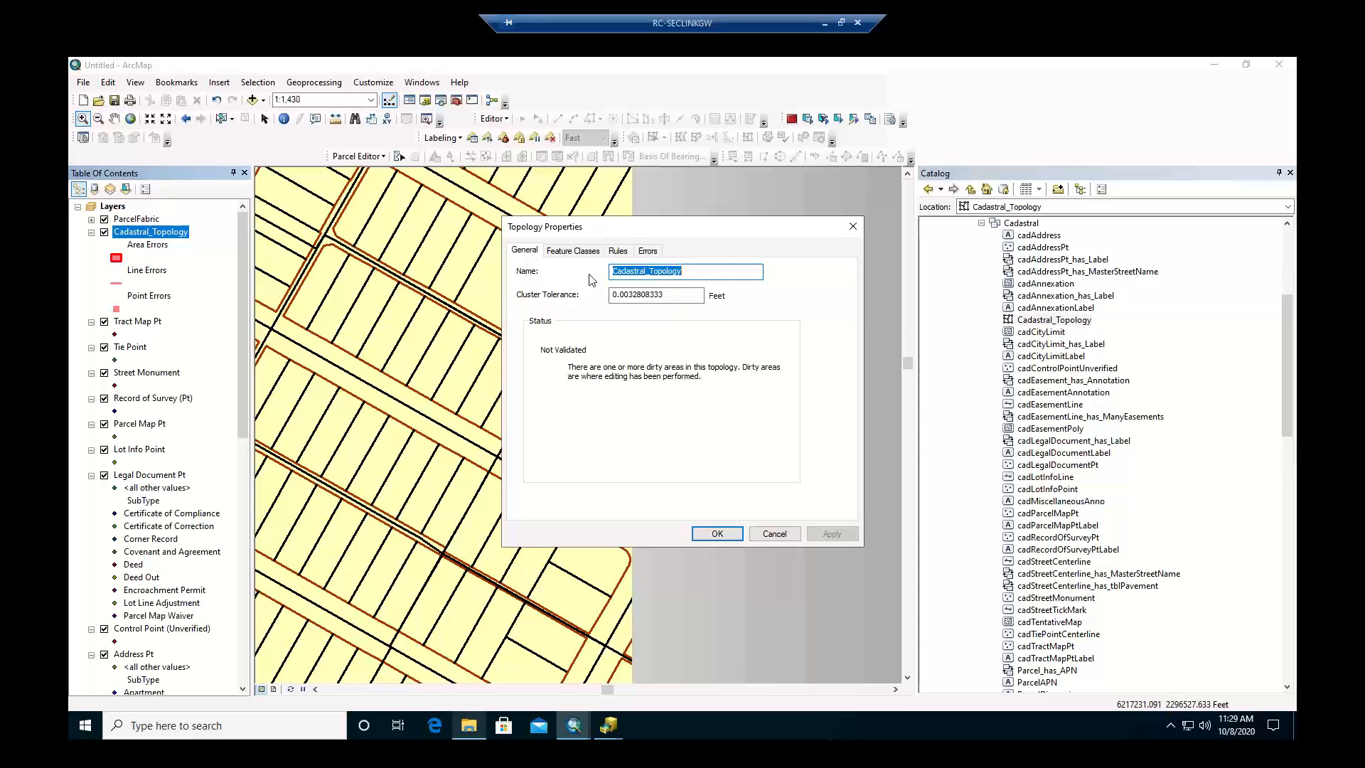
pyautogui.click(574, 253)
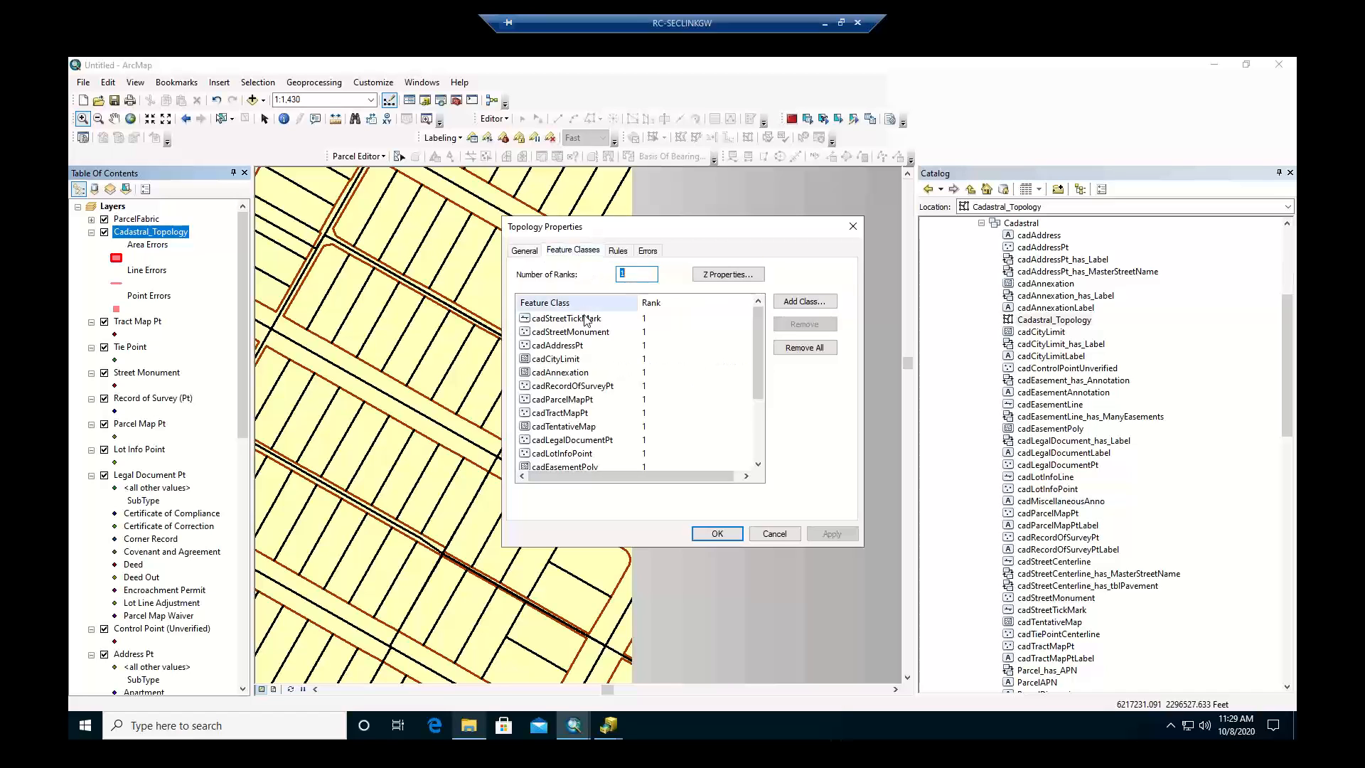
# Look through the complete list of feature classes participating in Cadastral_Topology, from cadStreetTickMark to ParcelFabric.
pyautogui.scroll(-3, 583, 391)
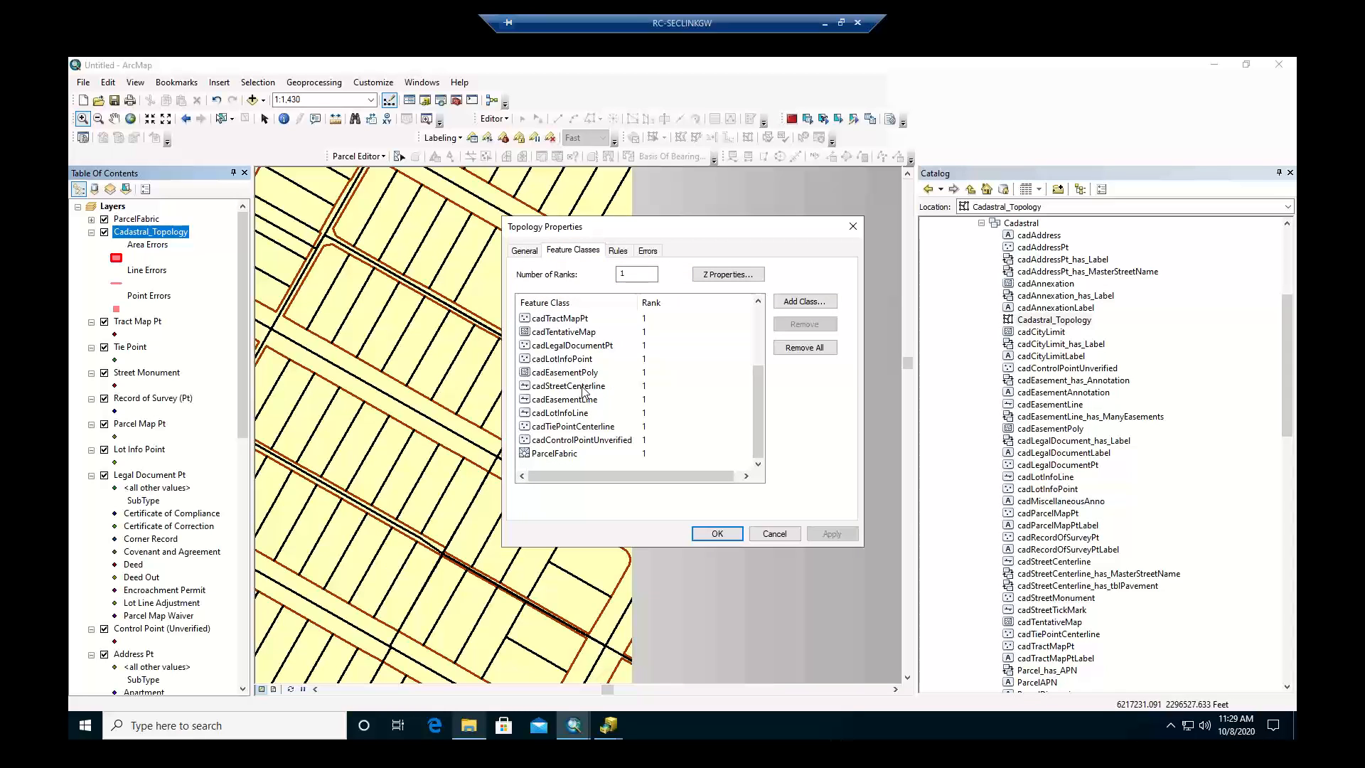
pyautogui.scroll(2, 583, 391)
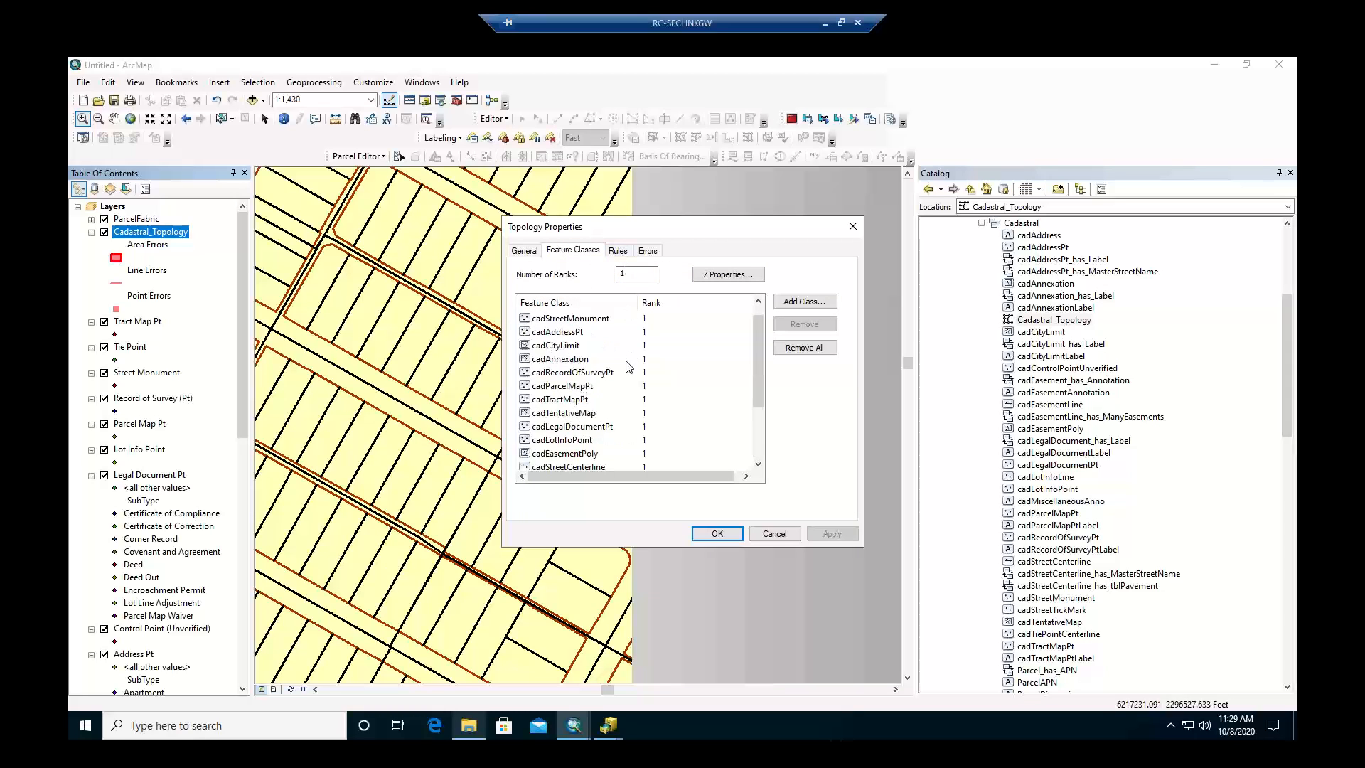
pyautogui.scroll(-2, 589, 381)
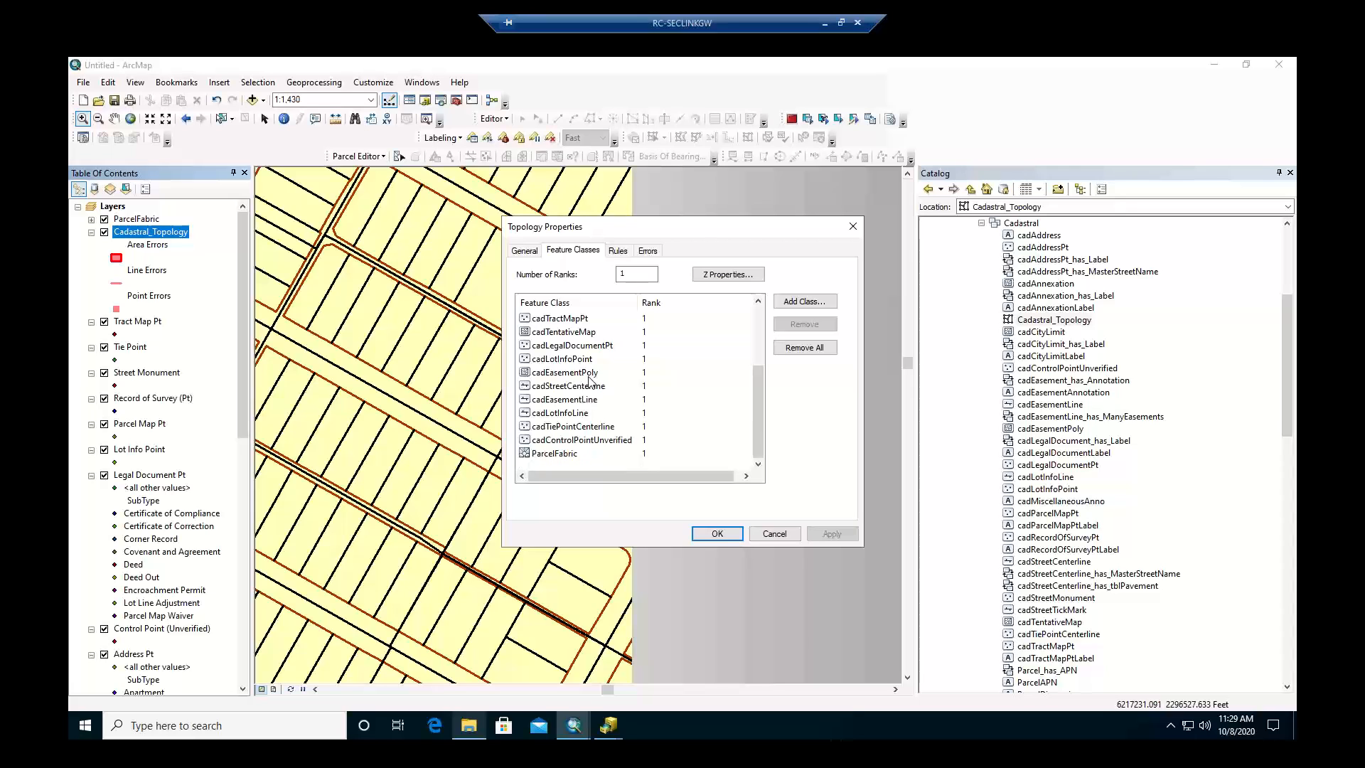
pyautogui.scroll(3, 589, 381)
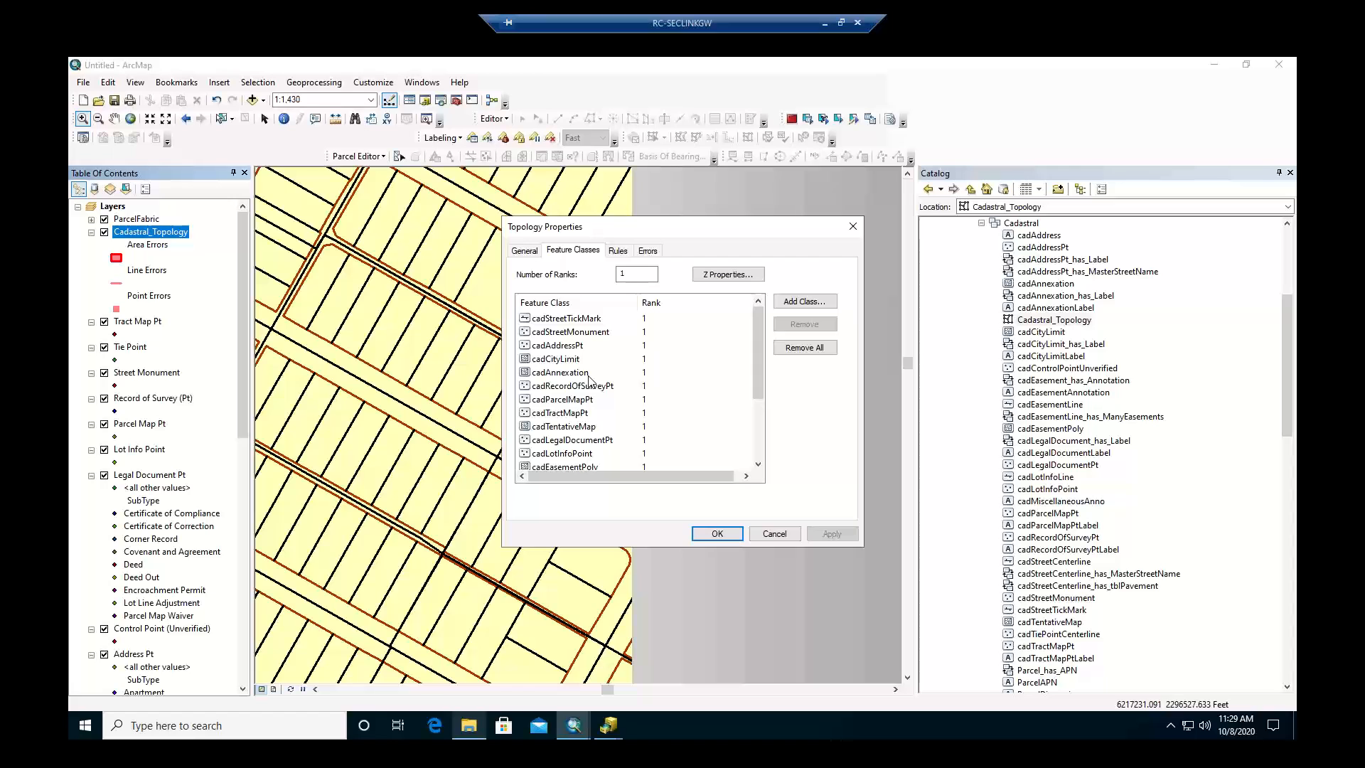
pyautogui.scroll(-1, 589, 382)
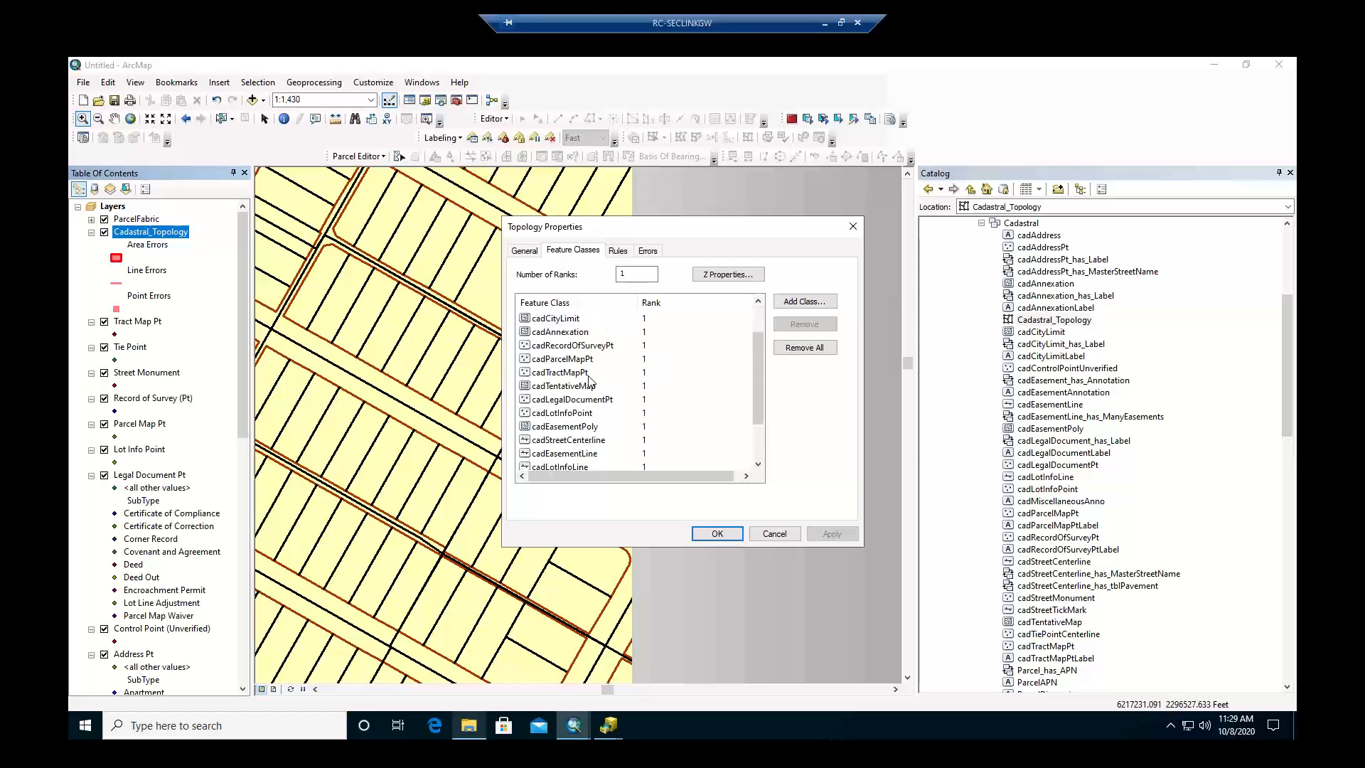
pyautogui.scroll(1, 589, 382)
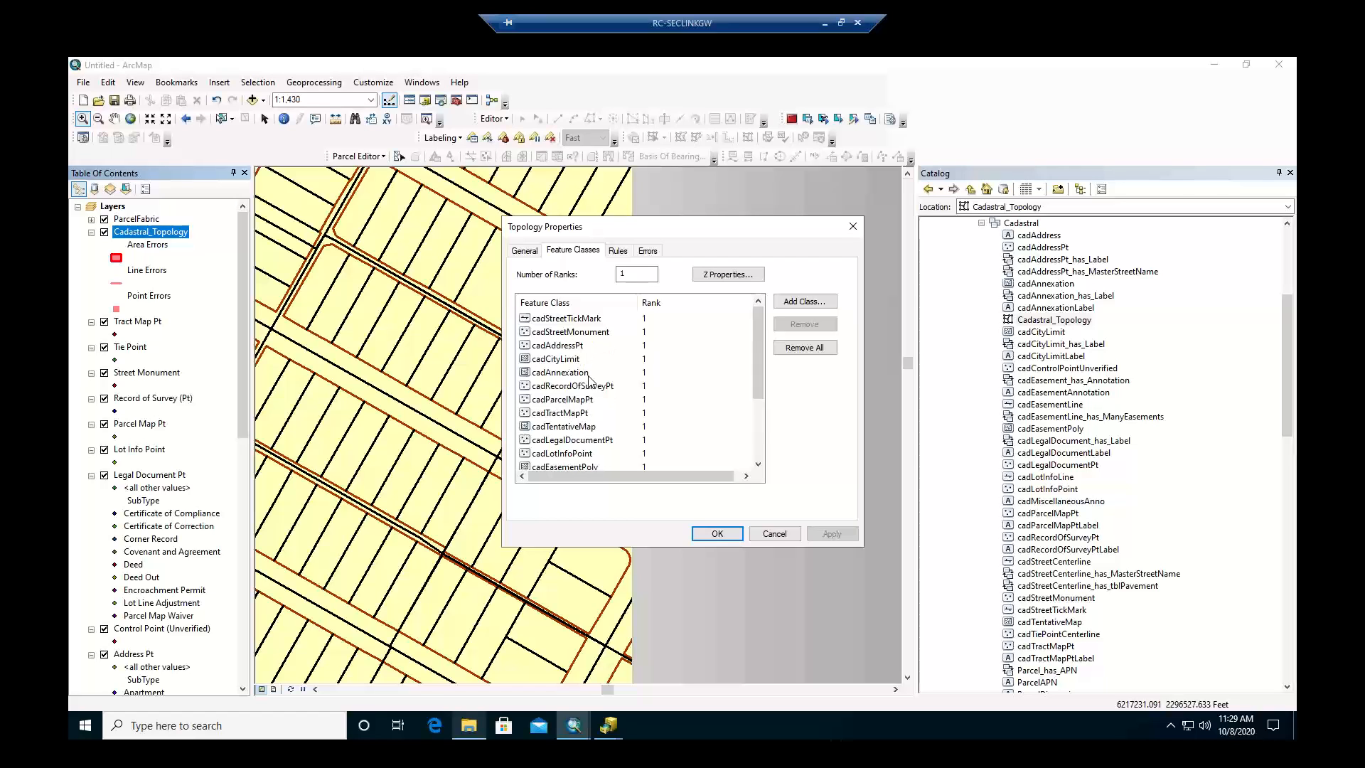
# Examine the cadStreetMonument, cadParcelMapPt and ParcelFabric entries among the topology's participating feature classes.
pyautogui.click(586, 337)
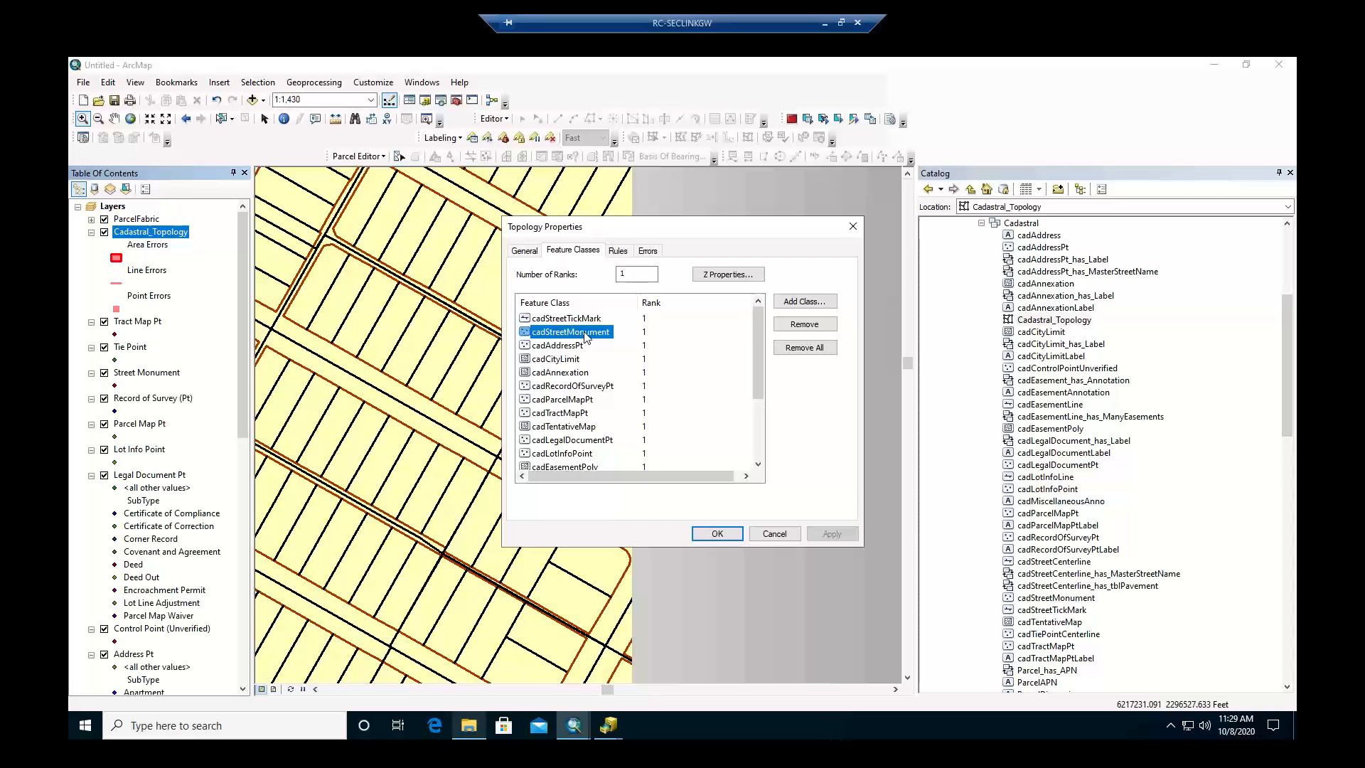
pyautogui.click(572, 400)
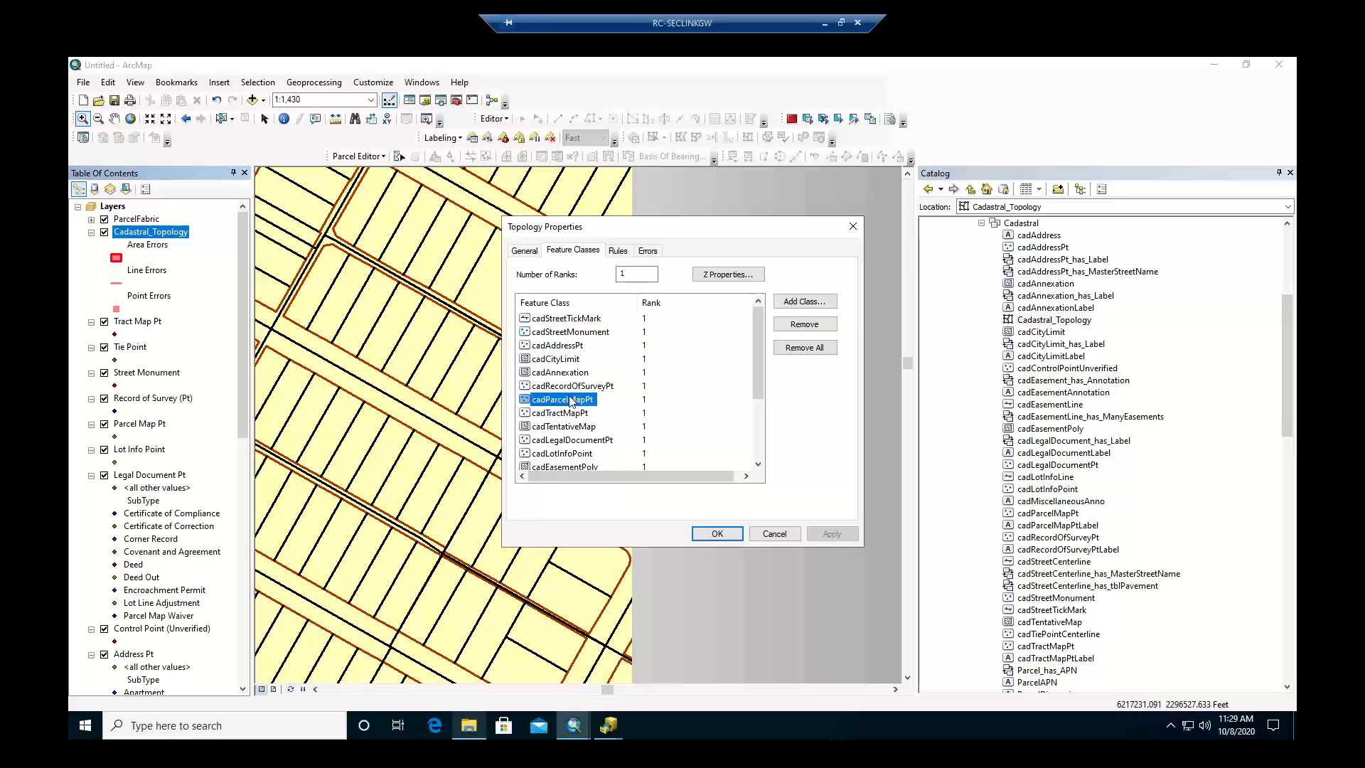
pyautogui.scroll(-1, 572, 402)
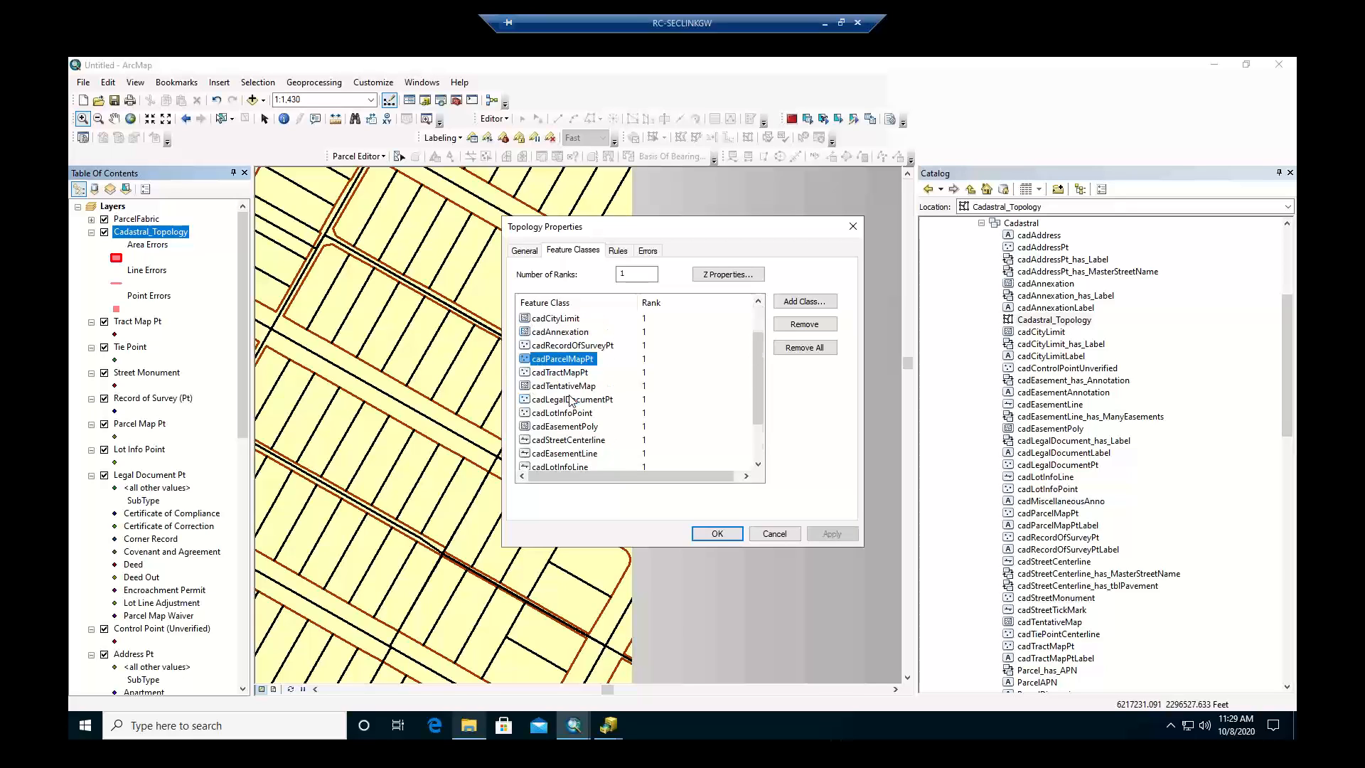
pyautogui.scroll(-1, 573, 402)
pyautogui.scroll(-1, 573, 401)
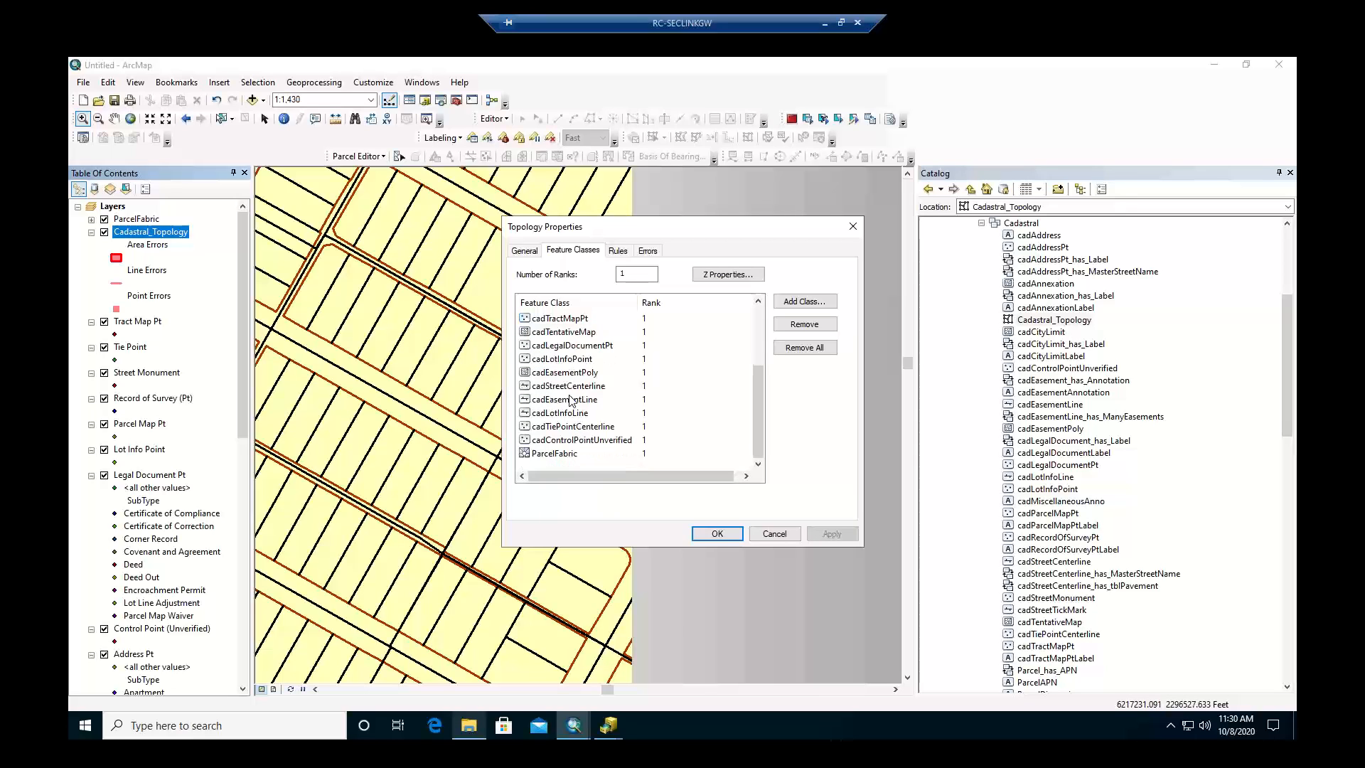
pyautogui.click(572, 455)
pyautogui.scroll(1, 606, 446)
pyautogui.scroll(1, 606, 446)
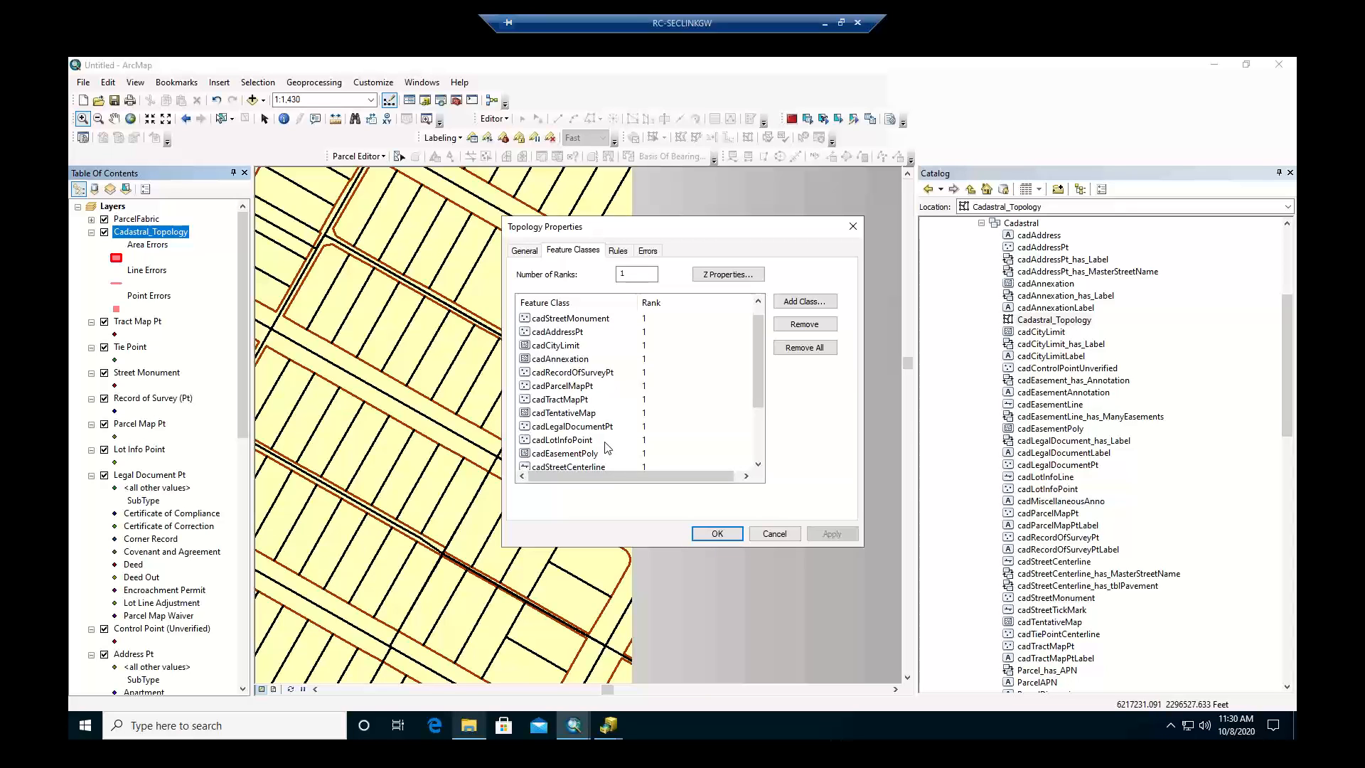
pyautogui.scroll(1, 606, 447)
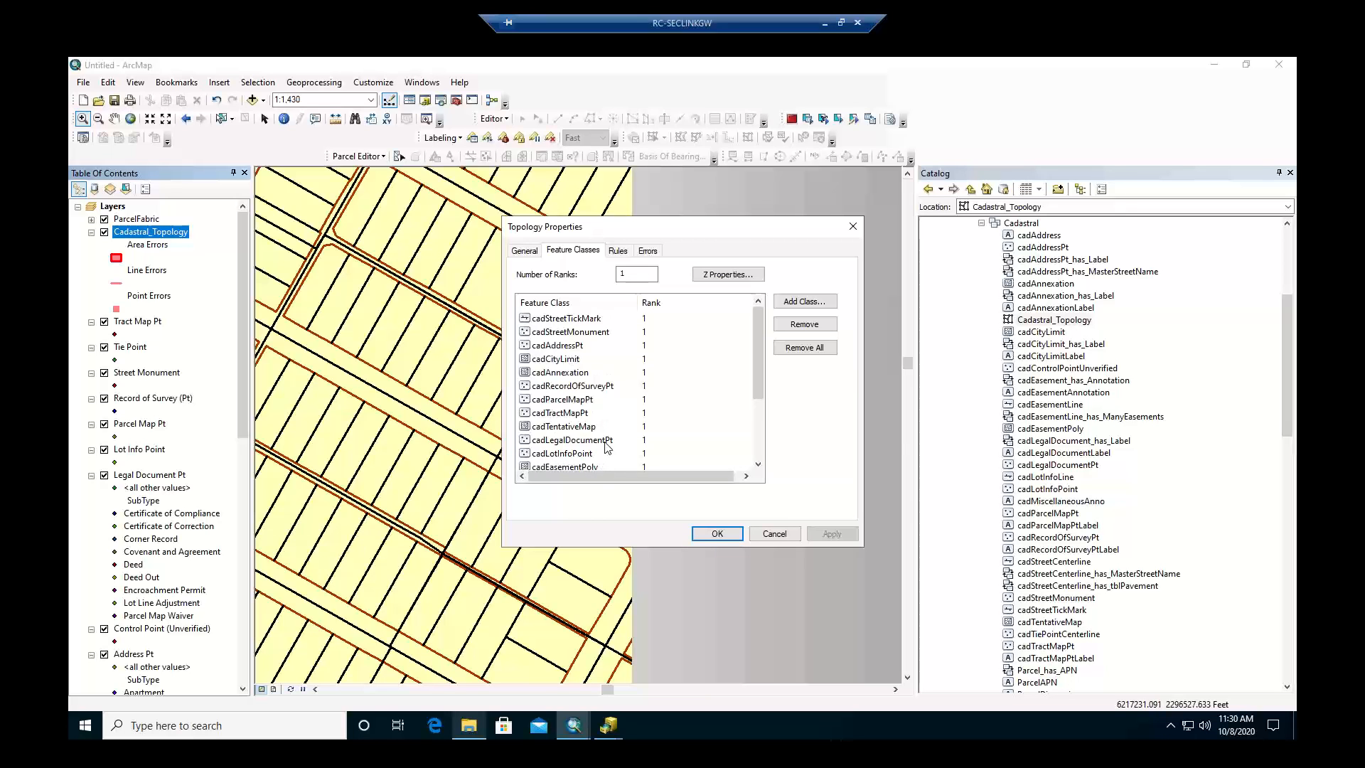
# Compare the ranks of cadStreetMonument, cadRecordOfSurveyPt, cadCityLimit and cadAnnexation in the topology.
pyautogui.click(592, 334)
pyautogui.scroll(-1, 593, 377)
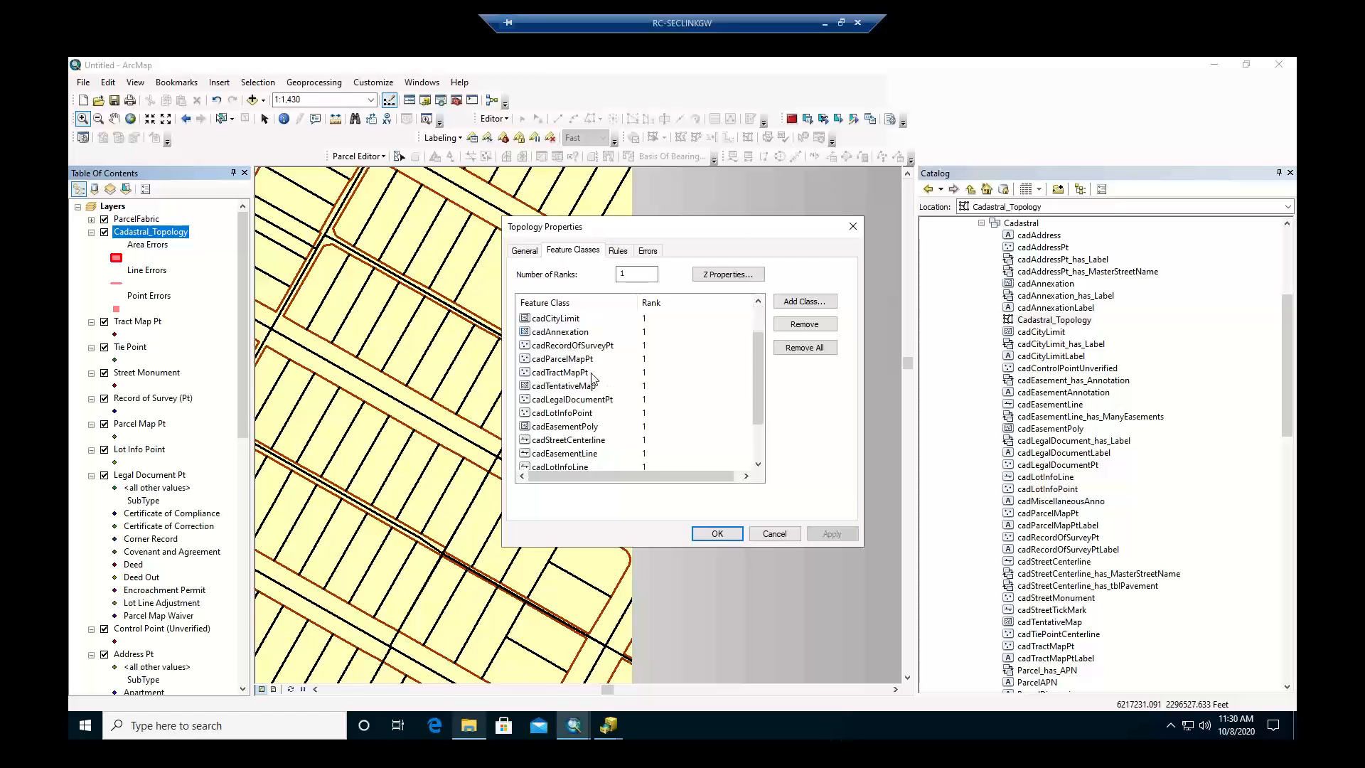
pyautogui.click(597, 348)
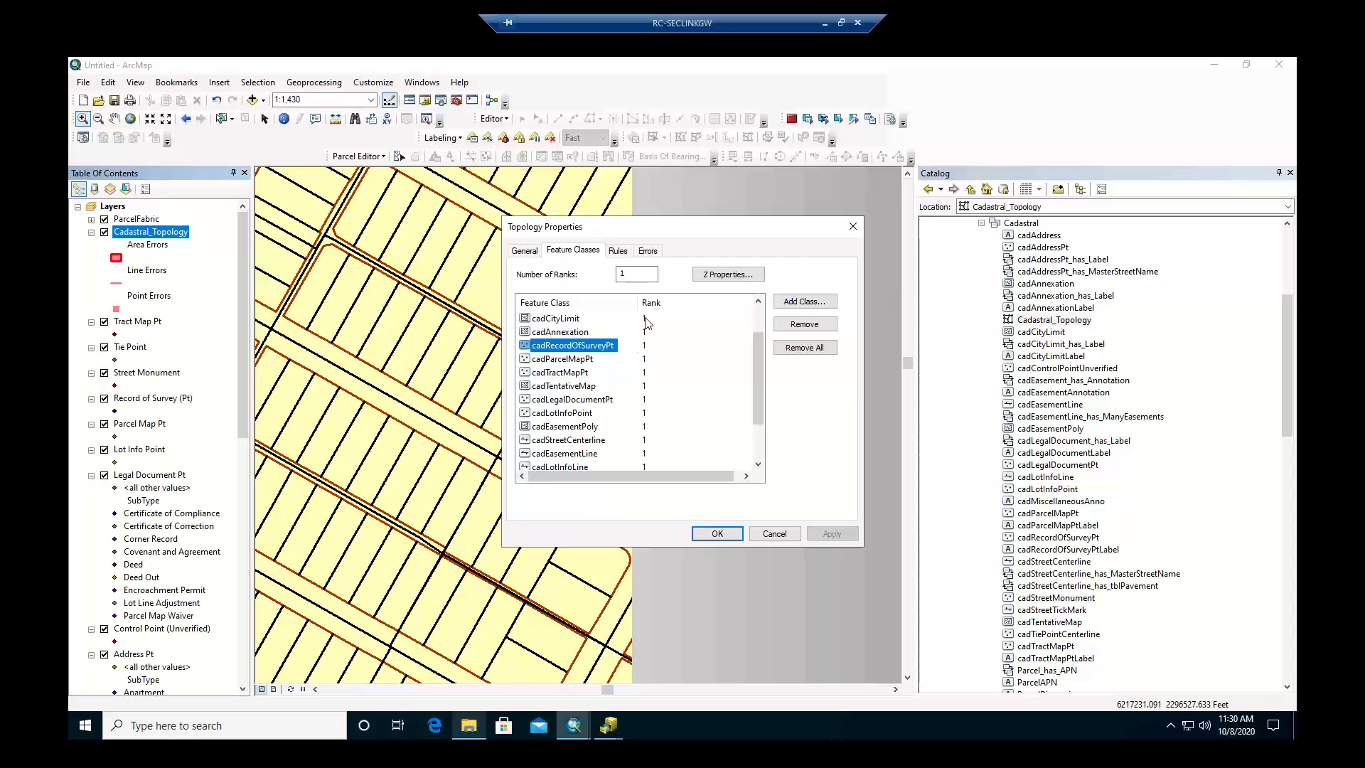
pyautogui.scroll(-1, 659, 362)
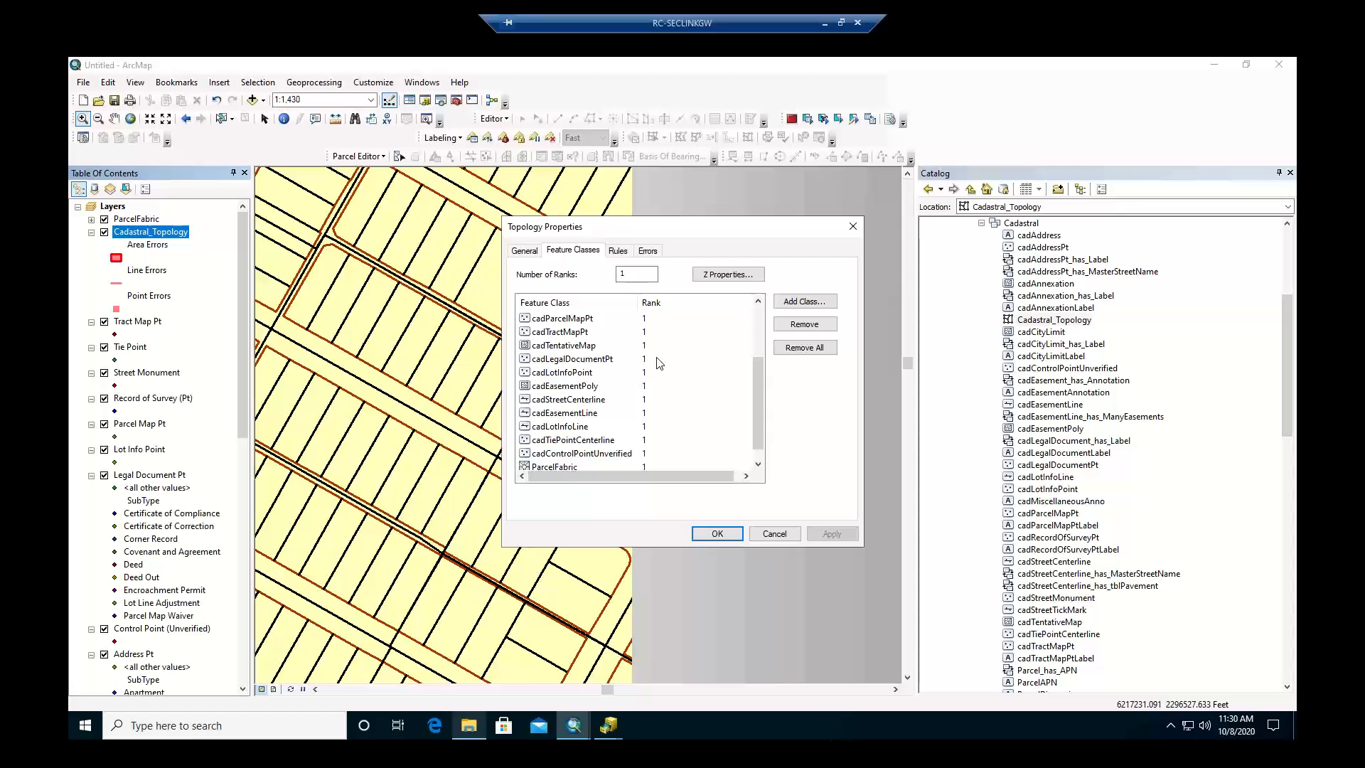
pyautogui.scroll(1, 659, 362)
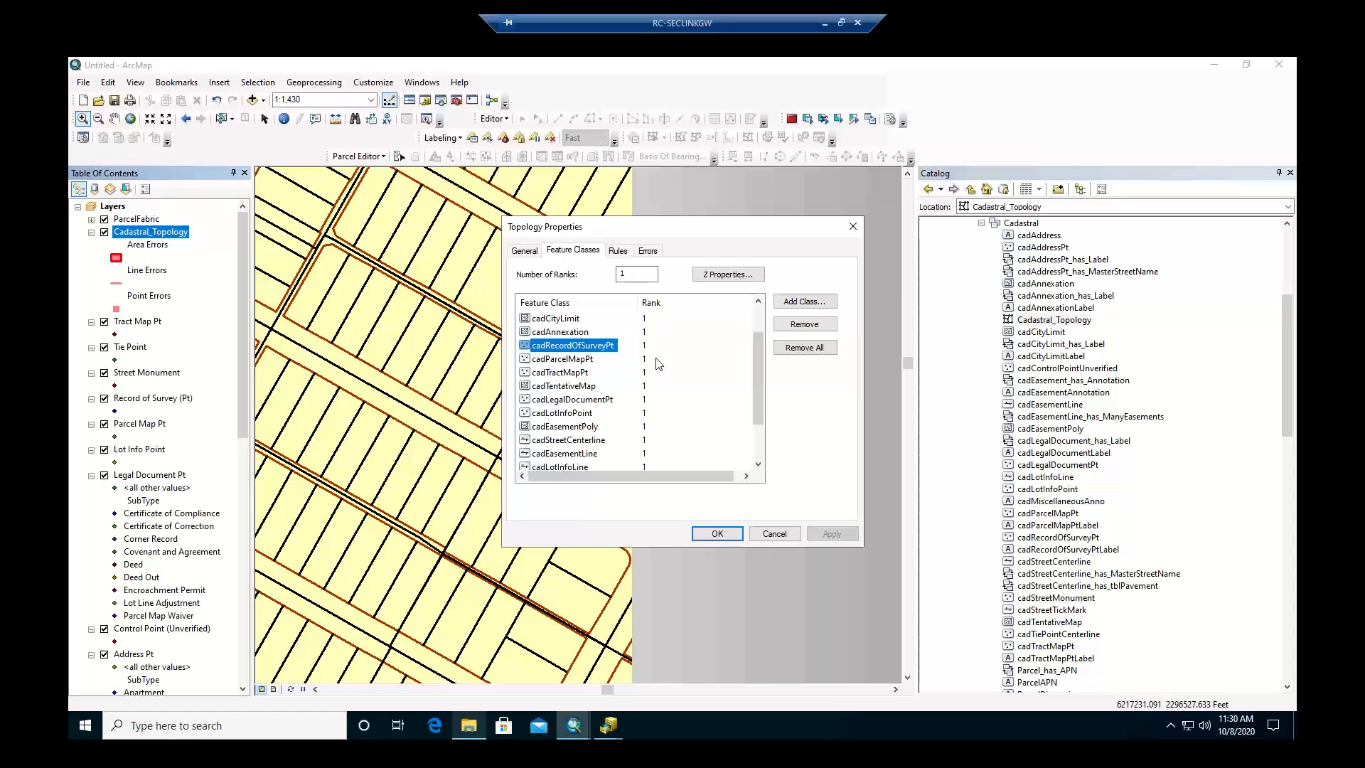
pyautogui.click(566, 321)
pyautogui.click(564, 333)
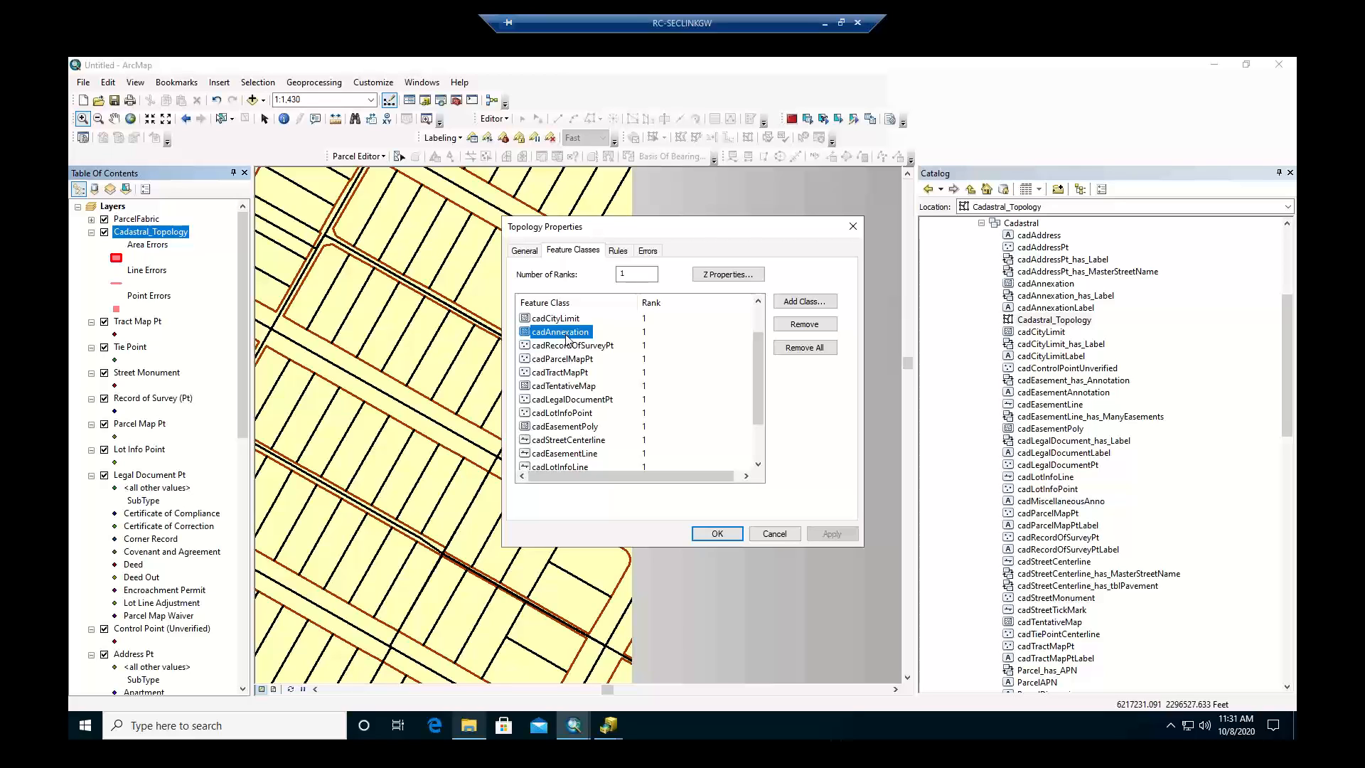
# Inspect the ParcelFabric, cadLotInfoPoint, cadLegalDocumentPt and cadAddressPt entries and their ranks in the feature class list.
pyautogui.scroll(-1, 567, 339)
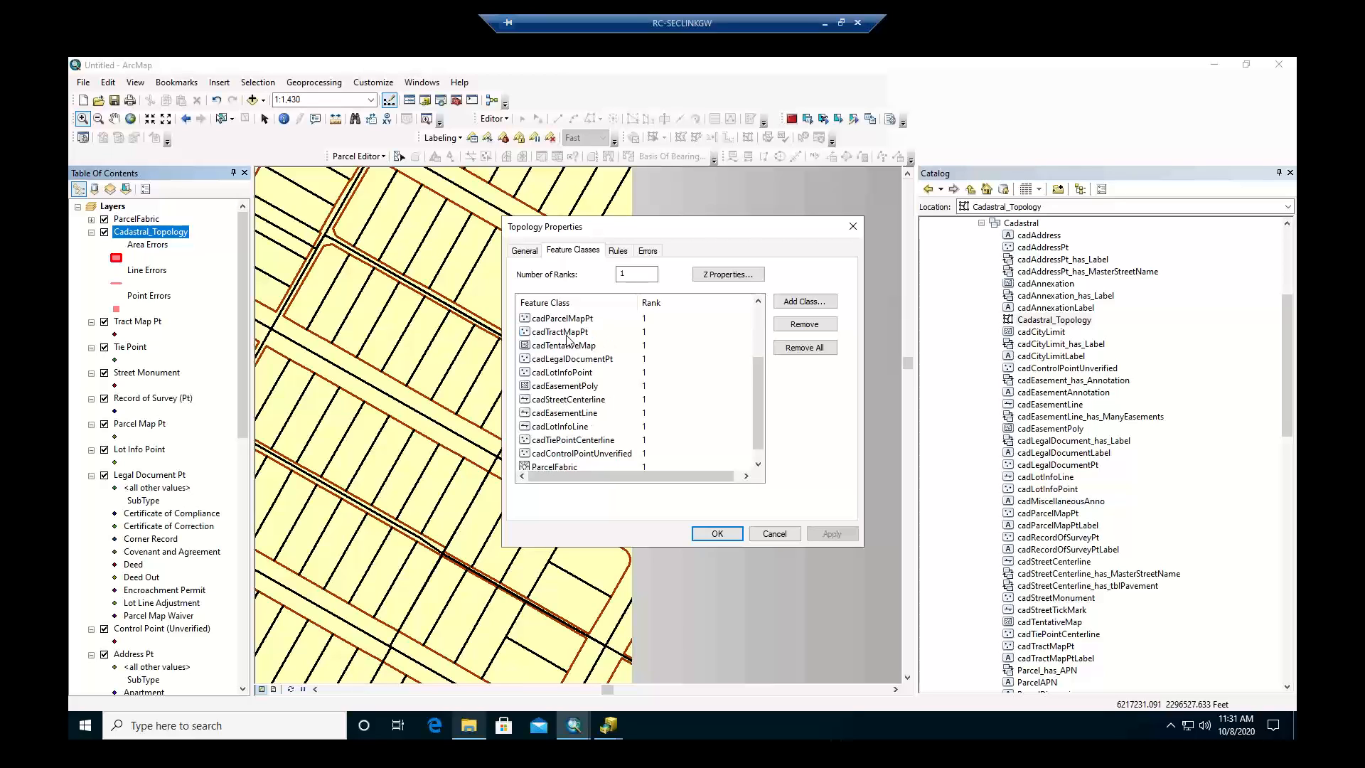
pyautogui.scroll(-1, 566, 339)
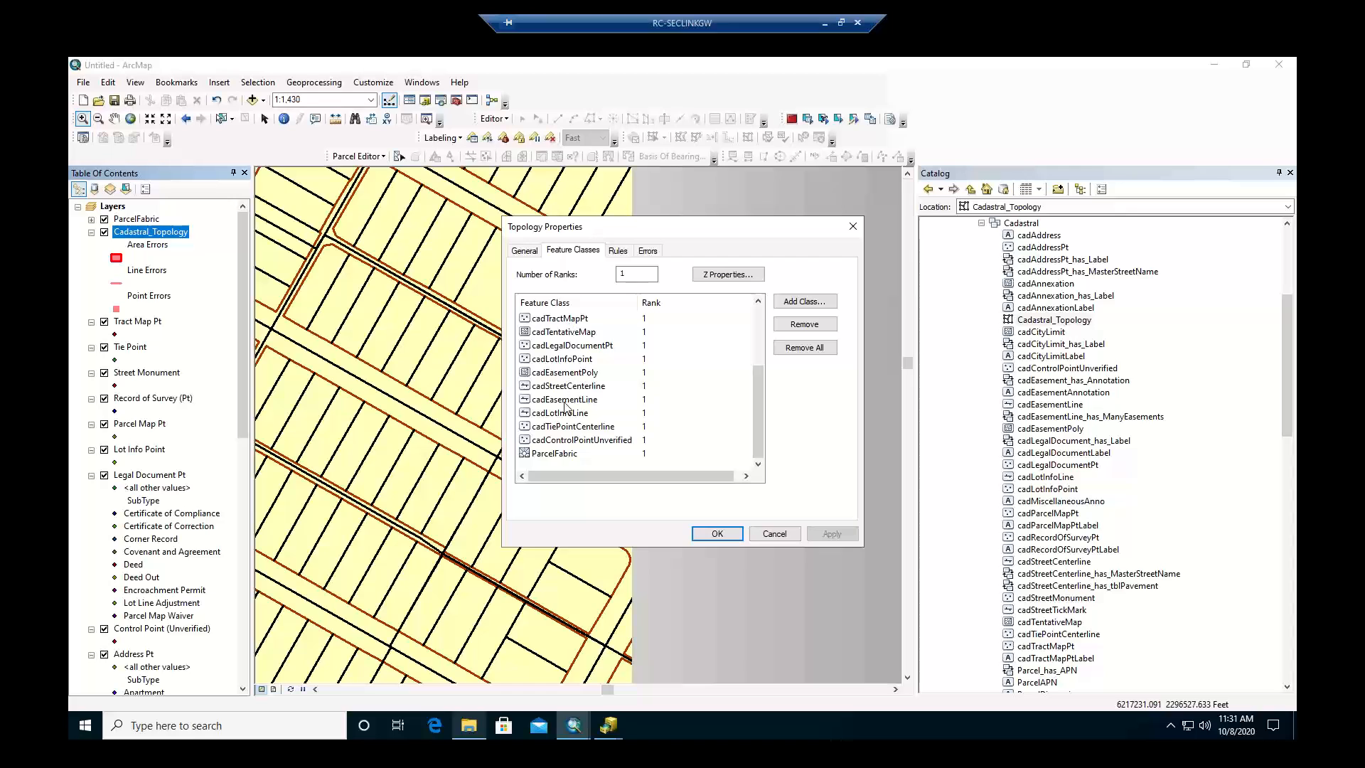
pyautogui.click(573, 456)
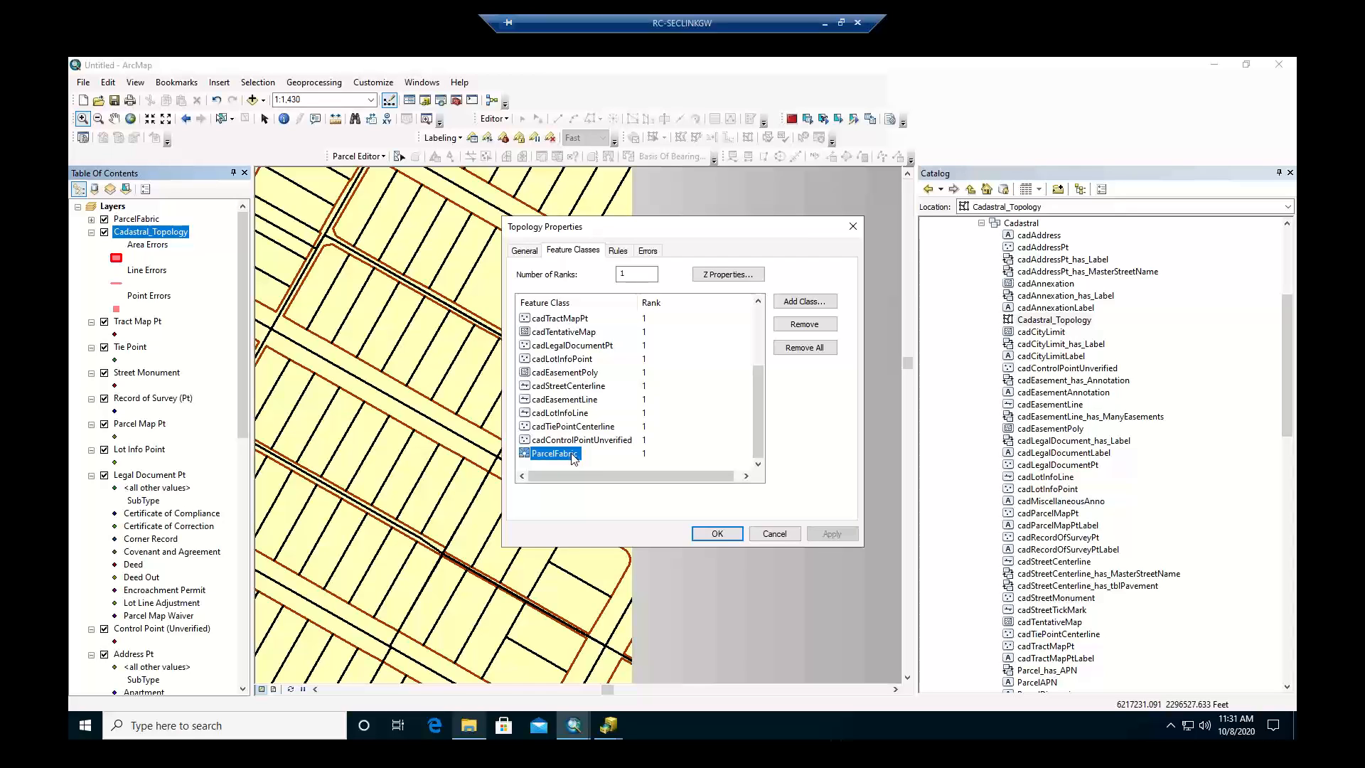
pyautogui.click(585, 360)
pyautogui.click(585, 347)
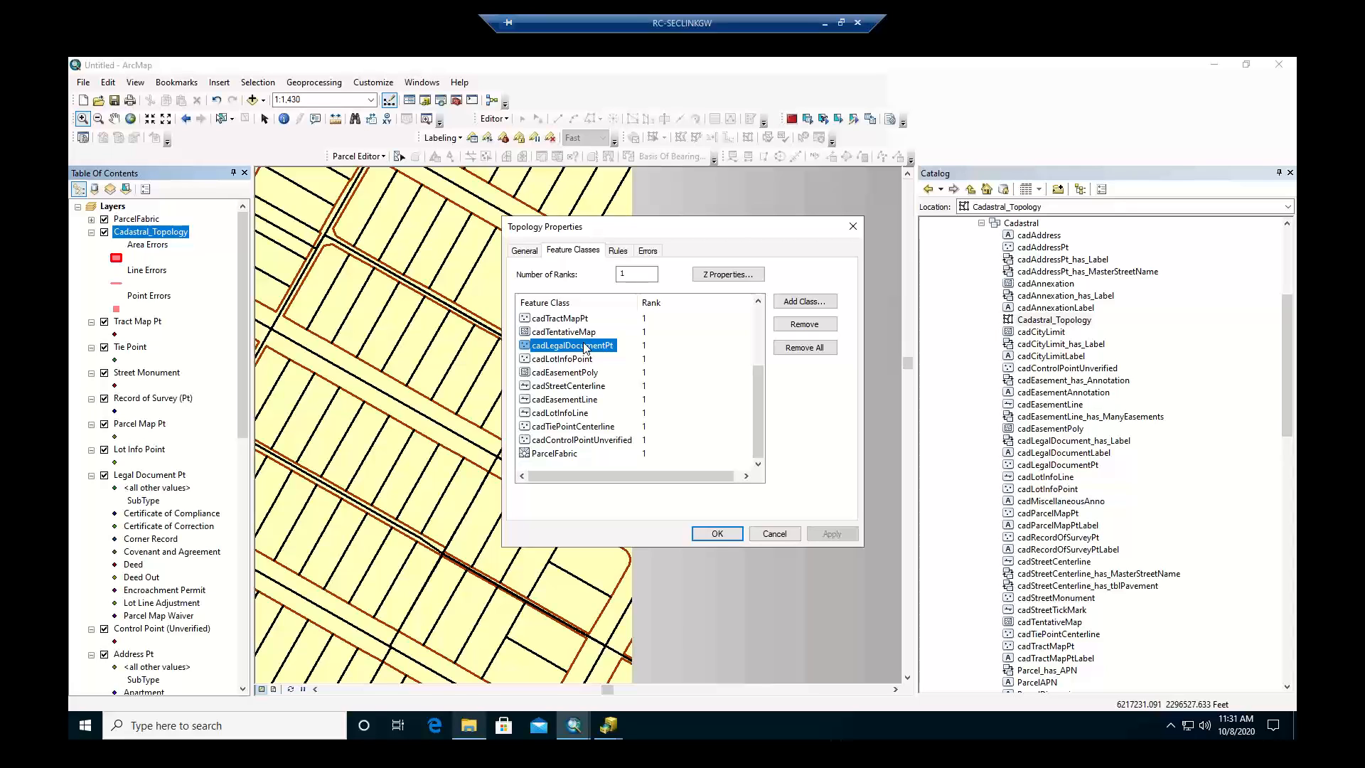
pyautogui.scroll(1, 585, 347)
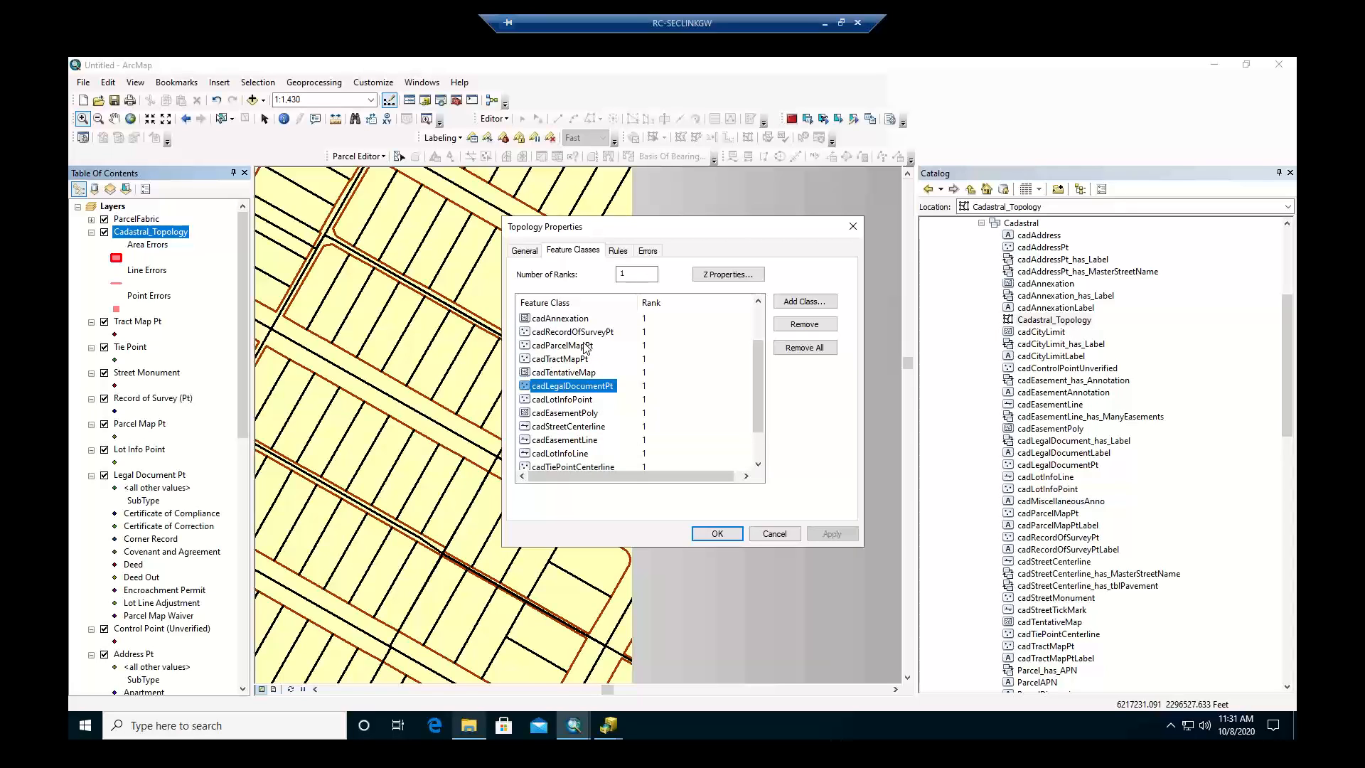
pyautogui.scroll(1, 585, 348)
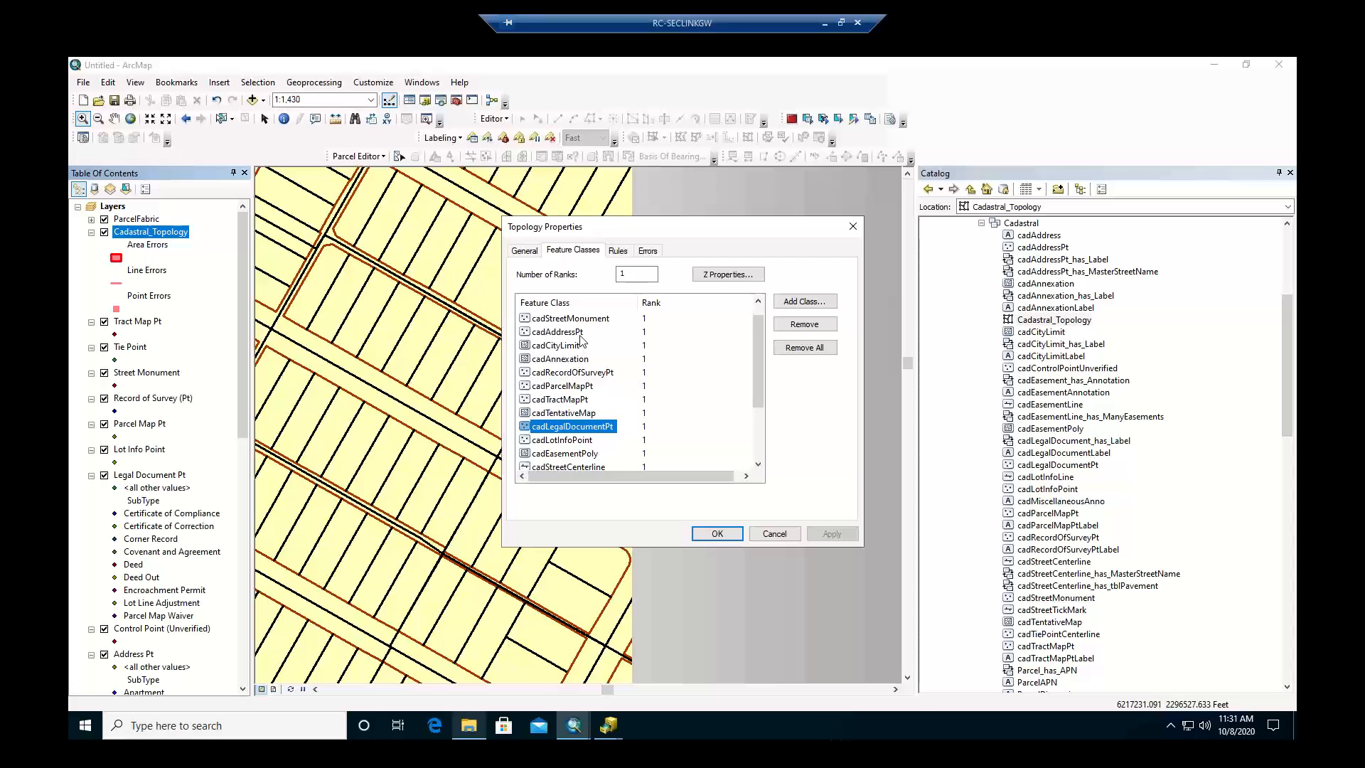
pyautogui.click(579, 334)
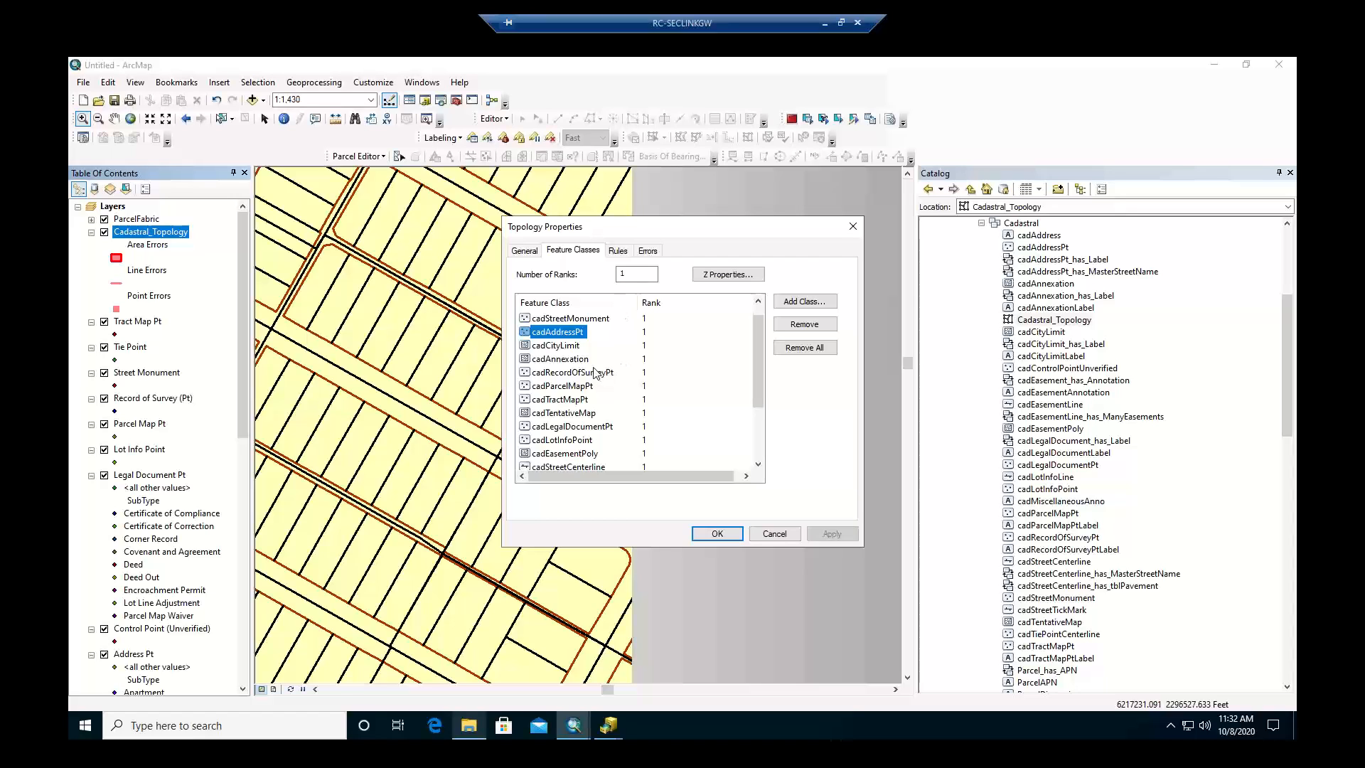
# Display the rules of Cadastral_Topology, widen the Rule column to show longer rule names, and skim the list.
pyautogui.click(619, 252)
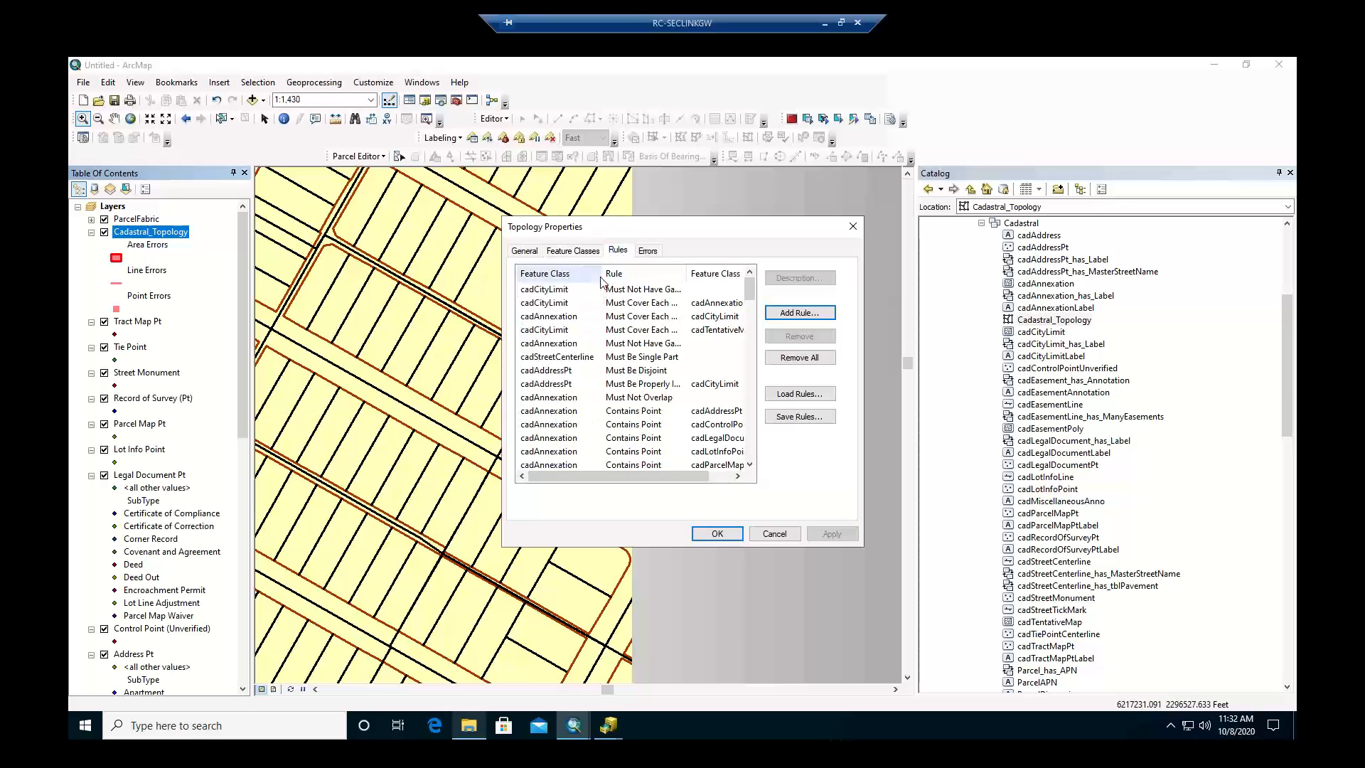
pyautogui.moveTo(600, 276); pyautogui.dragTo(588, 277)
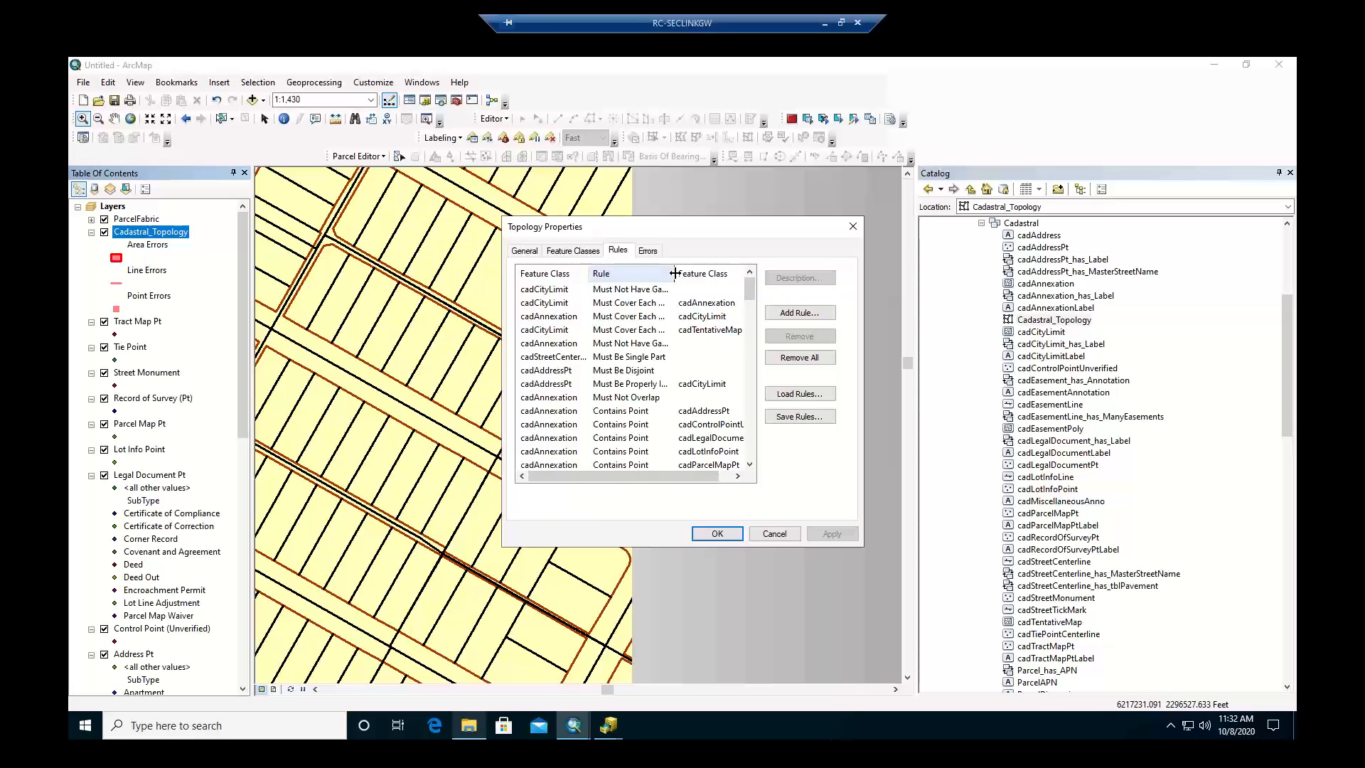
pyautogui.moveTo(674, 274); pyautogui.dragTo(694, 274)
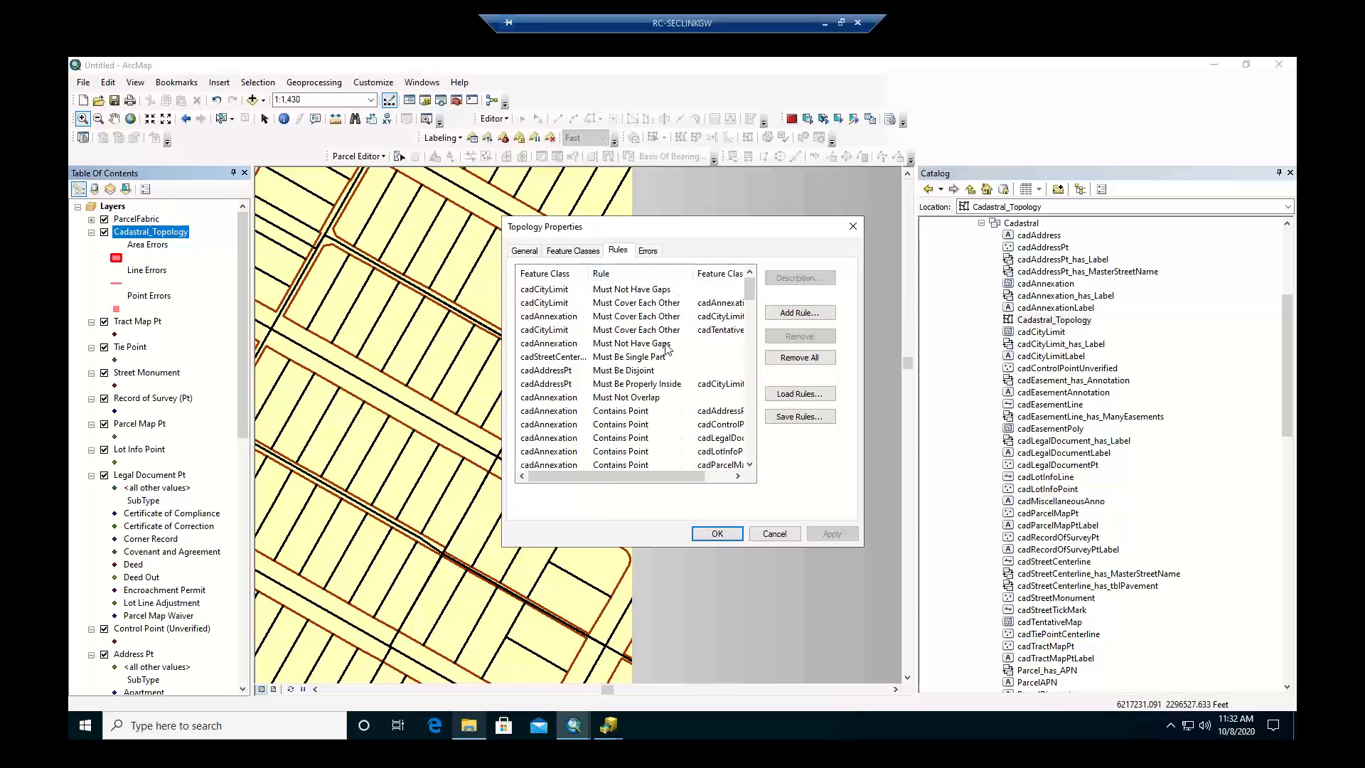
pyautogui.scroll(-2, 666, 350)
pyautogui.scroll(-6, 665, 351)
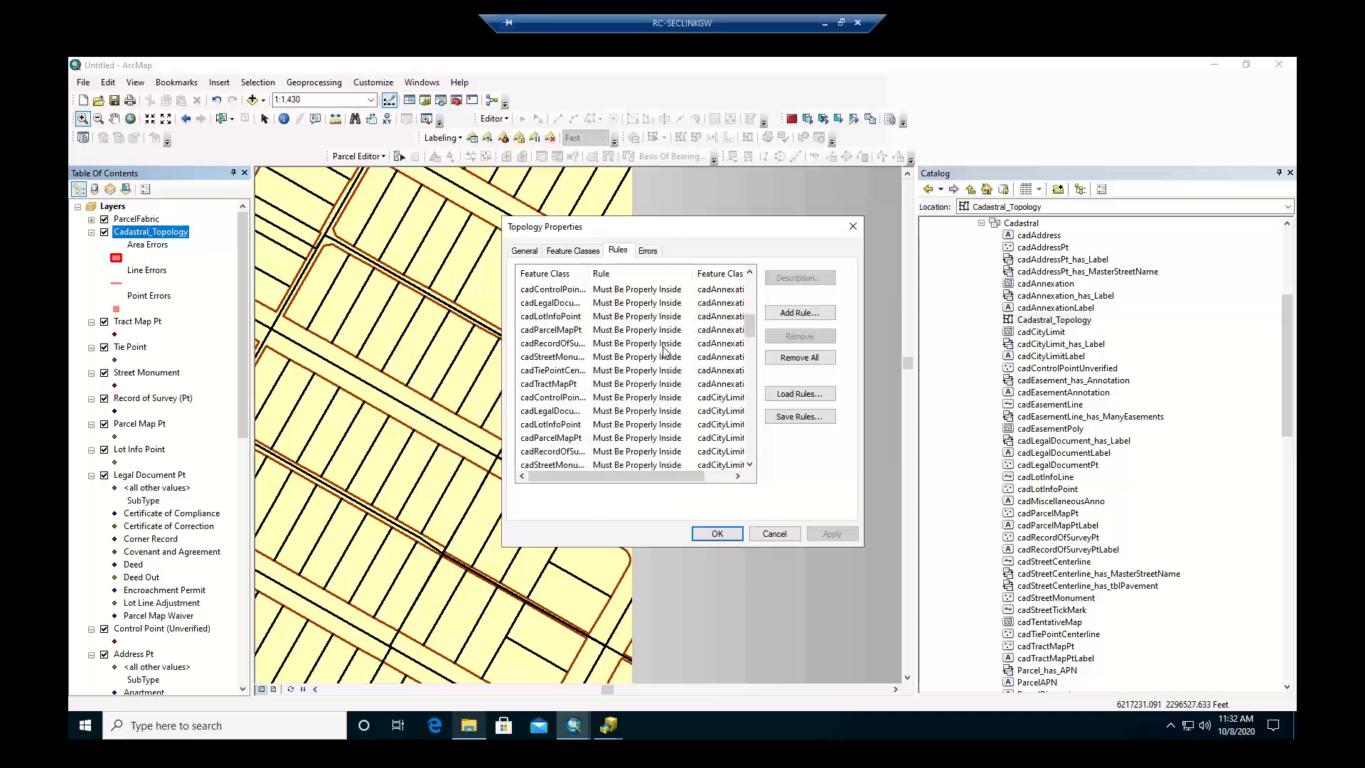
pyautogui.scroll(-7, 665, 351)
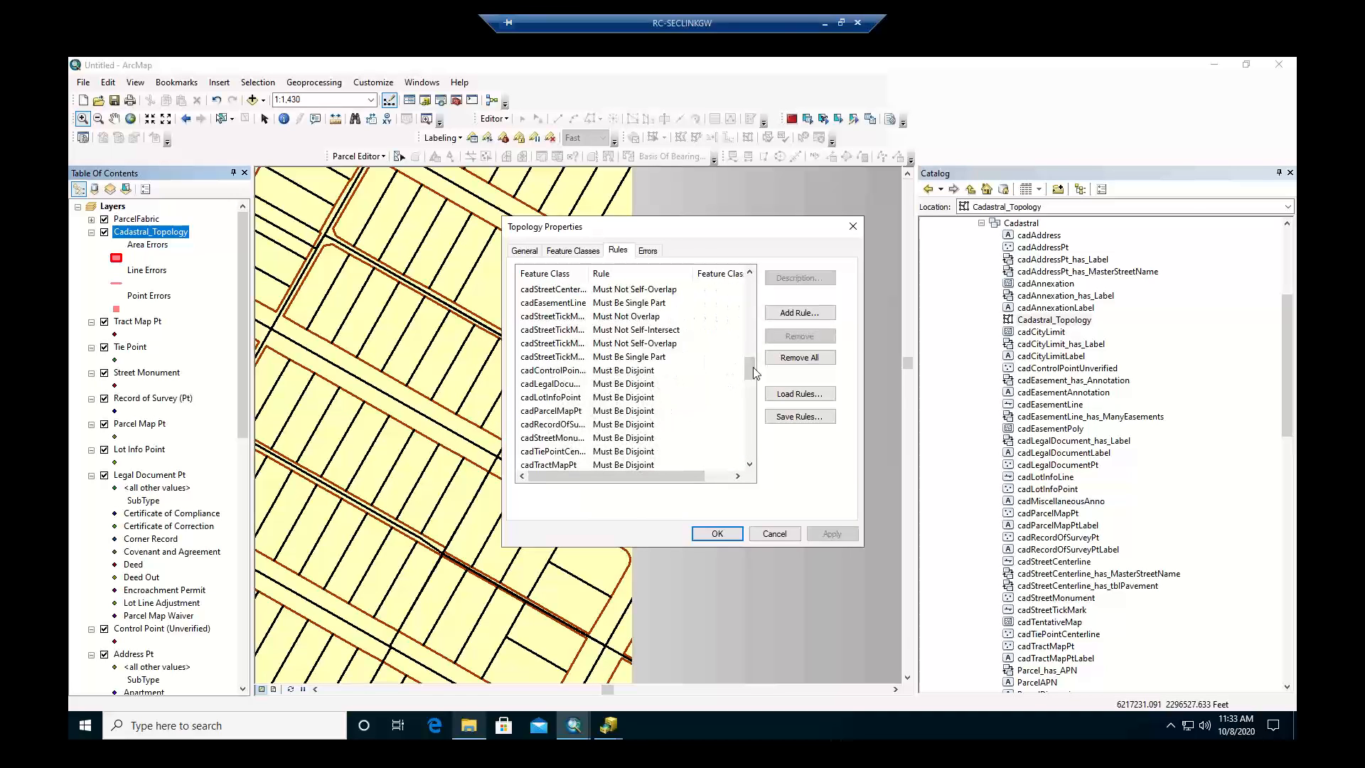
pyautogui.moveTo(752, 368); pyautogui.dragTo(738, 274)
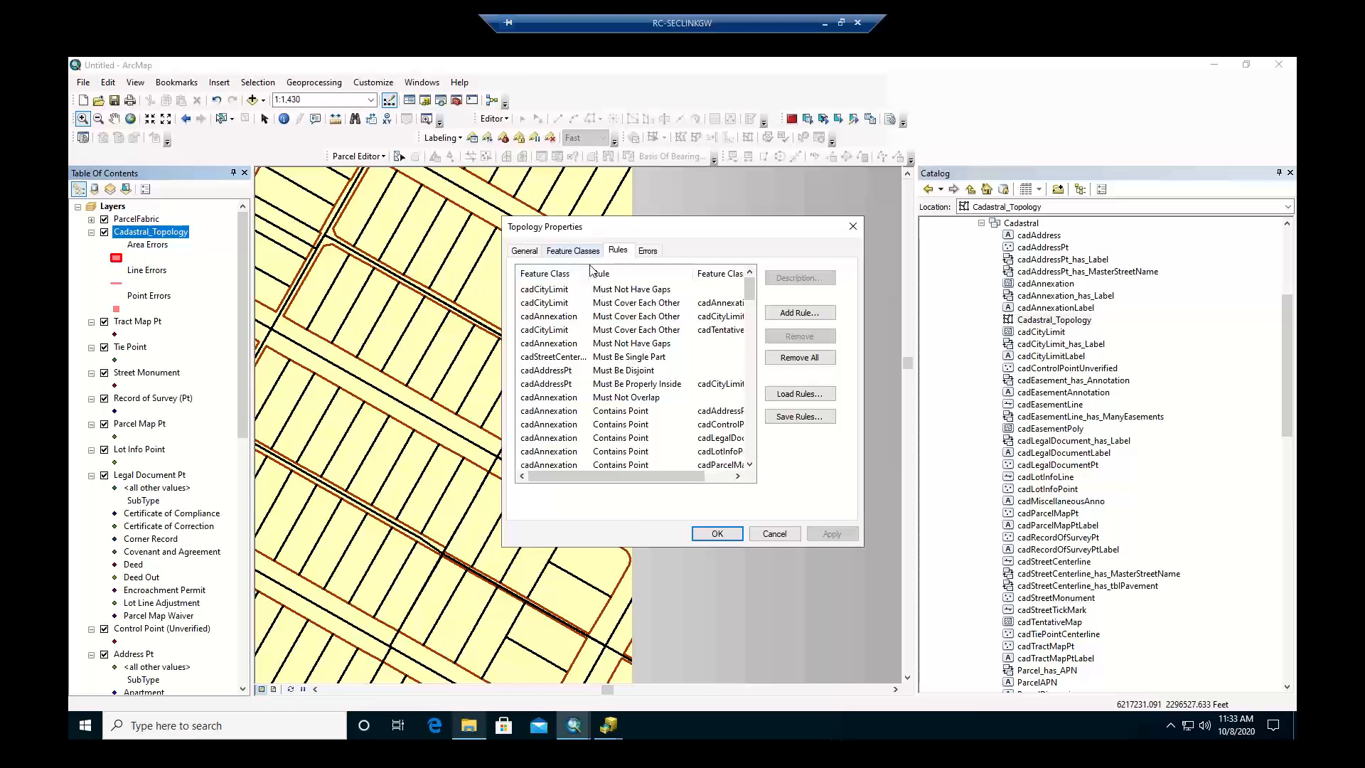
# Widen the Feature Class column of the rules list and review the rules through to the ParcelFabric ones at the end.
pyautogui.moveTo(588, 274); pyautogui.dragTo(610, 274)
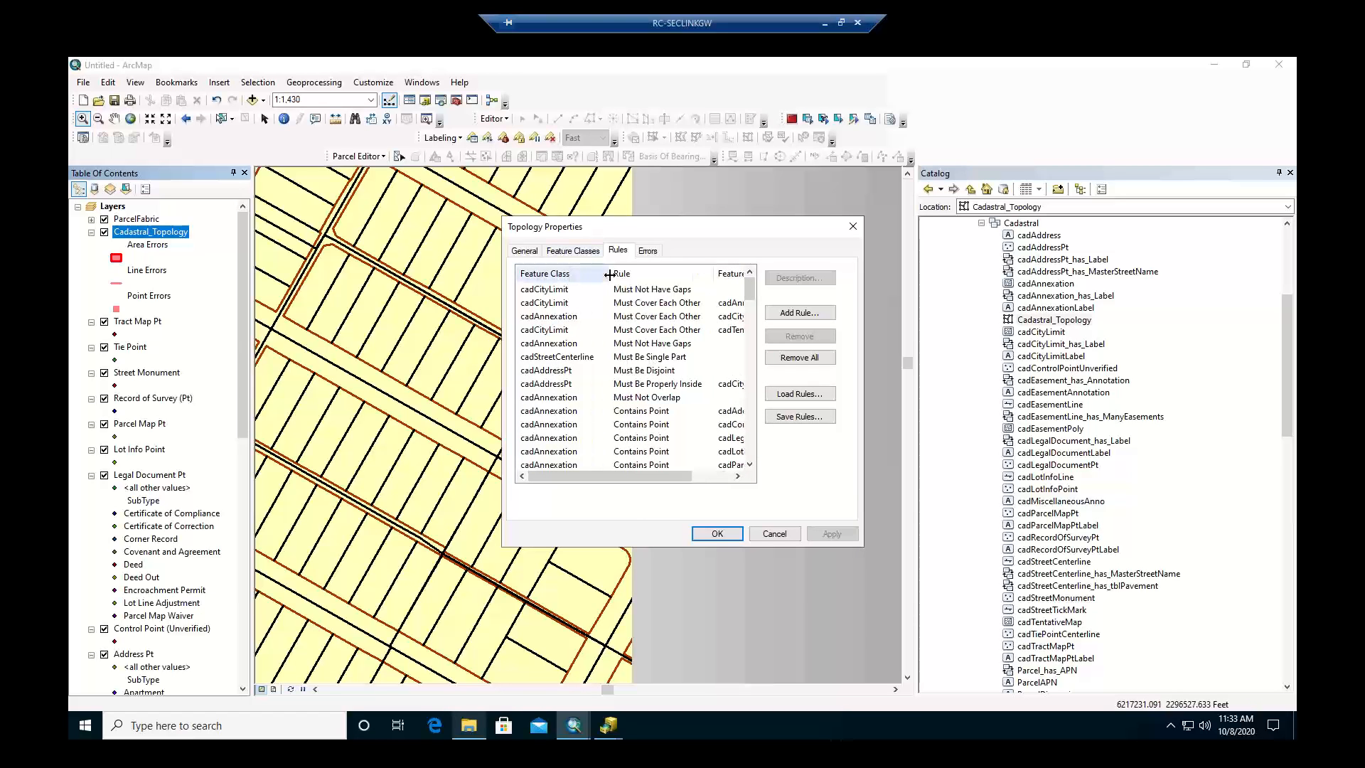
pyautogui.scroll(-6, 635, 362)
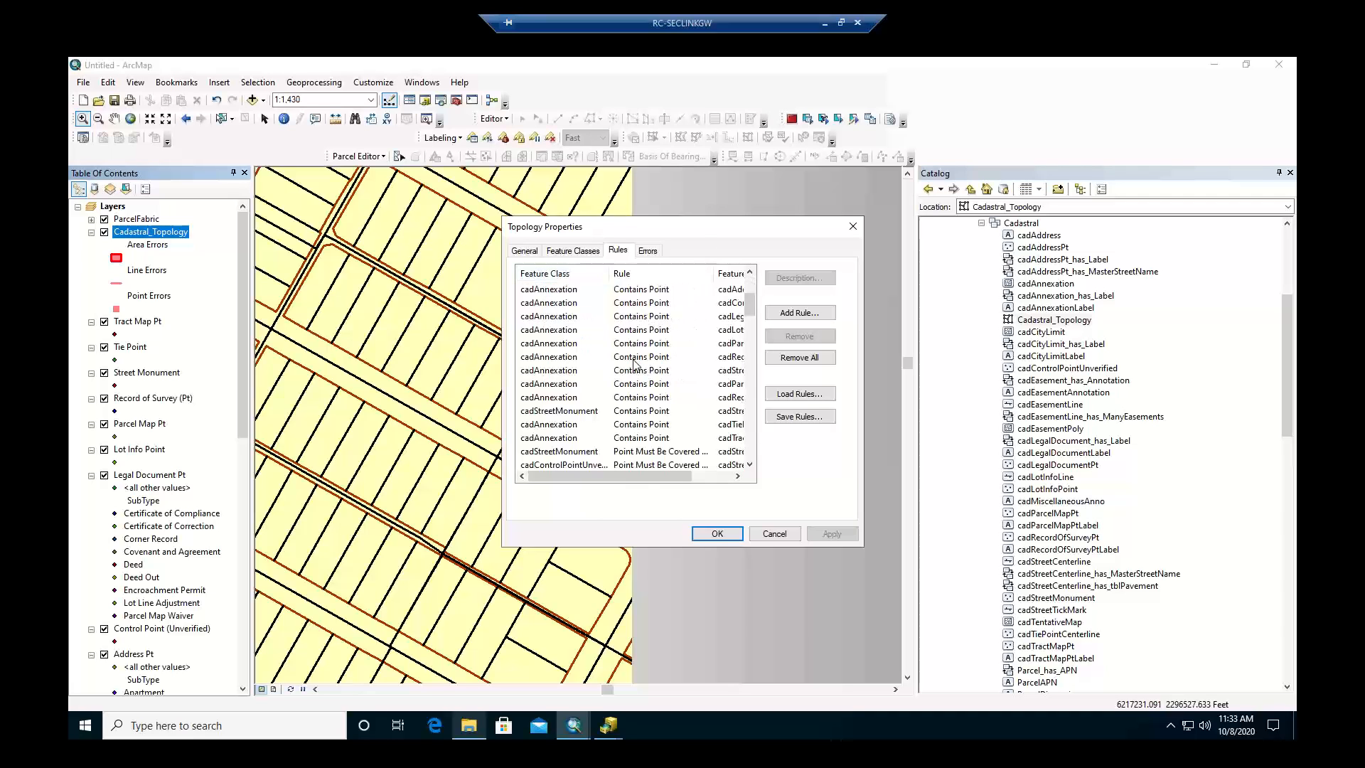
pyautogui.scroll(-4, 634, 363)
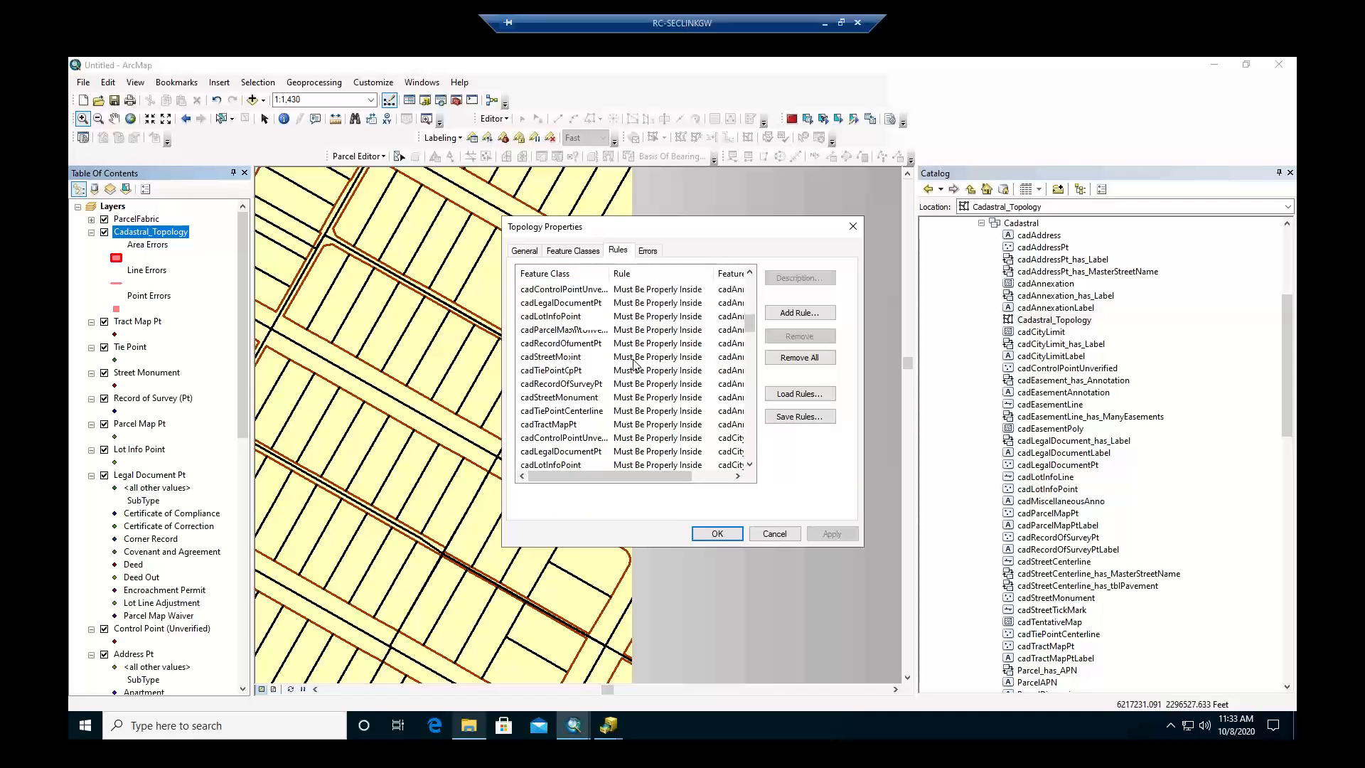
pyautogui.scroll(-5, 635, 362)
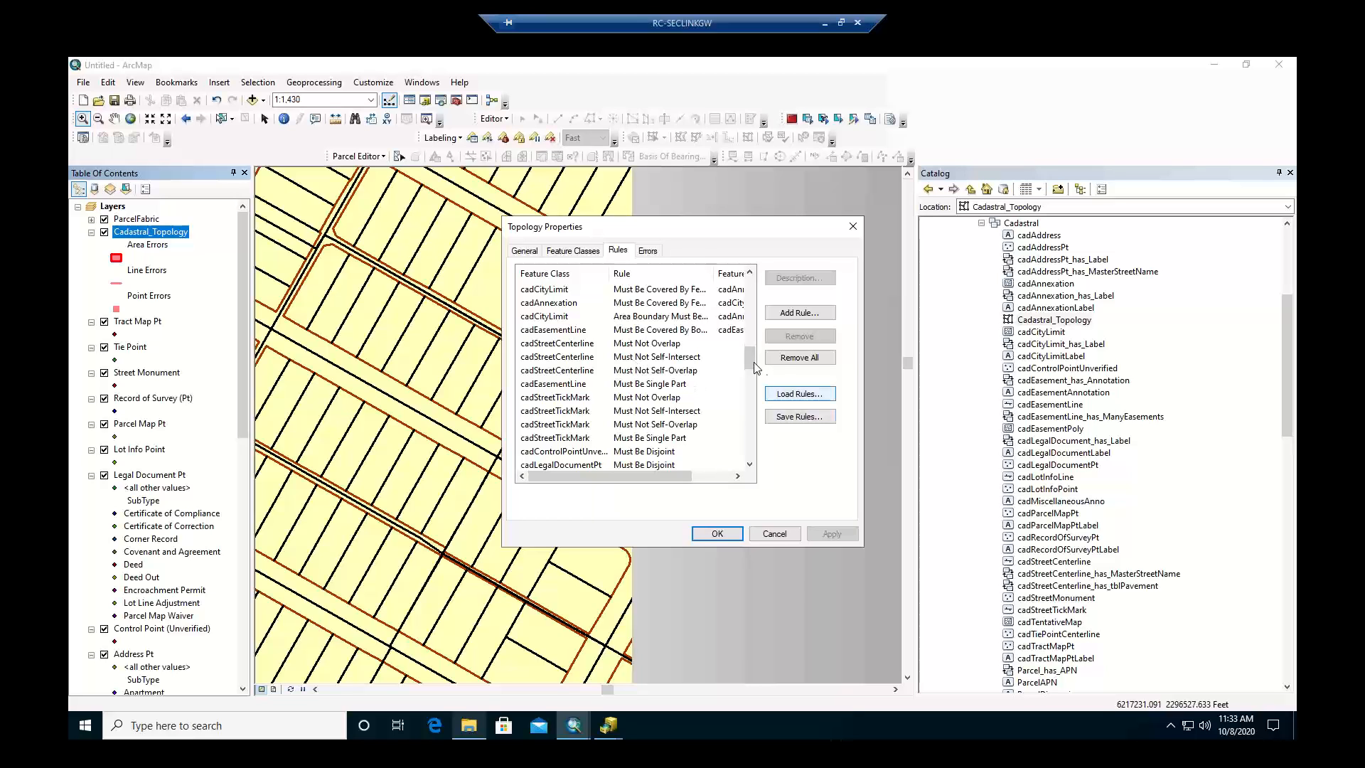
pyautogui.moveTo(749, 364); pyautogui.dragTo(750, 445)
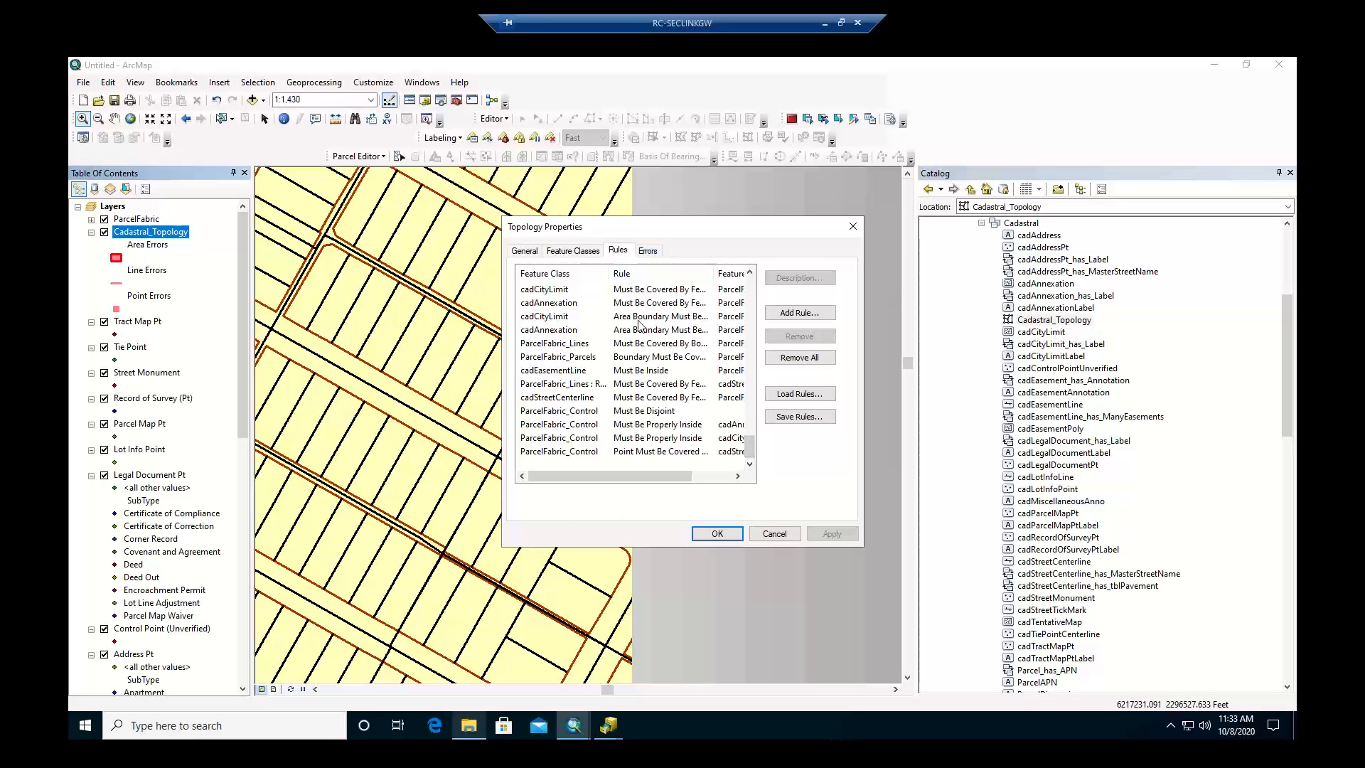
# Generate an error summary for Cadastral_Topology and skim its rule entries.
pyautogui.click(647, 253)
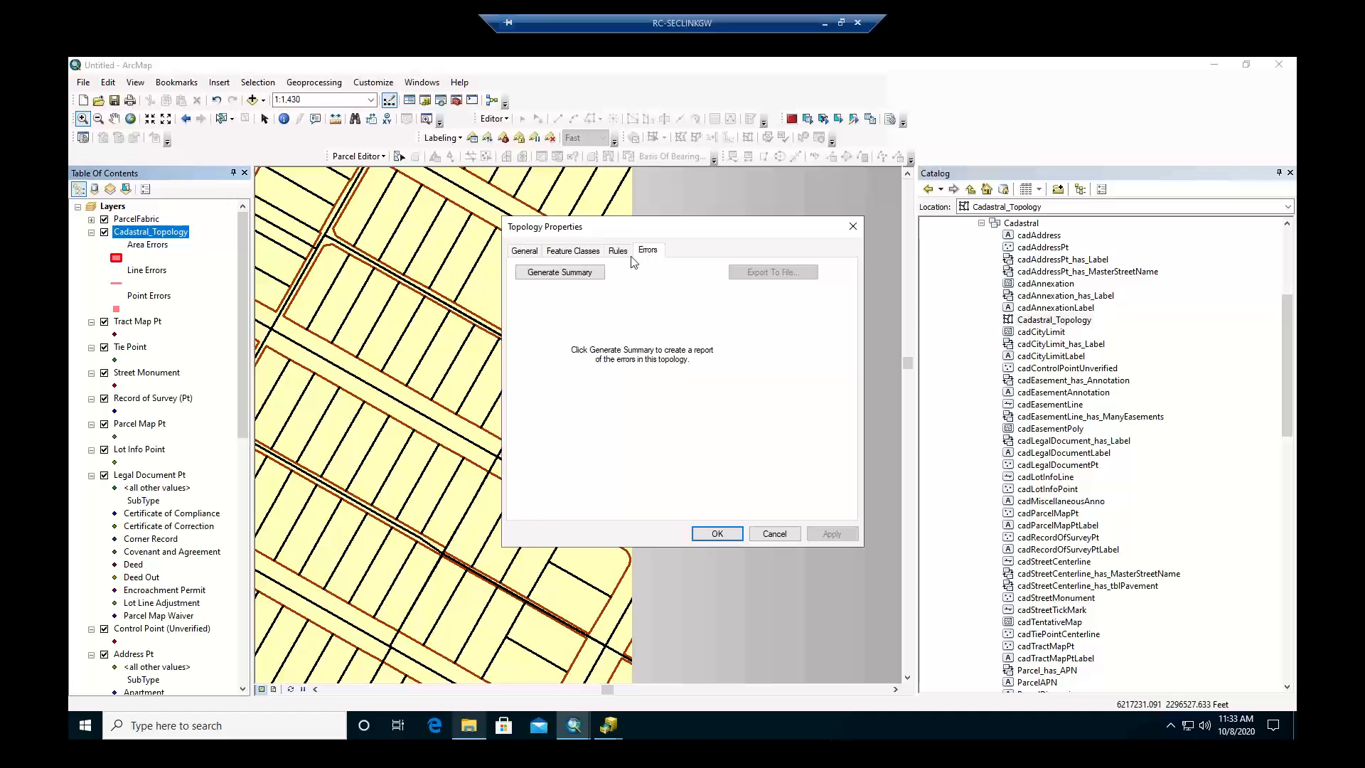
pyautogui.click(584, 273)
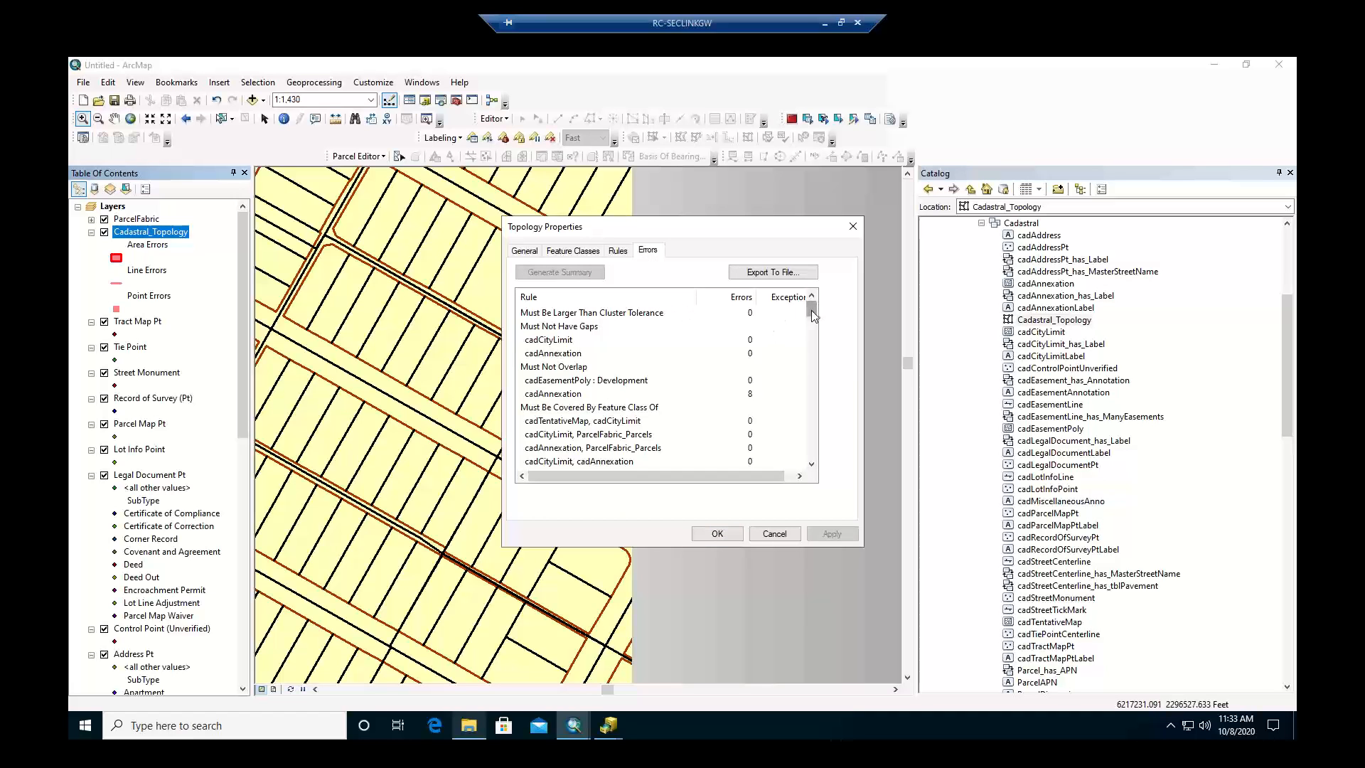
pyautogui.scroll(-7, 812, 320)
pyautogui.scroll(7, 815, 325)
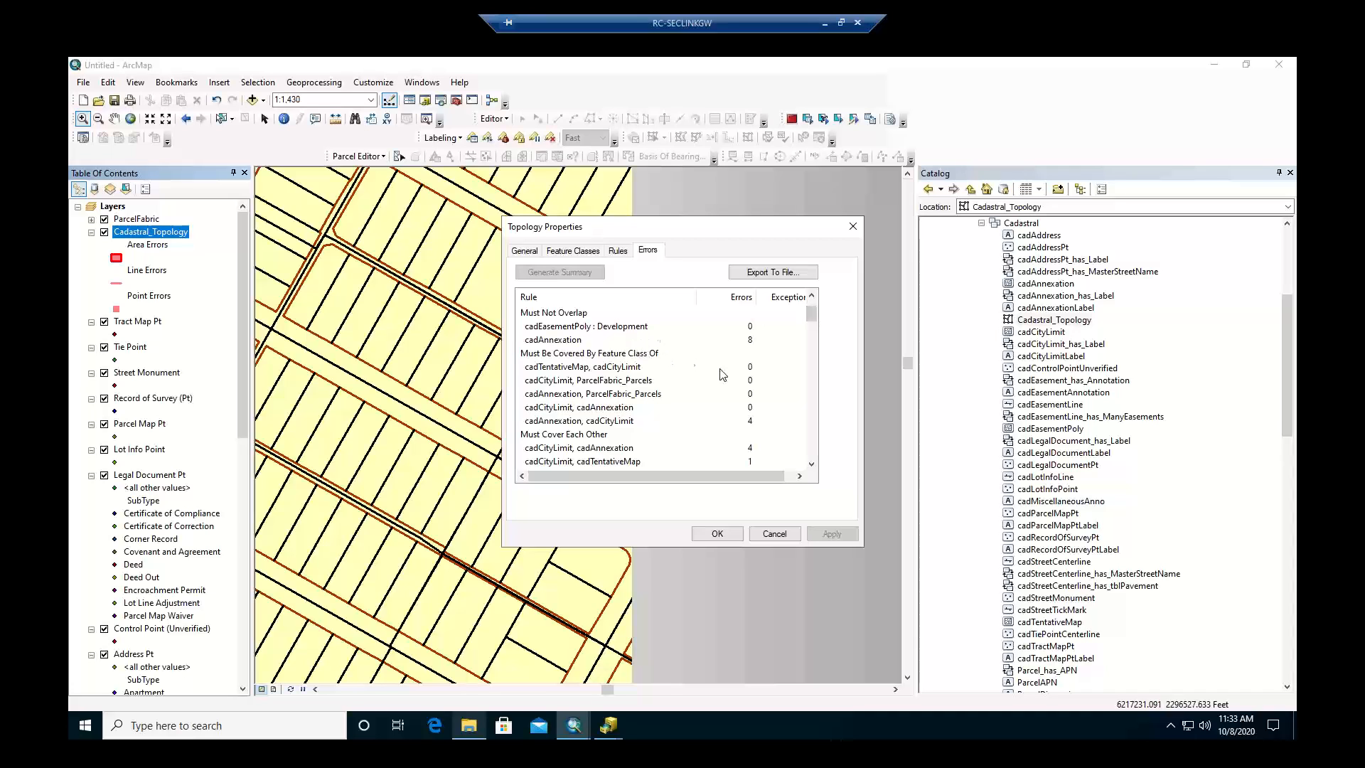
# Examine the error counts rule by rule, from the cadAnnexation overlap entries through to the Total at the end.
pyautogui.click(546, 340)
pyautogui.scroll(-2, 622, 360)
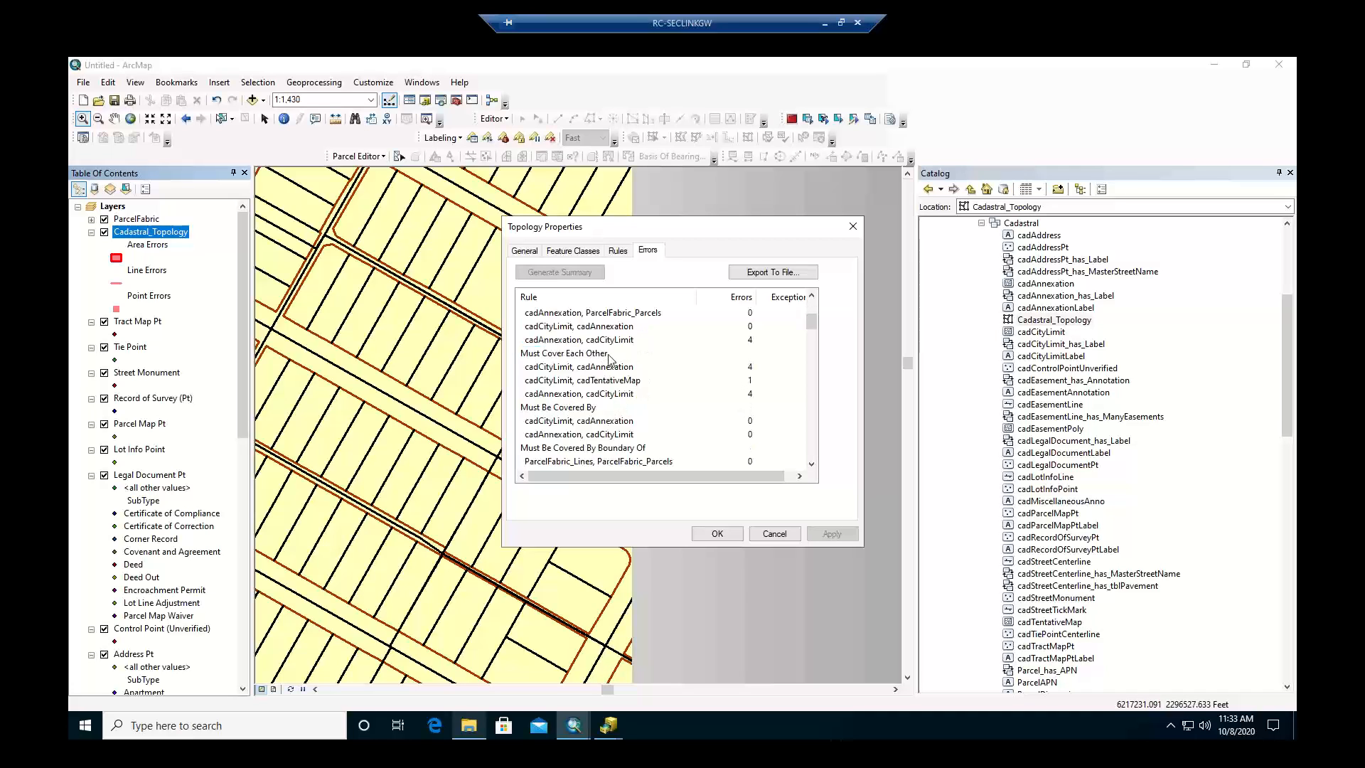
pyautogui.click(605, 353)
pyautogui.scroll(-2, 645, 368)
pyautogui.scroll(-6, 648, 375)
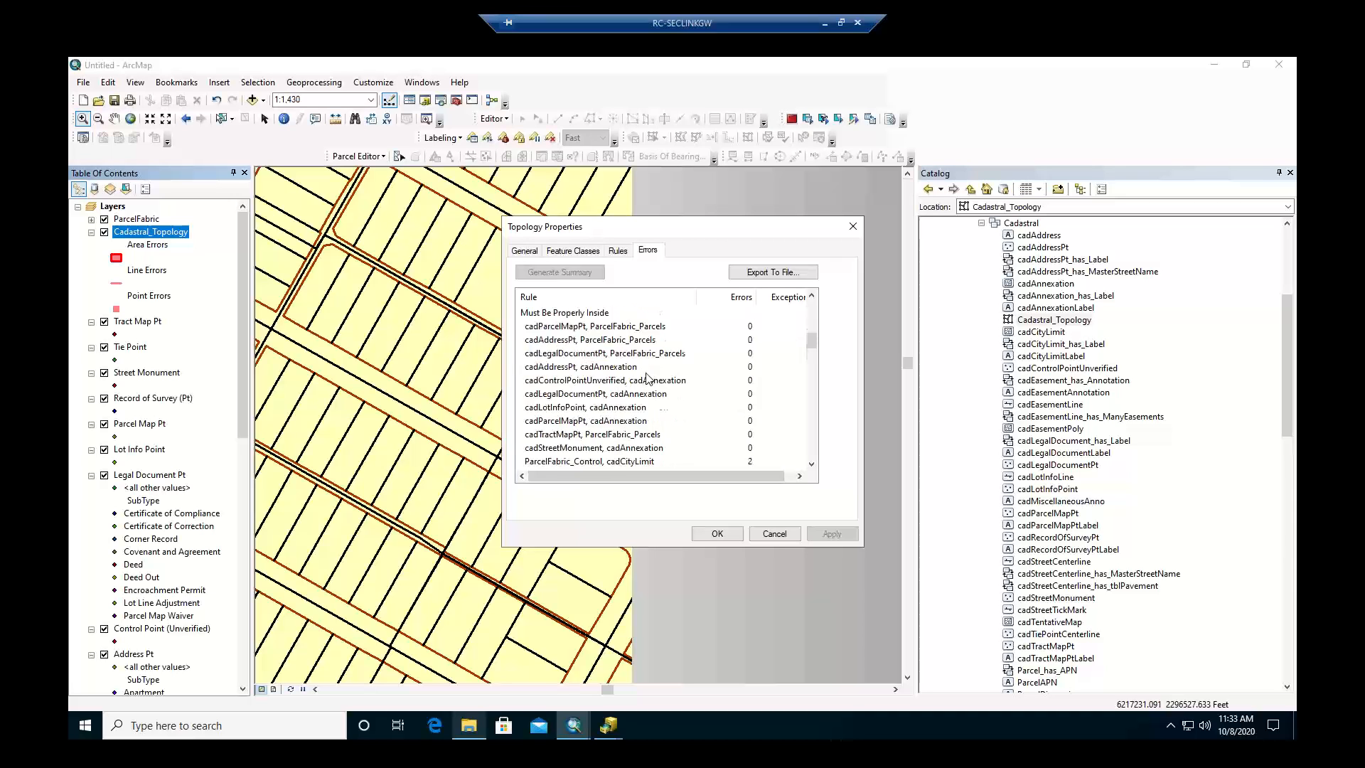
pyautogui.scroll(-7, 648, 378)
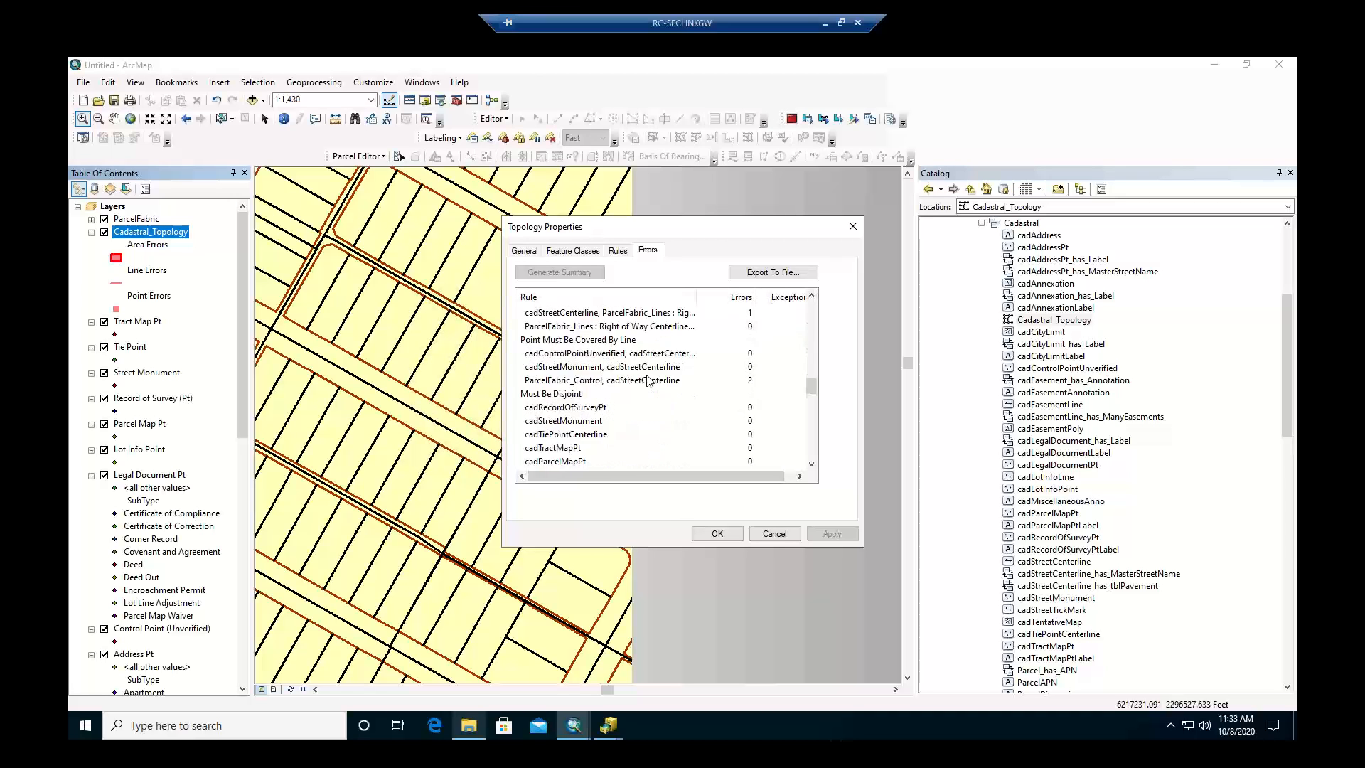
pyautogui.scroll(-8, 655, 386)
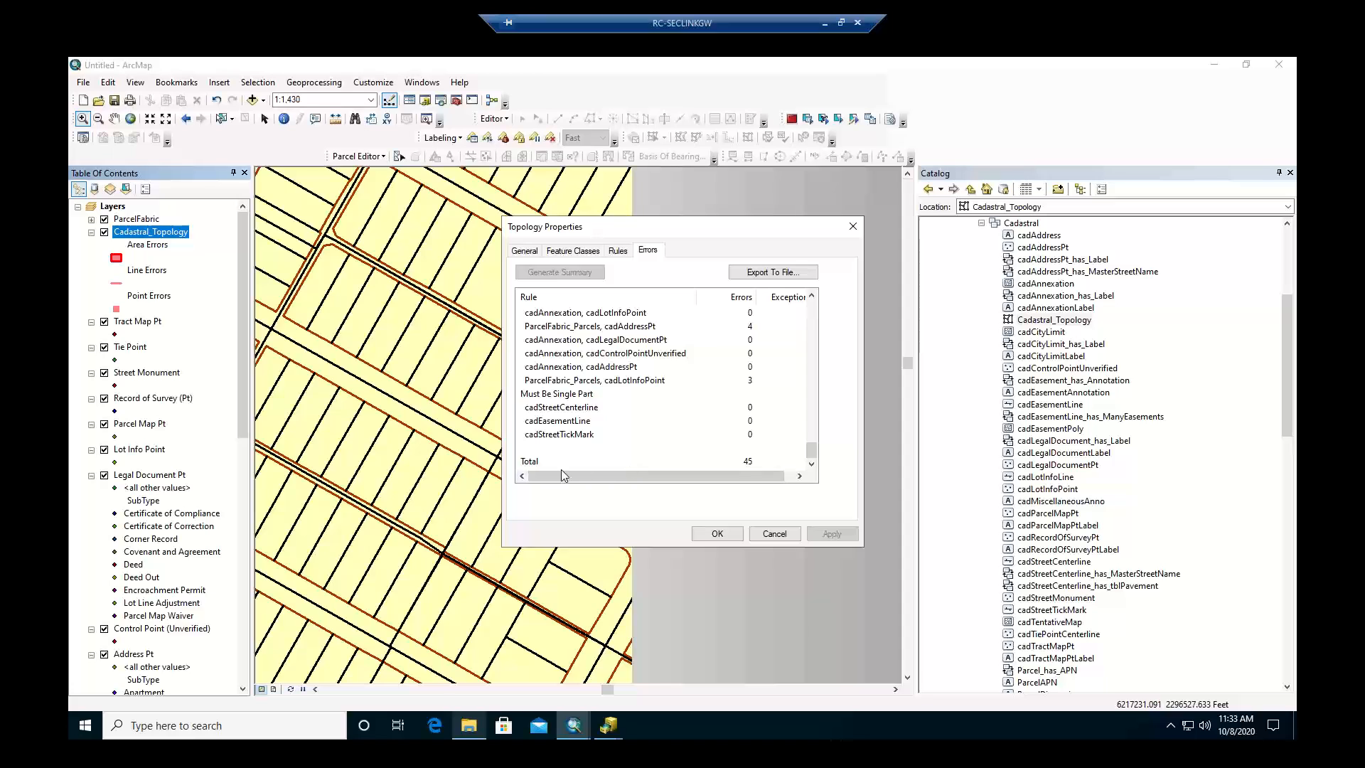
pyautogui.click(532, 462)
# Display the general properties of Cadastral_Topology and highlight its cluster tolerance value.
pyautogui.click(523, 250)
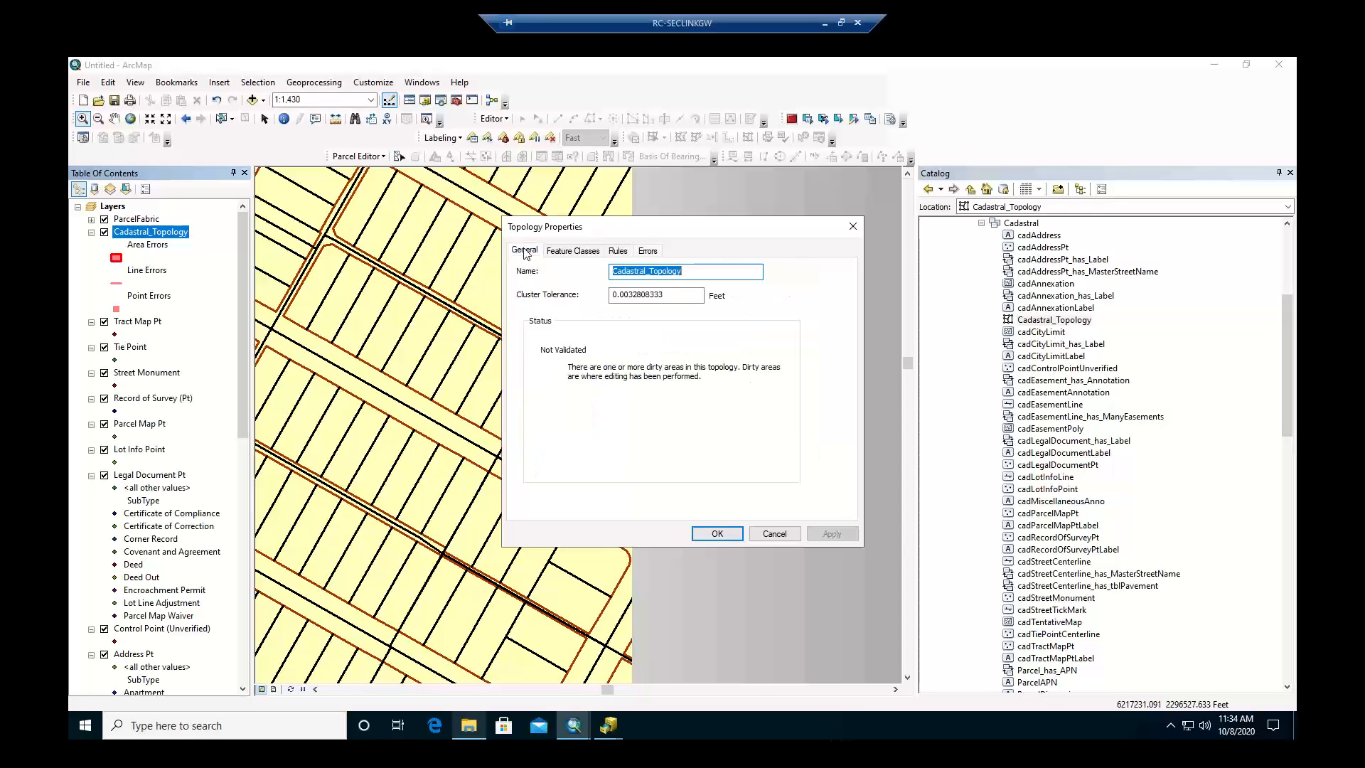
pyautogui.click(668, 295)
pyautogui.moveTo(598, 293); pyautogui.dragTo(589, 292)
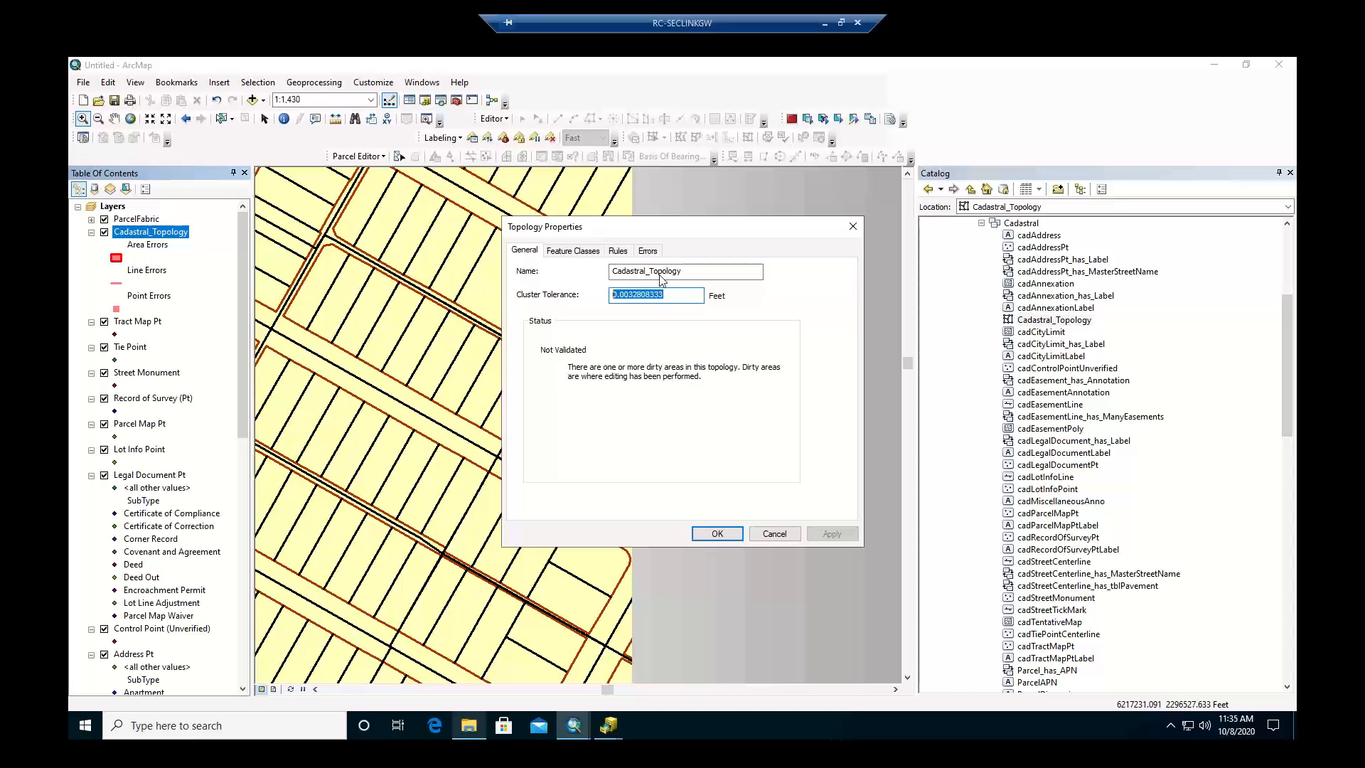
# Revisit the full rules list and the error summary, and close the topology properties.
pyautogui.click(614, 252)
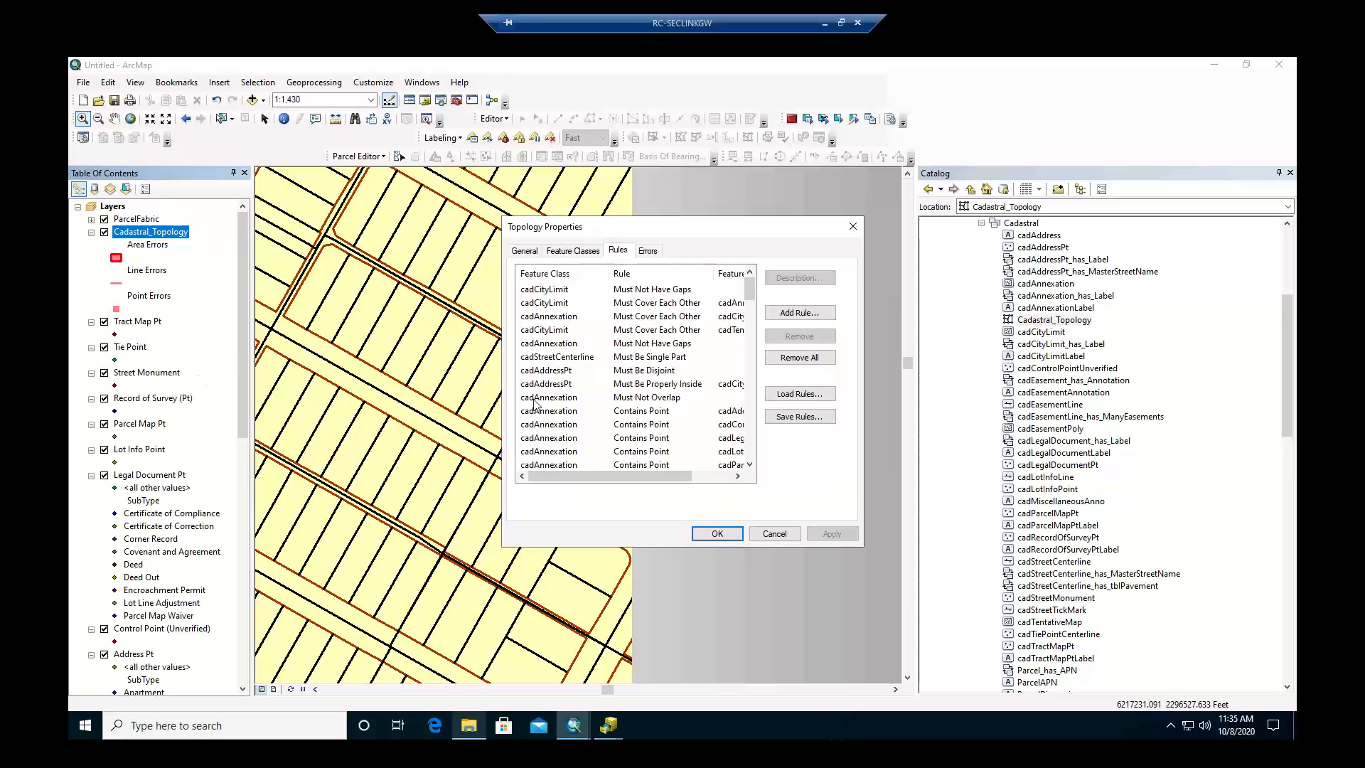
pyautogui.moveTo(750, 289); pyautogui.dragTo(752, 465)
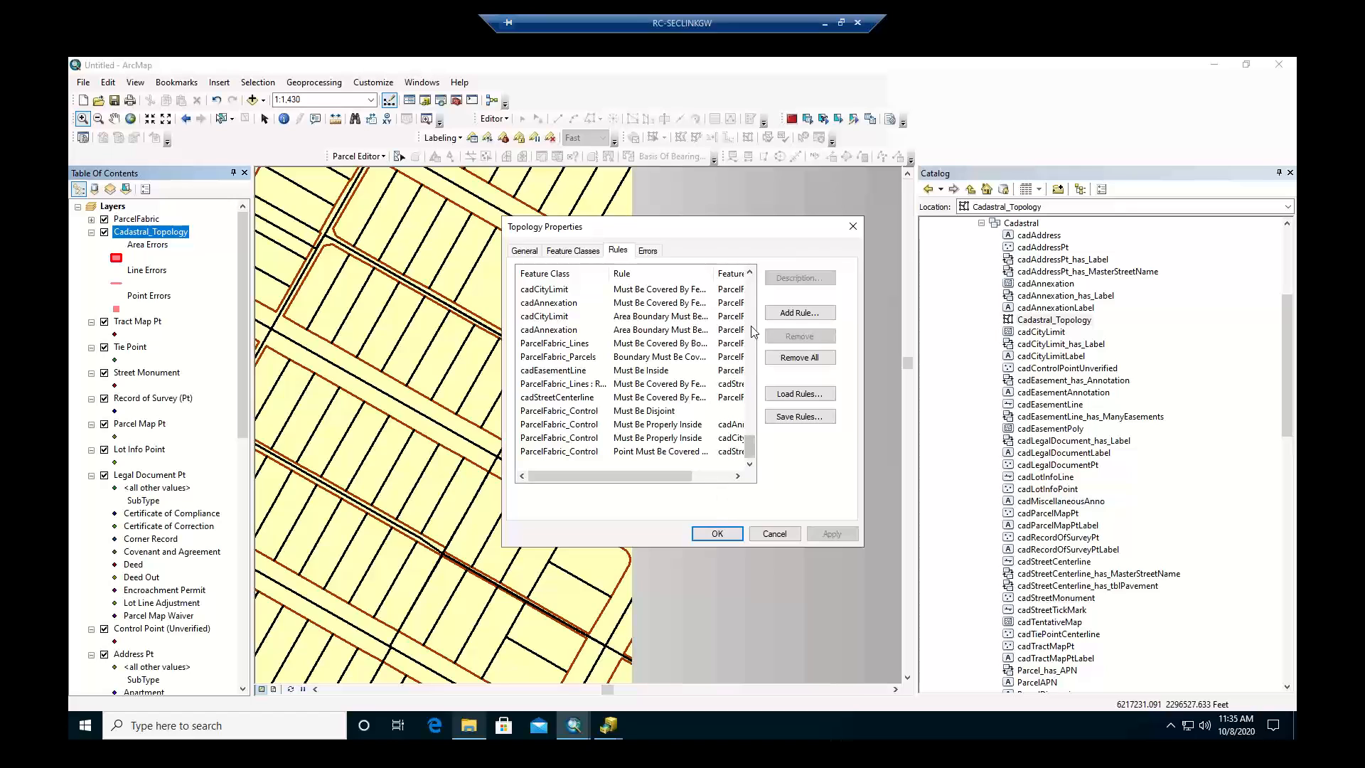
pyautogui.click(651, 251)
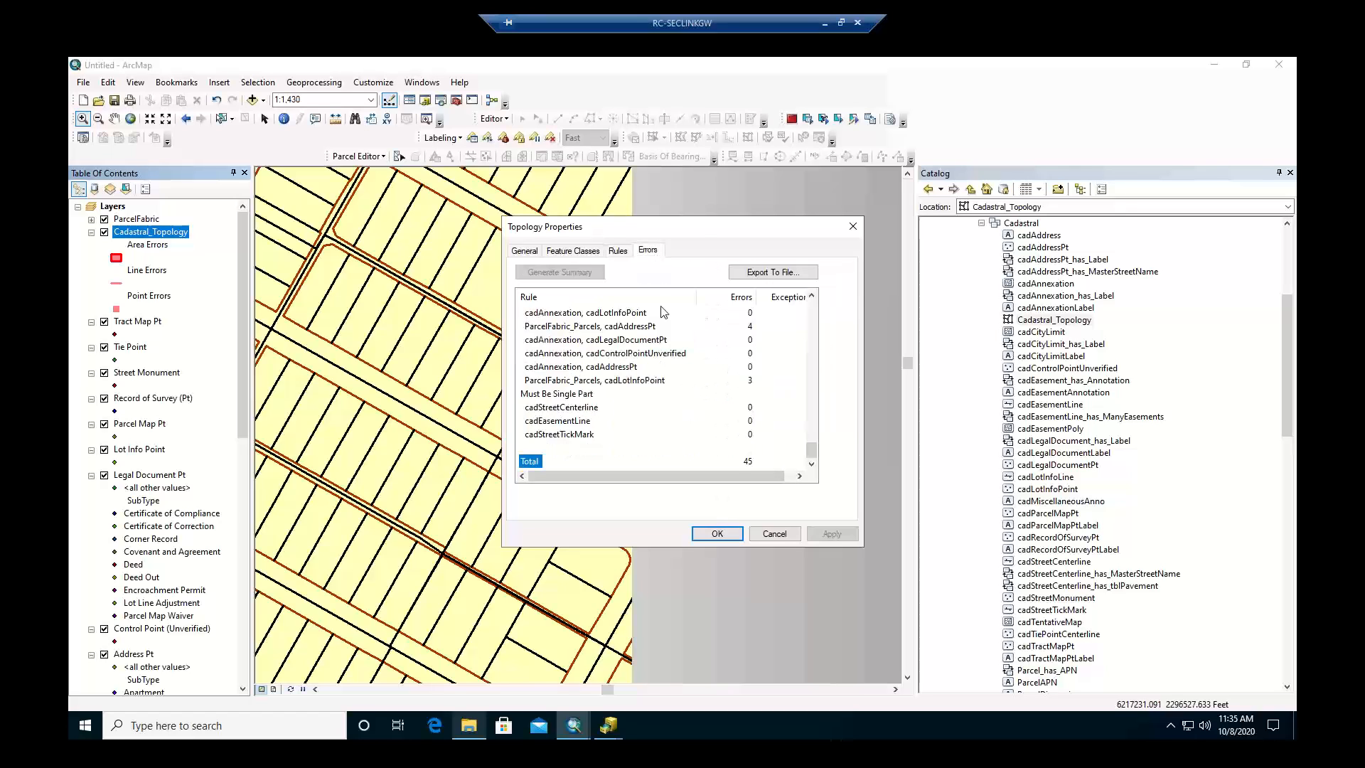
pyautogui.click(717, 534)
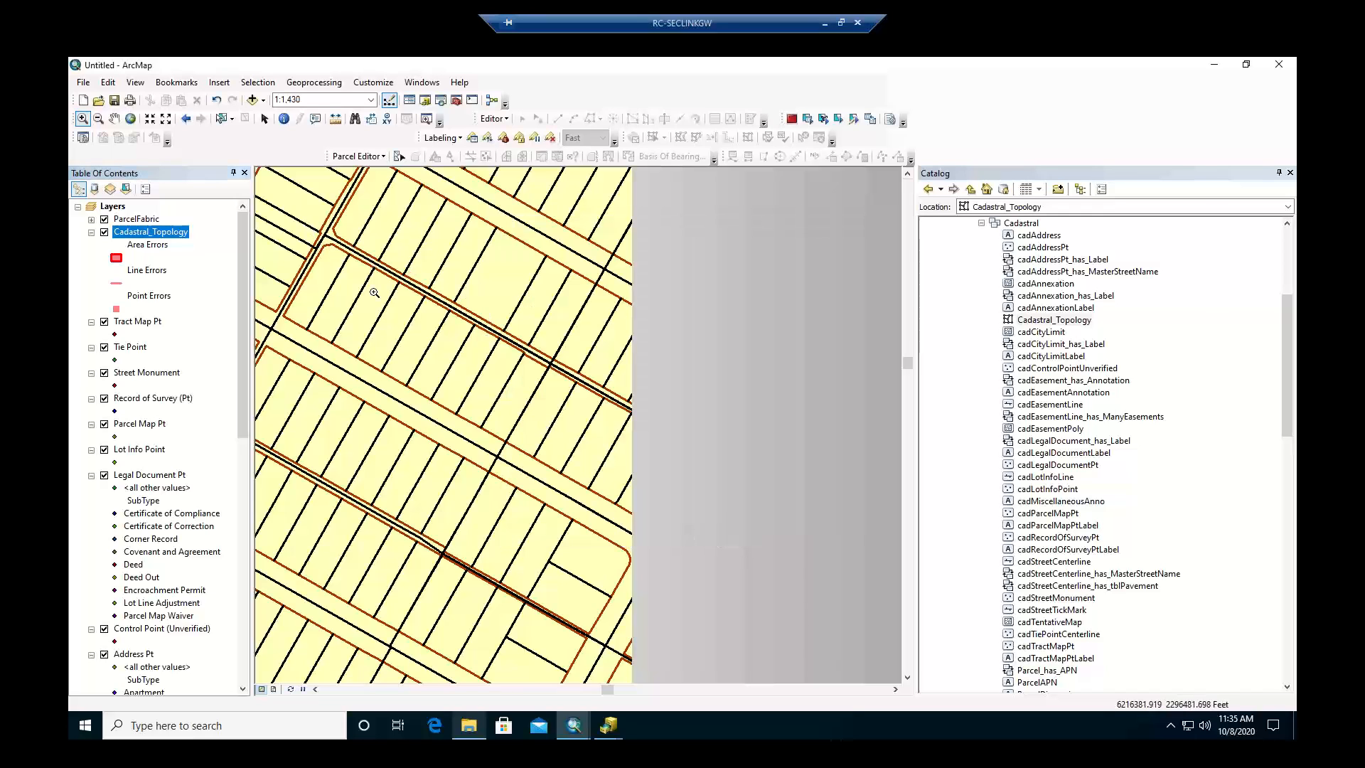
# Zoom in on the parcels along the diagonal street and start an edit session, dismissing the Attribute Assistant message.
pyautogui.moveTo(327, 248); pyautogui.dragTo(469, 337)
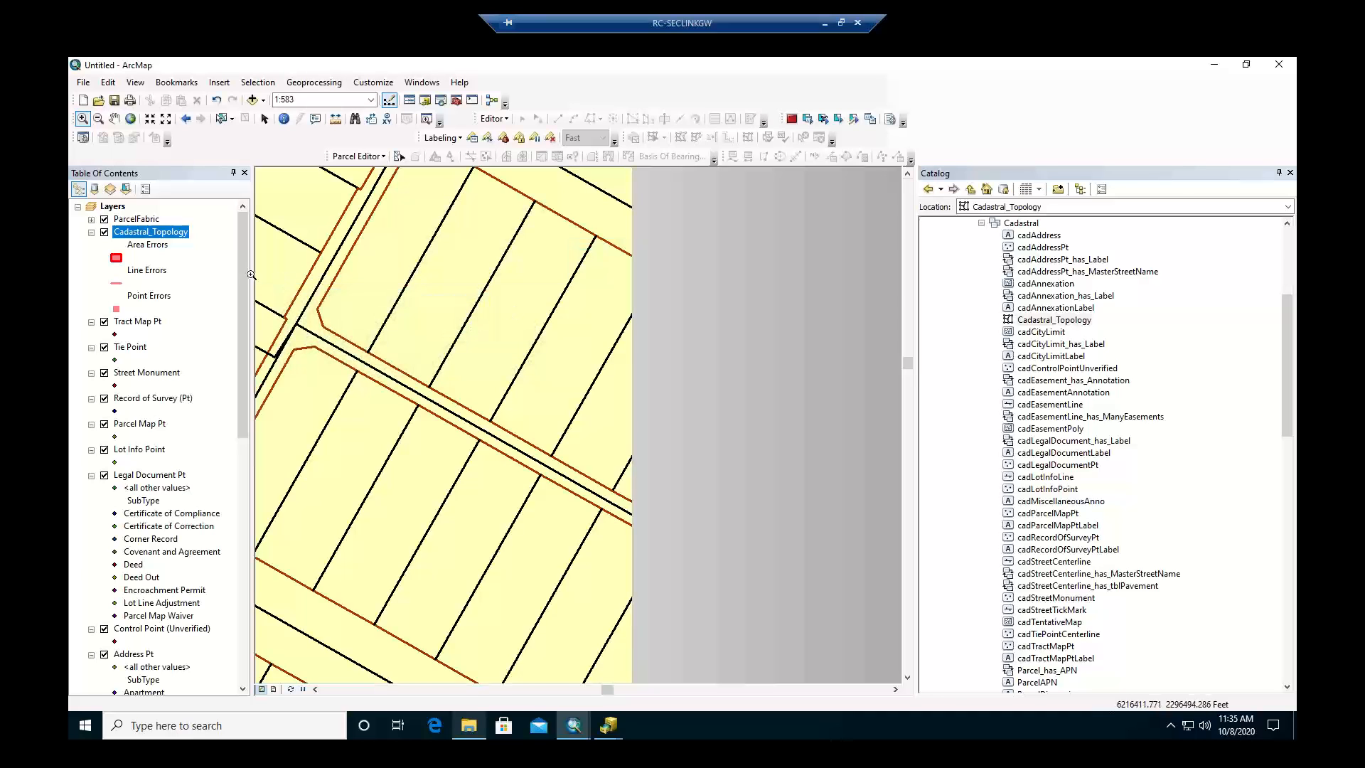
pyautogui.rightClick(169, 236)
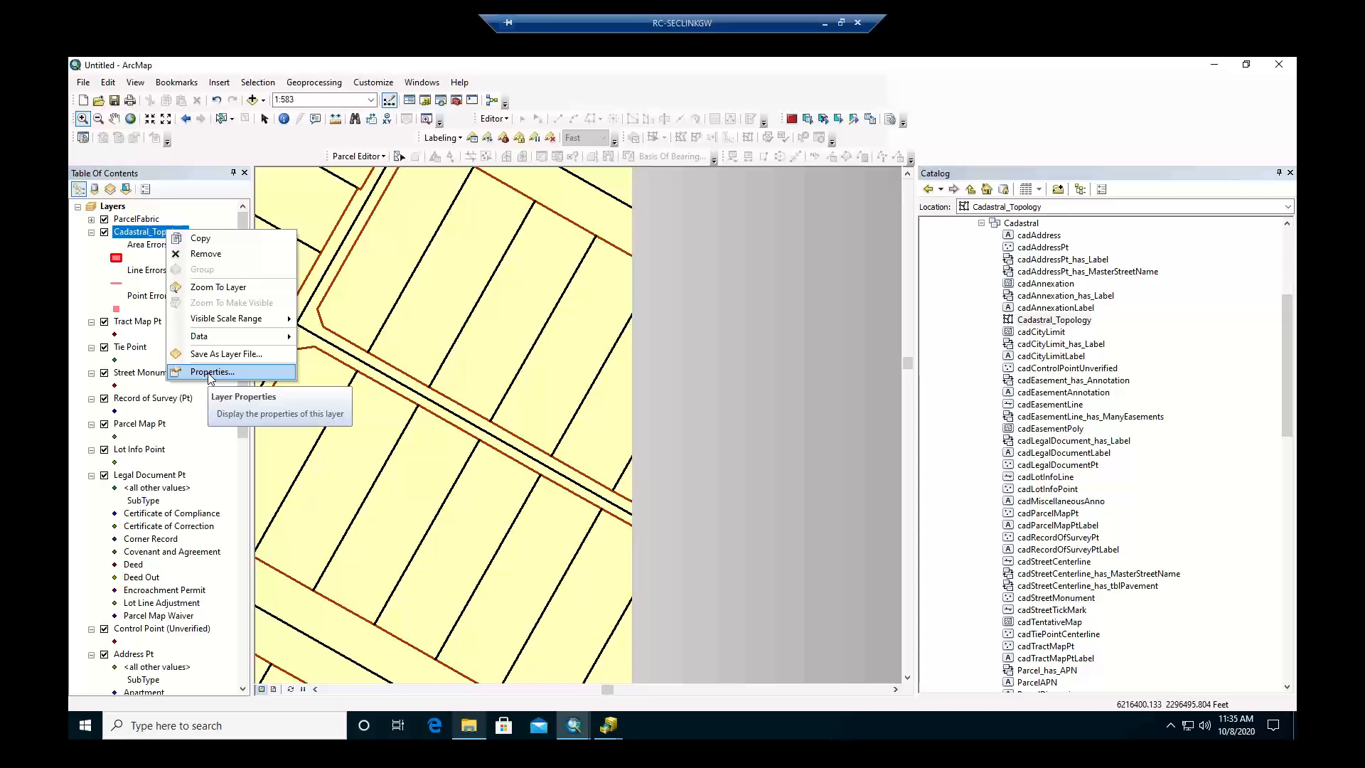
pyautogui.click(942, 151)
pyautogui.click(494, 118)
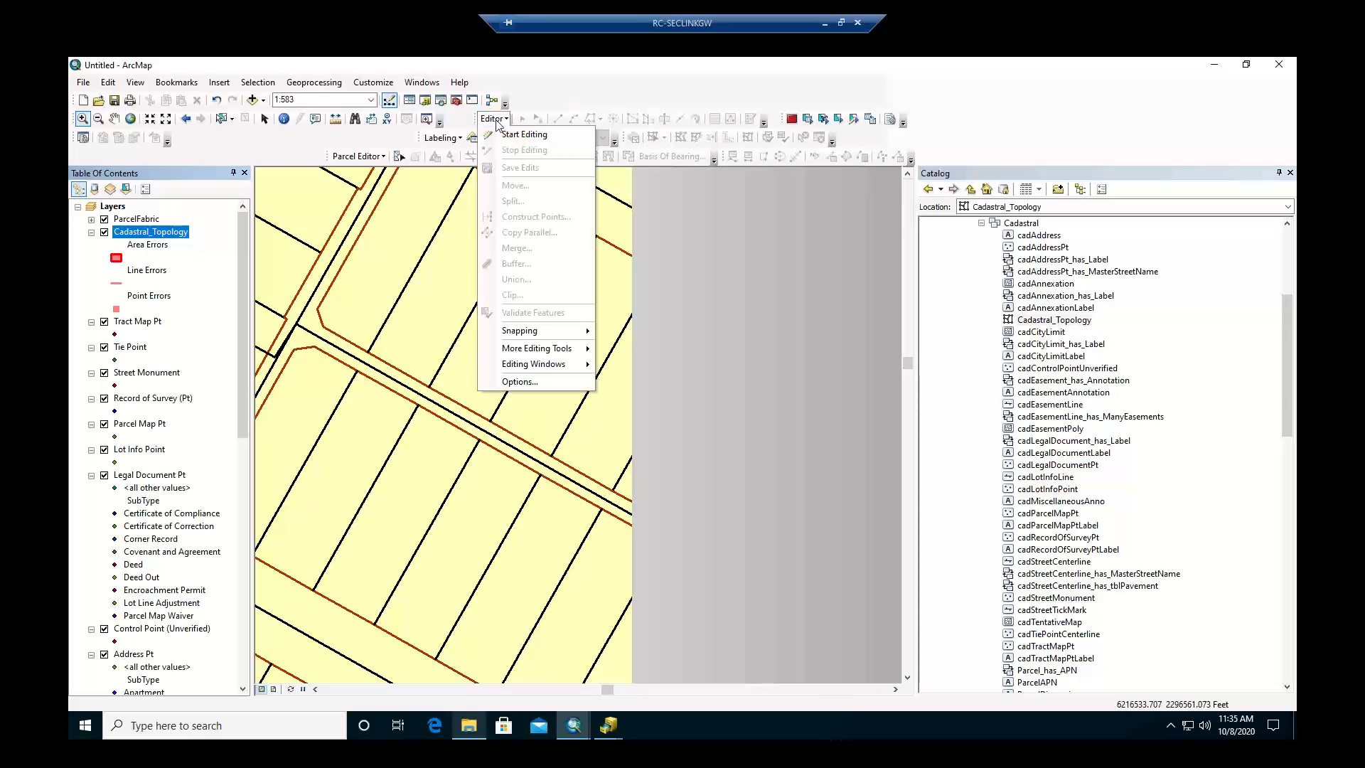
pyautogui.click(509, 136)
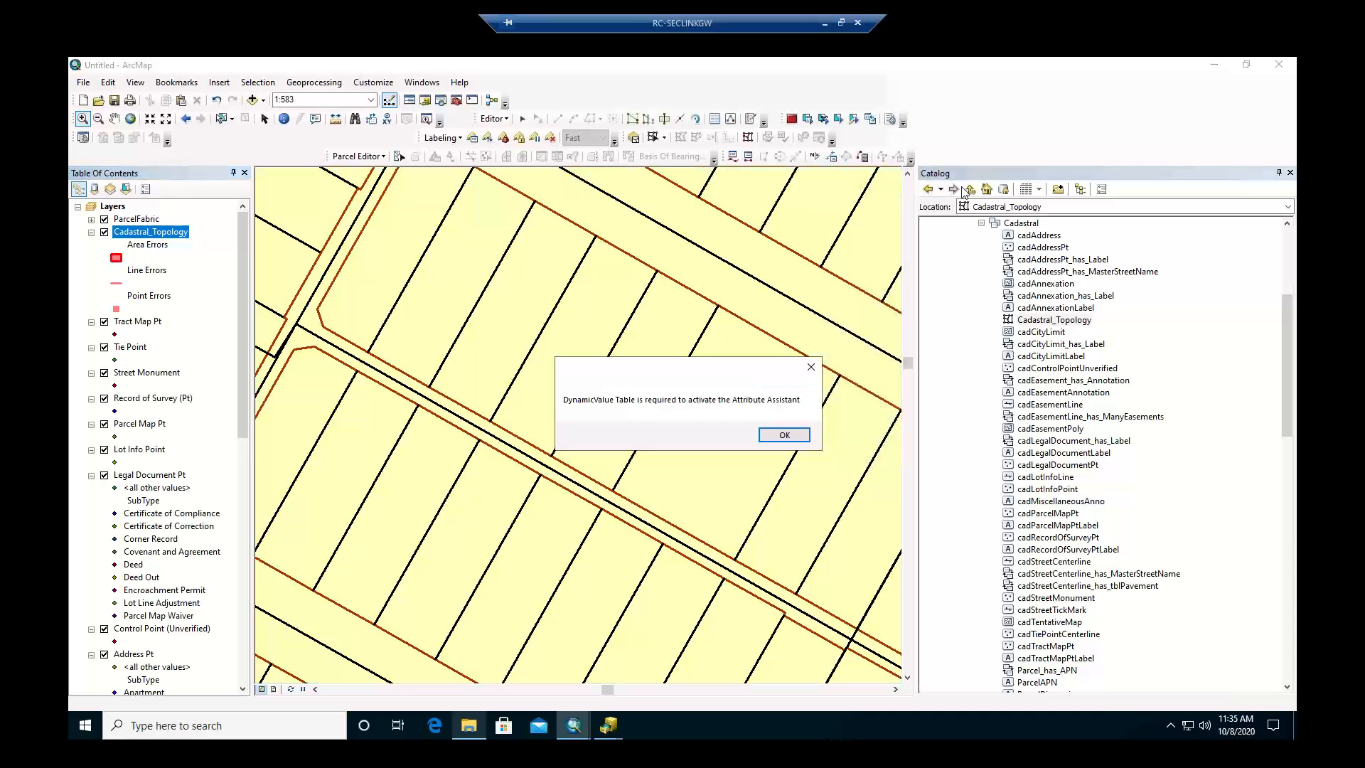
pyautogui.click(765, 435)
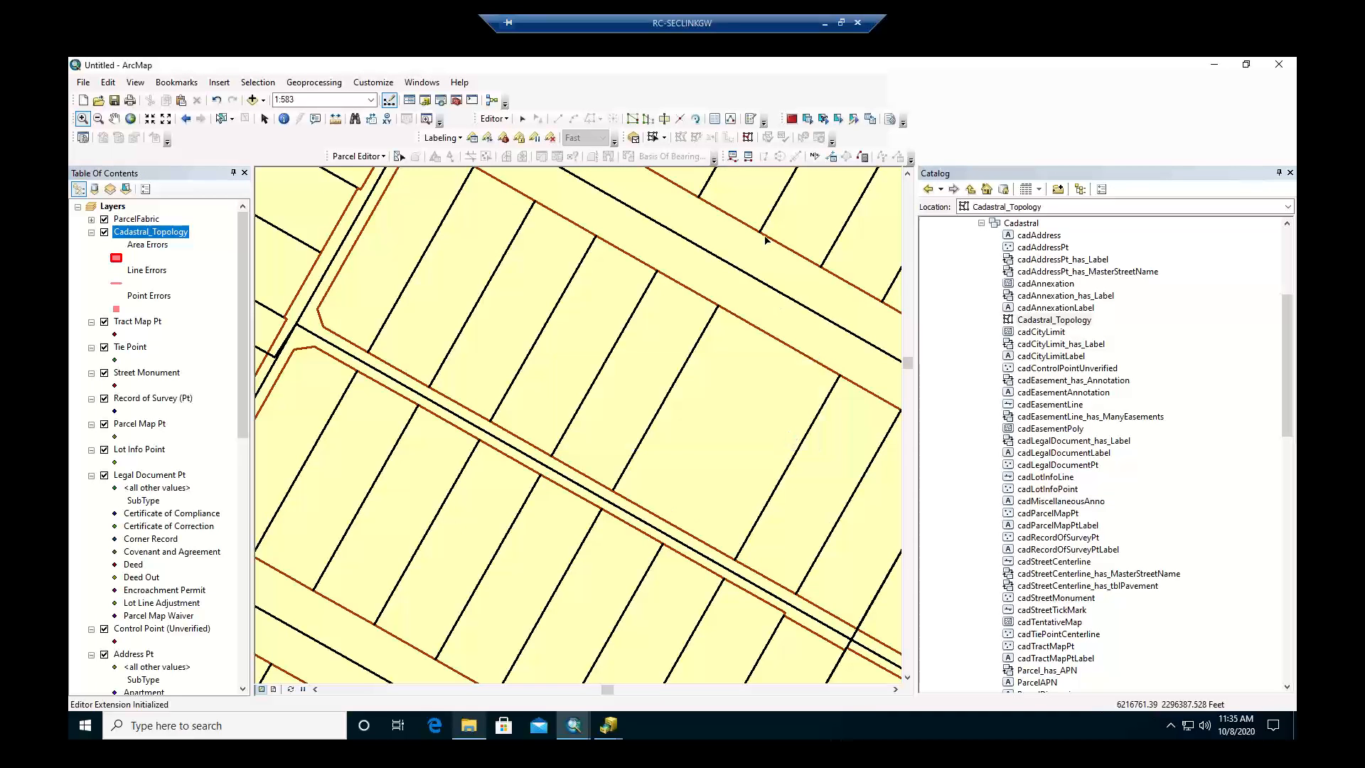
# Try to turn on the Attribute Assistant.
pyautogui.click(1031, 548)
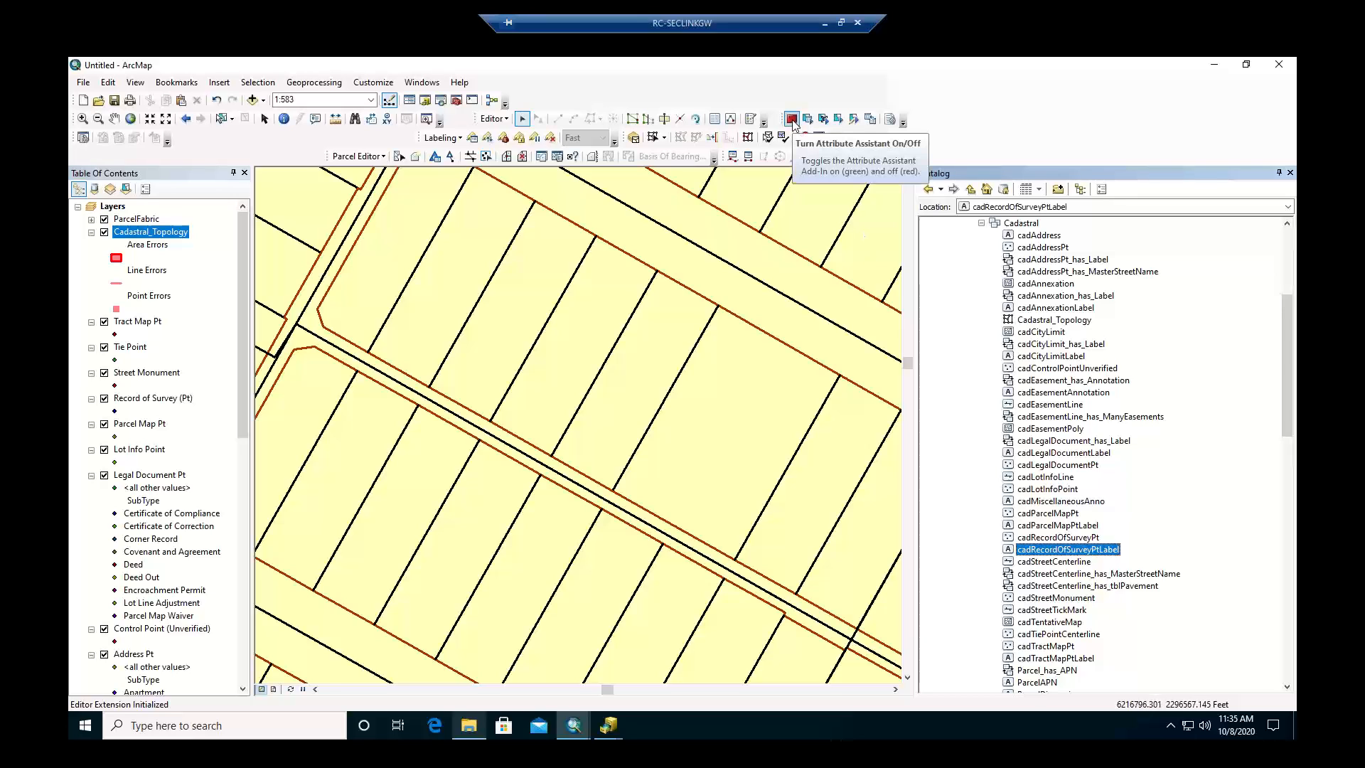
pyautogui.click(791, 119)
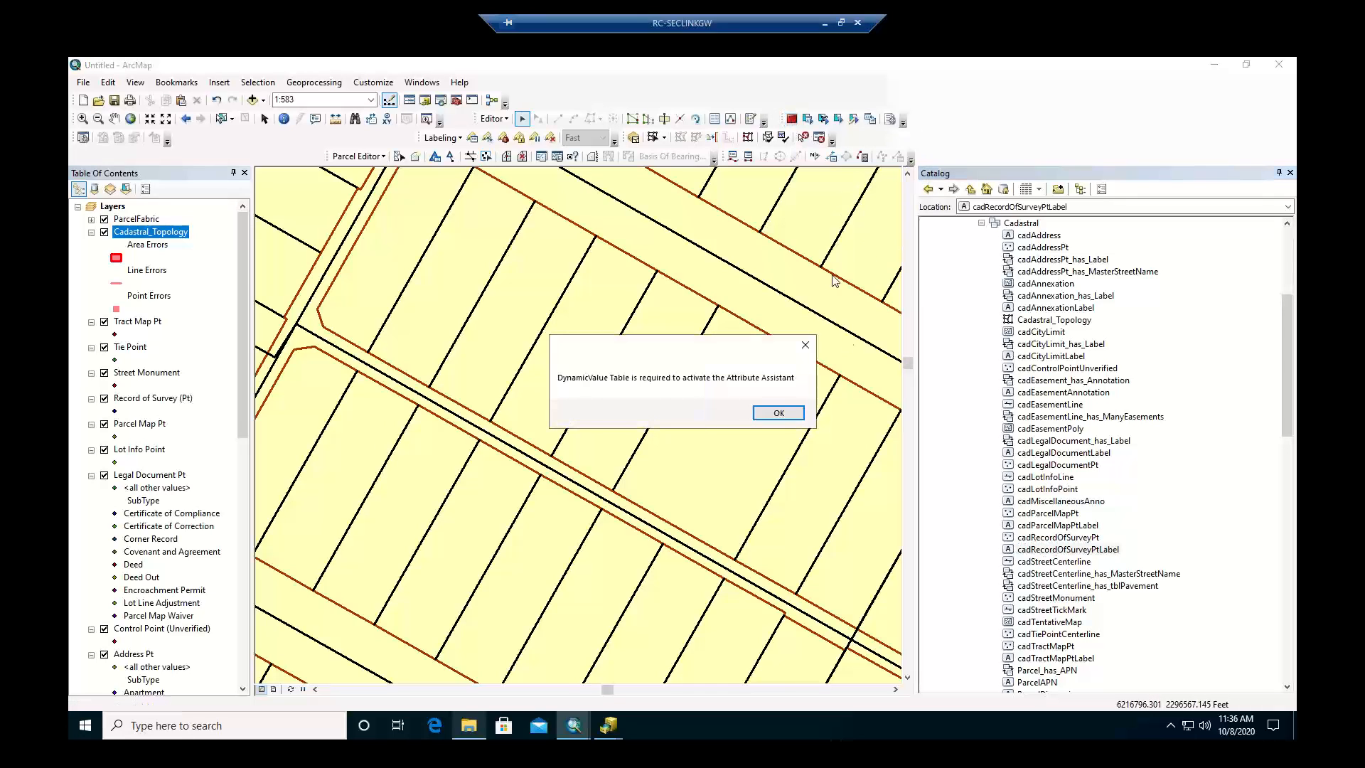
pyautogui.click(779, 412)
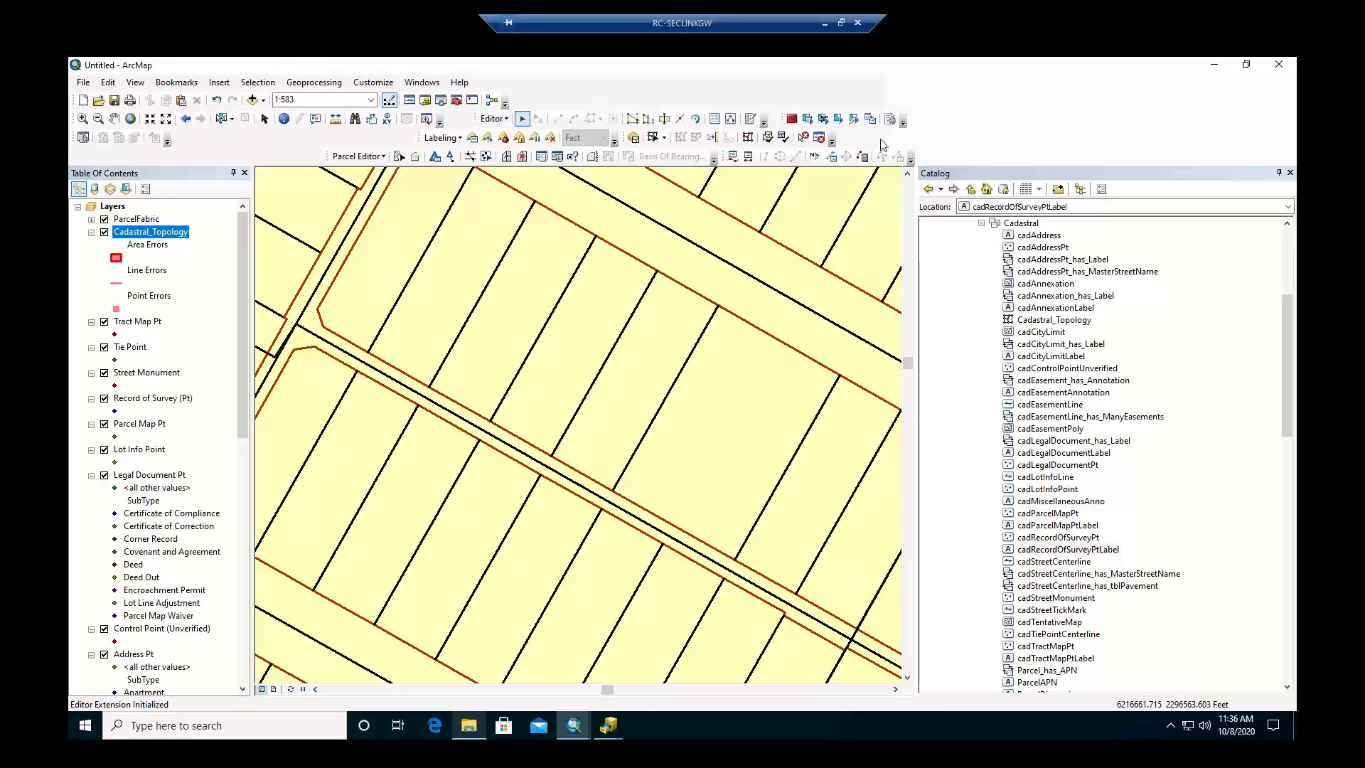
# Open the Error Inspector and search for errors from all rules without limiting the search to the visible extent.
pyautogui.rightClick(858, 144)
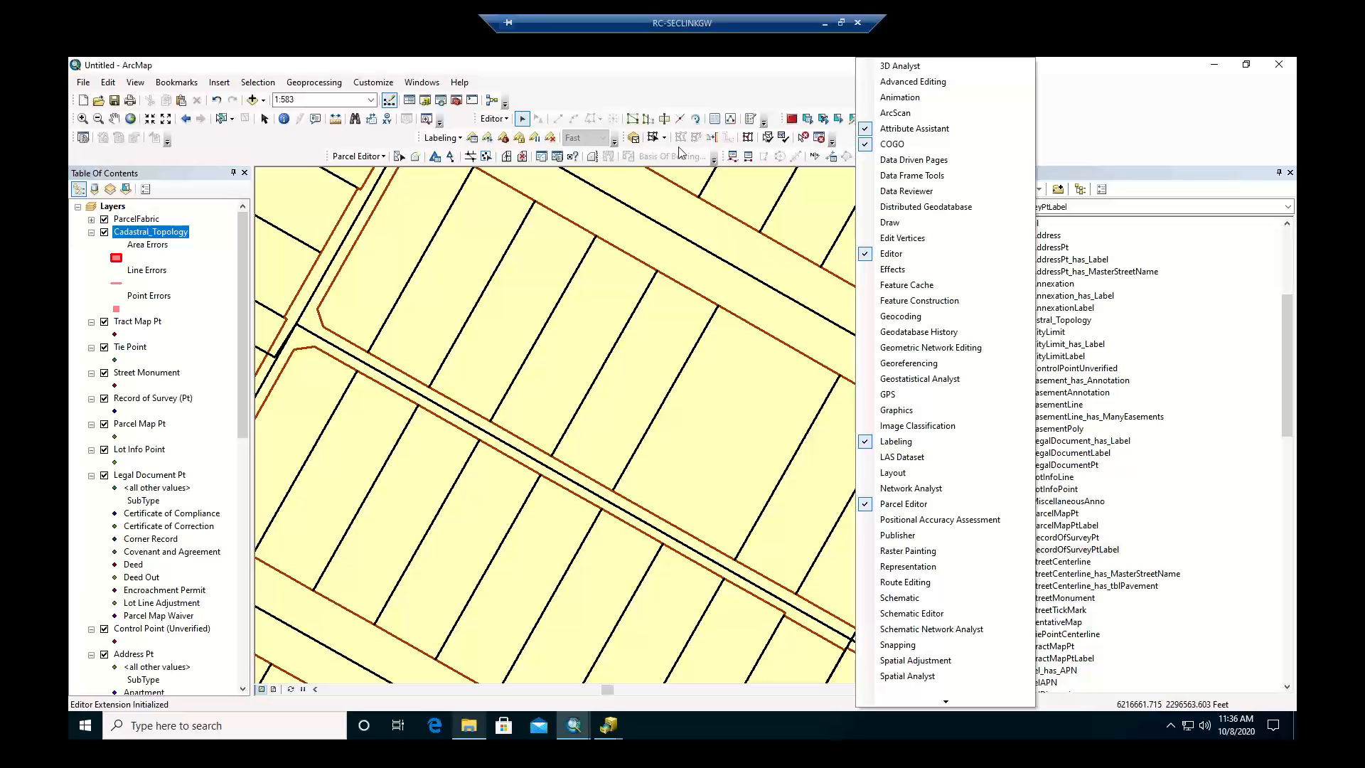
pyautogui.click(340, 133)
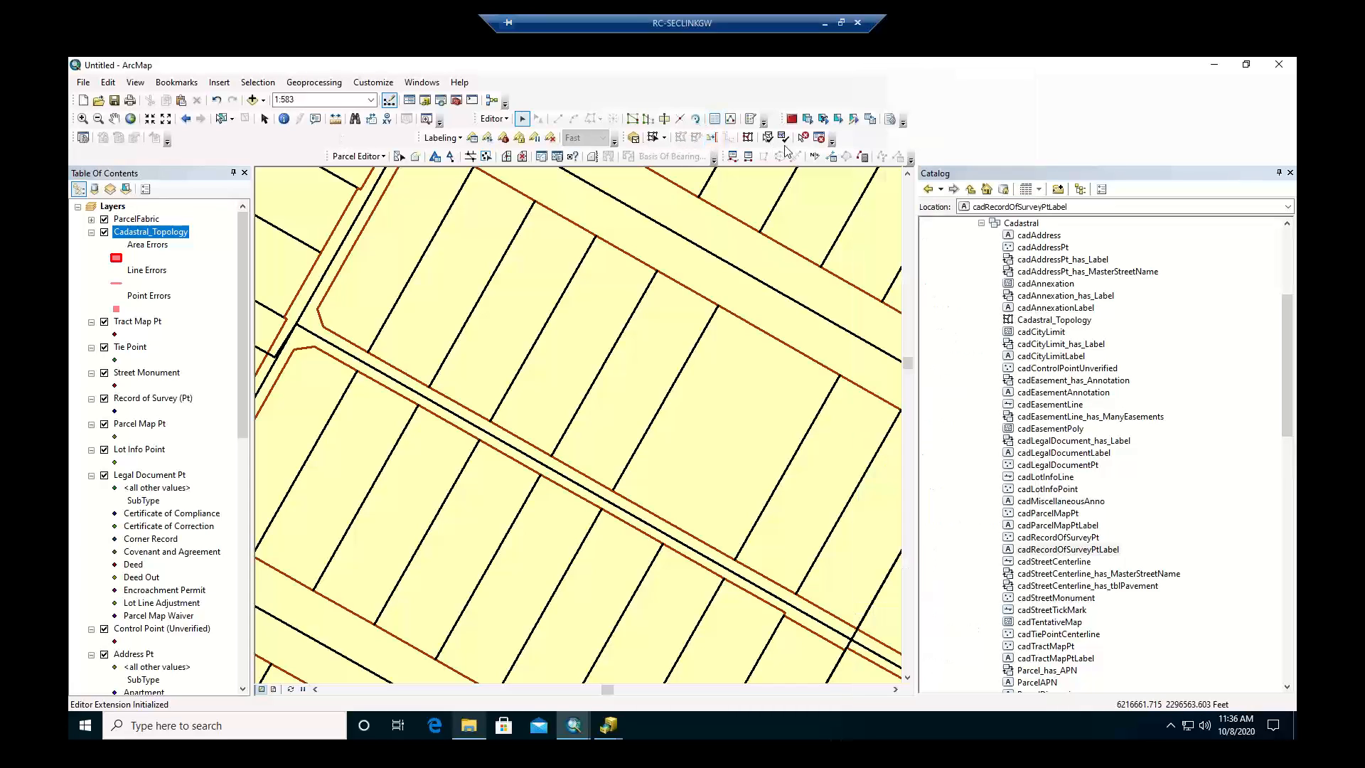
pyautogui.click(818, 139)
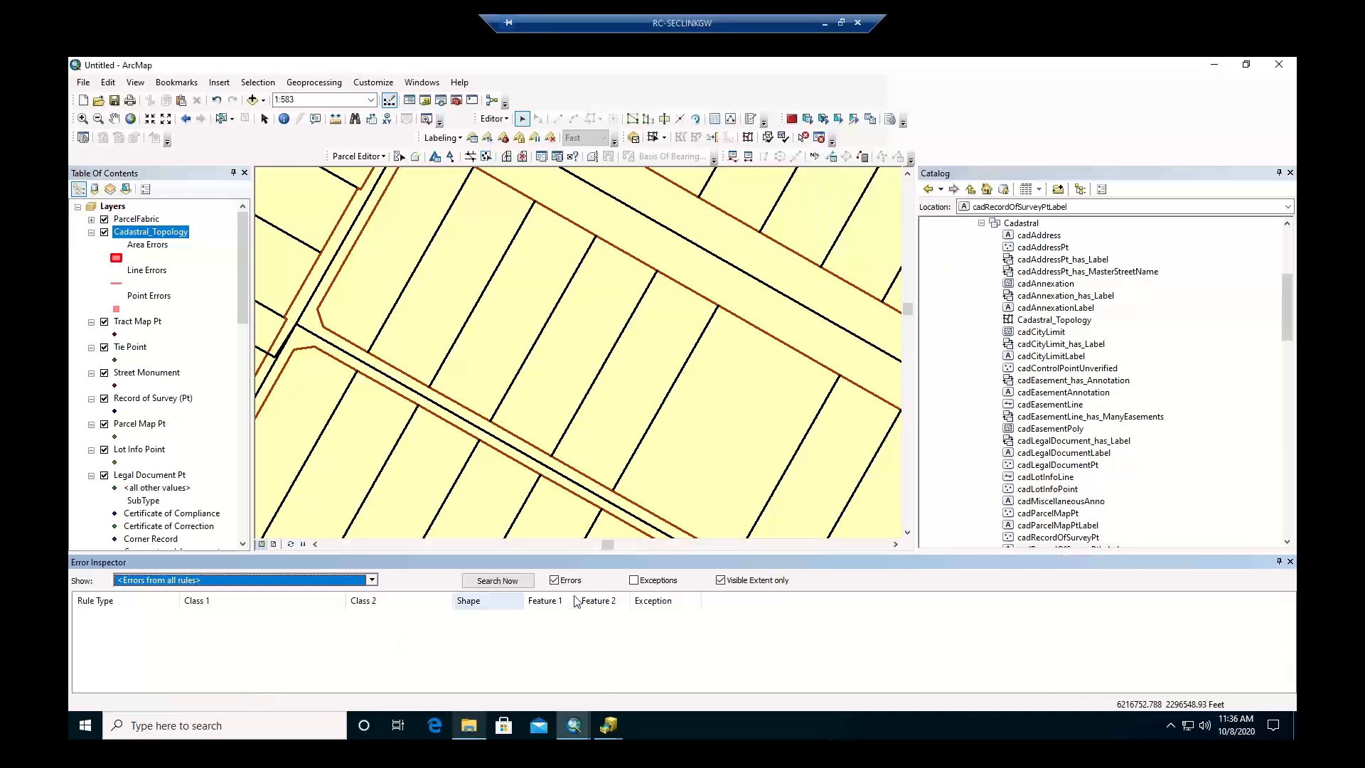
pyautogui.click(370, 580)
pyautogui.click(370, 581)
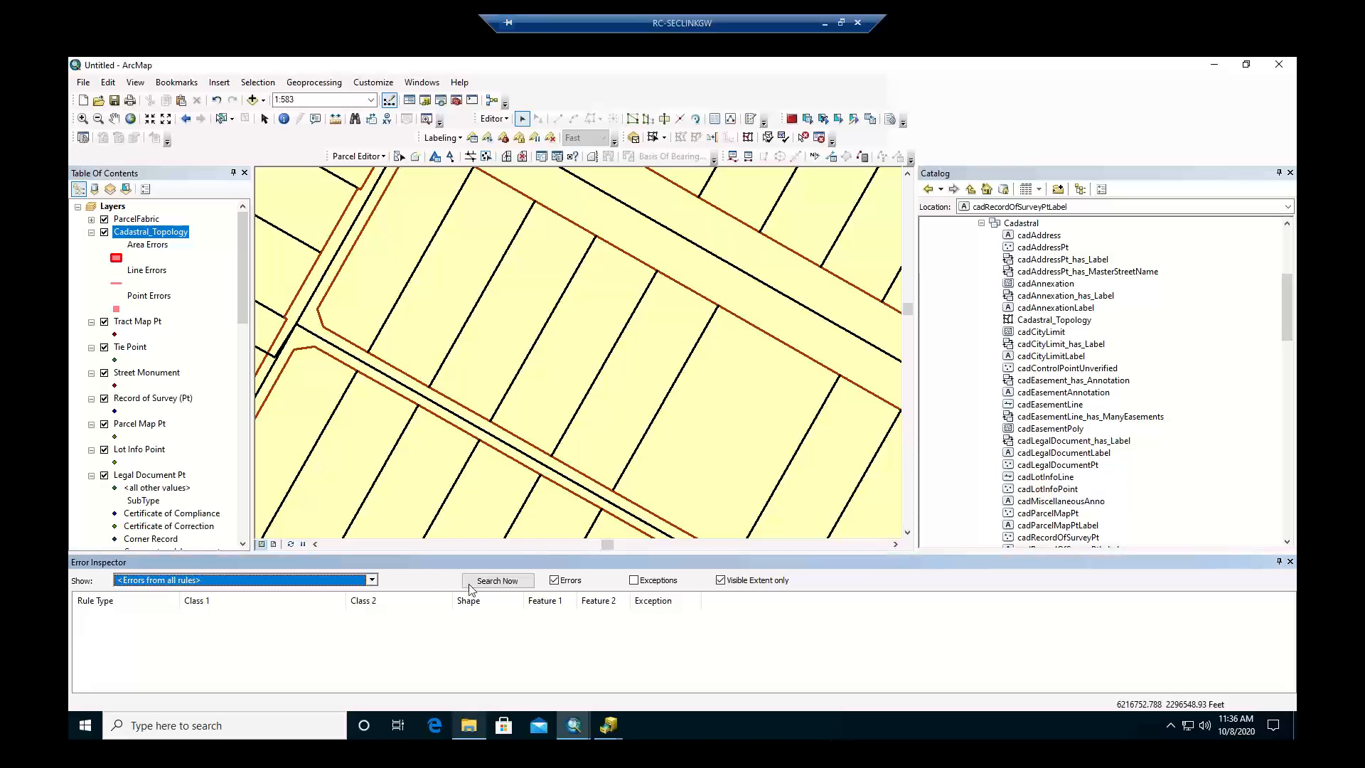
pyautogui.click(720, 580)
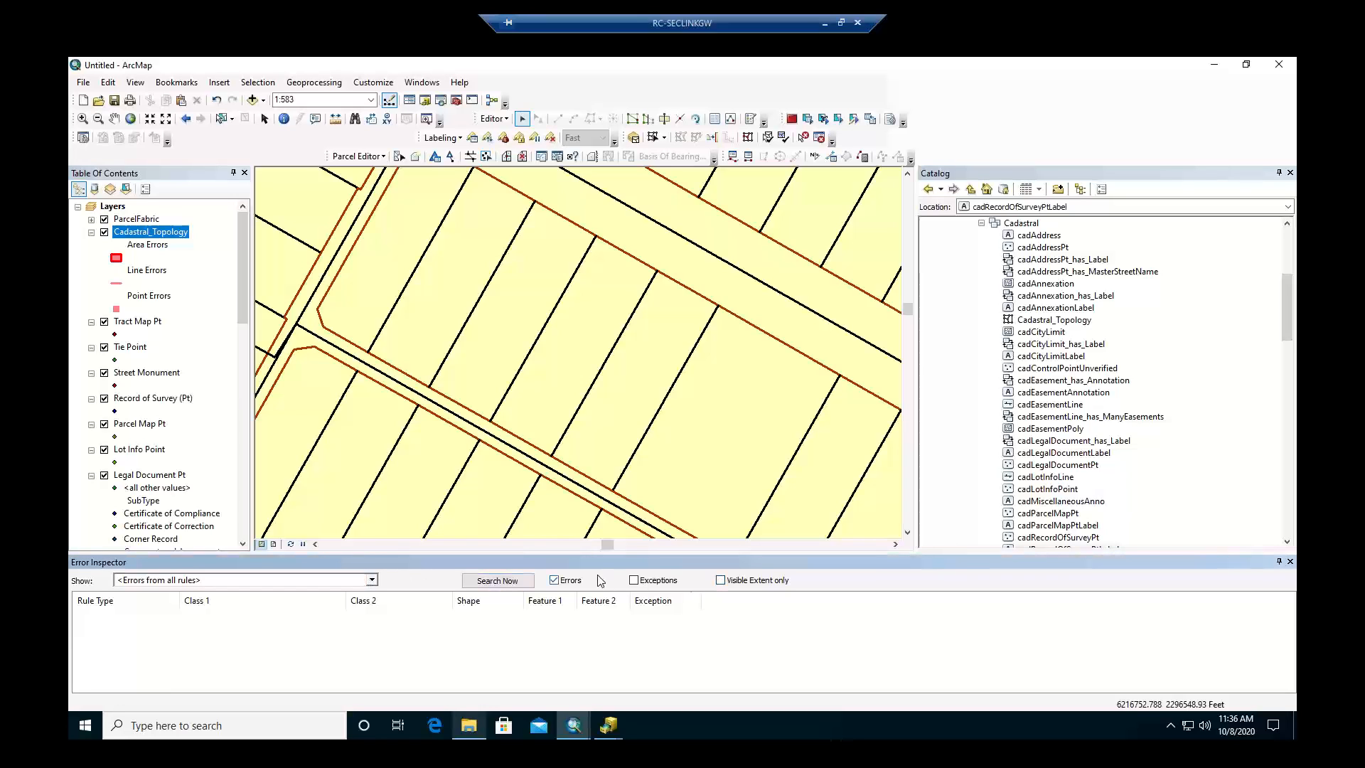
pyautogui.click(488, 581)
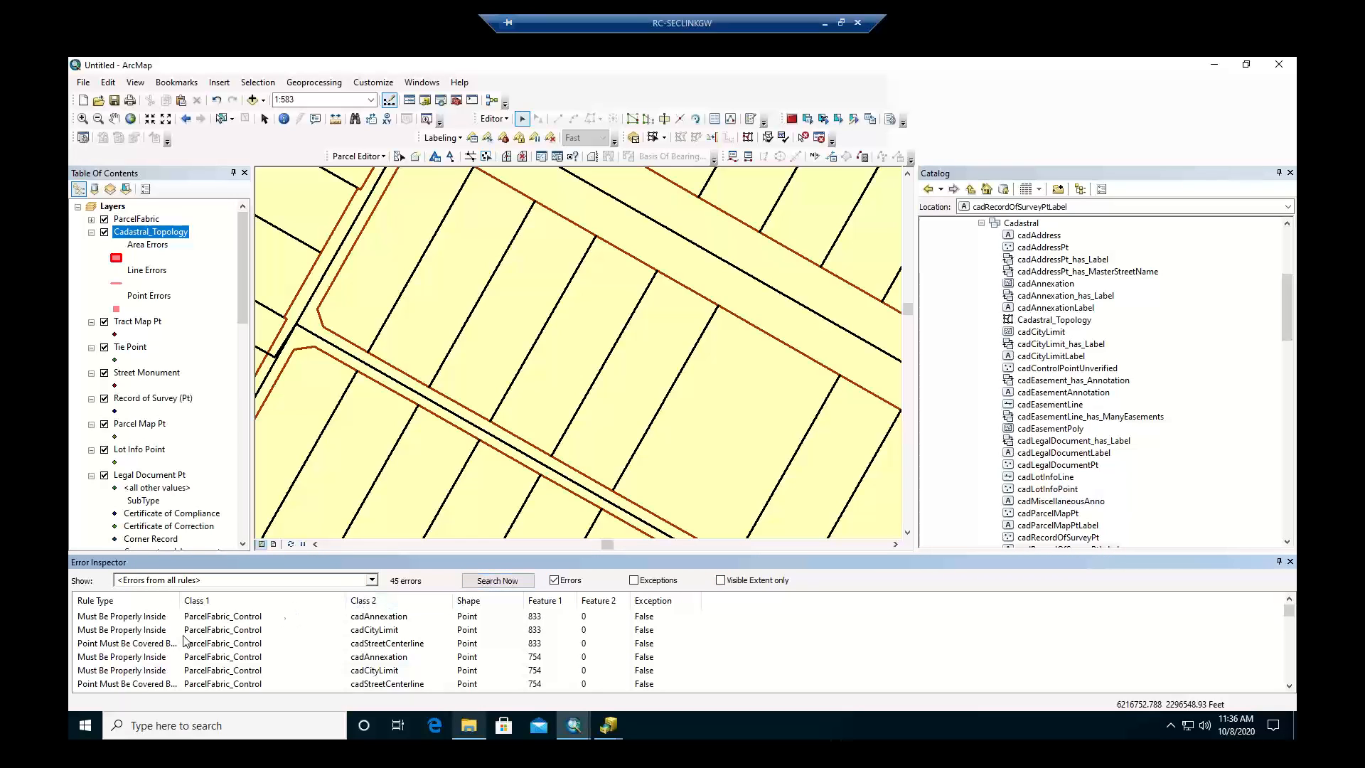
# Zoom to the first Must Be Properly Inside error between ParcelFabric_Control and cadAnnexation and look closer at its location.
pyautogui.click(147, 617)
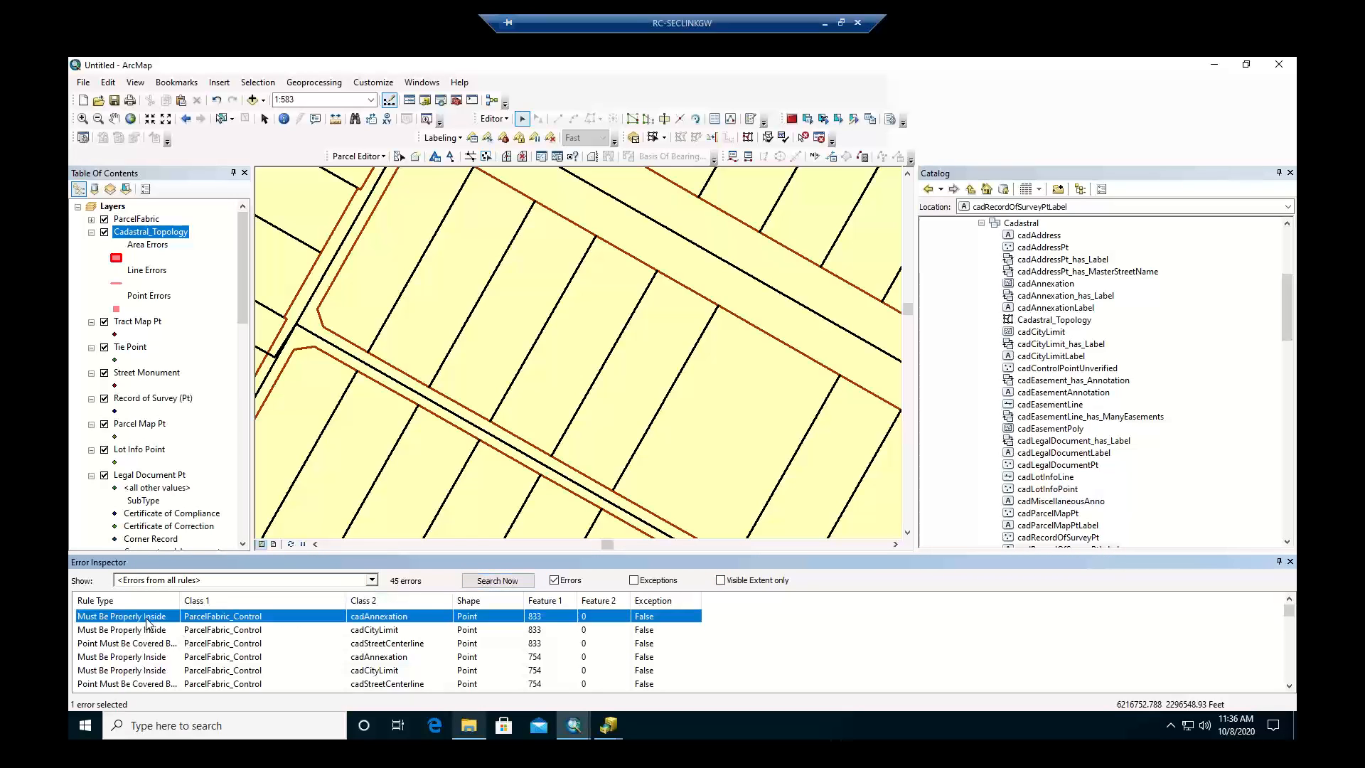
pyautogui.rightClick(147, 623)
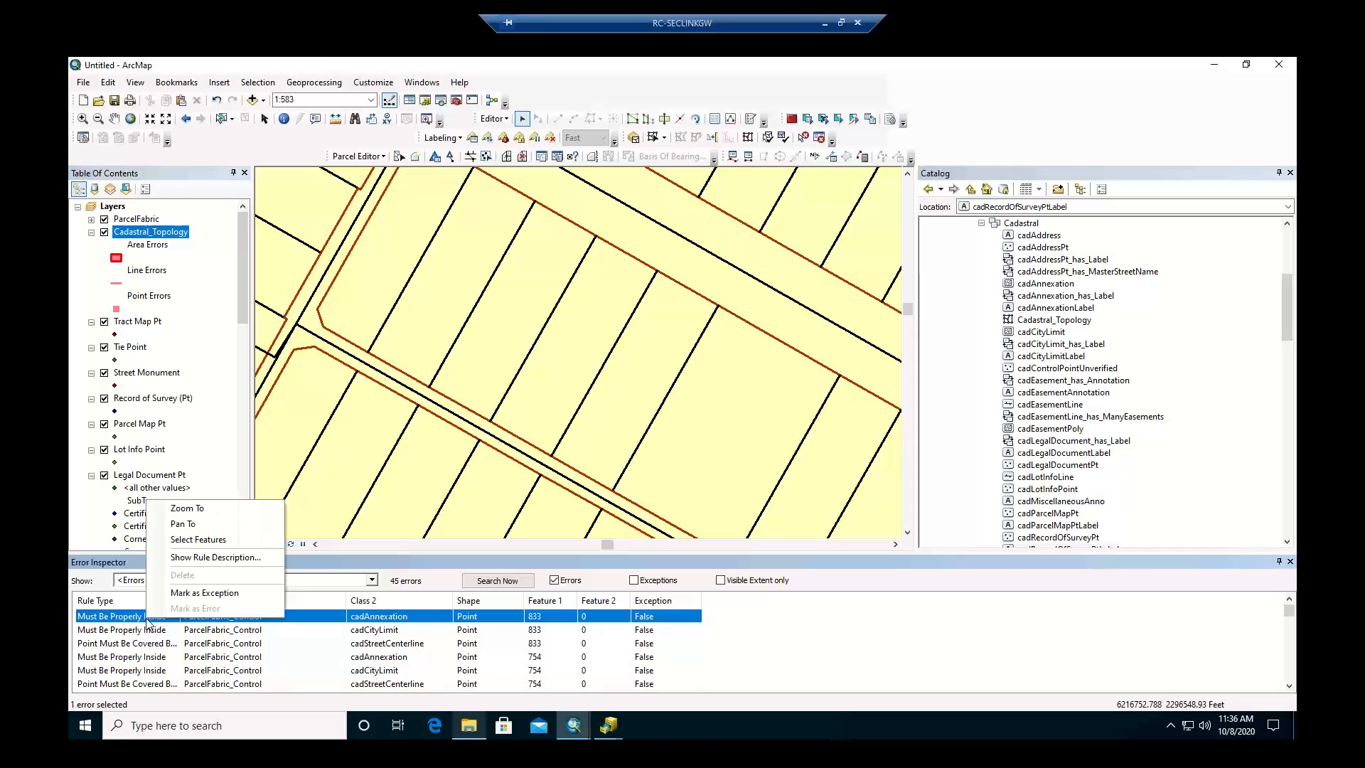
pyautogui.click(180, 511)
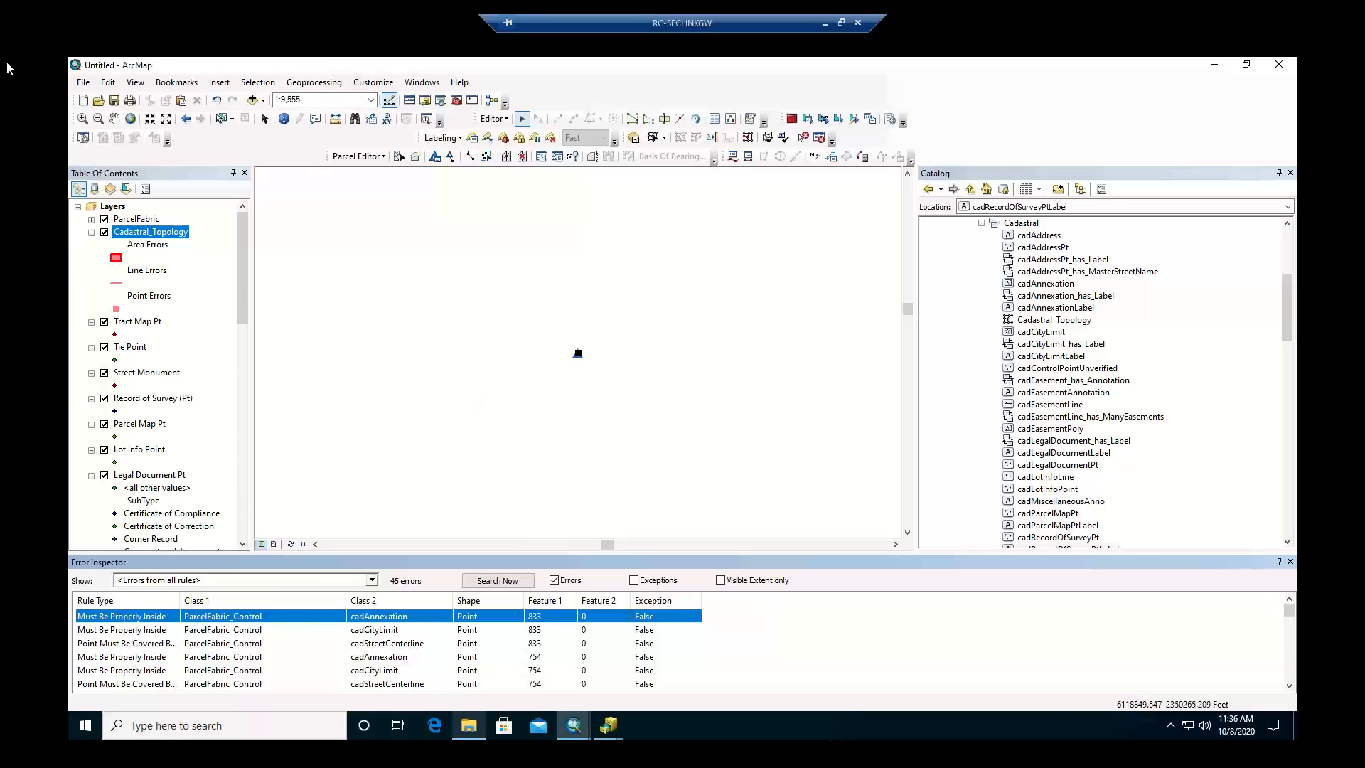
pyautogui.click(81, 119)
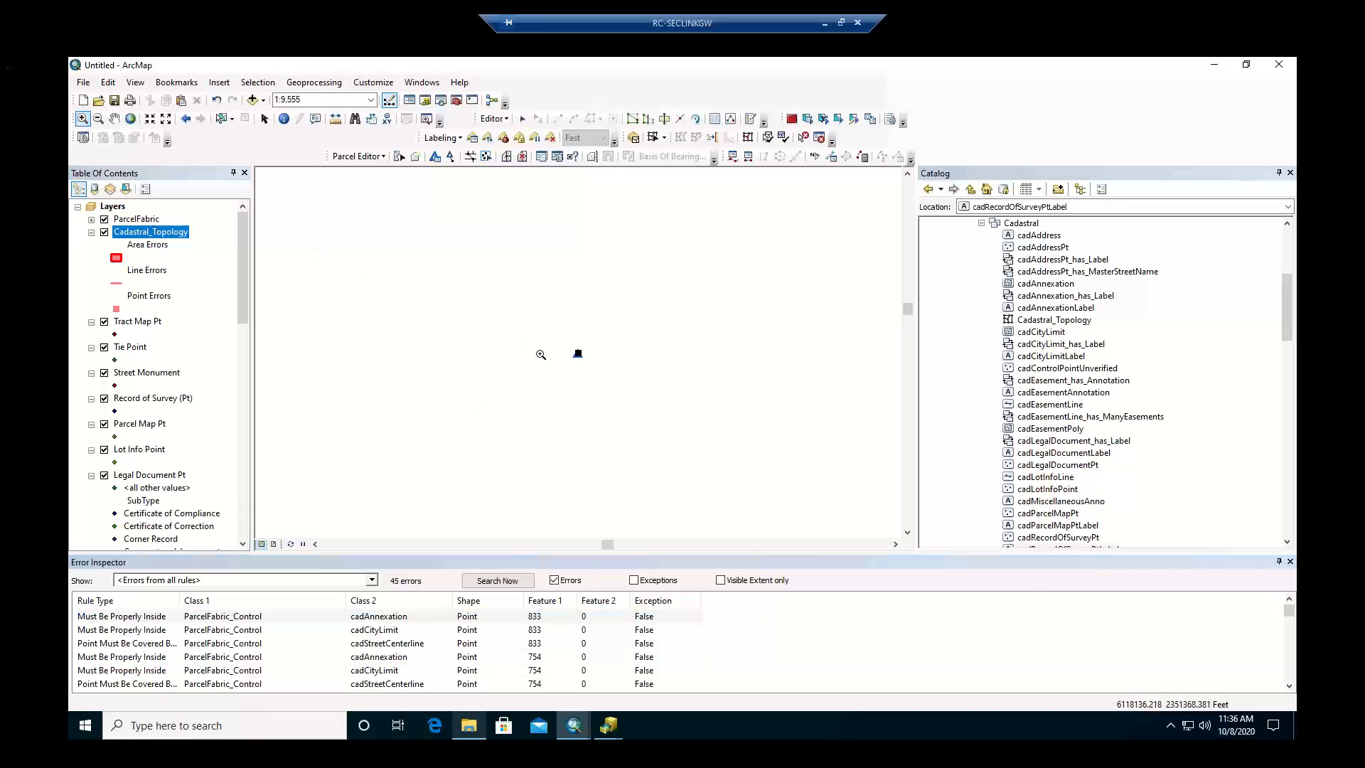
pyautogui.moveTo(576, 350); pyautogui.dragTo(585, 357)
pyautogui.moveTo(486, 363); pyautogui.dragTo(504, 380)
pyautogui.click(533, 259)
# Return to the earlier parcel view and bring the first ParcelFabric_Control and cadAnnexation error to the map's center again.
pyautogui.click(186, 119)
pyautogui.click(186, 120)
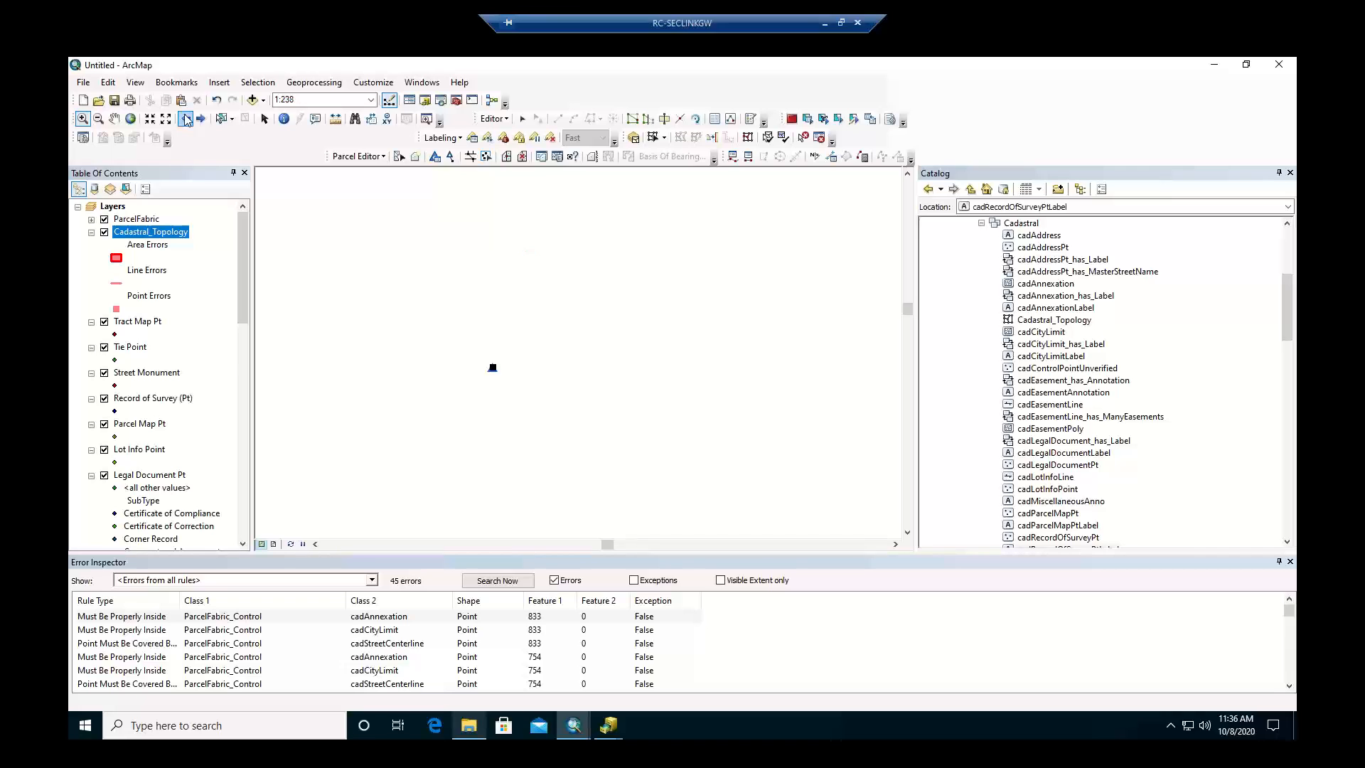
pyautogui.click(187, 119)
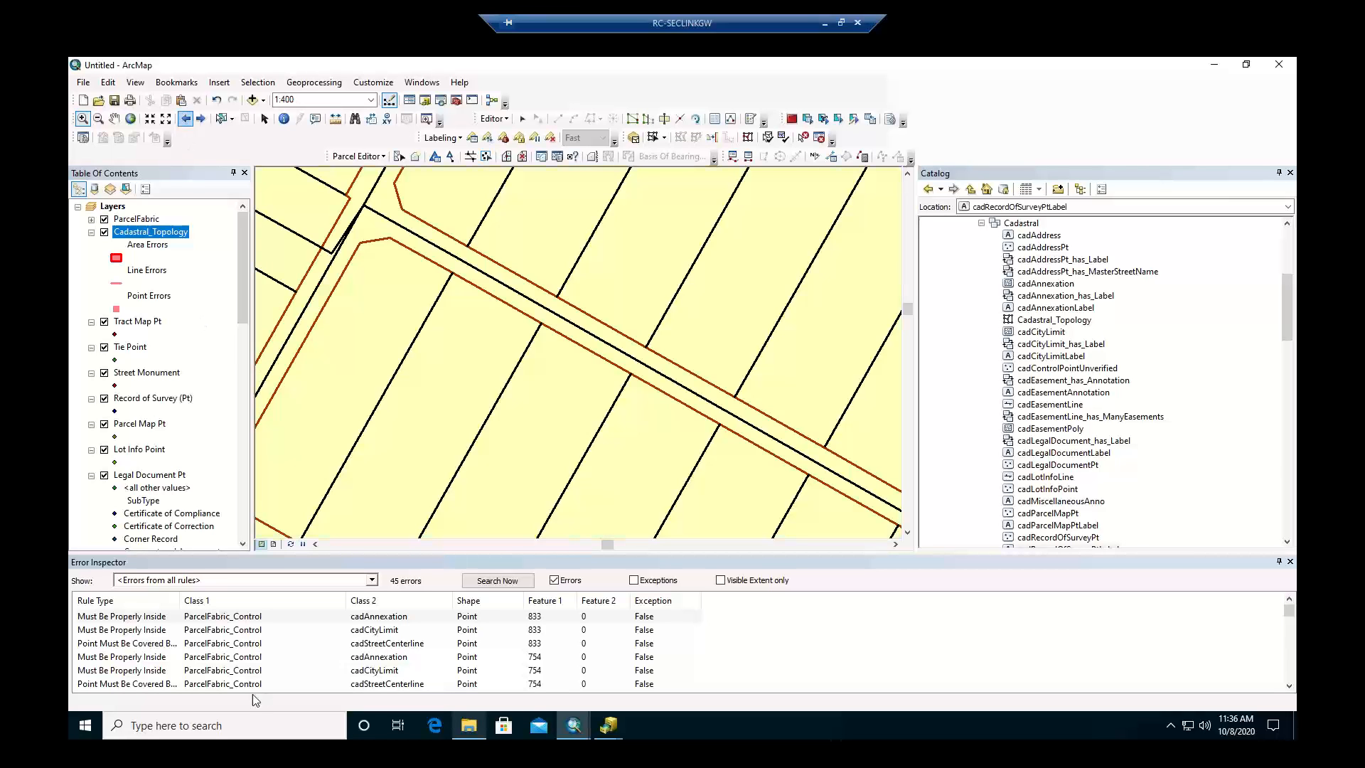
pyautogui.rightClick(112, 618)
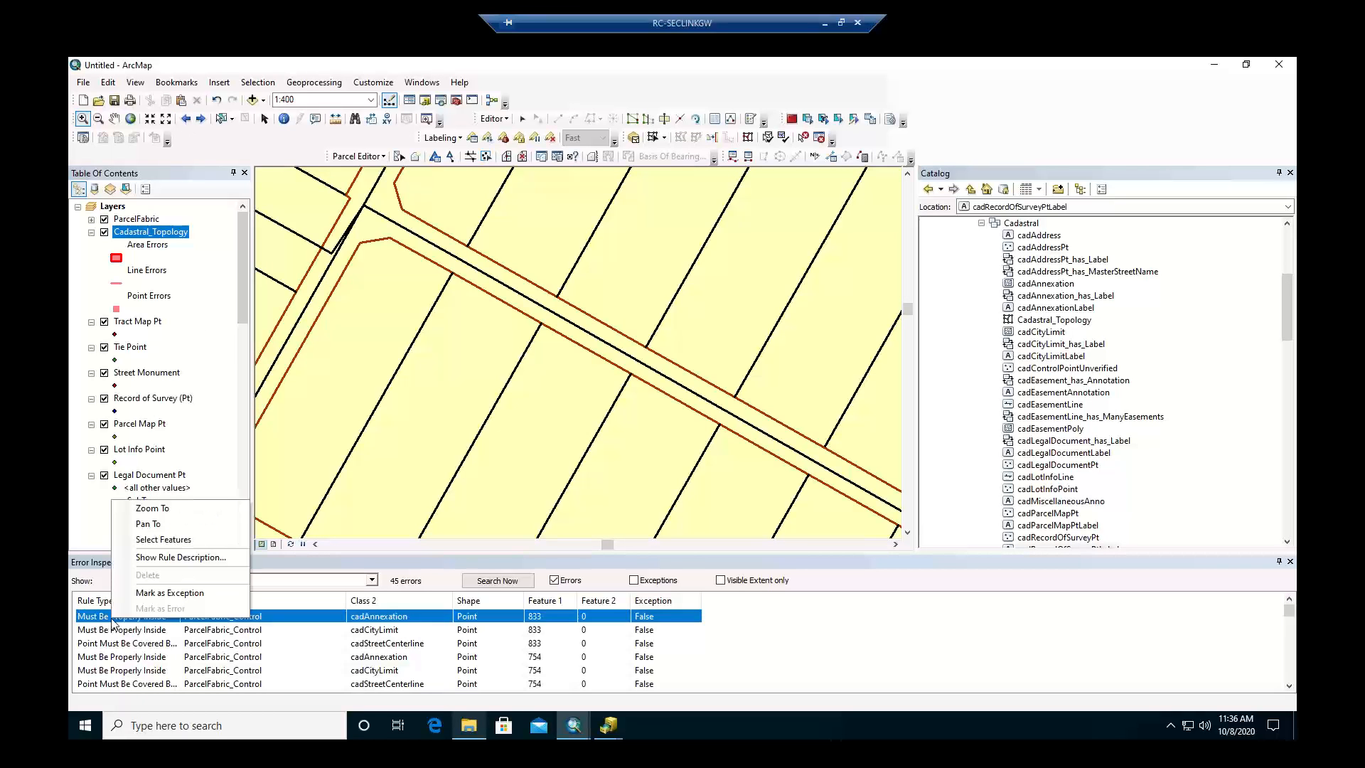
pyautogui.click(152, 538)
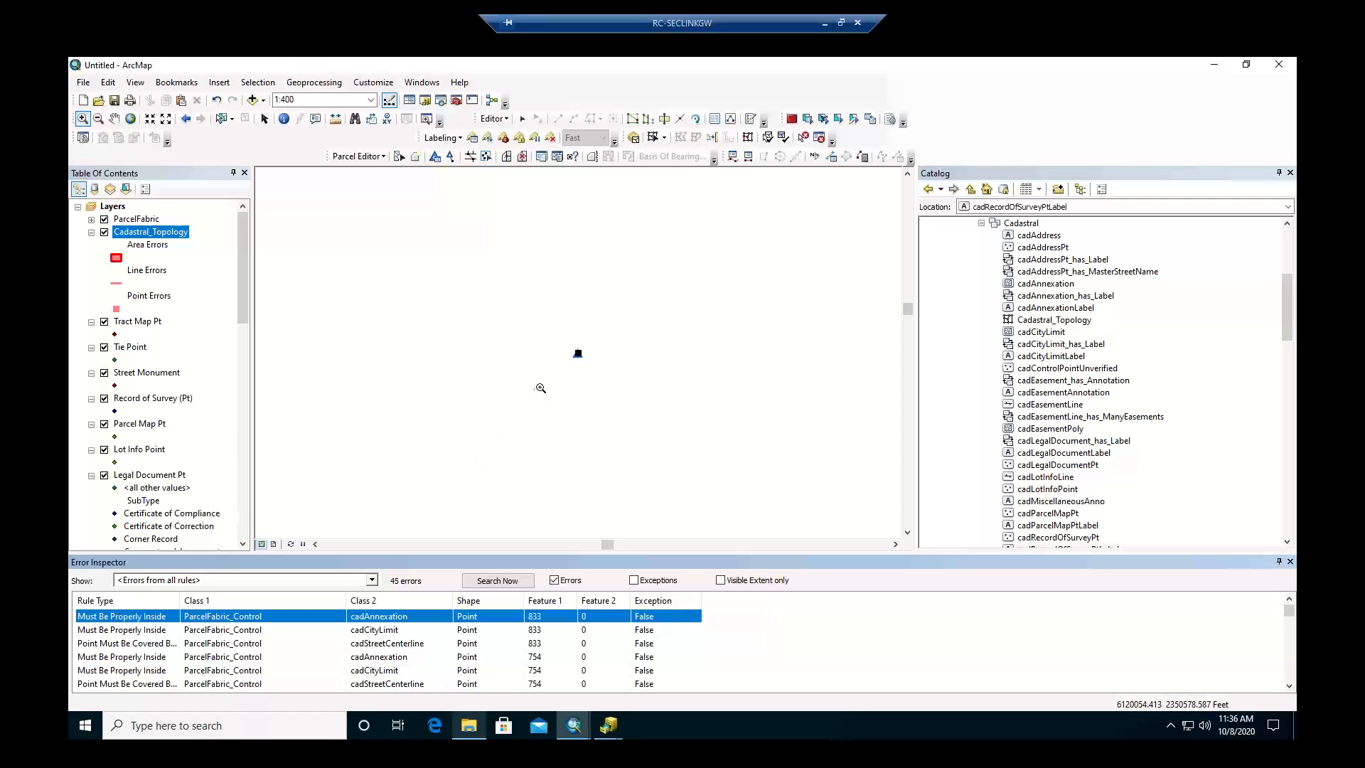
# Zoom in on the first ParcelFabric_Control error point, and zoom out to the whole cadastral dataset, centered in the map.
pyautogui.moveTo(564, 341); pyautogui.dragTo(586, 360)
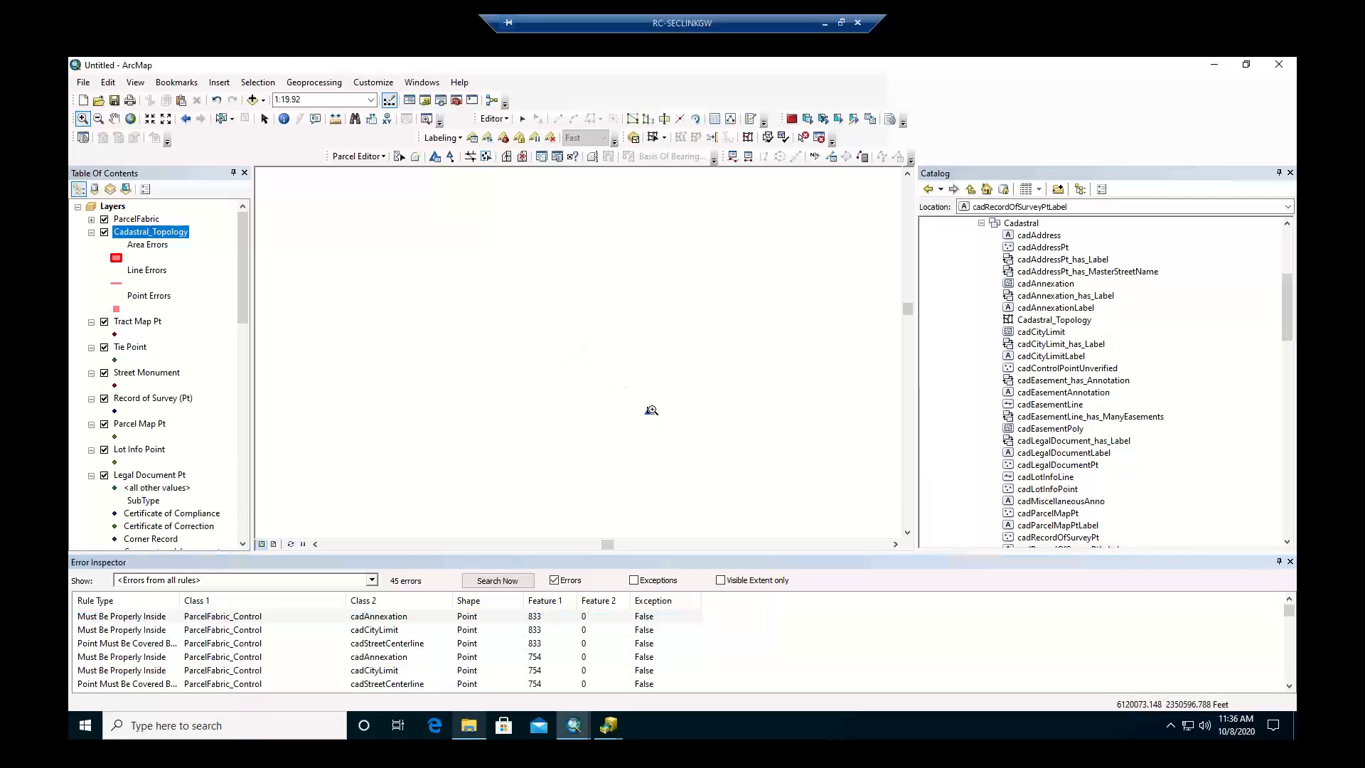
pyautogui.click(99, 118)
pyautogui.moveTo(636, 396); pyautogui.dragTo(694, 446)
pyautogui.moveTo(649, 378); pyautogui.dragTo(726, 413)
pyautogui.moveTo(667, 368); pyautogui.dragTo(765, 429)
pyautogui.moveTo(589, 365); pyautogui.dragTo(821, 471)
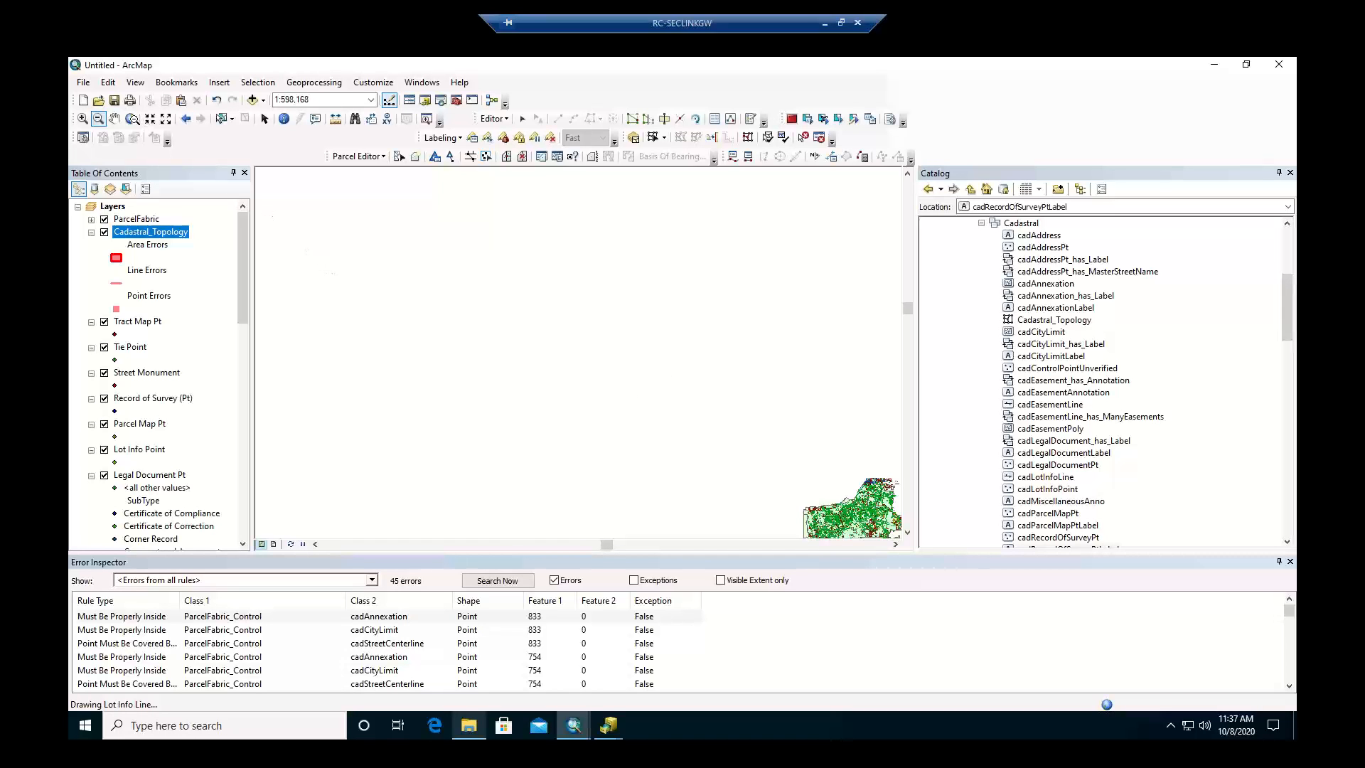
pyautogui.click(114, 120)
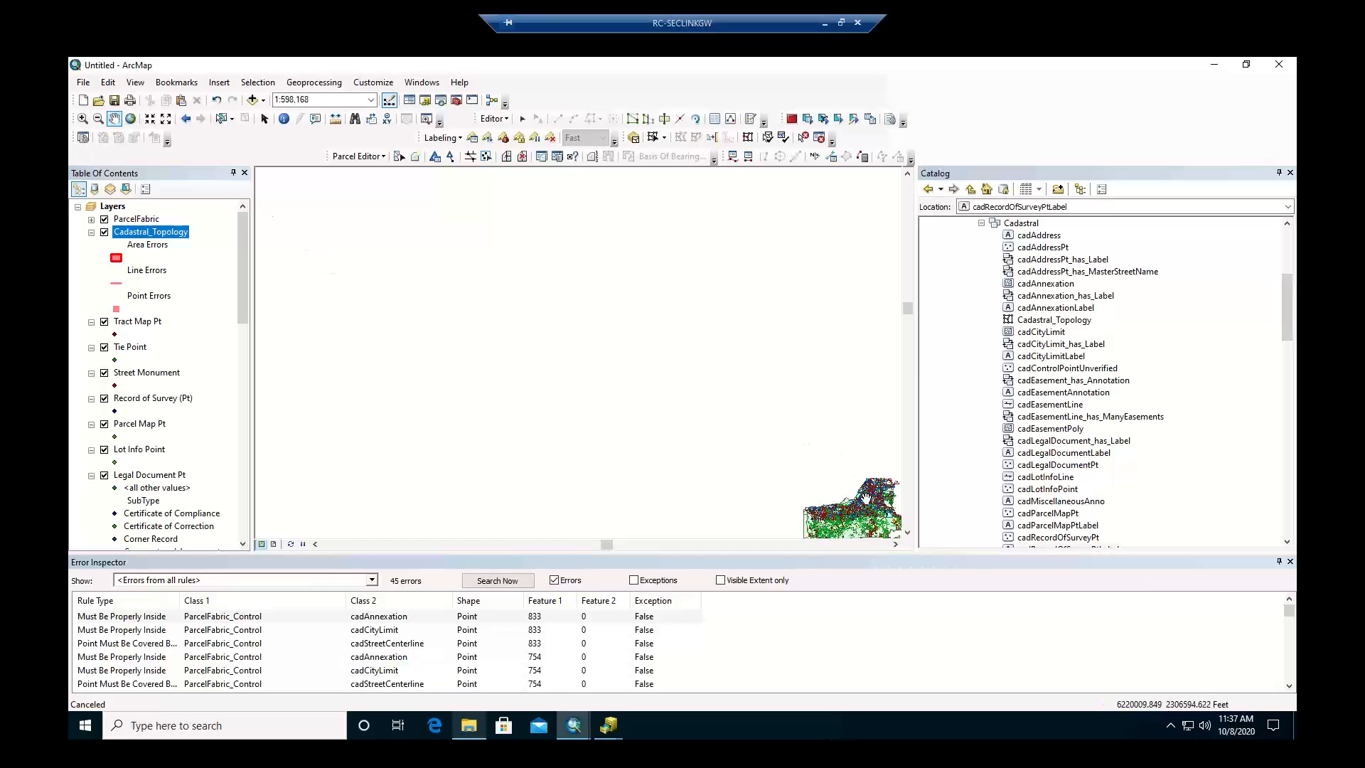
pyautogui.moveTo(864, 499); pyautogui.dragTo(644, 334)
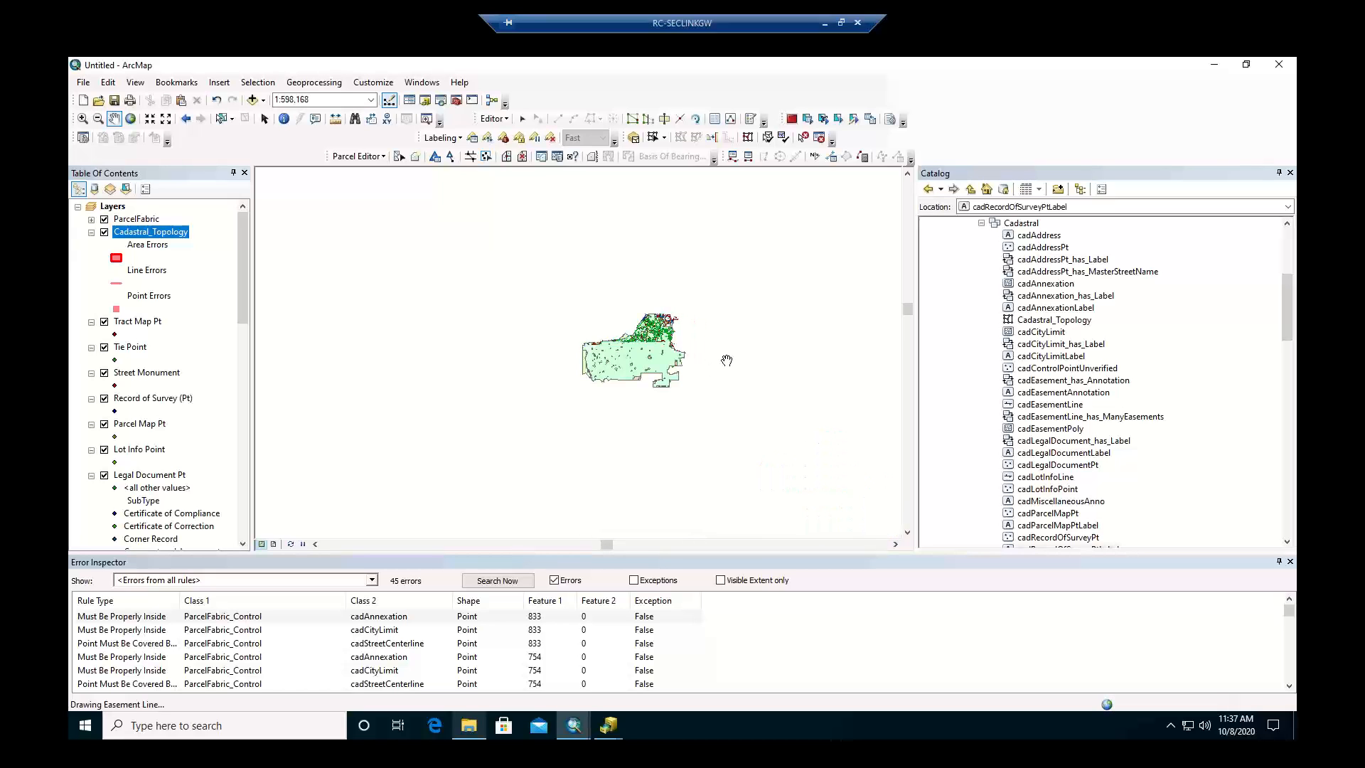
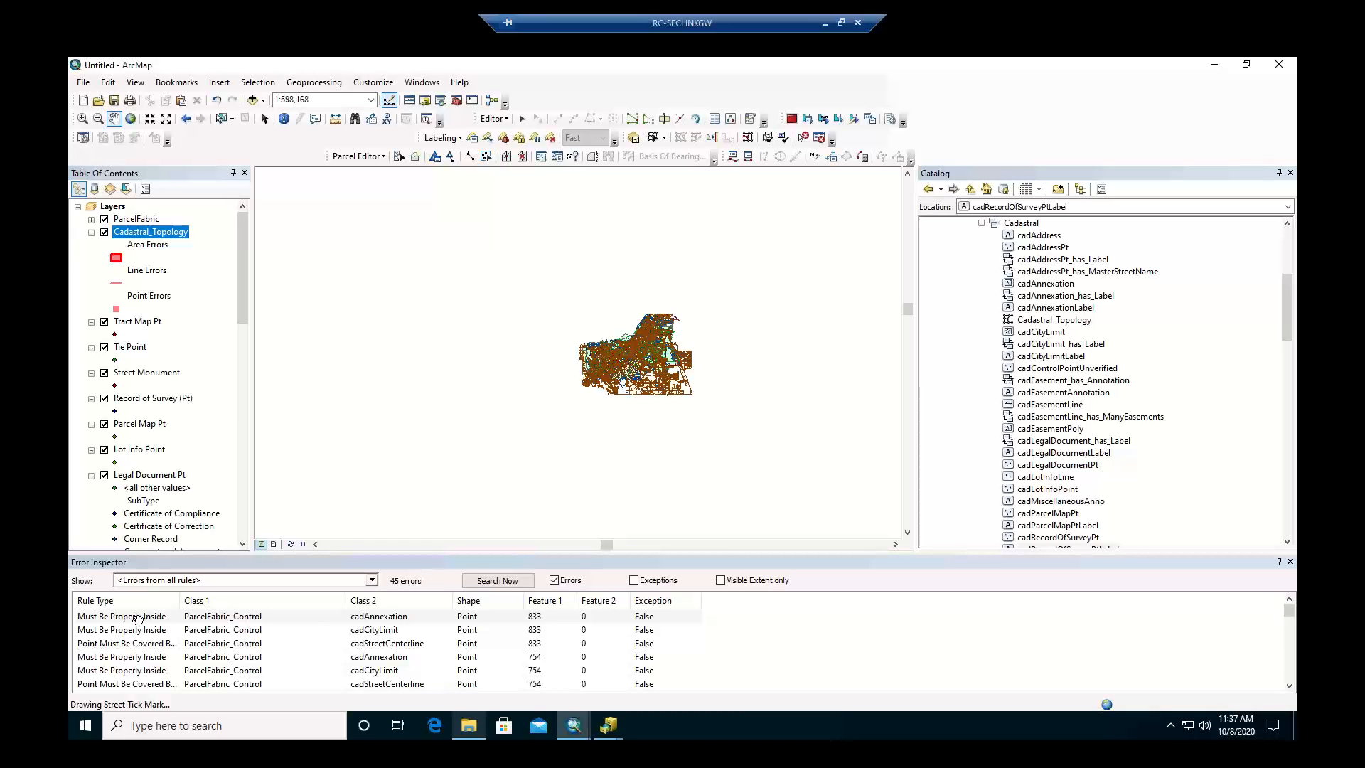
# Mark the Must Be Properly Inside error between ParcelFabric_Control feature 833 and cadAnnexation as an exception.
pyautogui.click(626, 619)
pyautogui.rightClick(626, 623)
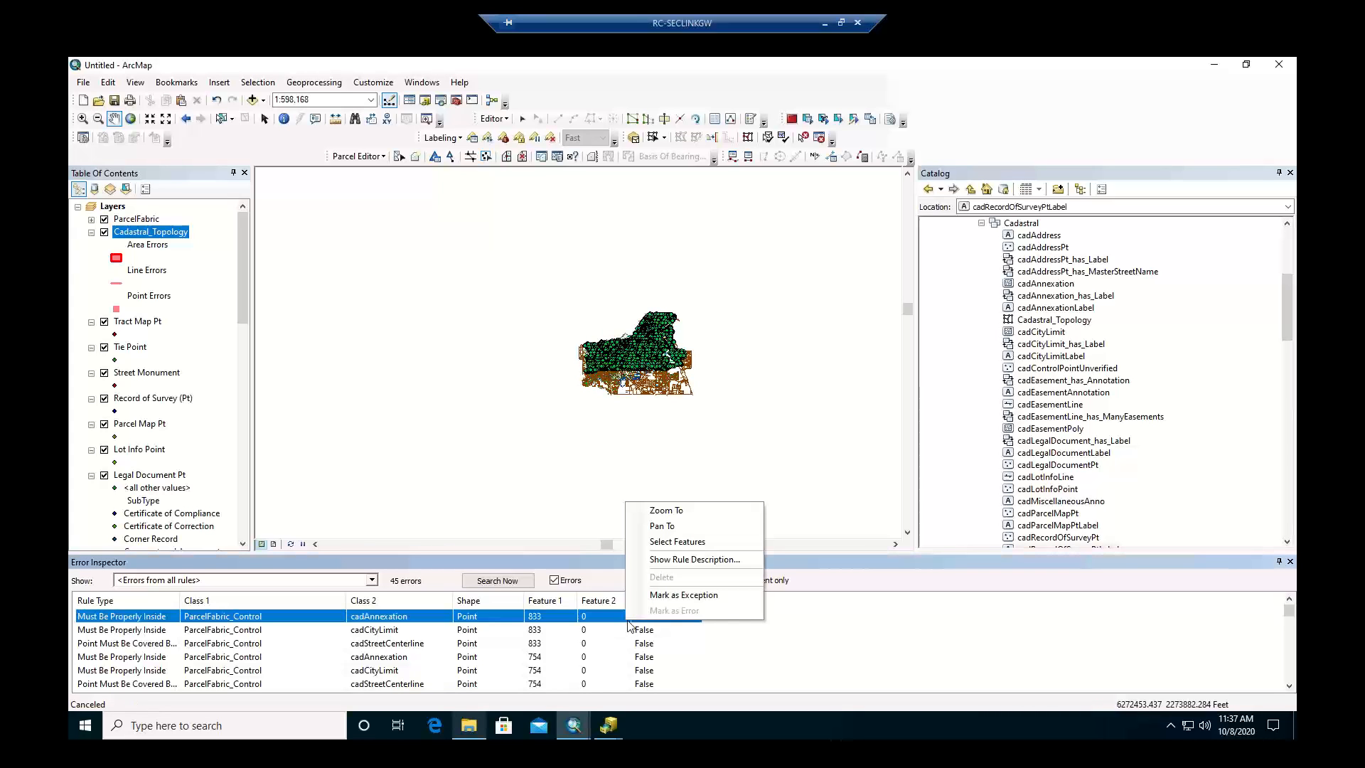
pyautogui.click(683, 595)
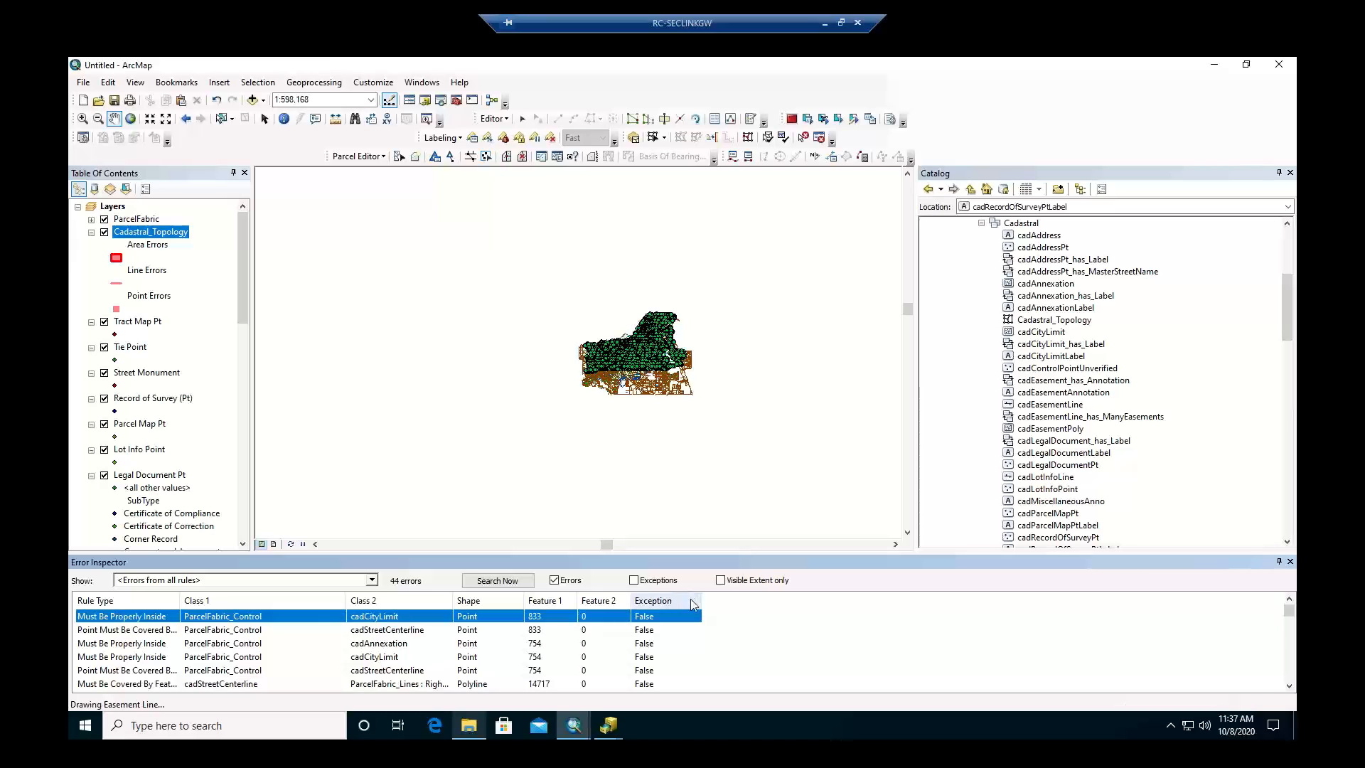
# Zoom to the Must Be Properly Inside error between ParcelFabric_Control feature 833 and cadCityLimit.
pyautogui.click(144, 631)
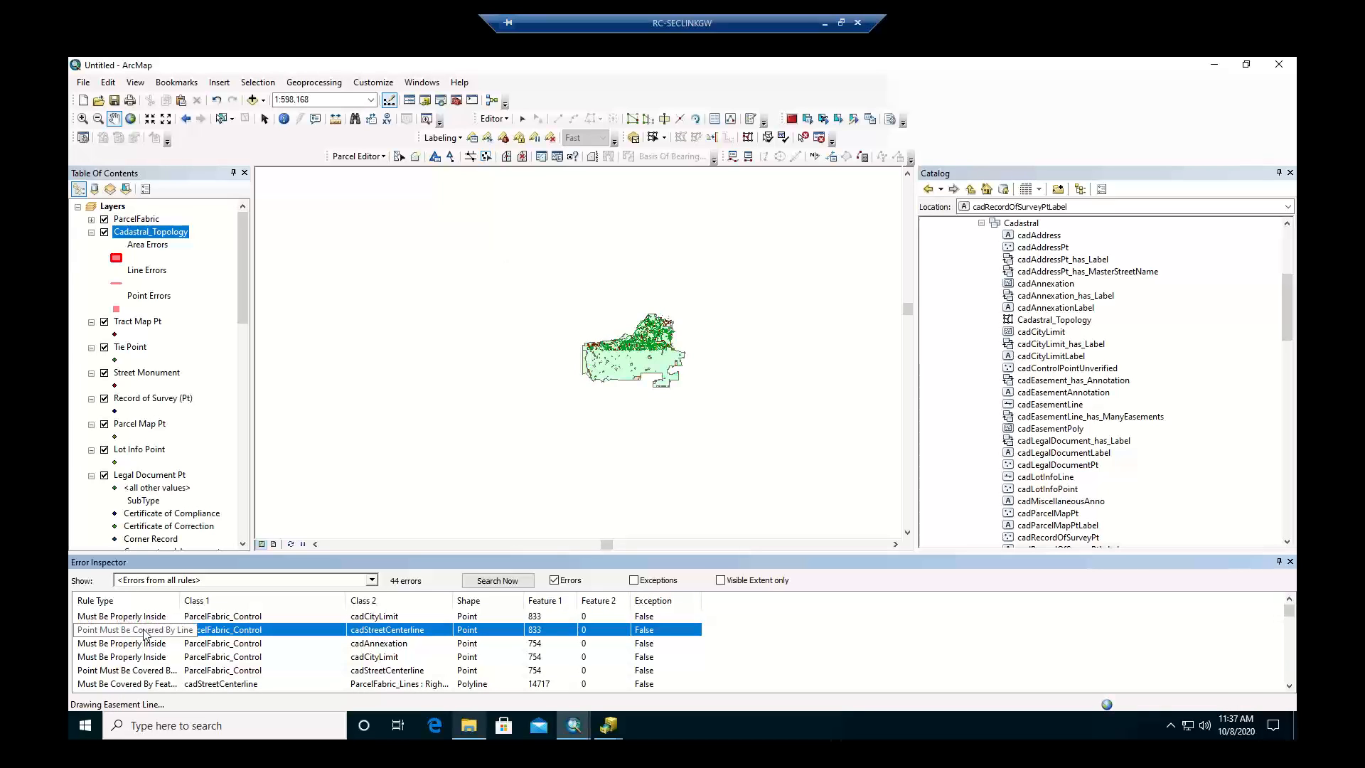
pyautogui.click(148, 617)
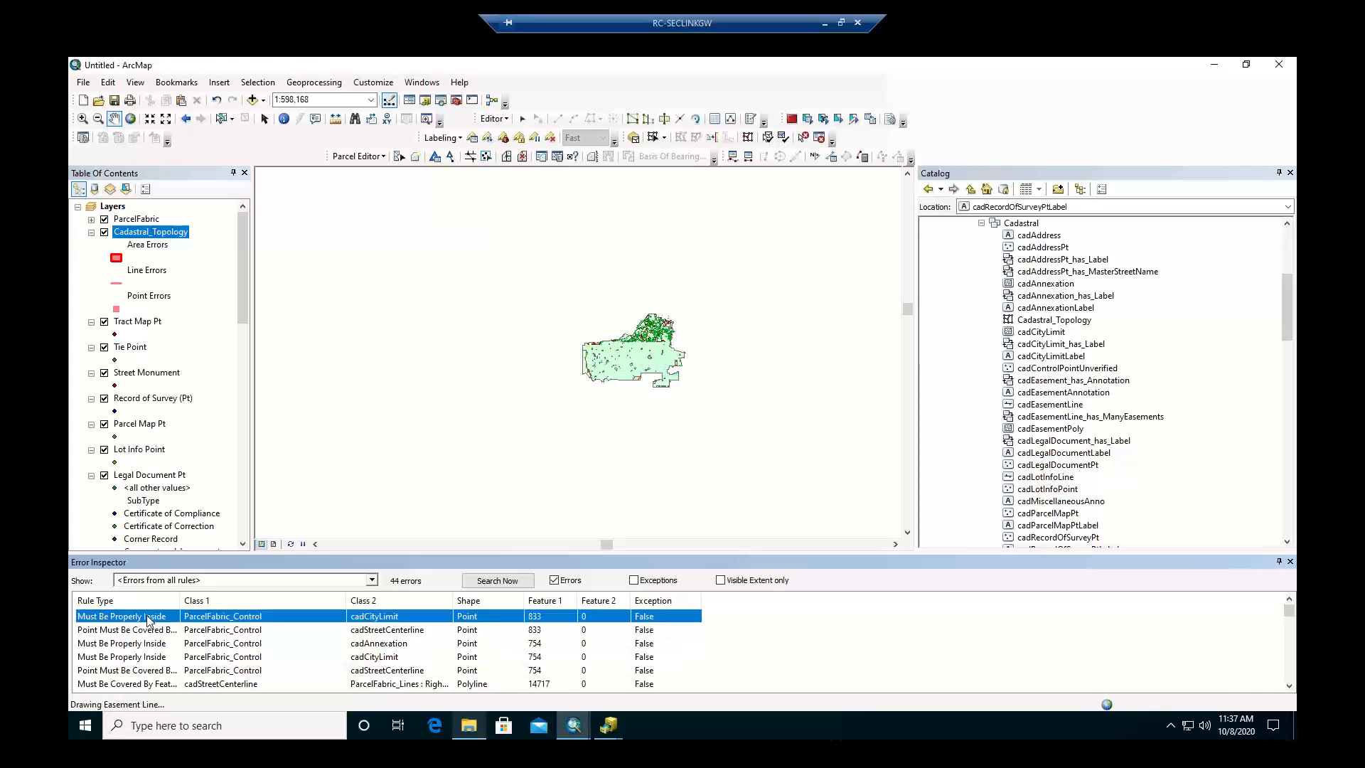
pyautogui.rightClick(148, 620)
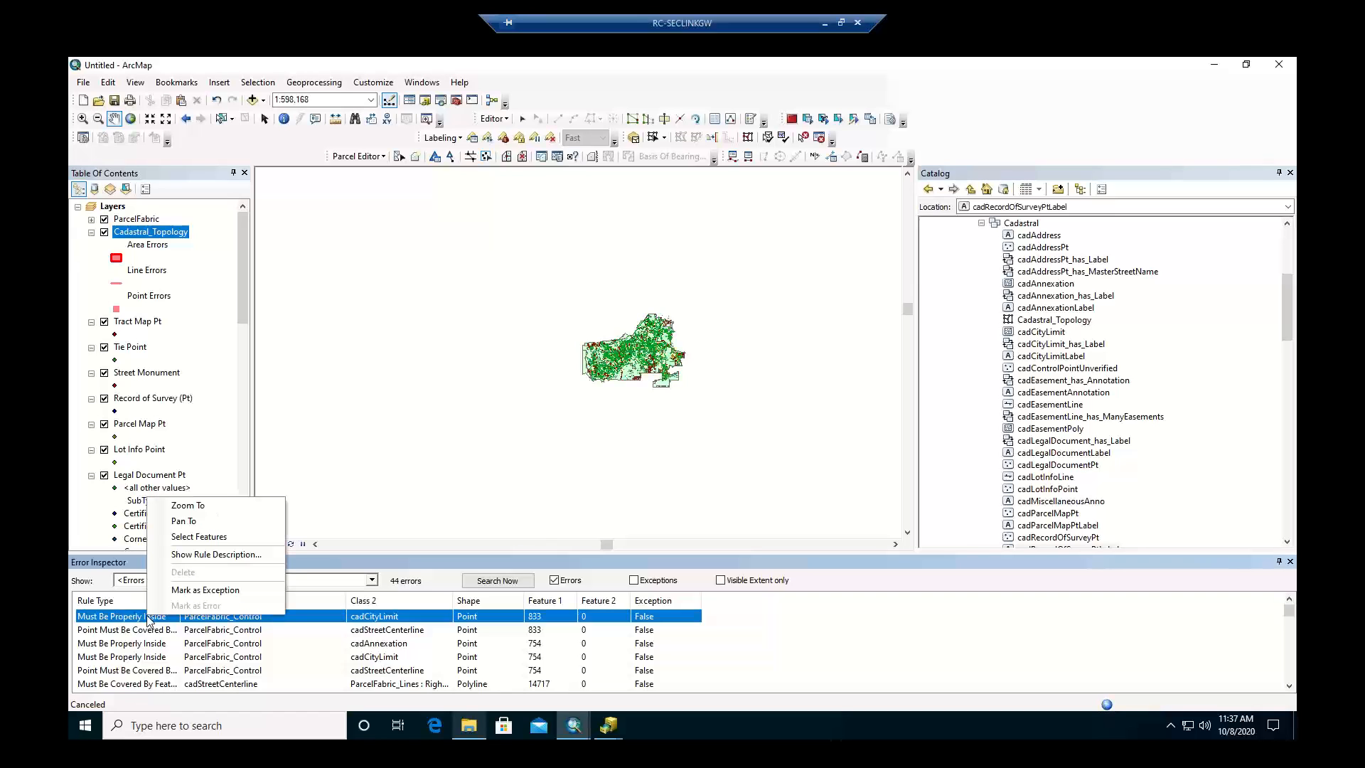
pyautogui.click(181, 508)
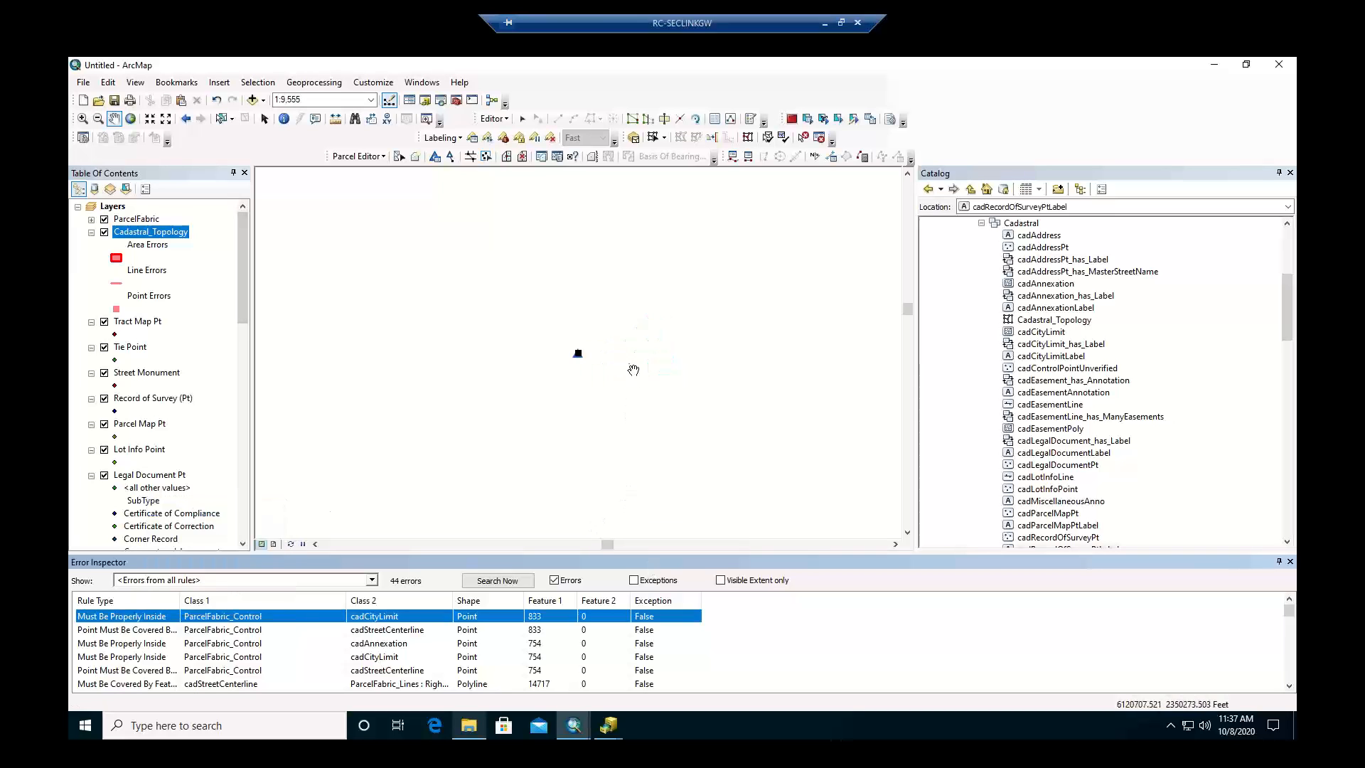
# Identify the control point at the error to review its attributes, and mark its Must Be Properly Inside error with cadCityLimit as an exception.
pyautogui.click(284, 119)
pyautogui.moveTo(557, 343); pyautogui.dragTo(604, 366)
pyautogui.click(116, 221)
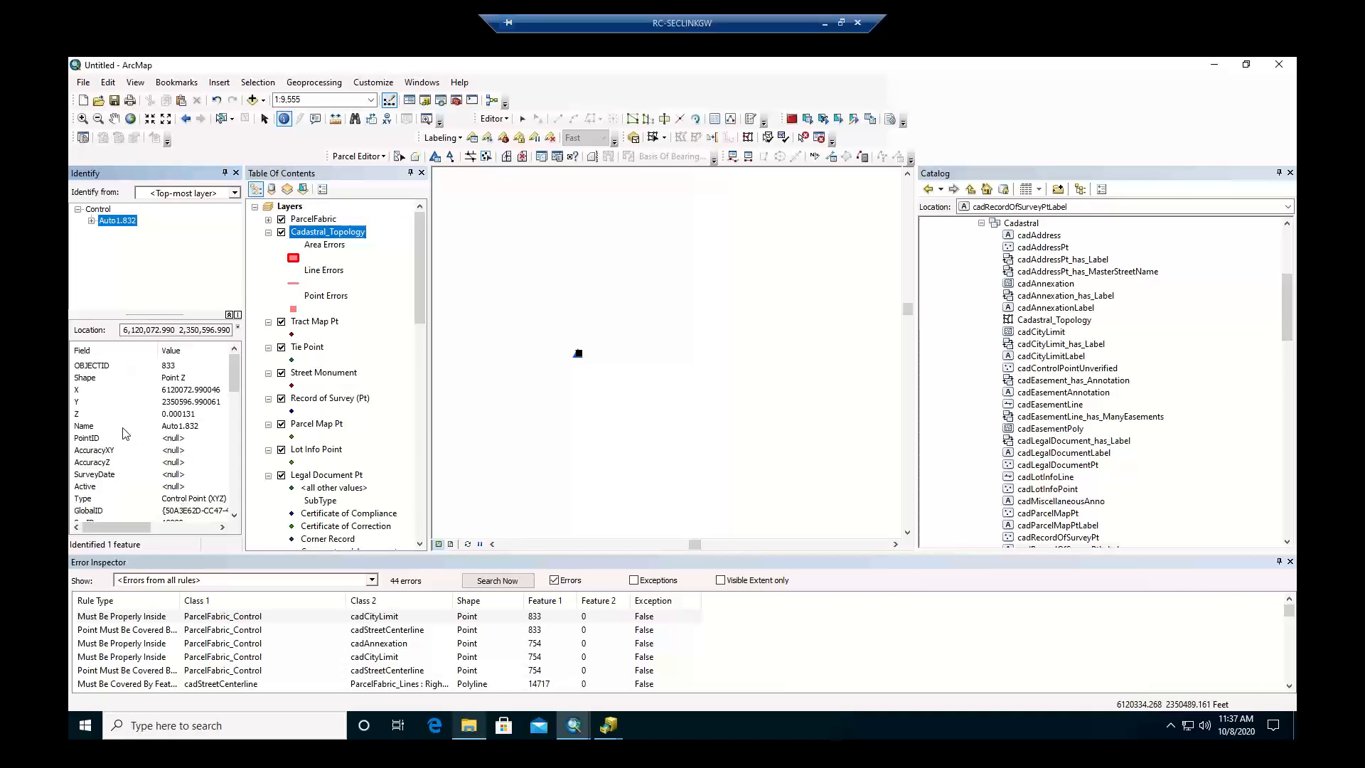
pyautogui.scroll(-3, 124, 438)
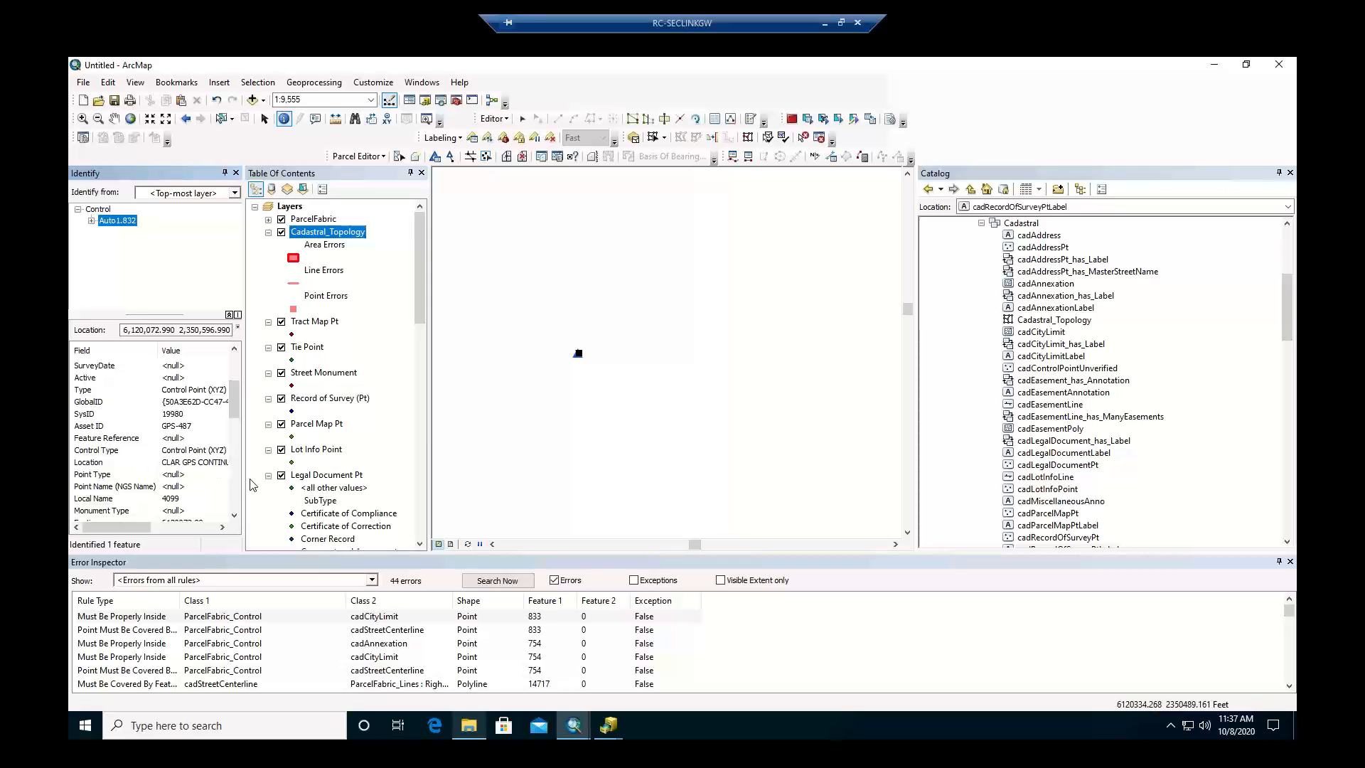
pyautogui.moveTo(243, 478); pyautogui.dragTo(347, 481)
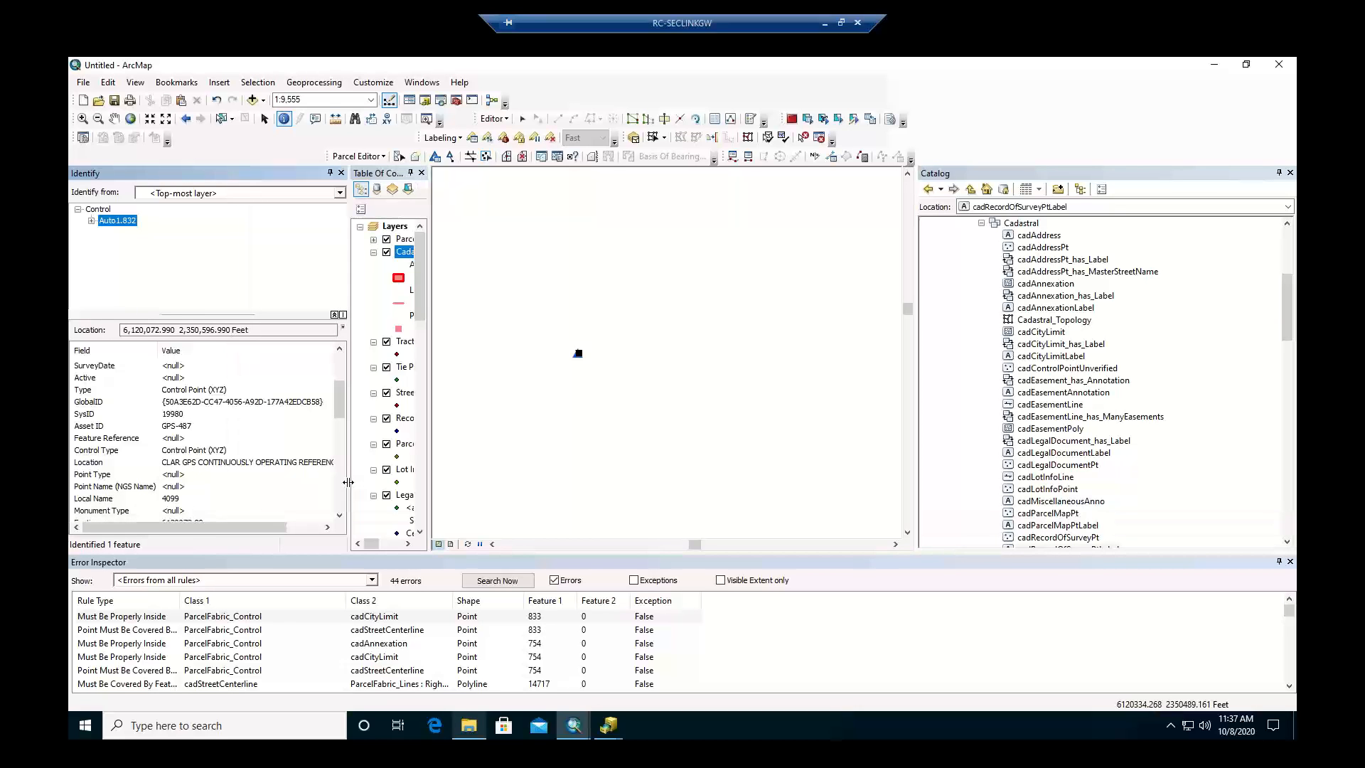
pyautogui.click(294, 527)
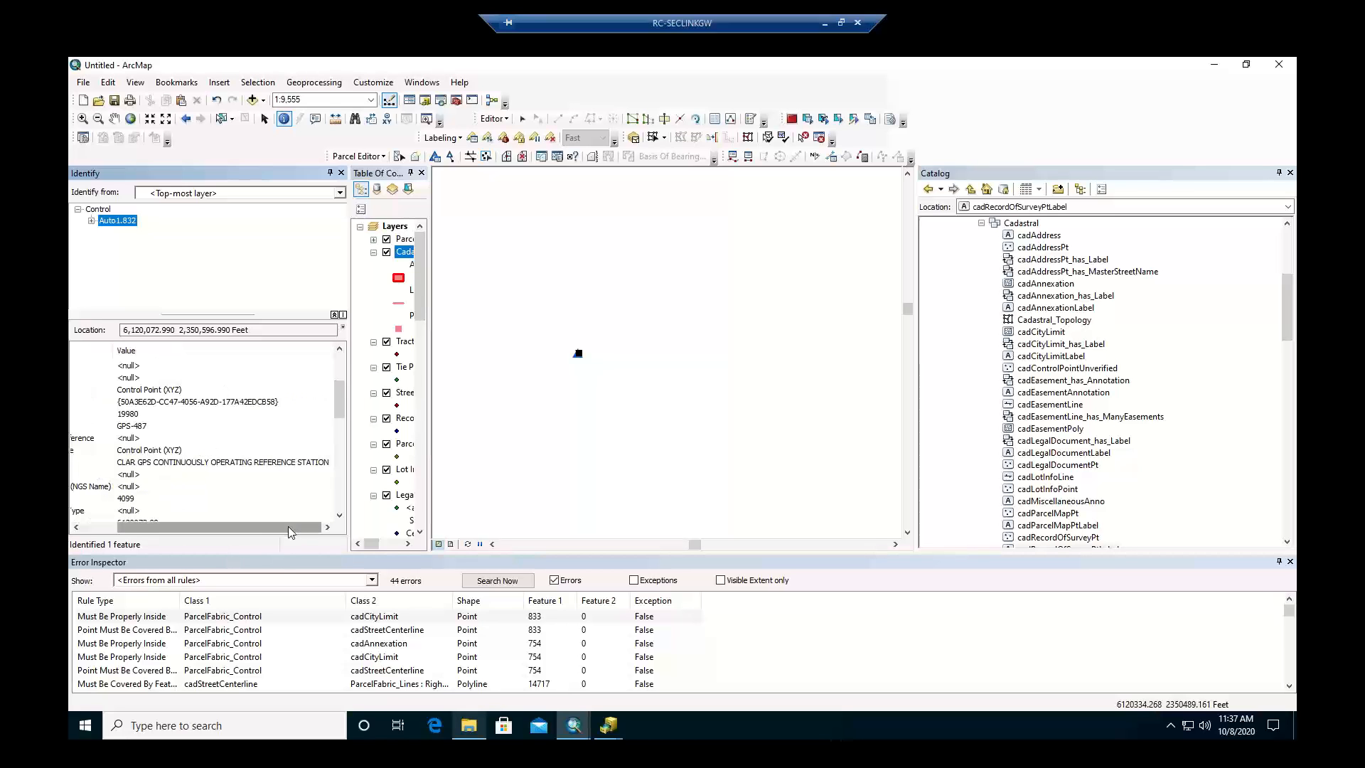
pyautogui.moveTo(288, 527); pyautogui.dragTo(215, 527)
pyautogui.click(341, 172)
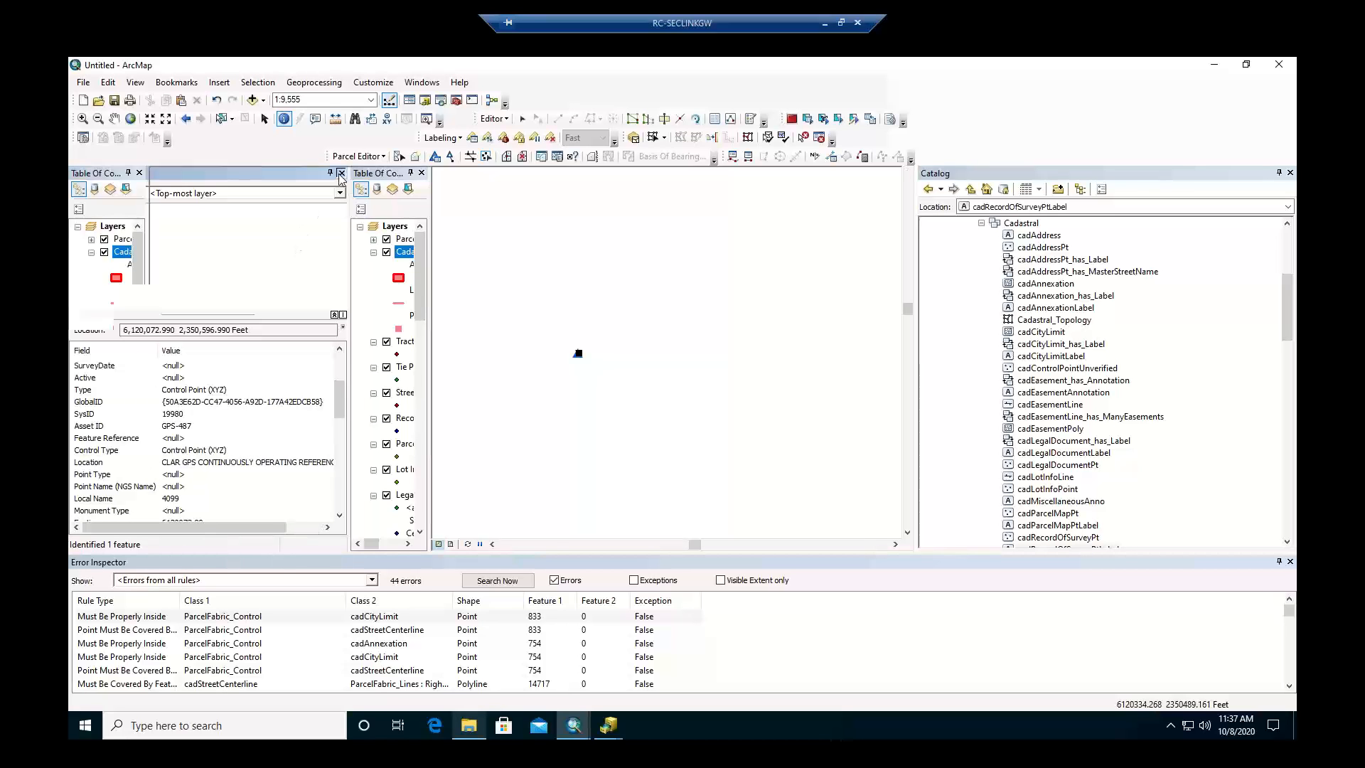
pyautogui.rightClick(424, 622)
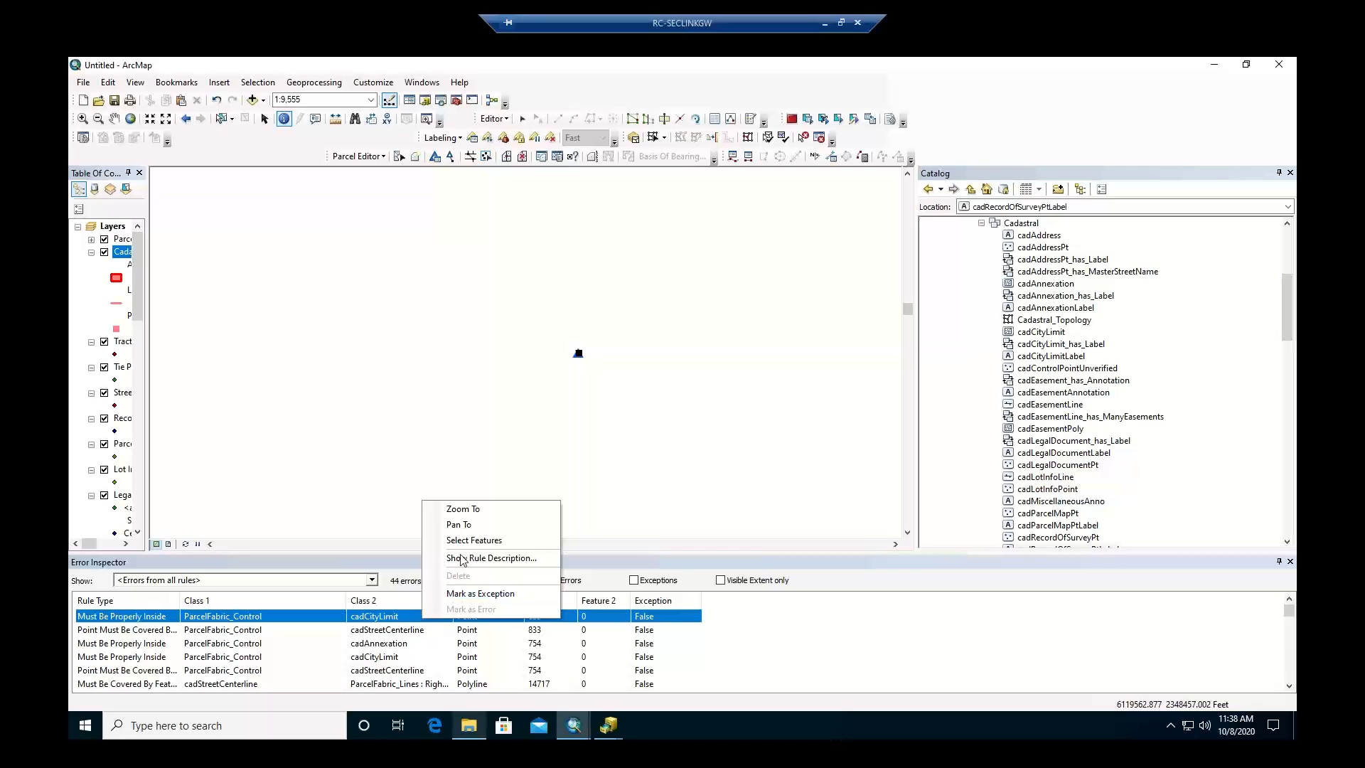
pyautogui.click(463, 594)
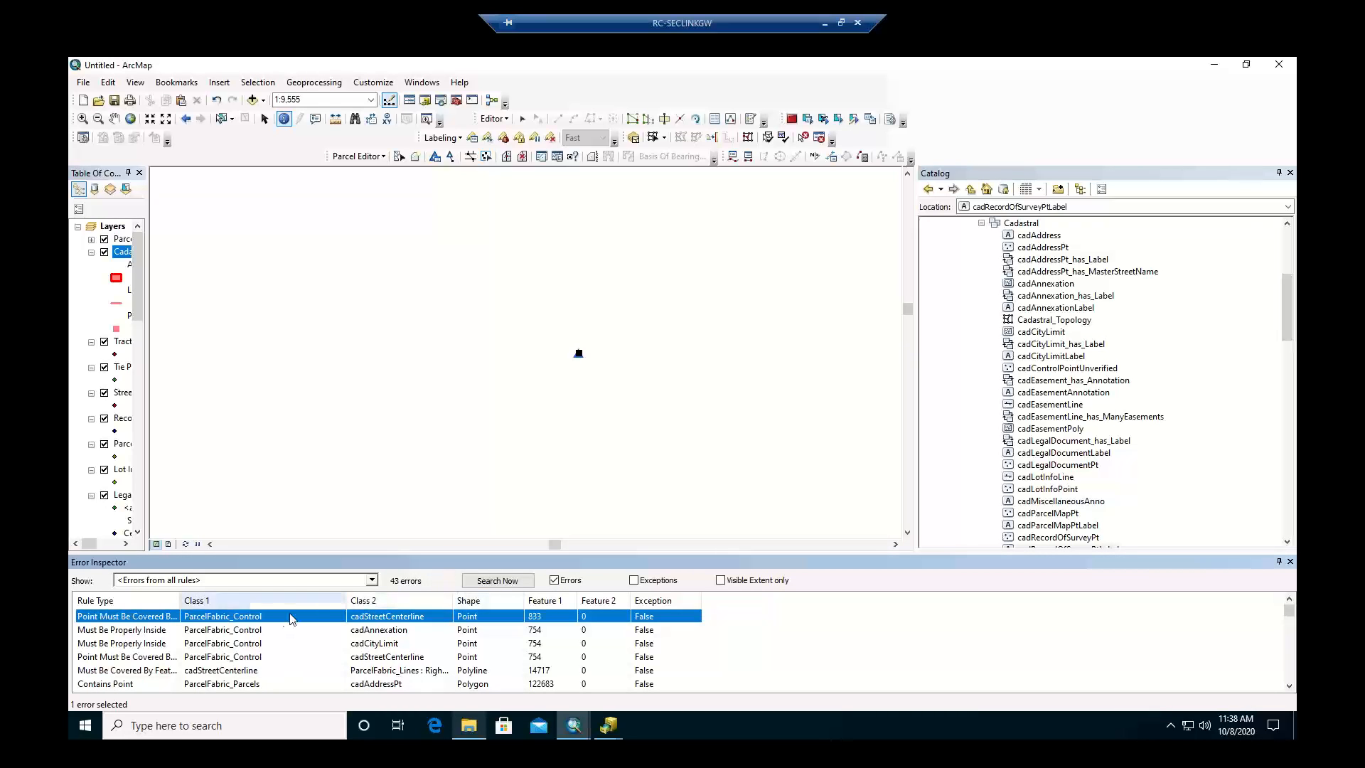
# Zoom to feature 833's Point Must Be Covered By Line error with cadStreetCenterline, and widen the Table Of Contents.
pyautogui.rightClick(145, 620)
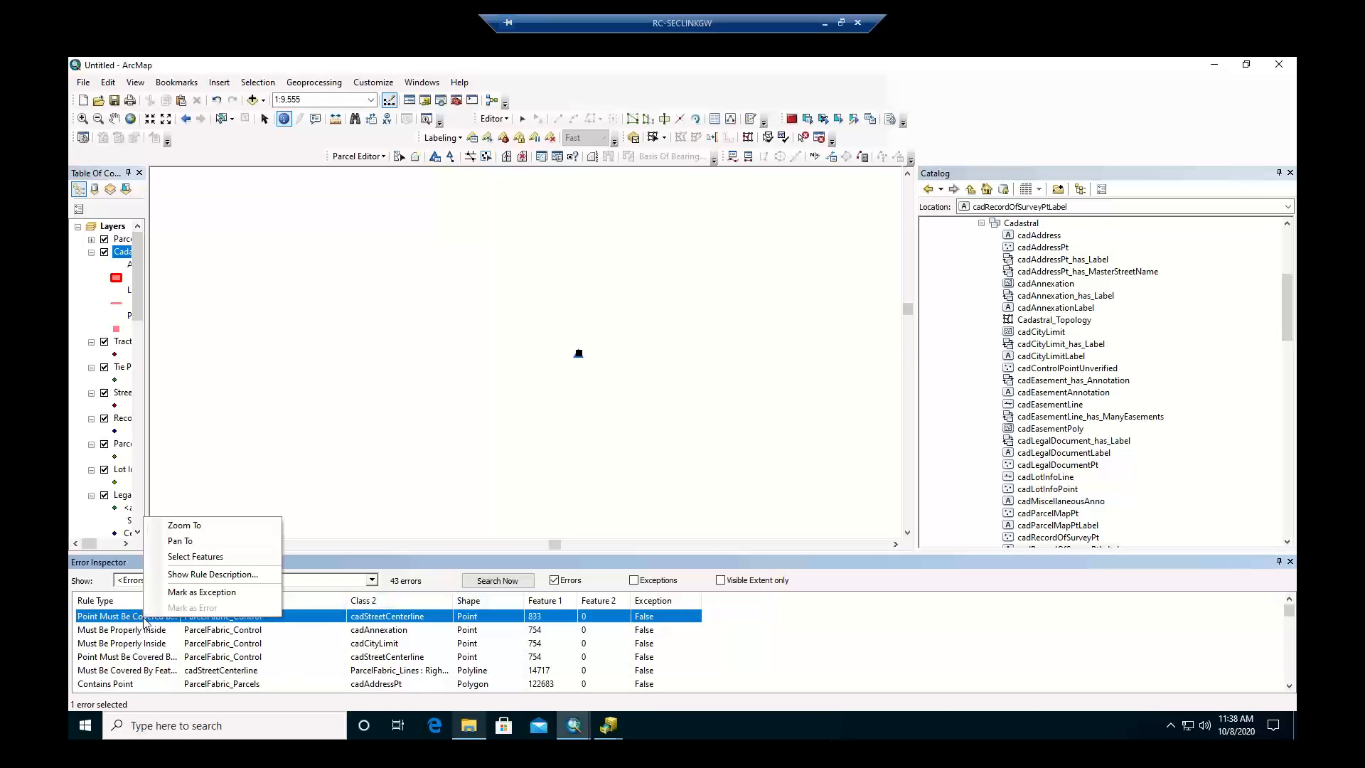
pyautogui.click(189, 529)
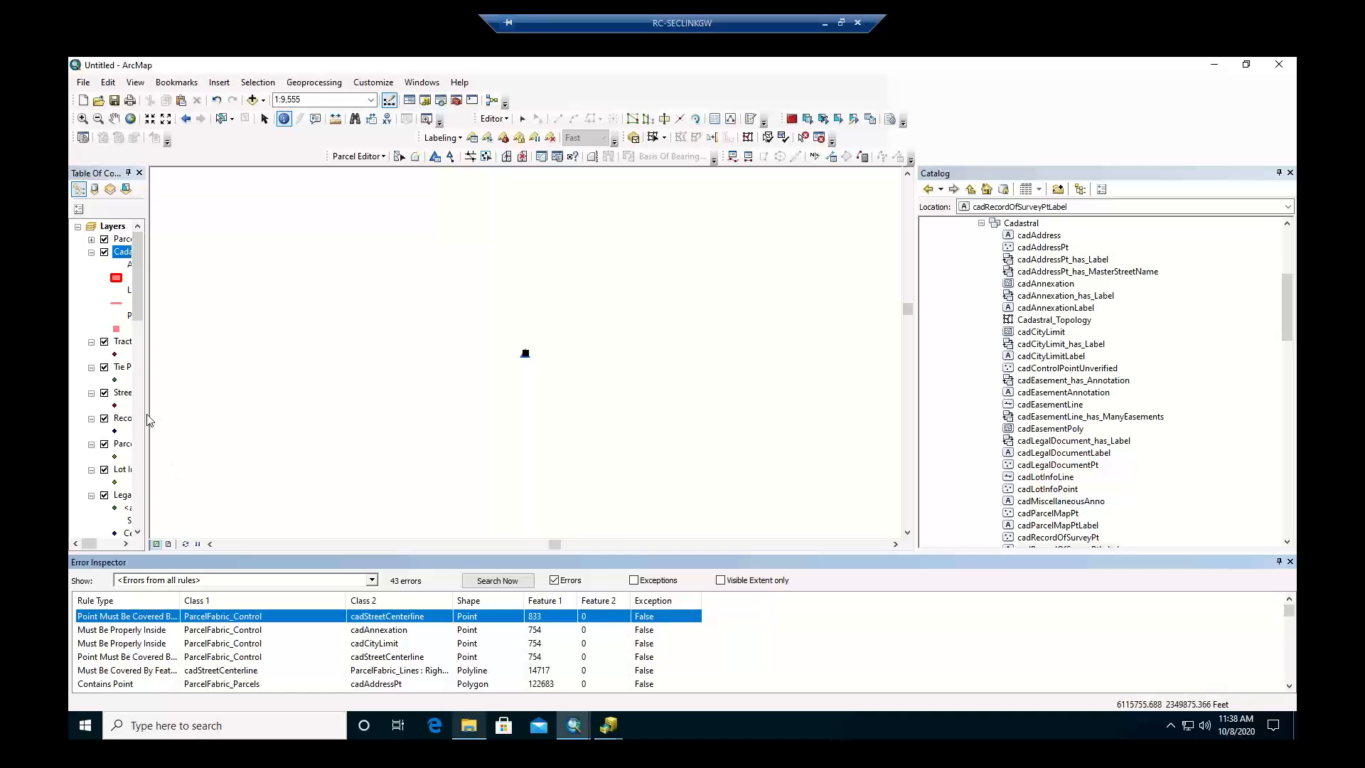
pyautogui.moveTo(147, 414); pyautogui.dragTo(244, 414)
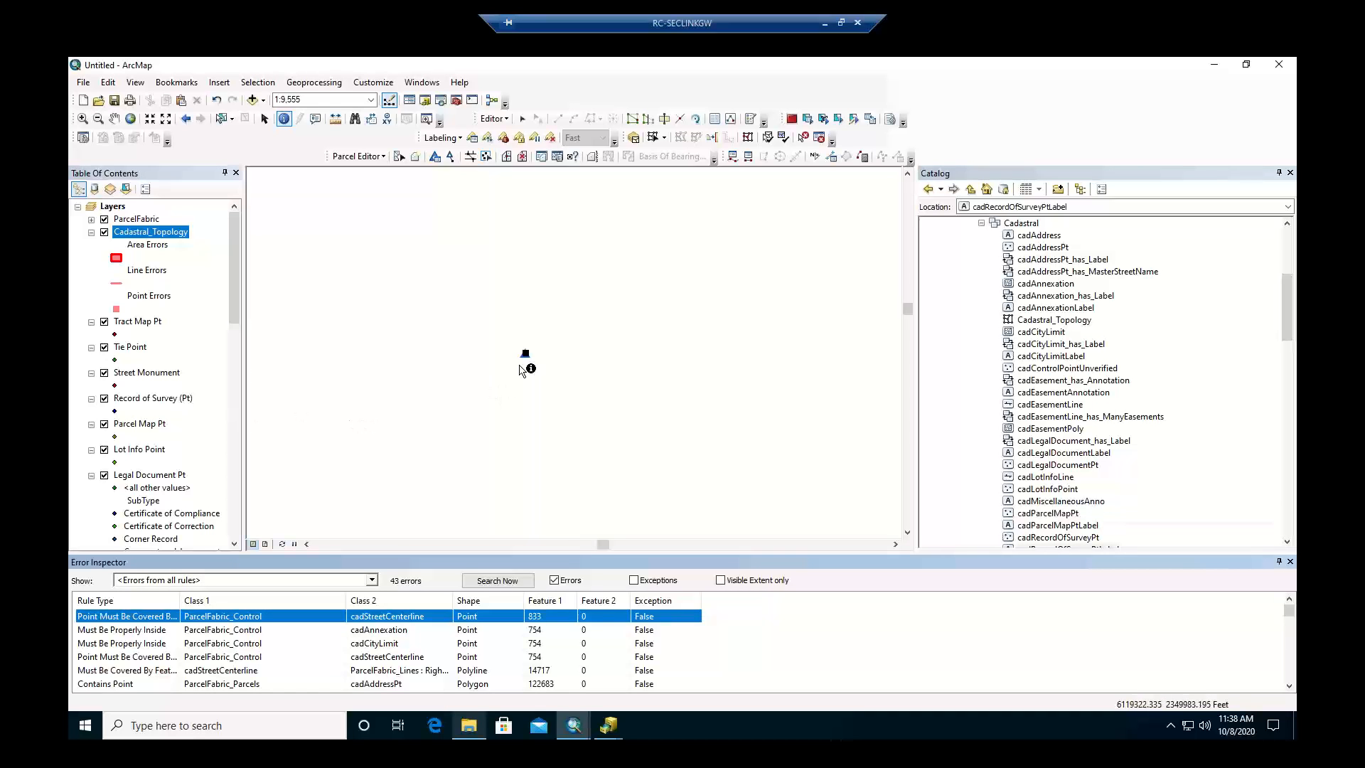
# Select and identify the control point behind feature 833's cadStreetCenterline error, and mark that error as an exception.
pyautogui.rightClick(146, 623)
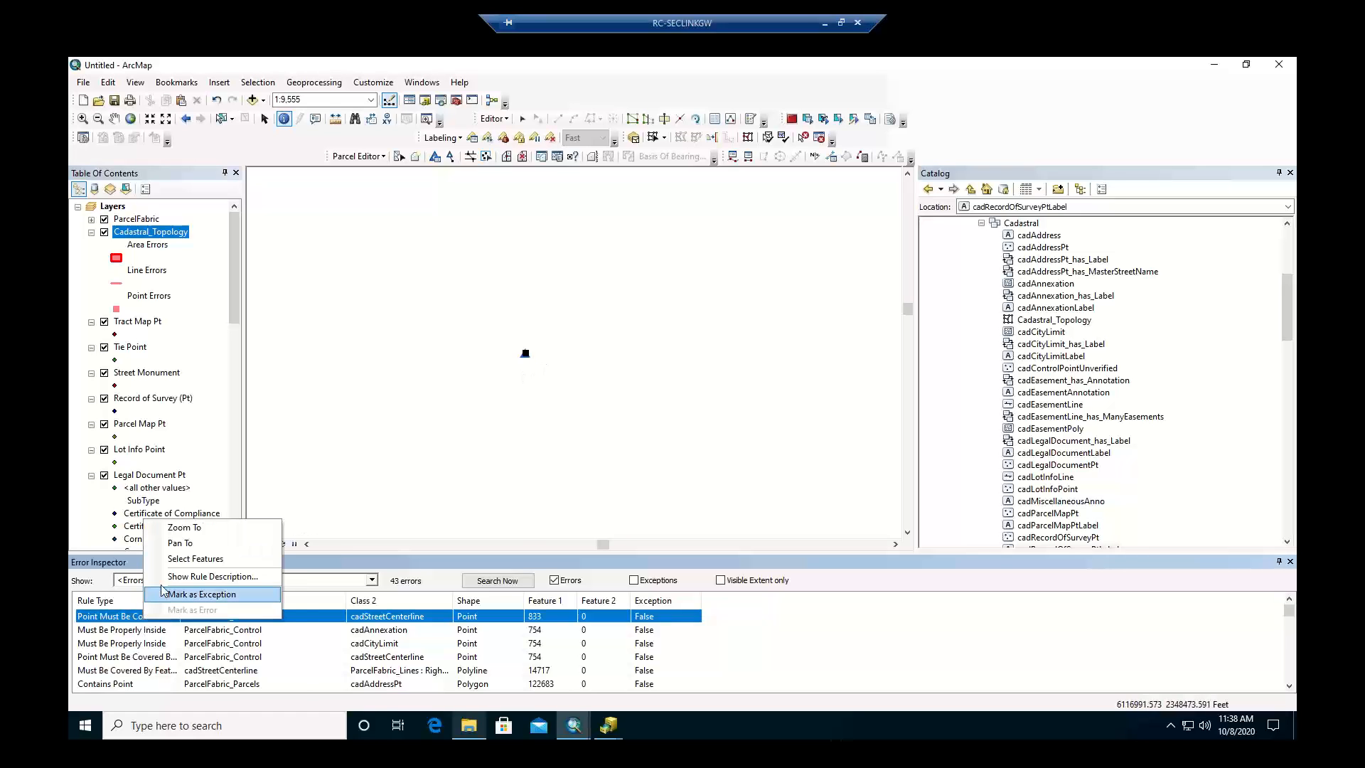
pyautogui.click(178, 561)
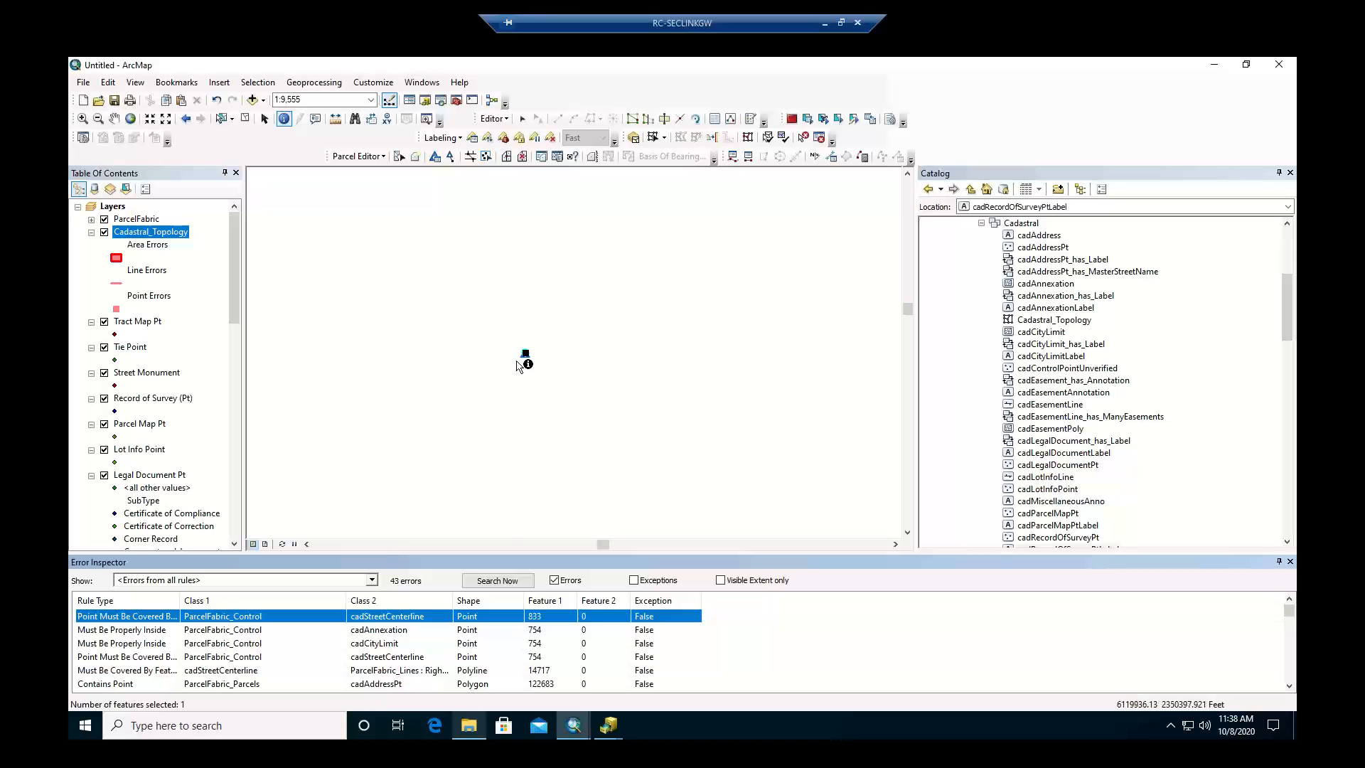
pyautogui.click(531, 359)
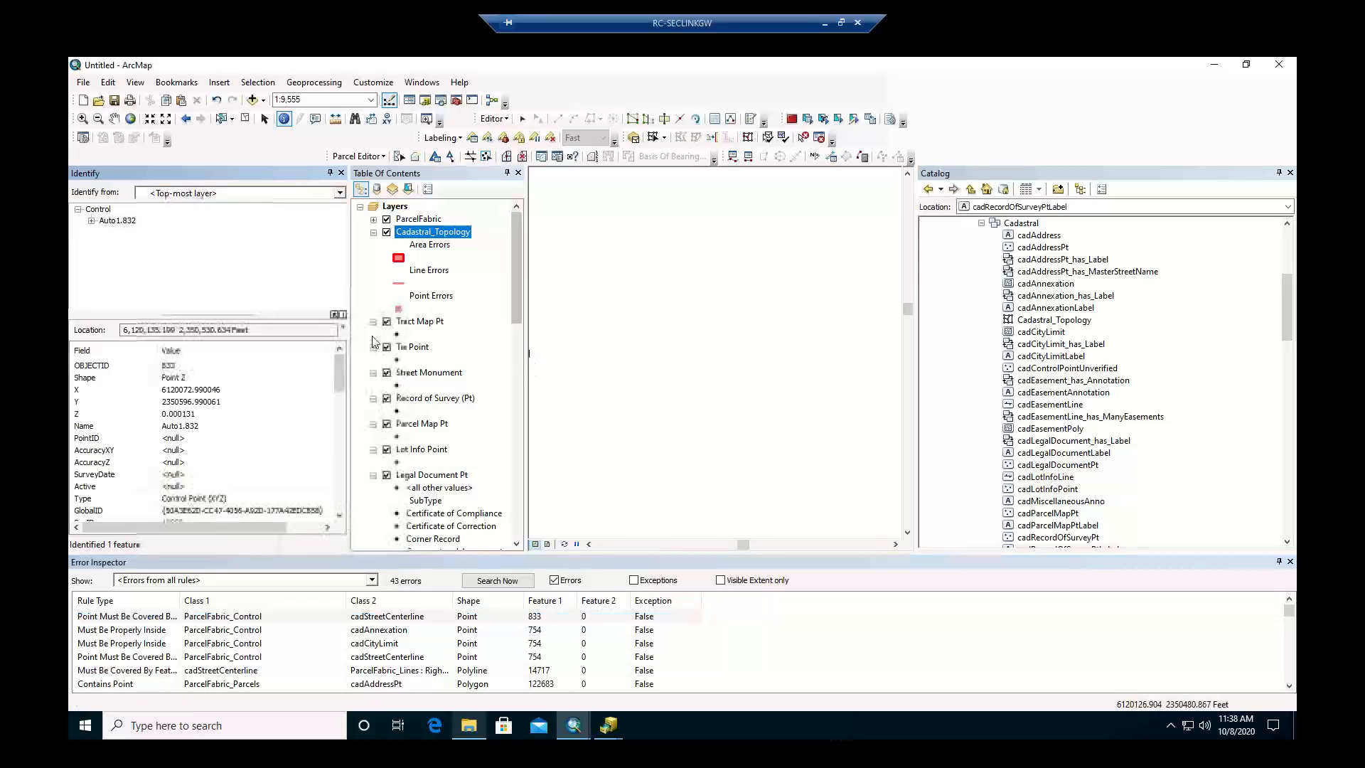
pyautogui.click(342, 172)
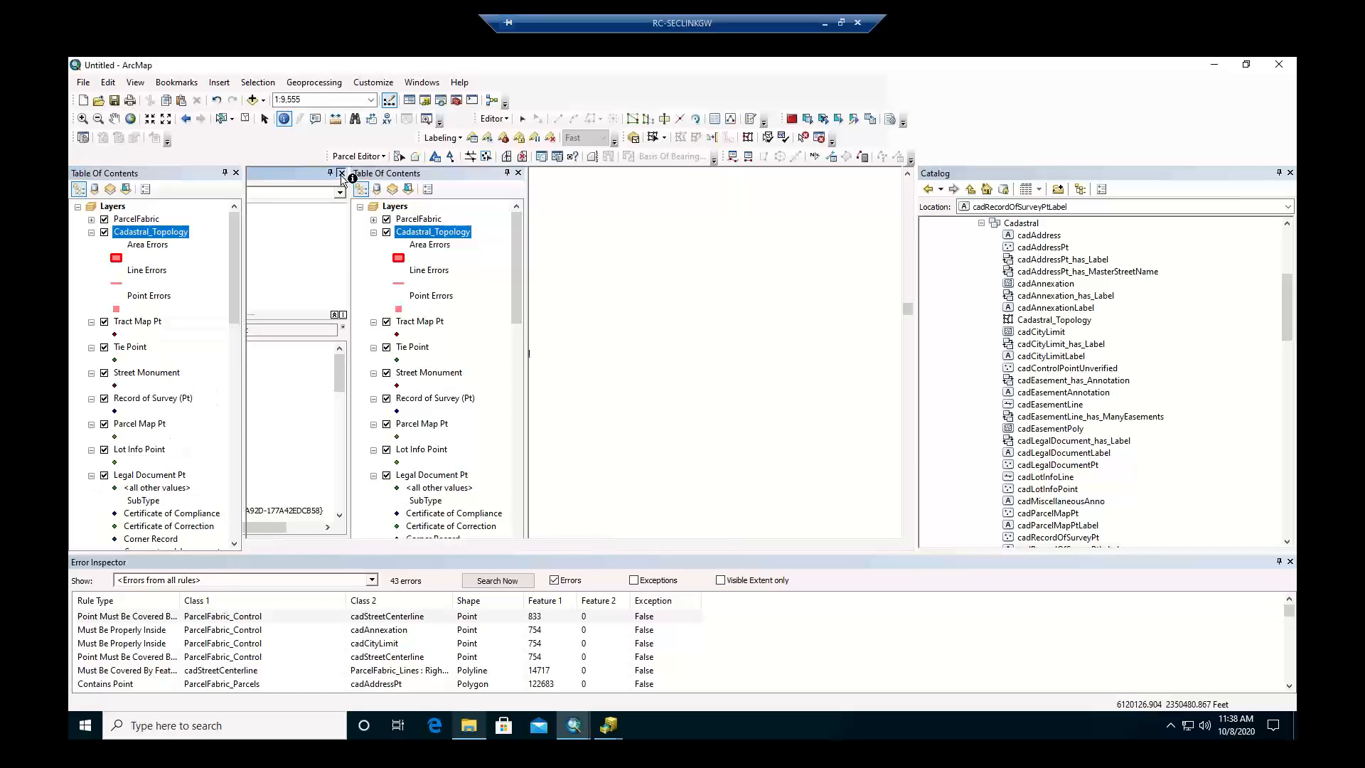
pyautogui.rightClick(173, 618)
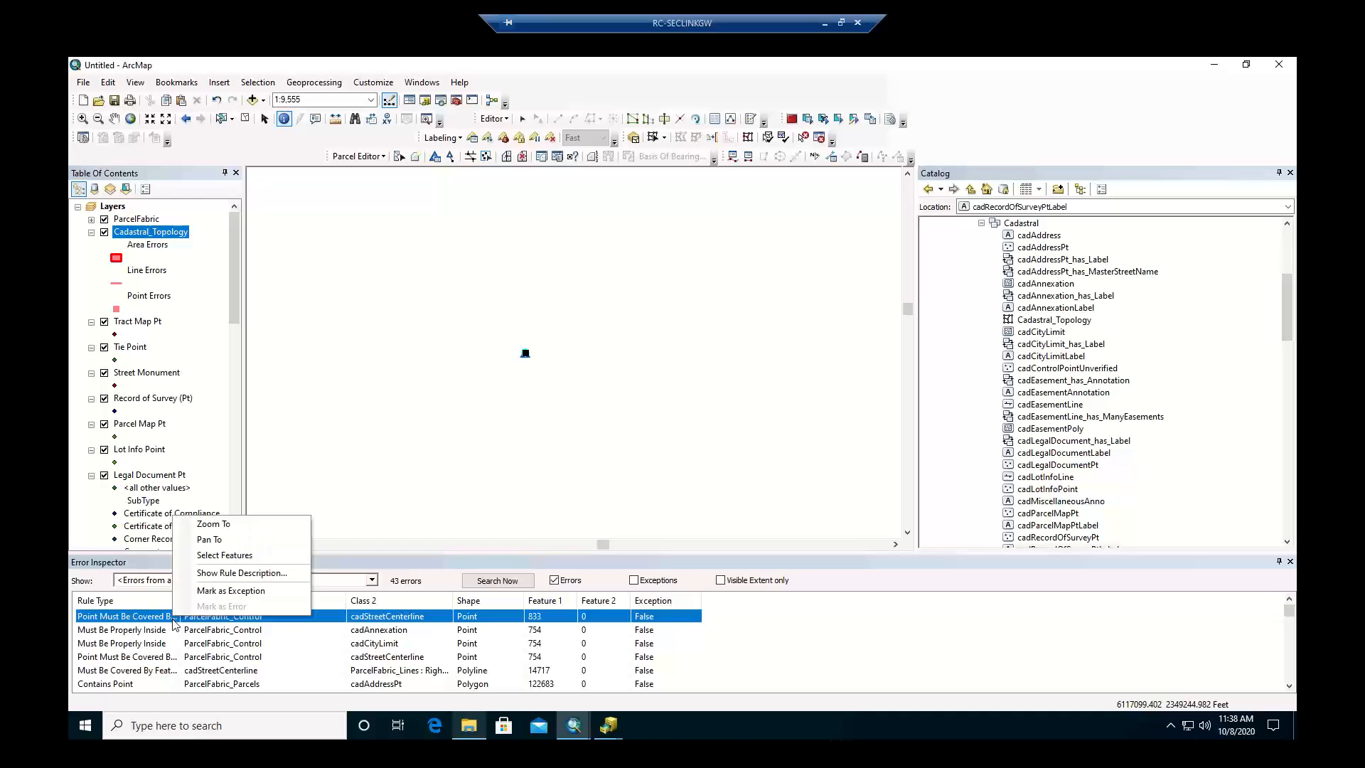
pyautogui.click(240, 597)
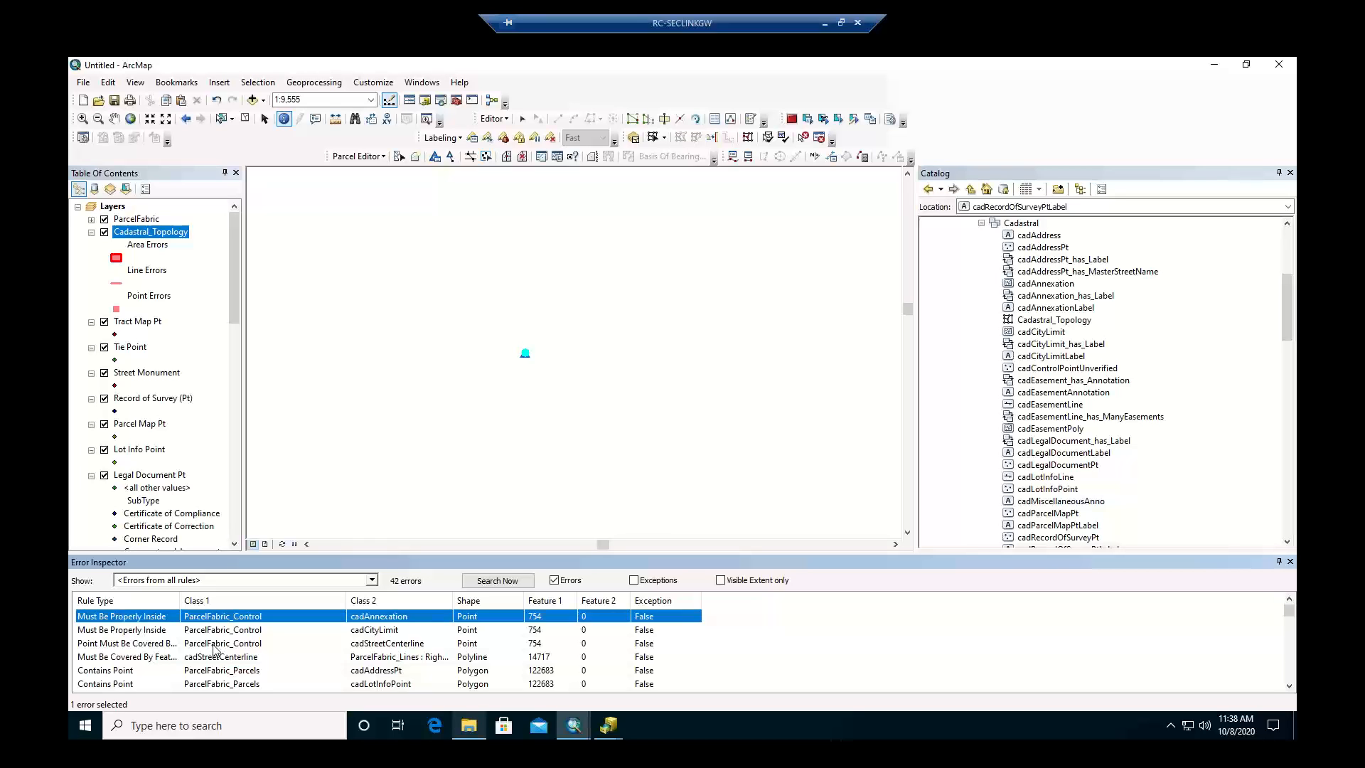
# Open the available actions for the Must Be Properly Inside error between ParcelFabric_Control feature 754 and cadAnnexation.
pyautogui.rightClick(247, 620)
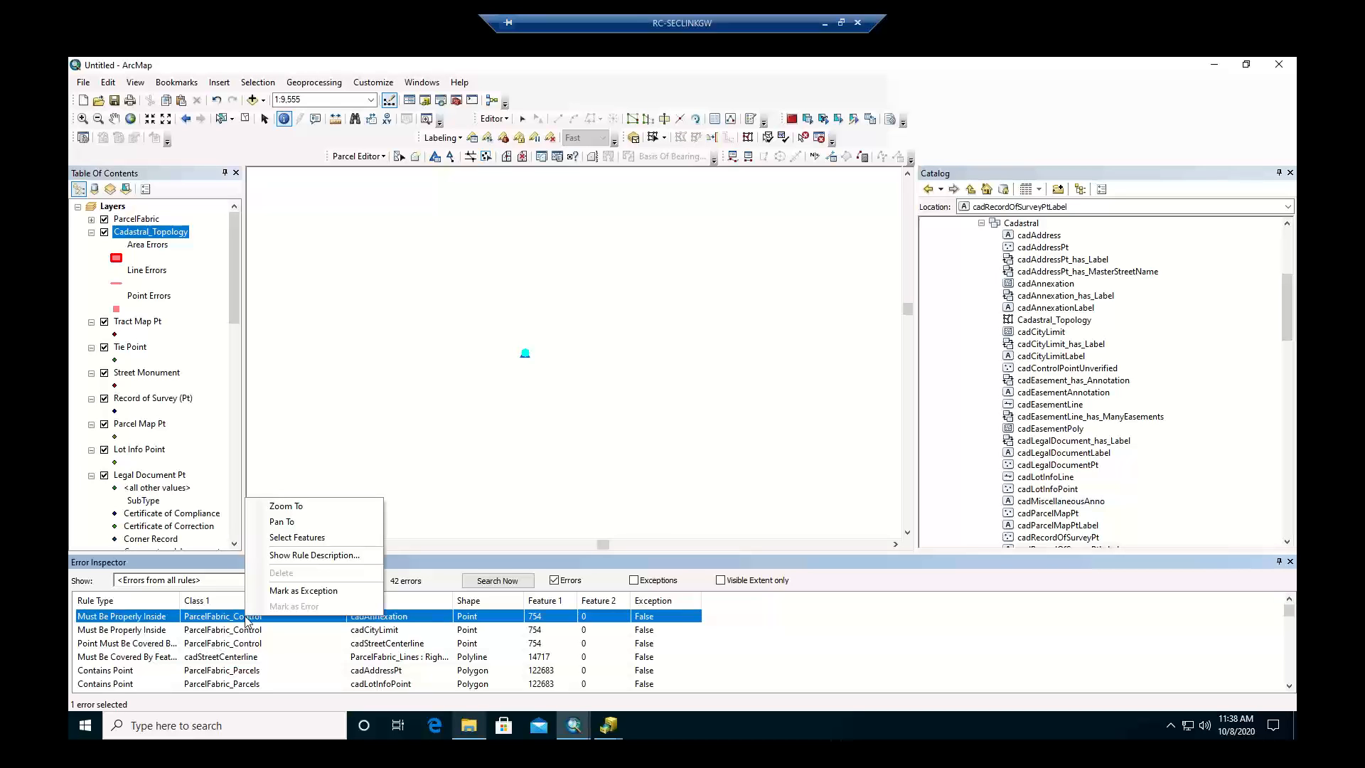
# Select the feature of the ParcelFabric_Control and cadAnnexation "Must Be Properly Inside" error, pan to it and mark the error as an exception.
pyautogui.click(280, 538)
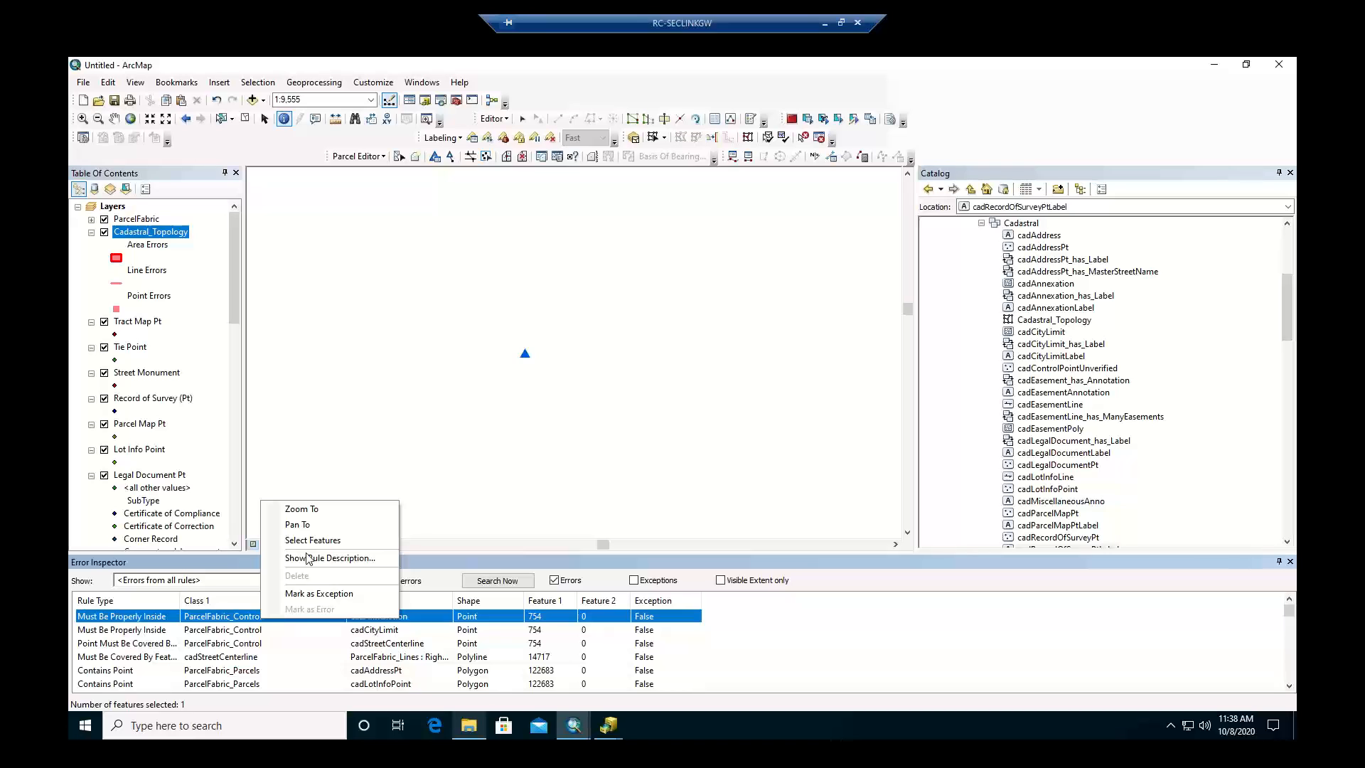
pyautogui.click(310, 527)
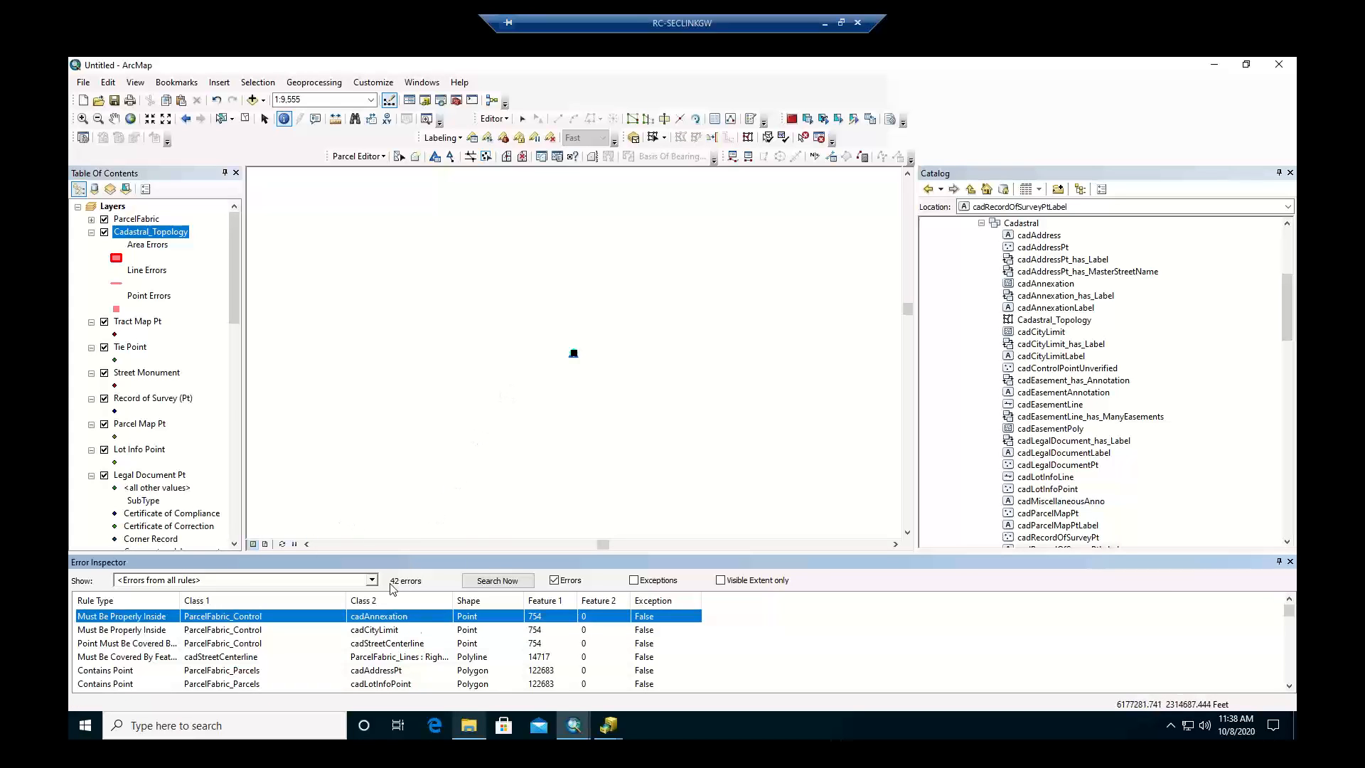
pyautogui.rightClick(545, 621)
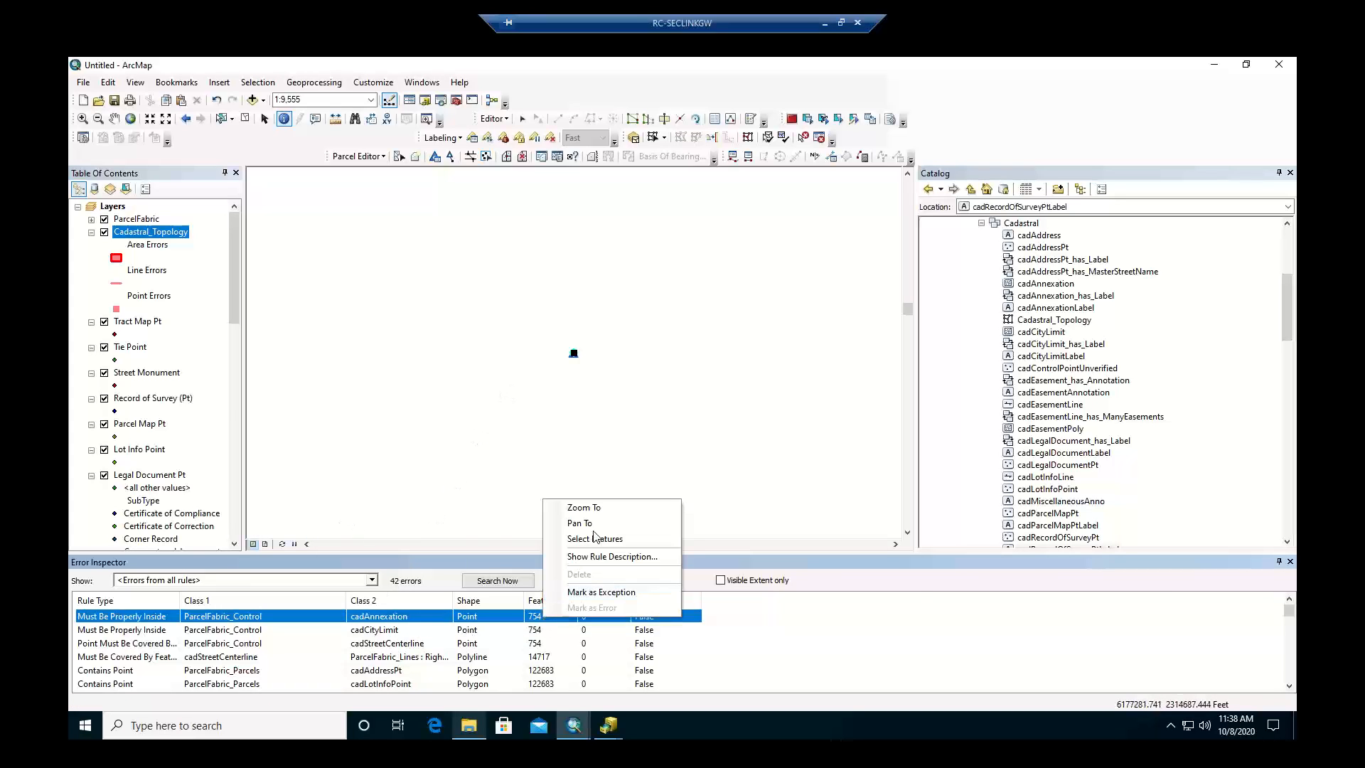
pyautogui.click(593, 595)
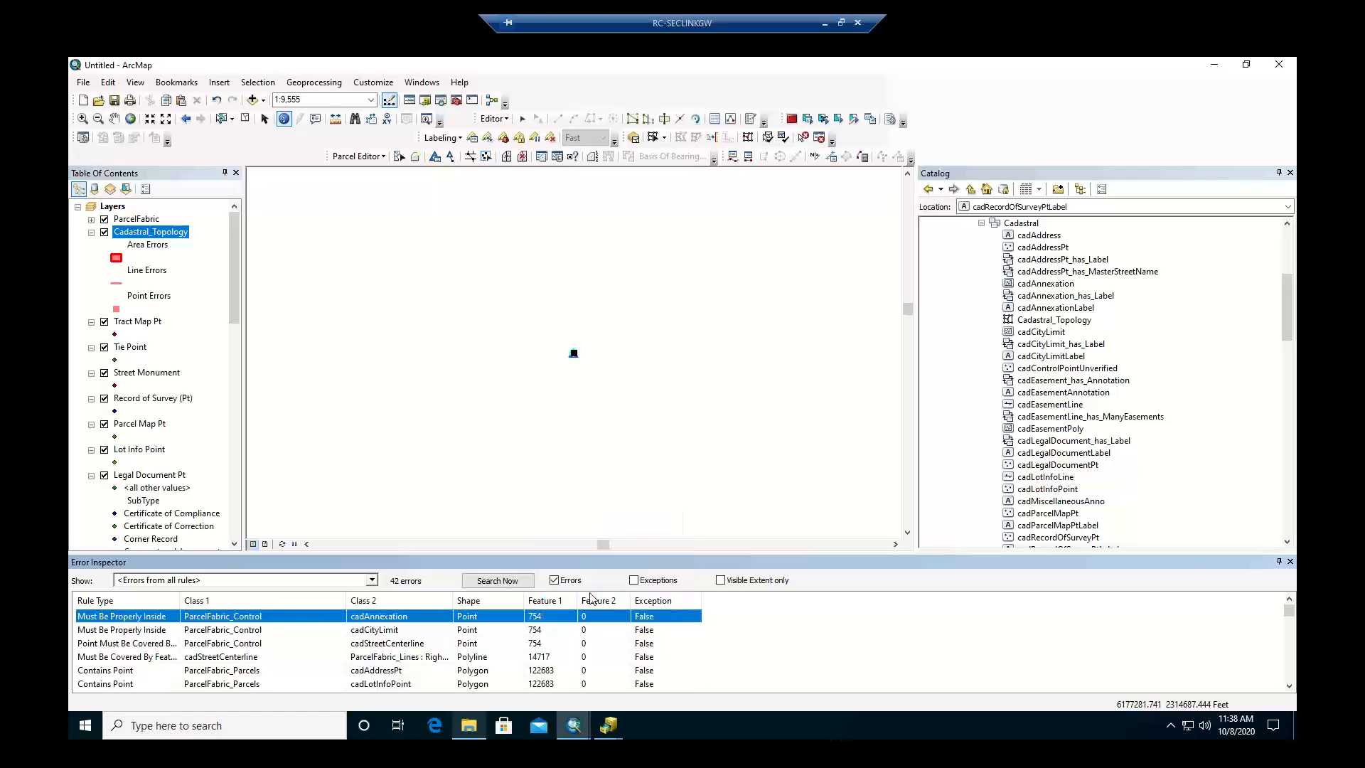
# Select the feature of the ParcelFabric_Control and cadCityLimit "Must Be Properly Inside" error, pan to it and mark the error as an exception.
pyautogui.rightClick(233, 621)
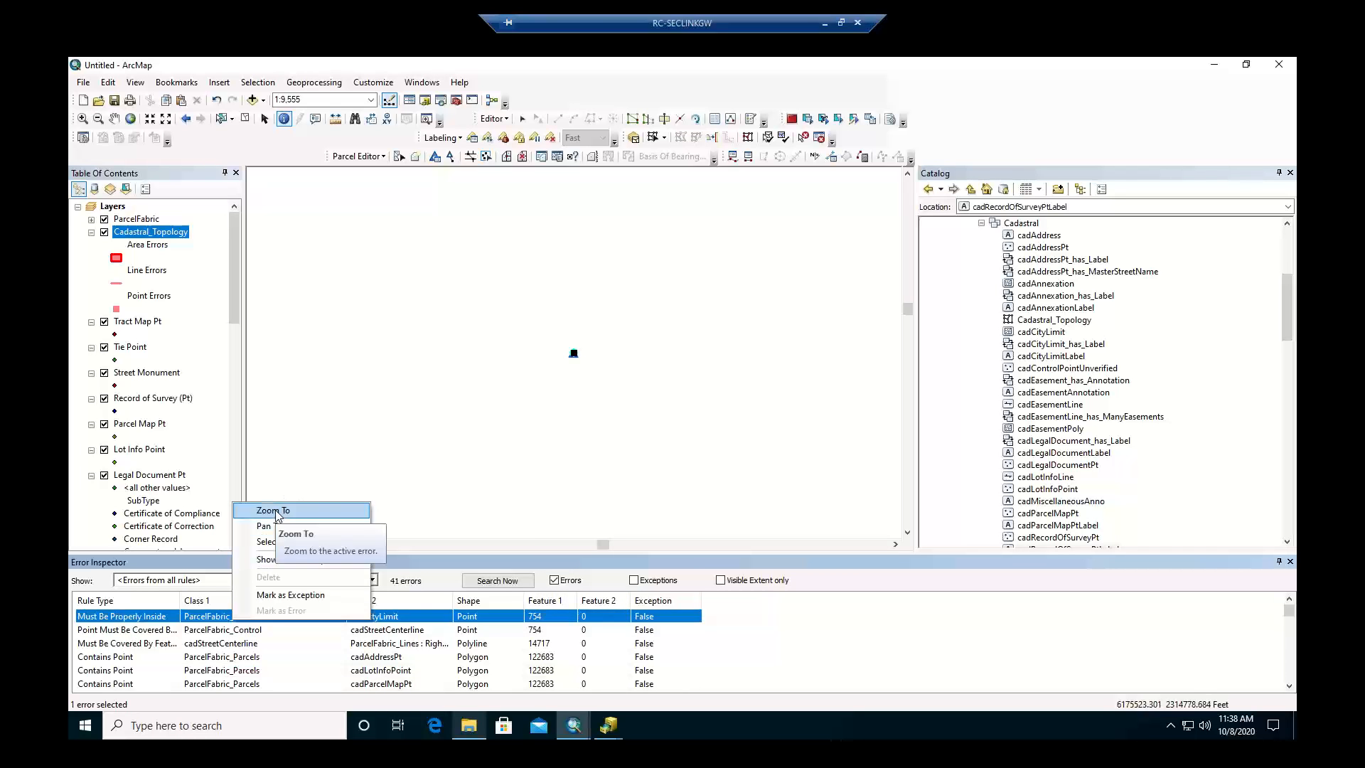
pyautogui.click(276, 543)
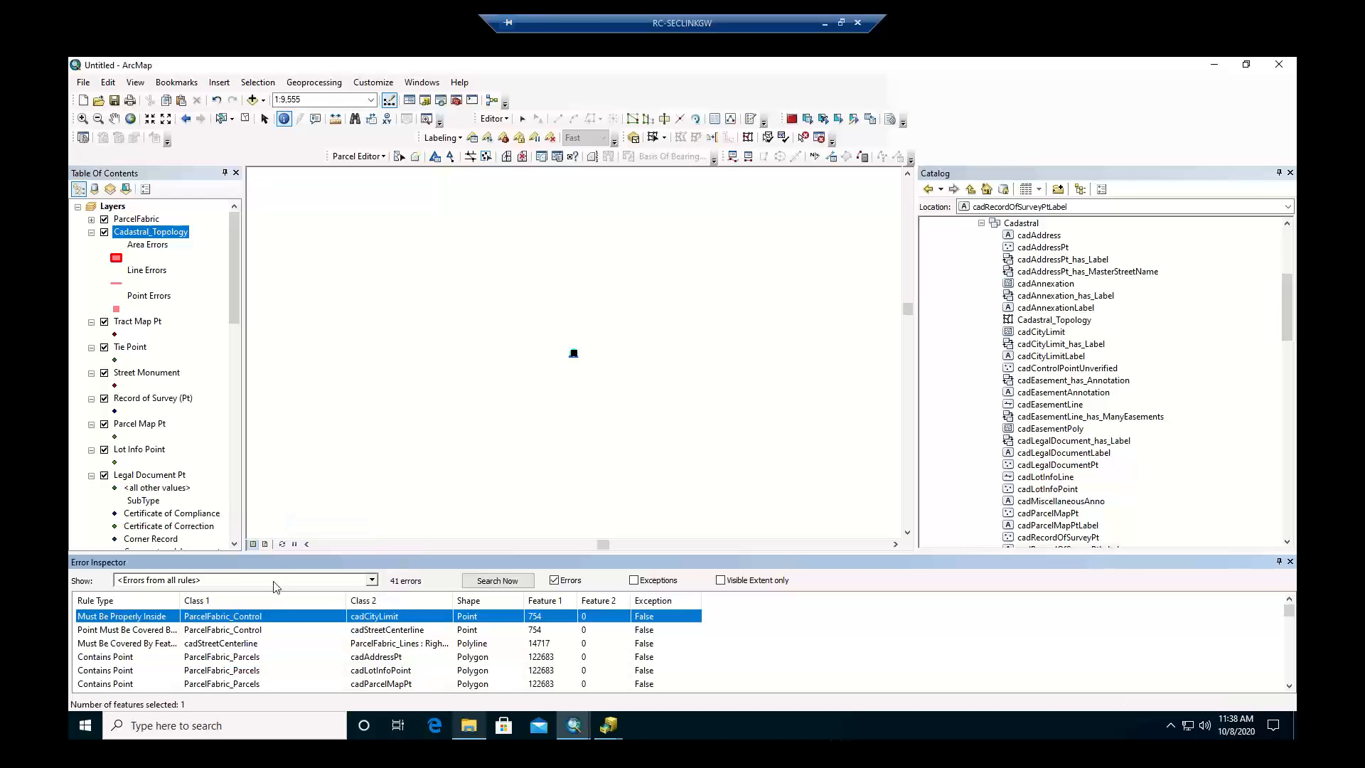
pyautogui.rightClick(276, 619)
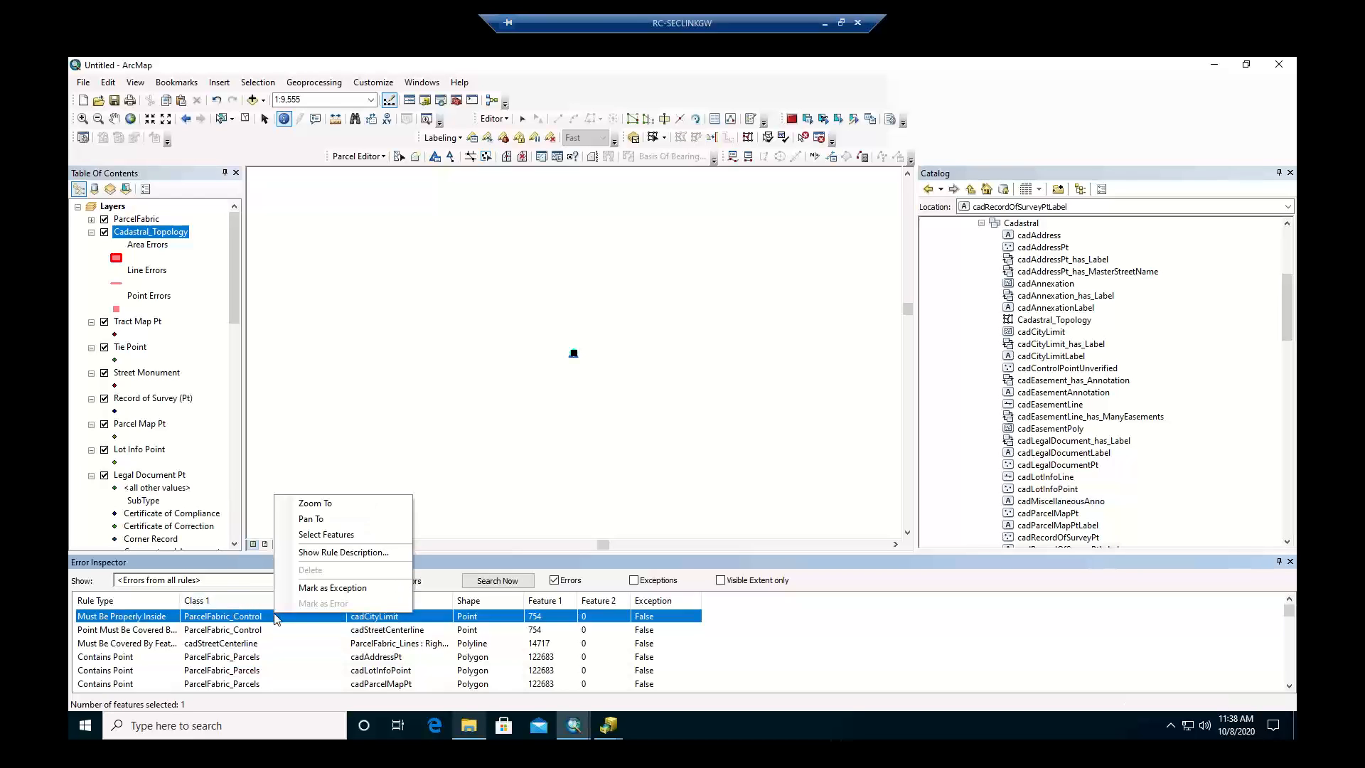
pyautogui.click(310, 520)
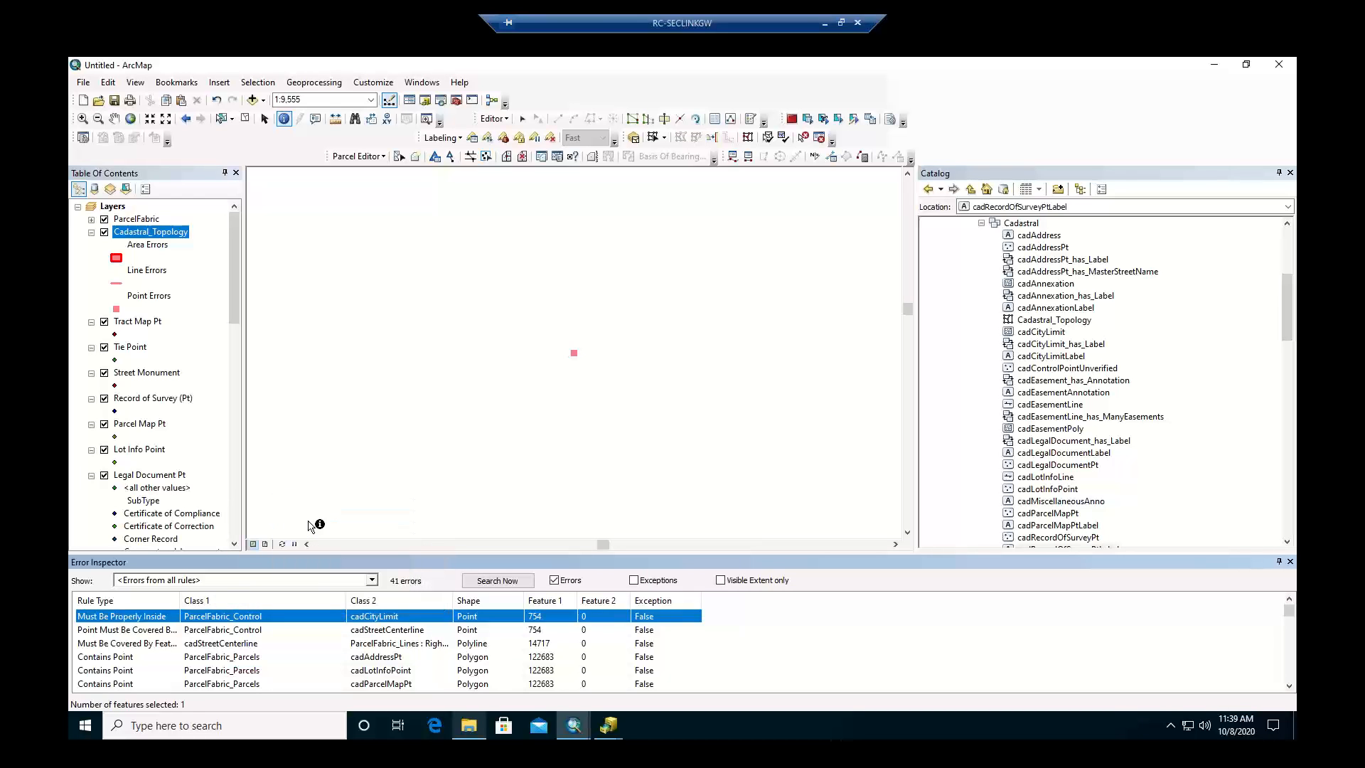
pyautogui.rightClick(344, 617)
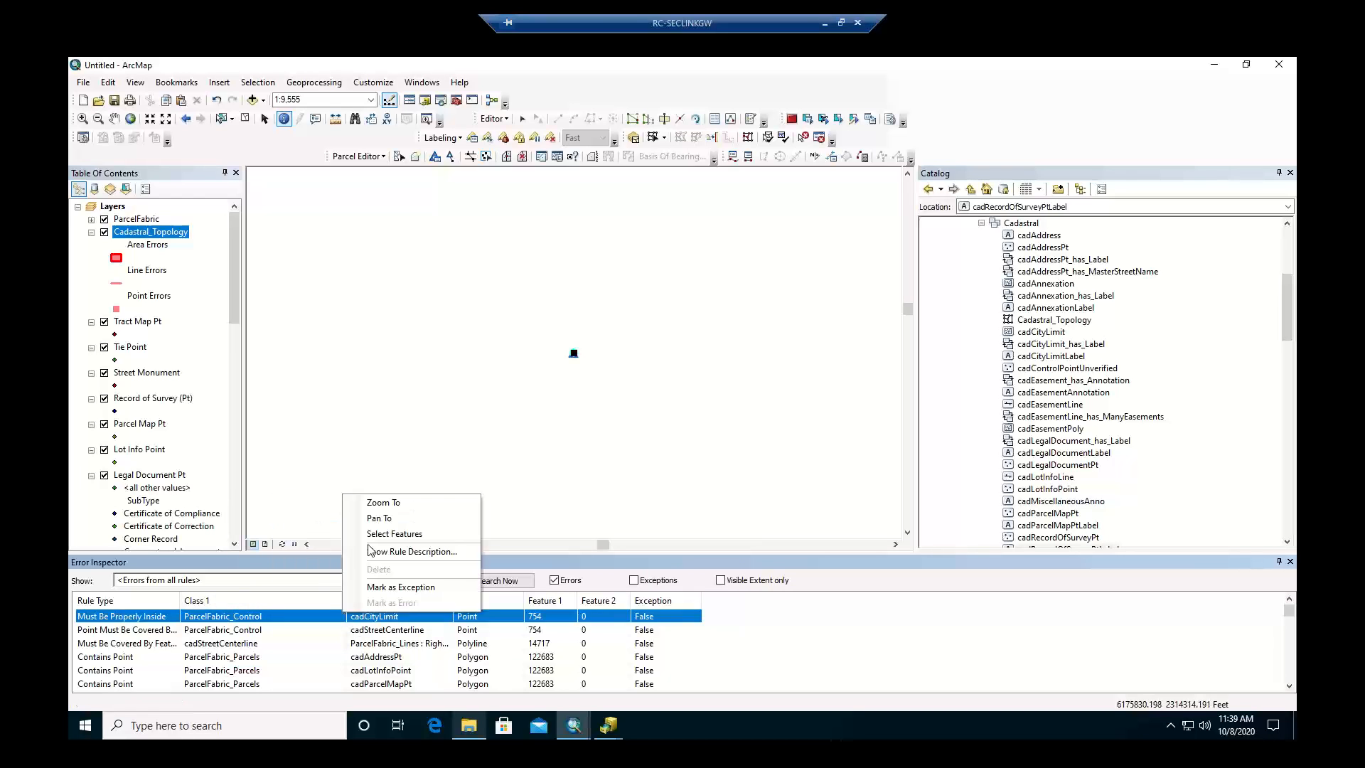
pyautogui.click(391, 587)
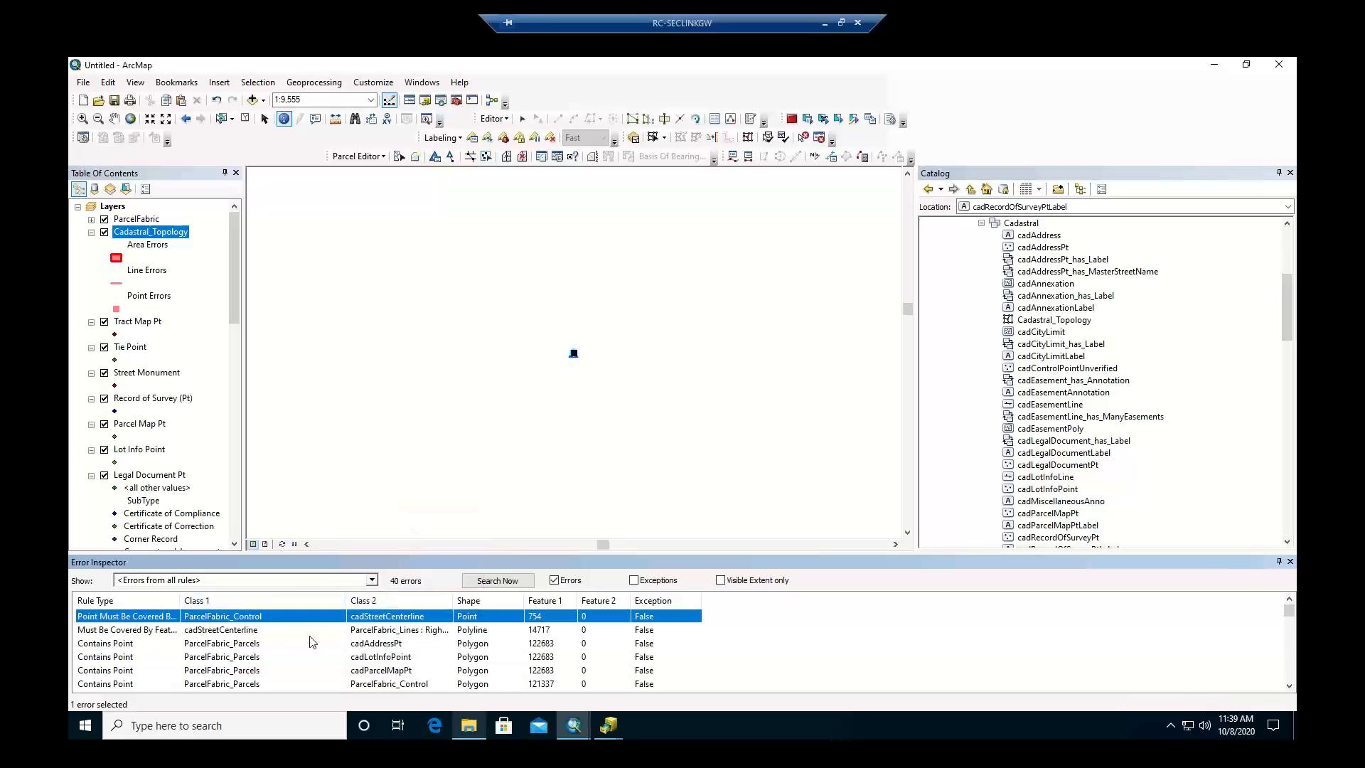
# Pan to the ParcelFabric_Control and cadStreetCenterline point error, select its feature and mark the error as an exception.
pyautogui.rightClick(303, 620)
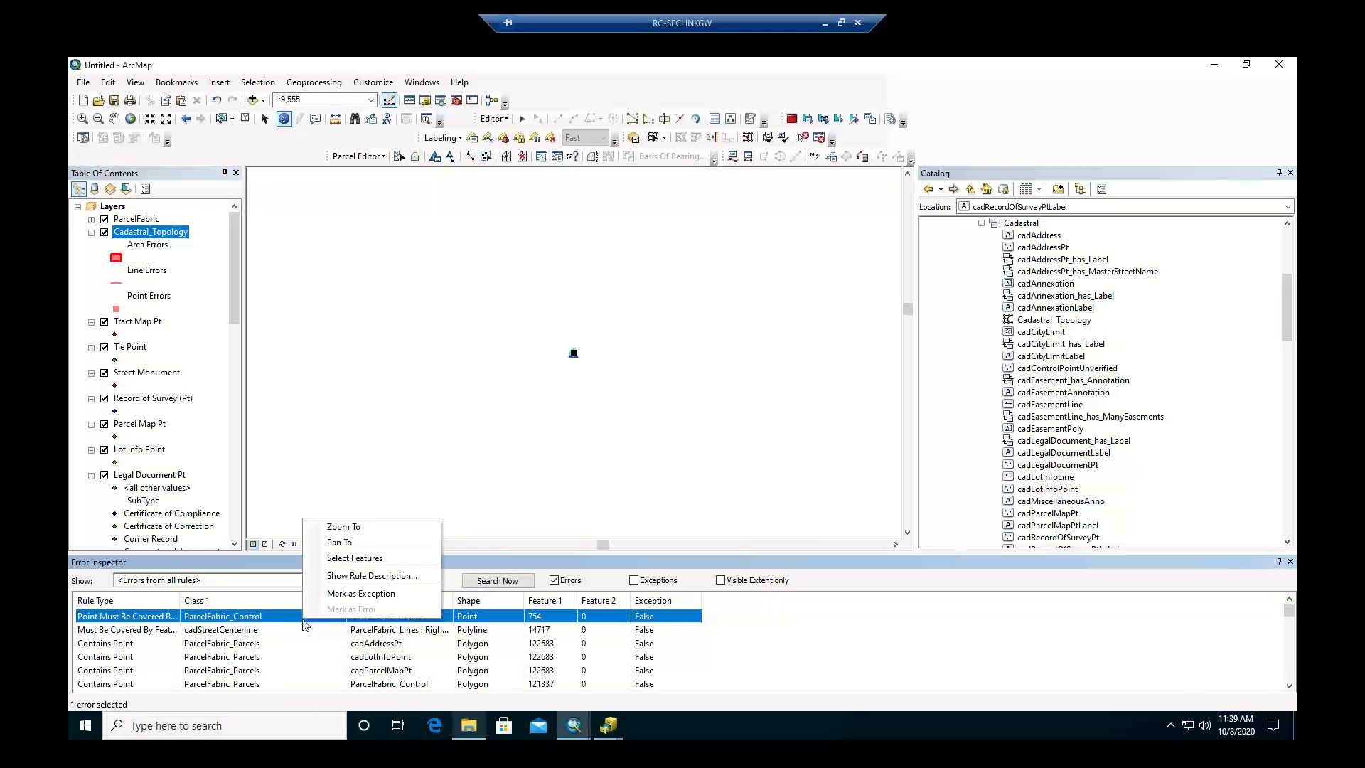
pyautogui.click(348, 544)
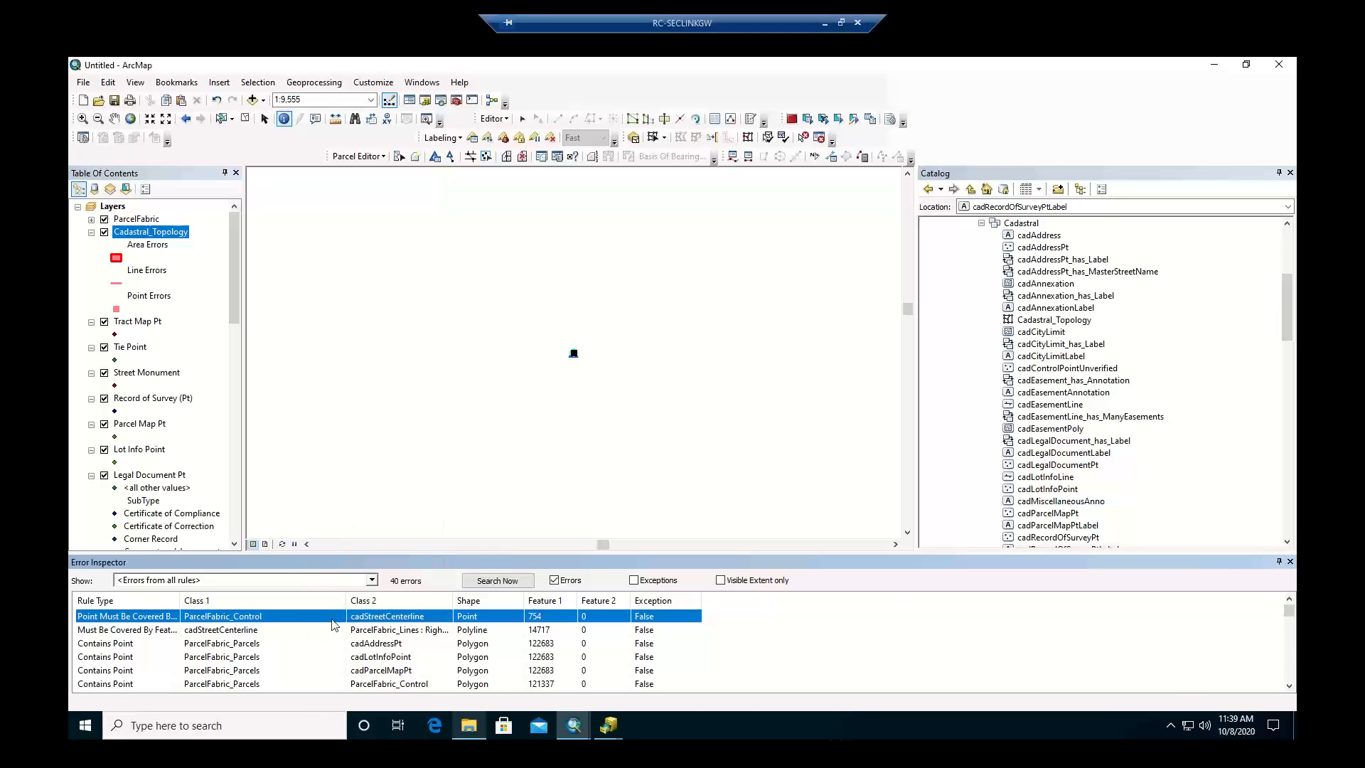
pyautogui.rightClick(332, 620)
pyautogui.click(373, 557)
pyautogui.rightClick(409, 623)
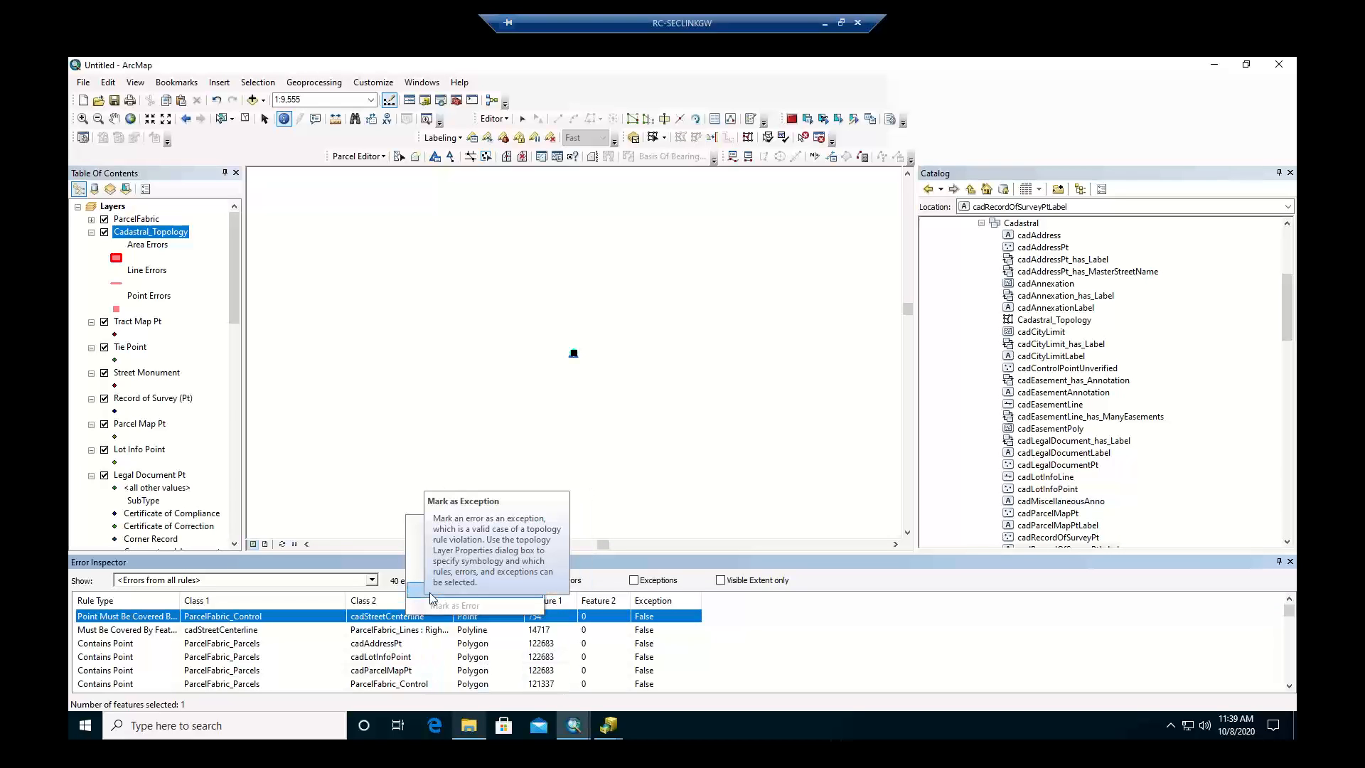
pyautogui.click(421, 595)
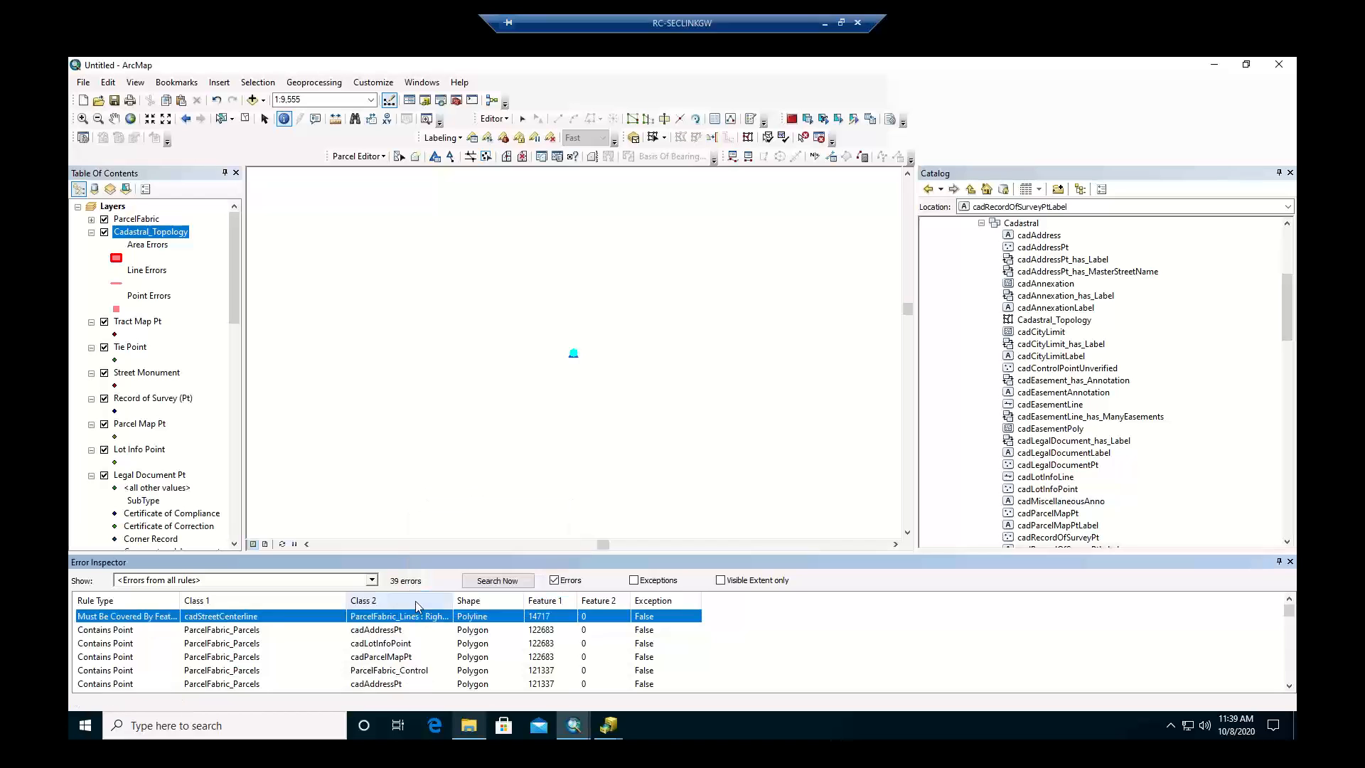
# Pan and zoom the map to the cadStreetCenterline polyline error against ParcelFabric_Lines.
pyautogui.rightClick(396, 623)
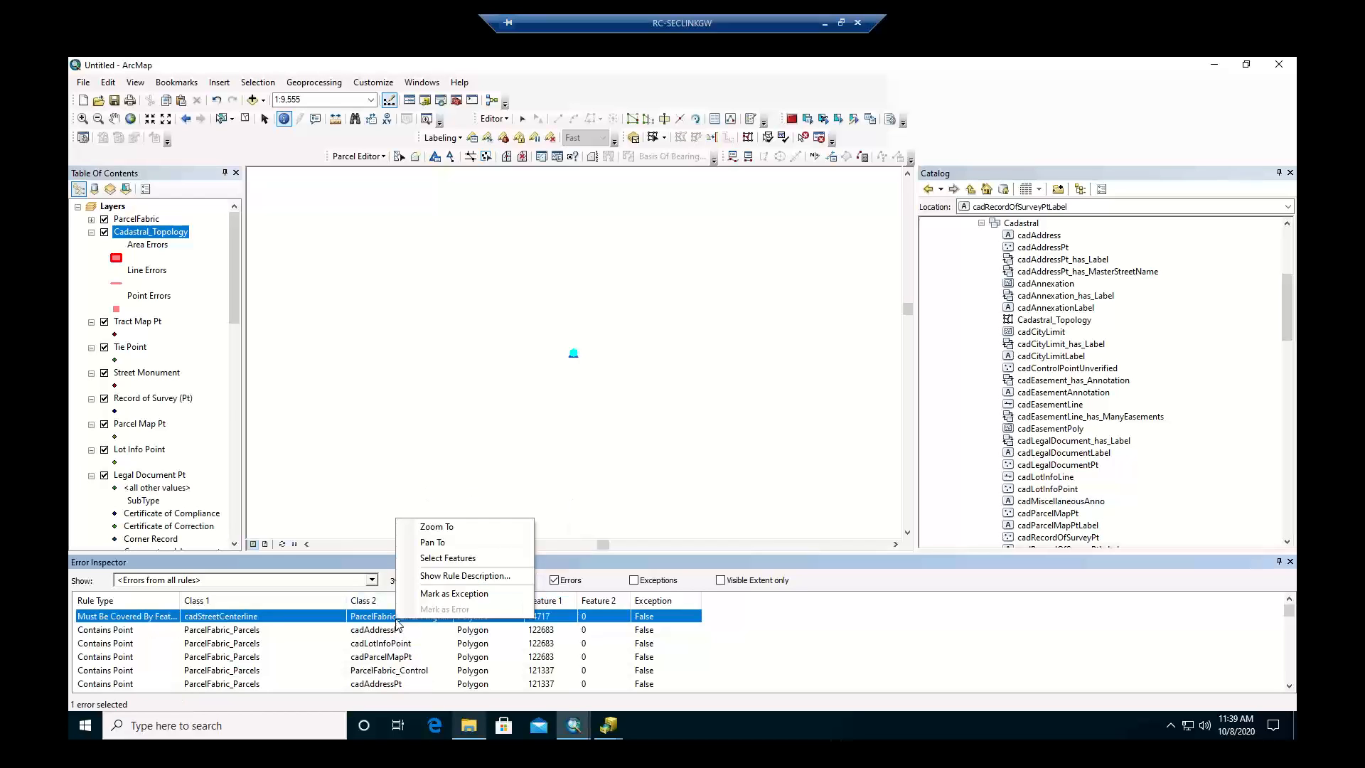
pyautogui.click(433, 542)
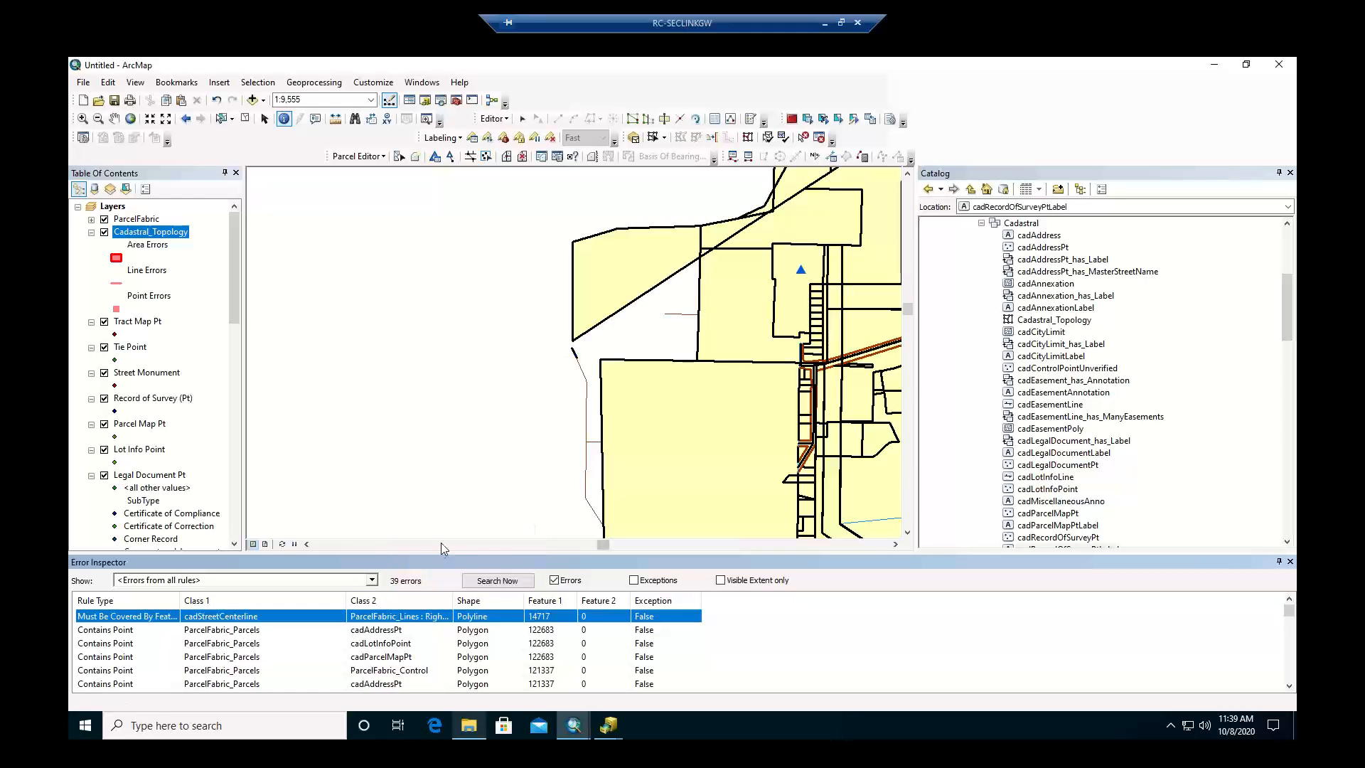
pyautogui.rightClick(339, 618)
pyautogui.click(379, 527)
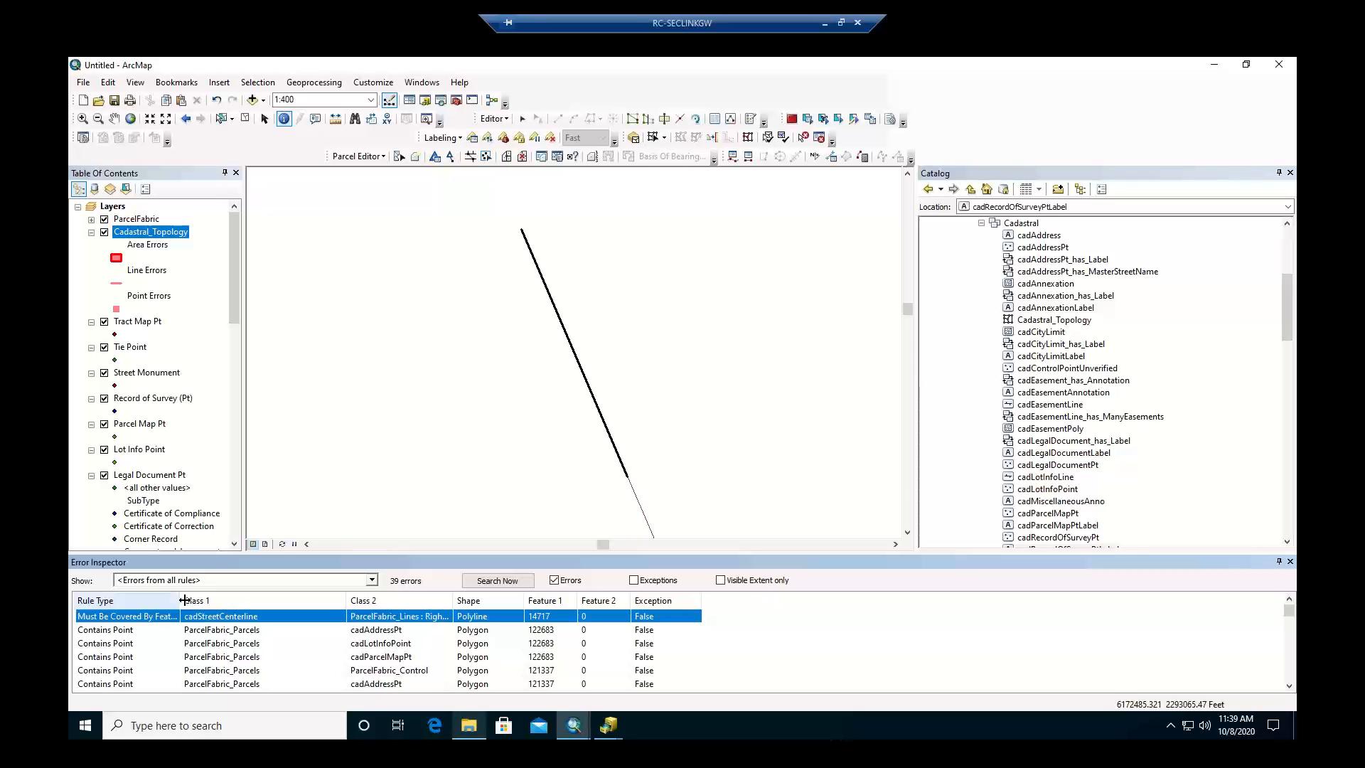
# Widen the Rule Type and Class 2 columns of the error list and inspect the map around the centerline error.
pyautogui.moveTo(184, 600); pyautogui.dragTo(235, 601)
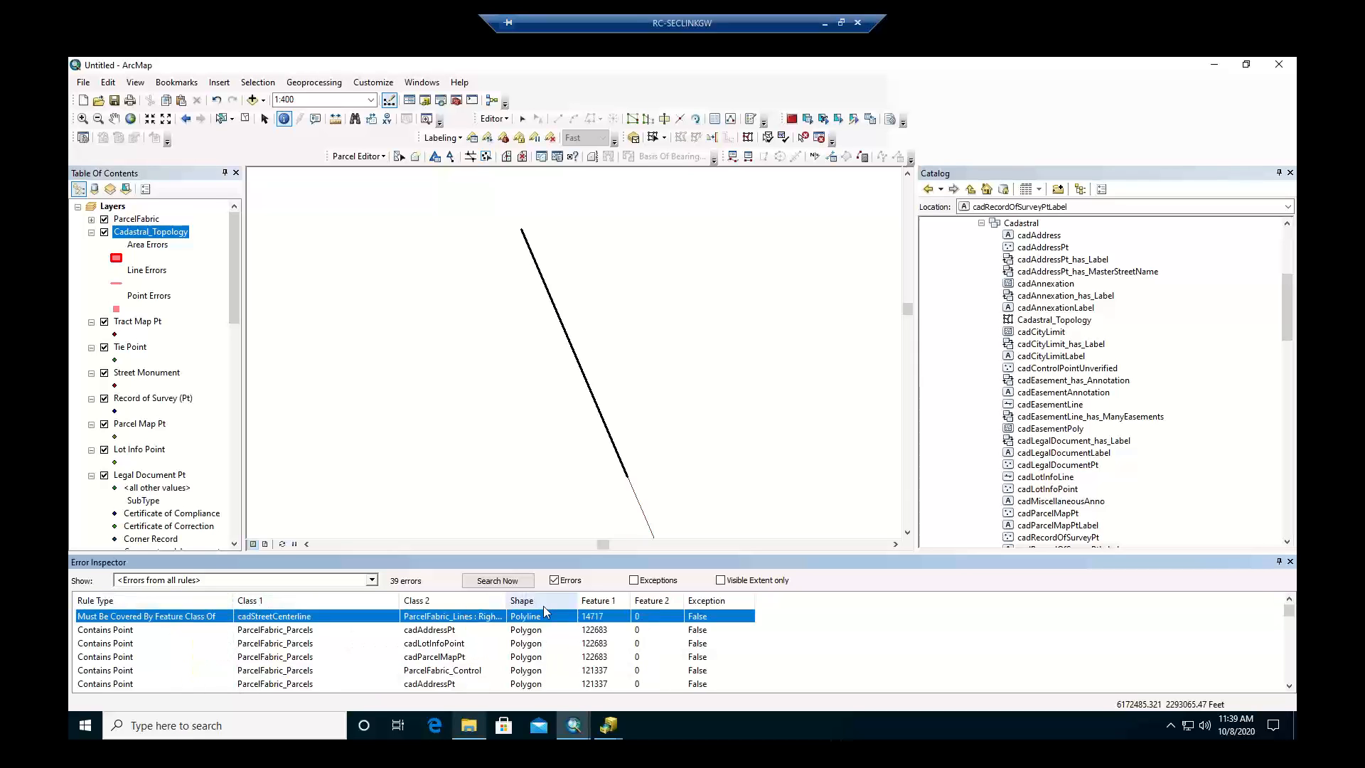
pyautogui.moveTo(506, 600); pyautogui.dragTo(626, 594)
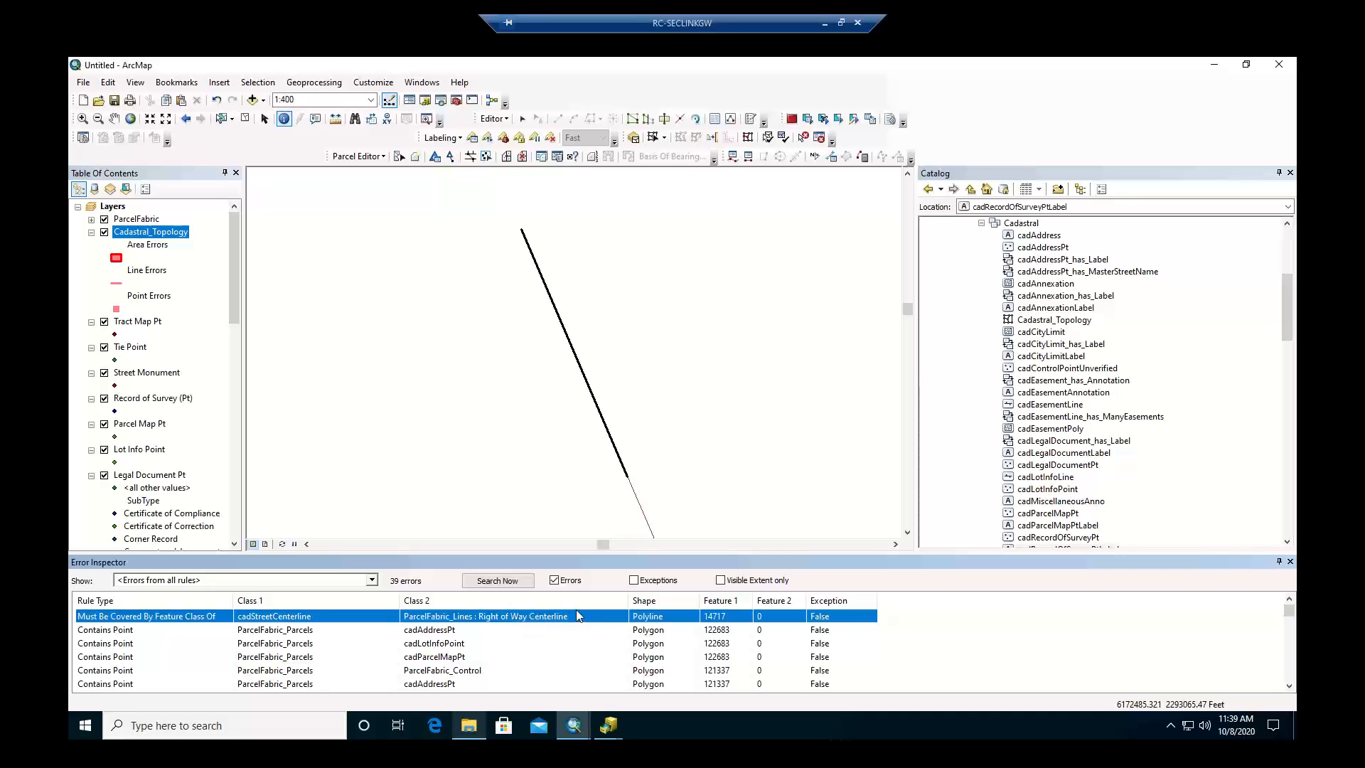
pyautogui.scroll(1, 449, 341)
pyautogui.scroll(3, 450, 341)
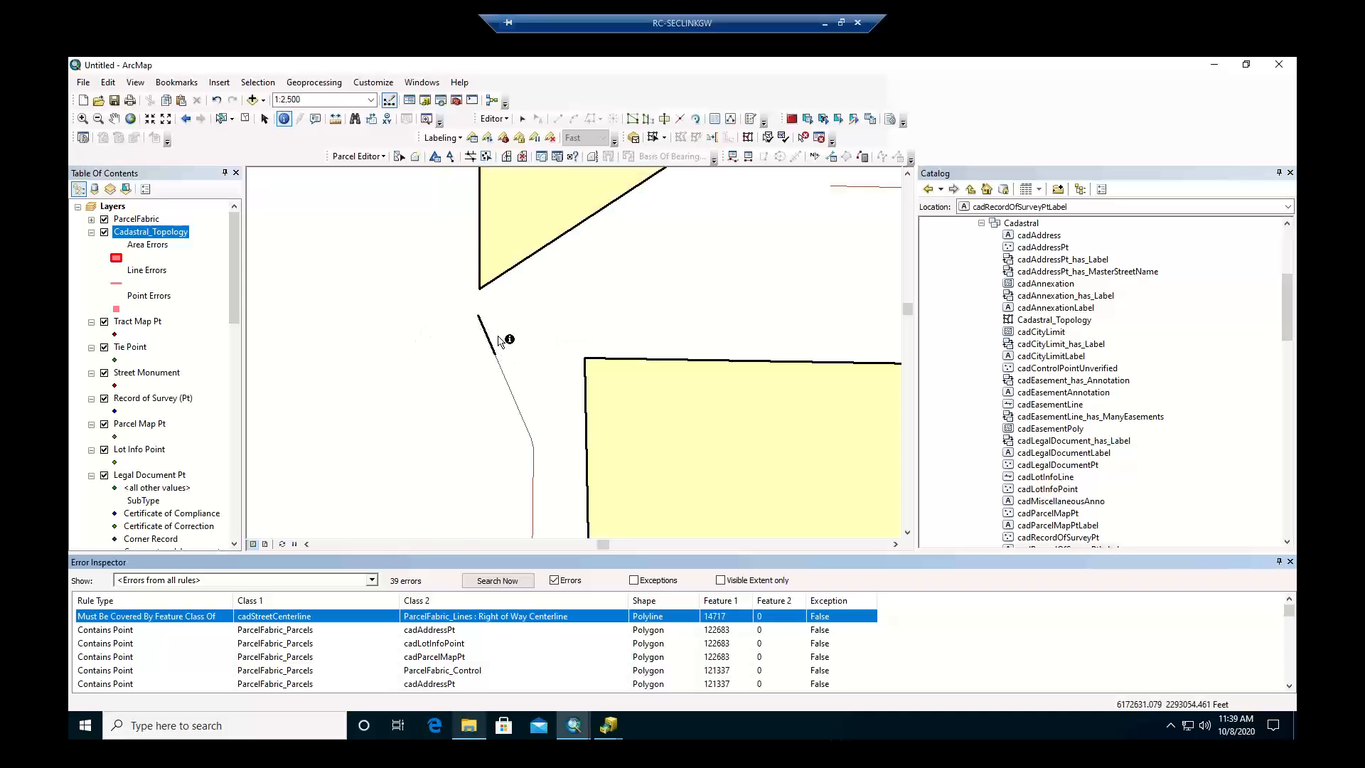
pyautogui.scroll(2, 485, 336)
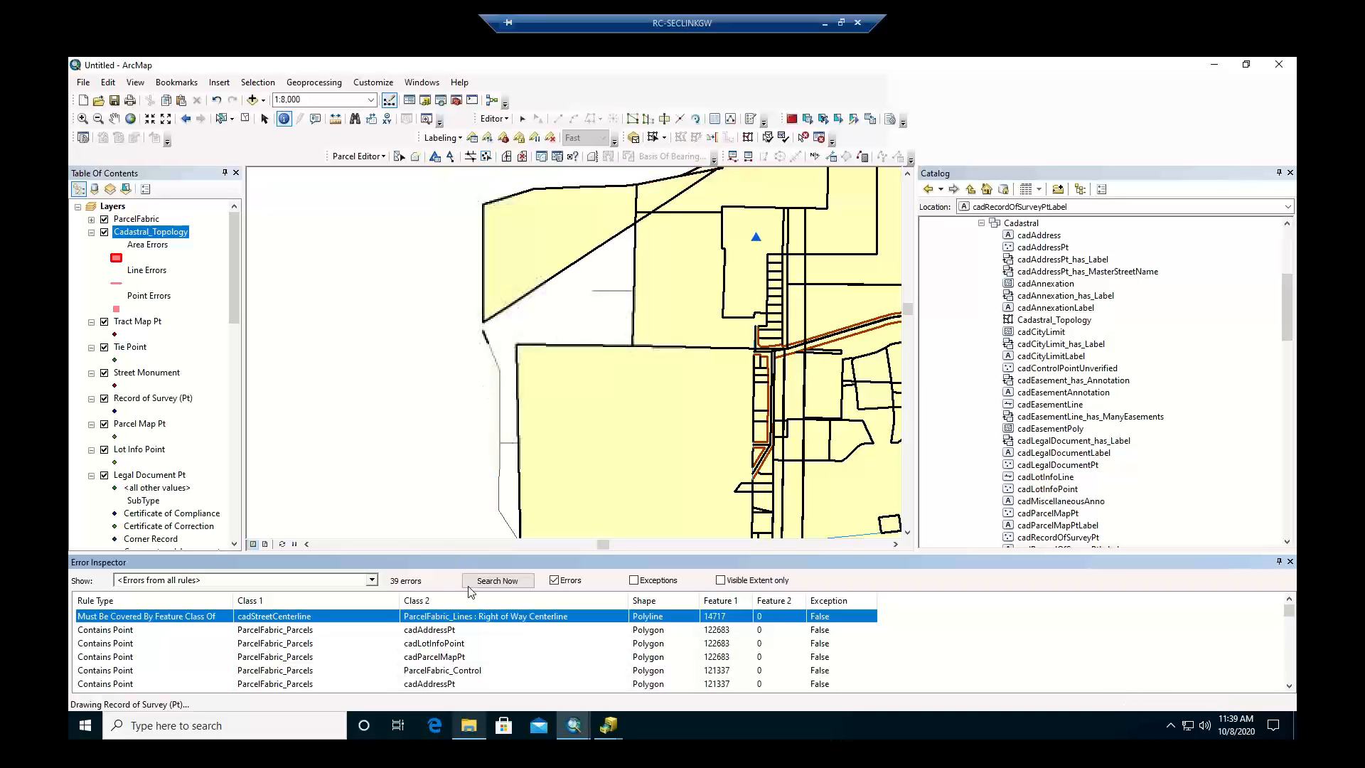
pyautogui.rightClick(596, 618)
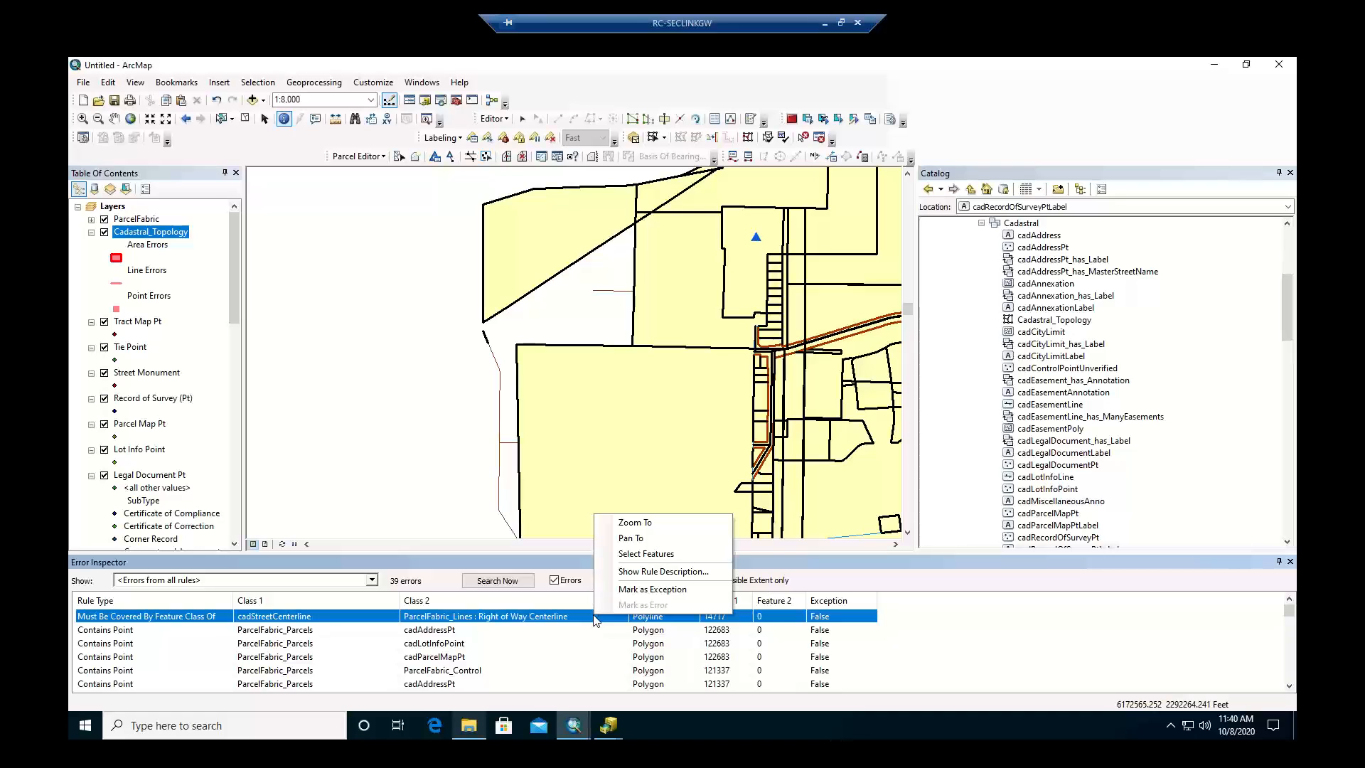
pyautogui.click(445, 618)
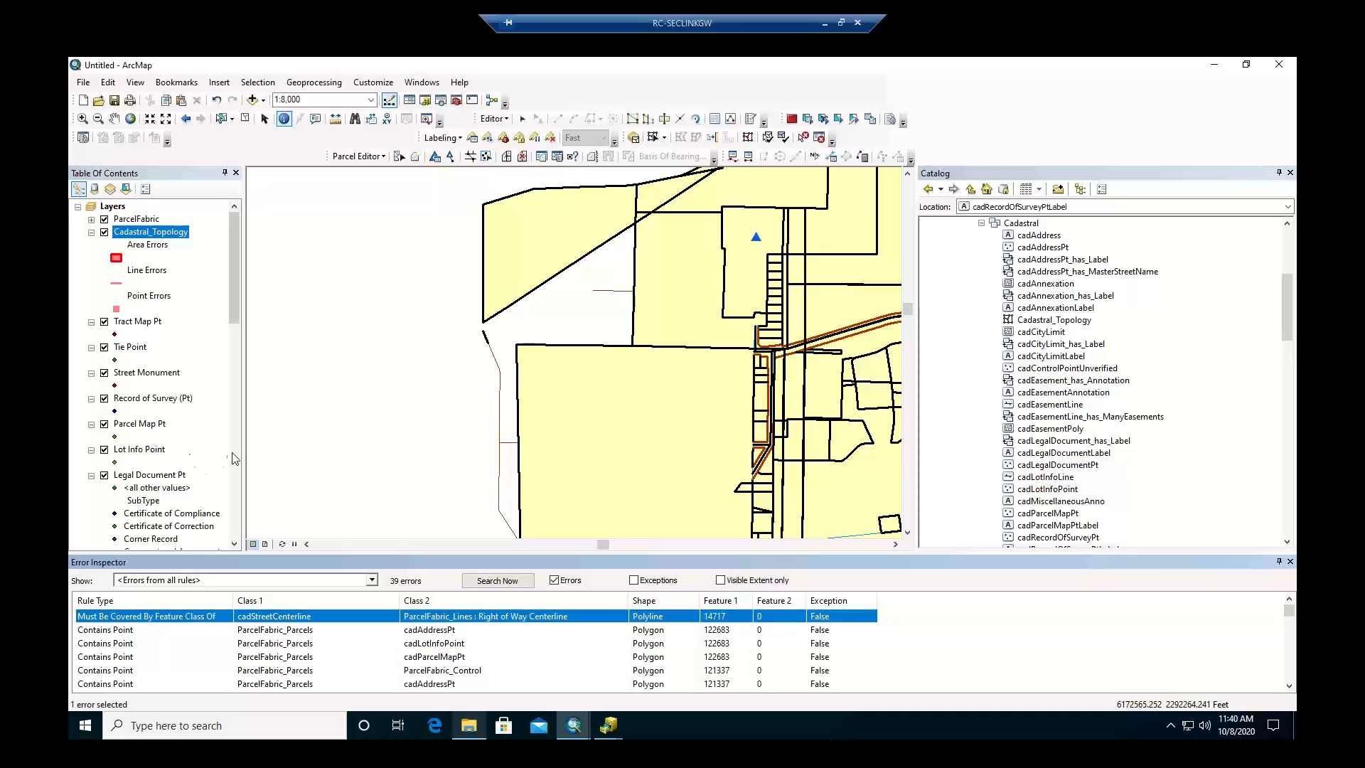
pyautogui.scroll(-4, 144, 492)
pyautogui.scroll(-6, 144, 492)
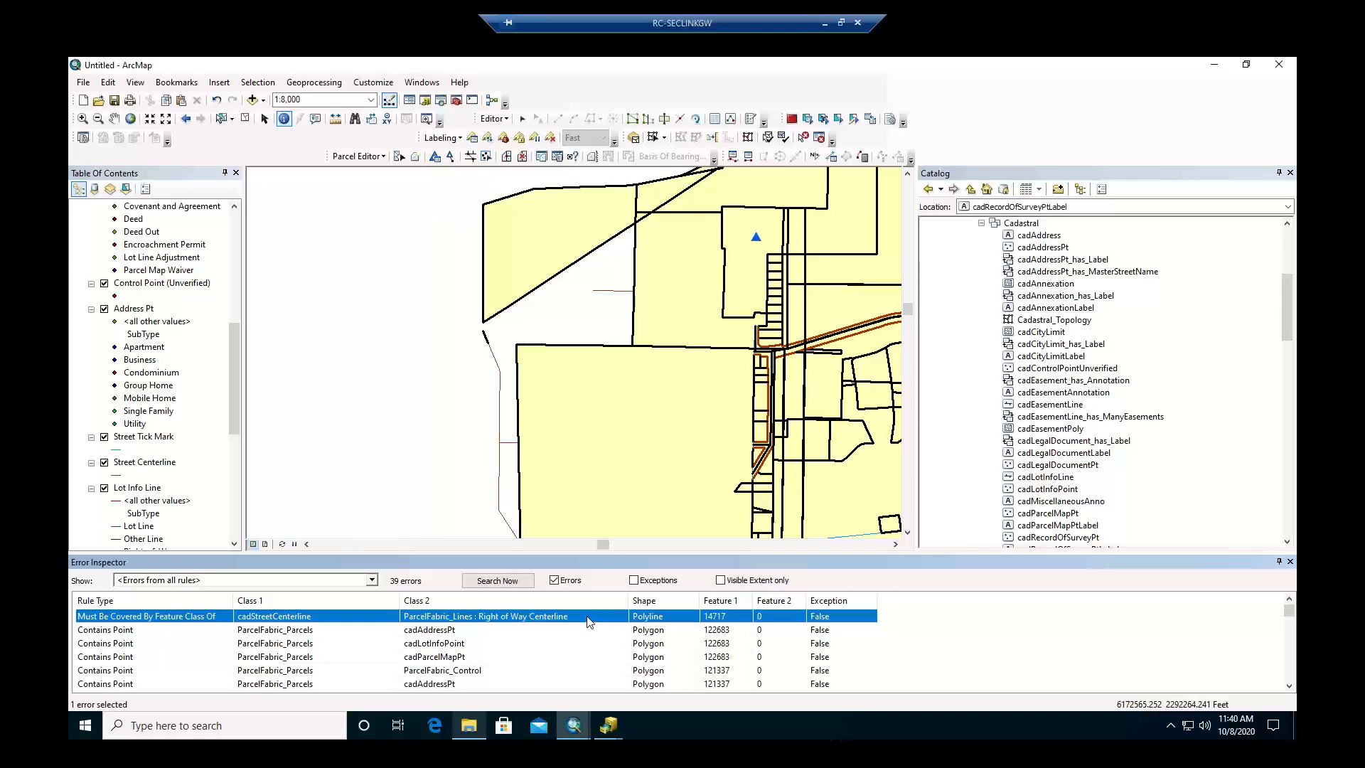
# Browse the topology rules available for filtering the errors, keeping errors from all rules.
pyautogui.click(262, 582)
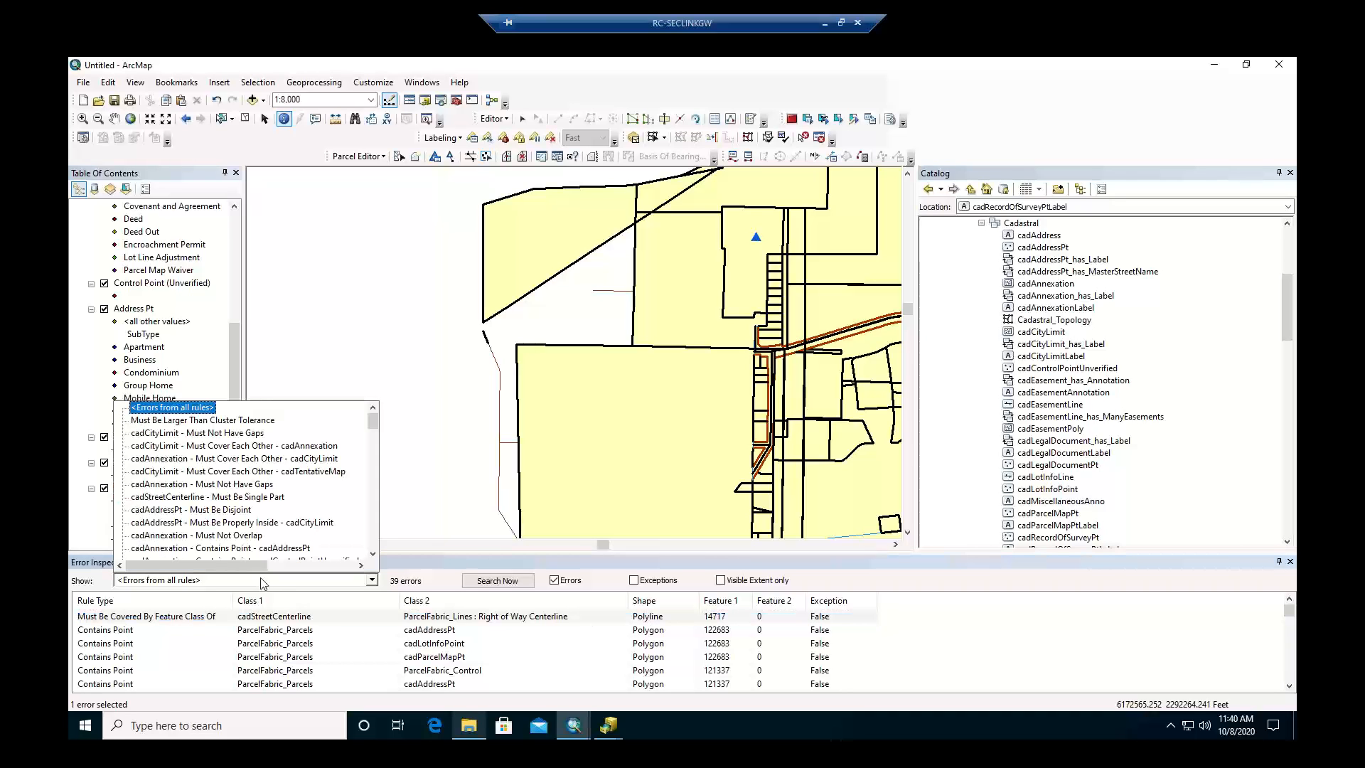
pyautogui.scroll(-2, 261, 530)
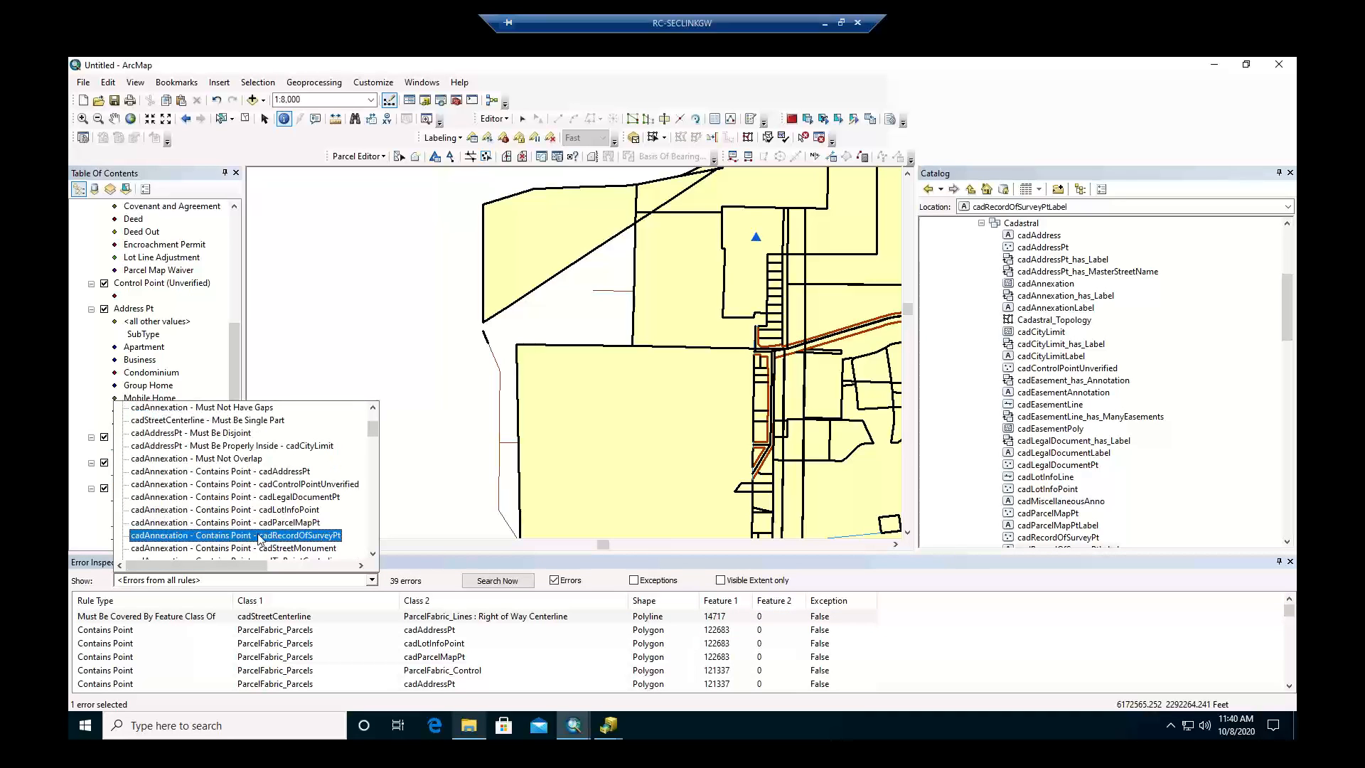
pyautogui.click(407, 565)
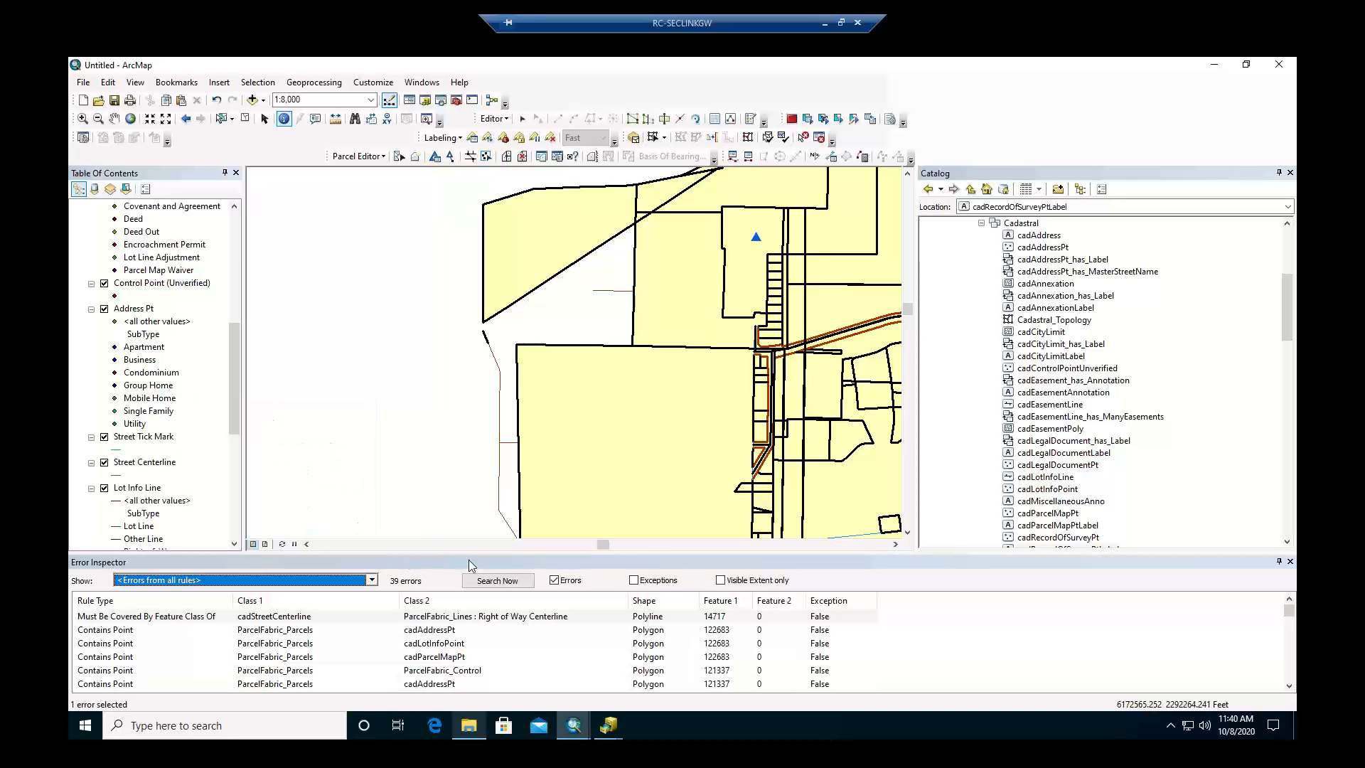
pyautogui.click(723, 581)
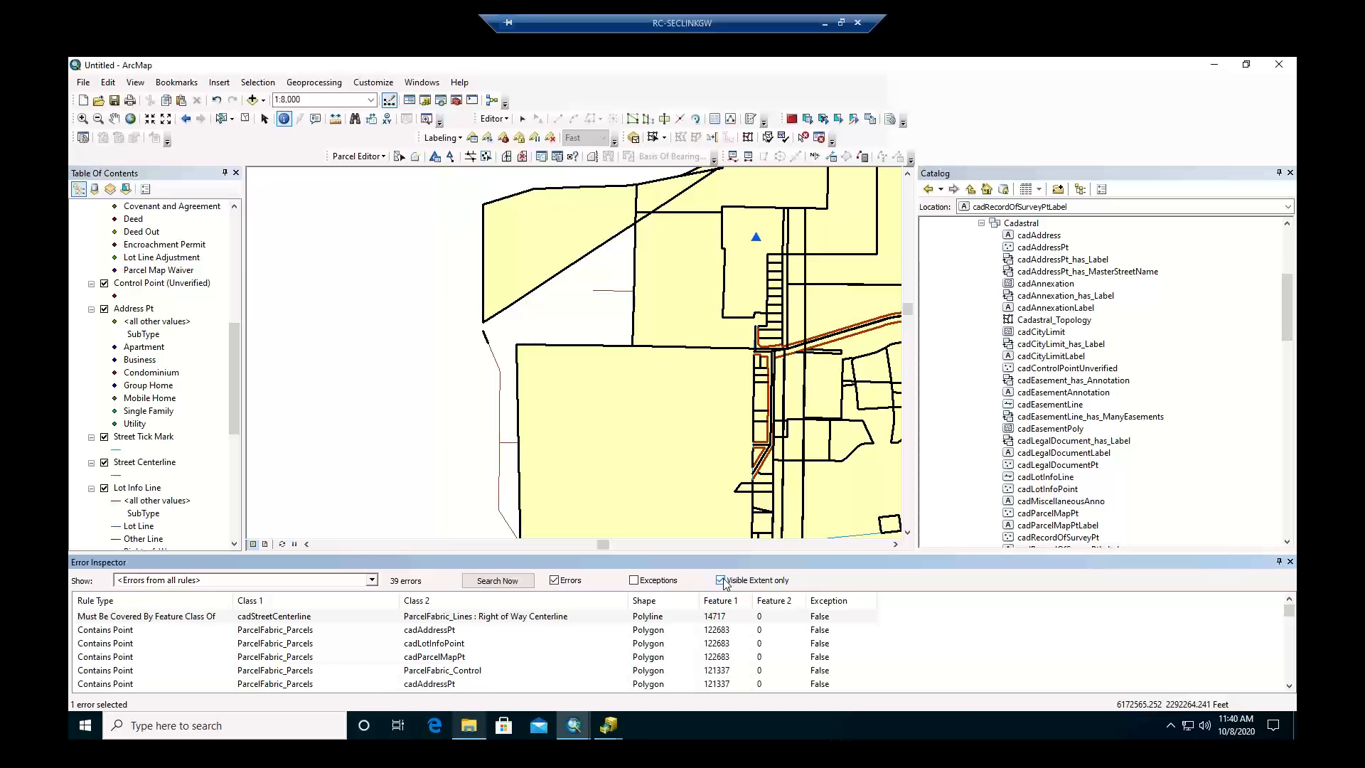
pyautogui.click(721, 581)
pyautogui.rightClick(515, 622)
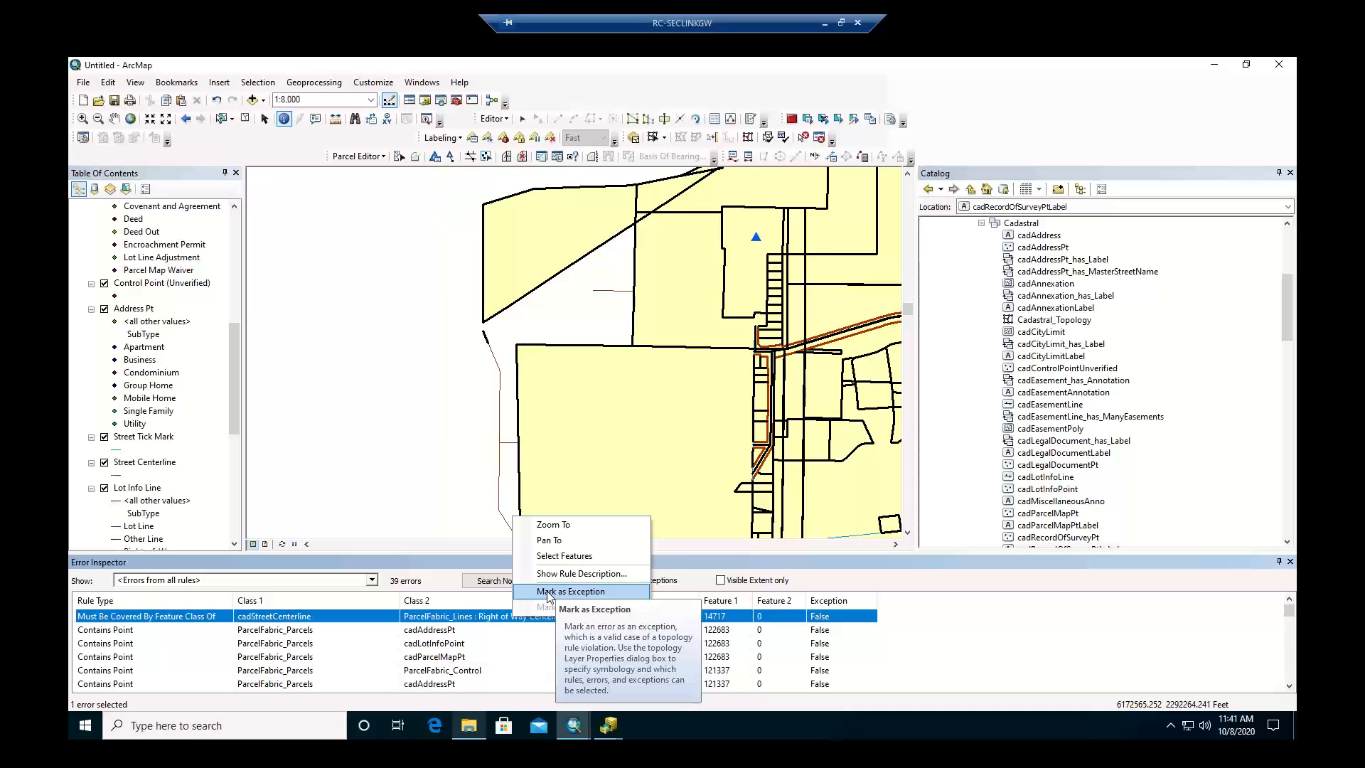
pyautogui.click(444, 561)
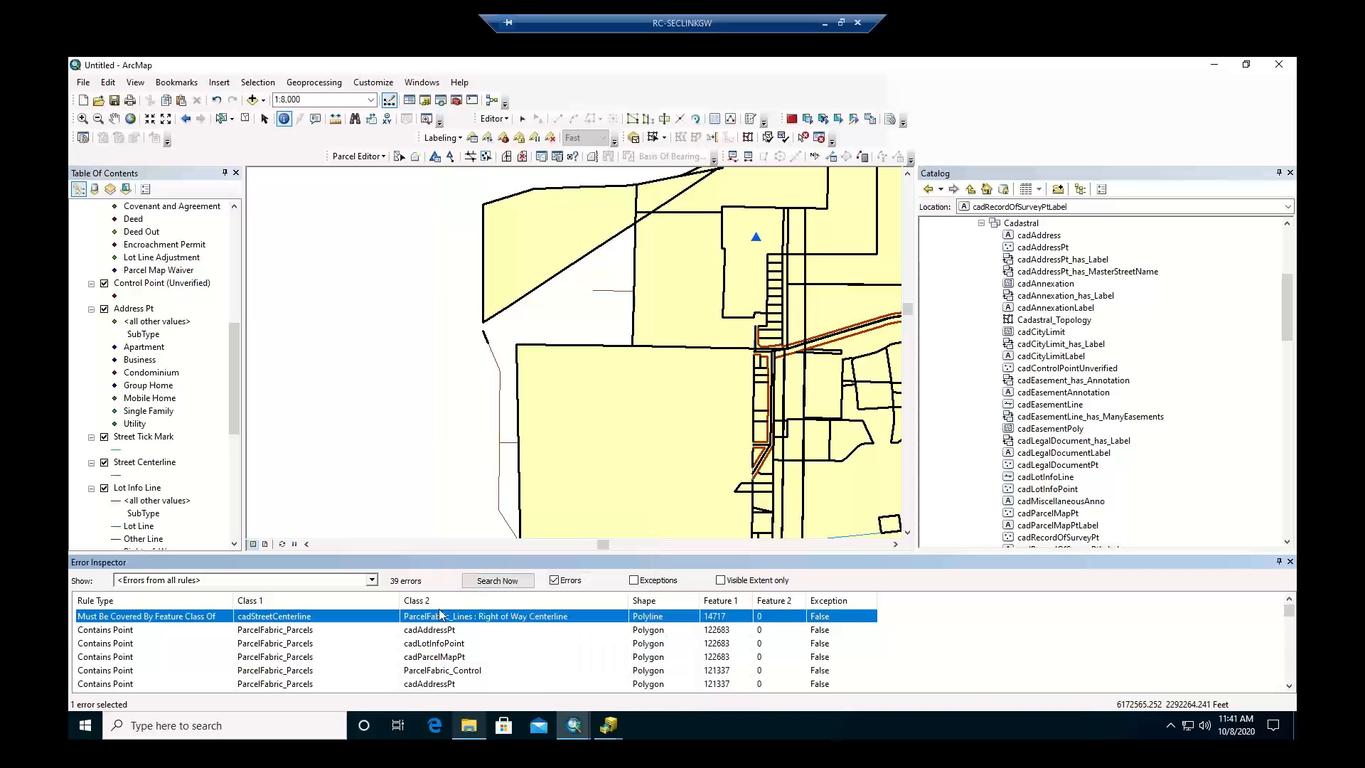
# Look through the remaining cadAnnexation and cadCityLimit errors in the topology error list.
pyautogui.scroll(-6, 452, 666)
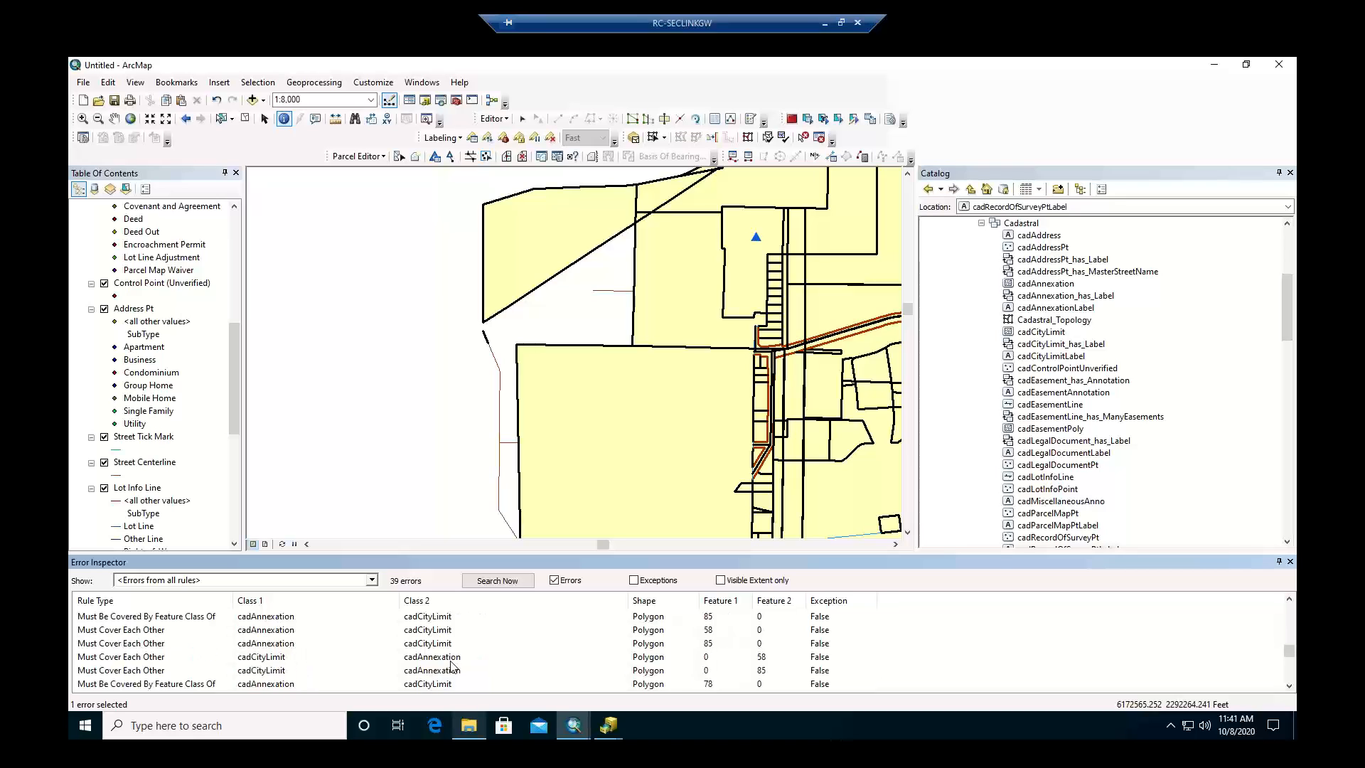
pyautogui.scroll(-4, 452, 667)
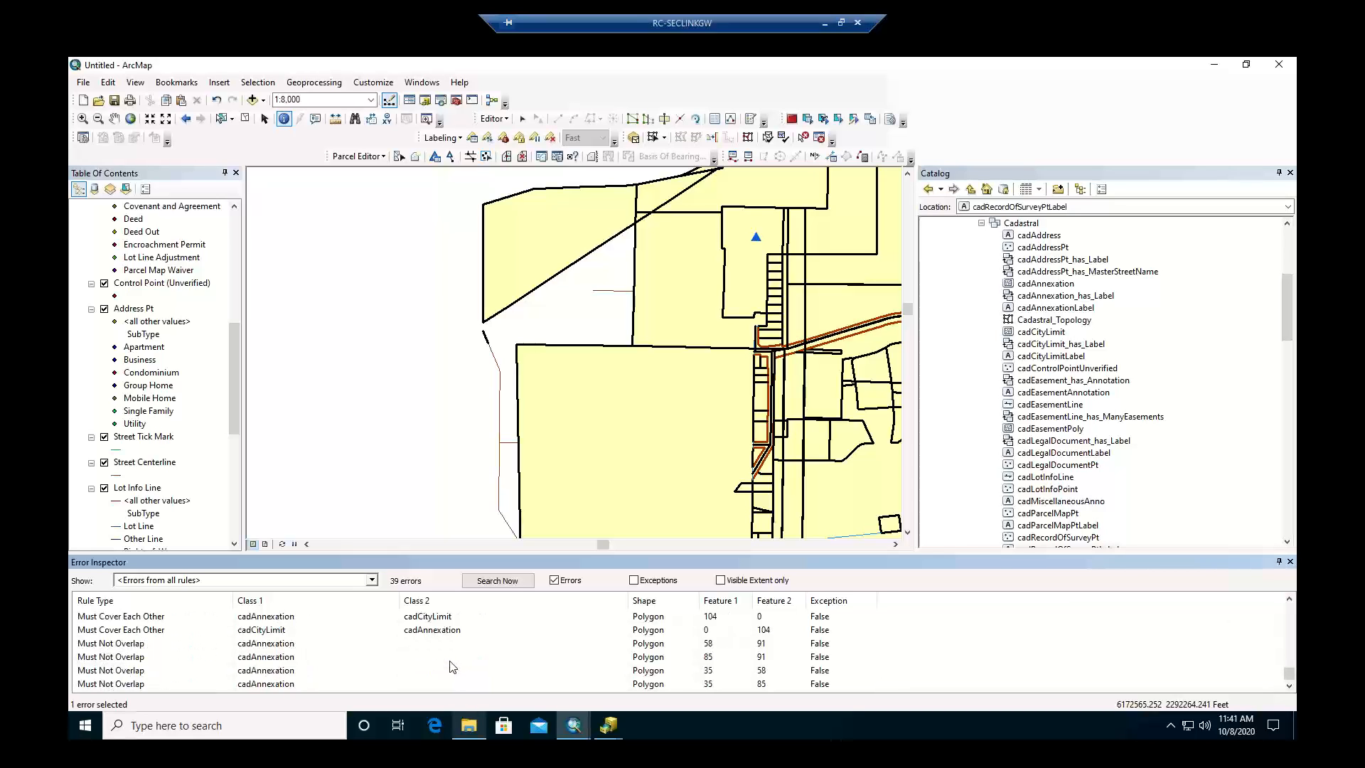
pyautogui.scroll(3, 452, 667)
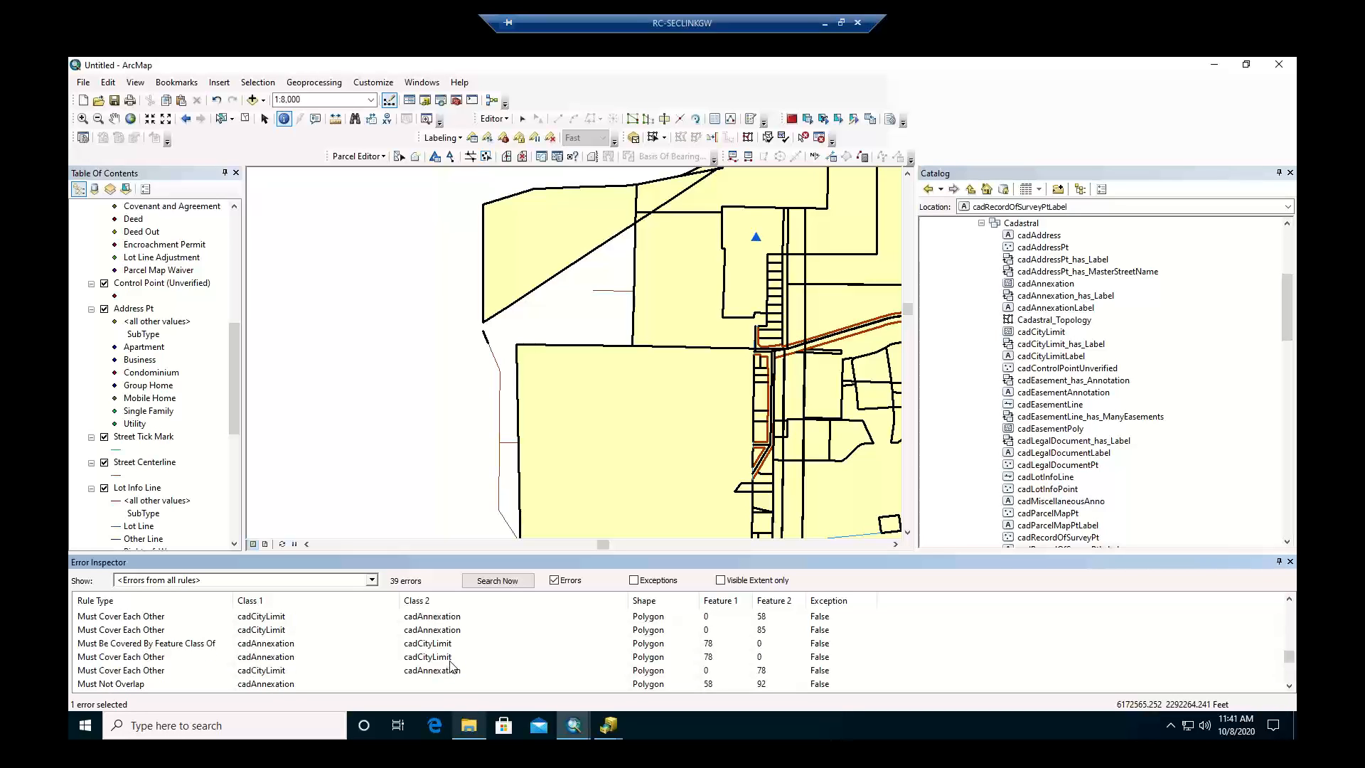
pyautogui.scroll(-3, 451, 664)
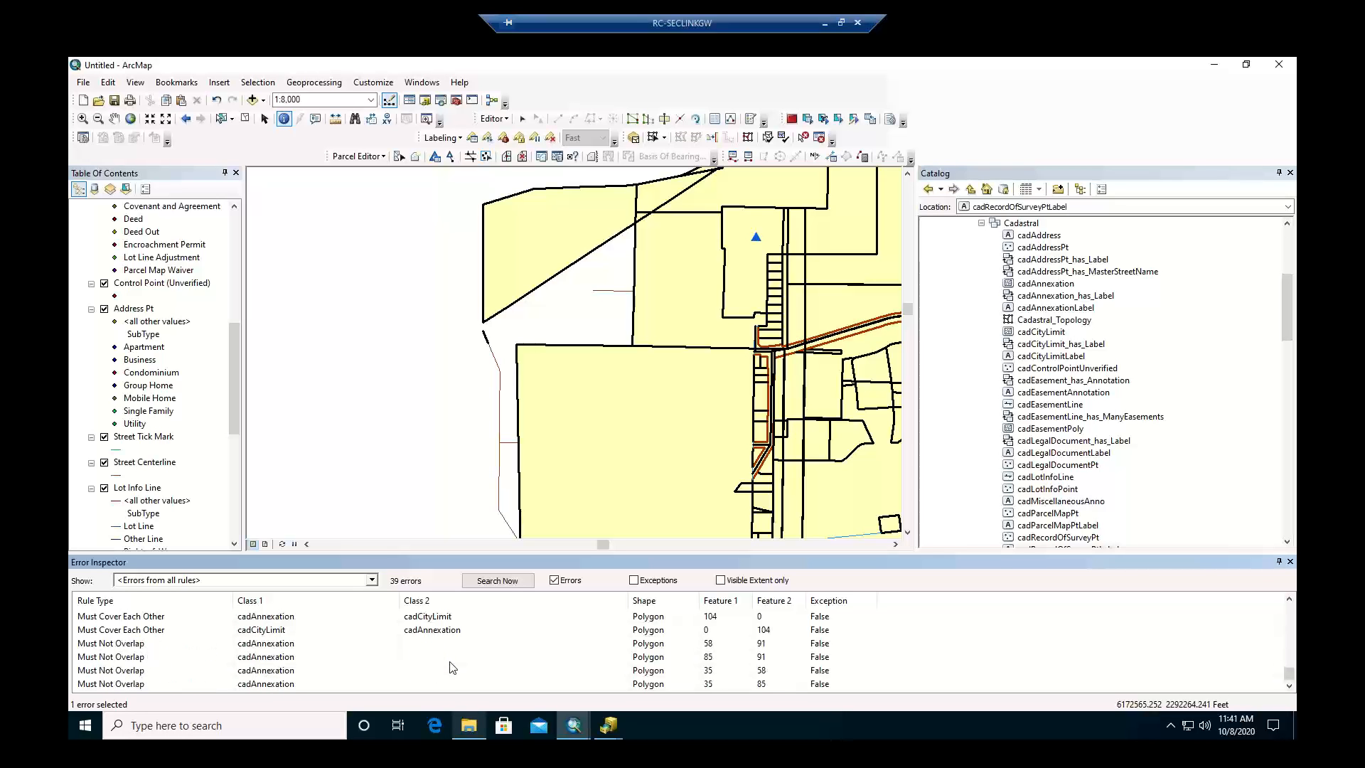
pyautogui.scroll(1, 452, 667)
pyautogui.scroll(10, 452, 667)
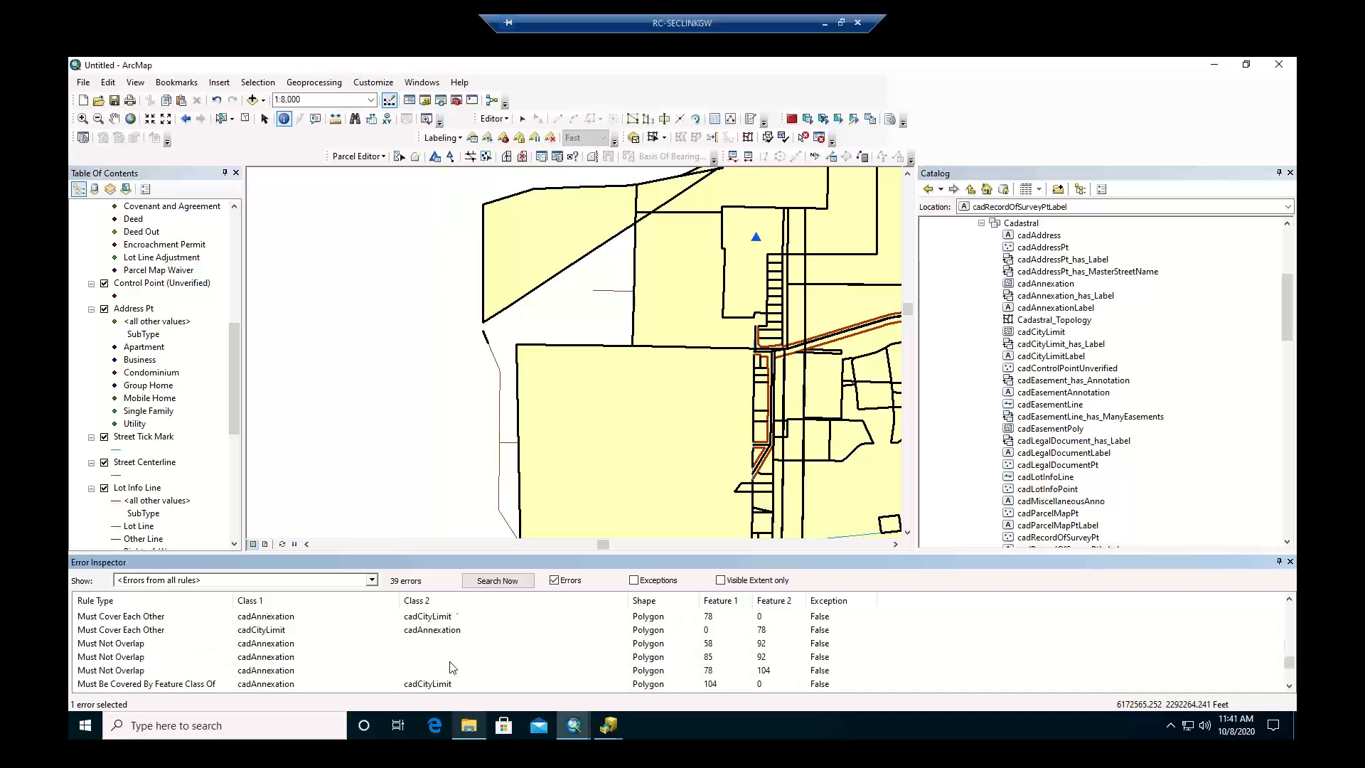
# Return to the cadStreetCenterline error in the list and check the actions offered for it, including marking it as an exception.
pyautogui.scroll(1, 449, 666)
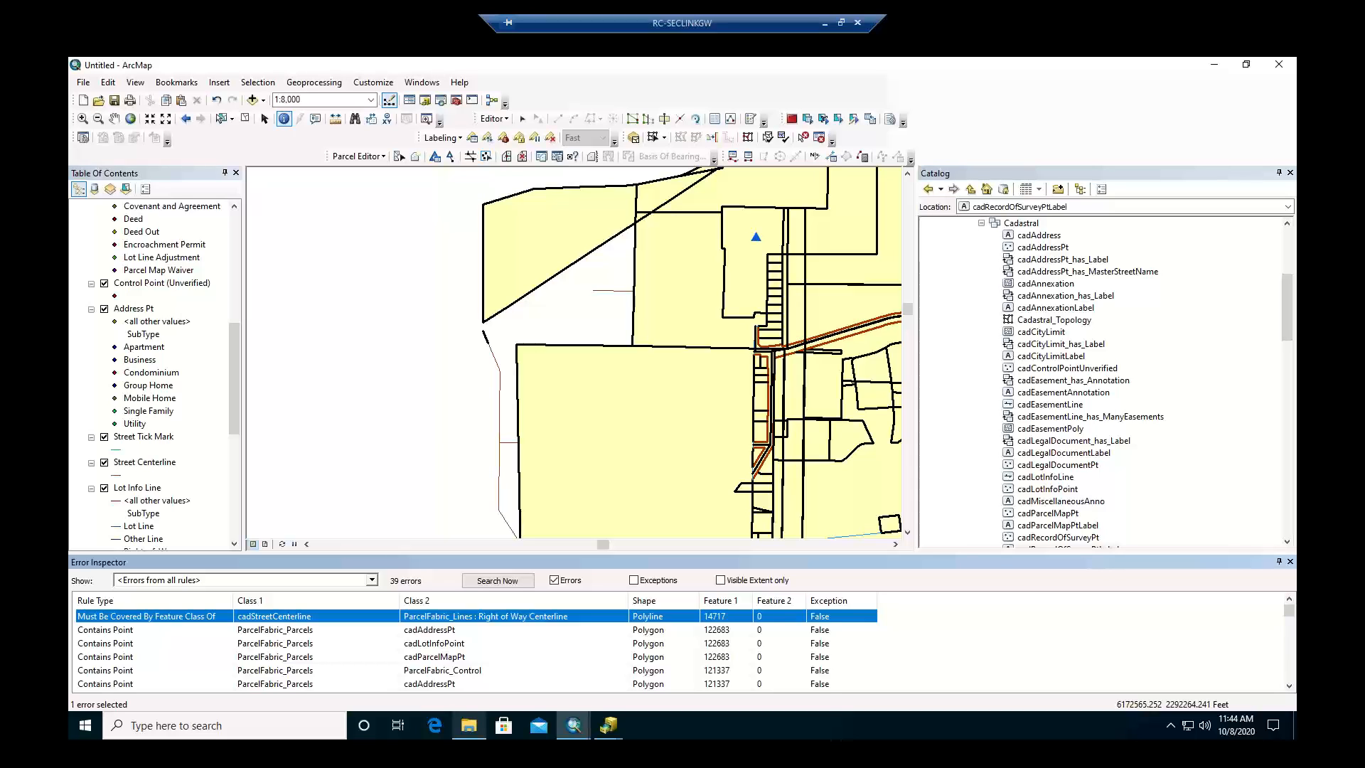
pyautogui.rightClick(528, 617)
pyautogui.click(87, 631)
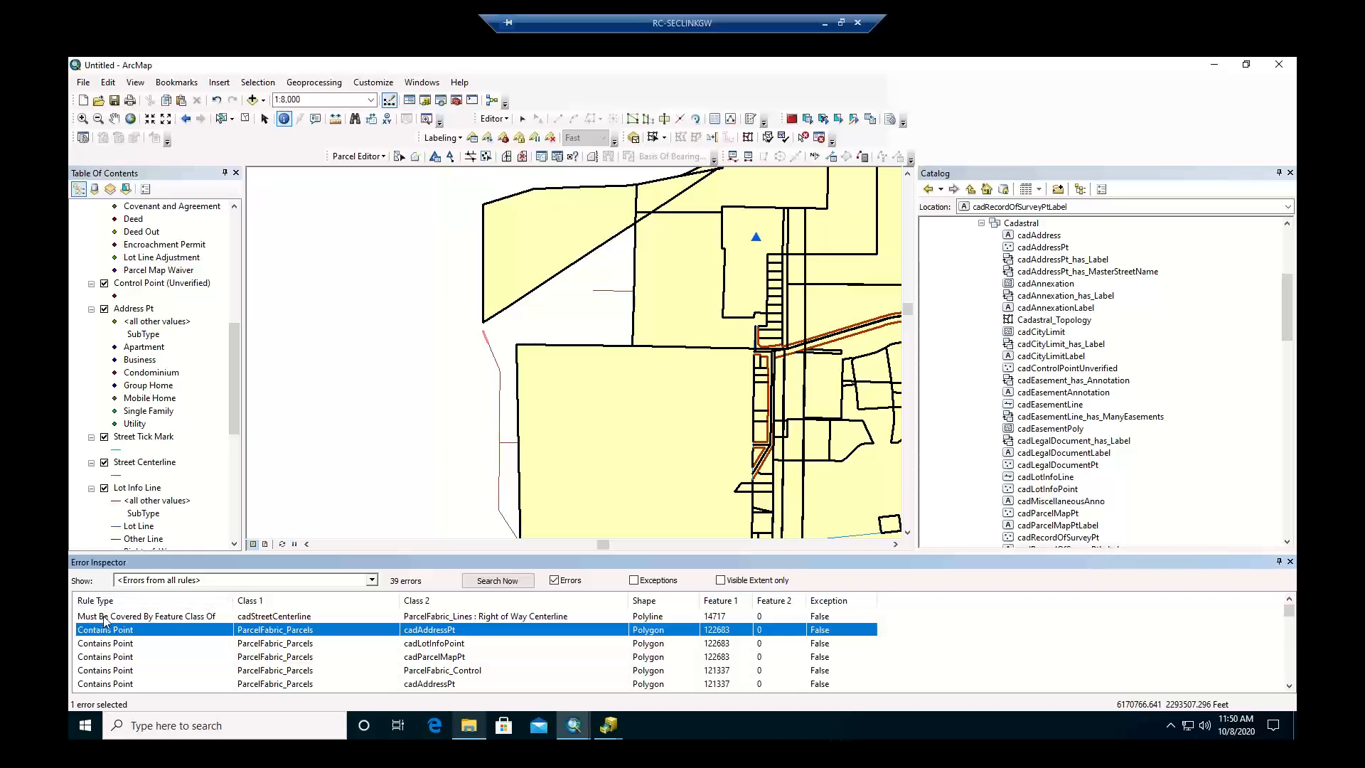
pyautogui.click(105, 617)
pyautogui.rightClick(104, 616)
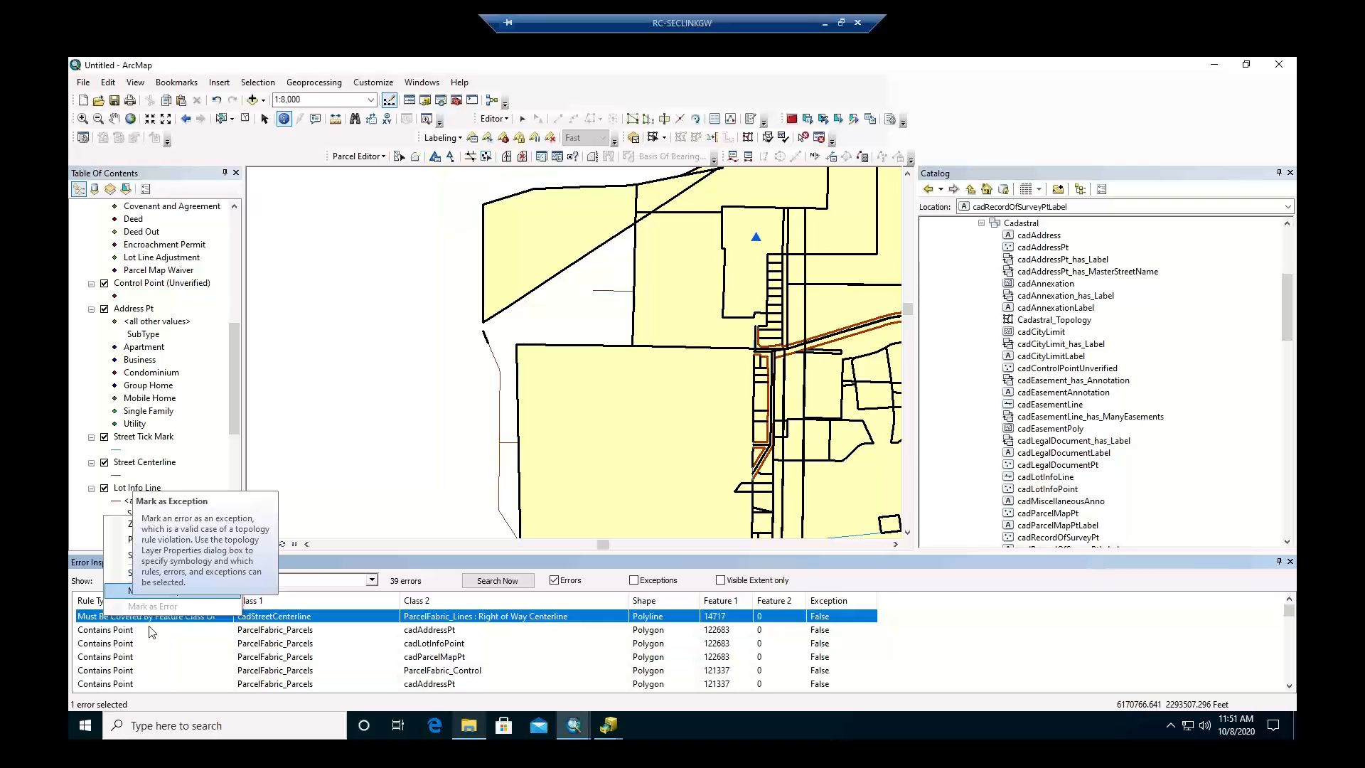
# Pan the map to the Contains Point error of ParcelFabric_Parcels feature 122683 against cadAddressPt.
pyautogui.click(151, 632)
pyautogui.rightClick(135, 629)
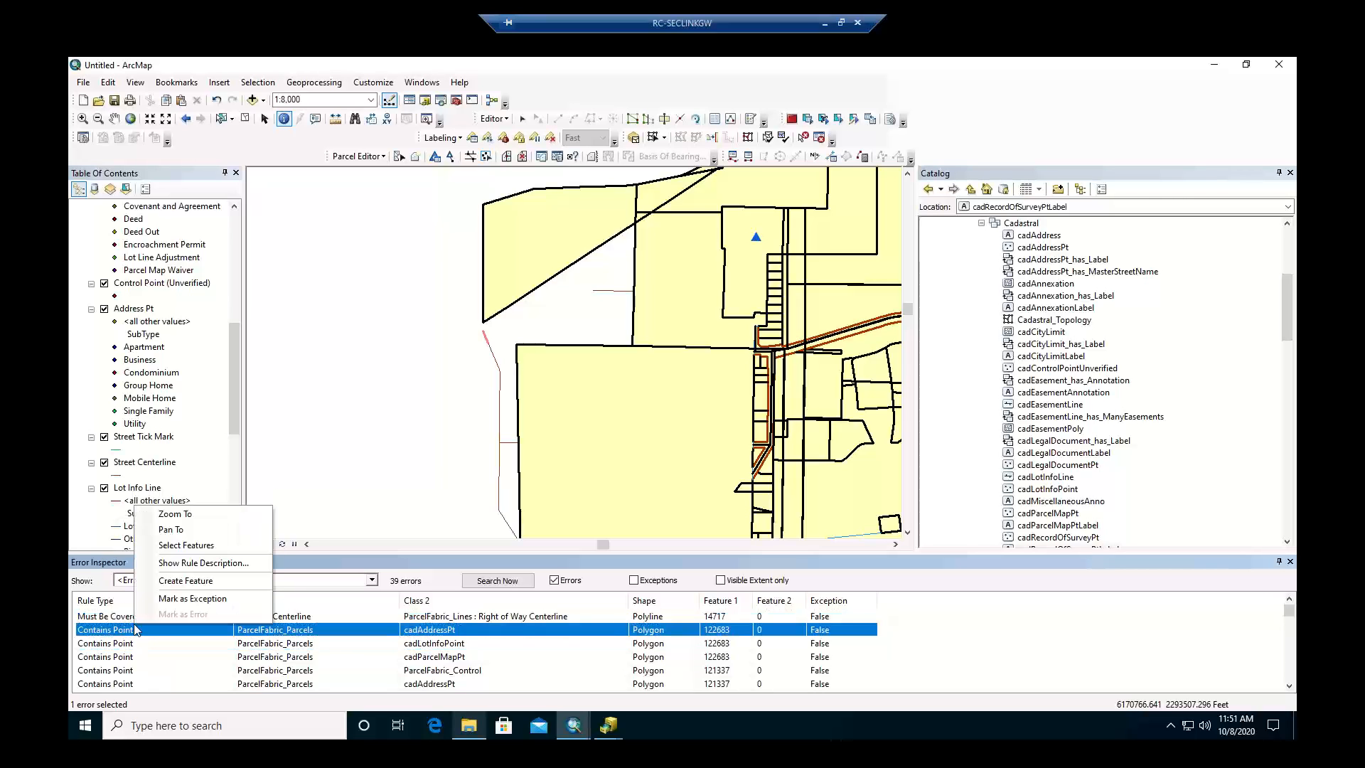
pyautogui.click(183, 533)
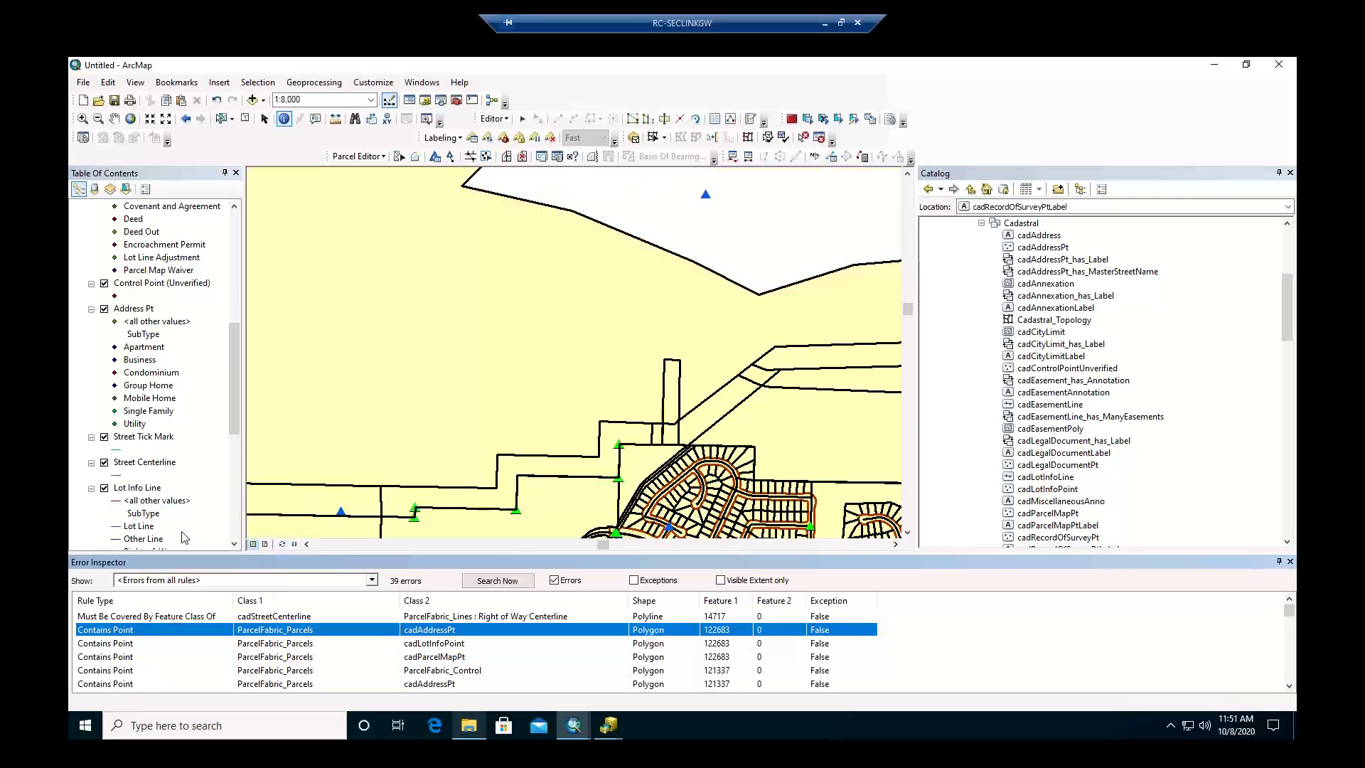
# Select the feature behind the cadAddressPt error, check which layer holds the selection, and return to the drawing-order layer list.
pyautogui.rightClick(142, 636)
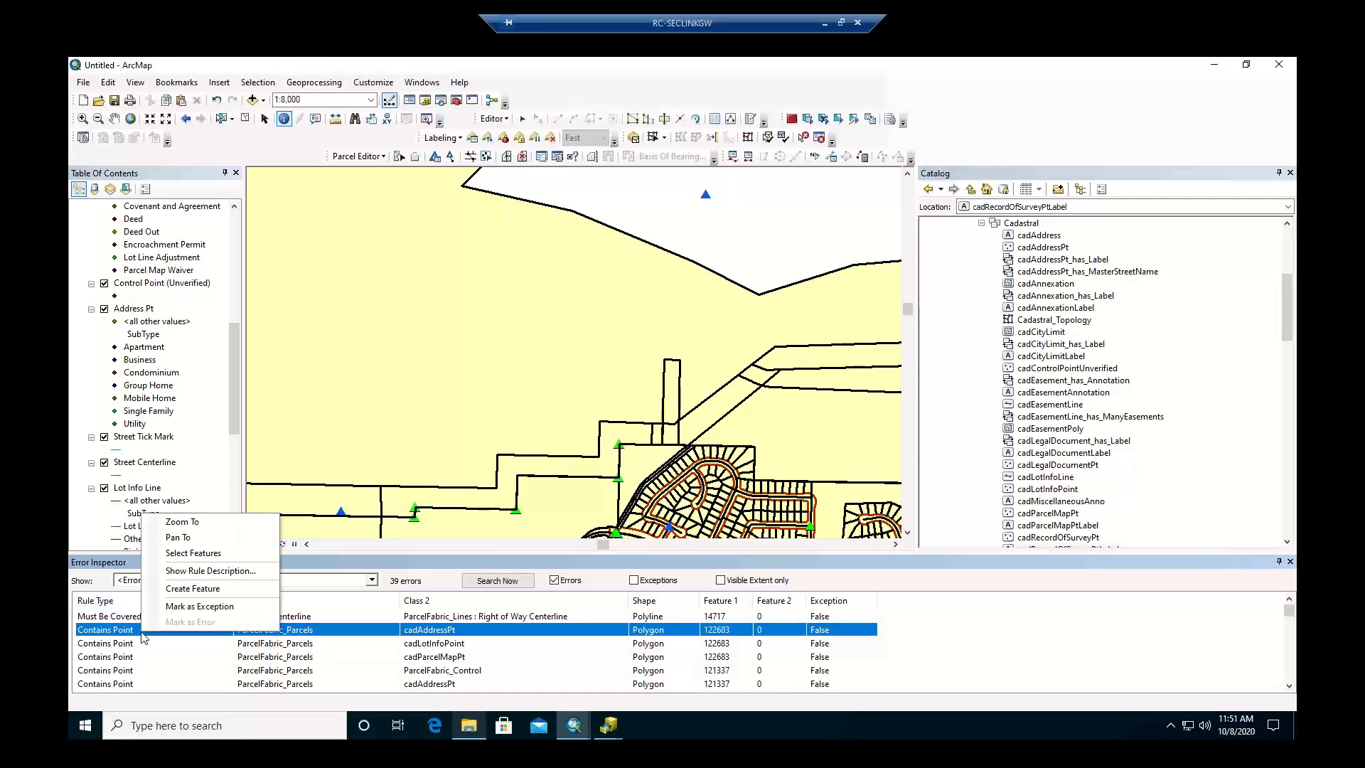
pyautogui.click(192, 557)
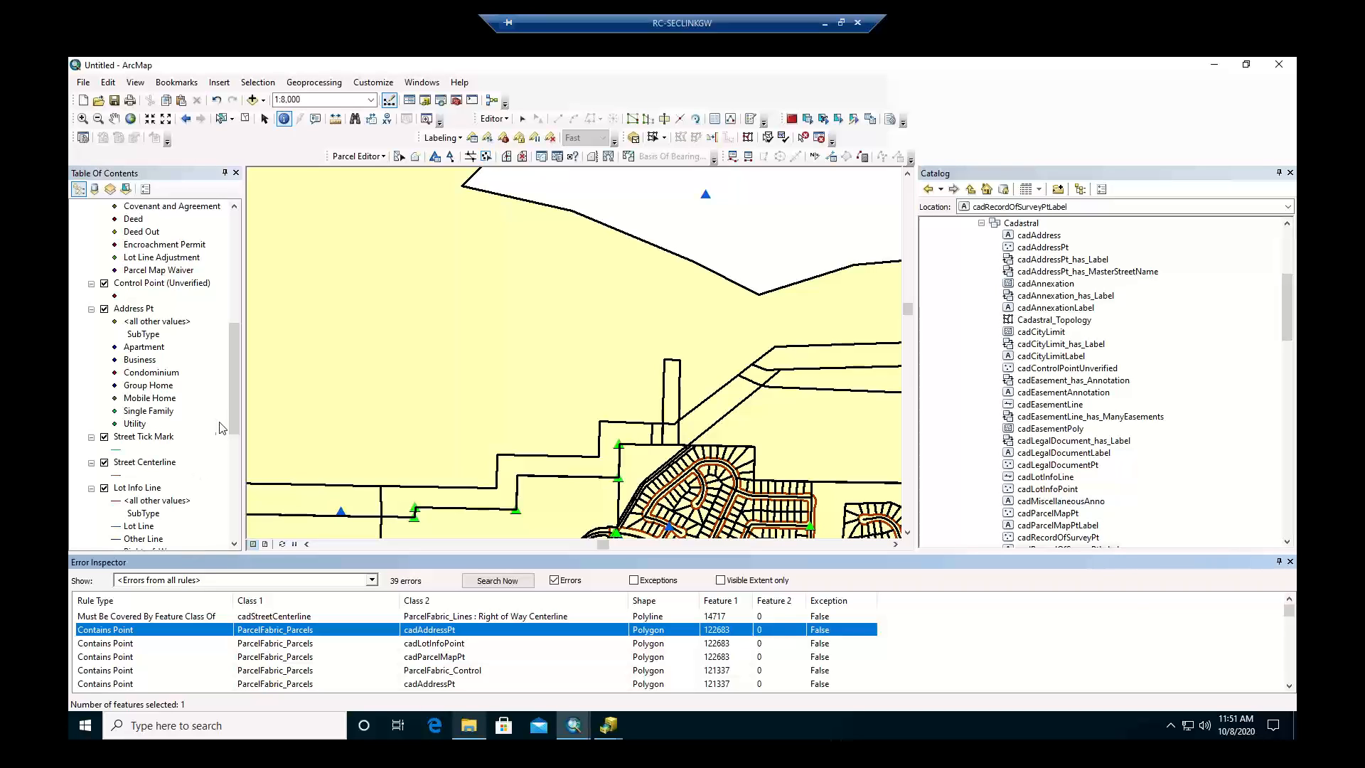
pyautogui.click(125, 189)
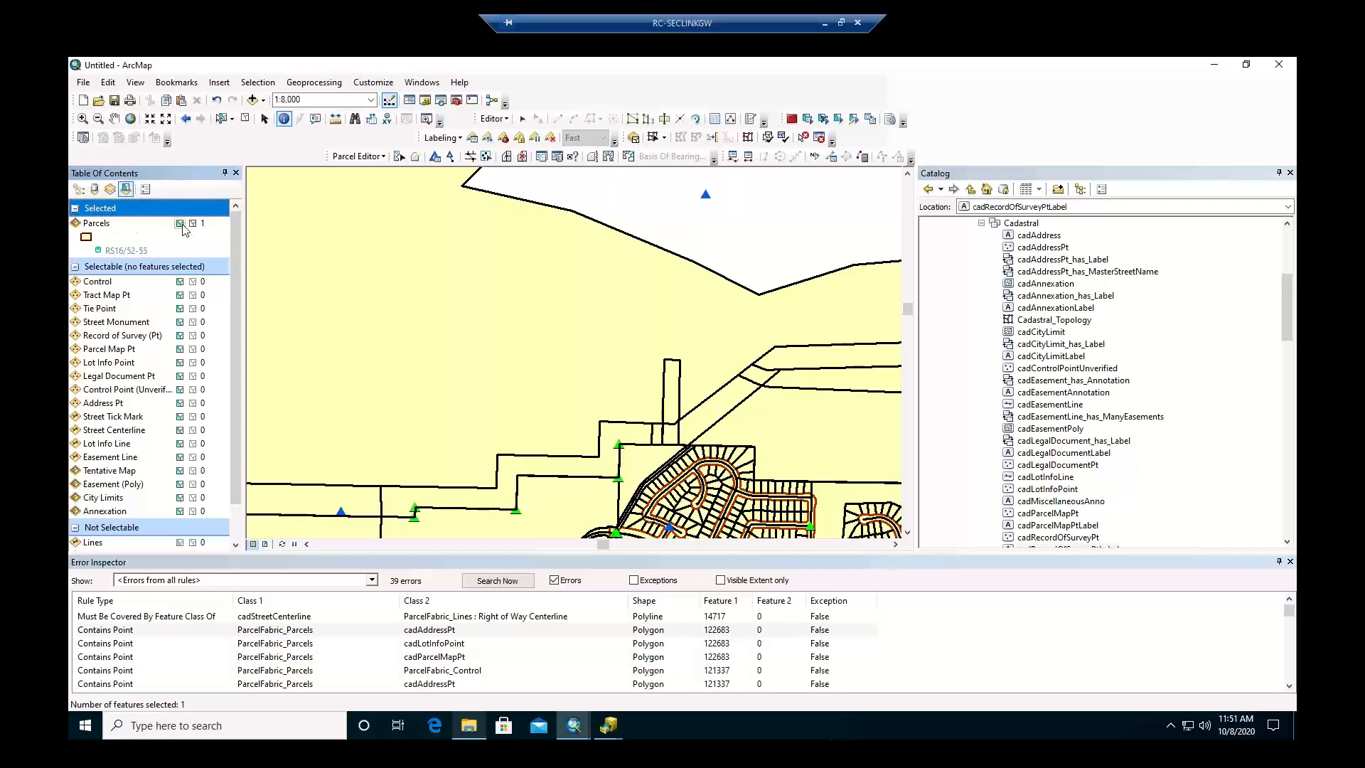
pyautogui.click(78, 189)
# Look through the layer list for the layer that covers the map, collapsing the Legal Document Pt legend.
pyautogui.scroll(-8, 135, 395)
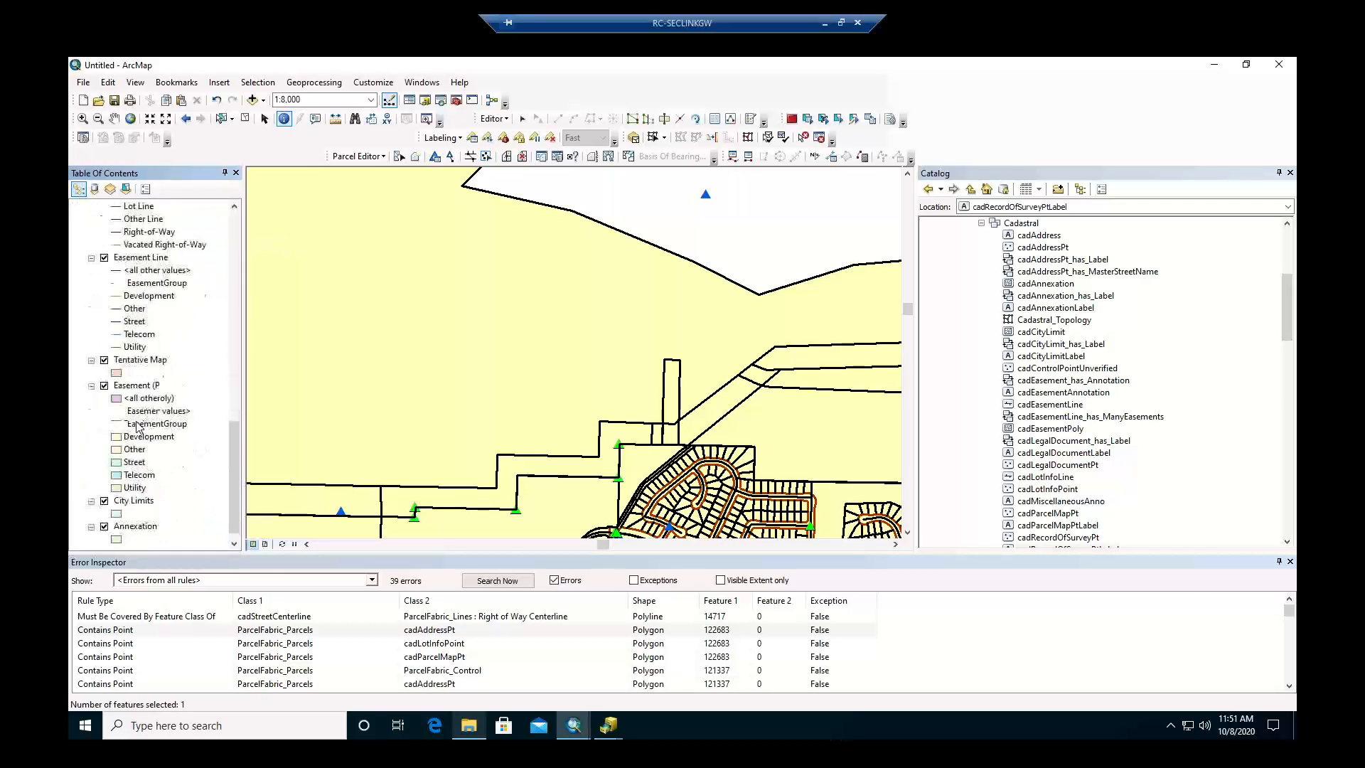
pyautogui.scroll(10, 140, 428)
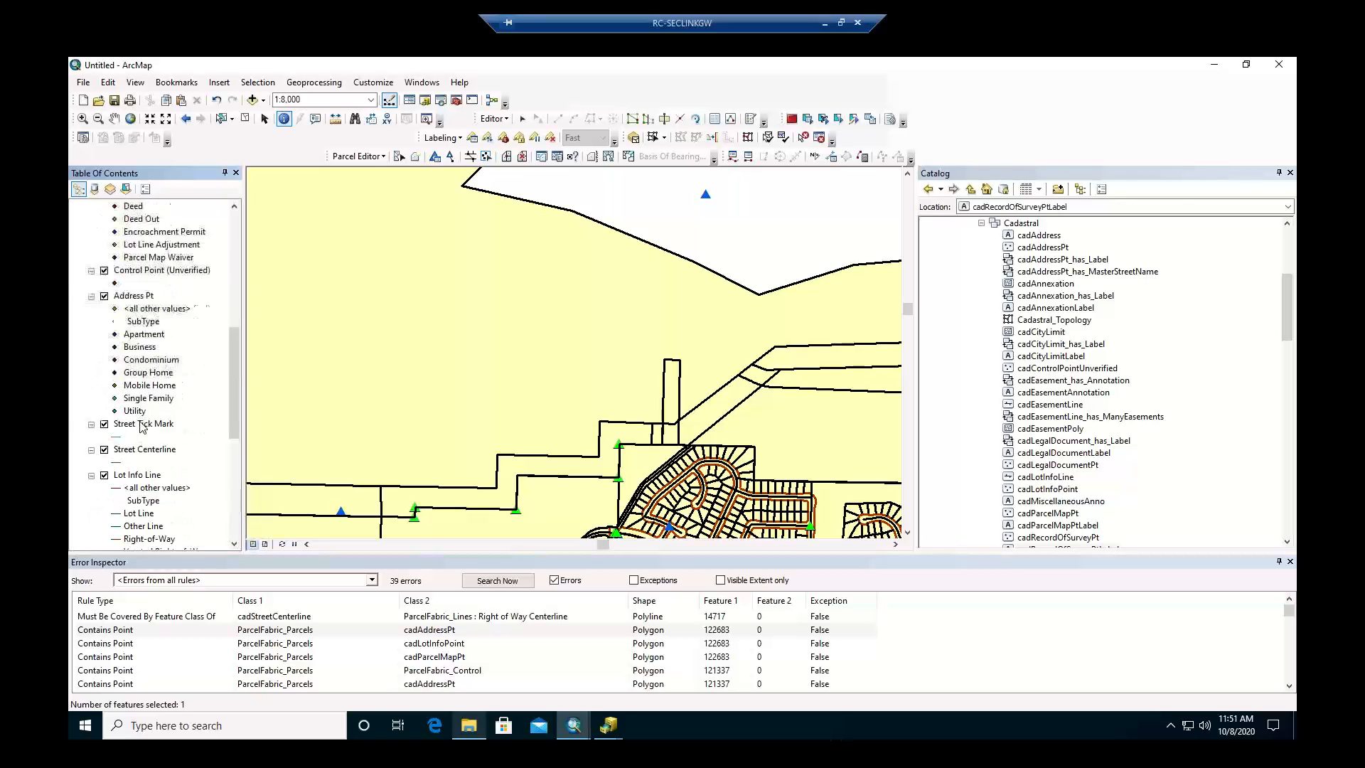
pyautogui.scroll(3, 140, 427)
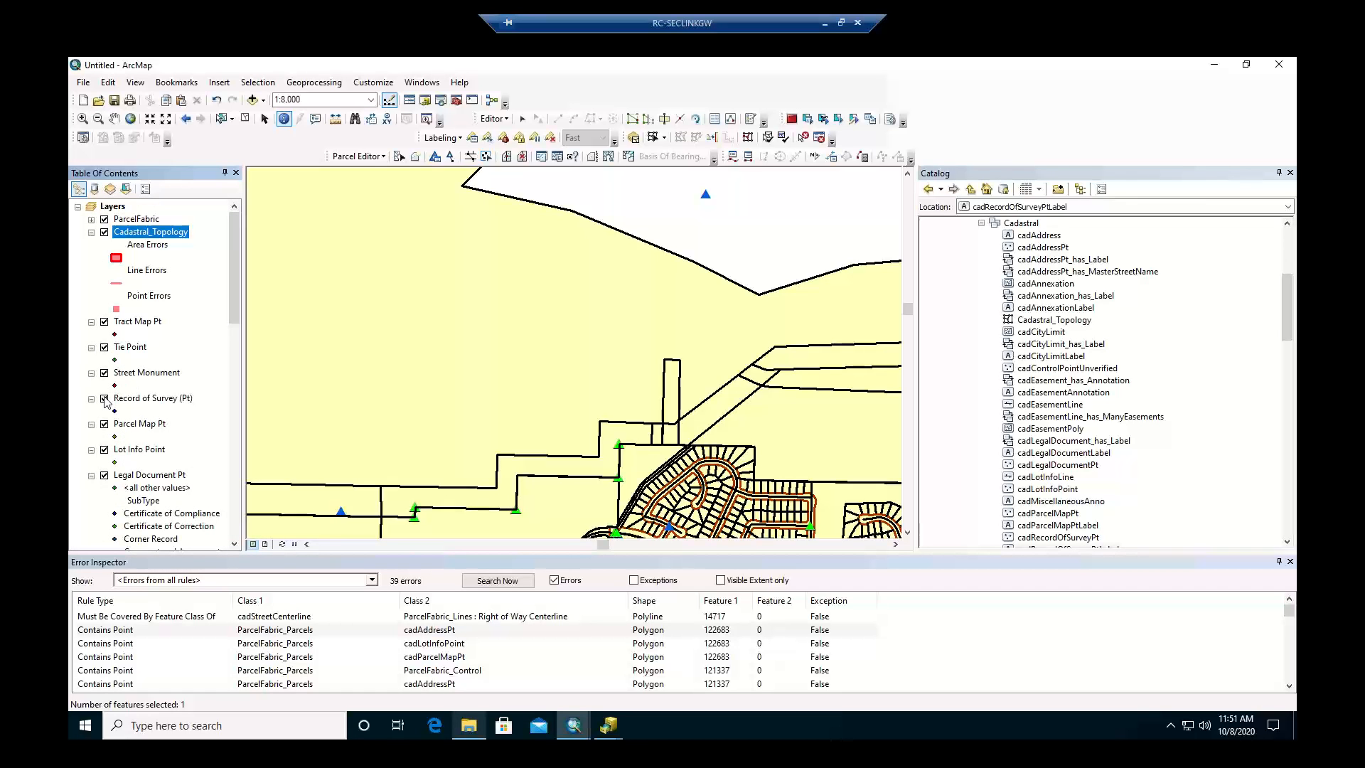
pyautogui.click(91, 474)
pyautogui.scroll(-7, 113, 445)
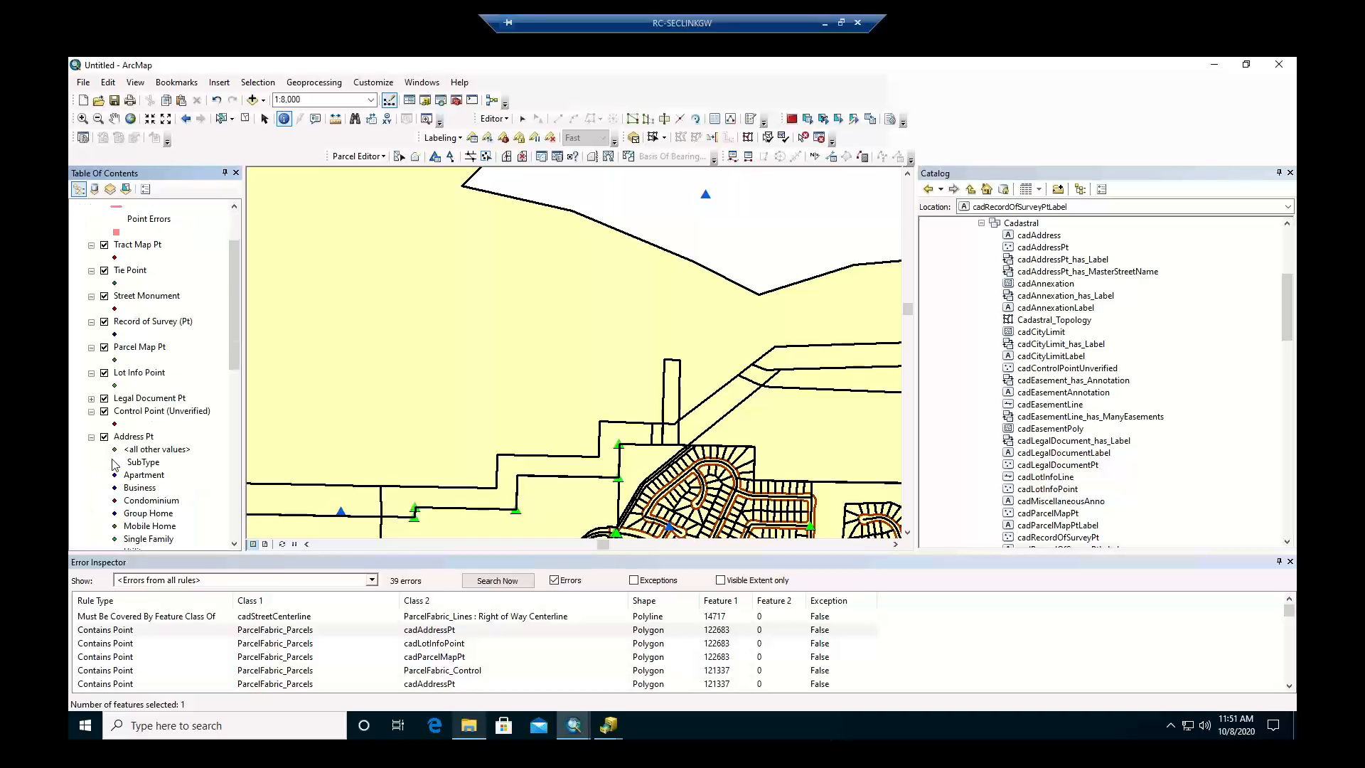
pyautogui.scroll(-7, 114, 464)
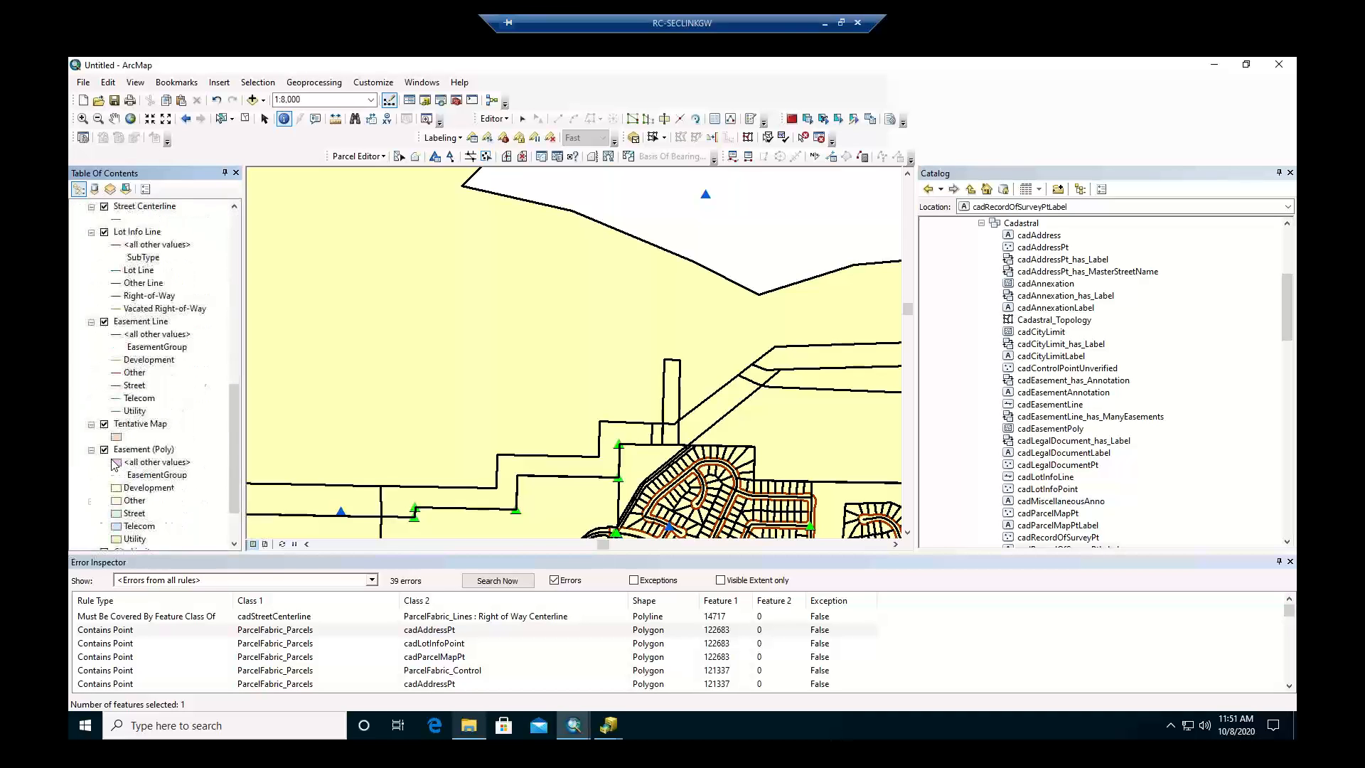
pyautogui.scroll(8, 113, 464)
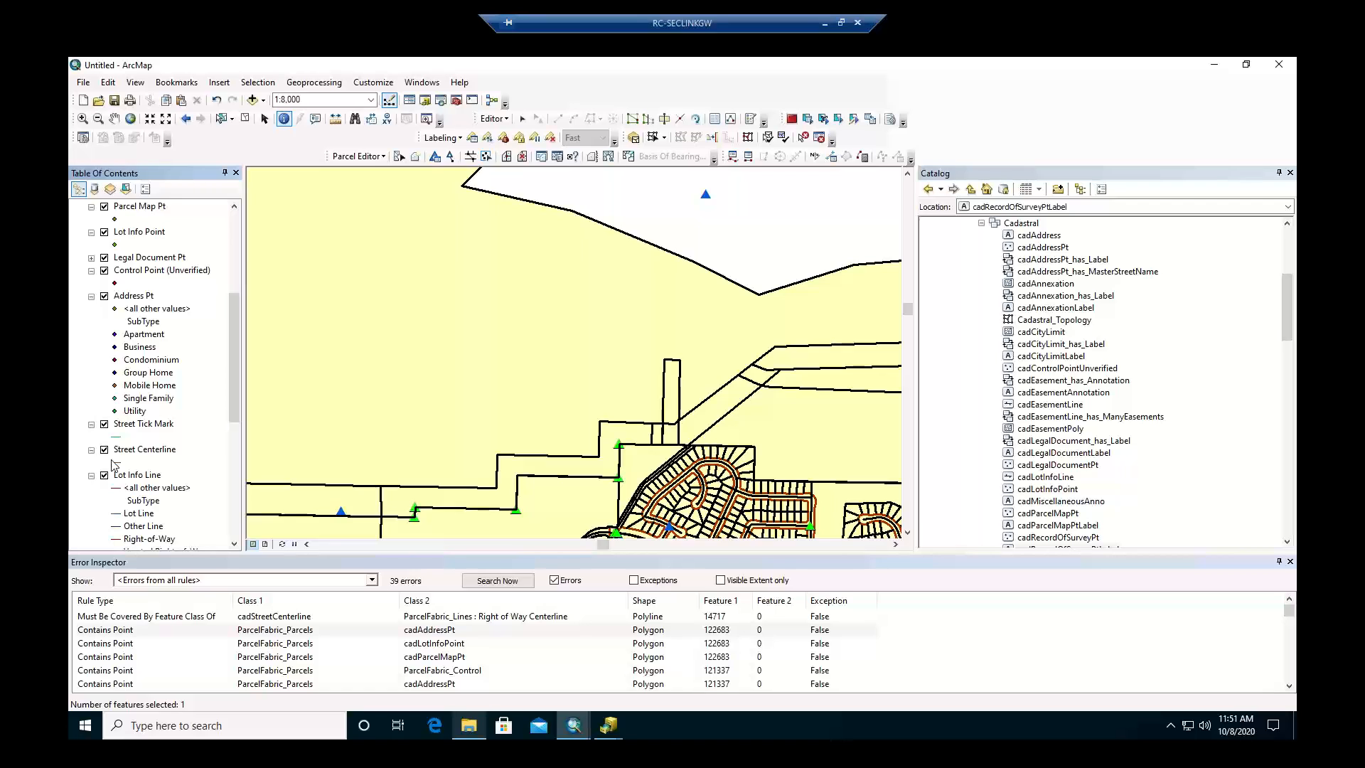
pyautogui.scroll(6, 112, 465)
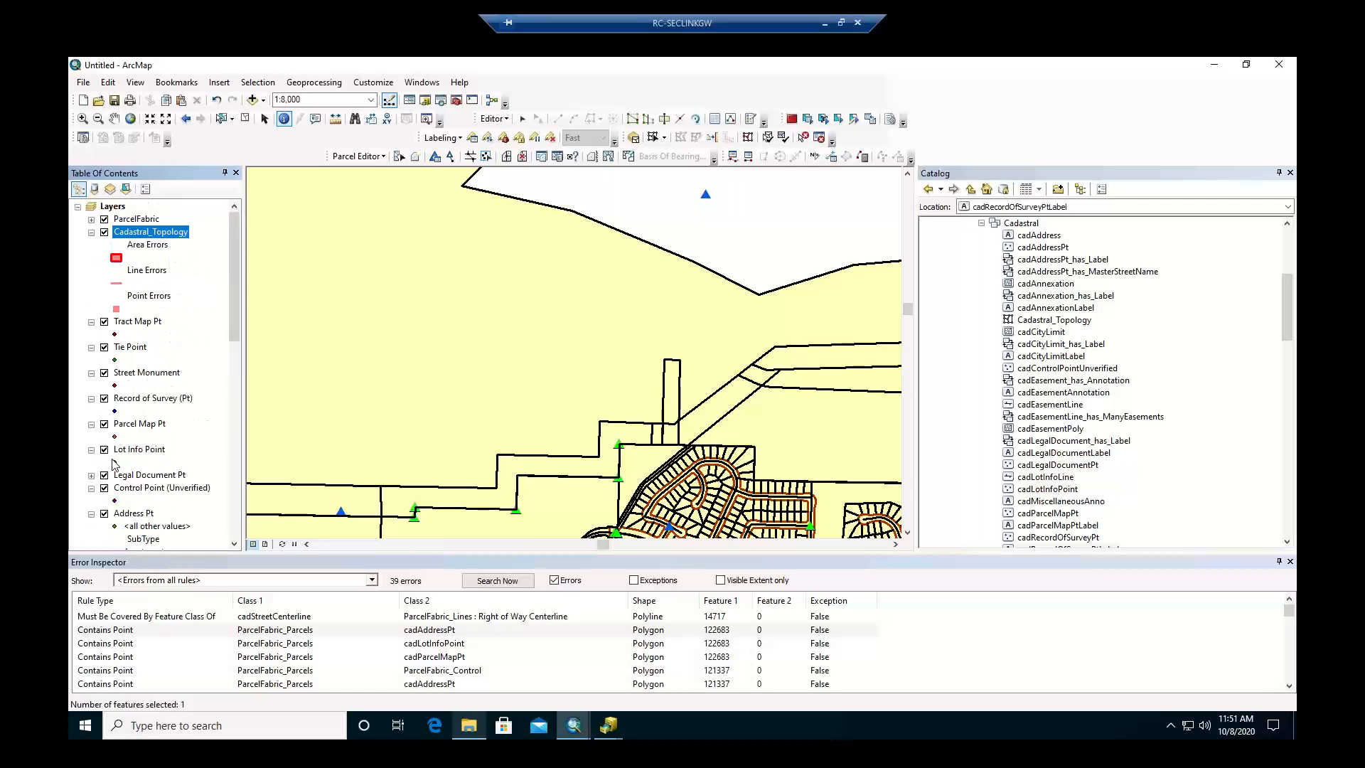
# Expand the ParcelFabric layer and change its Parcels symbol to an outline without fill.
pyautogui.click(91, 219)
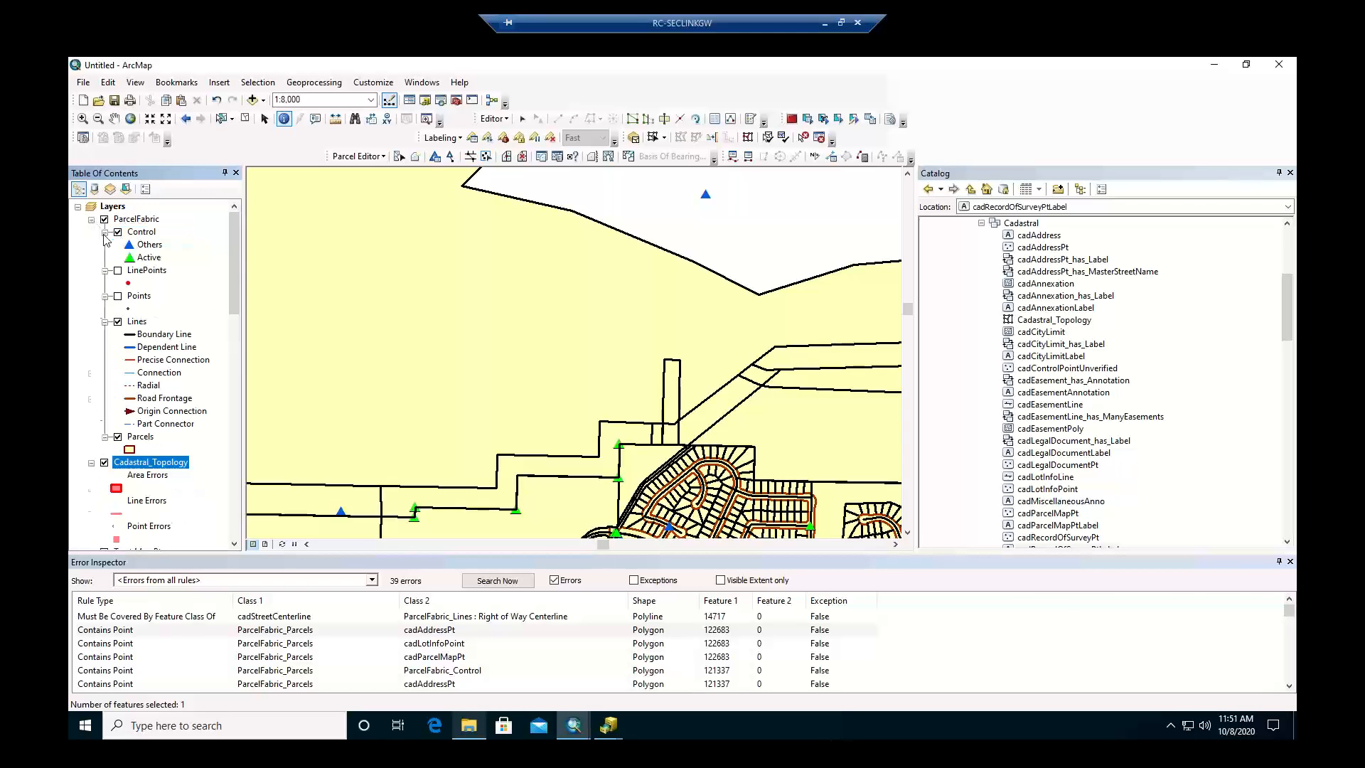
pyautogui.click(130, 453)
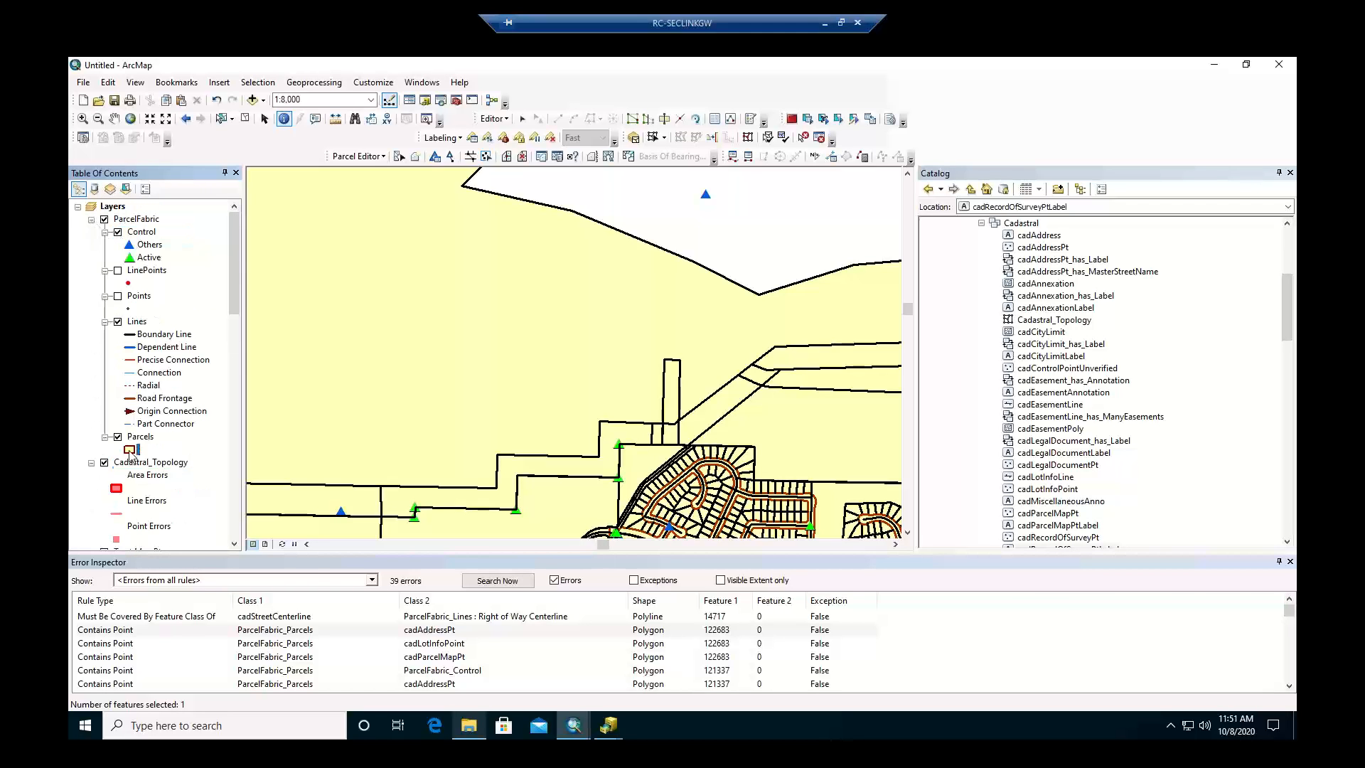
pyautogui.doubleClick(351, 455)
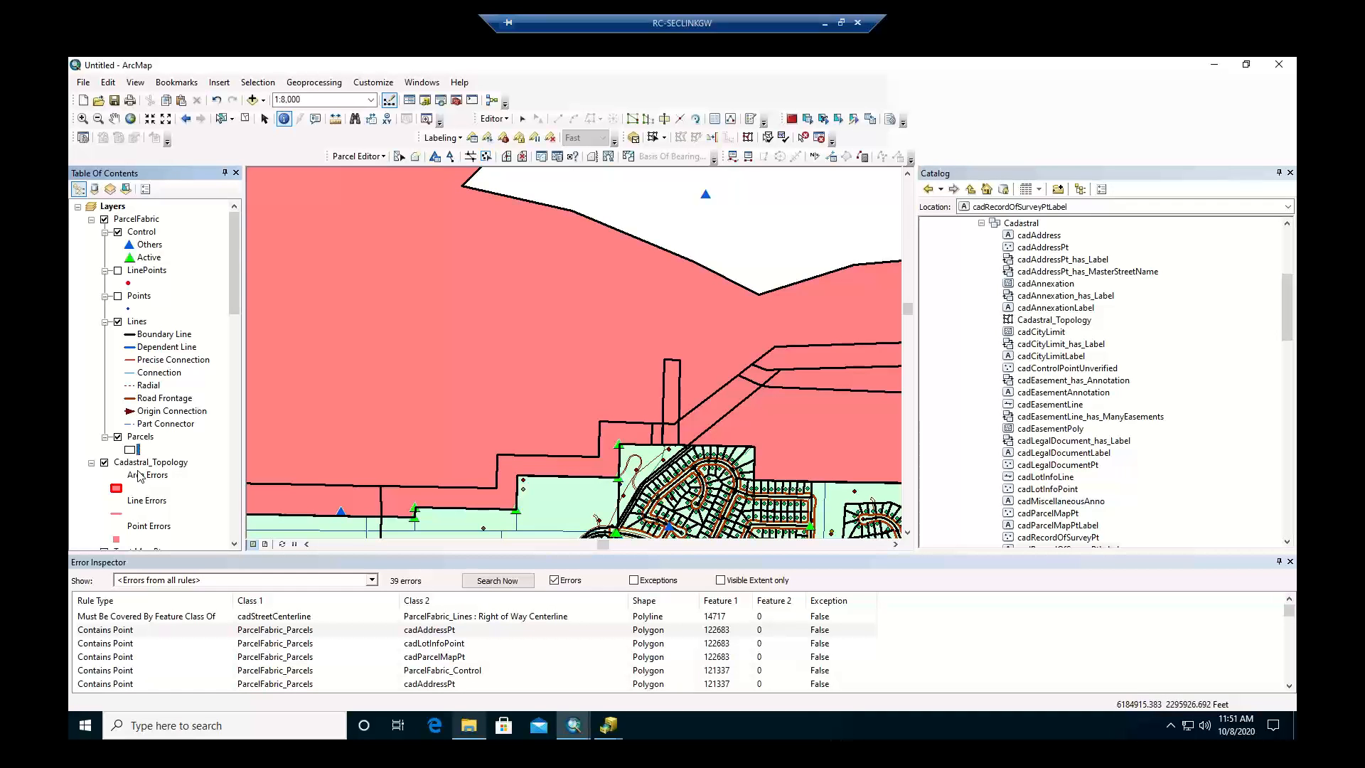
# Turn off the Tentative Map, City Limits and Annexation layers.
pyautogui.scroll(-15, 139, 474)
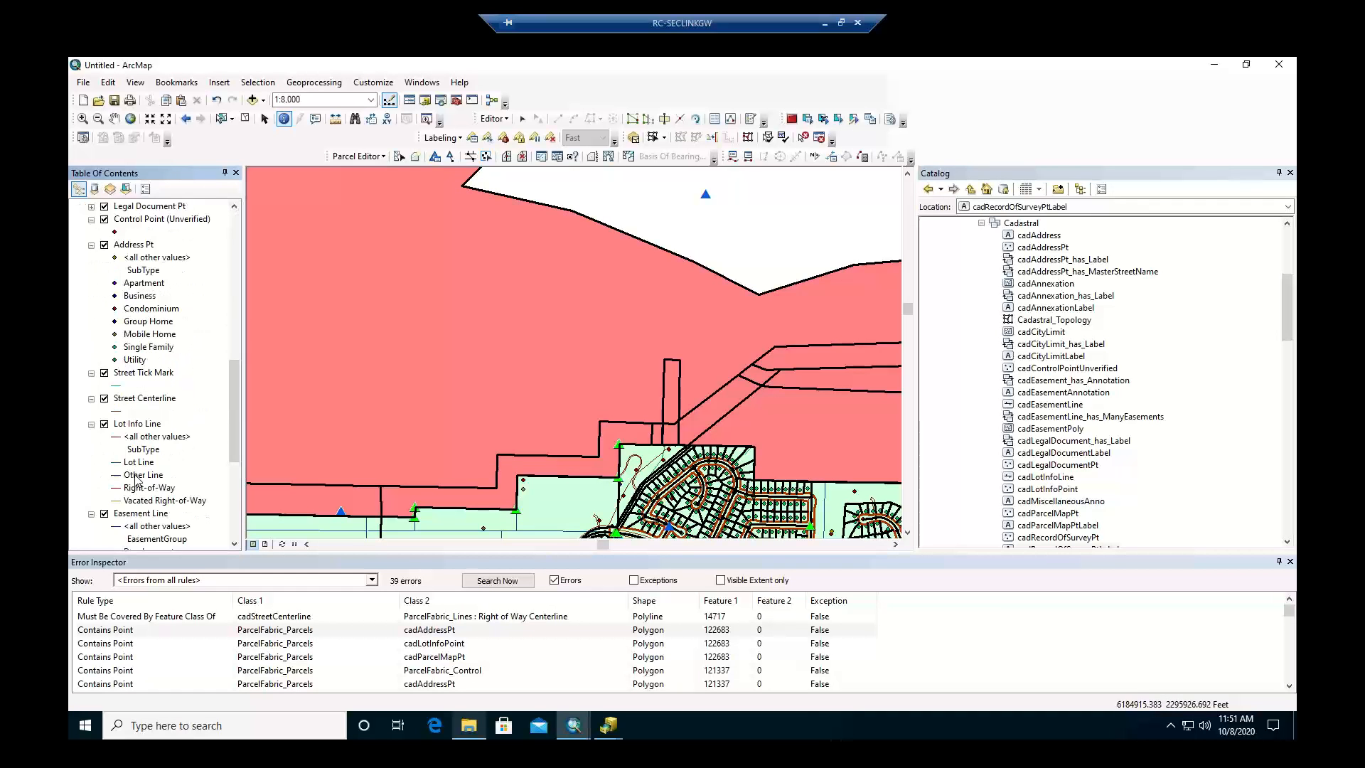
pyautogui.scroll(-10, 135, 480)
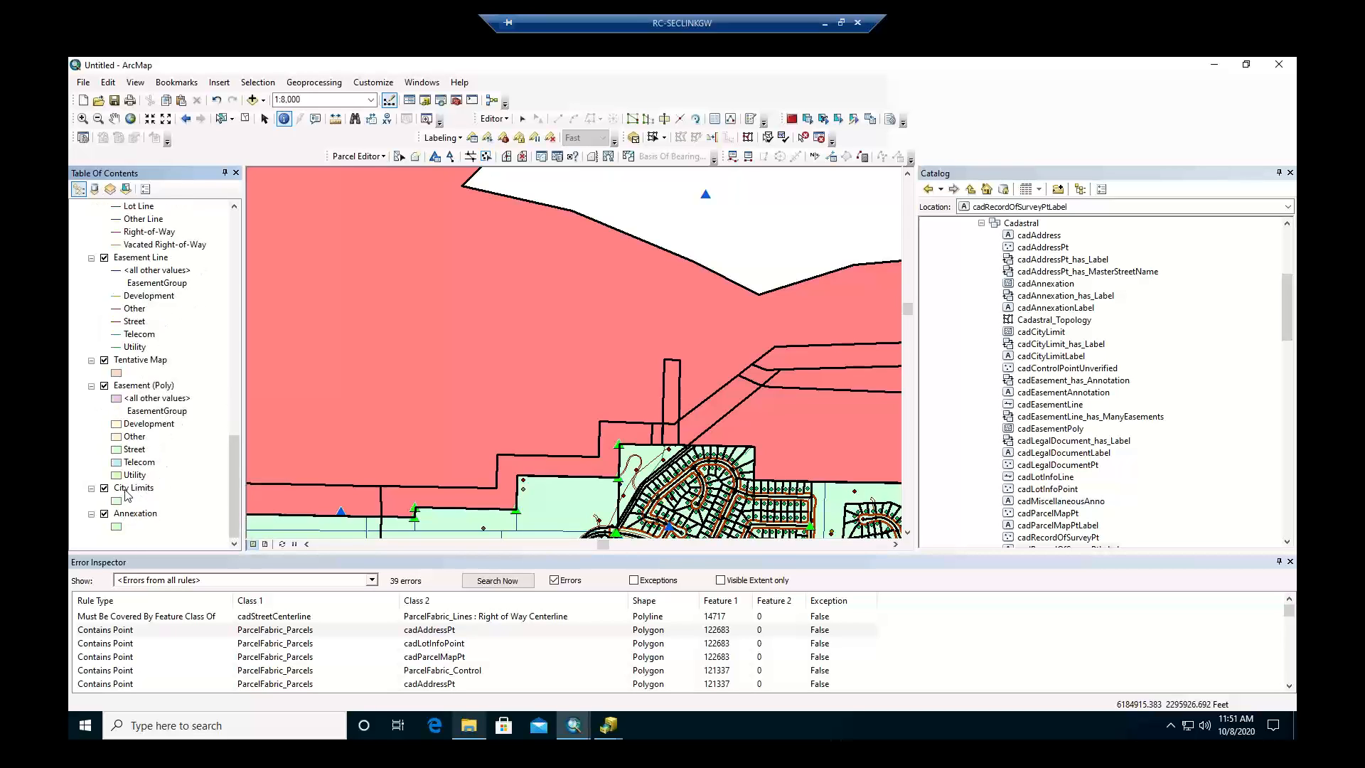
pyautogui.click(105, 360)
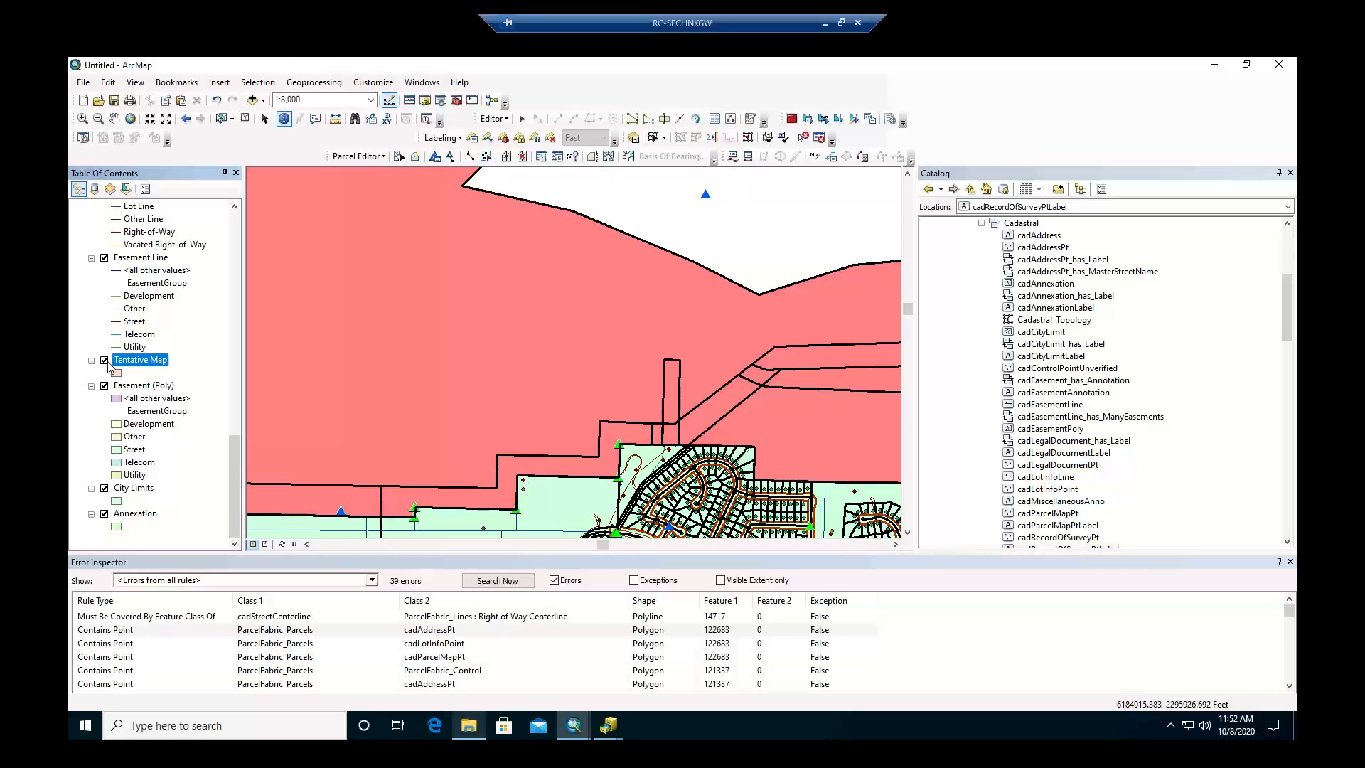
pyautogui.click(104, 489)
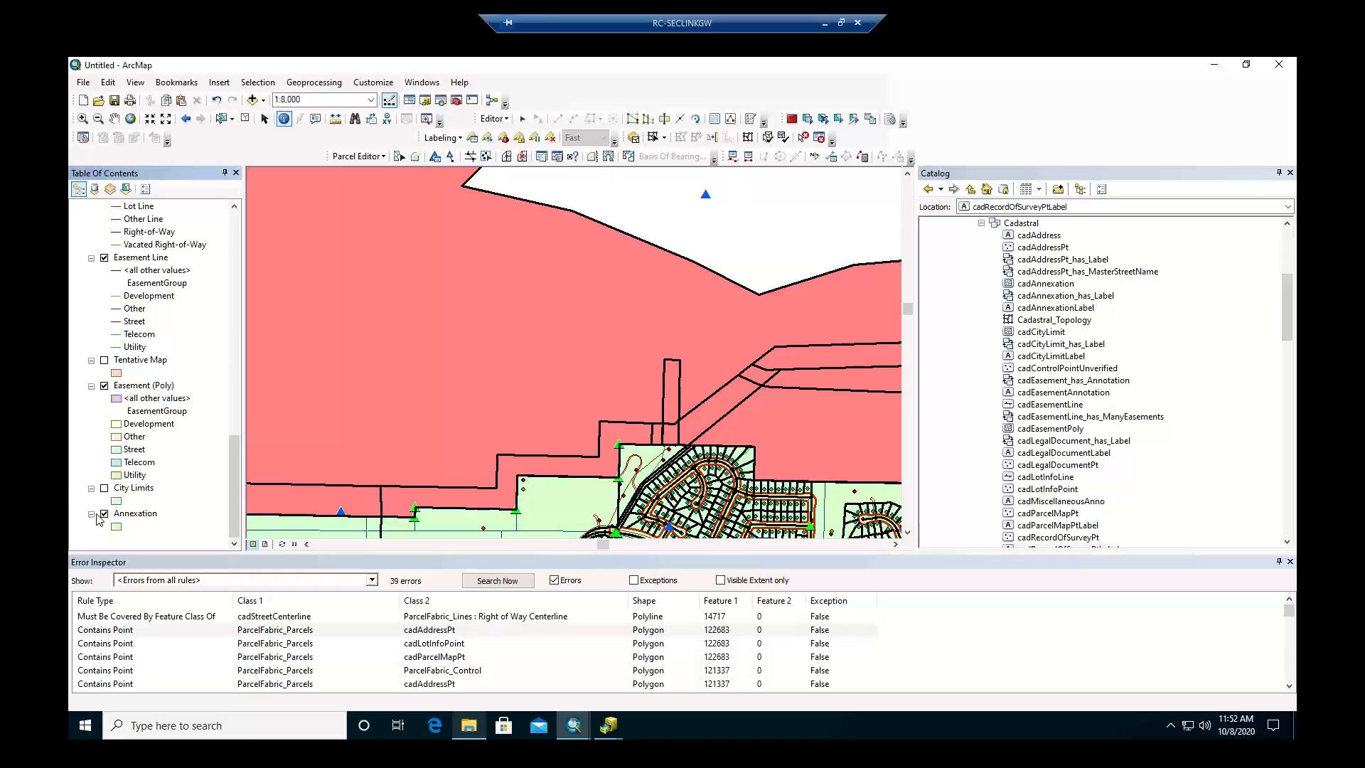
pyautogui.click(105, 513)
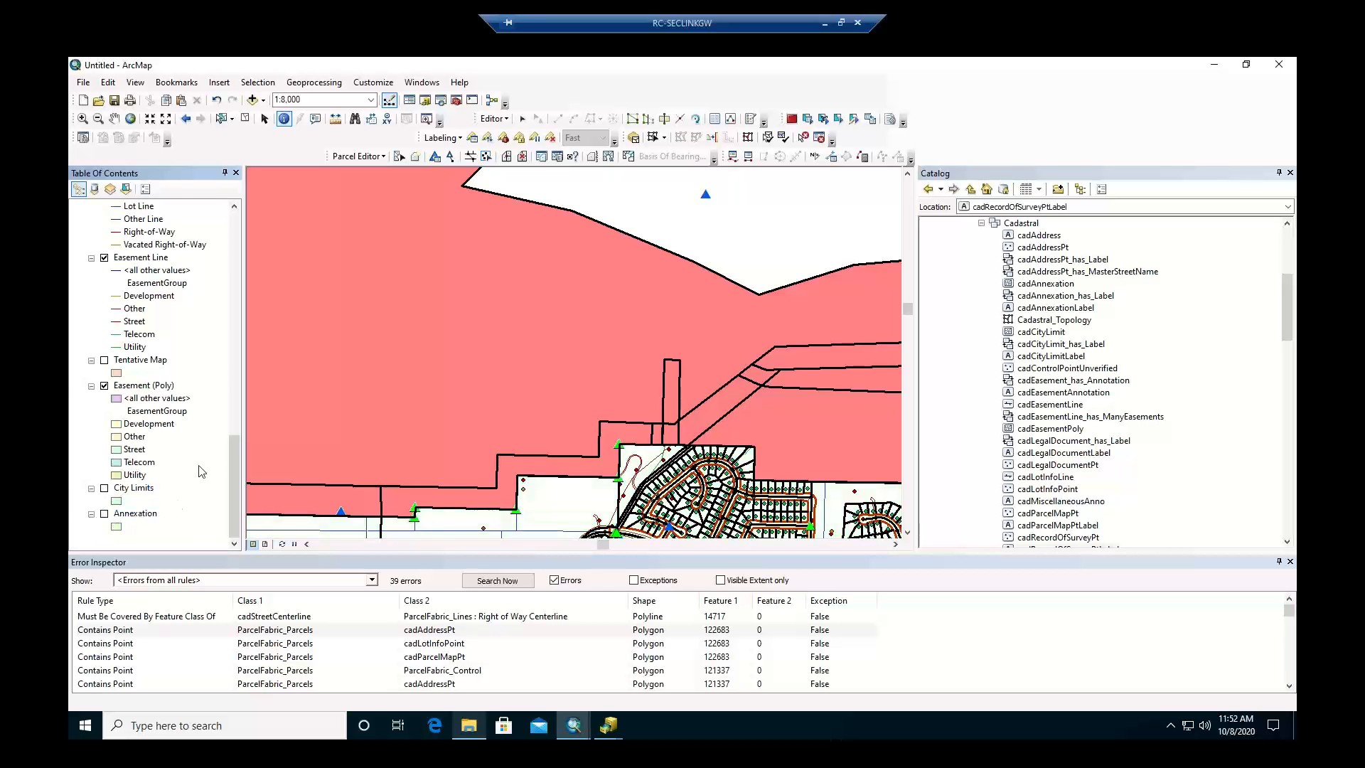
# Inspect the full extent of the Contains Point error for feature 122683 against cadAddressPt and mark it as an exception.
pyautogui.scroll(2, 190, 468)
pyautogui.scroll(12, 190, 468)
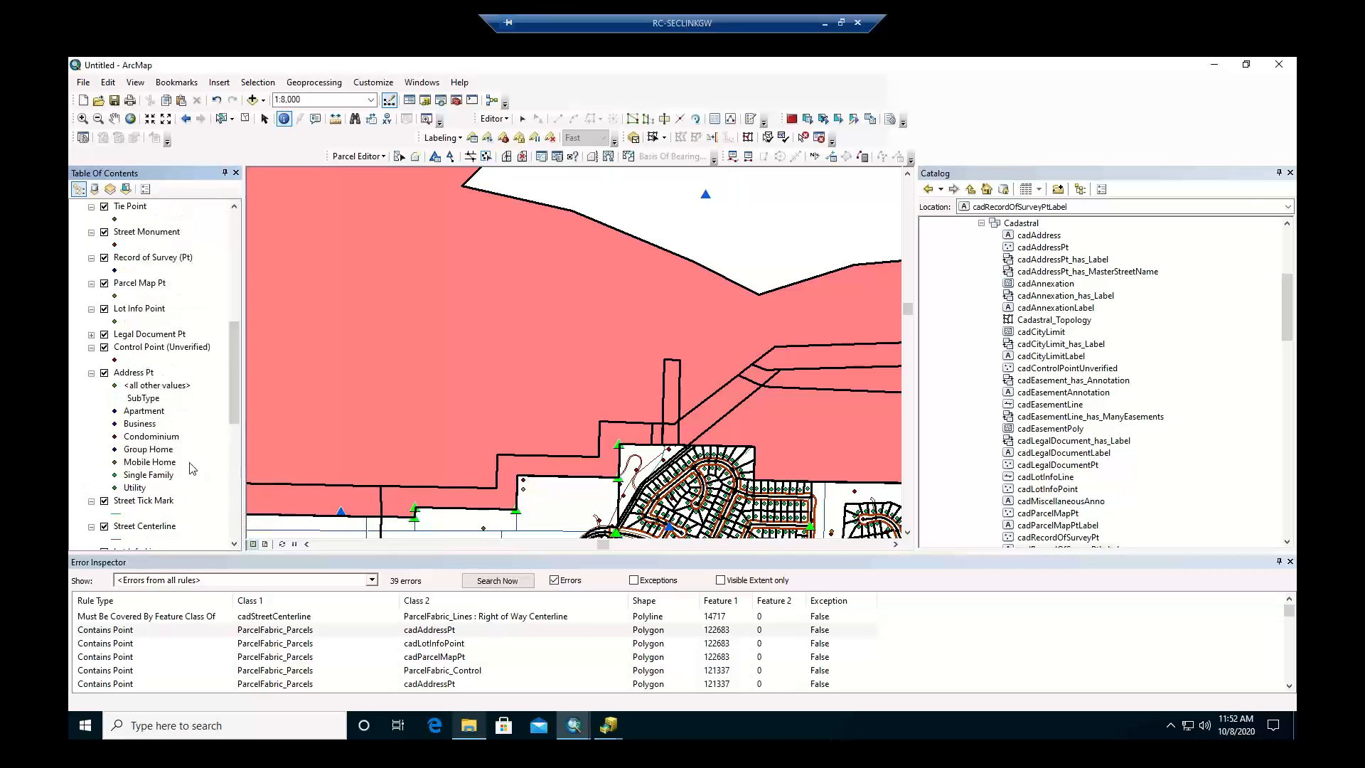
pyautogui.scroll(2, 191, 467)
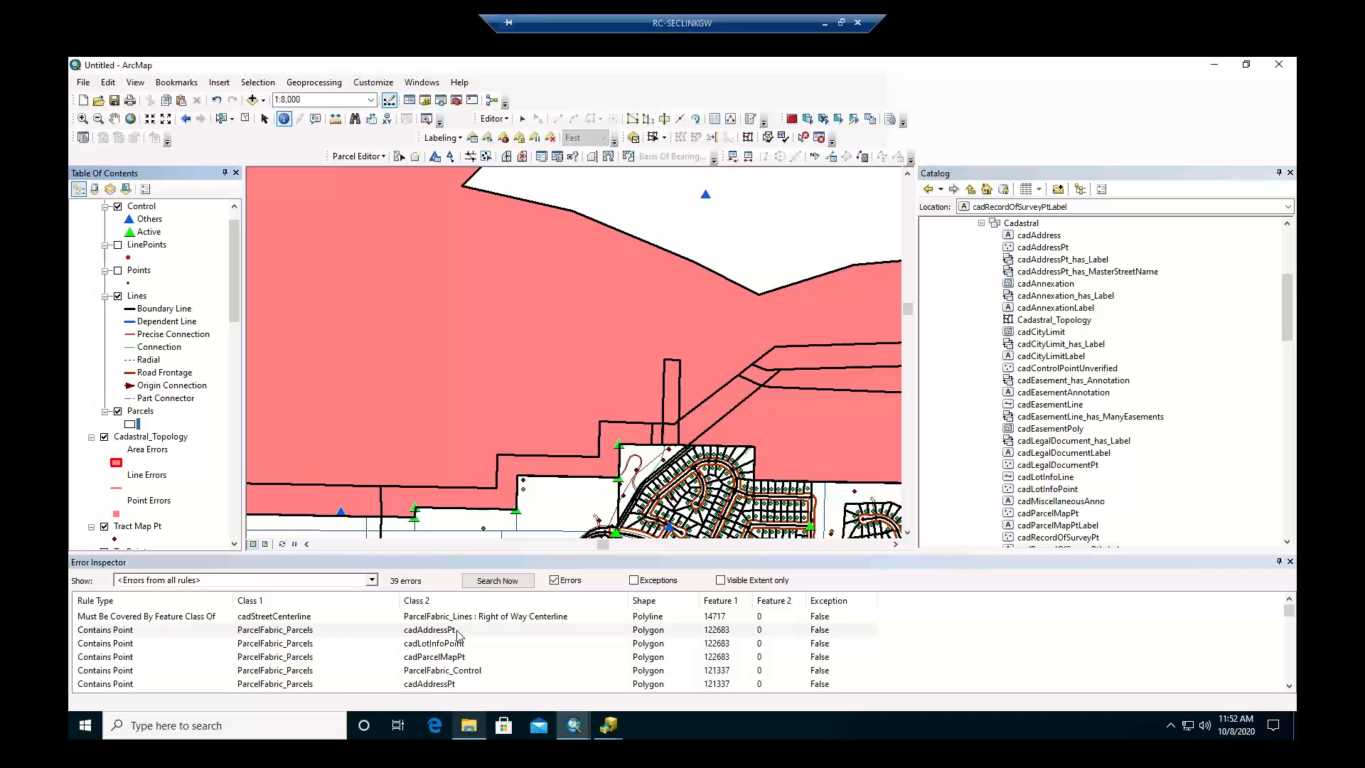
pyautogui.click(431, 631)
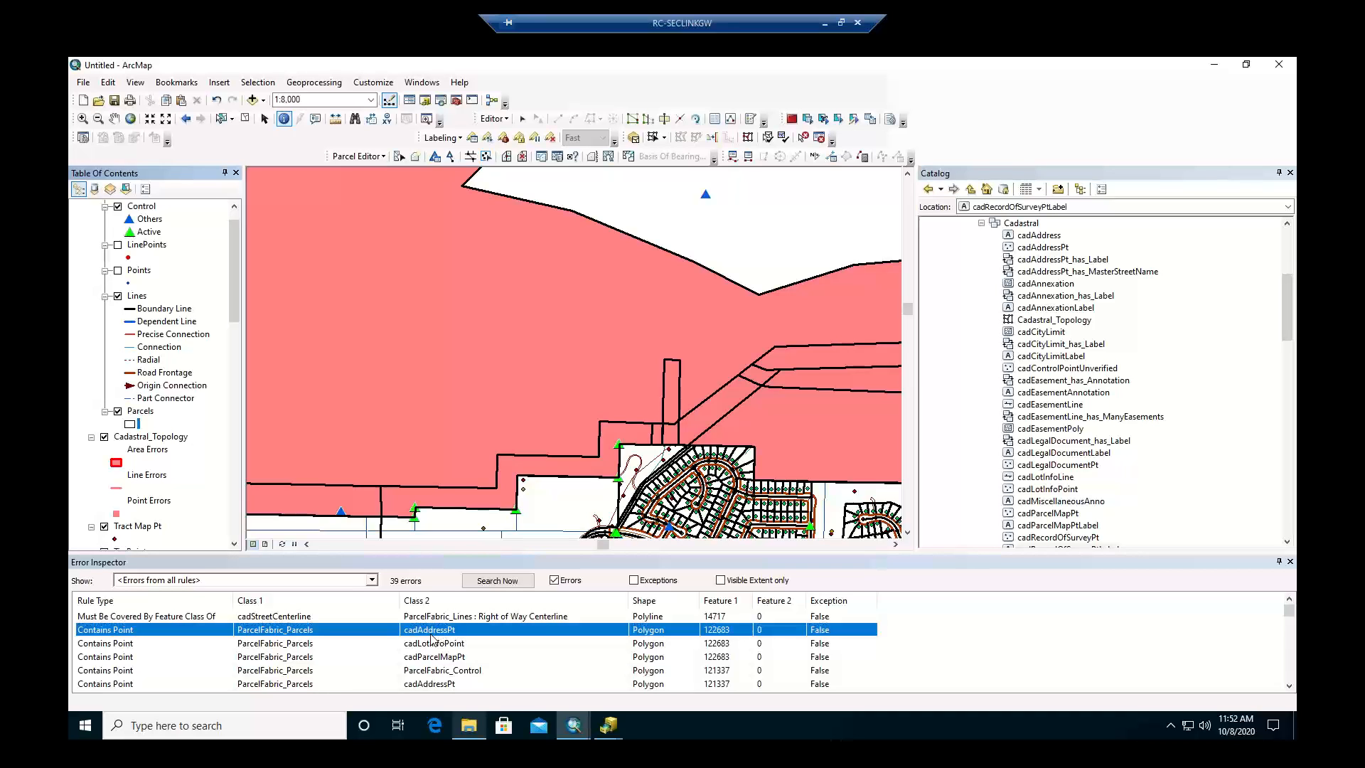
pyautogui.scroll(4, 615, 284)
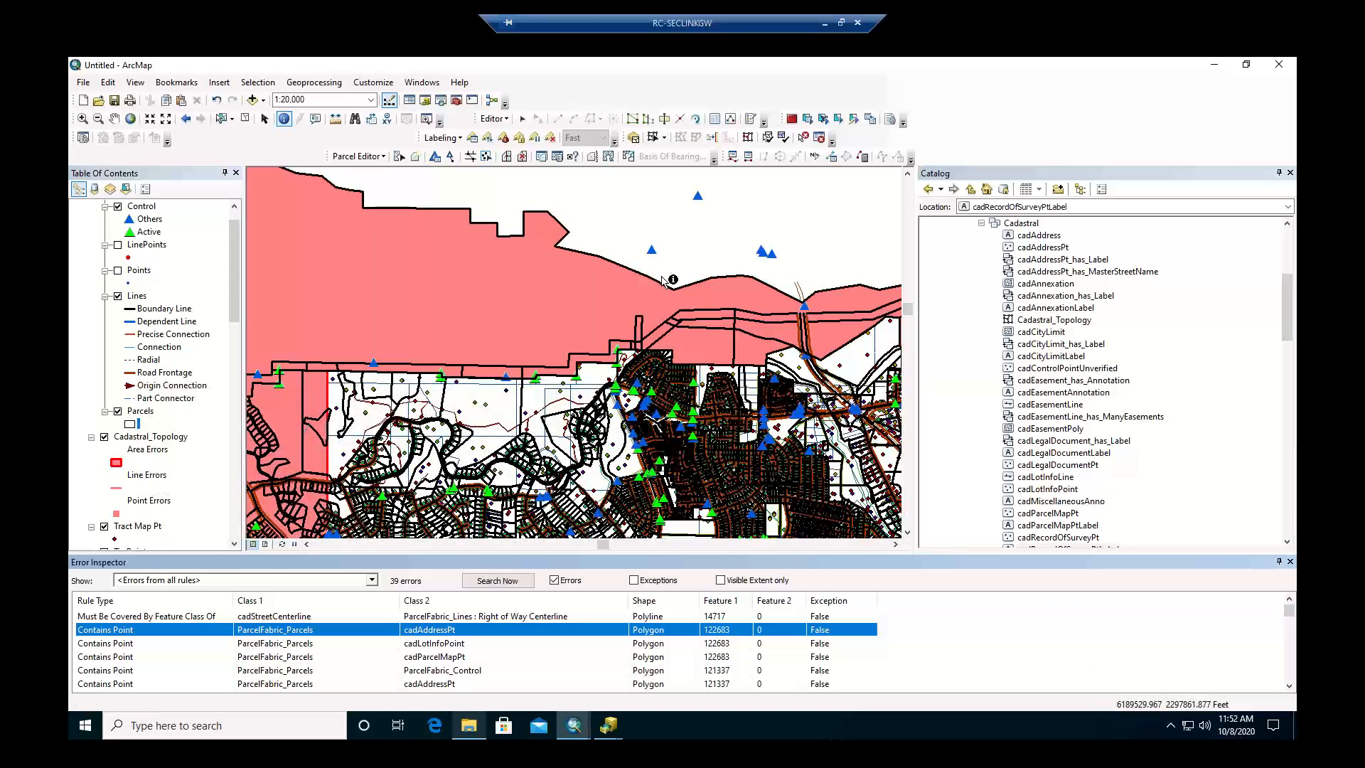
pyautogui.scroll(1, 662, 288)
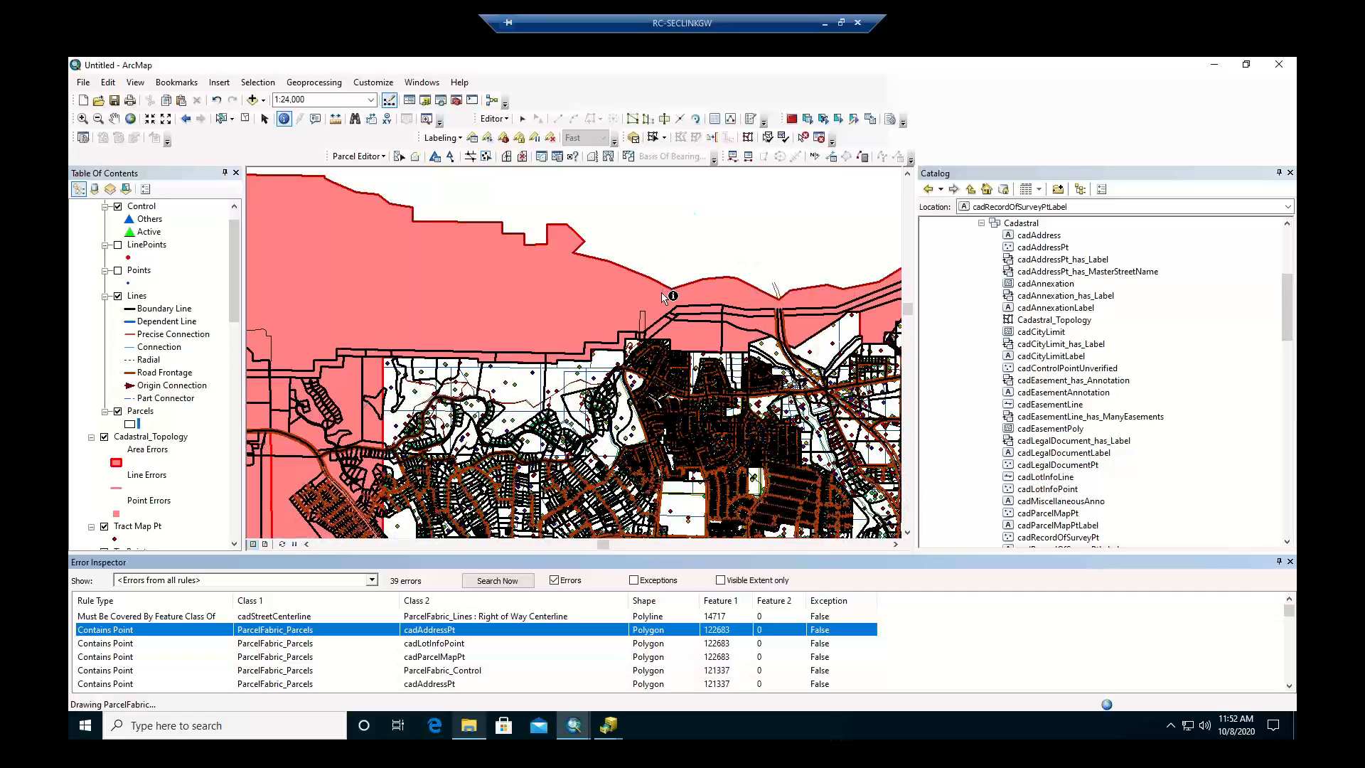
pyautogui.scroll(1, 662, 293)
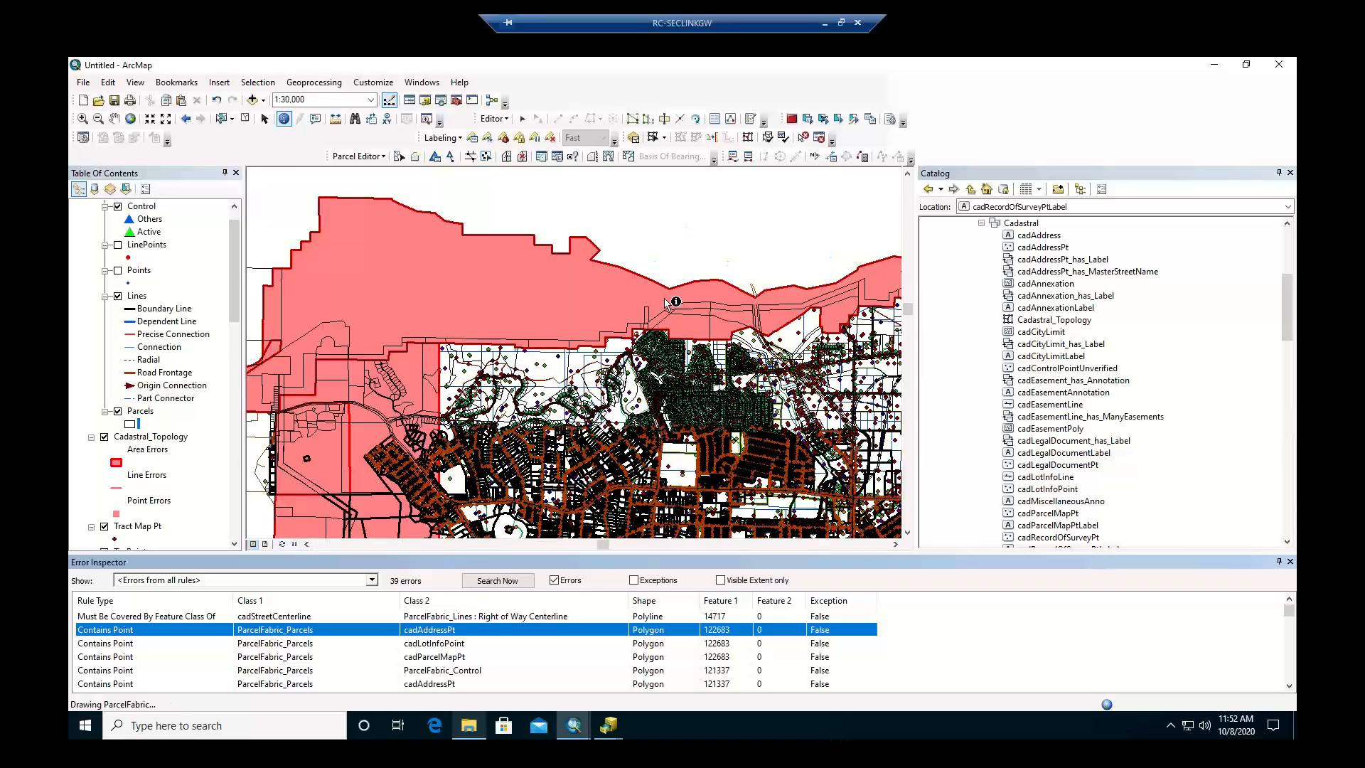
pyautogui.rightClick(451, 631)
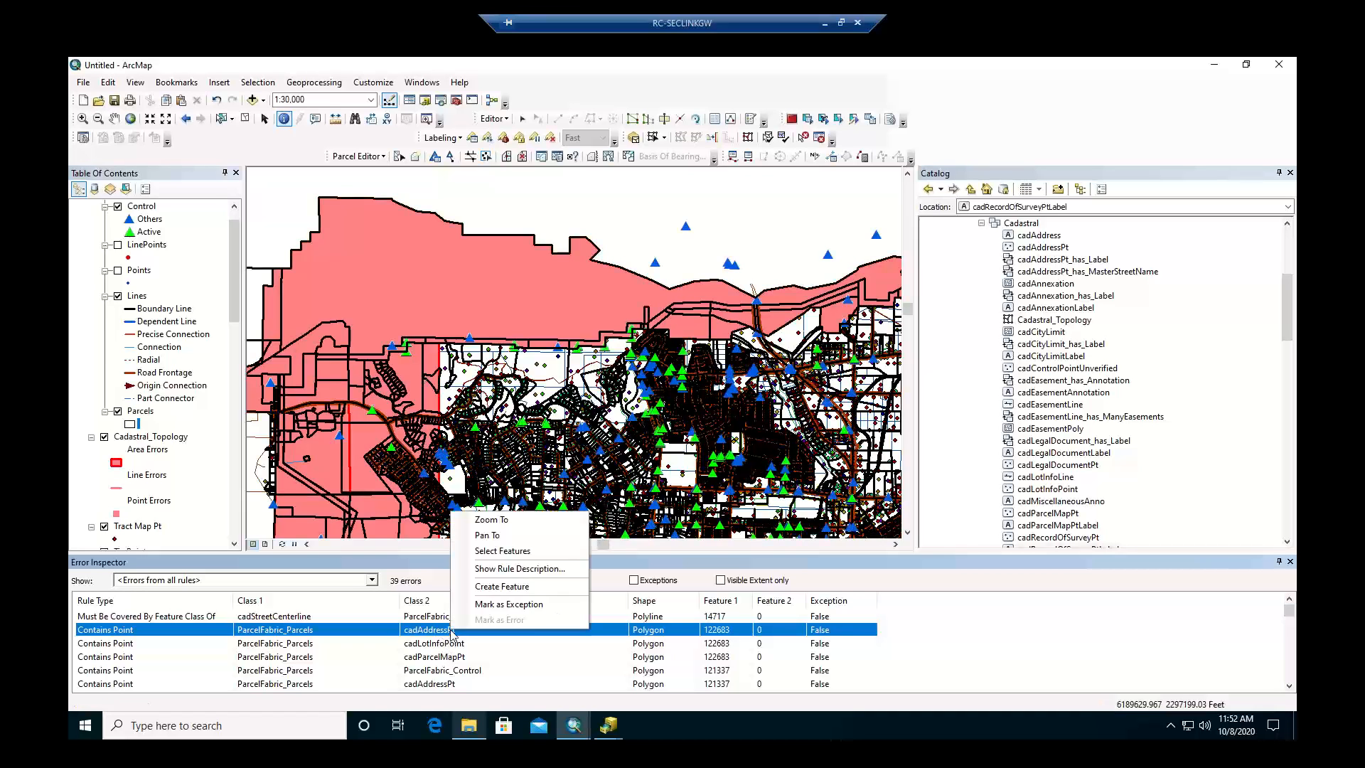
pyautogui.click(509, 605)
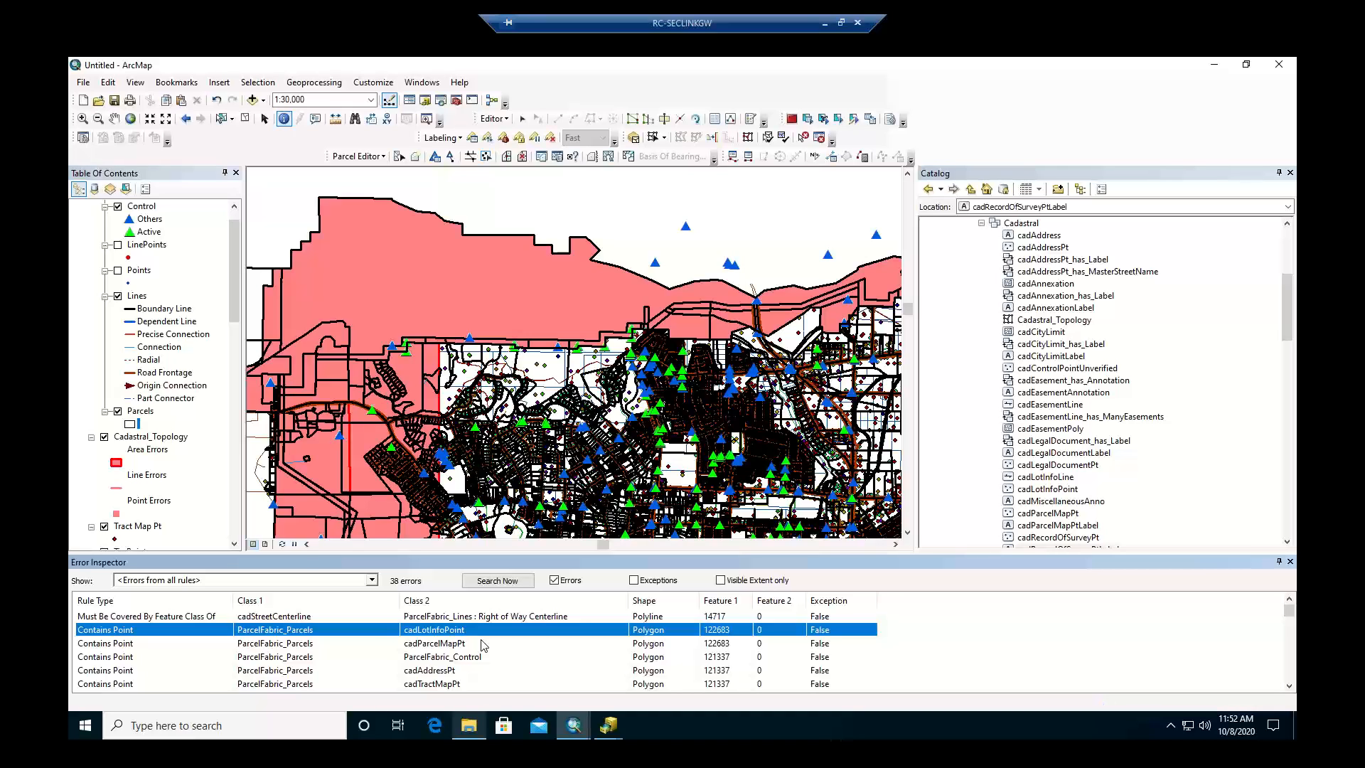
# Zoom to the Contains Point error of ParcelFabric_Parcels feature 122683 against cadLotInfoPoint.
pyautogui.click(481, 643)
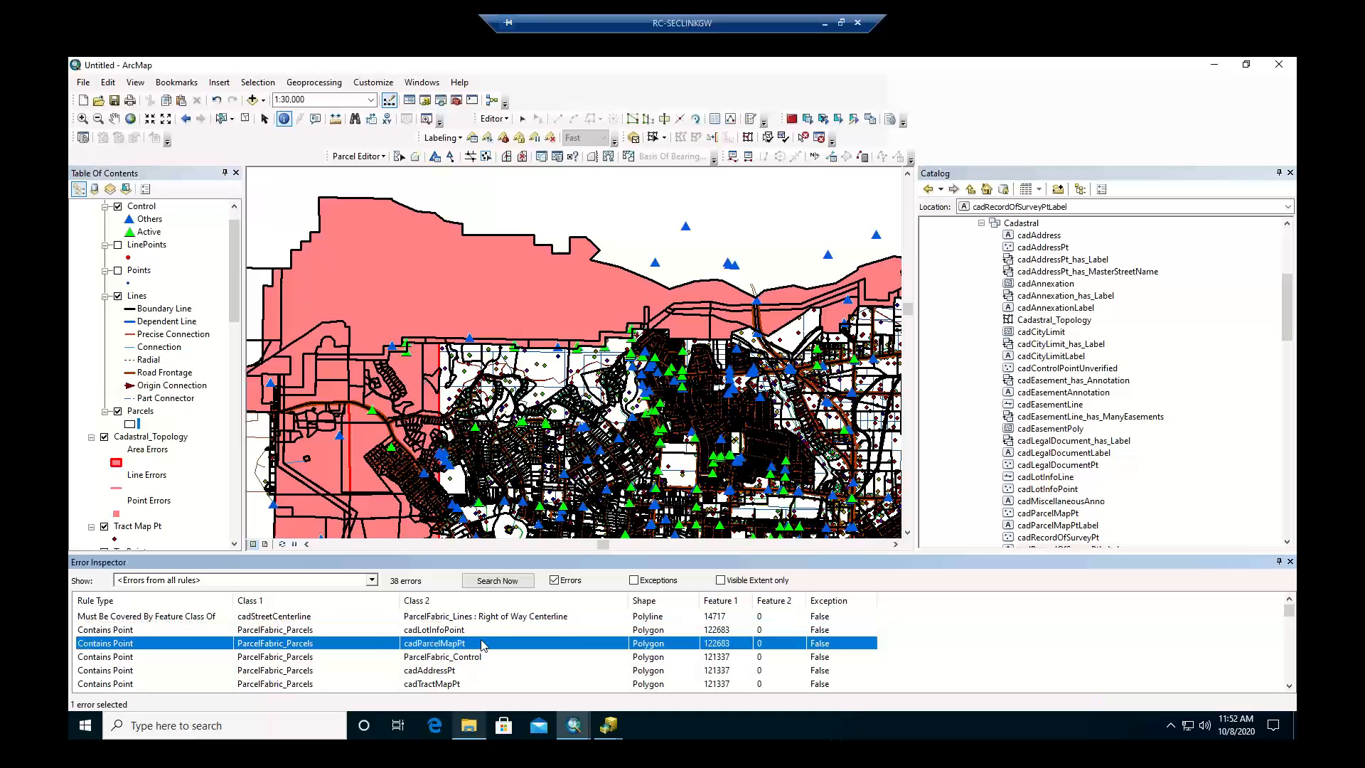
pyautogui.click(474, 631)
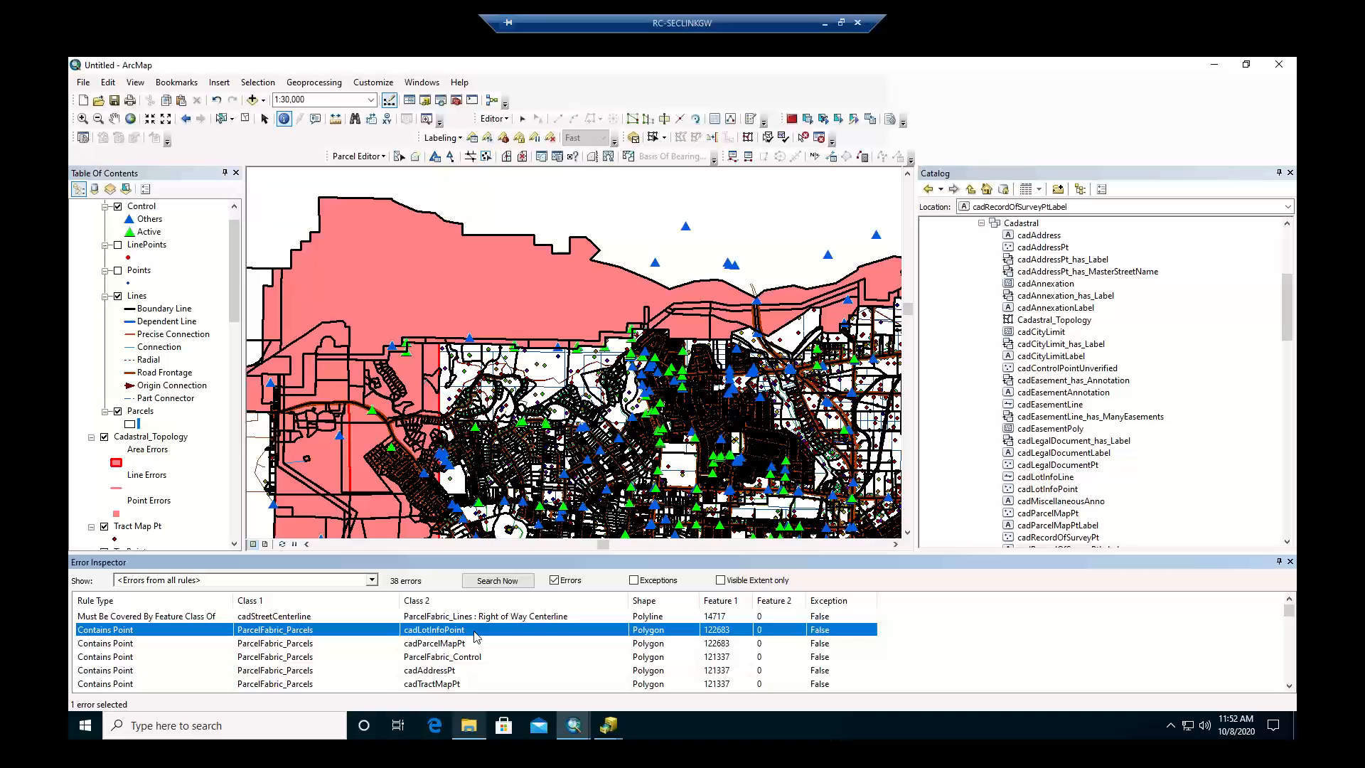
pyautogui.rightClick(476, 636)
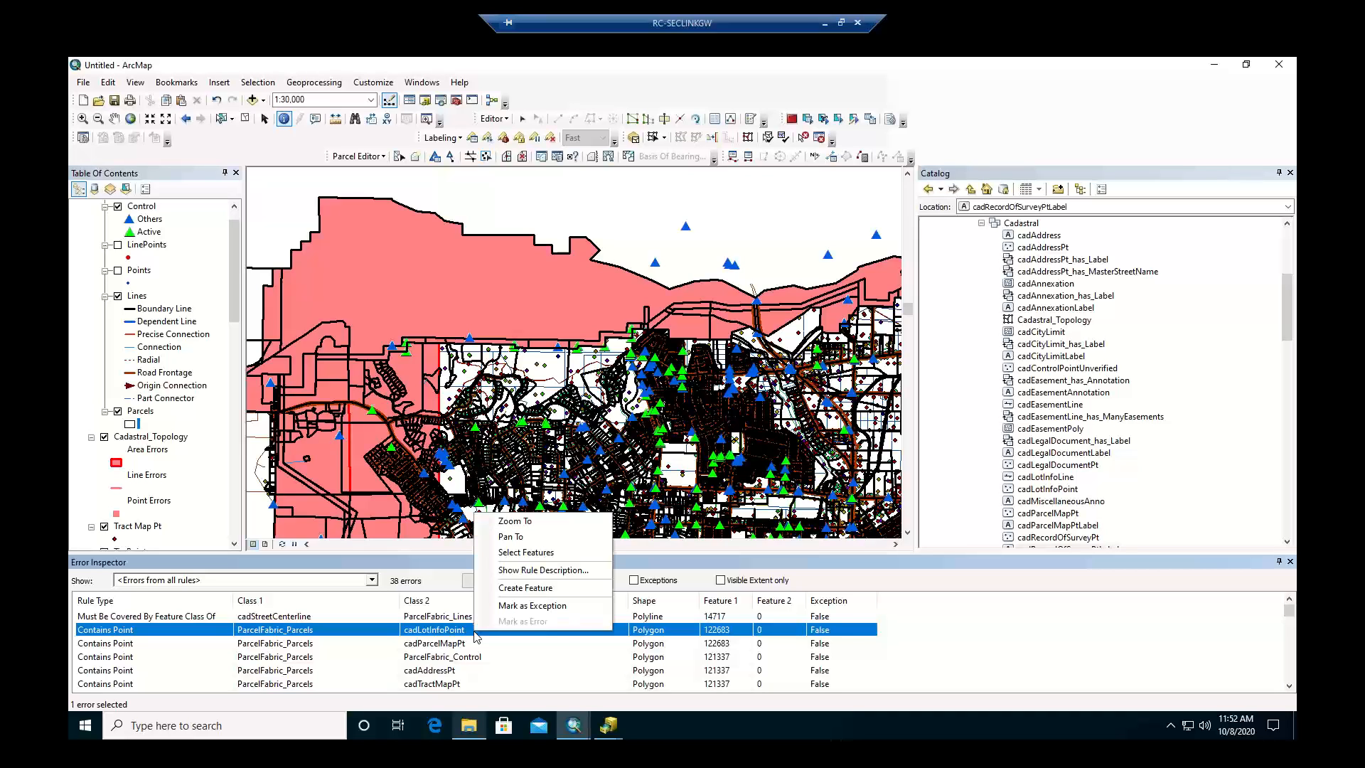
pyautogui.click(516, 521)
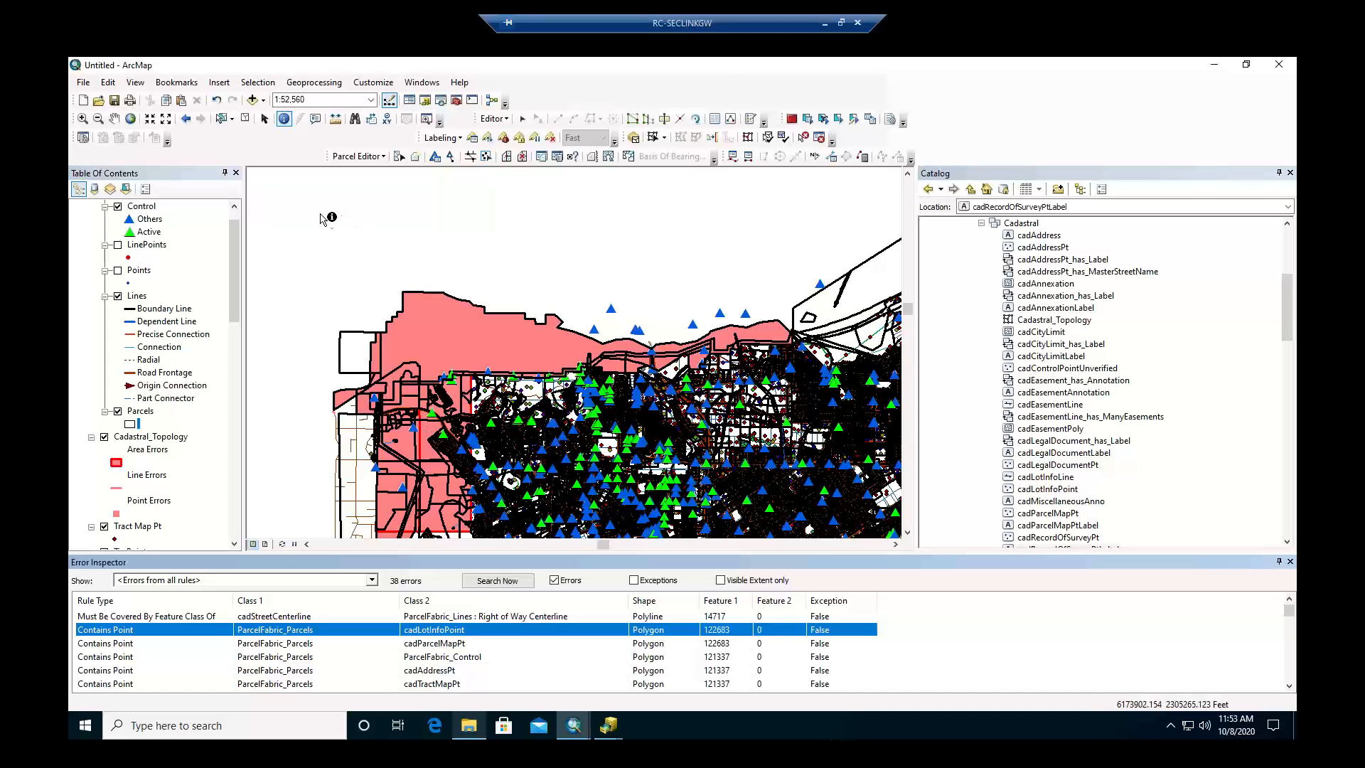
# Move the address point of the corner lot beside the cul-de-sac into the open parcel just northwest of it.
pyautogui.click(82, 119)
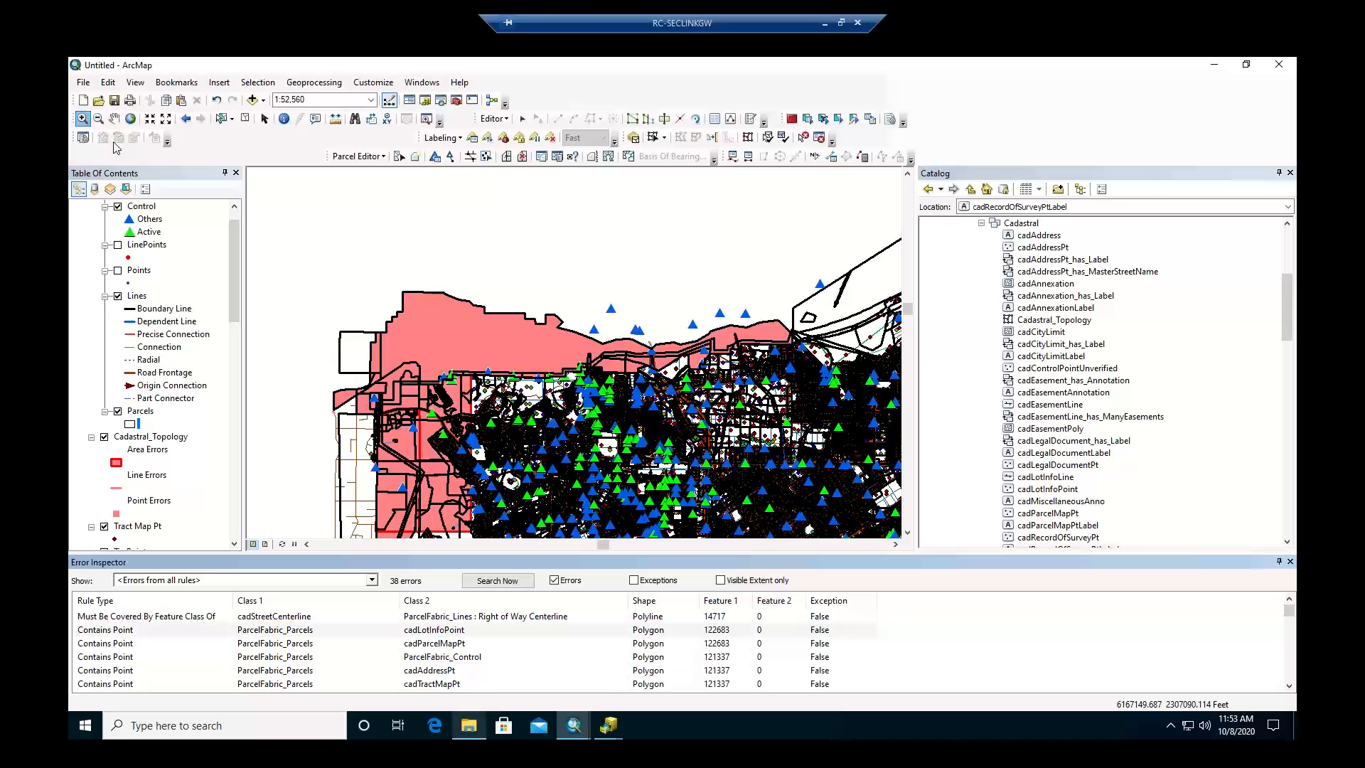
pyautogui.moveTo(518, 364); pyautogui.dragTo(791, 445)
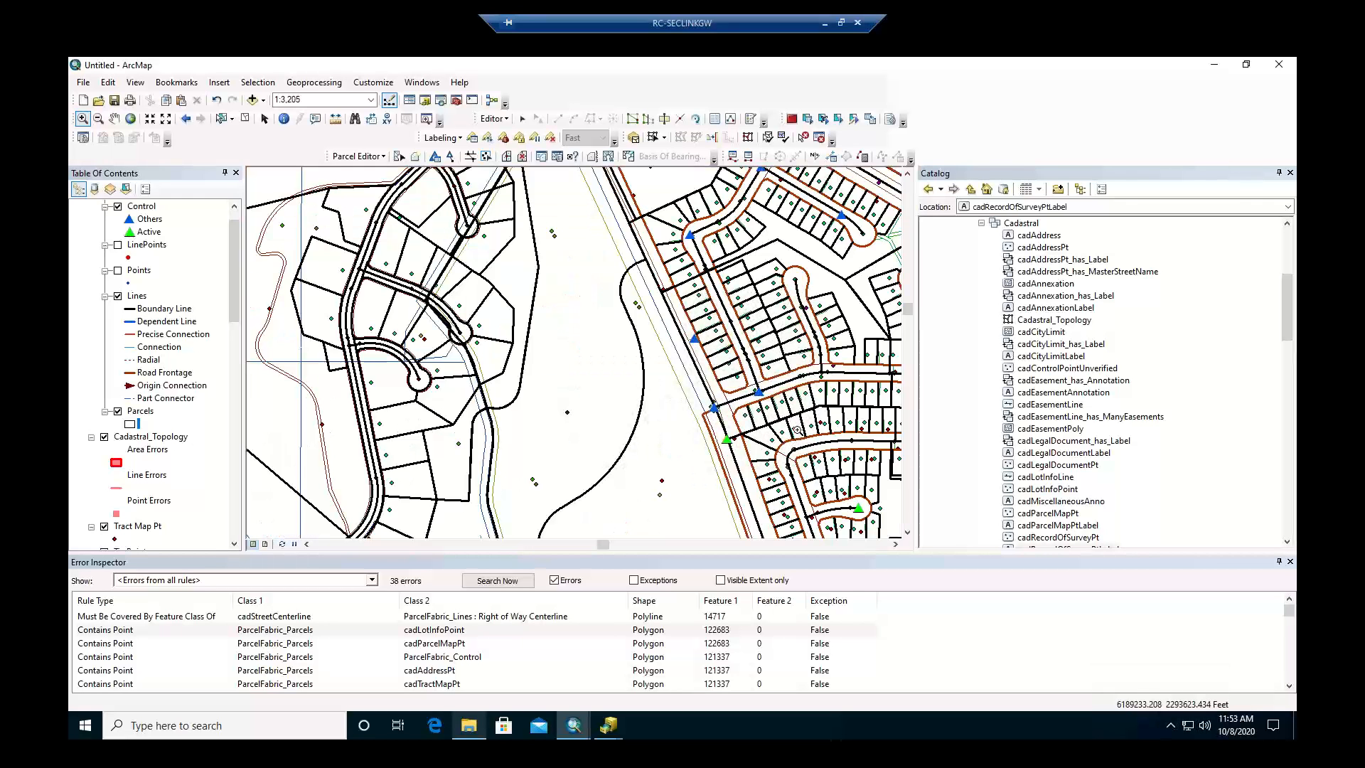
pyautogui.moveTo(641, 236); pyautogui.dragTo(863, 437)
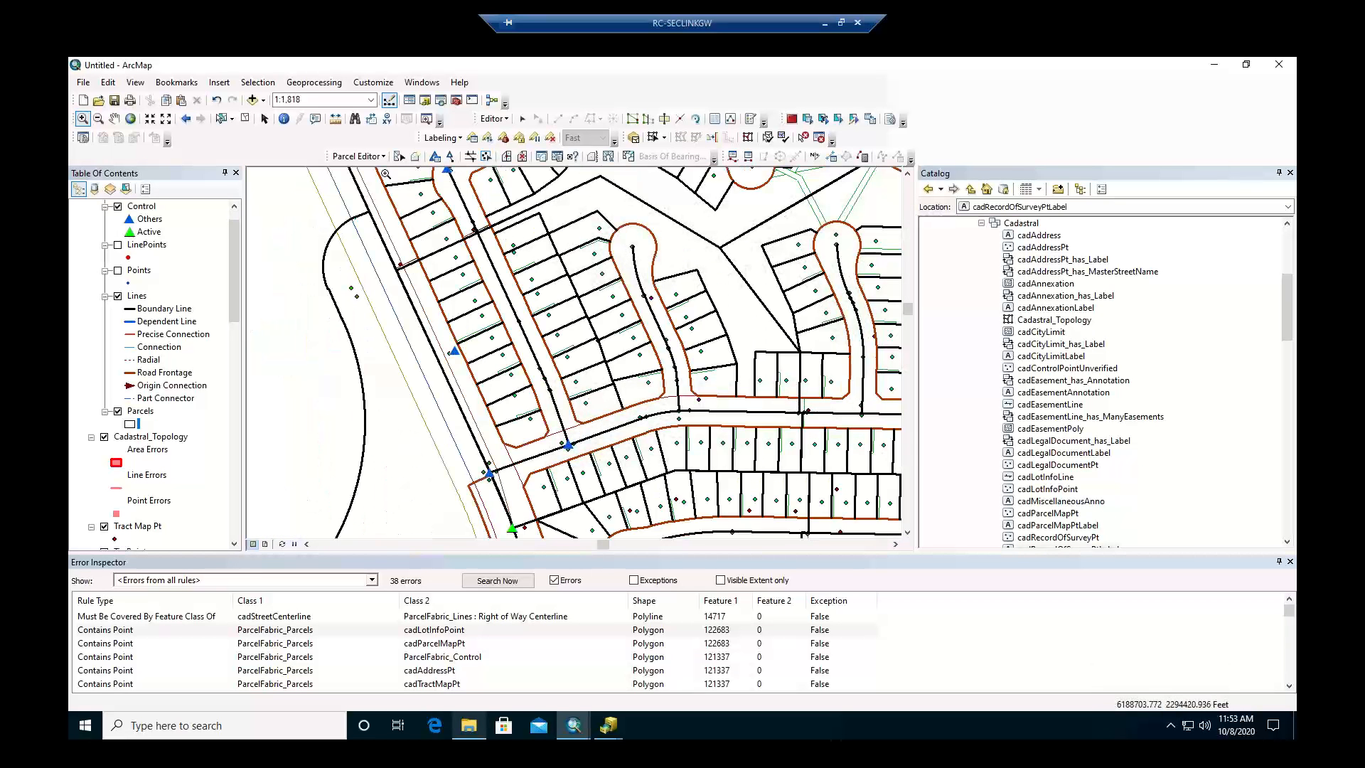
pyautogui.moveTo(384, 173); pyautogui.dragTo(762, 490)
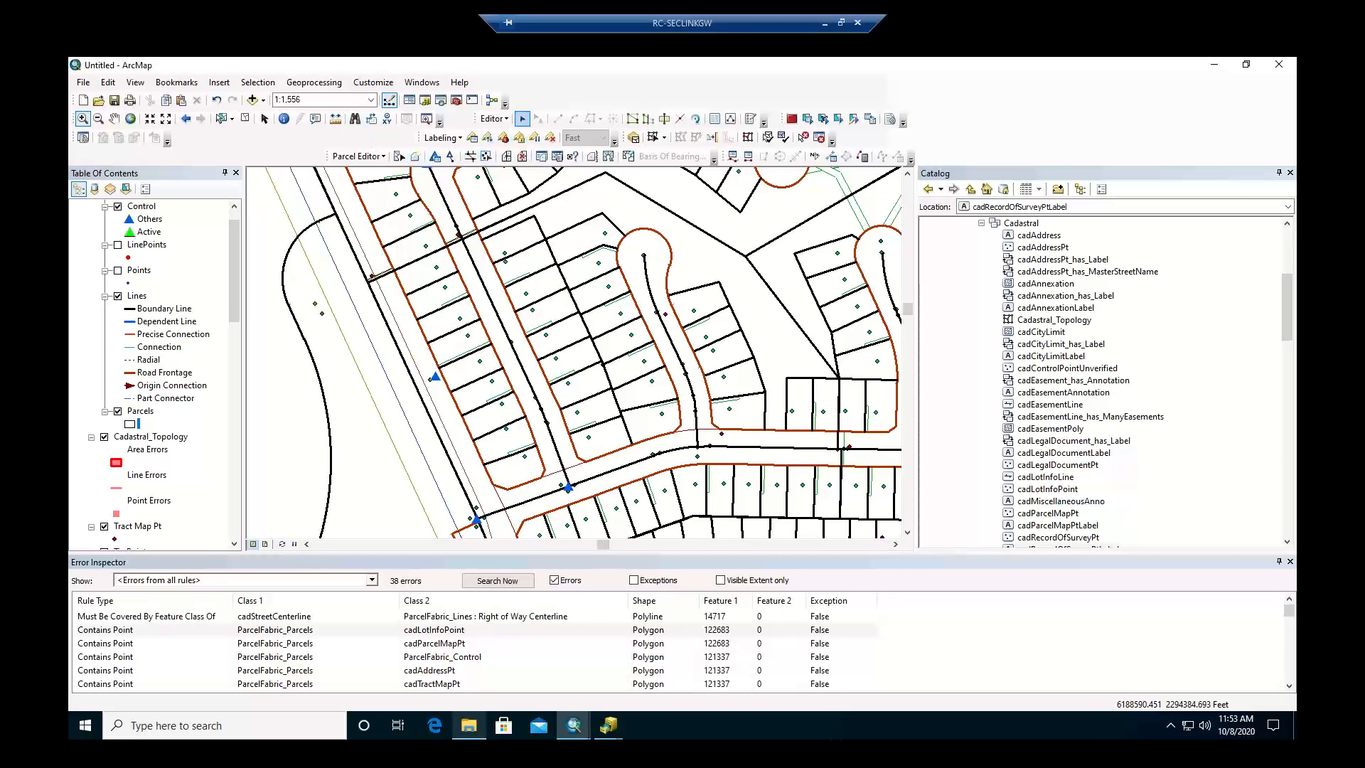
pyautogui.click(522, 119)
pyautogui.click(632, 254)
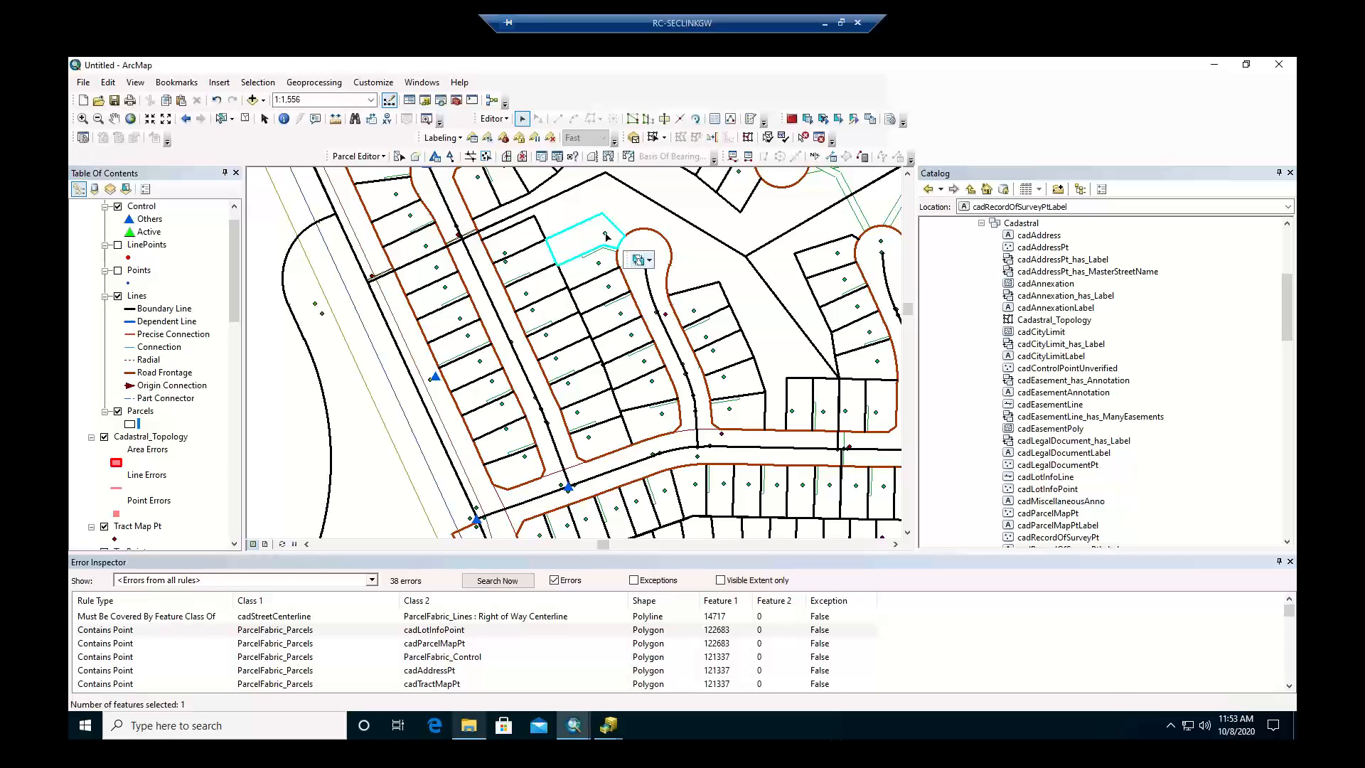
pyautogui.click(648, 260)
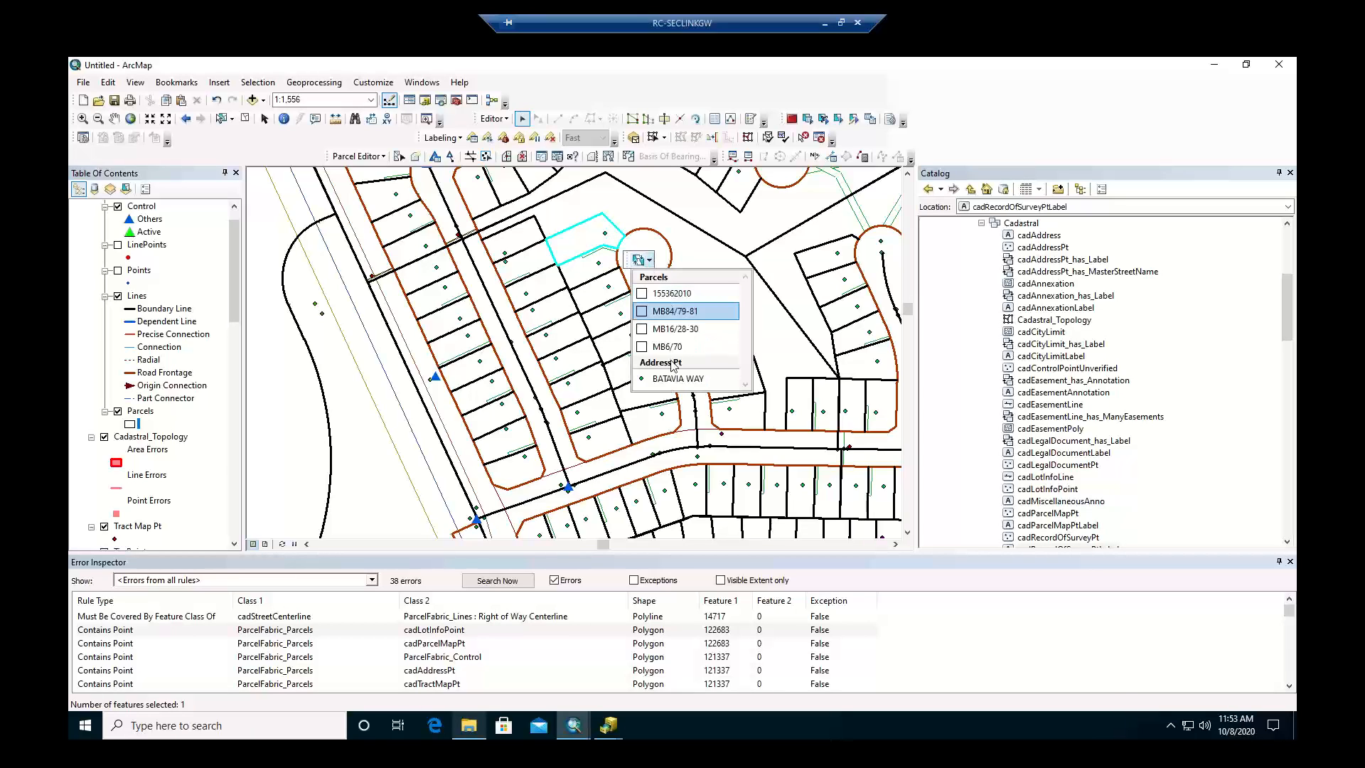
pyautogui.click(671, 381)
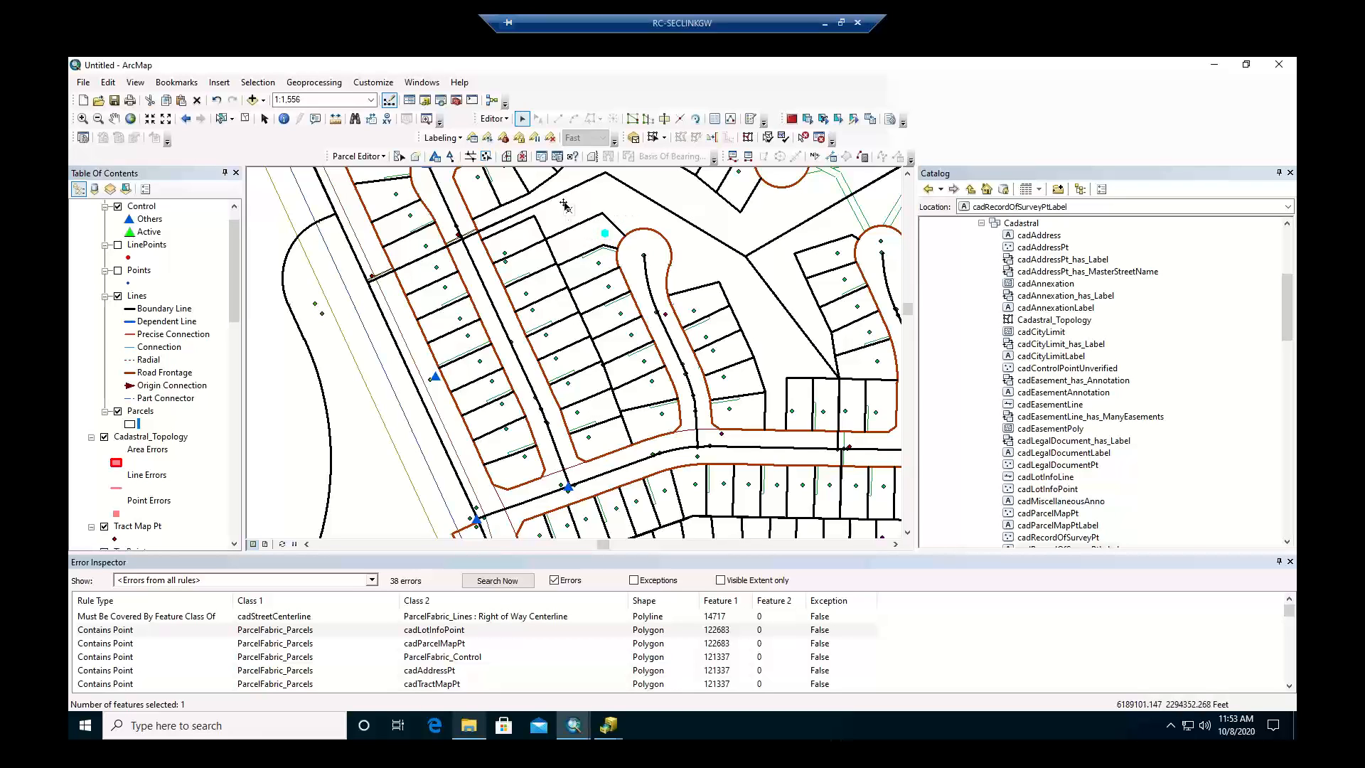
pyautogui.moveTo(563, 204); pyautogui.dragTo(564, 209)
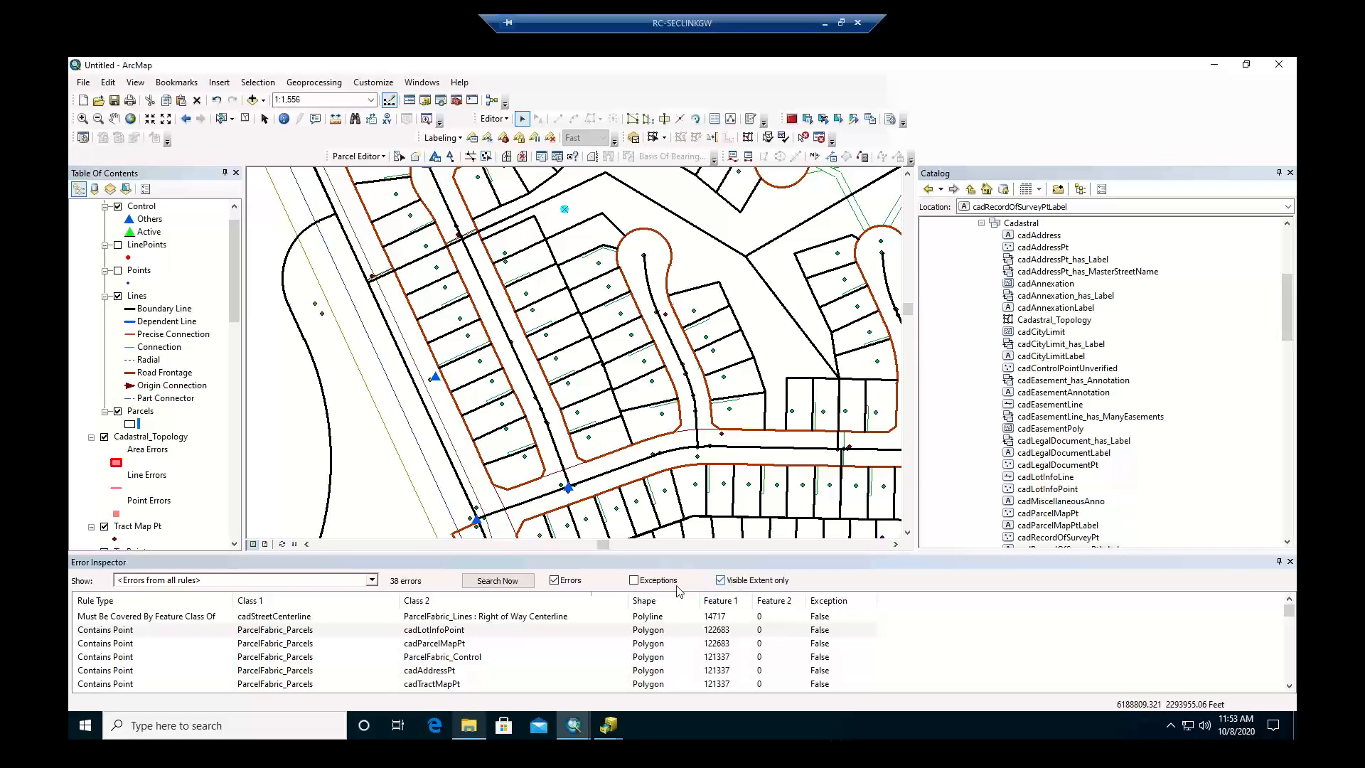
# Search for topology errors in the visible extent only, save the edits and repeat the search.
pyautogui.click(497, 581)
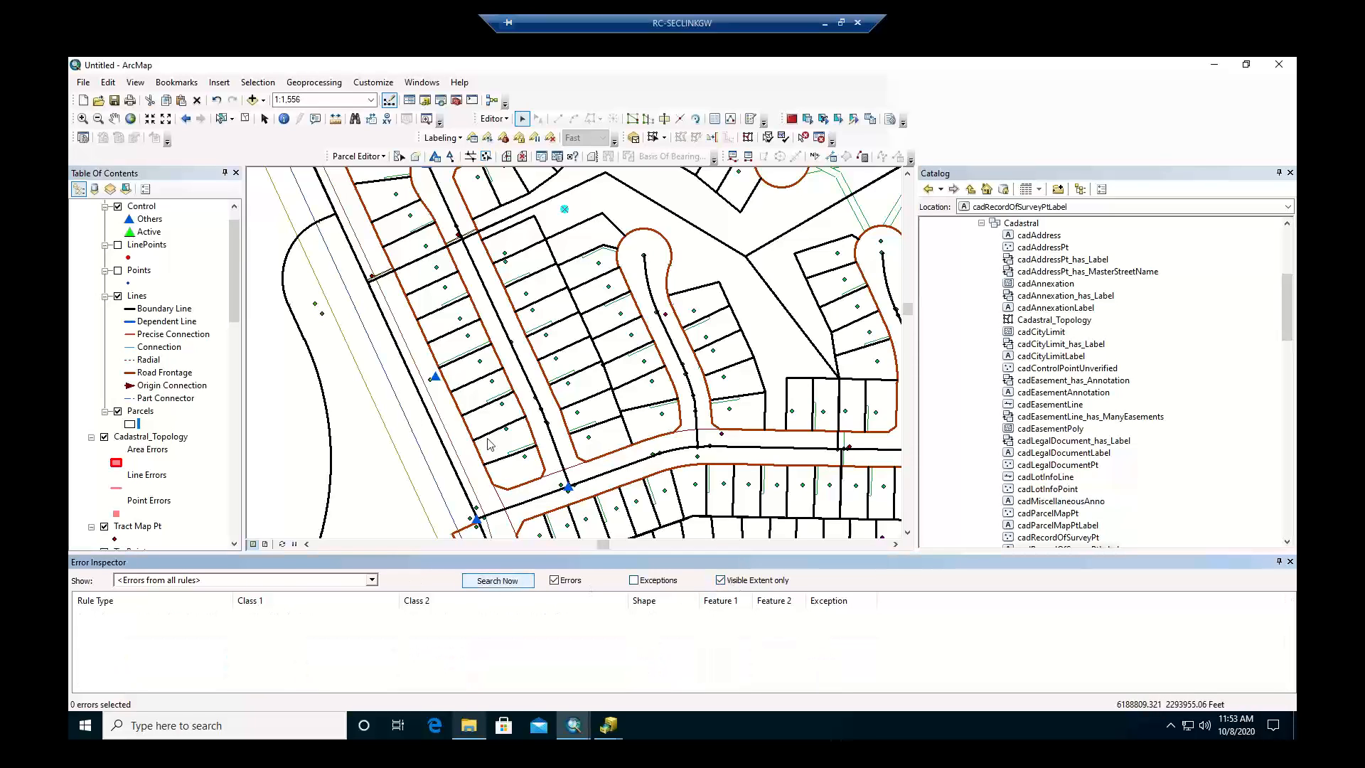
pyautogui.click(501, 122)
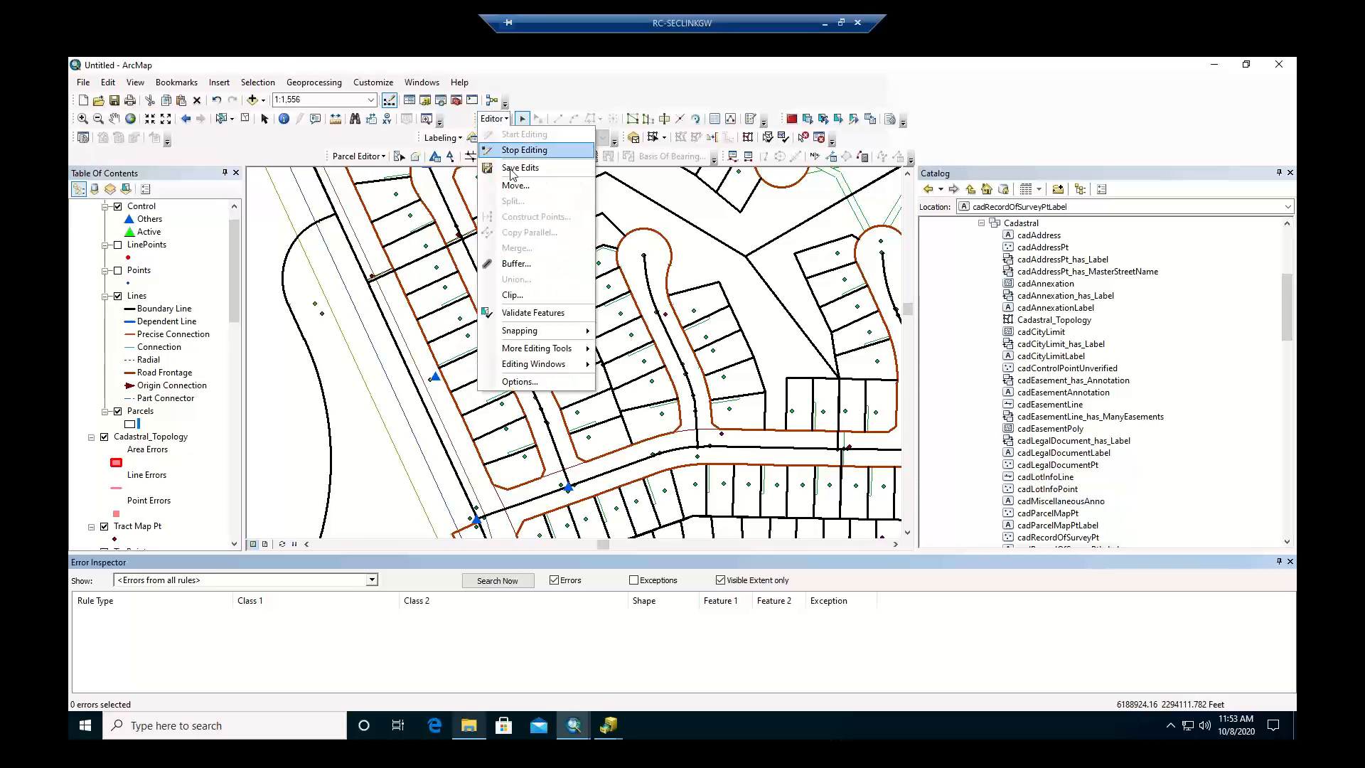
pyautogui.click(512, 170)
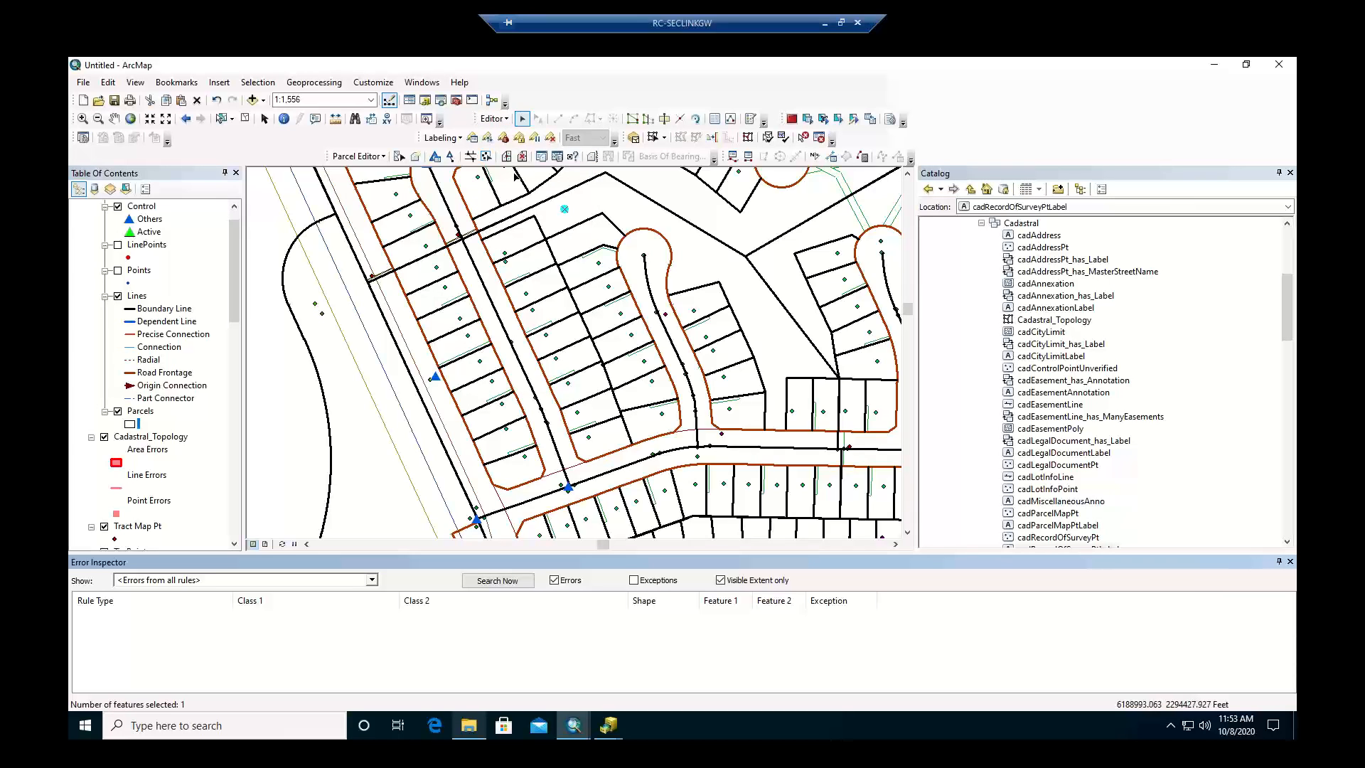
pyautogui.click(482, 581)
# Examine the Cadastral_Topology layer properties, checking its rules, error summary option and participating feature classes.
pyautogui.scroll(1, 235, 215)
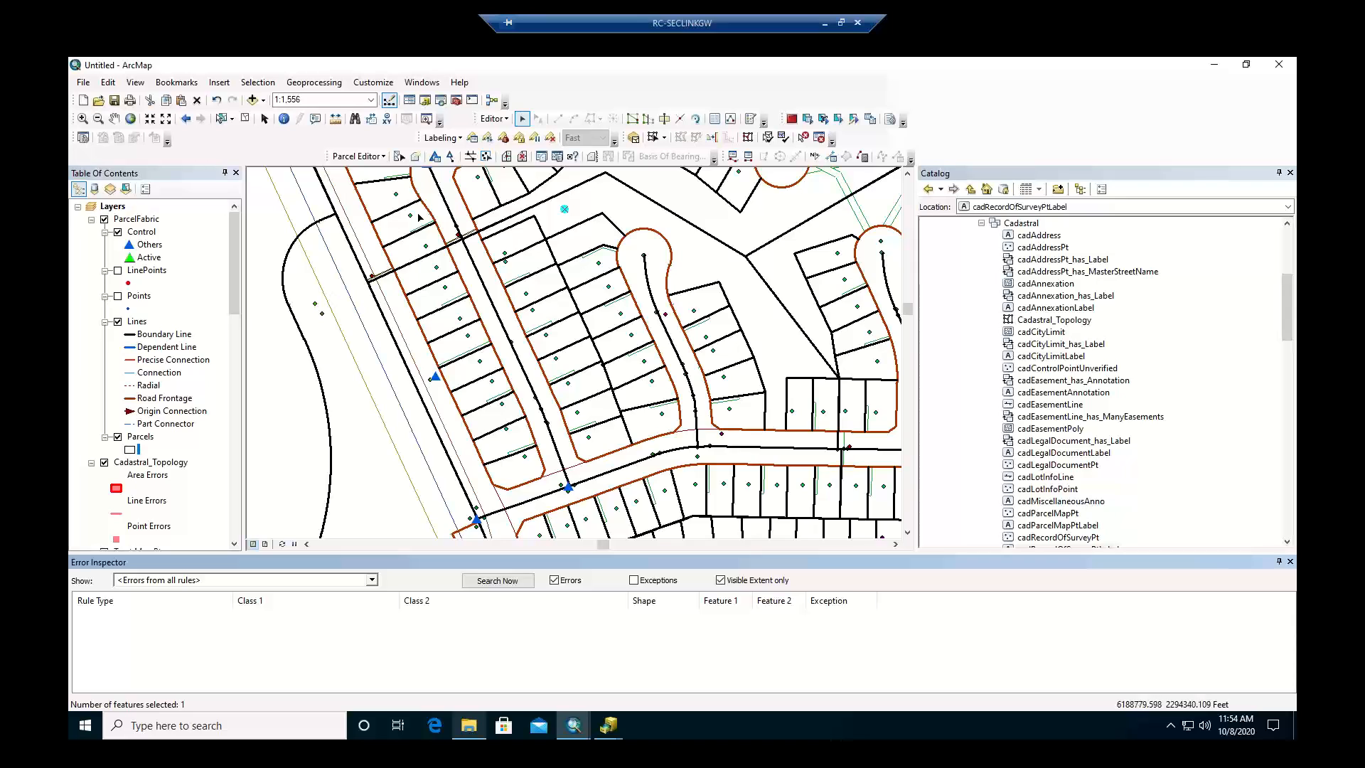
pyautogui.rightClick(173, 465)
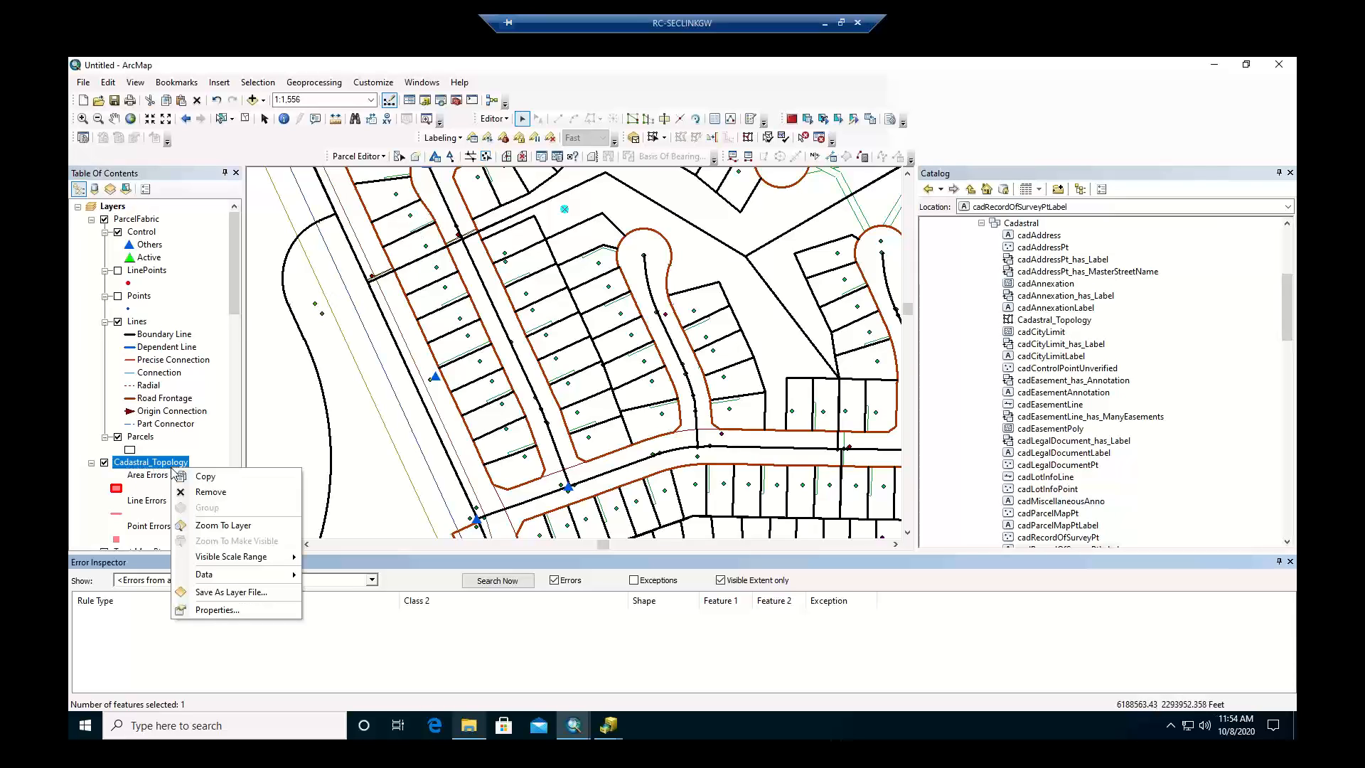
pyautogui.click(210, 609)
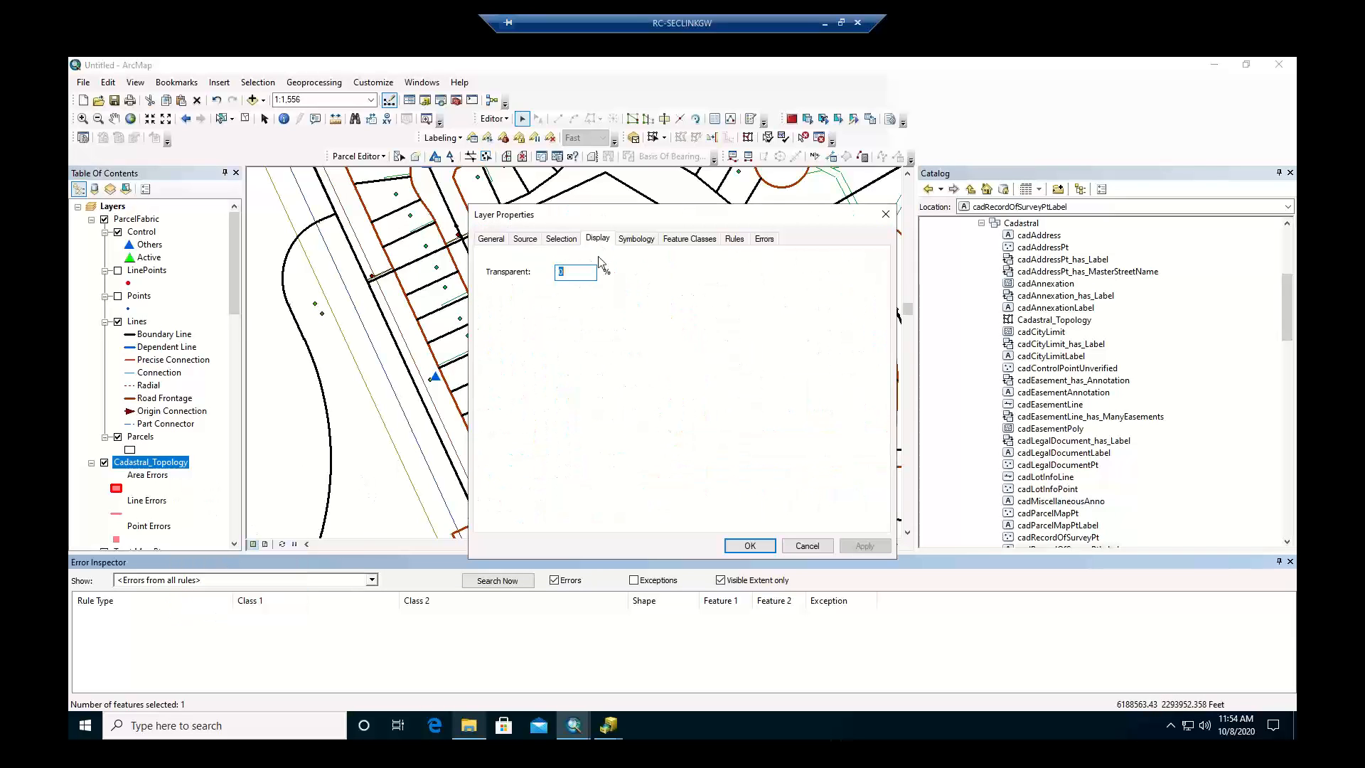
pyautogui.click(496, 242)
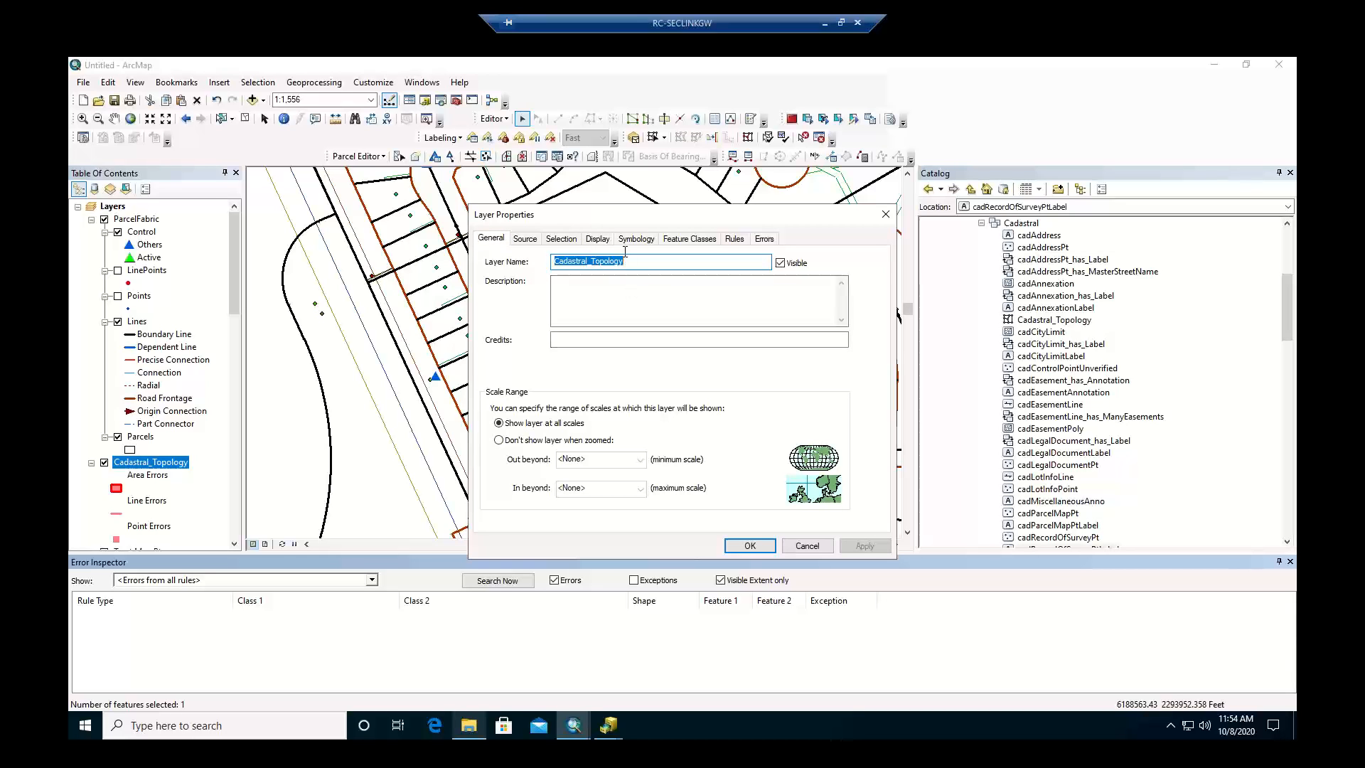
pyautogui.click(707, 241)
pyautogui.click(732, 240)
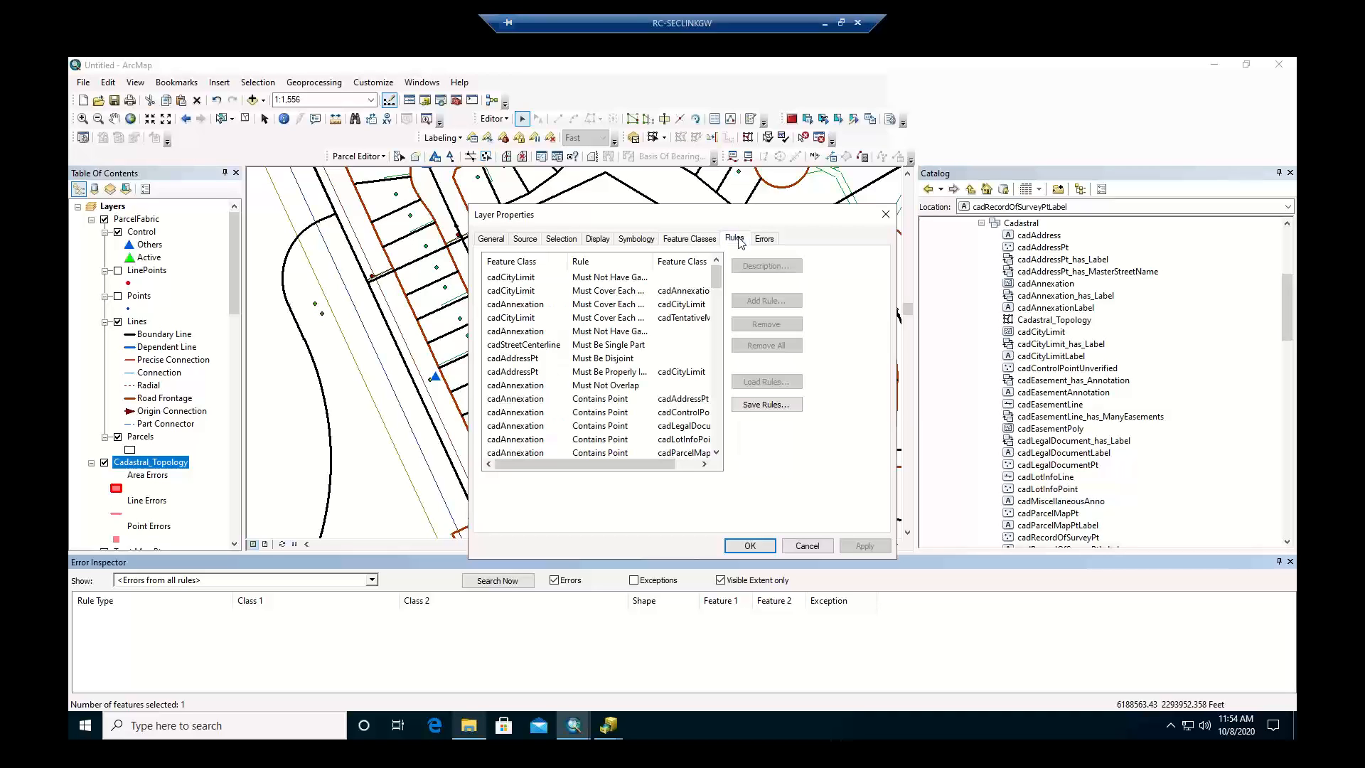
pyautogui.click(590, 242)
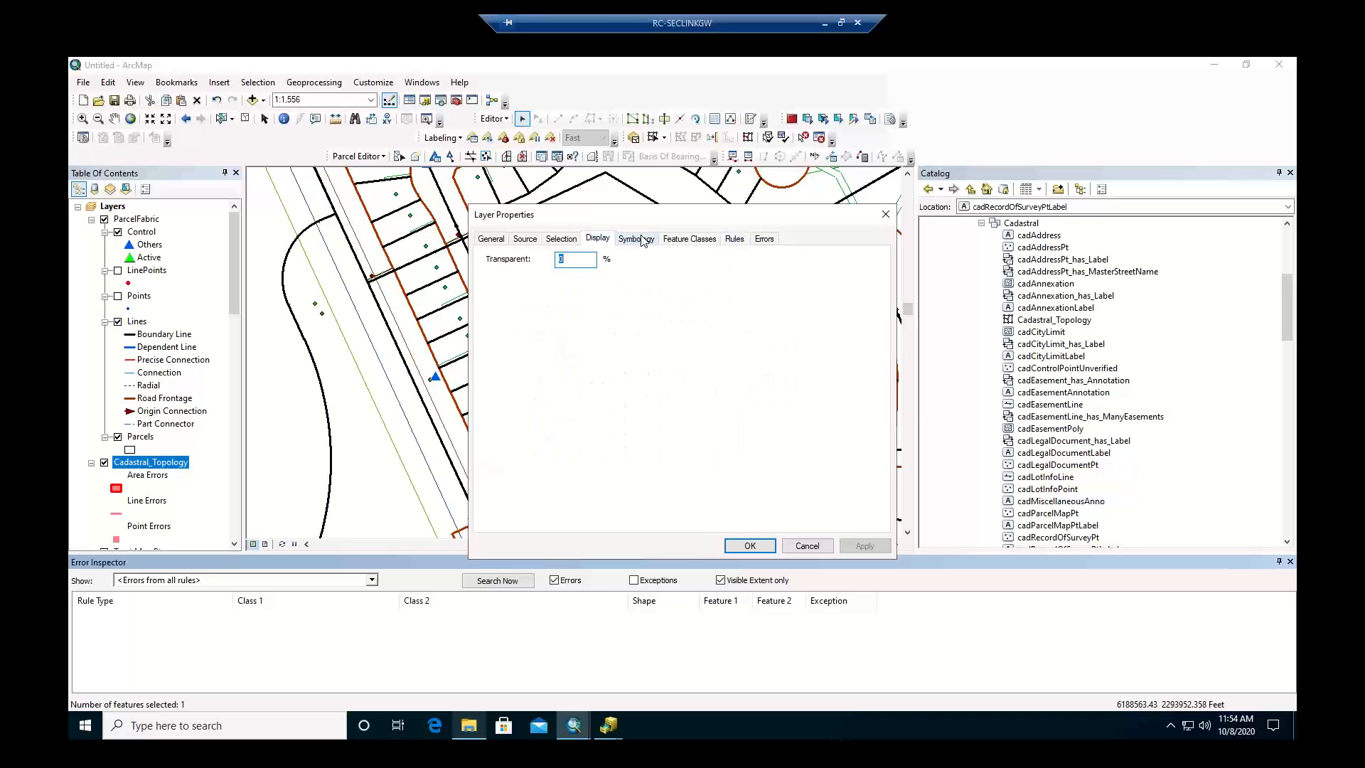
pyautogui.click(735, 242)
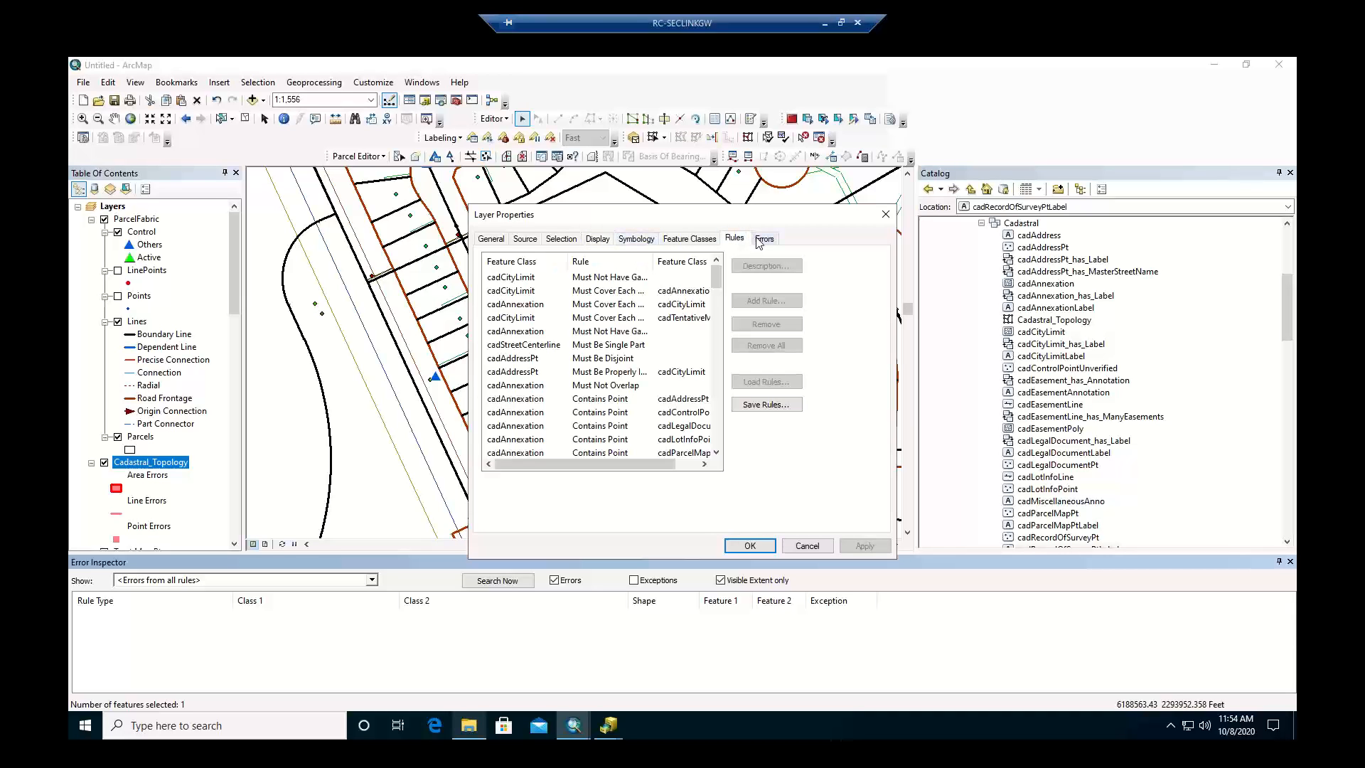
pyautogui.click(764, 241)
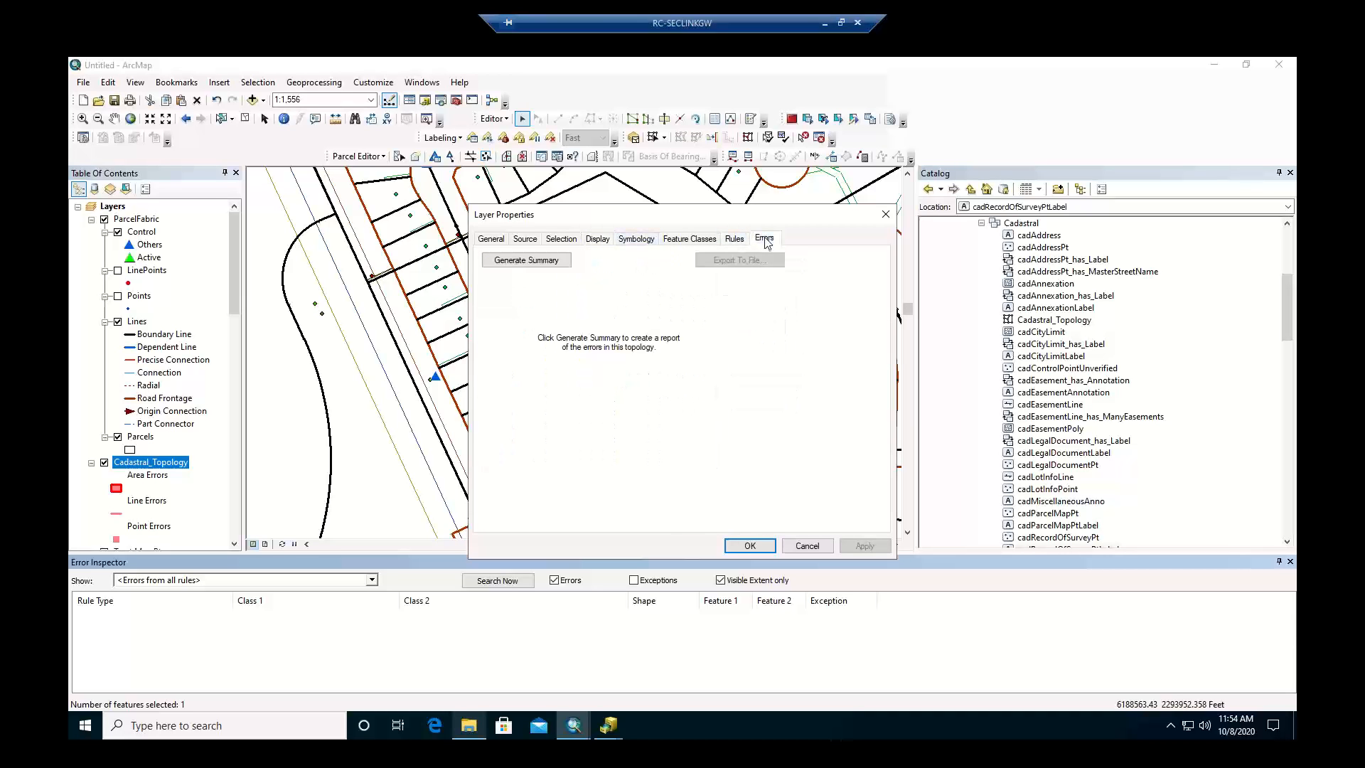
pyautogui.click(687, 241)
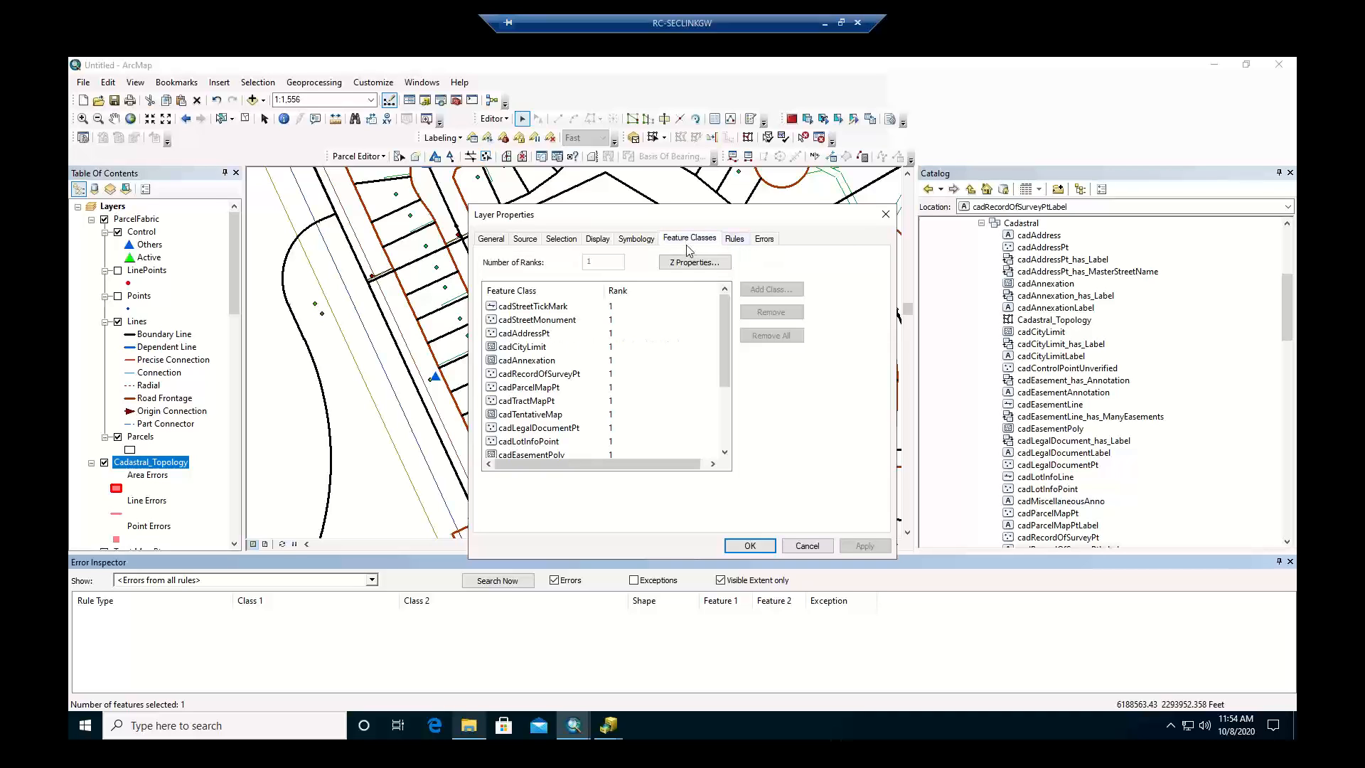
pyautogui.scroll(-3, 711, 426)
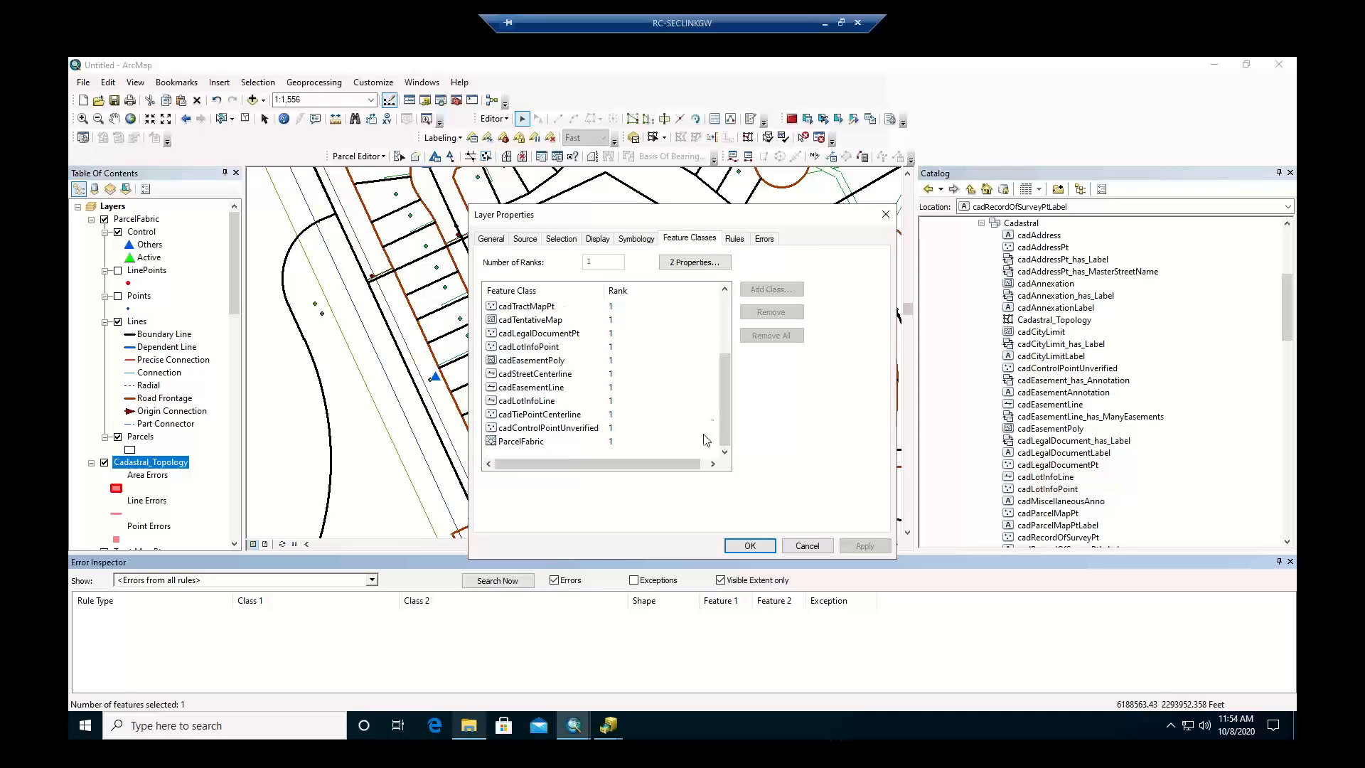
pyautogui.click(764, 548)
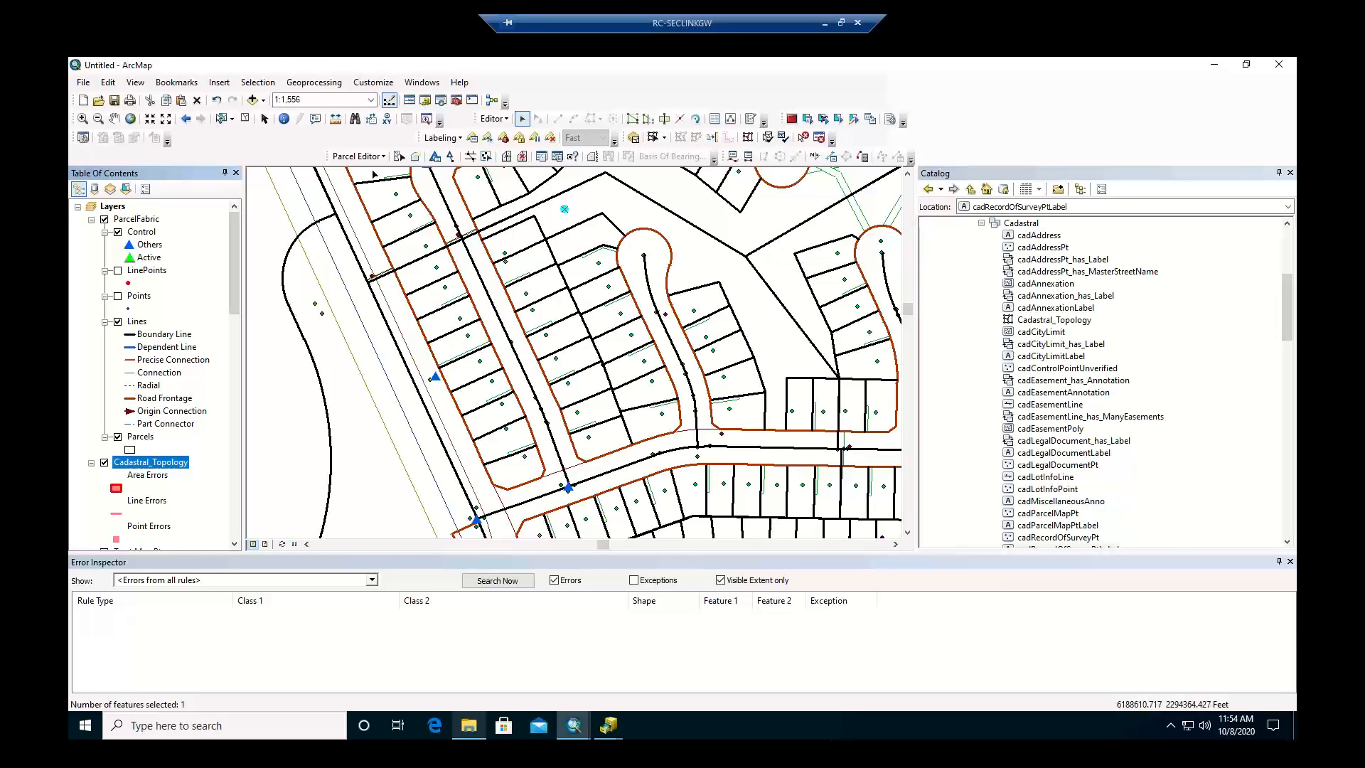
# Choose the geodatabase topology Cadastral_Topology as the current topology to perform edits against.
pyautogui.click(633, 138)
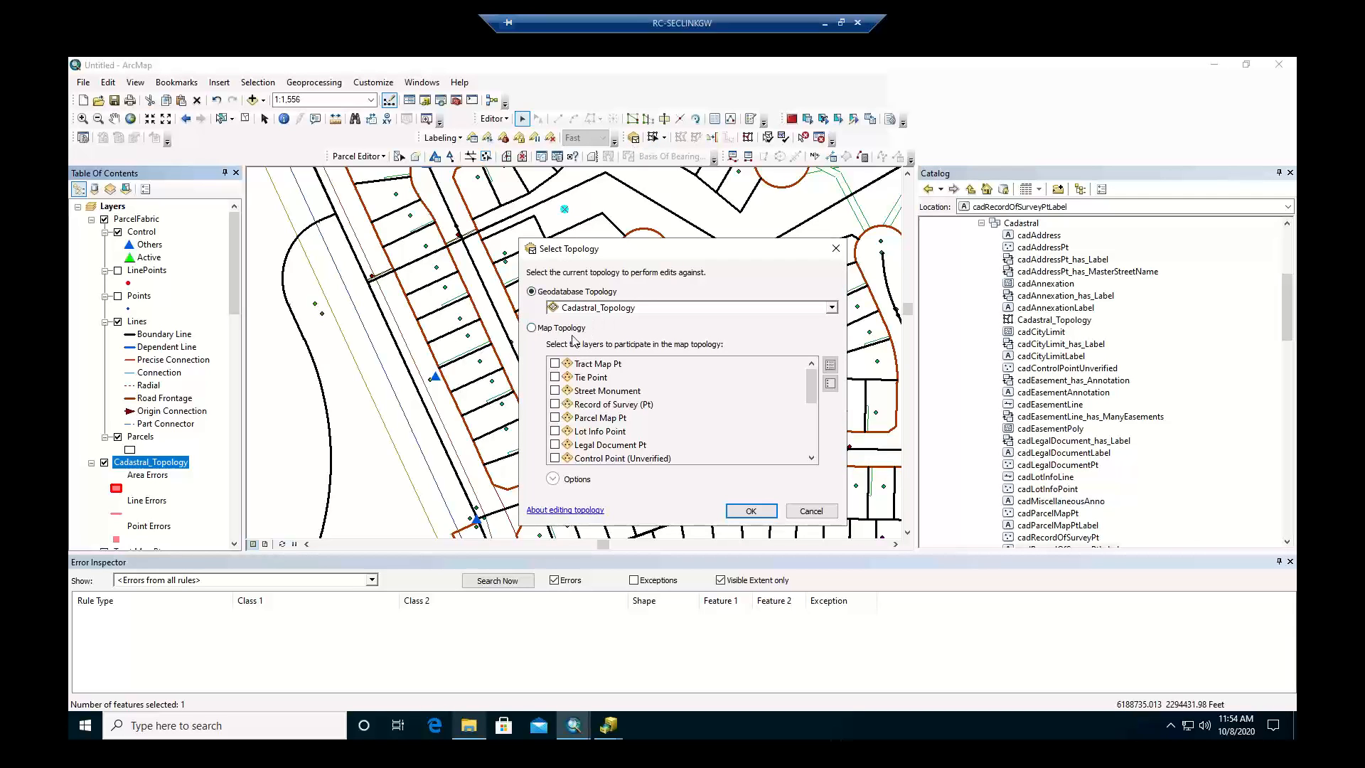
pyautogui.click(750, 512)
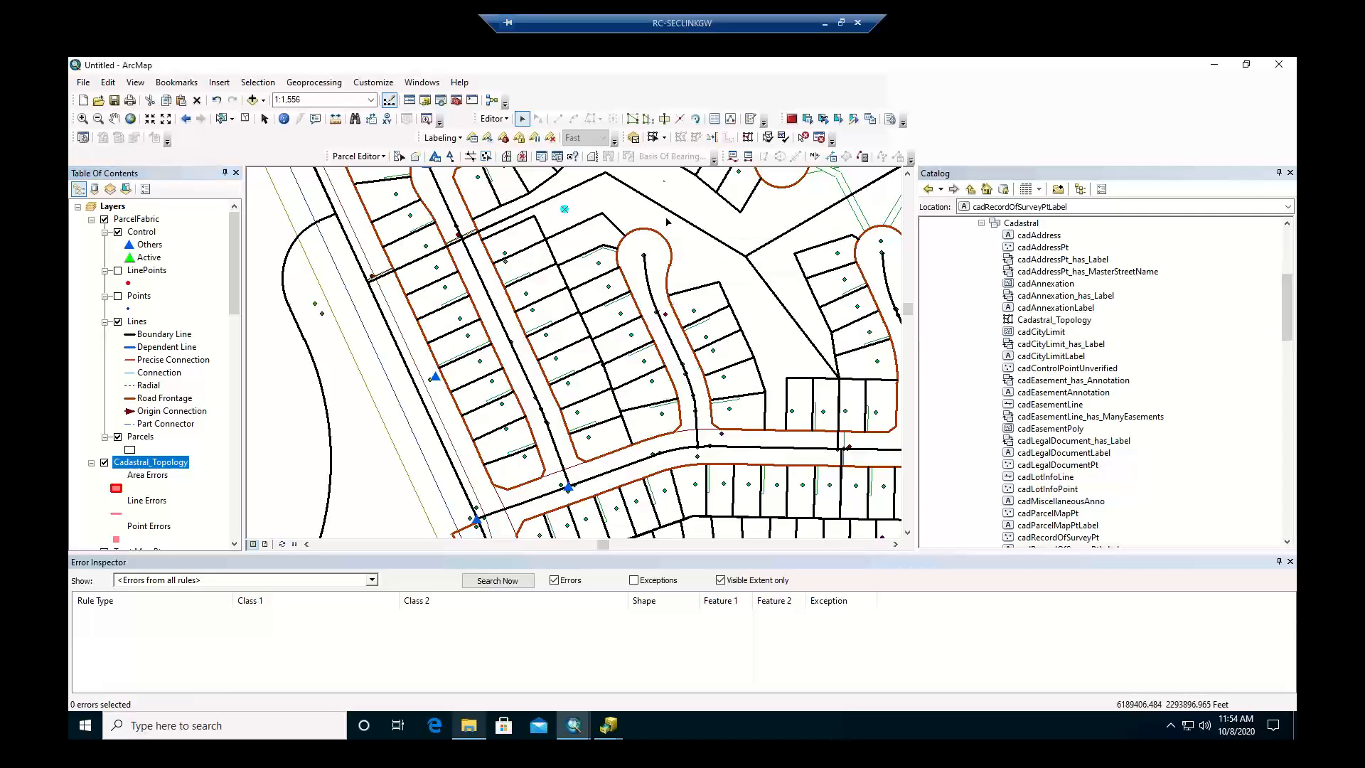
pyautogui.click(665, 138)
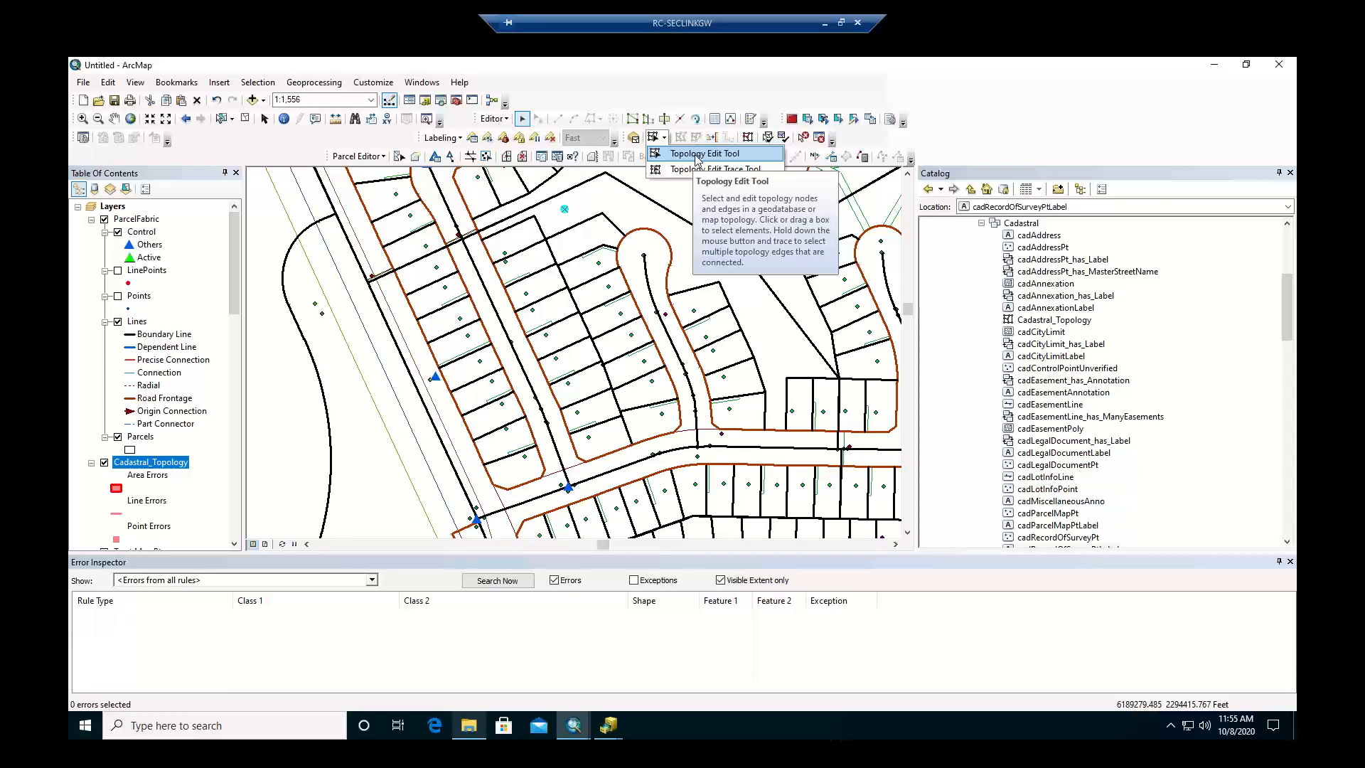
pyautogui.click(712, 139)
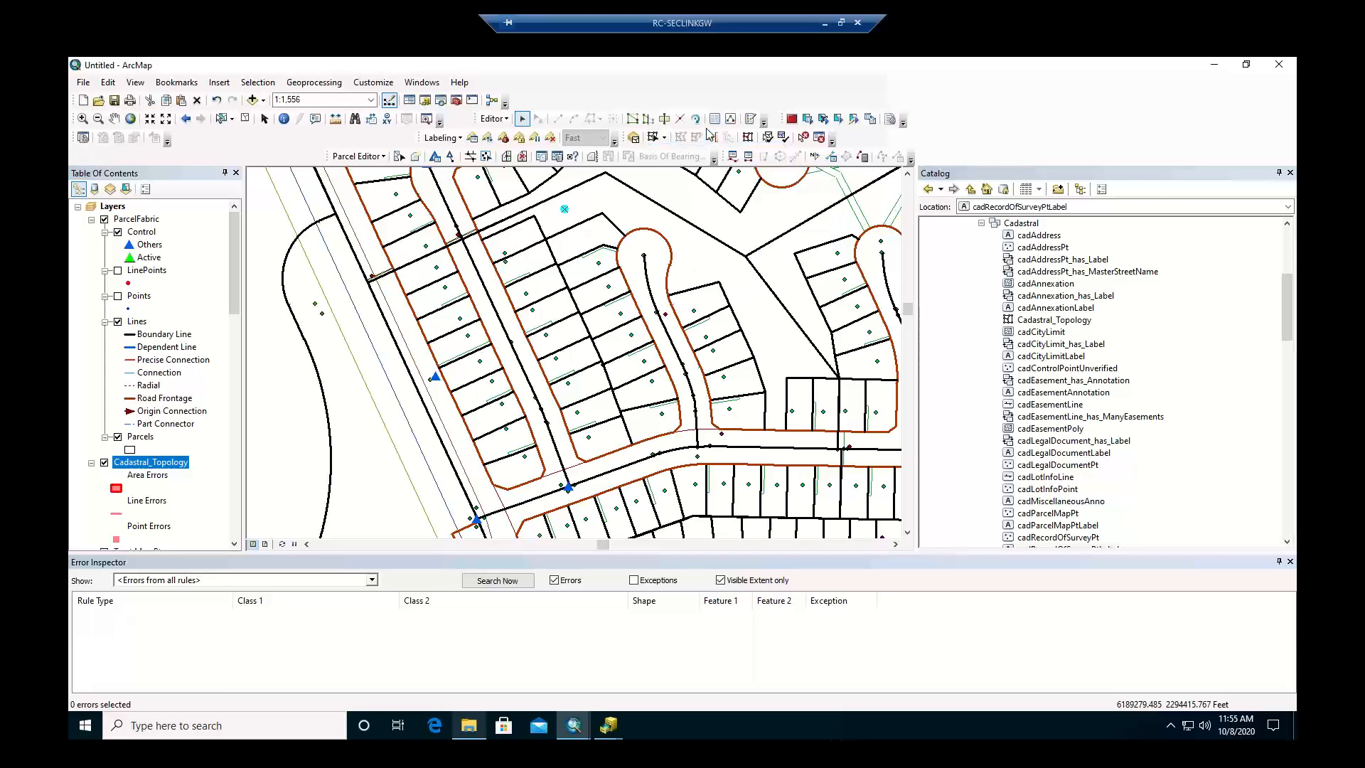
# Try to validate the topology in a specified area around the moved address point and the cul-de-sac lots.
pyautogui.click(767, 138)
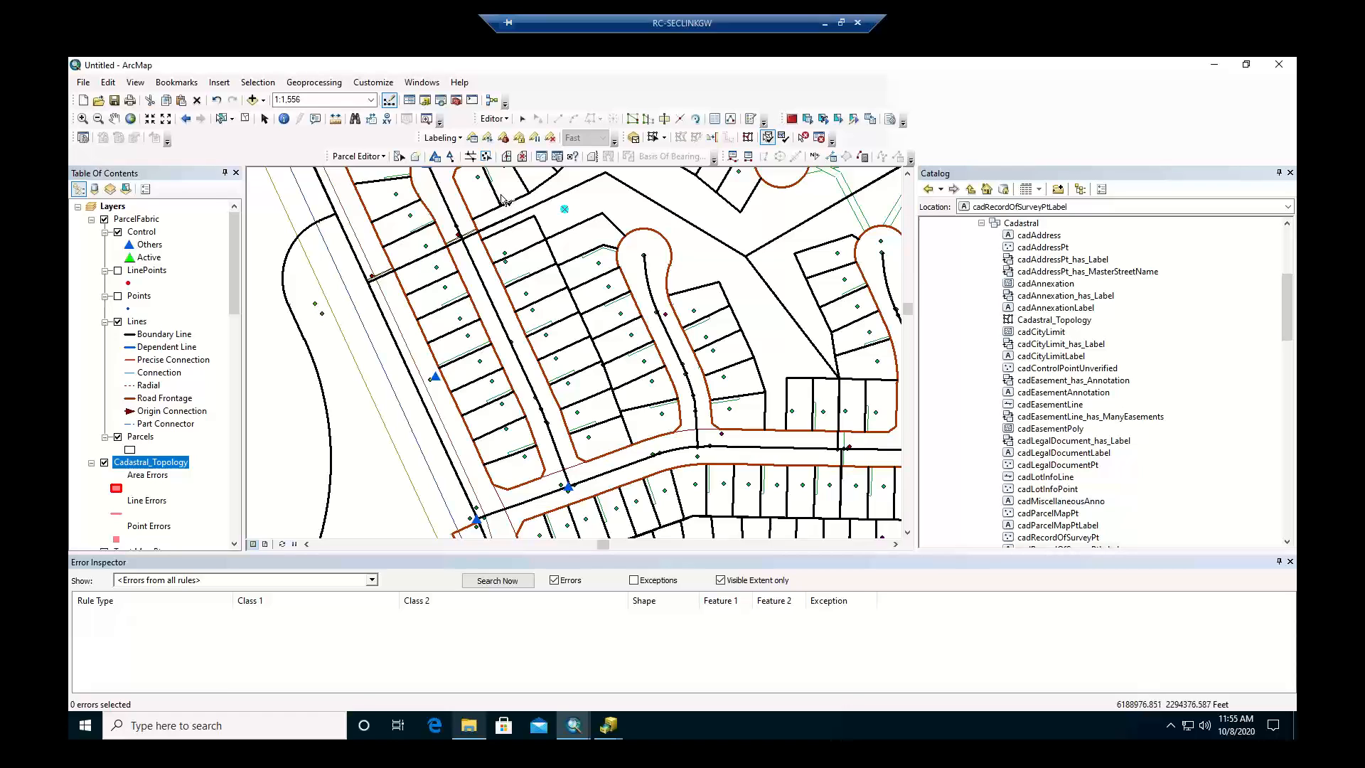
pyautogui.moveTo(490, 186); pyautogui.dragTo(732, 316)
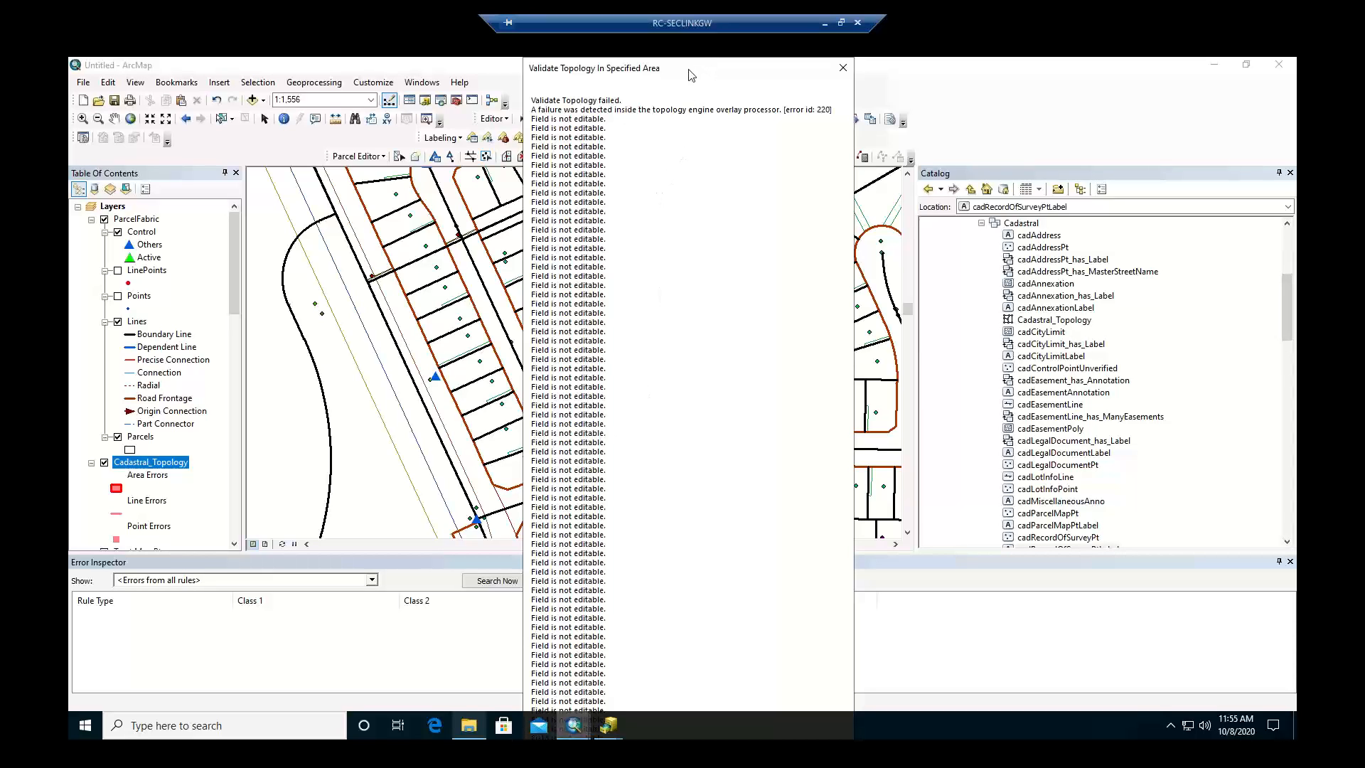
pyautogui.moveTo(622, 72); pyautogui.dragTo(361, 78)
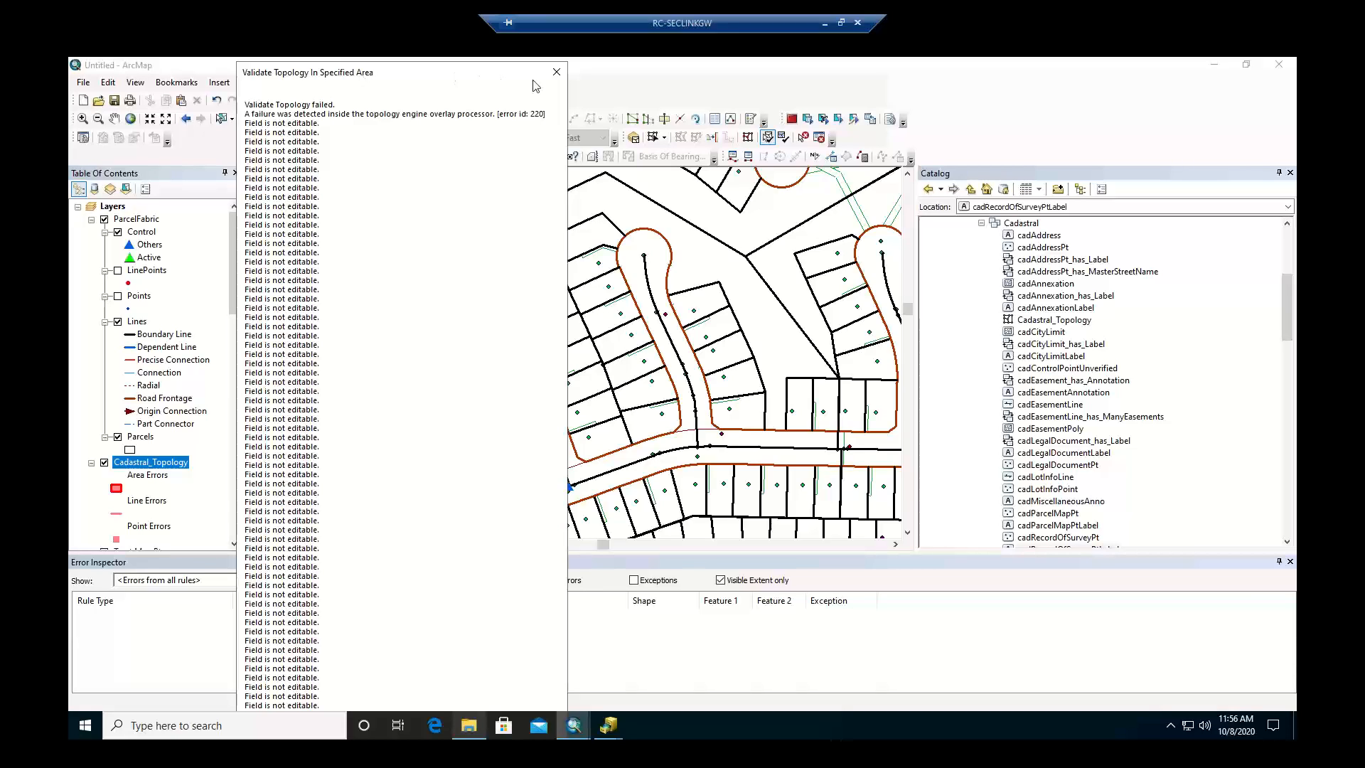
pyautogui.click(556, 73)
pyautogui.click(557, 74)
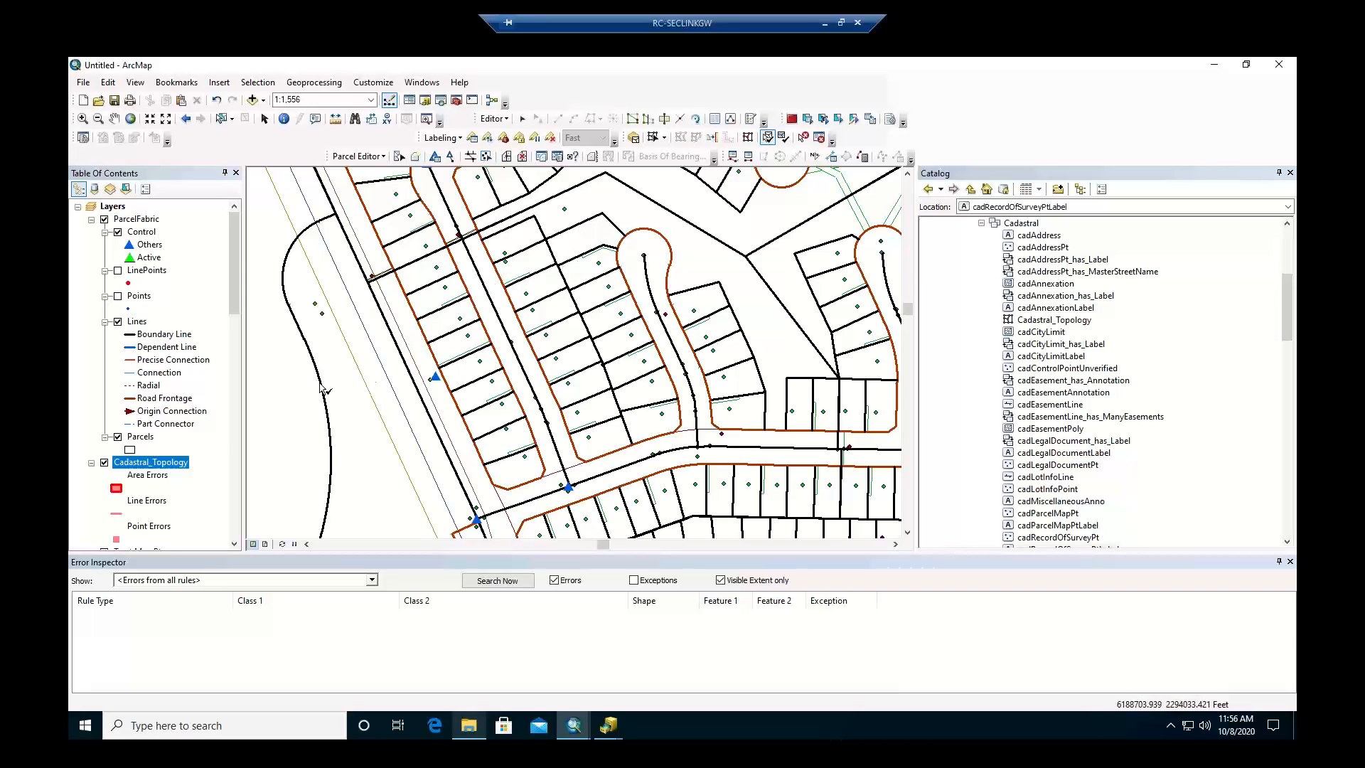
# Try to validate Cadastral_Topology across the current map extent and dismiss the resulting report.
pyautogui.click(104, 463)
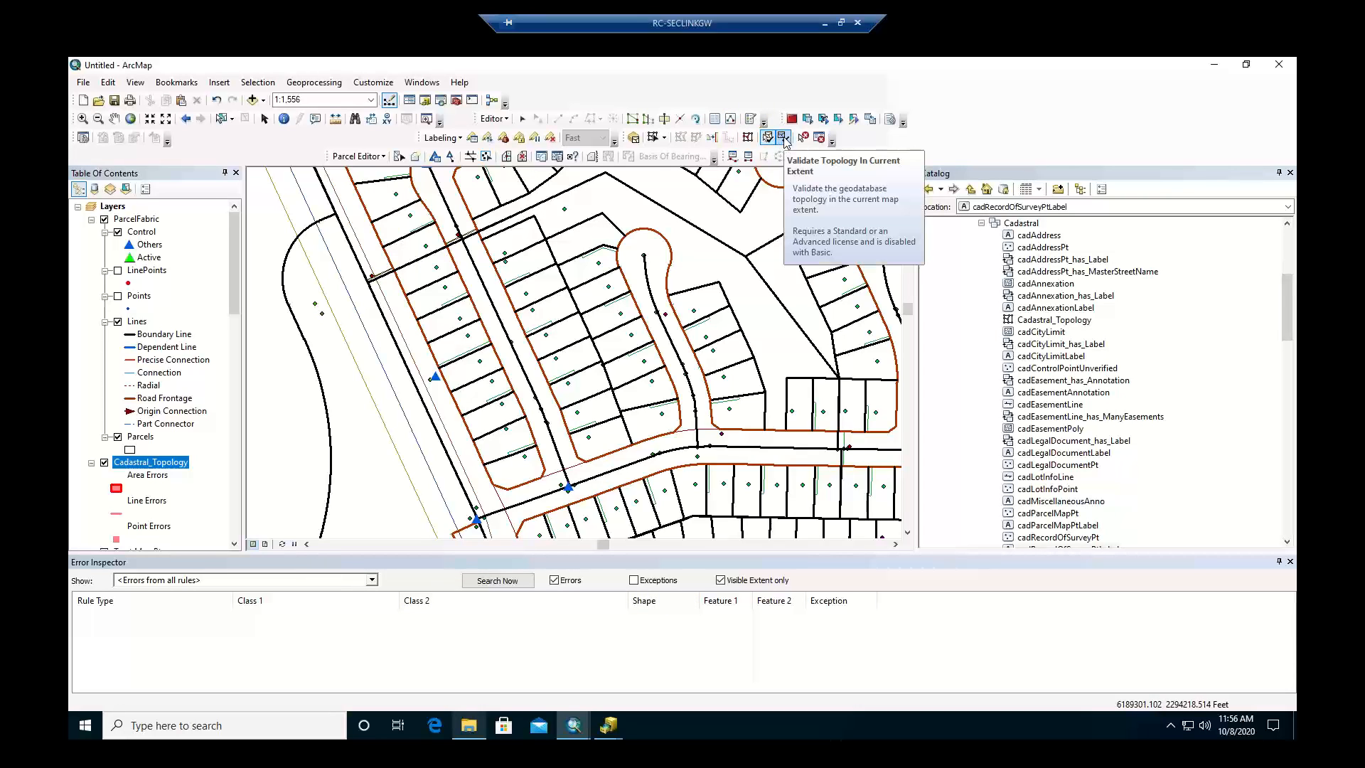
pyautogui.click(784, 138)
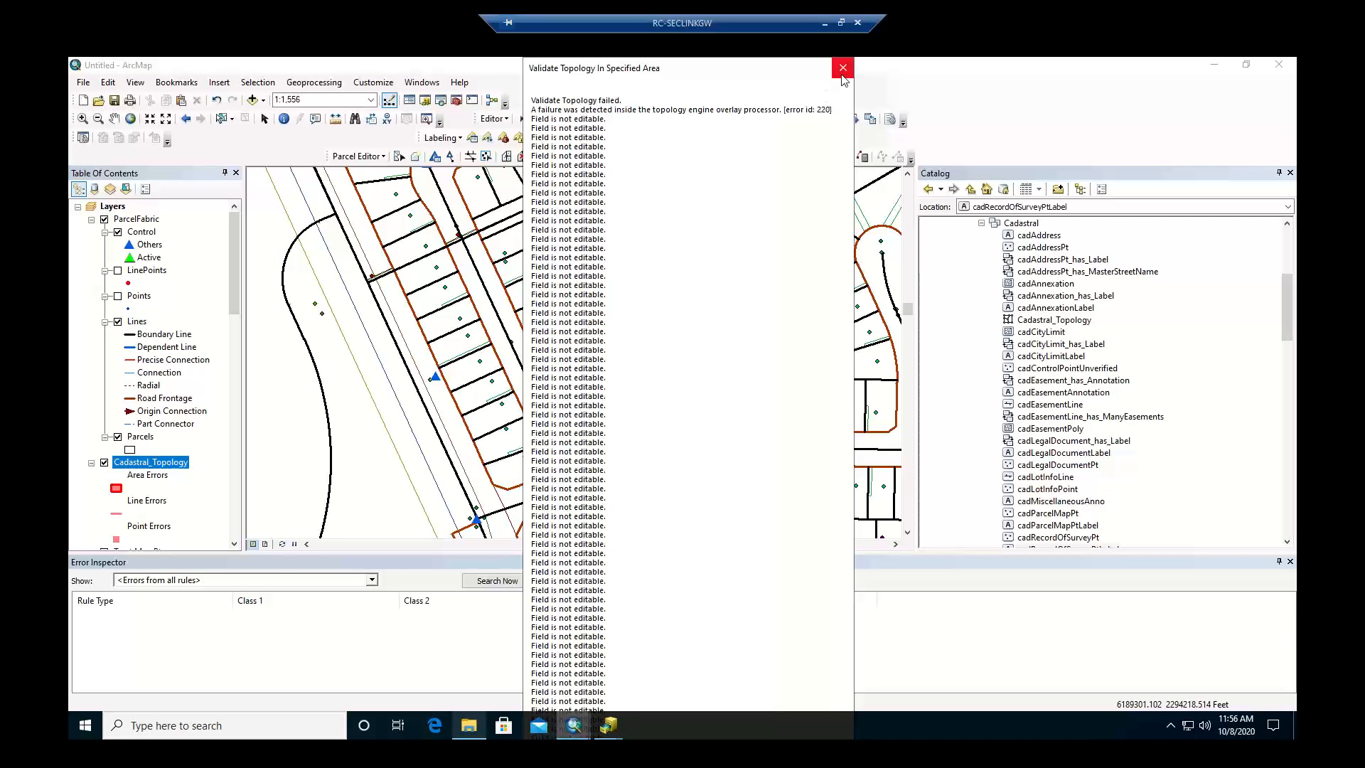
pyautogui.click(843, 69)
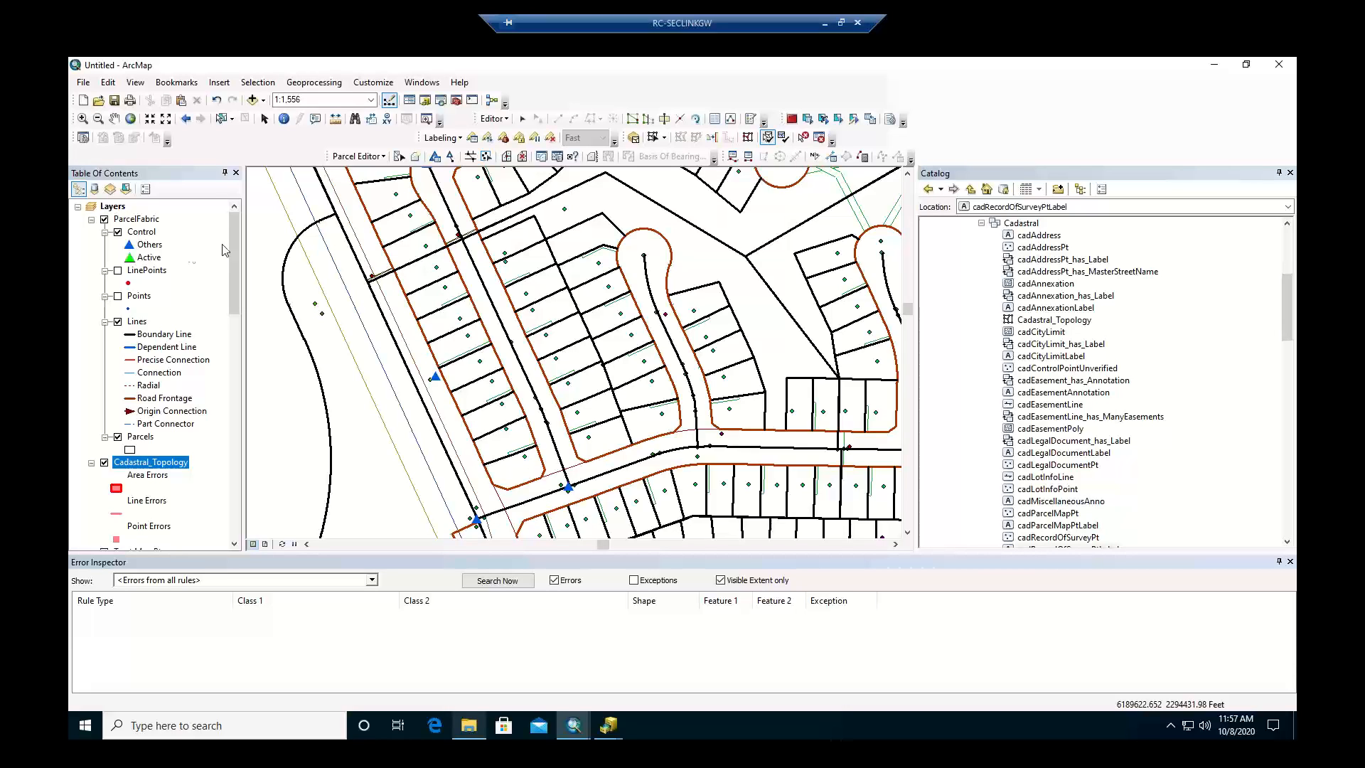
pyautogui.doubleClick(142, 296)
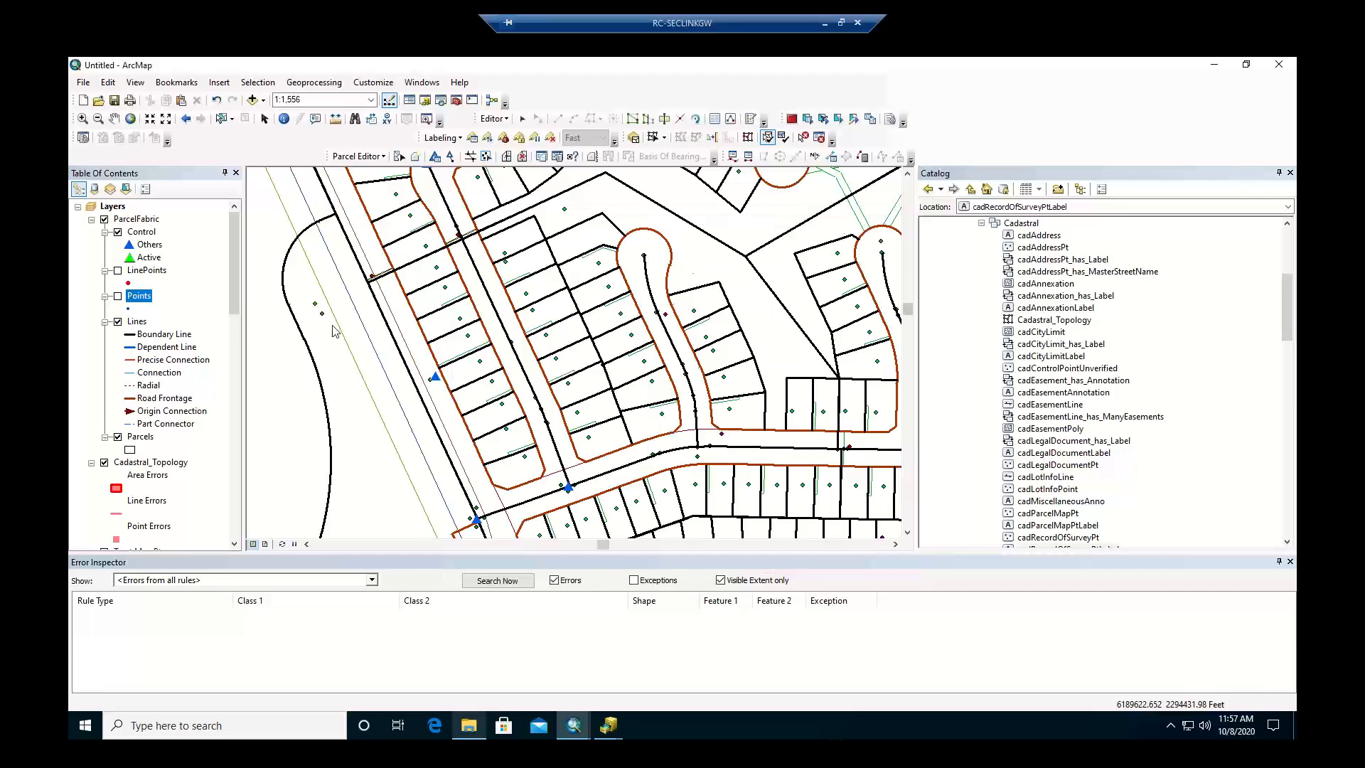
pyautogui.click(909, 194)
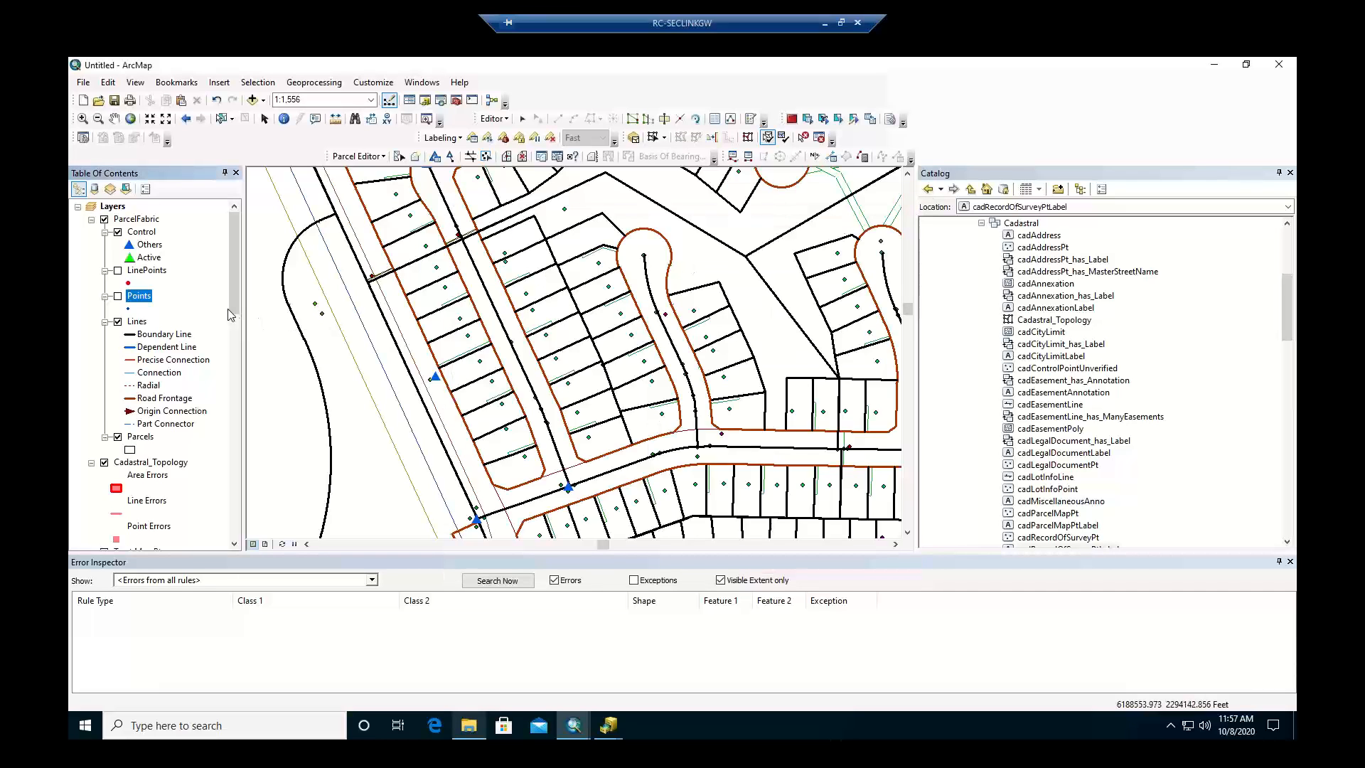
# Examine the Type field in the Points layer's attribute table from the first to the last record and close the table.
pyautogui.rightClick(149, 306)
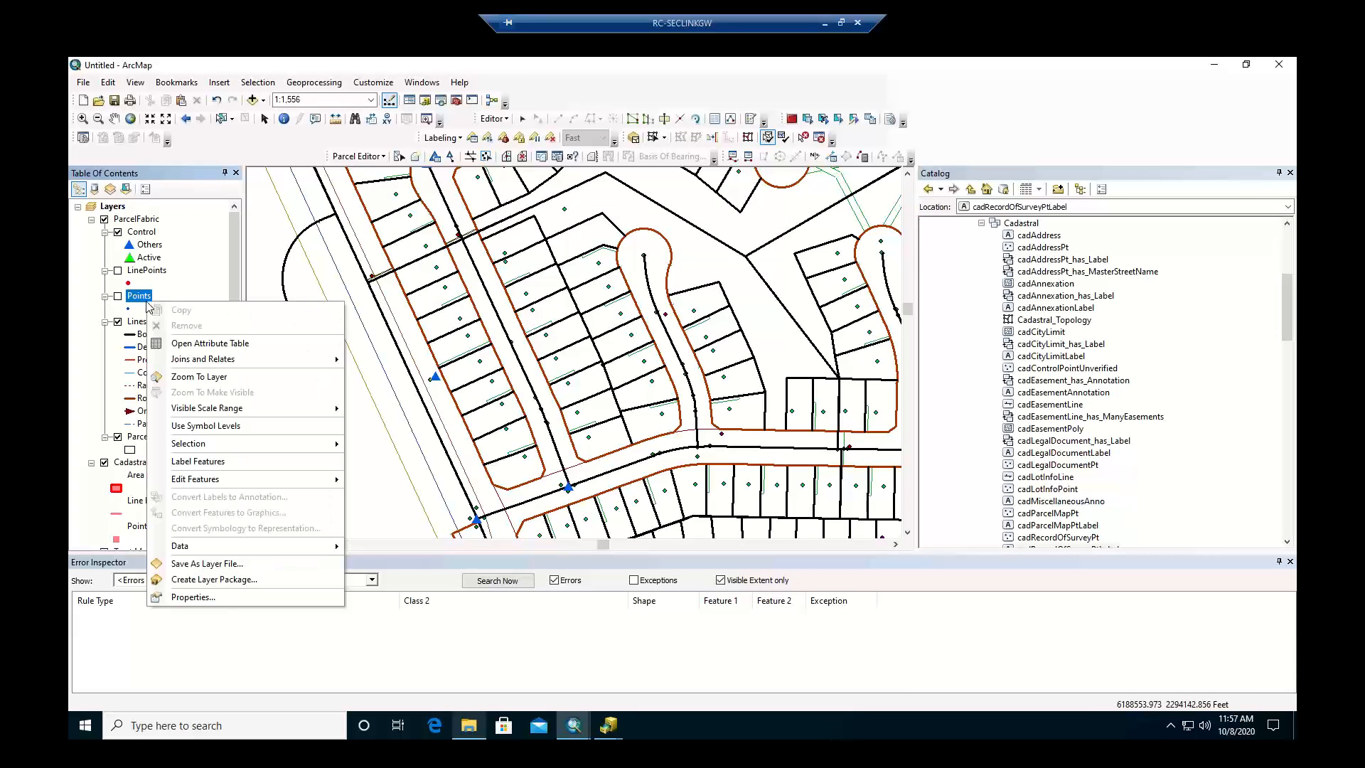
pyautogui.click(232, 345)
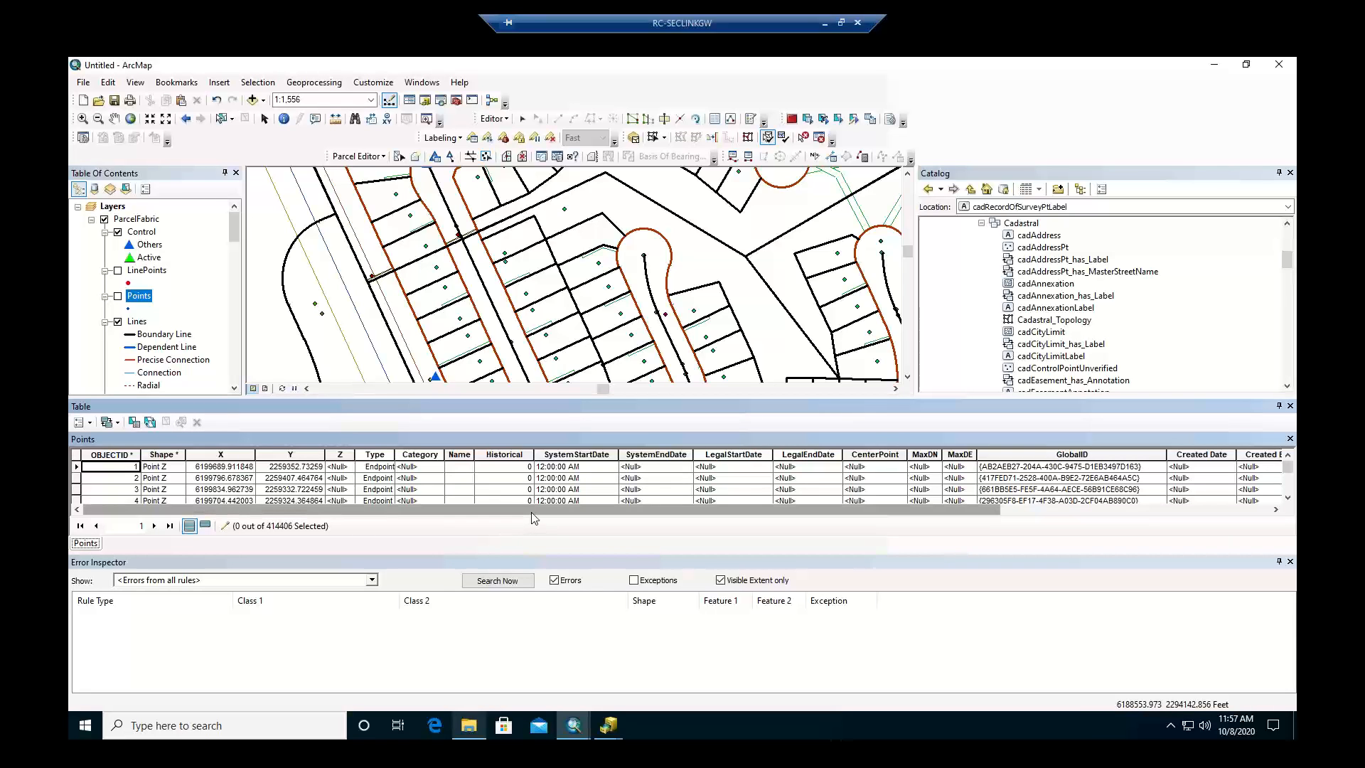
pyautogui.click(380, 455)
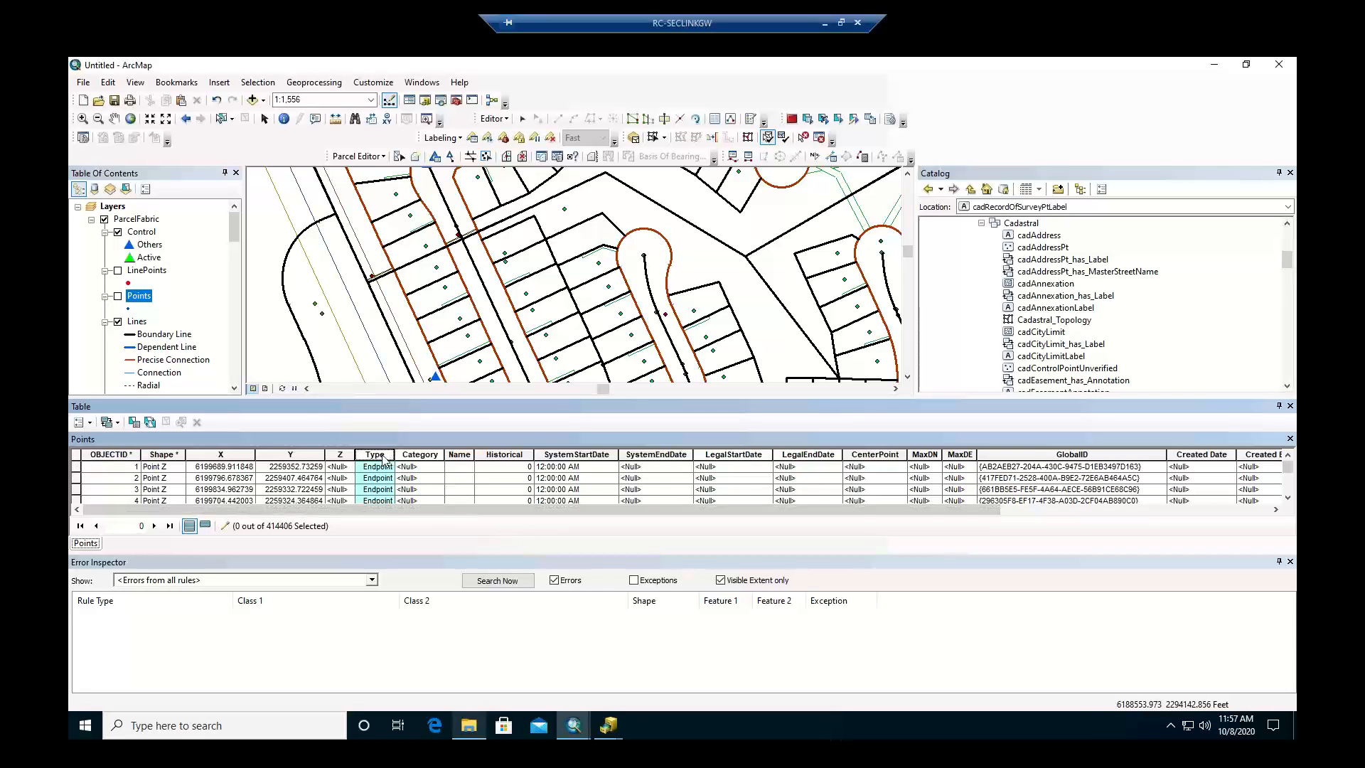
pyautogui.click(170, 527)
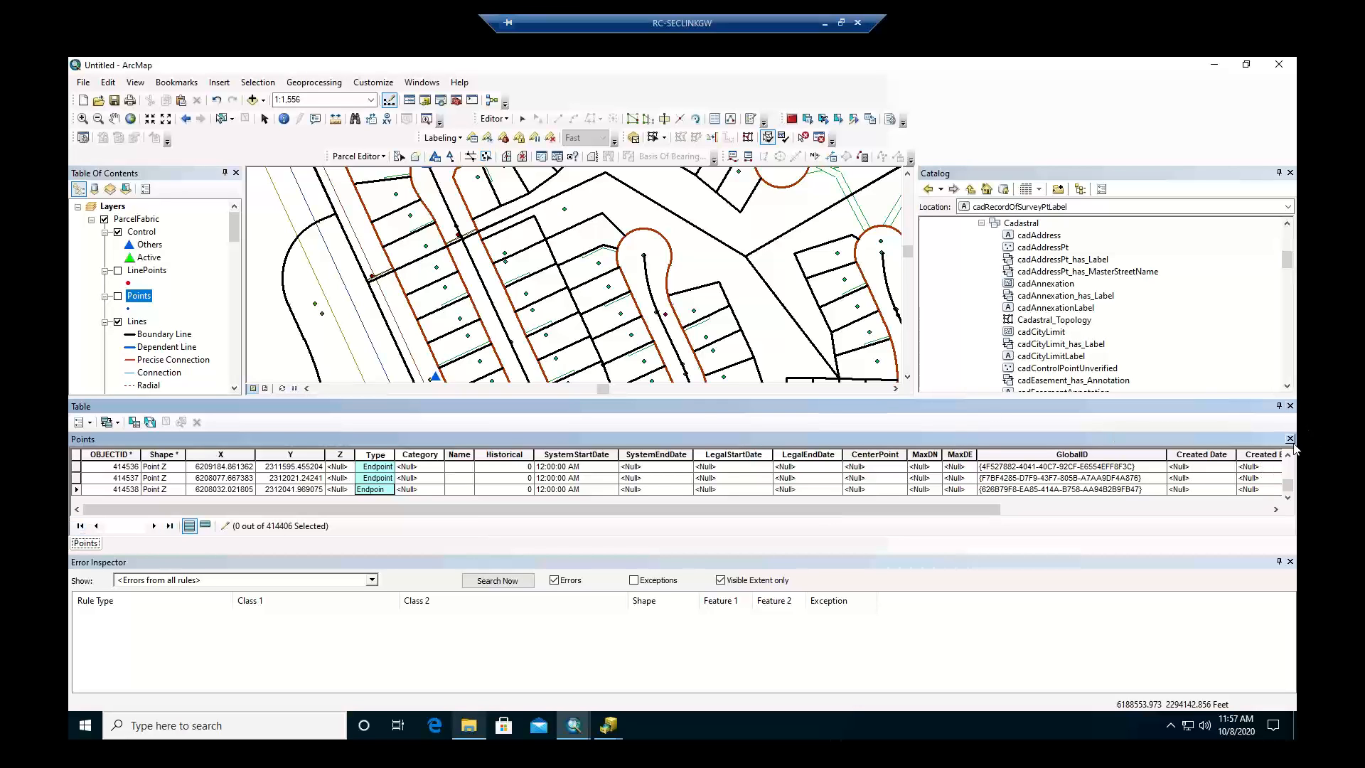
pyautogui.click(1289, 405)
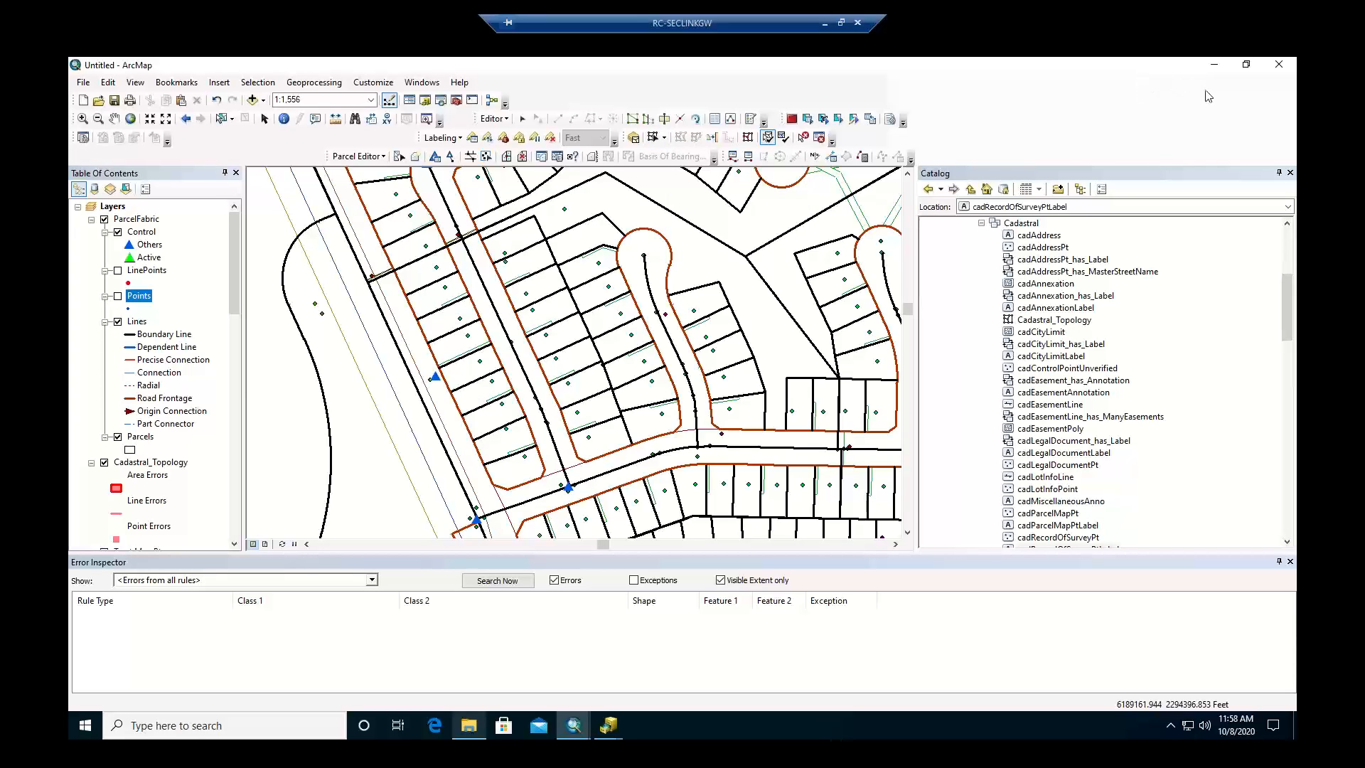
# Open the rules of Cadastral_Topology from the Cadastral dataset in topoval_1_1.gdb and sort them by feature class.
pyautogui.click(980, 223)
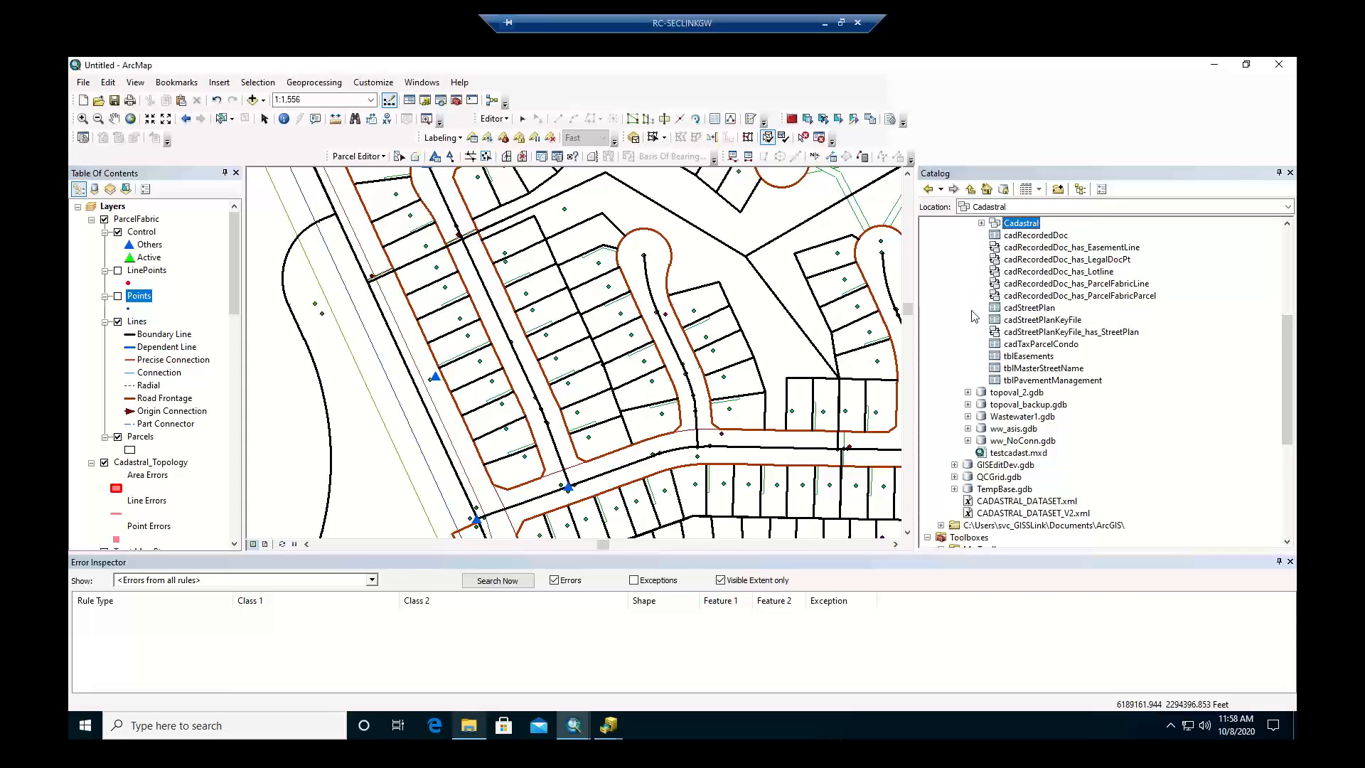
pyautogui.scroll(2, 973, 316)
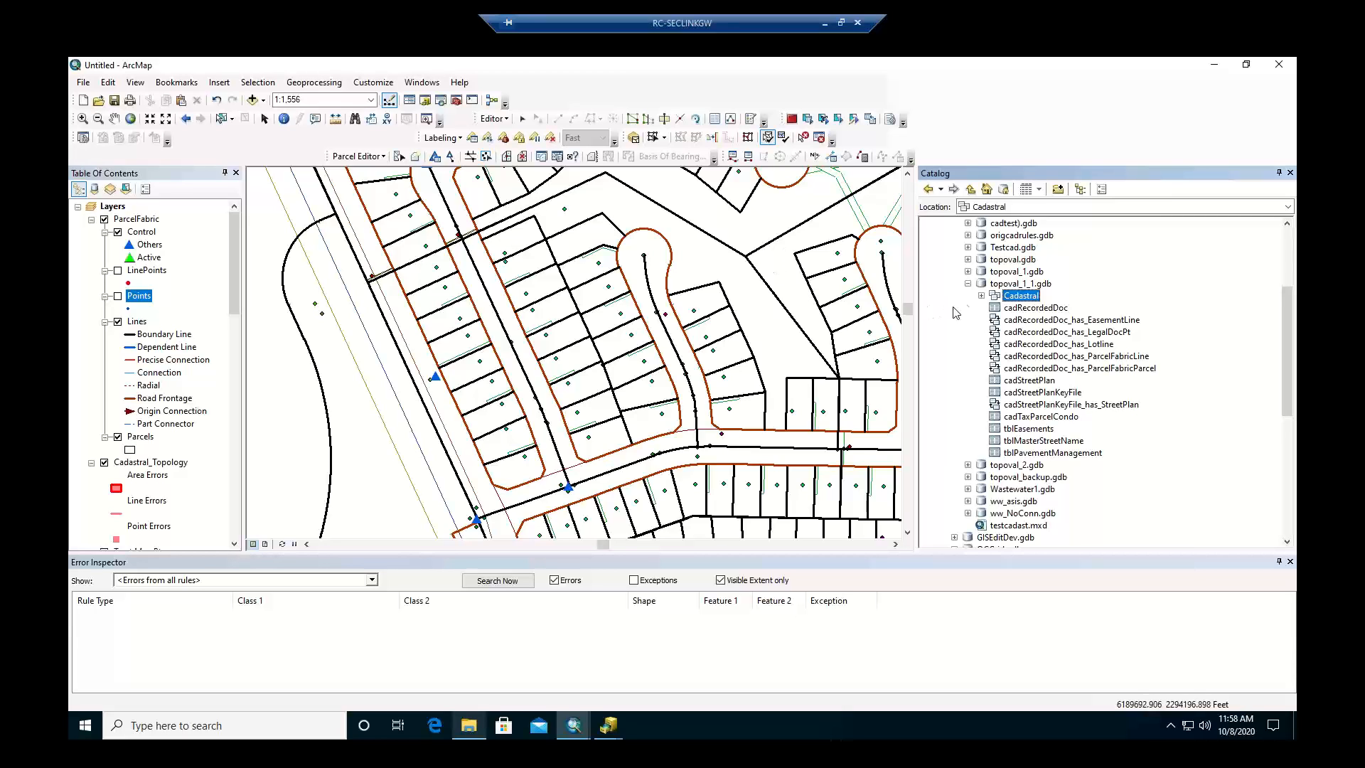
pyautogui.click(982, 294)
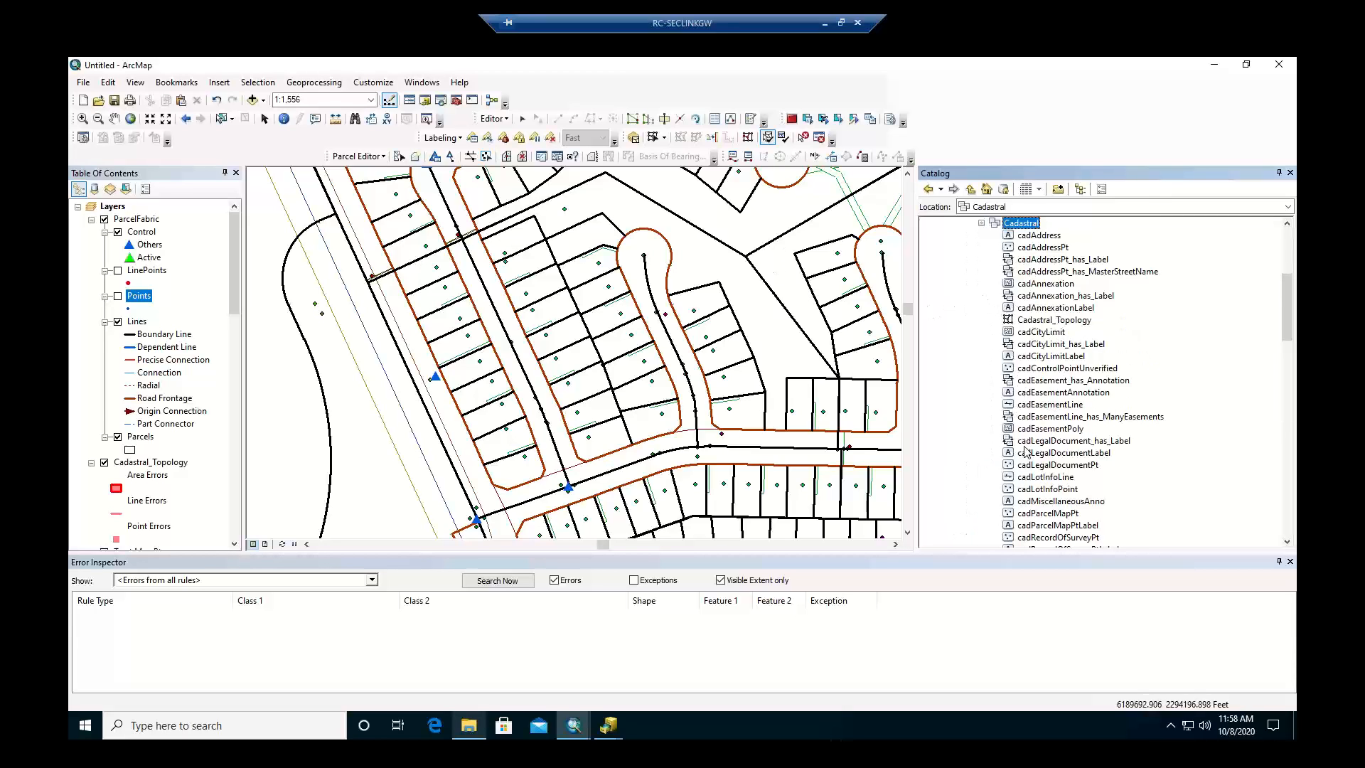
pyautogui.rightClick(1020, 321)
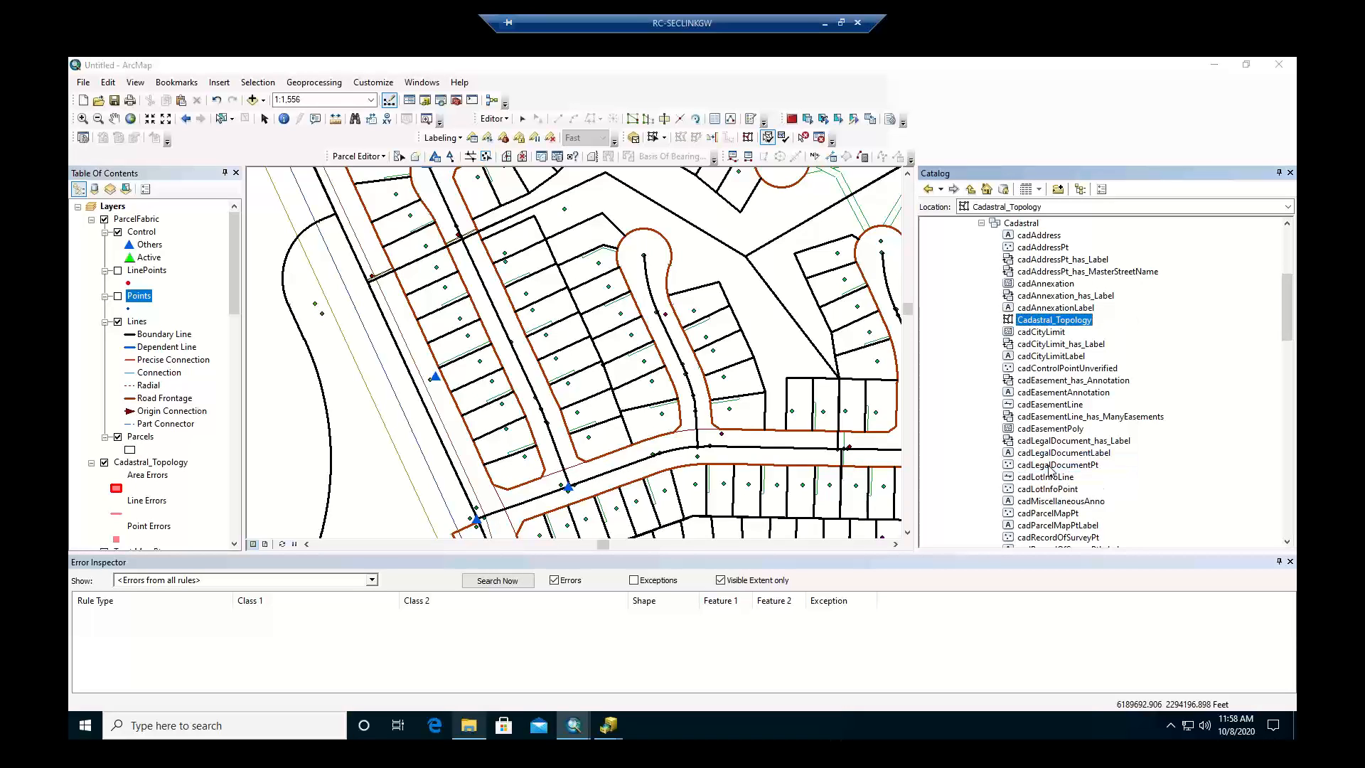
pyautogui.click(1059, 463)
pyautogui.click(617, 250)
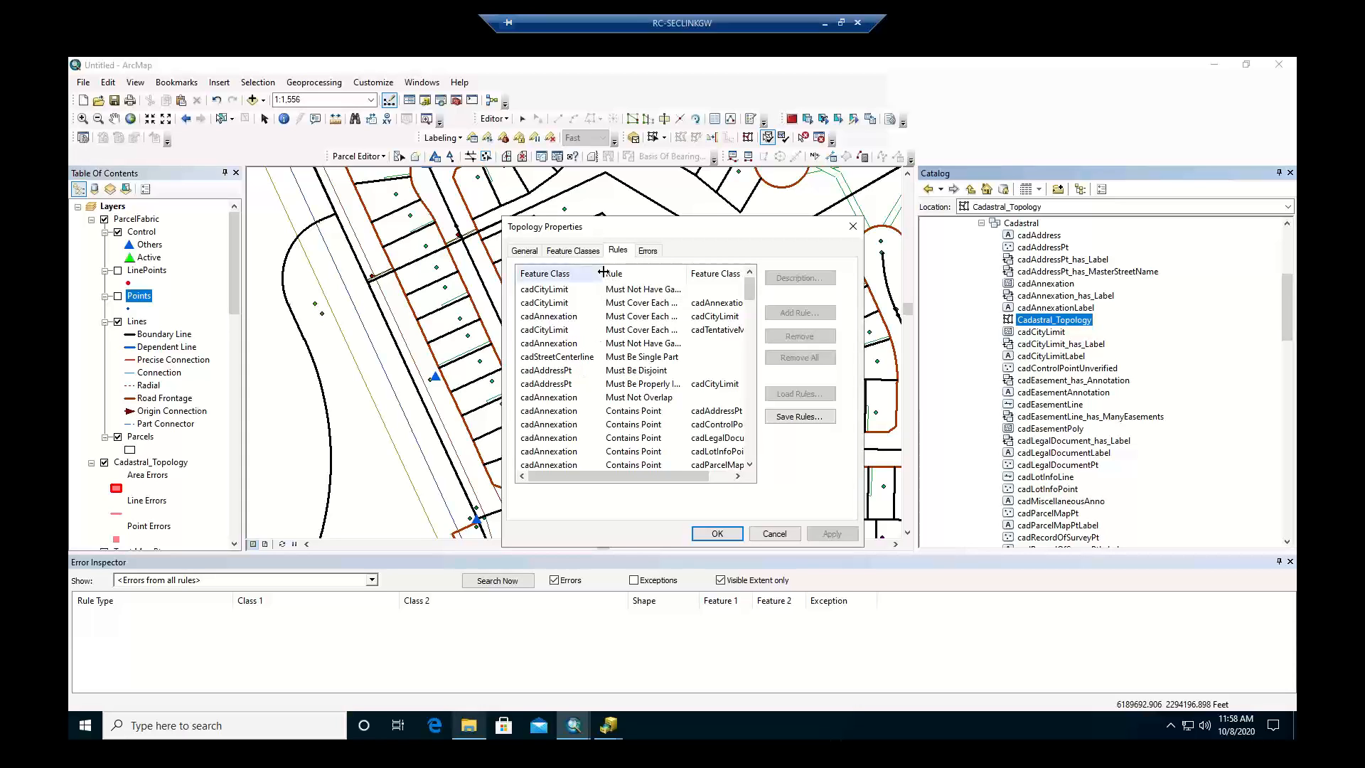
pyautogui.moveTo(601, 273); pyautogui.dragTo(614, 273)
pyautogui.click(573, 276)
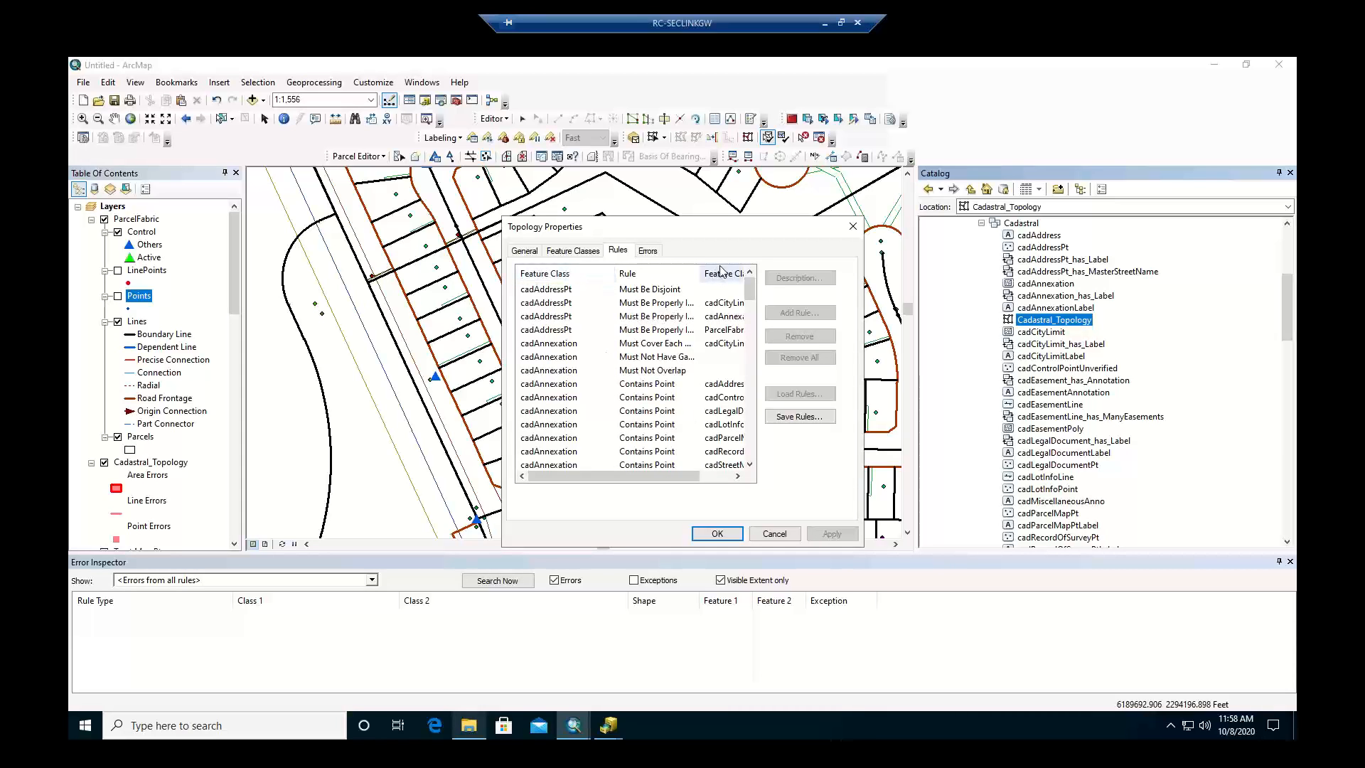
# Examine the topology rules for ParcelFabric_Lines and ParcelFabric_Parcels with their paired feature classes, then close the properties without changes.
pyautogui.moveTo(749, 297); pyautogui.dragTo(750, 451)
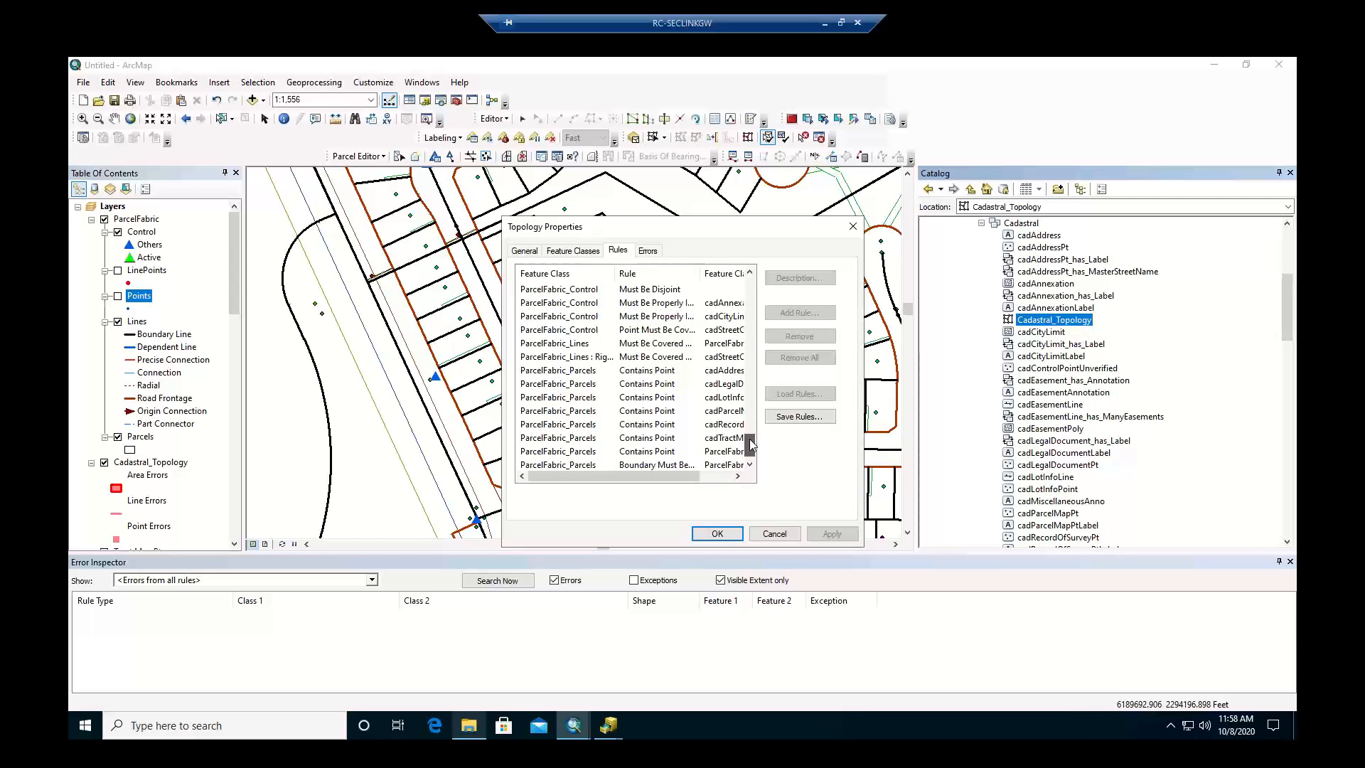
pyautogui.click(599, 346)
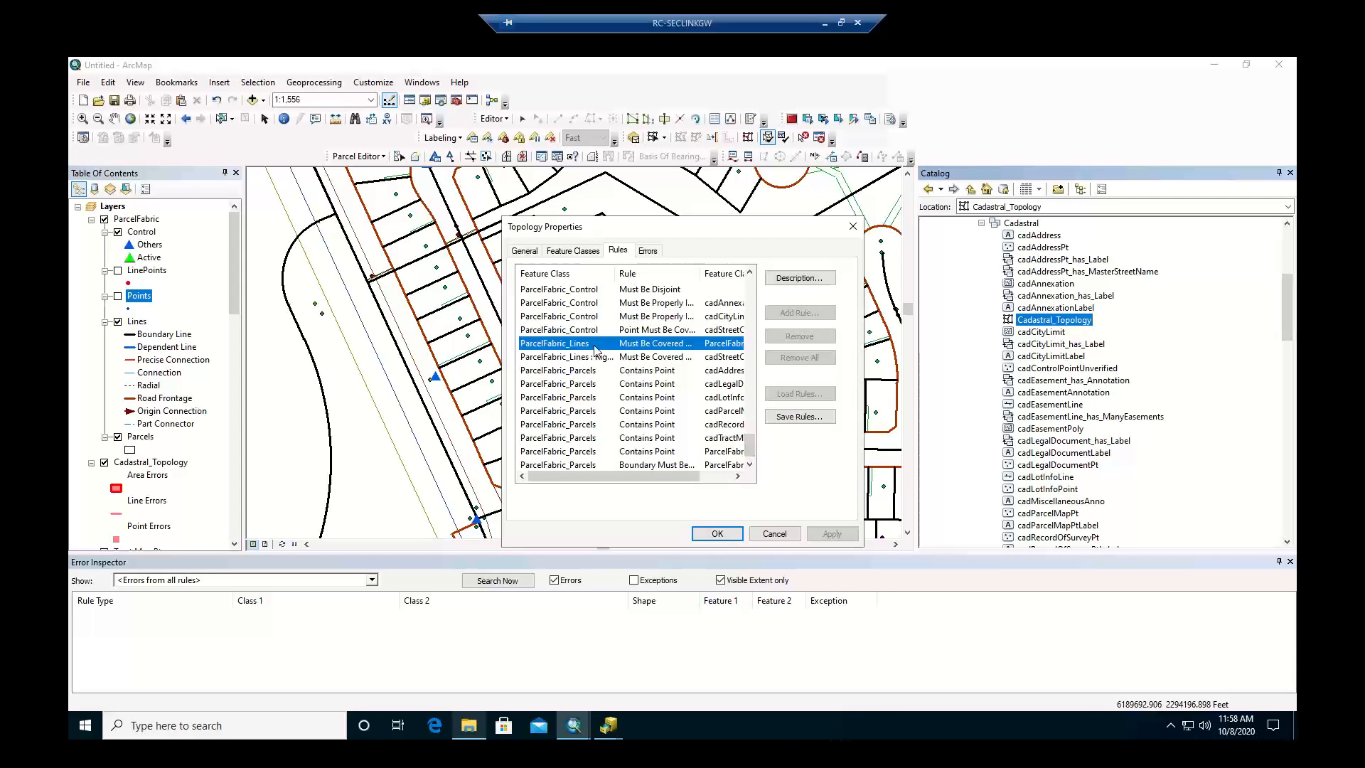
pyautogui.click(726, 477)
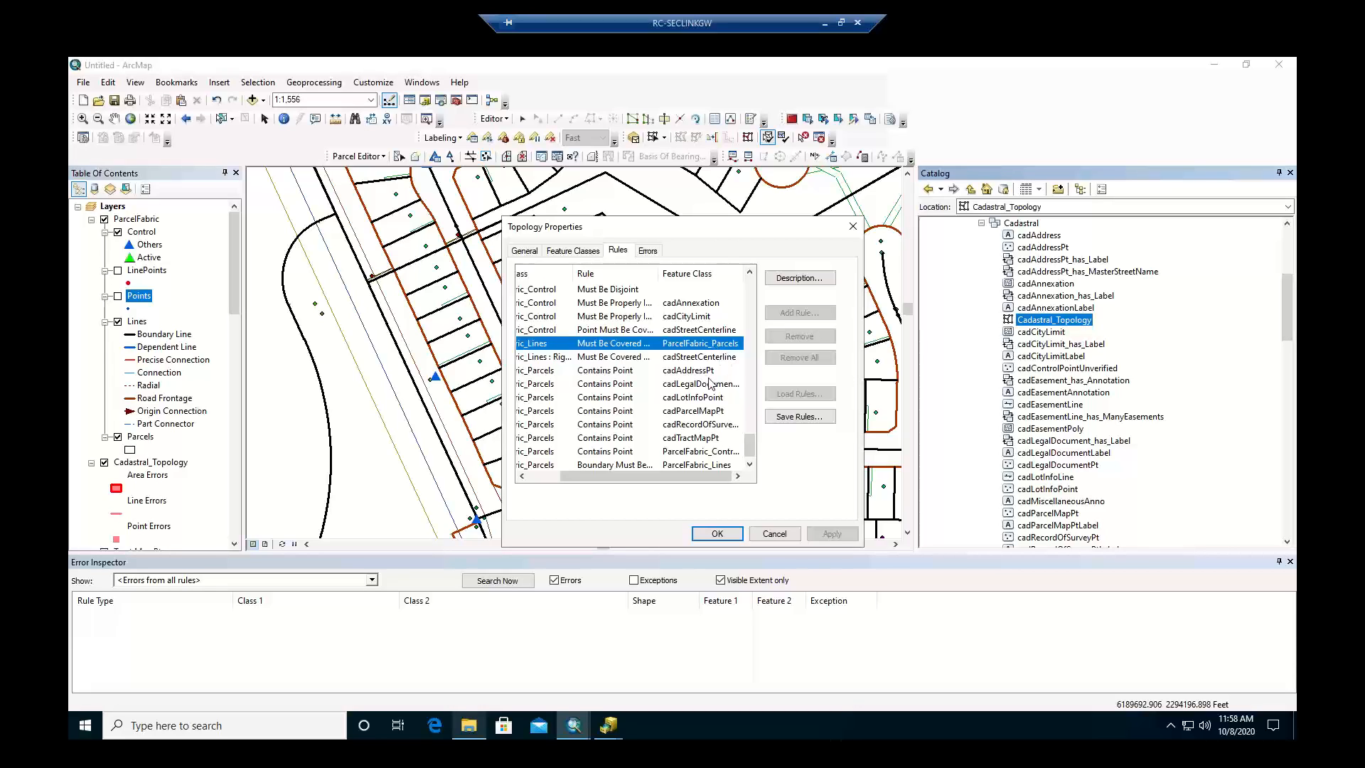
pyautogui.scroll(-1, 709, 384)
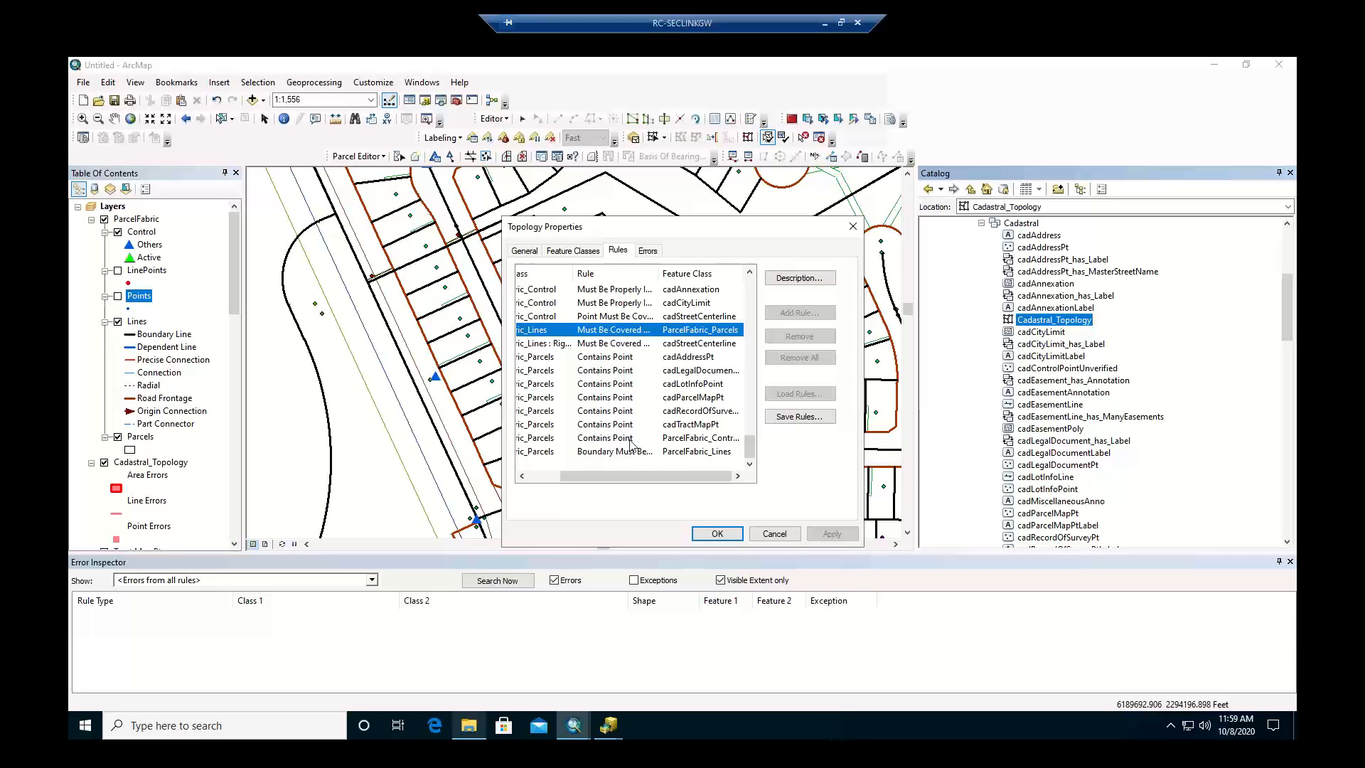
pyautogui.click(774, 533)
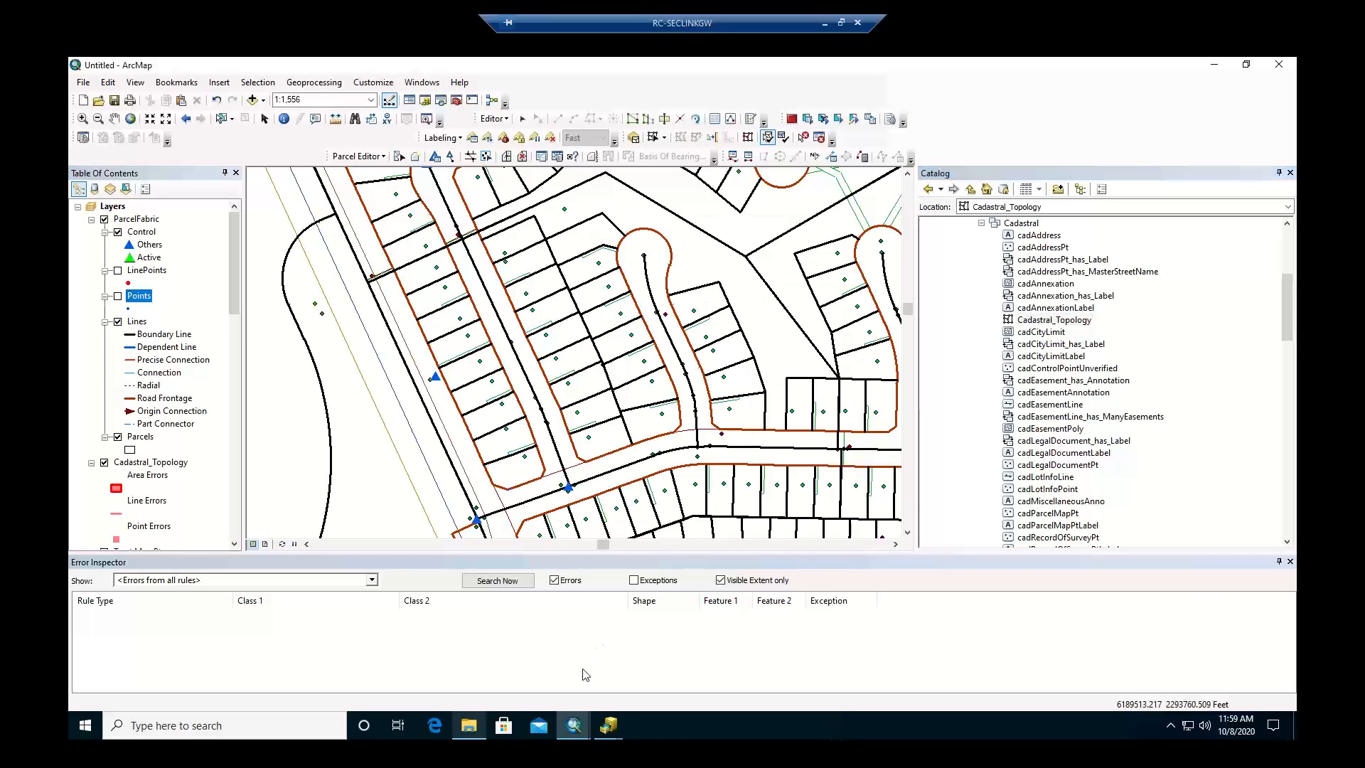
# Switch to the Copy_of_Cadastral_SubDivision map and inspect the parcel lines and points around lot 6779 and R/S 49/28.
pyautogui.click(576, 725)
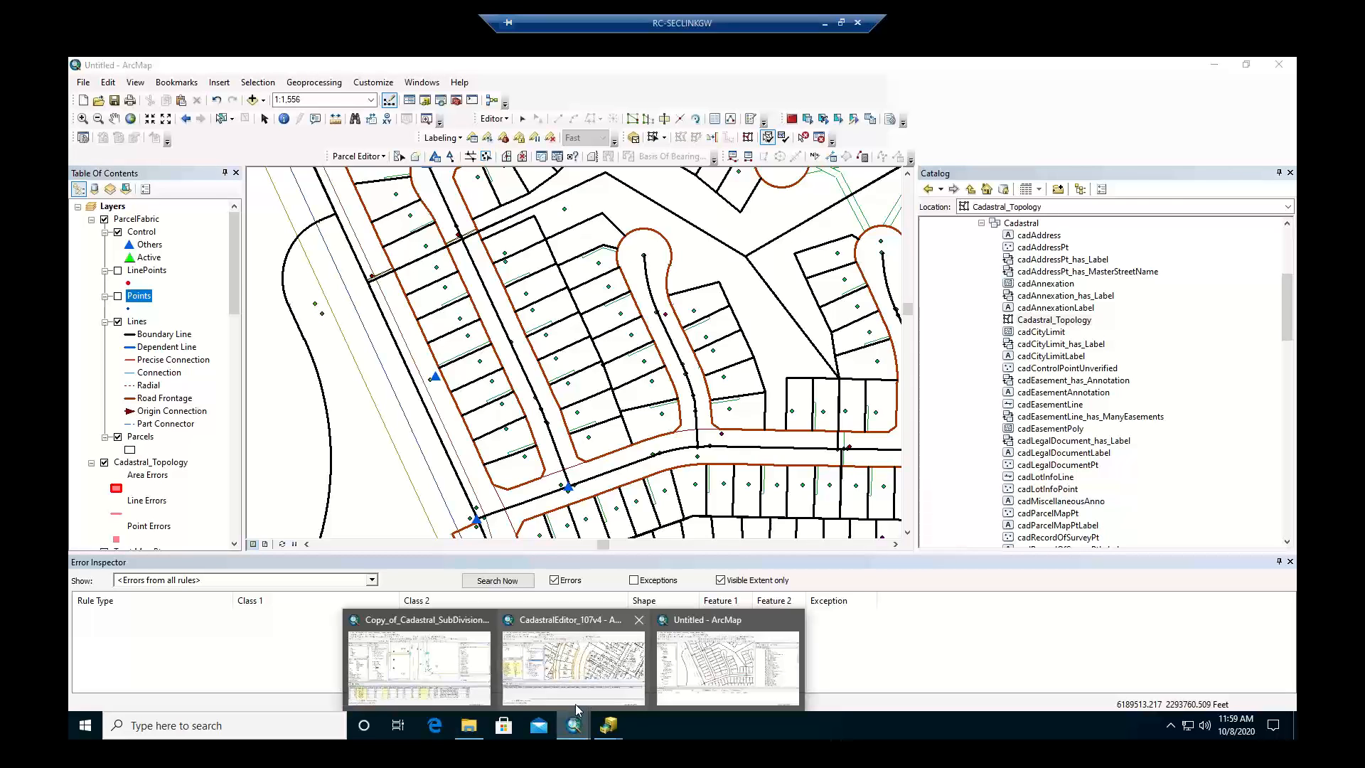
pyautogui.moveTo(471, 672)
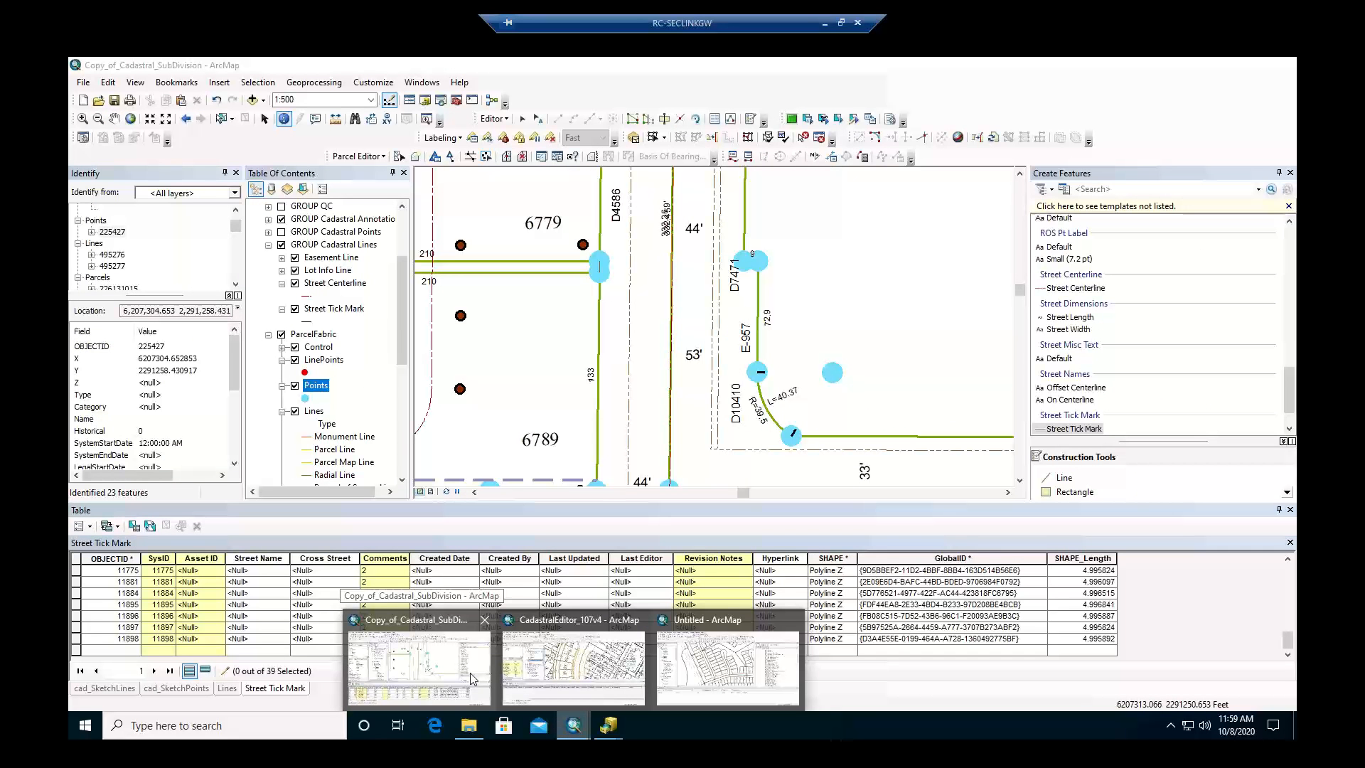
pyautogui.click(471, 672)
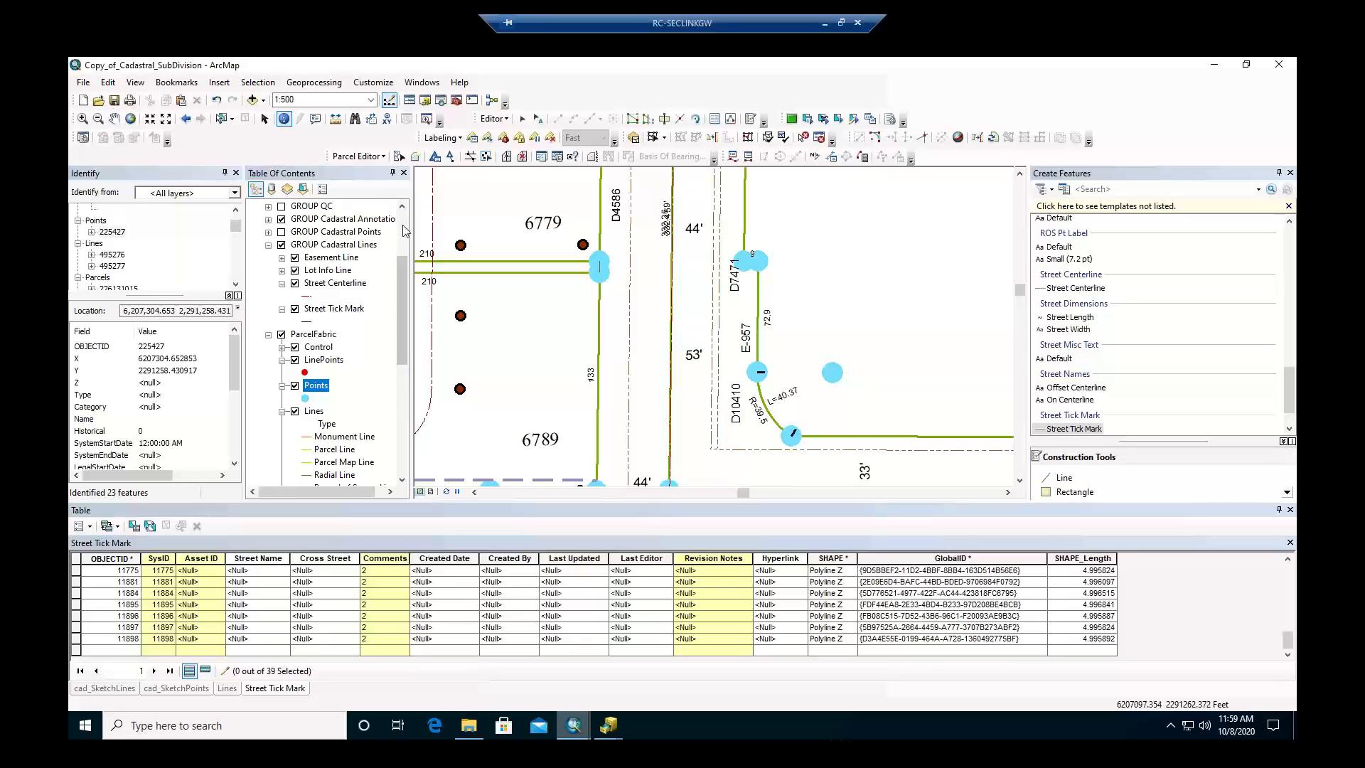
pyautogui.scroll(3, 403, 230)
pyautogui.click(114, 118)
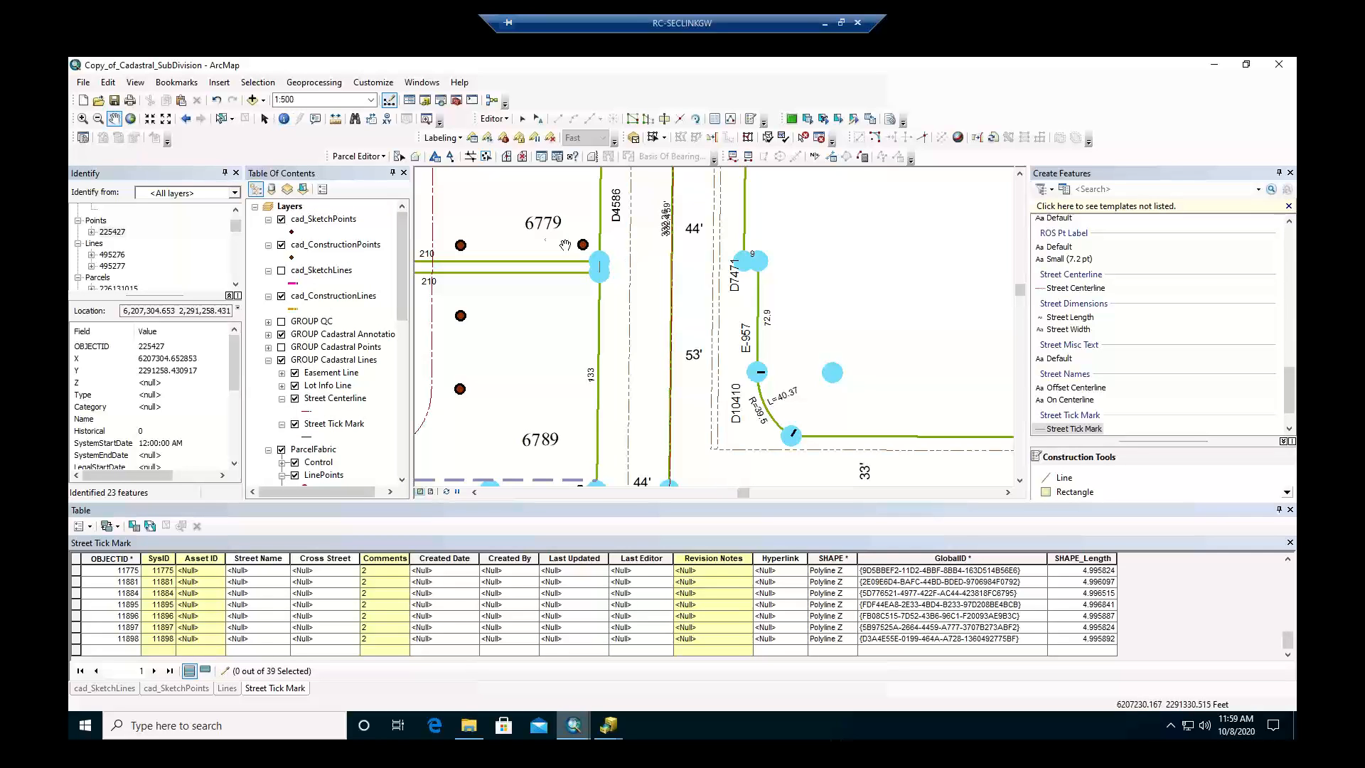
pyautogui.moveTo(565, 246); pyautogui.dragTo(770, 347)
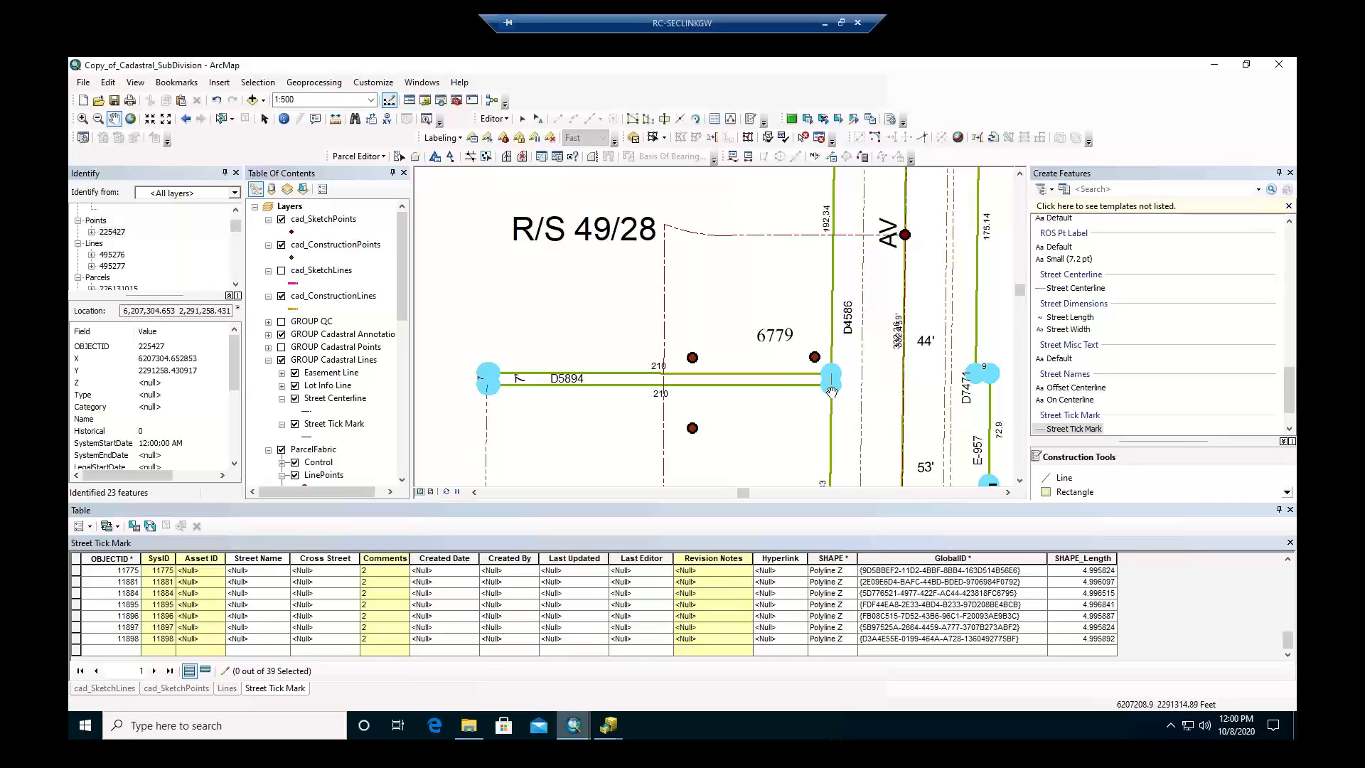
pyautogui.scroll(-1, 775, 361)
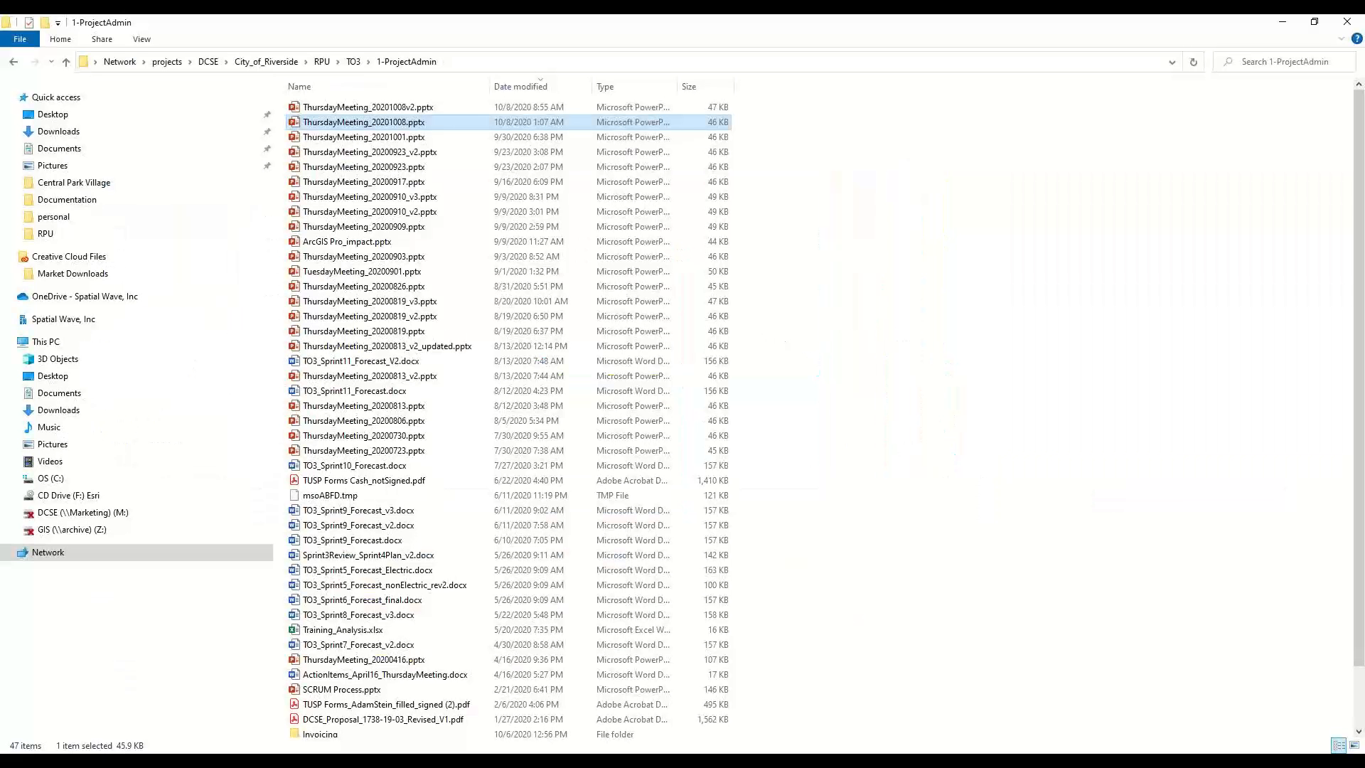
# Switch to the Cadastral Editor Training Workbook in Word and read through its contents and exercises up to Exercise 5 – Least Squares Adjustment.
pyautogui.moveTo(348, 25); pyautogui.dragTo(0, 160)
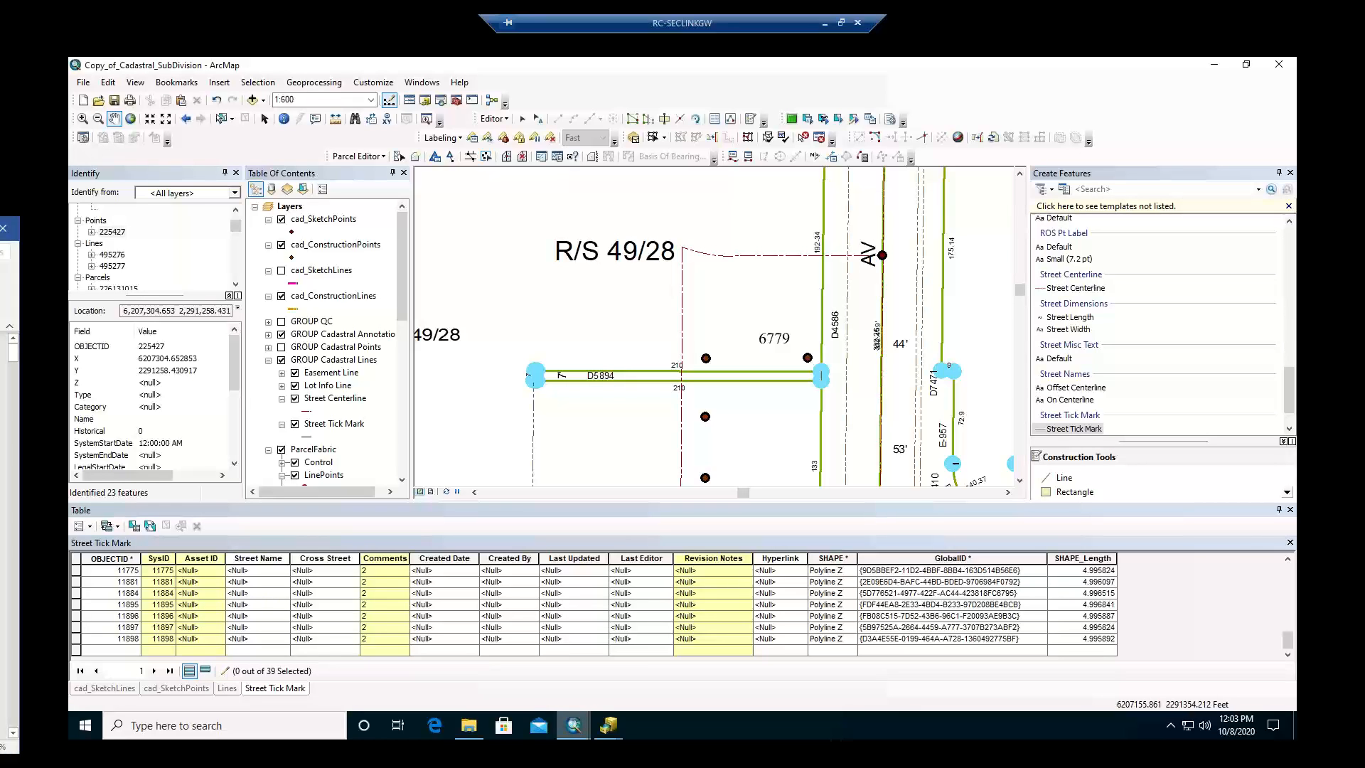
pyautogui.moveTo(0, 236); pyautogui.dragTo(134, 197)
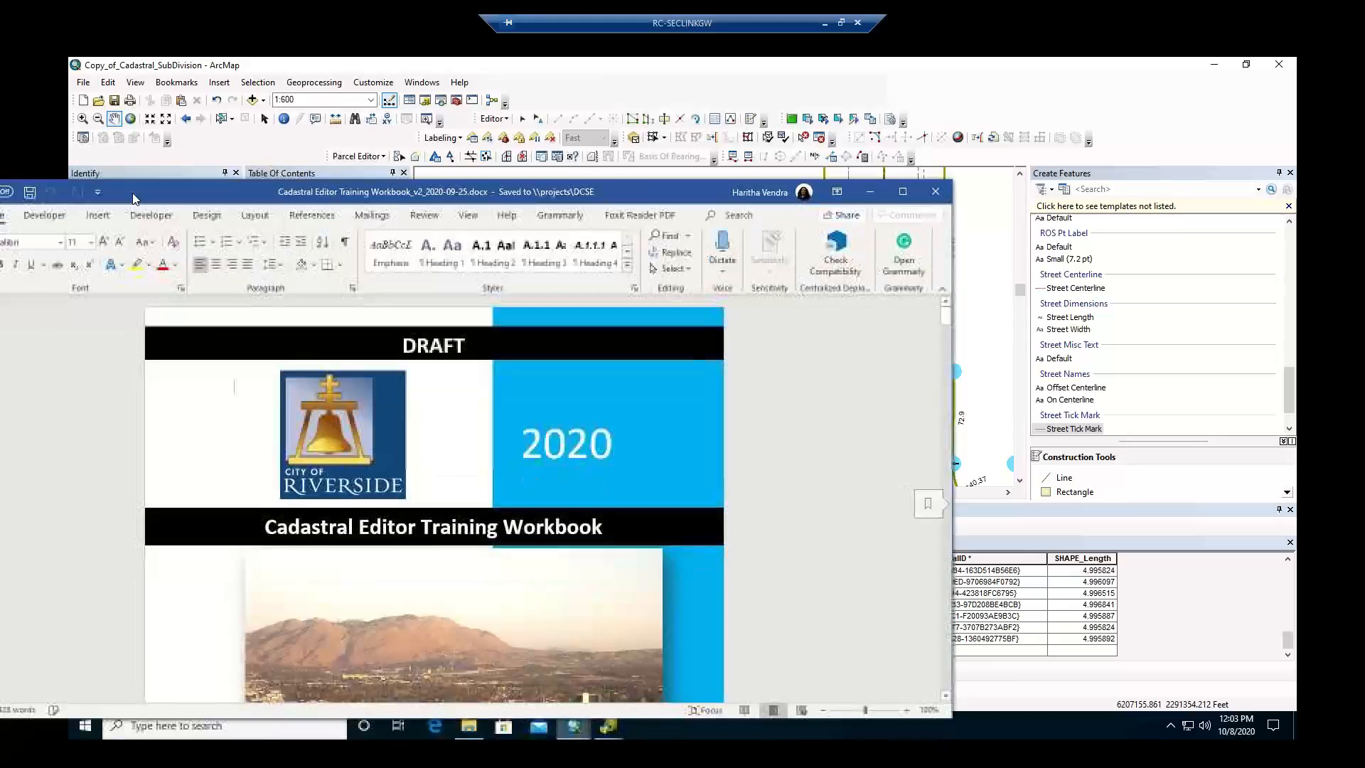
pyautogui.doubleClick(135, 196)
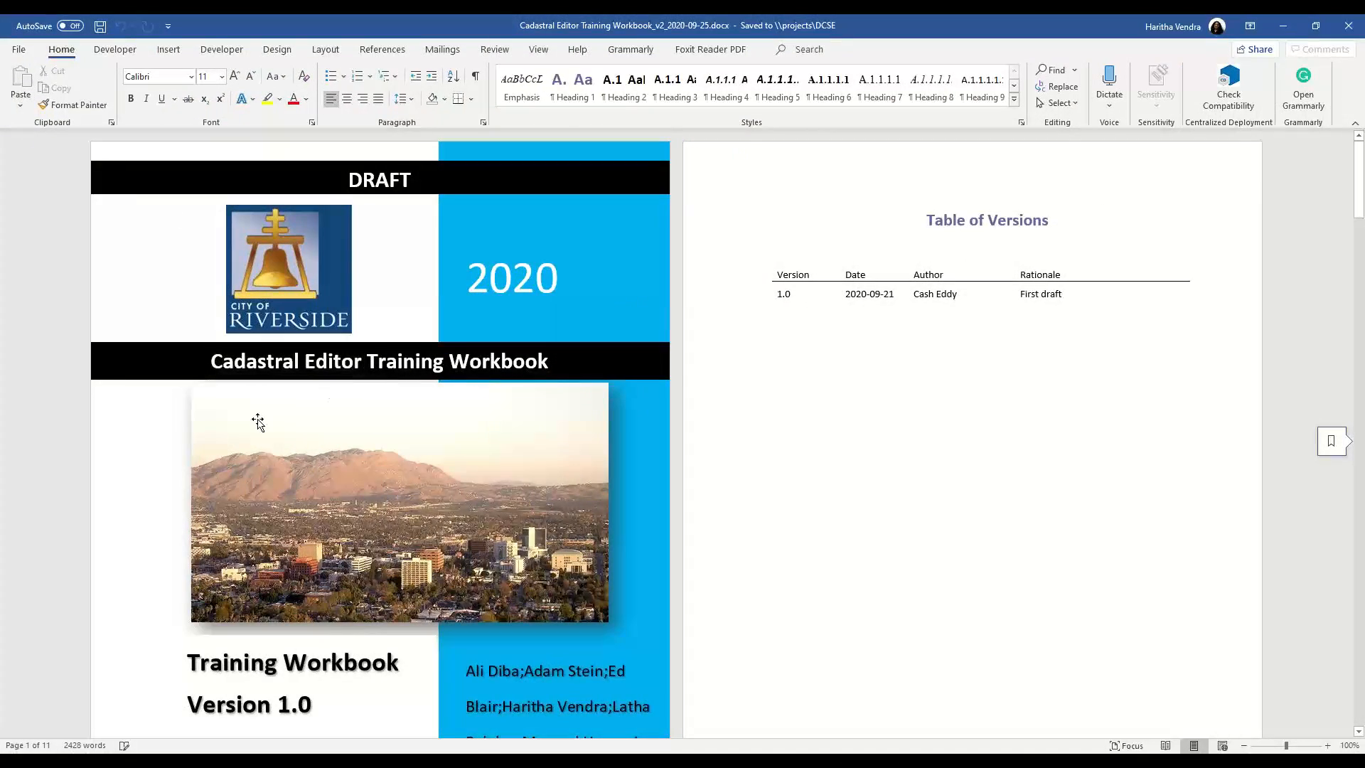
pyautogui.scroll(-5, 320, 441)
pyautogui.scroll(-15, 379, 446)
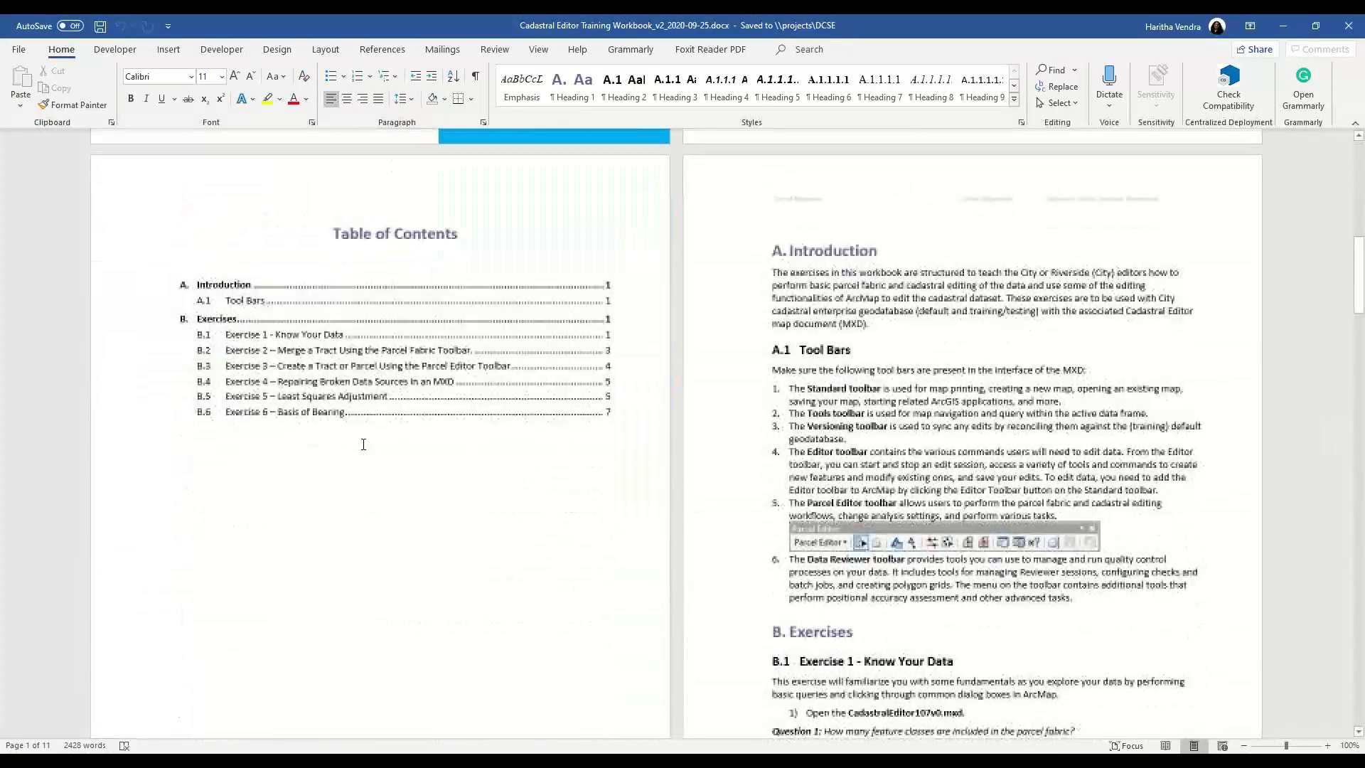
pyautogui.scroll(-10, 361, 442)
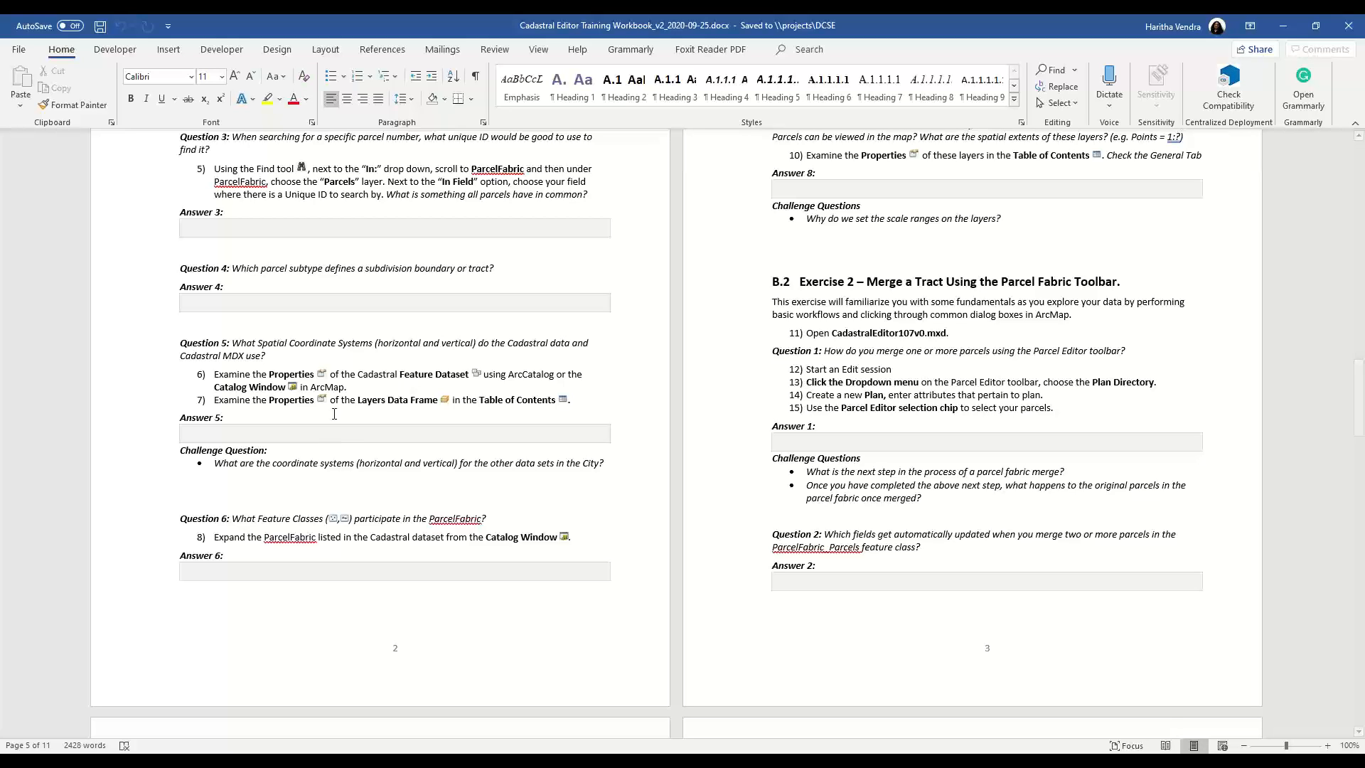
pyautogui.scroll(-4, 373, 394)
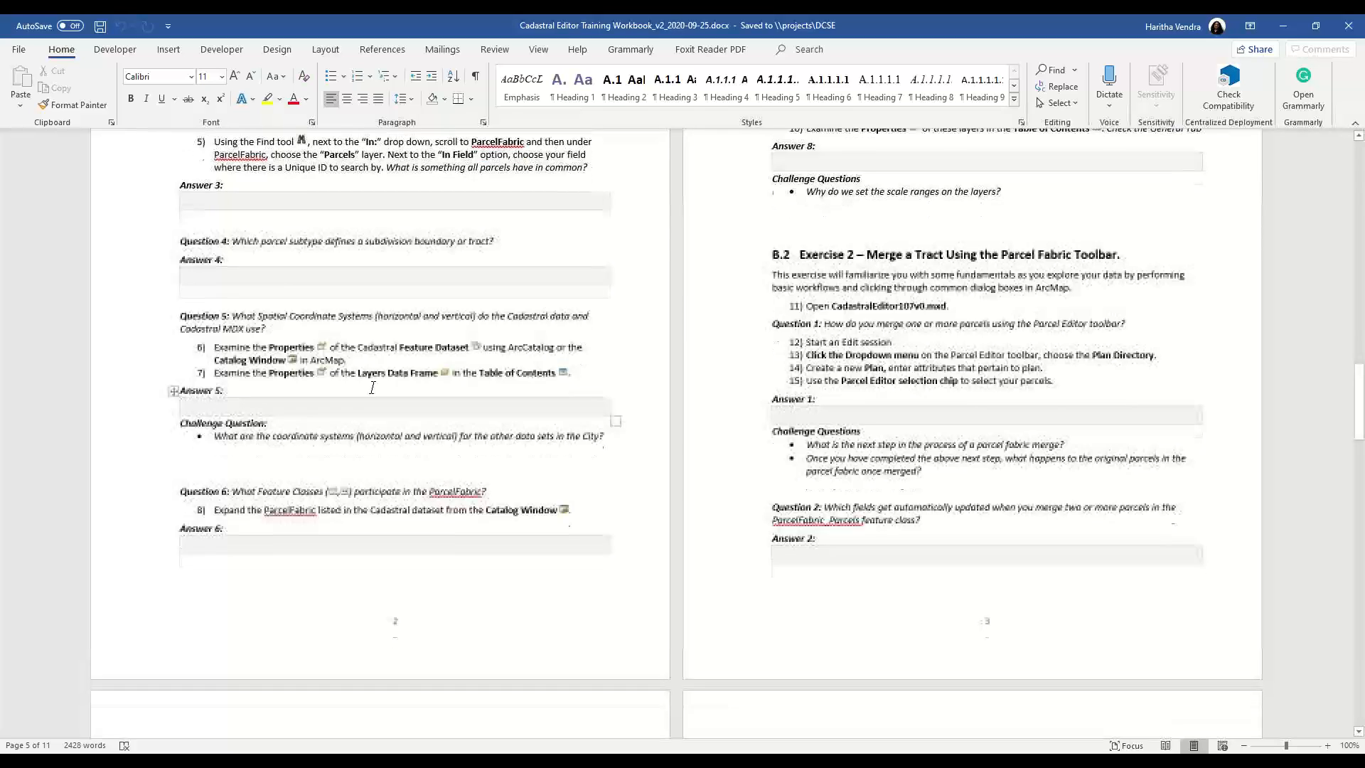
pyautogui.scroll(-5, 367, 404)
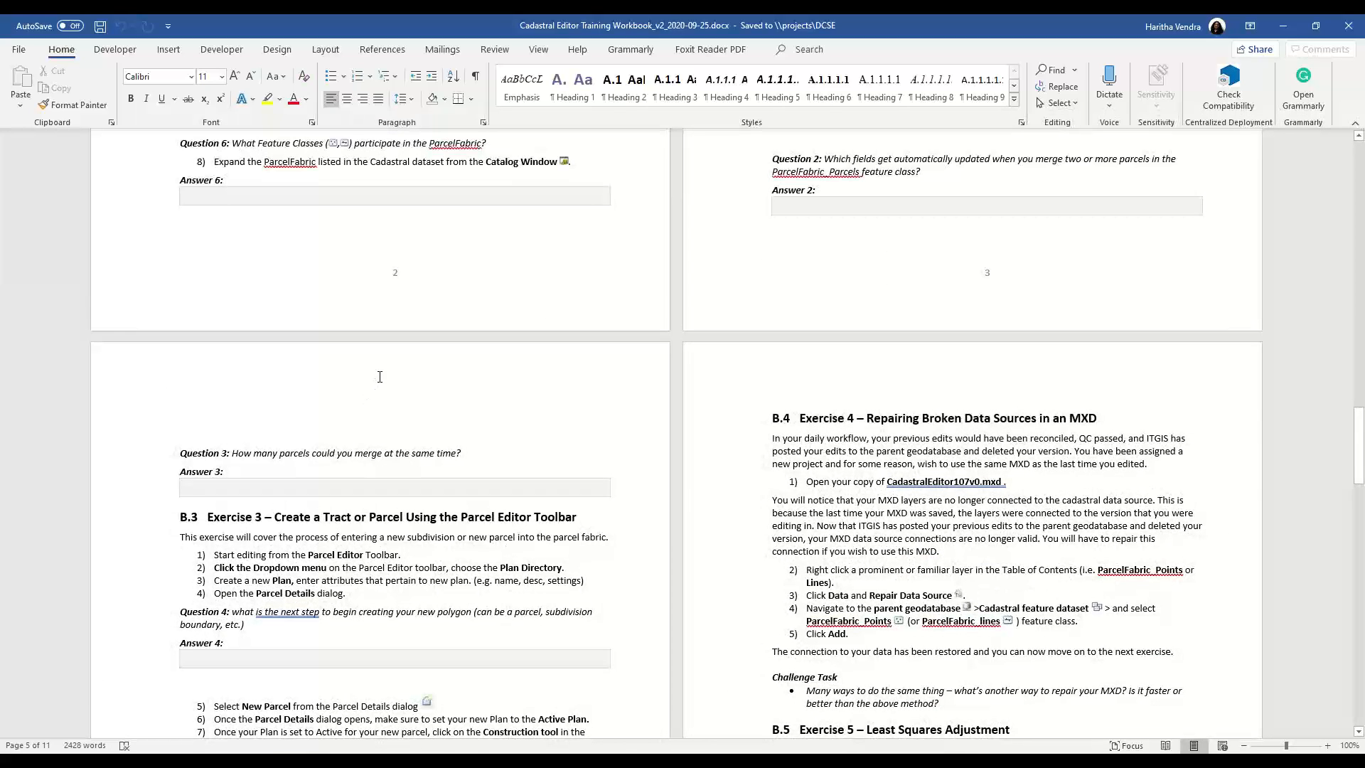
pyautogui.scroll(-7, 380, 376)
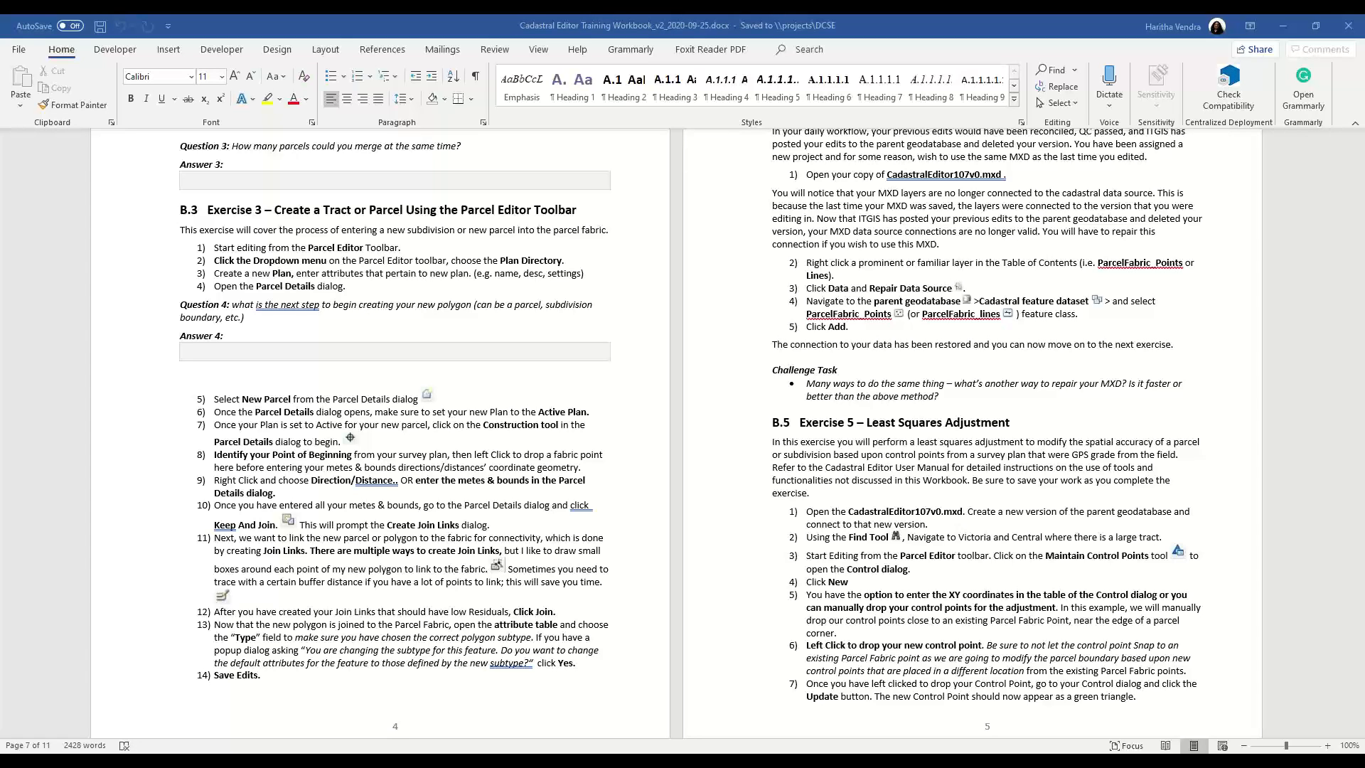
# Show the Workflow_videos folder, select the six videos from basis-of-bearing.mp4 to enter-tract-using-metes-bounds.mp4, and return to the ArcMap session.
pyautogui.moveTo(0, 178); pyautogui.dragTo(710, 100)
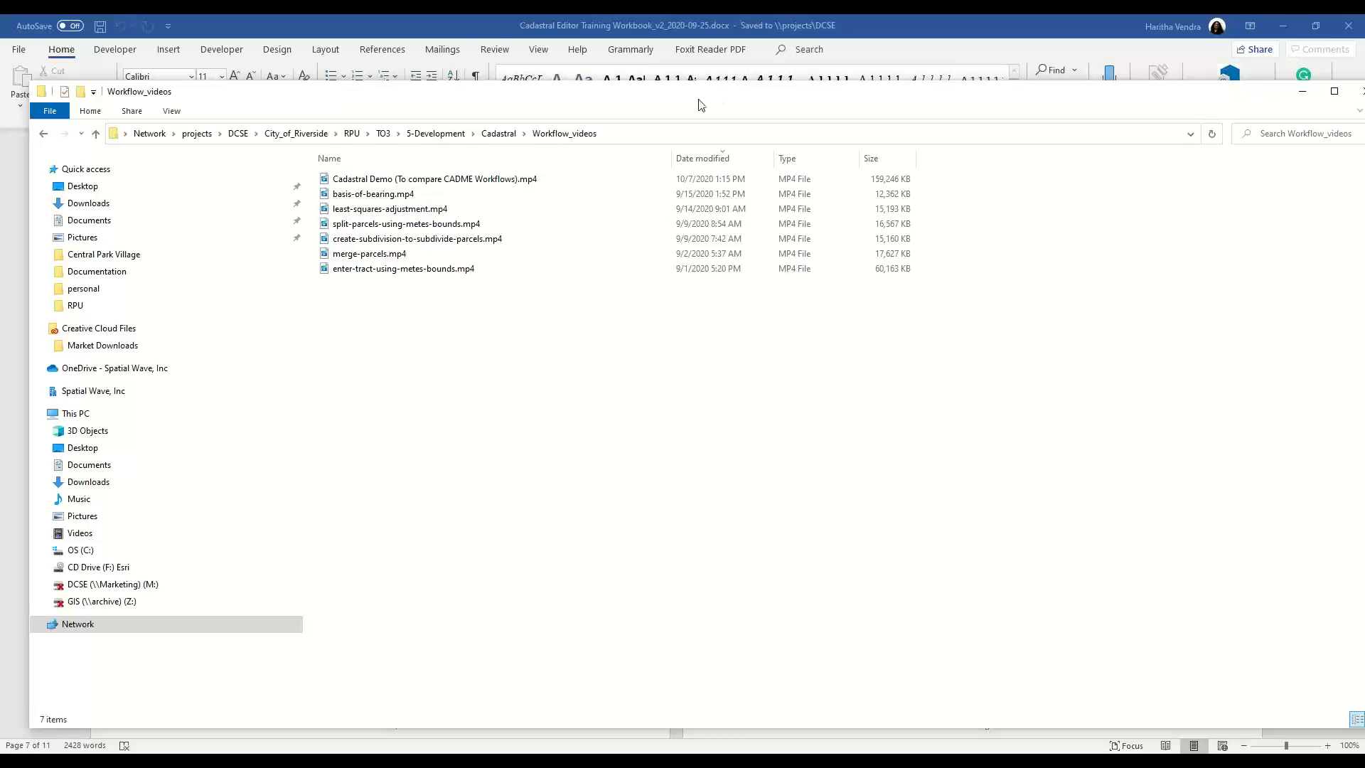
pyautogui.click(435, 182)
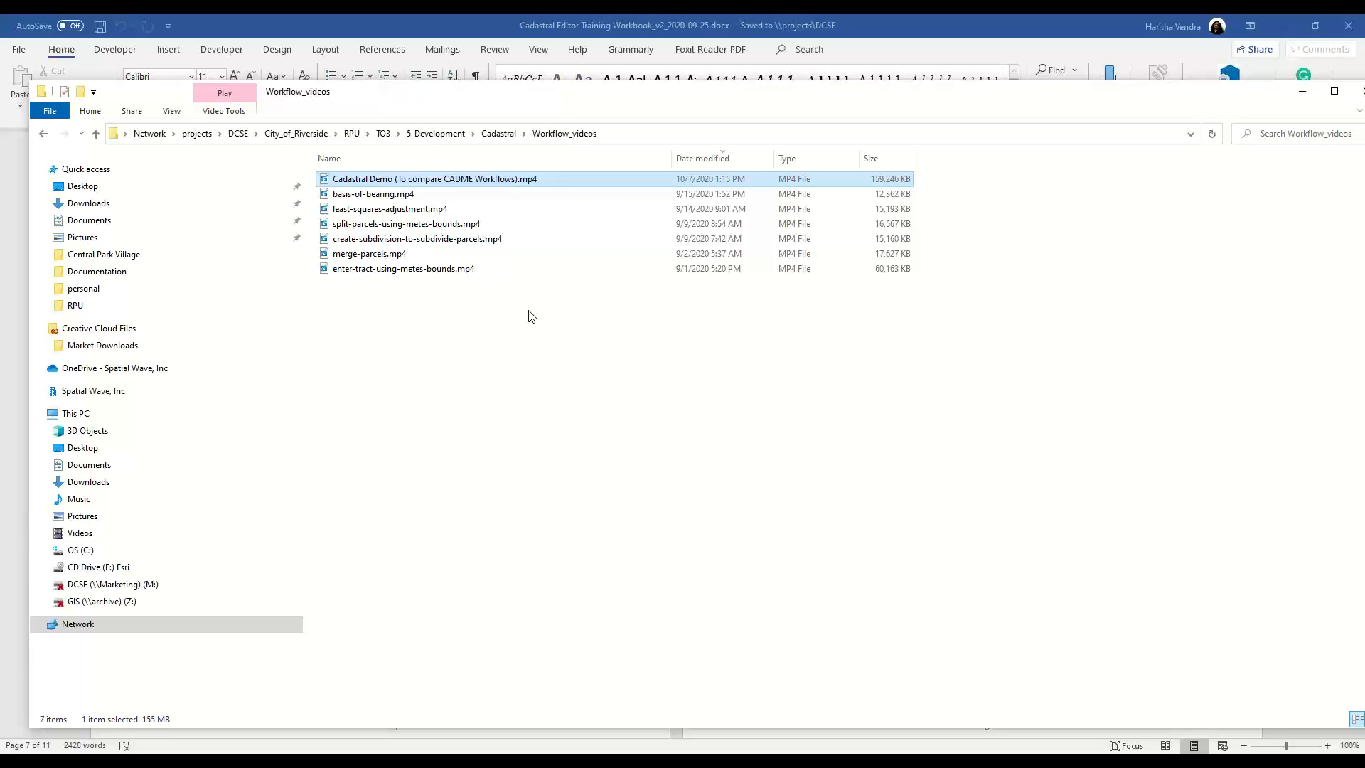
pyautogui.click(563, 325)
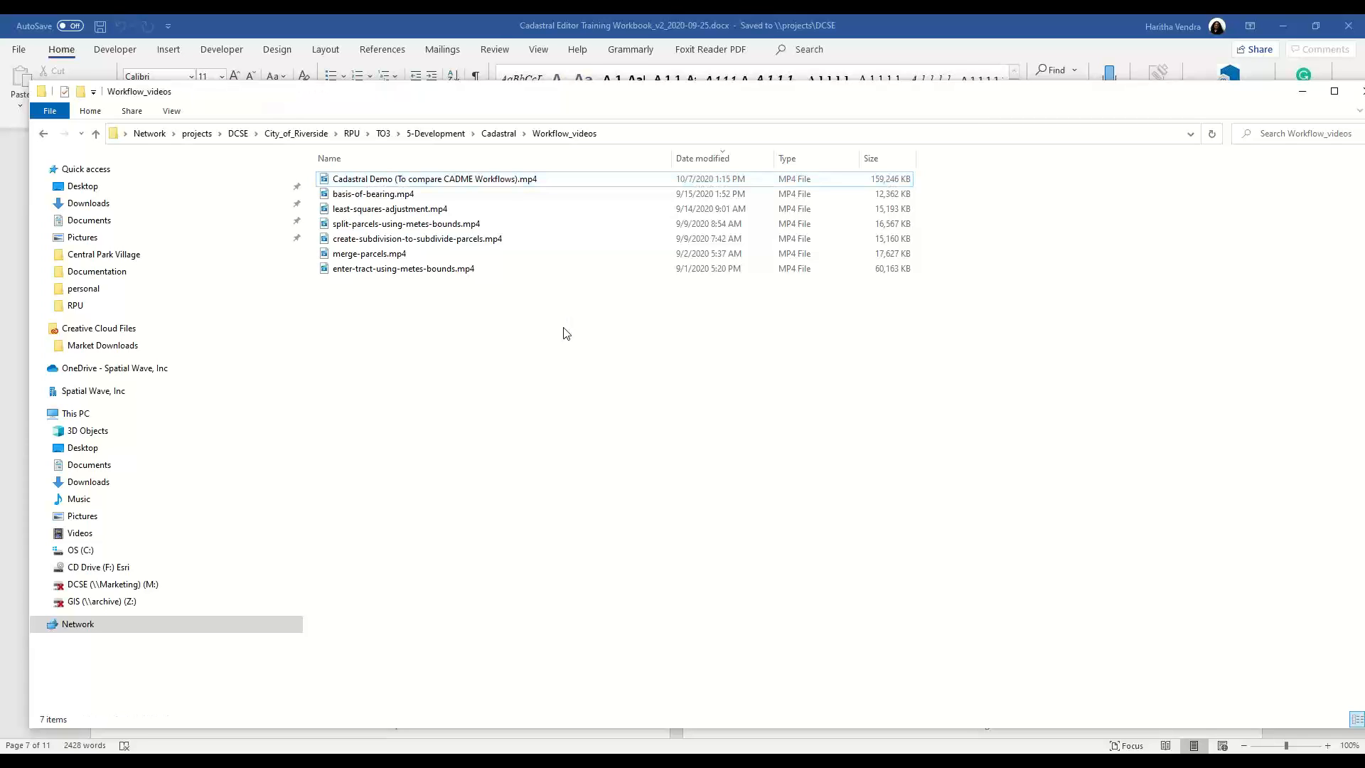
pyautogui.moveTo(564, 327); pyautogui.dragTo(395, 197)
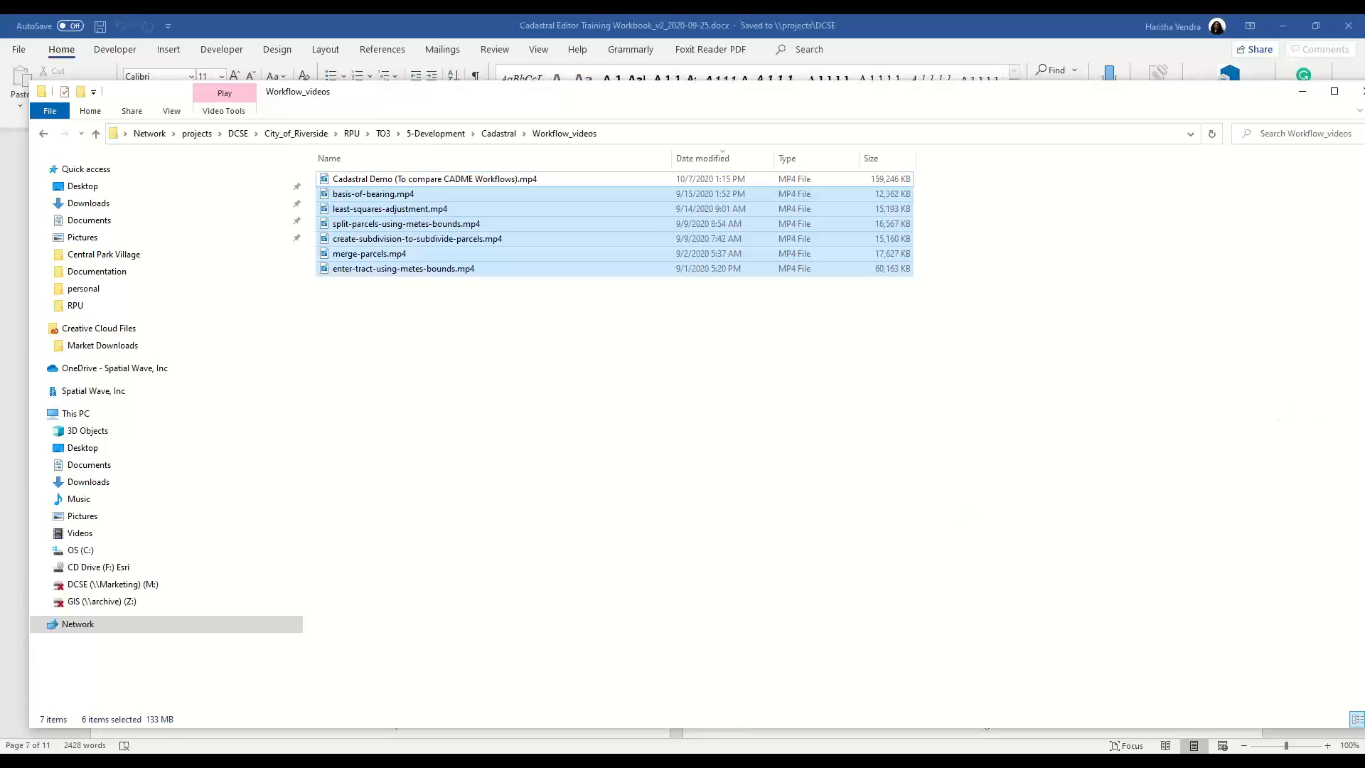
pyautogui.click(680, 760)
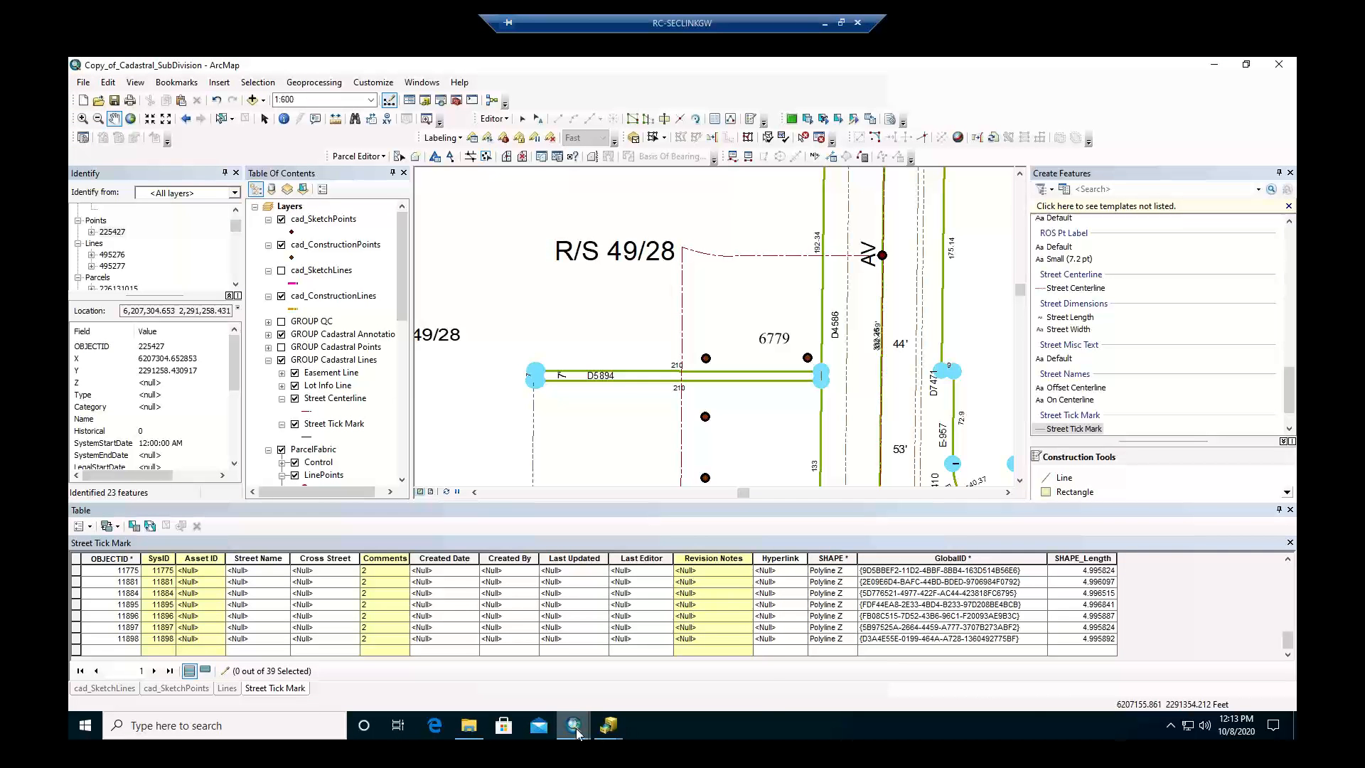
# Turn on the GROUP Cadastral Points layers around R/S 49/28, expand the group and highlight Legal Document Pt.
pyautogui.scroll(1, 745, 289)
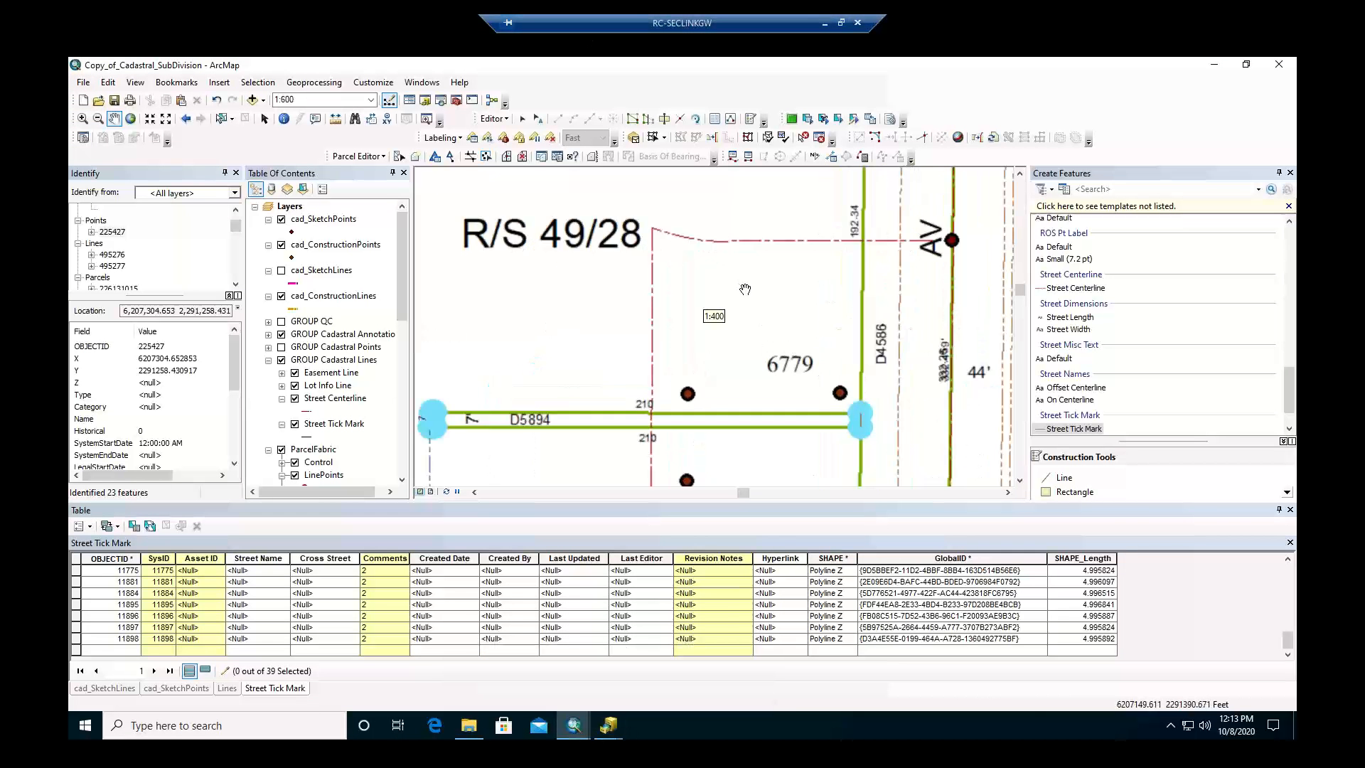
pyautogui.scroll(-3, 745, 290)
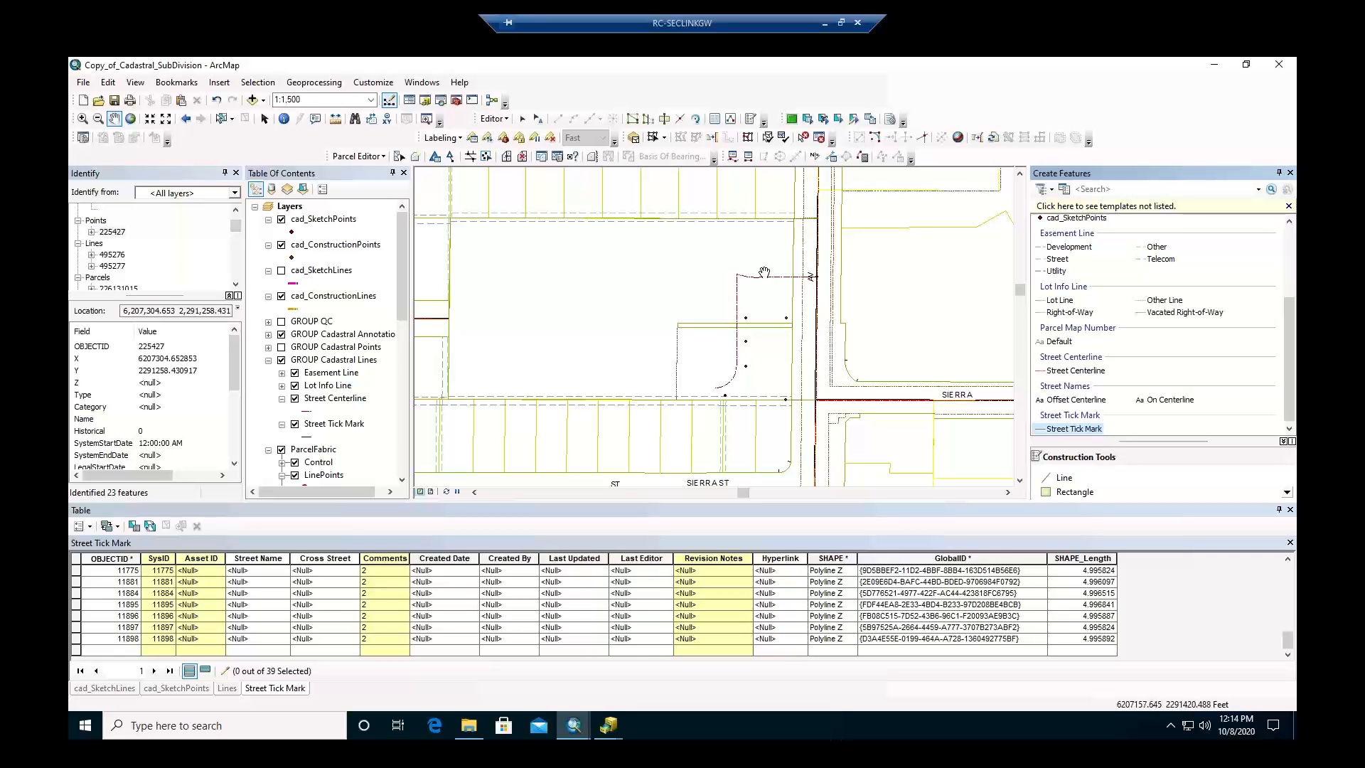
pyautogui.scroll(1, 764, 272)
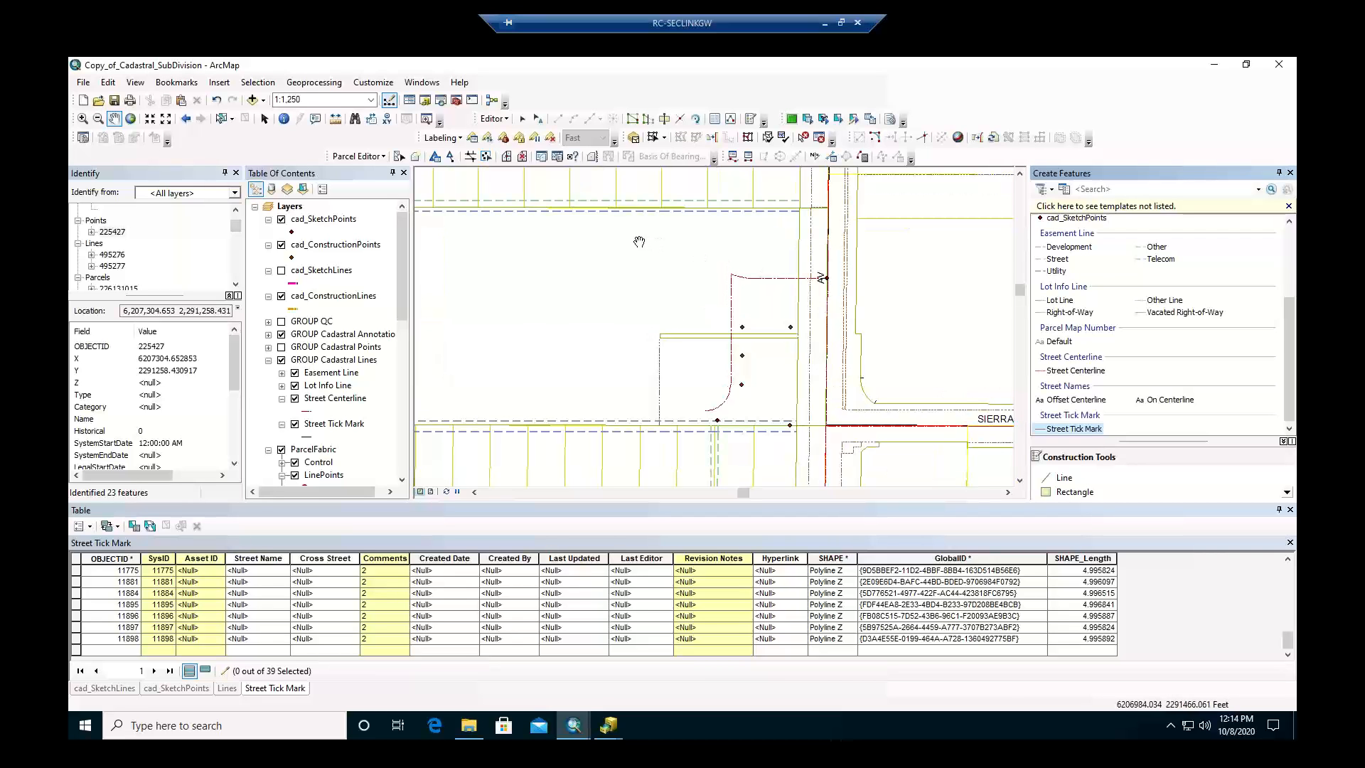
pyautogui.moveTo(639, 242); pyautogui.dragTo(752, 265)
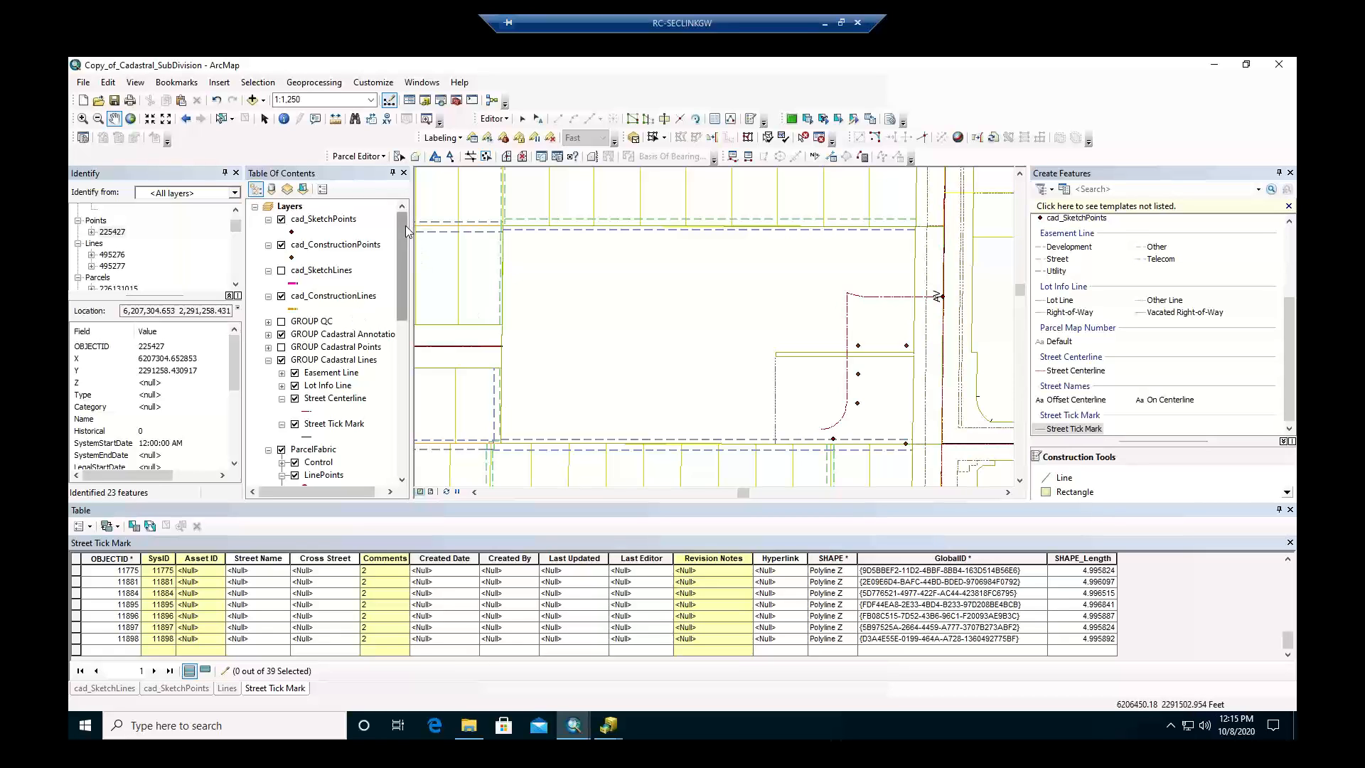
pyautogui.click(281, 347)
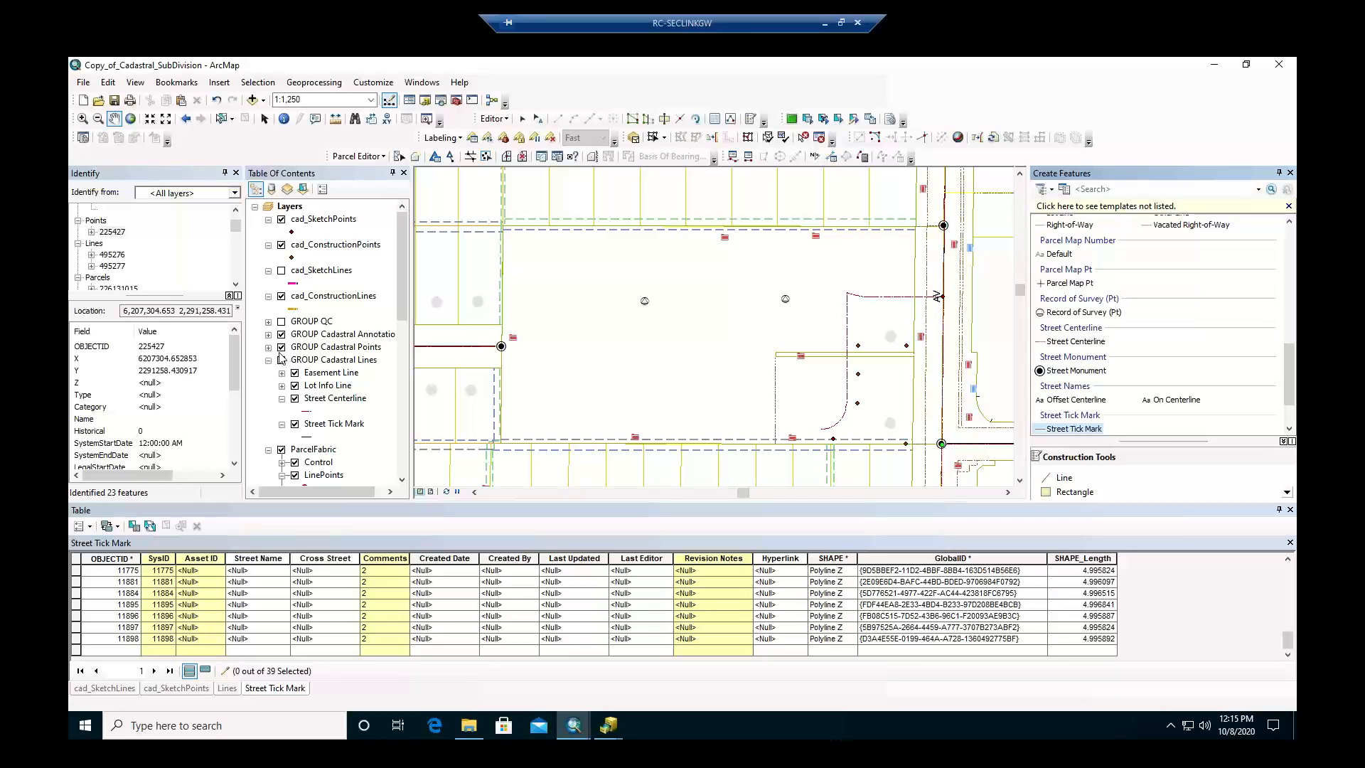
pyautogui.click(269, 347)
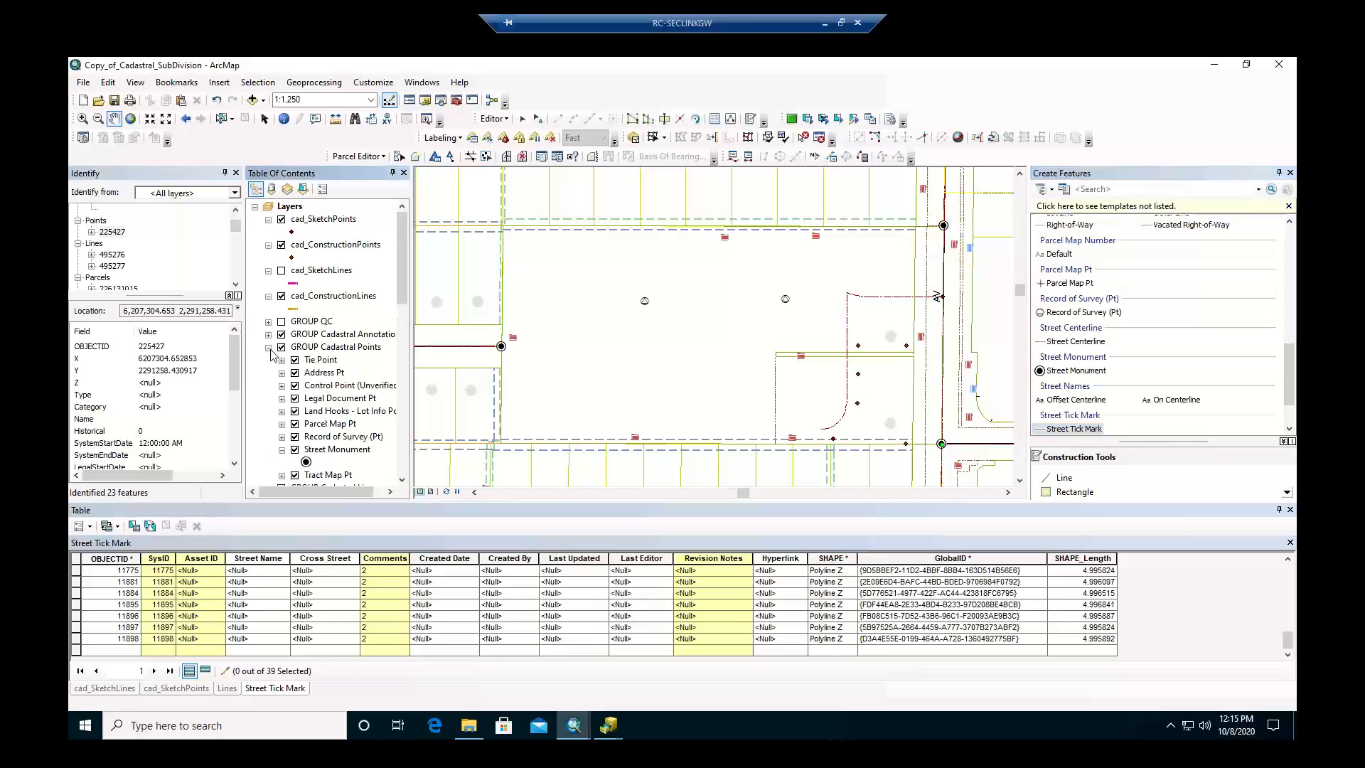
pyautogui.click(334, 398)
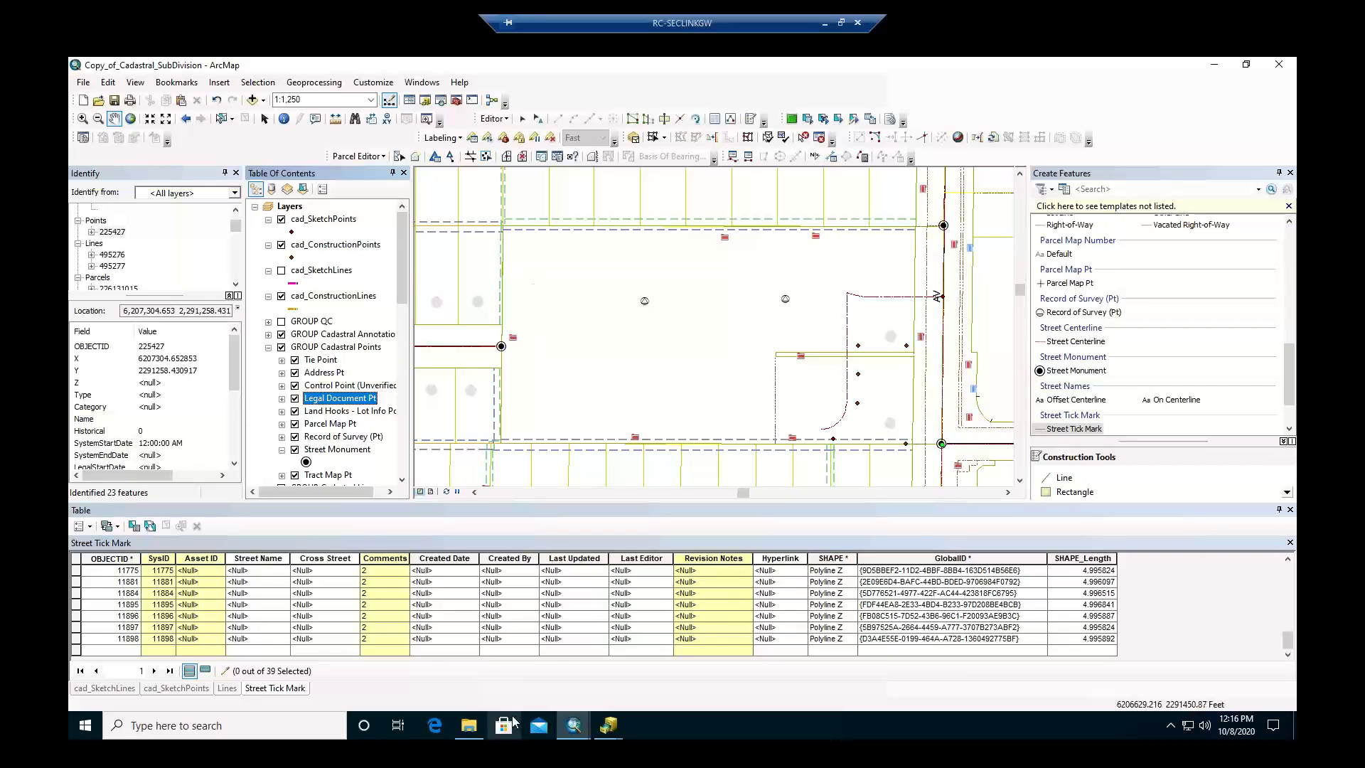
# Switch to the testing folder in File Explorer and briefly show the Workflow_videos folder for comparison.
pyautogui.moveTo(467, 725)
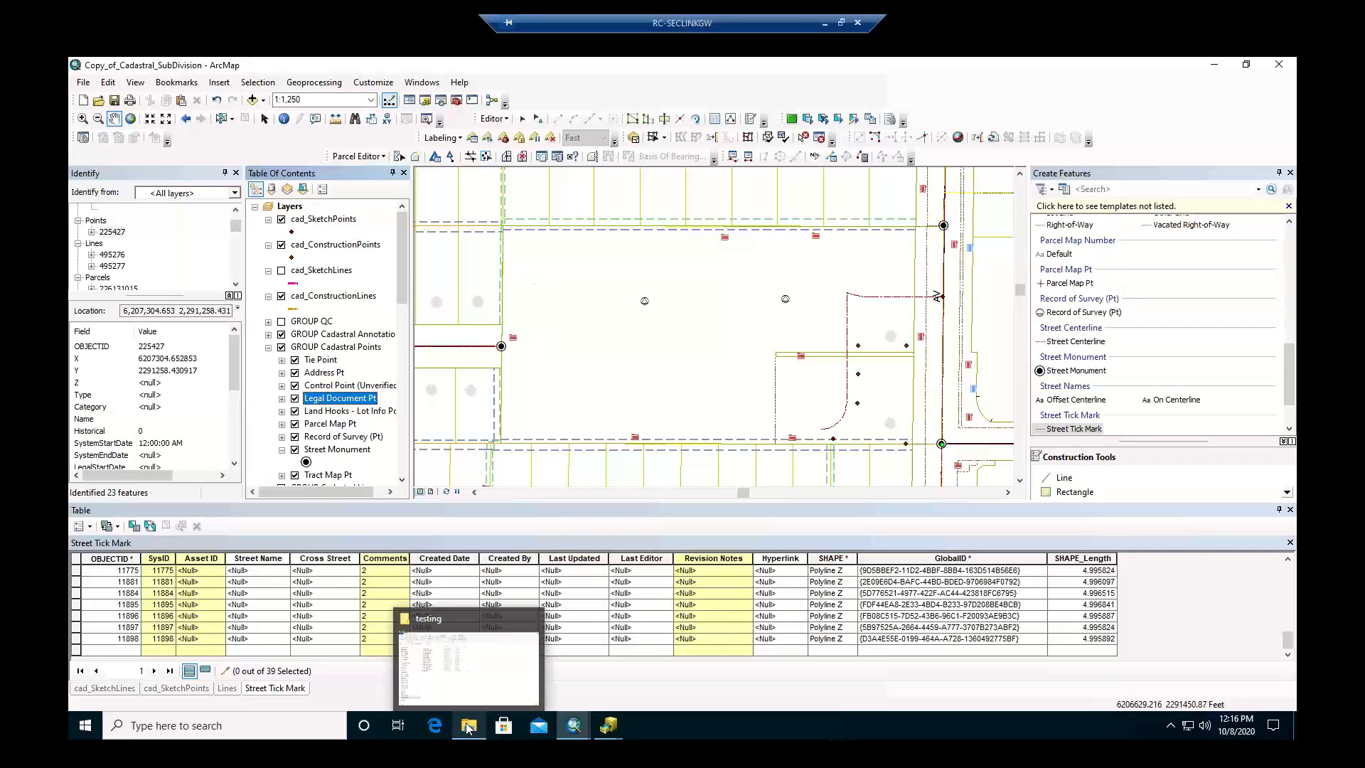
pyautogui.click(474, 649)
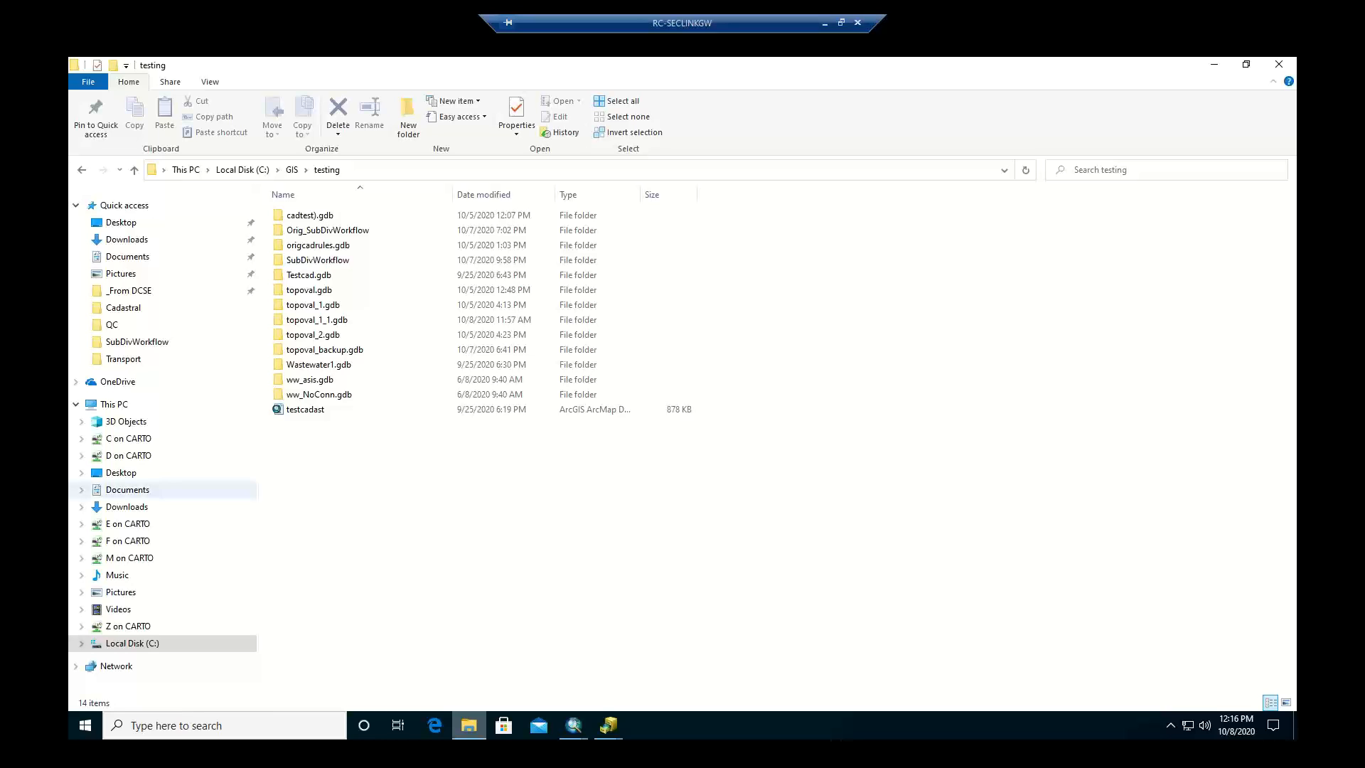
pyautogui.hotkey('alt', 'Tab')
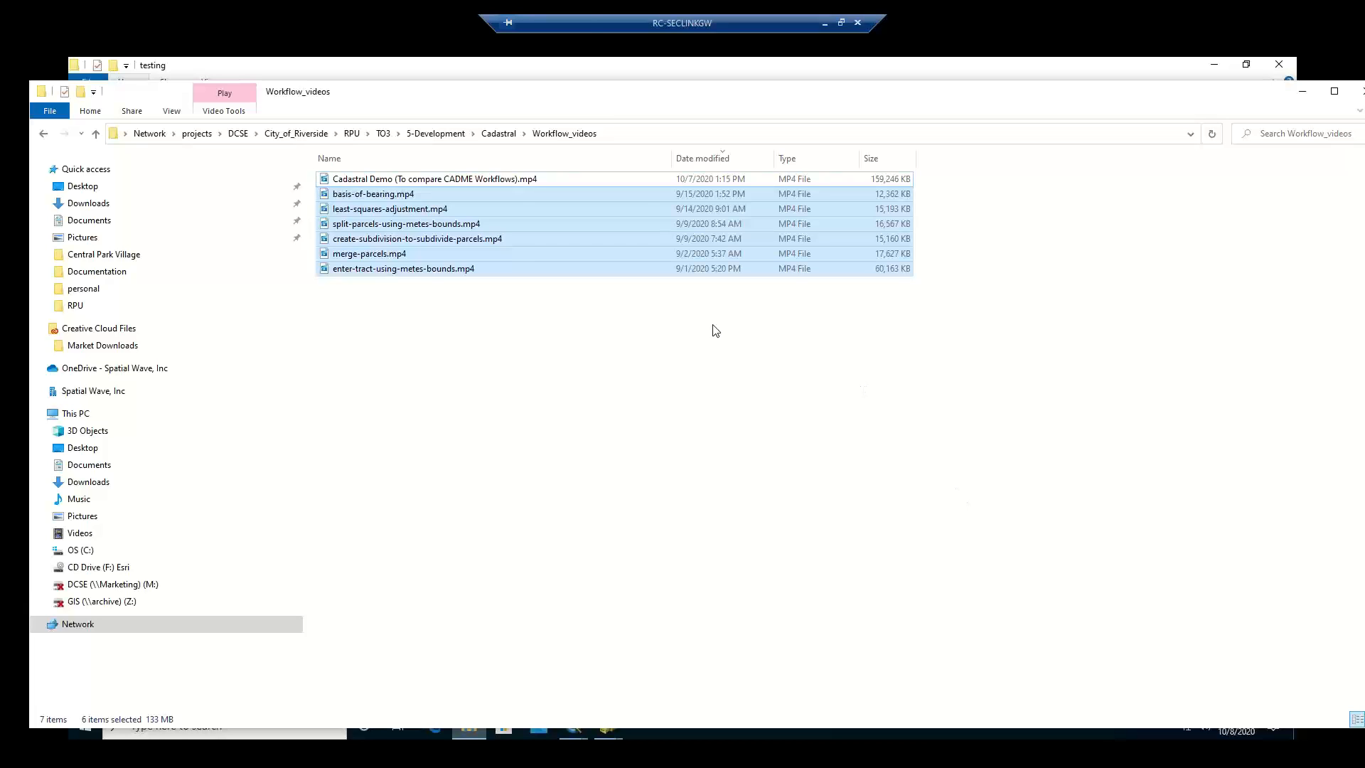
pyautogui.moveTo(576, 104); pyautogui.dragTo(7, 135)
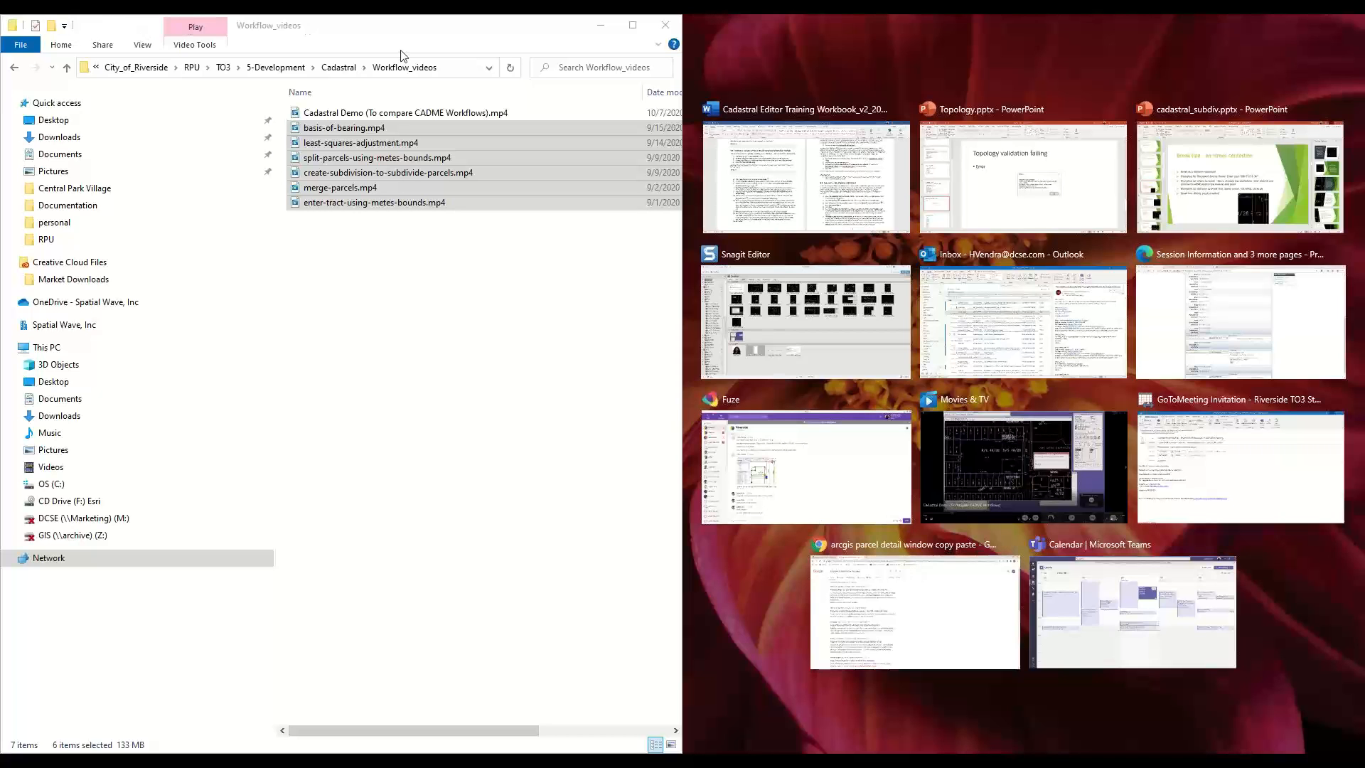
pyautogui.click(407, 31)
pyautogui.moveTo(475, 34); pyautogui.dragTo(0, 117)
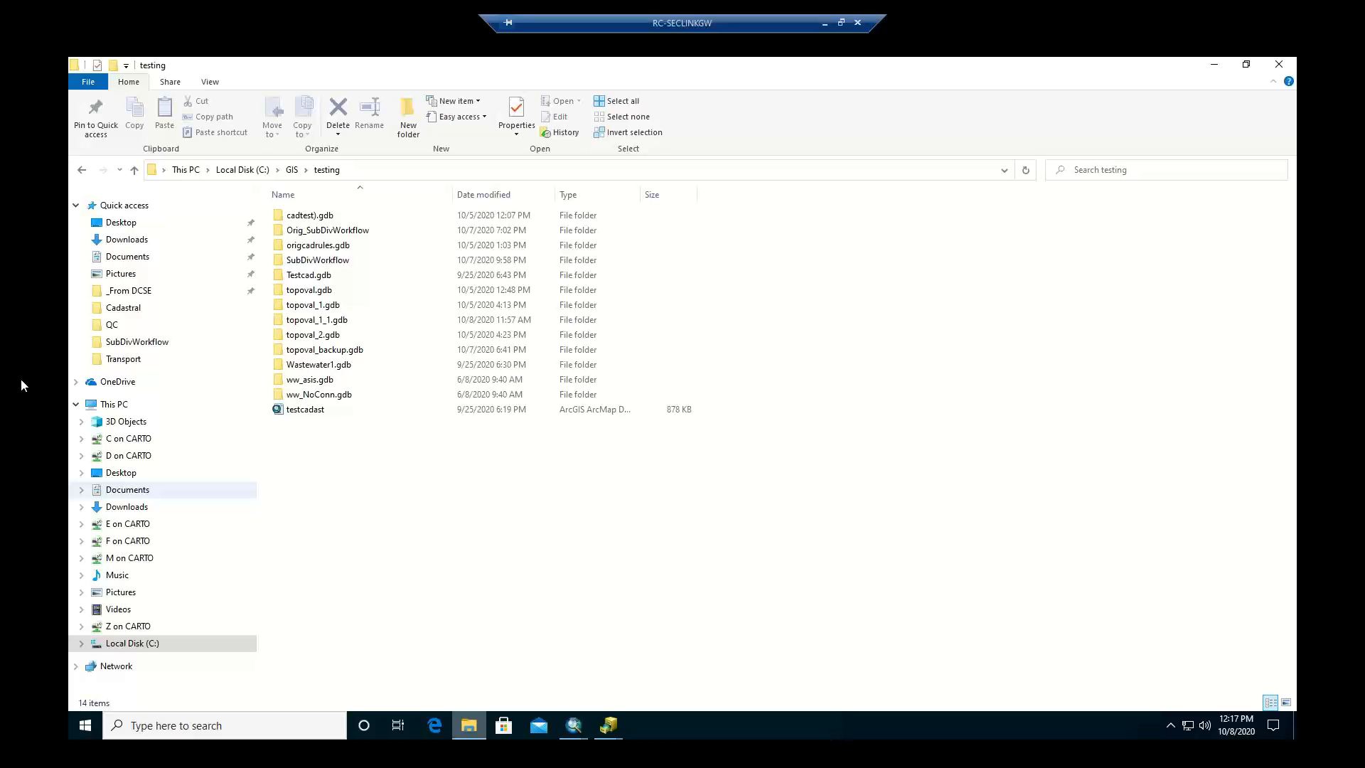
# Go to the _From DCSE folder, check Videos > Cadastral for recordings, and return to the Videos folder.
pyautogui.click(141, 291)
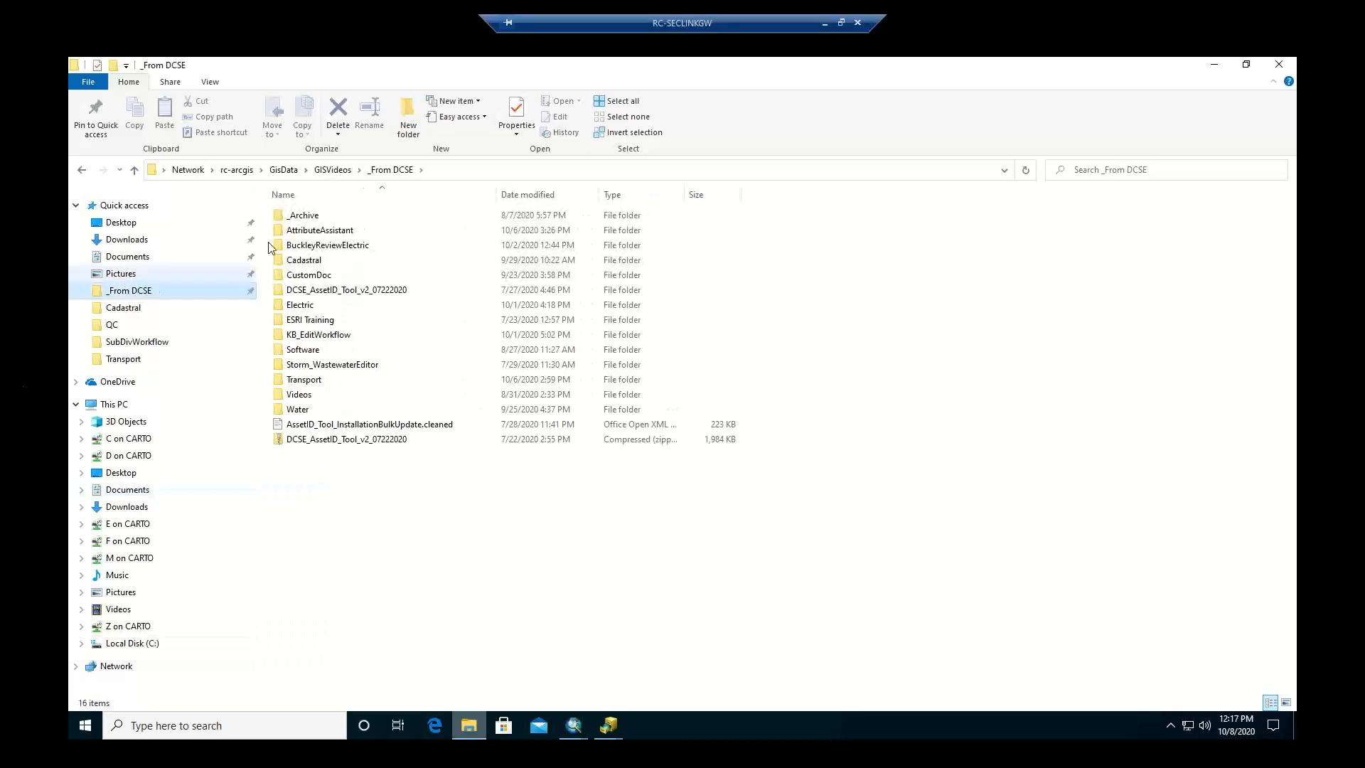
pyautogui.click(305, 397)
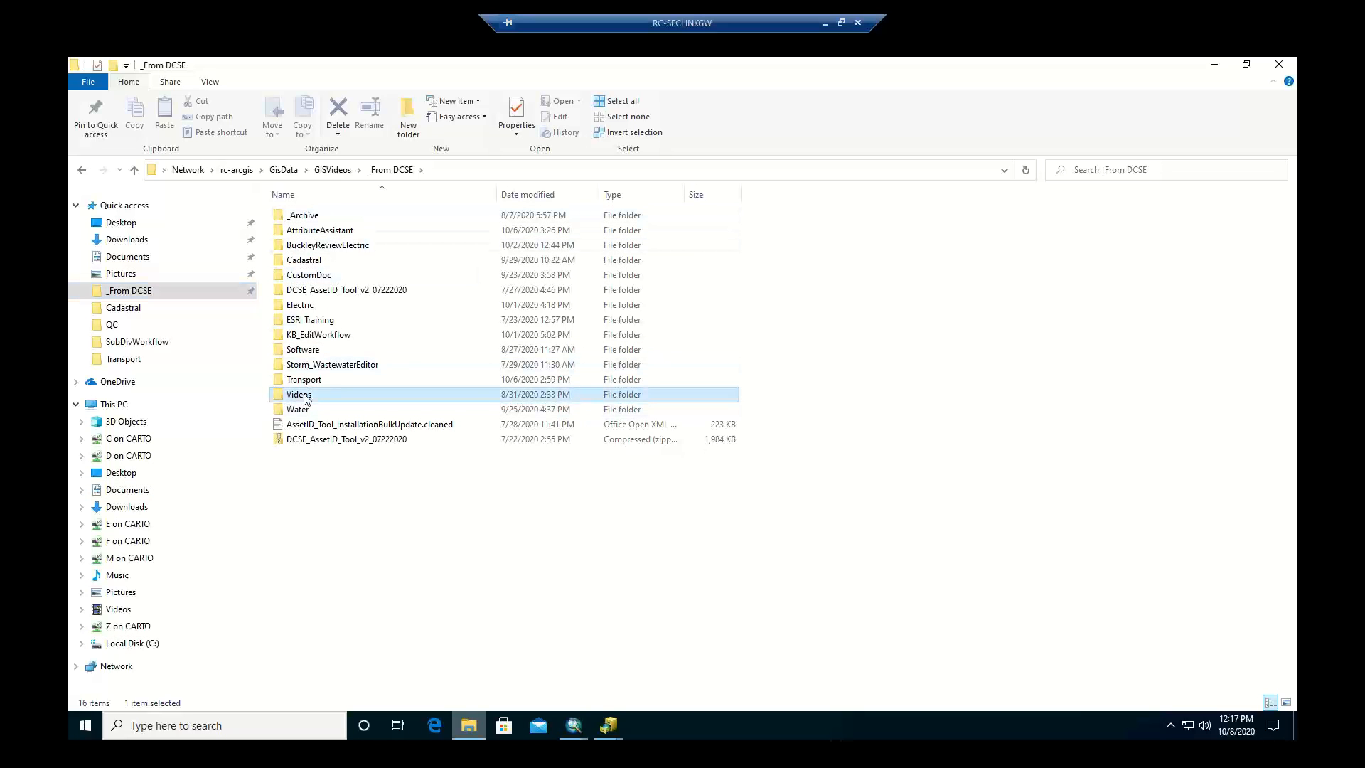
pyautogui.doubleClick(306, 397)
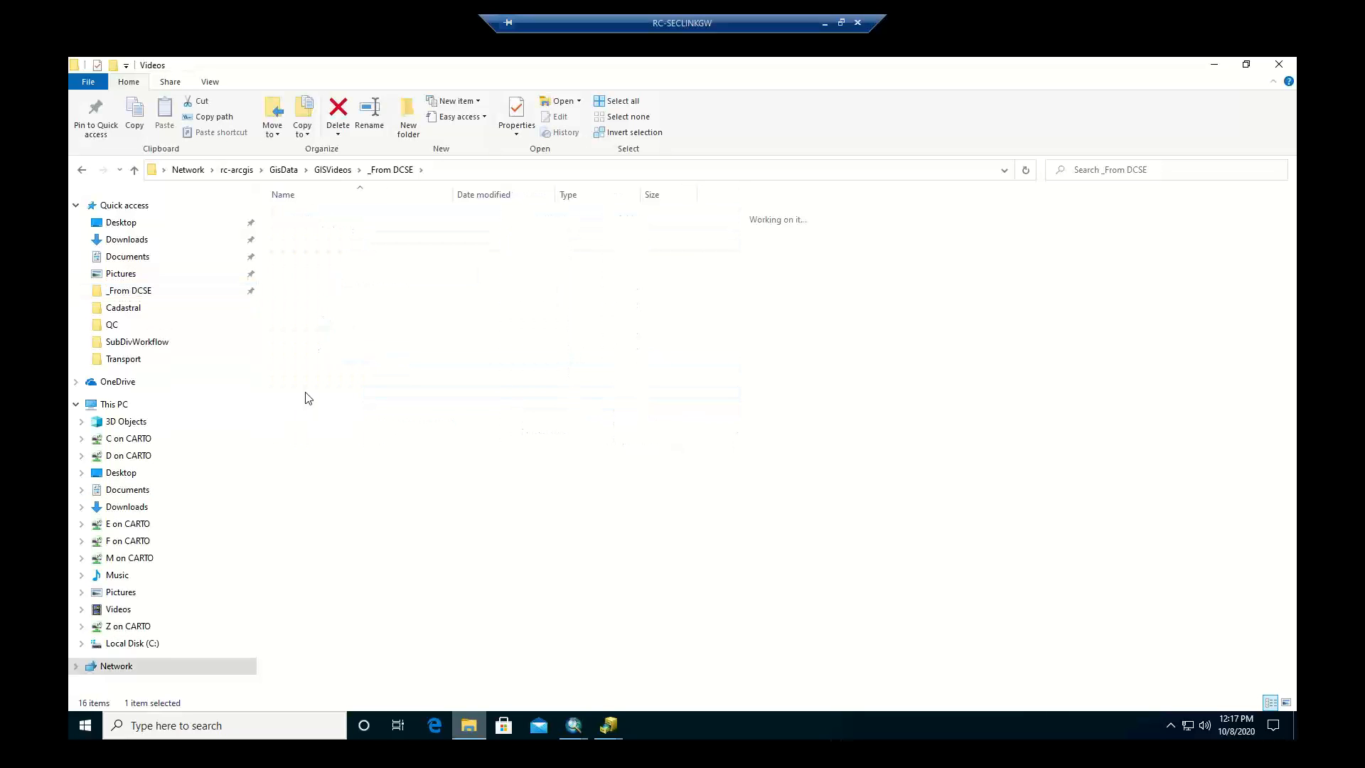
pyautogui.doubleClick(304, 237)
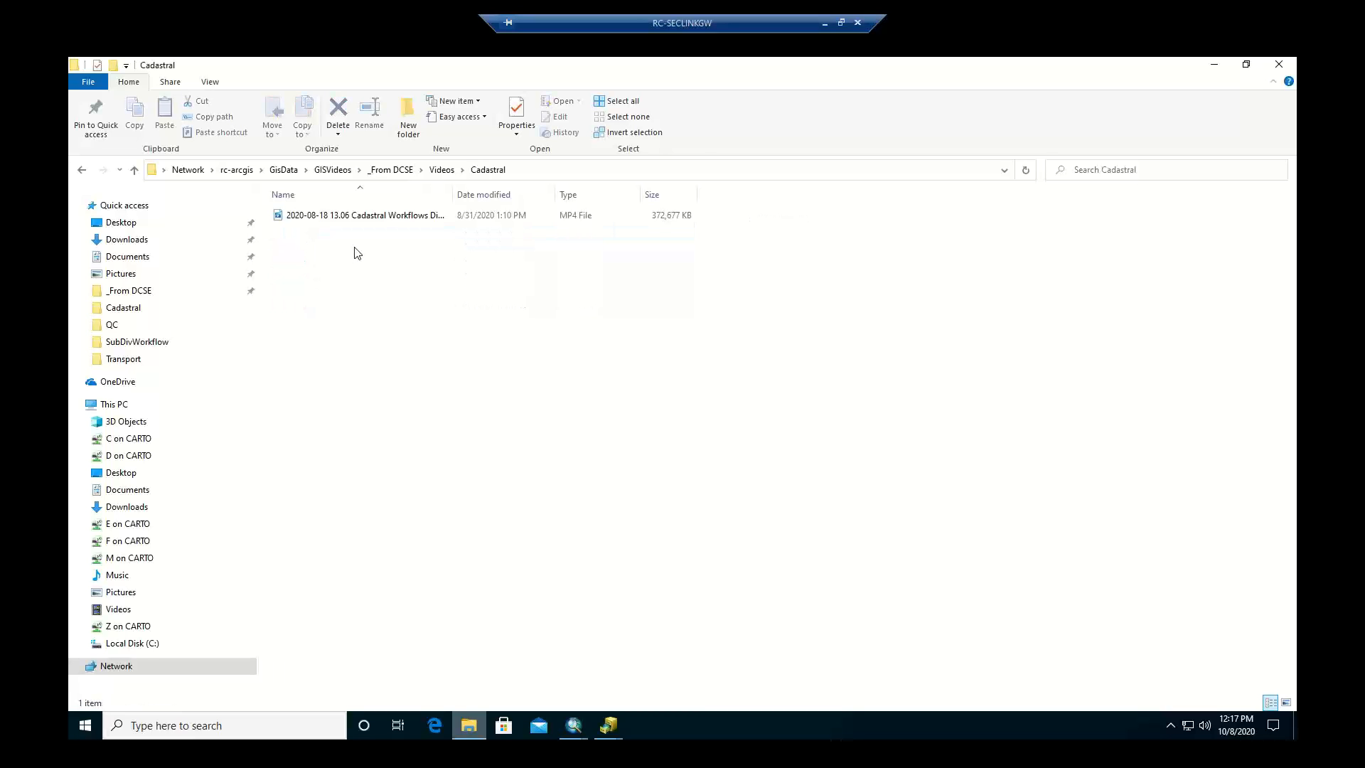
pyautogui.click(439, 171)
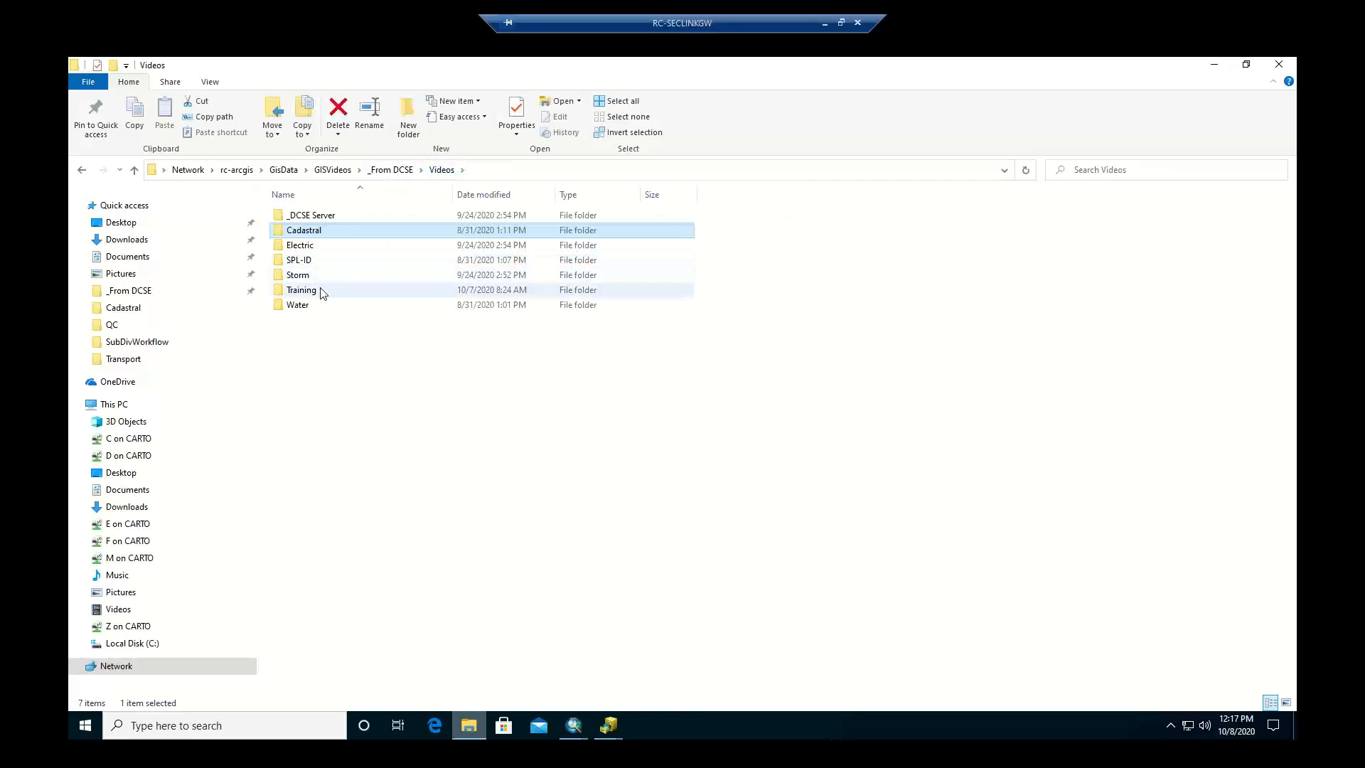
# Browse to Training > Cadastral, widen the name column to read the recording titles, and open the Workflows folder.
pyautogui.doubleClick(322, 291)
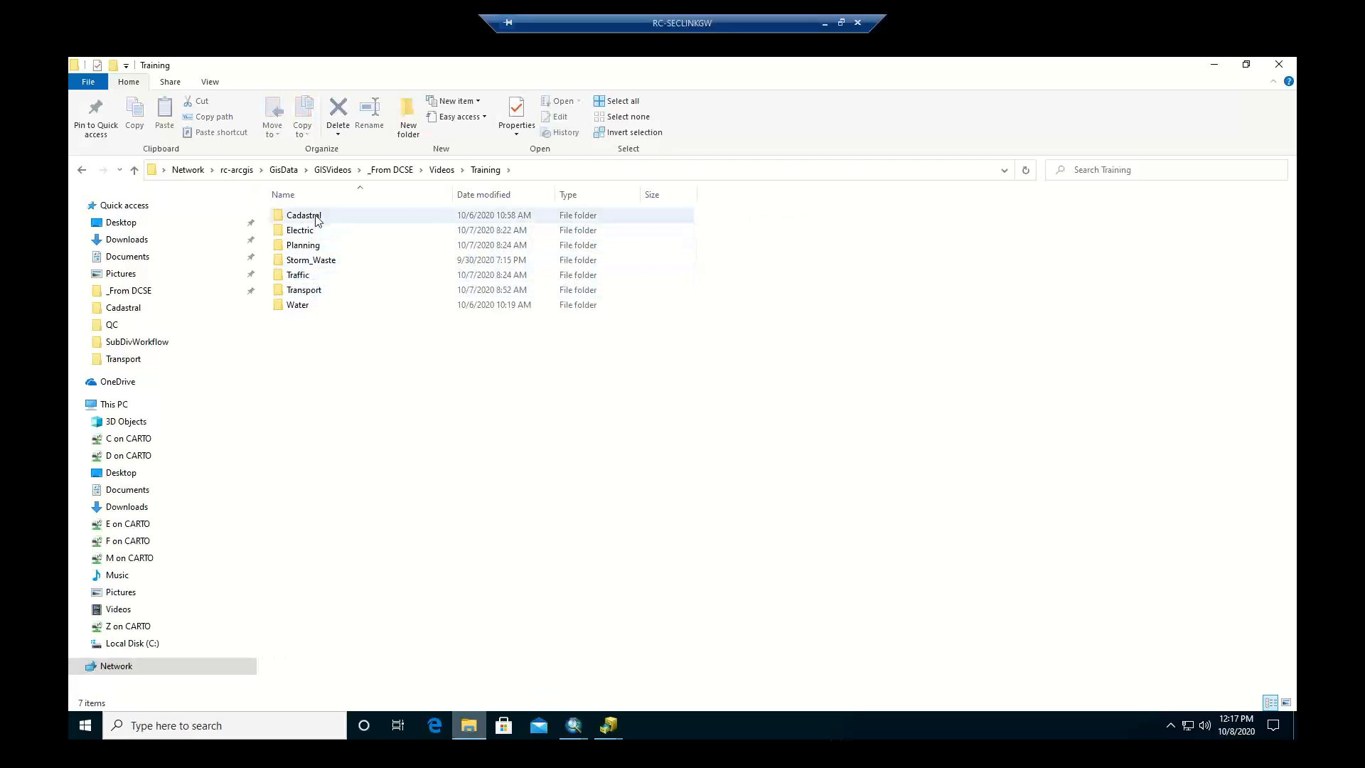
pyautogui.doubleClick(317, 217)
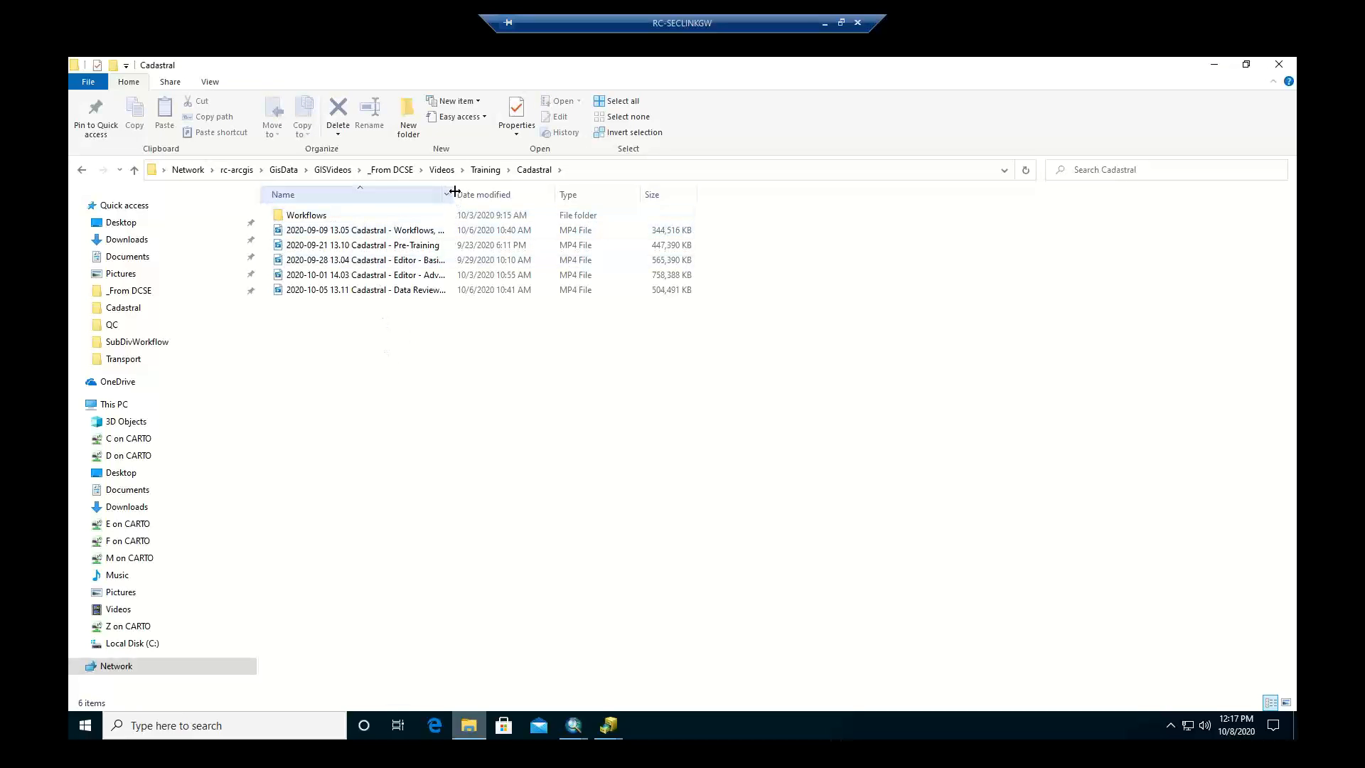
pyautogui.moveTo(454, 192); pyautogui.dragTo(622, 195)
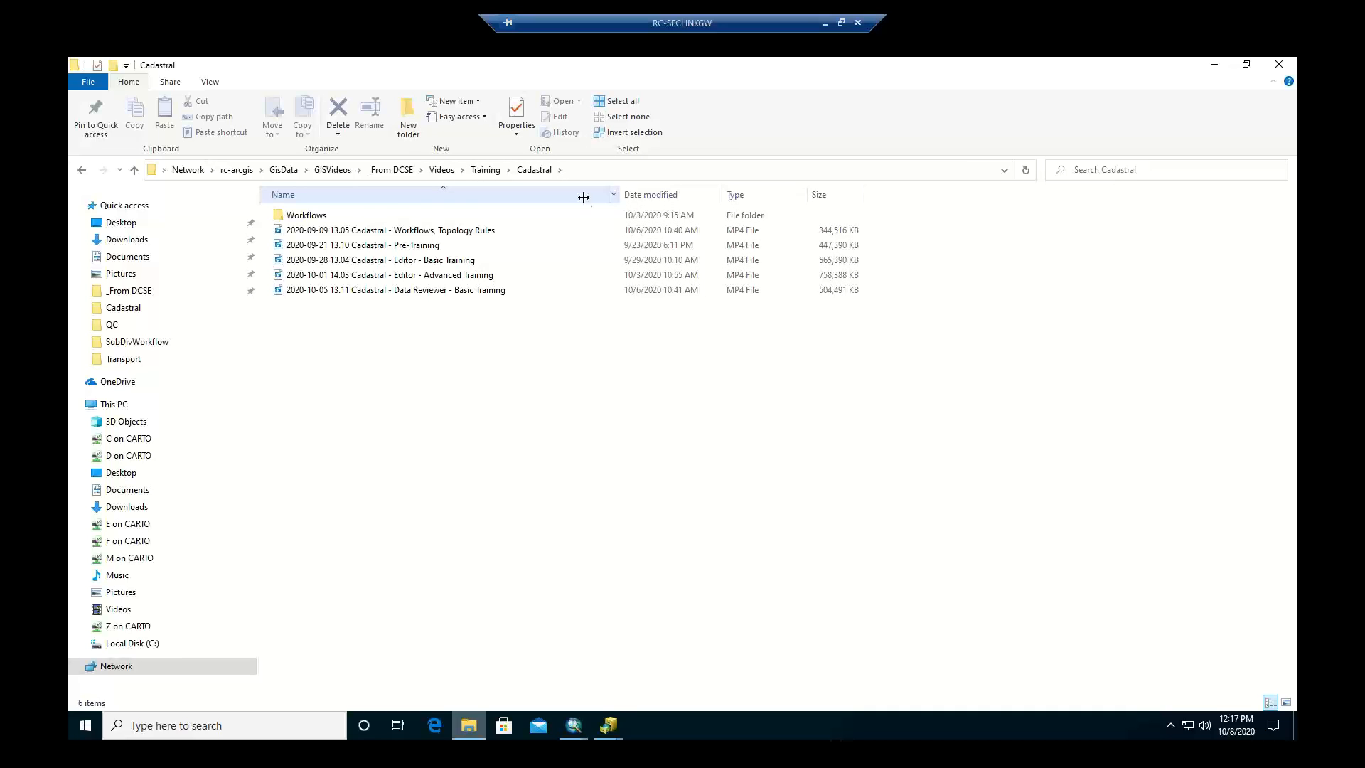
pyautogui.doubleClick(319, 217)
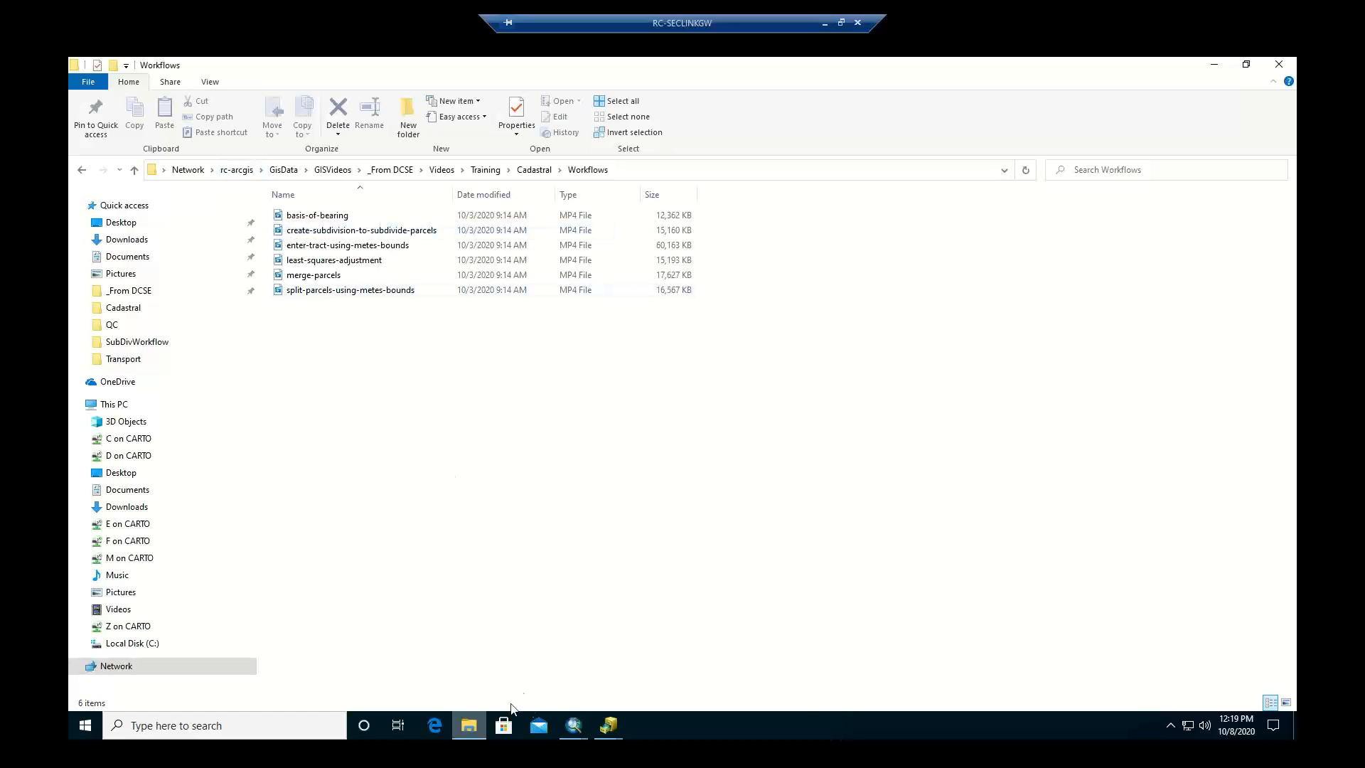
# Return to the Copy_of_Cadastral_SubDivision map in ArcMap and select three adjoining parcels on the north side of the ST street.
pyautogui.moveTo(571, 726)
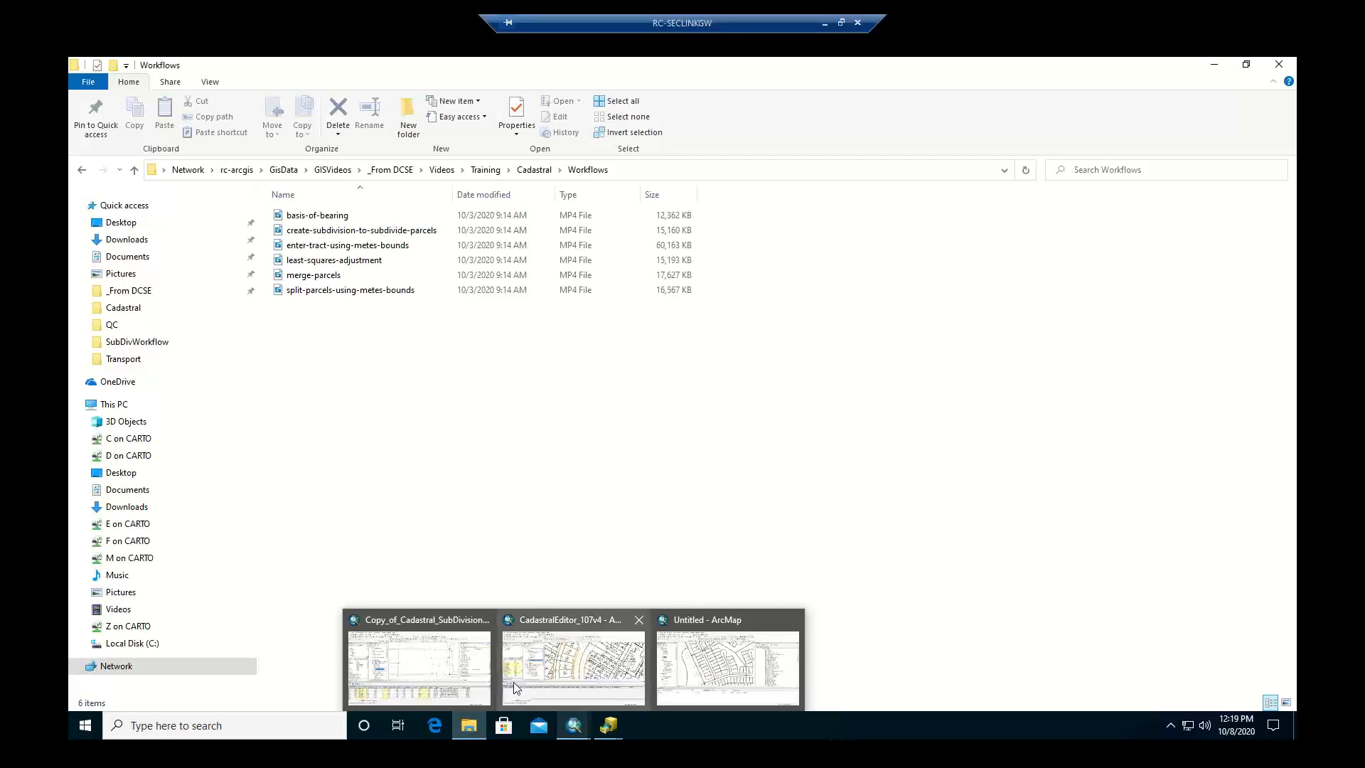
pyautogui.click(419, 665)
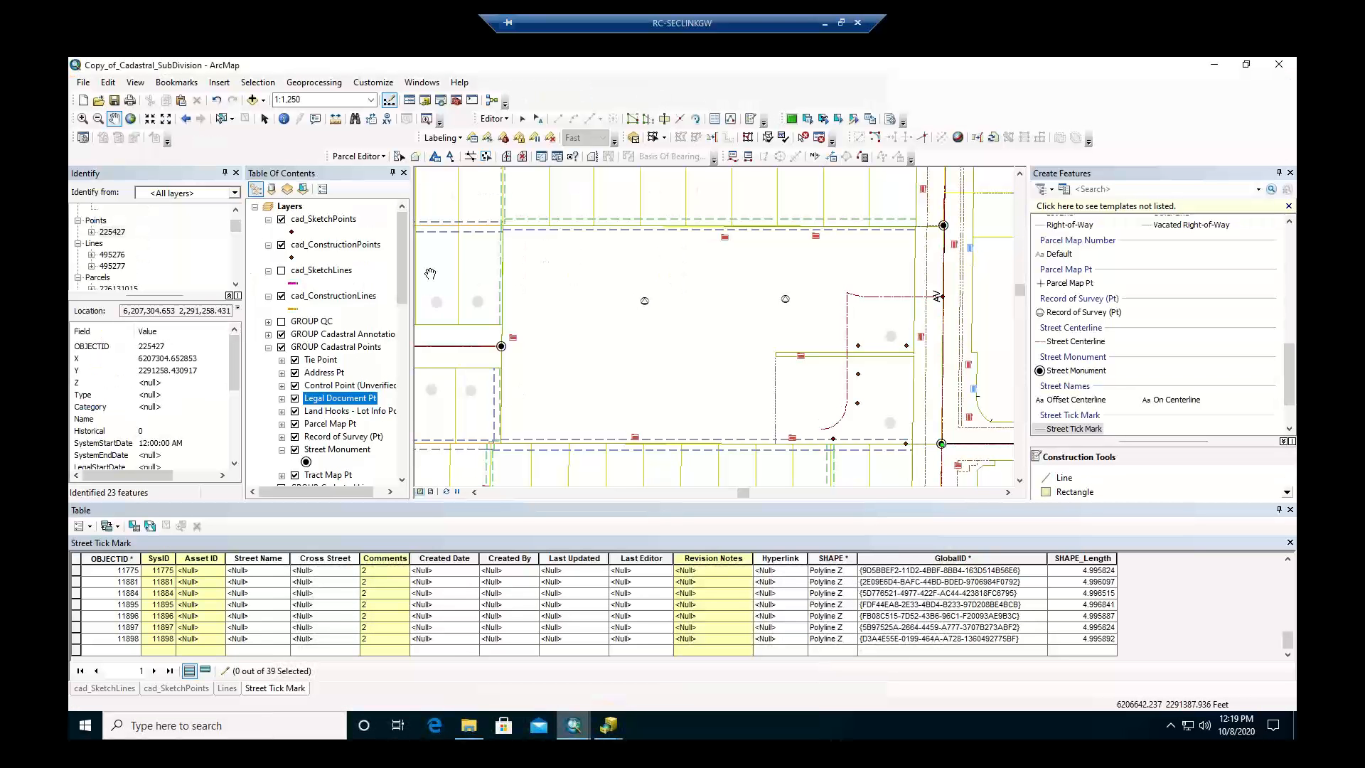
pyautogui.moveTo(462, 251); pyautogui.dragTo(738, 280)
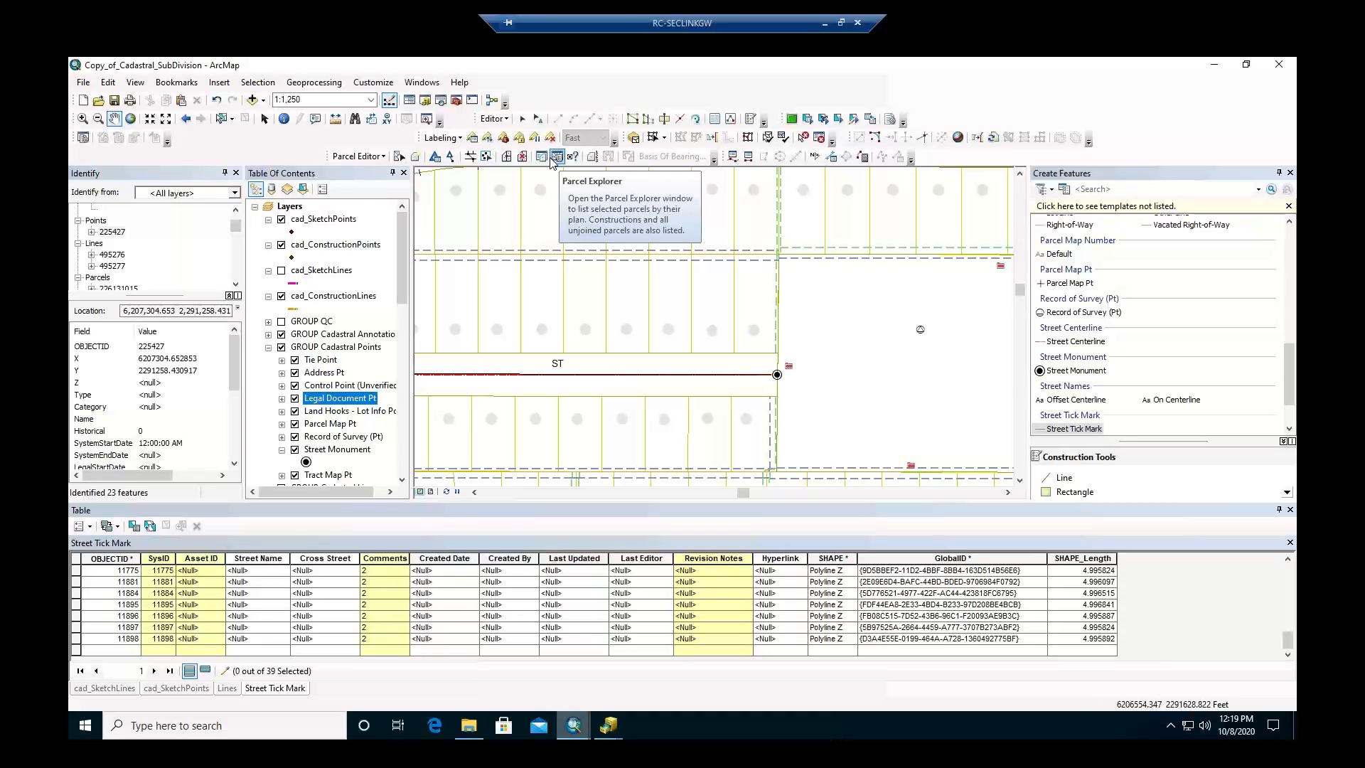
pyautogui.click(399, 155)
pyautogui.moveTo(526, 263); pyautogui.dragTo(632, 291)
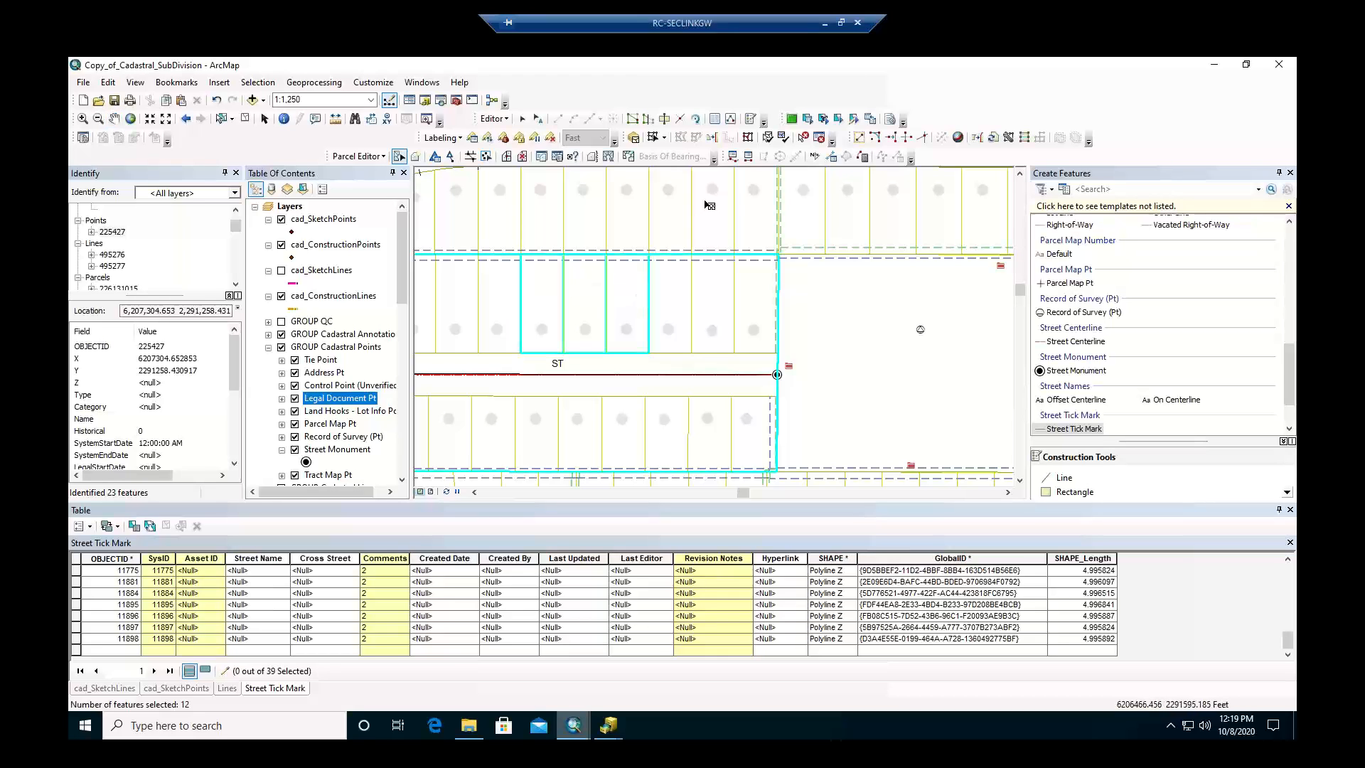
# Sketch a sequence line eastward across the lots north of ST and accept parcel sequence naming with starting number 1 and increment 1.
pyautogui.click(592, 158)
pyautogui.moveTo(533, 281); pyautogui.dragTo(751, 278)
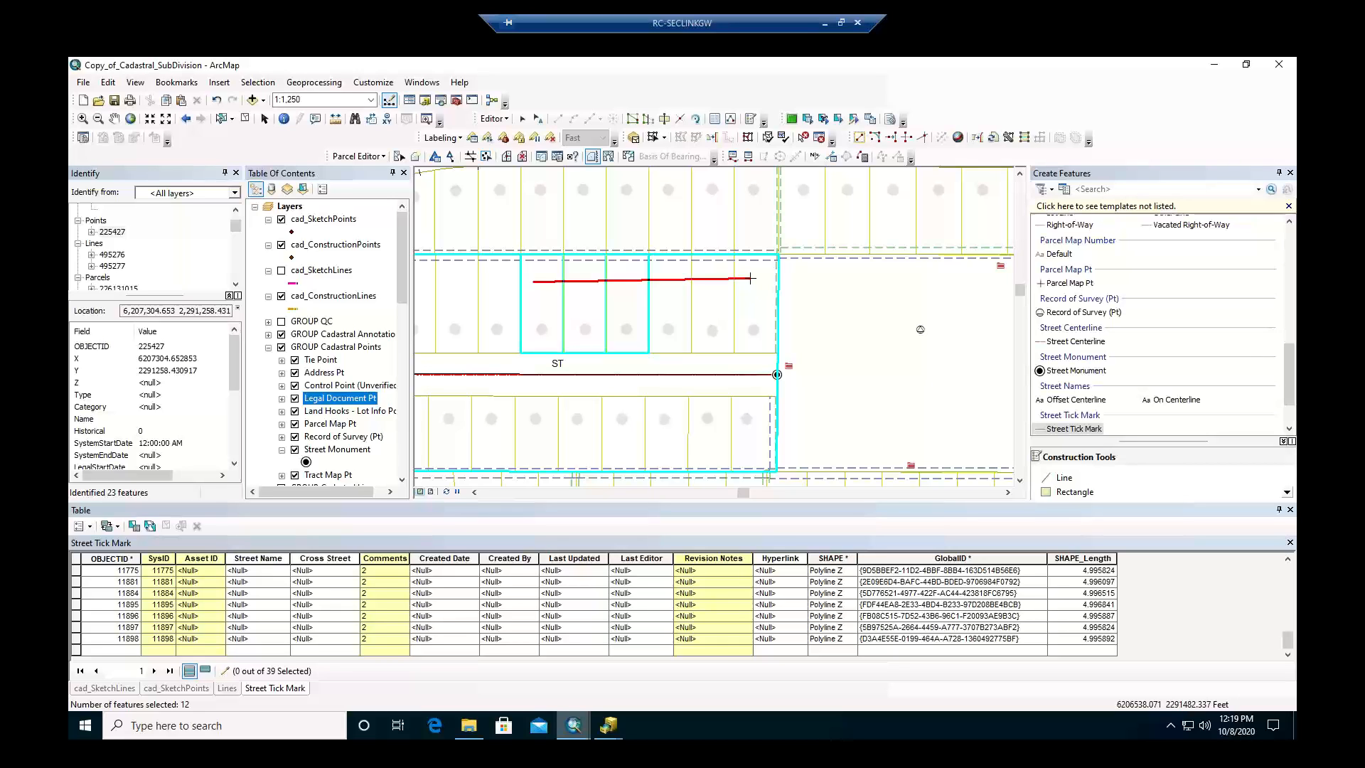
pyautogui.click(751, 279)
pyautogui.rightClick(756, 285)
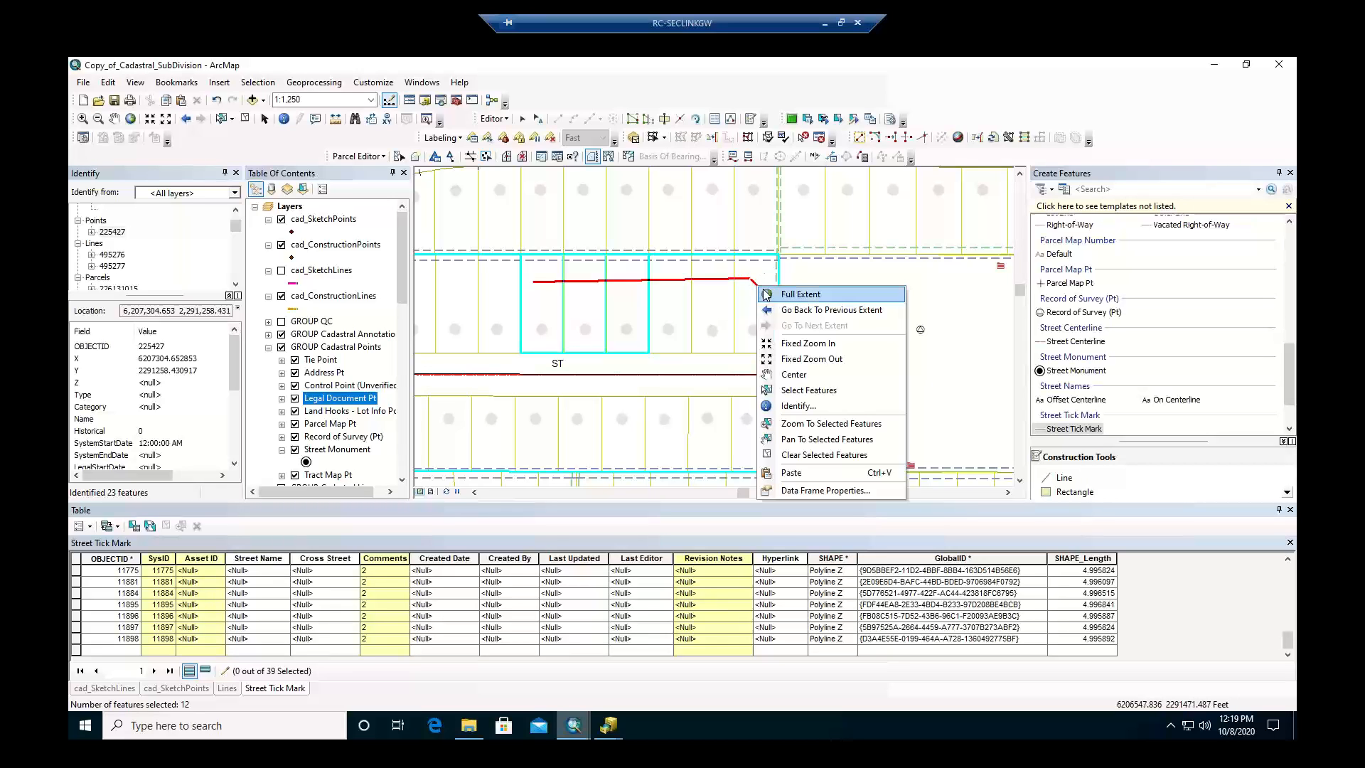
pyautogui.click(749, 280)
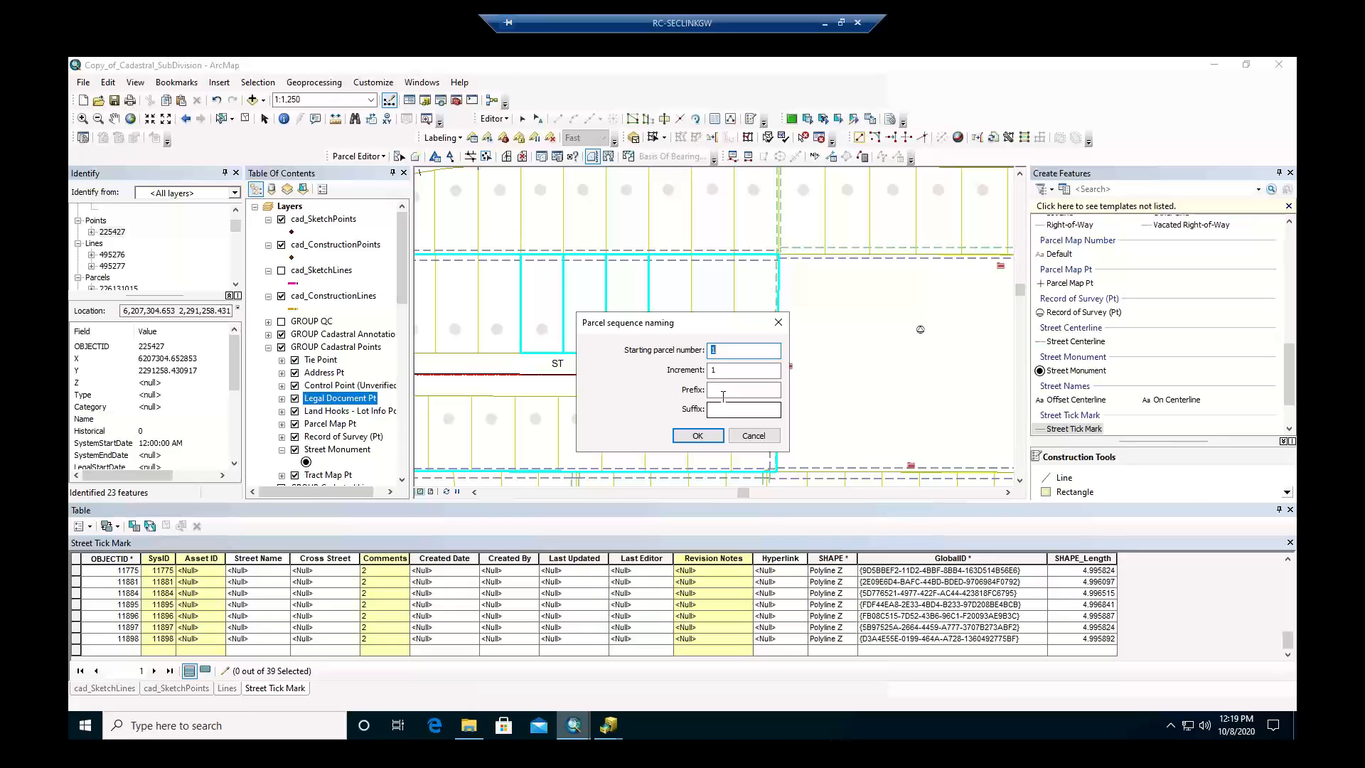
pyautogui.click(728, 372)
pyautogui.click(747, 371)
pyautogui.click(712, 390)
pyautogui.click(699, 437)
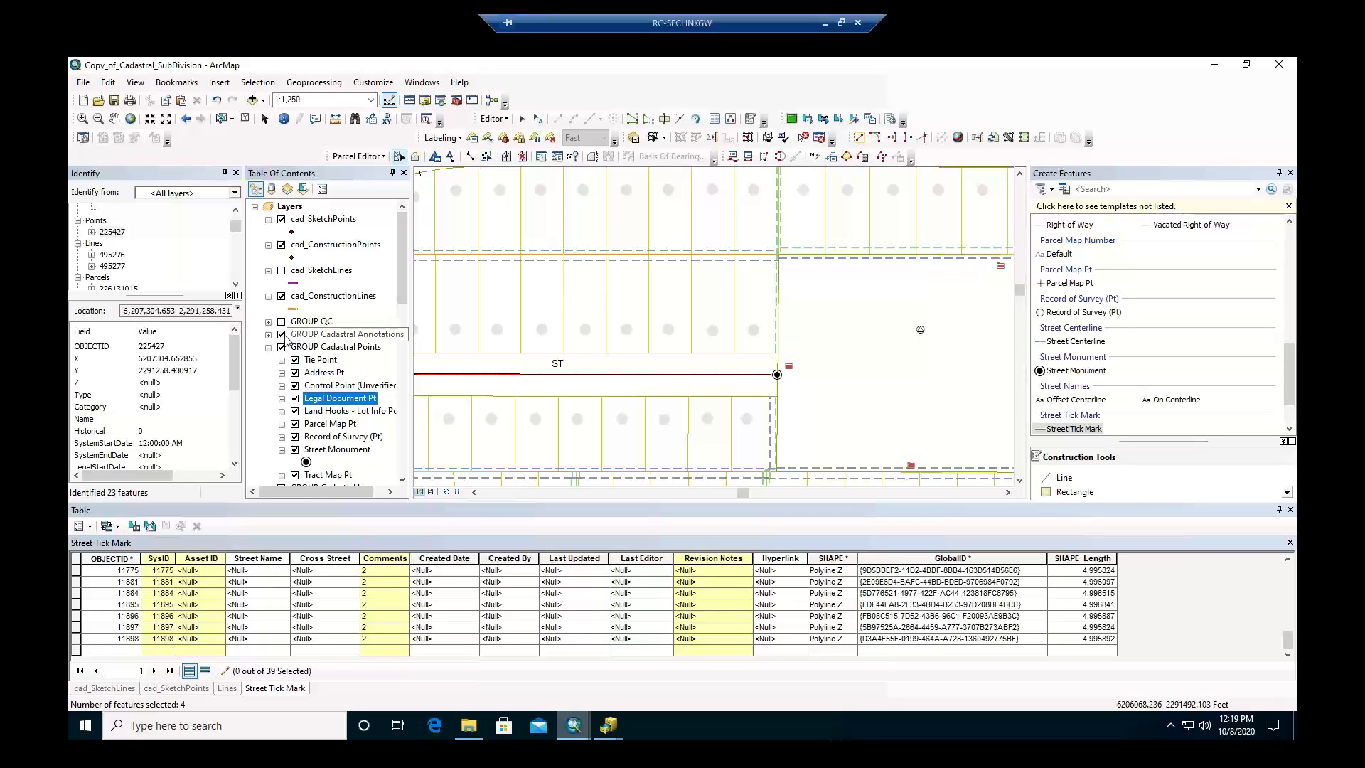
# Select the row of parcels from lot 24 to lot 29 on the north side of the ST street.
pyautogui.scroll(-3, 550, 277)
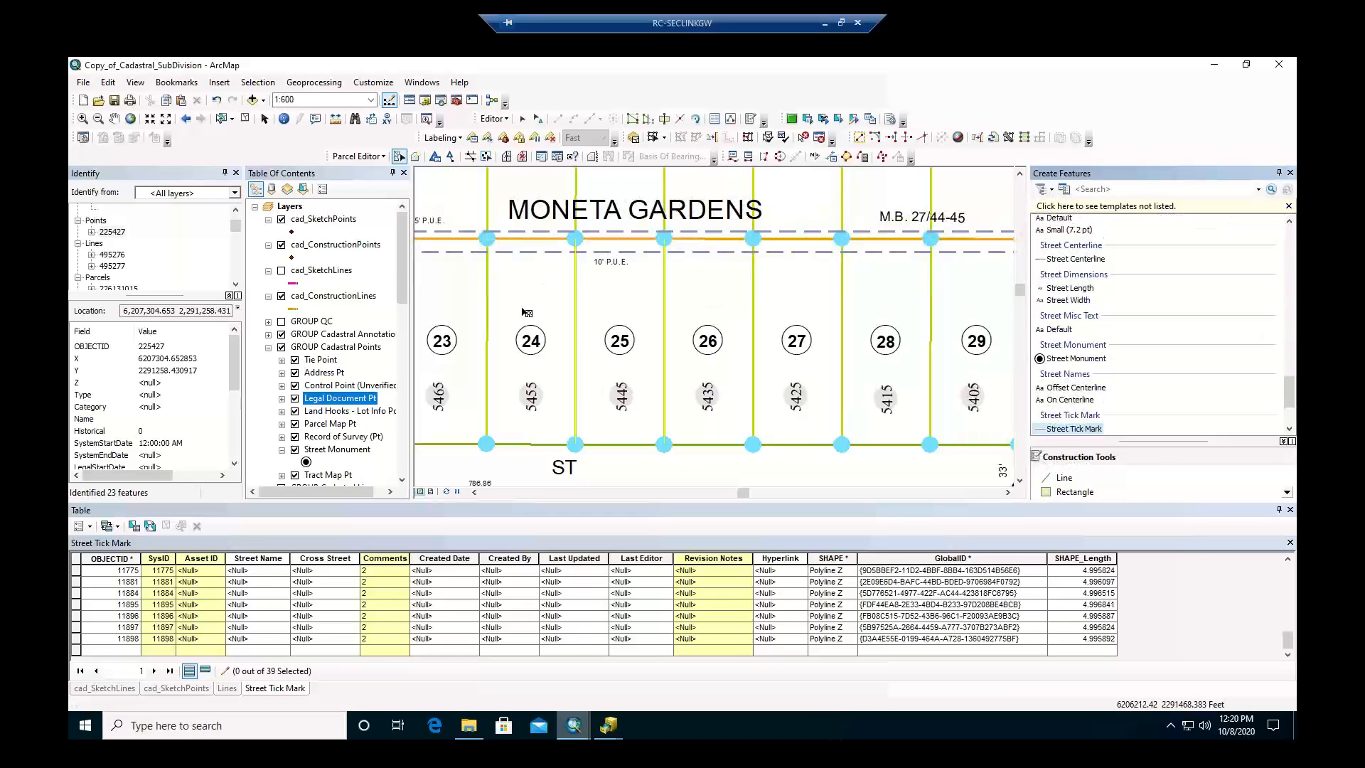
pyautogui.scroll(1, 526, 312)
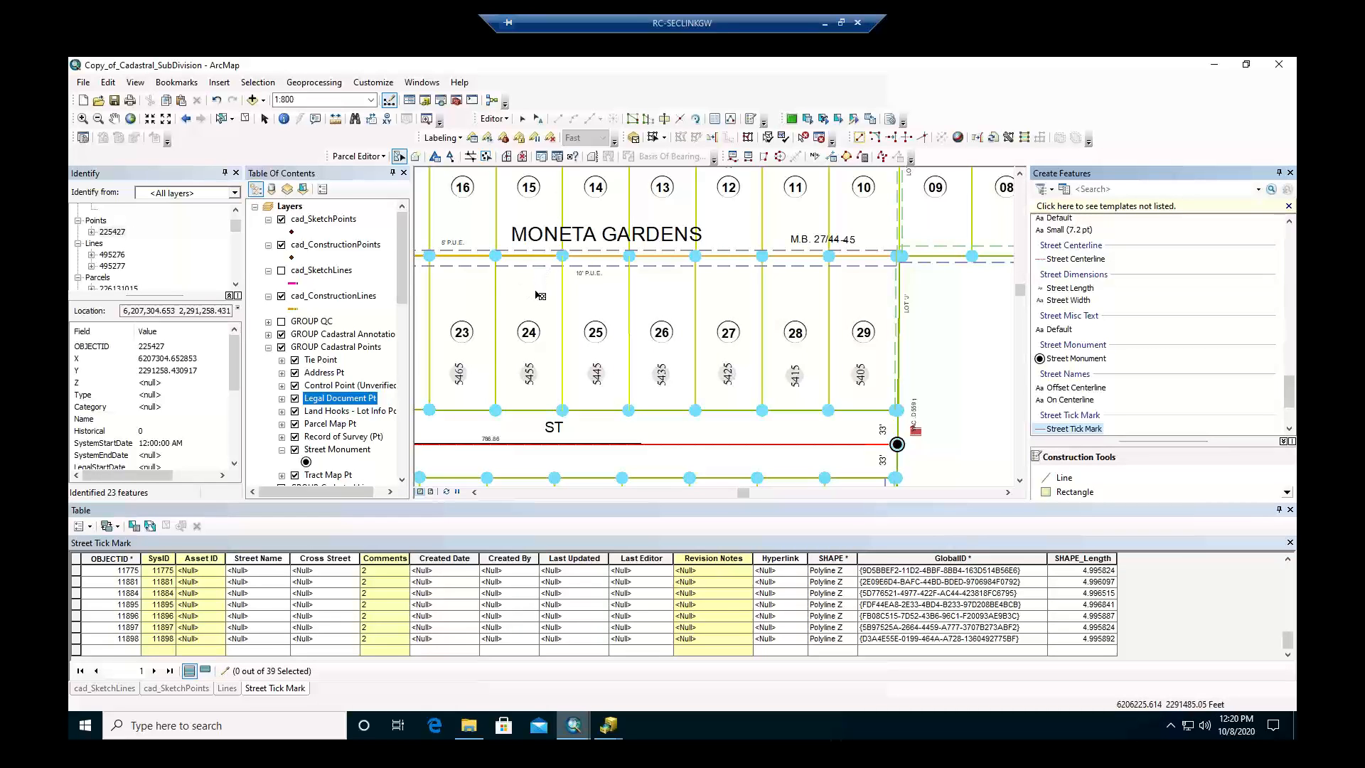
pyautogui.moveTo(535, 290); pyautogui.dragTo(844, 302)
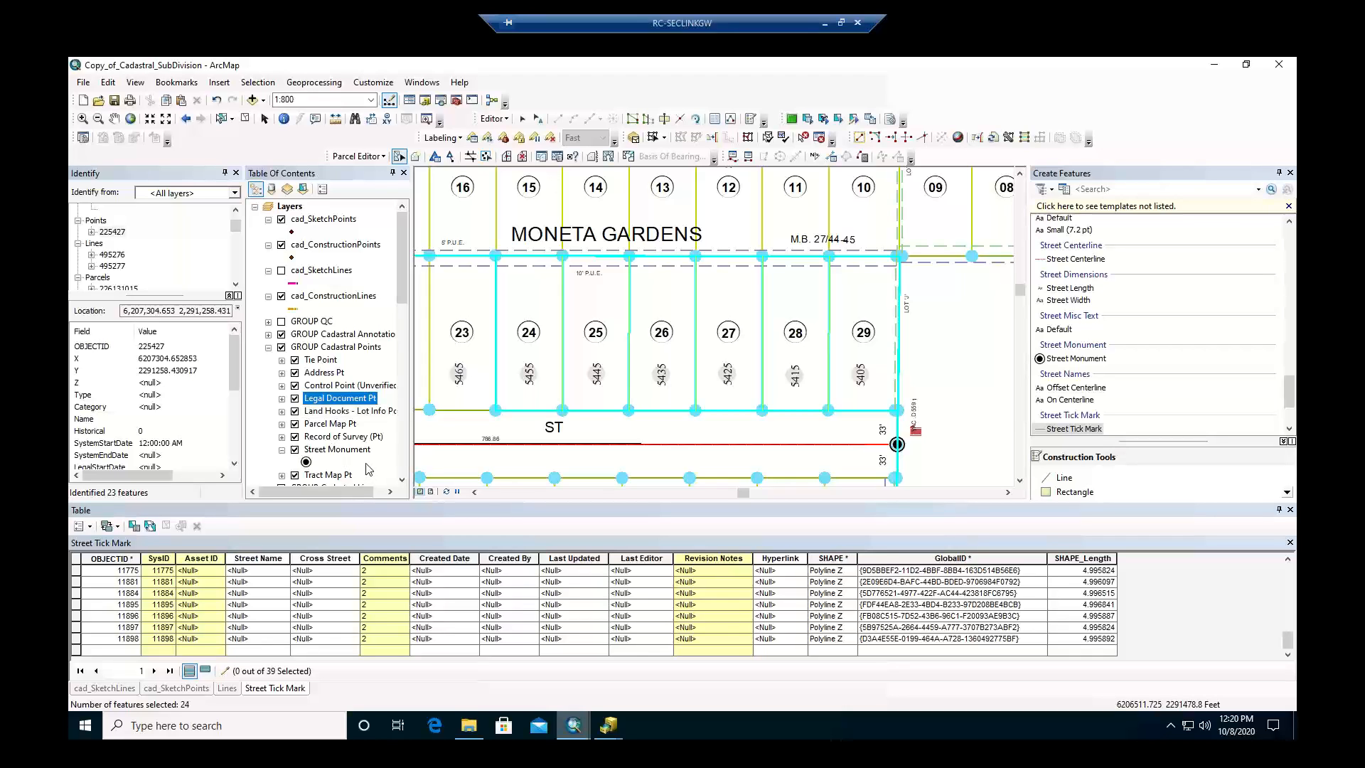
# Open the attribute table of the ParcelFabric Parcels layer and show only the selected records.
pyautogui.scroll(-2, 362, 459)
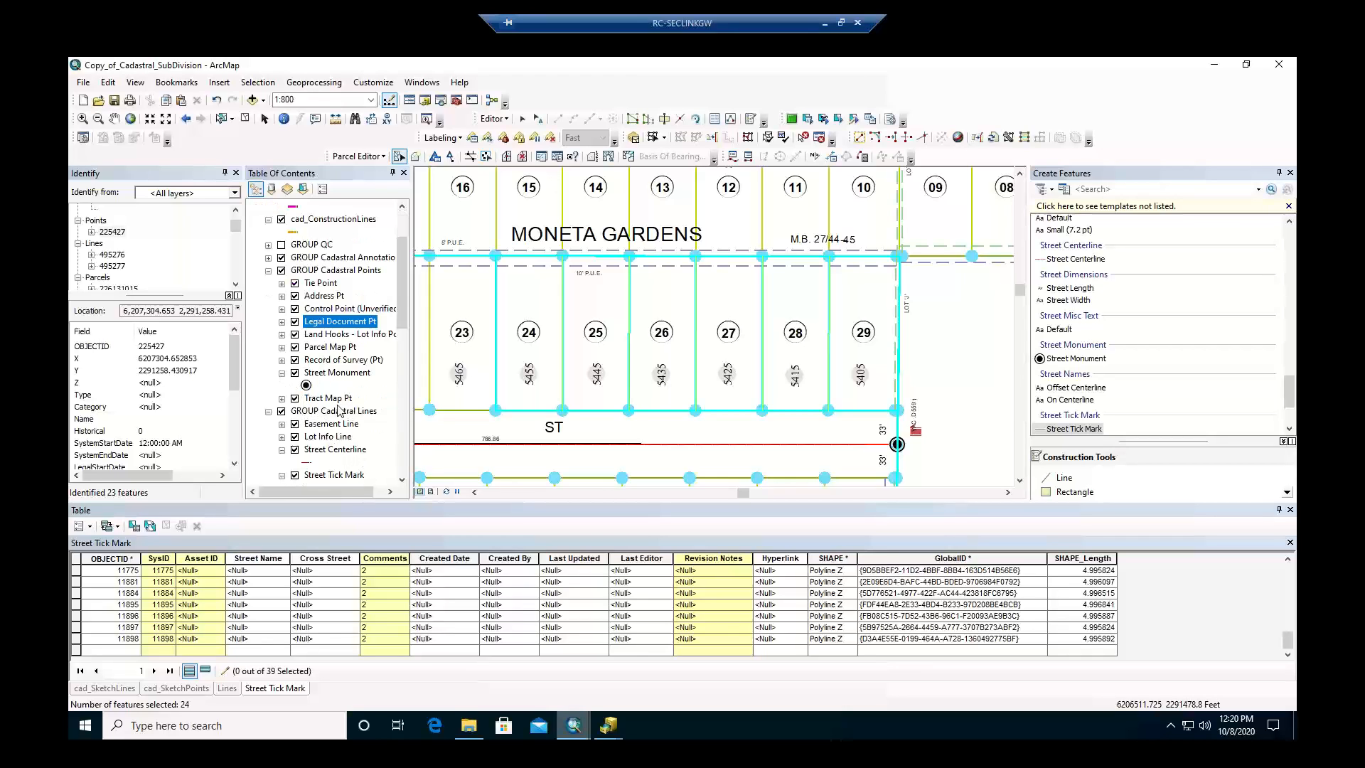
pyautogui.scroll(-1, 336, 414)
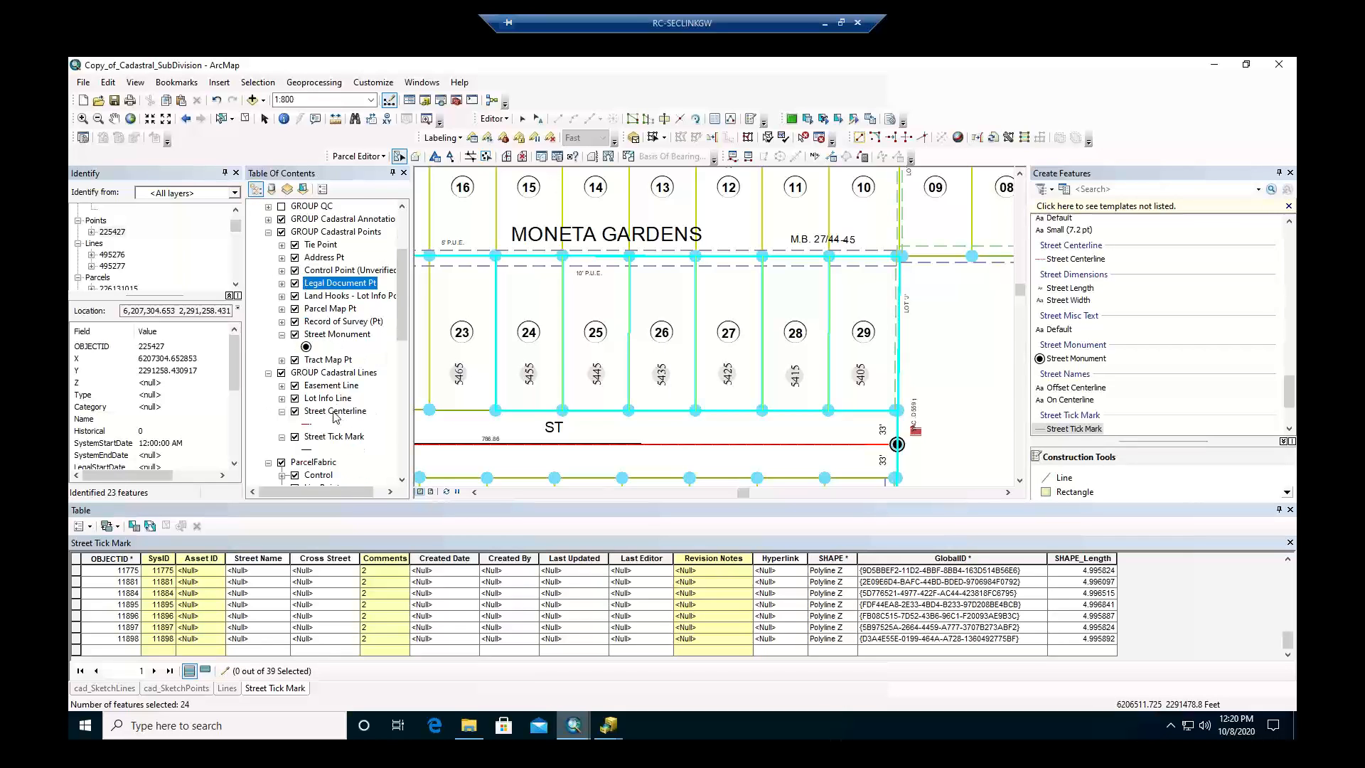
pyautogui.scroll(-2, 336, 419)
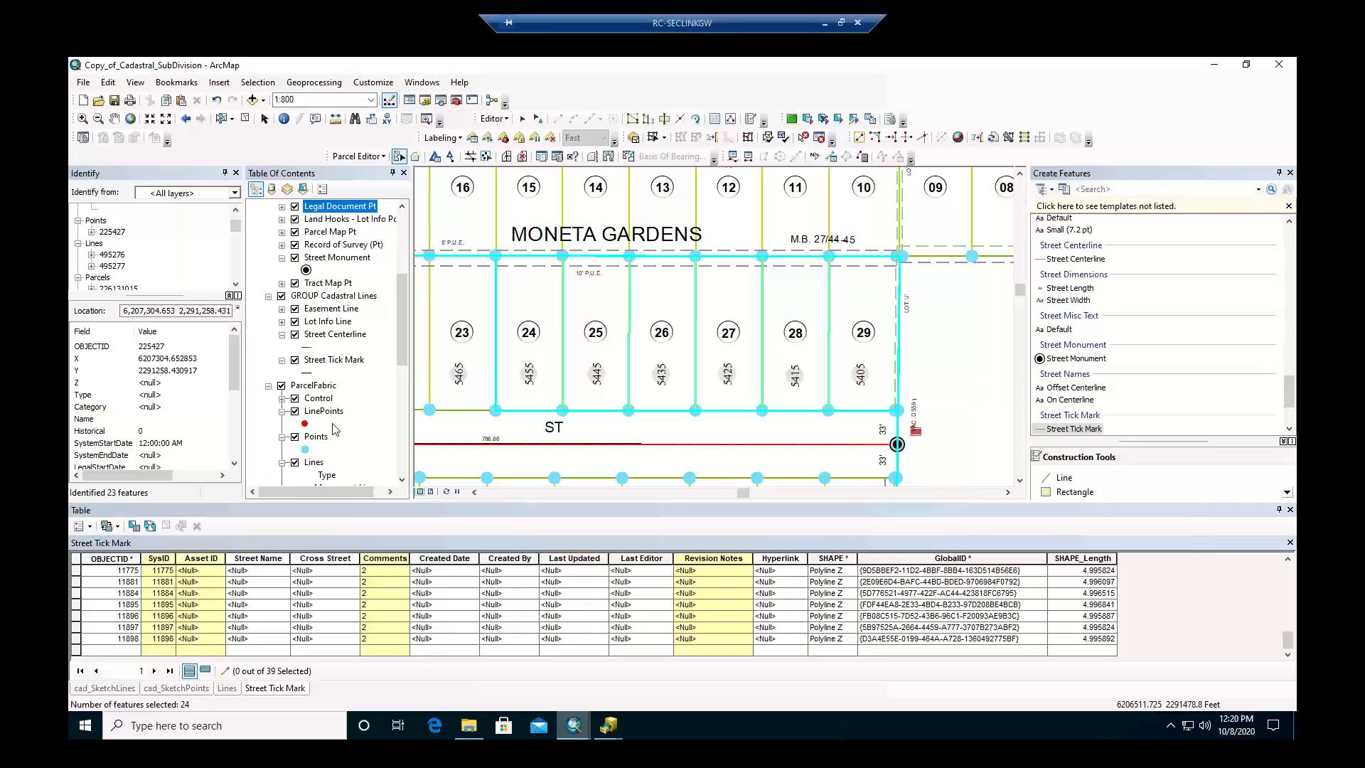
pyautogui.scroll(-3, 332, 448)
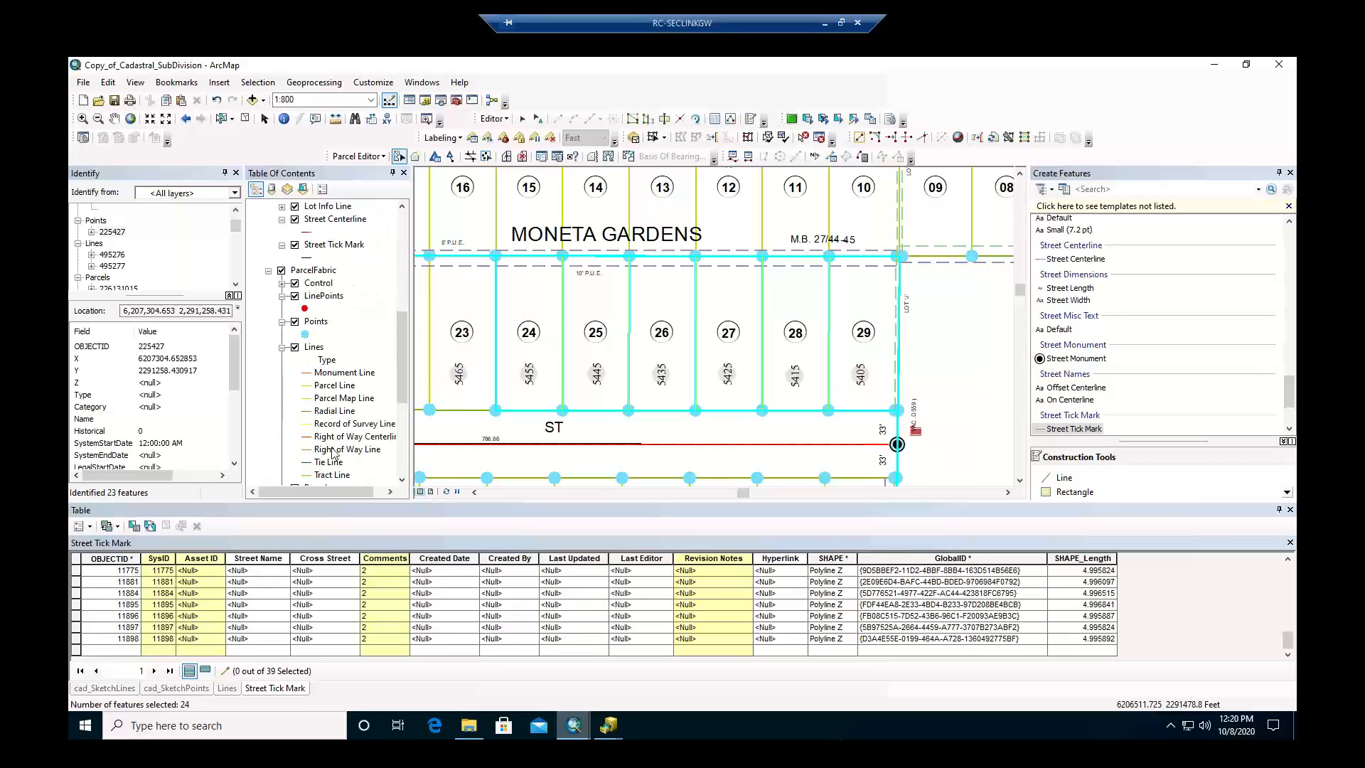
pyautogui.scroll(-3, 334, 447)
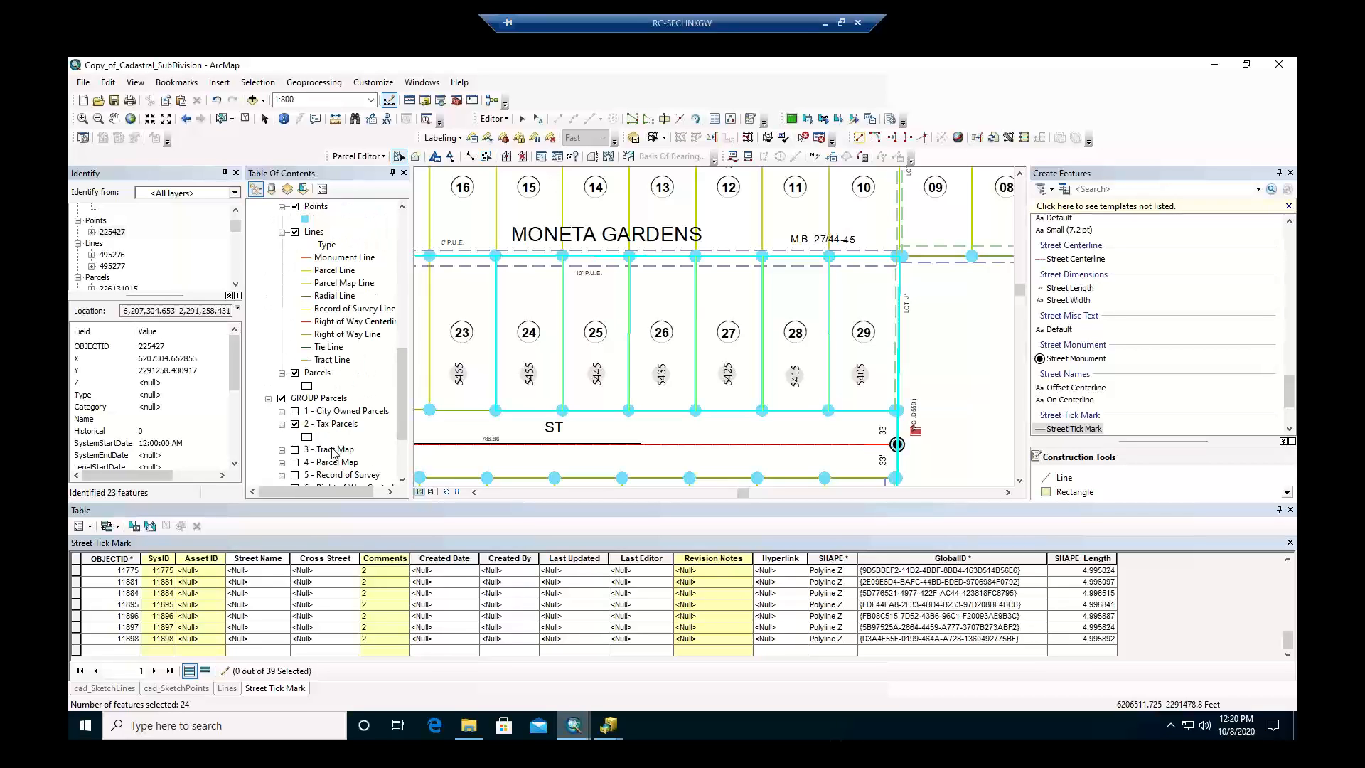
pyautogui.rightClick(322, 373)
pyautogui.click(358, 415)
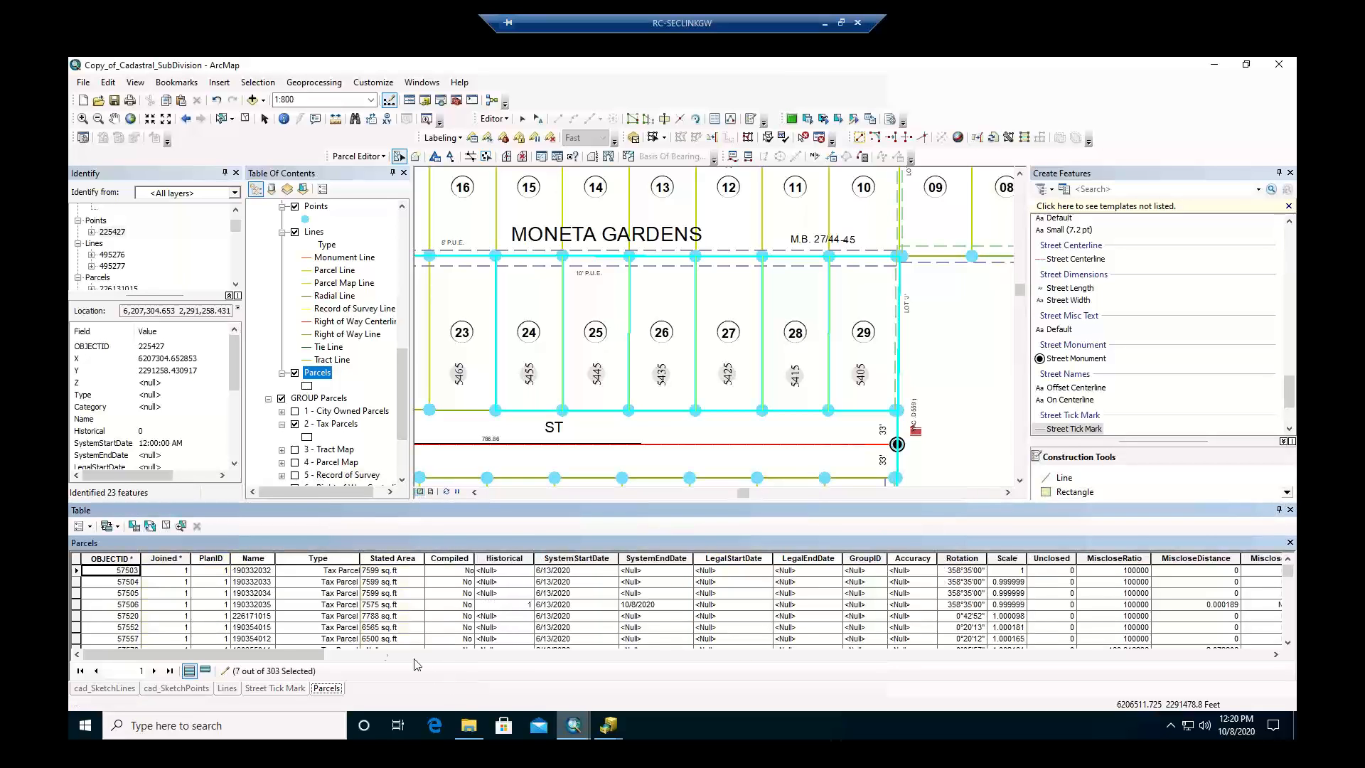
pyautogui.click(204, 671)
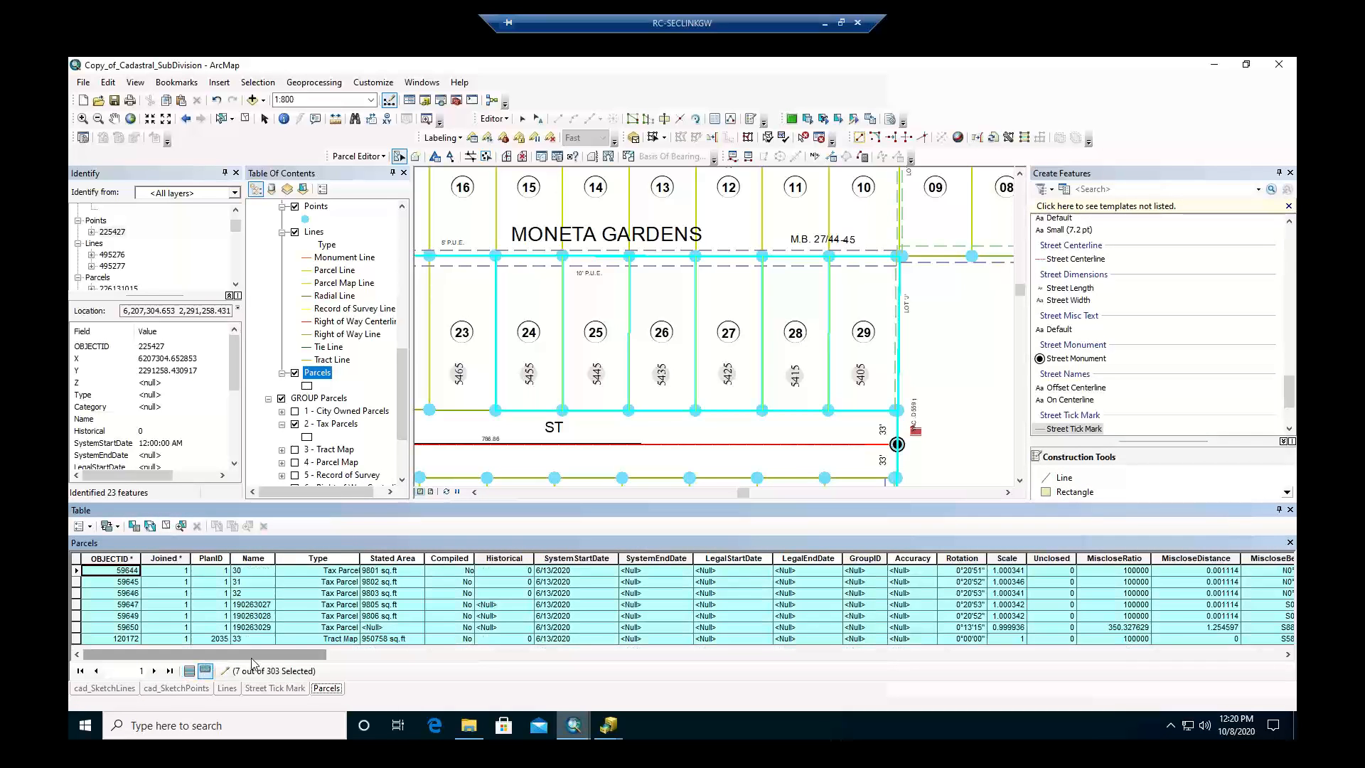
# Remove the large tract record with SysID 687 and no Assessor Lot value from the selected parcels.
pyautogui.moveTo(252, 659); pyautogui.dragTo(861, 688)
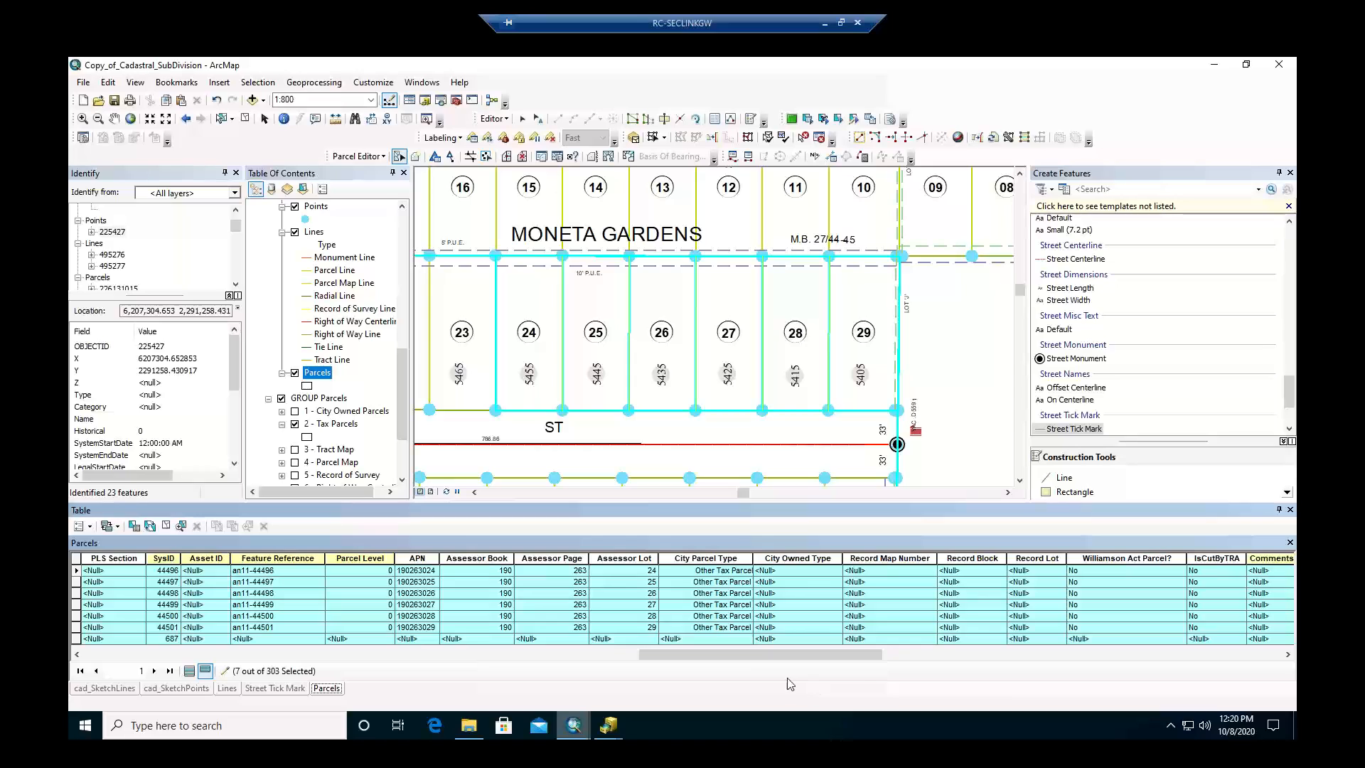
pyautogui.click(635, 558)
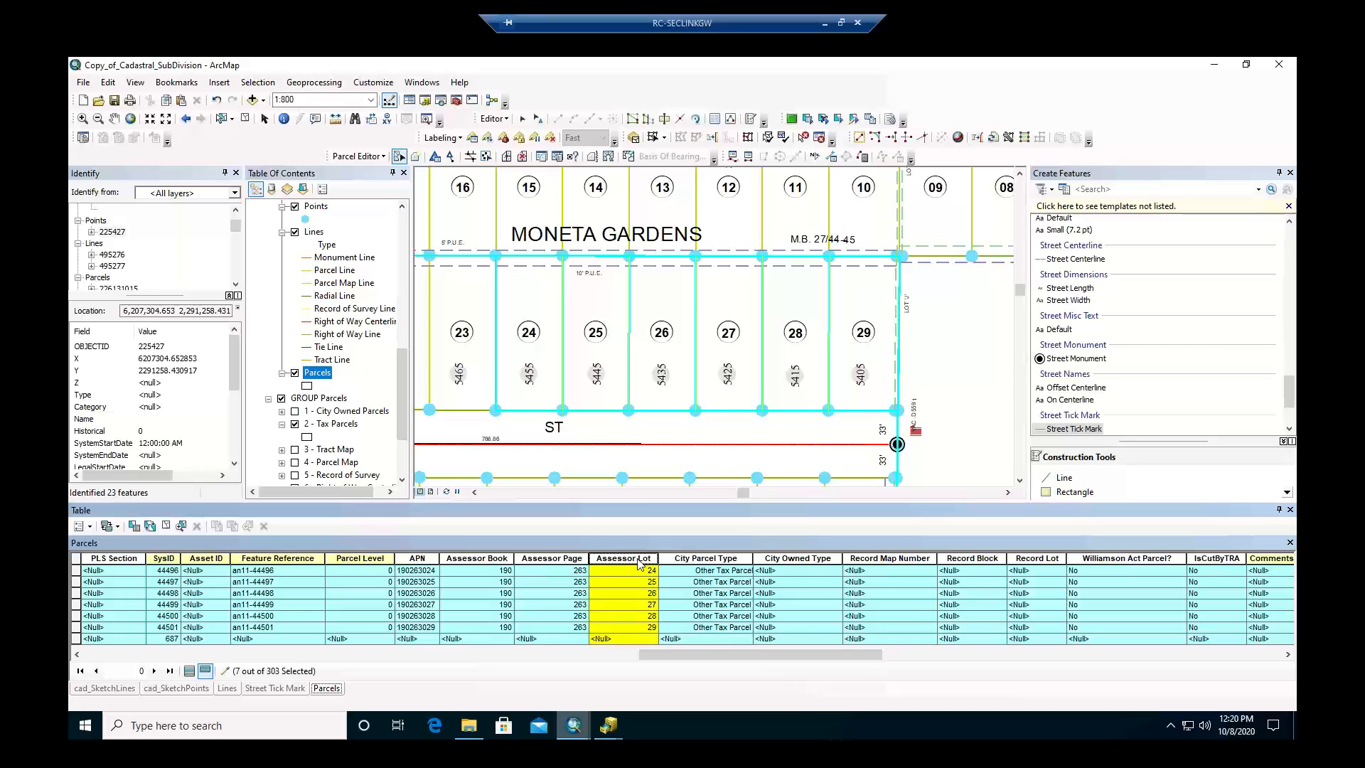
pyautogui.click(77, 639)
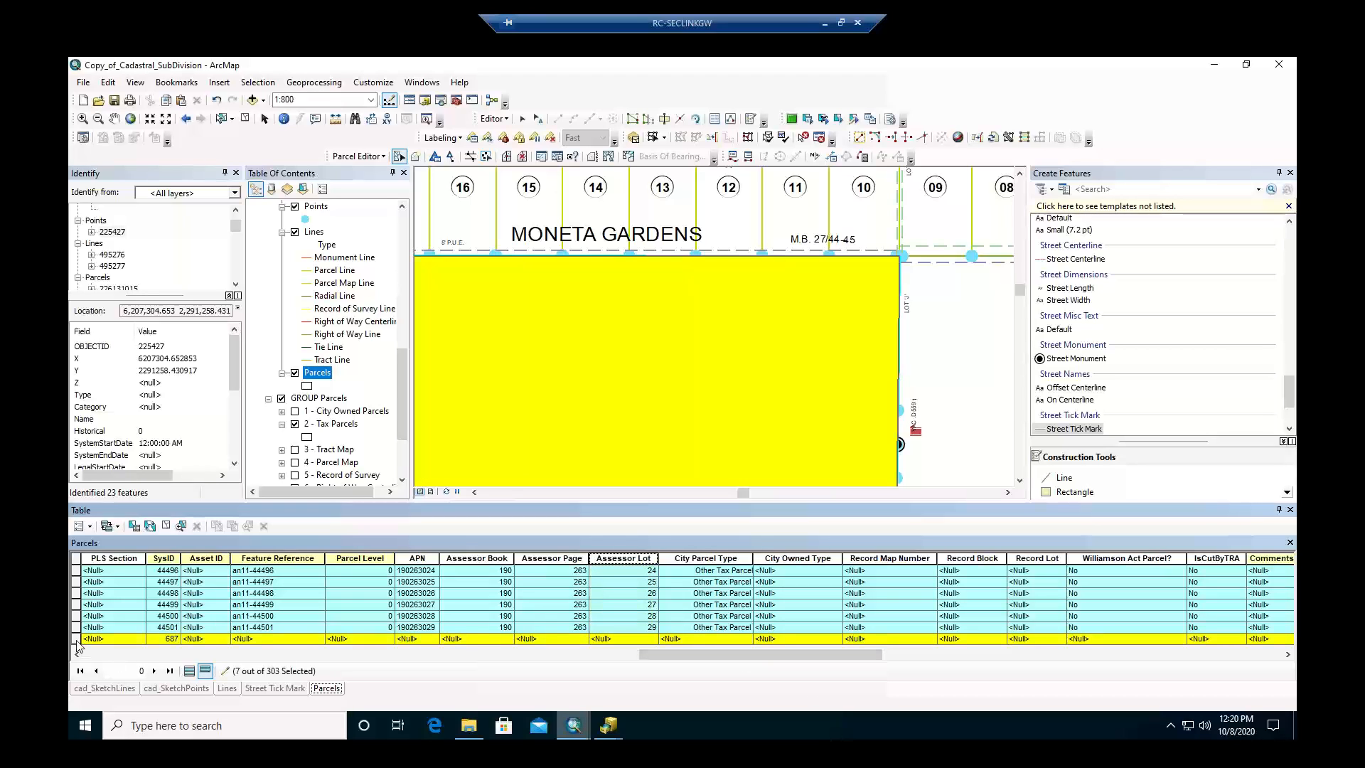
pyautogui.rightClick(78, 642)
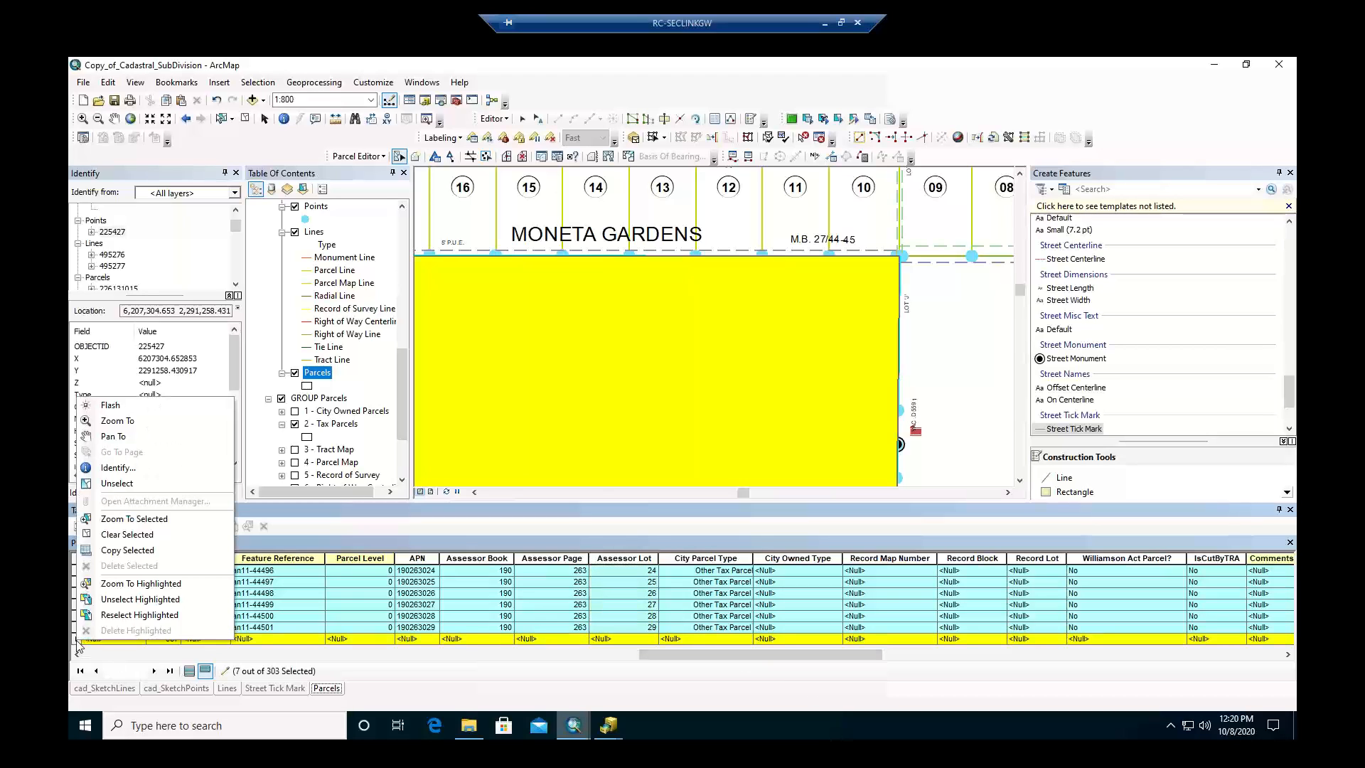
pyautogui.click(112, 600)
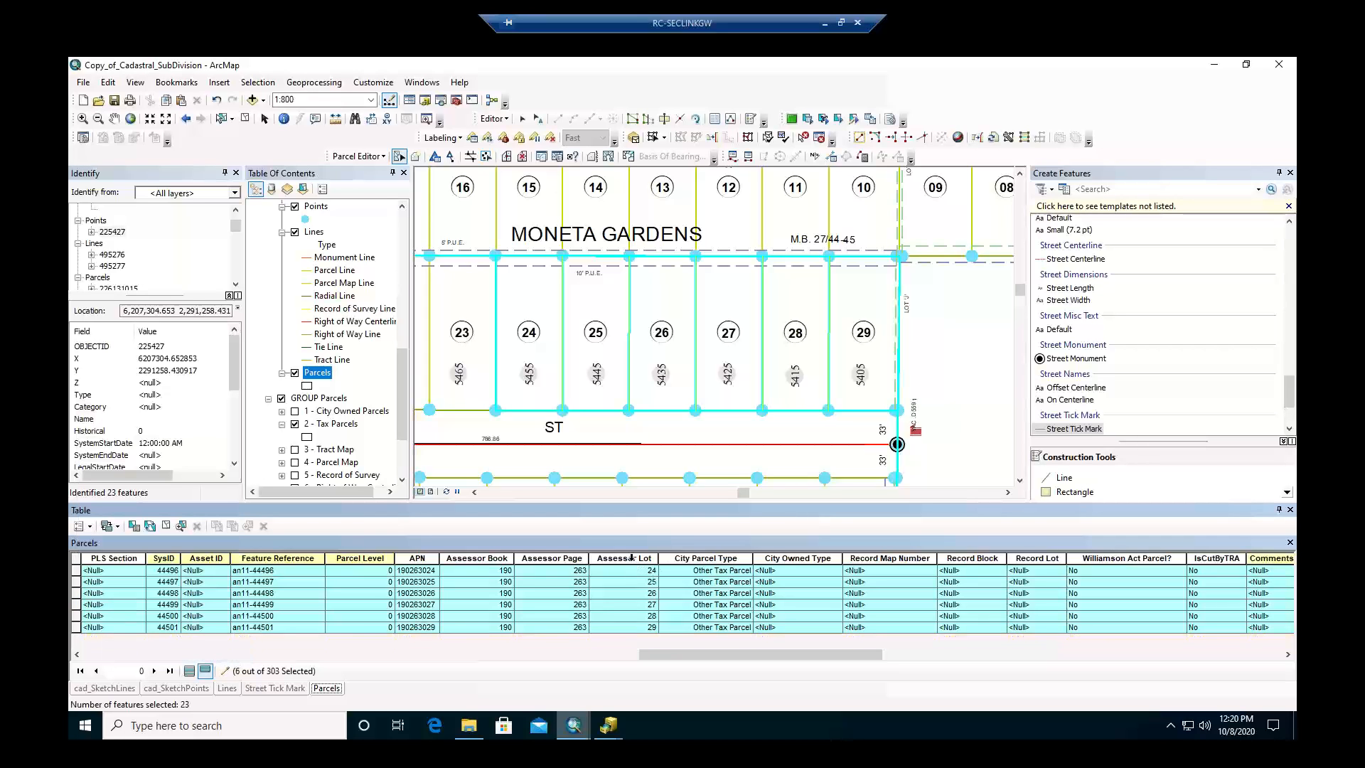
pyautogui.click(632, 558)
pyautogui.rightClick(635, 562)
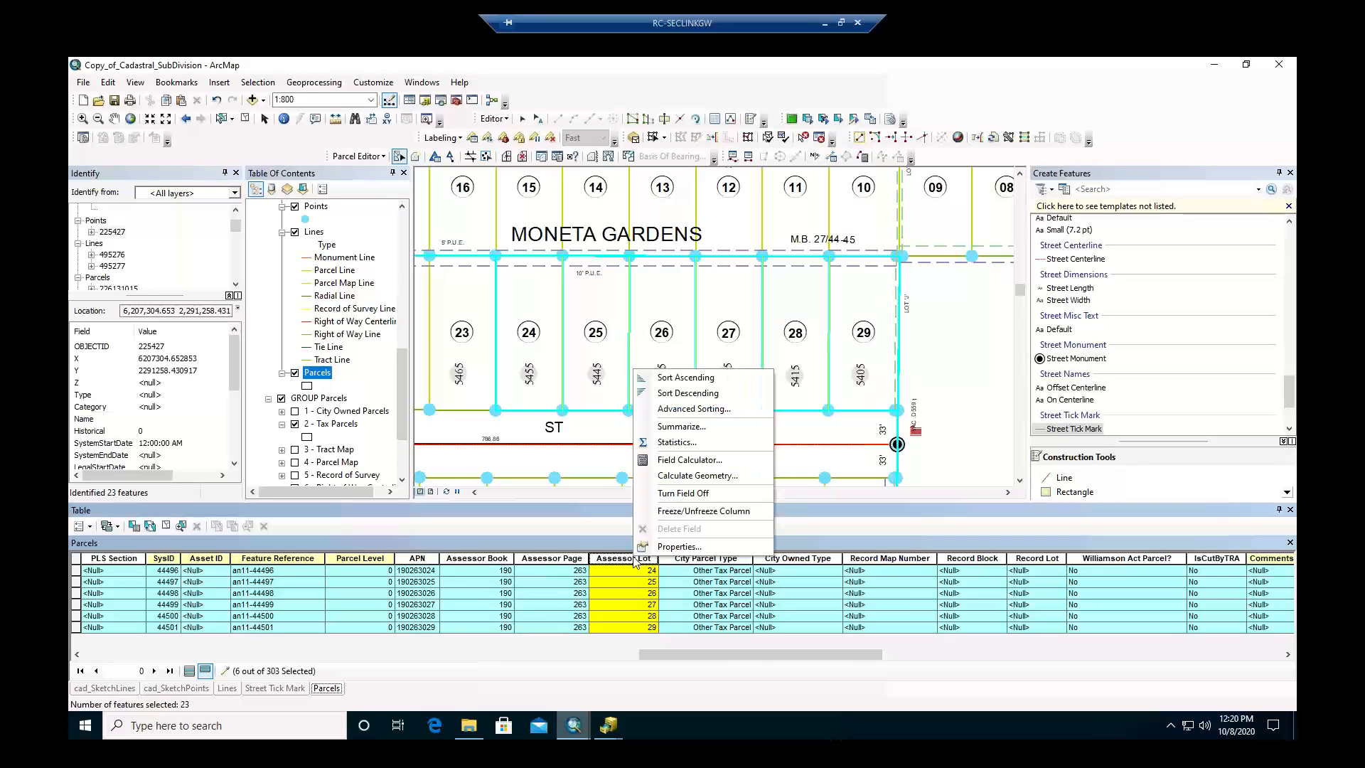
pyautogui.click(813, 653)
# Freeze the Name column at the start of the Parcels attribute table.
pyautogui.moveTo(864, 659); pyautogui.dragTo(330, 651)
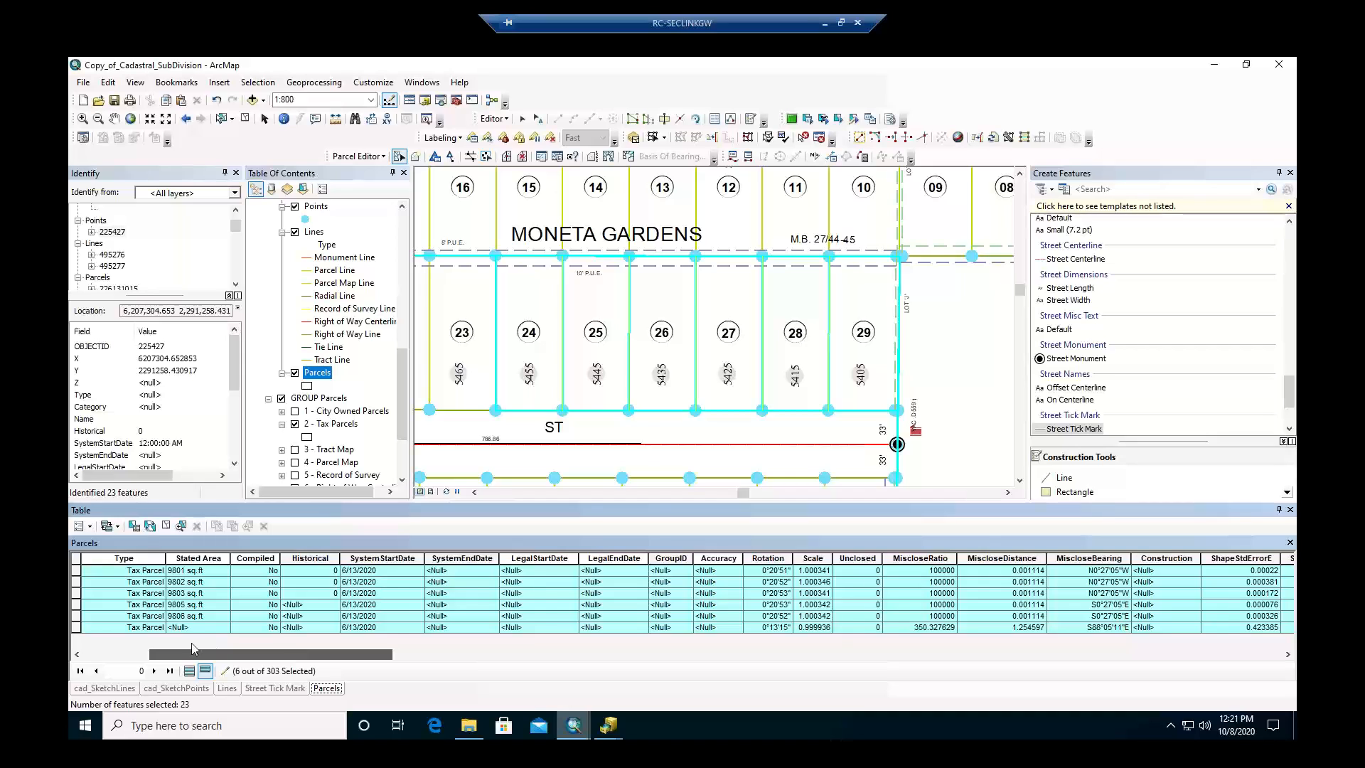
pyautogui.moveTo(192, 648); pyautogui.dragTo(142, 648)
pyautogui.click(247, 559)
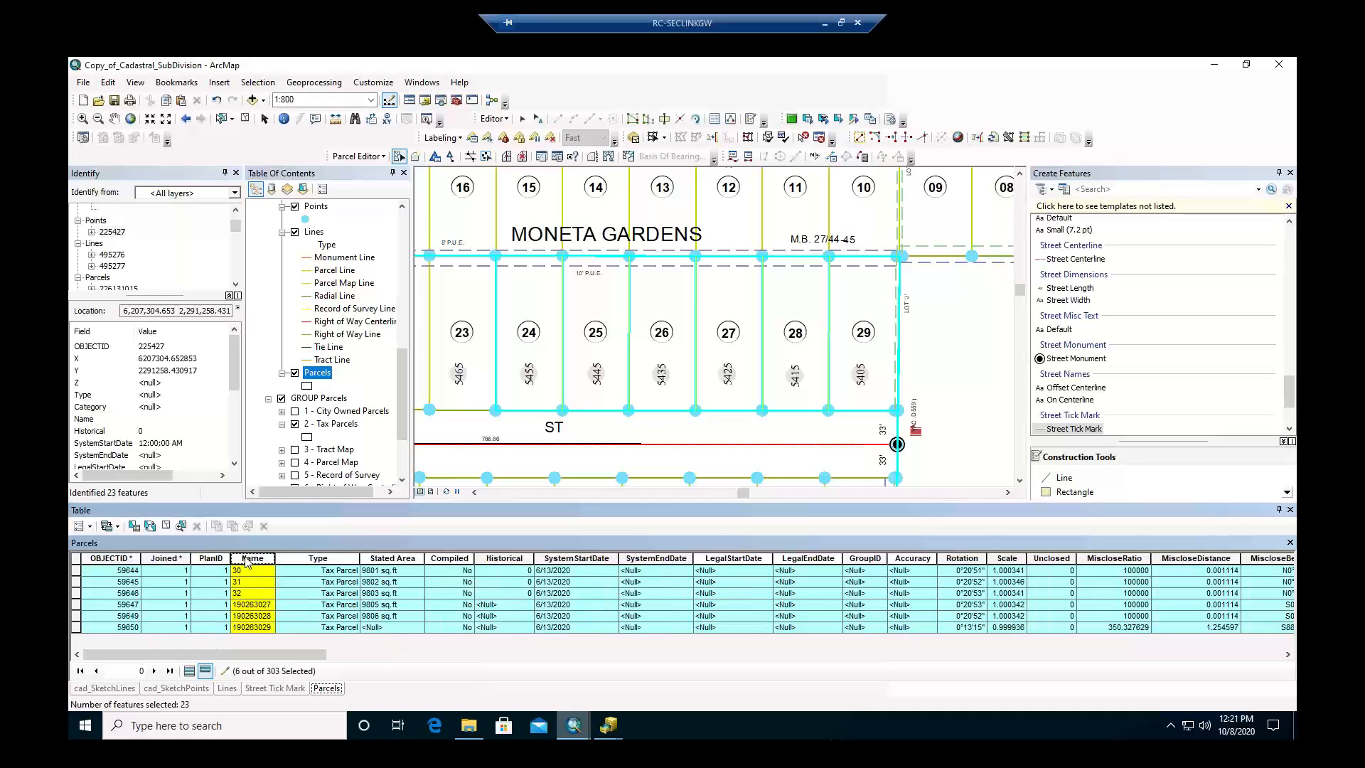
pyautogui.rightClick(248, 560)
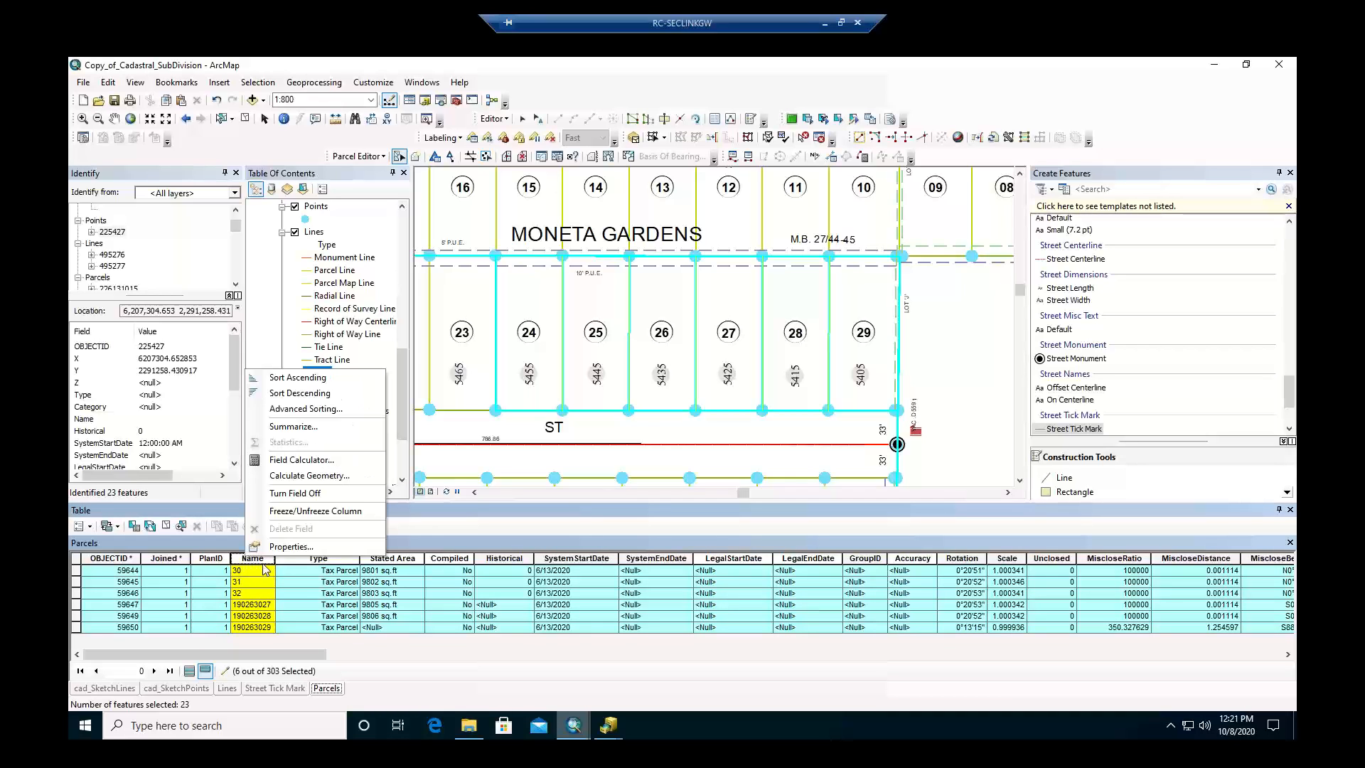
pyautogui.click(295, 511)
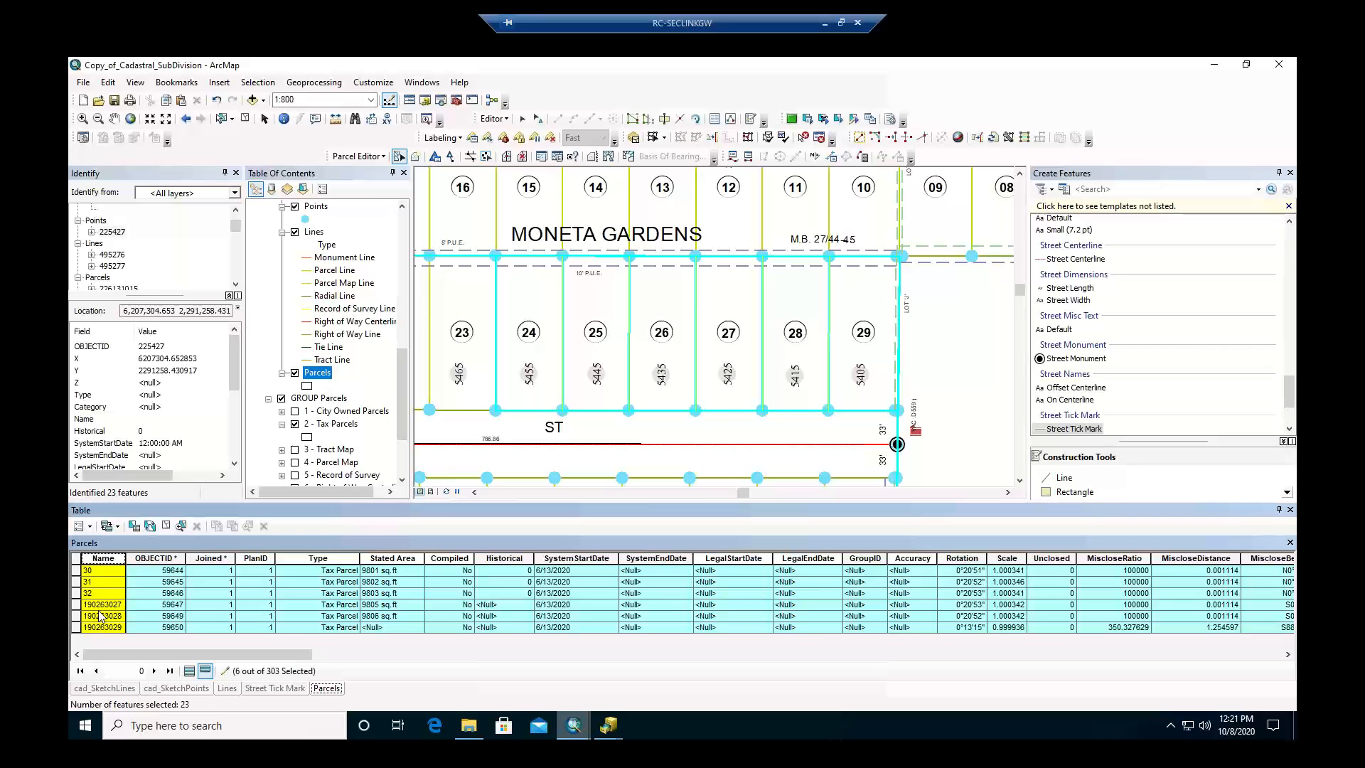
# Copy the Name value of the fourth selected parcel record, SysID 44499.
pyautogui.hscroll(8, 99, 615)
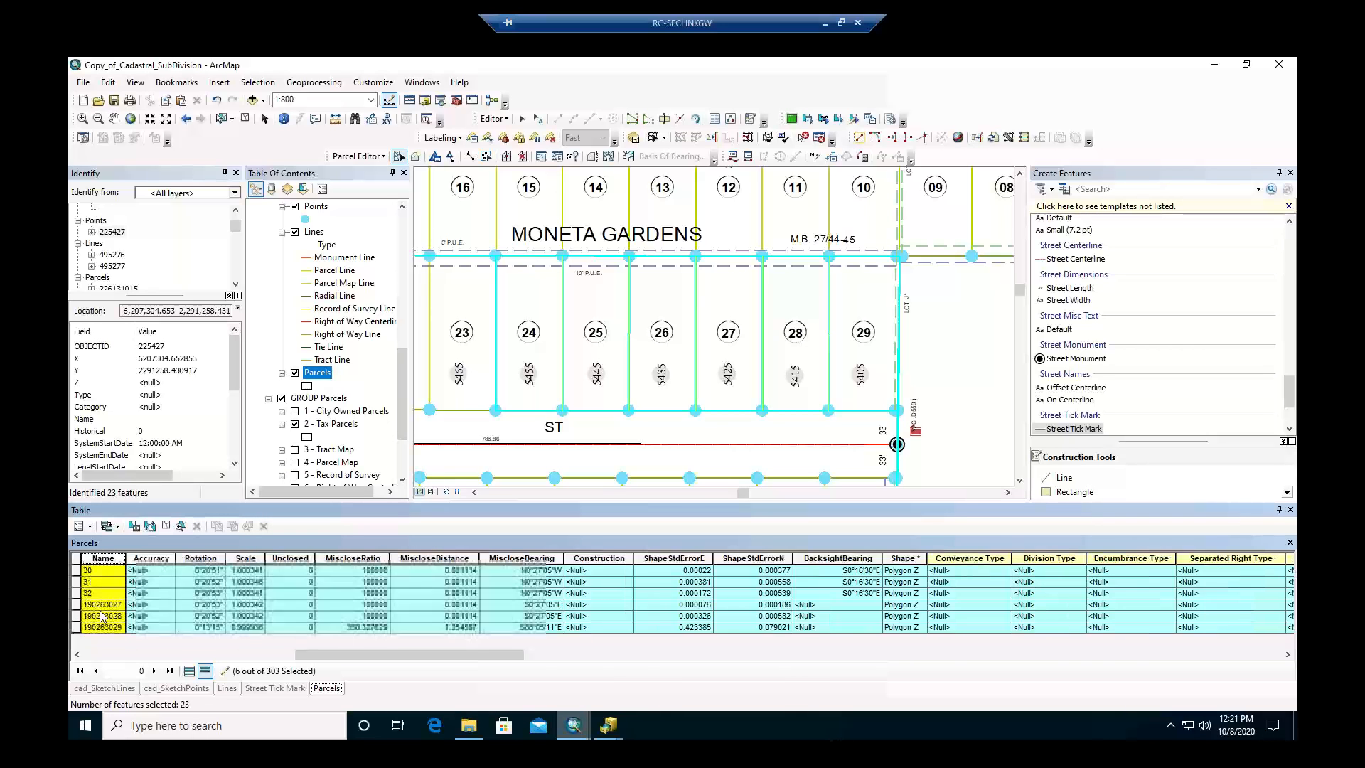
pyautogui.hscroll(4, 100, 615)
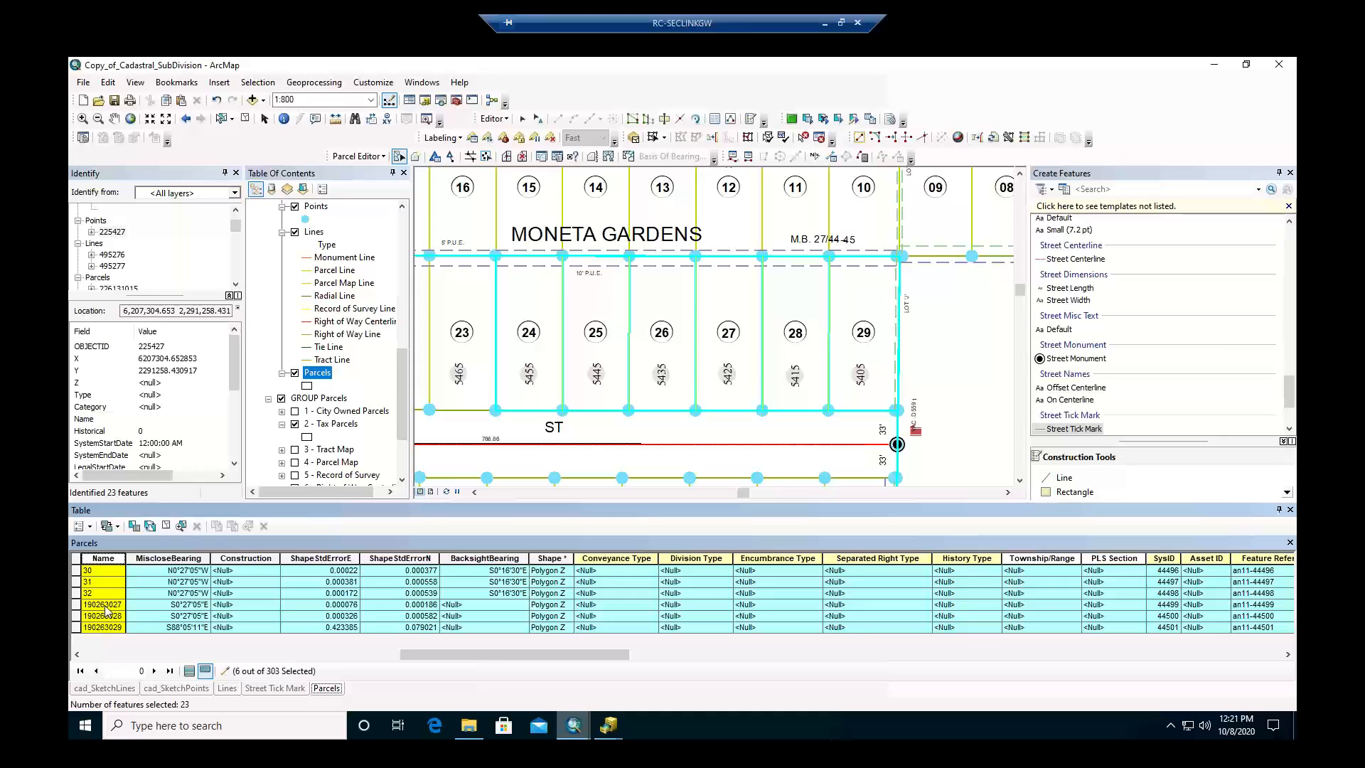
pyautogui.rightClick(107, 610)
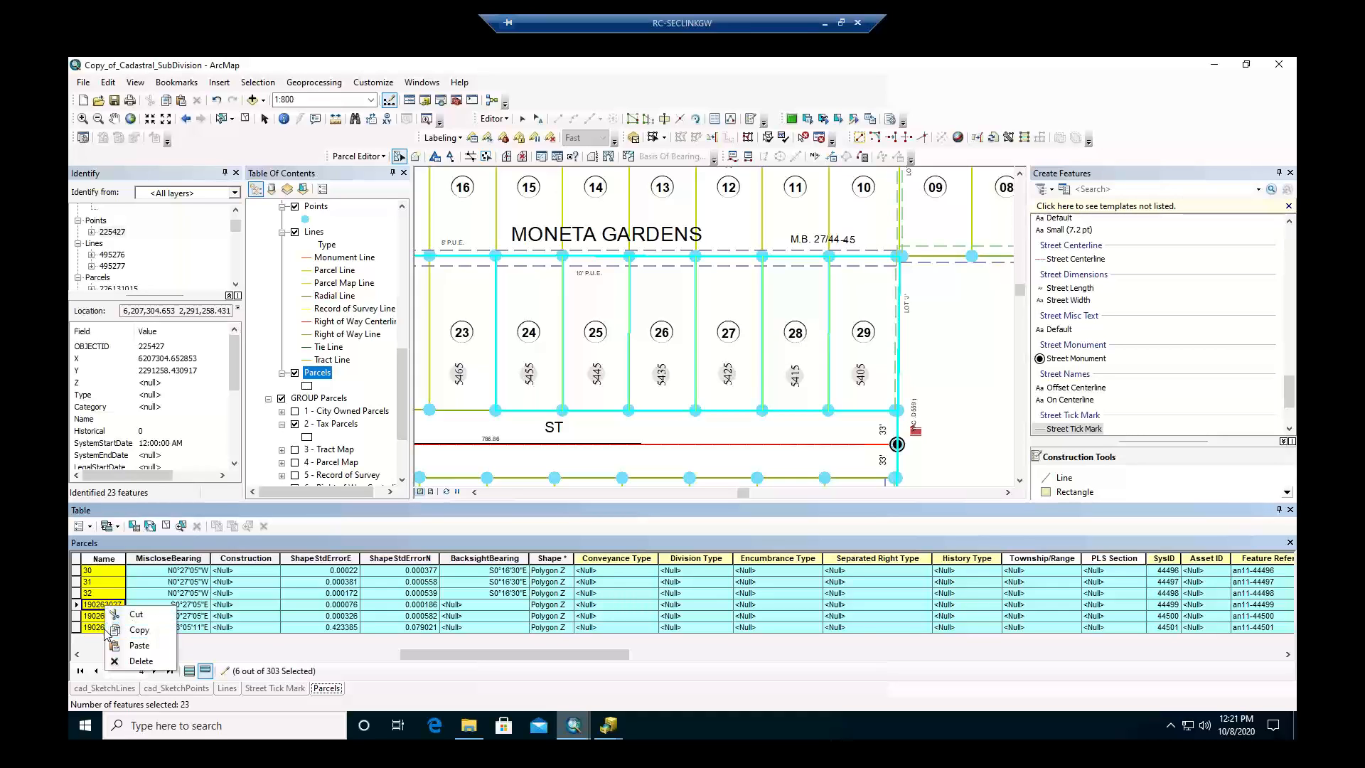
pyautogui.click(137, 630)
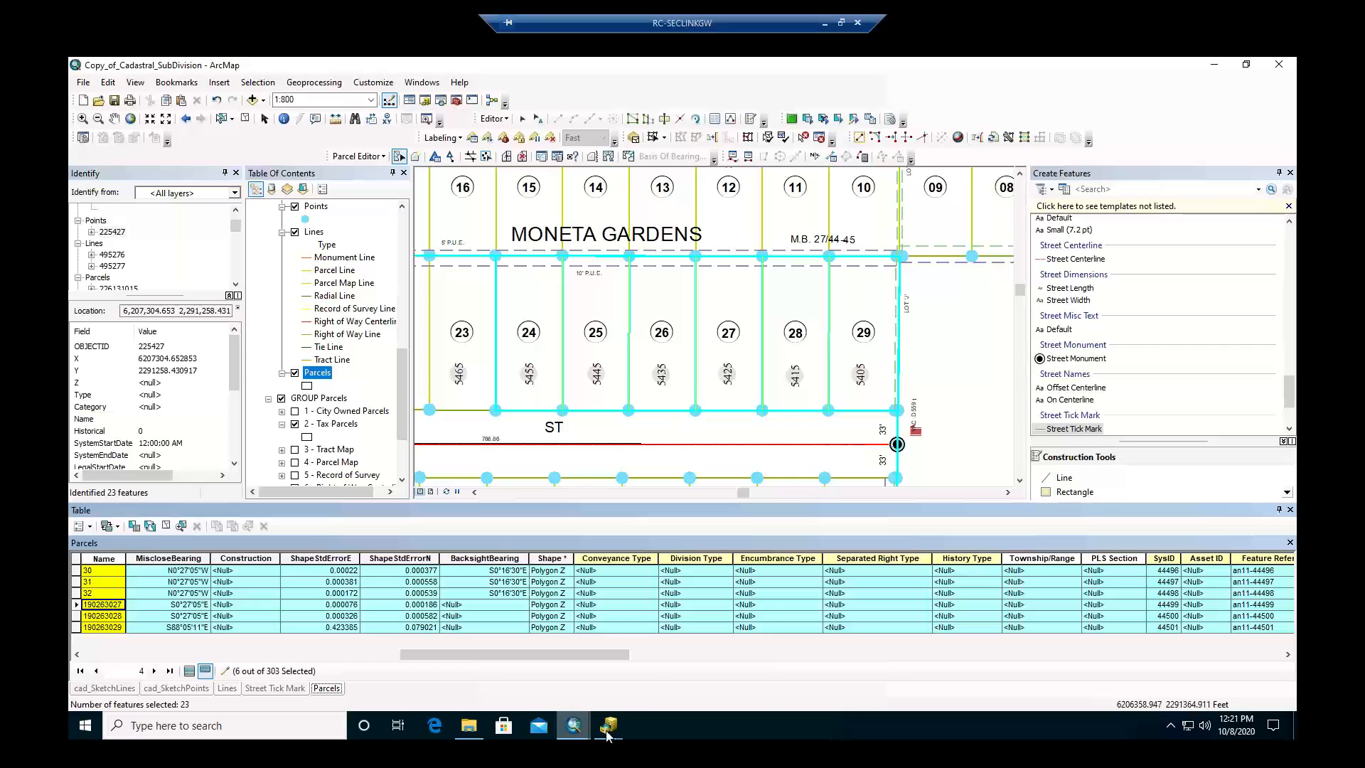
pyautogui.moveTo(607, 729)
# Freeze the APN column beside the Name column in the Parcels attribute table.
pyautogui.click(380, 654)
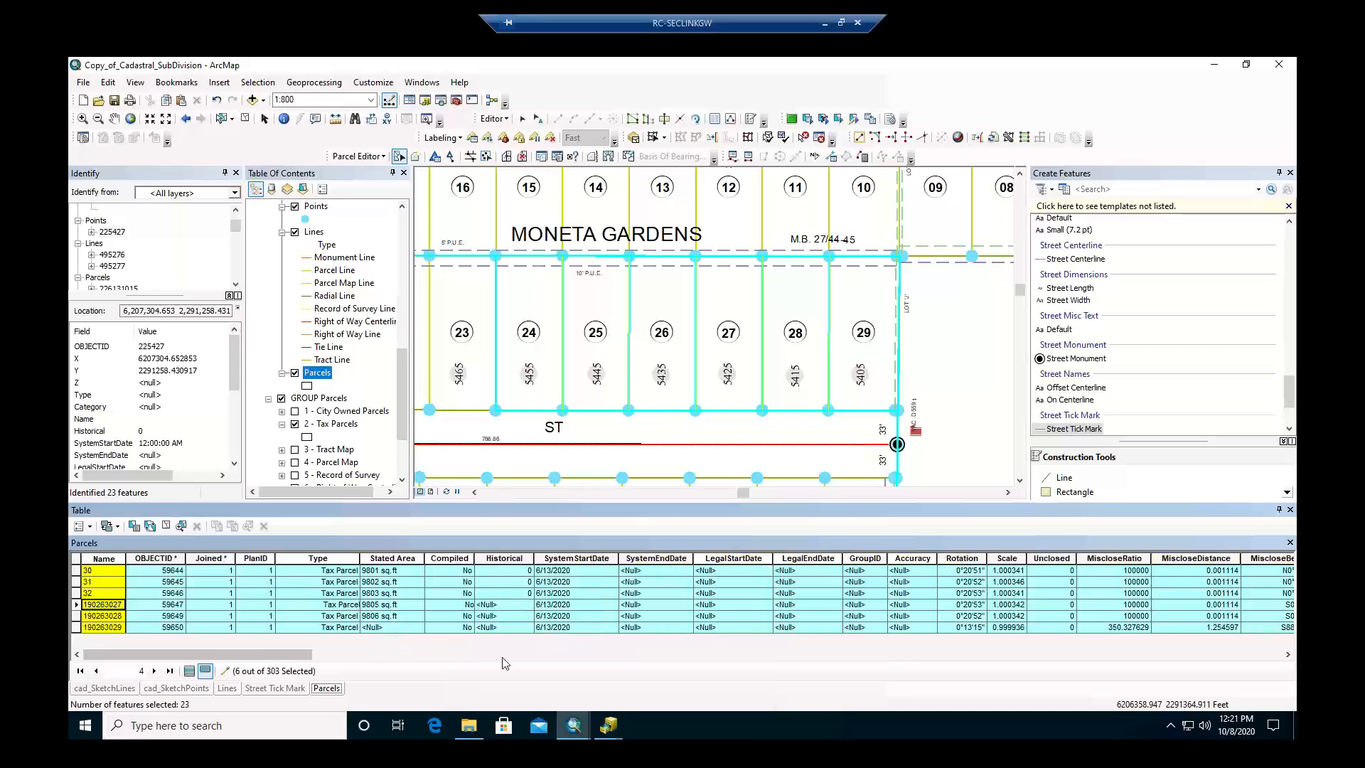
pyautogui.click(694, 657)
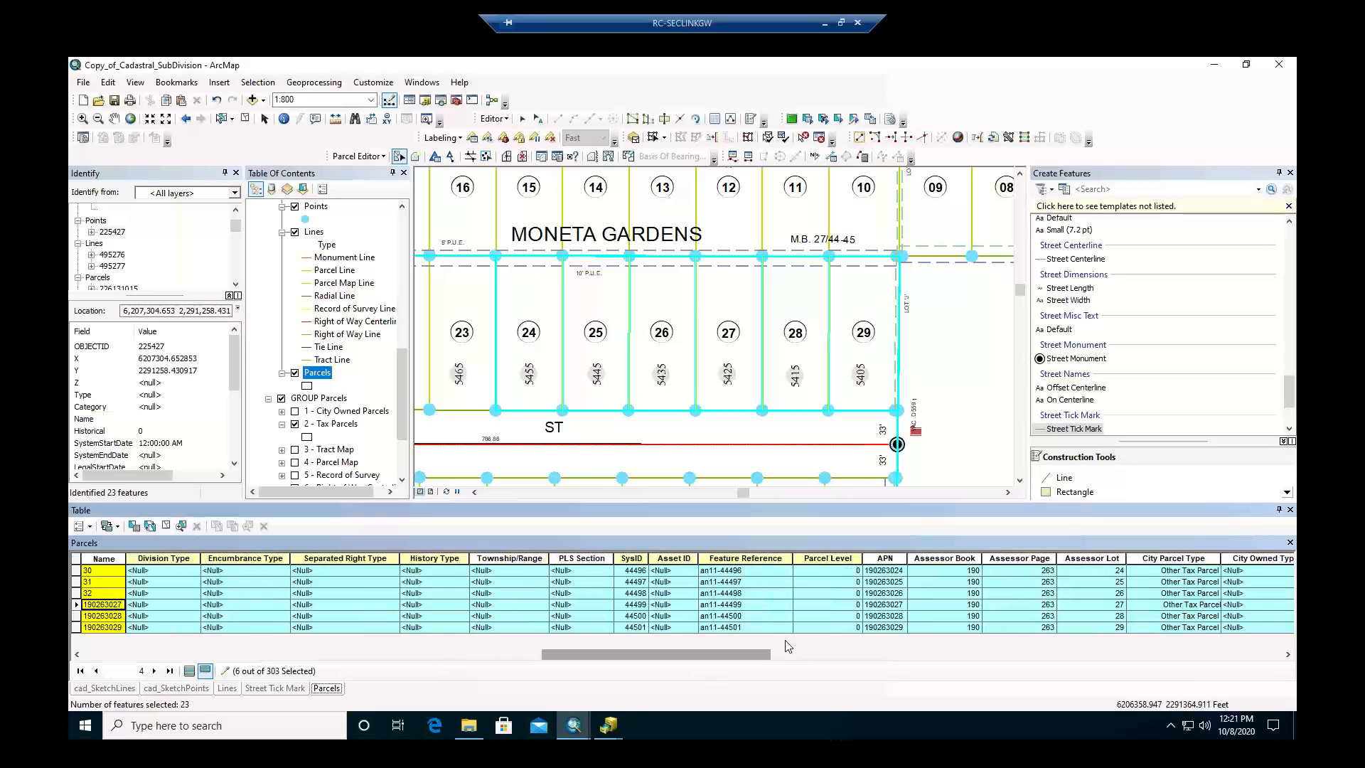
pyautogui.click(883, 559)
pyautogui.rightClick(883, 560)
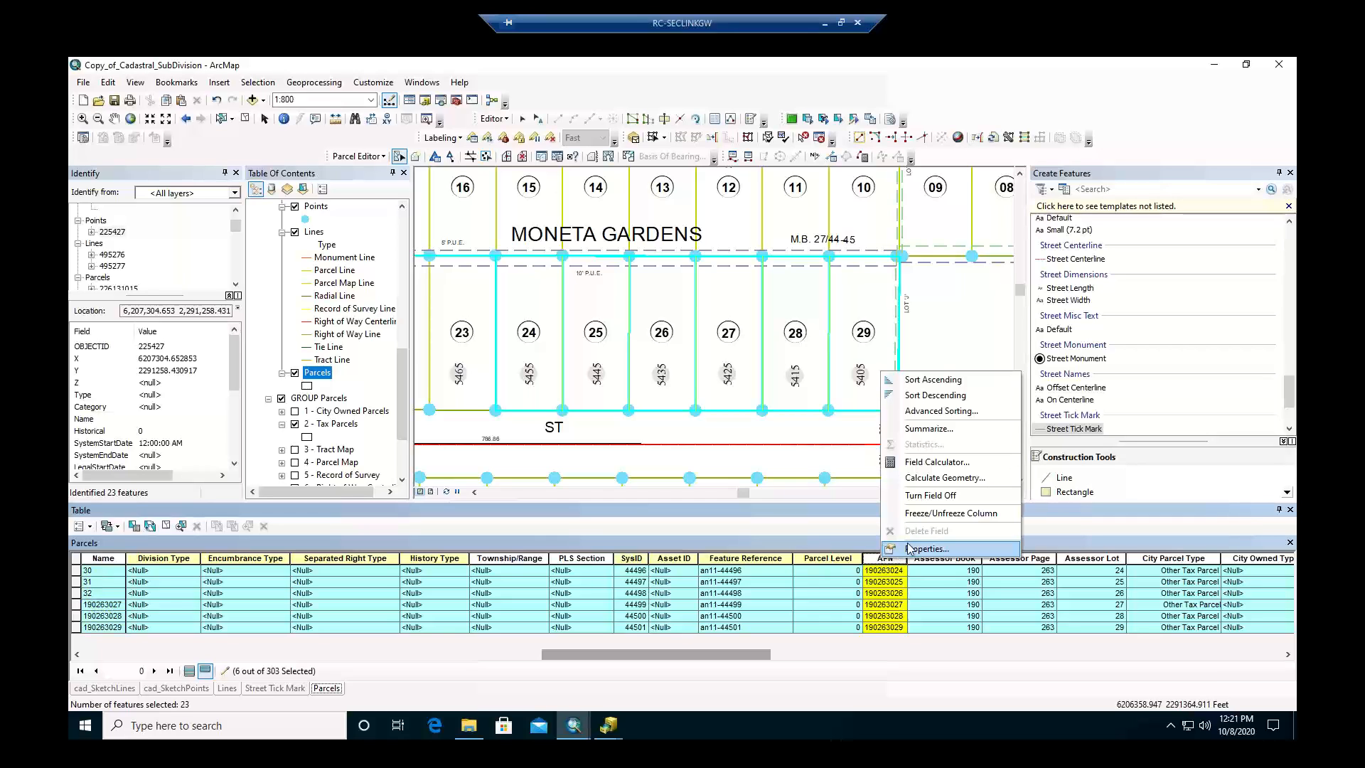
pyautogui.click(854, 554)
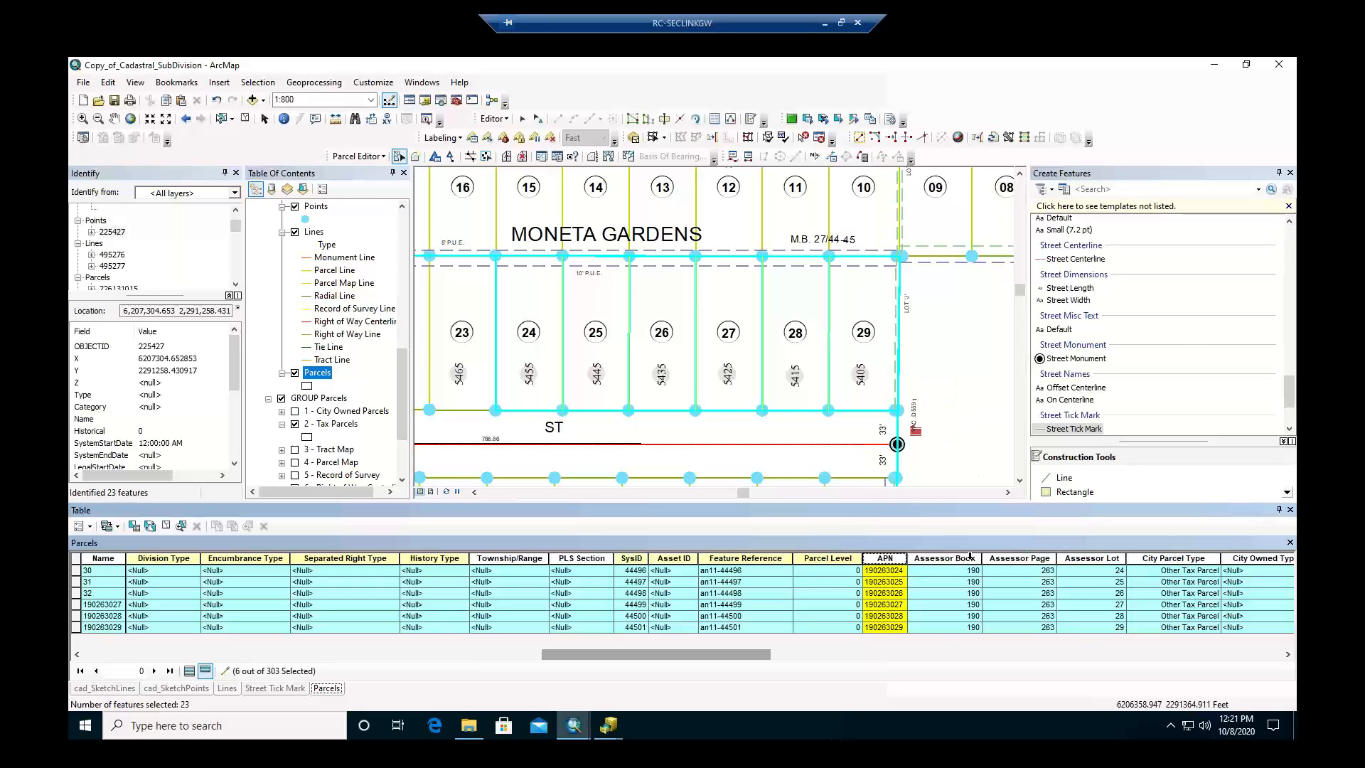
pyautogui.click(954, 558)
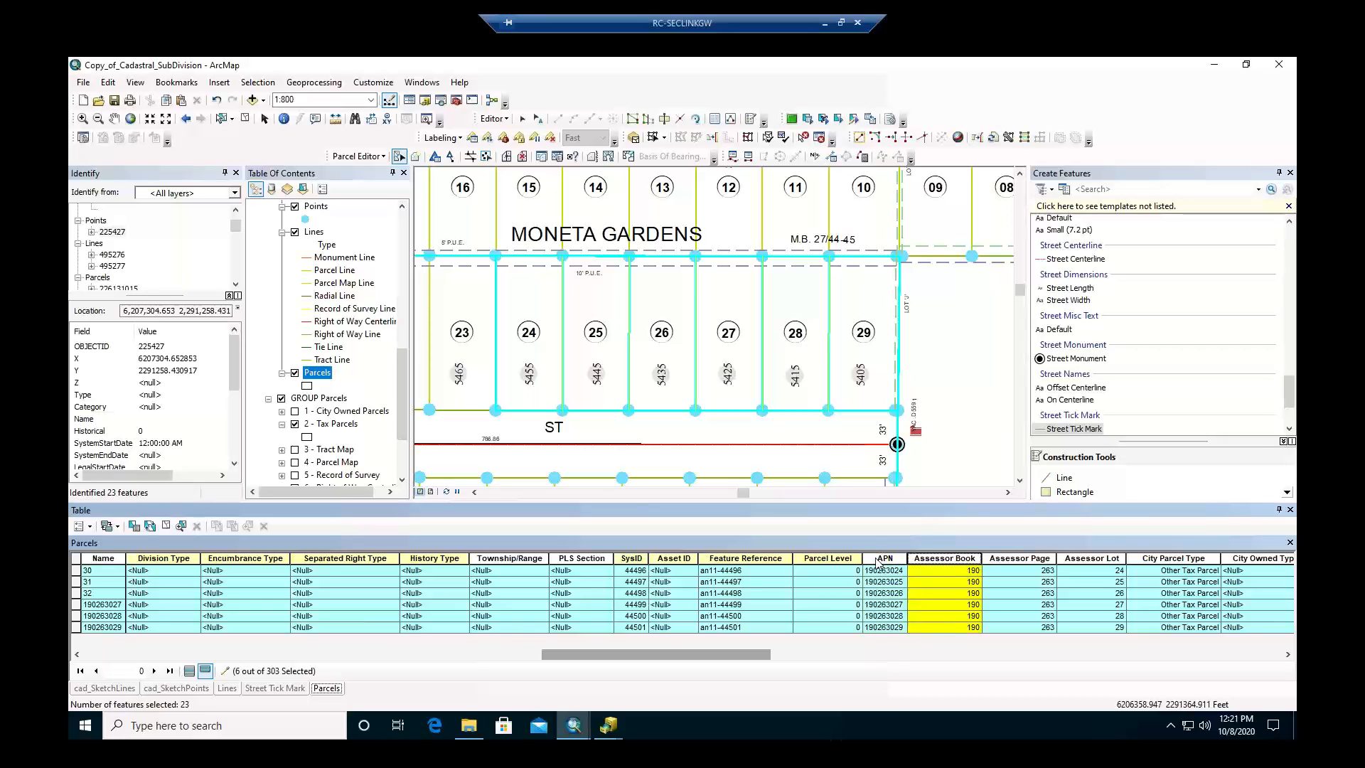
pyautogui.click(878, 557)
pyautogui.rightClick(878, 558)
pyautogui.click(927, 521)
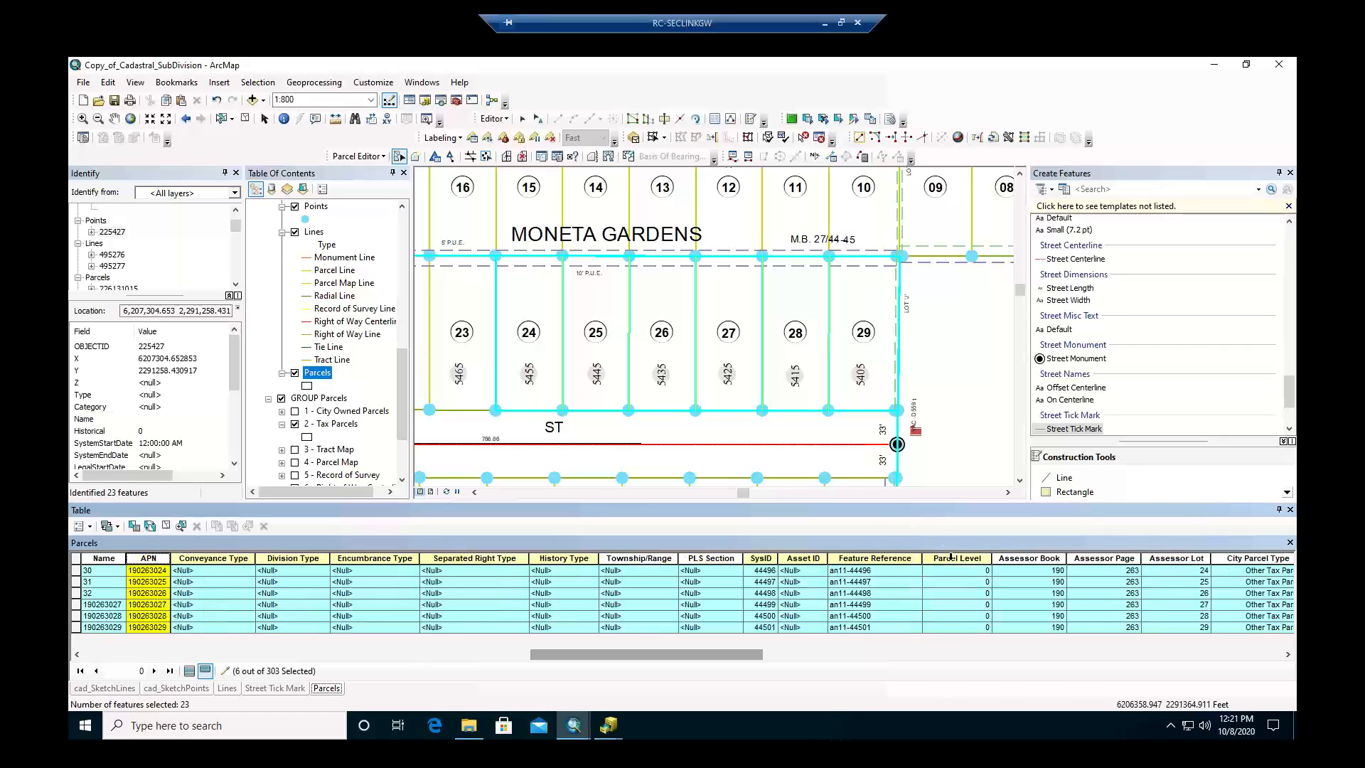
# Freeze the Assessor Book column beside the APN column in the Parcels attribute table.
pyautogui.click(843, 655)
pyautogui.moveTo(843, 654); pyautogui.dragTo(668, 658)
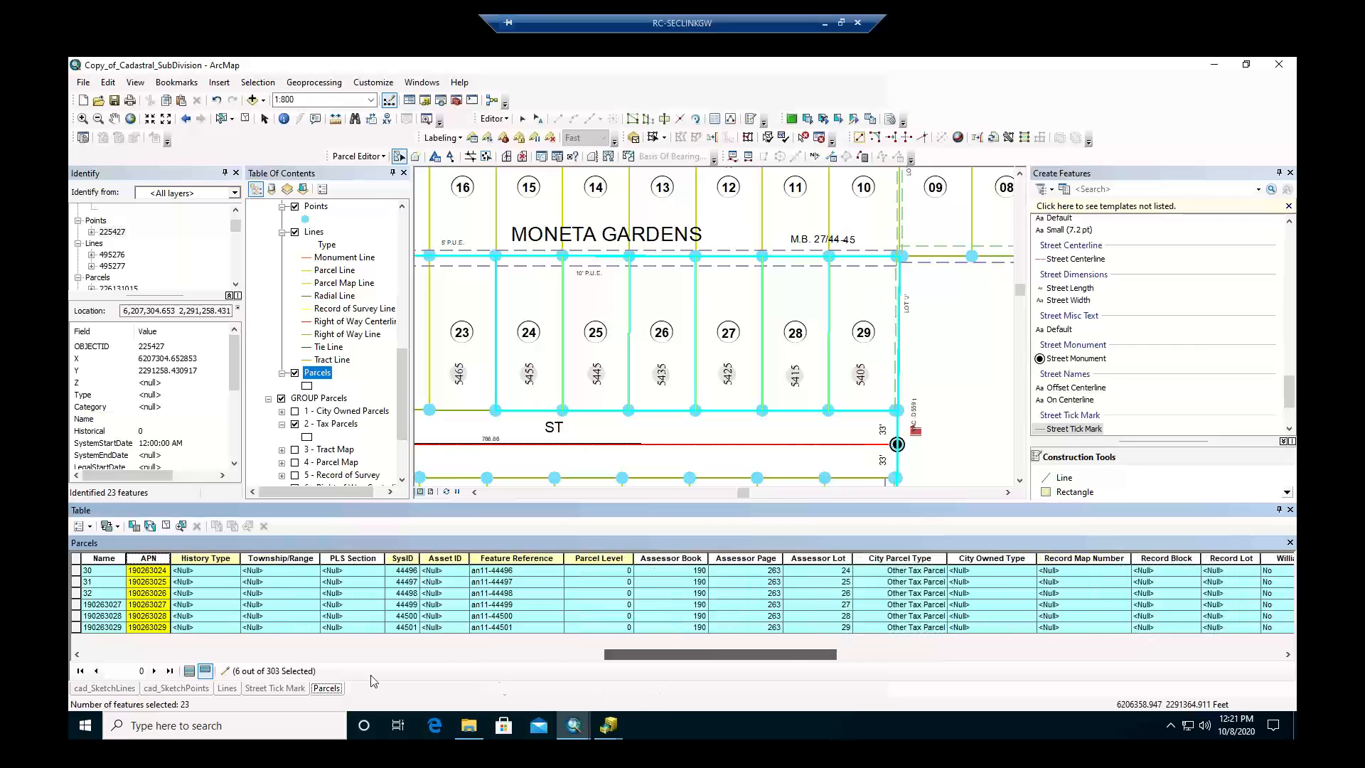
pyautogui.click(203, 652)
pyautogui.moveTo(205, 652); pyautogui.dragTo(150, 652)
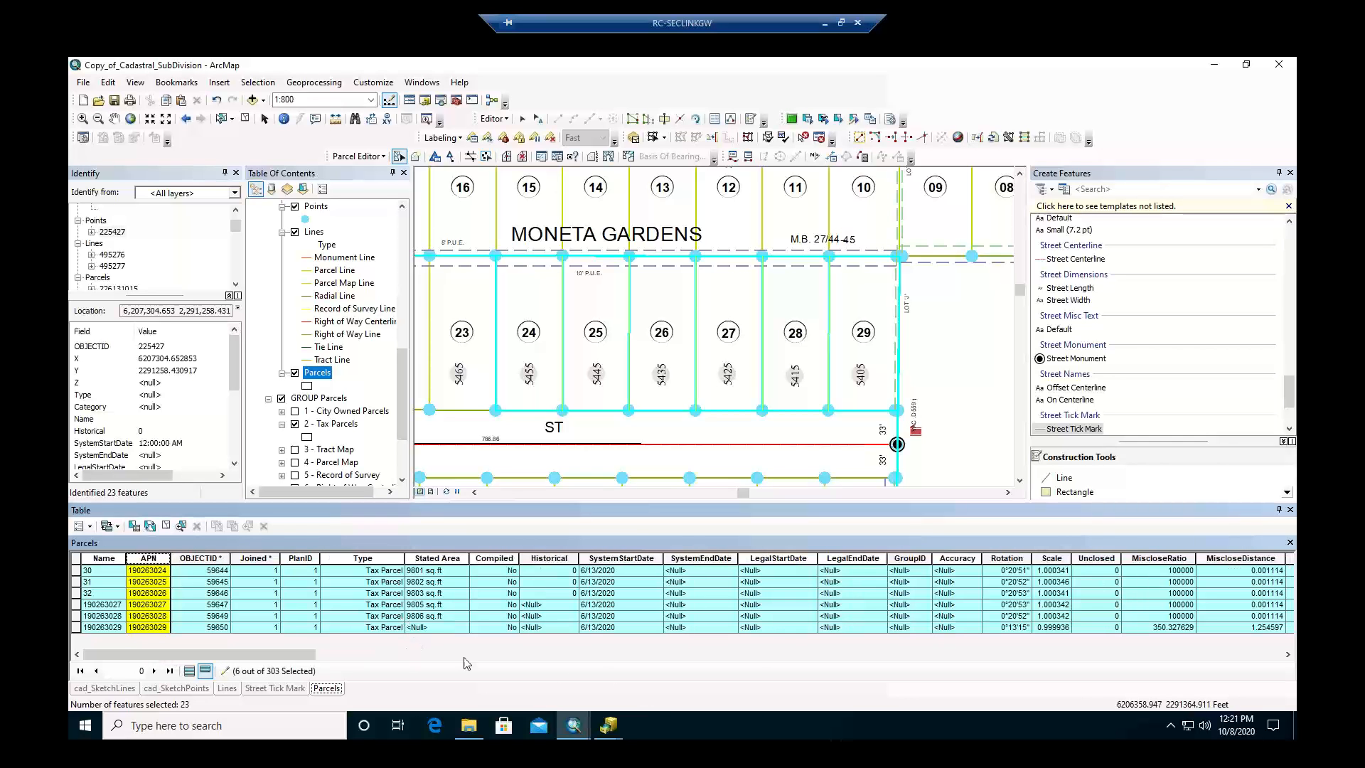
pyautogui.click(751, 653)
pyautogui.click(751, 654)
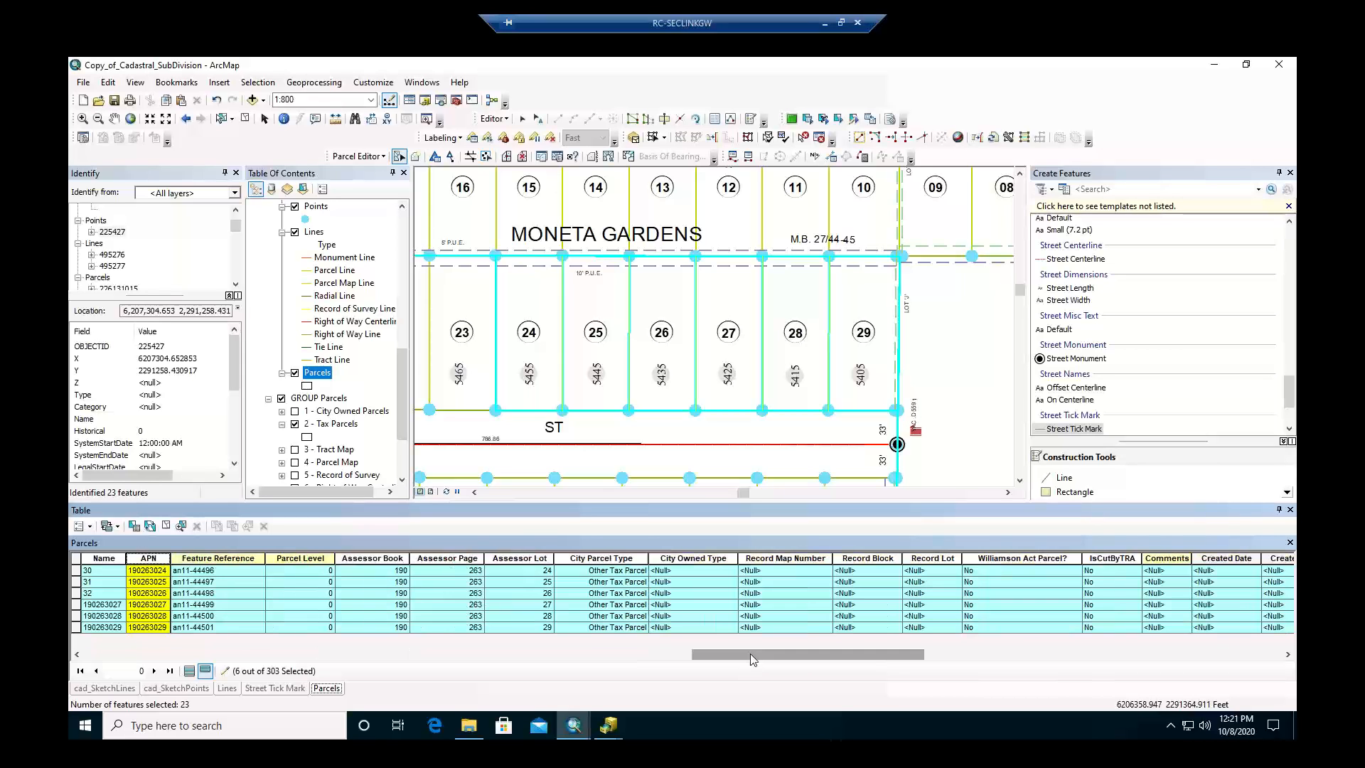
pyautogui.click(387, 563)
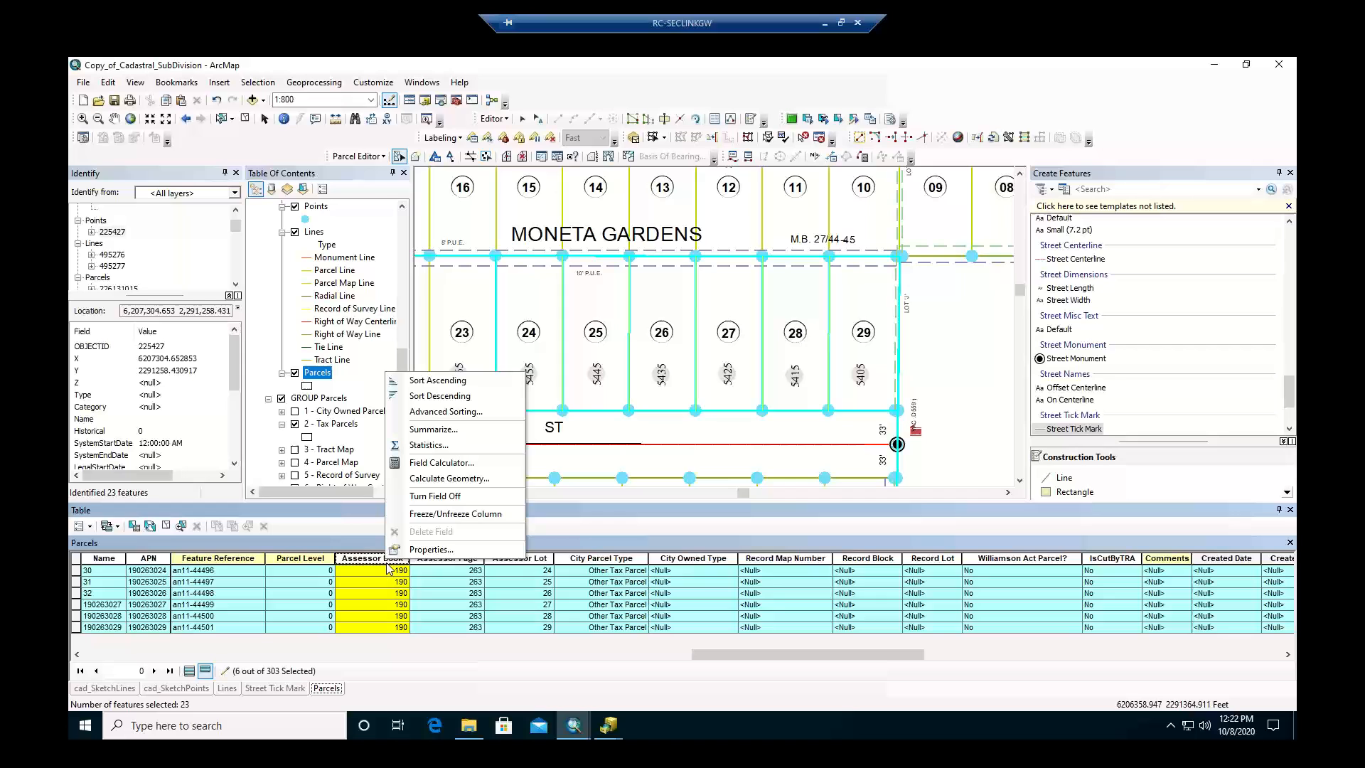
pyautogui.click(421, 513)
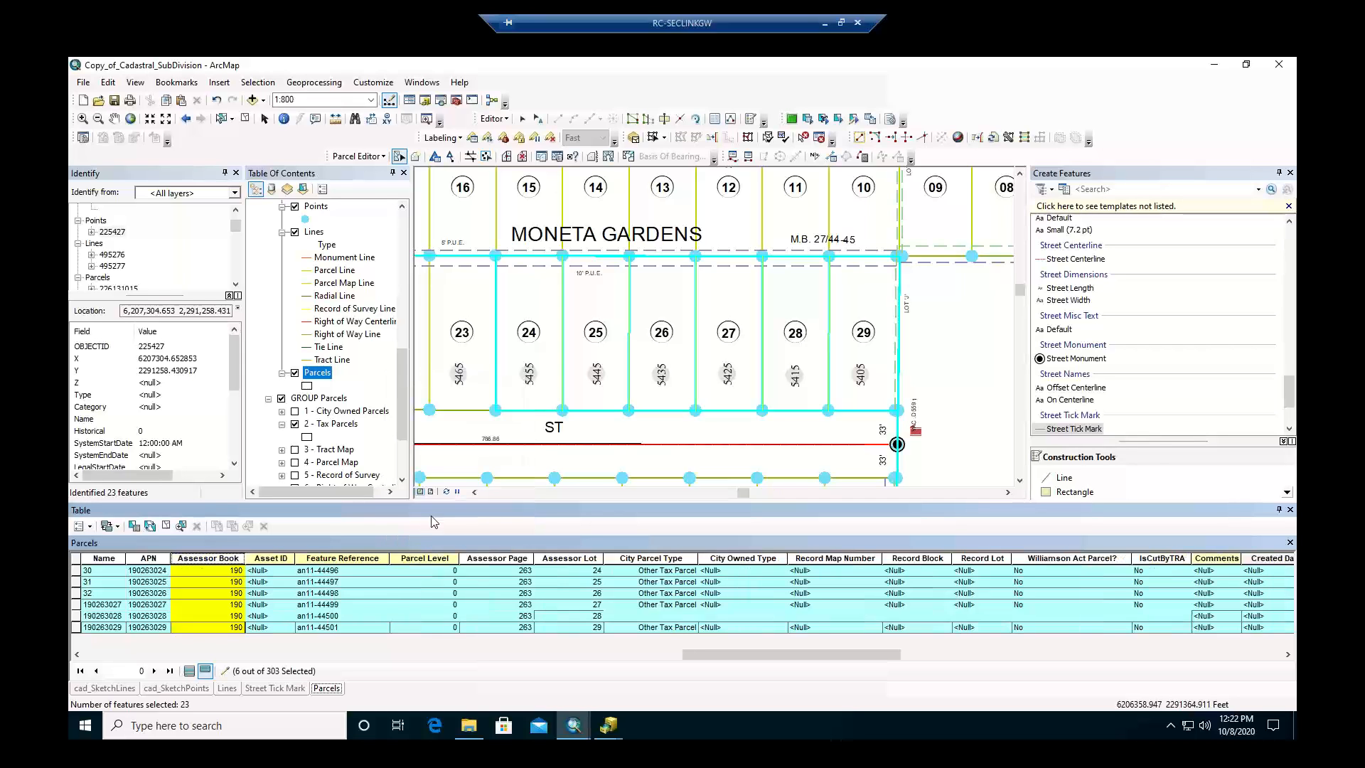
# Freeze the Assessor Page and Assessor Lot columns beside the Assessor Book column in the Parcels attribute table.
pyautogui.rightClick(516, 559)
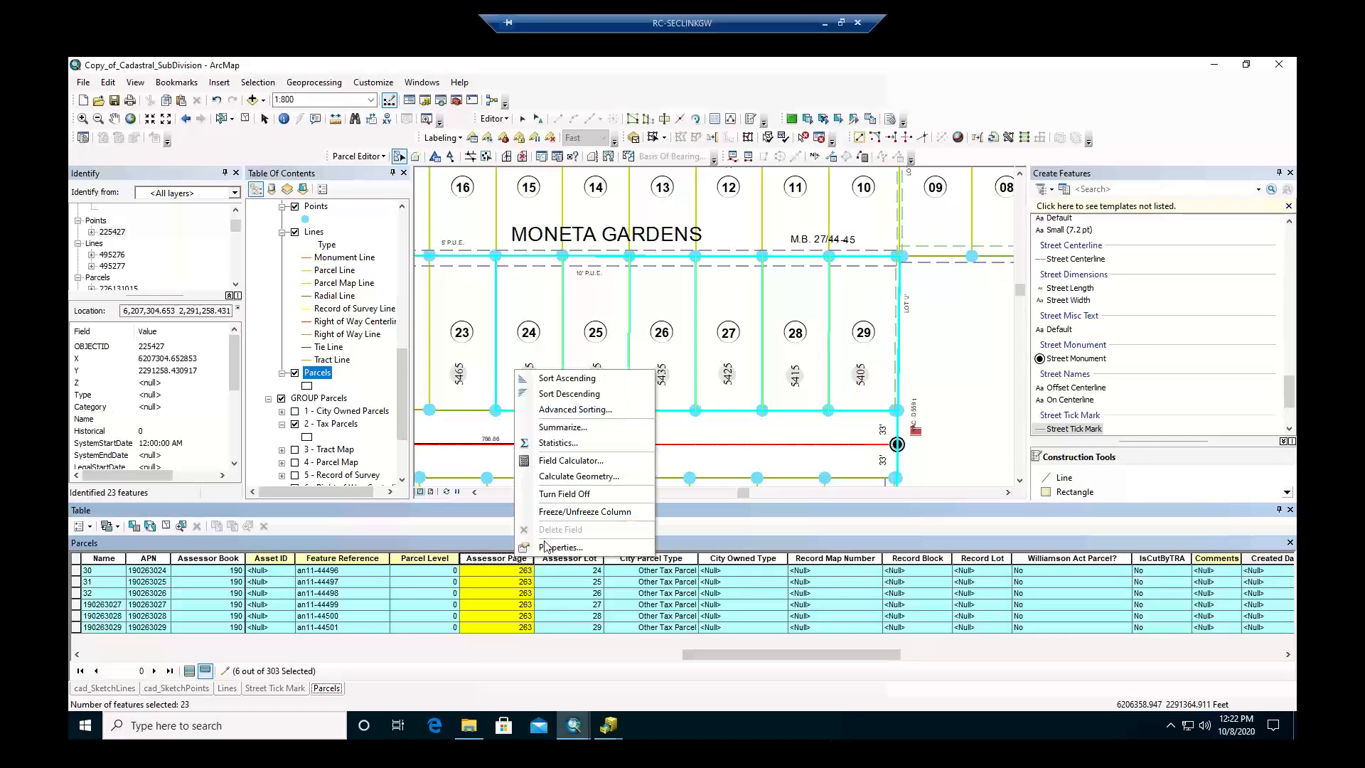
pyautogui.click(572, 511)
pyautogui.rightClick(621, 561)
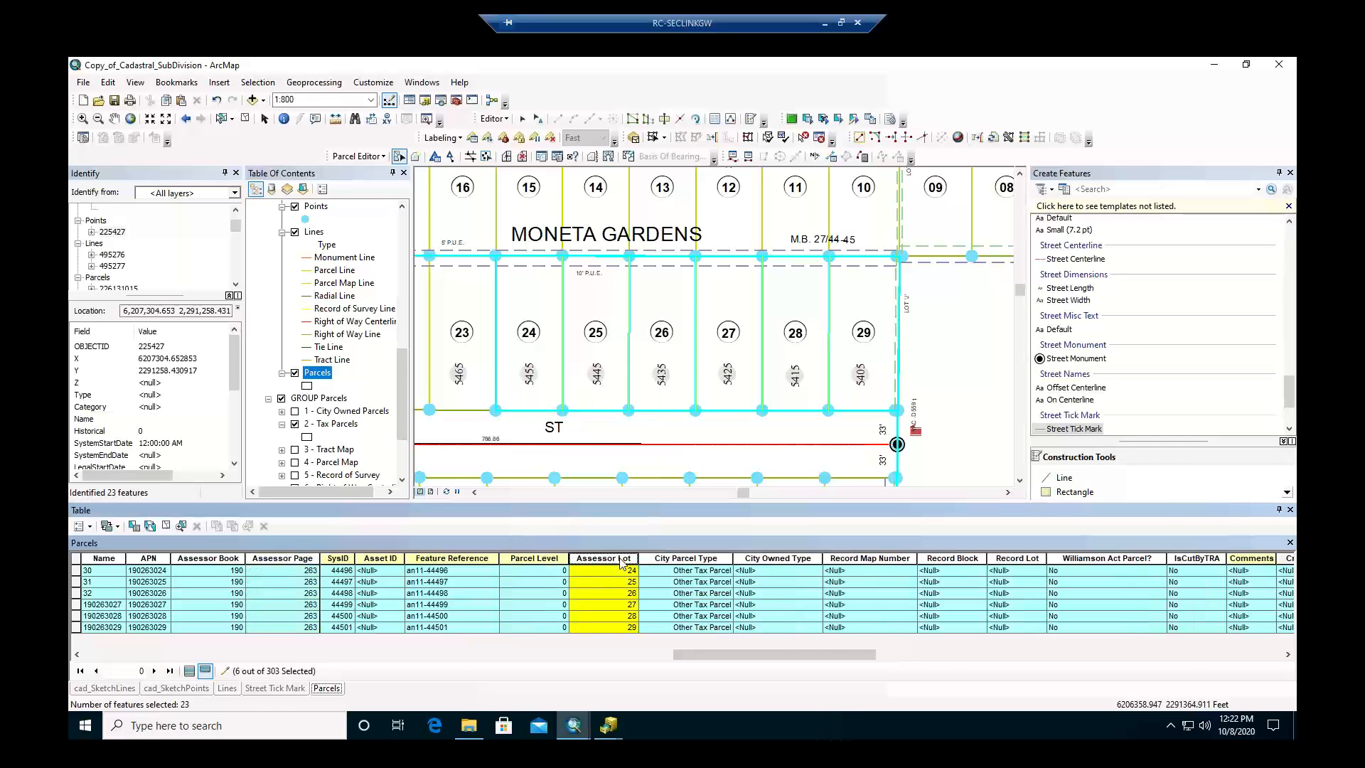
pyautogui.click(676, 512)
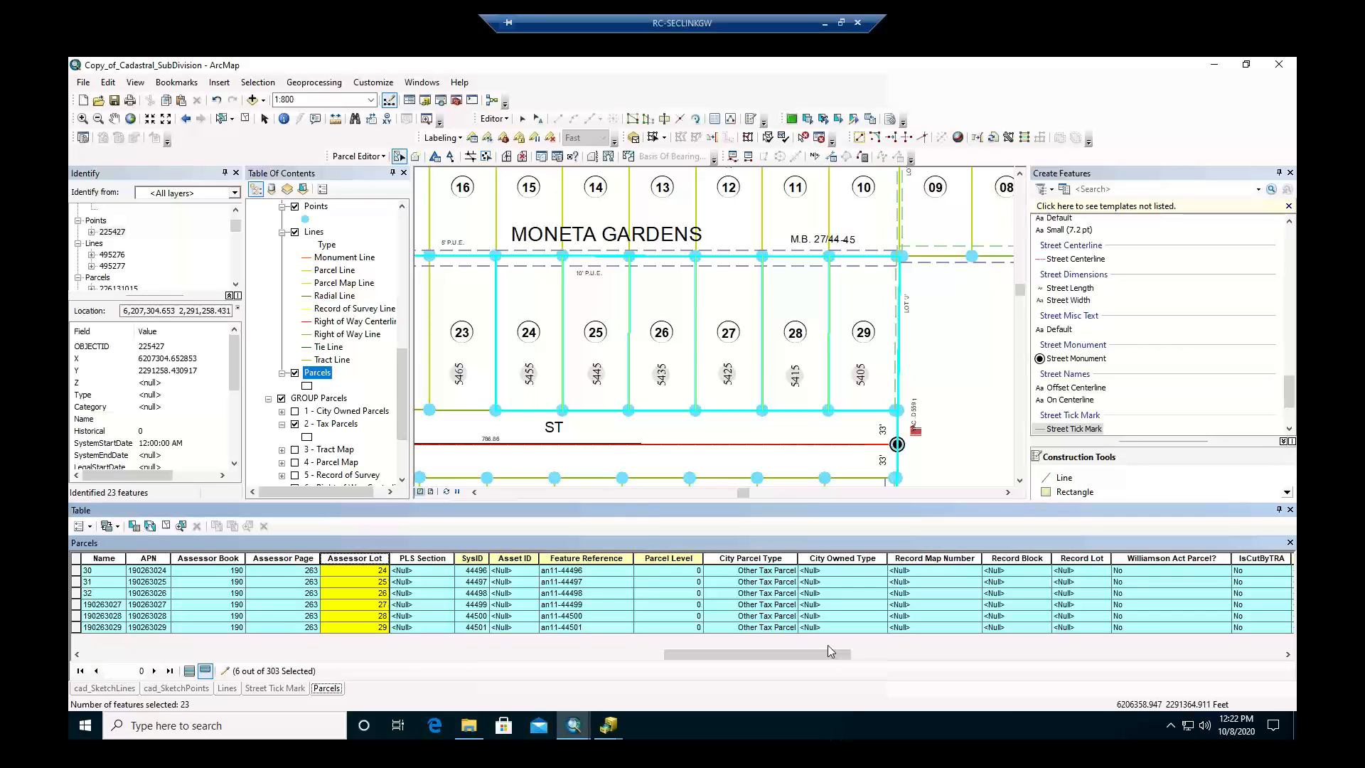
# Review the unfrozen Parcels table fields, from the feature reference and record map fields to the tract, map book and street fields.
pyautogui.click(951, 655)
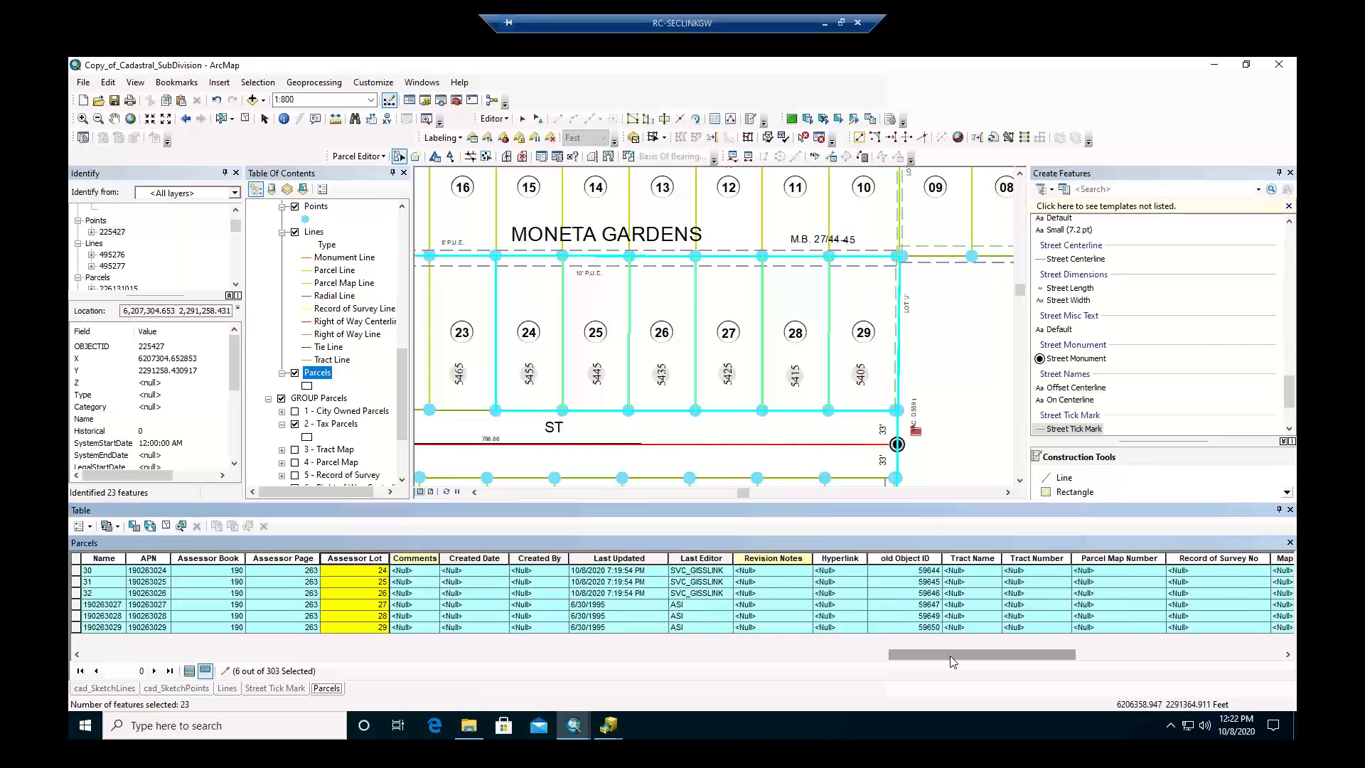
pyautogui.moveTo(950, 656); pyautogui.dragTo(1063, 655)
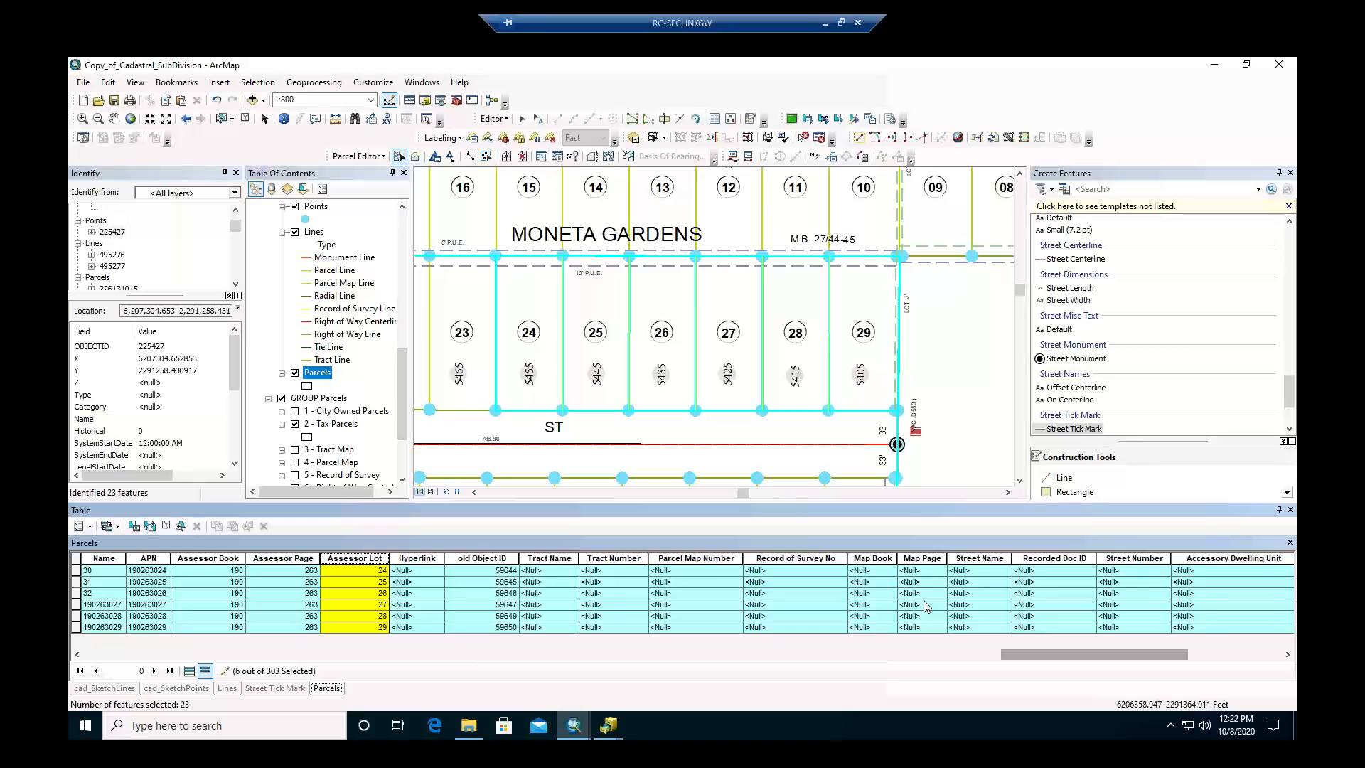
pyautogui.click(983, 654)
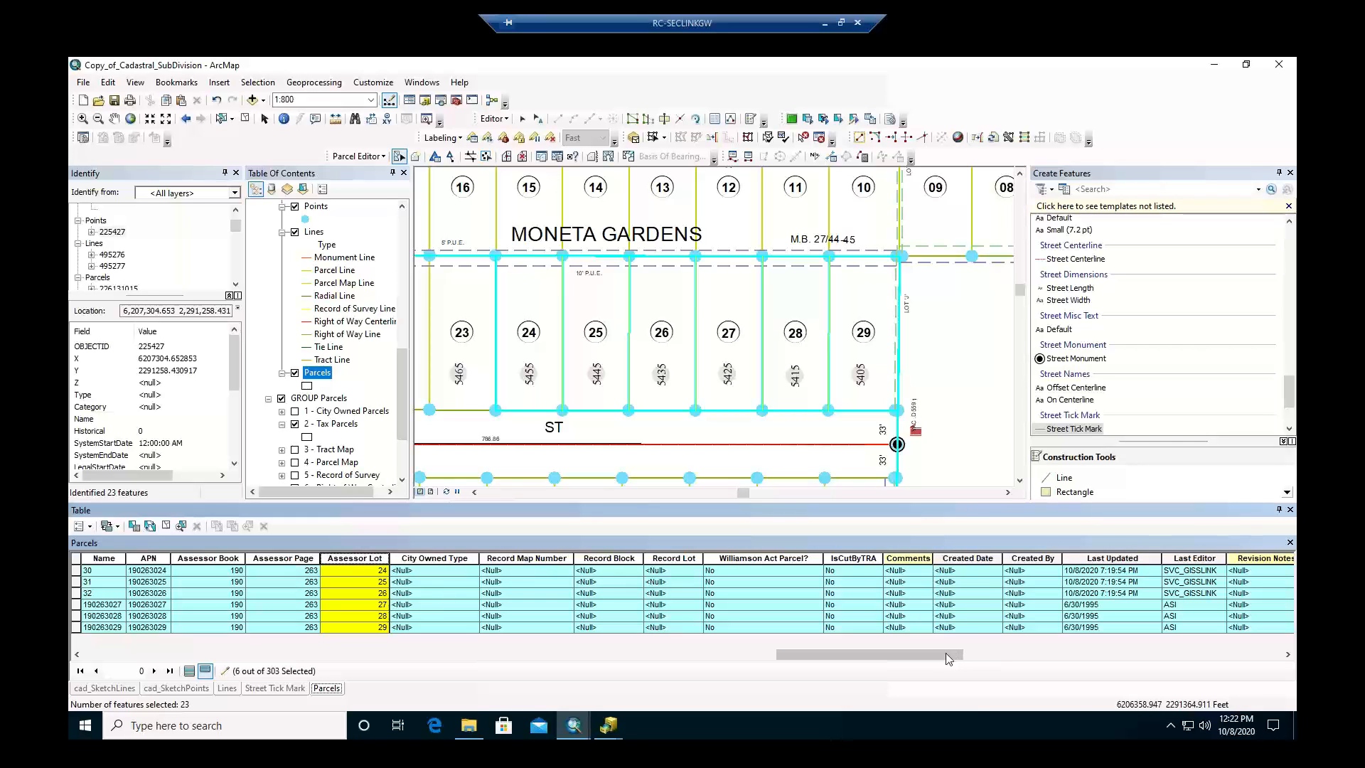
pyautogui.moveTo(941, 652); pyautogui.dragTo(894, 661)
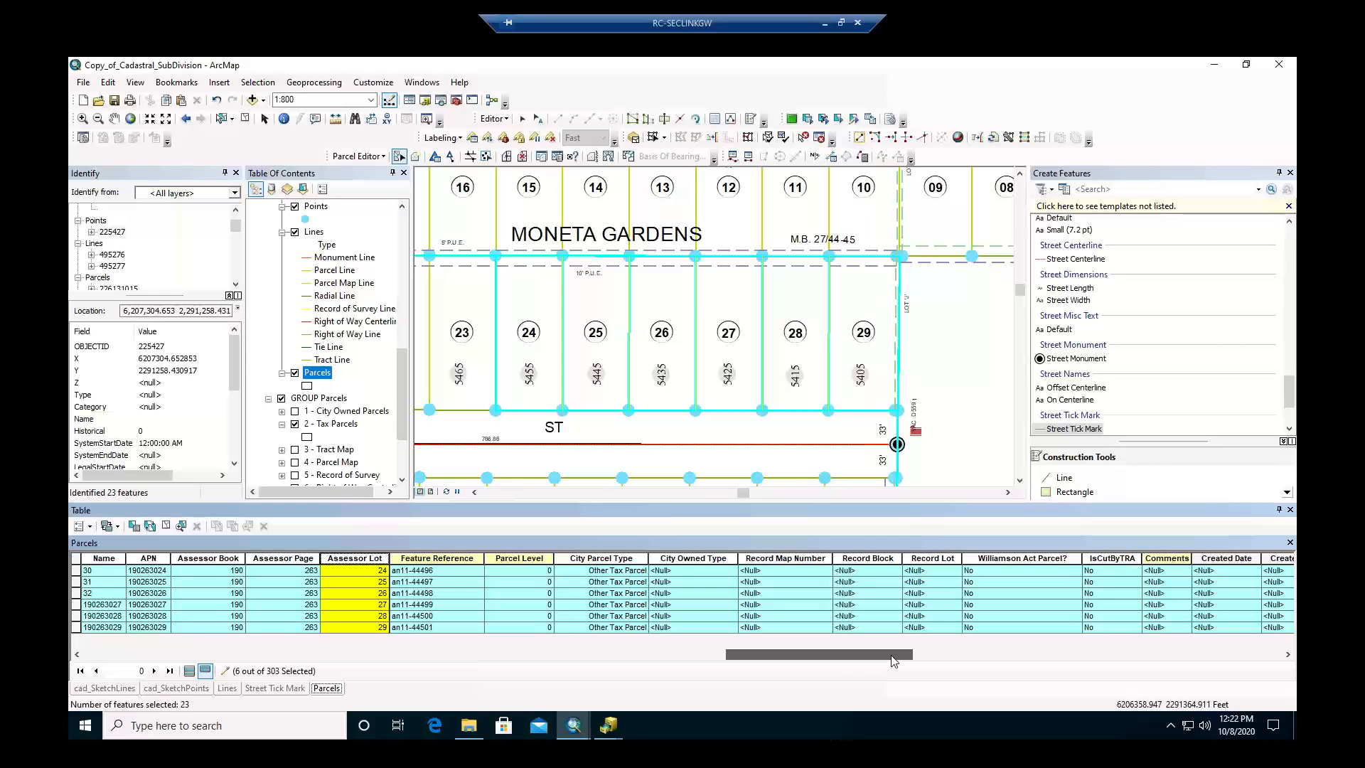
pyautogui.moveTo(893, 661); pyautogui.dragTo(1112, 654)
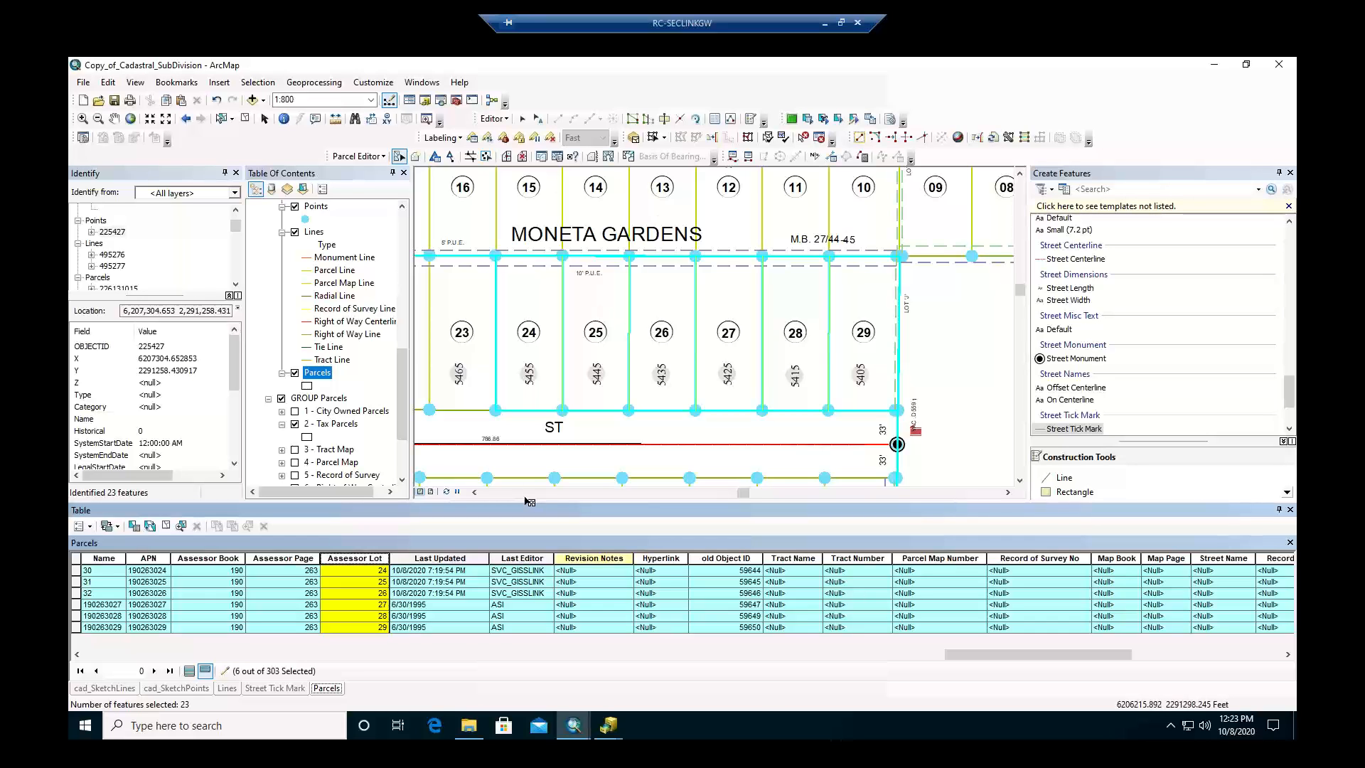
# Switch to the ArcCatalog window and collapse the SubDivWorkflow folder in the catalog tree.
pyautogui.moveTo(605, 742)
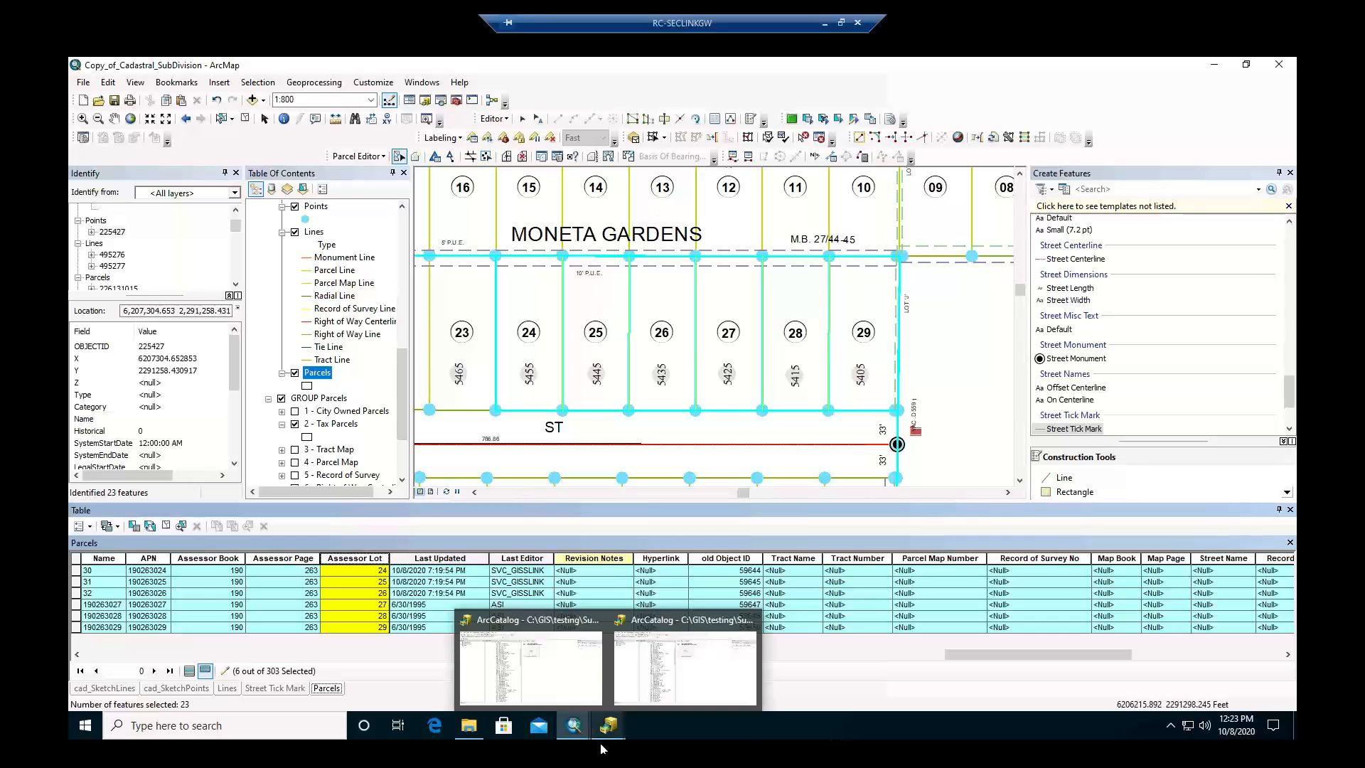
pyautogui.click(654, 682)
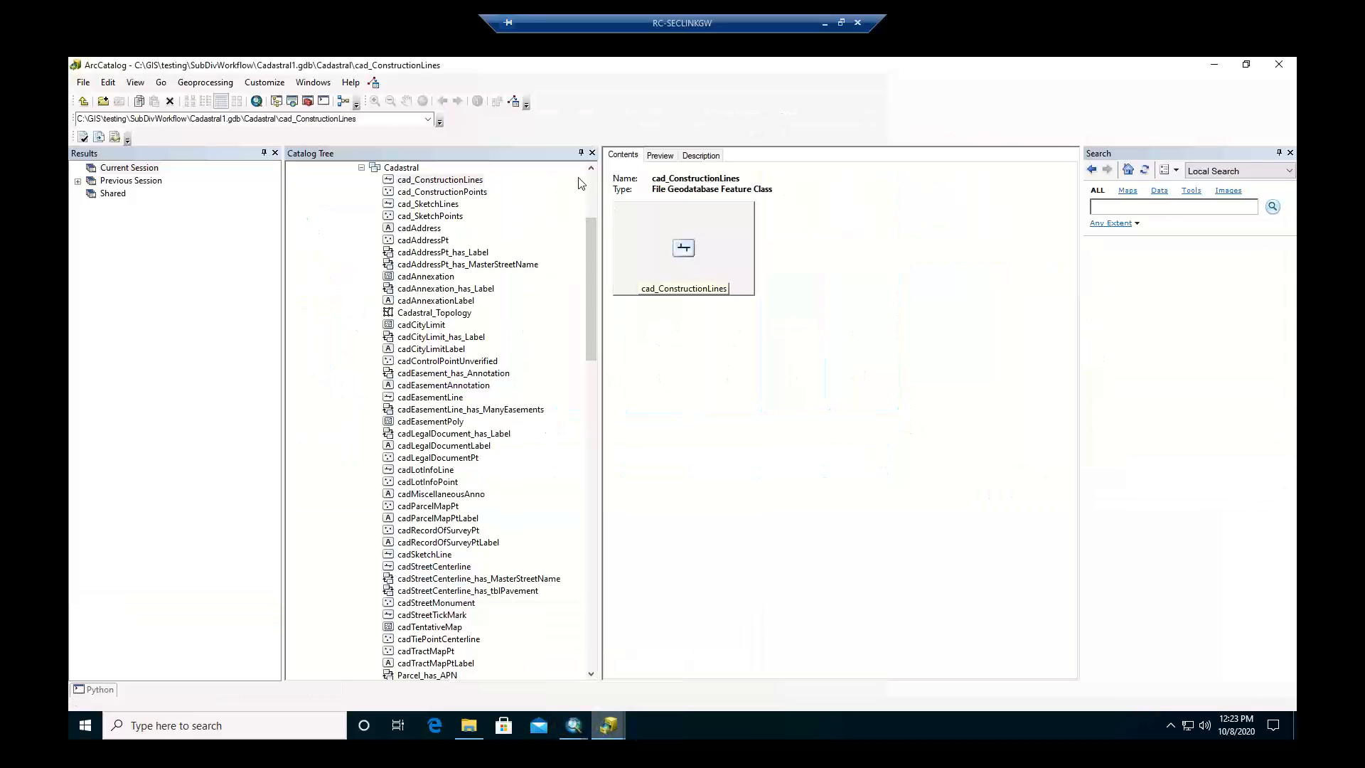
pyautogui.scroll(5, 372, 286)
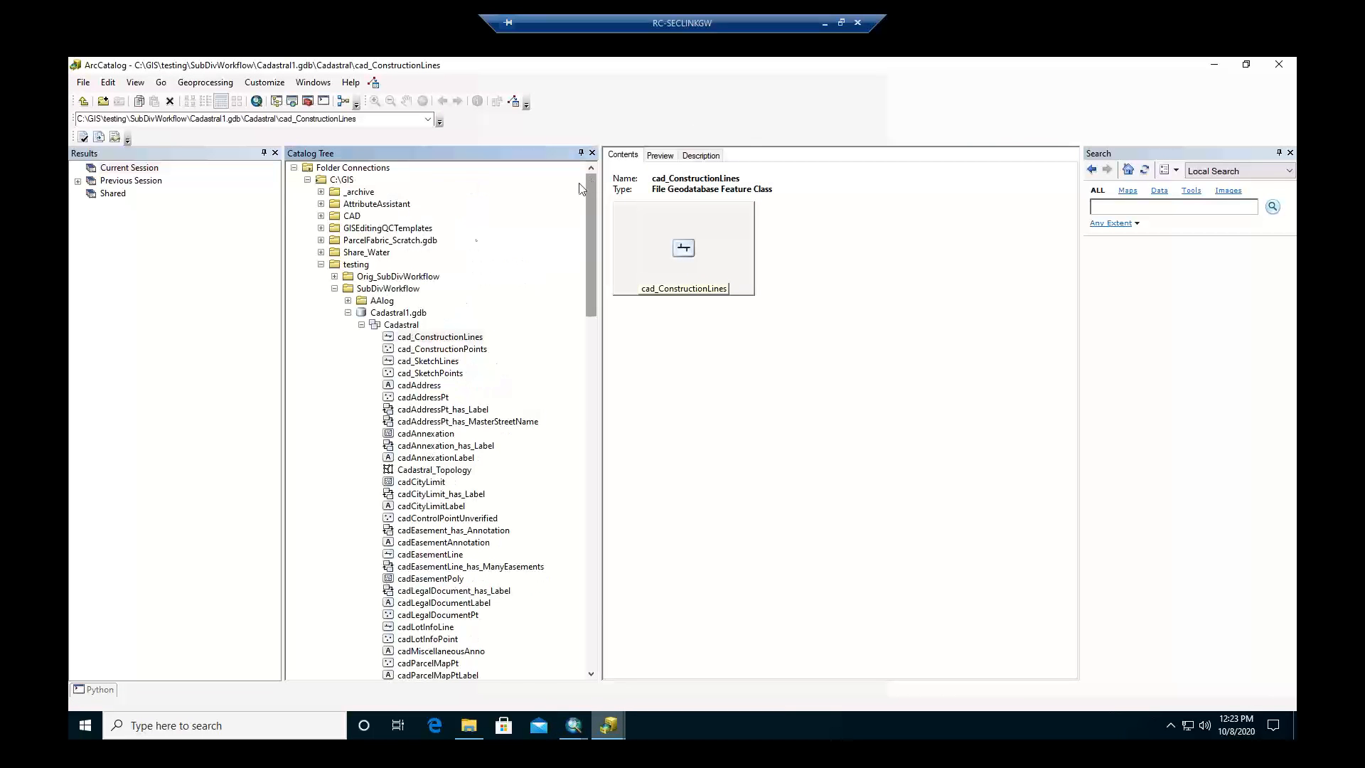
pyautogui.click(334, 288)
pyautogui.scroll(-3, 377, 524)
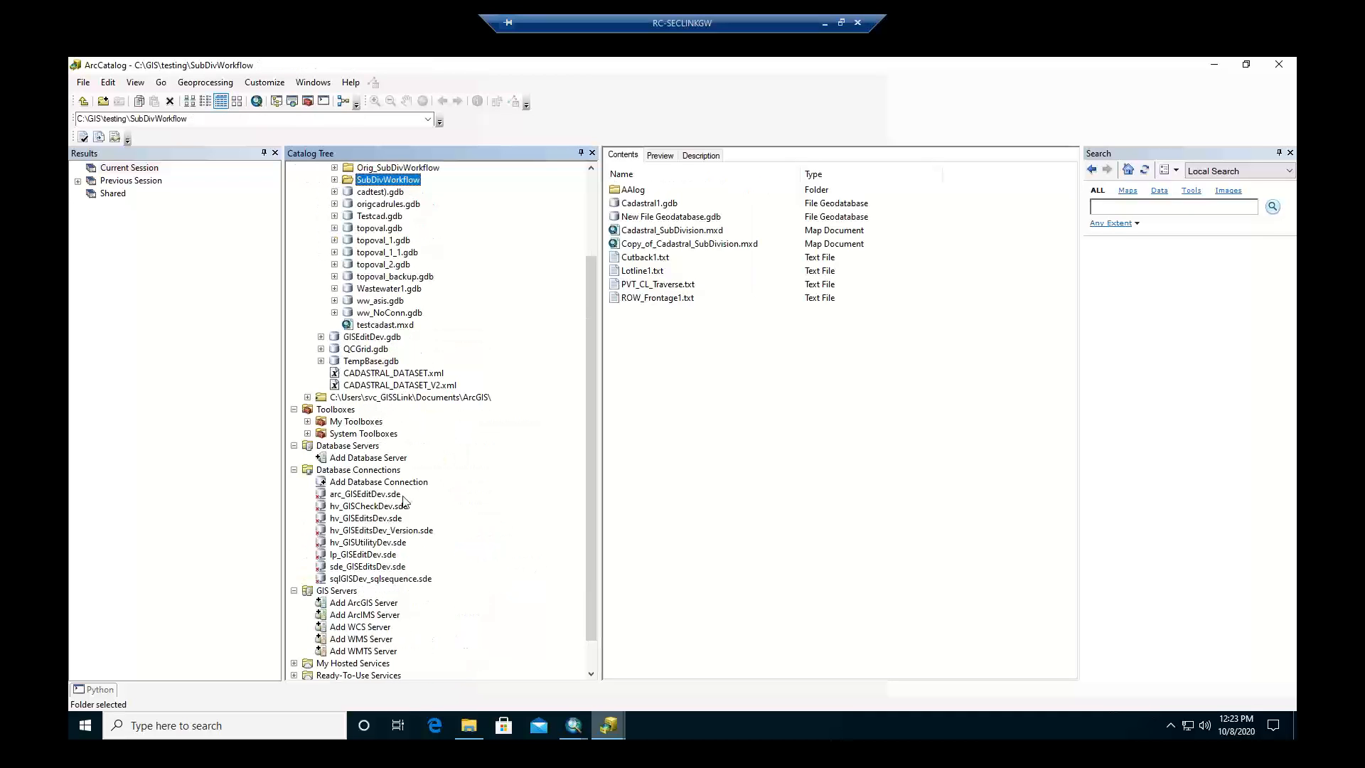
# Open the hv_GISEditsDev.sde connection, view its PlanningReference and Planning datasets, and collapse PlanningReference.
pyautogui.click(376, 520)
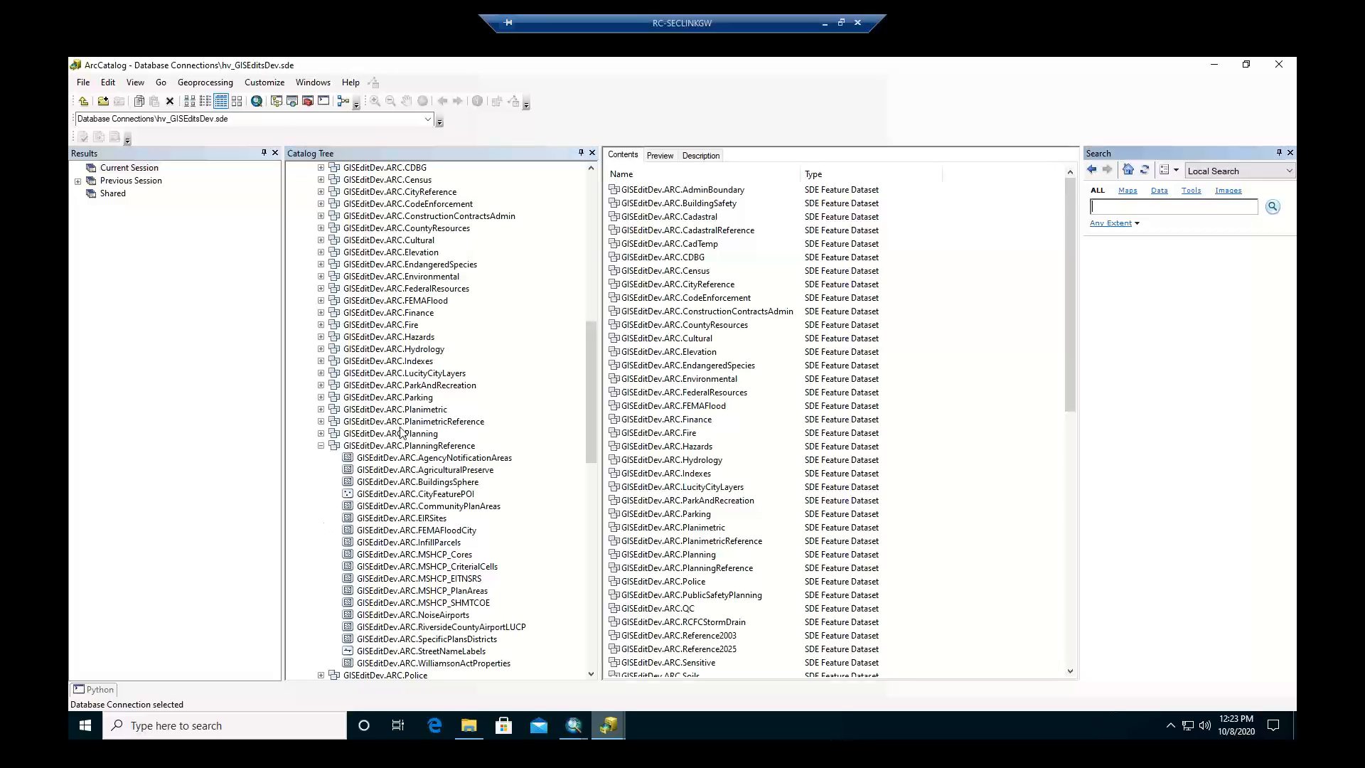
pyautogui.click(403, 445)
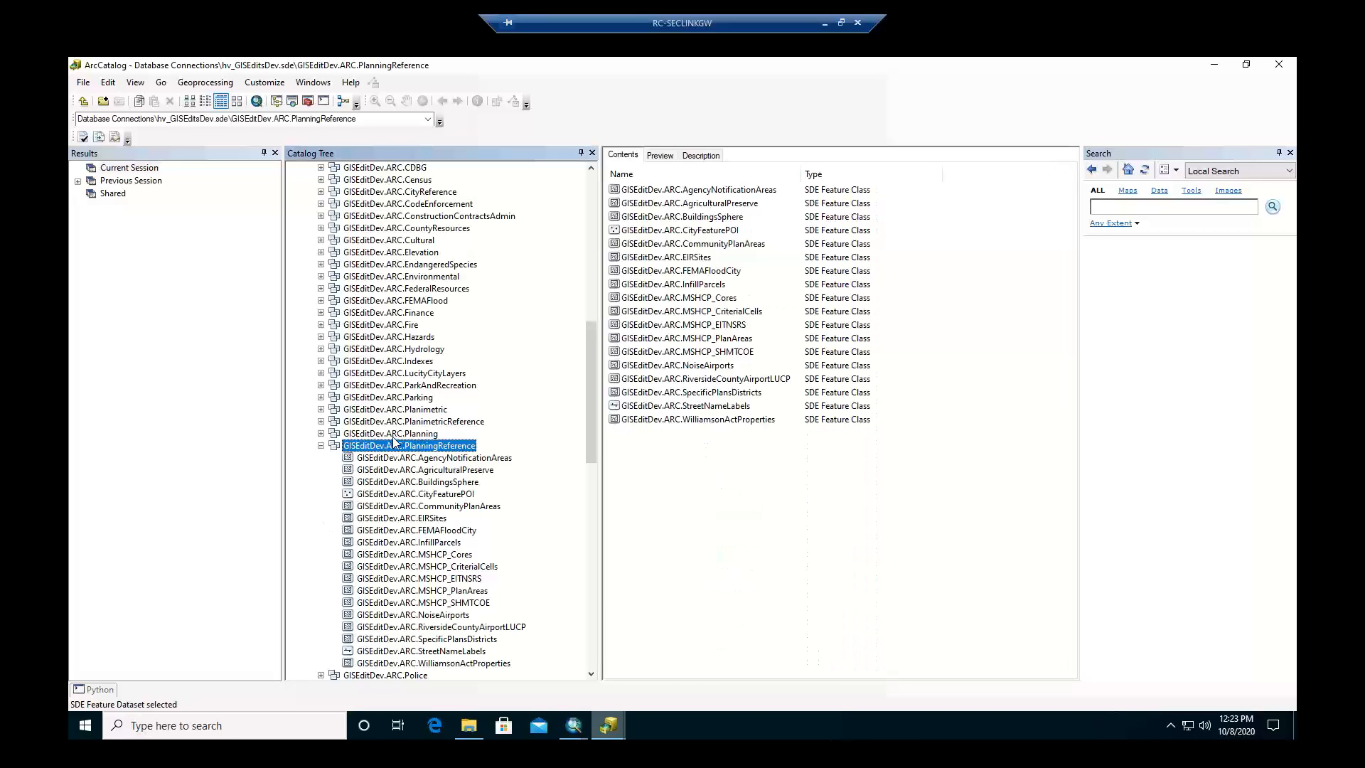
pyautogui.click(393, 435)
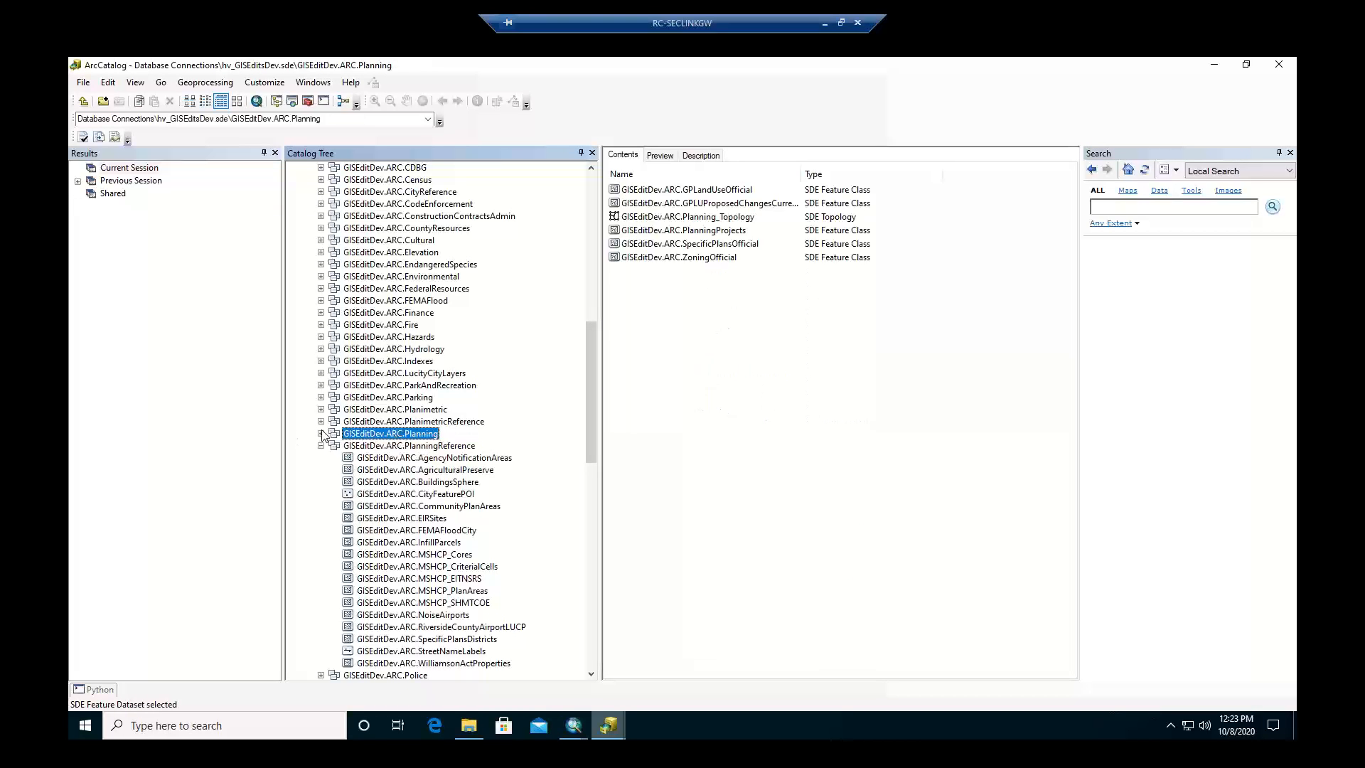
pyautogui.scroll(2, 391, 305)
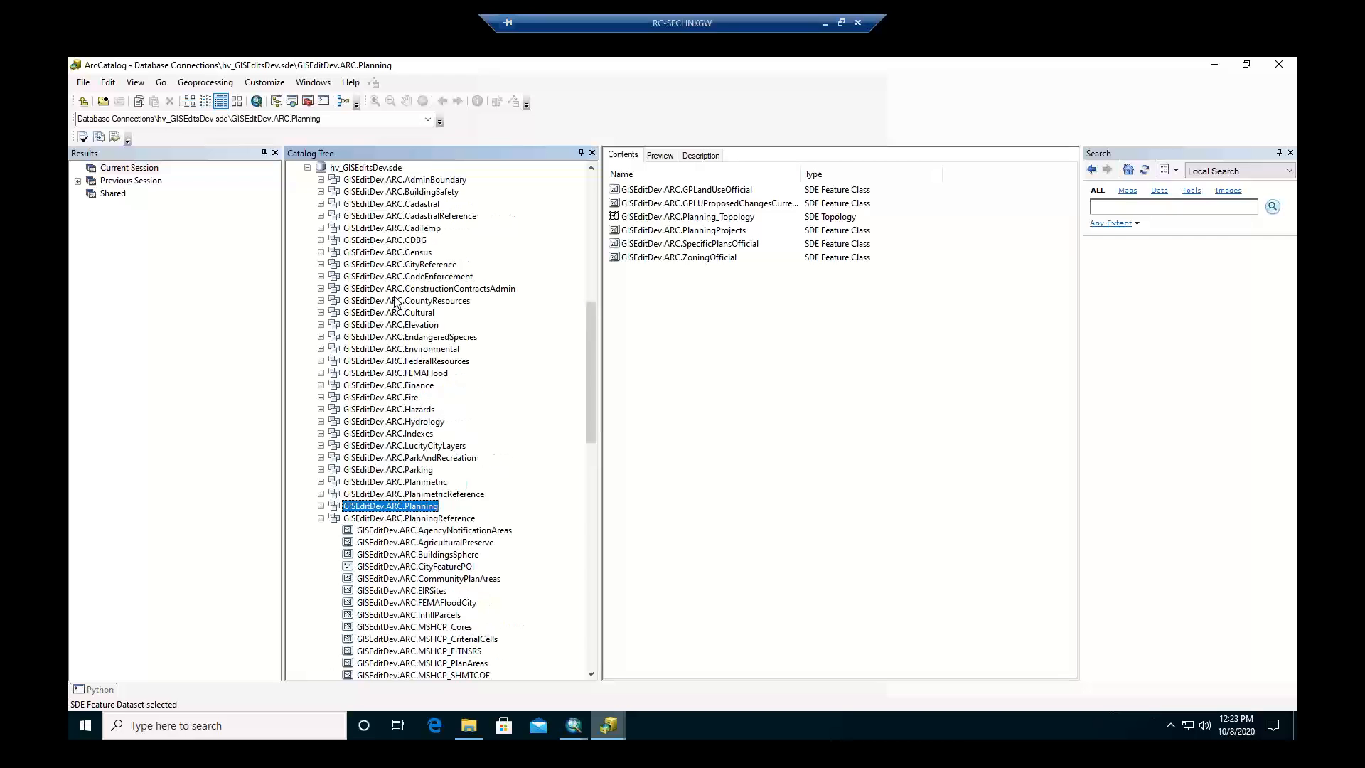
pyautogui.click(321, 518)
# Look through the standalone tables in hv_GISEditsDev.sde, selecting cadRecordedDoc, cadStreetPlan and cadStreetPlanKeyFile.
pyautogui.scroll(-10, 381, 508)
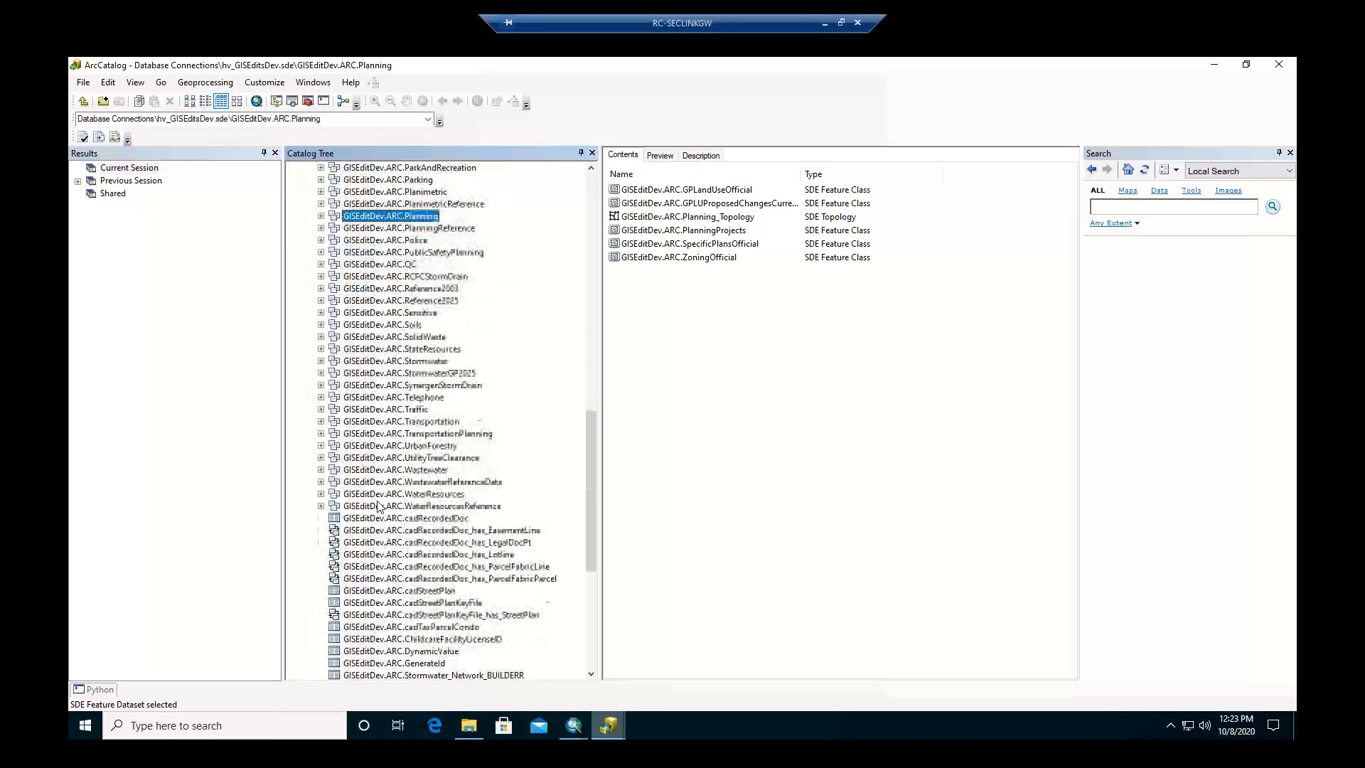
pyautogui.scroll(-4, 381, 509)
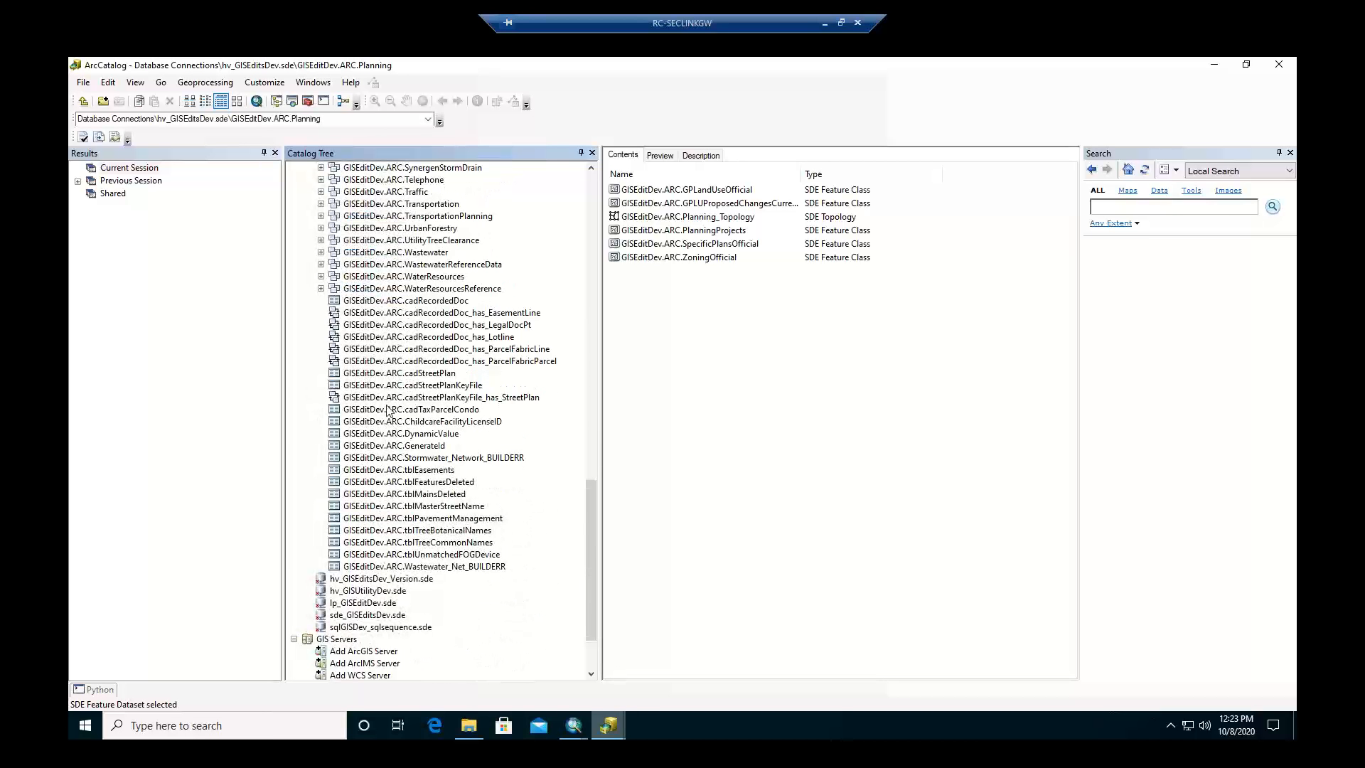
pyautogui.click(389, 304)
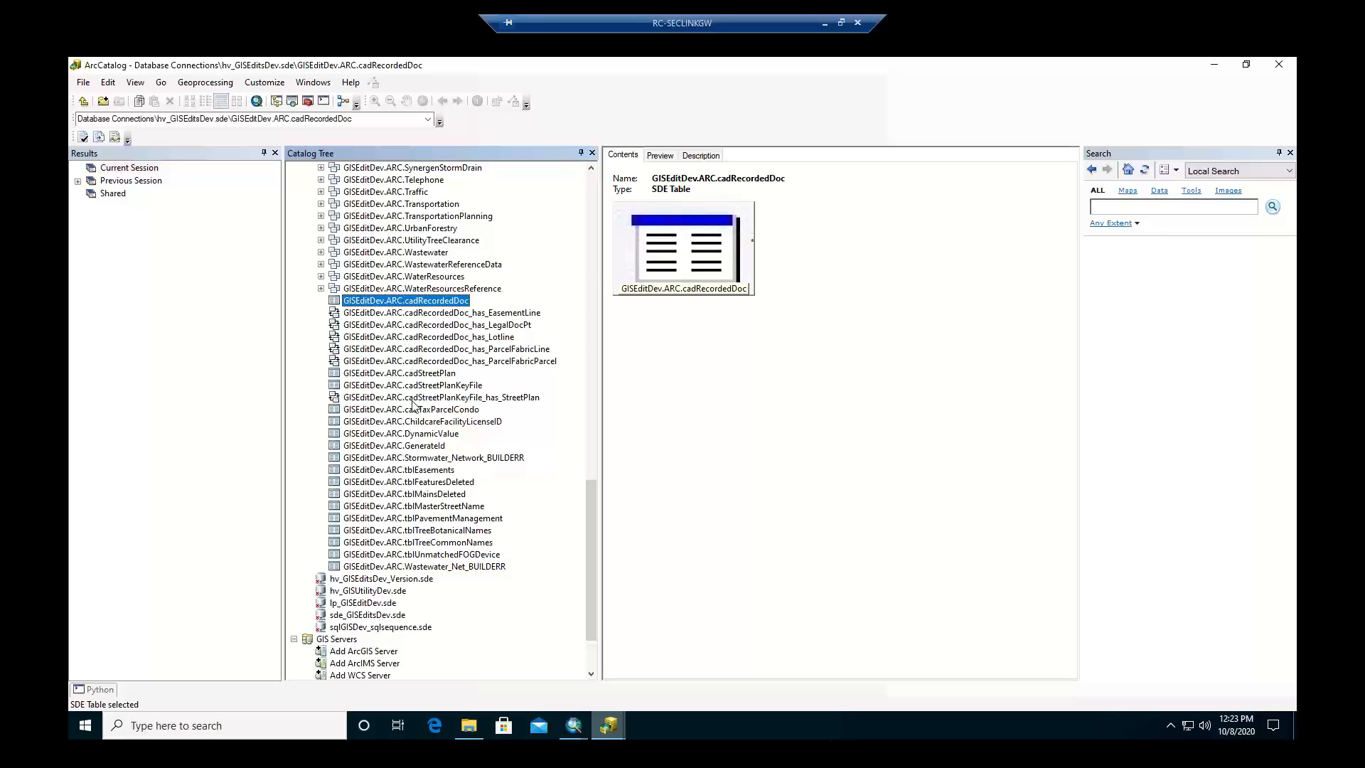
pyautogui.click(418, 374)
pyautogui.click(422, 388)
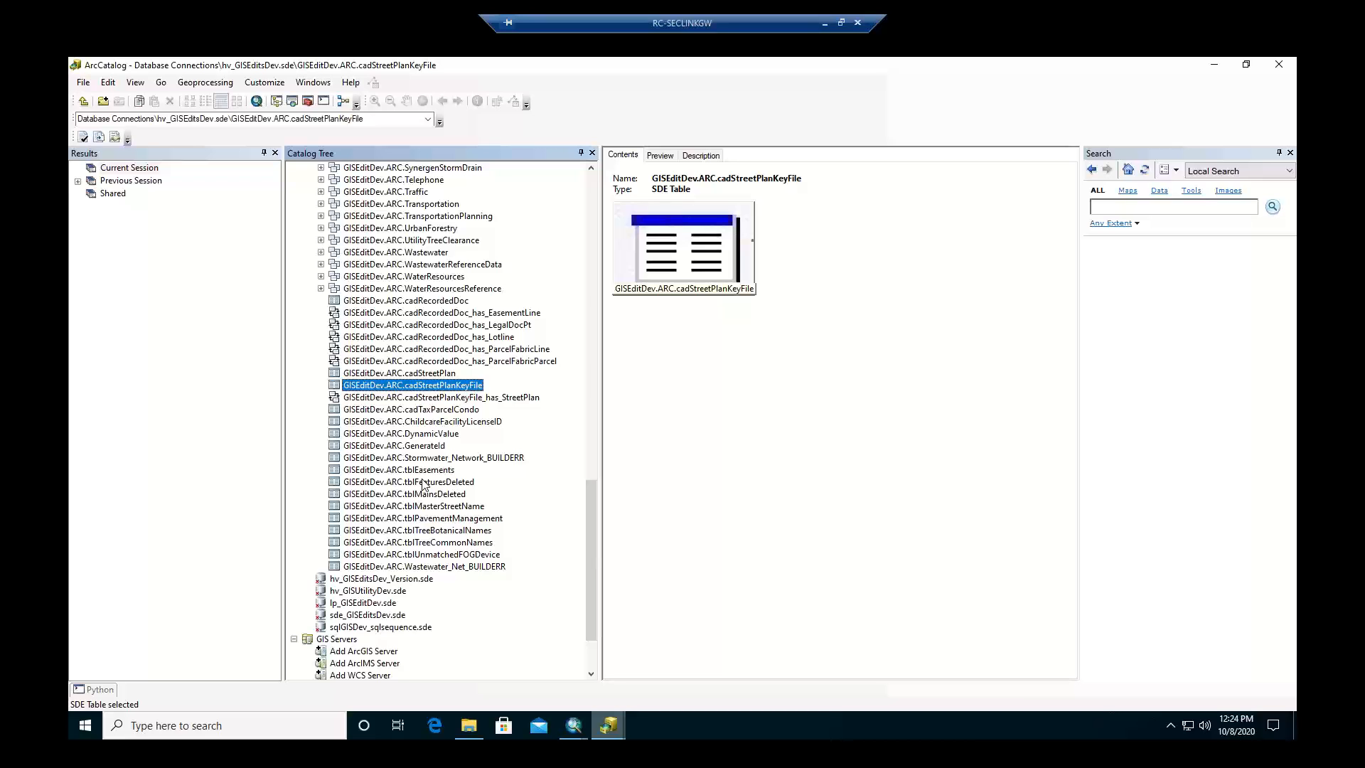
# Collapse the hv_GISEditsDev.sde connection and review the datasets and tables of the arc_GISEditDev.sde connection.
pyautogui.scroll(12, 423, 483)
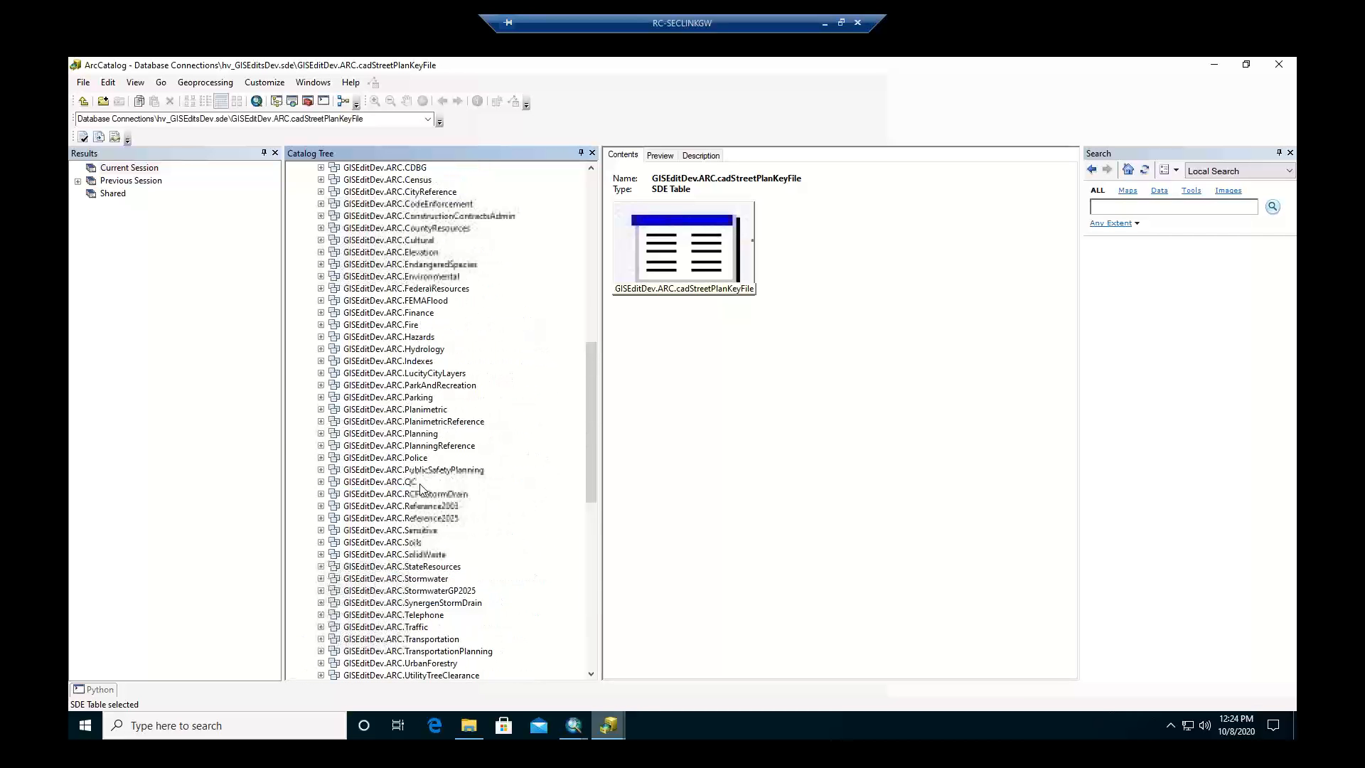
pyautogui.scroll(5, 422, 483)
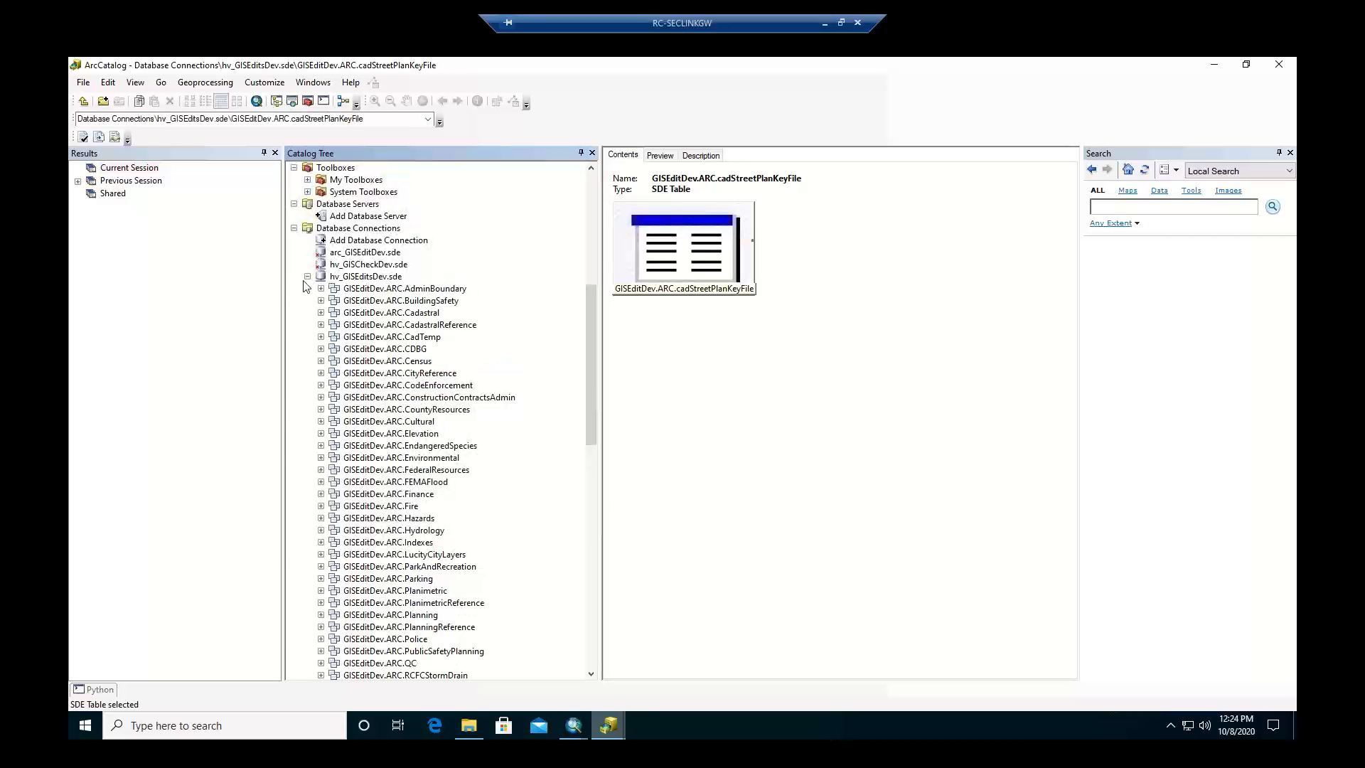
pyautogui.click(307, 276)
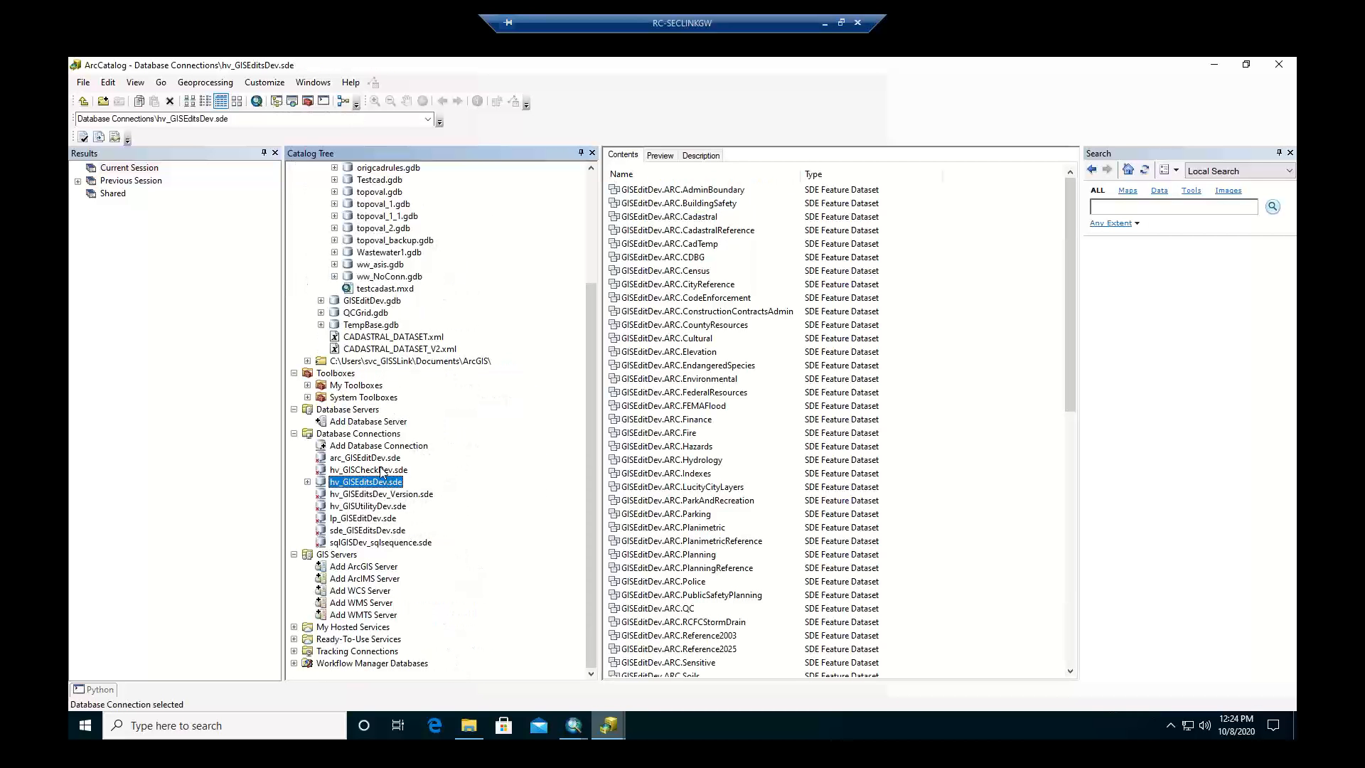
pyautogui.click(381, 459)
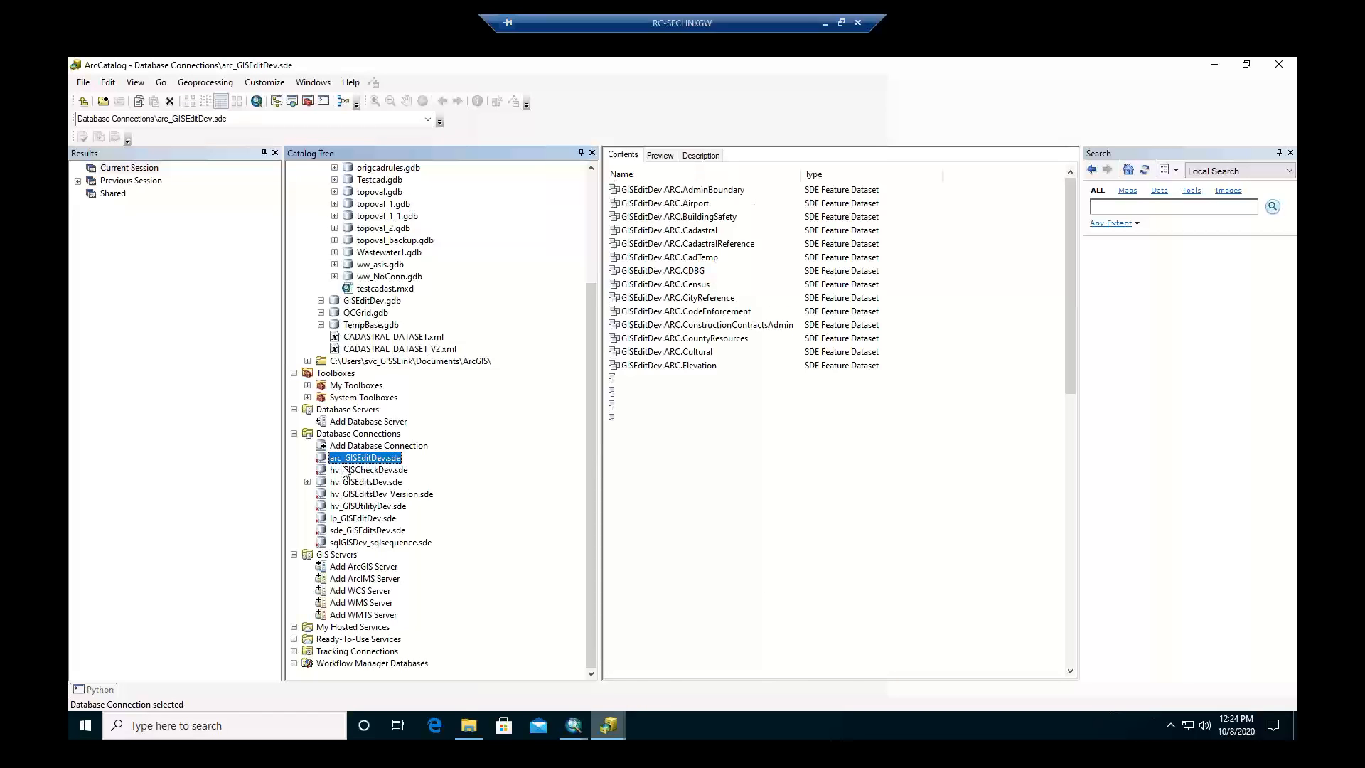
pyautogui.scroll(-8, 686, 476)
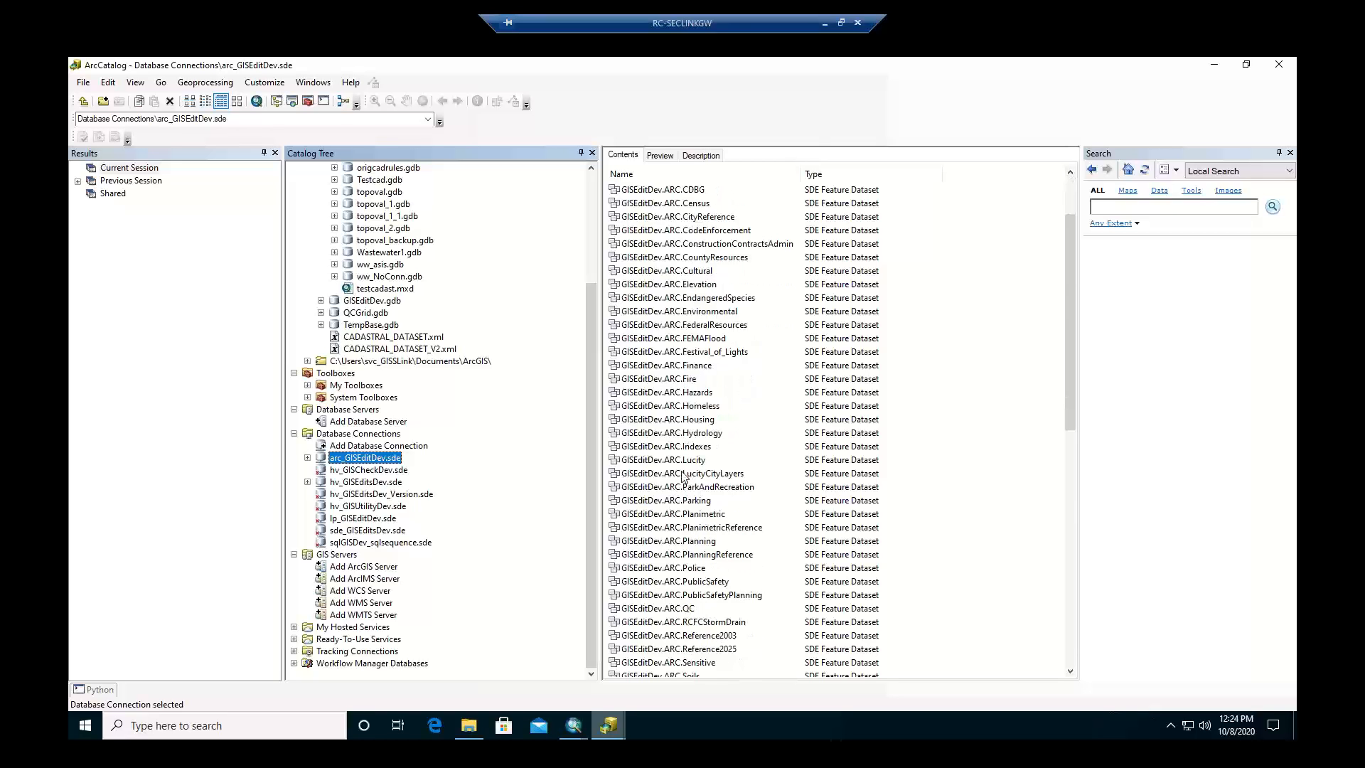
pyautogui.scroll(-7, 685, 477)
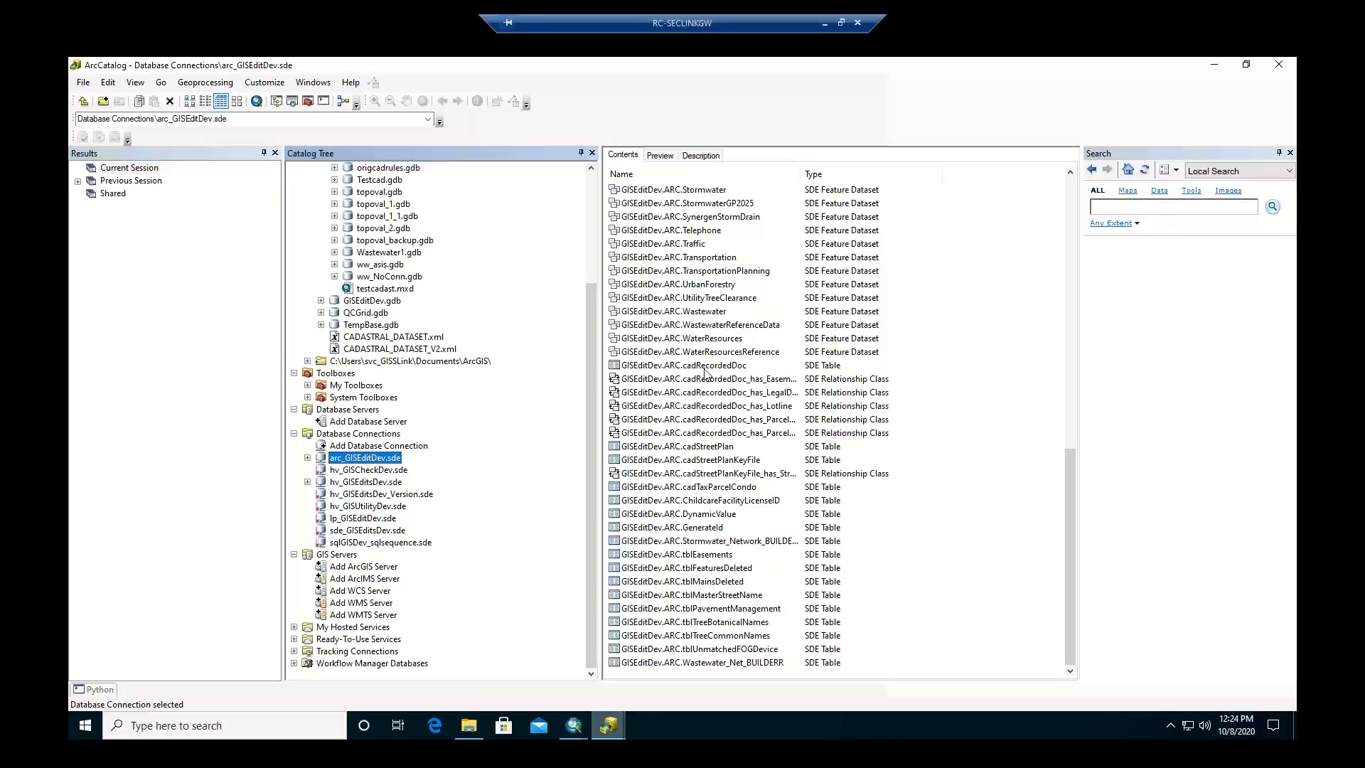
# Expand the arc_GISEditDev.sde connection and its Cadastral feature dataset in the catalog tree.
pyautogui.click(307, 458)
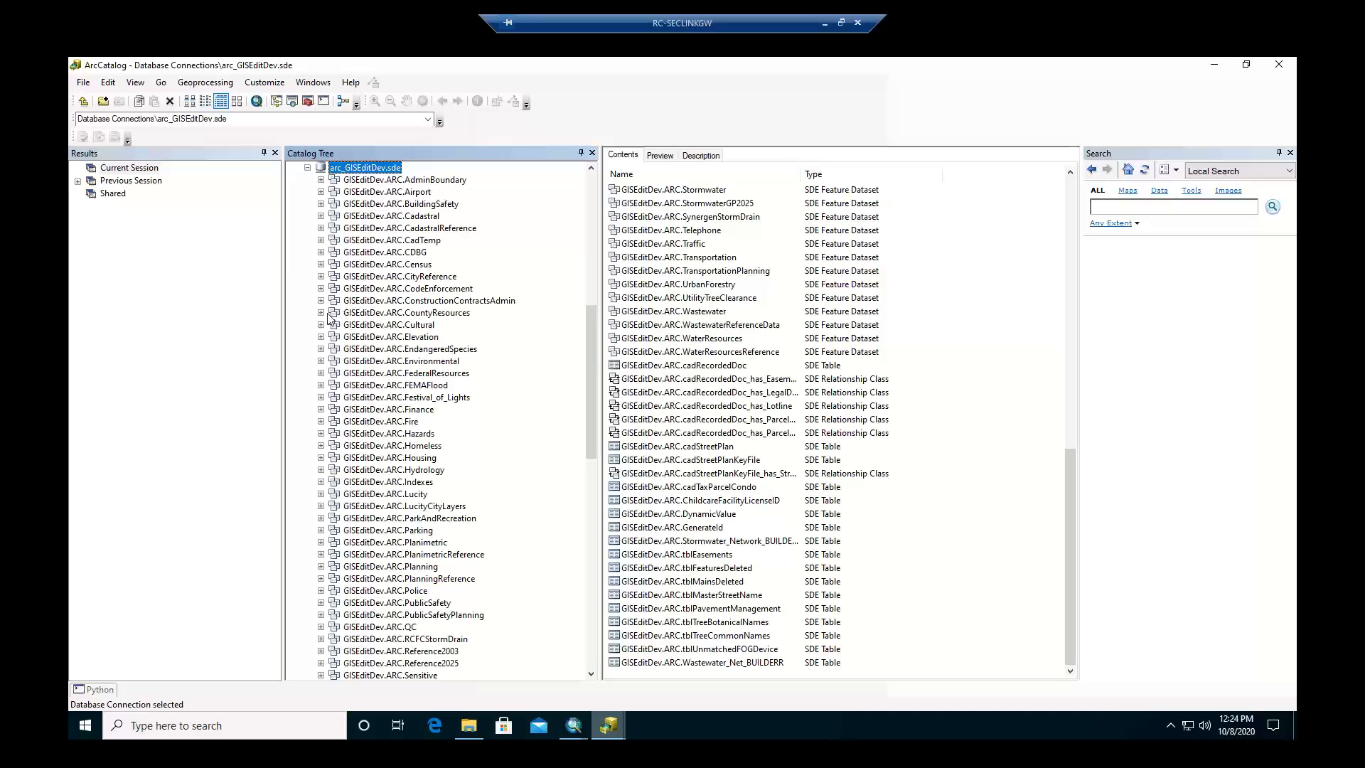
pyautogui.click(321, 216)
pyautogui.scroll(-4, 342, 362)
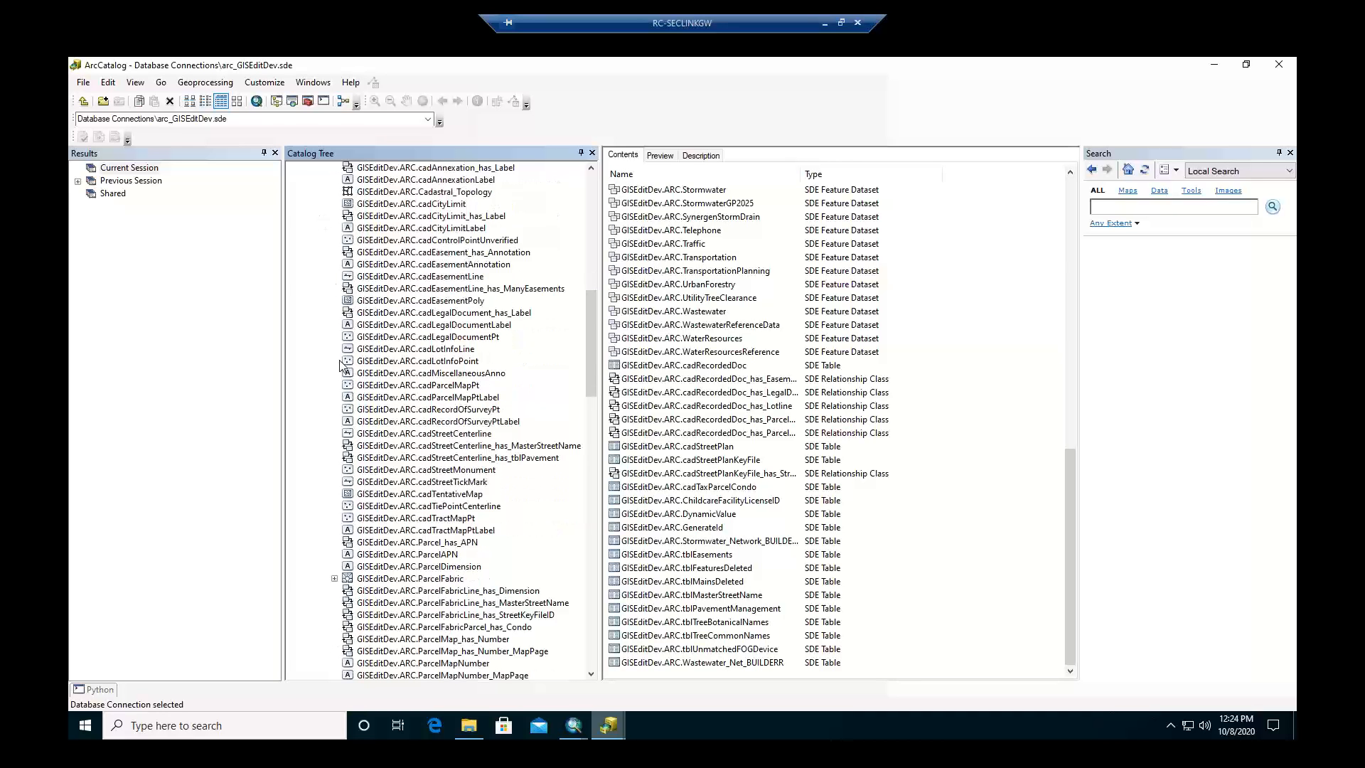
# Select the cadRecordedDoc table in arc_GISEditDev.sde and return to the feature classes of its Cadastral dataset.
pyautogui.scroll(-12, 340, 367)
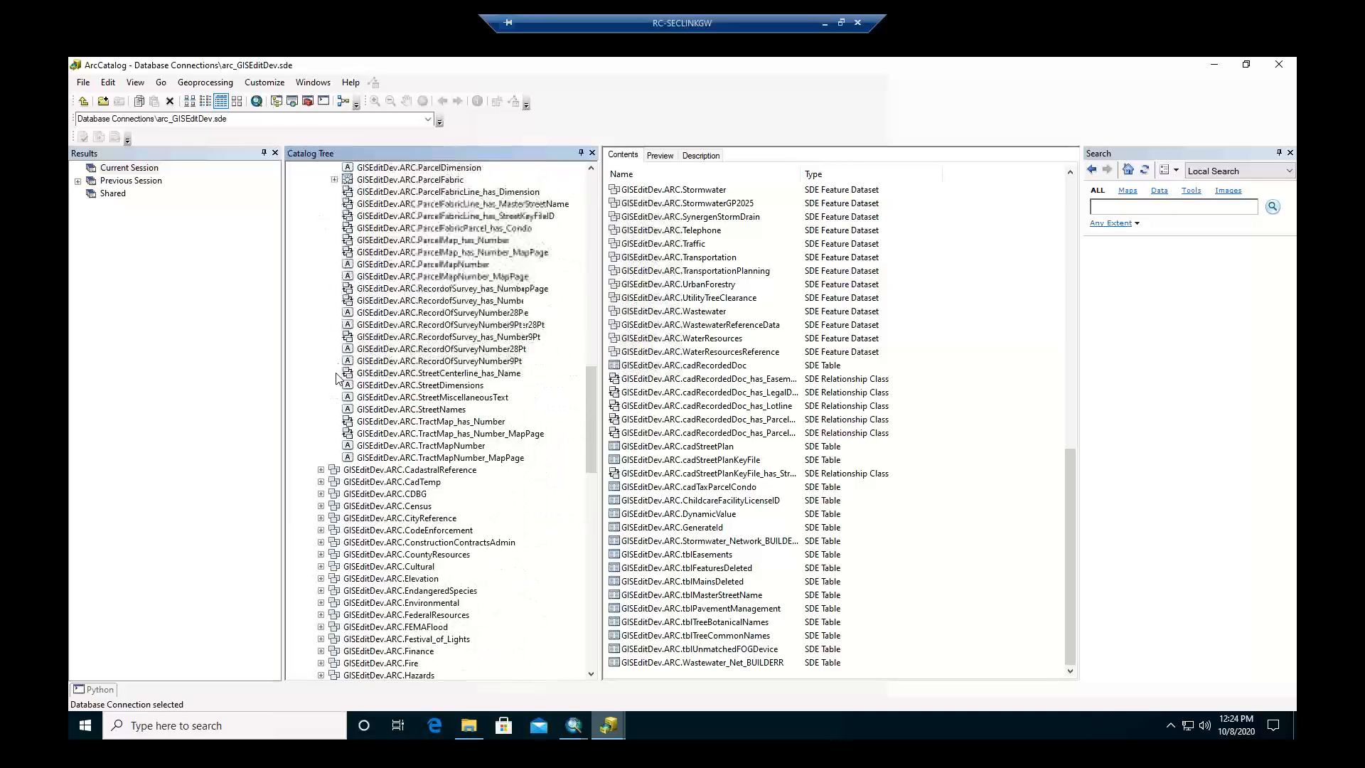
pyautogui.scroll(-14, 339, 380)
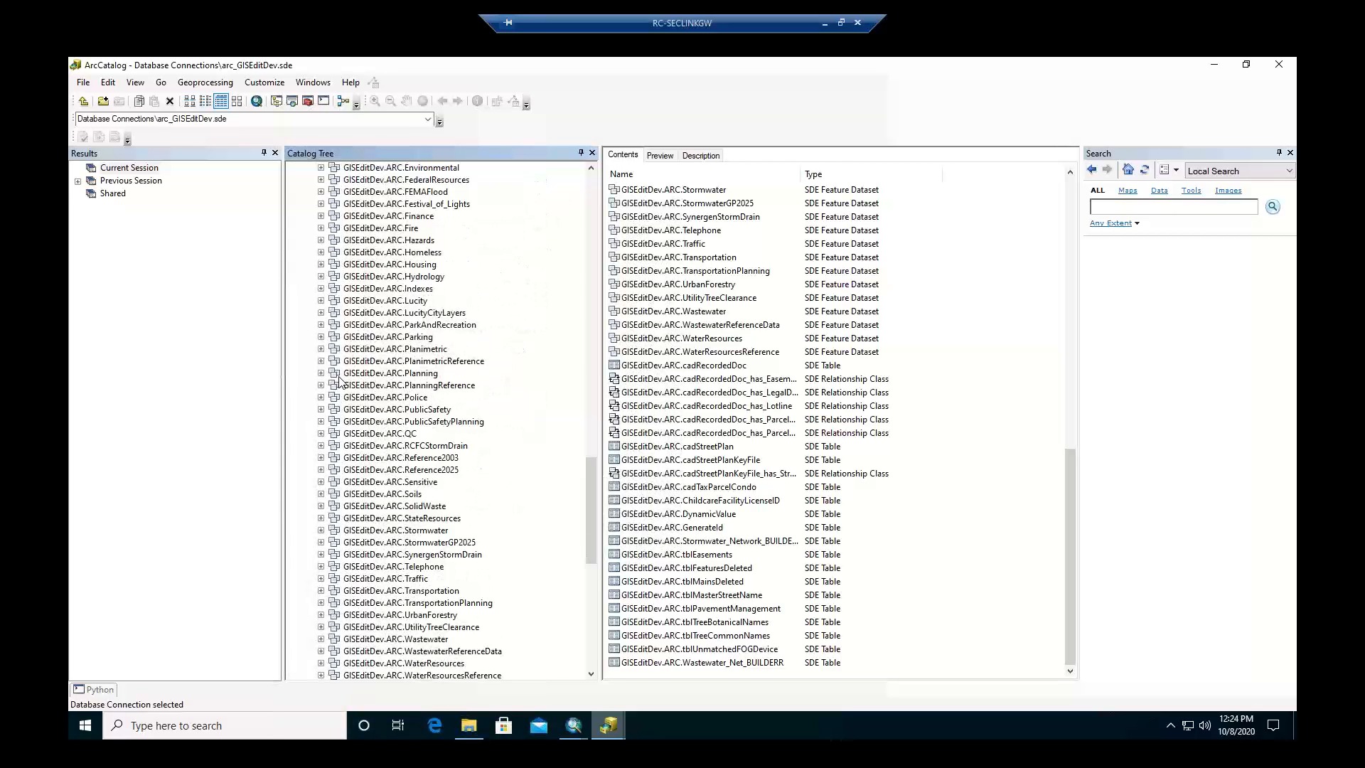
pyautogui.scroll(-2, 339, 380)
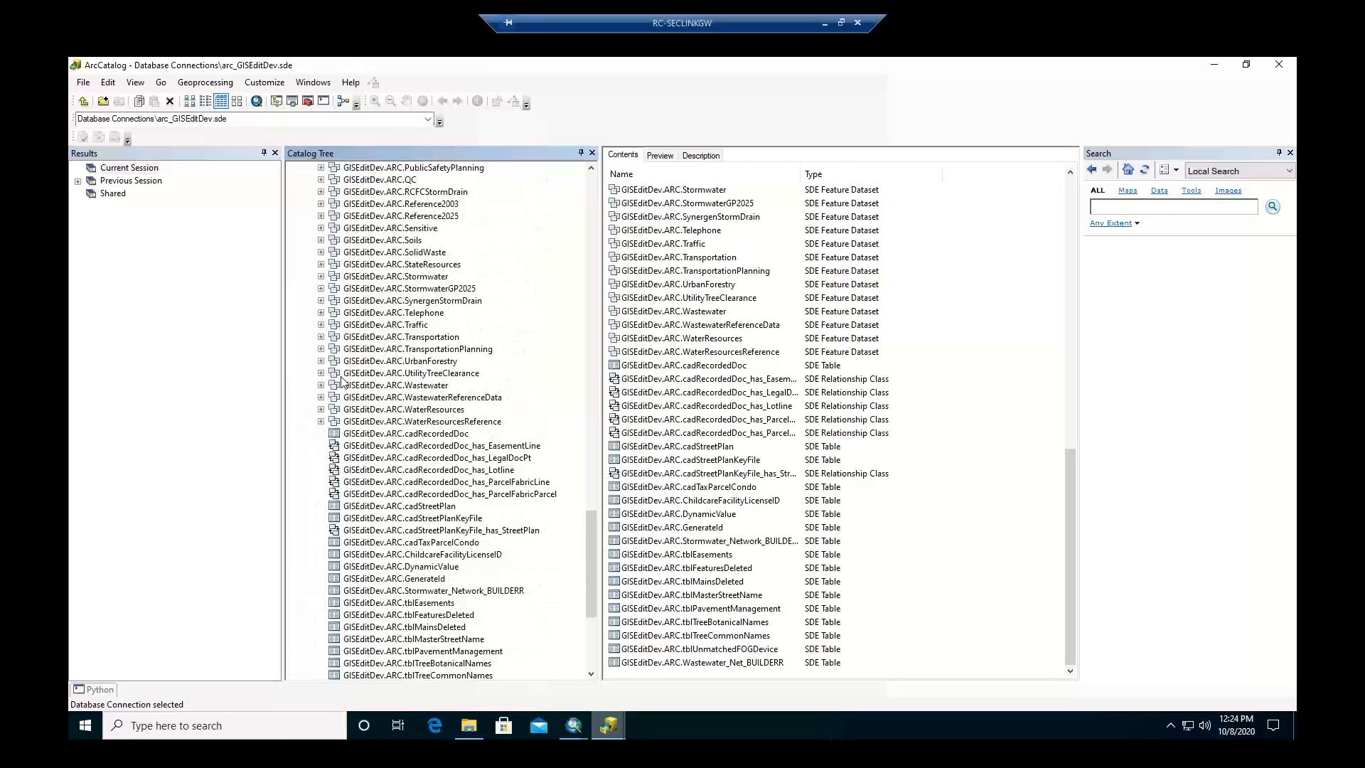
pyautogui.click(405, 434)
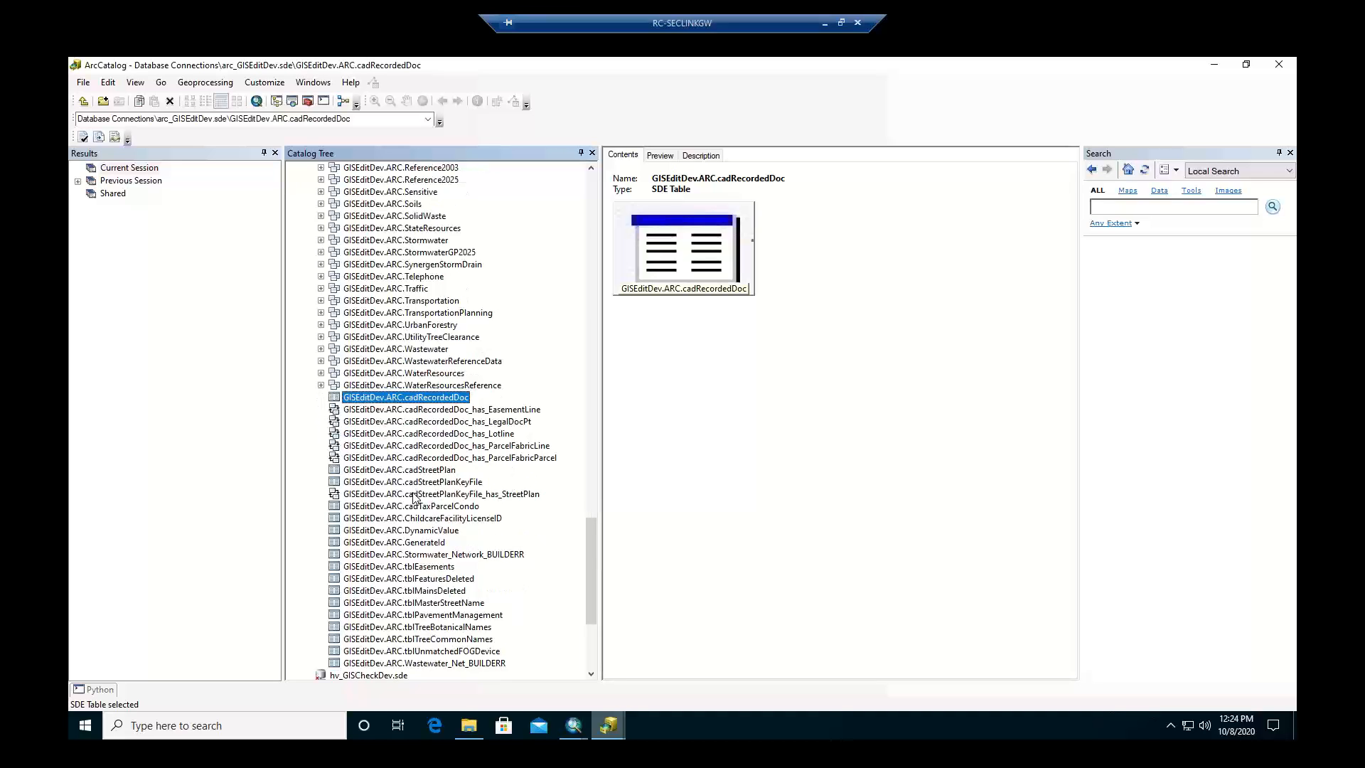
pyautogui.scroll(-1, 416, 494)
pyautogui.scroll(13, 409, 518)
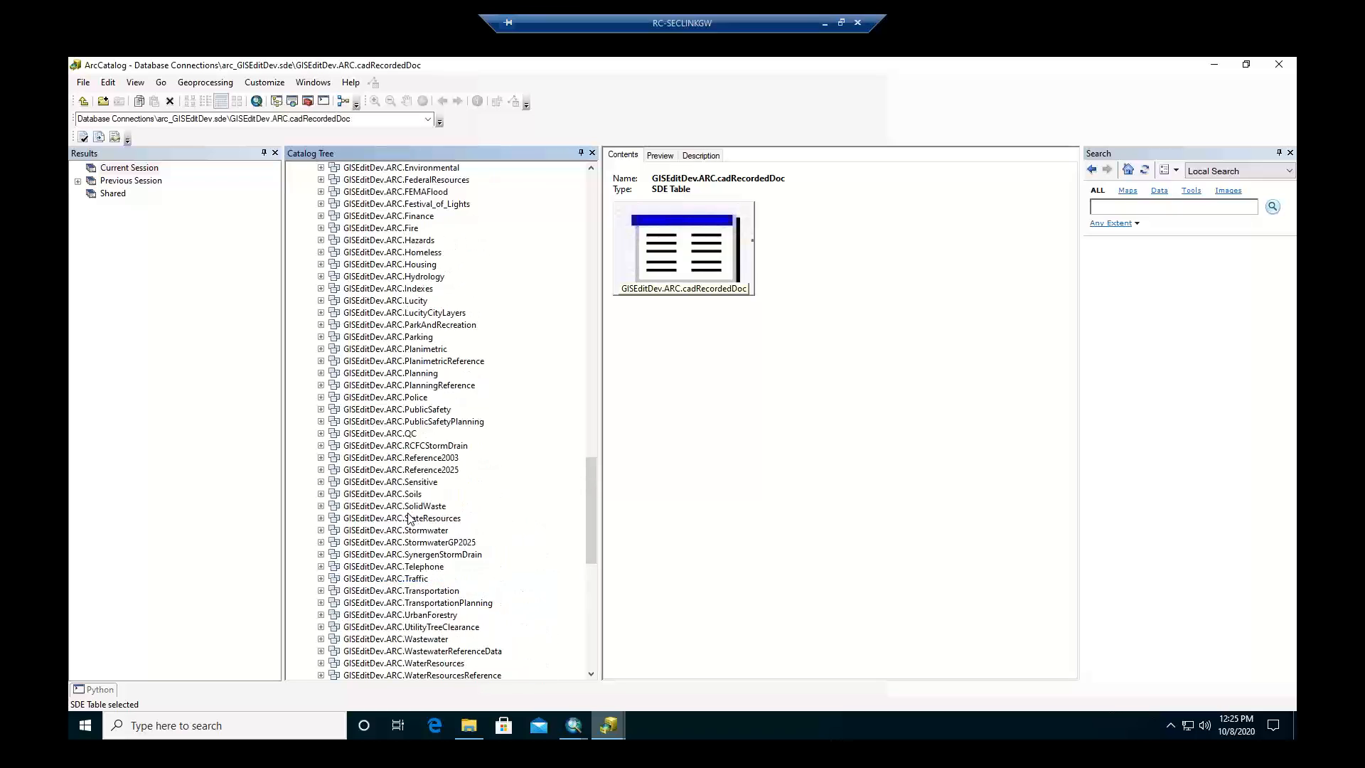
pyautogui.scroll(16, 408, 517)
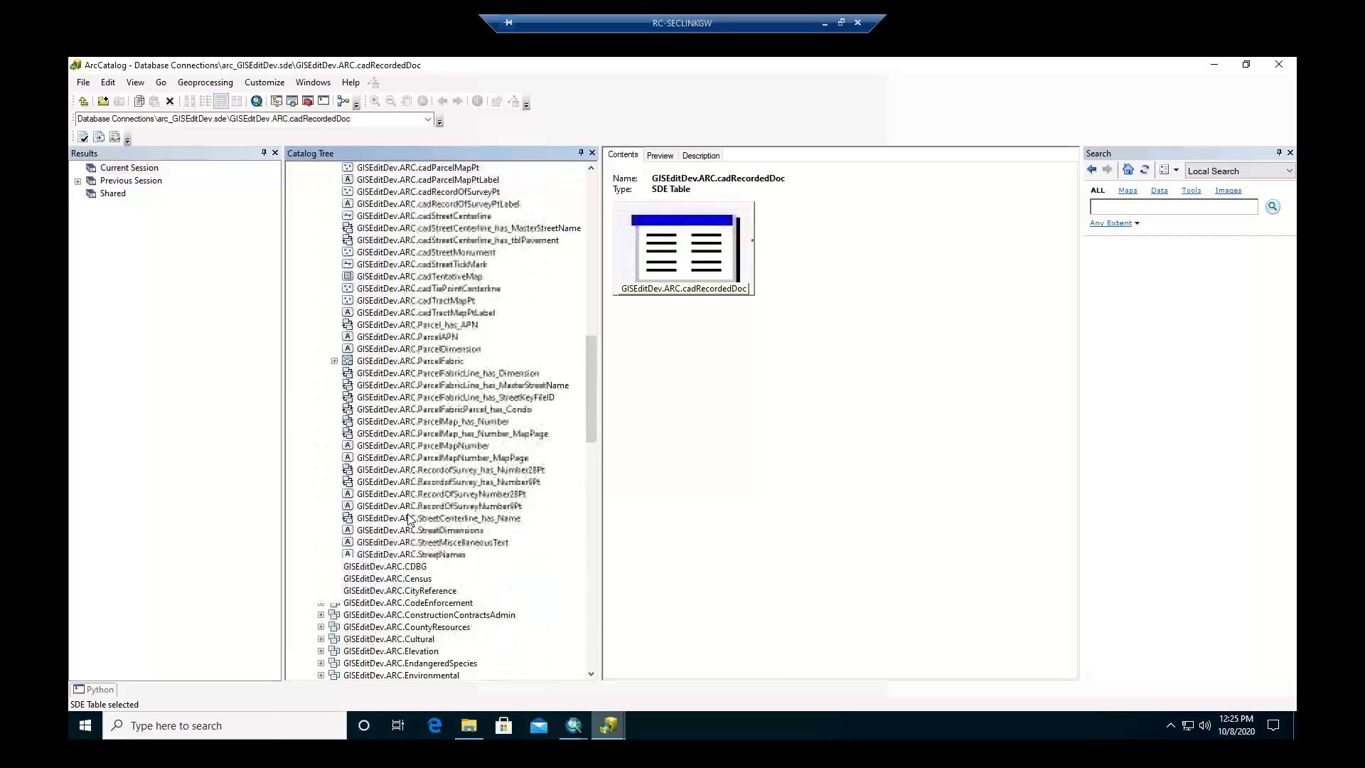
pyautogui.scroll(7, 409, 517)
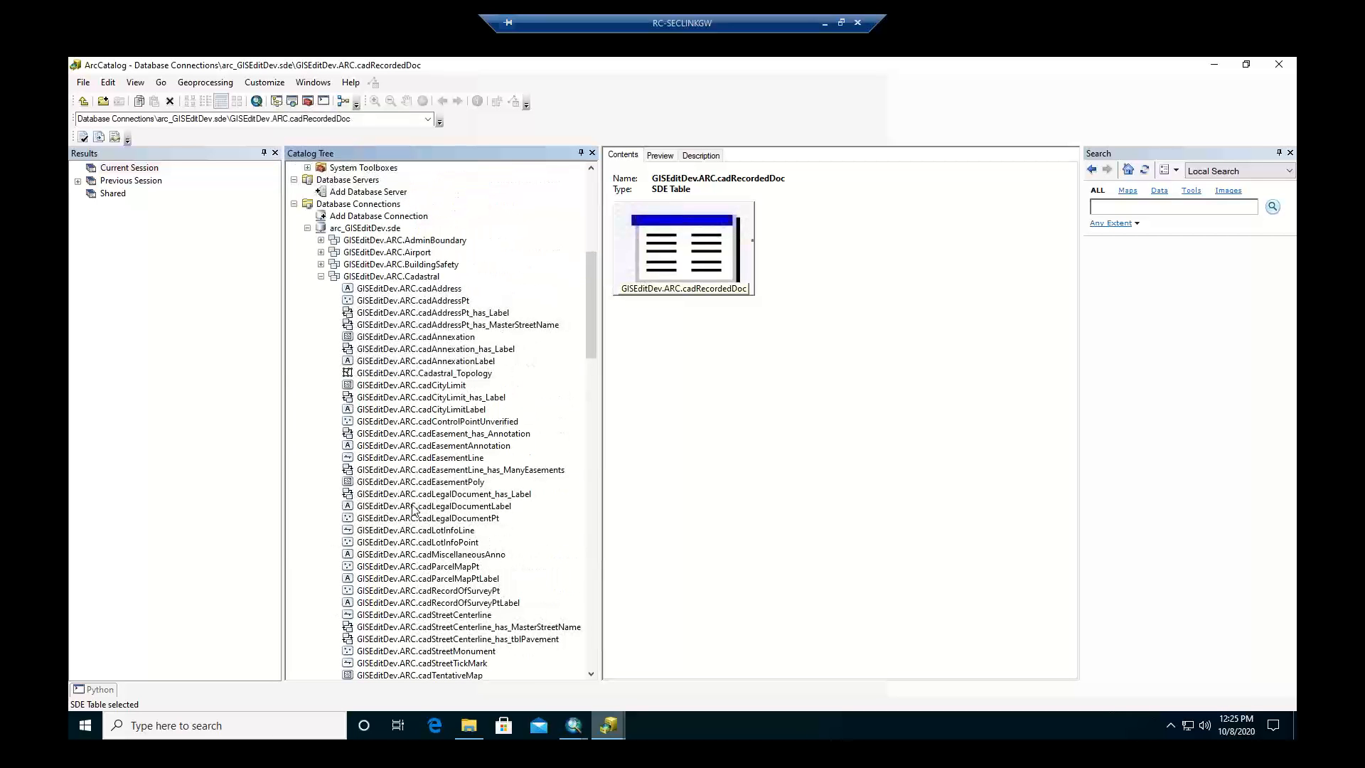
# Review the full contents of the GISEditDev.ARC.Cadastral feature dataset and collapse it in the catalog tree.
pyautogui.click(418, 278)
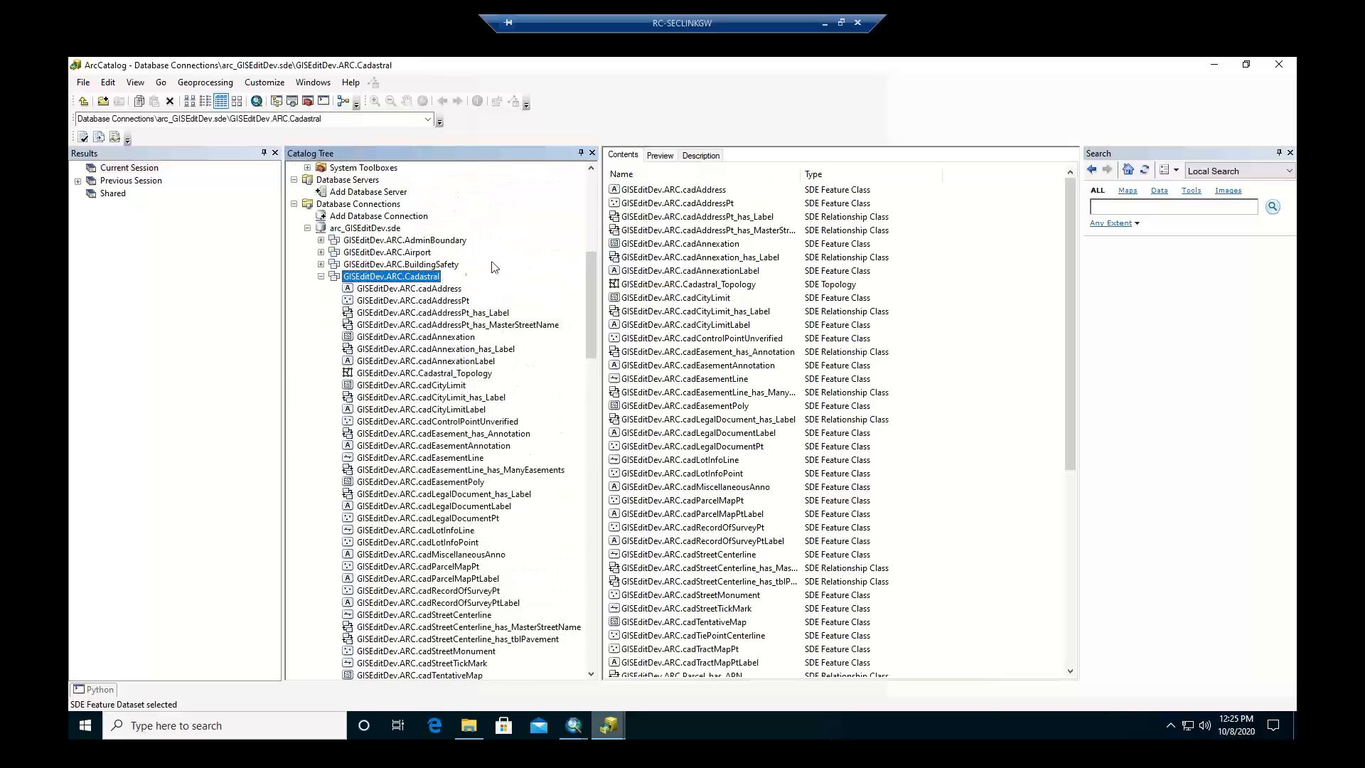
pyautogui.scroll(-8, 863, 307)
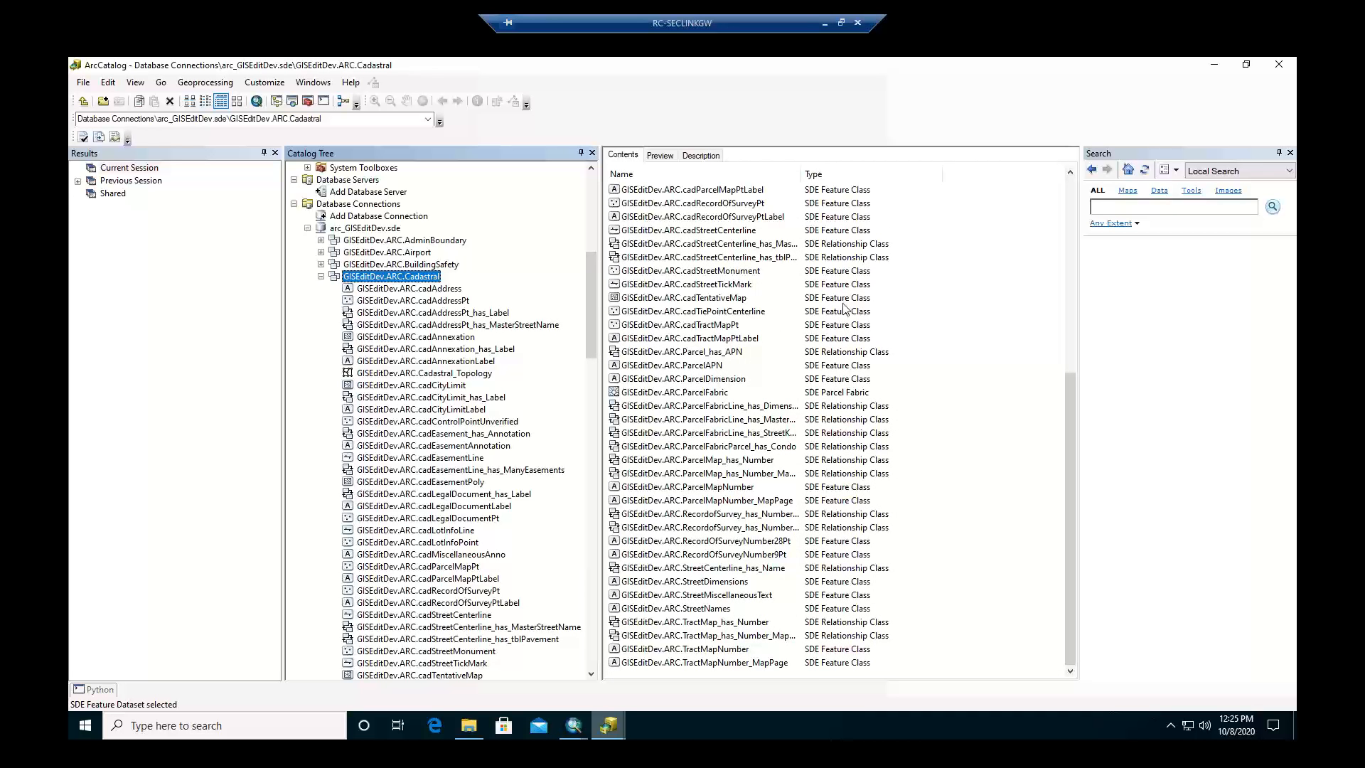
pyautogui.click(320, 276)
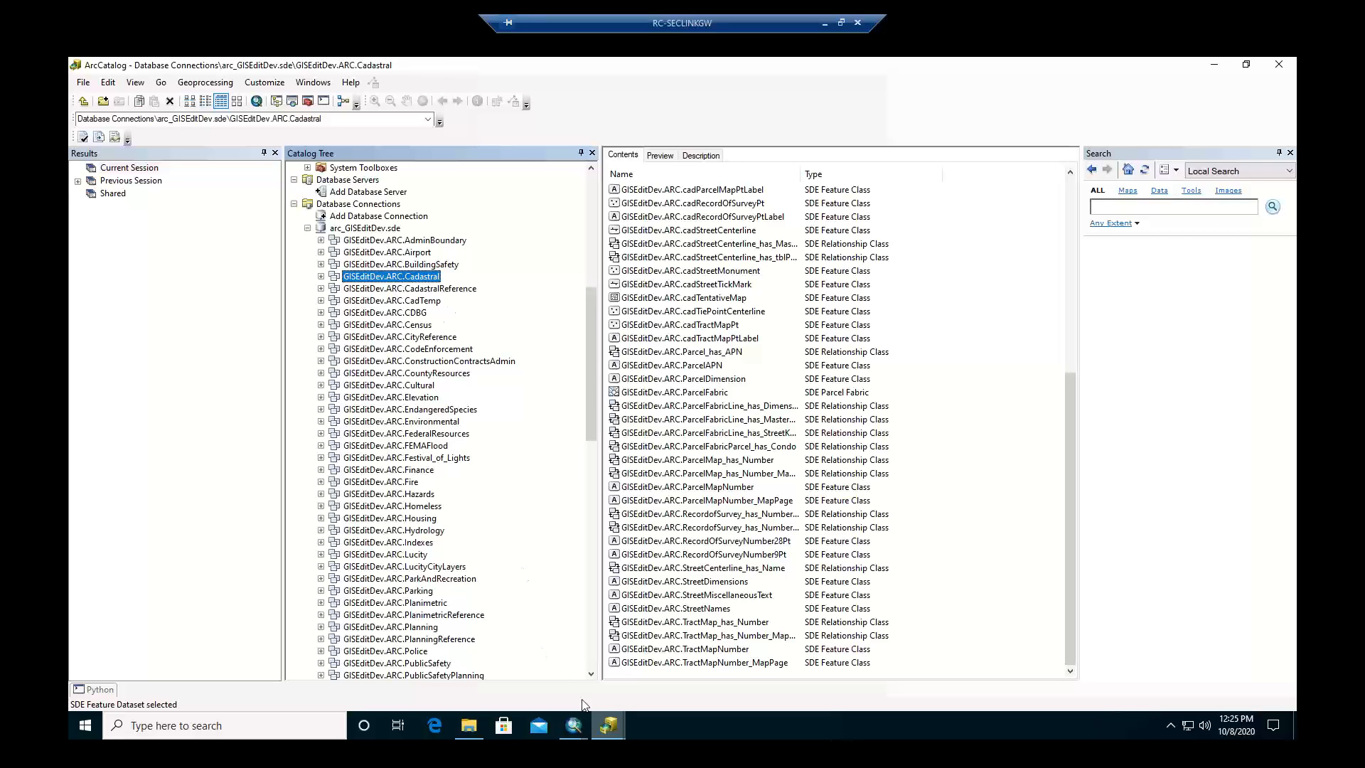
# Switch to the Copy_of_Cadastral_SubDivision map in ArcMap and look through further fields of the Parcels attribute table.
pyautogui.moveTo(583, 719)
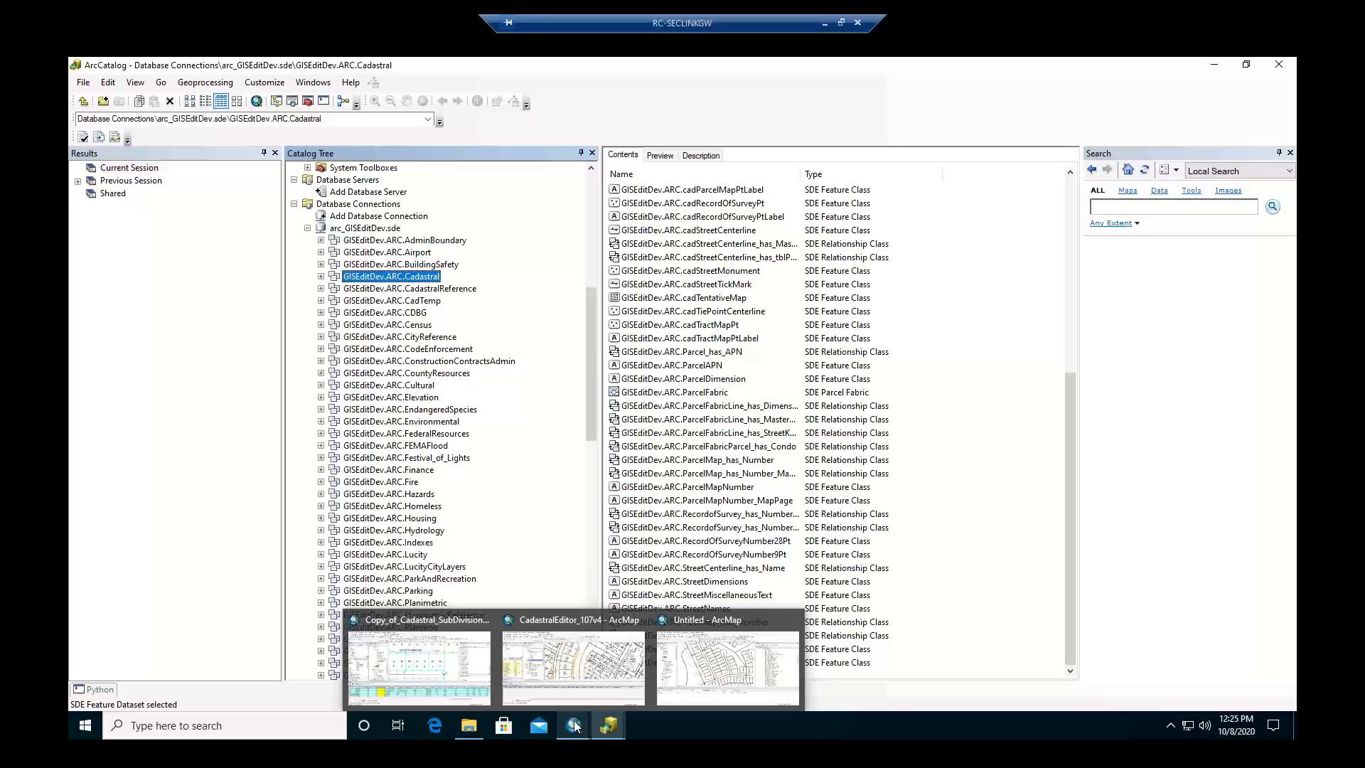
pyautogui.click(447, 671)
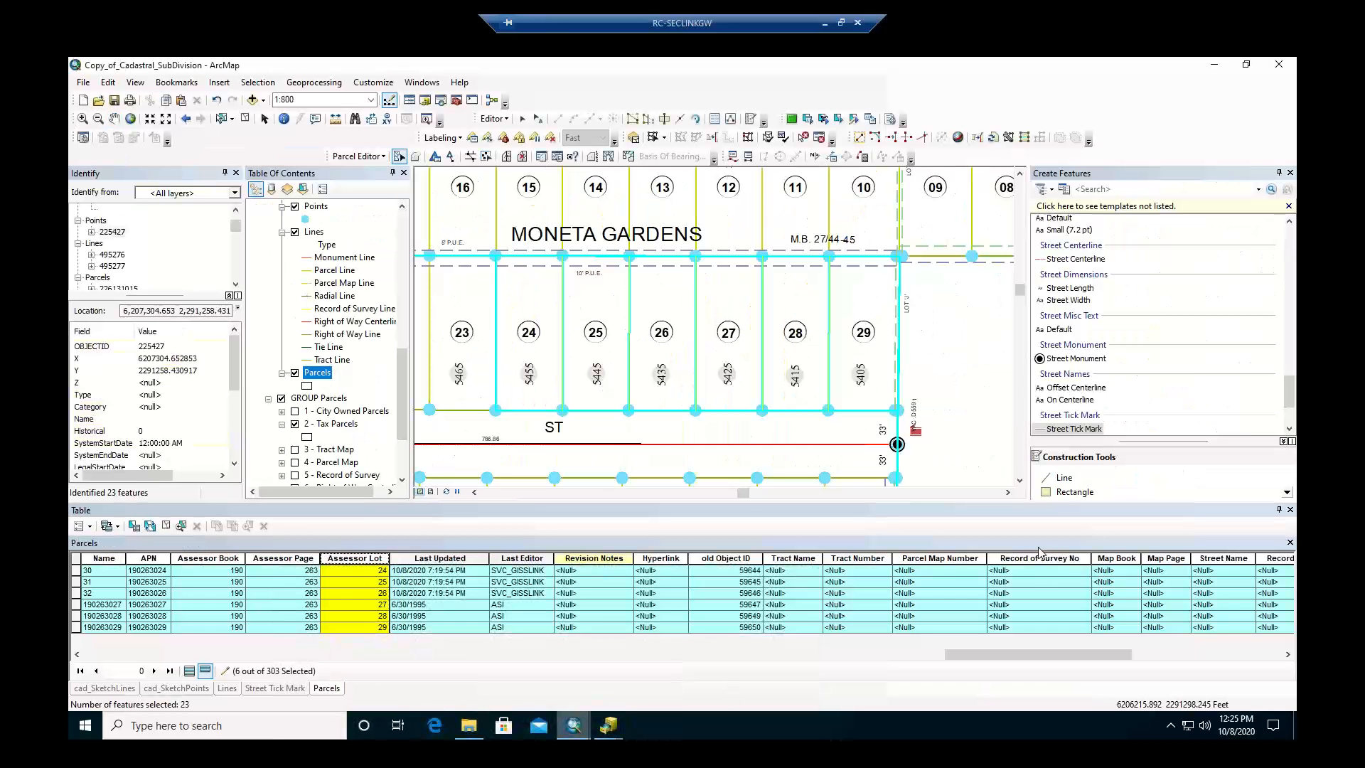
pyautogui.moveTo(1001, 653); pyautogui.dragTo(1019, 654)
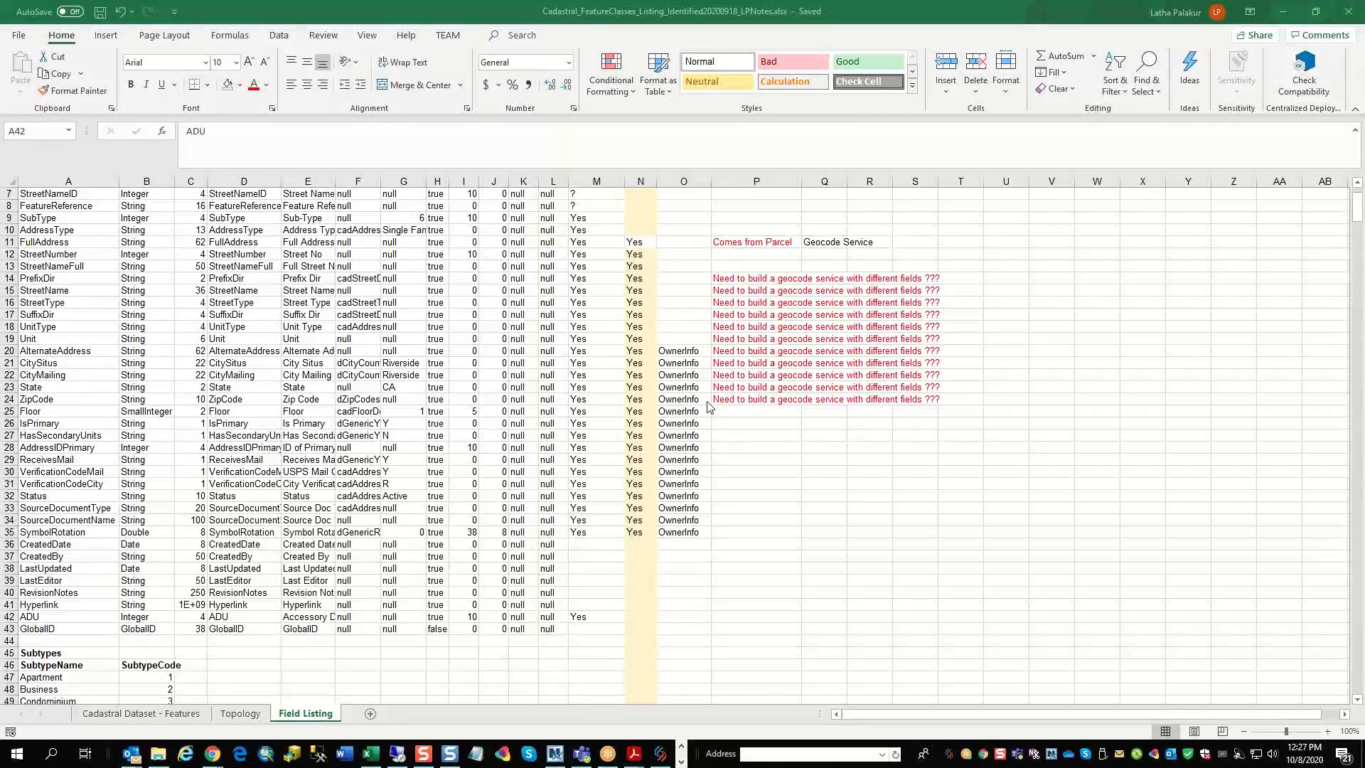
# Enlarge the Field Listing sheet in Excel to 130% and show the cadAddressPt fields from the first row.
pyautogui.scroll(2, 774, 462)
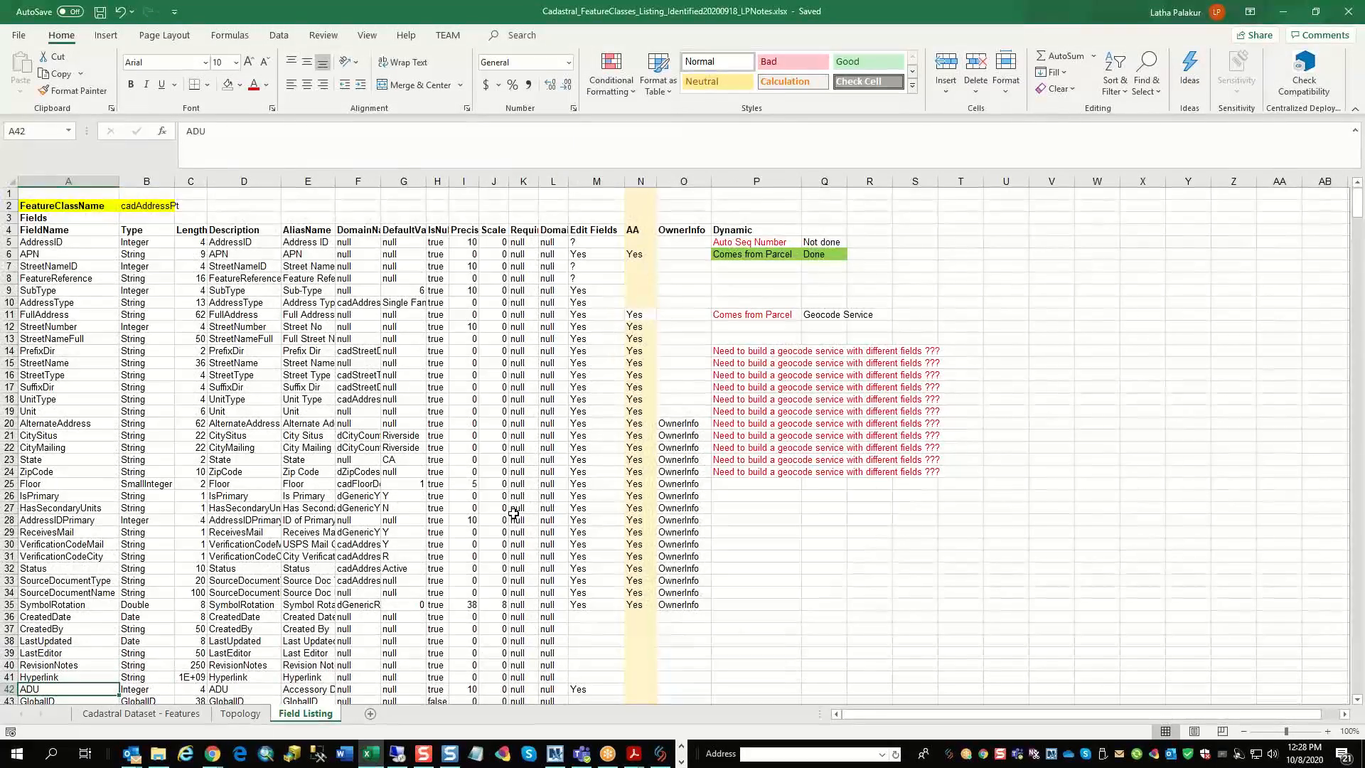
pyautogui.click(815, 280)
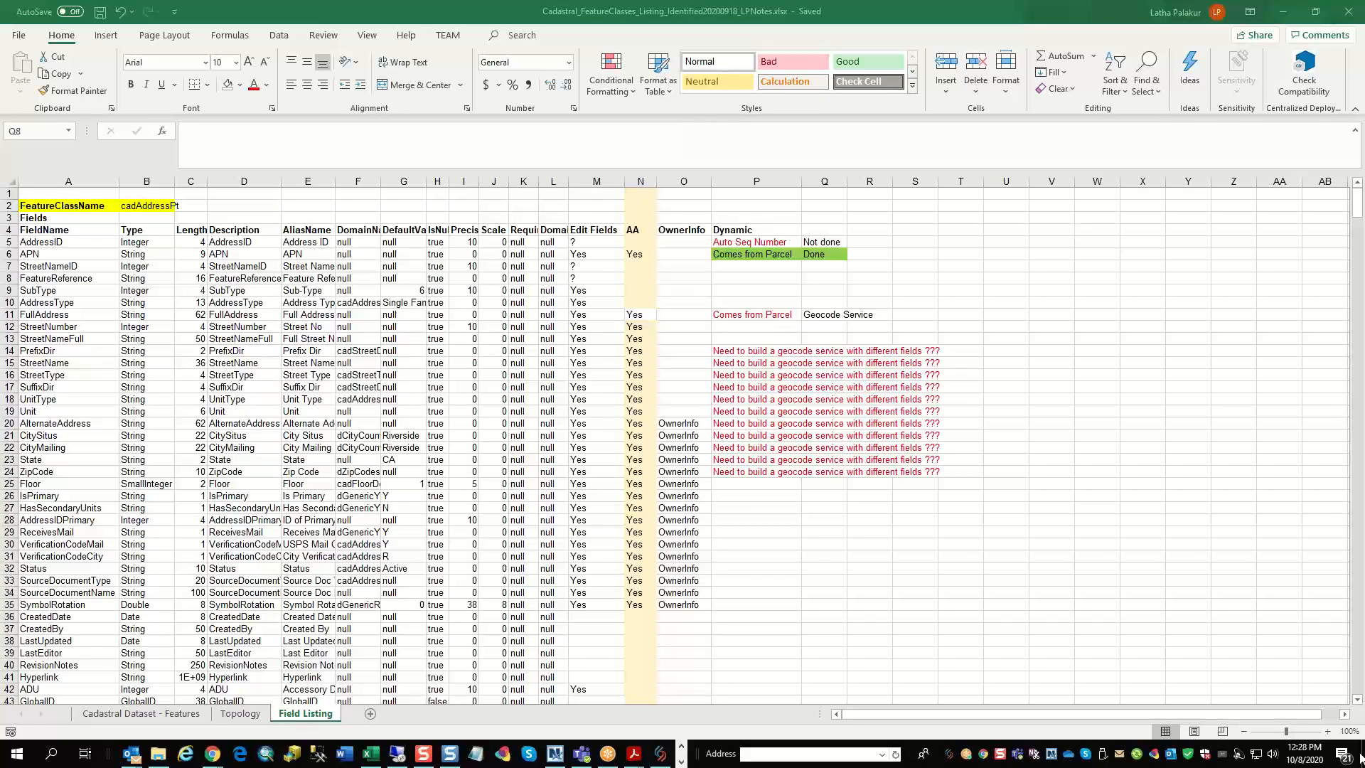
pyautogui.click(1327, 732)
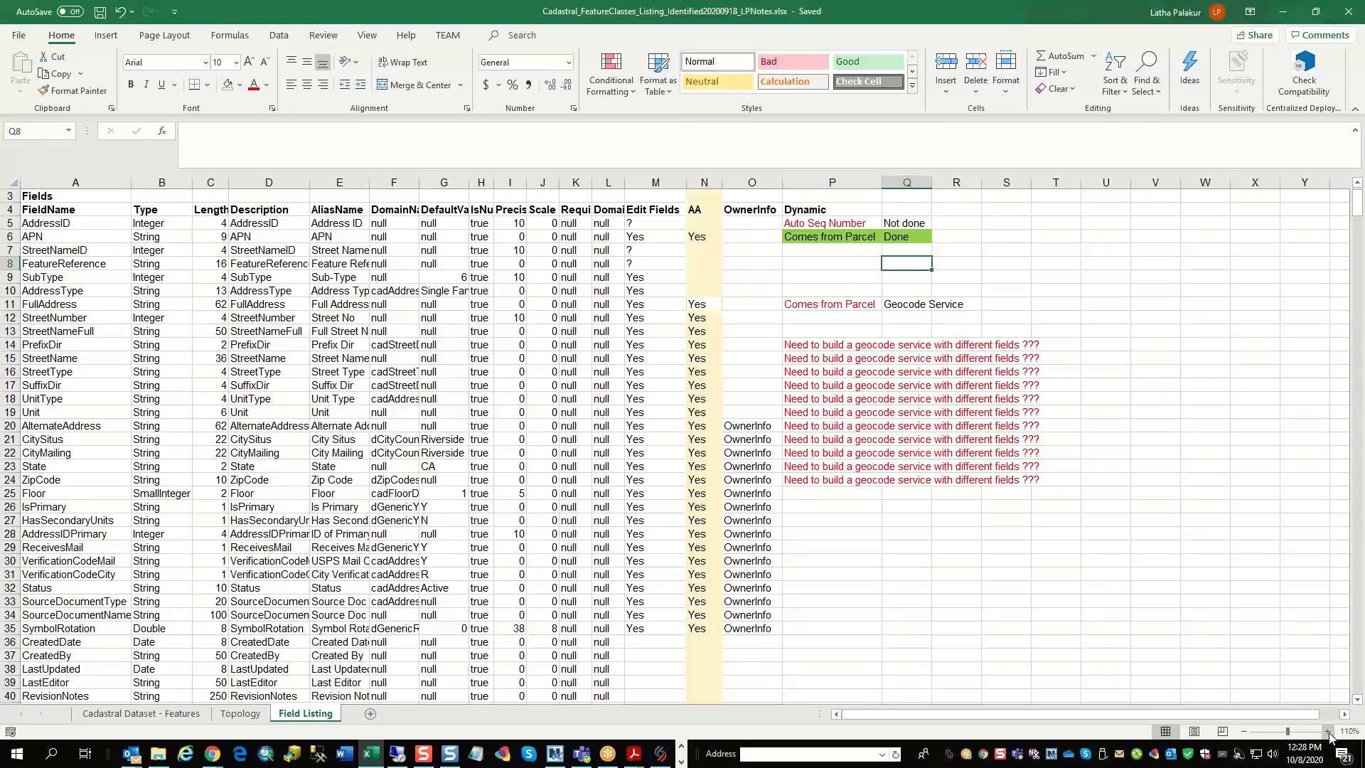
pyautogui.click(1327, 732)
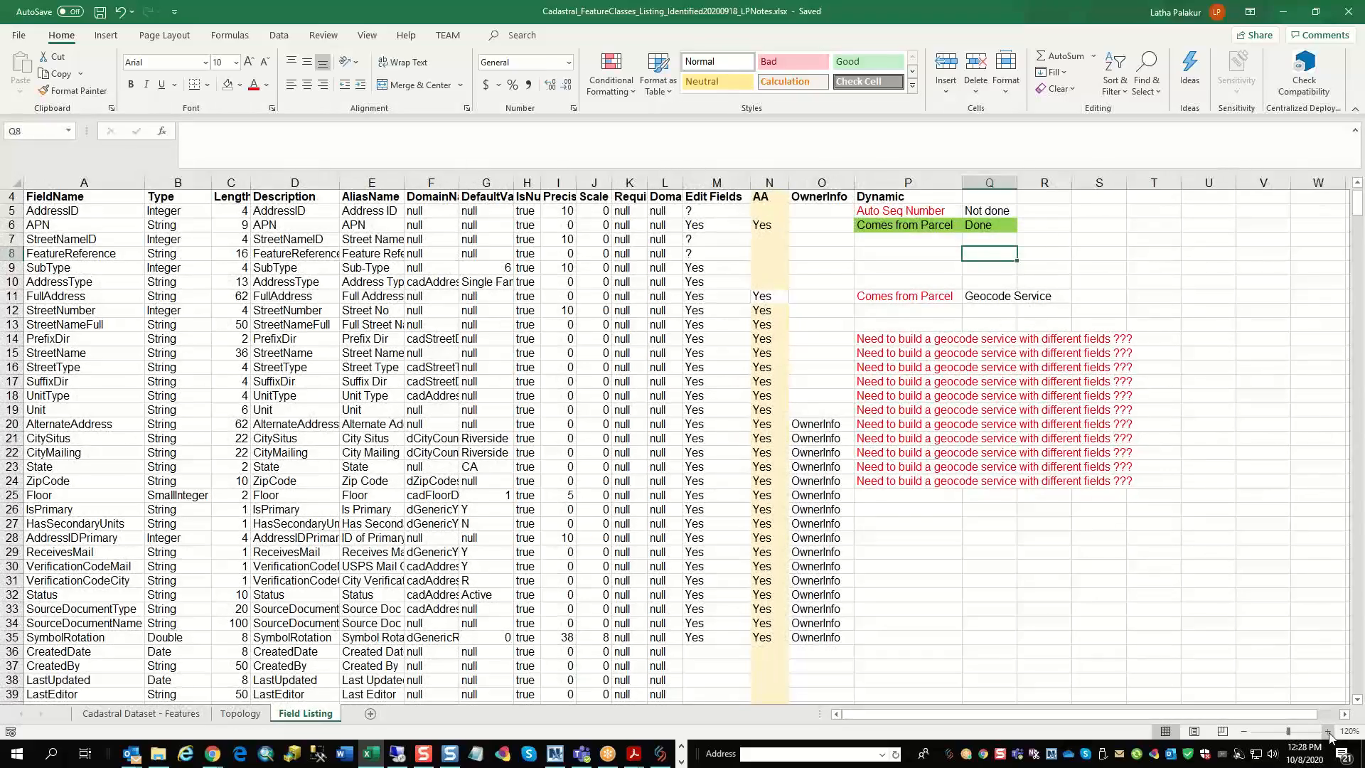
pyautogui.click(1327, 732)
pyautogui.scroll(1, 710, 560)
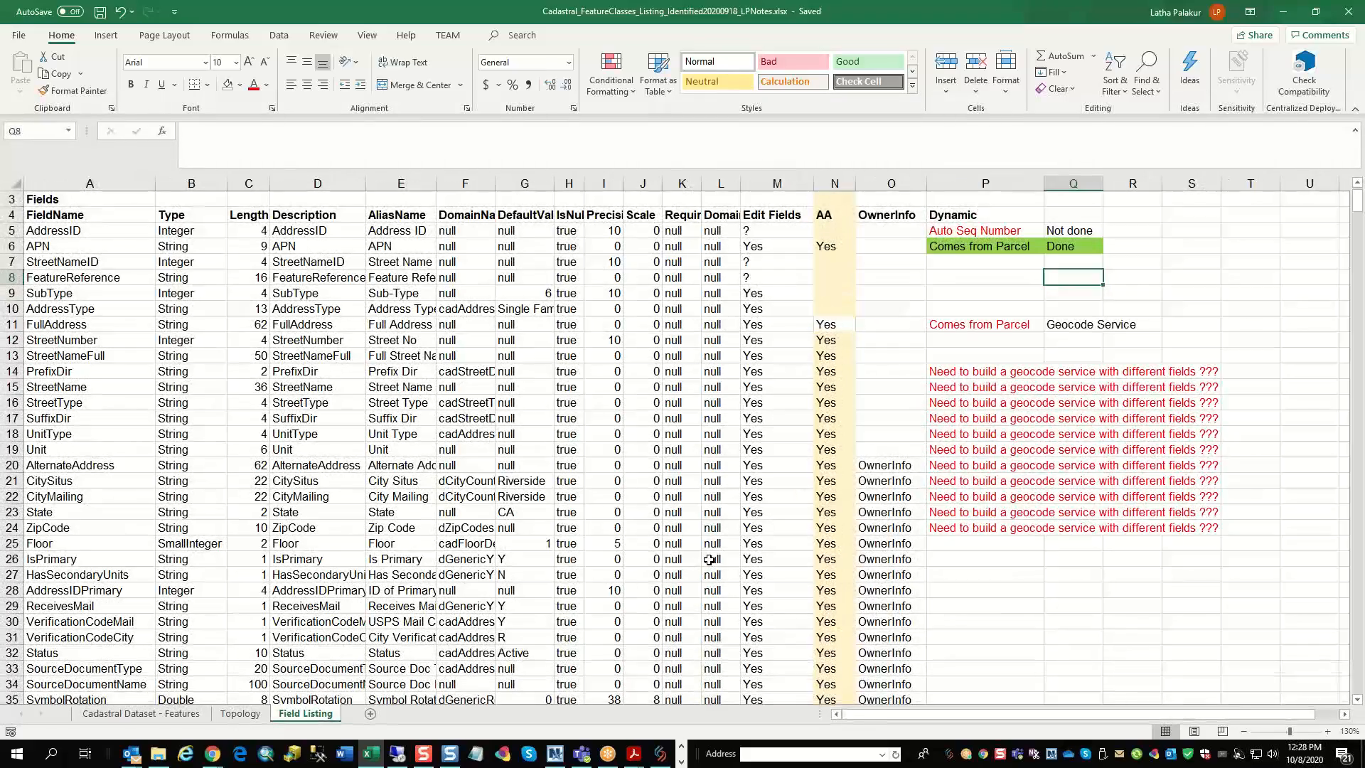
pyautogui.scroll(1, 709, 560)
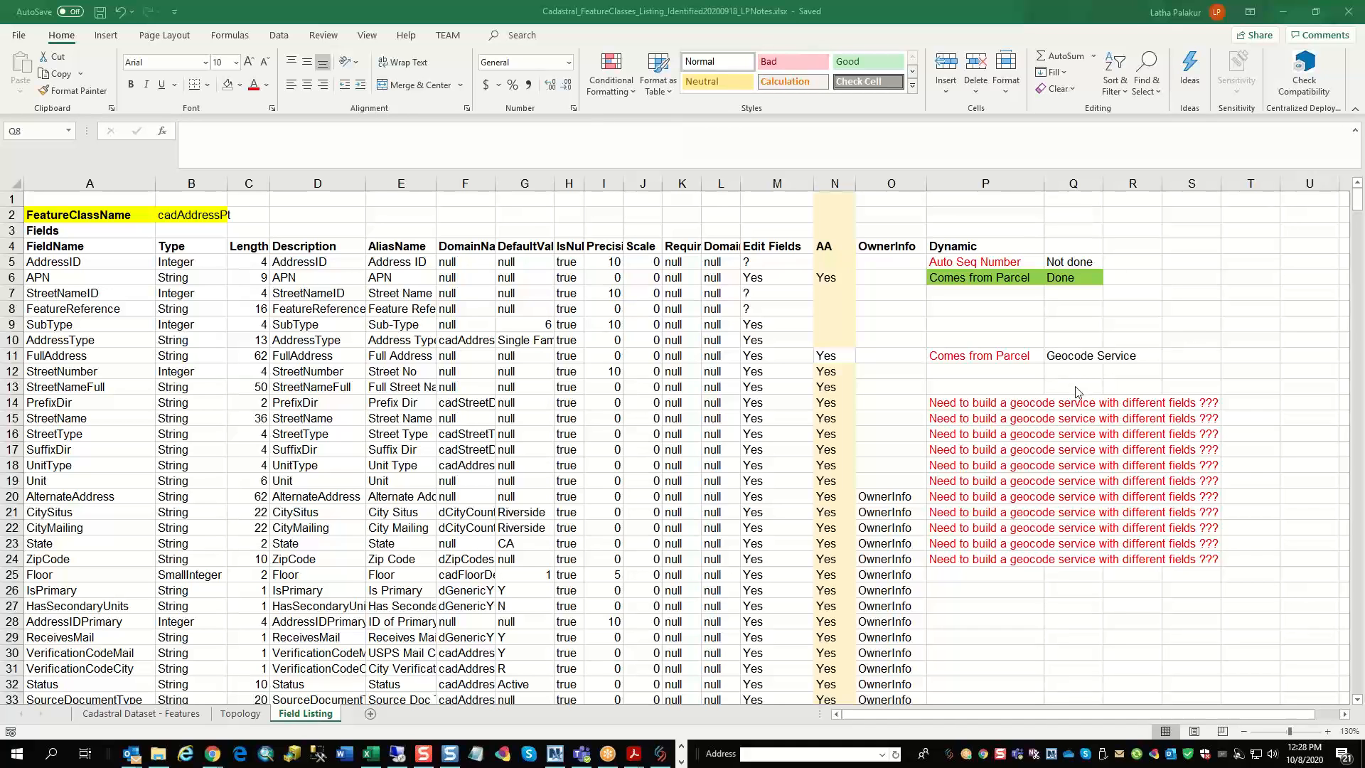
# Highlight the geocode service notes, the PrefixDir to ZipCode rows and the FullAddress to StreetNameFull rows for review.
pyautogui.click(973, 401)
pyautogui.moveTo(969, 485); pyautogui.dragTo(969, 560)
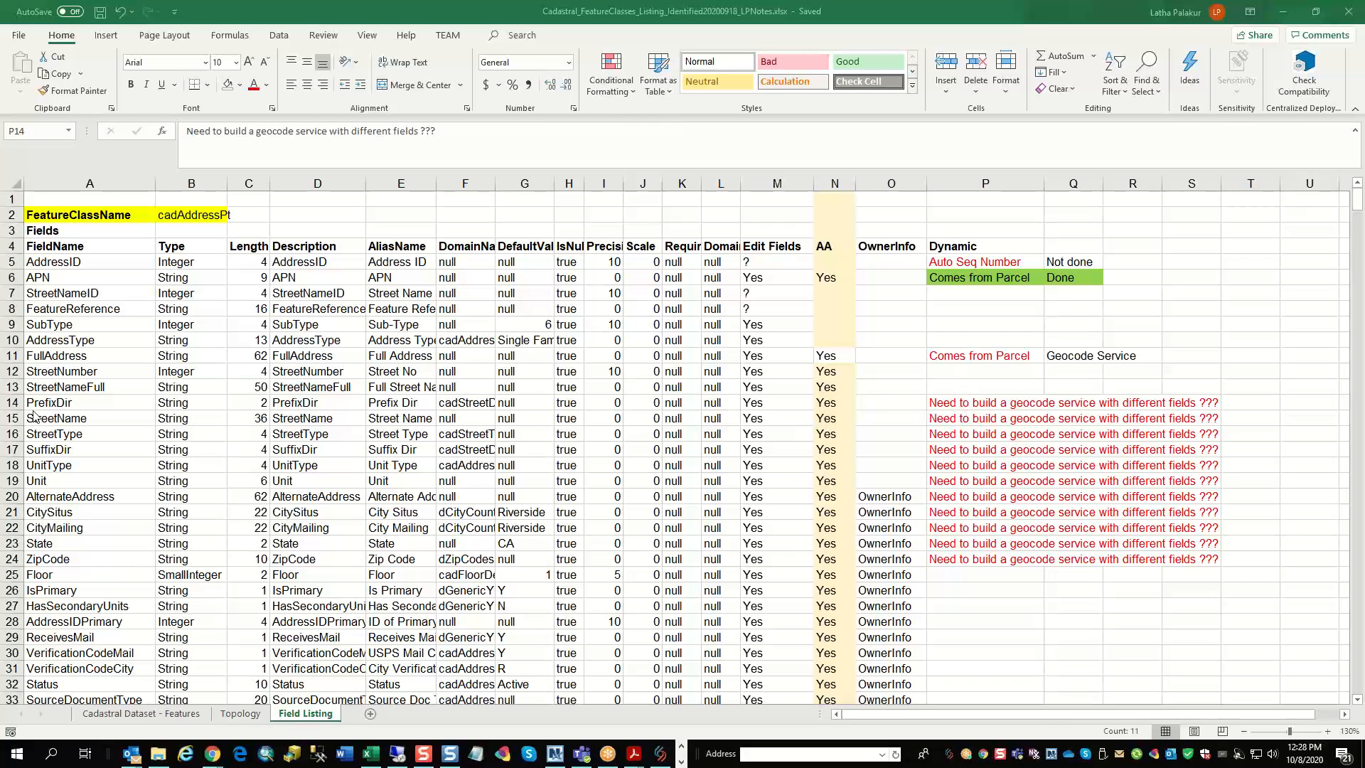
pyautogui.click(13, 403)
pyautogui.moveTo(12, 402); pyautogui.dragTo(26, 562)
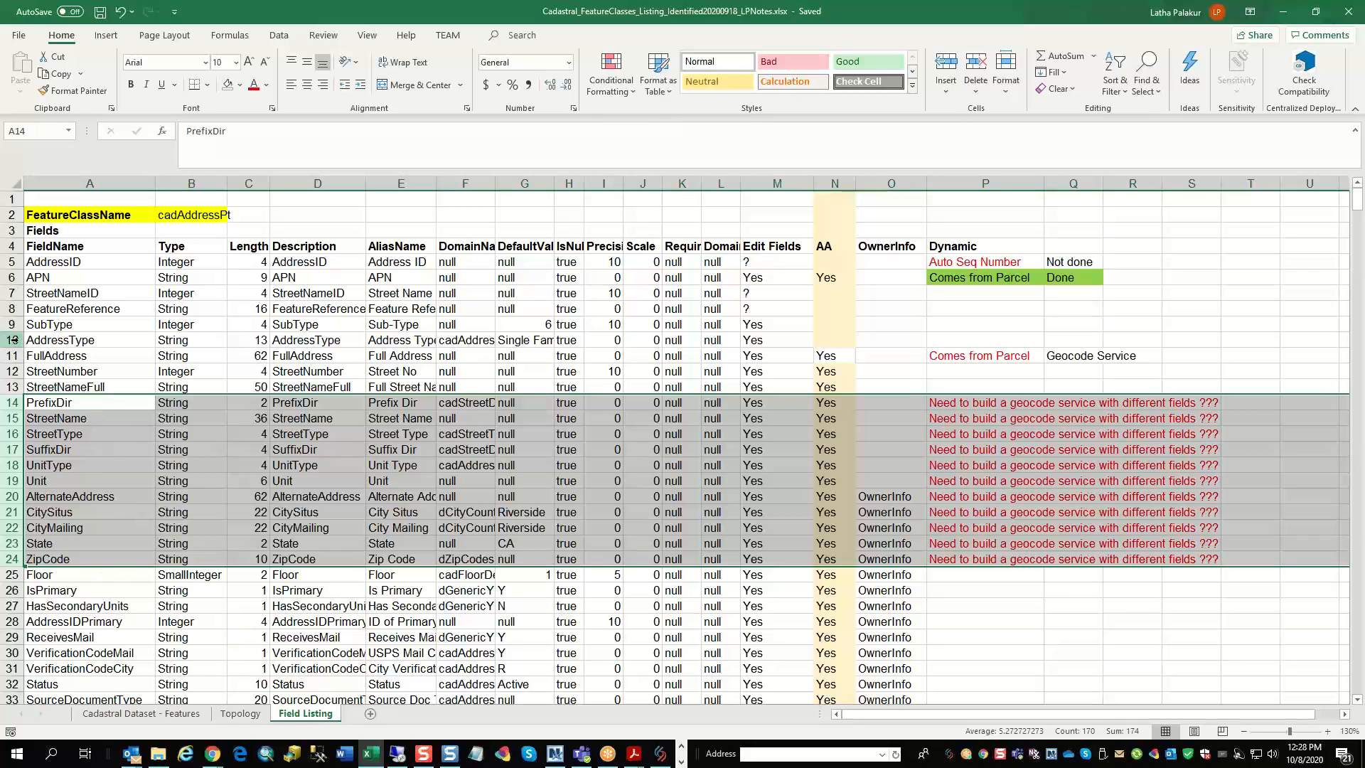
pyautogui.moveTo(15, 340); pyautogui.dragTo(14, 387)
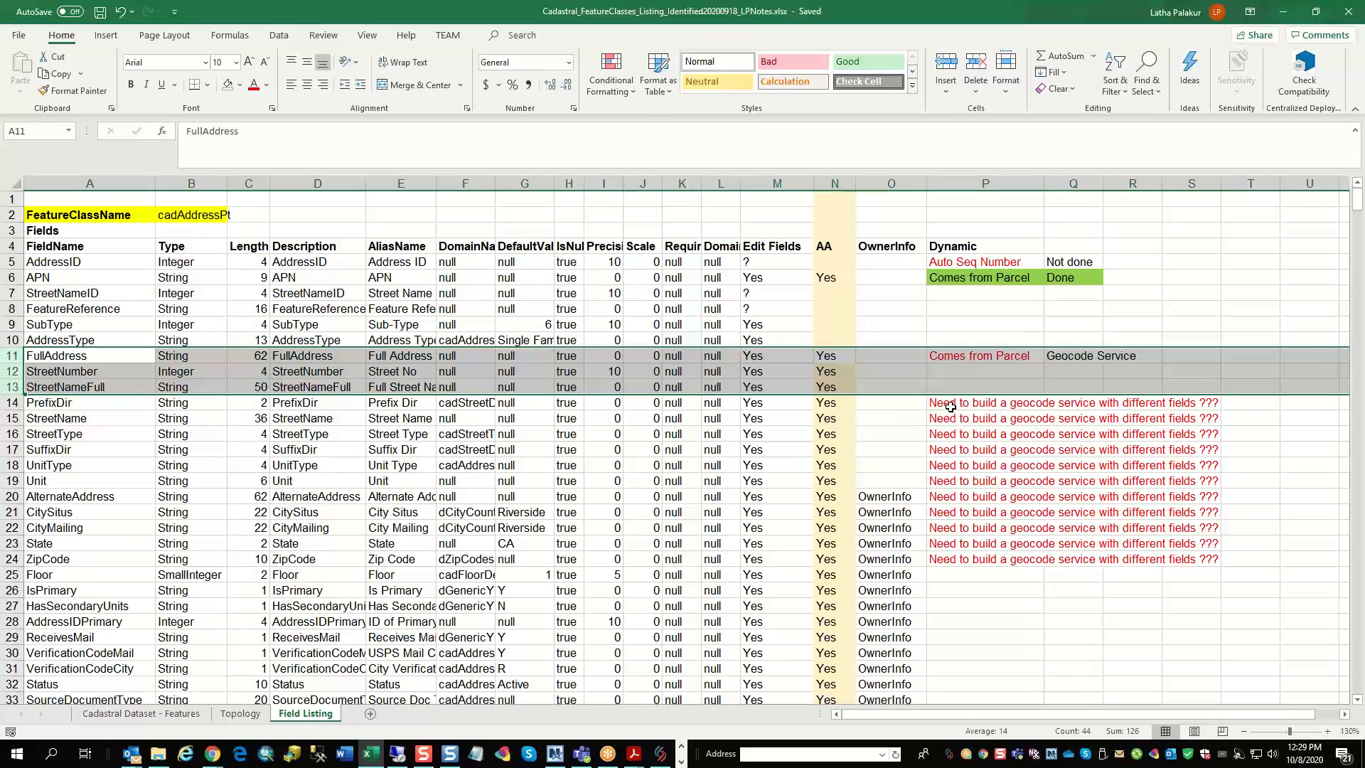
pyautogui.moveTo(961, 405); pyautogui.dragTo(101, 562)
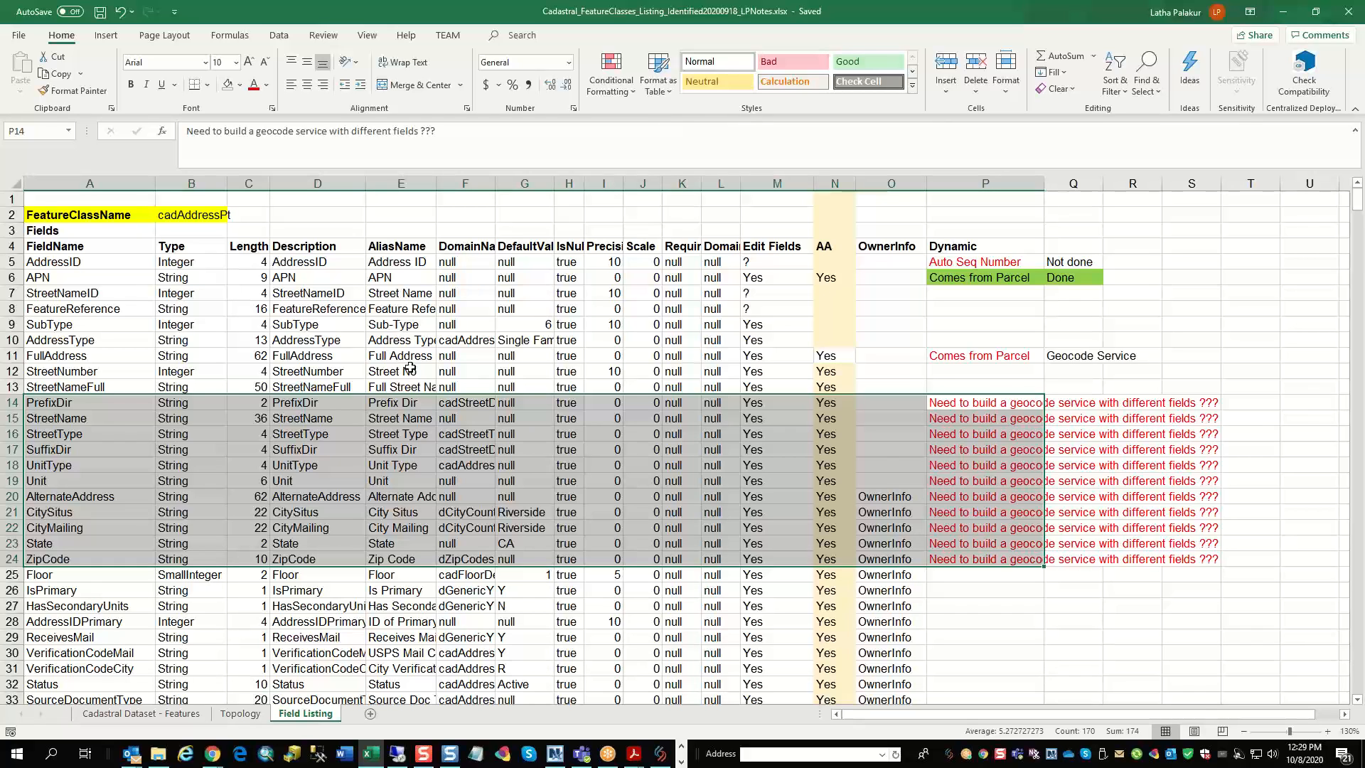
pyautogui.click(1018, 644)
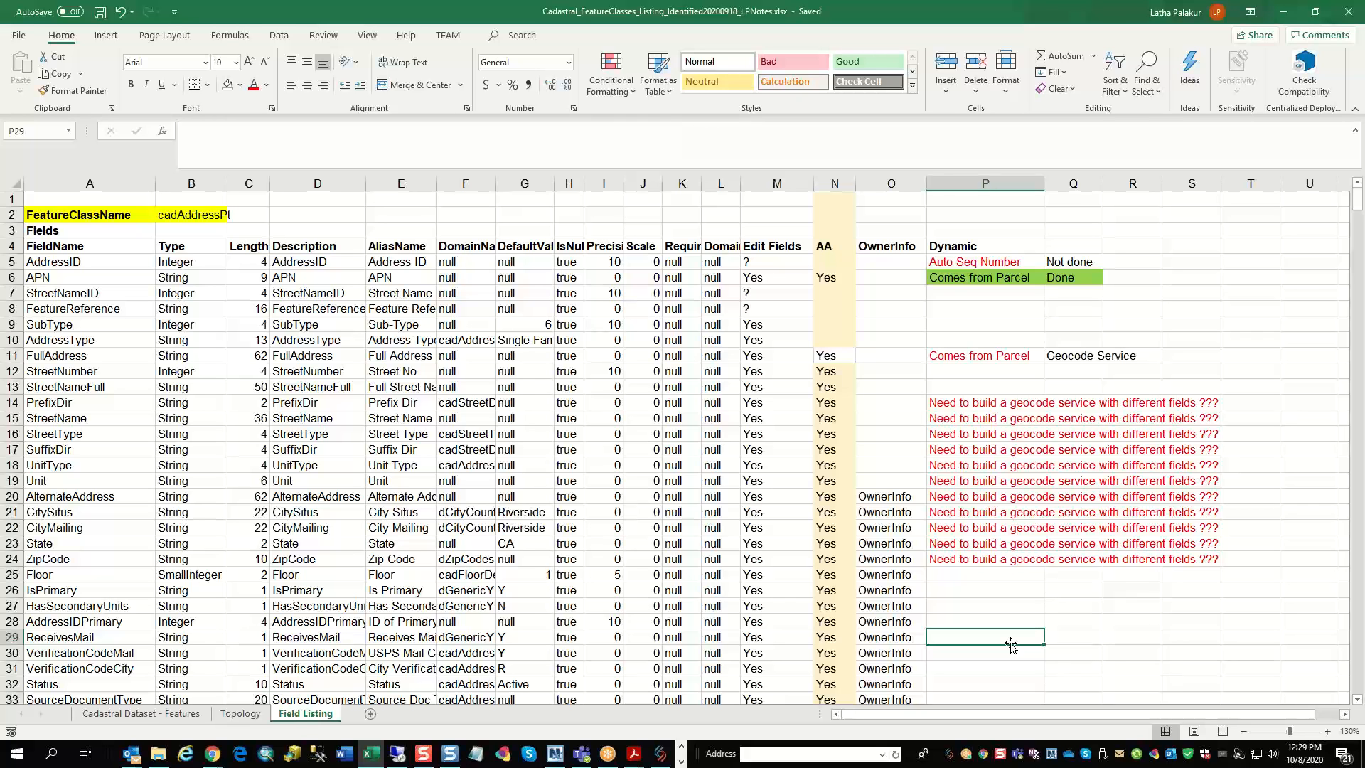
# Examine the remaining cadAddressPt fields and highlight the AddressID row with its Auto Seq Number note.
pyautogui.scroll(-3, 1011, 645)
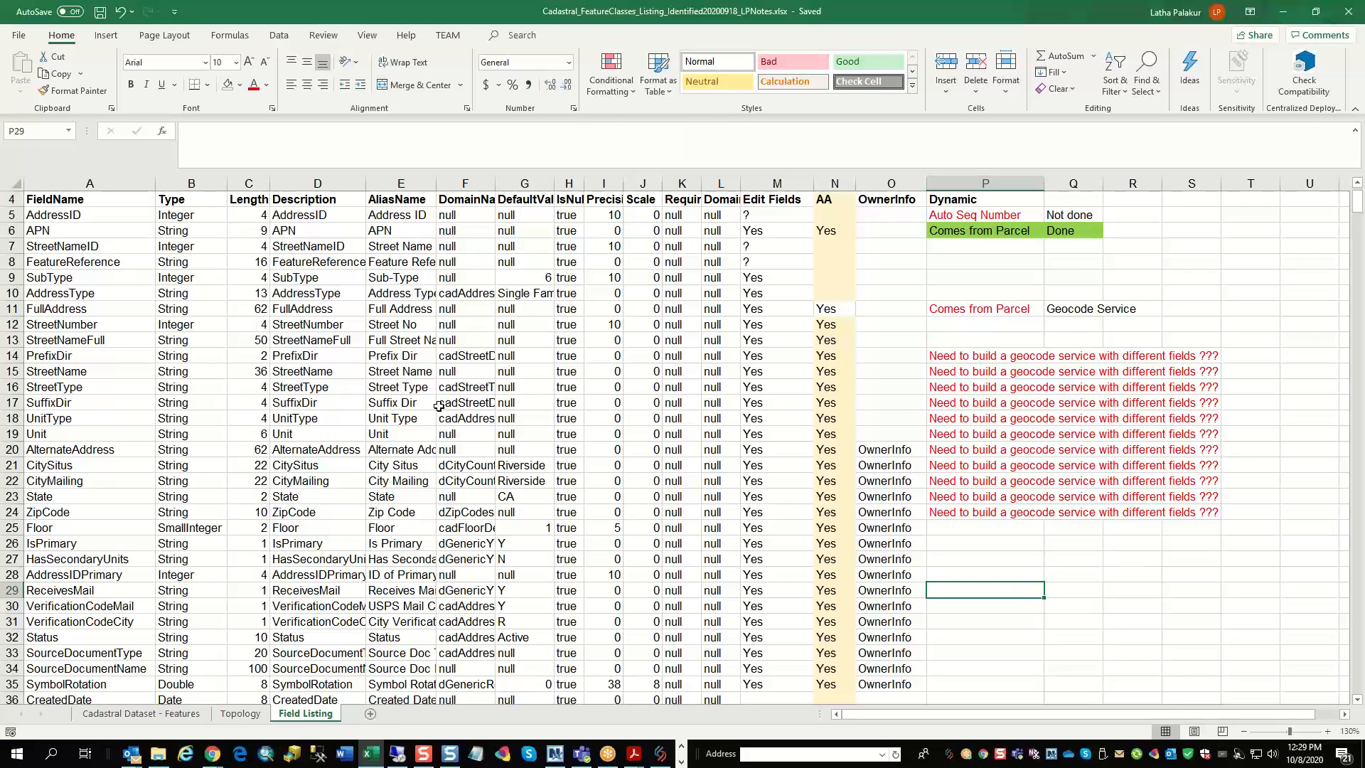
pyautogui.click(992, 542)
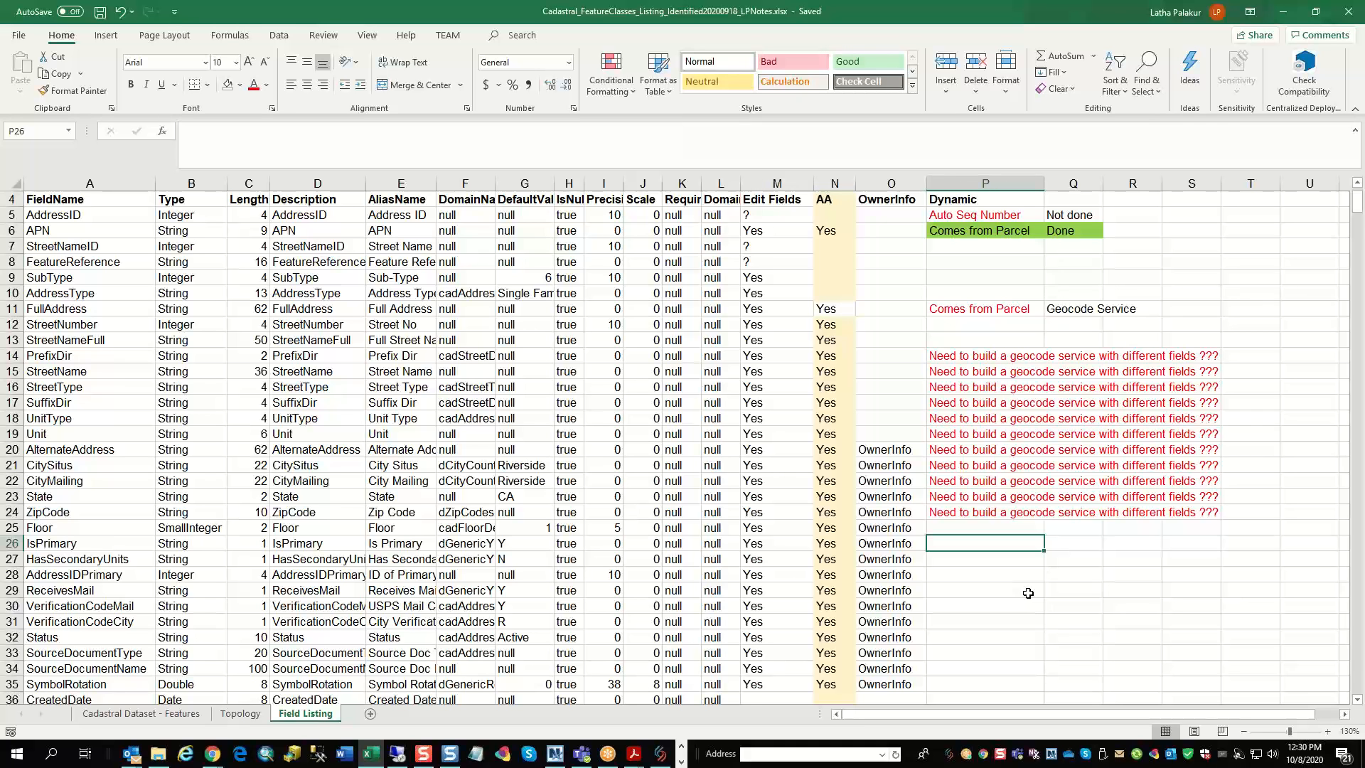
pyautogui.scroll(-1, 1028, 592)
pyautogui.scroll(1, 1027, 592)
pyautogui.moveTo(103, 215); pyautogui.dragTo(982, 221)
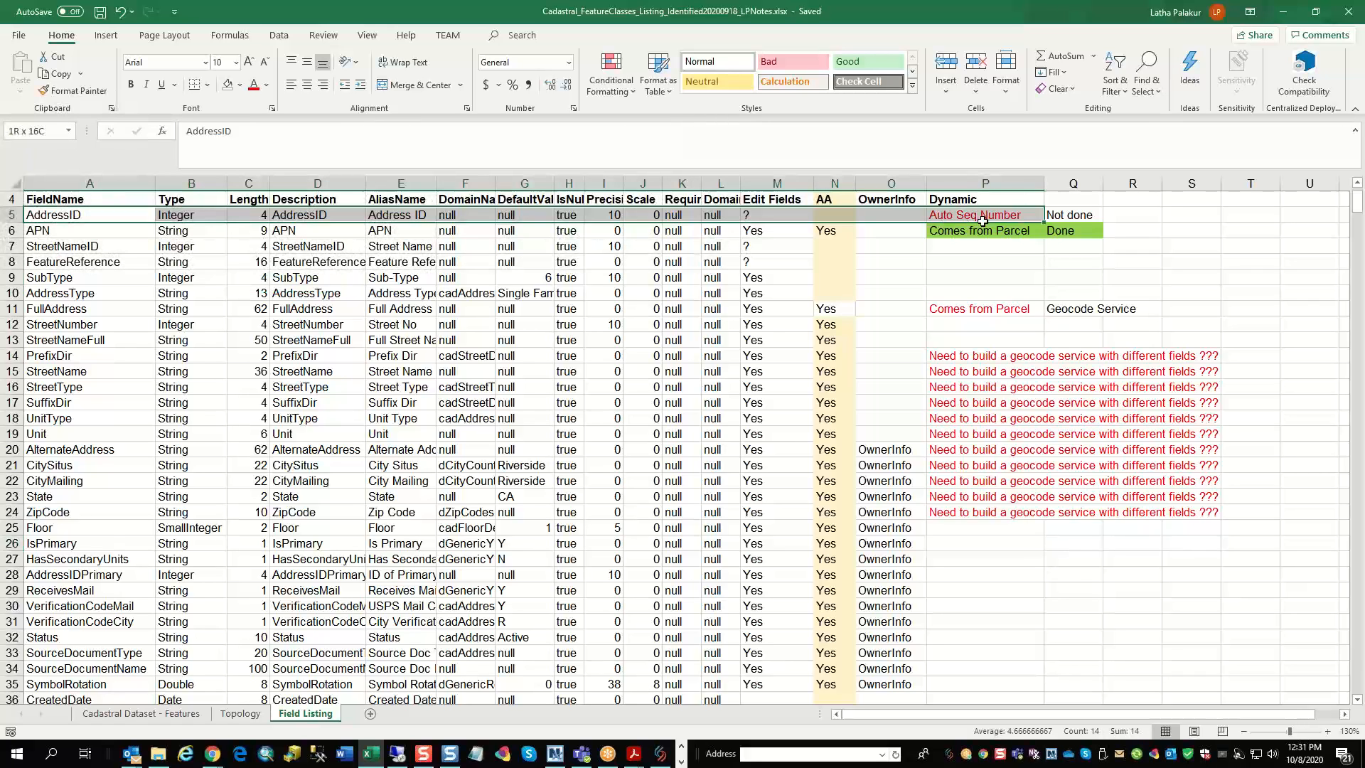
pyautogui.click(1016, 217)
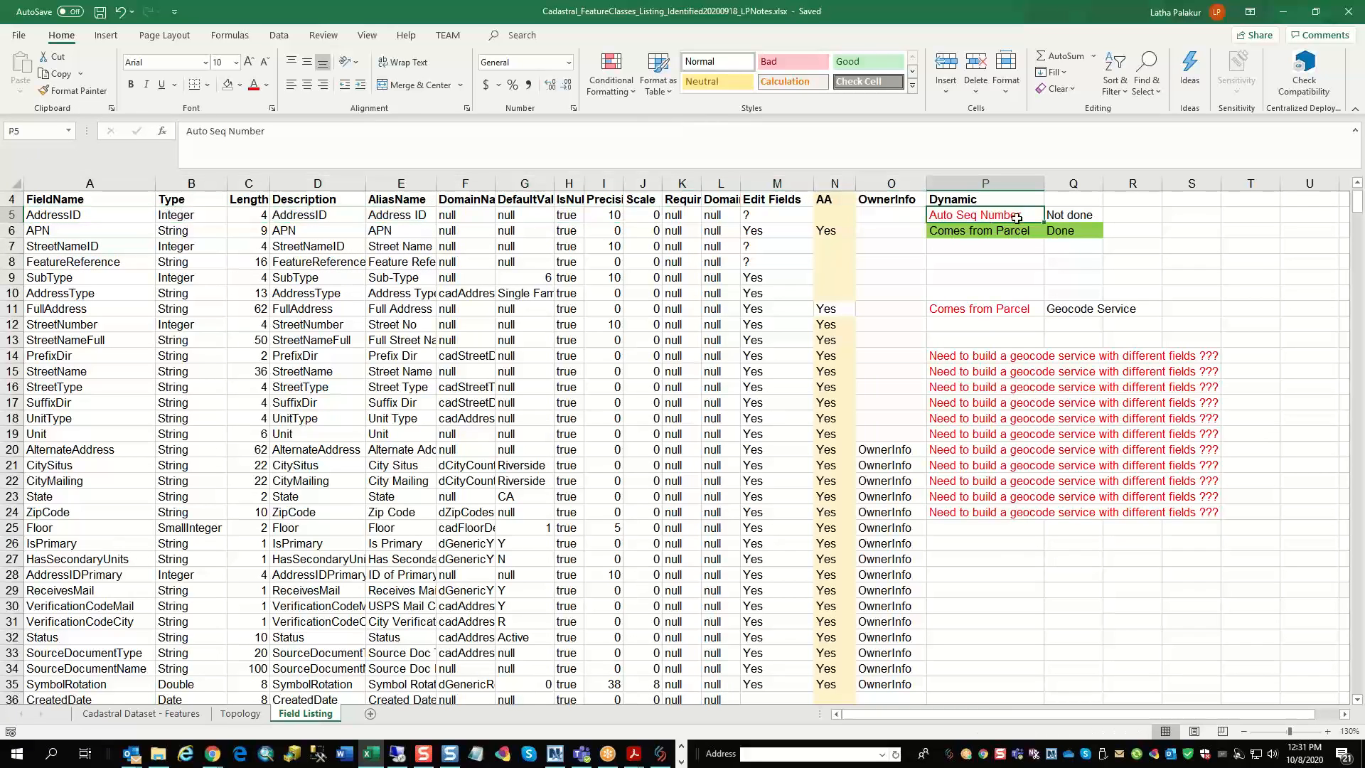
# Highlight the APN and StreetNameID rows in turn and select APN's Comes from Parcel note.
pyautogui.moveTo(96, 230); pyautogui.dragTo(971, 231)
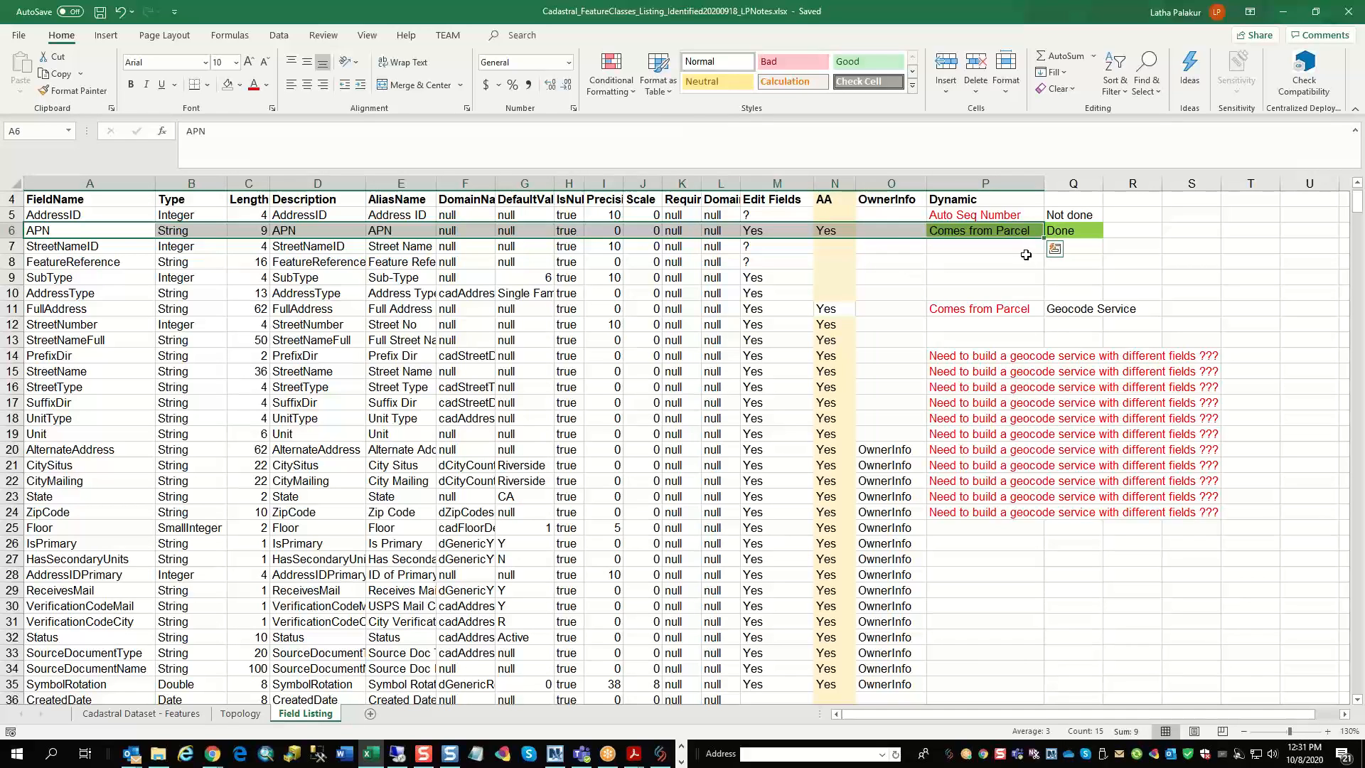
pyautogui.click(1015, 231)
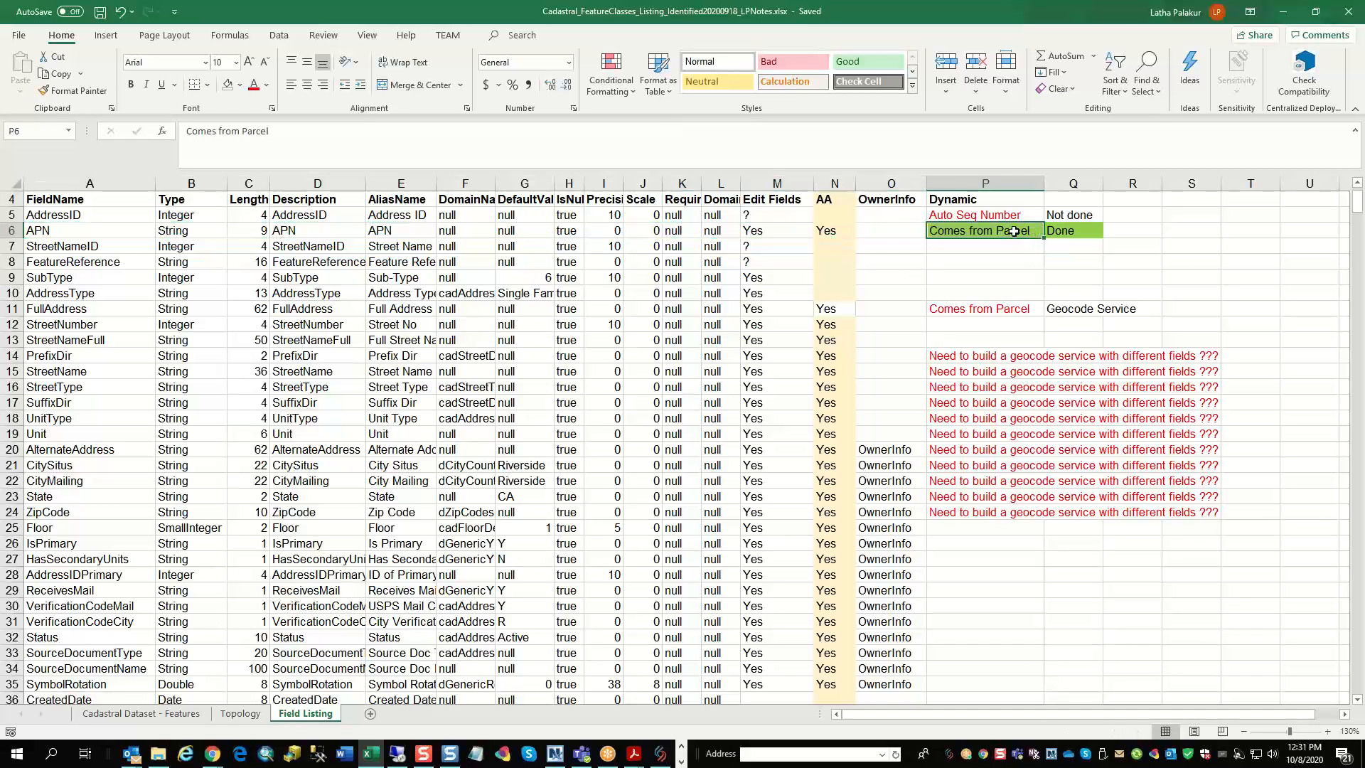
pyautogui.moveTo(55, 247); pyautogui.dragTo(966, 250)
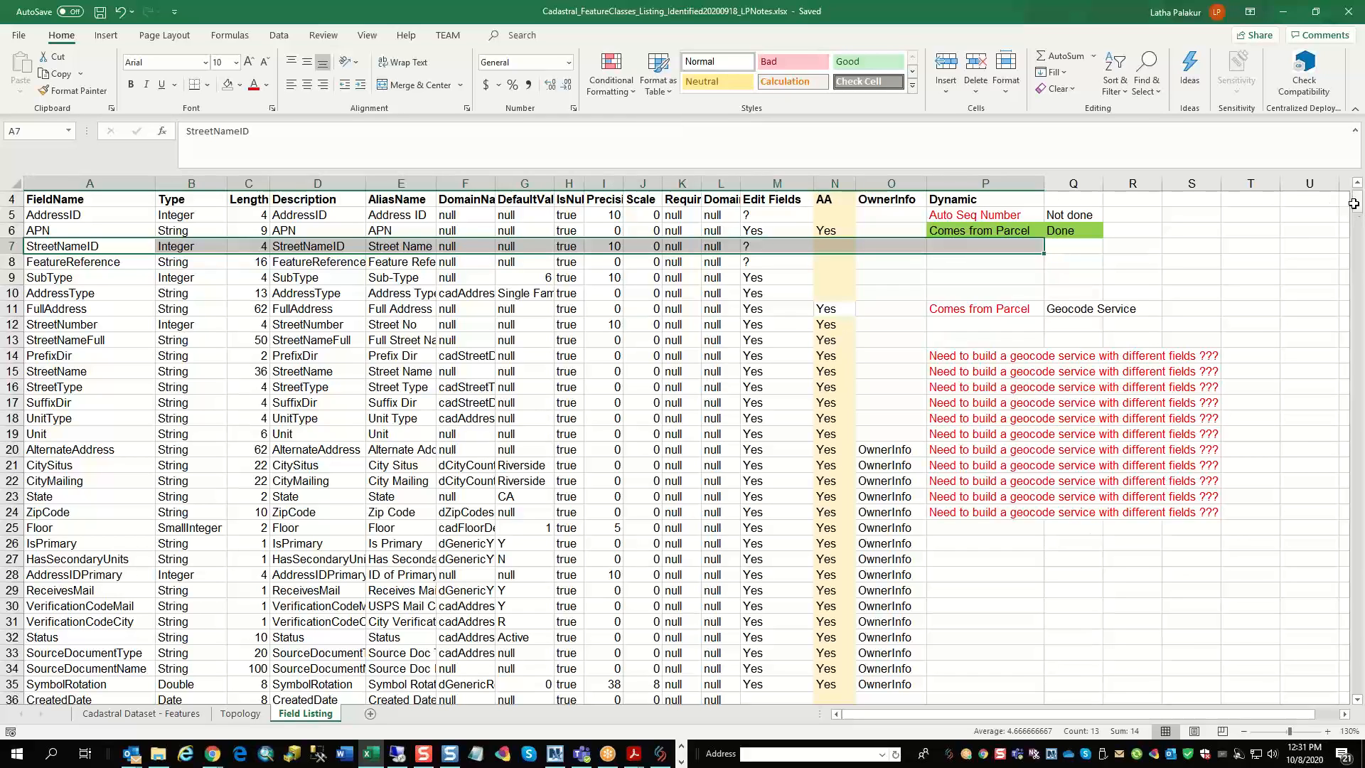
pyautogui.scroll(1, 1106, 347)
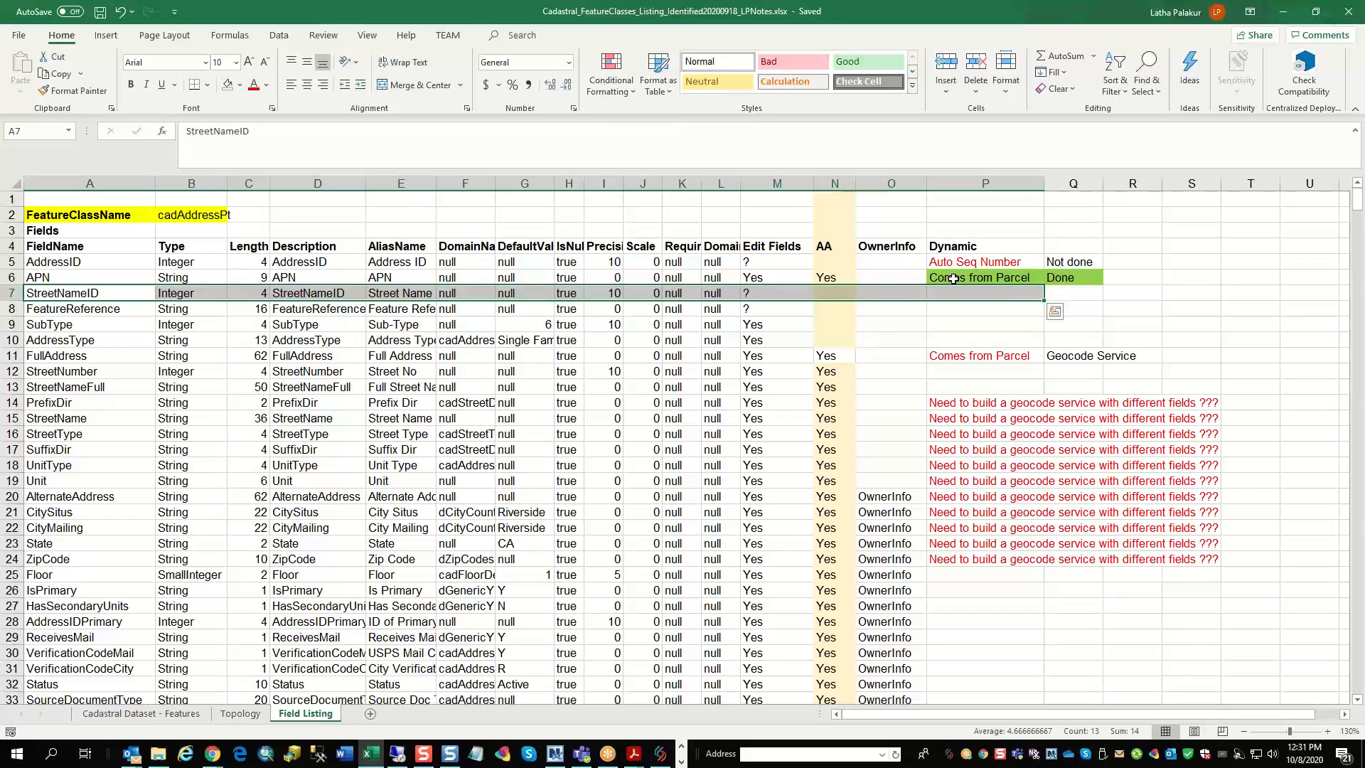
pyautogui.click(978, 280)
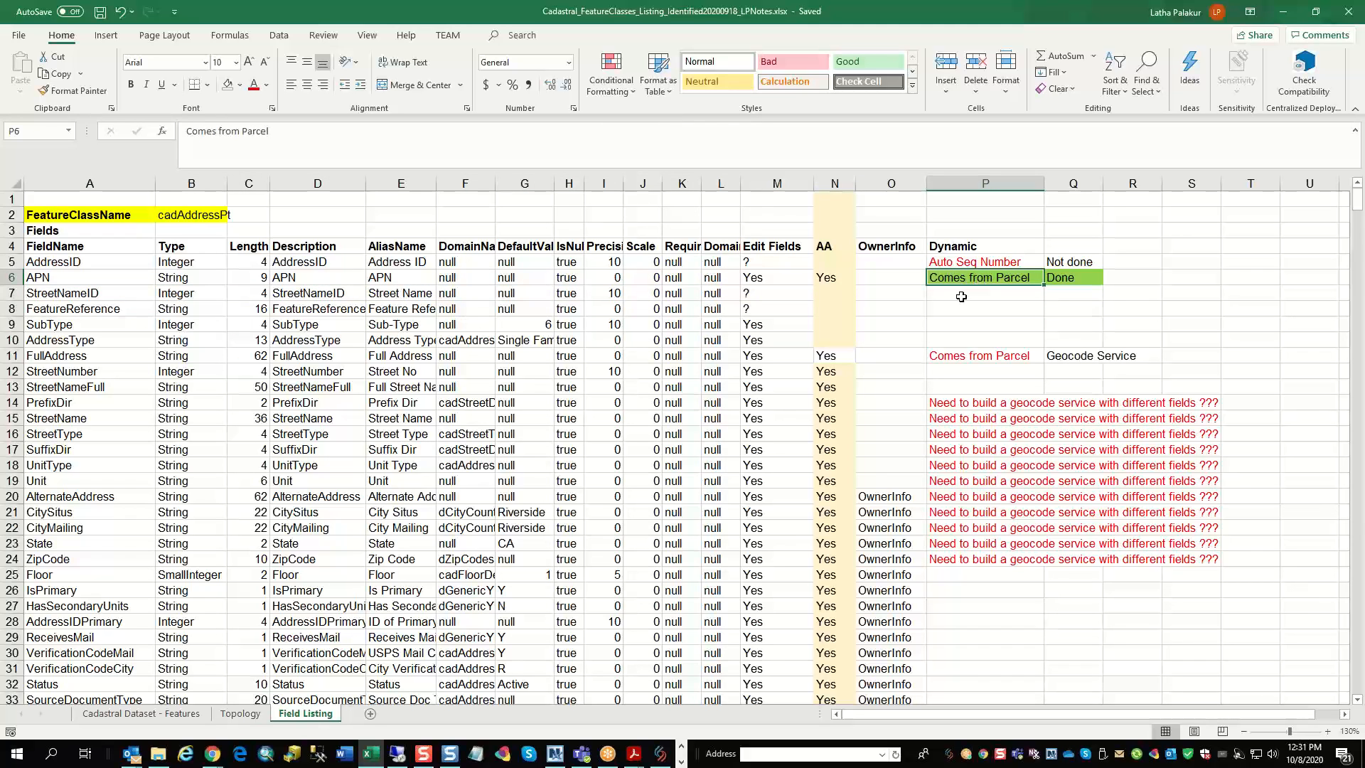
# Widen the AliasName column to fit its text and highlight the FullAddress, StreetNumber and StreetNameFull rows.
pyautogui.click(12, 293)
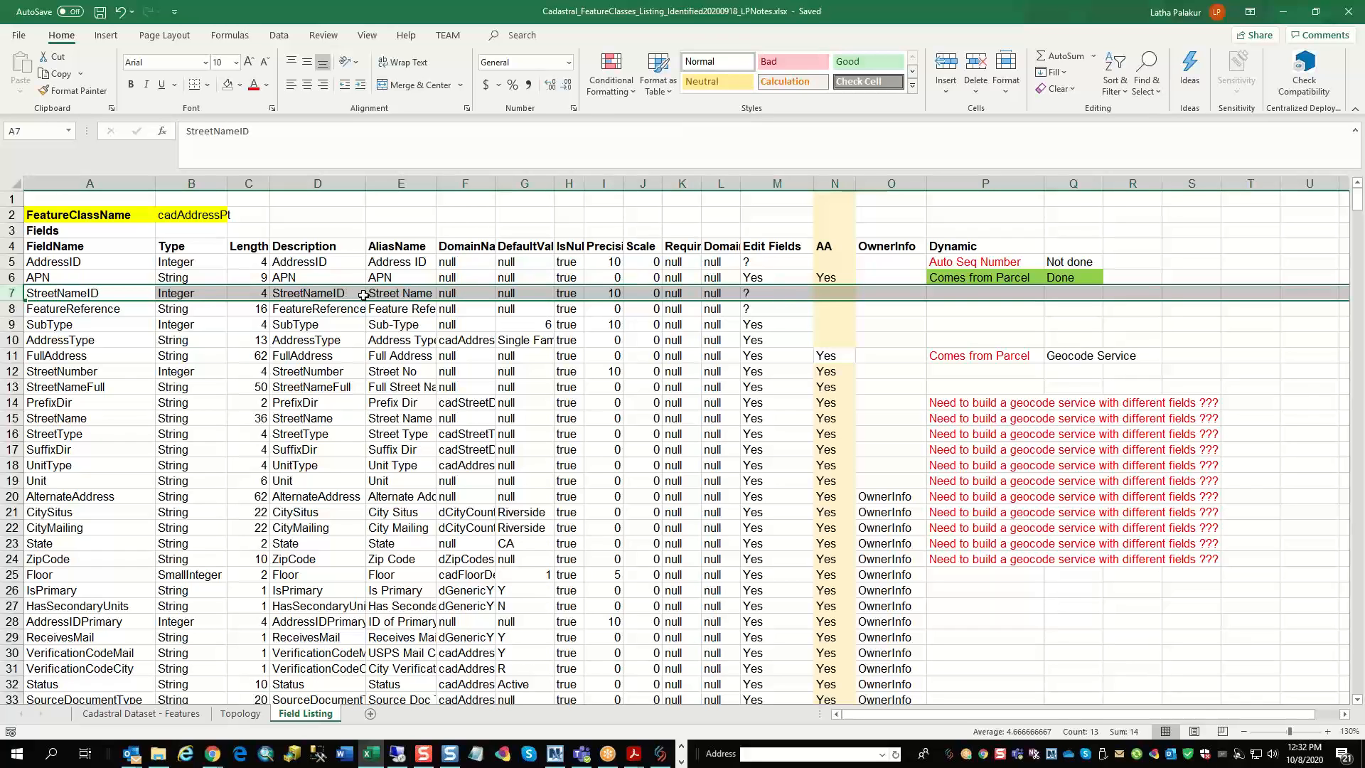
pyautogui.moveTo(435, 183); pyautogui.dragTo(476, 191)
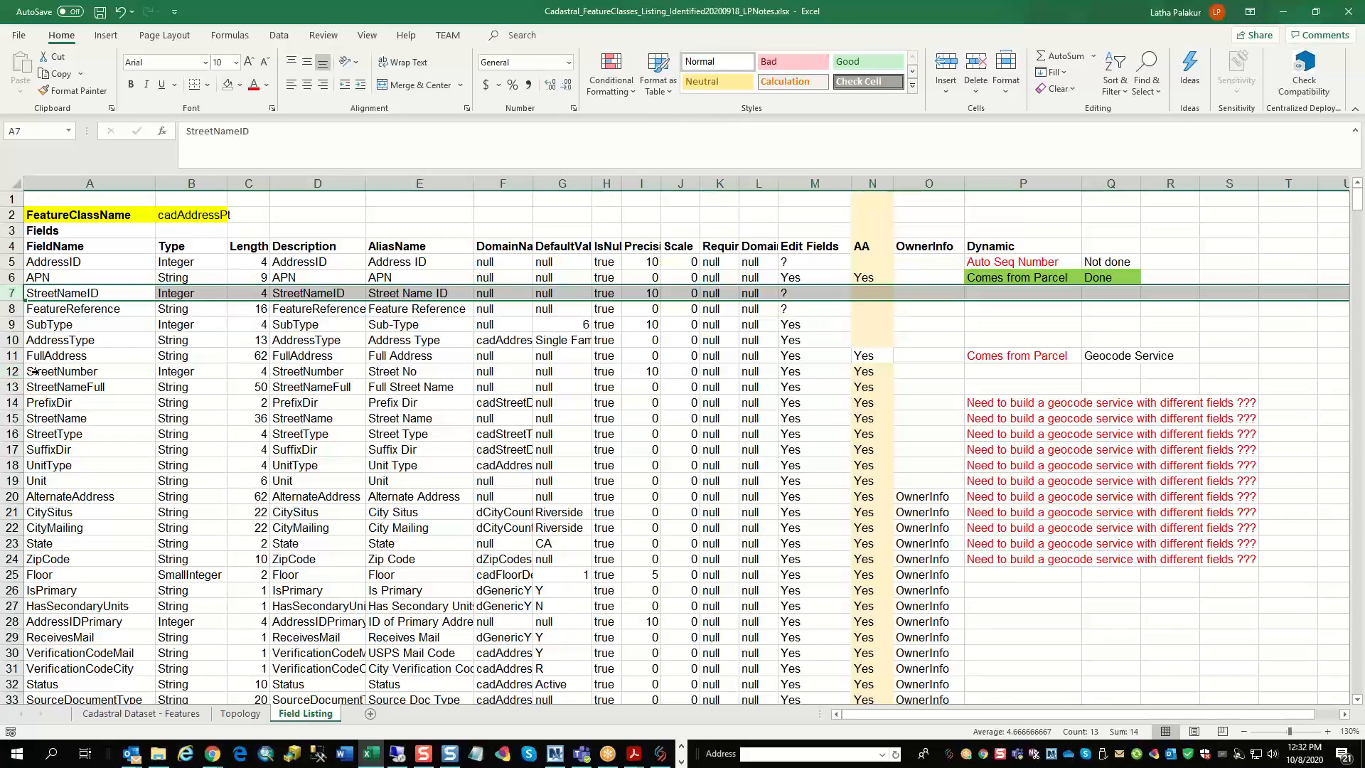
pyautogui.moveTo(16, 371); pyautogui.dragTo(91, 393)
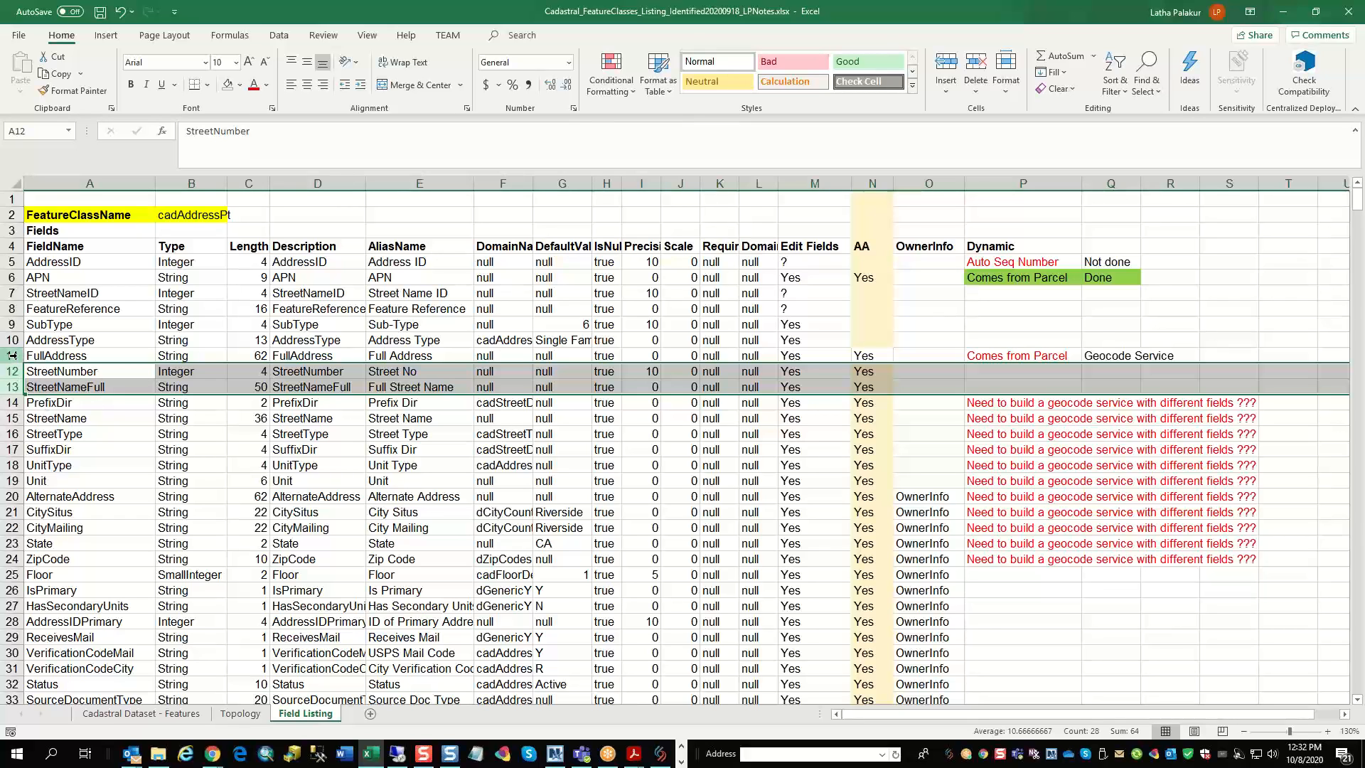
pyautogui.moveTo(13, 355); pyautogui.dragTo(31, 384)
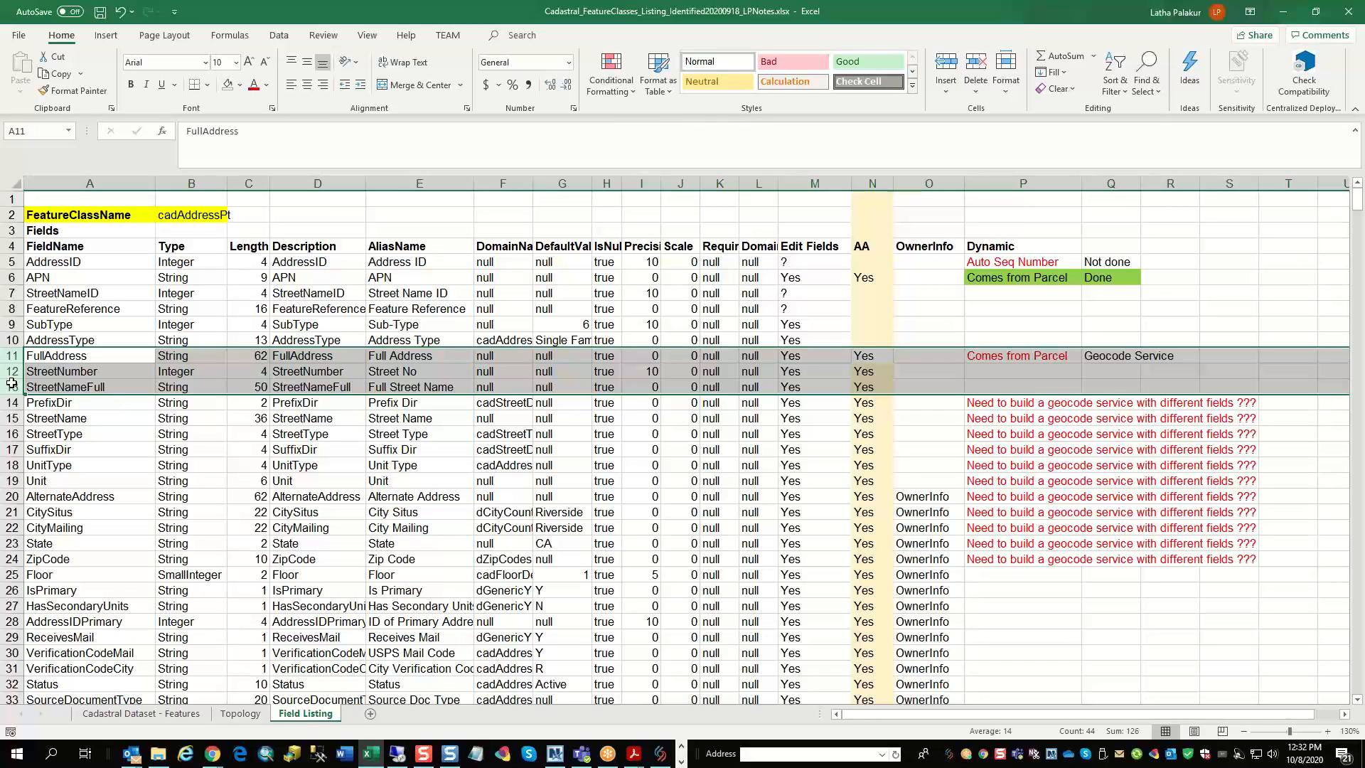
# Switch to the remote ArcMap session, minimize ArcCatalog and highlight the Address ID and Street Name ID fields of Address Pt.
pyautogui.click(668, 757)
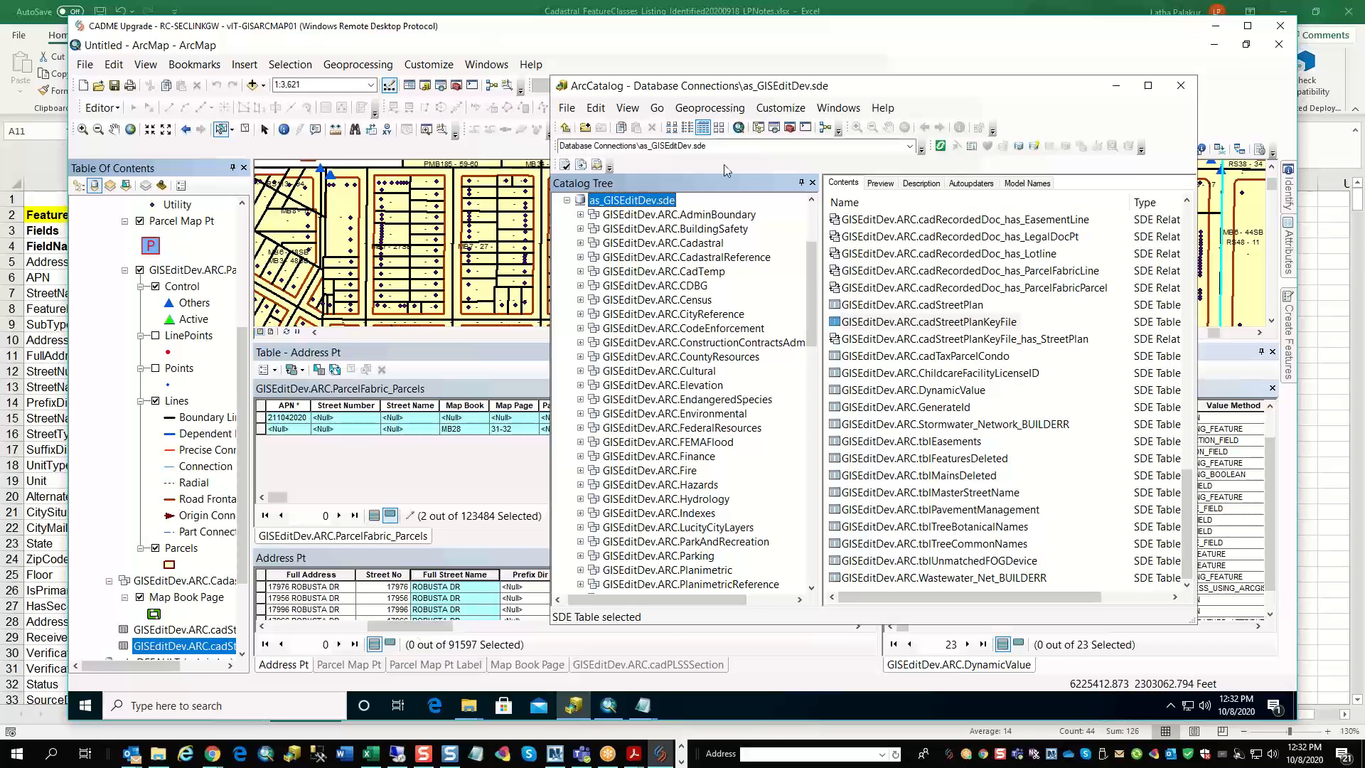
pyautogui.click(1116, 86)
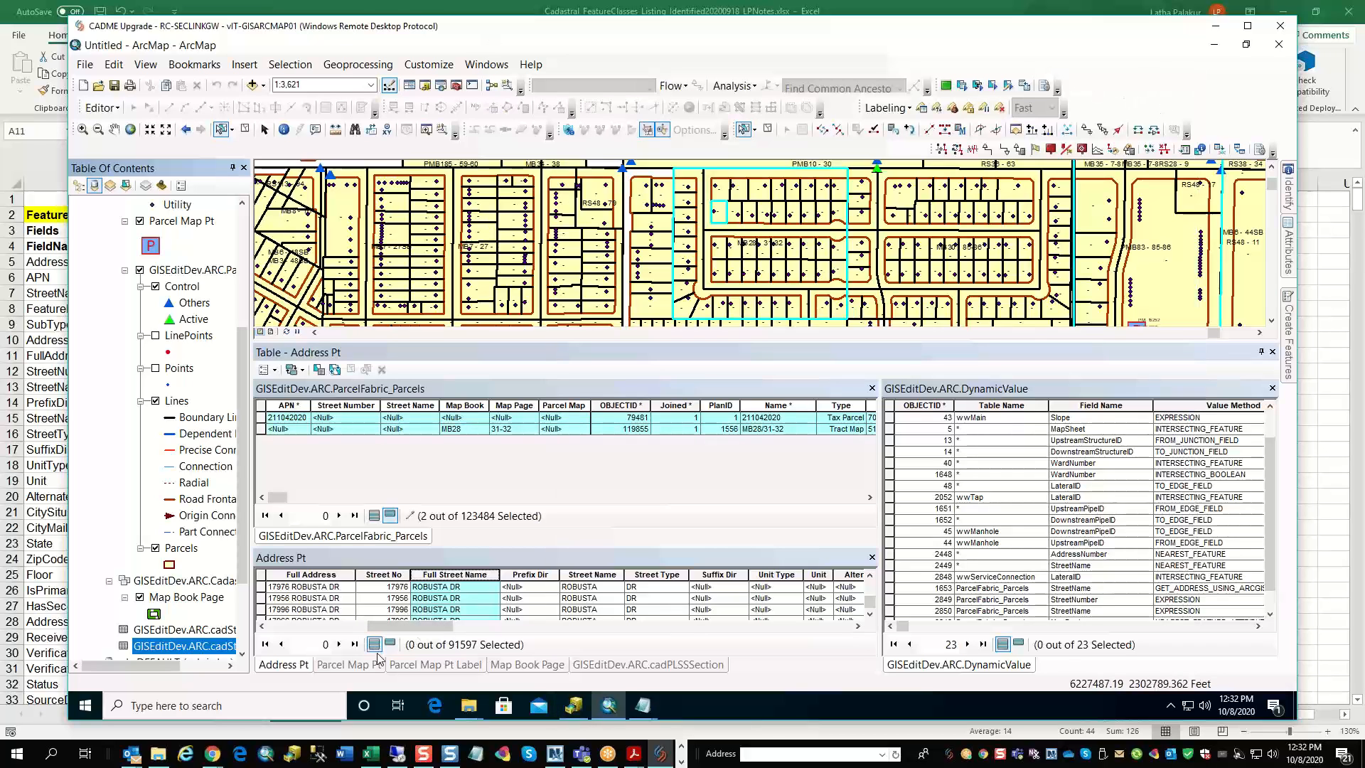
pyautogui.moveTo(384, 627); pyautogui.dragTo(278, 629)
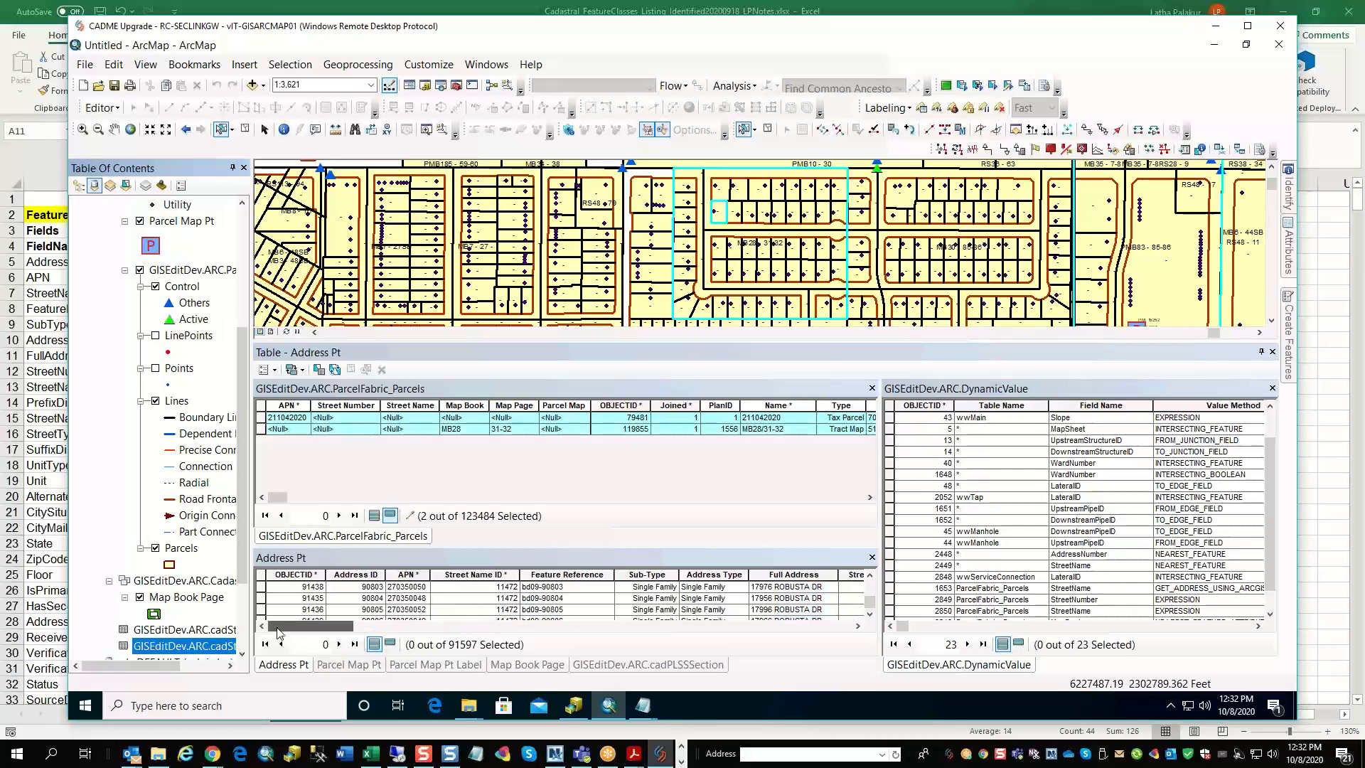
pyautogui.click(380, 575)
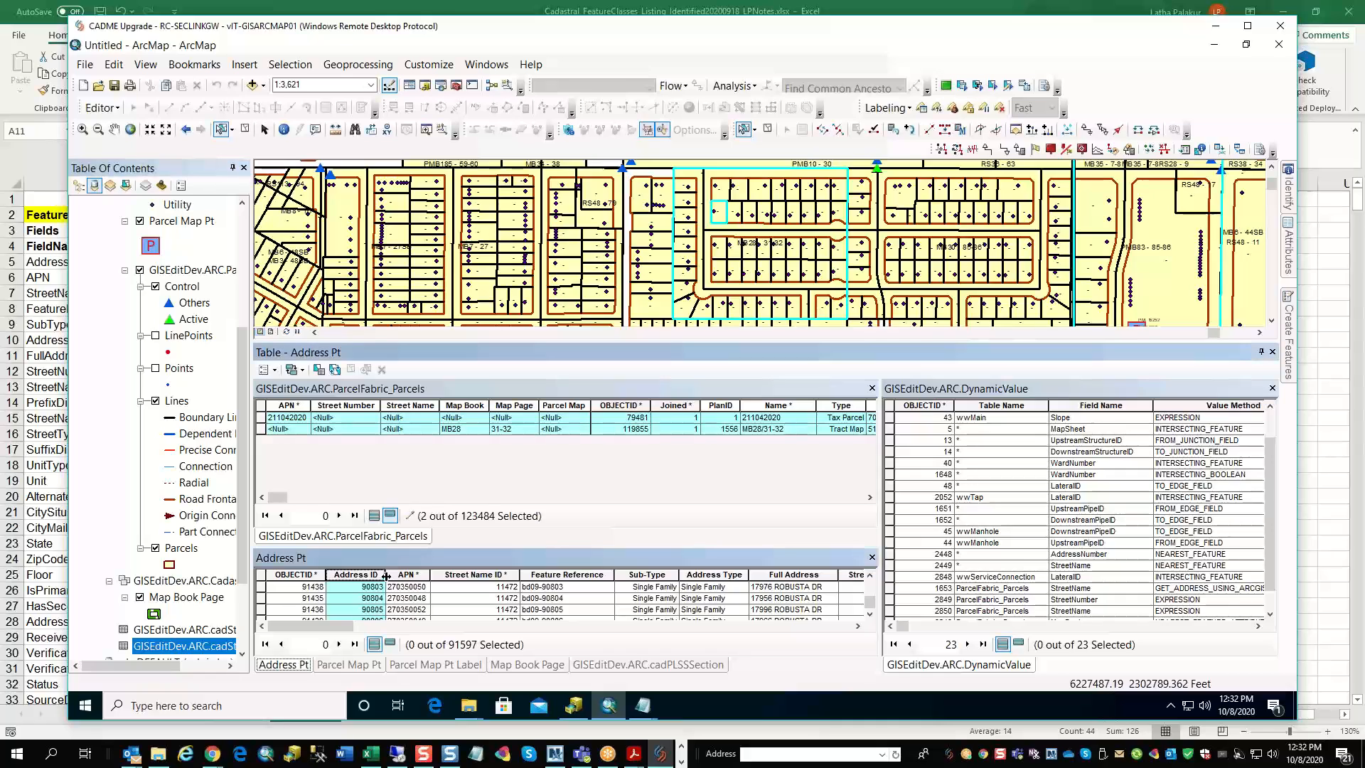
pyautogui.click(506, 575)
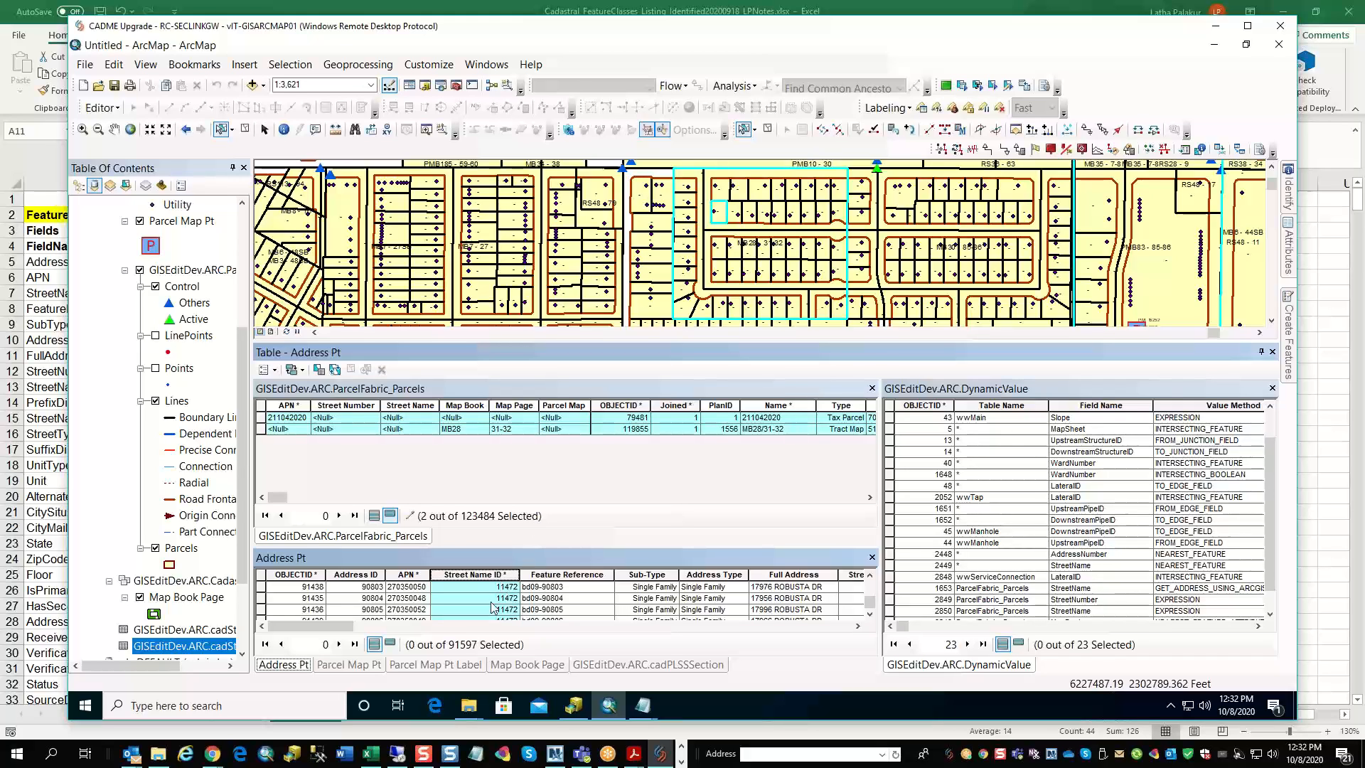
# Enlarge the map area and select the address point and parcel features at the highlighted corner lot of tract MB28/31-32.
pyautogui.click(82, 129)
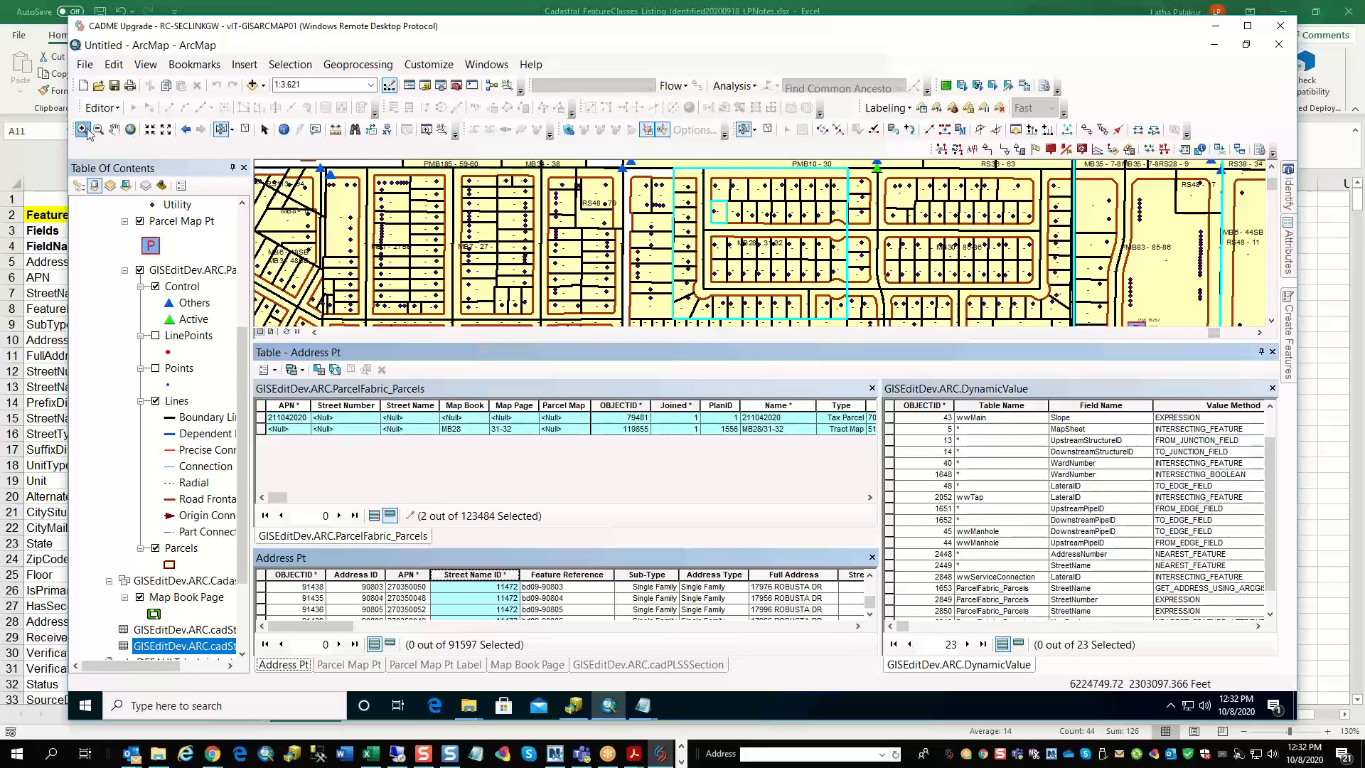
pyautogui.click(774, 266)
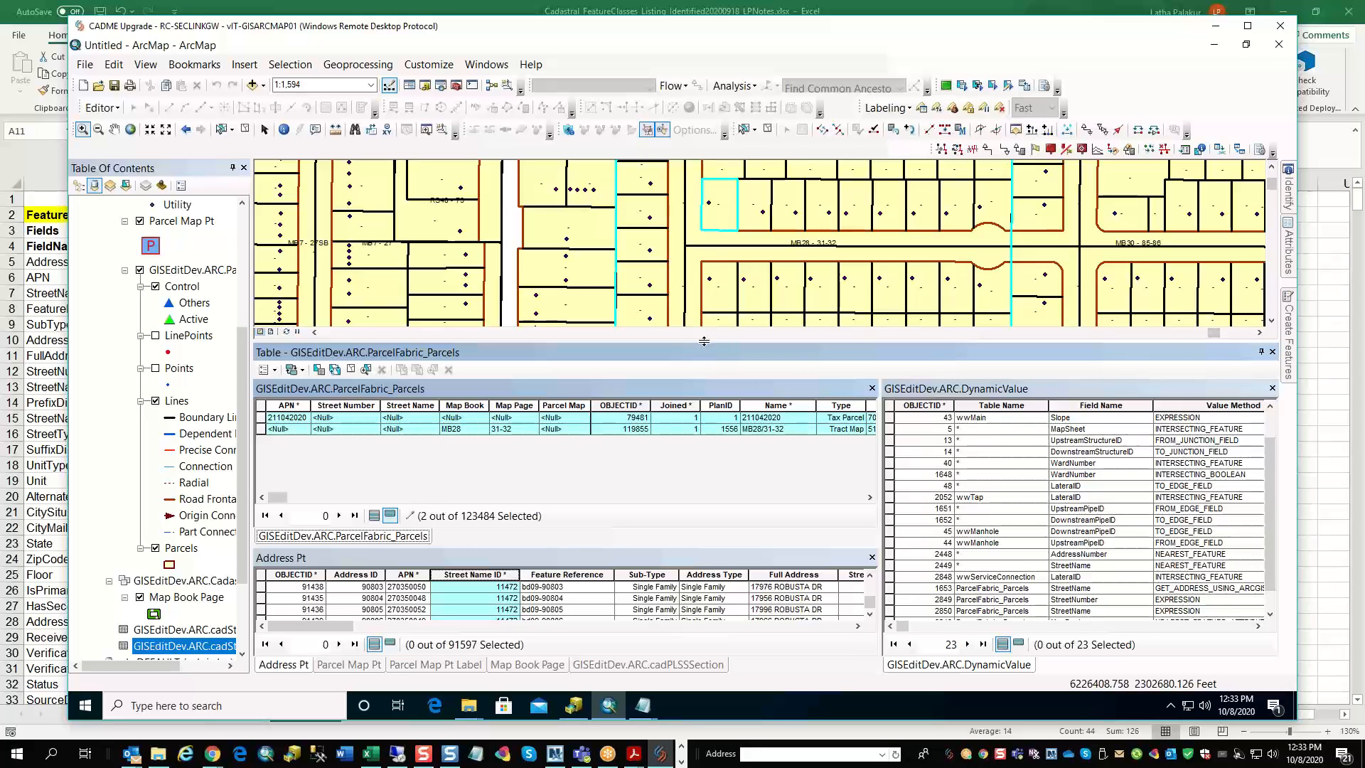
pyautogui.moveTo(703, 373); pyautogui.dragTo(702, 407)
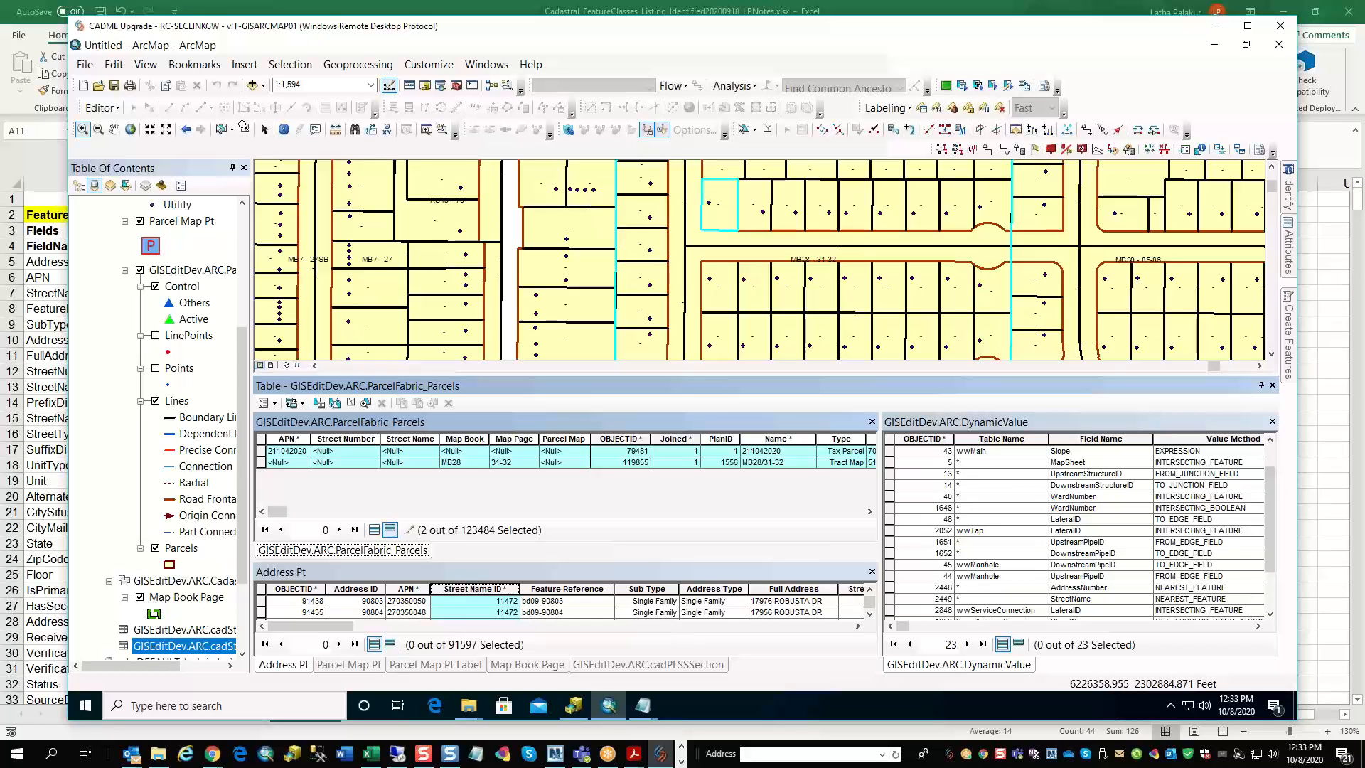
pyautogui.click(220, 130)
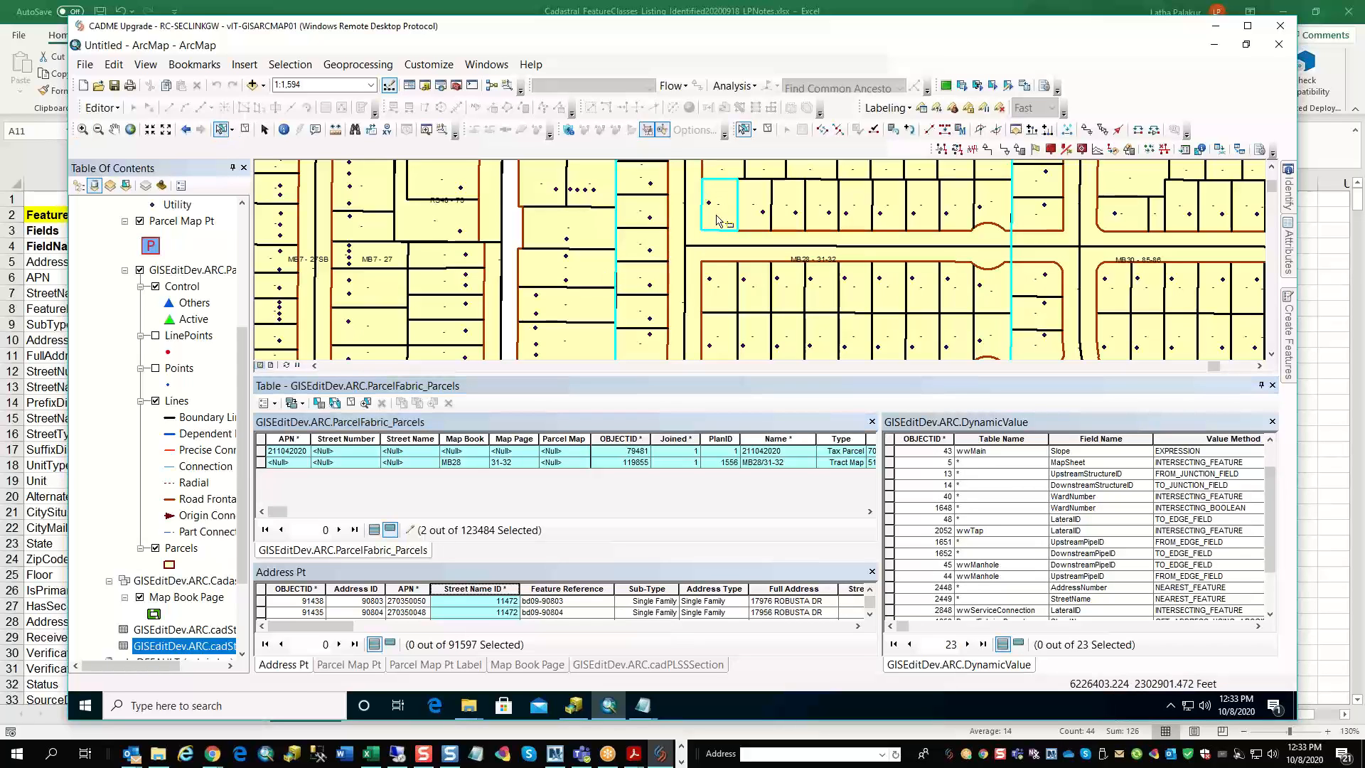
pyautogui.moveTo(706, 200); pyautogui.dragTo(728, 219)
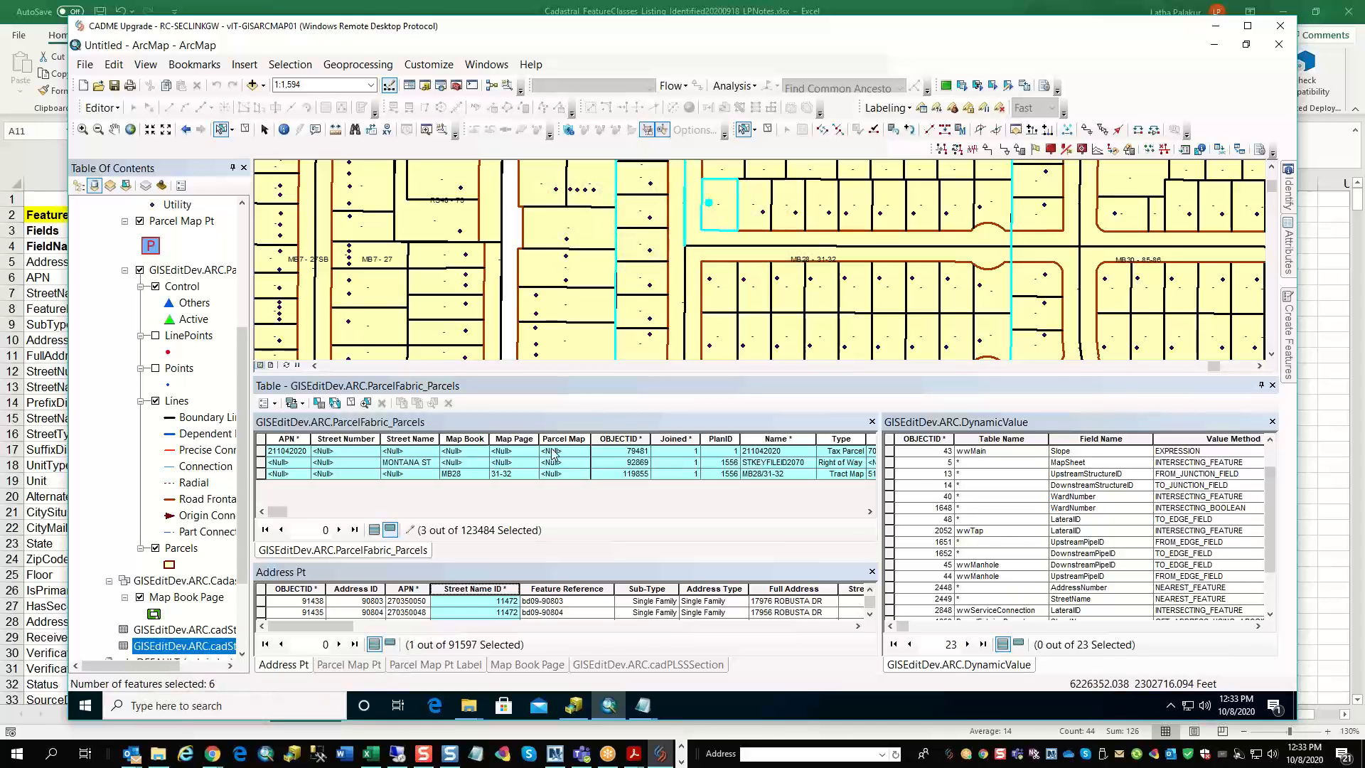
# Highlight the MONTANA ST right-of-way record, show only selected Address Pt records, and highlight the parcel table's Street Number and Street Name fields.
pyautogui.click(261, 463)
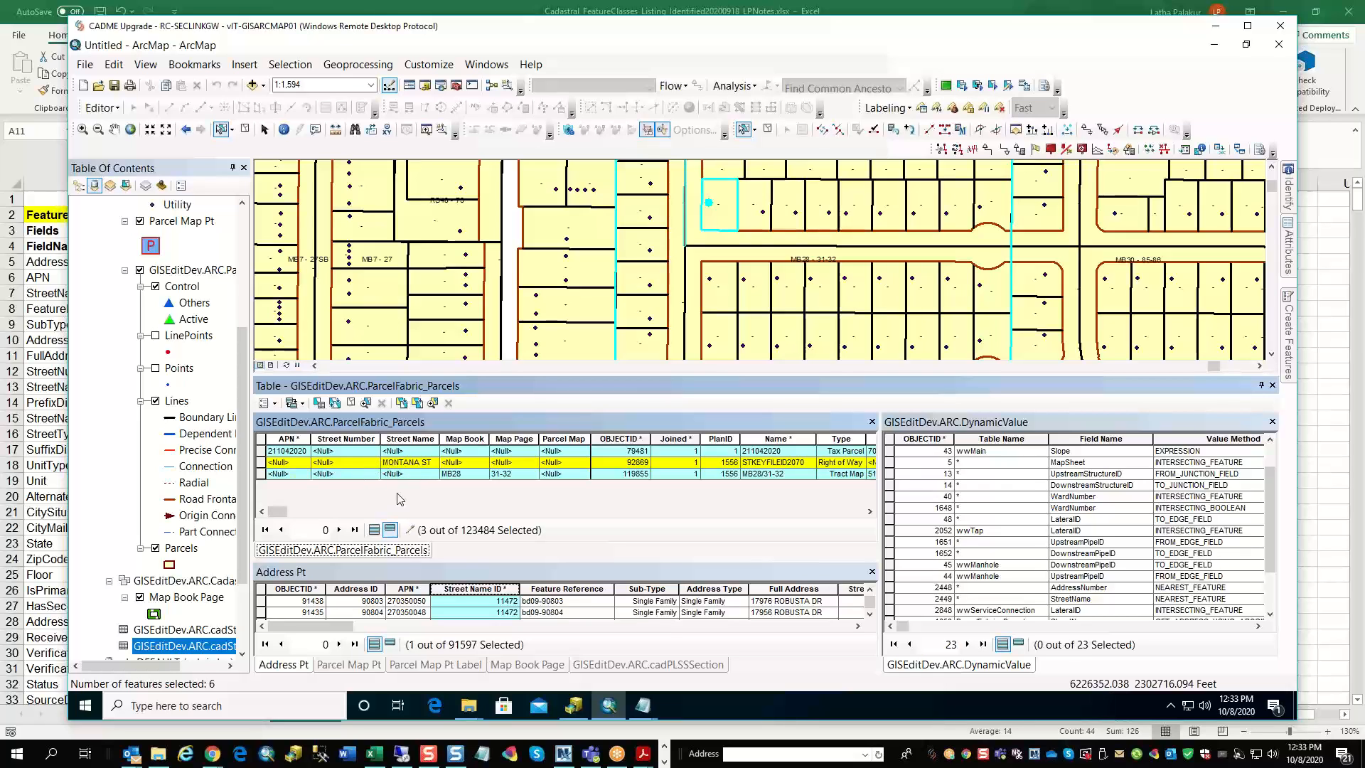
pyautogui.click(302, 664)
pyautogui.click(390, 644)
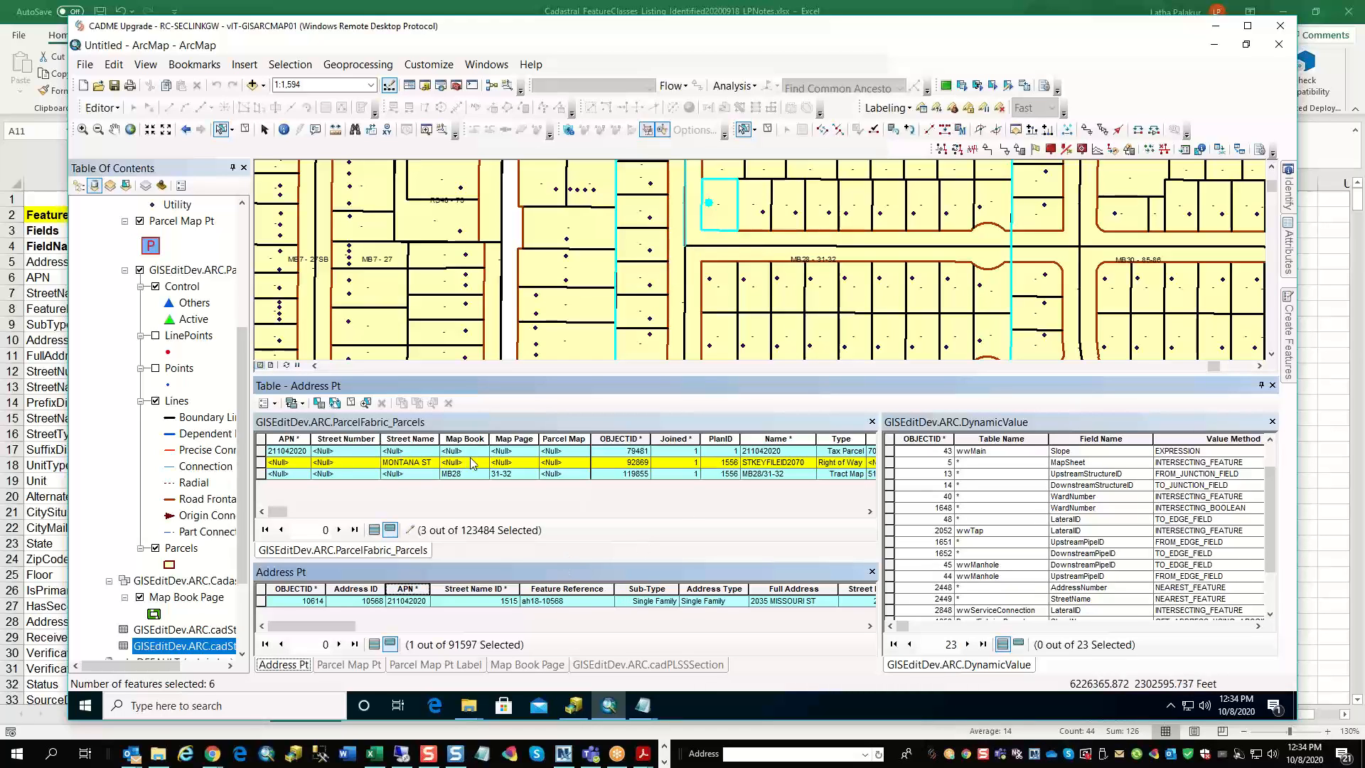
pyautogui.moveTo(353, 437); pyautogui.dragTo(420, 442)
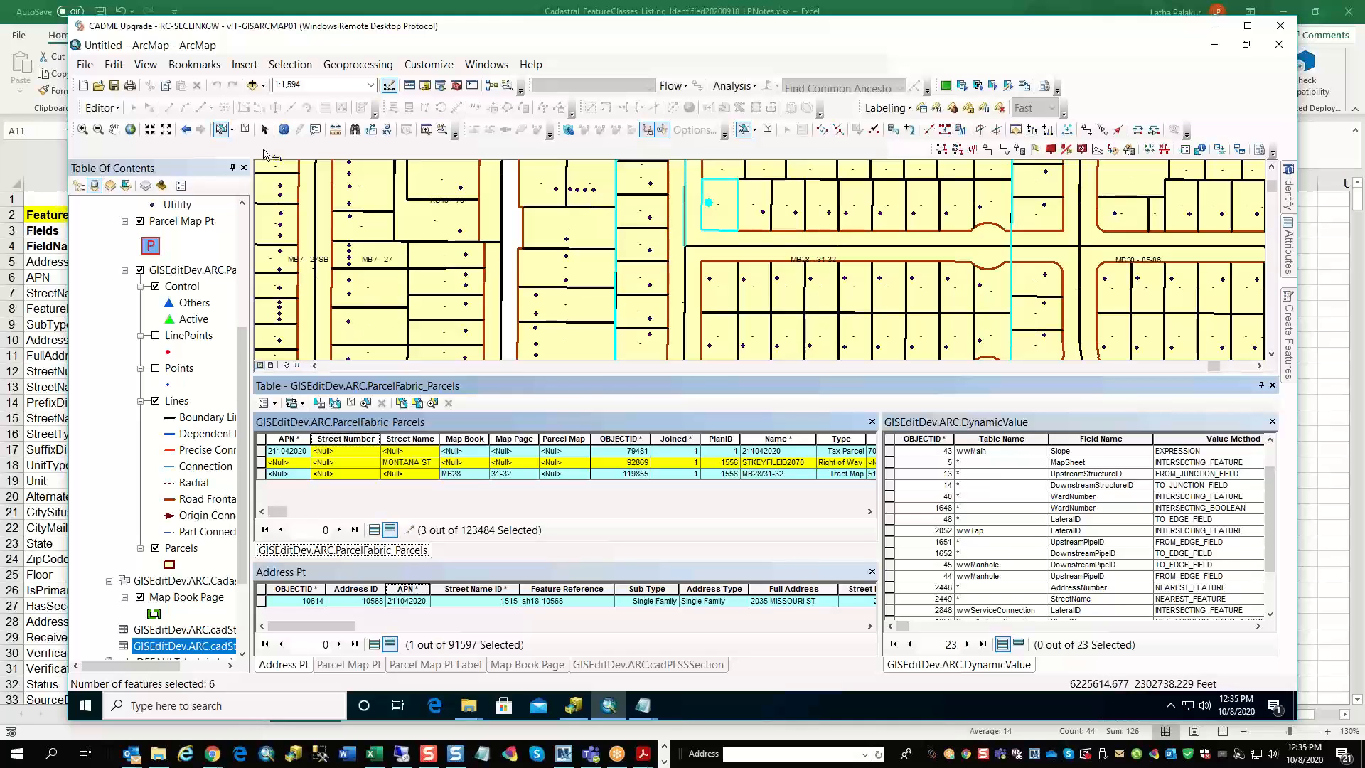
# Clear the selected features and start an edit session on the AttributeEdit_Dyn database connection, continuing past the Map Book Page warning.
pyautogui.click(246, 130)
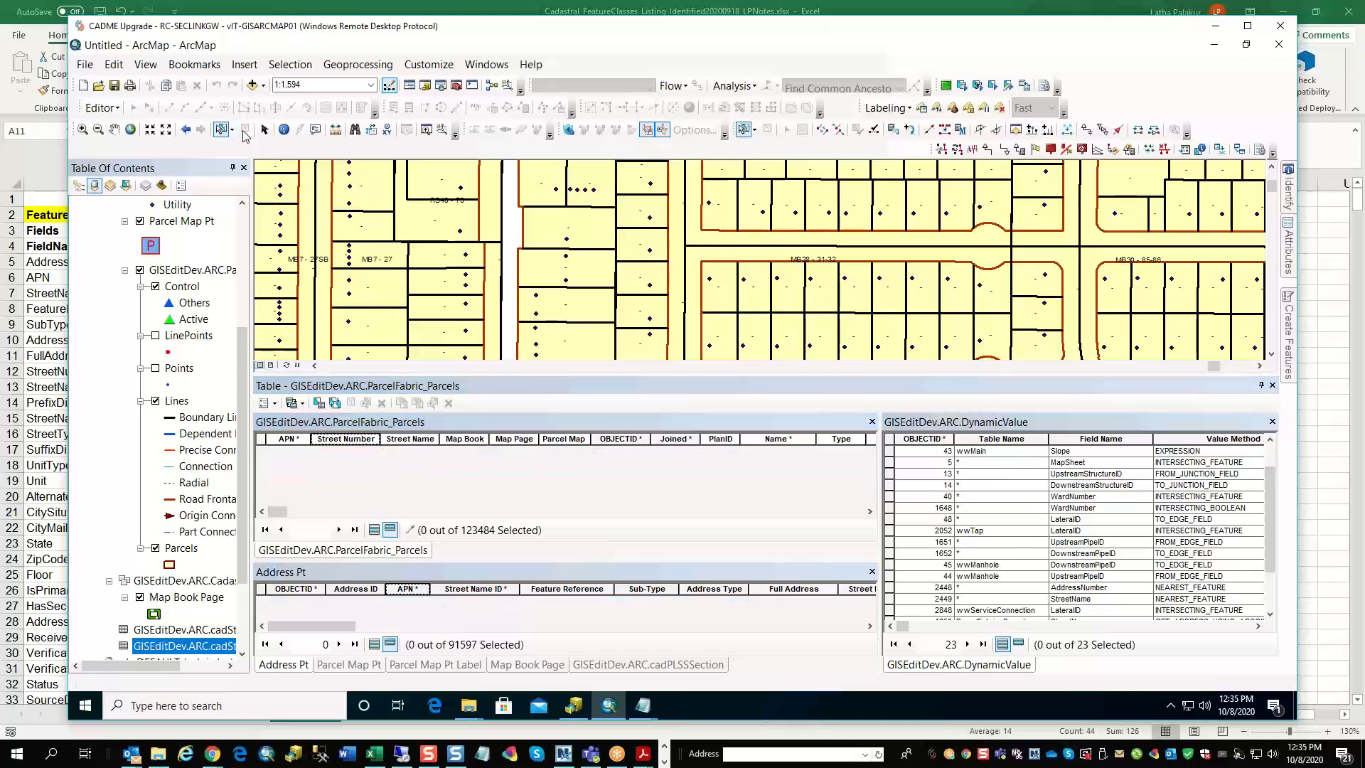
pyautogui.click(101, 107)
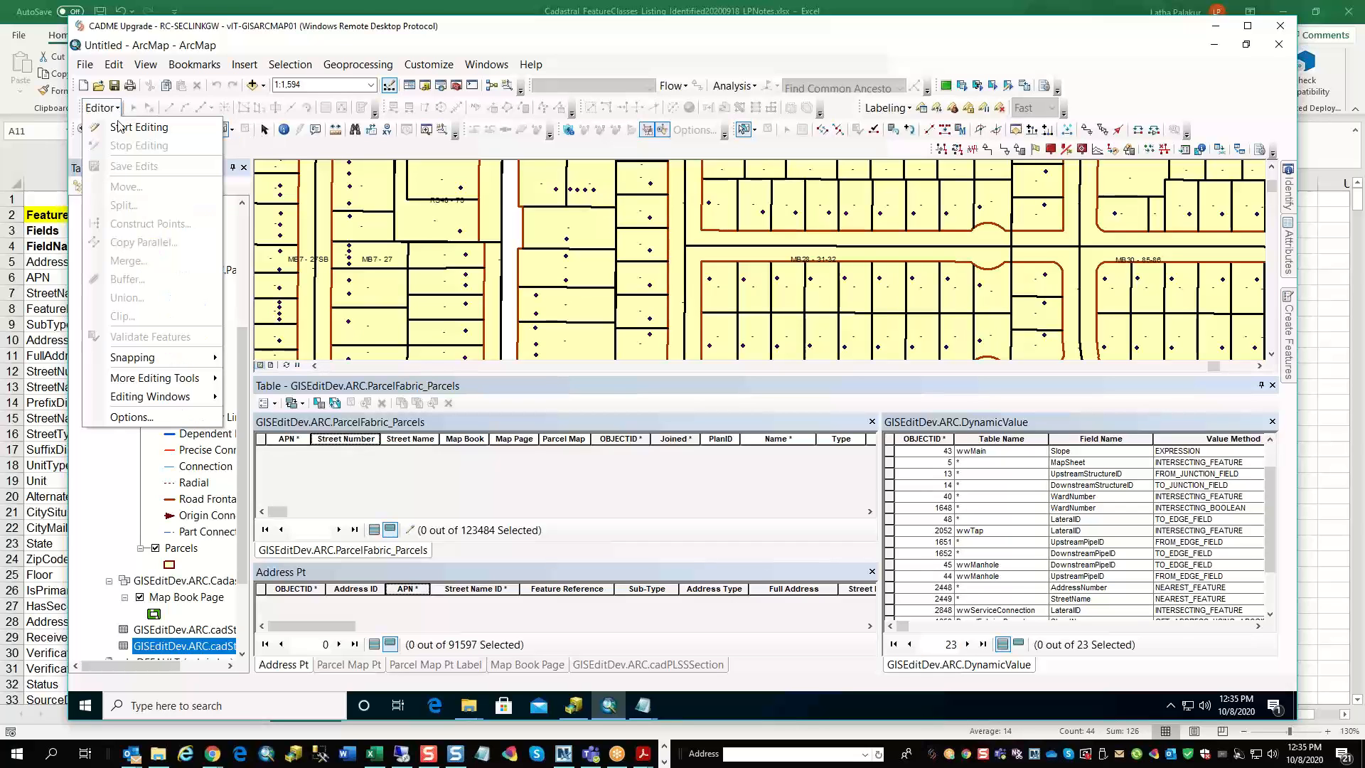
pyautogui.click(120, 127)
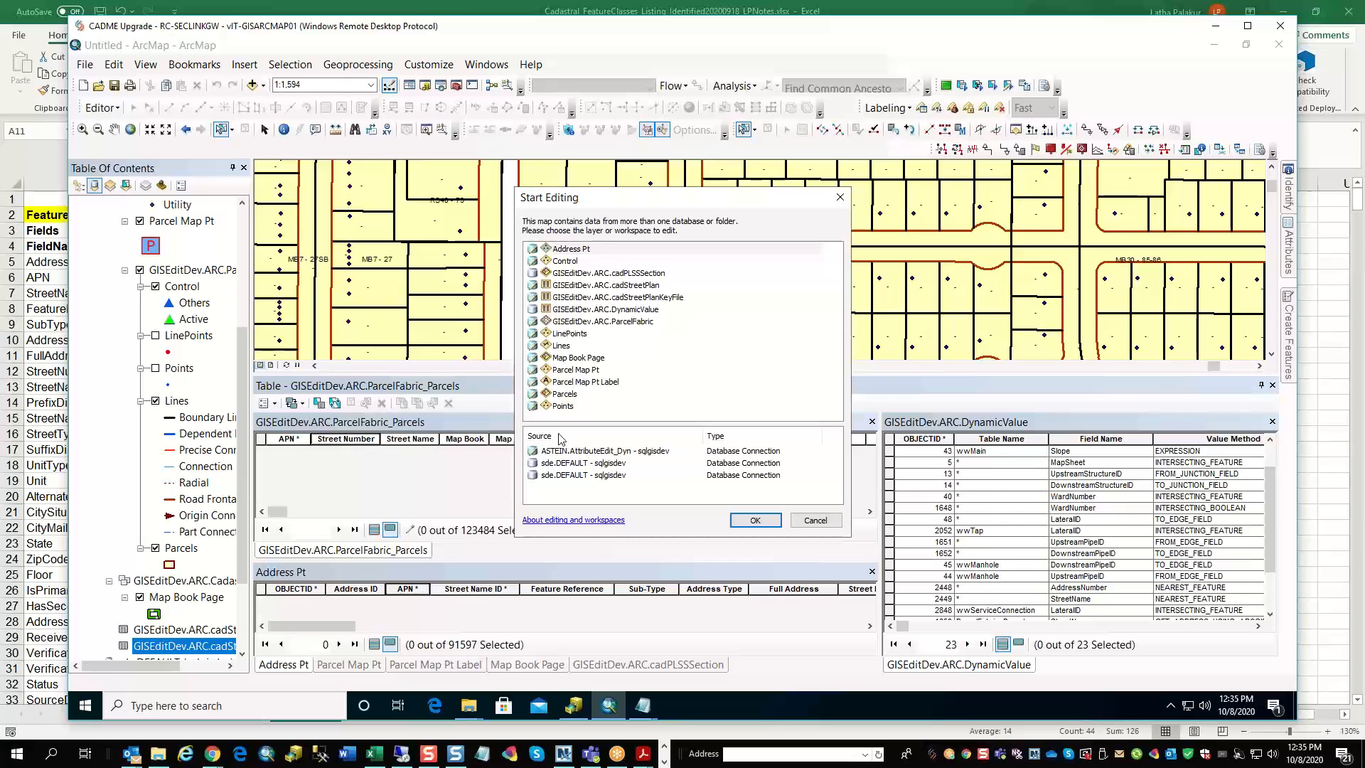
pyautogui.click(609, 451)
pyautogui.click(755, 519)
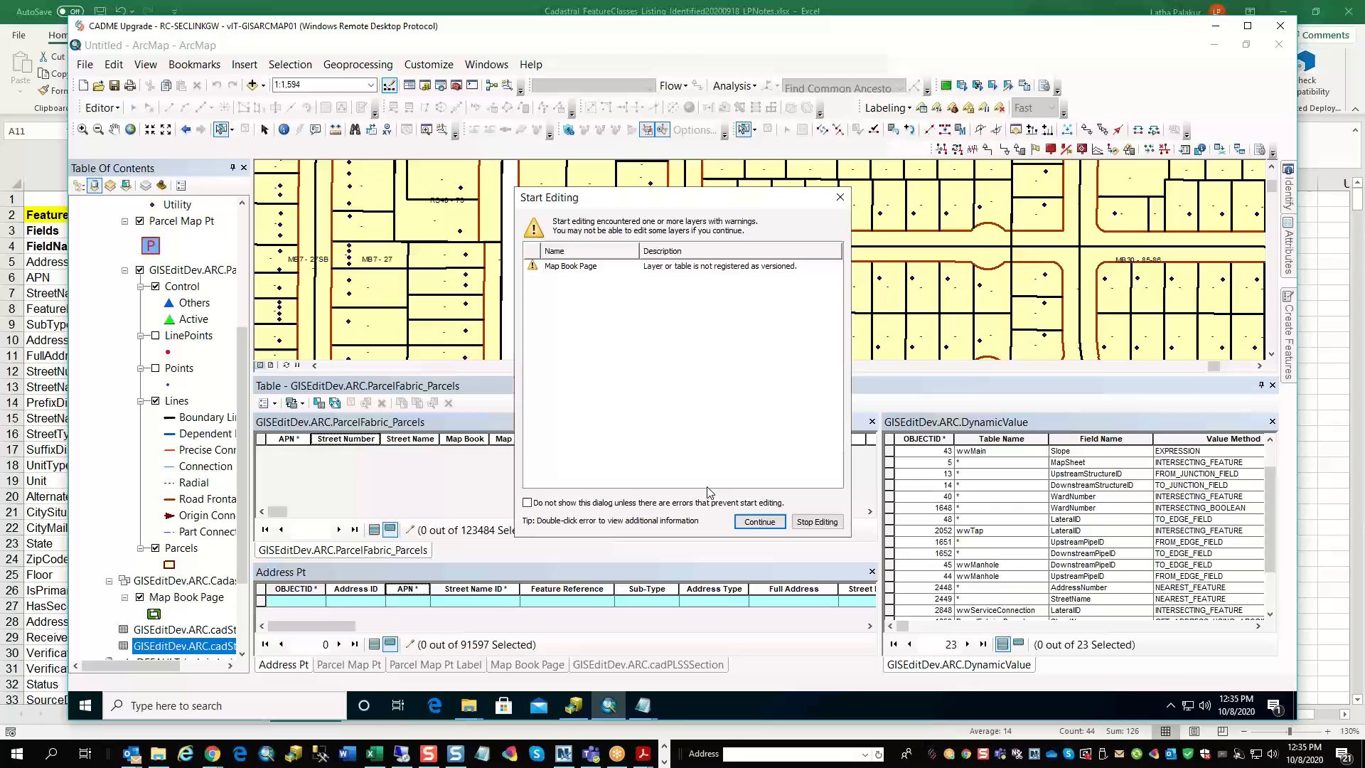
pyautogui.click(759, 521)
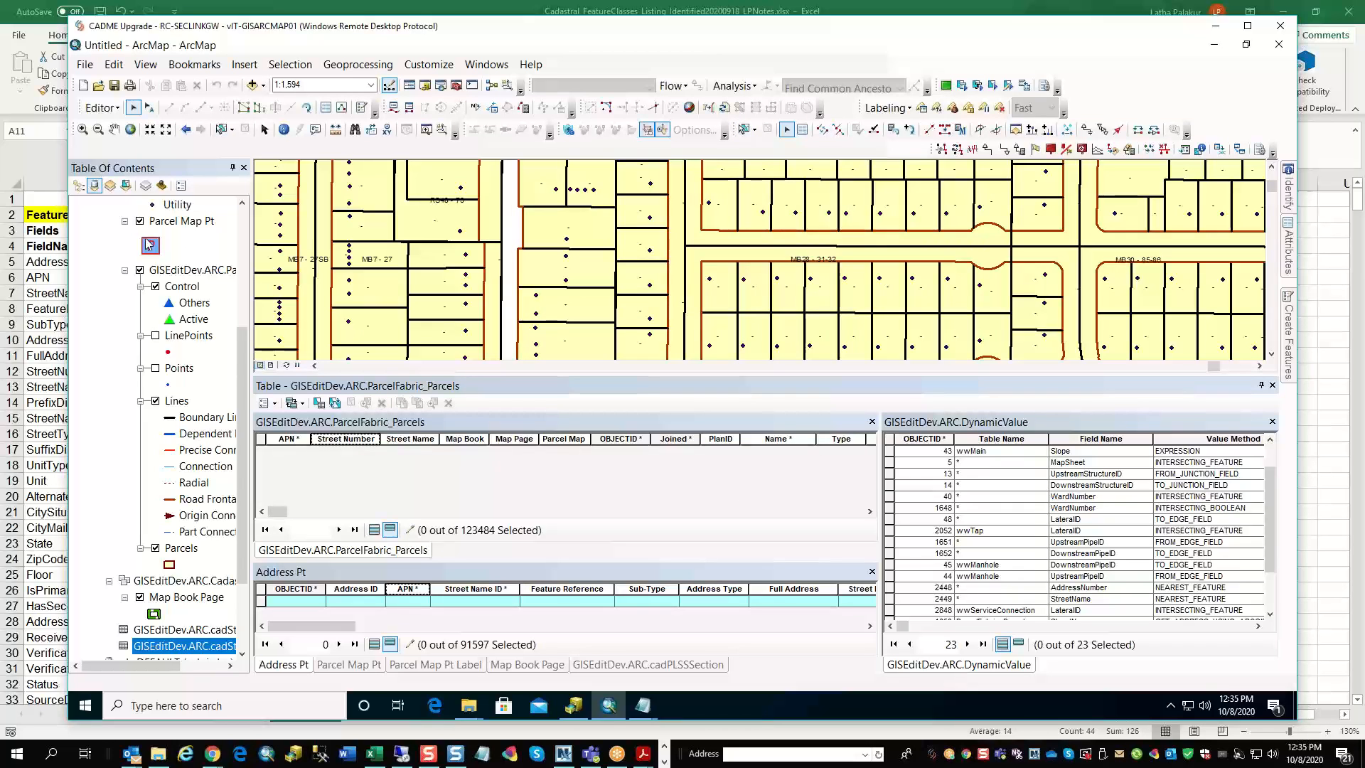
# Show the Create Features window and place a new Single Family address point inside the corner lot, beside the existing point.
pyautogui.click(117, 109)
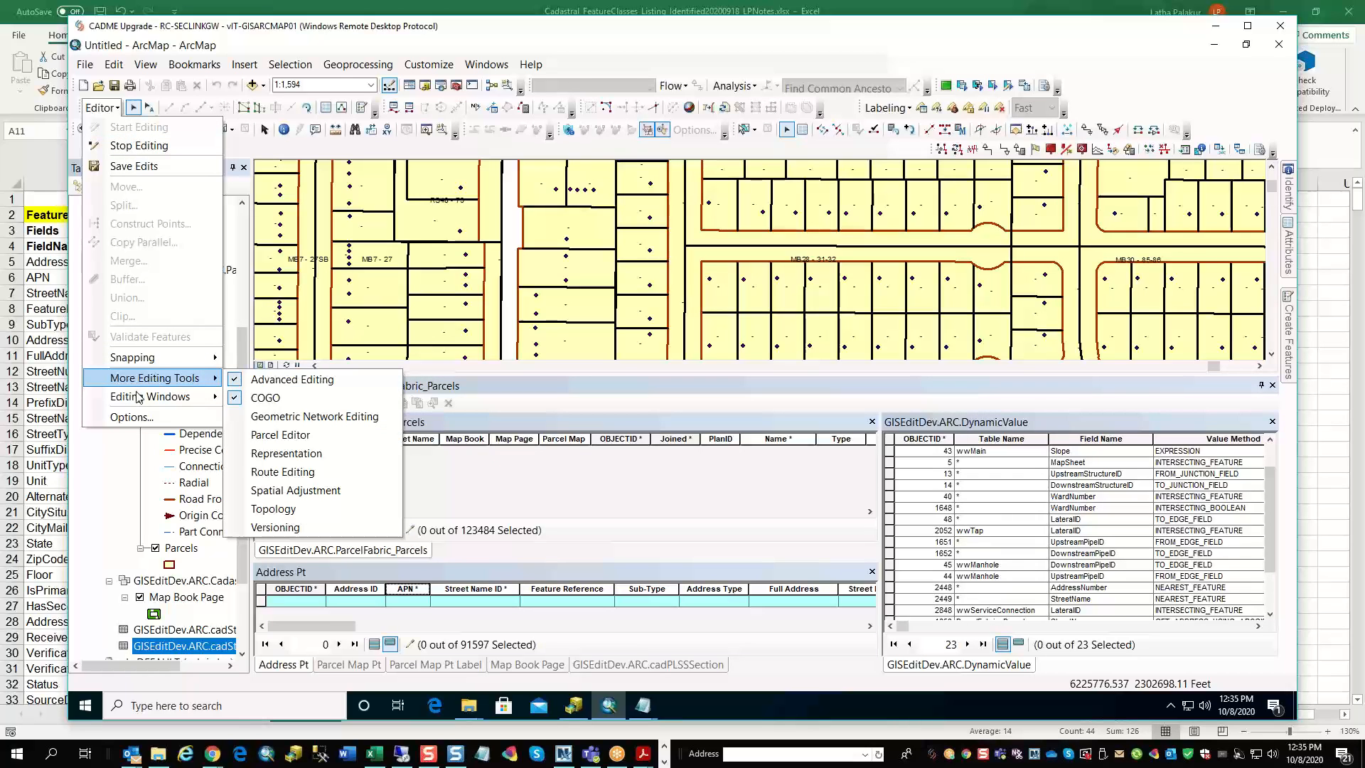
pyautogui.moveTo(139, 396)
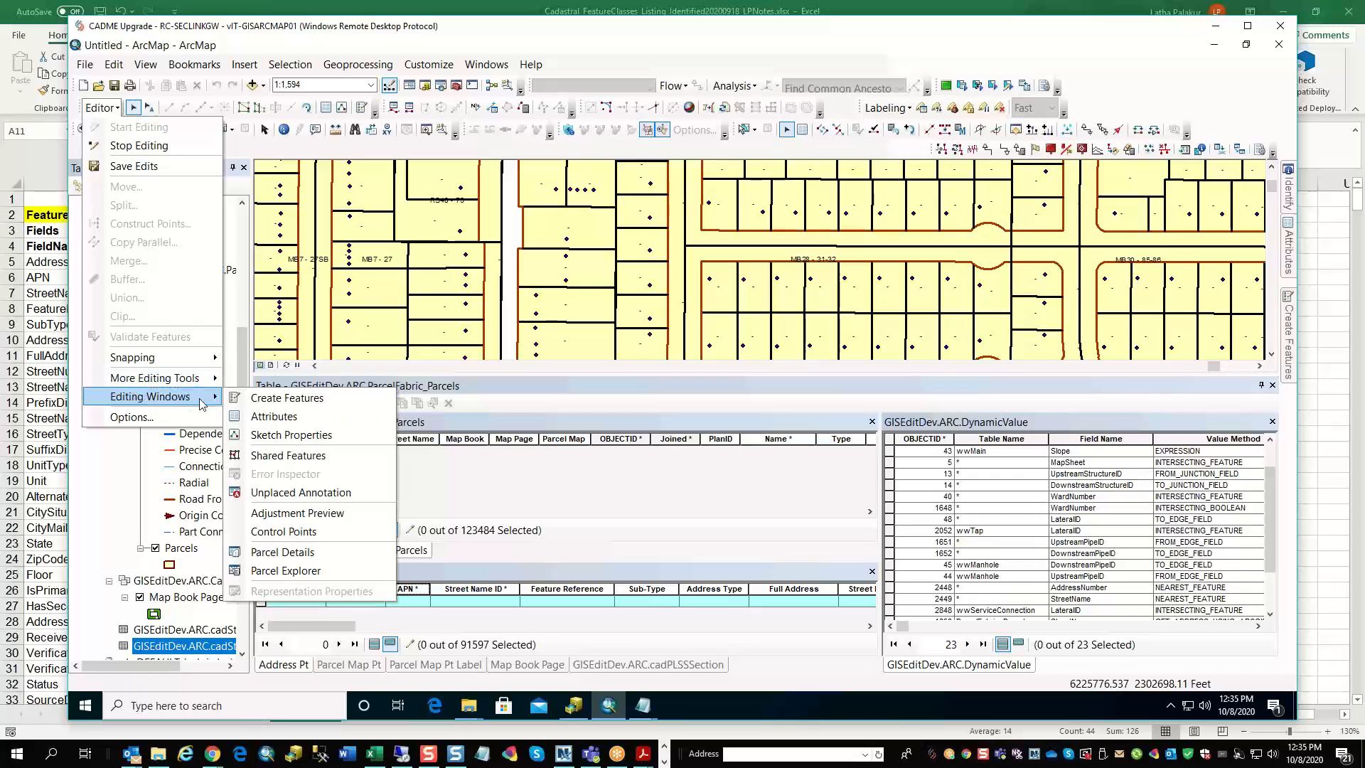
pyautogui.click(284, 398)
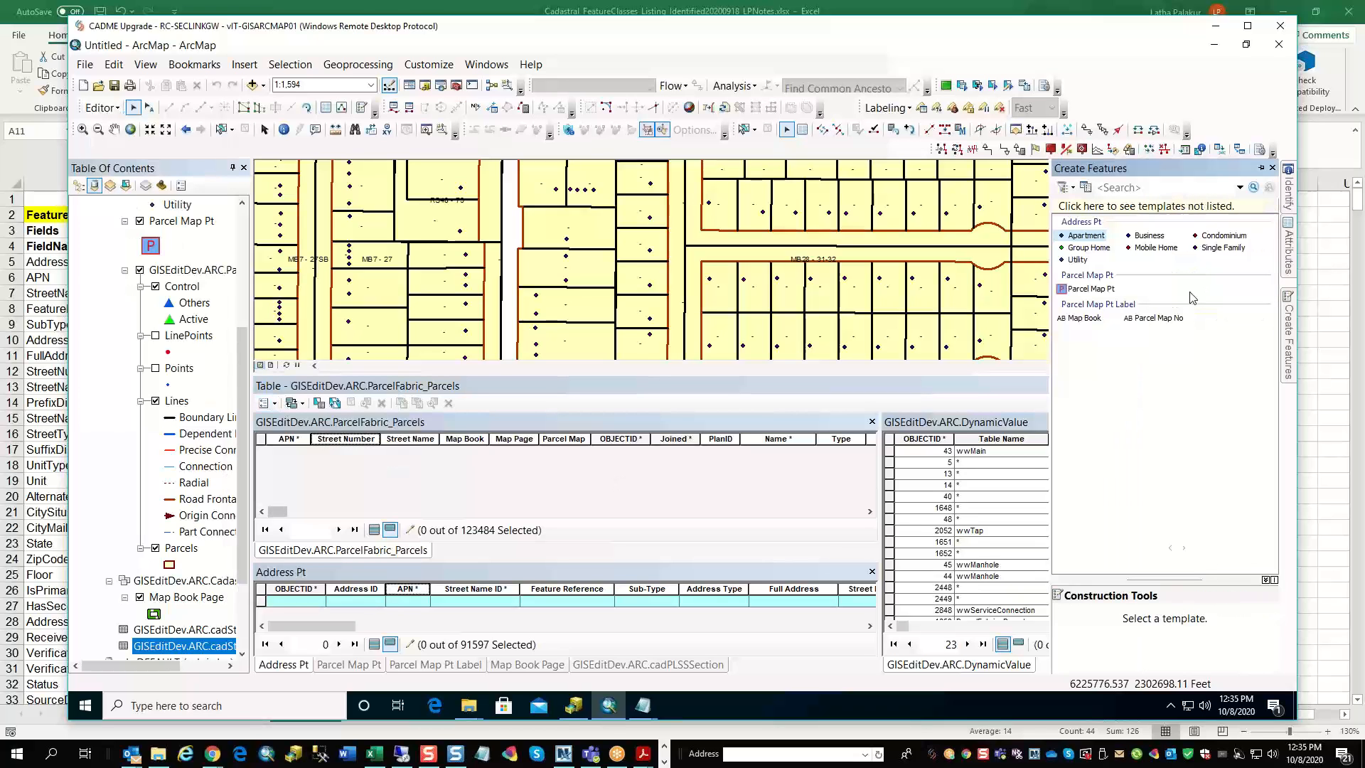
pyautogui.click(1219, 250)
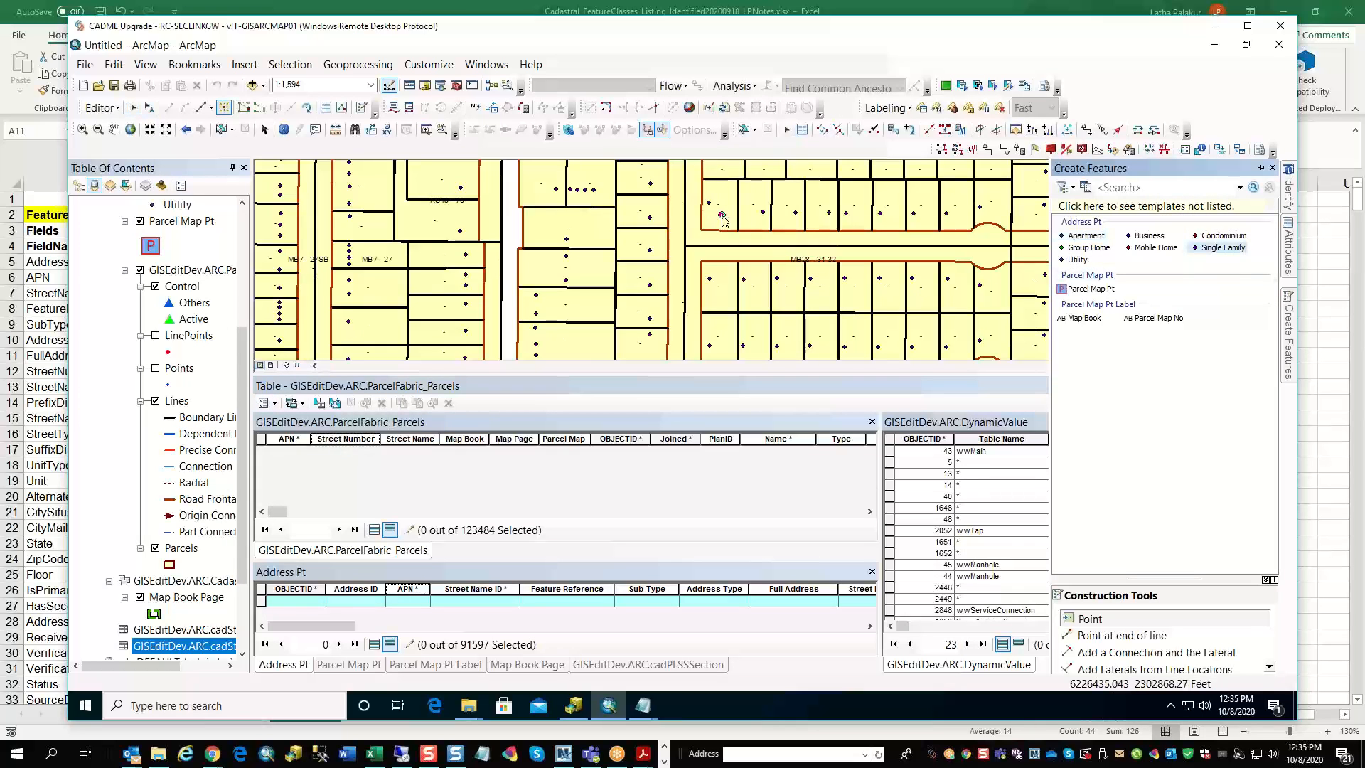
pyautogui.click(722, 217)
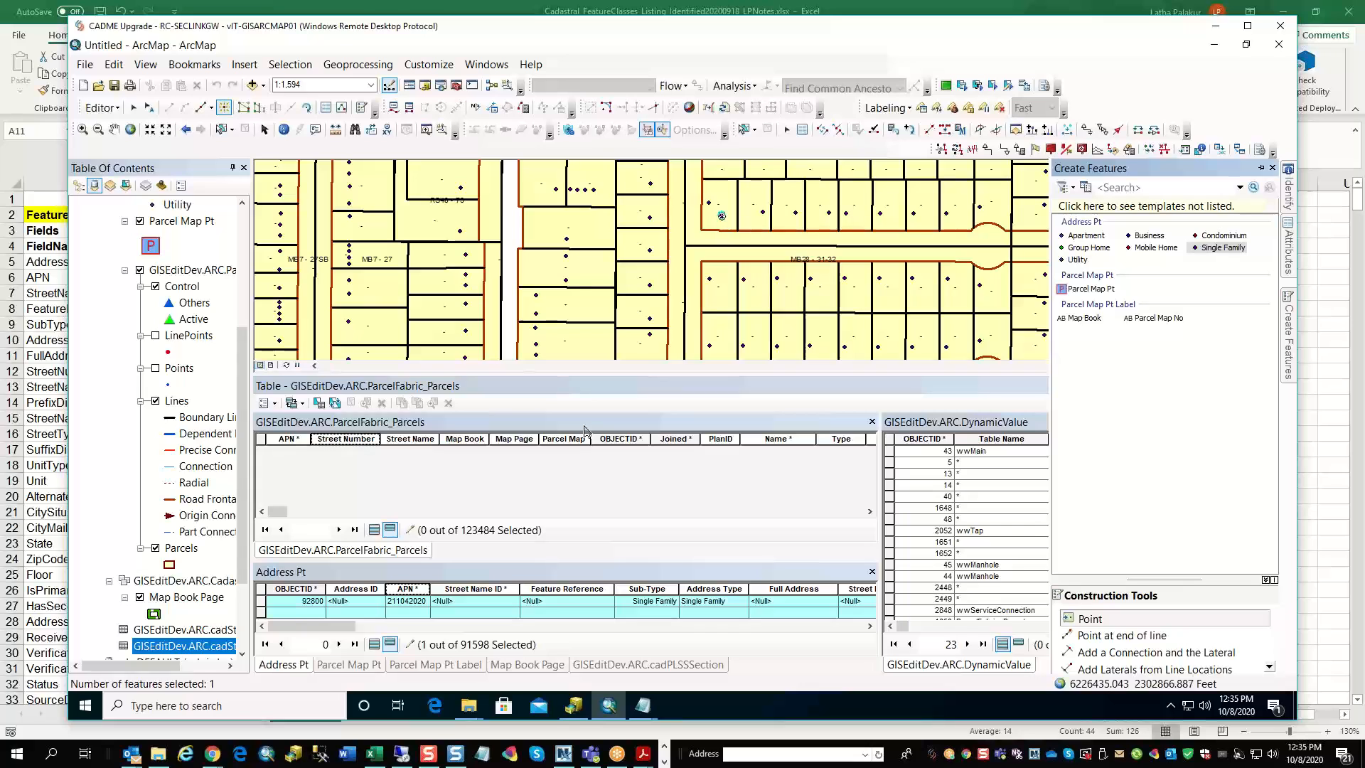
# Inspect the new Address Pt record's APN, slightly widen that column, and highlight the Full Address and Street No fields.
pyautogui.click(403, 605)
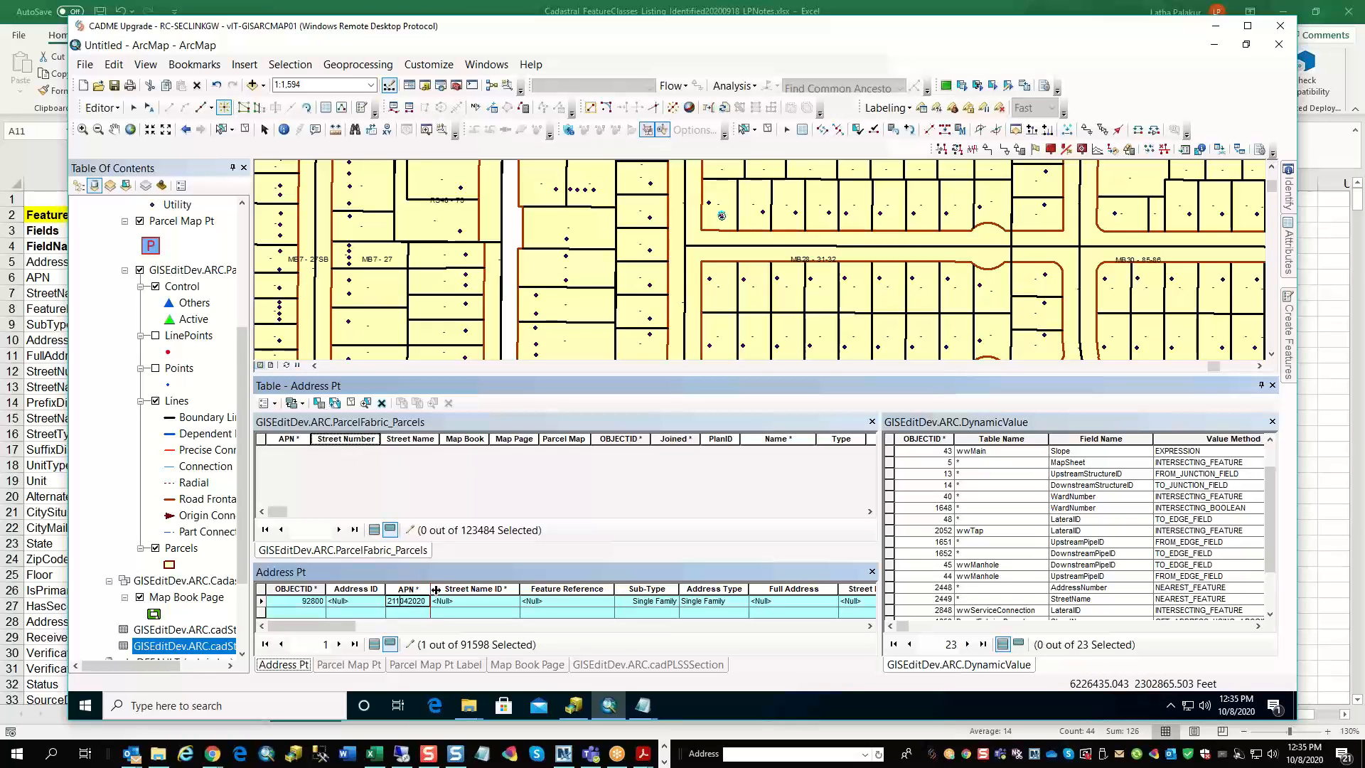
pyautogui.moveTo(436, 596); pyautogui.dragTo(445, 595)
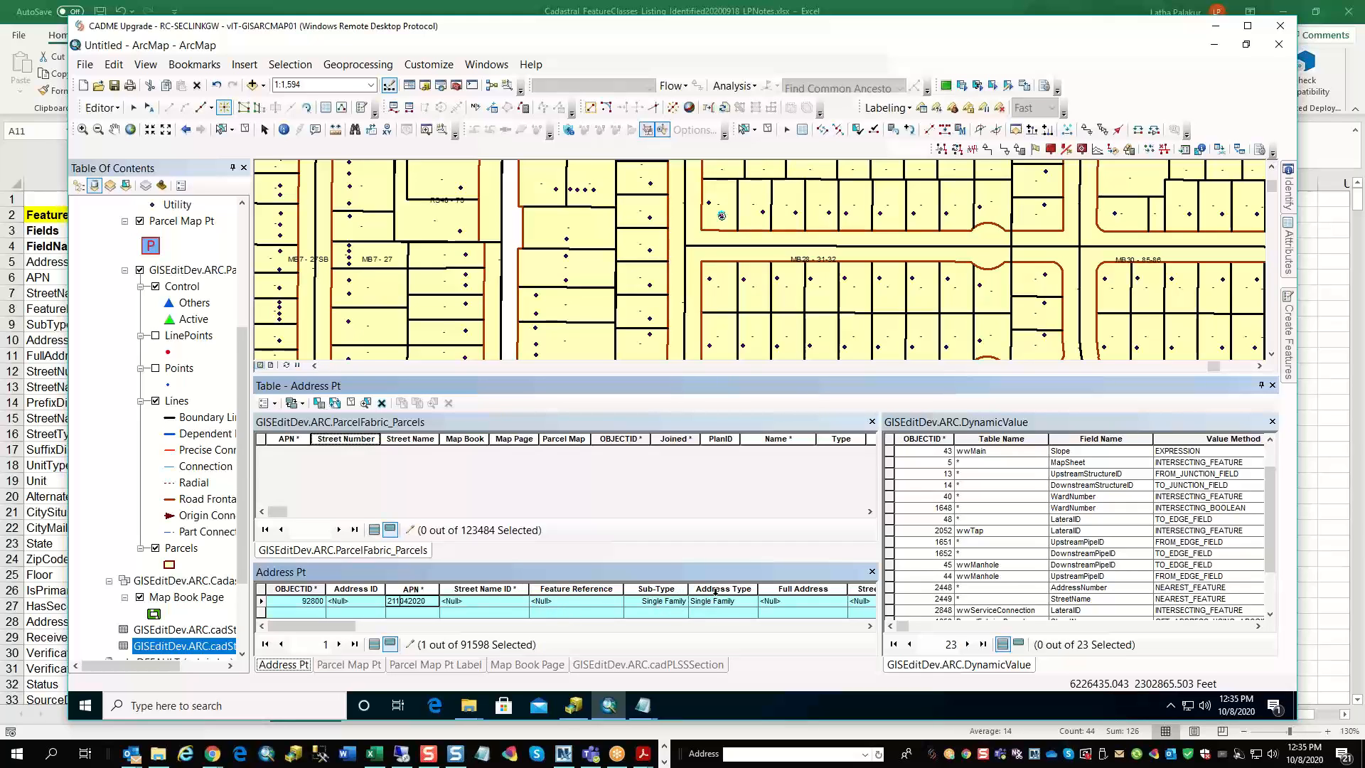
pyautogui.click(803, 588)
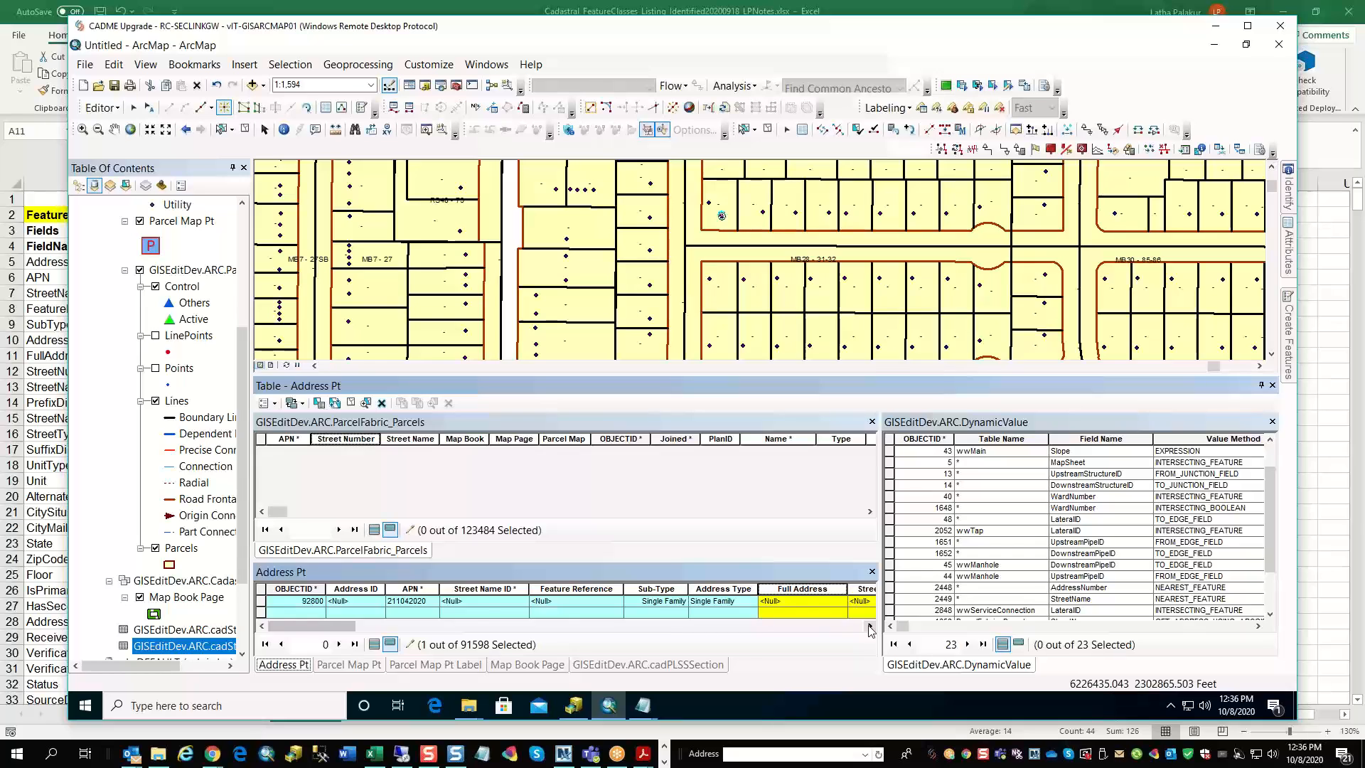
pyautogui.click(870, 626)
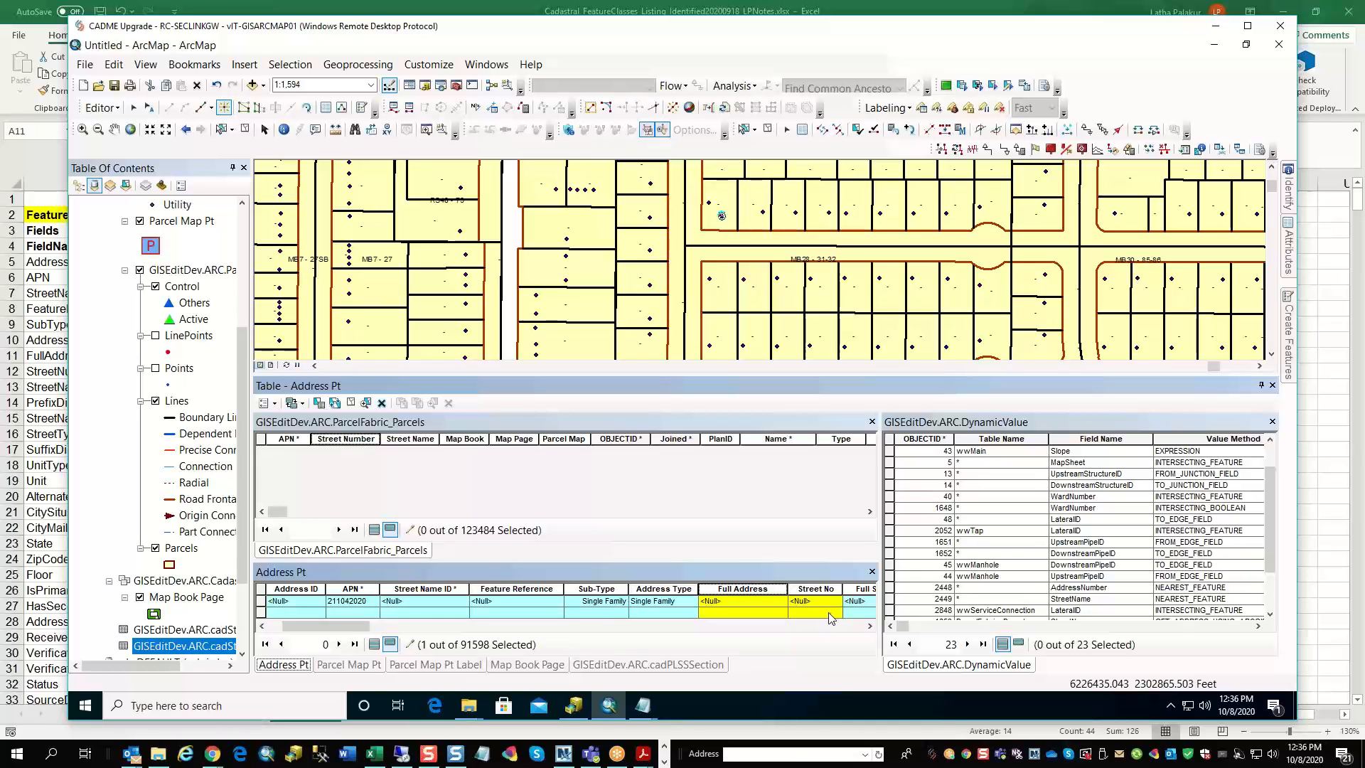
pyautogui.click(870, 626)
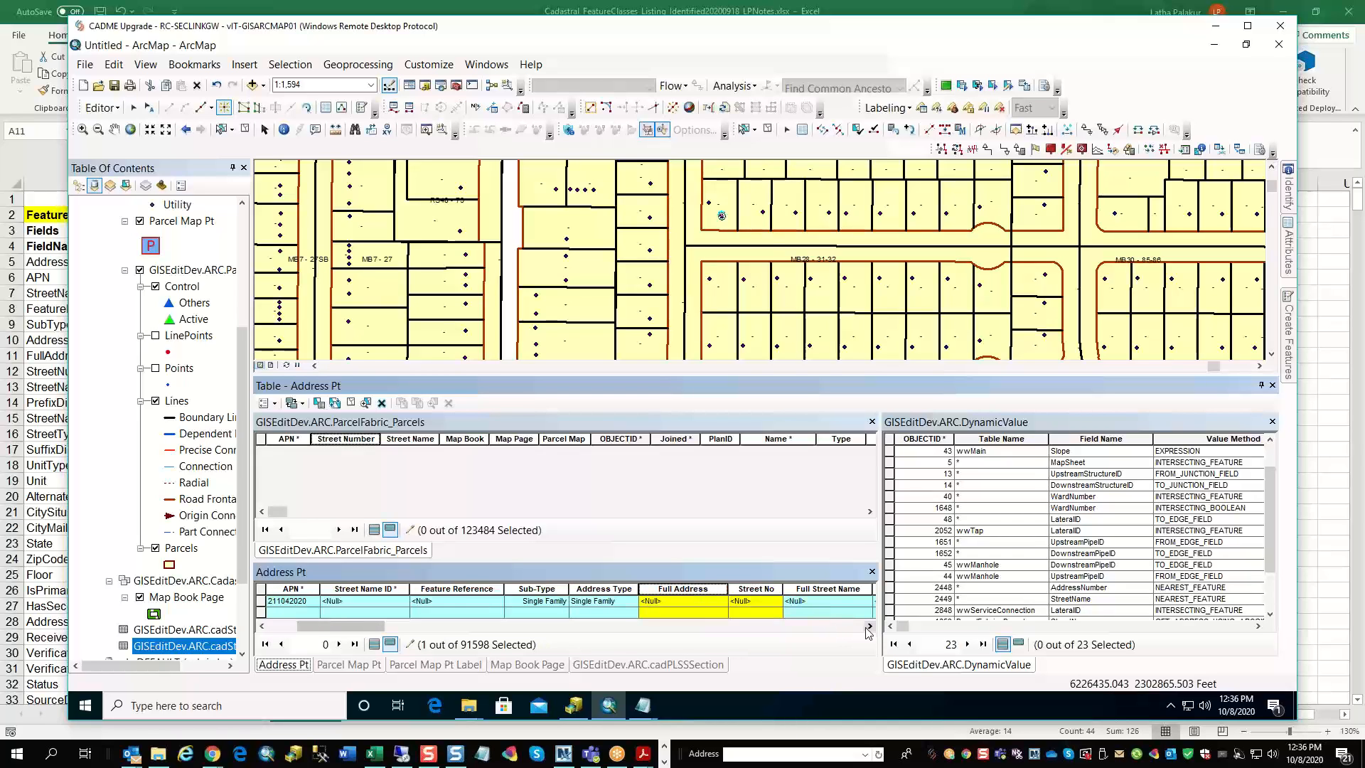
pyautogui.click(869, 627)
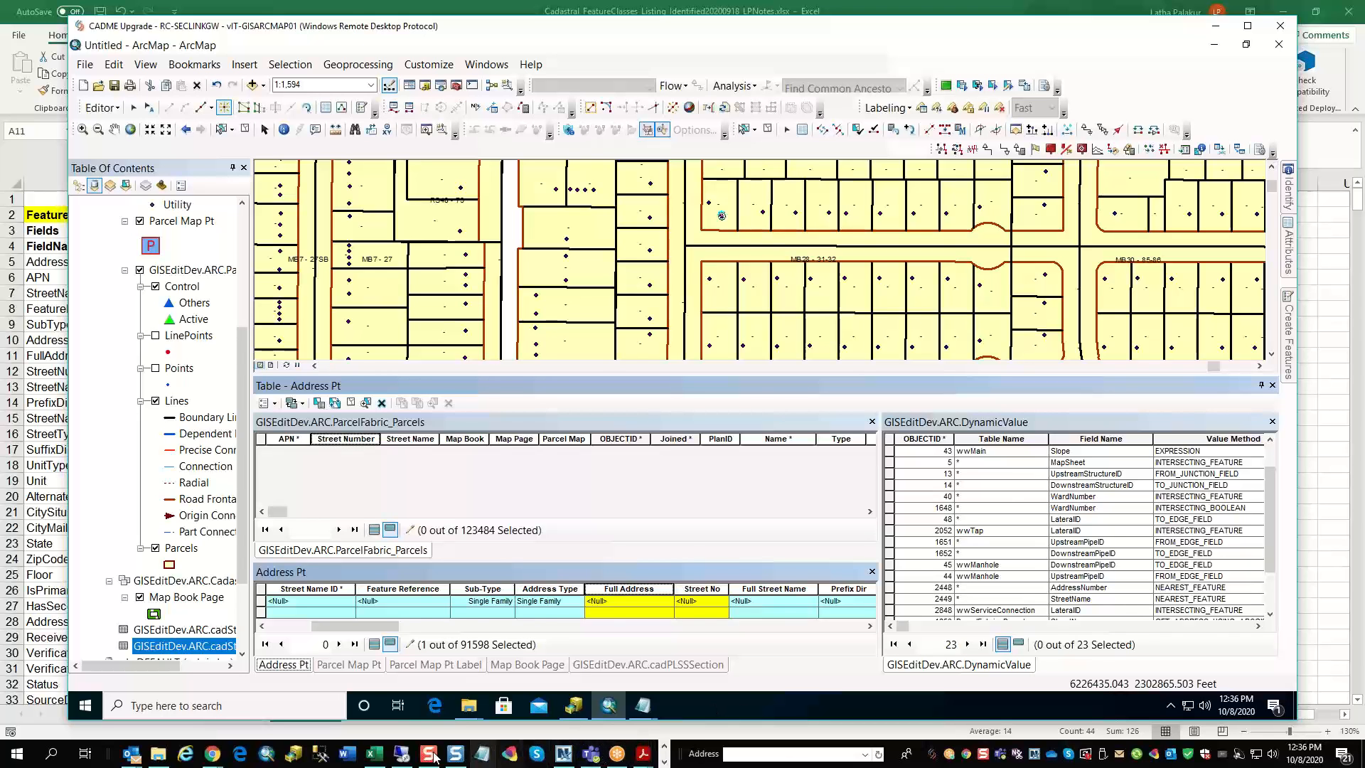
# Switch to the Excel field listing and find the StreetName and StreetNumber entries in the TRACT section of the Parcels fields.
pyautogui.click(375, 754)
pyautogui.scroll(-15, 981, 541)
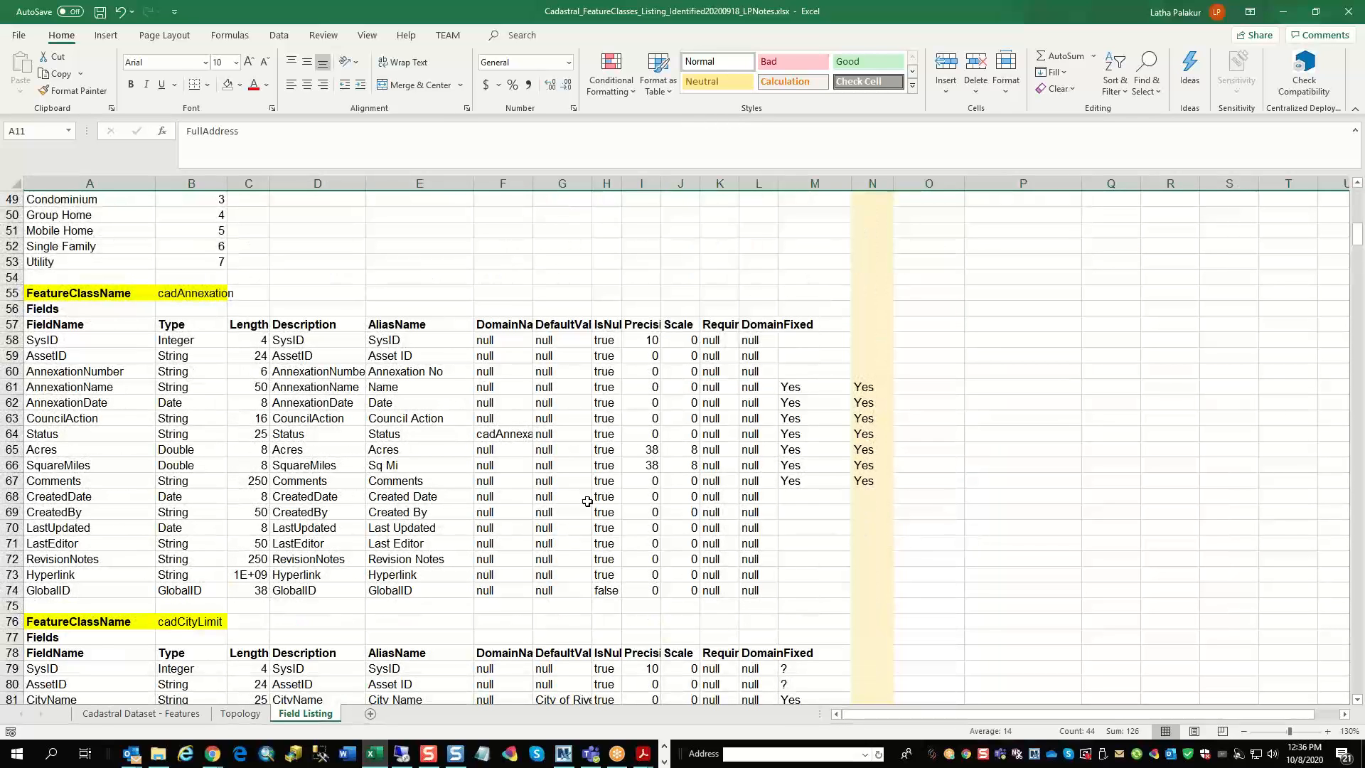
pyautogui.scroll(-9, 967, 546)
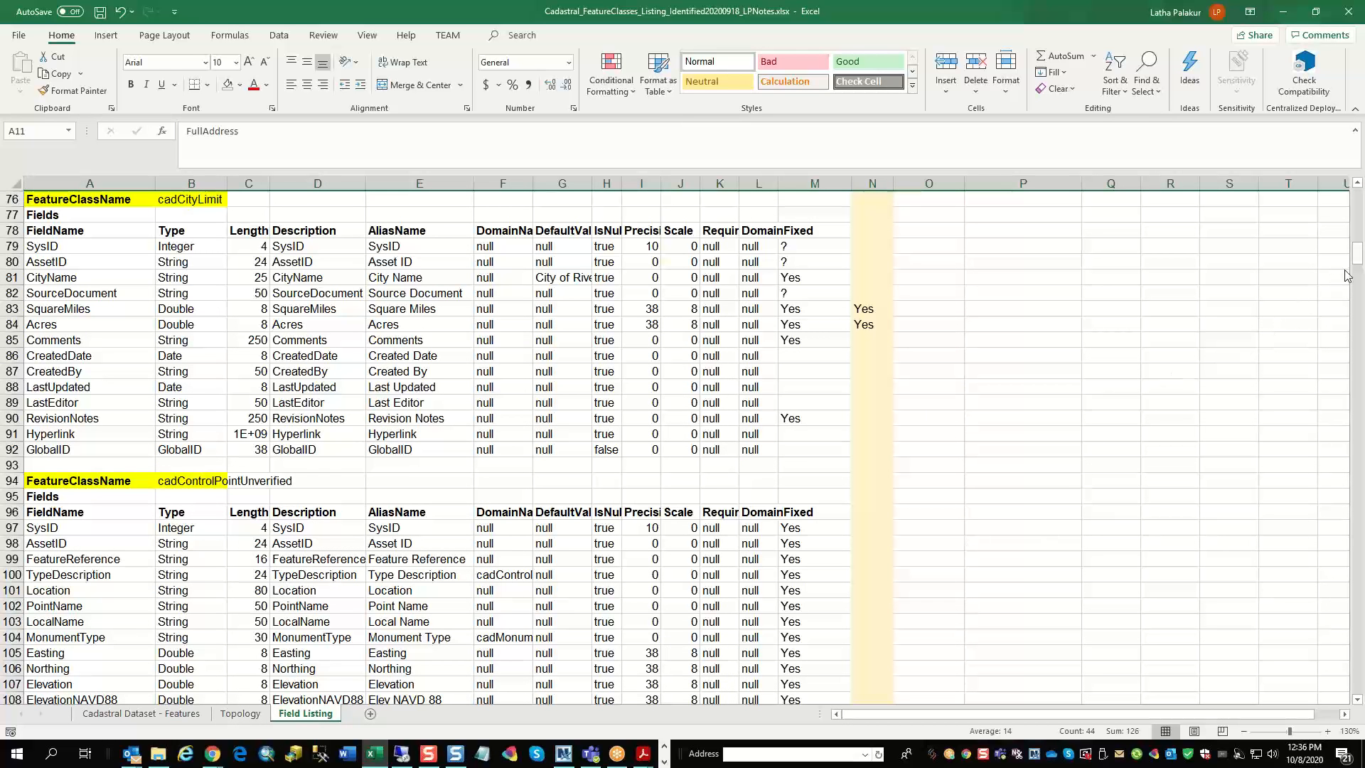
pyautogui.moveTo(1356, 254); pyautogui.dragTo(1359, 678)
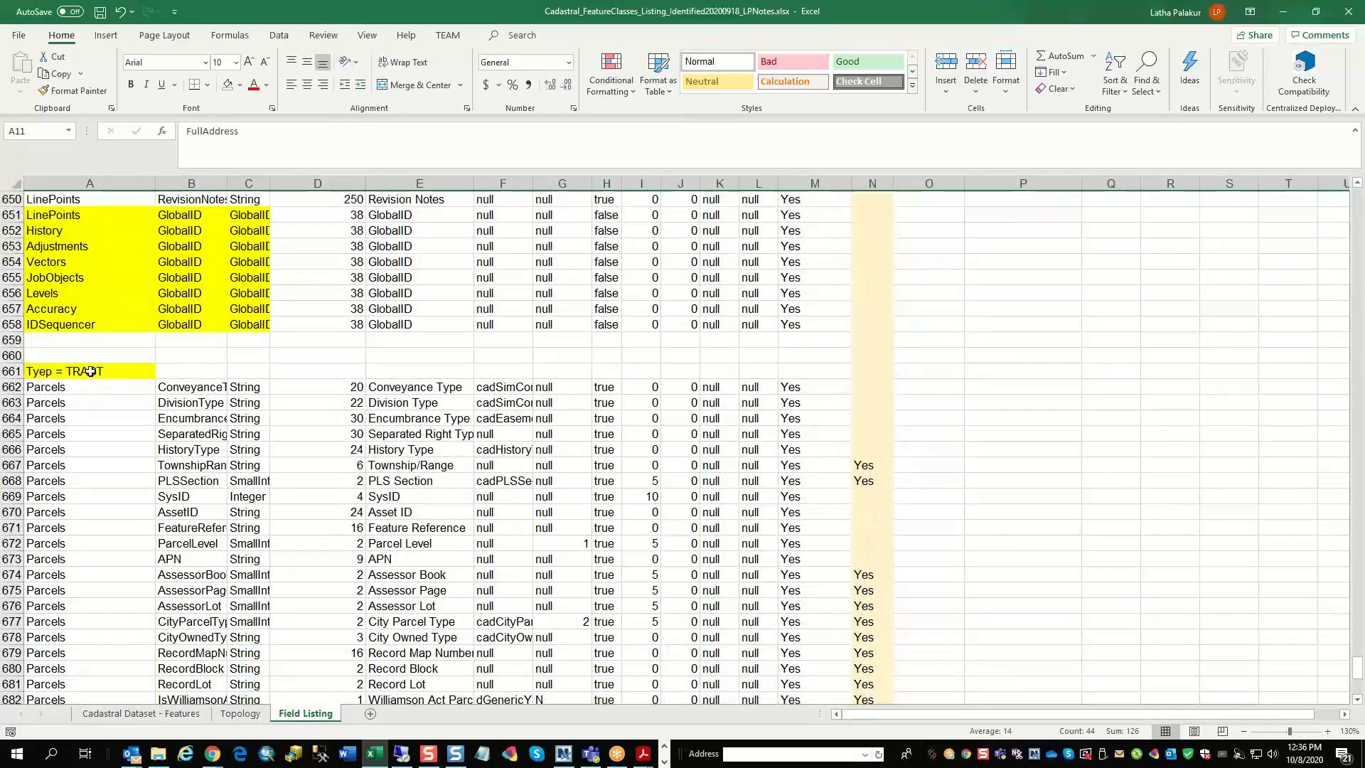
pyautogui.scroll(-7, 152, 411)
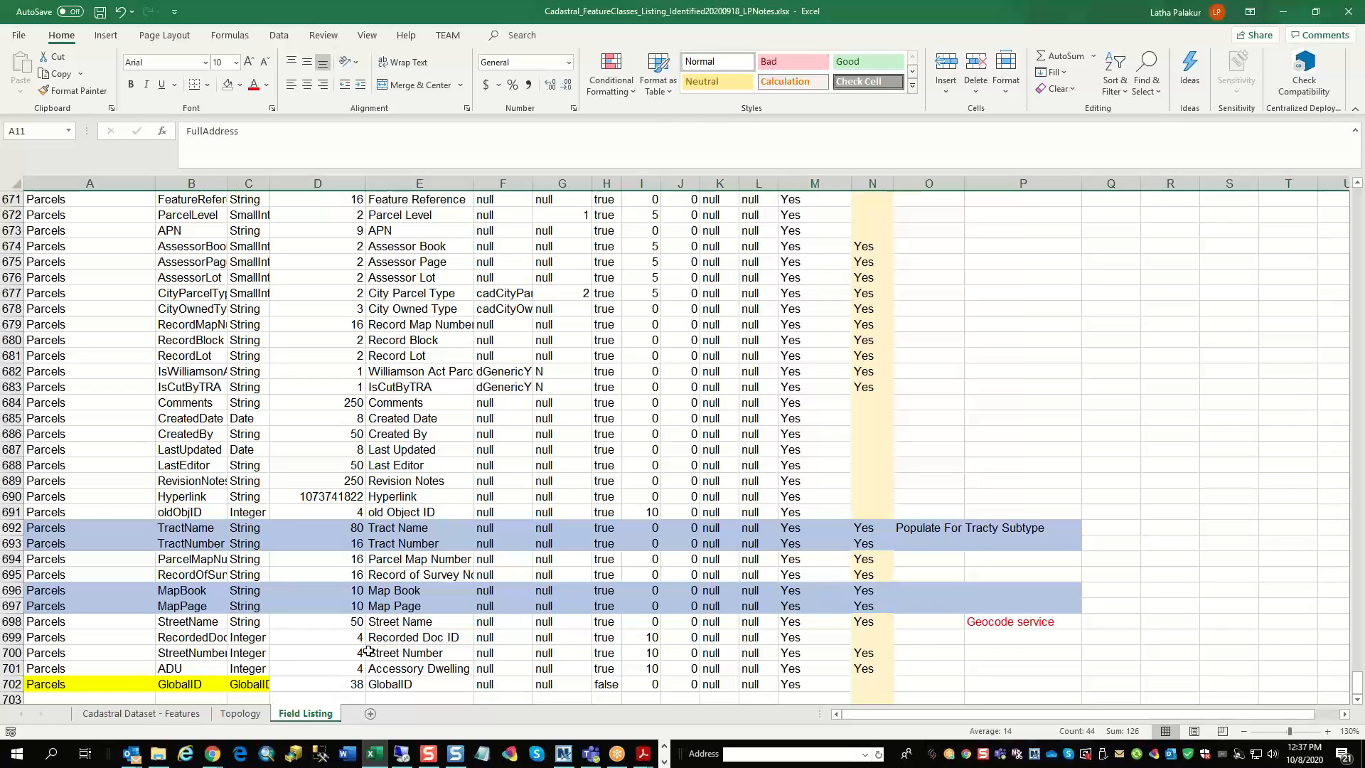
# Widen column B to show the Parcels field names and highlight the RecordedDocID row across to column P.
pyautogui.click(54, 640)
pyautogui.moveTo(227, 187); pyautogui.dragTo(253, 187)
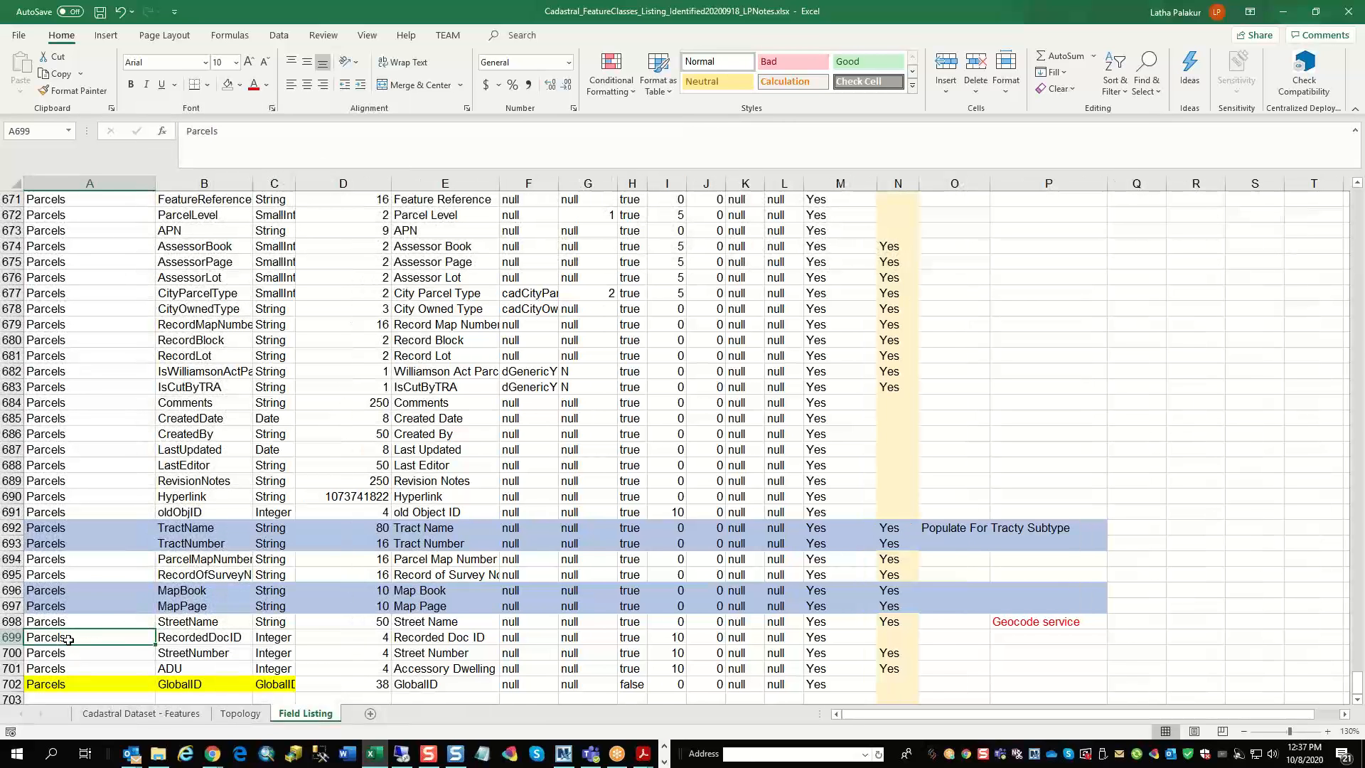
pyautogui.moveTo(54, 639); pyautogui.dragTo(1027, 643)
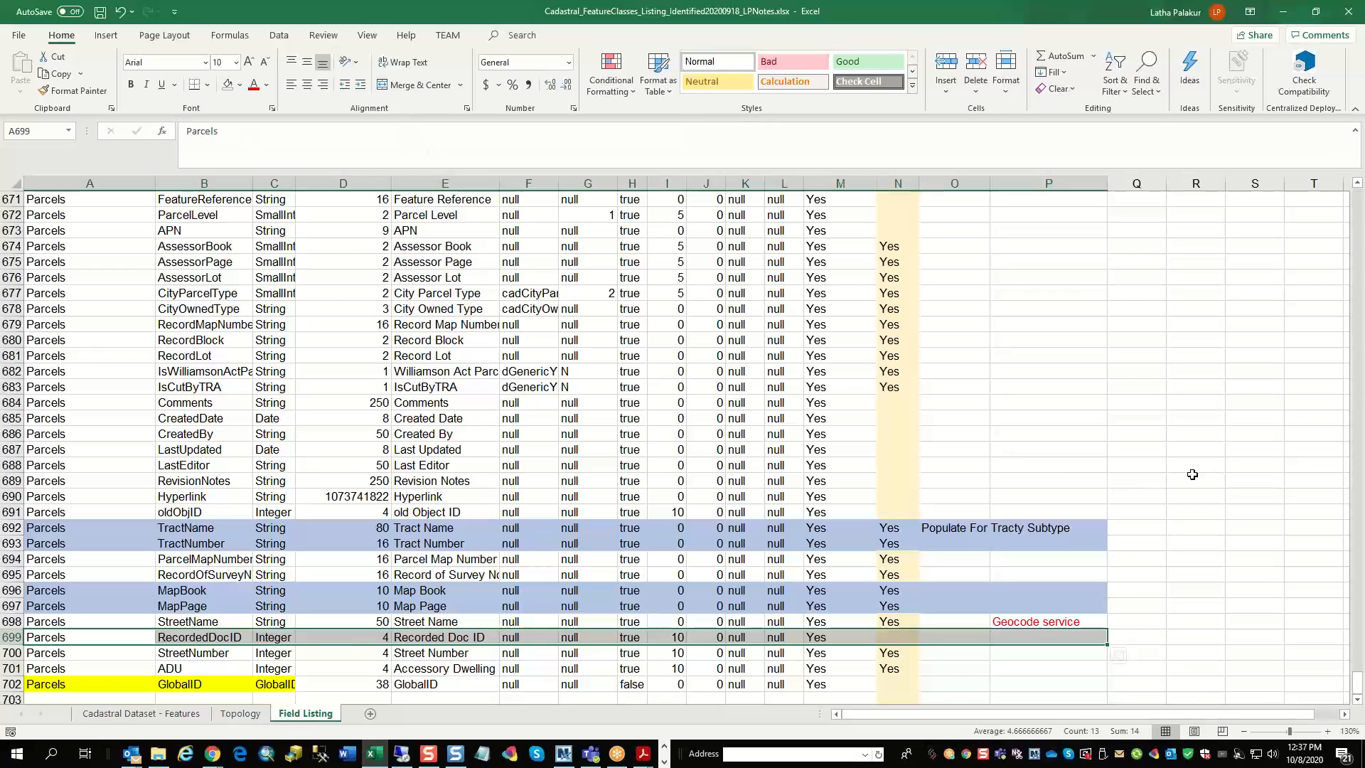
pyautogui.click(1218, 422)
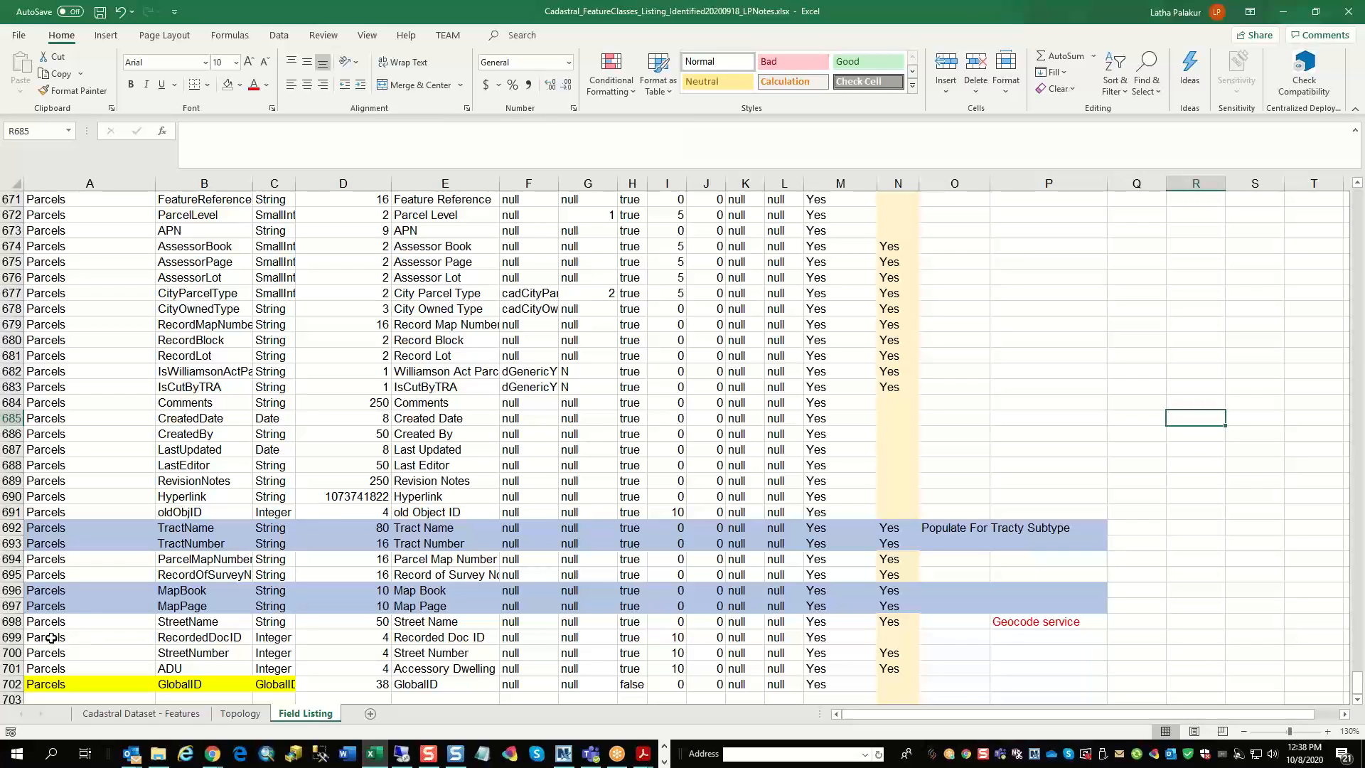
pyautogui.moveTo(50, 637); pyautogui.dragTo(1032, 641)
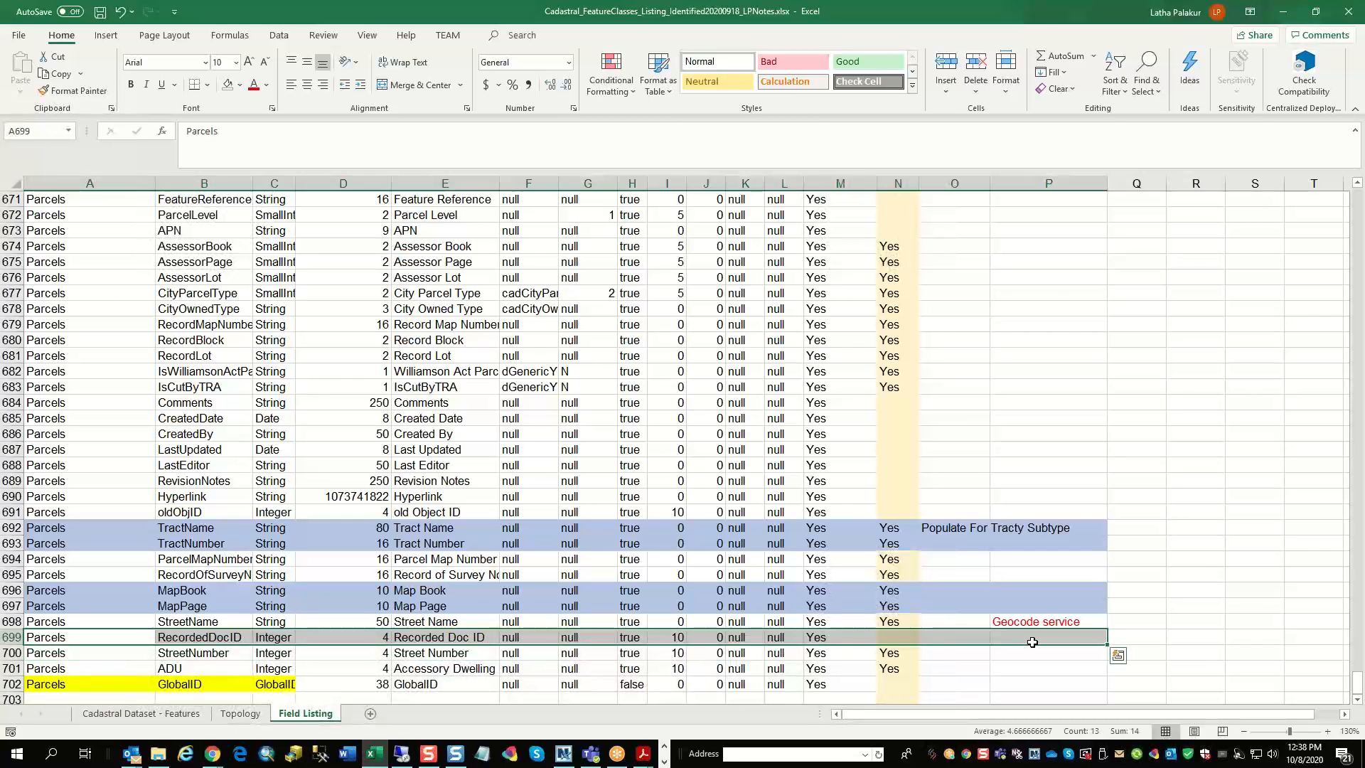
# Switch back to the remote ArcMap session with the new address point.
pyautogui.click(643, 751)
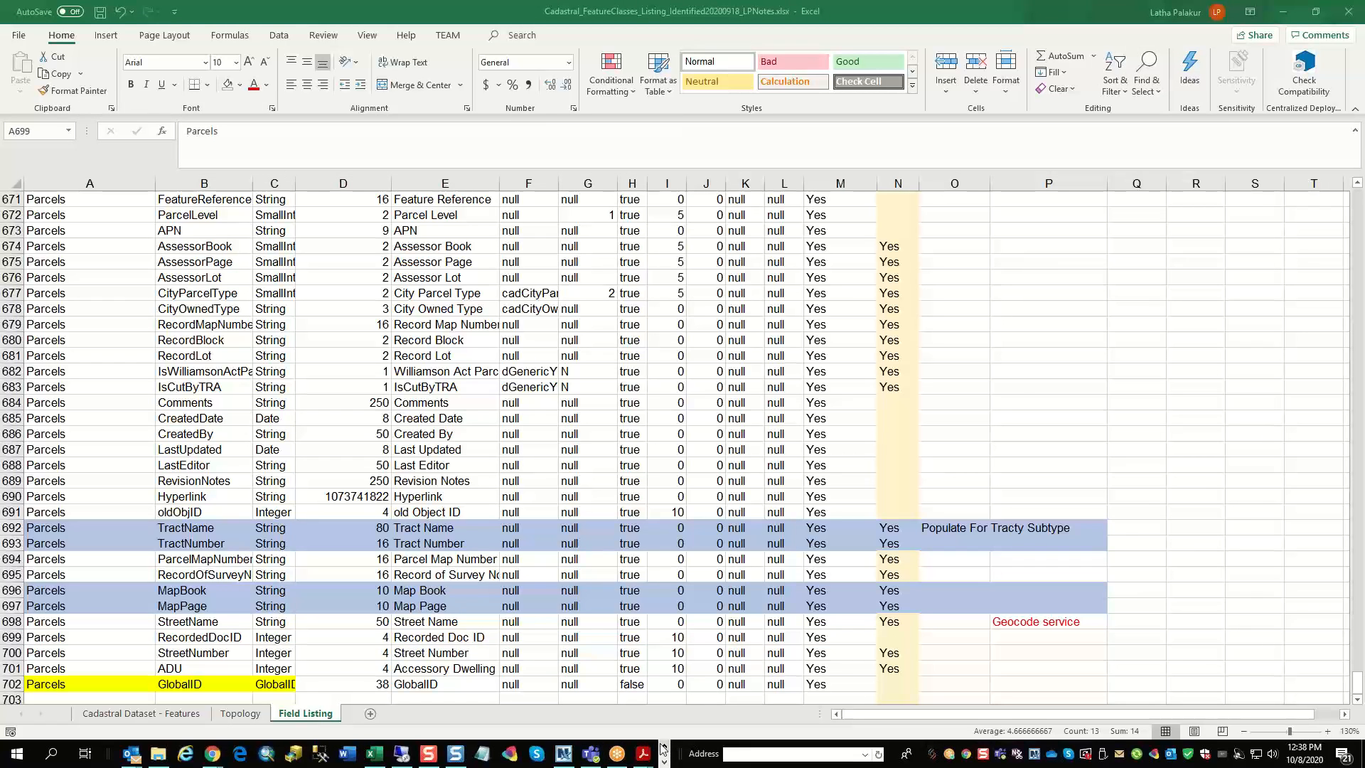
pyautogui.click(664, 761)
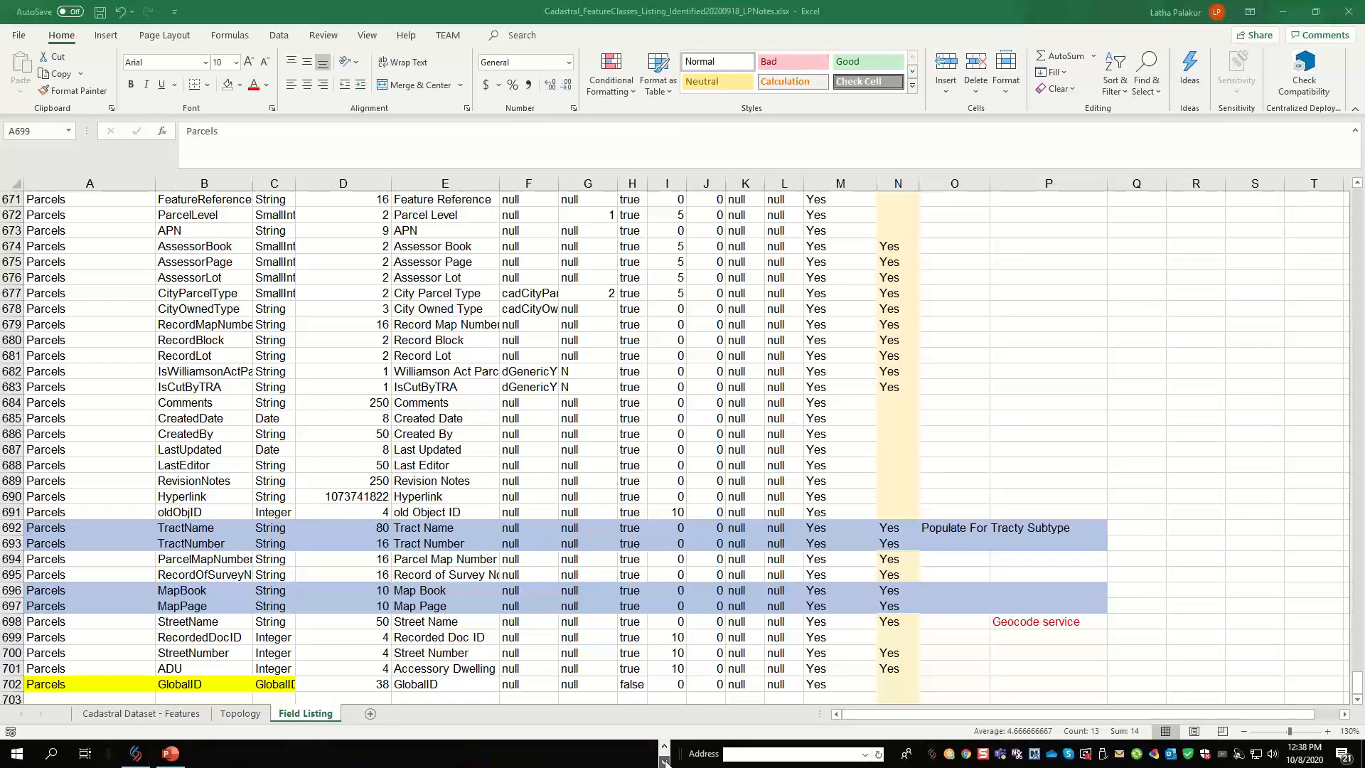
pyautogui.click(137, 755)
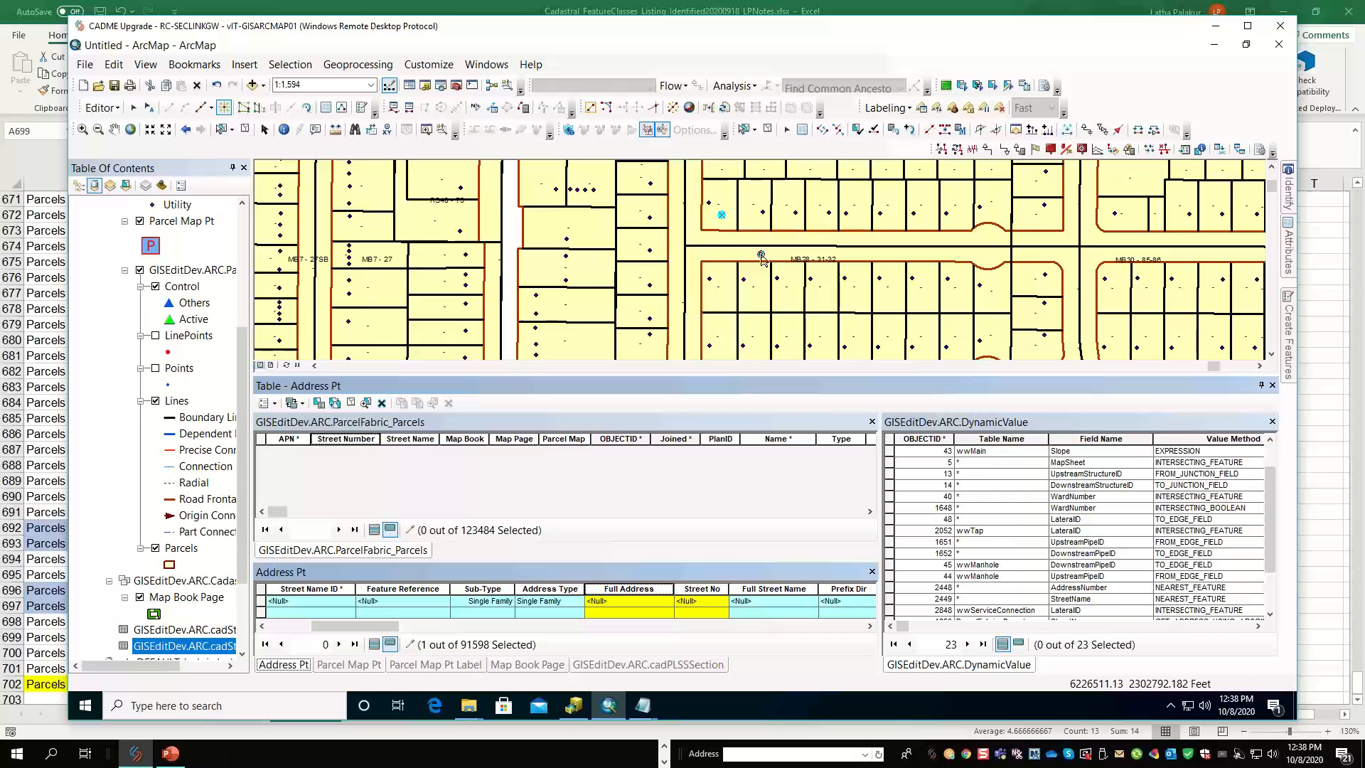
# Switch to the TM 37632 Recorded.pdf tract map and examine page 5 around lots 33, 34 and Hadley Way.
pyautogui.click(1217, 32)
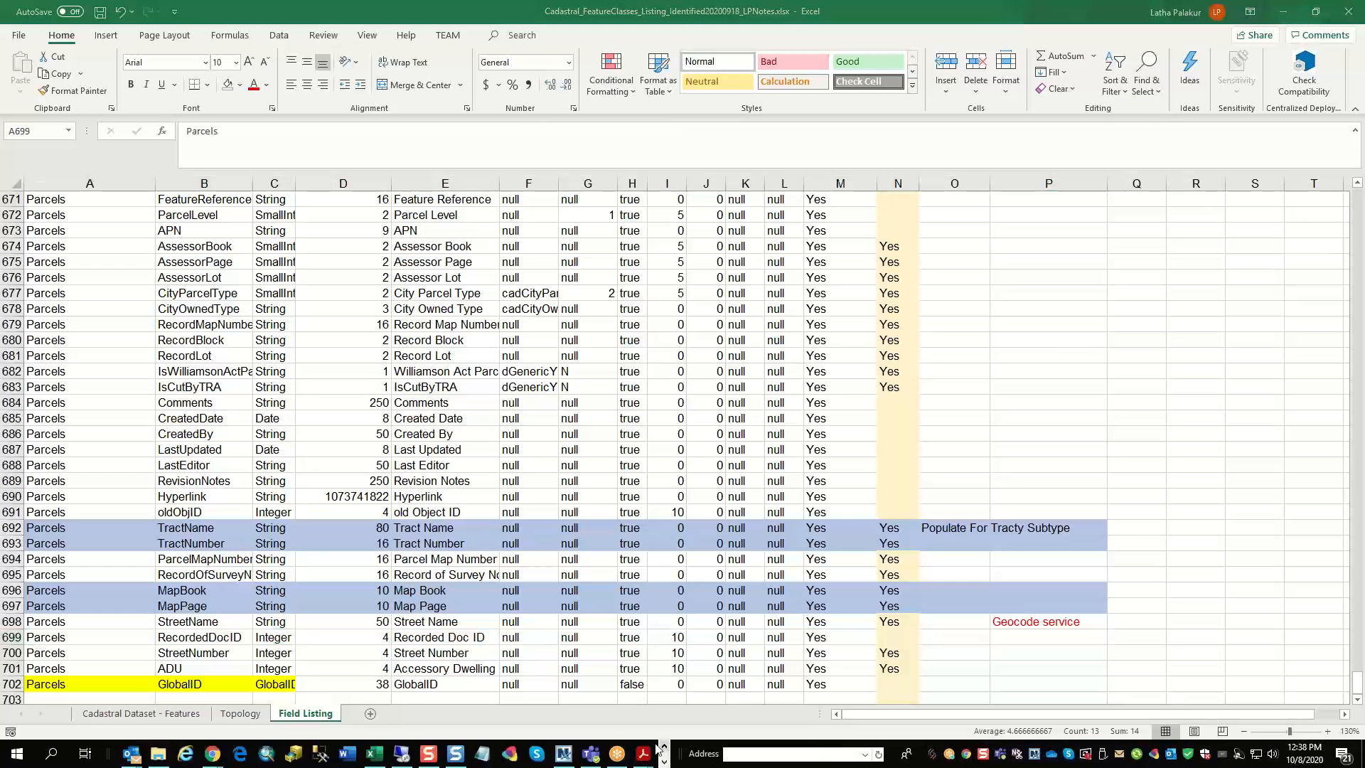
pyautogui.moveTo(643, 754)
pyautogui.click(701, 690)
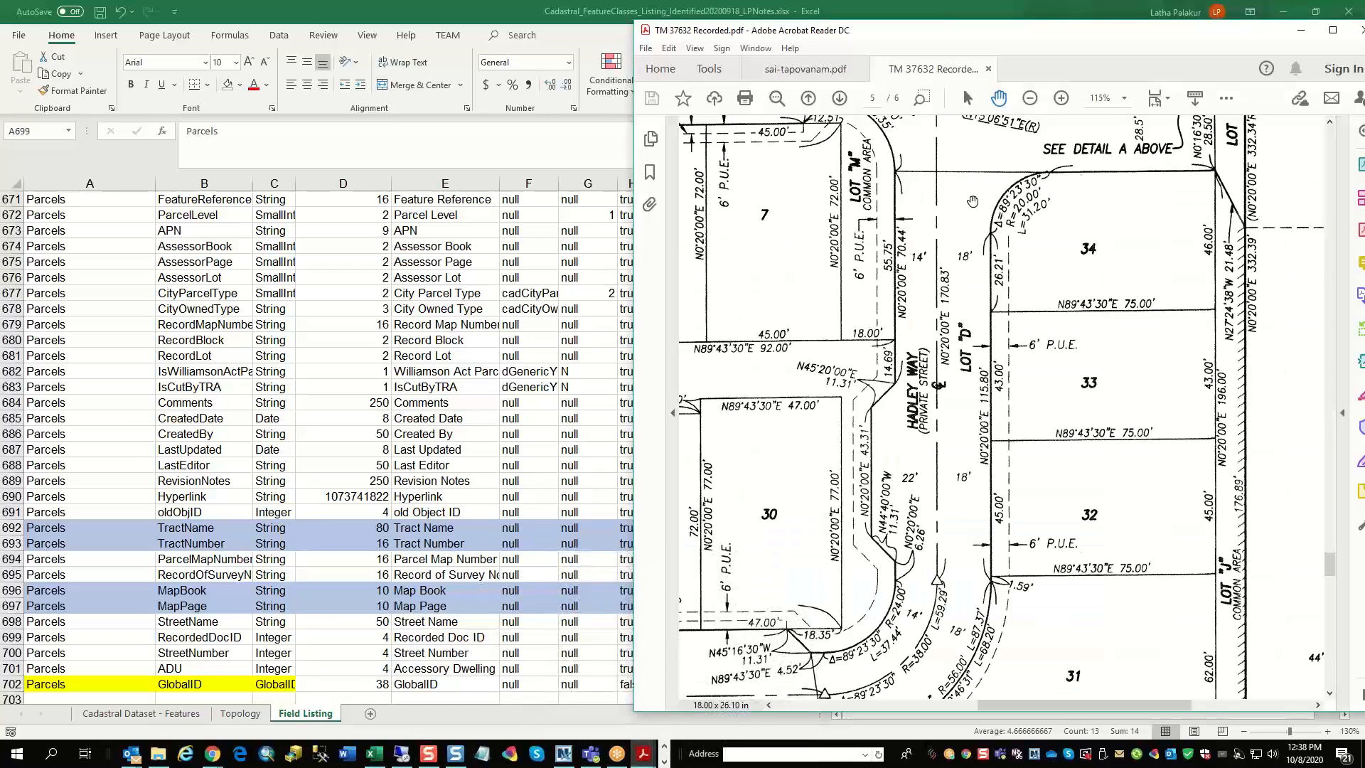
pyautogui.moveTo(343, 368); pyautogui.dragTo(255, 371)
pyautogui.scroll(4, 793, 496)
pyautogui.scroll(3, 744, 501)
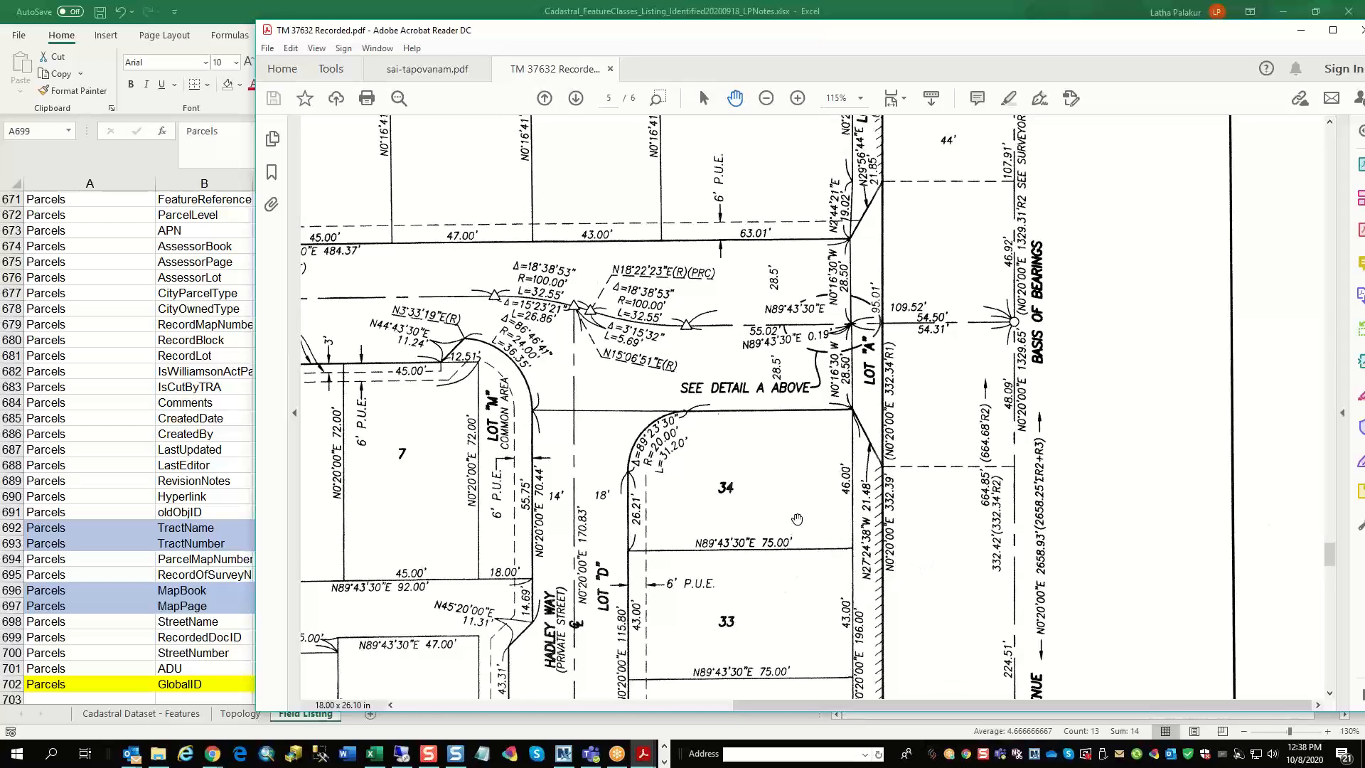
pyautogui.scroll(-5, 797, 520)
# Return to the Excel field listing and fill the RecordMapNumber, RecordBlock and RecordLot rows light blue from column A to P.
pyautogui.click(371, 752)
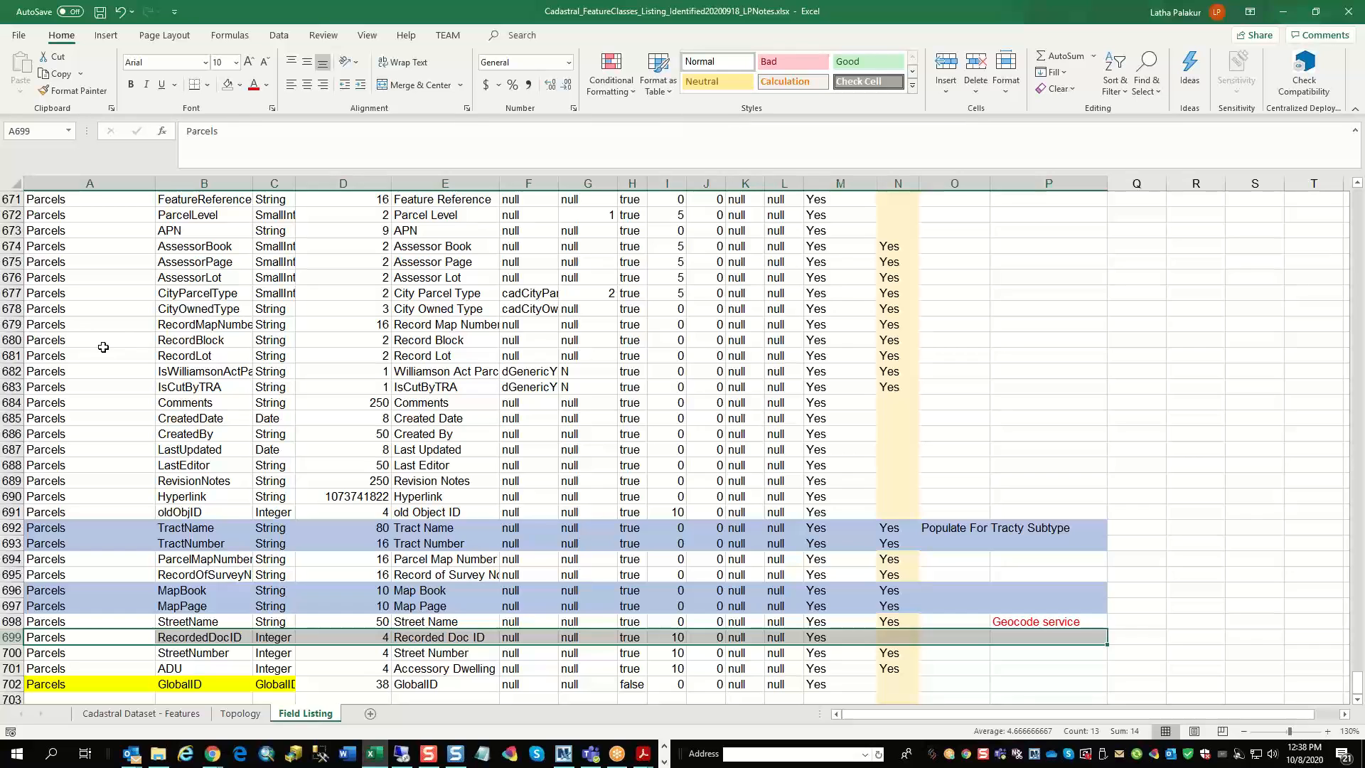
pyautogui.scroll(2, 107, 347)
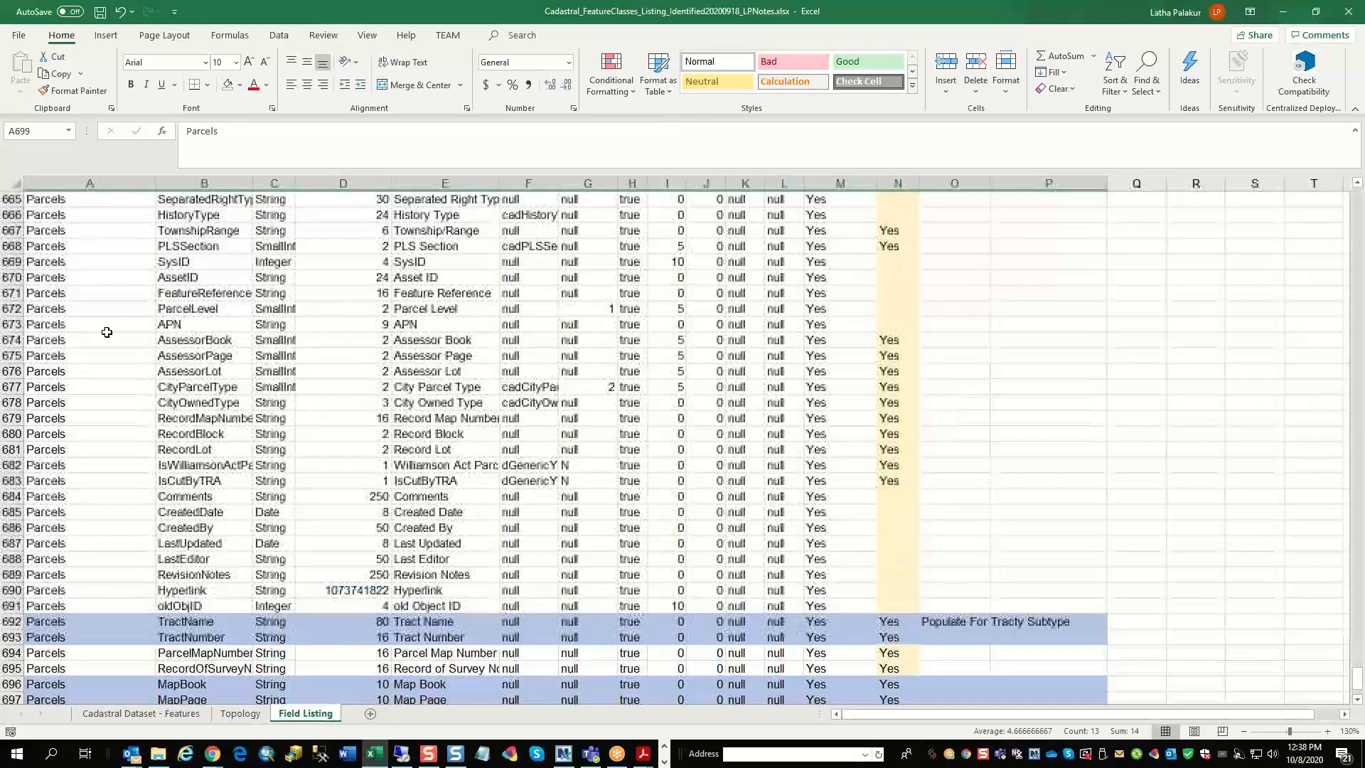
pyautogui.click(134, 419)
pyautogui.moveTo(135, 419); pyautogui.dragTo(1031, 453)
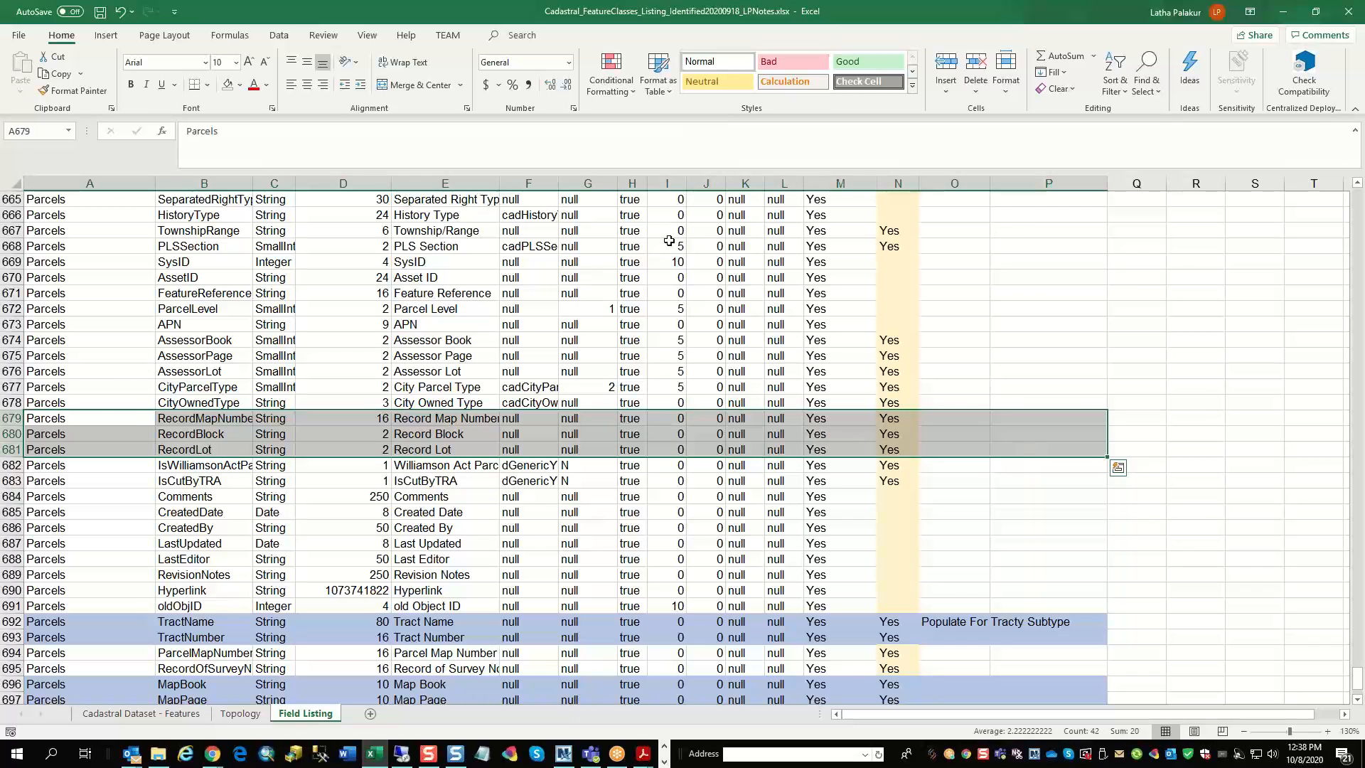
pyautogui.click(240, 84)
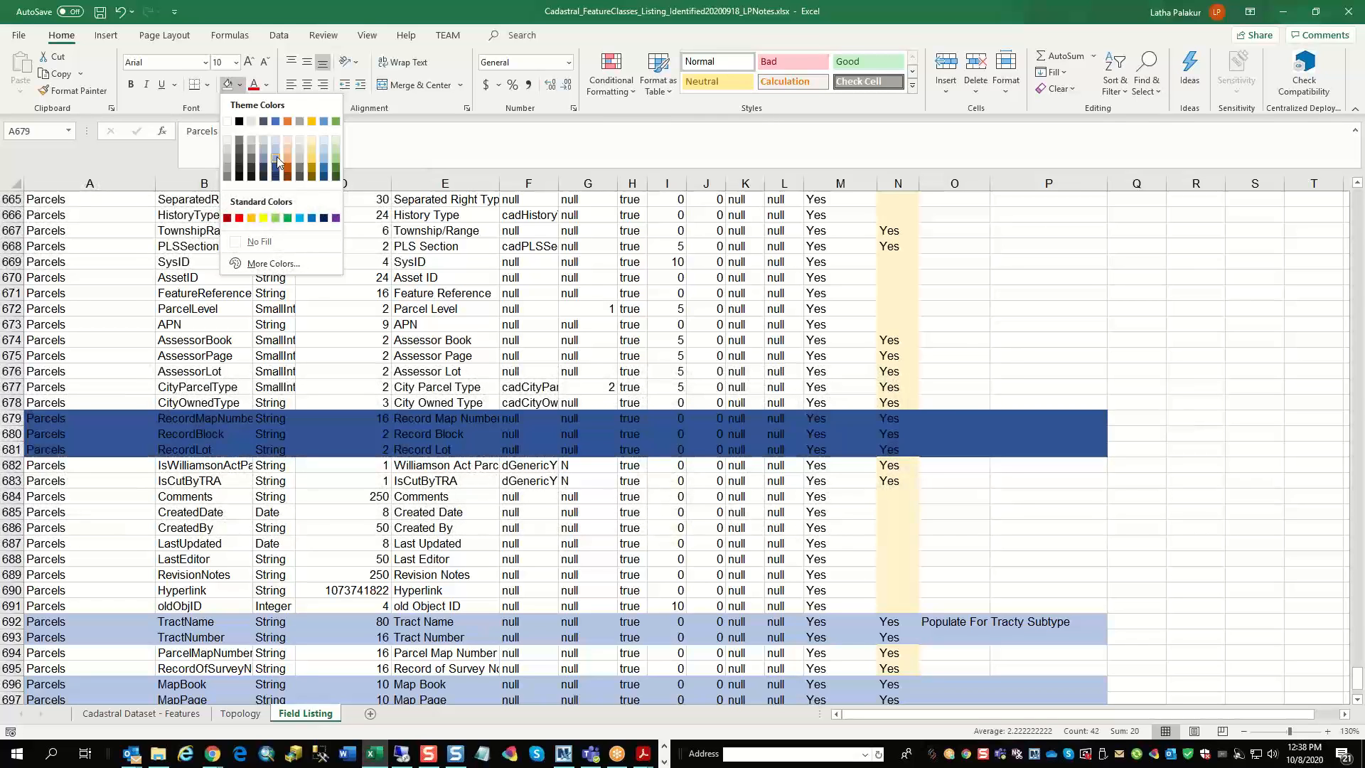
pyautogui.click(276, 152)
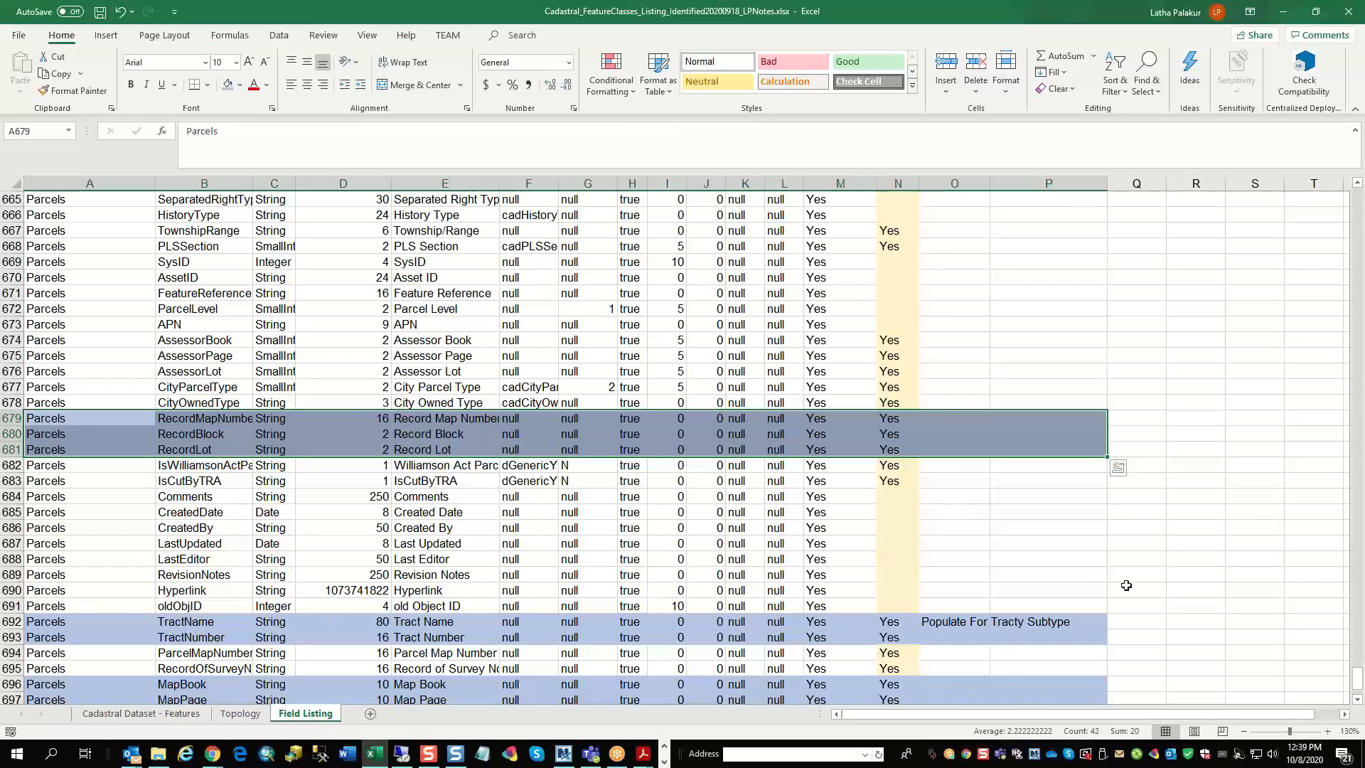
# Fill the ParcelMapNumber and Record of Survey rows with the same light blue from column A to P.
pyautogui.click(207, 654)
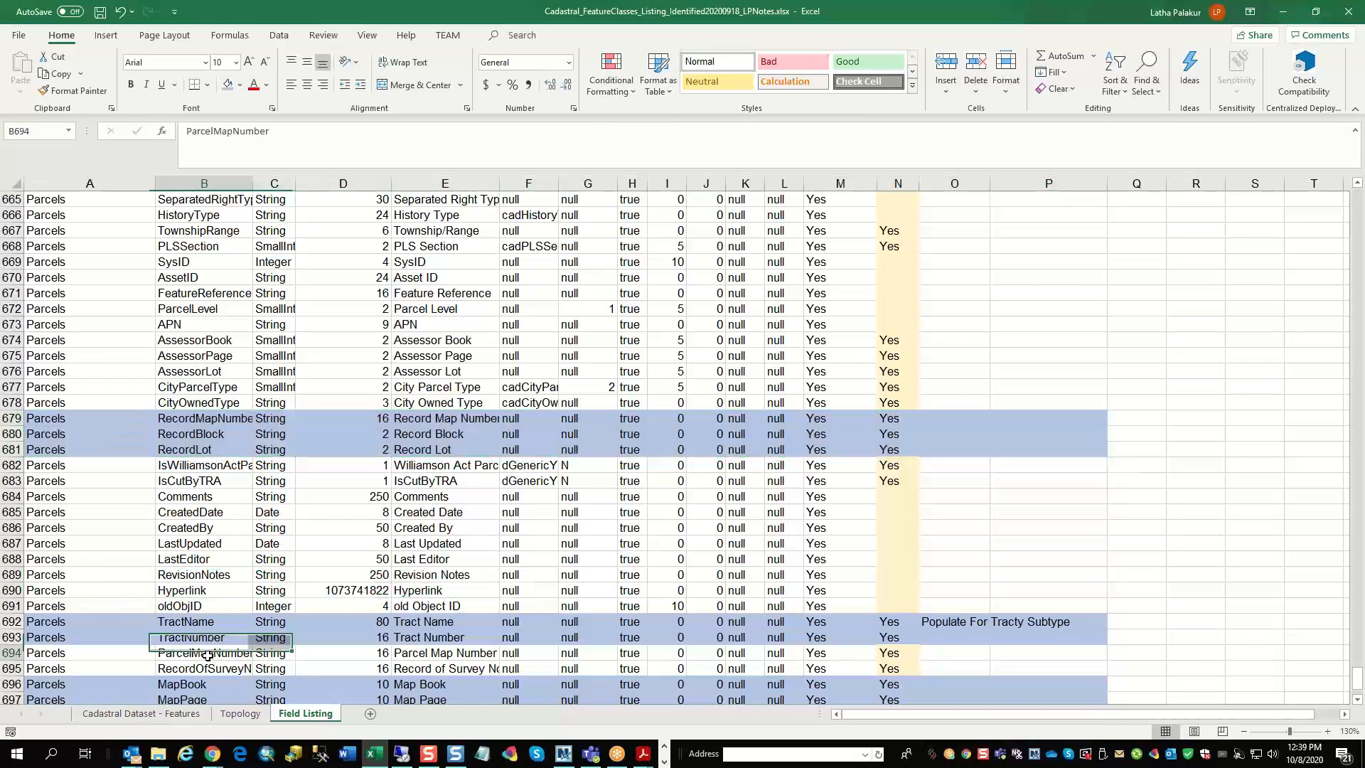
pyautogui.moveTo(32, 657); pyautogui.dragTo(1094, 674)
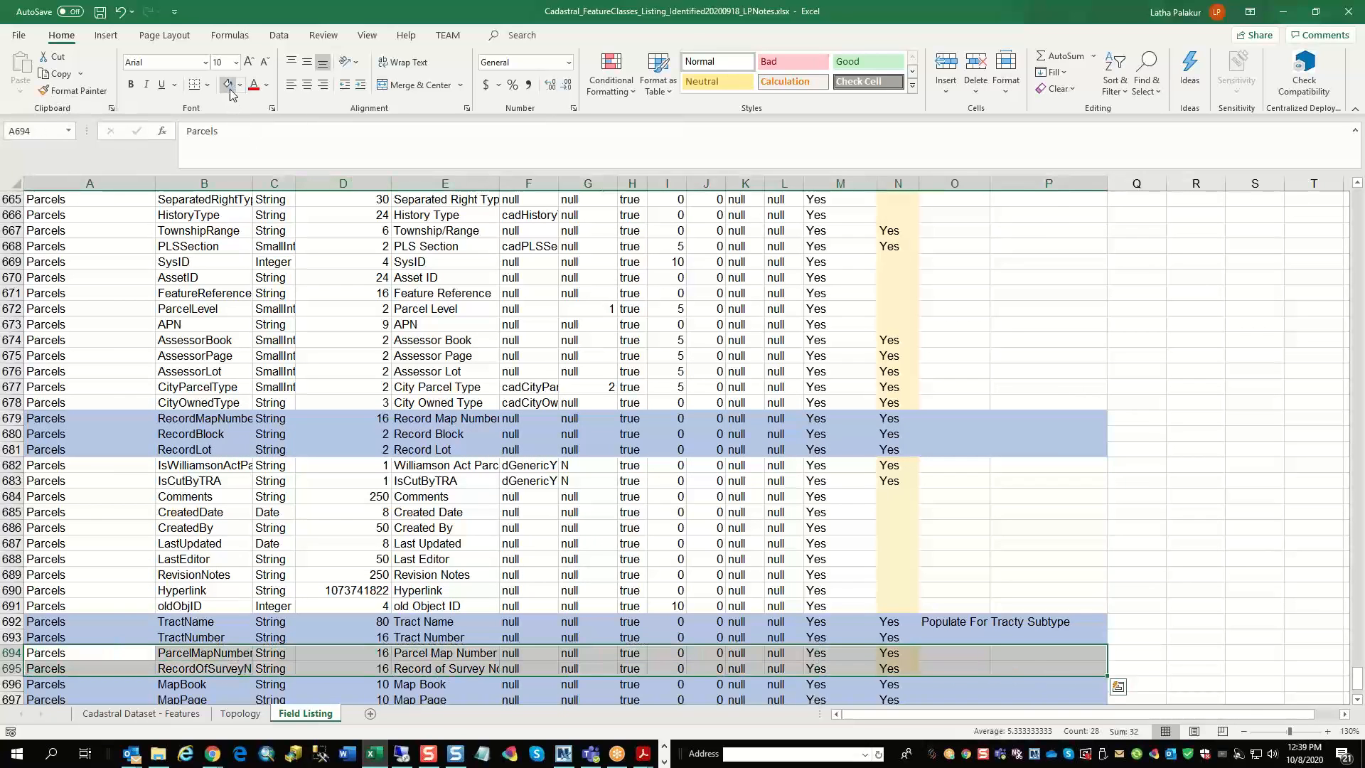
pyautogui.click(1257, 531)
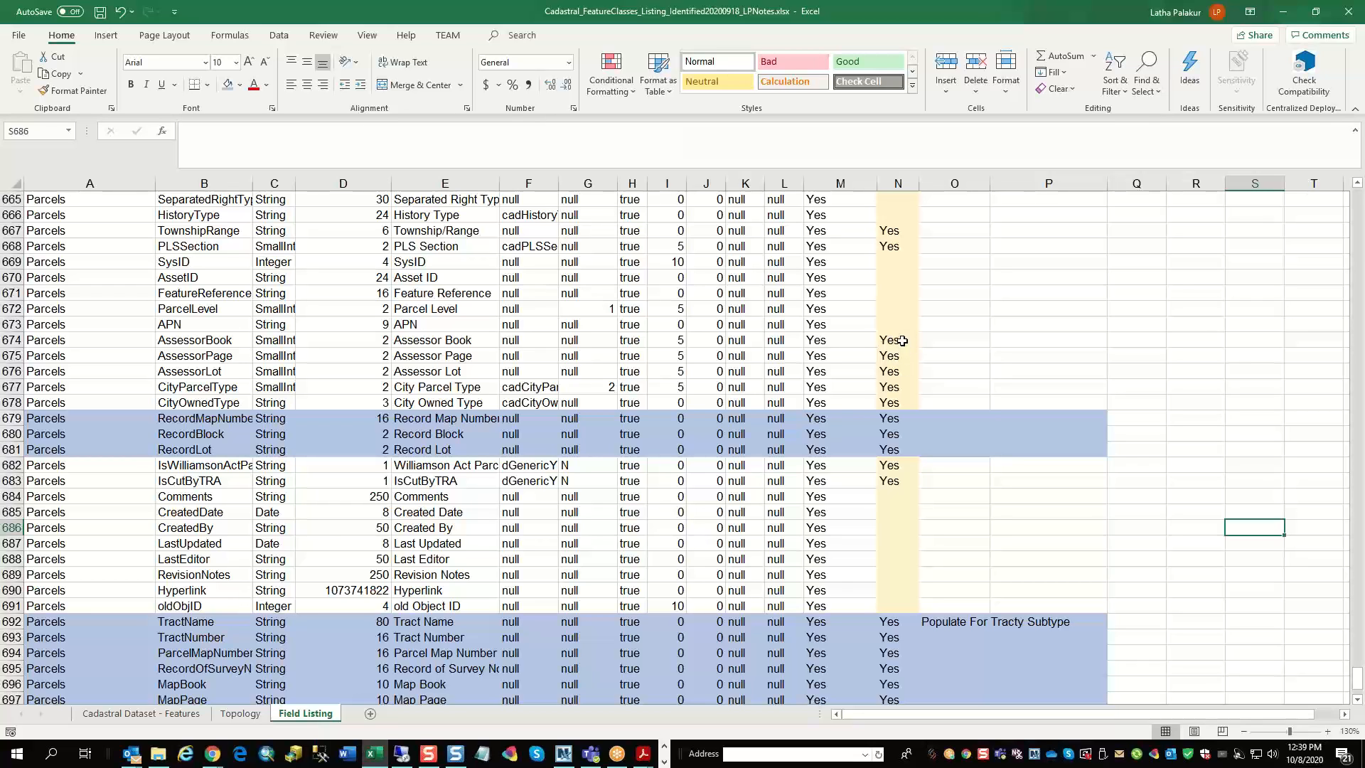
# Review the Yes marks in column N for rows 674 to 683 and for TownshipRange and PLSSection.
pyautogui.moveTo(897, 339); pyautogui.dragTo(899, 476)
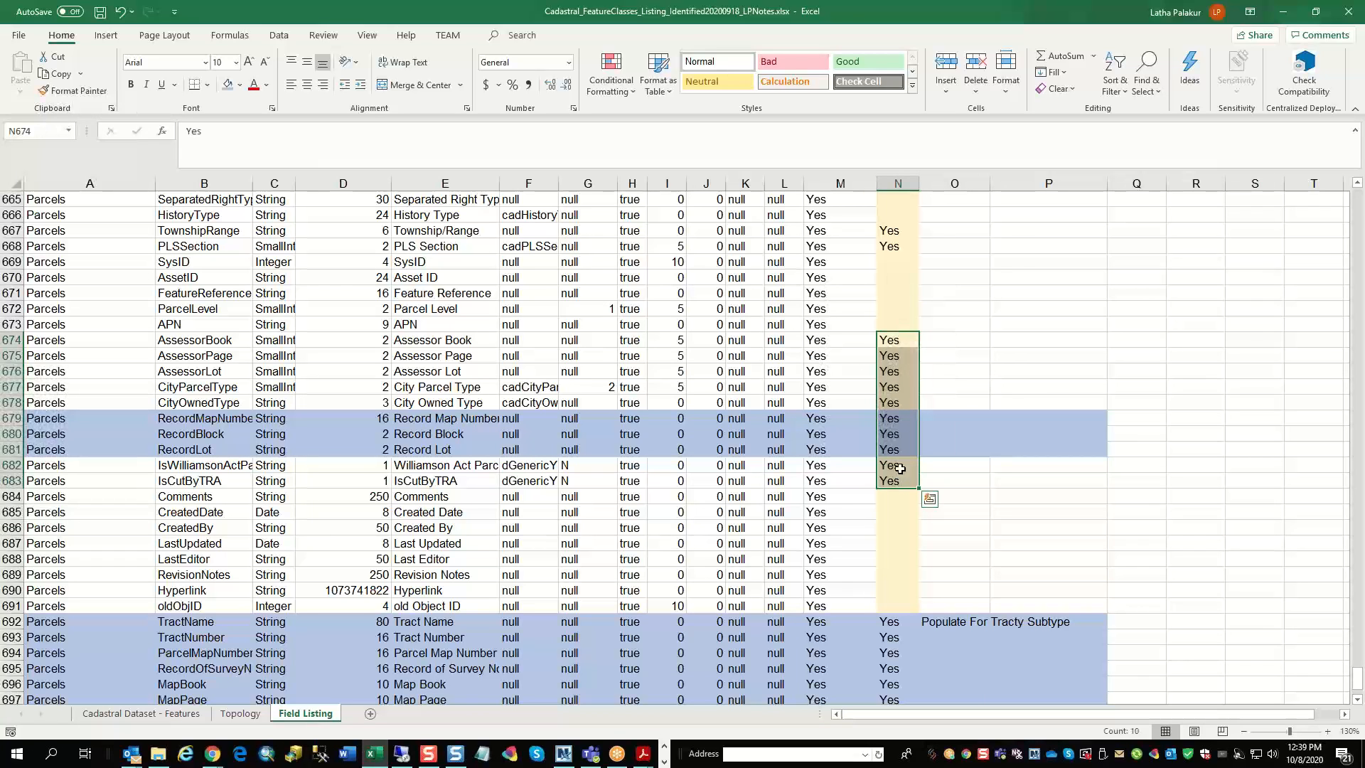
pyautogui.moveTo(898, 229); pyautogui.dragTo(895, 243)
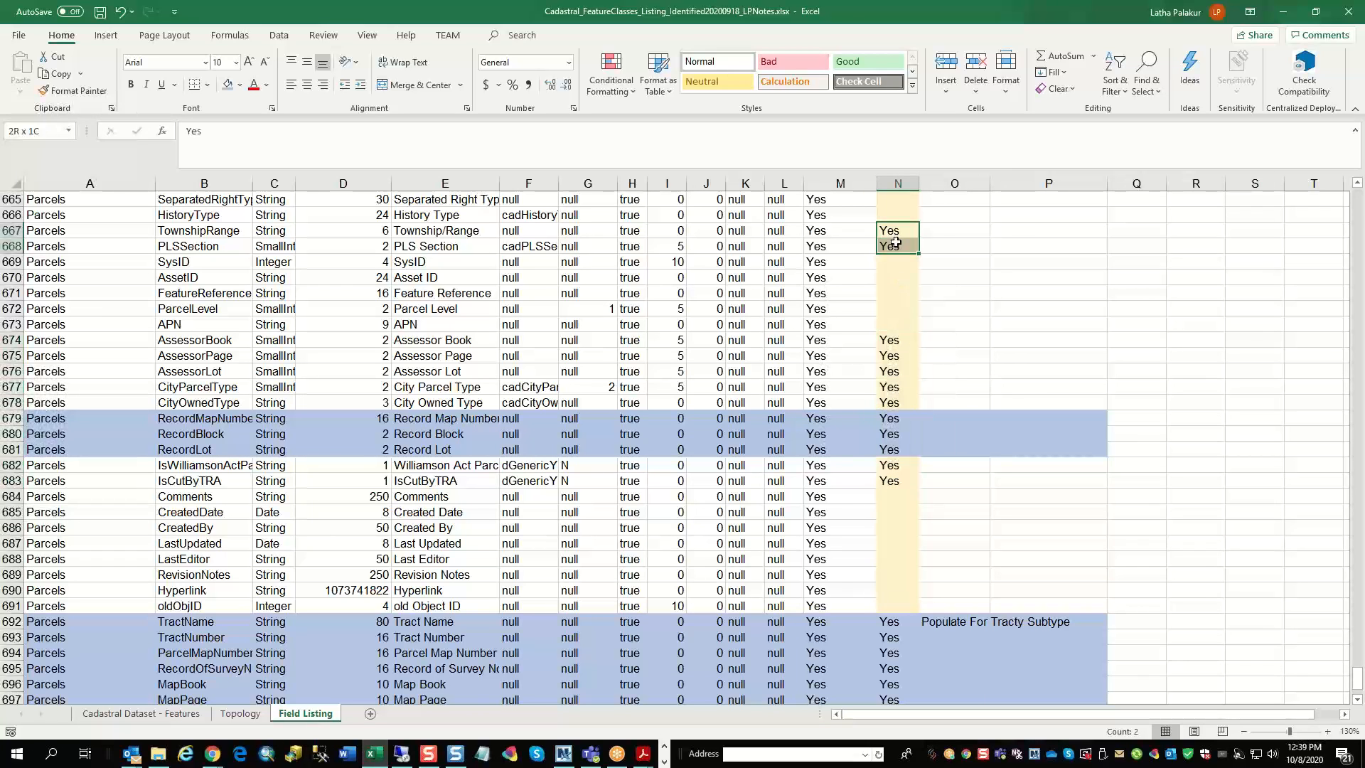
pyautogui.hotkey('ctrl', 'v')
# Fill the TownshipRange and PLSSection rows light green from column A to P.
pyautogui.moveTo(57, 246); pyautogui.dragTo(1040, 265)
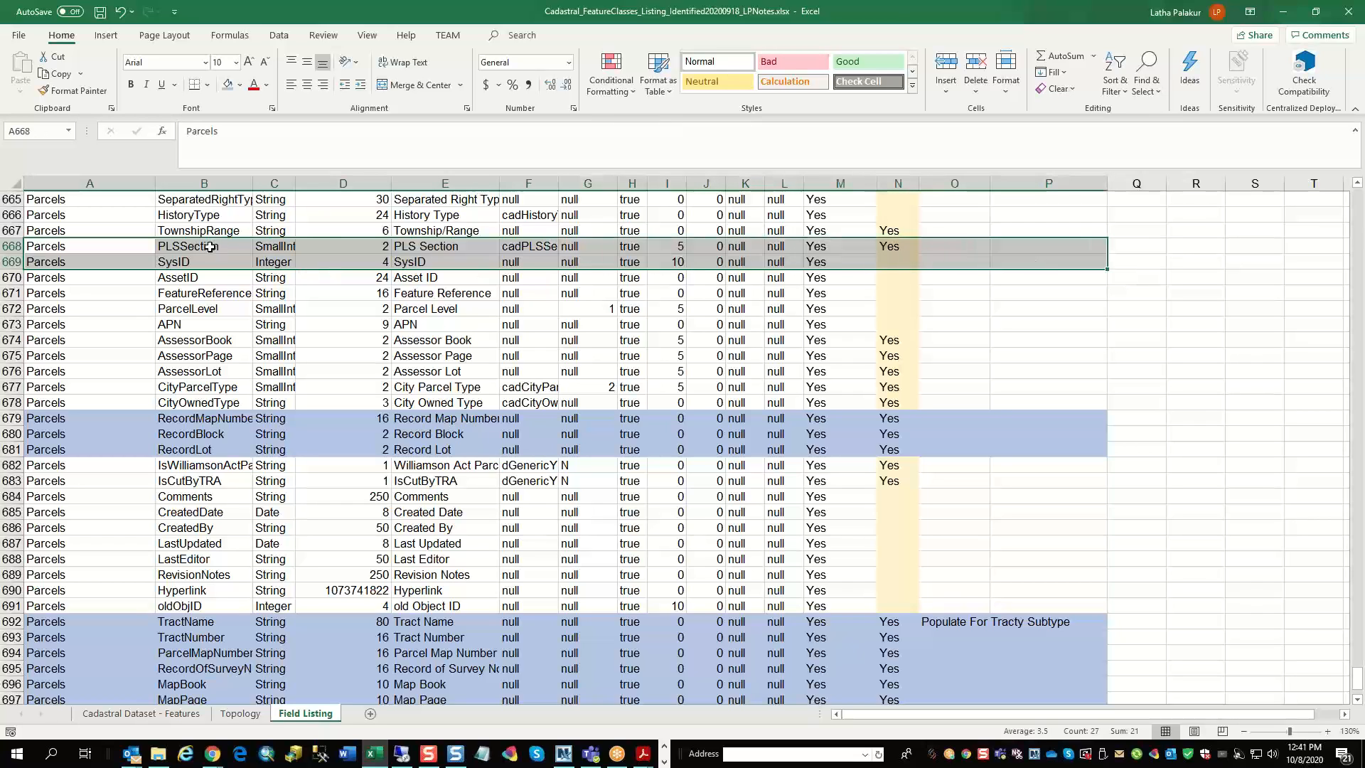
pyautogui.moveTo(60, 231); pyautogui.dragTo(1045, 249)
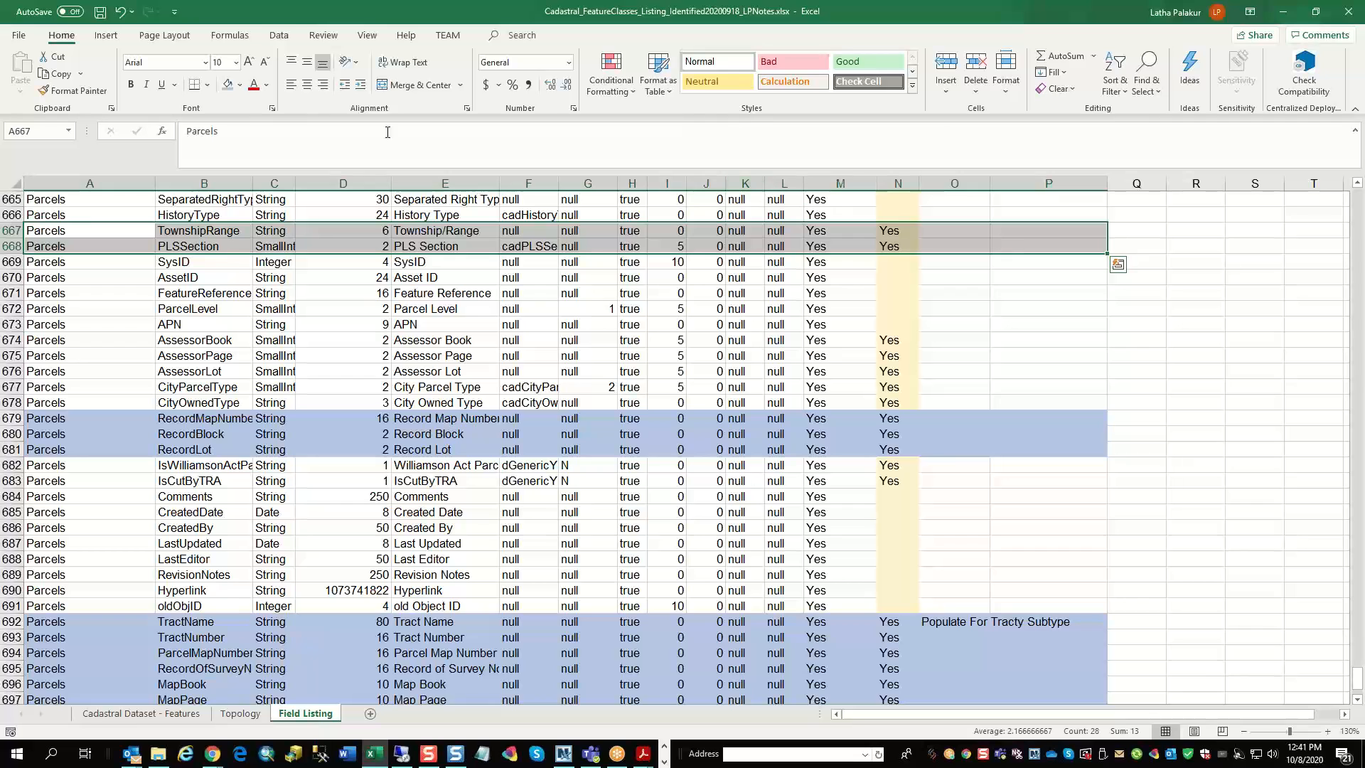
pyautogui.click(240, 85)
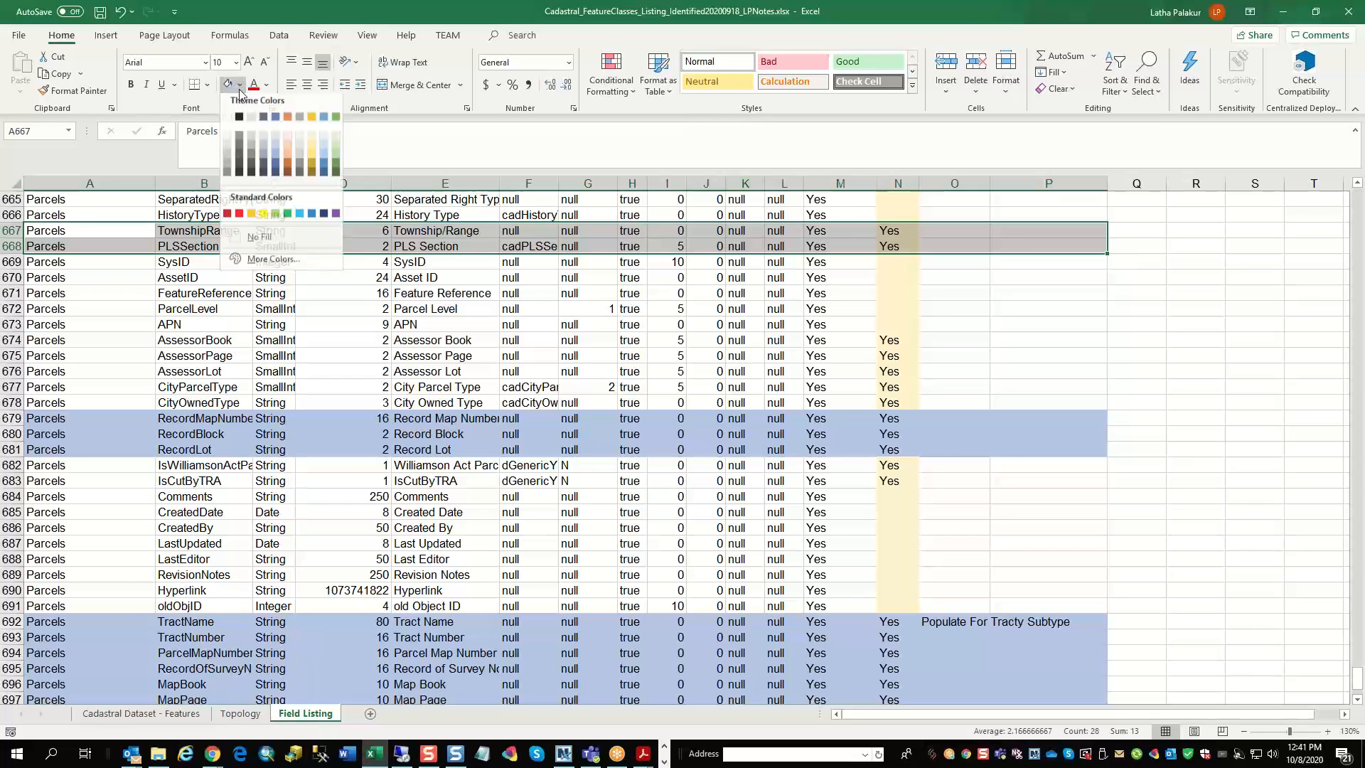
pyautogui.click(335, 148)
pyautogui.click(249, 293)
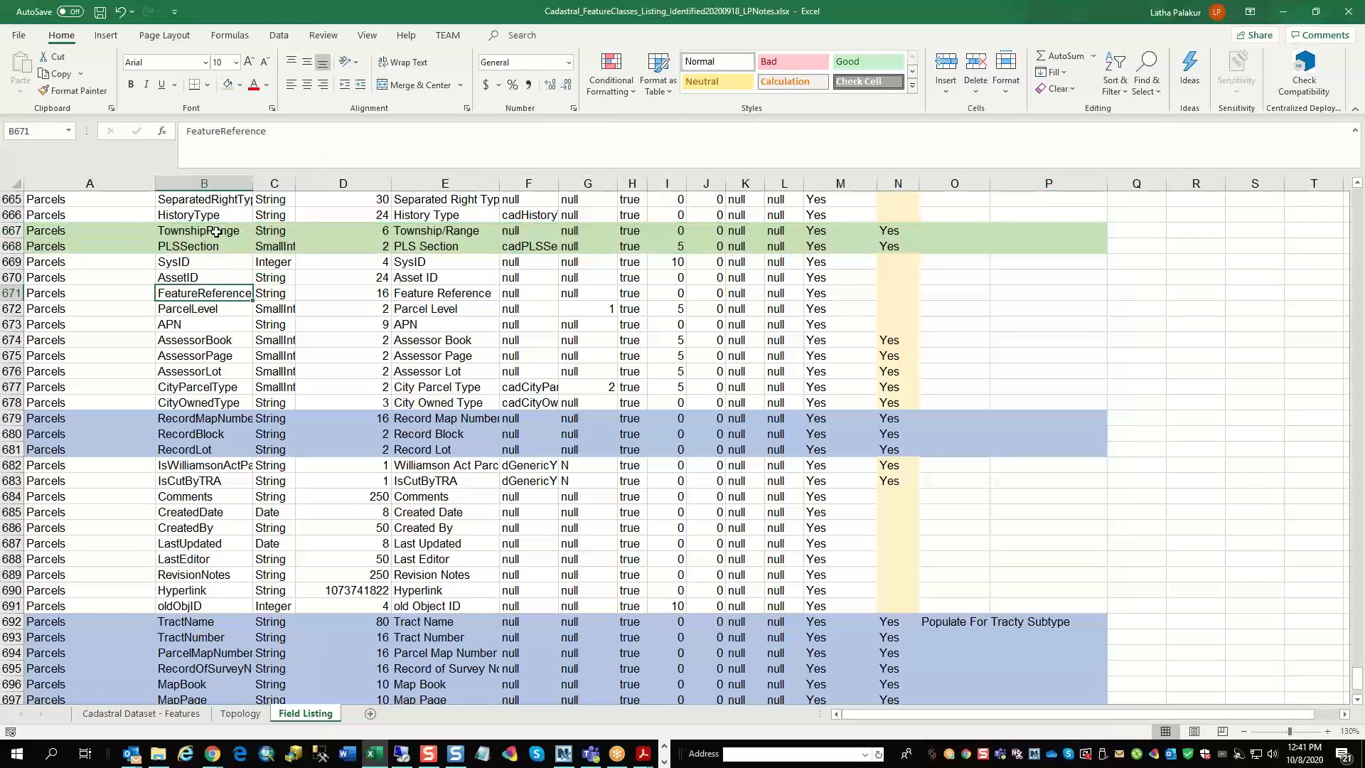
# Switch to ArcCatalog in the remote session and locate the cadPLSSSection feature class in the GISEditDev.ARC.CadastralReference dataset.
pyautogui.click(213, 232)
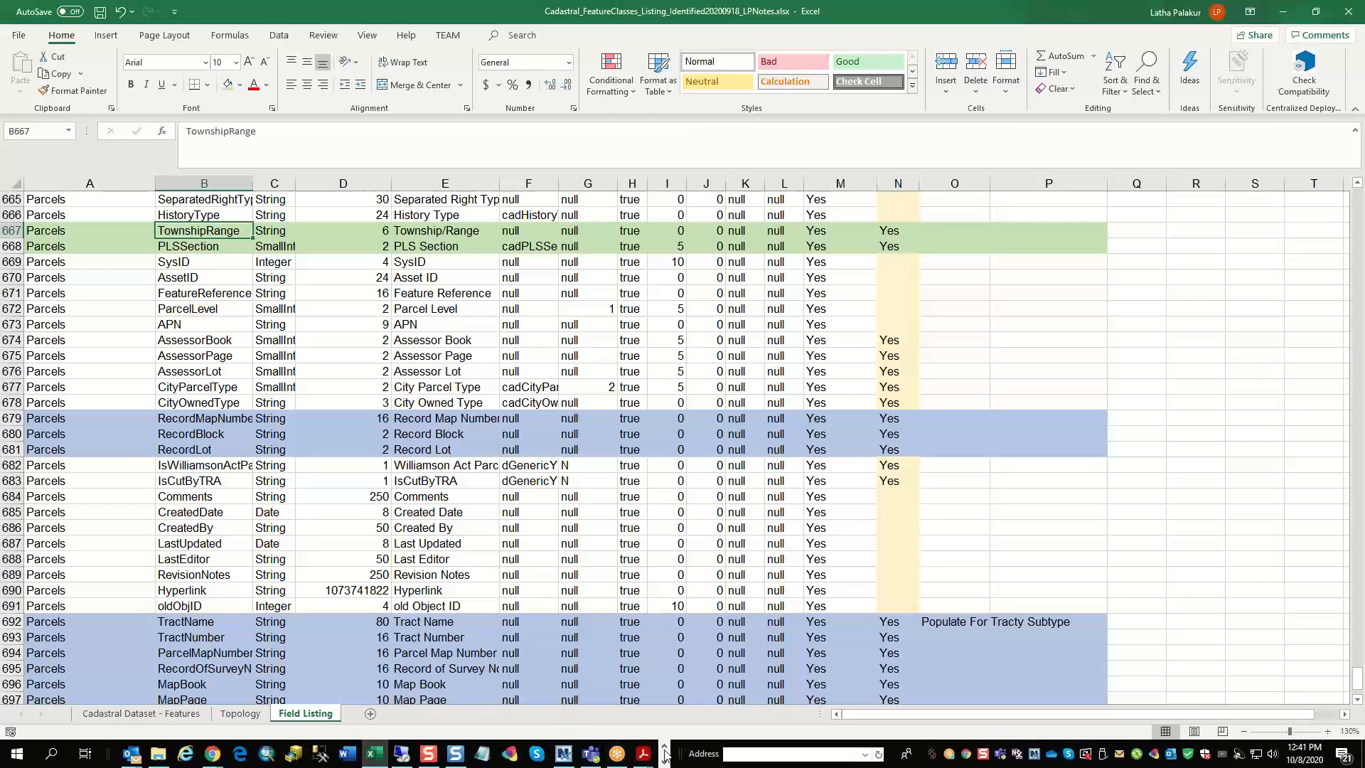
pyautogui.click(660, 761)
pyautogui.click(135, 754)
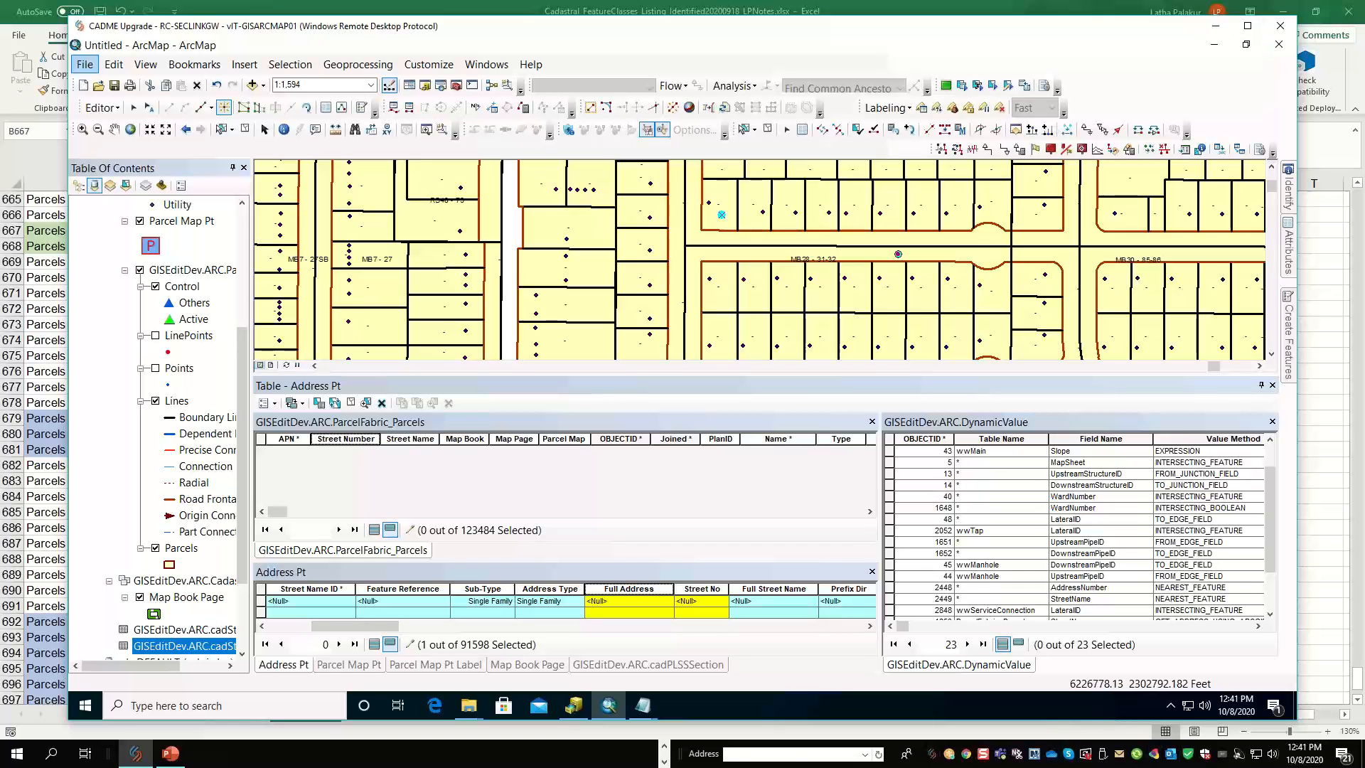
pyautogui.click(575, 705)
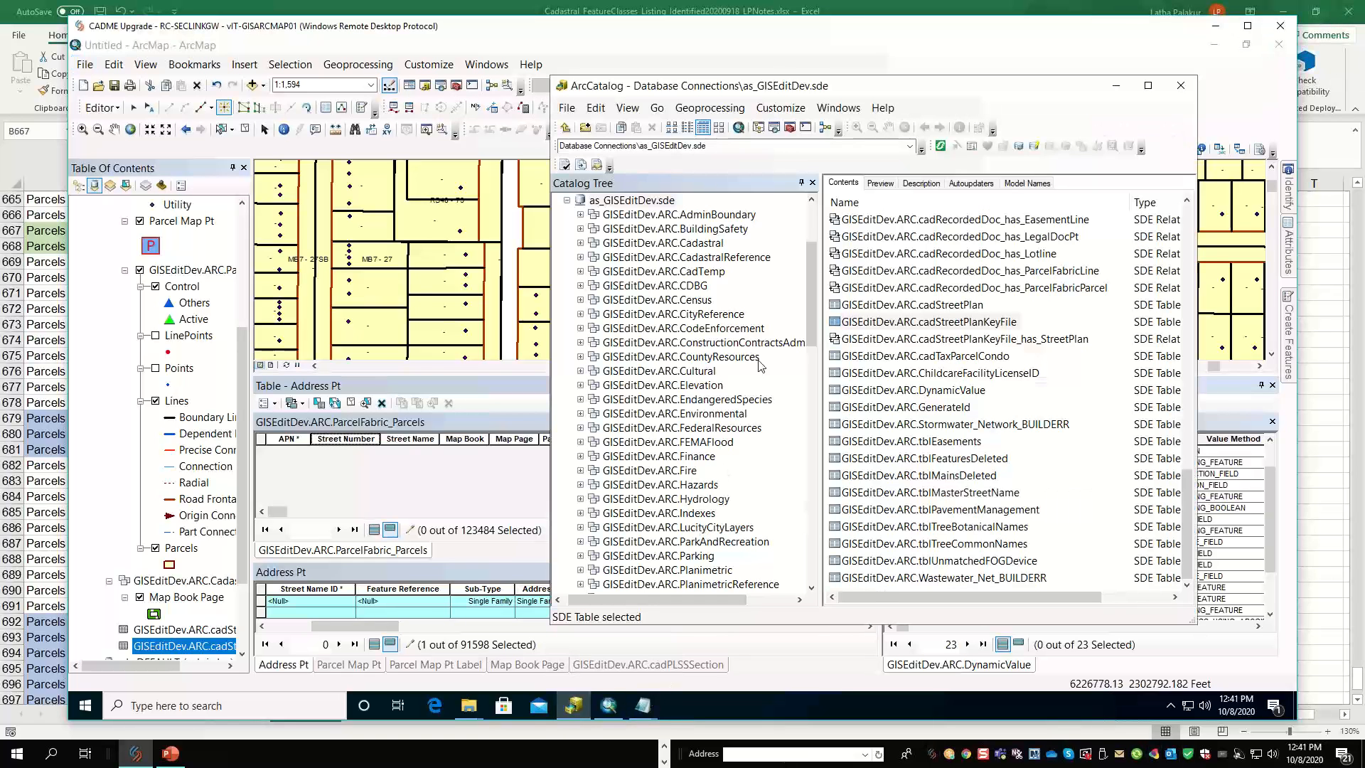
pyautogui.click(740, 257)
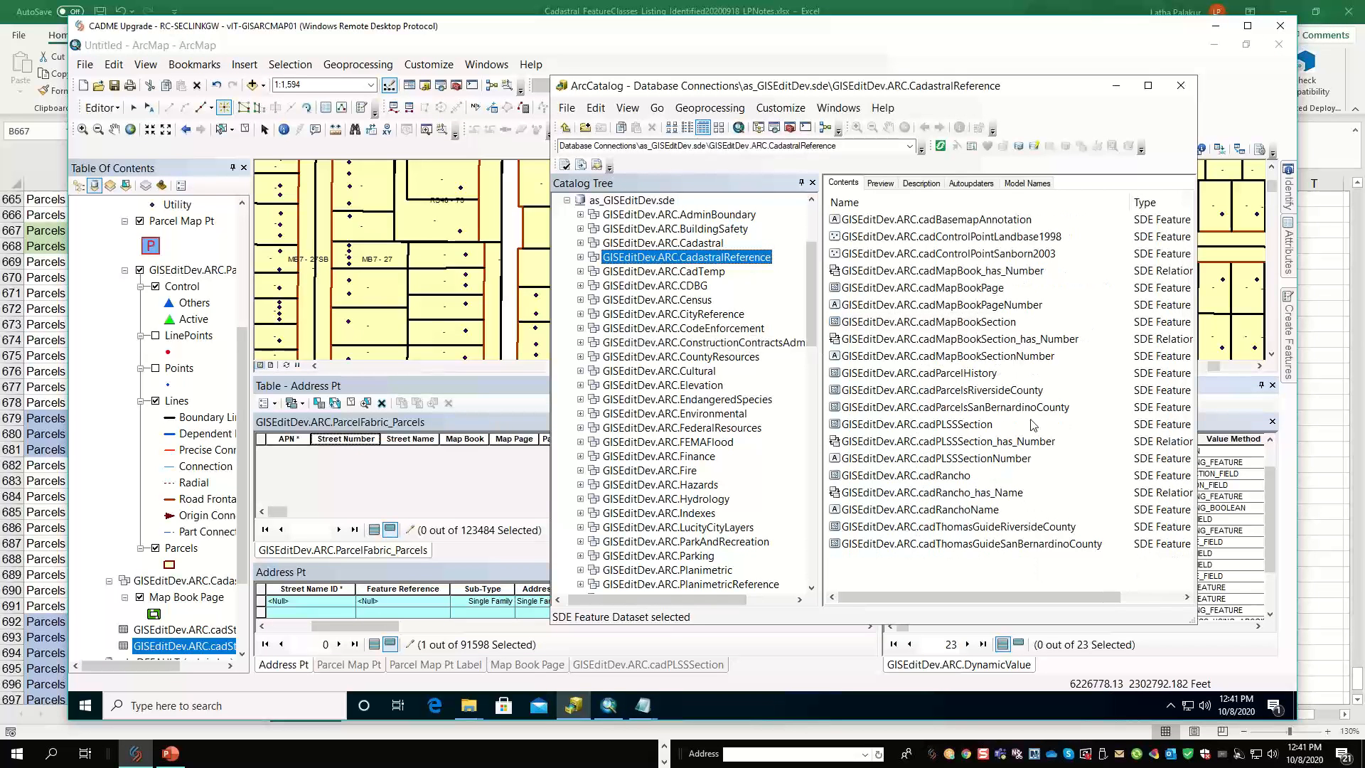
pyautogui.click(977, 424)
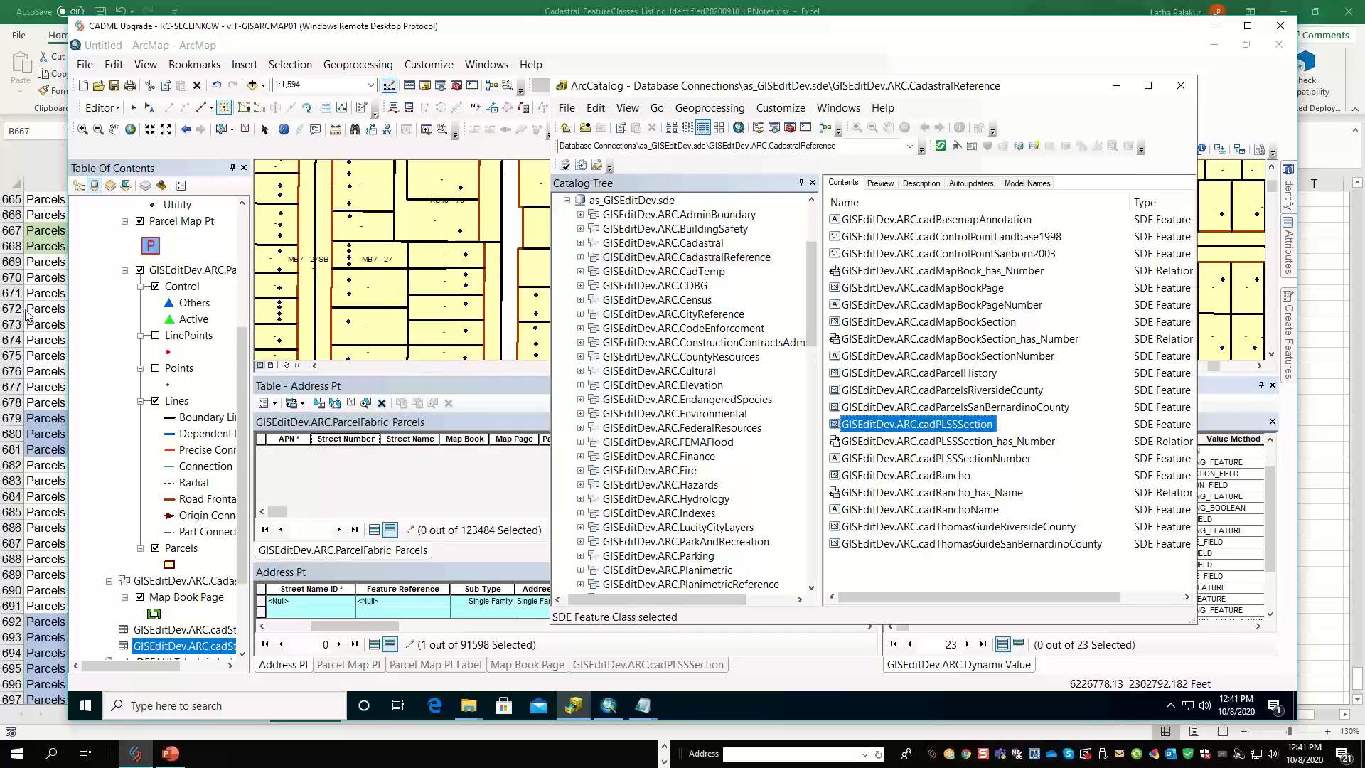
# Return to the Excel field listing and review the TownshipRange and PLSSection fields within the TRACT section.
pyautogui.click(44, 237)
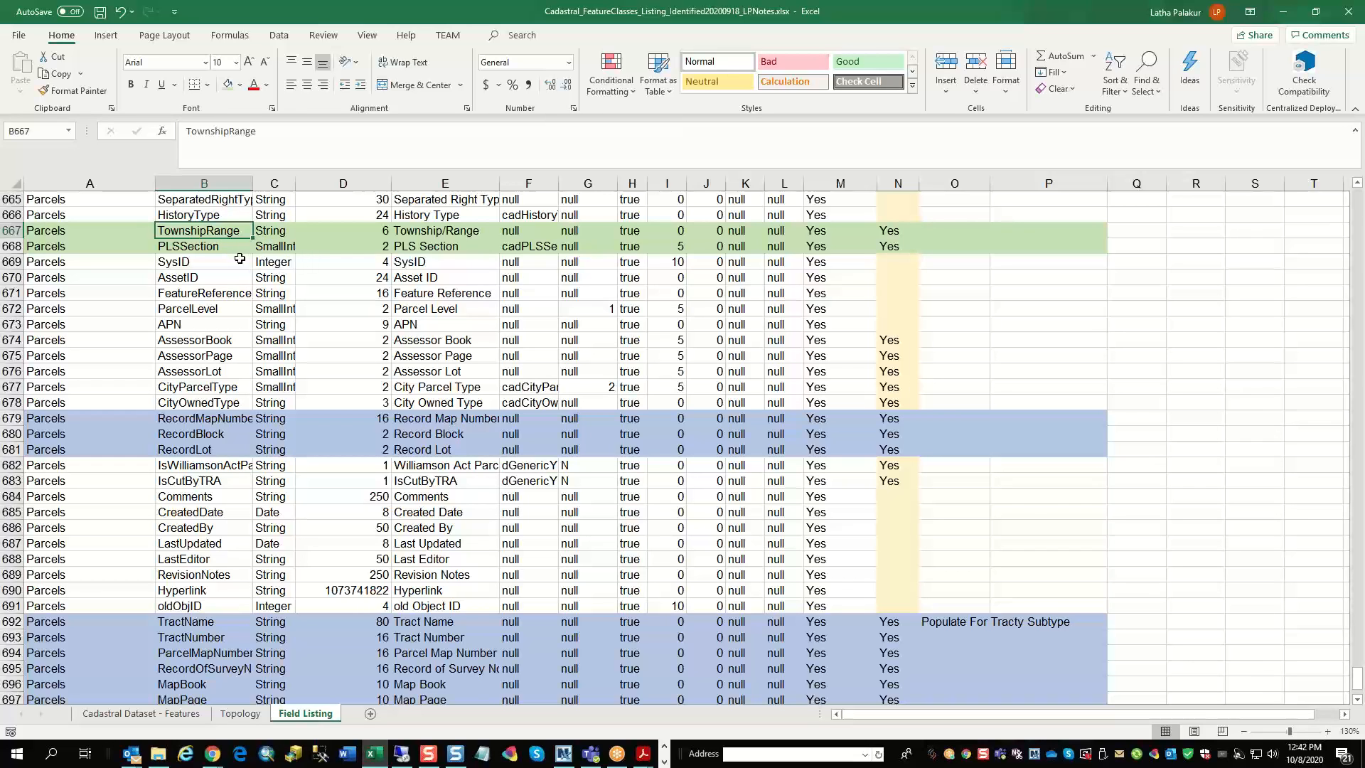
pyautogui.click(665, 762)
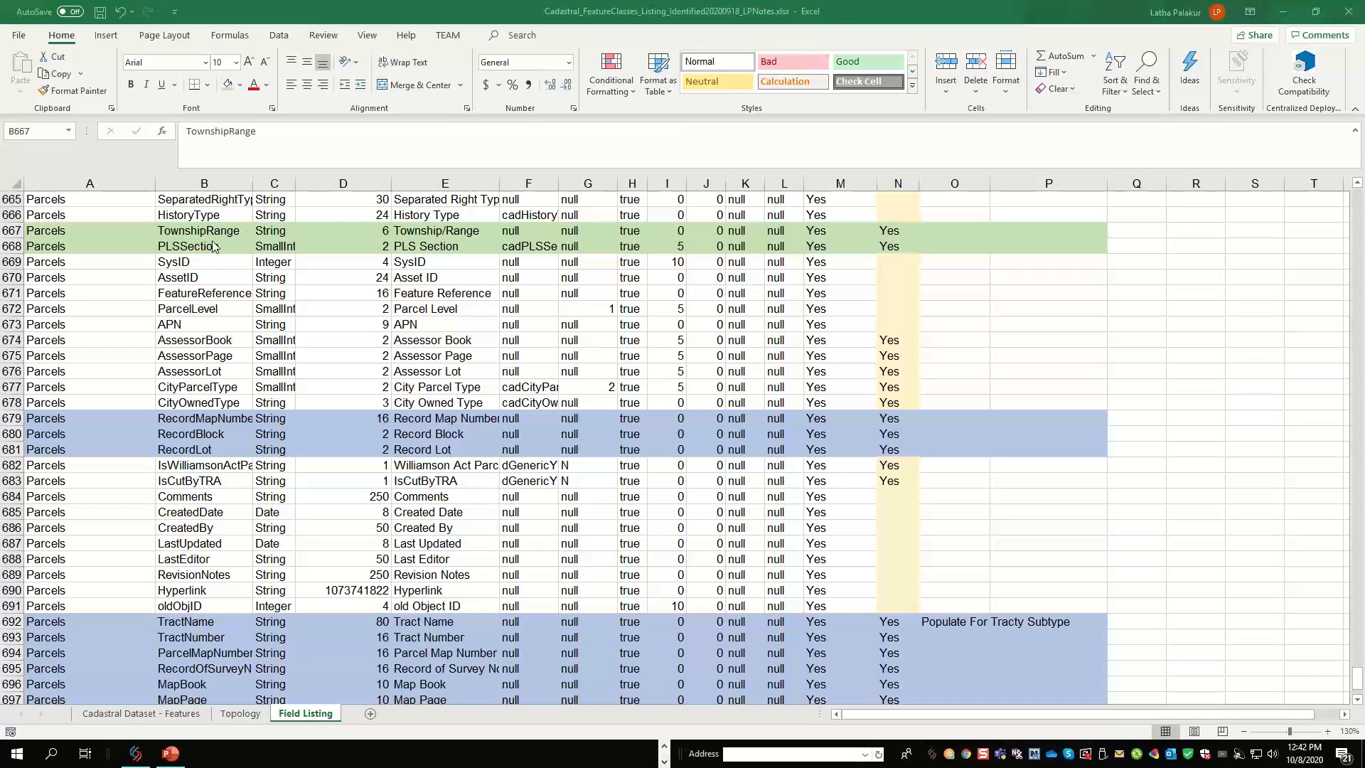
pyautogui.click(171, 233)
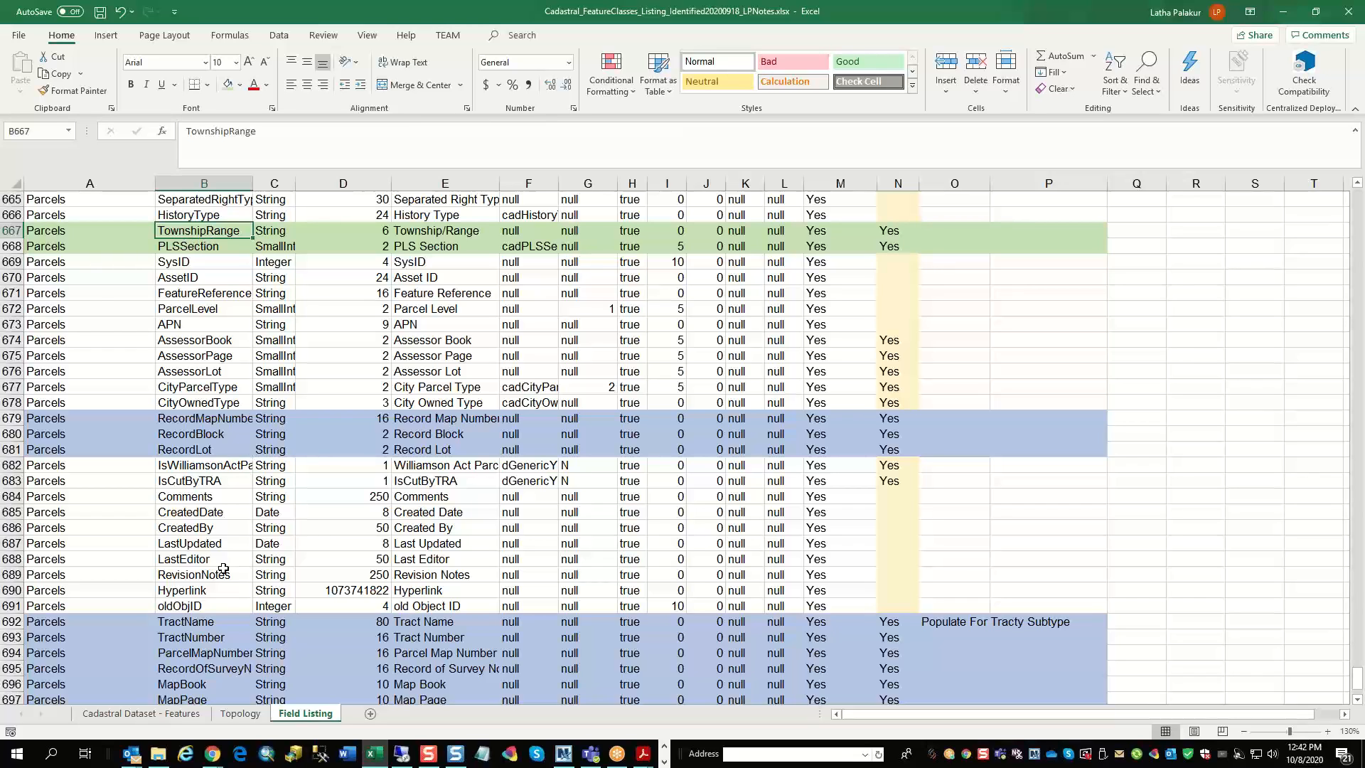
pyautogui.keyDown('shift'); pyautogui.click(227, 246); pyautogui.keyUp('shift')
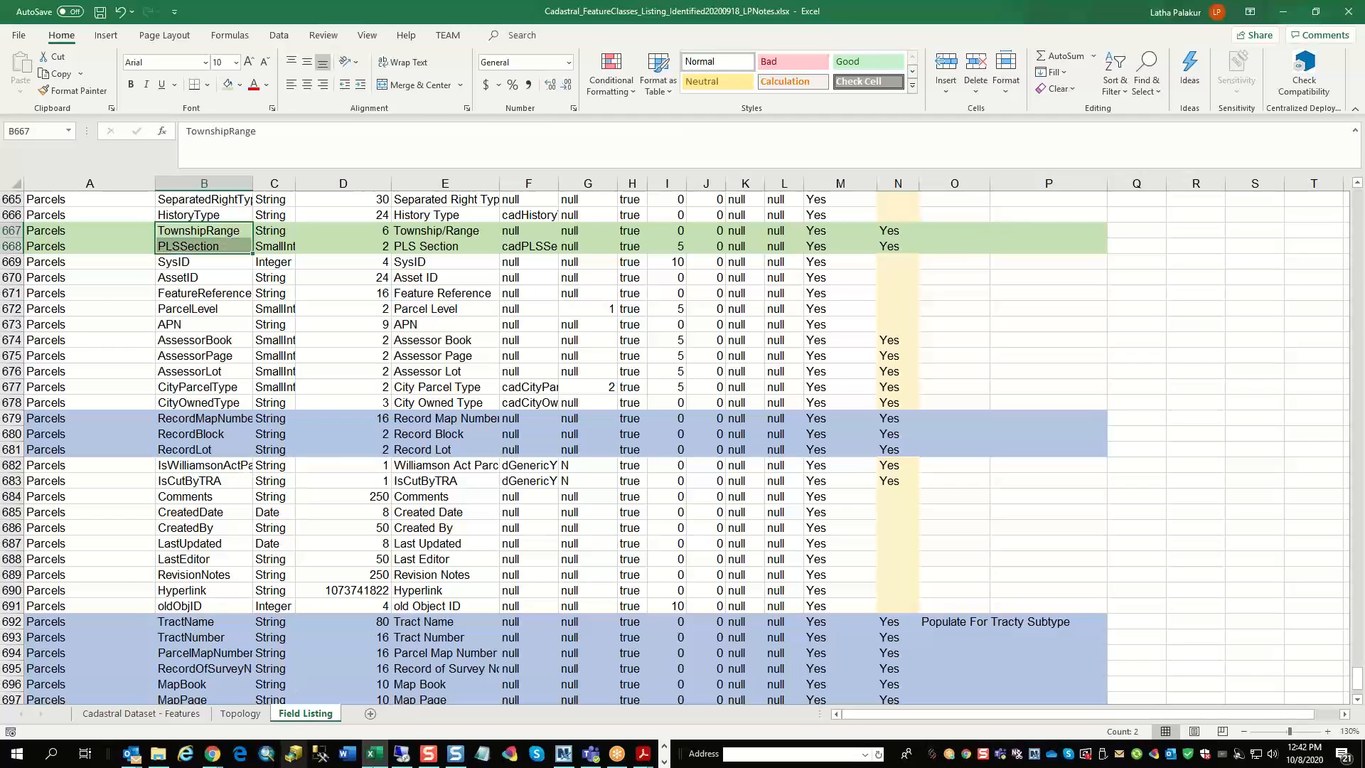
pyautogui.click(664, 761)
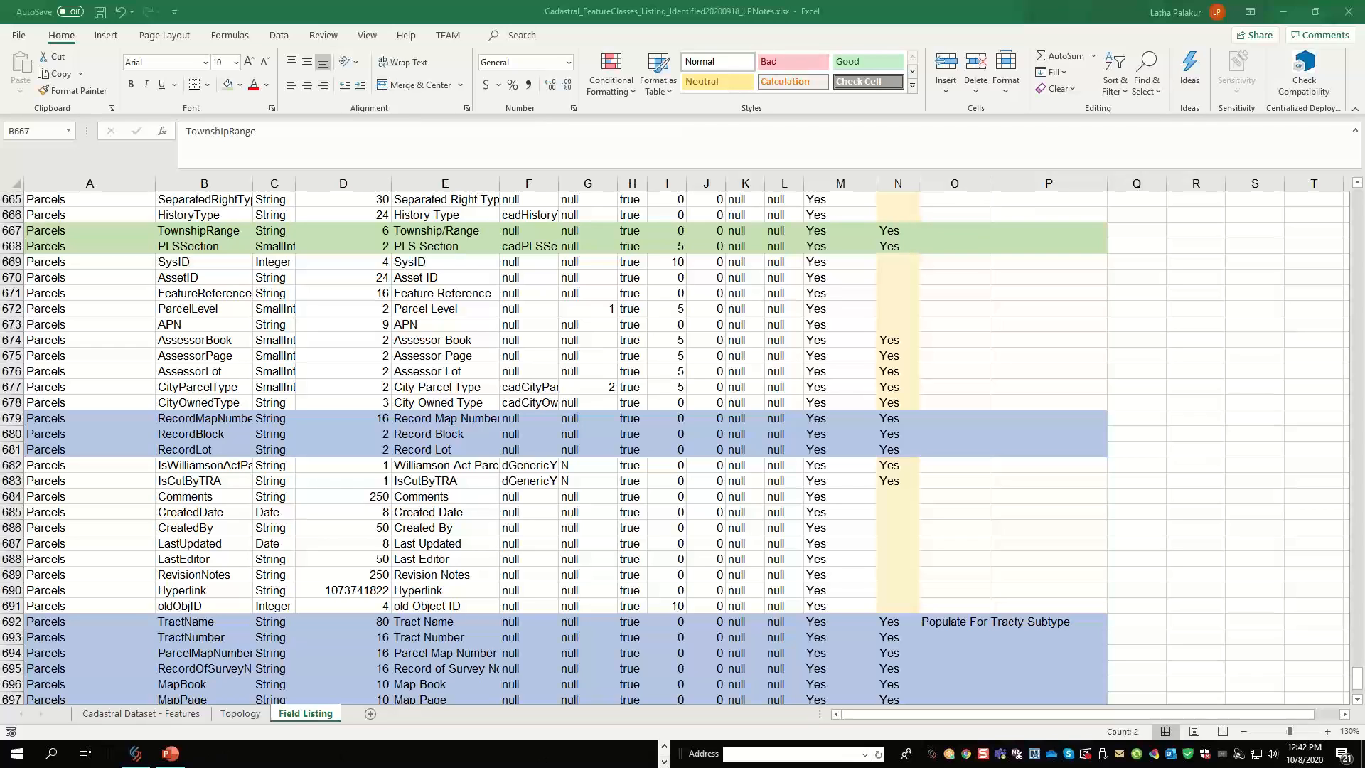
pyautogui.click(1069, 529)
pyautogui.scroll(3, 1069, 530)
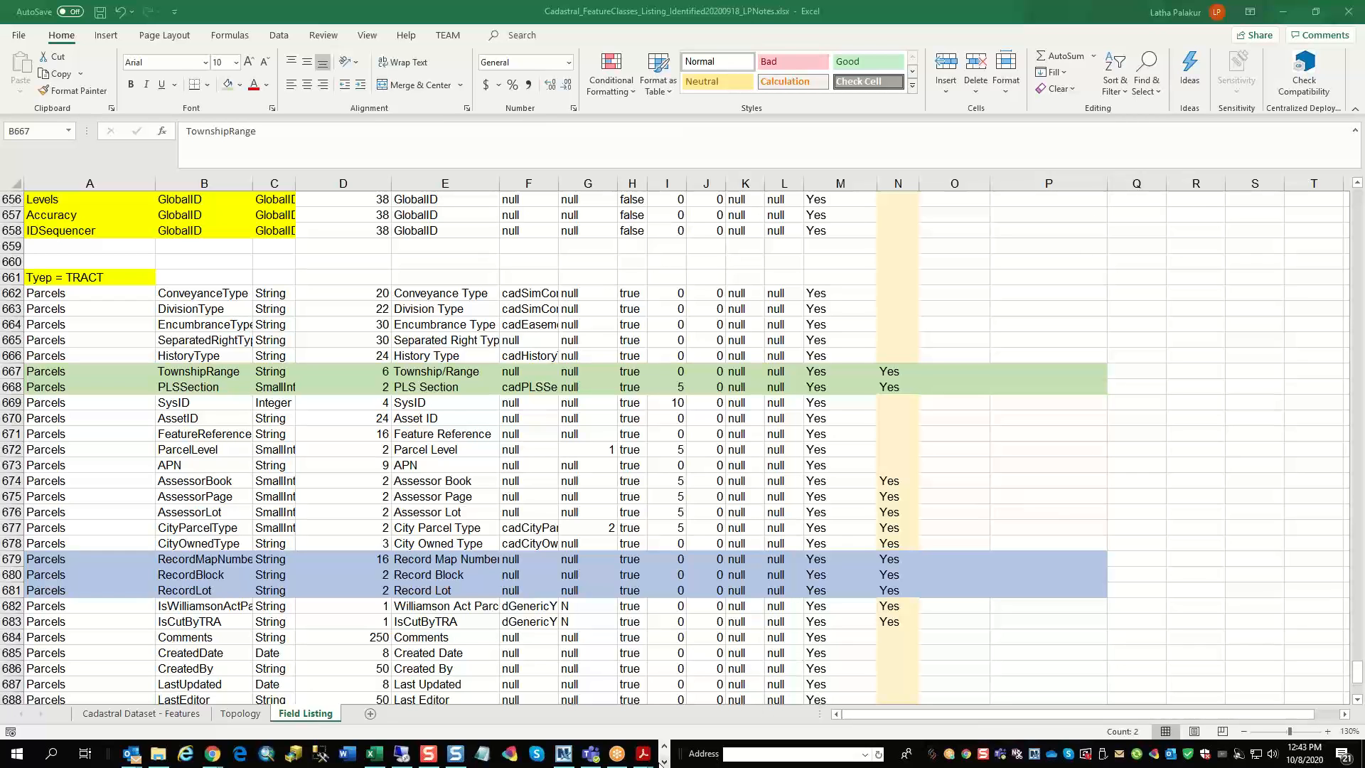
# Switch to ArcCatalog, refresh the database connections, and reopen as_GISEditDev.sde, refreshing its ConstructionContractsAdmin dataset.
pyautogui.click(135, 753)
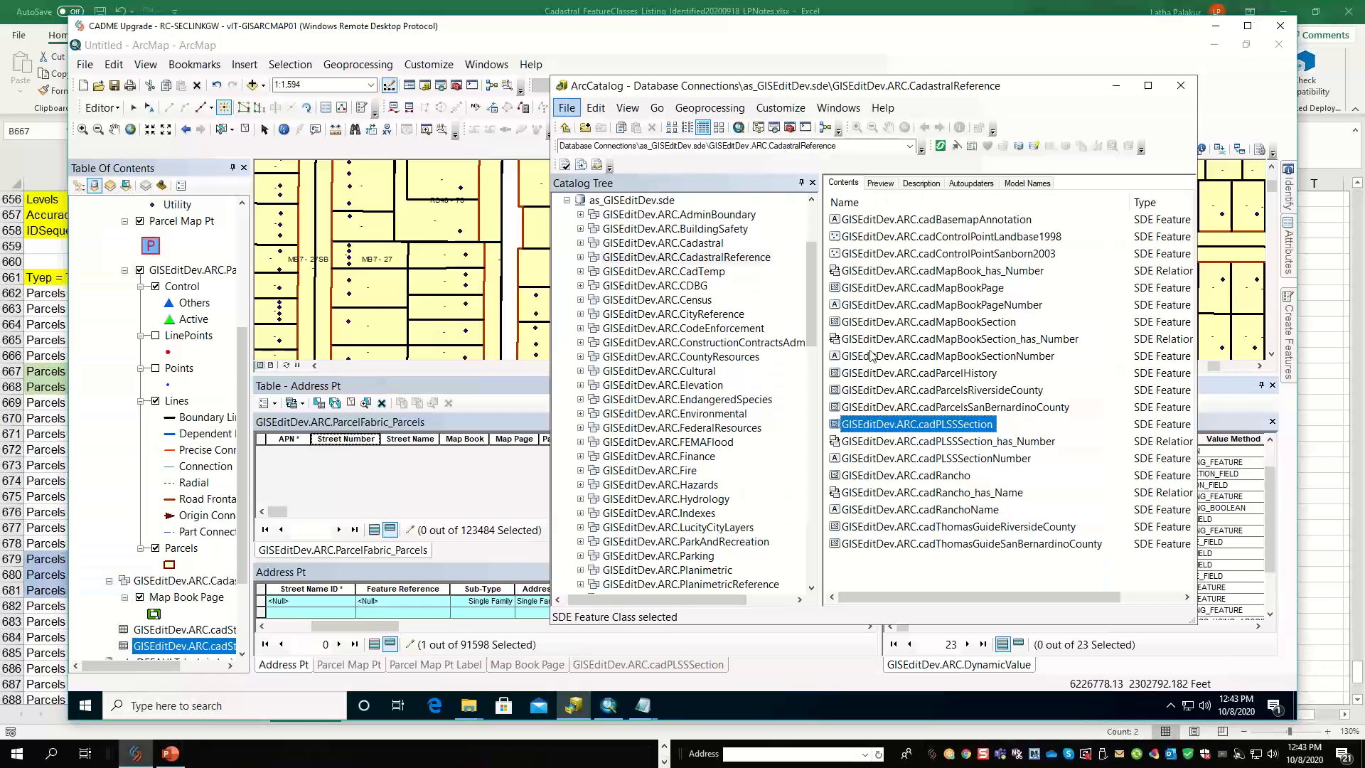
pyautogui.moveTo(811, 274); pyautogui.dragTo(812, 253)
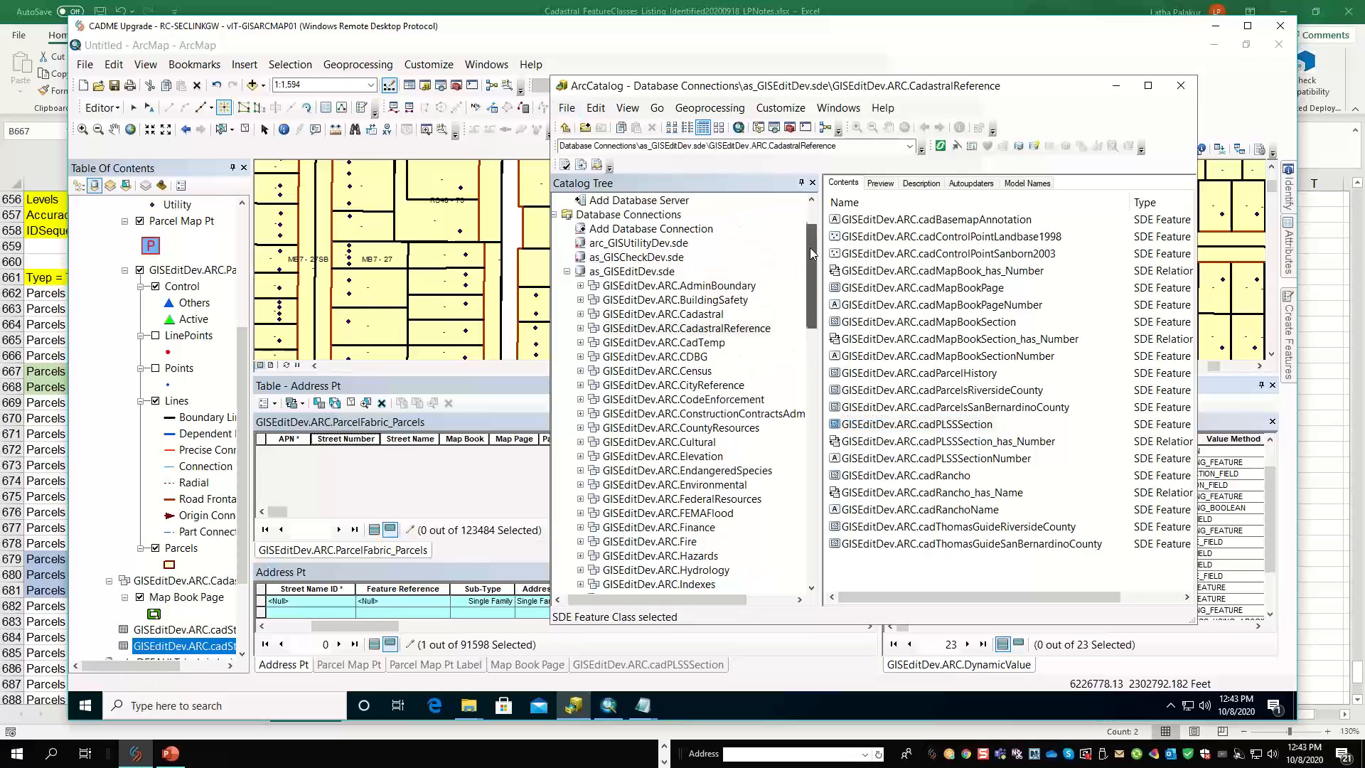
pyautogui.click(648, 273)
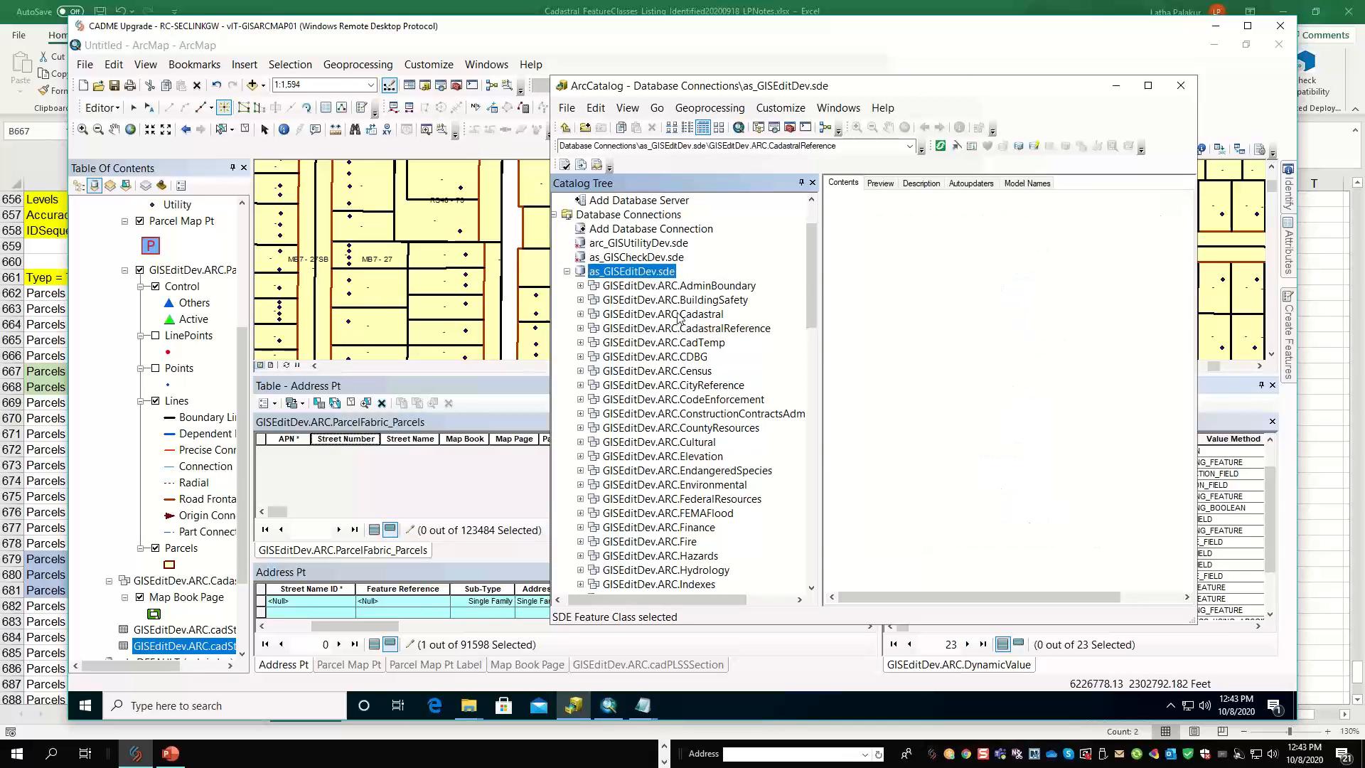
pyautogui.rightClick(619, 256)
pyautogui.rightClick(626, 214)
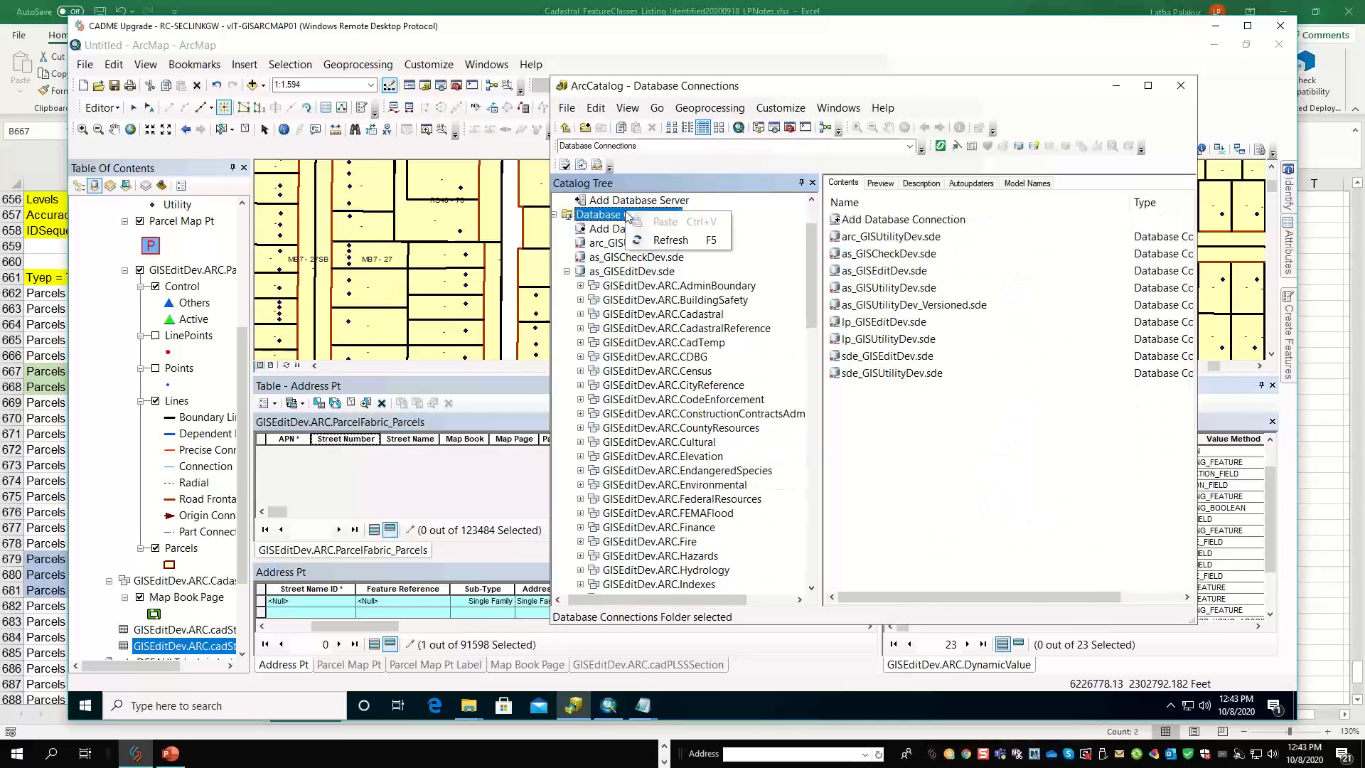
pyautogui.click(662, 241)
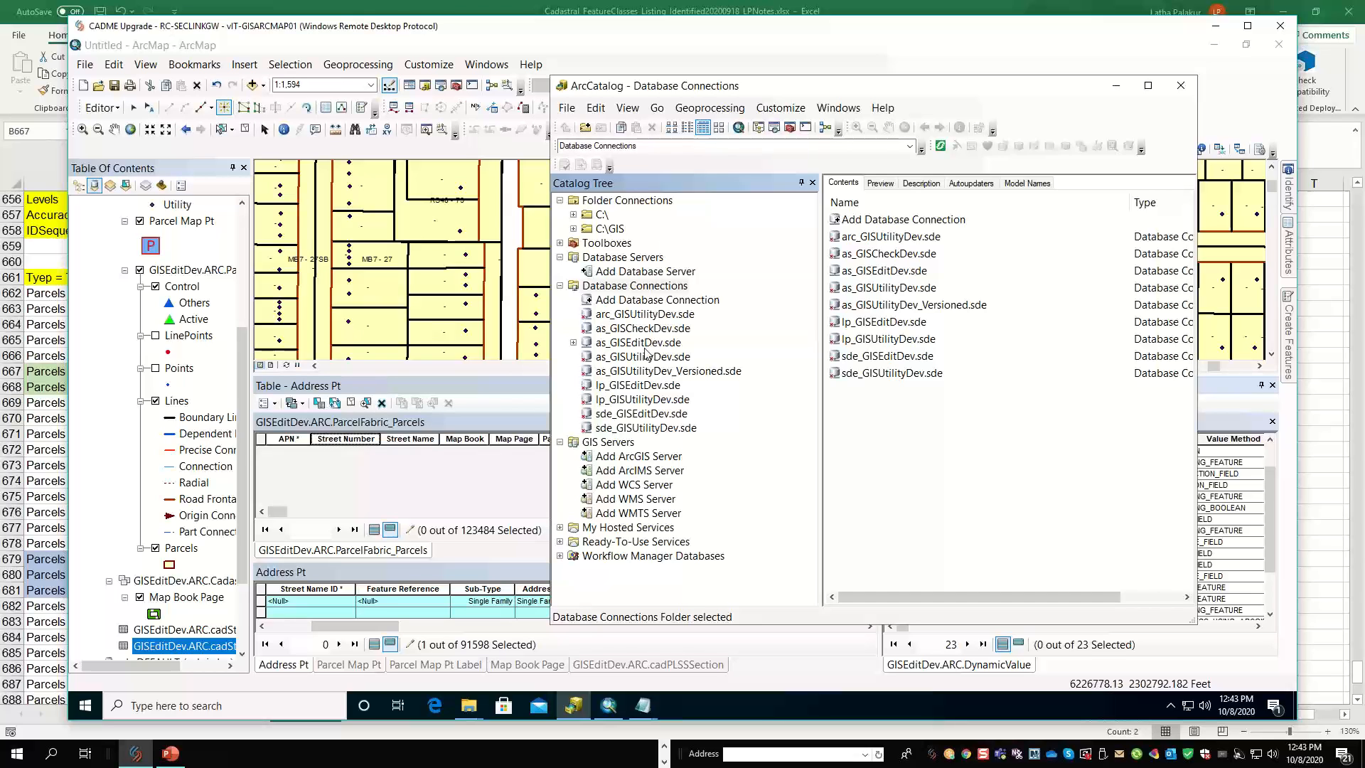
pyautogui.click(632, 344)
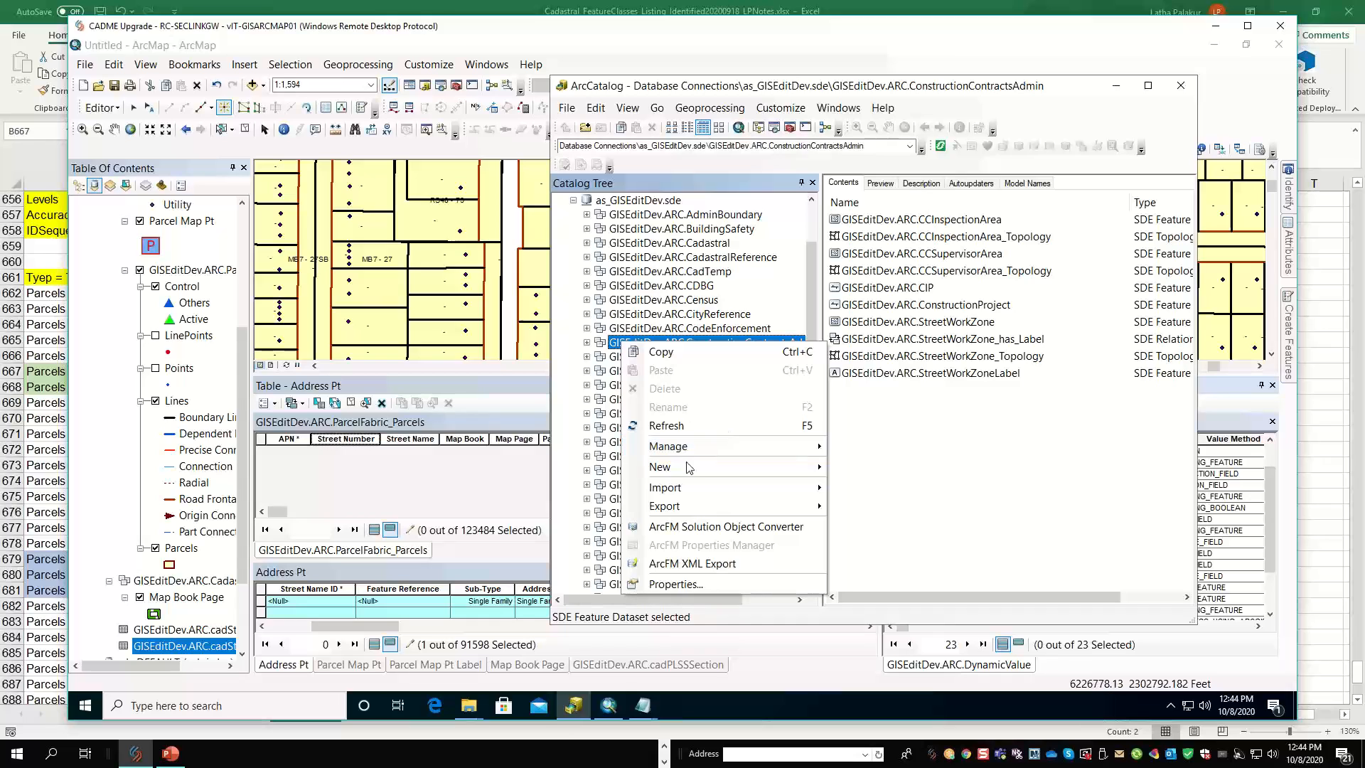
pyautogui.click(704, 429)
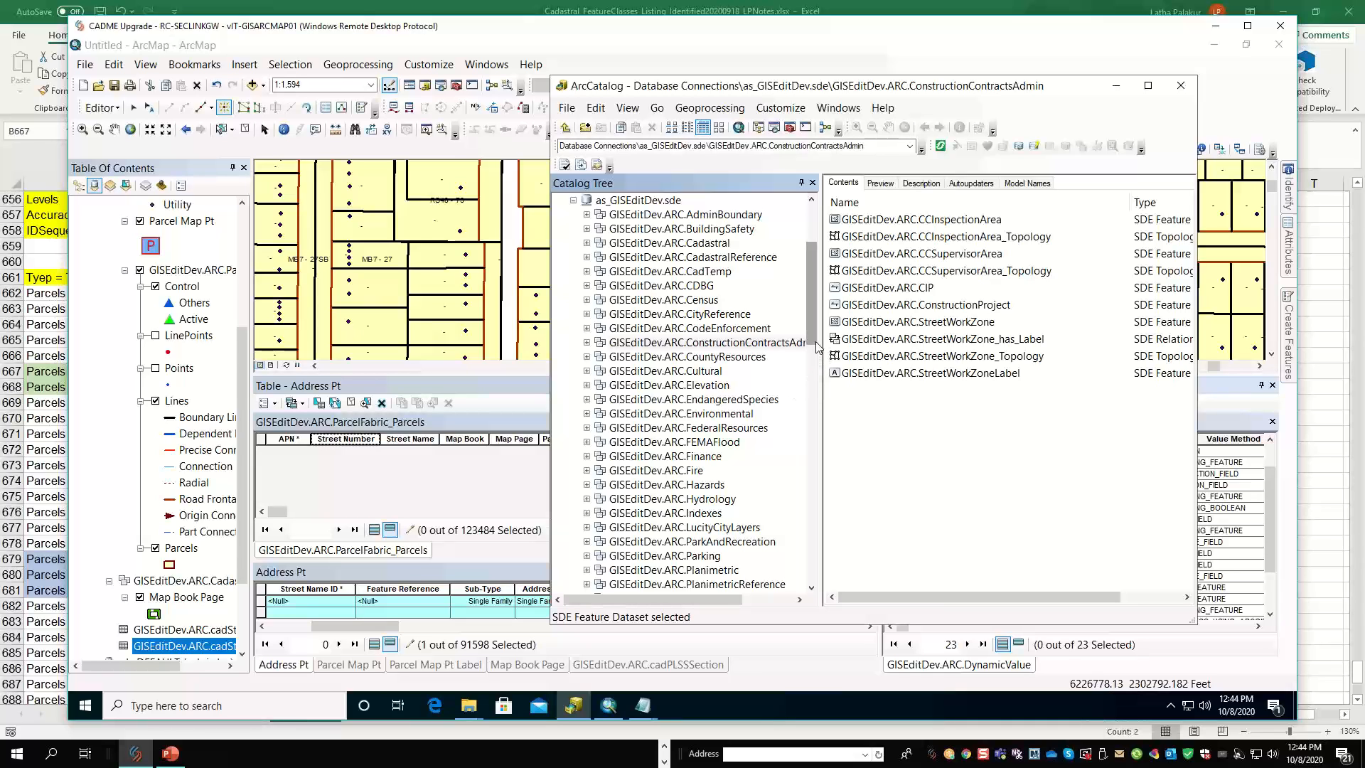
# Locate the GISEditDev.ARC.OwnerInfo table in the as_GISEditDev.sde connection and preview its records through to the last one.
pyautogui.click(738, 260)
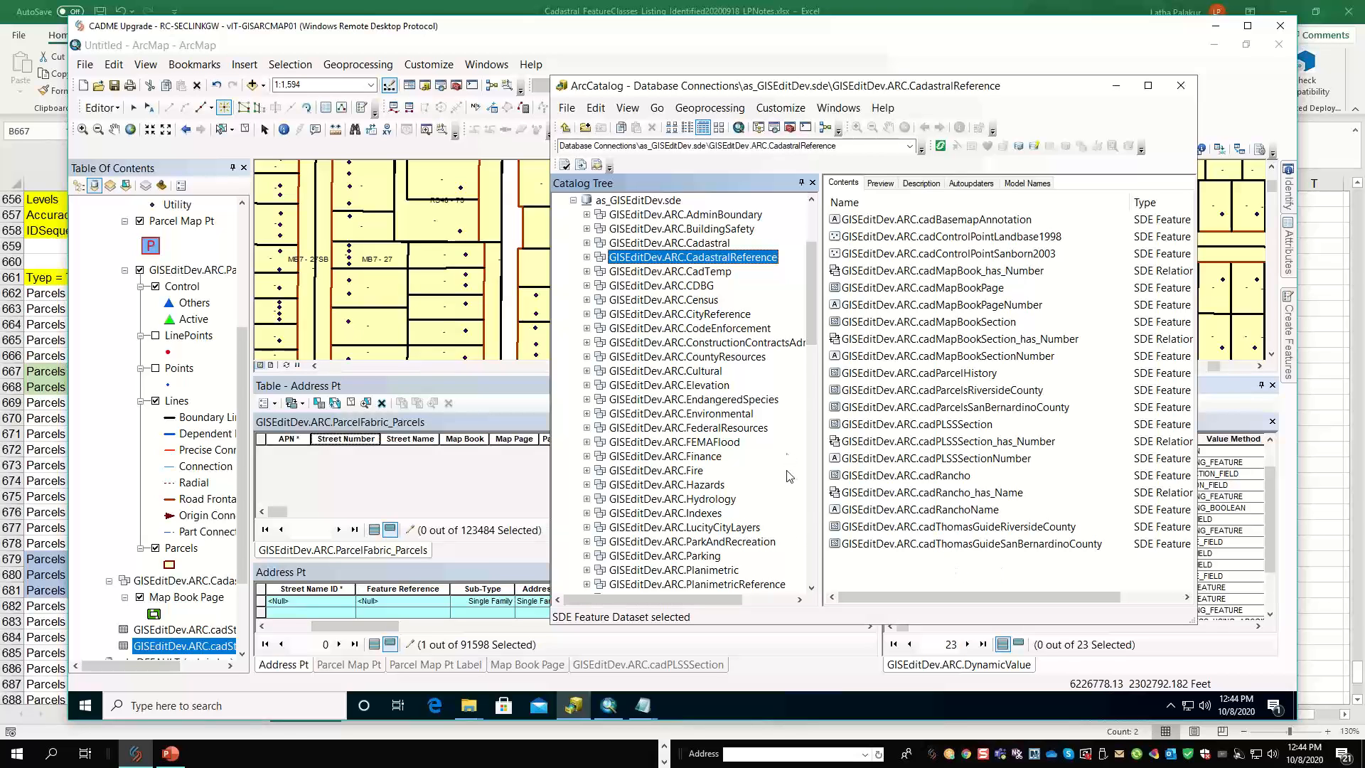
pyautogui.moveTo(815, 344); pyautogui.dragTo(801, 517)
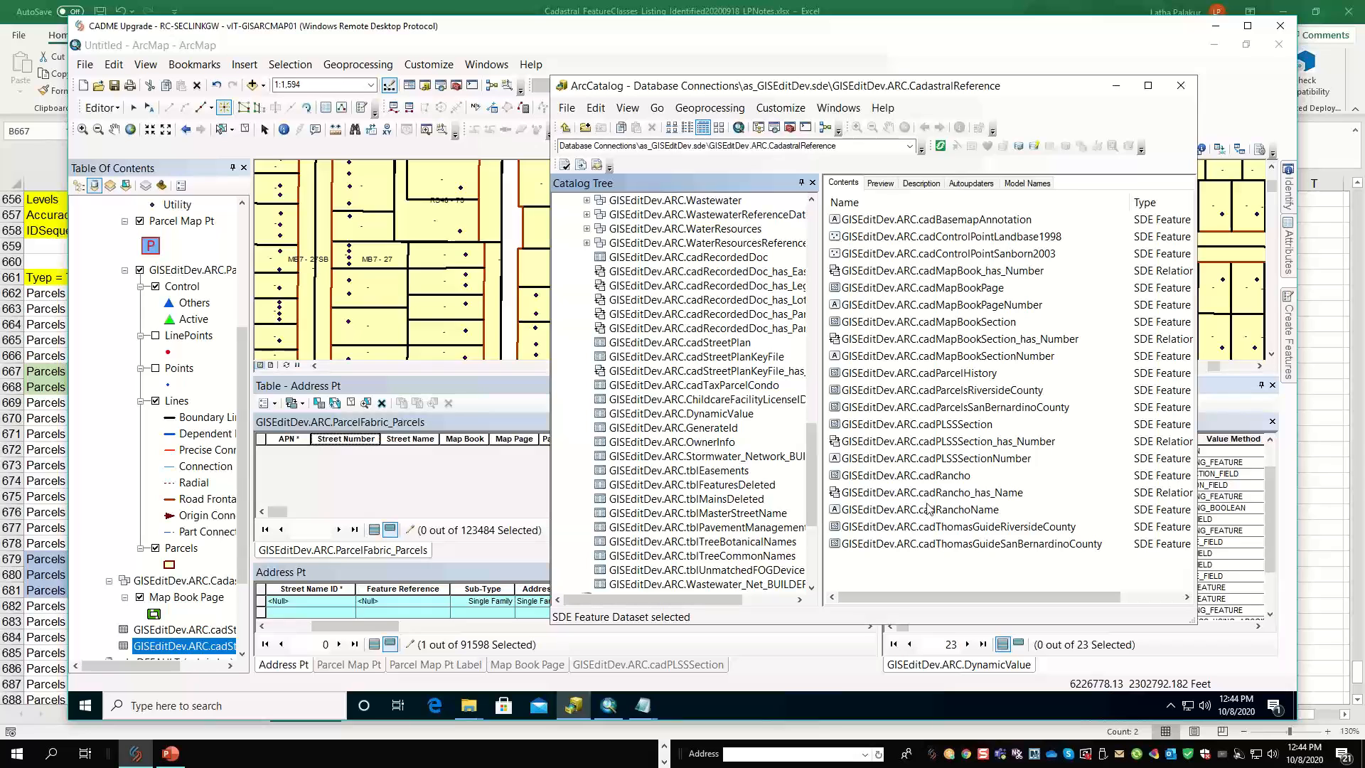
pyautogui.click(721, 443)
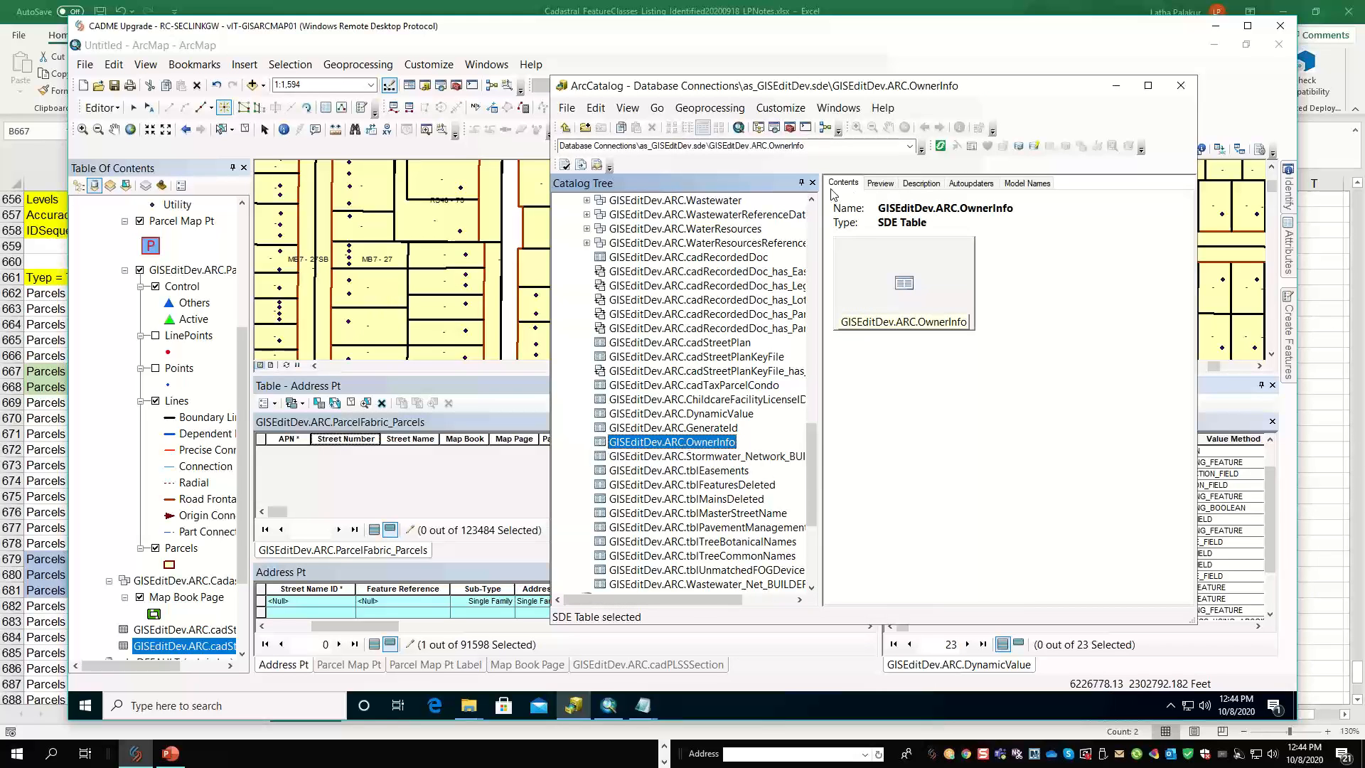
pyautogui.click(879, 183)
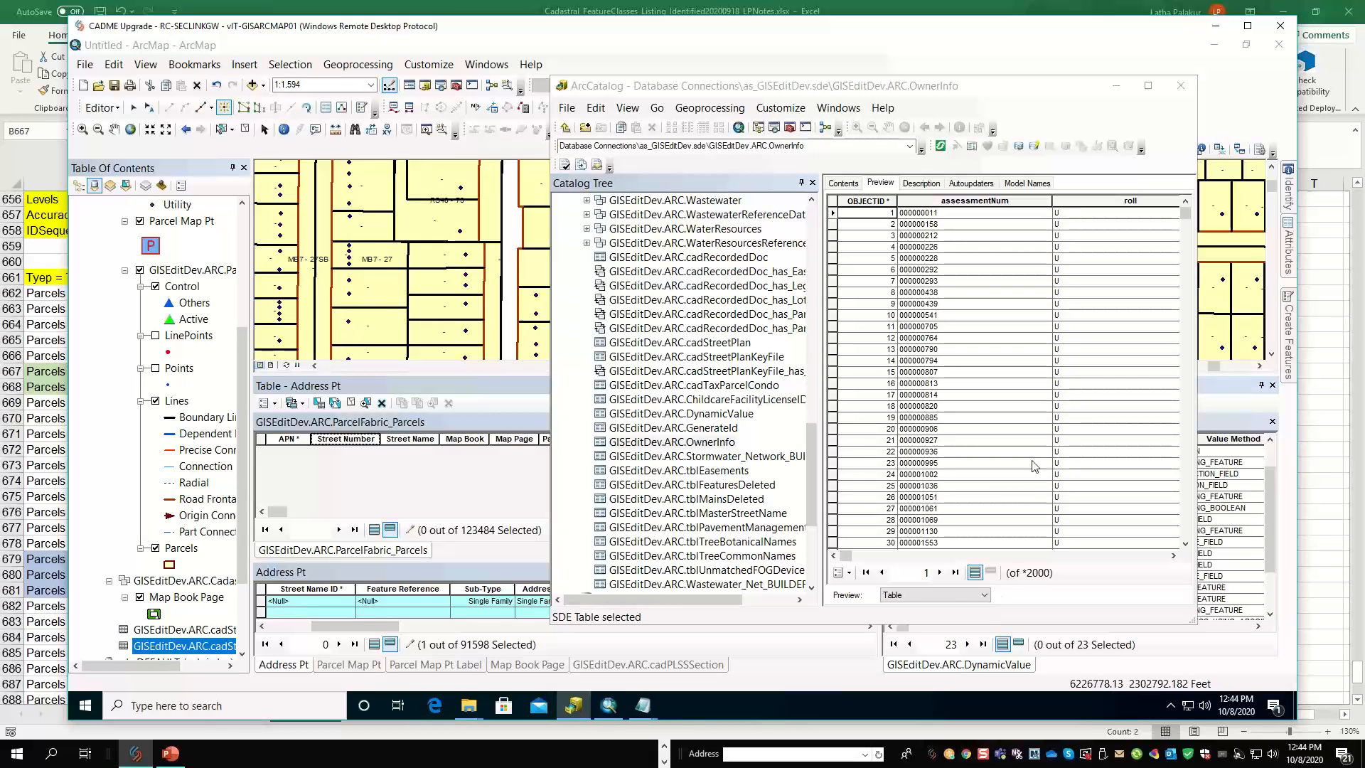
pyautogui.click(955, 573)
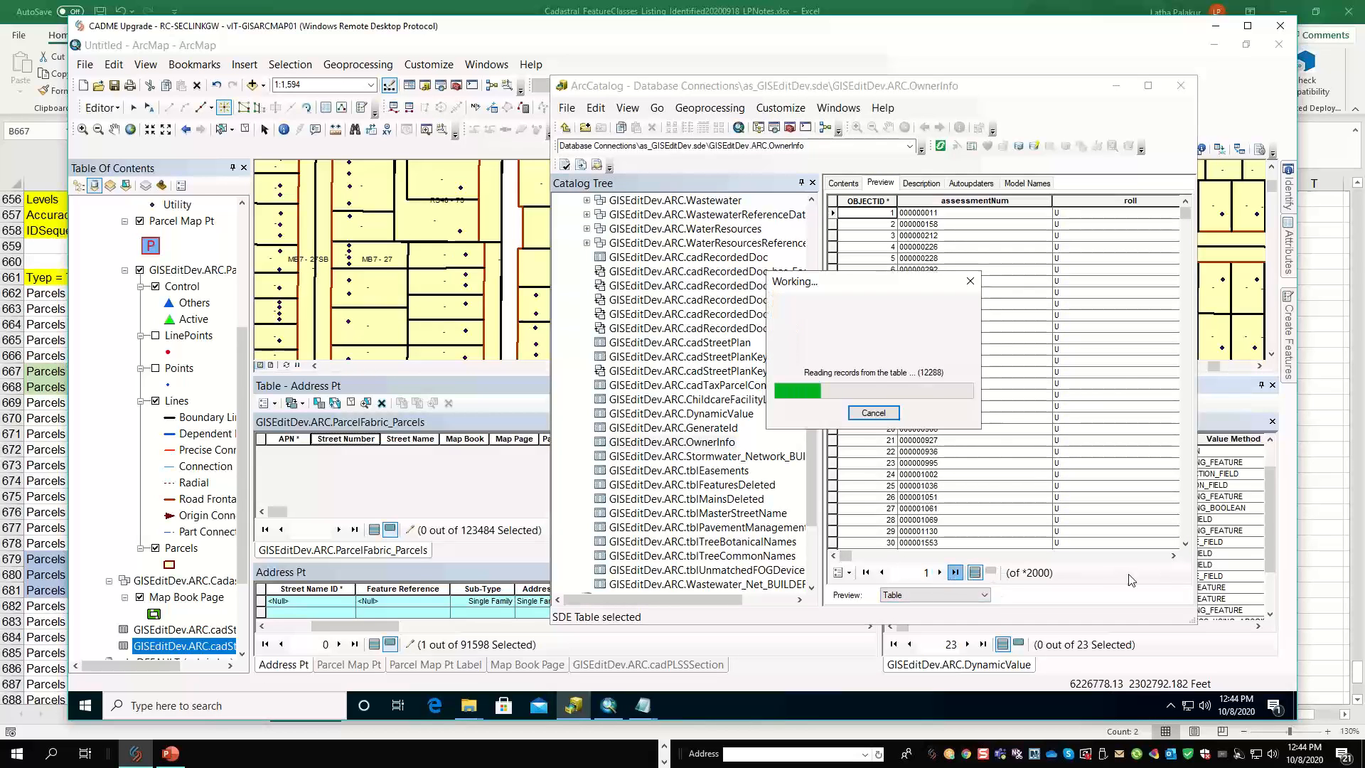
# Narrow the parcel and situsLine1 columns in the OwnerInfo table preview.
pyautogui.click(1173, 556)
pyautogui.click(1172, 555)
pyautogui.click(1172, 556)
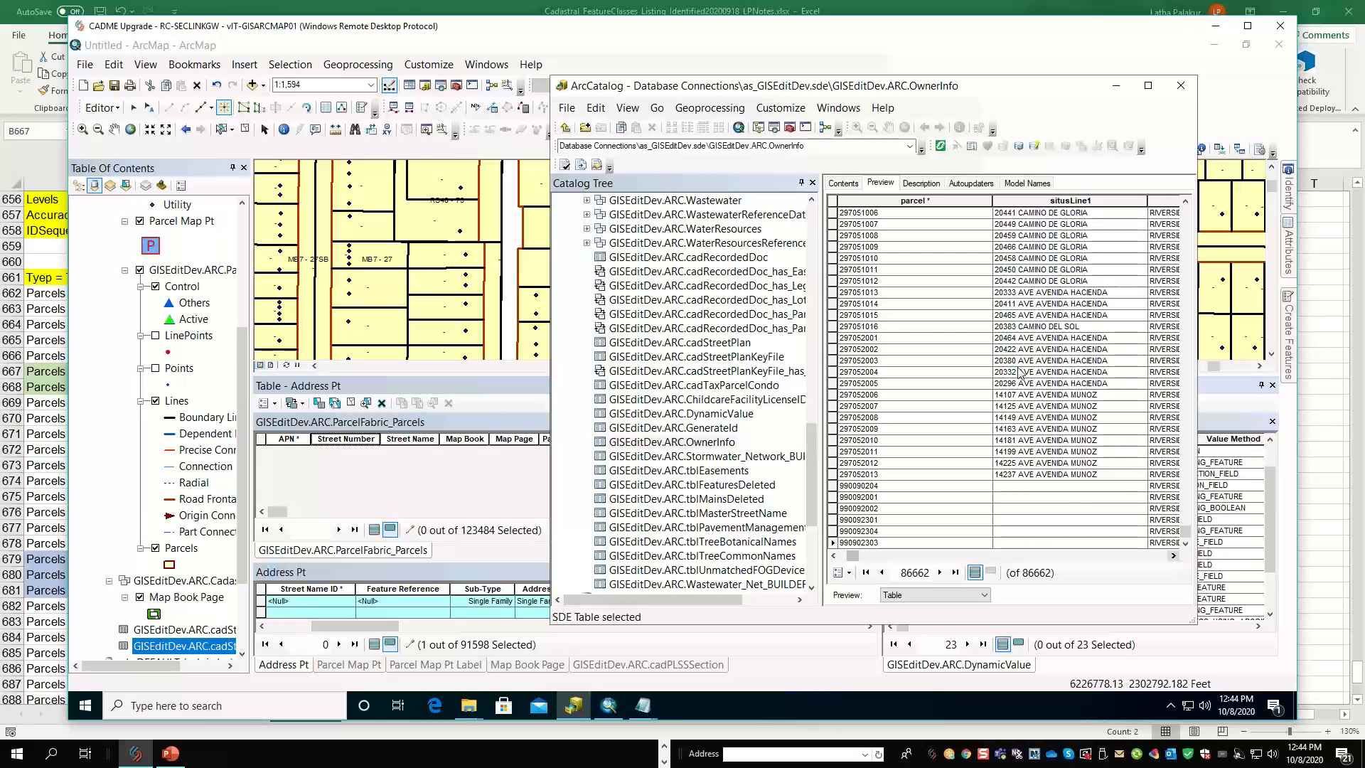
pyautogui.moveTo(992, 202); pyautogui.dragTo(889, 202)
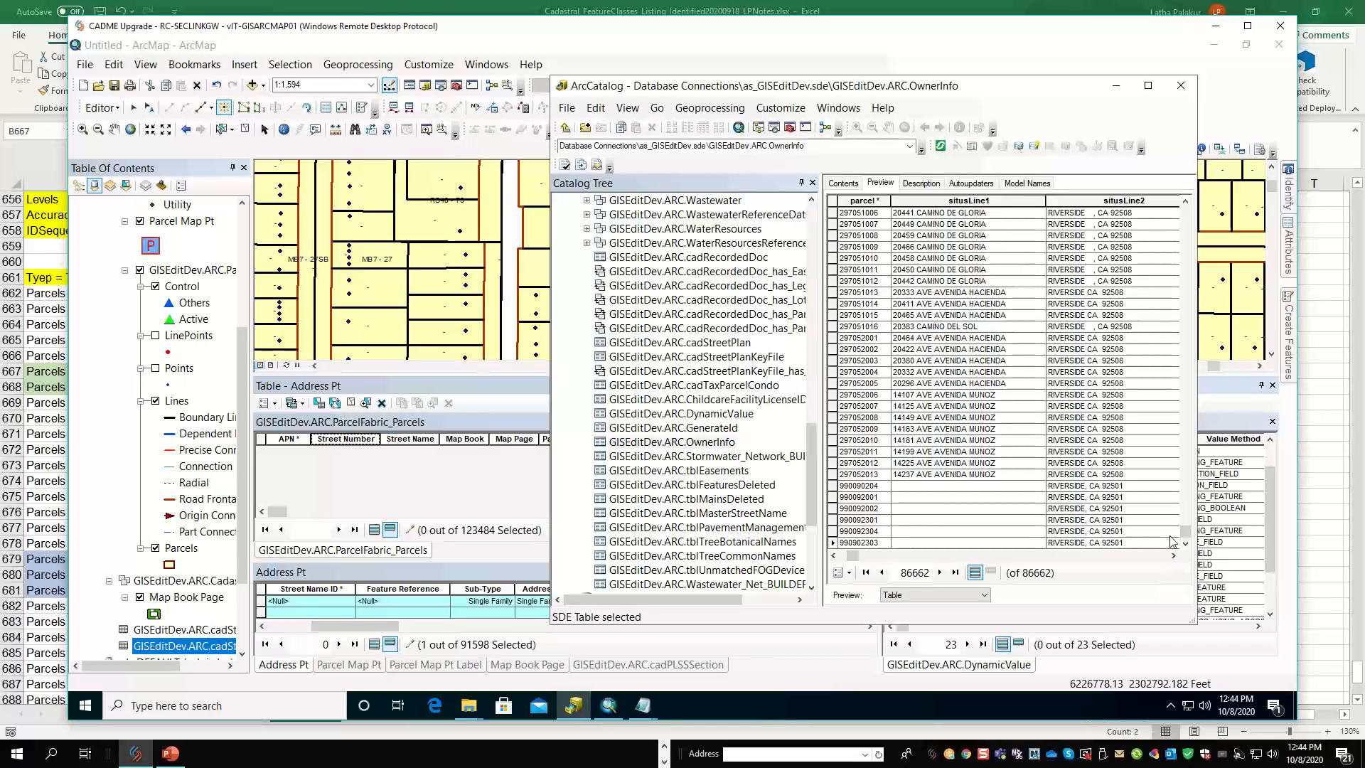
pyautogui.moveTo(1045, 201); pyautogui.dragTo(1011, 202)
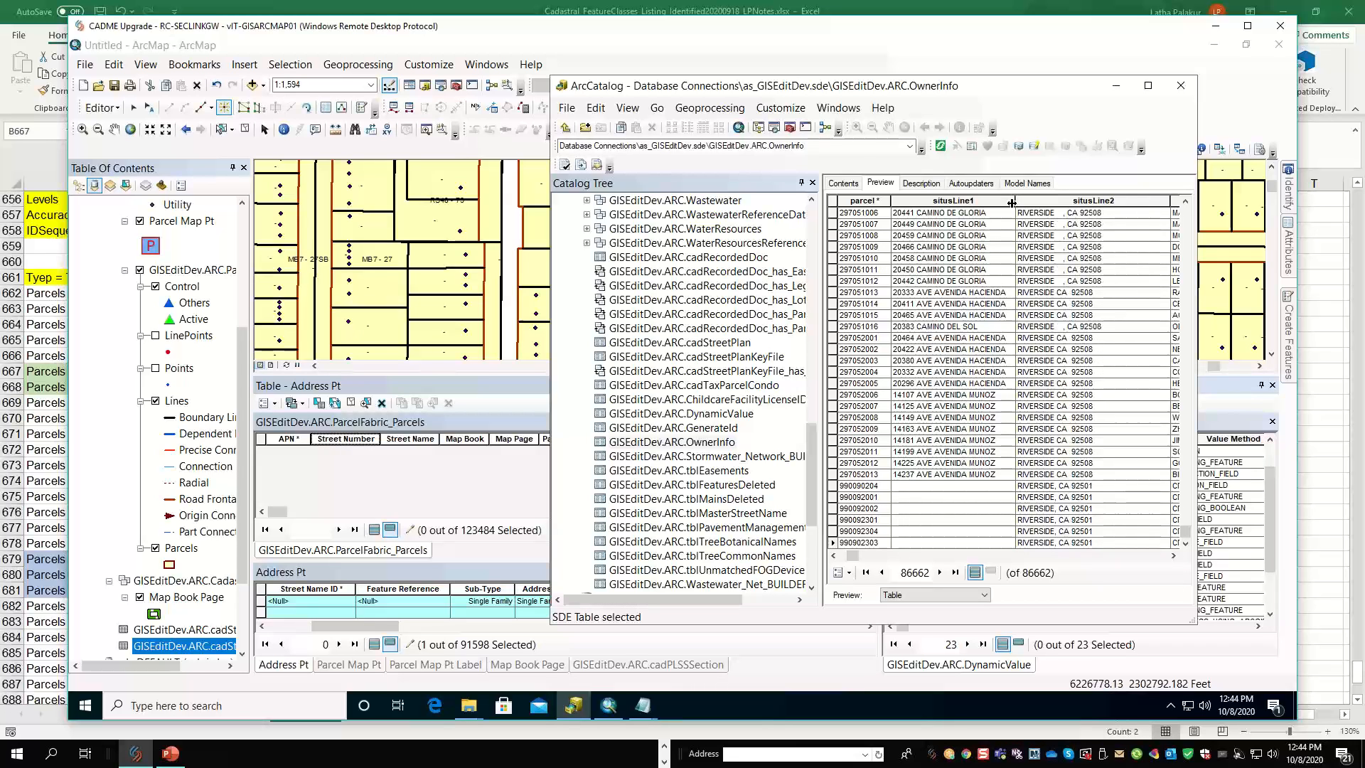
# Maximize the ArcCatalog window and snooze the meeting reminder until 5 minutes before start.
pyautogui.click(1147, 85)
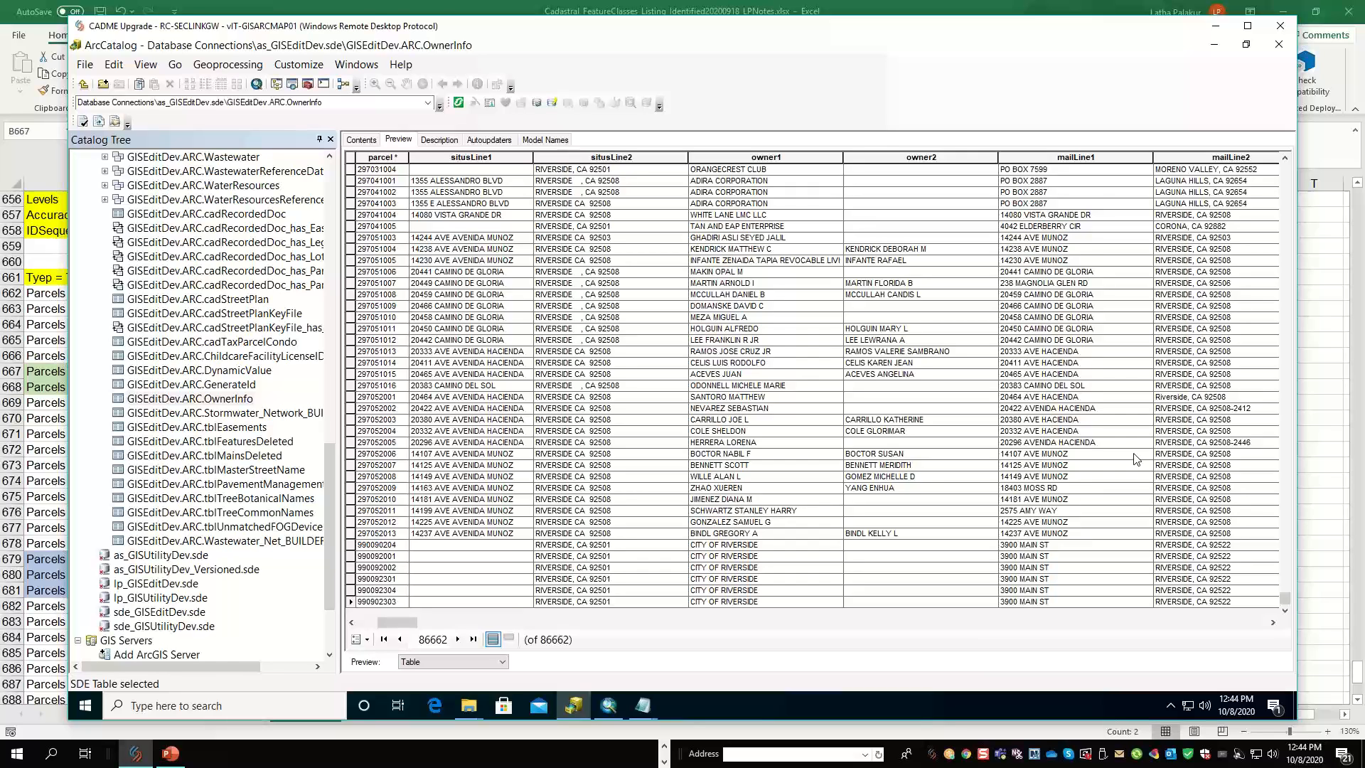
pyautogui.click(1272, 624)
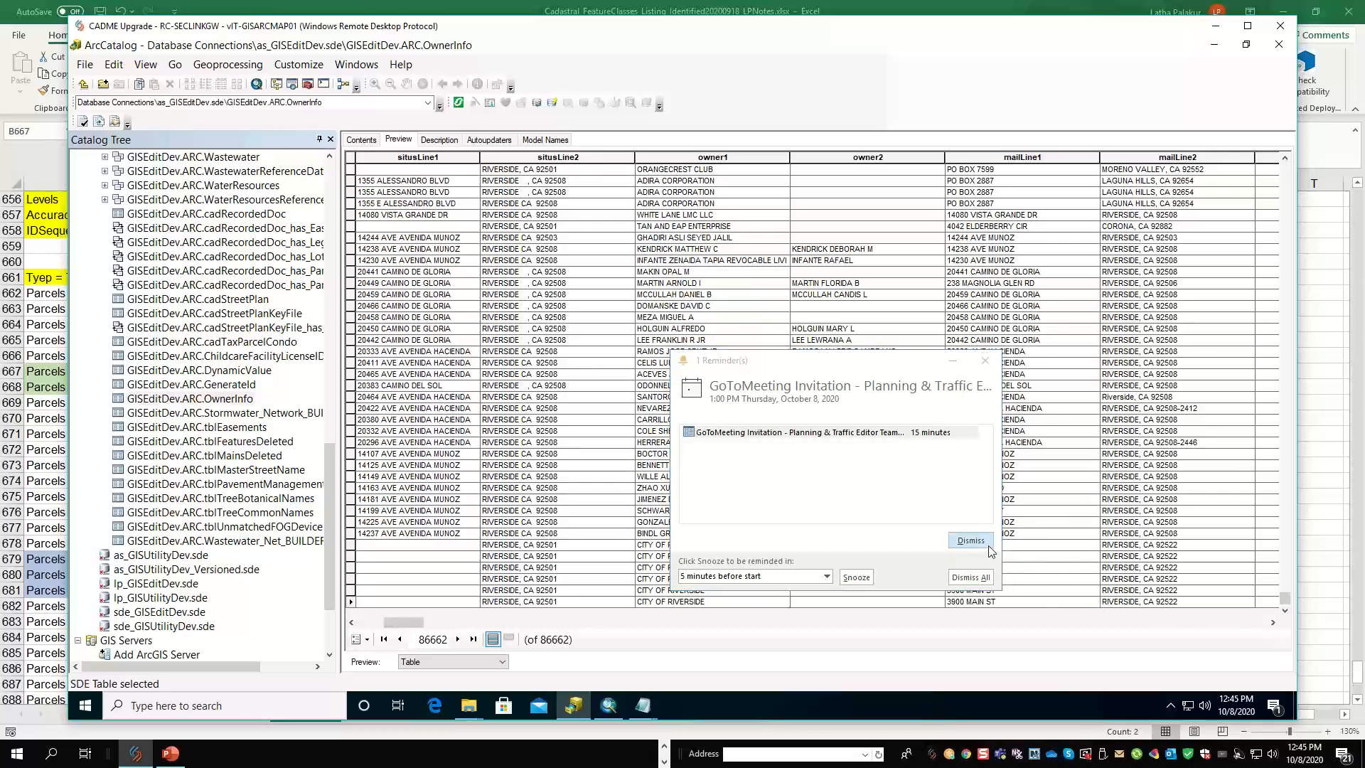
pyautogui.click(856, 577)
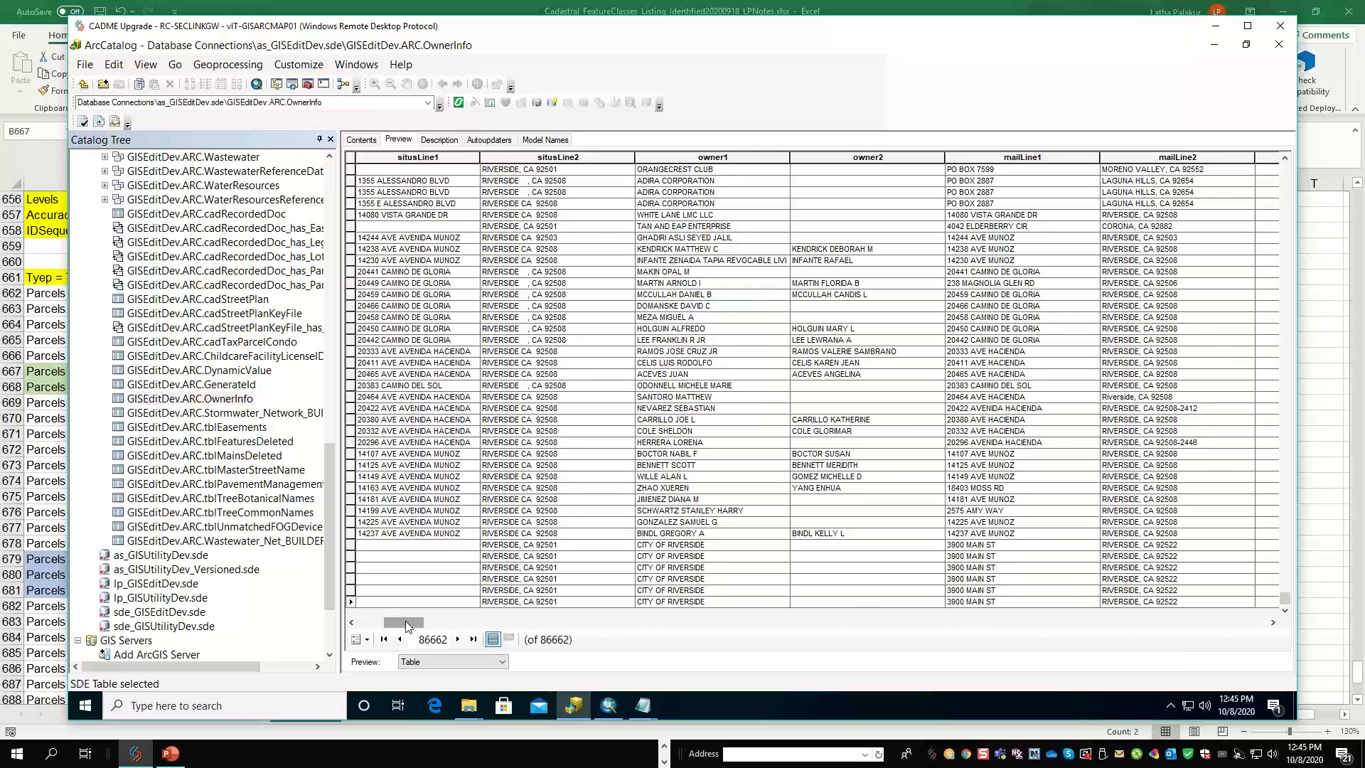
# Narrow the assessmentNum and roll columns of the OwnerInfo preview and highlight the assessmentNum column.
pyautogui.moveTo(407, 624); pyautogui.dragTo(377, 626)
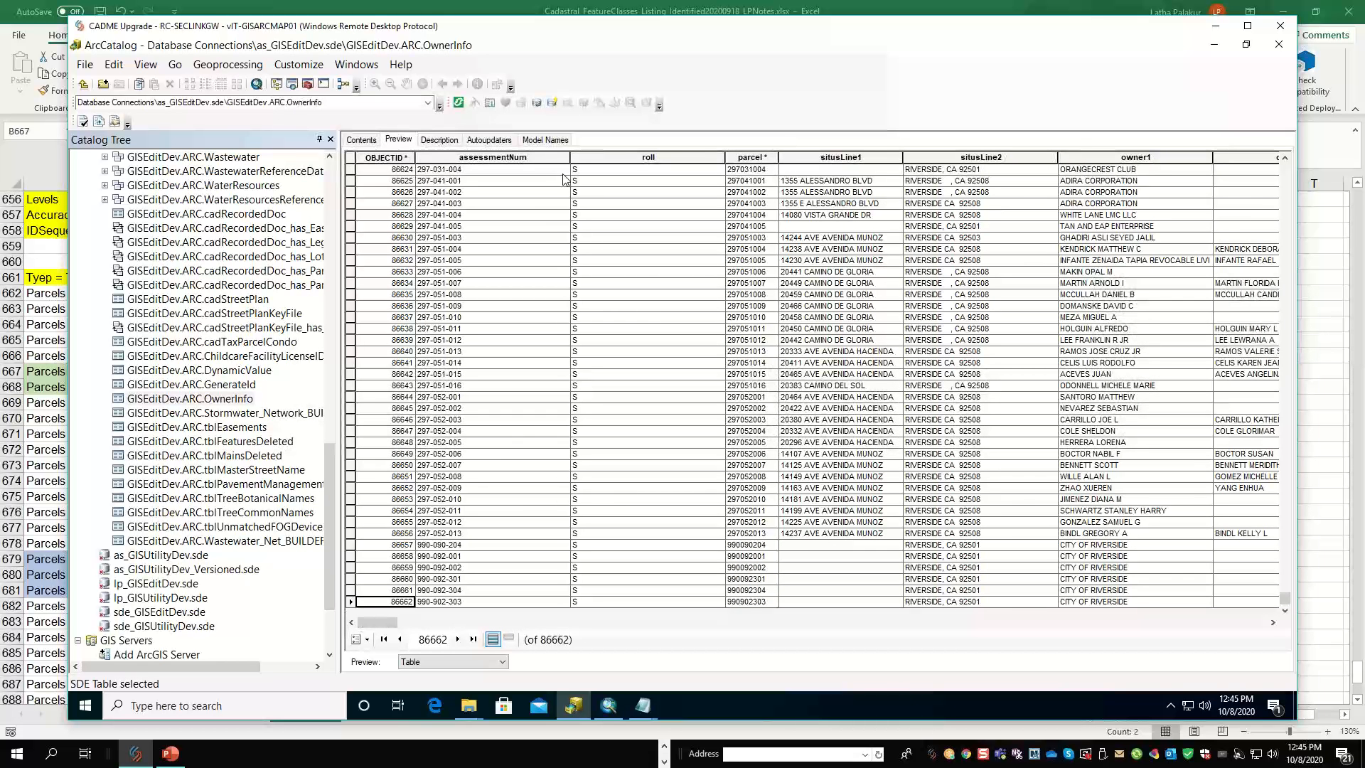
pyautogui.moveTo(570, 158); pyautogui.dragTo(475, 161)
pyautogui.moveTo(629, 158); pyautogui.dragTo(521, 160)
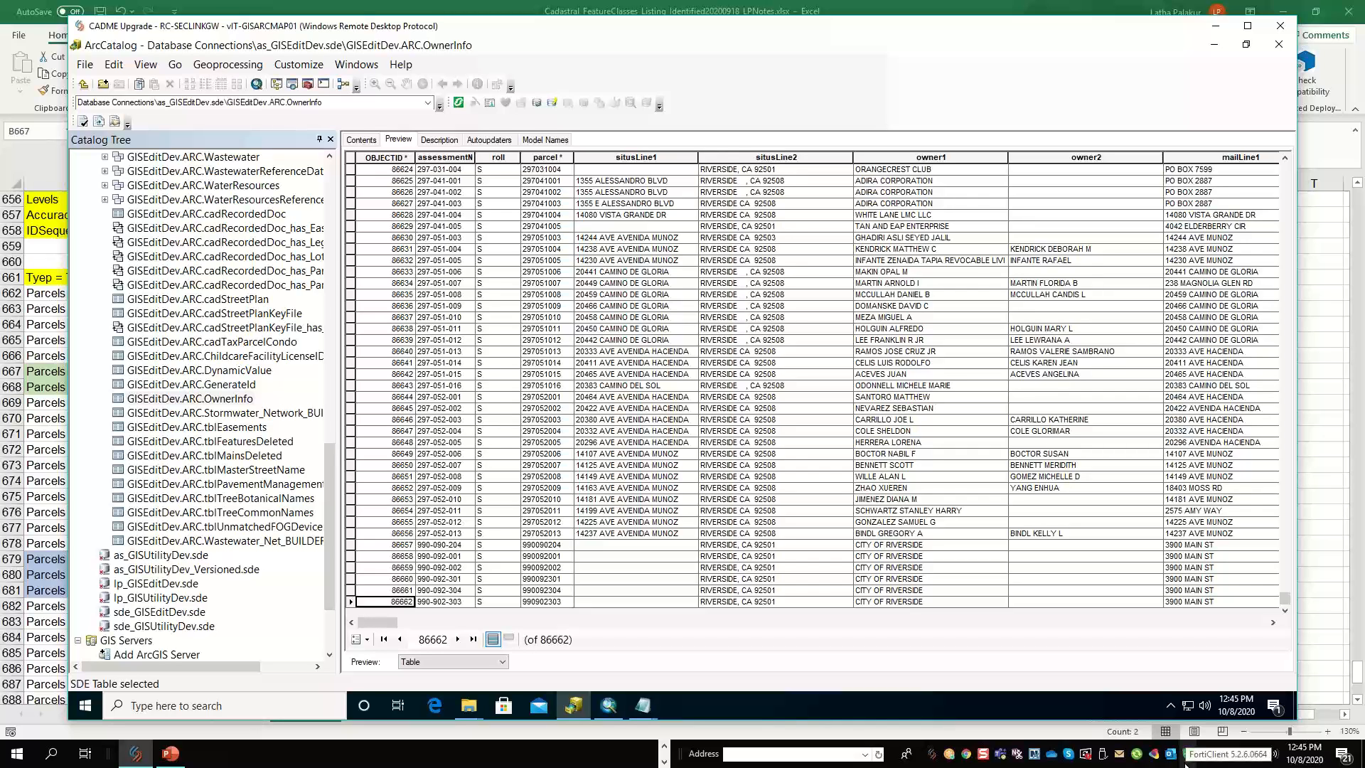
pyautogui.click(459, 157)
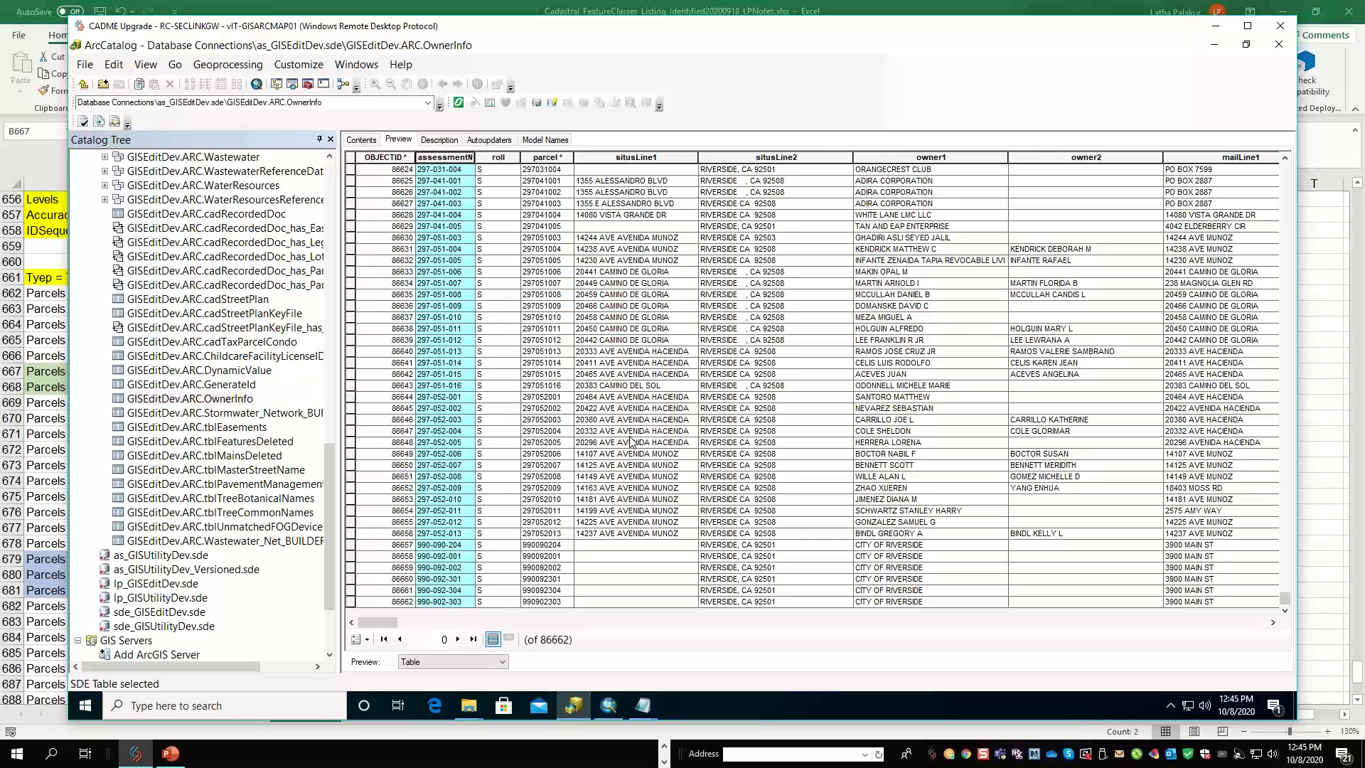
# Narrow the situsLine2, owner1, owner2 and mailLine1 to mailLine3 columns so more OwnerInfo fields fit in the preview.
pyautogui.click(1274, 622)
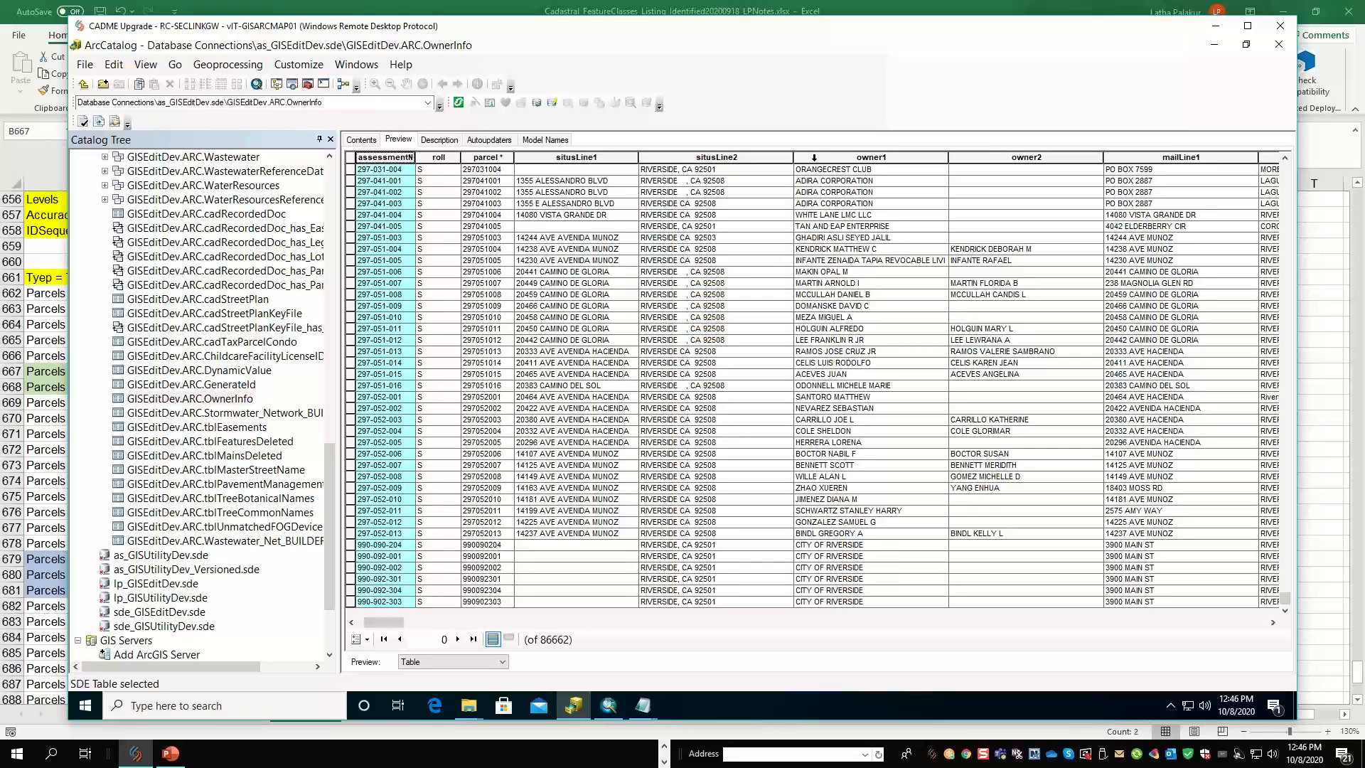
pyautogui.moveTo(810, 153); pyautogui.dragTo(1043, 163)
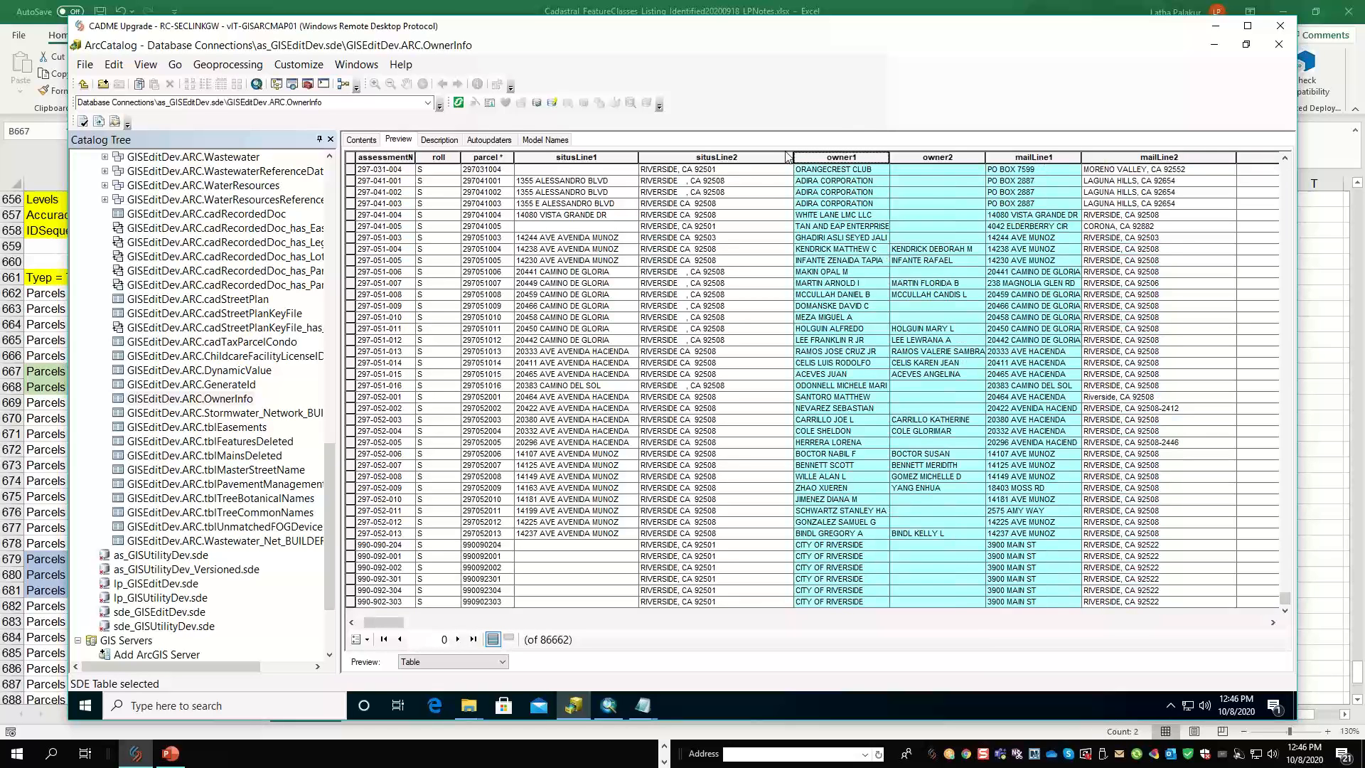
pyautogui.moveTo(793, 157); pyautogui.dragTo(732, 156)
pyautogui.moveTo(1159, 157); pyautogui.dragTo(1126, 162)
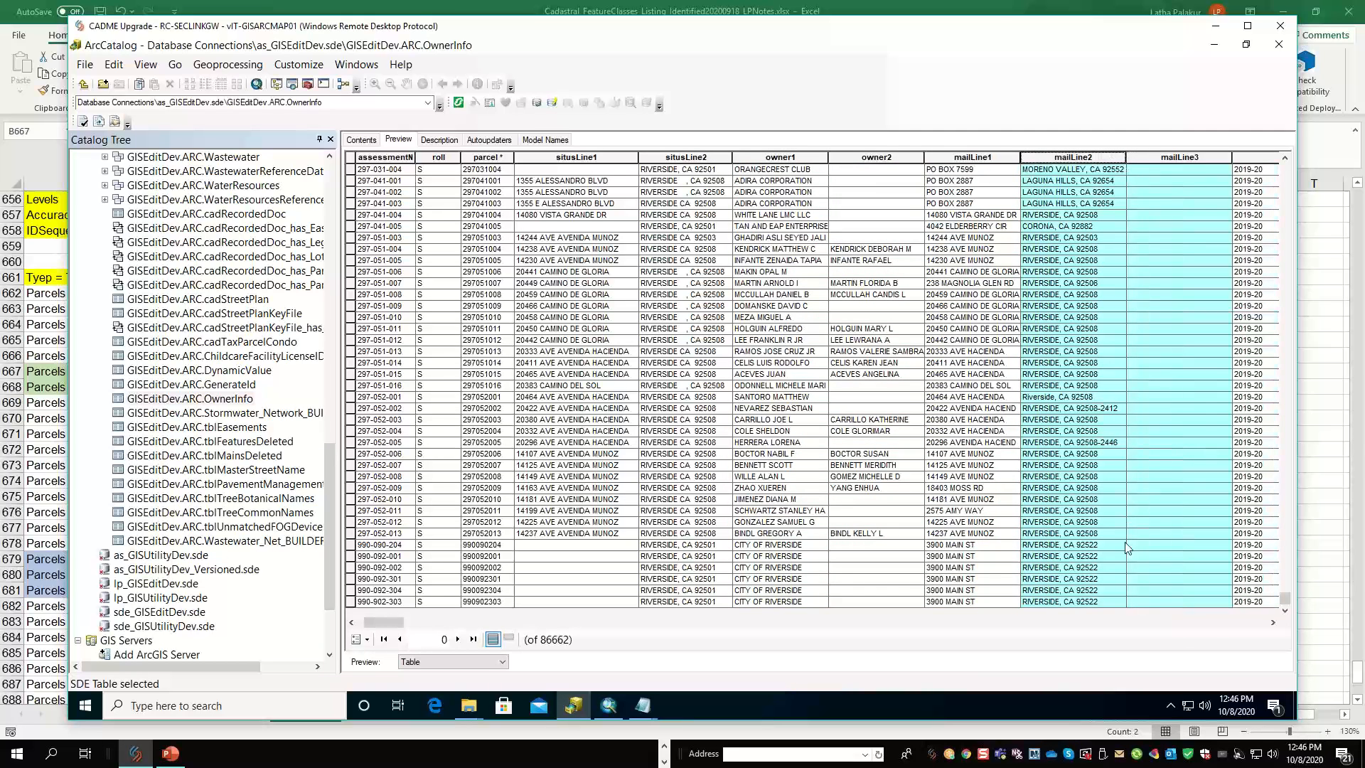
pyautogui.click(1179, 578)
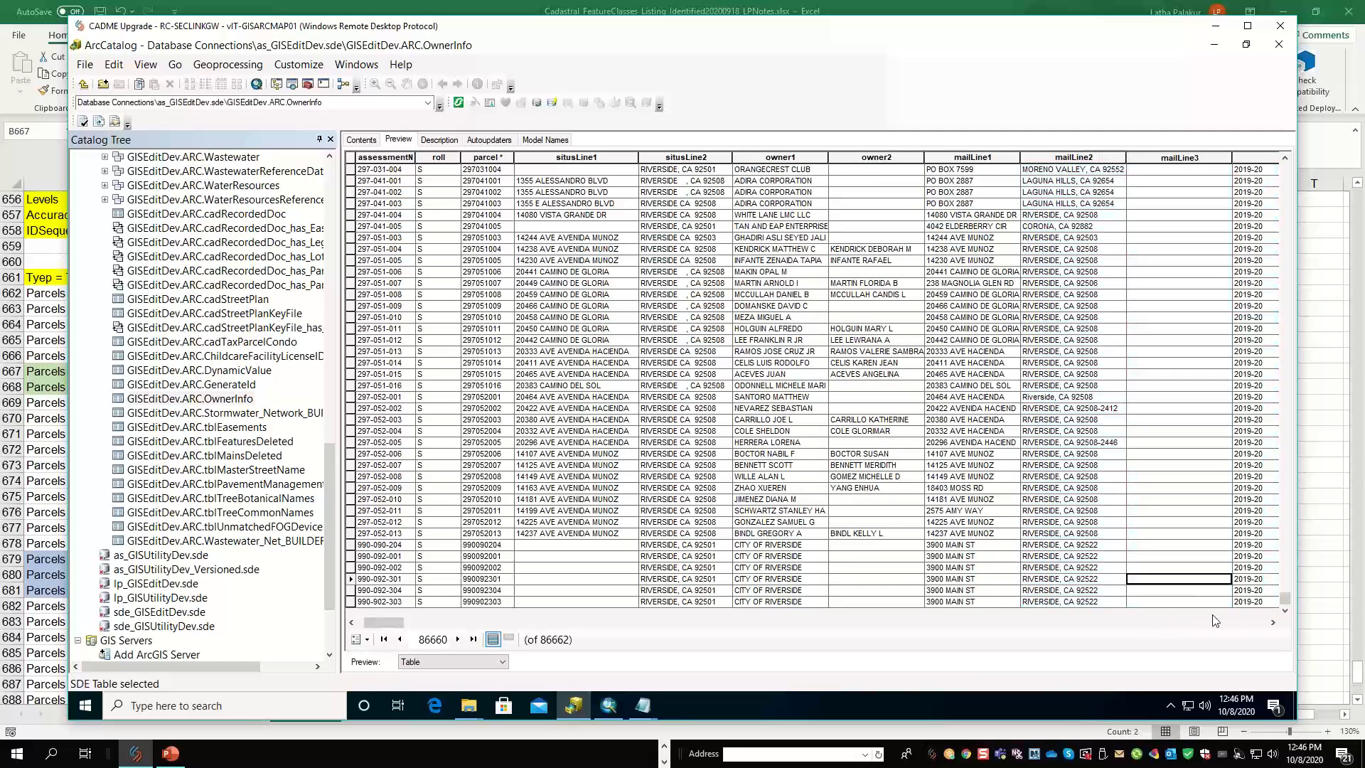
# Examine the OwnerInfo fields from rollYear through netAvPercent, and highlight the situsLine2 column for review.
pyautogui.click(1273, 623)
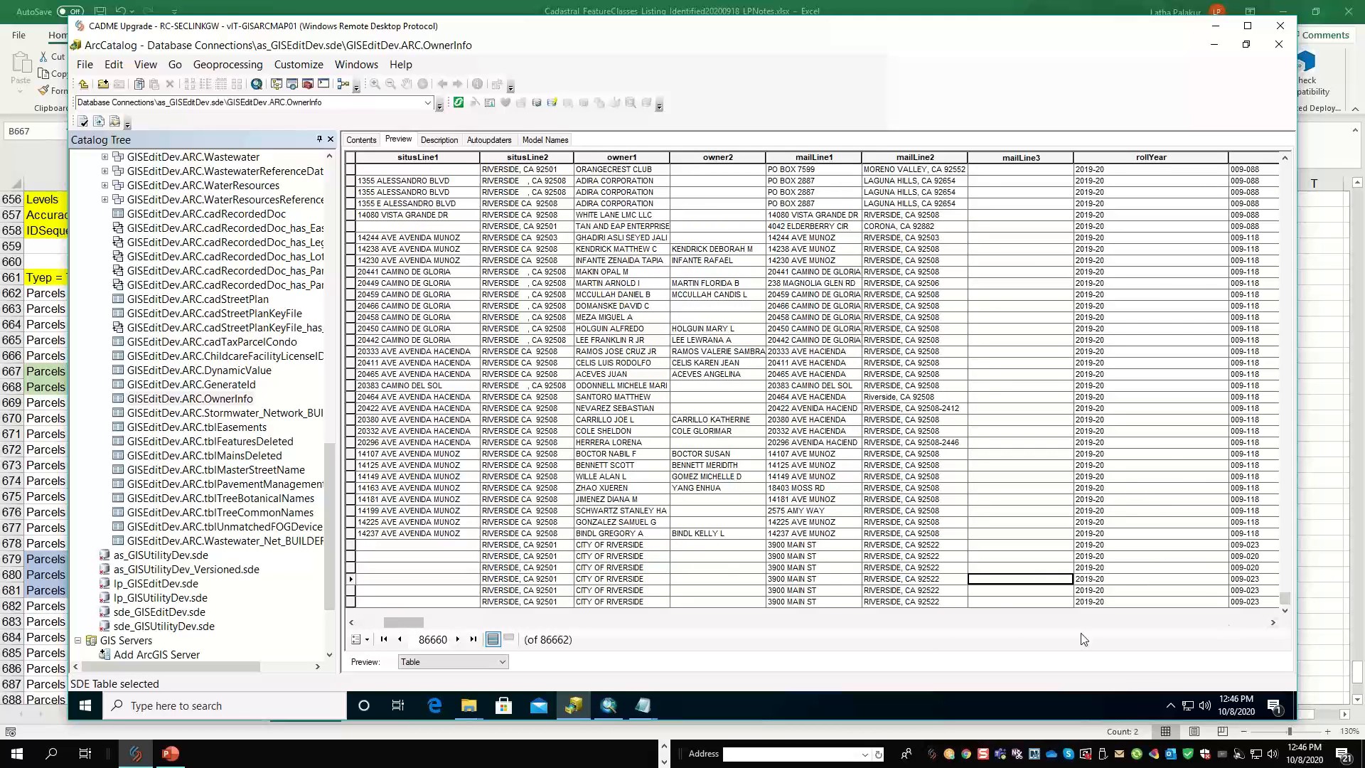
pyautogui.click(1273, 622)
pyautogui.click(1272, 622)
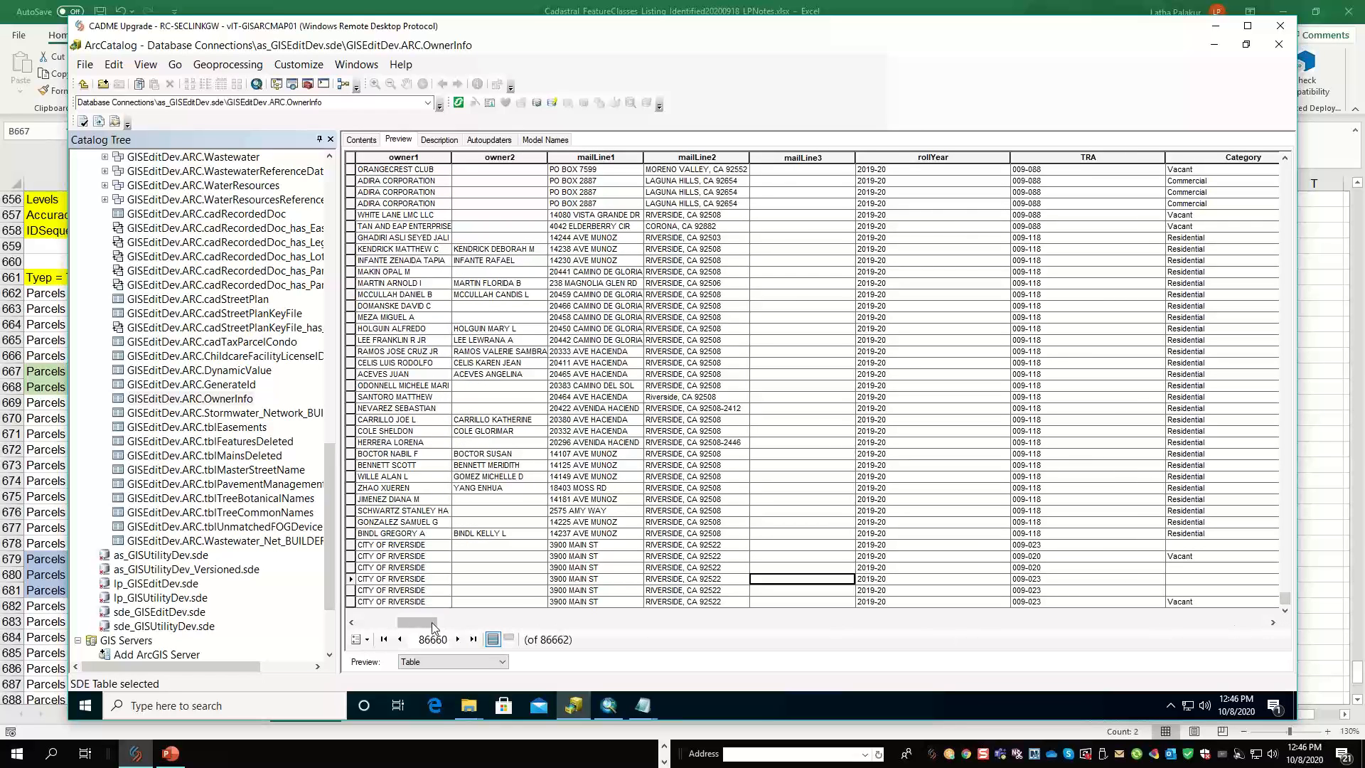
pyautogui.moveTo(398, 623); pyautogui.dragTo(424, 623)
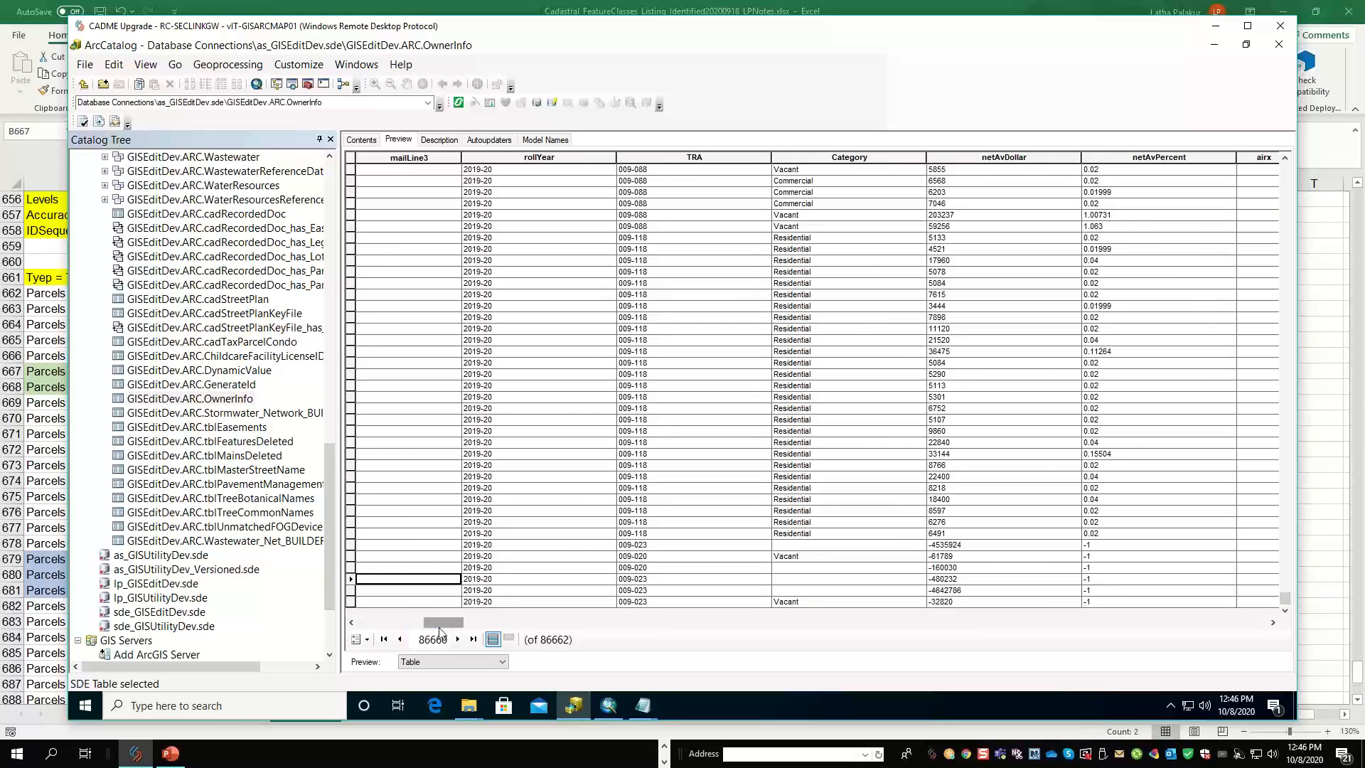
pyautogui.moveTo(439, 631); pyautogui.dragTo(375, 632)
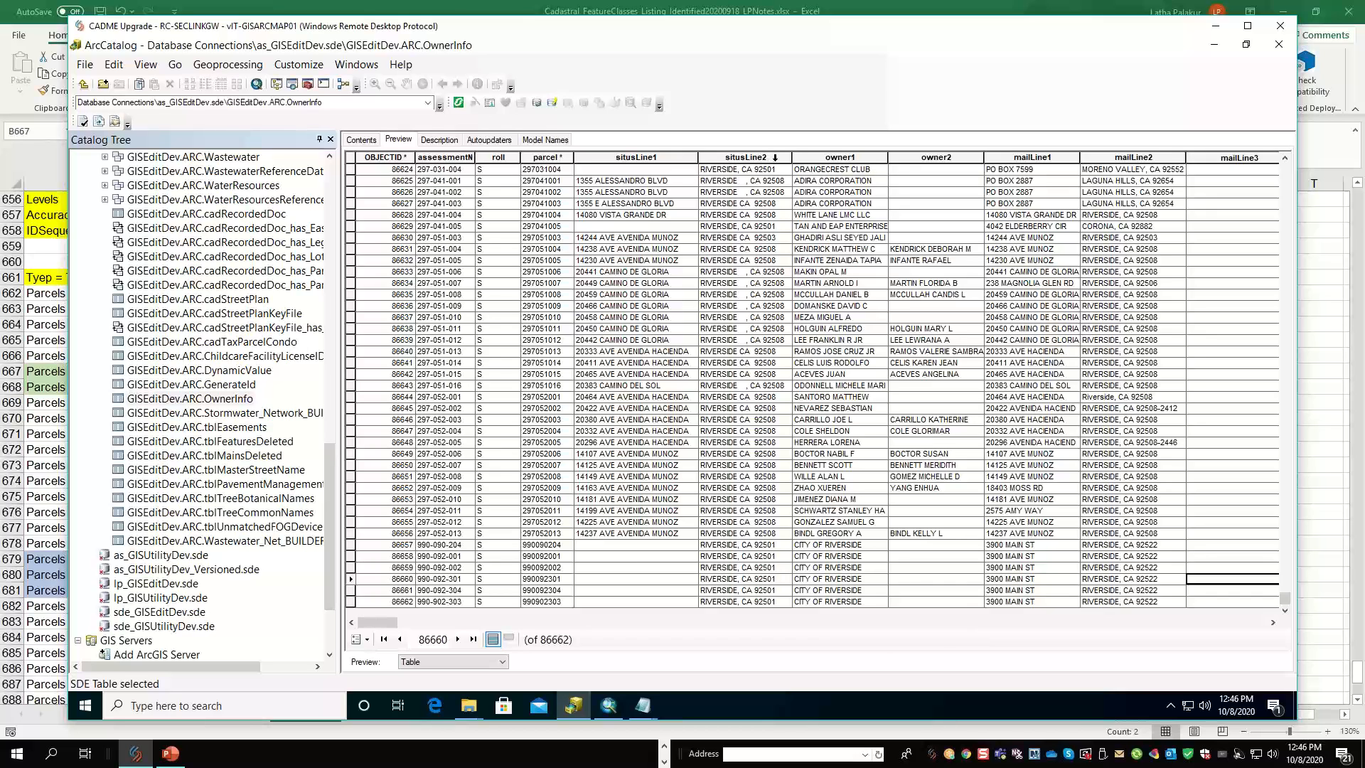
pyautogui.click(776, 159)
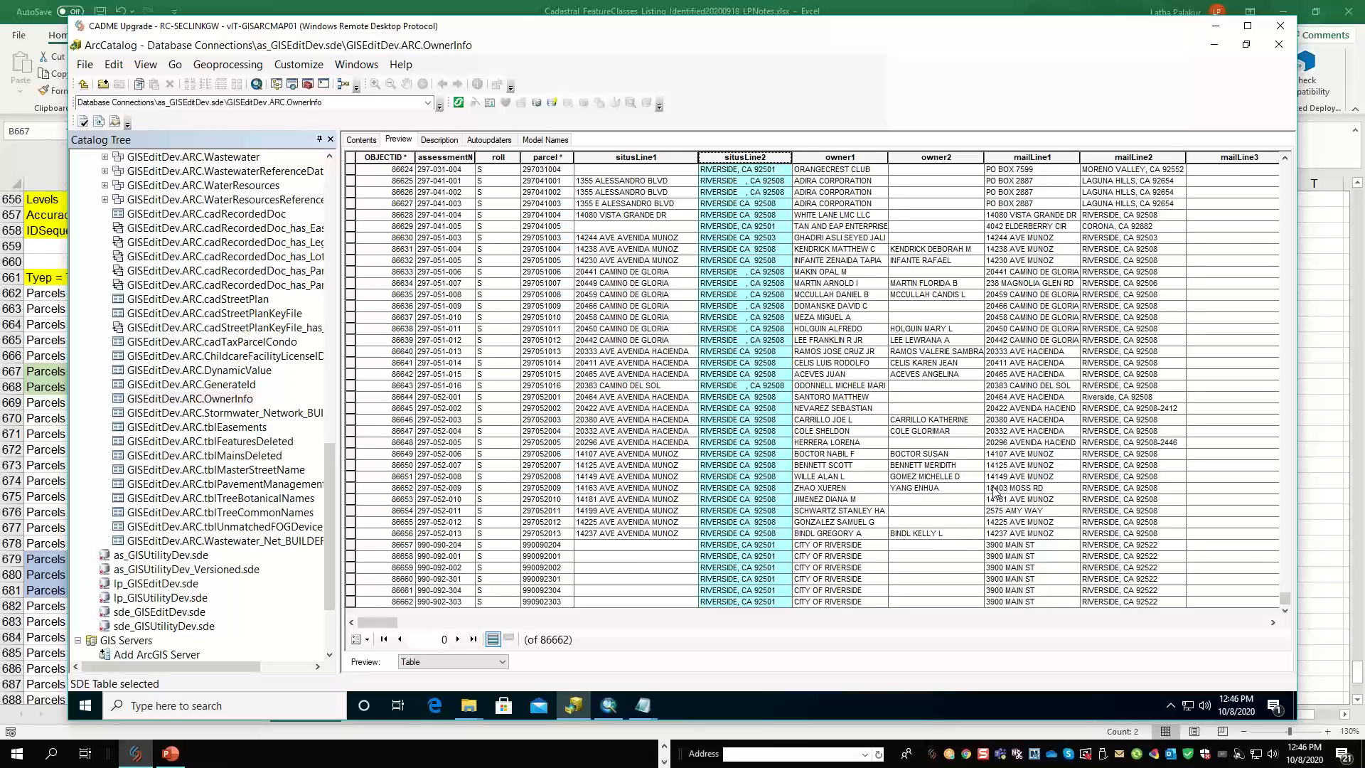